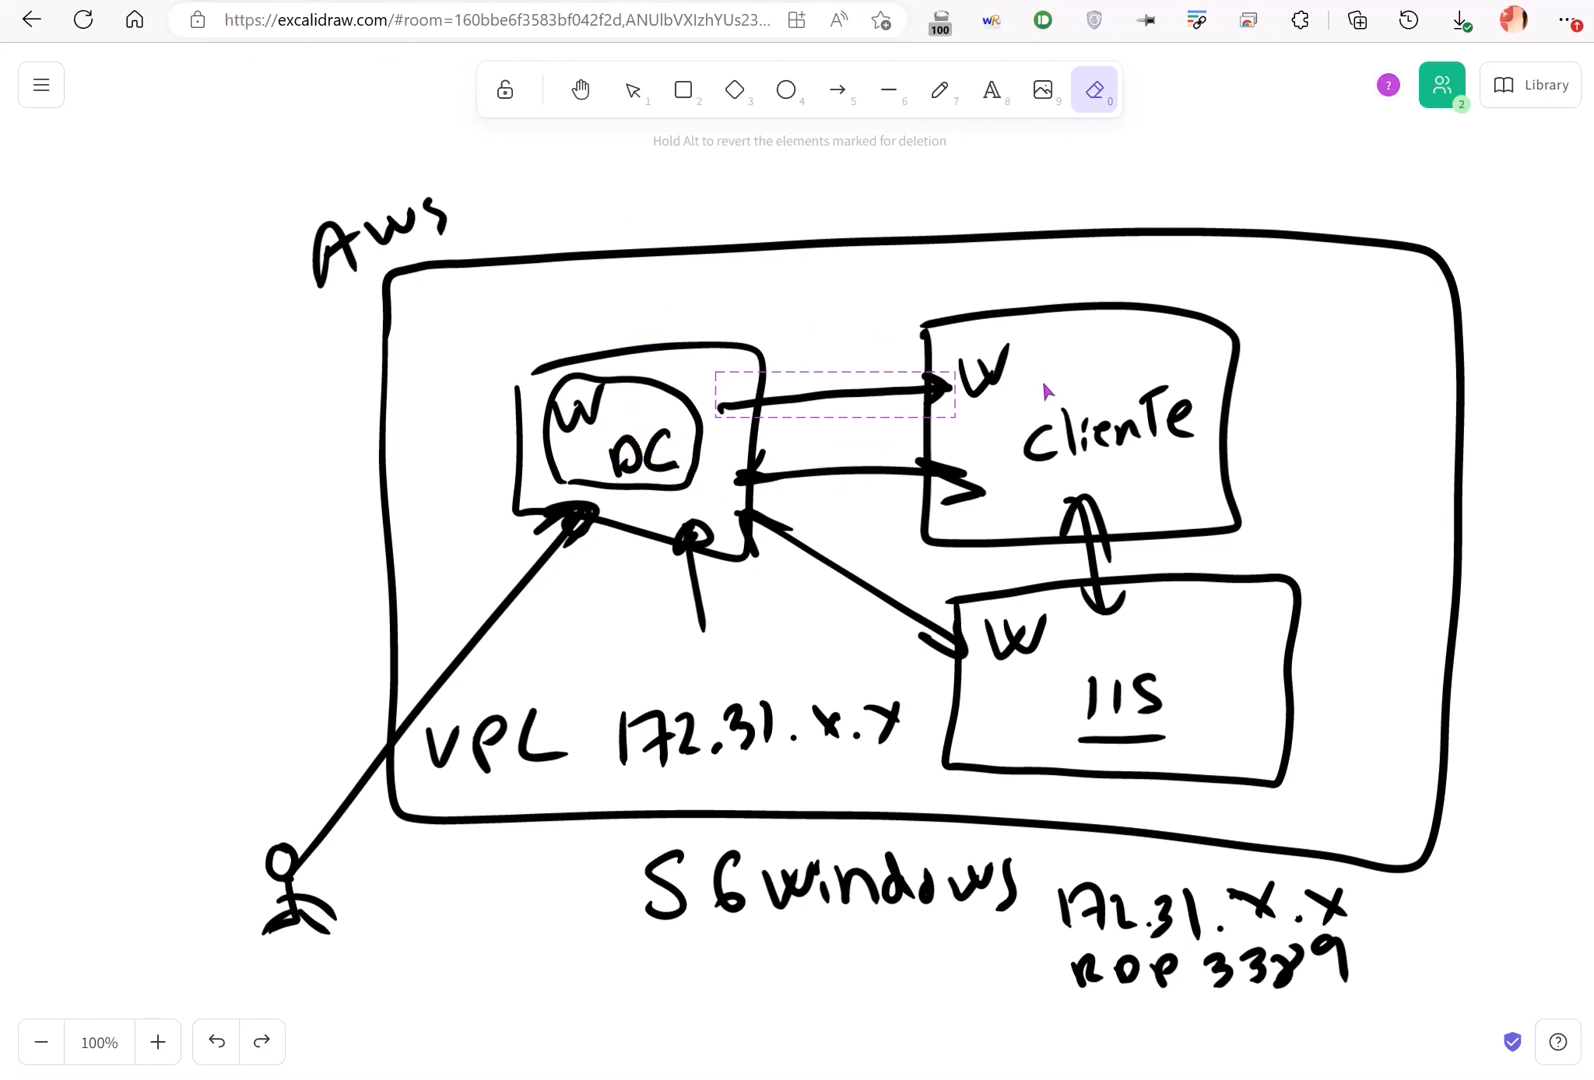
# - Switch from the Excalidraw VPC diagram to the AWS Console Home tab
pyautogui.click(421, 1)
pyautogui.click(437, 1)
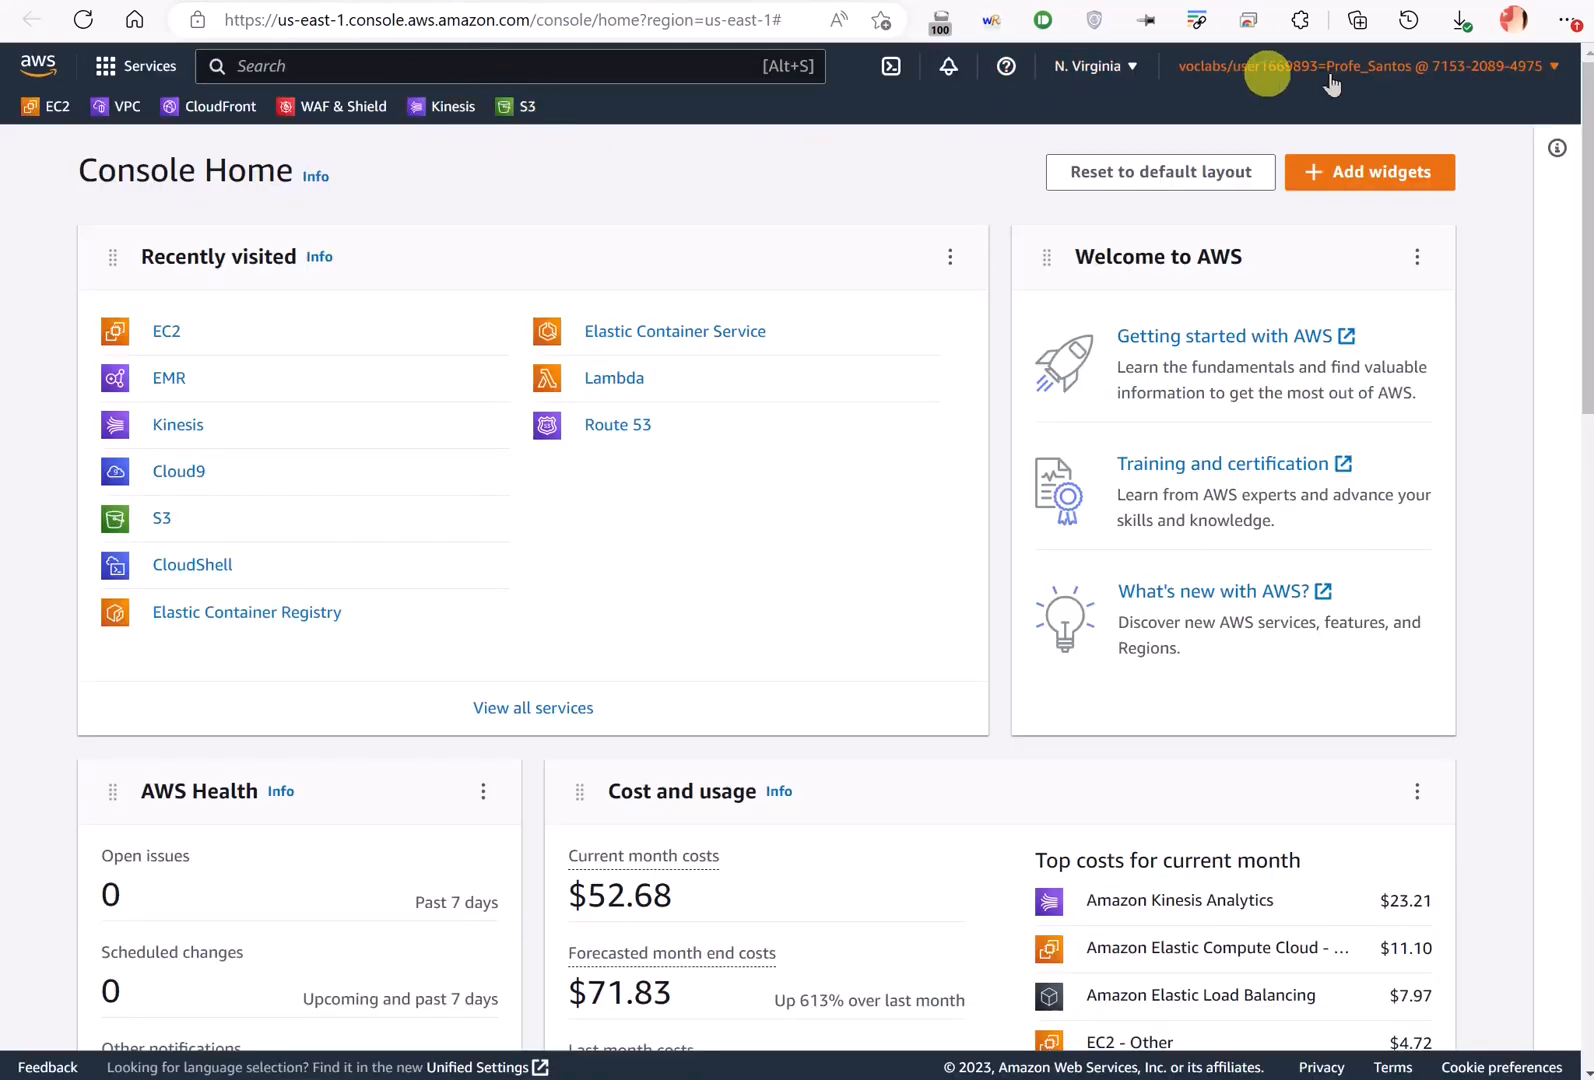
# - Open EC2's Security Groups list and dismiss the deletion notice banner
pyautogui.click(160, 334)
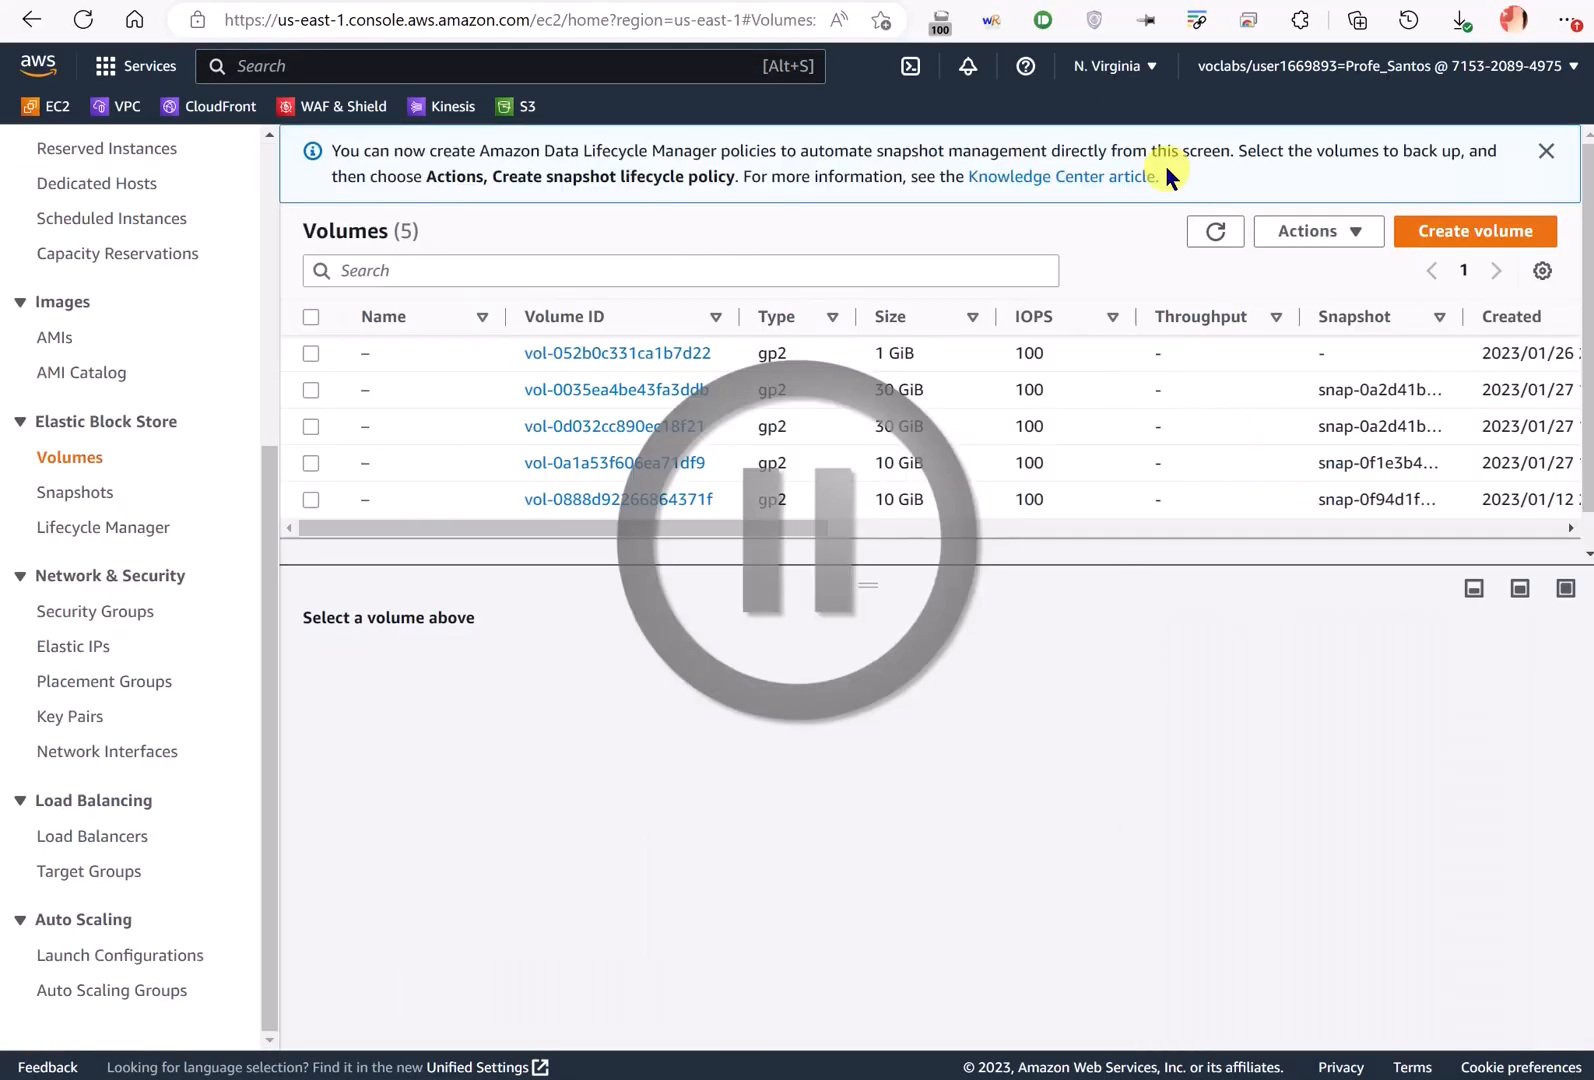
pyautogui.click(132, 613)
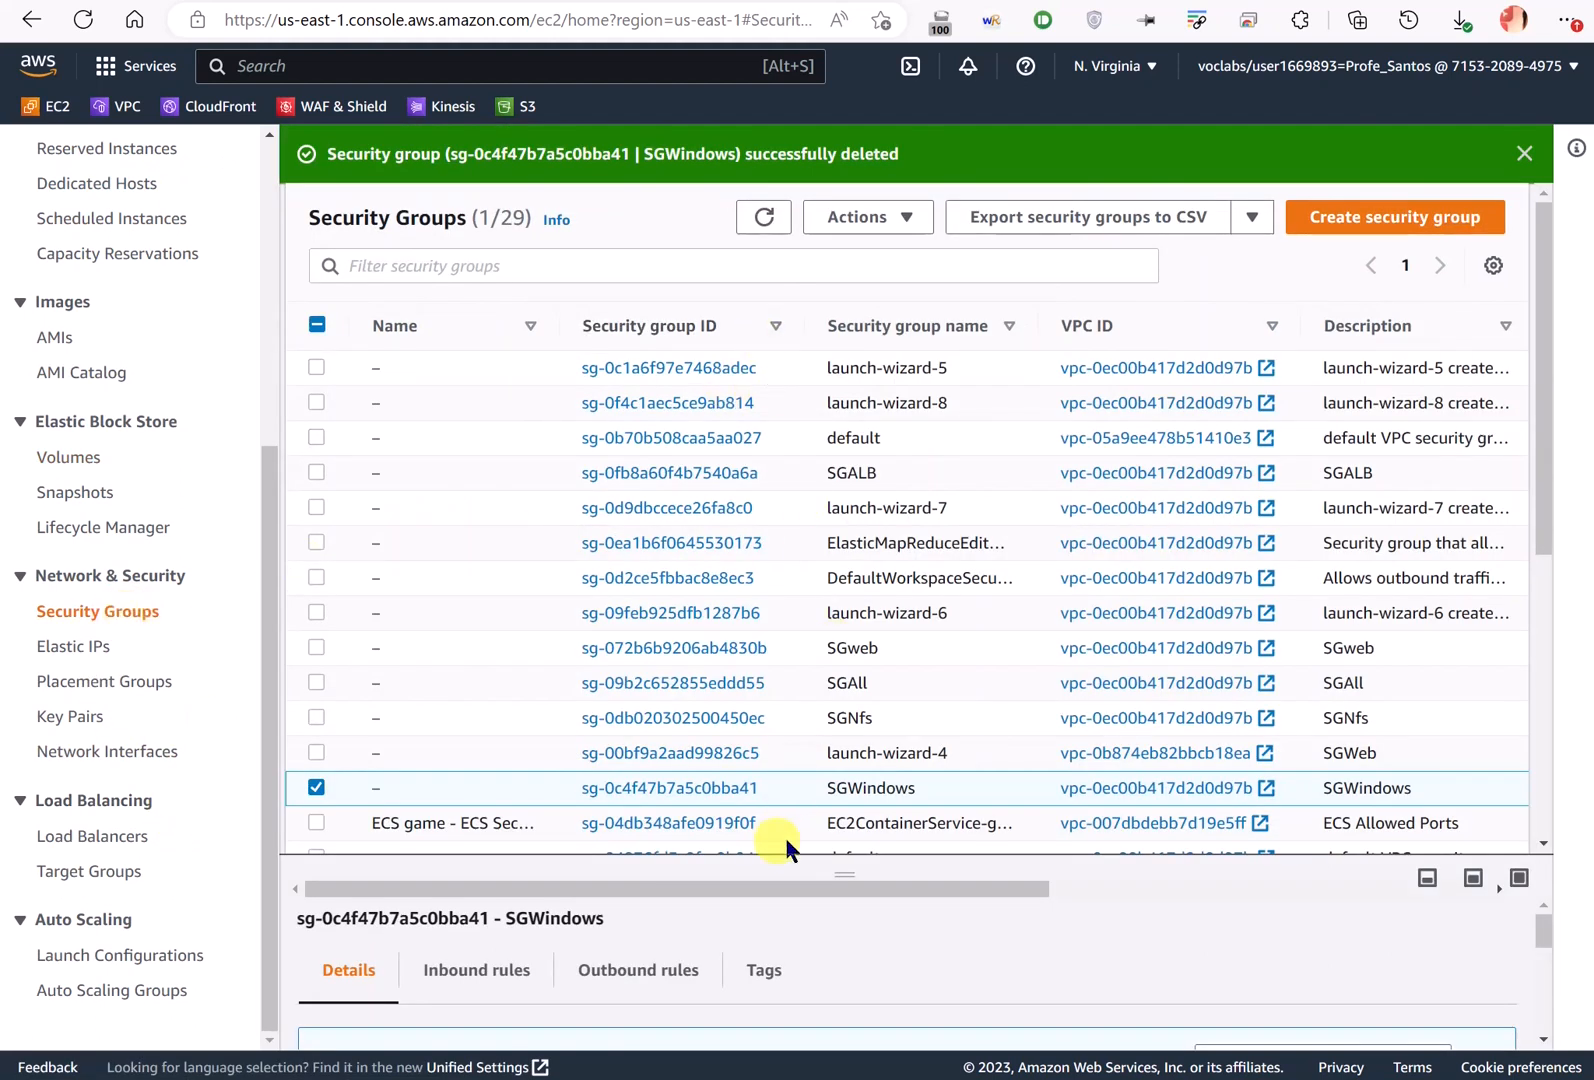
pyautogui.moveTo(808, 858); pyautogui.dragTo(830, 596)
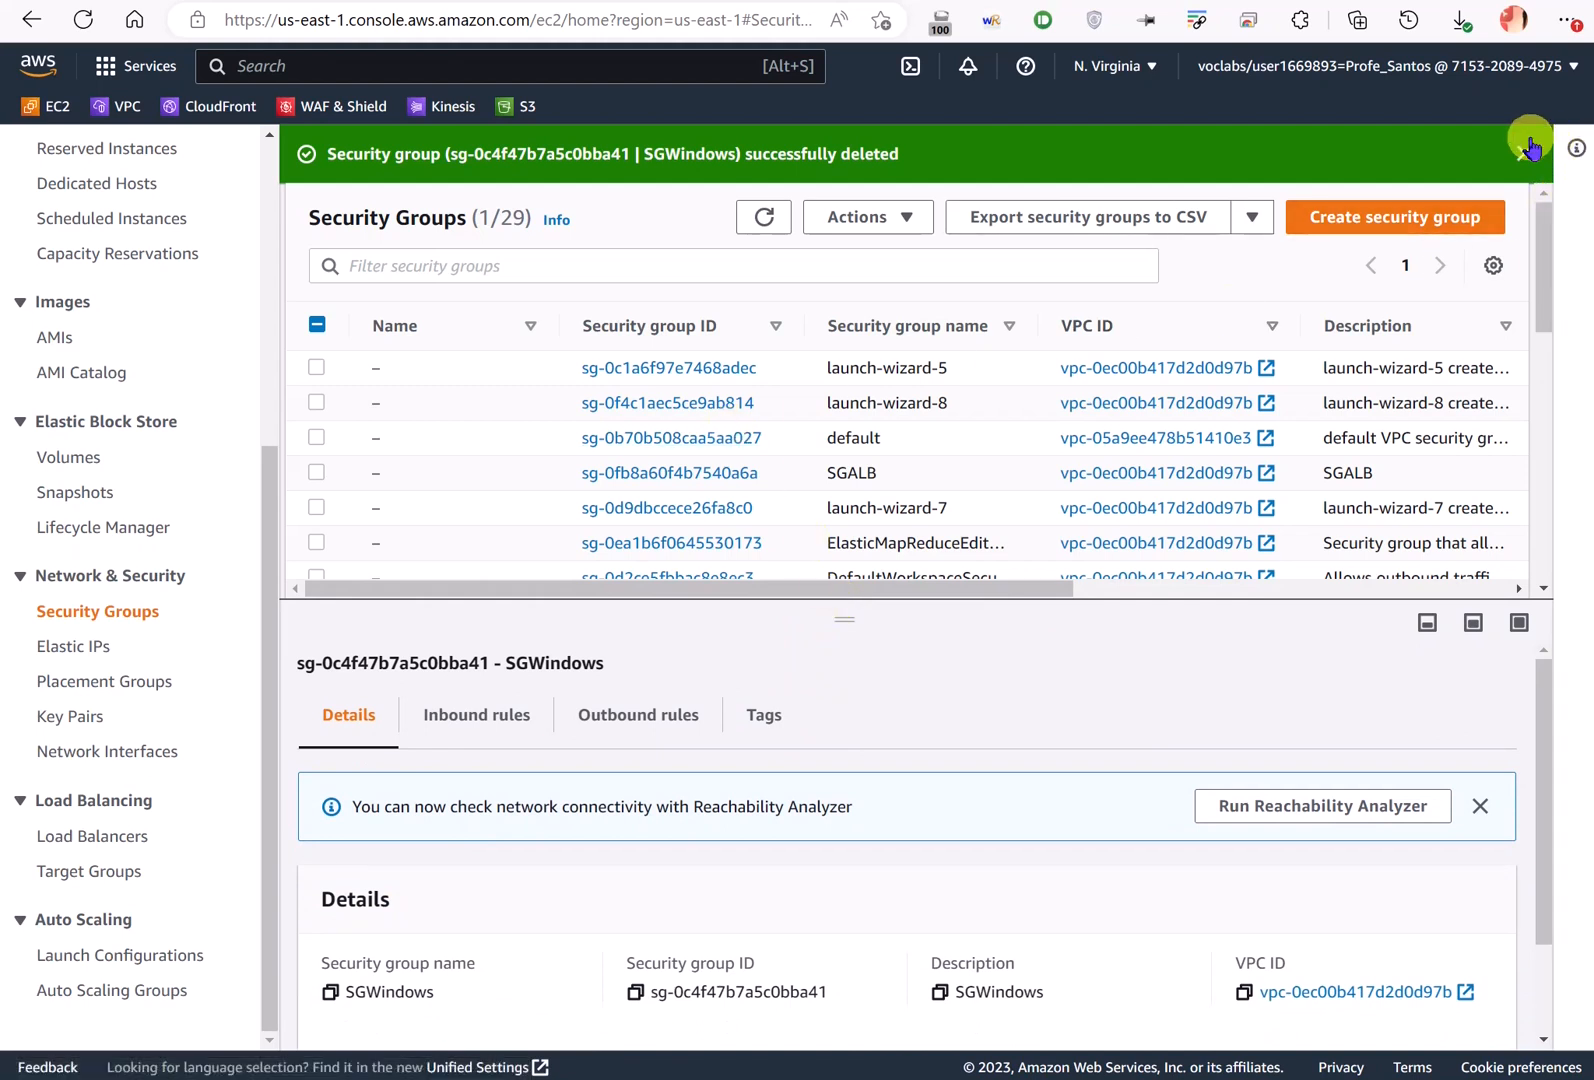
pyautogui.click(1524, 153)
# - Circle the 172.31.x.x range on the diagram, then cancel deleting SGWindows and begin a new group
pyautogui.click(912, 1)
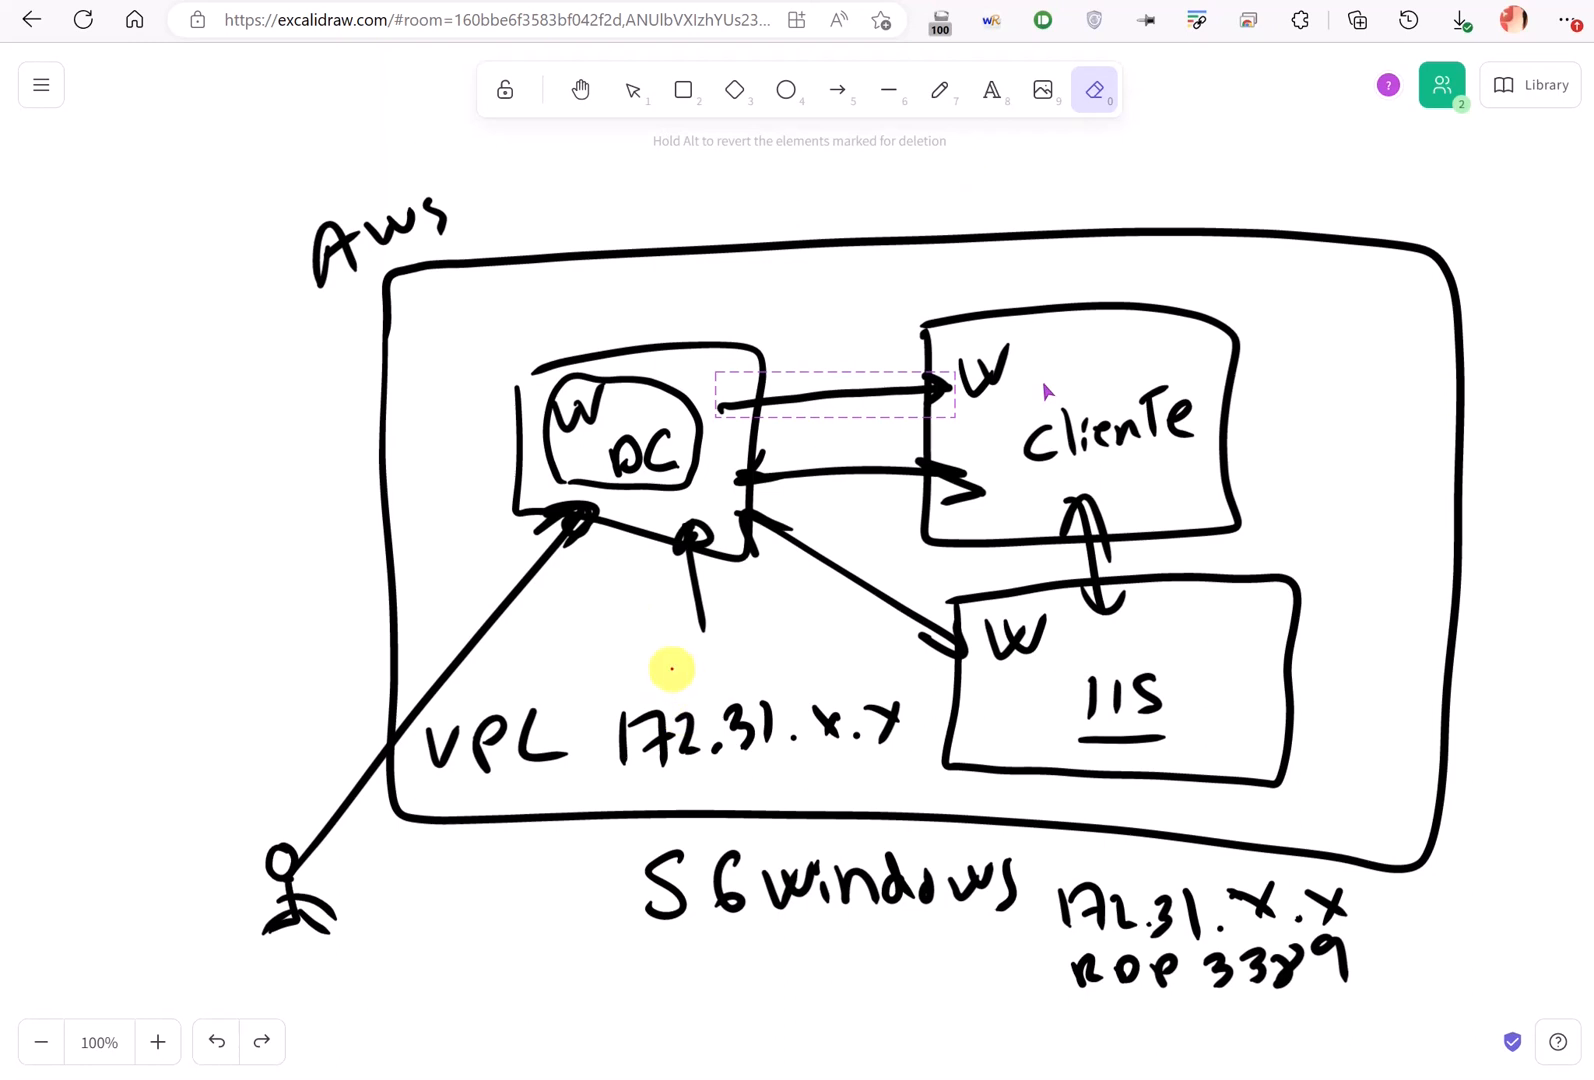
pyautogui.moveTo(669, 664)
pyautogui.mouseDown()
pyautogui.moveTo(569, 760)
pyautogui.moveTo(897, 768)
pyautogui.moveTo(712, 658)
pyautogui.moveTo(662, 668)
pyautogui.mouseUp()
pyautogui.click(441, 5)
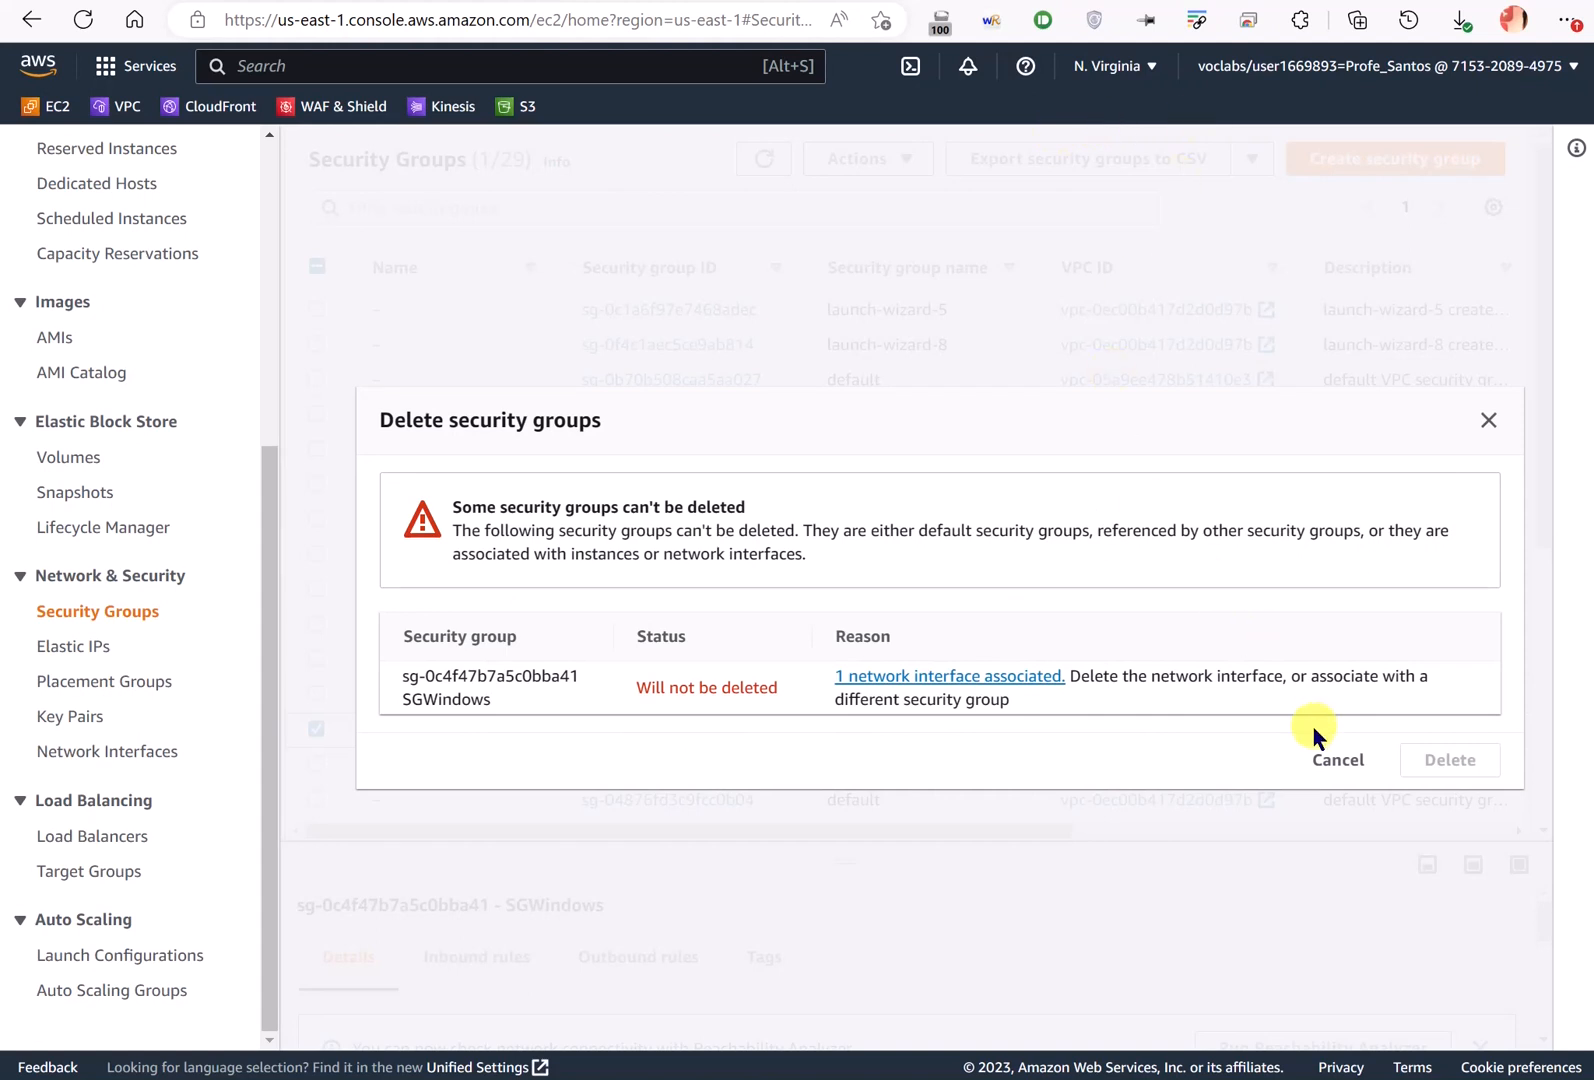
pyautogui.click(1337, 759)
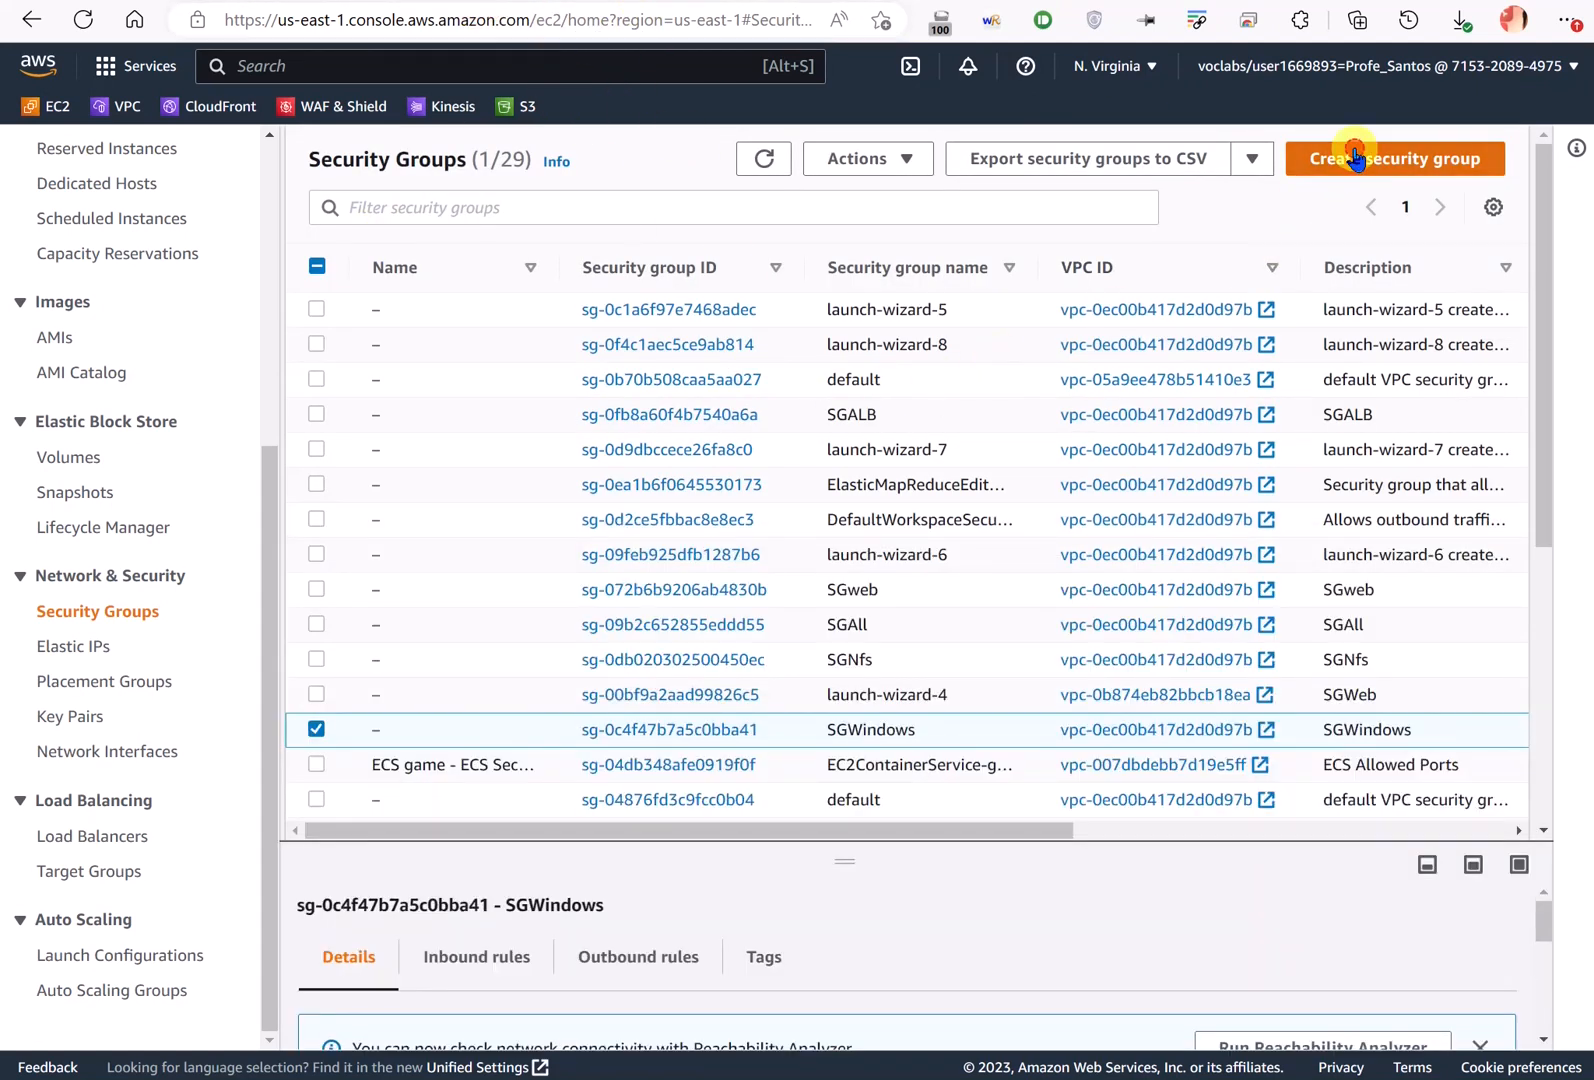
pyautogui.click(1363, 156)
# - Enter SGWindows as both the new security group's name and description
pyautogui.click(214, 433)
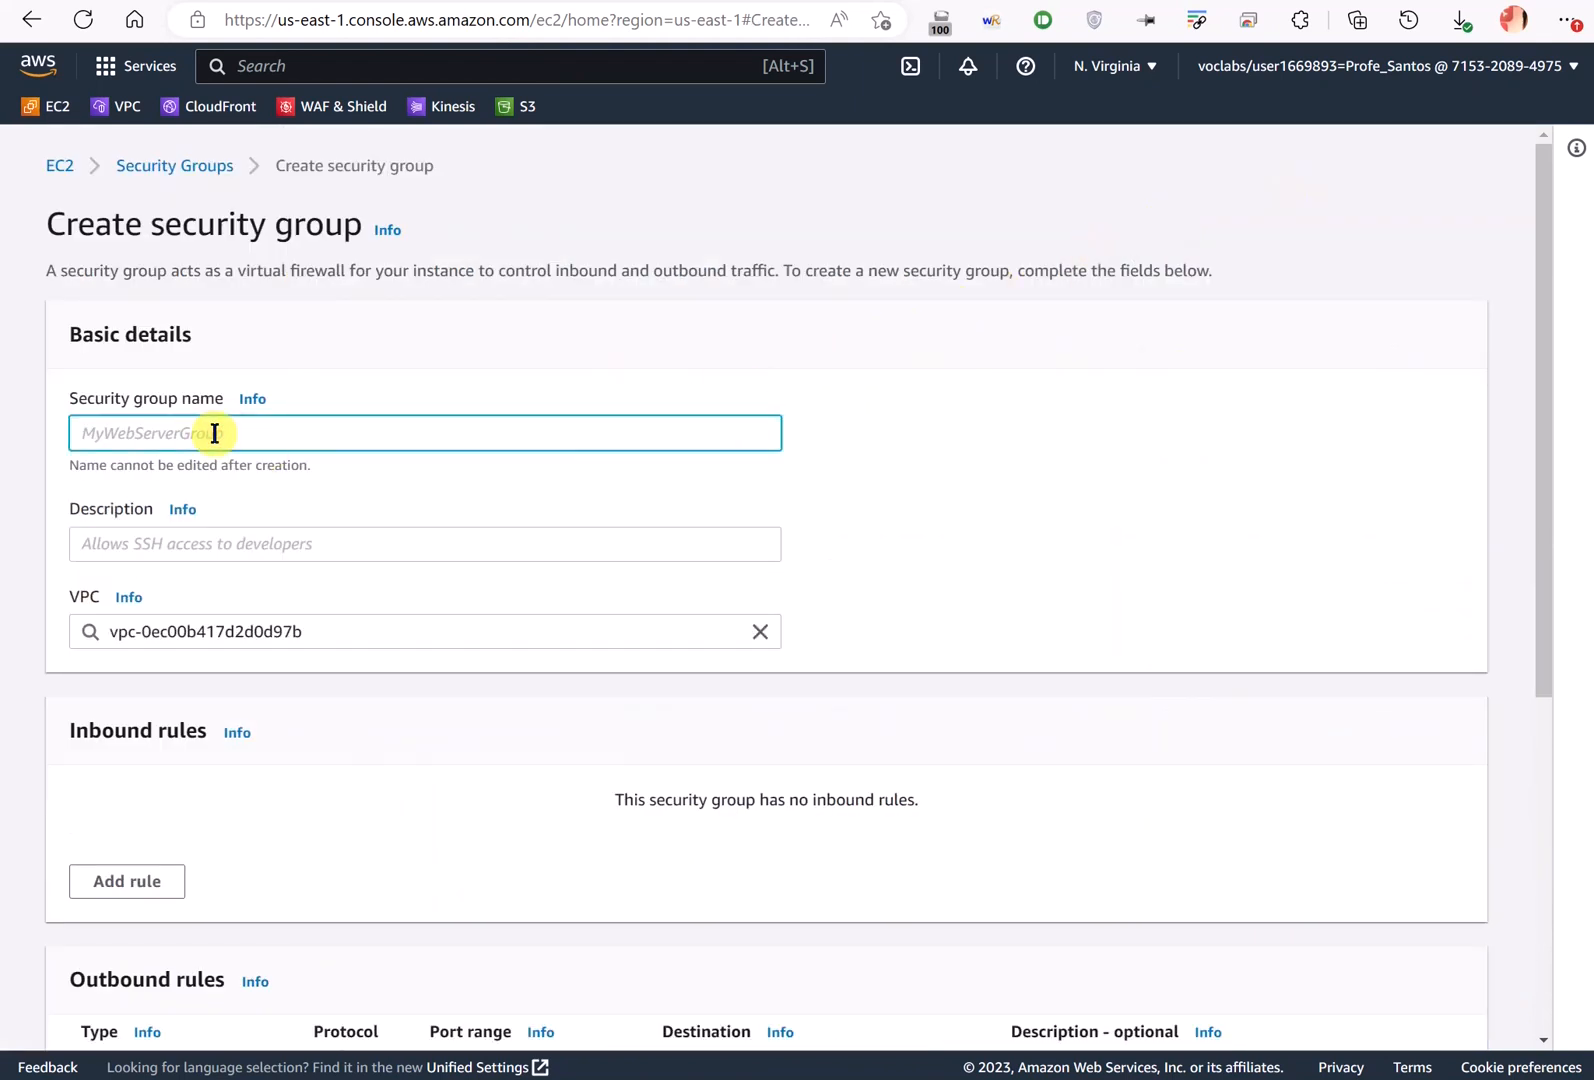
pyautogui.write('SGWindows')
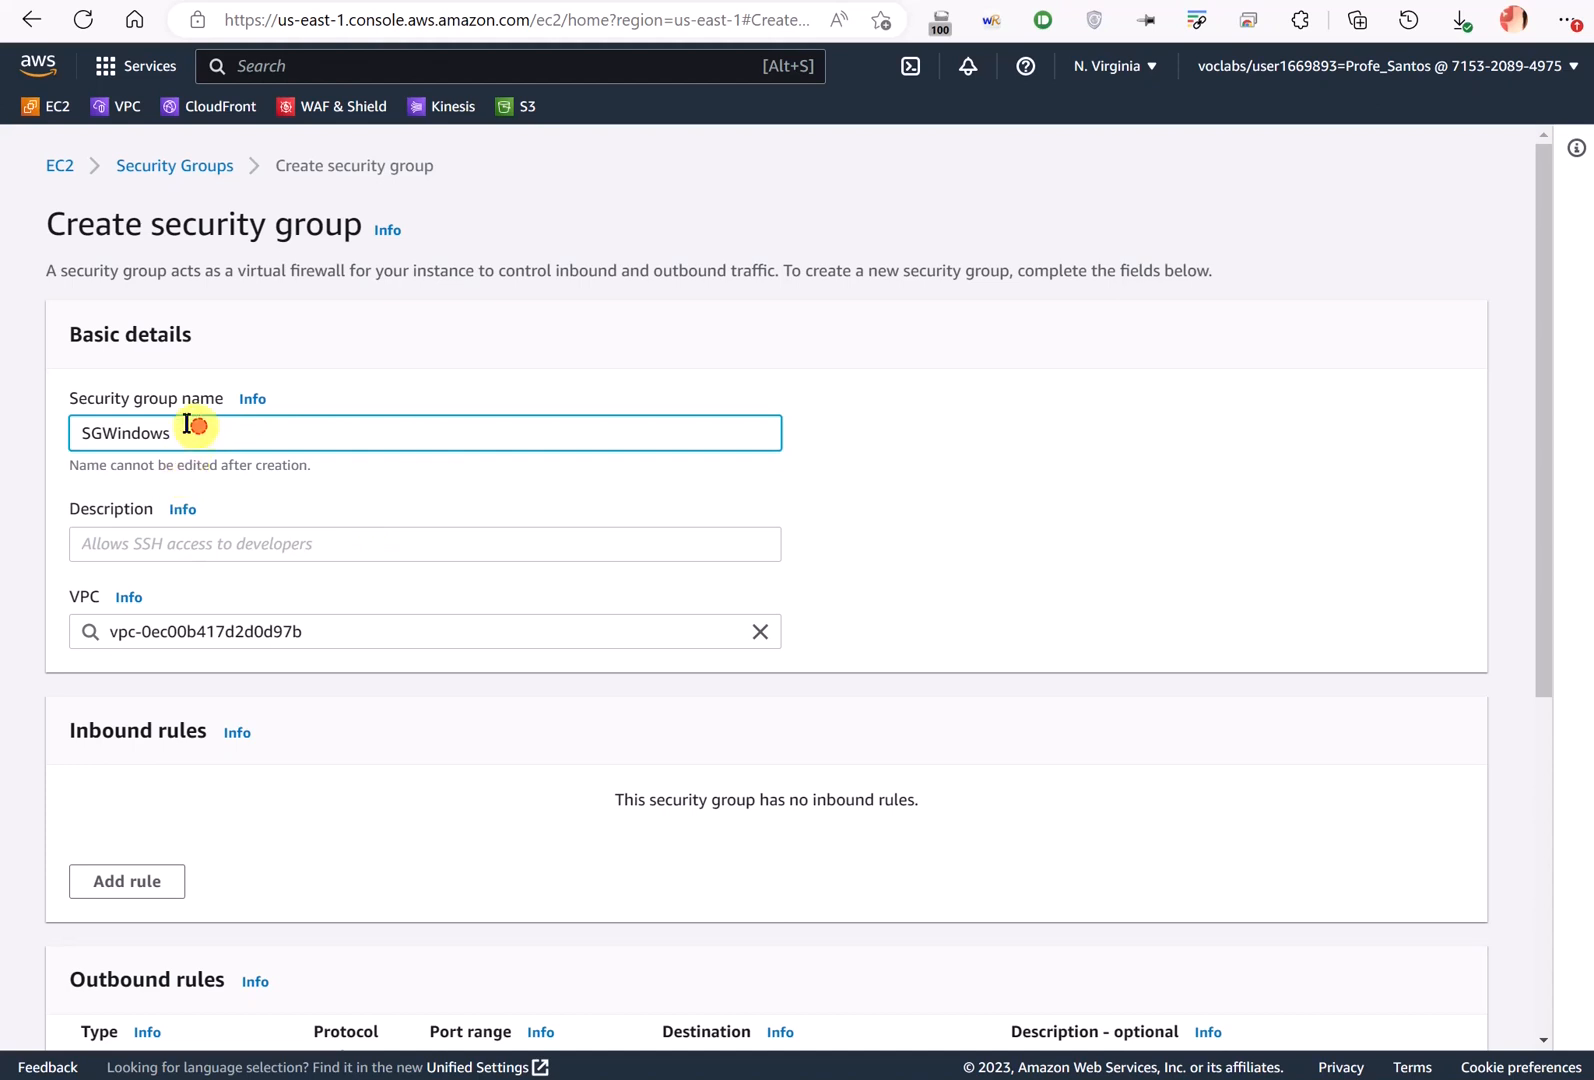
pyautogui.moveTo(189, 425); pyautogui.dragTo(50, 430)
pyautogui.hotkey('ctrl', 'c')
pyautogui.click(132, 541)
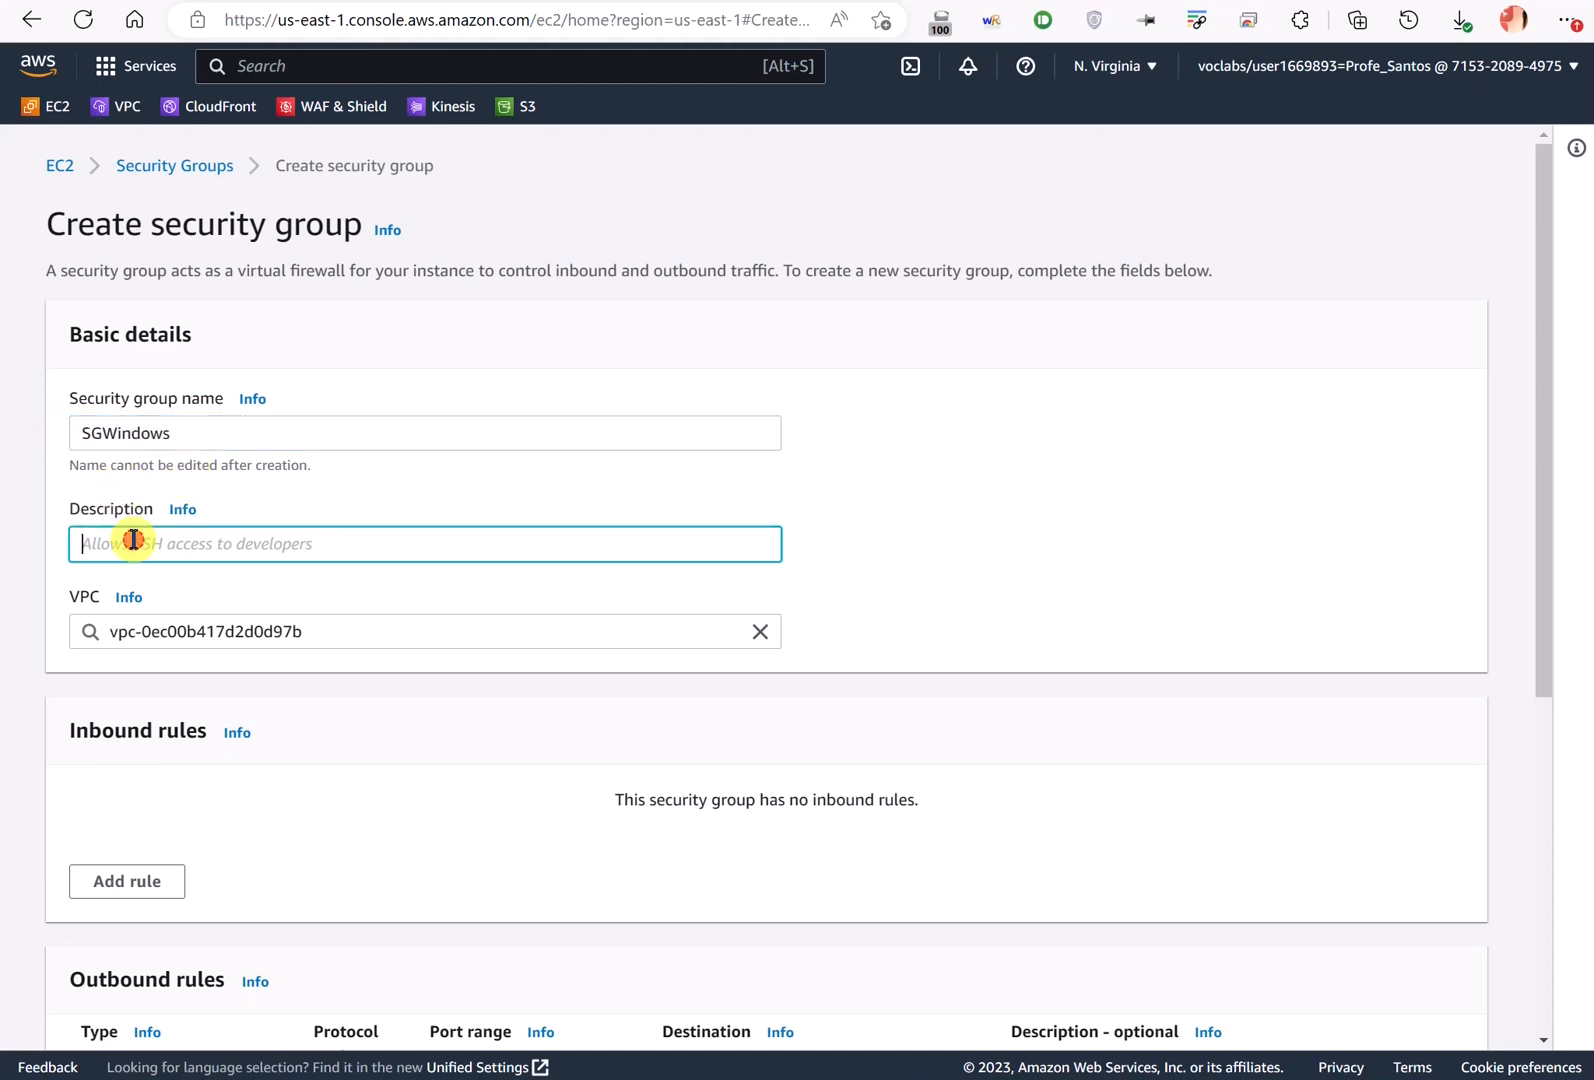
pyautogui.hotkey('ctrl', 'v')
# - Open the VPC console in another tab to look up the VPC range
pyautogui.scroll(-5, 407, 618)
pyautogui.scroll(2, 484, 502)
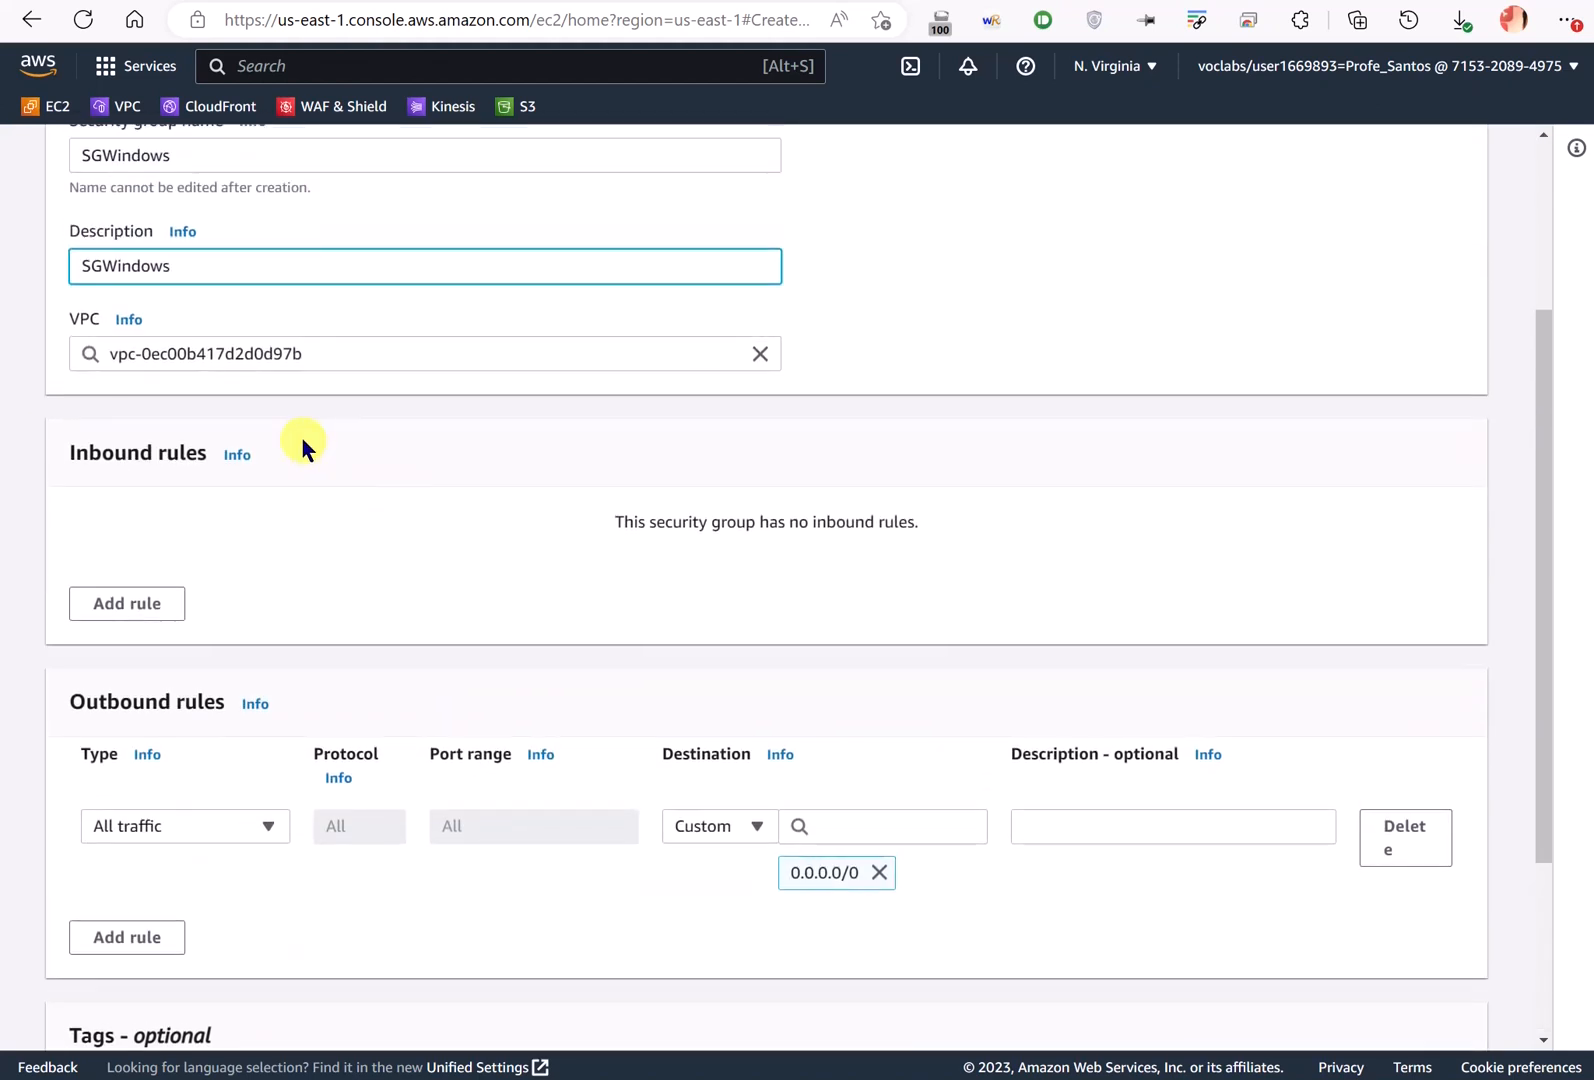
pyautogui.keyDown('ctrl'); pyautogui.click(126, 115); pyautogui.keyUp('ctrl')
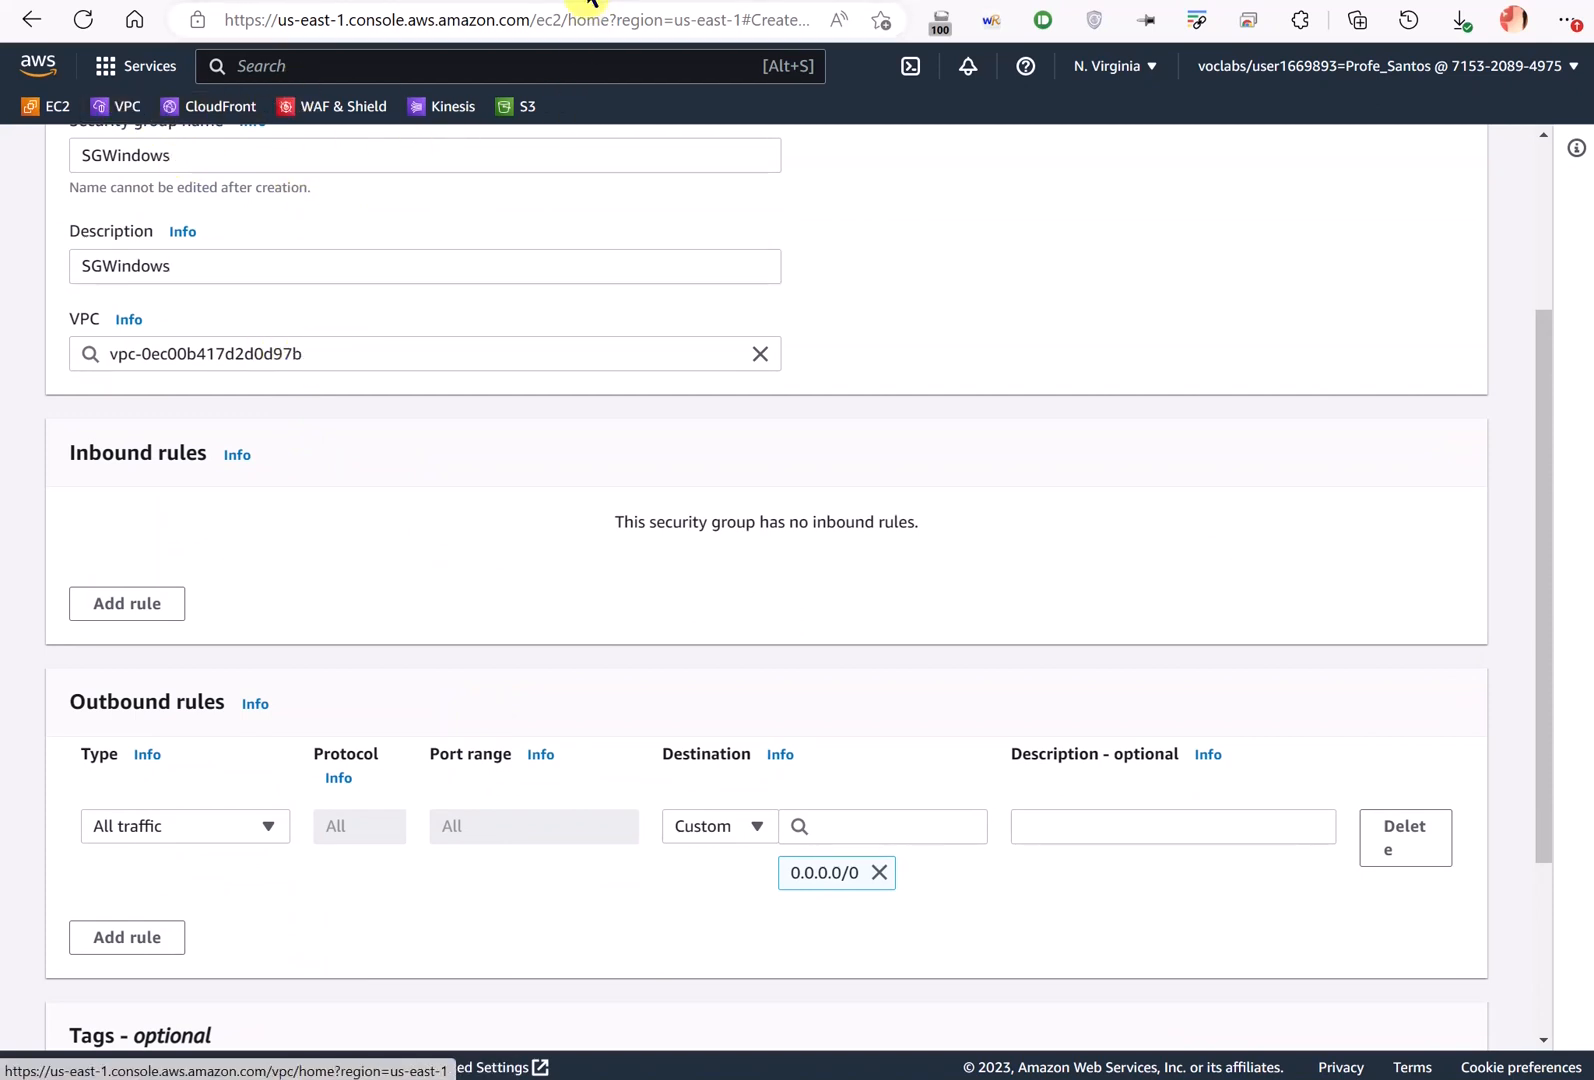
pyautogui.hotkey('ctrl', 'Tab')
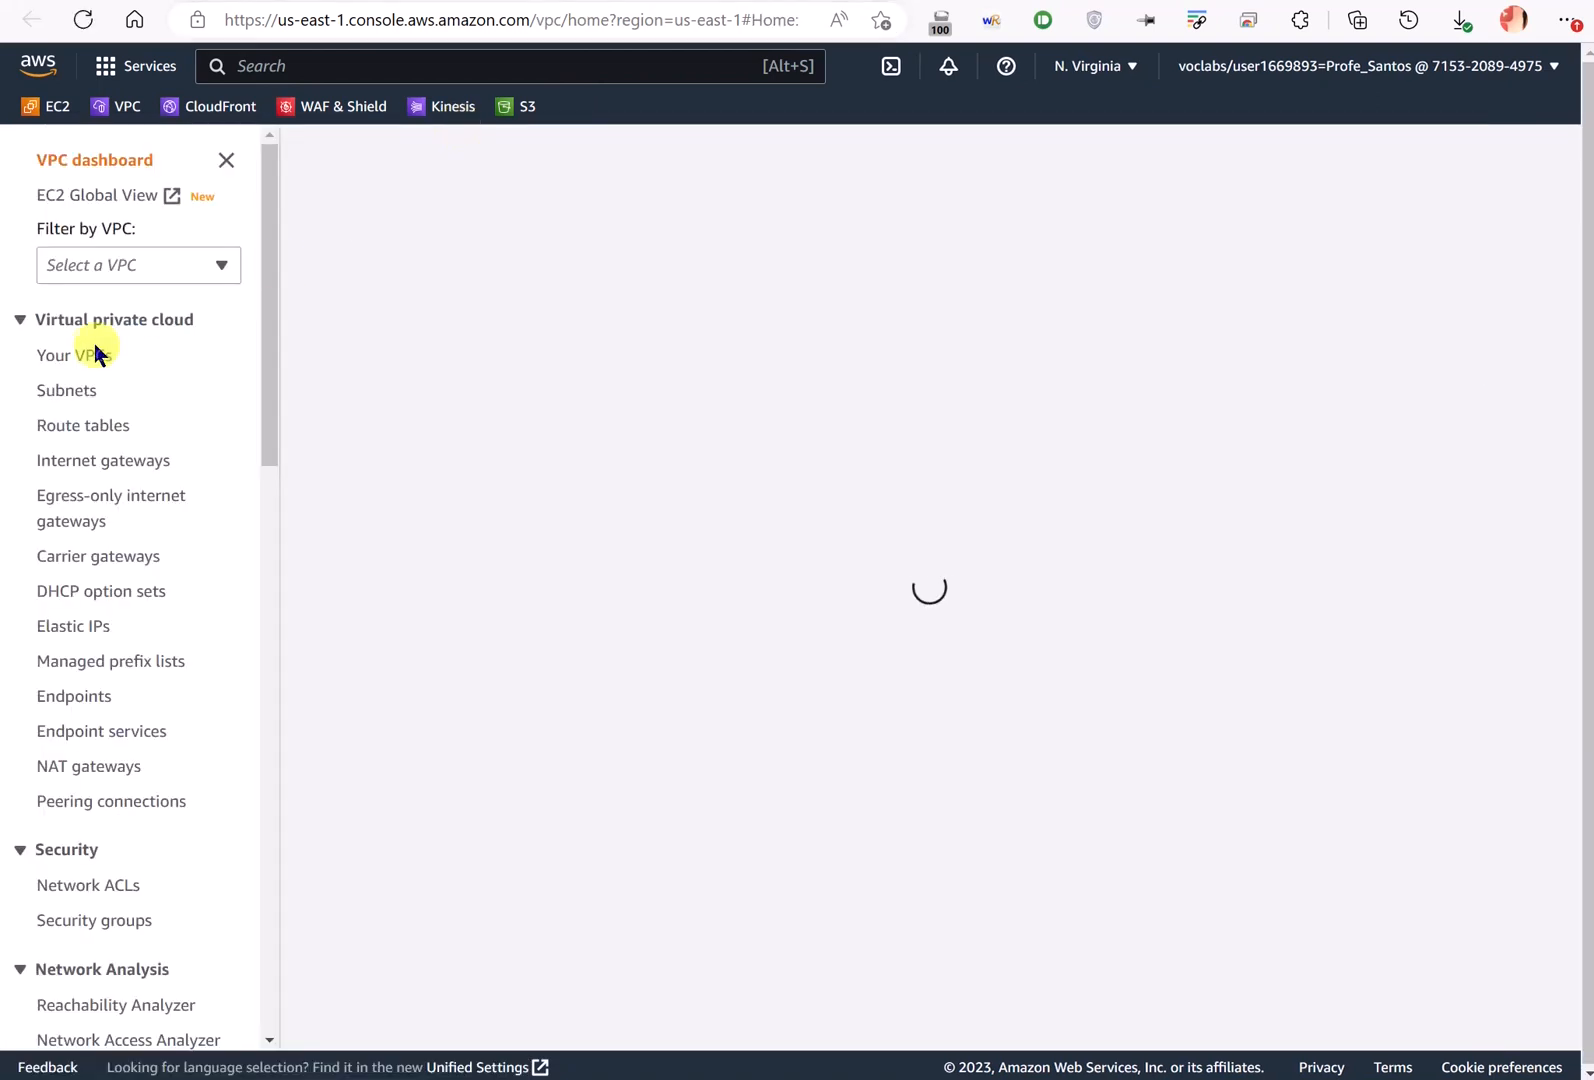
# - Find the default VPC's IPv4 CIDR 172.31.0.0/16 in the Your VPCs list
pyautogui.click(67, 352)
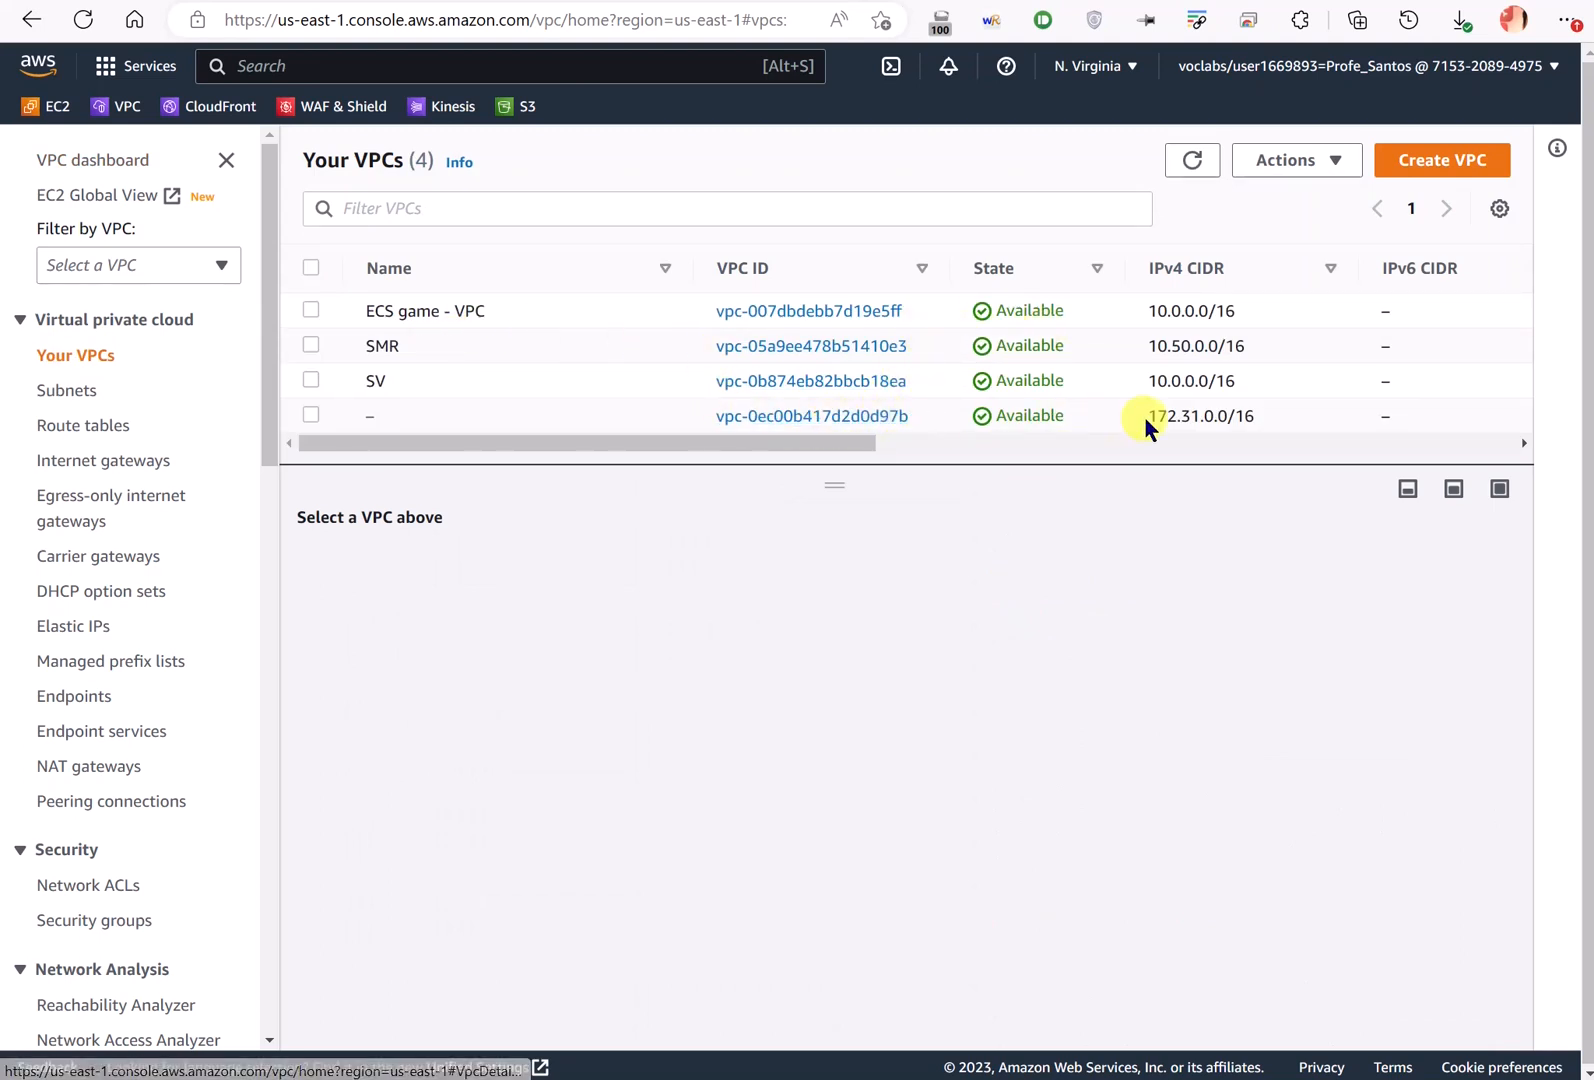
pyautogui.moveTo(1145, 417); pyautogui.dragTo(1256, 423)
pyautogui.click(890, 426)
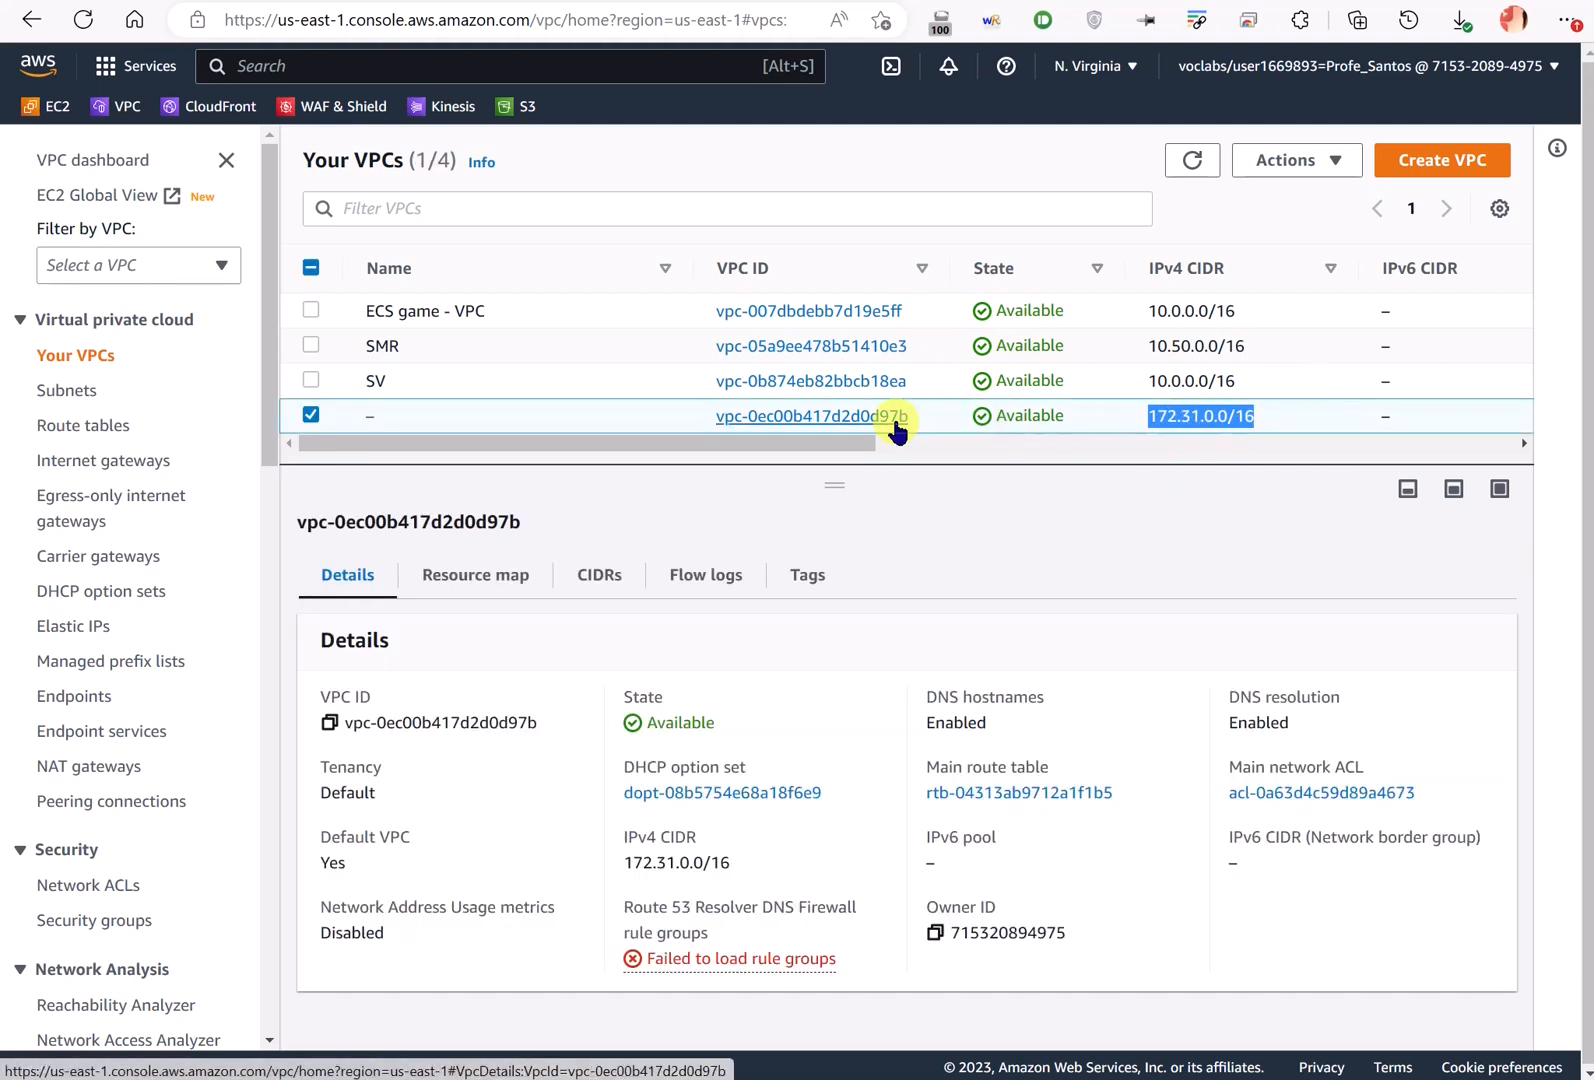
pyautogui.click(441, 1)
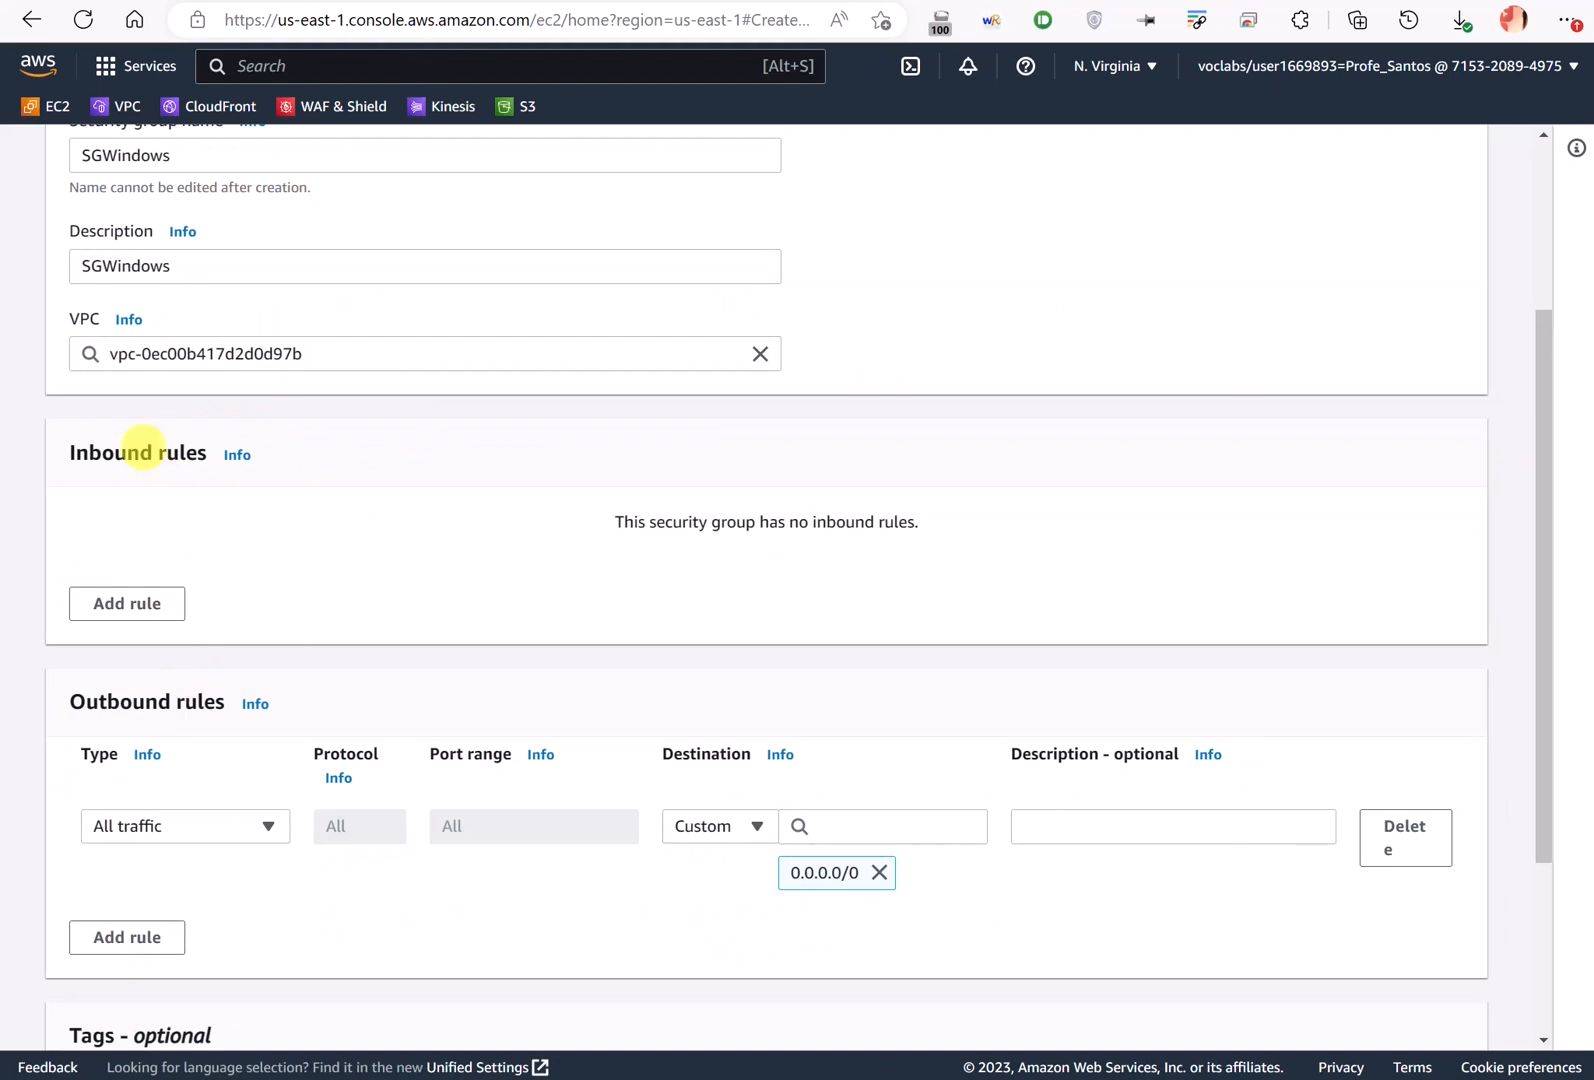
# - Annotate the empty inbound rules and the outbound All traffic 0.0.0.0/0 rule, then clear the marks
pyautogui.moveTo(135, 418)
pyautogui.mouseDown()
pyautogui.moveTo(22, 490)
pyautogui.moveTo(178, 658)
pyautogui.moveTo(266, 420)
pyautogui.moveTo(107, 420)
pyautogui.mouseUp()
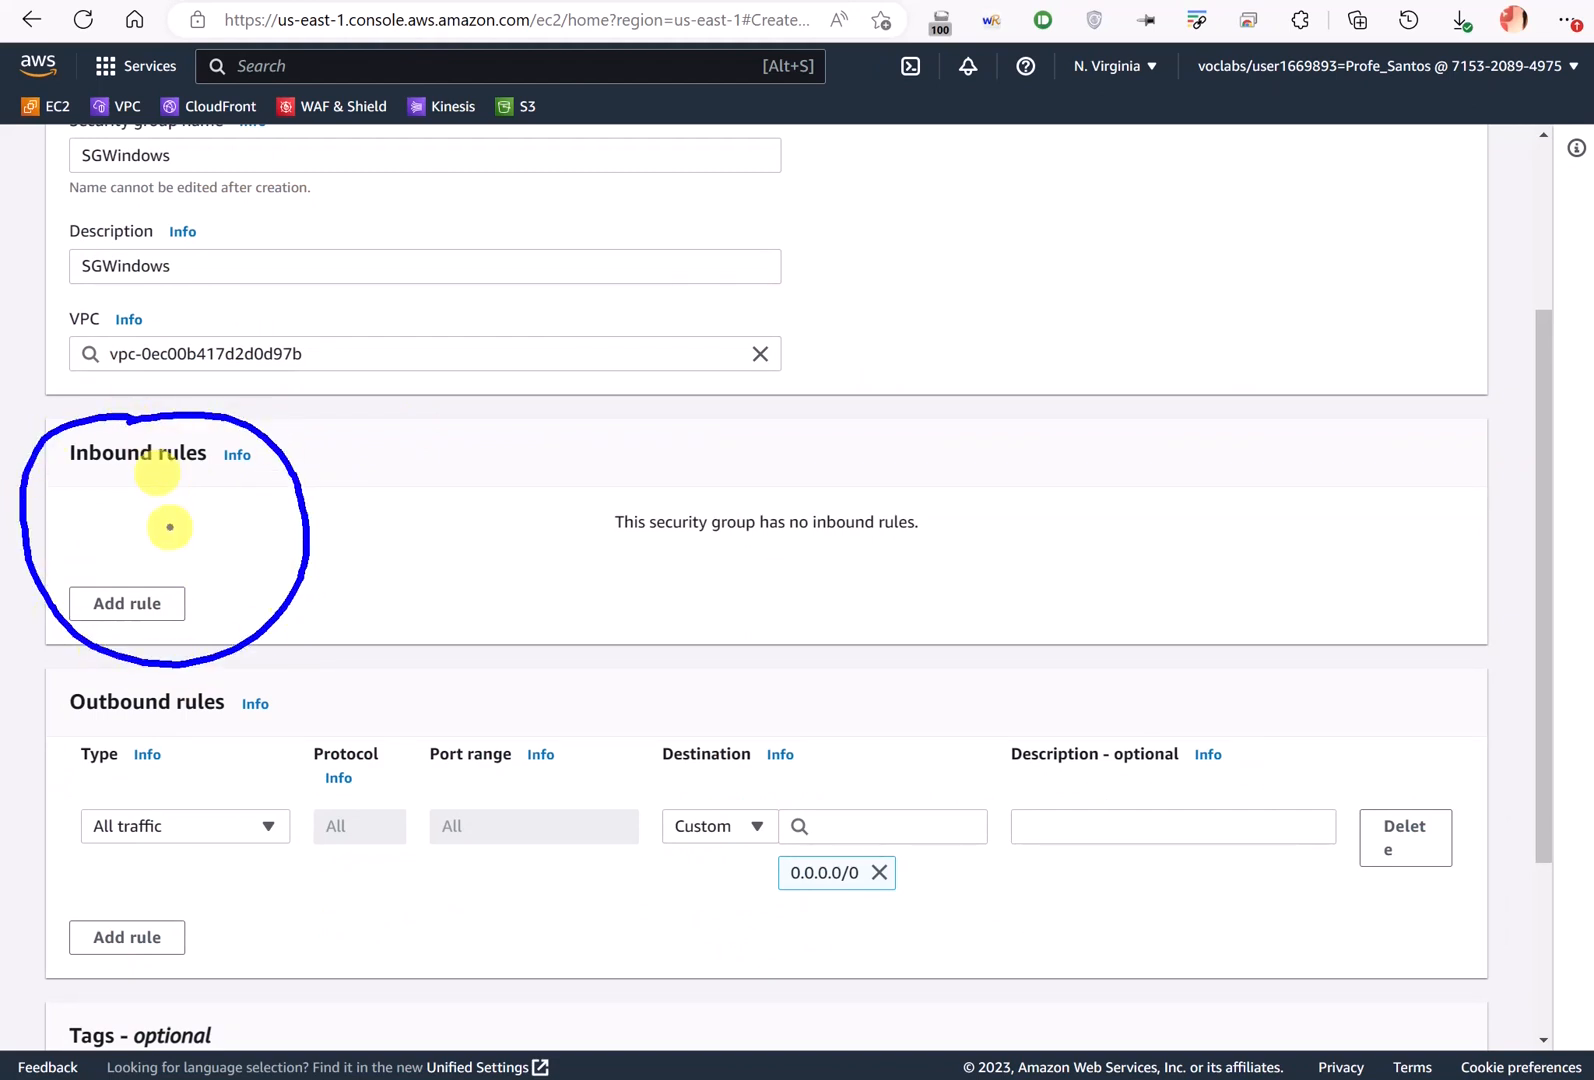
pyautogui.moveTo(230, 525)
pyautogui.mouseDown()
pyautogui.moveTo(445, 521)
pyautogui.moveTo(236, 524)
pyautogui.moveTo(252, 537)
pyautogui.mouseUp()
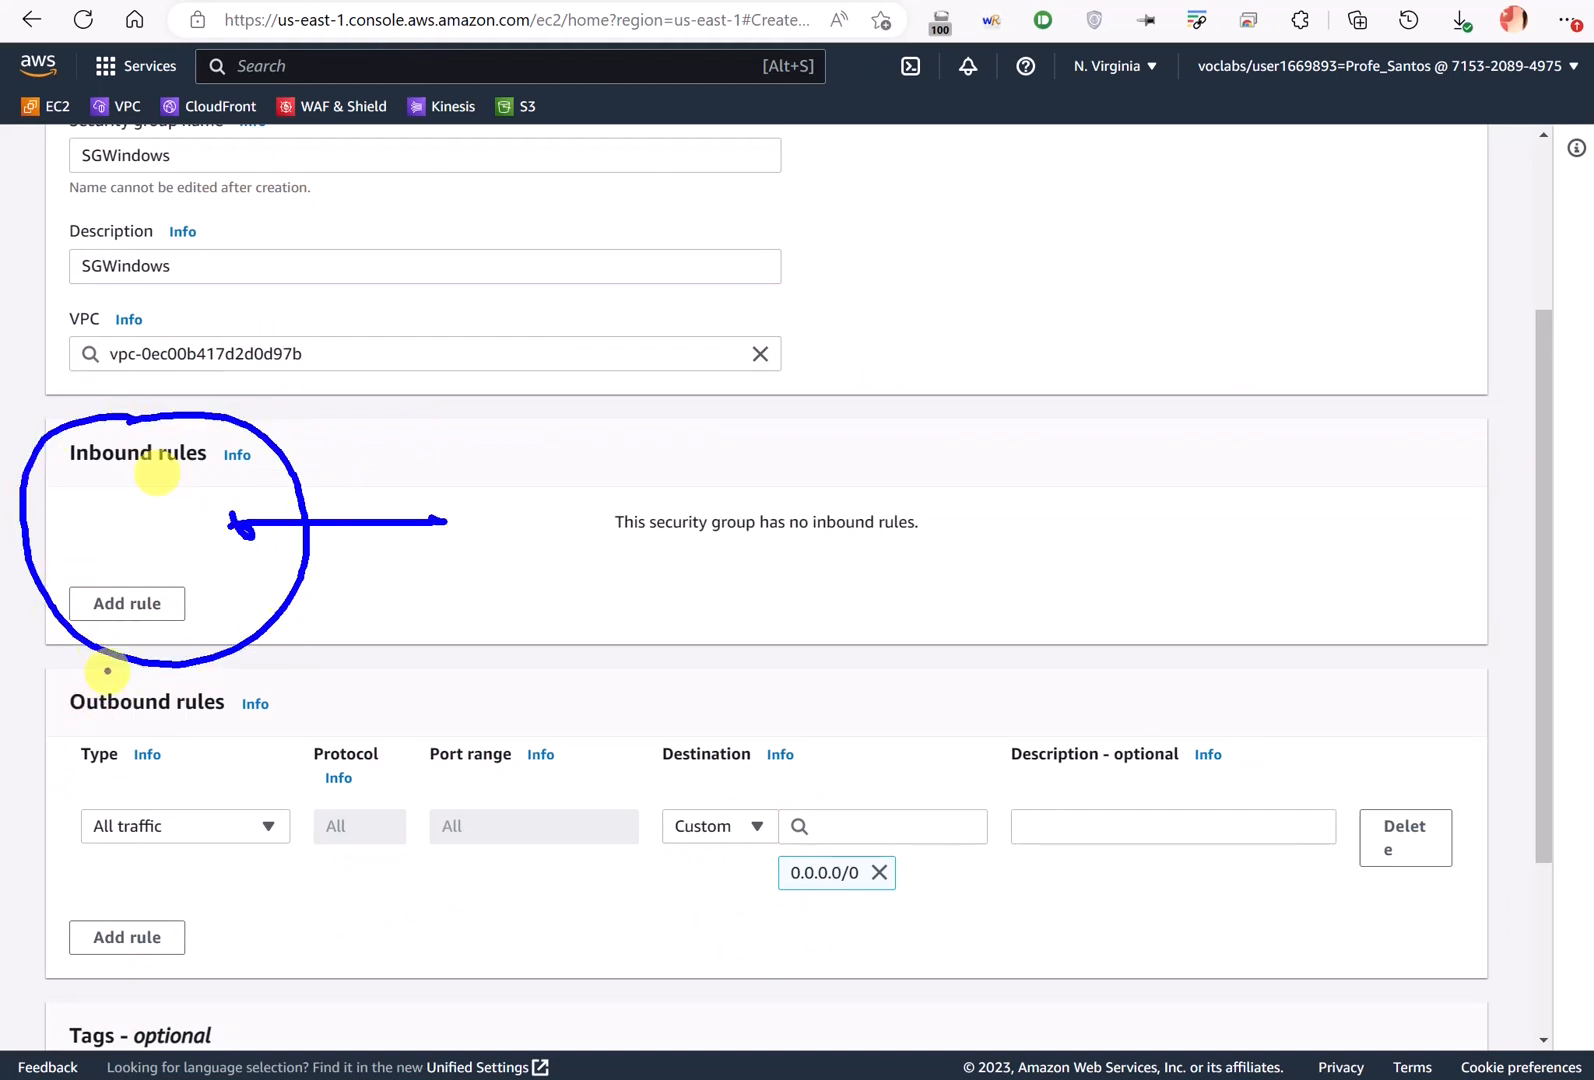
pyautogui.moveTo(107, 670)
pyautogui.mouseDown()
pyautogui.moveTo(63, 826)
pyautogui.moveTo(213, 704)
pyautogui.moveTo(135, 730)
pyautogui.mouseUp()
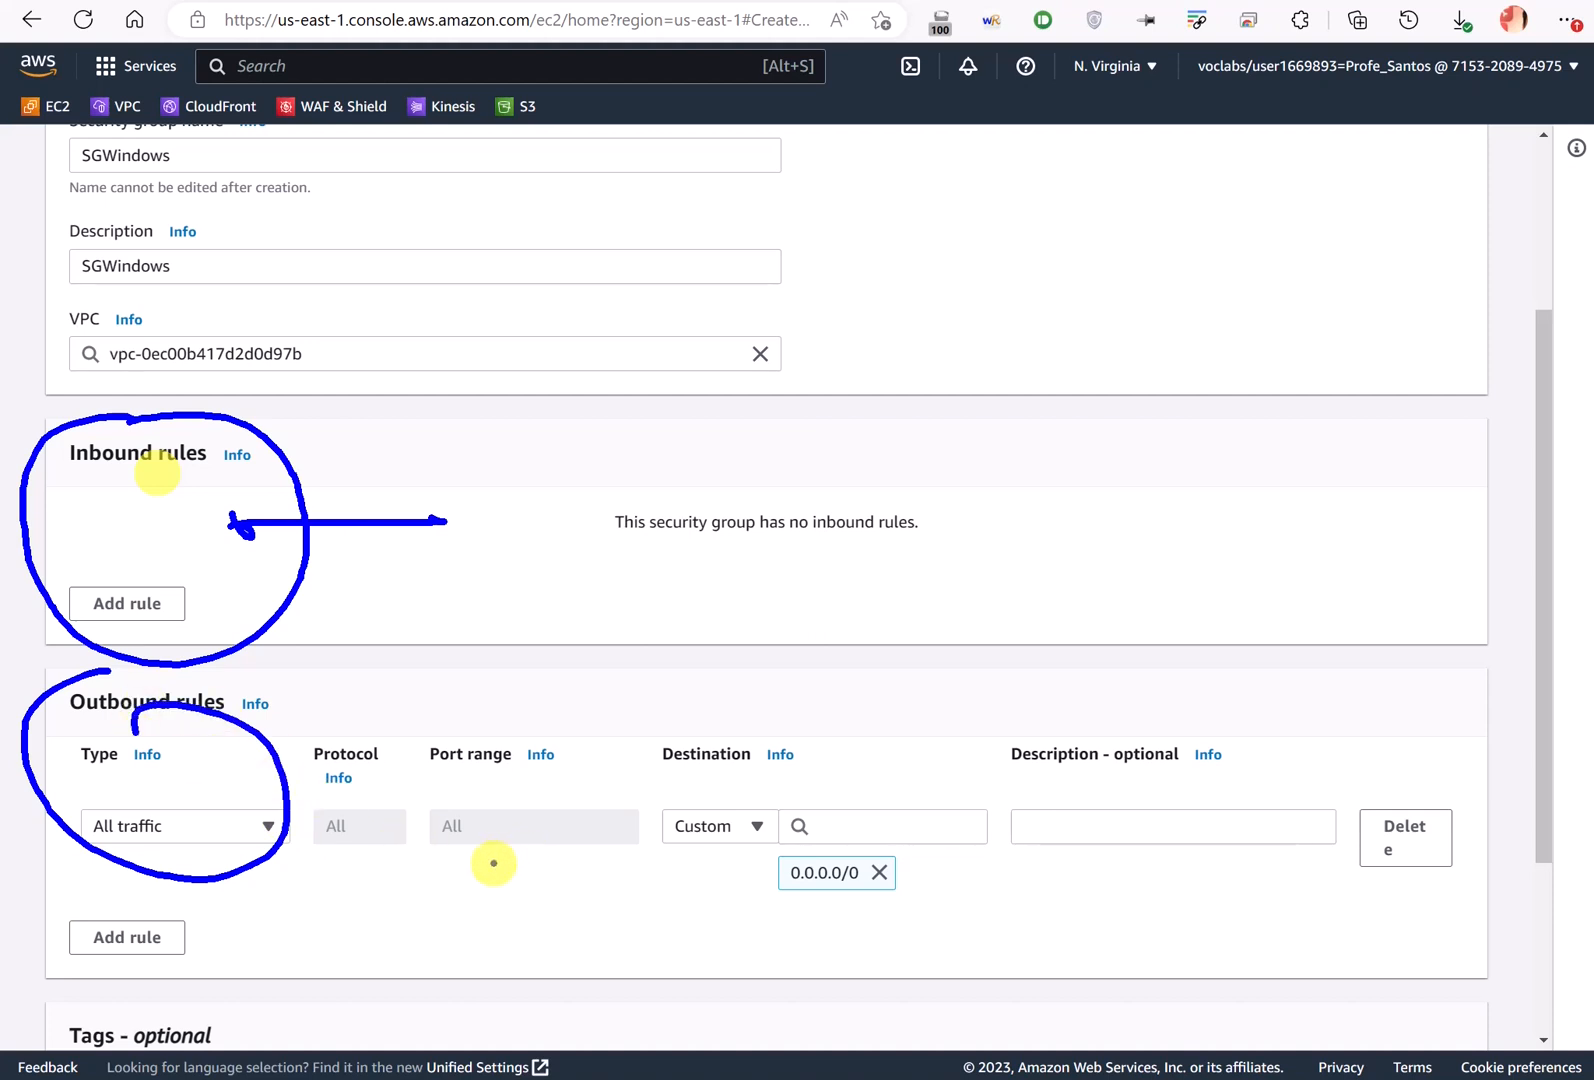
pyautogui.moveTo(435, 873)
pyautogui.mouseDown()
pyautogui.moveTo(632, 891)
pyautogui.moveTo(1045, 888)
pyautogui.mouseUp()
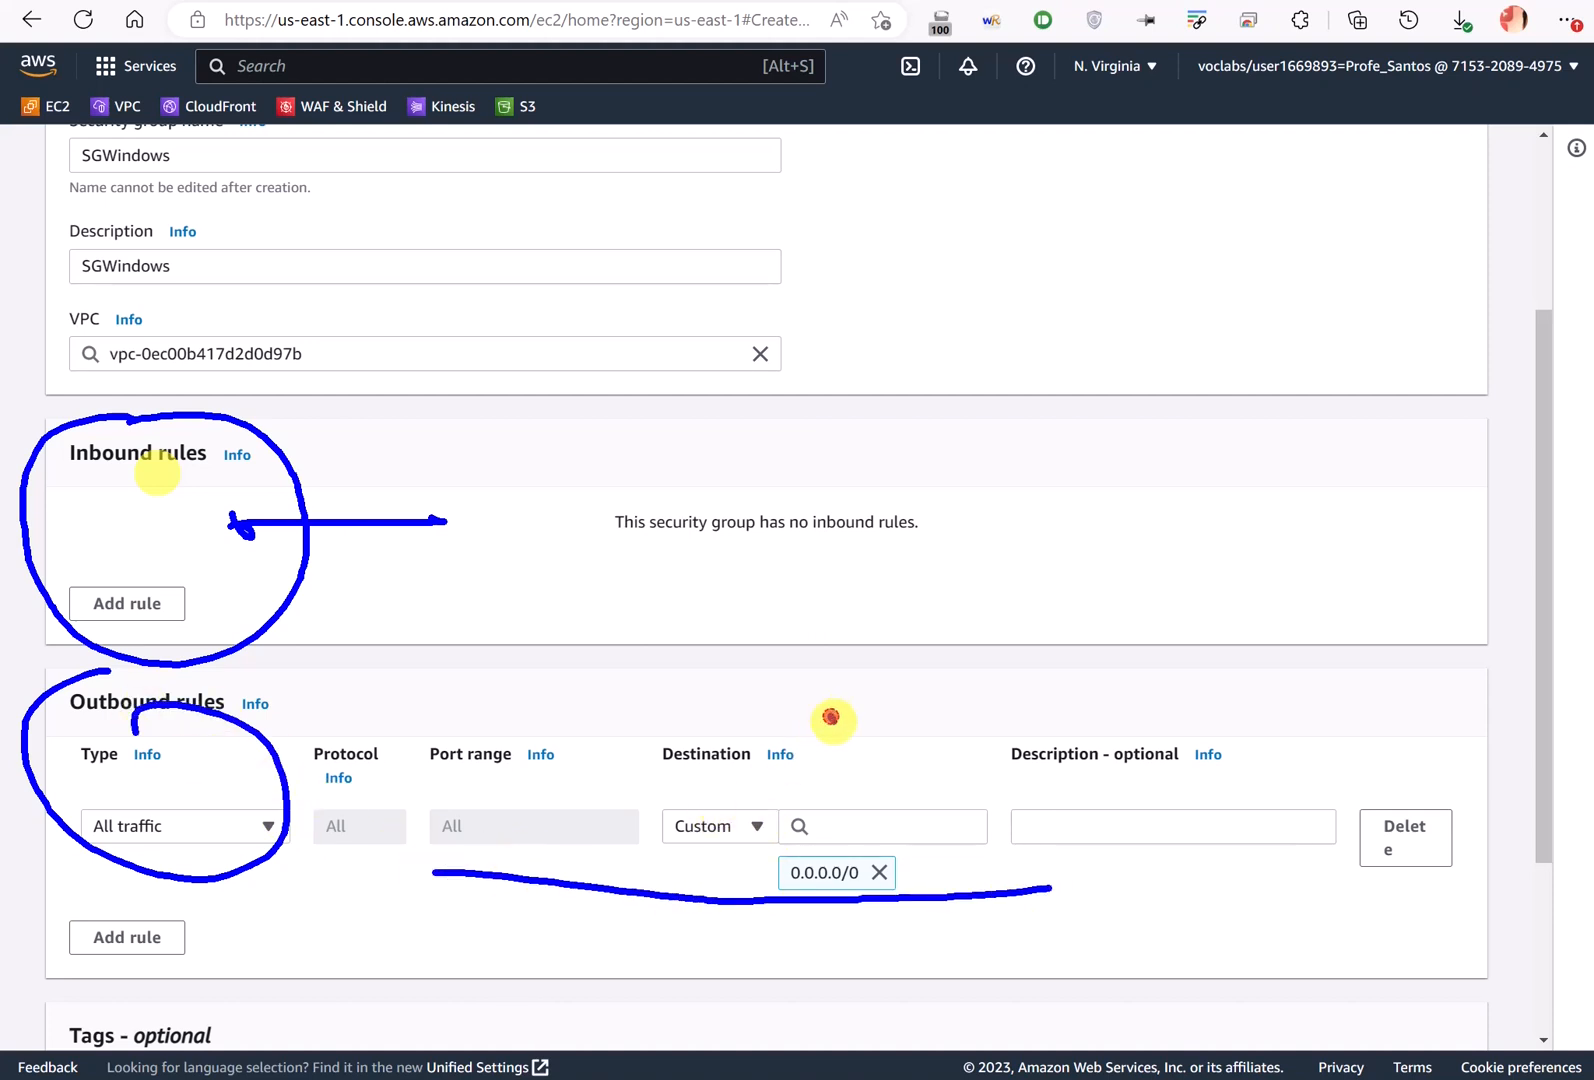
pyautogui.moveTo(833, 721); pyautogui.dragTo(999, 714)
pyautogui.press('Escape')
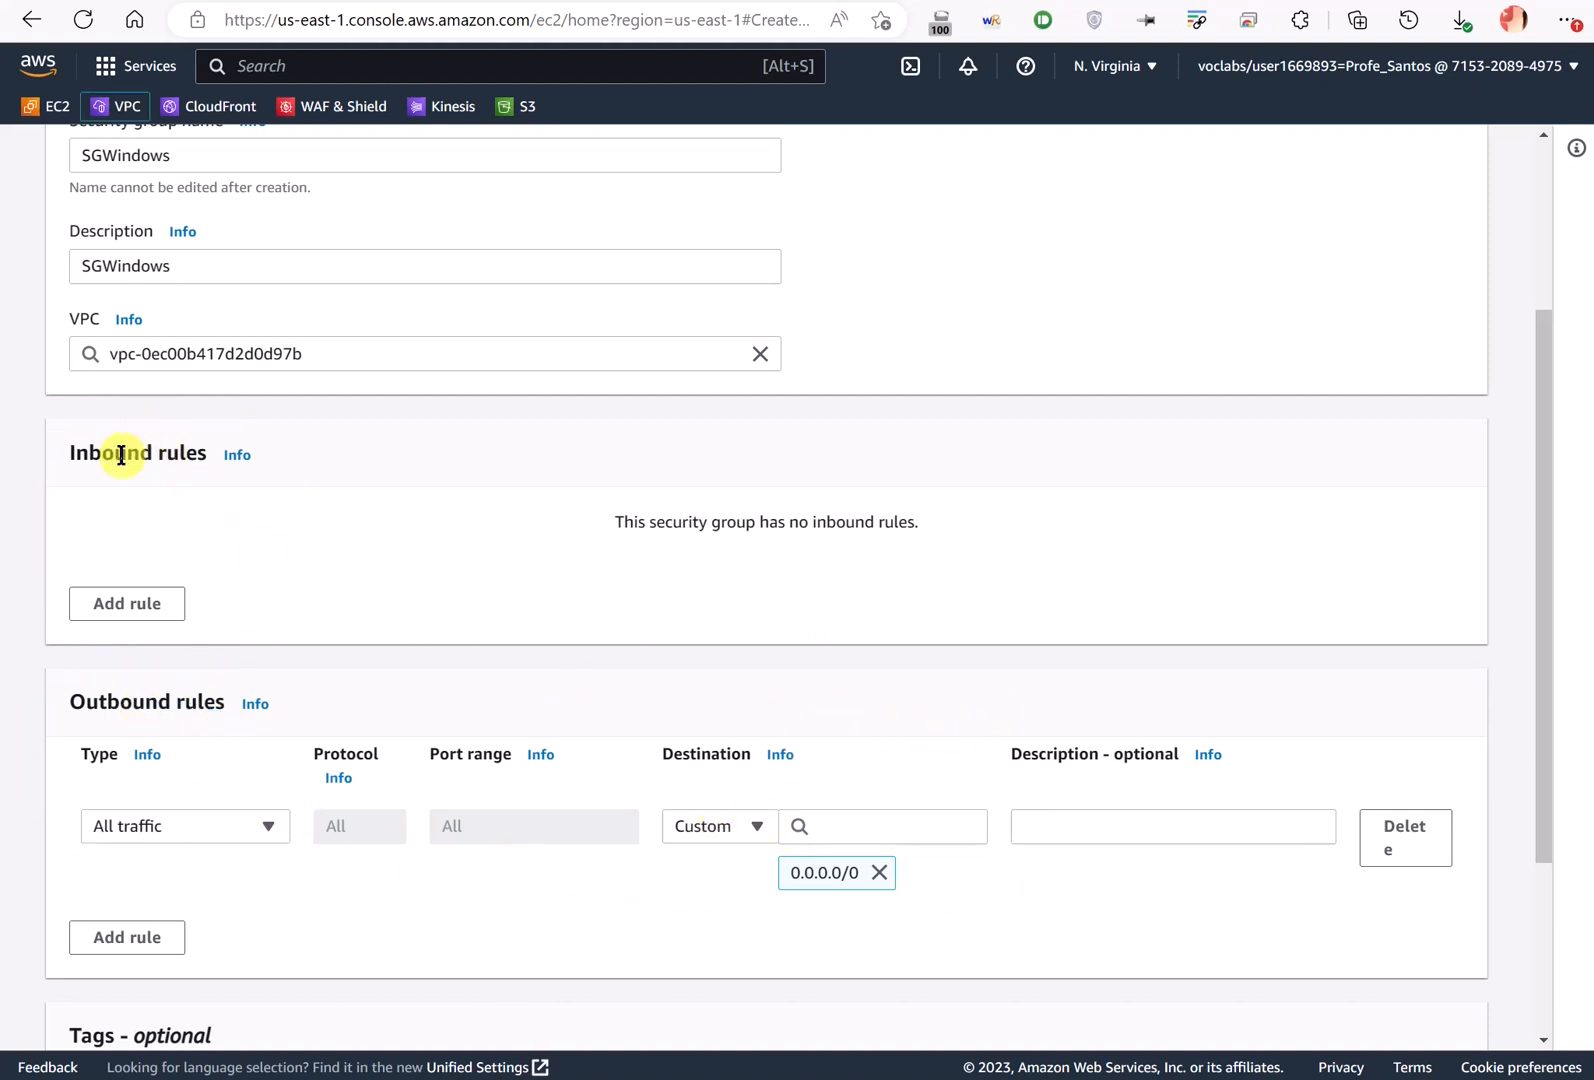
pyautogui.moveTo(71, 452); pyautogui.dragTo(199, 498)
# - Add an inbound RDP rule from Anywhere-IPv4 (0.0.0.0/0), plus a second empty inbound rule
pyautogui.click(152, 604)
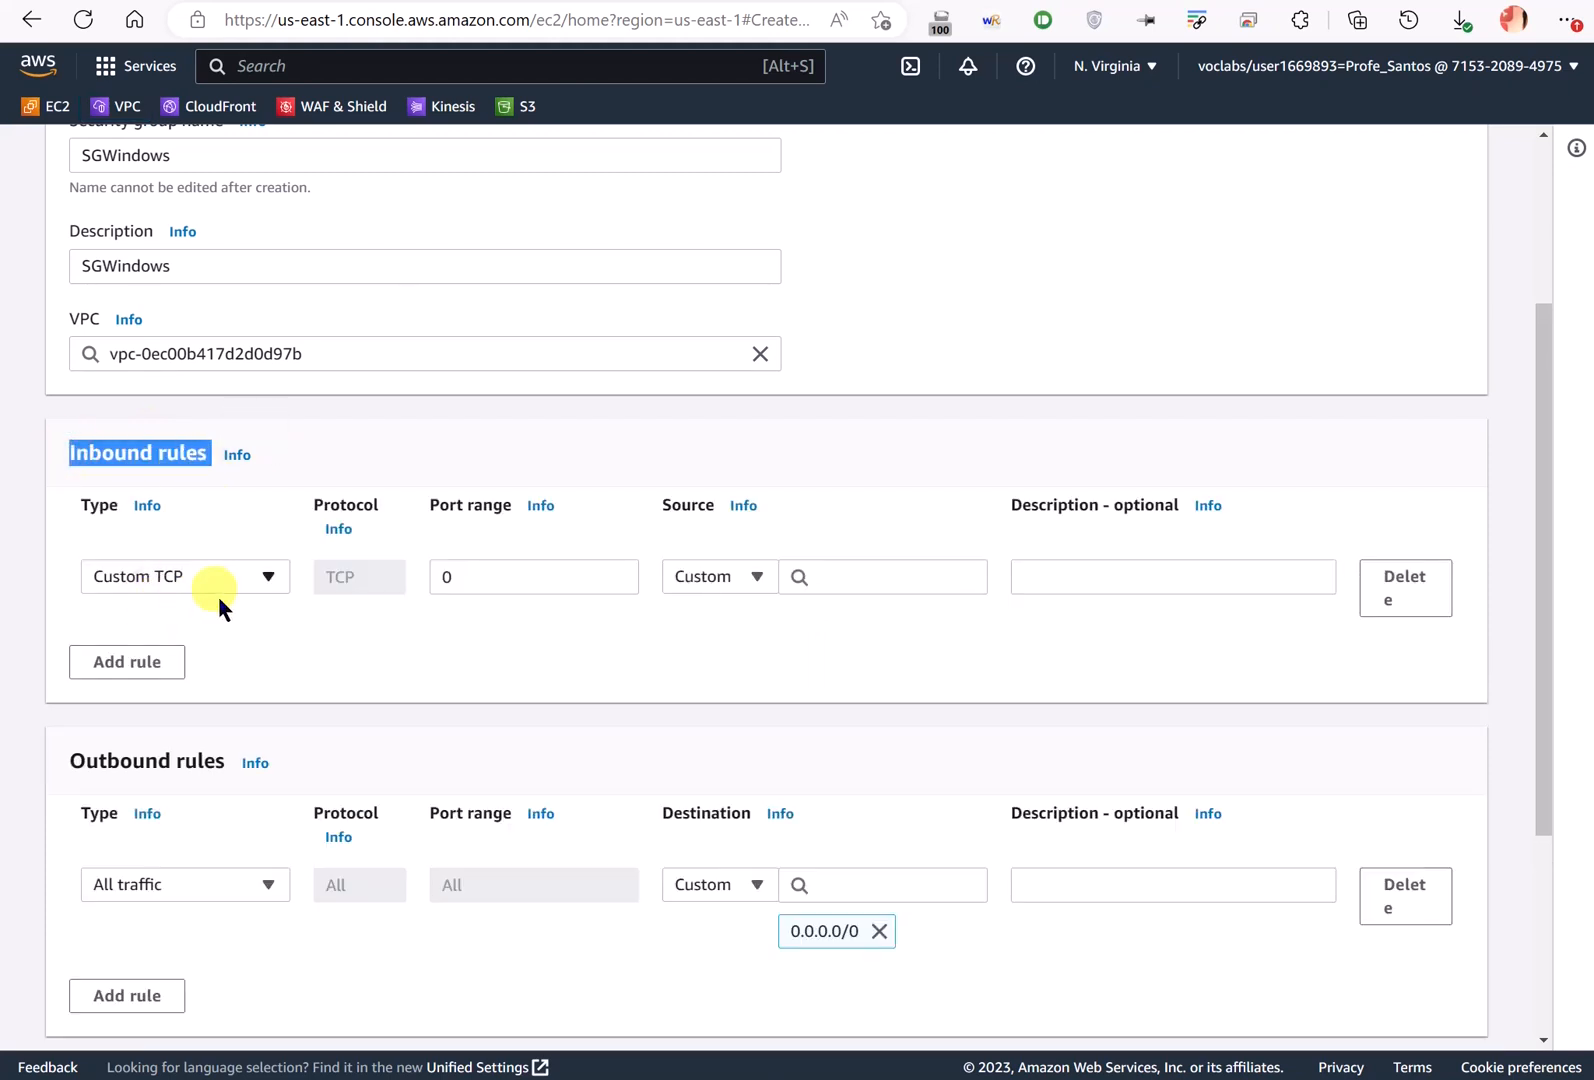
pyautogui.click(250, 580)
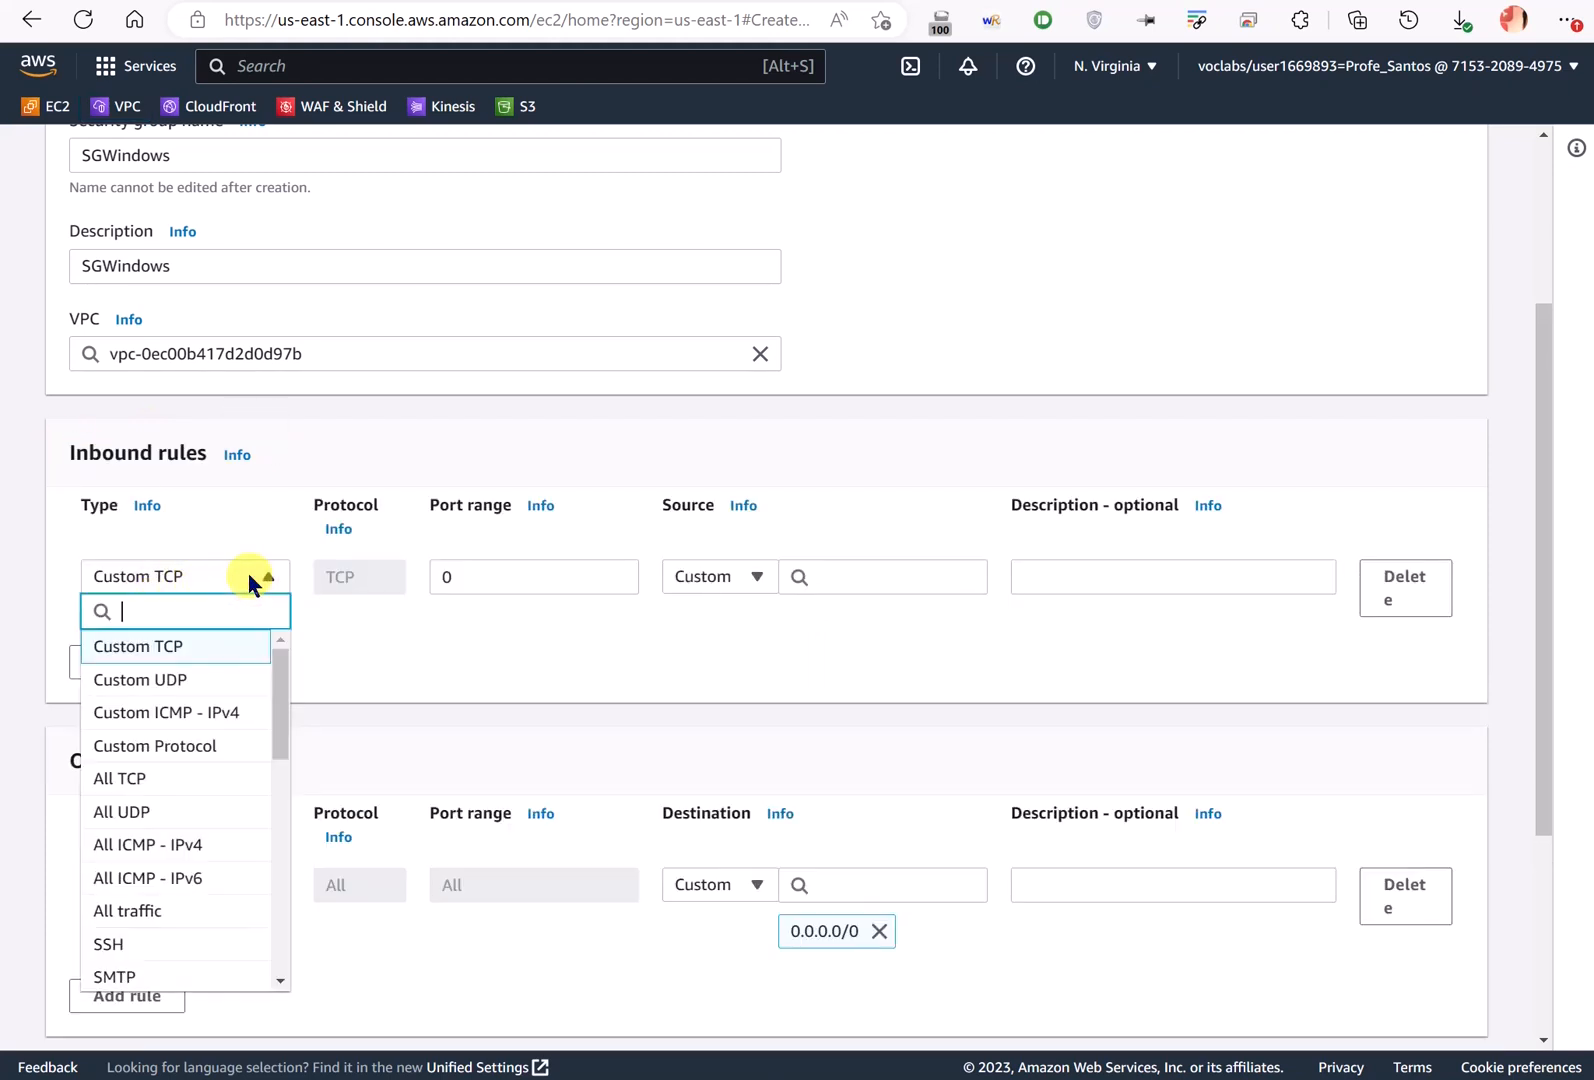
pyautogui.write('redp')
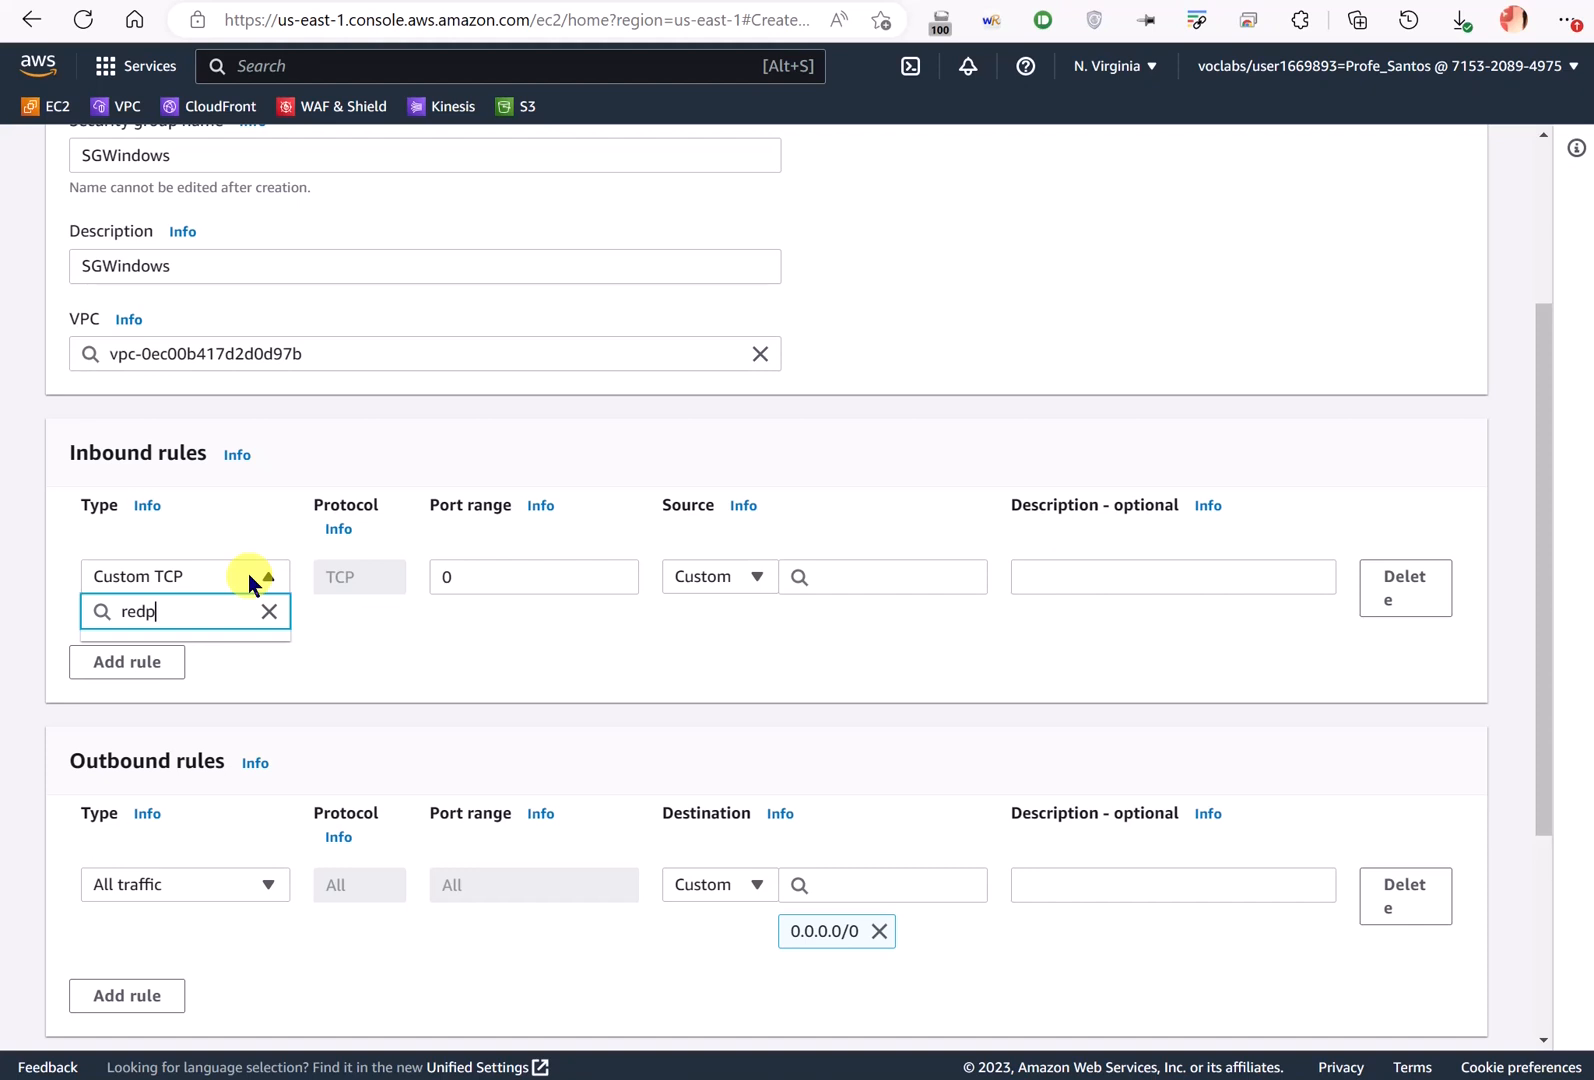
pyautogui.press('BackSpace')
pyautogui.press('BackSpace')
pyautogui.press('BackSpace')
pyautogui.write('dp')
pyautogui.click(184, 634)
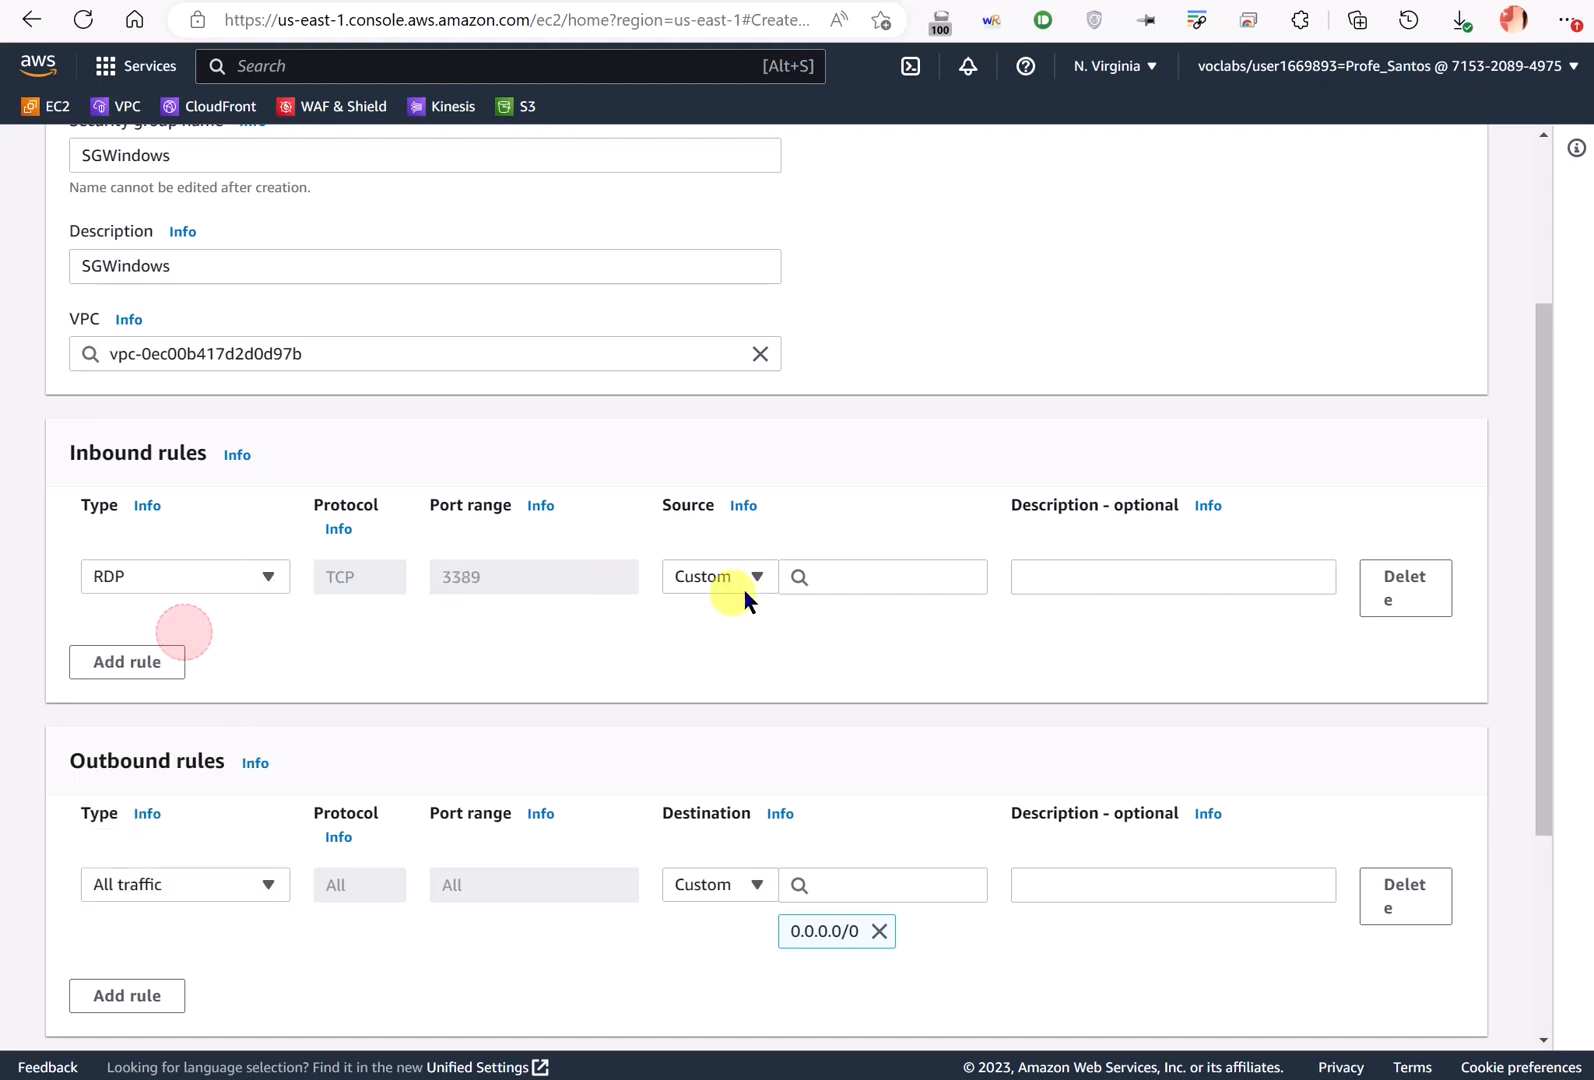
pyautogui.click(744, 590)
pyautogui.click(746, 660)
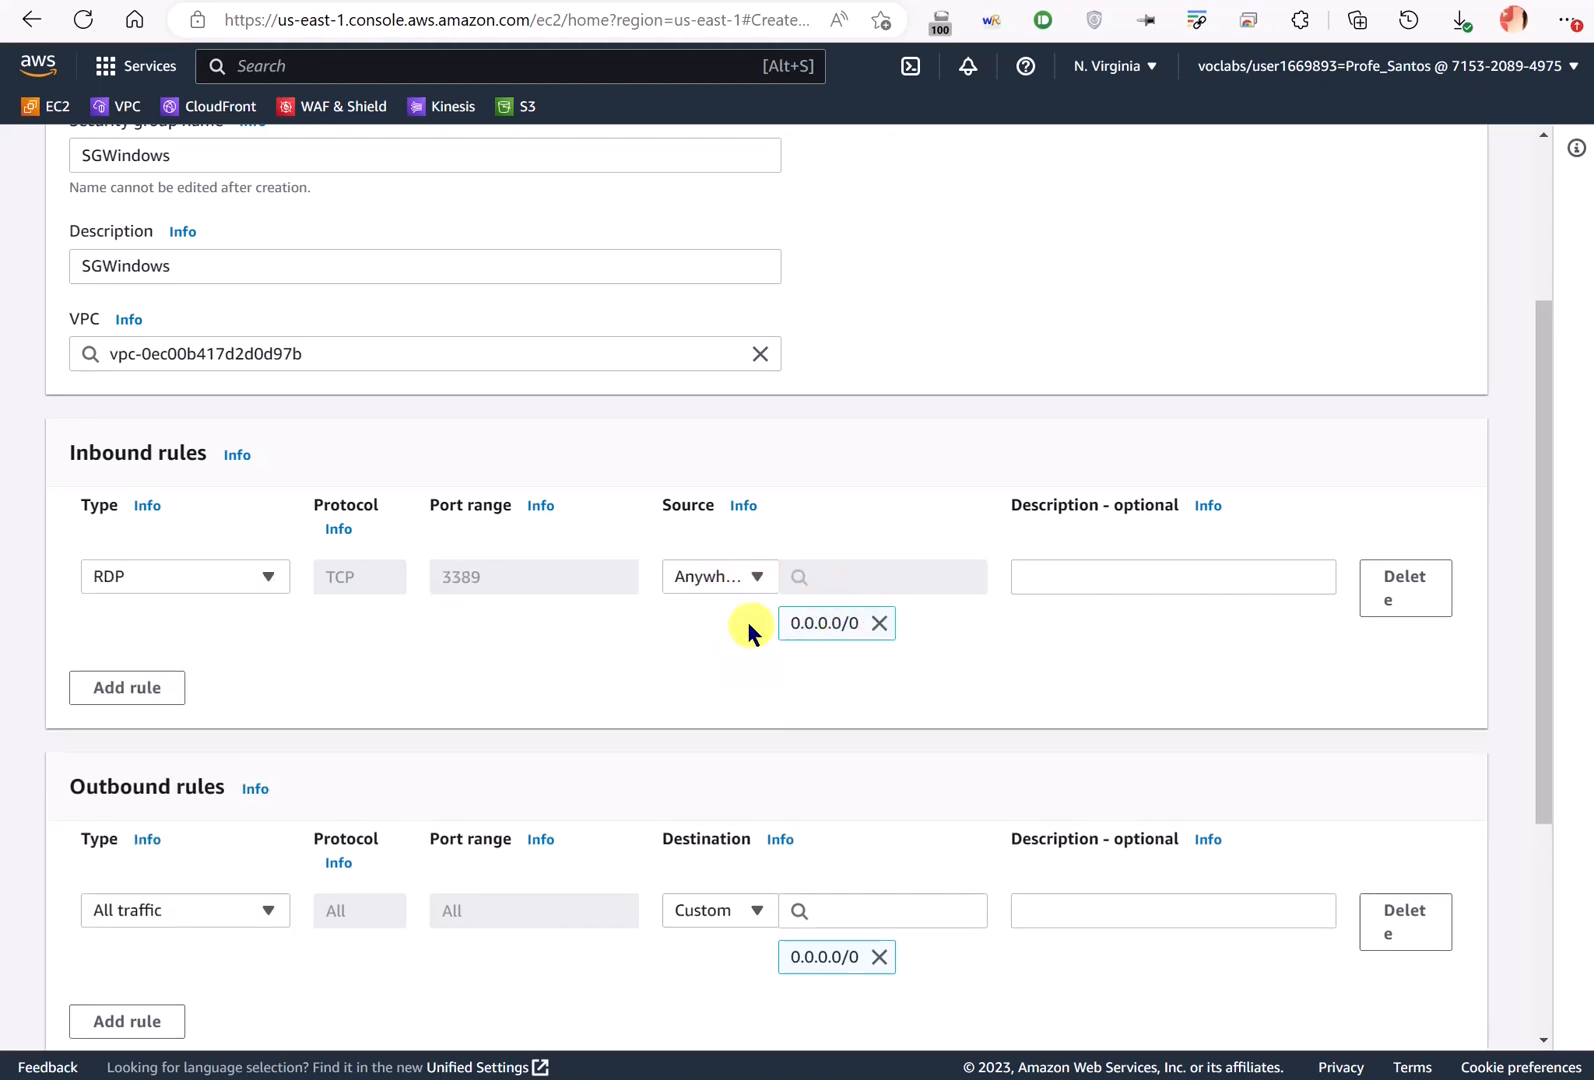
pyautogui.click(176, 686)
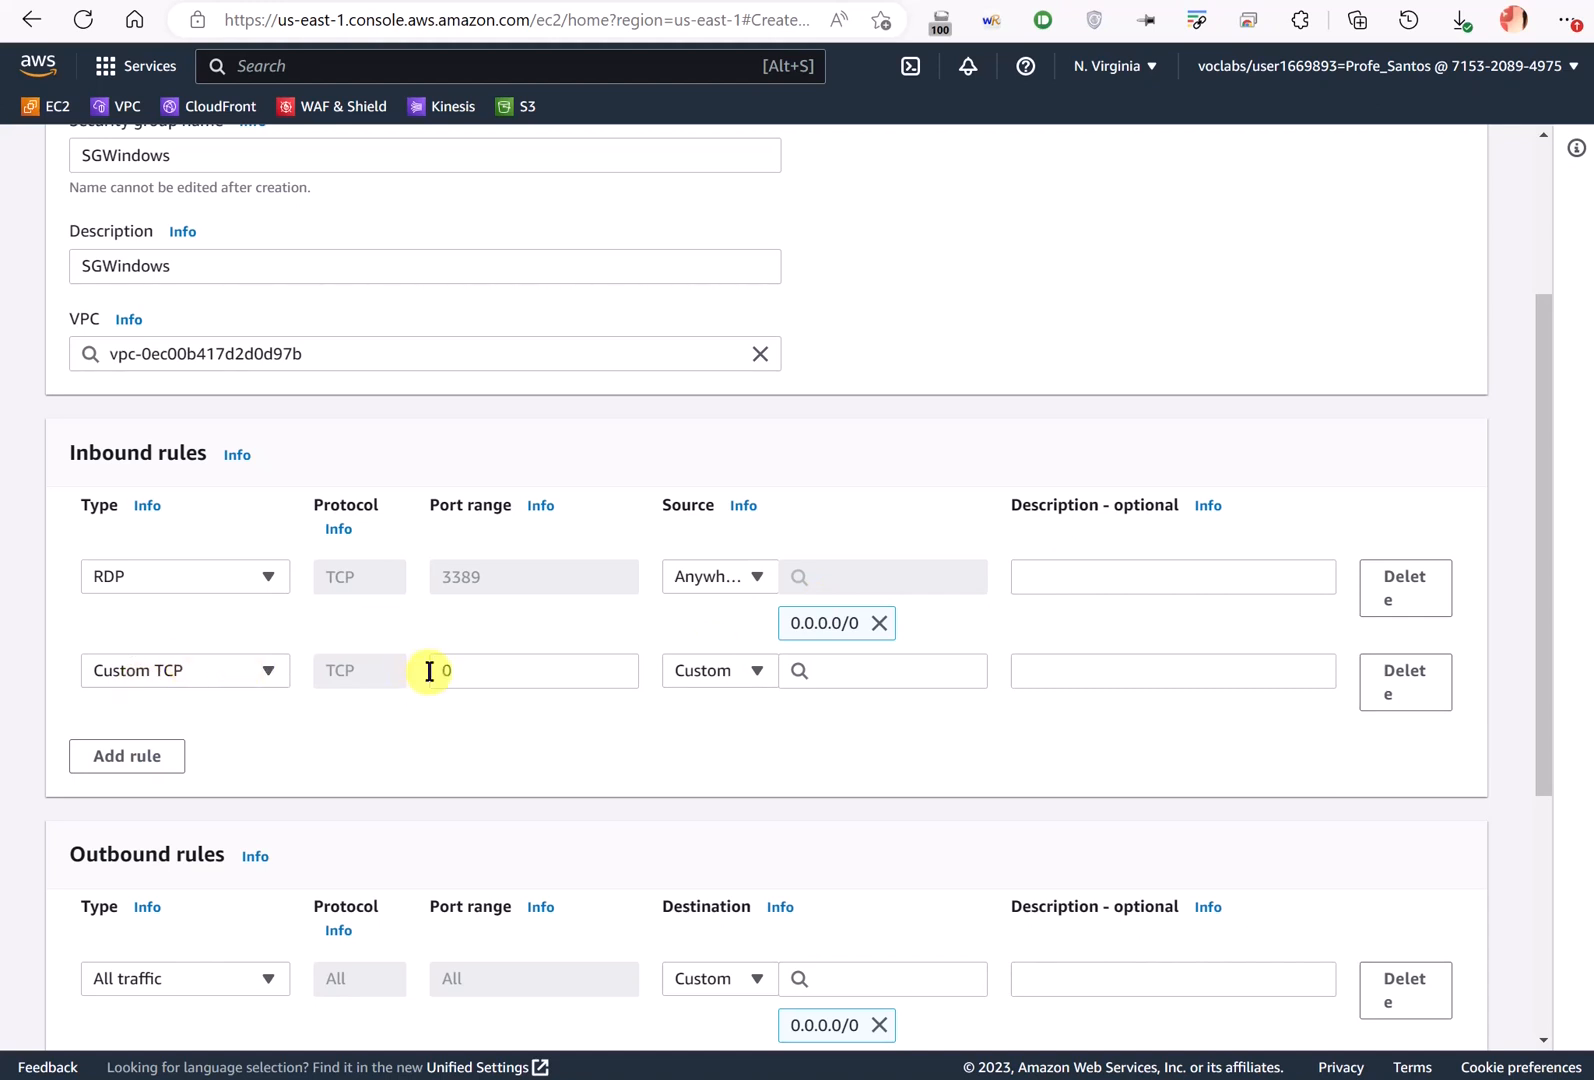
# - Make the second inbound rule All traffic with custom source 172.31.0.0/16
pyautogui.click(214, 684)
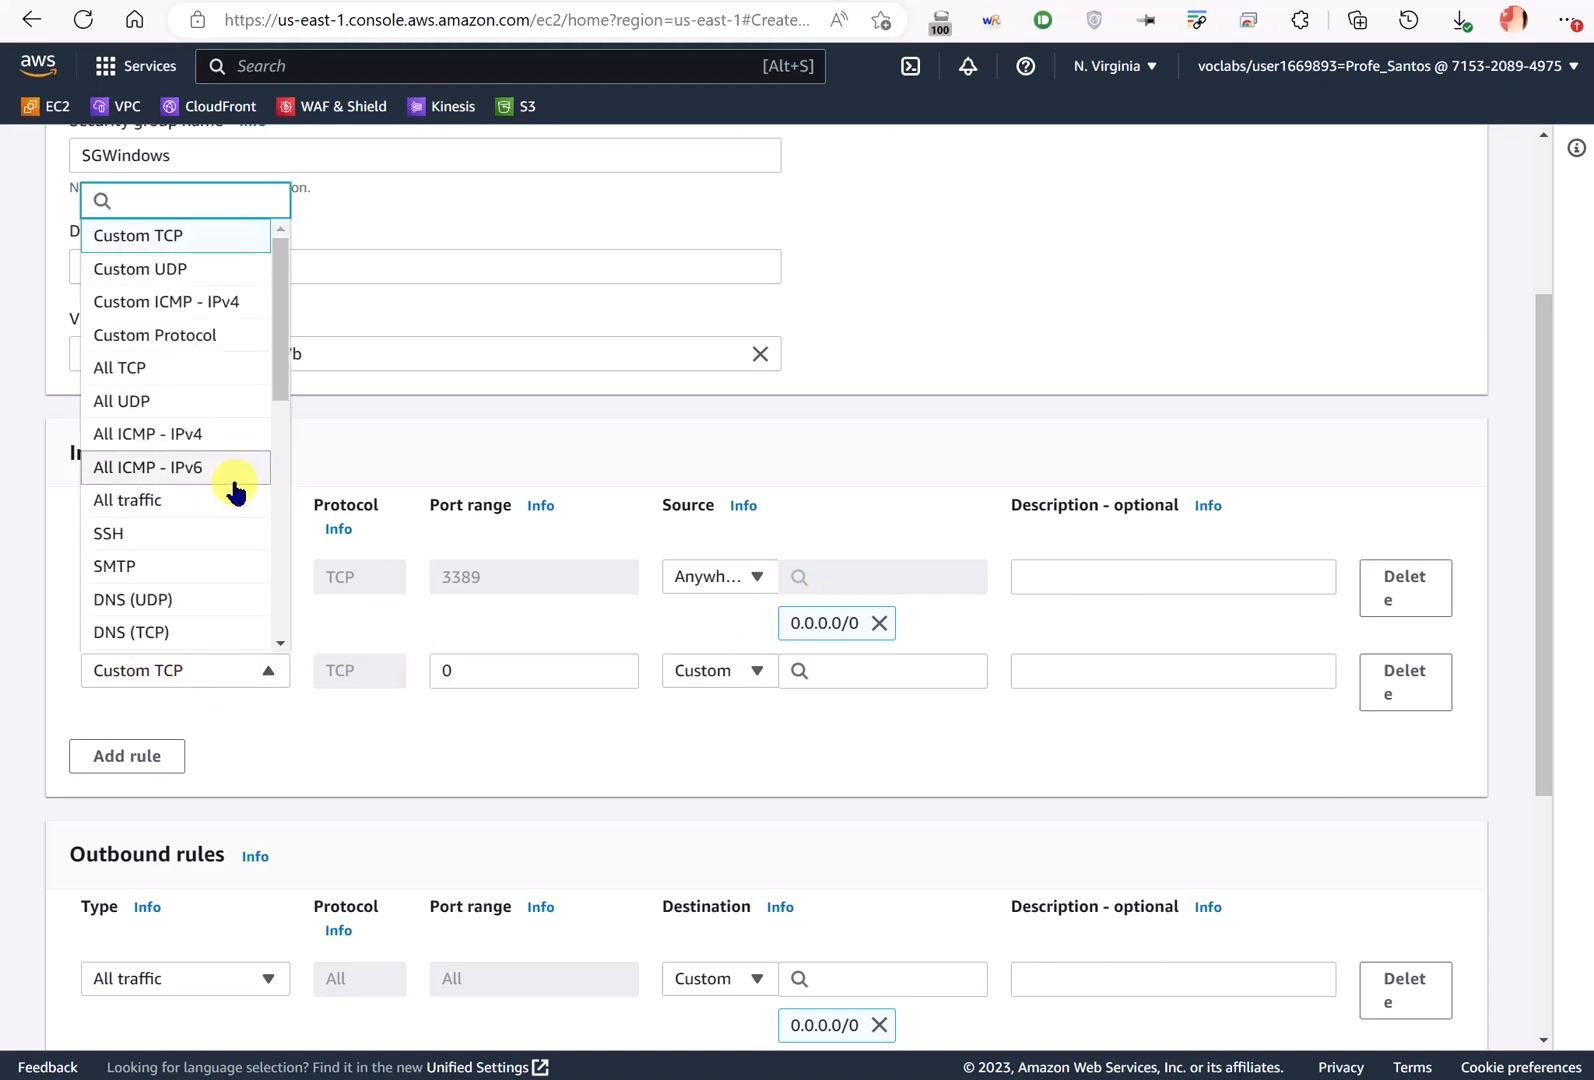
pyautogui.scroll(3, 199, 406)
pyautogui.click(196, 777)
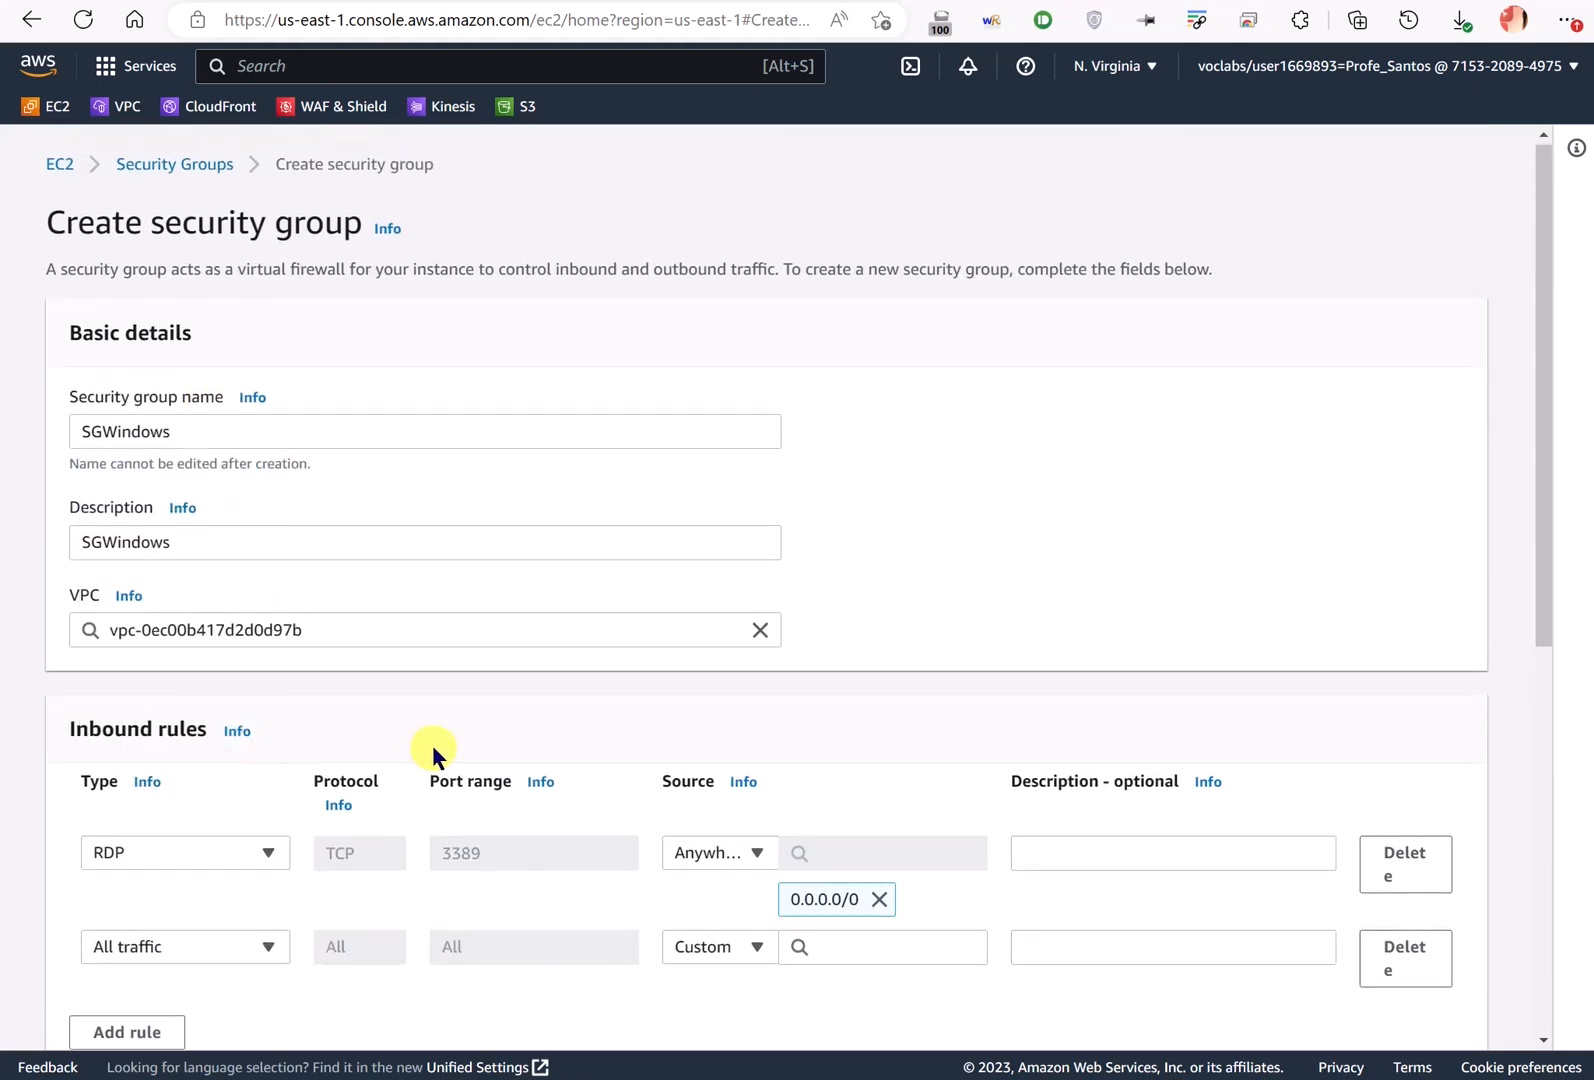
pyautogui.scroll(-5, 775, 622)
pyautogui.scroll(3, 760, 425)
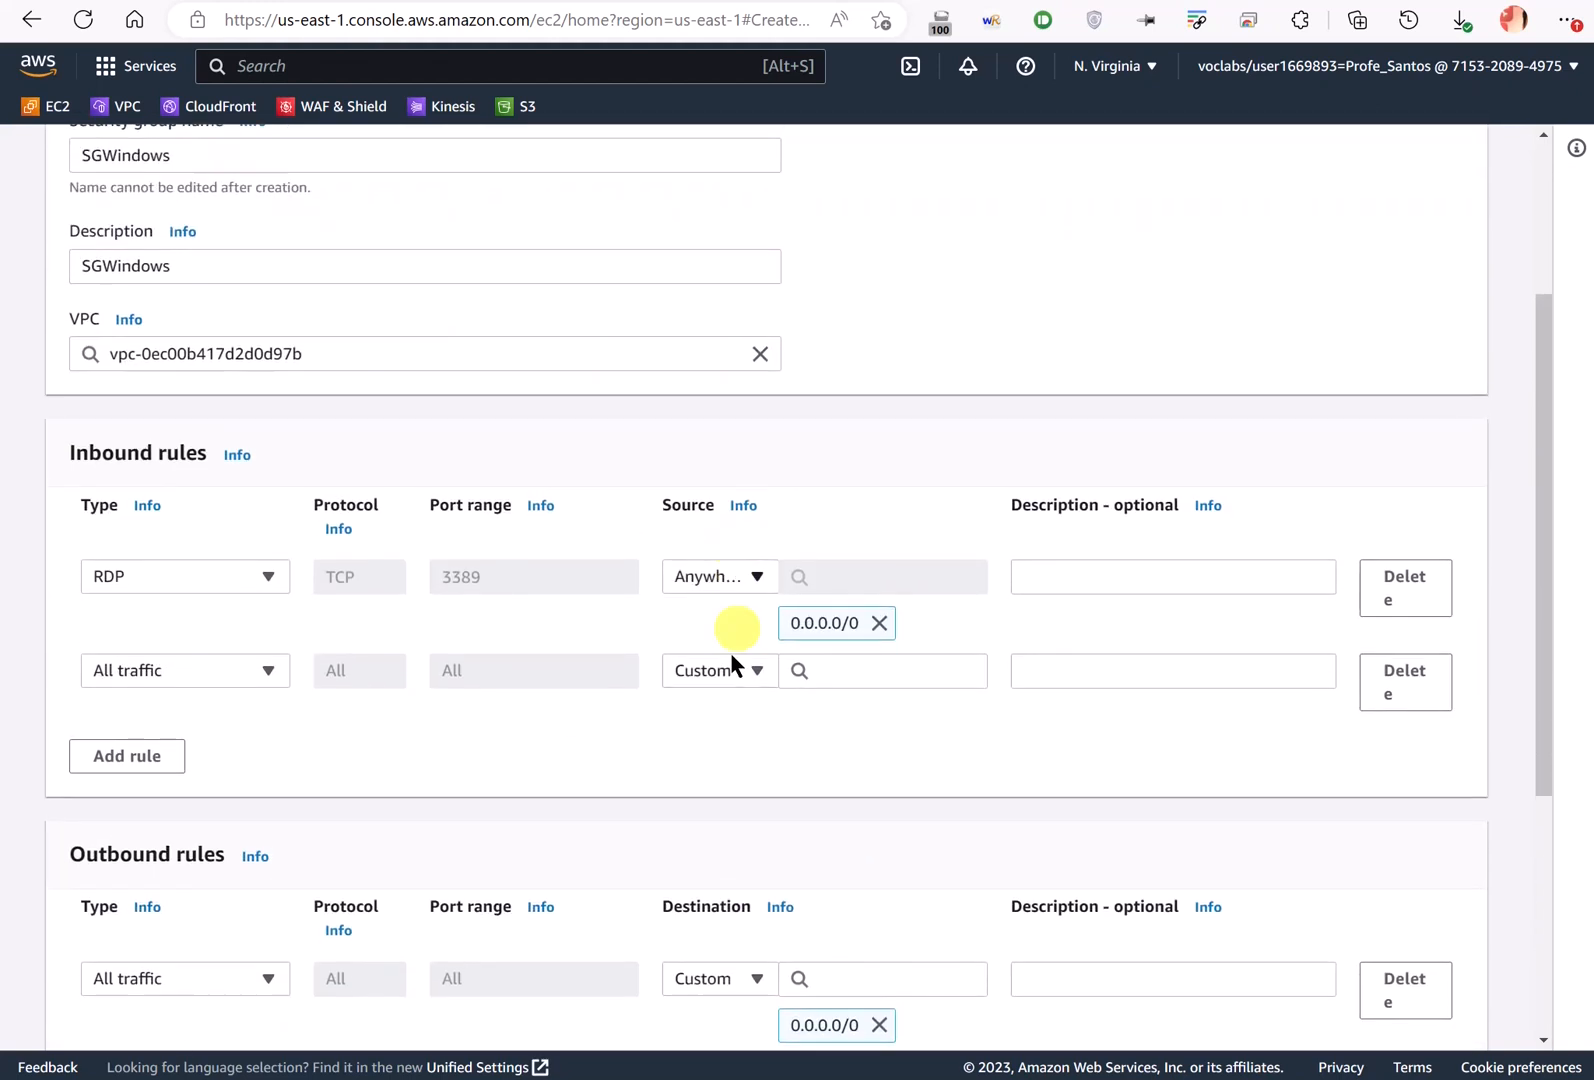
pyautogui.click(740, 672)
pyautogui.click(815, 669)
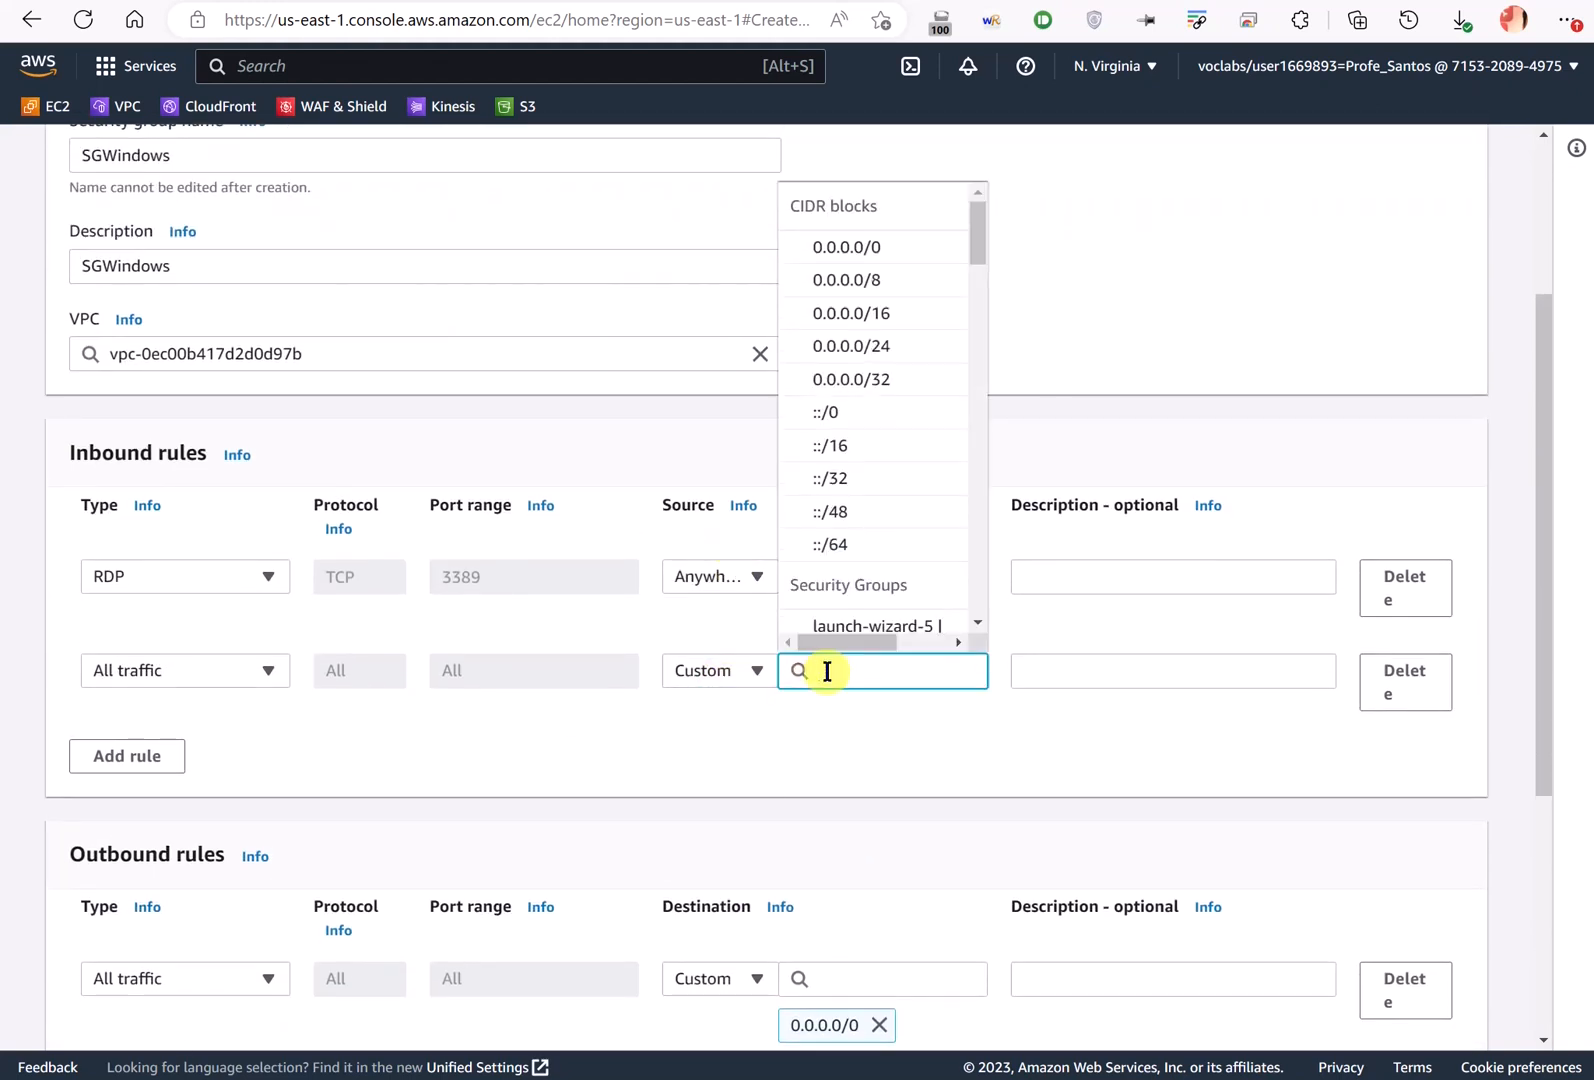
pyautogui.write('172.')
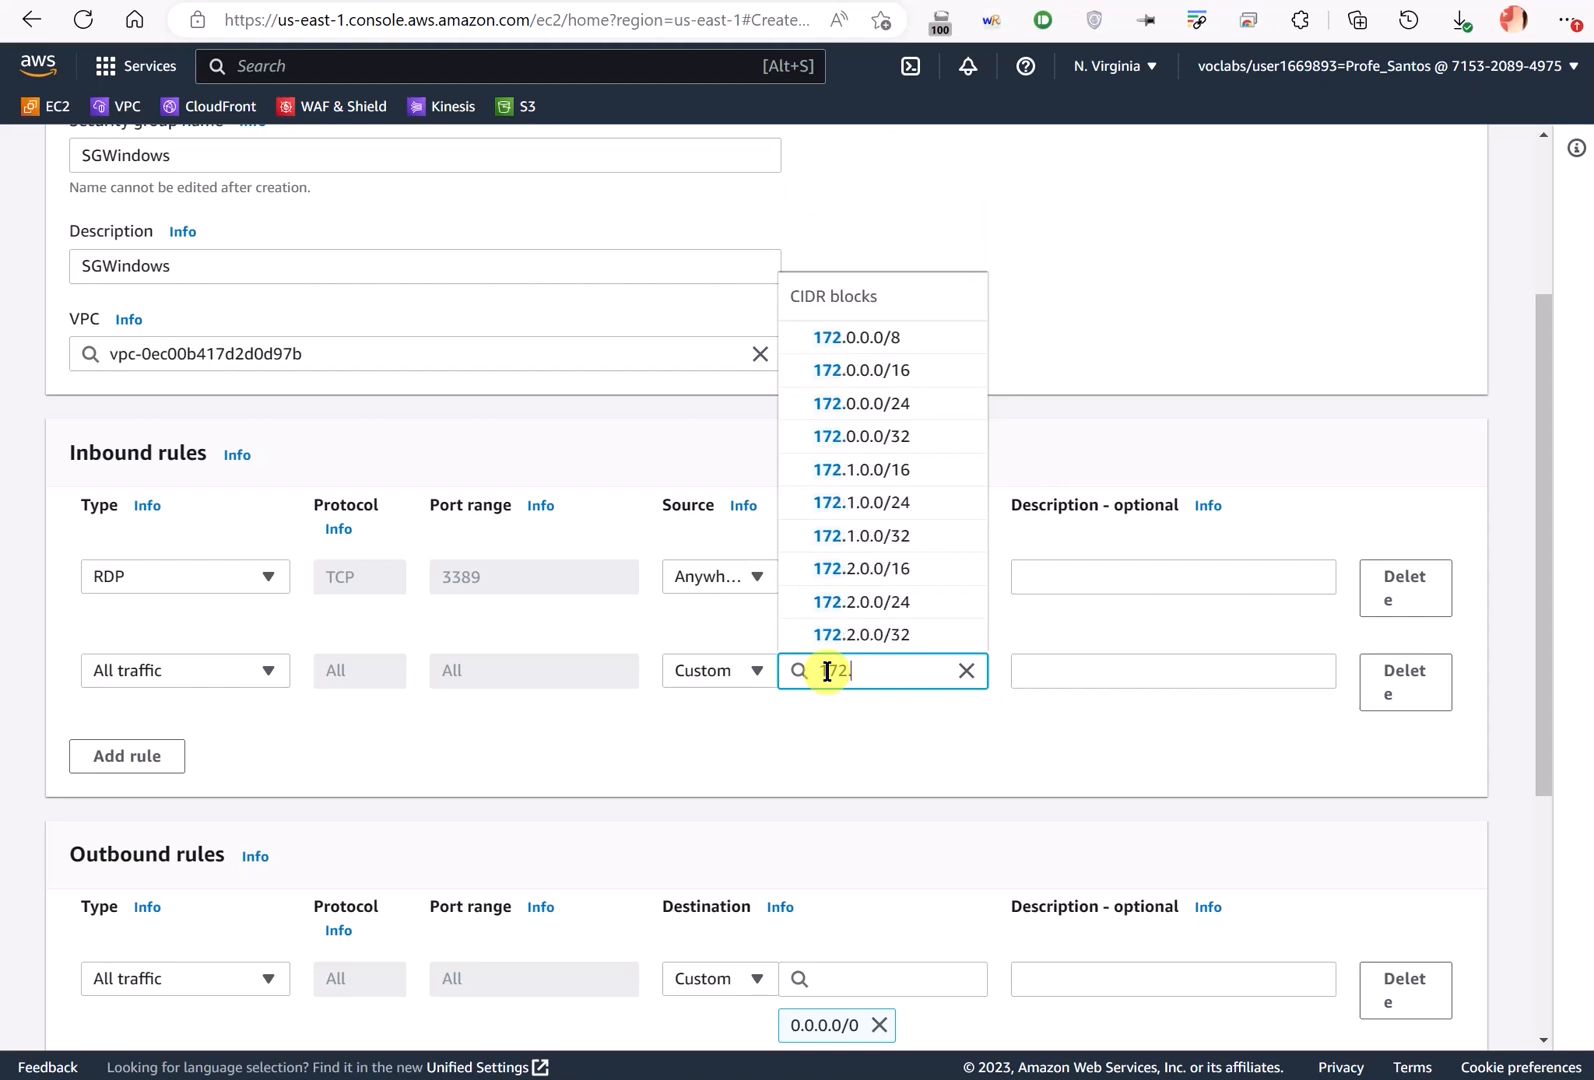
pyautogui.write('31')
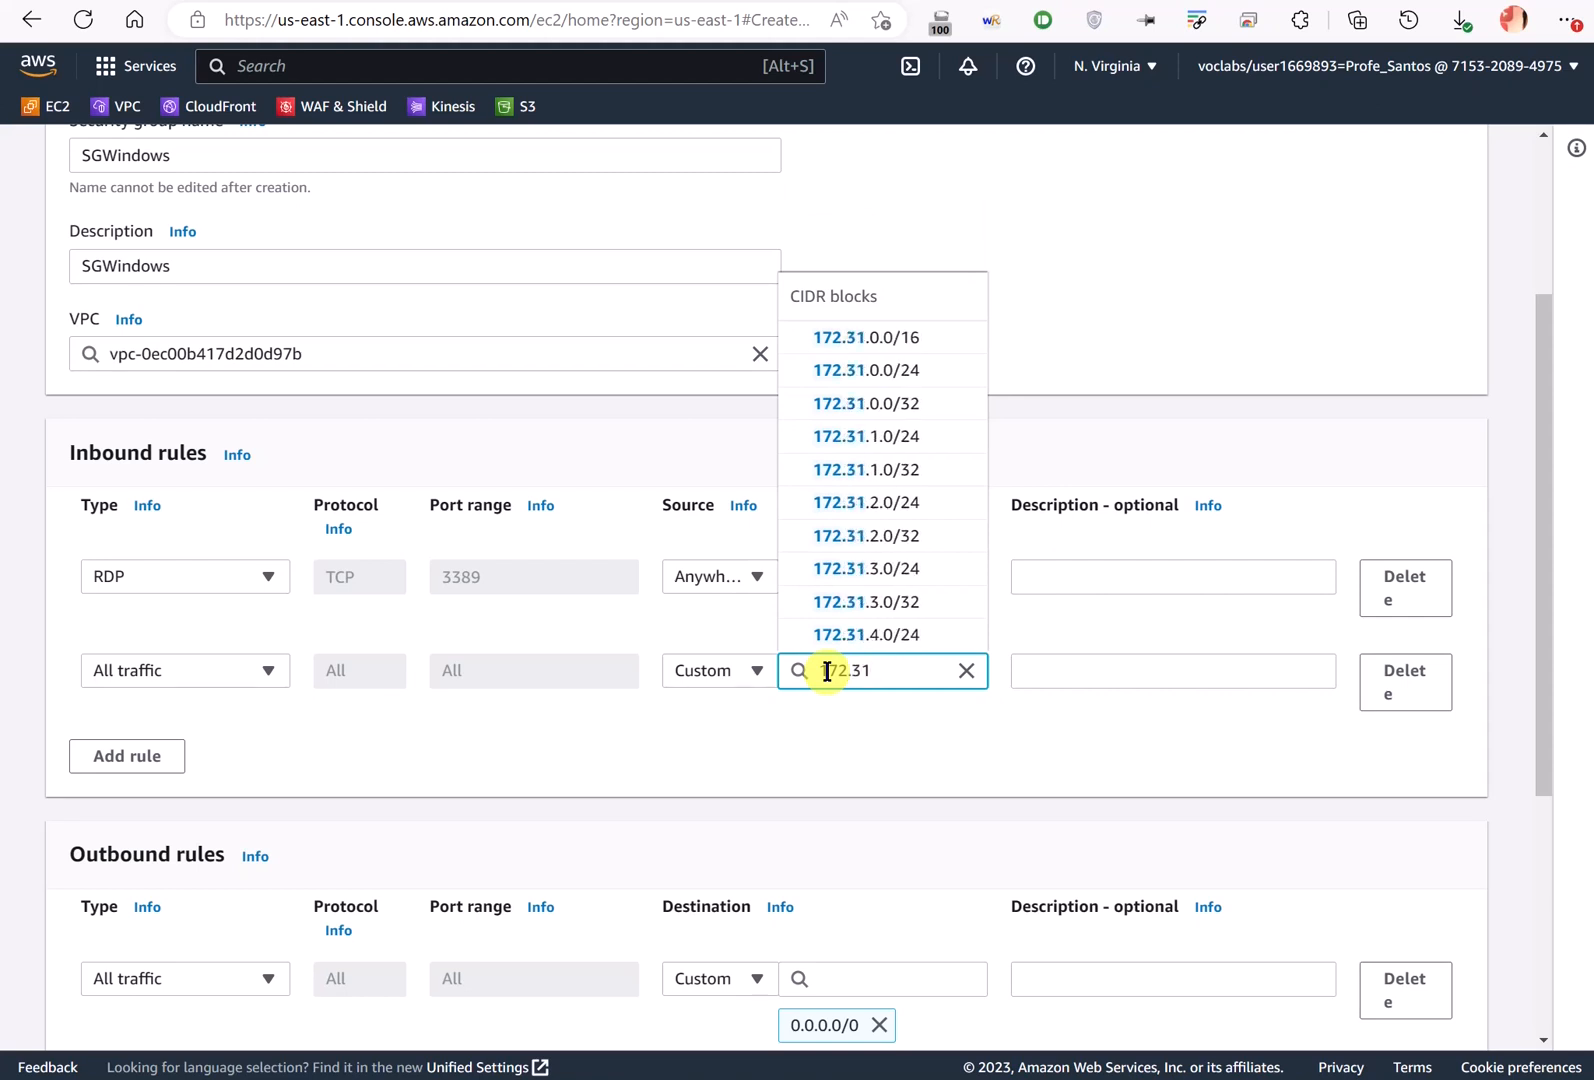
pyautogui.click(857, 337)
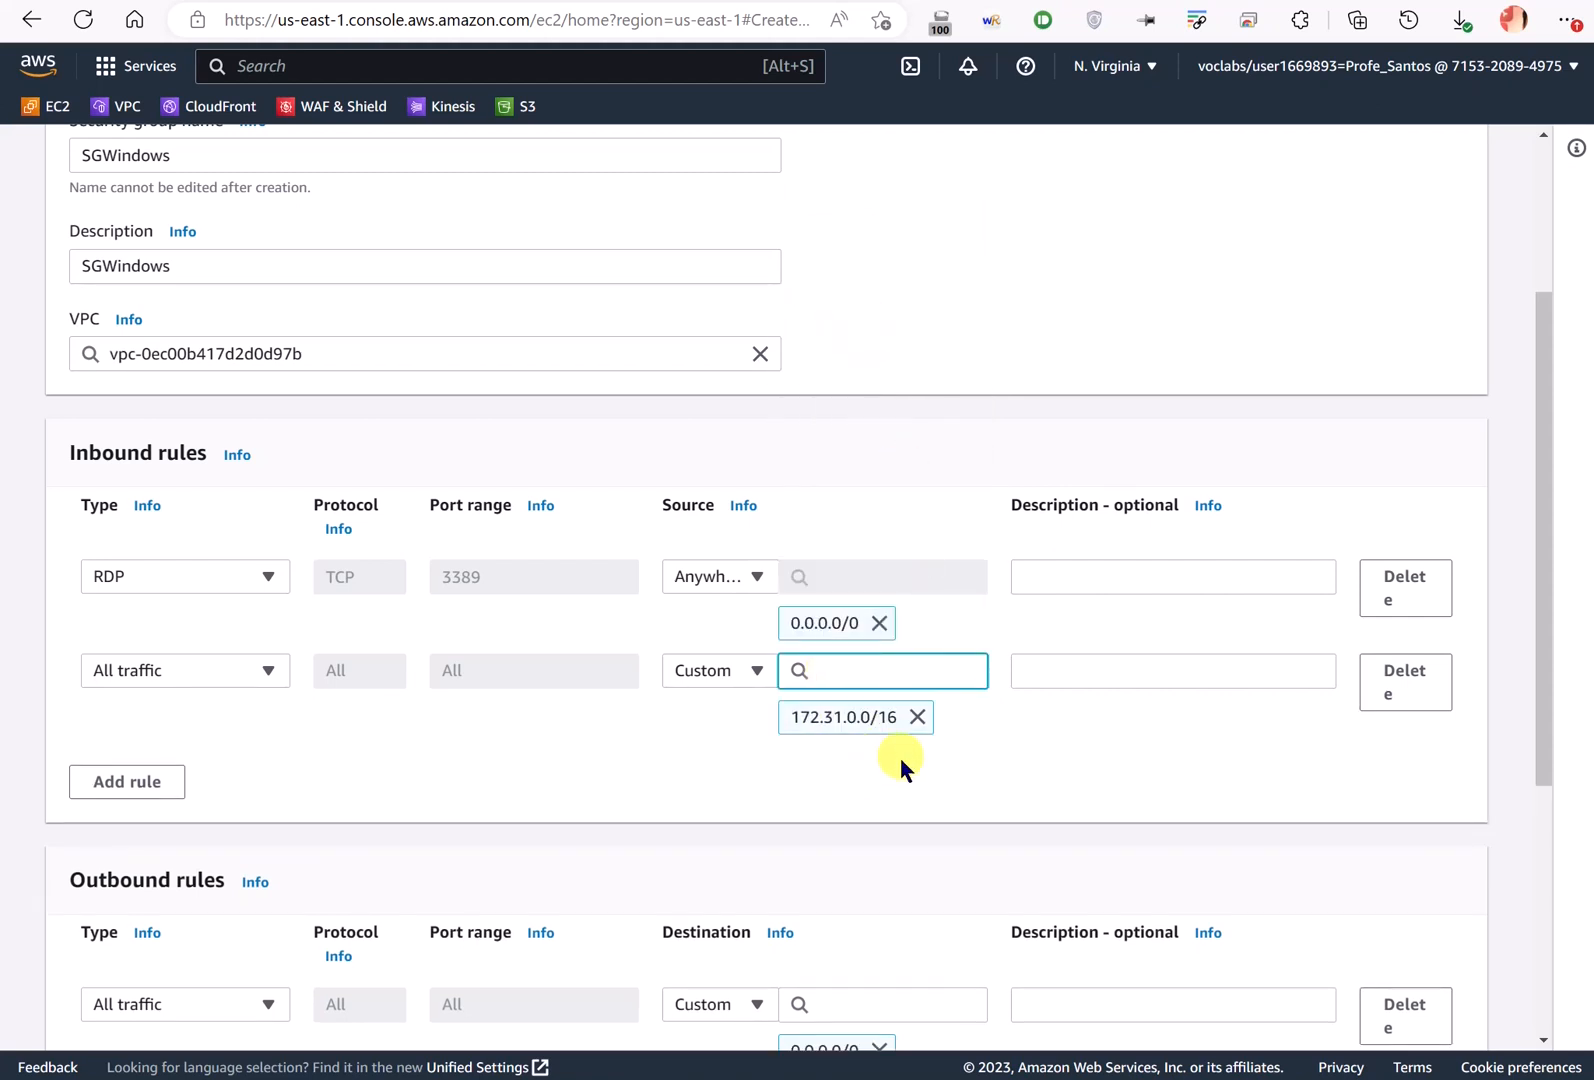
pyautogui.moveTo(857, 672)
pyautogui.mouseDown()
pyautogui.moveTo(758, 668)
pyautogui.moveTo(811, 757)
pyautogui.moveTo(1033, 692)
pyautogui.moveTo(845, 673)
pyautogui.mouseUp()
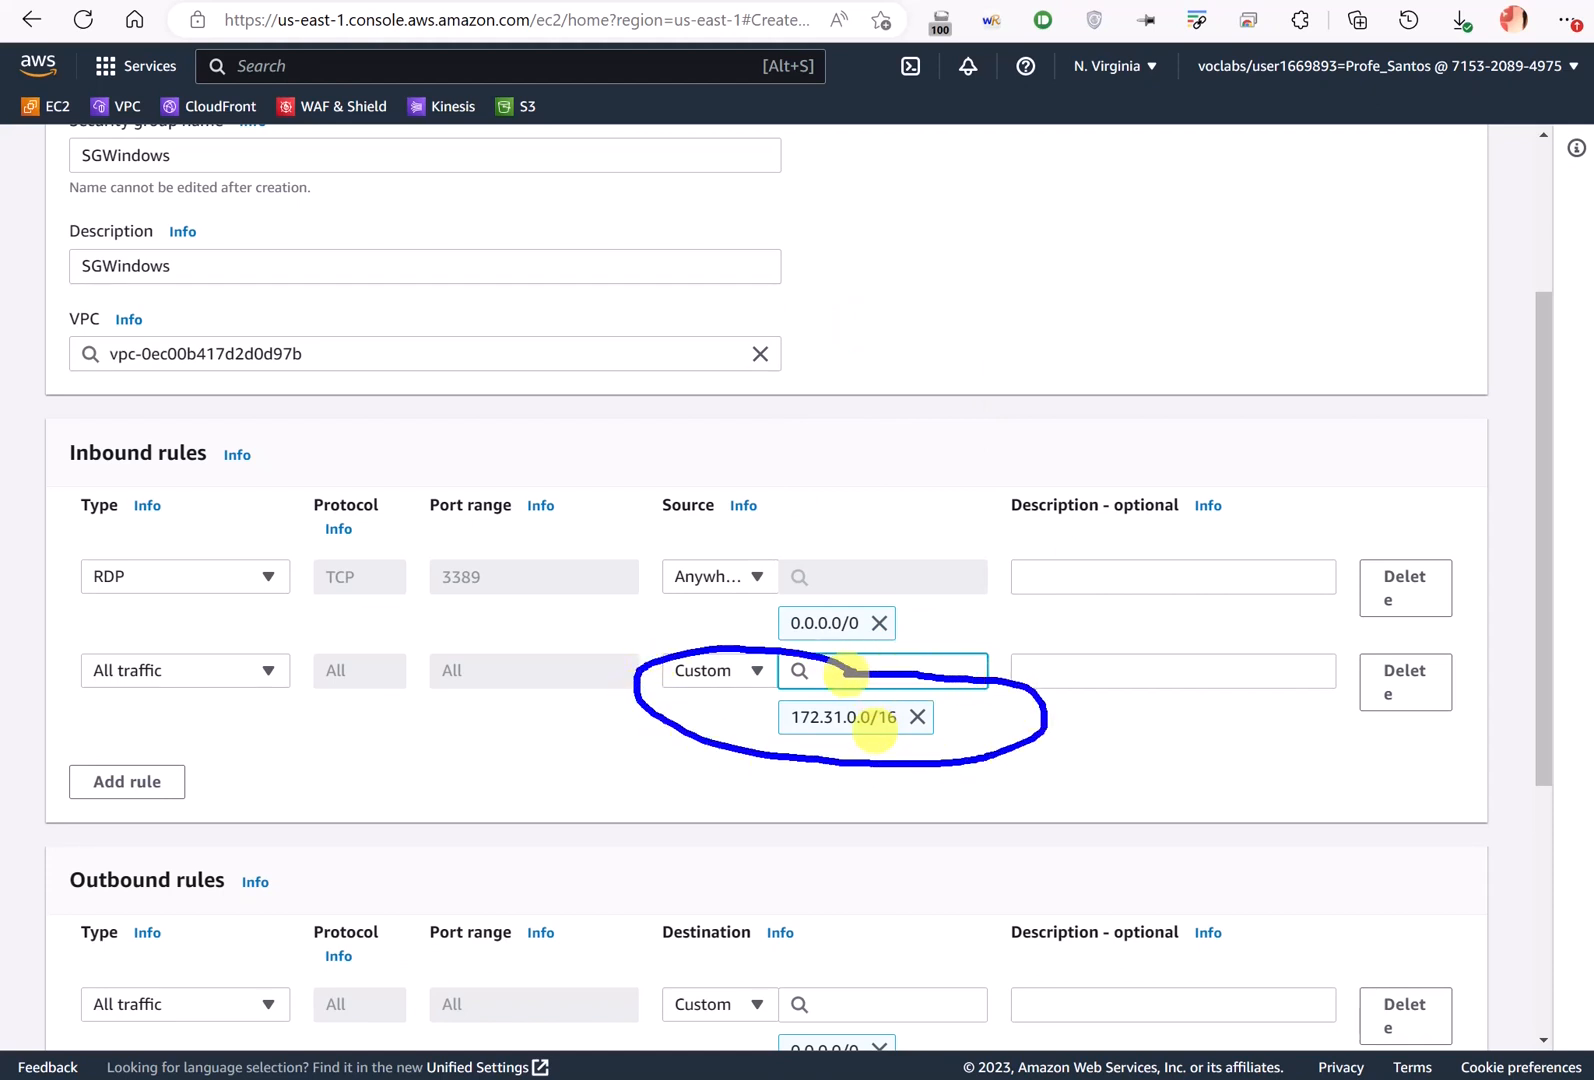
pyautogui.click(845, 672)
pyautogui.click(989, 760)
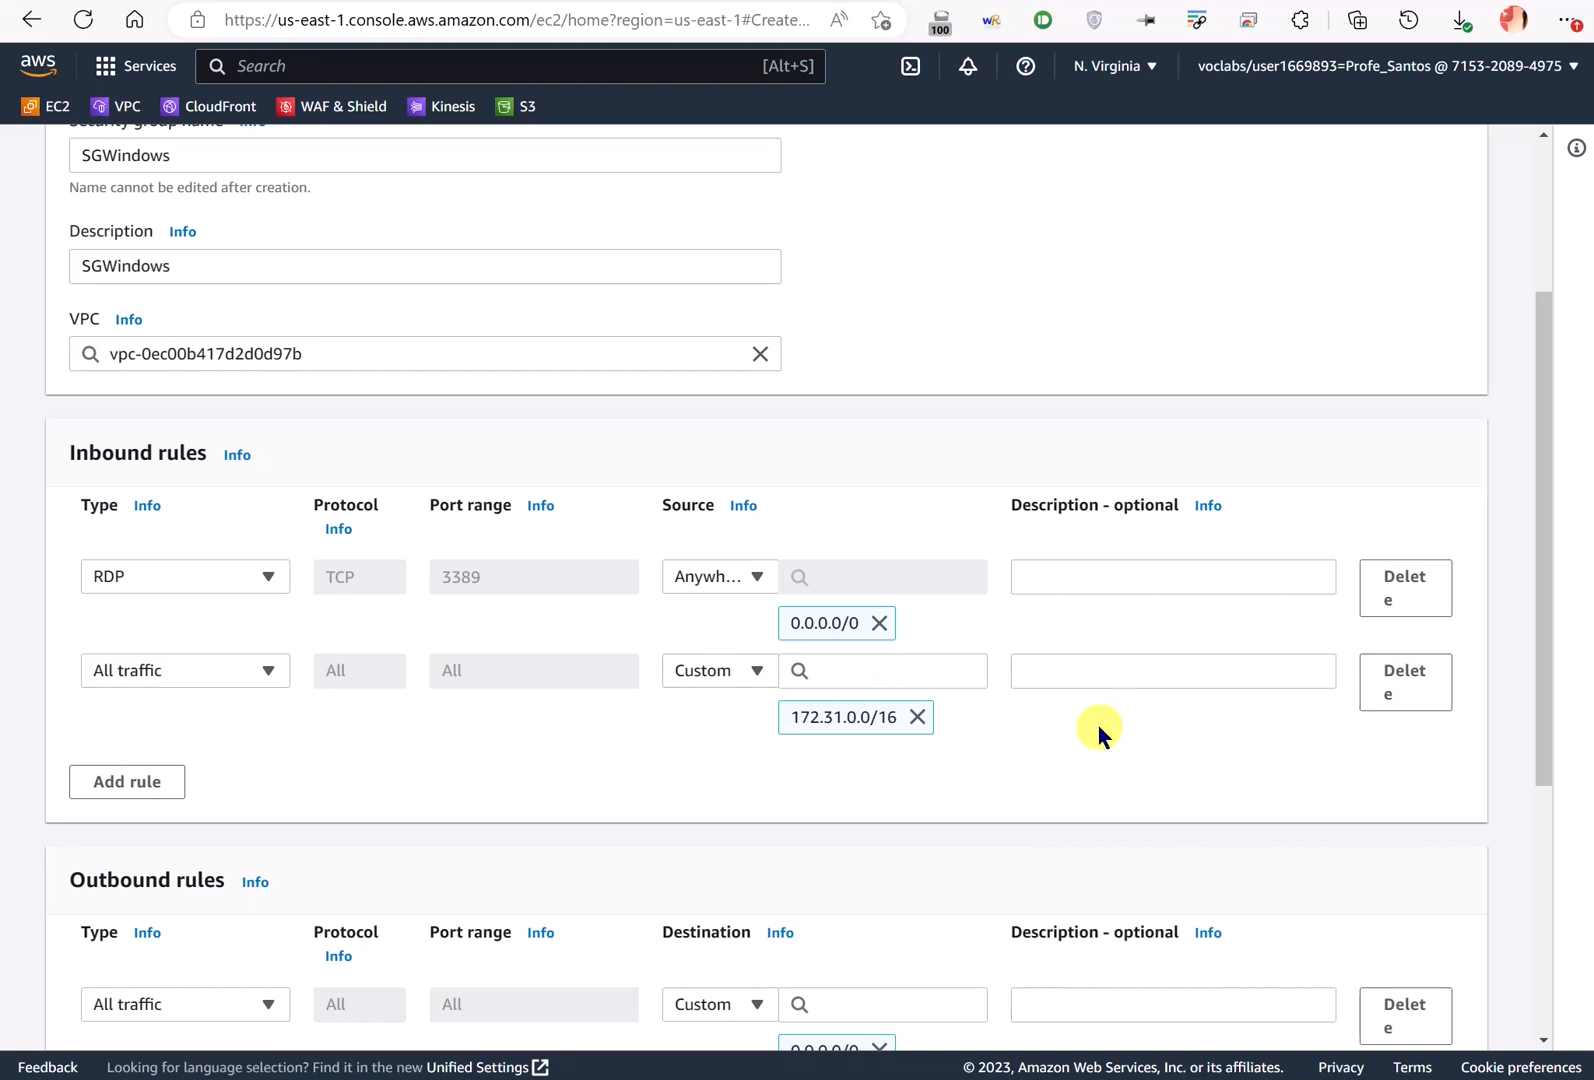
# - Review the rules, then draw a blue DC-to-Cliente arrow on the Excalidraw diagram
pyautogui.scroll(-3, 1046, 712)
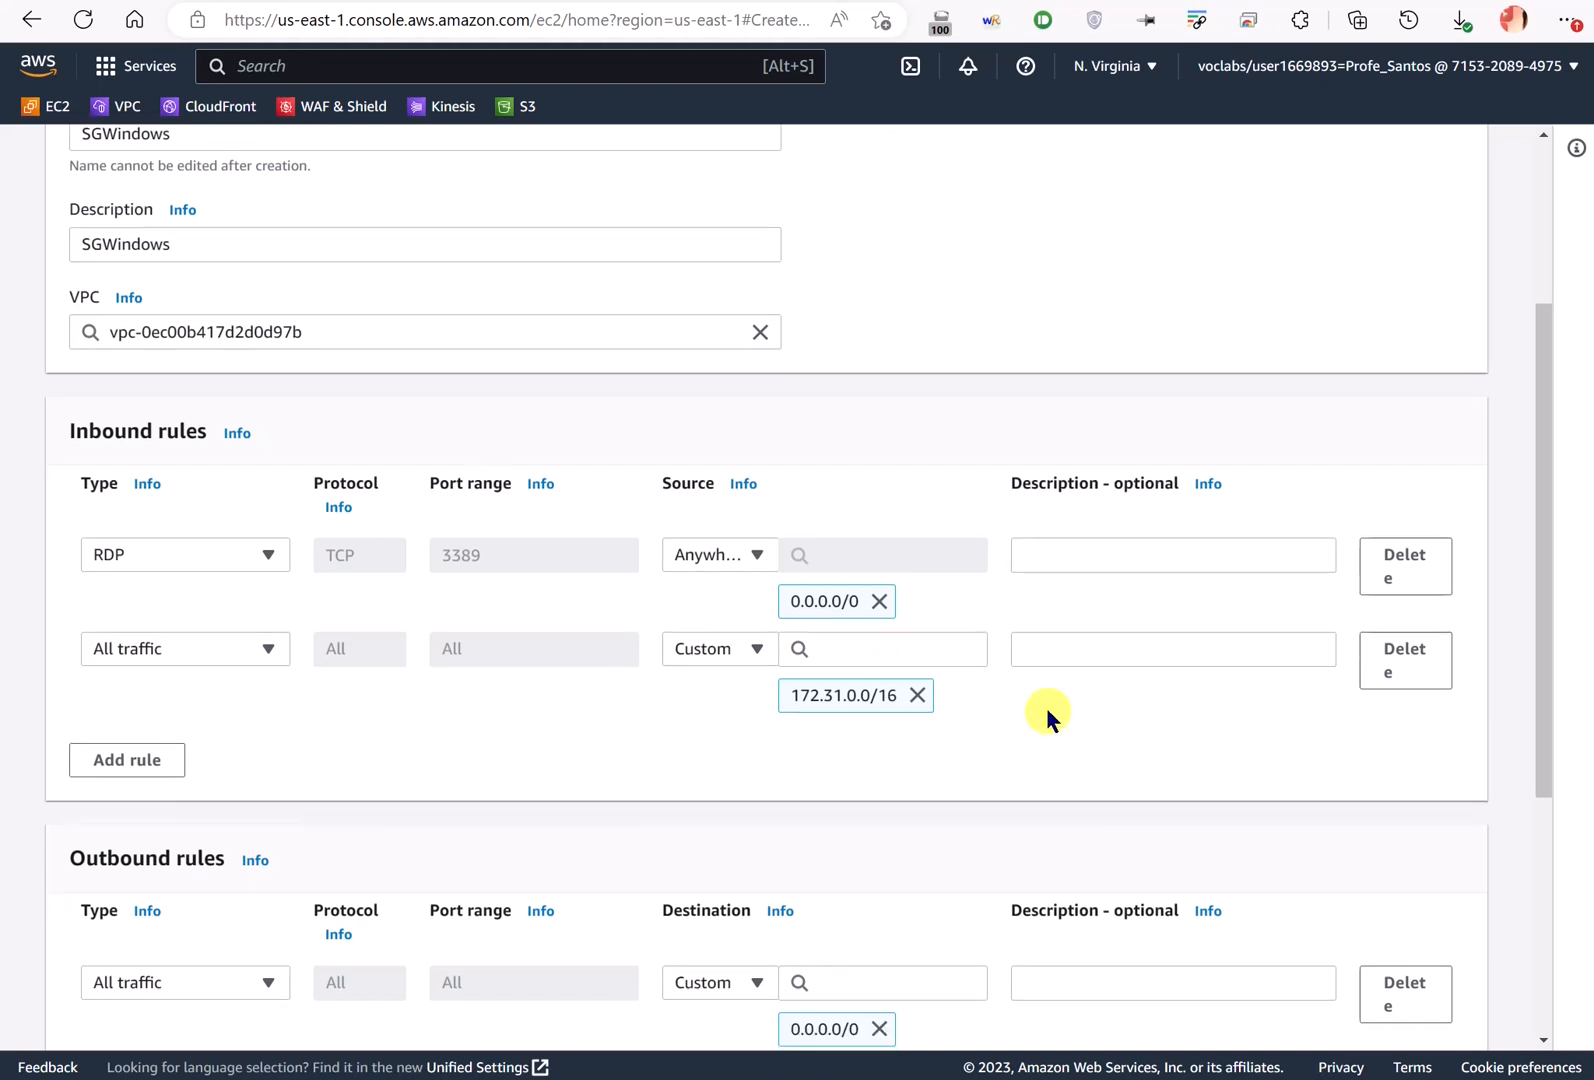
pyautogui.scroll(-2, 1050, 700)
pyautogui.scroll(6, 1030, 690)
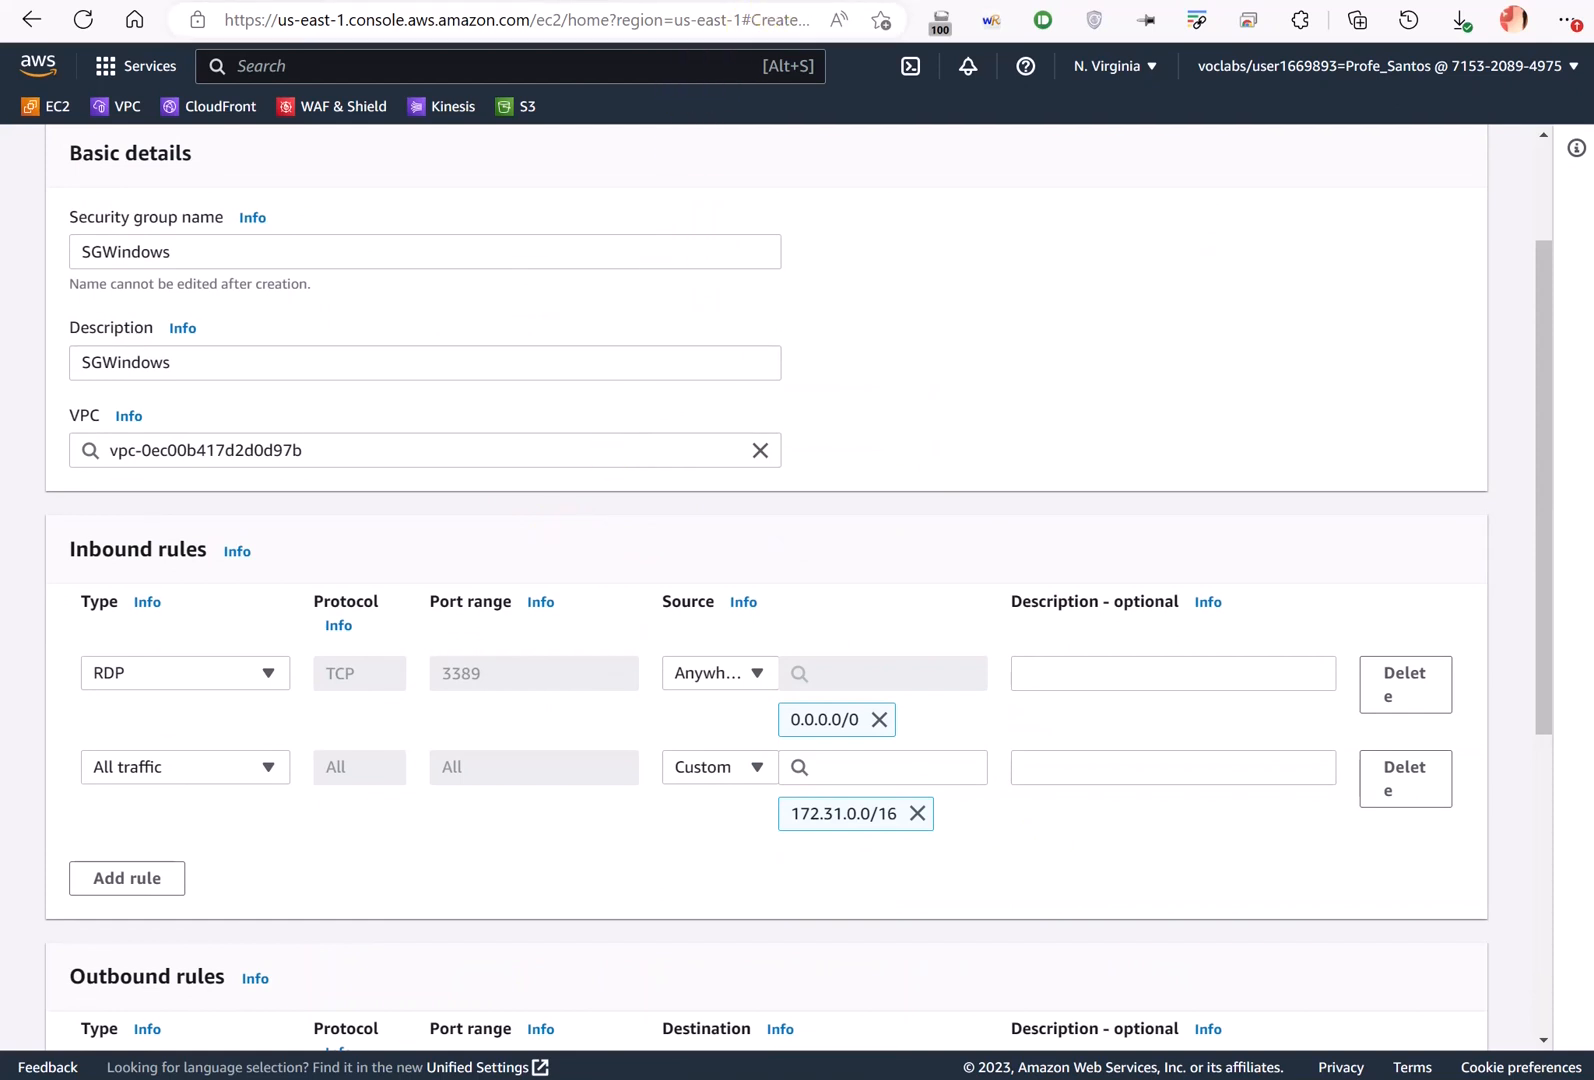
pyautogui.click(850, 1)
pyautogui.moveTo(792, 463)
pyautogui.mouseDown()
pyautogui.moveTo(765, 402)
pyautogui.moveTo(710, 375)
pyautogui.moveTo(990, 267)
pyautogui.moveTo(1085, 345)
pyautogui.moveTo(1032, 345)
pyautogui.mouseUp()
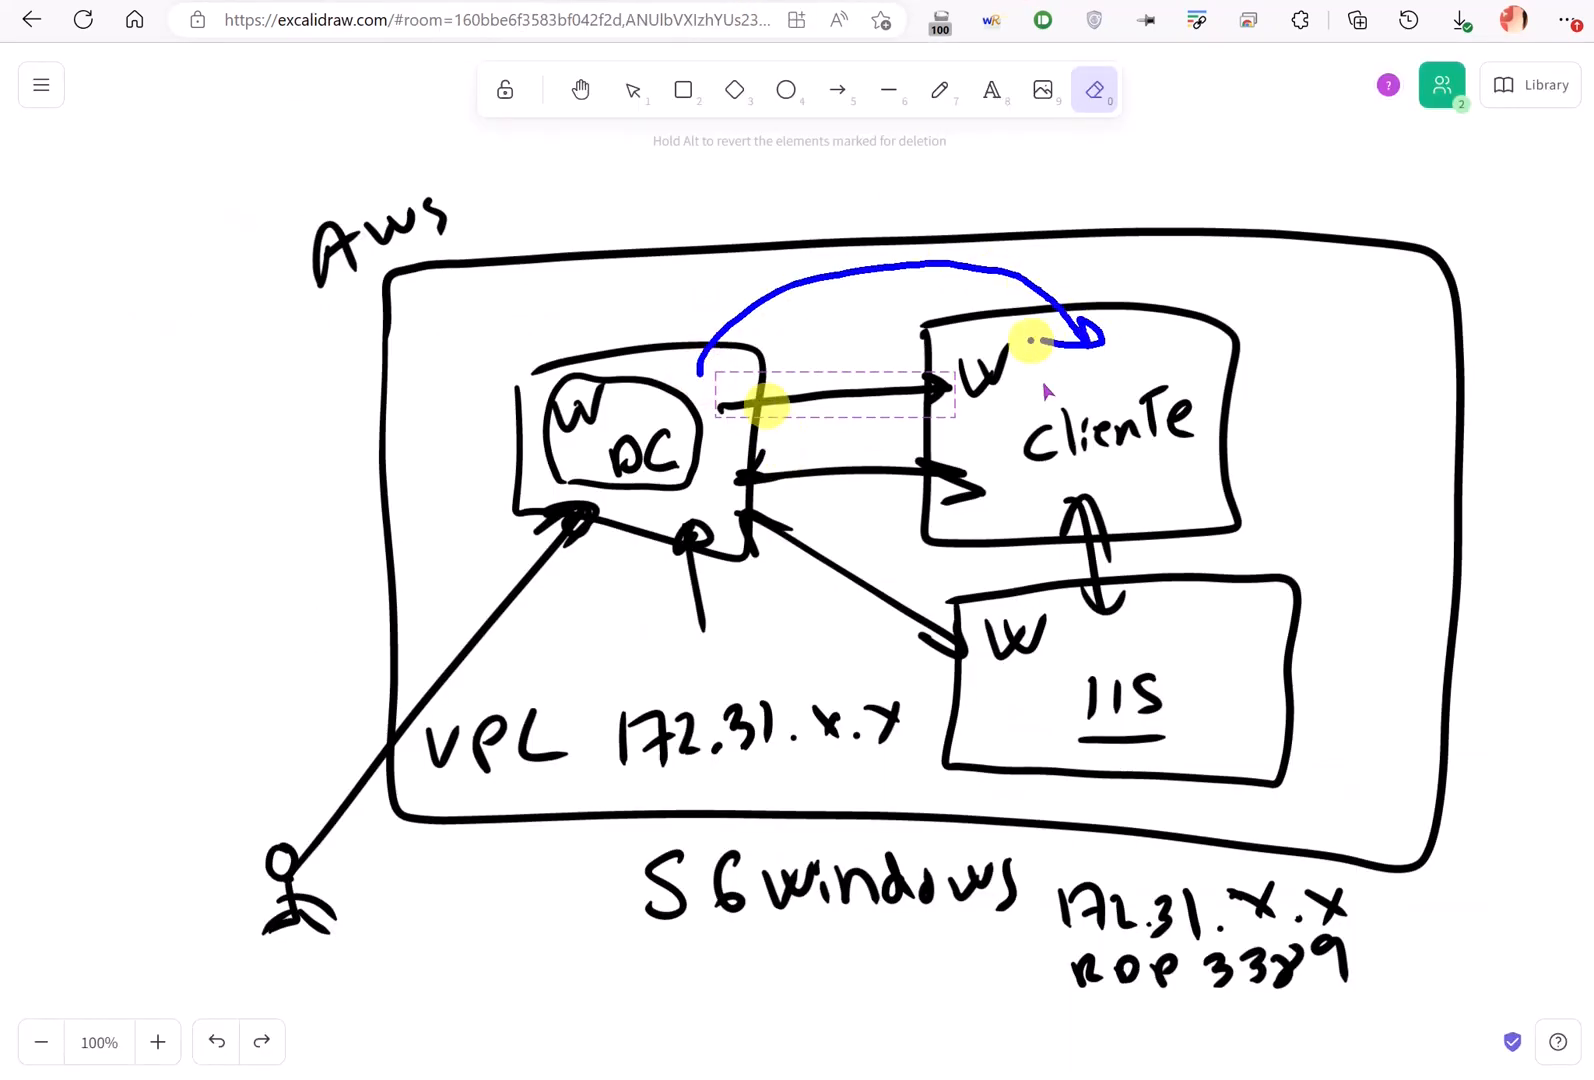
# - Mark up the diagram and check the VPC's 172.31.0.0/16 range
pyautogui.moveTo(820, 295)
pyautogui.mouseDown()
pyautogui.moveTo(836, 313)
pyautogui.moveTo(872, 295)
pyautogui.moveTo(868, 325)
pyautogui.moveTo(926, 286)
pyautogui.moveTo(966, 318)
pyautogui.mouseUp()
pyautogui.press('Escape')
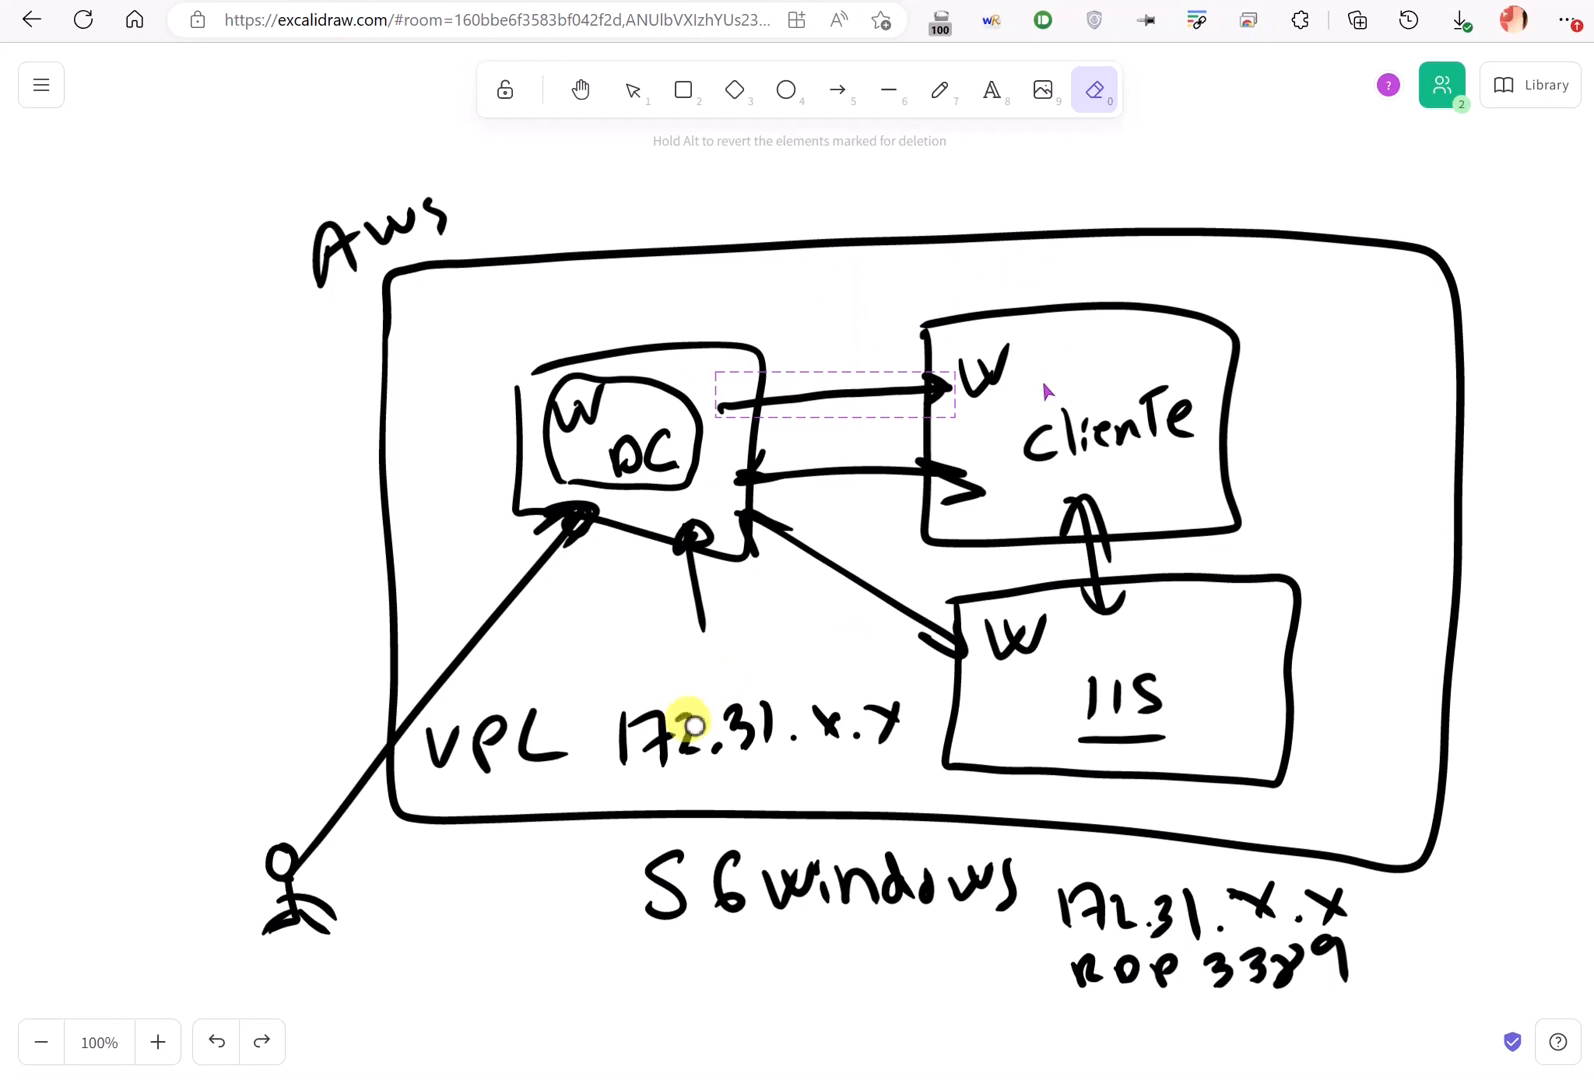
pyautogui.moveTo(637, 688)
pyautogui.mouseDown()
pyautogui.moveTo(422, 750)
pyautogui.moveTo(900, 747)
pyautogui.moveTo(590, 672)
pyautogui.mouseUp()
pyautogui.press('Escape')
pyautogui.click(597, 1)
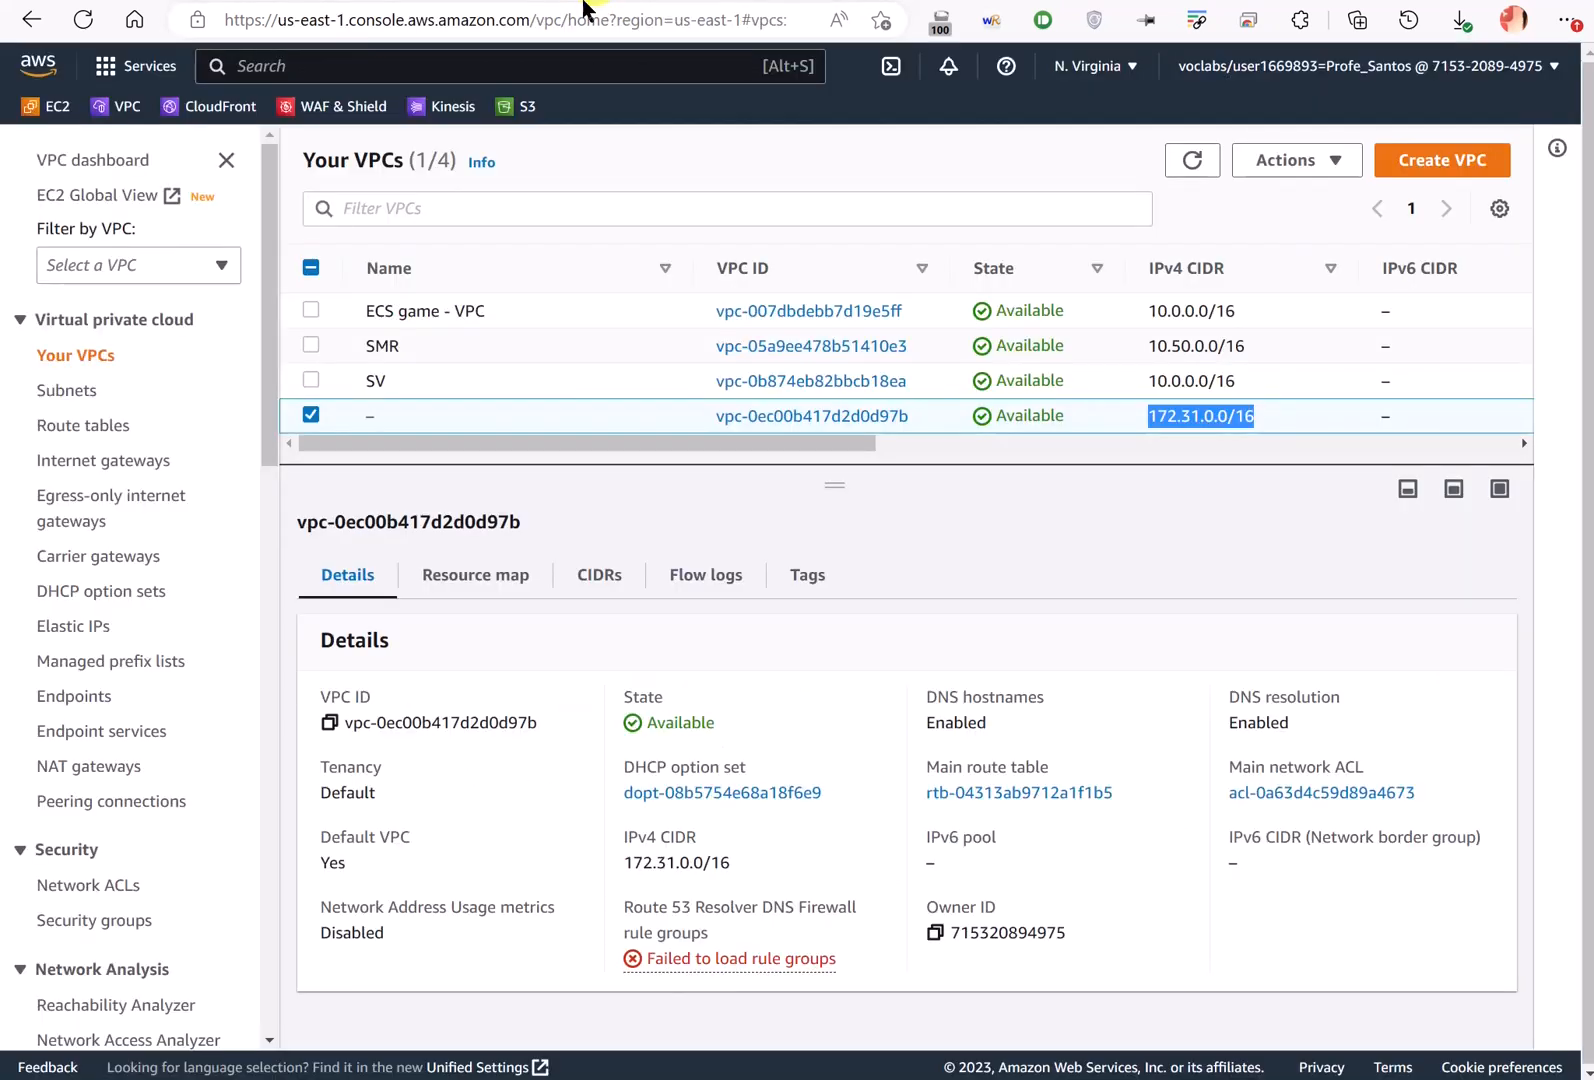
# - Create the SGWindows security group and start launching a new EC2 instance
pyautogui.click(420, 2)
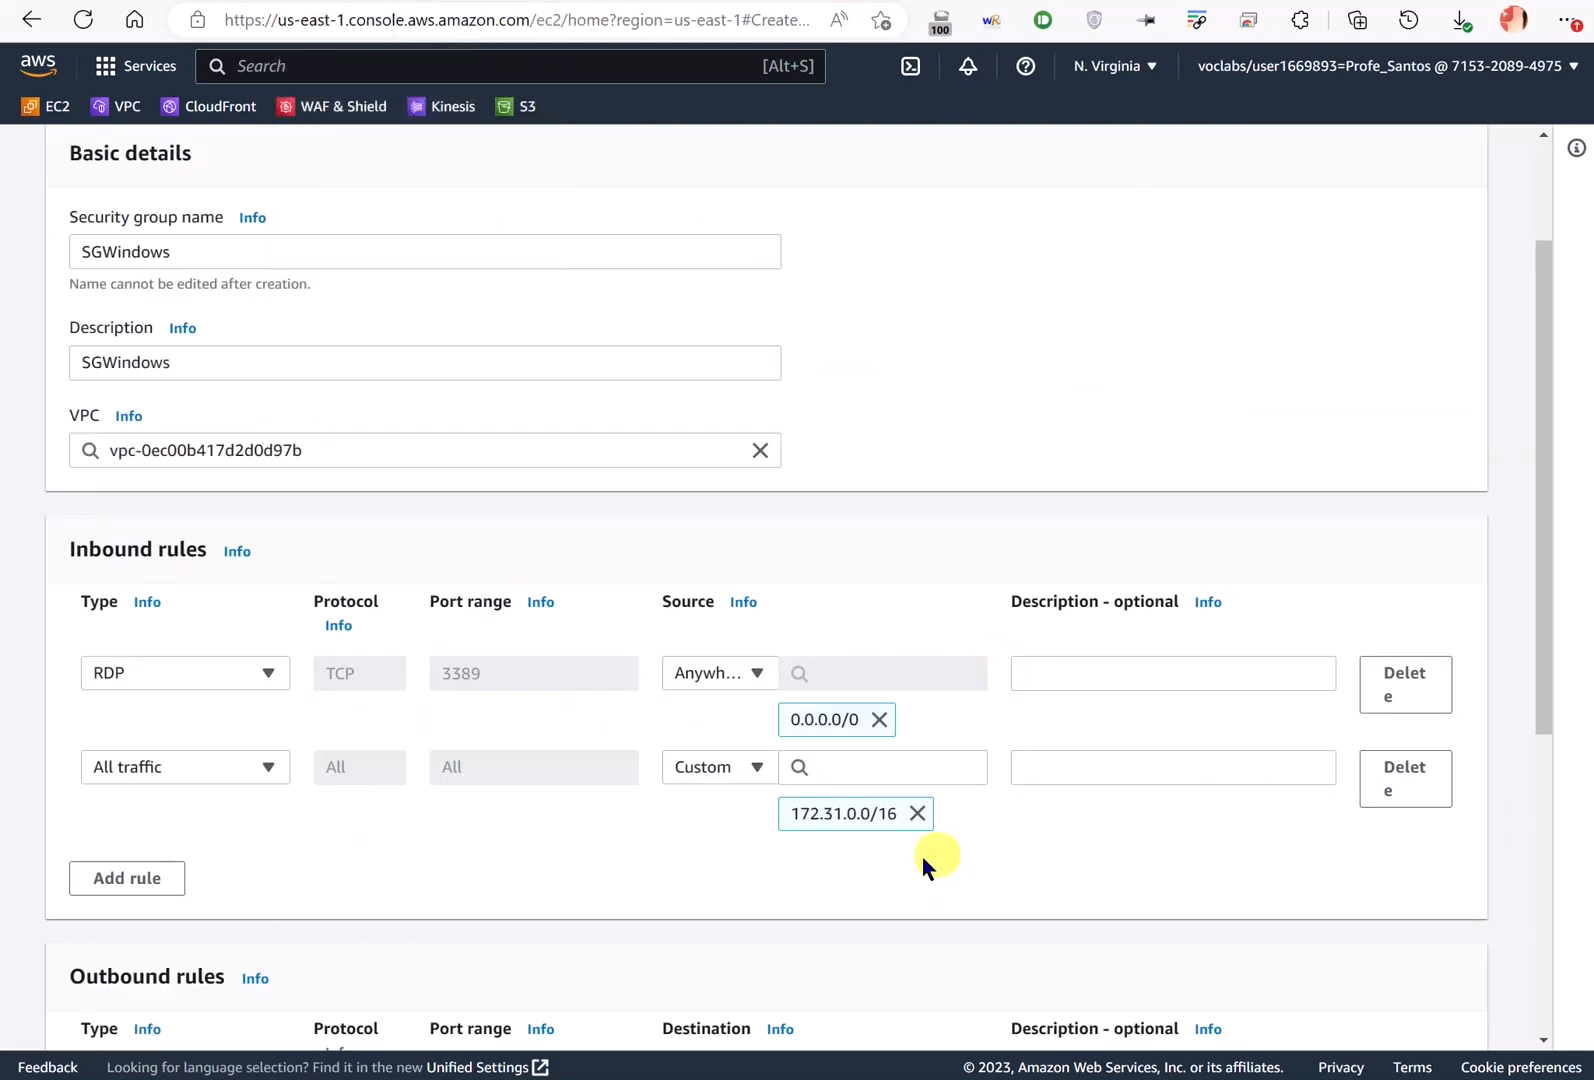
pyautogui.scroll(-3, 1213, 864)
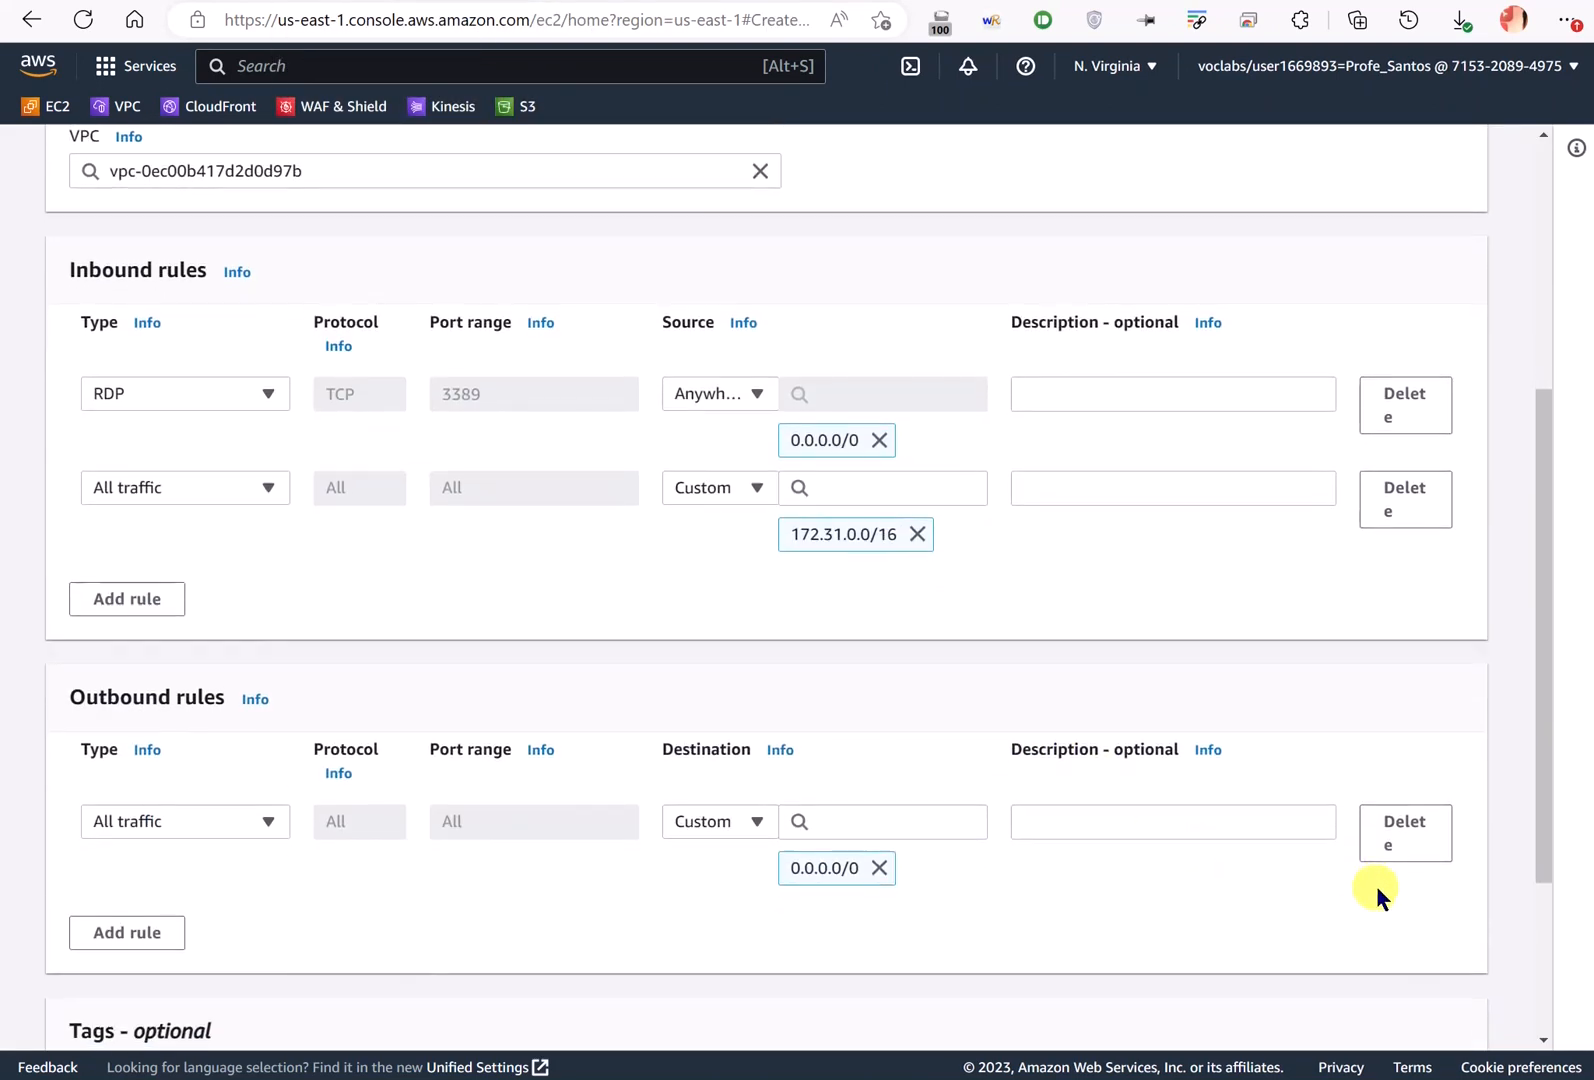
pyautogui.scroll(-3, 1376, 885)
pyautogui.click(1410, 1020)
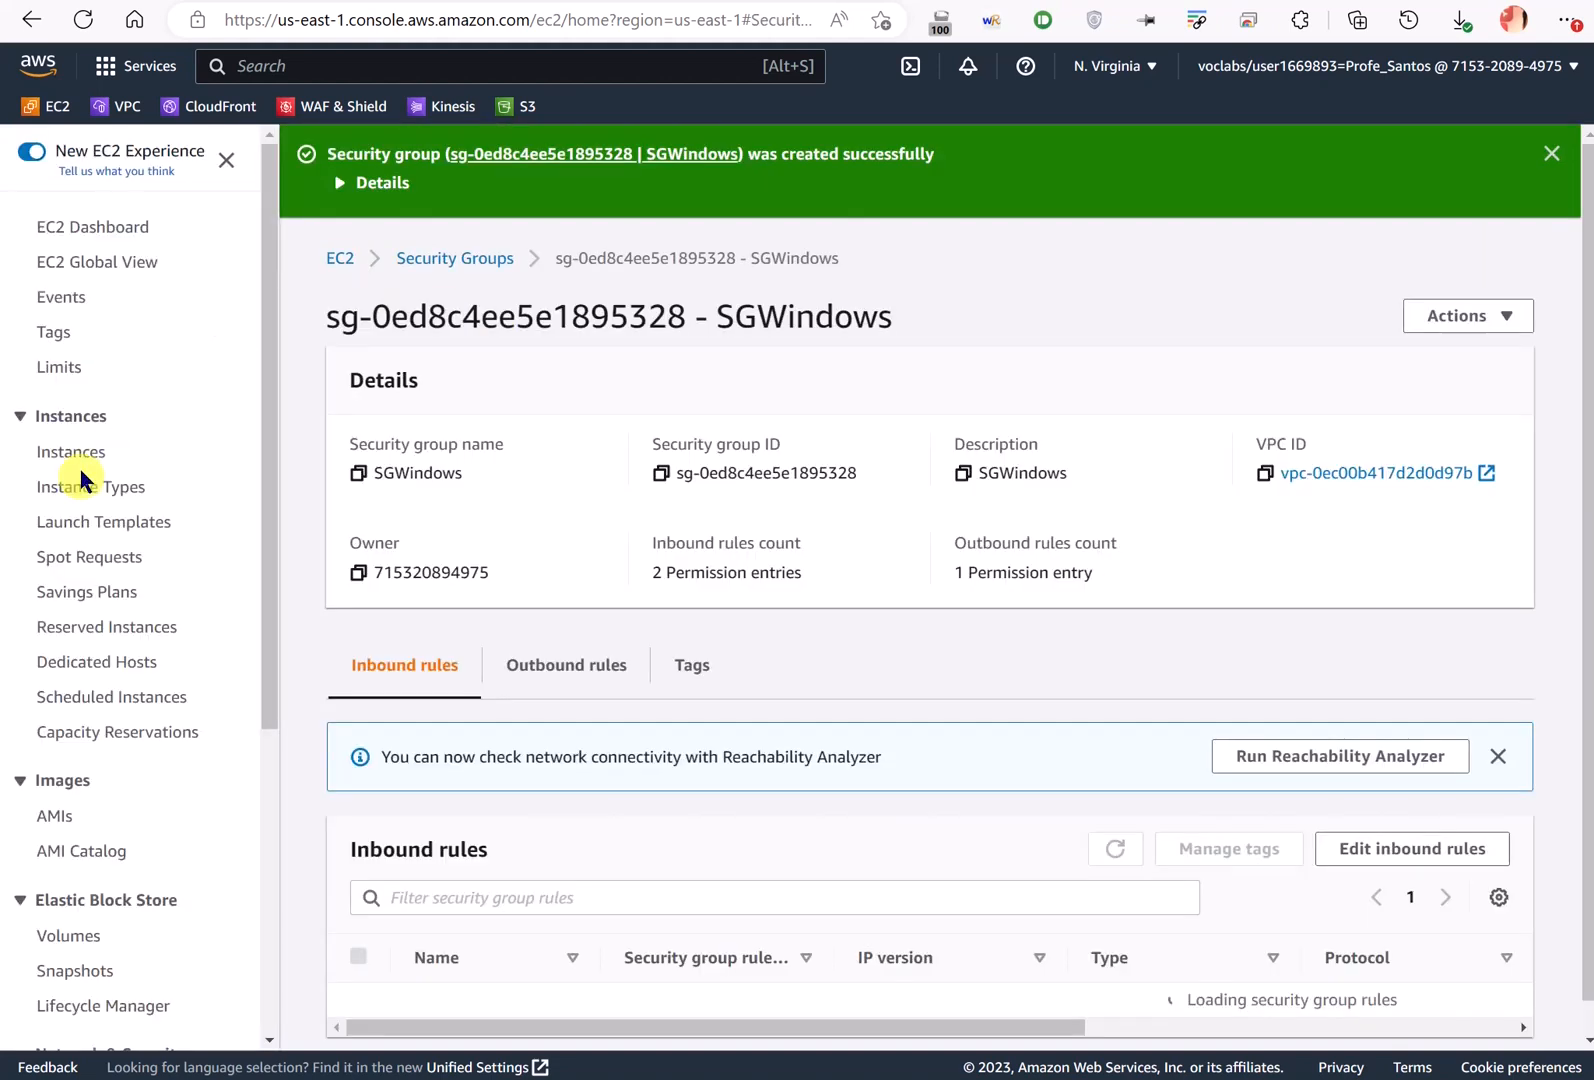
pyautogui.click(70, 455)
pyautogui.click(1410, 202)
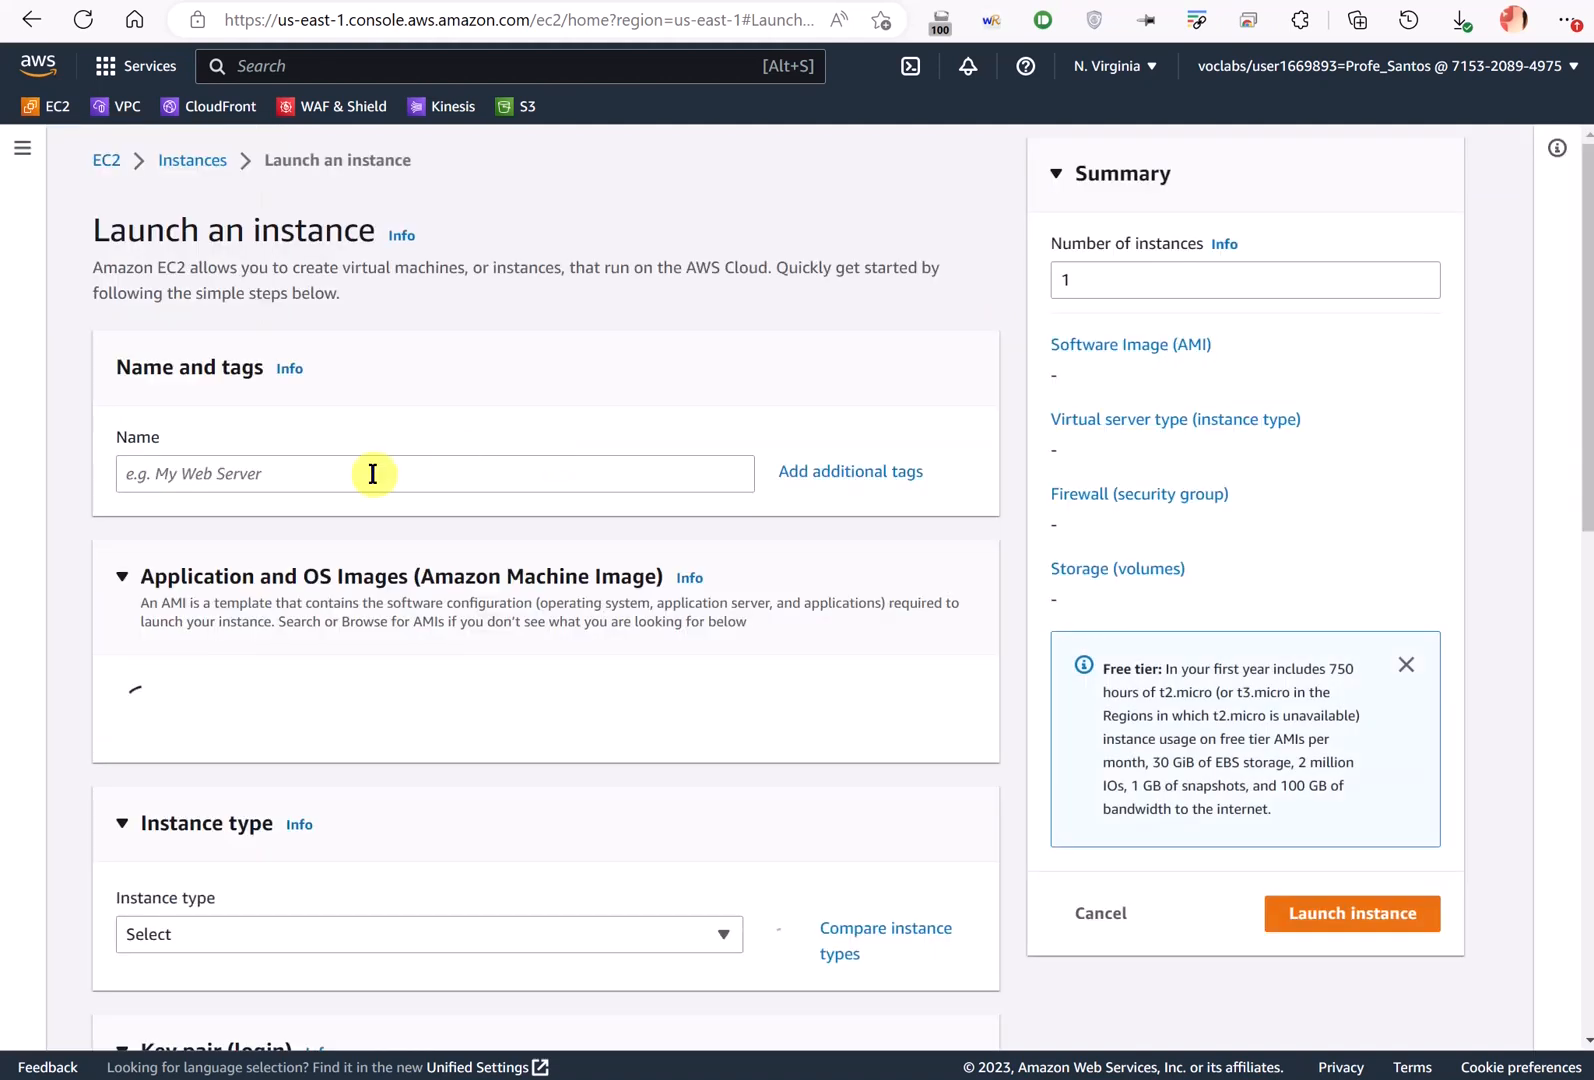
# - Name the instance Windows_DC and pick the Windows Quick Start image, Windows Server 2022 Base
pyautogui.click(370, 465)
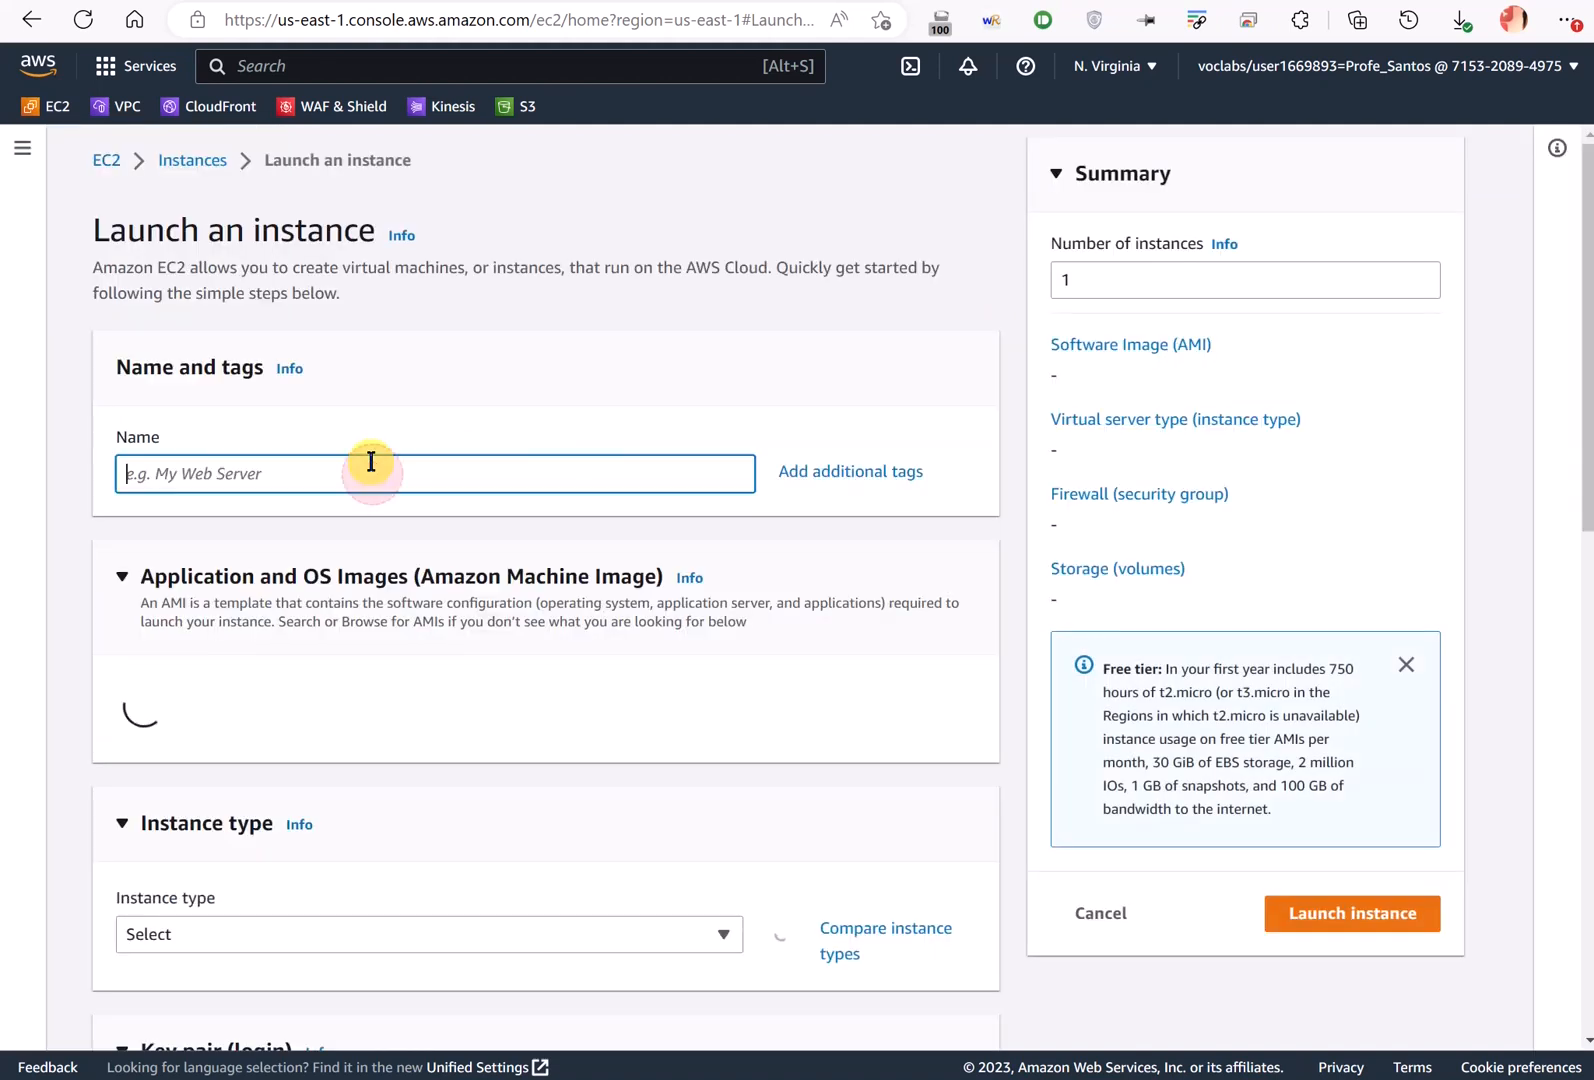
pyautogui.write('Windows')
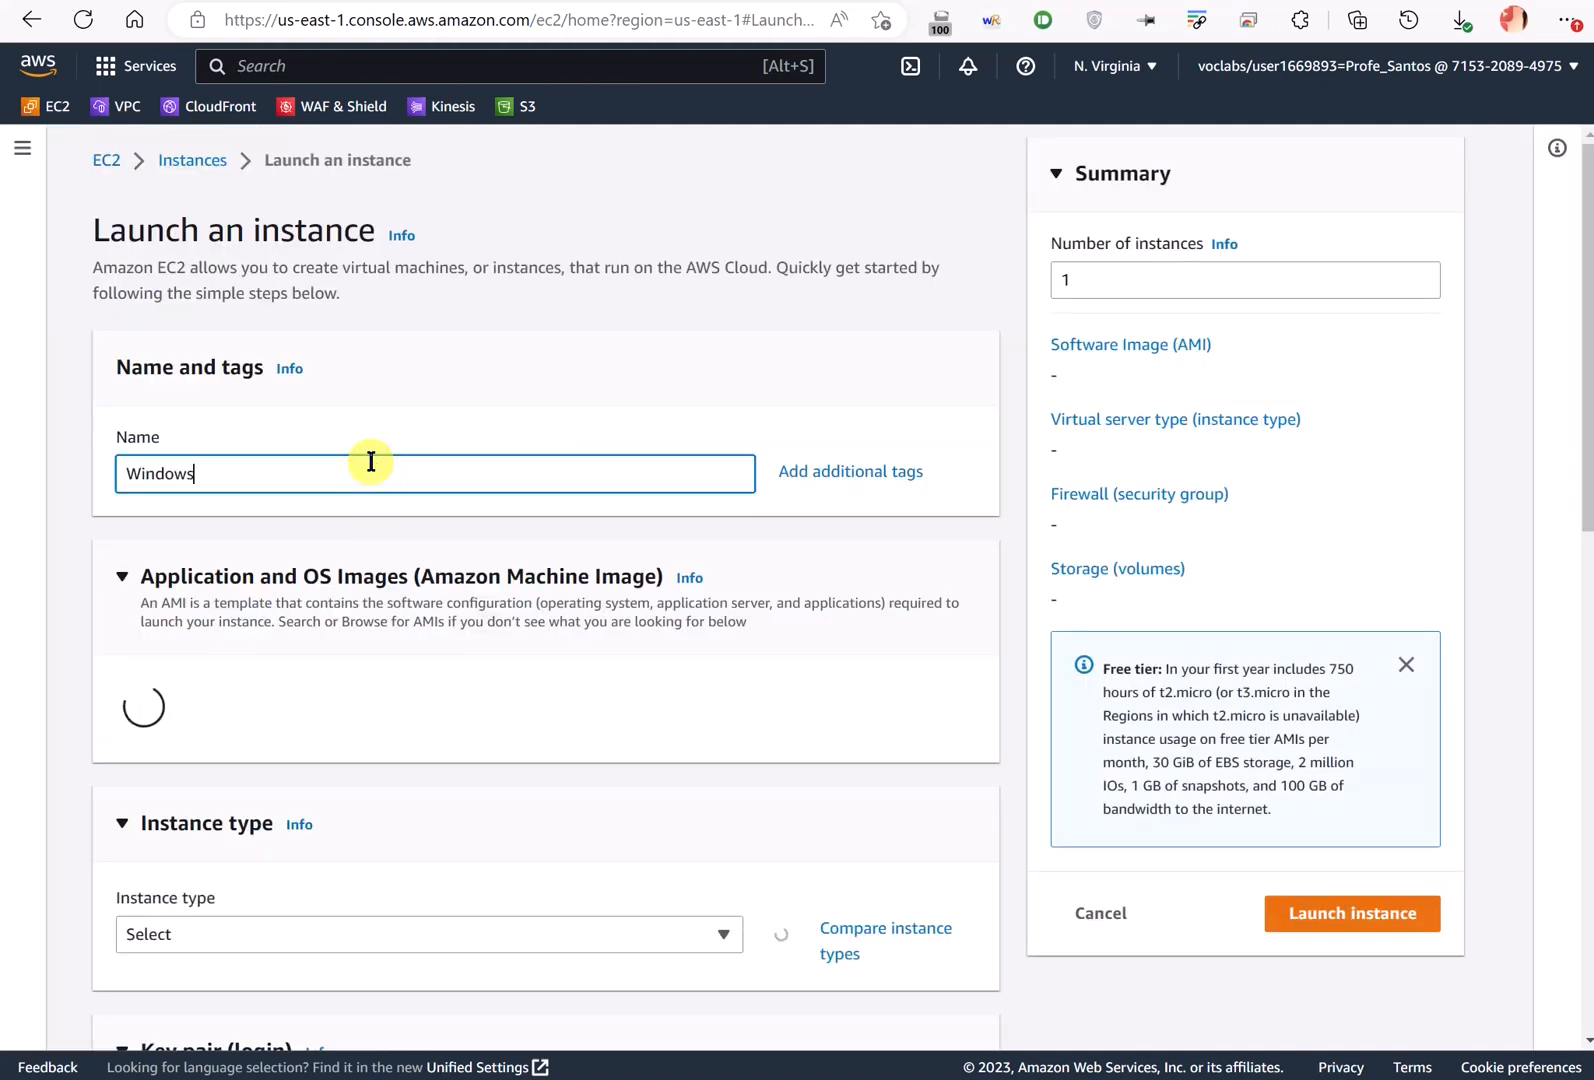
pyautogui.write('_DC')
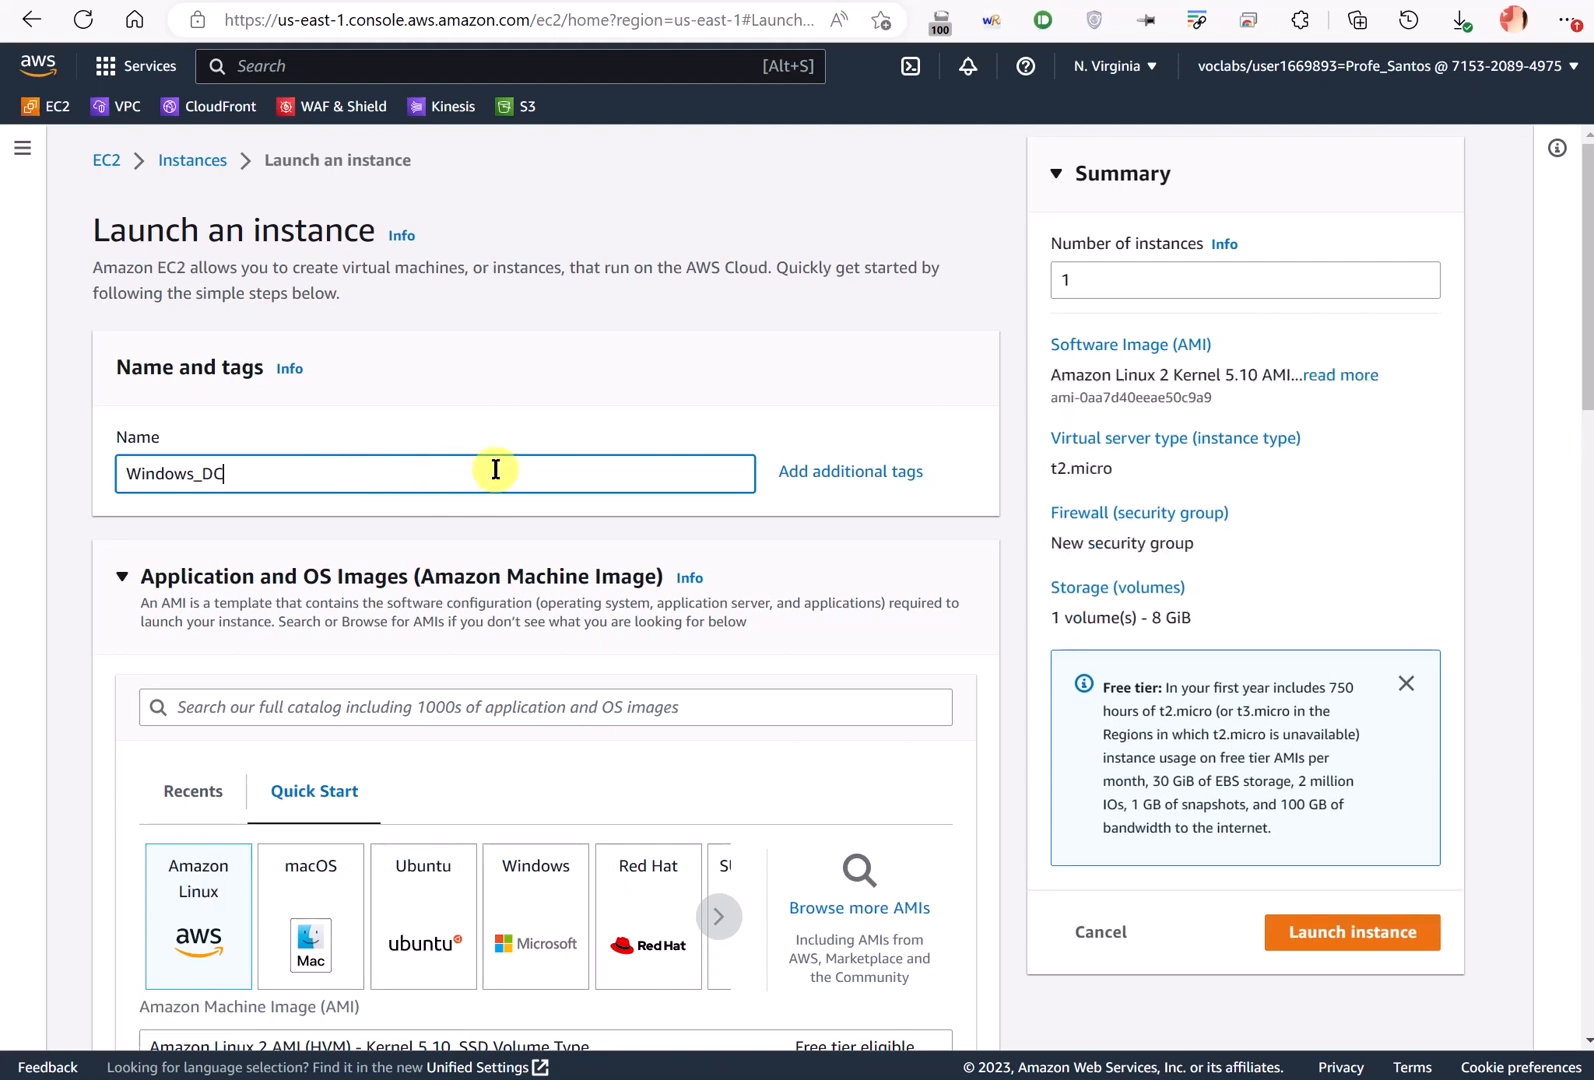
pyautogui.scroll(-3, 460, 528)
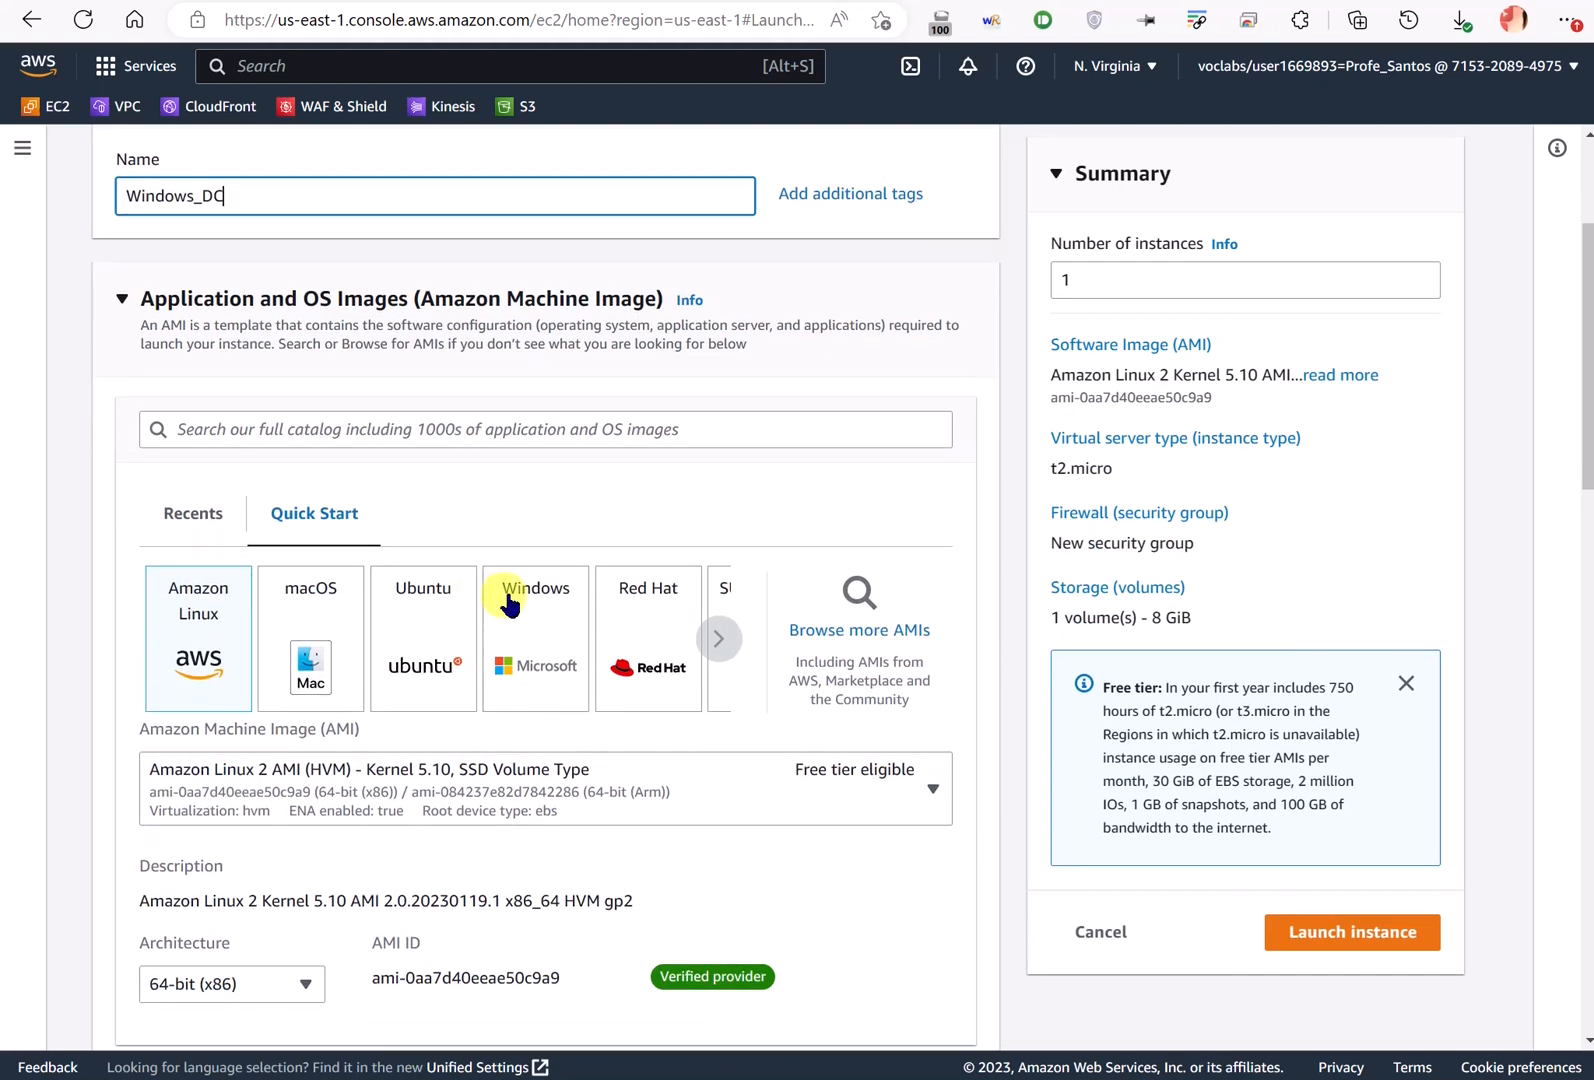
pyautogui.click(552, 630)
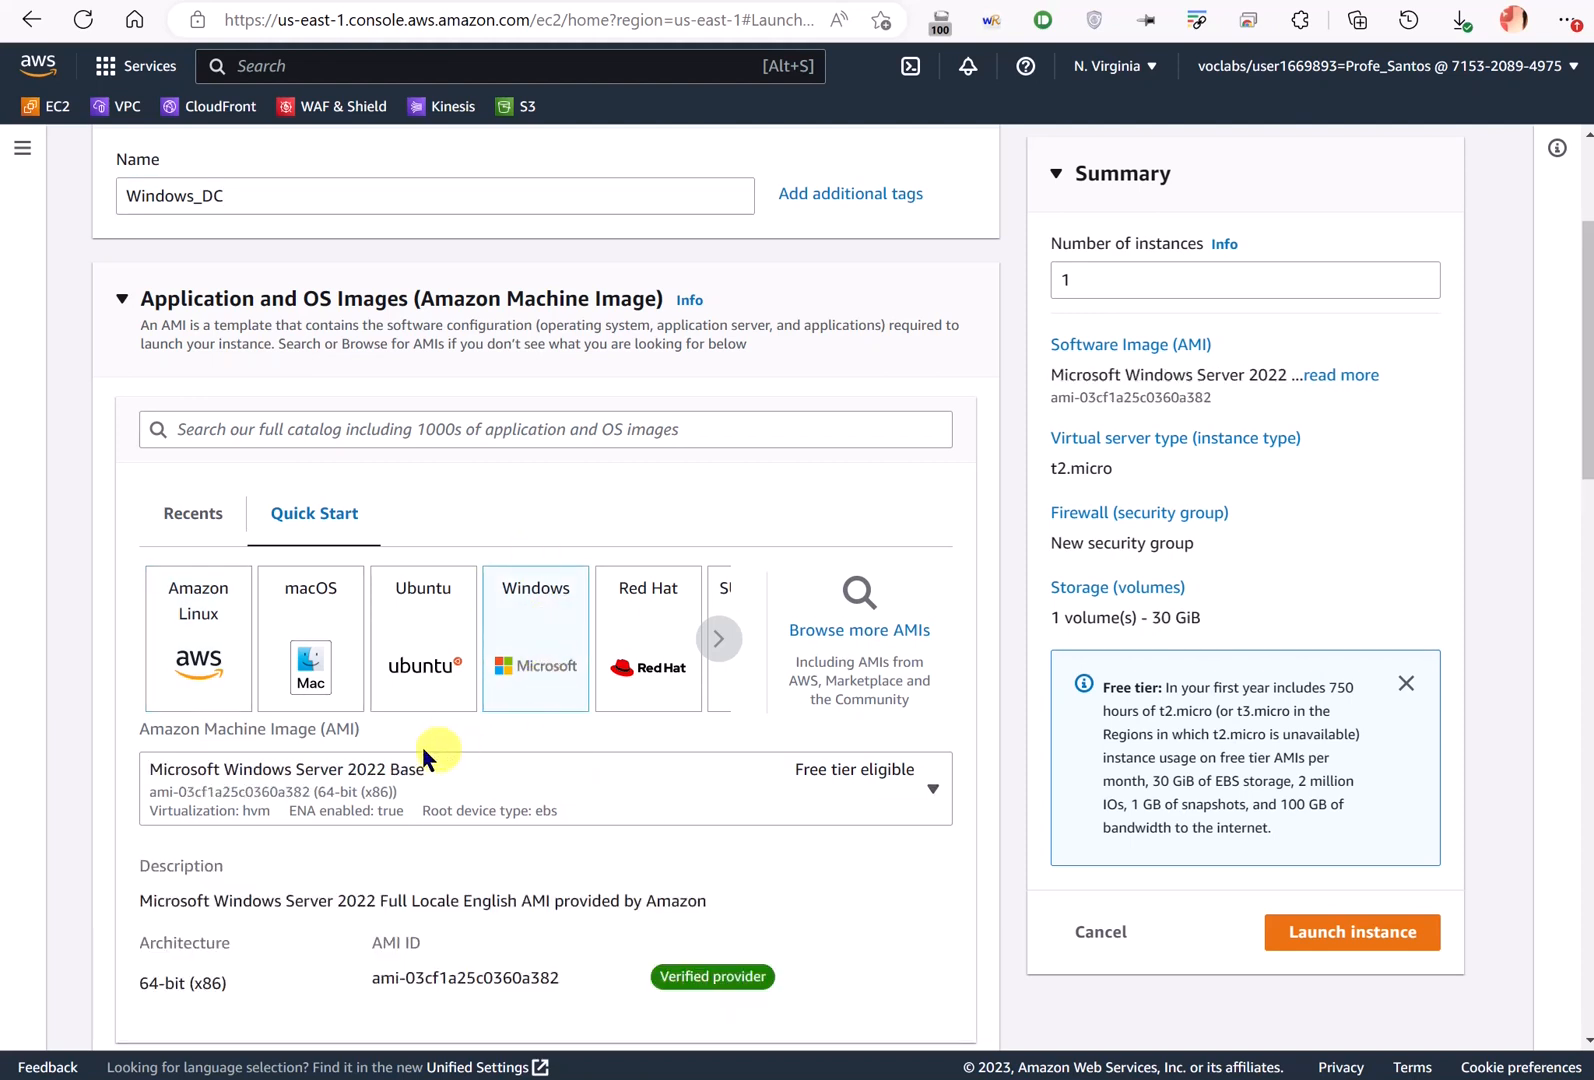
pyautogui.moveTo(220, 723)
pyautogui.mouseDown()
pyautogui.moveTo(338, 733)
pyautogui.moveTo(440, 788)
pyautogui.moveTo(248, 738)
pyautogui.mouseUp()
pyautogui.press('Escape')
pyautogui.scroll(-3, 474, 715)
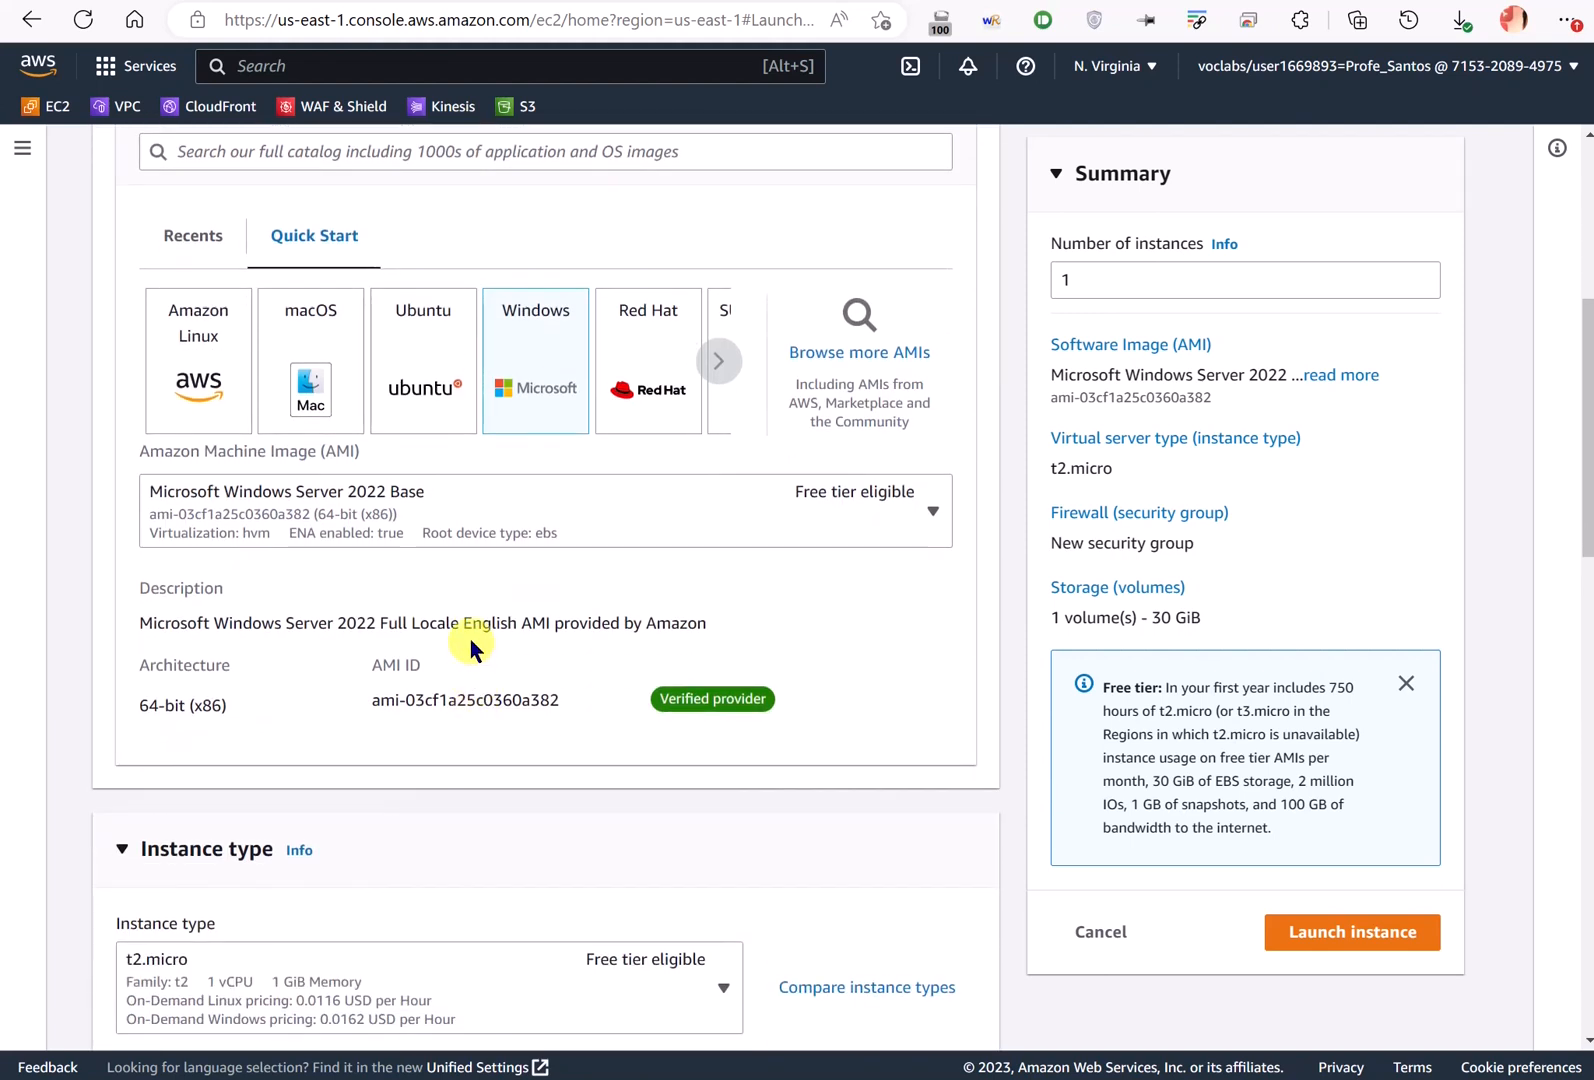
pyautogui.scroll(-3, 470, 640)
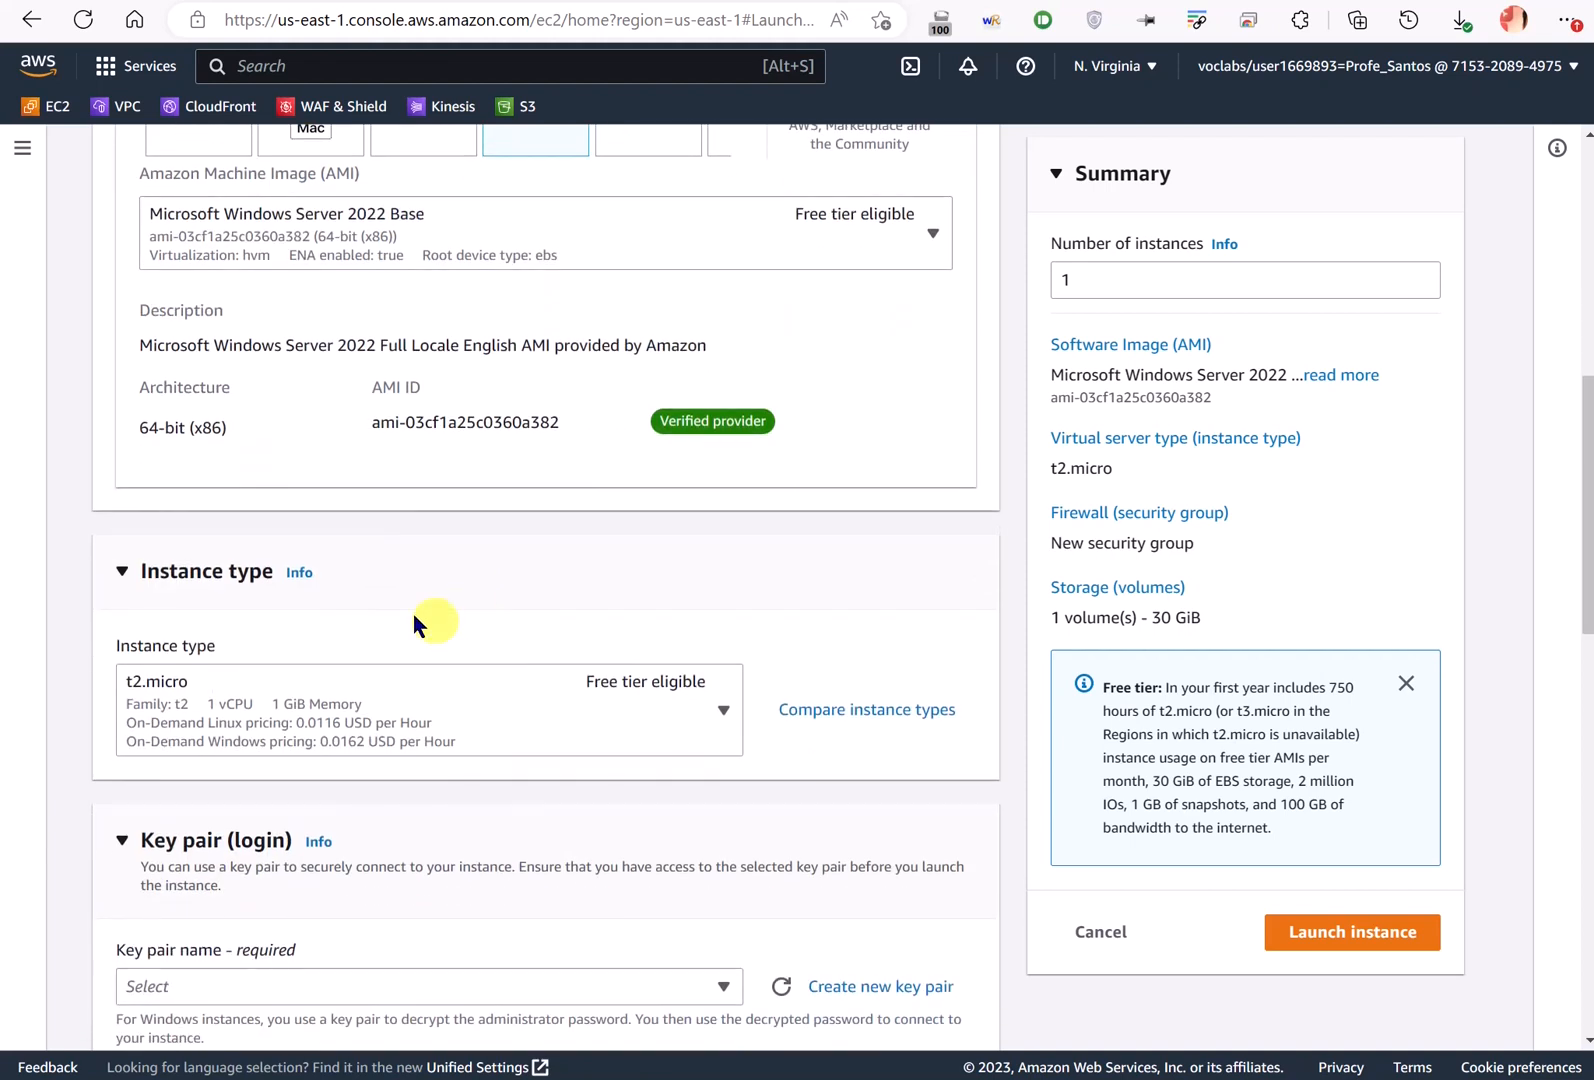
# - Choose instance type t2.large and the vockey key pair for Windows_DC
pyautogui.click(627, 708)
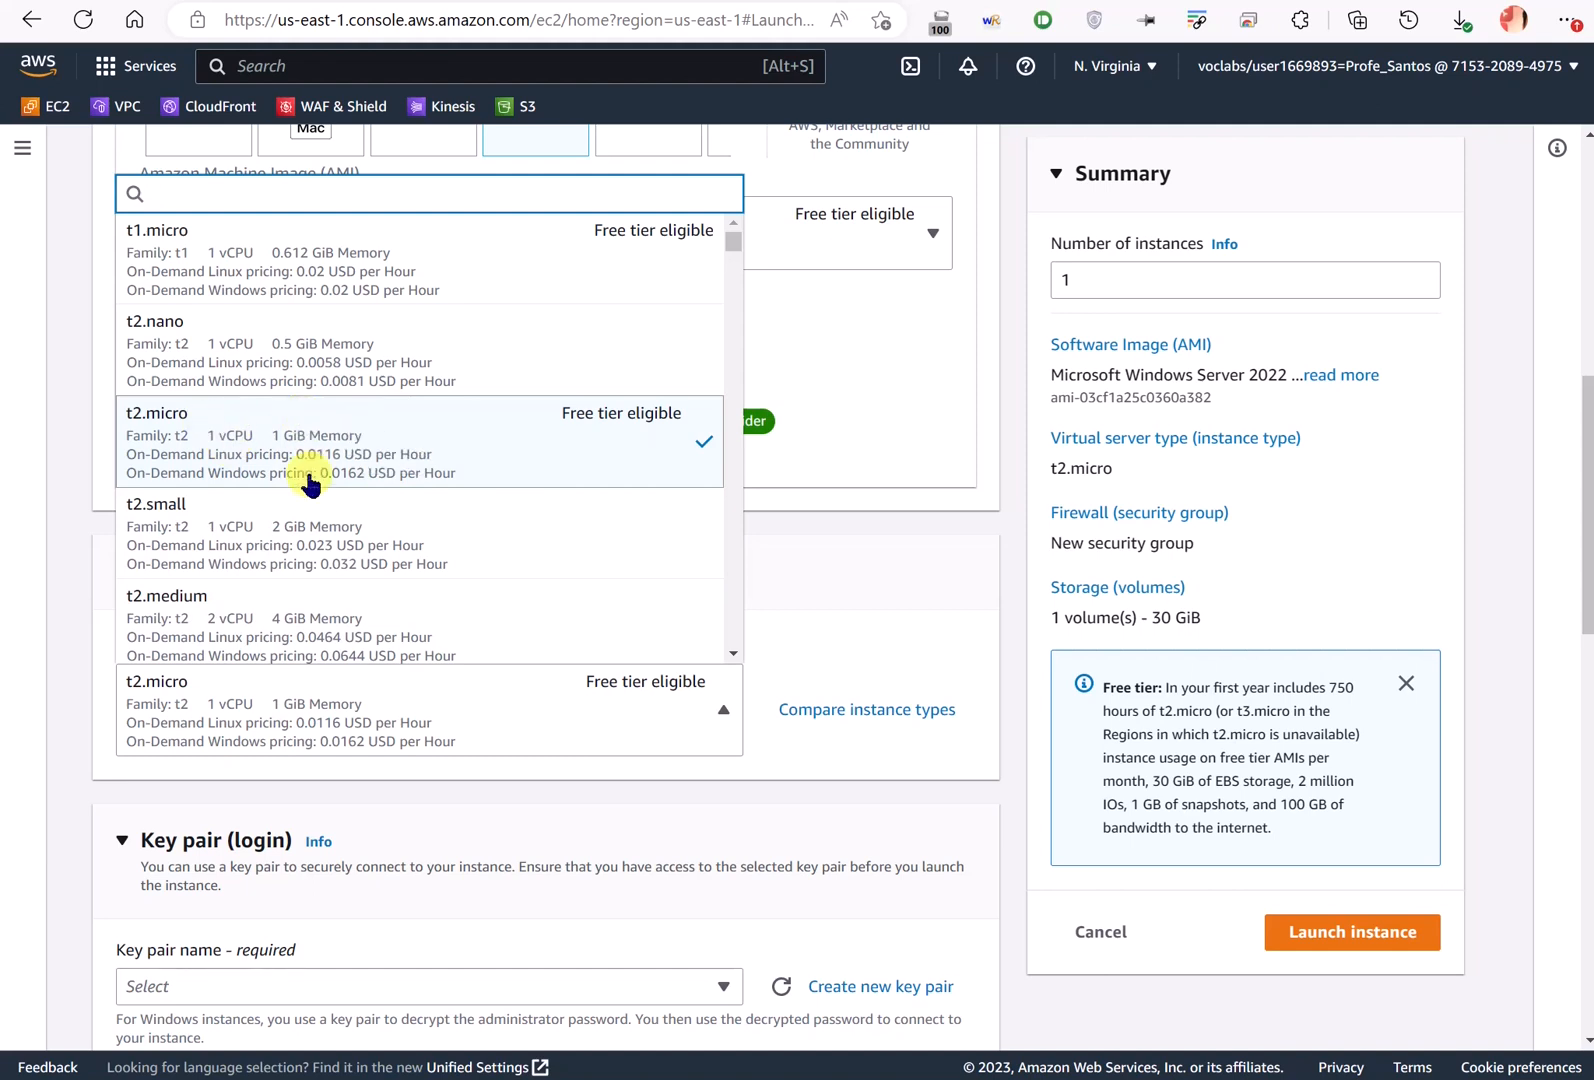
pyautogui.scroll(-3, 340, 450)
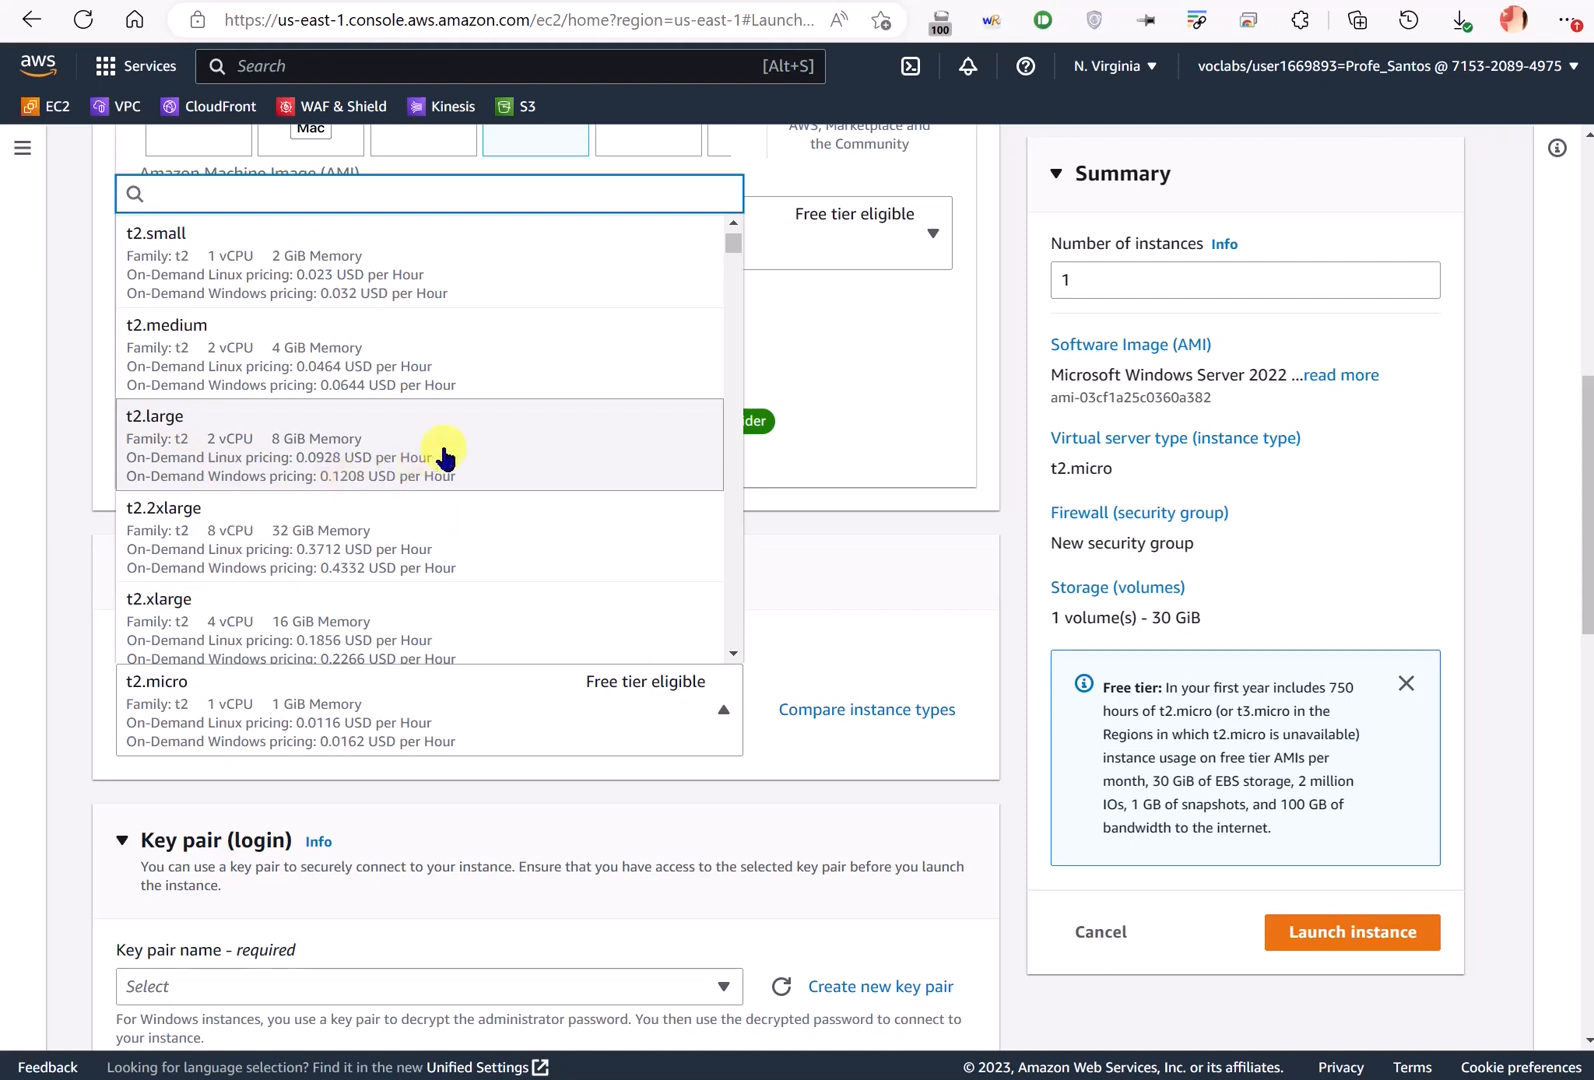
pyautogui.click(492, 465)
pyautogui.scroll(-3, 545, 630)
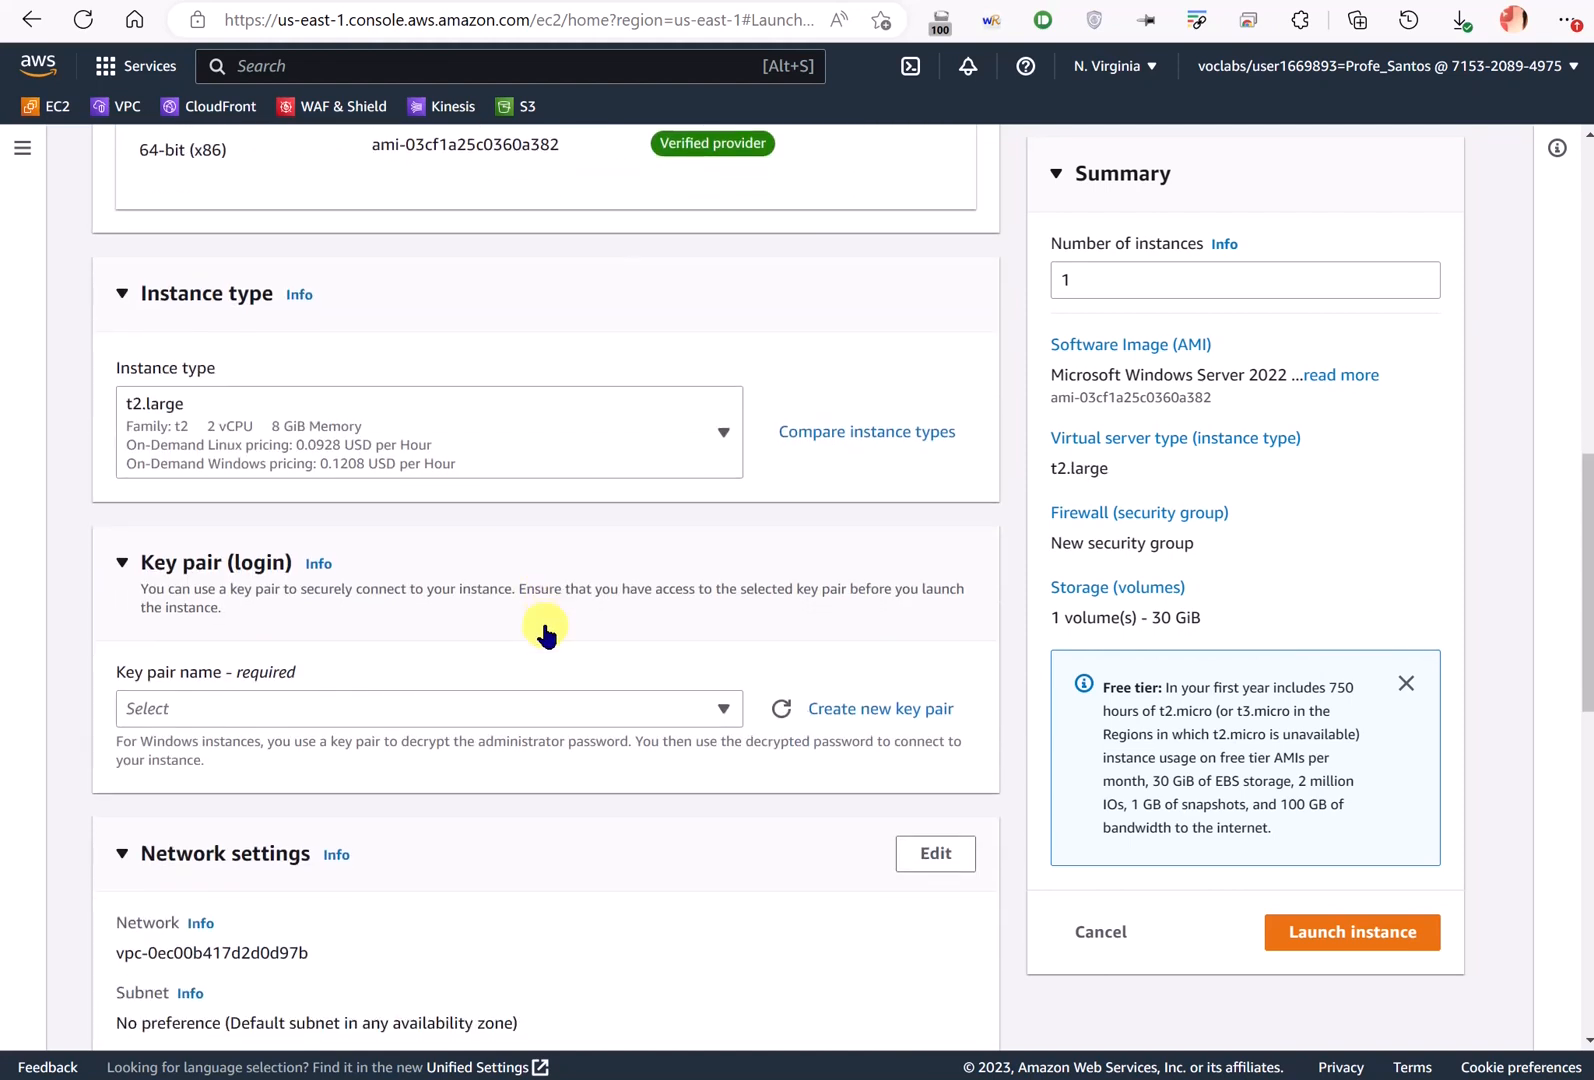
pyautogui.click(421, 702)
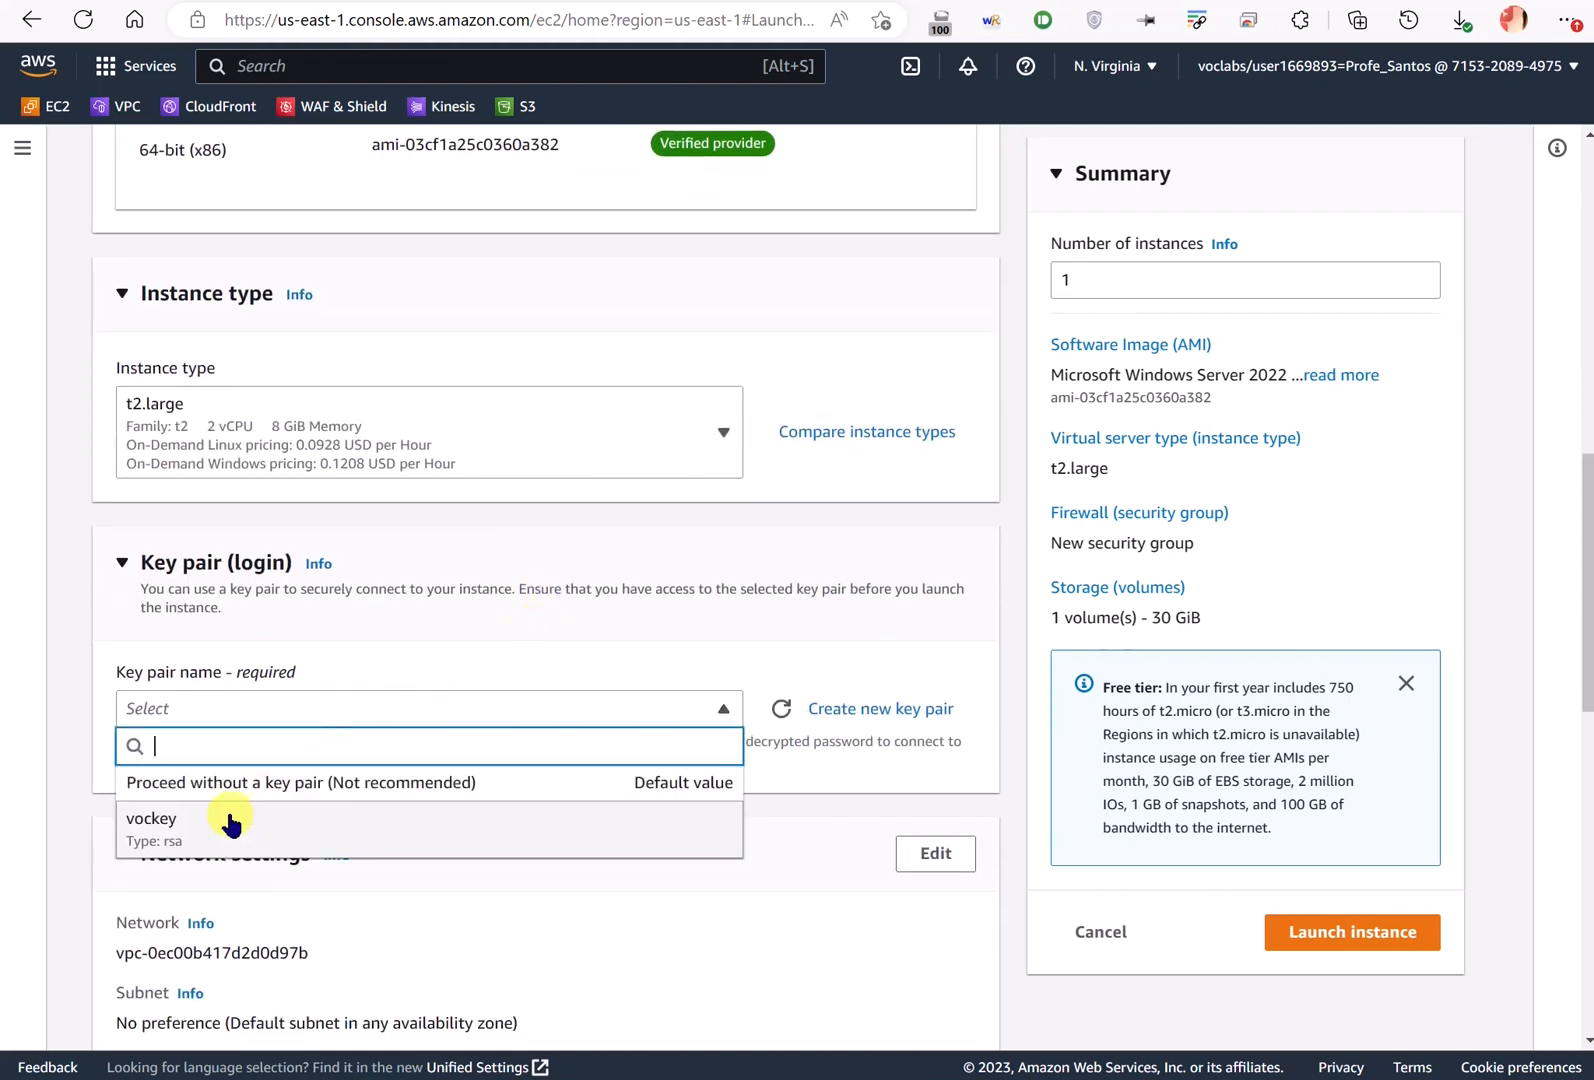
pyautogui.click(235, 816)
pyautogui.scroll(-3, 268, 662)
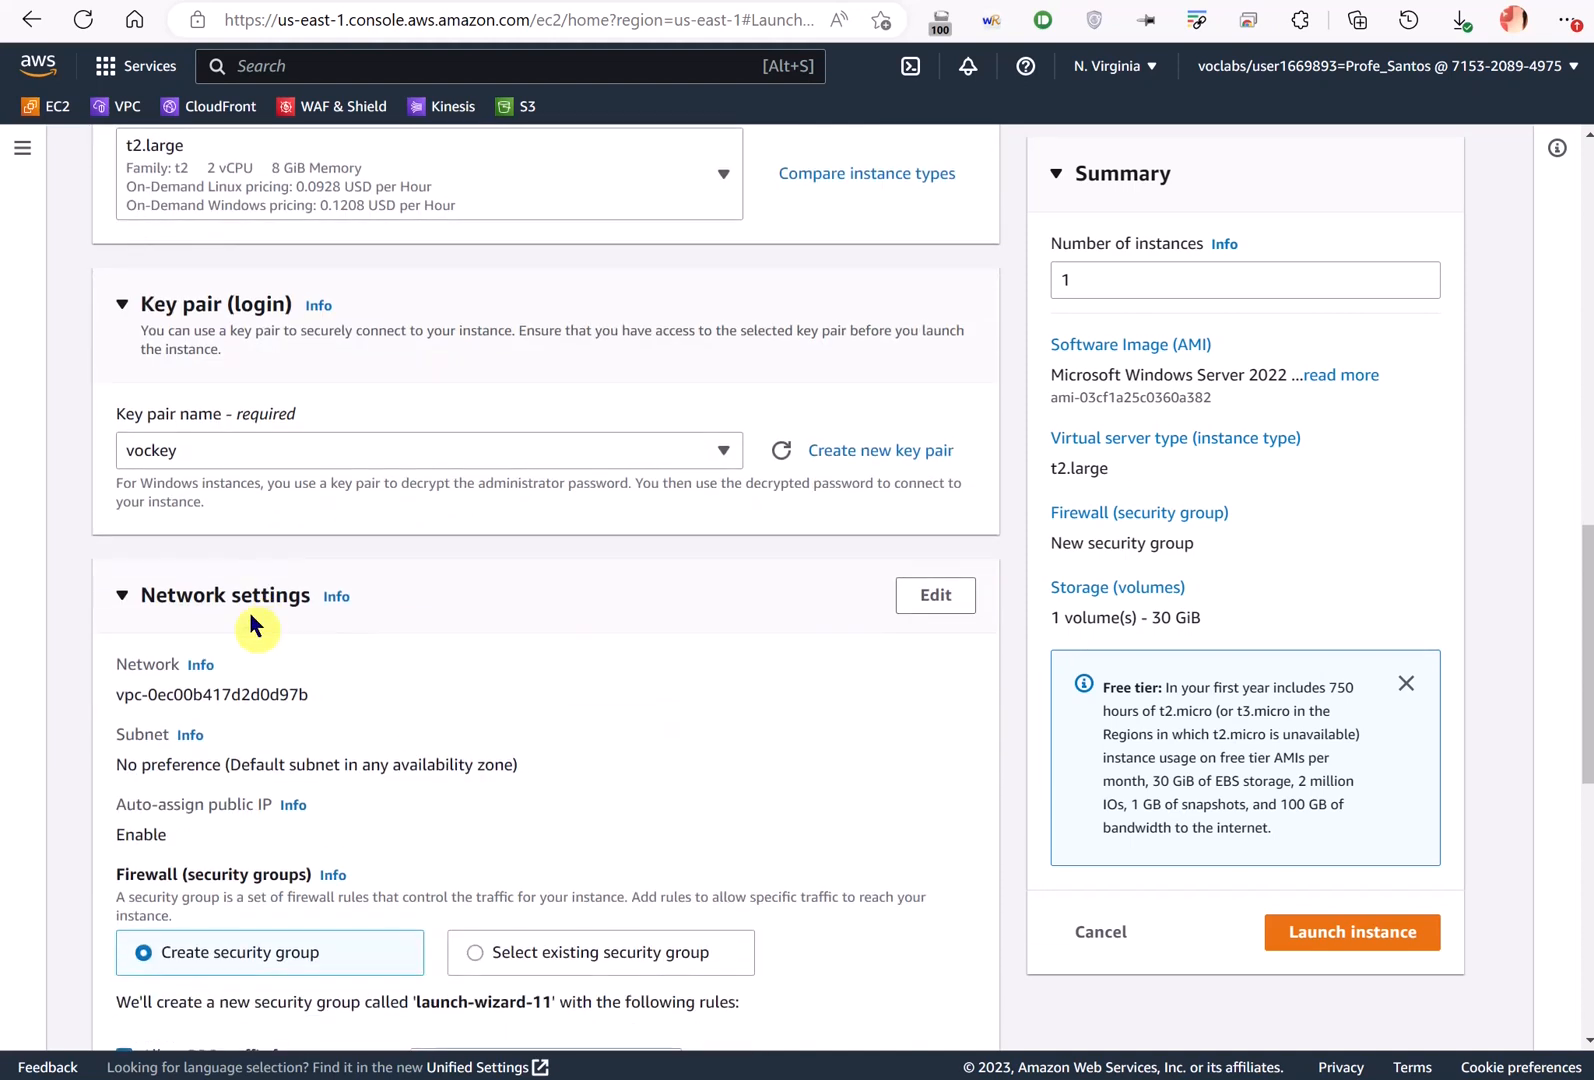
# - Attach the existing SGWindows security group in Network settings, leaving storage at 30 GiB gp2
pyautogui.moveTo(176, 398)
pyautogui.mouseDown()
pyautogui.moveTo(143, 480)
pyautogui.moveTo(185, 402)
pyautogui.moveTo(308, 398)
pyautogui.mouseUp()
pyautogui.scroll(-3, 300, 580)
pyautogui.scroll(-3, 437, 470)
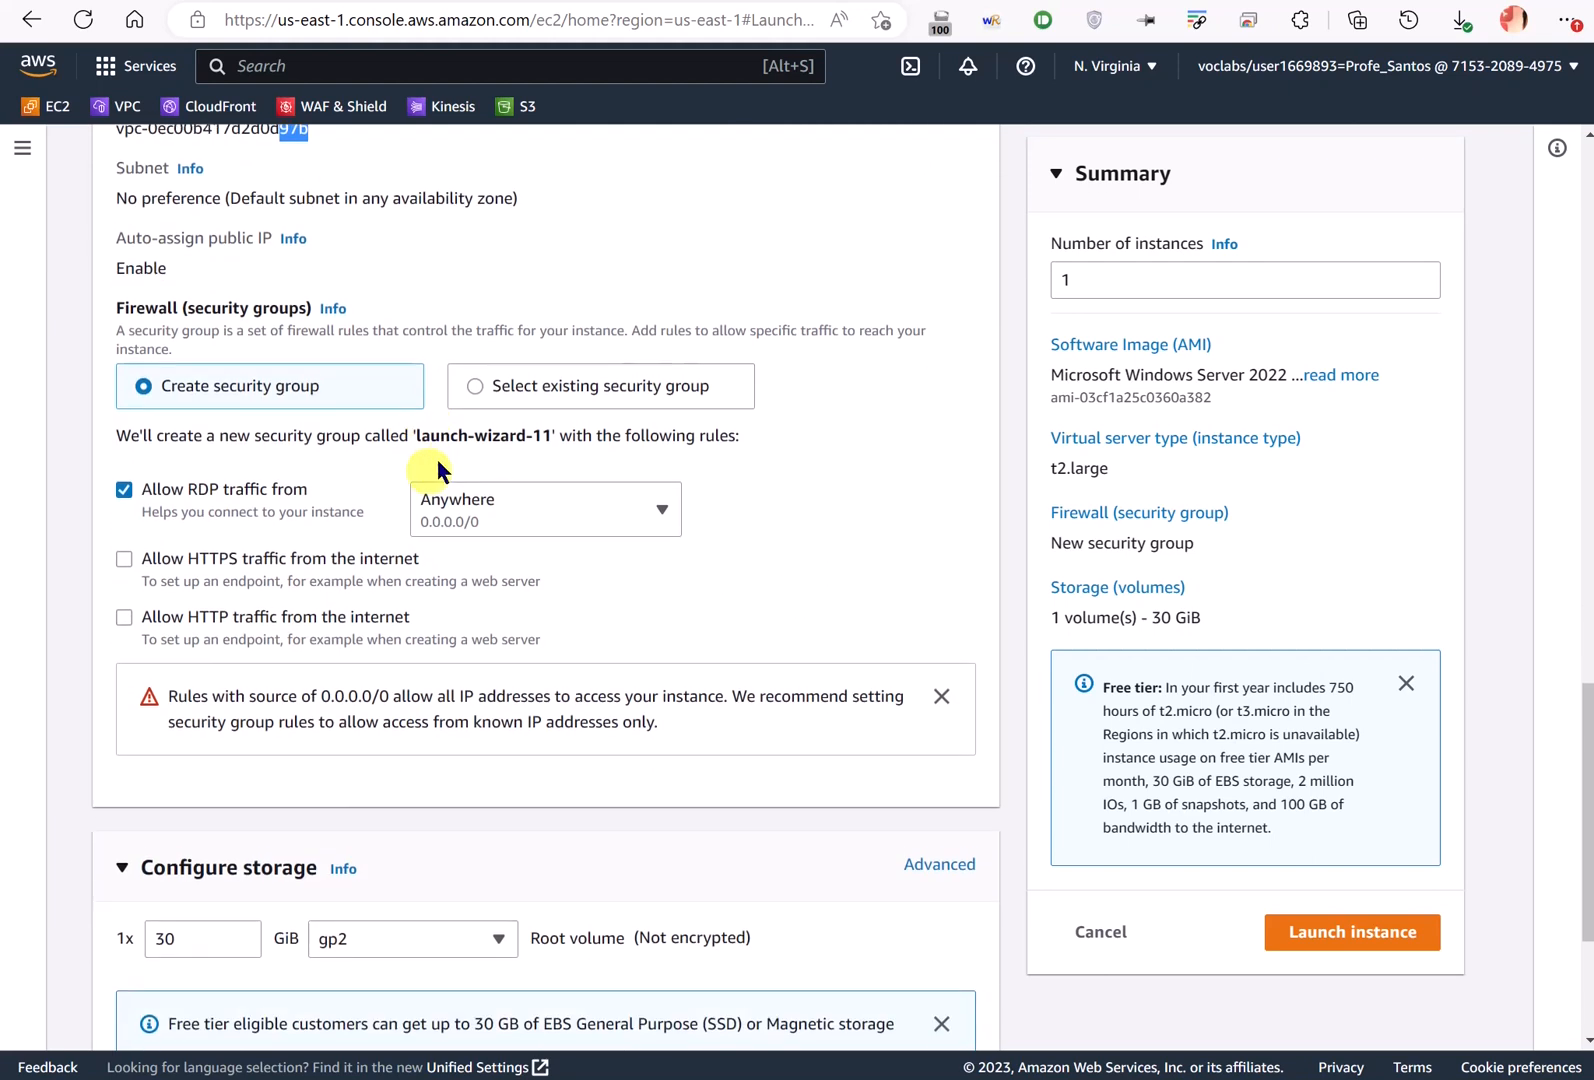
pyautogui.click(471, 379)
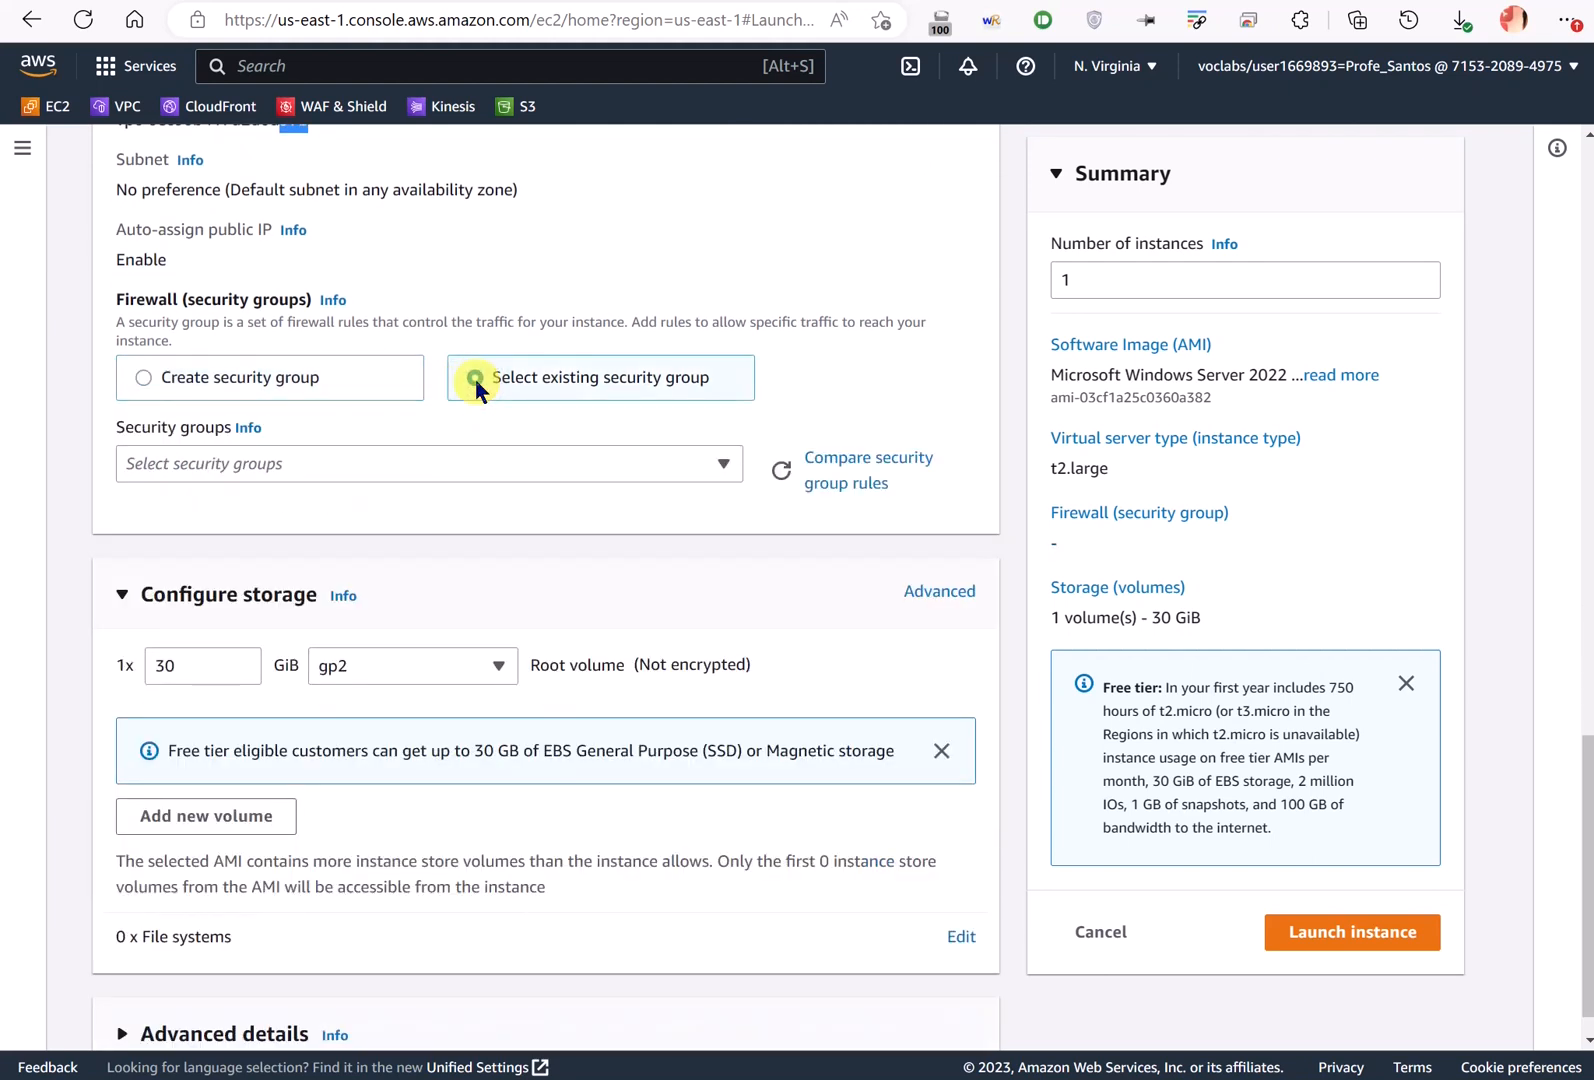
pyautogui.click(335, 466)
pyautogui.write('SGW')
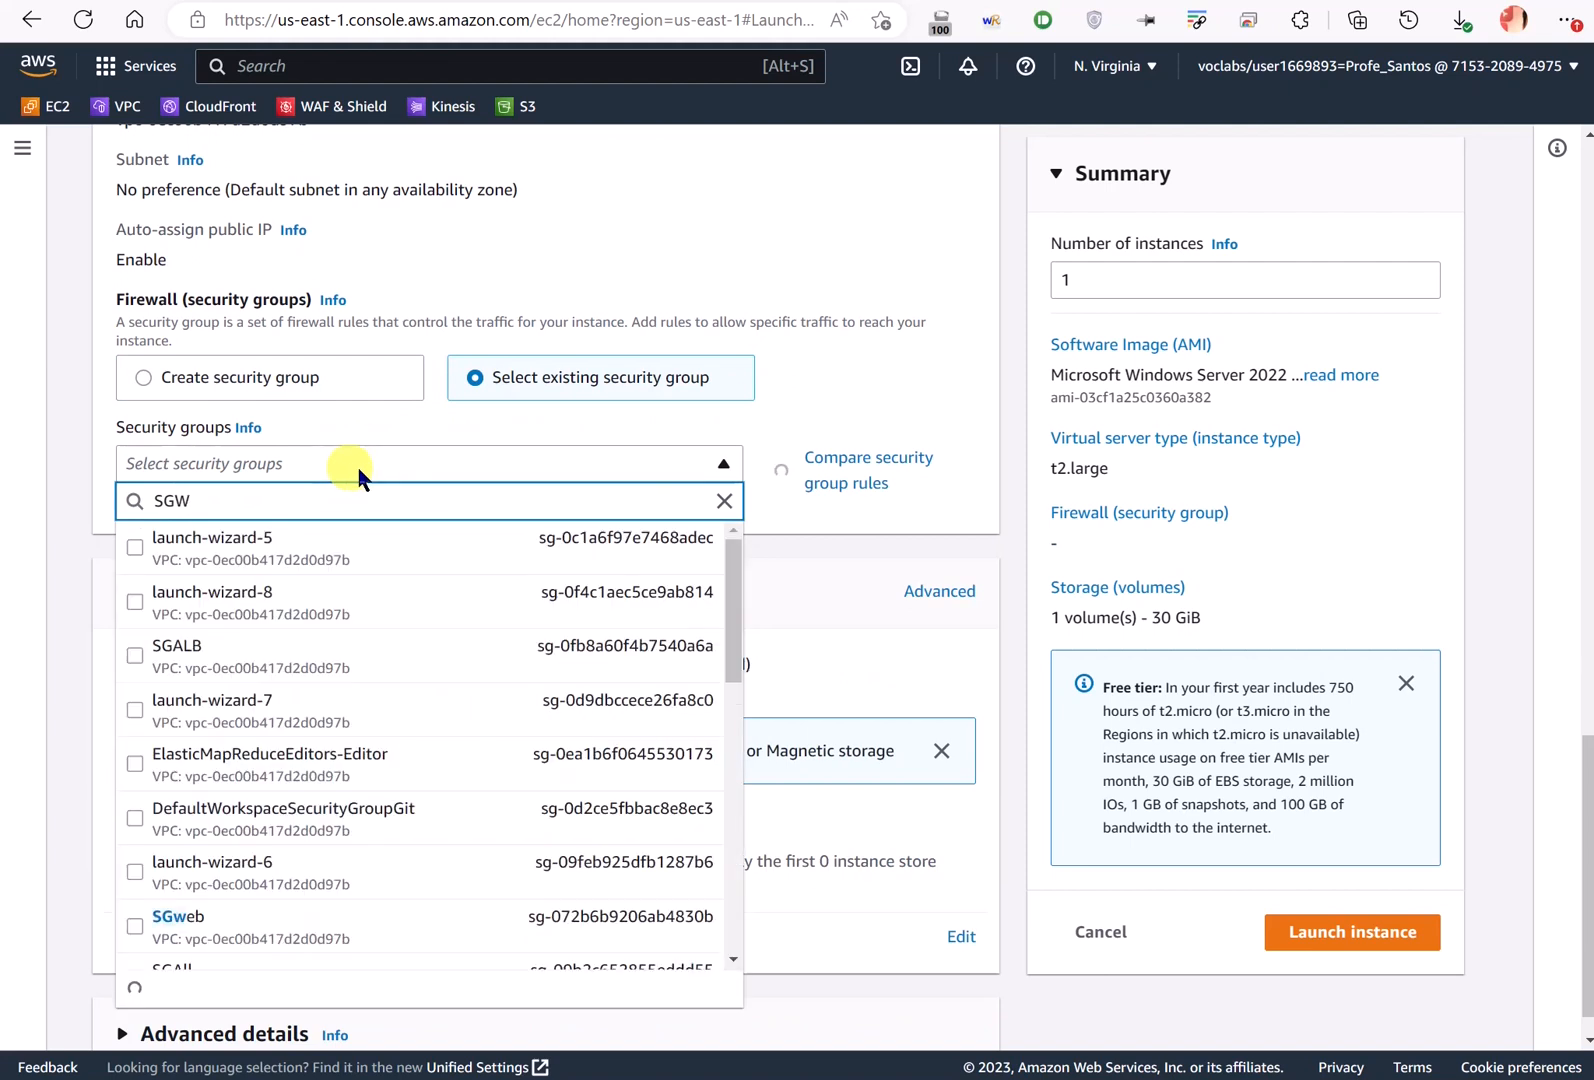
pyautogui.click(240, 592)
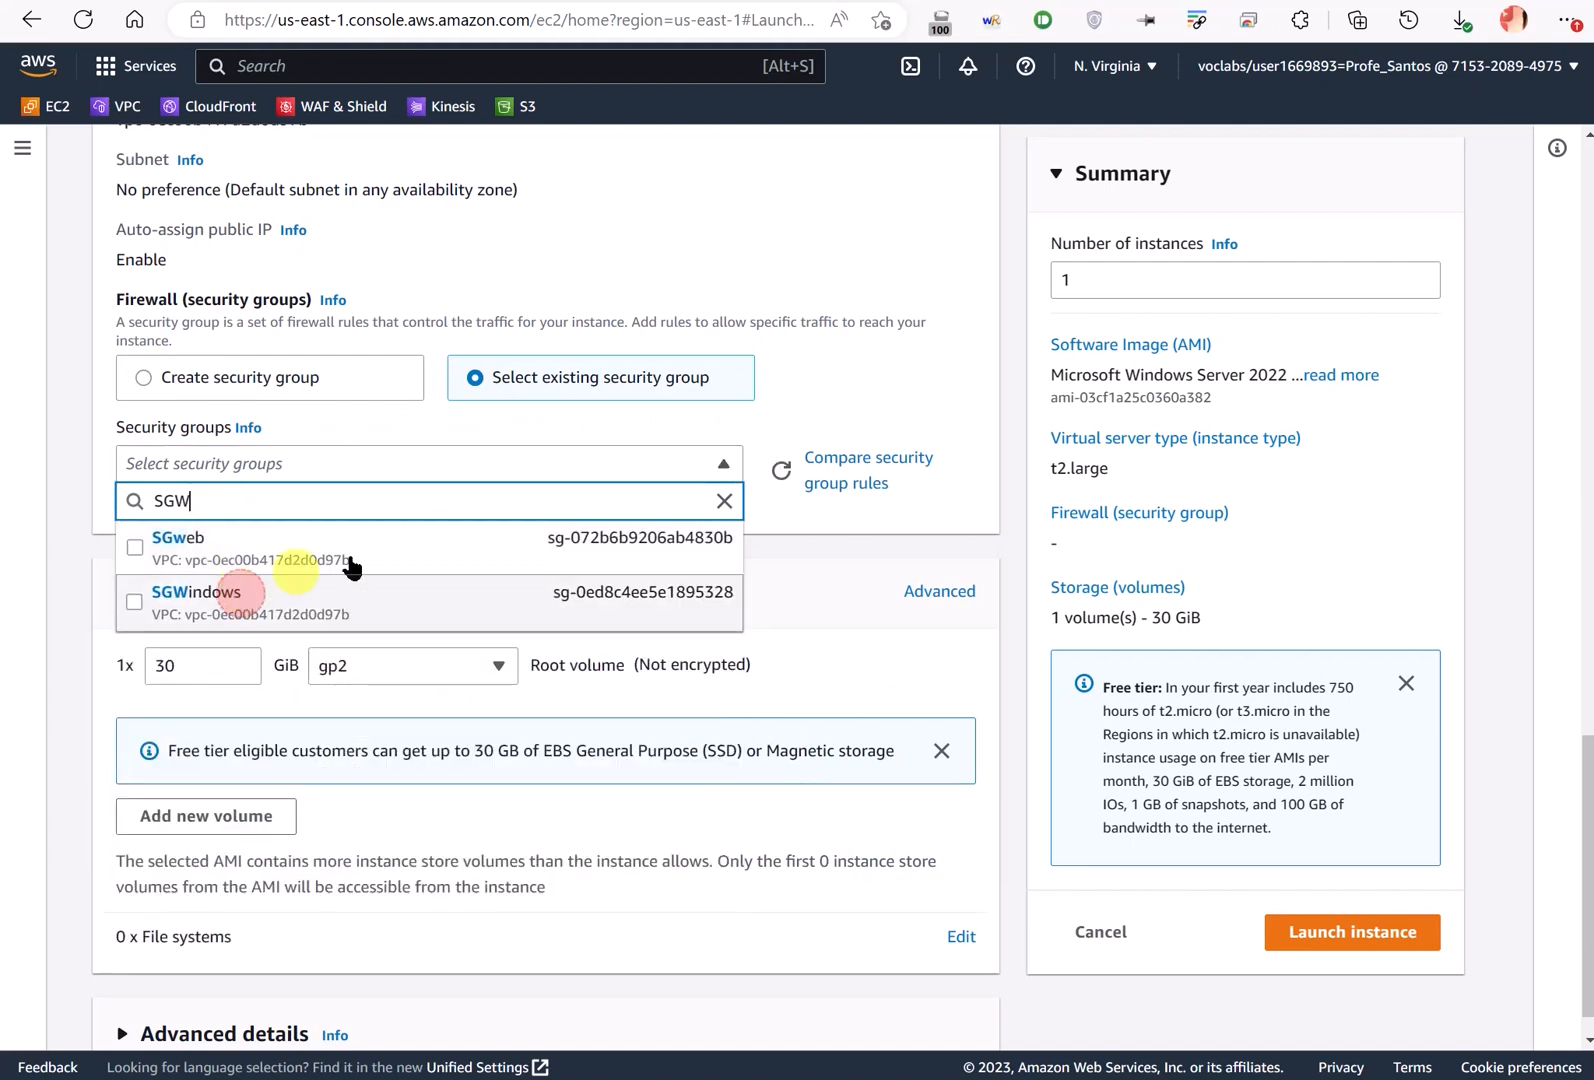
pyautogui.scroll(-1, 436, 621)
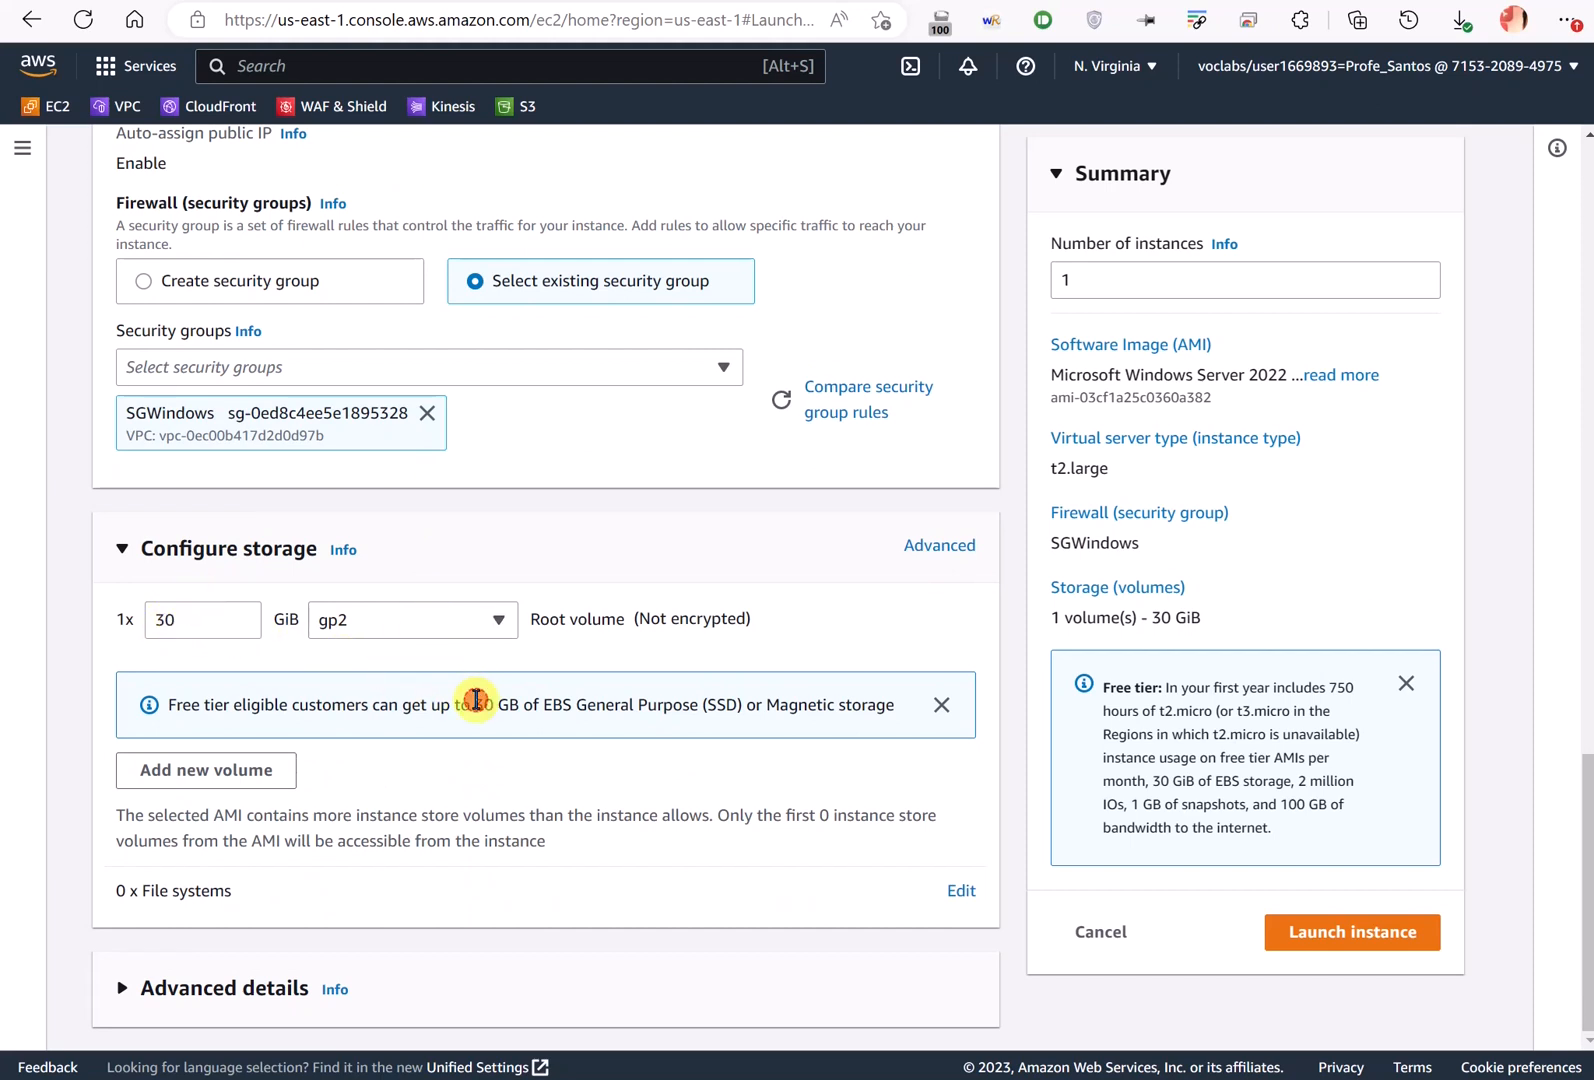
pyautogui.moveTo(476, 699); pyautogui.dragTo(861, 700)
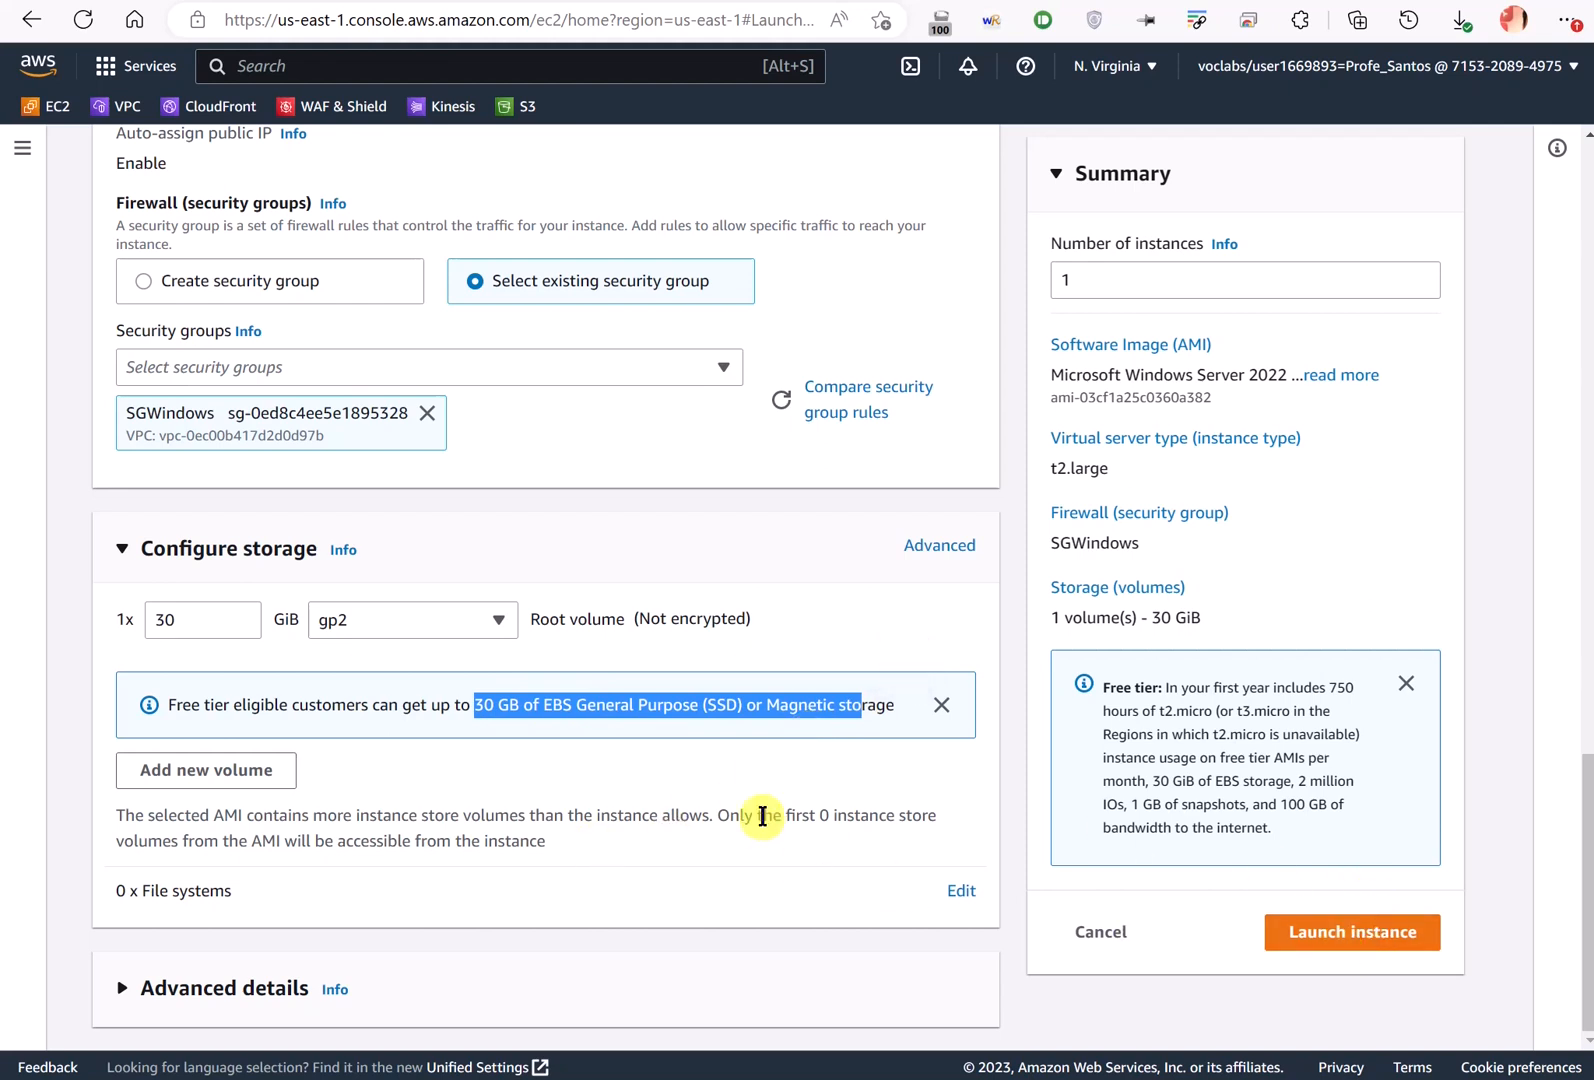
# - Review the Windows_DC summary, confirm one instance, and launch it
pyautogui.click(245, 993)
pyautogui.scroll(-15, 329, 894)
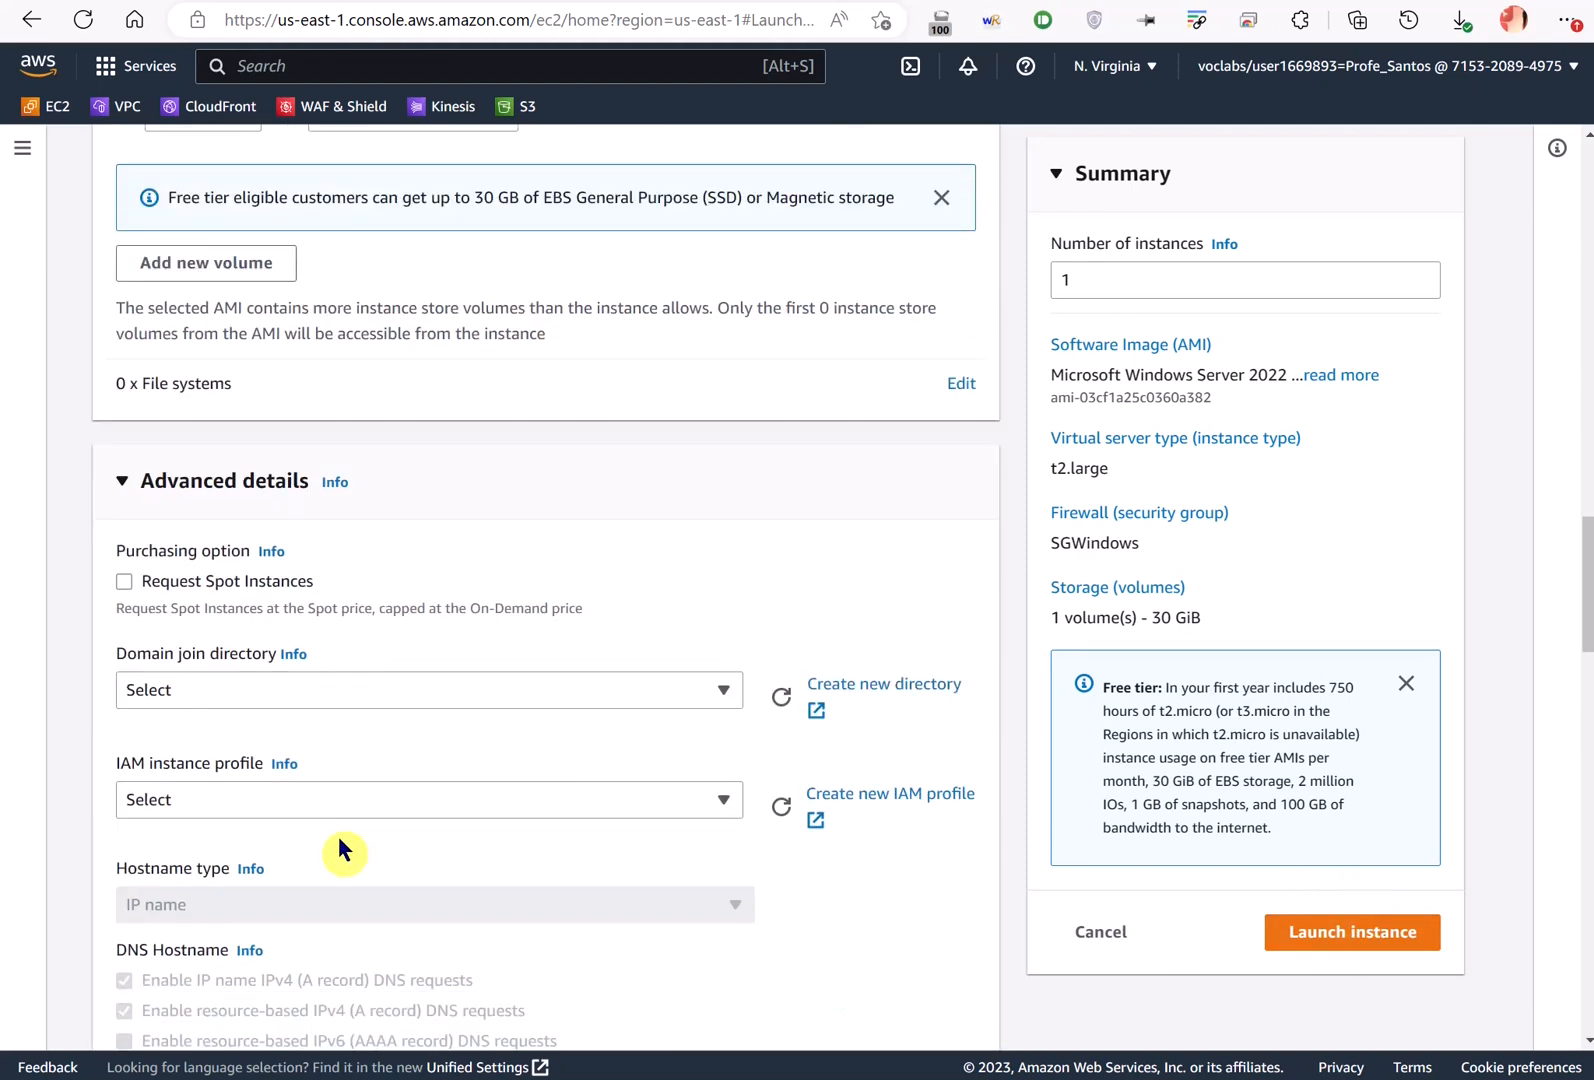
pyautogui.scroll(-10, 284, 745)
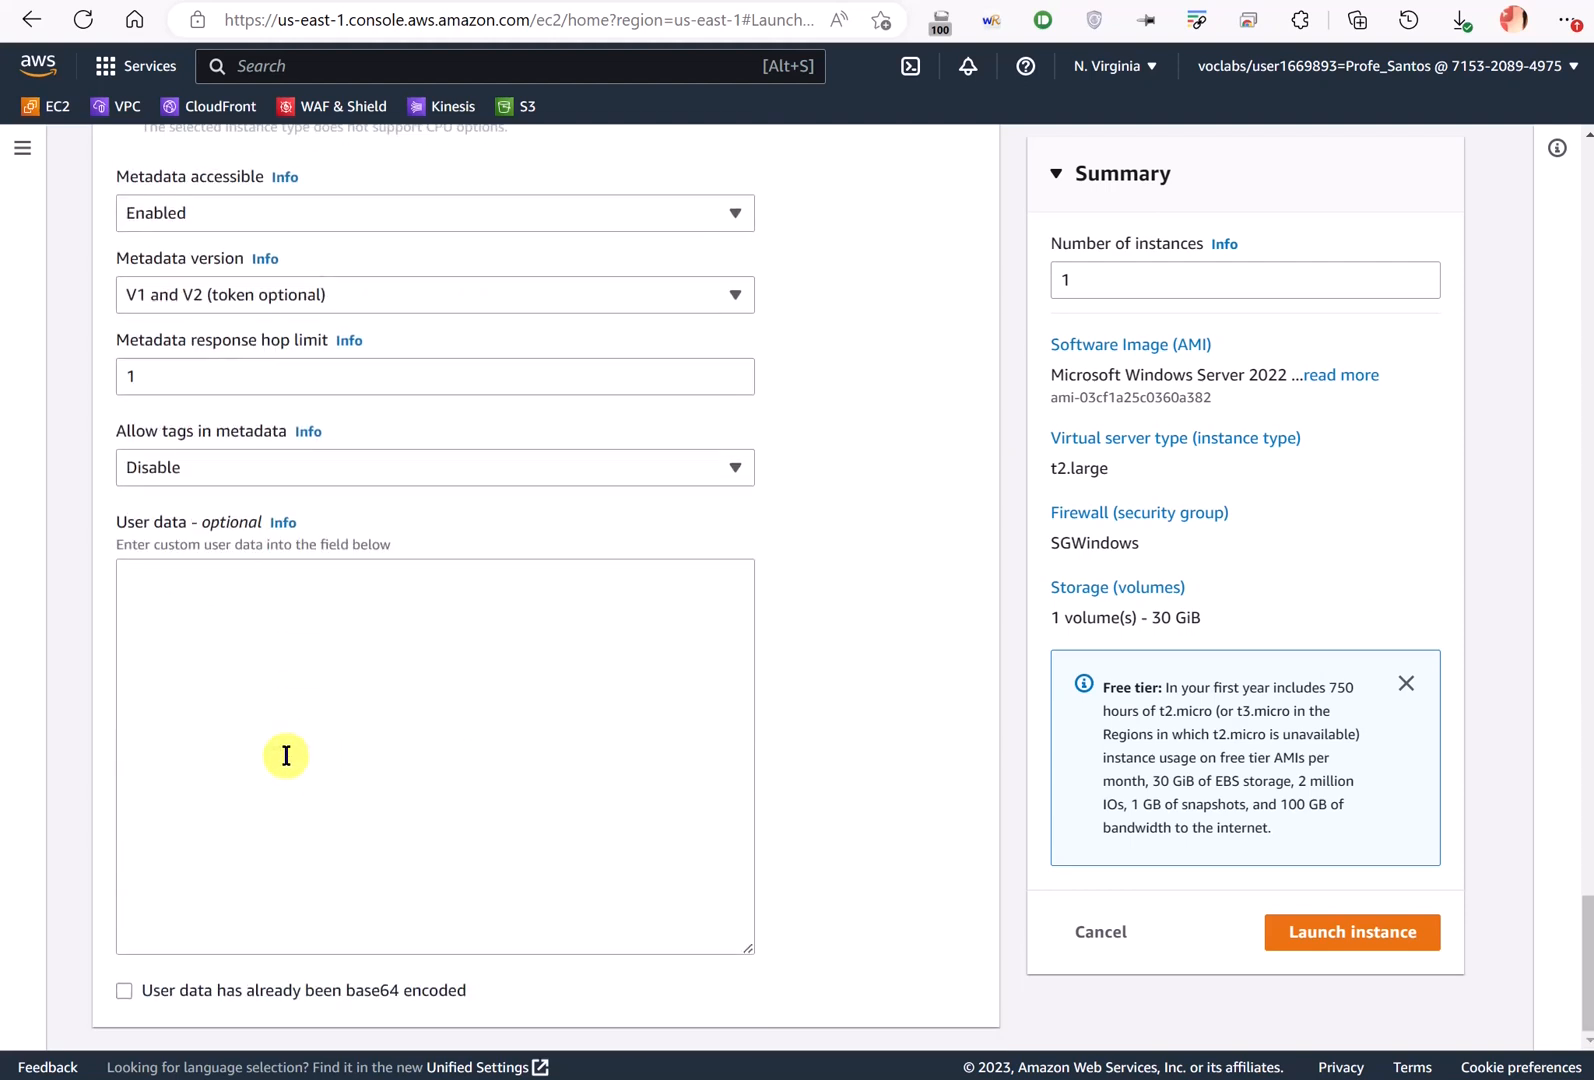
pyautogui.scroll(4, 264, 695)
pyautogui.scroll(20, 264, 695)
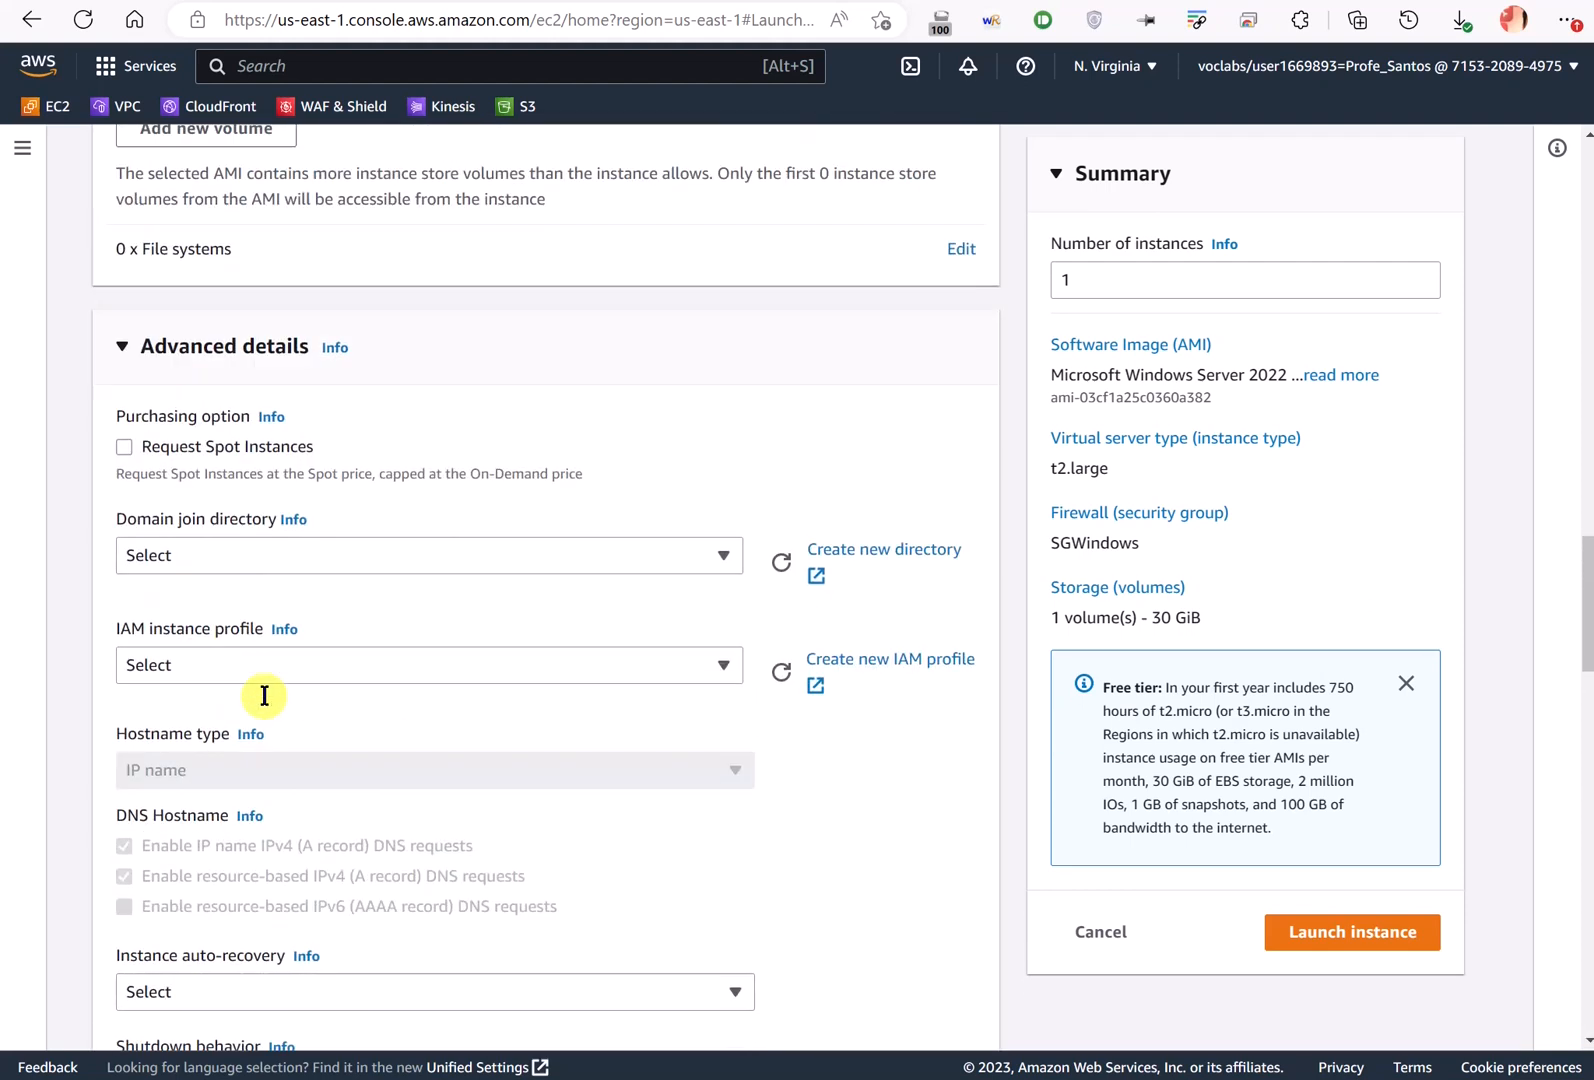
pyautogui.click(1075, 277)
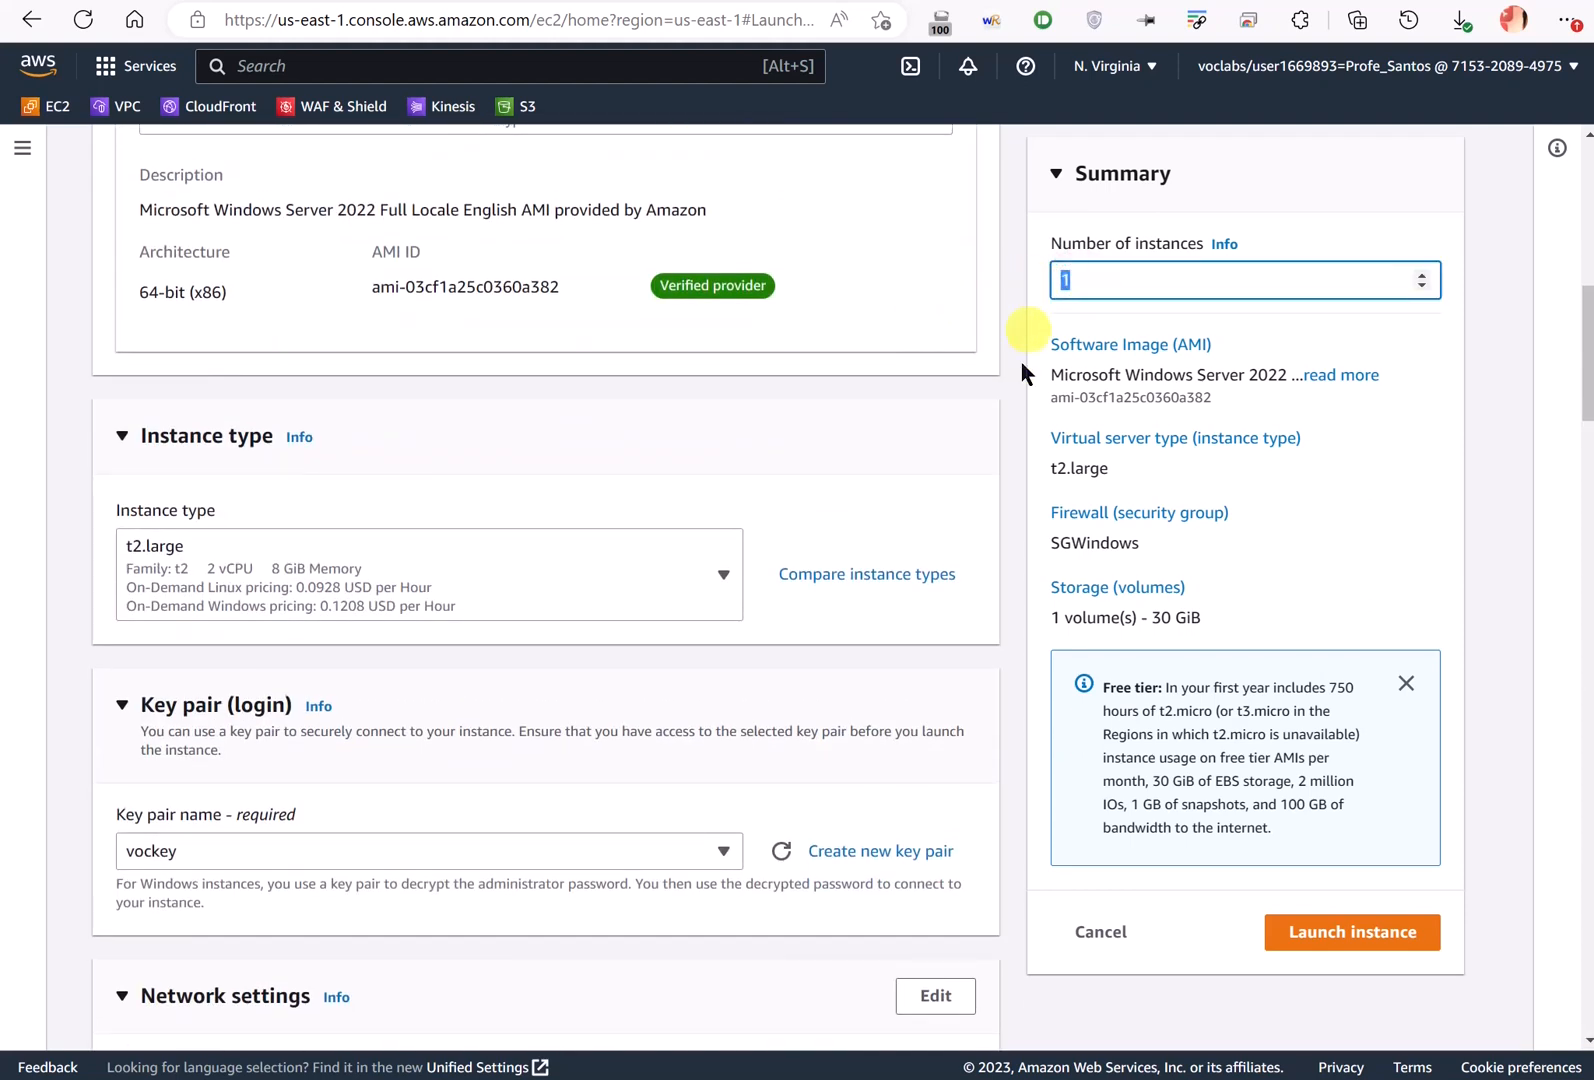
pyautogui.scroll(8, 747, 438)
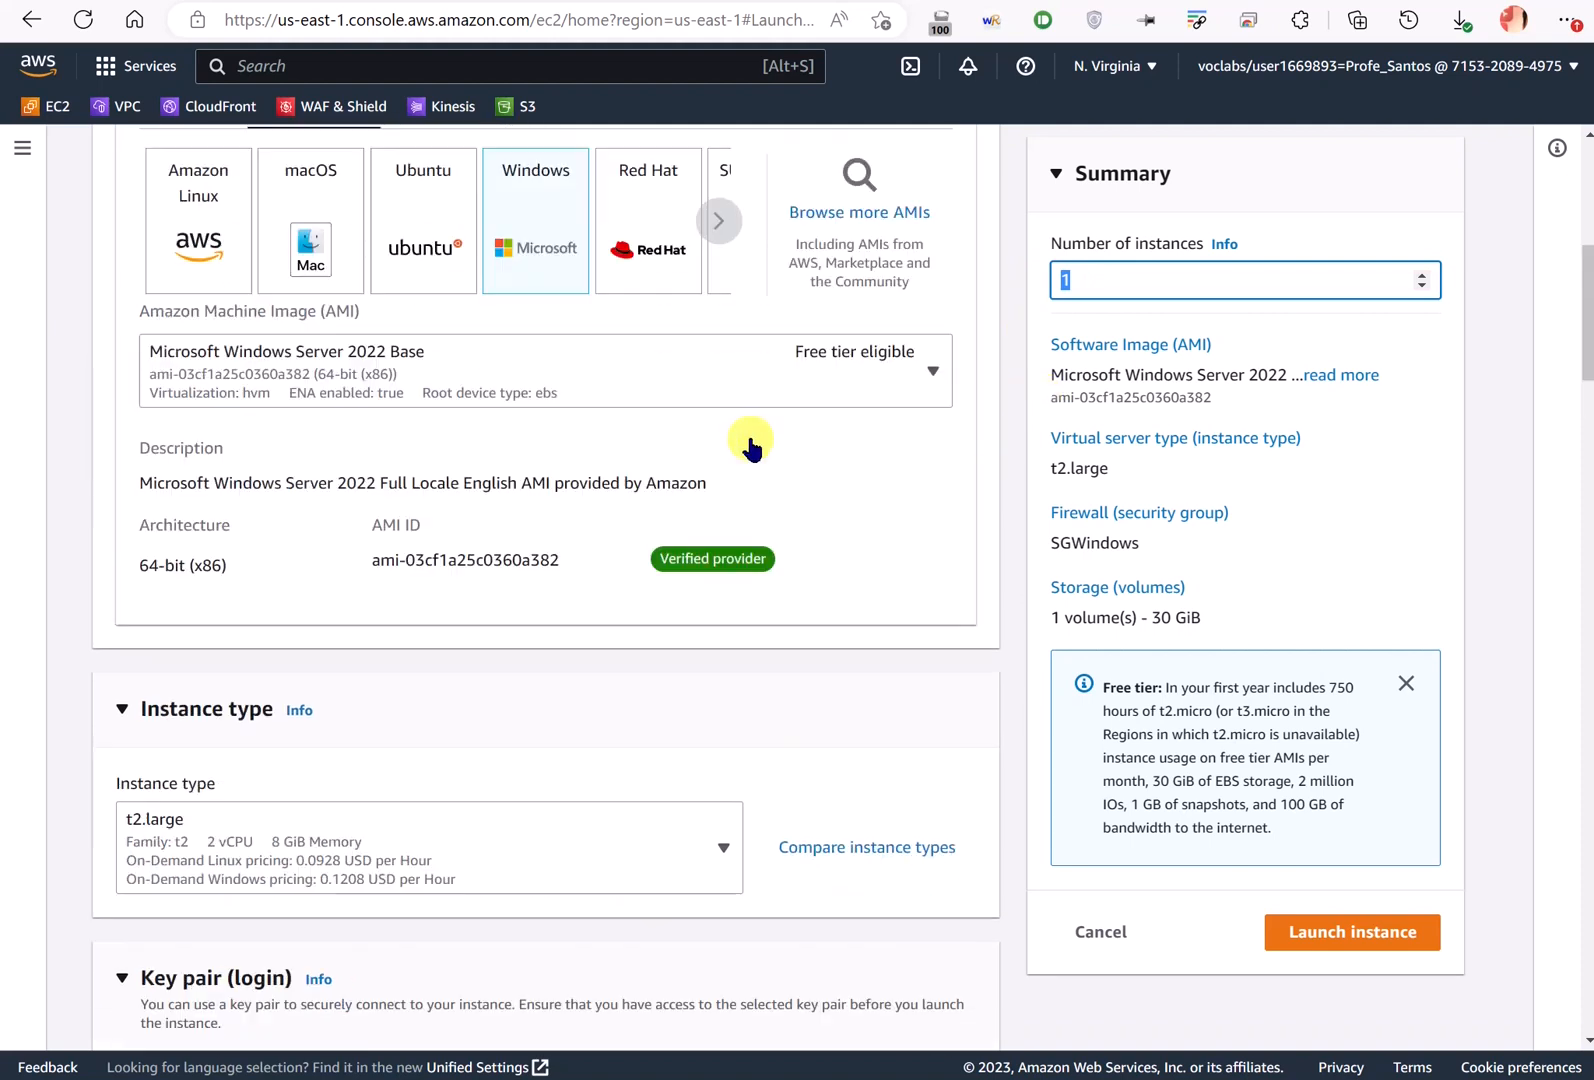
pyautogui.click(1360, 931)
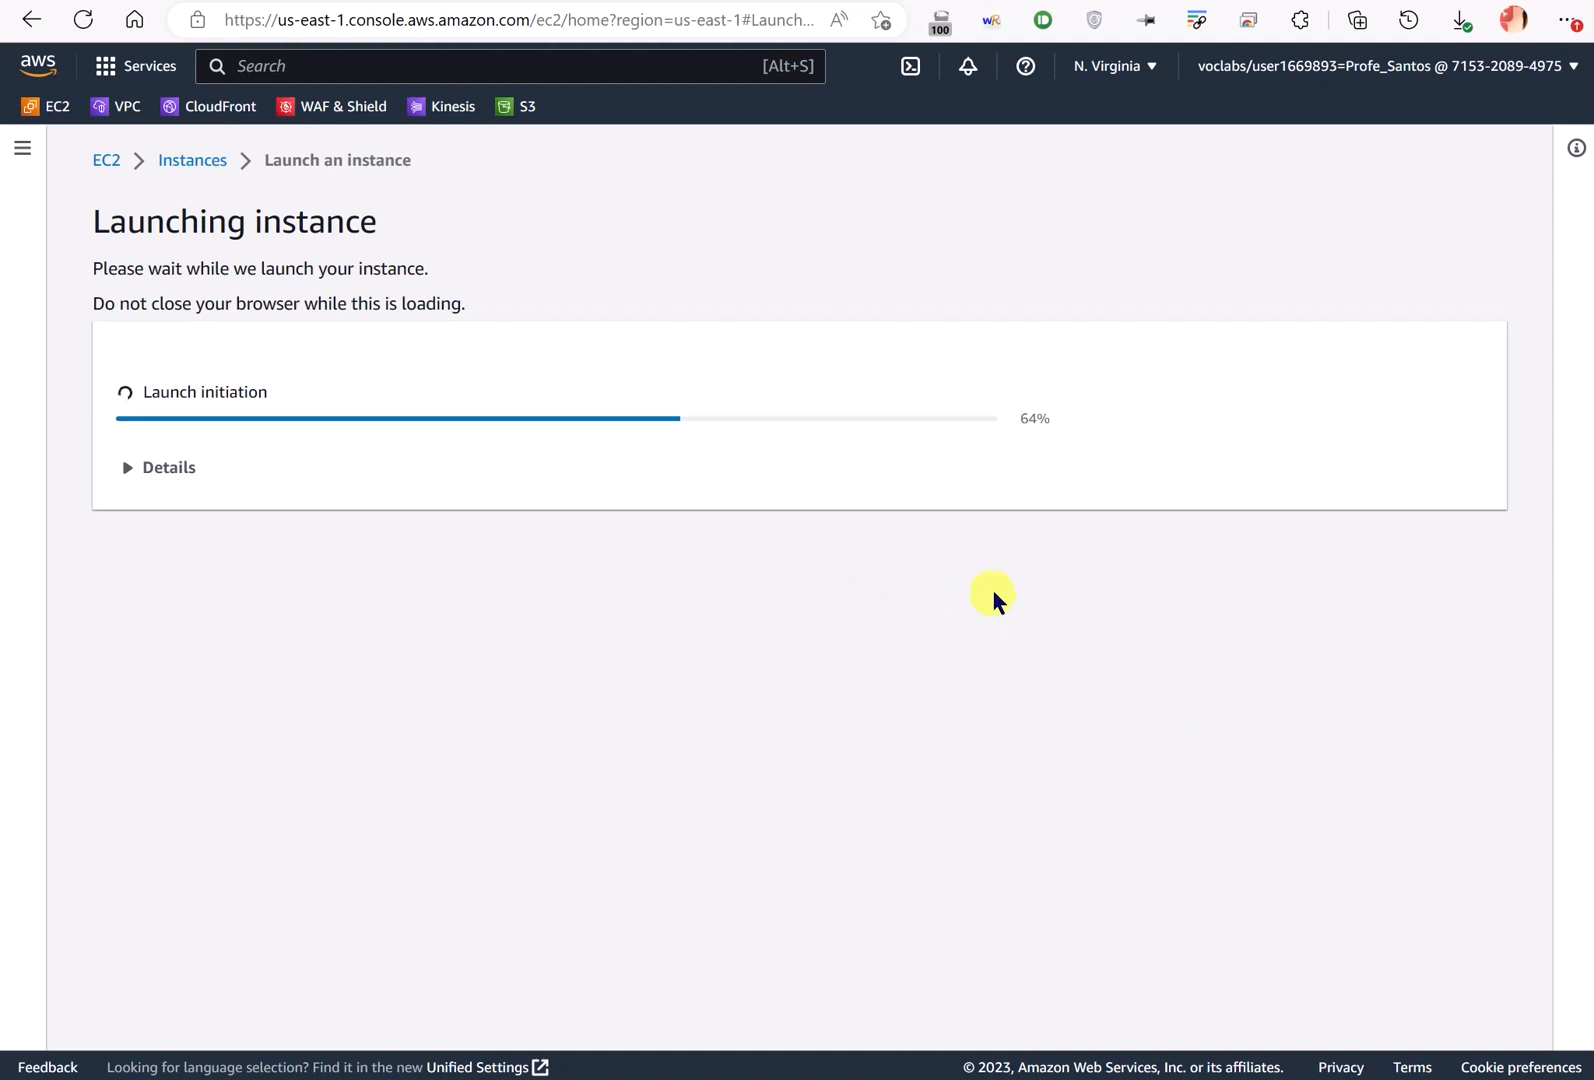
# - Check Windows_DC pending in the instance list, then start a new instance launch form
pyautogui.scroll(-3, 1300, 850)
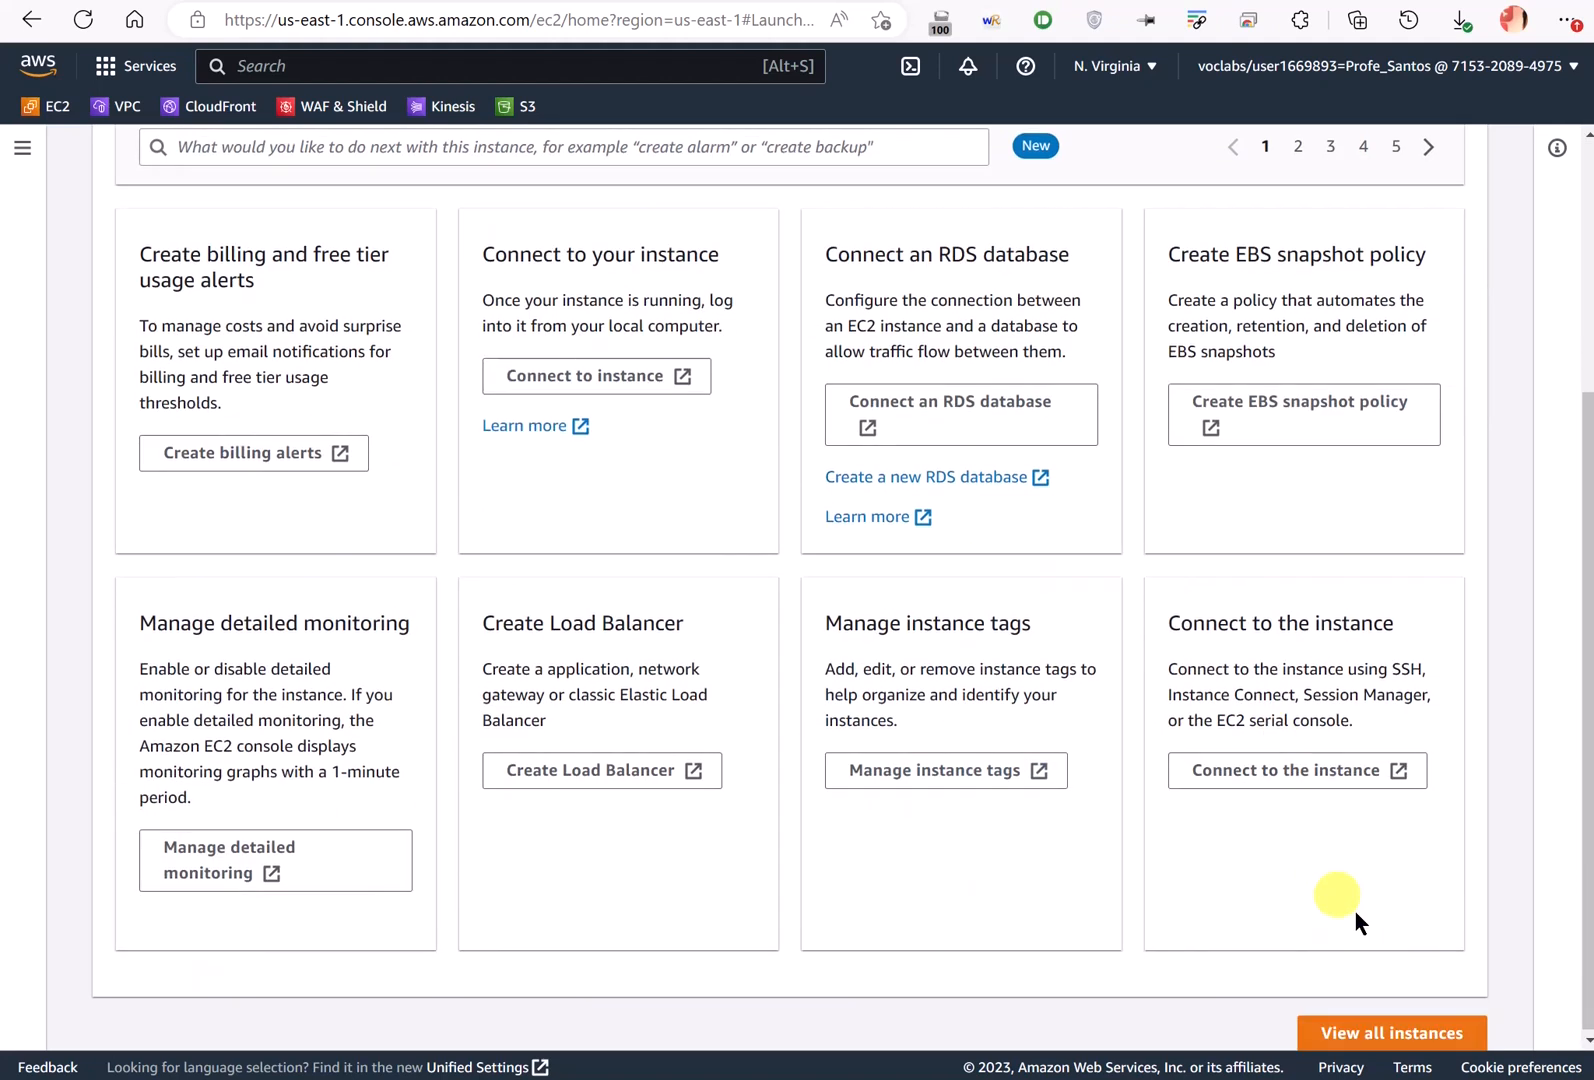
pyautogui.click(1400, 1032)
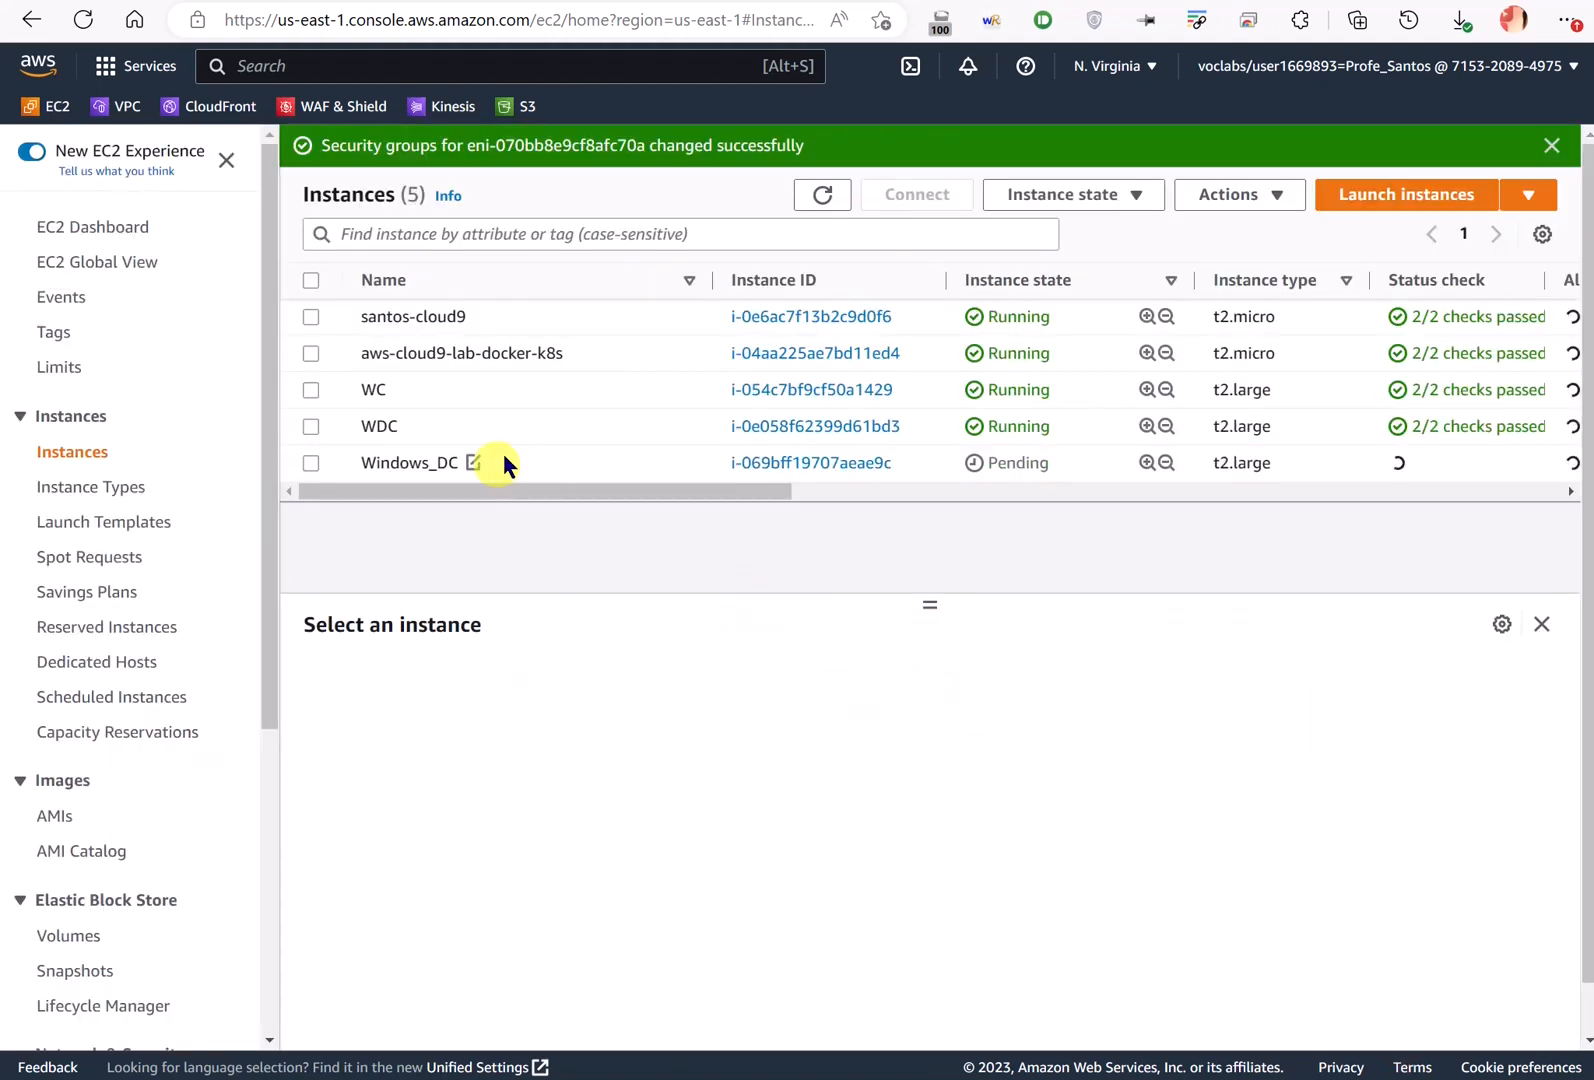
pyautogui.click(1398, 198)
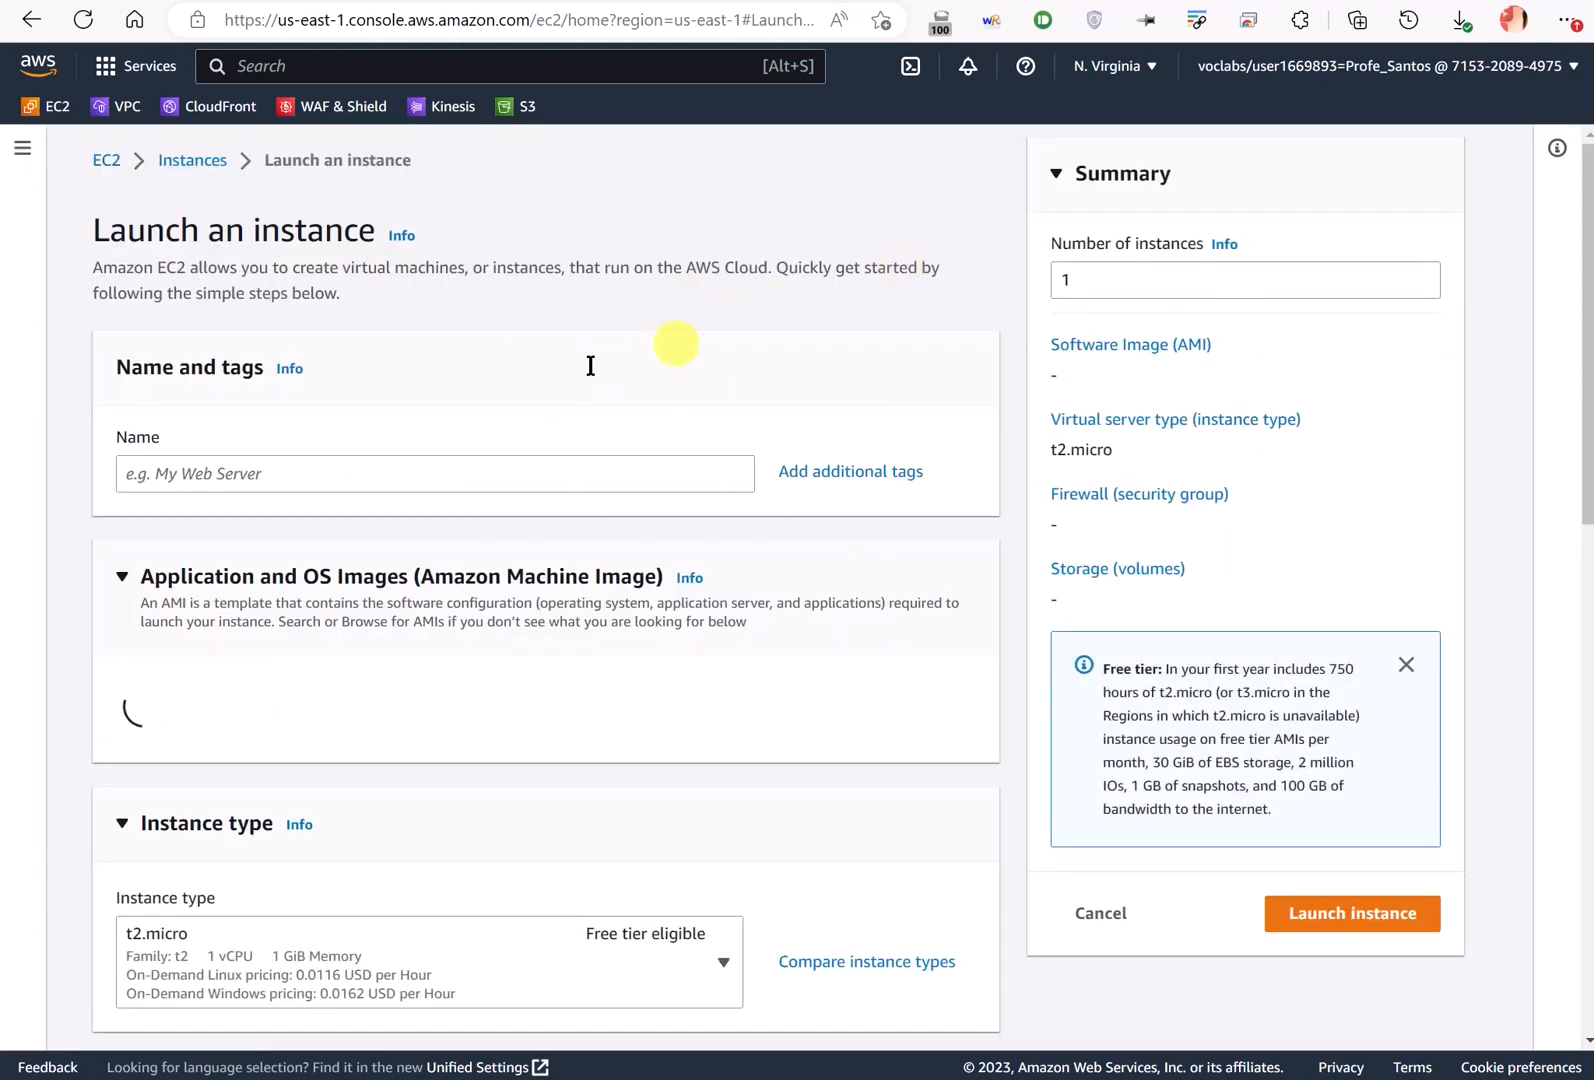
# - Name the new instance Windows_Client
pyautogui.click(199, 474)
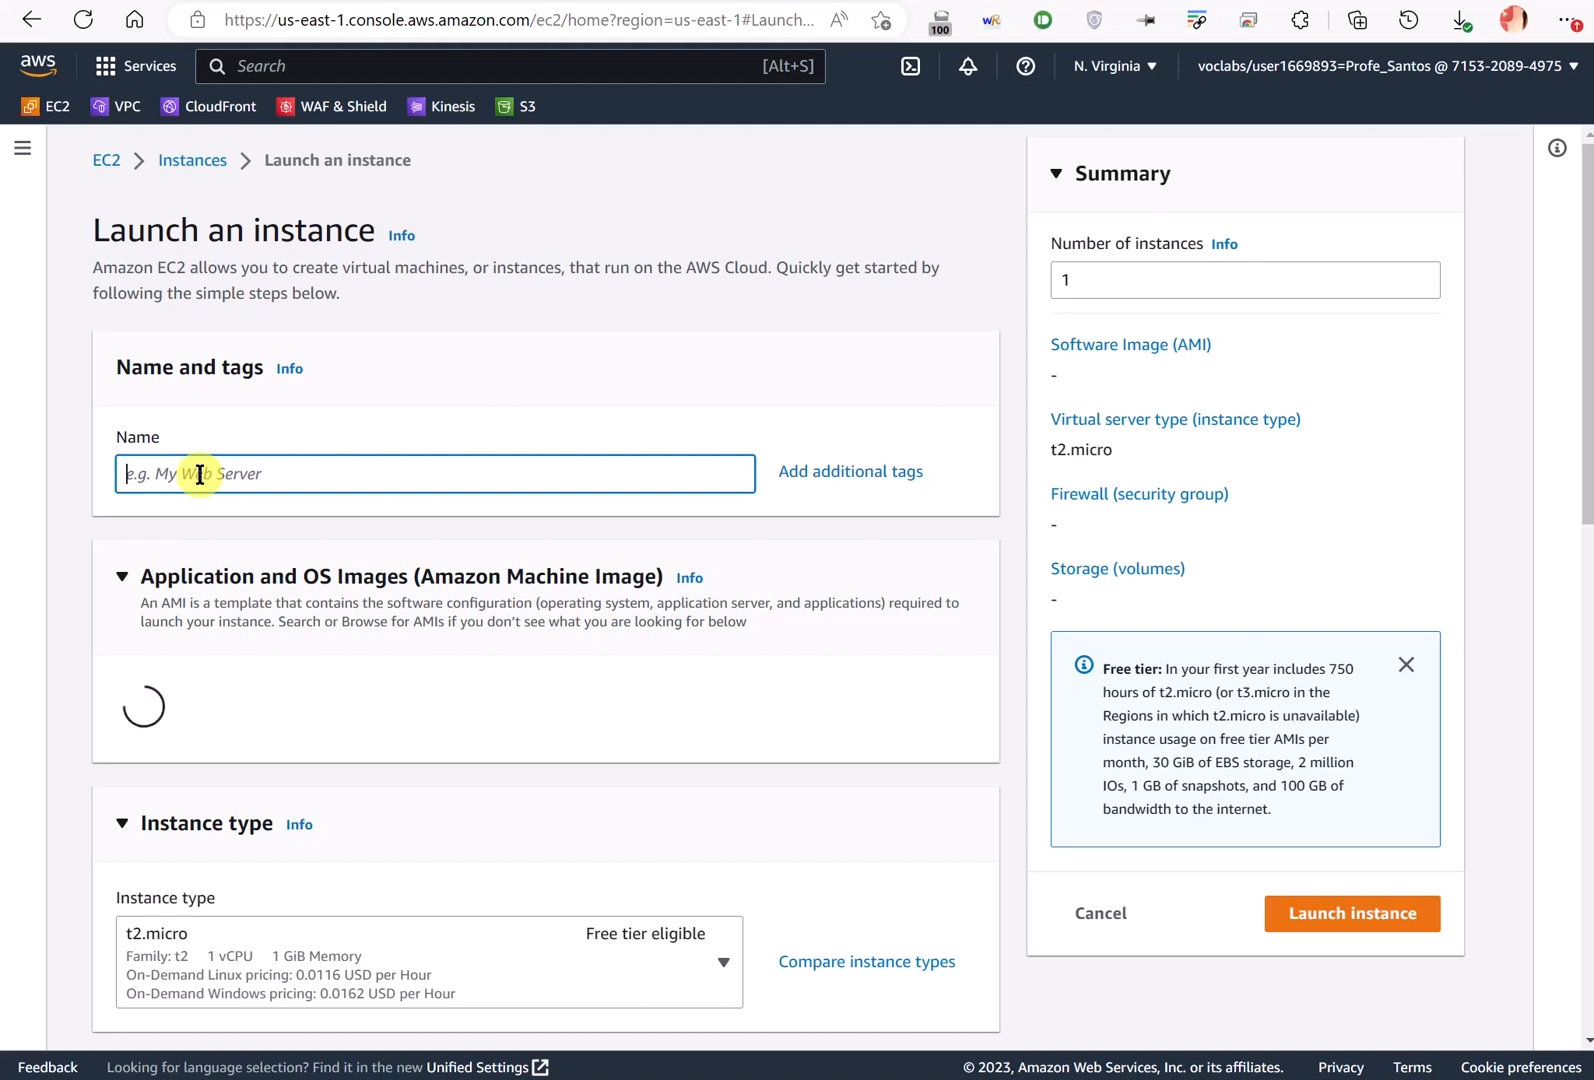
pyautogui.write('Windows_Client')
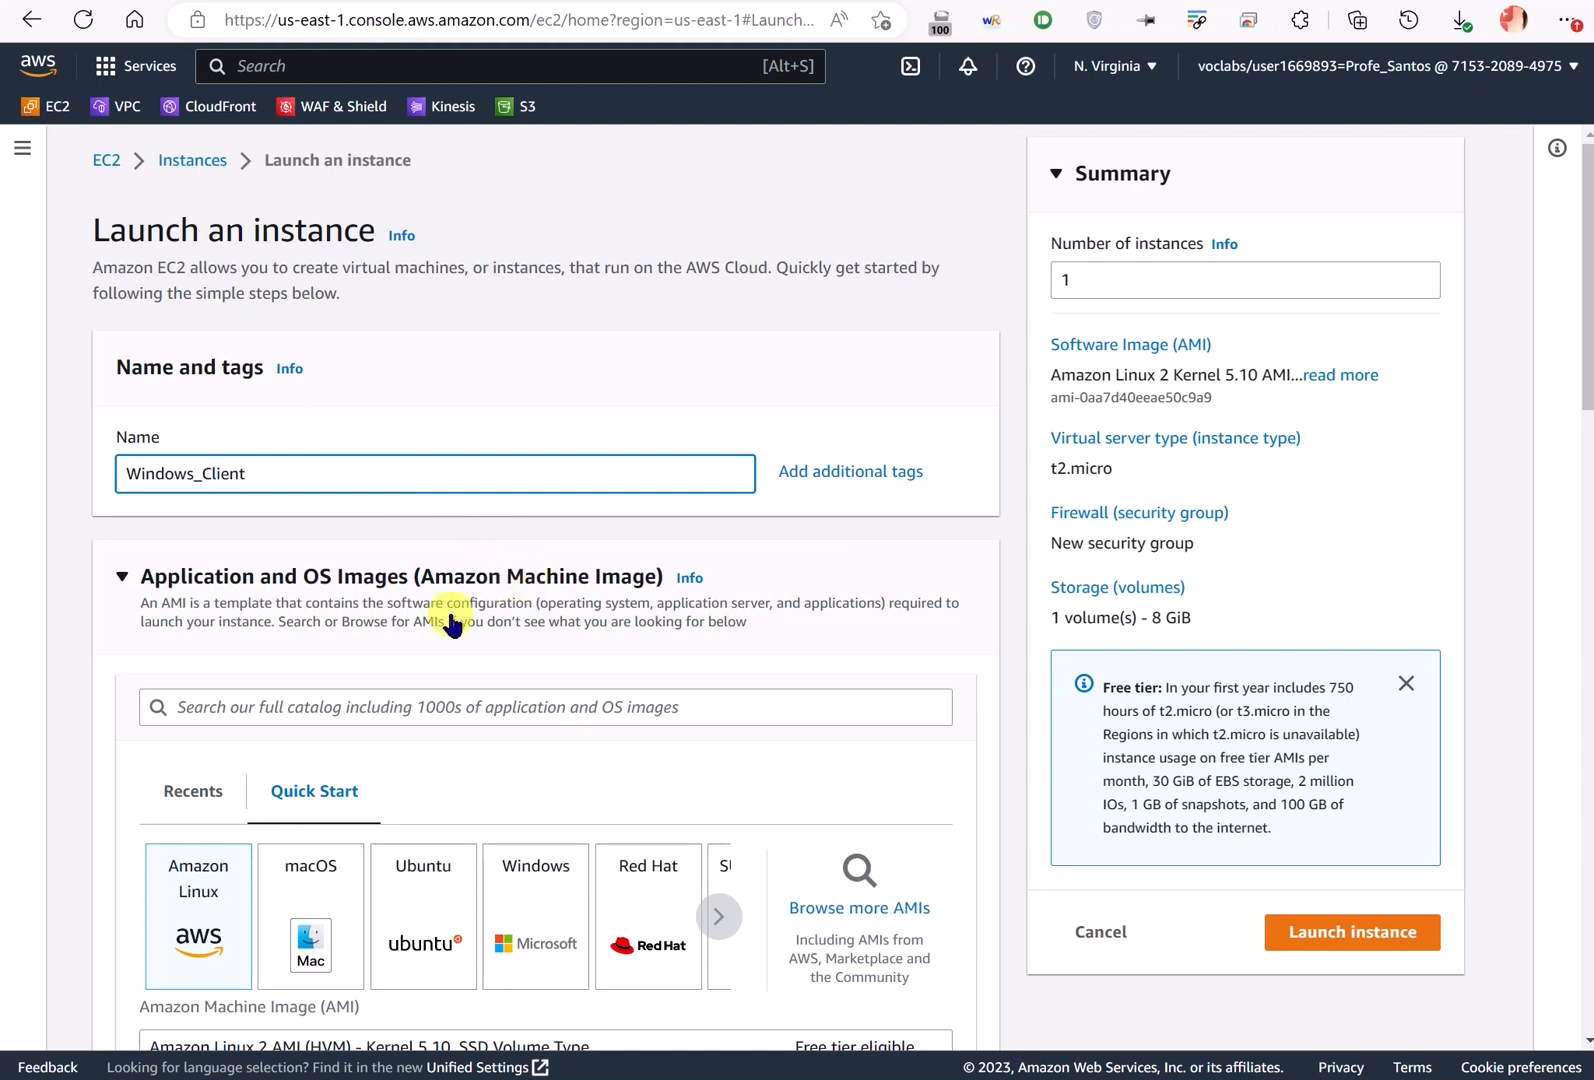
pyautogui.scroll(-3, 440, 625)
# - Choose the Windows Quick Start image, keeping Microsoft Windows Server 2022 Base
pyautogui.click(555, 675)
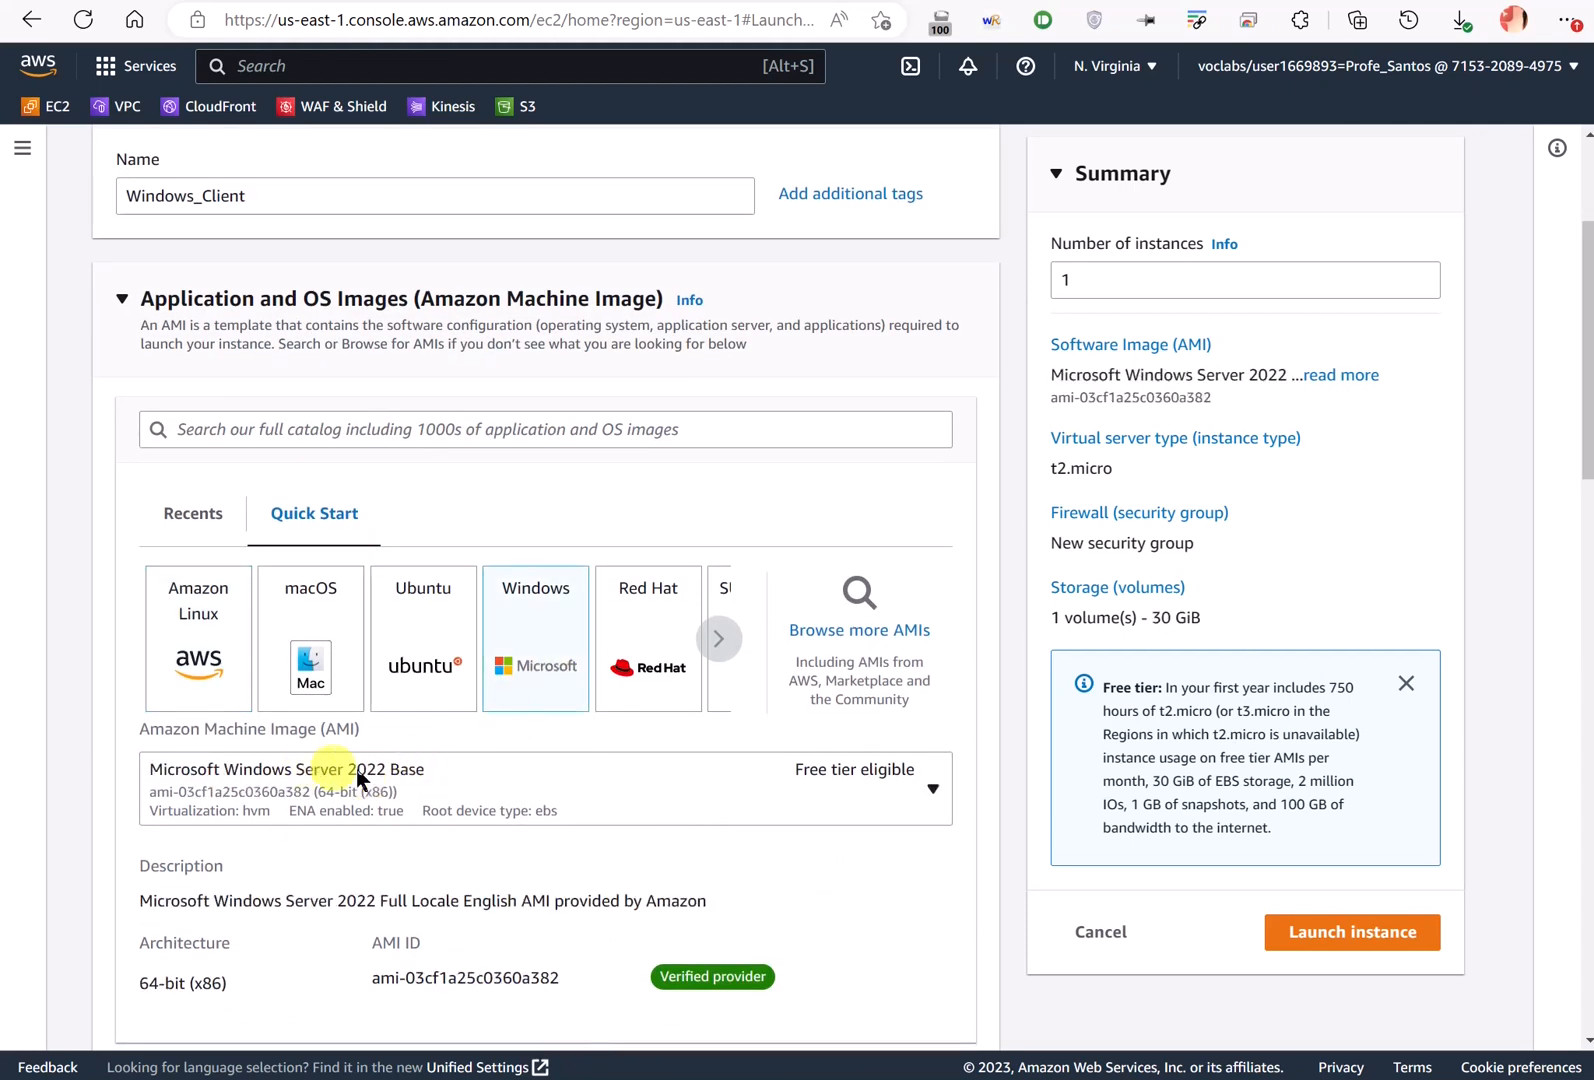
pyautogui.click(470, 769)
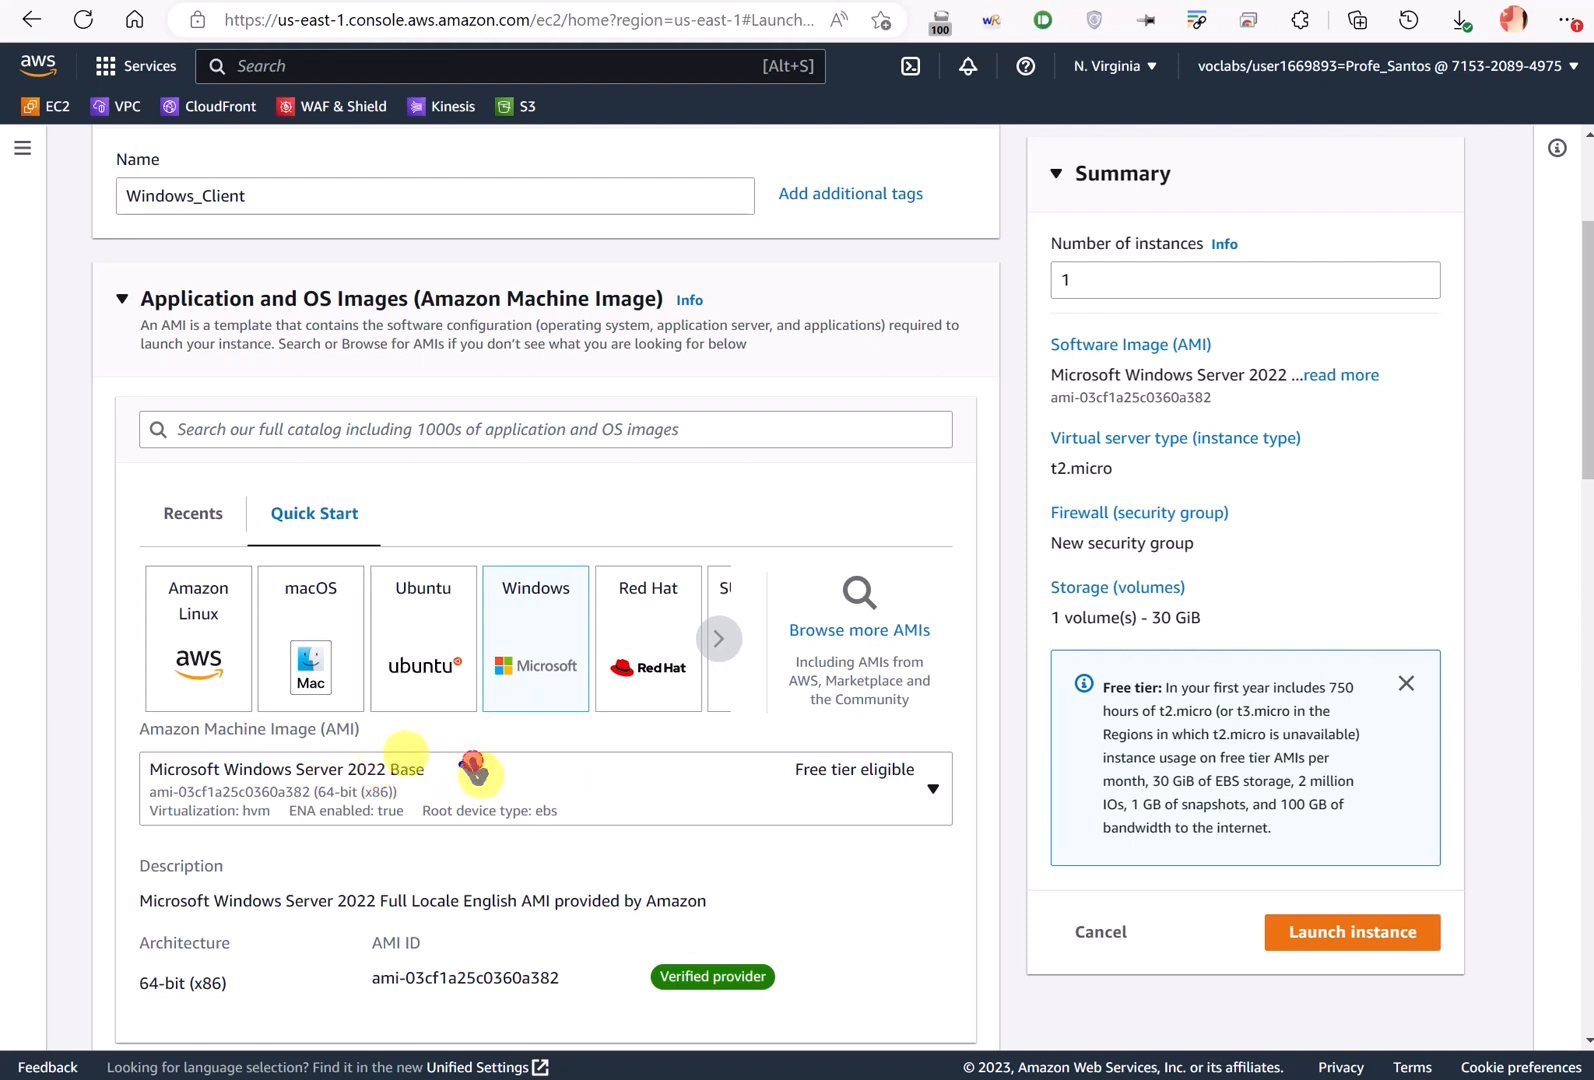
pyautogui.moveTo(472, 768)
pyautogui.mouseDown()
pyautogui.moveTo(563, 760)
pyautogui.moveTo(615, 780)
pyautogui.mouseUp()
pyautogui.moveTo(289, 778); pyautogui.dragTo(358, 773)
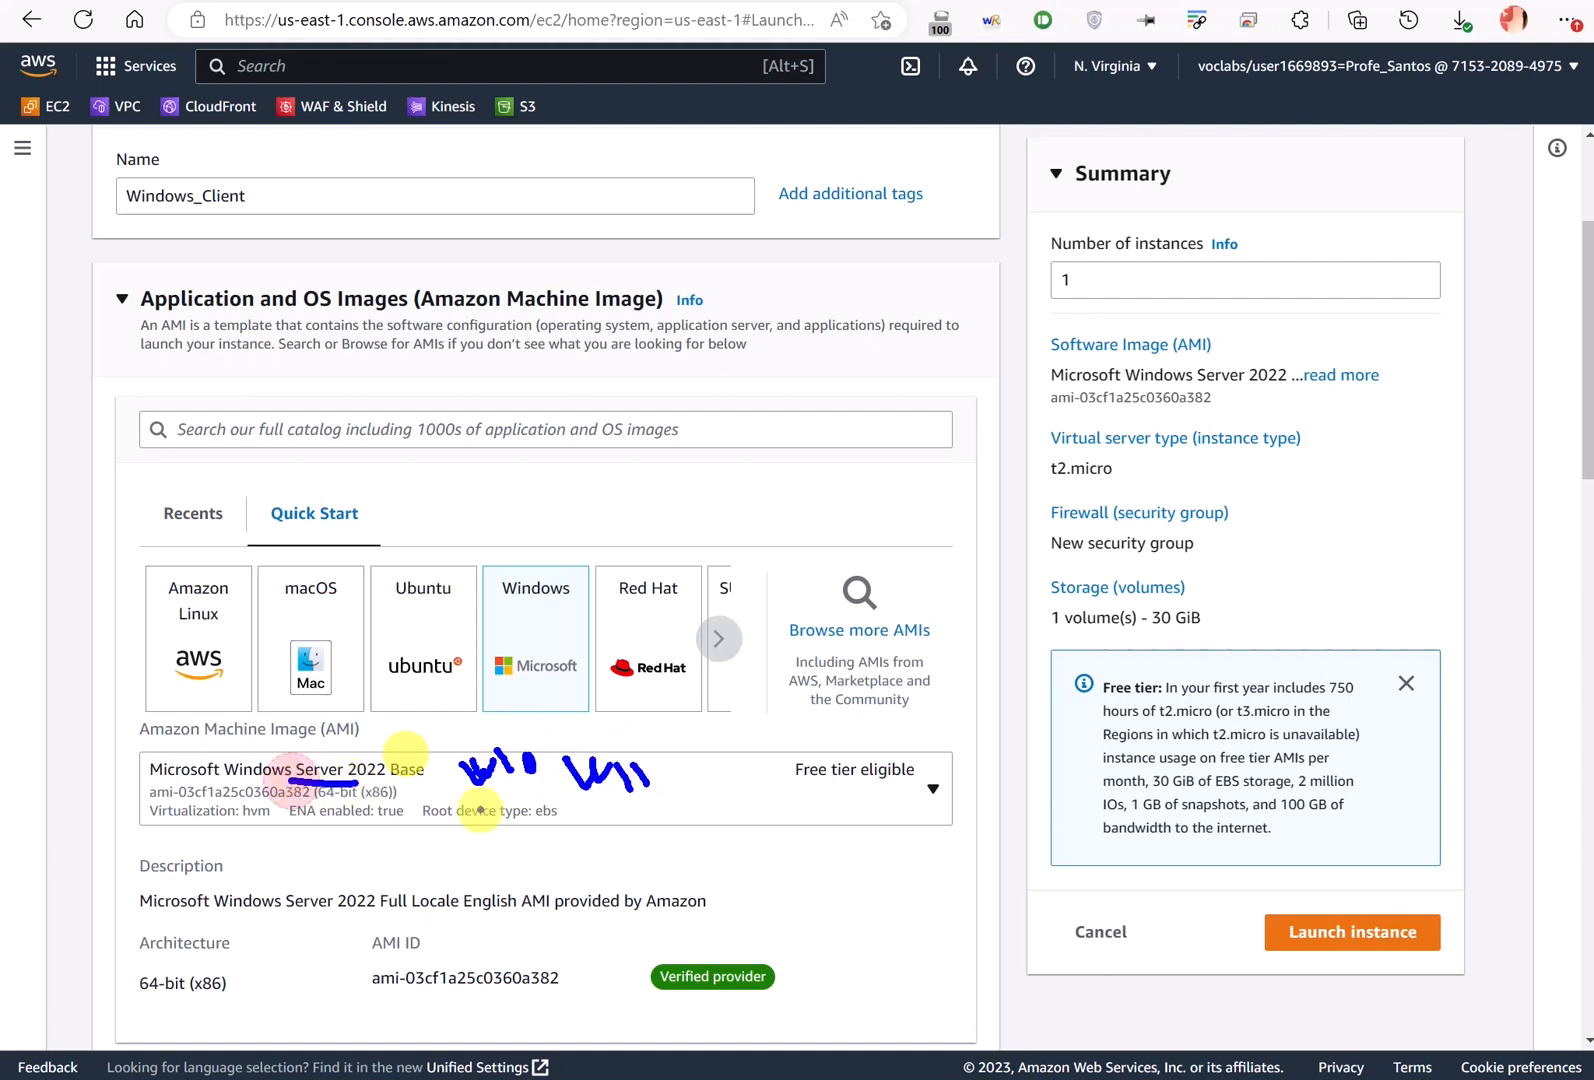
pyautogui.moveTo(462, 799)
pyautogui.mouseDown()
pyautogui.moveTo(533, 787)
pyautogui.moveTo(652, 803)
pyautogui.mouseUp()
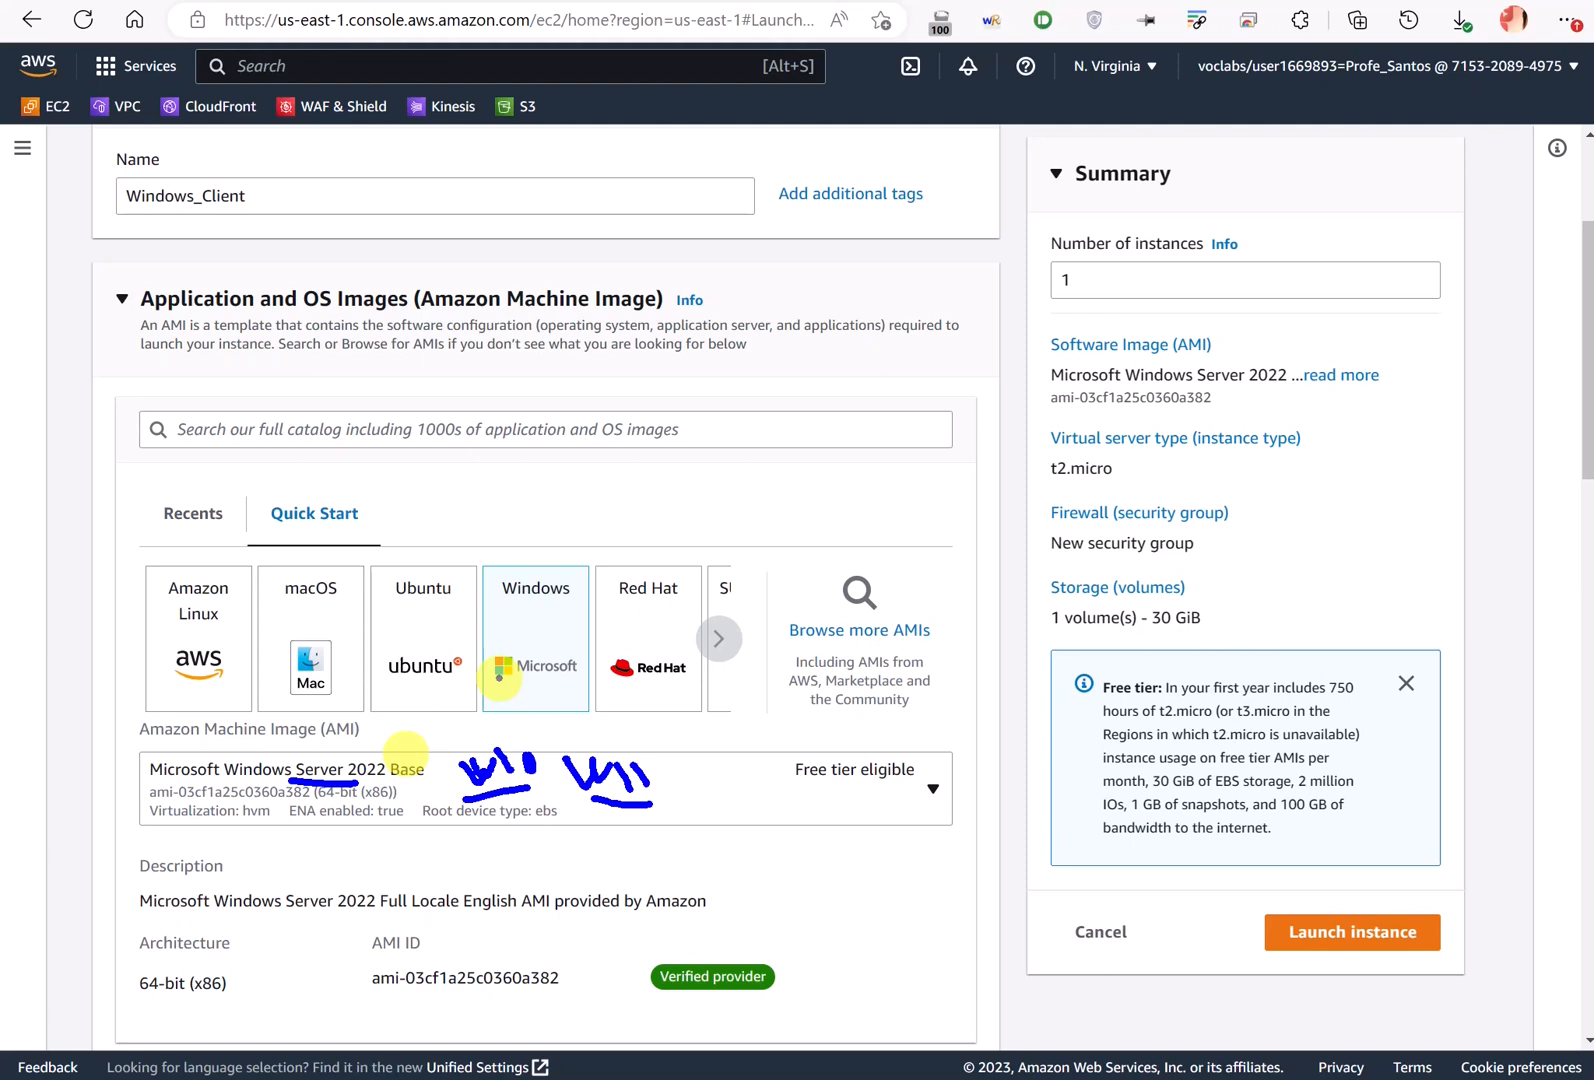
pyautogui.scroll(-6, 458, 665)
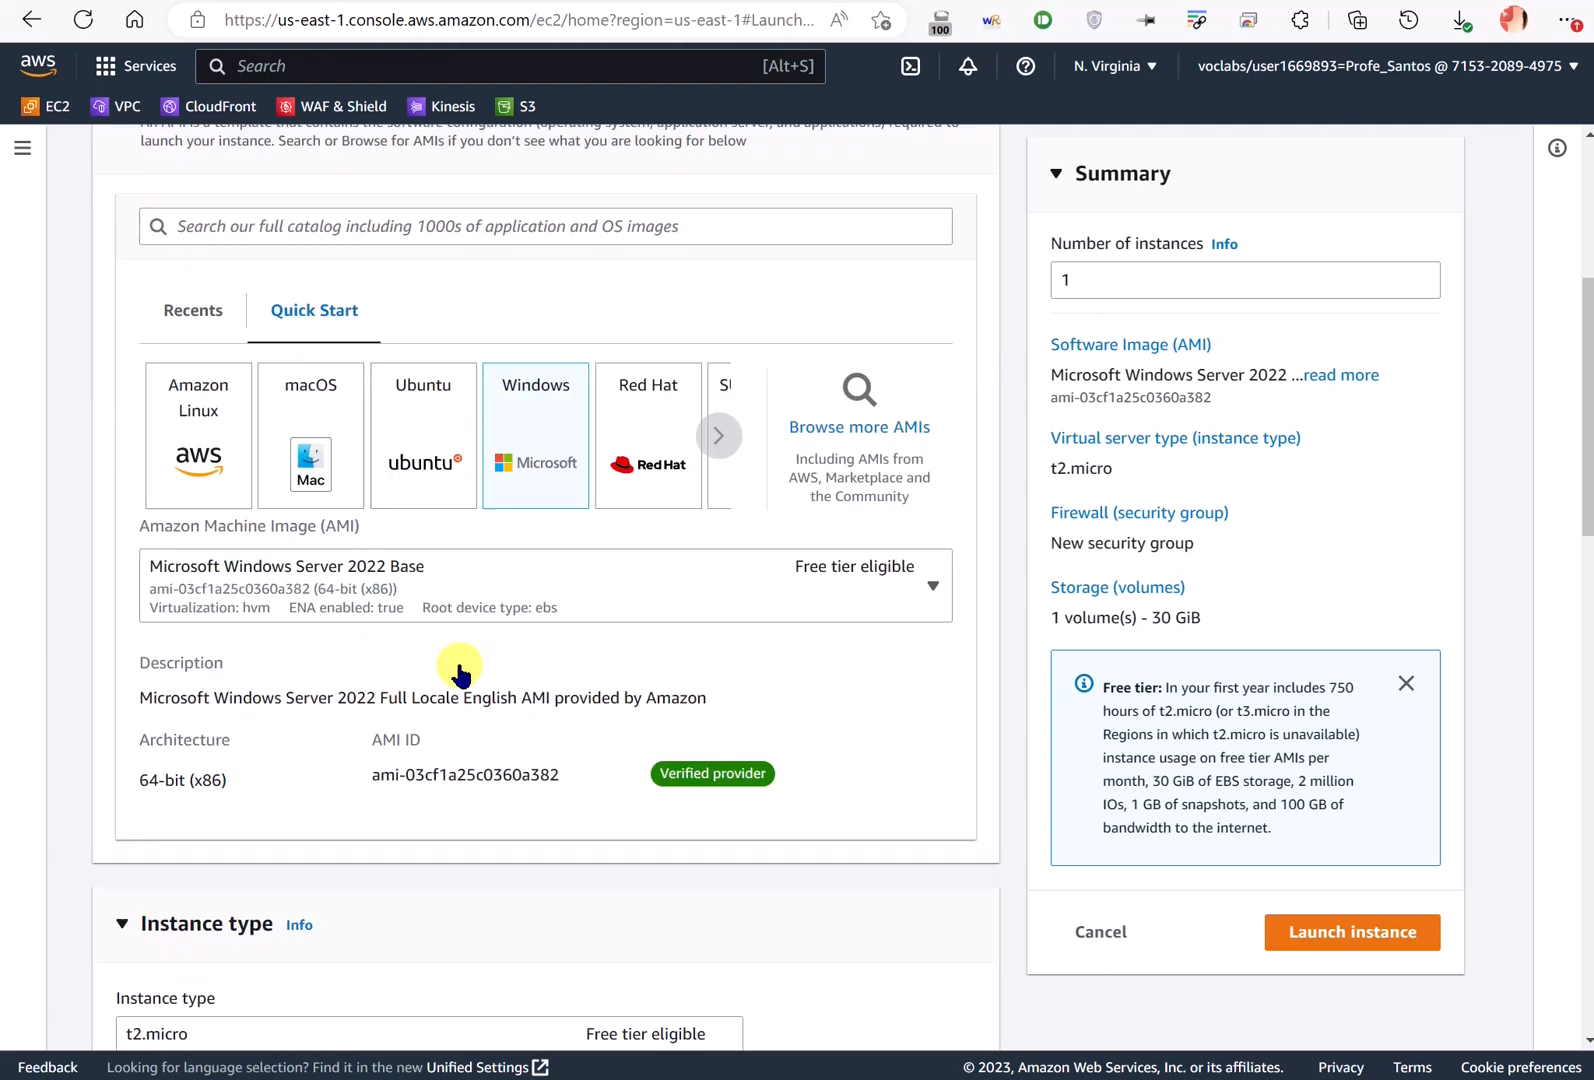
pyautogui.scroll(-2, 458, 663)
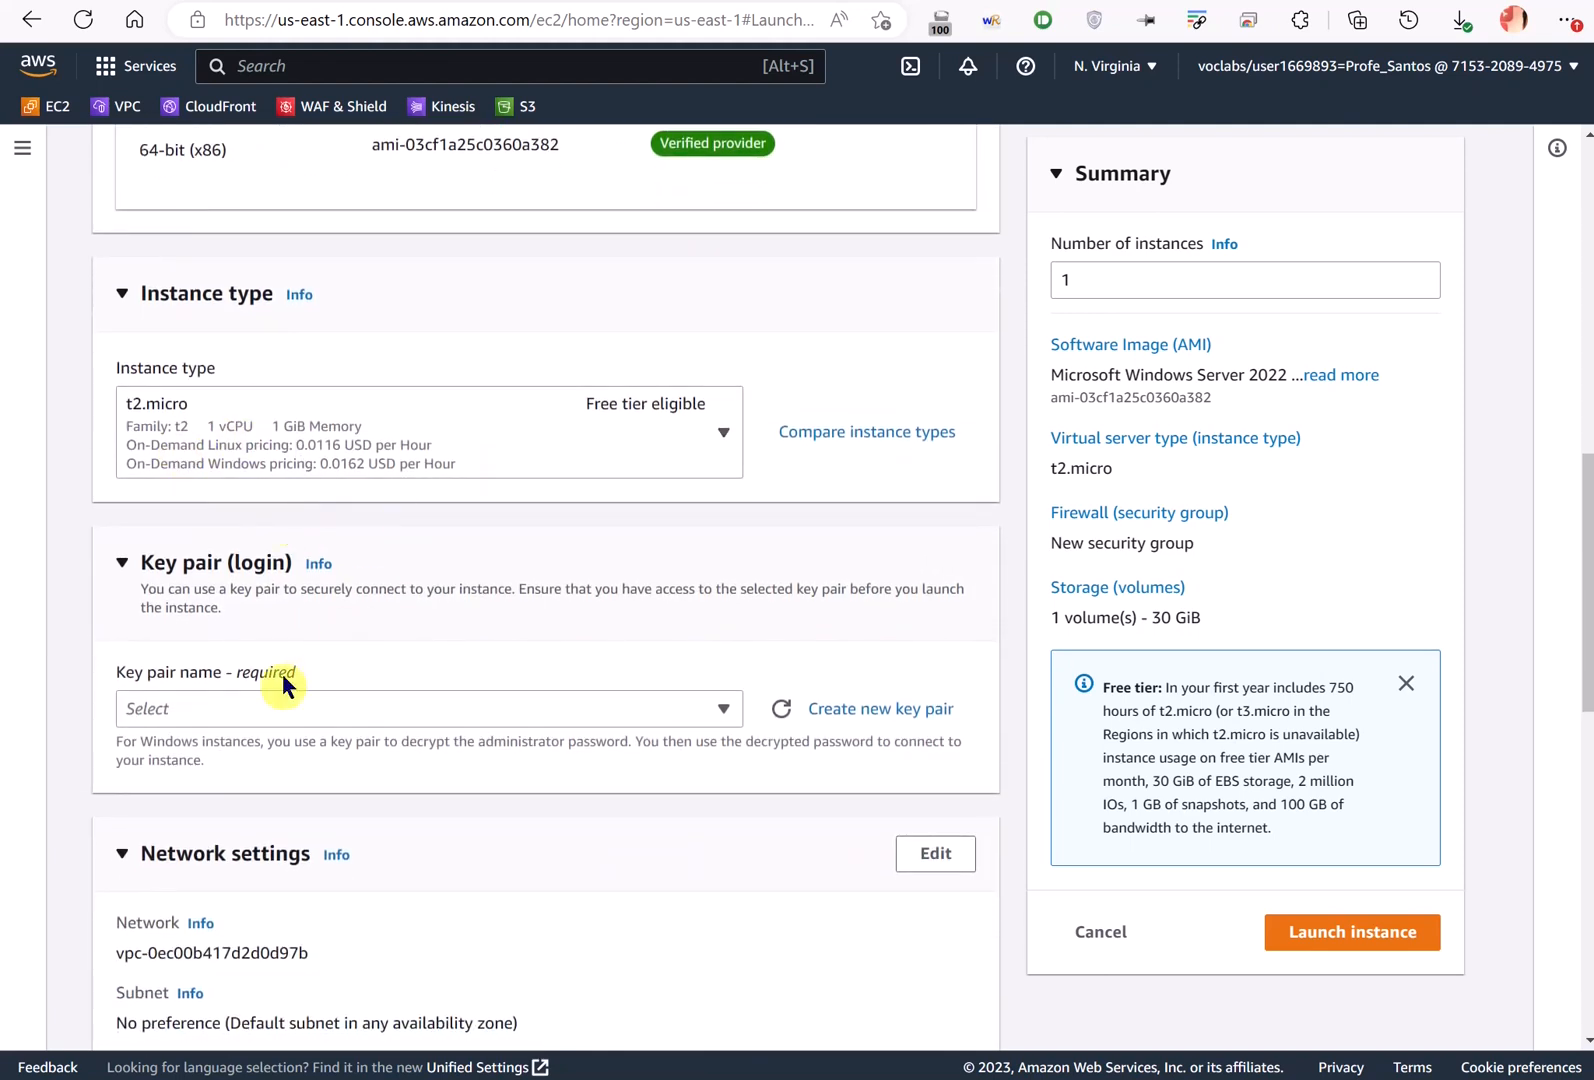
# - Set Windows_Client's instance type to t2.large and key pair to vockey
pyautogui.click(311, 453)
pyautogui.scroll(-3, 356, 712)
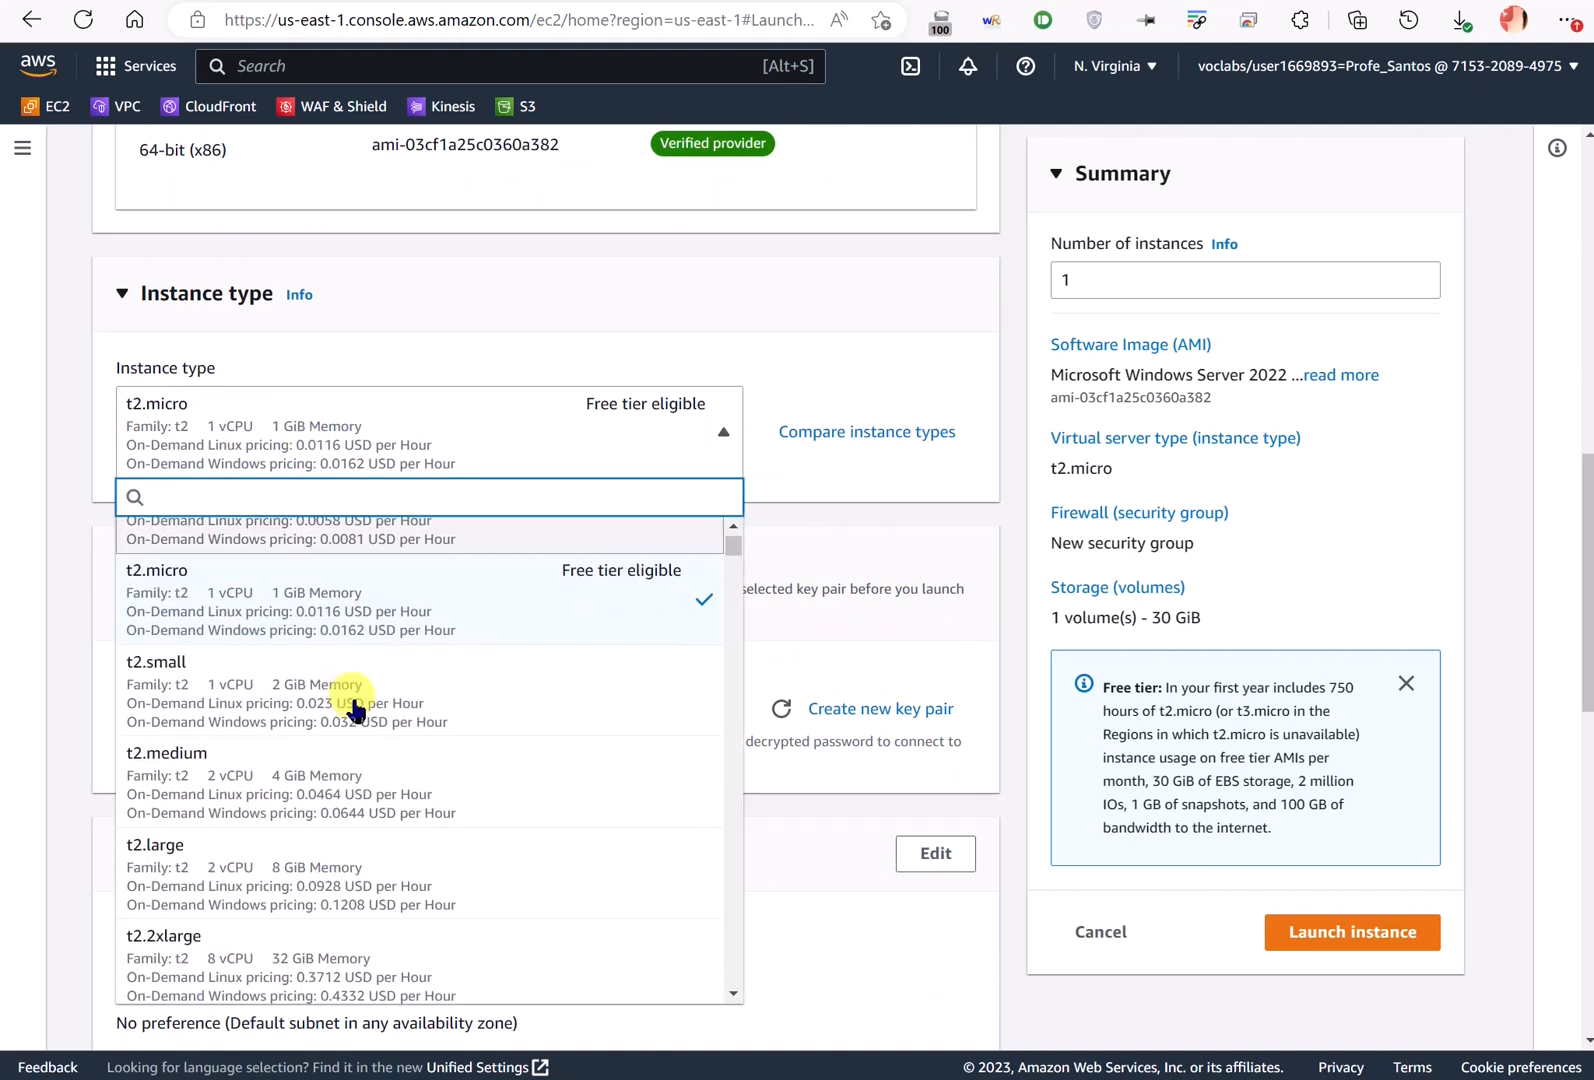
pyautogui.click(279, 722)
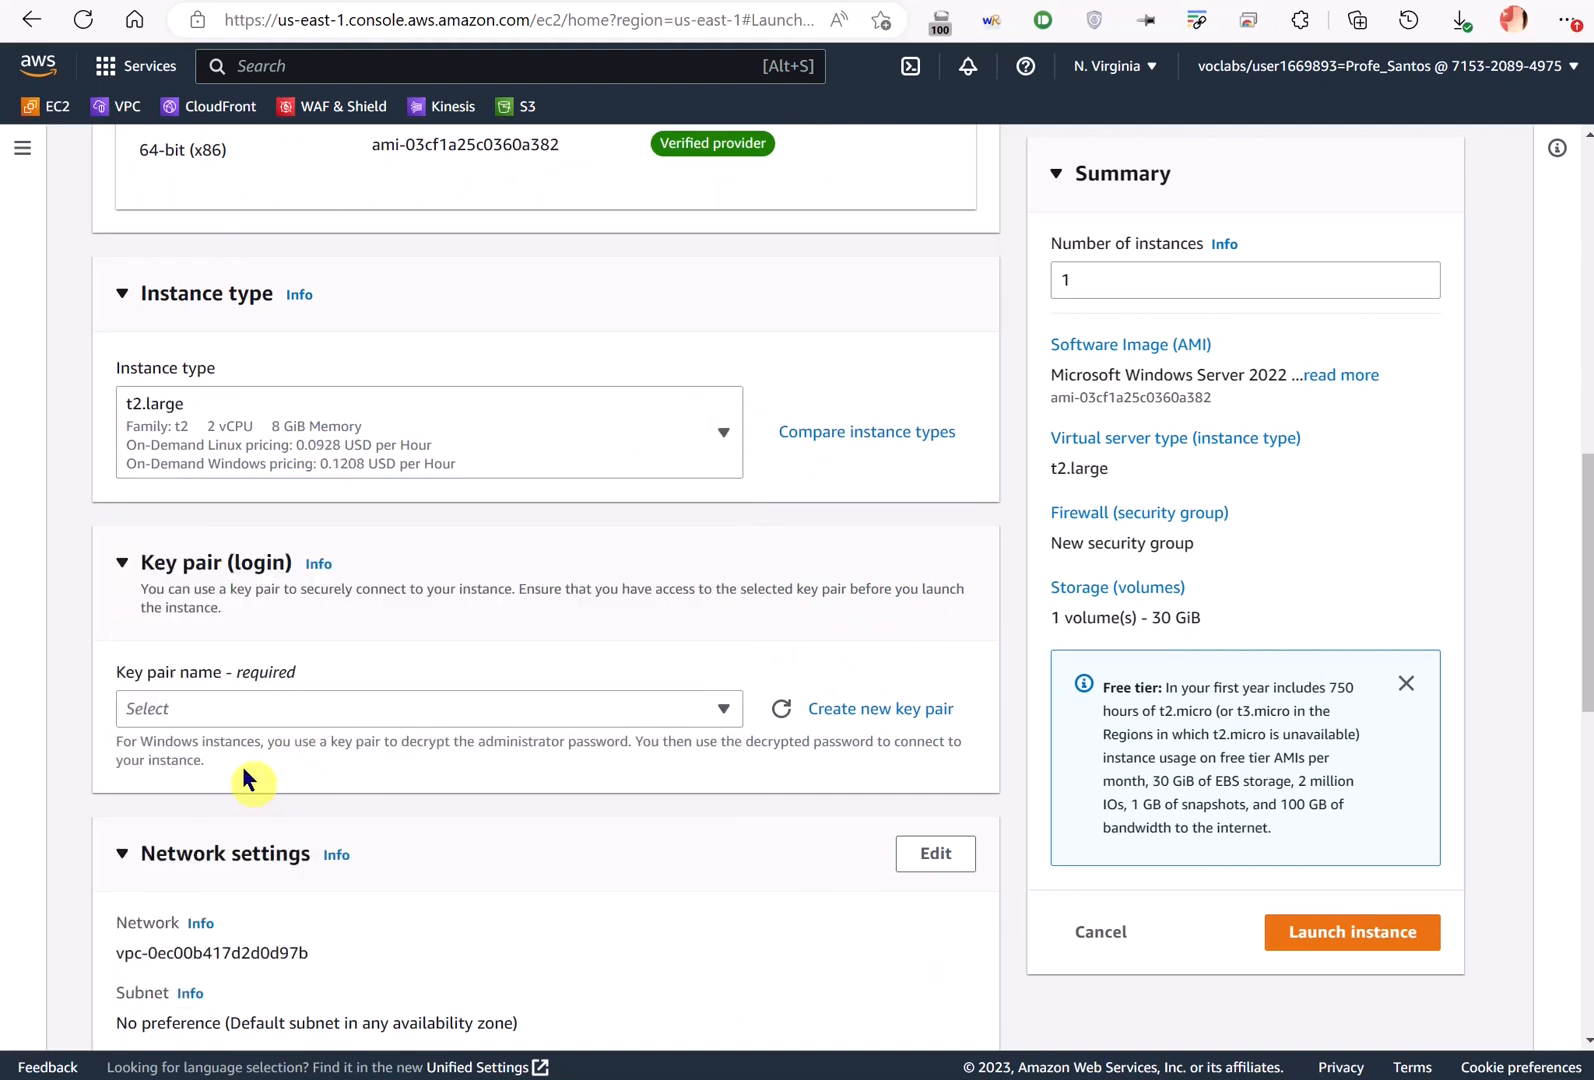
pyautogui.click(218, 712)
pyautogui.click(203, 821)
# - Attach the existing SGWindows security group and launch Windows_Client
pyautogui.scroll(-5, 205, 825)
pyautogui.click(465, 661)
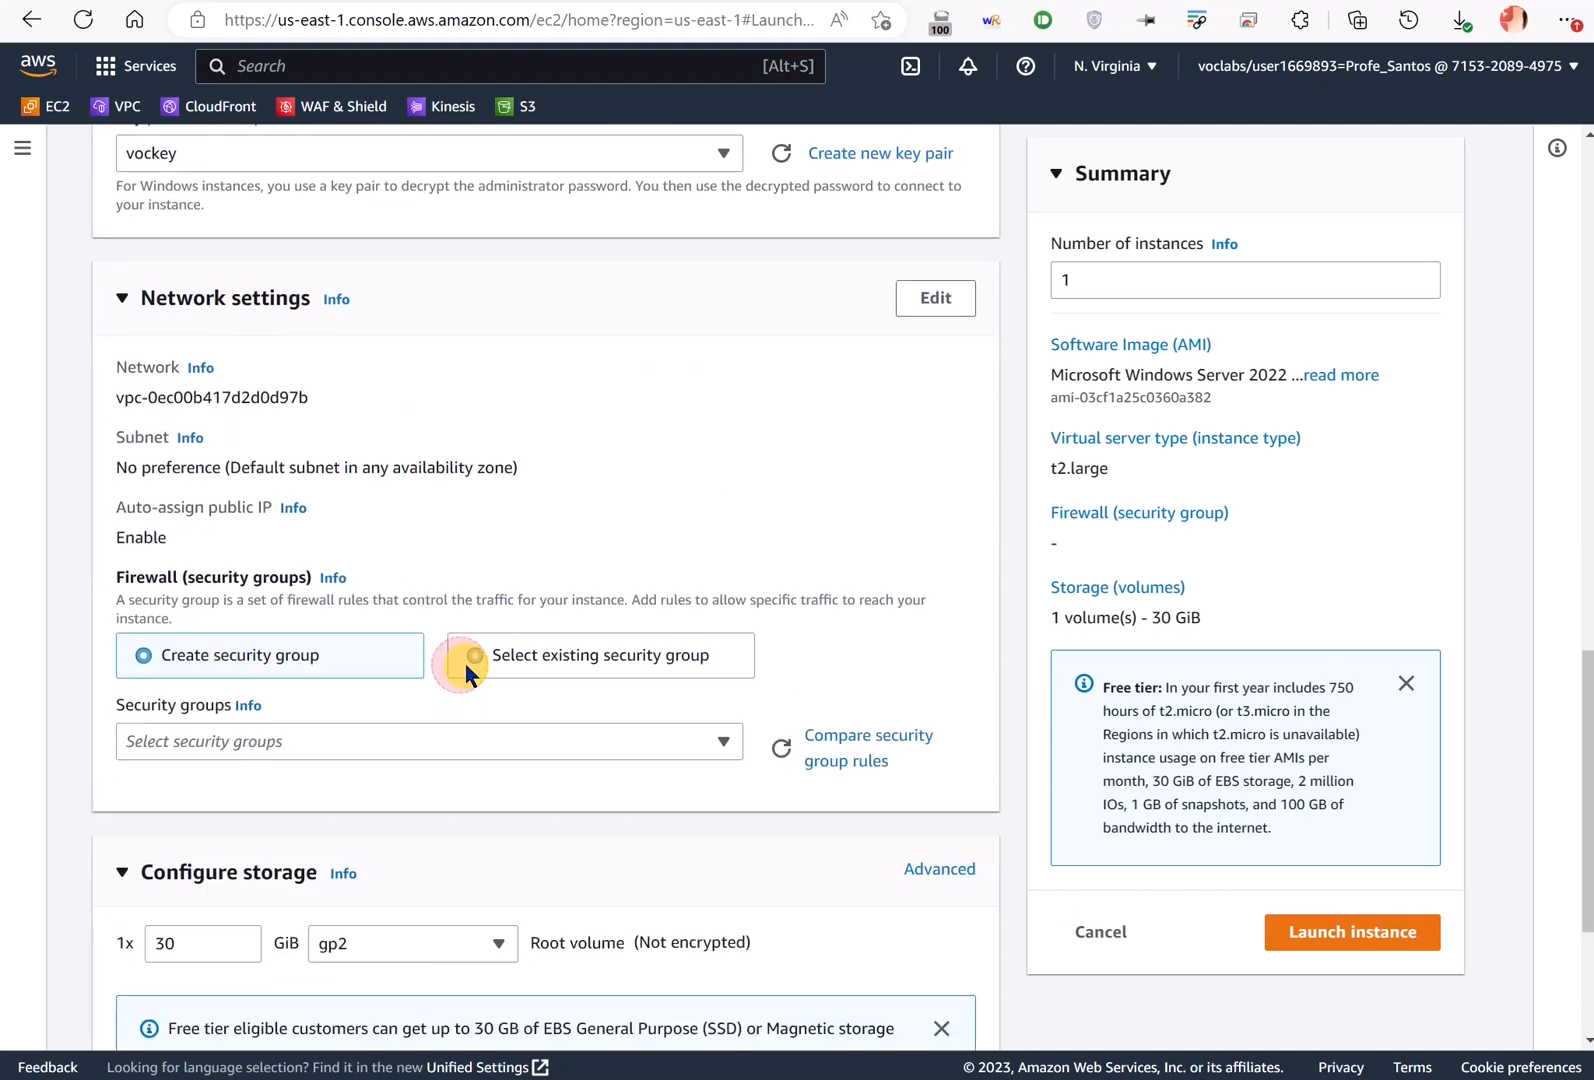
pyautogui.click(257, 745)
pyautogui.write('SGw')
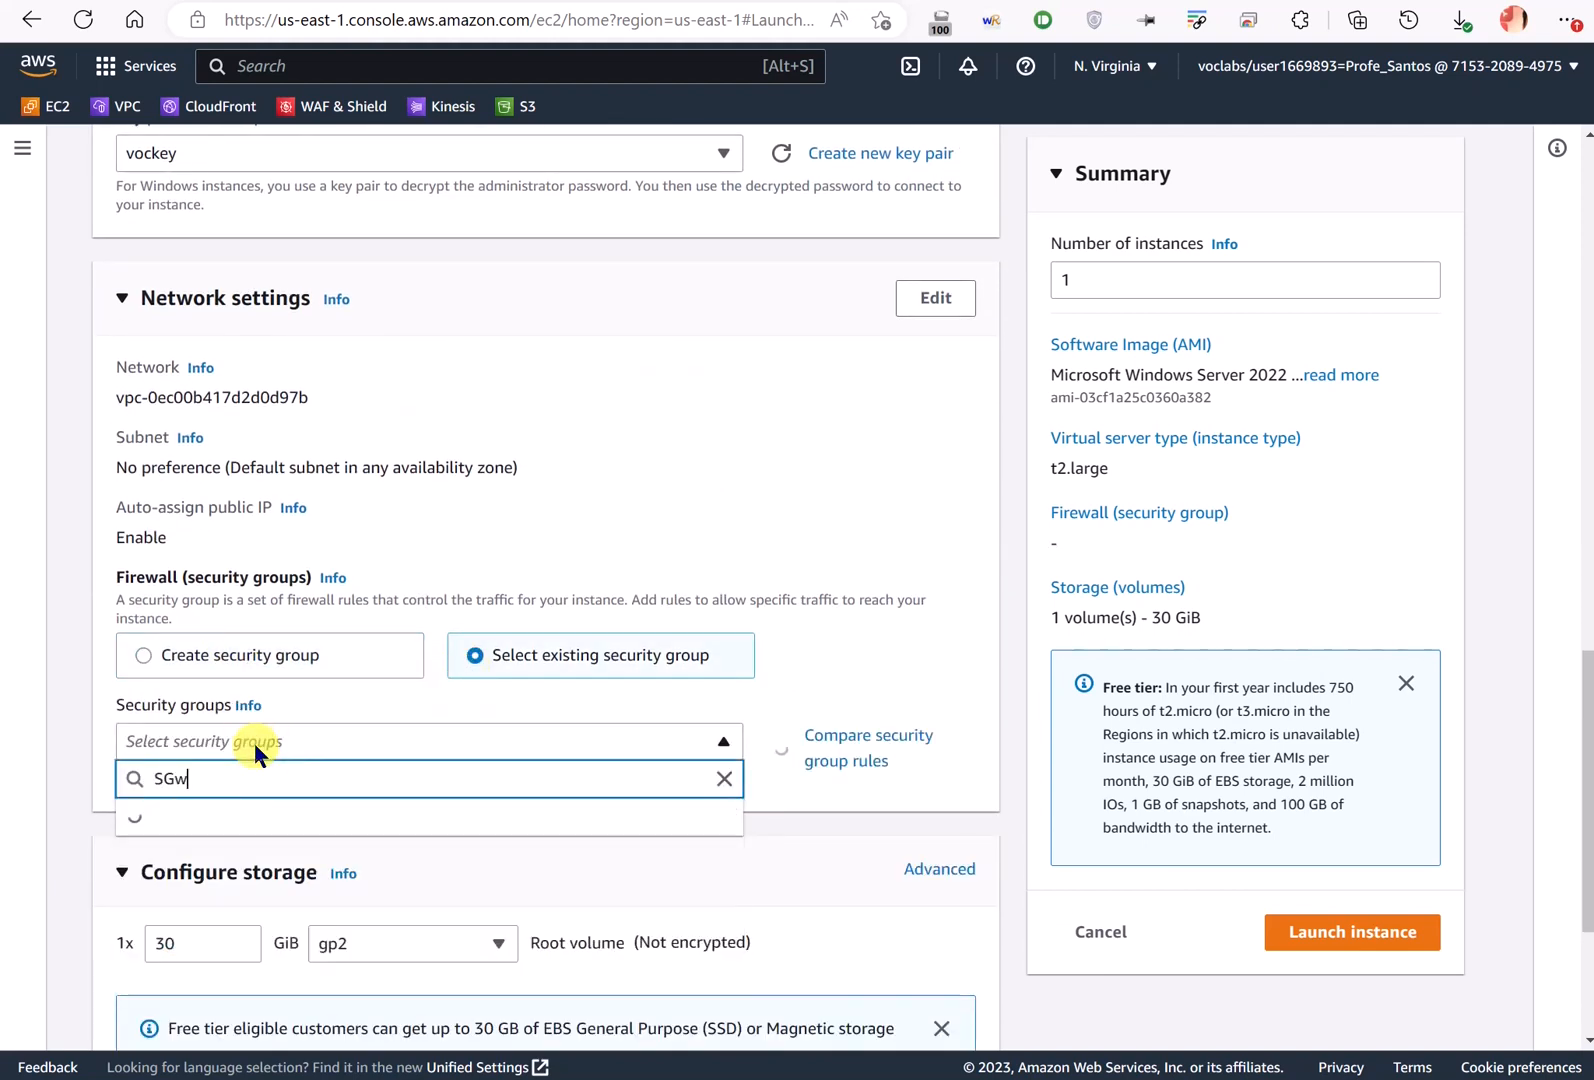
pyautogui.click(252, 866)
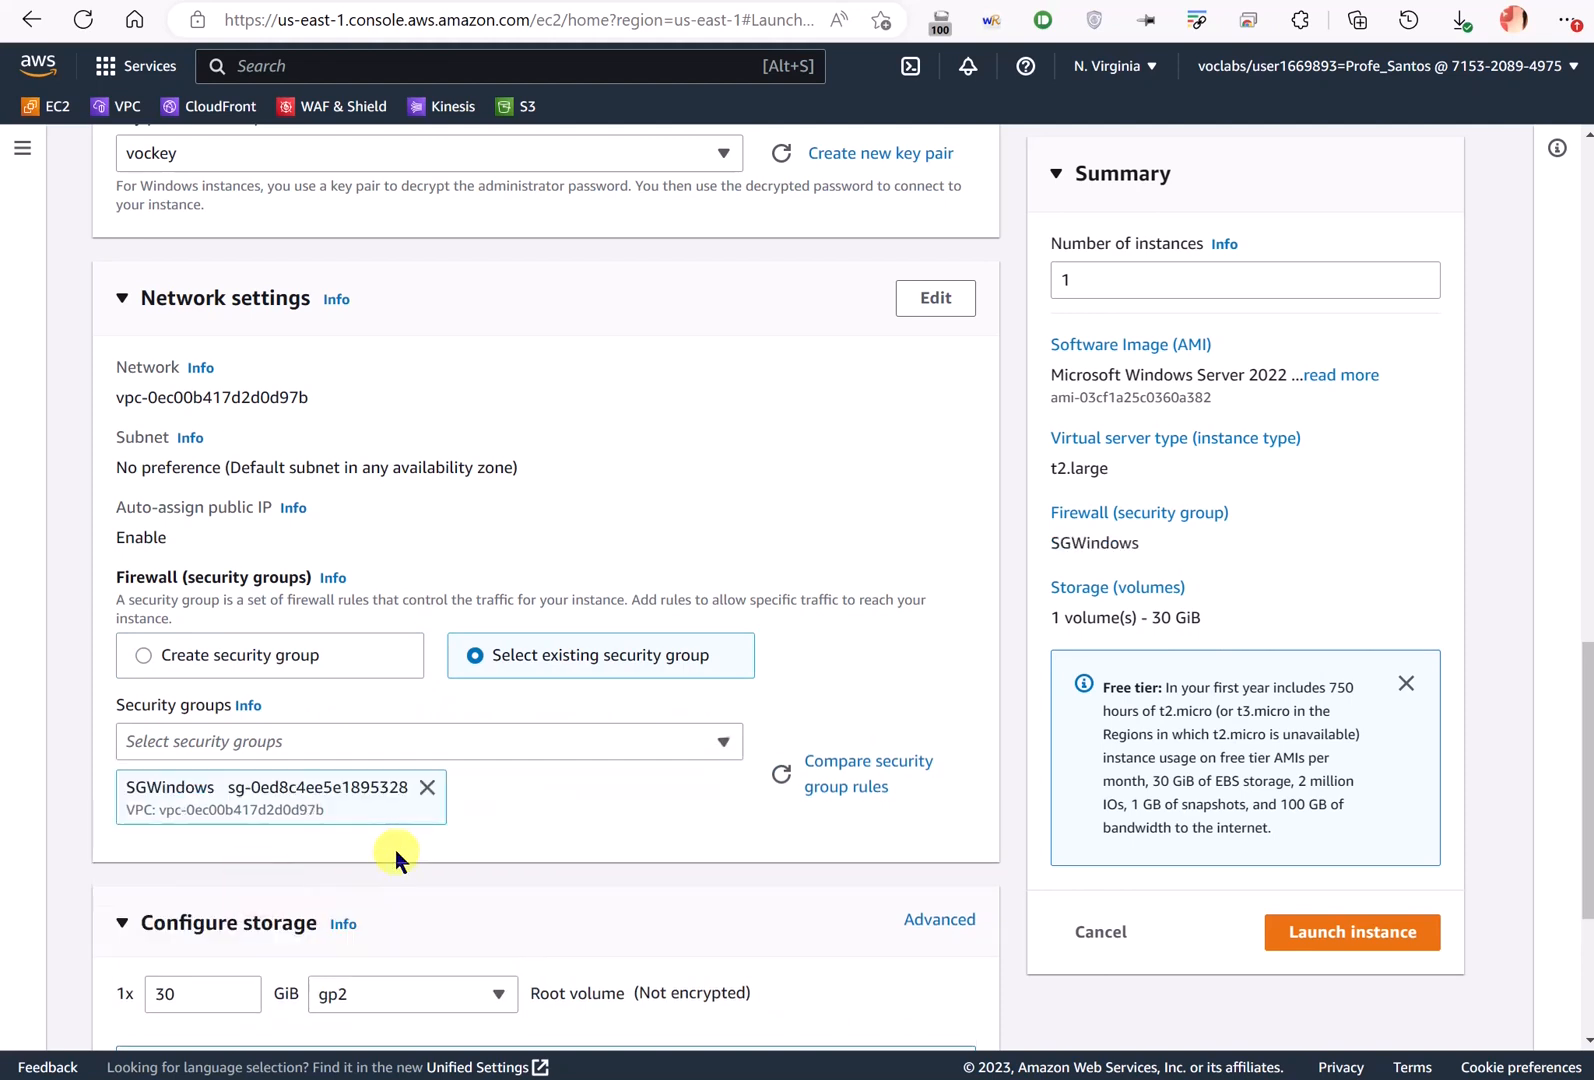
pyautogui.scroll(-3, 466, 829)
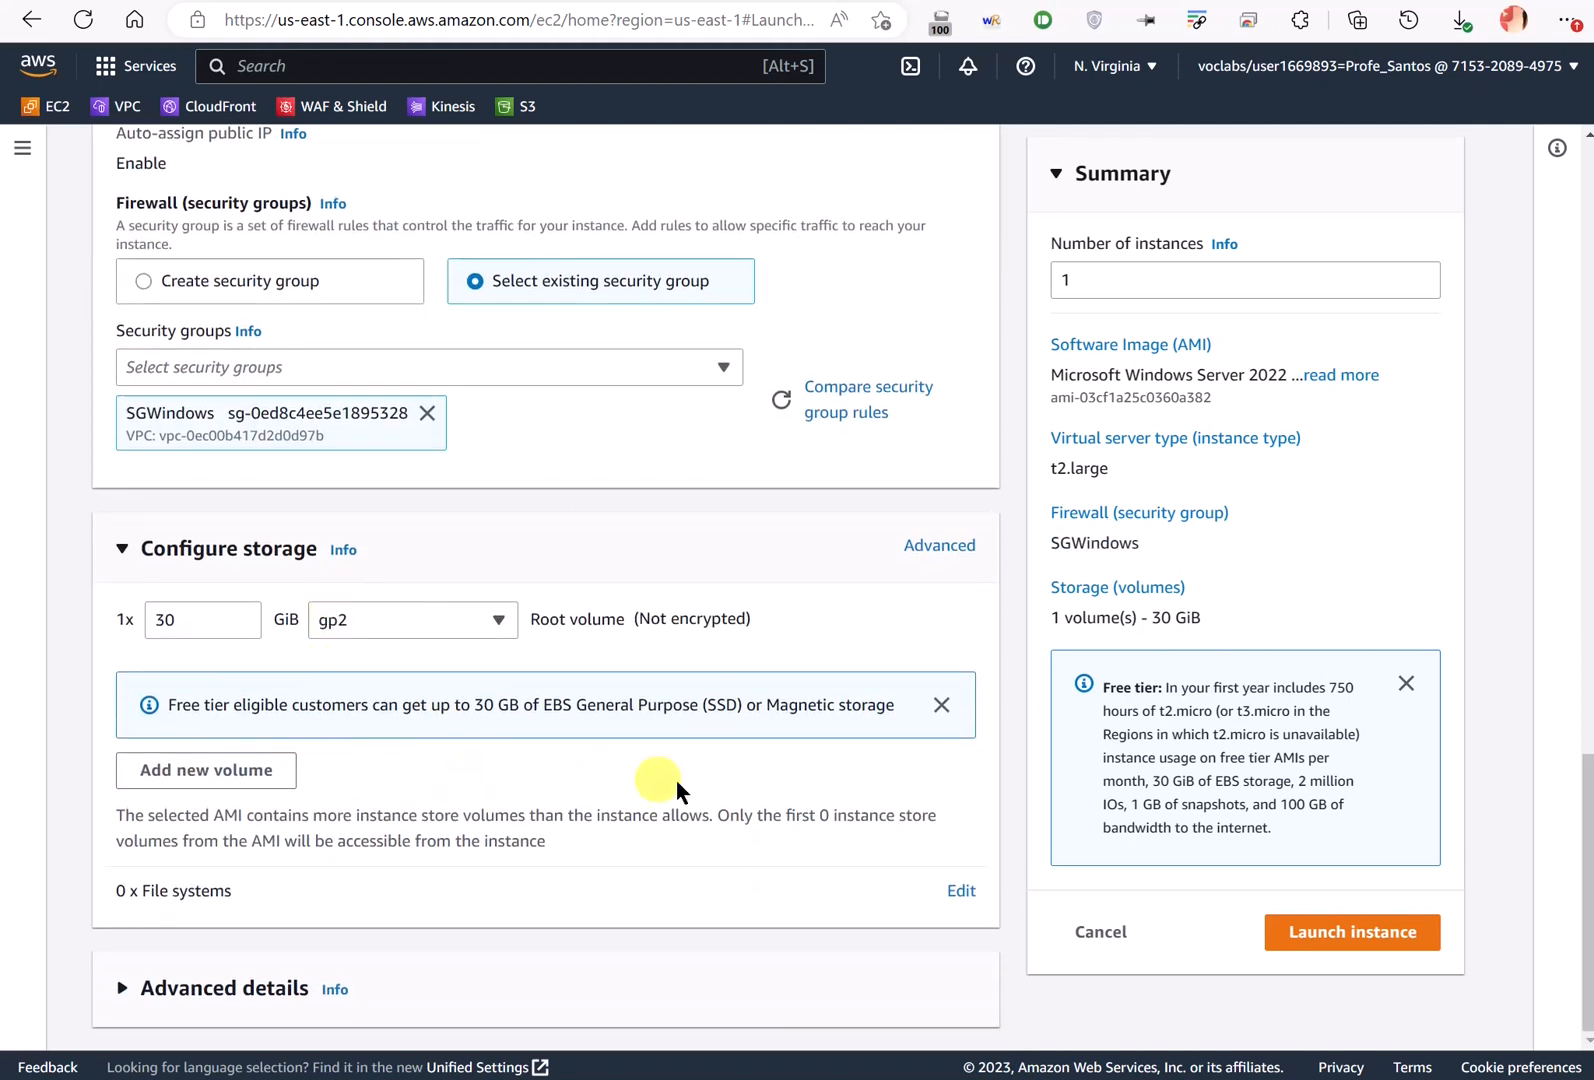
pyautogui.click(1334, 931)
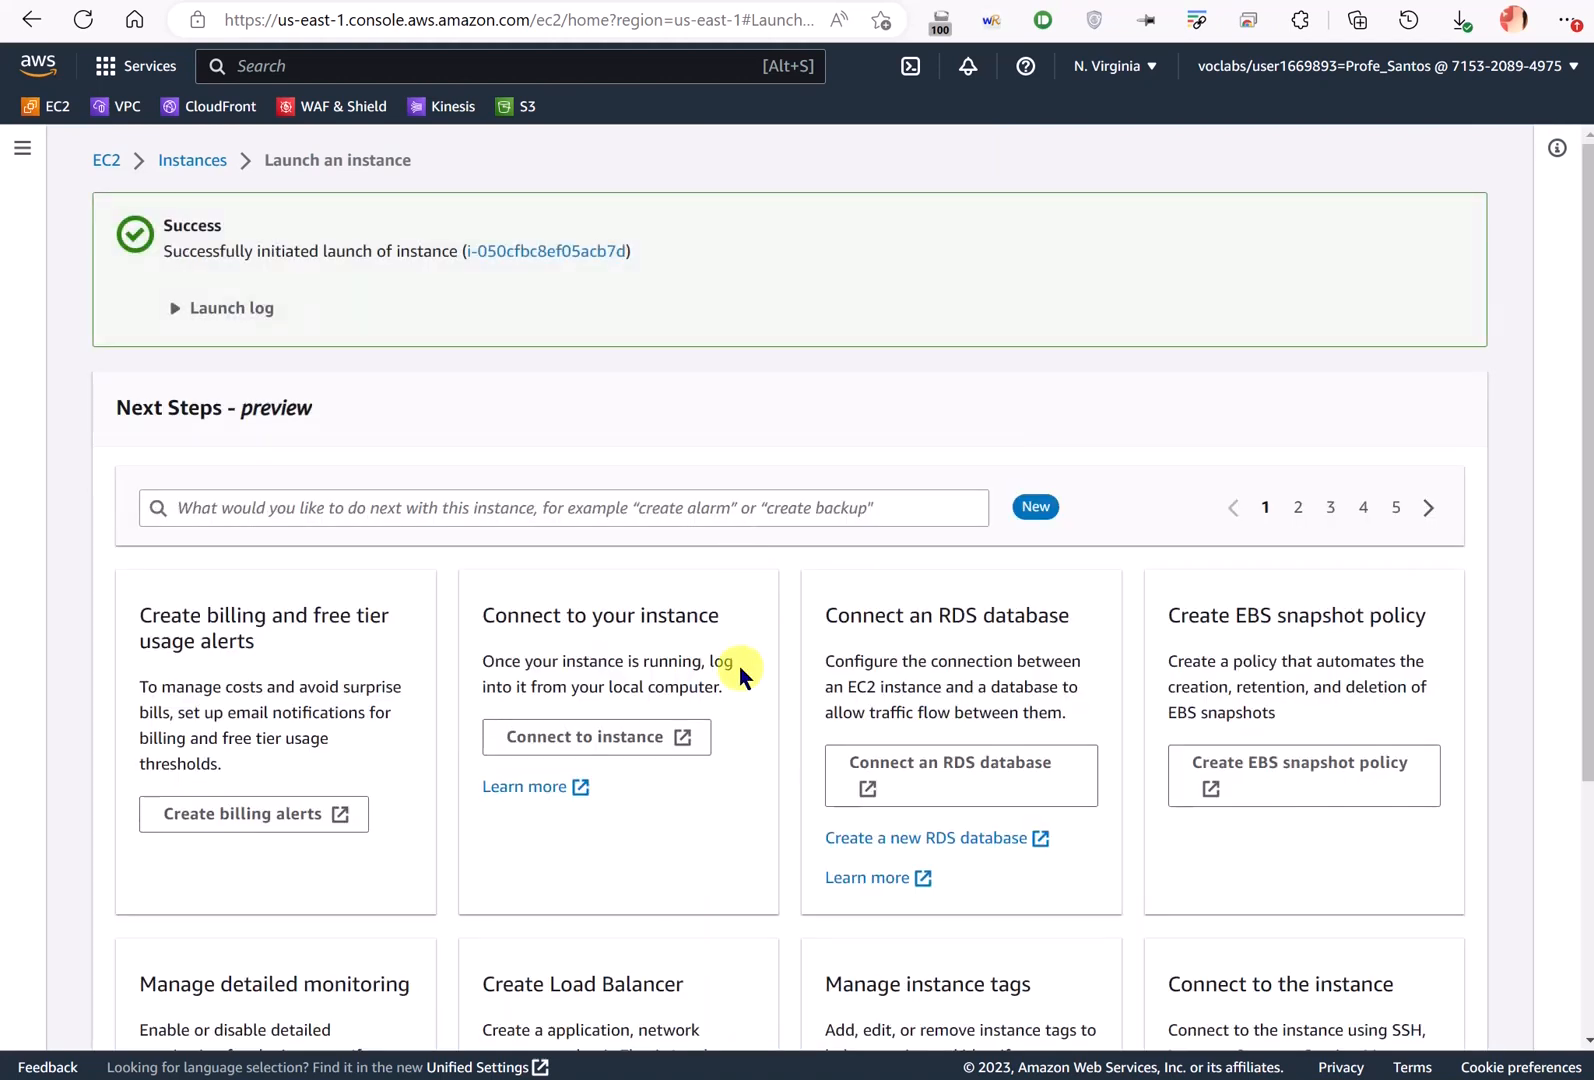
# - Open the instance list and note Windows_Client's private IP 172.31.17.173
pyautogui.scroll(-3, 1130, 800)
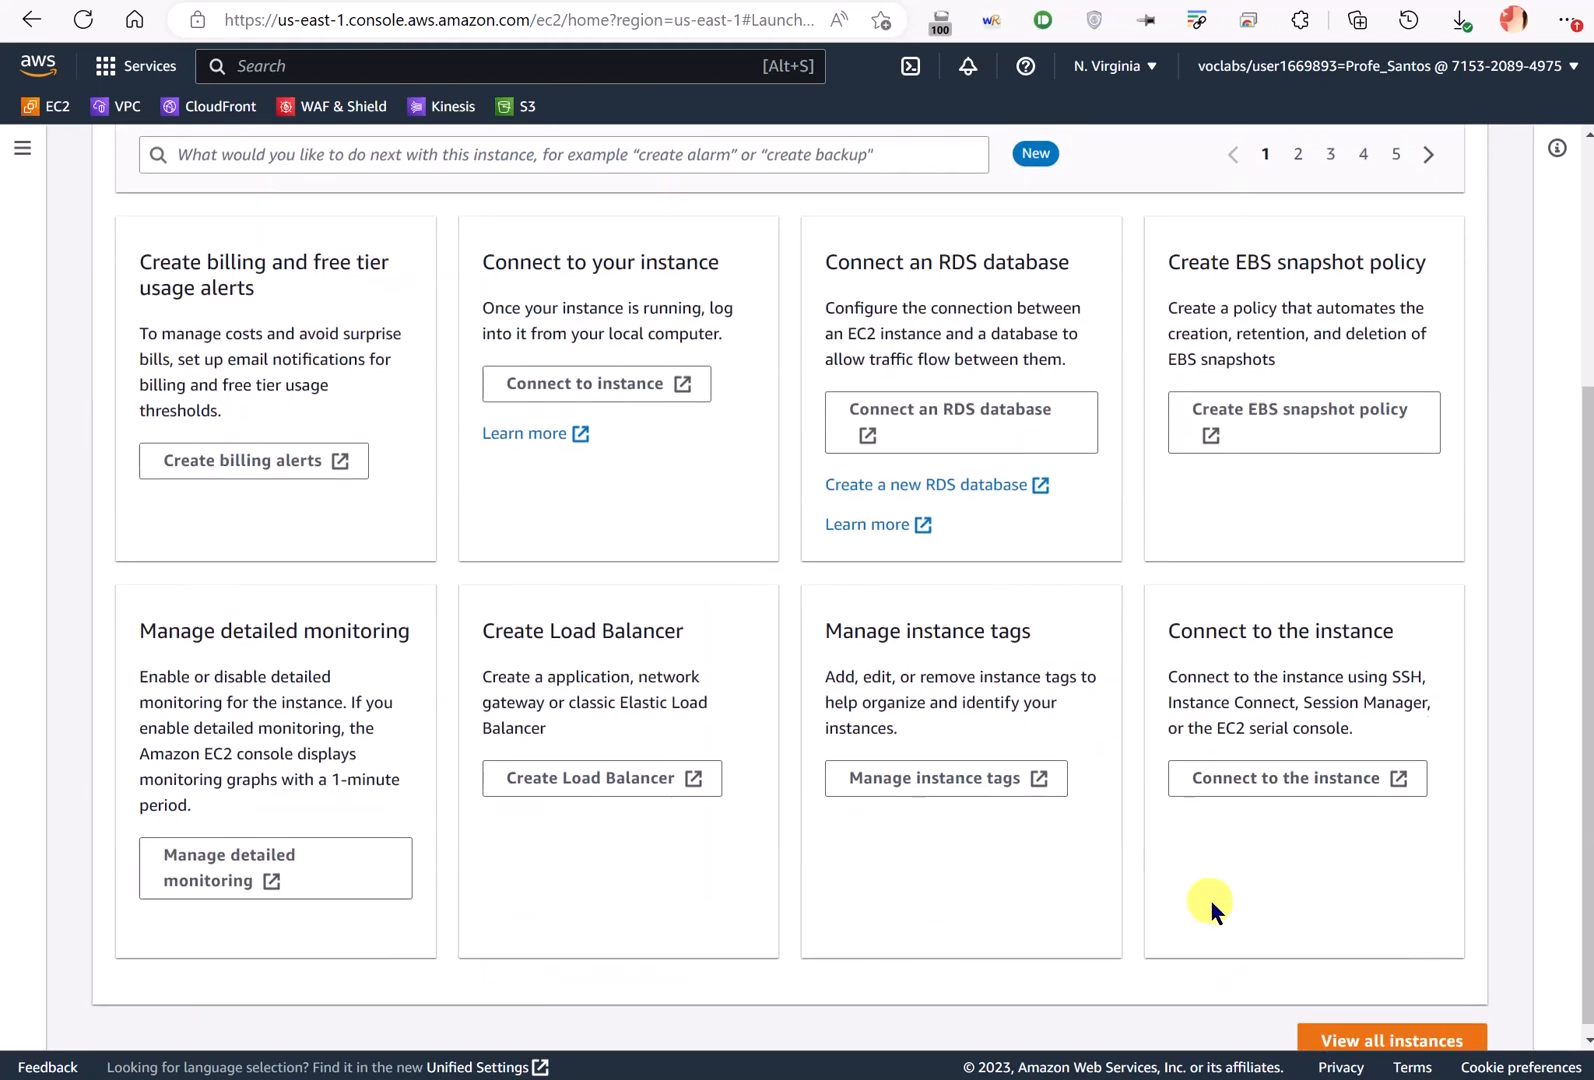
pyautogui.click(1320, 1025)
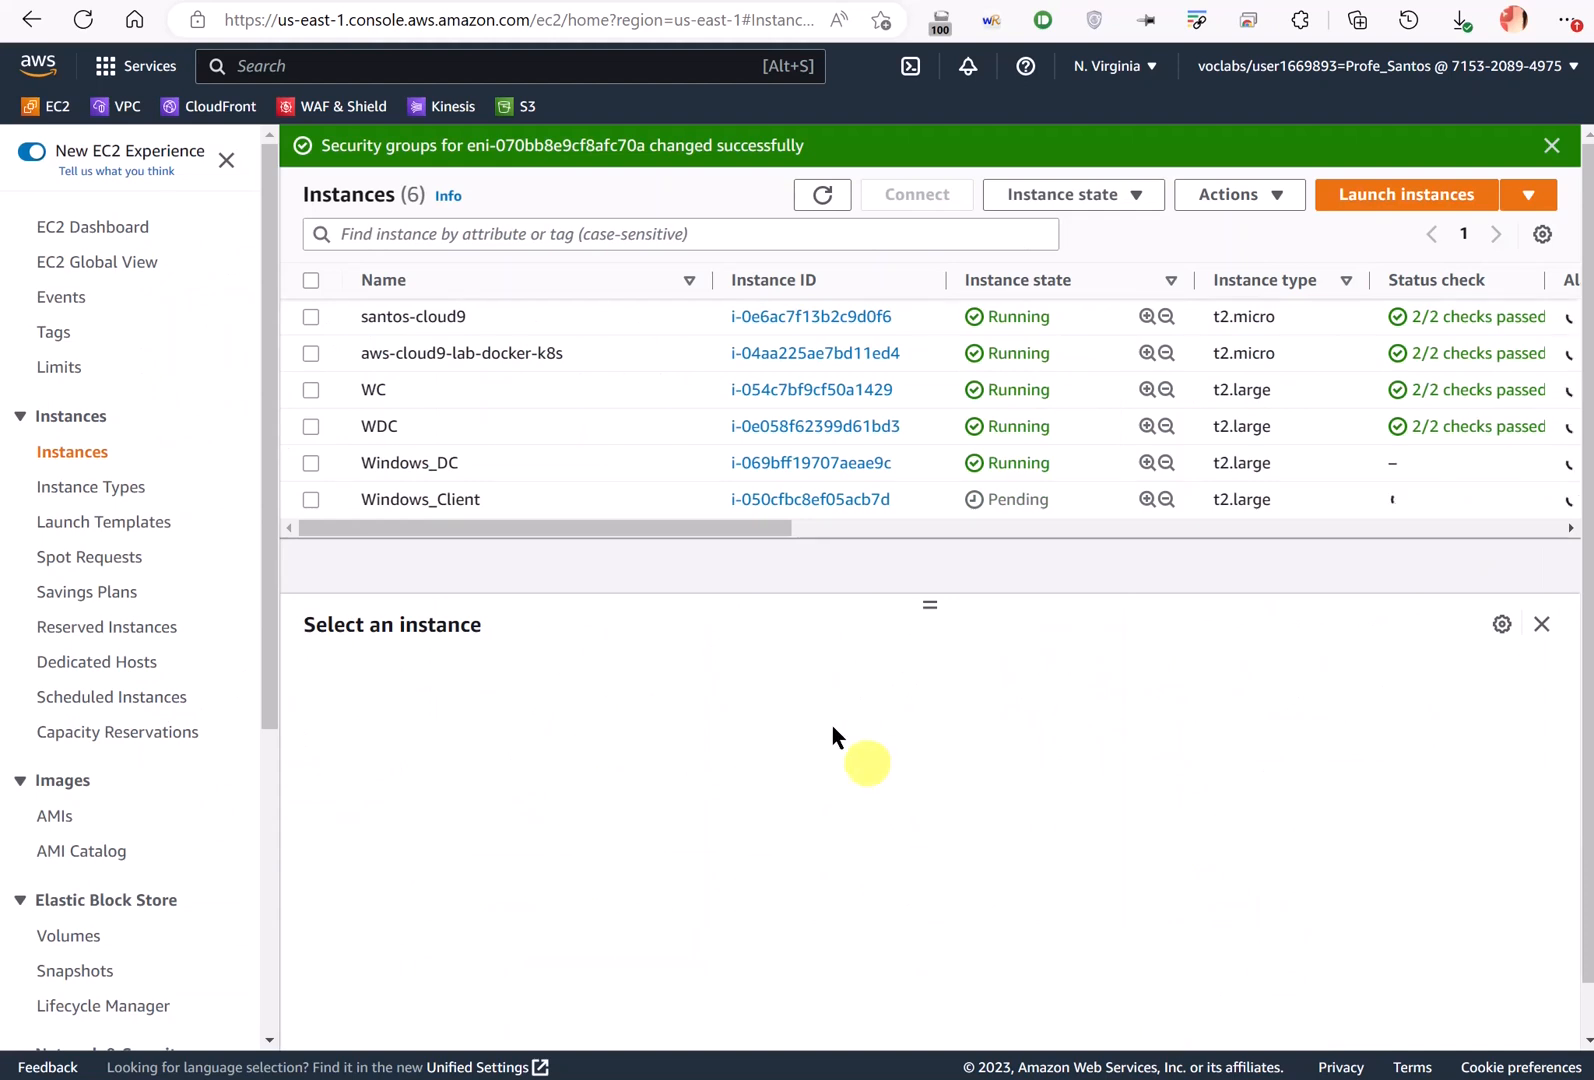
pyautogui.click(593, 460)
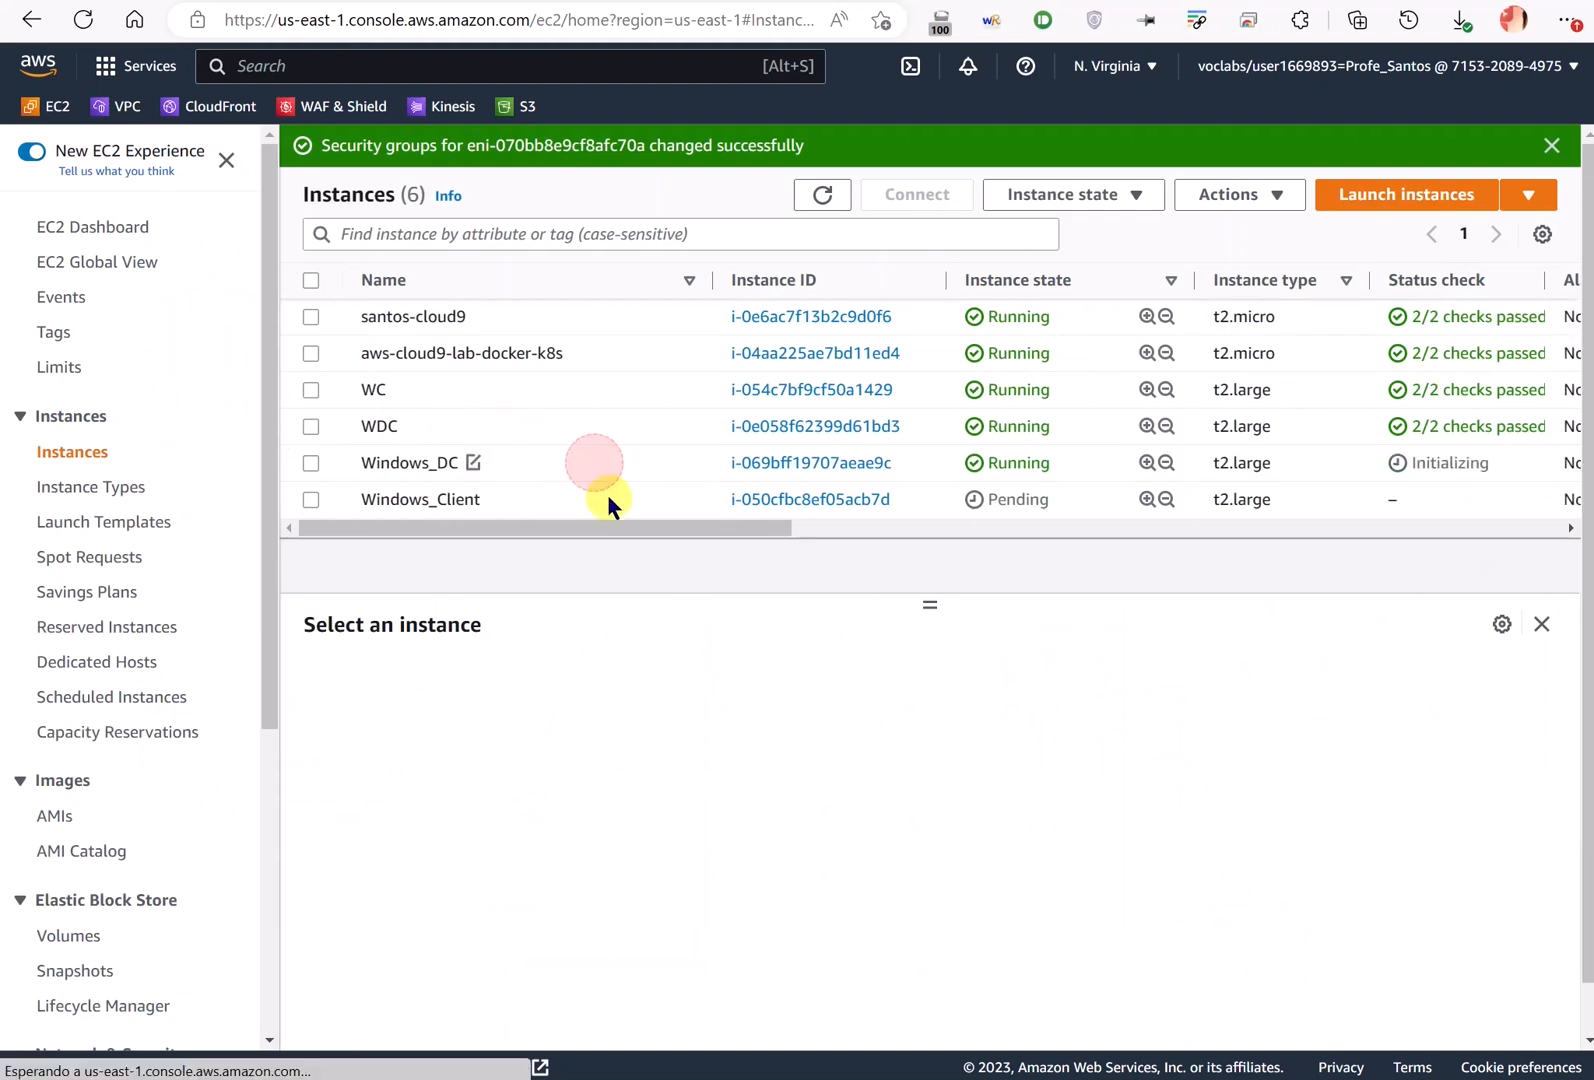
pyautogui.click(604, 497)
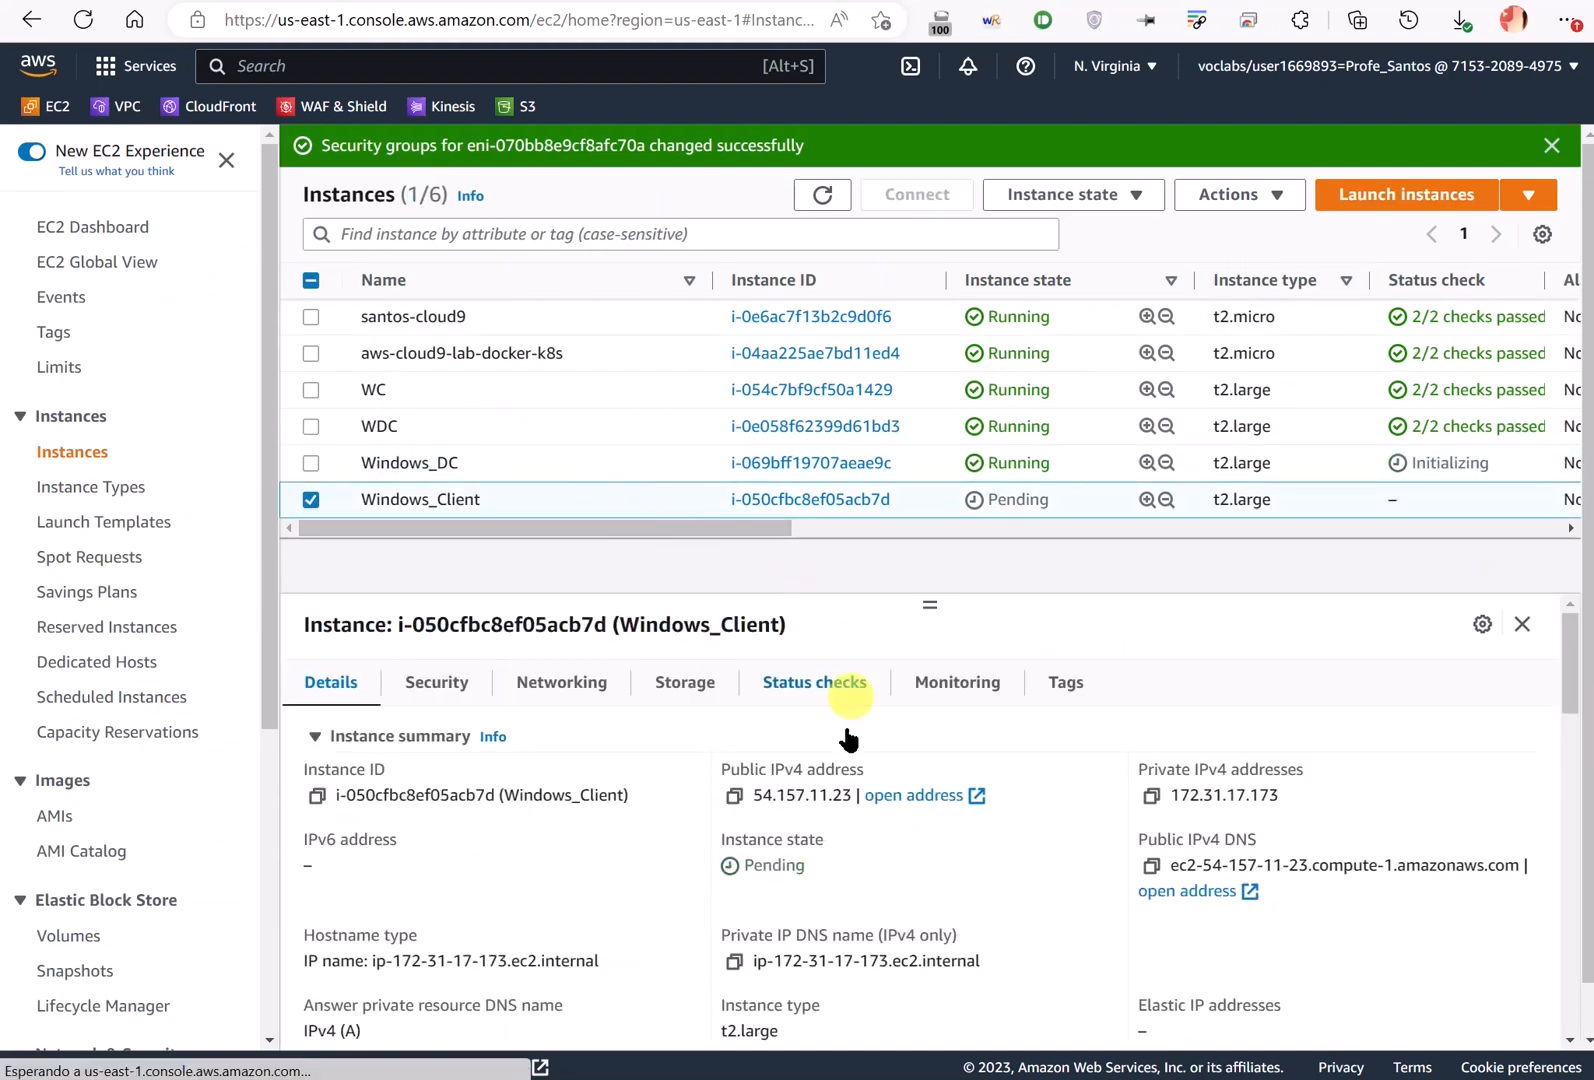
pyautogui.moveTo(1304, 794); pyautogui.dragTo(1164, 795)
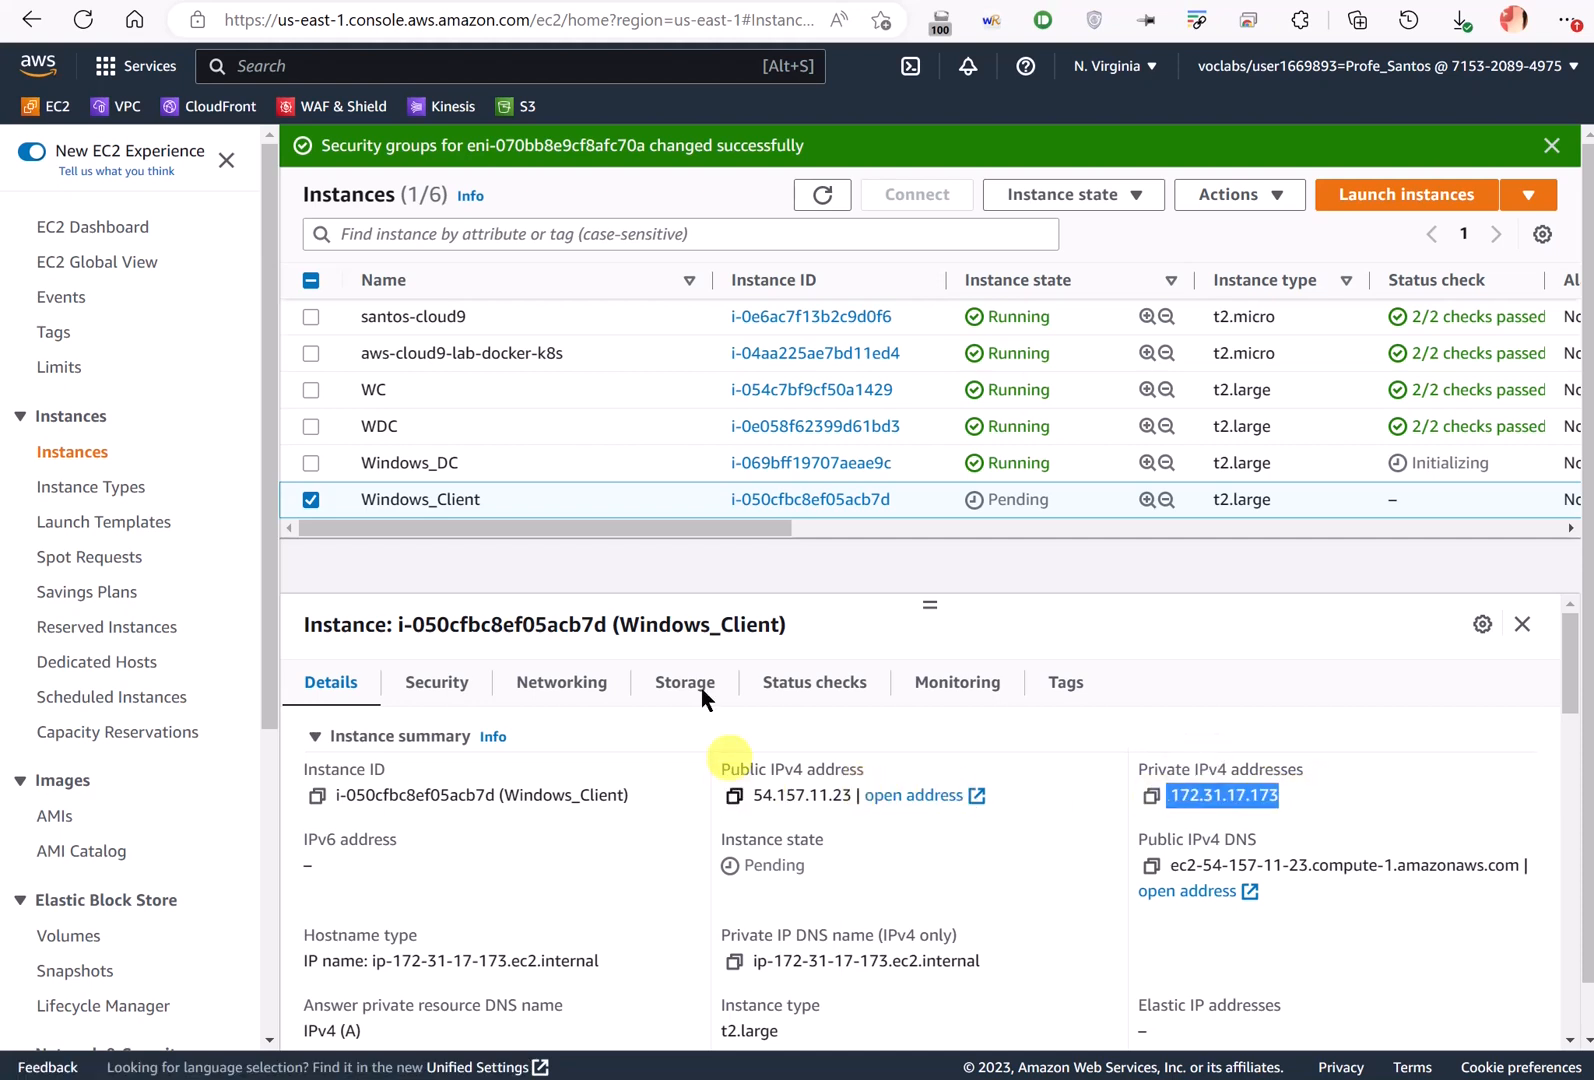
# - Compare the Security details of Windows_DC and Windows_Client, both using SGWindows
pyautogui.click(555, 461)
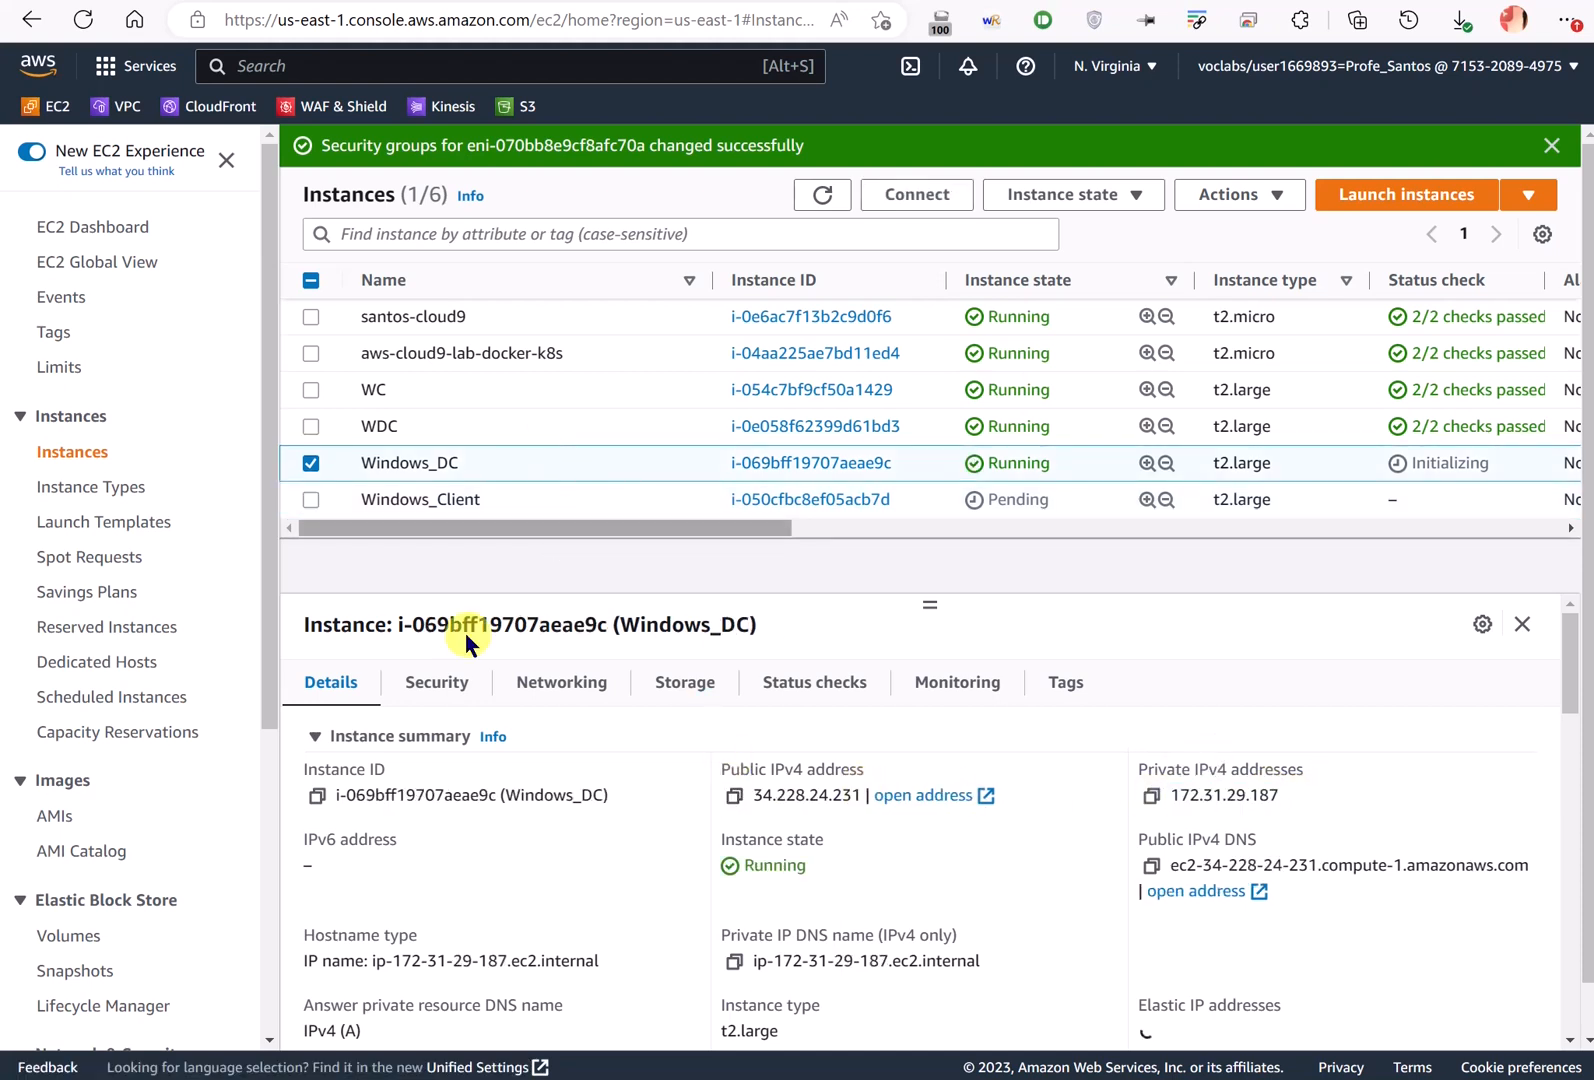
pyautogui.click(447, 680)
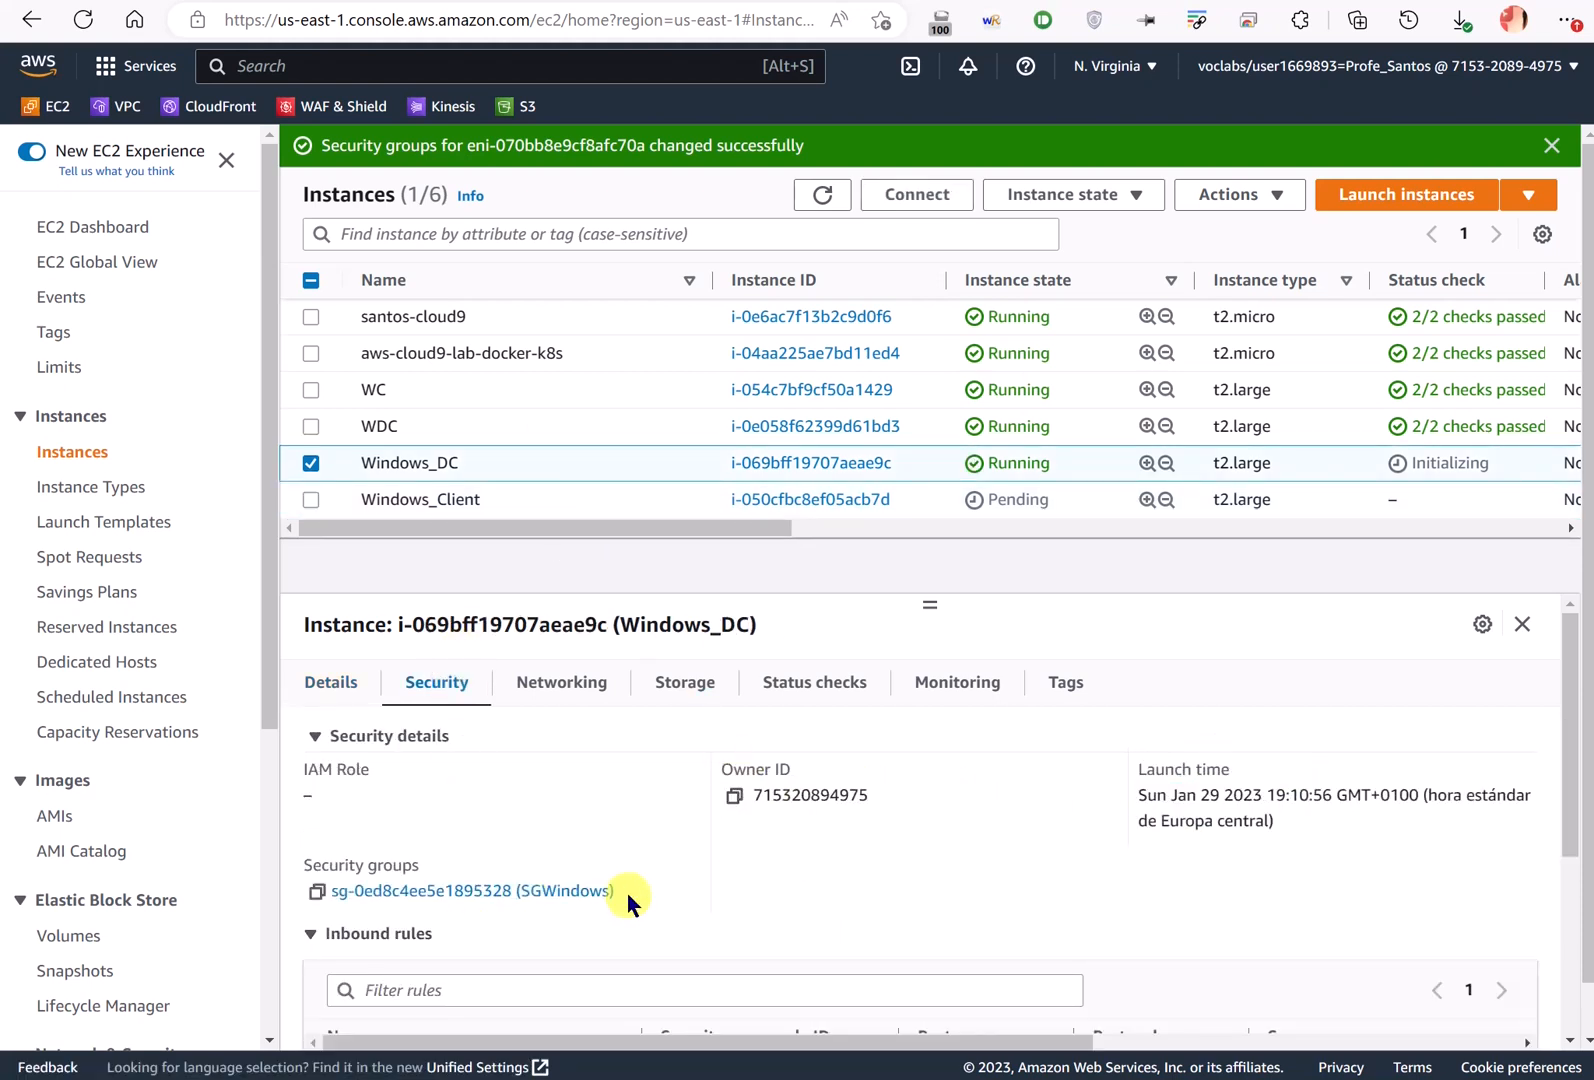
pyautogui.click(527, 498)
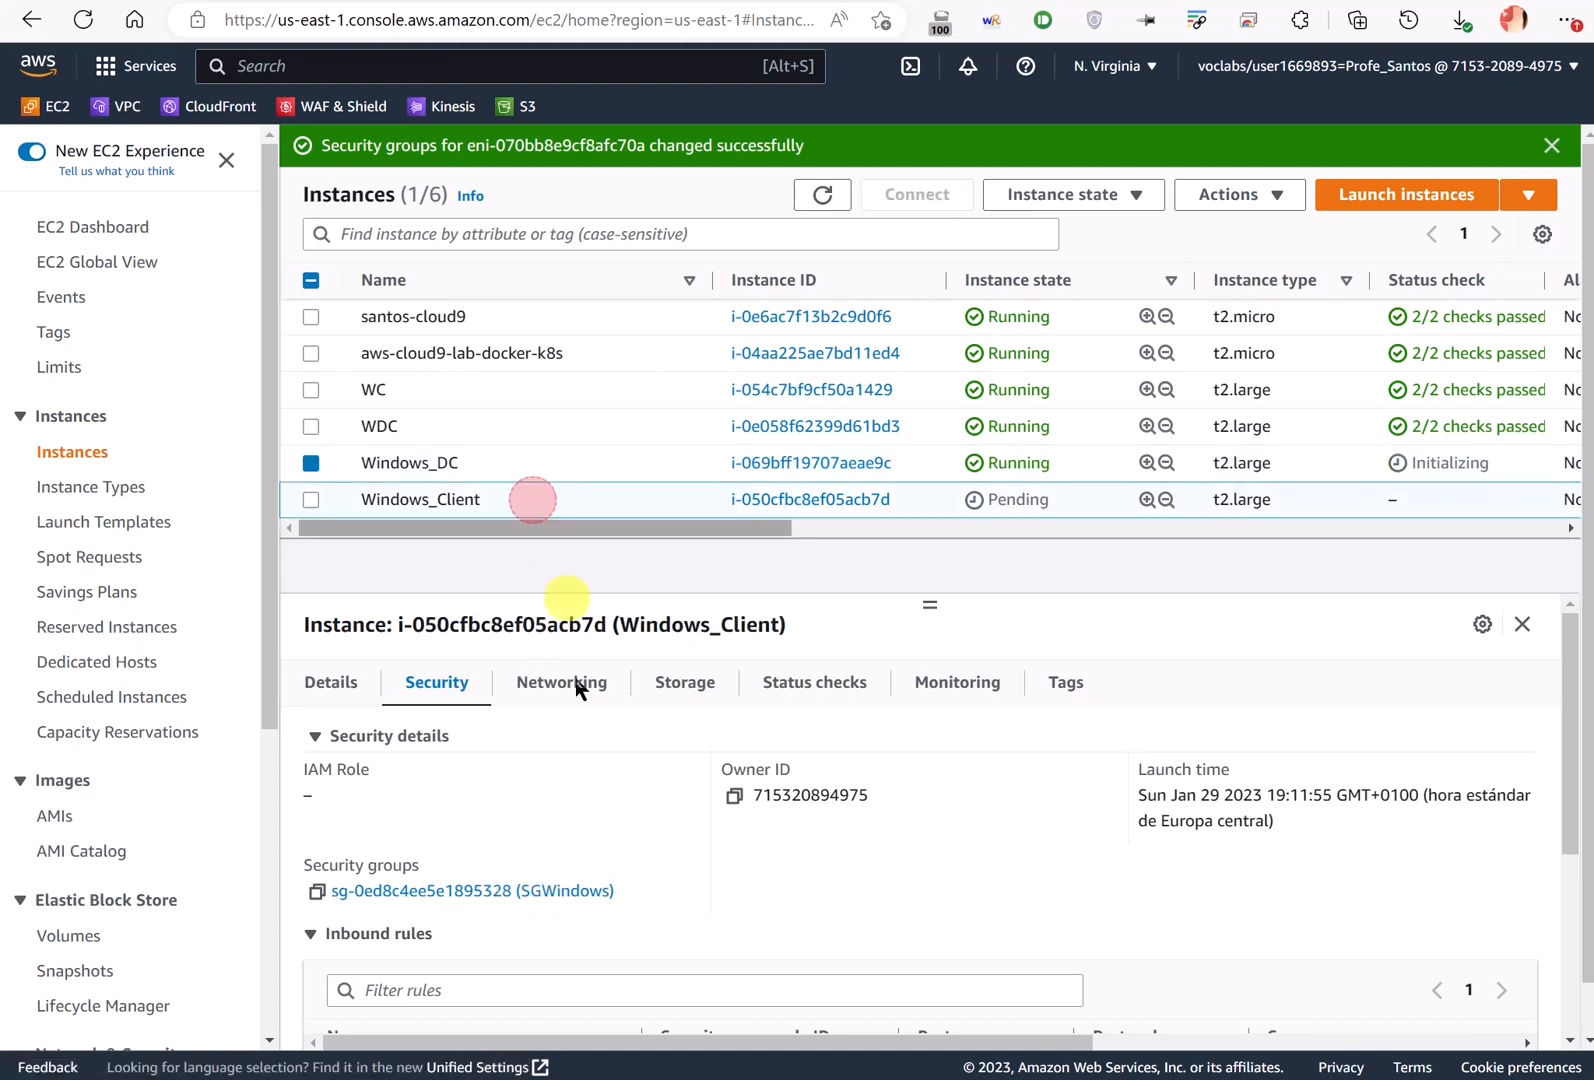
pyautogui.rightClick(524, 497)
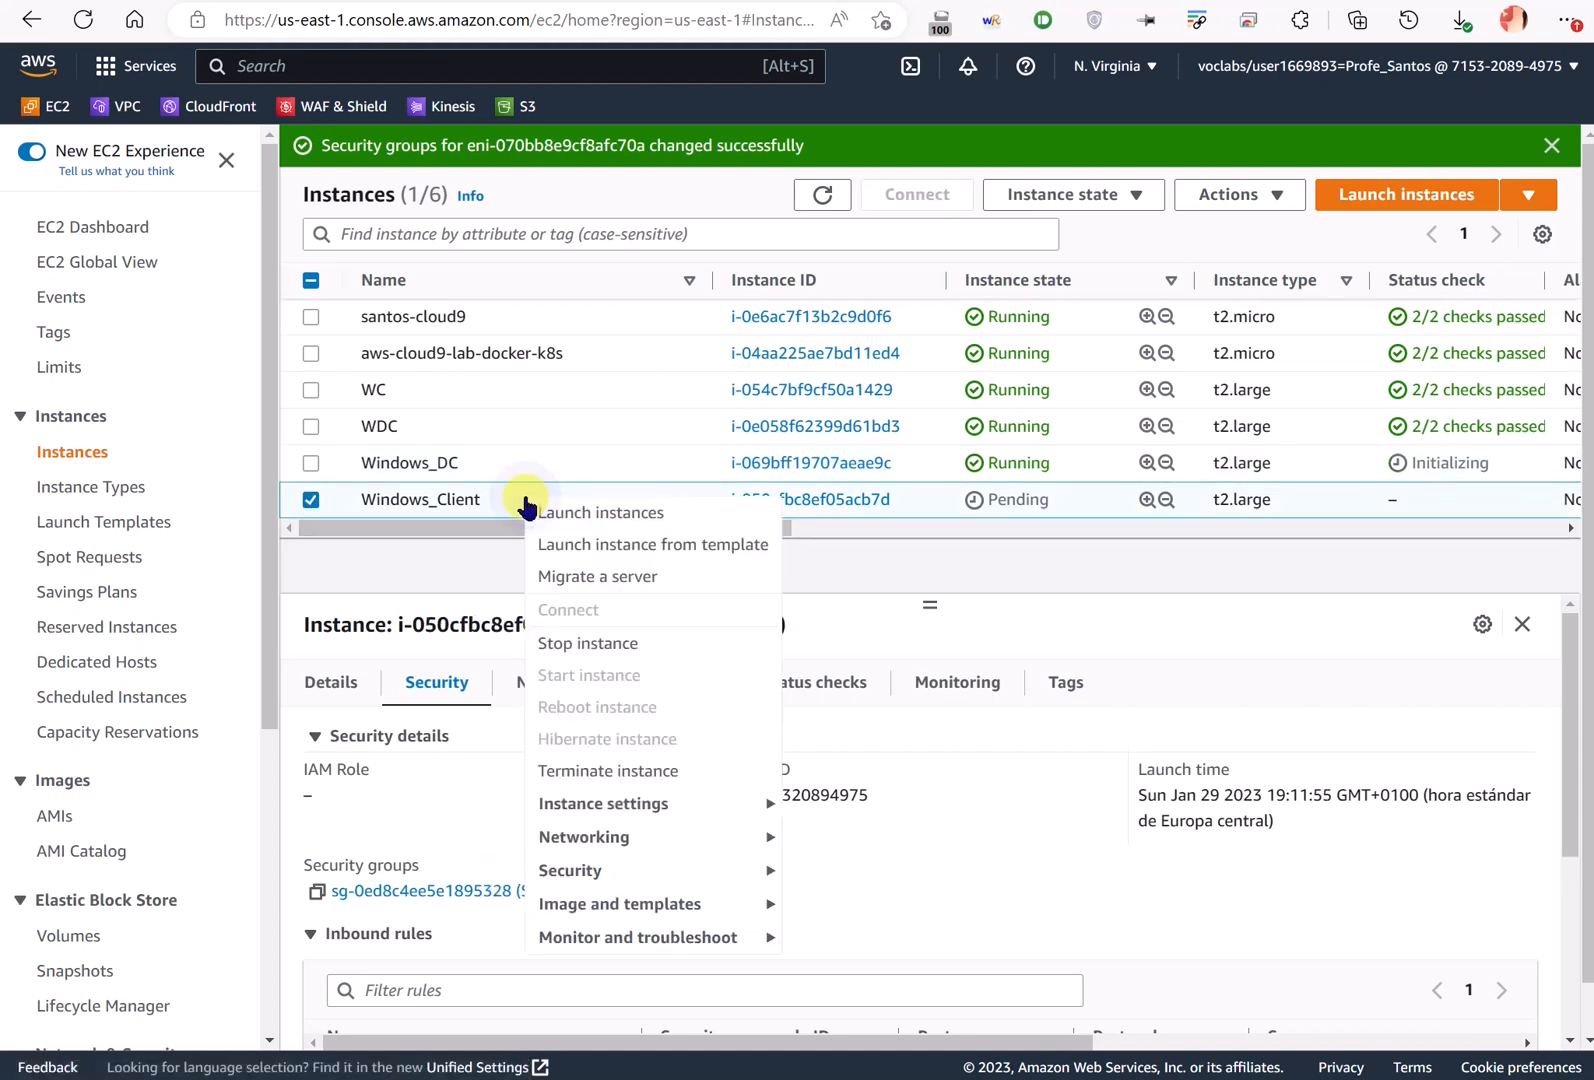
pyautogui.click(658, 870)
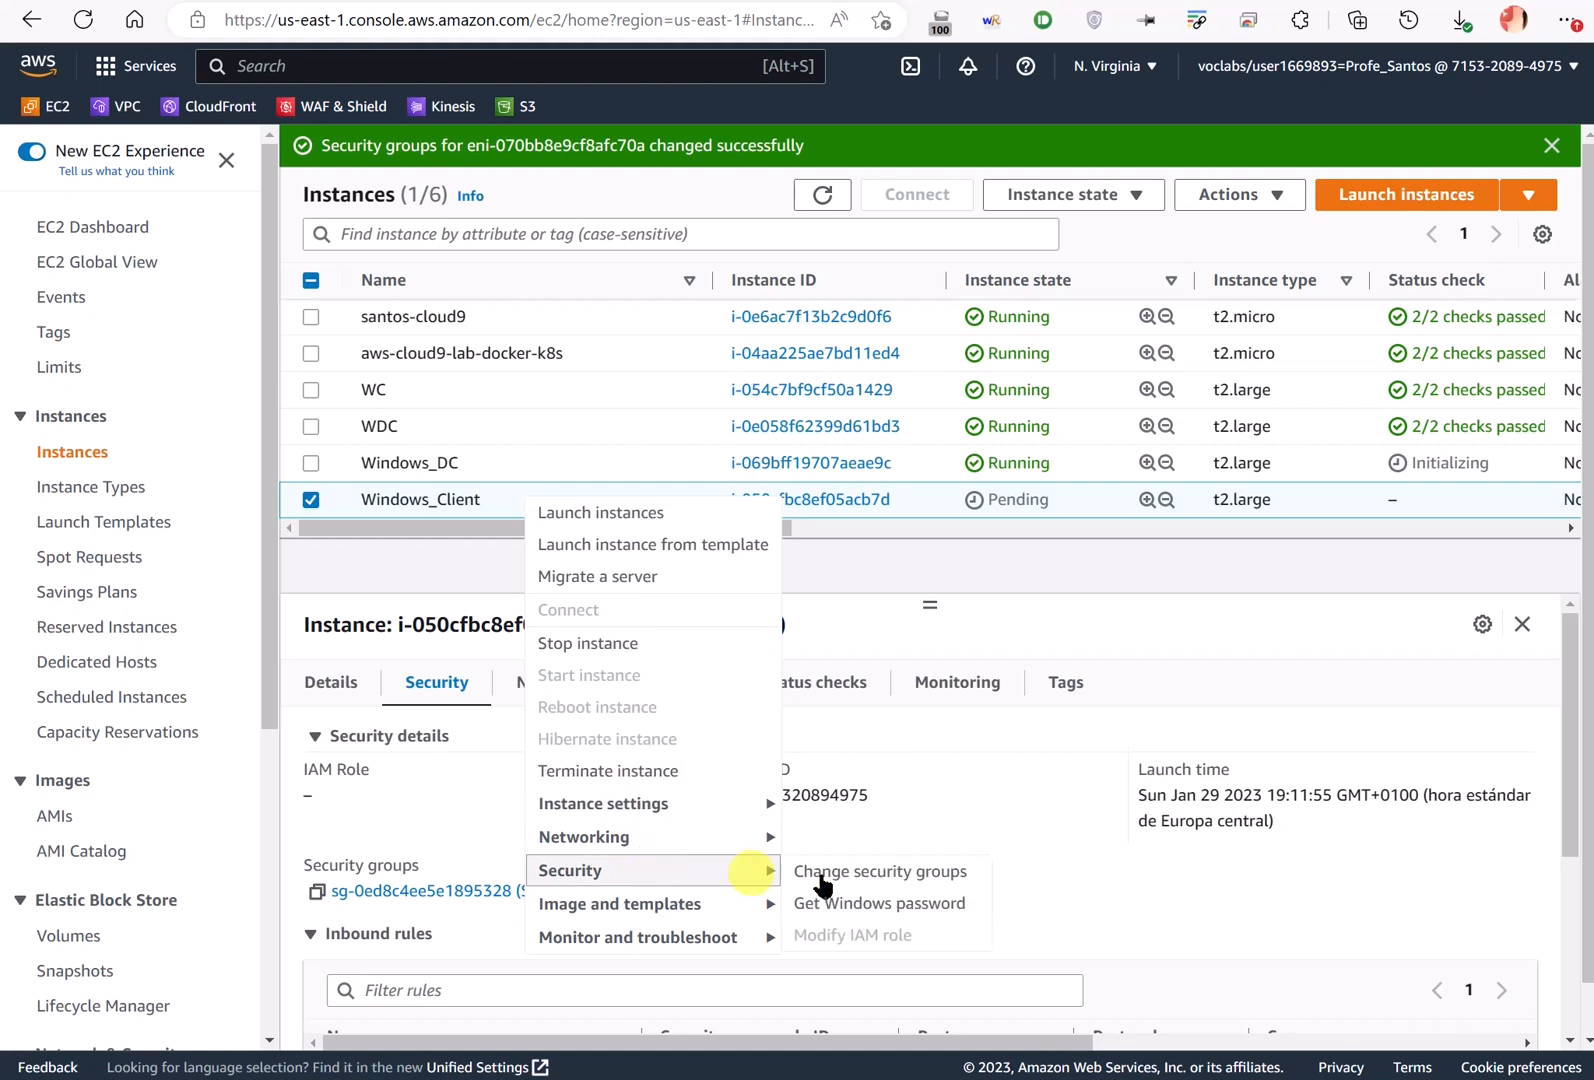
pyautogui.click(879, 874)
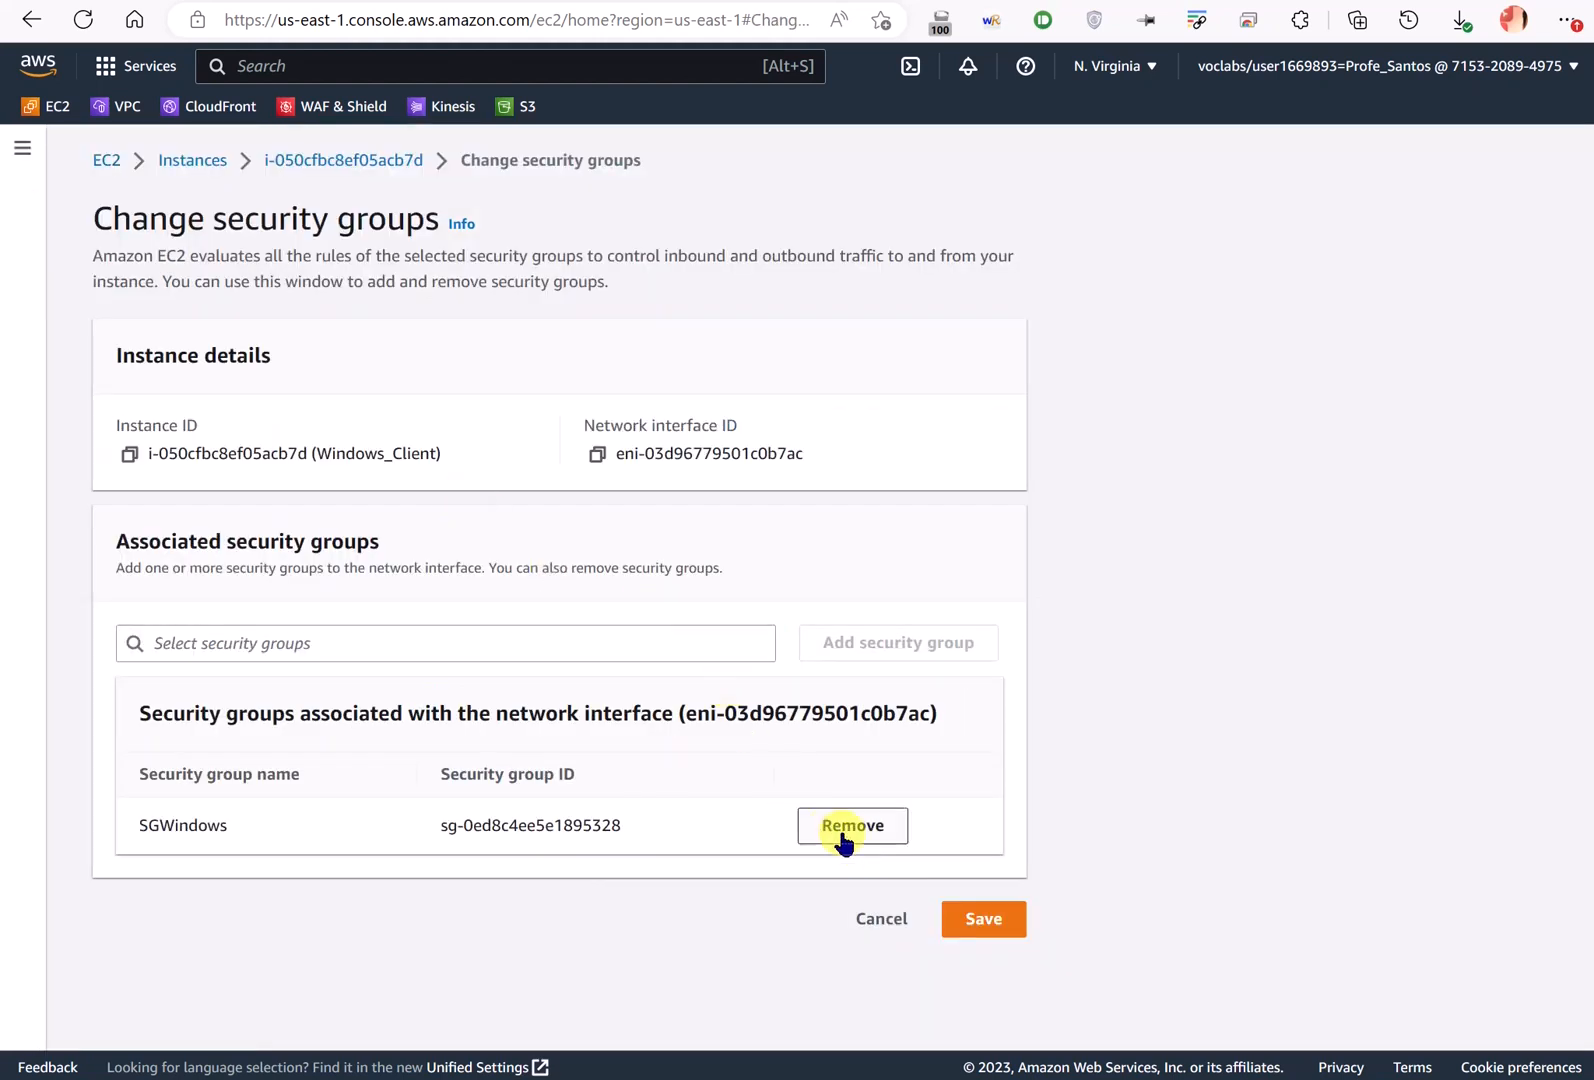
pyautogui.click(534, 652)
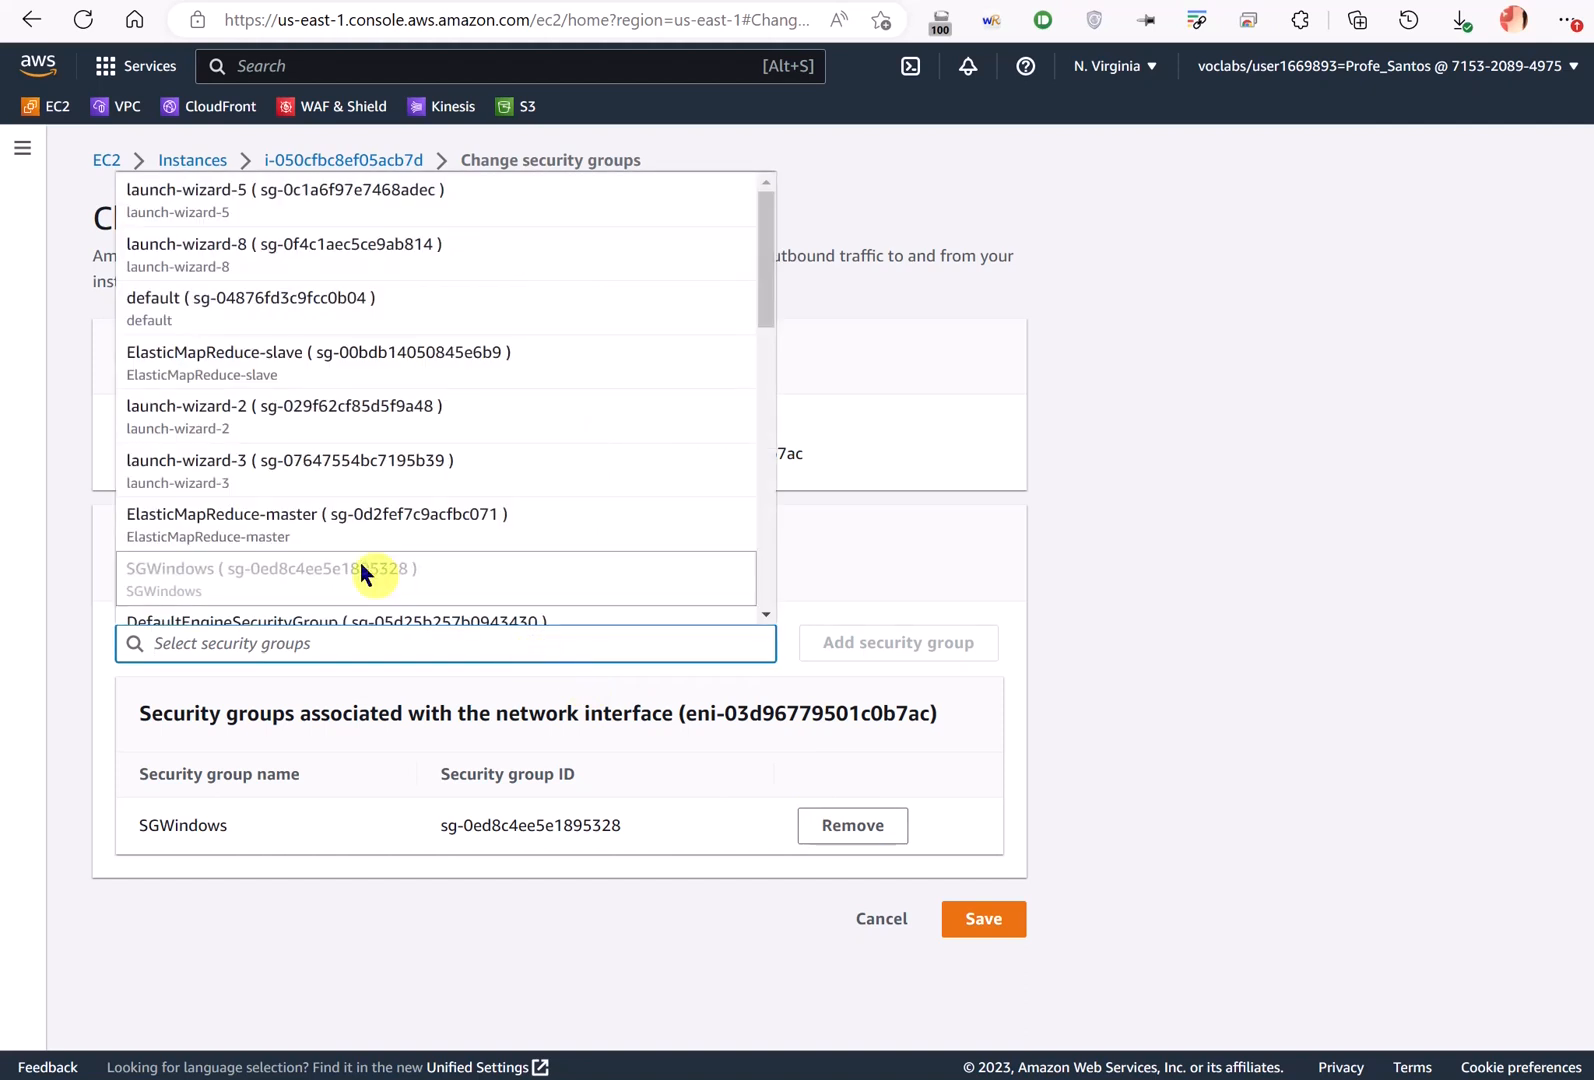
pyautogui.click(302, 470)
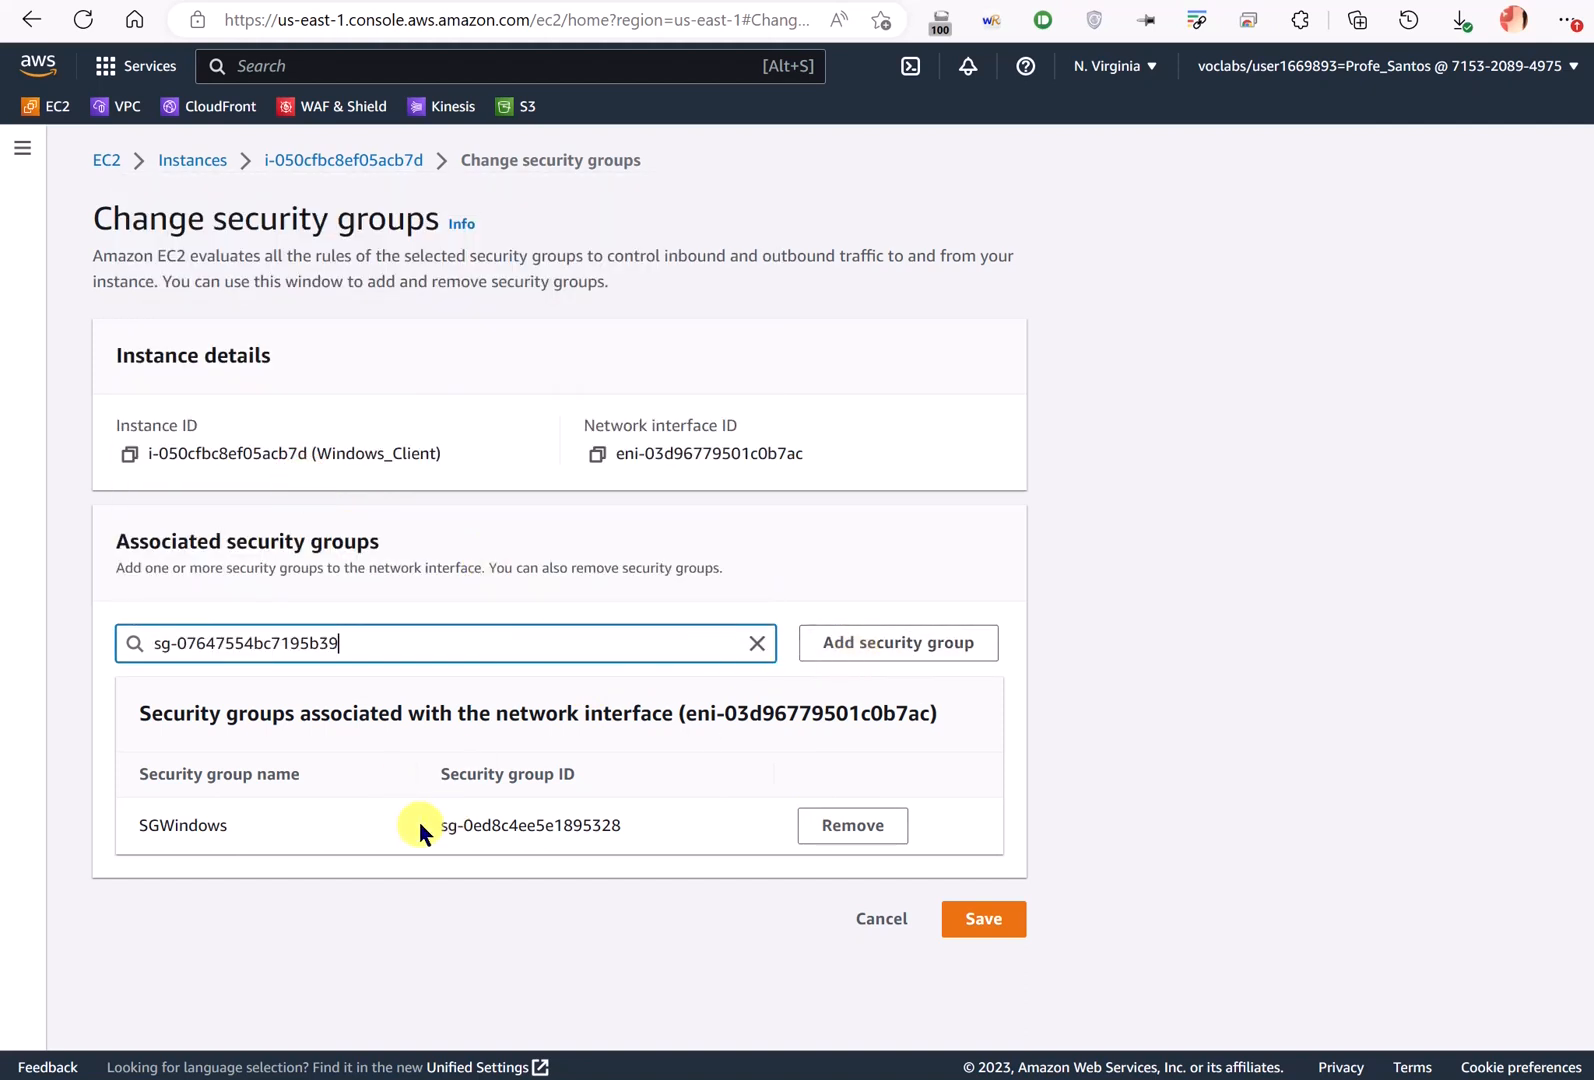
pyautogui.click(883, 919)
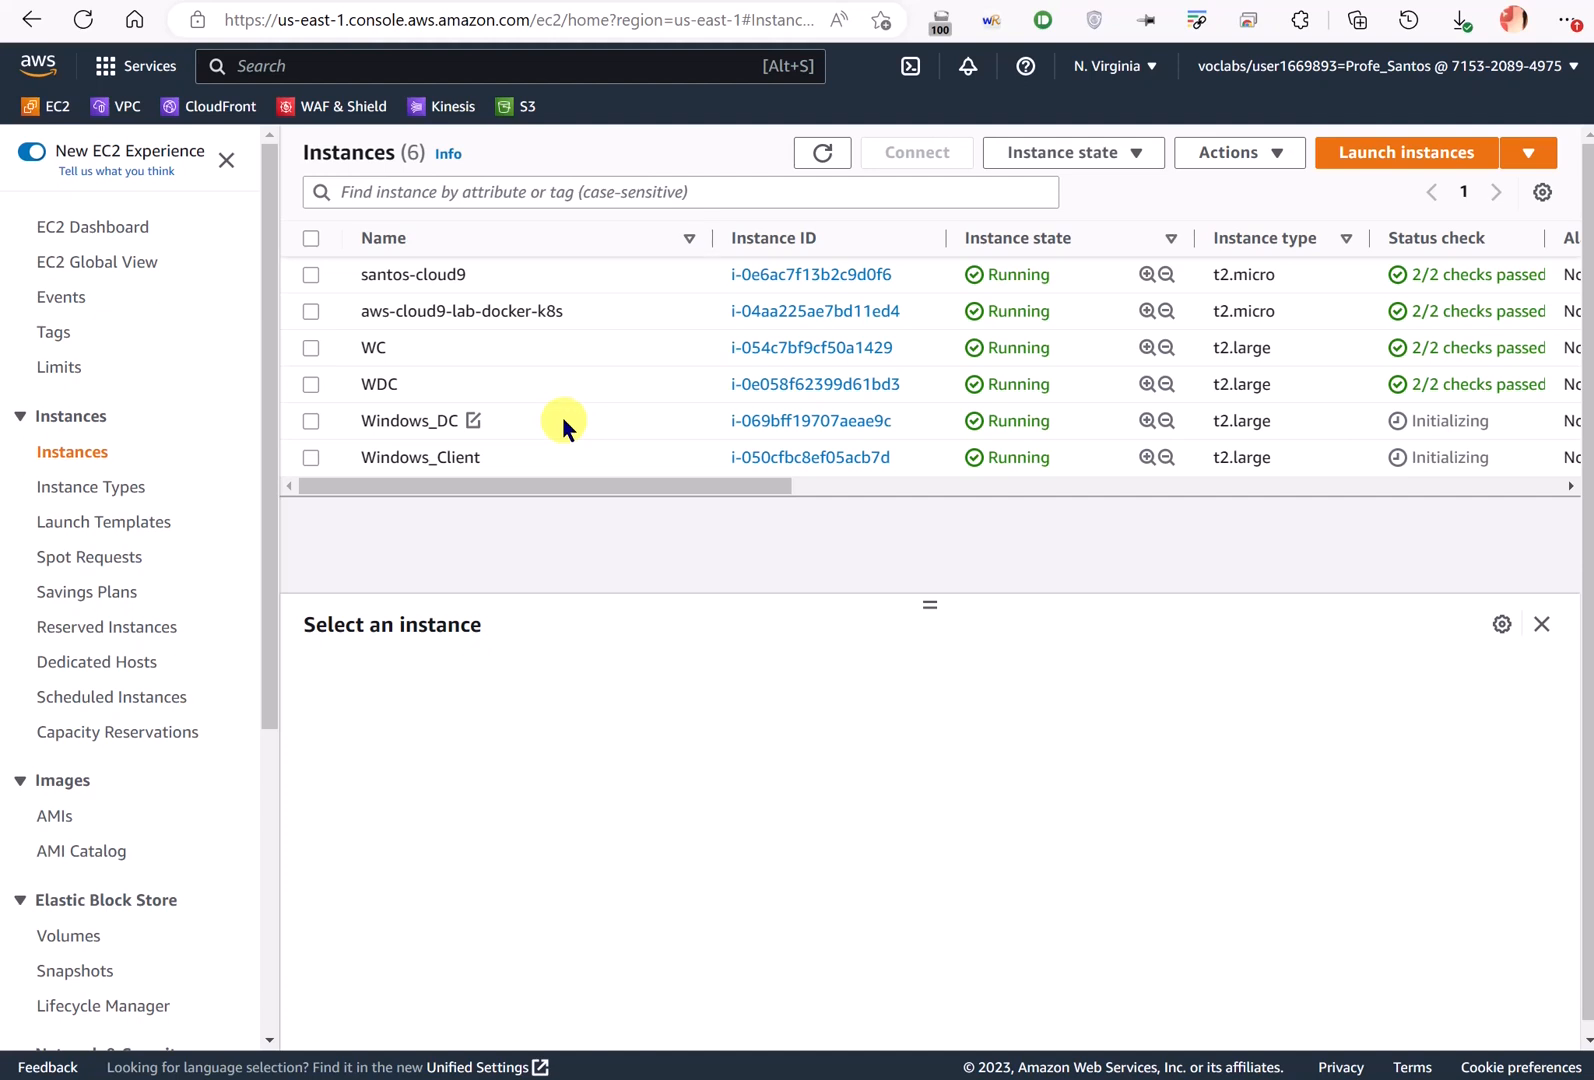
# - Show the Learner Lab's AWS Details and download the labsuser.pem key
pyautogui.click(165, 1)
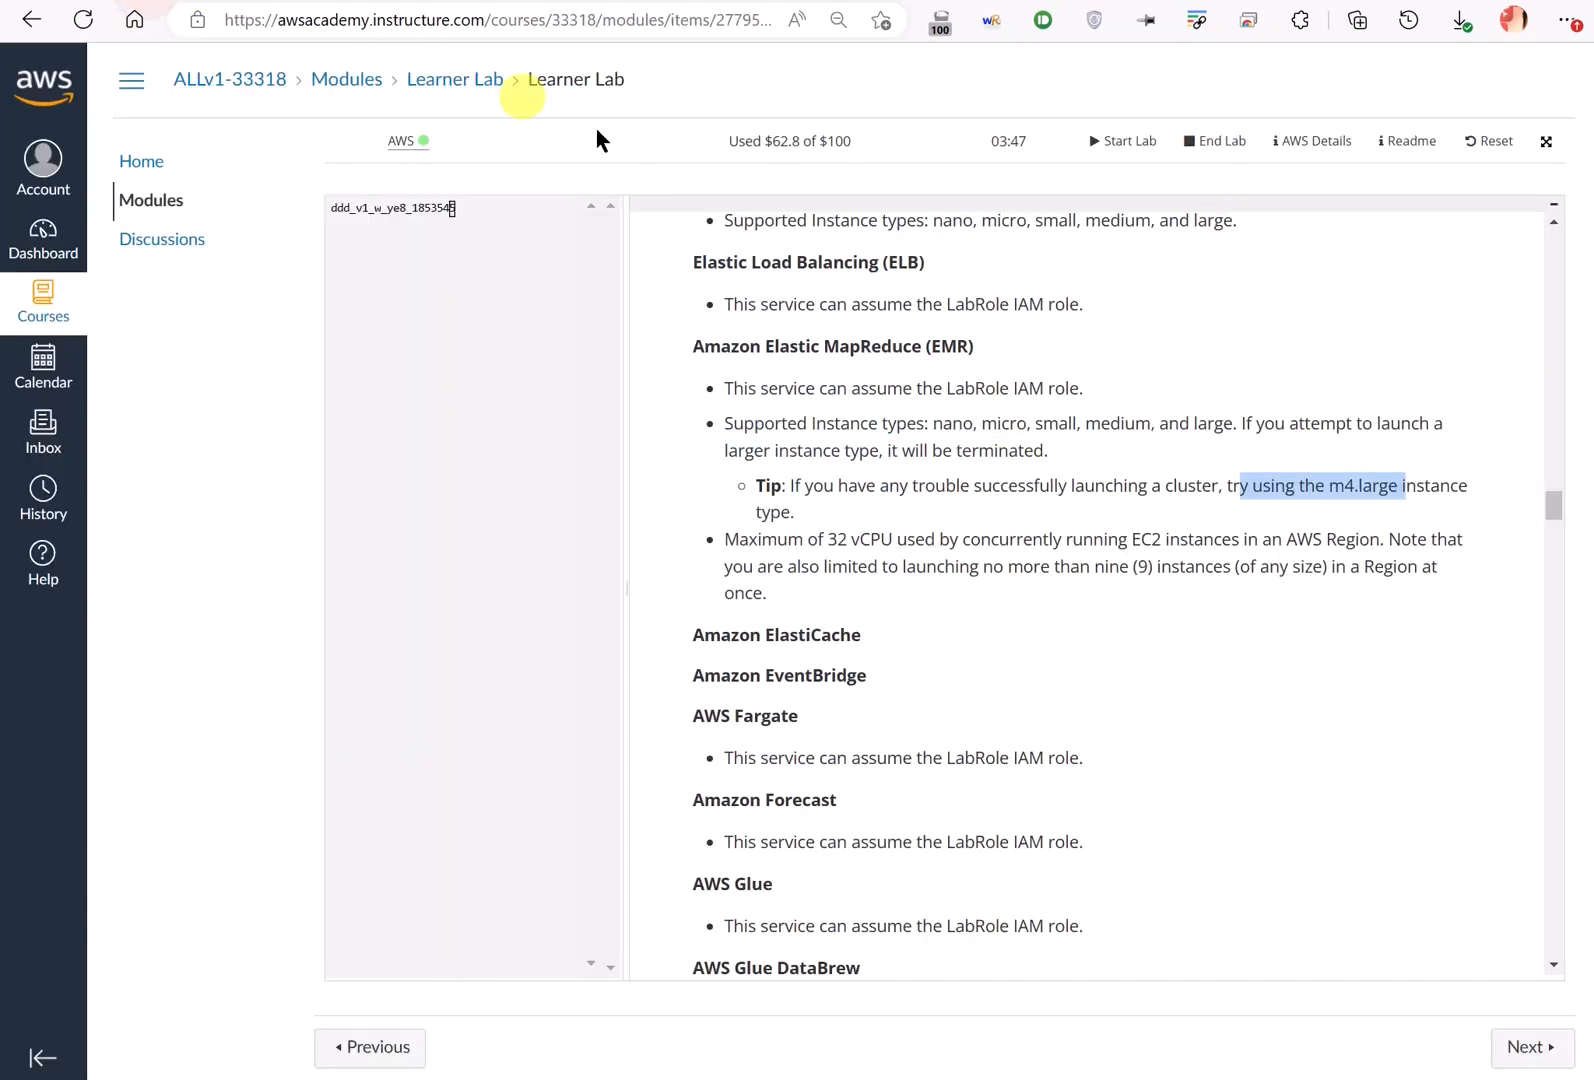
pyautogui.click(1301, 142)
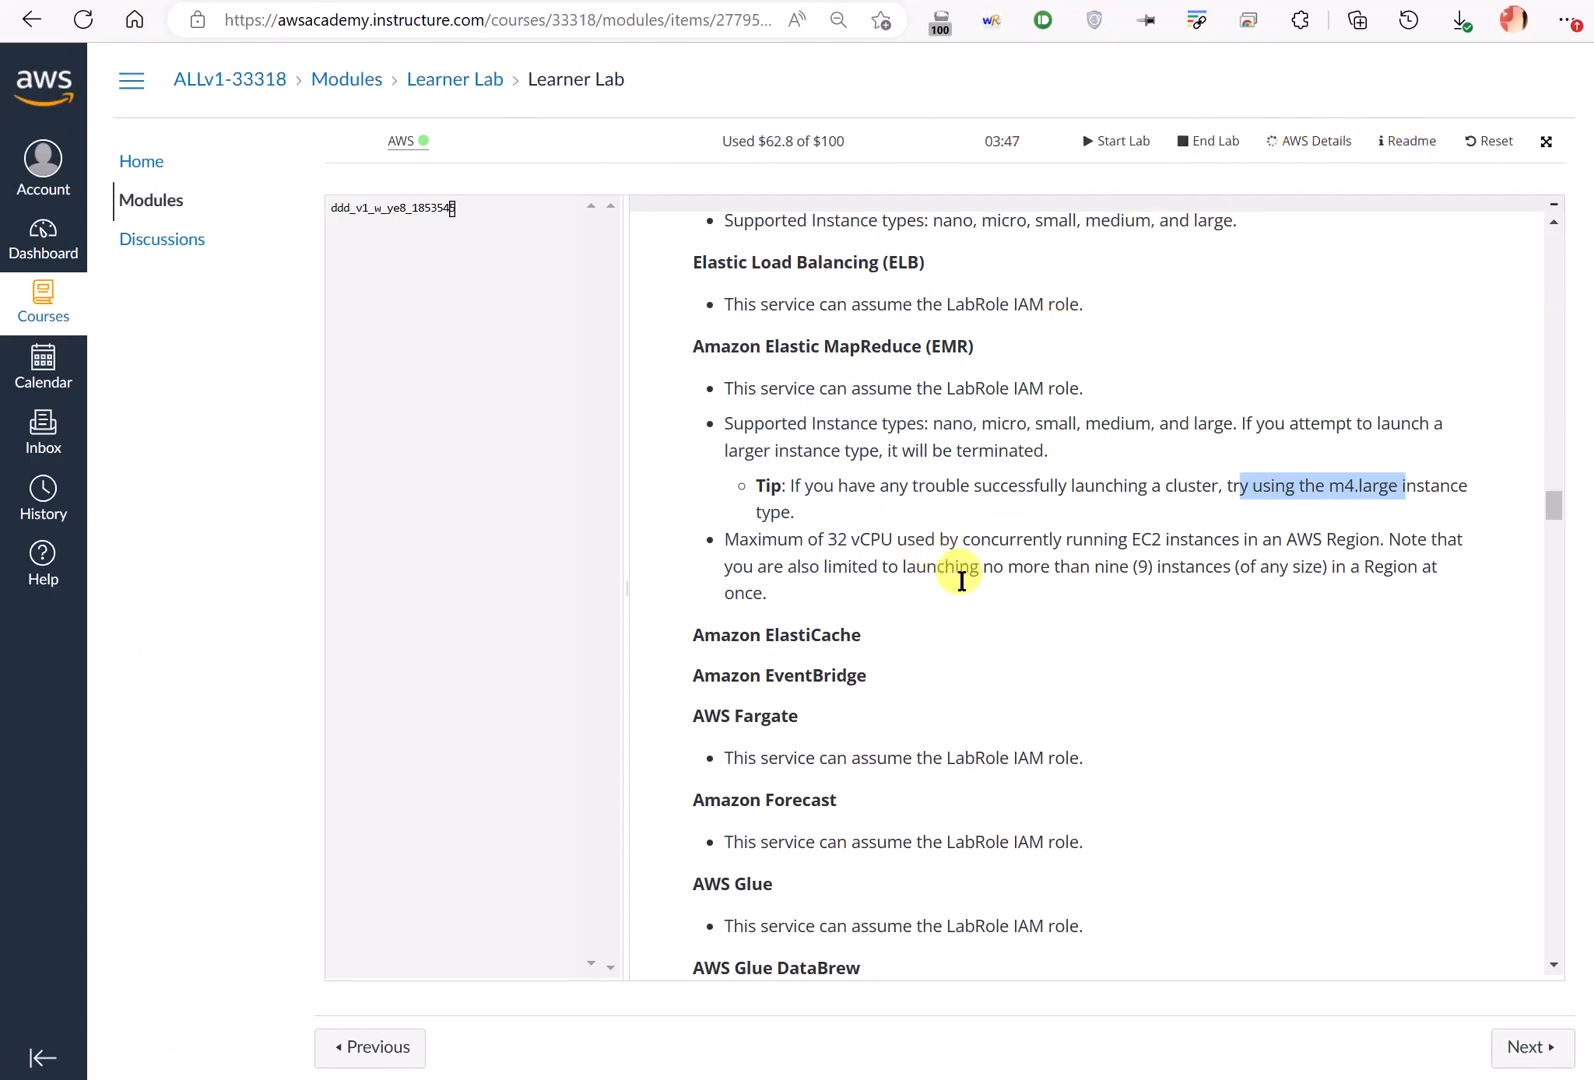
pyautogui.click(831, 491)
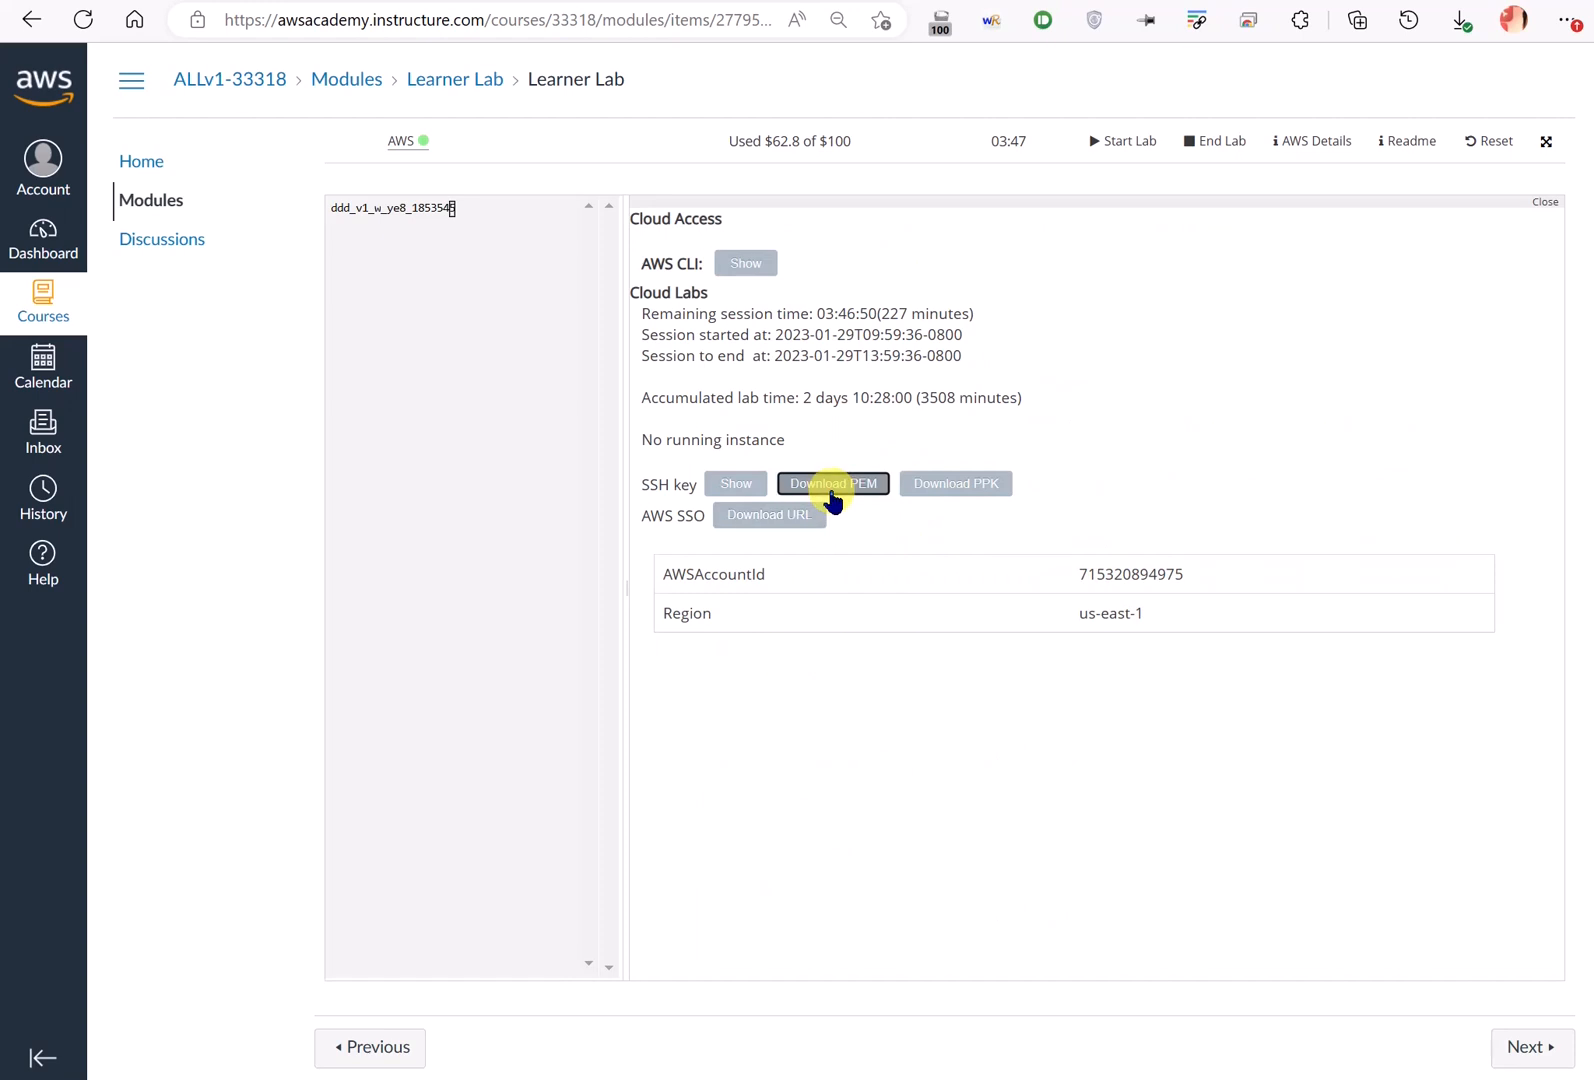
pyautogui.click(814, 705)
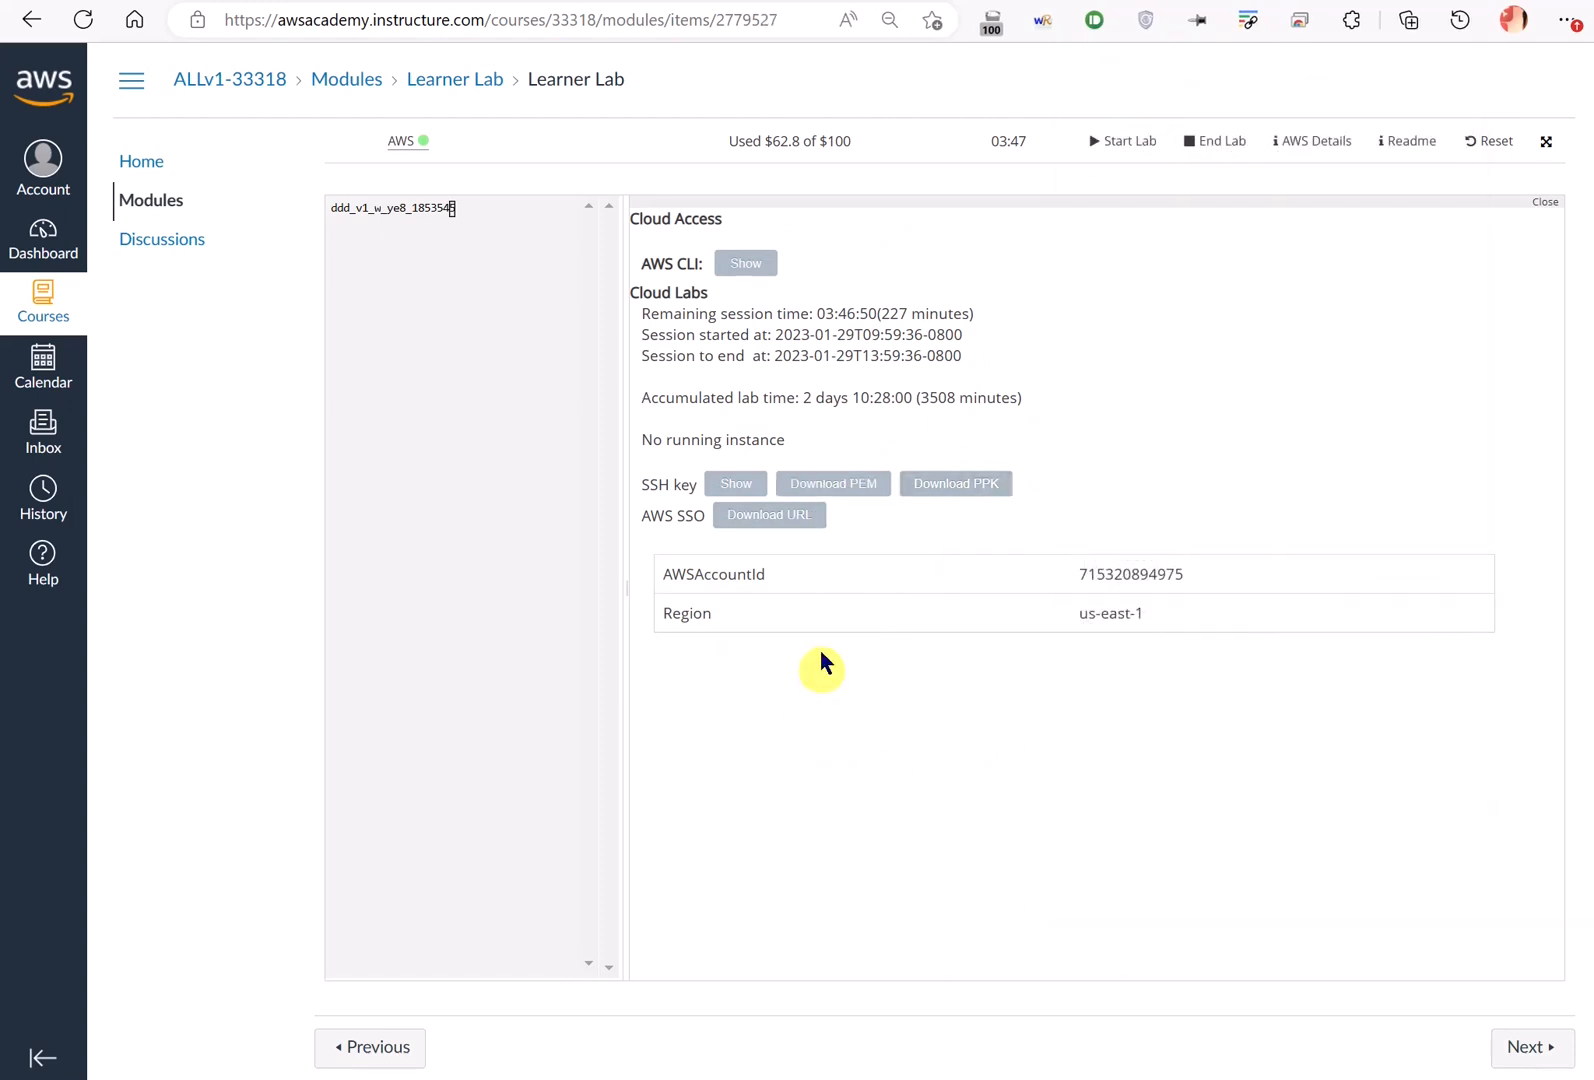
# - Refresh the instance list and check that both instances' status checks are still Initializing
pyautogui.click(372, 2)
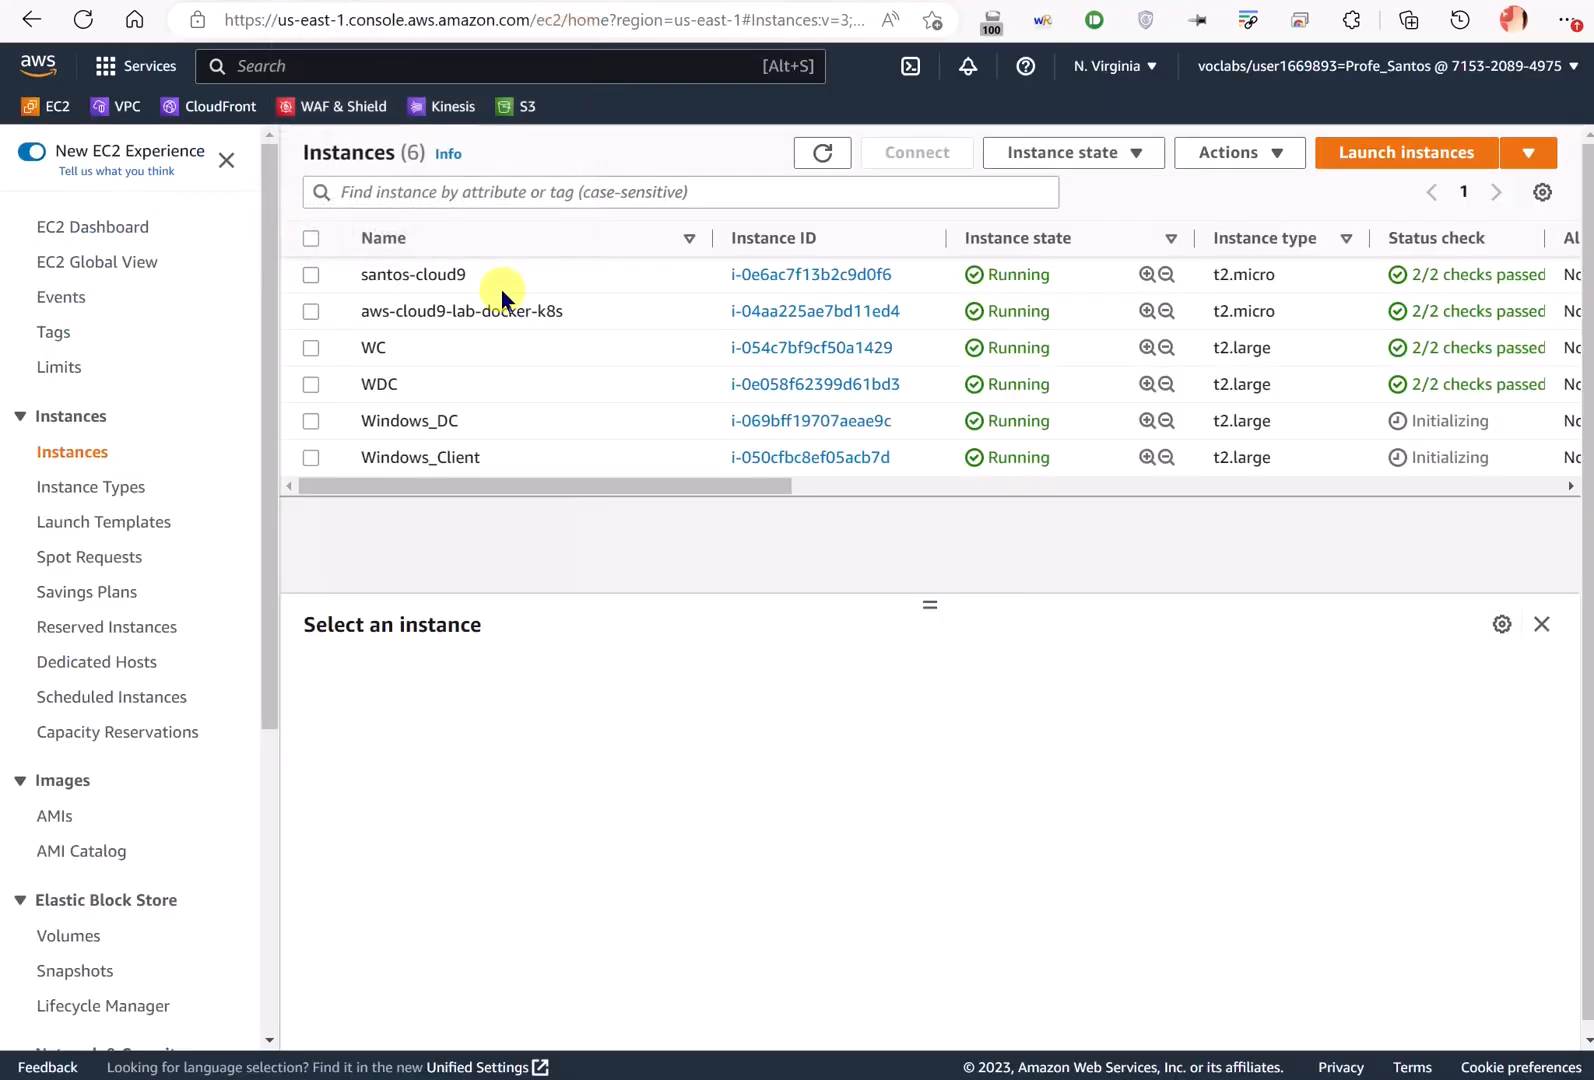
pyautogui.click(669, 424)
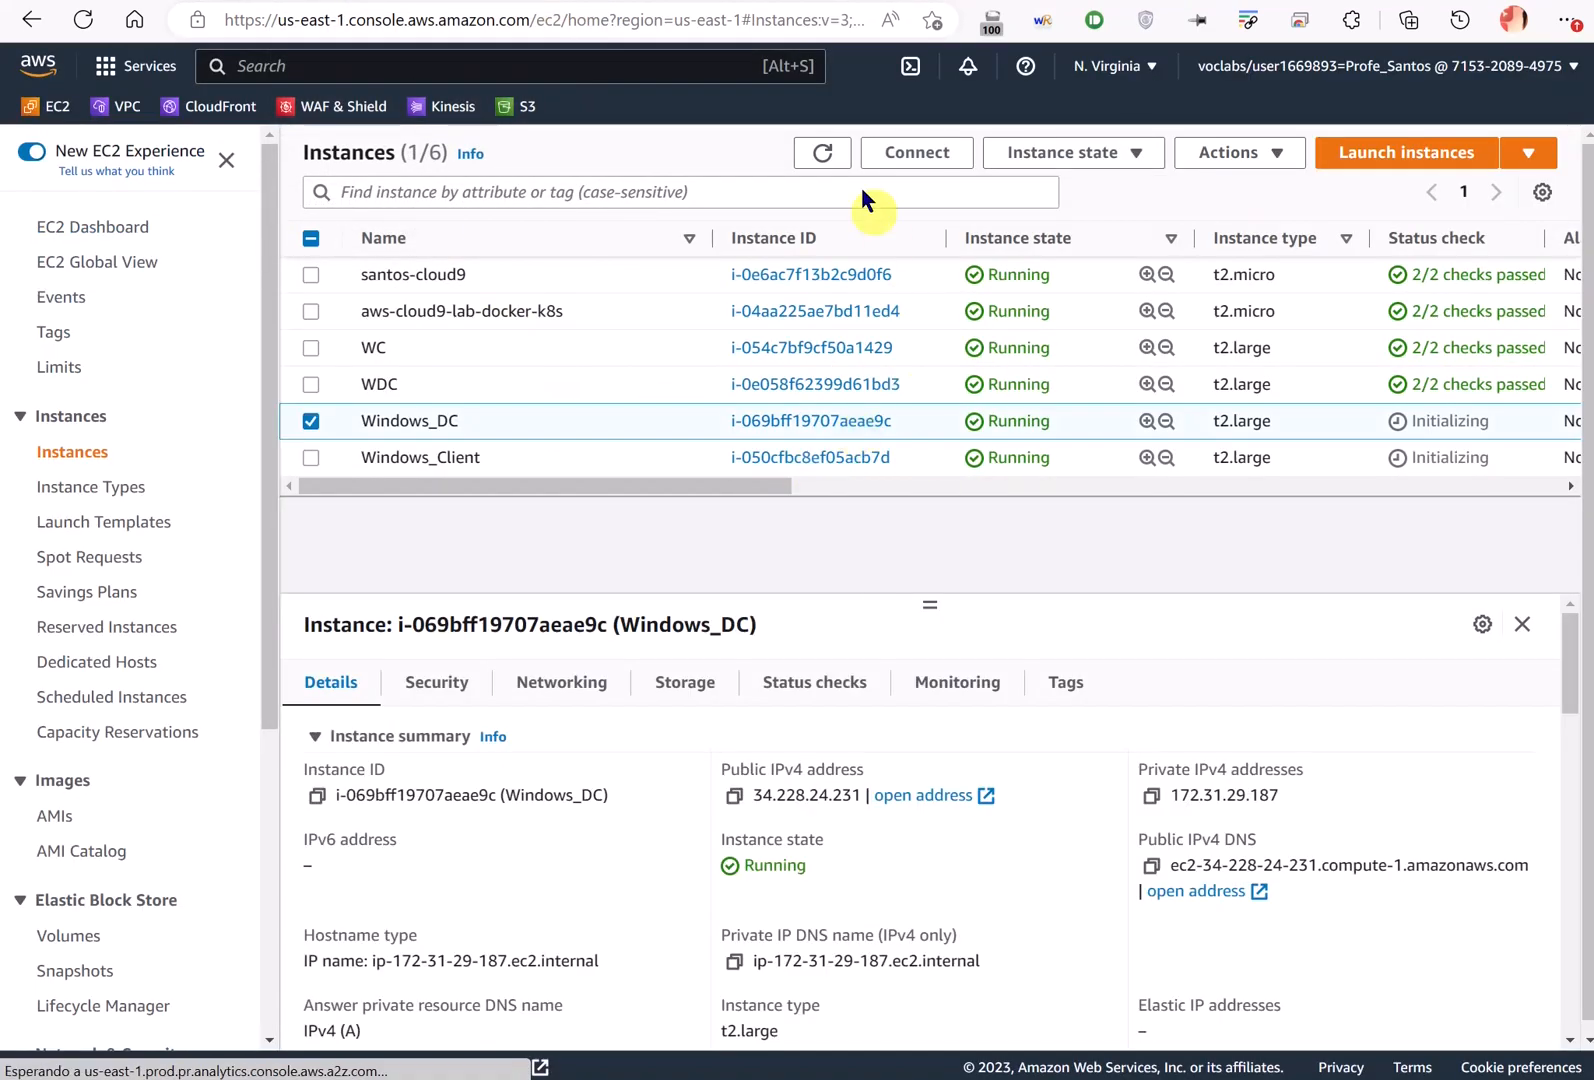
pyautogui.click(822, 152)
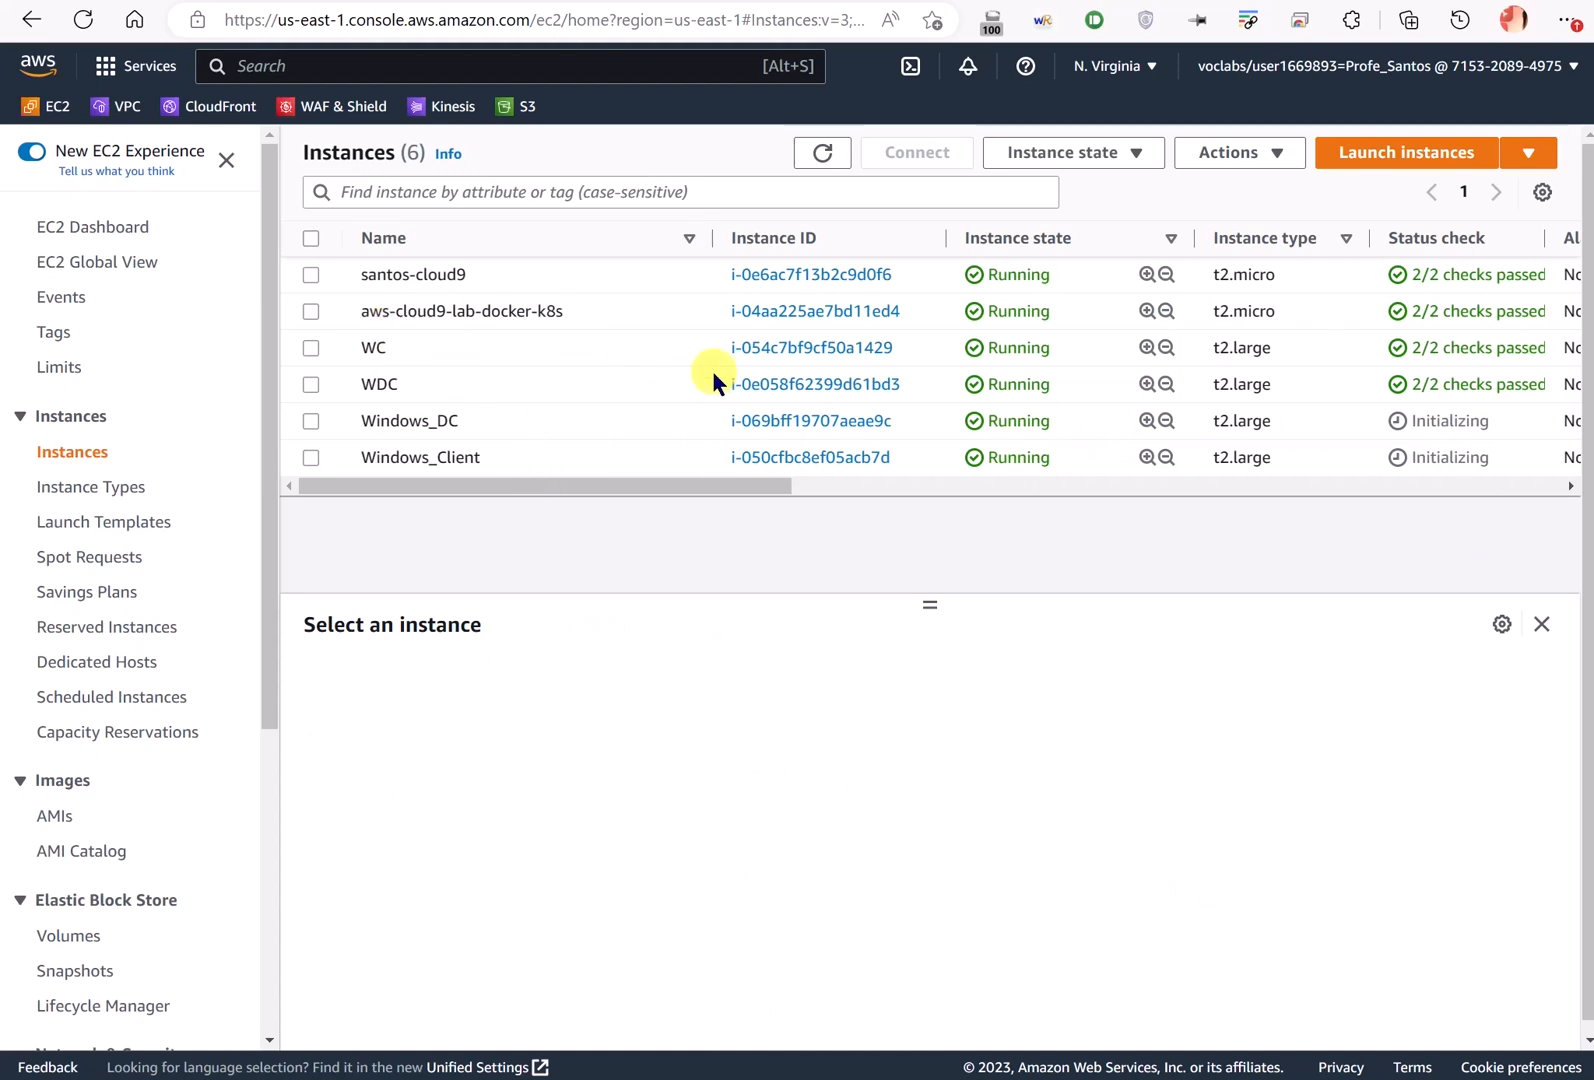
pyautogui.moveTo(1500, 420); pyautogui.dragTo(1398, 420)
pyautogui.moveTo(1510, 457); pyautogui.dragTo(1414, 457)
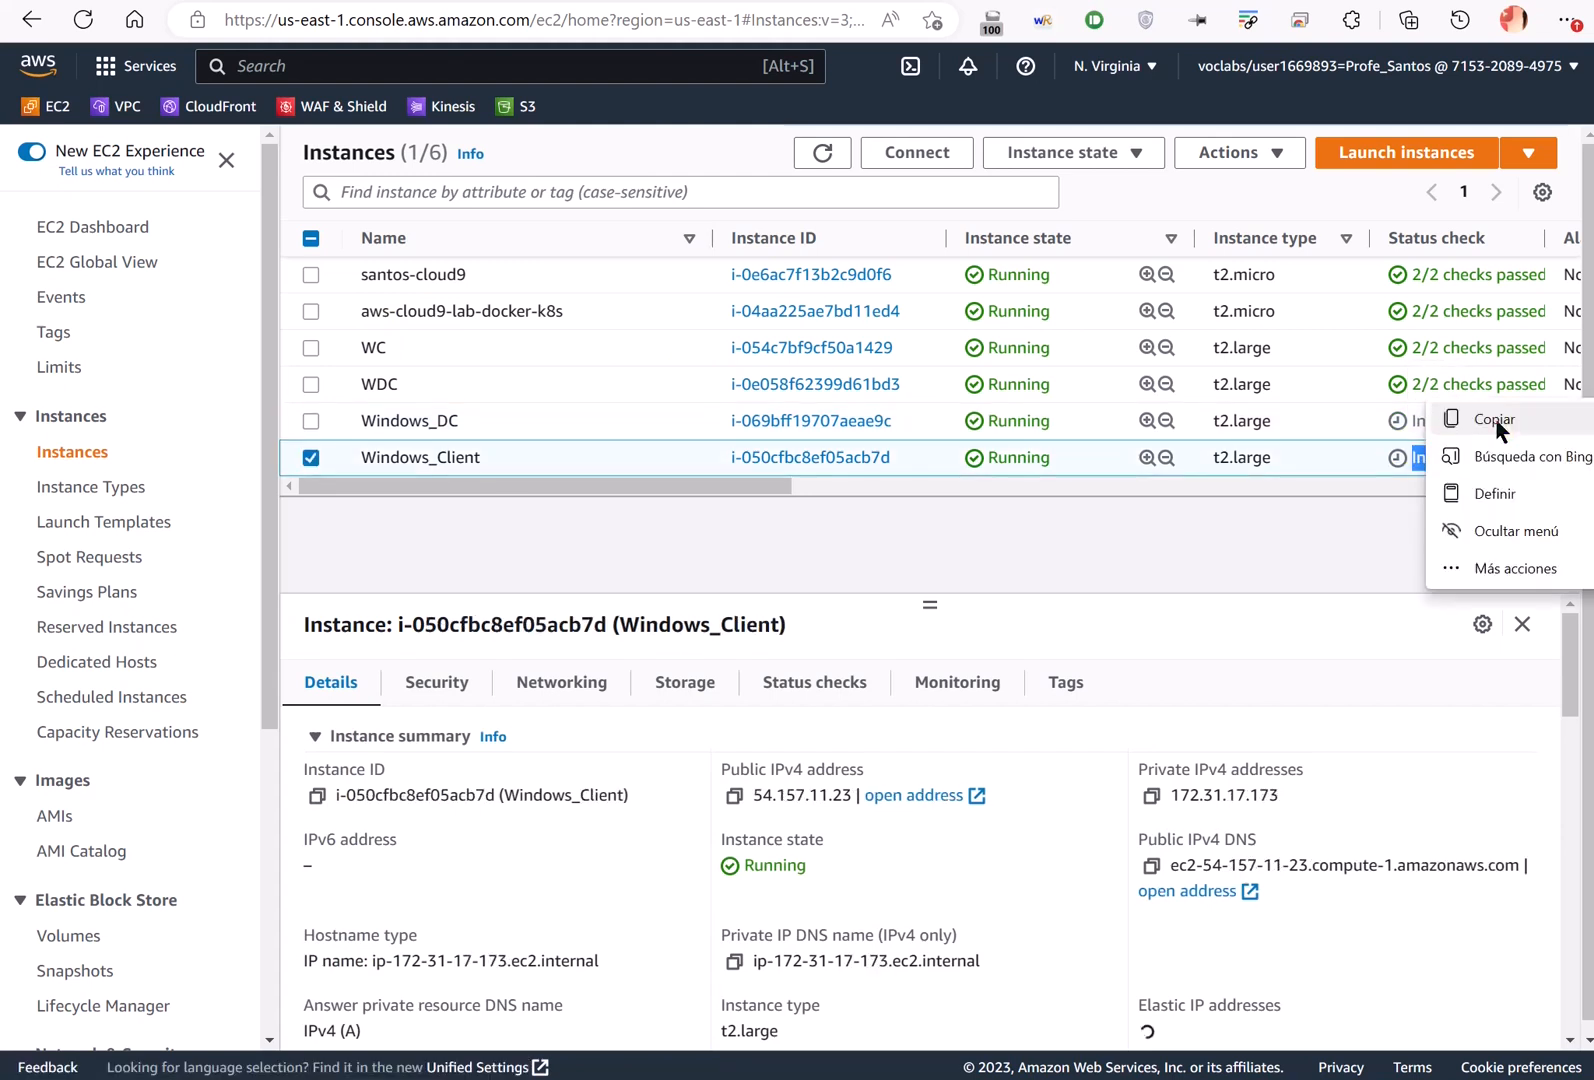
pyautogui.click(1495, 421)
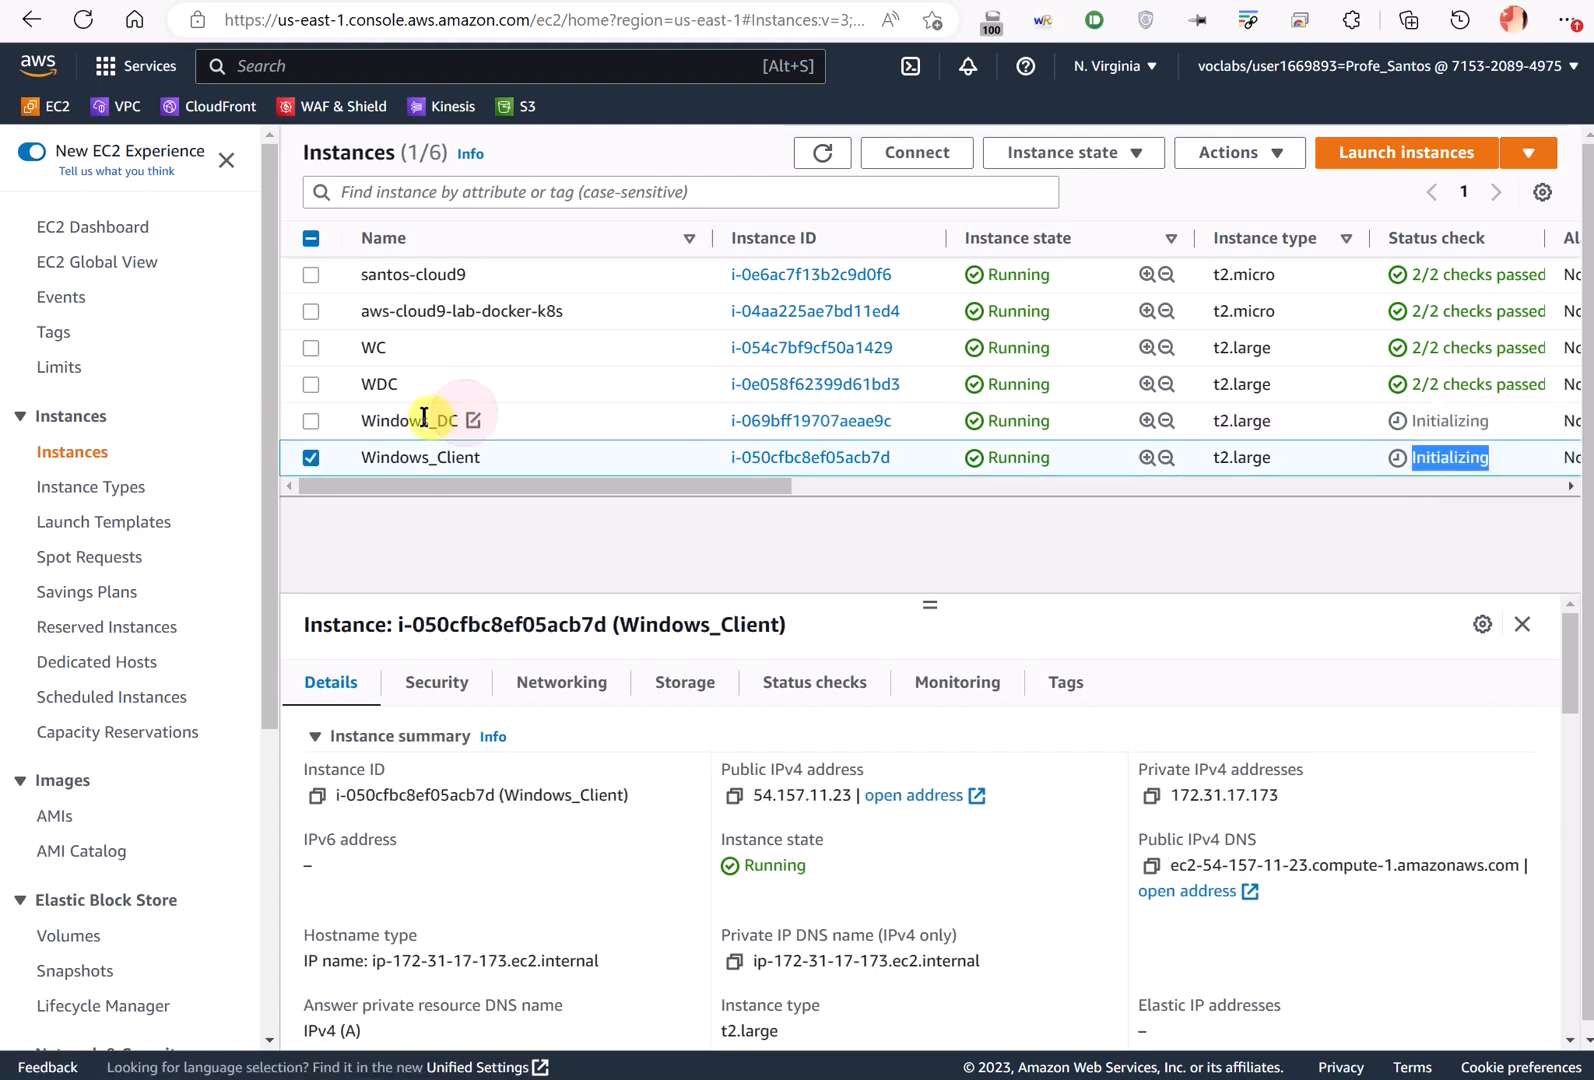
pyautogui.moveTo(376, 420); pyautogui.dragTo(456, 425)
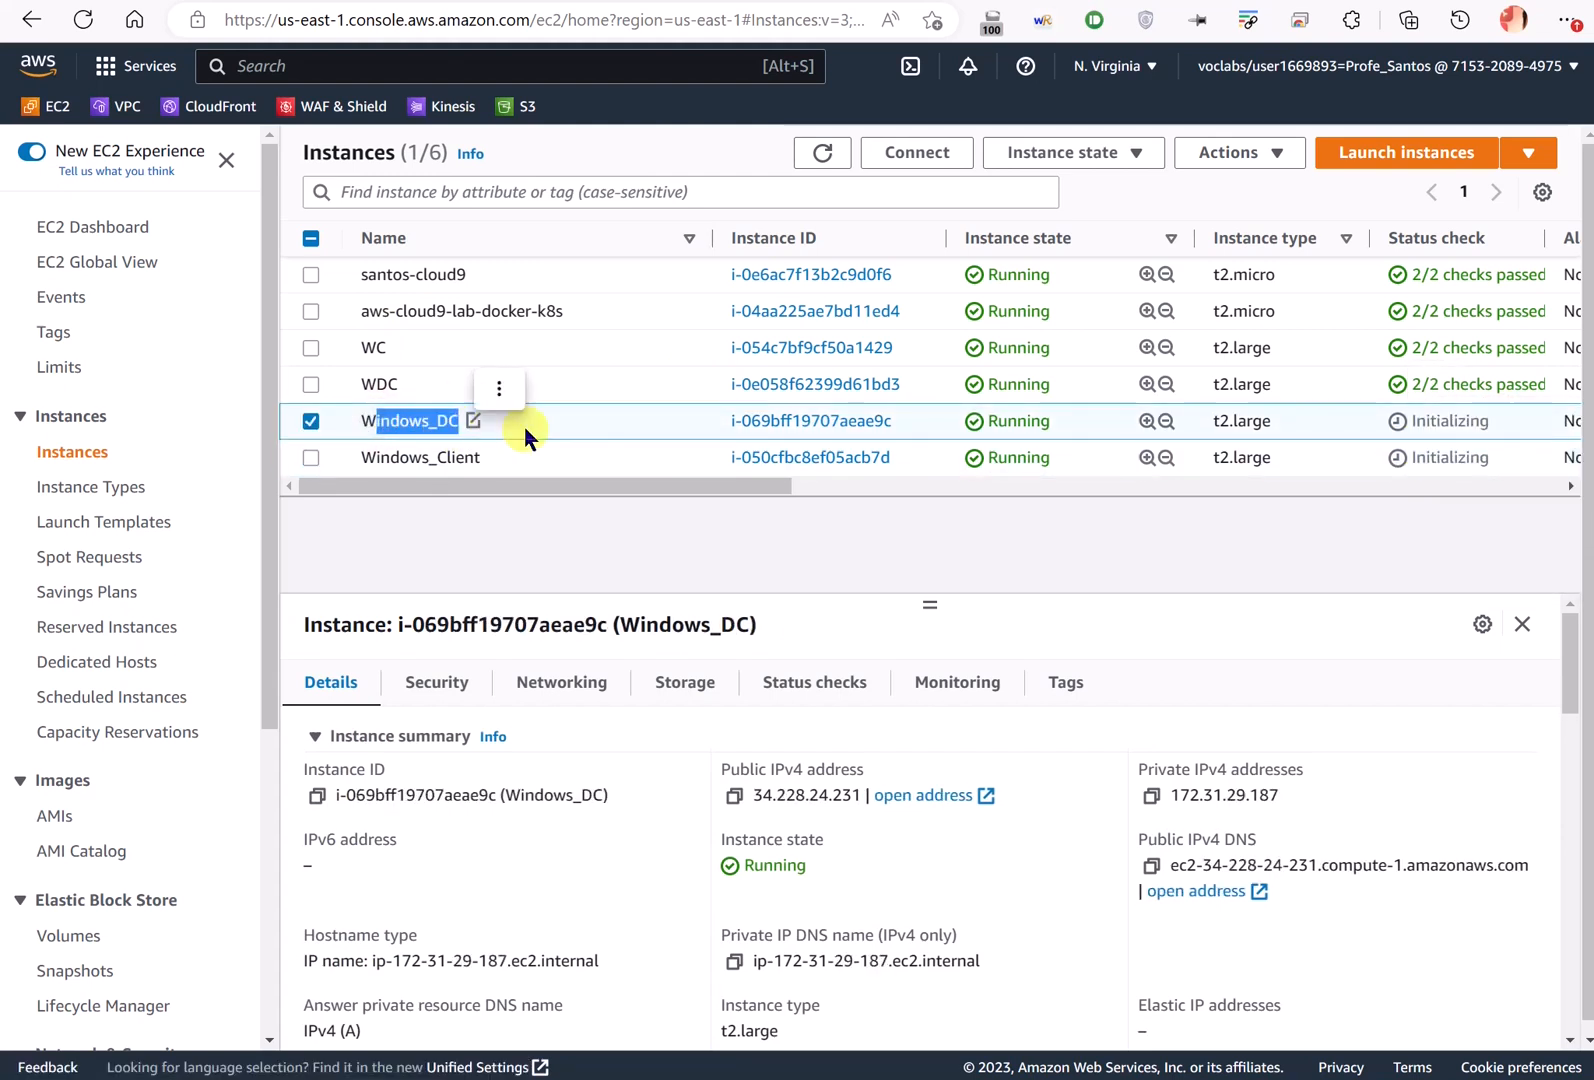
pyautogui.click(570, 418)
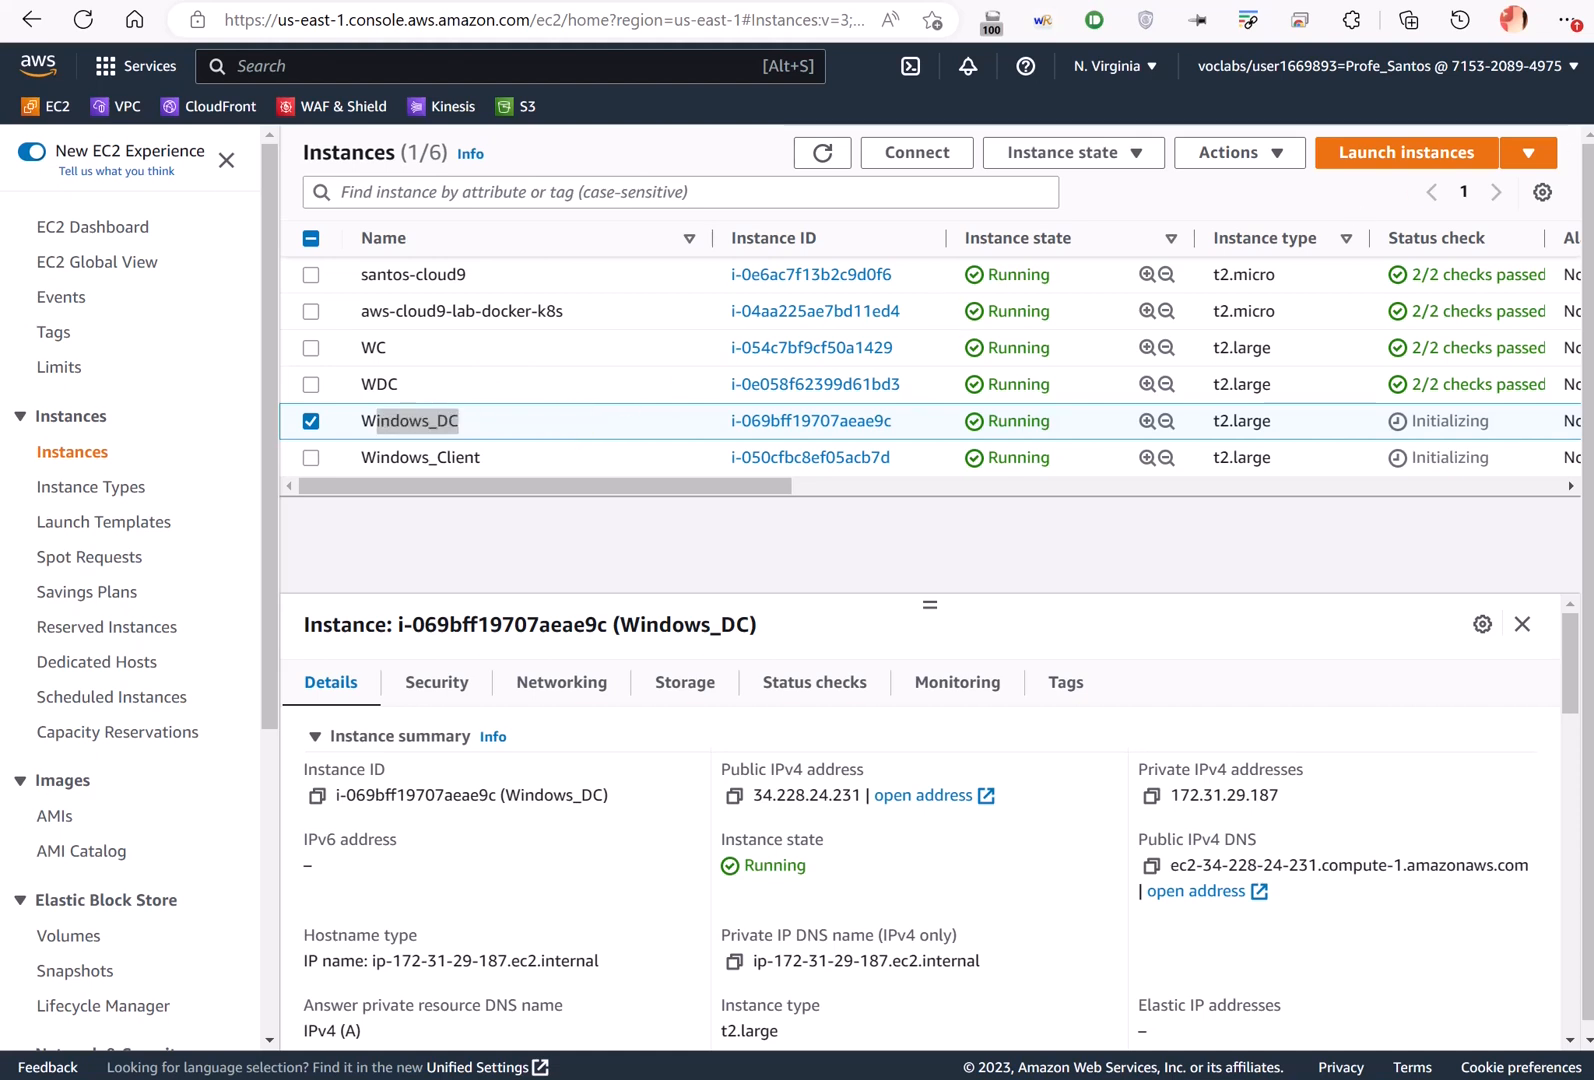
# - Copy Windows_DC's public IP 34.228.24.231 and try a Remote Desktop connection, cancelling the credentials prompt
pyautogui.click(734, 795)
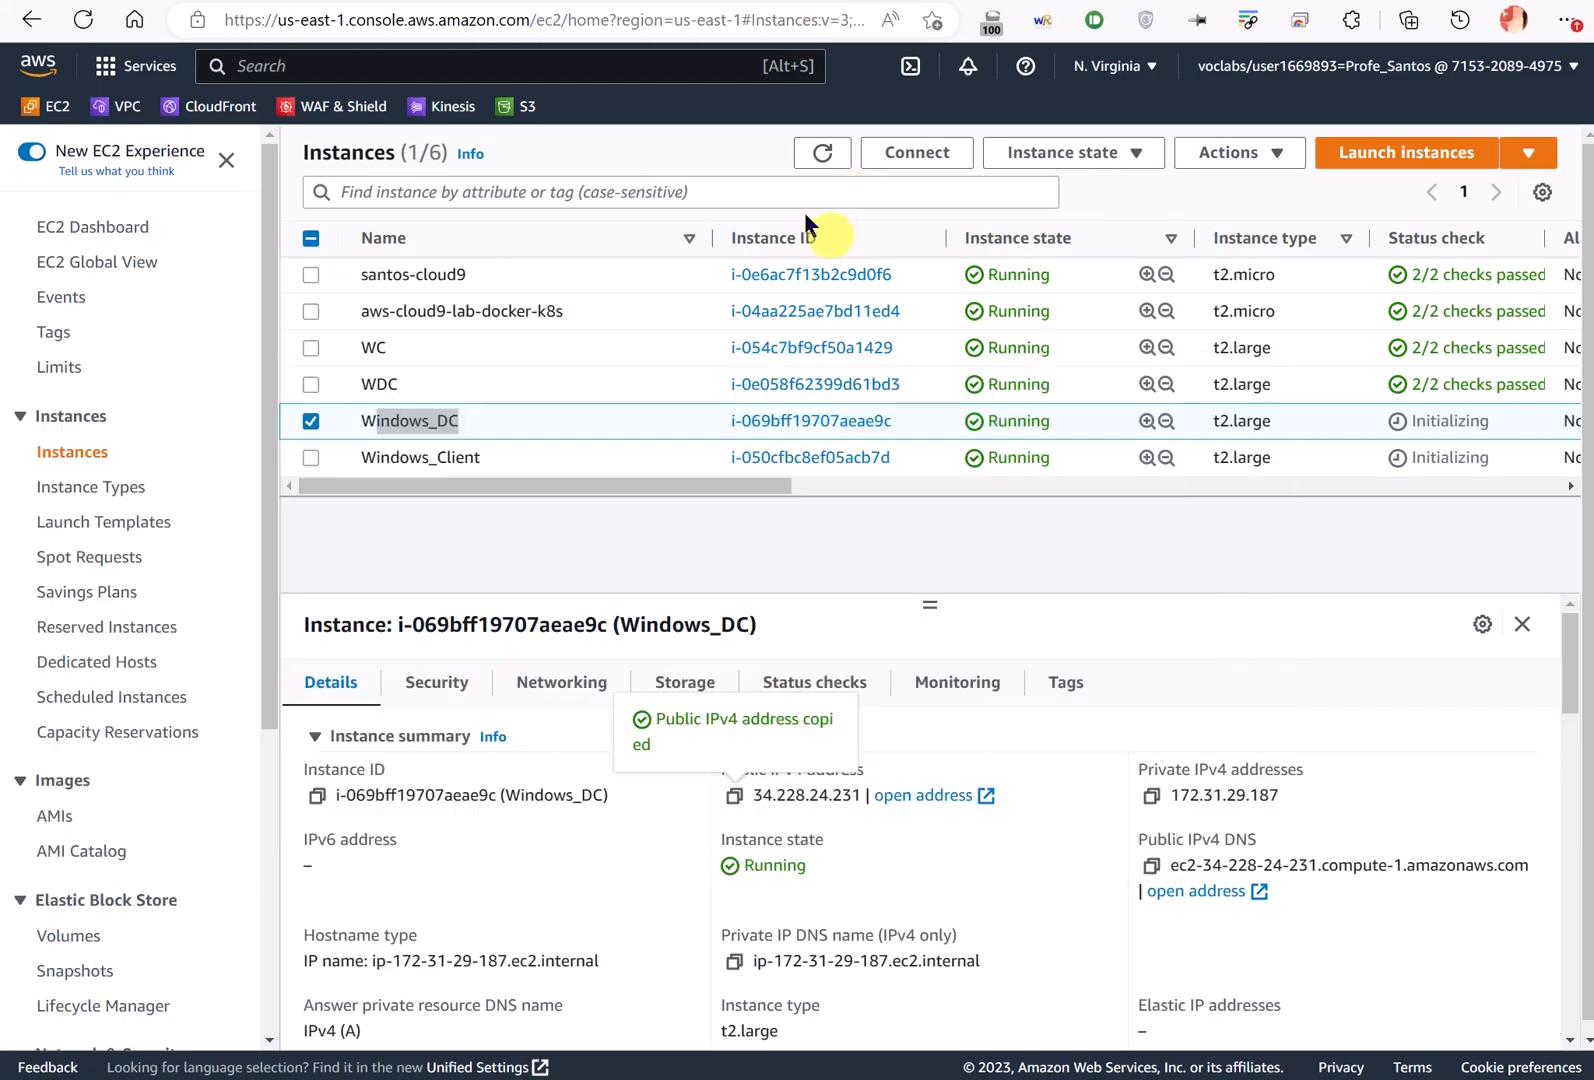
pyautogui.hotkey('alt', 'Tab')
pyautogui.hotkey('alt', 'Tab')
pyautogui.hotkey('alt', 'Tab')
pyautogui.hotkey('alt', 'Tab')
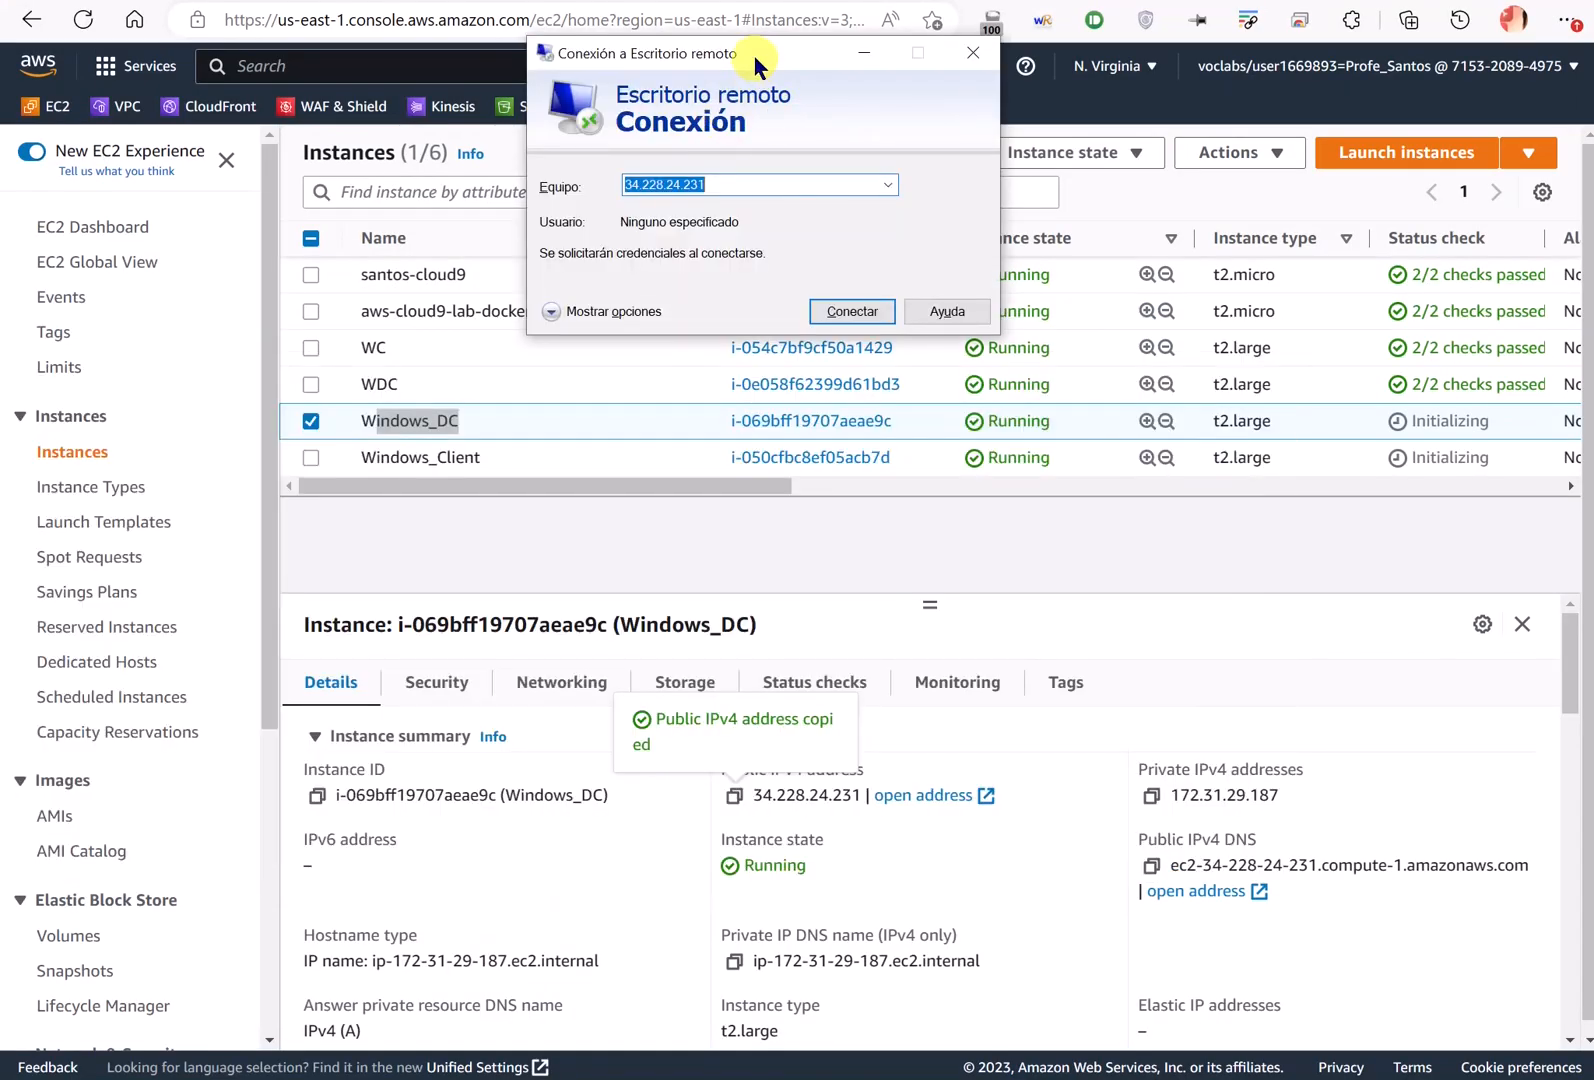
pyautogui.moveTo(752, 51); pyautogui.dragTo(773, 55)
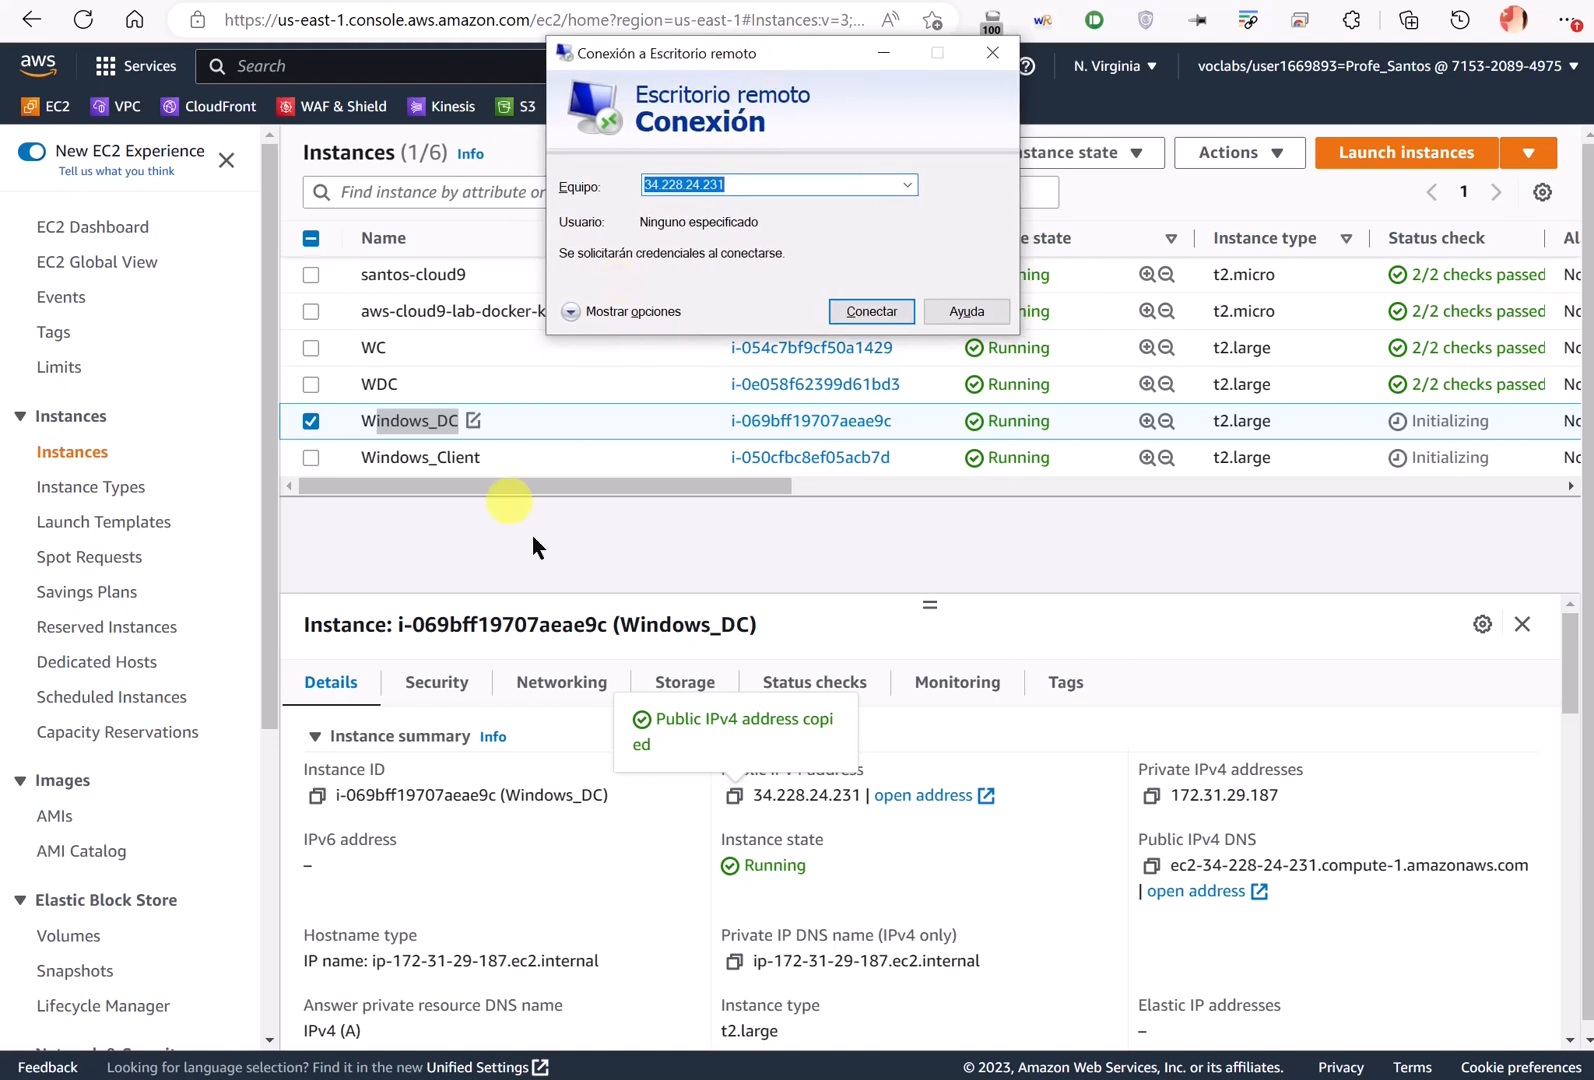
pyautogui.click(754, 789)
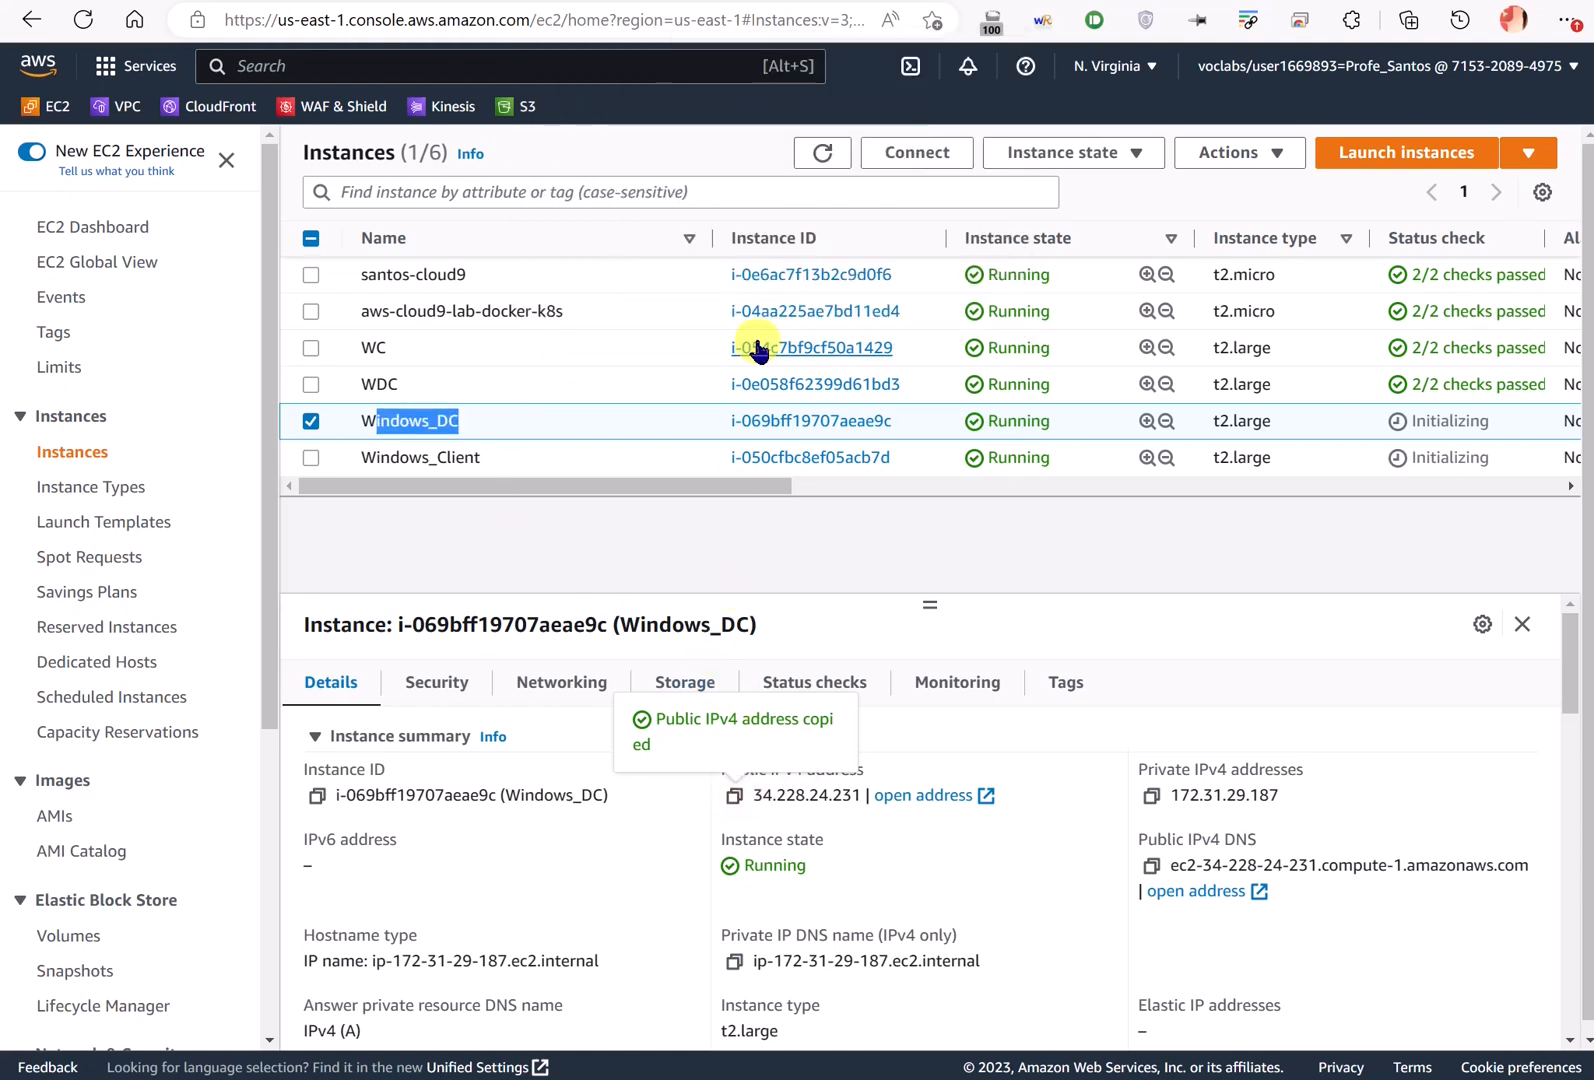
pyautogui.hotkey('alt', 'Tab')
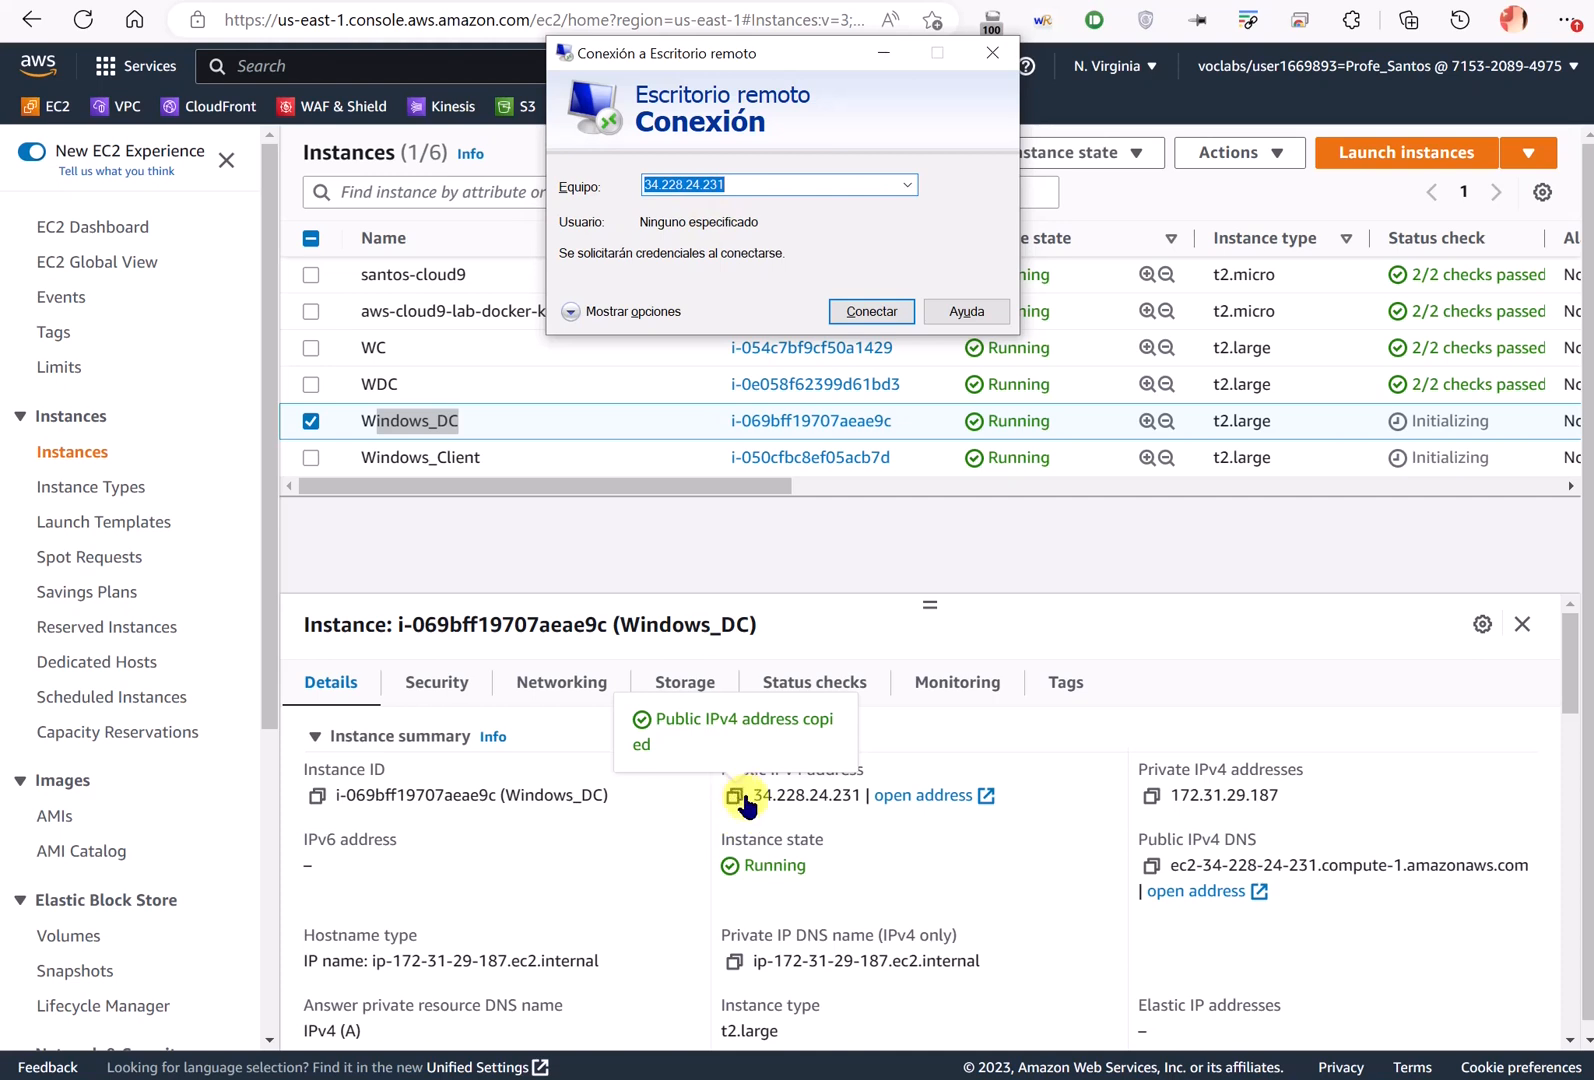
pyautogui.moveTo(744, 200); pyautogui.dragTo(569, 192)
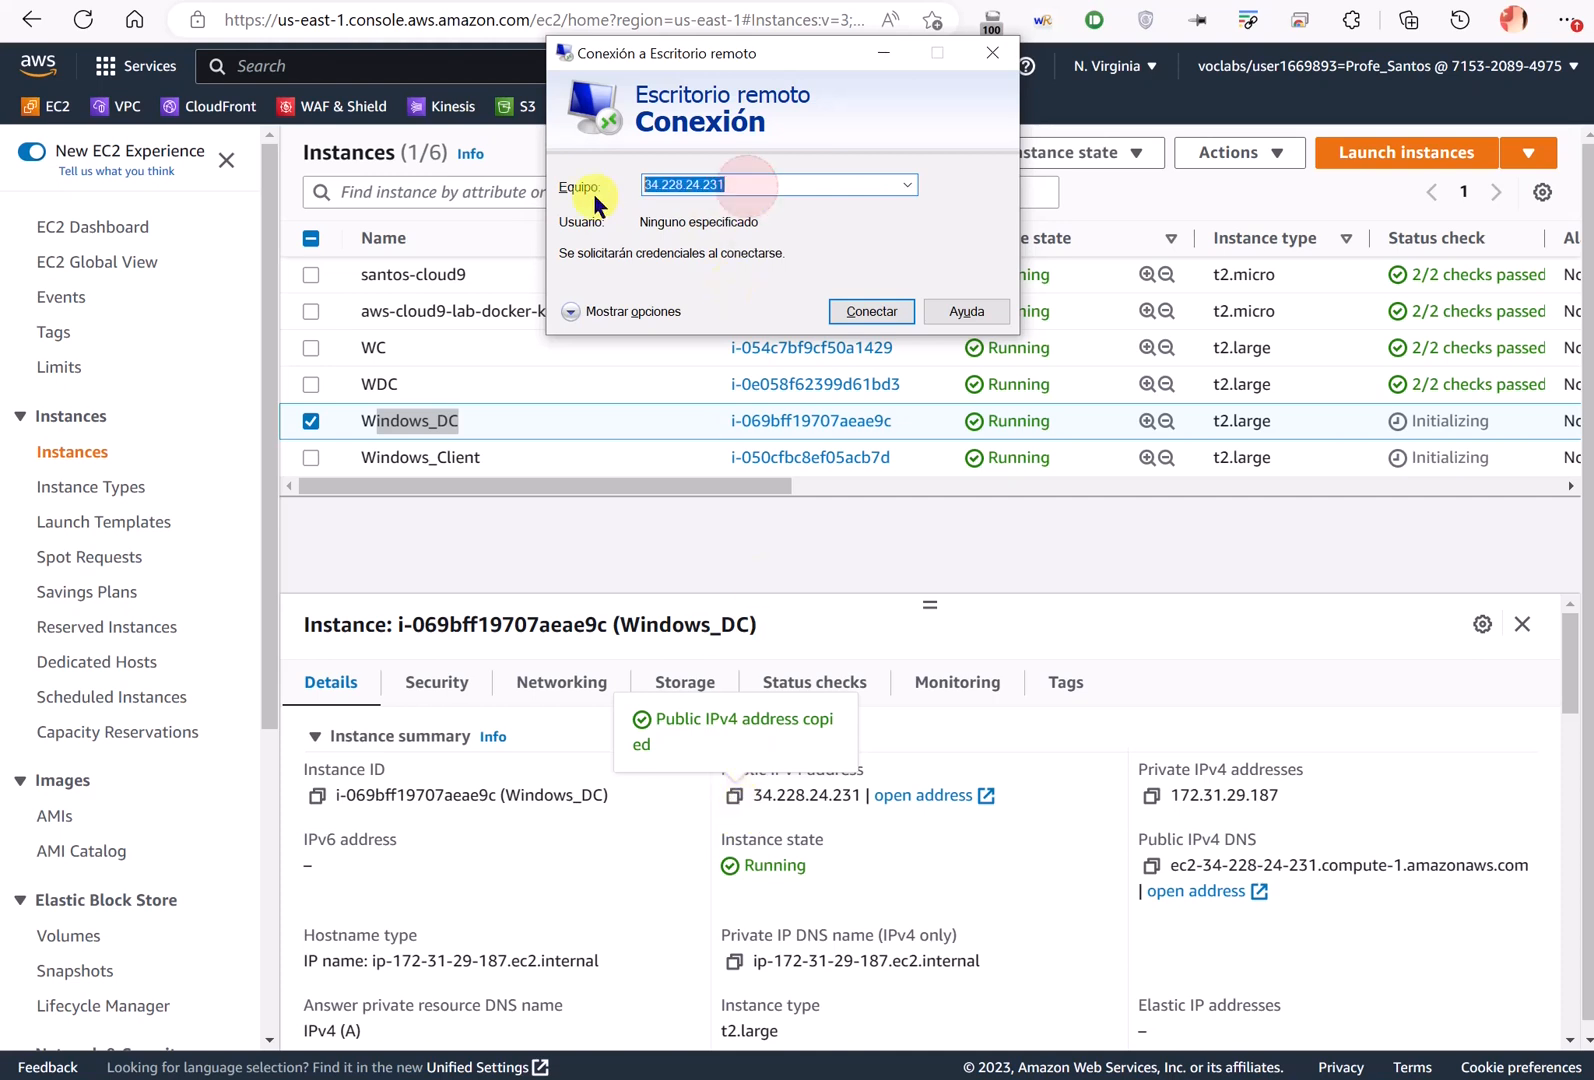
pyautogui.click(871, 312)
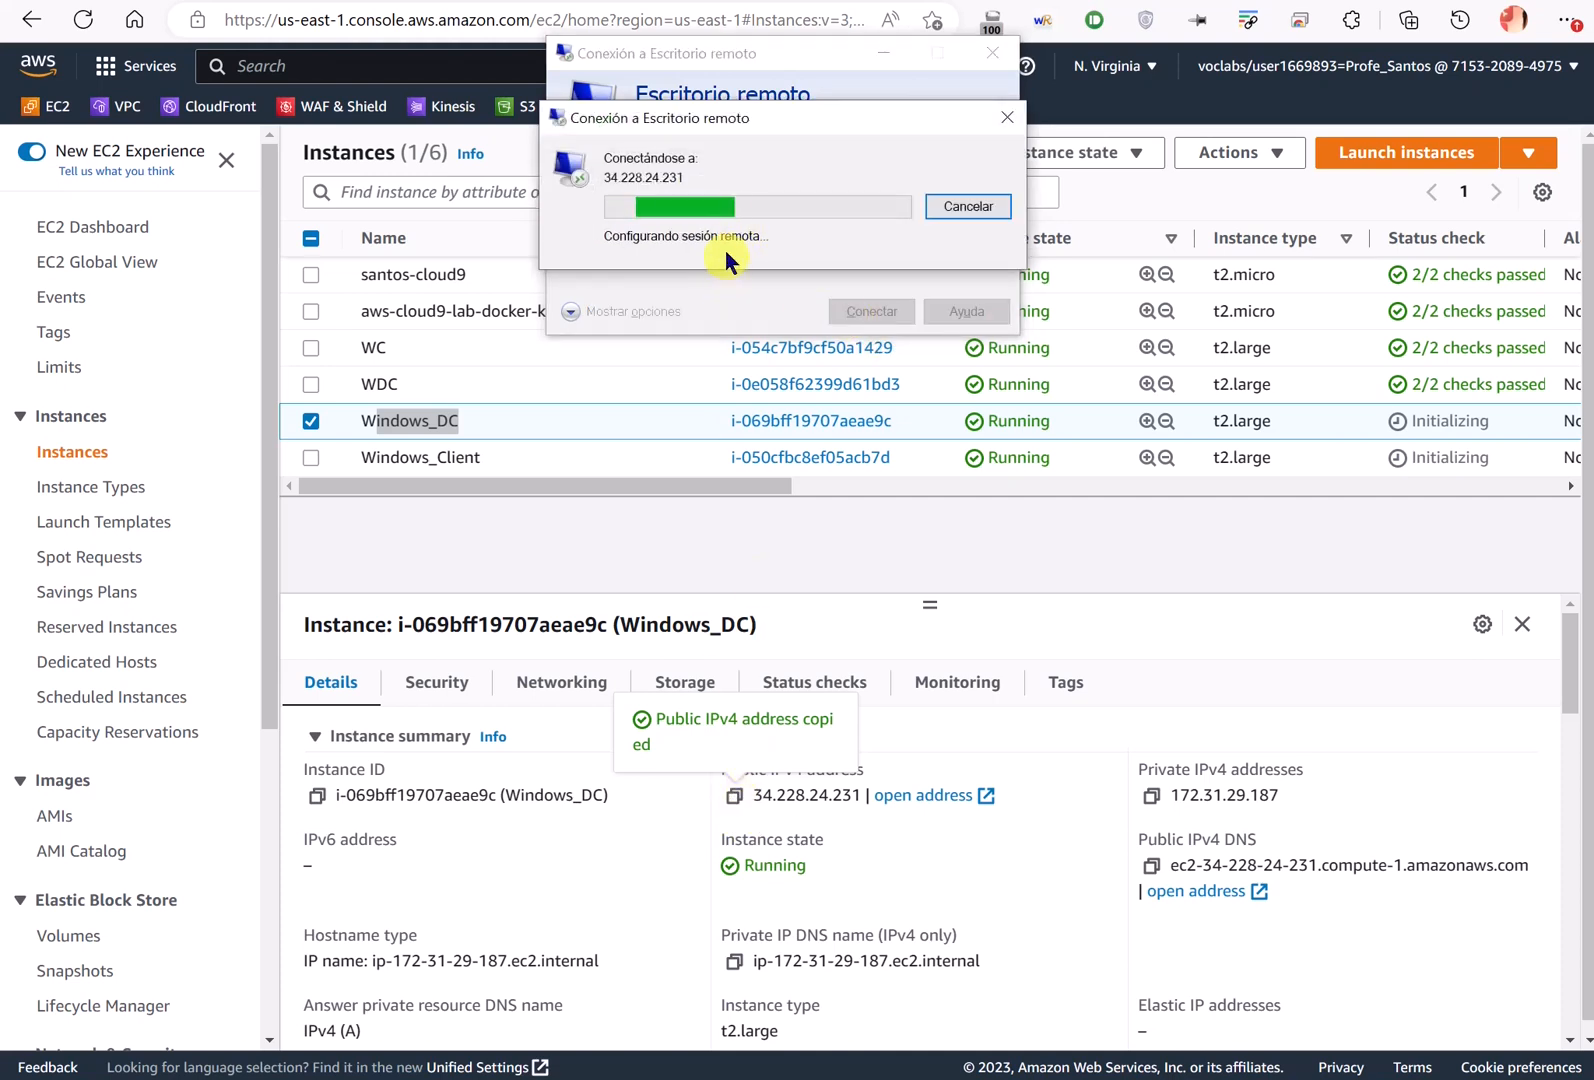
pyautogui.click(884, 368)
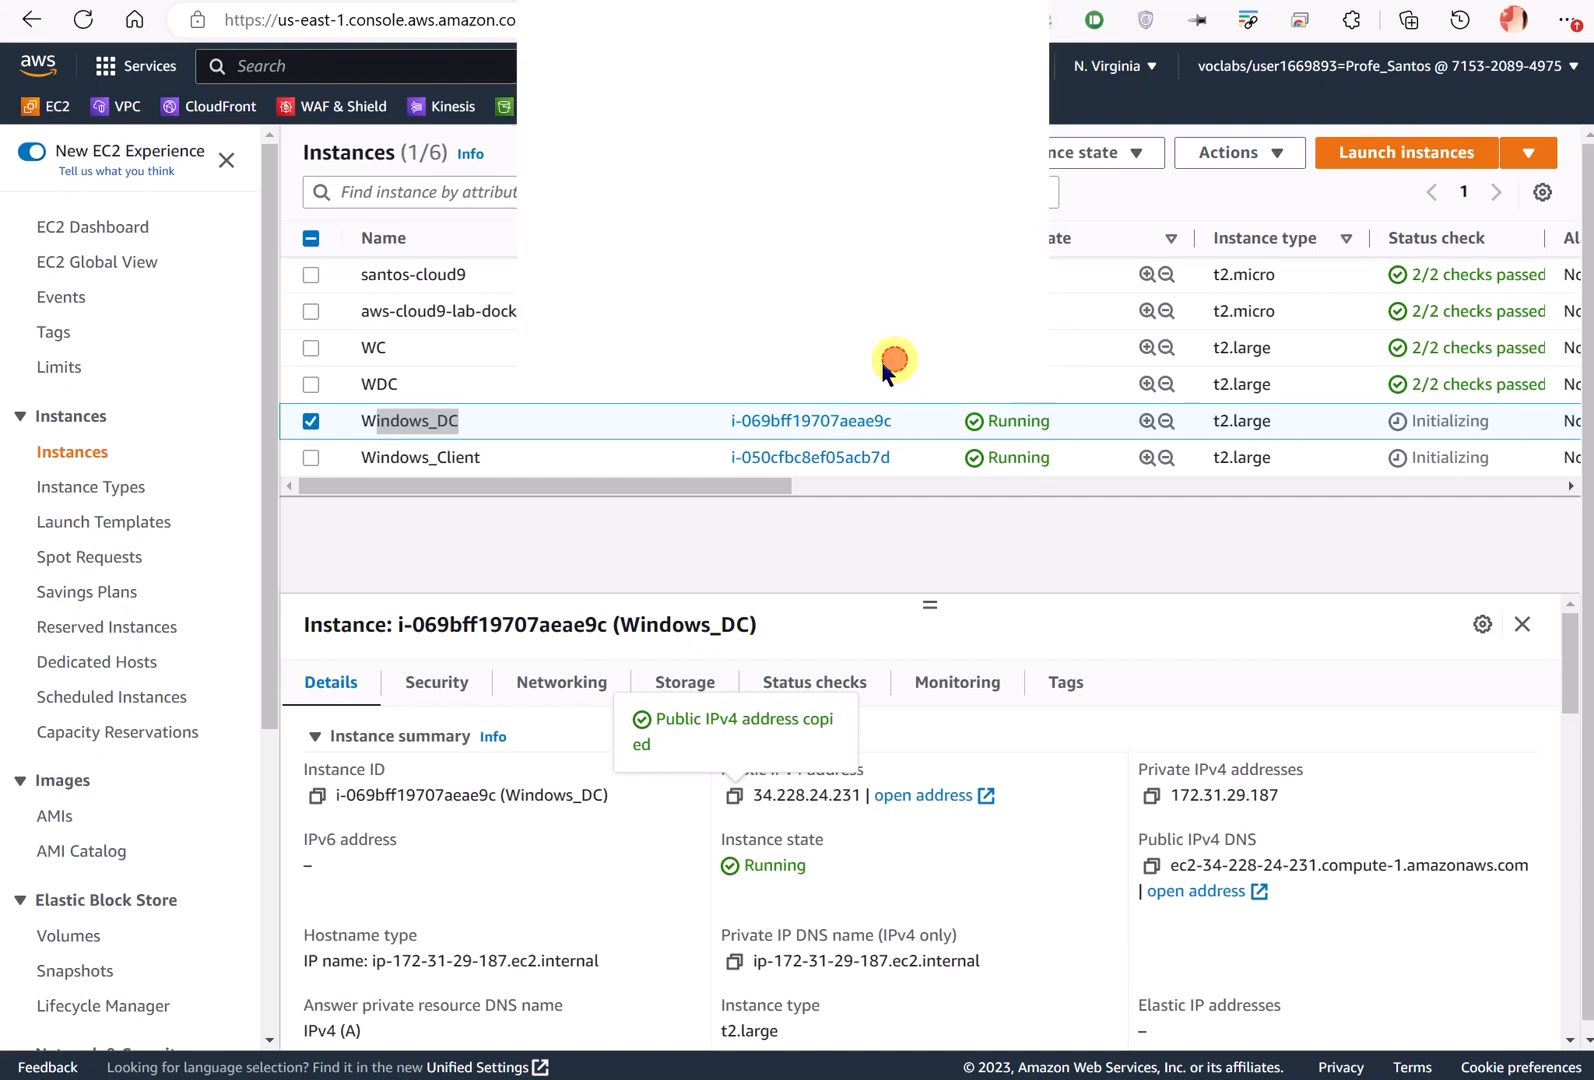
pyautogui.click(545, 421)
# - Decrypt Windows_DC's Administrator password using labsuser.pem and copy it
pyautogui.rightClick(551, 420)
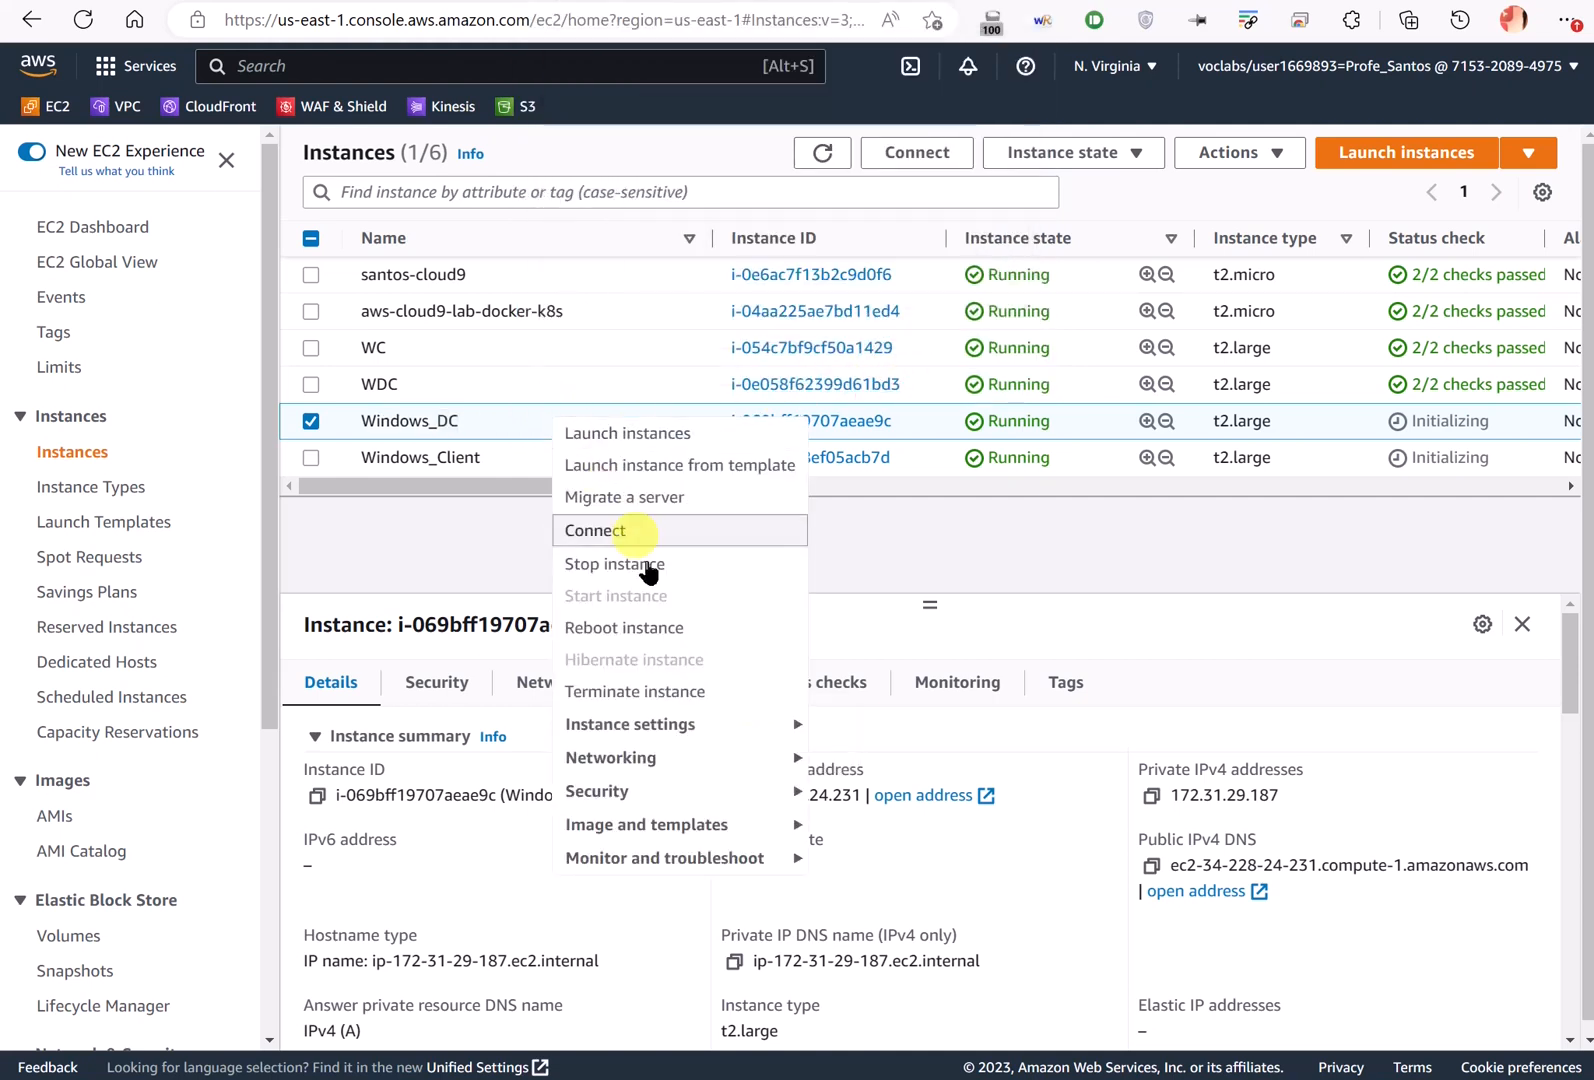
pyautogui.moveTo(708, 791)
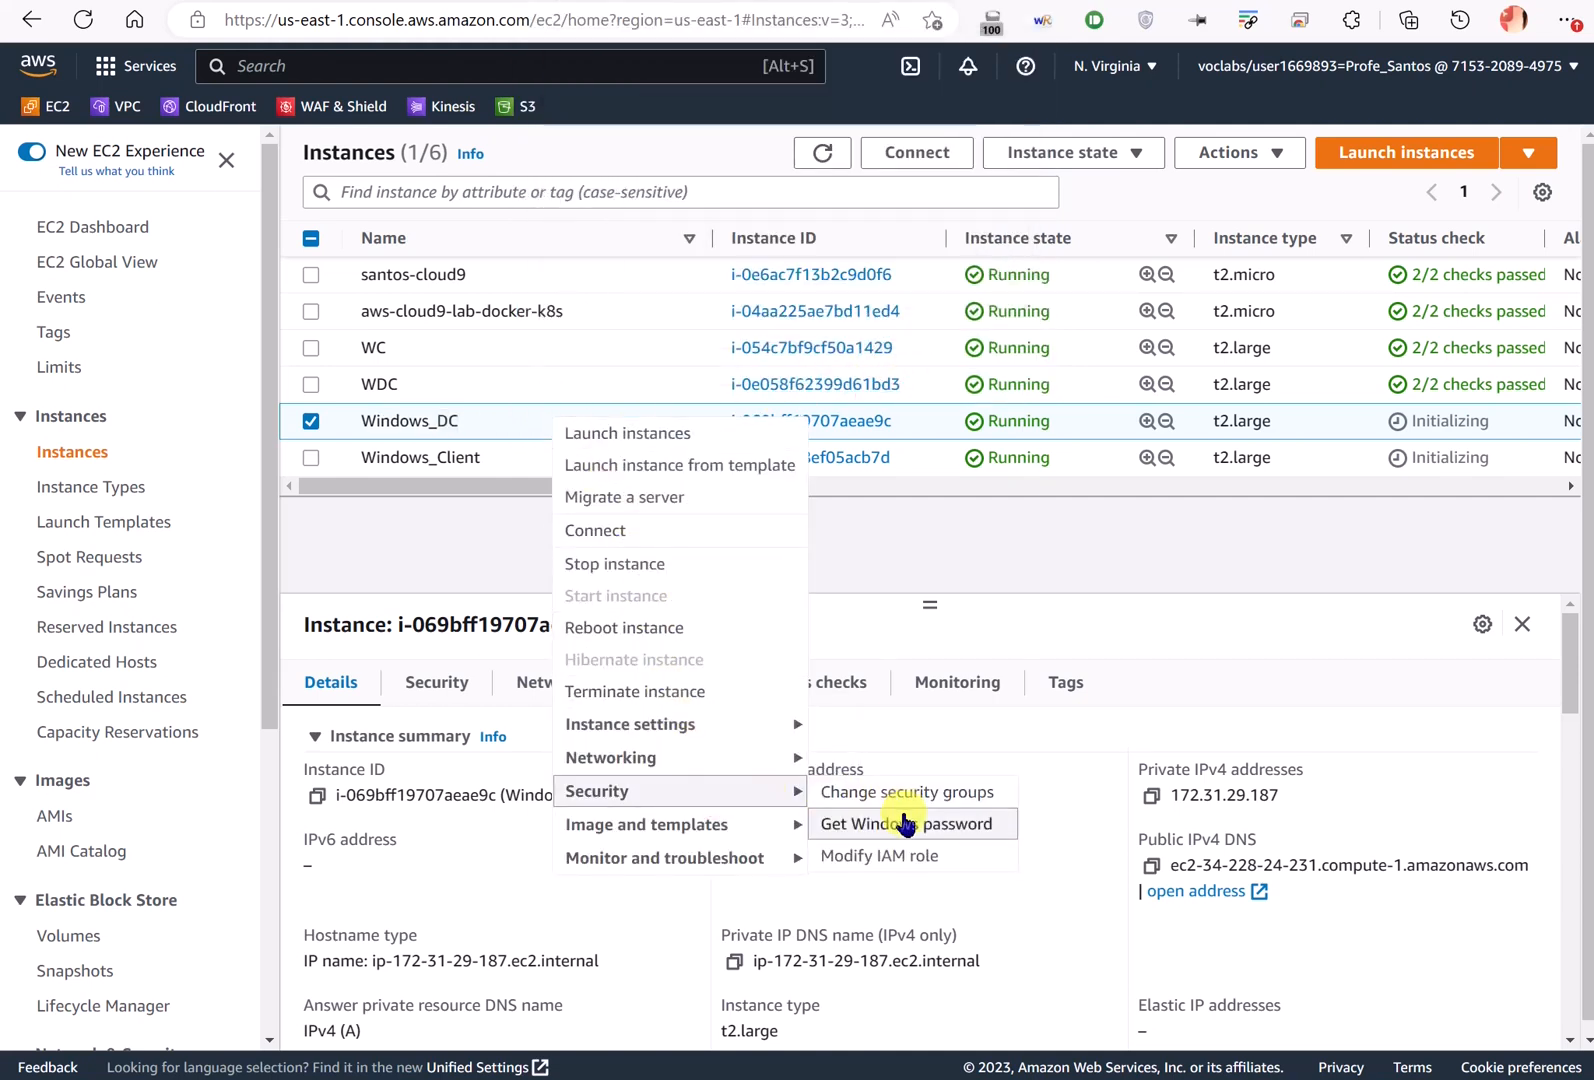
pyautogui.click(906, 823)
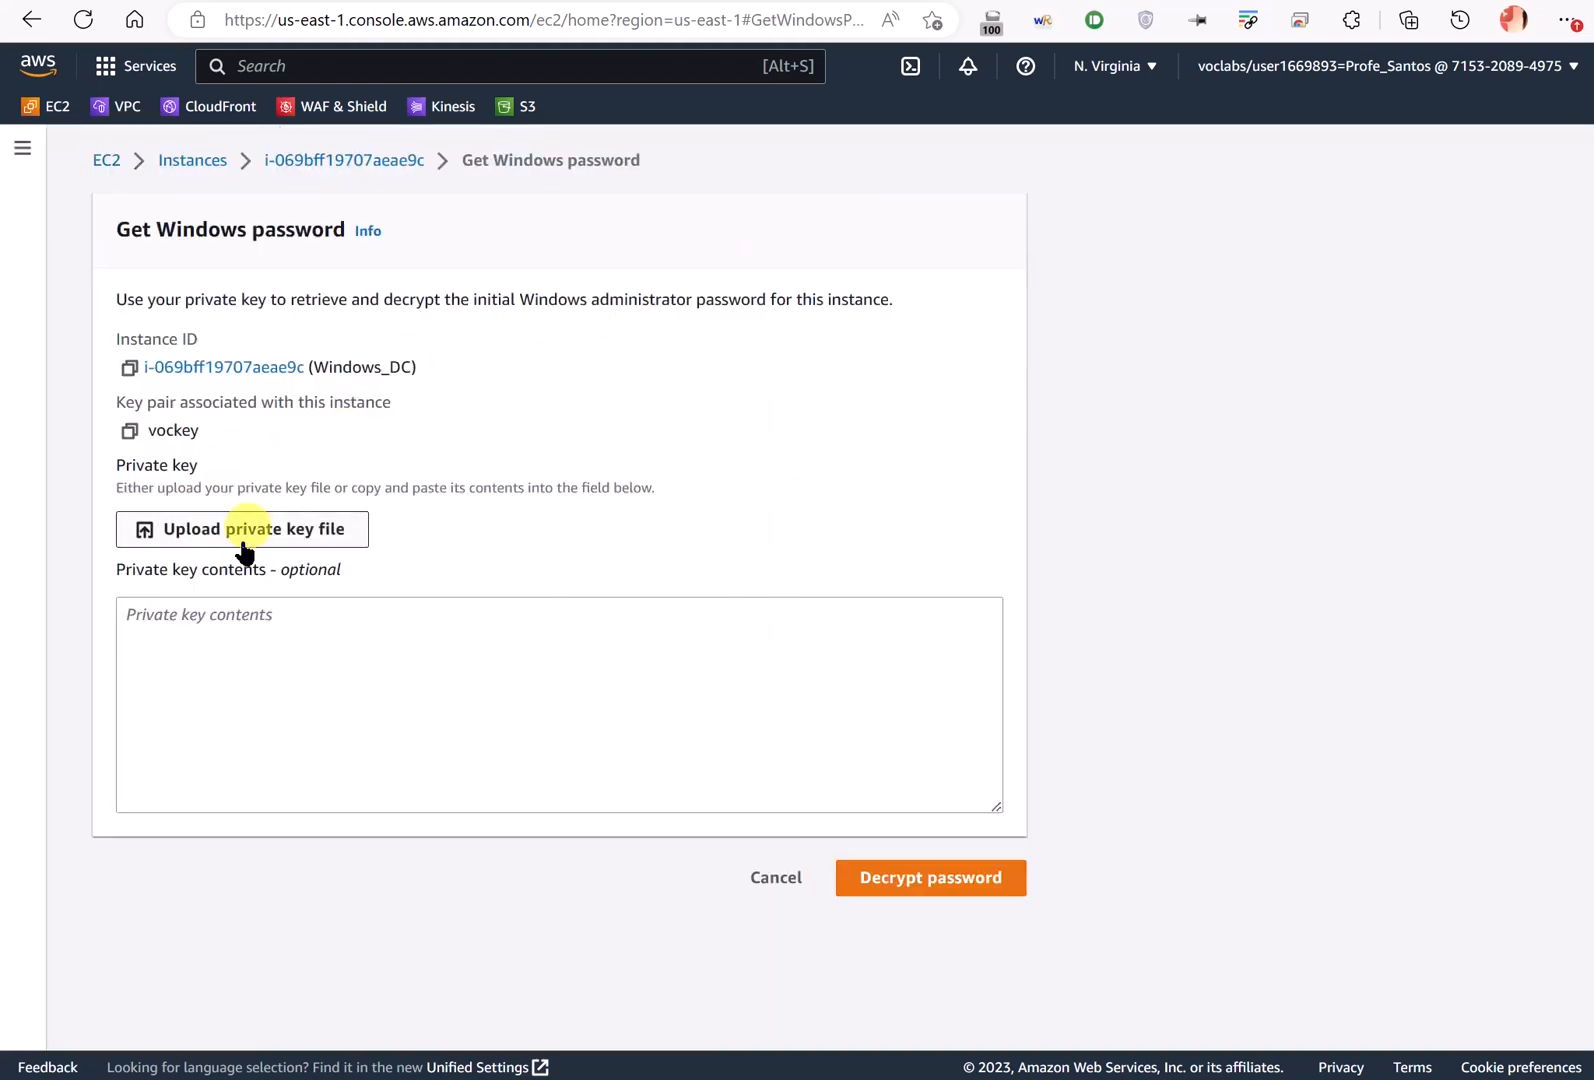
pyautogui.click(243, 546)
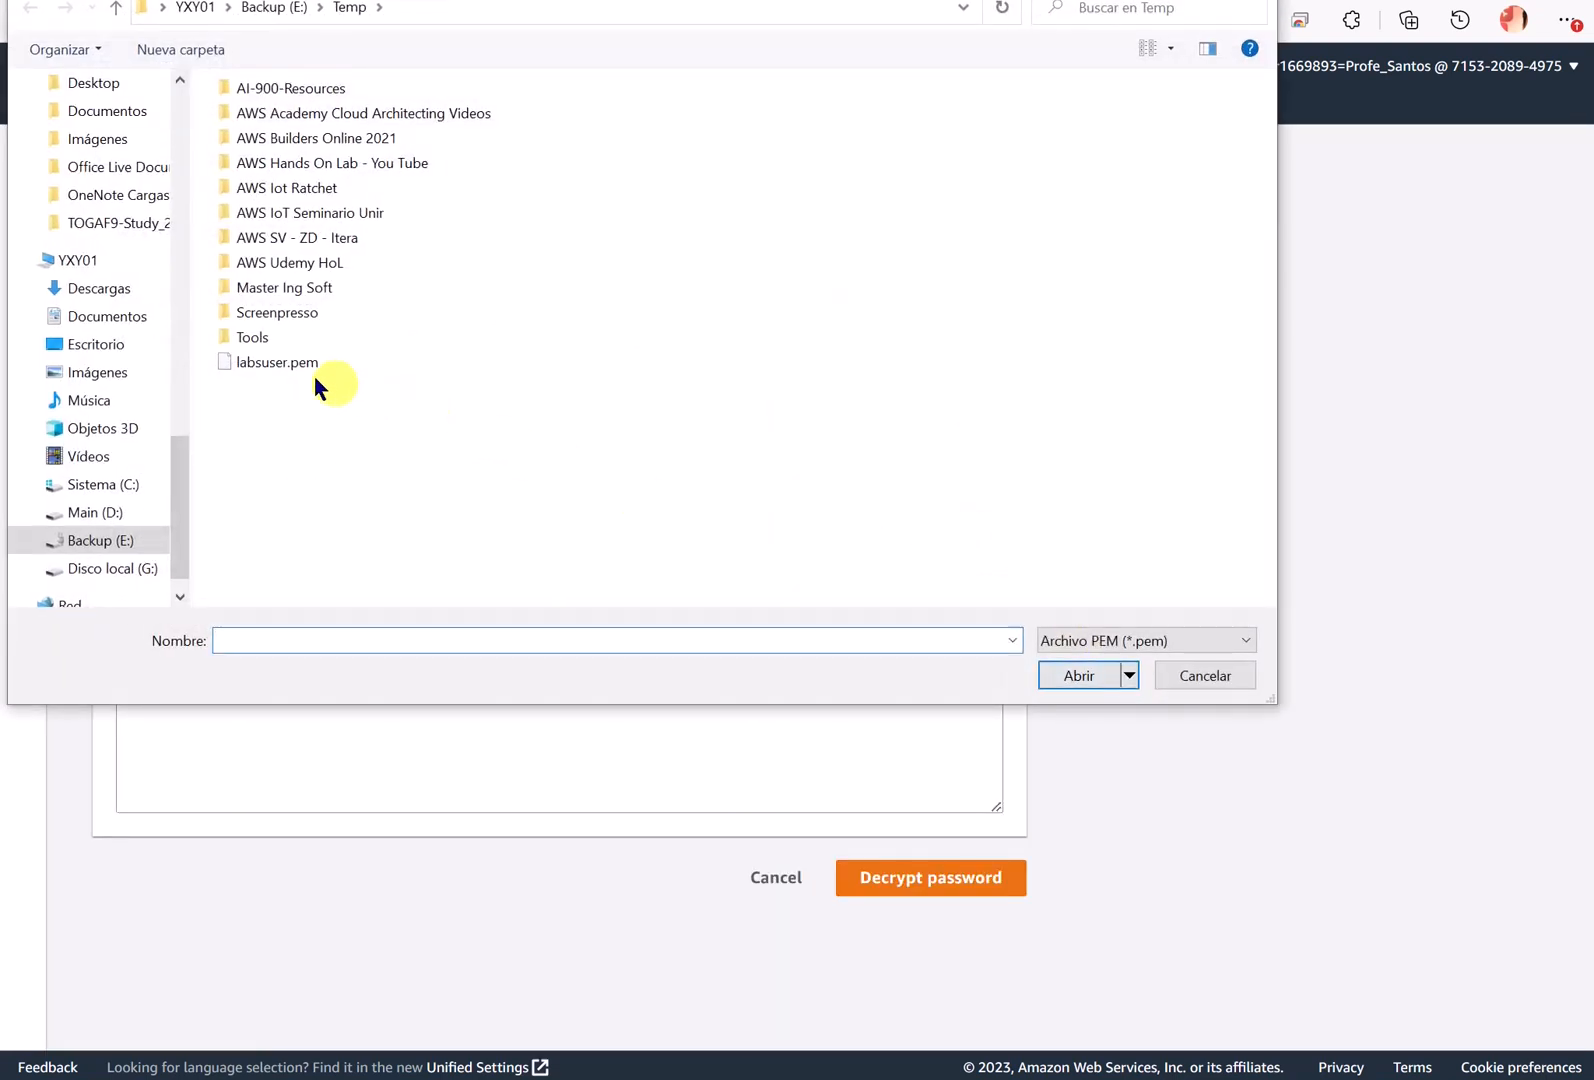
pyautogui.doubleClick(270, 362)
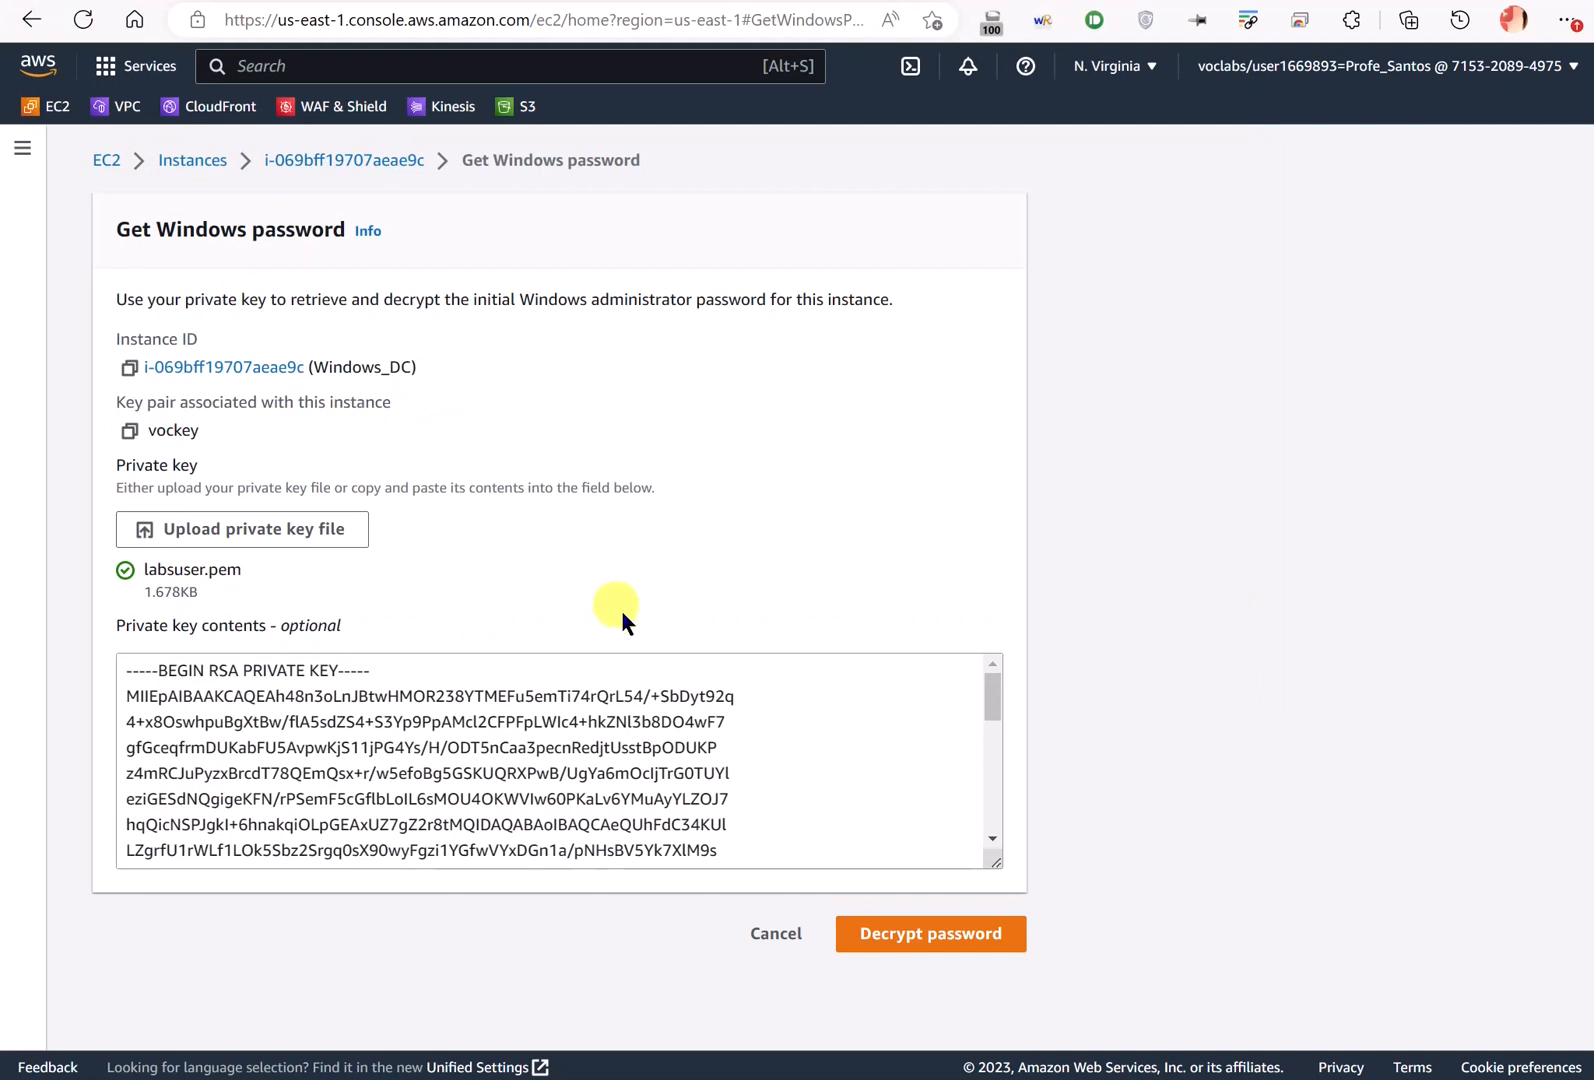
pyautogui.click(955, 935)
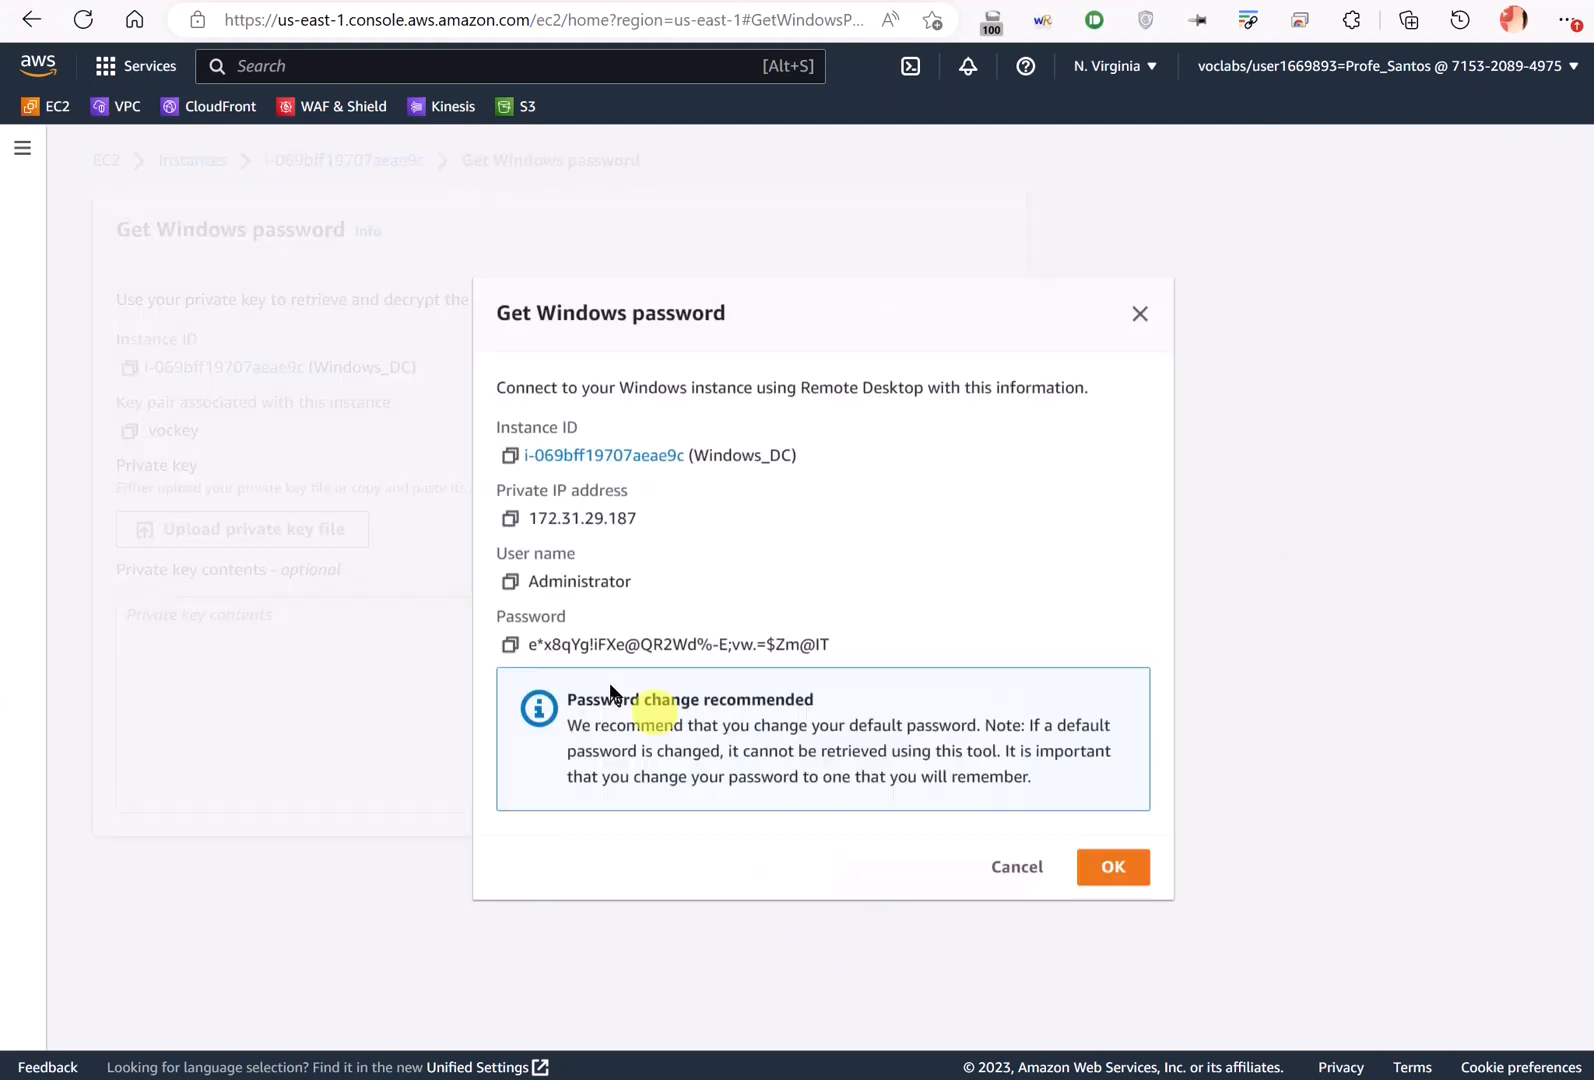
pyautogui.click(512, 646)
pyautogui.hotkey('alt', 'Tab')
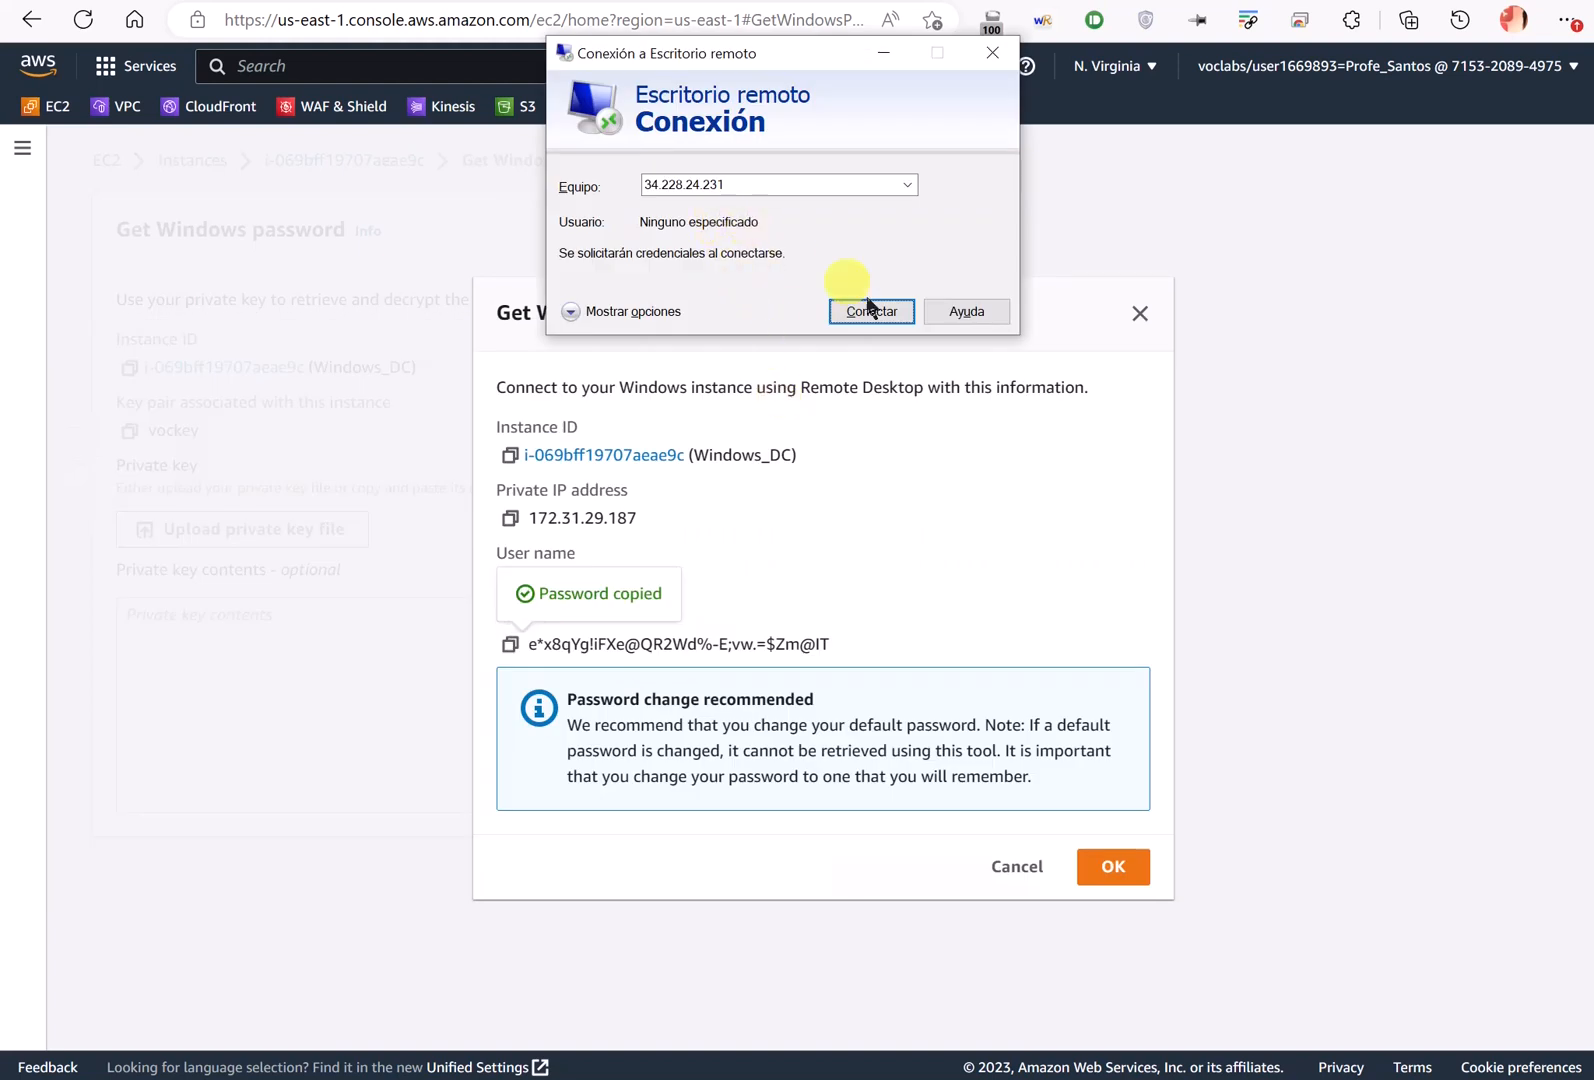
# - Try connecting to Windows_DC with the pasted password
pyautogui.click(870, 310)
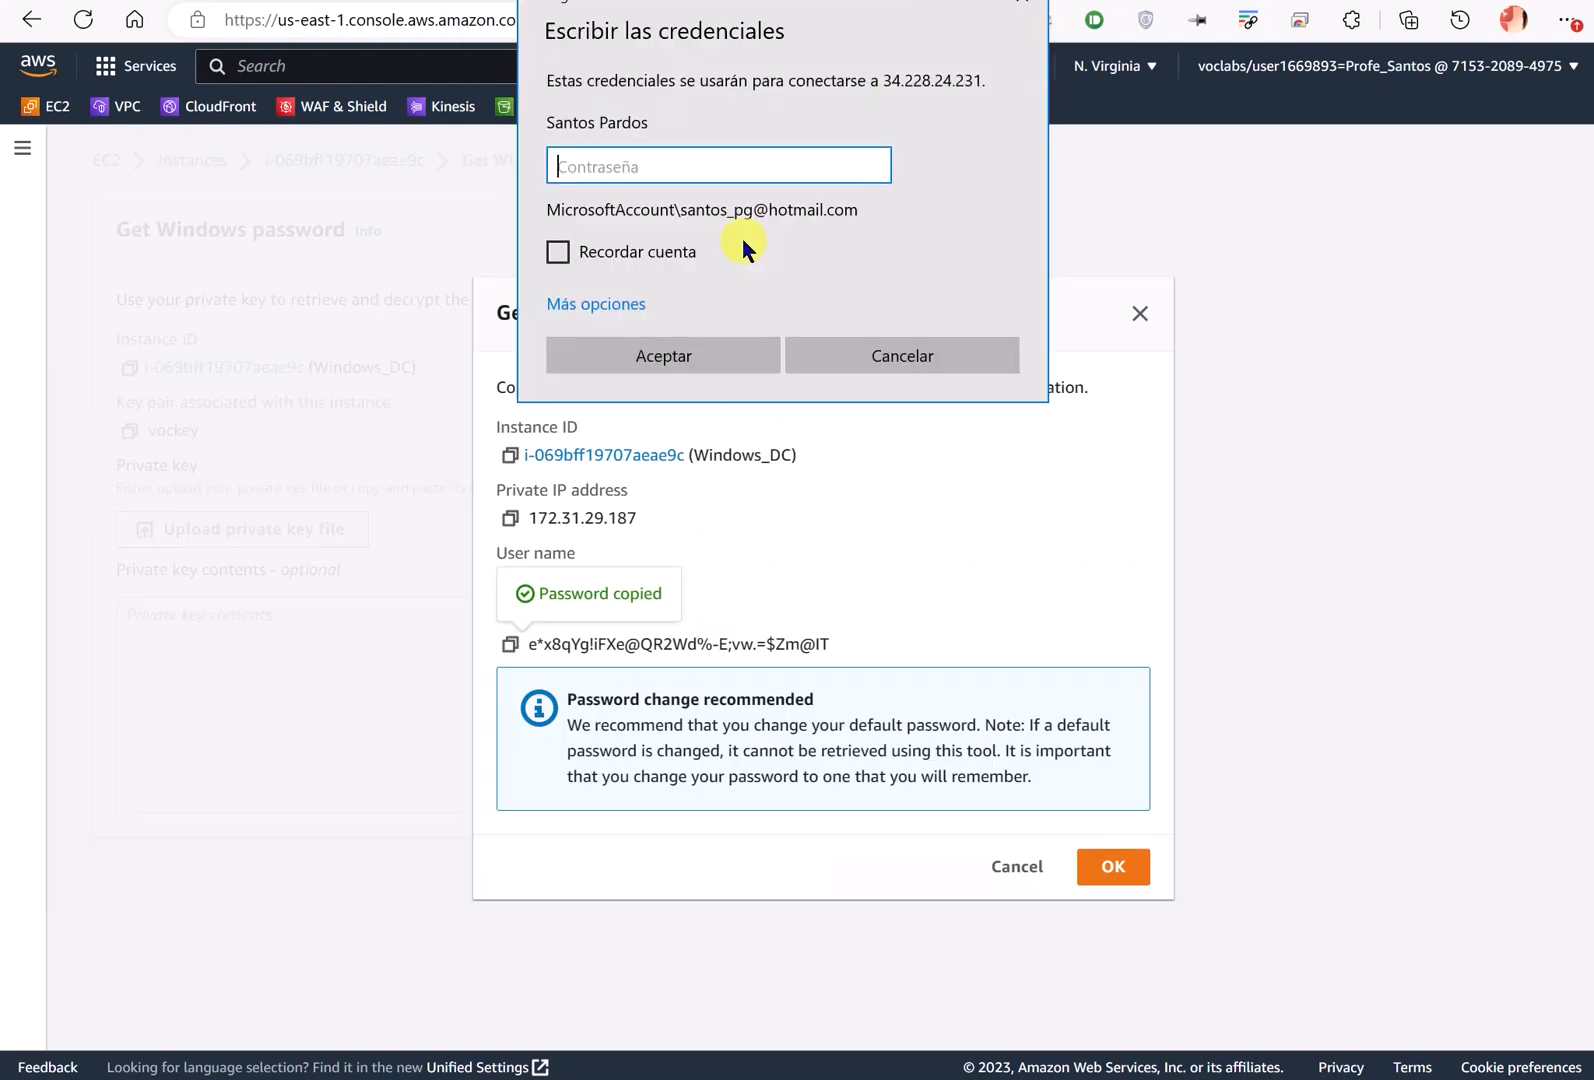
pyautogui.hotkey('ctrl', 'v')
pyautogui.click(748, 345)
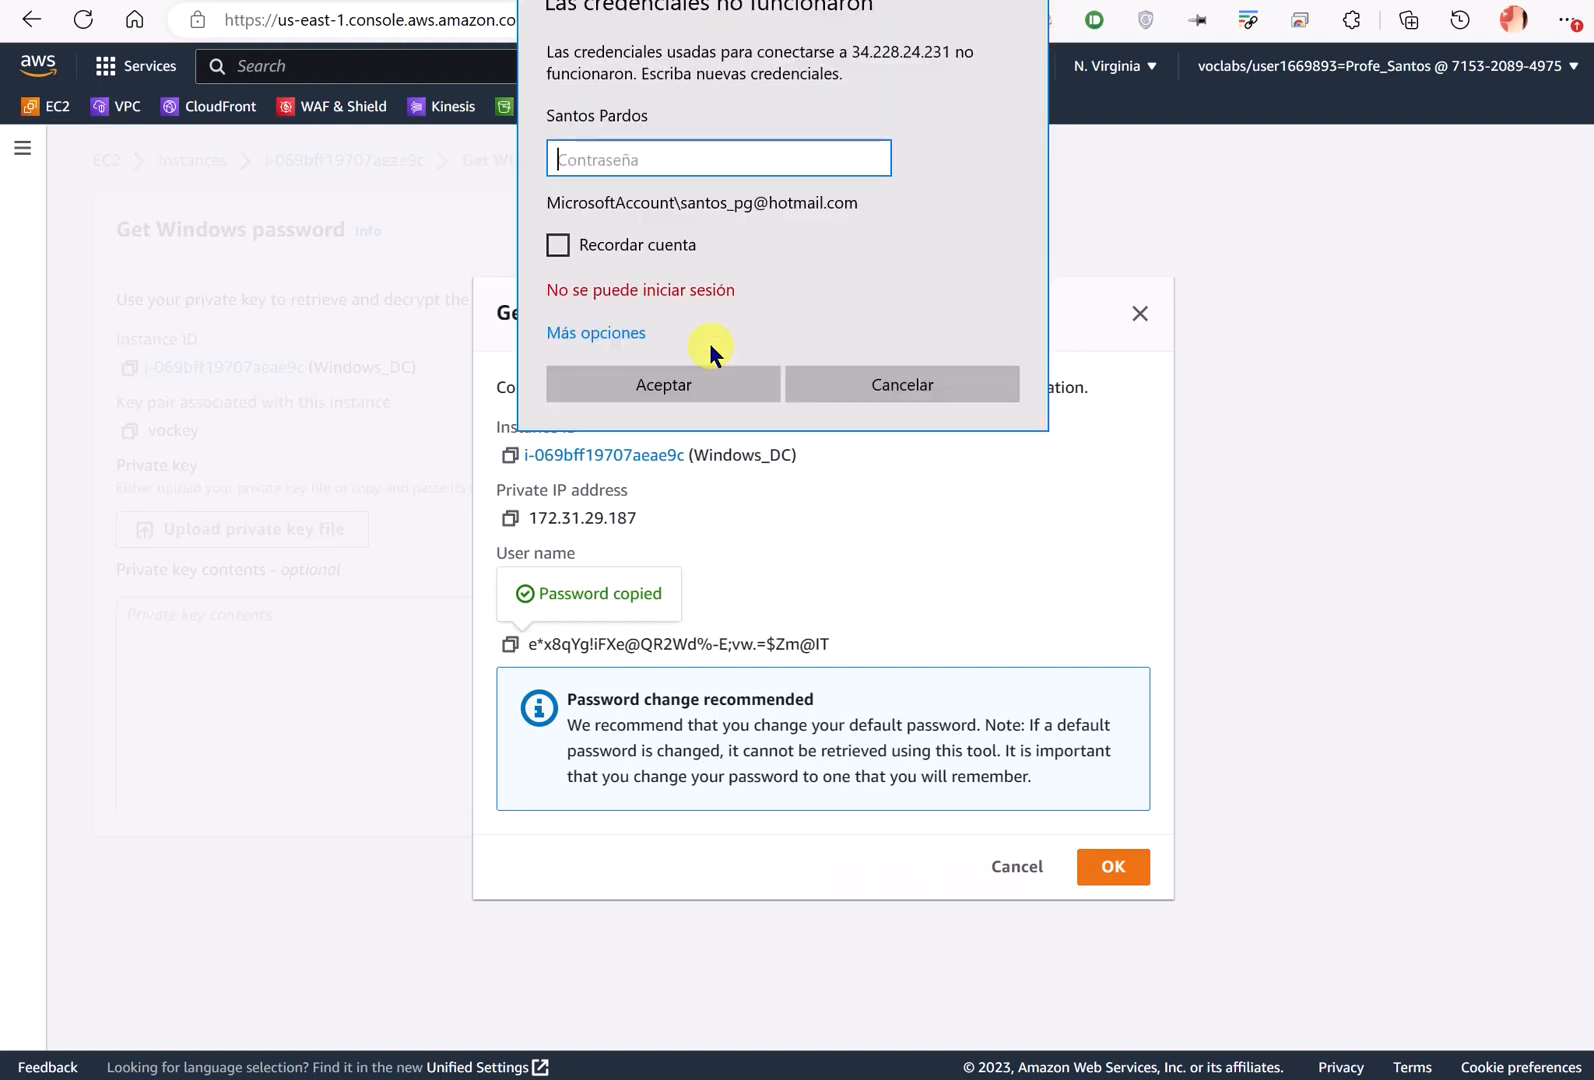
# - Sign in with another account as Administrator and accept the certificate warning
pyautogui.click(628, 332)
pyautogui.click(650, 445)
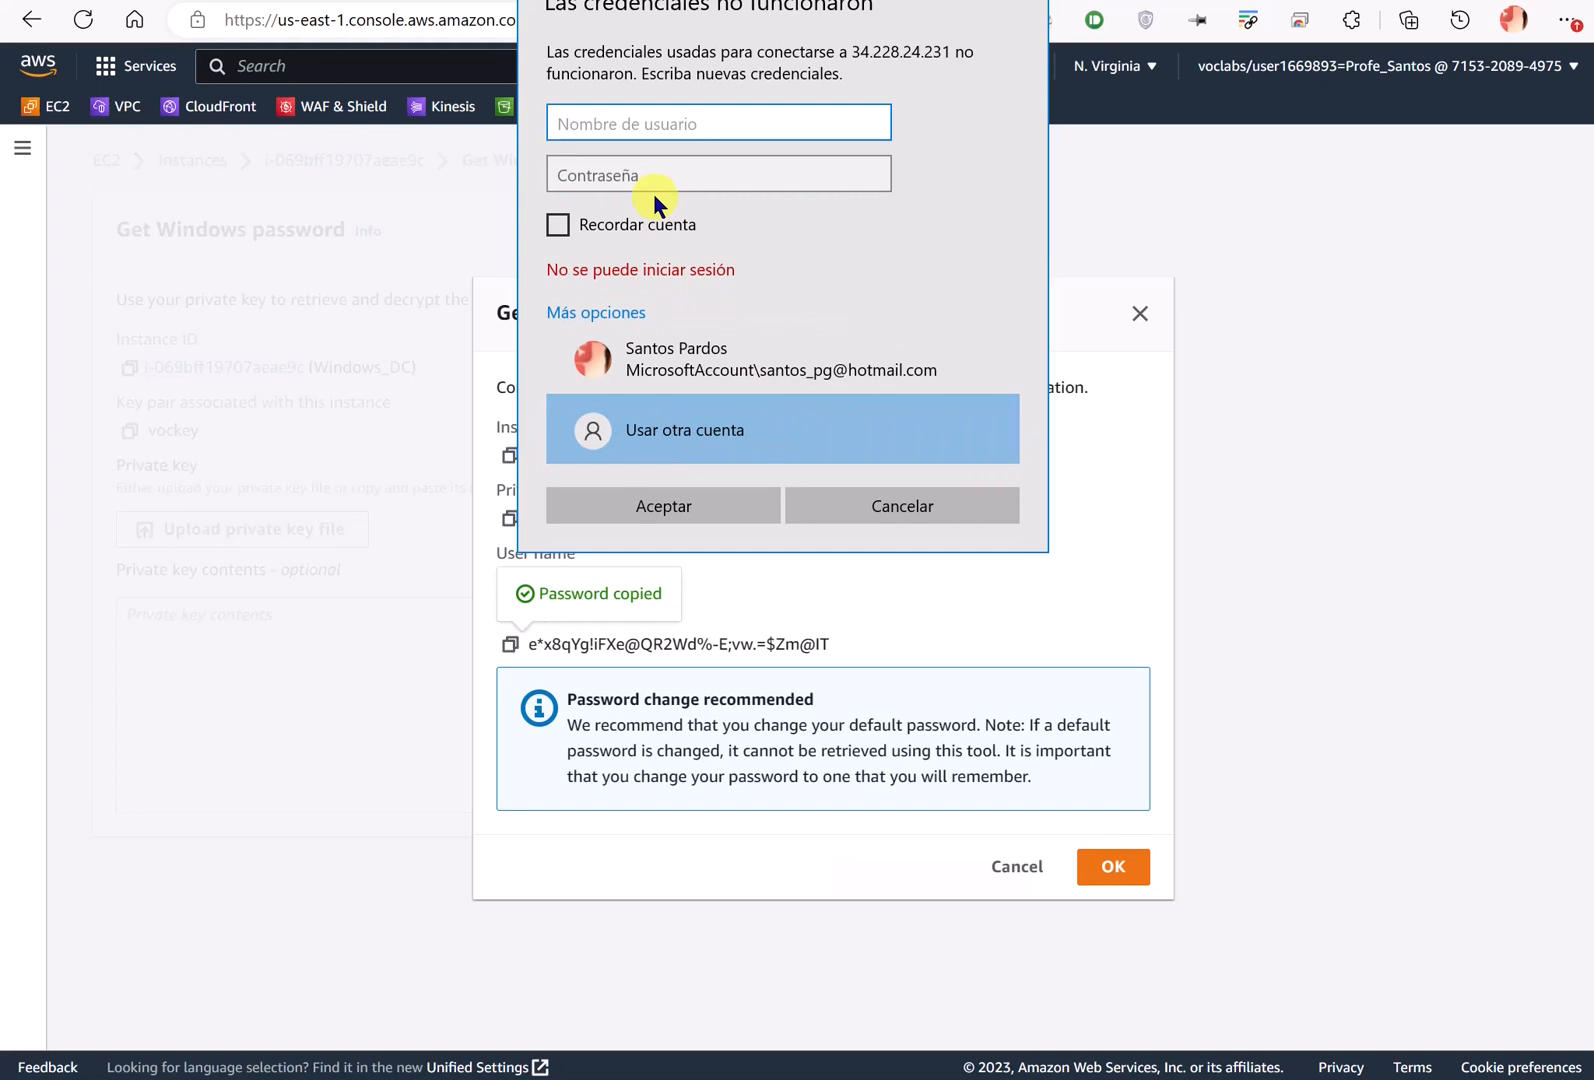
pyautogui.write('Administrator')
pyautogui.press('Tab')
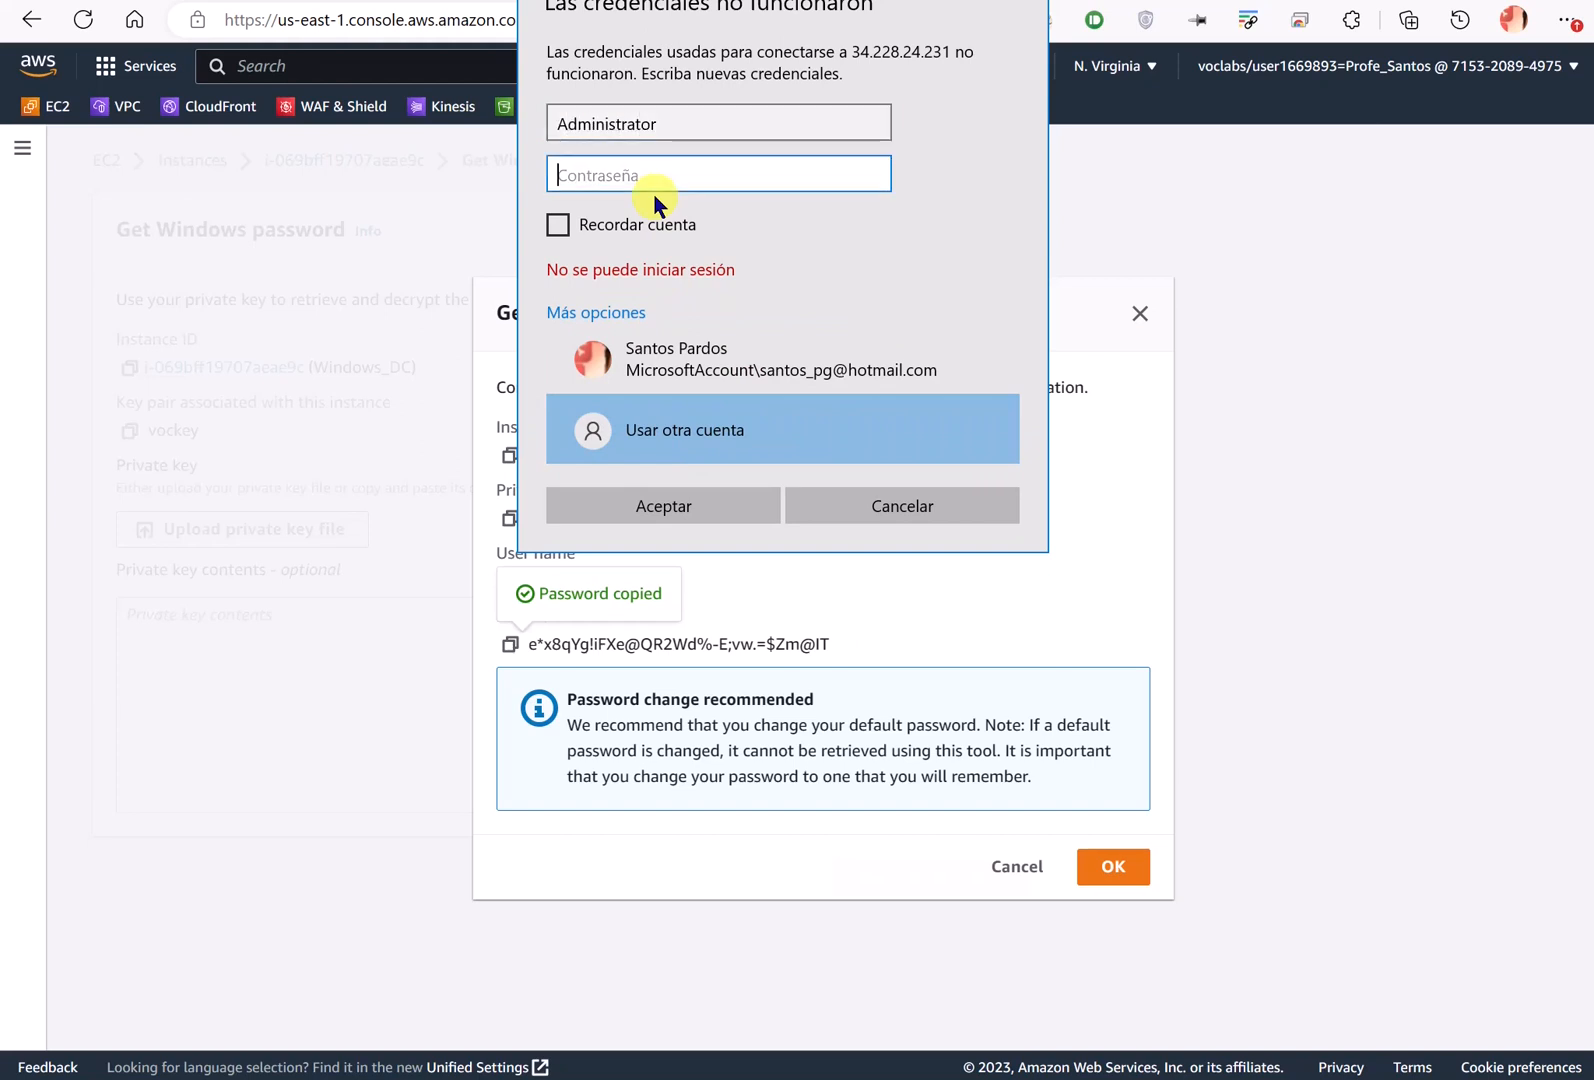
pyautogui.hotkey('ctrl', 'v')
pyautogui.press('Return')
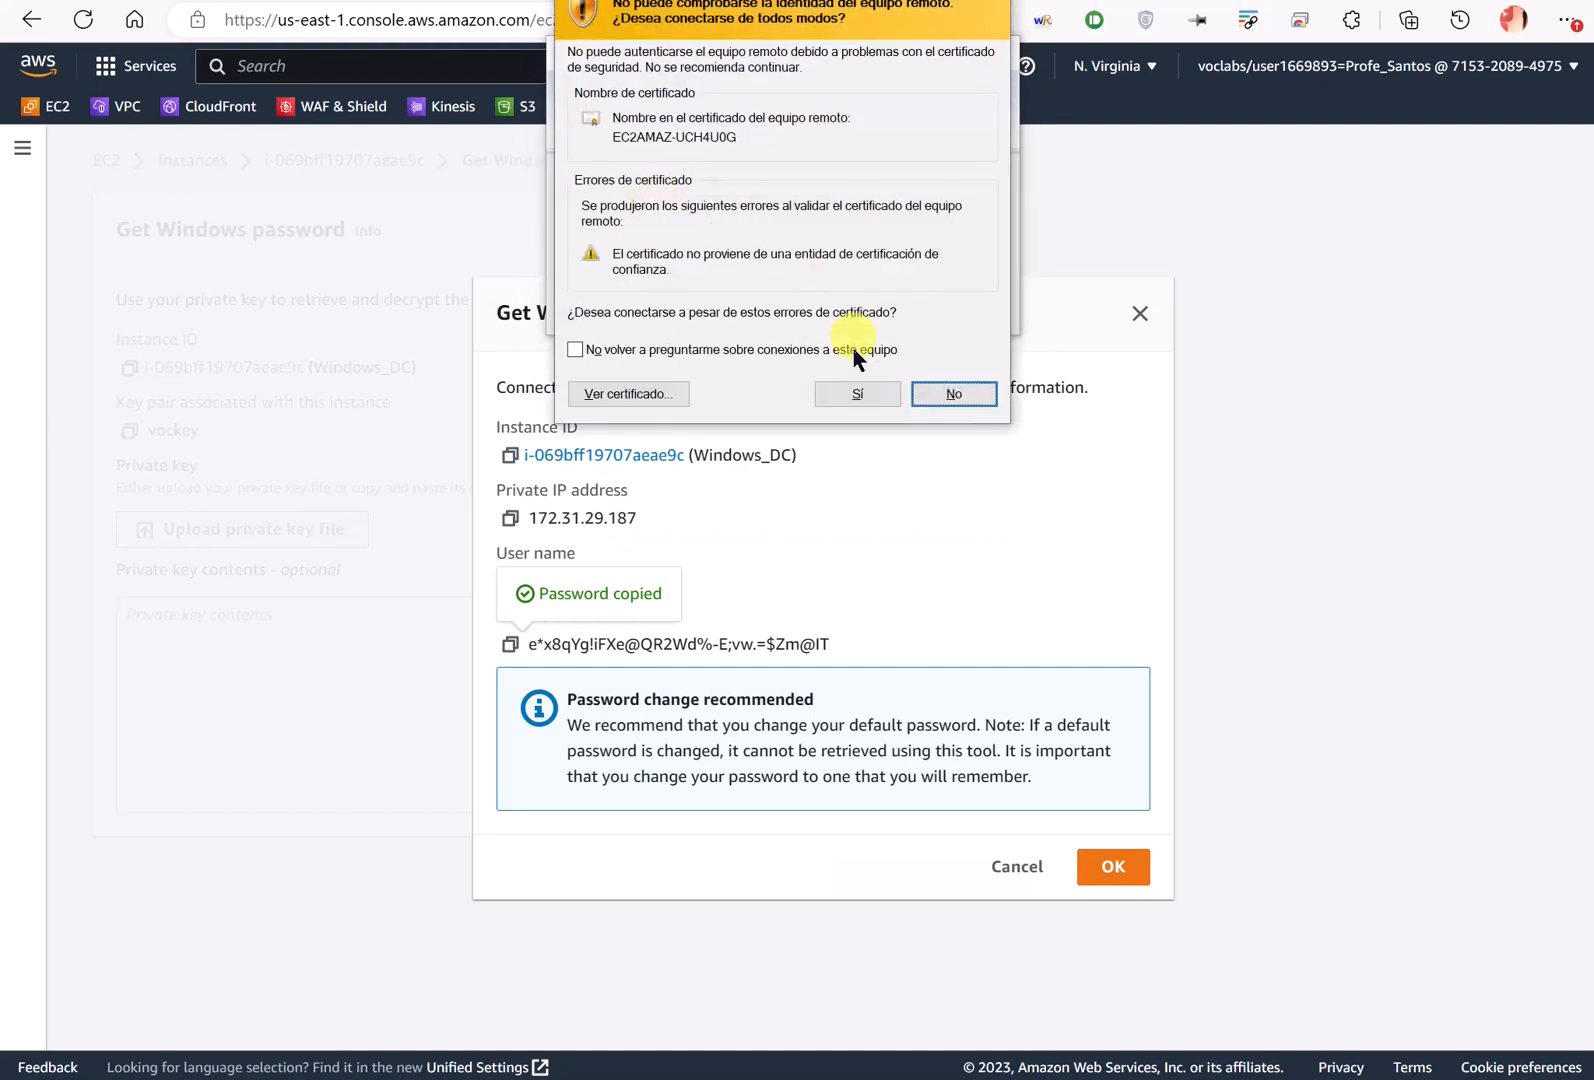
pyautogui.click(962, 392)
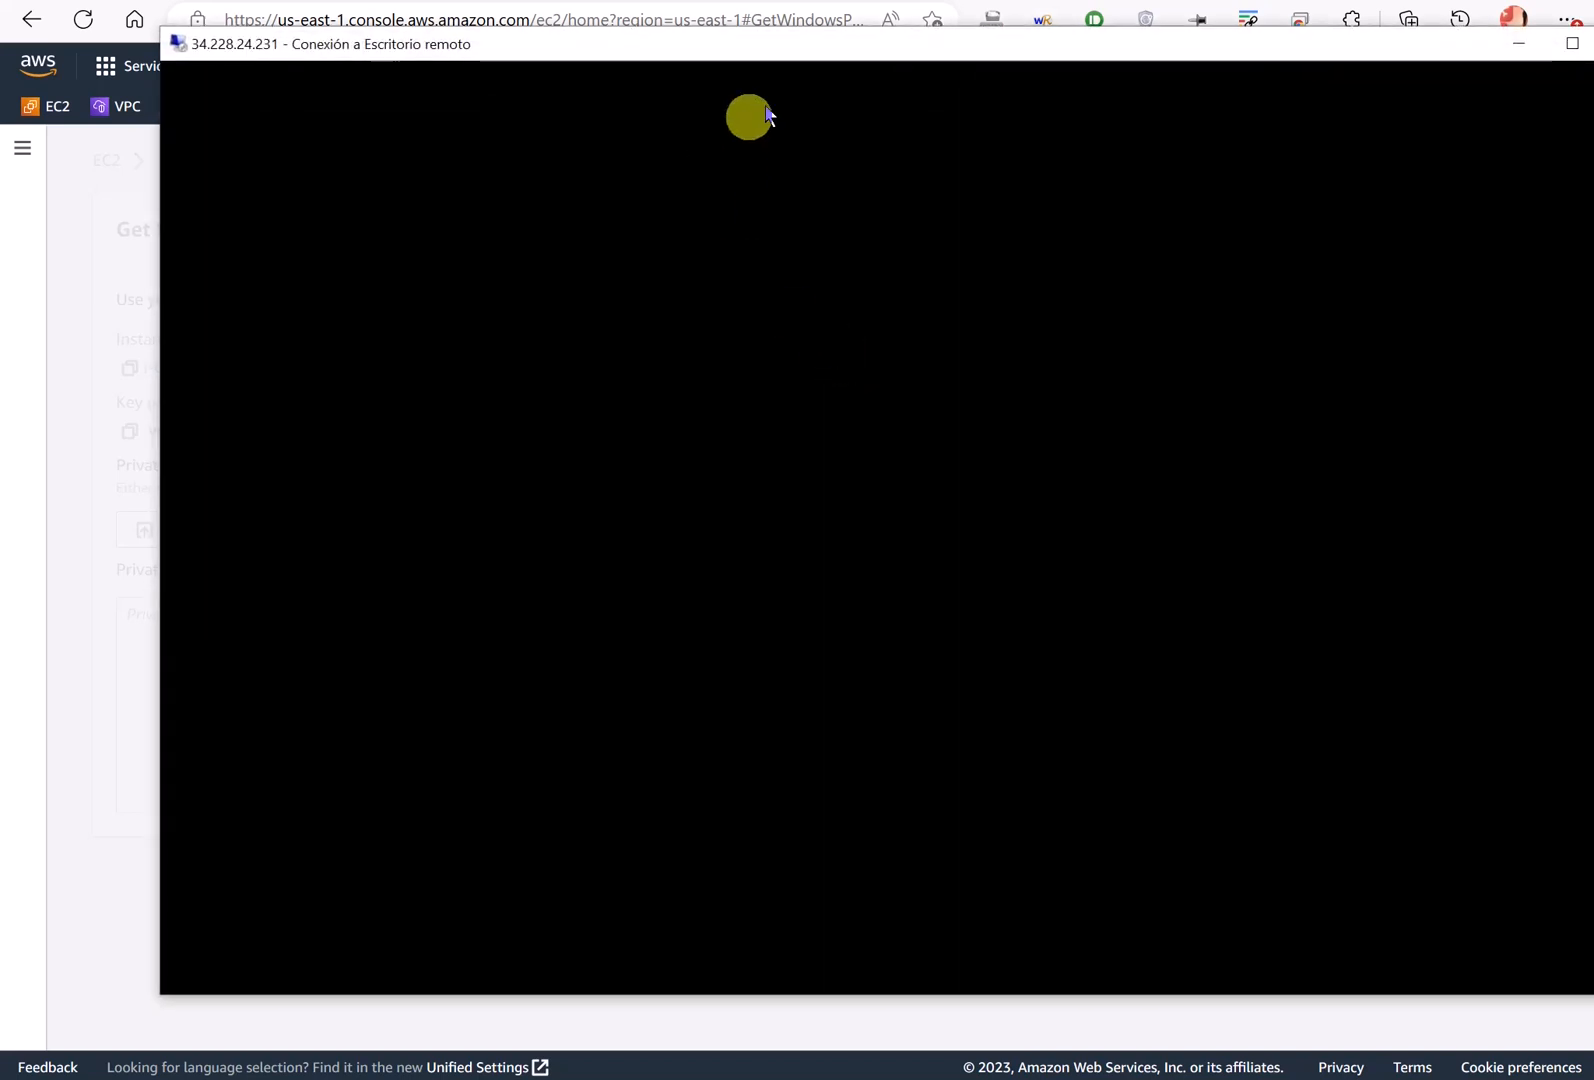
pyautogui.moveTo(843, 50); pyautogui.dragTo(718, 50)
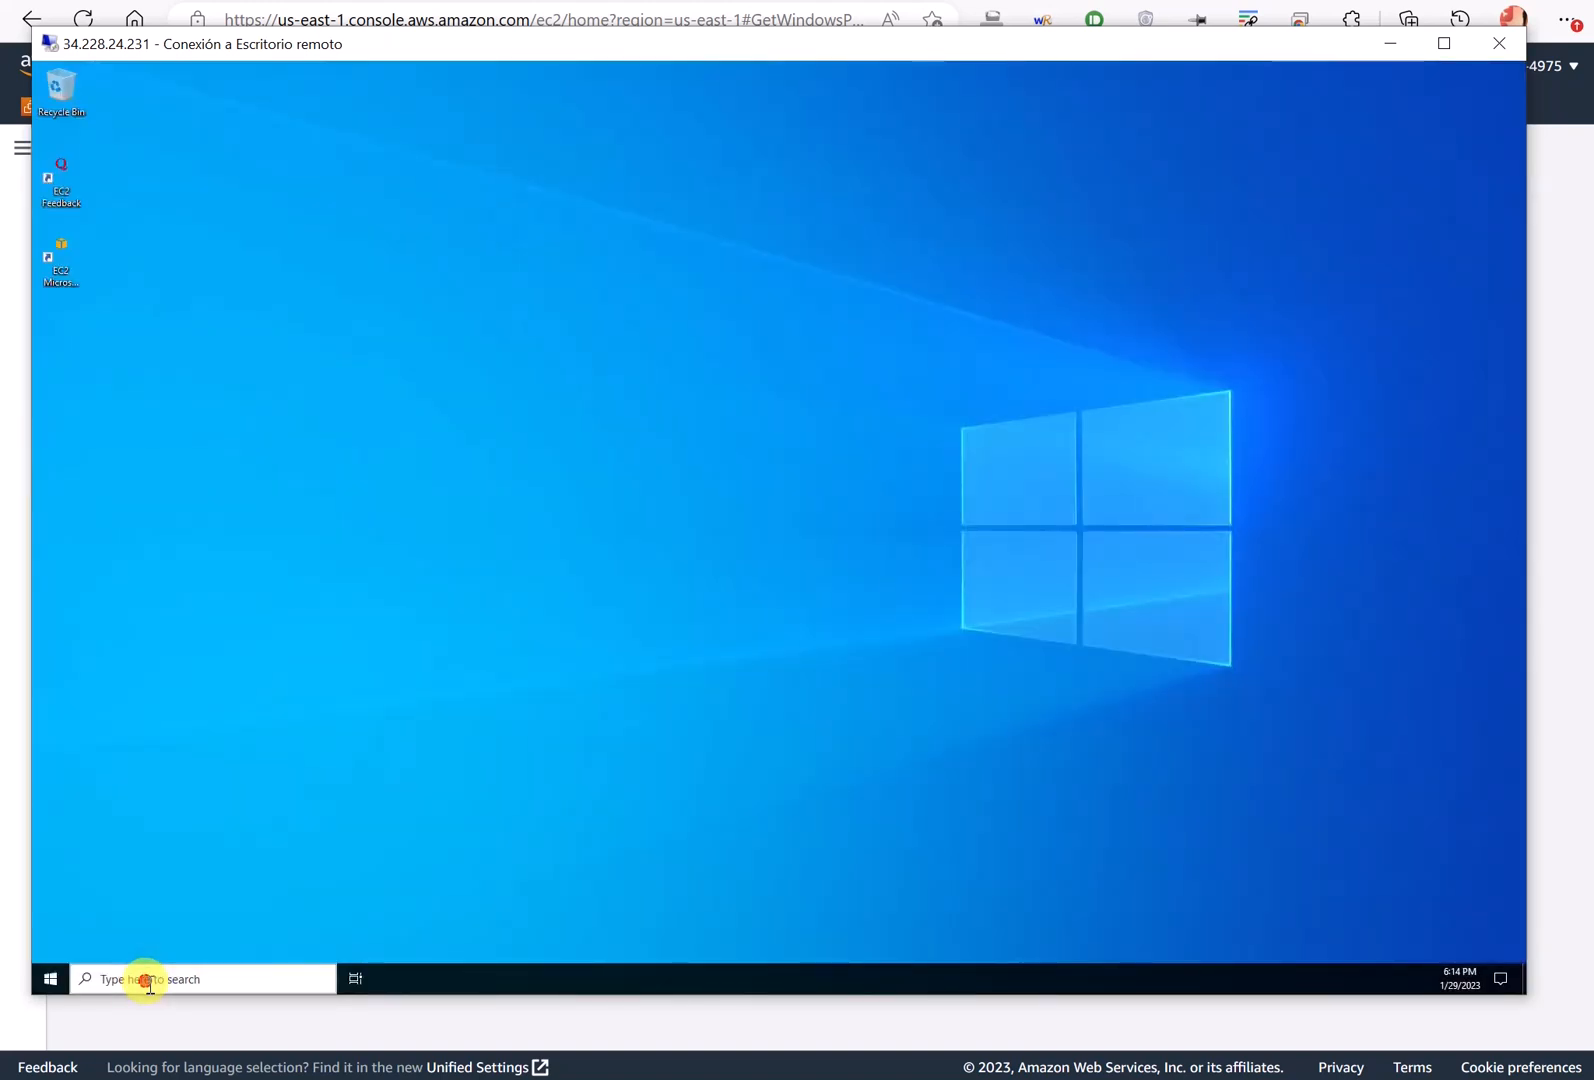
# - Answer Yes to network discovery from the Start menu, then launch the Settings gear
pyautogui.click(47, 977)
pyautogui.click(47, 977)
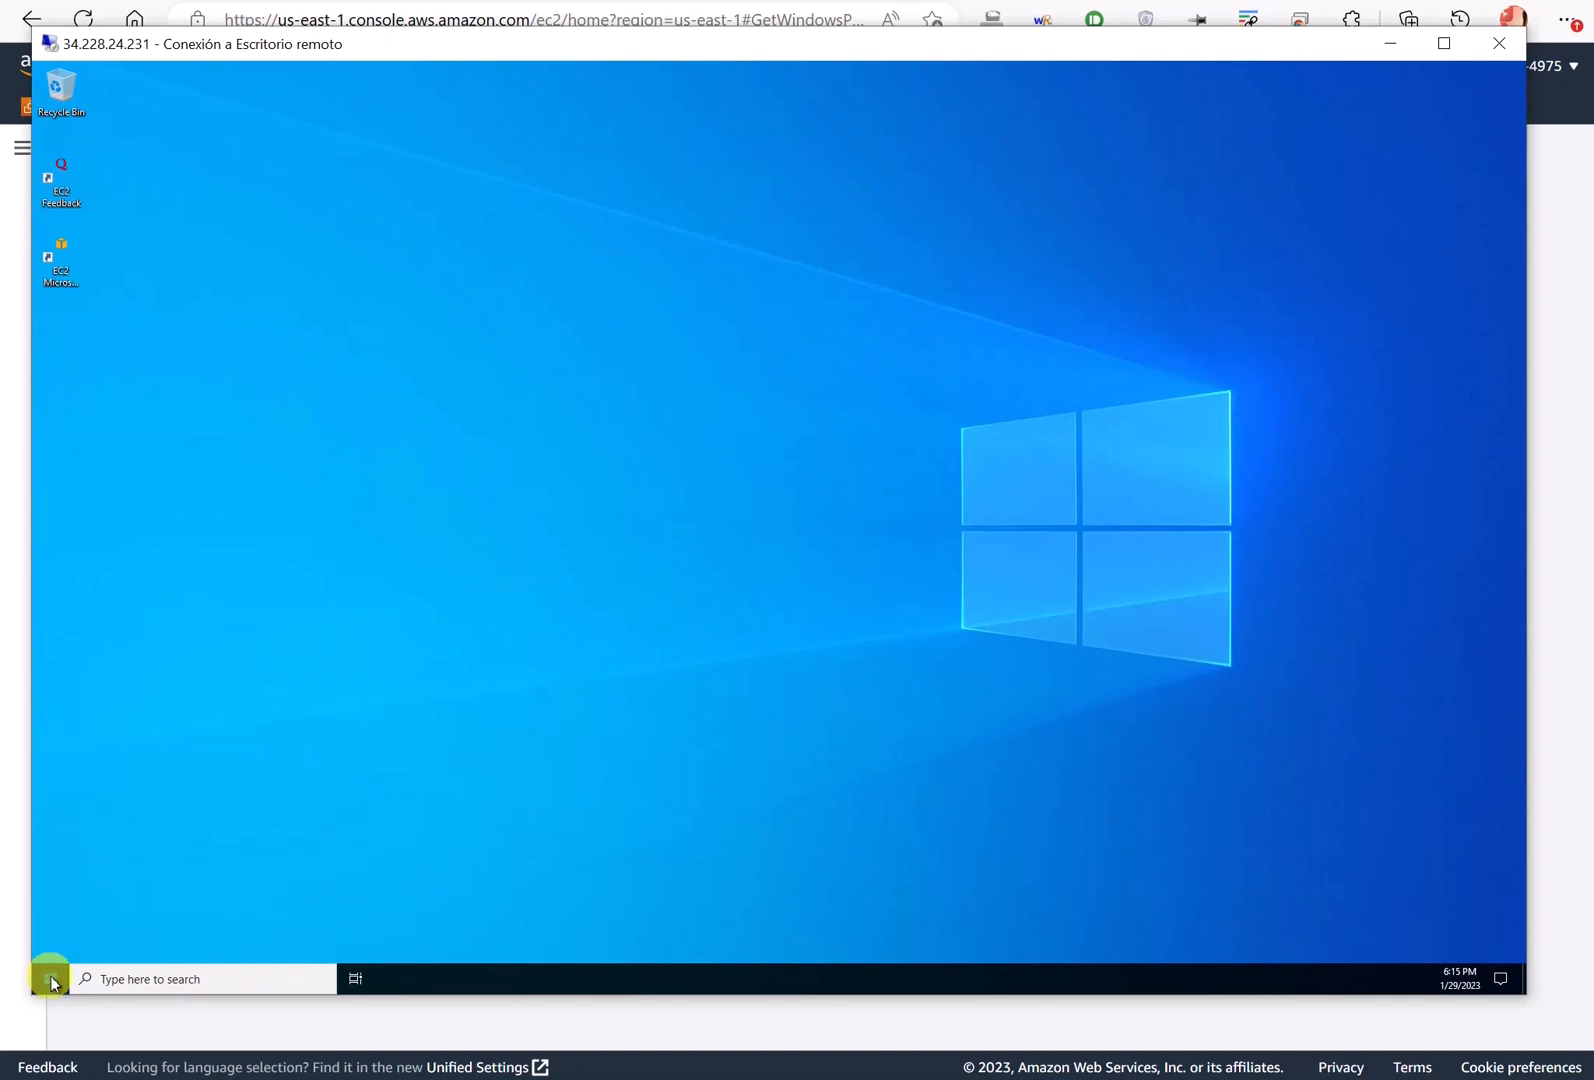
pyautogui.click(50, 980)
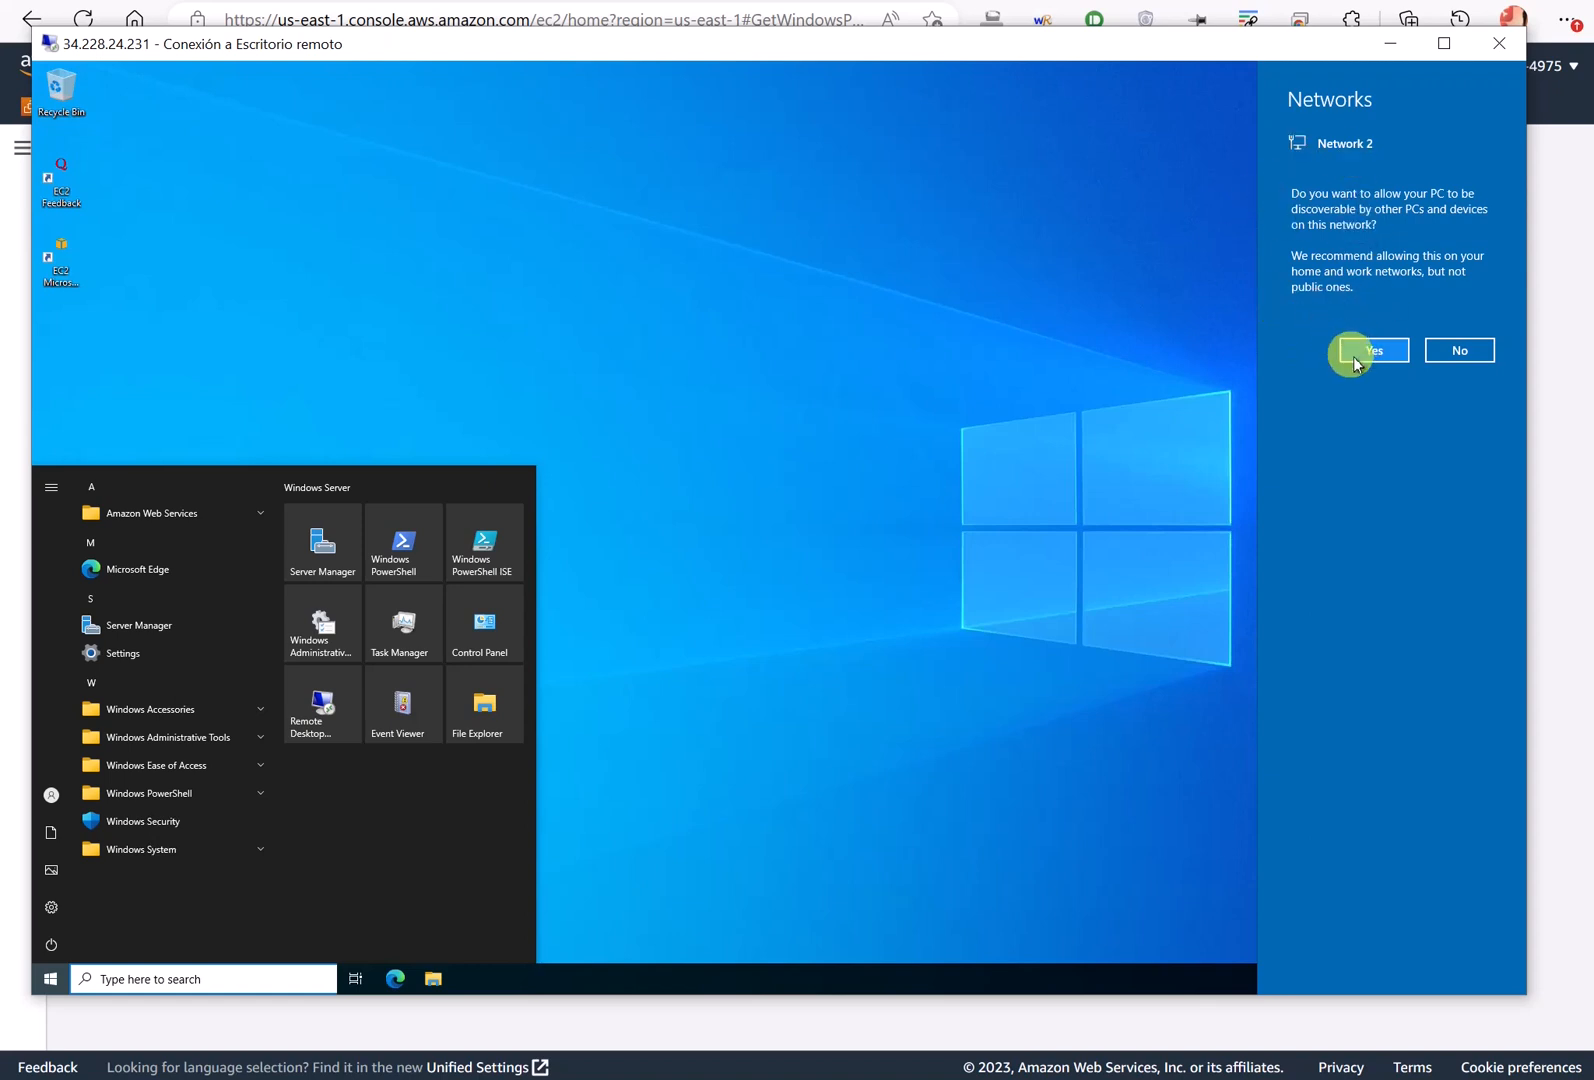
pyautogui.click(1350, 349)
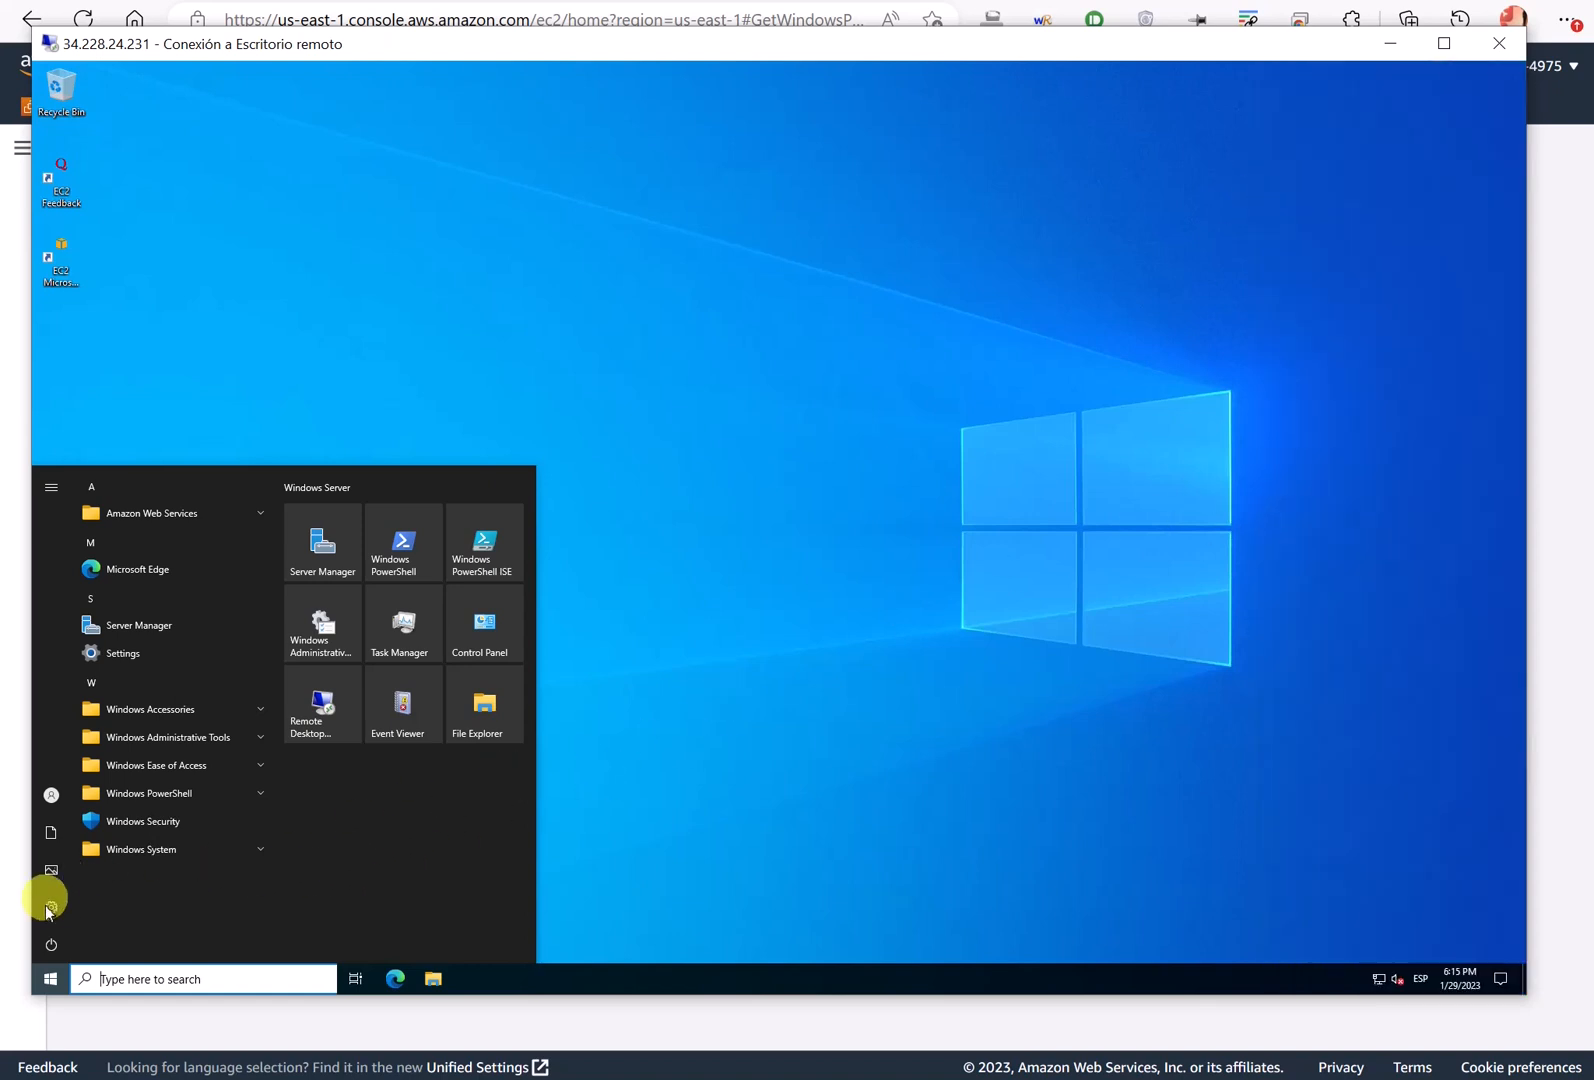
pyautogui.click(47, 910)
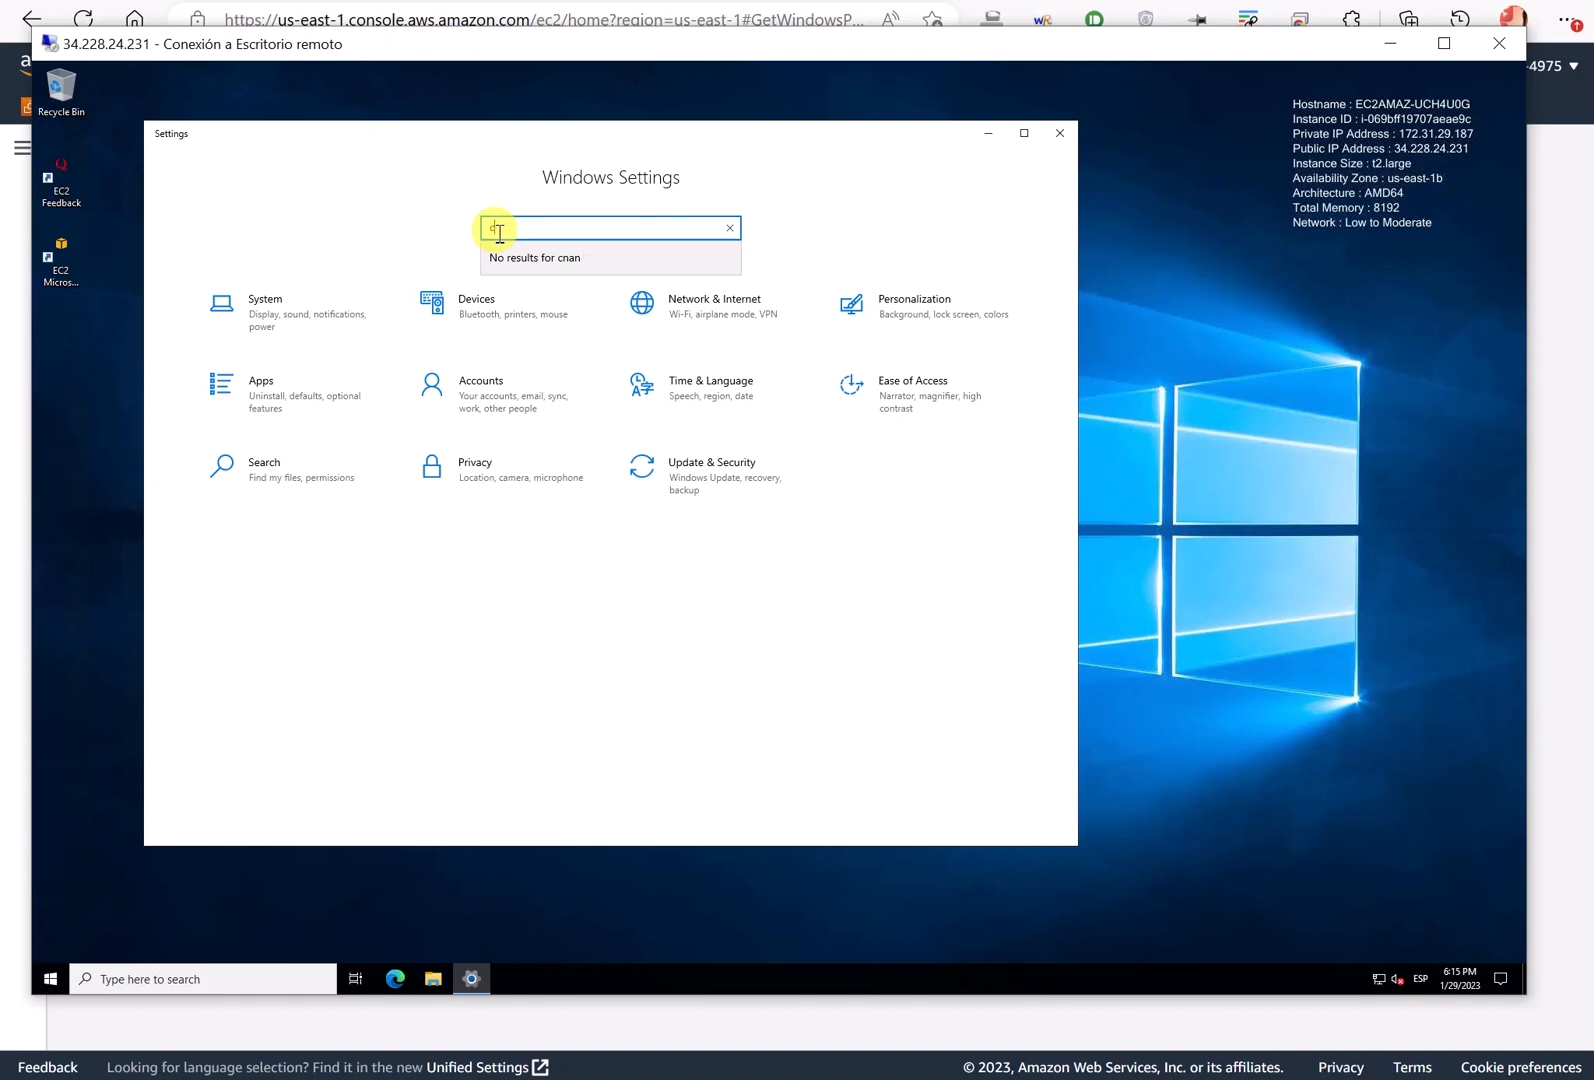
# - Rename the PC to Windows-DC01 from the PC name page, then restart and close the ended session
pyautogui.press('BackSpace')
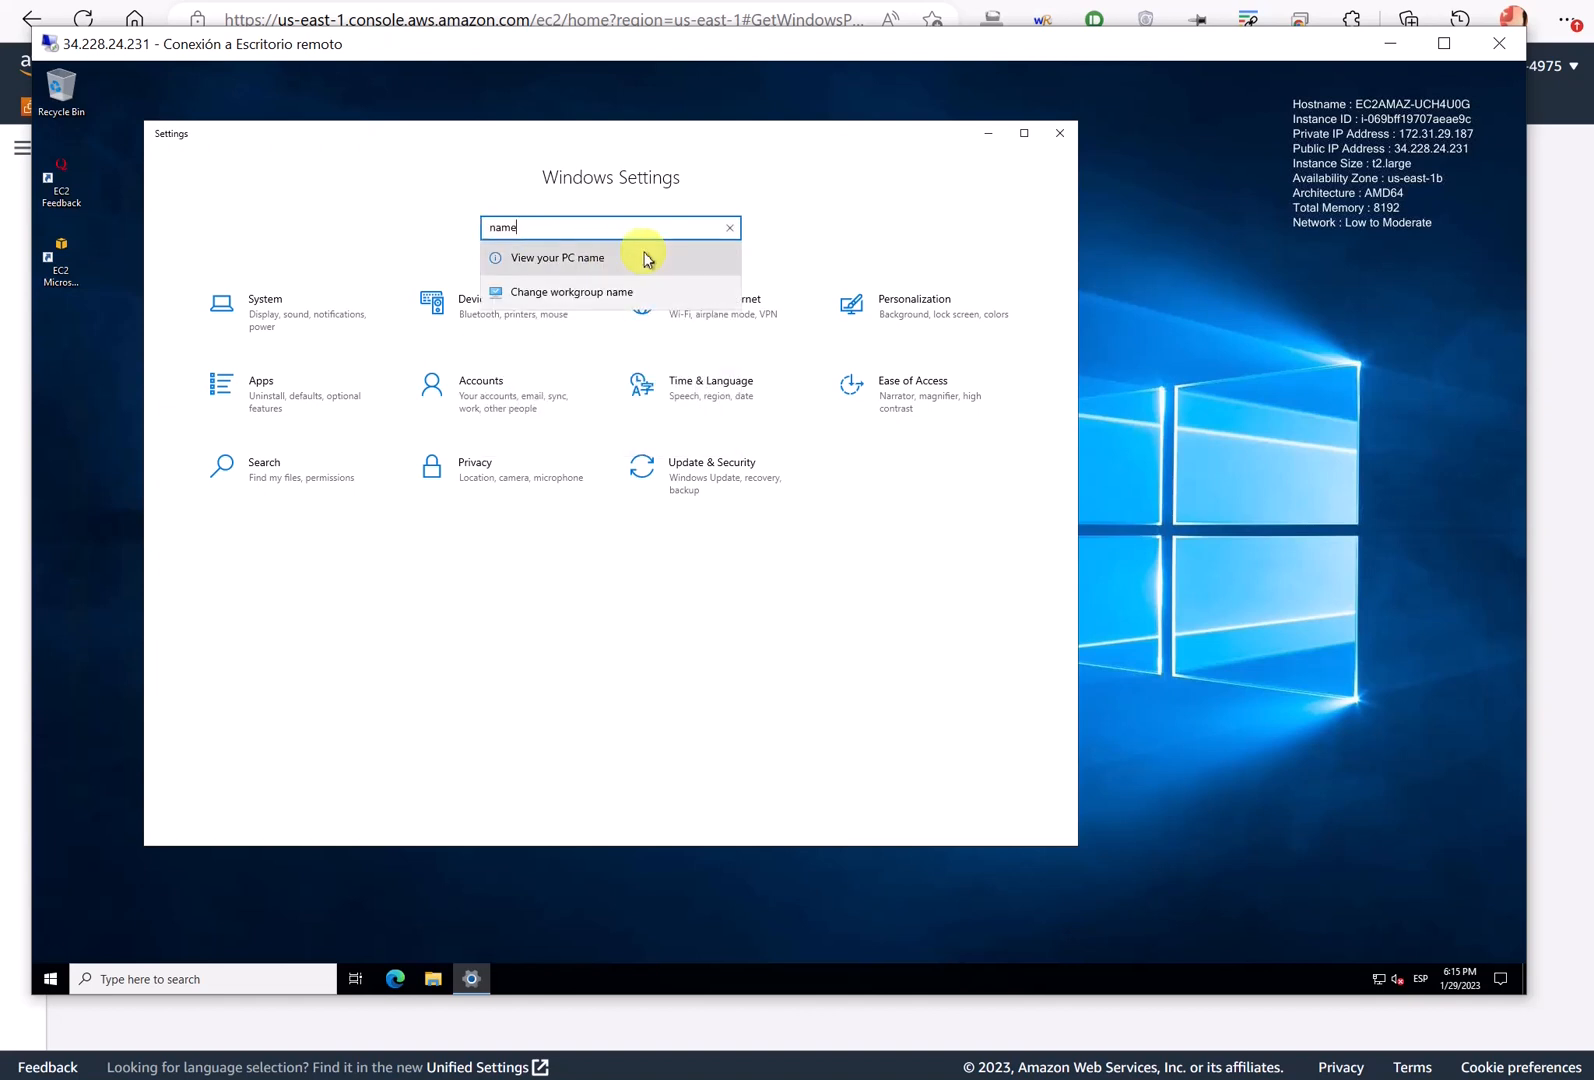
pyautogui.click(645, 262)
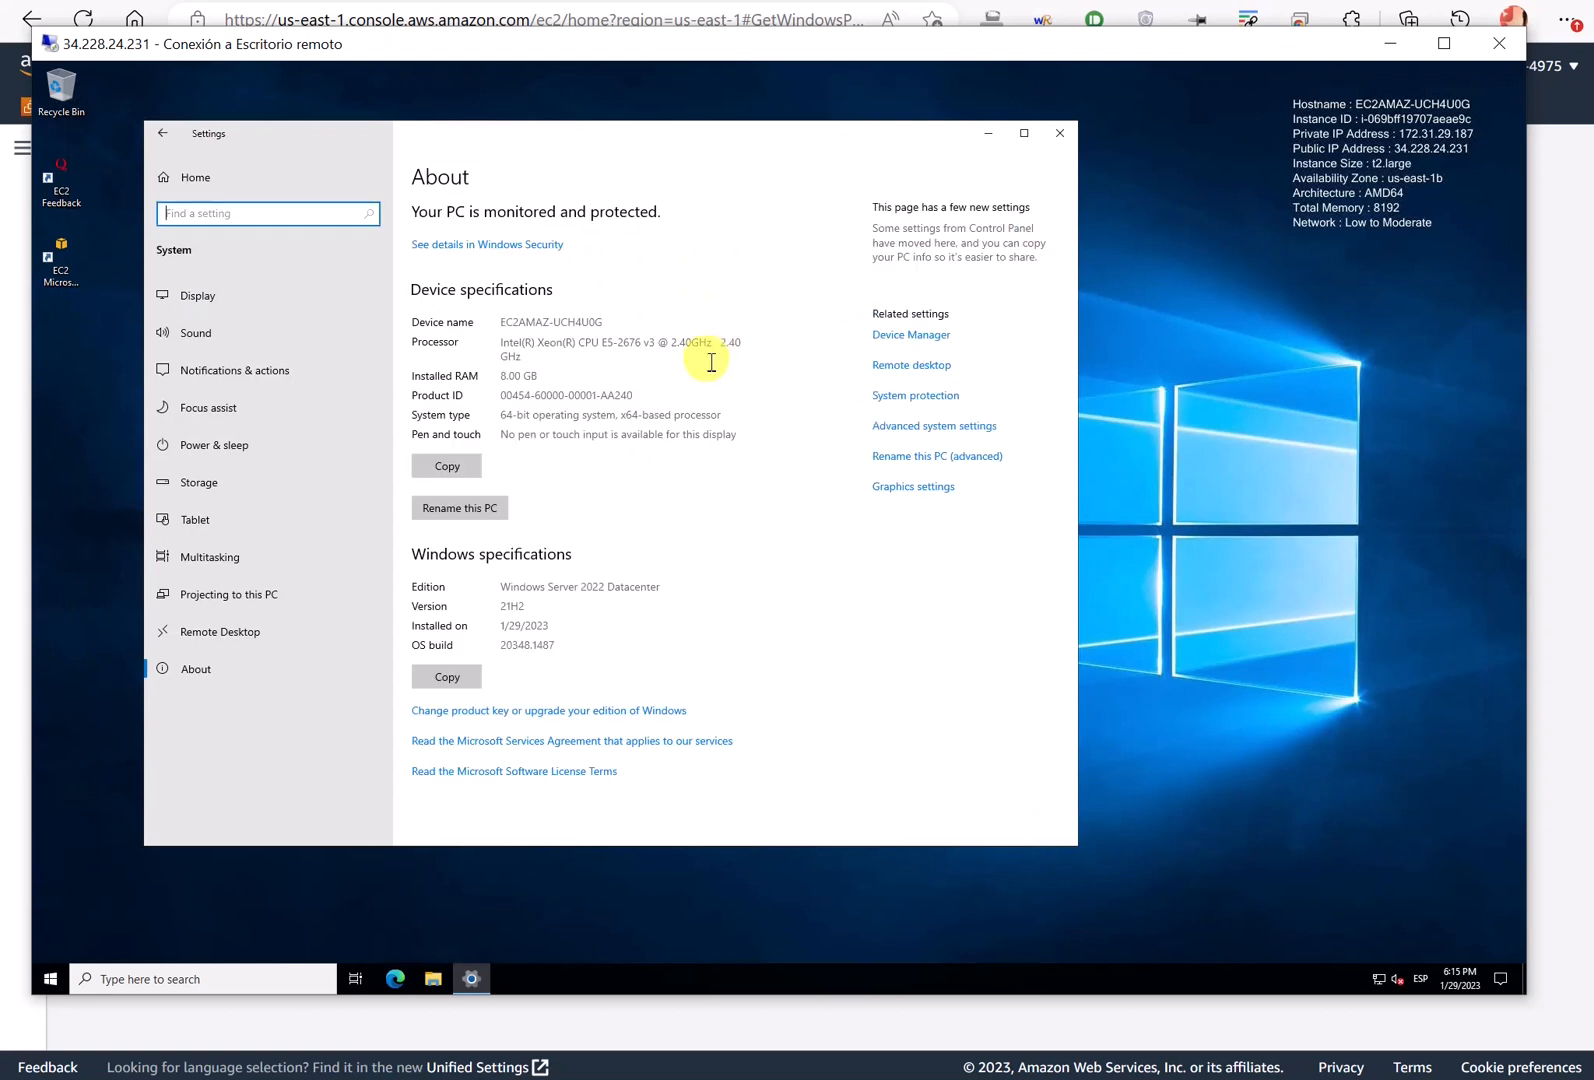
pyautogui.click(455, 508)
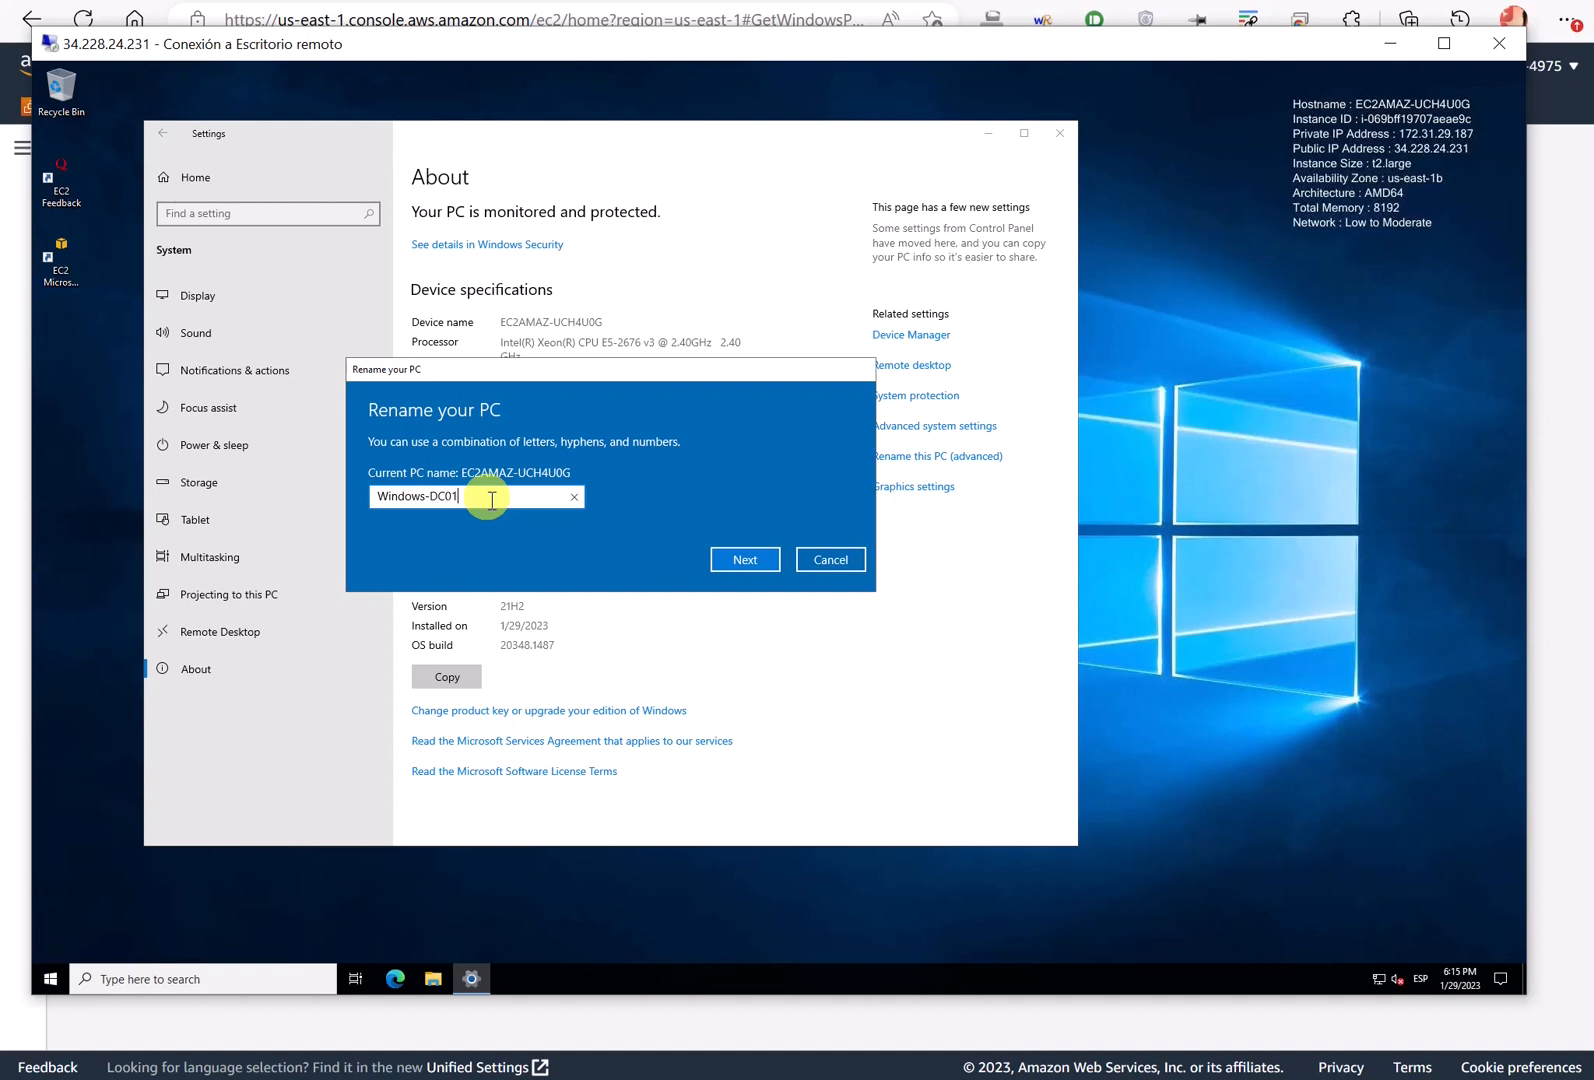
pyautogui.click(743, 559)
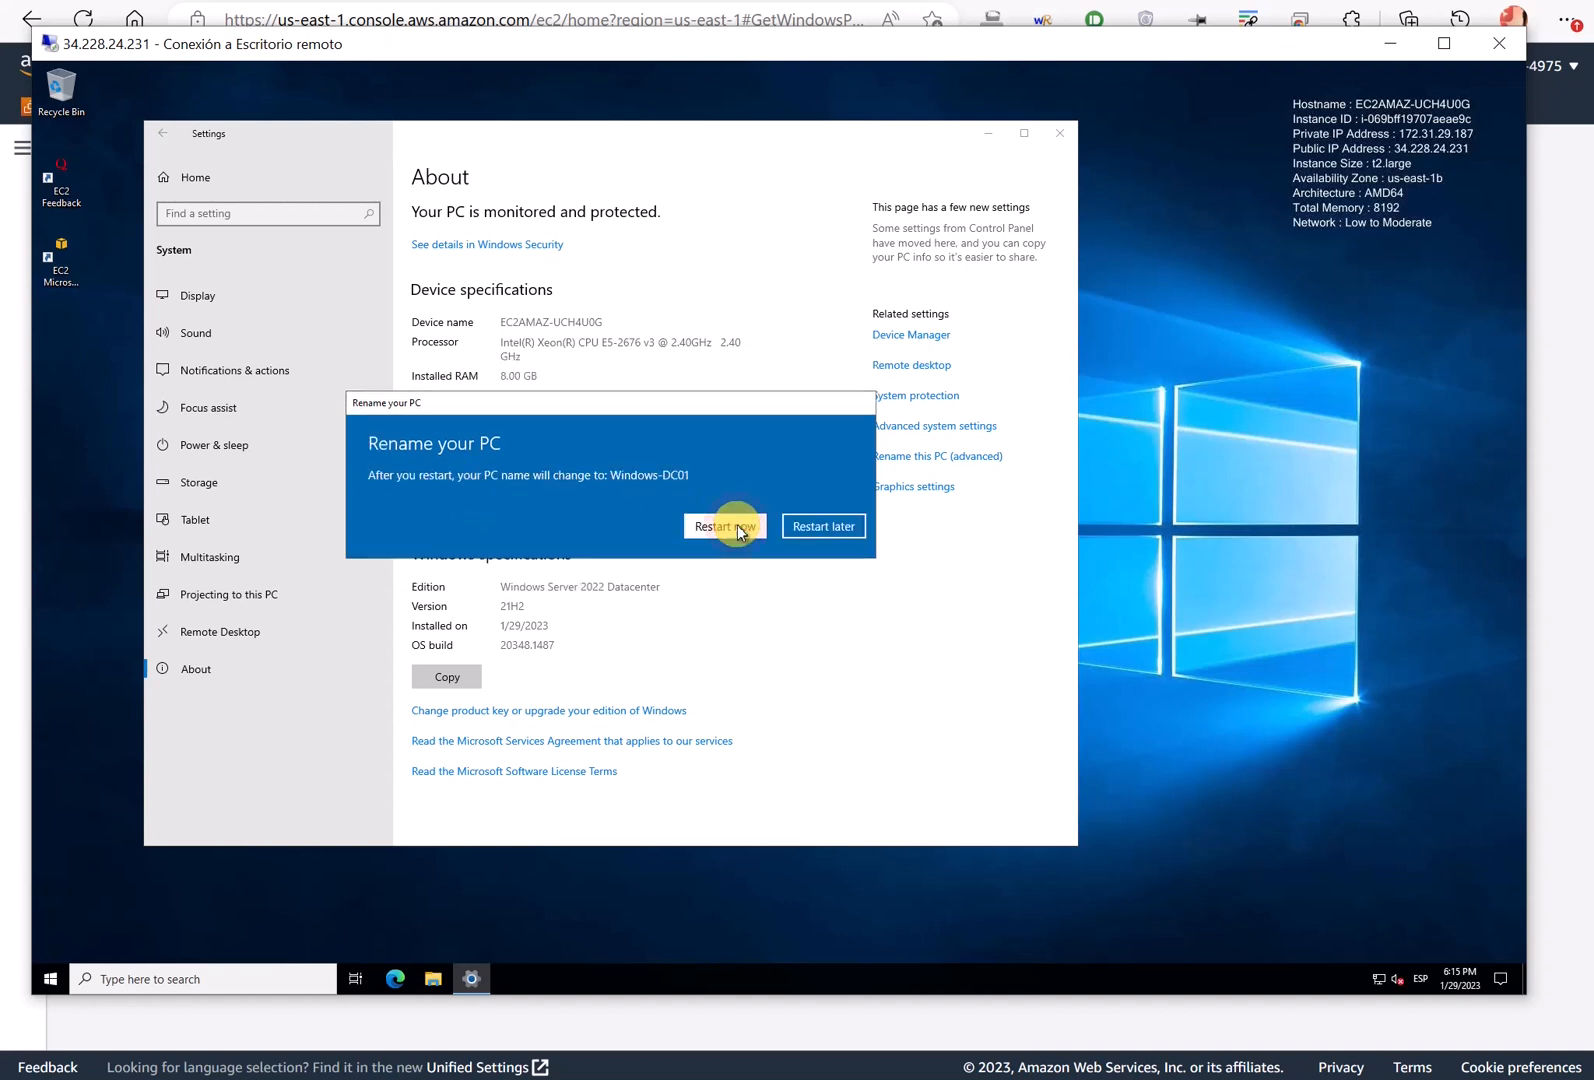
pyautogui.click(737, 526)
pyautogui.click(624, 486)
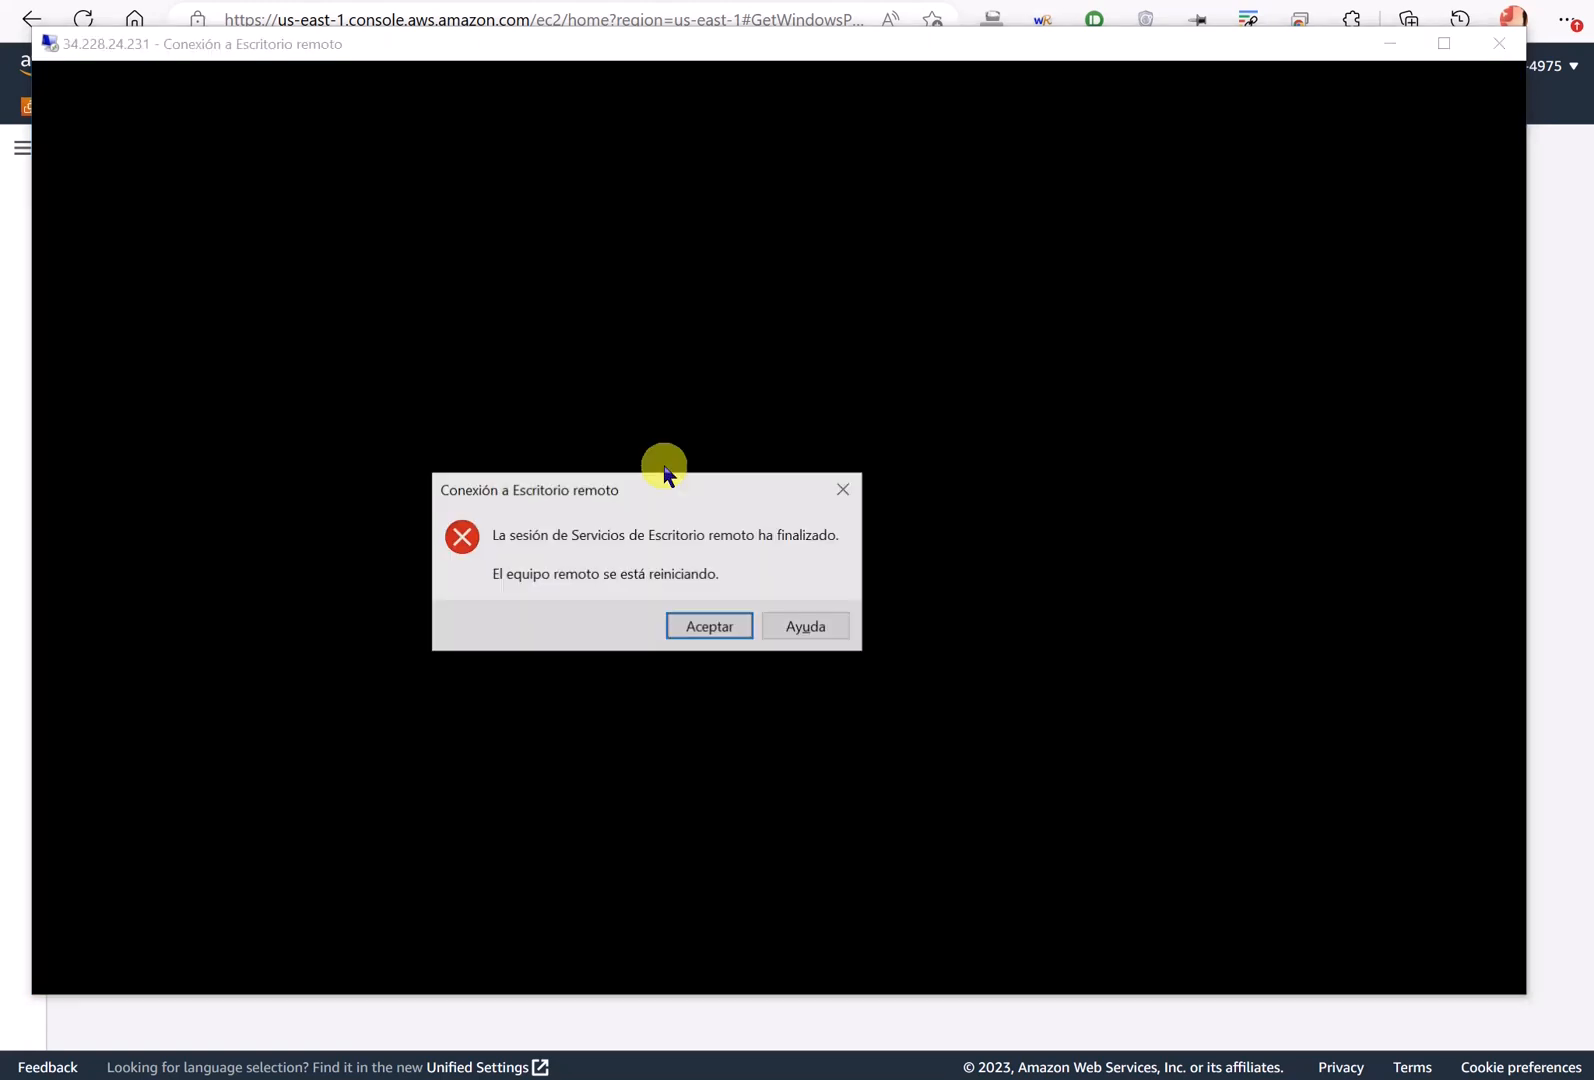
pyautogui.click(709, 627)
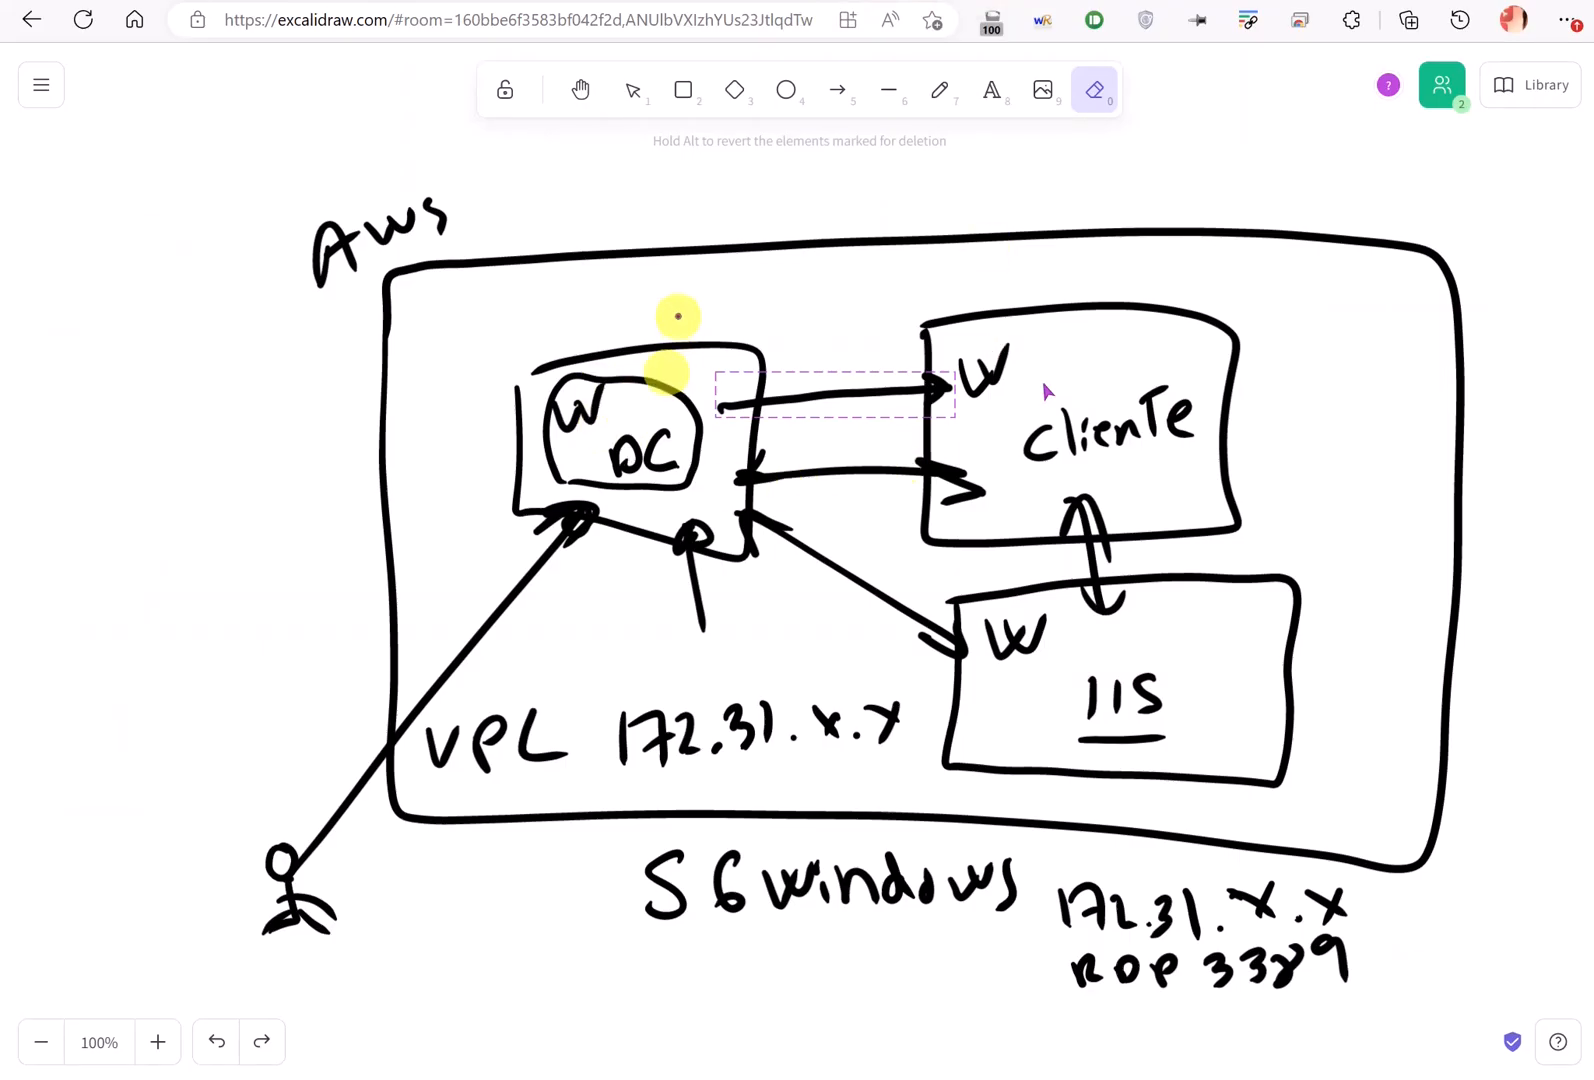
# - Sketch blue notes: a new server box linked to Cliente, a crossed-out W DC ellipse. Then erase them
pyautogui.moveTo(678, 316)
pyautogui.mouseDown()
pyautogui.moveTo(651, 418)
pyautogui.moveTo(682, 422)
pyautogui.mouseUp()
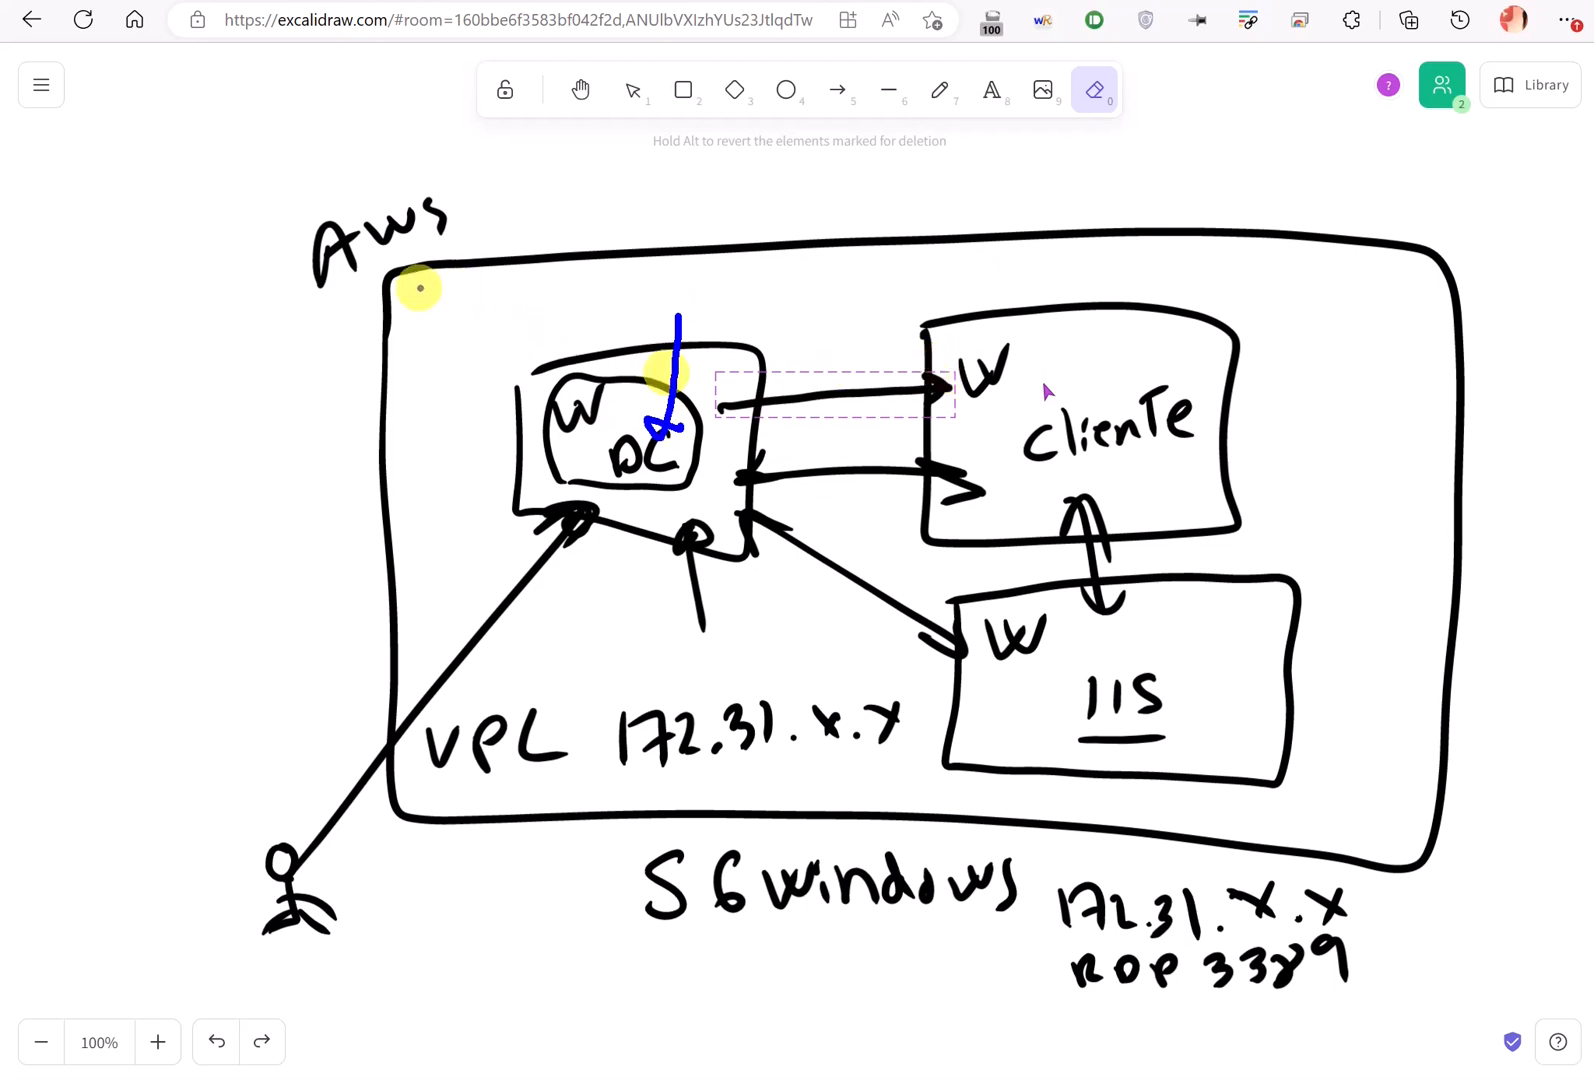
pyautogui.moveTo(409, 288)
pyautogui.mouseDown()
pyautogui.moveTo(415, 430)
pyautogui.moveTo(508, 366)
pyautogui.moveTo(402, 295)
pyautogui.moveTo(407, 324)
pyautogui.moveTo(469, 318)
pyautogui.moveTo(449, 382)
pyautogui.moveTo(463, 366)
pyautogui.moveTo(500, 376)
pyautogui.mouseUp()
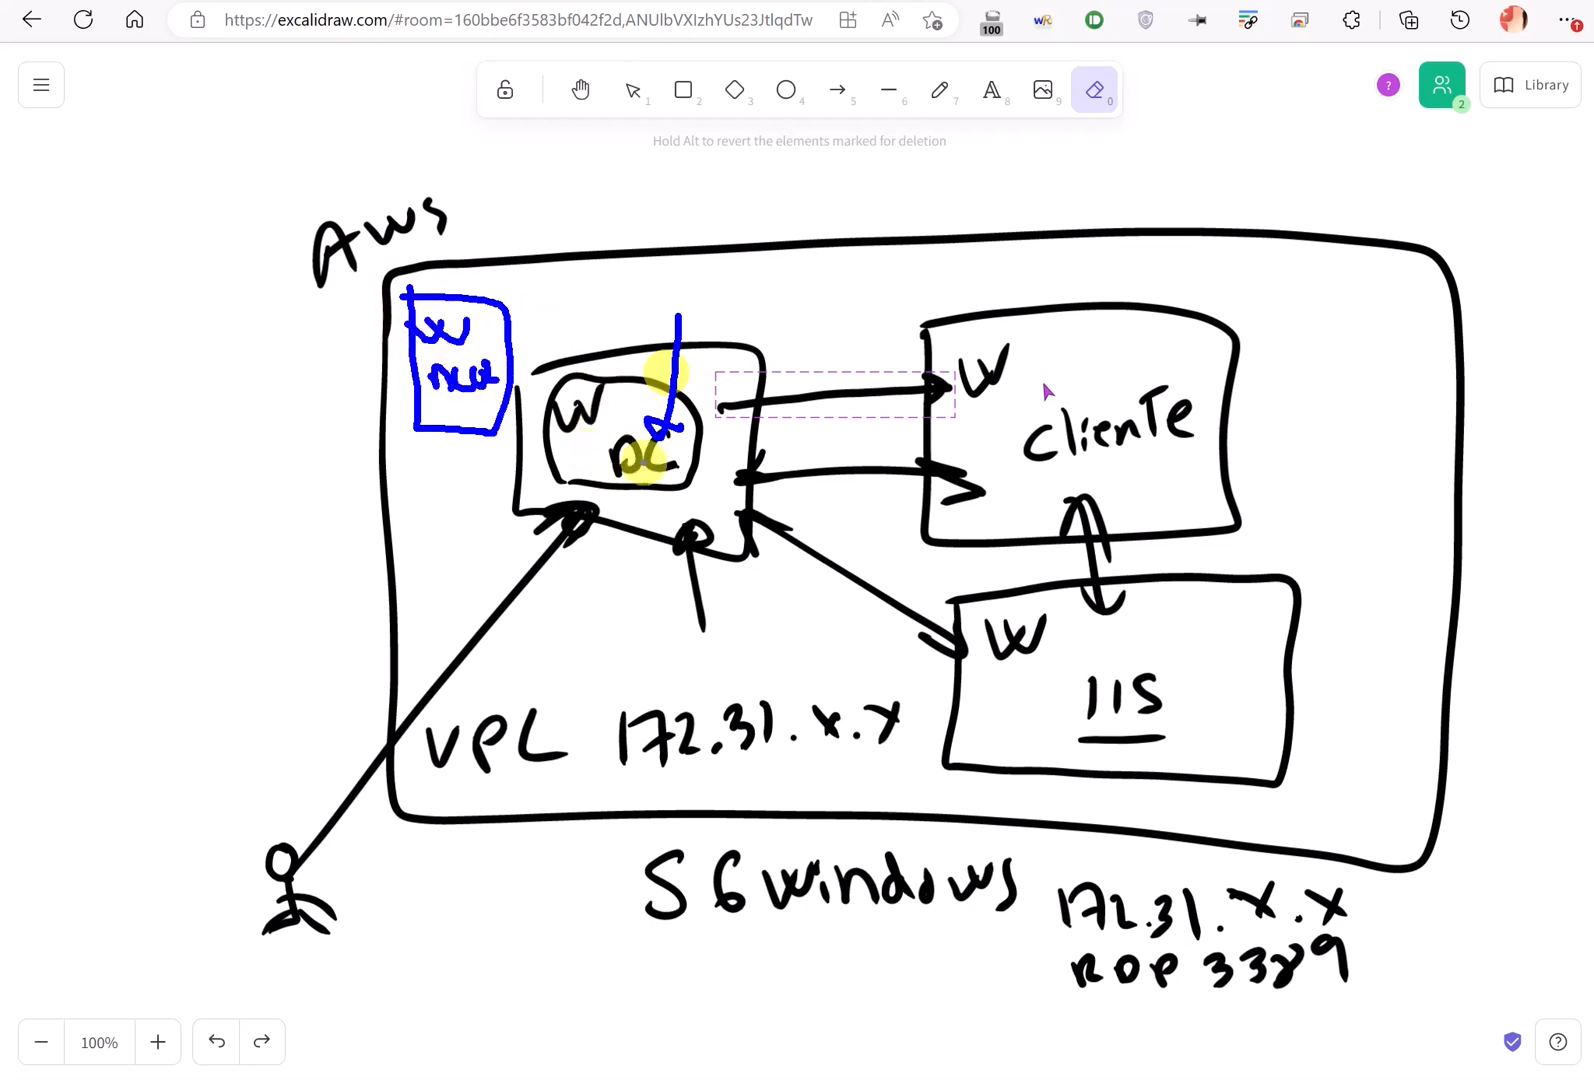
pyautogui.moveTo(670, 458); pyautogui.dragTo(676, 452)
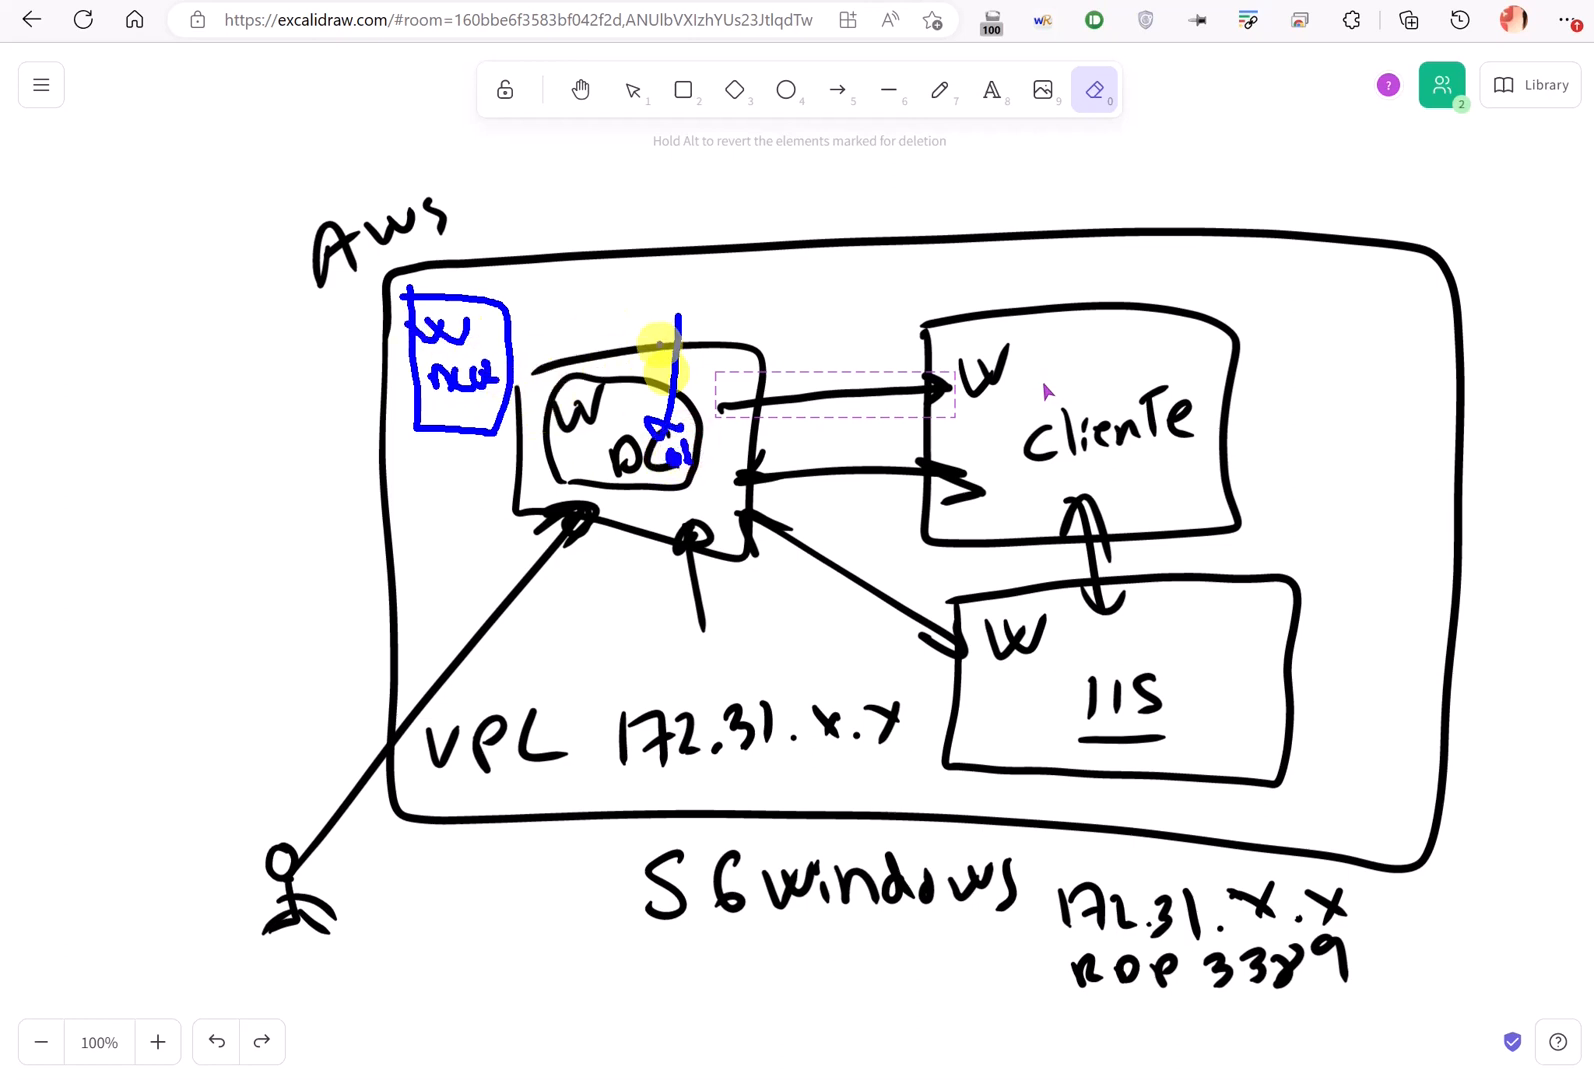
pyautogui.moveTo(658, 342); pyautogui.dragTo(572, 462)
pyautogui.moveTo(553, 336); pyautogui.dragTo(640, 478)
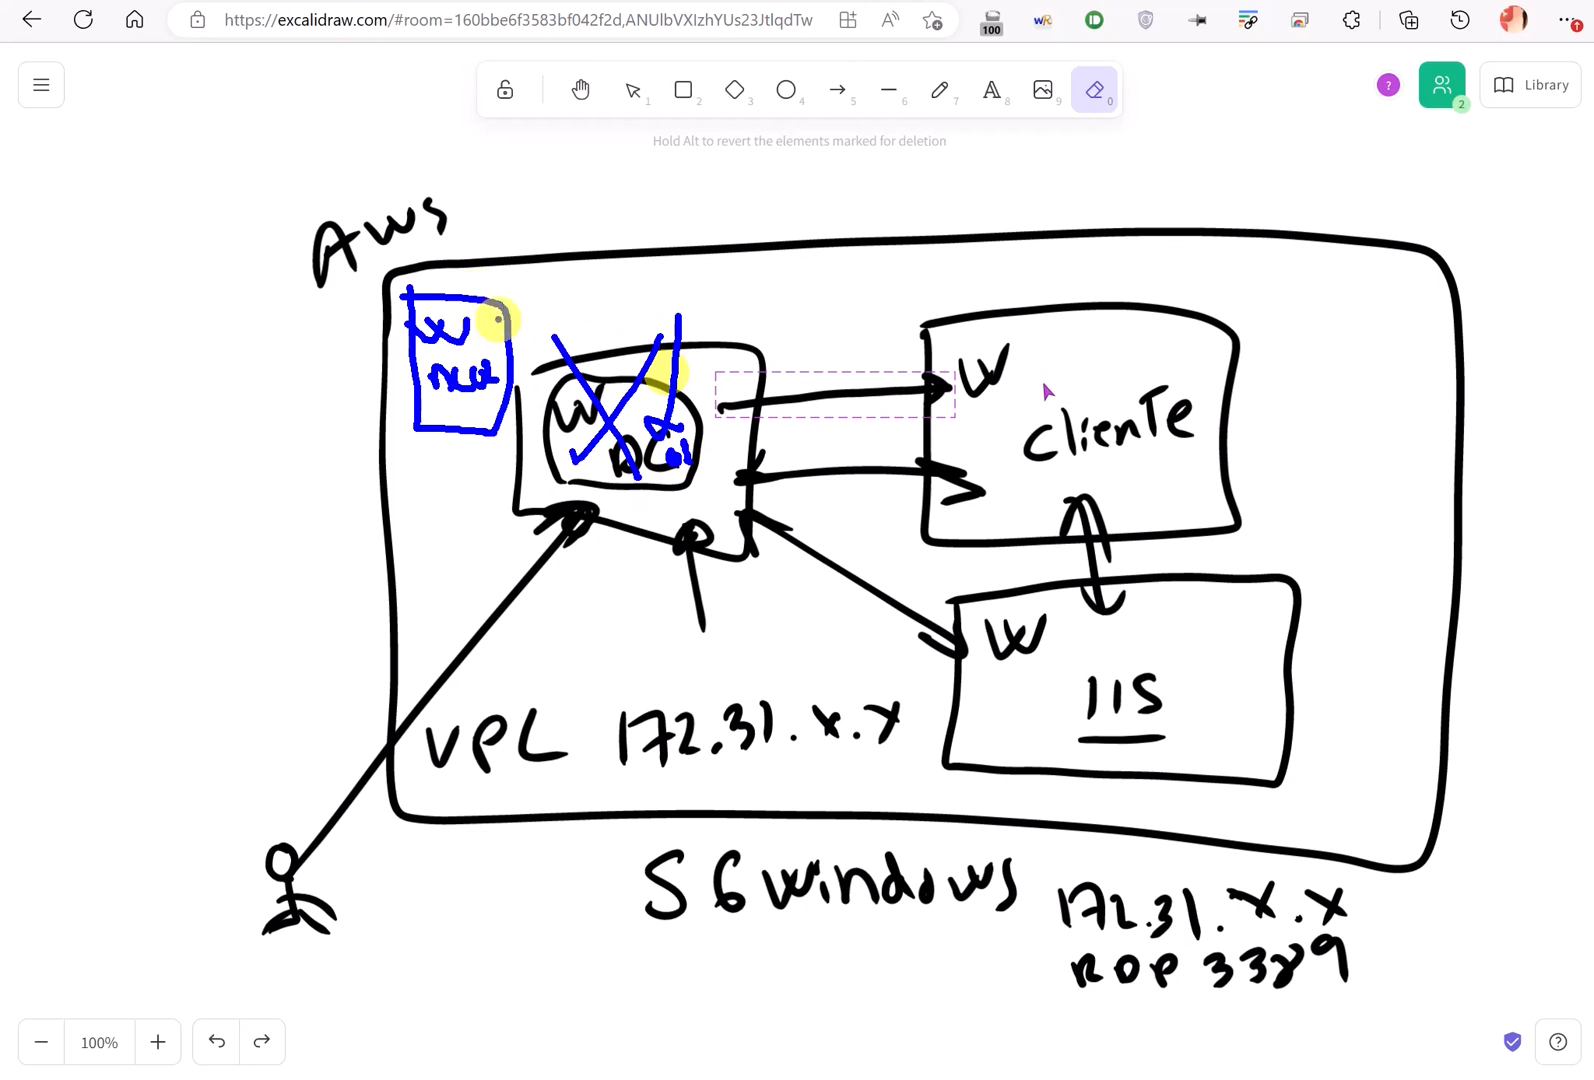
pyautogui.moveTo(1007, 353)
pyautogui.mouseDown()
pyautogui.moveTo(694, 291)
pyautogui.moveTo(470, 330)
pyautogui.moveTo(492, 326)
pyautogui.mouseUp()
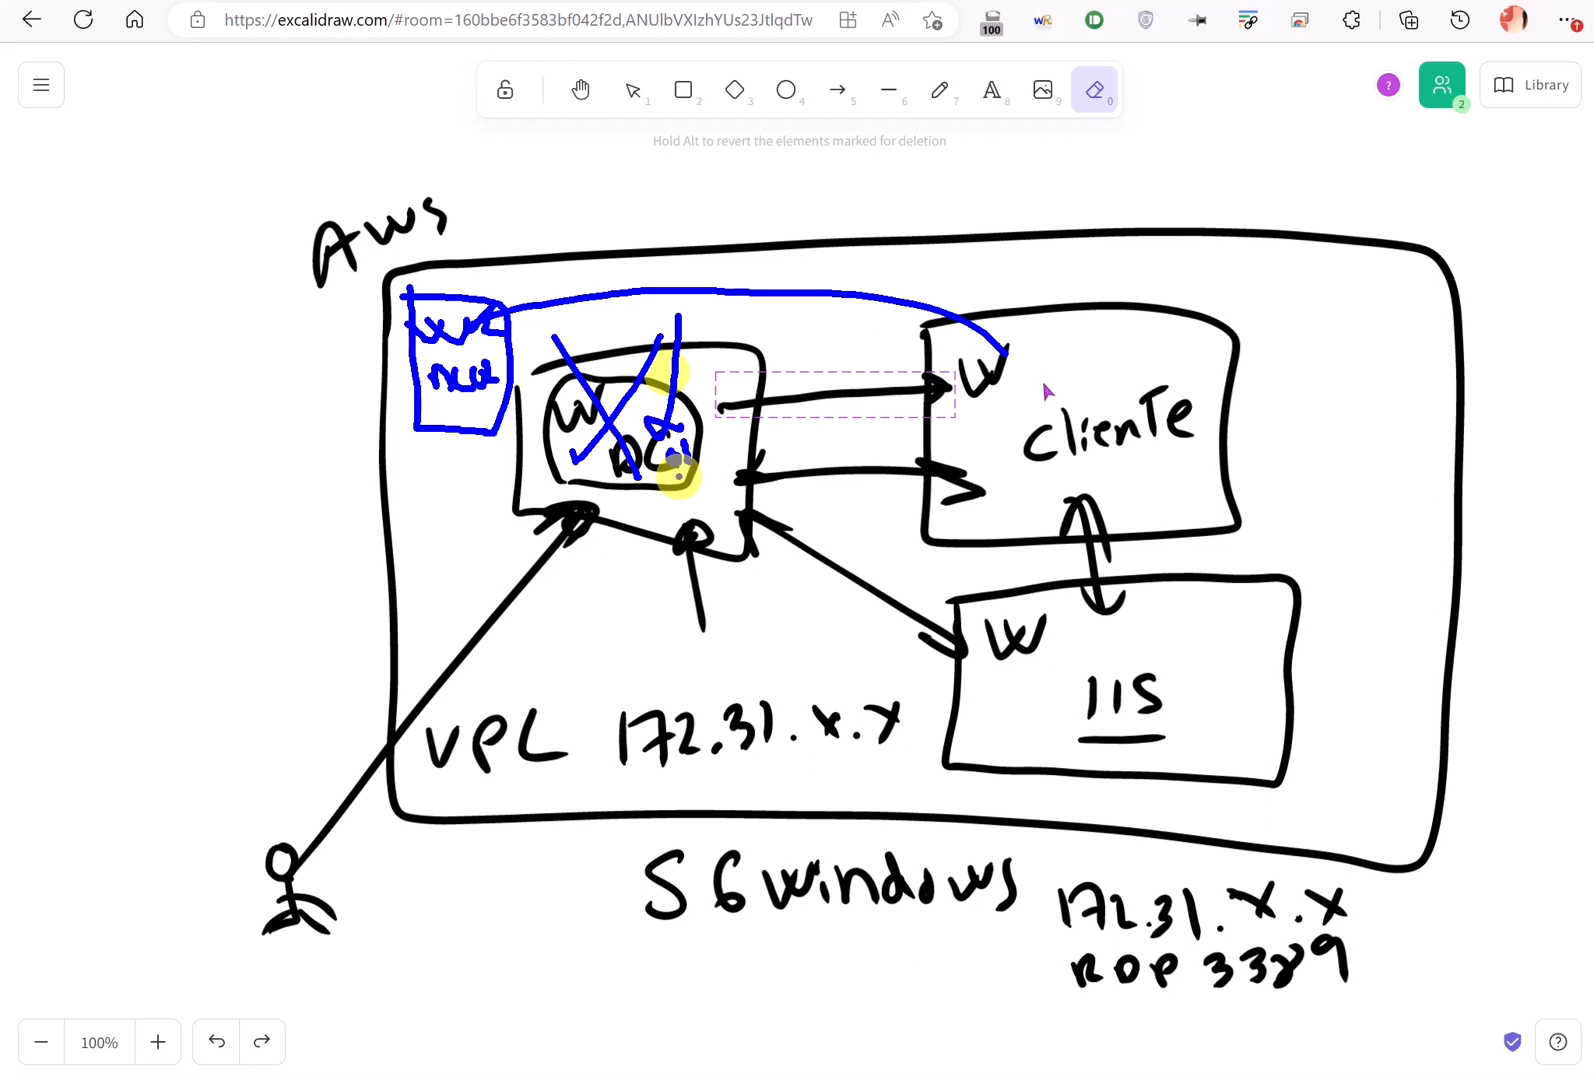
pyautogui.moveTo(678, 475); pyautogui.dragTo(760, 420)
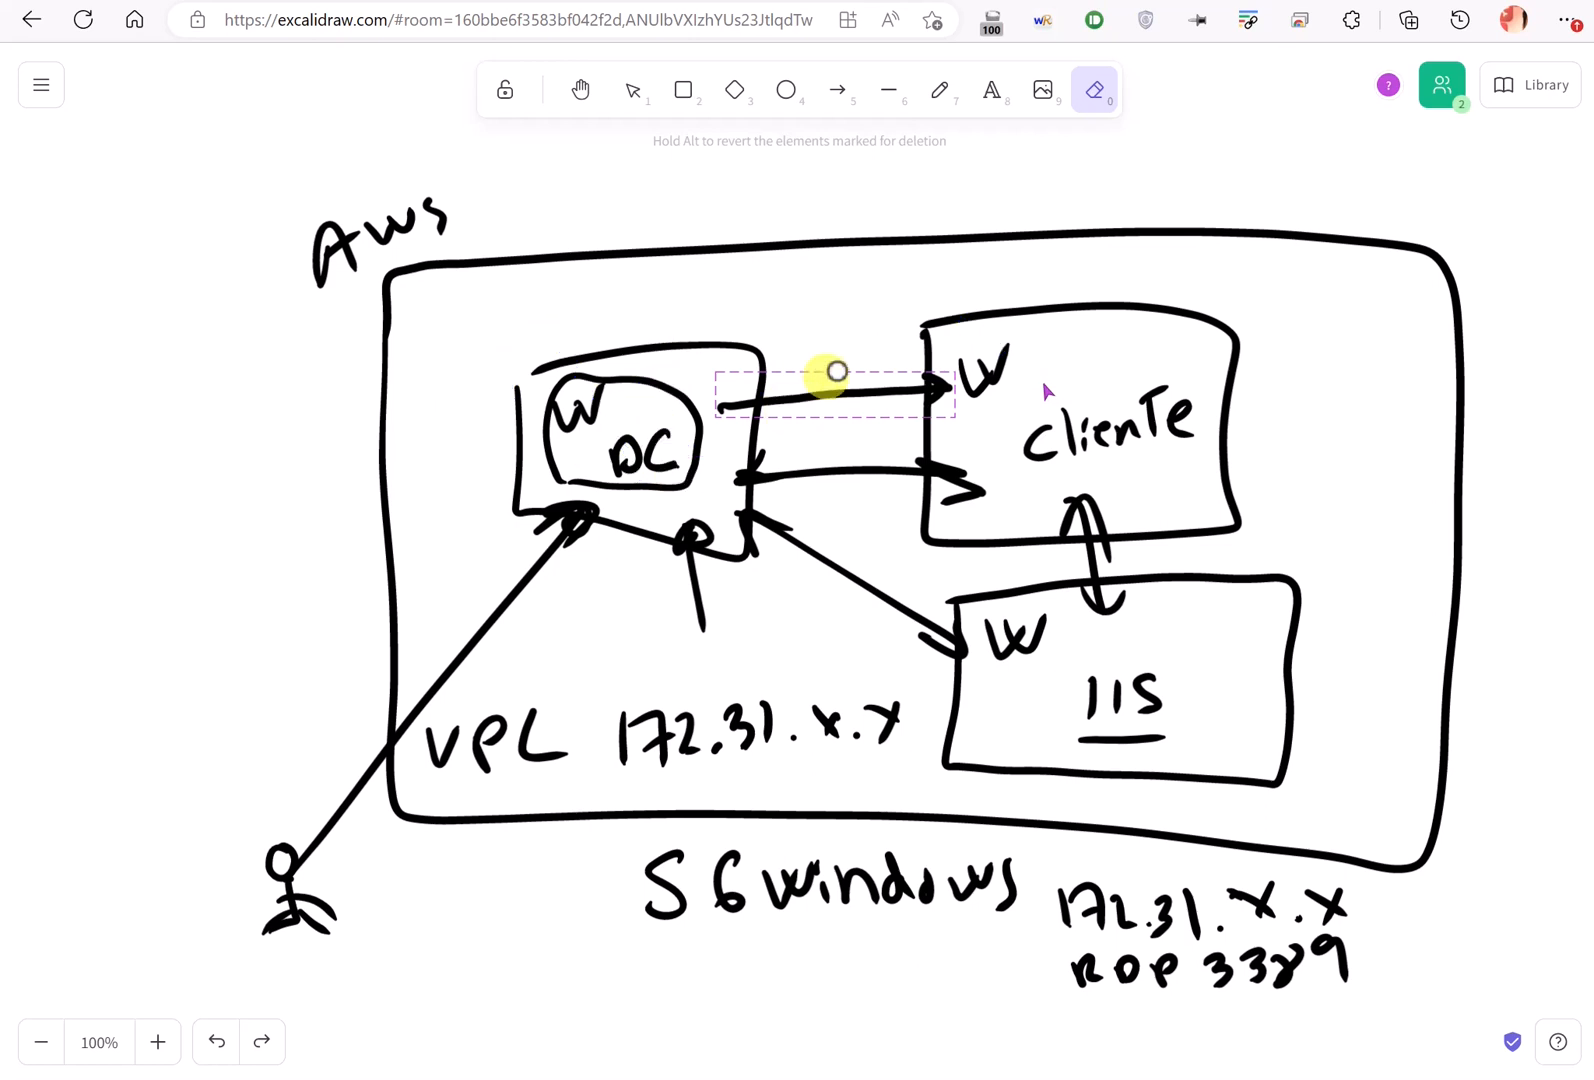
pyautogui.hotkey('alt', 'Tab')
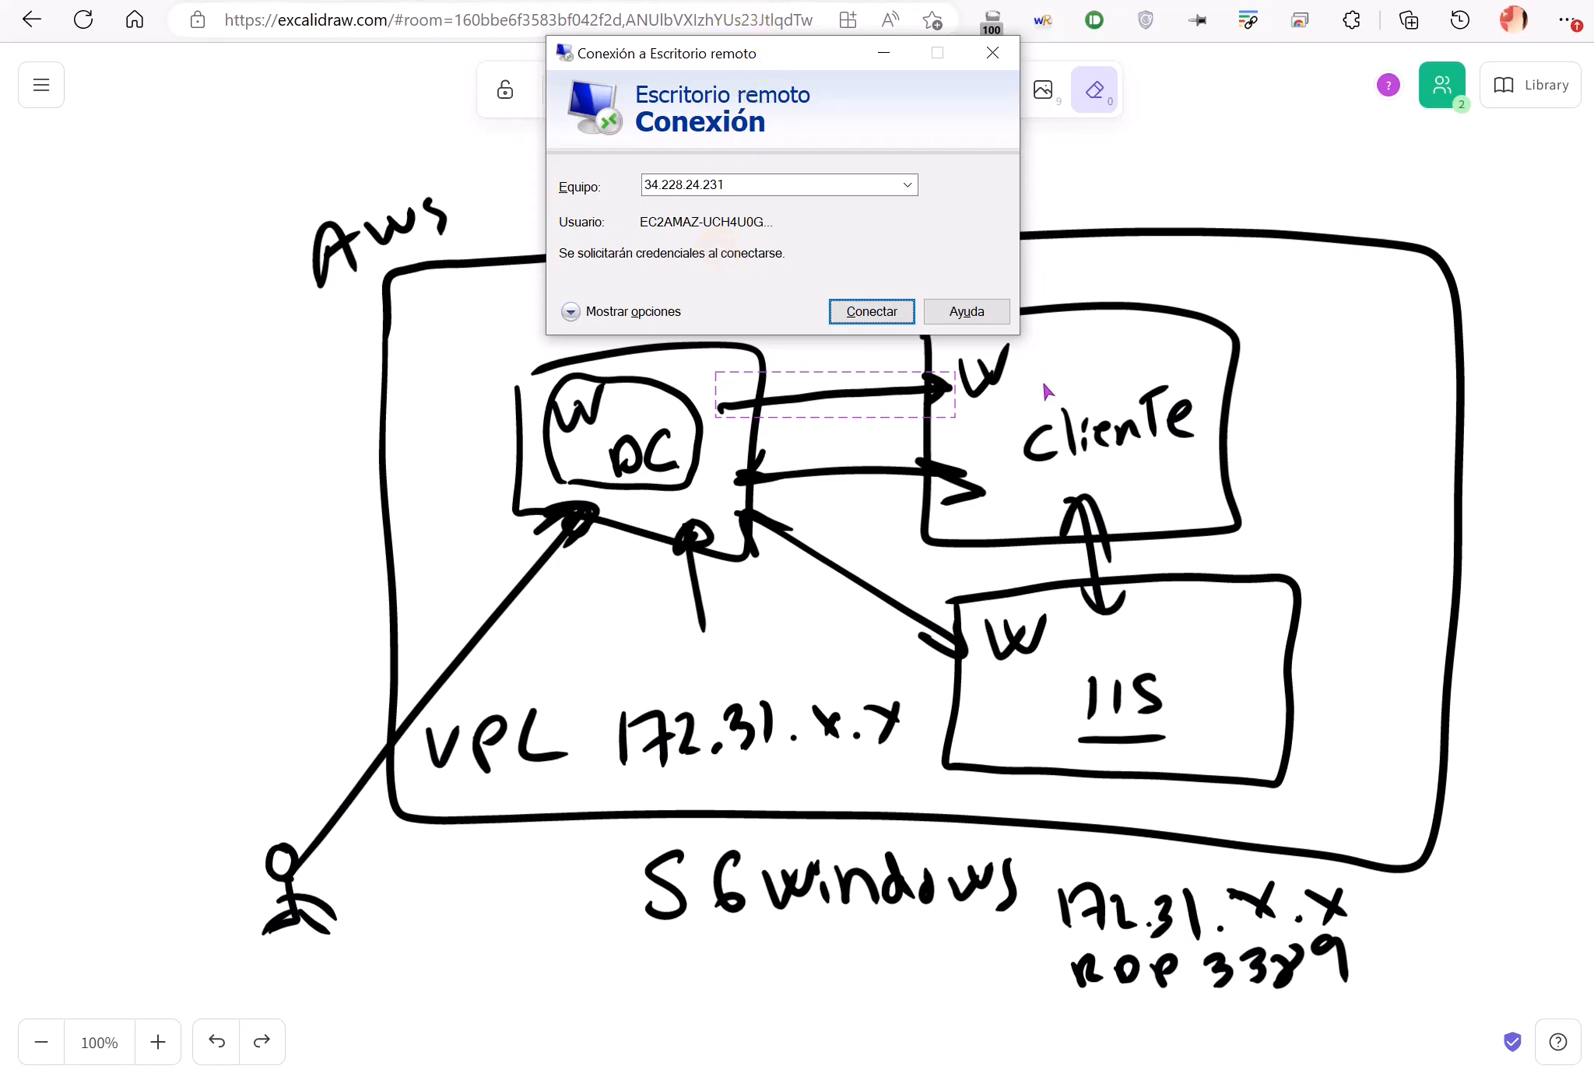
# - Reconnect to 34.228.24.231 as Administrator with the pasted password, accepting the certificate warning
pyautogui.click(622, 1)
pyautogui.click(589, 1)
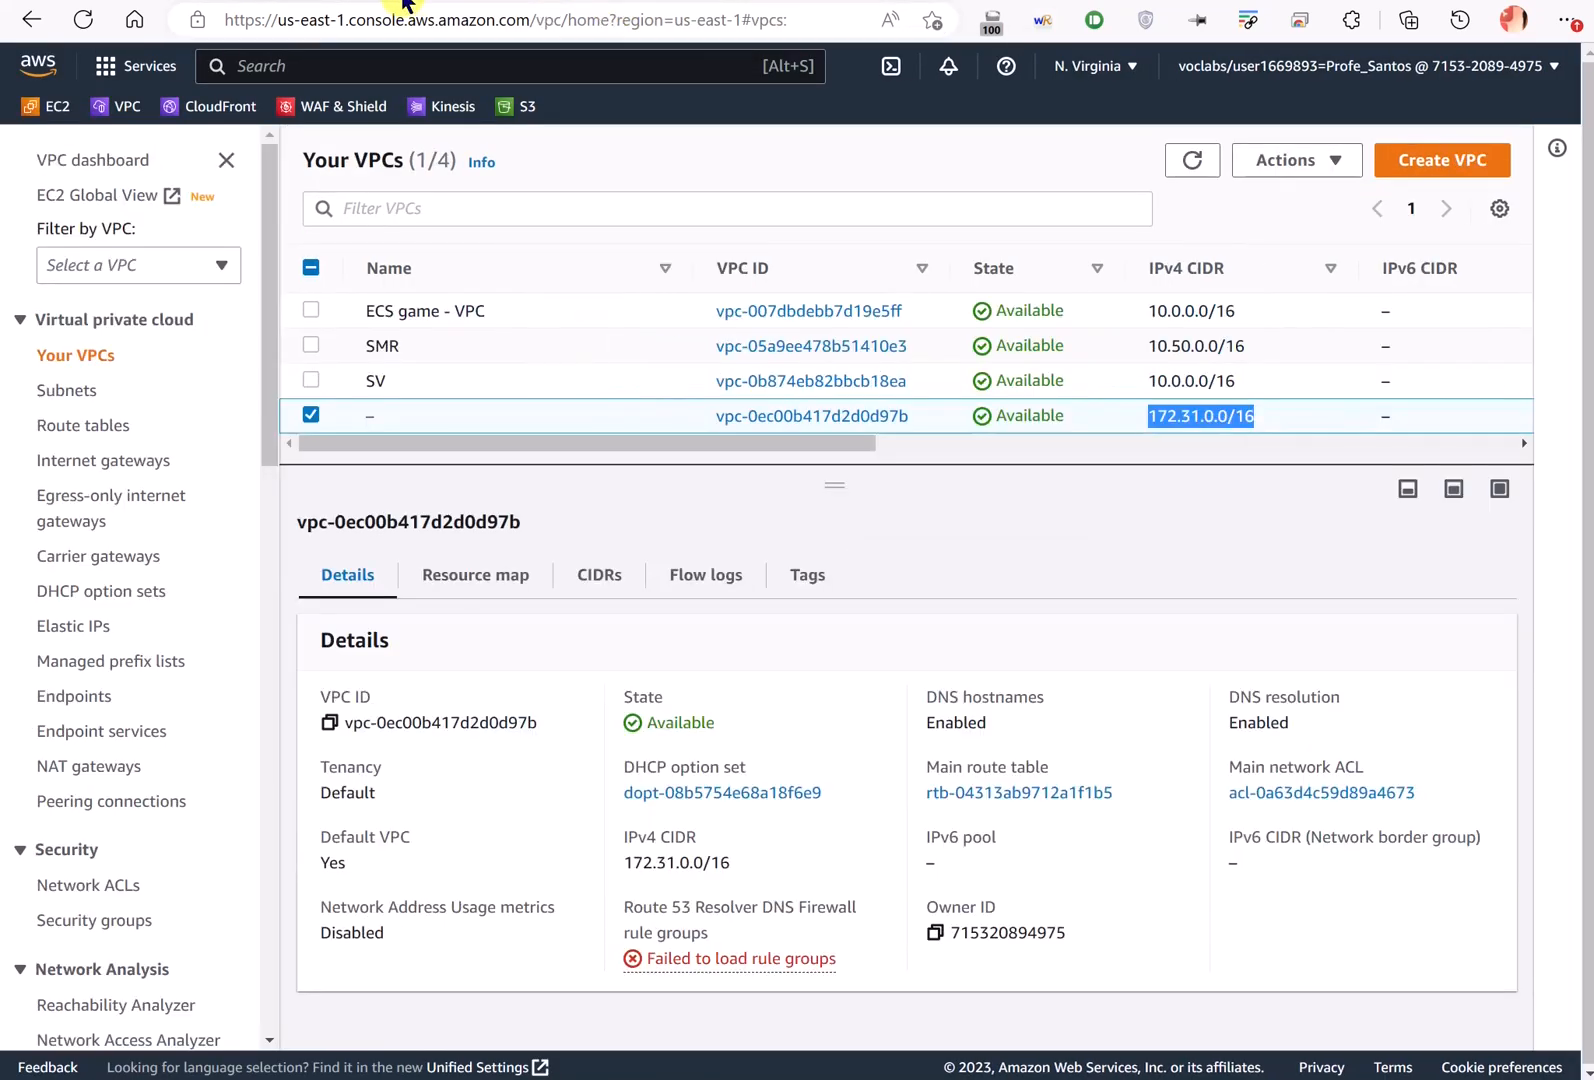
pyautogui.click(404, 1)
pyautogui.hotkey('alt', 'Tab')
pyautogui.click(847, 311)
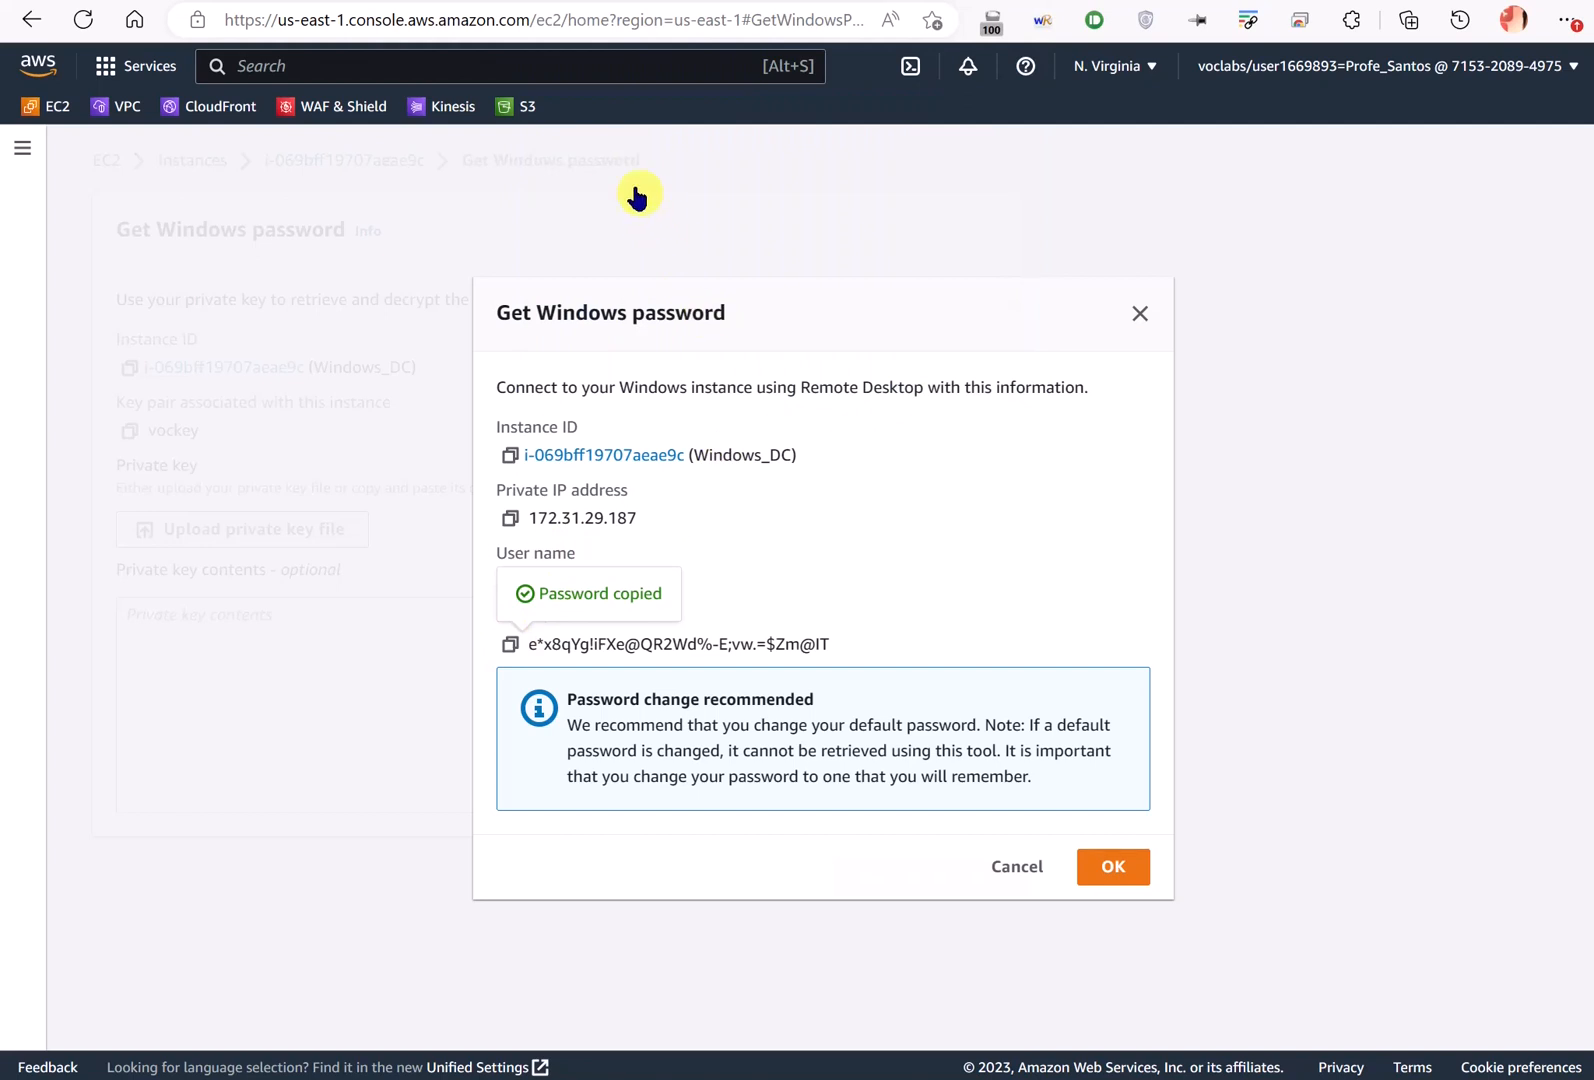
pyautogui.hotkey('alt', 'Tab')
pyautogui.click(627, 165)
pyautogui.hotkey('ctrl', 'v')
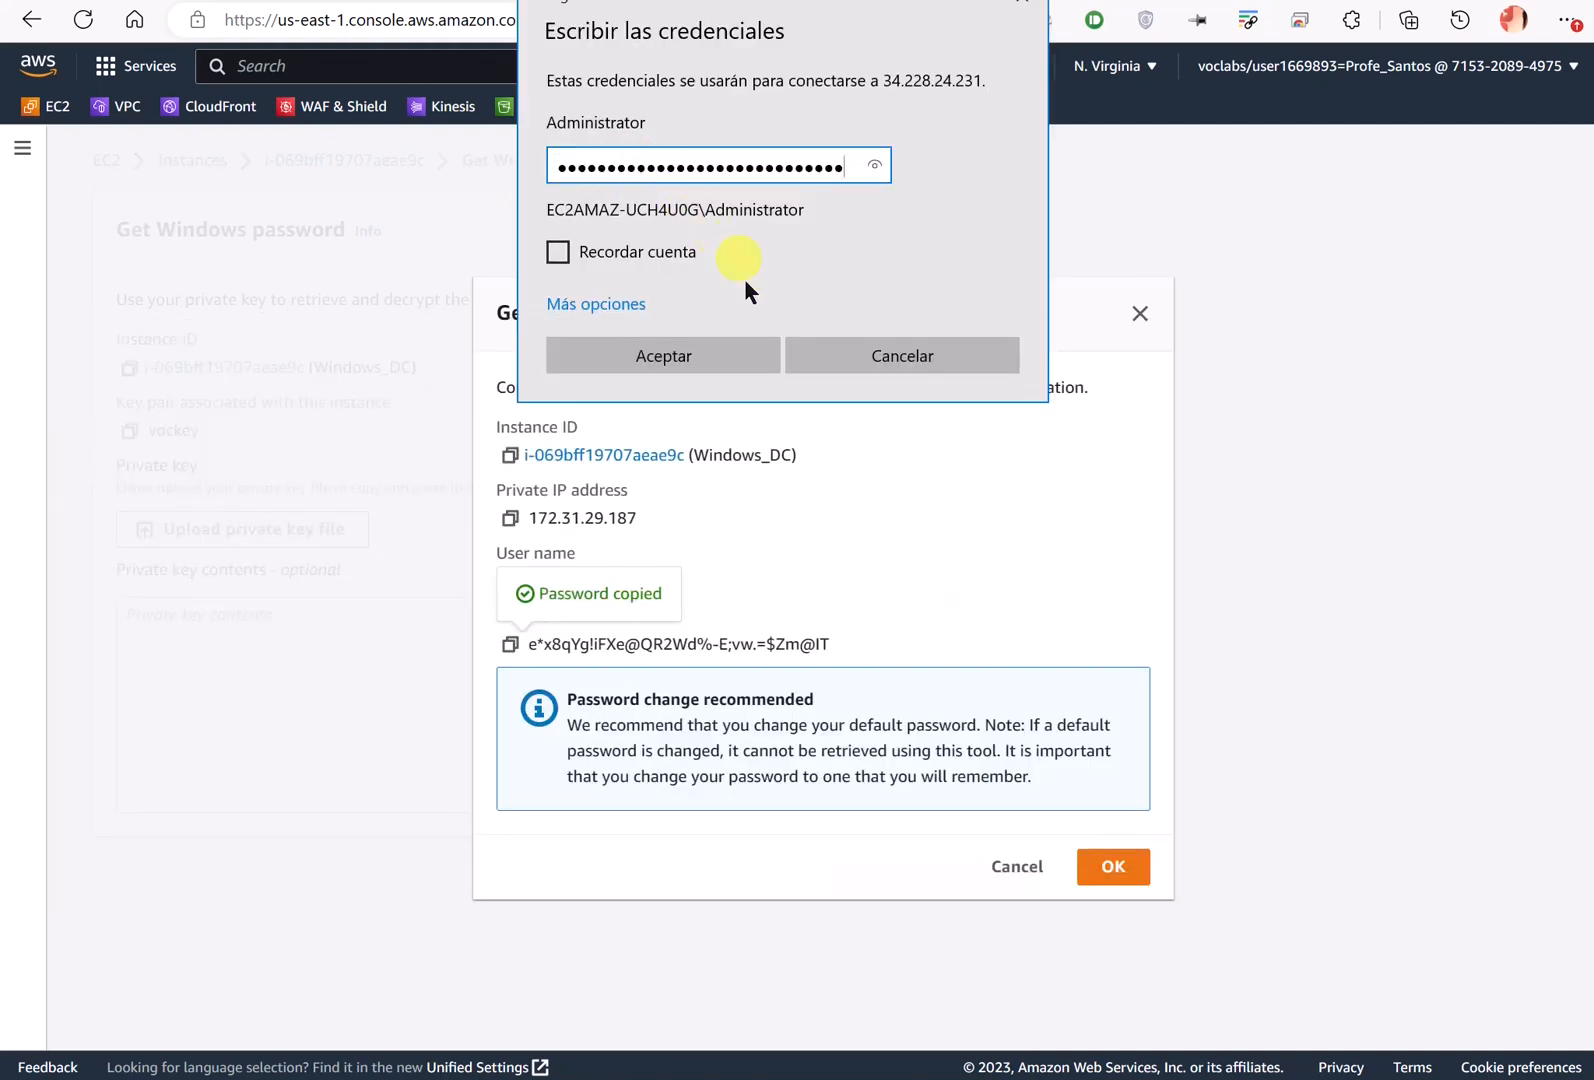
pyautogui.click(699, 342)
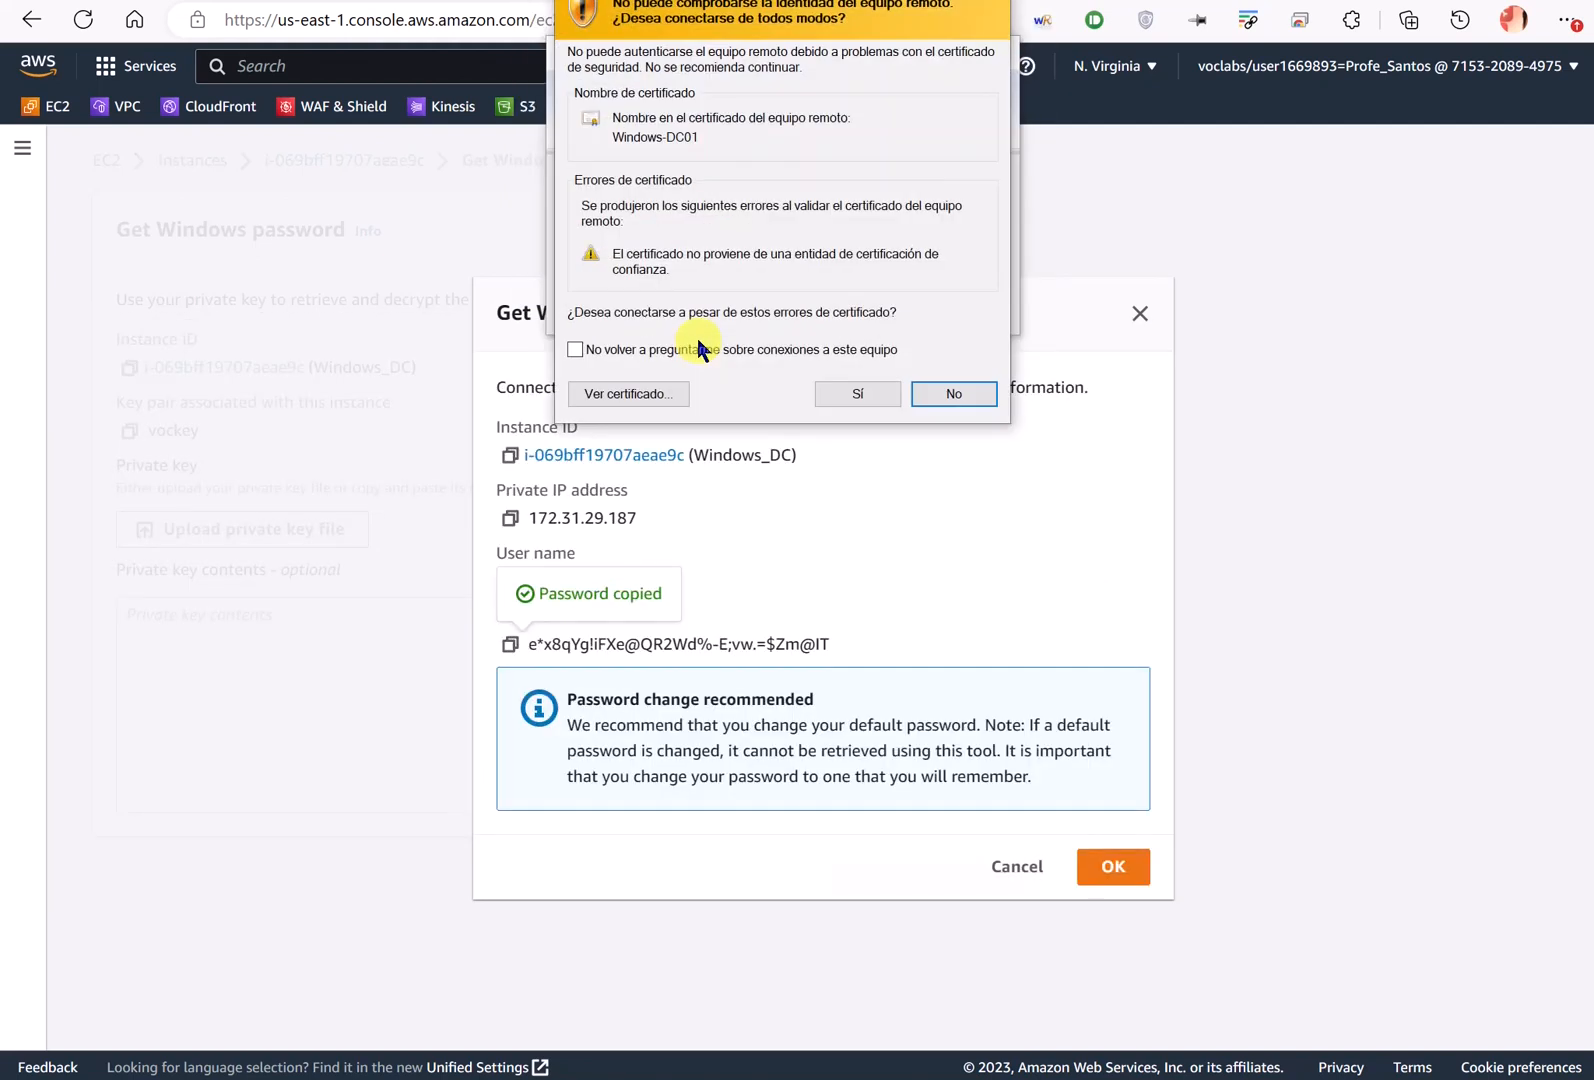
pyautogui.click(871, 389)
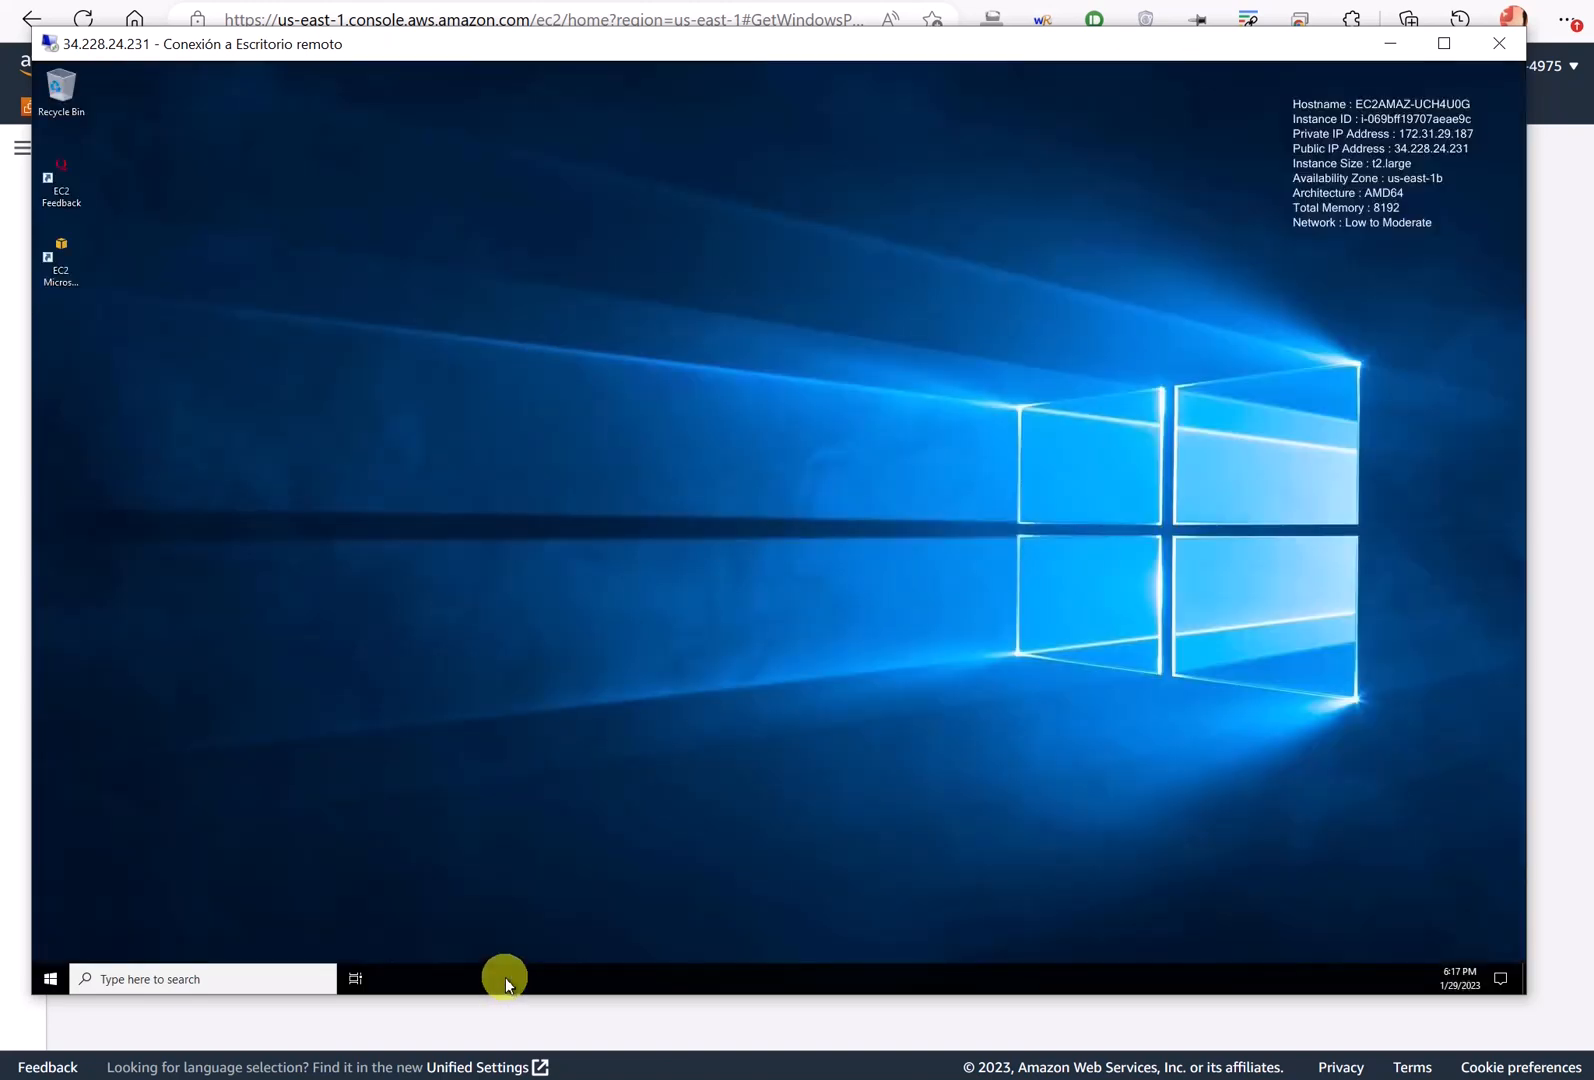
# - Unlock the remote taskbar and move it to the top of the screen
pyautogui.rightClick(506, 978)
pyautogui.click(562, 928)
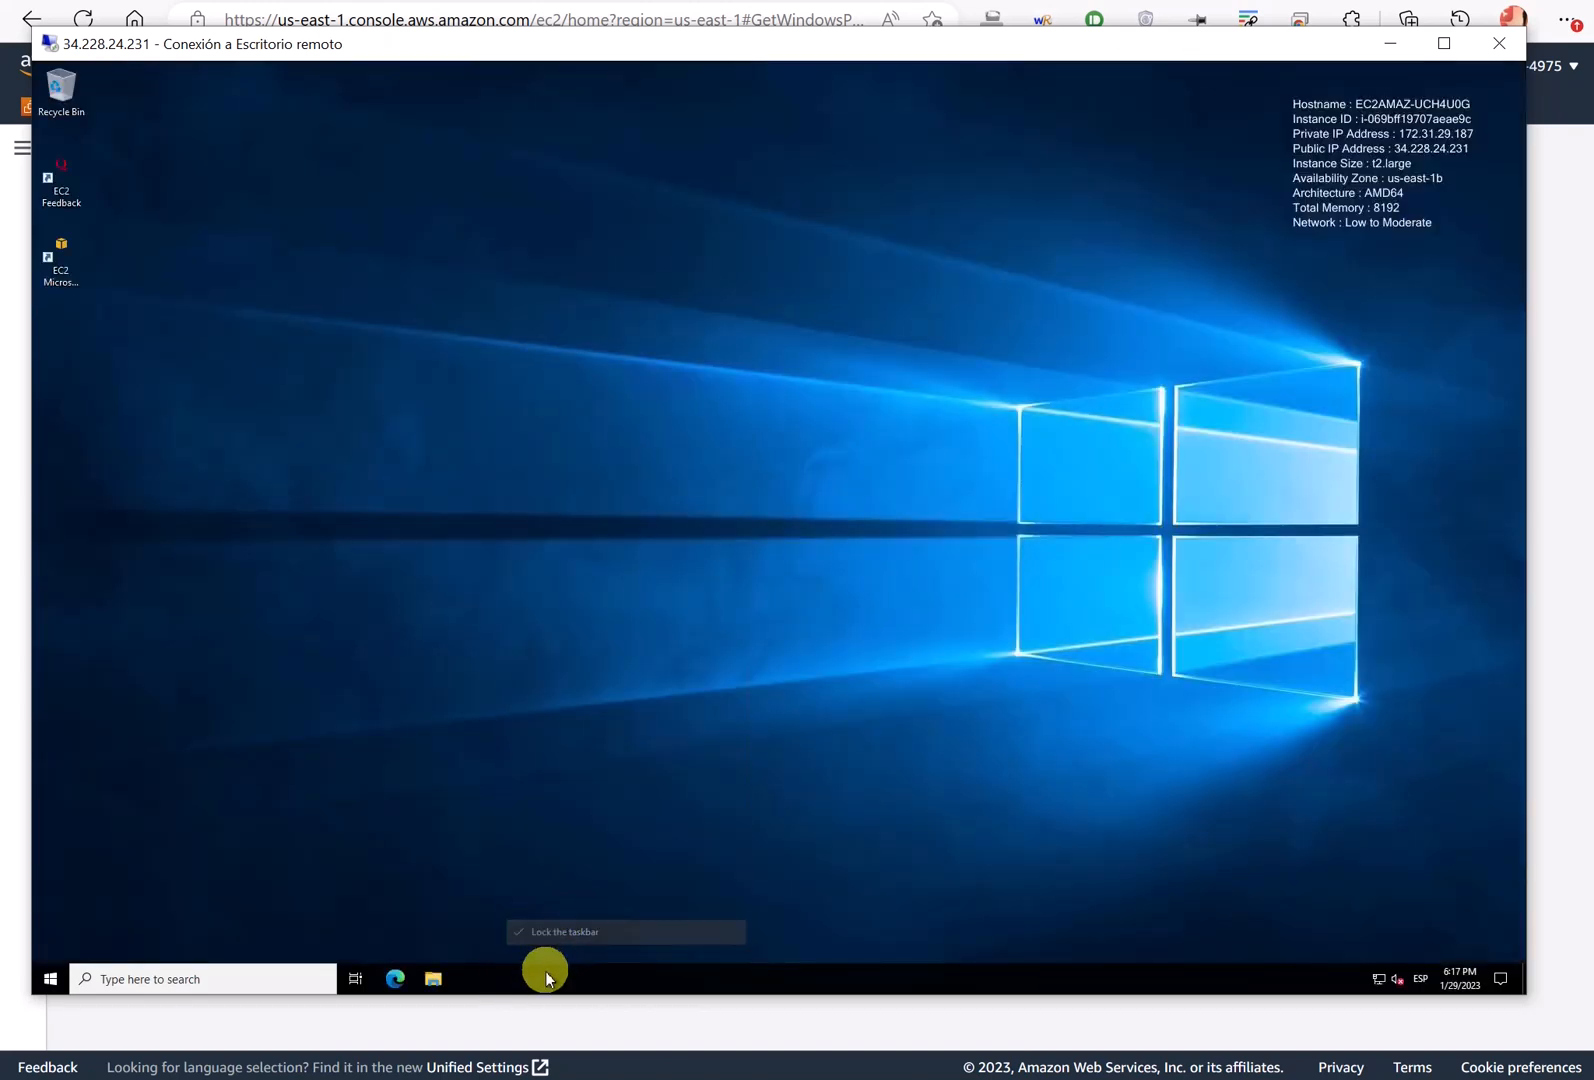
pyautogui.moveTo(547, 974); pyautogui.dragTo(538, 154)
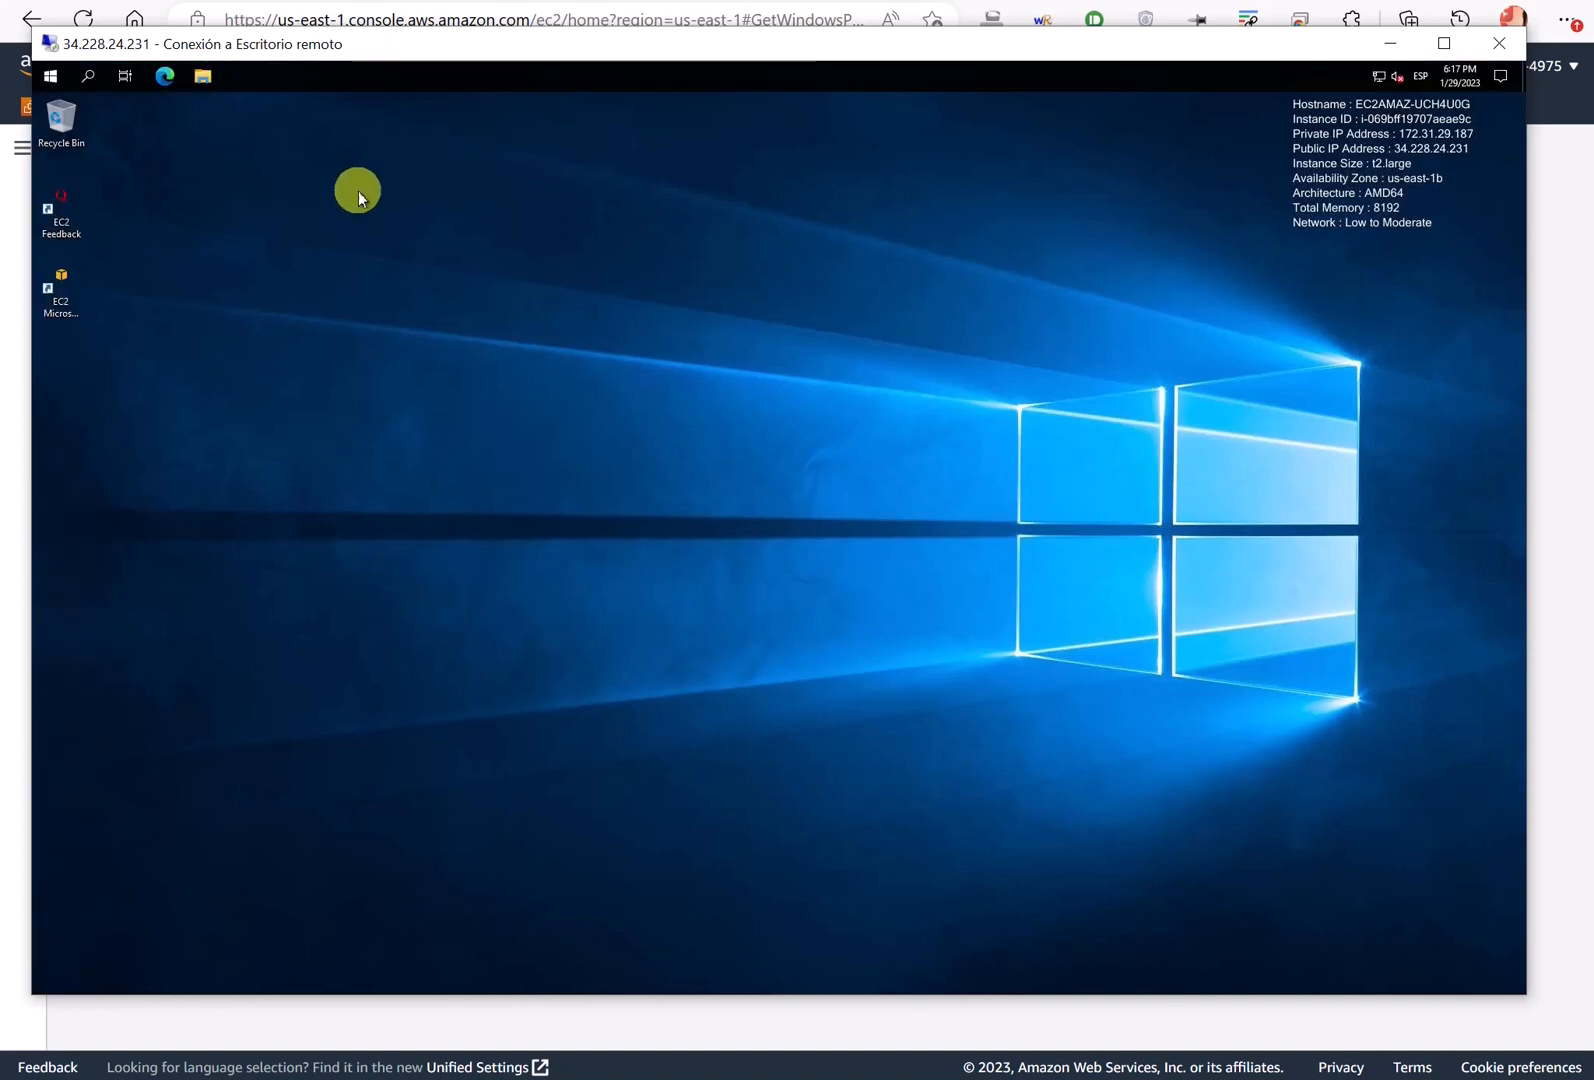
# - Set the desktop background to a solid orange colour in Settings, then close Settings
pyautogui.click(40, 78)
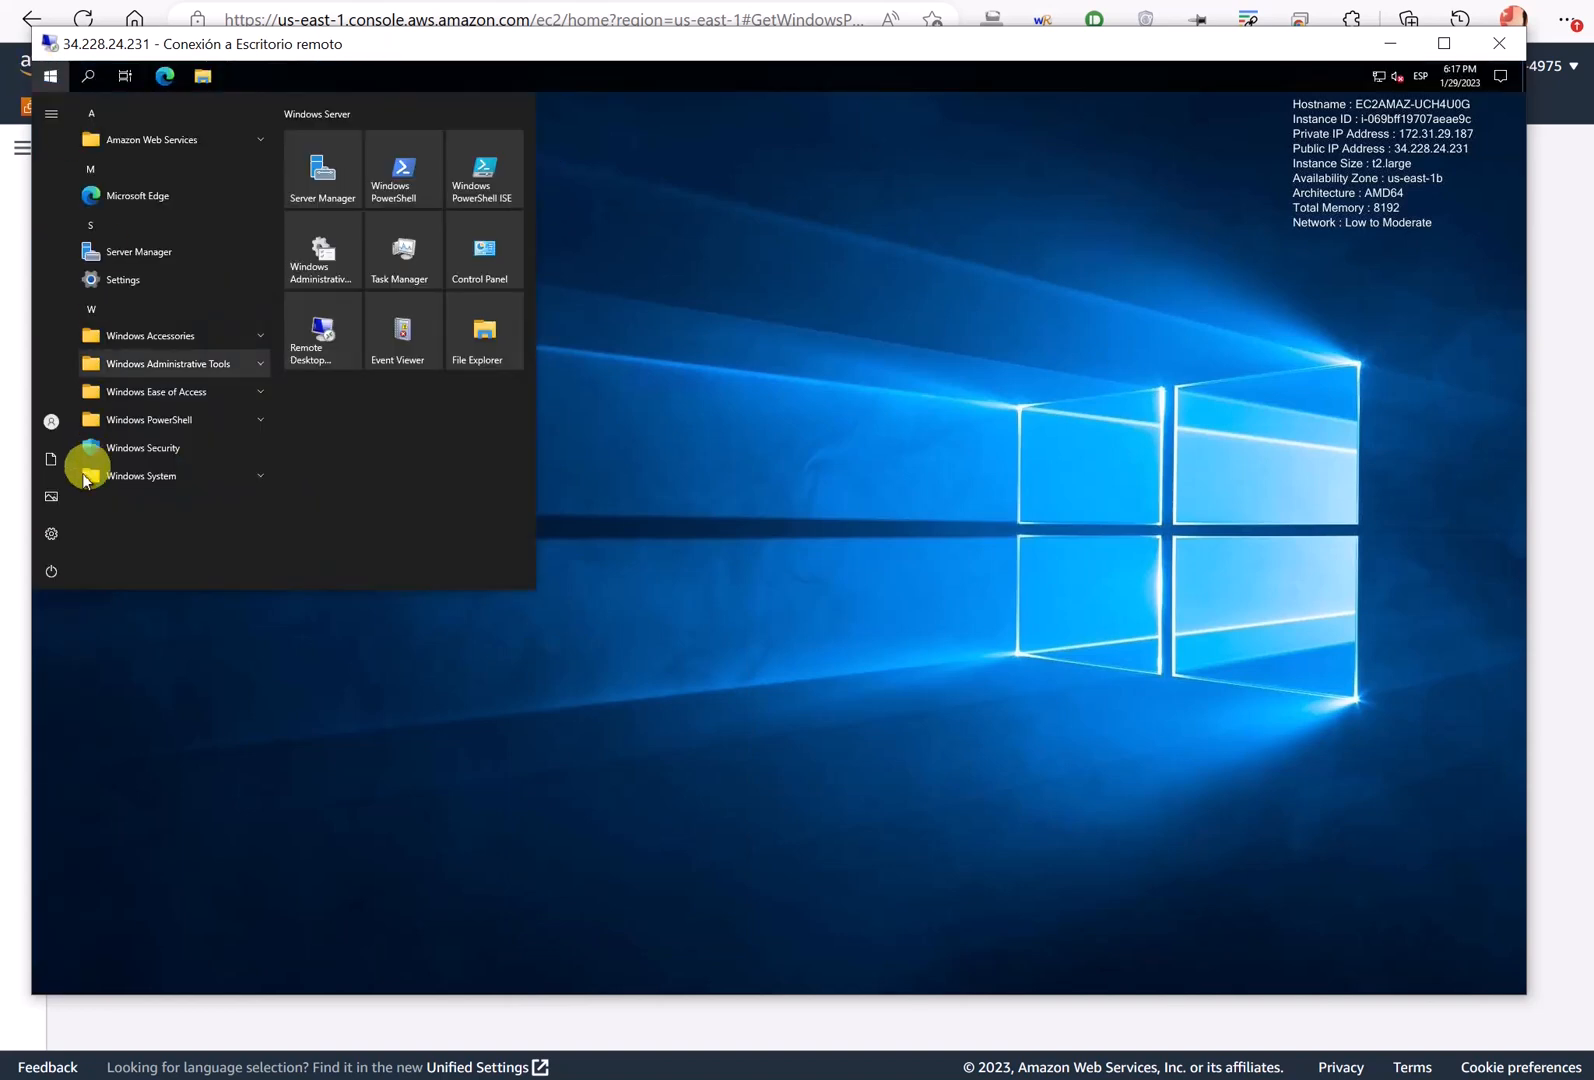
pyautogui.click(57, 526)
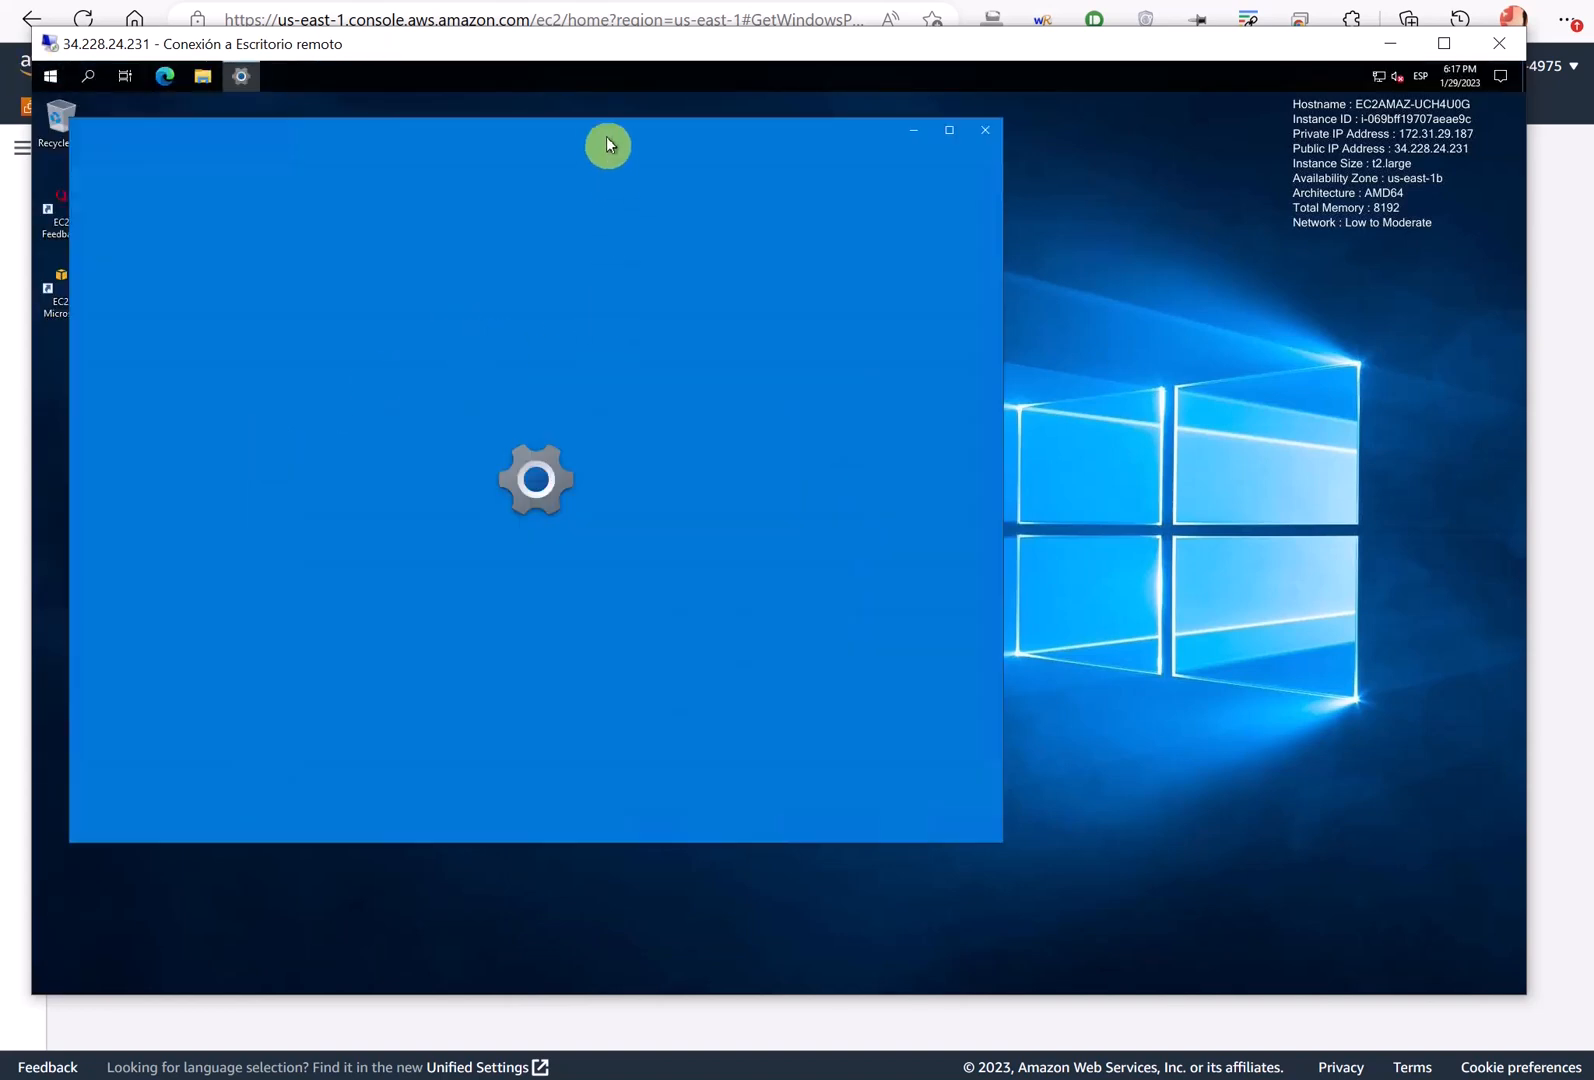
pyautogui.moveTo(604, 133); pyautogui.dragTo(684, 150)
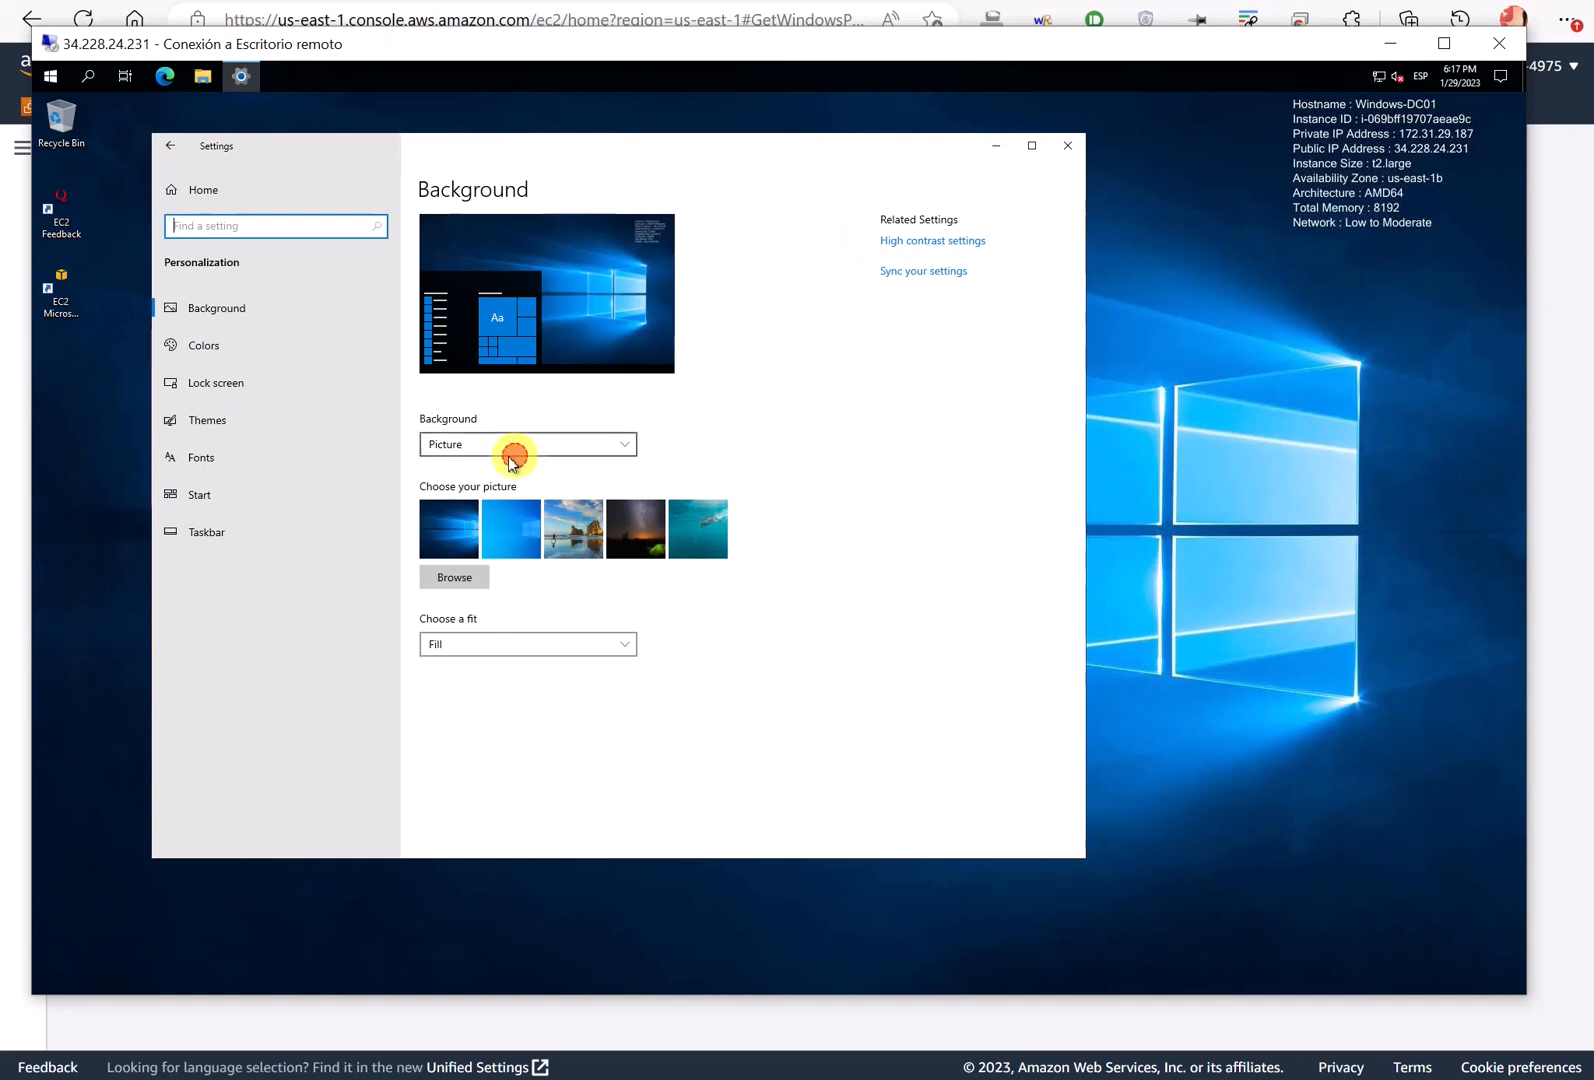
pyautogui.click(512, 446)
pyautogui.click(470, 470)
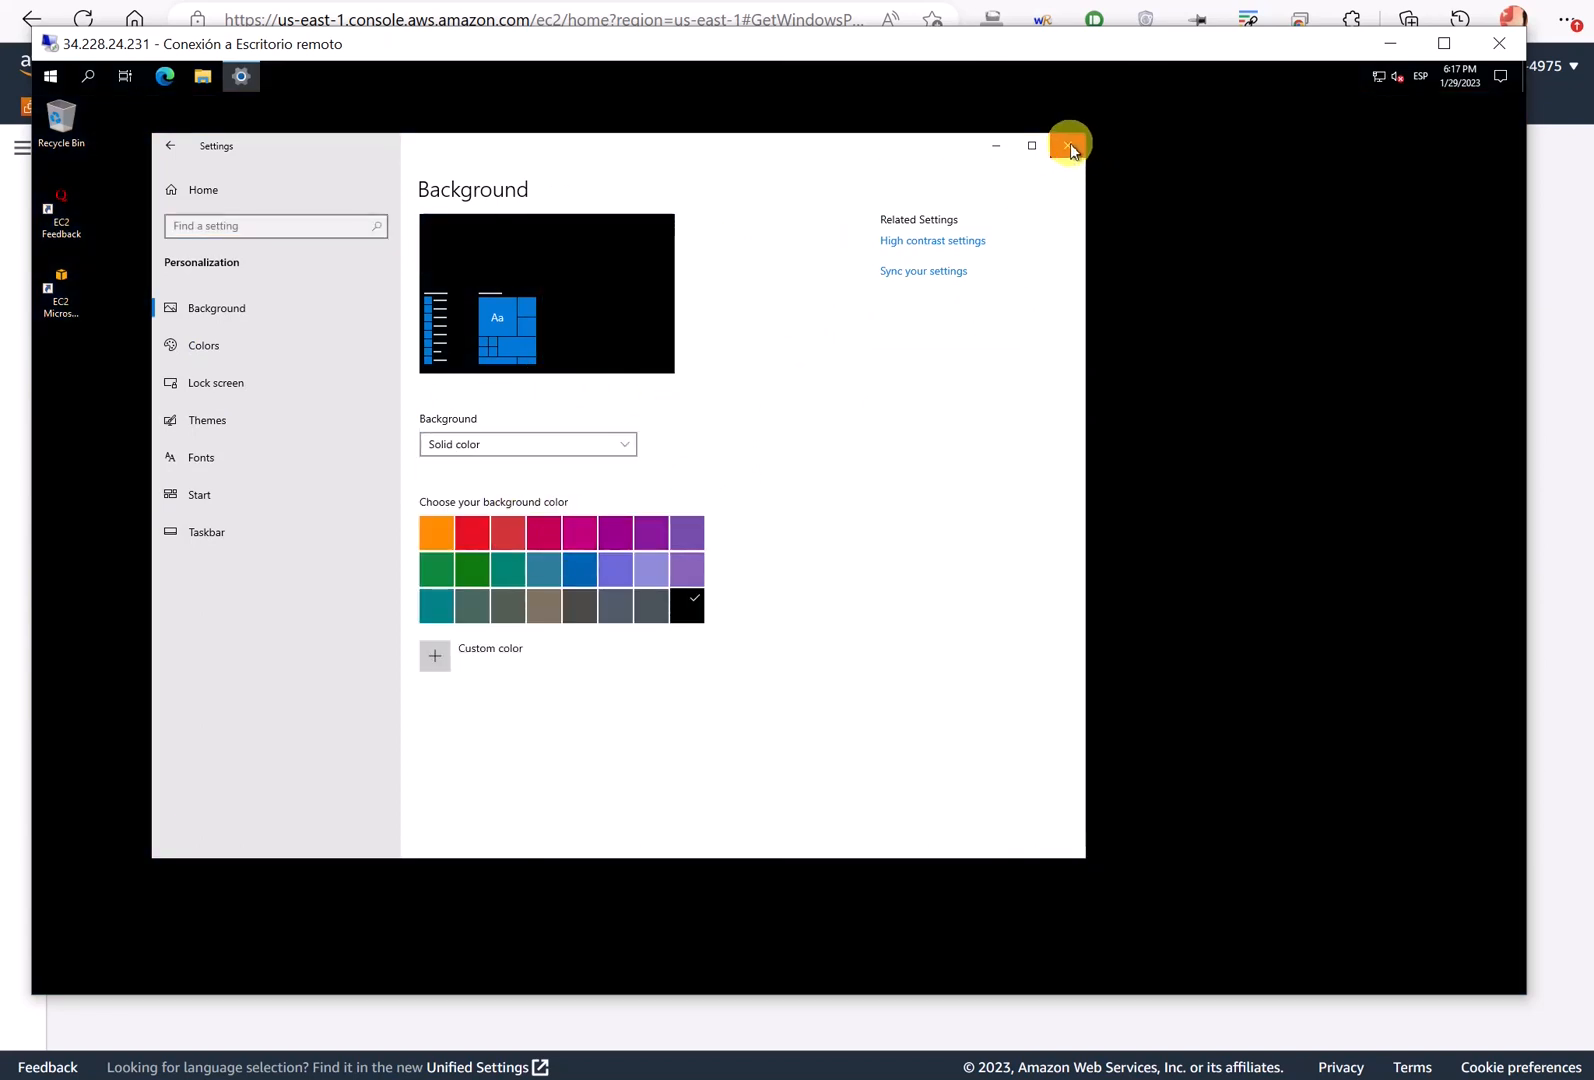
pyautogui.click(452, 538)
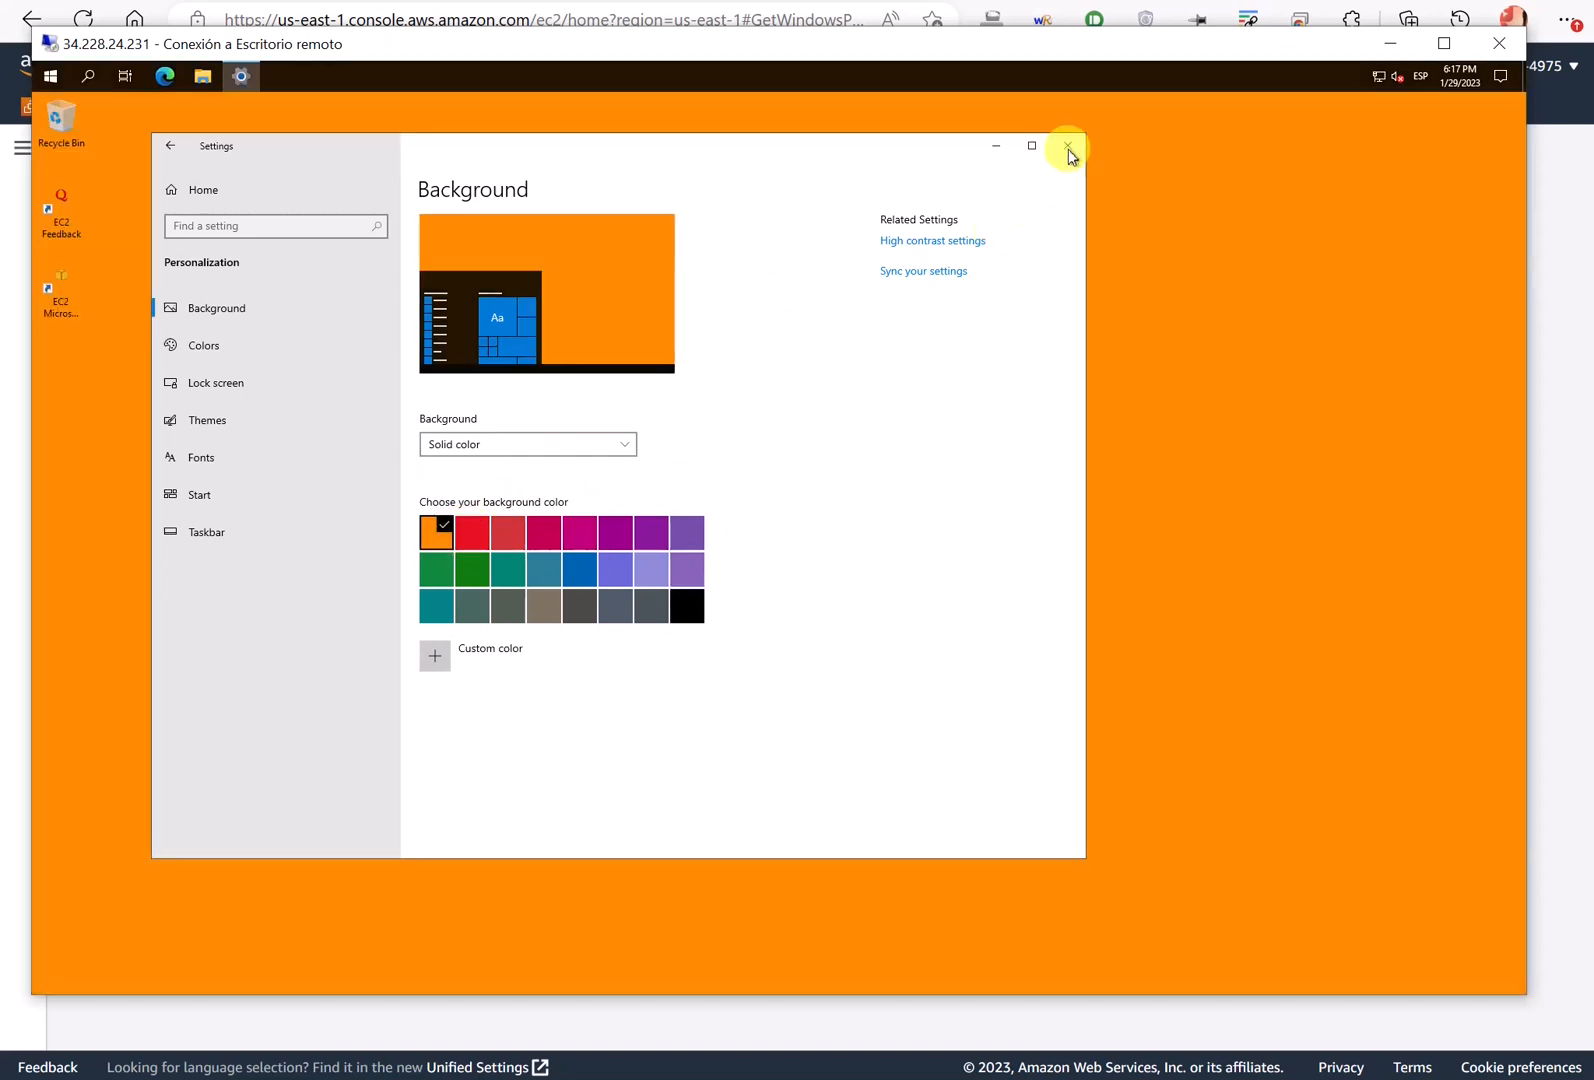
pyautogui.click(1068, 150)
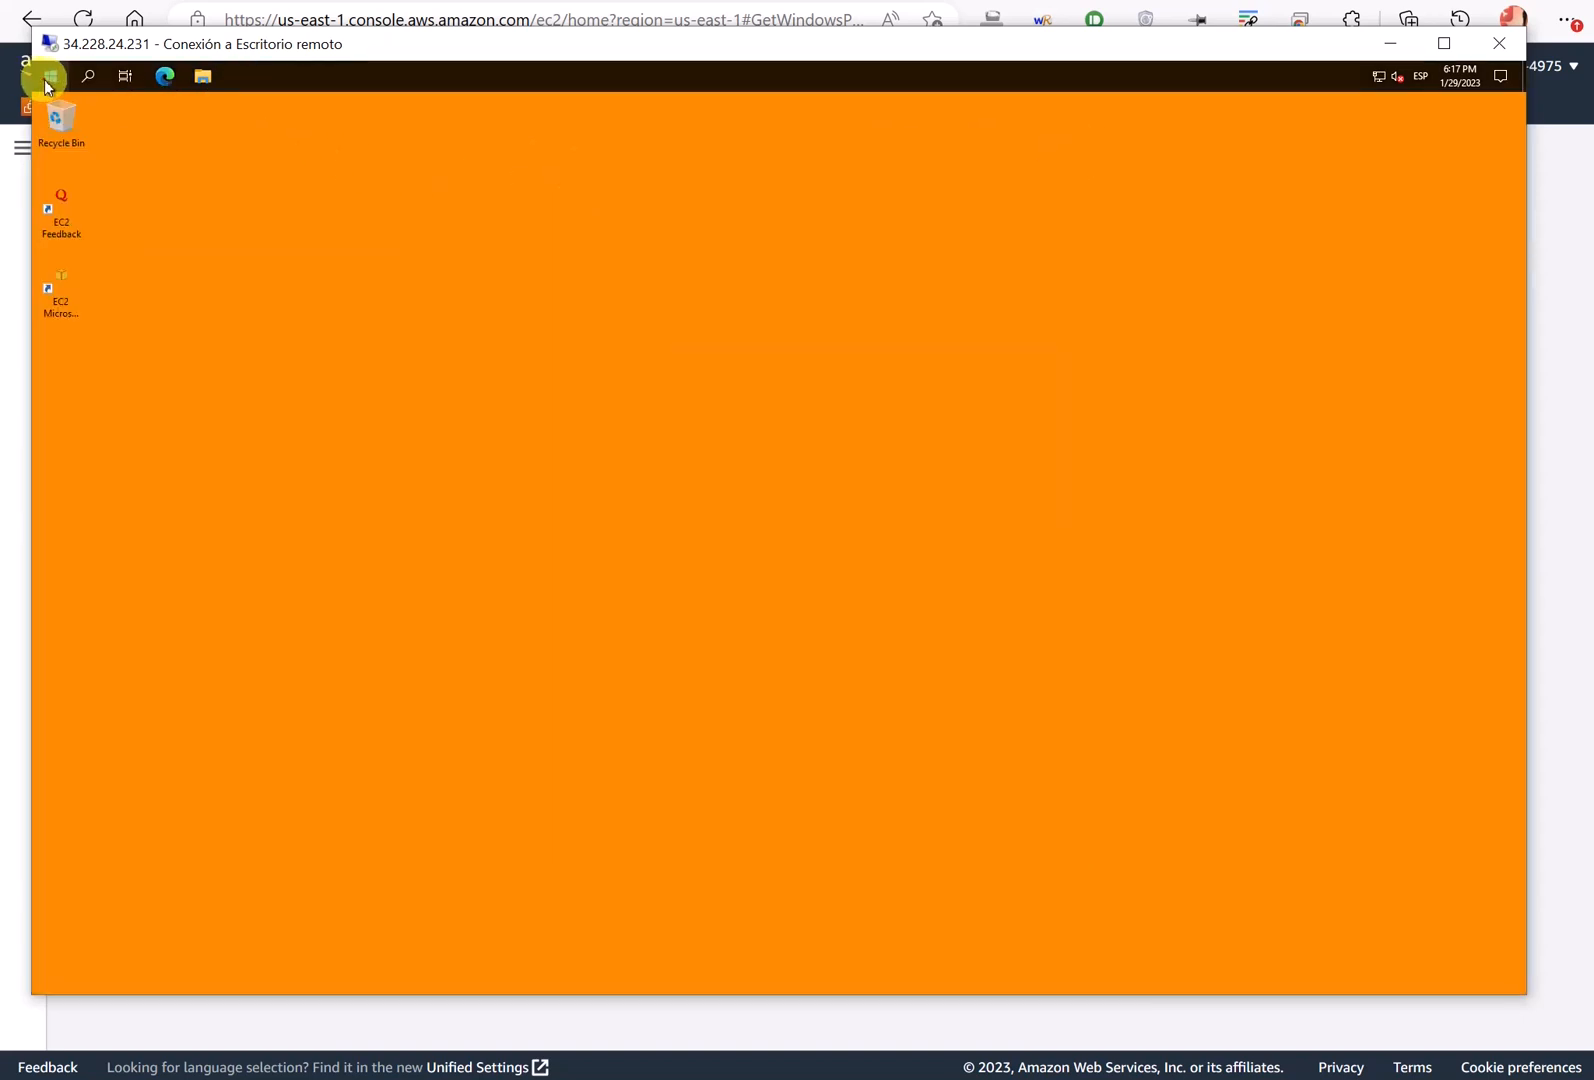
pyautogui.click(47, 80)
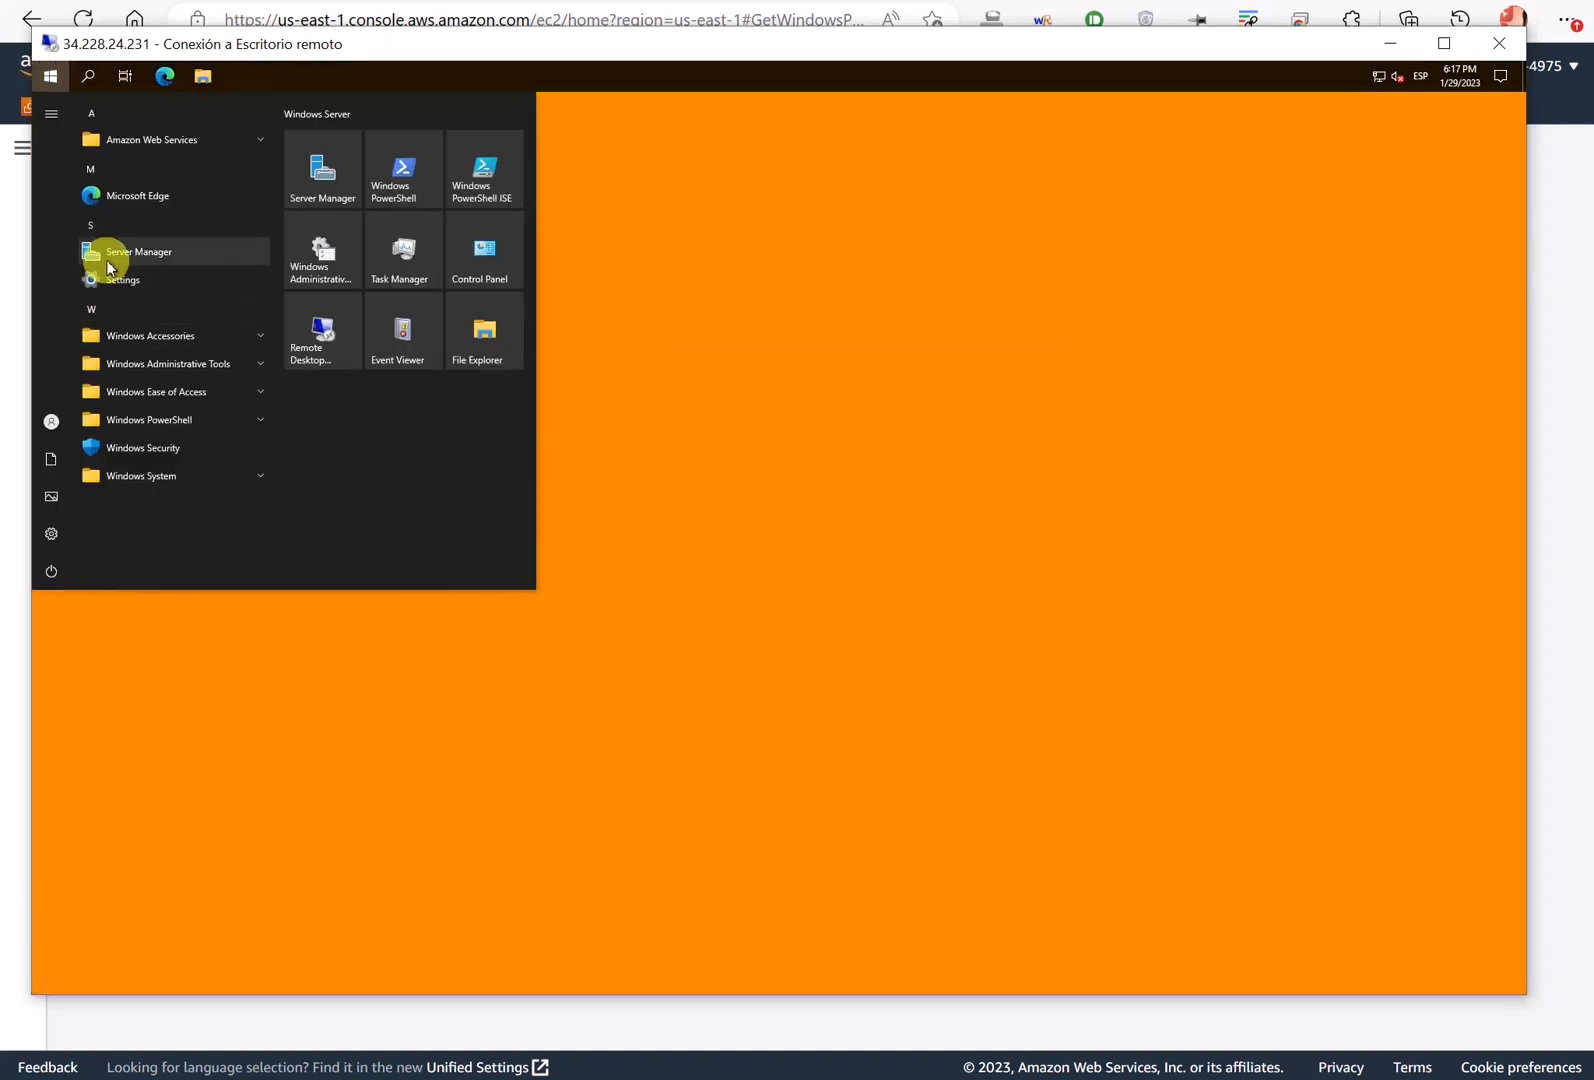
# - Launch Server Manager from Start and close the Windows Admin Center popup over the Dashboard
pyautogui.click(220, 258)
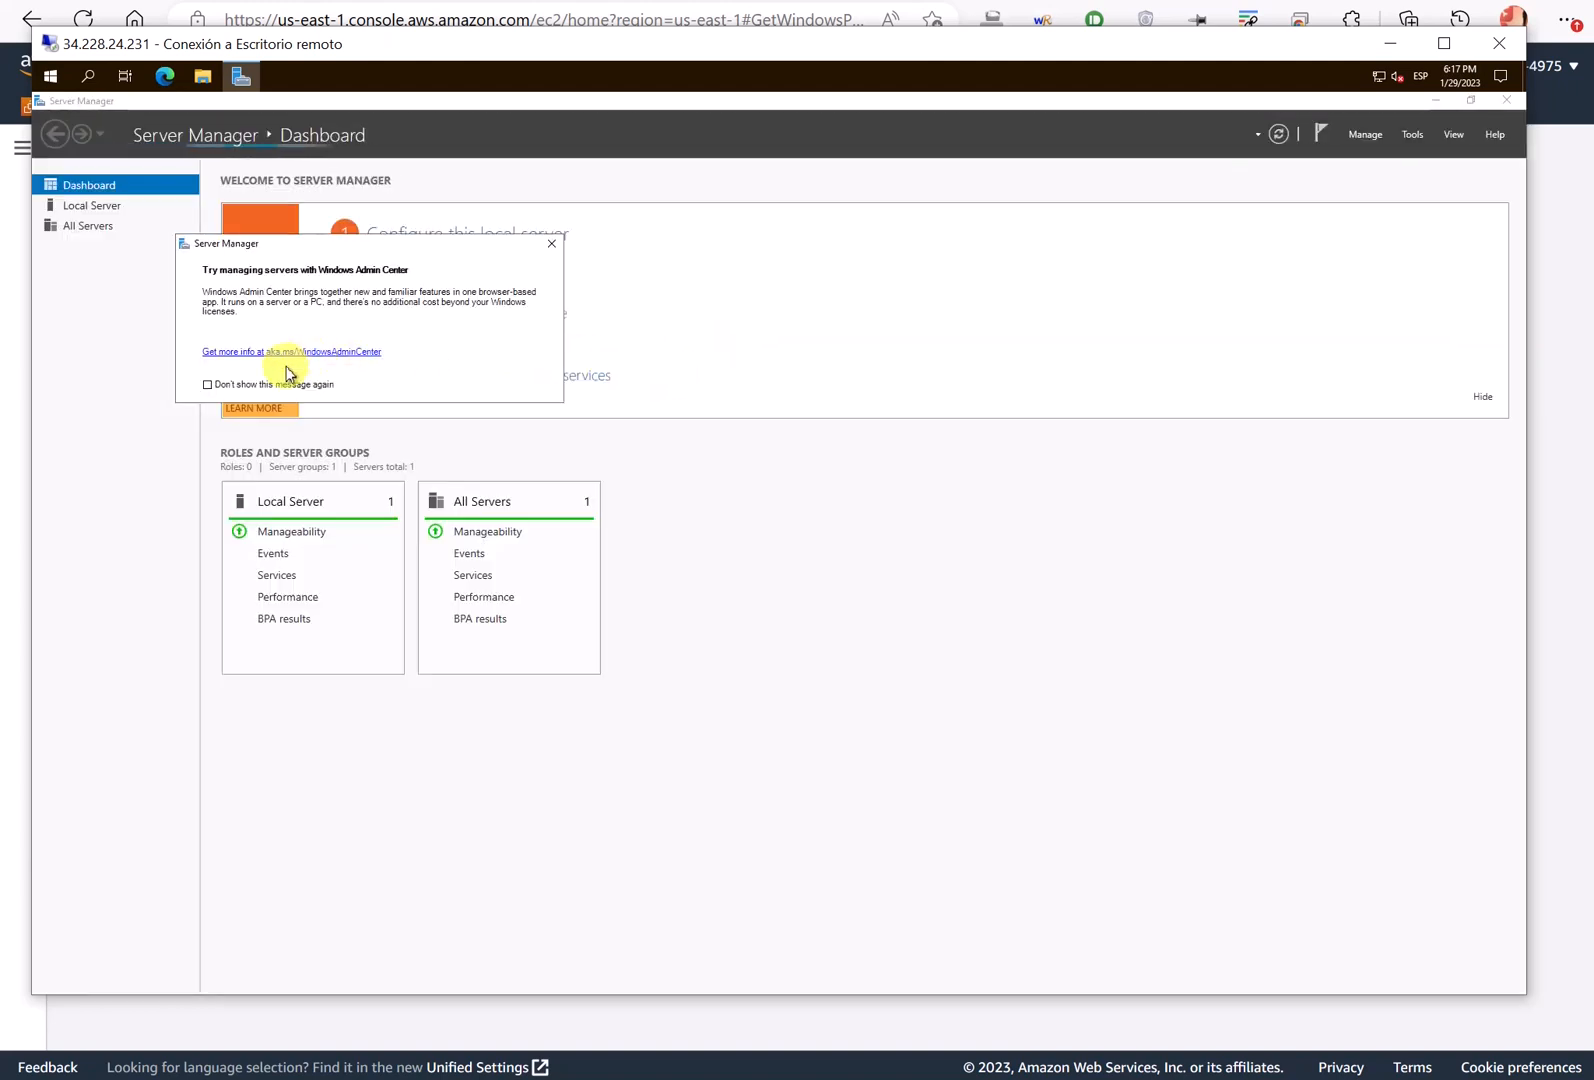
pyautogui.moveTo(361, 244)
pyautogui.mouseDown()
pyautogui.moveTo(501, 247)
pyautogui.moveTo(552, 308)
pyautogui.moveTo(347, 385)
pyautogui.moveTo(580, 454)
pyautogui.moveTo(600, 316)
pyautogui.moveTo(425, 312)
pyautogui.mouseUp()
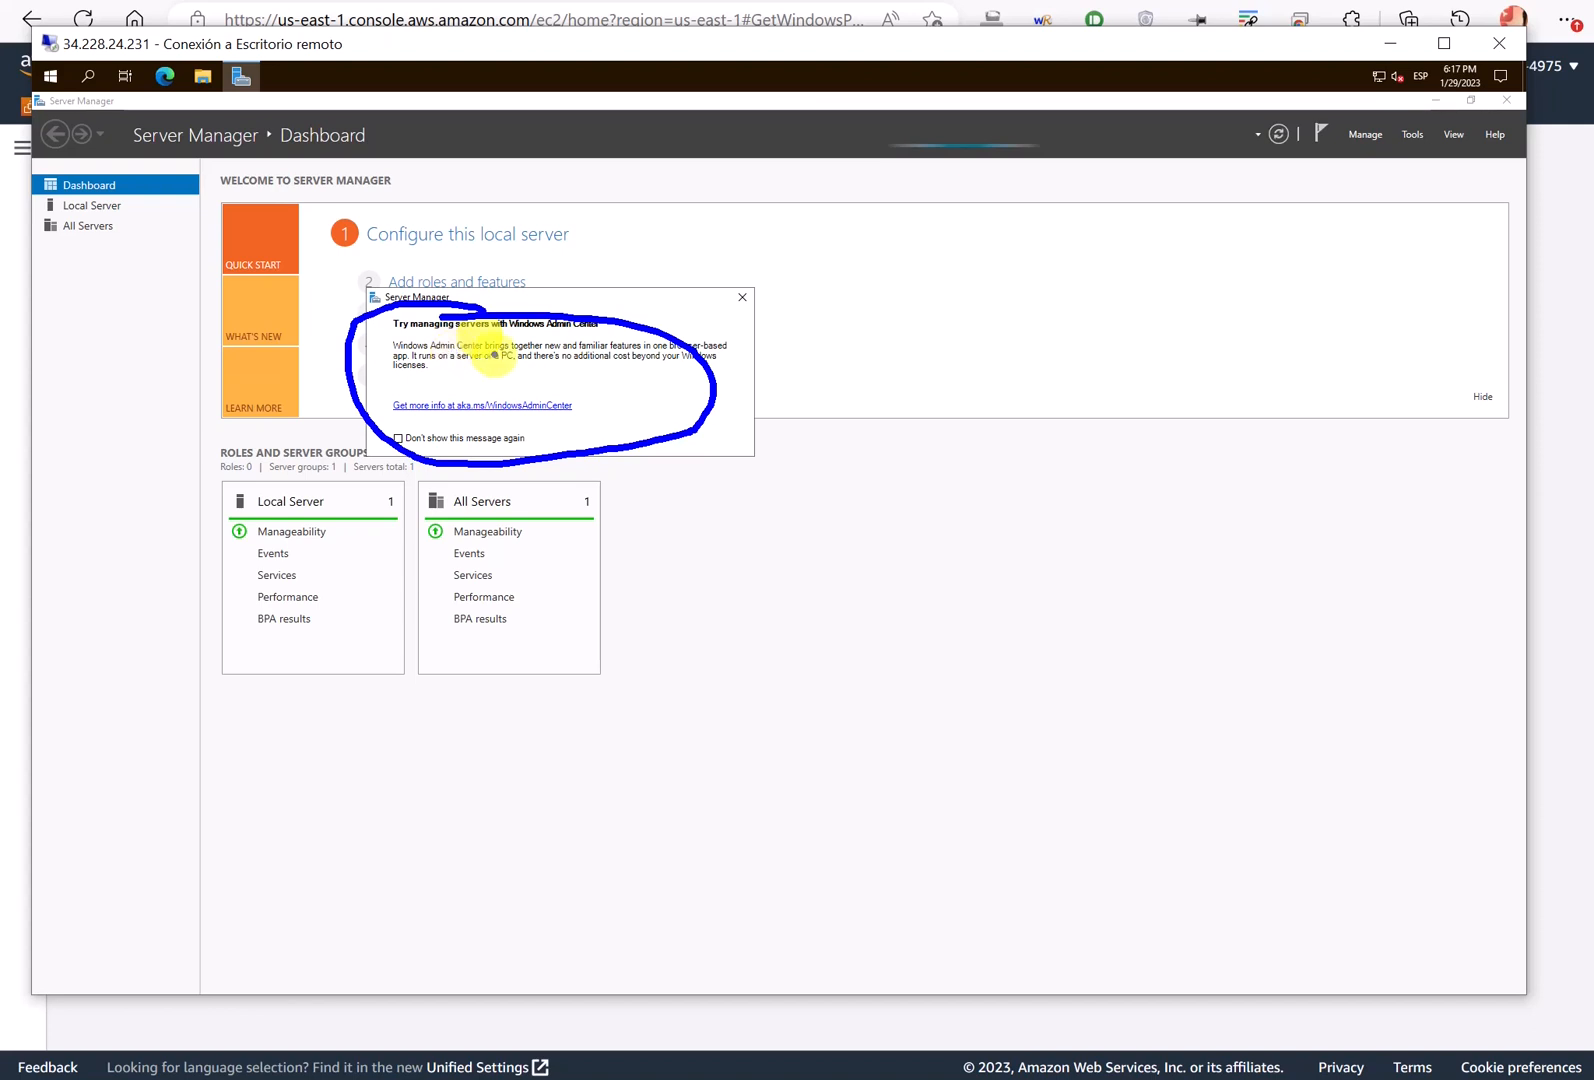
pyautogui.press('Escape')
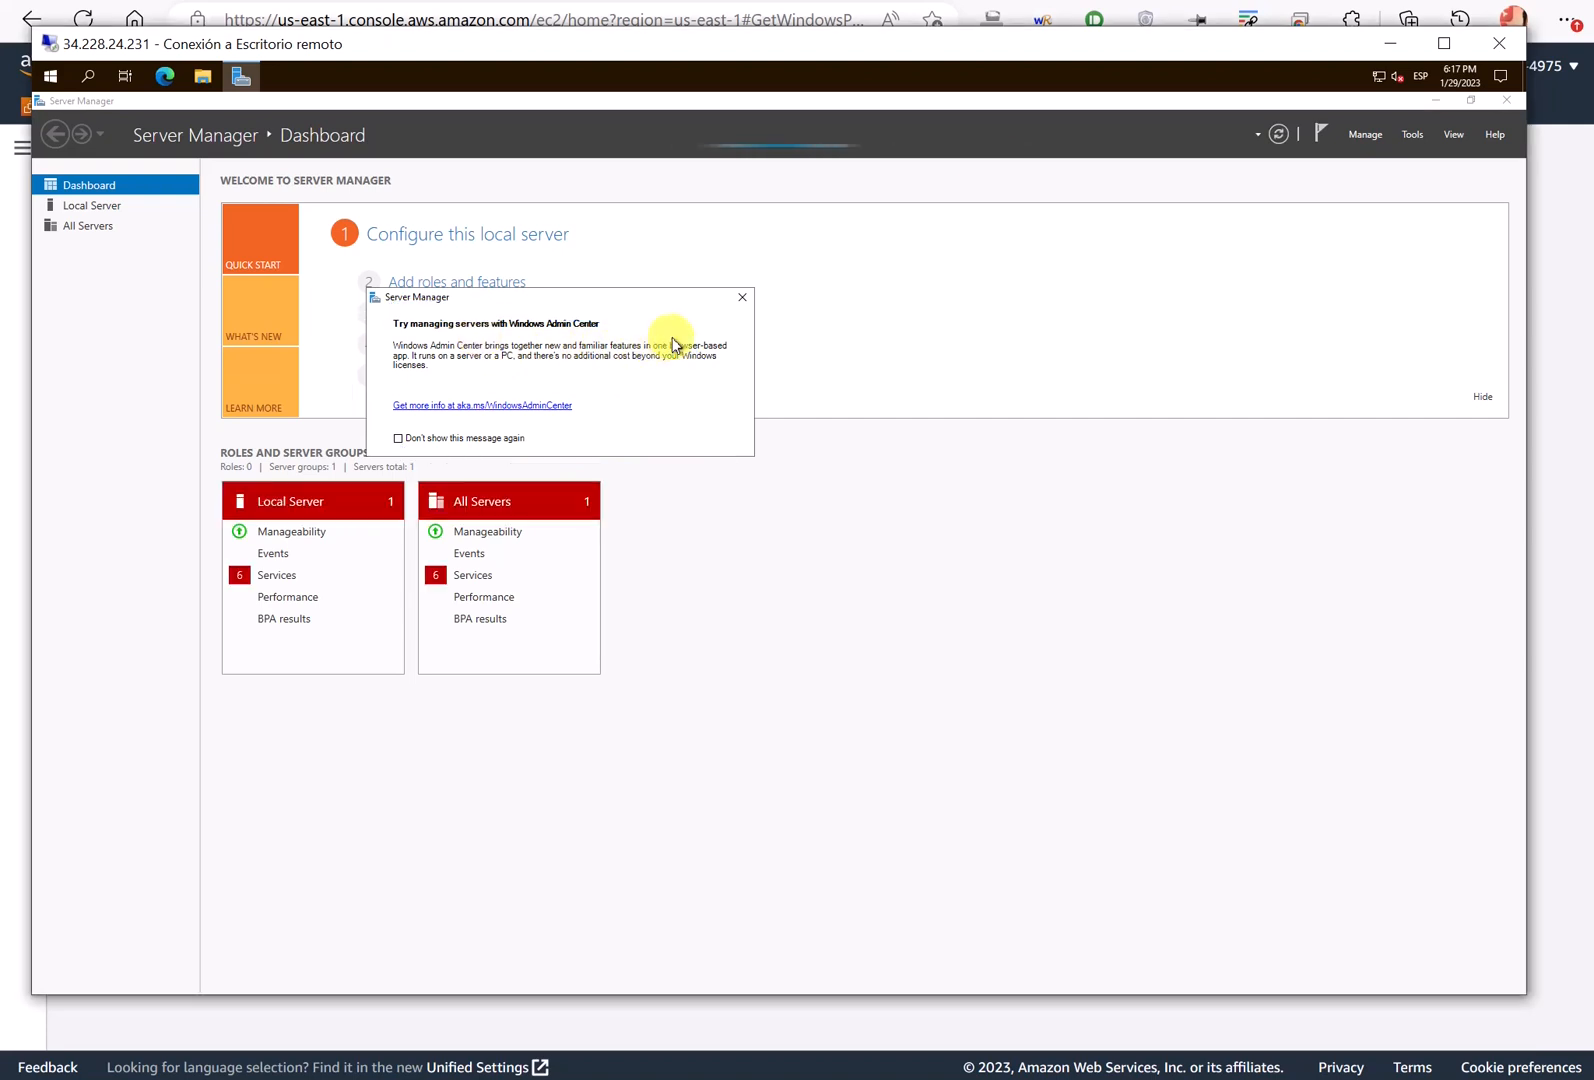
pyautogui.click(741, 299)
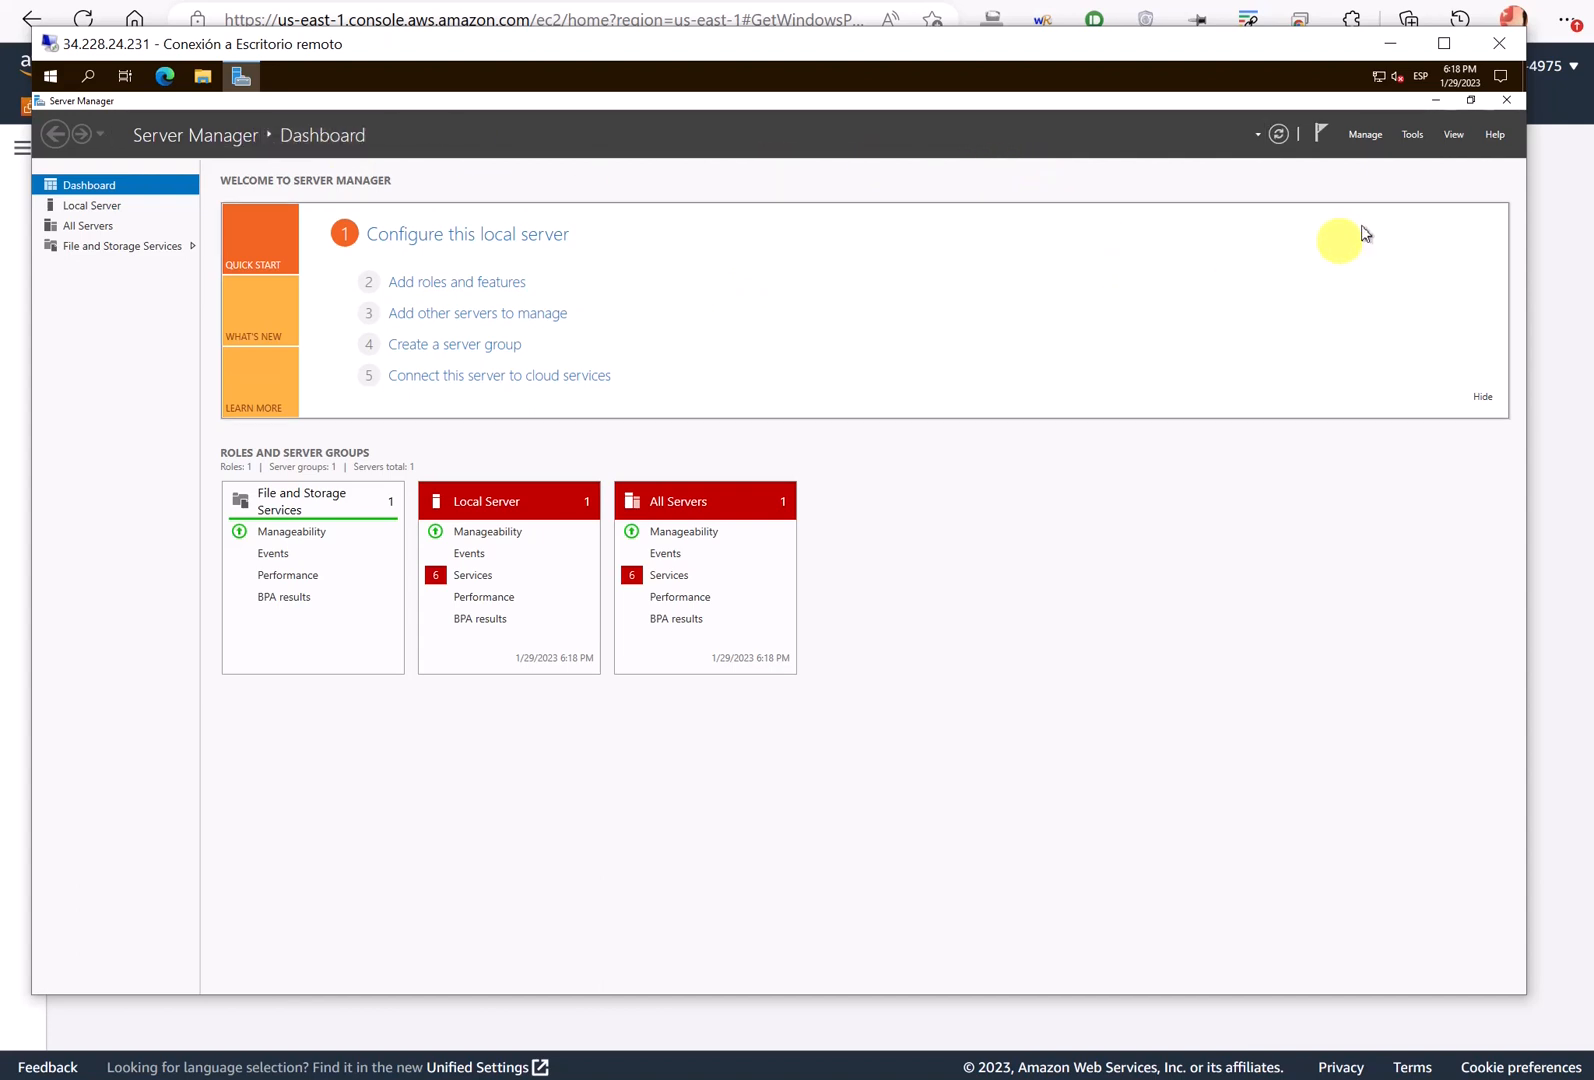
# - Start Add Roles and Features from the Manage menu and advance to destination server selection
pyautogui.click(1365, 140)
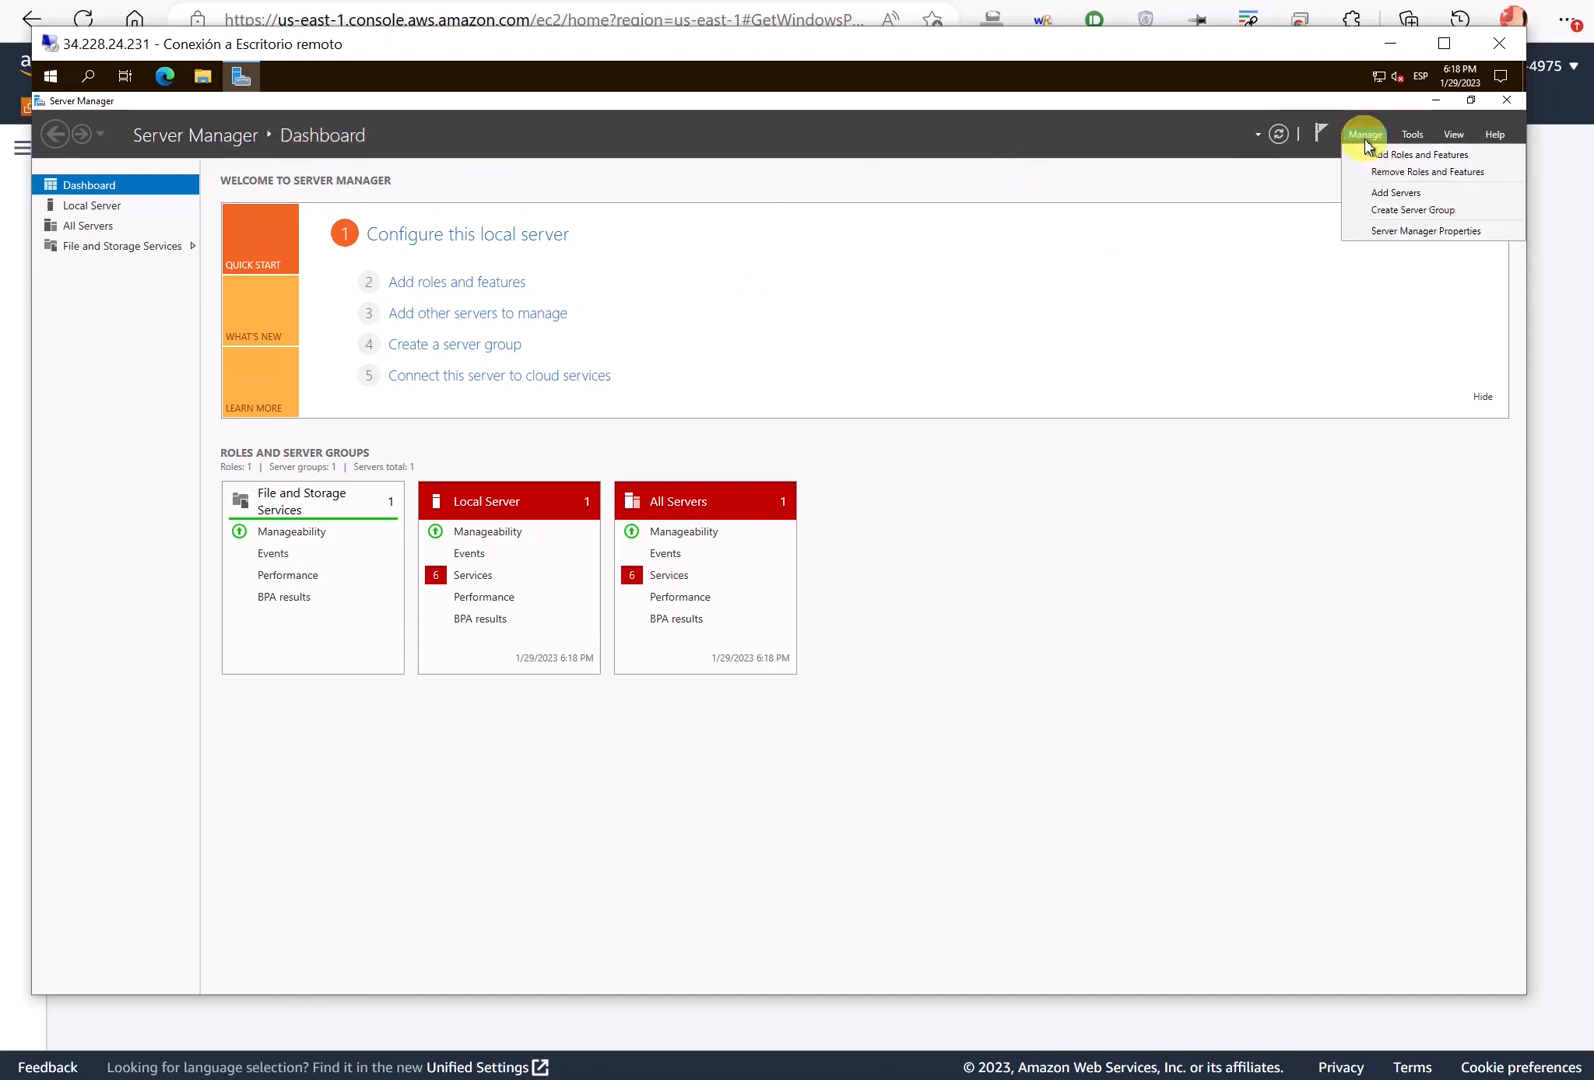
pyautogui.click(1396, 160)
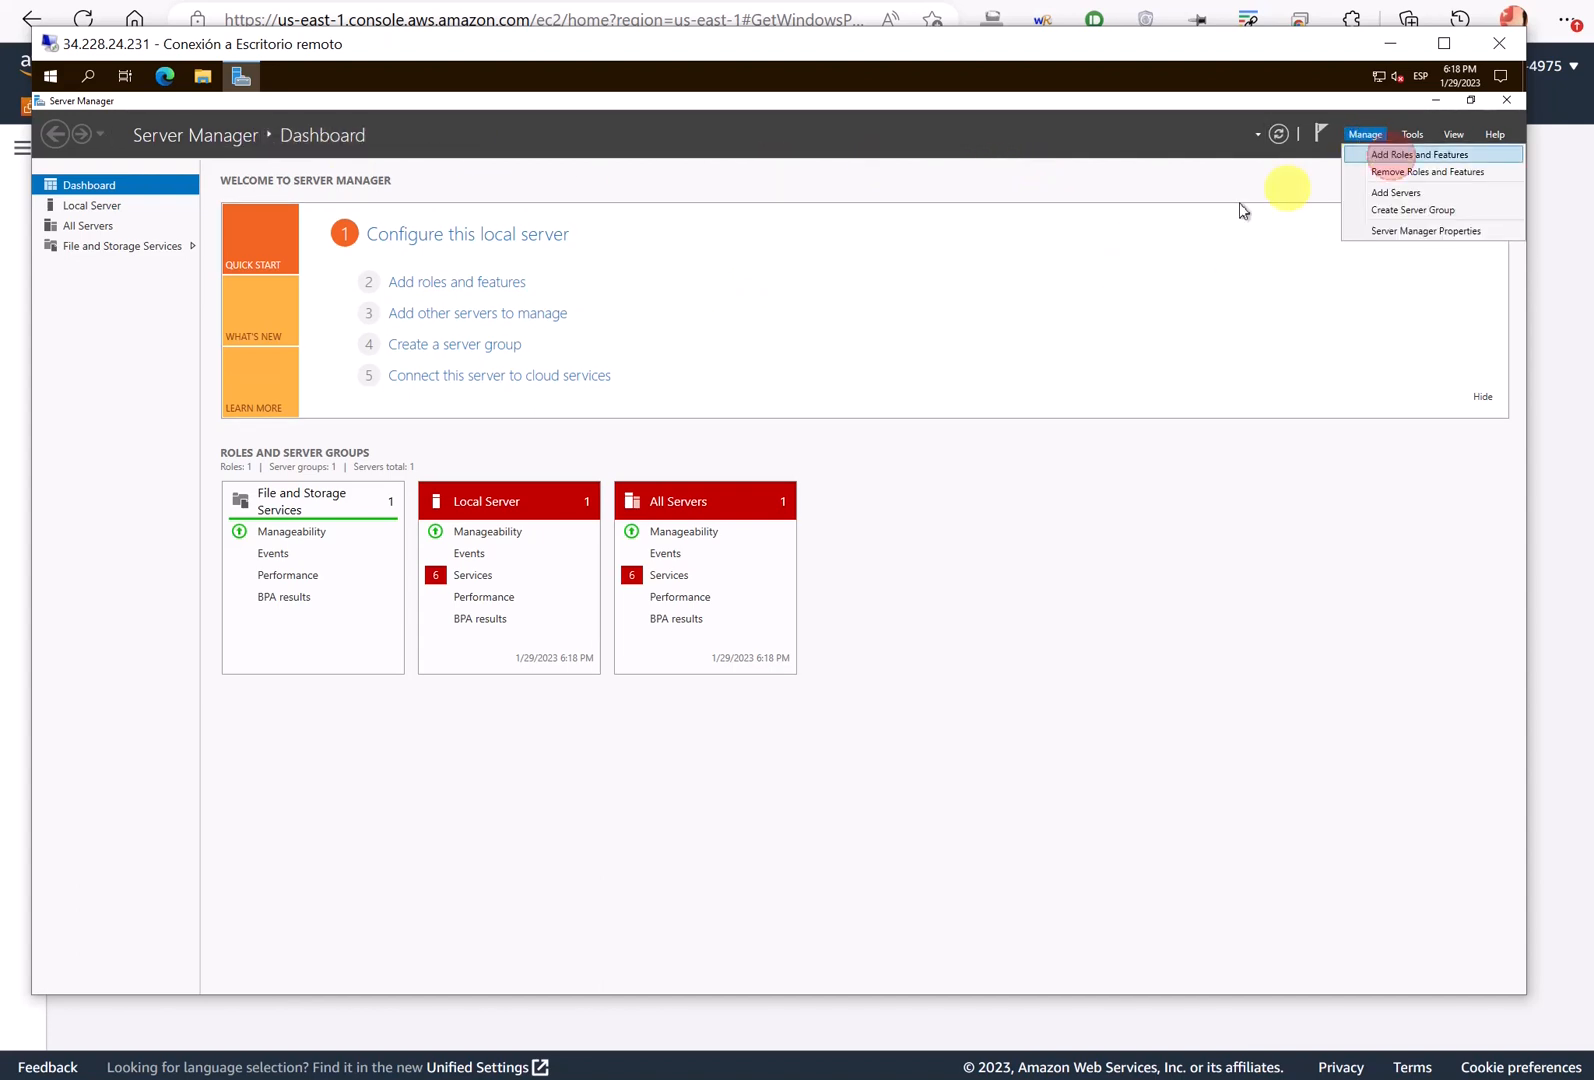
pyautogui.click(631, 669)
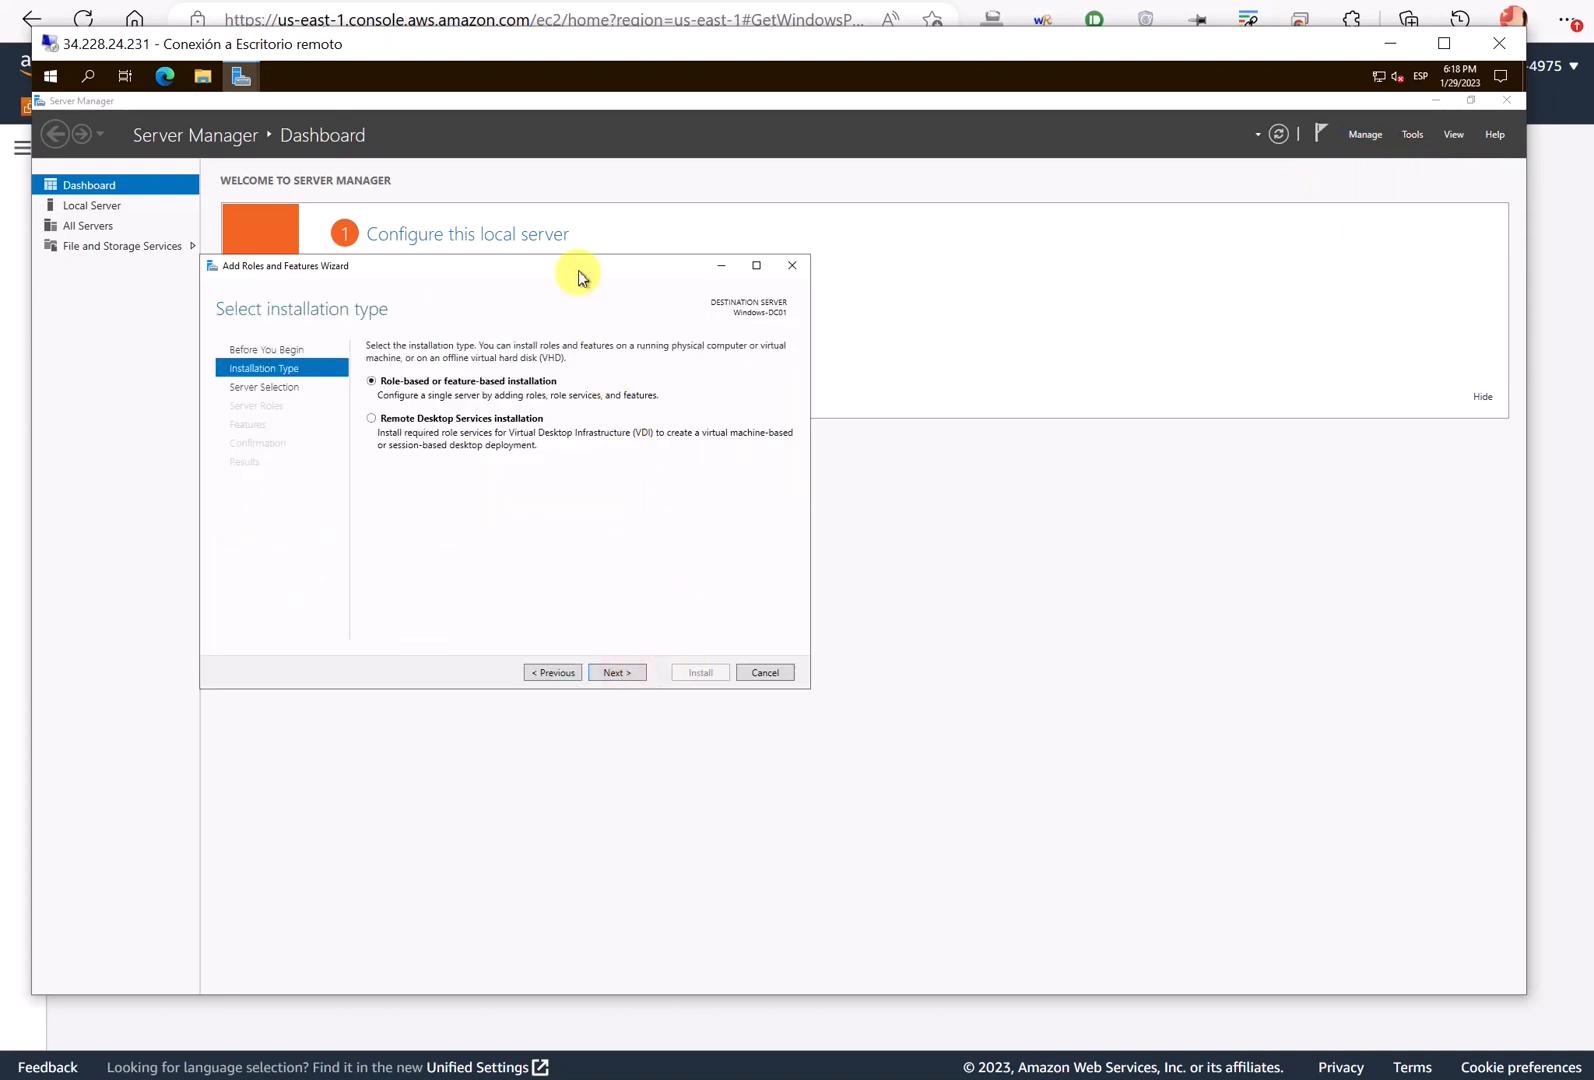
pyautogui.moveTo(576, 265); pyautogui.dragTo(699, 257)
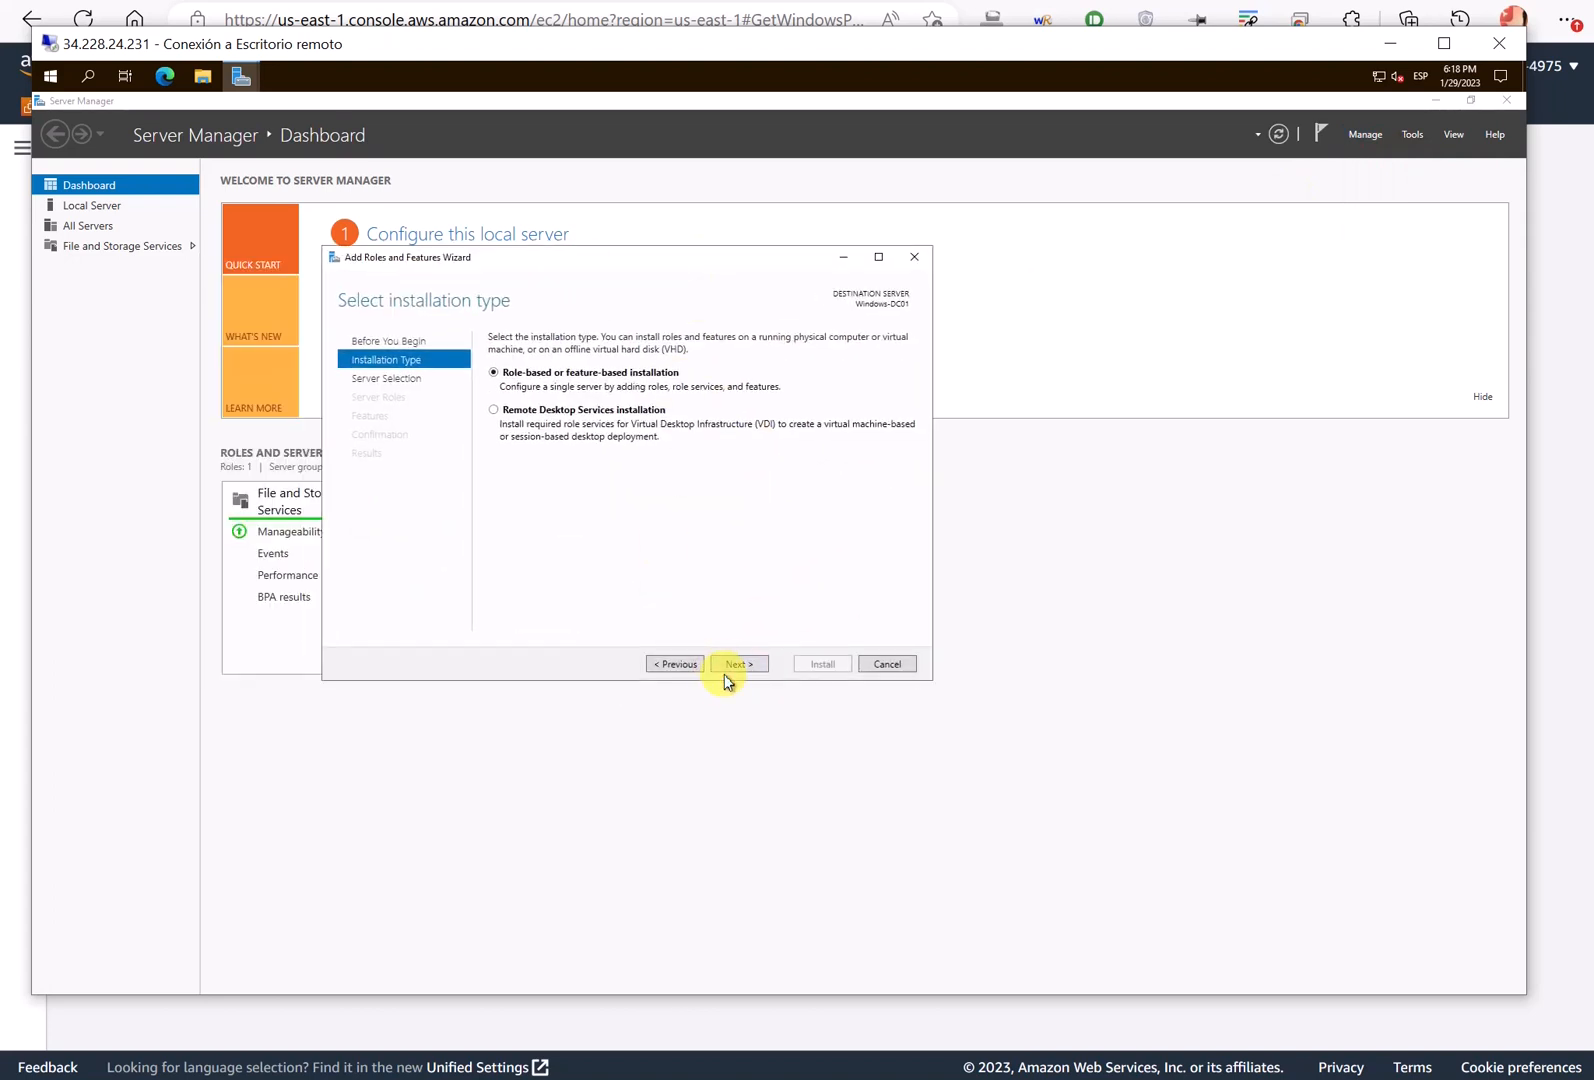
pyautogui.click(733, 664)
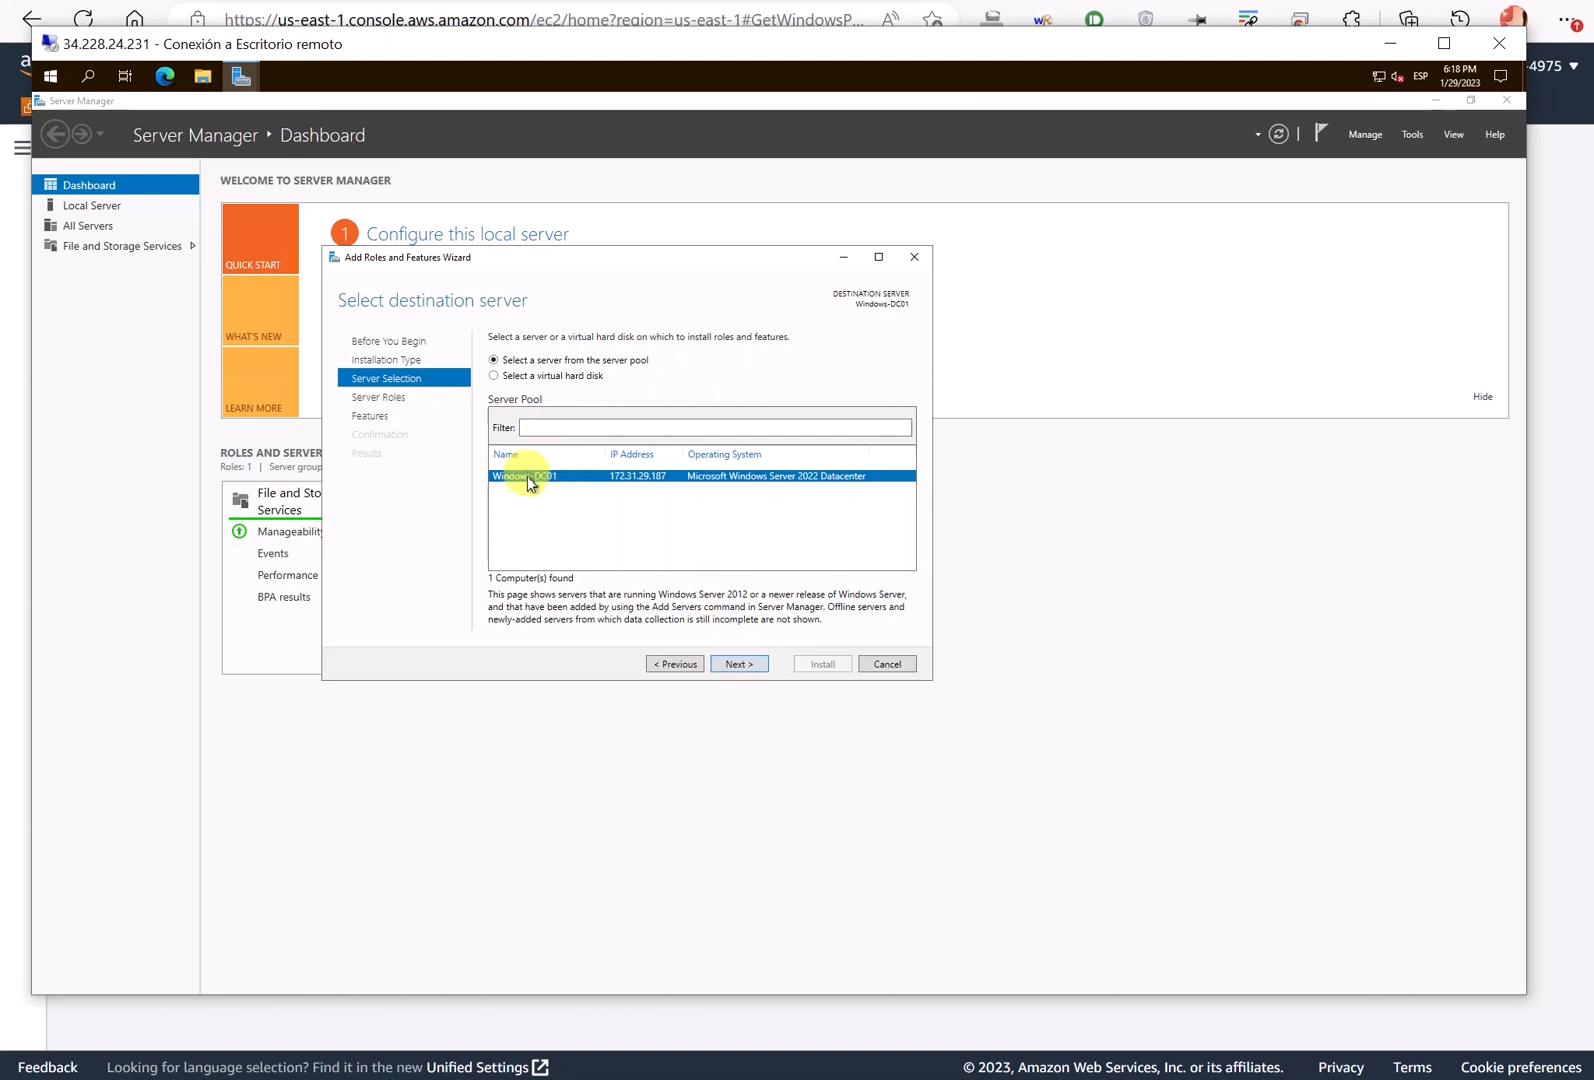
# - Search for 'cmd' and open Command Prompt
pyautogui.click(86, 78)
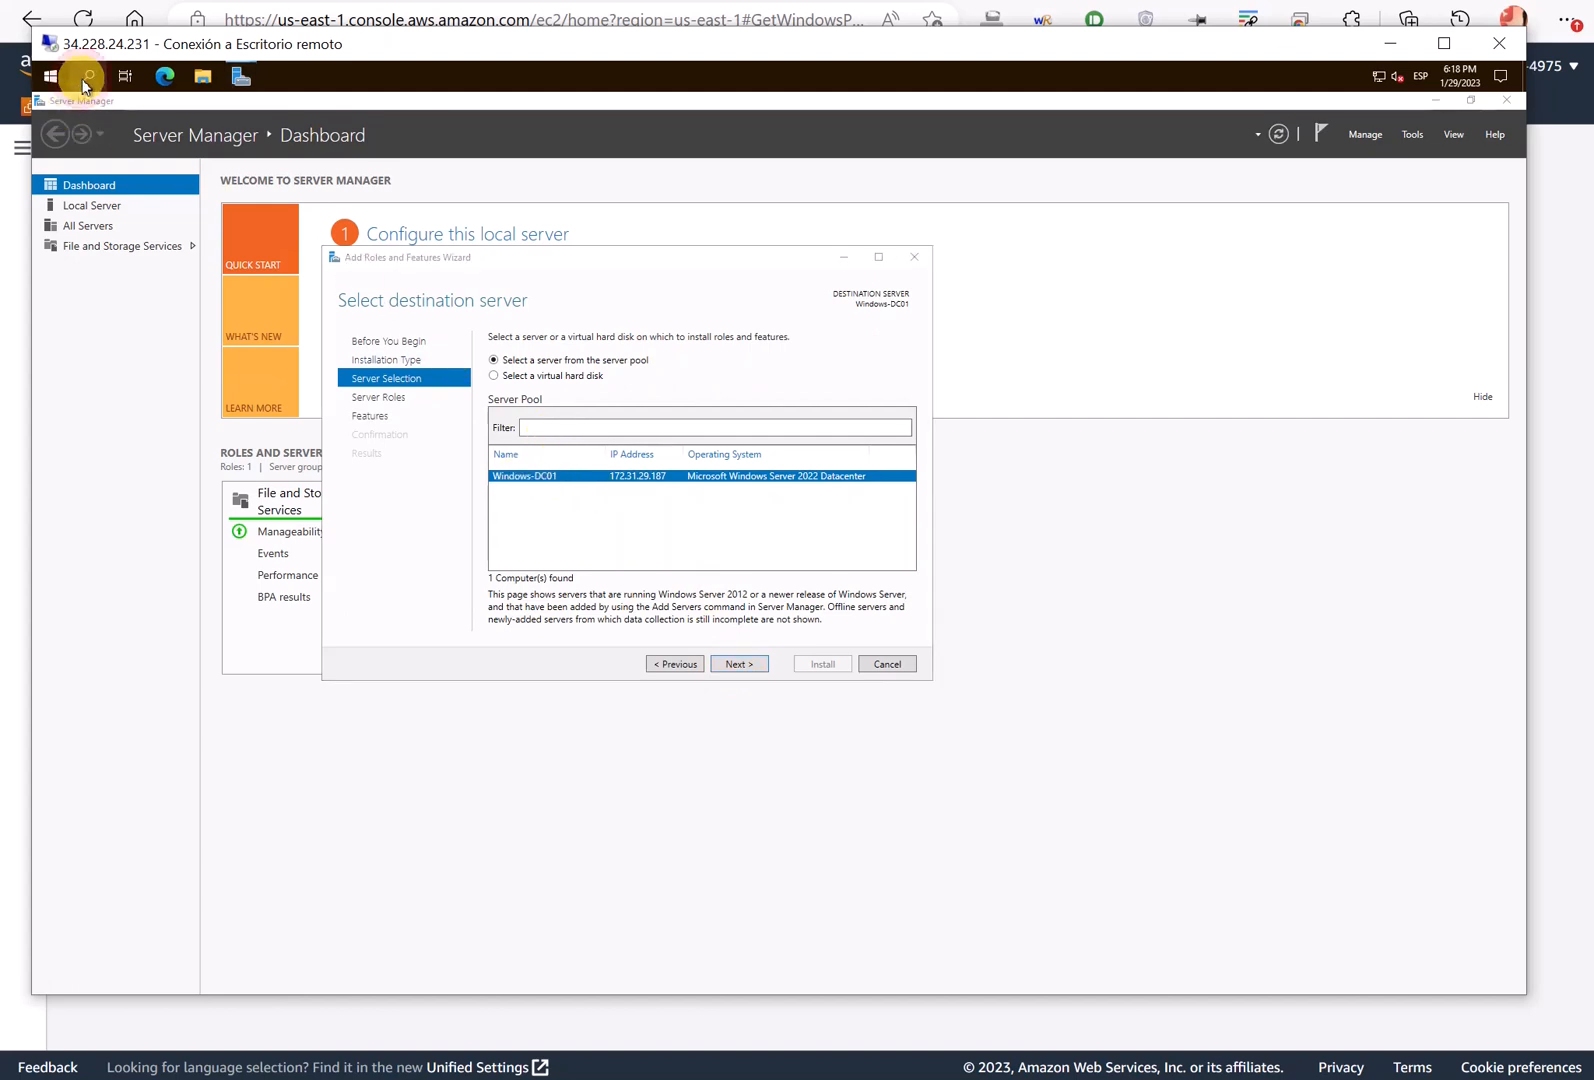
pyautogui.write('cmd')
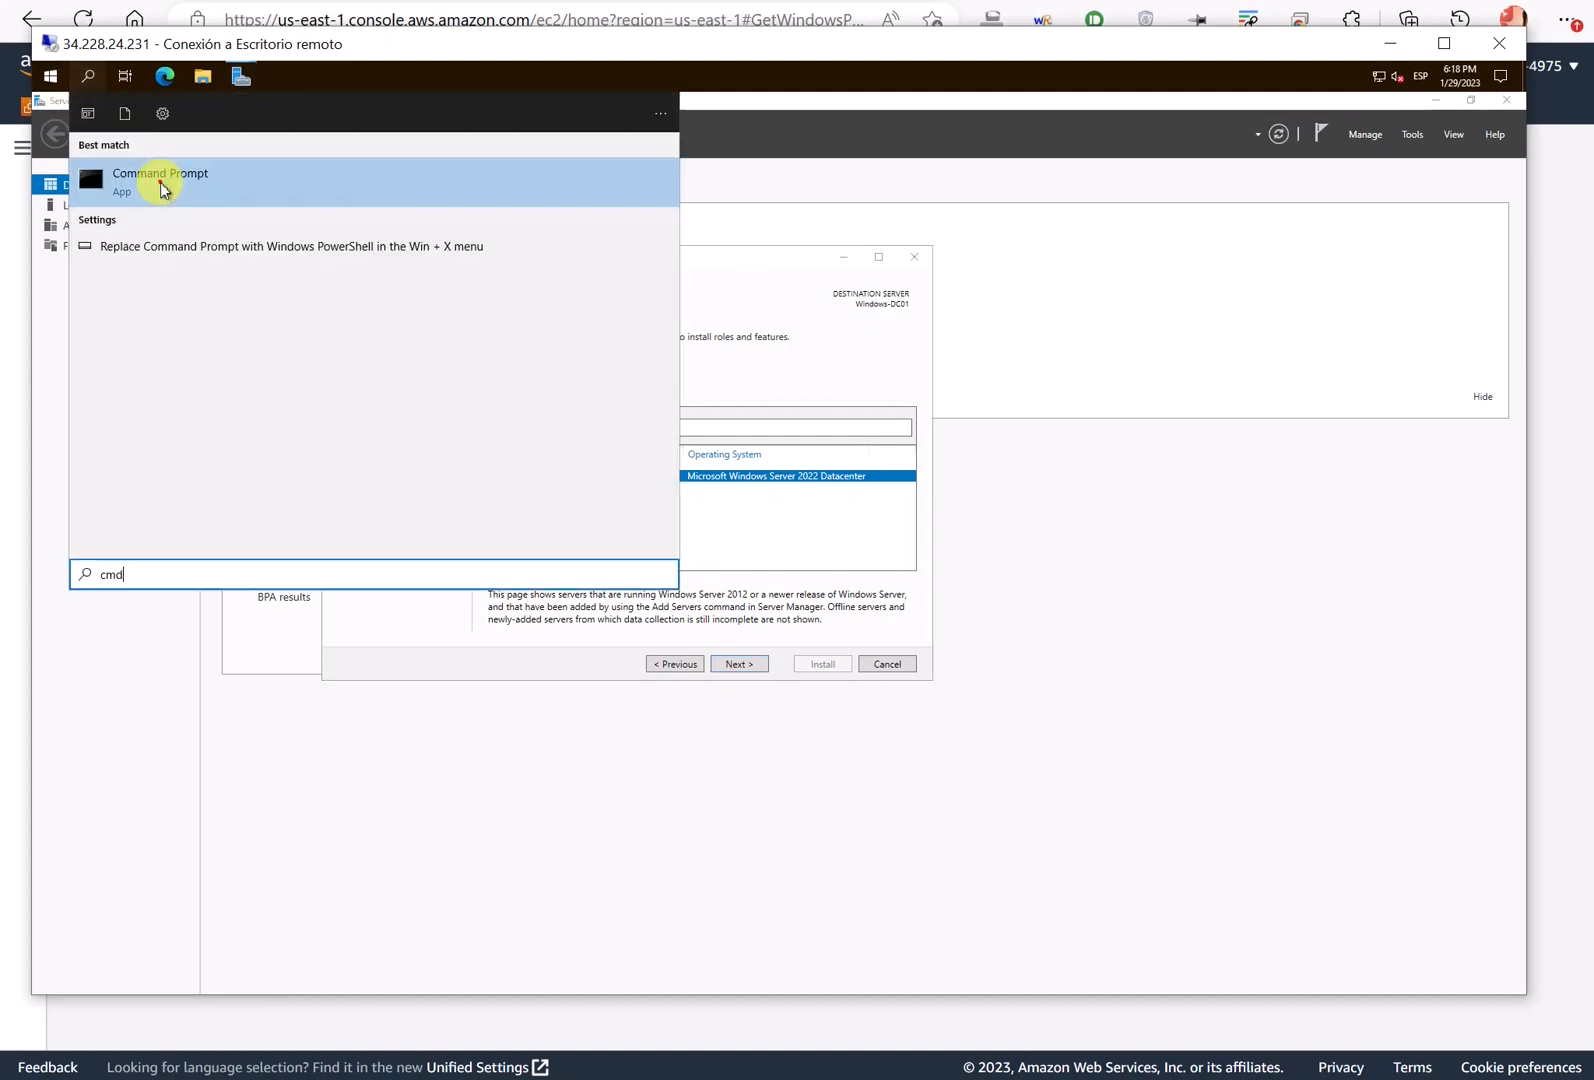
pyautogui.click(159, 182)
# - Run hostname to confirm Windows-DC01, close Command Prompt, and advance the wizard to Server Roles
pyautogui.write('hostname')
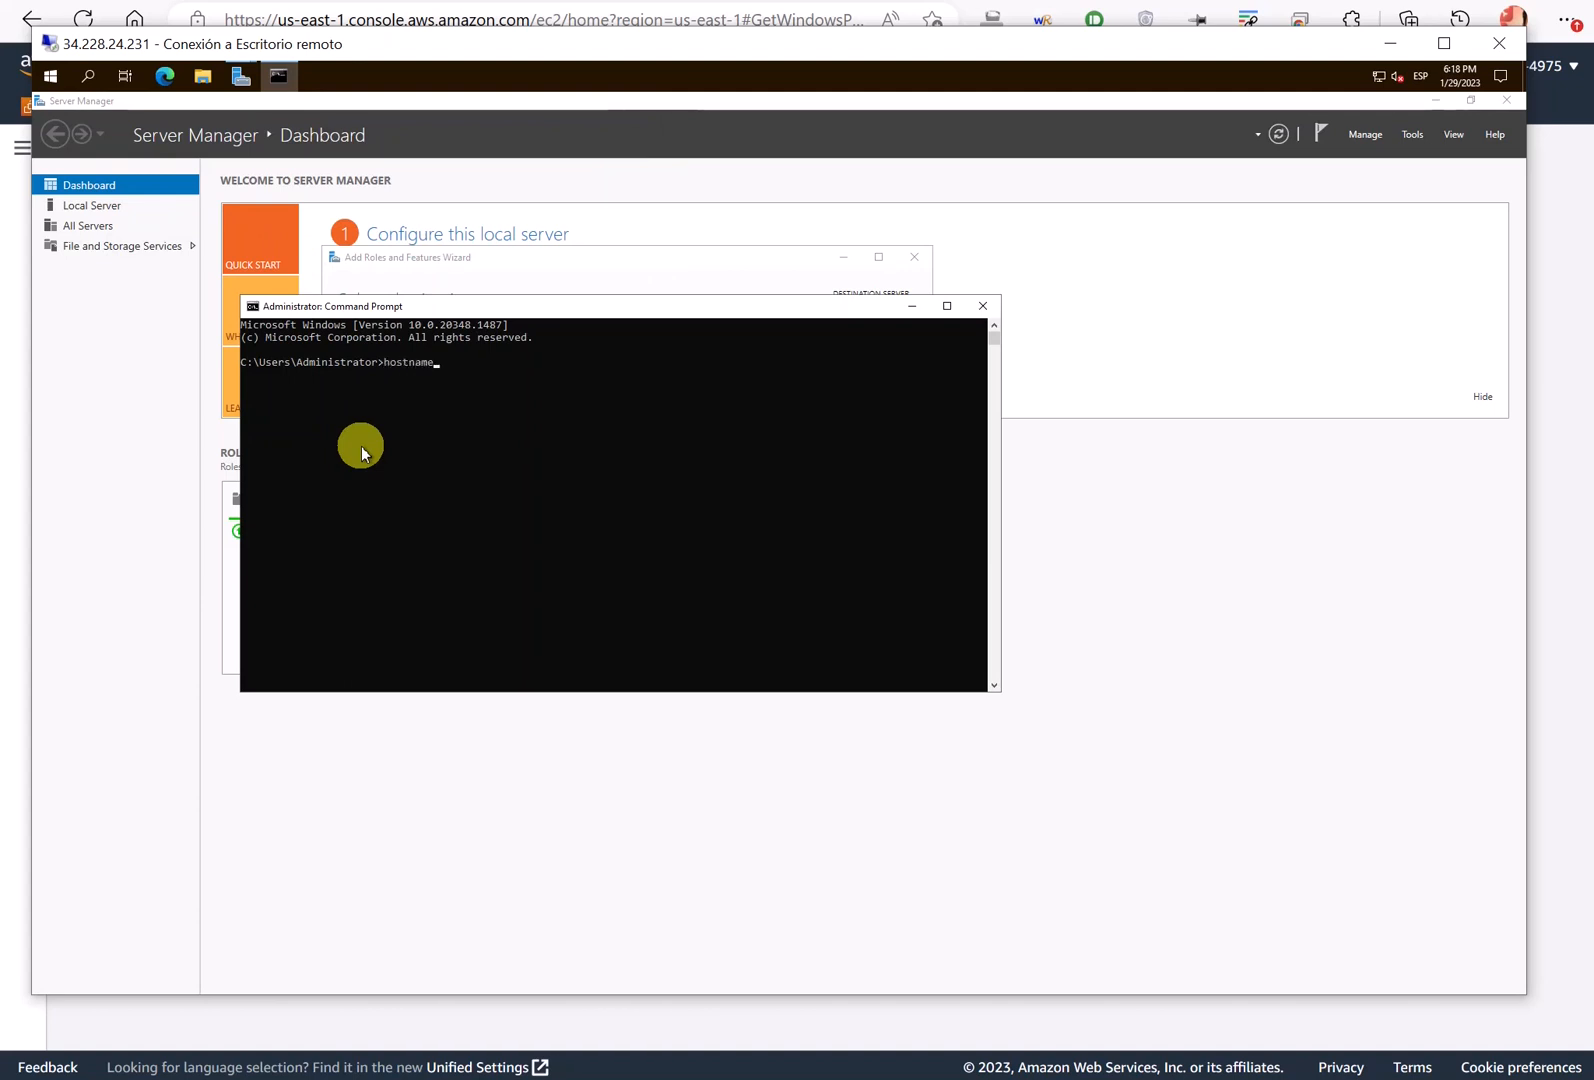
pyautogui.press('Return')
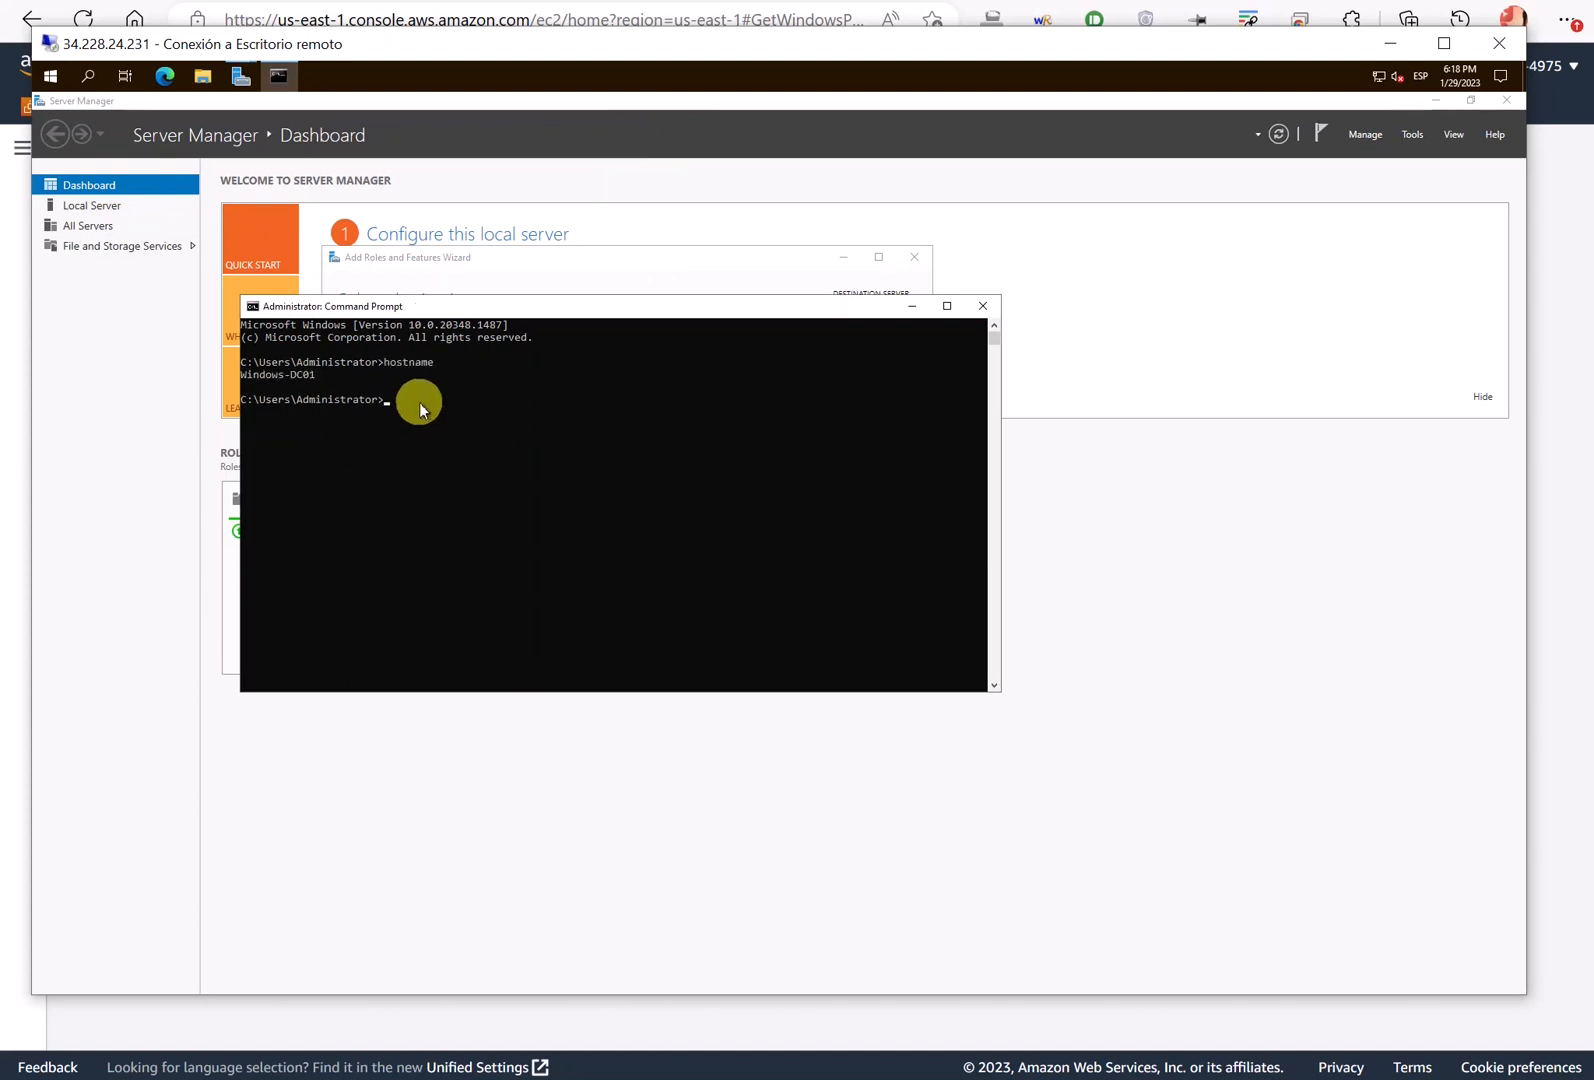
pyautogui.click(983, 306)
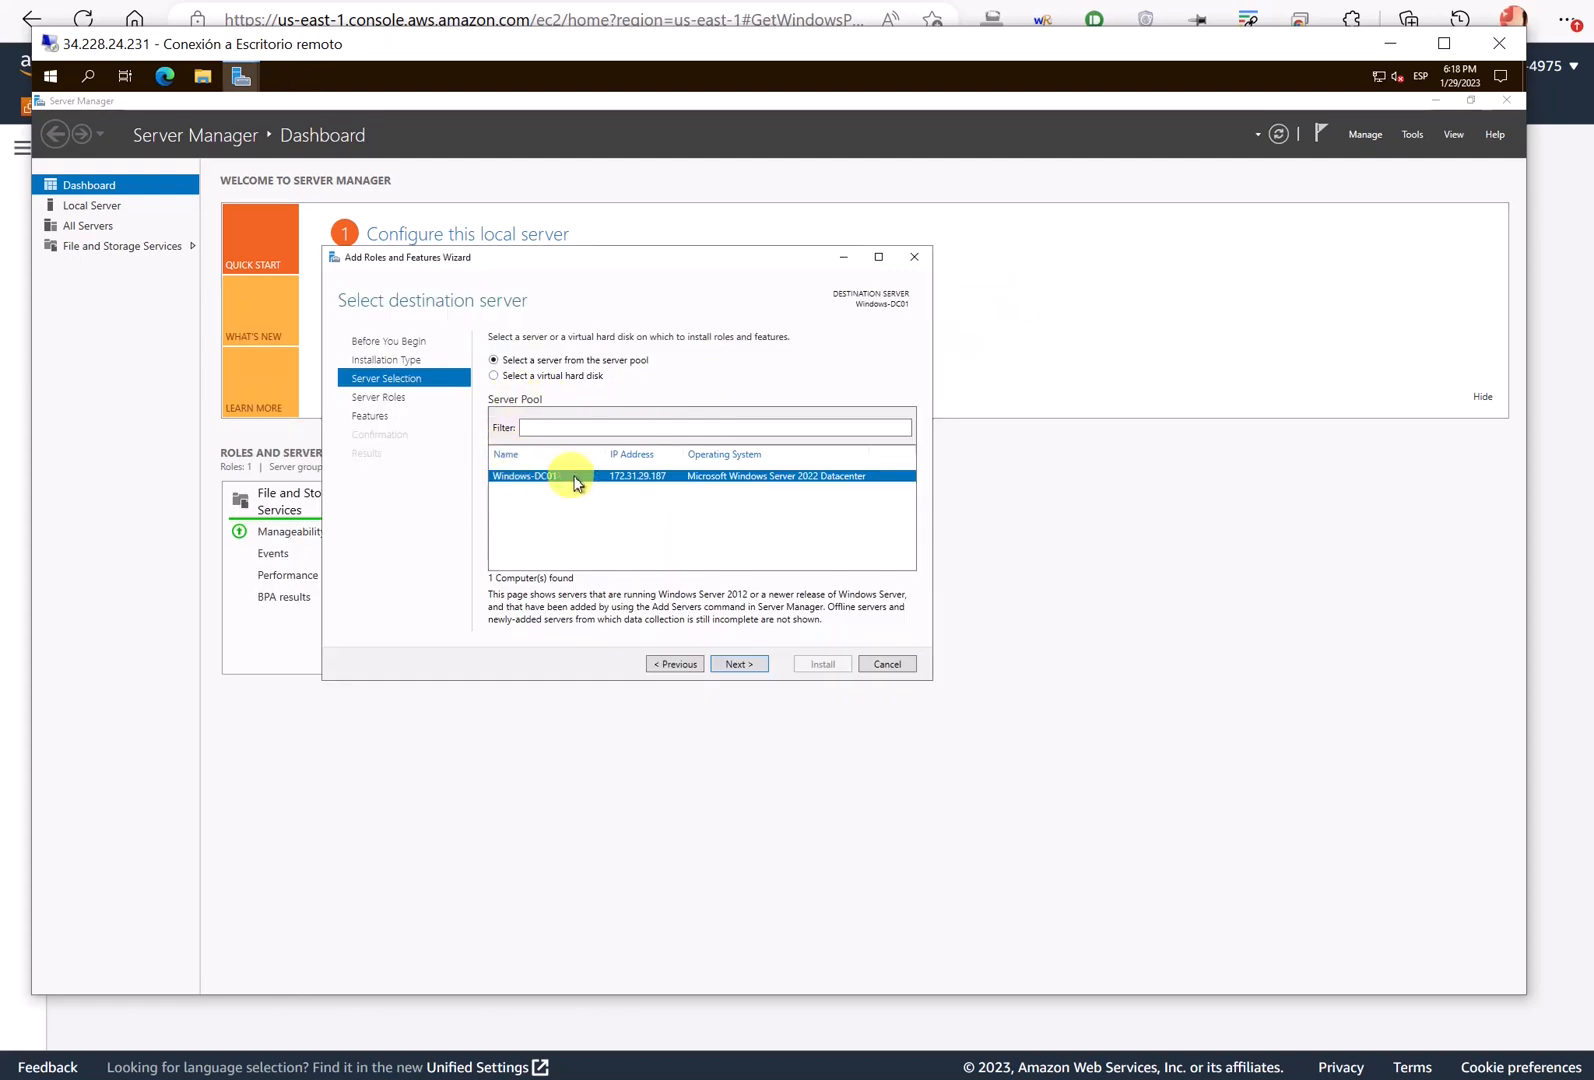
pyautogui.click(738, 666)
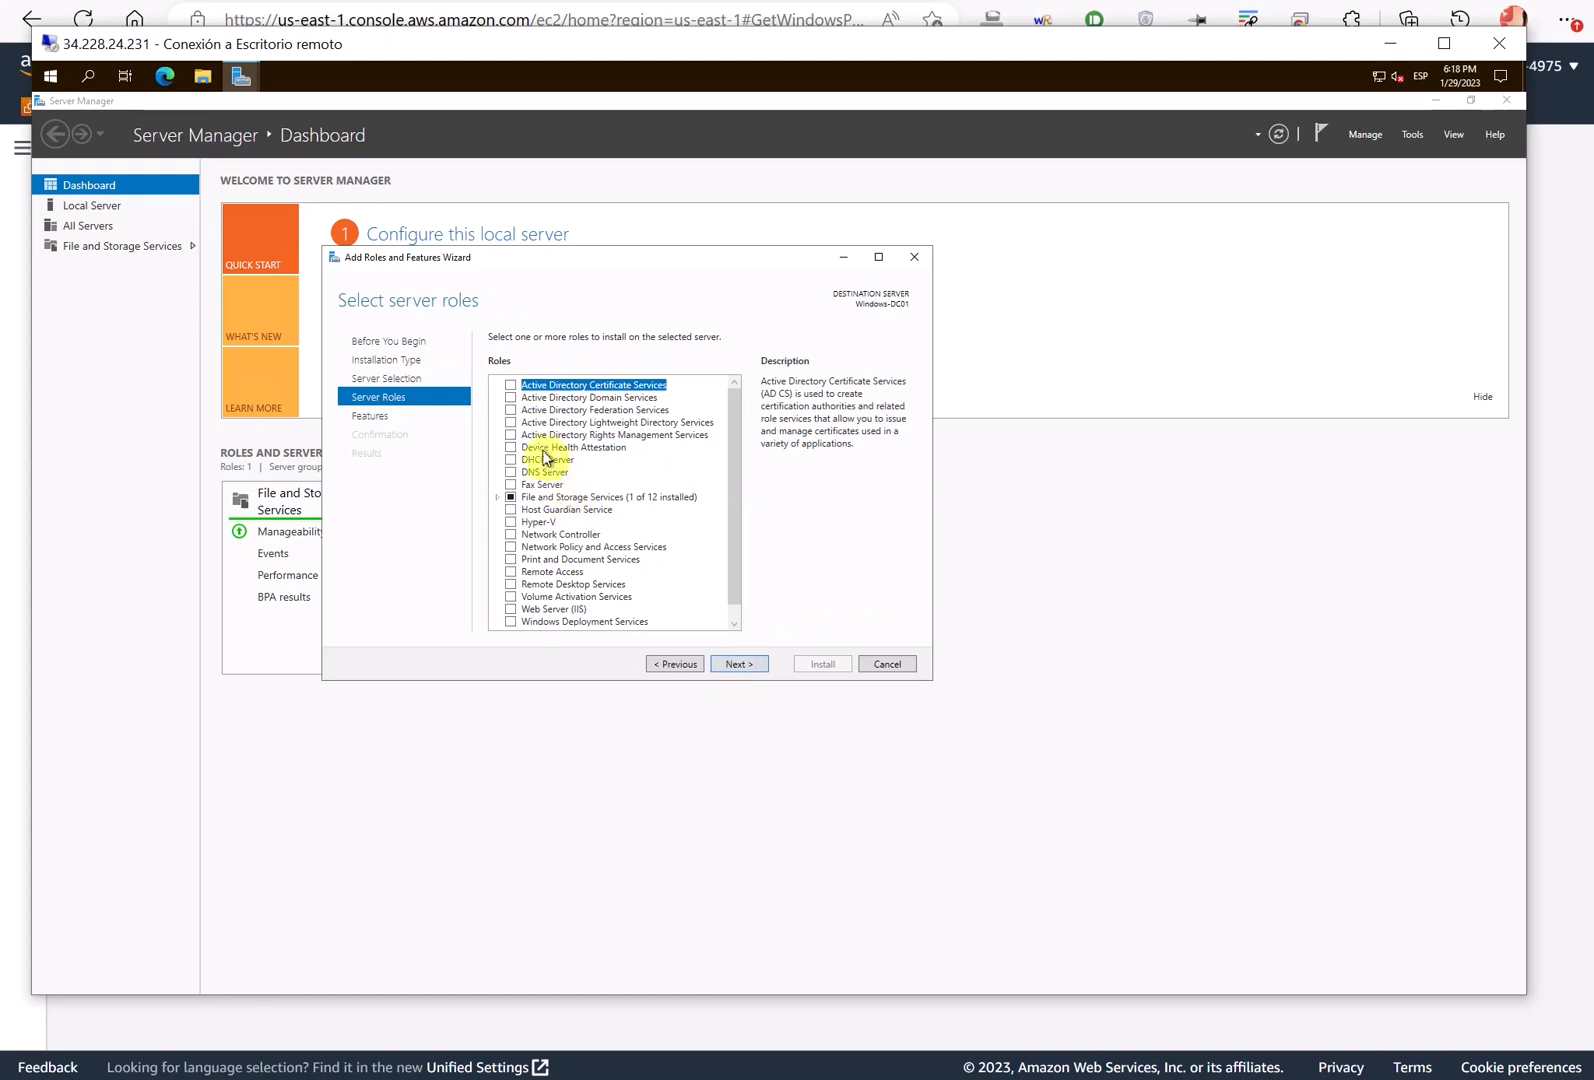
# - Tick Active Directory Domain Services and DNS Server, adding each role's required management features
pyautogui.click(511, 398)
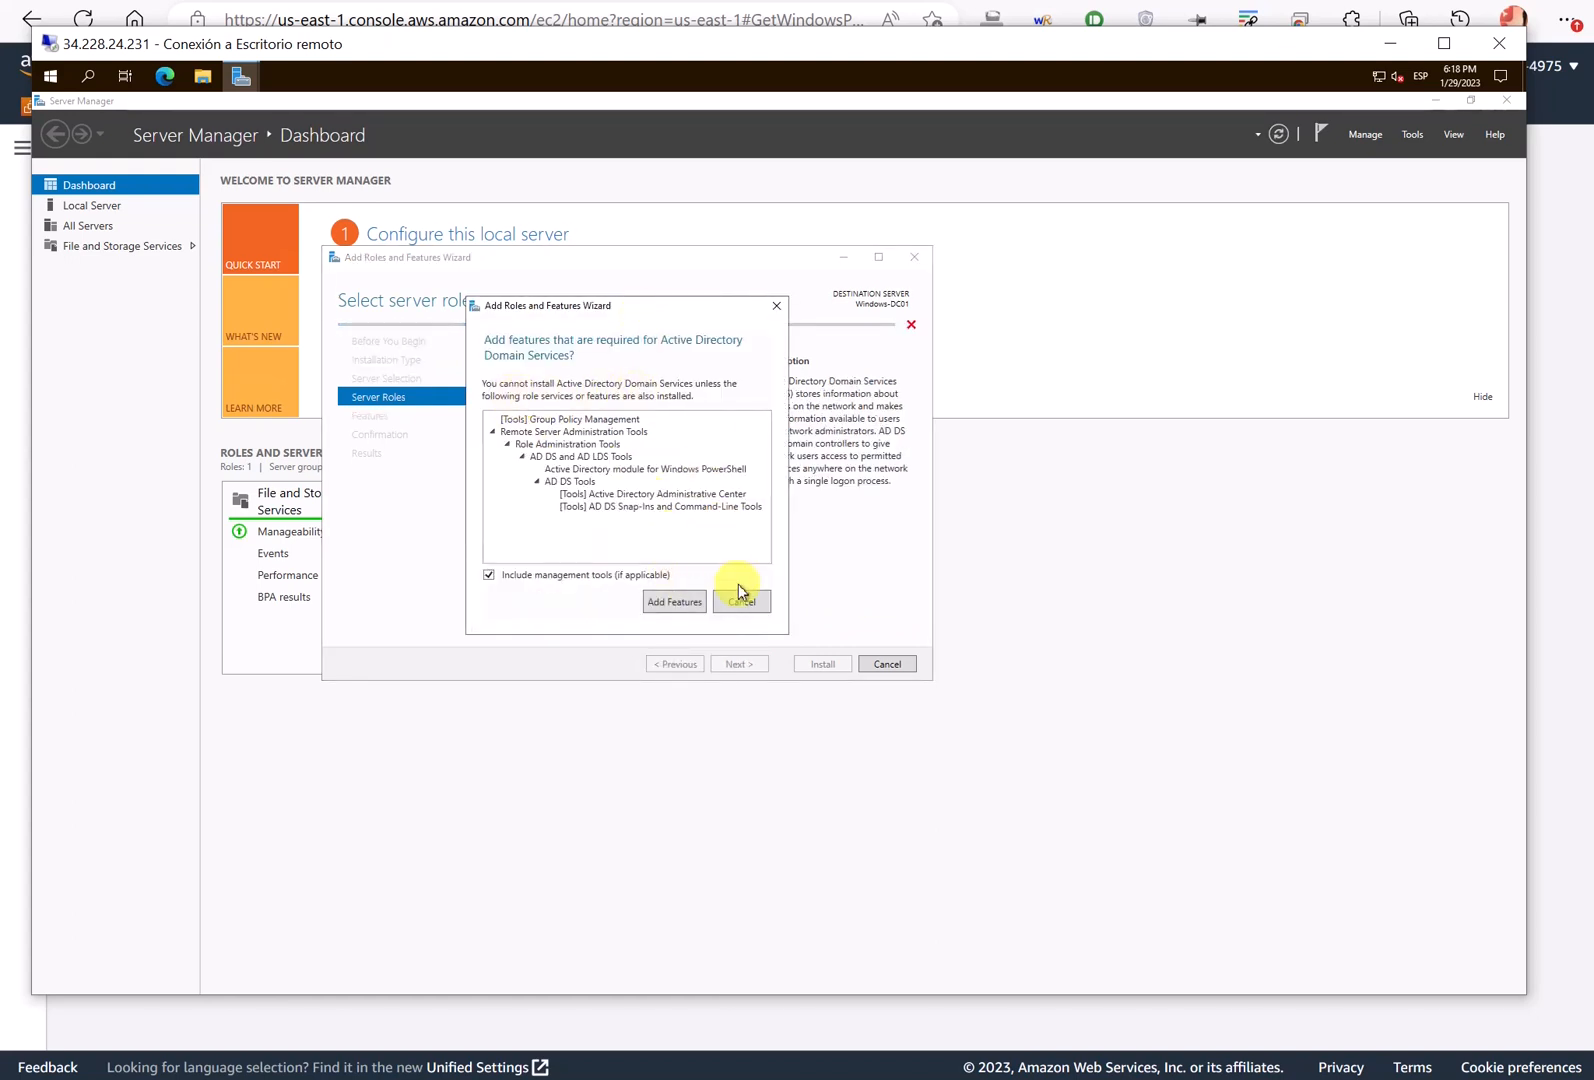
pyautogui.click(672, 602)
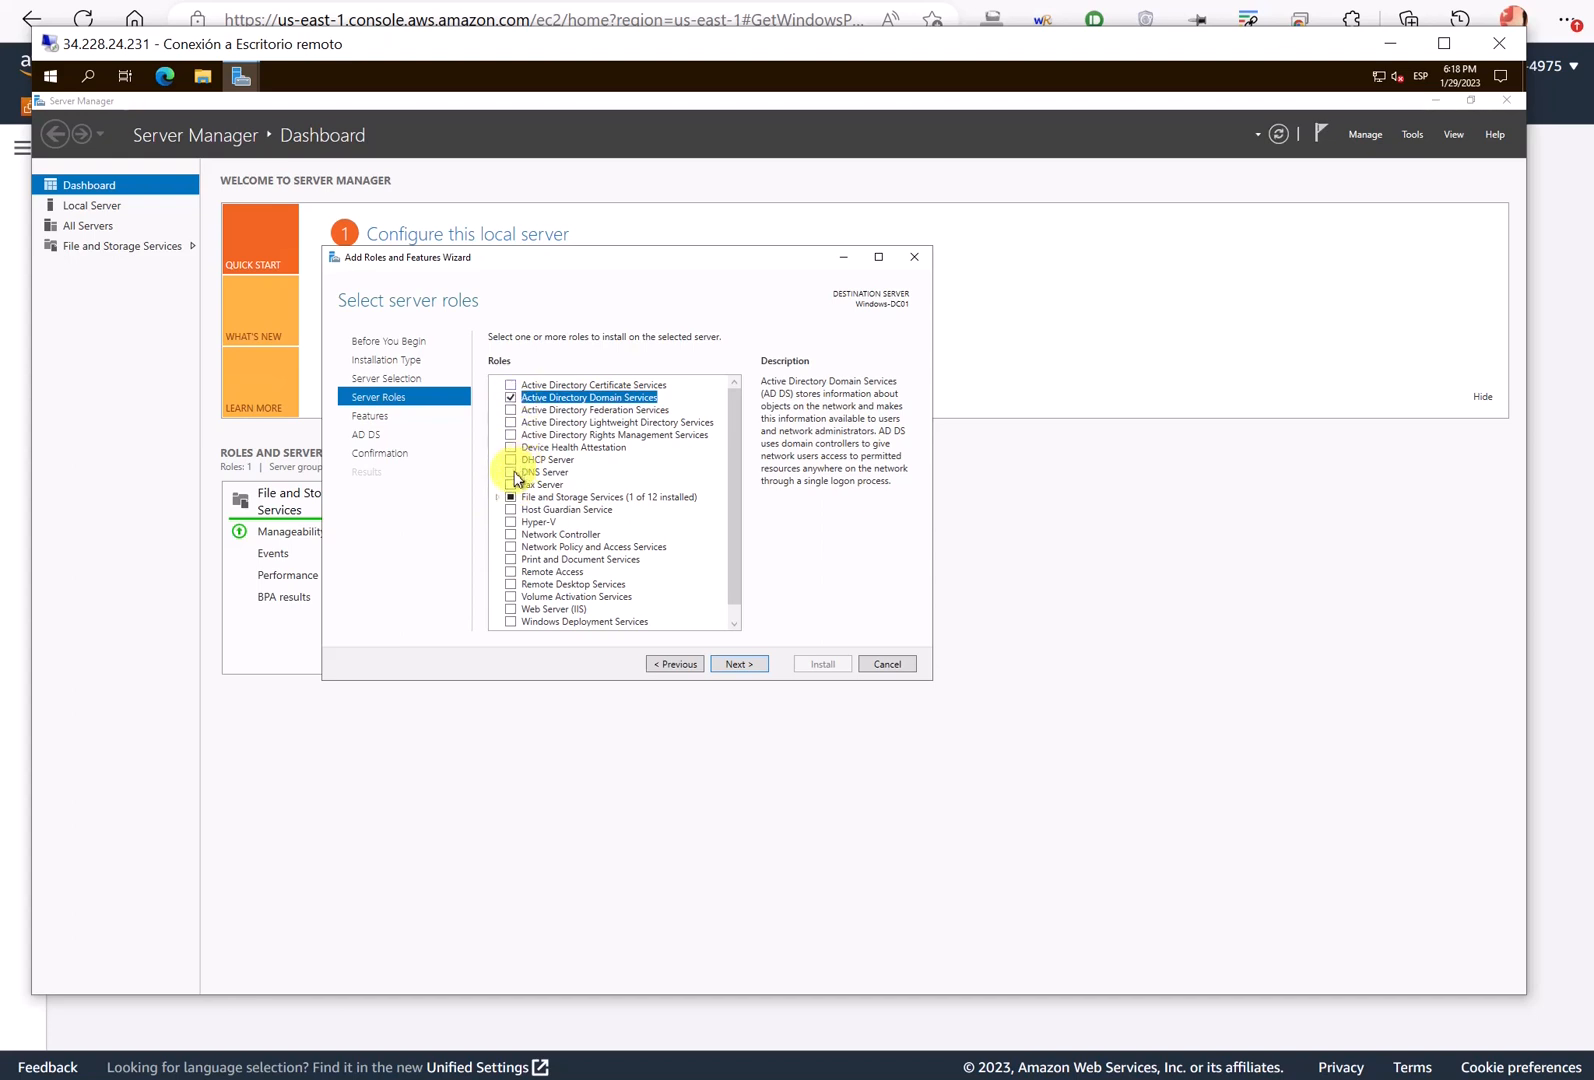
pyautogui.click(512, 472)
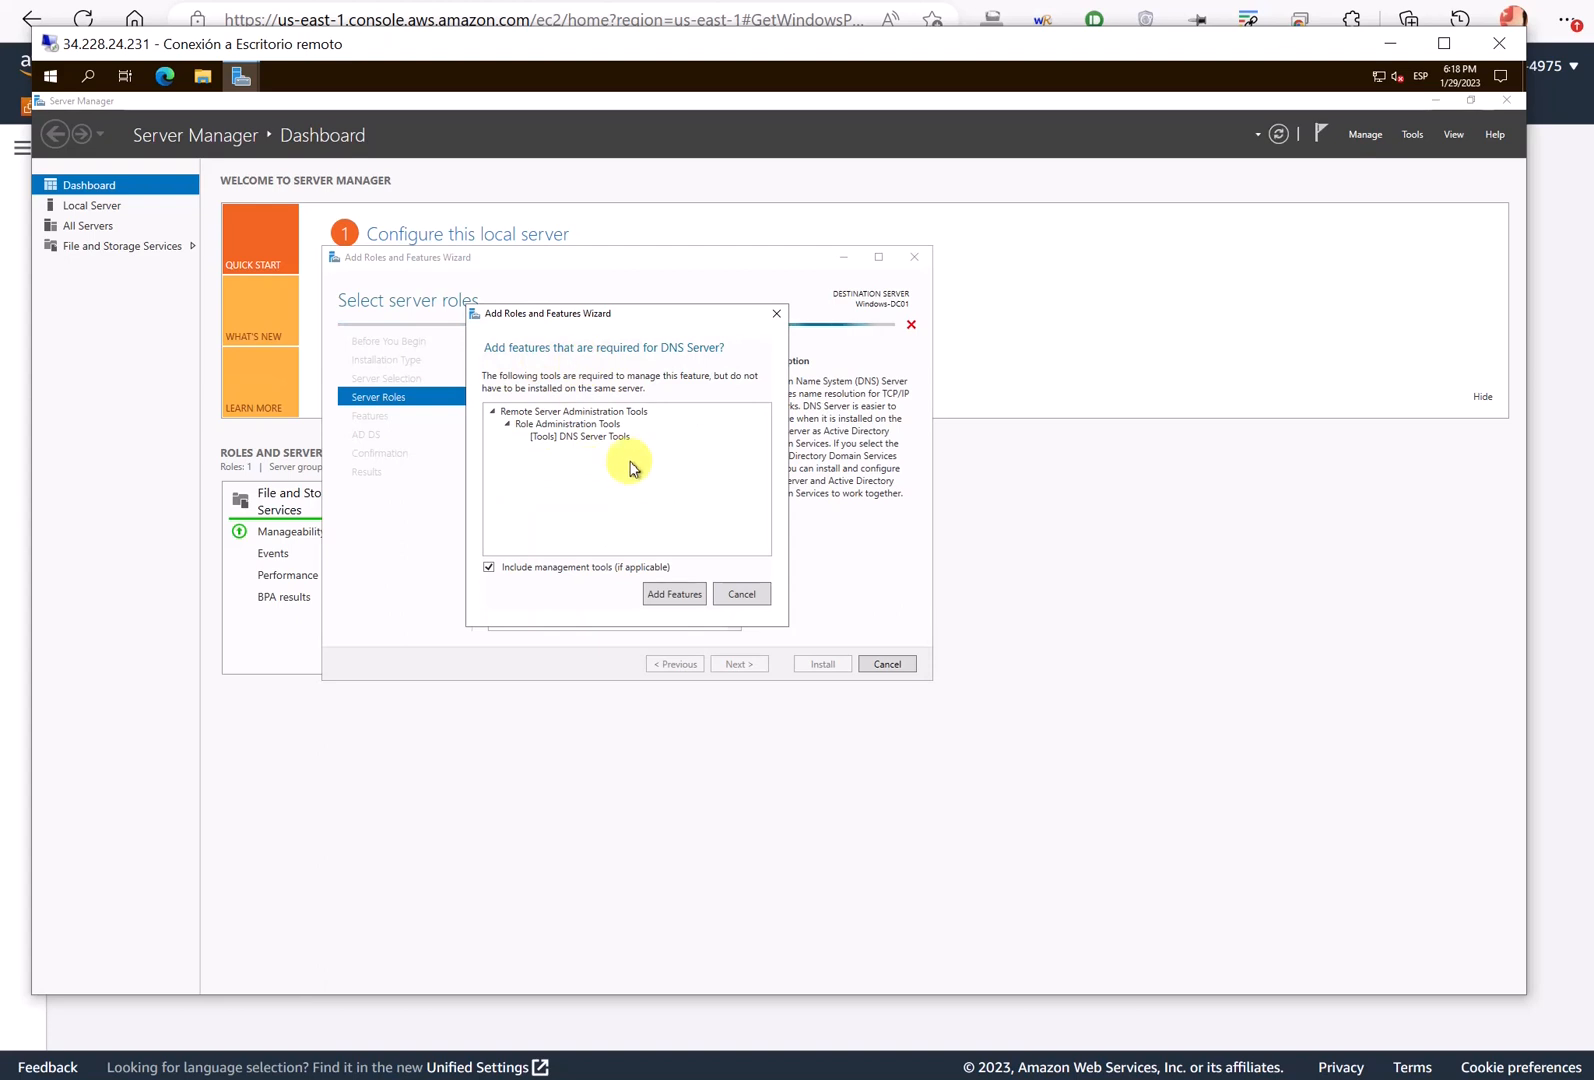
pyautogui.click(672, 594)
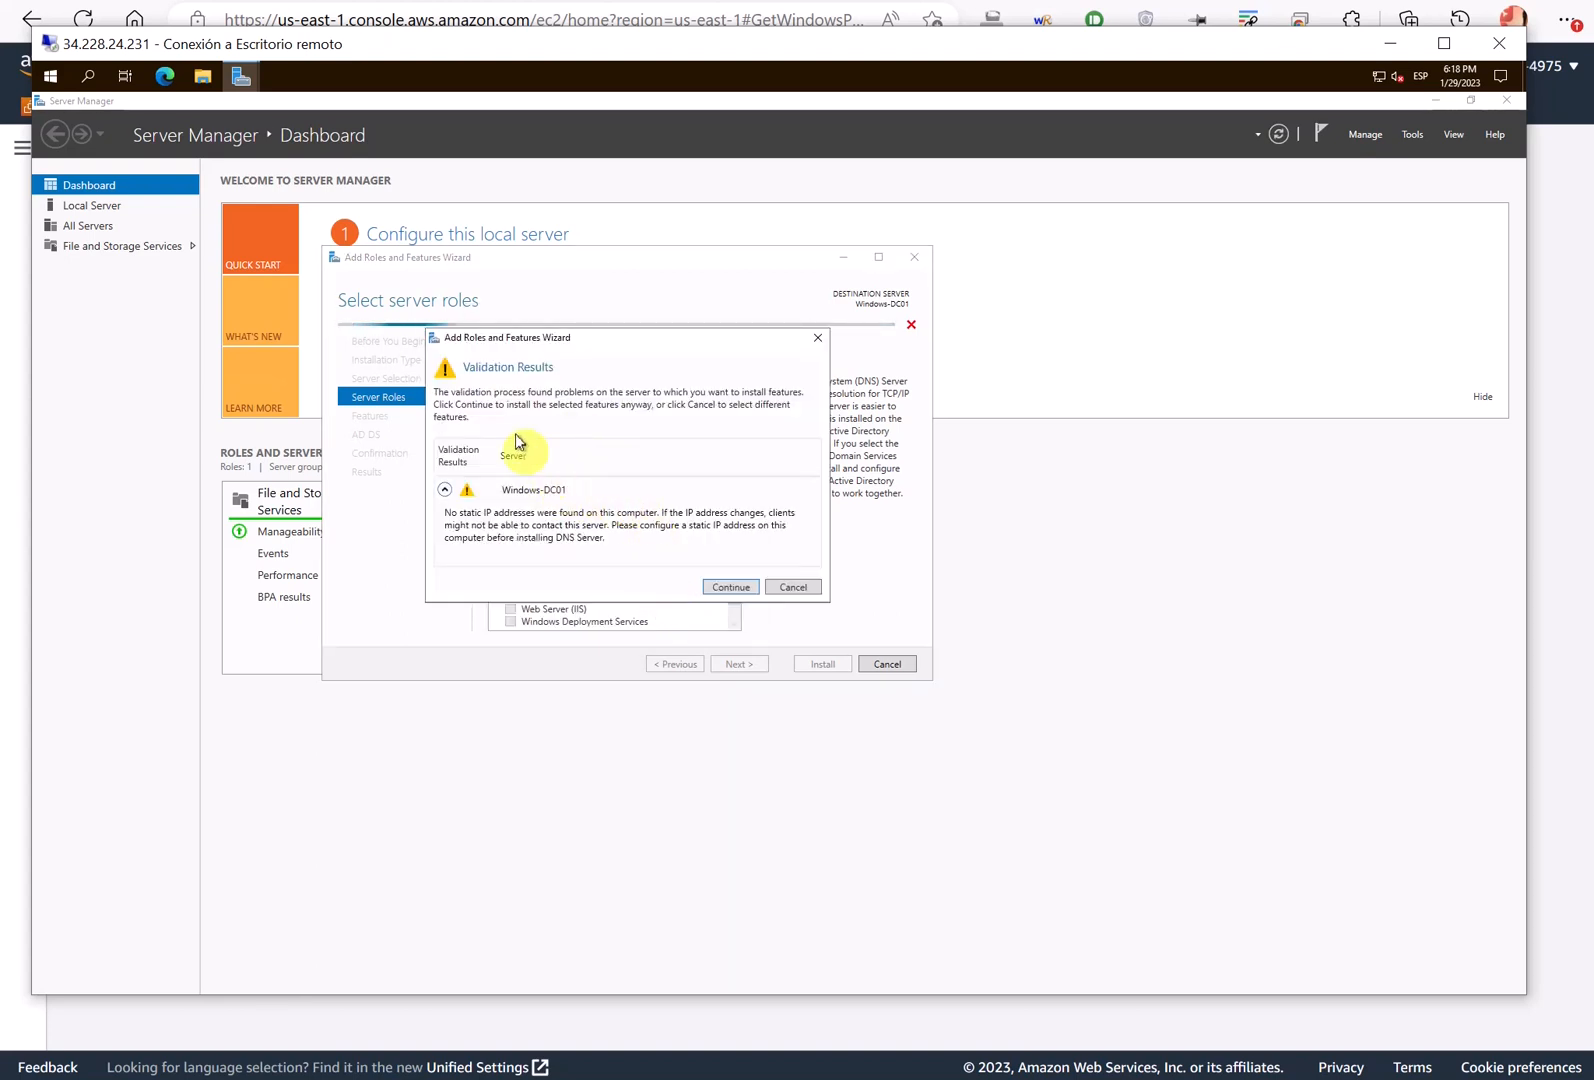
# - Click Continue on the Validation Results dialog, keeping DNS Server despite the missing static IP
pyautogui.moveTo(432, 340)
pyautogui.mouseDown()
pyautogui.moveTo(432, 585)
pyautogui.moveTo(795, 603)
pyautogui.moveTo(829, 491)
pyautogui.moveTo(715, 345)
pyautogui.moveTo(462, 345)
pyautogui.mouseUp()
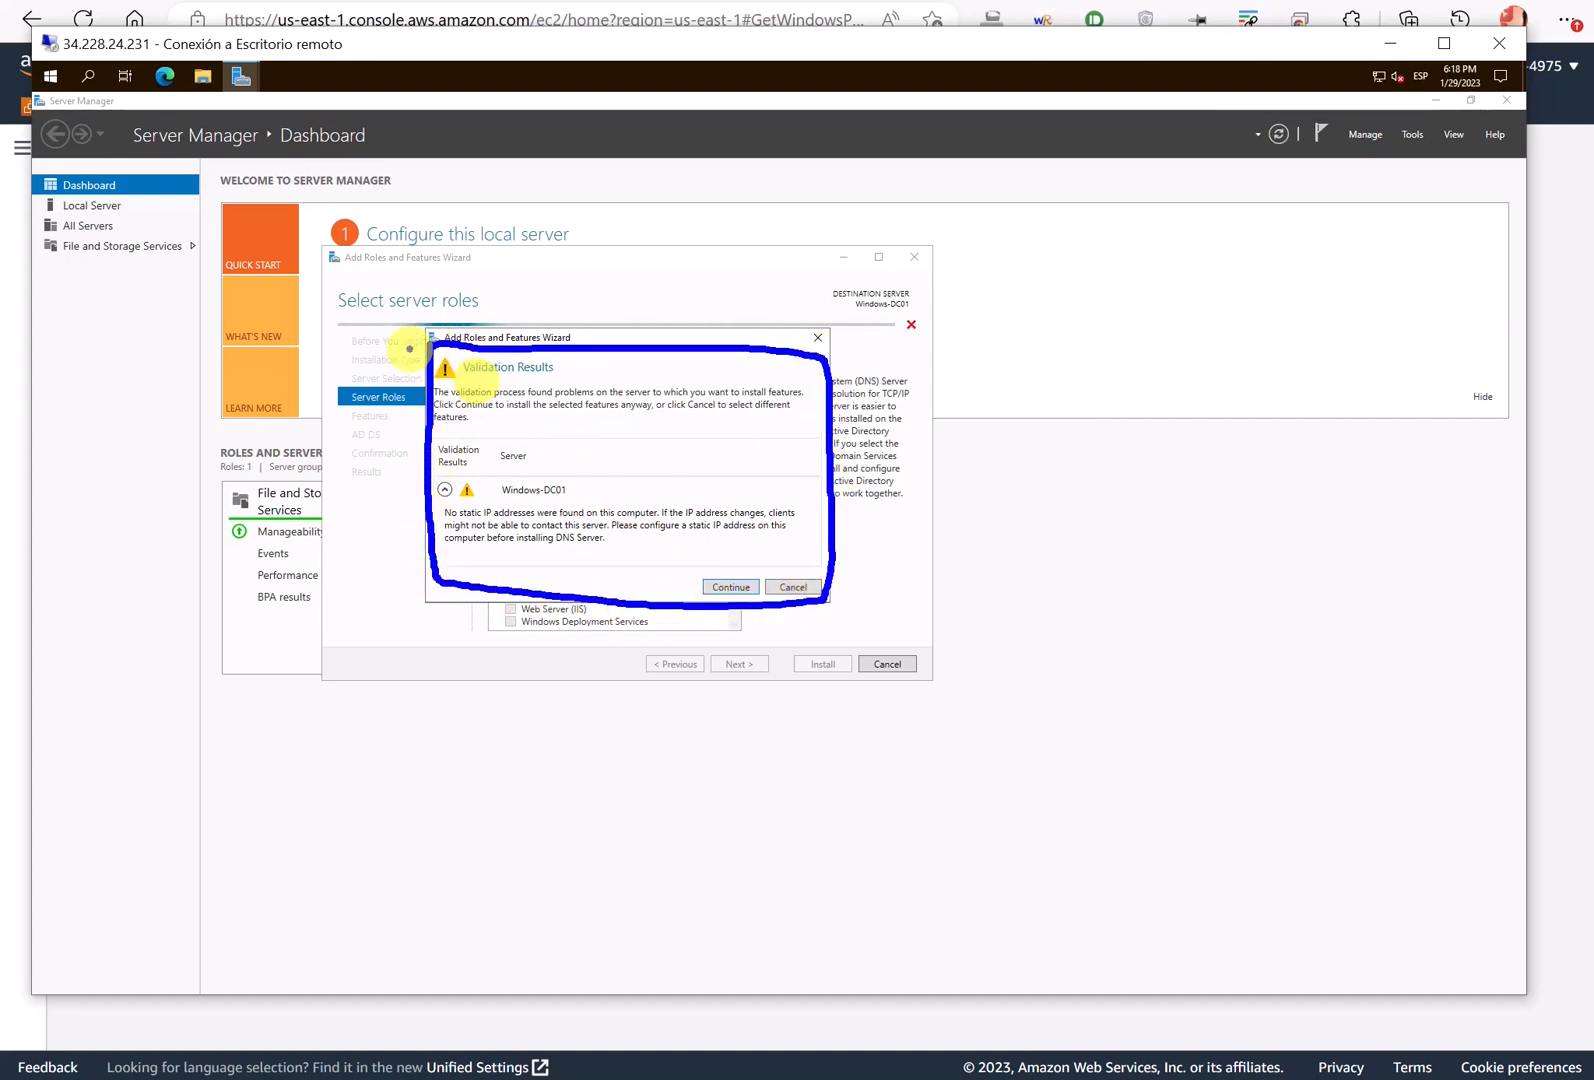
pyautogui.press('Escape')
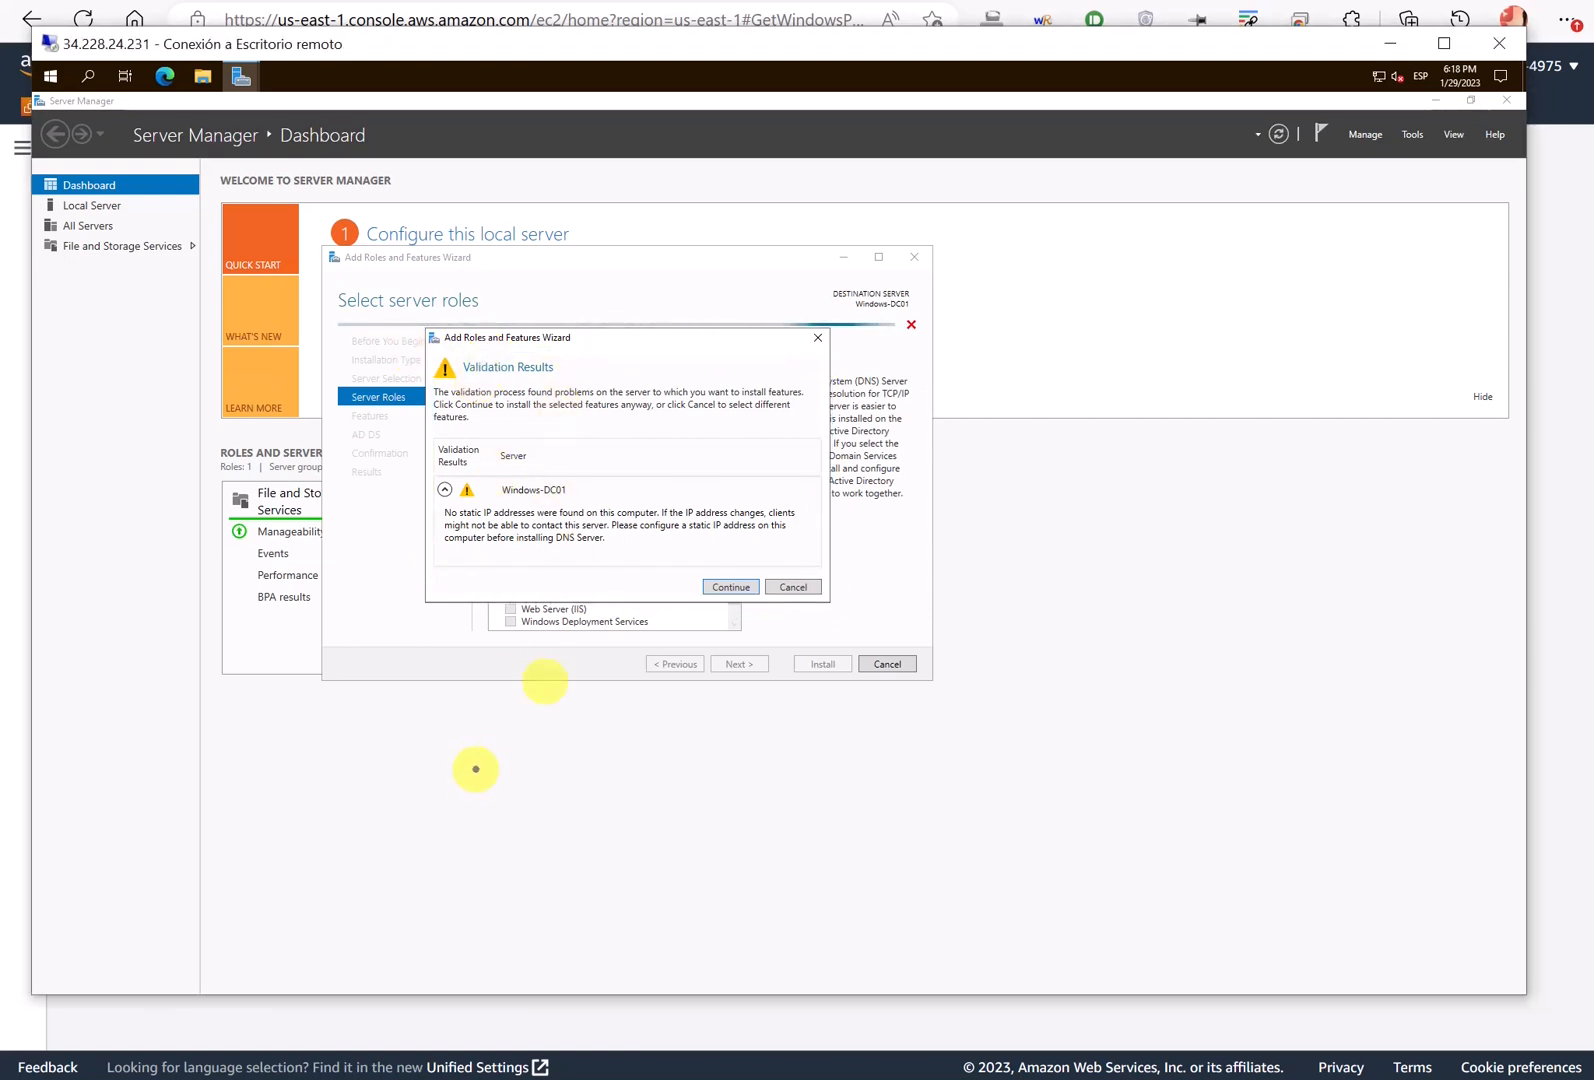
pyautogui.moveTo(491, 766)
pyautogui.mouseDown()
pyautogui.moveTo(556, 770)
pyautogui.moveTo(617, 740)
pyautogui.moveTo(639, 772)
pyautogui.moveTo(670, 760)
pyautogui.moveTo(688, 713)
pyautogui.mouseUp()
pyautogui.moveTo(478, 692)
pyautogui.mouseDown()
pyautogui.moveTo(452, 790)
pyautogui.moveTo(729, 804)
pyautogui.moveTo(600, 680)
pyautogui.moveTo(480, 690)
pyautogui.mouseUp()
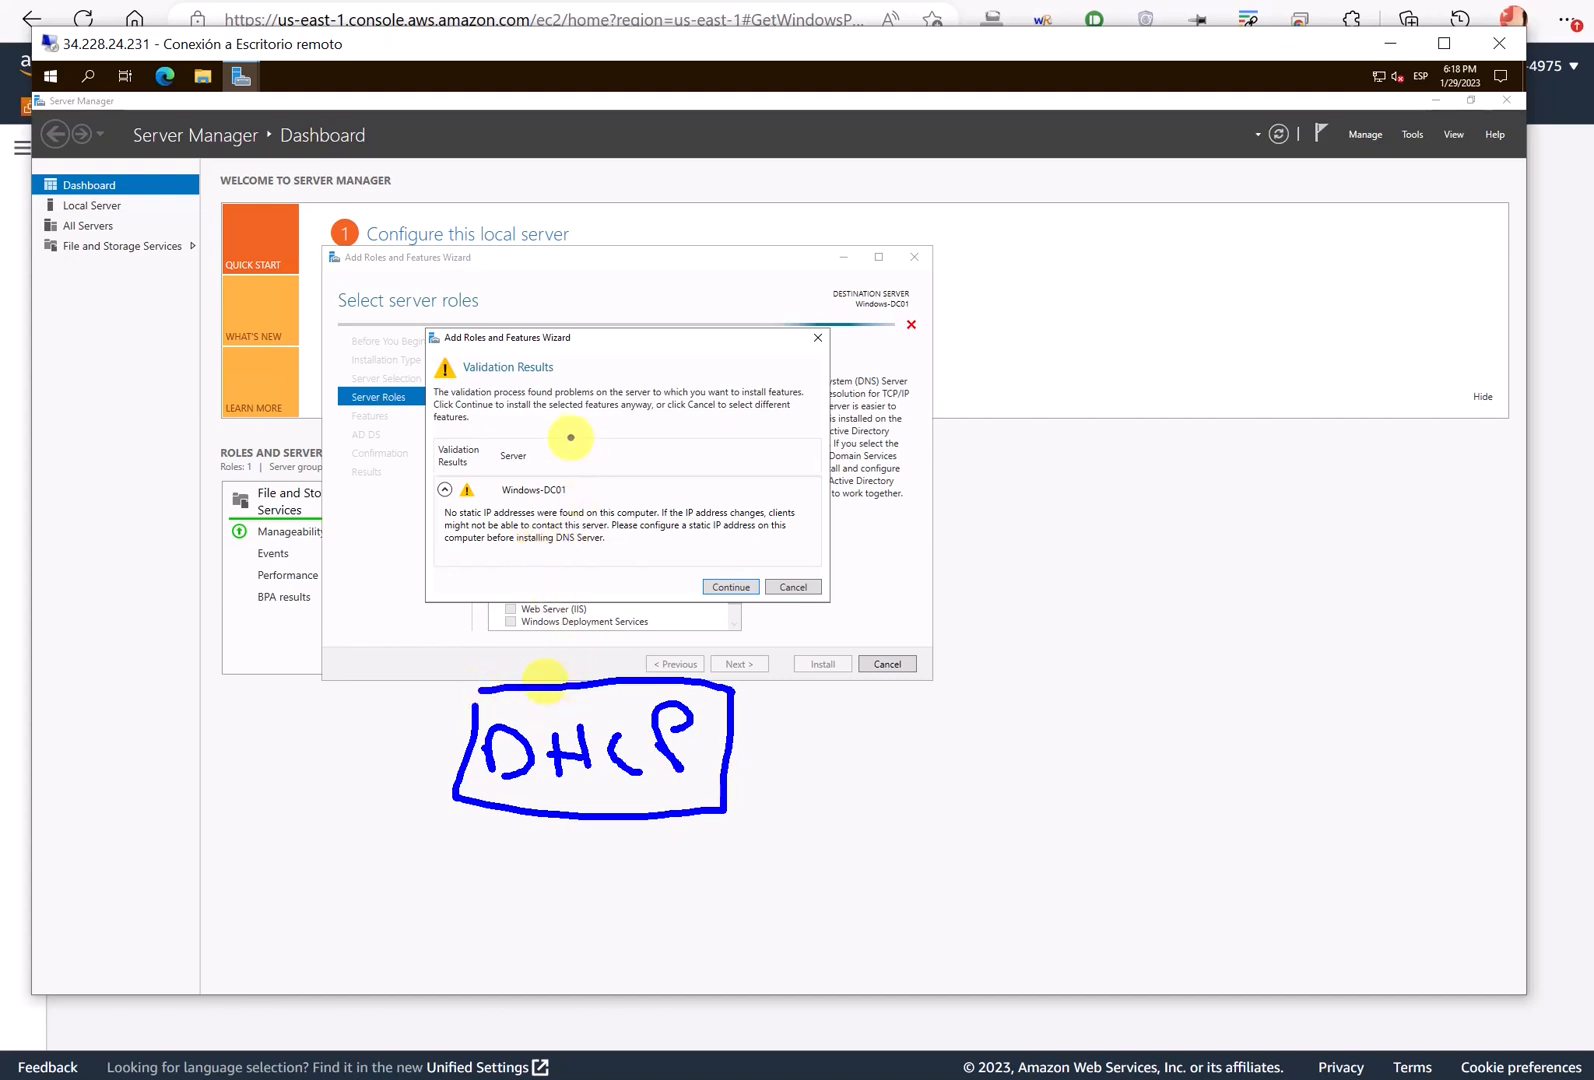
pyautogui.press('Escape')
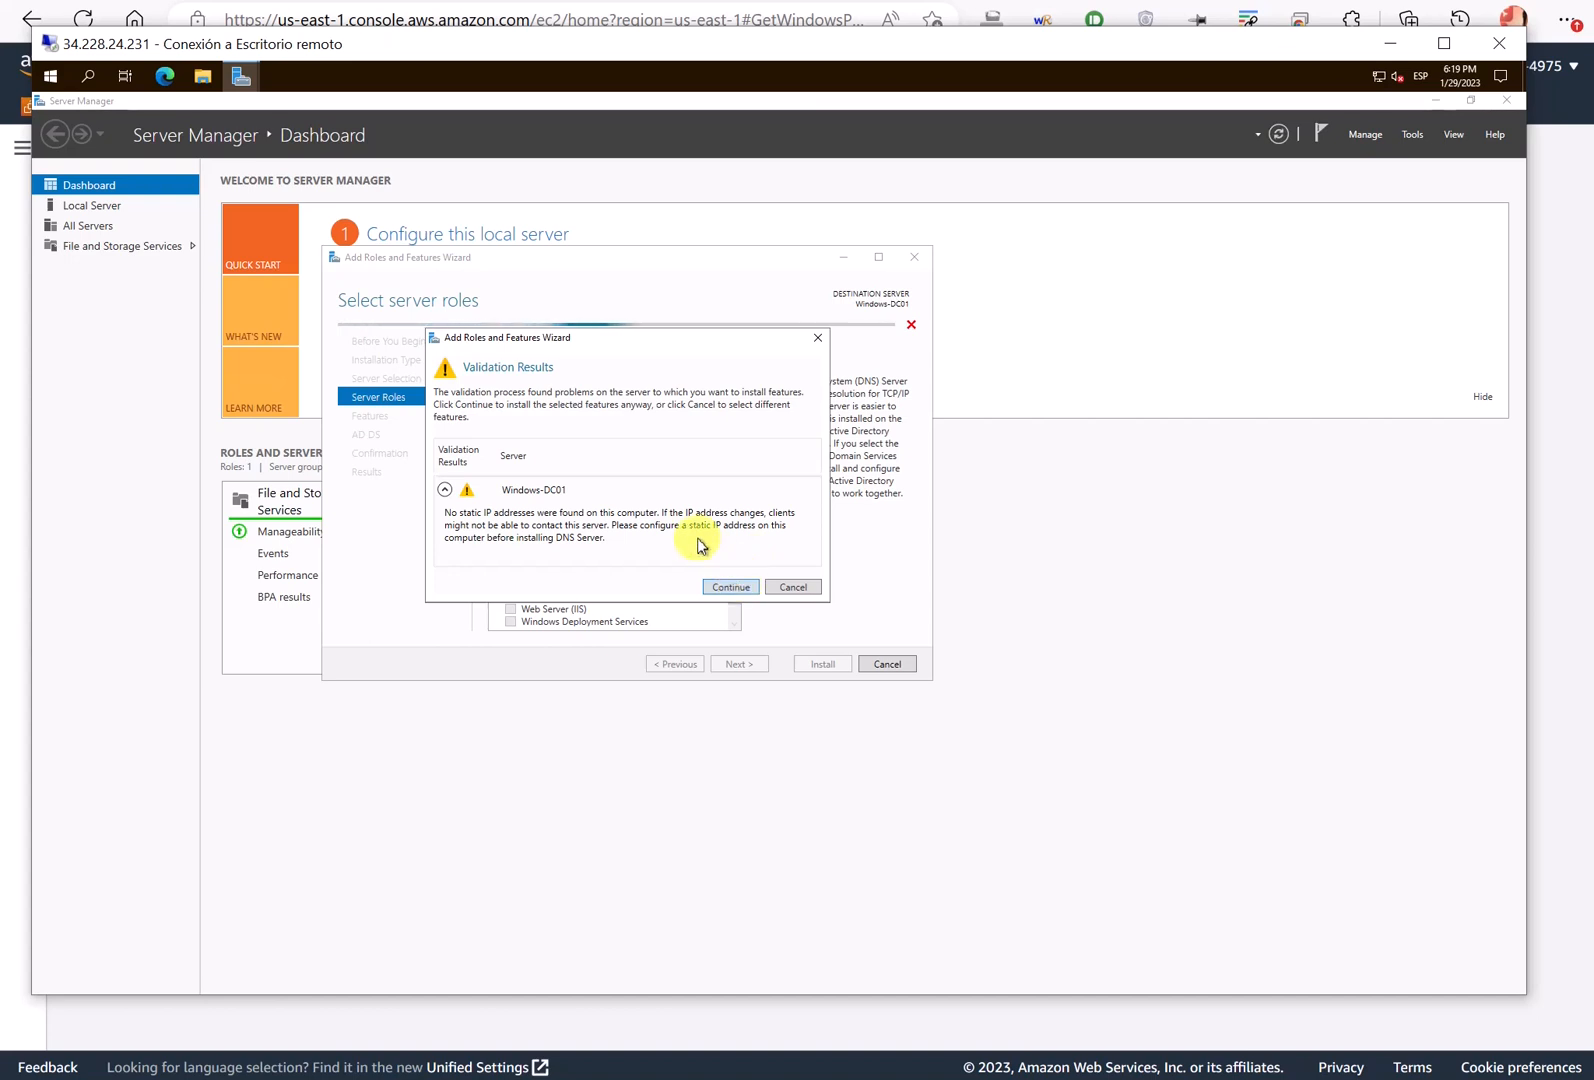
pyautogui.click(733, 588)
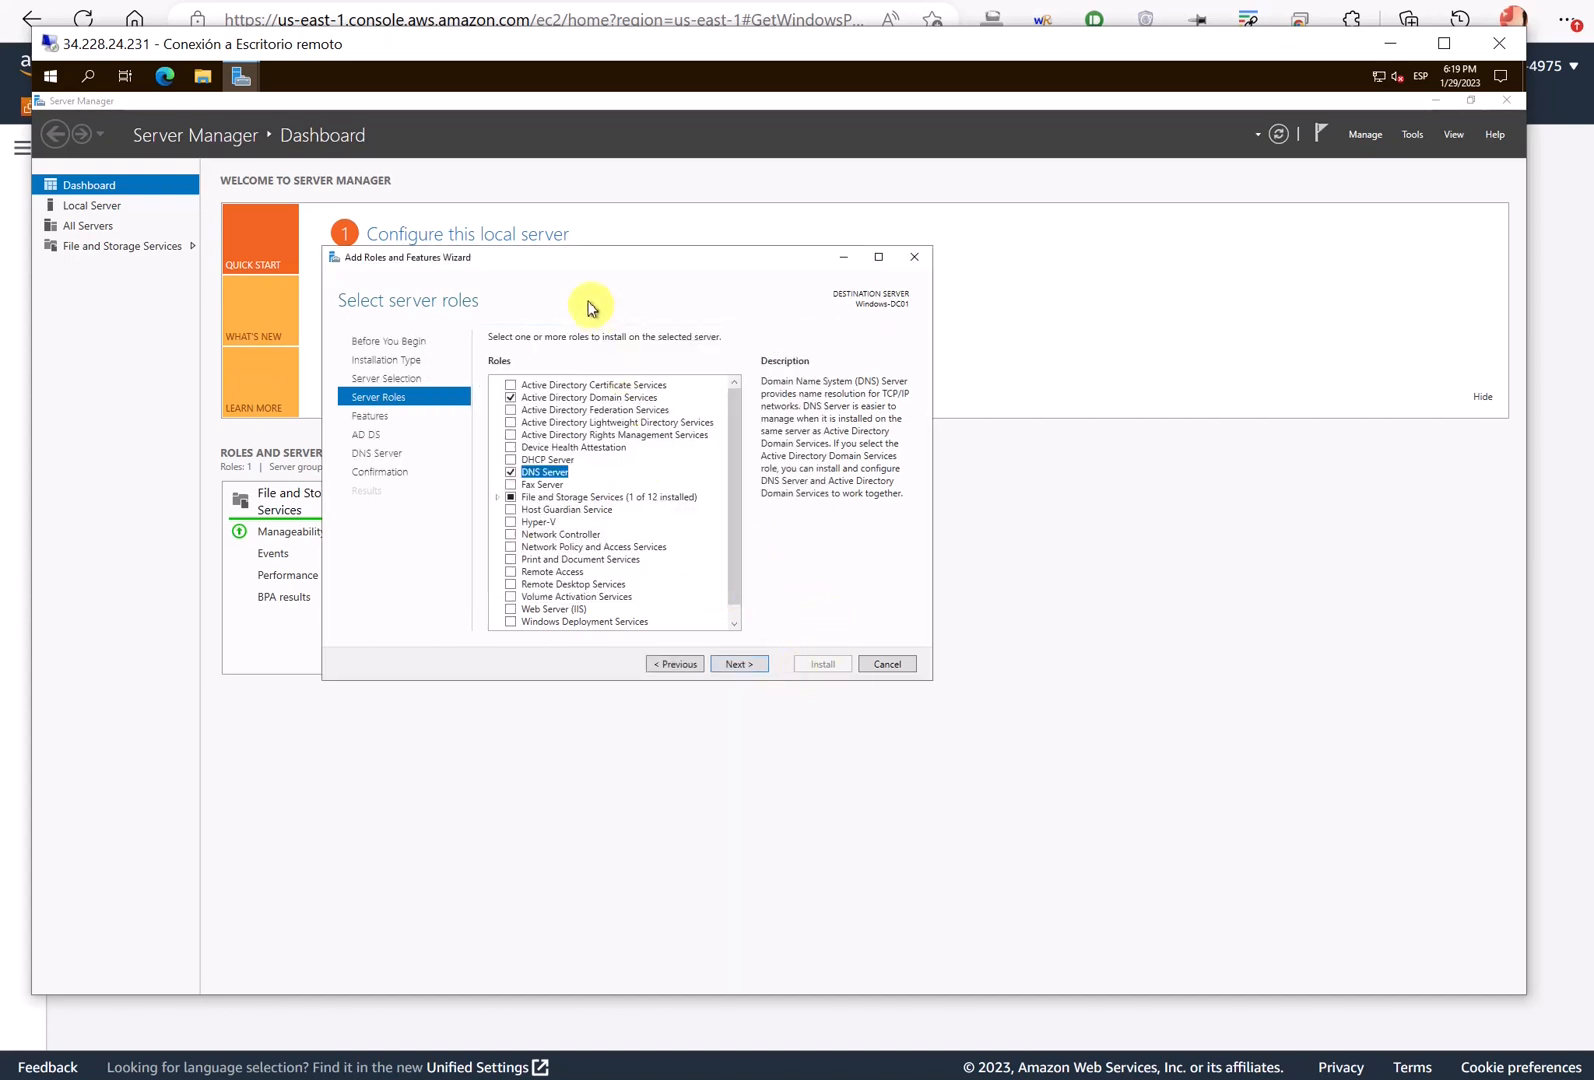
# - Click through the Features, AD DS and DNS Server pages, then click Install on the confirmation page
pyautogui.click(740, 665)
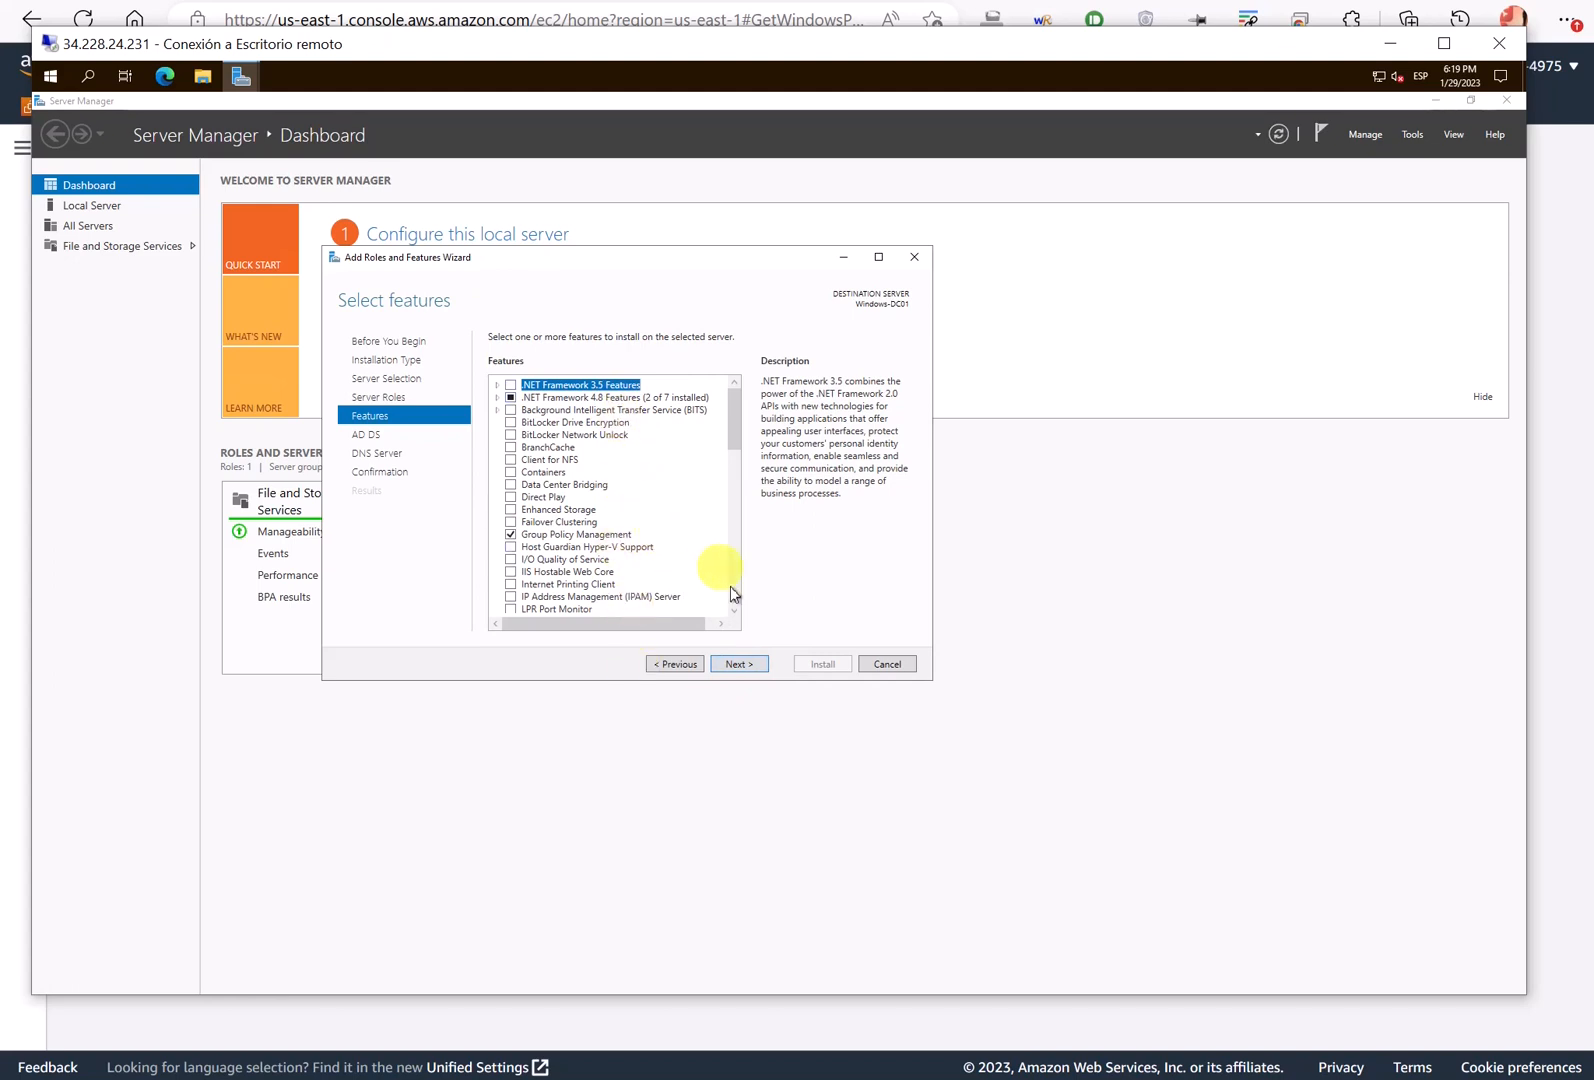
pyautogui.click(751, 663)
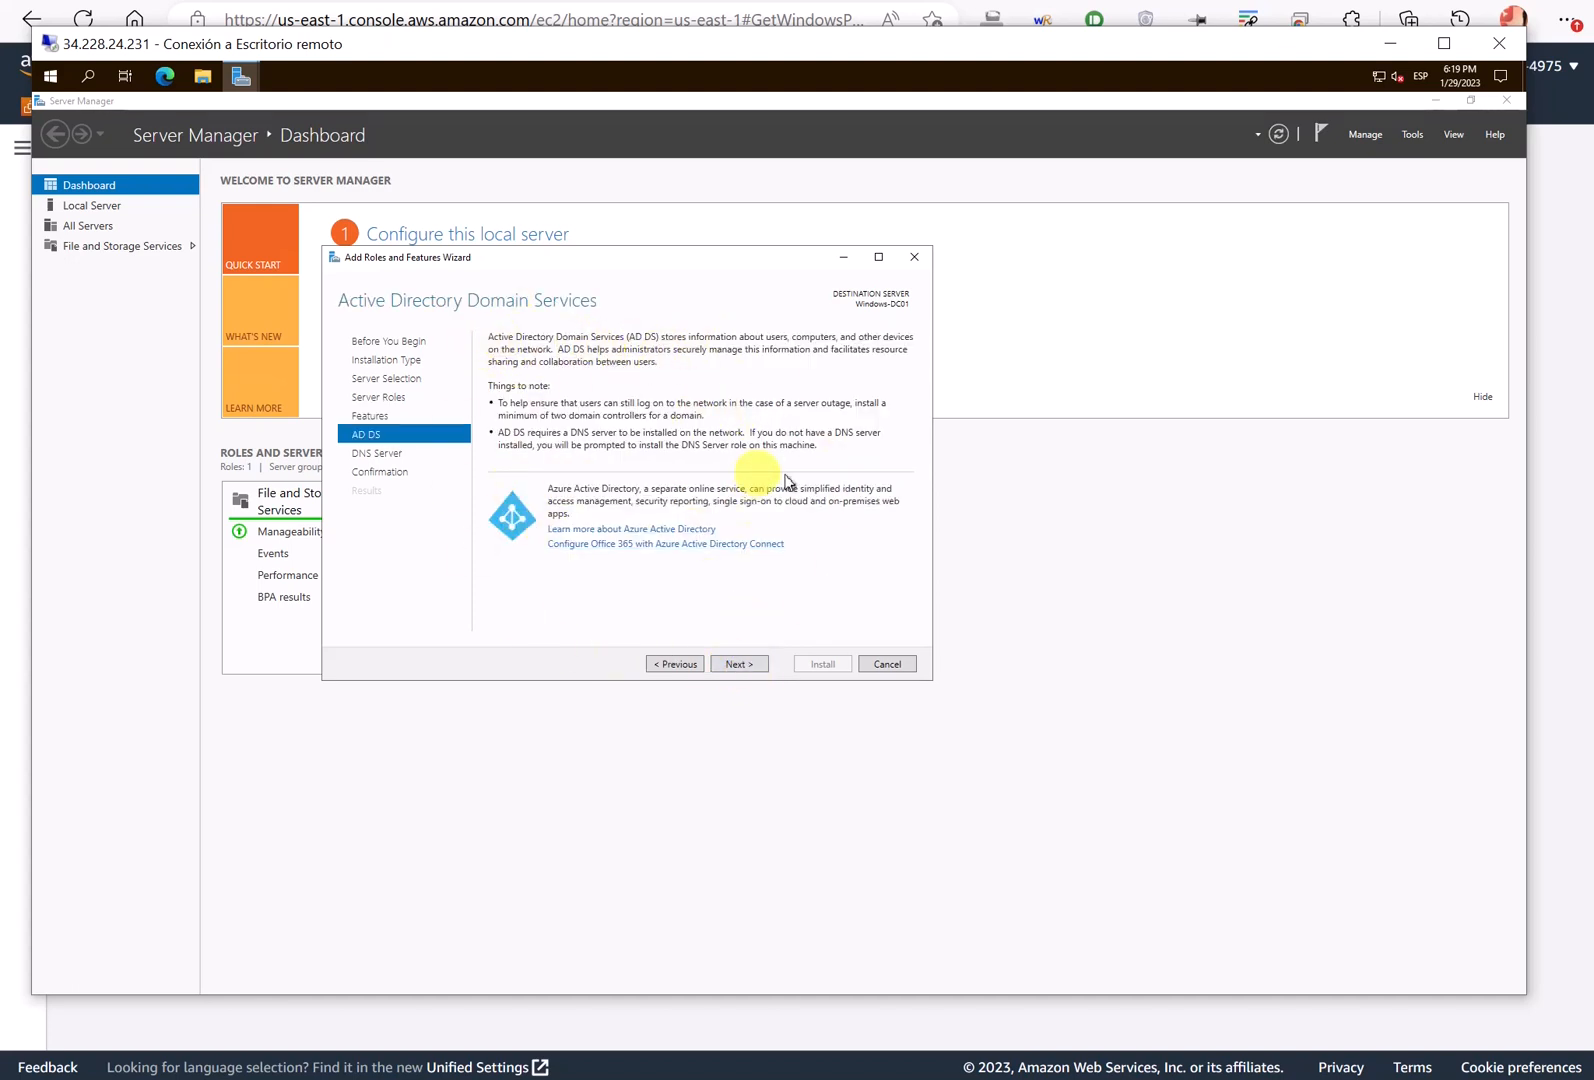
pyautogui.click(750, 670)
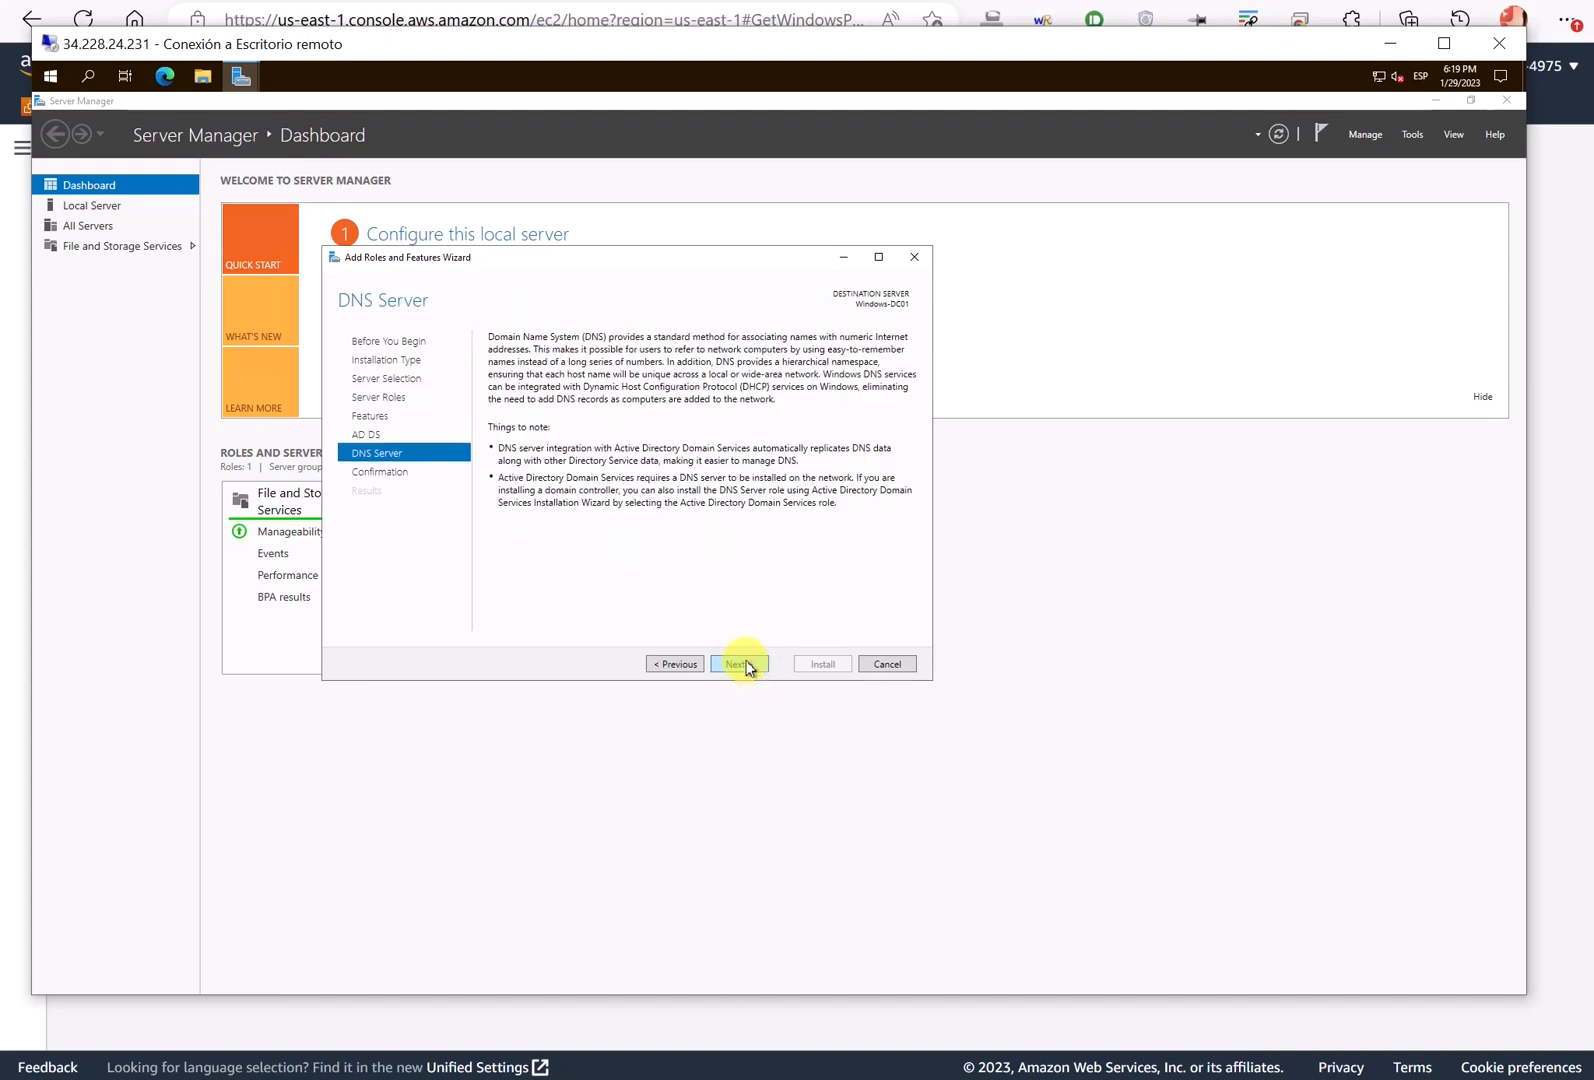
pyautogui.click(748, 668)
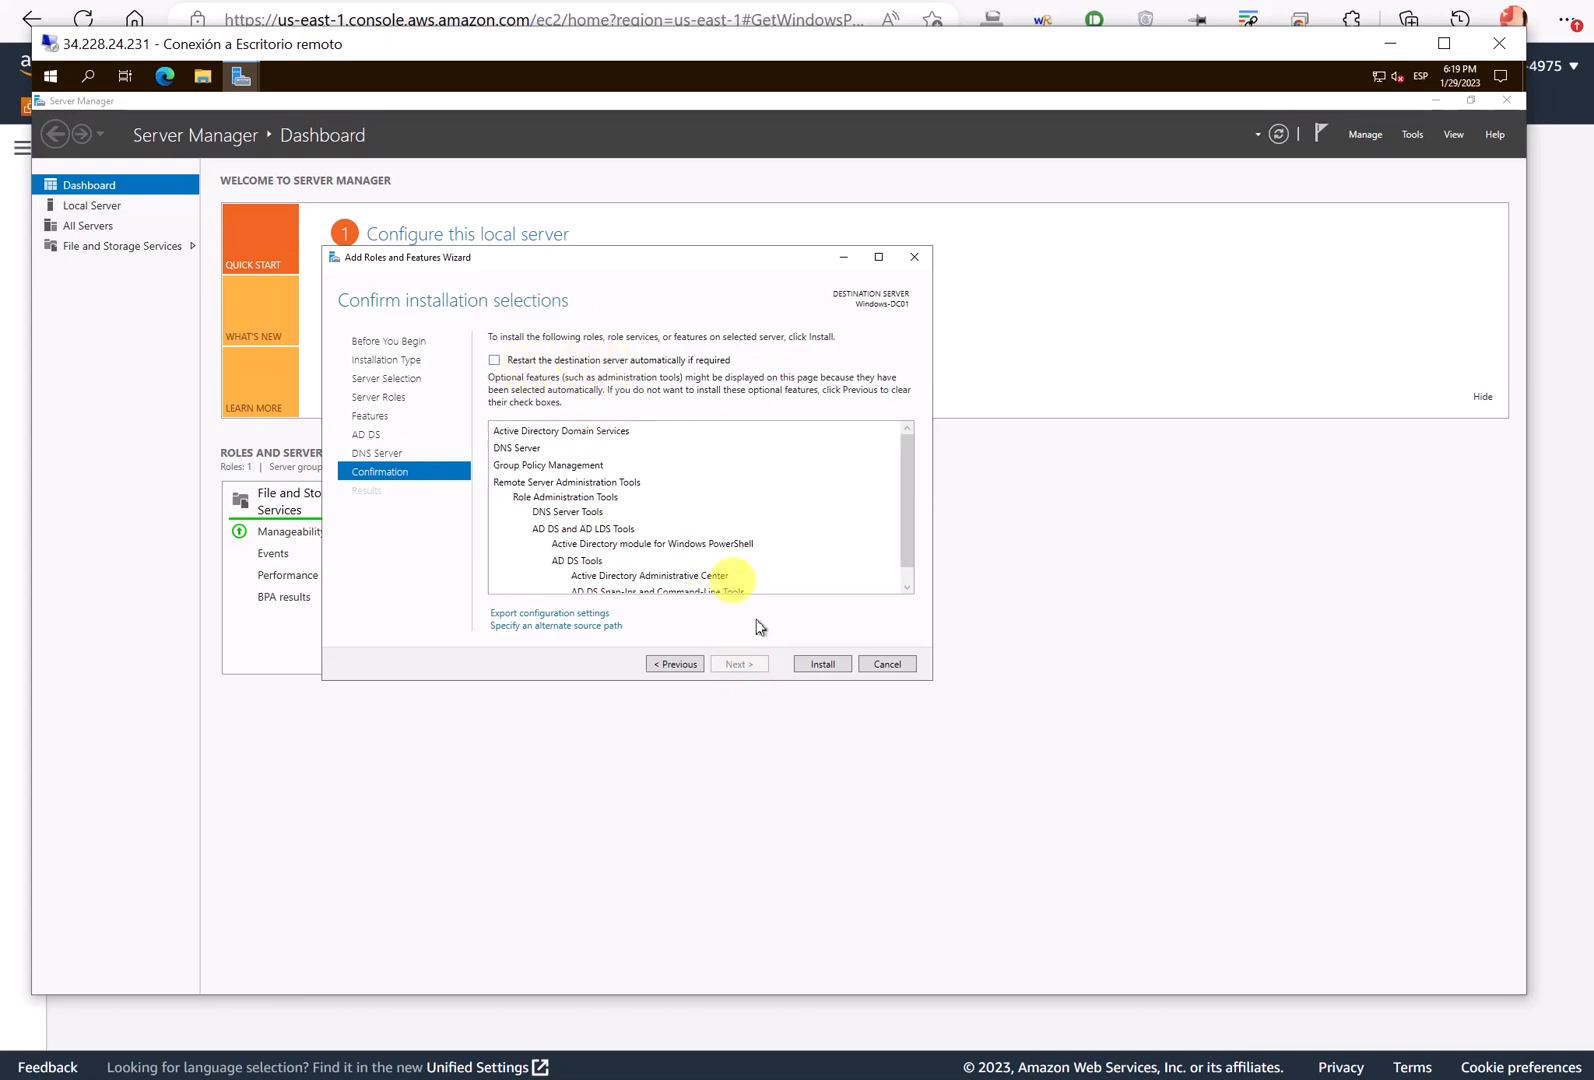
pyautogui.click(816, 664)
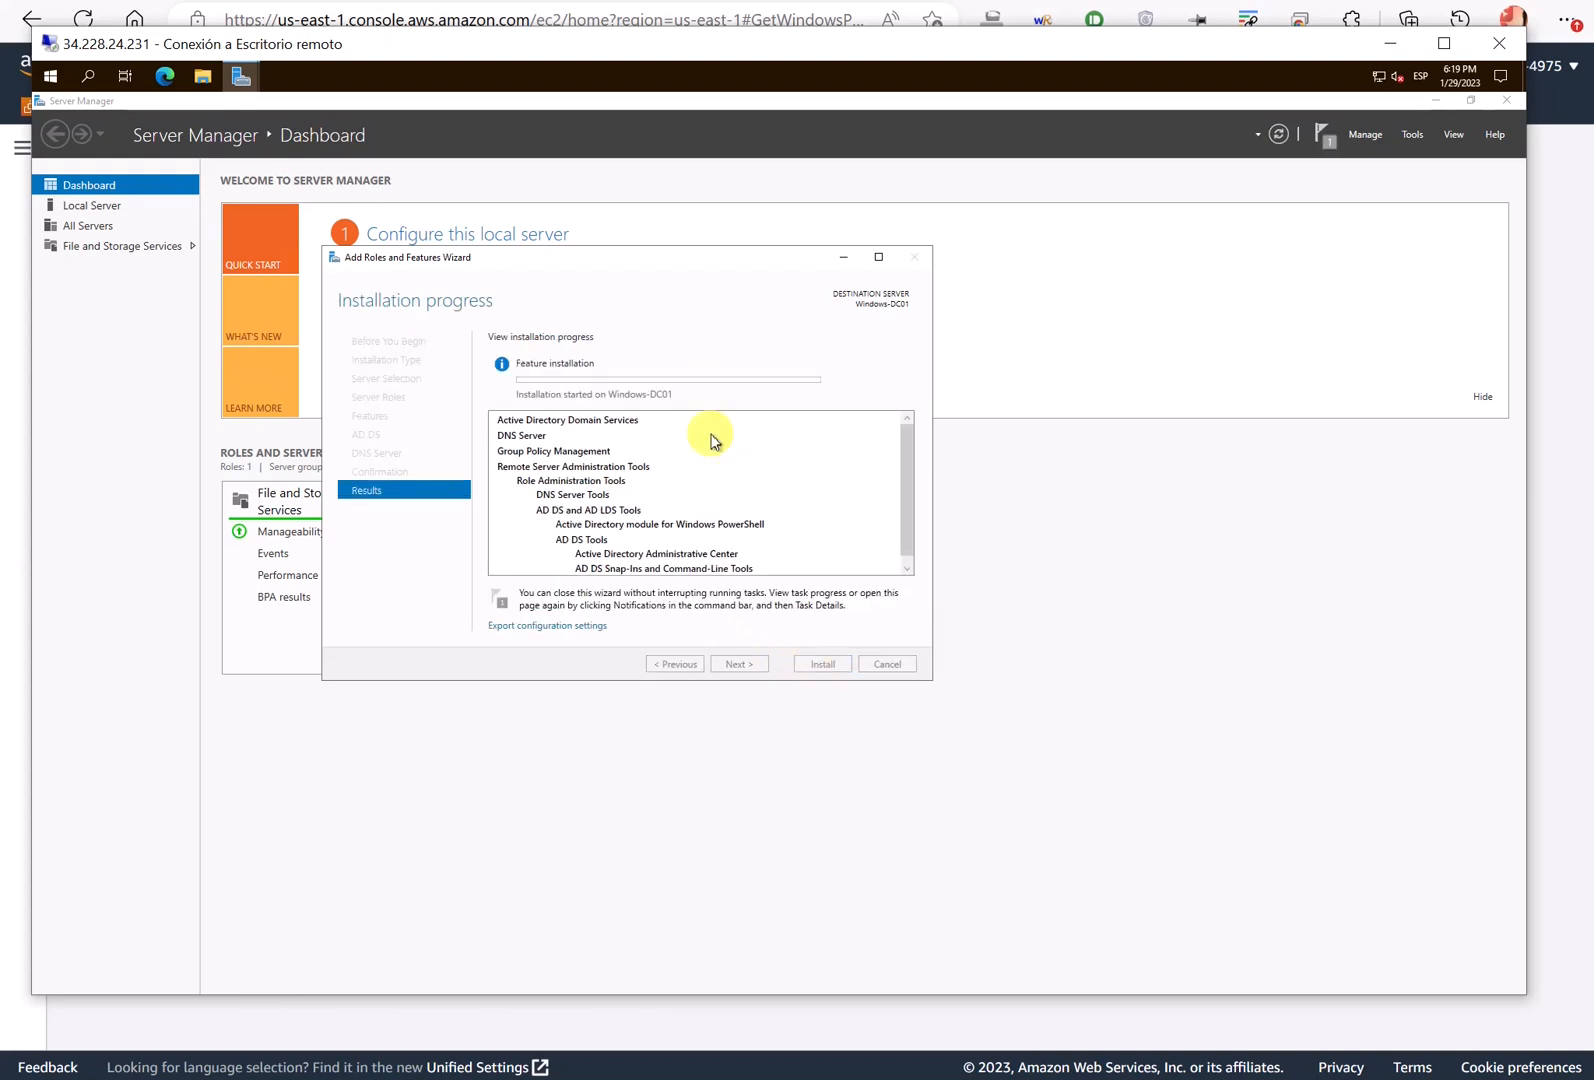
# - Let the AD DS and DNS Server installation succeed, then close the Add Roles and Features Wizard
pyautogui.click(682, 258)
pyautogui.moveTo(682, 258); pyautogui.dragTo(725, 287)
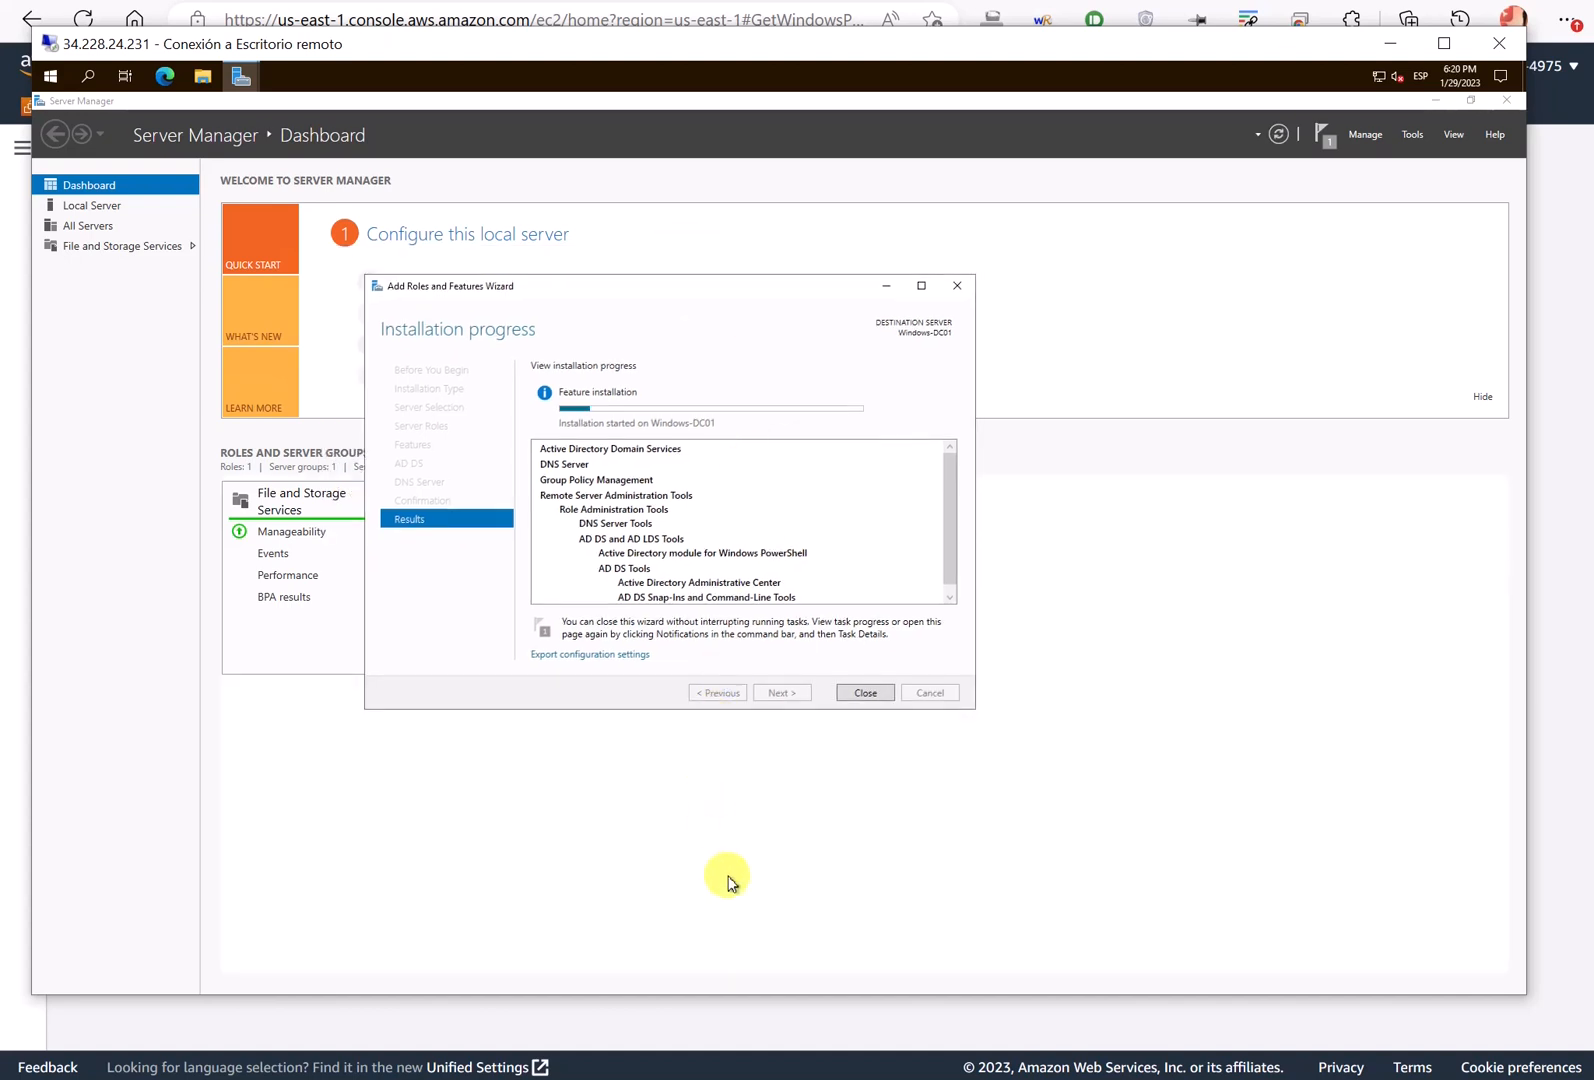
pyautogui.moveTo(735, 792)
pyautogui.mouseDown()
pyautogui.moveTo(800, 746)
pyautogui.moveTo(1160, 302)
pyautogui.moveTo(1300, 172)
pyautogui.mouseUp()
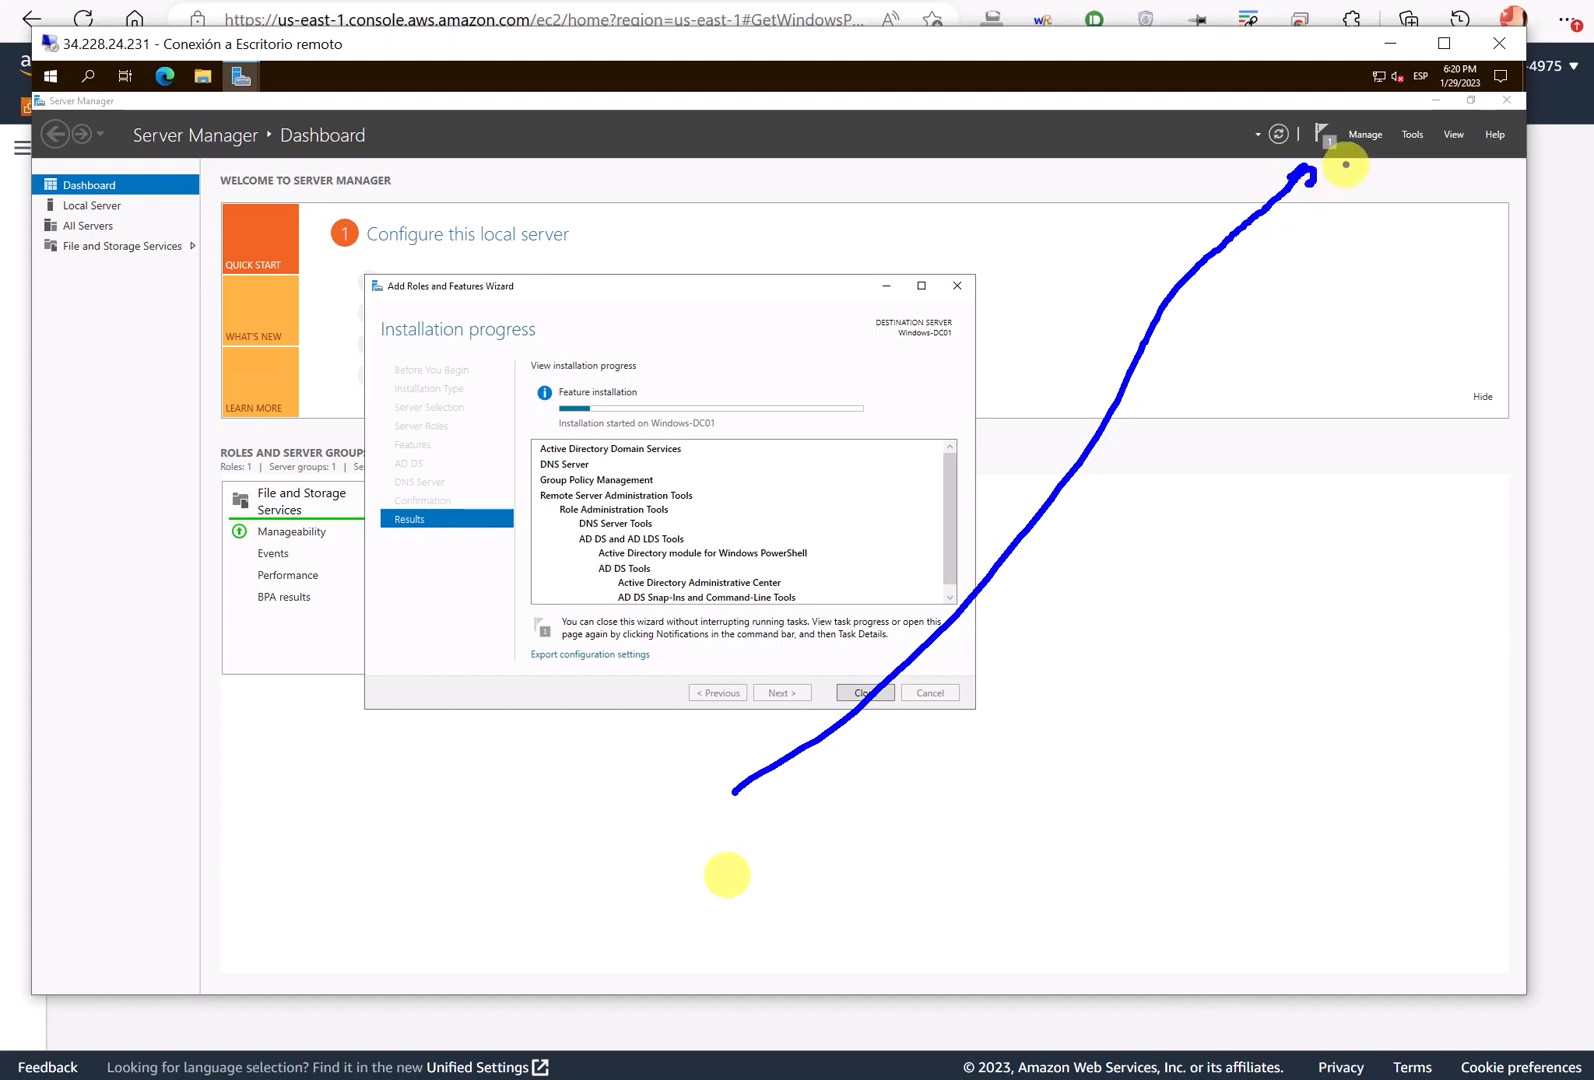
pyautogui.press('Escape')
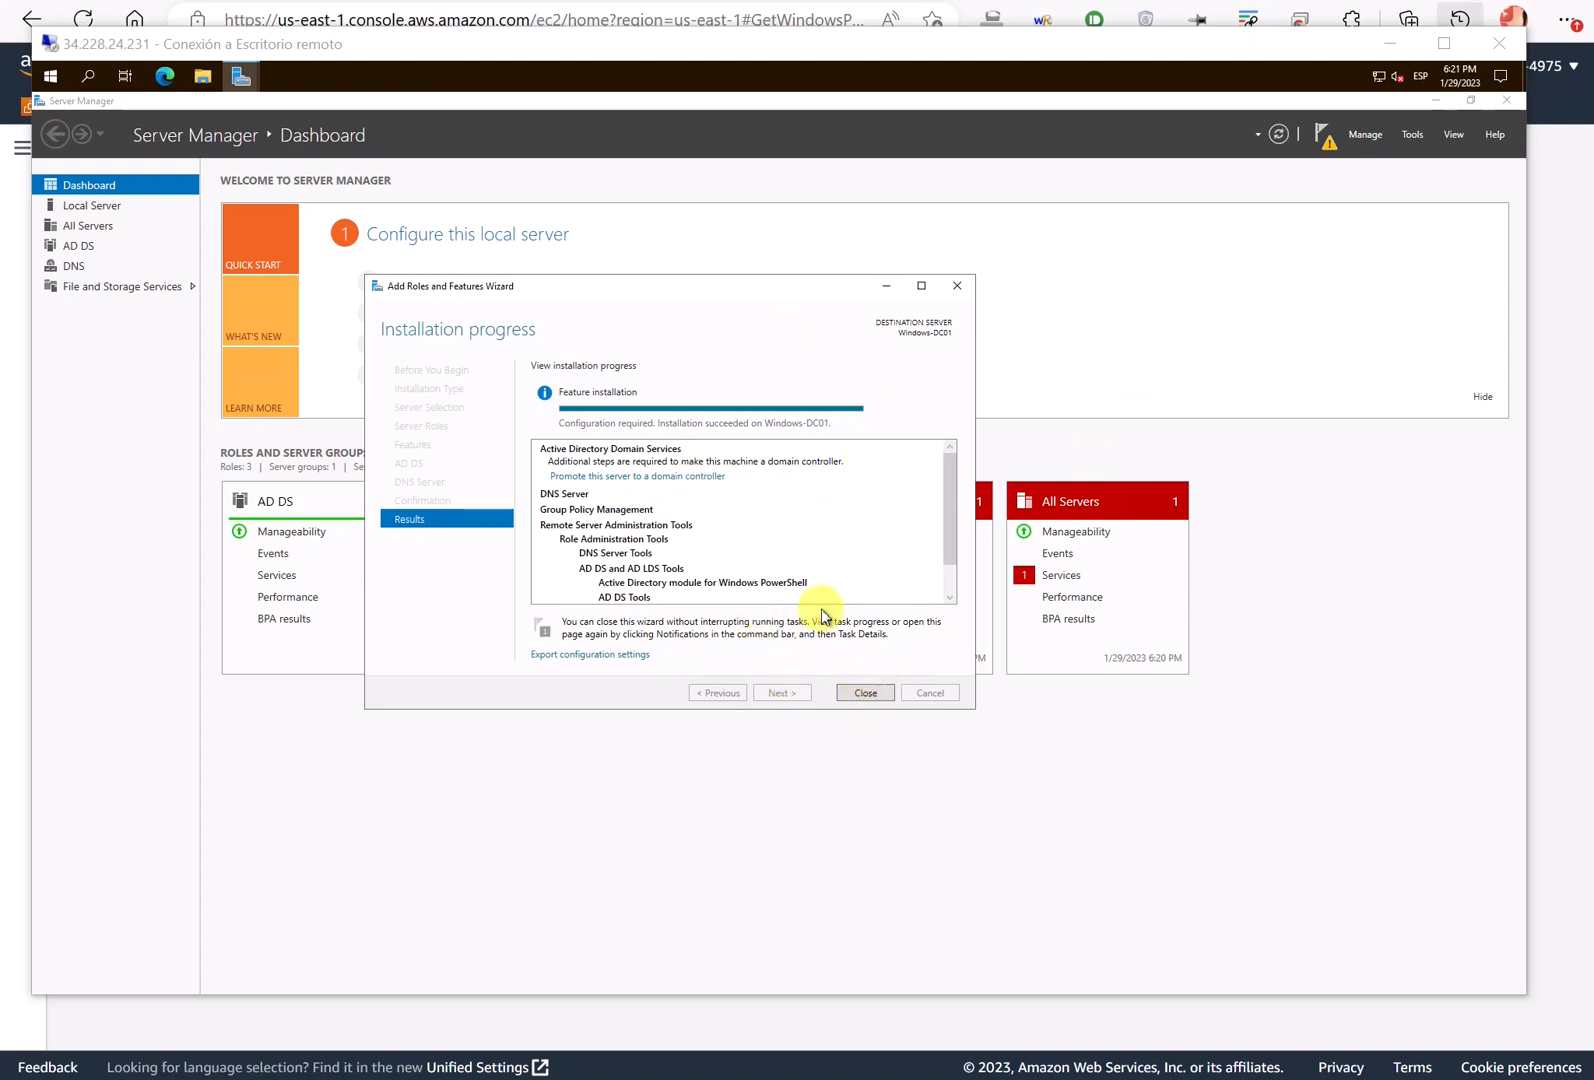
pyautogui.click(865, 693)
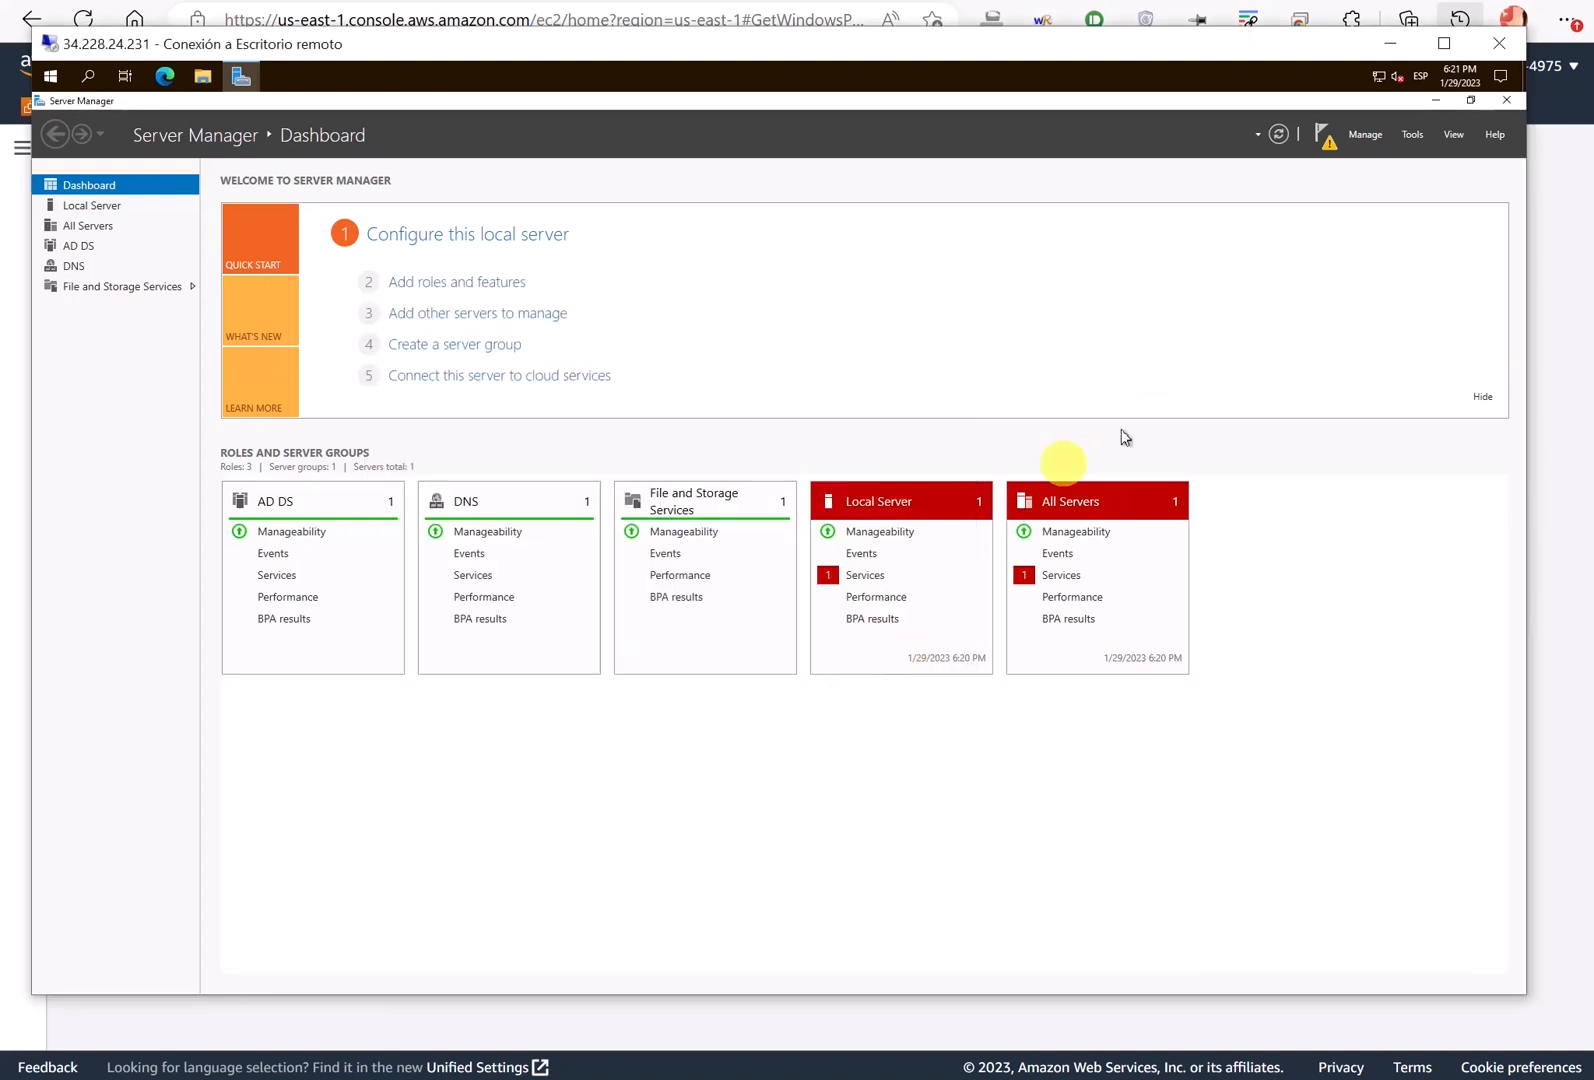
# - From the notifications flag, choose 'Promote this server to a domain controller'
pyautogui.click(1324, 140)
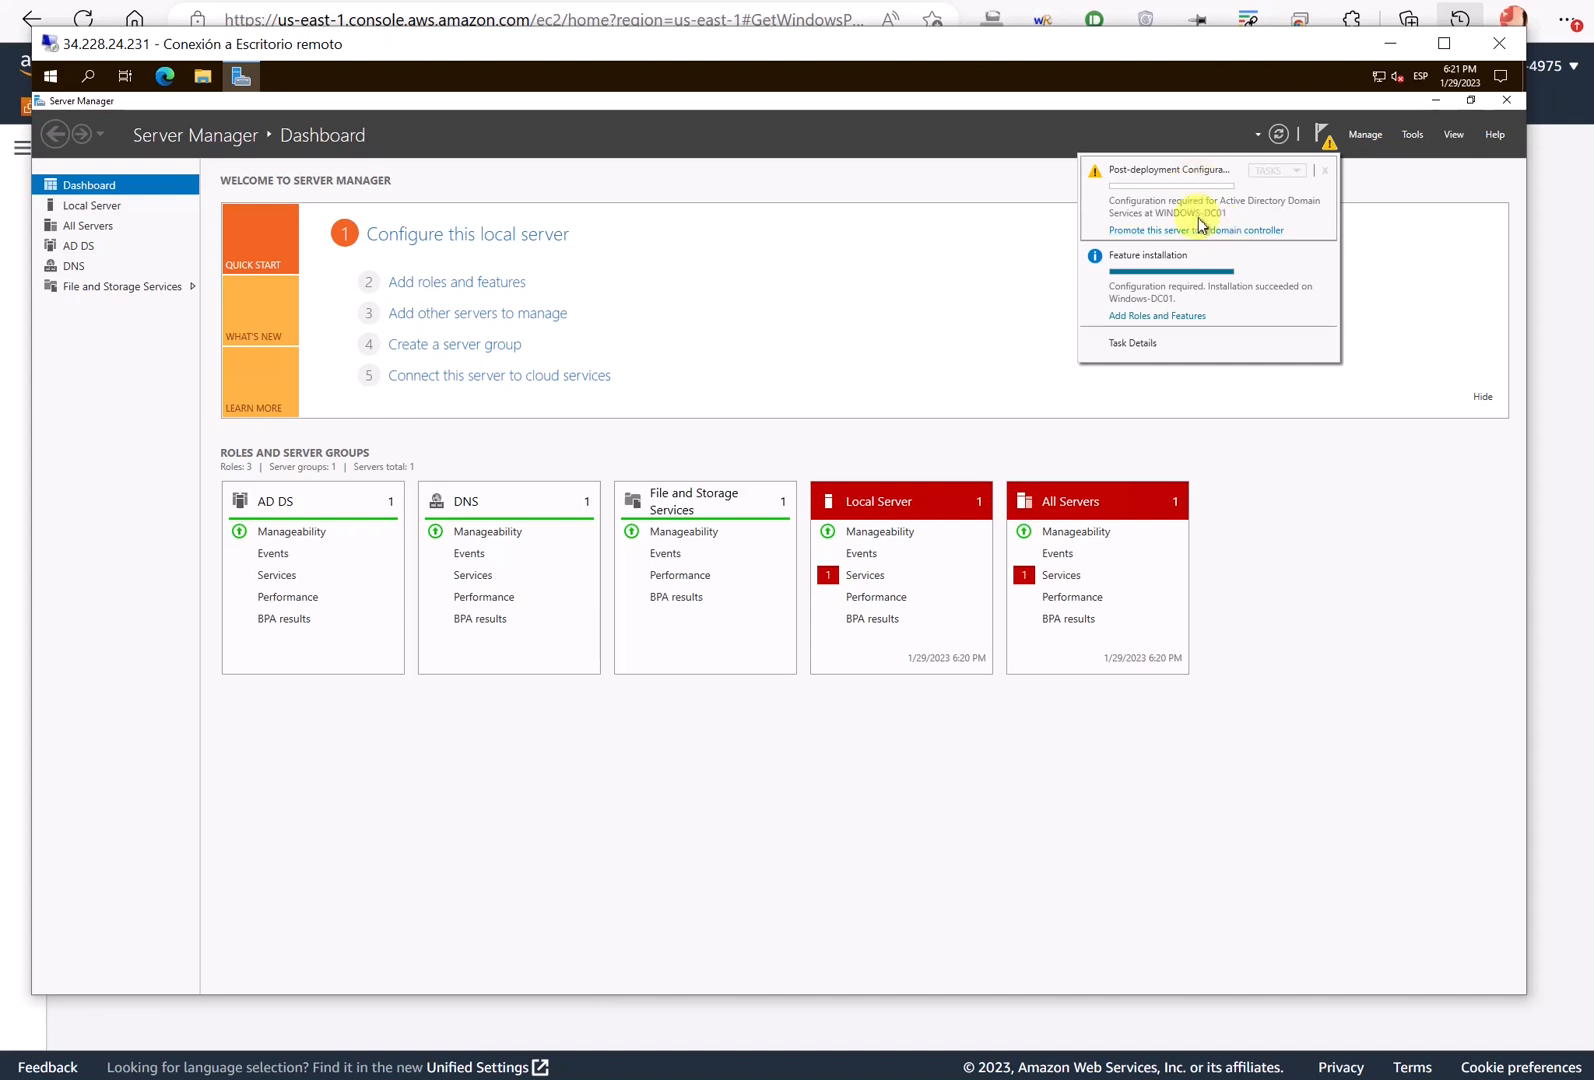
pyautogui.click(1220, 232)
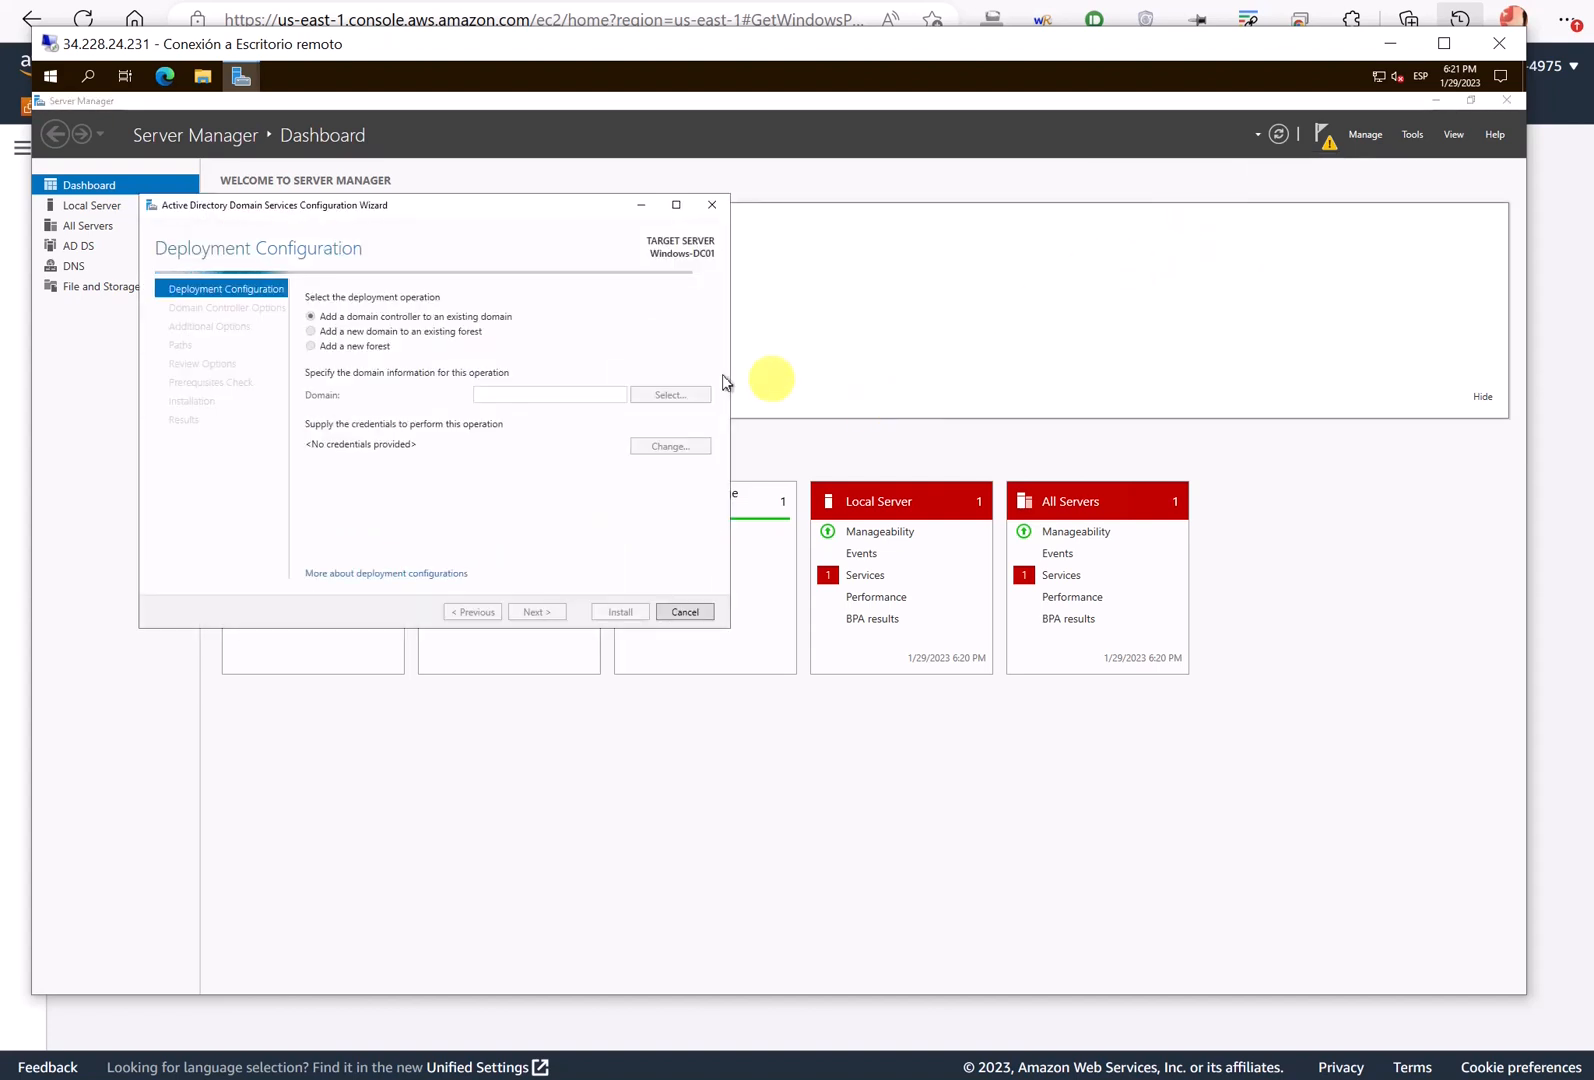
# - Choose 'Add a new forest' with root domain name miempresa.es
pyautogui.moveTo(498, 206); pyautogui.dragTo(768, 275)
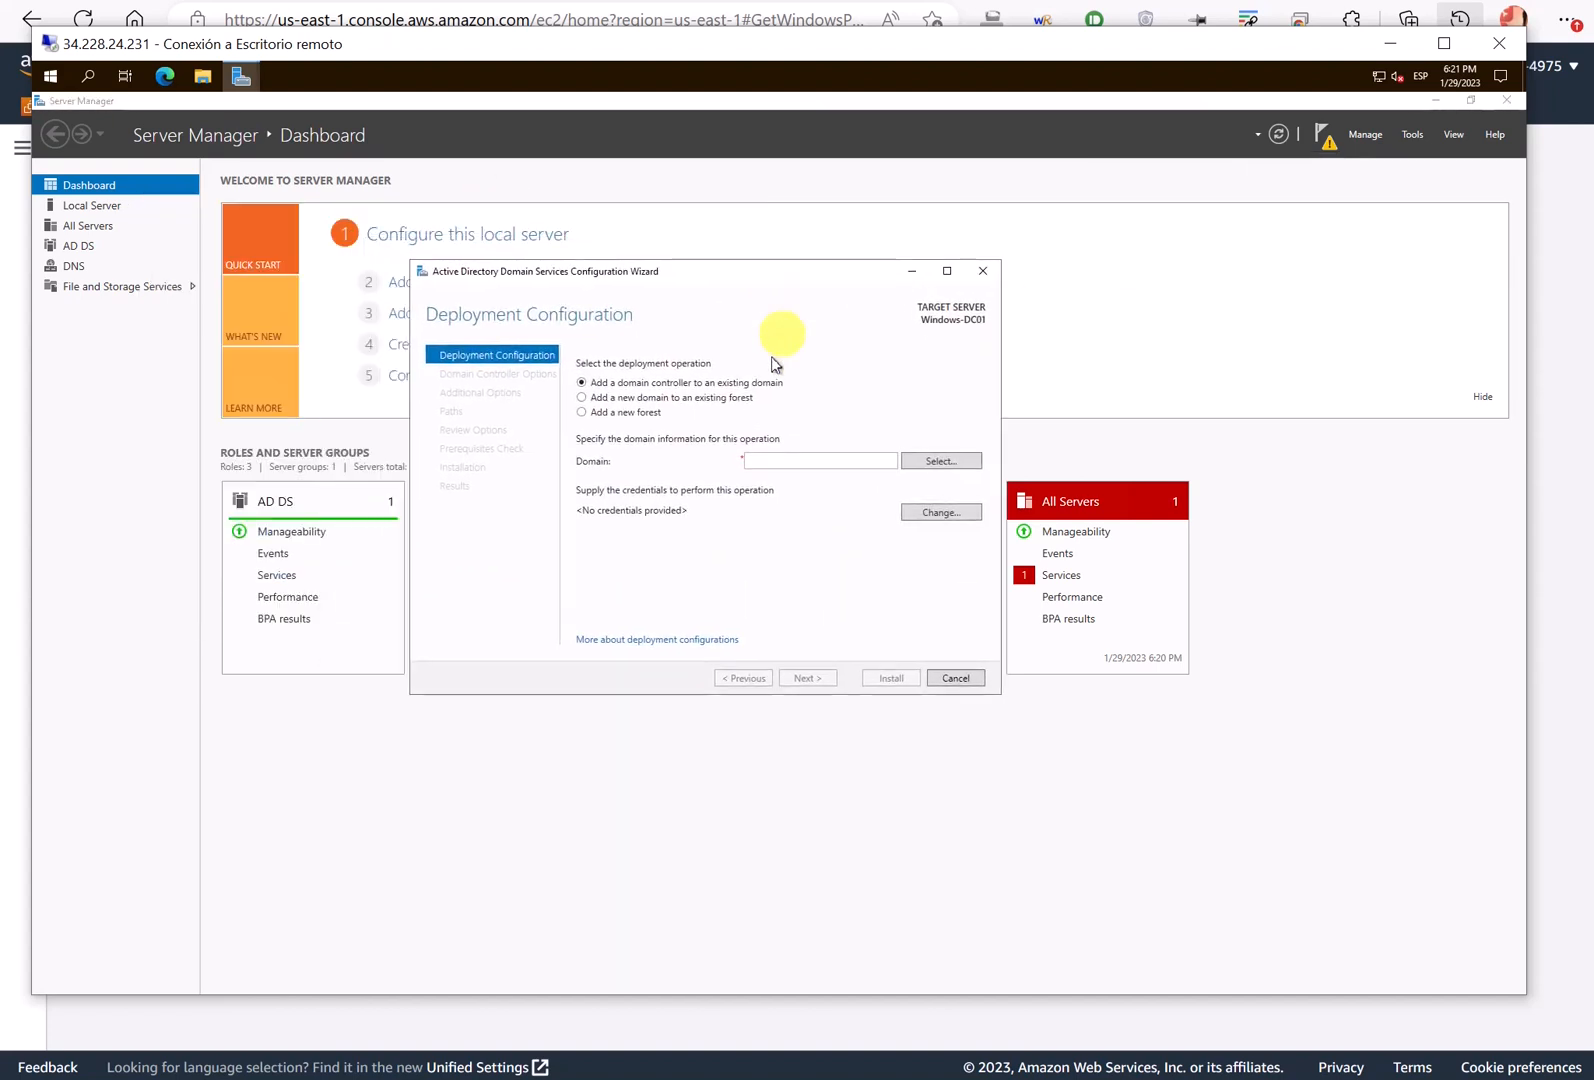
pyautogui.click(587, 416)
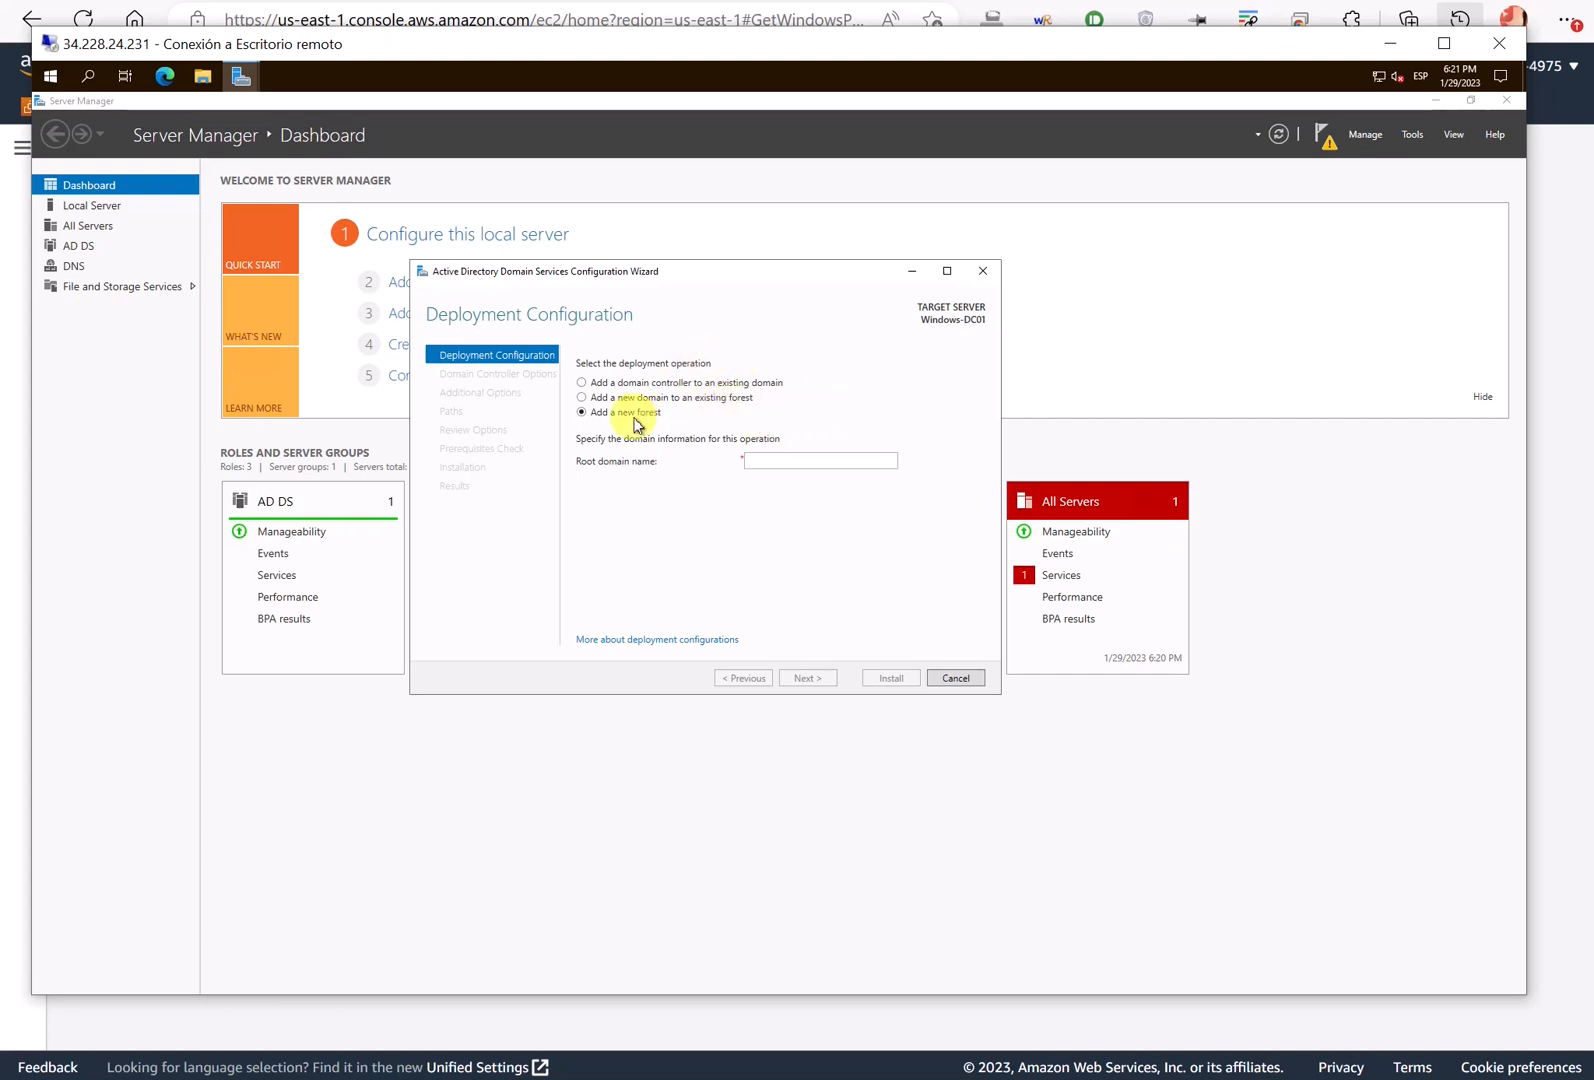
pyautogui.click(762, 463)
pyautogui.write('mi')
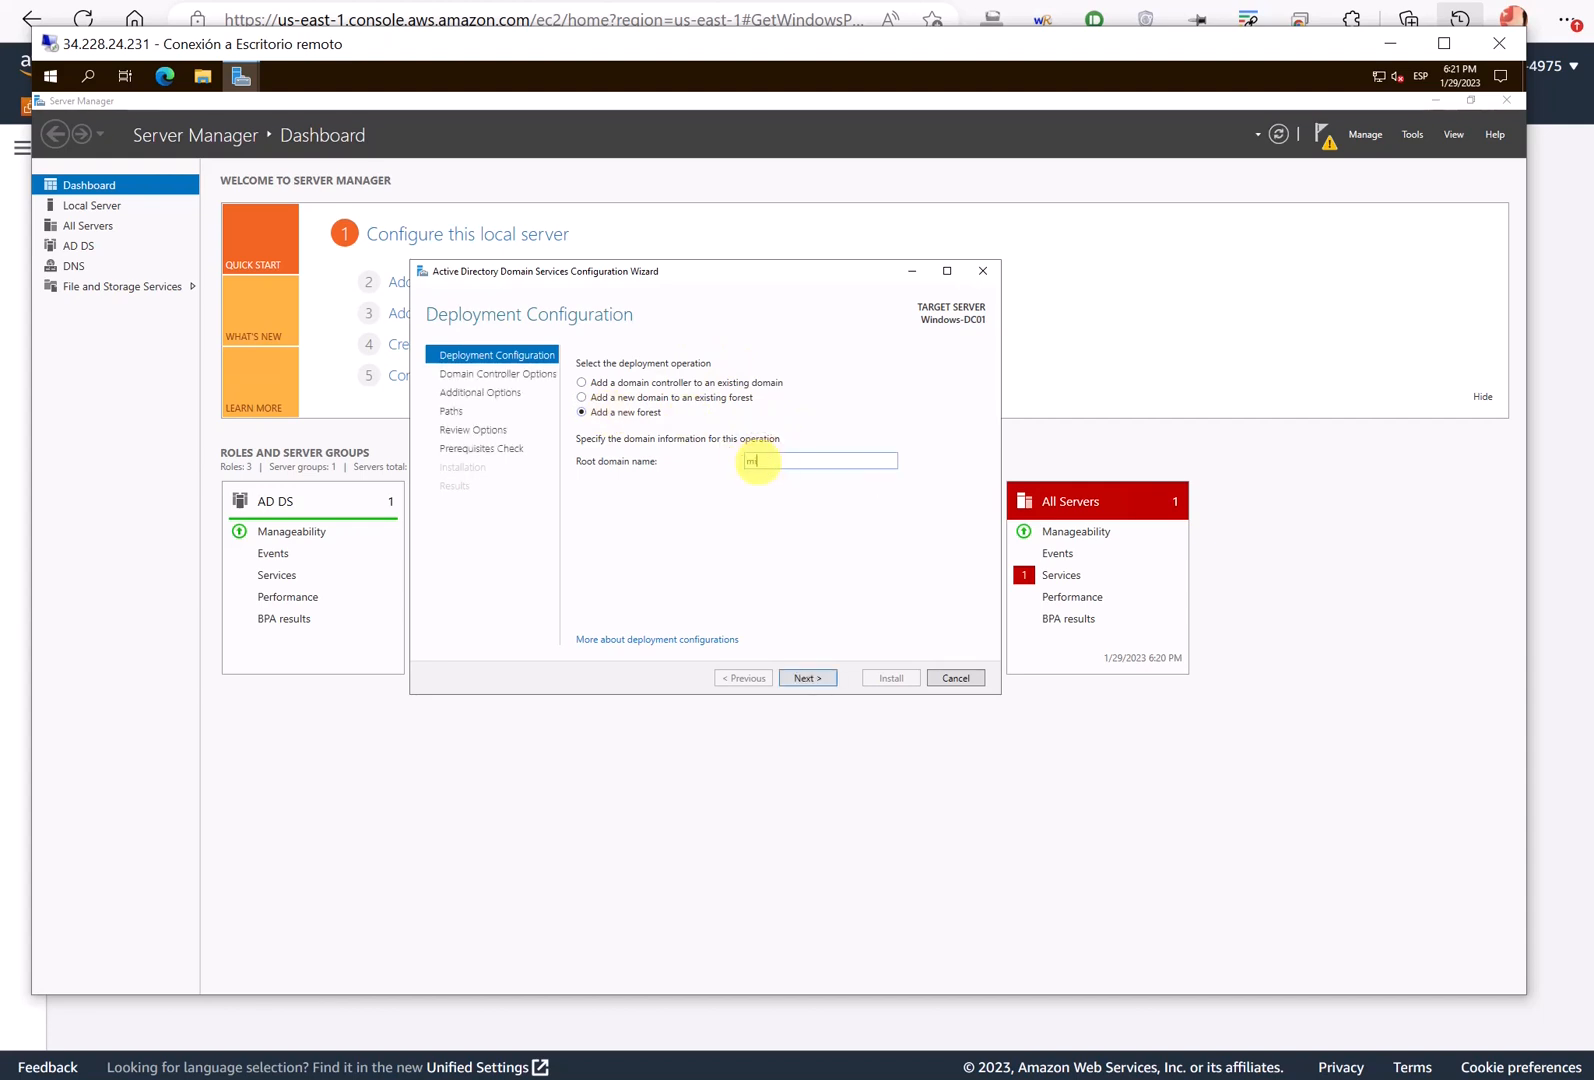
pyautogui.write('empresa.es')
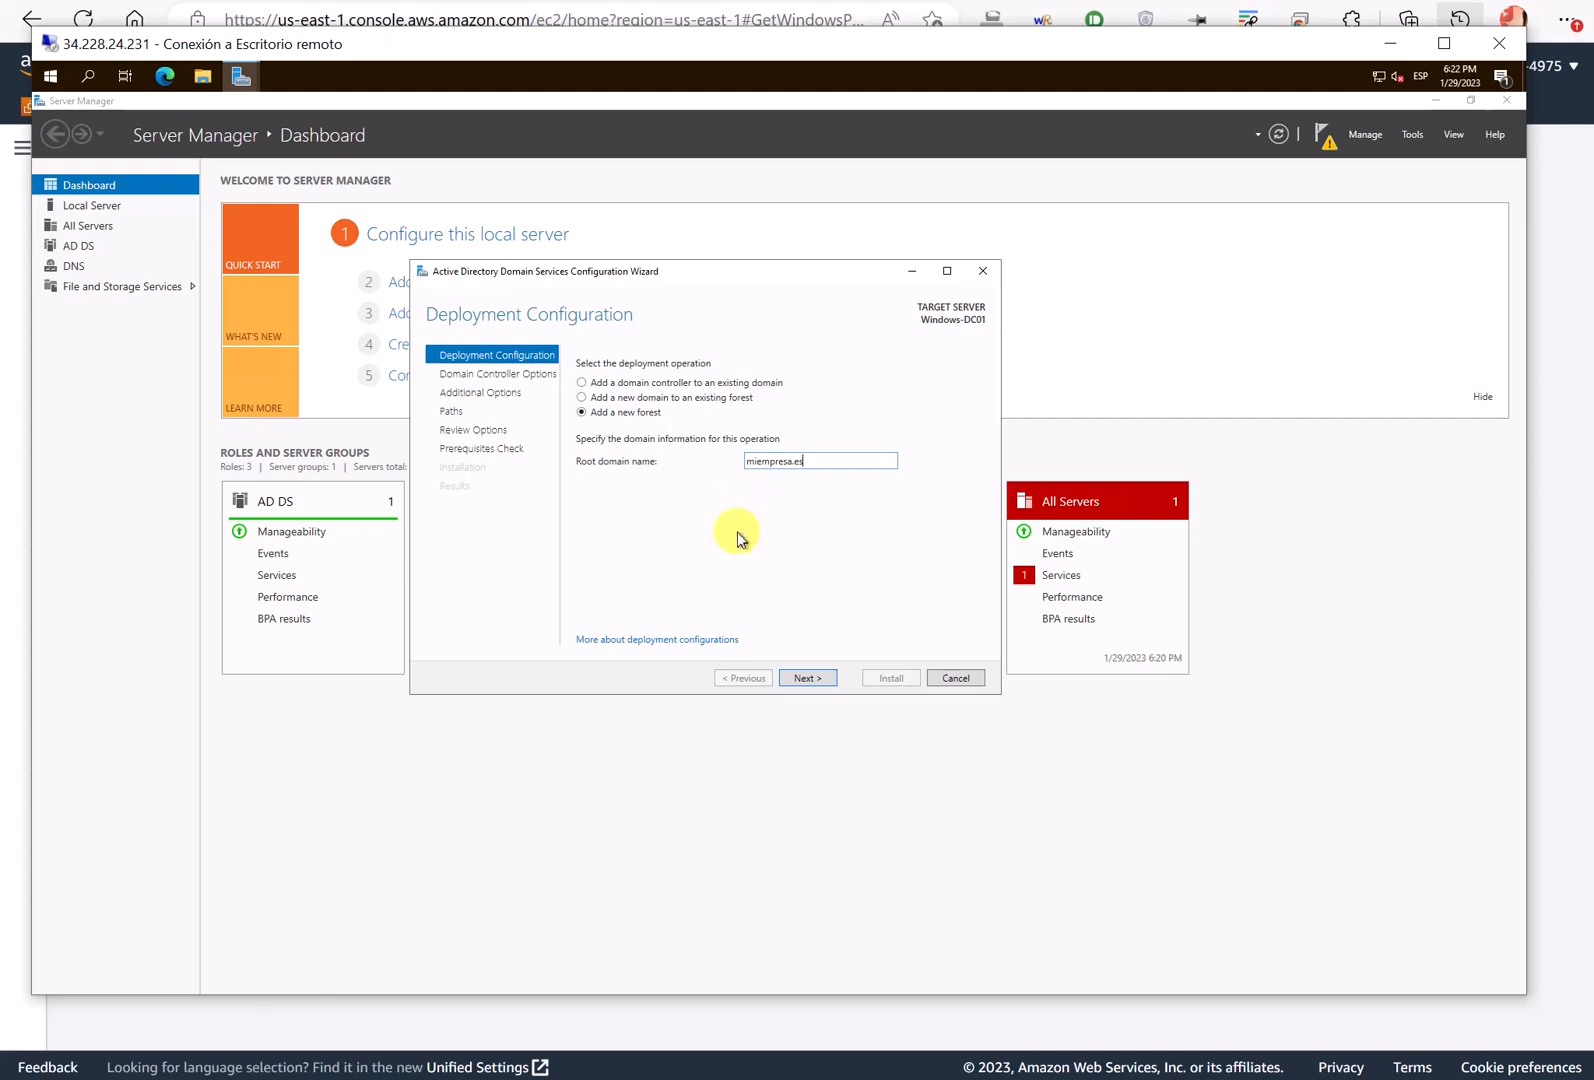
pyautogui.doubleClick(762, 461)
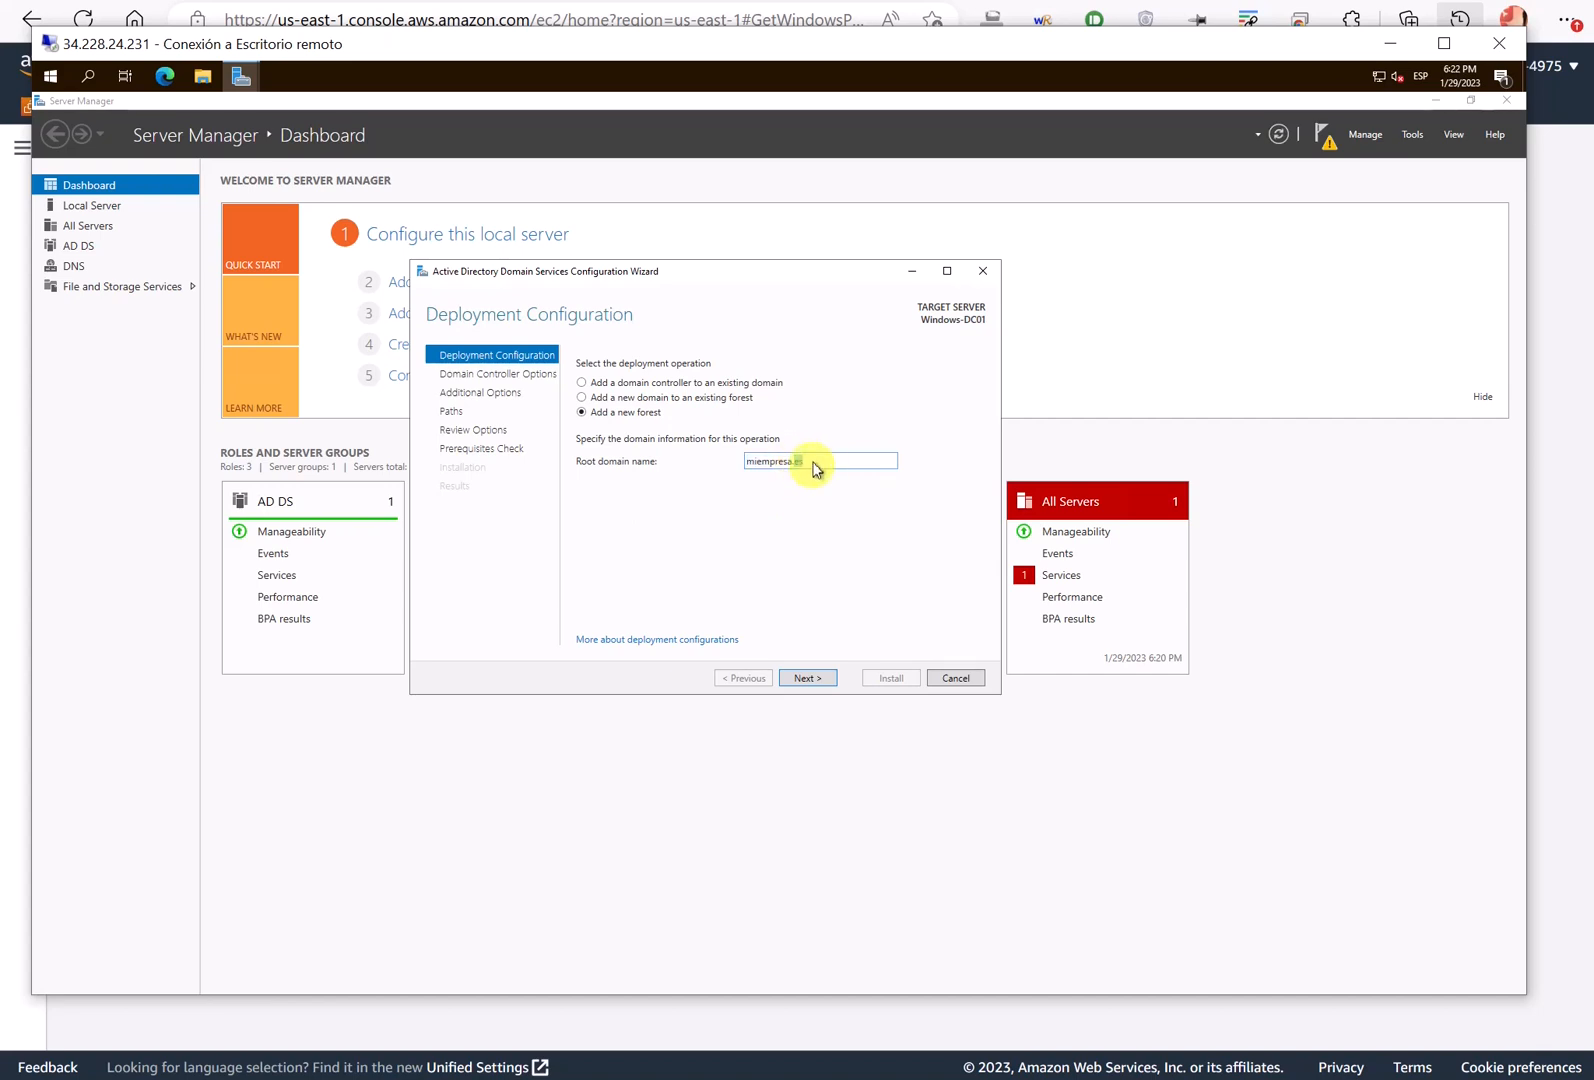
pyautogui.click(812, 460)
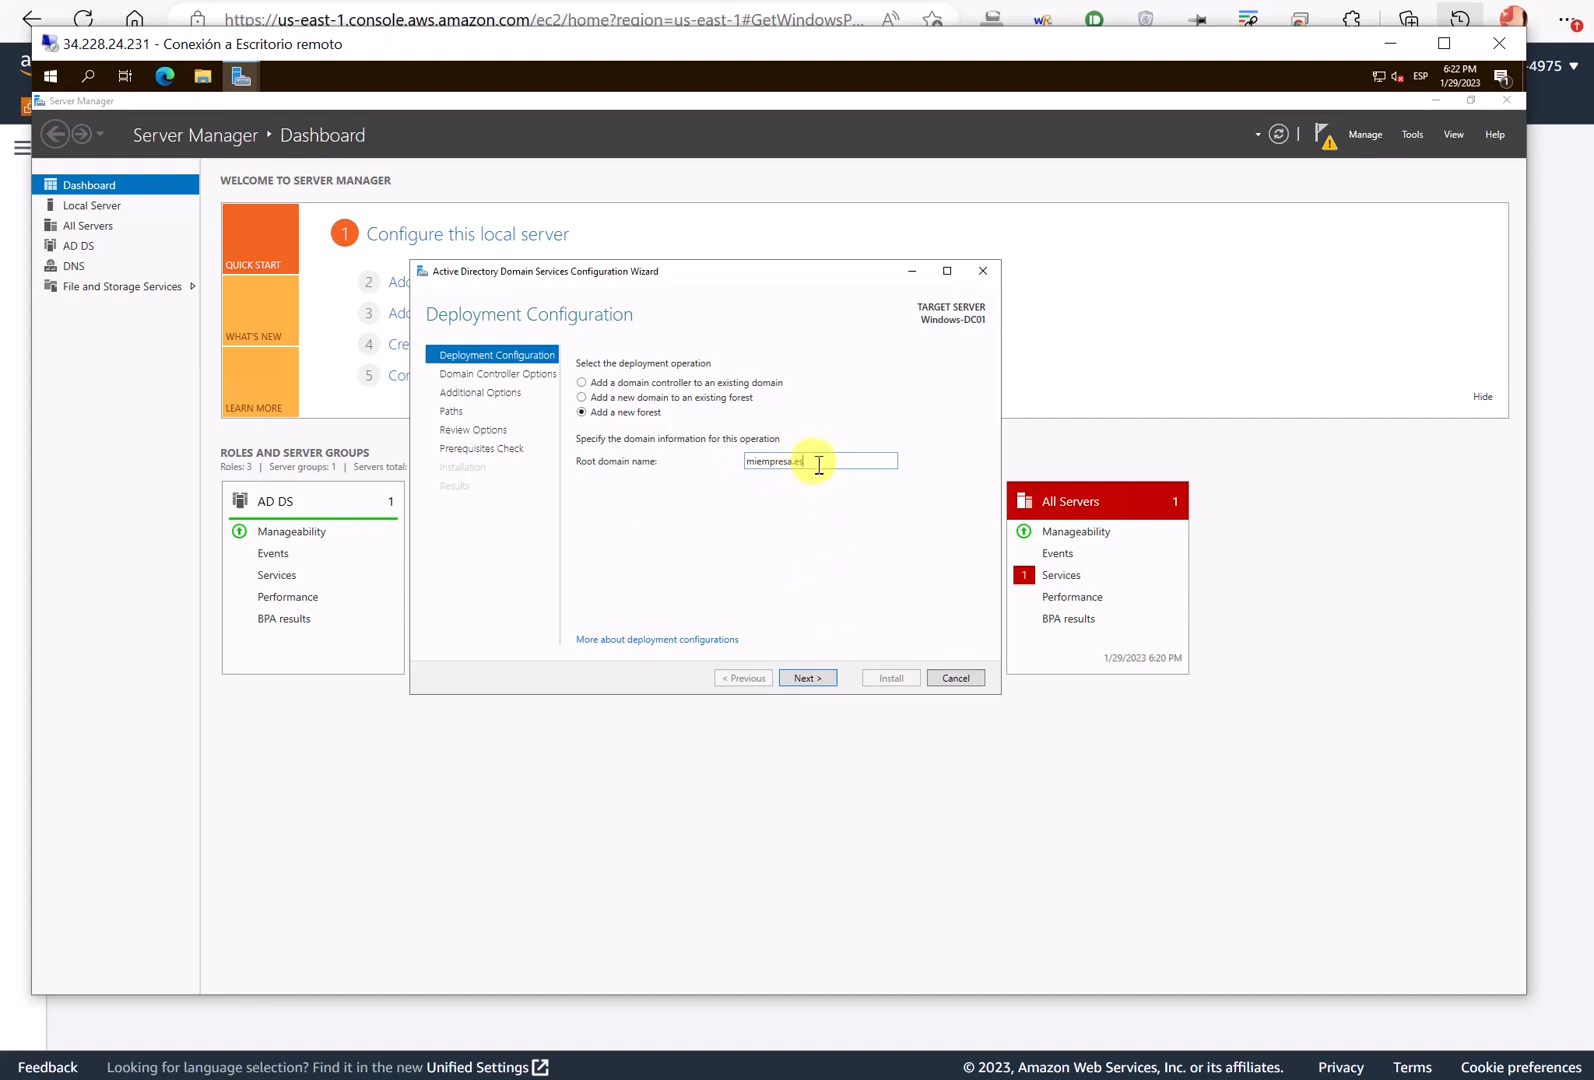
# - Keep the default Domain Controller Options and enter and confirm the DSRM password
pyautogui.click(820, 680)
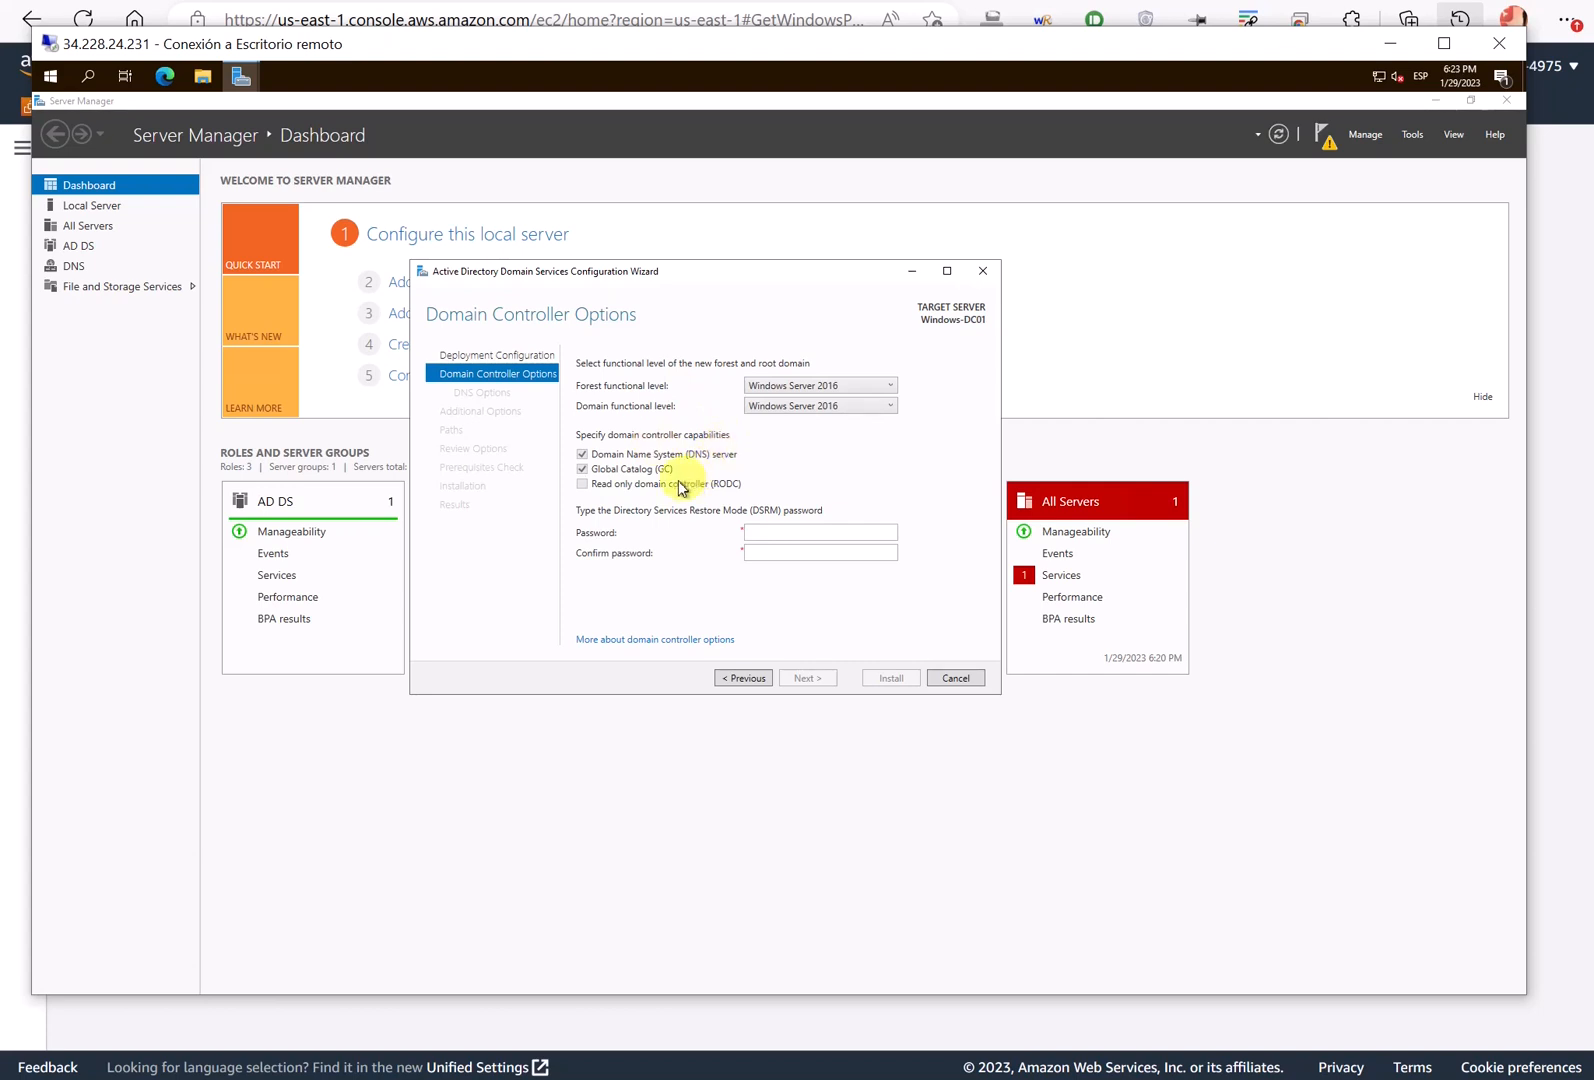
pyautogui.click(770, 530)
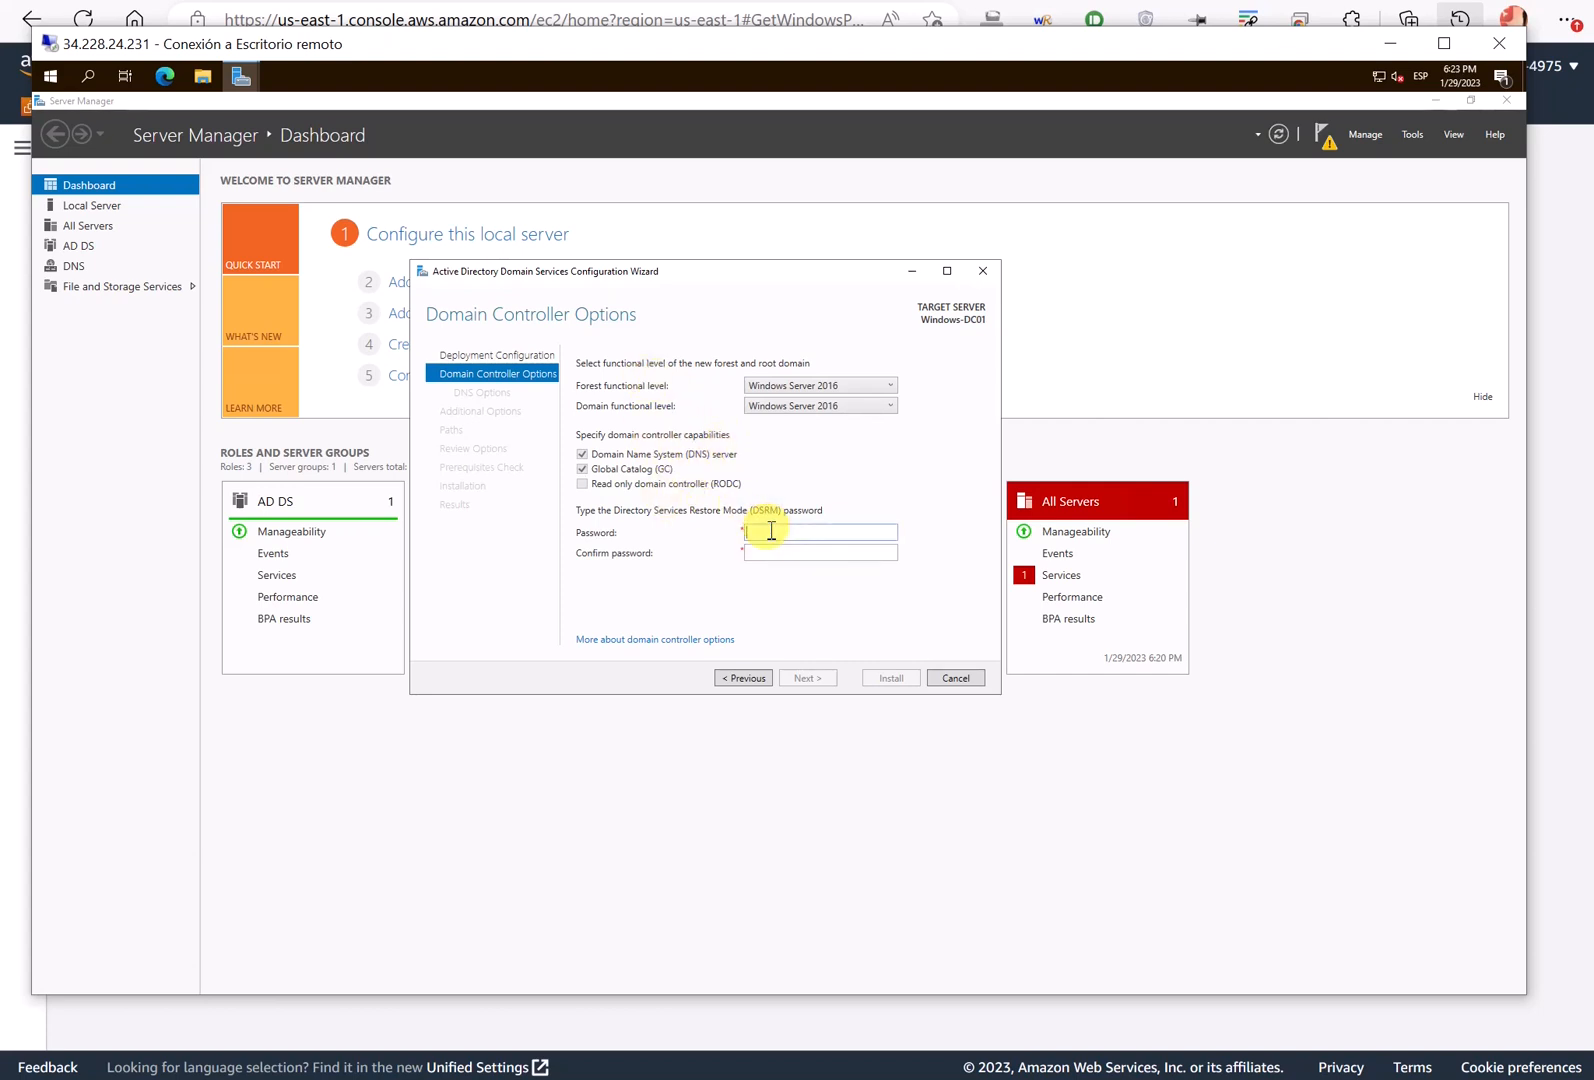
pyautogui.write('*********************')
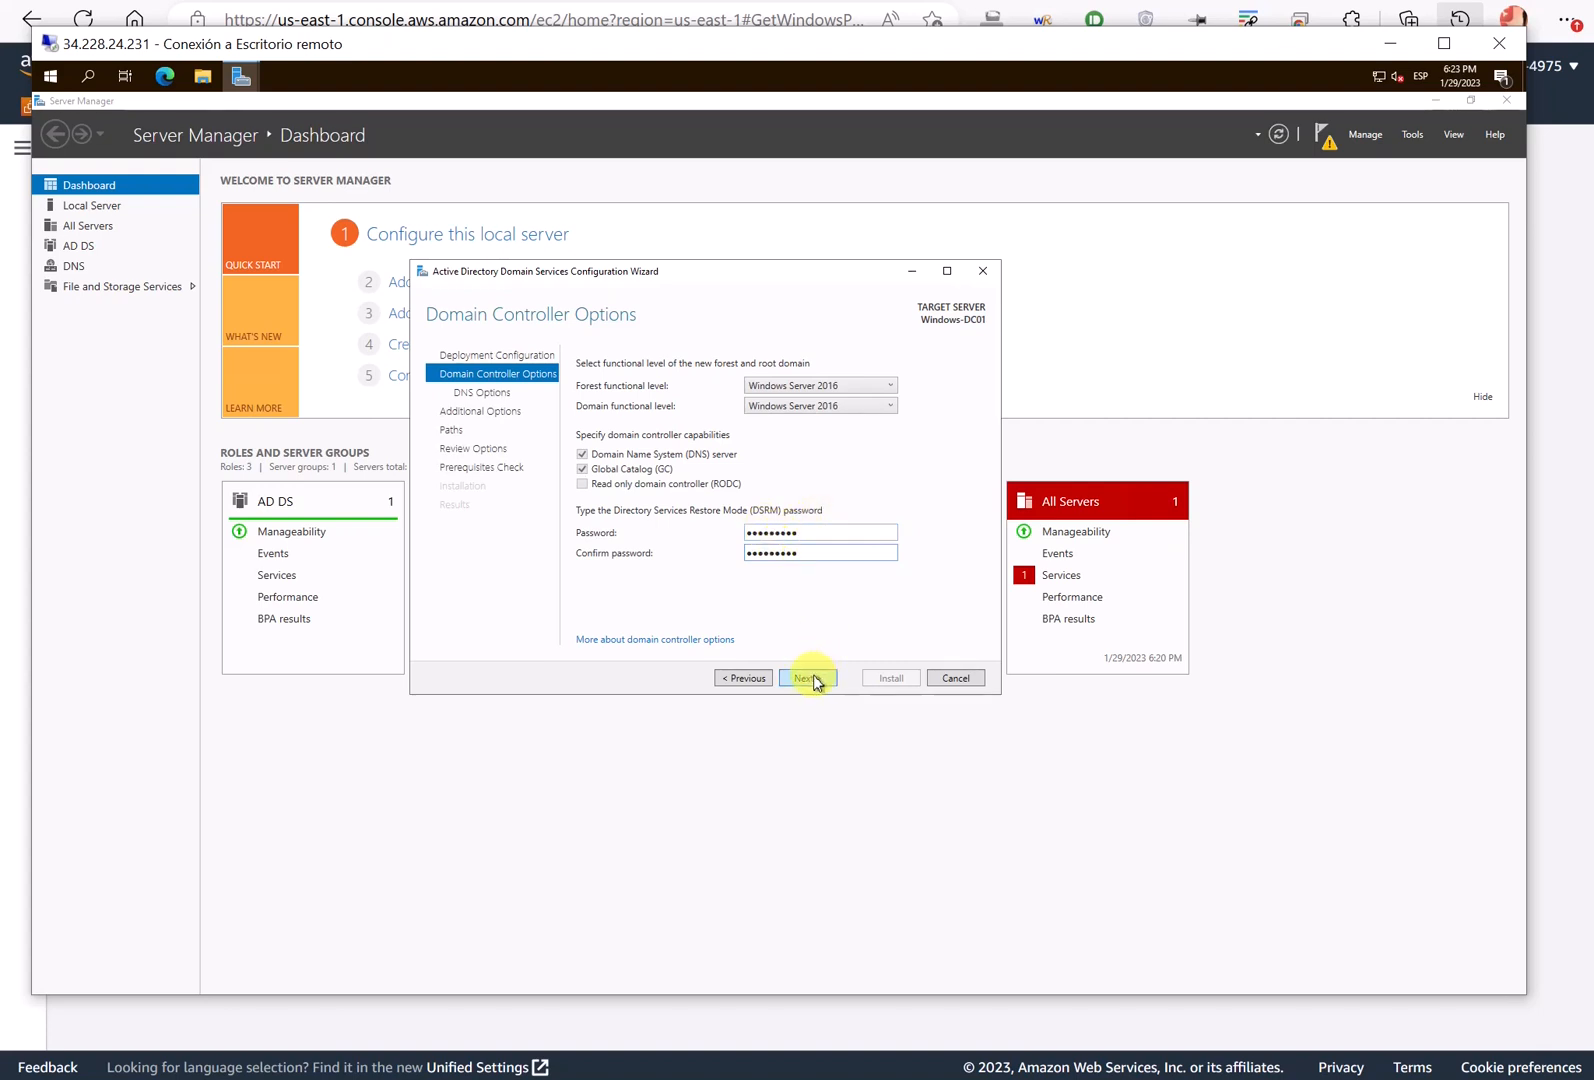
pyautogui.click(808, 678)
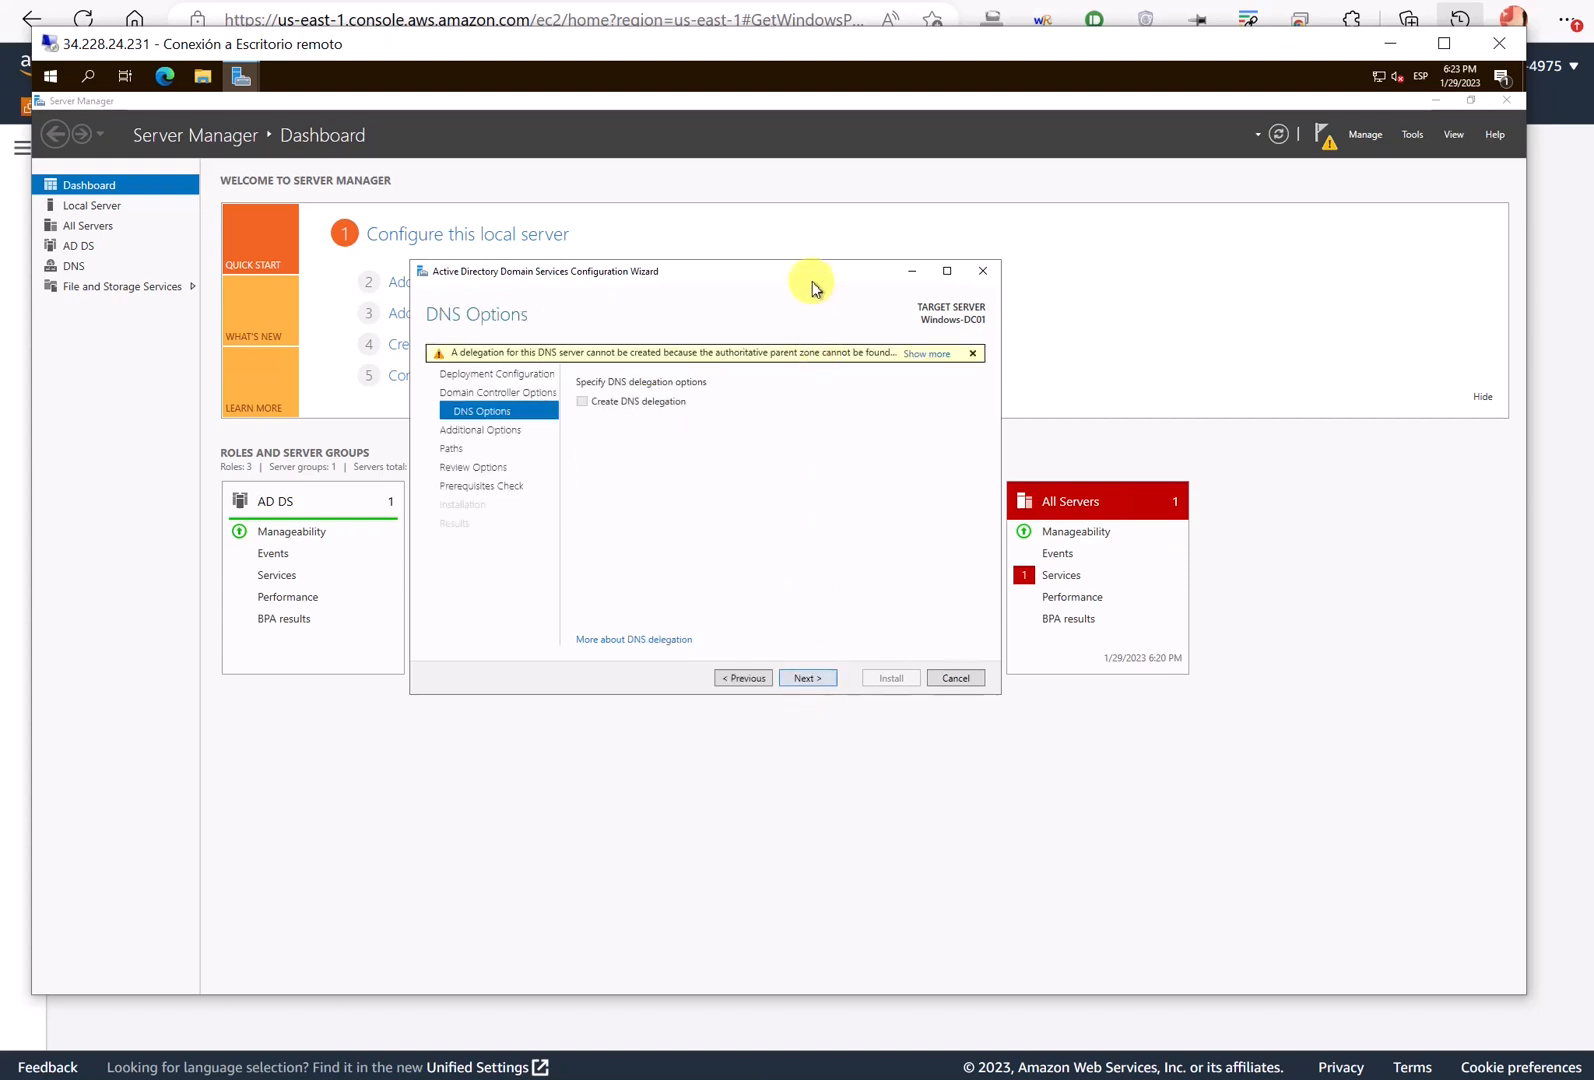
# - Leave 'Create DNS delegation' unchecked on DNS Options and continue
pyautogui.moveTo(800, 278); pyautogui.dragTo(786, 302)
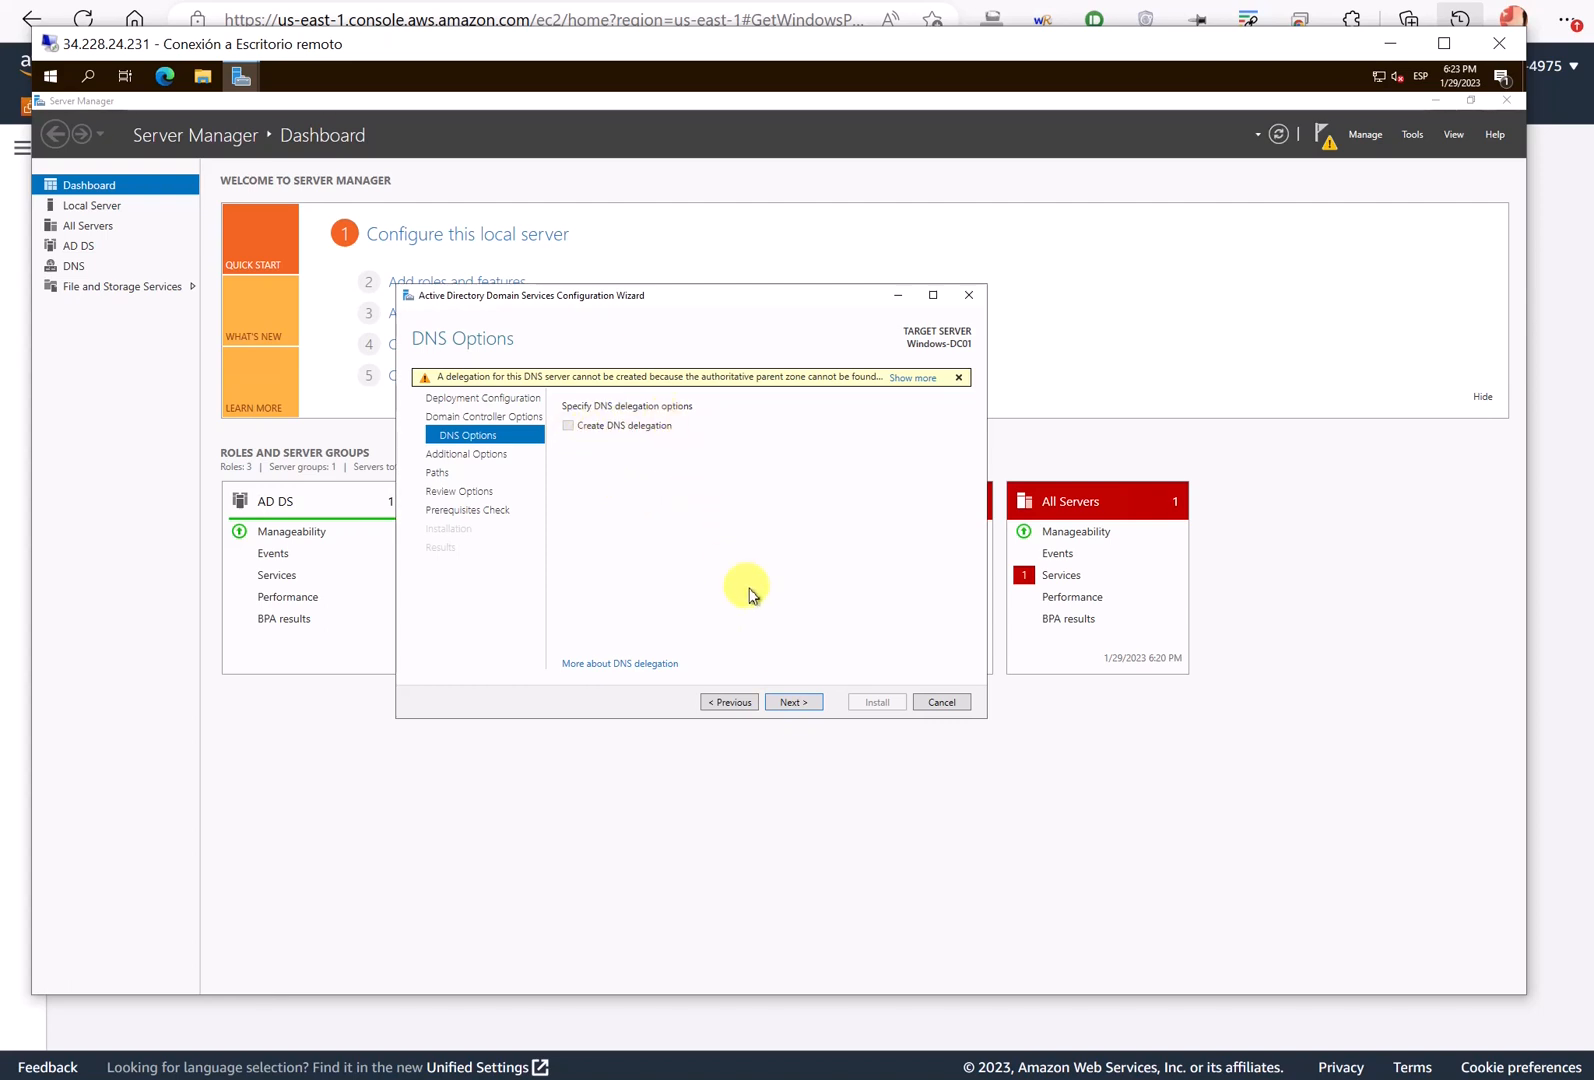
pyautogui.click(793, 703)
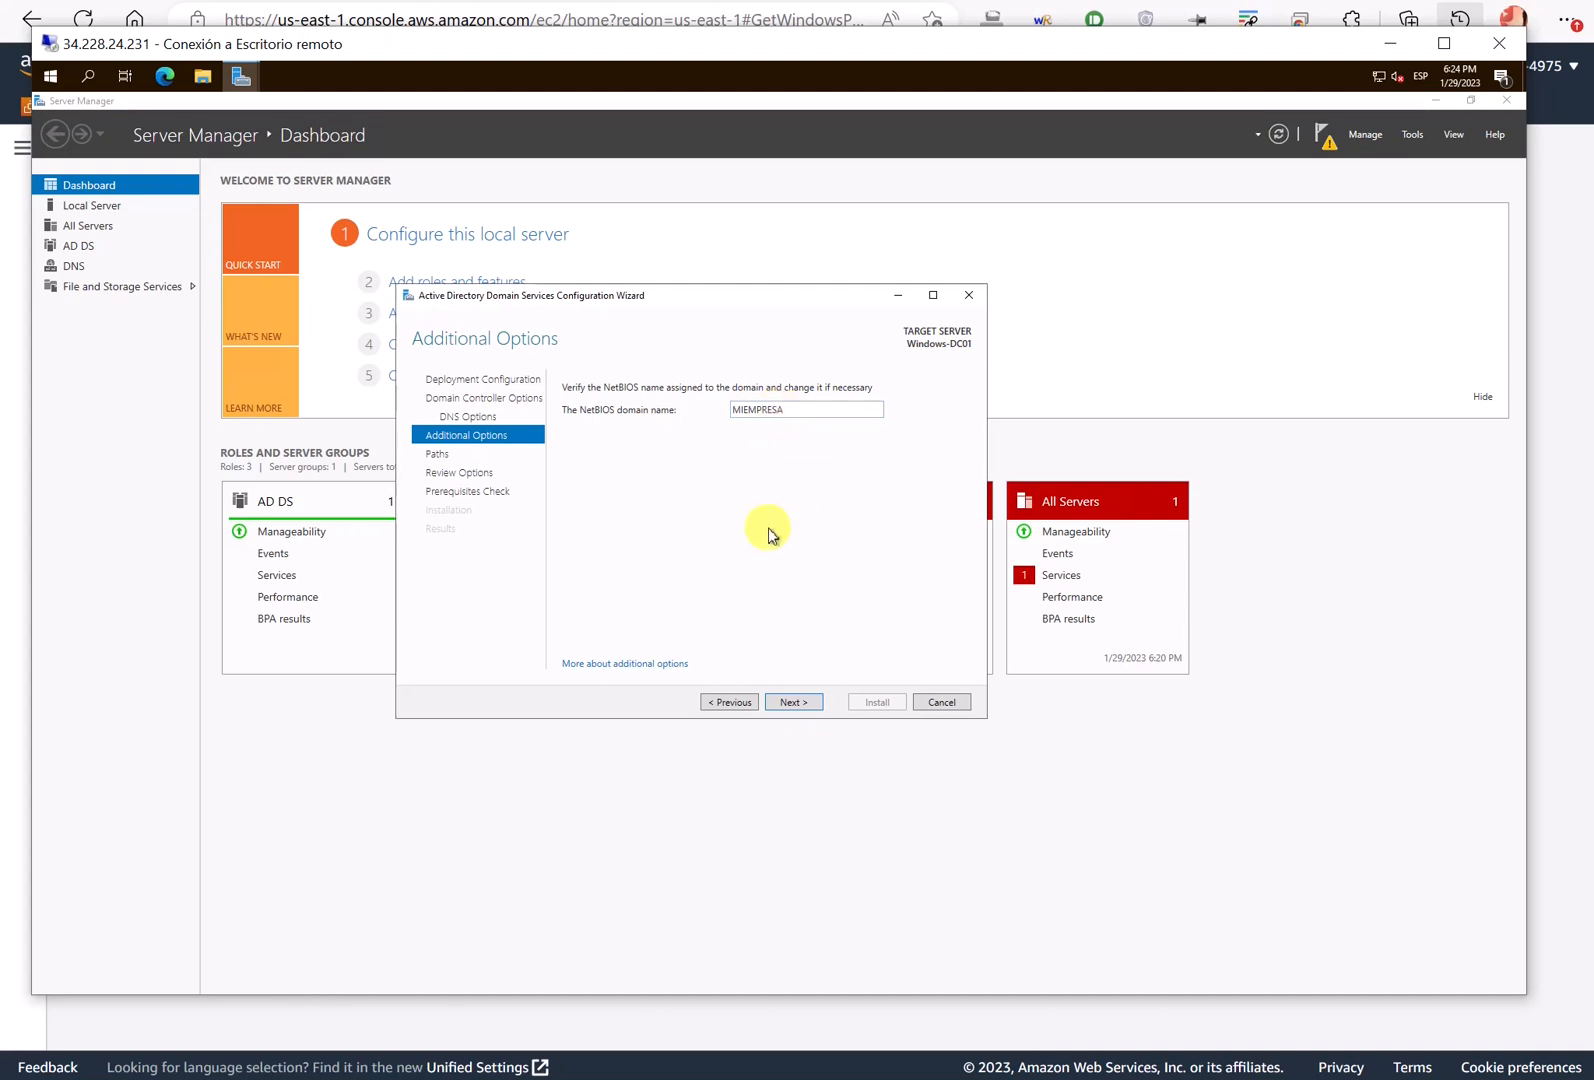
# - Accept NetBIOS name MIEMPRESA and default NTDS/SYSVOL paths, review selections, and run the prerequisites check
pyautogui.click(803, 701)
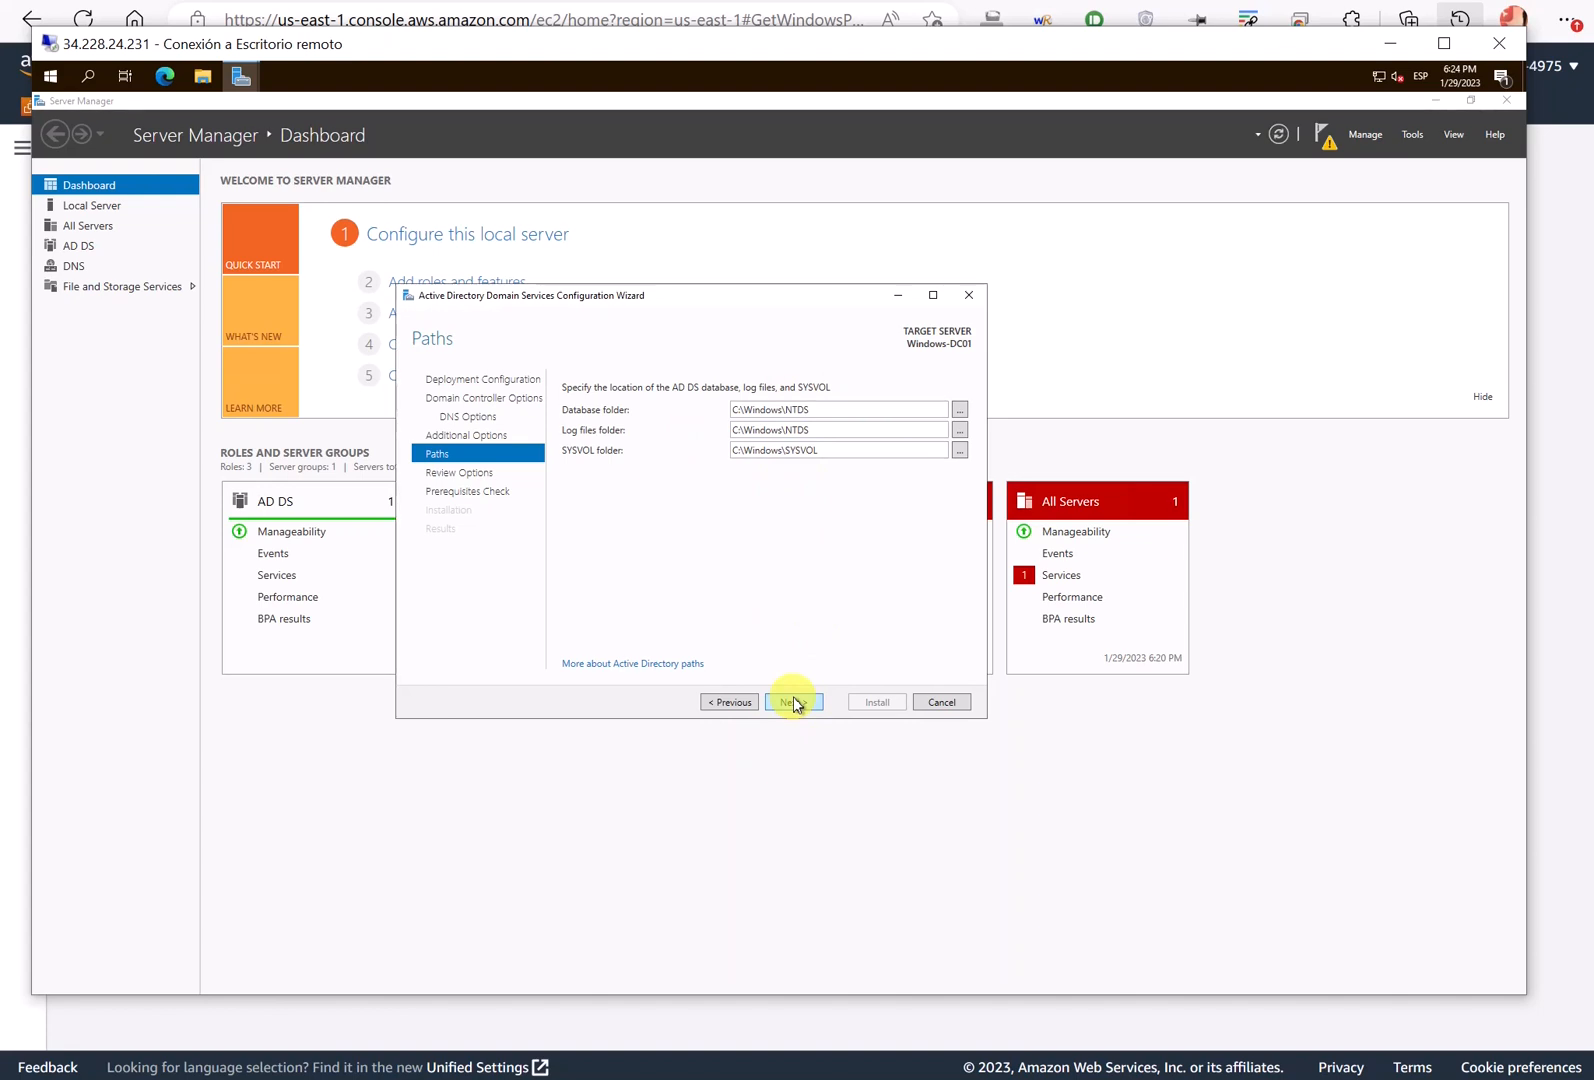
pyautogui.click(793, 703)
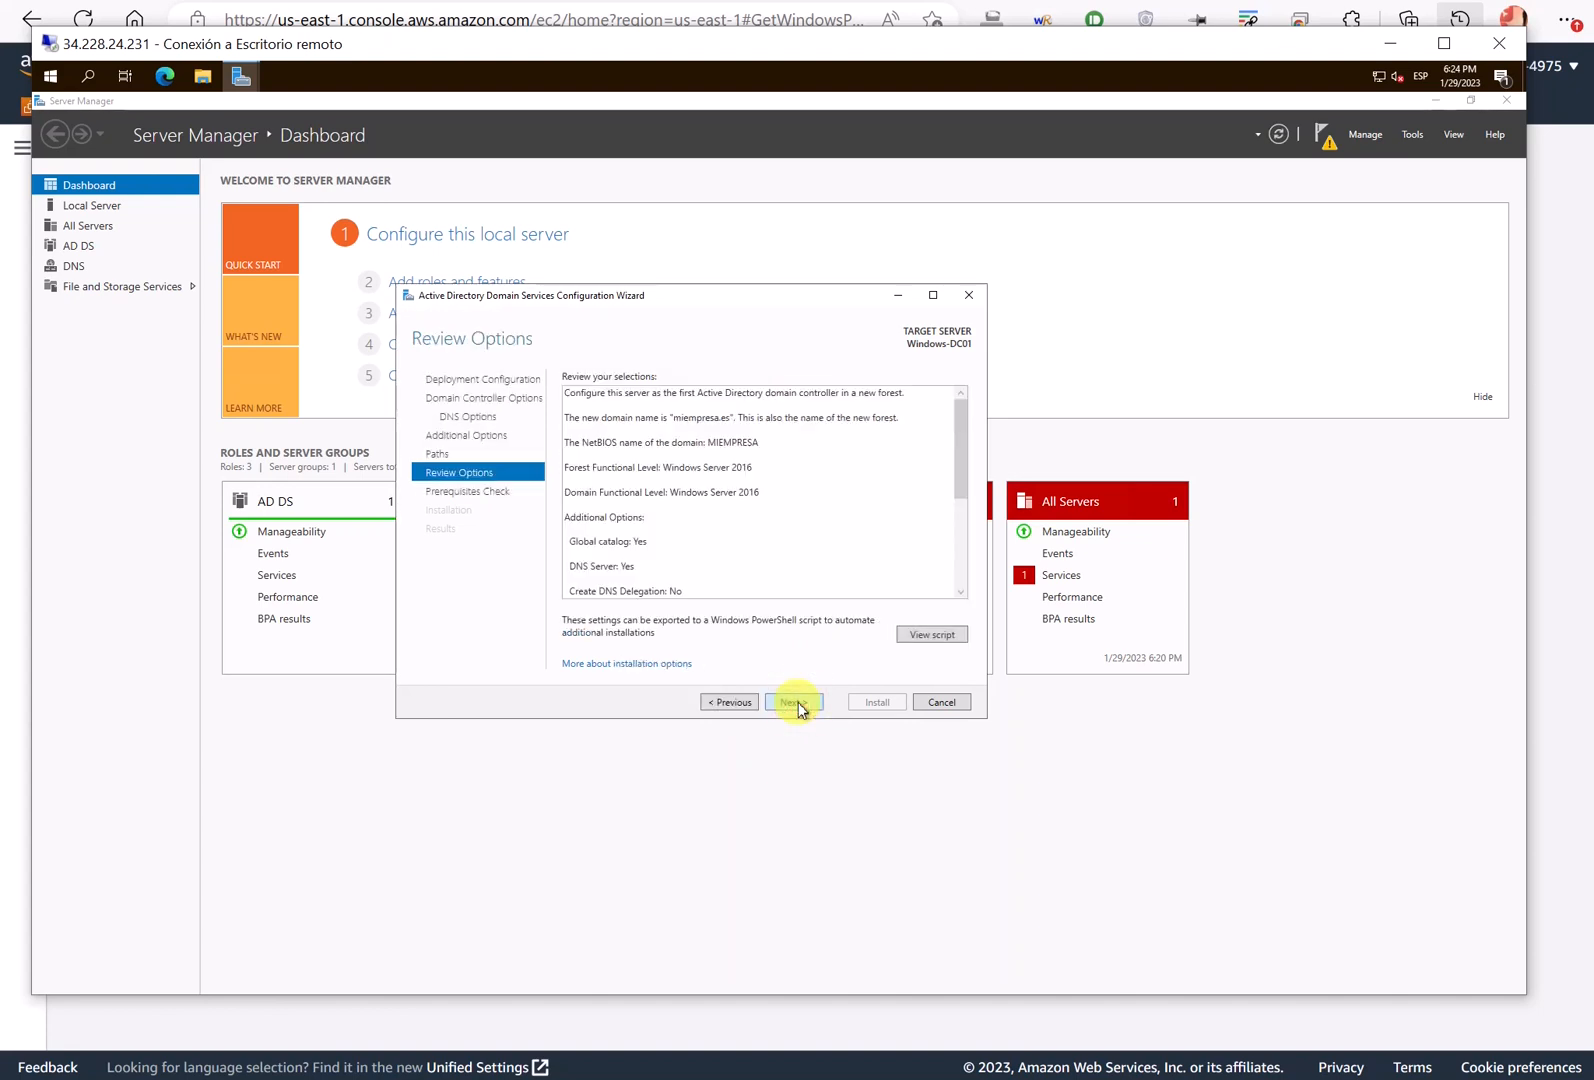
pyautogui.scroll(-5, 814, 515)
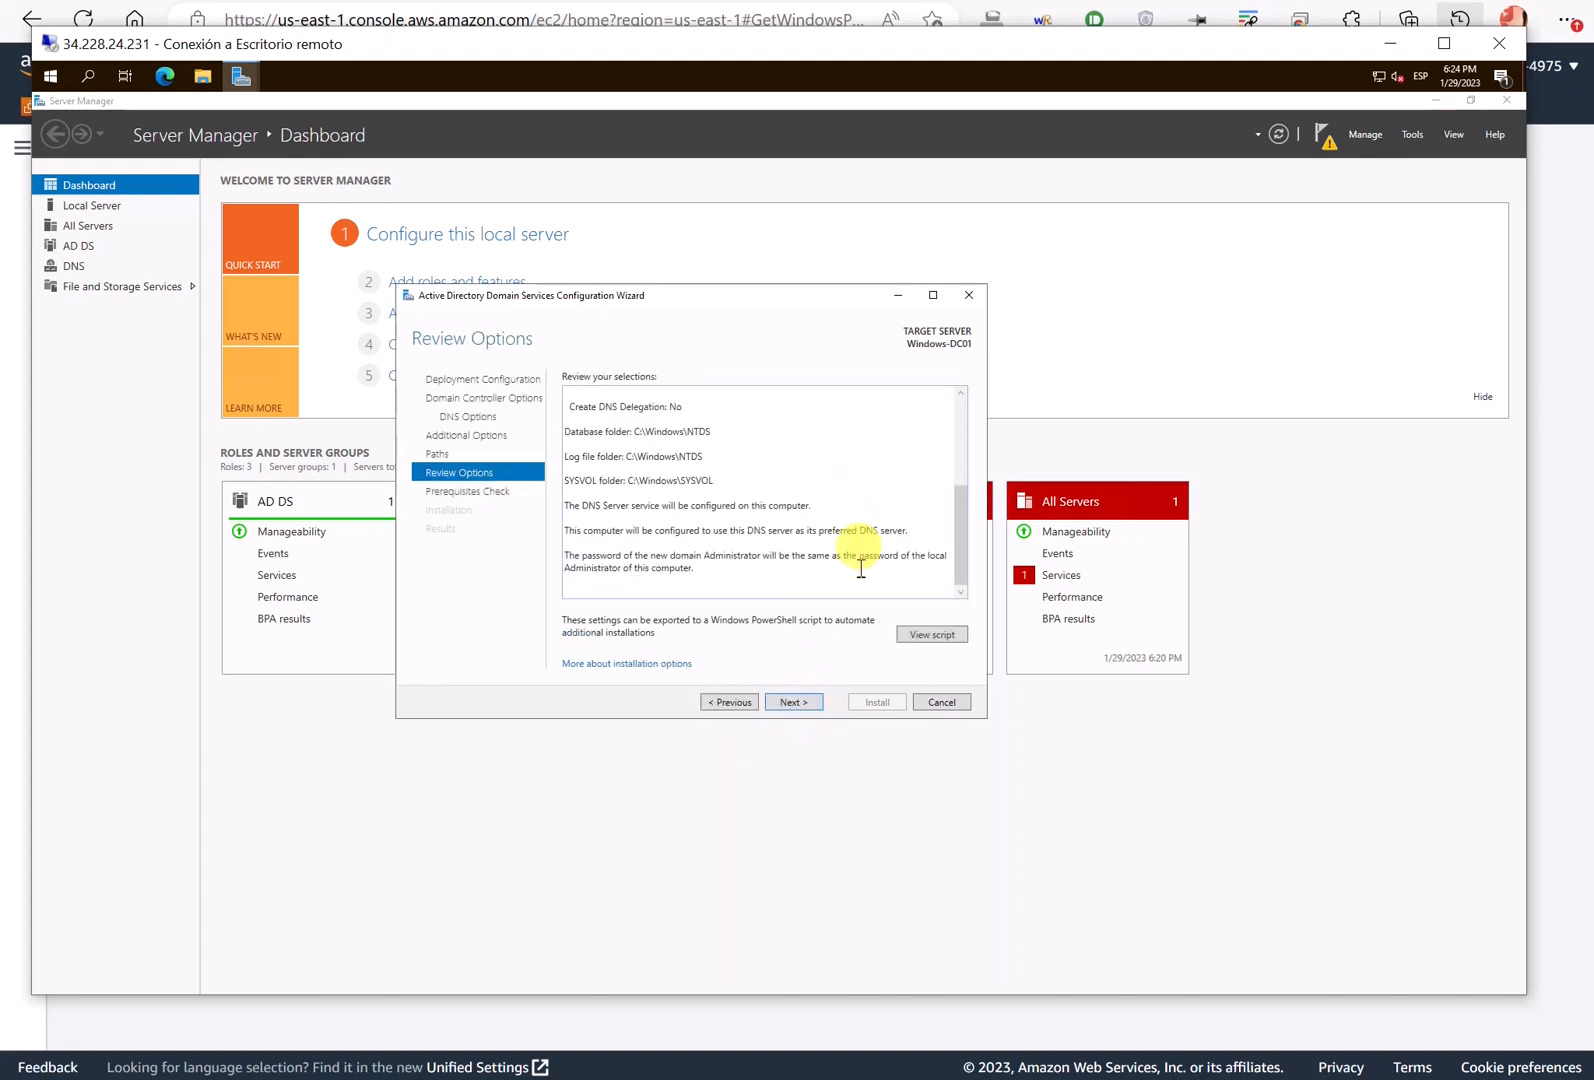
pyautogui.click(807, 702)
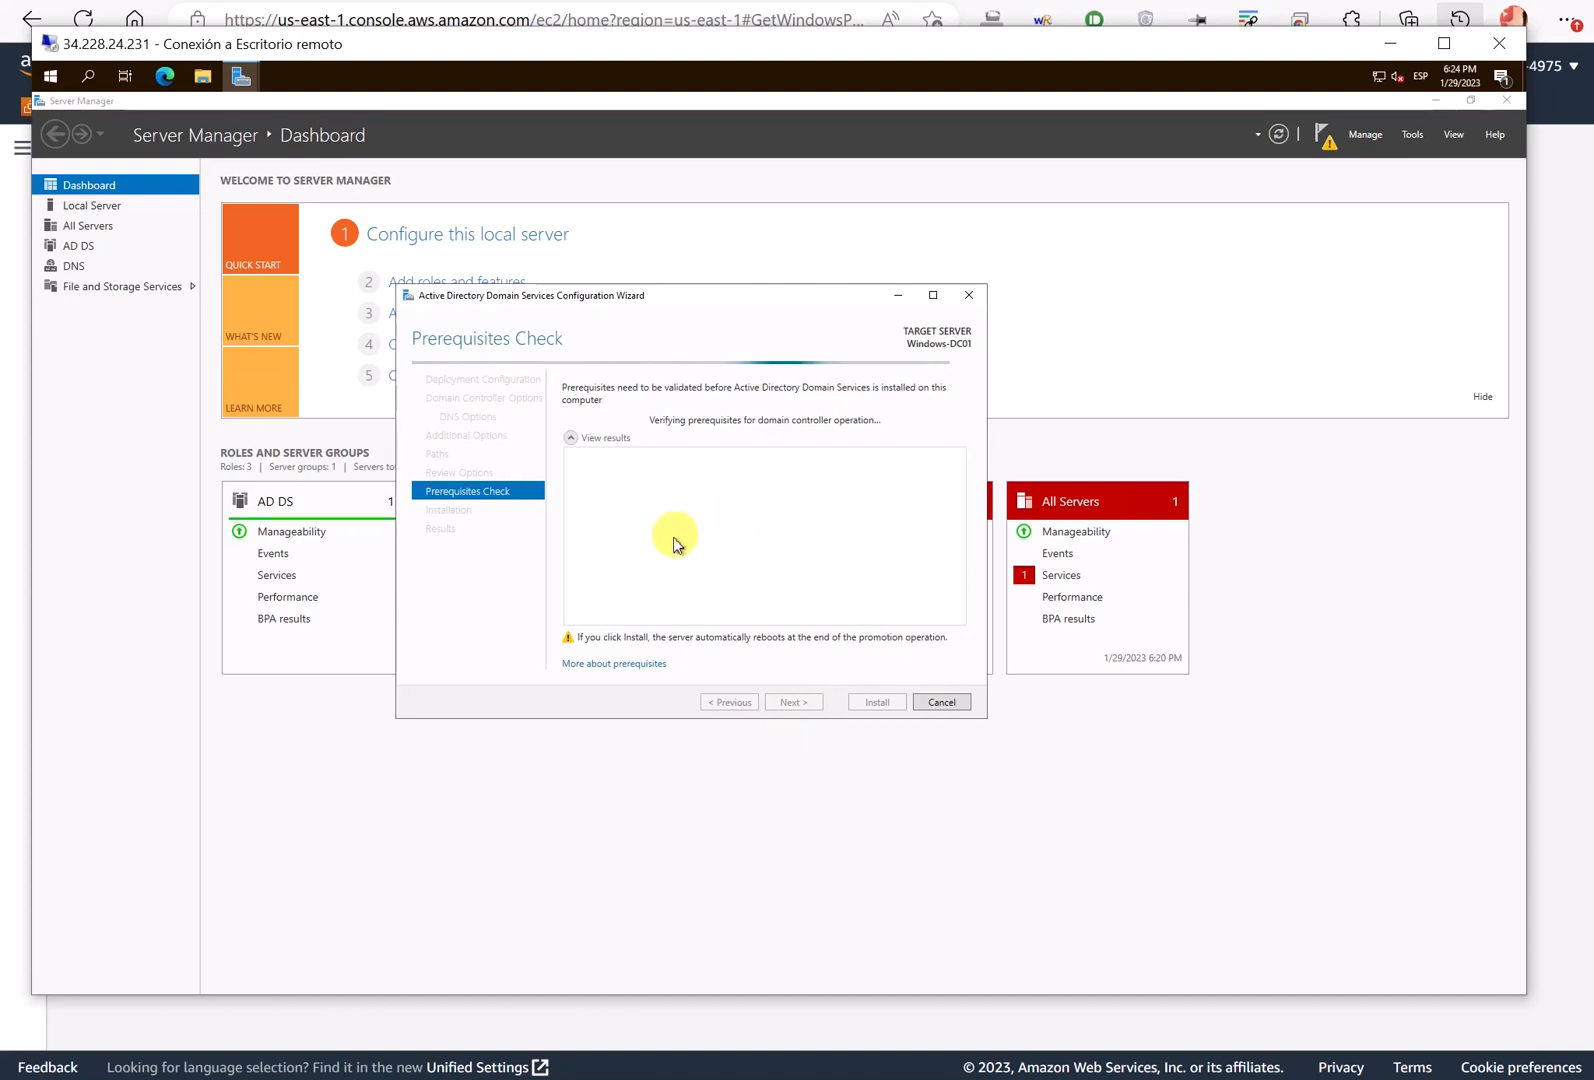
# - Review the passed prerequisite warnings and start the domain controller installation
pyautogui.scroll(-2, 765, 555)
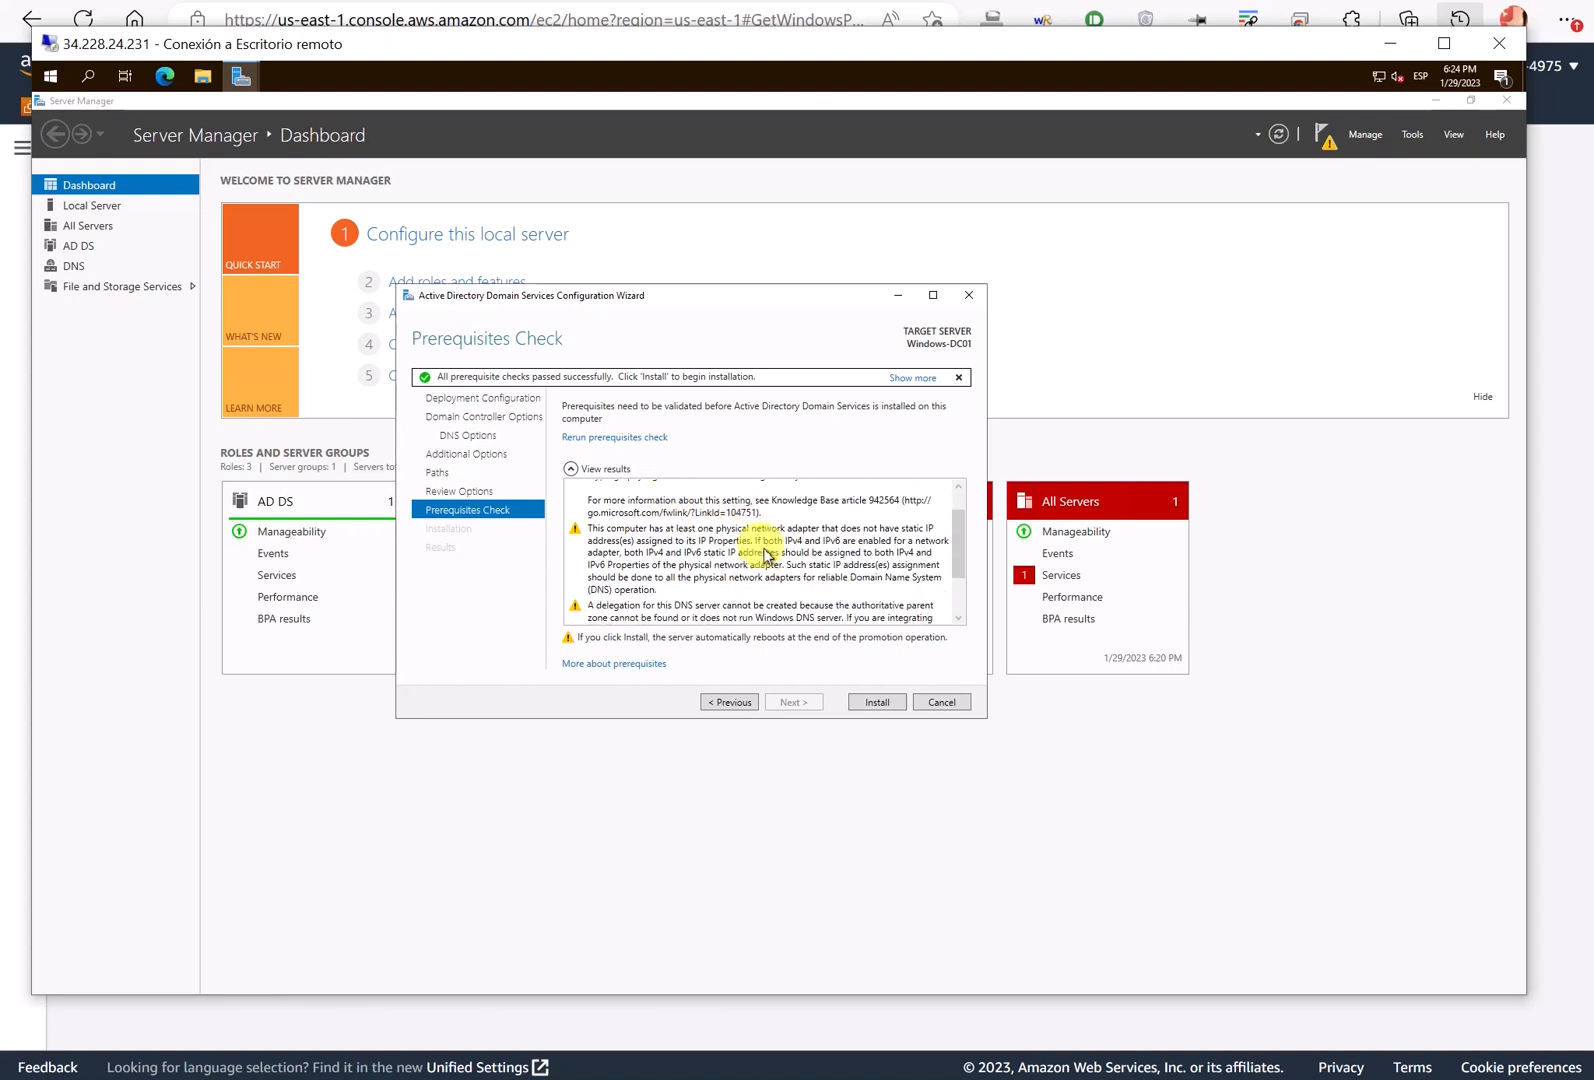
pyautogui.scroll(-3, 765, 555)
pyautogui.scroll(5, 612, 545)
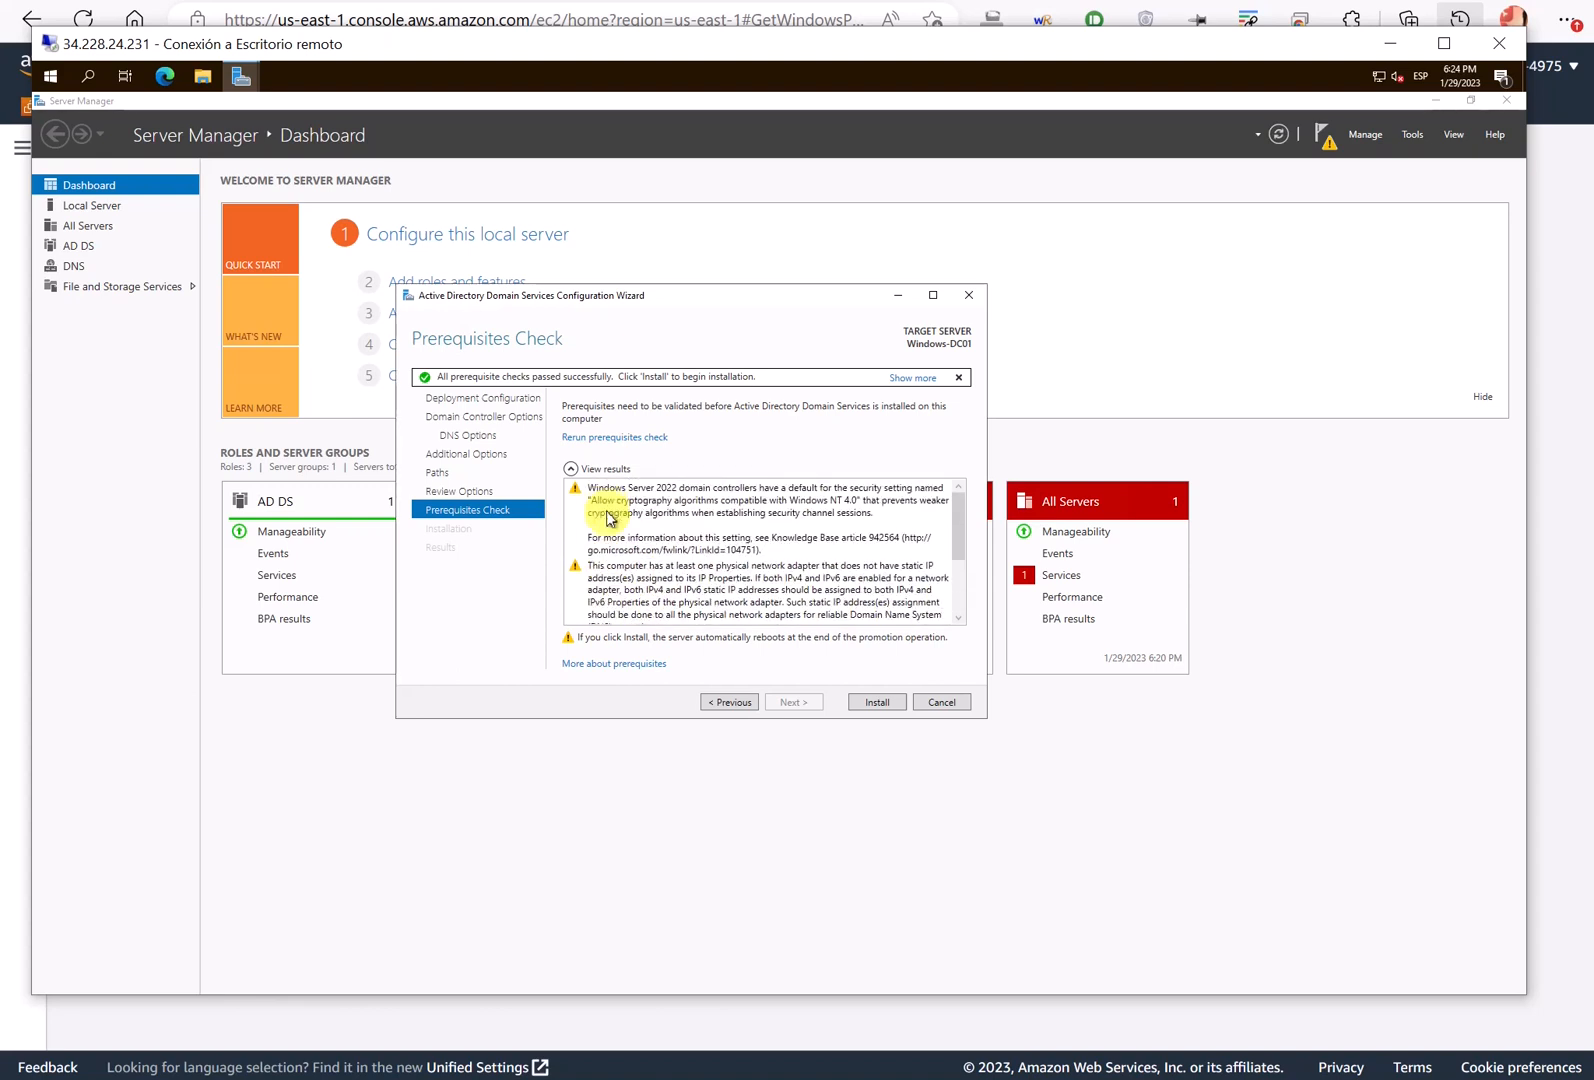
pyautogui.click(879, 702)
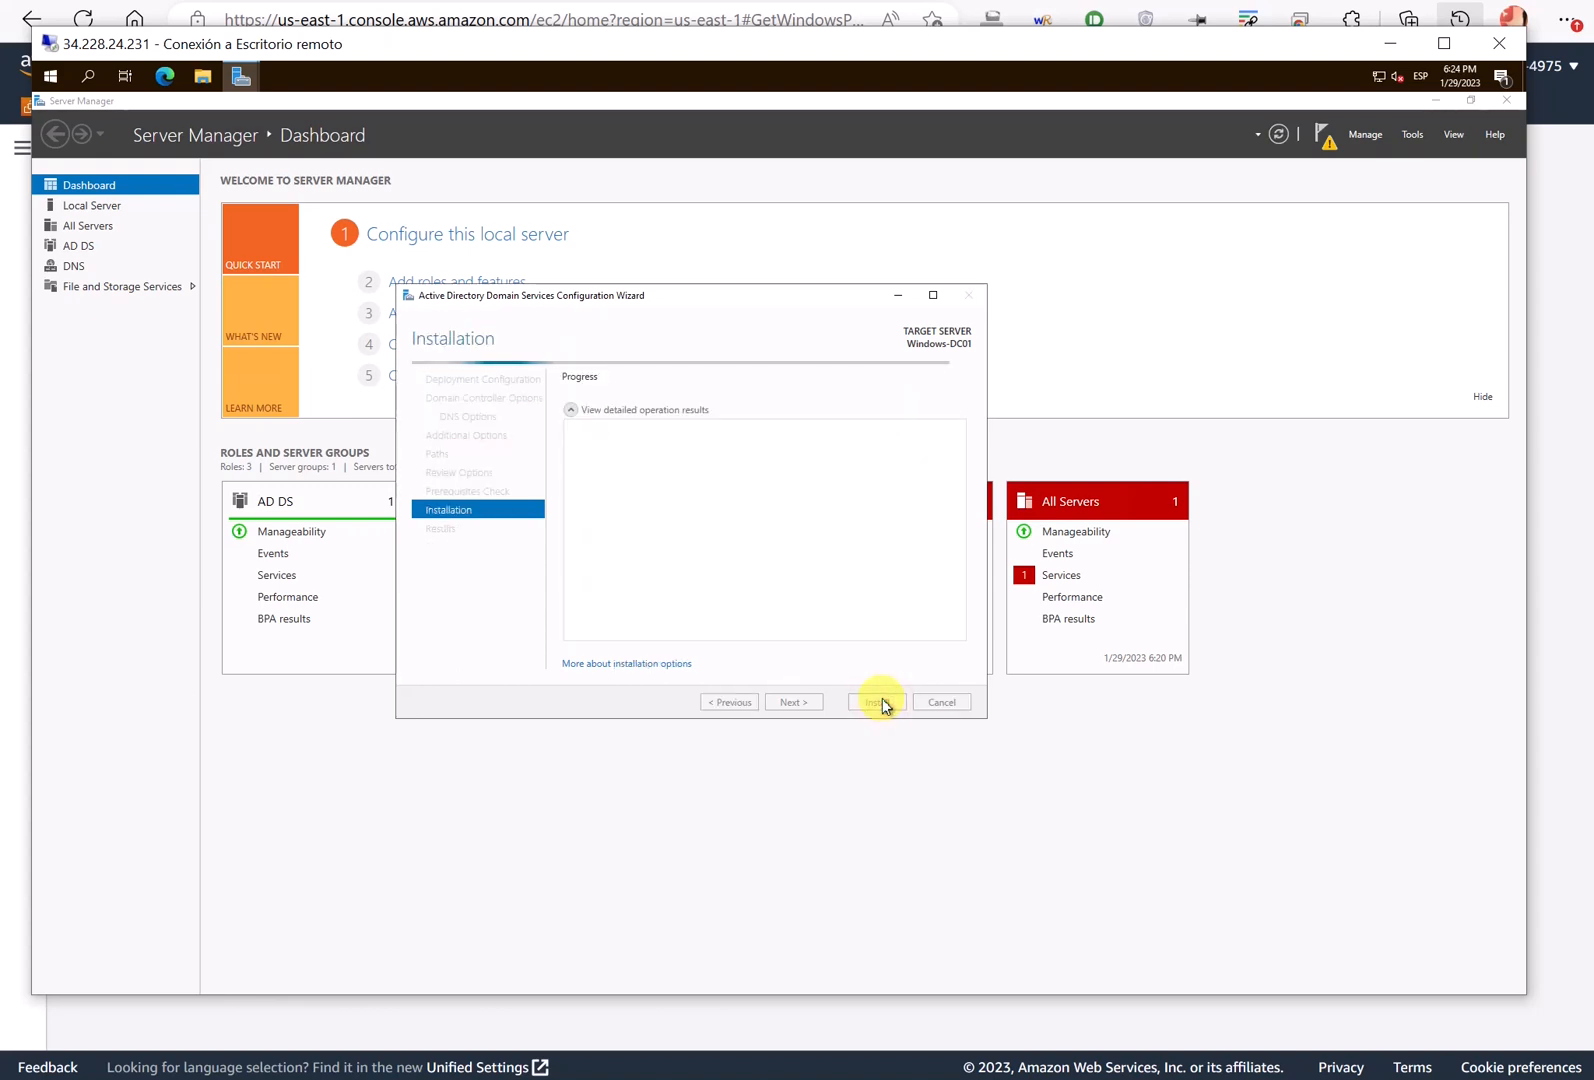
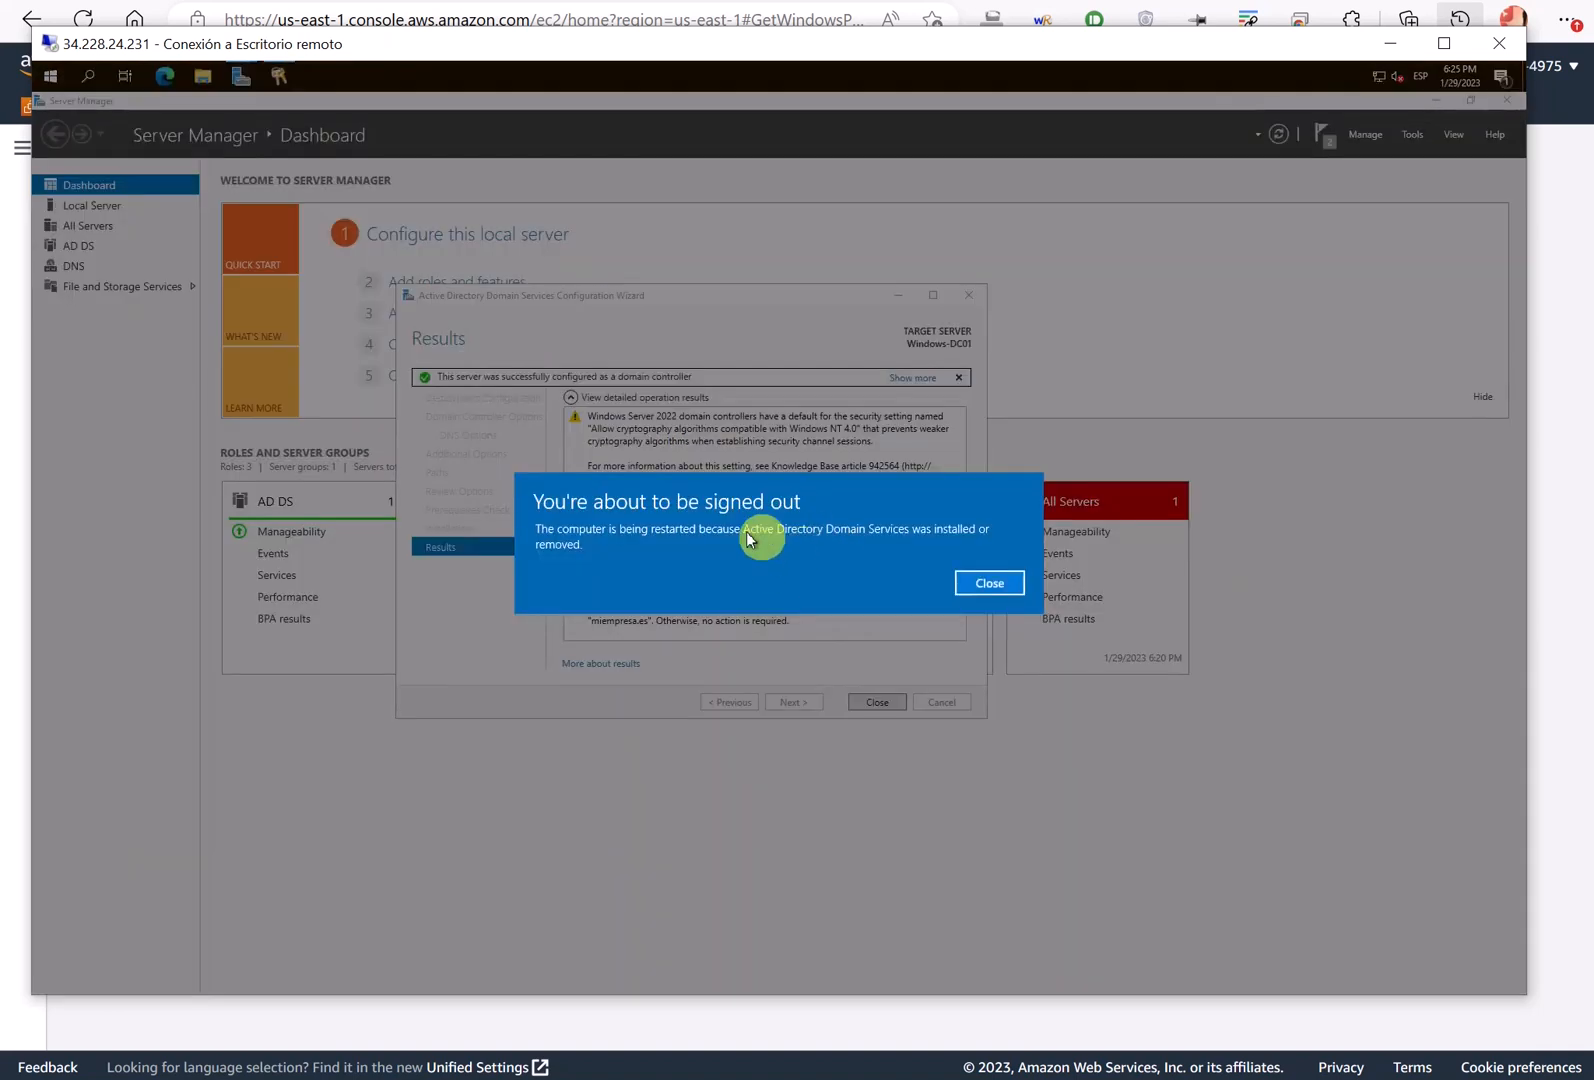
# - Dismiss the domain controller restart sign-out notice and return to the EC2 Instances list
pyautogui.click(985, 582)
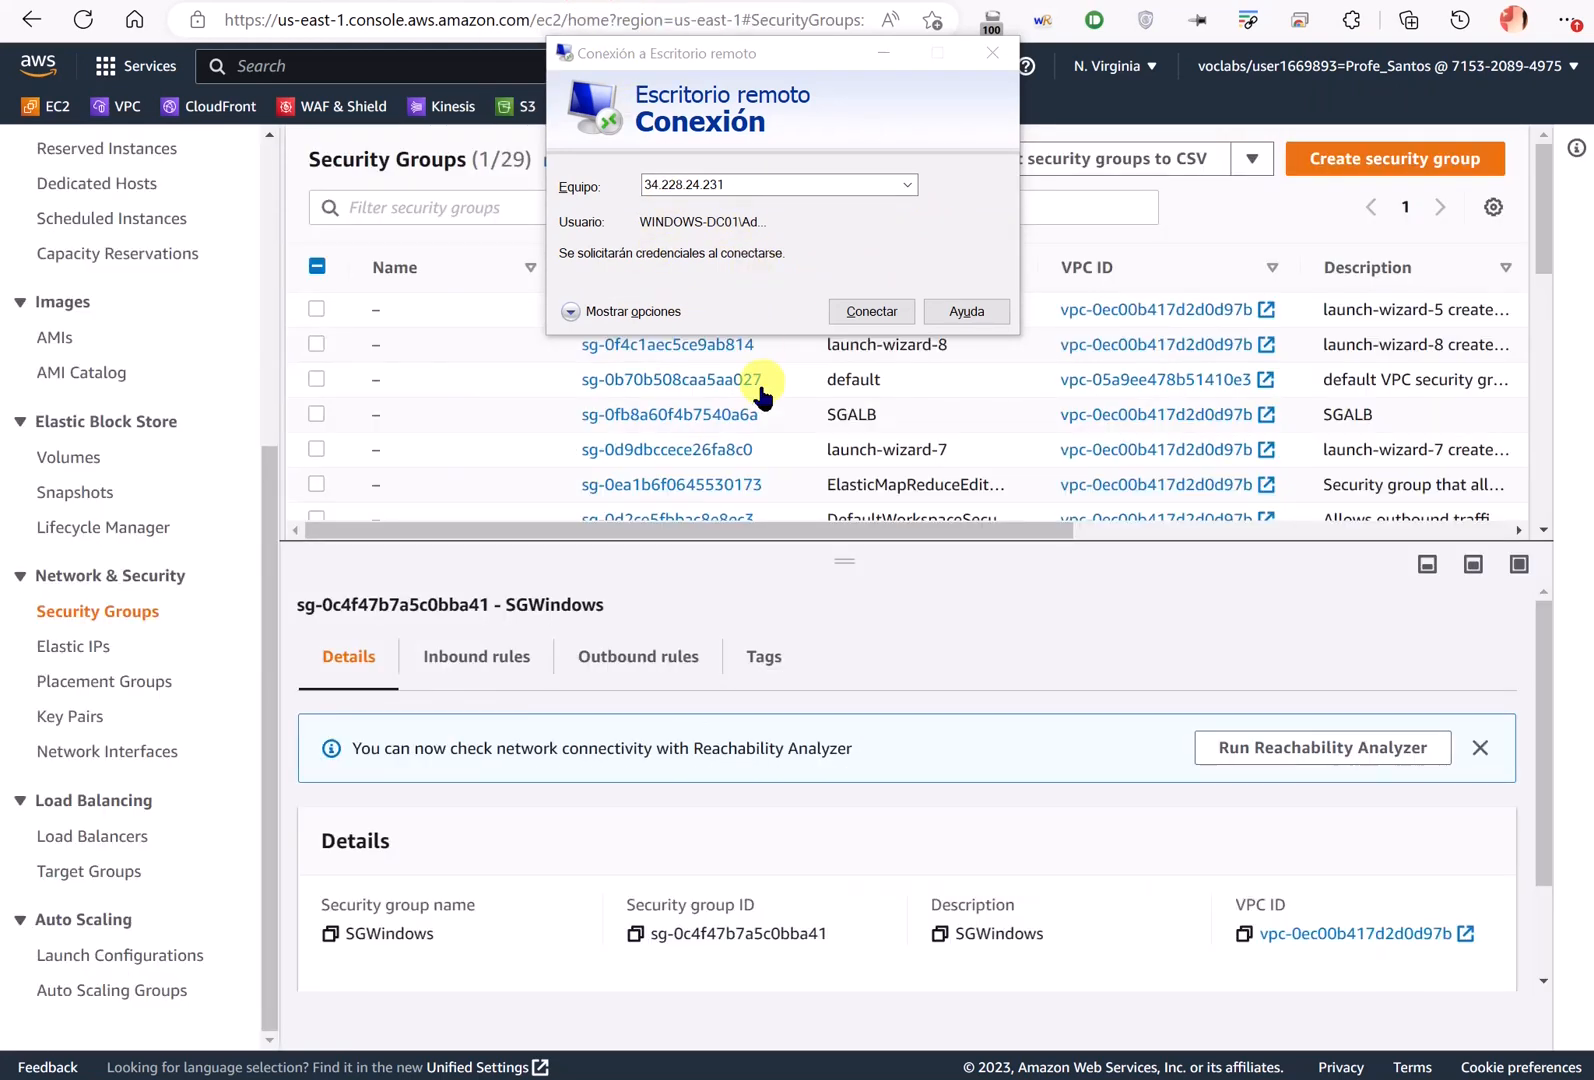
pyautogui.scroll(5, 105, 410)
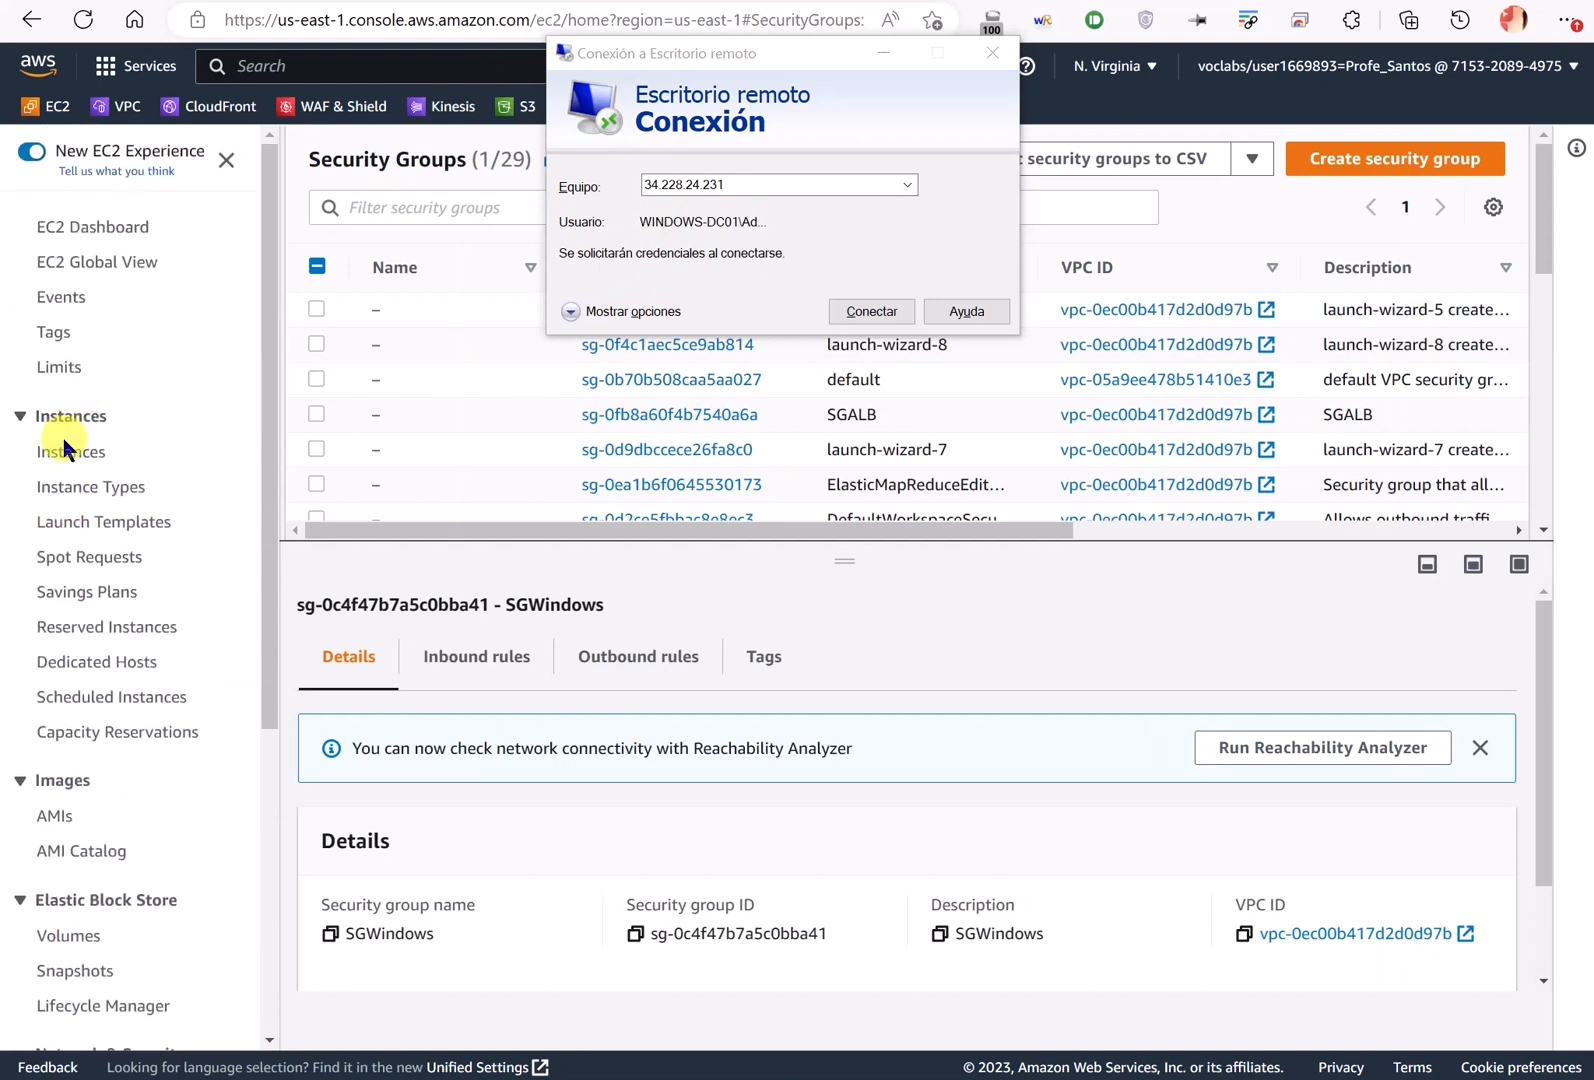
pyautogui.click(65, 452)
# - Stop the WC, santos-cloud9, aws-cloud9-lab-docker-k8s and WDC instances
pyautogui.click(540, 425)
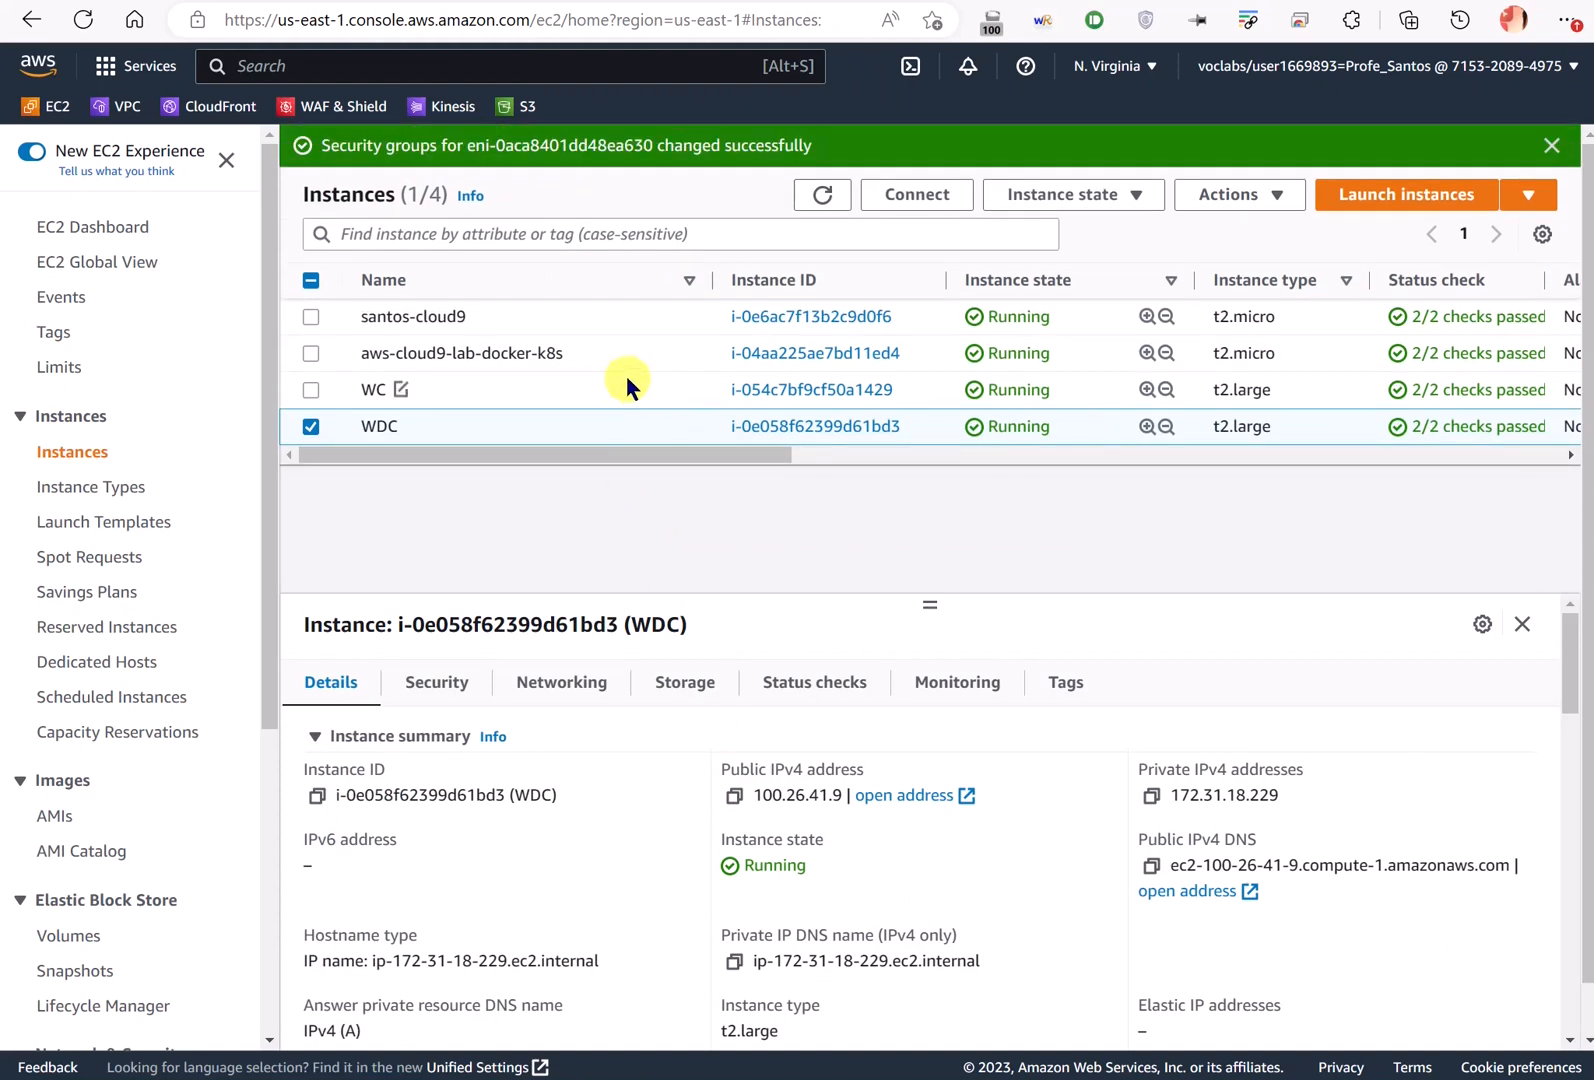
pyautogui.click(825, 198)
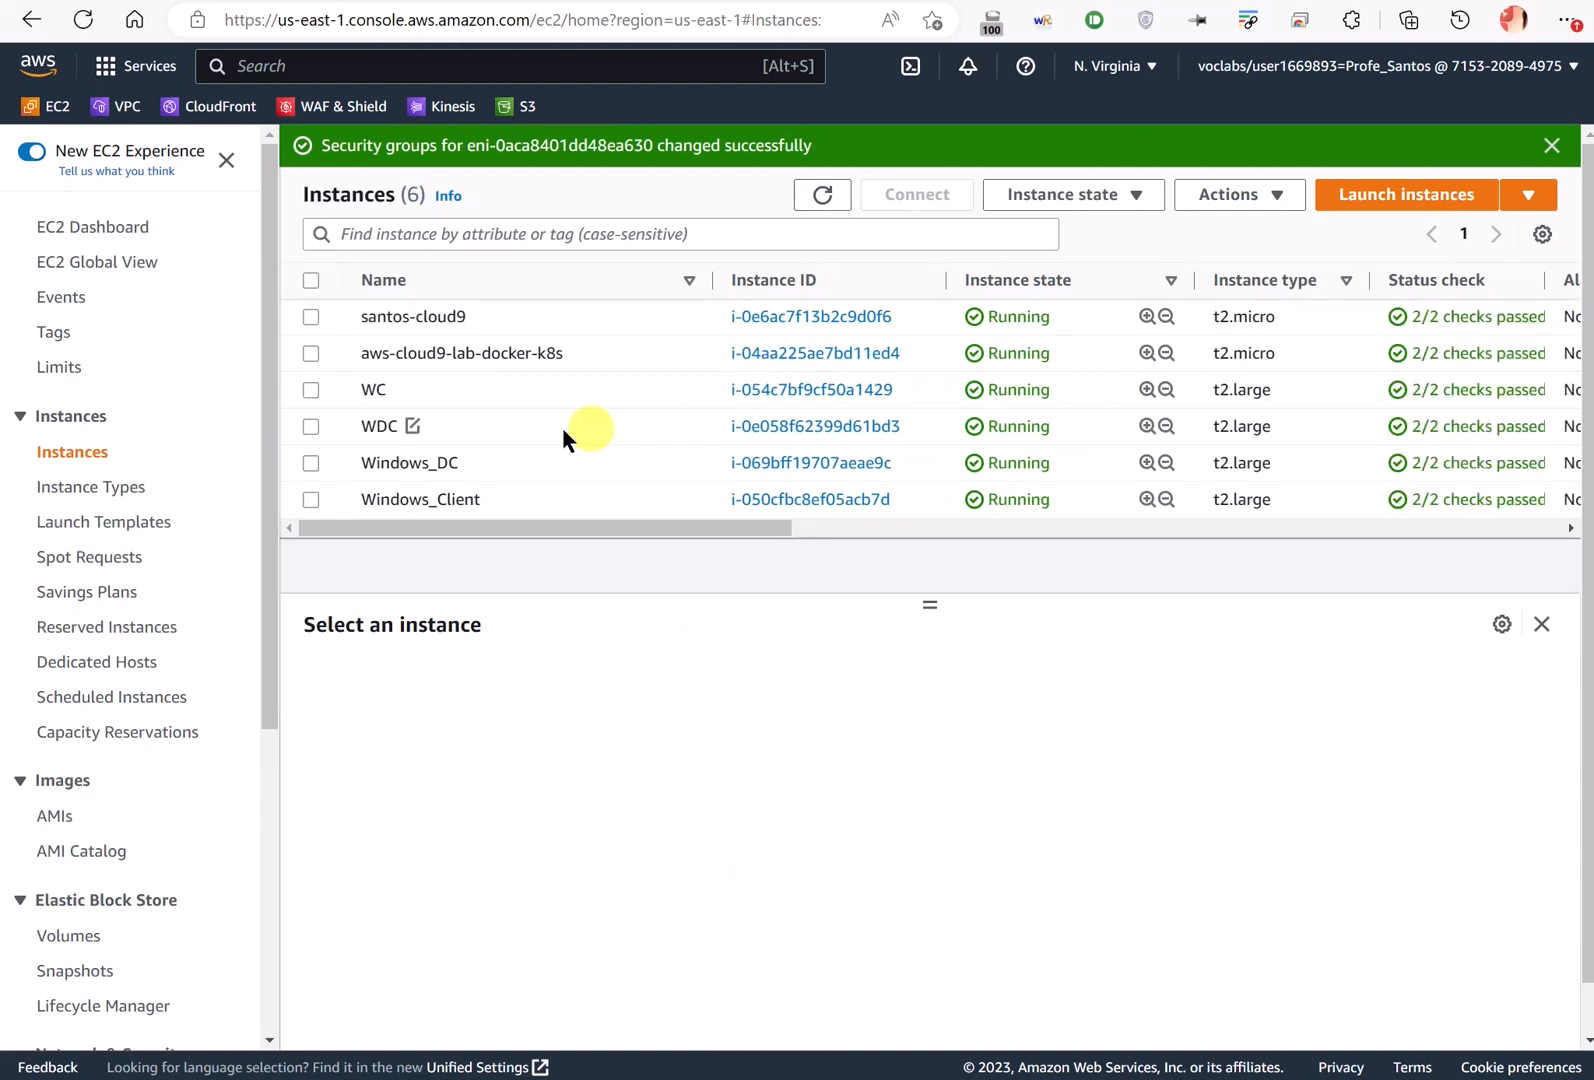
pyautogui.click(311, 389)
pyautogui.click(311, 316)
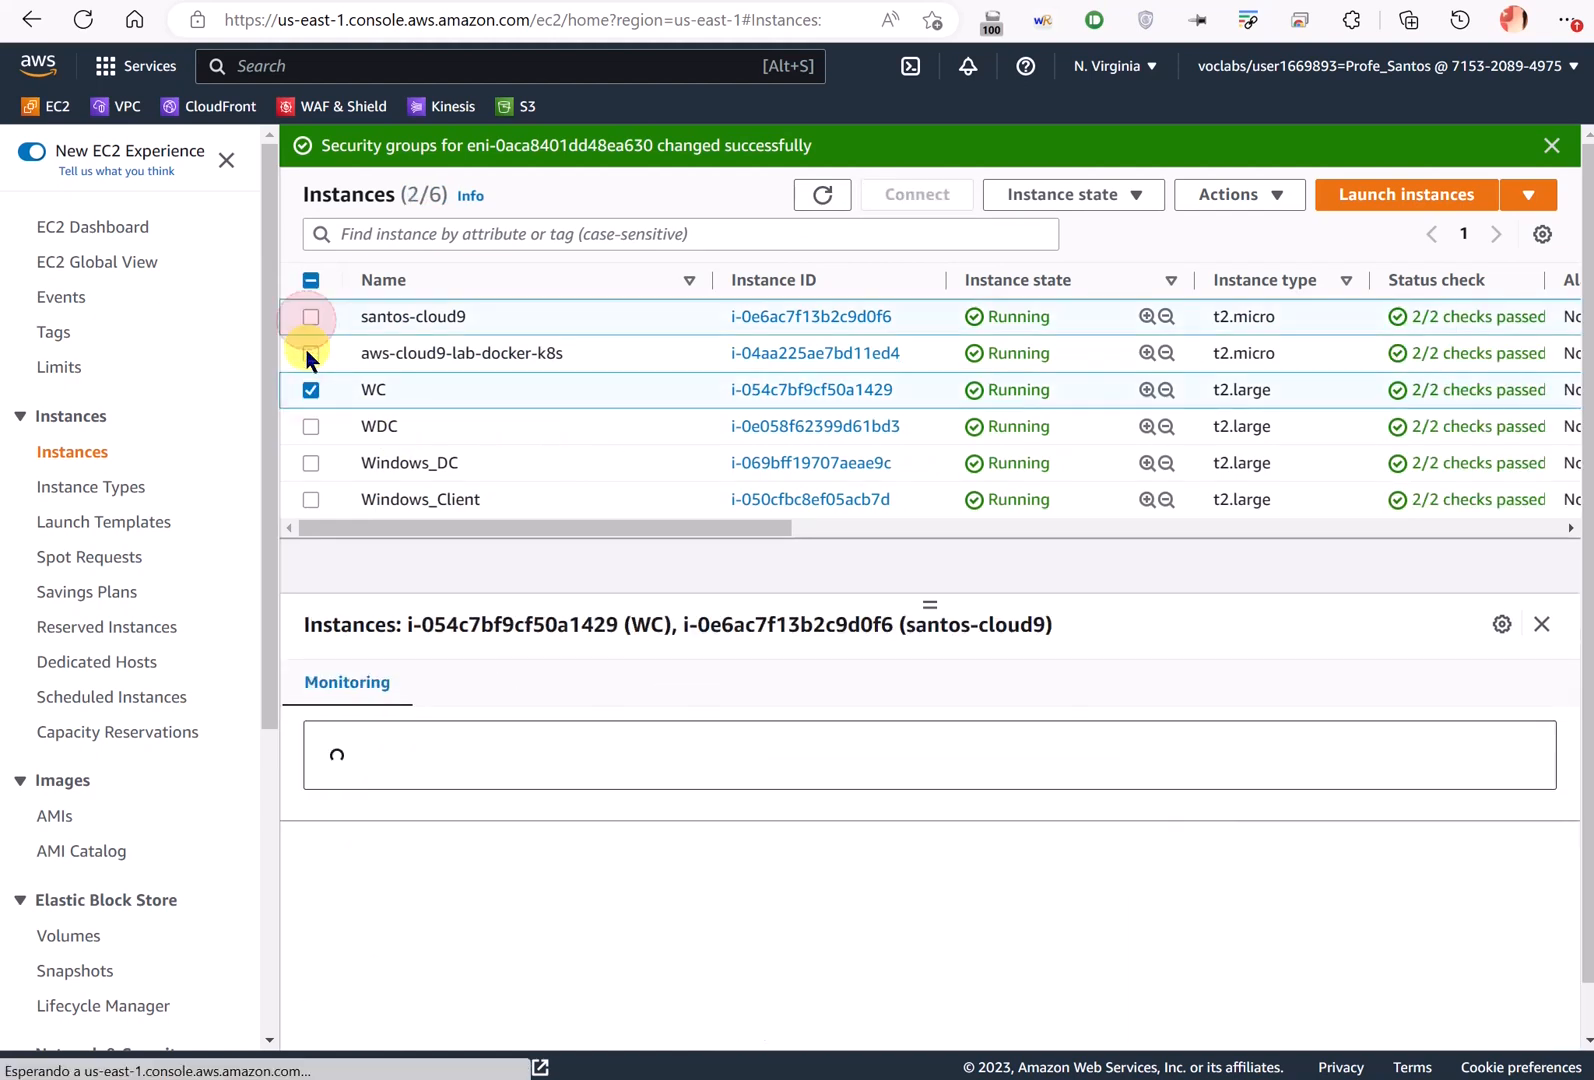
pyautogui.click(311, 353)
pyautogui.click(311, 426)
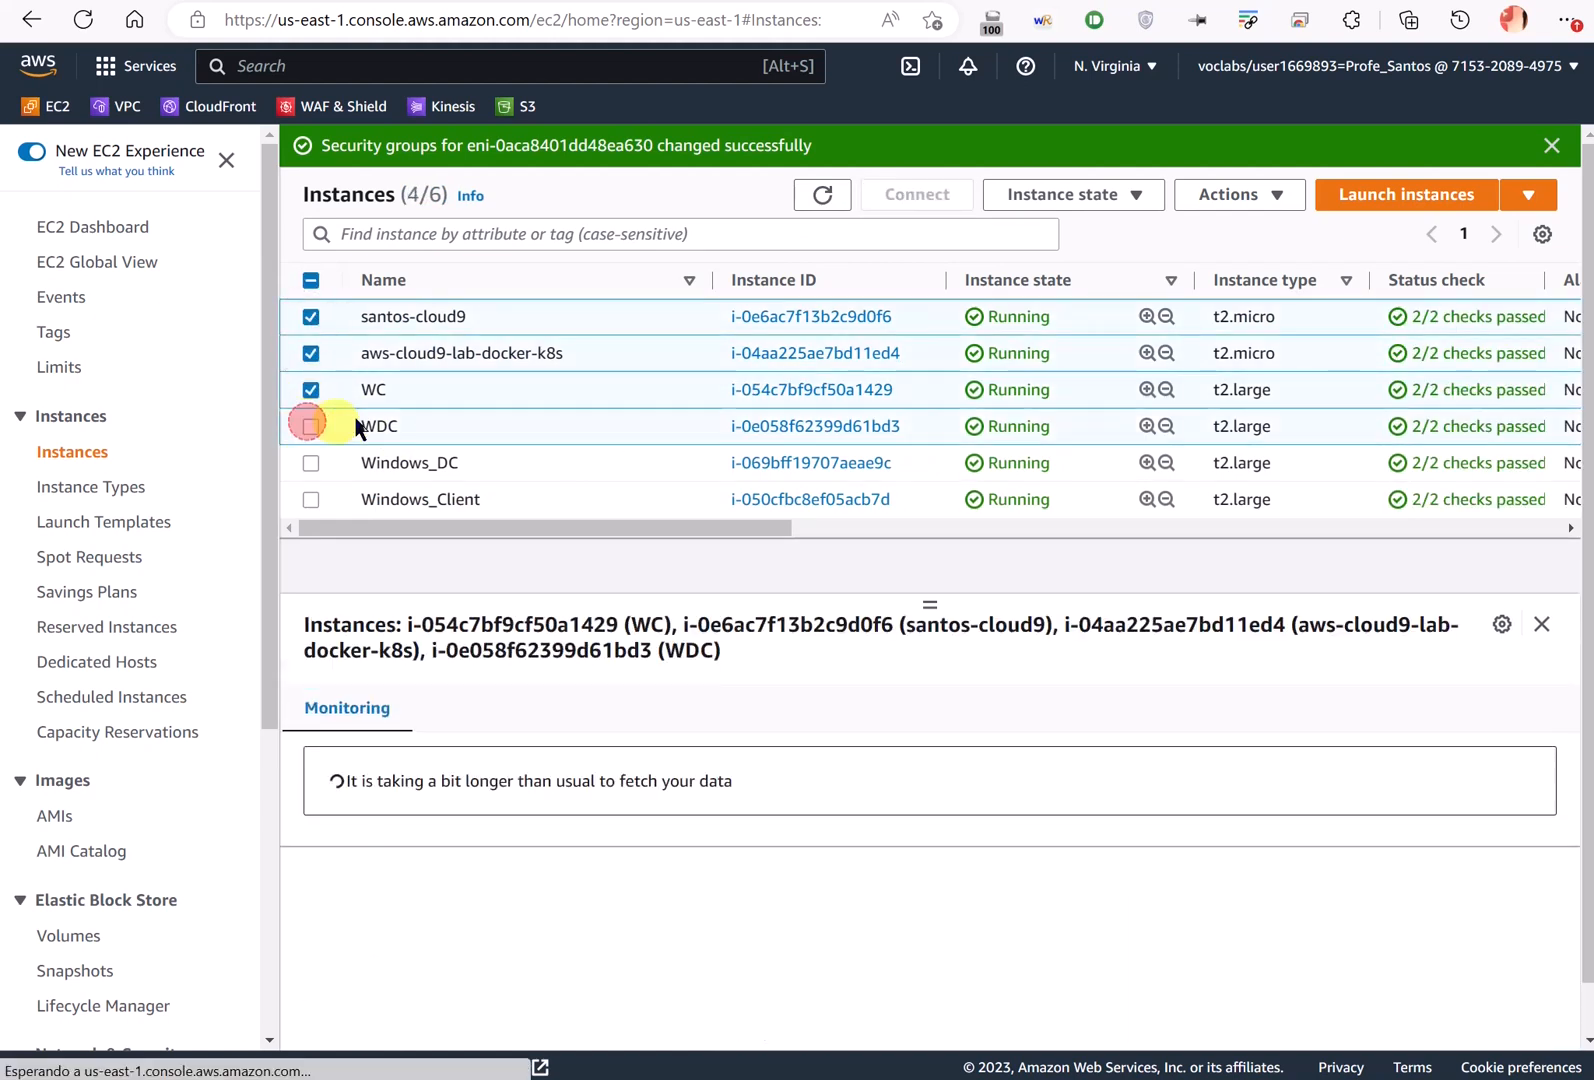
pyautogui.rightClick(484, 391)
pyautogui.click(562, 538)
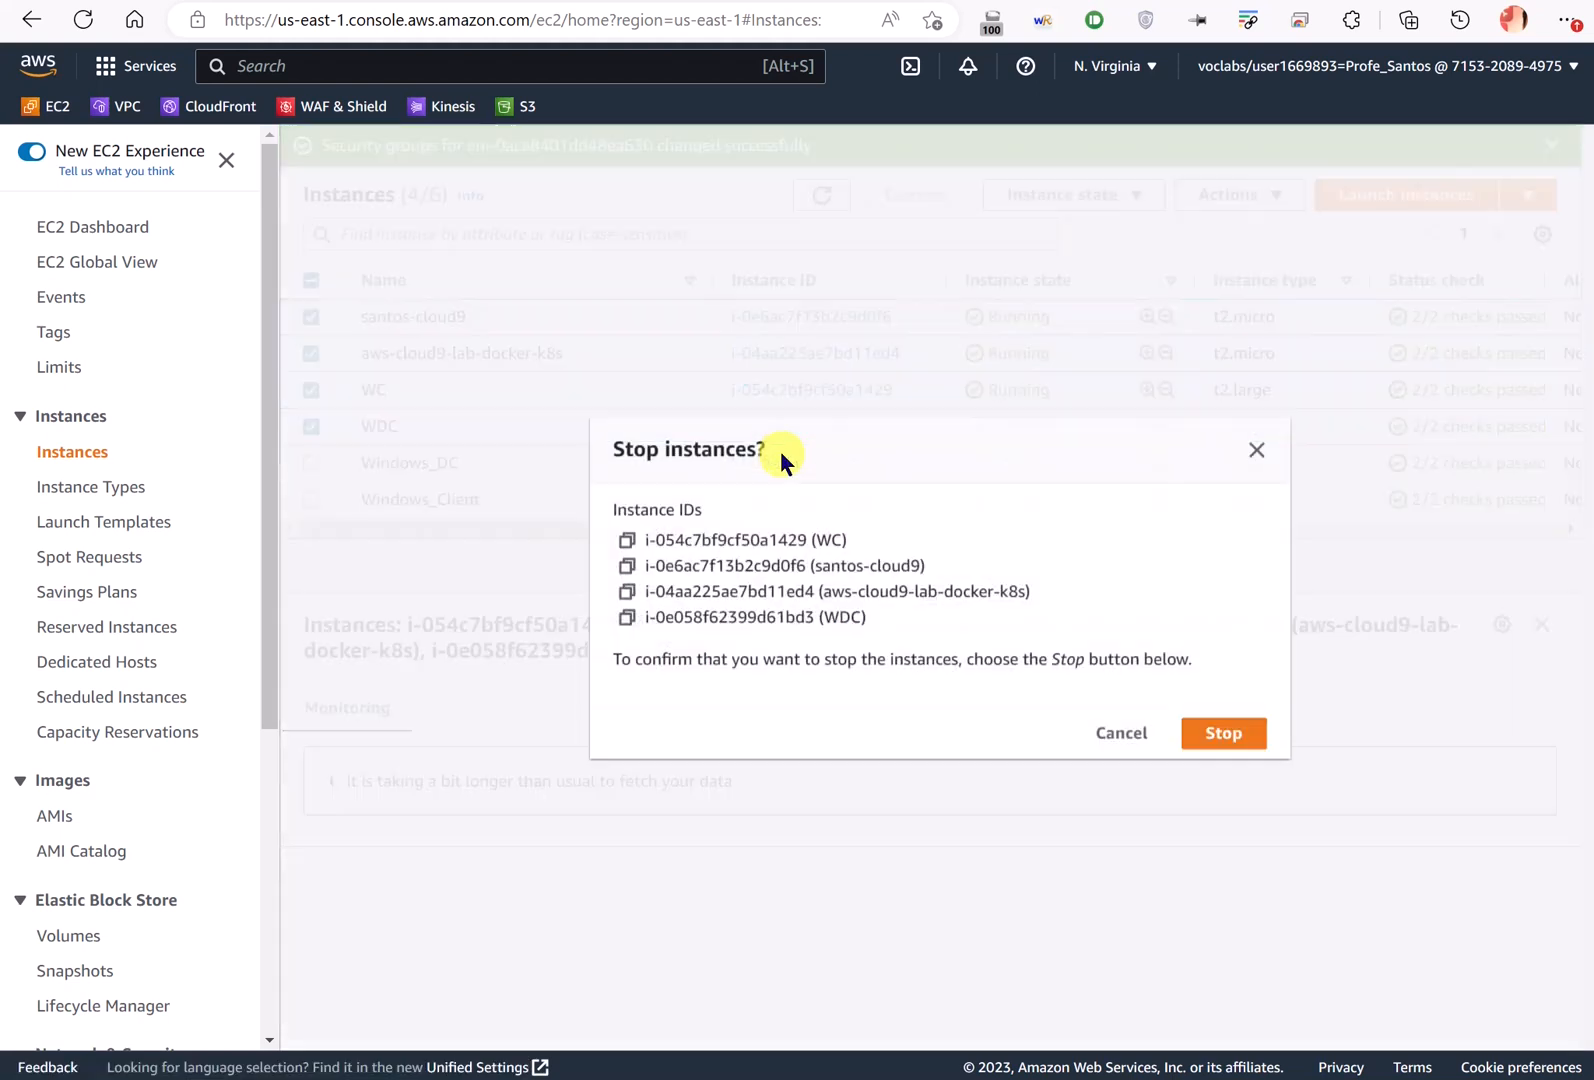
pyautogui.click(1247, 745)
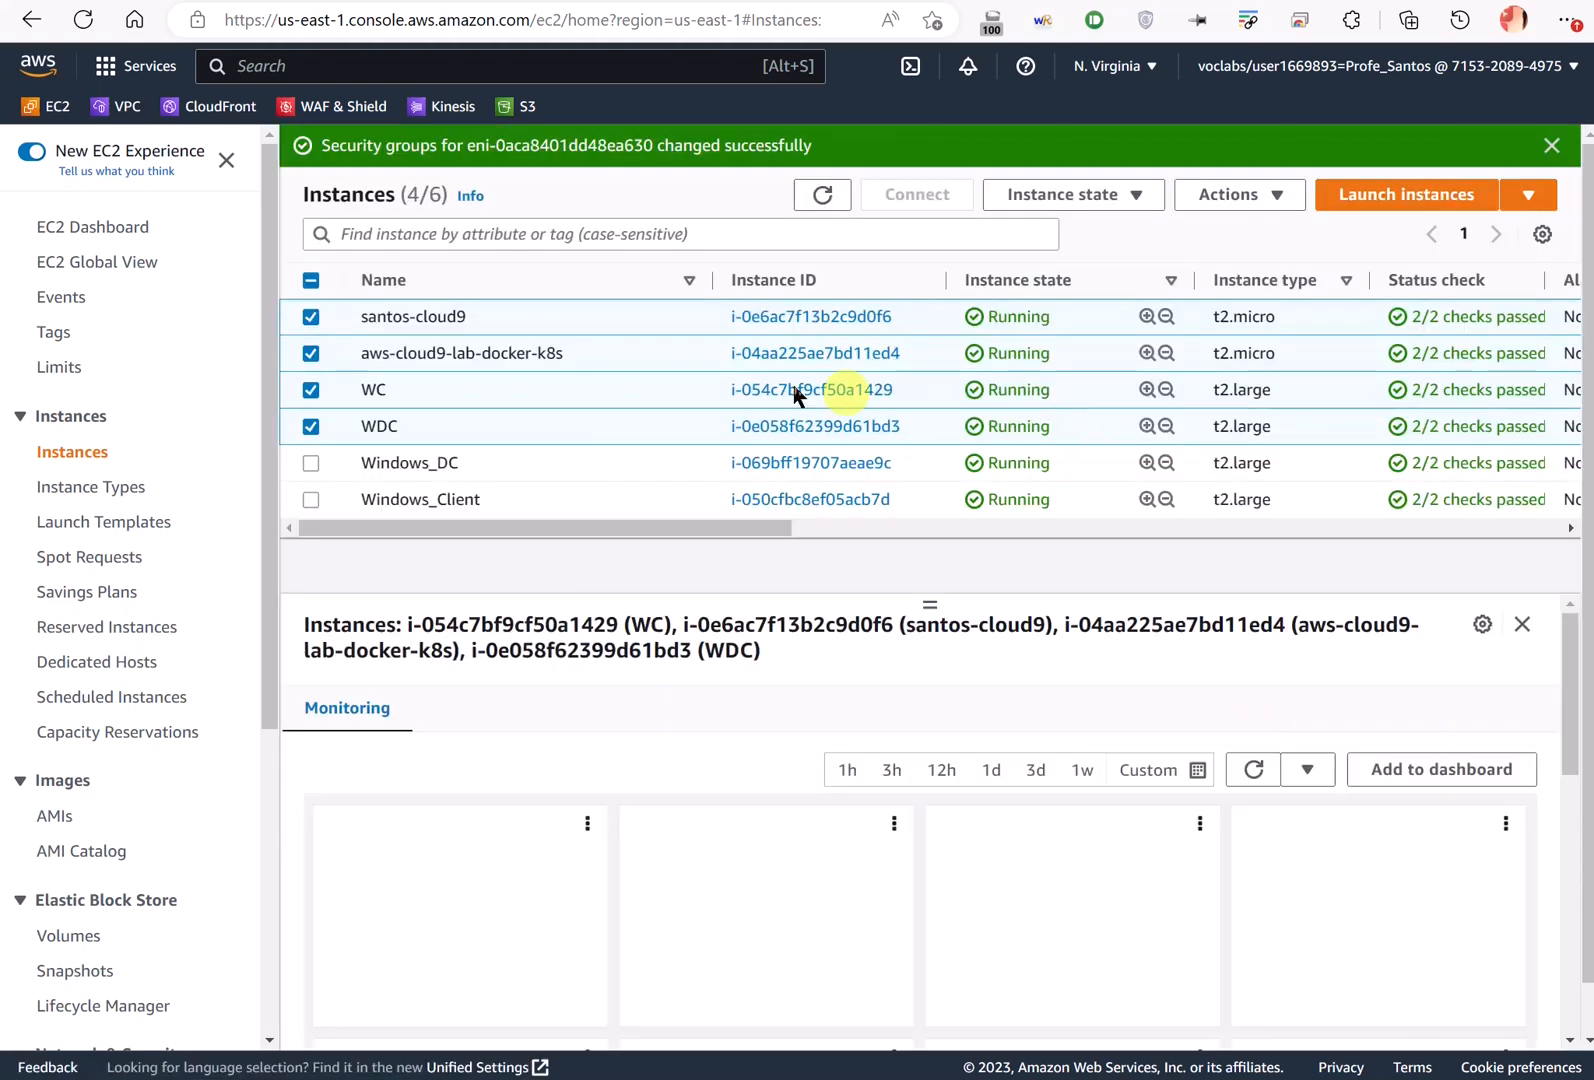
# - Clear the notifications, refresh instance states and check the Learner Lab budget used
pyautogui.click(1550, 146)
pyautogui.click(1550, 146)
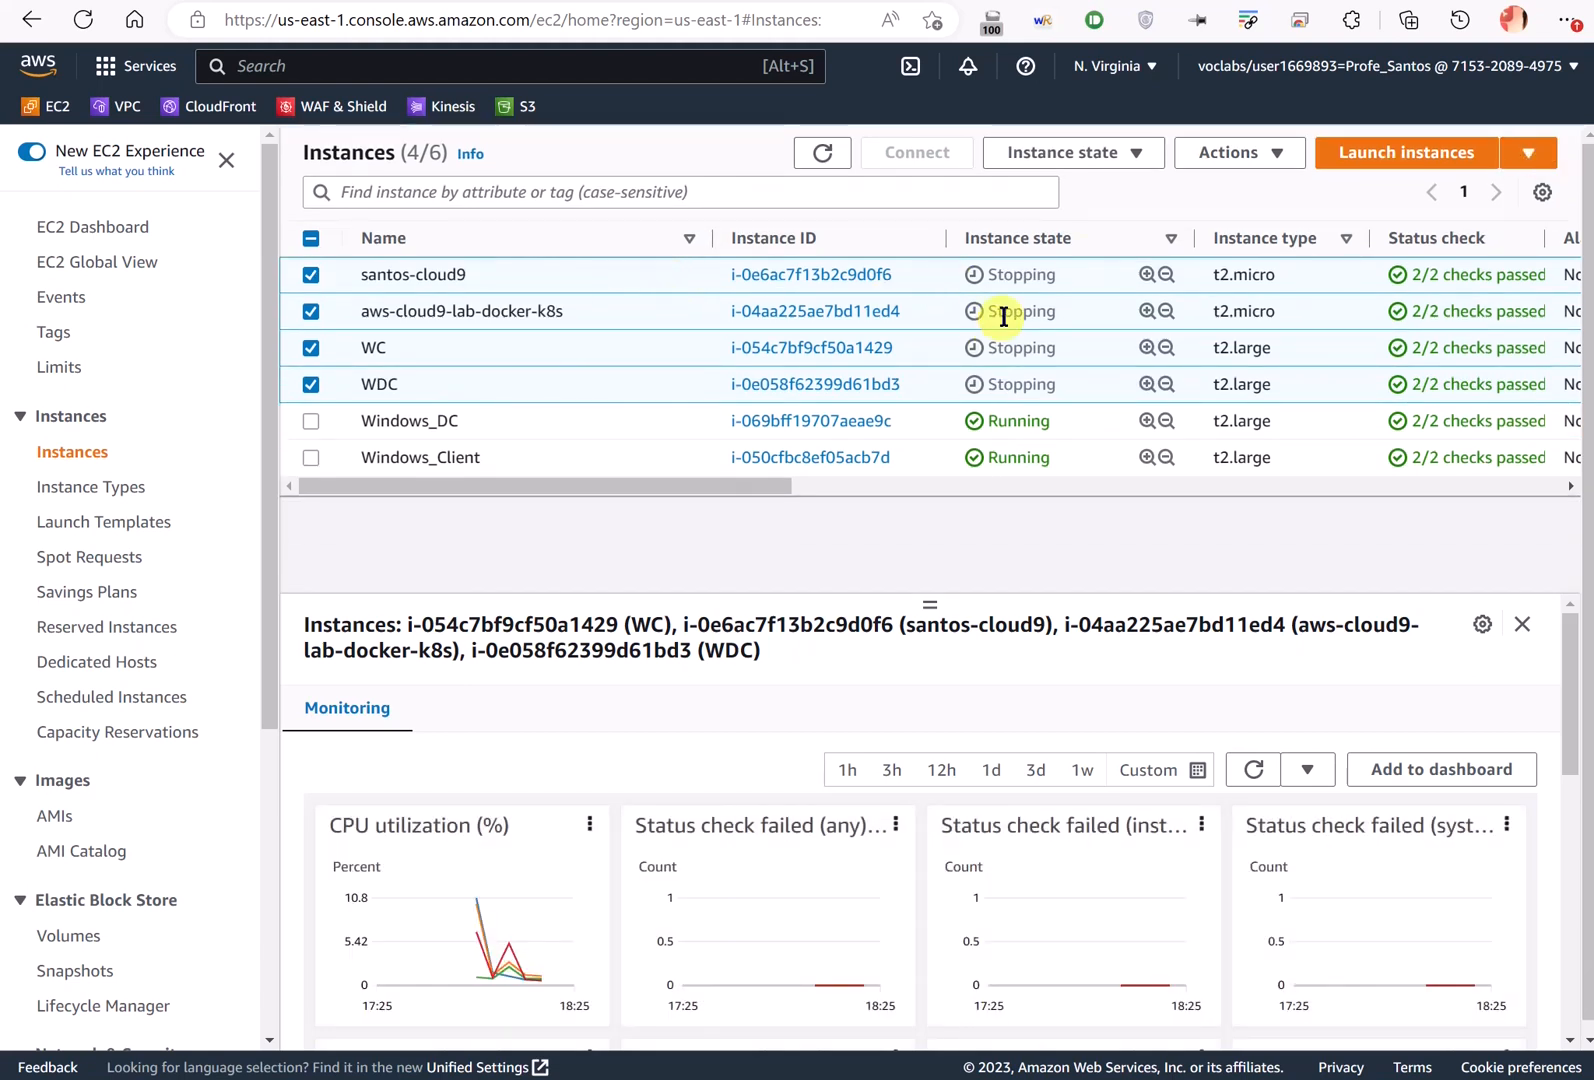
pyautogui.click(820, 154)
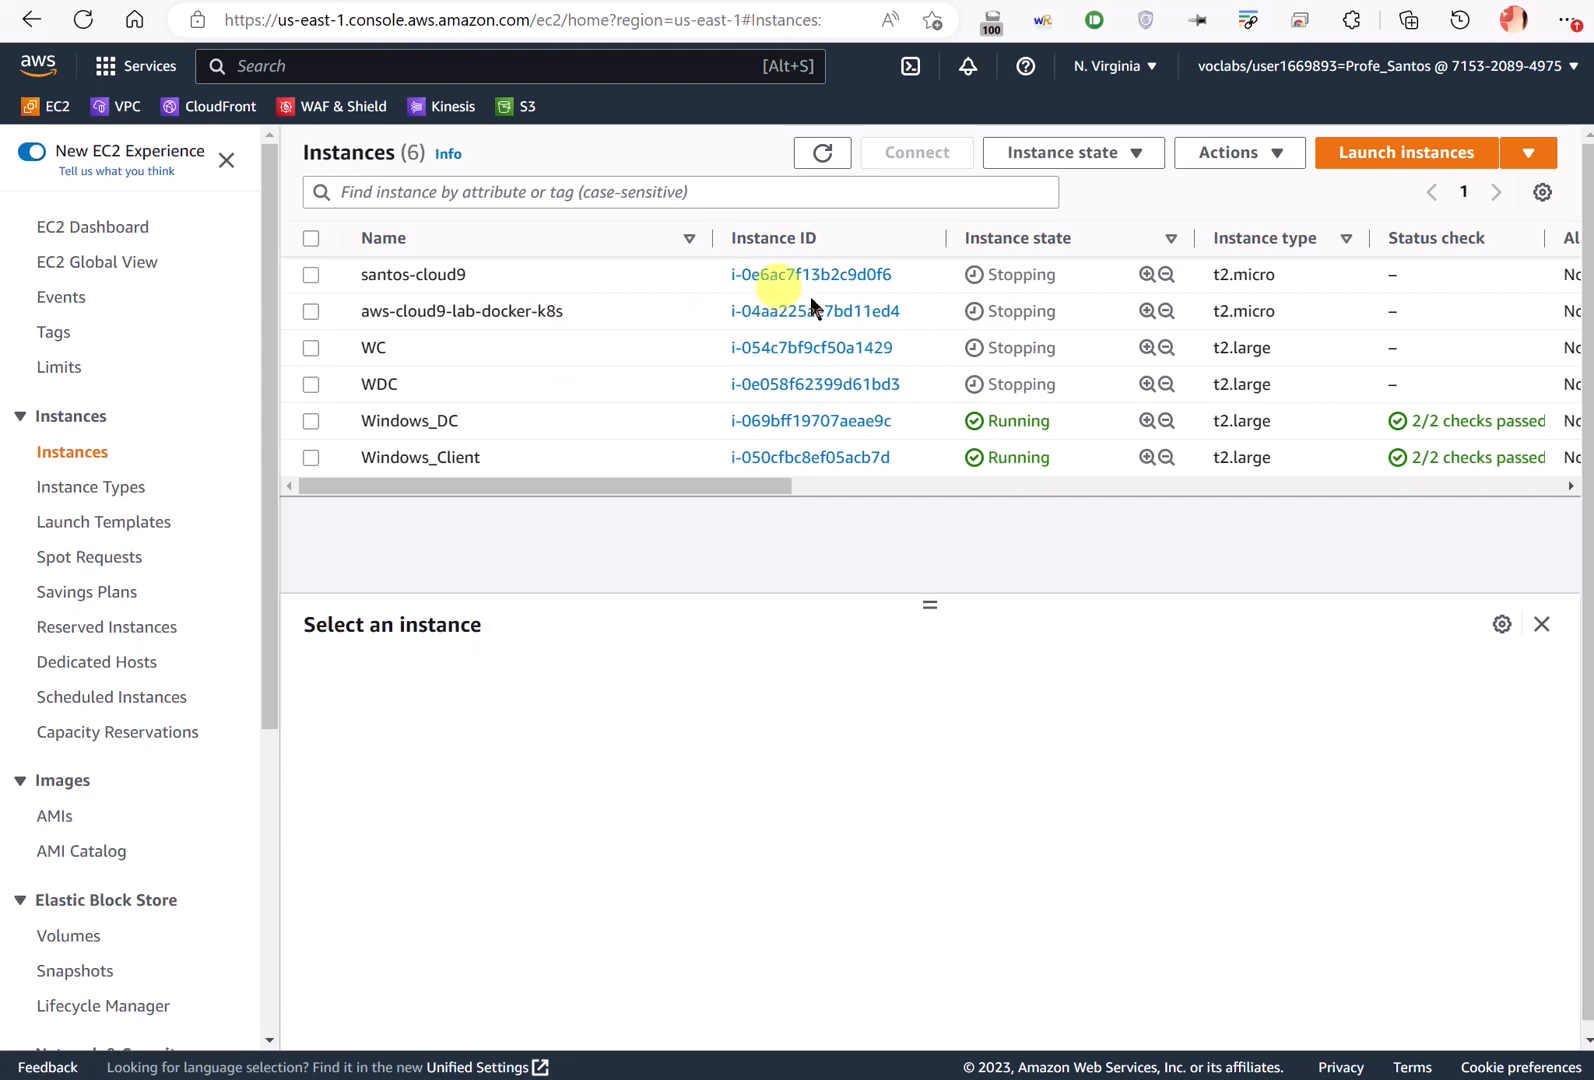
pyautogui.click(150, 1)
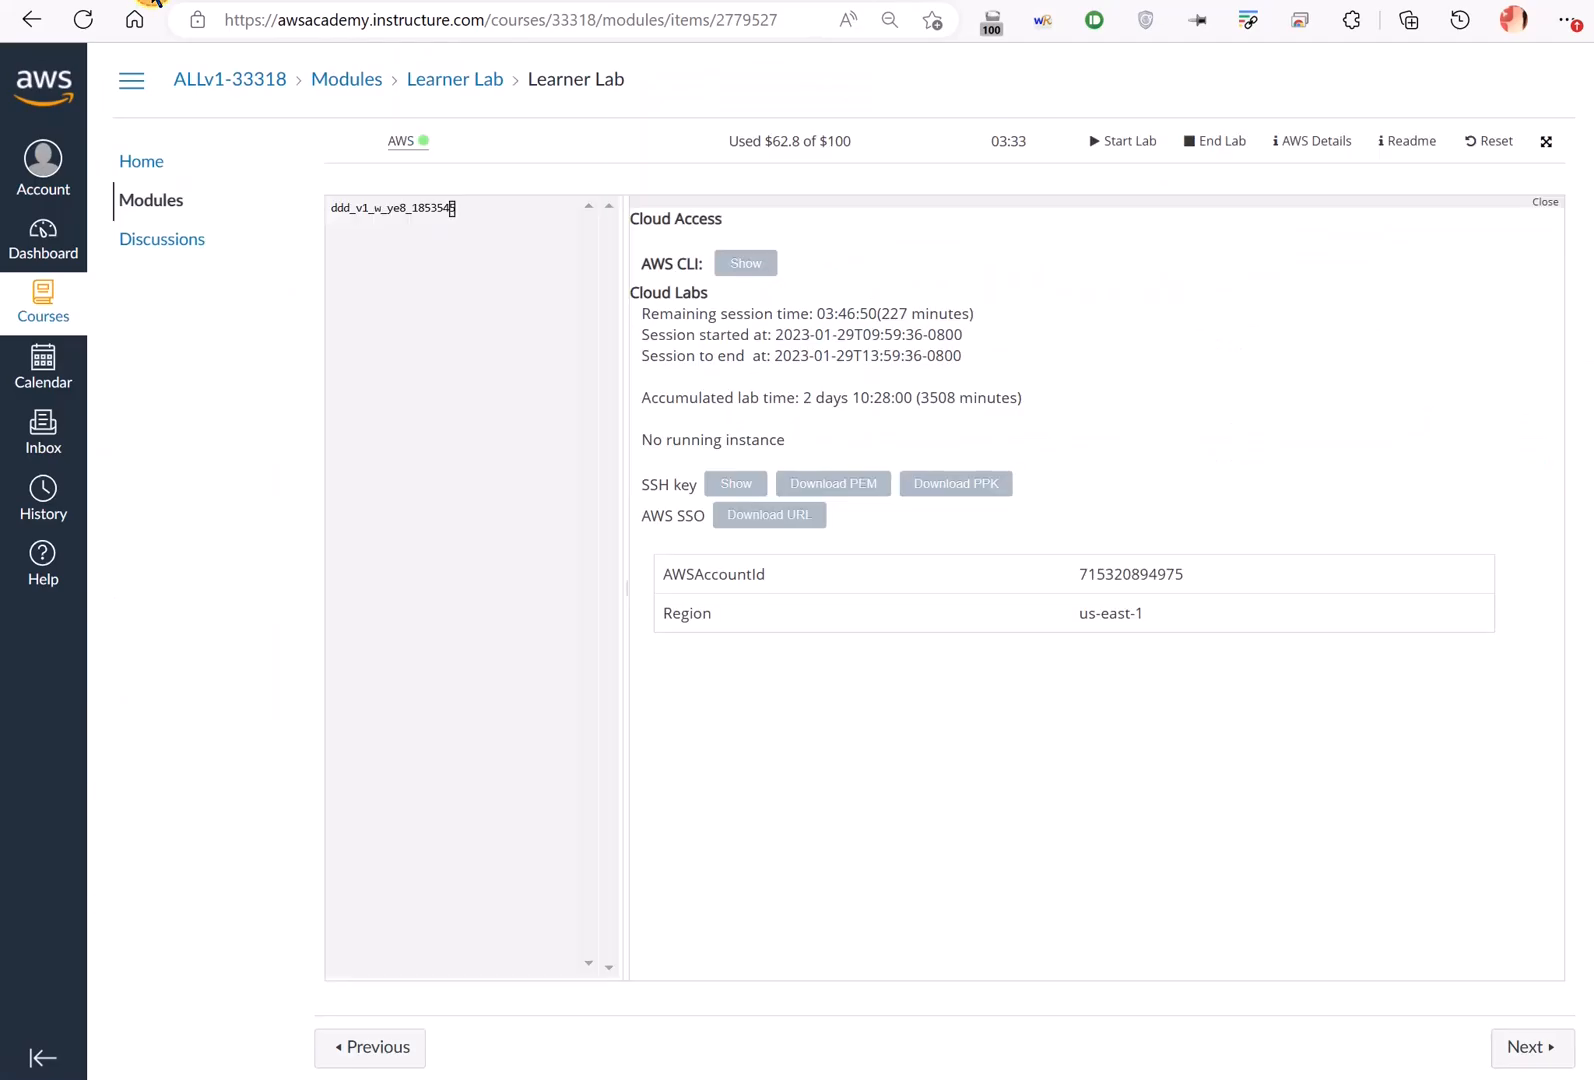
pyautogui.moveTo(765, 141); pyautogui.dragTo(835, 141)
pyautogui.click(592, 1)
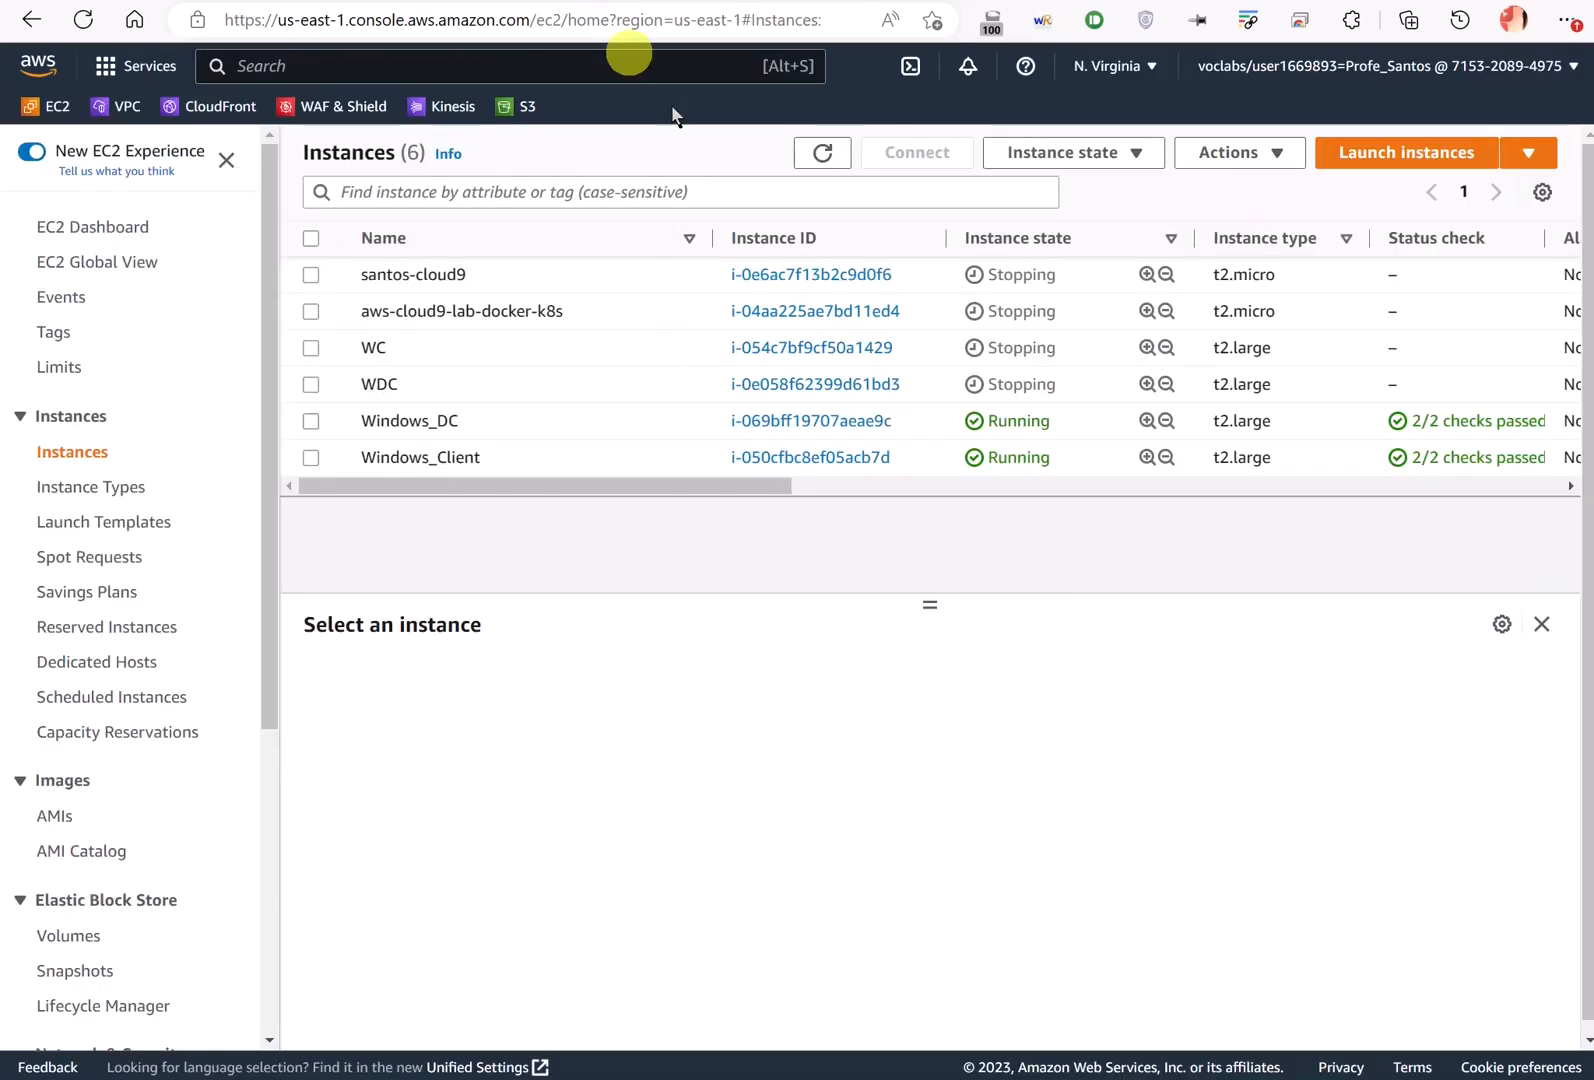
# - Select Windows_DC and start a Remote Desktop connection to 34.228.24.231
pyautogui.click(645, 415)
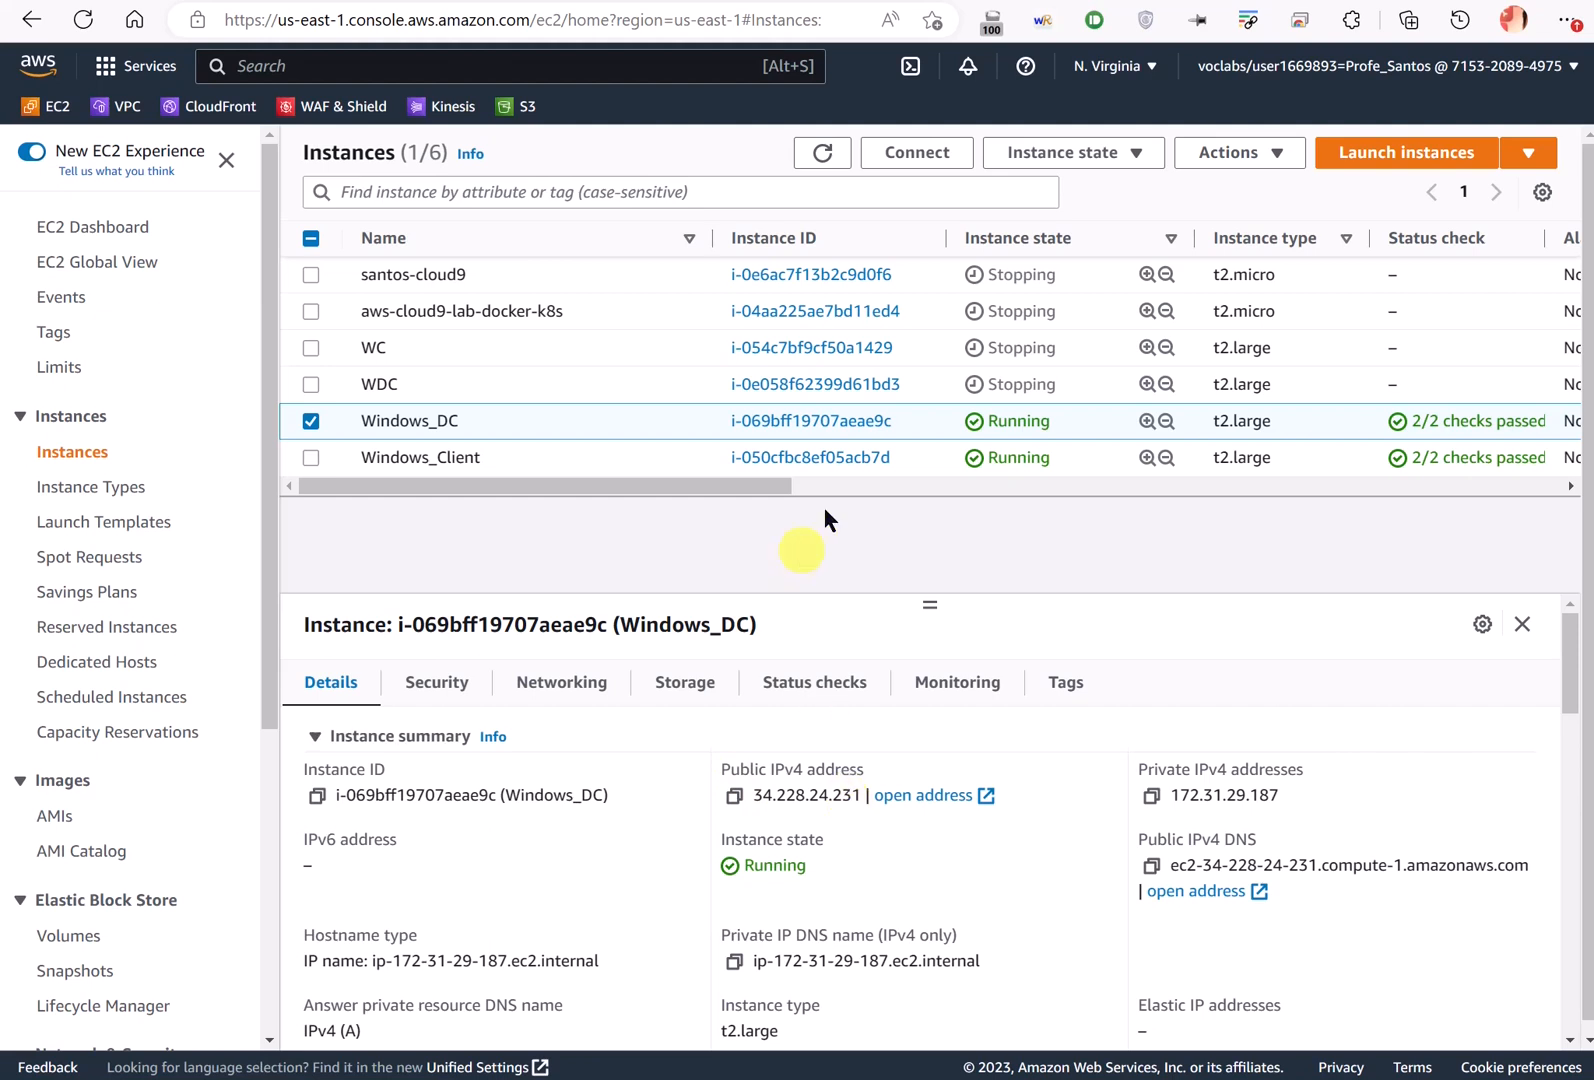
pyautogui.hotkey('alt', 'Tab')
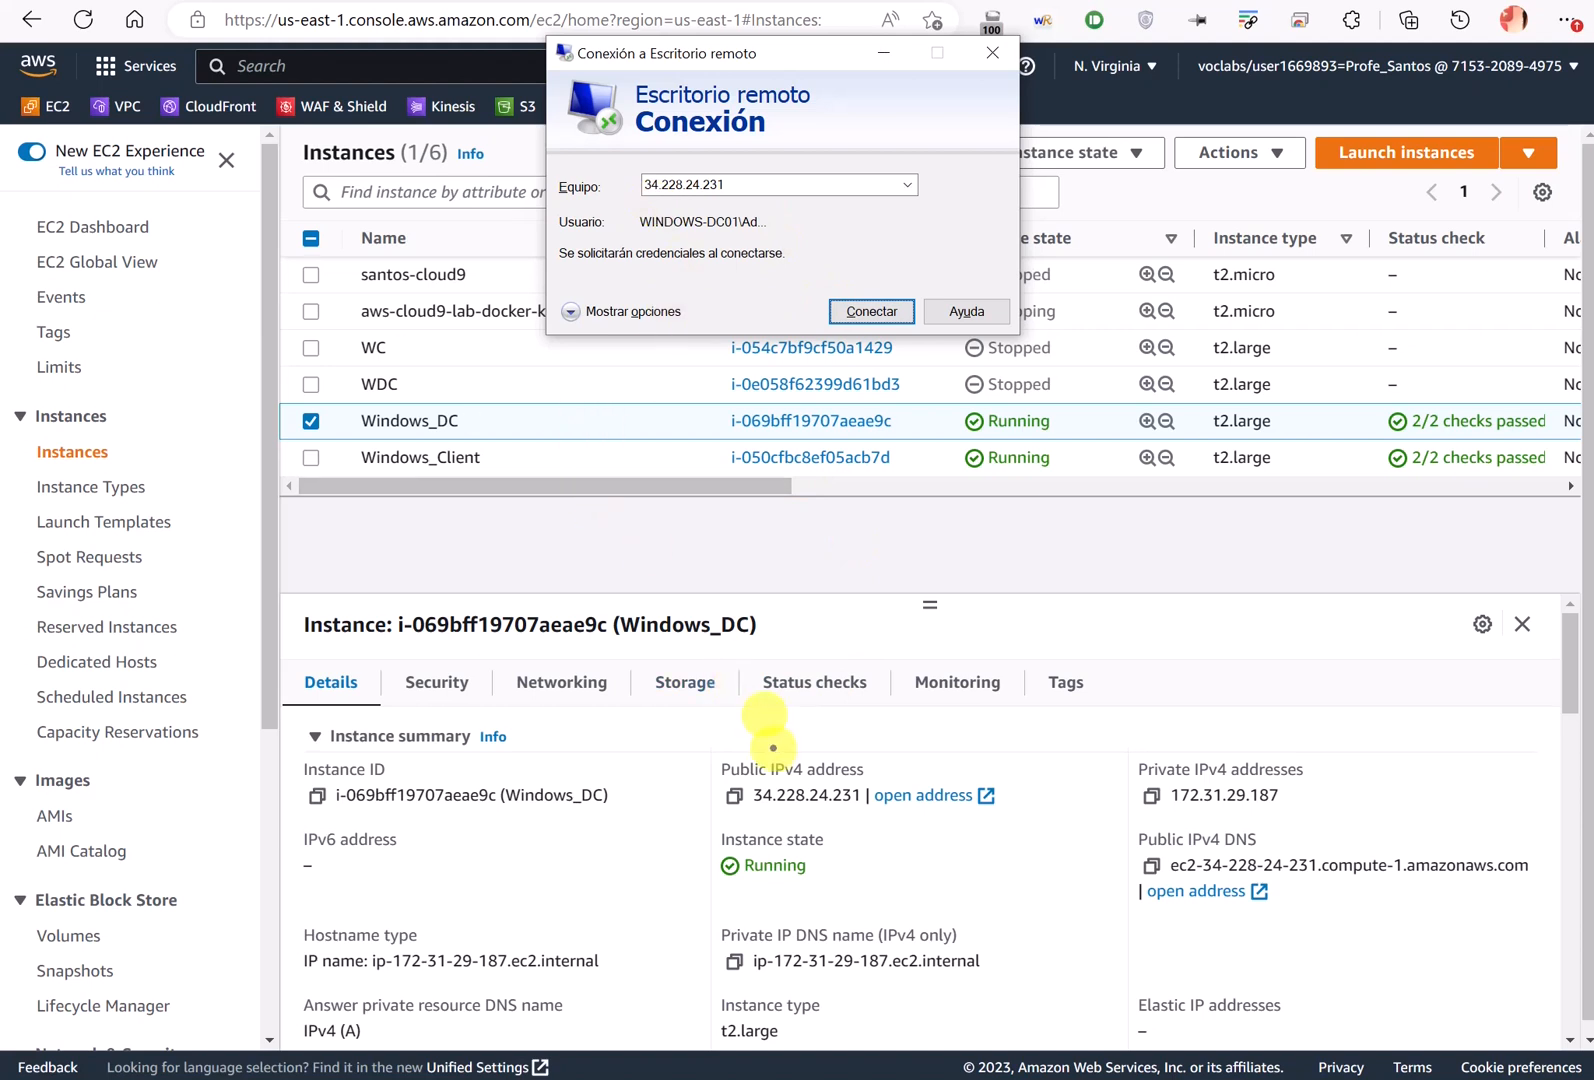
pyautogui.moveTo(765, 740)
pyautogui.mouseDown()
pyautogui.moveTo(705, 745)
pyautogui.moveTo(885, 830)
pyautogui.moveTo(940, 755)
pyautogui.moveTo(770, 722)
pyautogui.mouseUp()
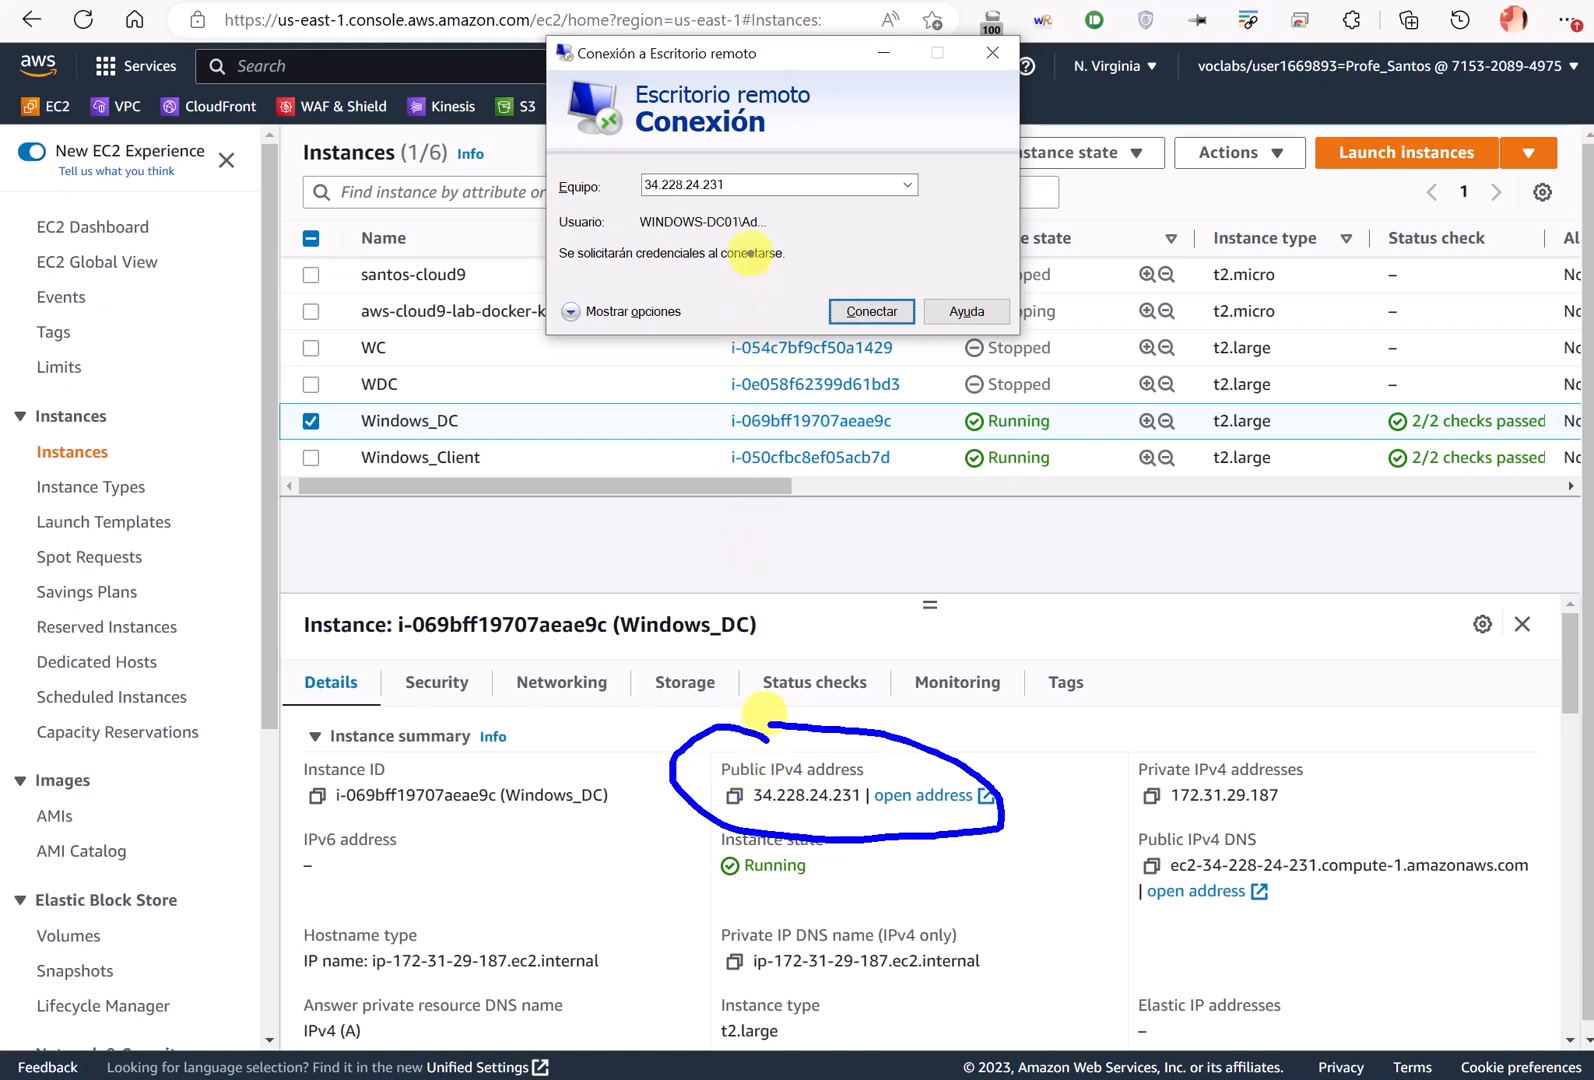
pyautogui.press('Escape')
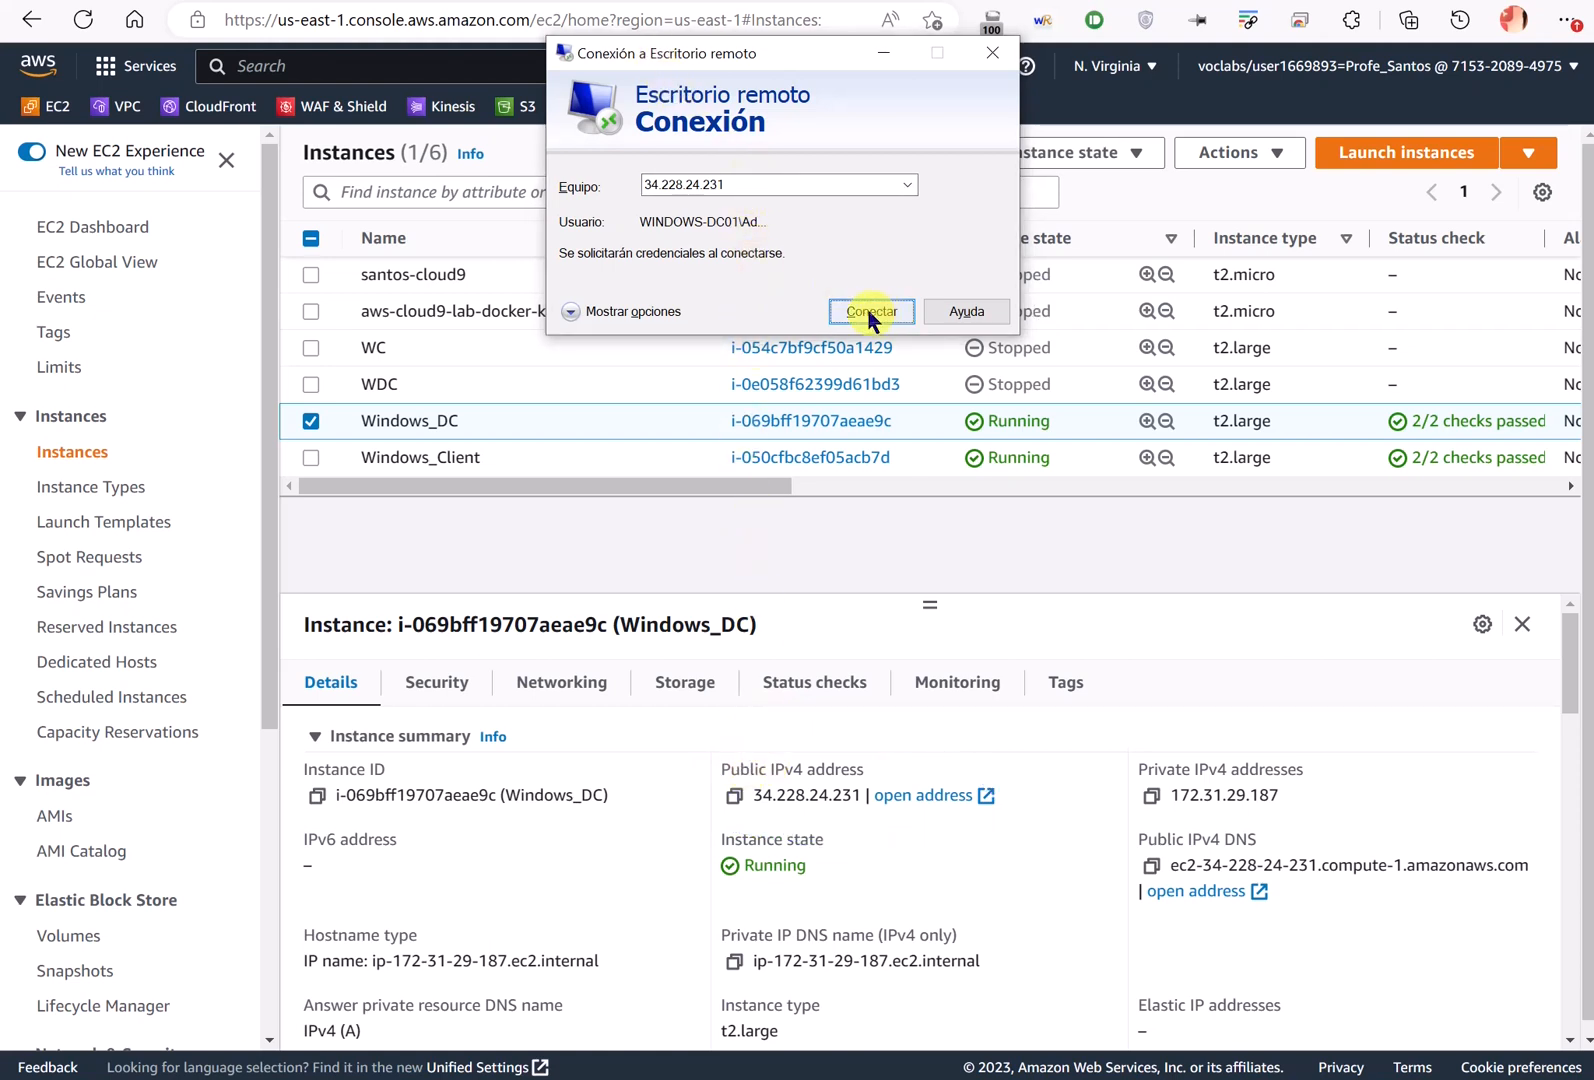
pyautogui.click(869, 311)
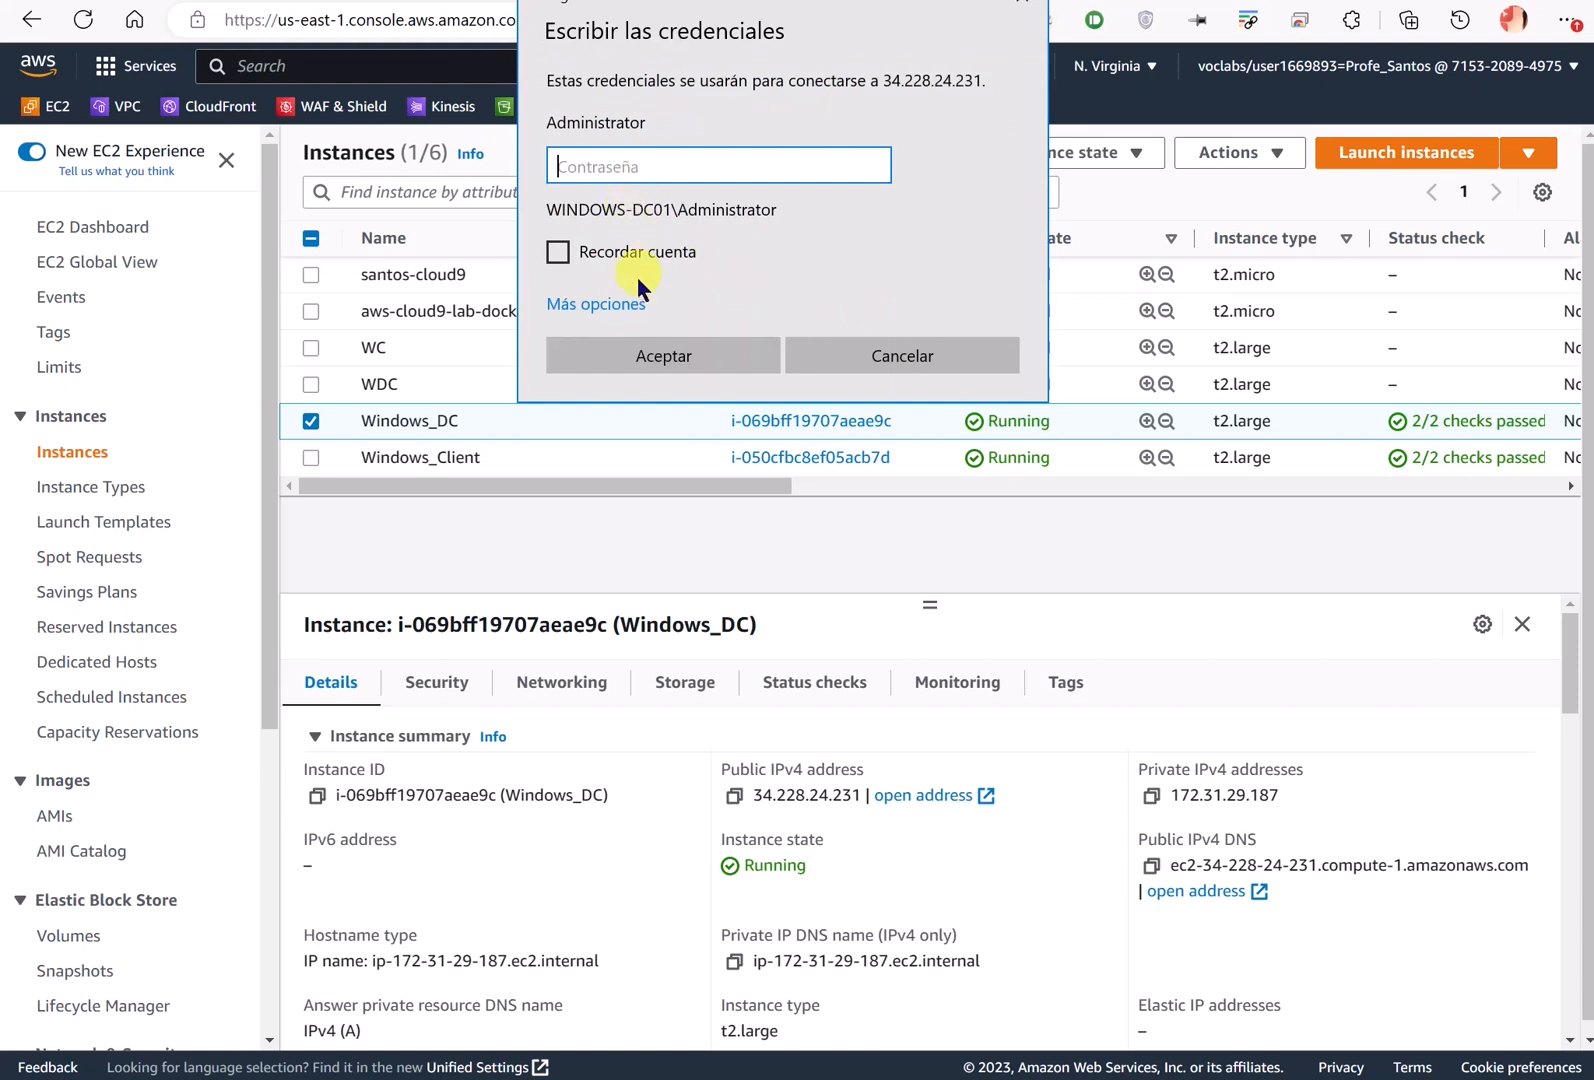
# - Use another account, enter miemrpesa\administrator and paste the instance's Windows password
pyautogui.click(598, 303)
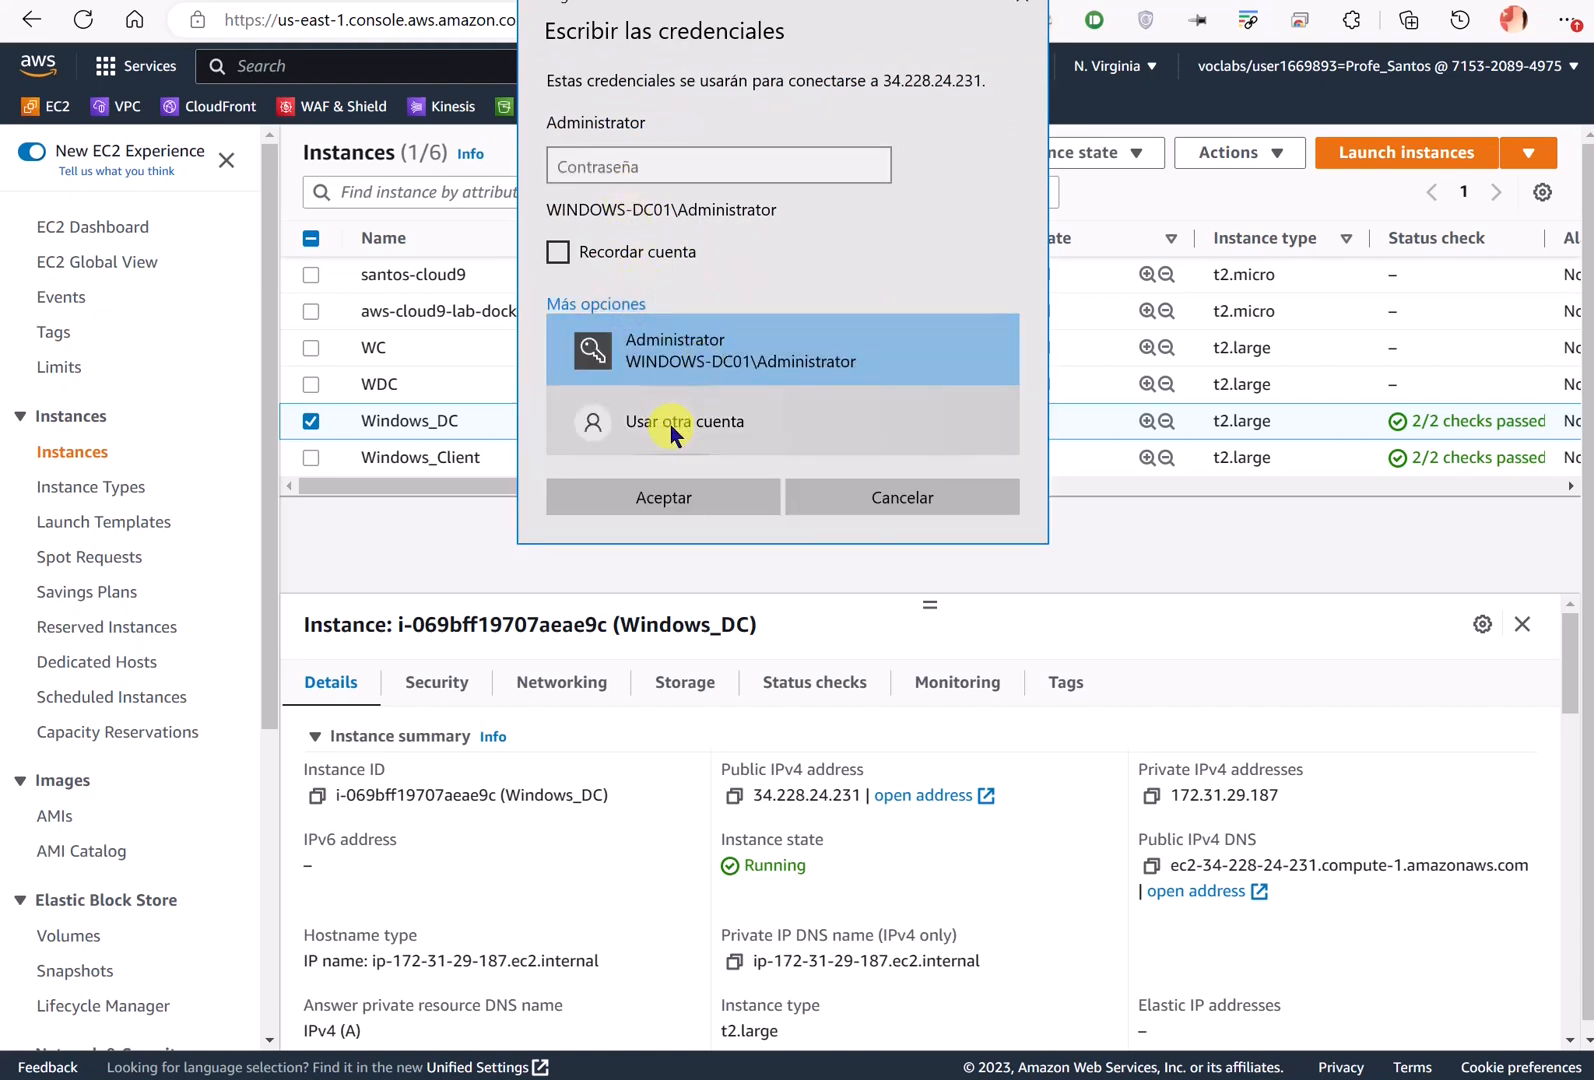
pyautogui.click(670, 425)
pyautogui.write('mie')
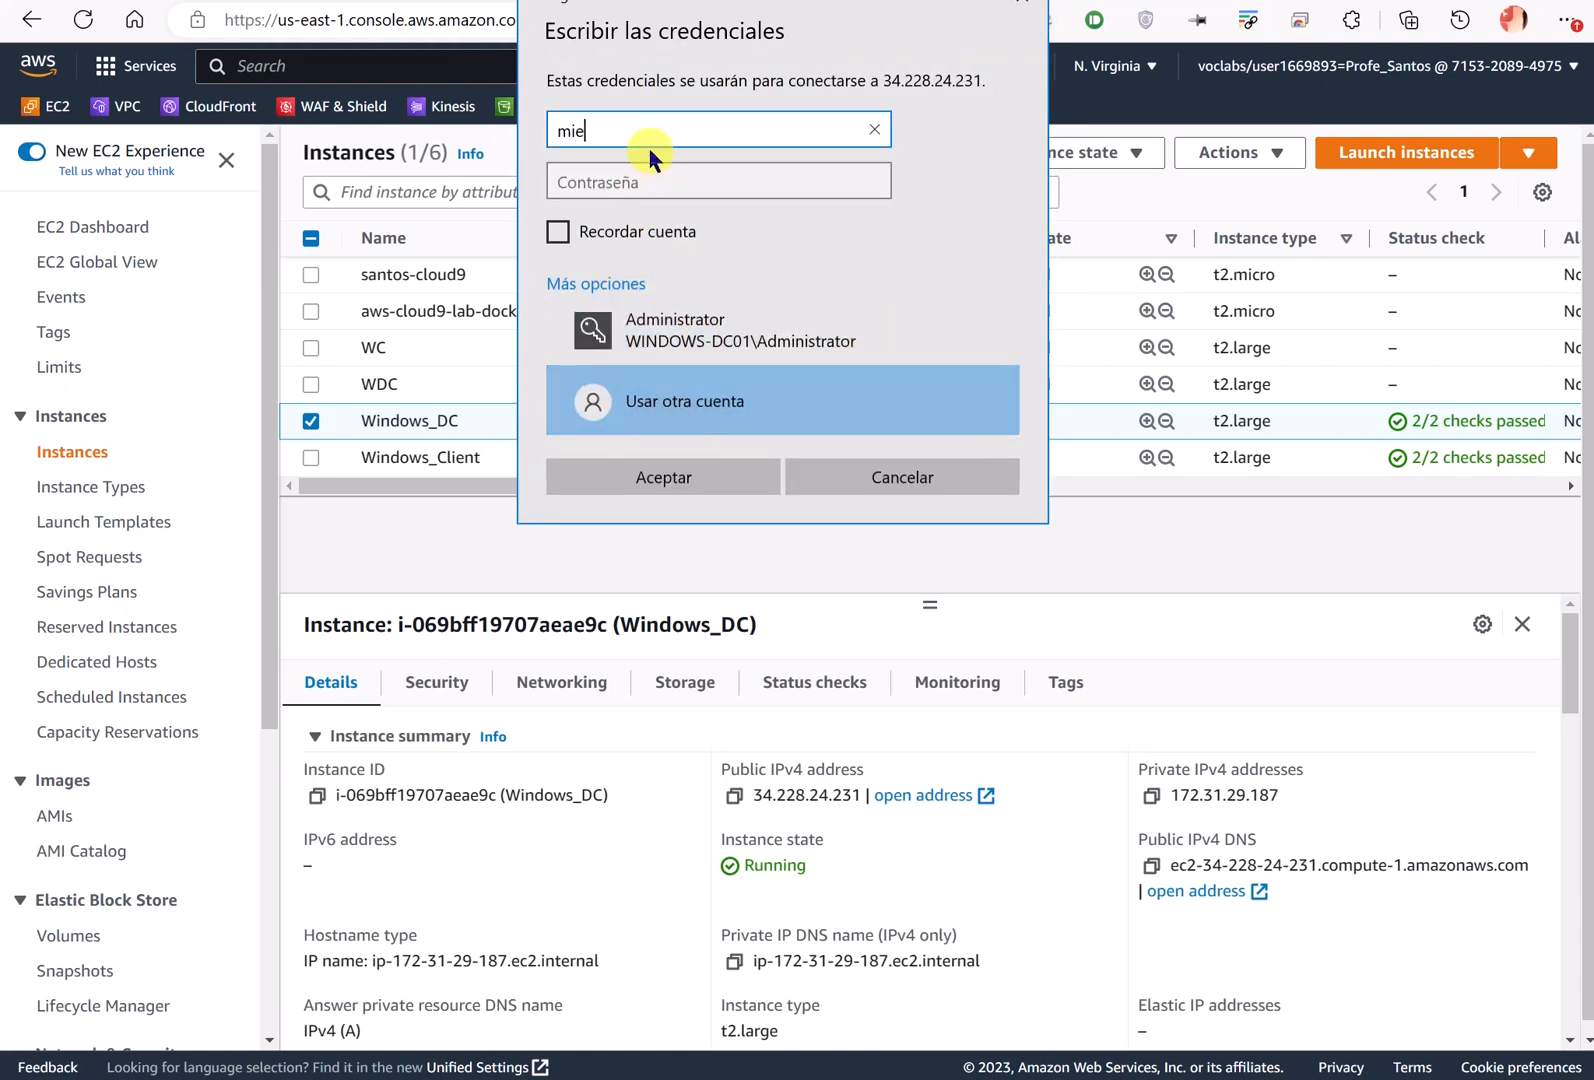
pyautogui.write('mrpe')
pyautogui.write('sa\\administrator')
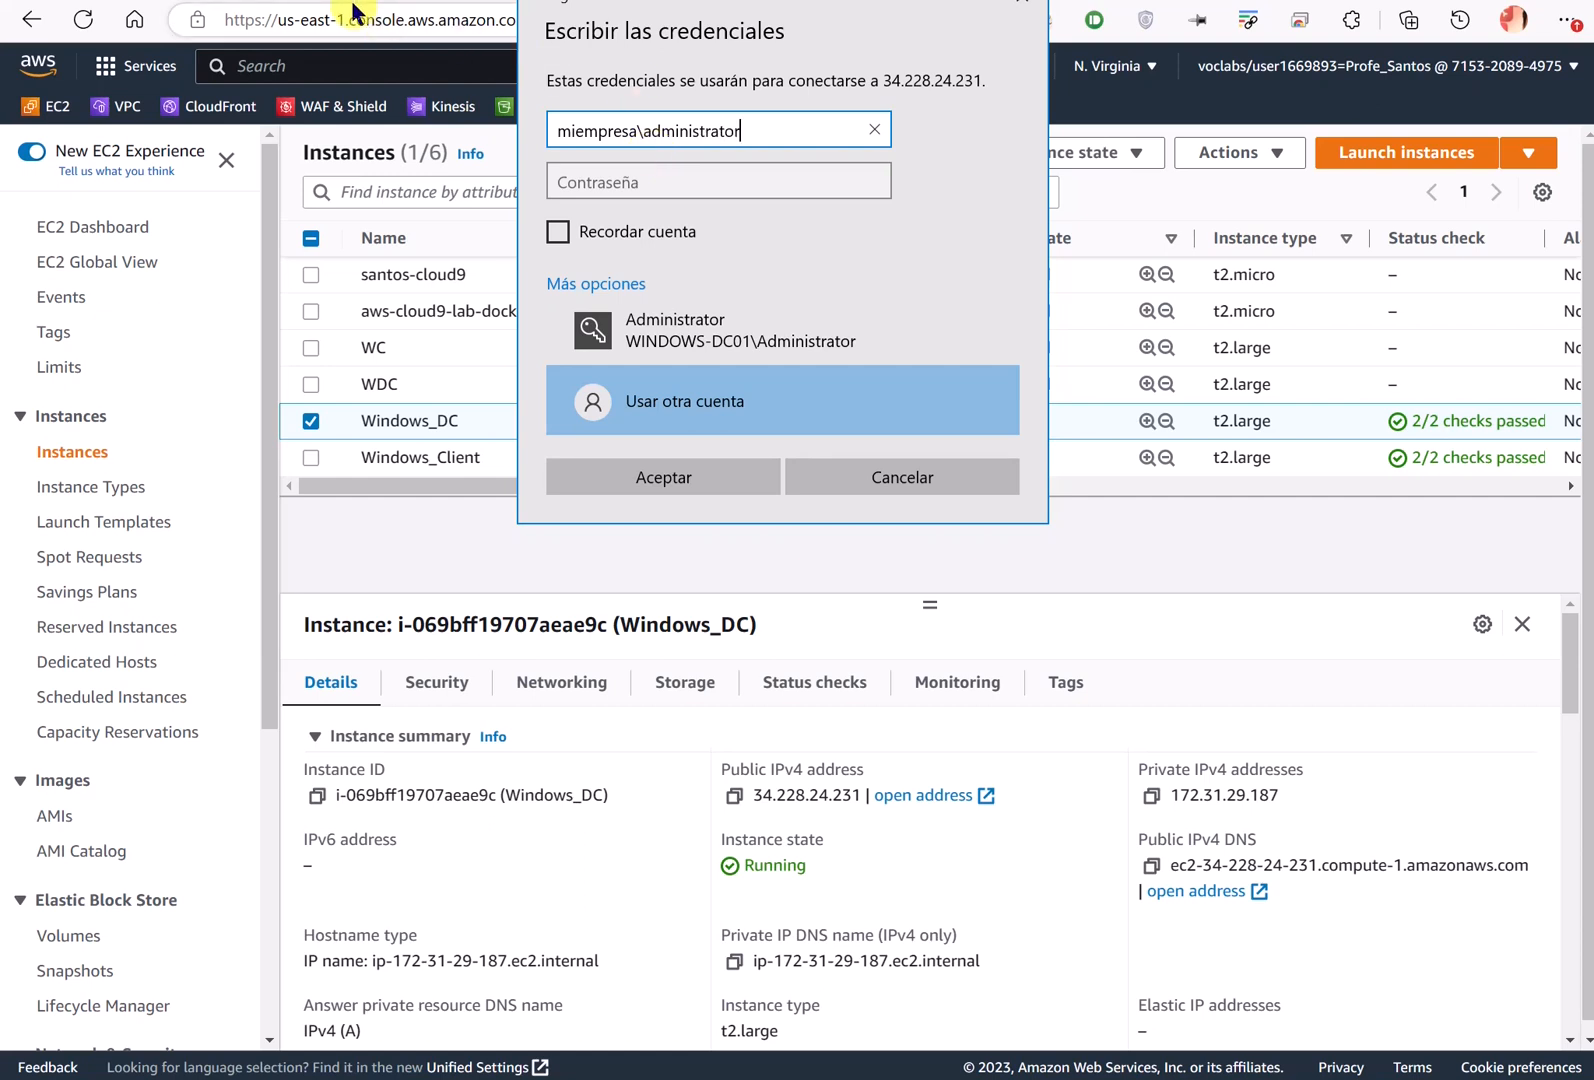
pyautogui.click(352, 3)
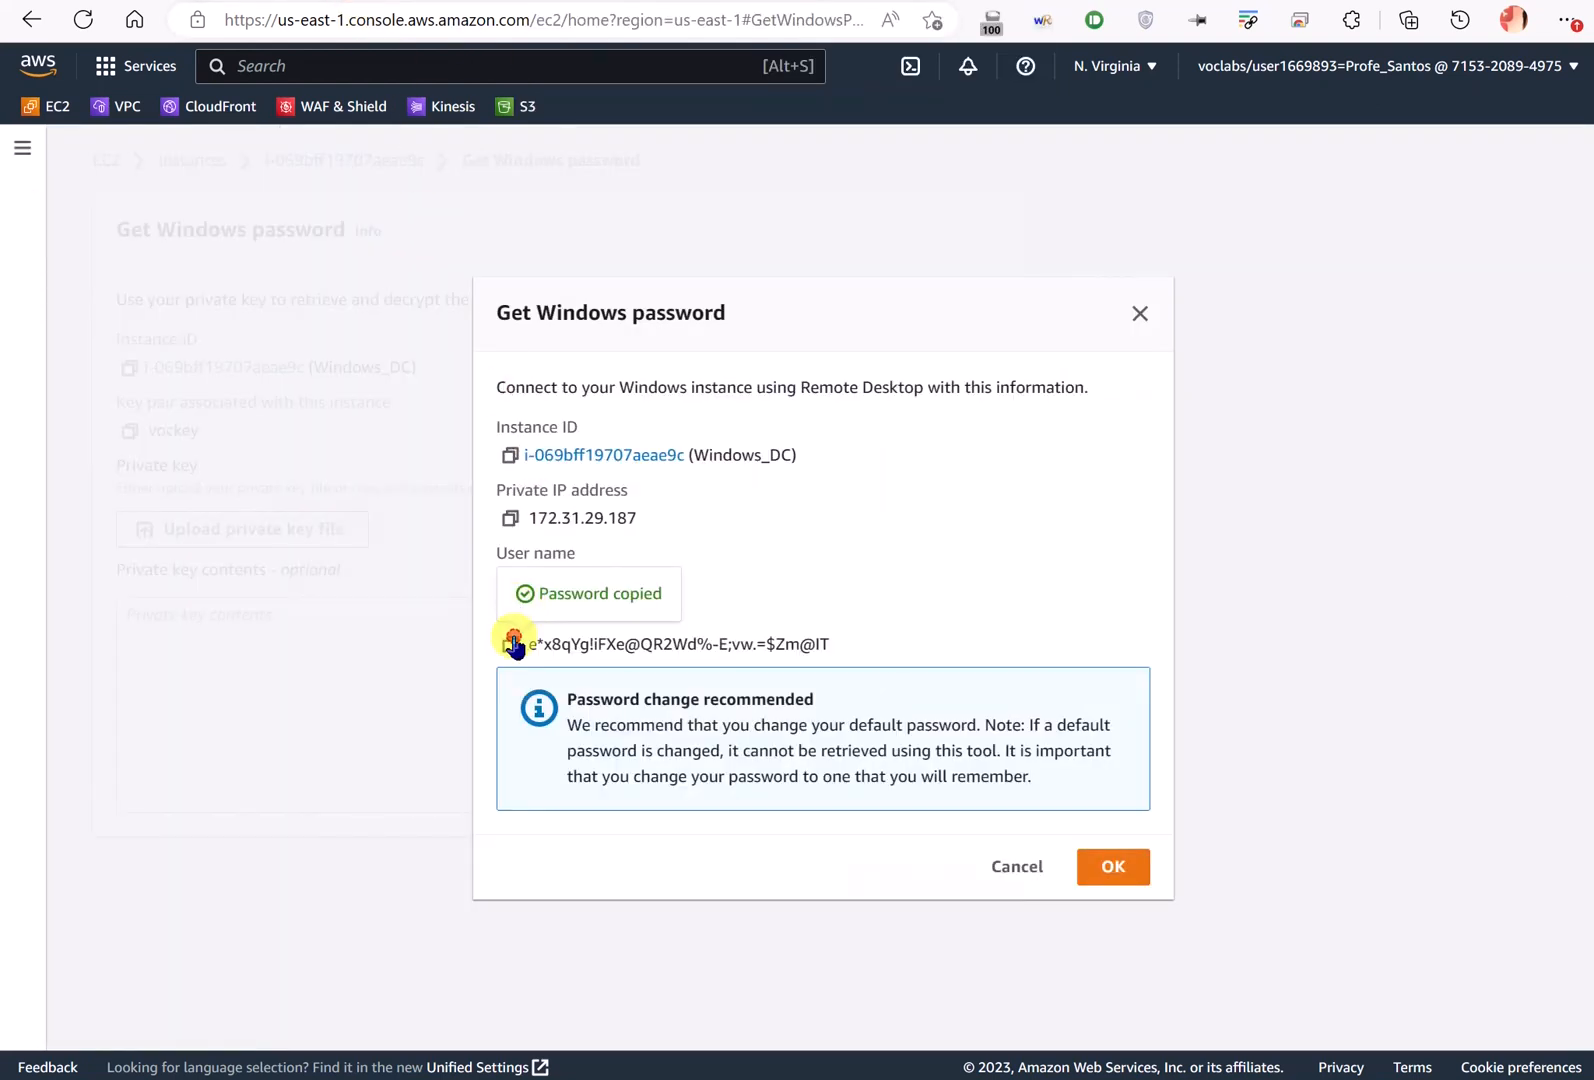
pyautogui.hotkey('alt', 'Tab')
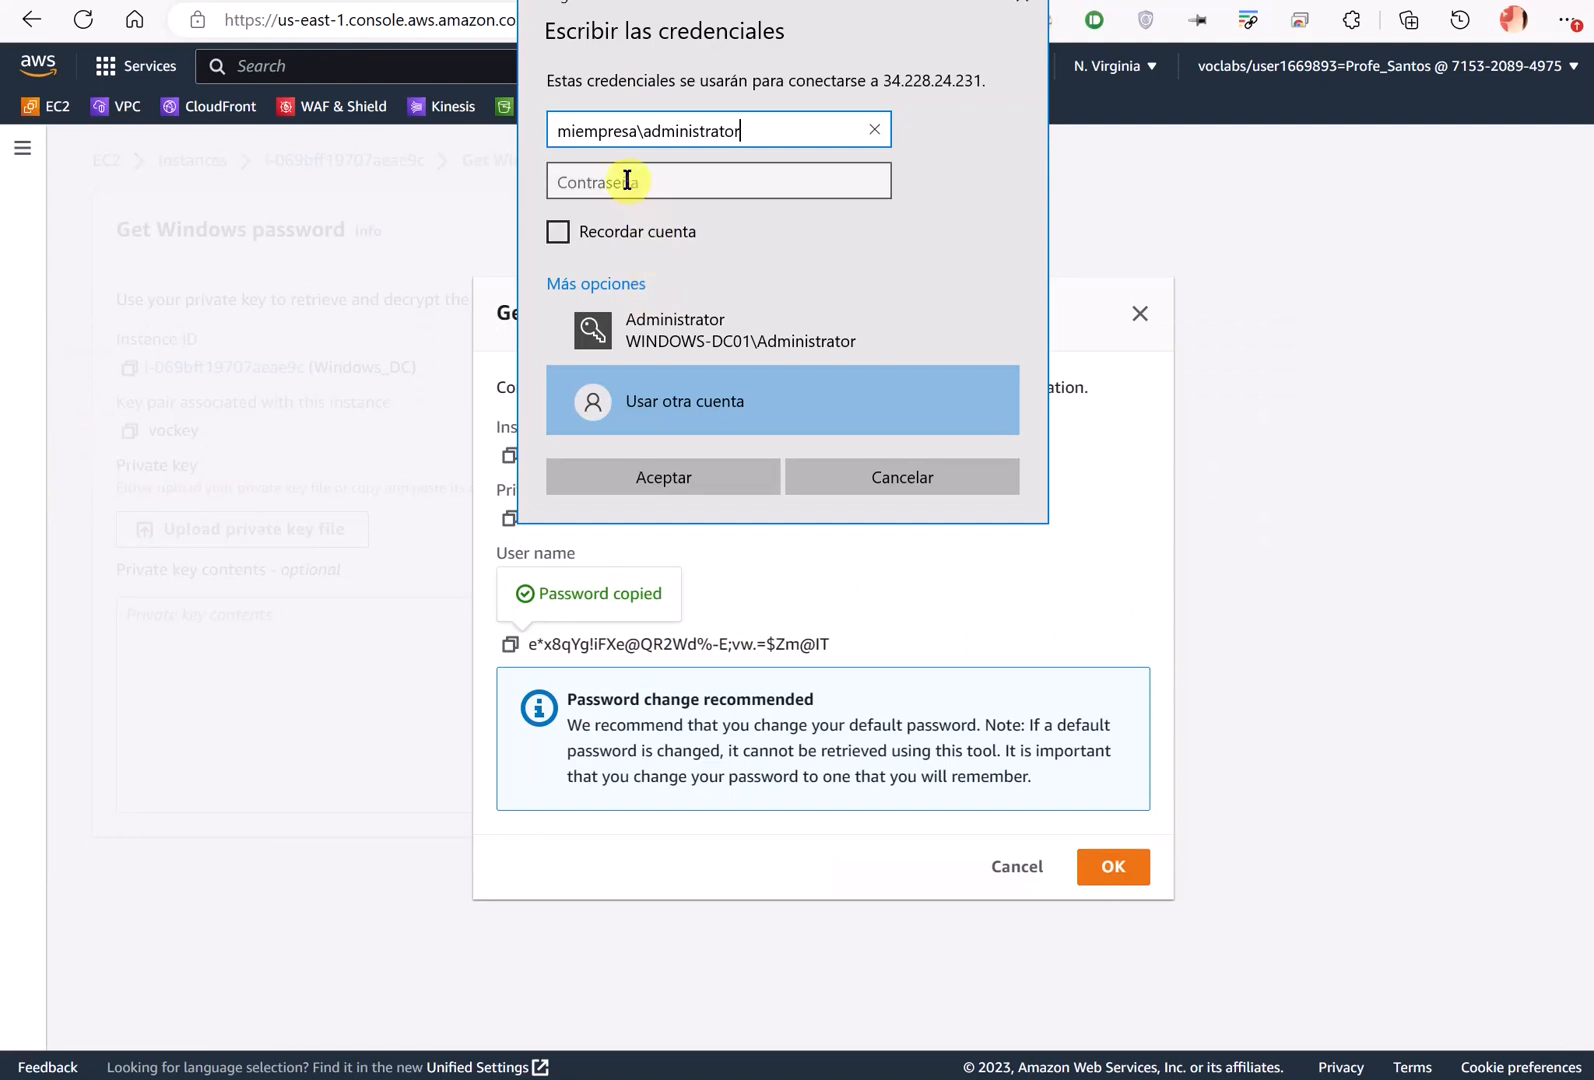
pyautogui.click(623, 180)
pyautogui.hotkey('ctrl', 'v')
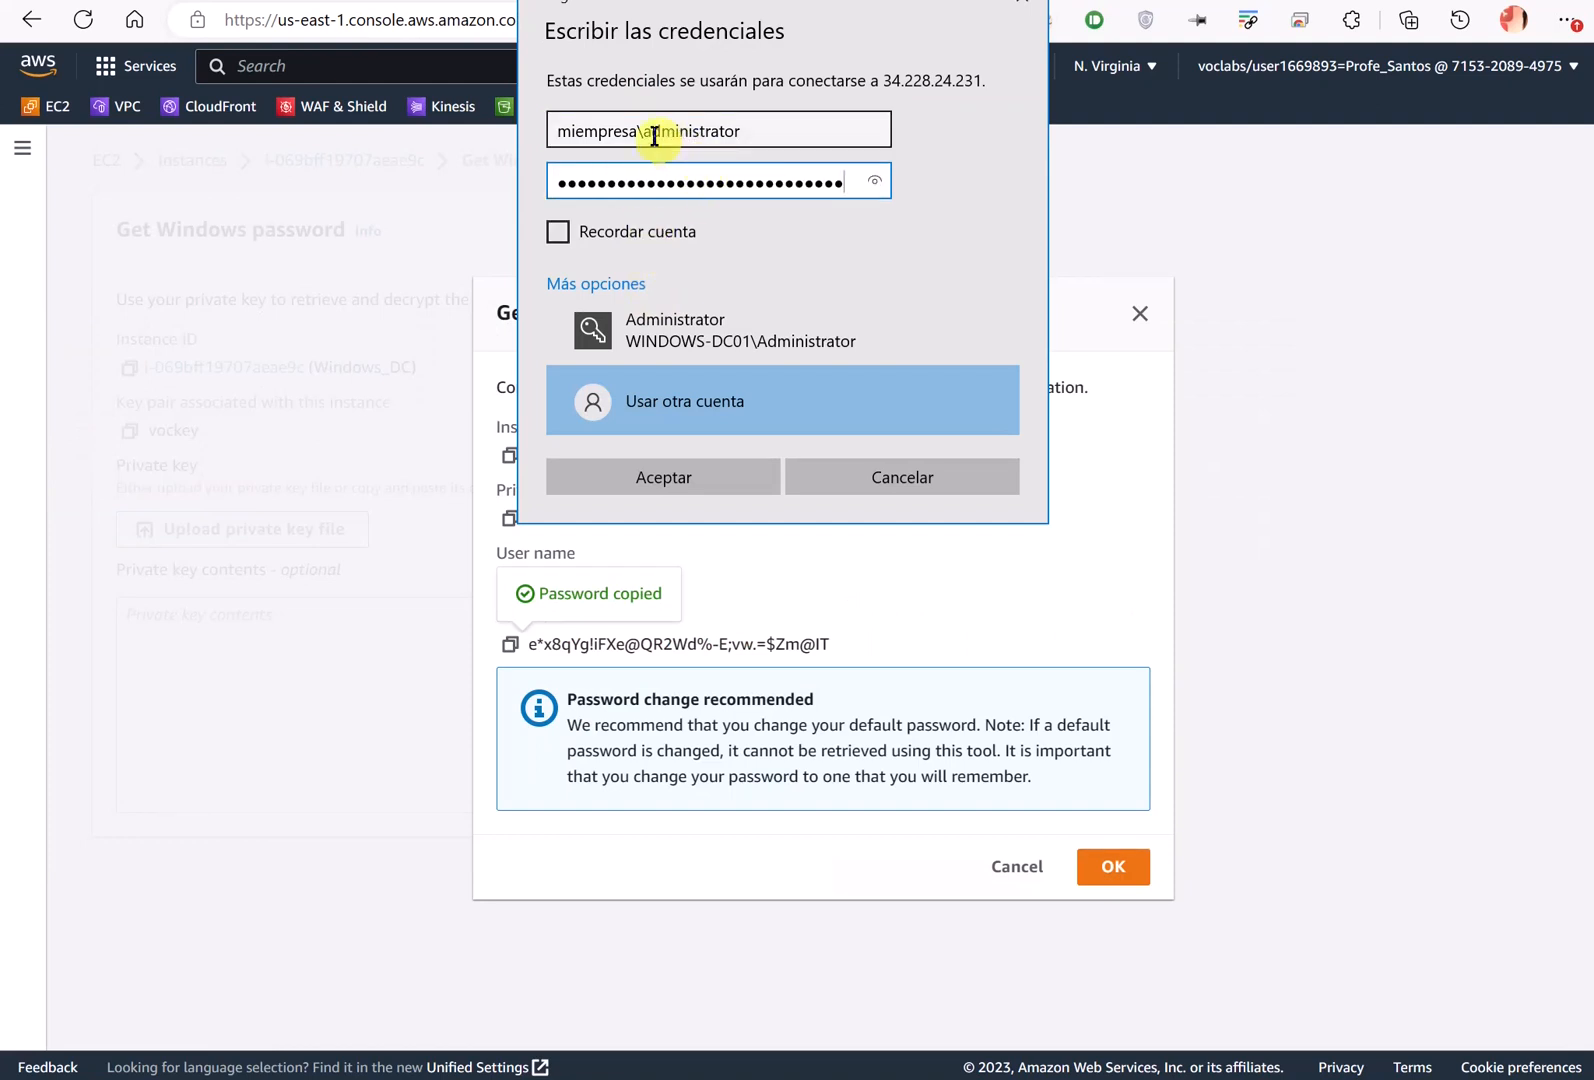
# - Review the miempresa domain prefix in the username and submit the credentials
pyautogui.moveTo(647, 132); pyautogui.dragTo(523, 131)
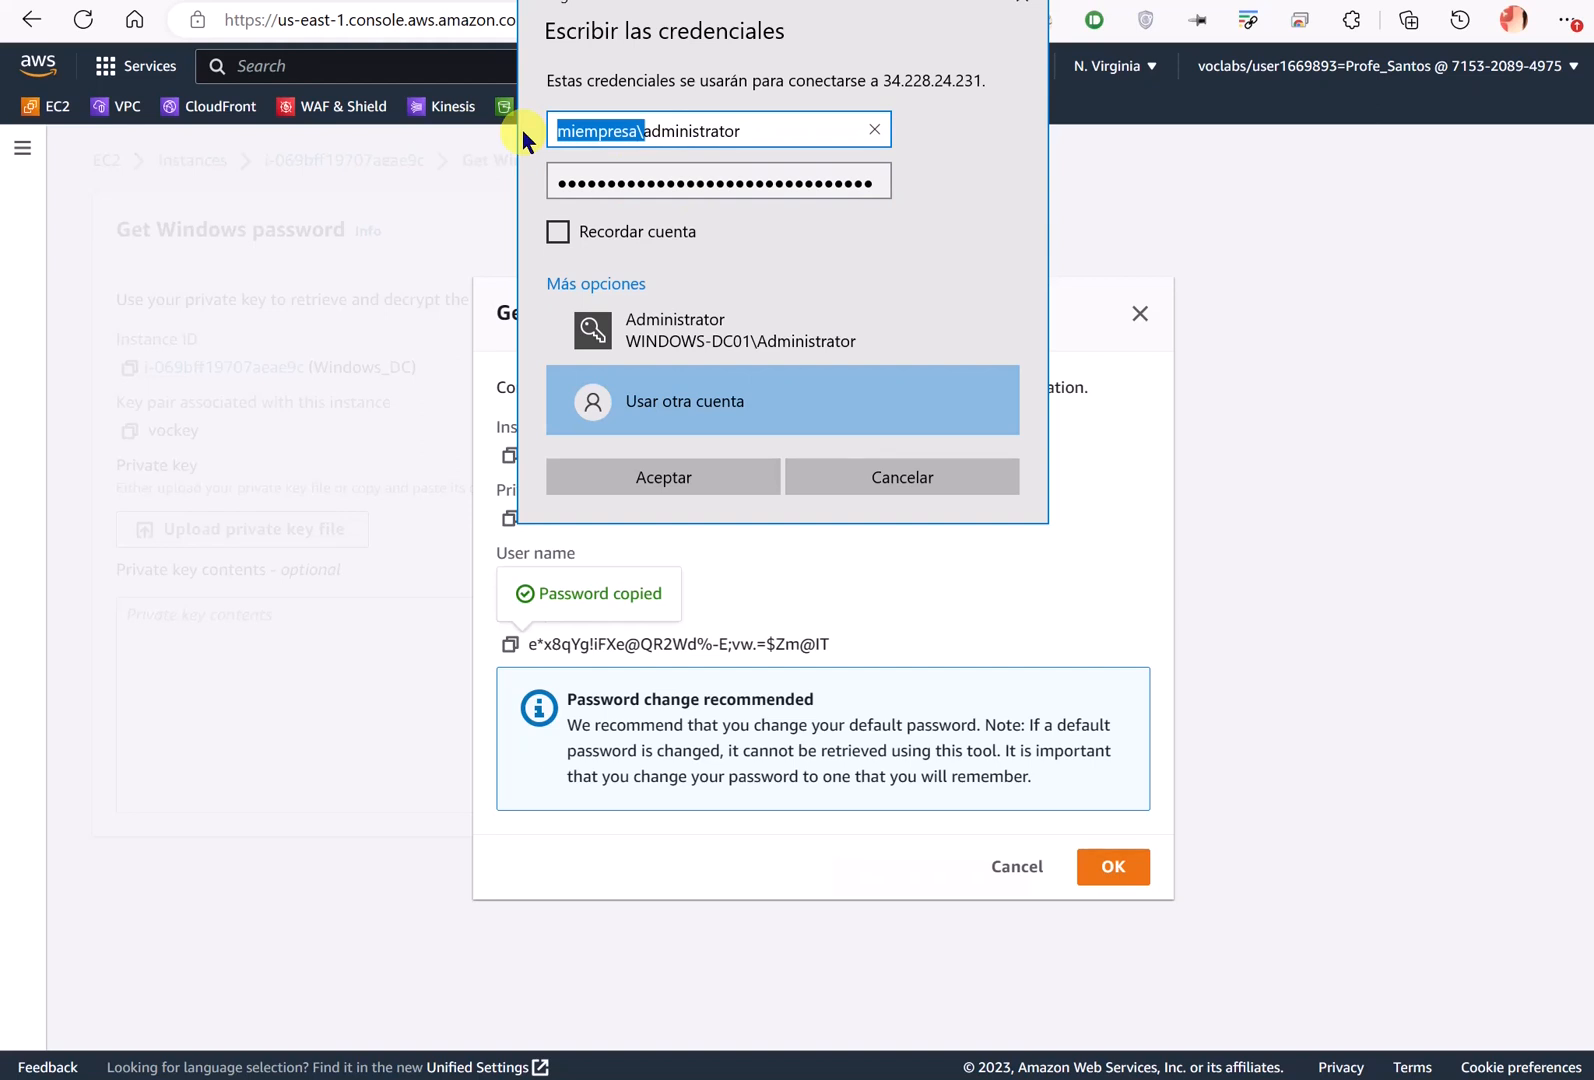
pyautogui.moveTo(770, 3); pyautogui.dragTo(748, 72)
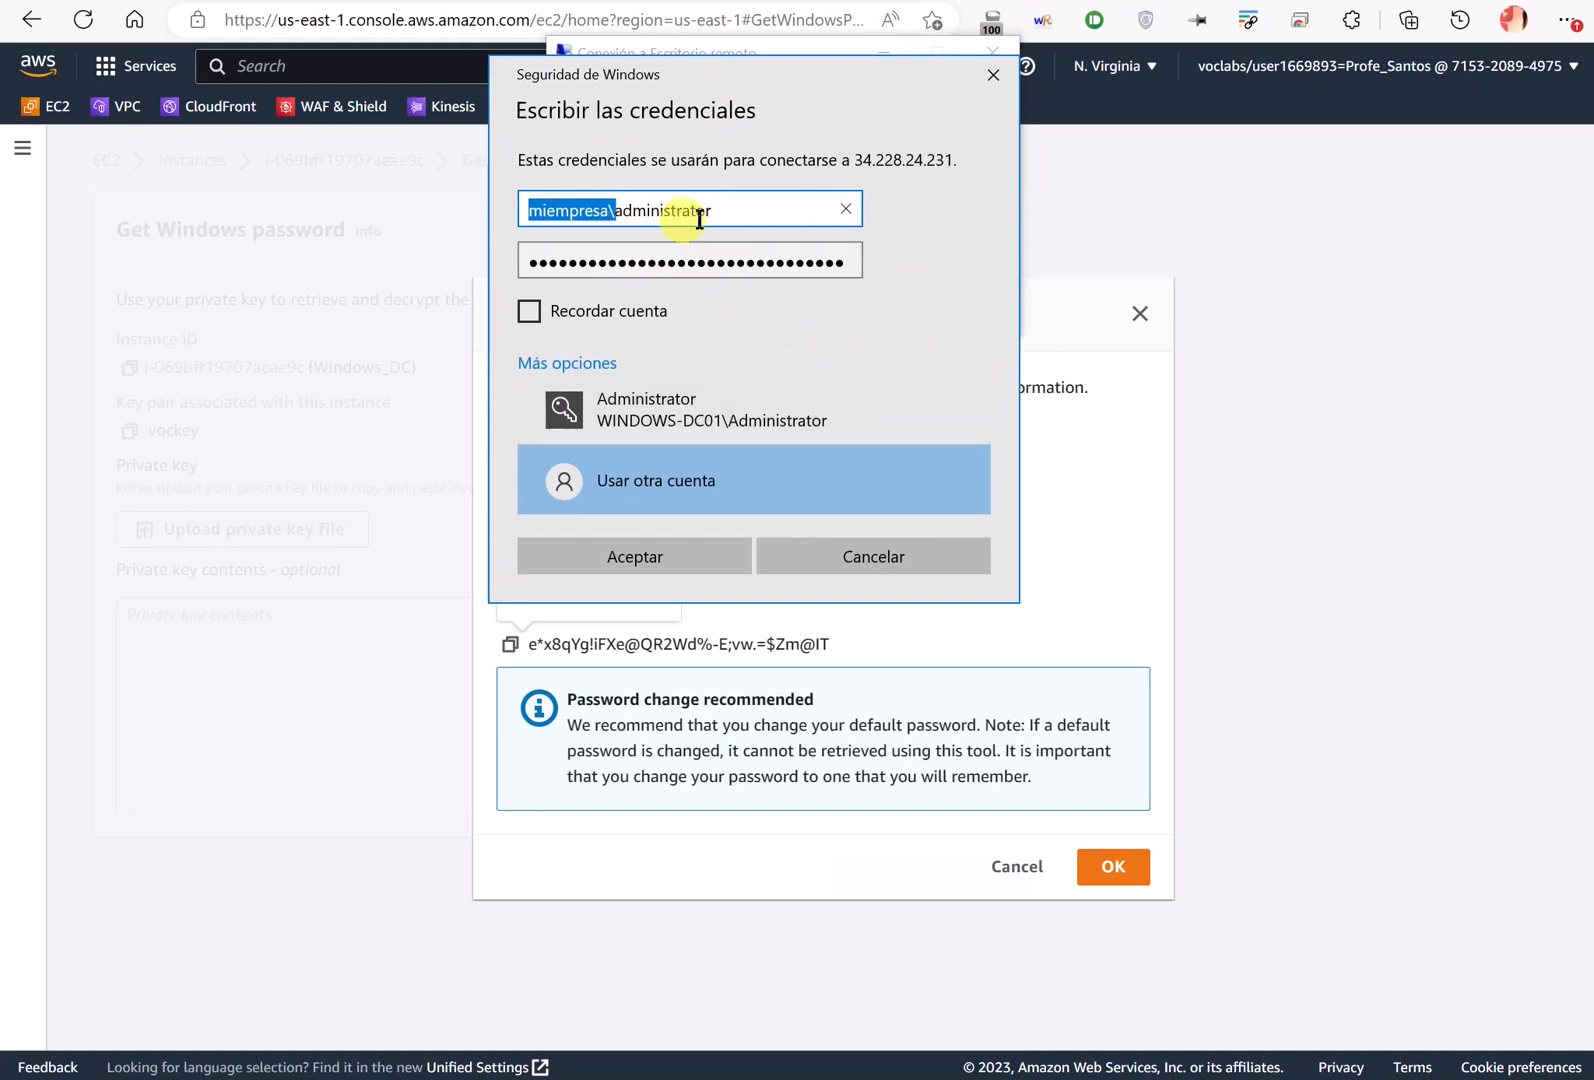
pyautogui.click(555, 209)
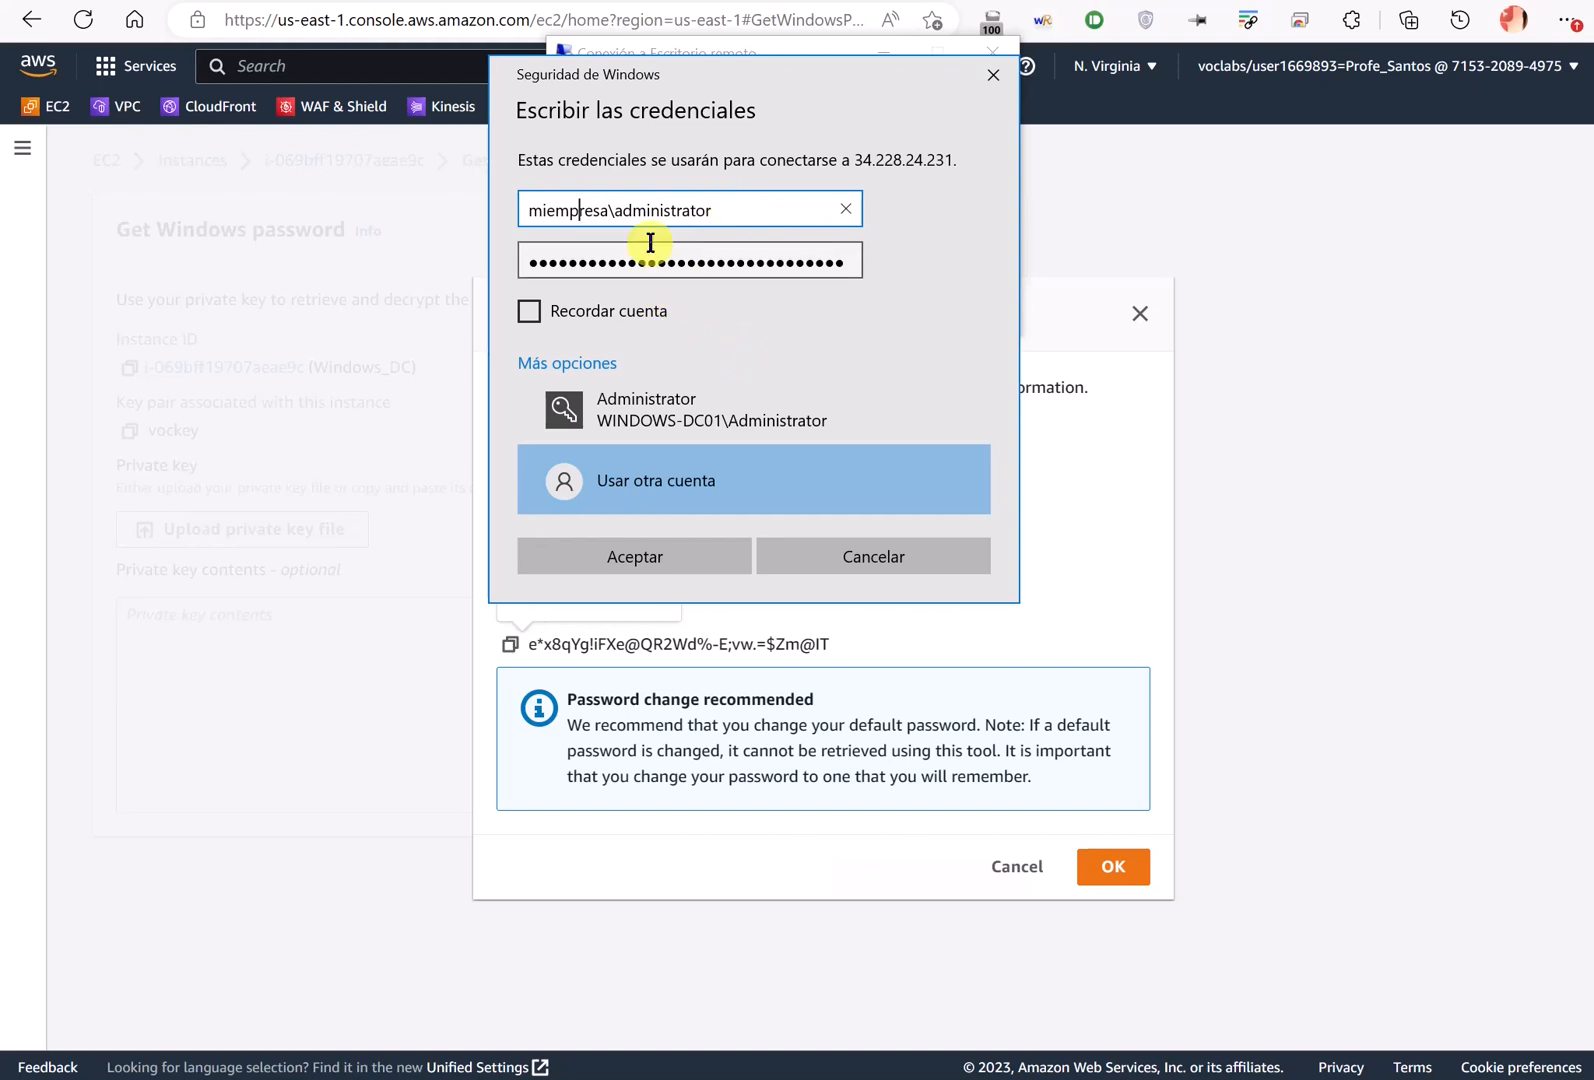
pyautogui.click(674, 558)
pyautogui.click(701, 279)
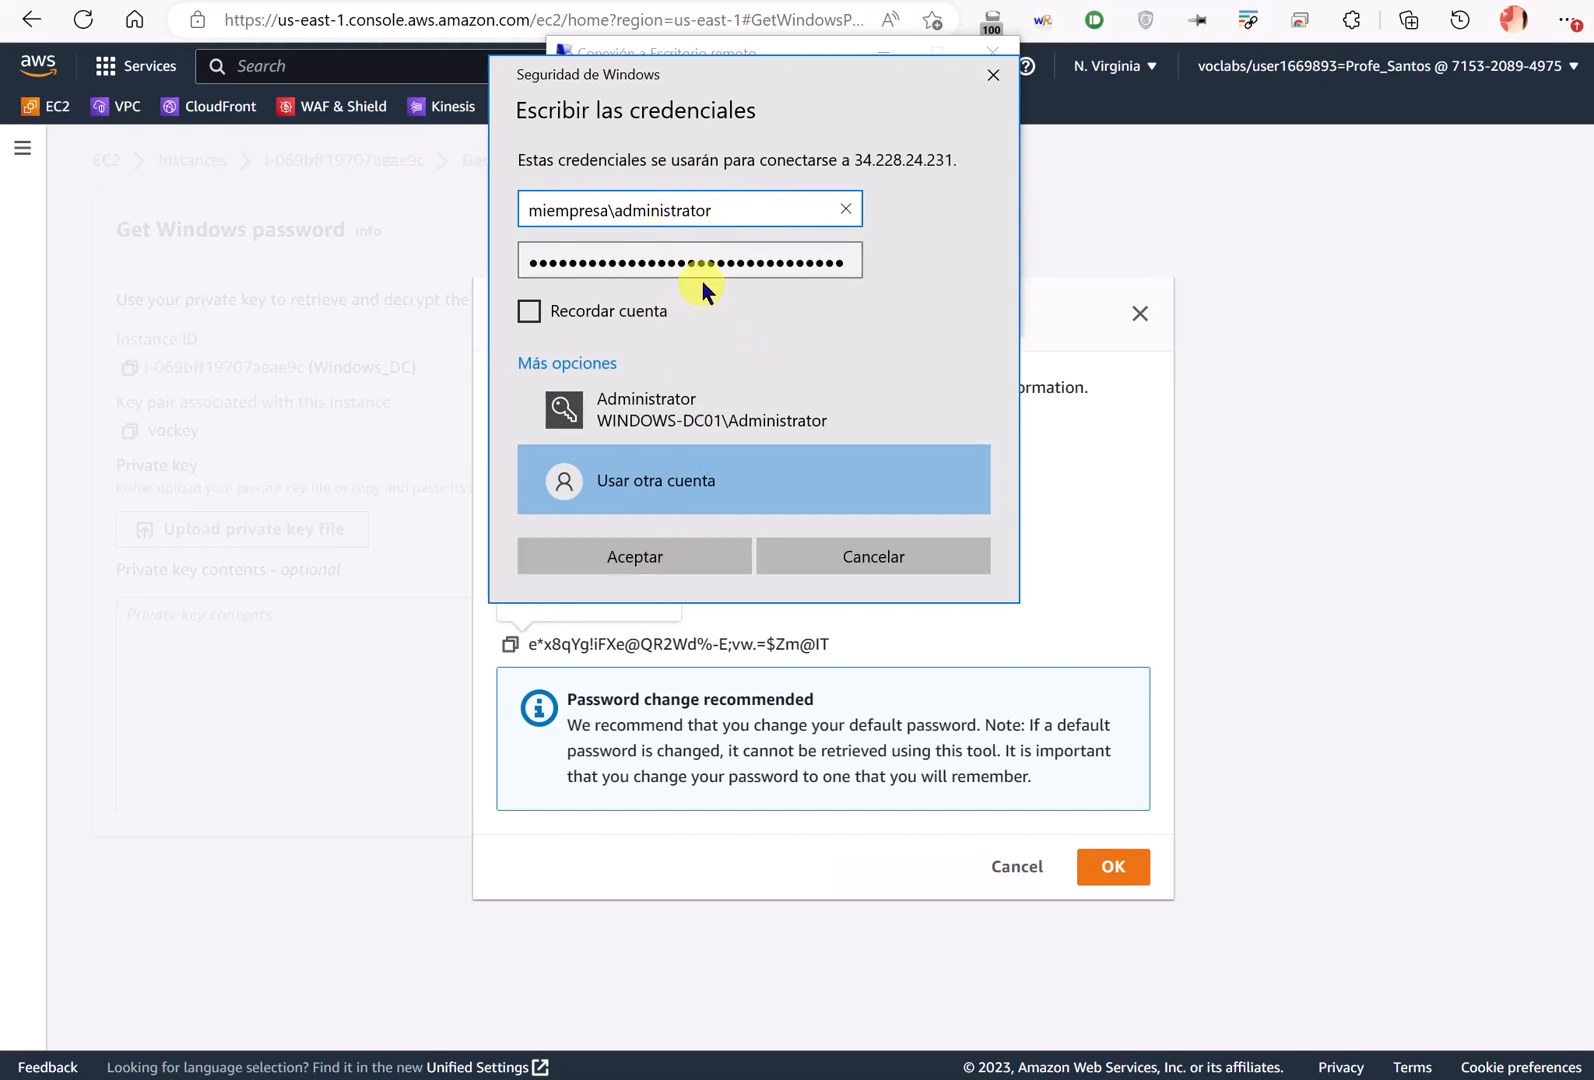
pyautogui.moveTo(617, 210); pyautogui.dragTo(491, 209)
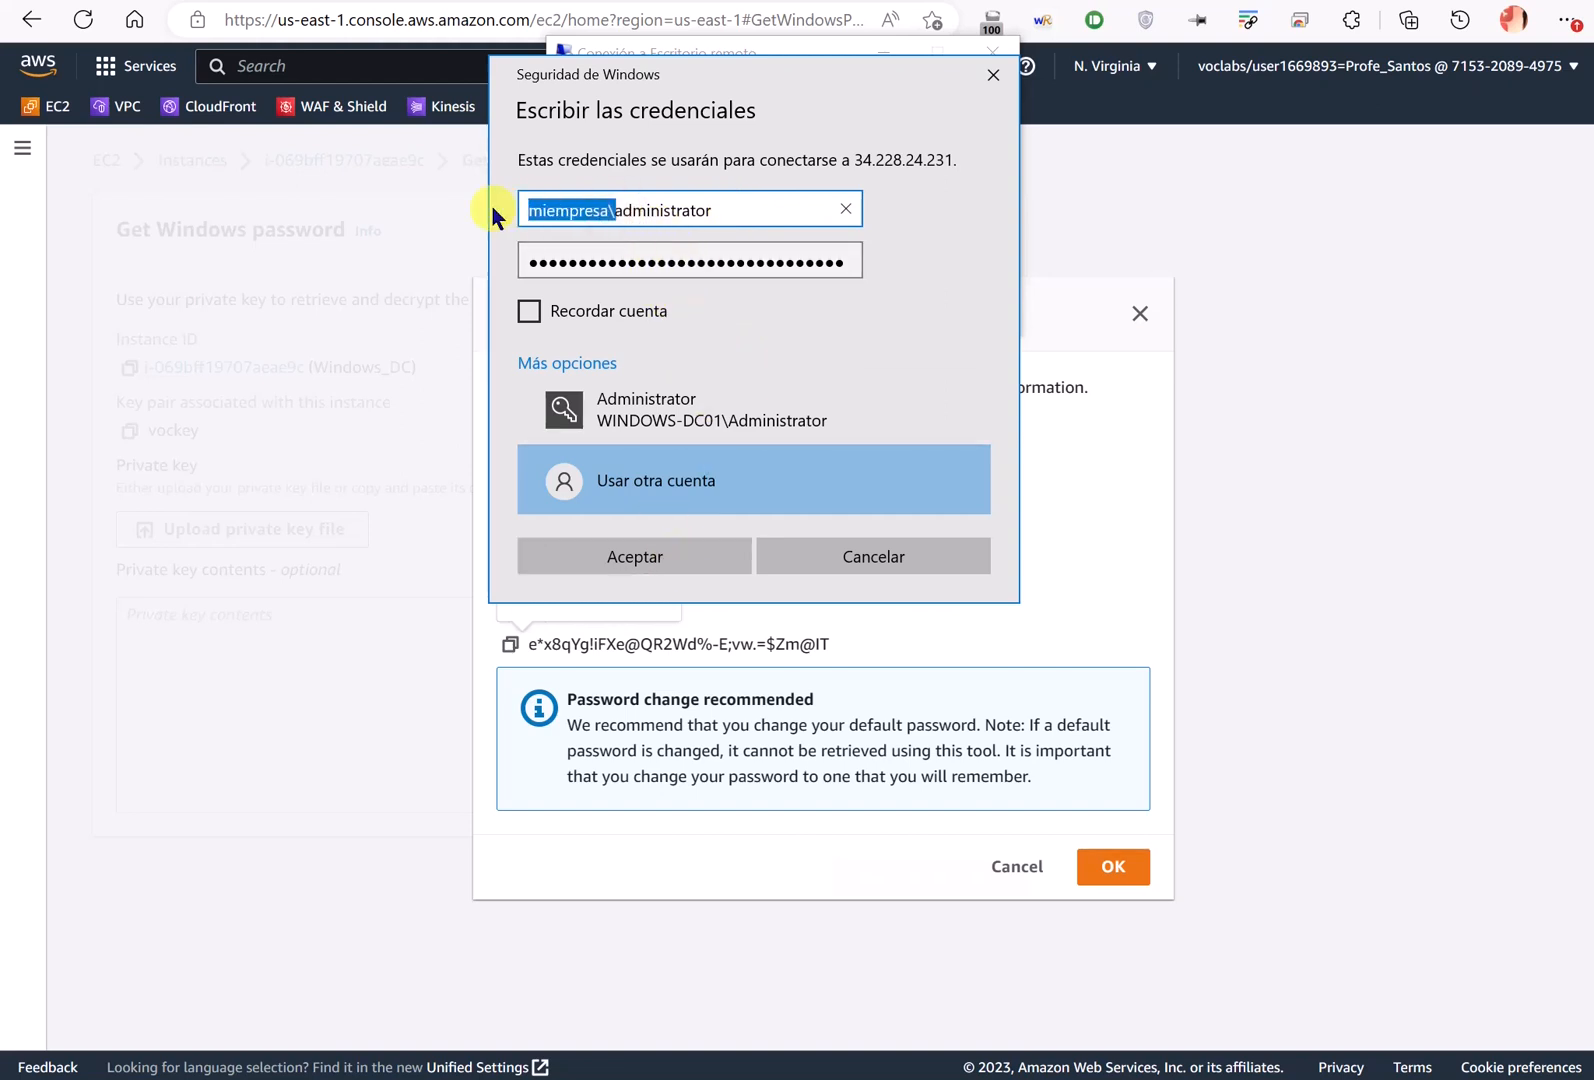
pyautogui.click(666, 557)
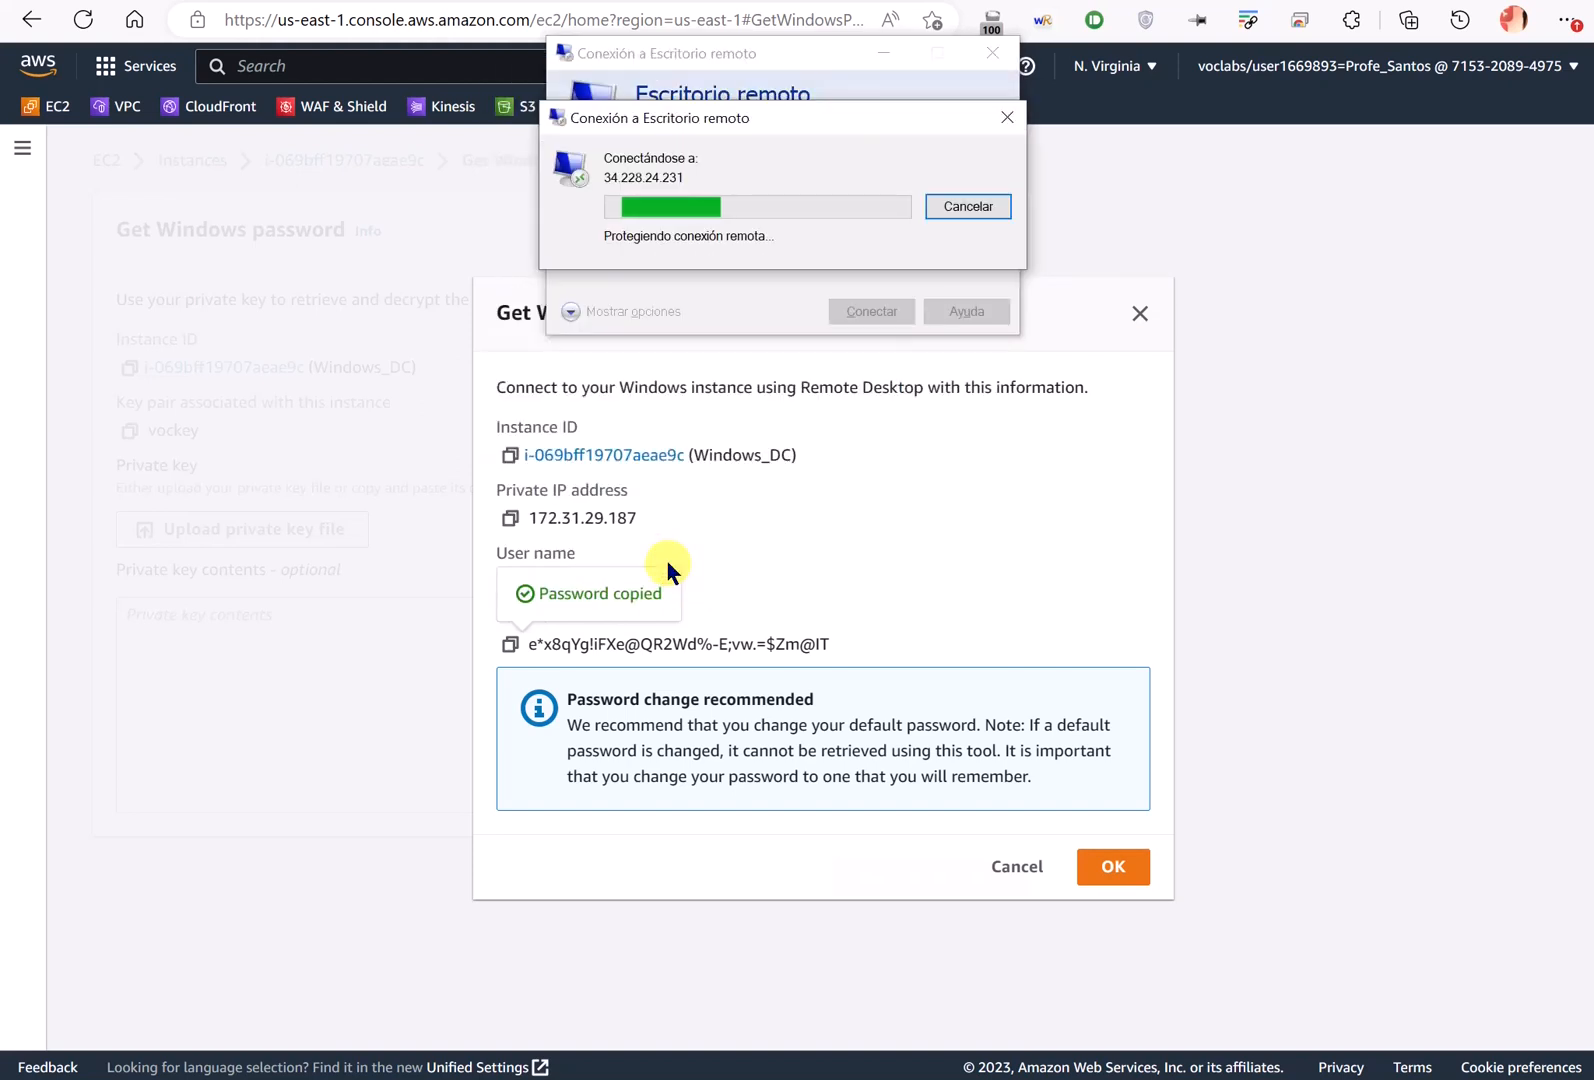
# - Accept the server certificate, then close the EC2 password dialog and return to Instances
pyautogui.click(888, 396)
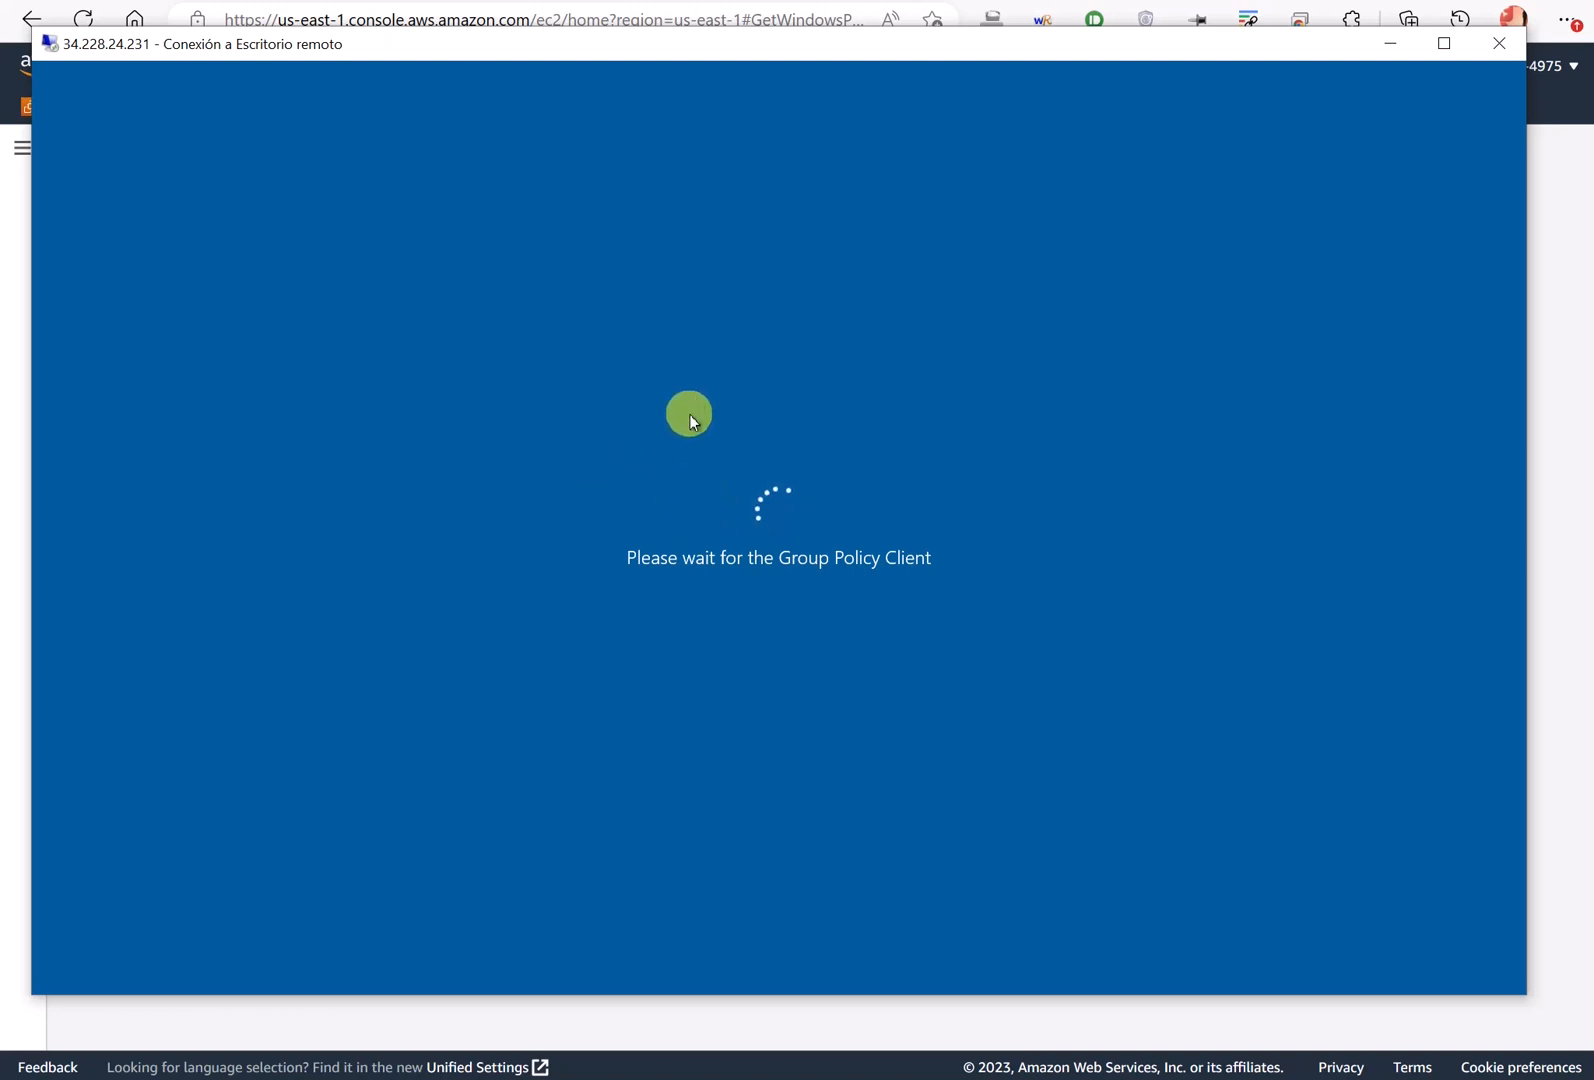
pyautogui.click(393, 2)
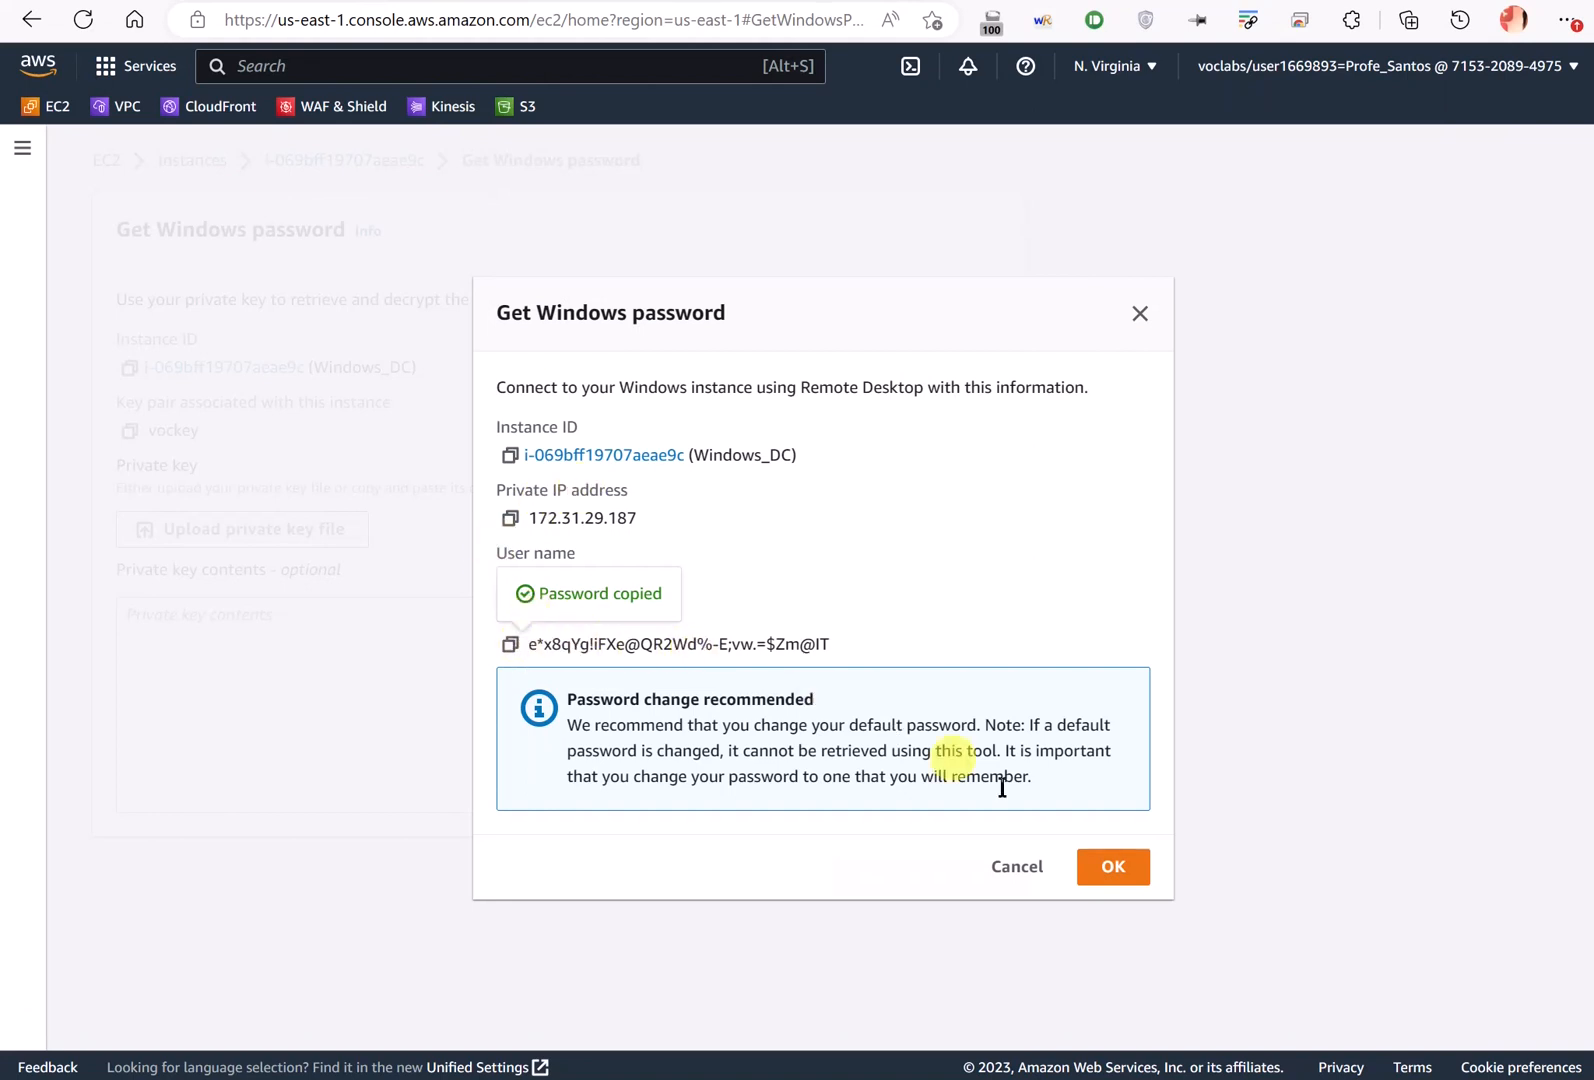
pyautogui.click(1030, 869)
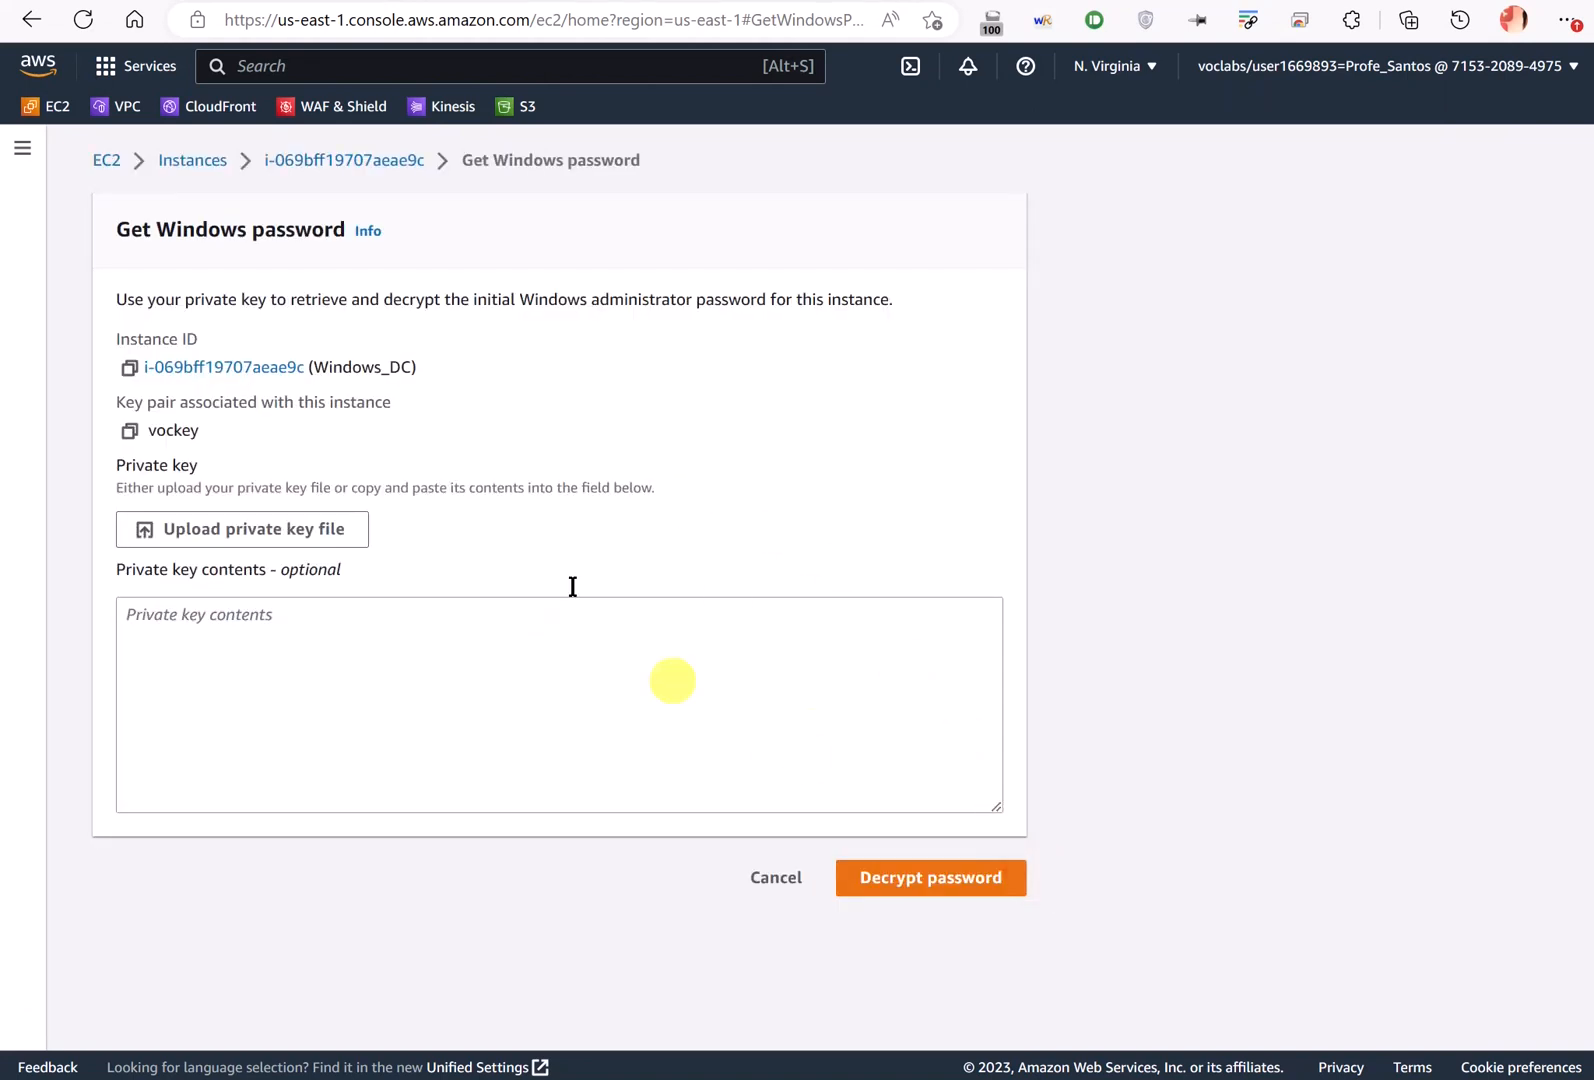
pyautogui.click(173, 163)
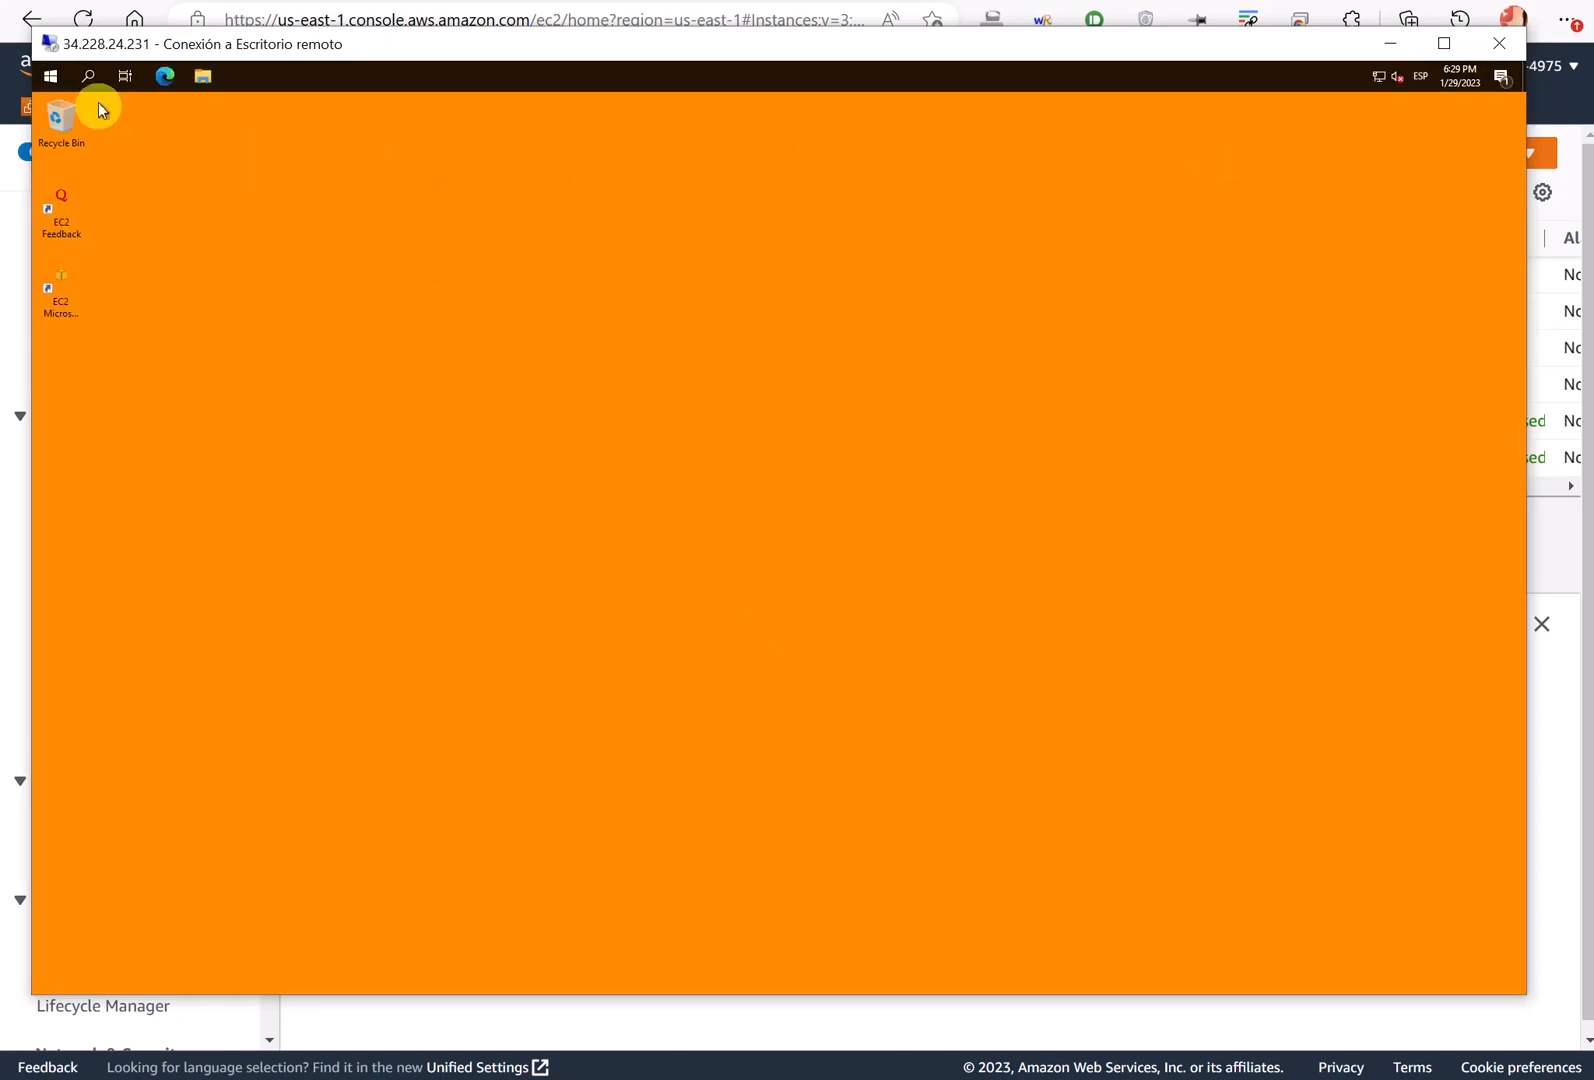
# - Show the Computer, Network and Control Panel icons on the remote desktop
pyautogui.click(51, 78)
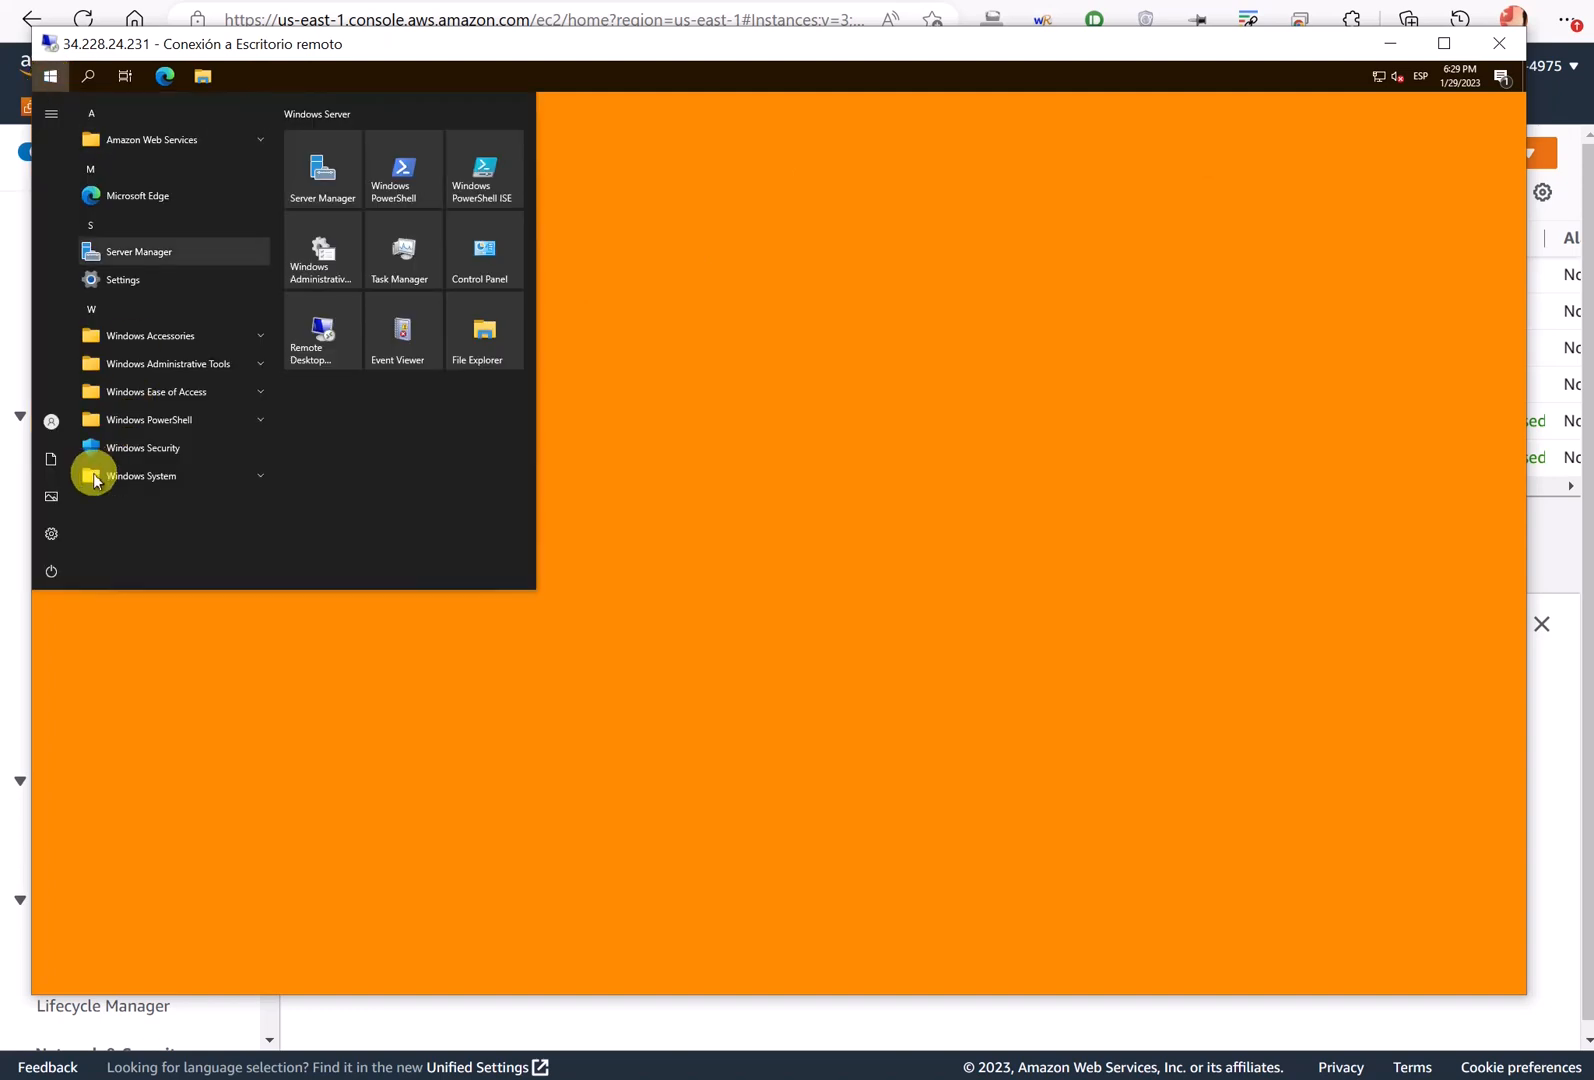
pyautogui.click(65, 531)
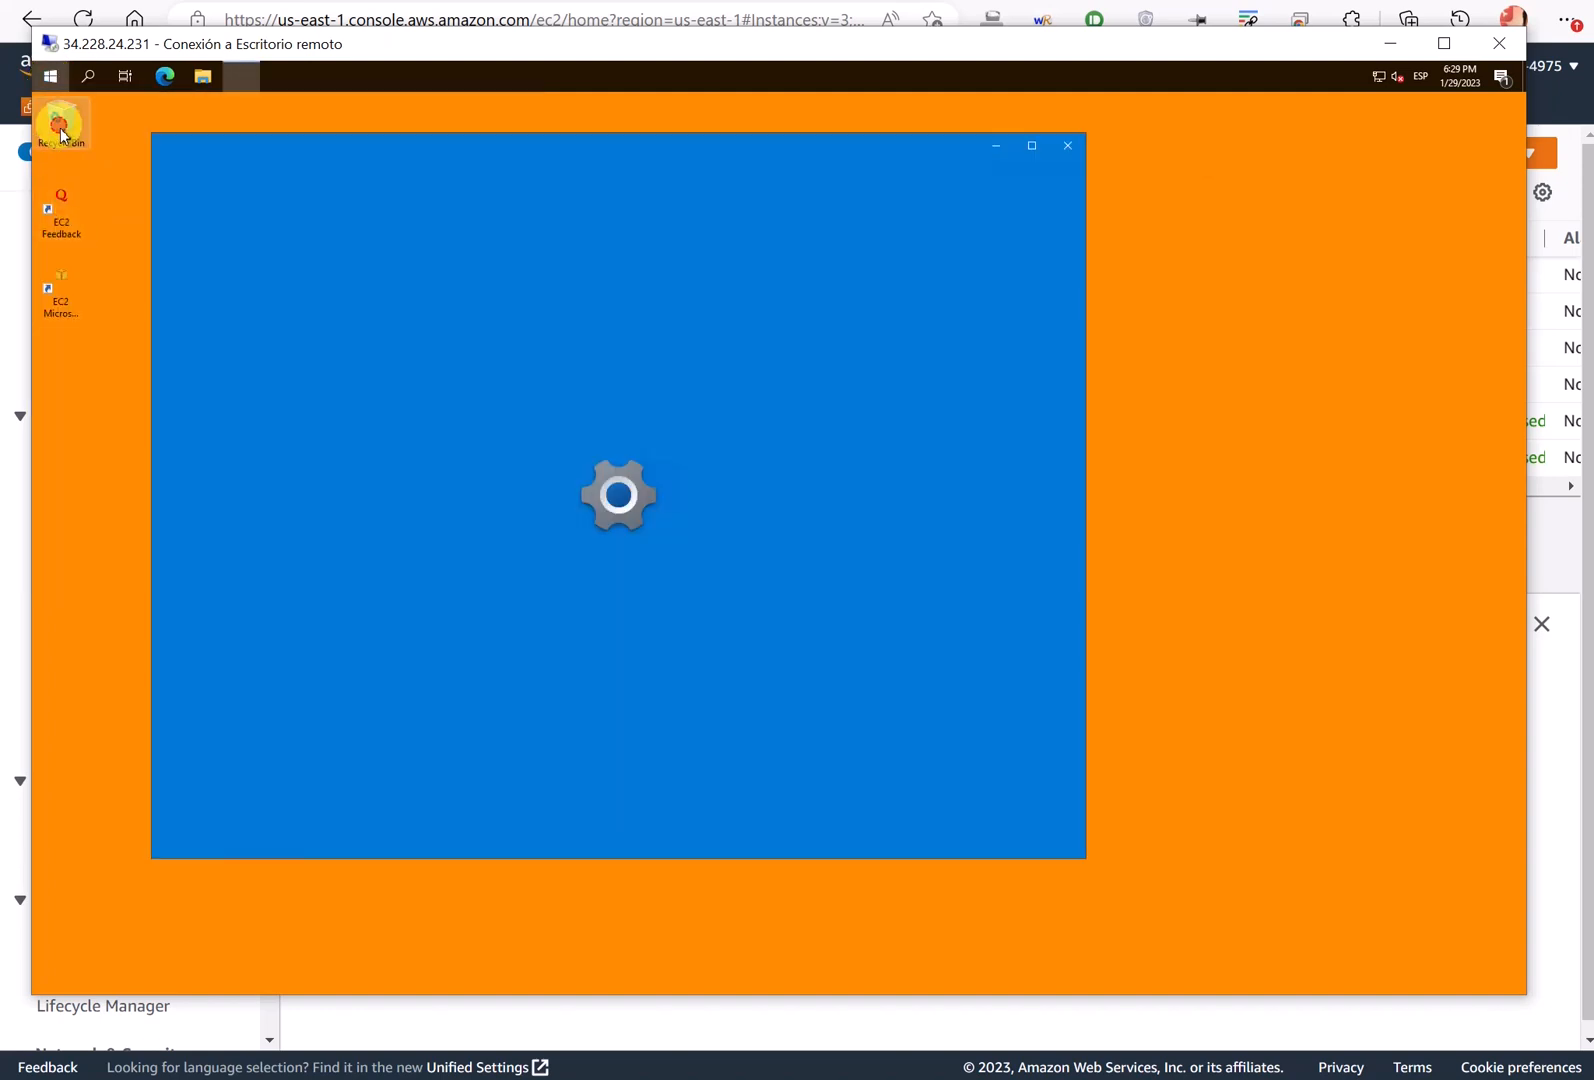
pyautogui.moveTo(61, 120); pyautogui.dragTo(60, 411)
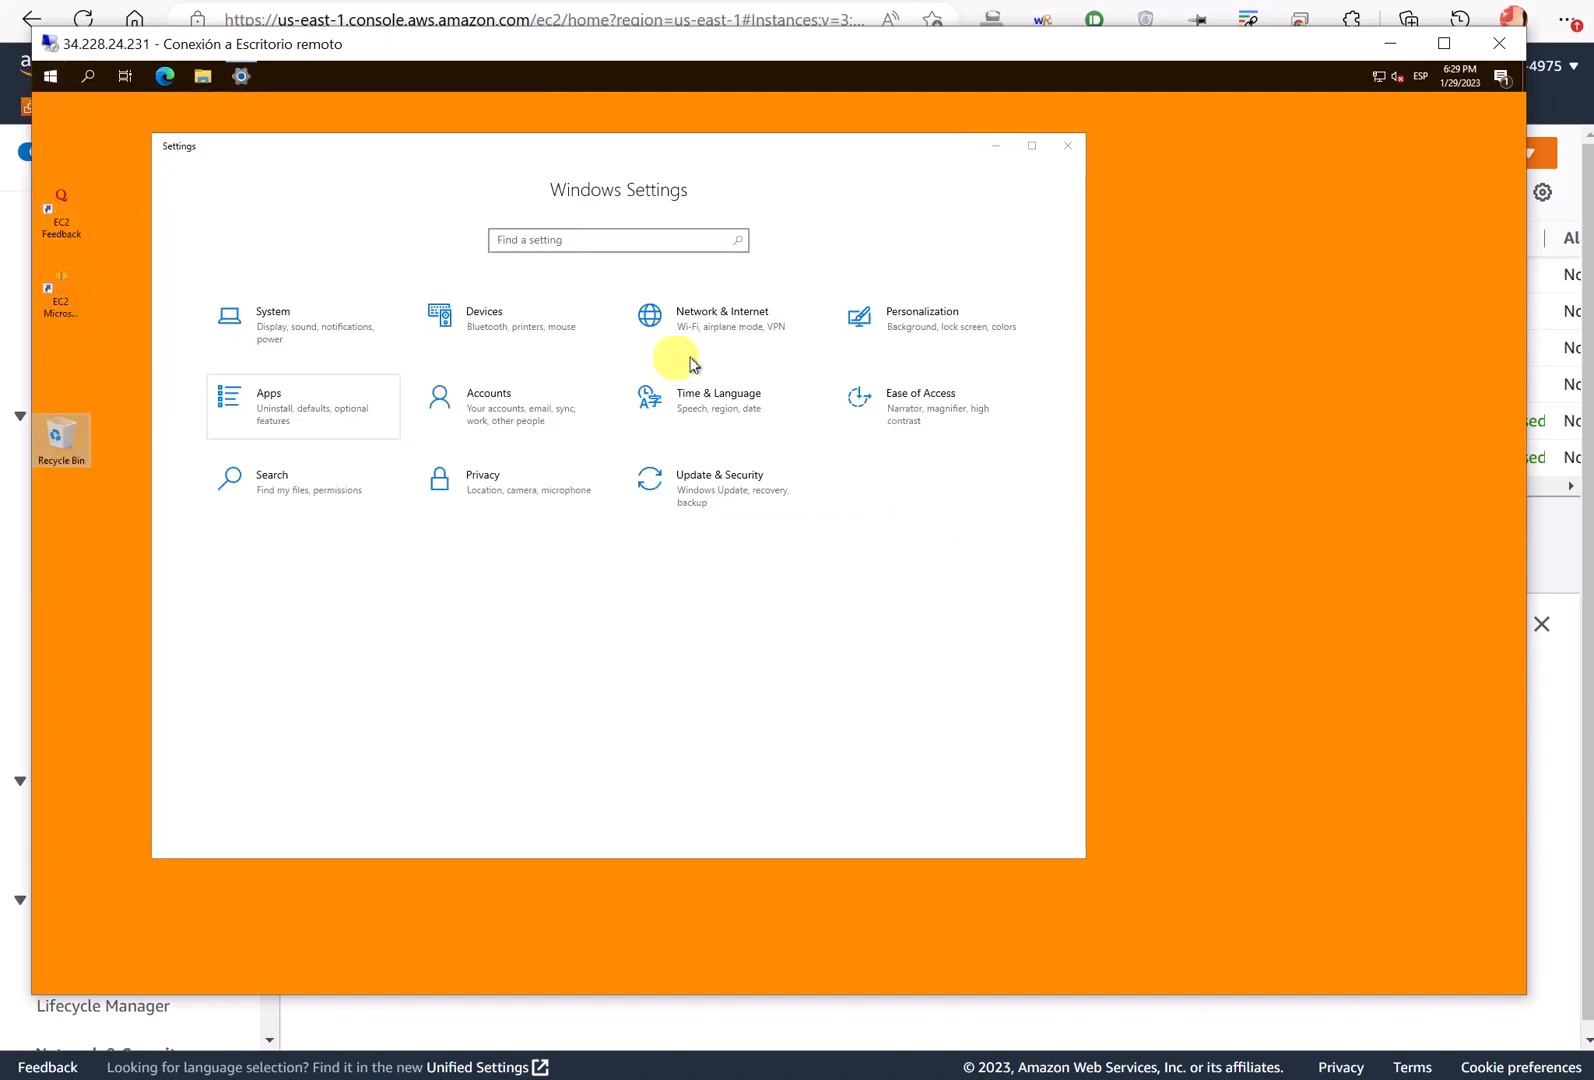
pyautogui.click(895, 320)
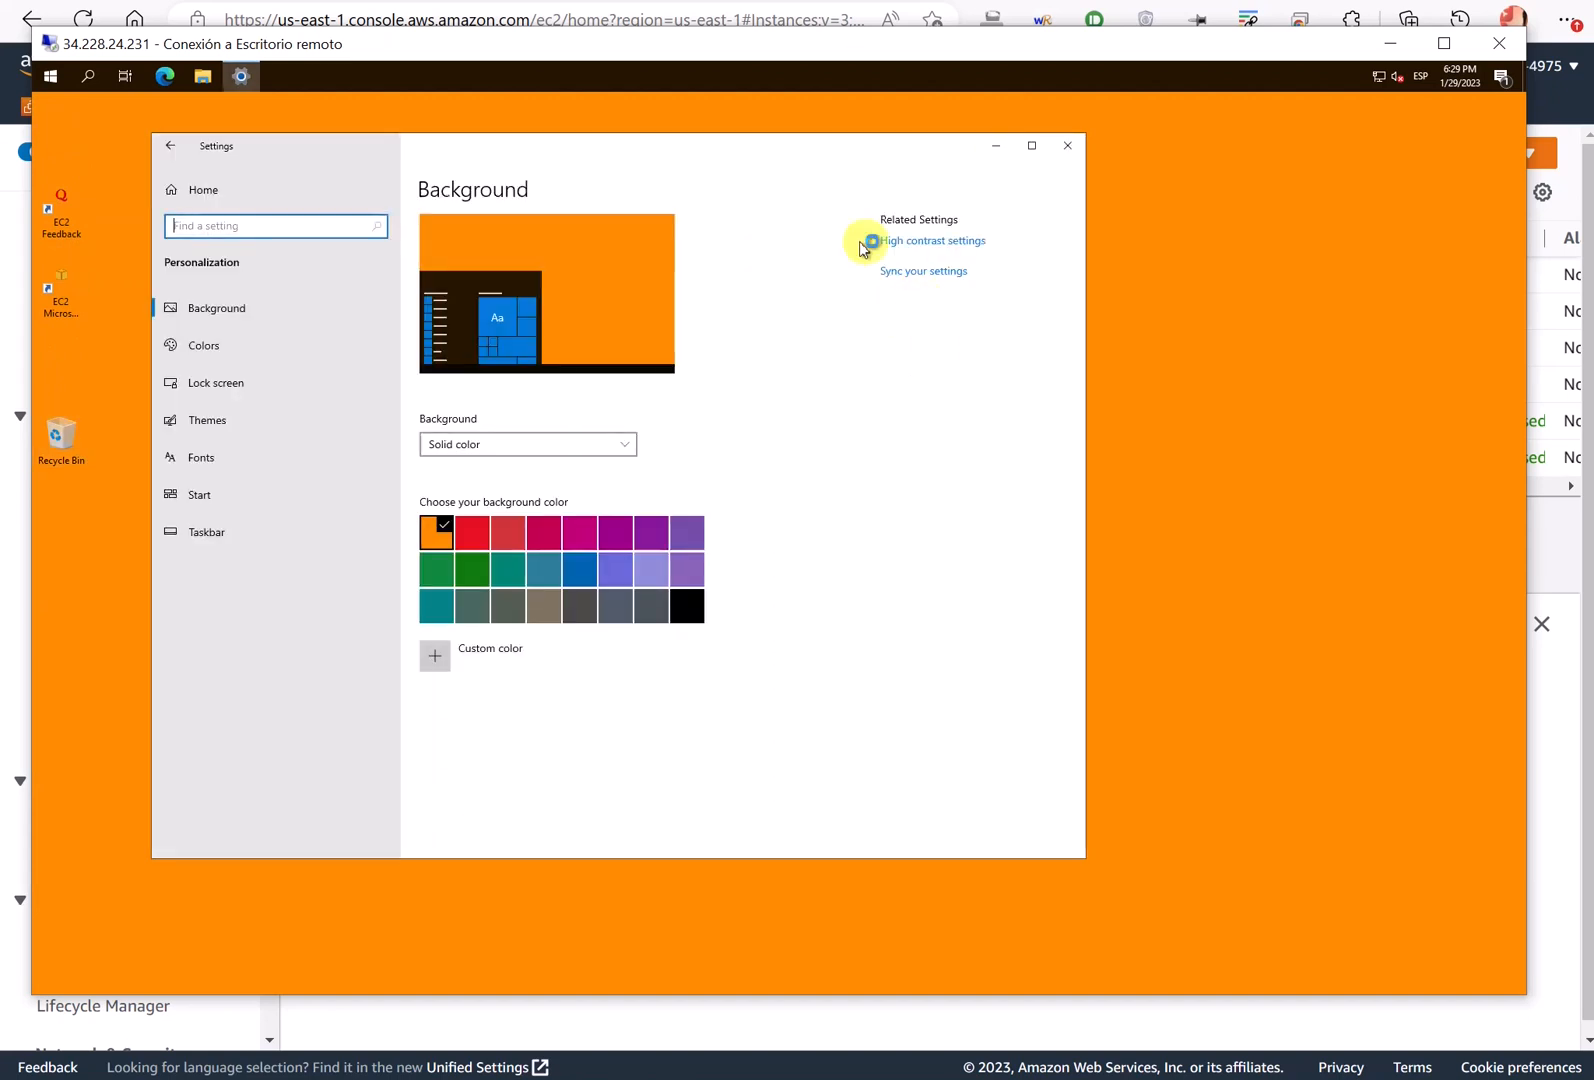
pyautogui.moveTo(845, 160); pyautogui.dragTo(967, 185)
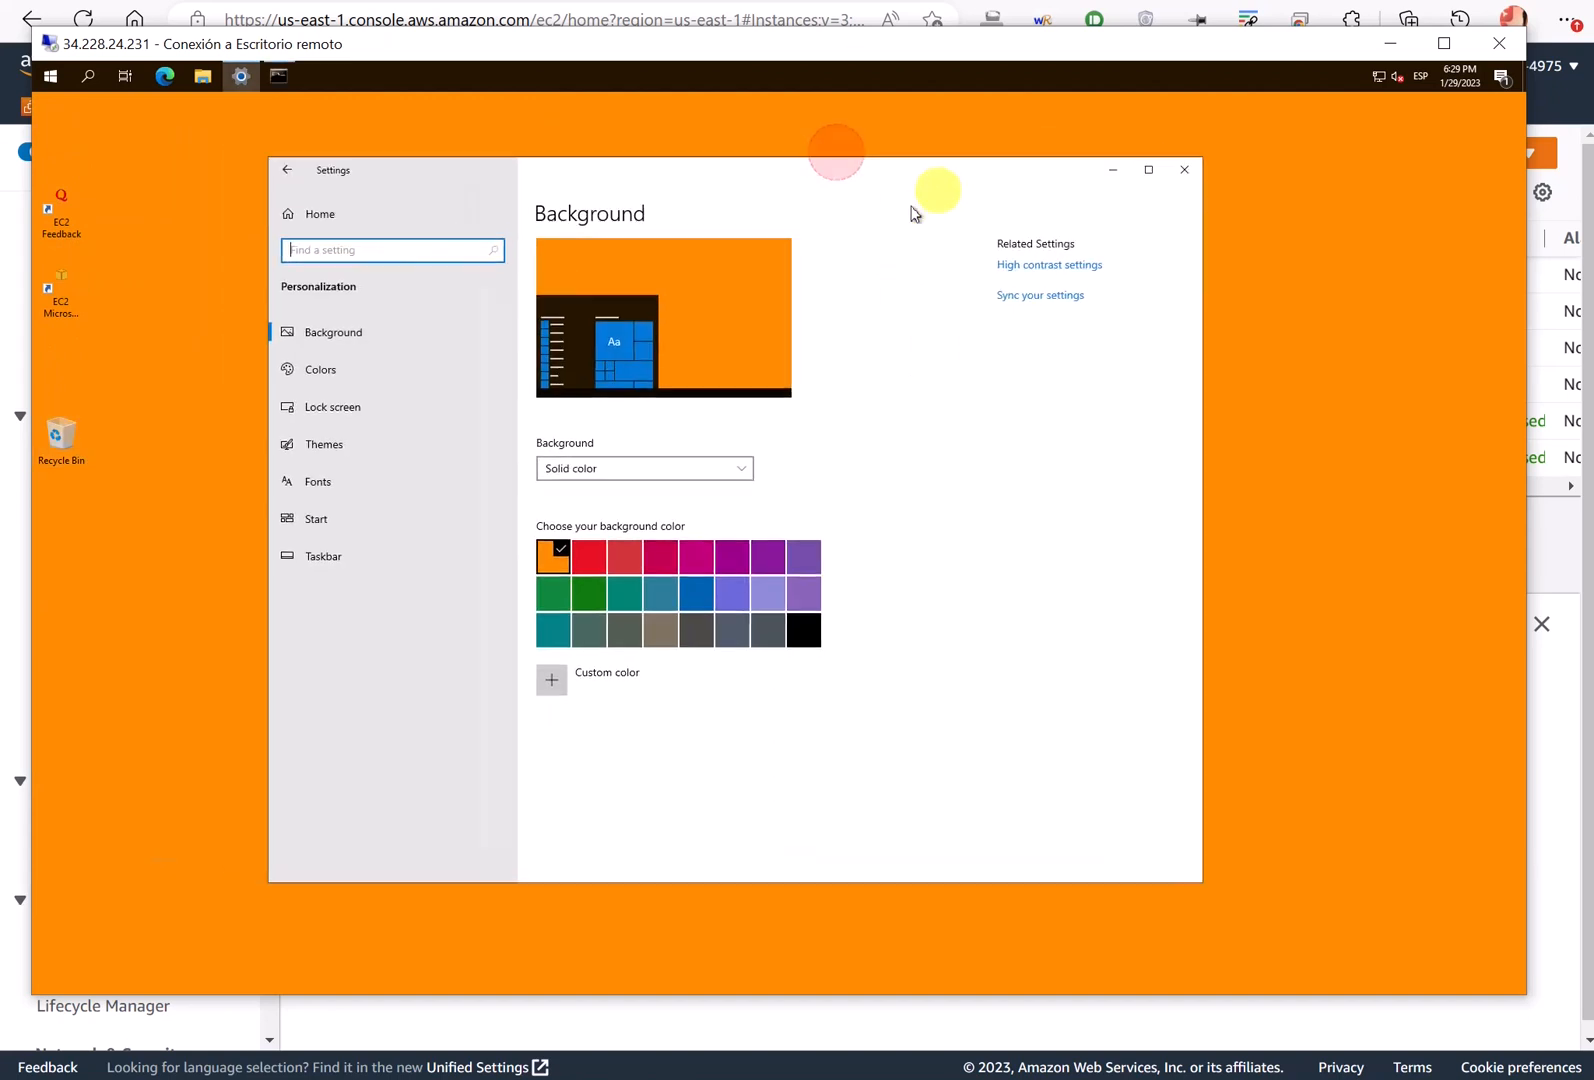
pyautogui.click(331, 458)
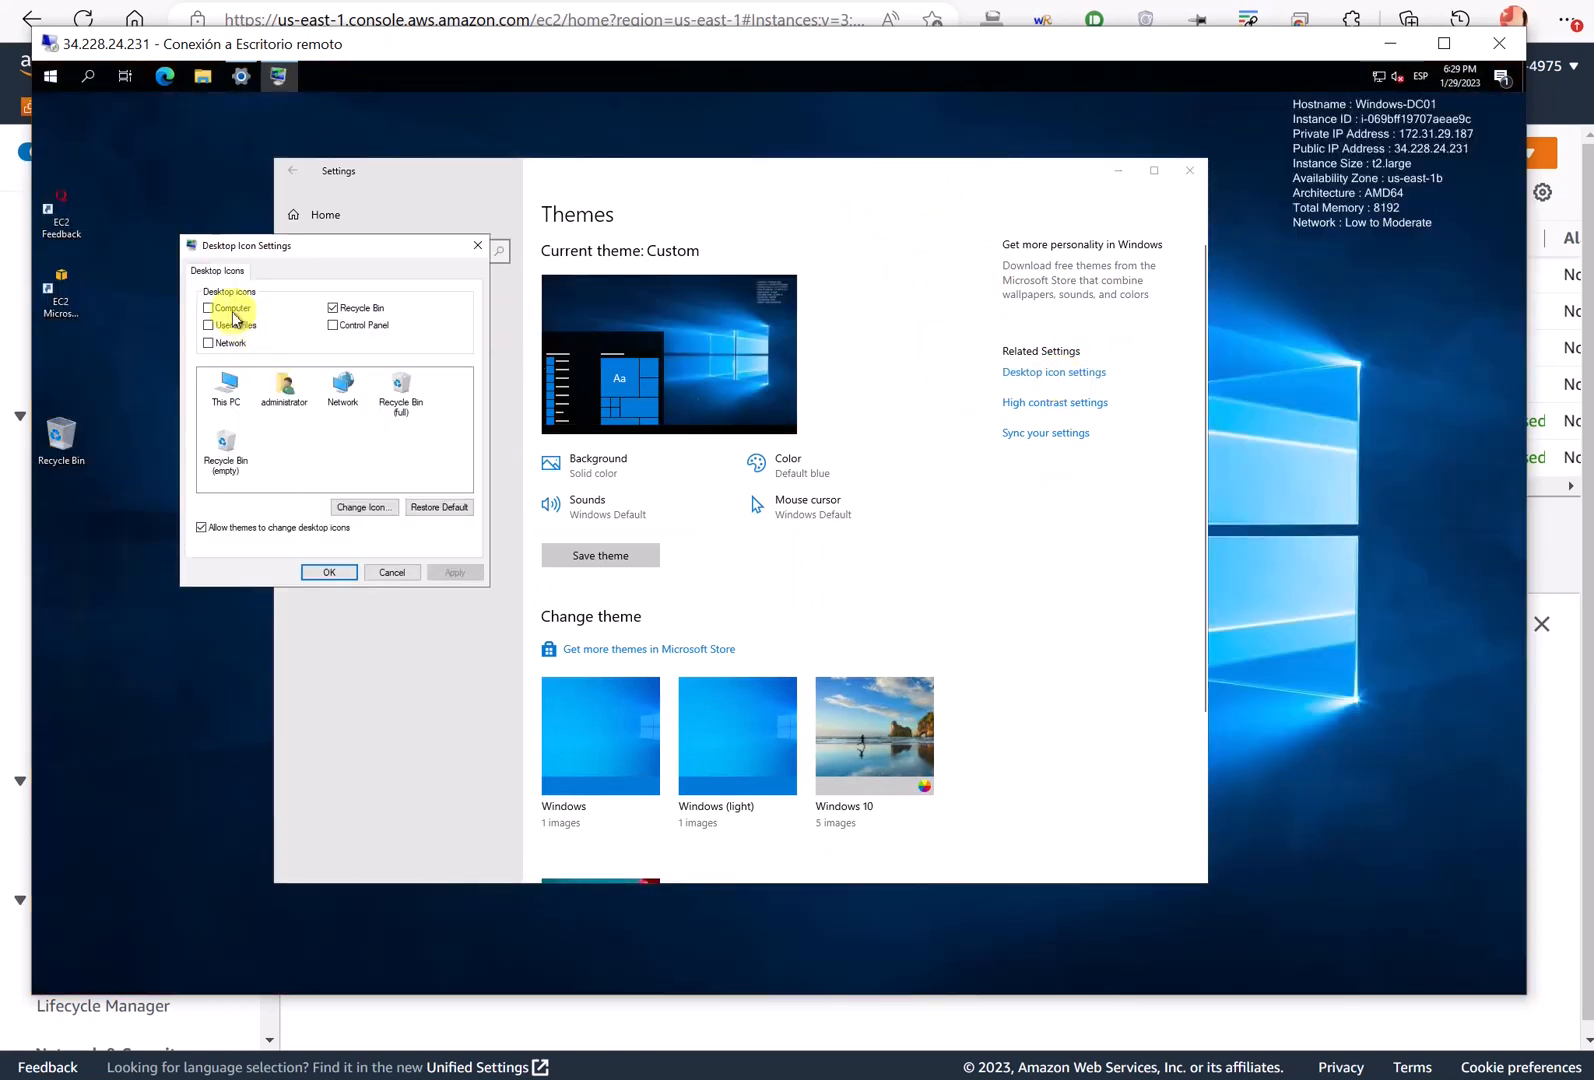
pyautogui.click(231, 310)
pyautogui.click(238, 349)
pyautogui.click(340, 323)
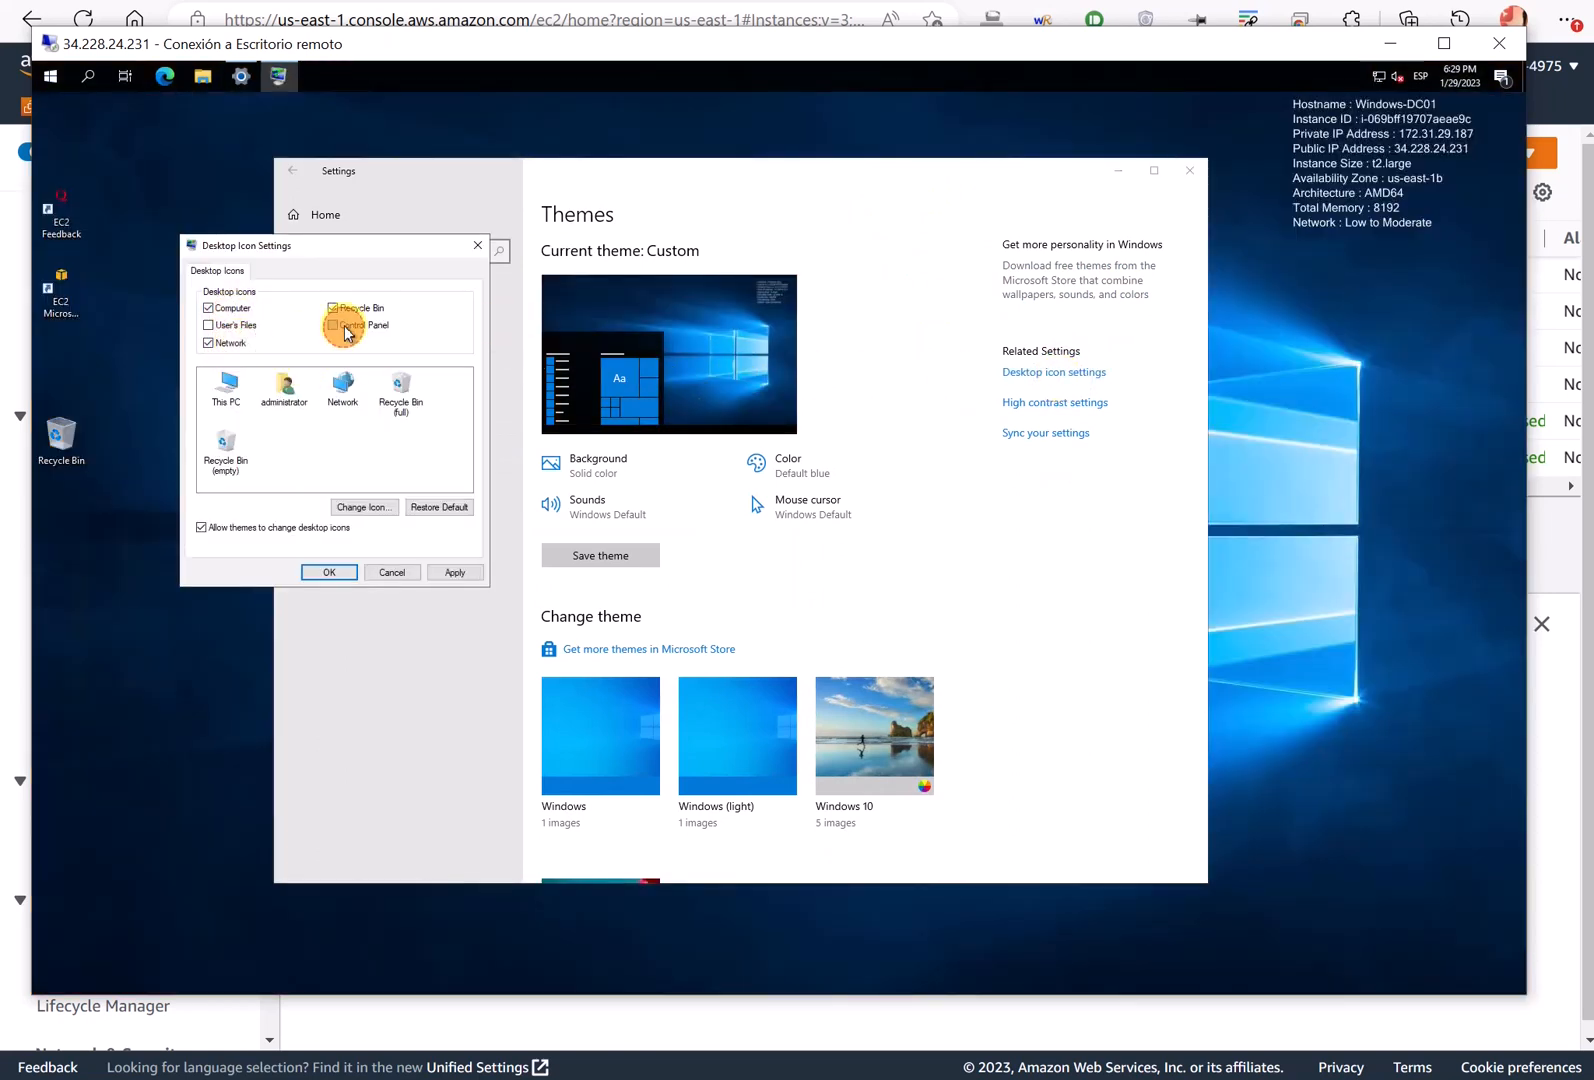
pyautogui.click(458, 575)
pyautogui.click(323, 573)
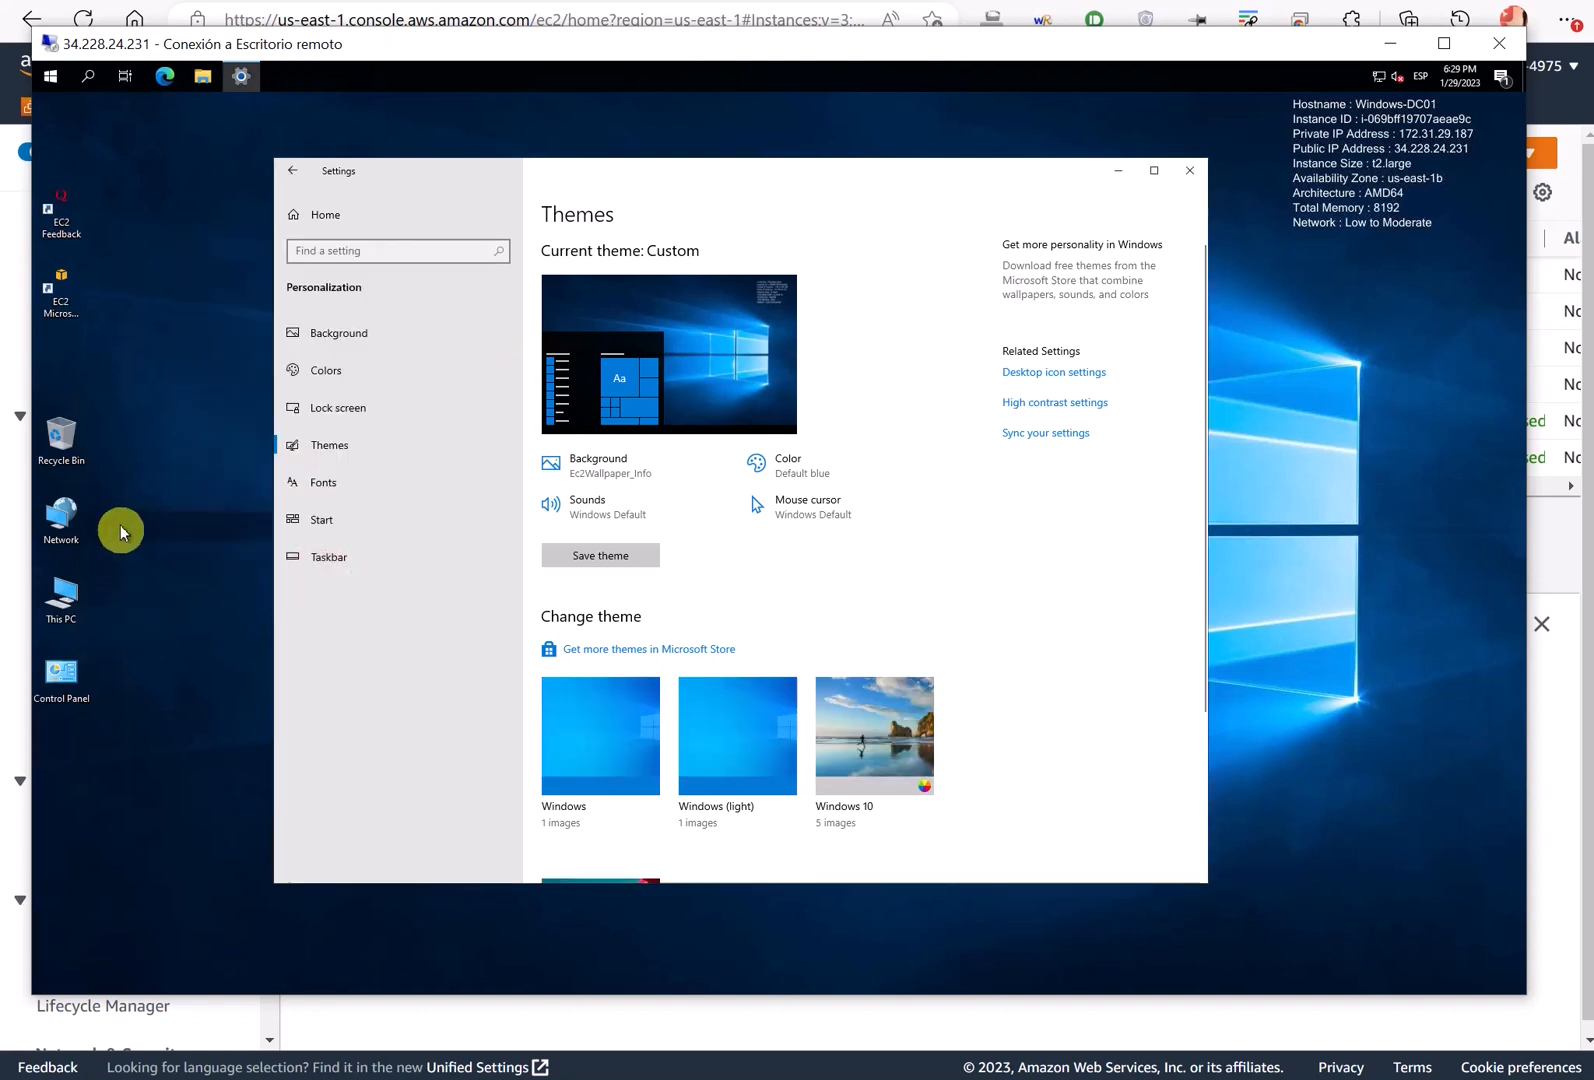
# - Arrange the desktop icons with This PC top-left, then Network, Recycle Bin and Control Panel
pyautogui.moveTo(50, 588); pyautogui.dragTo(68, 125)
pyautogui.moveTo(60, 524); pyautogui.dragTo(74, 352)
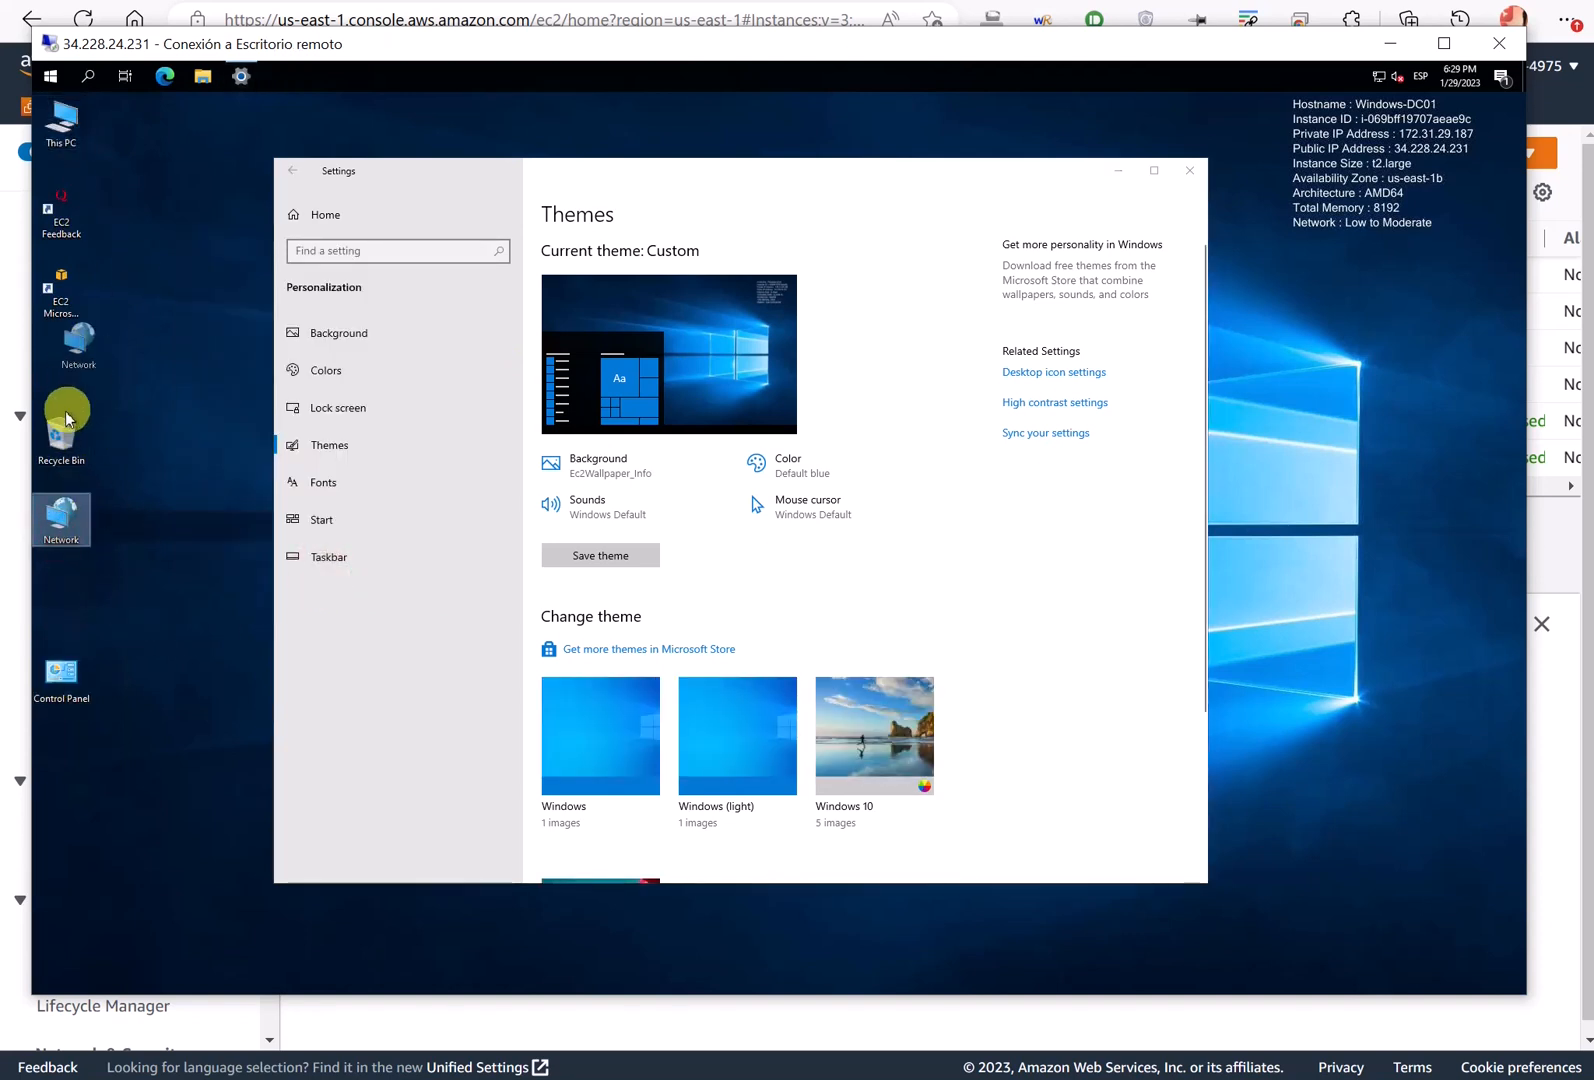
pyautogui.moveTo(60, 438); pyautogui.dragTo(60, 553)
pyautogui.moveTo(62, 661); pyautogui.dragTo(55, 452)
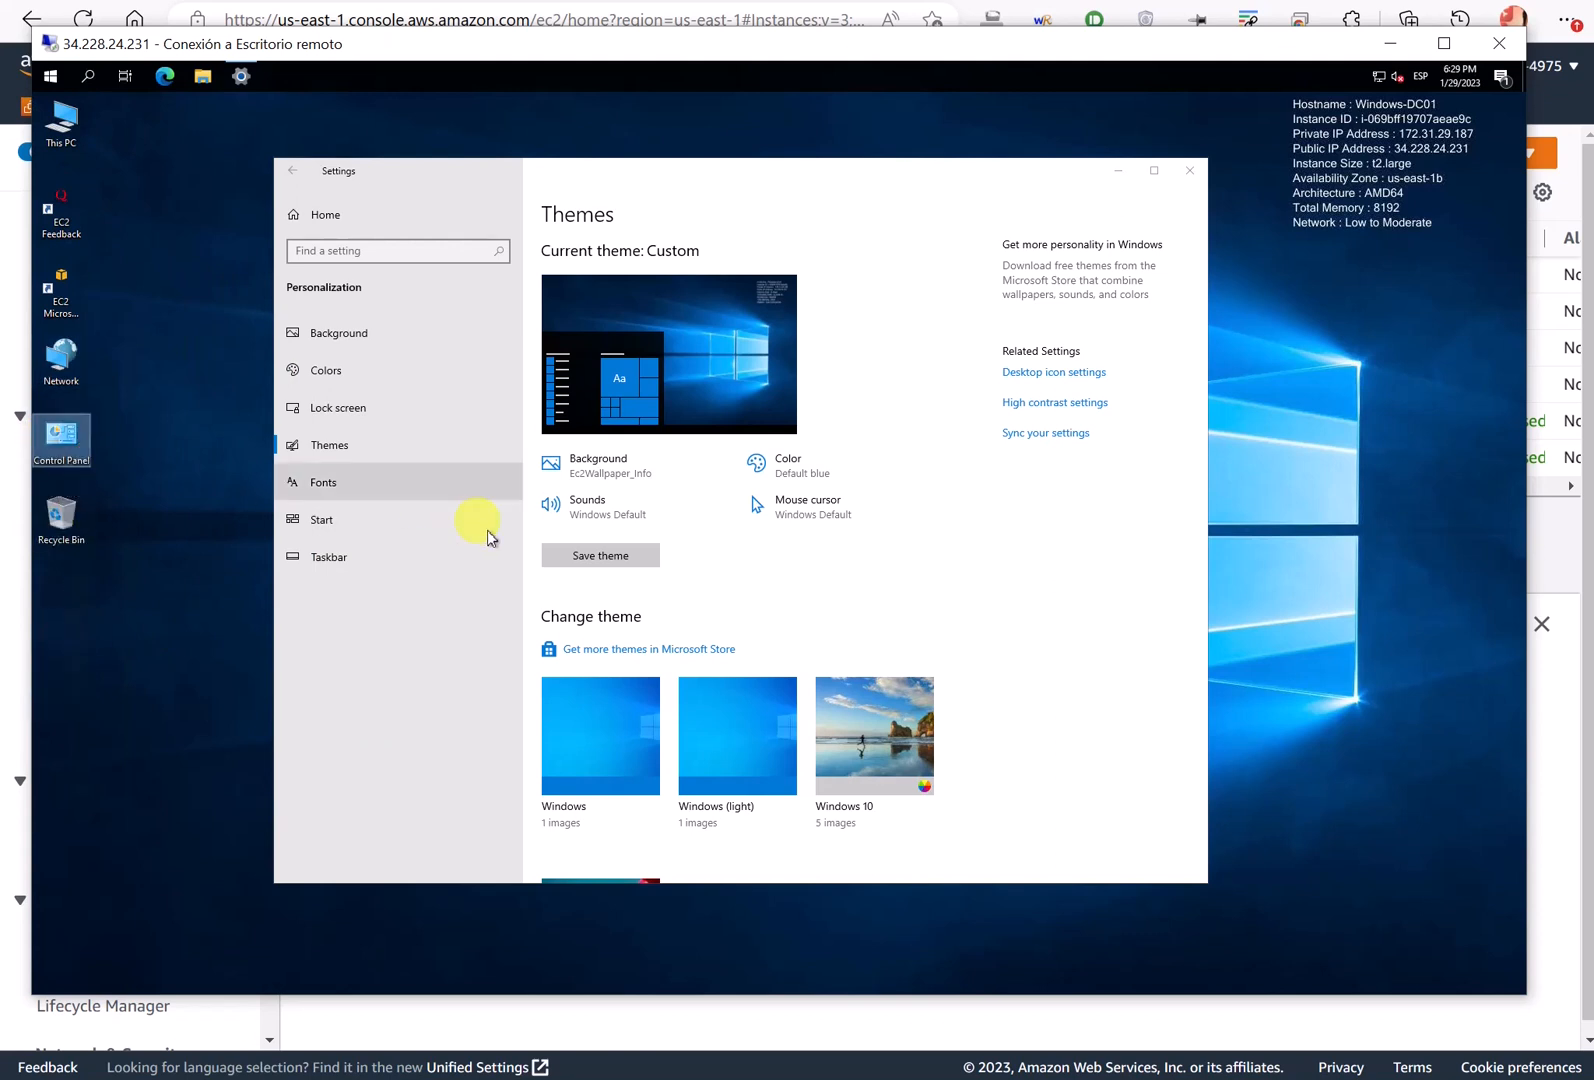
# - Open the Lock screen settings and review the background choices without changing them
pyautogui.click(343, 407)
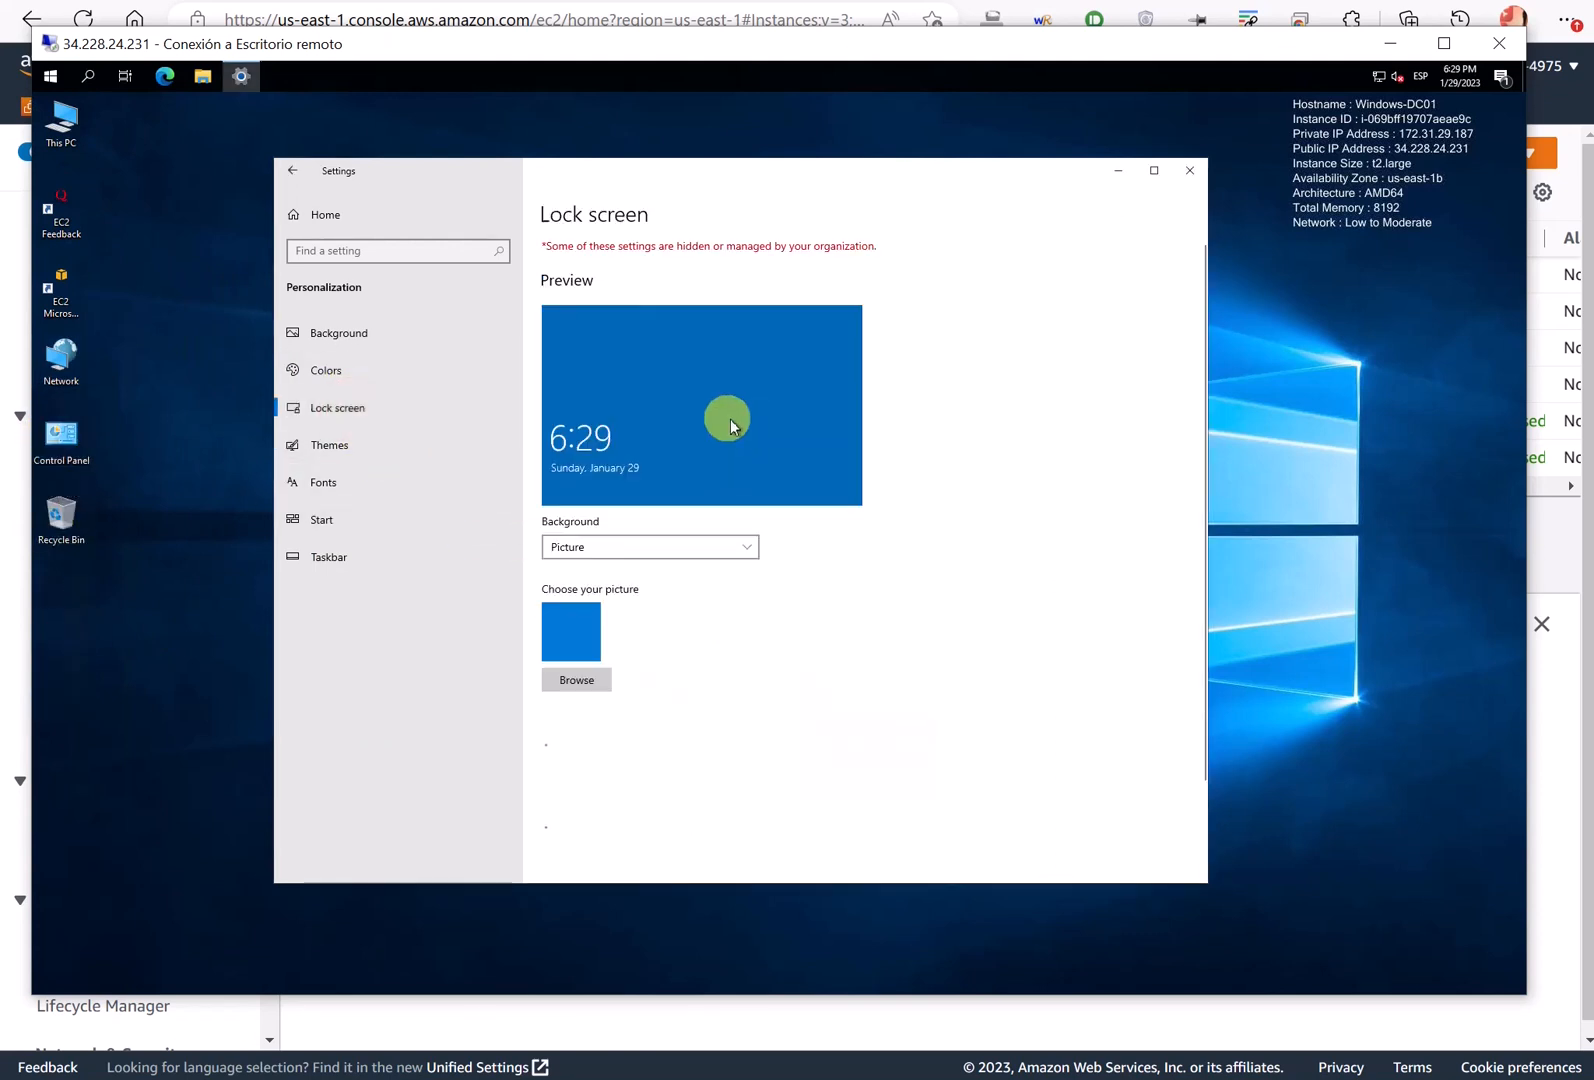
pyautogui.click(736, 190)
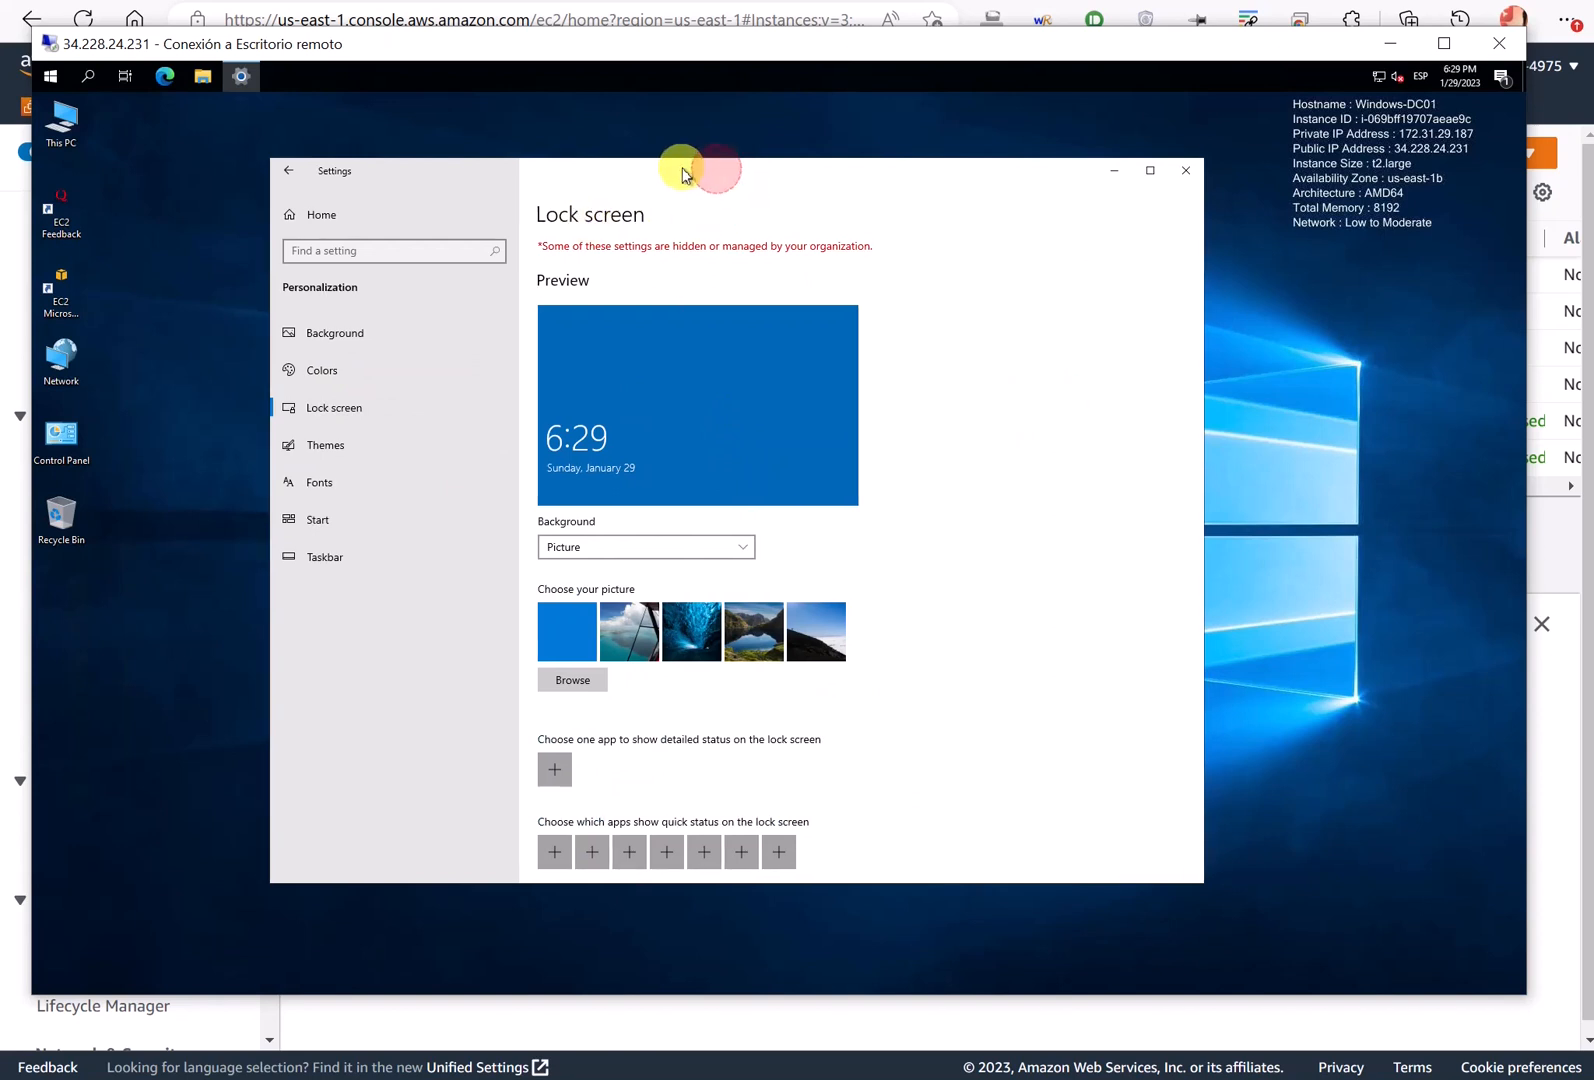
pyautogui.moveTo(714, 170); pyautogui.dragTo(670, 168)
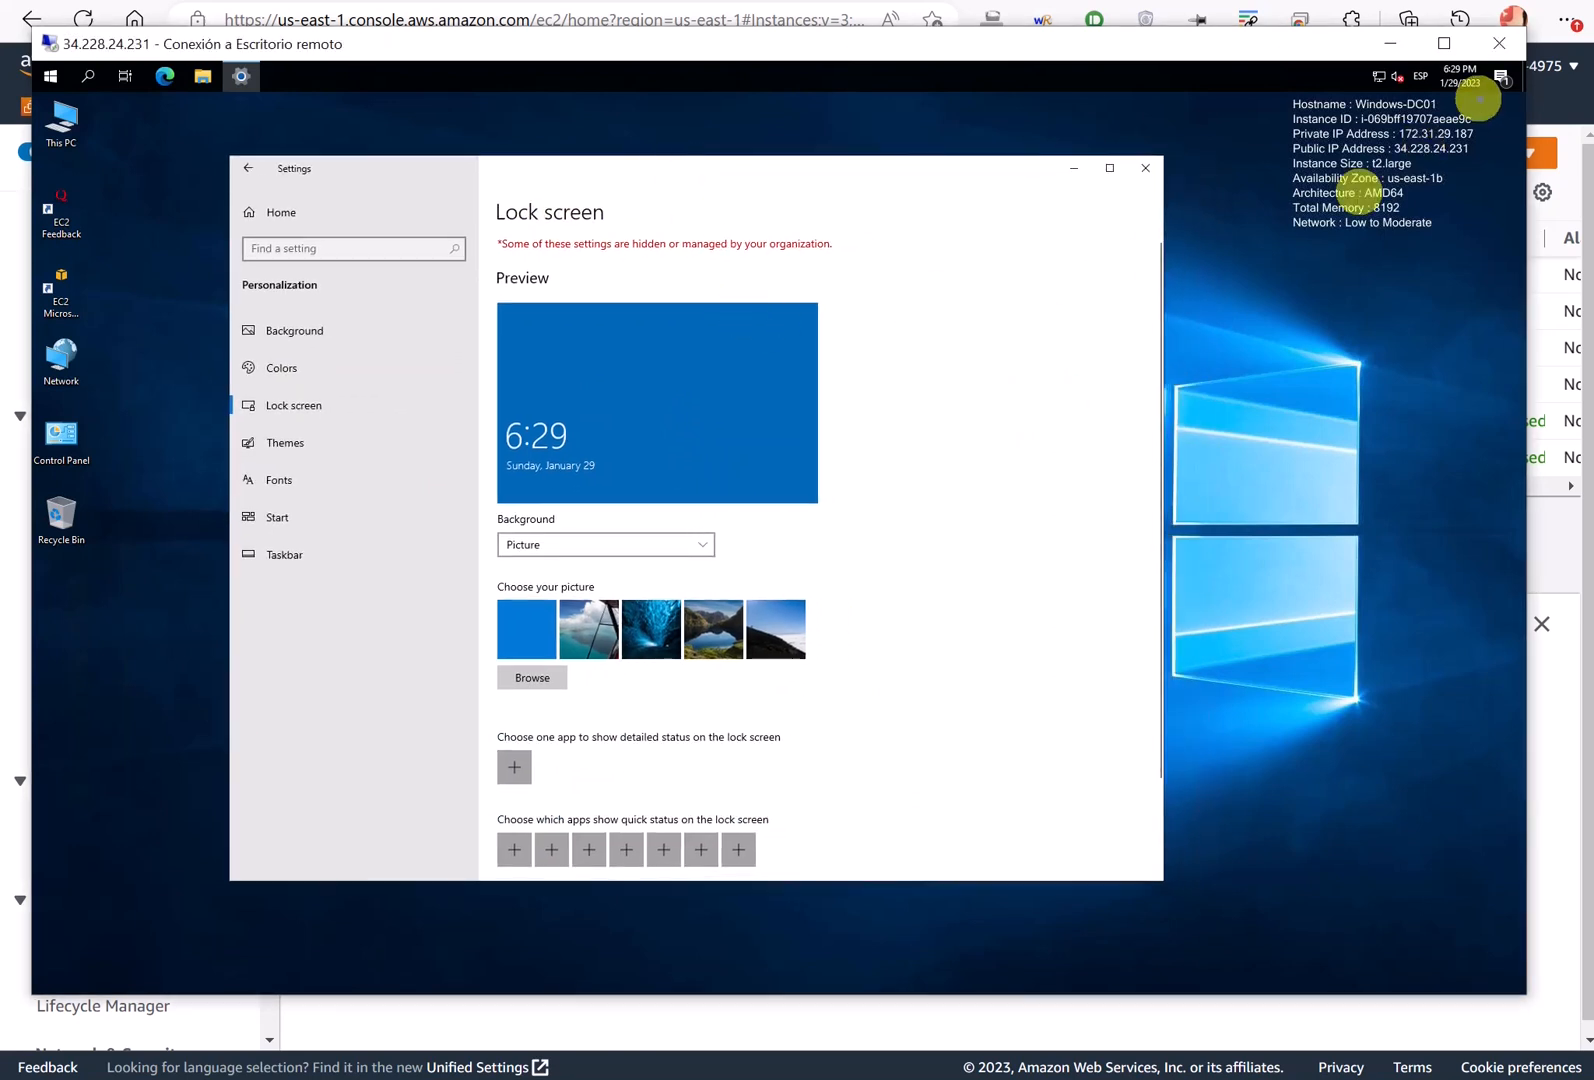
pyautogui.moveTo(1416, 114)
pyautogui.mouseDown()
pyautogui.moveTo(1281, 100)
pyautogui.moveTo(1301, 237)
pyautogui.moveTo(1494, 178)
pyautogui.moveTo(1410, 103)
pyautogui.mouseUp()
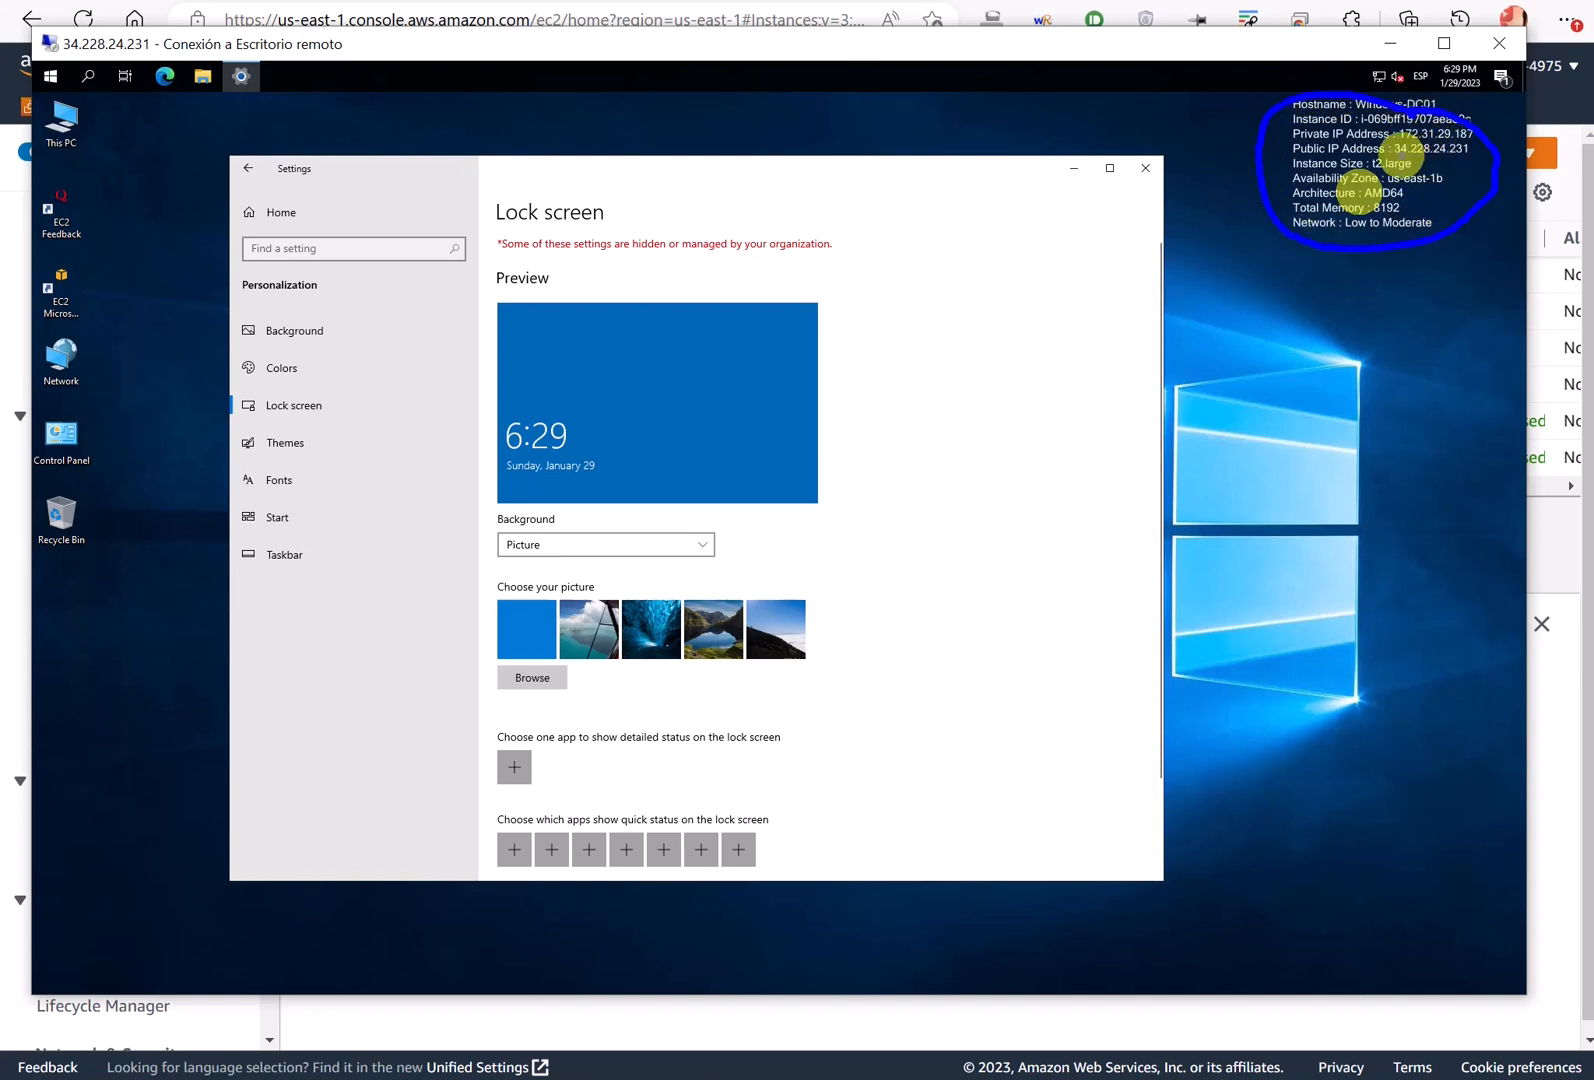
pyautogui.press('Escape')
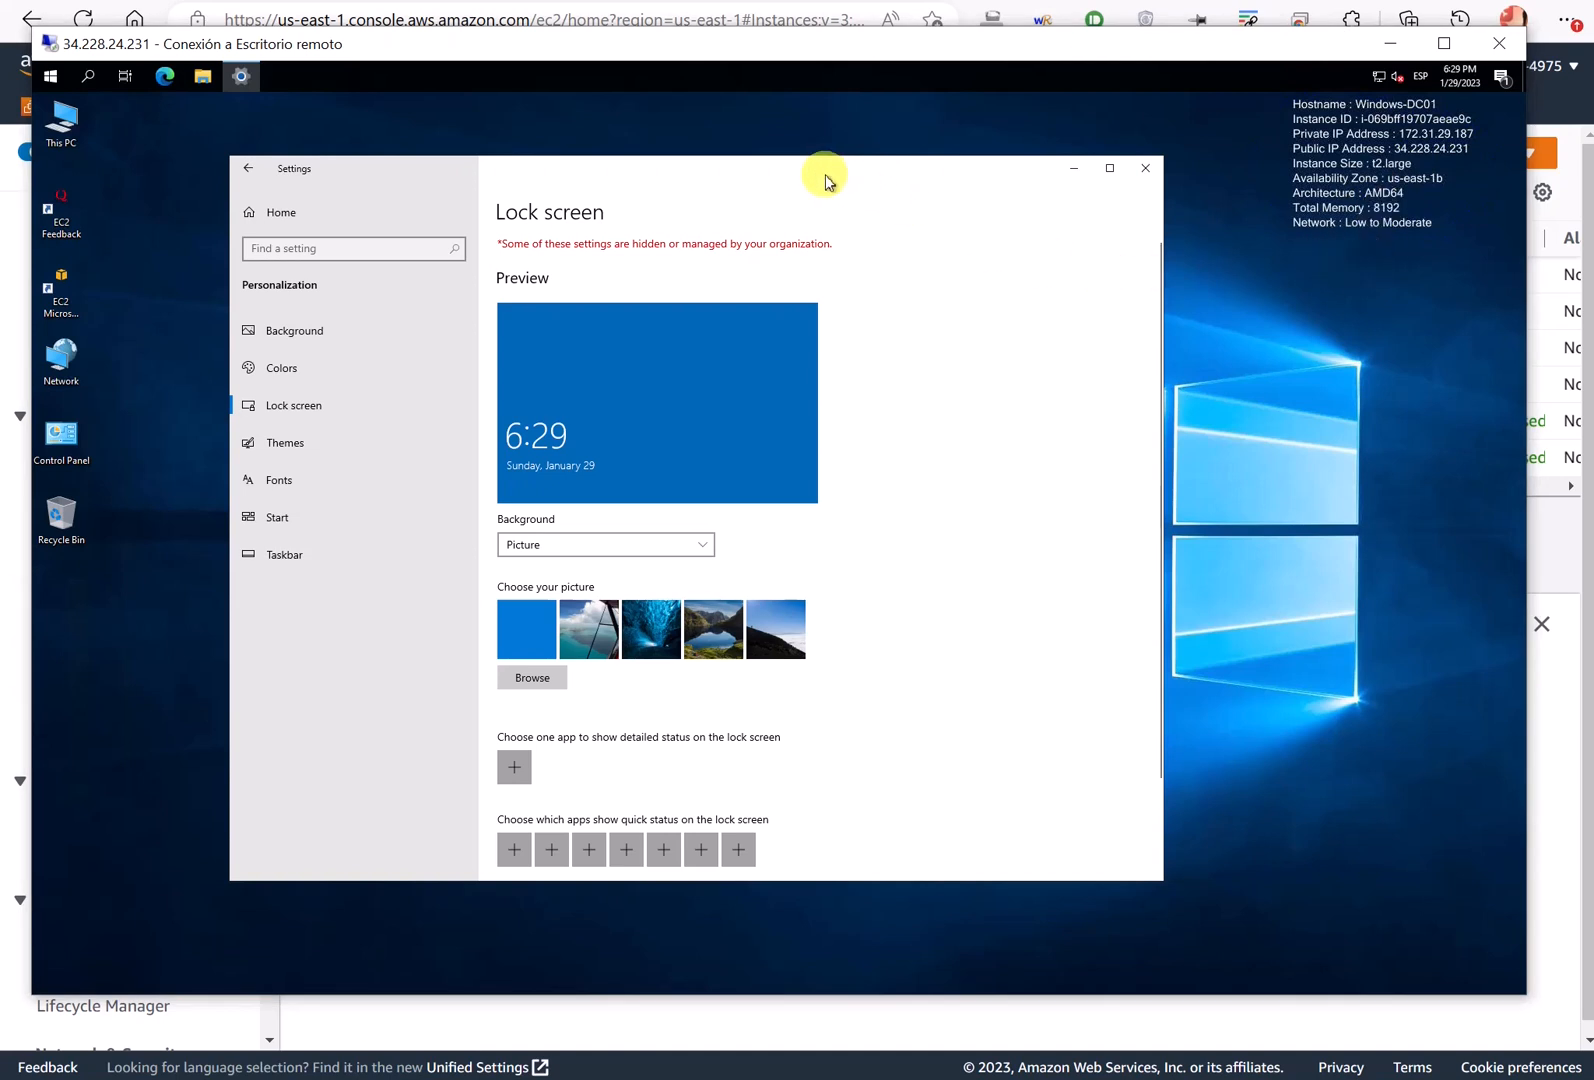
pyautogui.moveTo(822, 176); pyautogui.dragTo(704, 221)
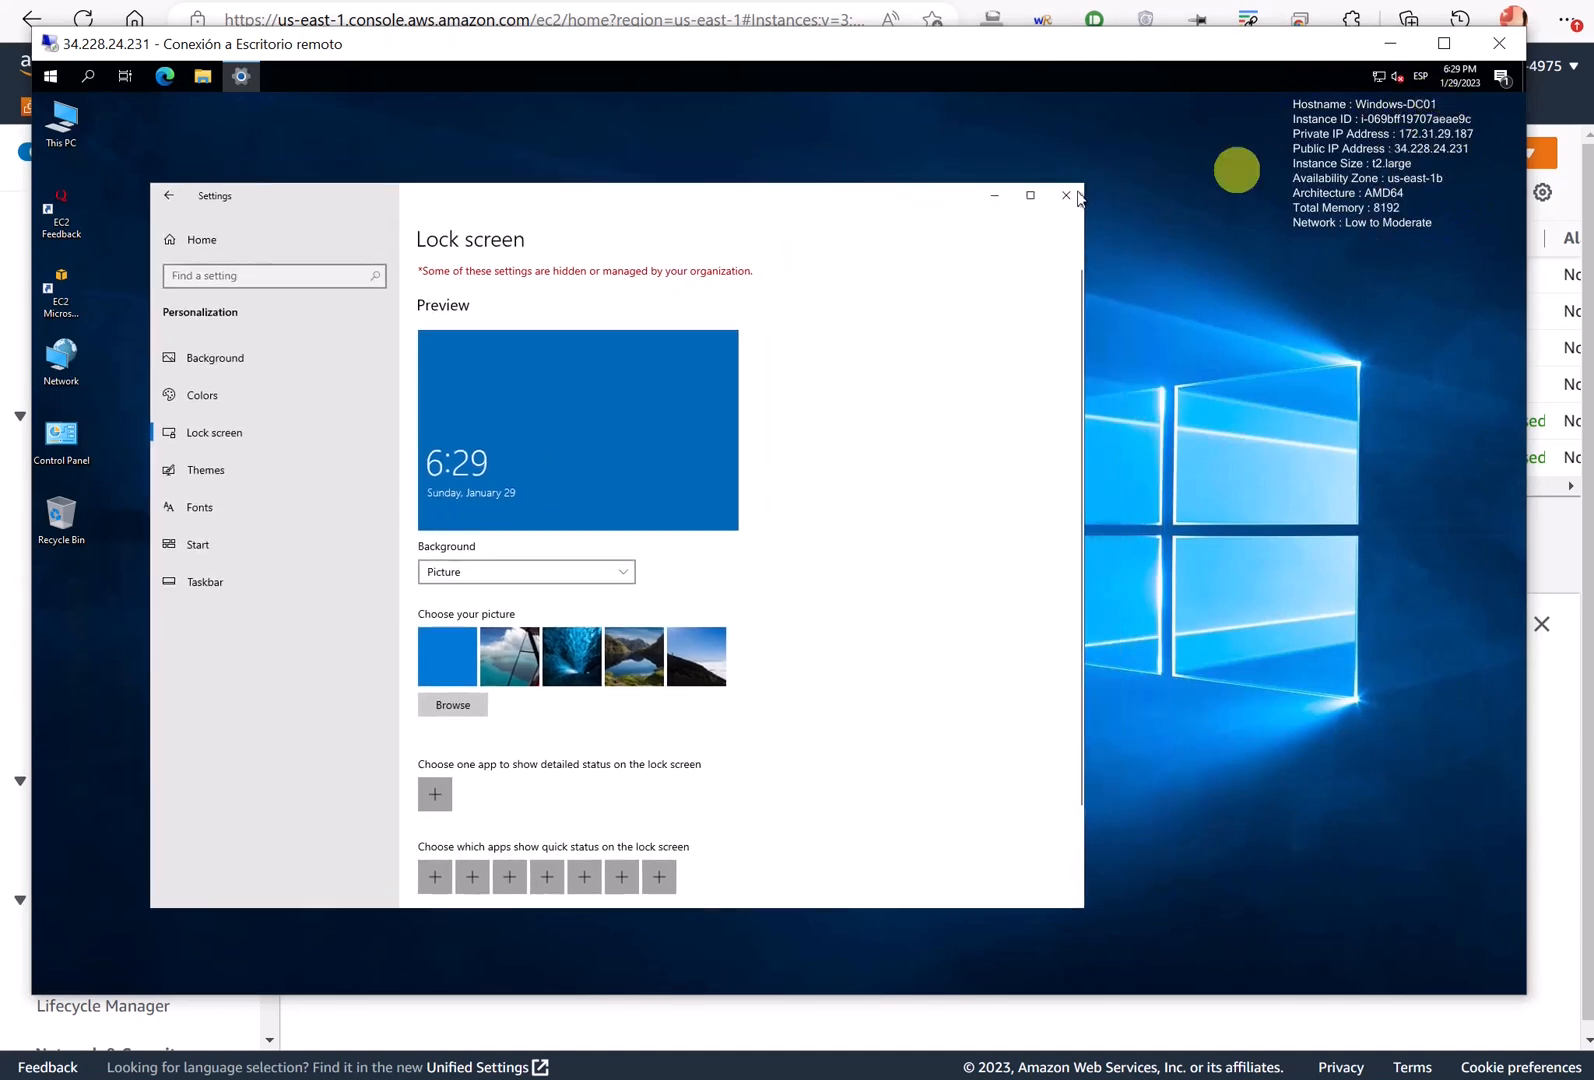
pyautogui.click(519, 574)
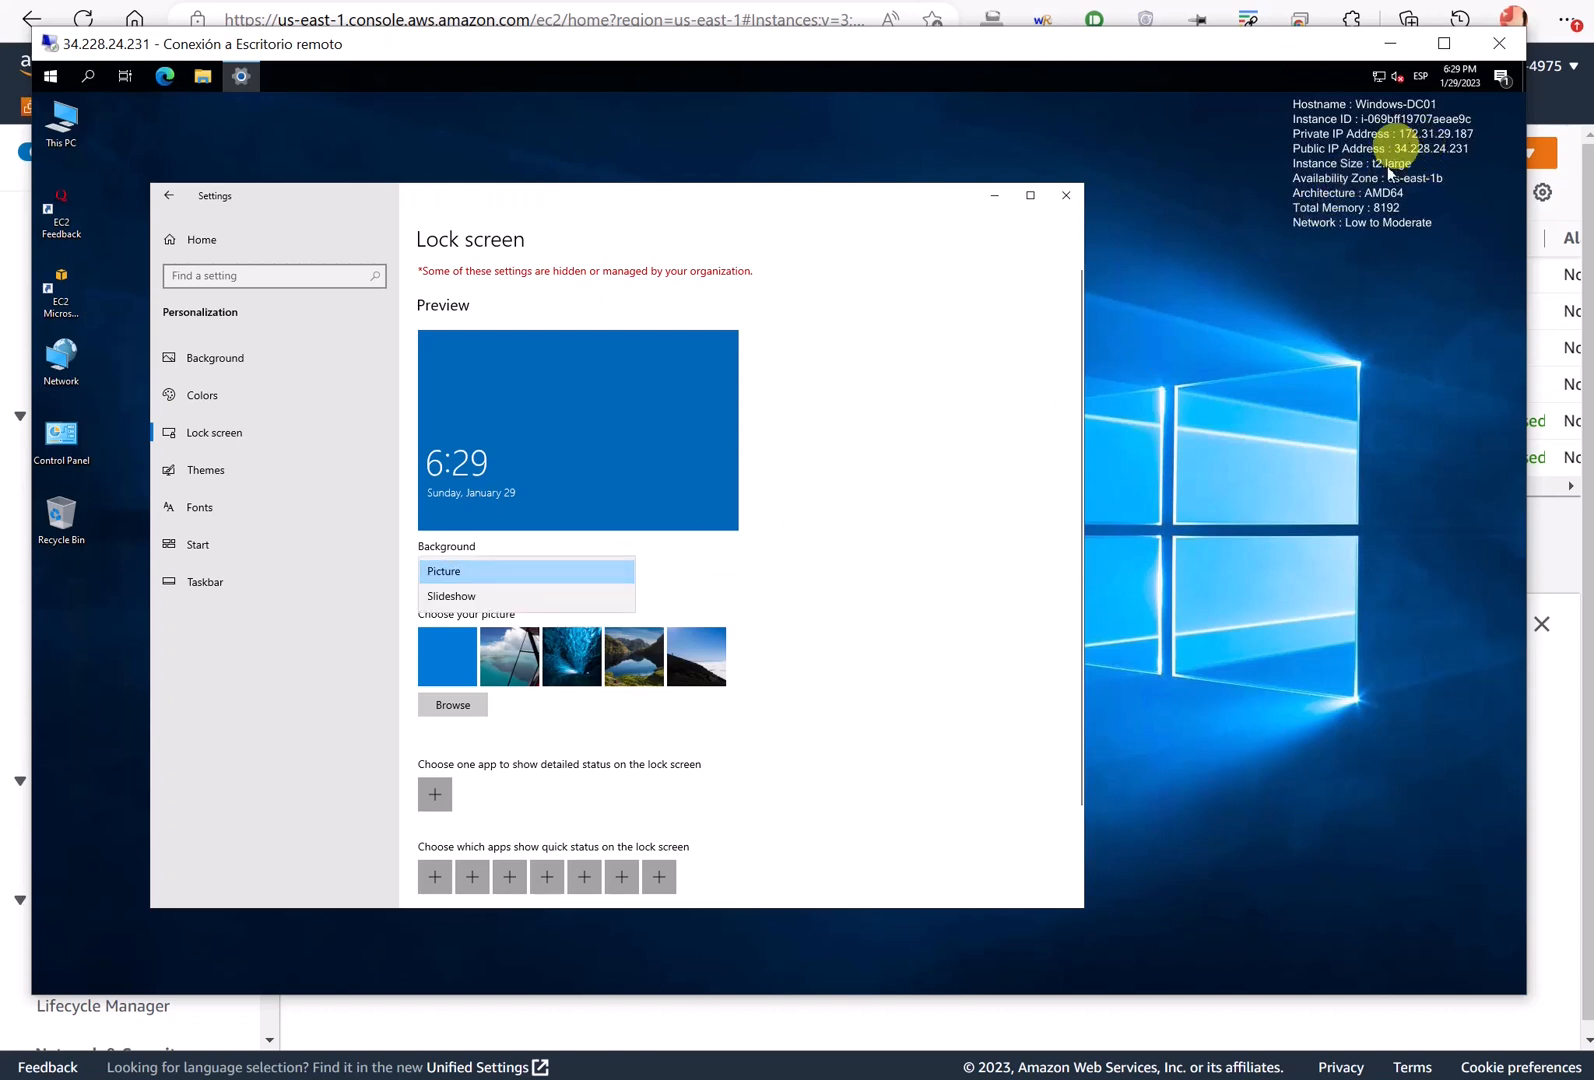
pyautogui.click(825, 537)
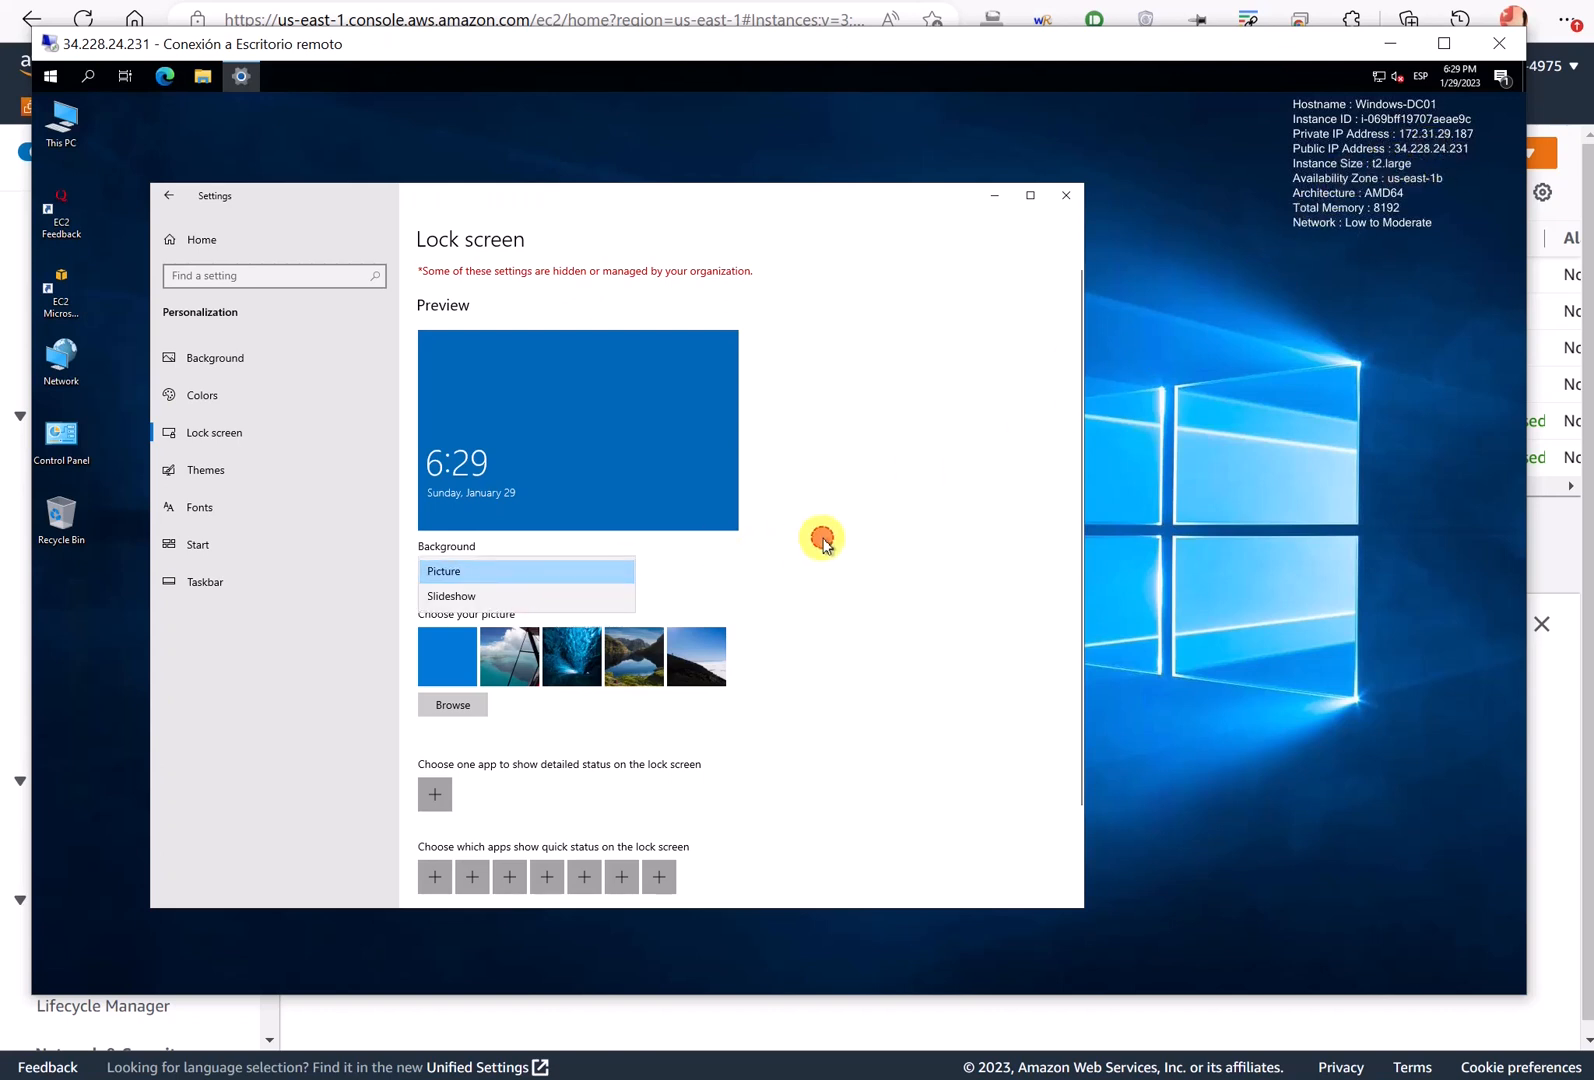
pyautogui.scroll(-1, 680, 600)
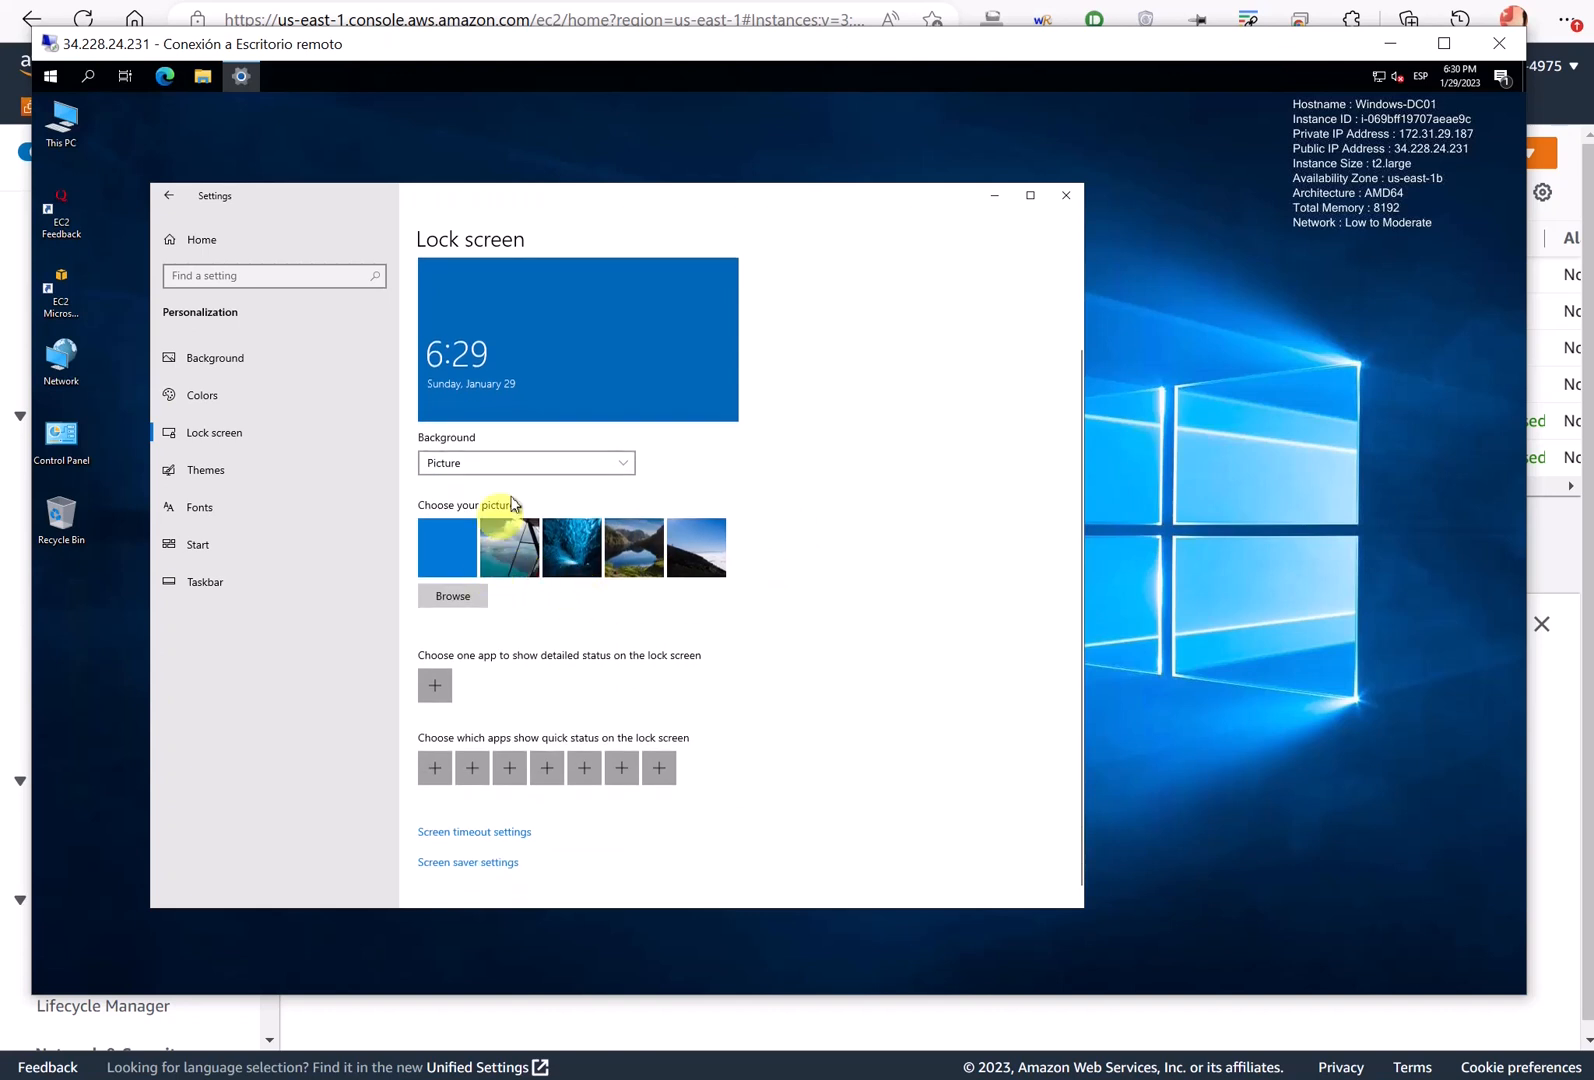
# - Set the lock screen background to Slideshow, then back to Picture
pyautogui.click(526, 465)
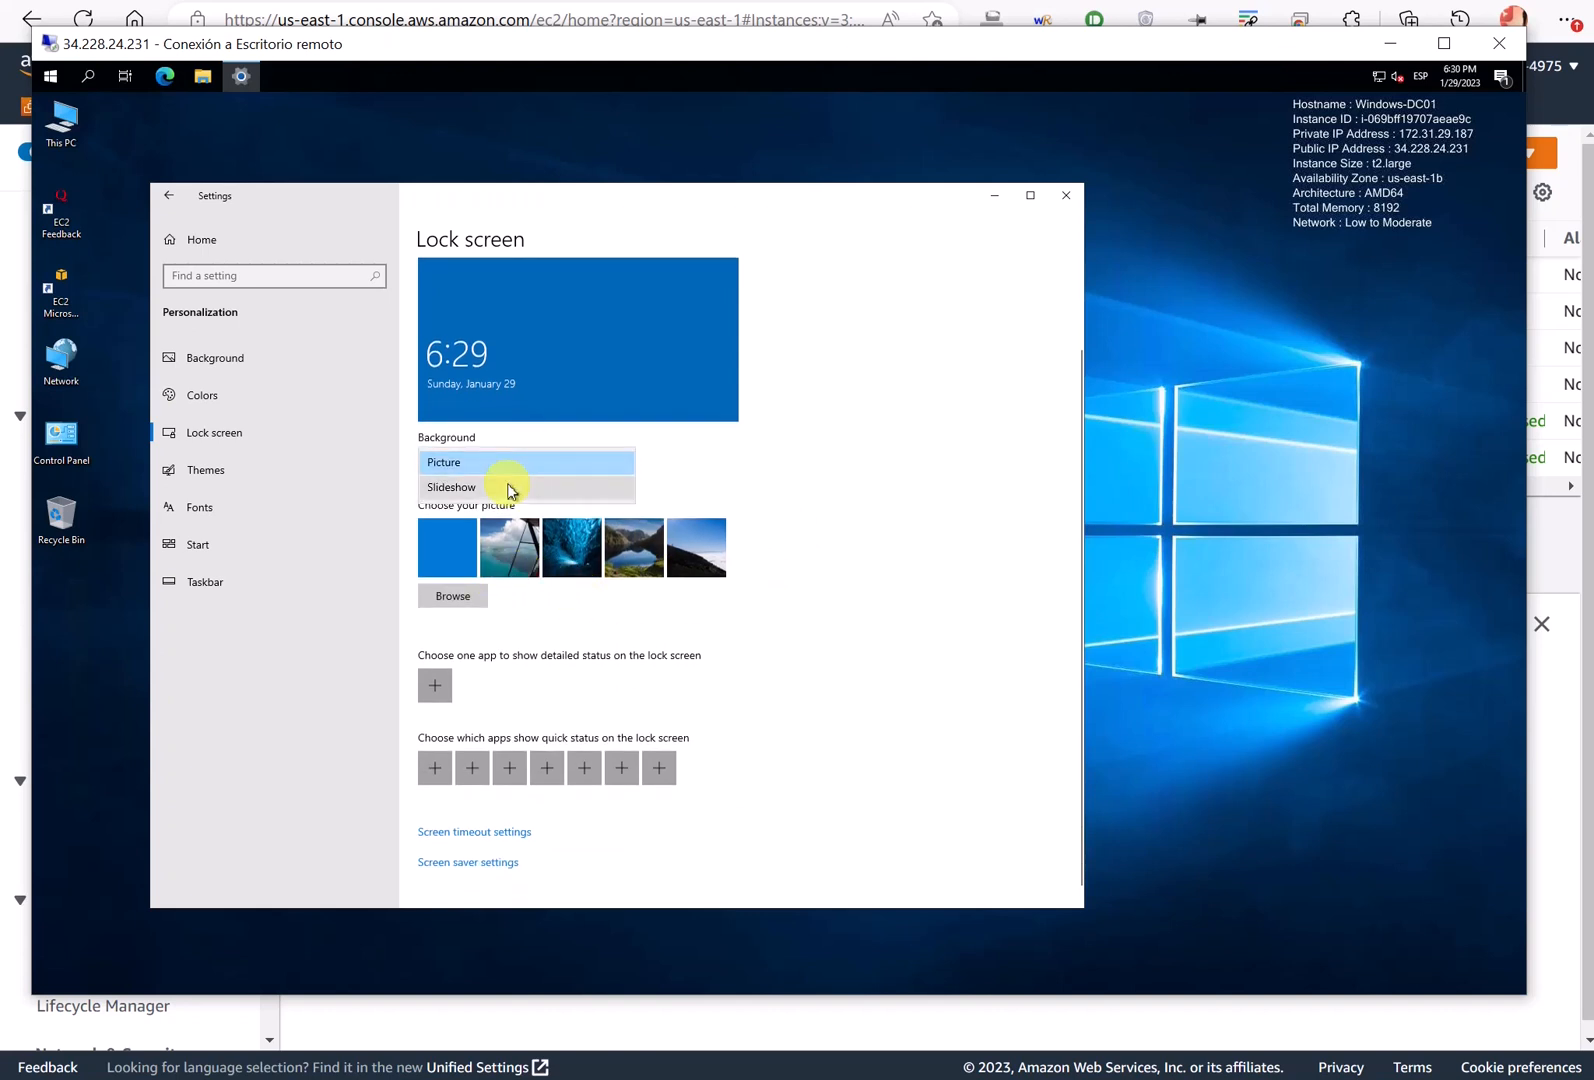
pyautogui.click(531, 488)
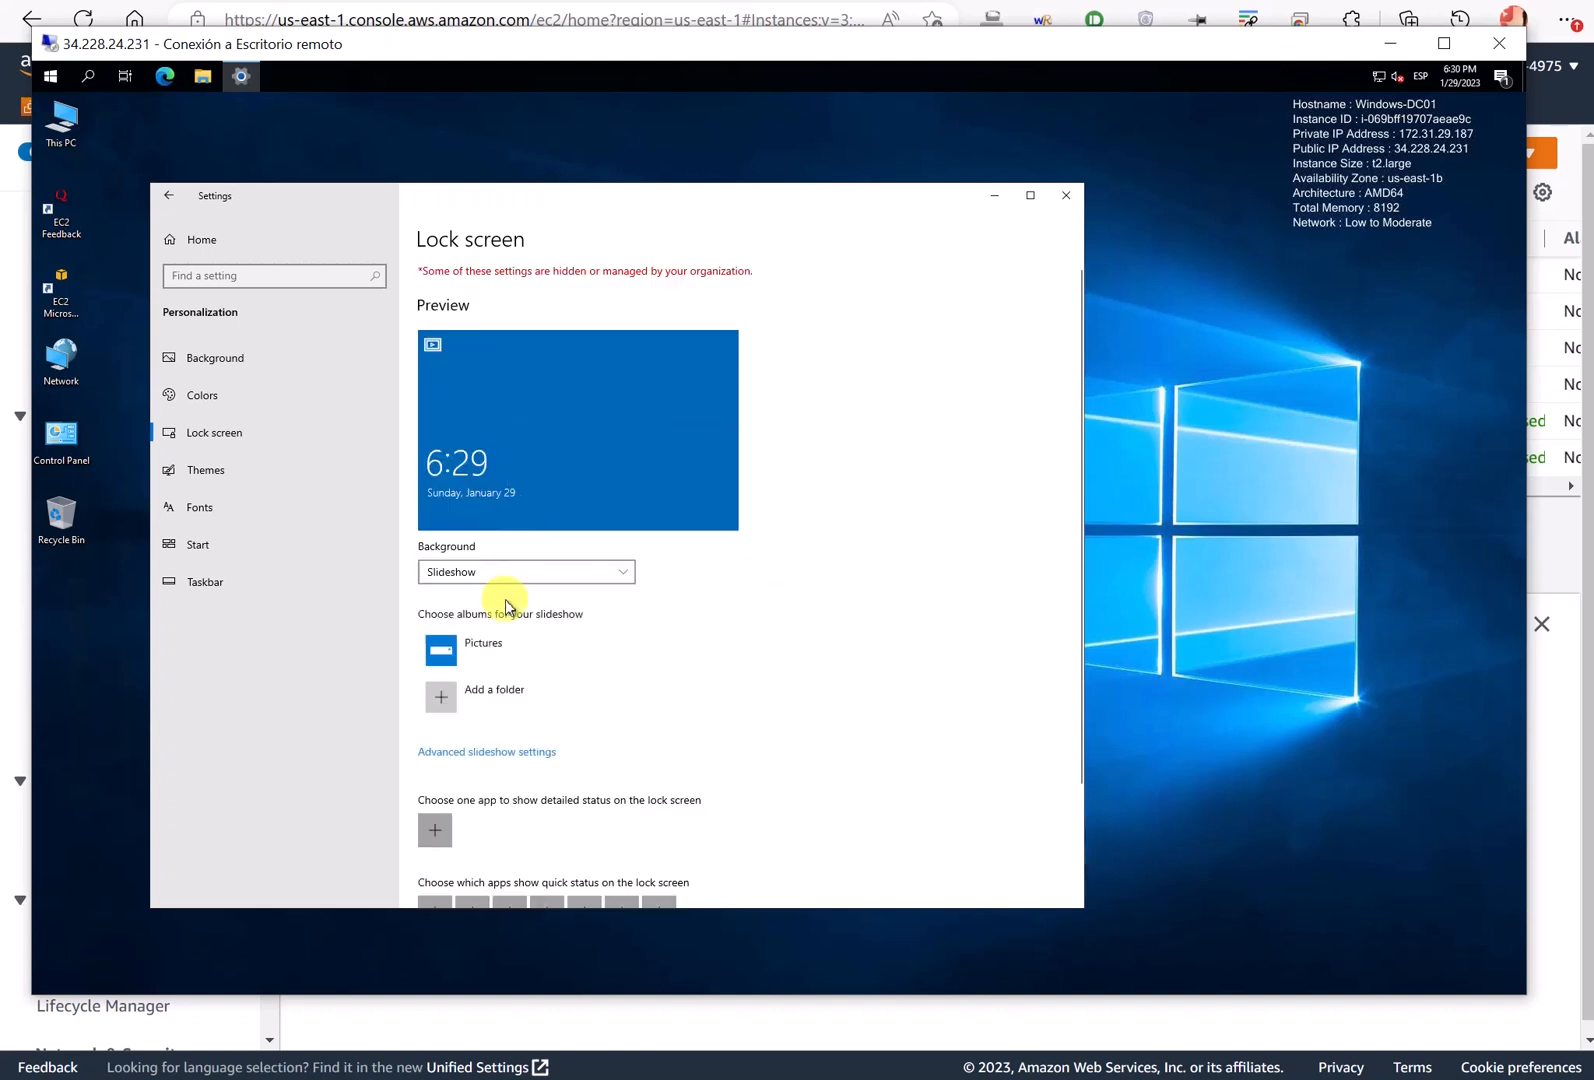
pyautogui.click(502, 565)
pyautogui.click(474, 572)
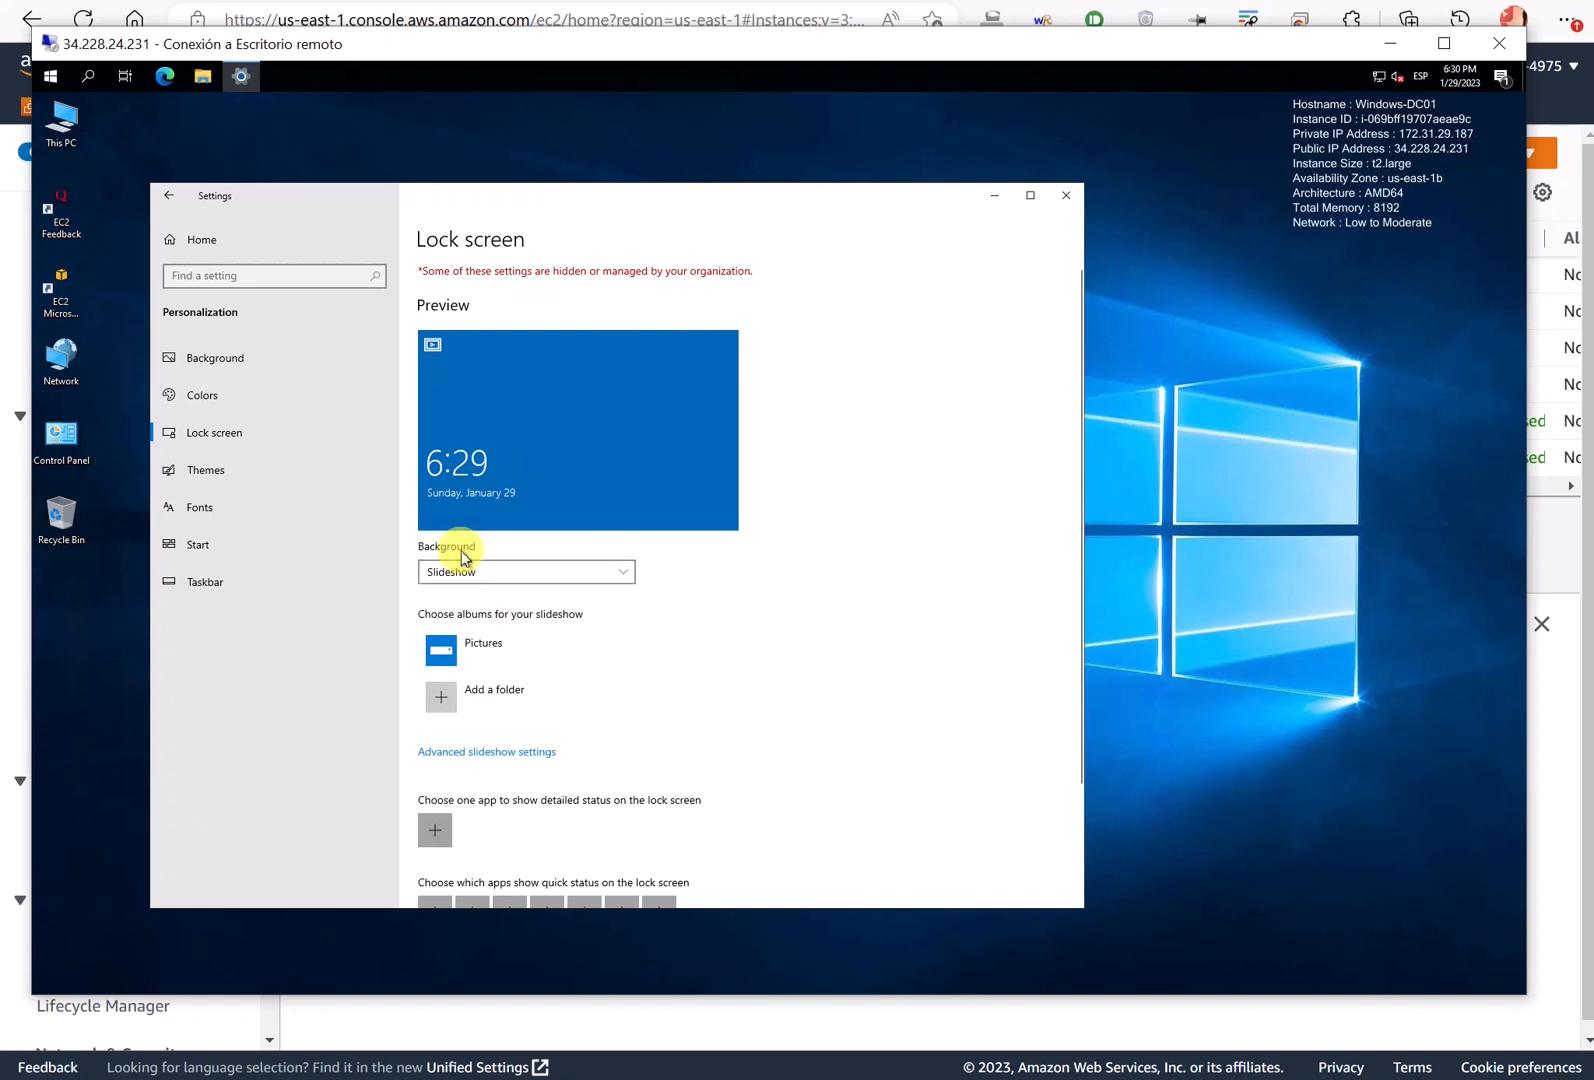
pyautogui.click(468, 568)
pyautogui.click(455, 546)
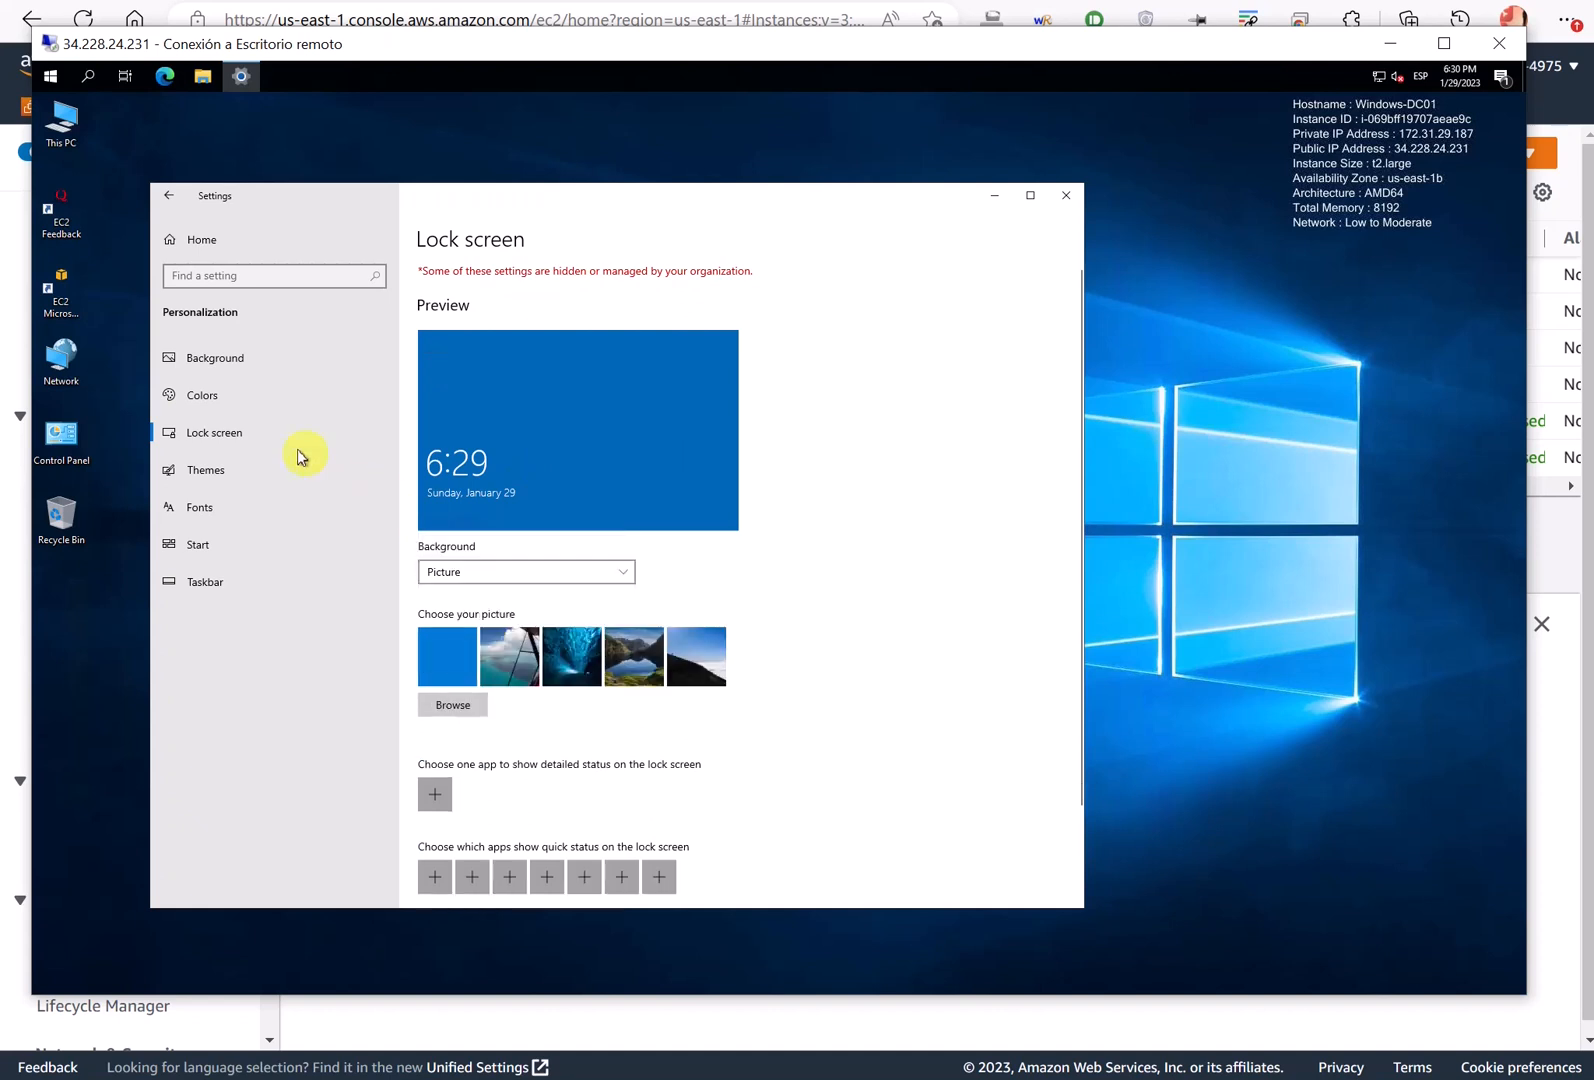
# - Look through the Colours settings and return to the Lock screen page
pyautogui.click(221, 400)
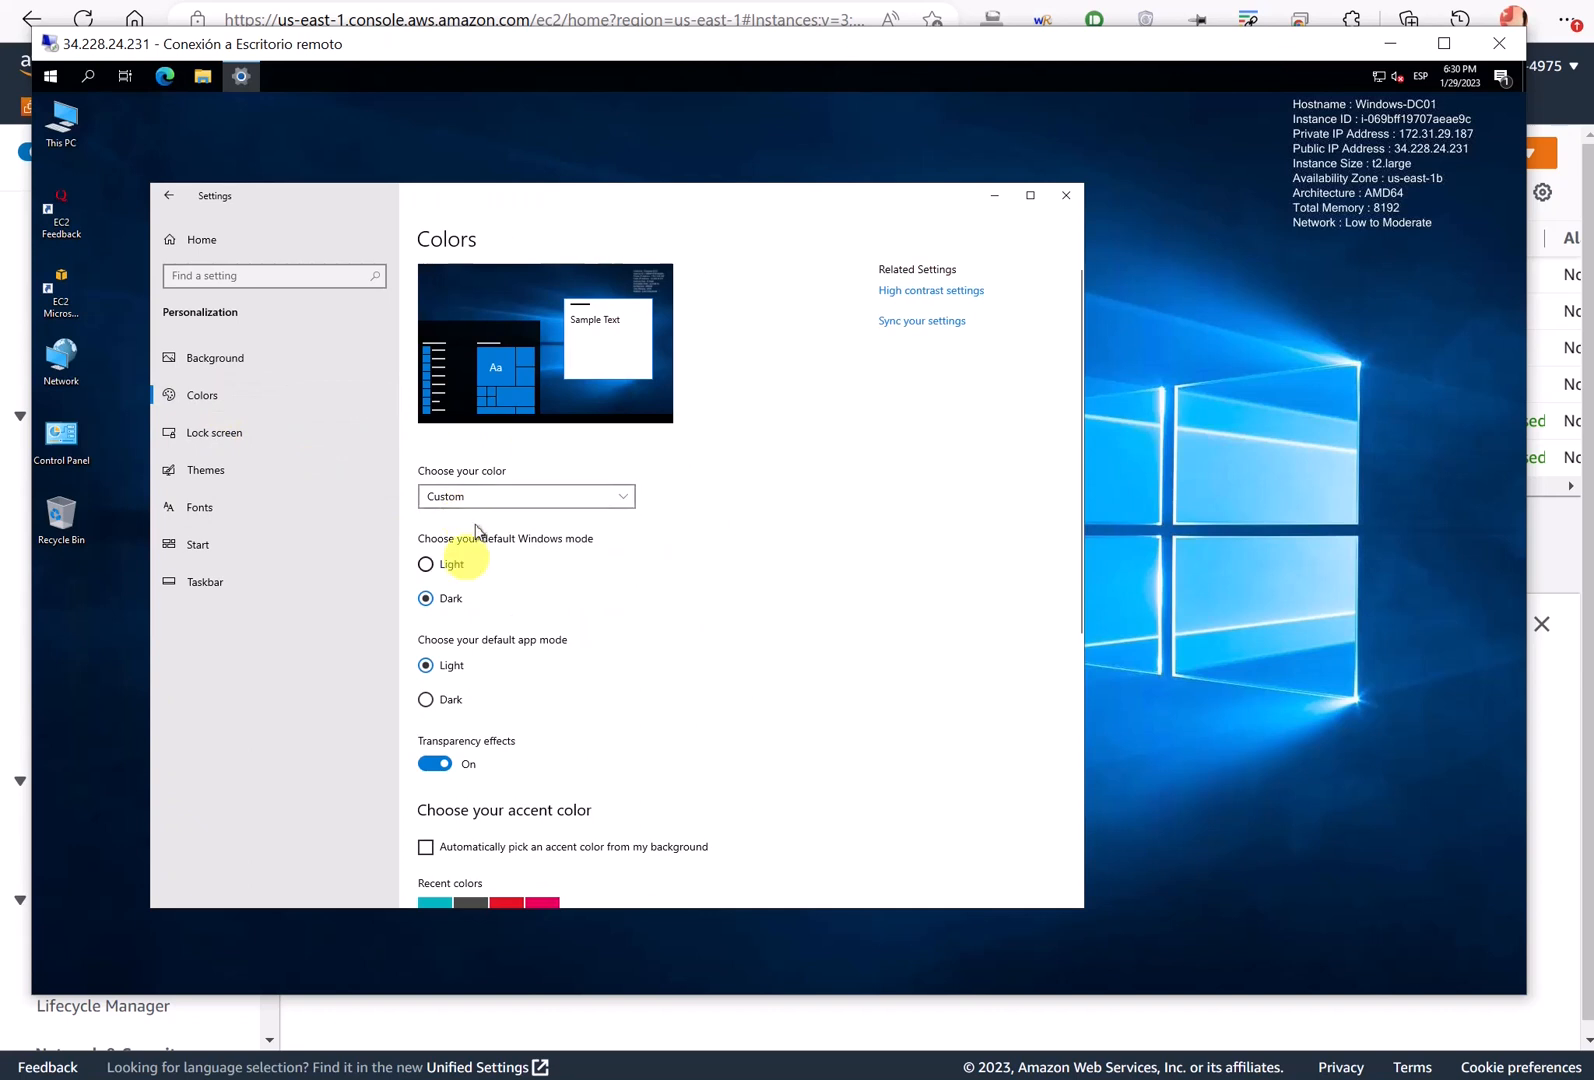
pyautogui.click(490, 500)
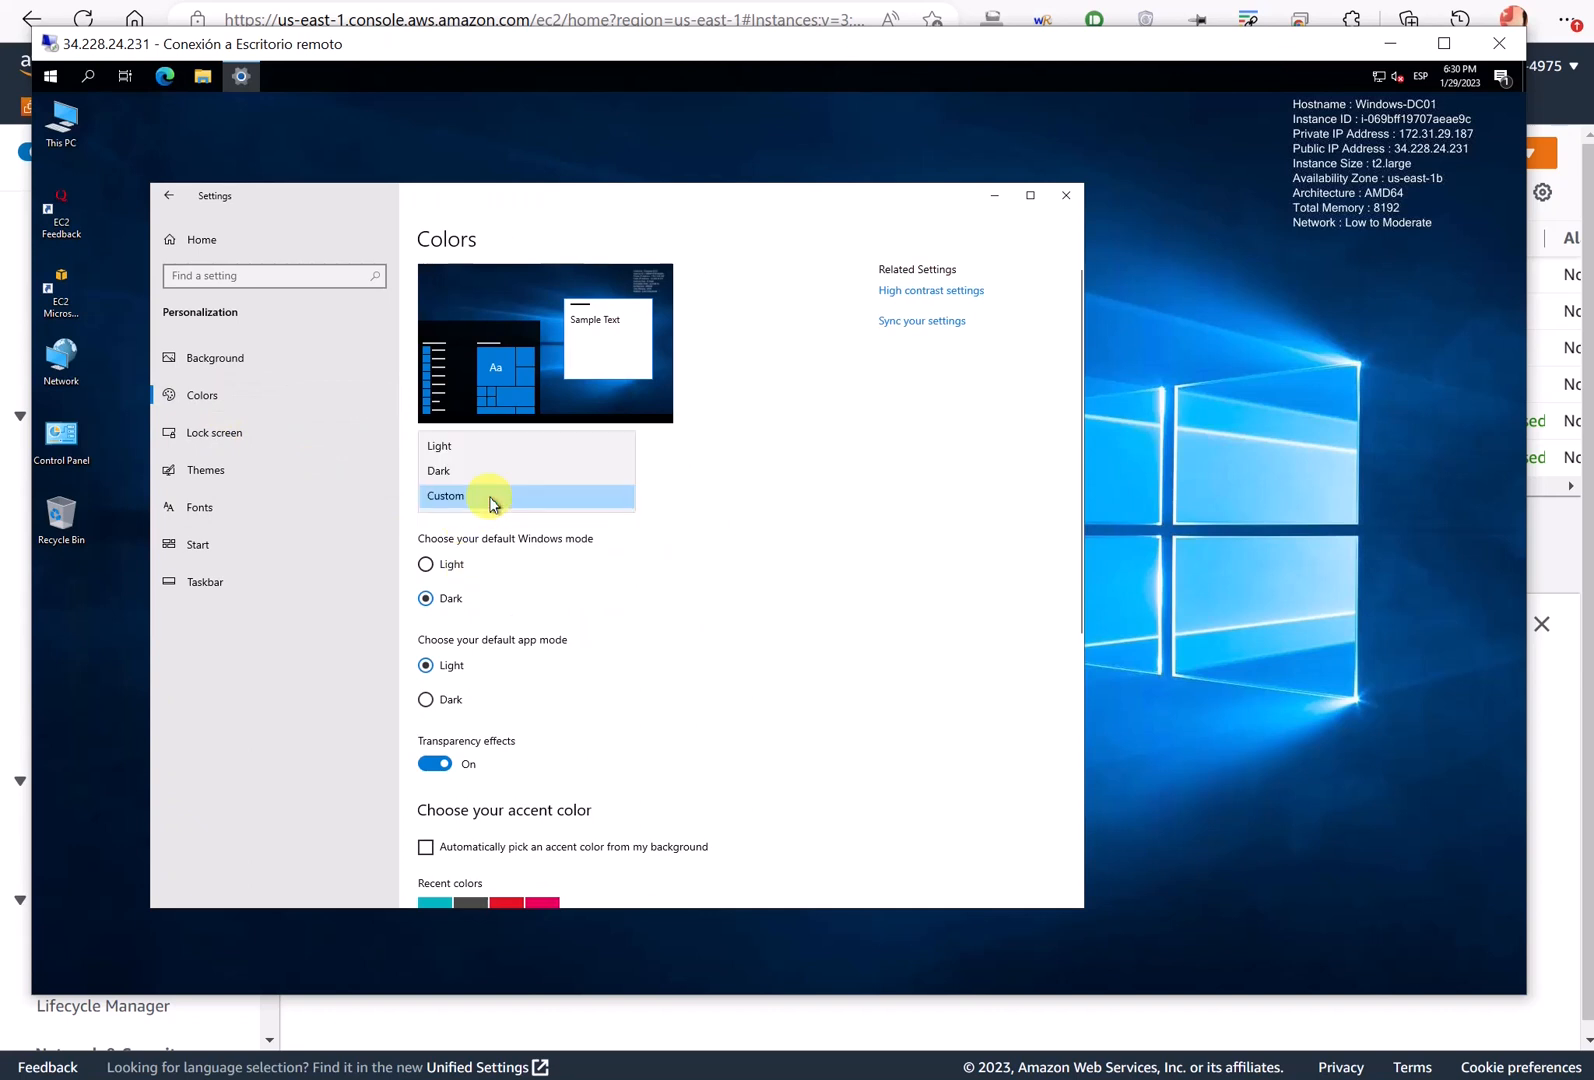
pyautogui.click(208, 420)
pyautogui.click(210, 433)
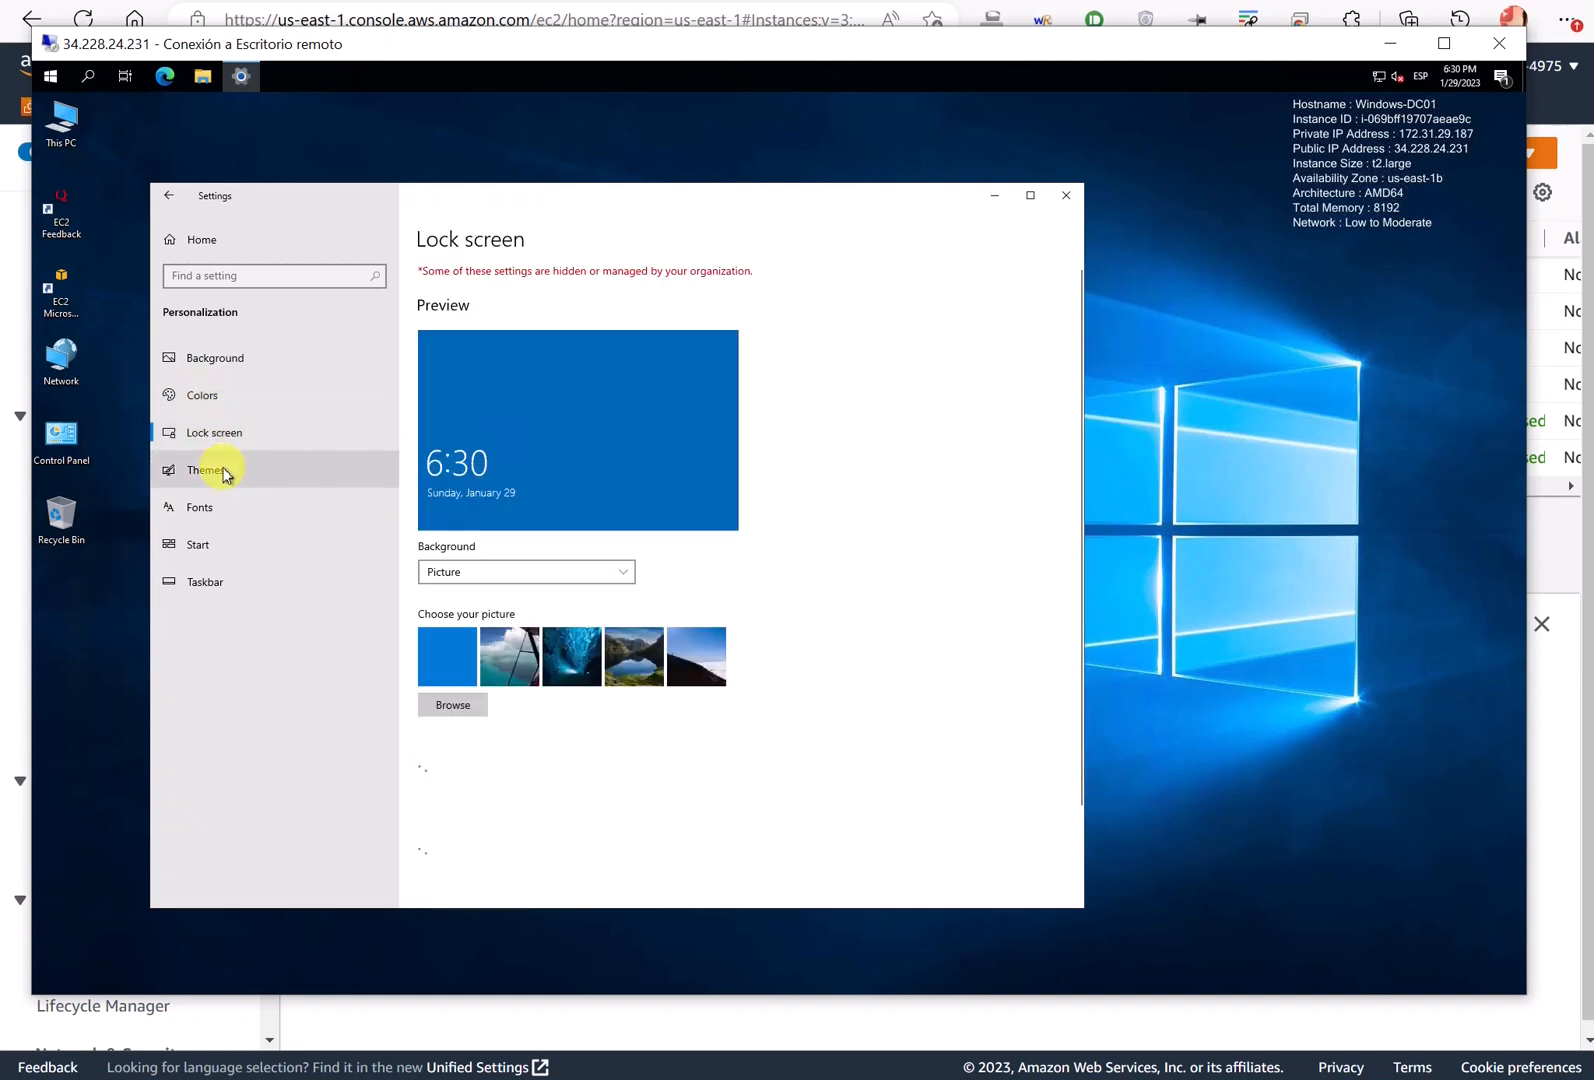
pyautogui.click(213, 470)
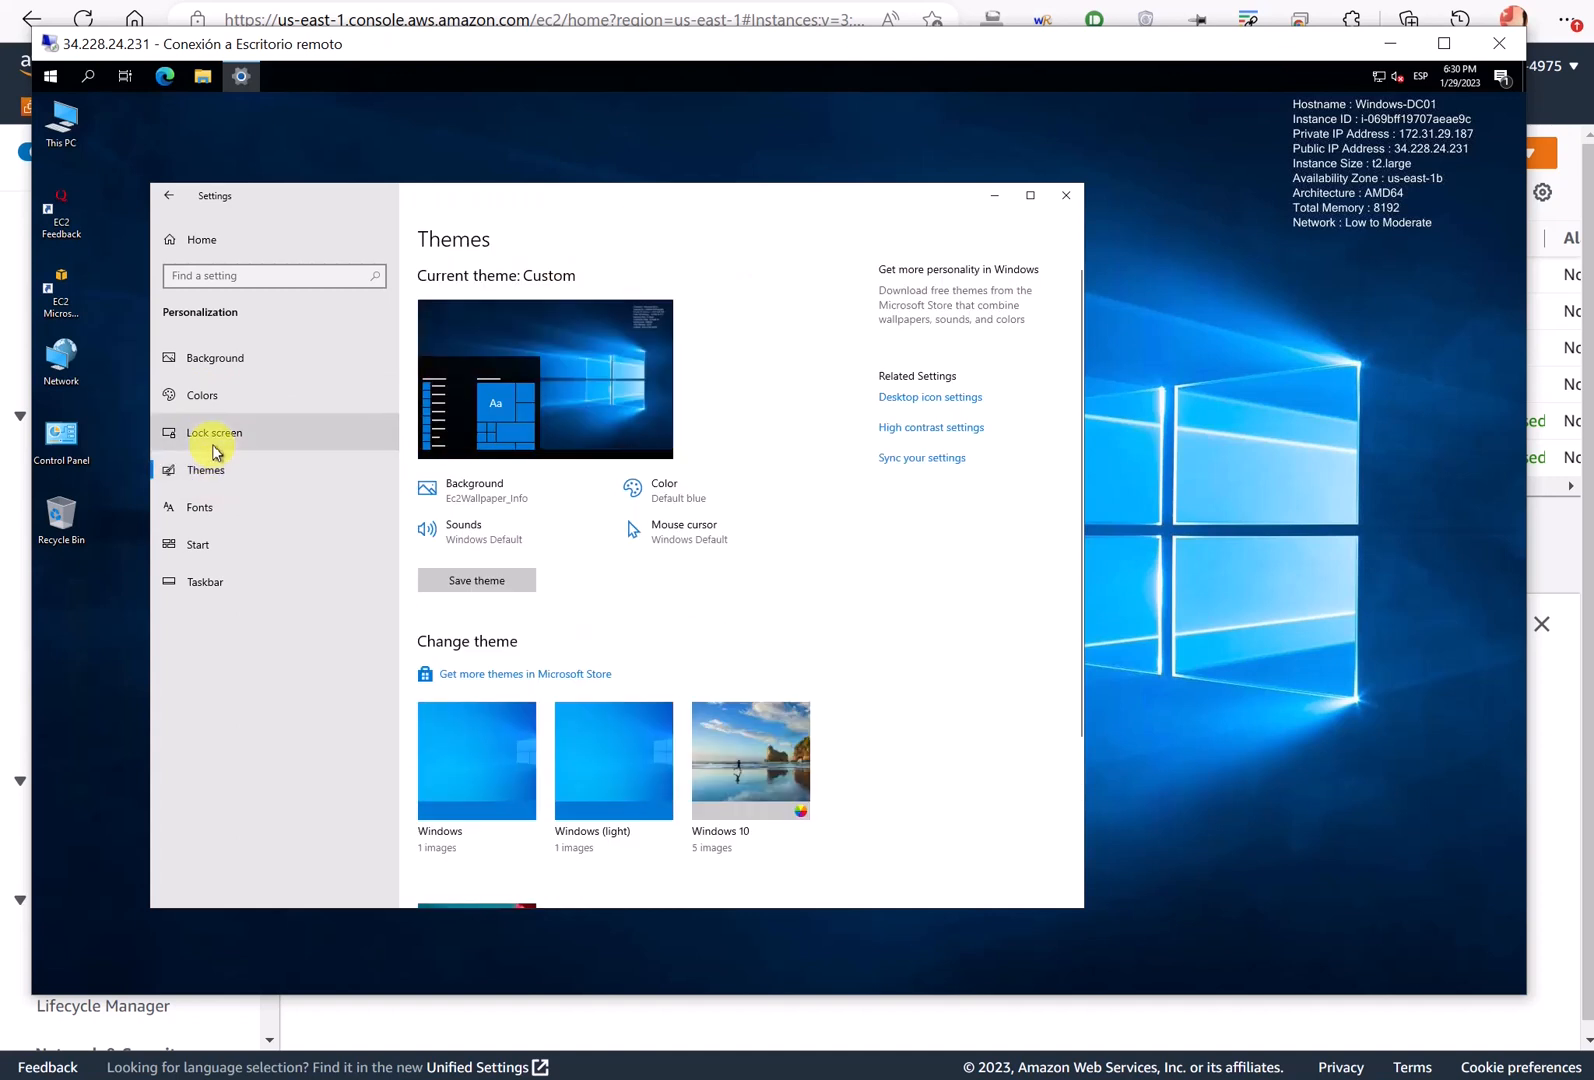
pyautogui.click(213, 441)
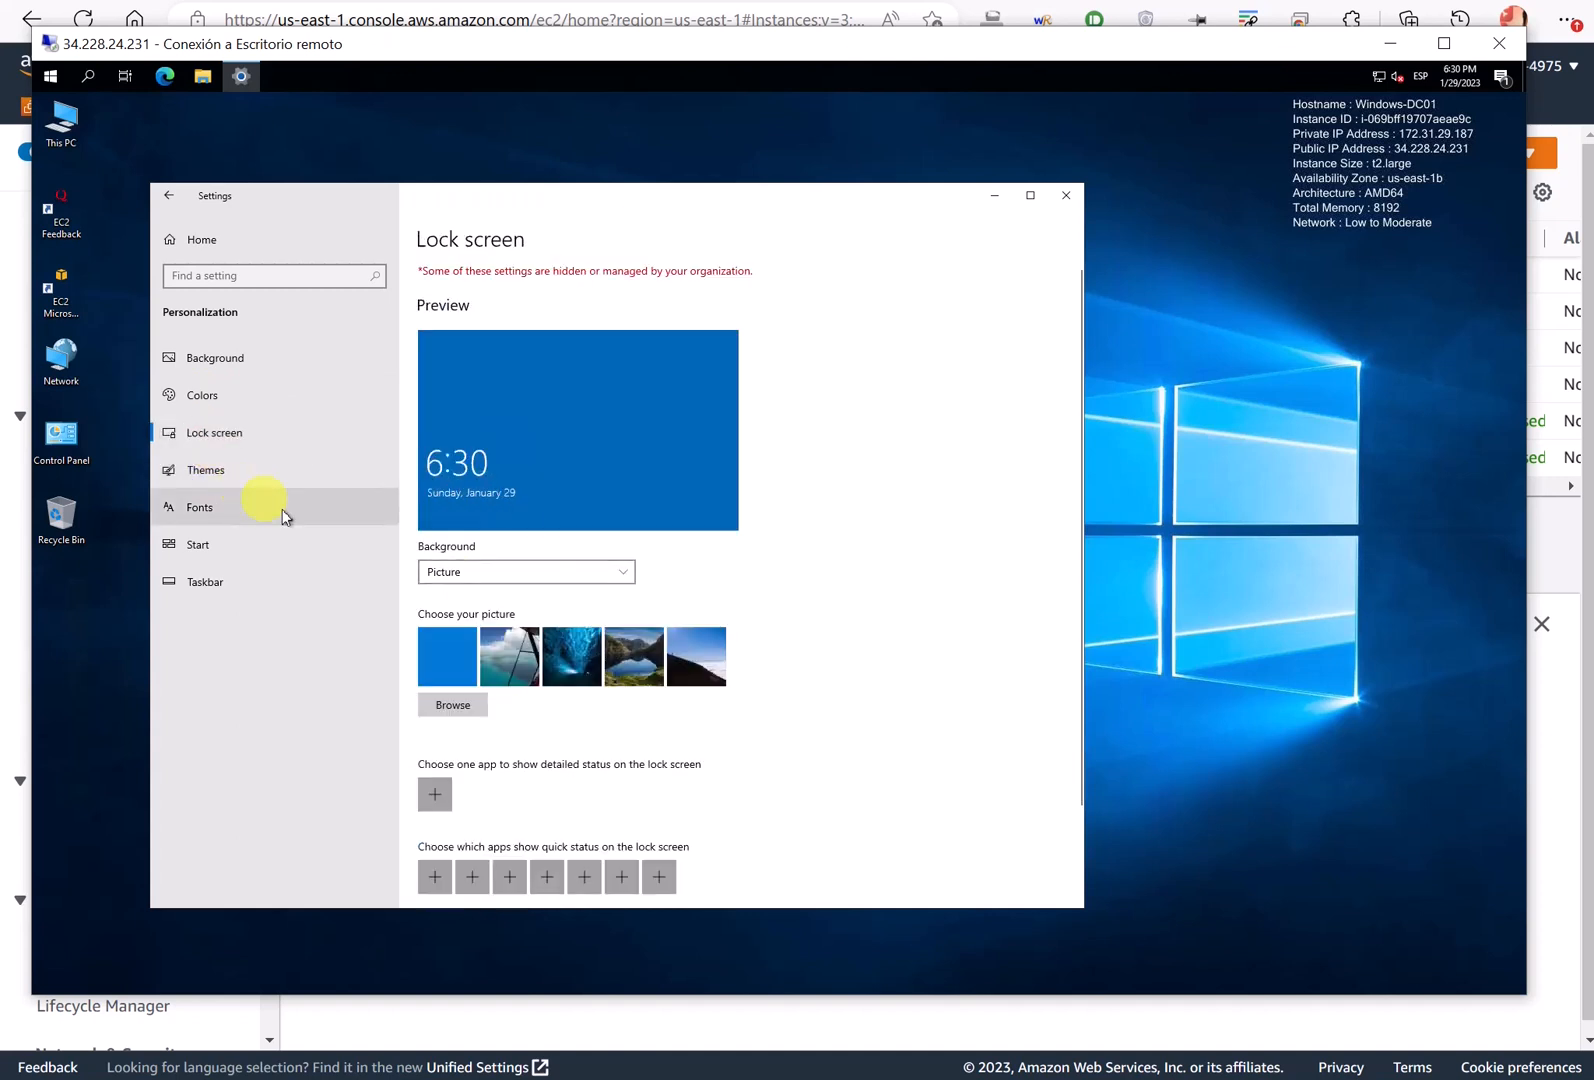
# - Try Slideshow as lock screen background once more and restore Picture
pyautogui.scroll(-1, 493, 578)
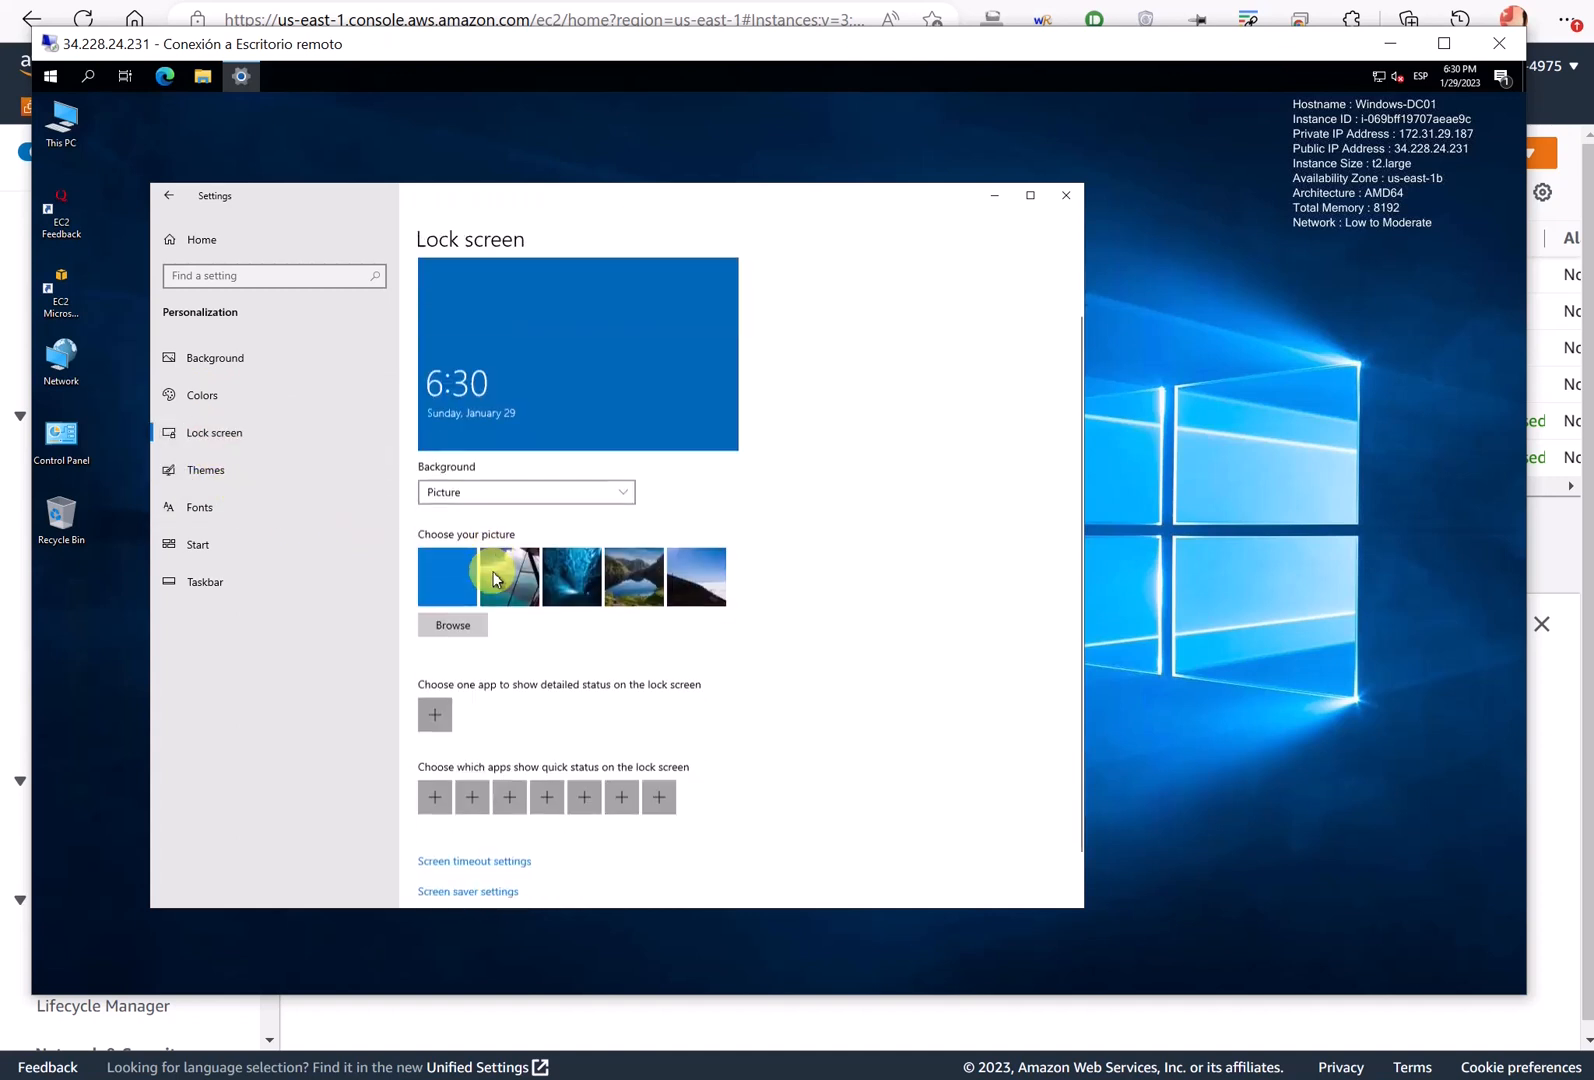
pyautogui.scroll(-1, 488, 512)
pyautogui.click(470, 462)
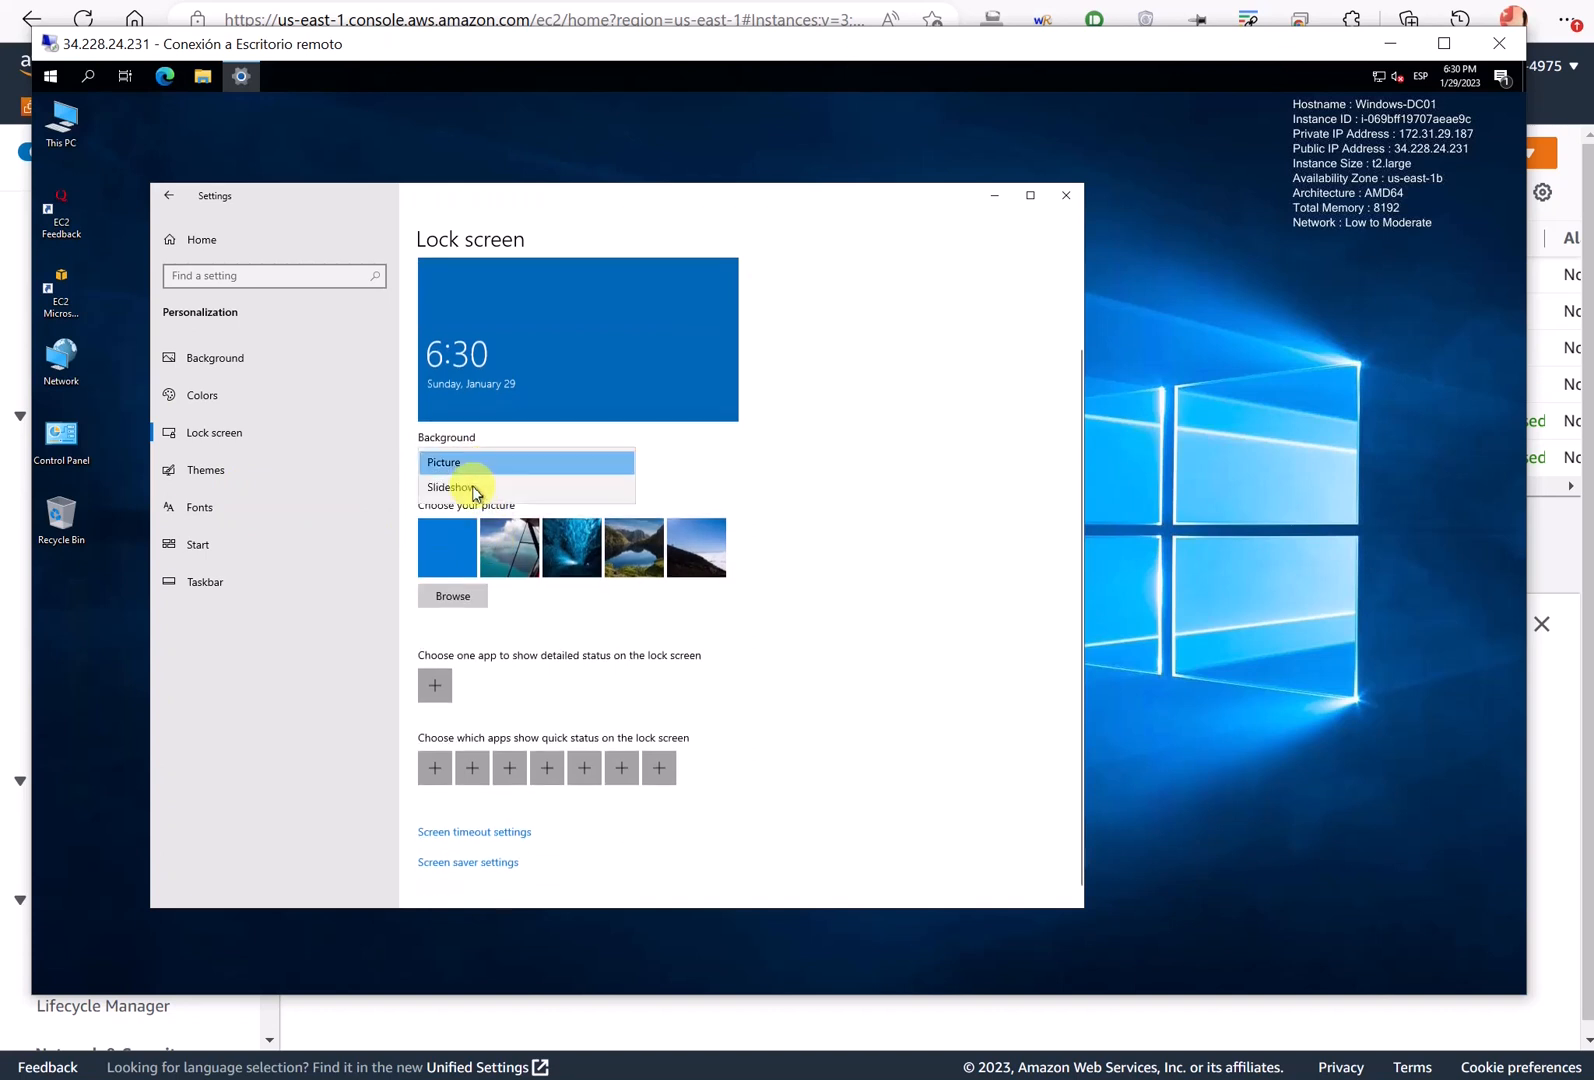
pyautogui.click(462, 488)
pyautogui.click(463, 462)
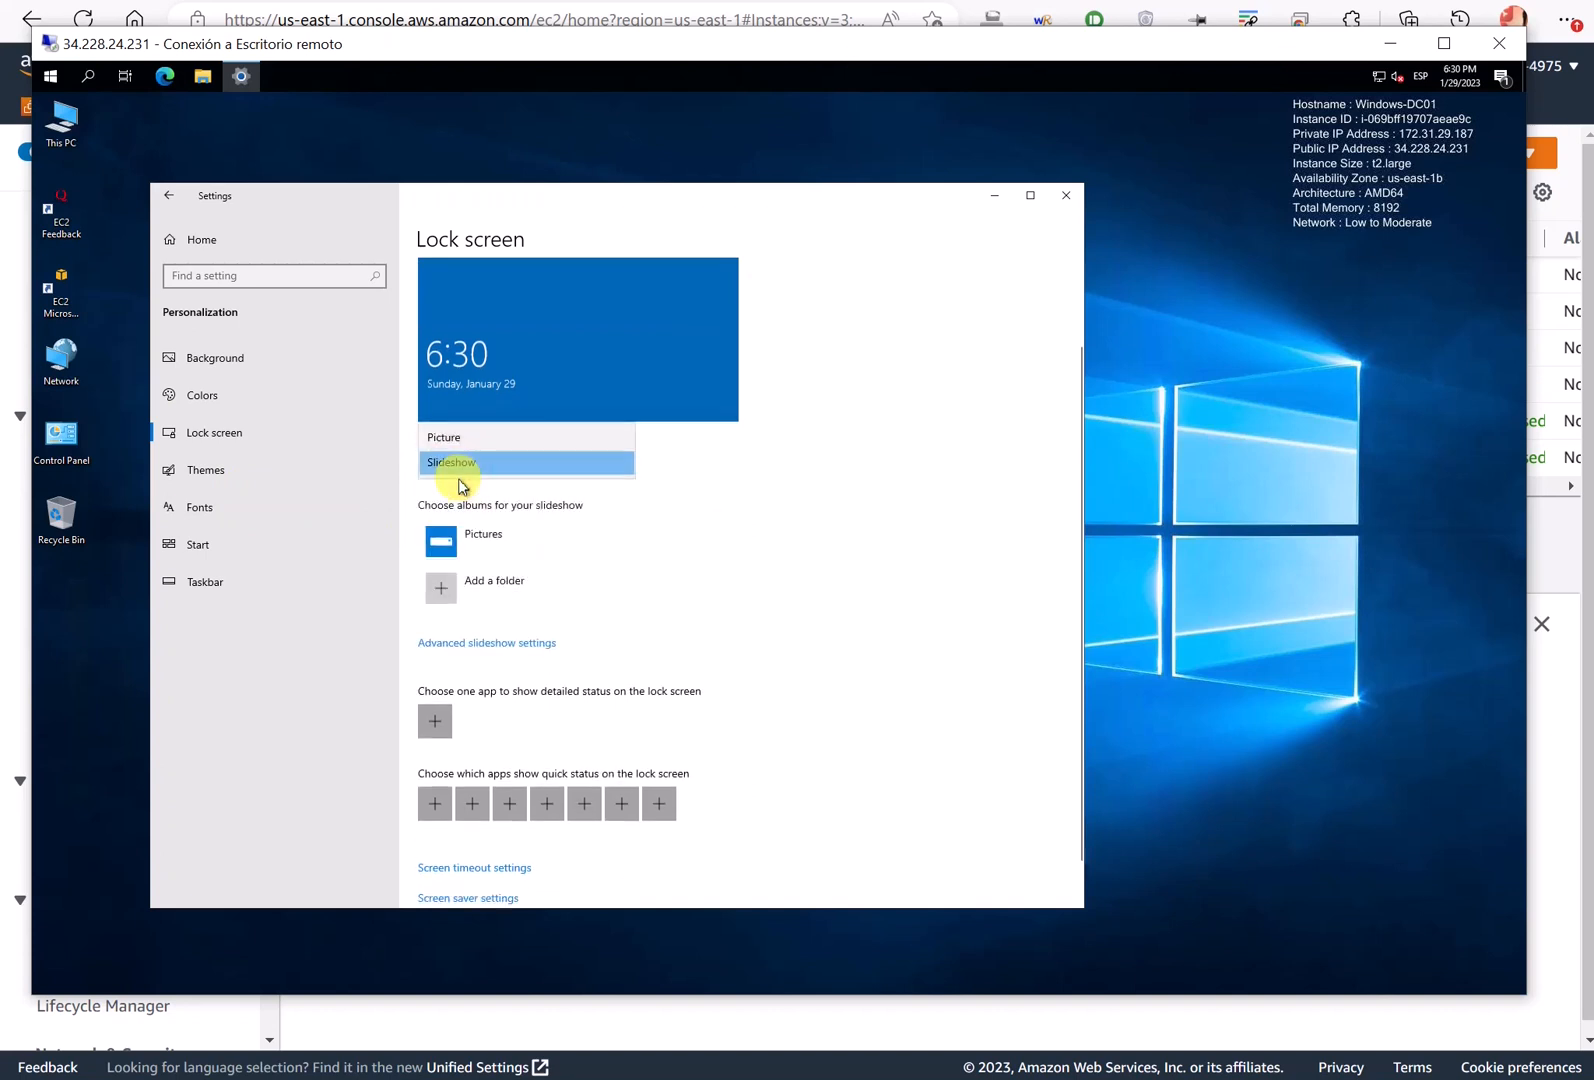
pyautogui.click(465, 441)
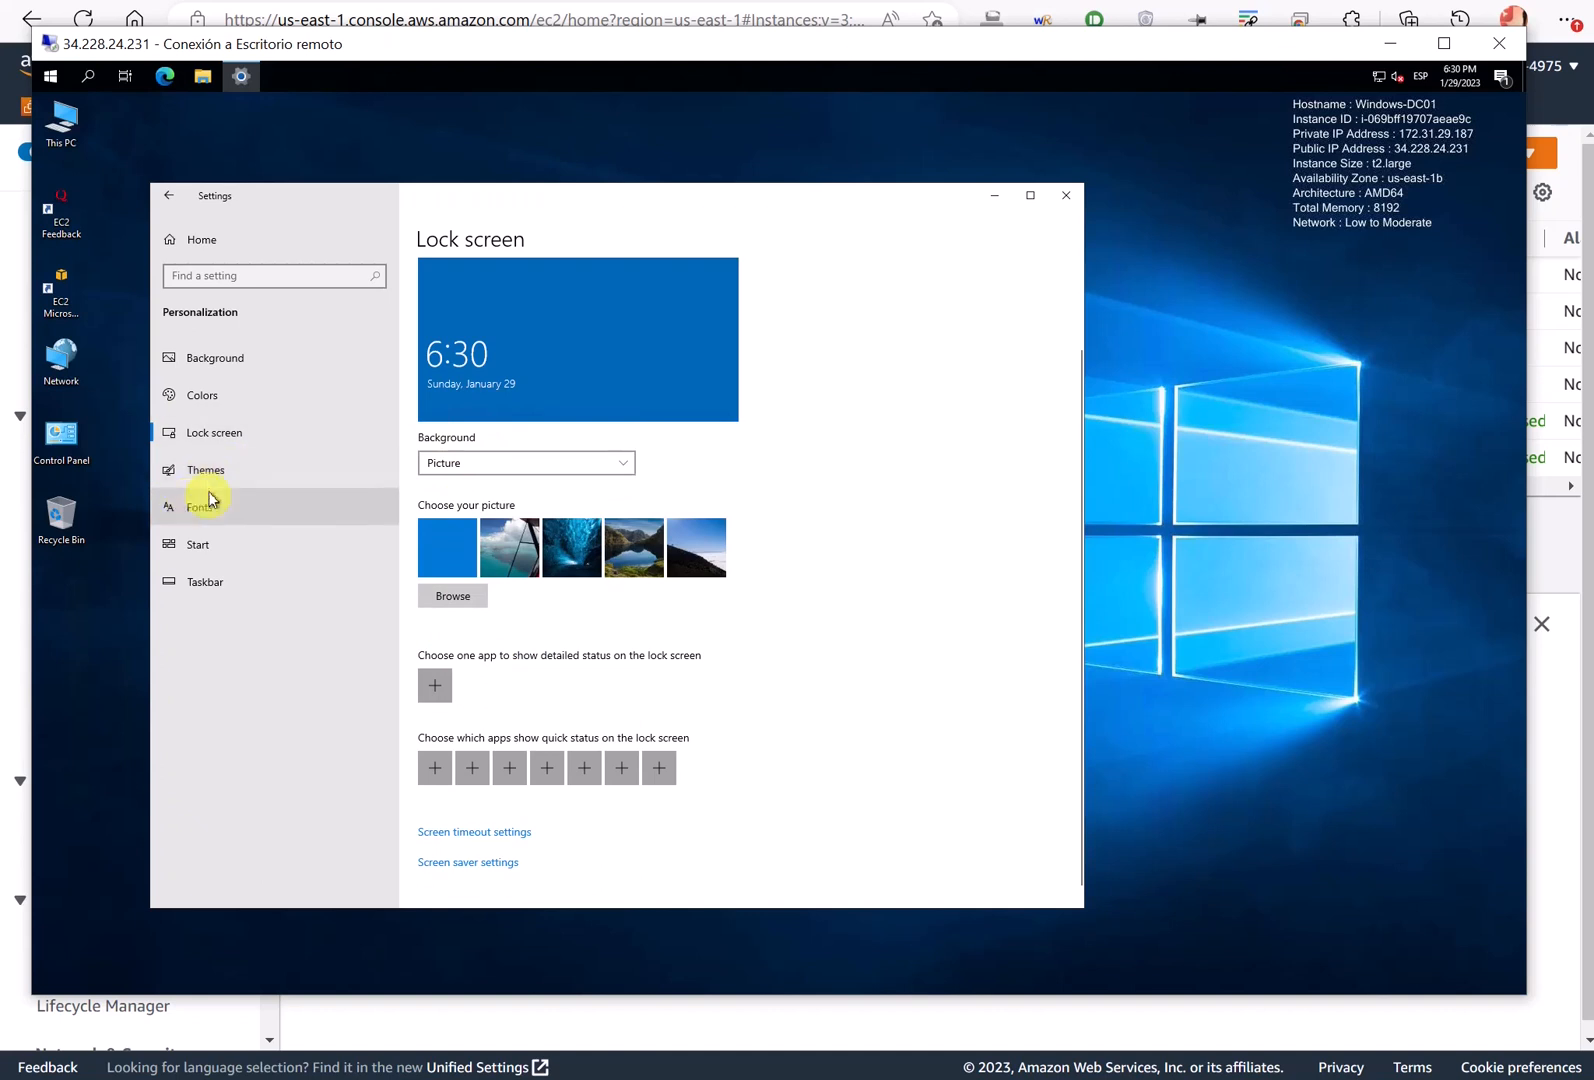
# - Open the Themes personalization page and scroll through it
pyautogui.click(208, 478)
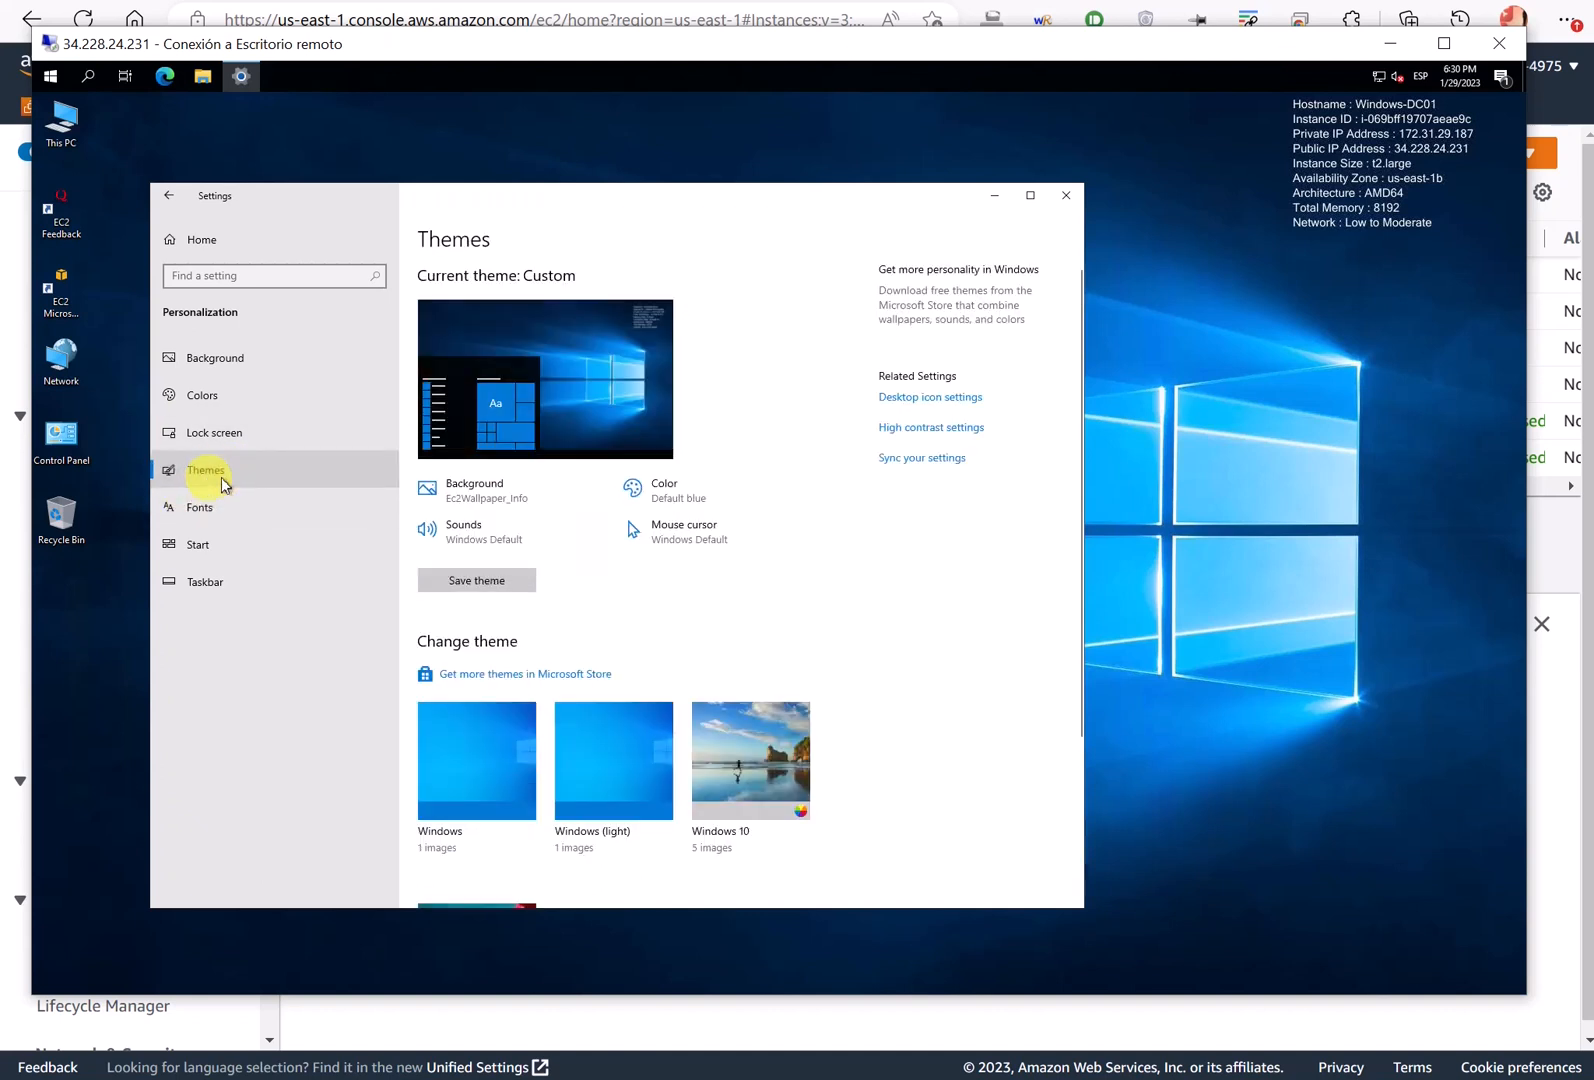
pyautogui.scroll(-2, 583, 562)
pyautogui.scroll(-3, 565, 530)
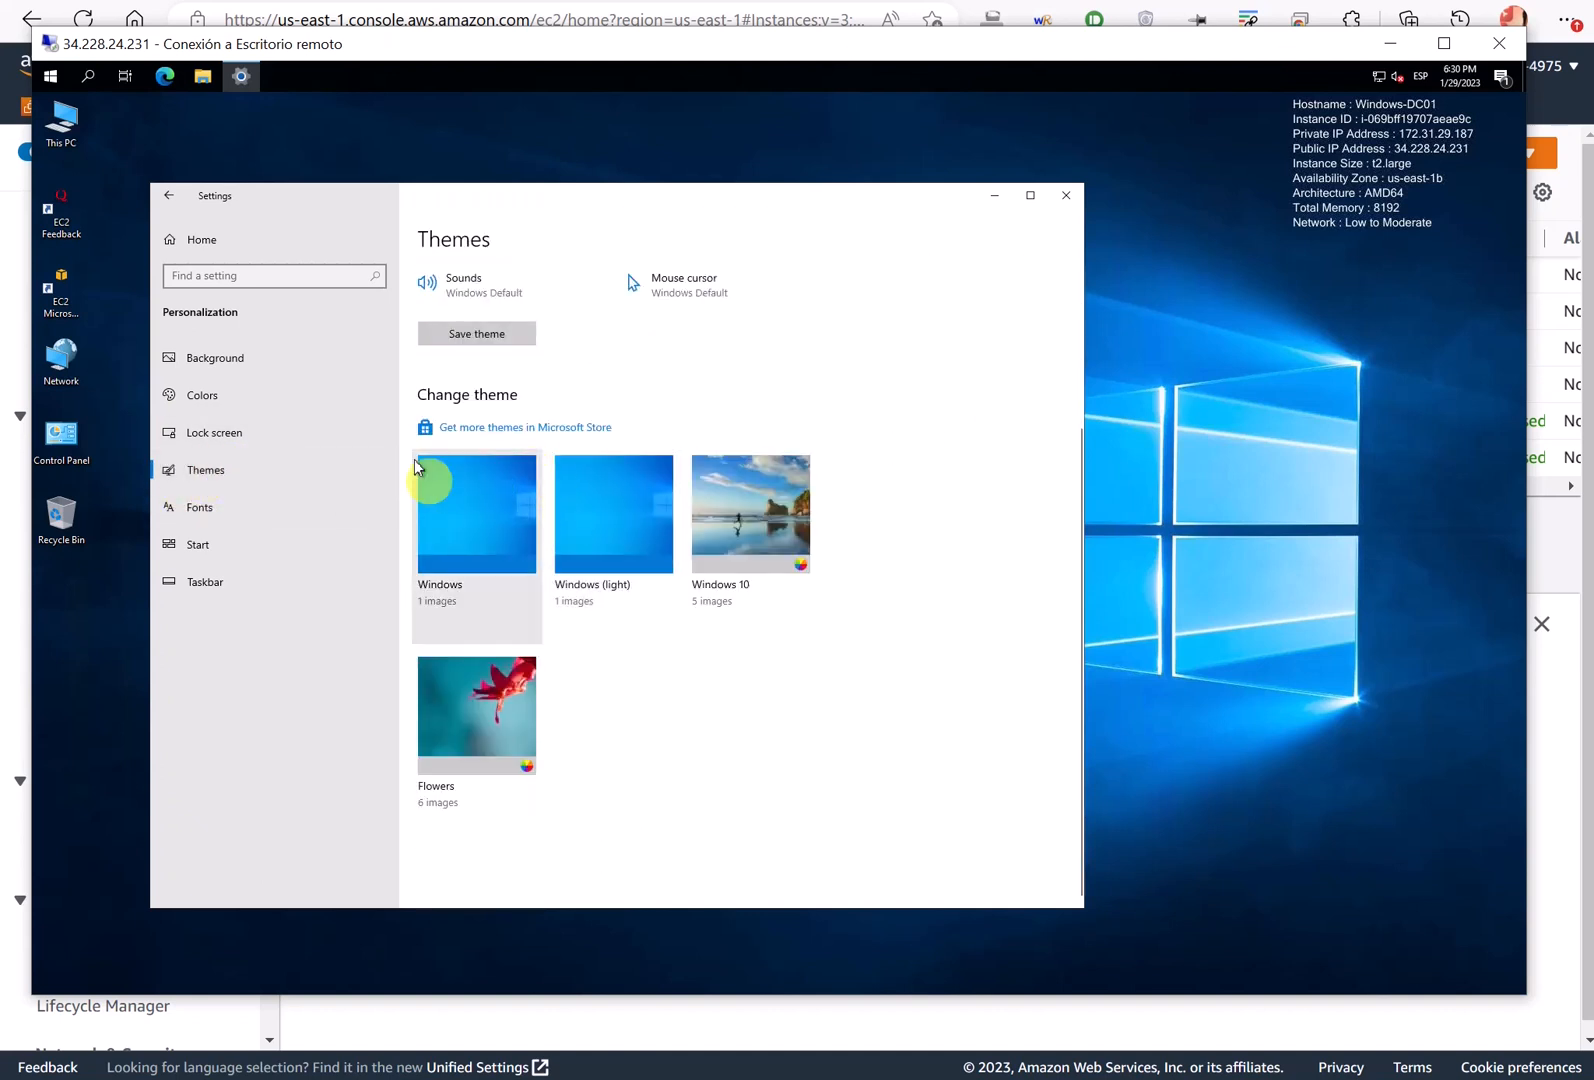
pyautogui.scroll(2, 427, 480)
# - Set the desktop background to a solid orange colour and close Settings
pyautogui.click(203, 357)
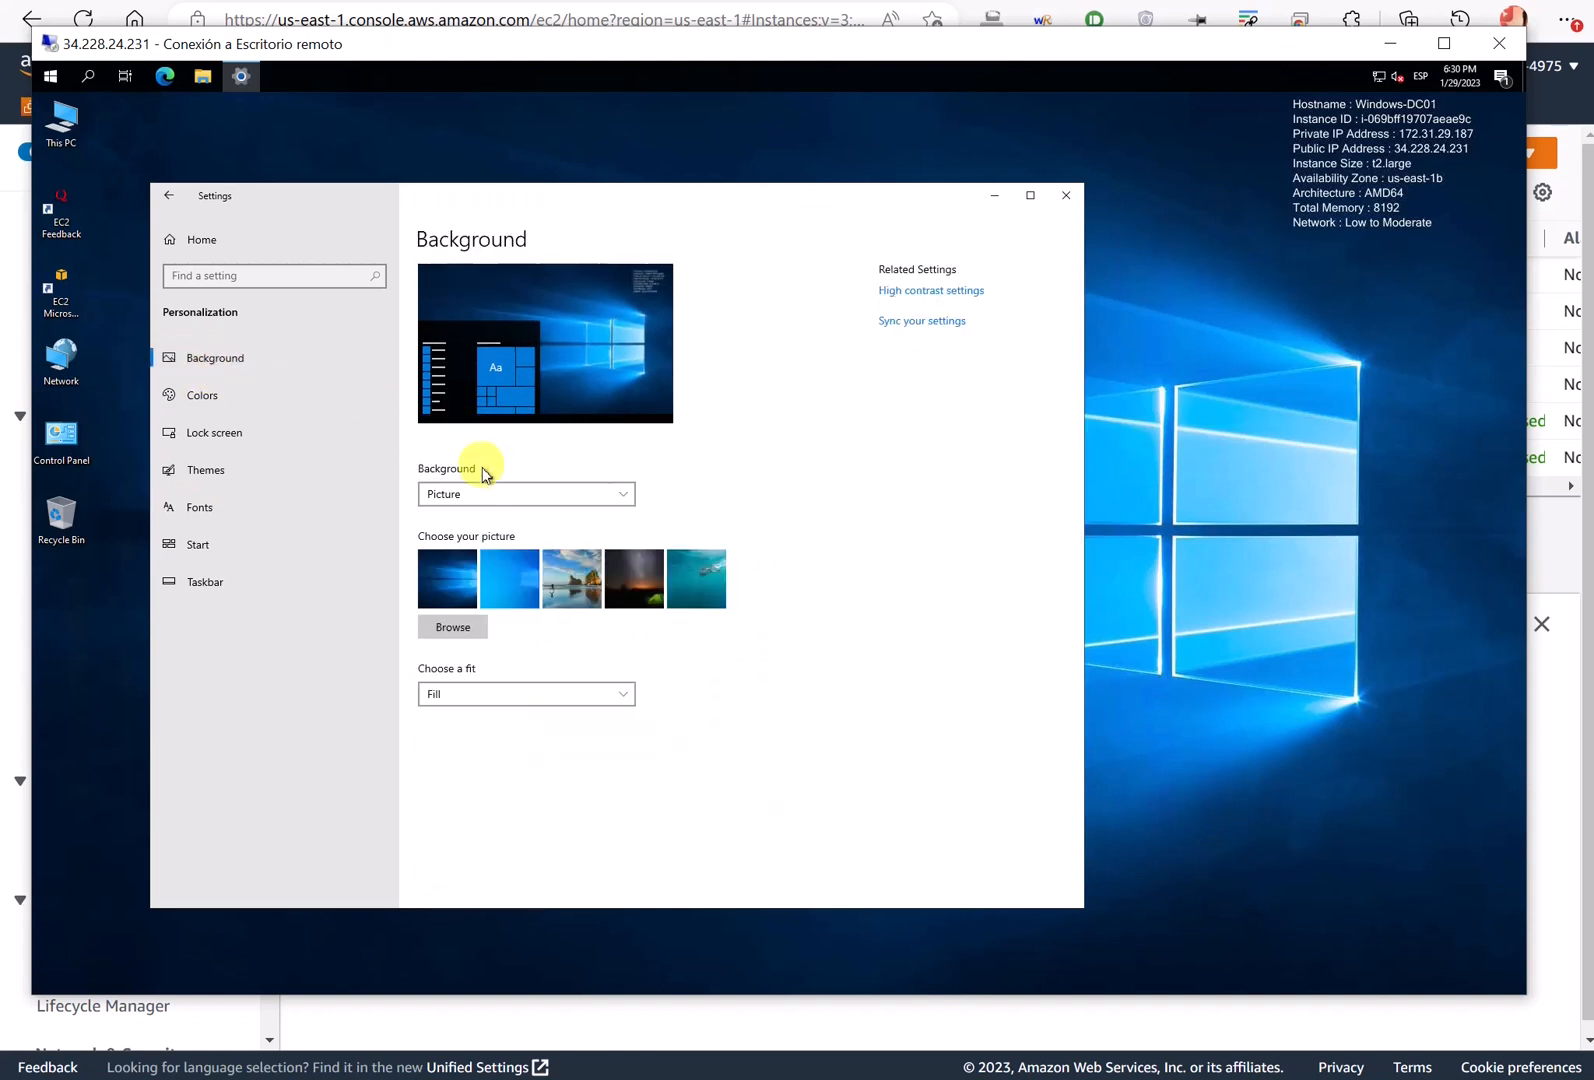
pyautogui.click(475, 498)
pyautogui.click(466, 518)
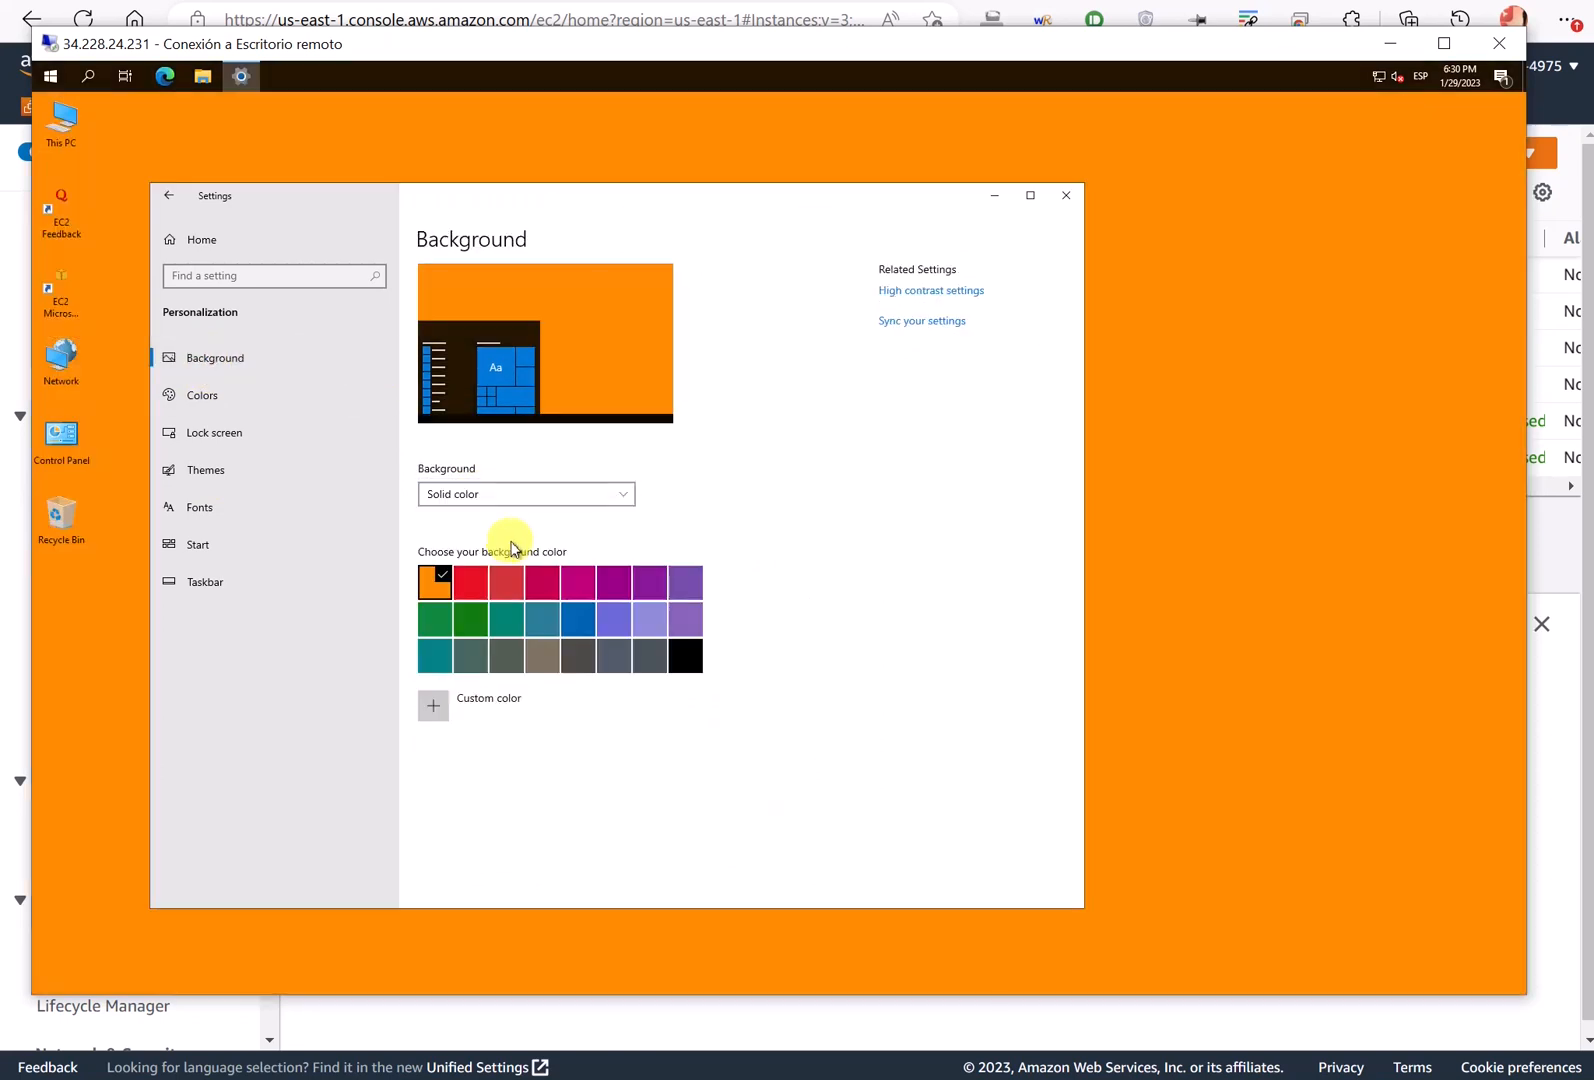
pyautogui.click(1066, 196)
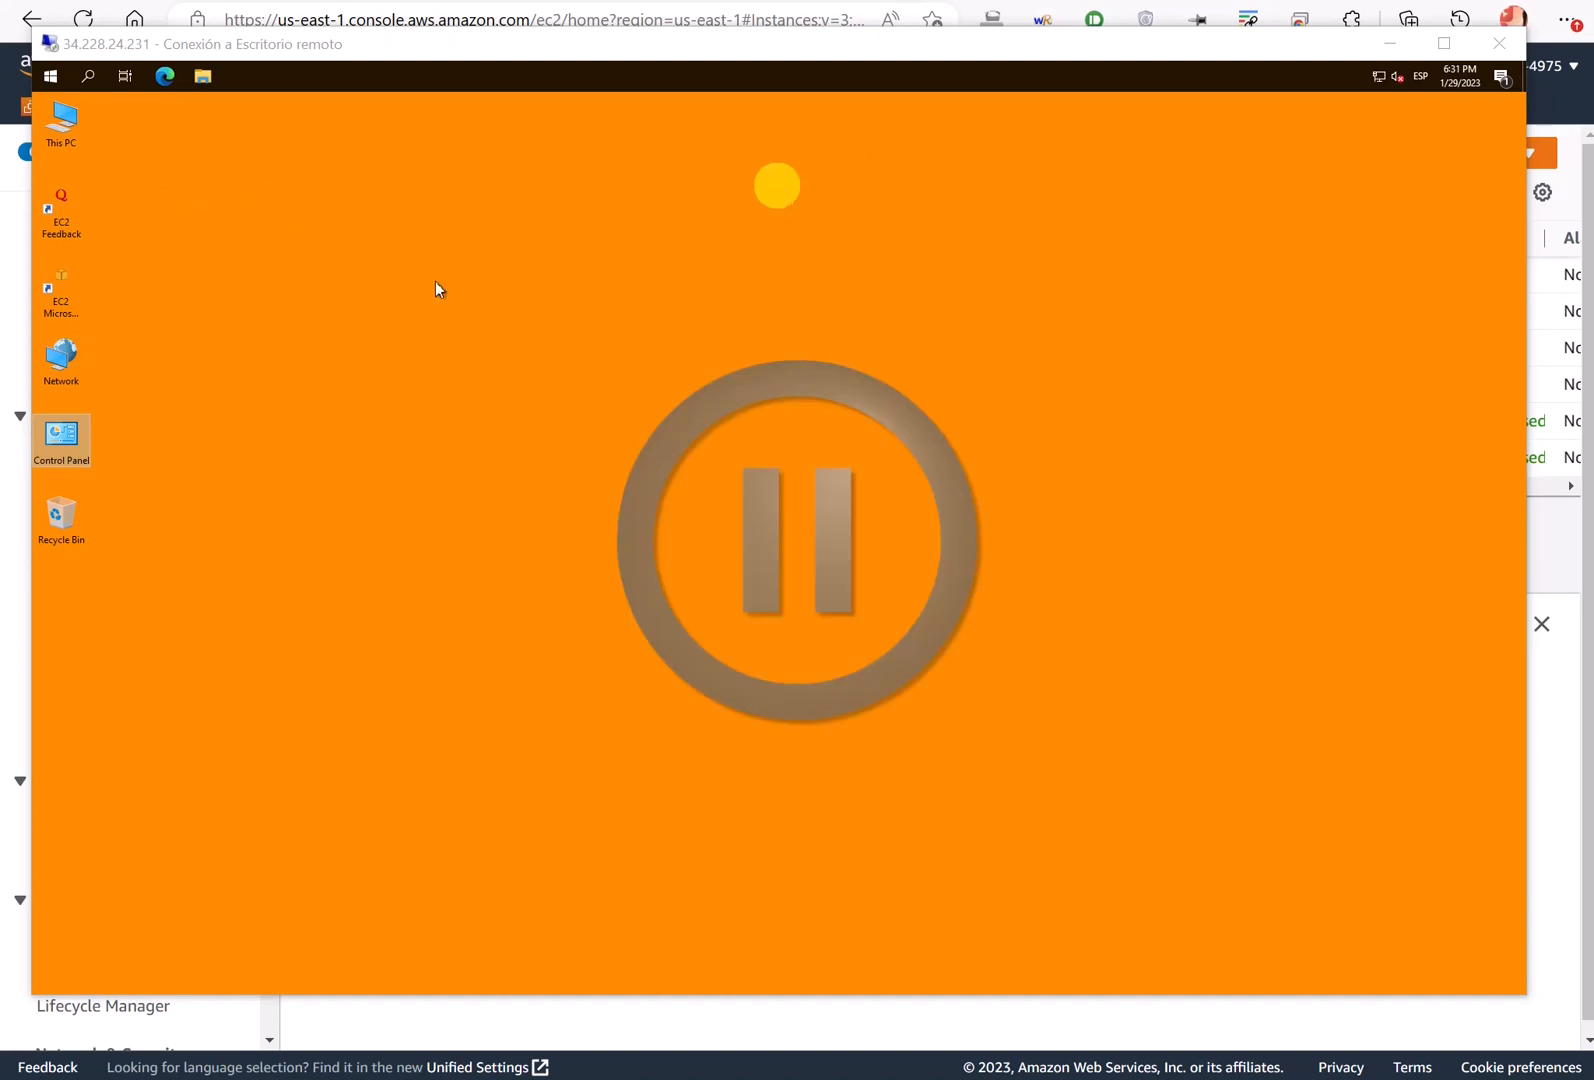
# - Launch Command Prompt via a cmd search, then Server Manager from Start
pyautogui.click(86, 84)
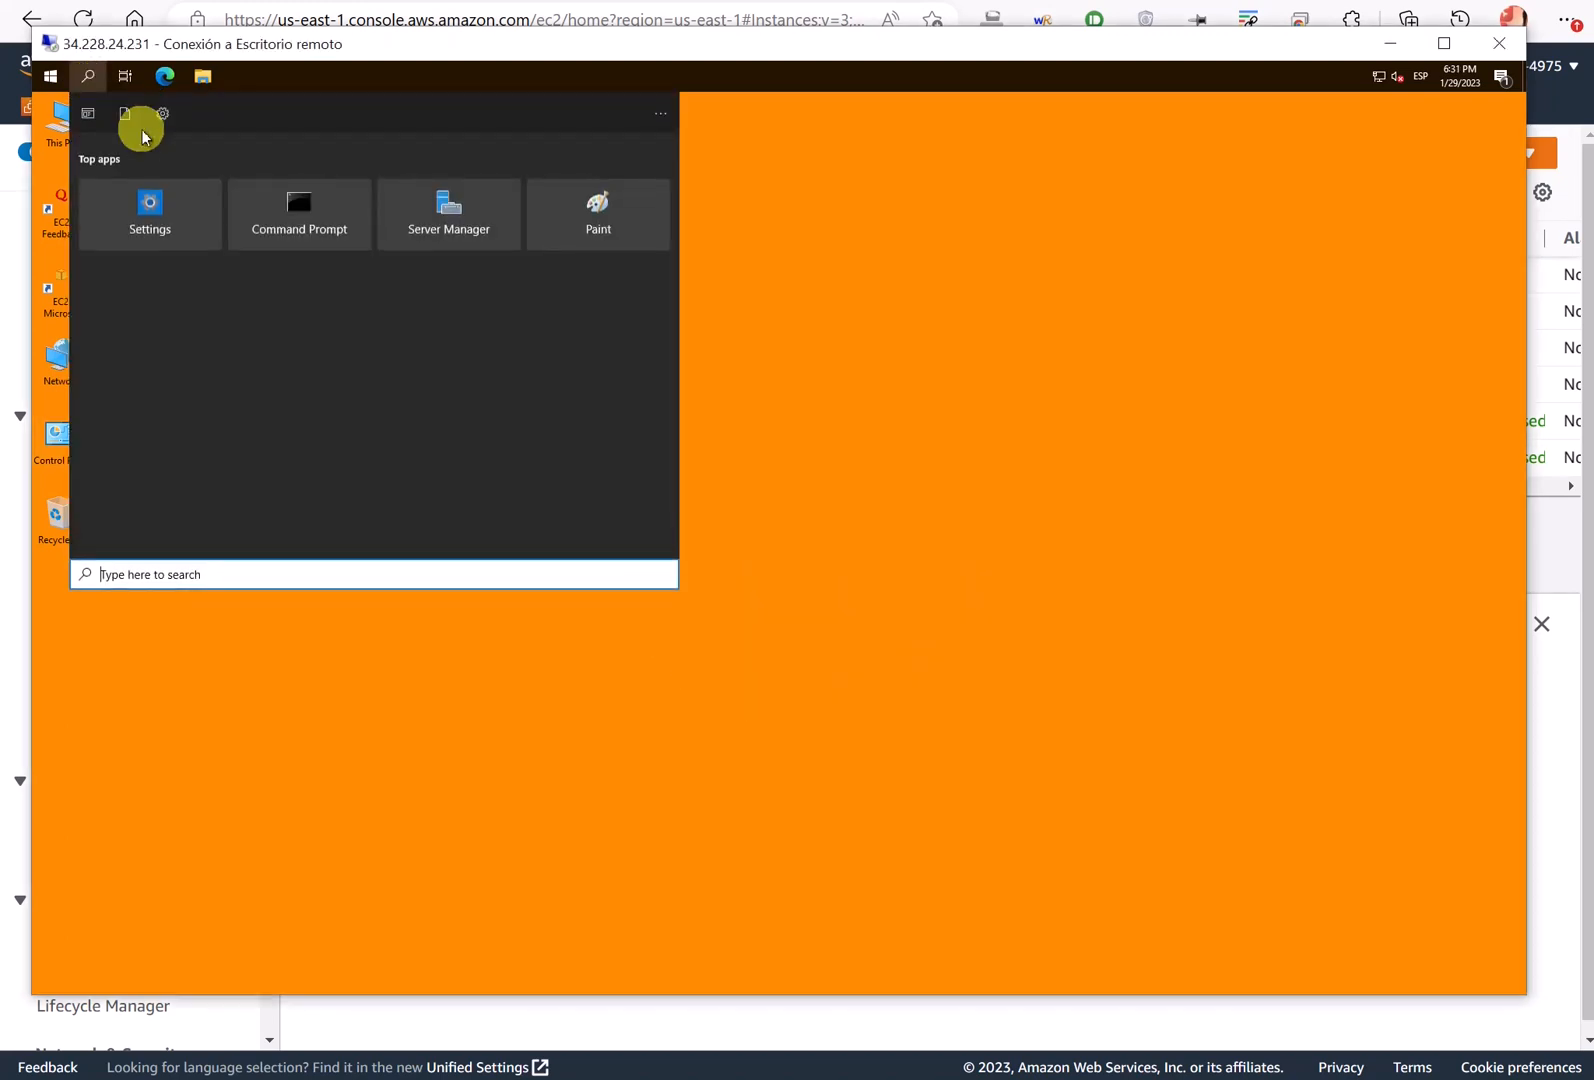
pyautogui.write('cmd')
pyautogui.click(201, 190)
pyautogui.click(51, 77)
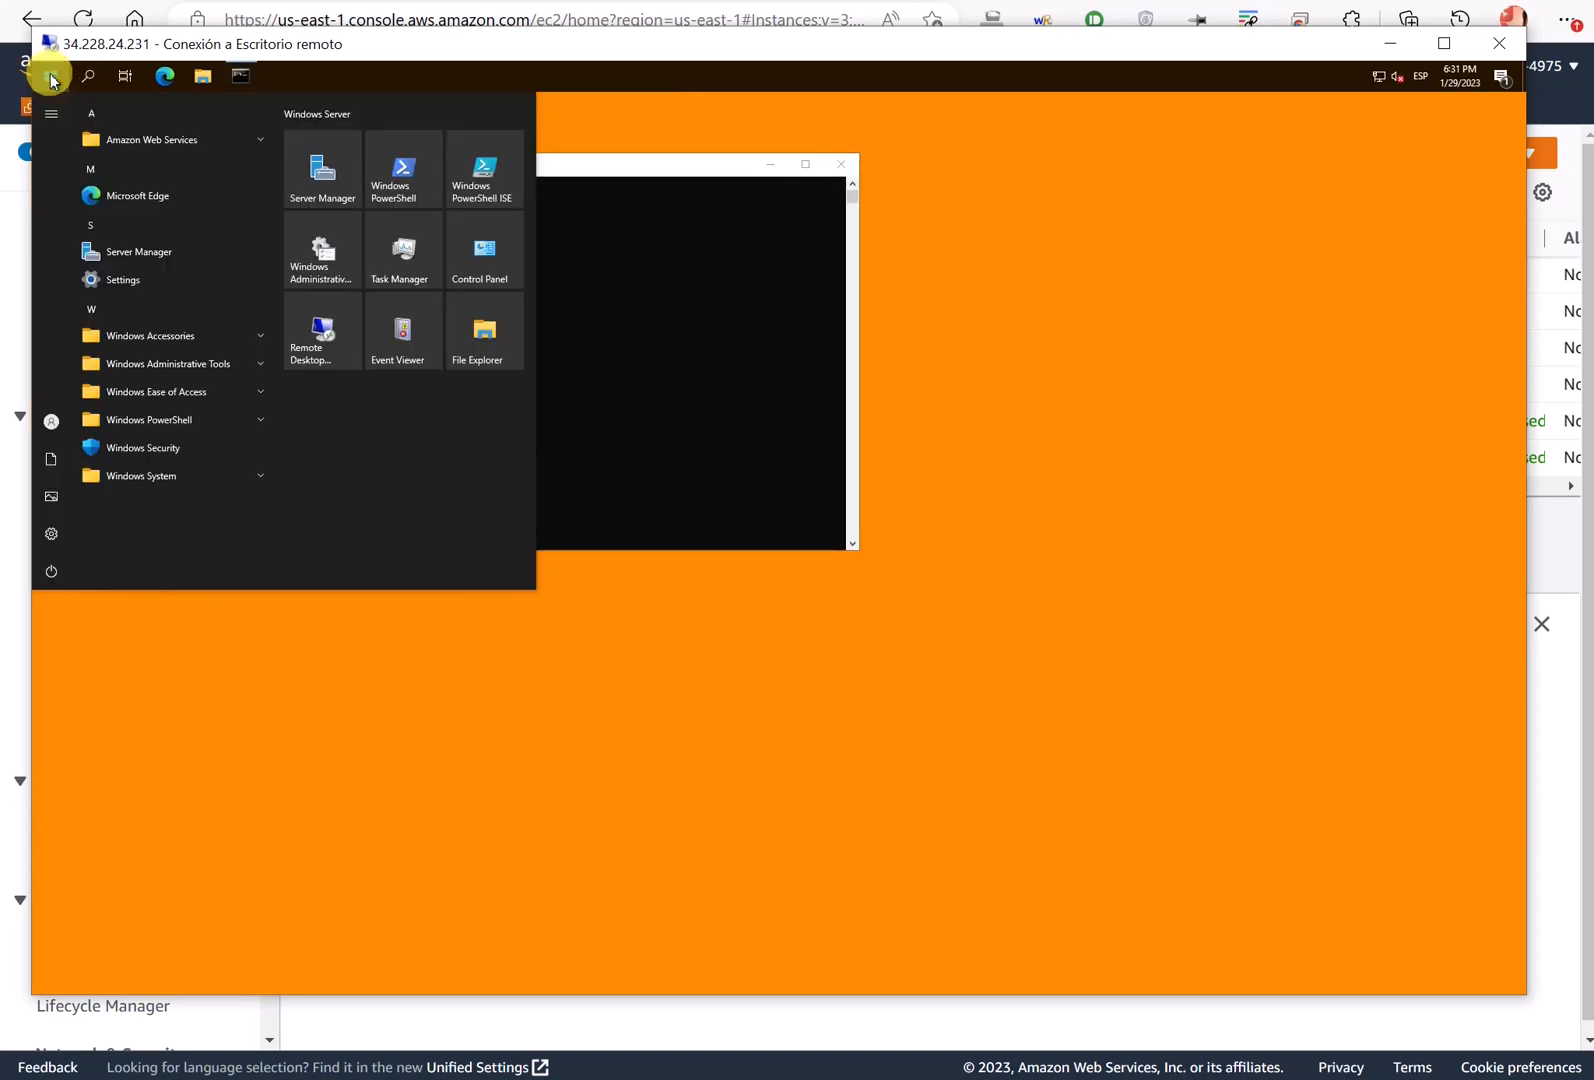
pyautogui.moveTo(101, 200)
pyautogui.mouseDown()
pyautogui.moveTo(96, 240)
pyautogui.moveTo(117, 249)
pyautogui.moveTo(104, 195)
pyautogui.mouseUp()
pyautogui.click(97, 256)
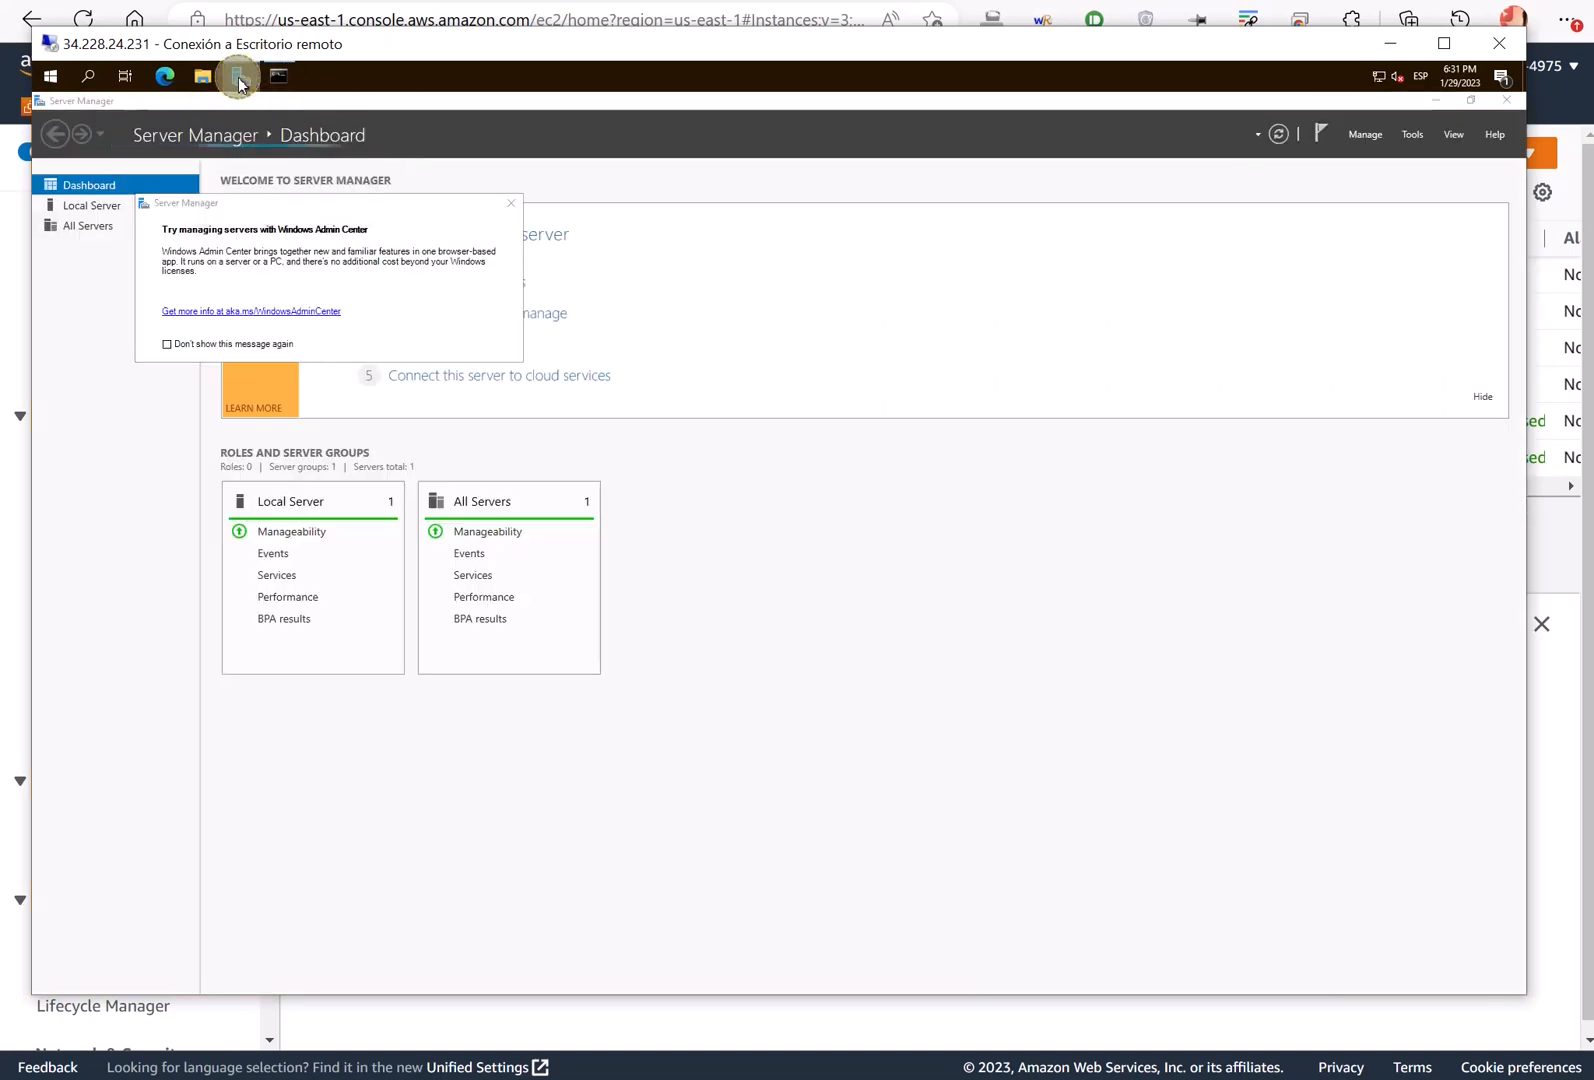
# - Pin Server Manager and Command Prompt to the taskbar and close Command Prompt
pyautogui.rightClick(240, 77)
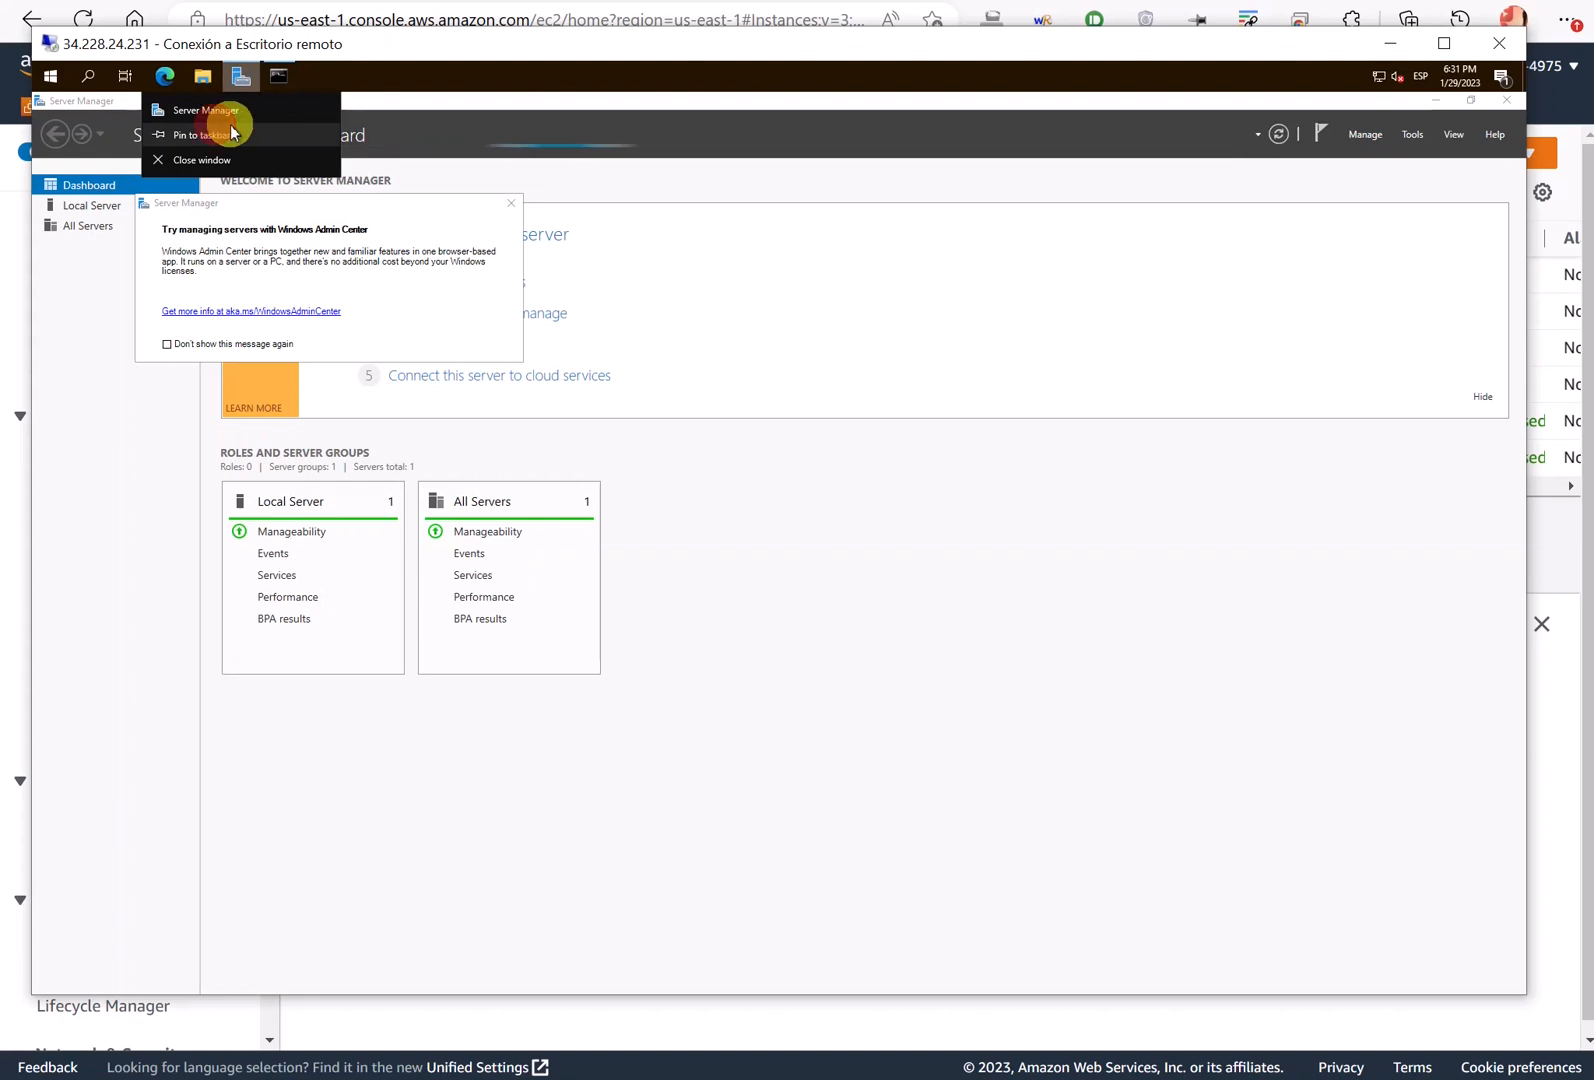
pyautogui.click(224, 134)
pyautogui.click(272, 76)
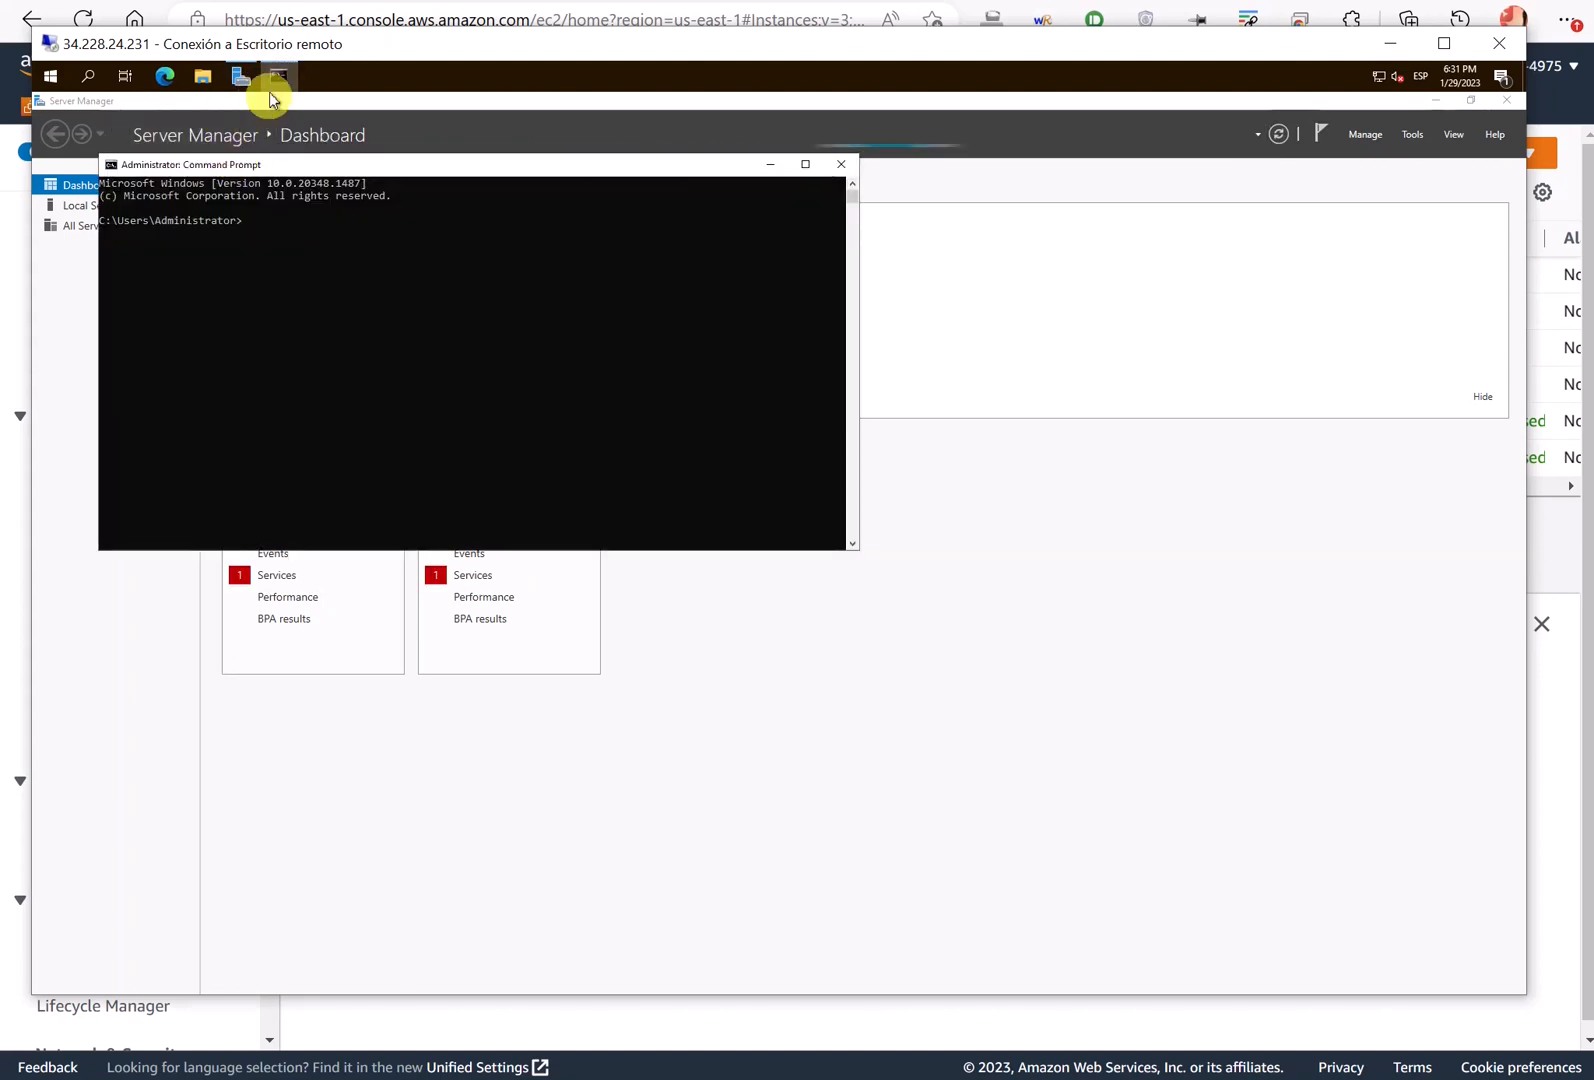
pyautogui.rightClick(274, 77)
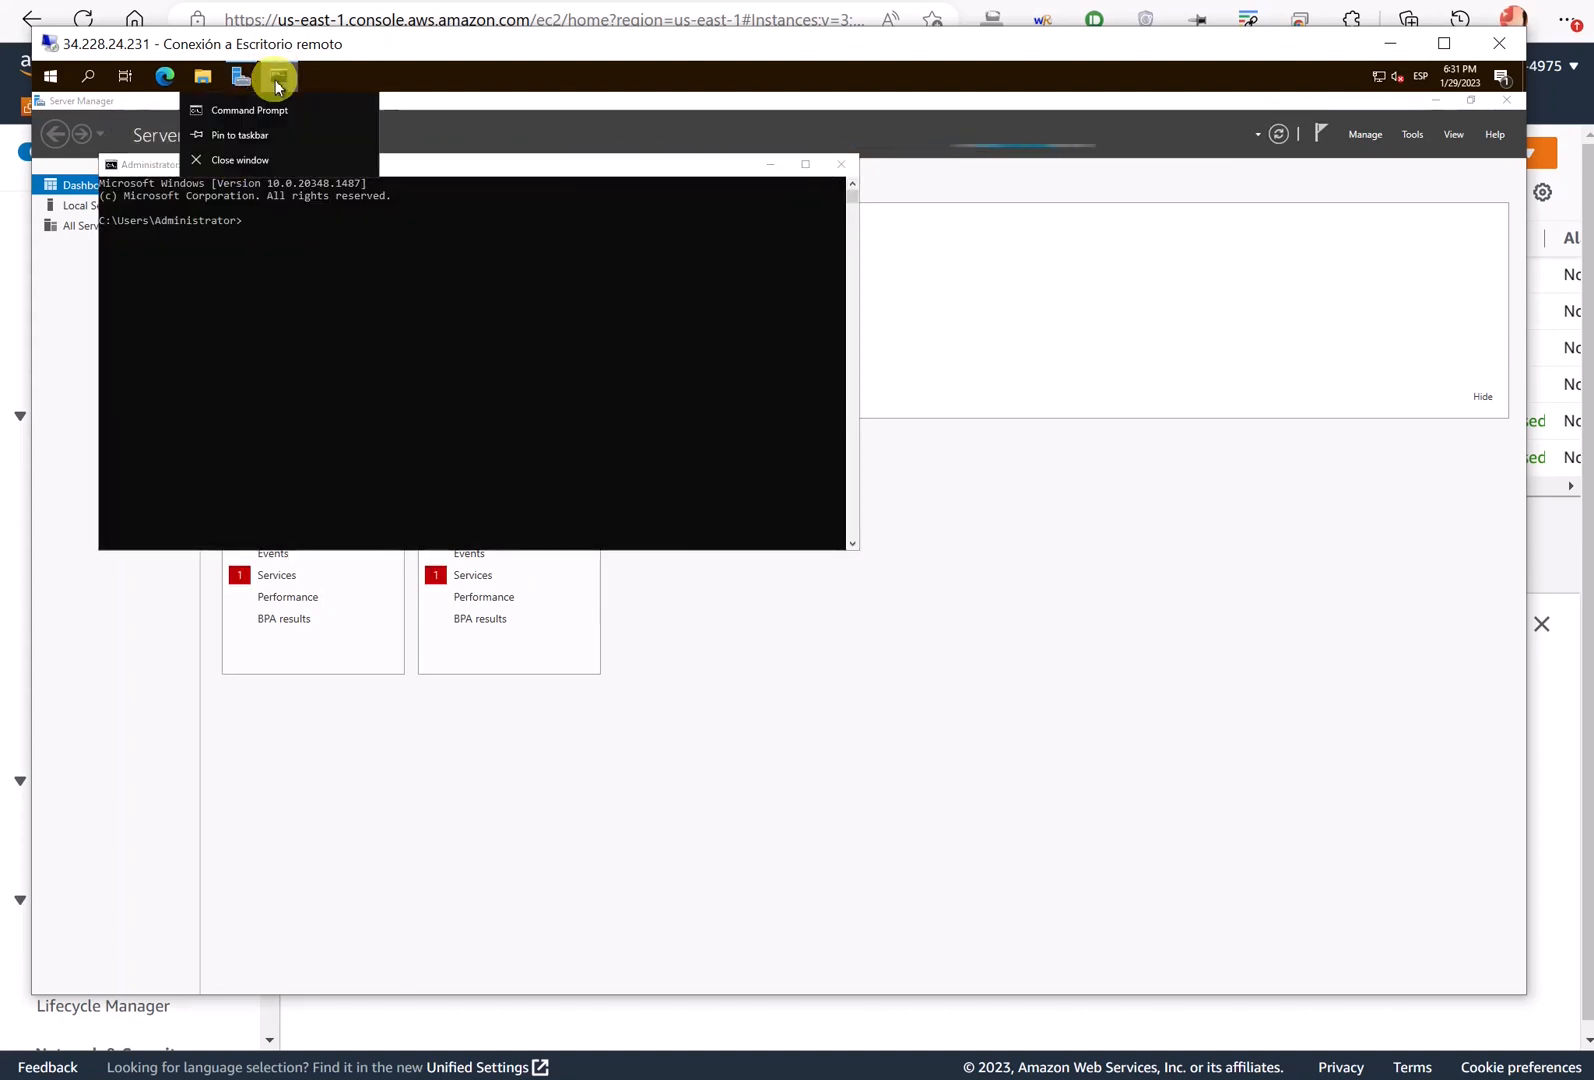
pyautogui.click(250, 136)
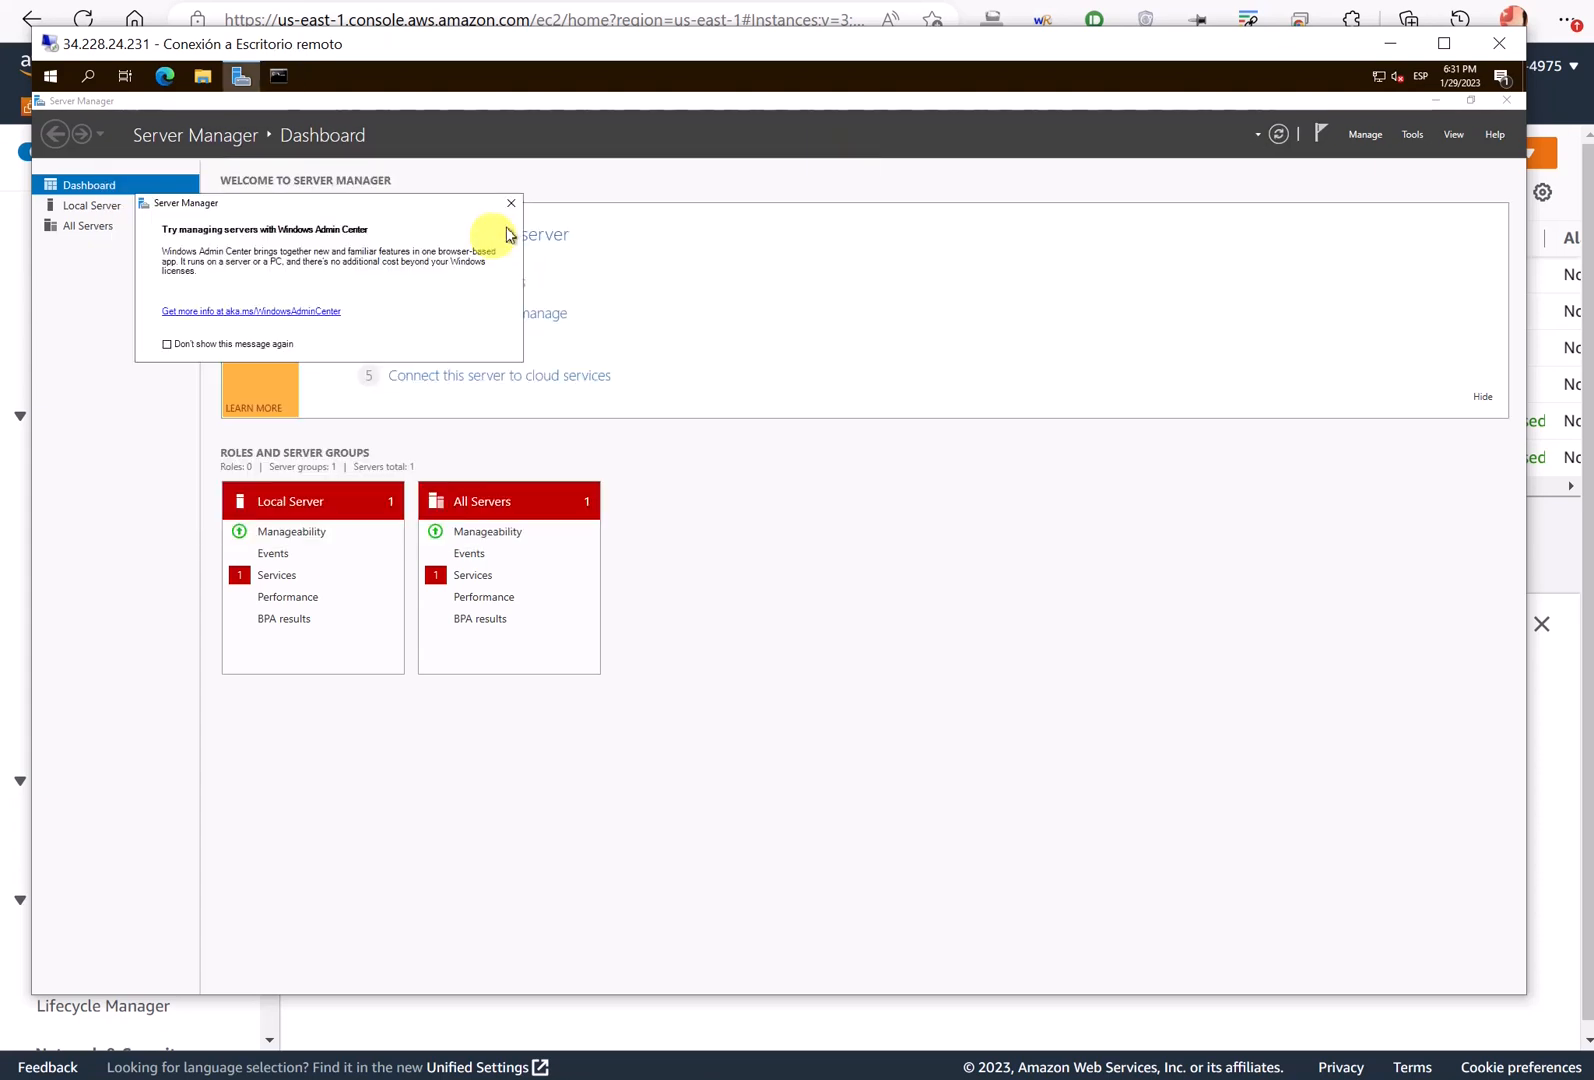
pyautogui.click(510, 202)
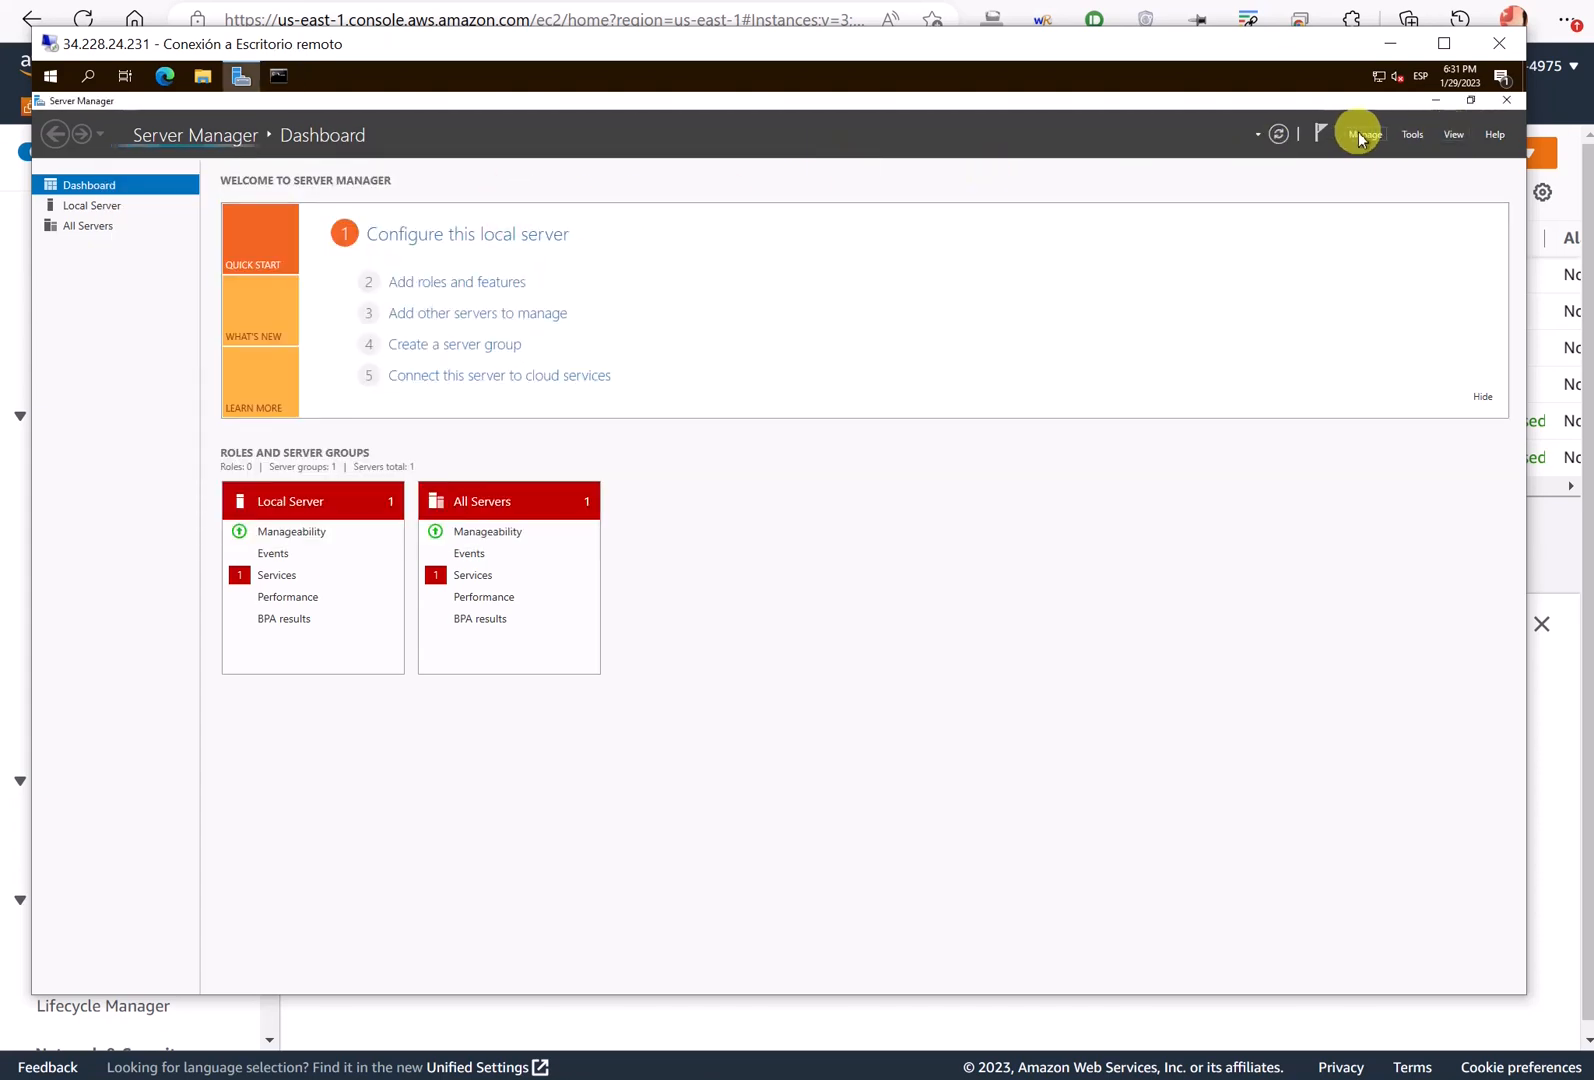
# - Launch Active Directory Users and Computers and DNS Manager from Server Manager's Tools menu
pyautogui.click(1411, 140)
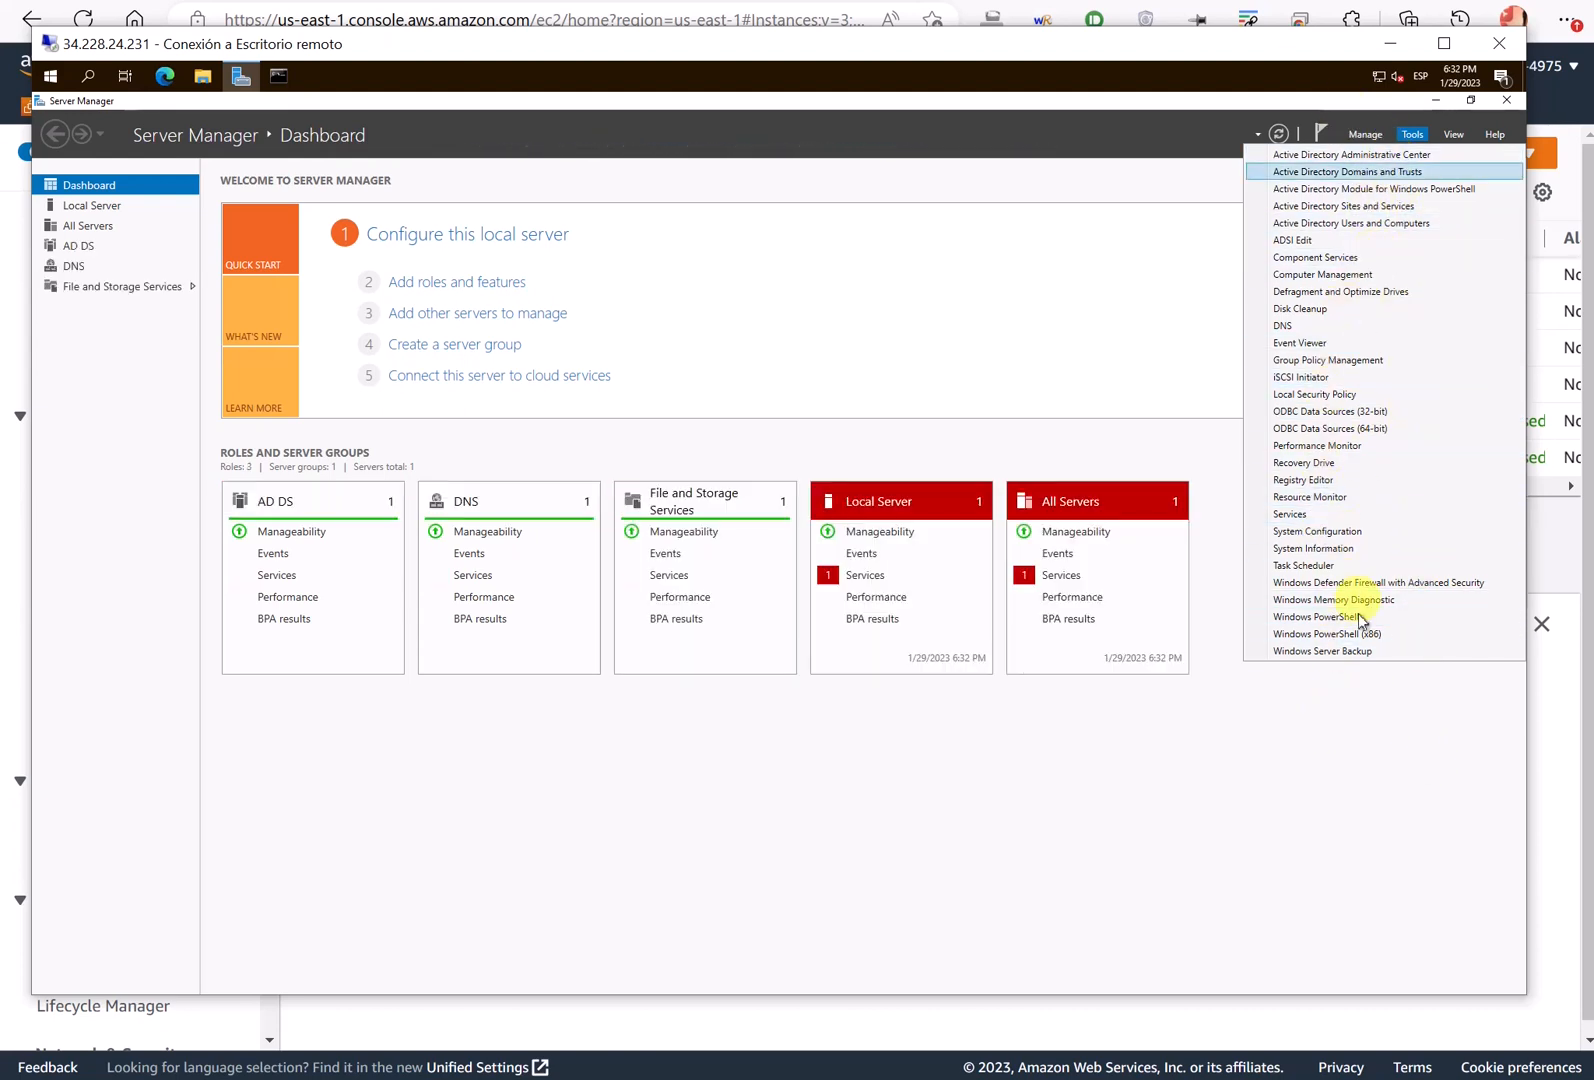
pyautogui.click(1348, 228)
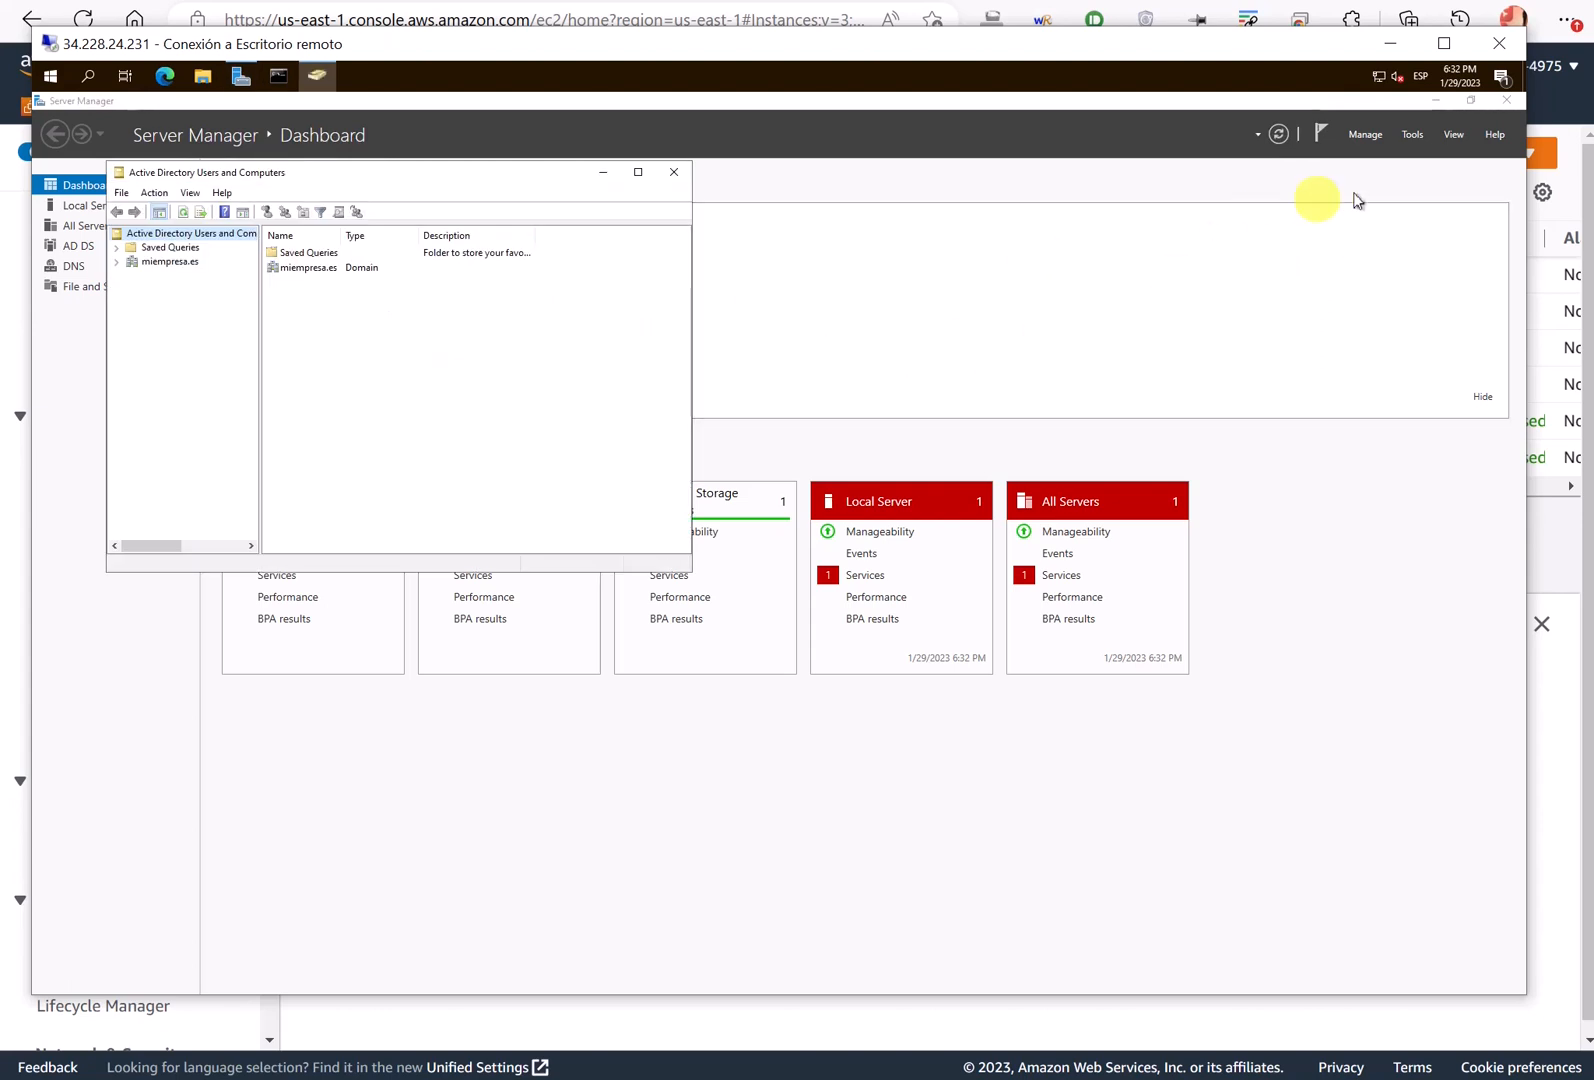
pyautogui.click(1414, 136)
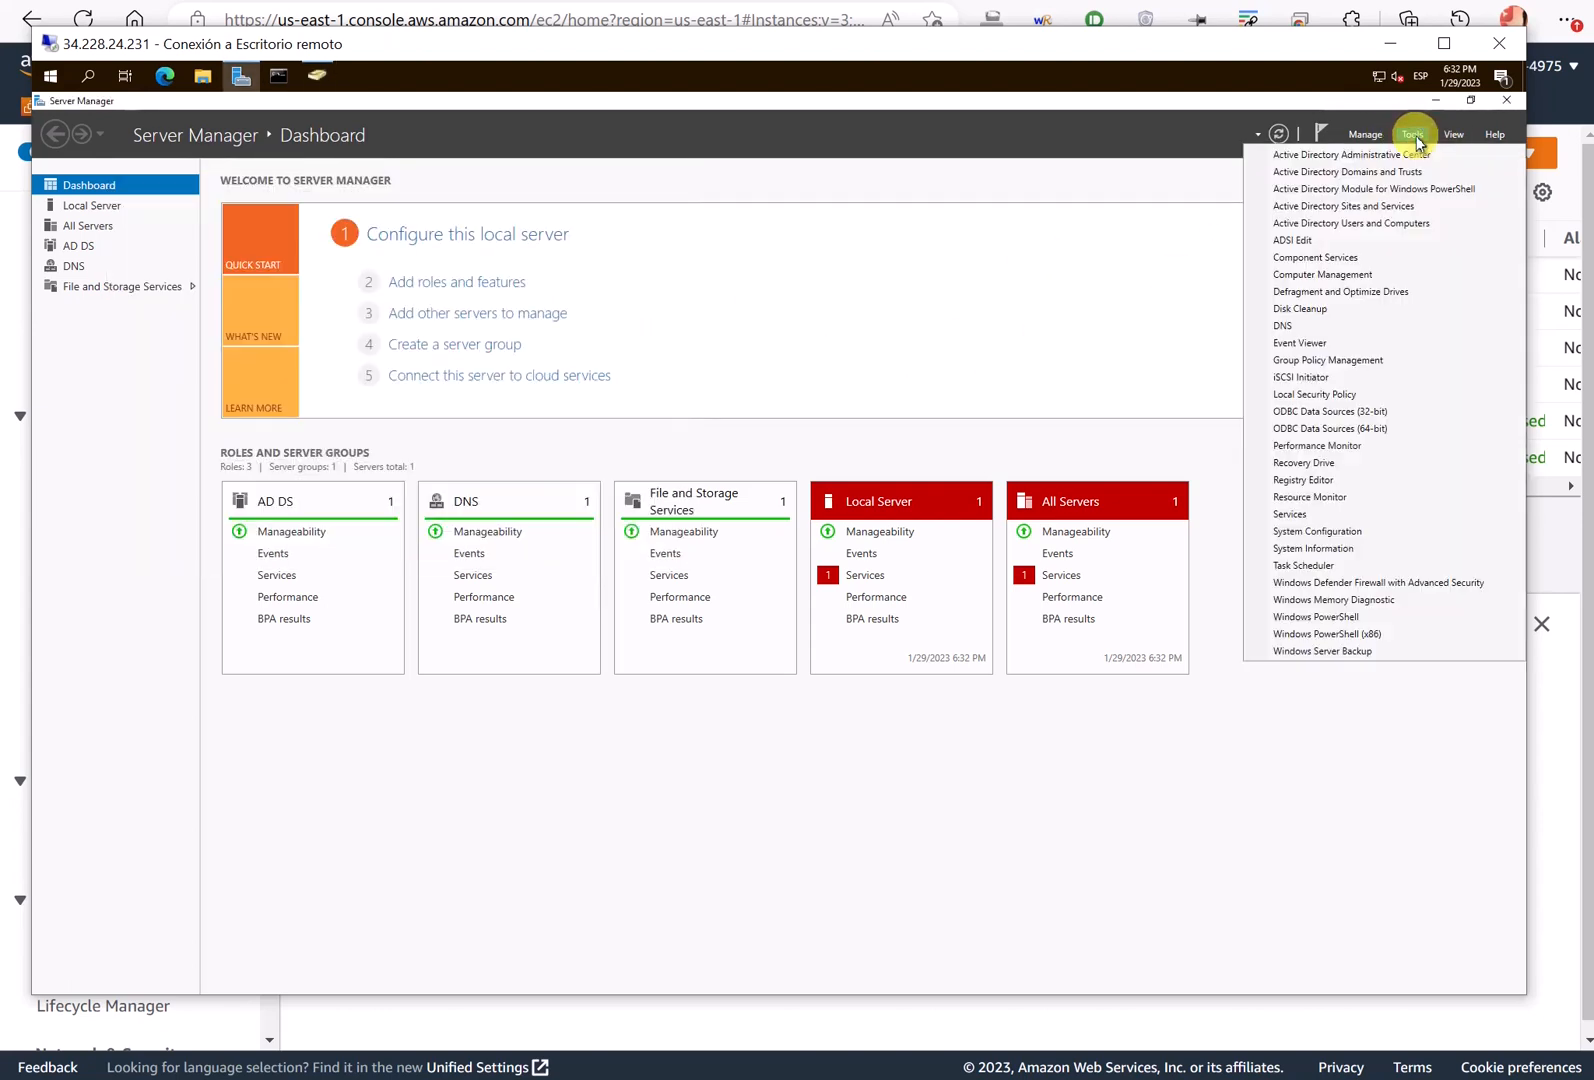
pyautogui.click(1282, 326)
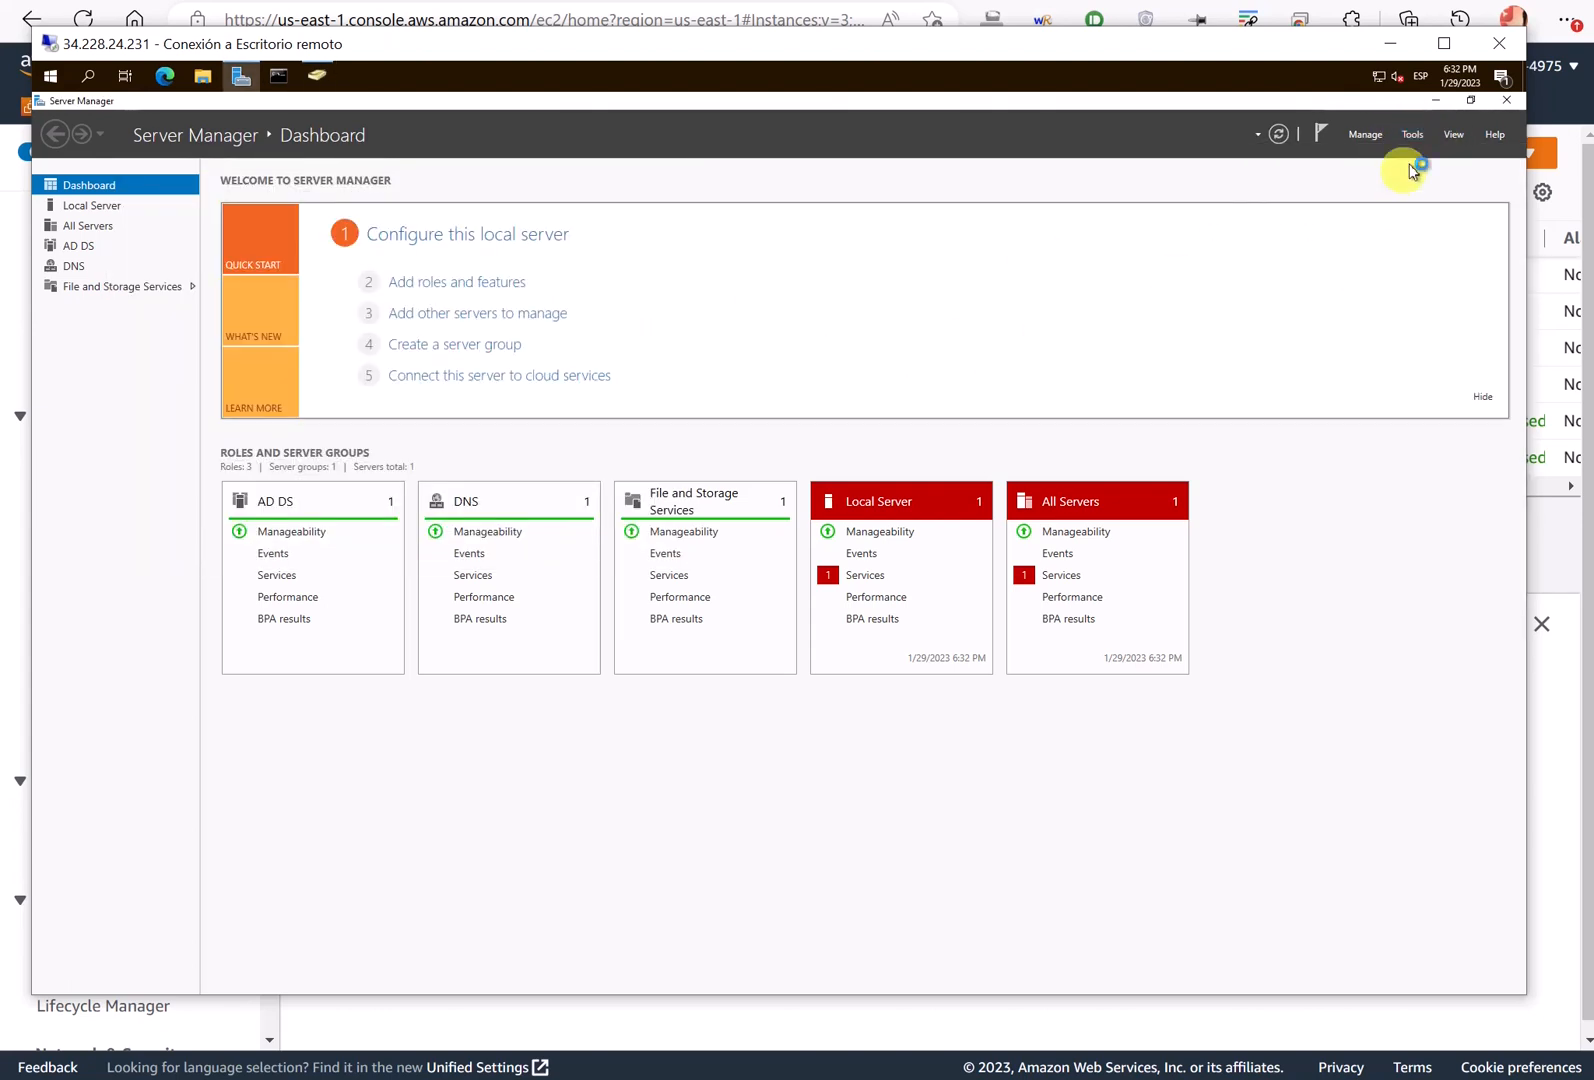
# - Close Server Manager, pin Active Directory Users and Computers to the taskbar and arrange windows
pyautogui.click(1508, 101)
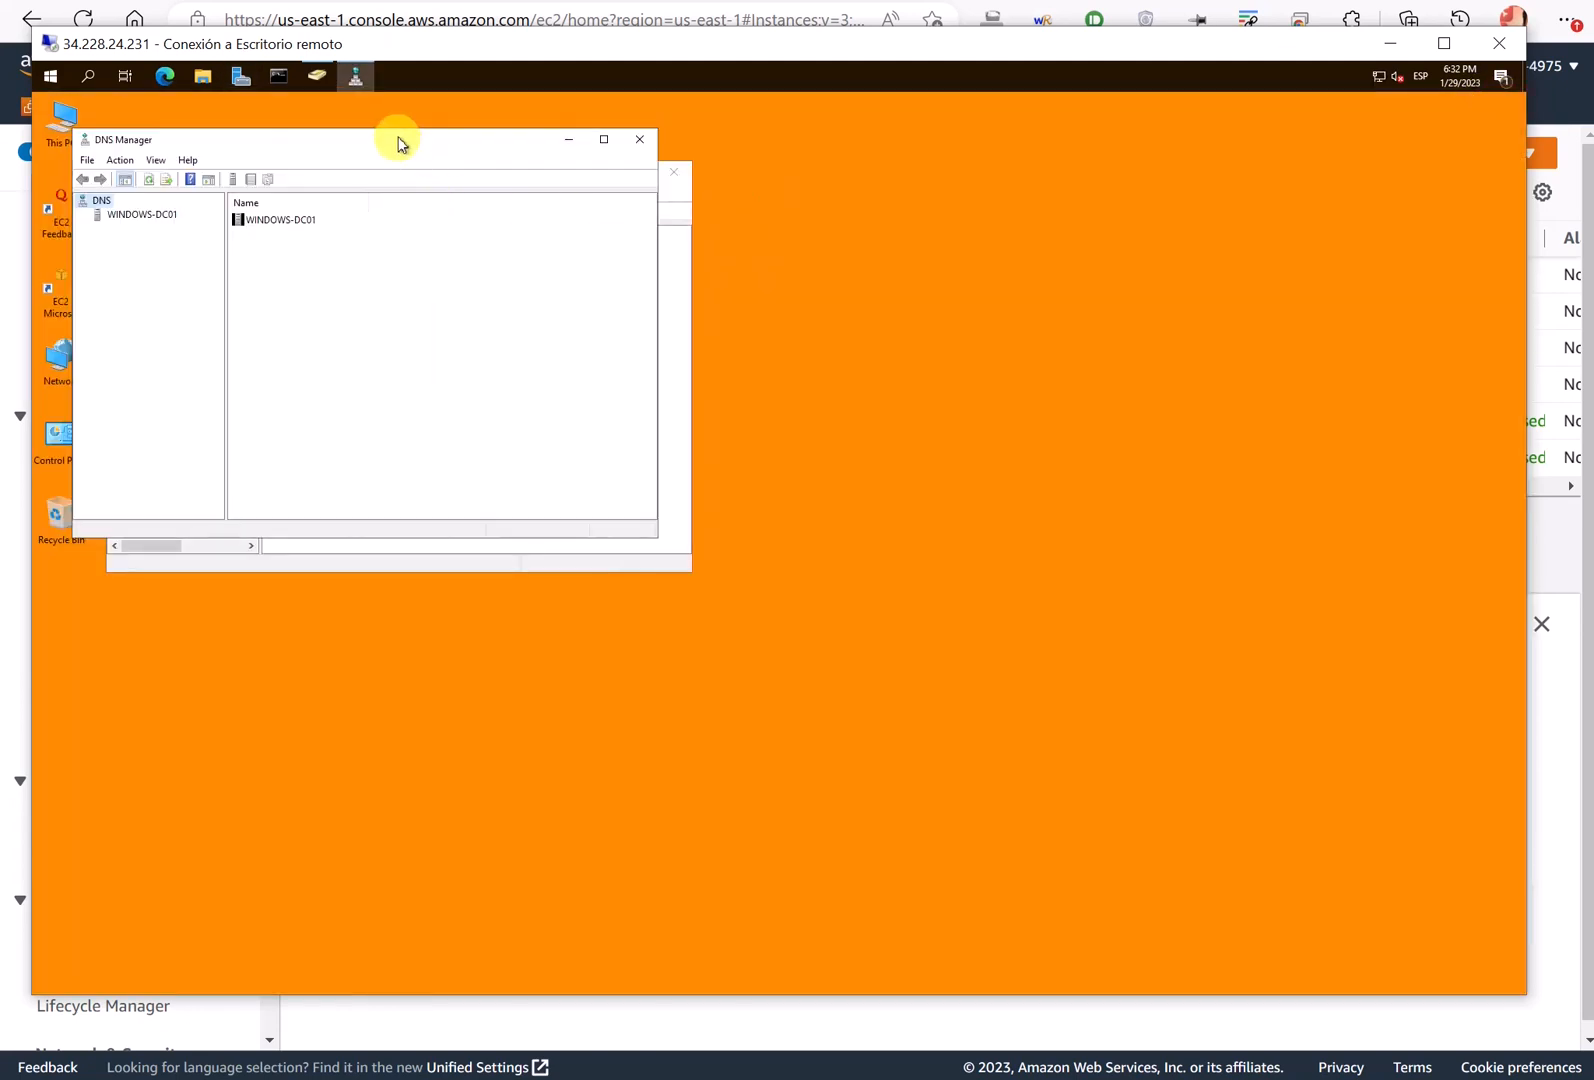
pyautogui.moveTo(397, 139); pyautogui.dragTo(735, 347)
pyautogui.rightClick(347, 84)
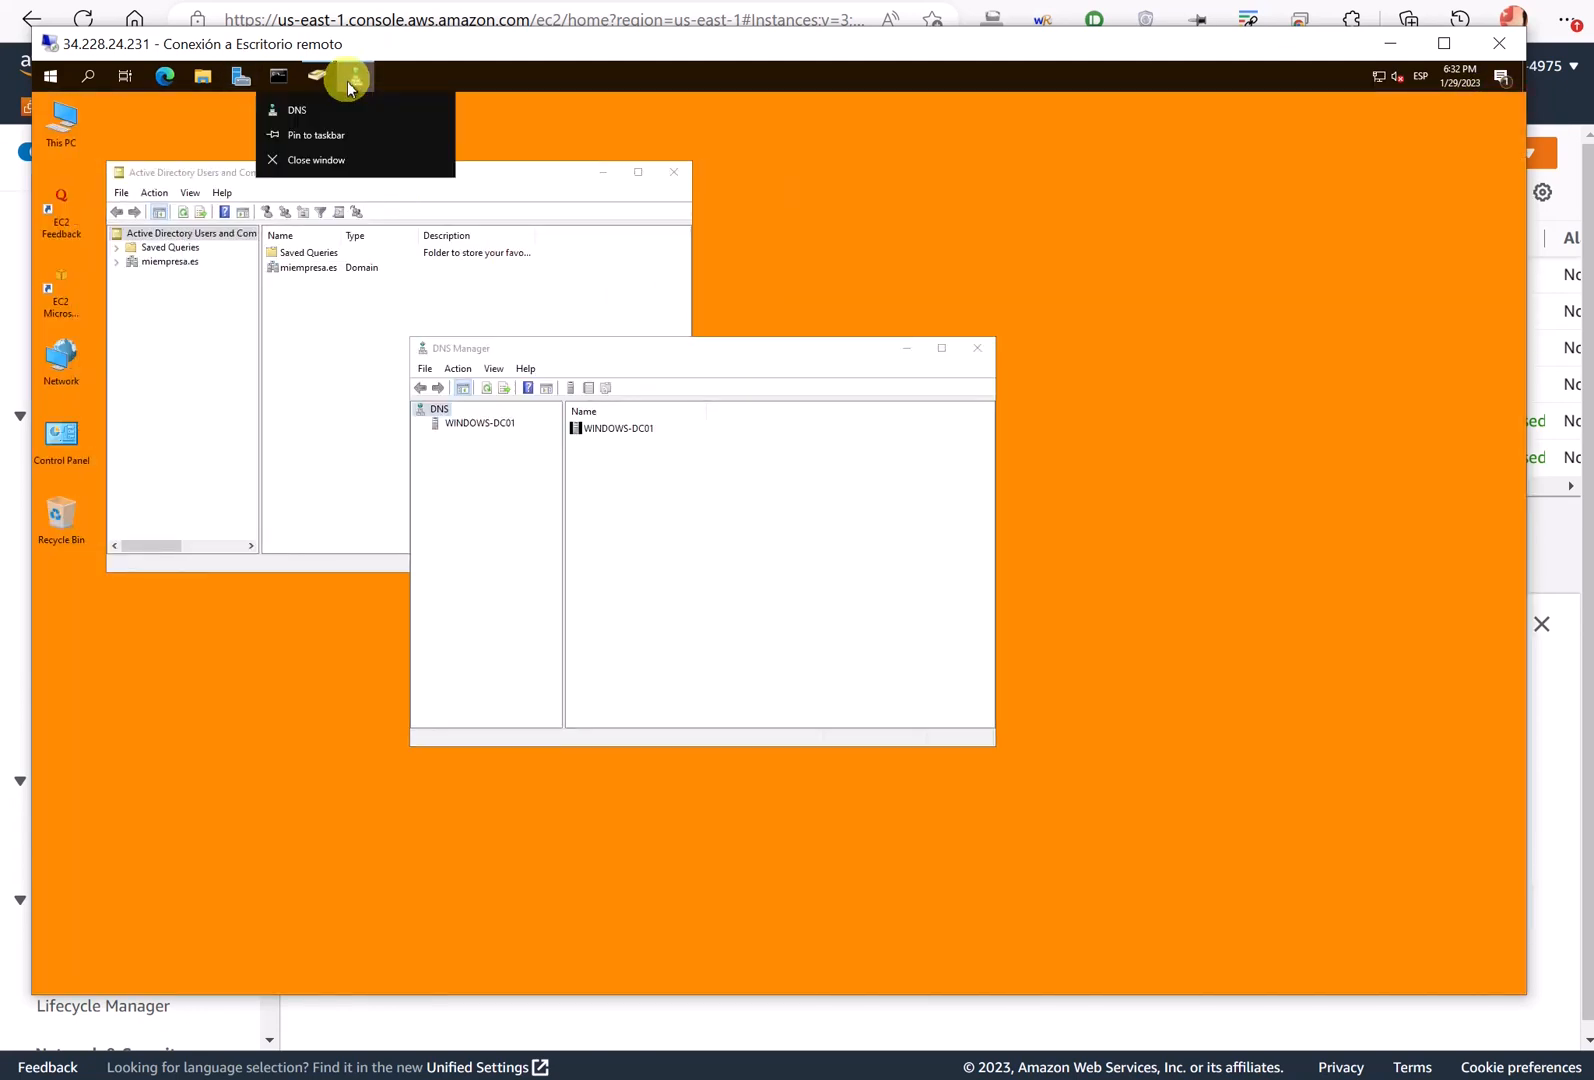
pyautogui.rightClick(322, 80)
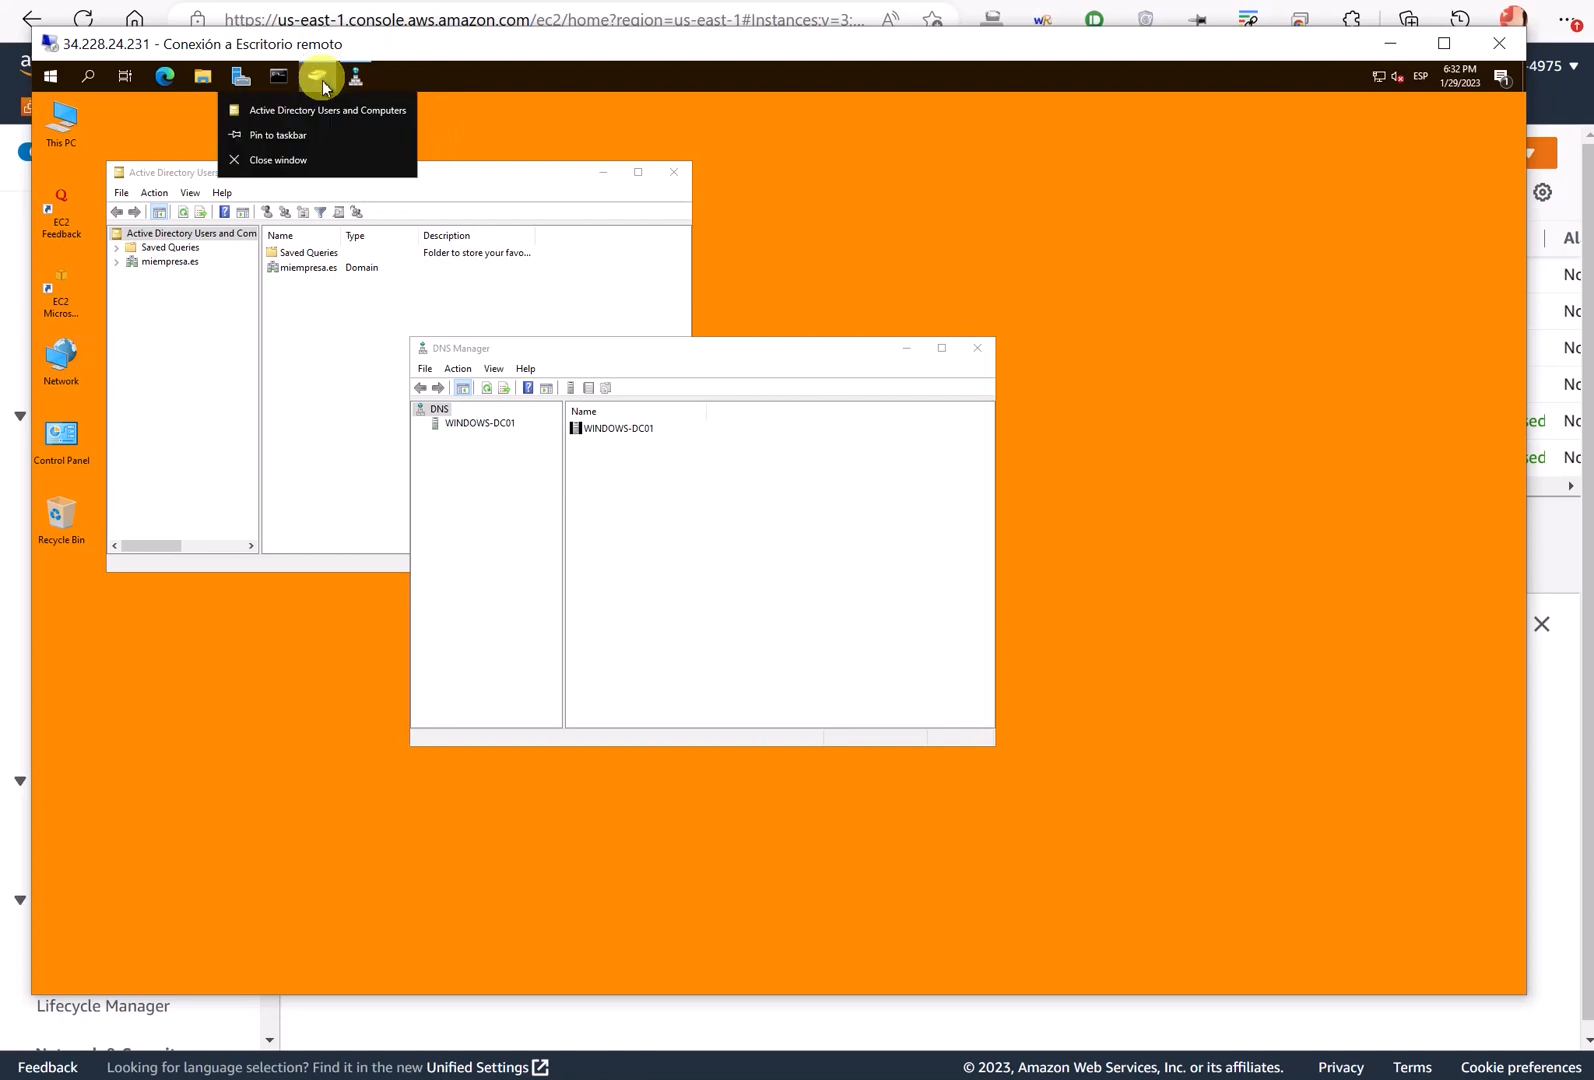
pyautogui.click(301, 134)
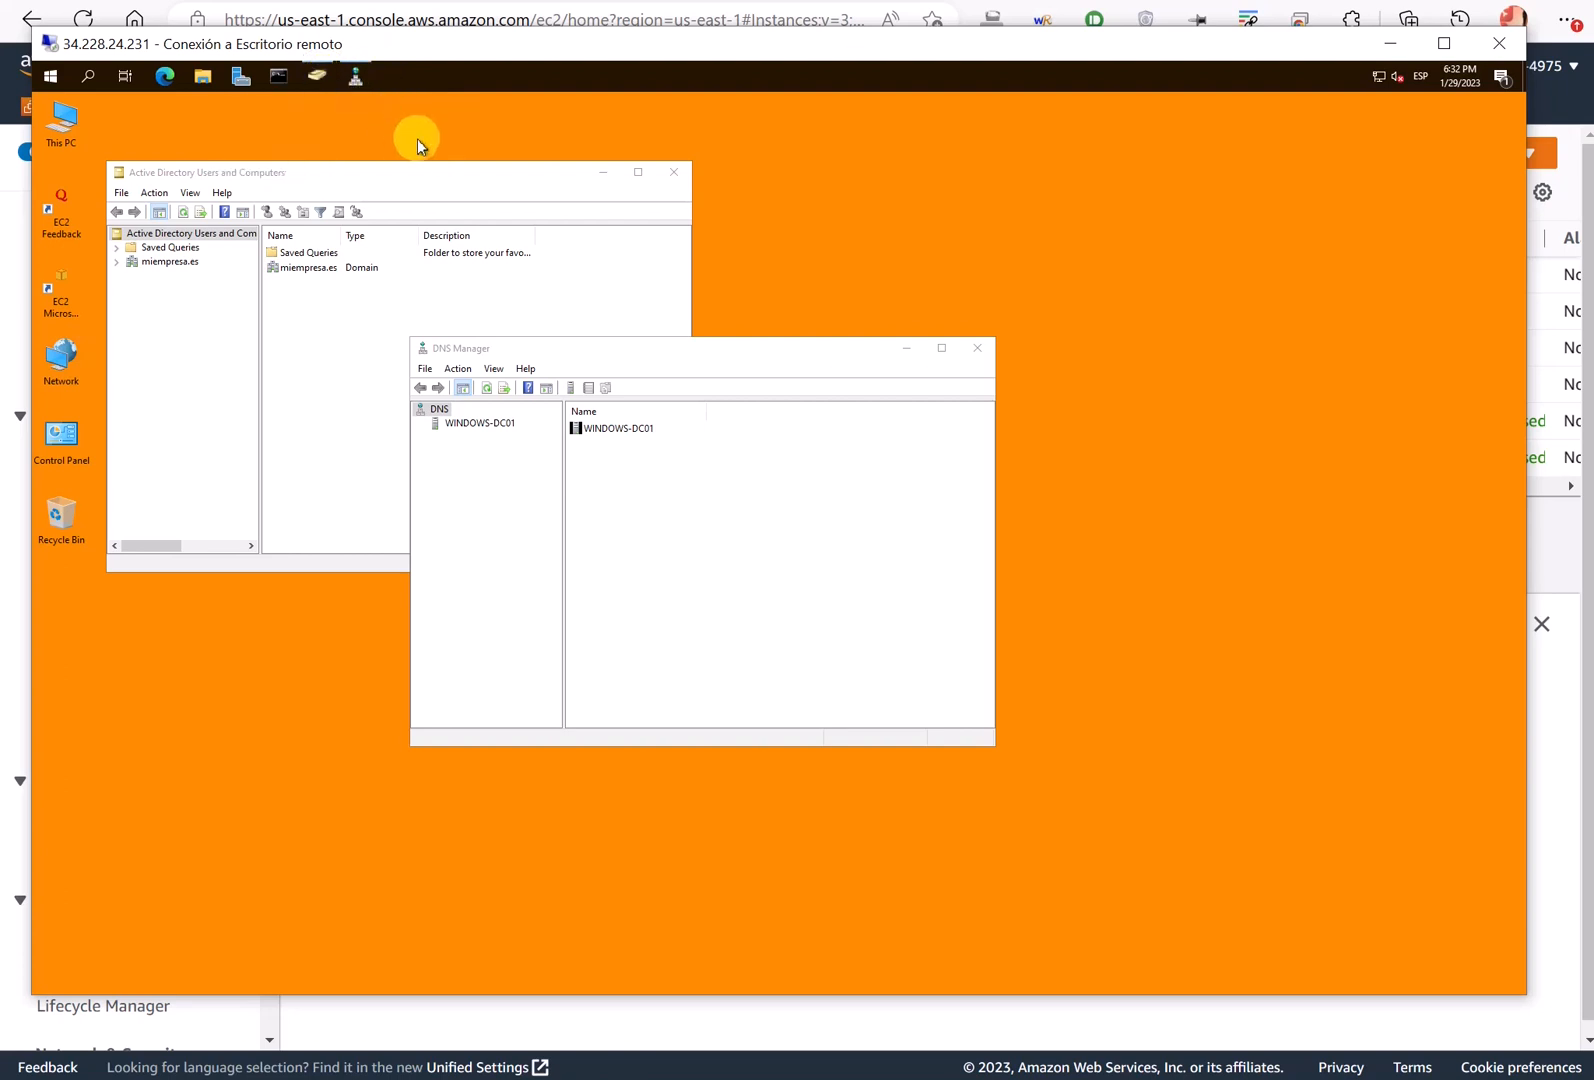
pyautogui.moveTo(460, 181); pyautogui.dragTo(495, 133)
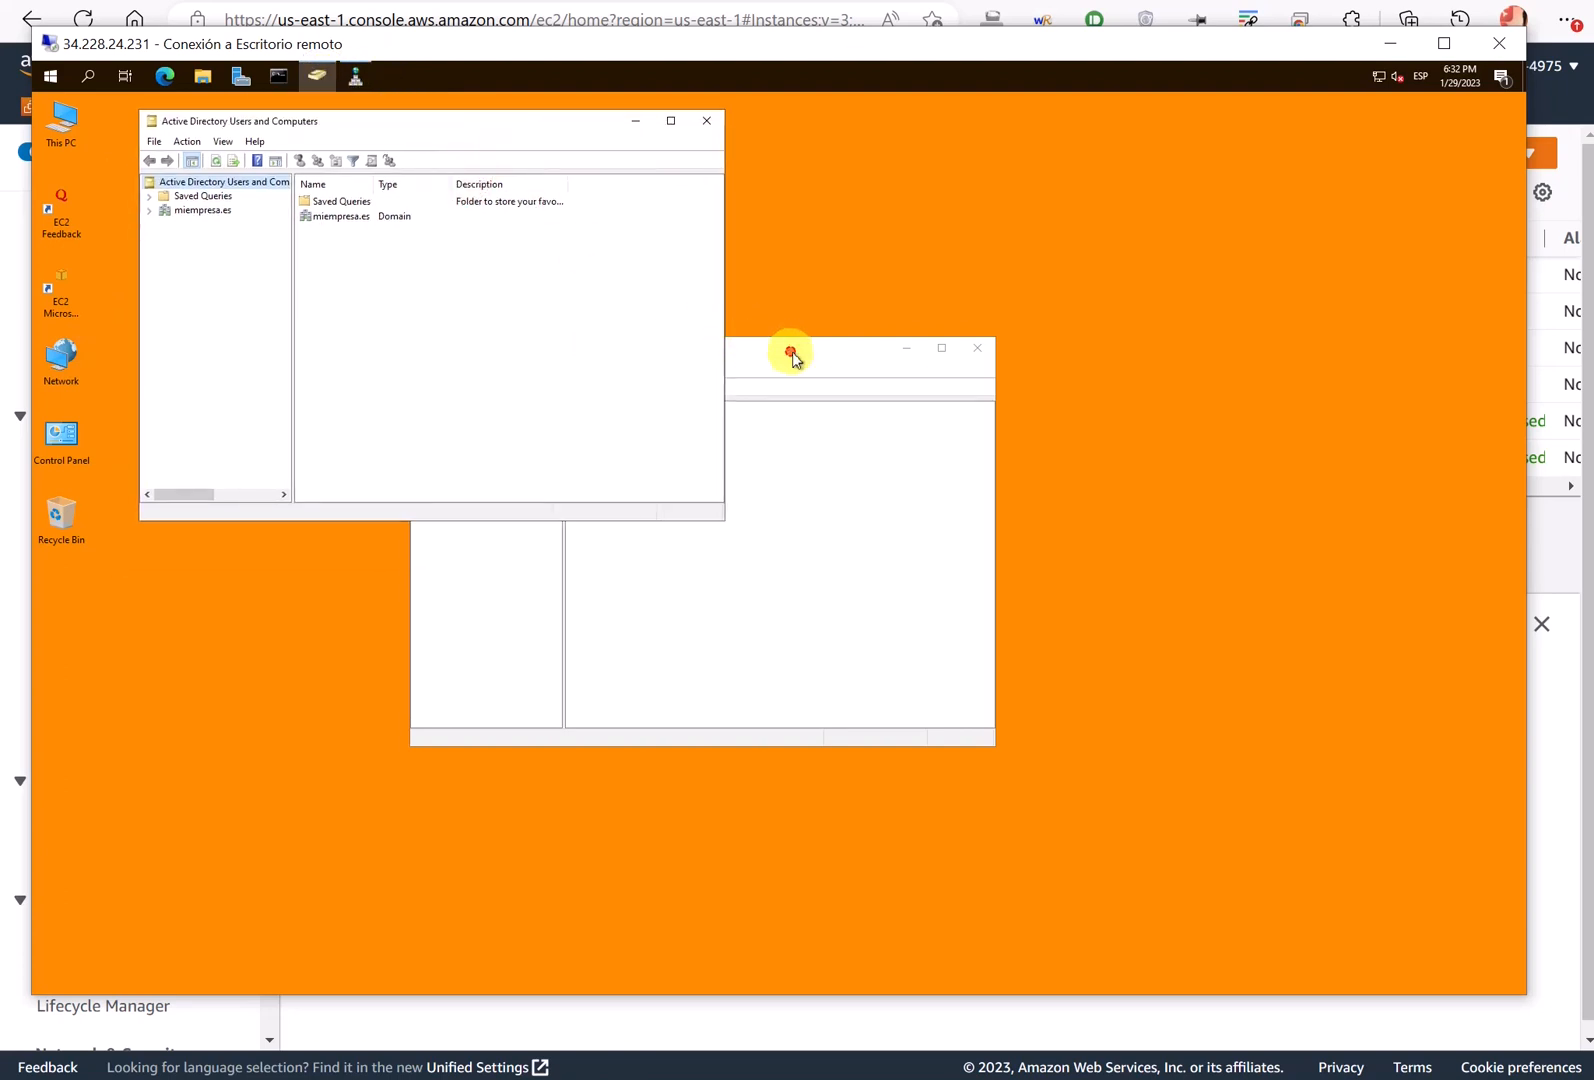
pyautogui.moveTo(790, 350); pyautogui.dragTo(907, 331)
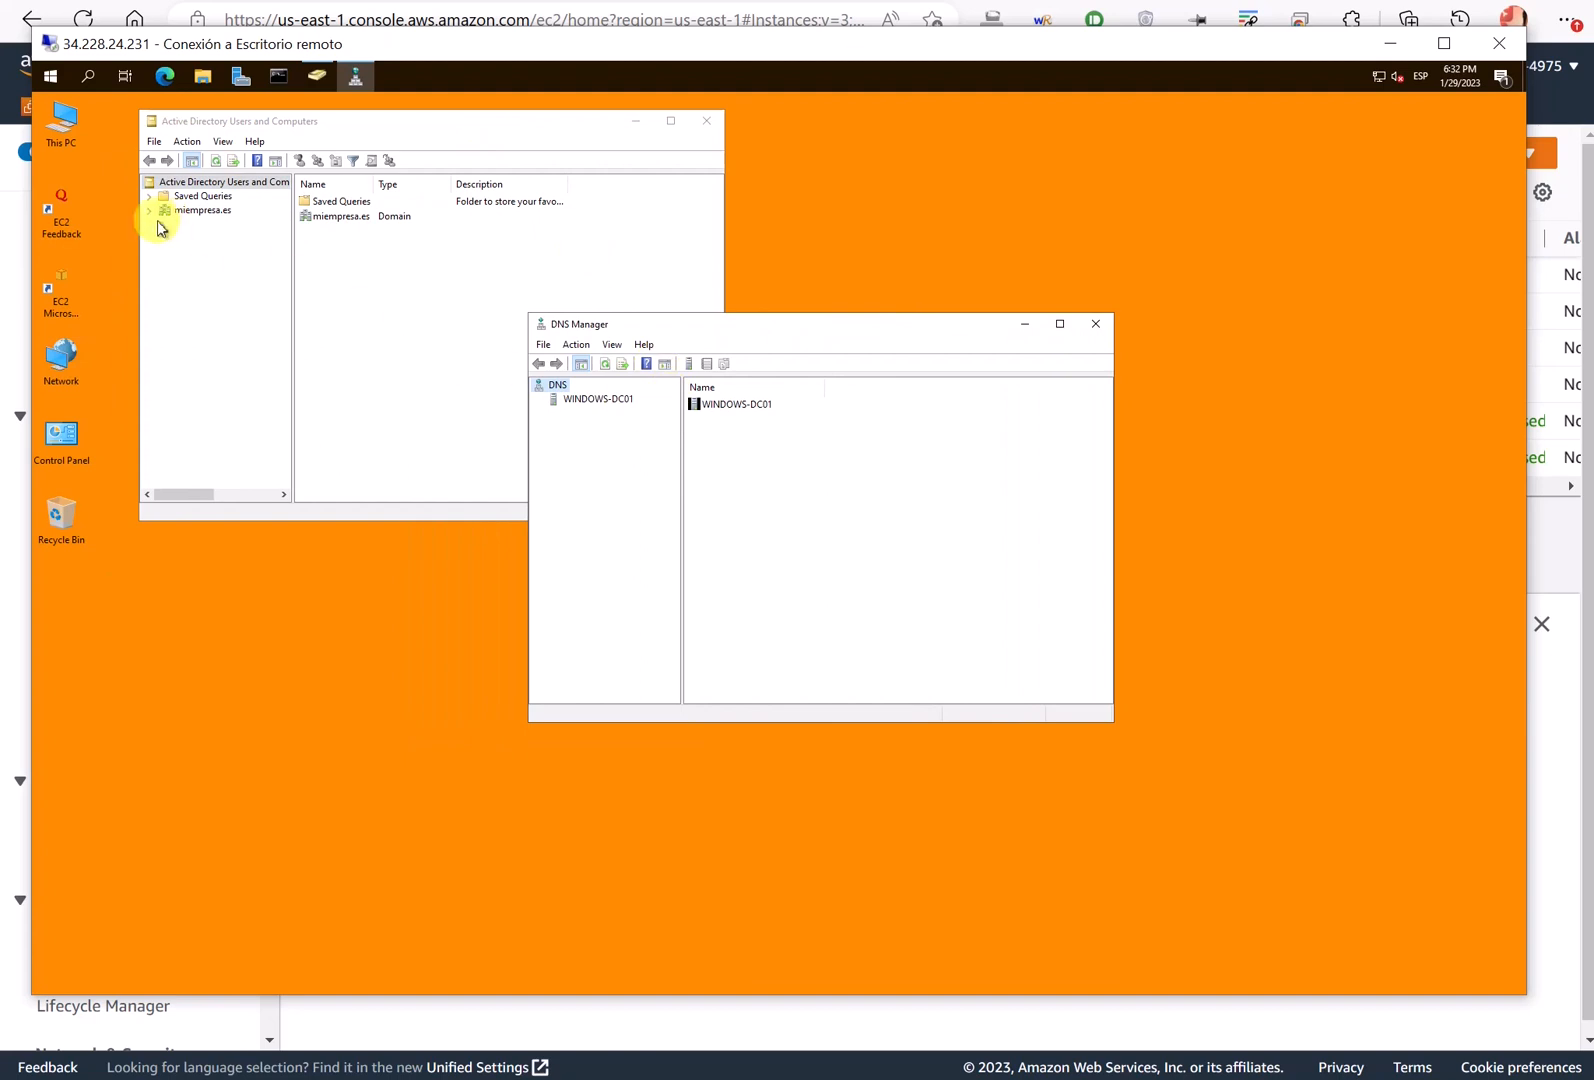
# - Expand WINDOWS-DC01's Forward Lookup Zones and select the windows-dc01 record in miempresa.es
pyautogui.click(574, 403)
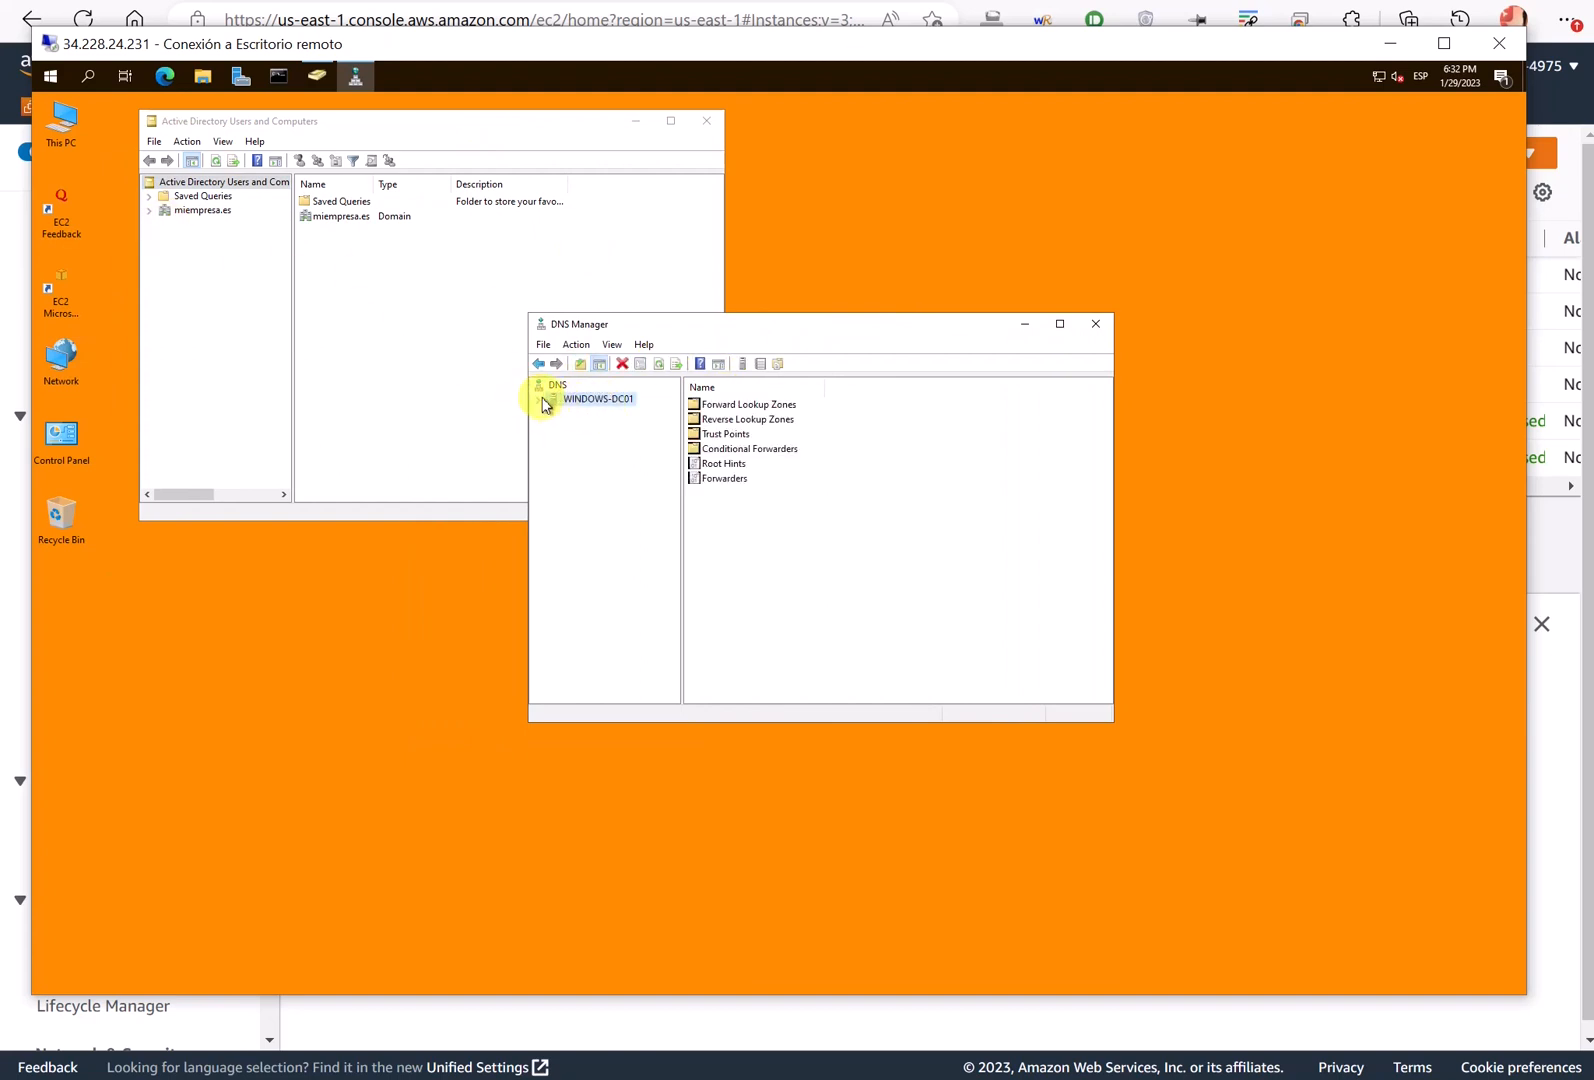
pyautogui.click(541, 400)
pyautogui.click(560, 441)
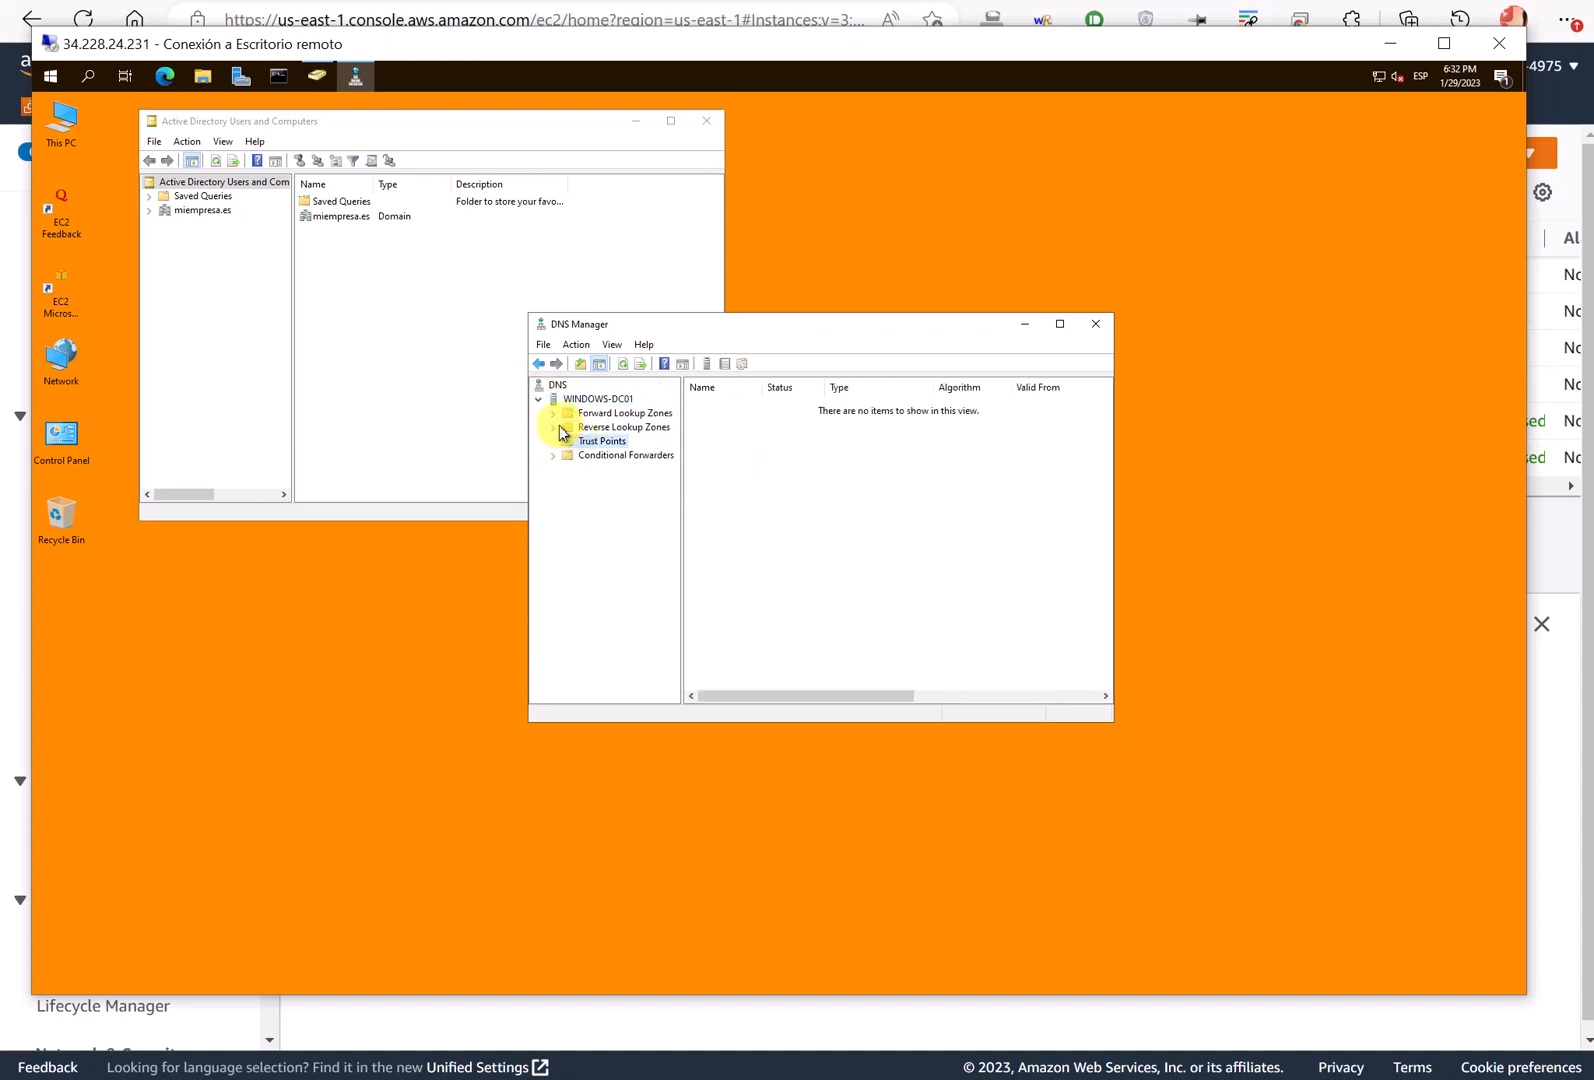
pyautogui.click(560, 428)
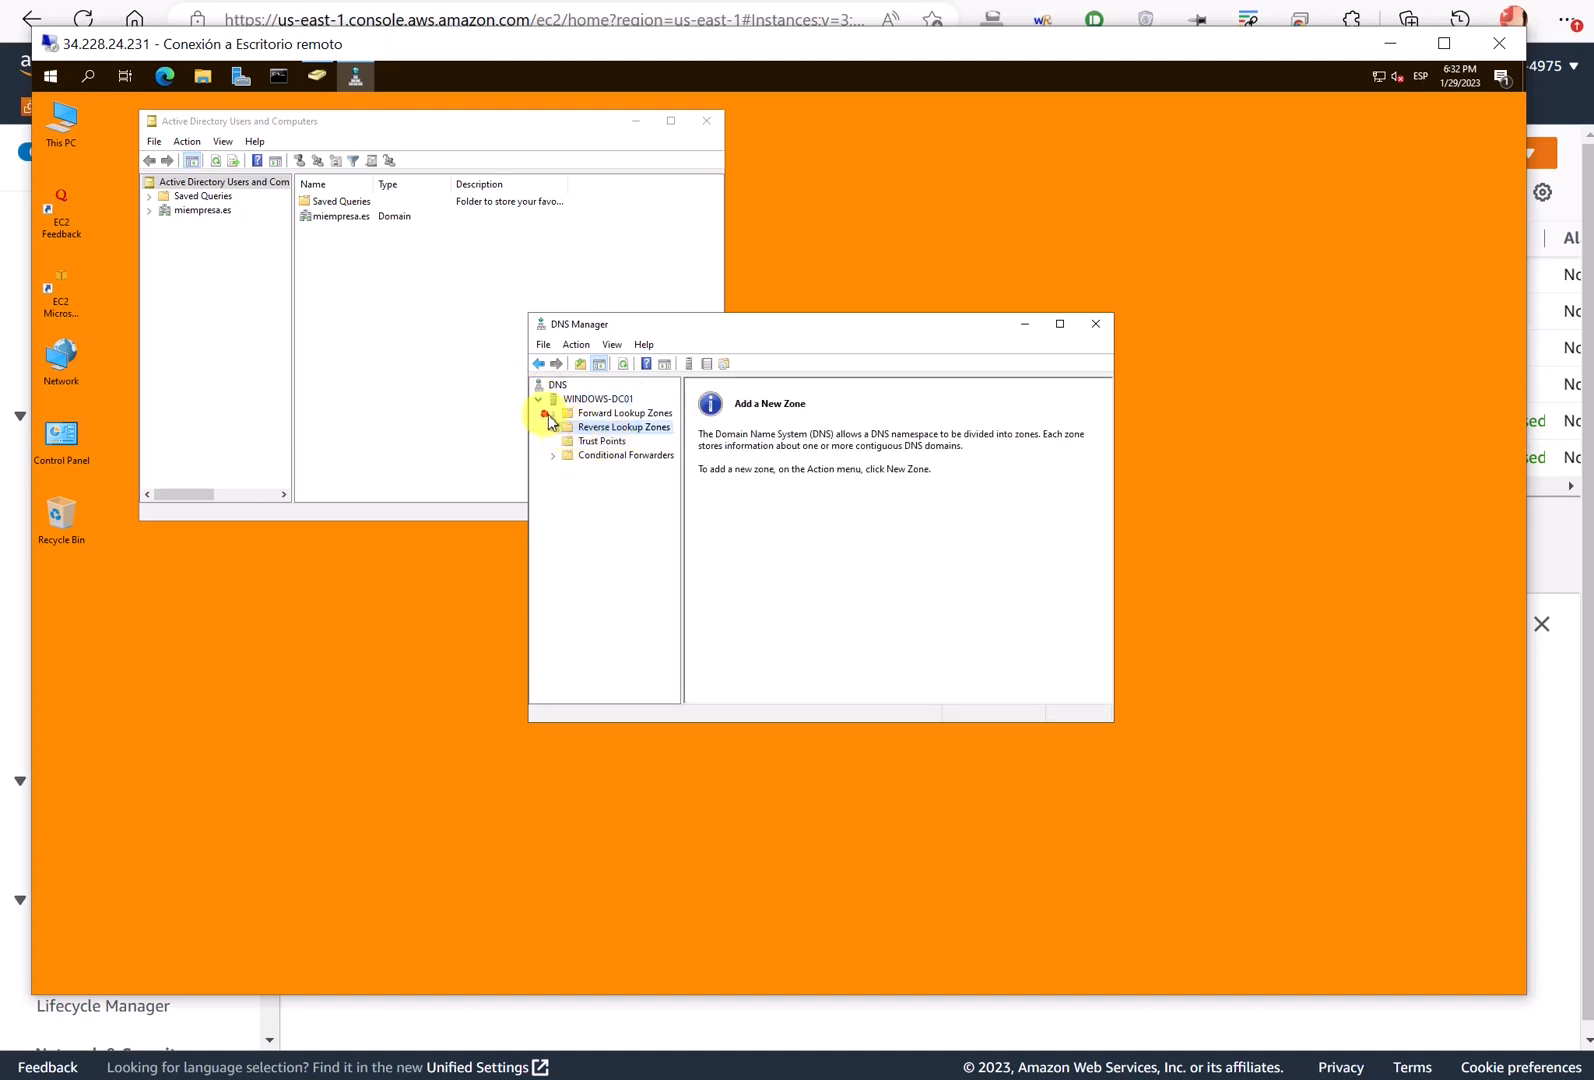
pyautogui.doubleClick(562, 414)
pyautogui.click(610, 442)
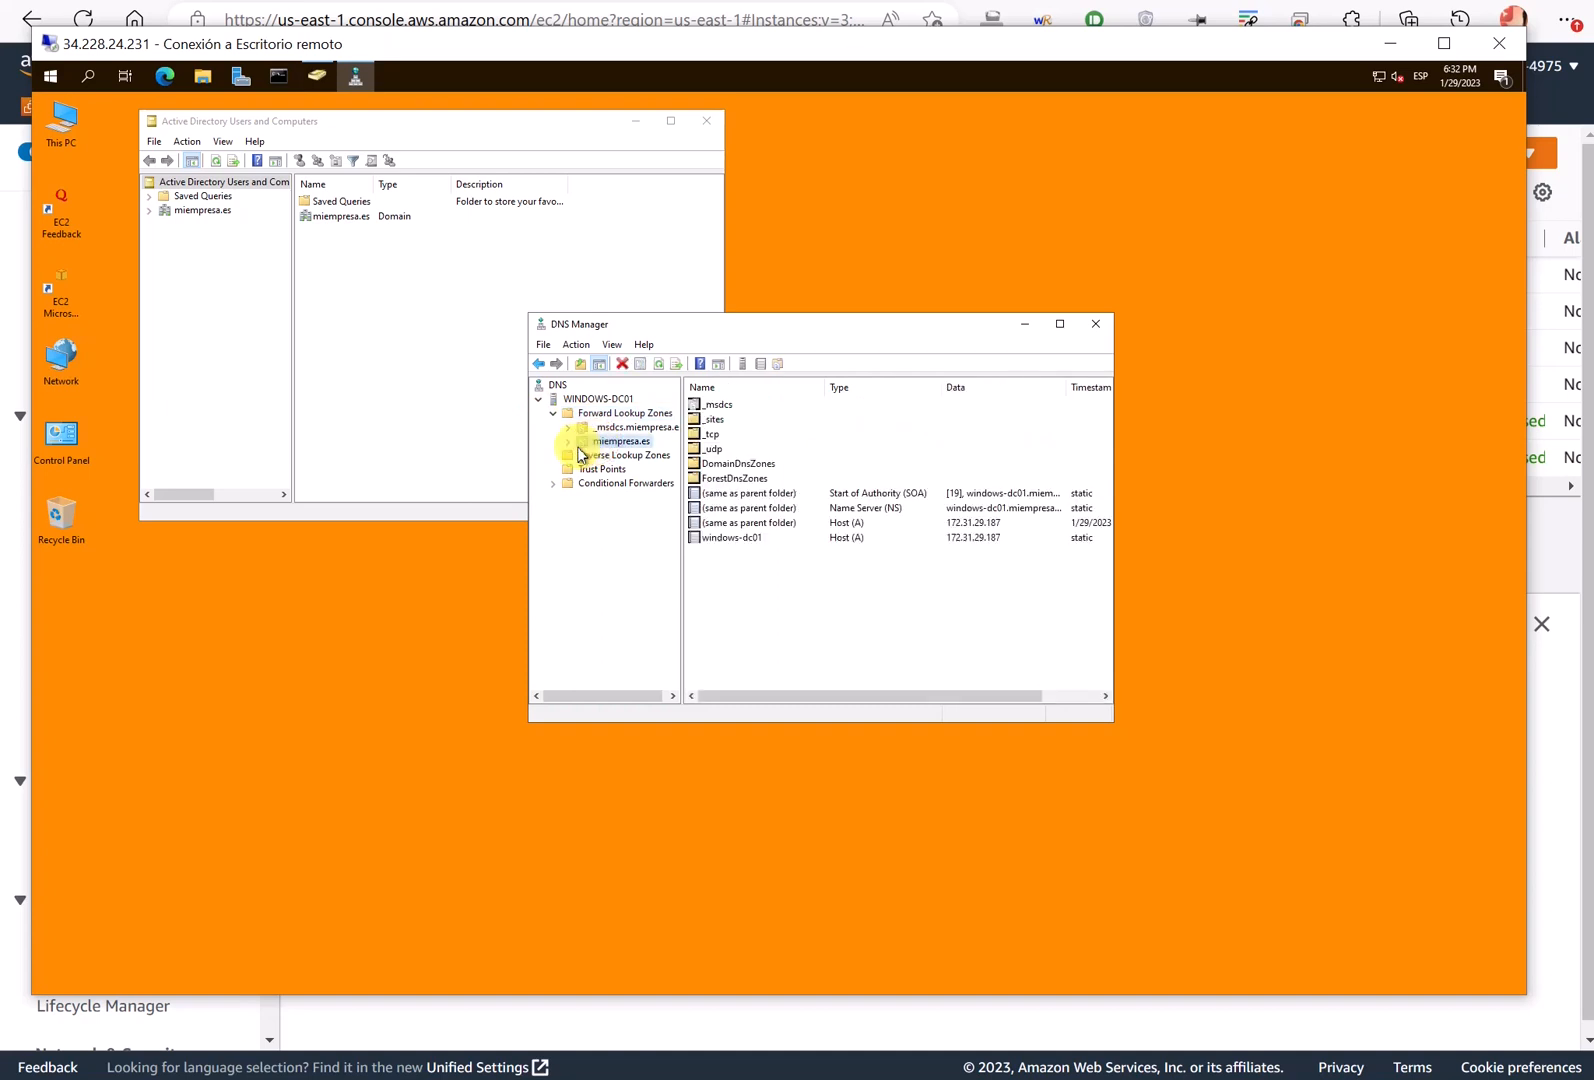
pyautogui.click(569, 443)
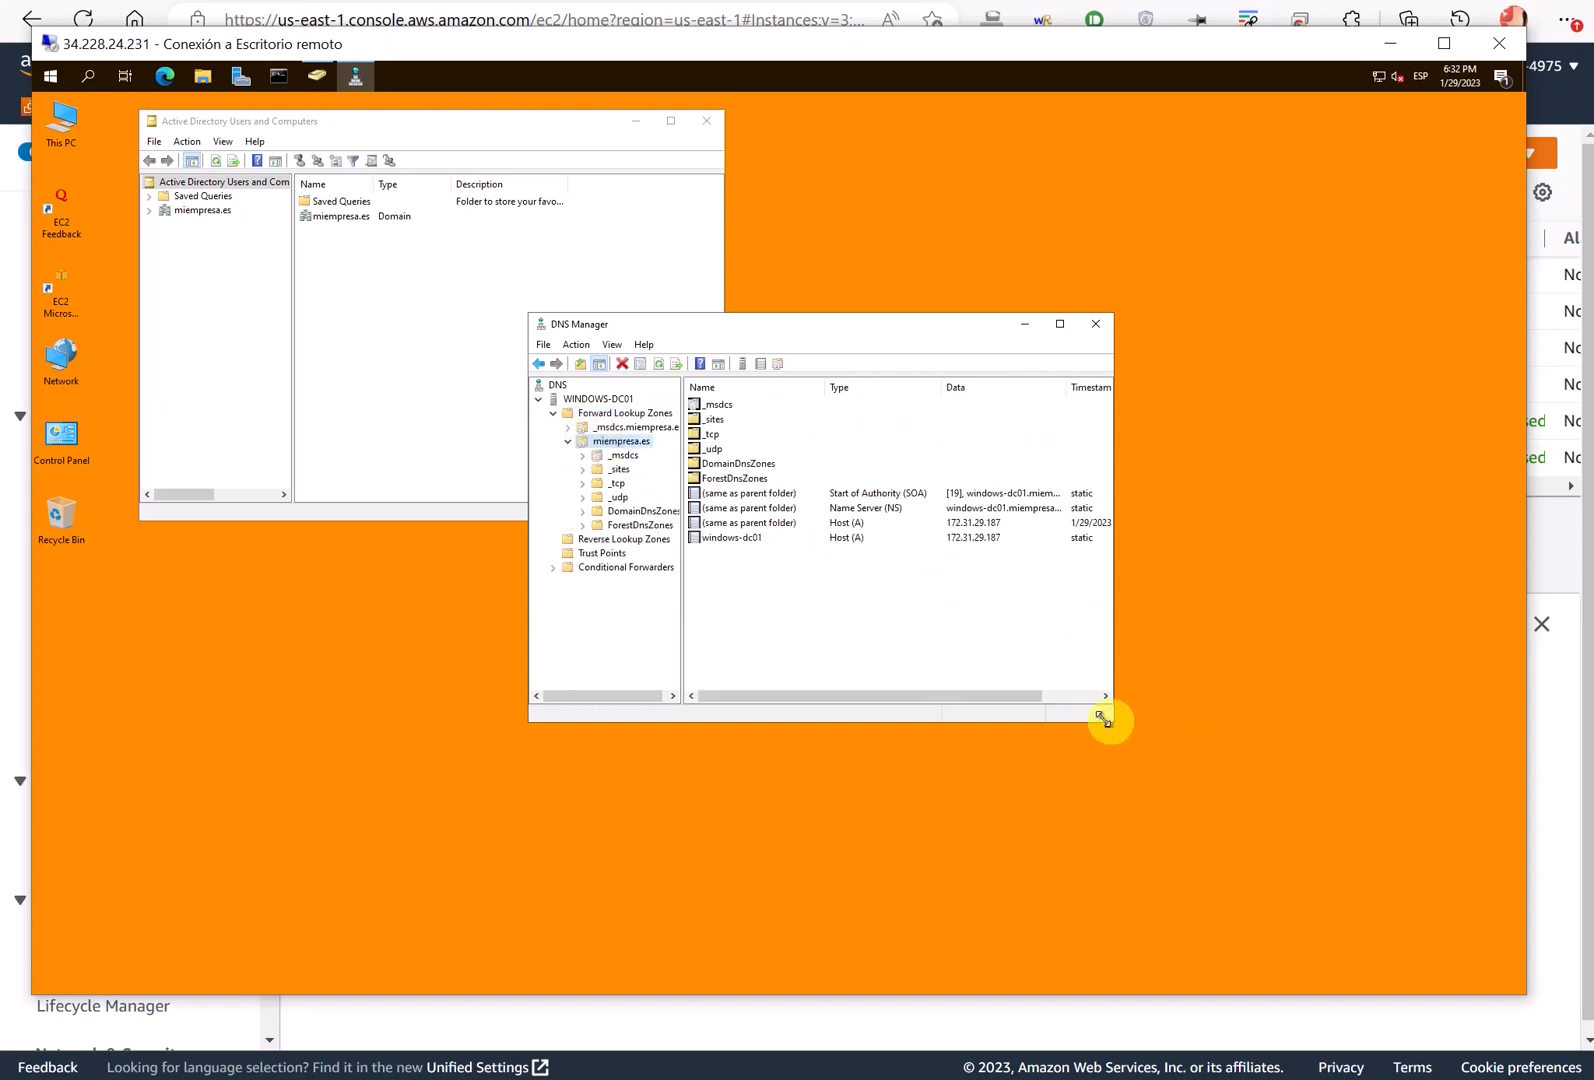
pyautogui.moveTo(1110, 728); pyautogui.dragTo(1367, 838)
pyautogui.click(769, 548)
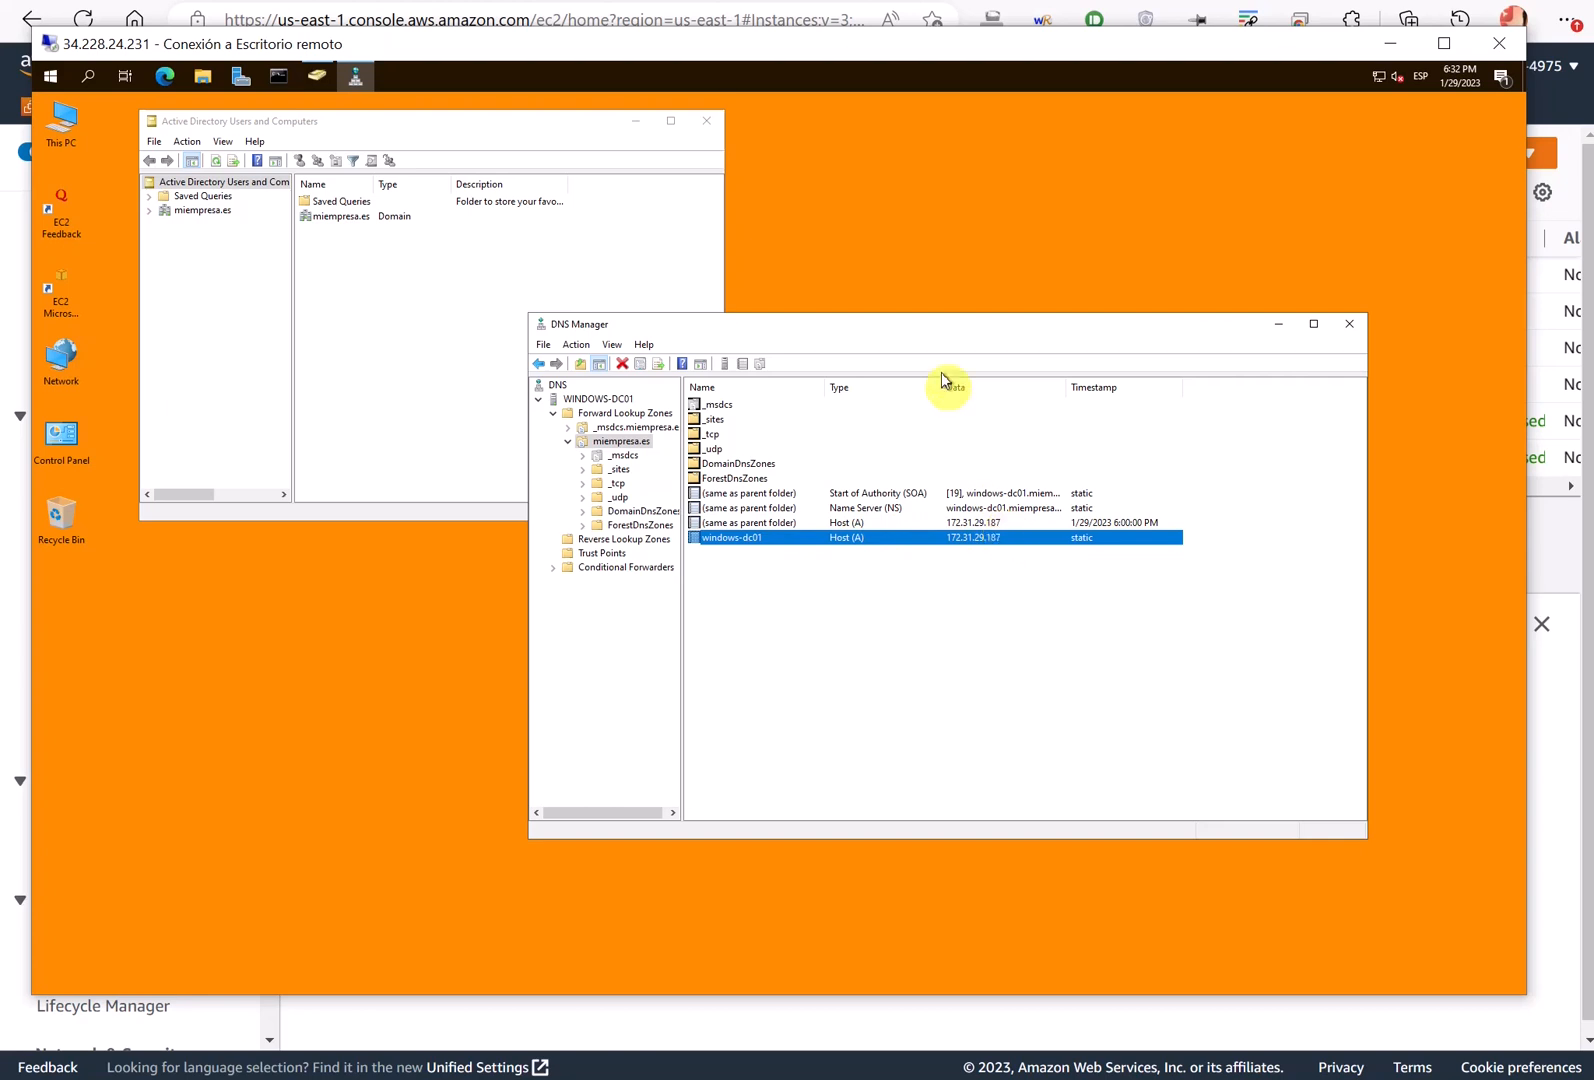
# - Reposition DNS Manager and widen the tree pane to read the 172.31.29.187 host record
pyautogui.moveTo(906, 331); pyautogui.dragTo(797, 300)
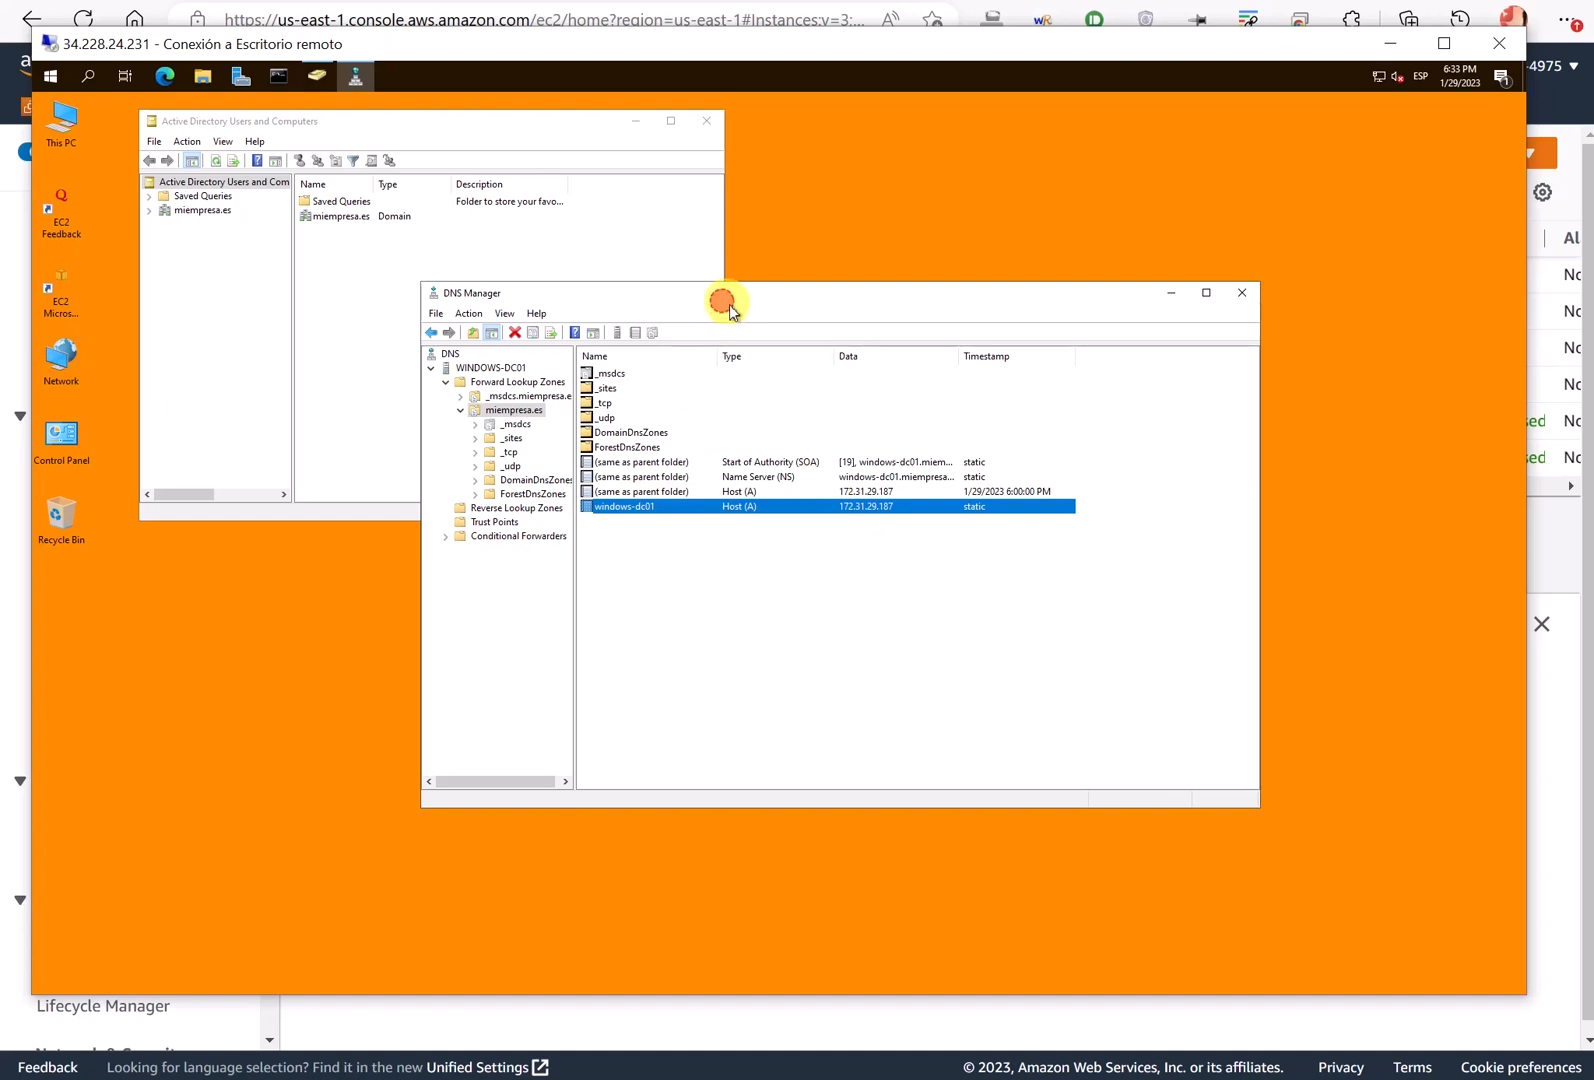
pyautogui.moveTo(726, 296); pyautogui.dragTo(734, 329)
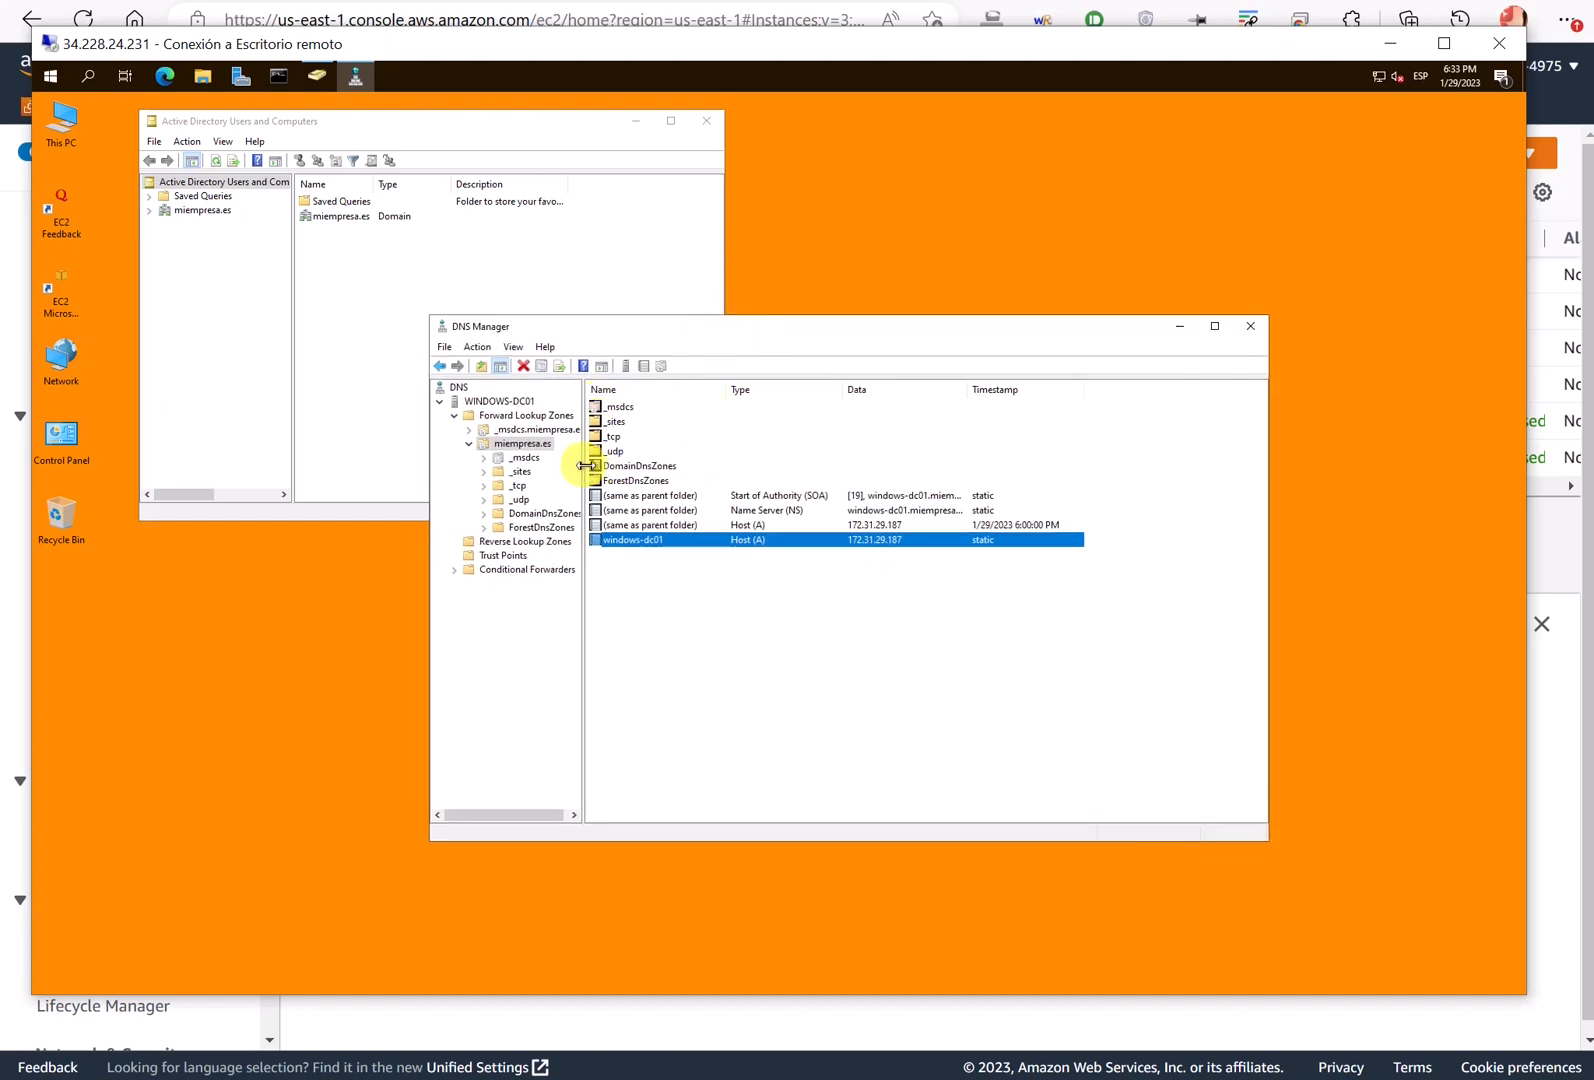
pyautogui.moveTo(584, 465); pyautogui.dragTo(607, 470)
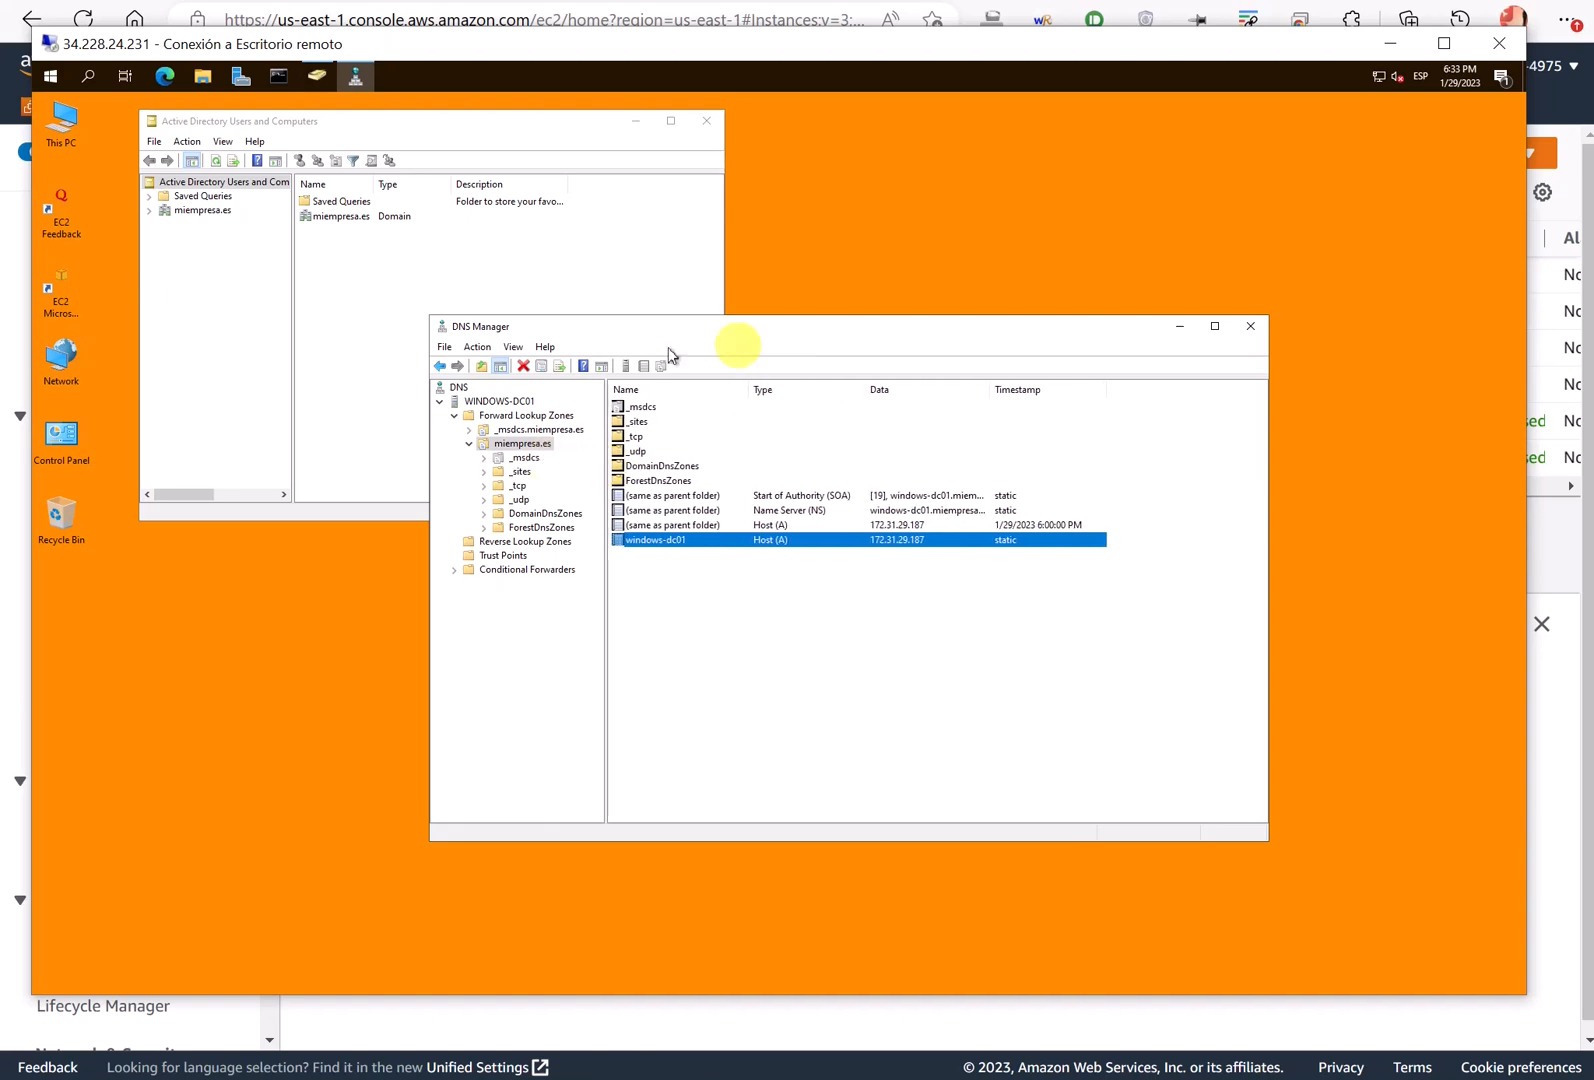
pyautogui.moveTo(720, 562)
pyautogui.mouseDown()
pyautogui.moveTo(730, 770)
pyautogui.moveTo(748, 776)
pyautogui.mouseUp()
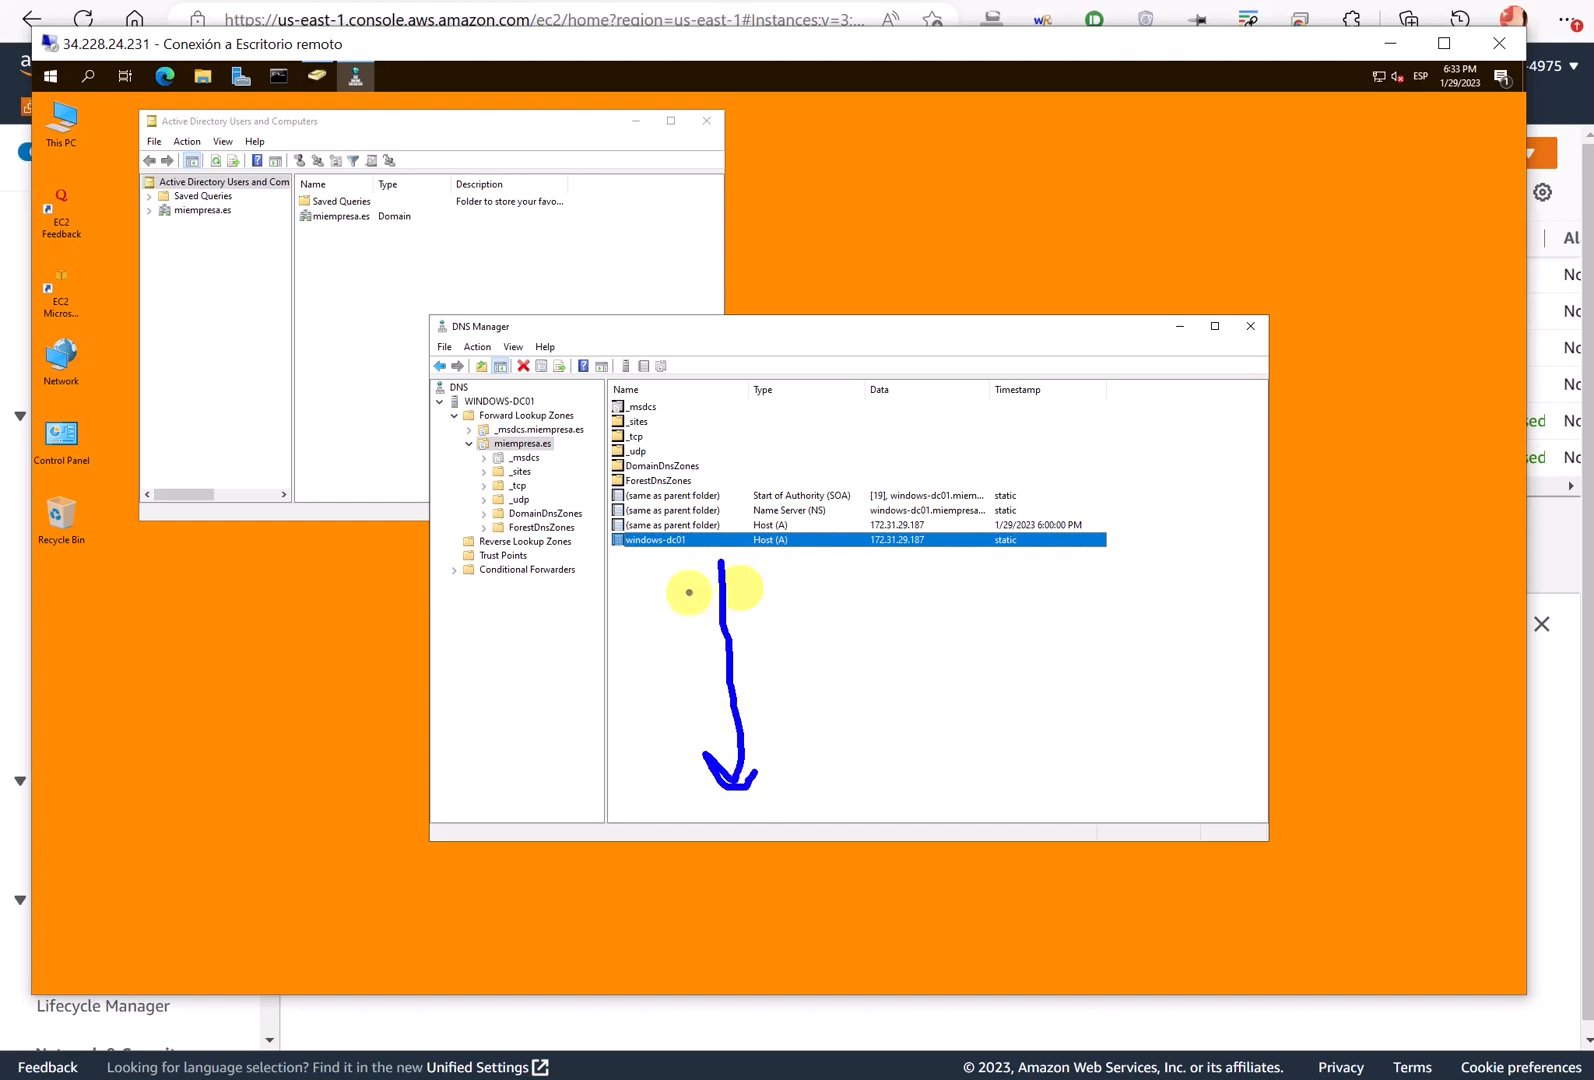
pyautogui.press('Escape')
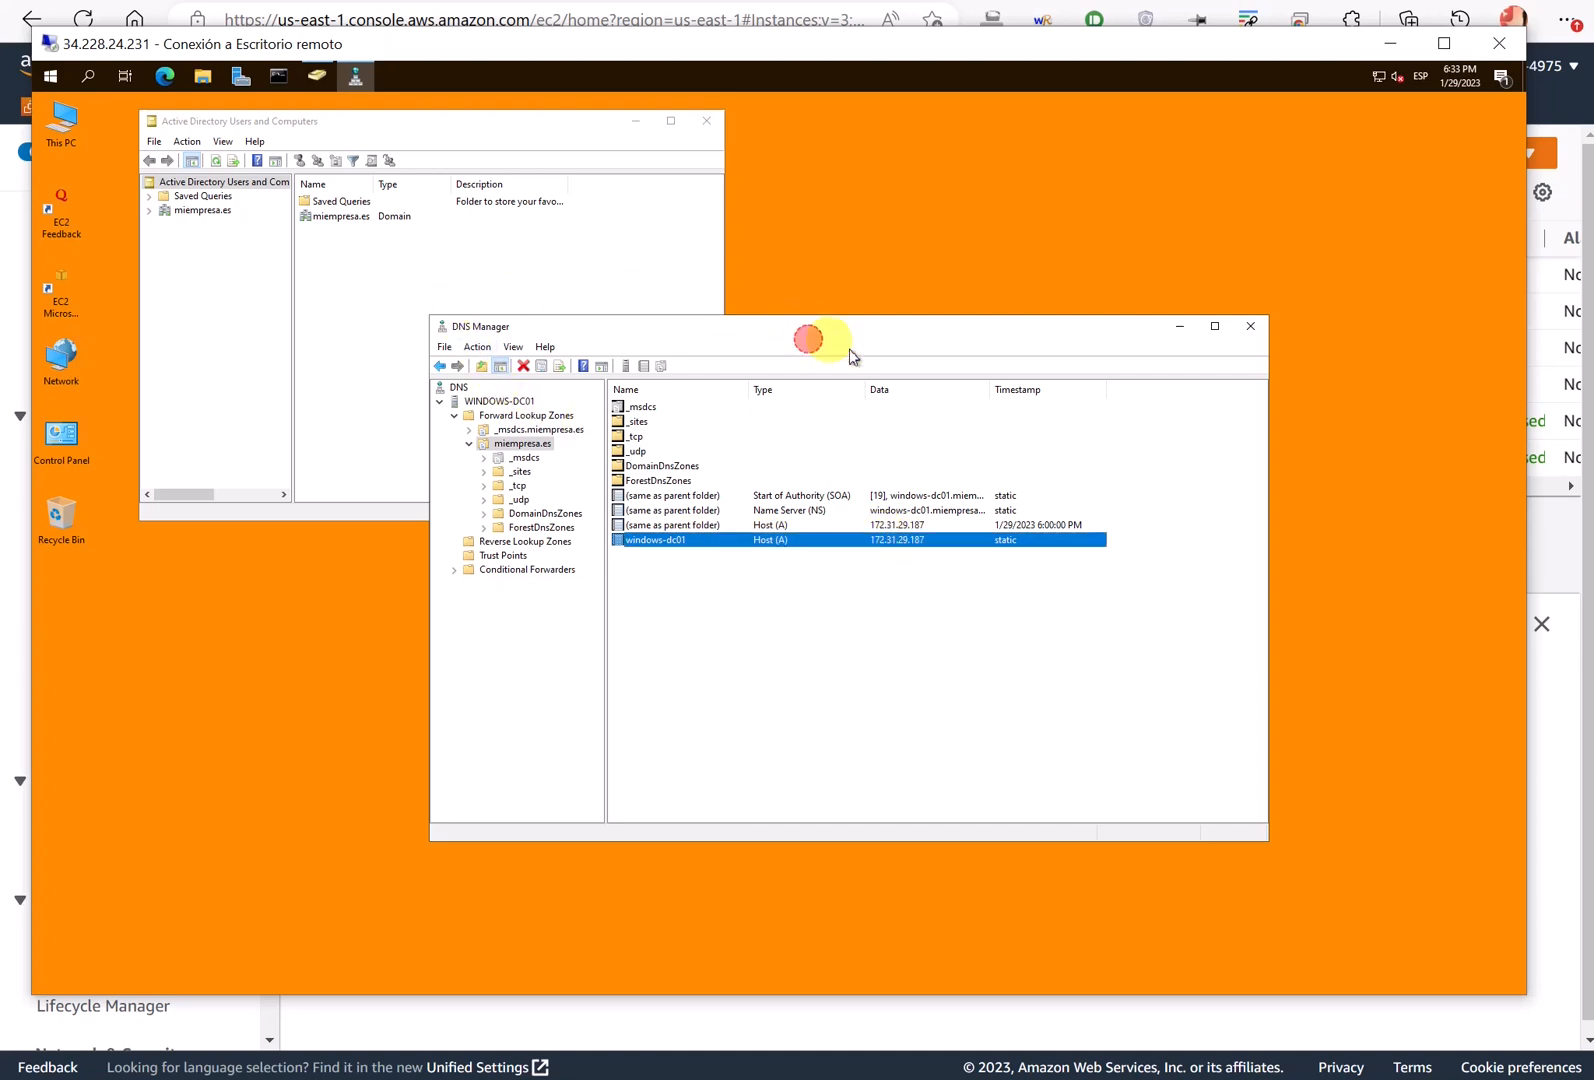
# - Minimize DNS Manager, then move and enlarge the Active Directory Users and Computers window
pyautogui.click(1181, 330)
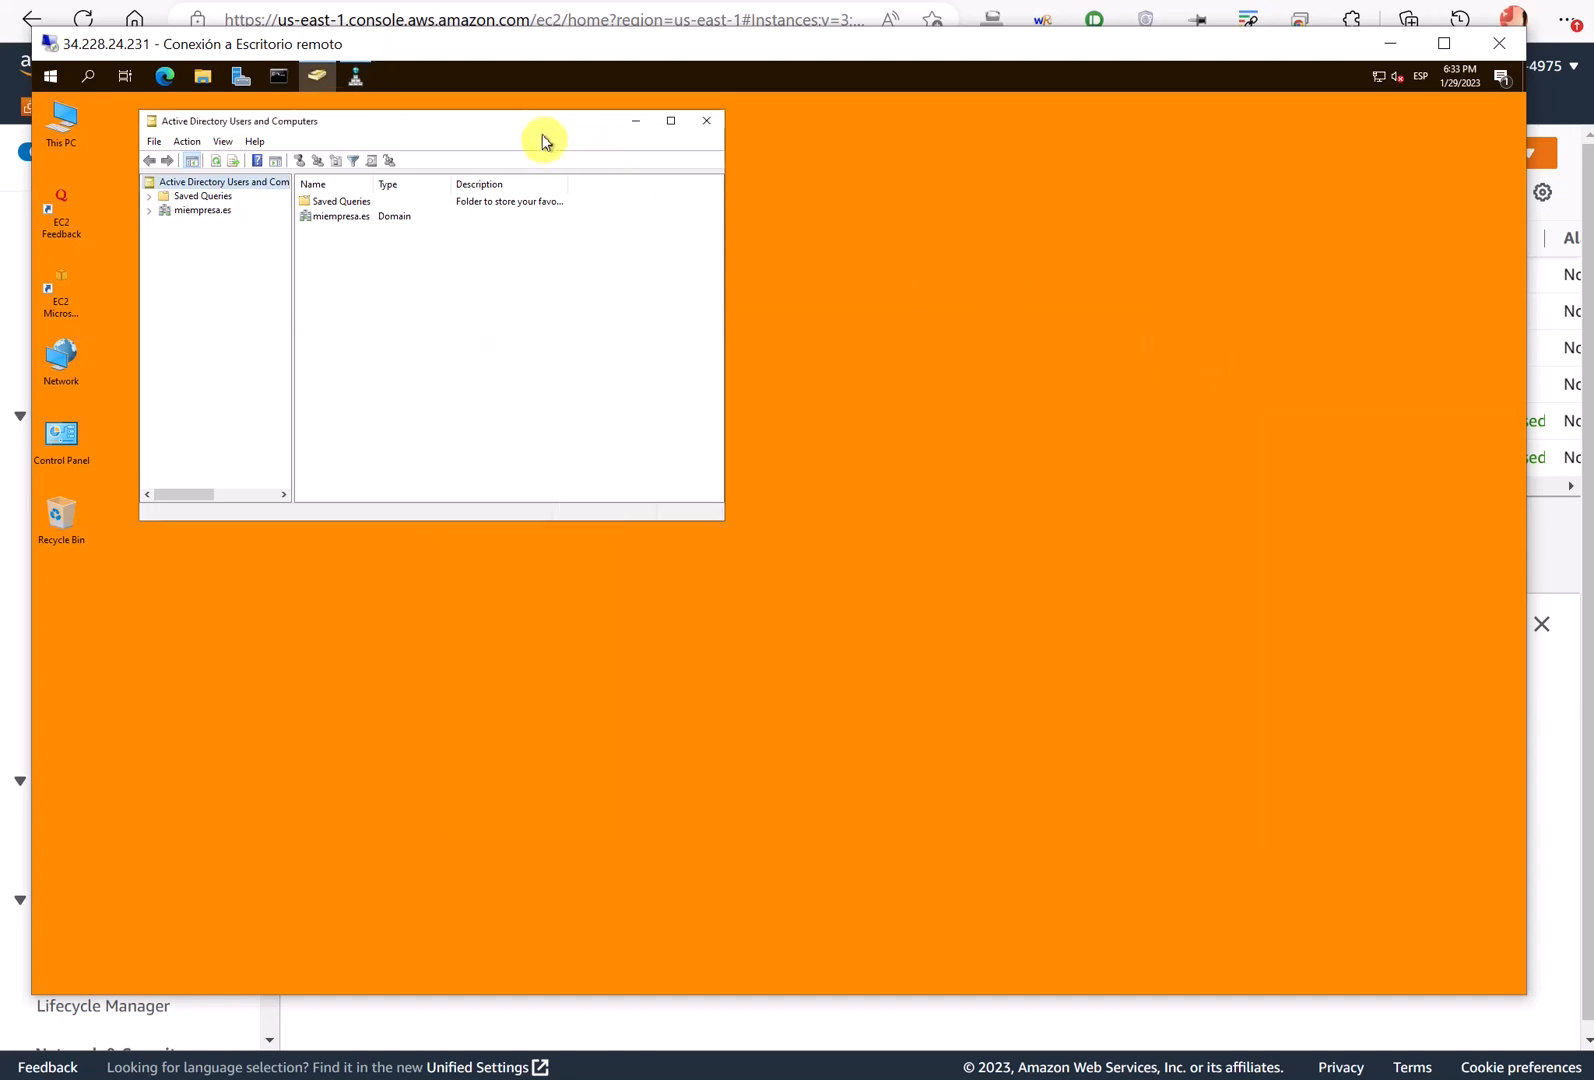
pyautogui.moveTo(519, 118); pyautogui.dragTo(519, 161)
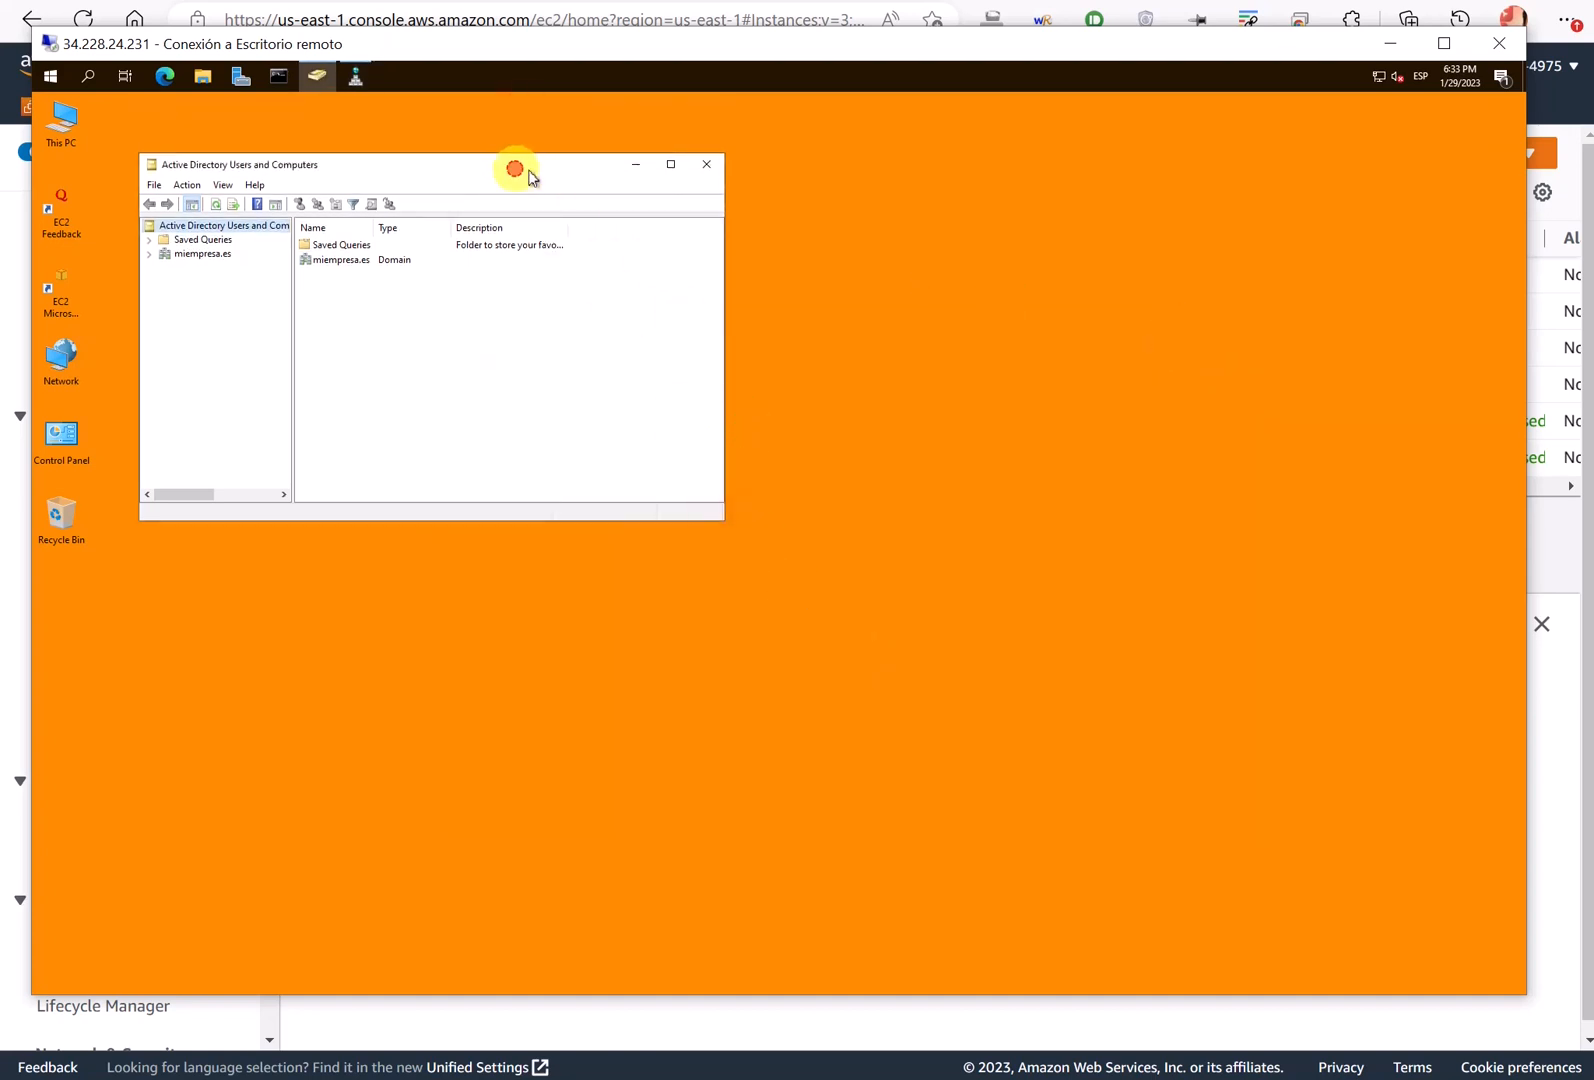
pyautogui.moveTo(529, 176); pyautogui.dragTo(642, 190)
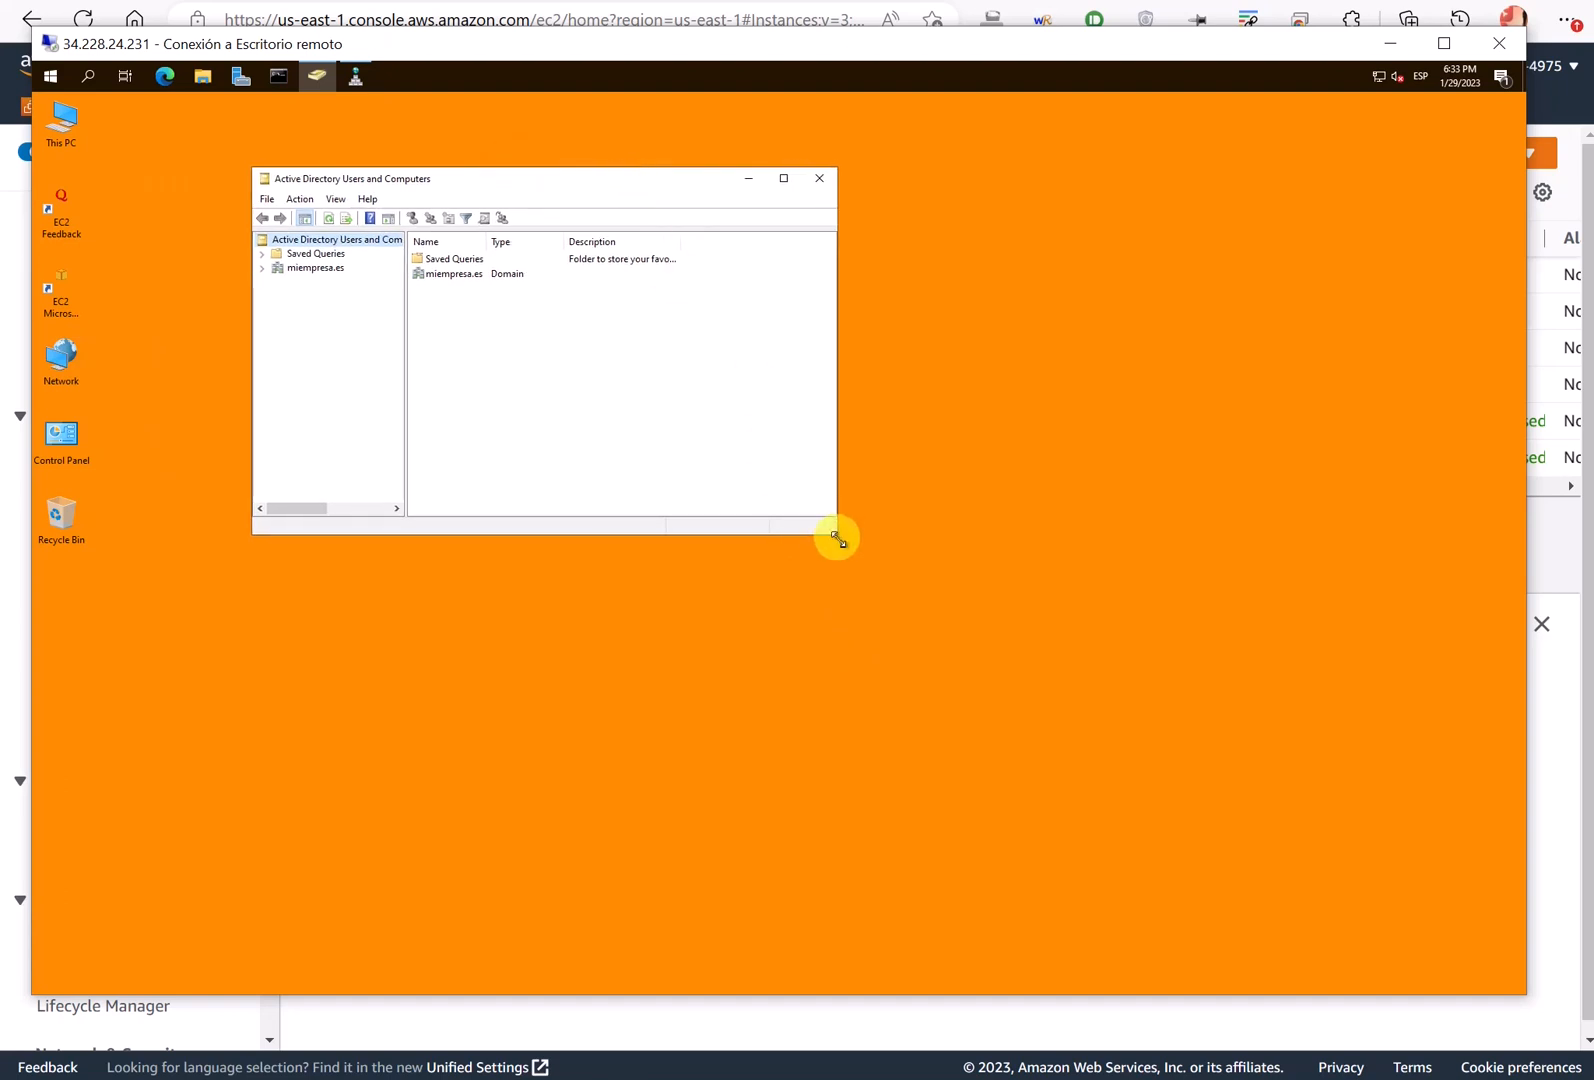
pyautogui.moveTo(838, 539); pyautogui.dragTo(1066, 830)
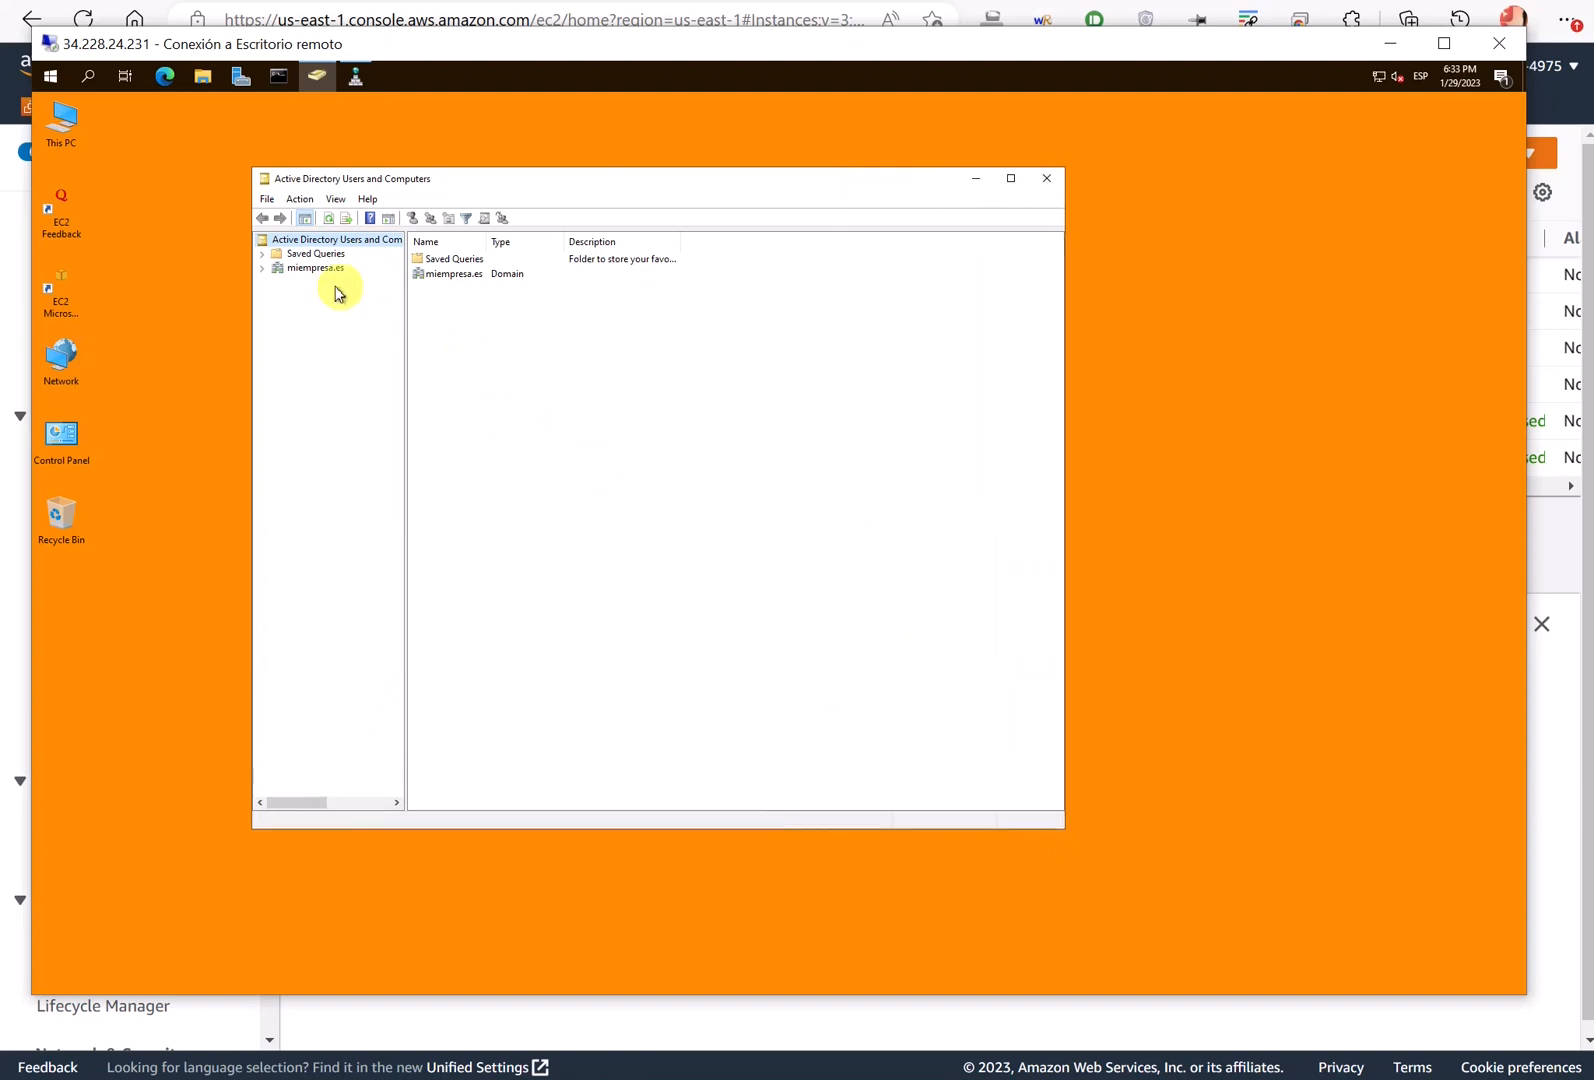
# - Expand miempresa.es, widen the tree and Name column, and select the domain to list its containers
pyautogui.click(263, 269)
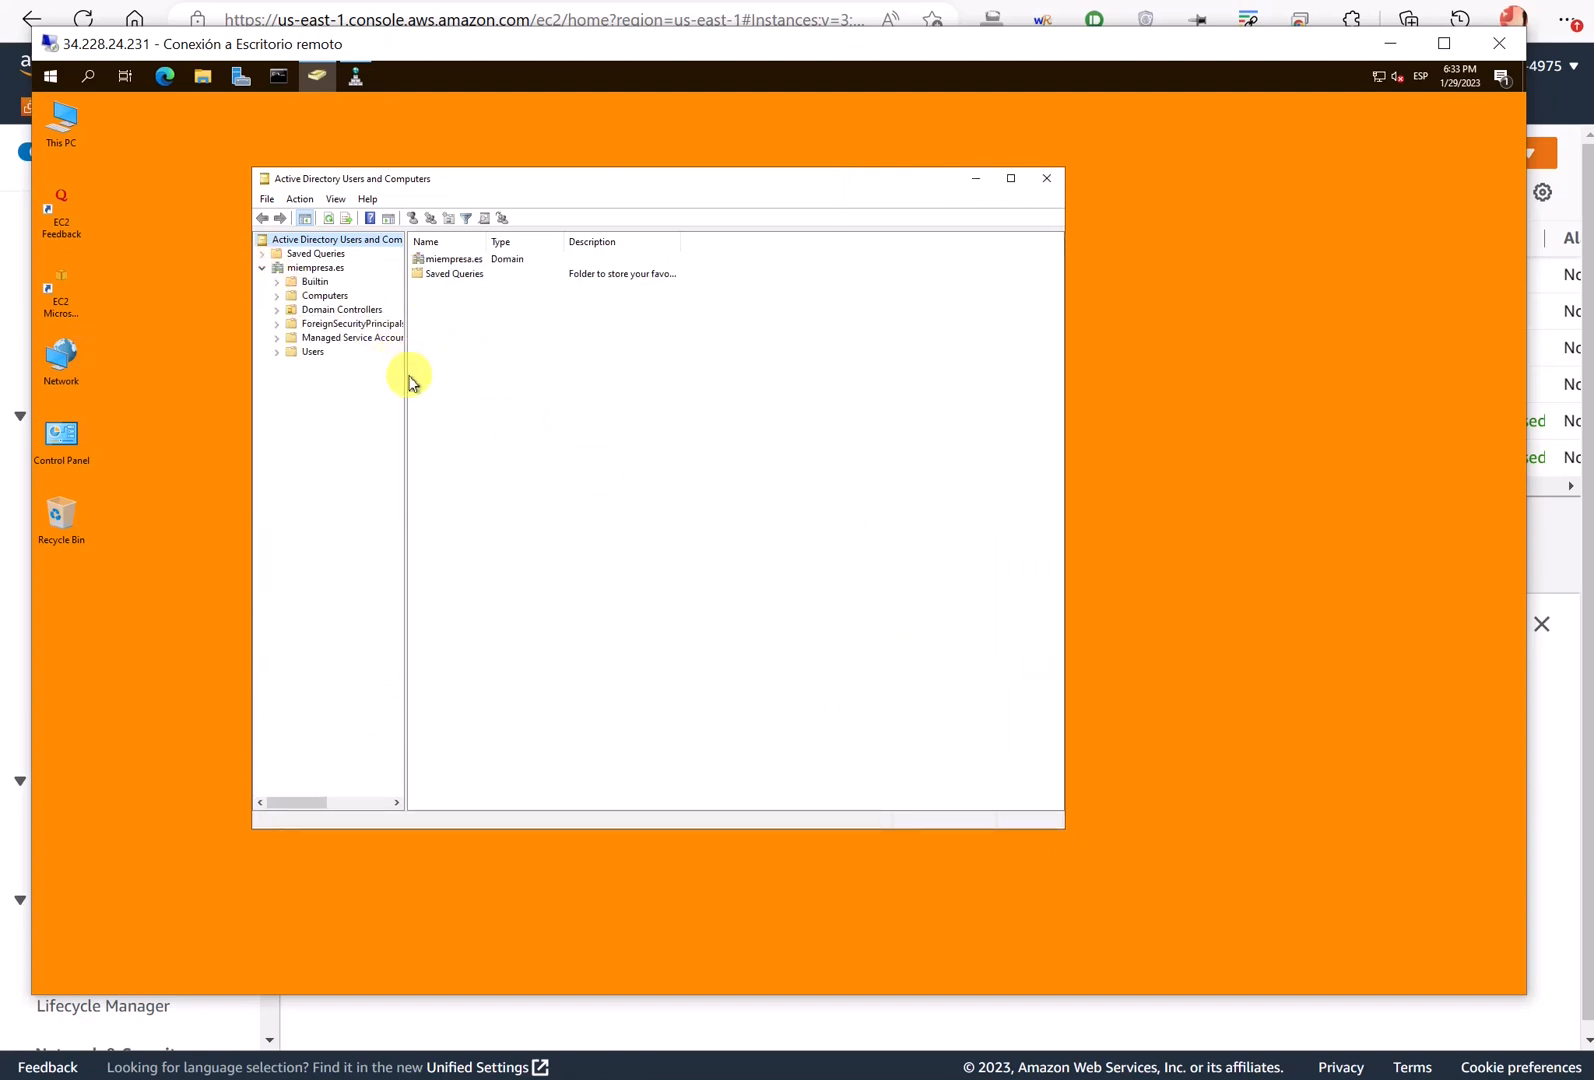
pyautogui.moveTo(427, 377); pyautogui.dragTo(466, 390)
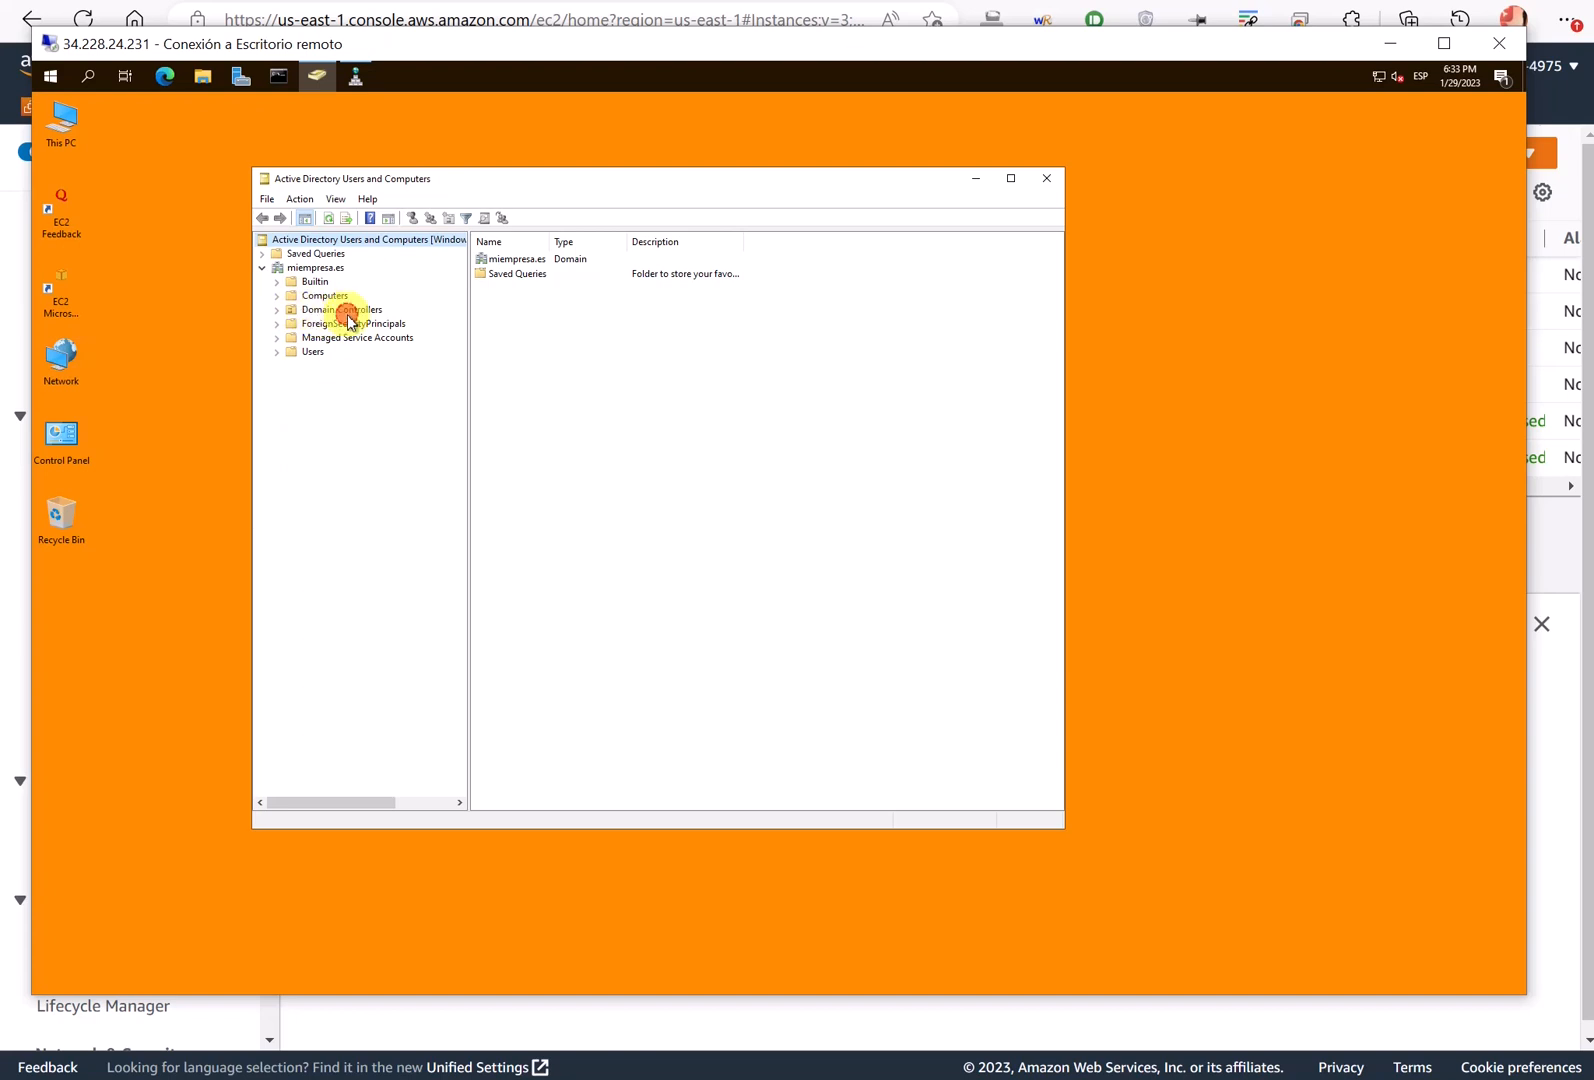
pyautogui.click(347, 312)
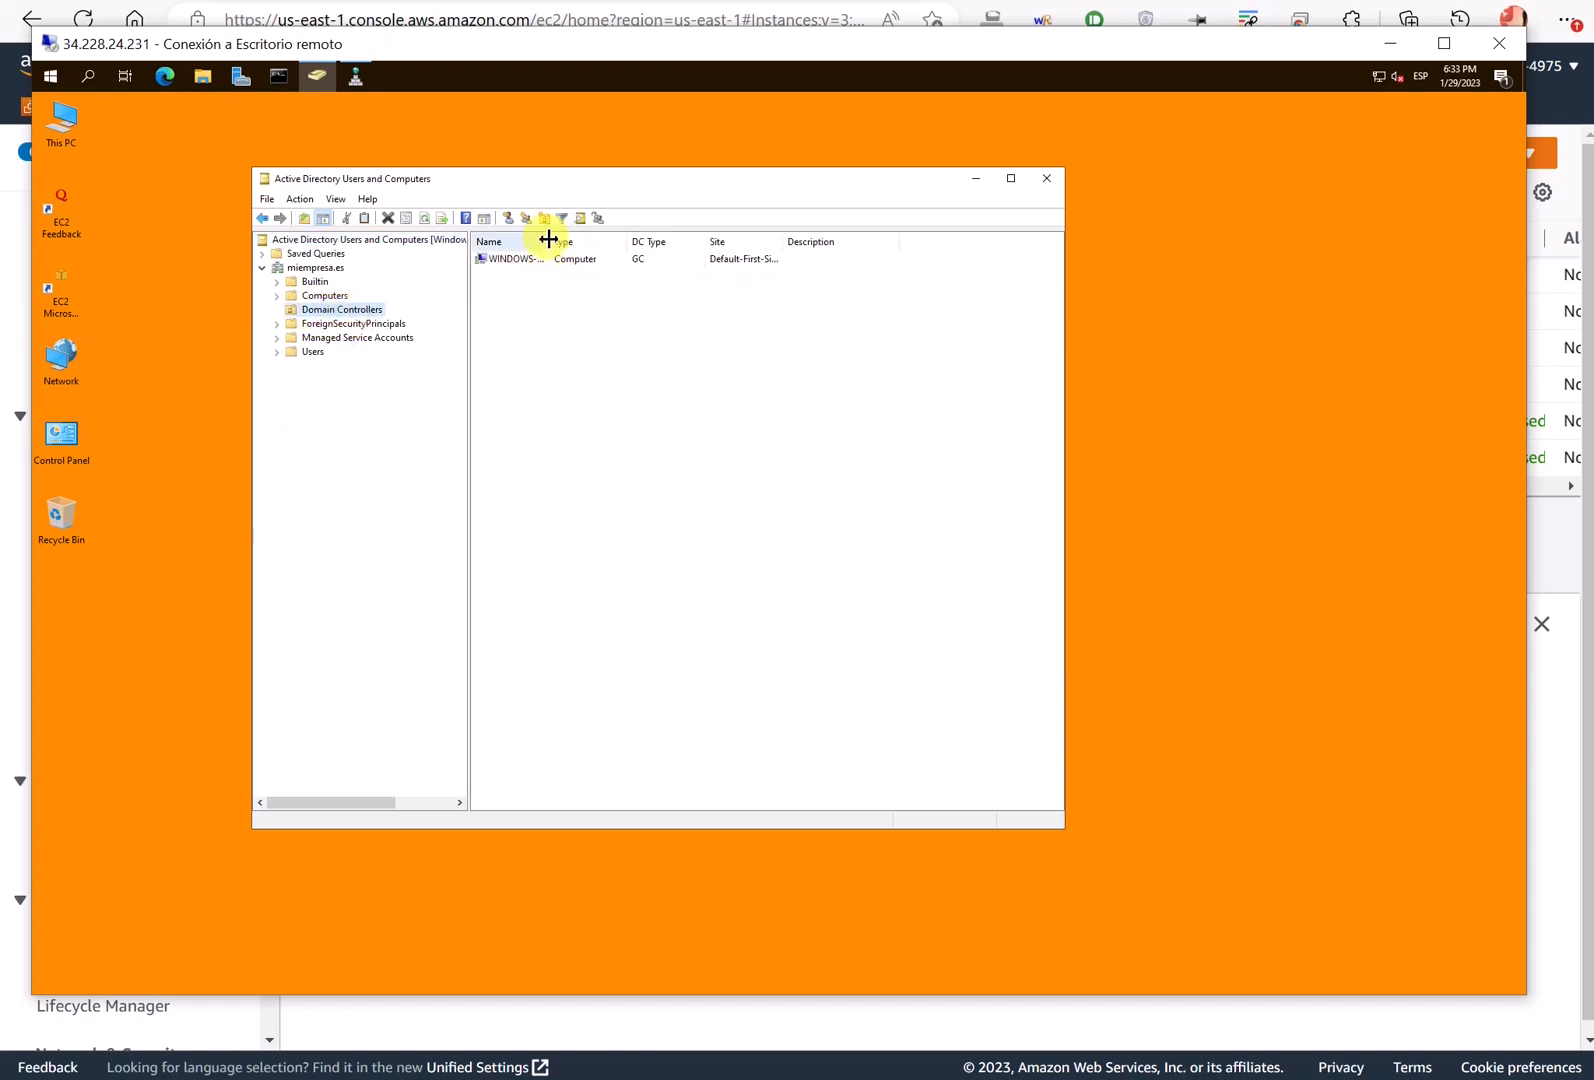
pyautogui.moveTo(548, 238); pyautogui.dragTo(614, 241)
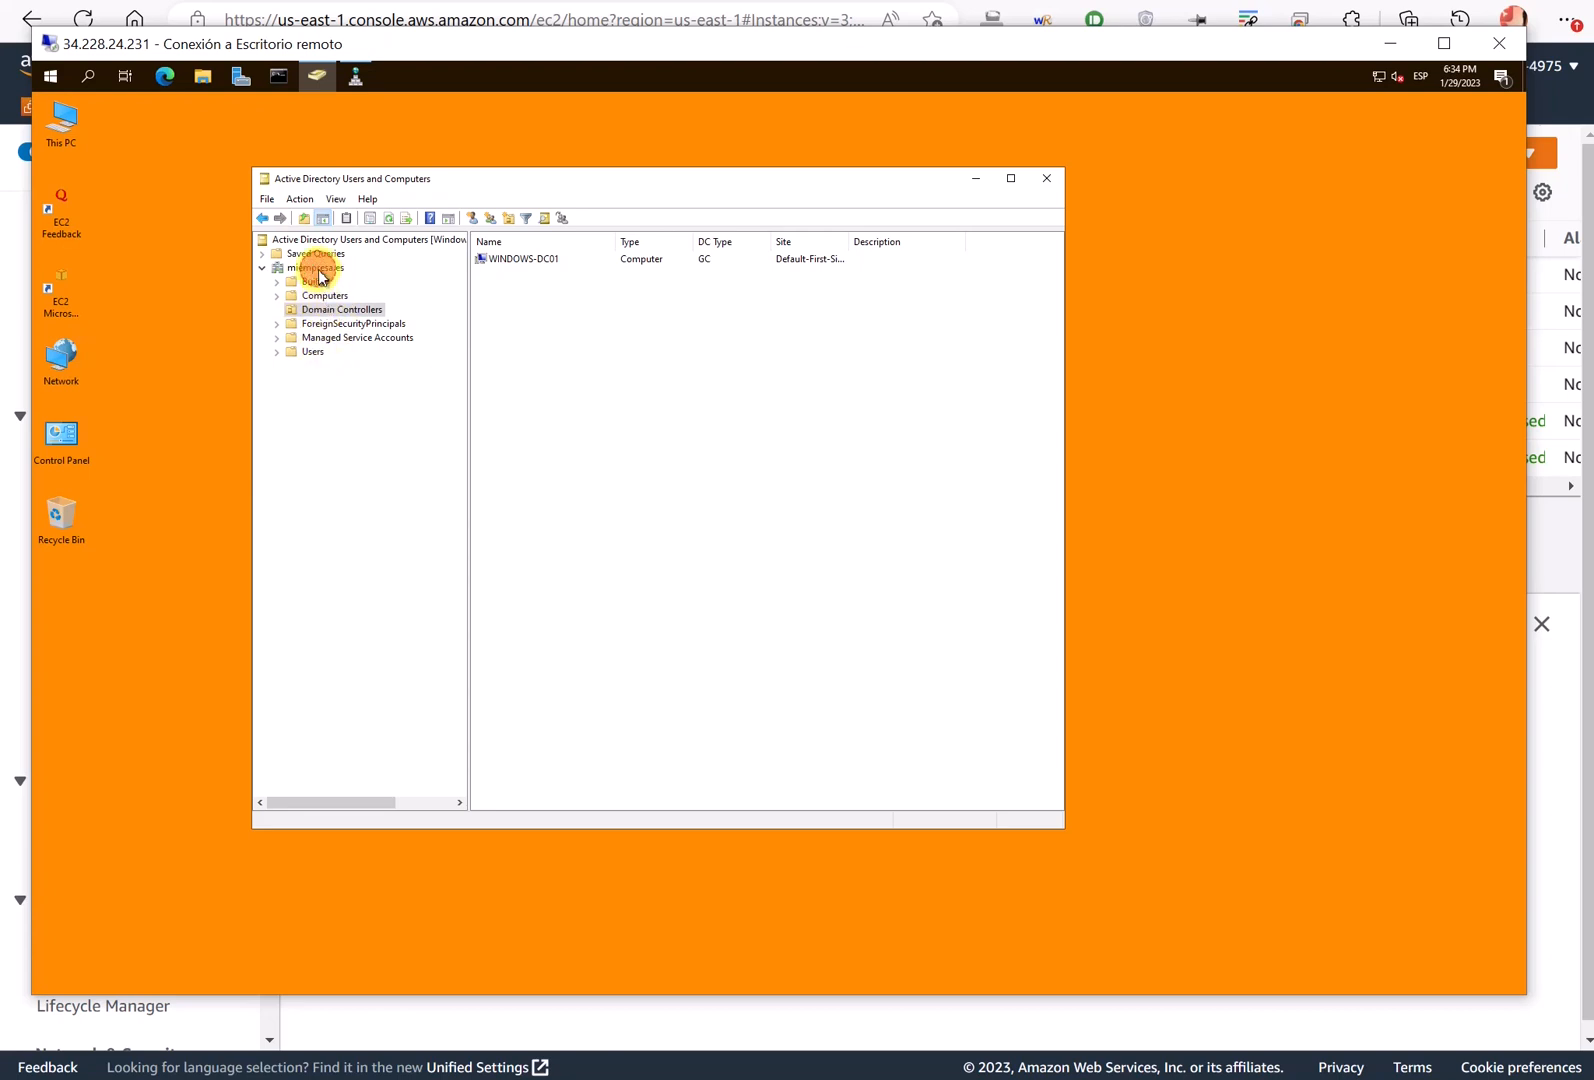
pyautogui.click(317, 269)
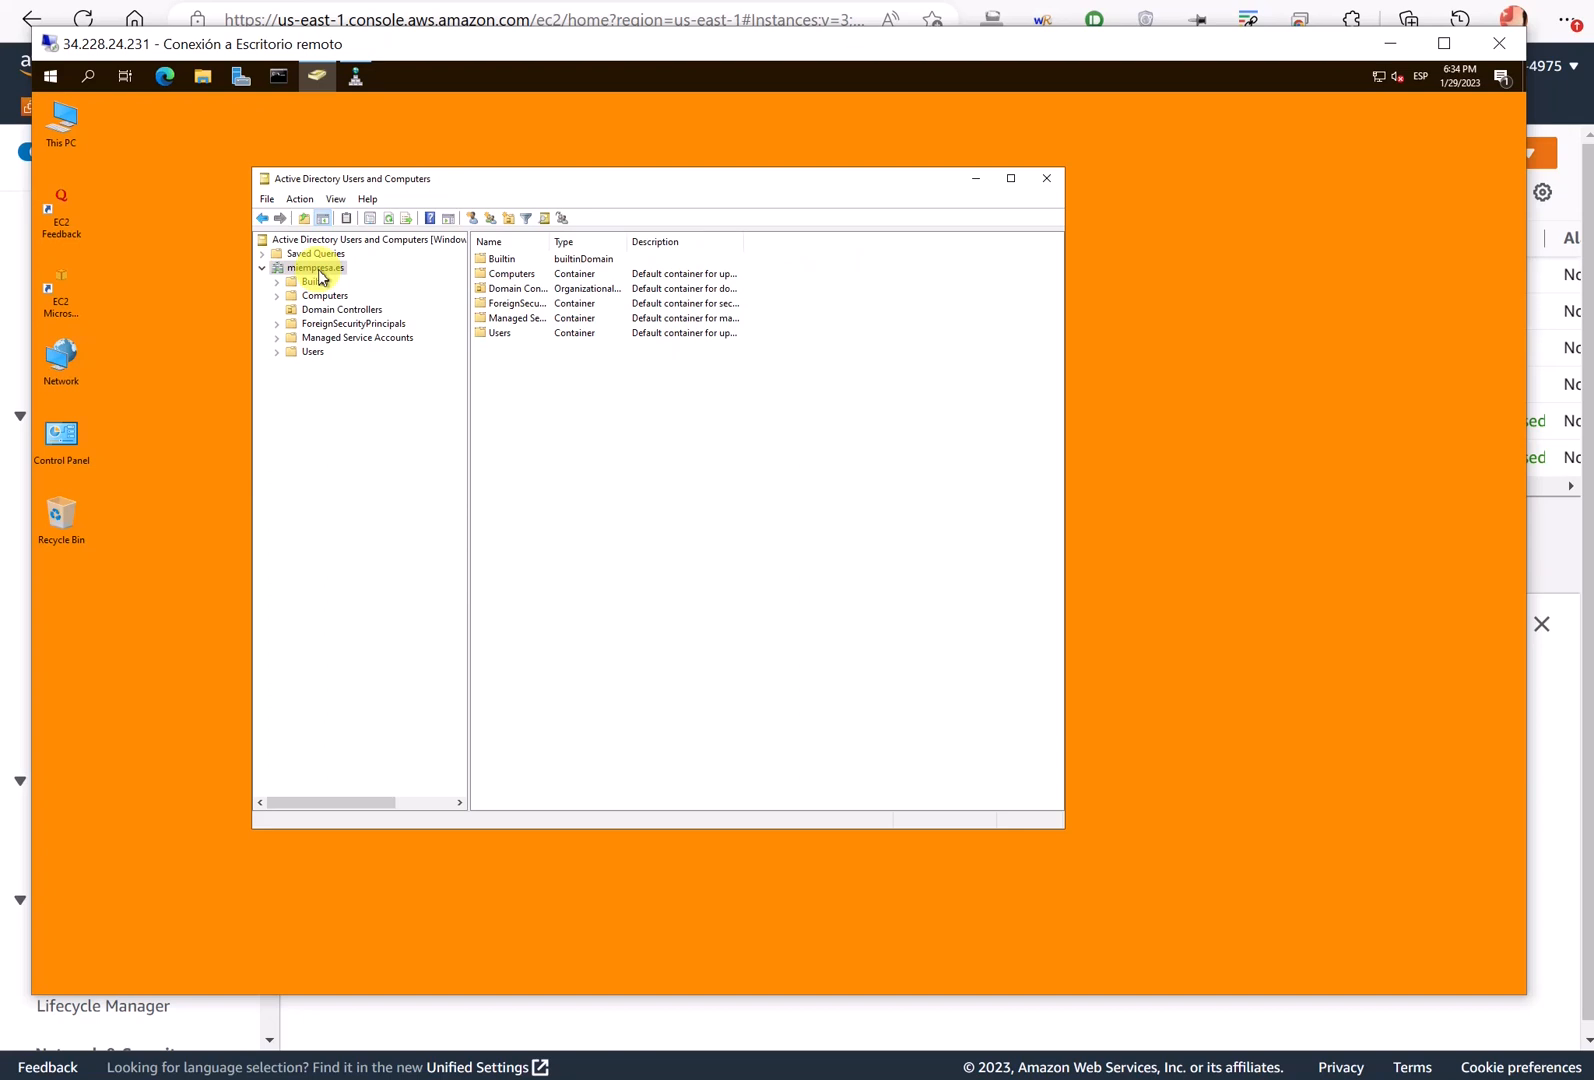
# - Create the ATV organizational unit under miempresa.es
pyautogui.rightClick(321, 278)
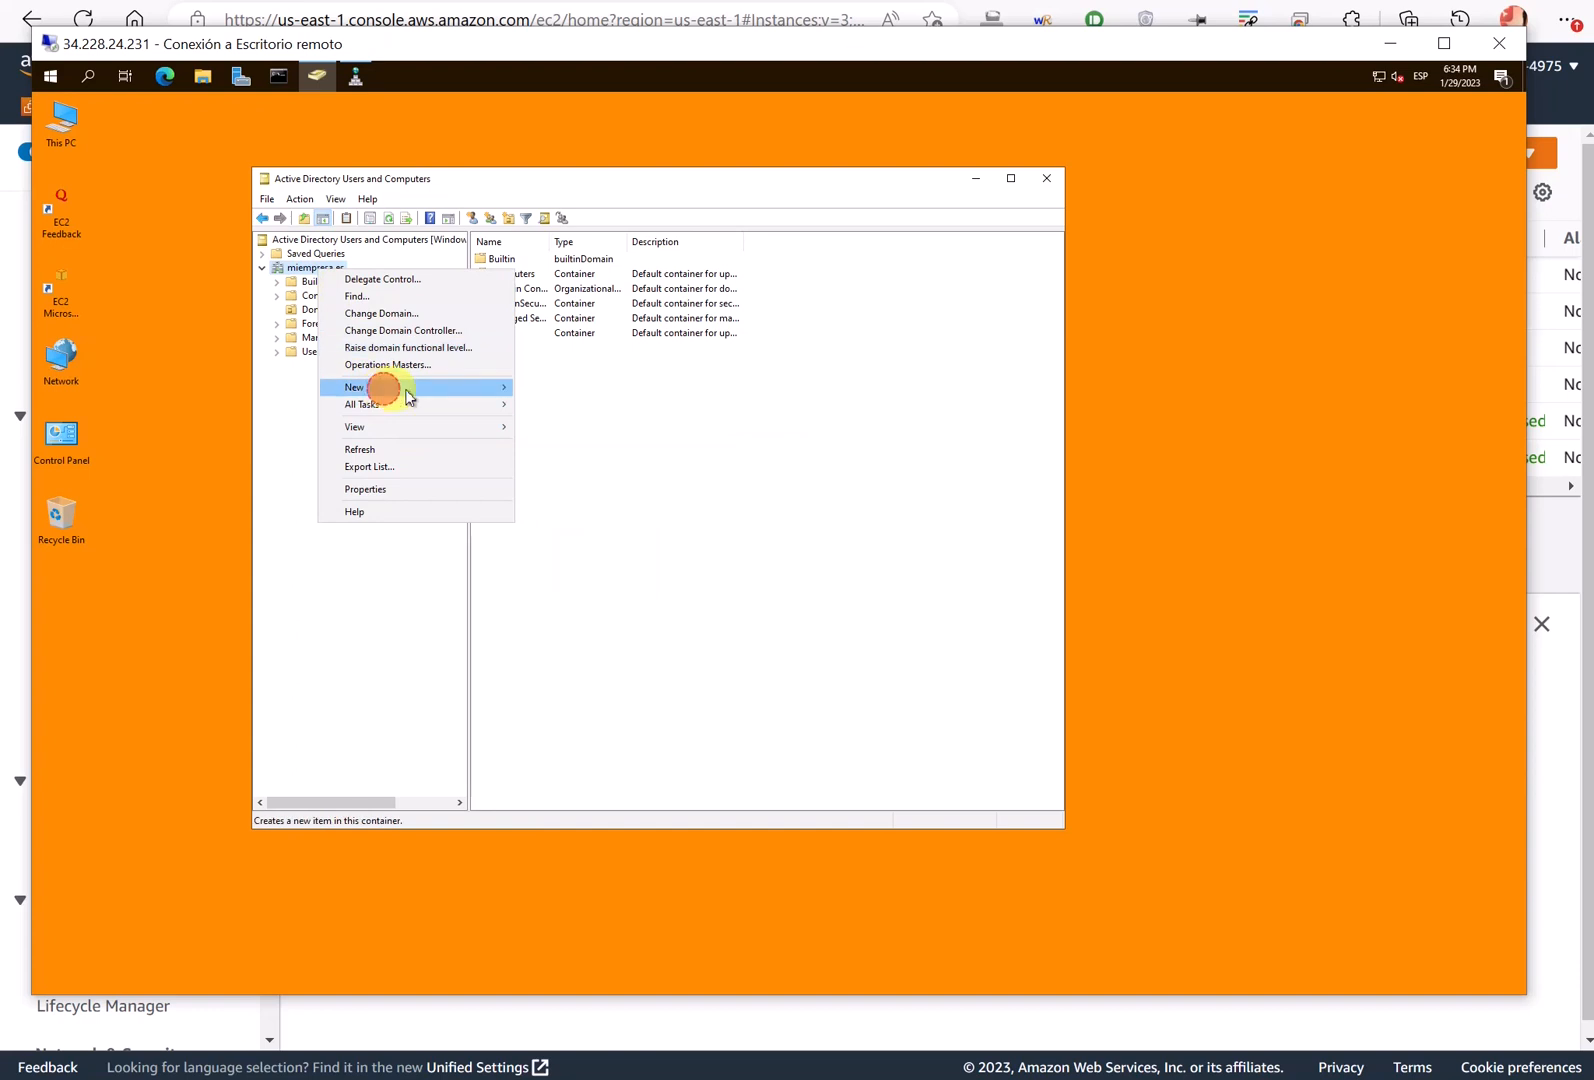
pyautogui.moveTo(380, 388)
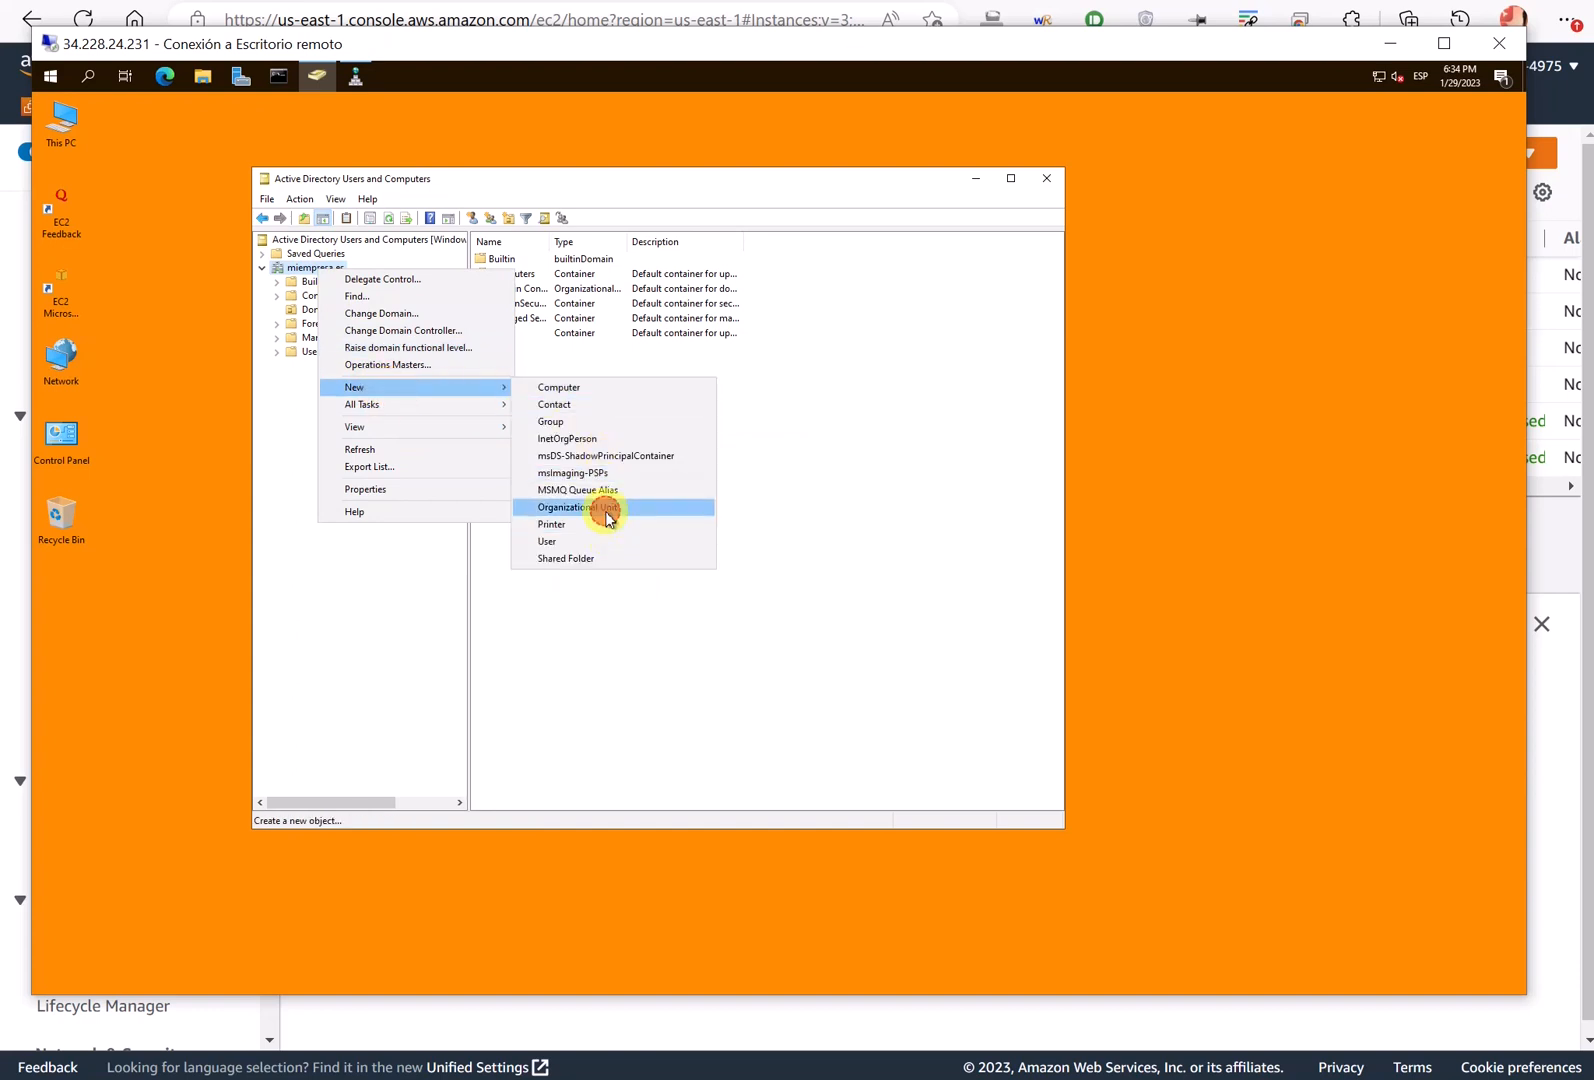
pyautogui.click(607, 515)
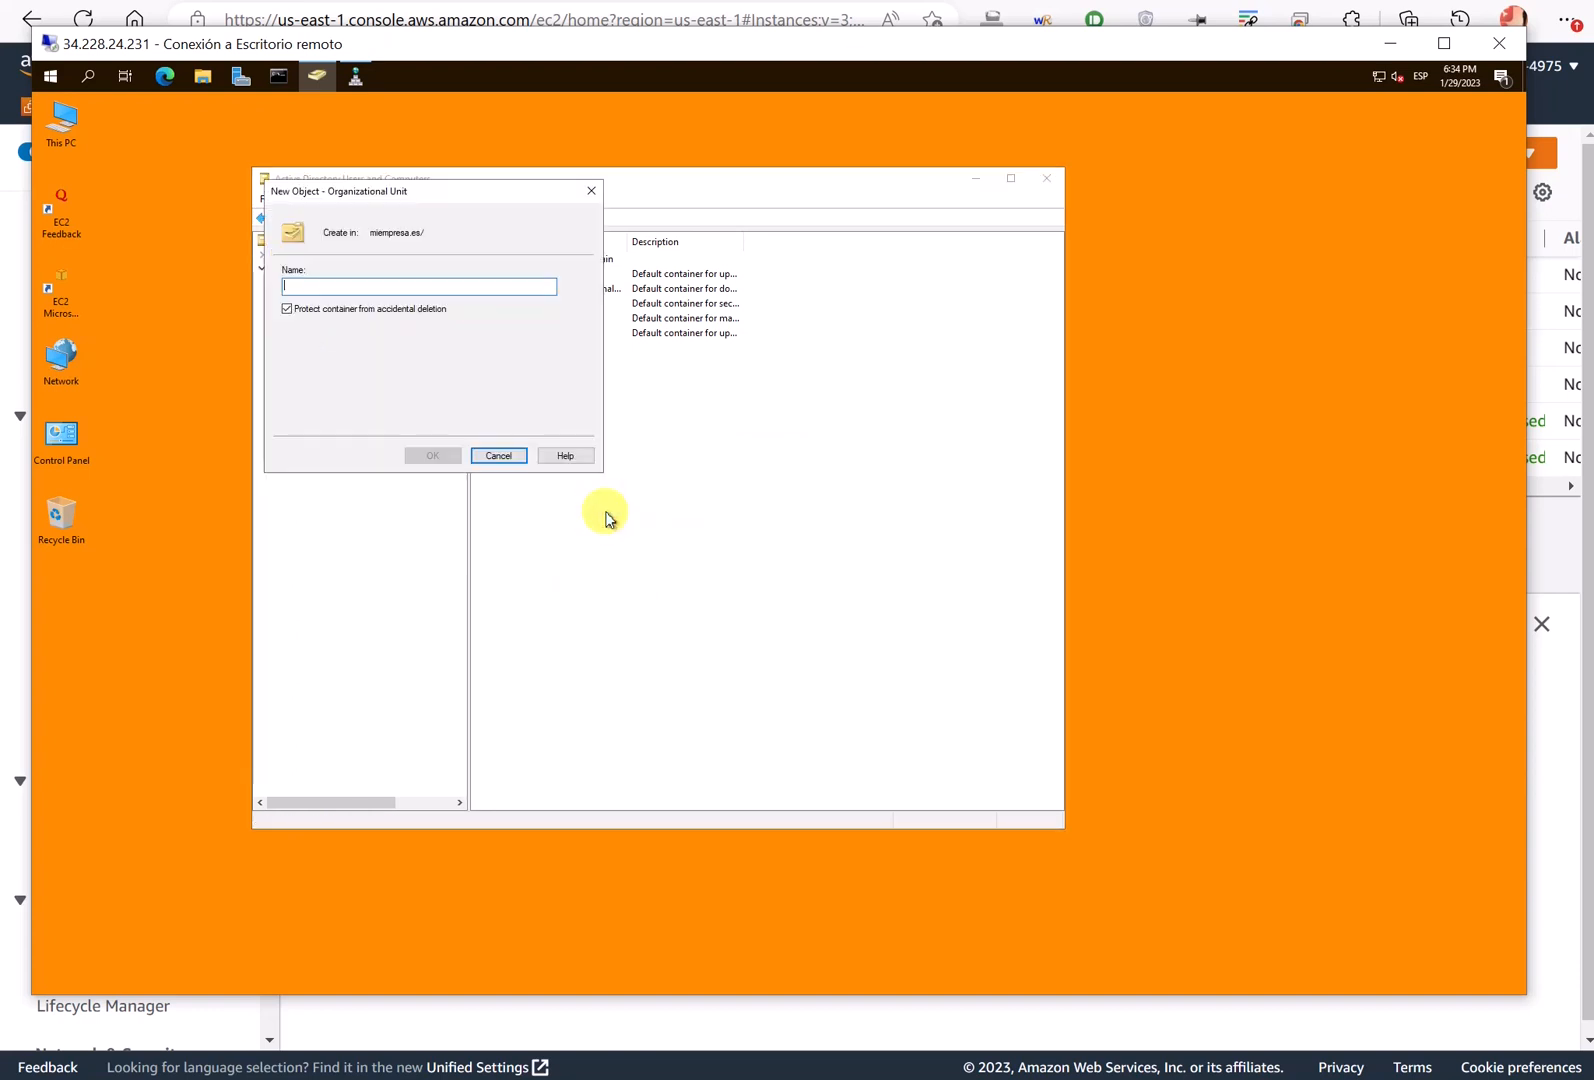
pyautogui.write('ATV')
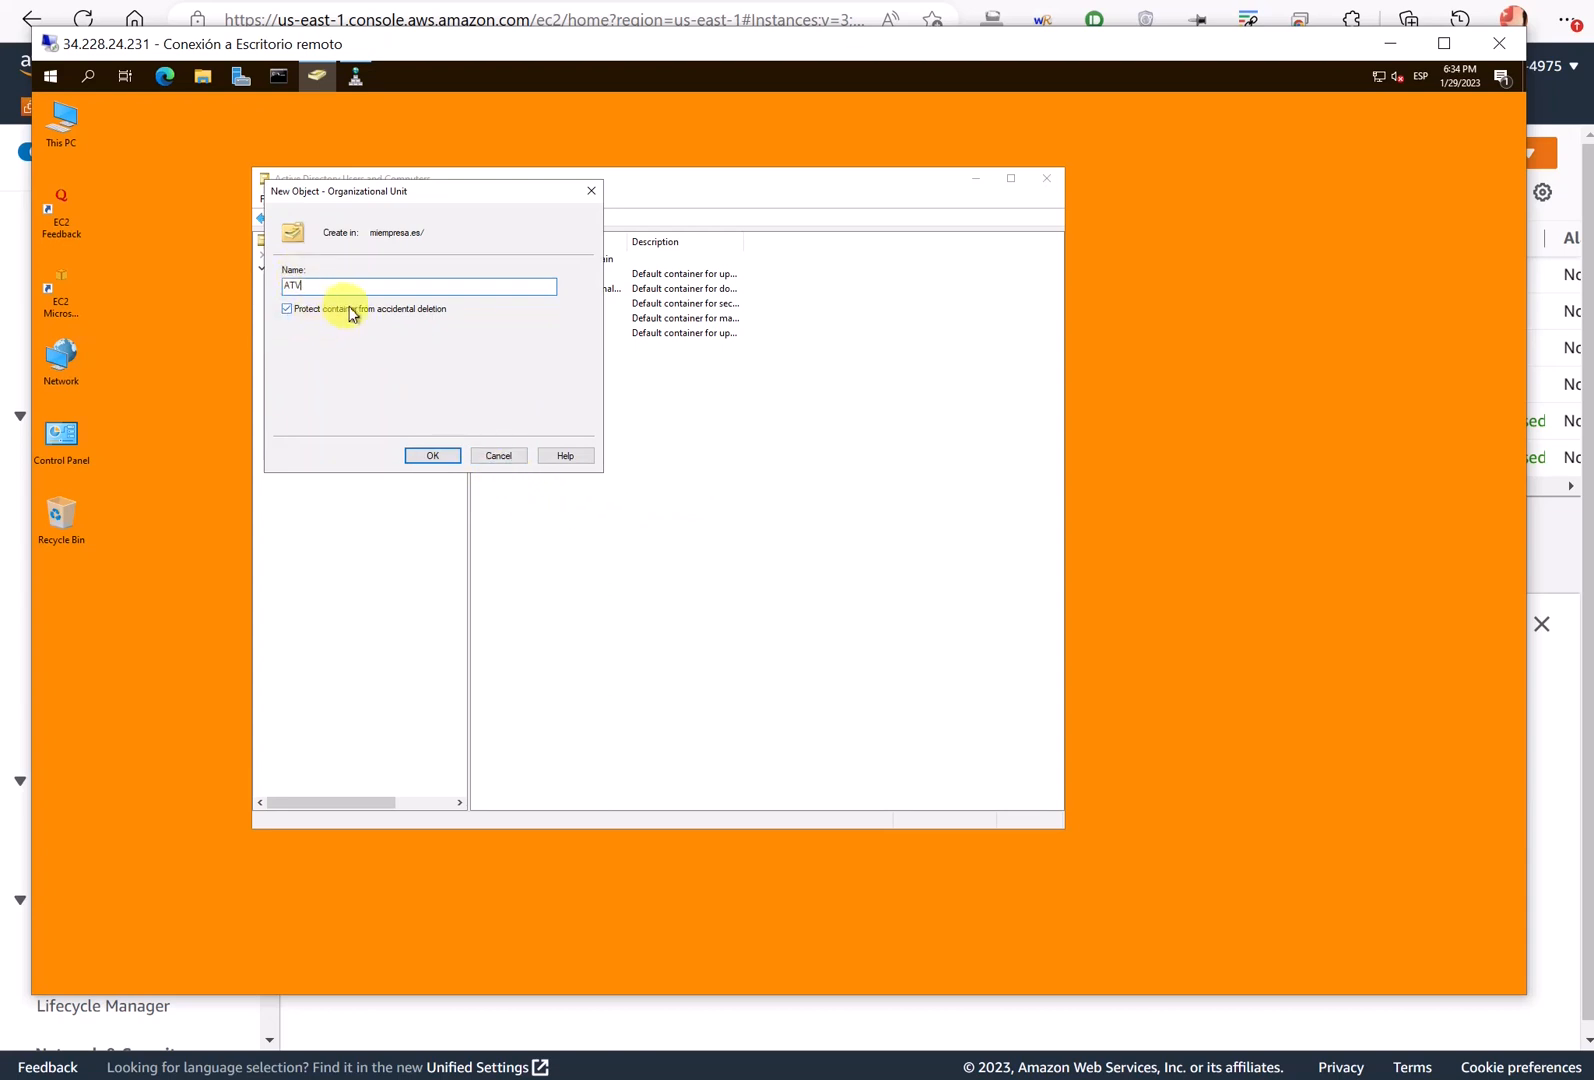
pyautogui.click(436, 455)
# - Create a second organizational unit named AR under miempresa.es
pyautogui.rightClick(309, 270)
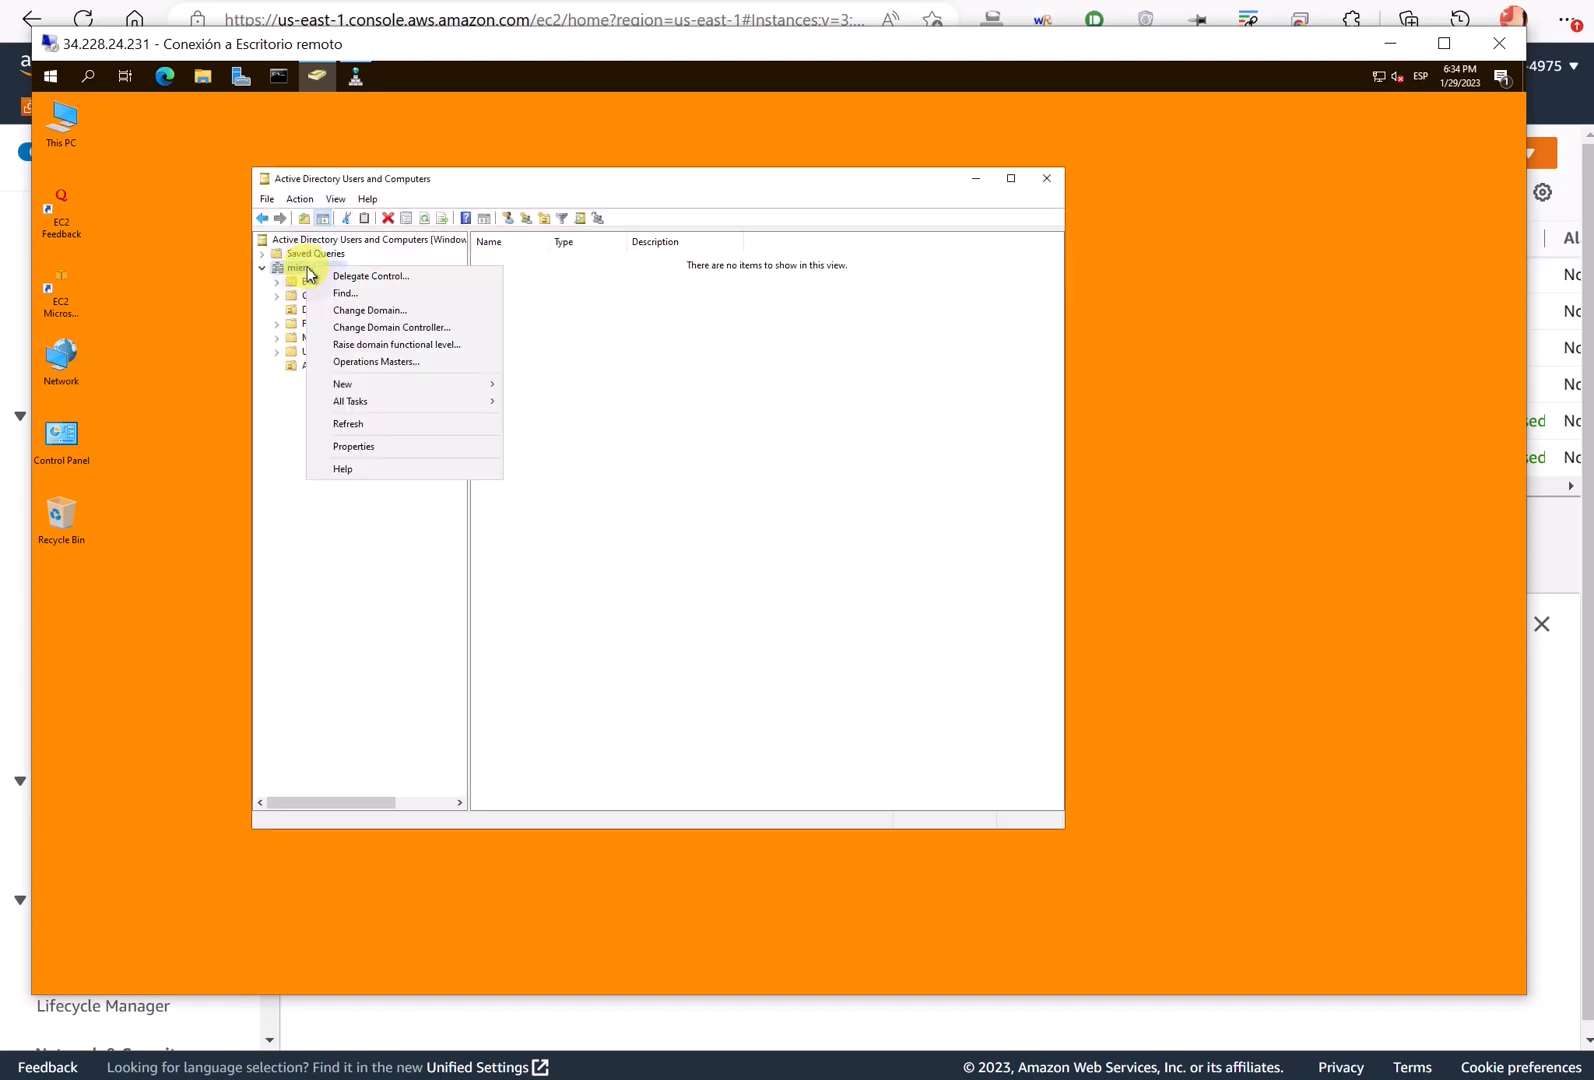
pyautogui.moveTo(414, 393)
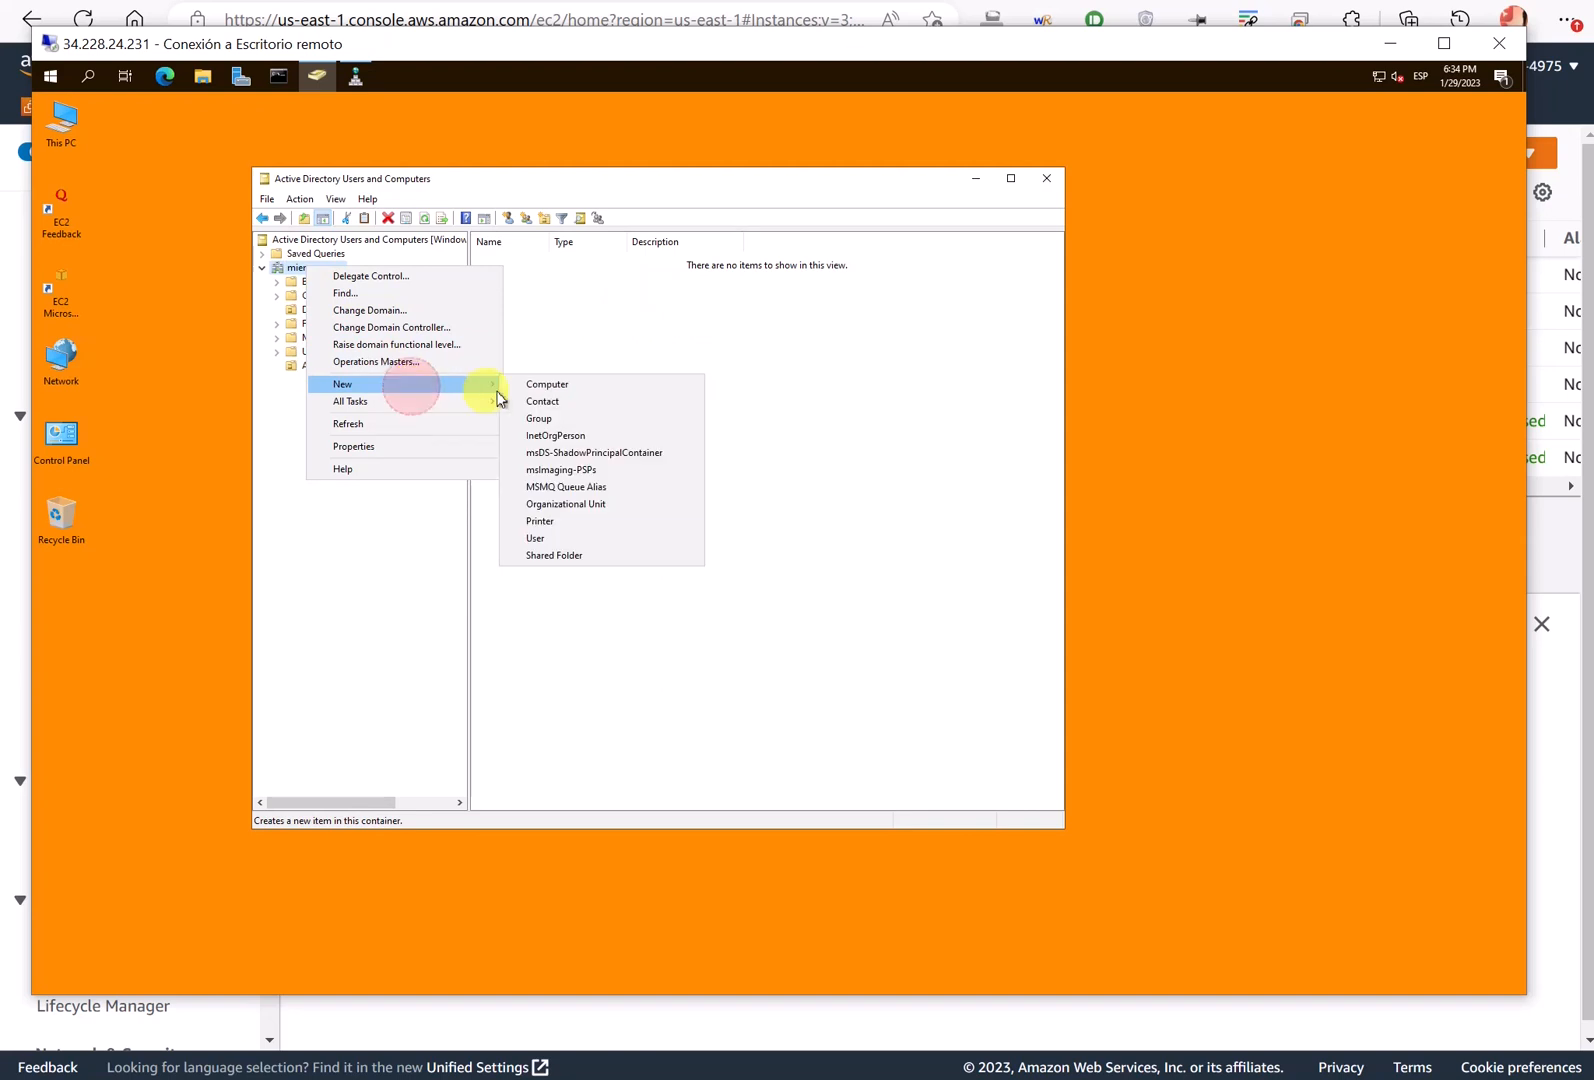
pyautogui.click(595, 504)
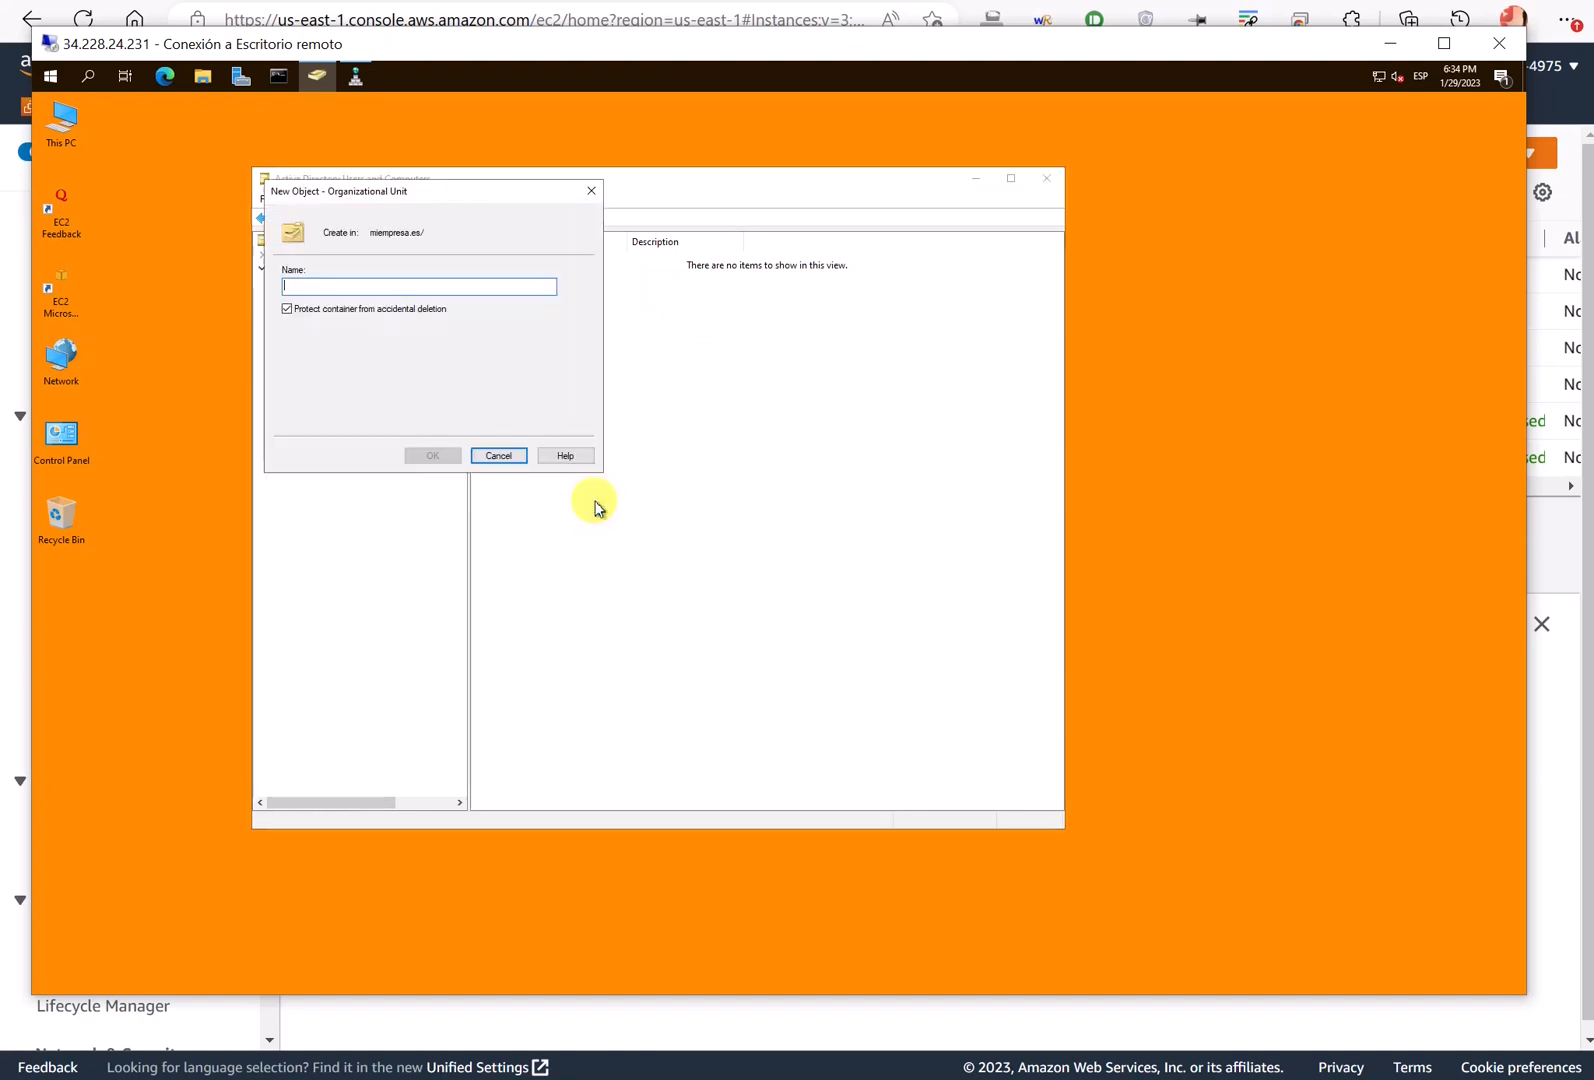
pyautogui.write('AR')
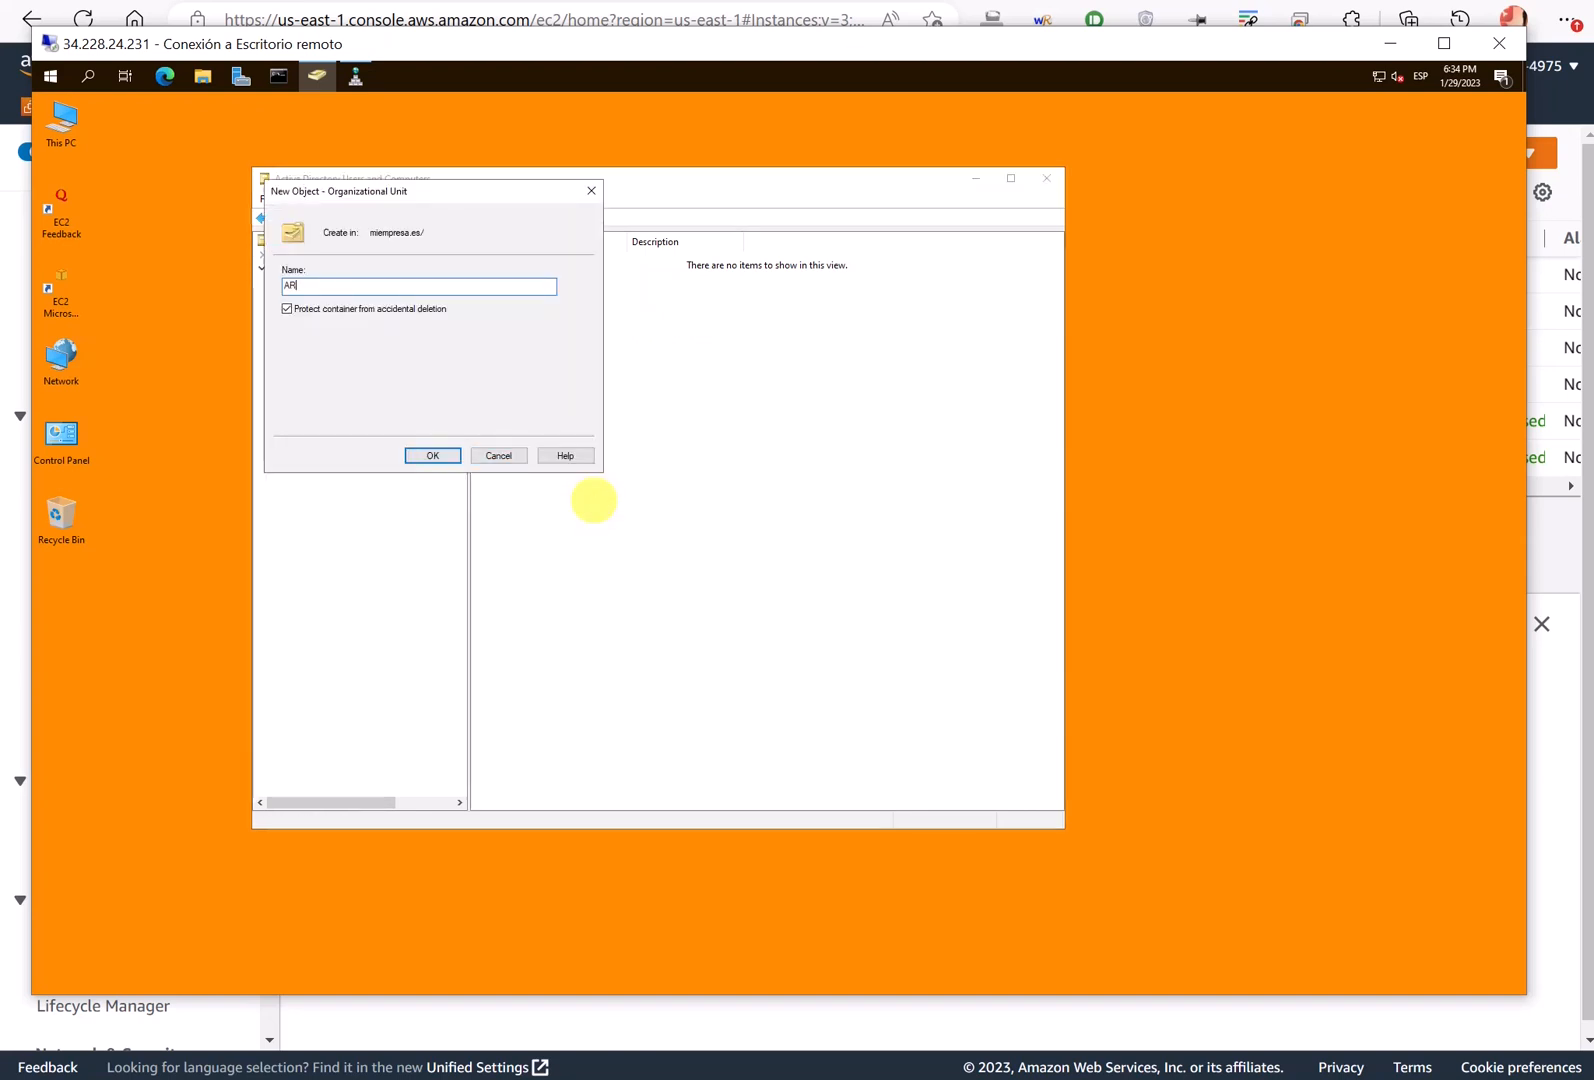
pyautogui.click(434, 455)
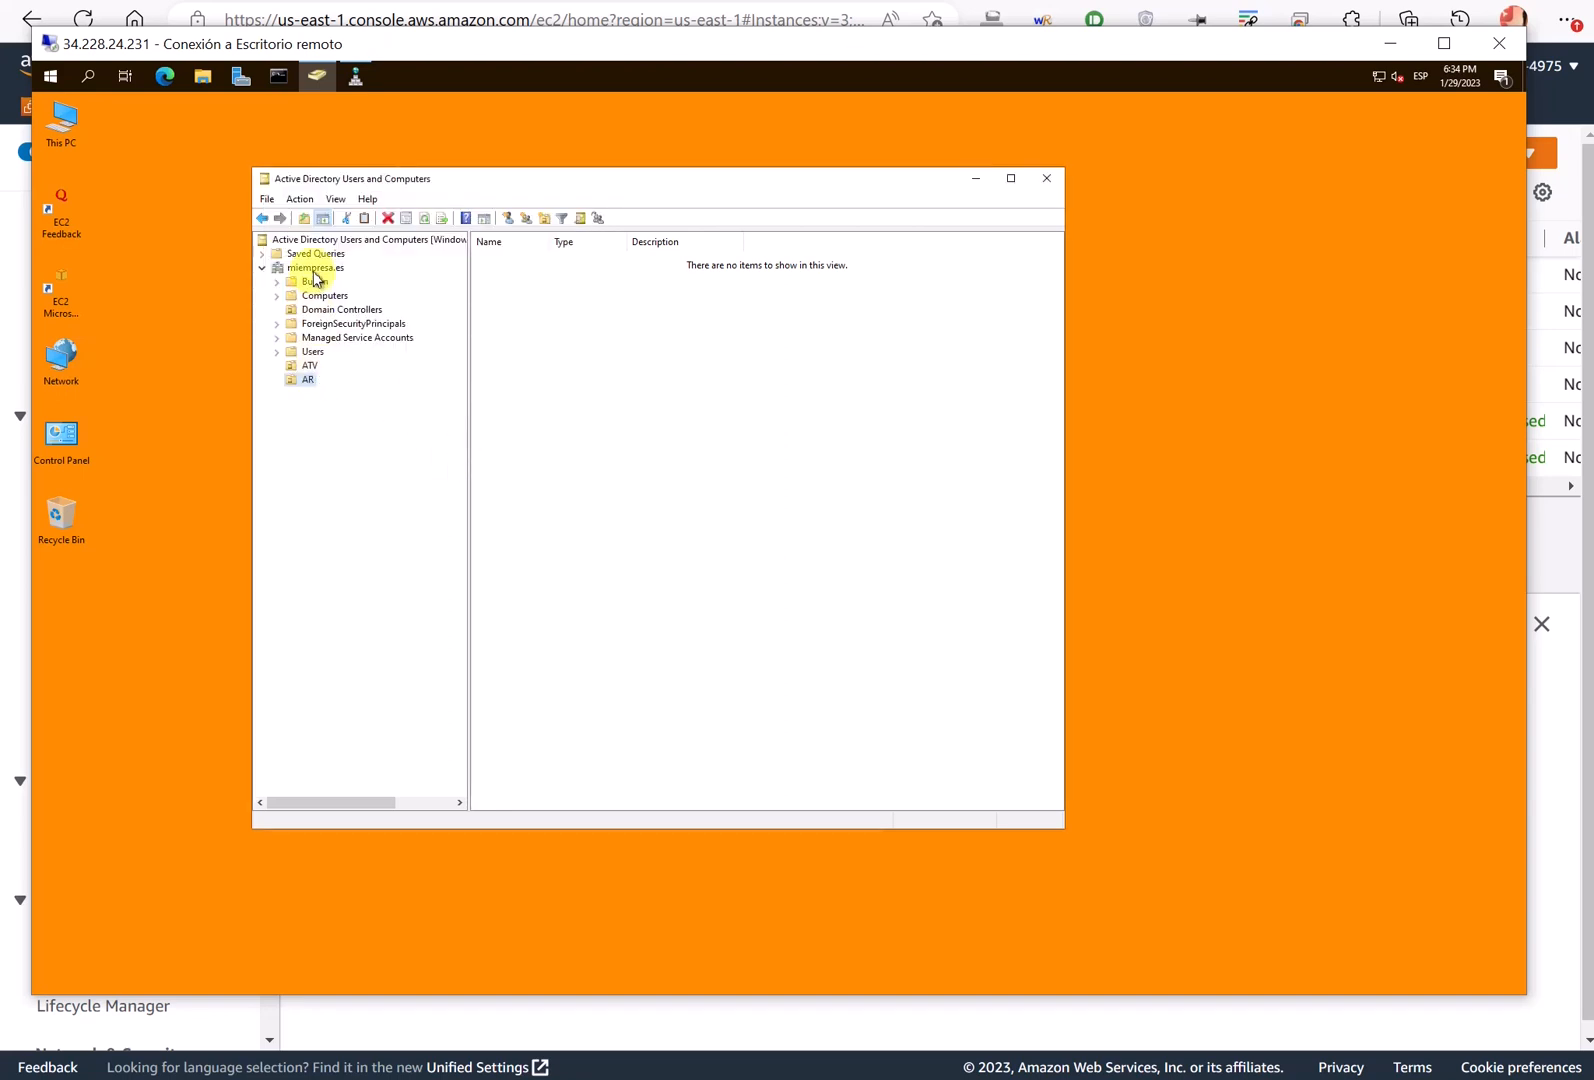
# - Try deleting the AR organizational unit and dismiss the insufficient privileges error
pyautogui.rightClick(305, 381)
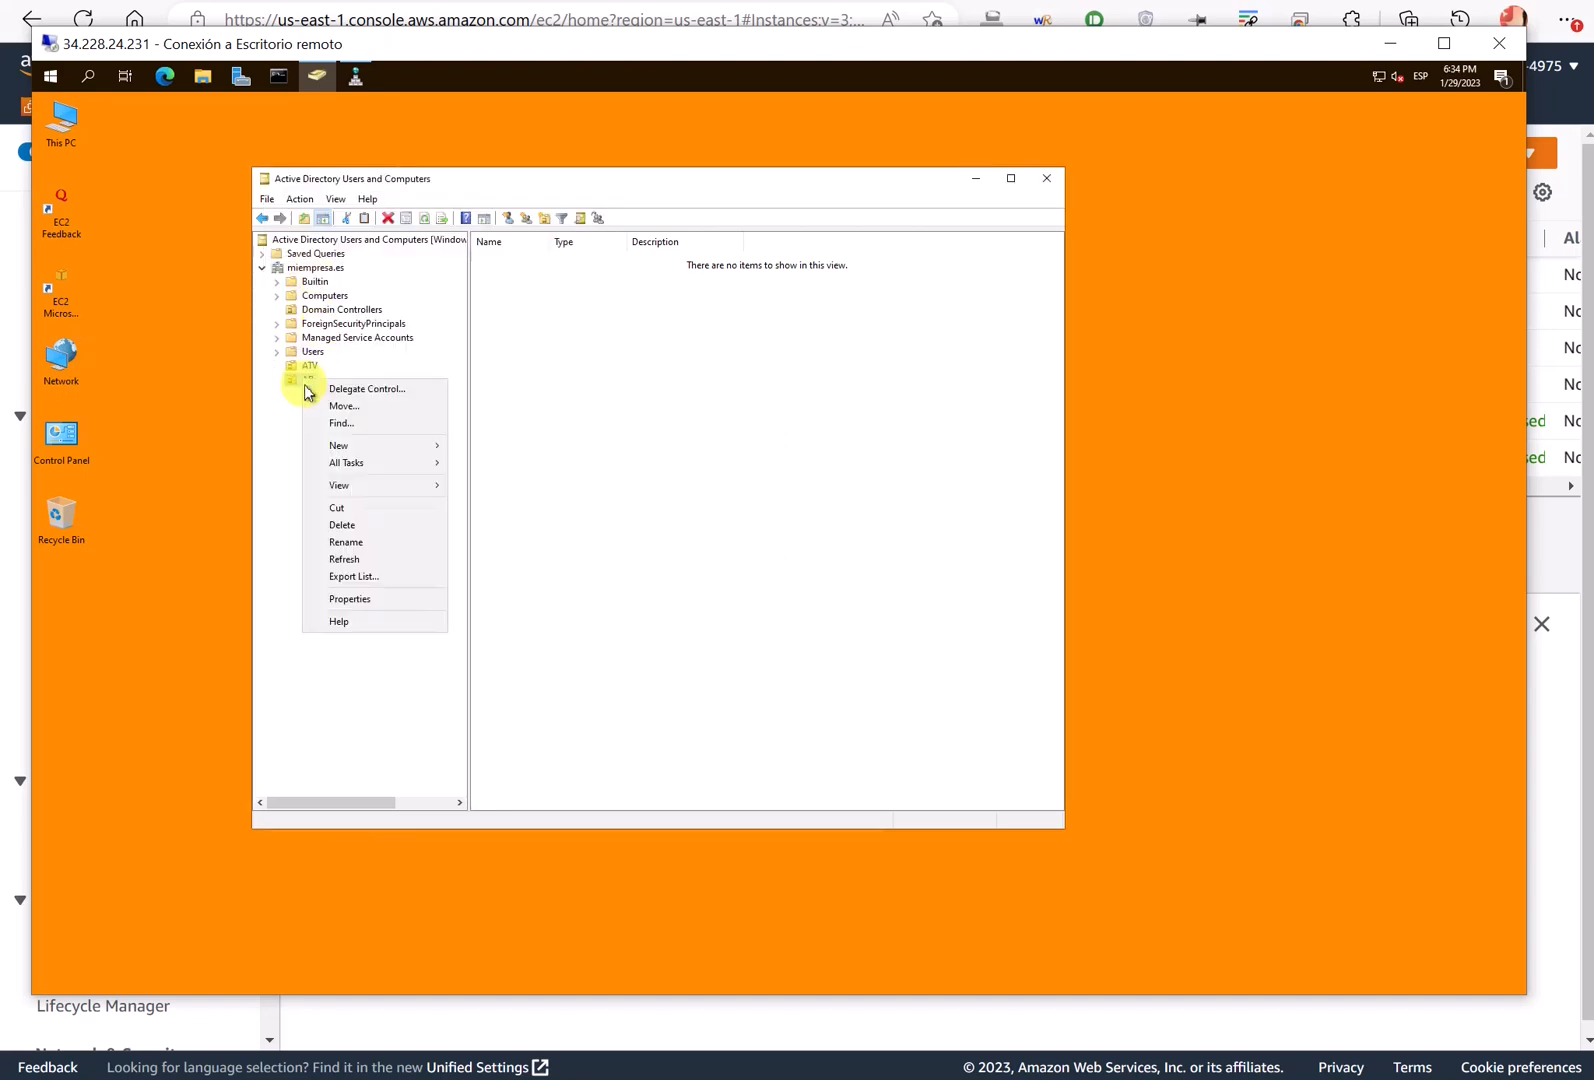
pyautogui.click(384, 525)
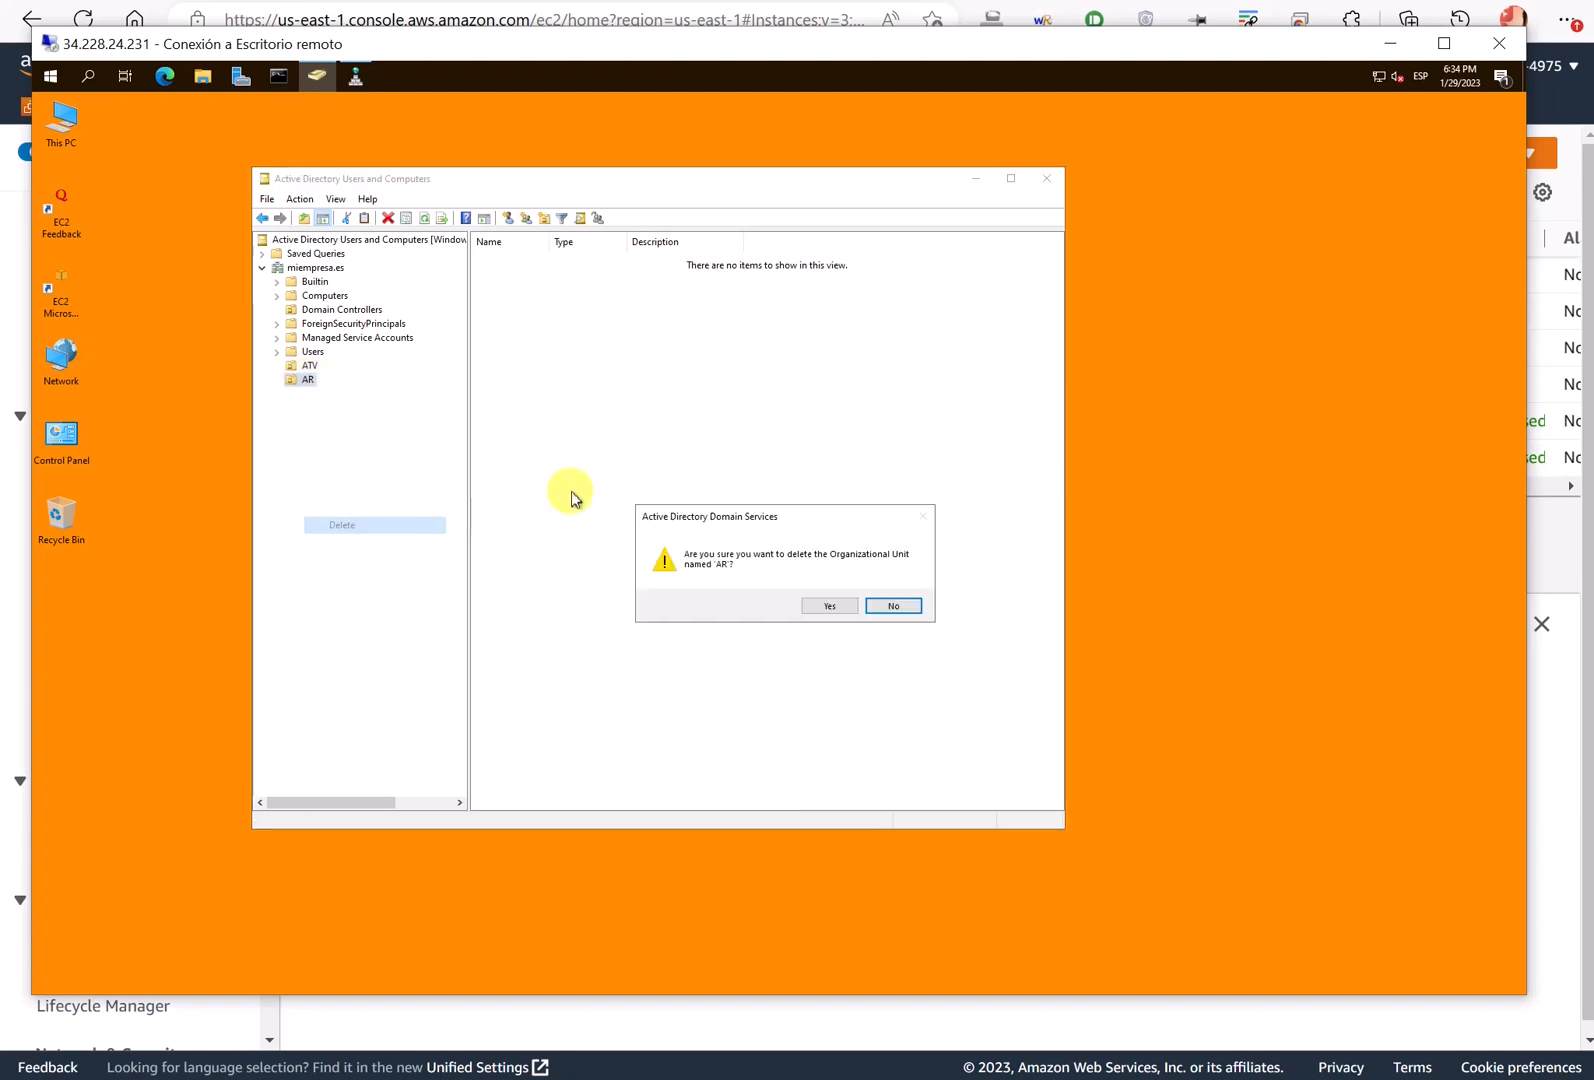
pyautogui.click(830, 607)
pyautogui.press('Return')
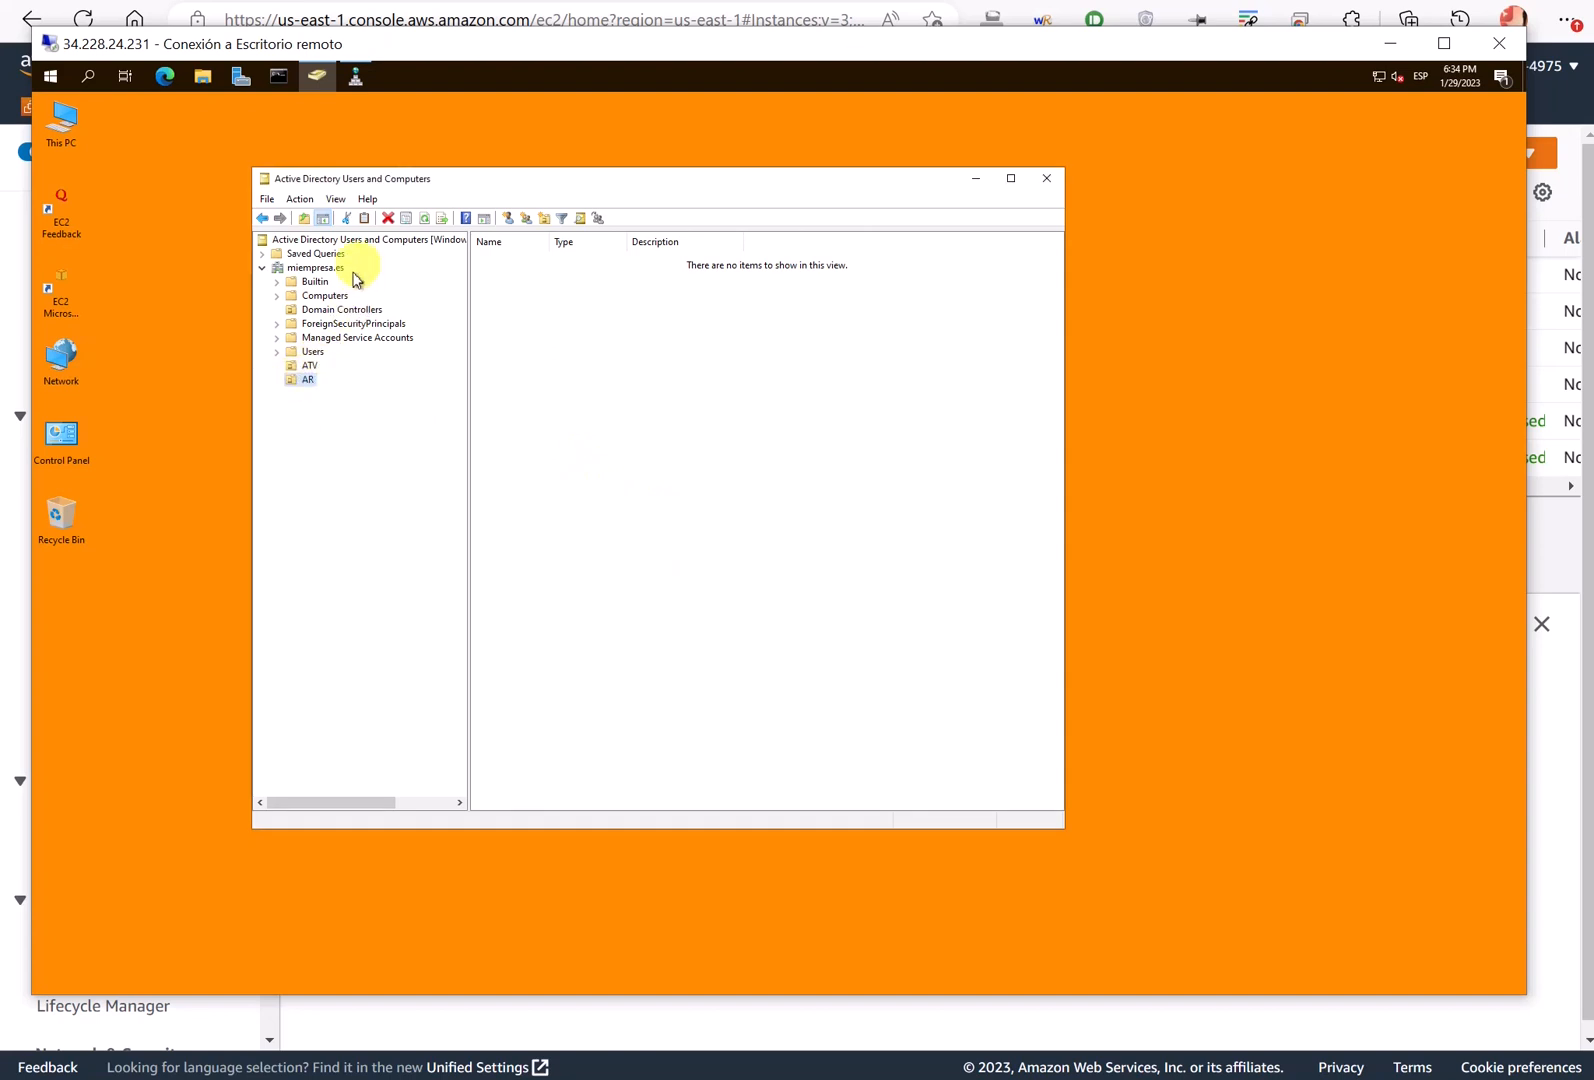
# - Turn on View > Advanced Features to show hidden containers like LostAndFound and System
pyautogui.click(336, 199)
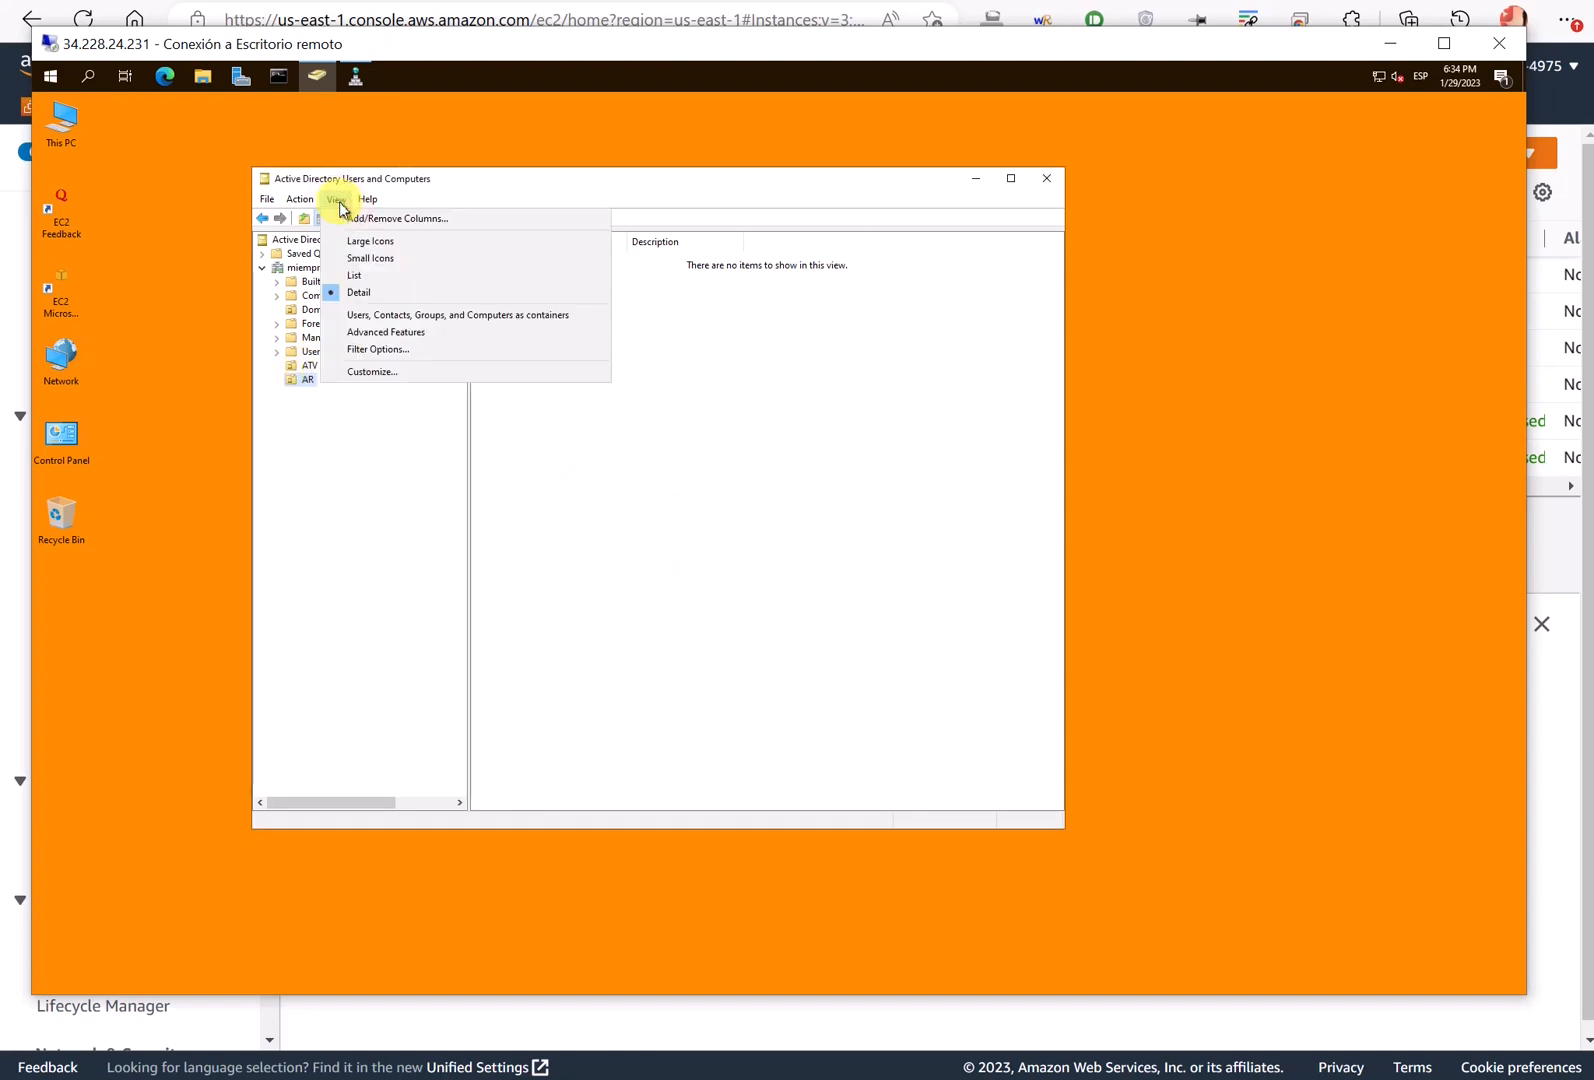
pyautogui.click(389, 338)
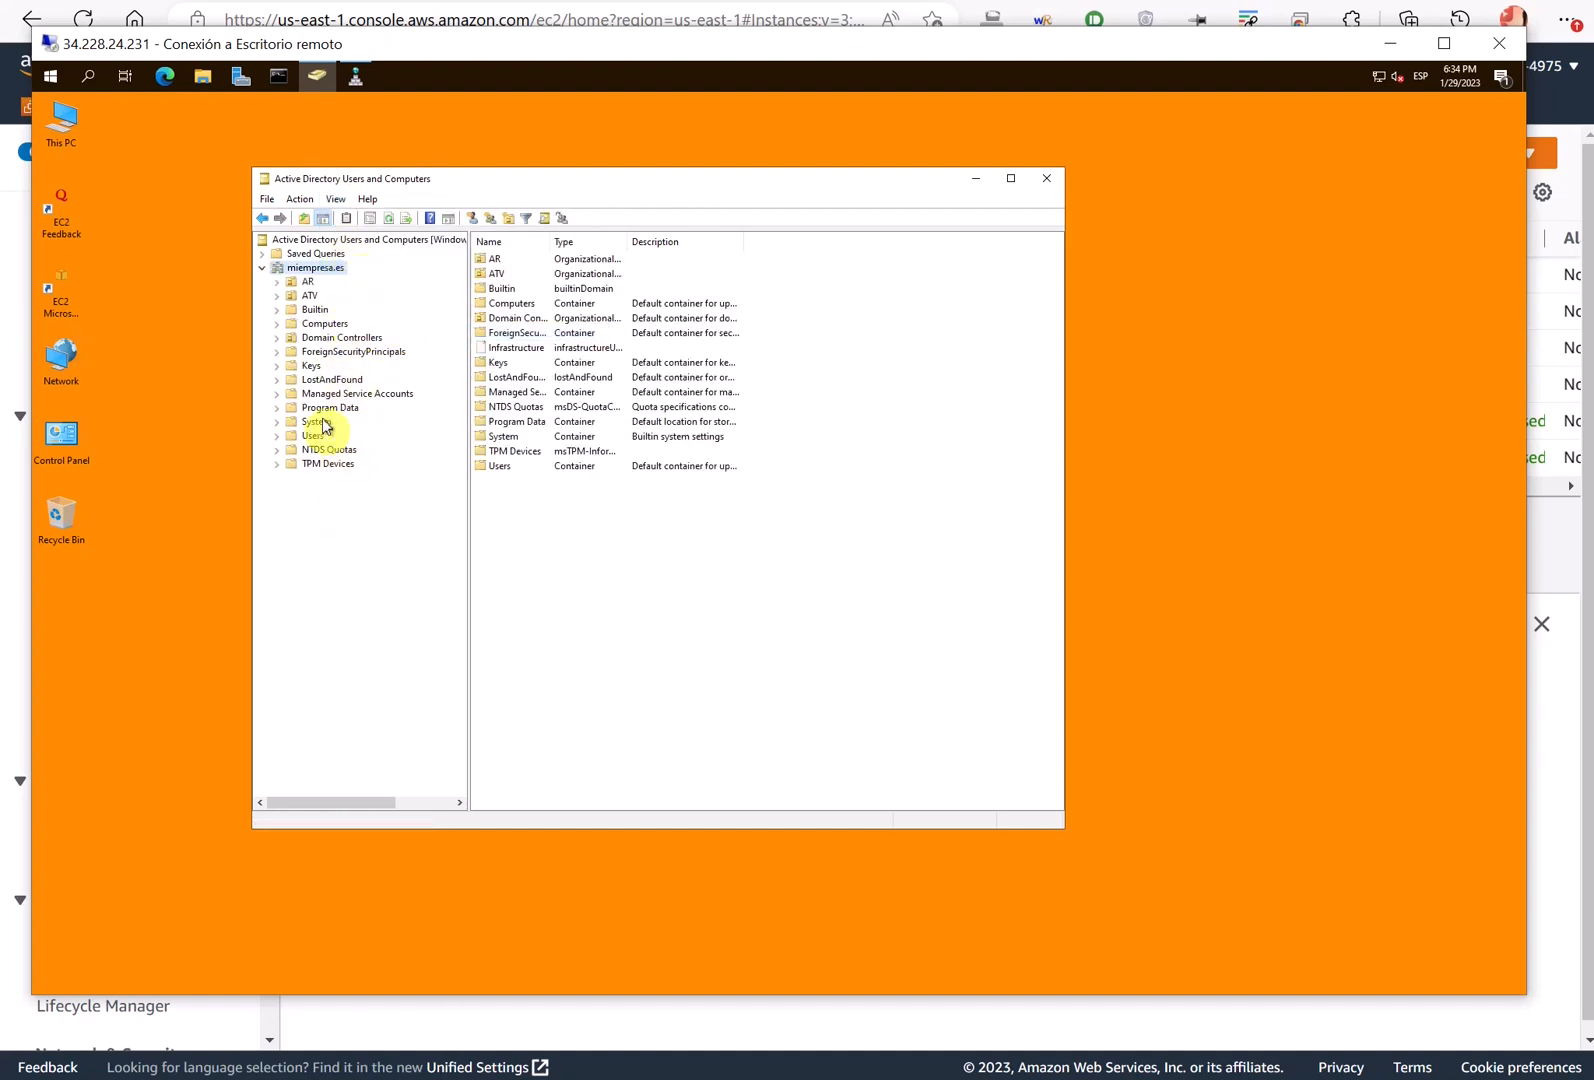
pyautogui.click(300, 296)
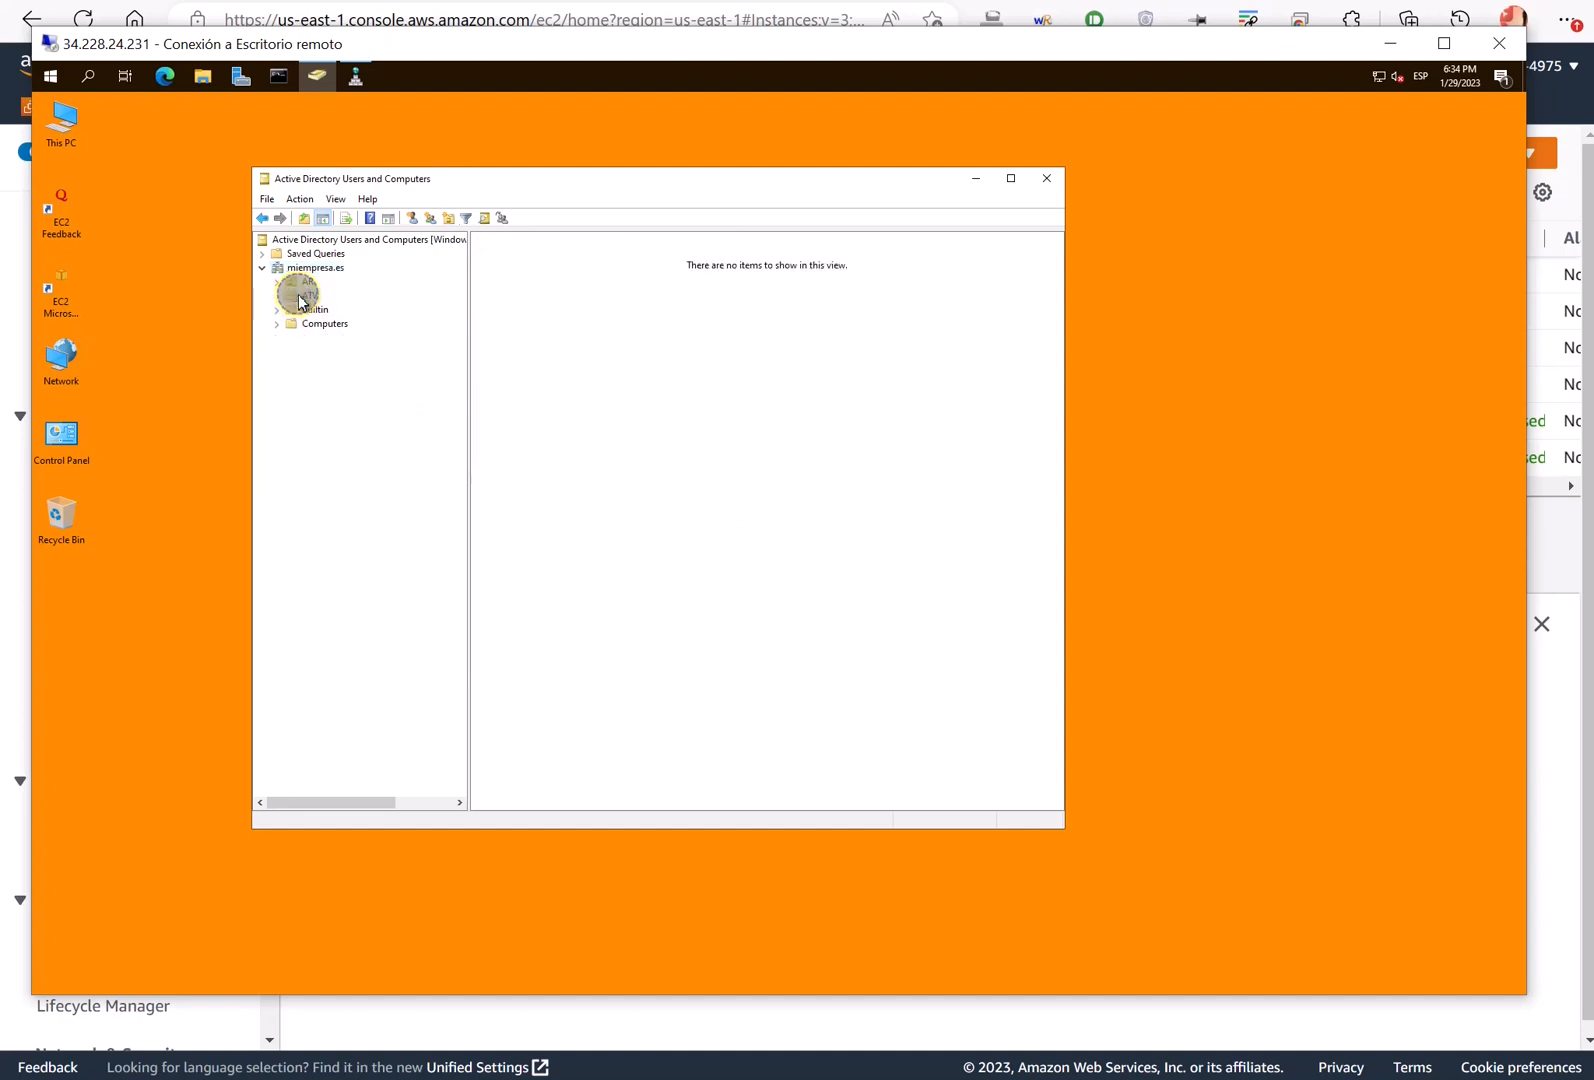
# - Clear 'Protect object from accidental deletion' on the ATV organizational unit and apply
pyautogui.rightClick(300, 296)
pyautogui.click(345, 515)
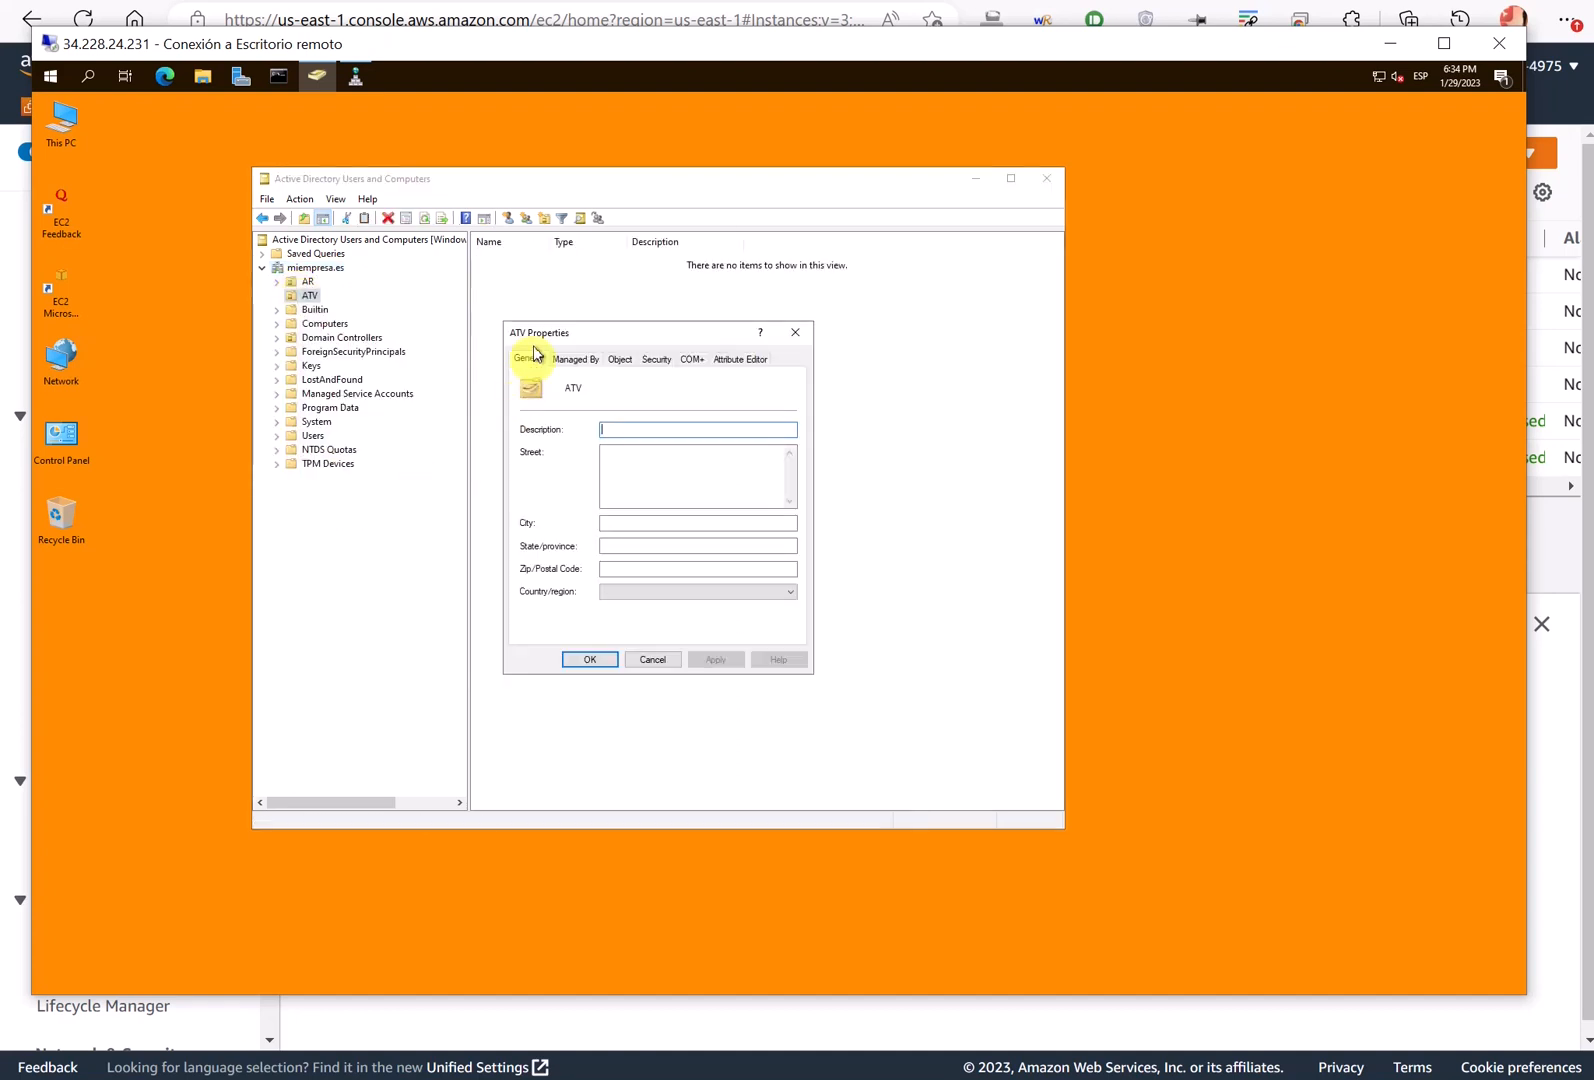
pyautogui.click(619, 358)
pyautogui.click(525, 549)
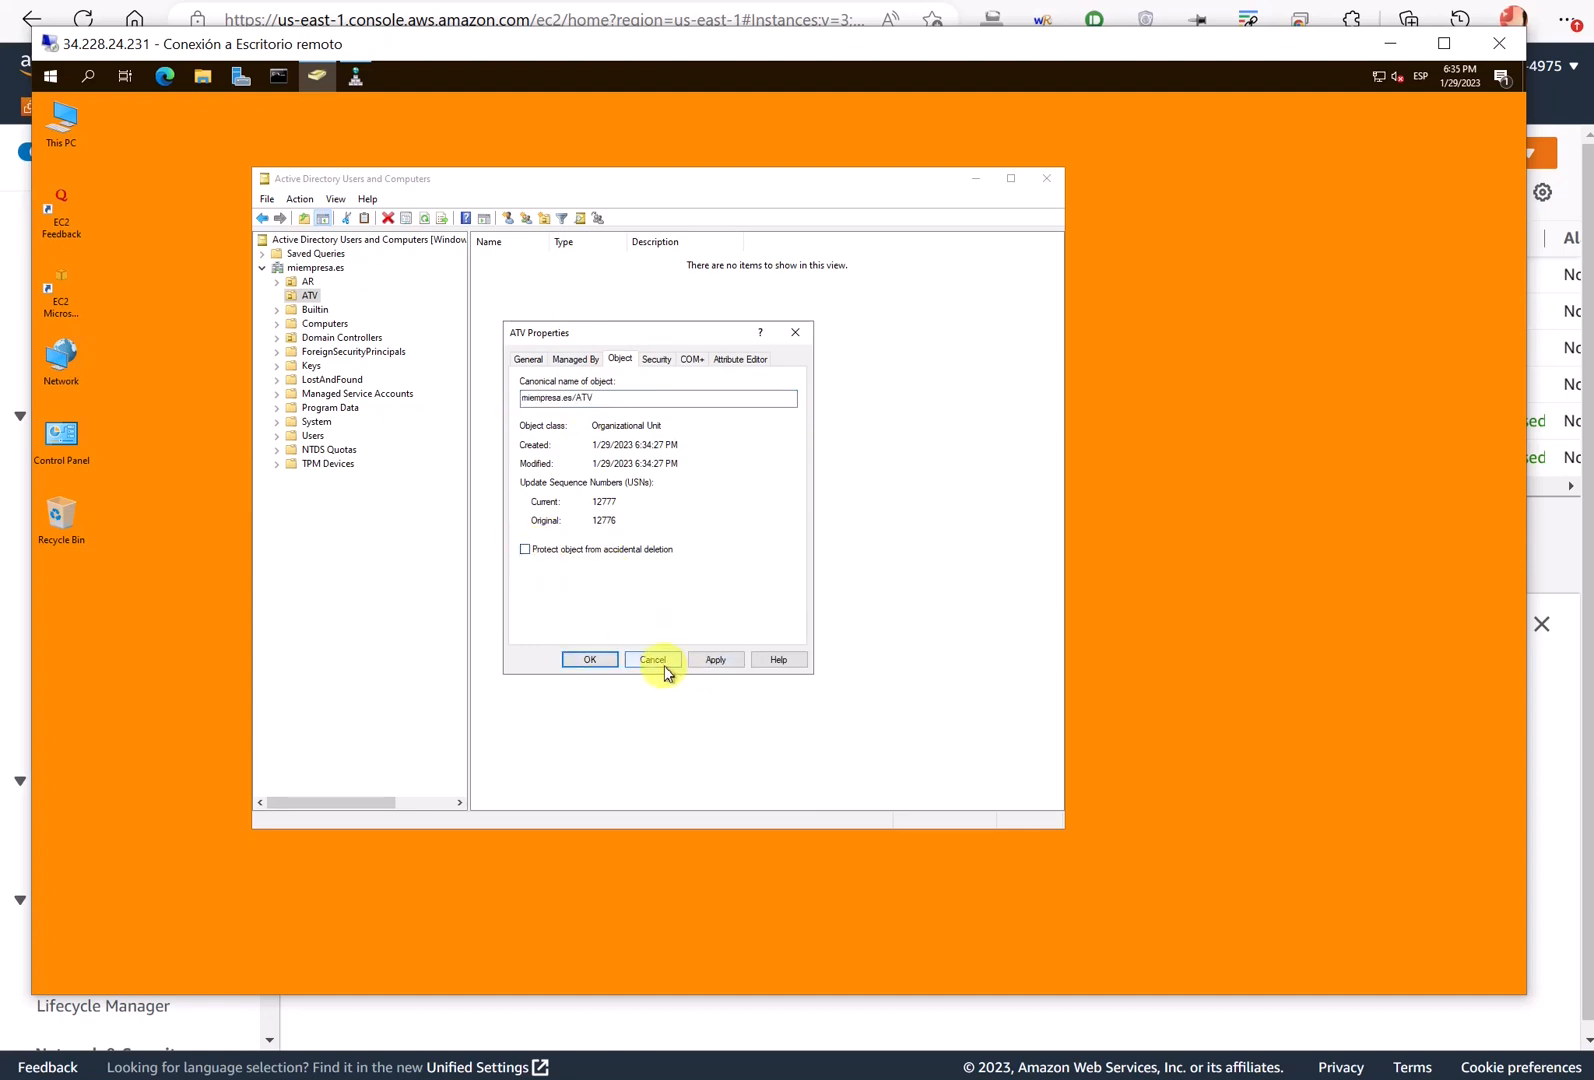
pyautogui.click(710, 660)
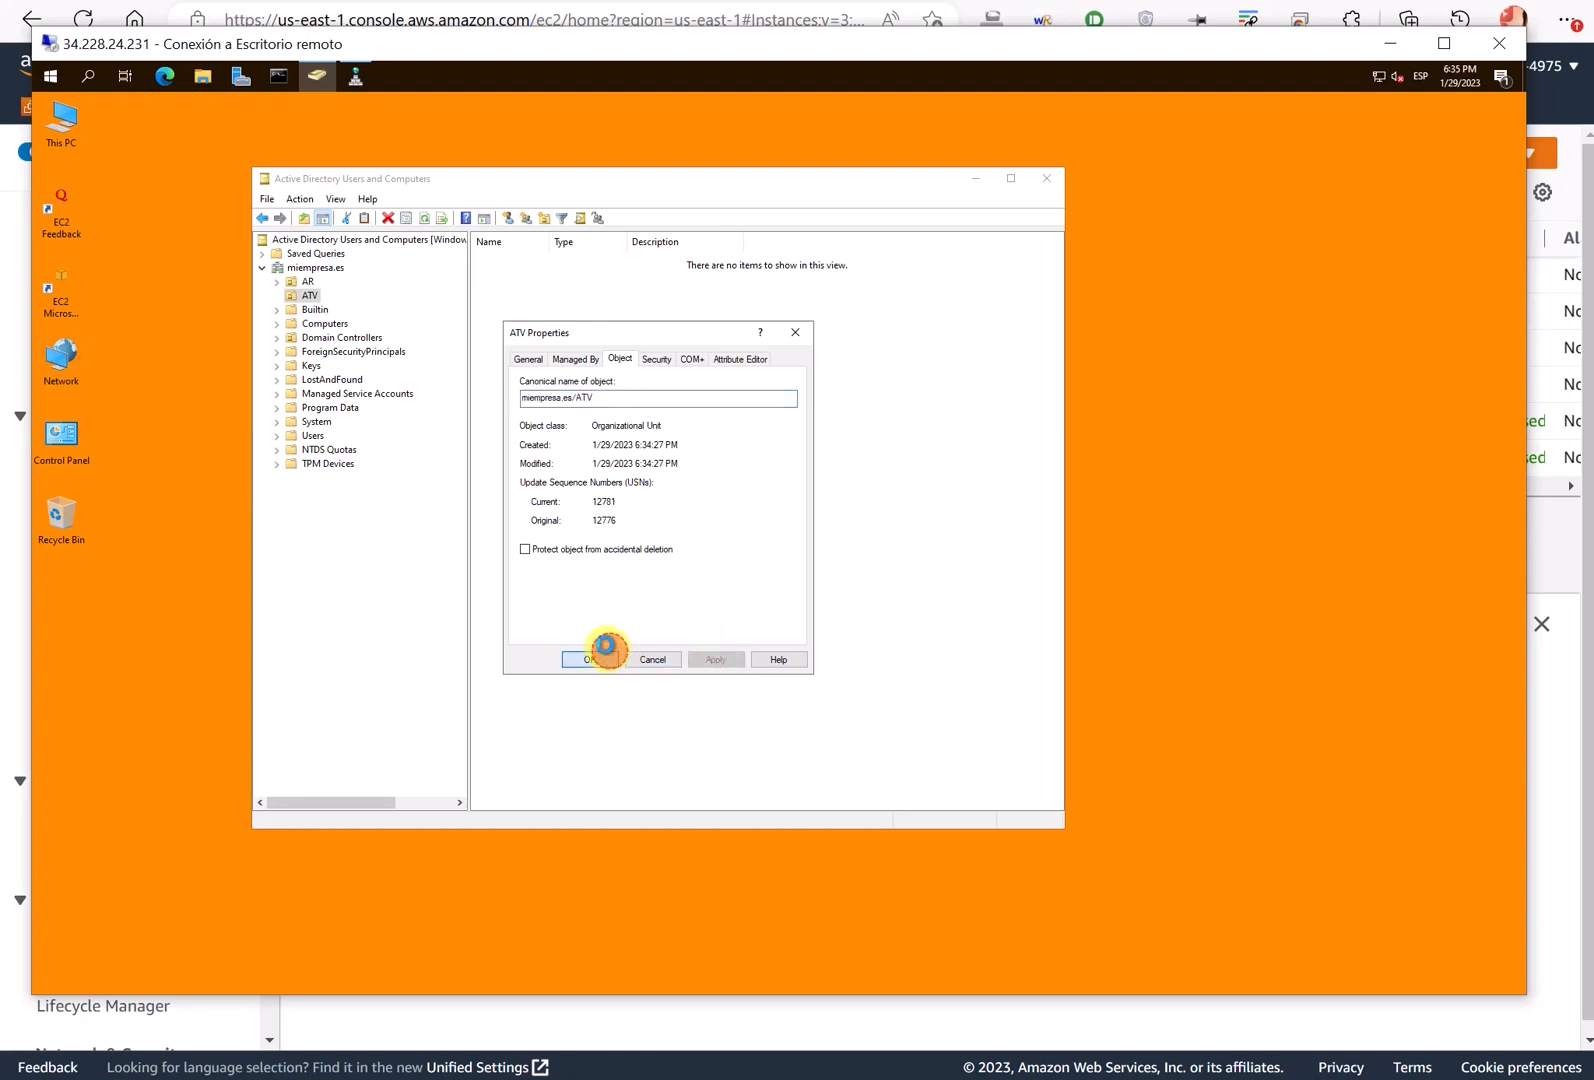
pyautogui.click(605, 656)
# - Clear 'Protect object from accidental deletion' on the AR organizational unit and apply
pyautogui.rightClick(306, 290)
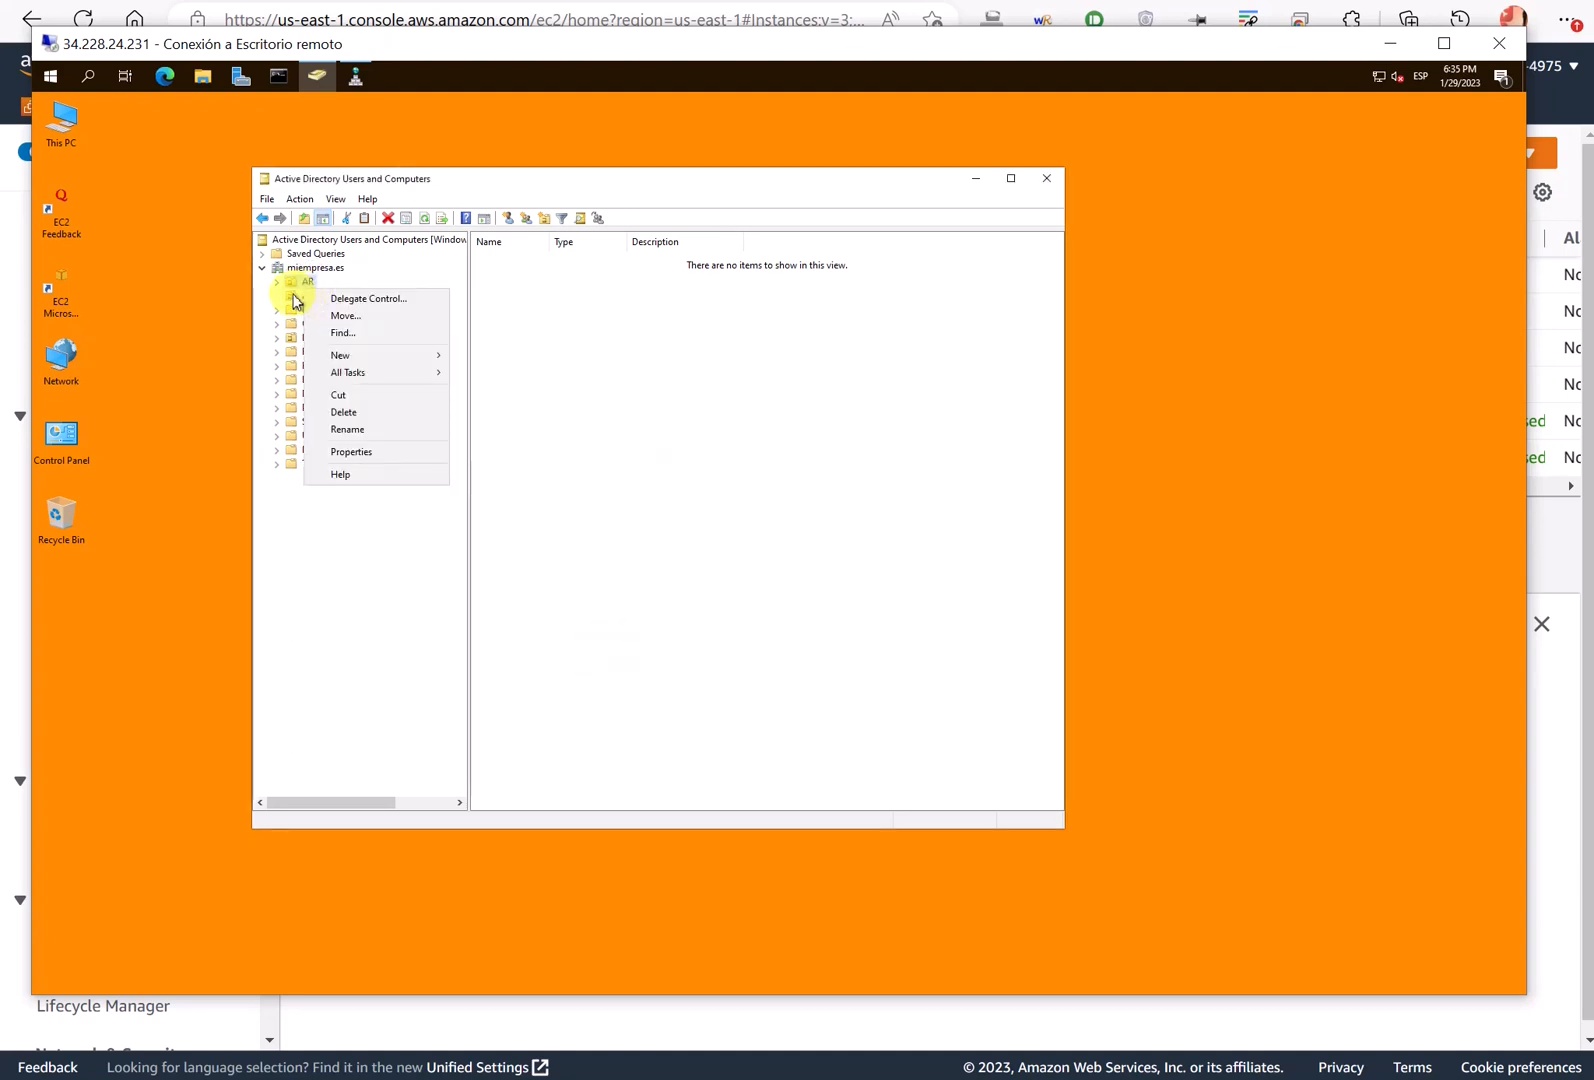
pyautogui.click(378, 452)
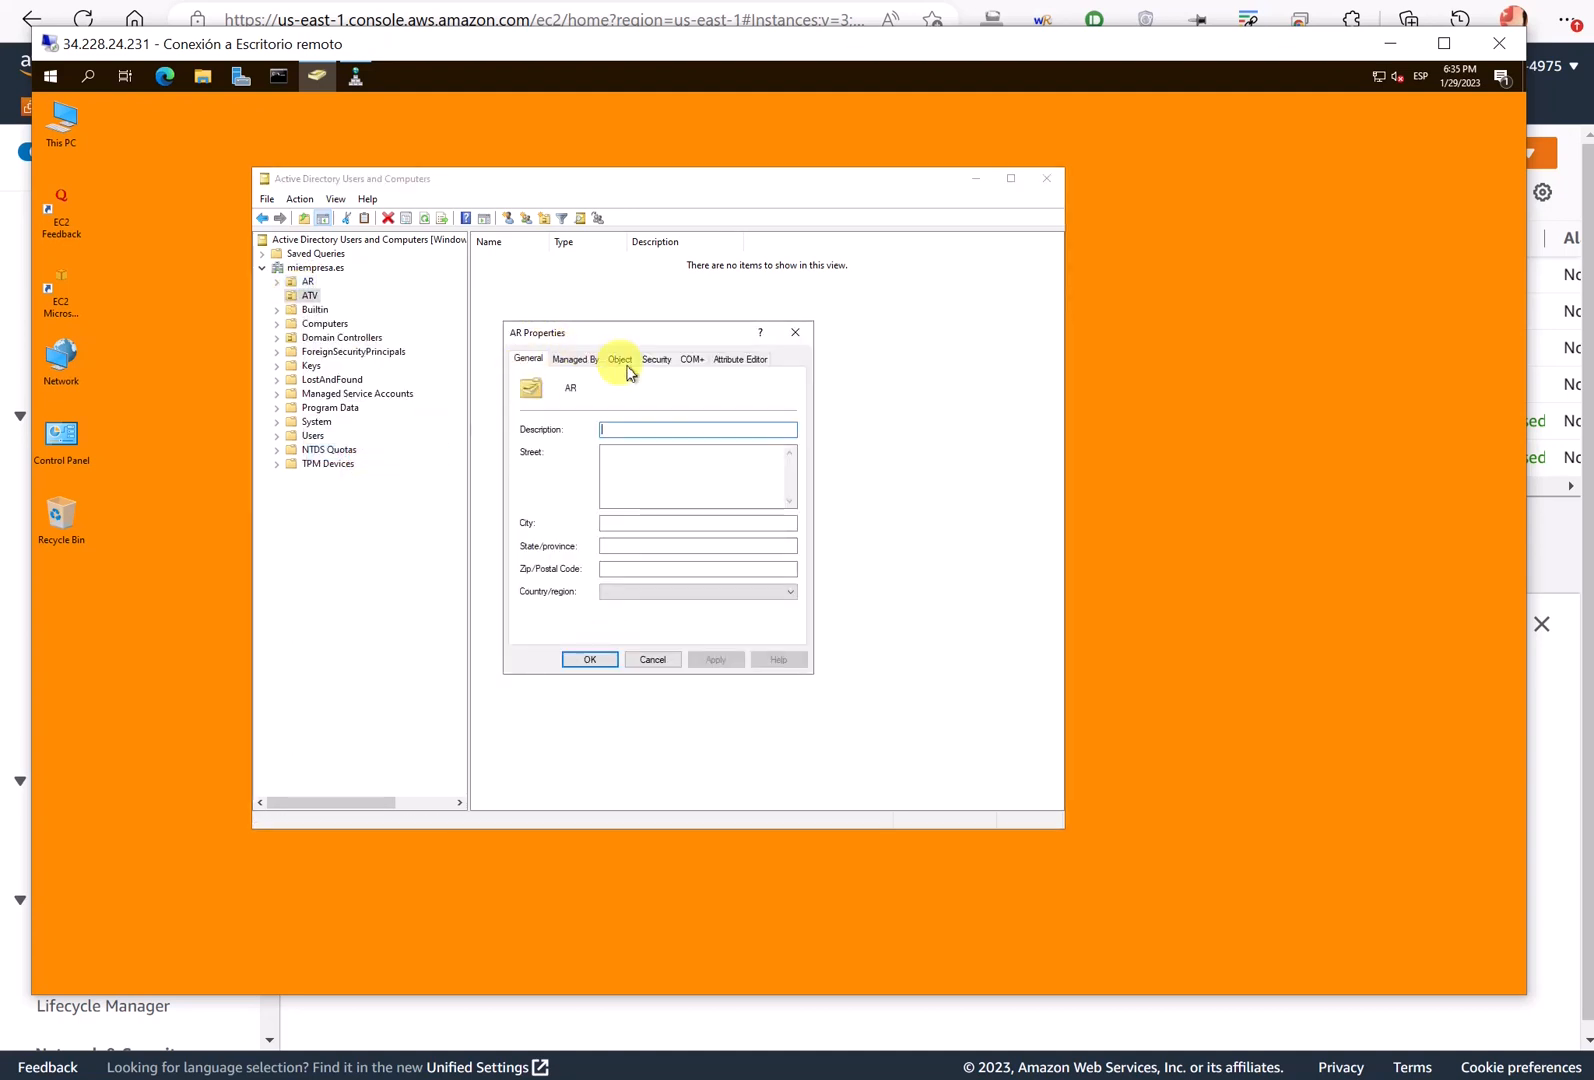
pyautogui.click(622, 362)
pyautogui.click(578, 550)
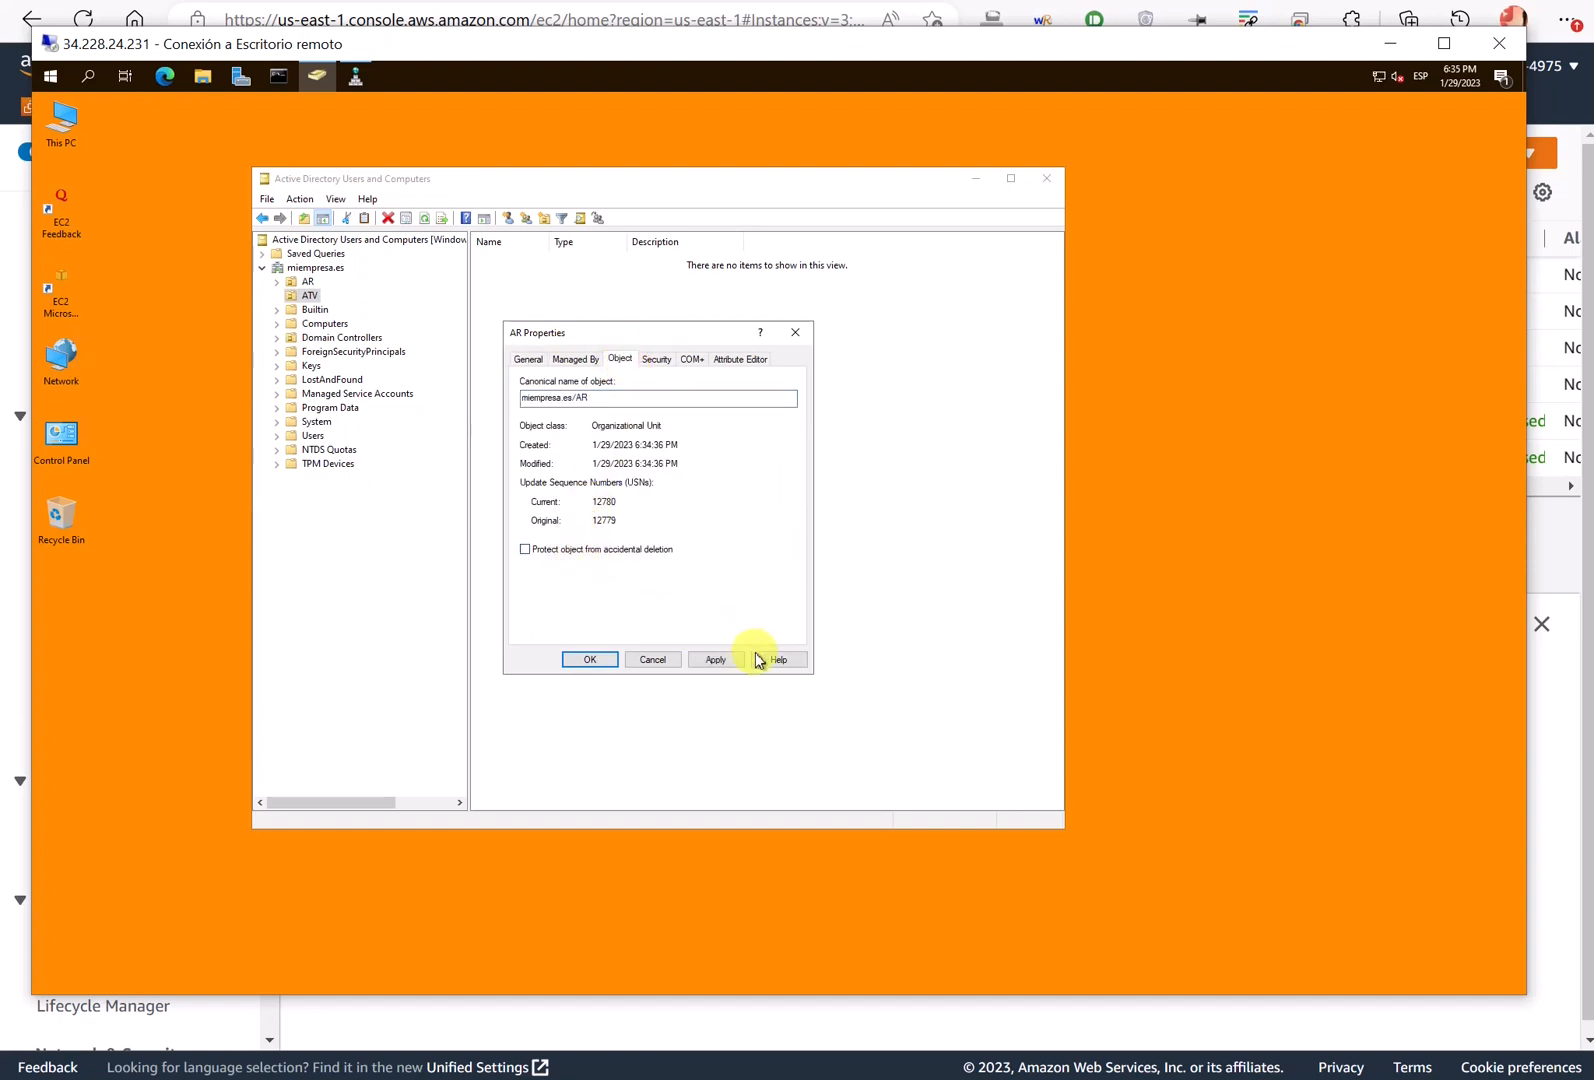
pyautogui.click(718, 660)
pyautogui.click(598, 660)
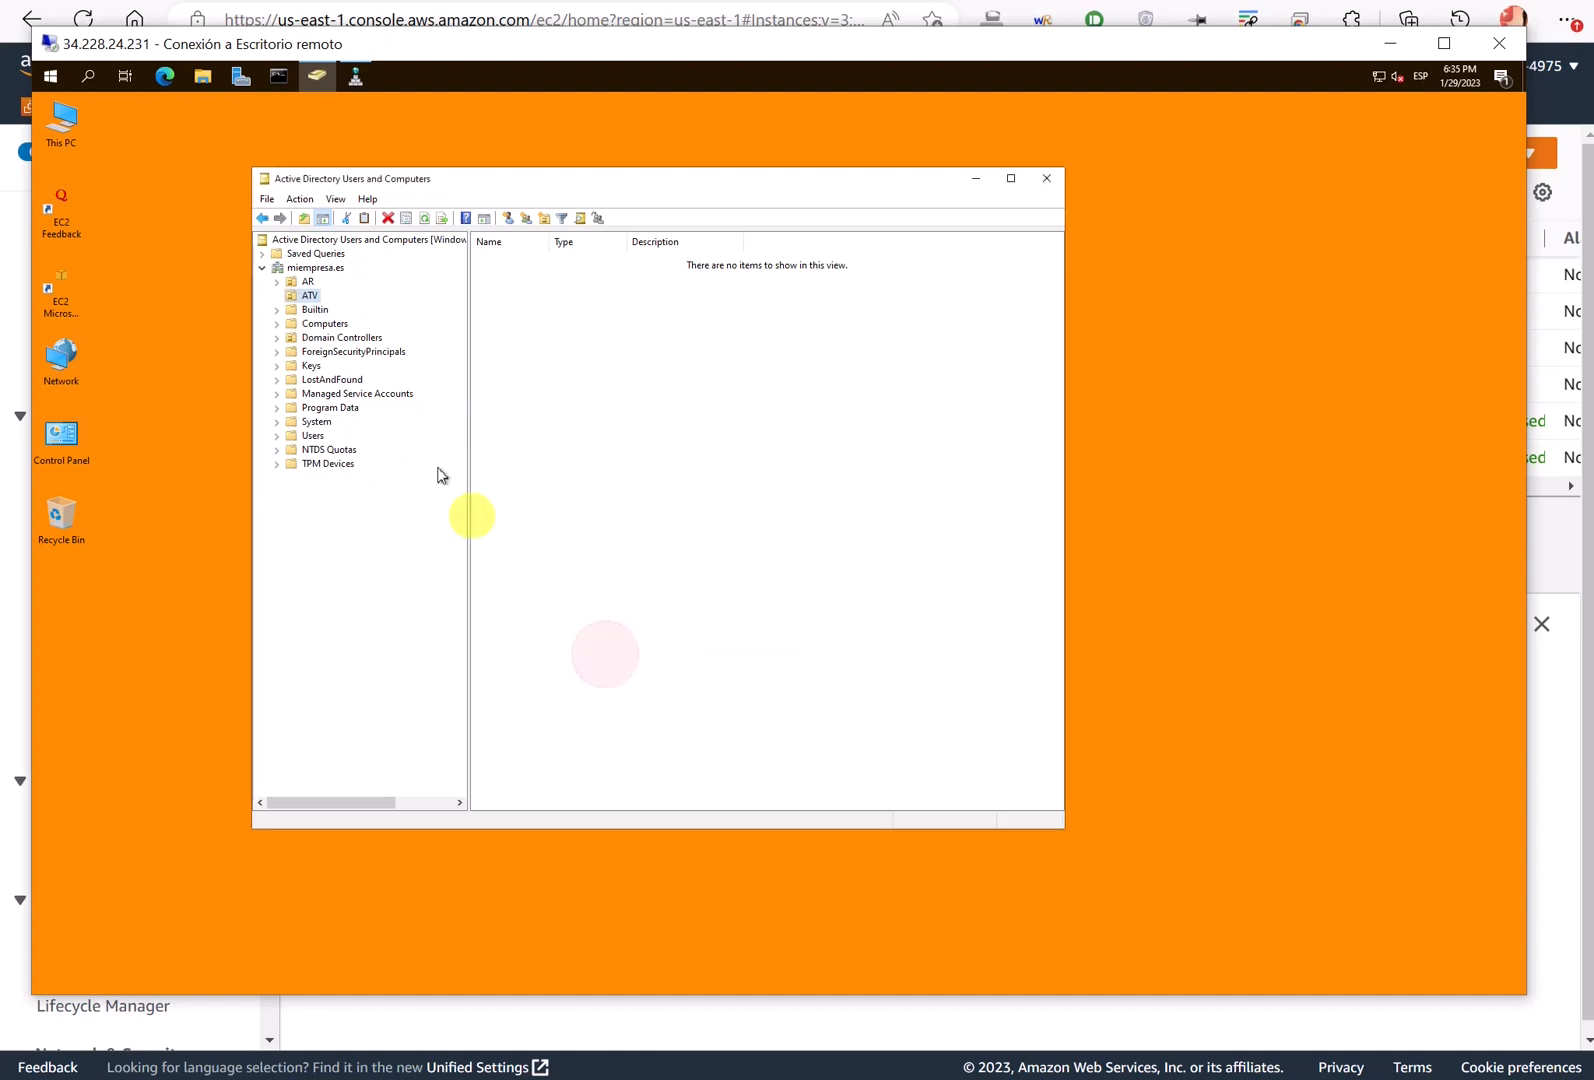
# - Delete the ATV and AR organizational units, confirming each deletion
pyautogui.rightClick(303, 292)
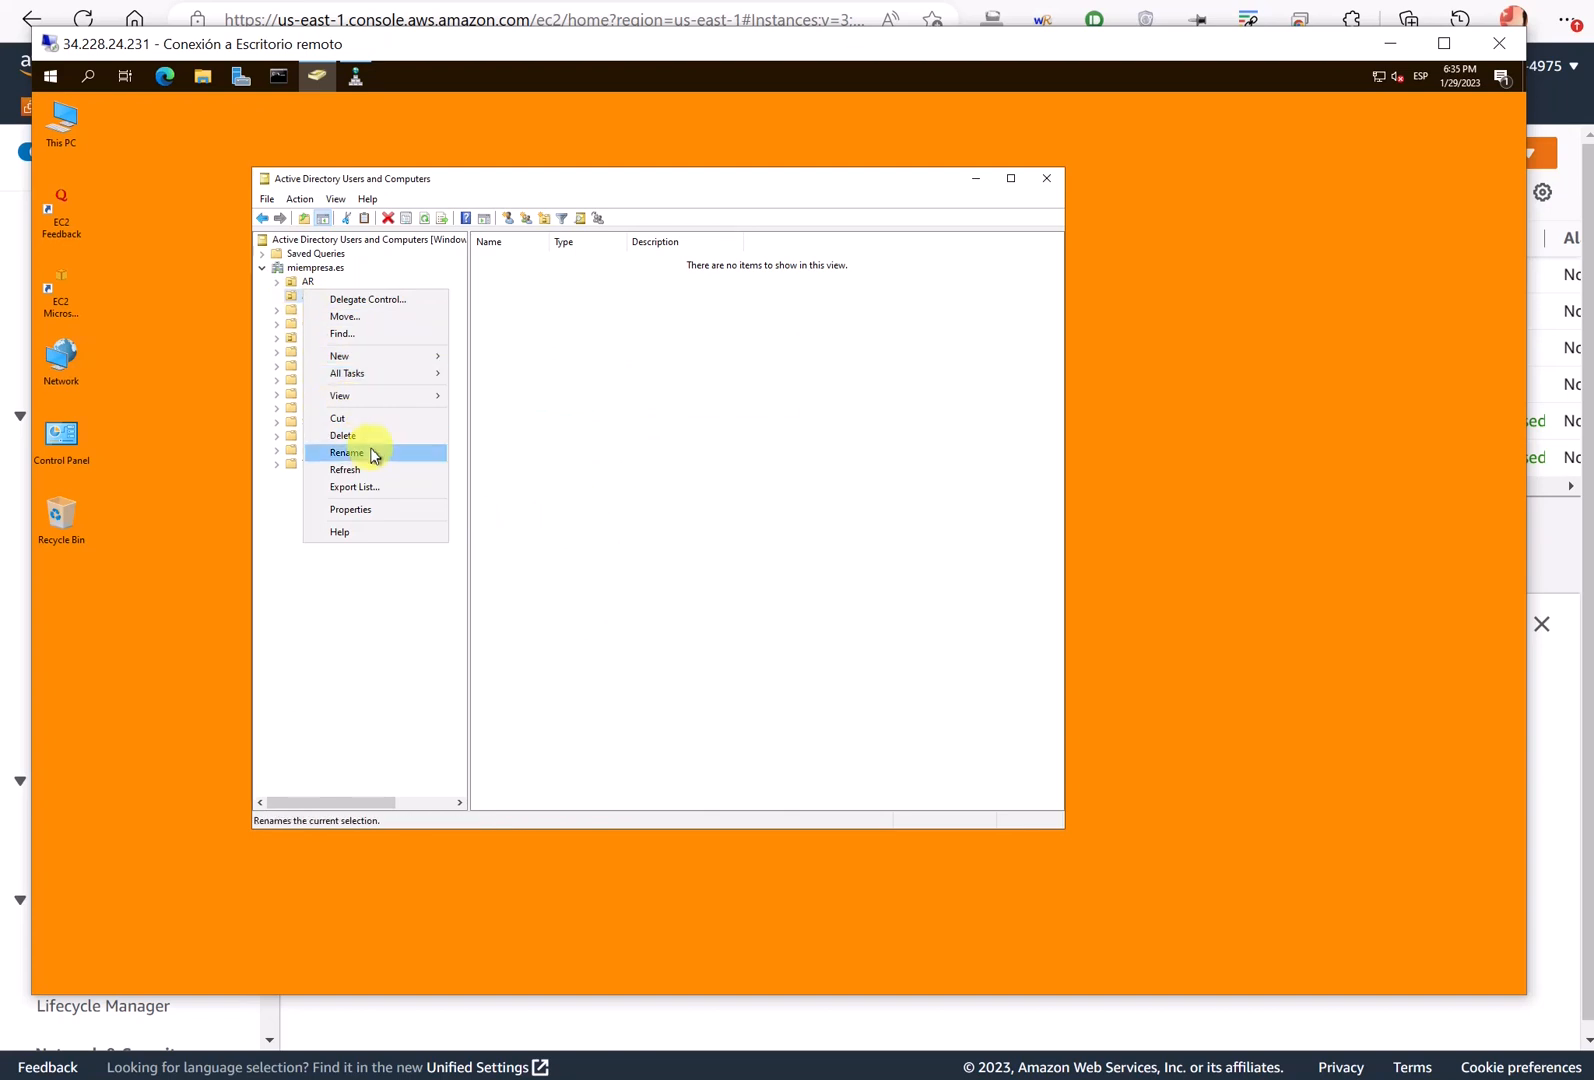
pyautogui.click(343, 436)
pyautogui.click(829, 605)
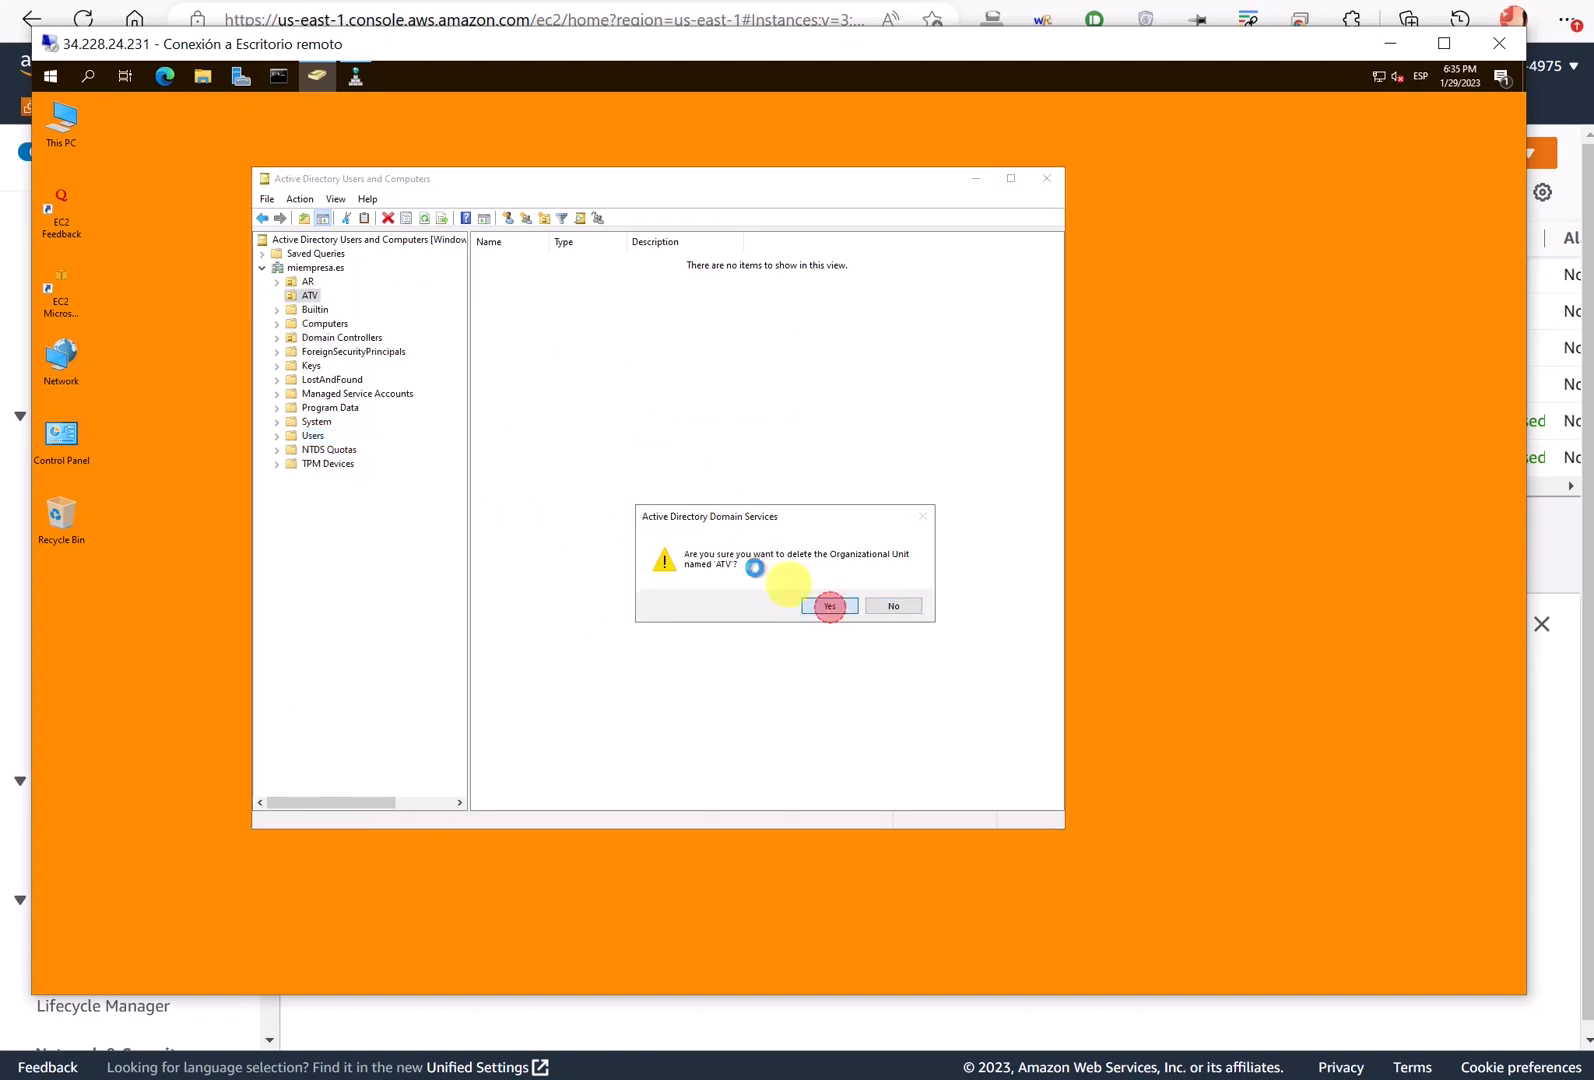
pyautogui.click(300, 281)
pyautogui.rightClick(304, 284)
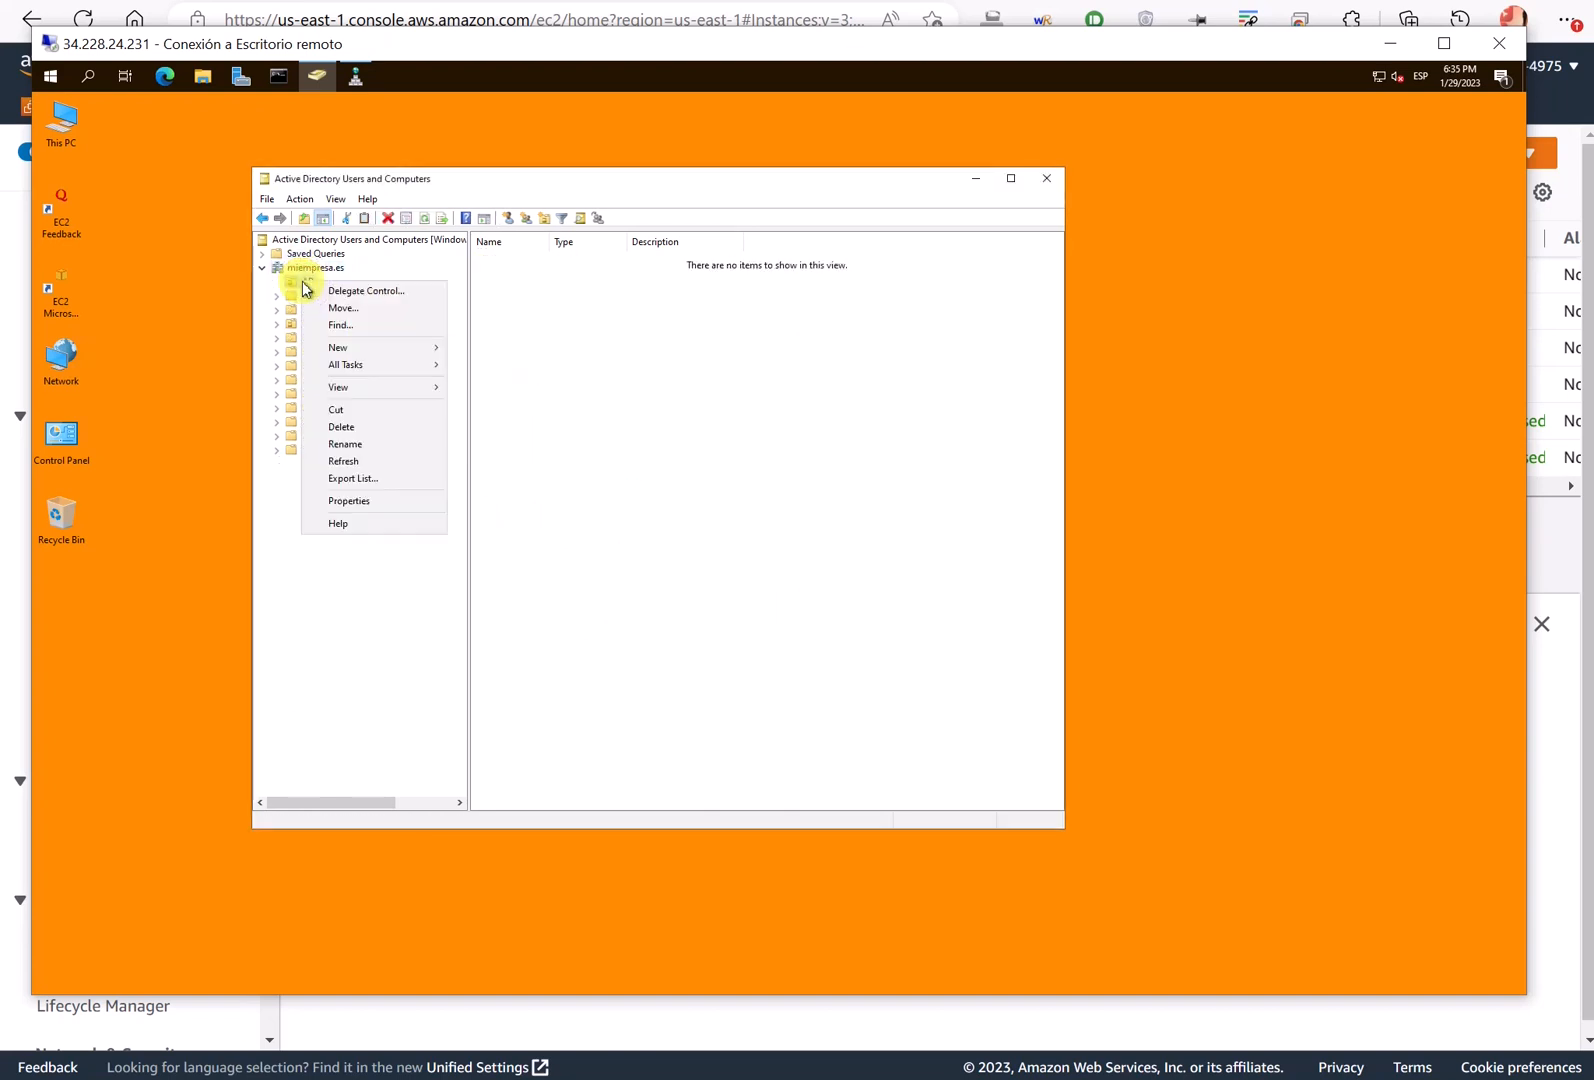
pyautogui.click(377, 428)
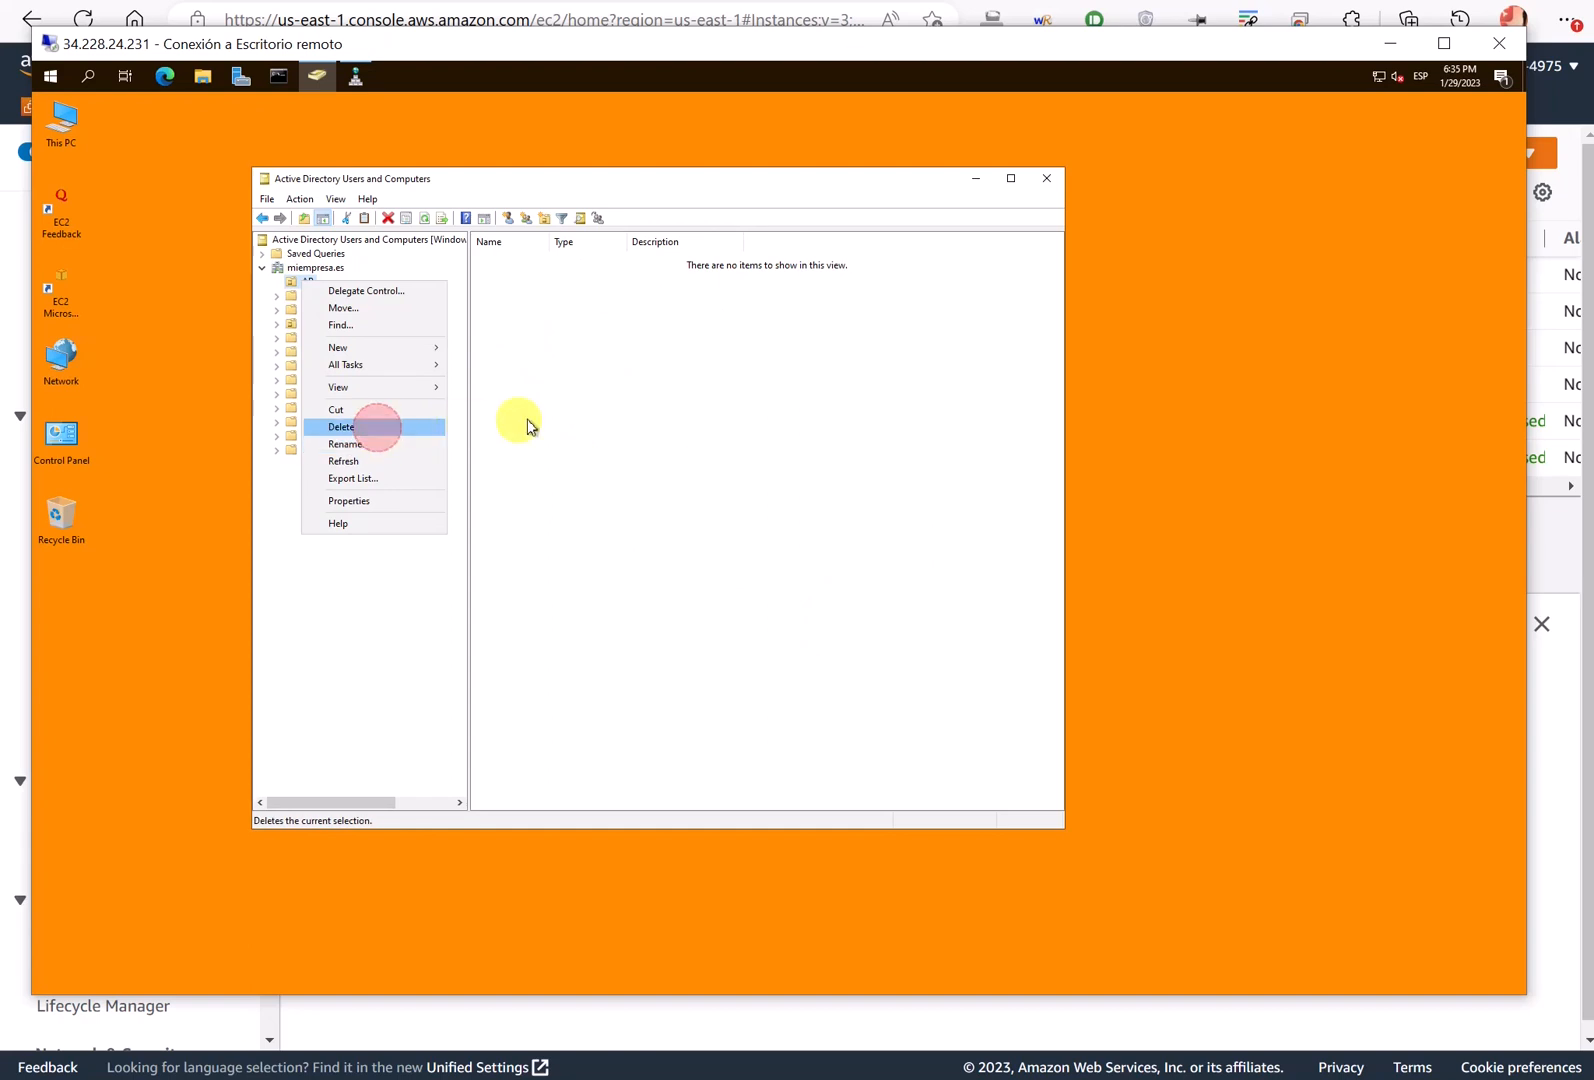
pyautogui.click(815, 606)
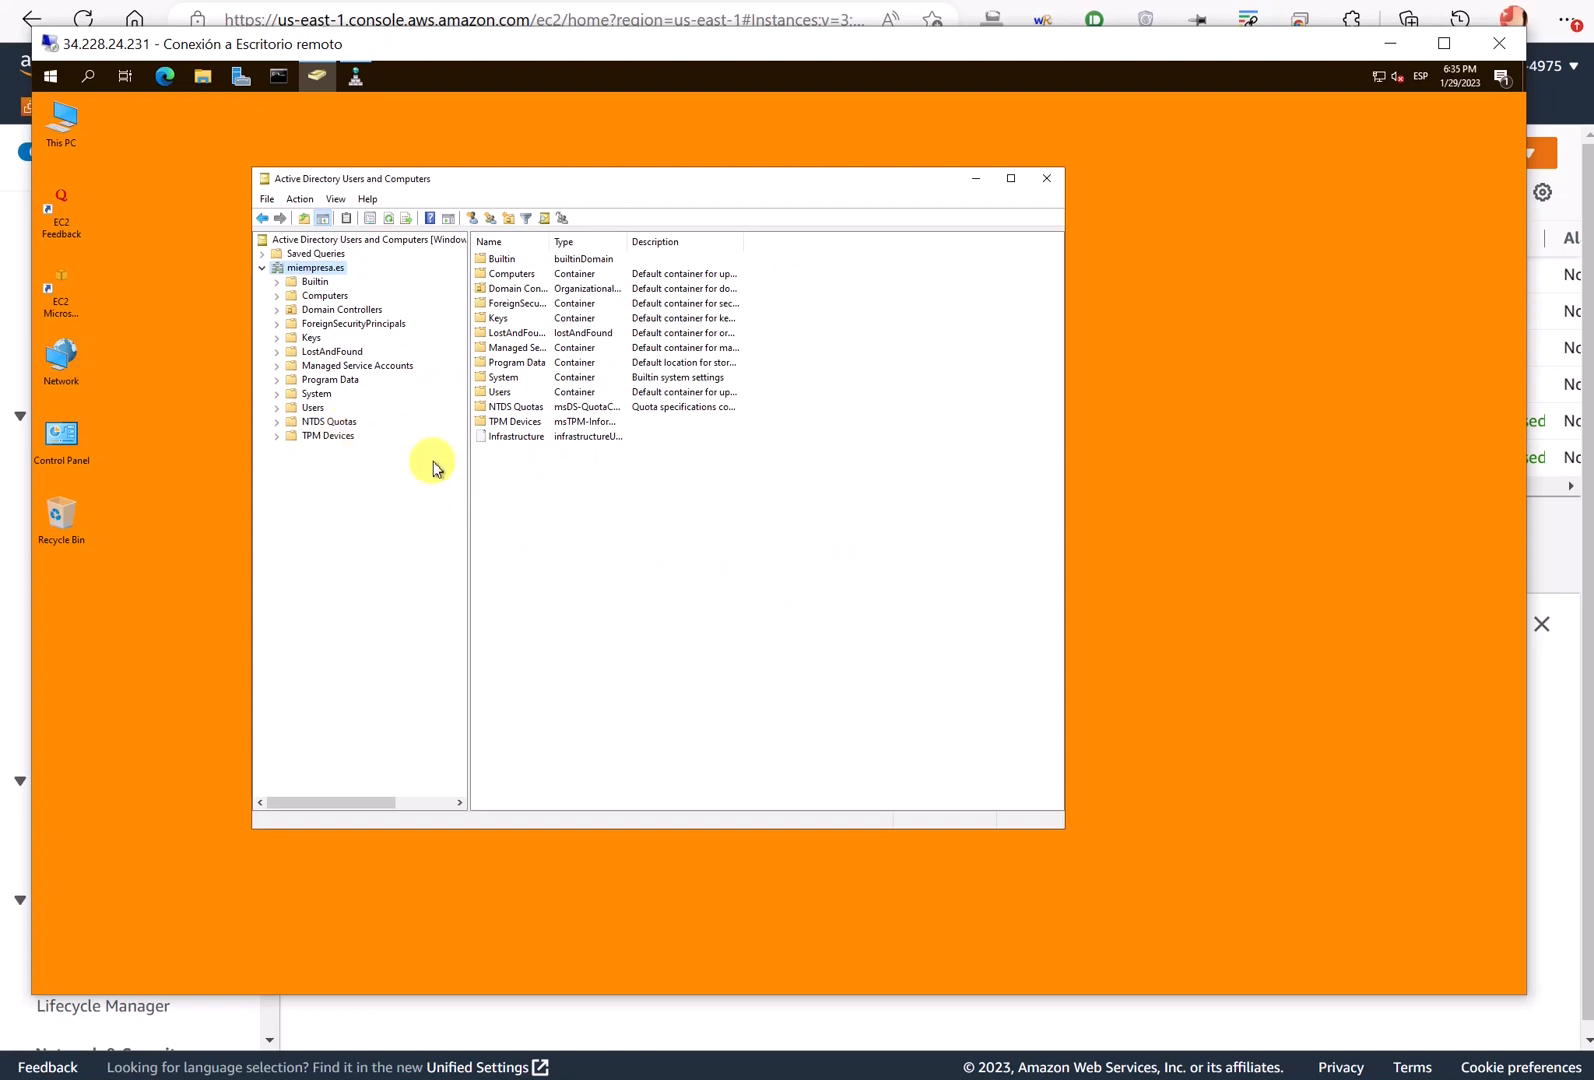
# - Open the Users container and widen the Name column to show full names
pyautogui.moveTo(491, 180); pyautogui.dragTo(465, 200)
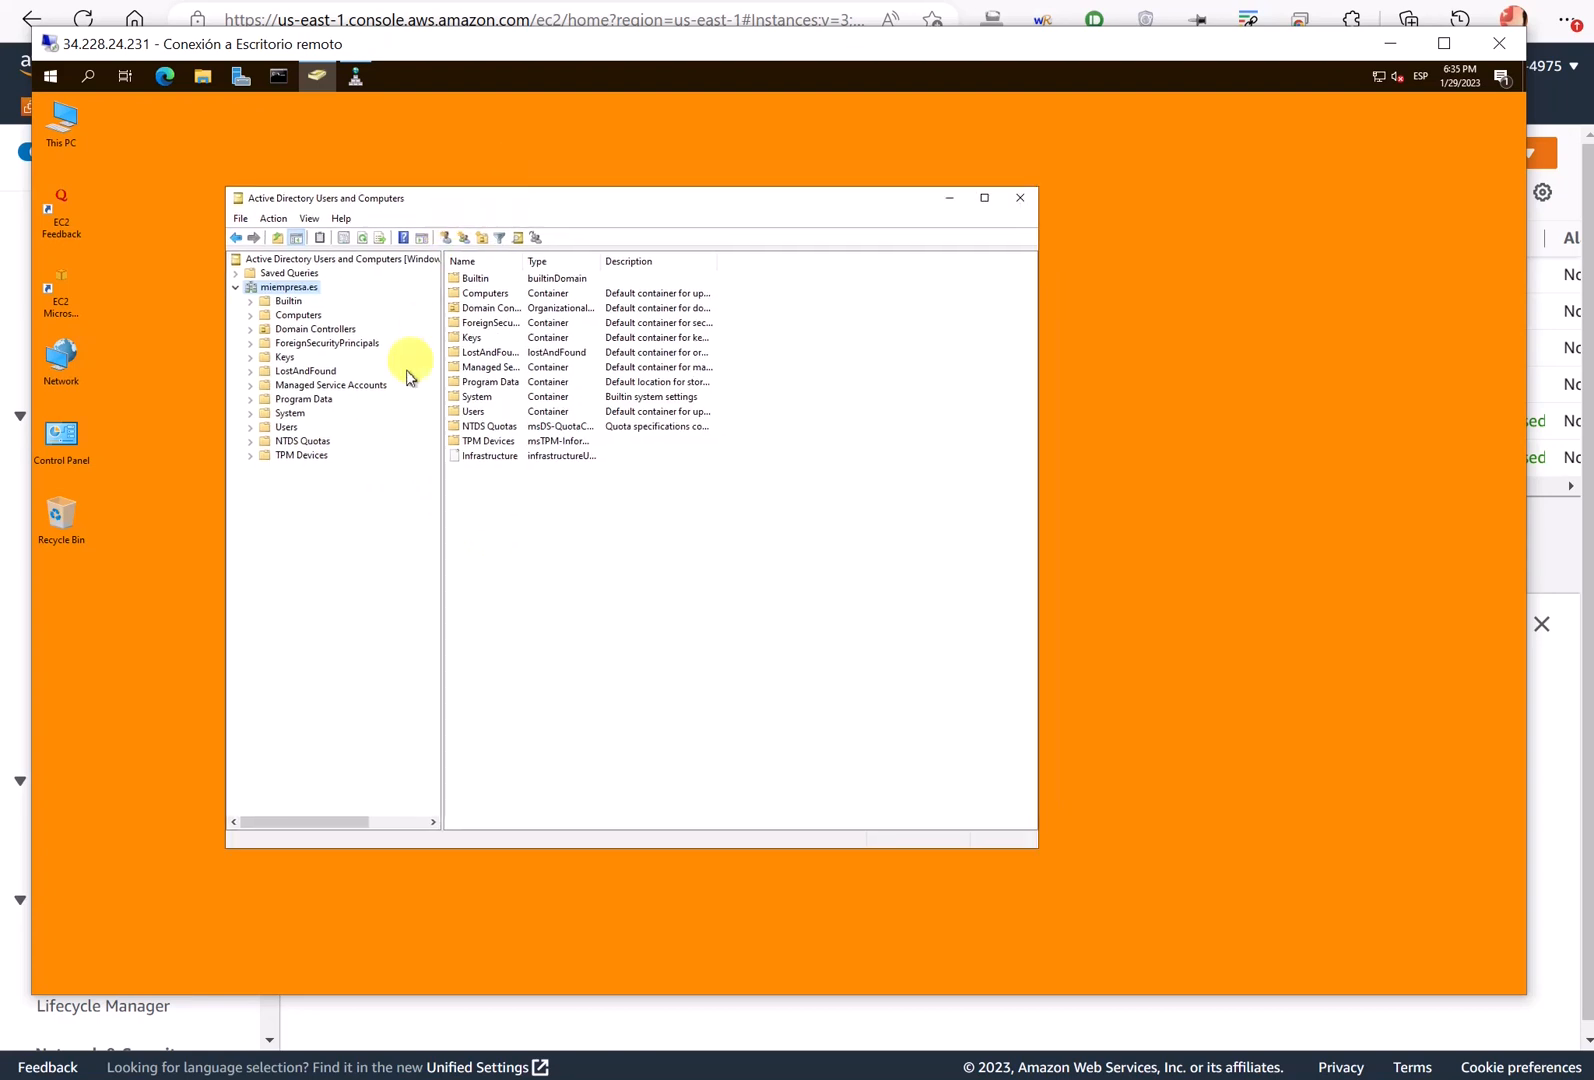
pyautogui.click(287, 427)
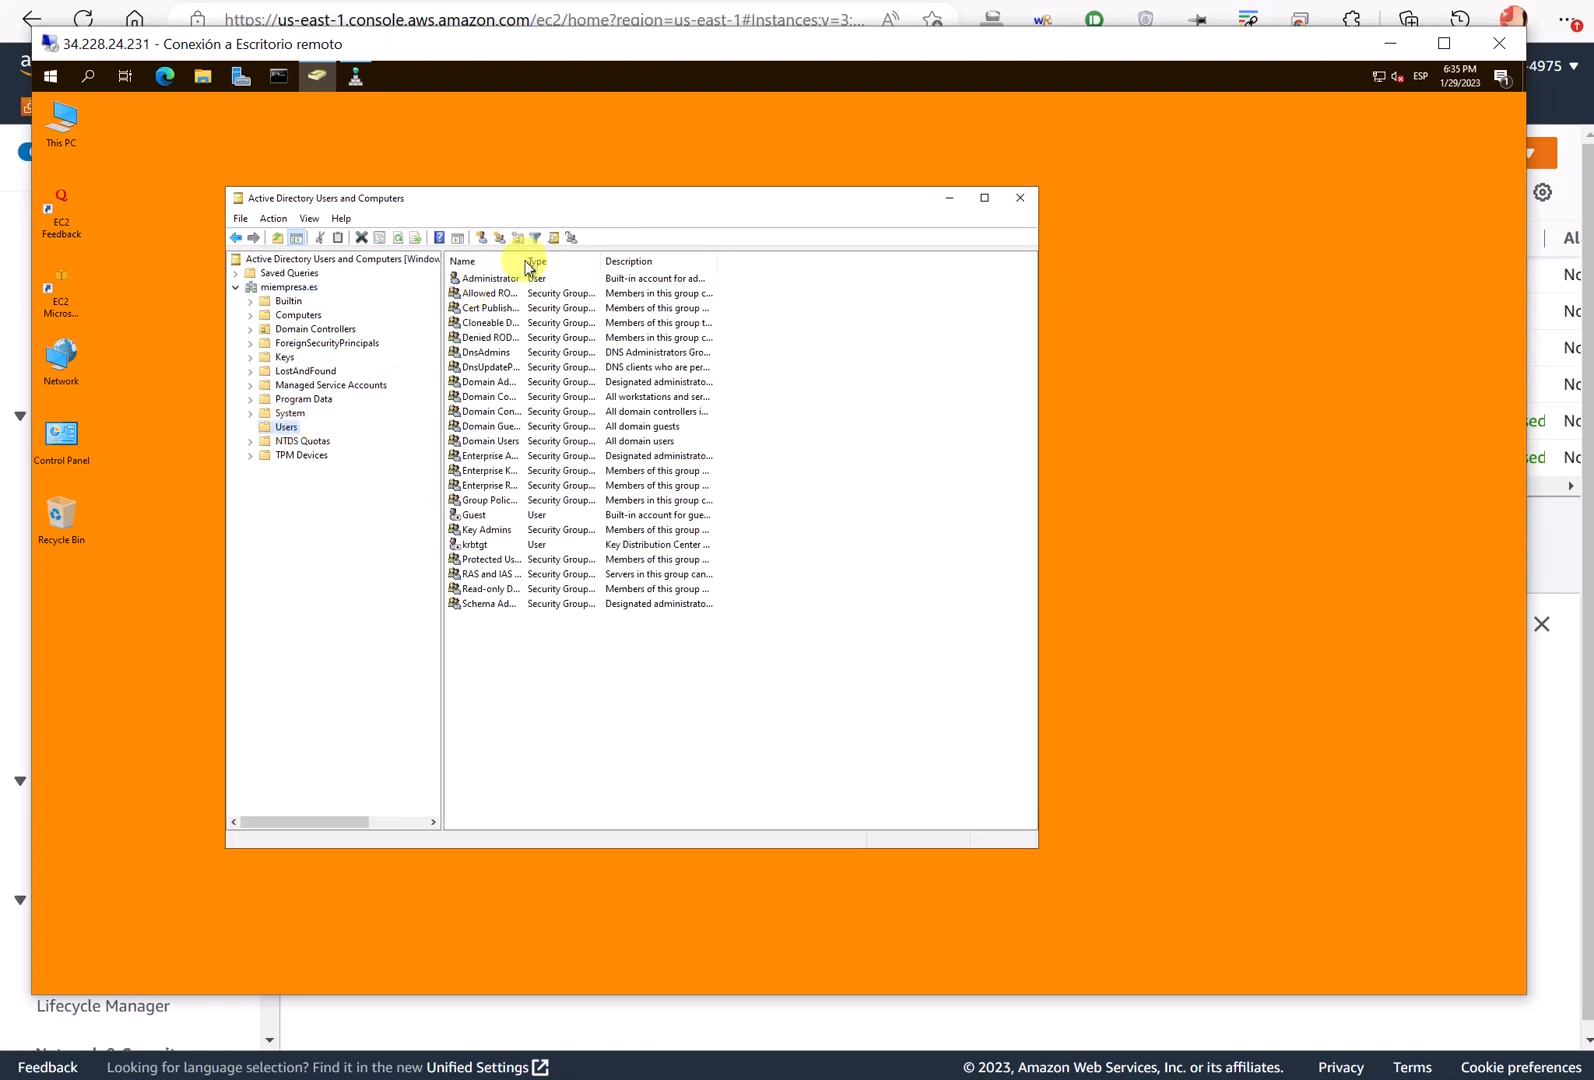
pyautogui.moveTo(524, 261); pyautogui.dragTo(597, 259)
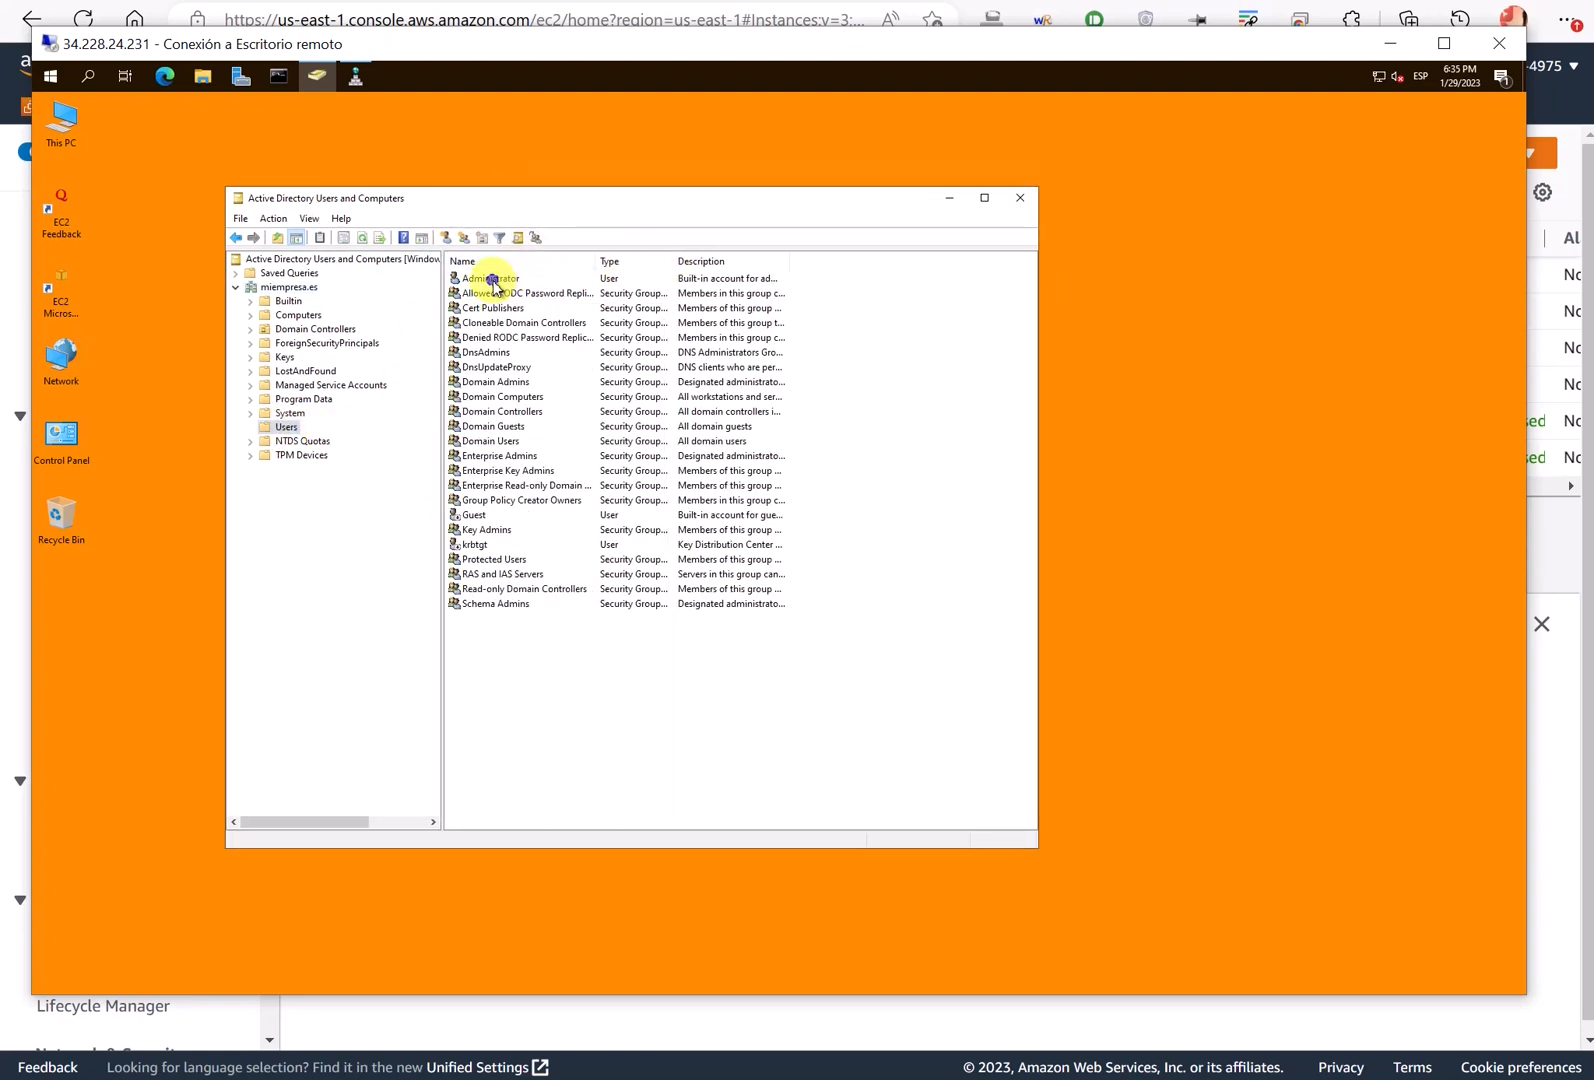
# - Copy Administrator into a new user account, set its password, and finish the wizard
pyautogui.rightClick(492, 283)
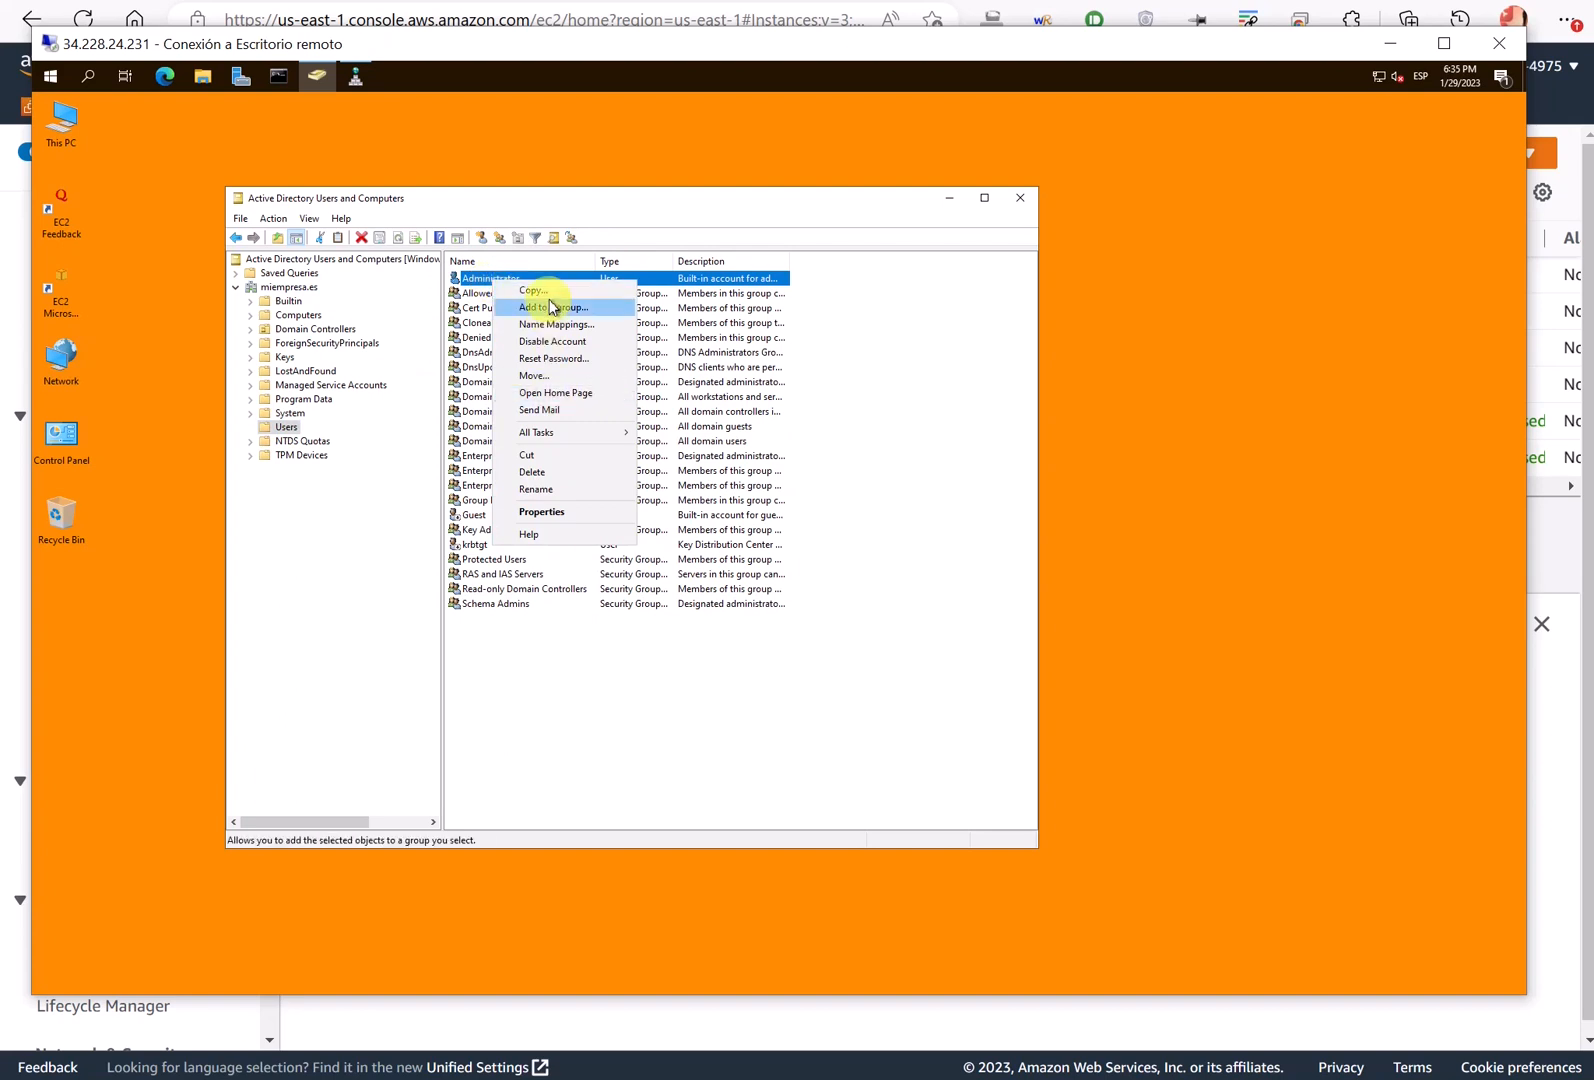
pyautogui.click(535, 290)
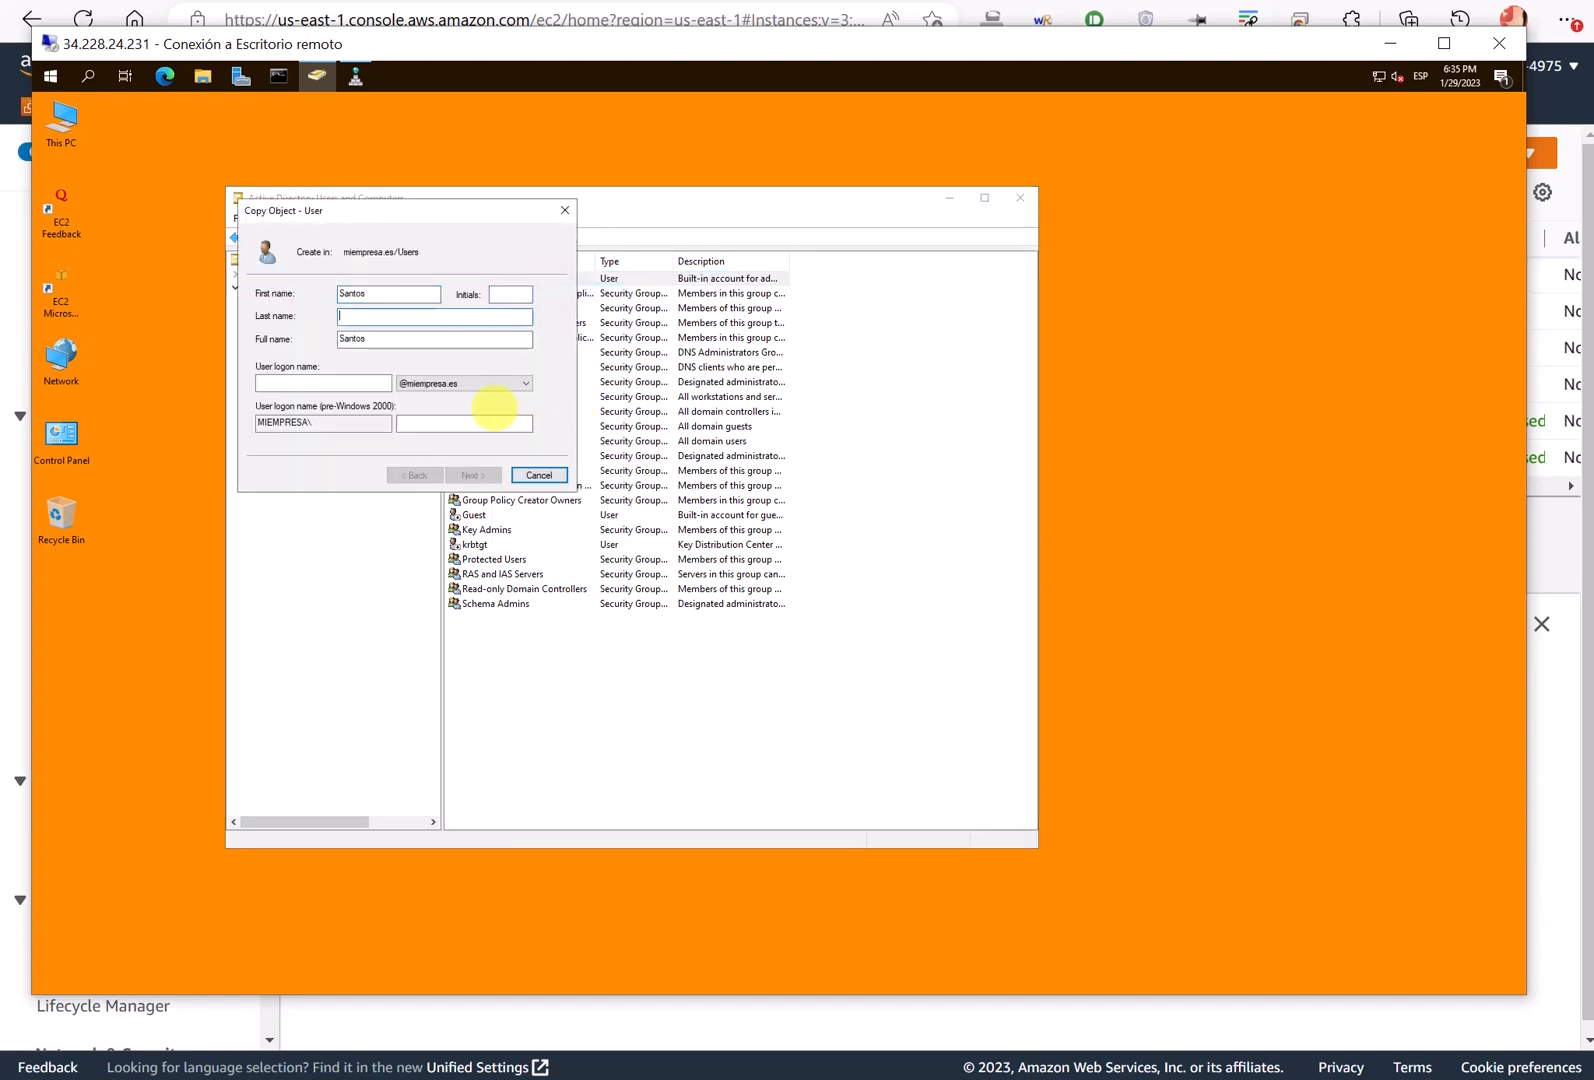
pyautogui.write('s')
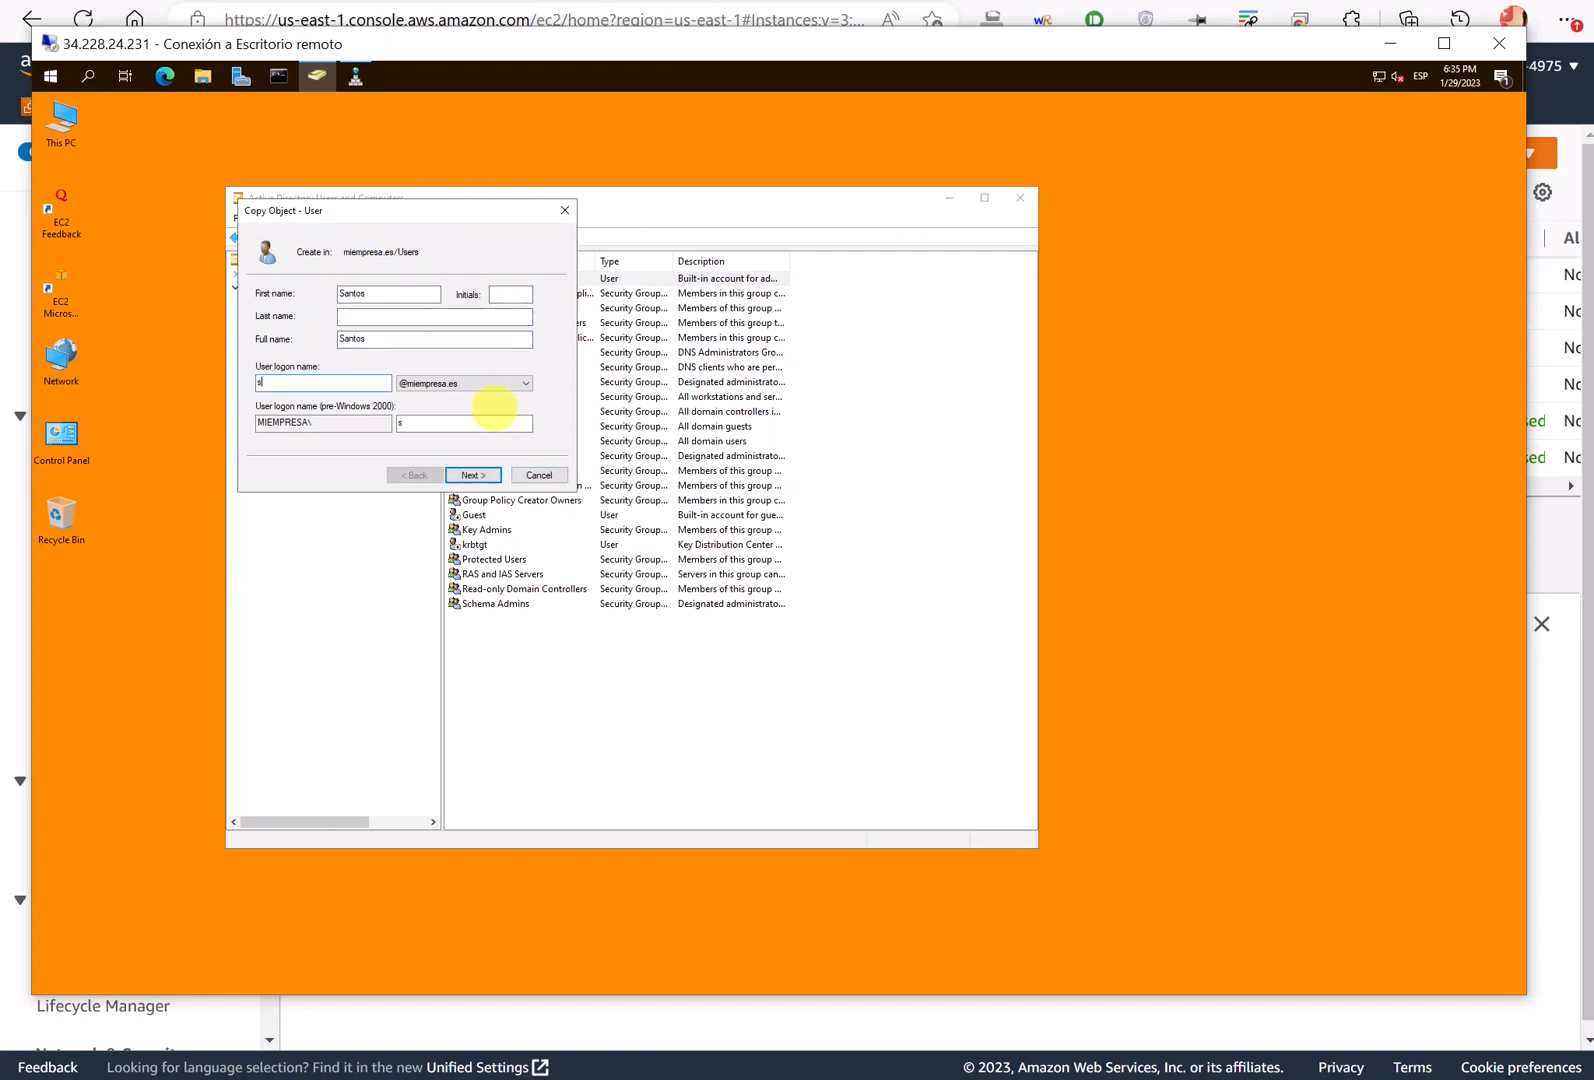
pyautogui.write('antos')
pyautogui.press('Return')
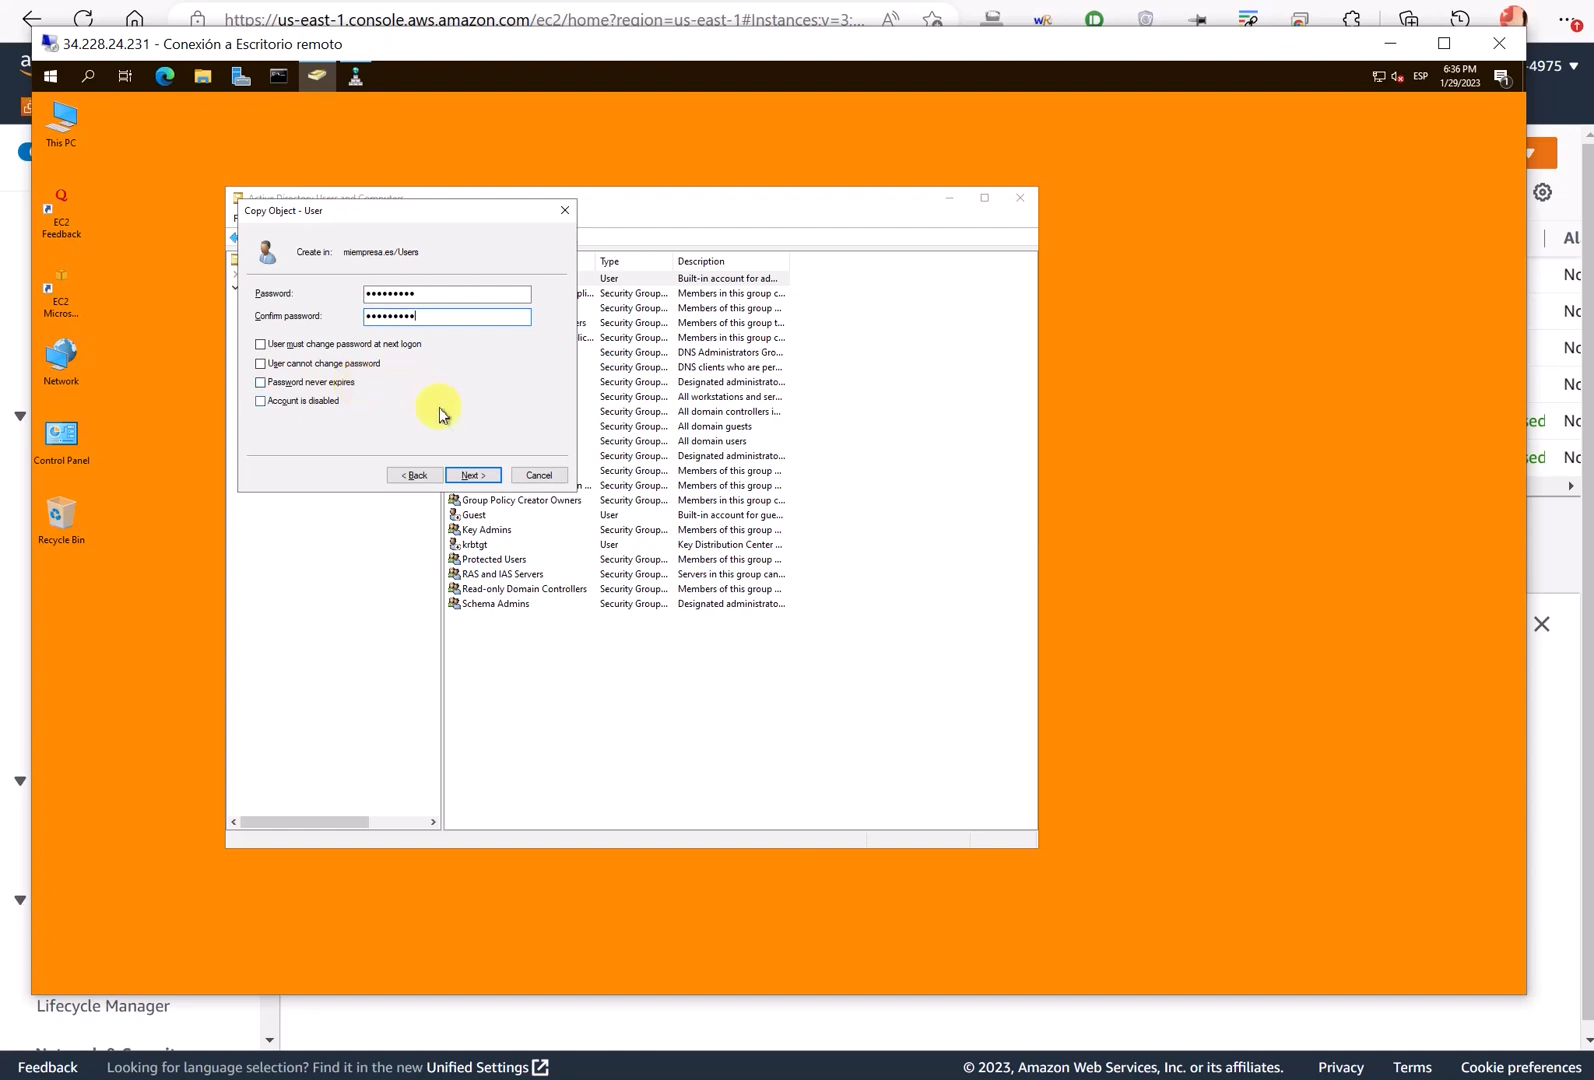
pyautogui.click(478, 474)
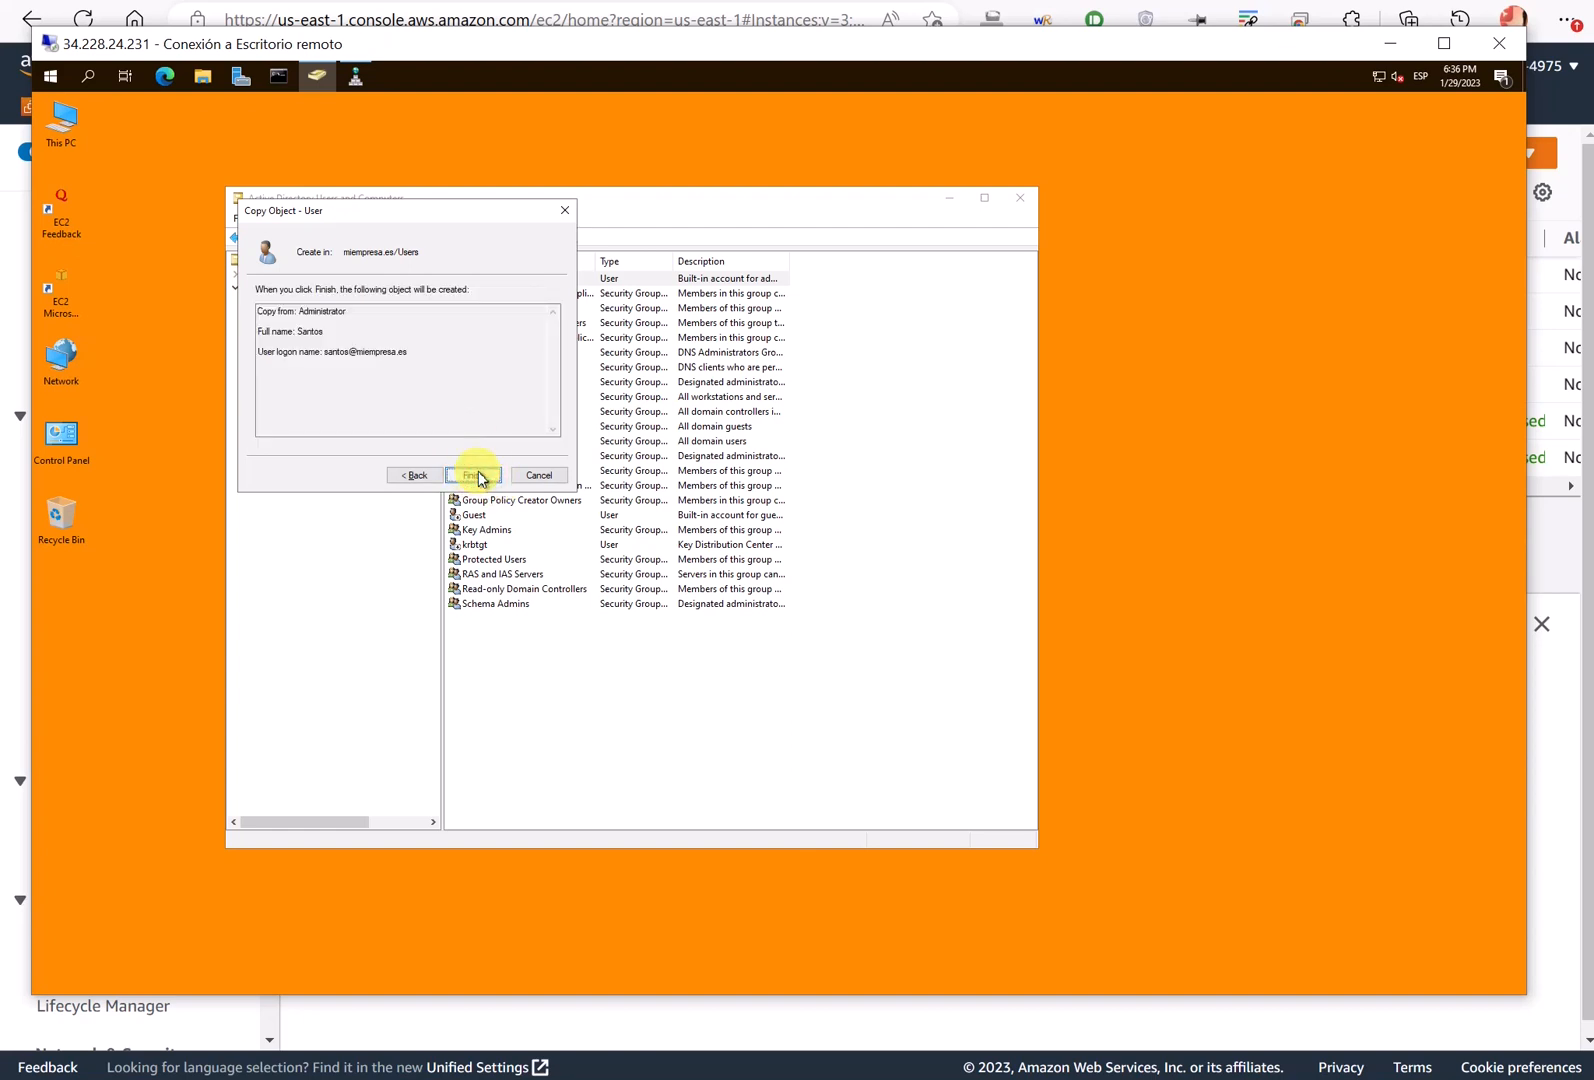
pyautogui.click(476, 476)
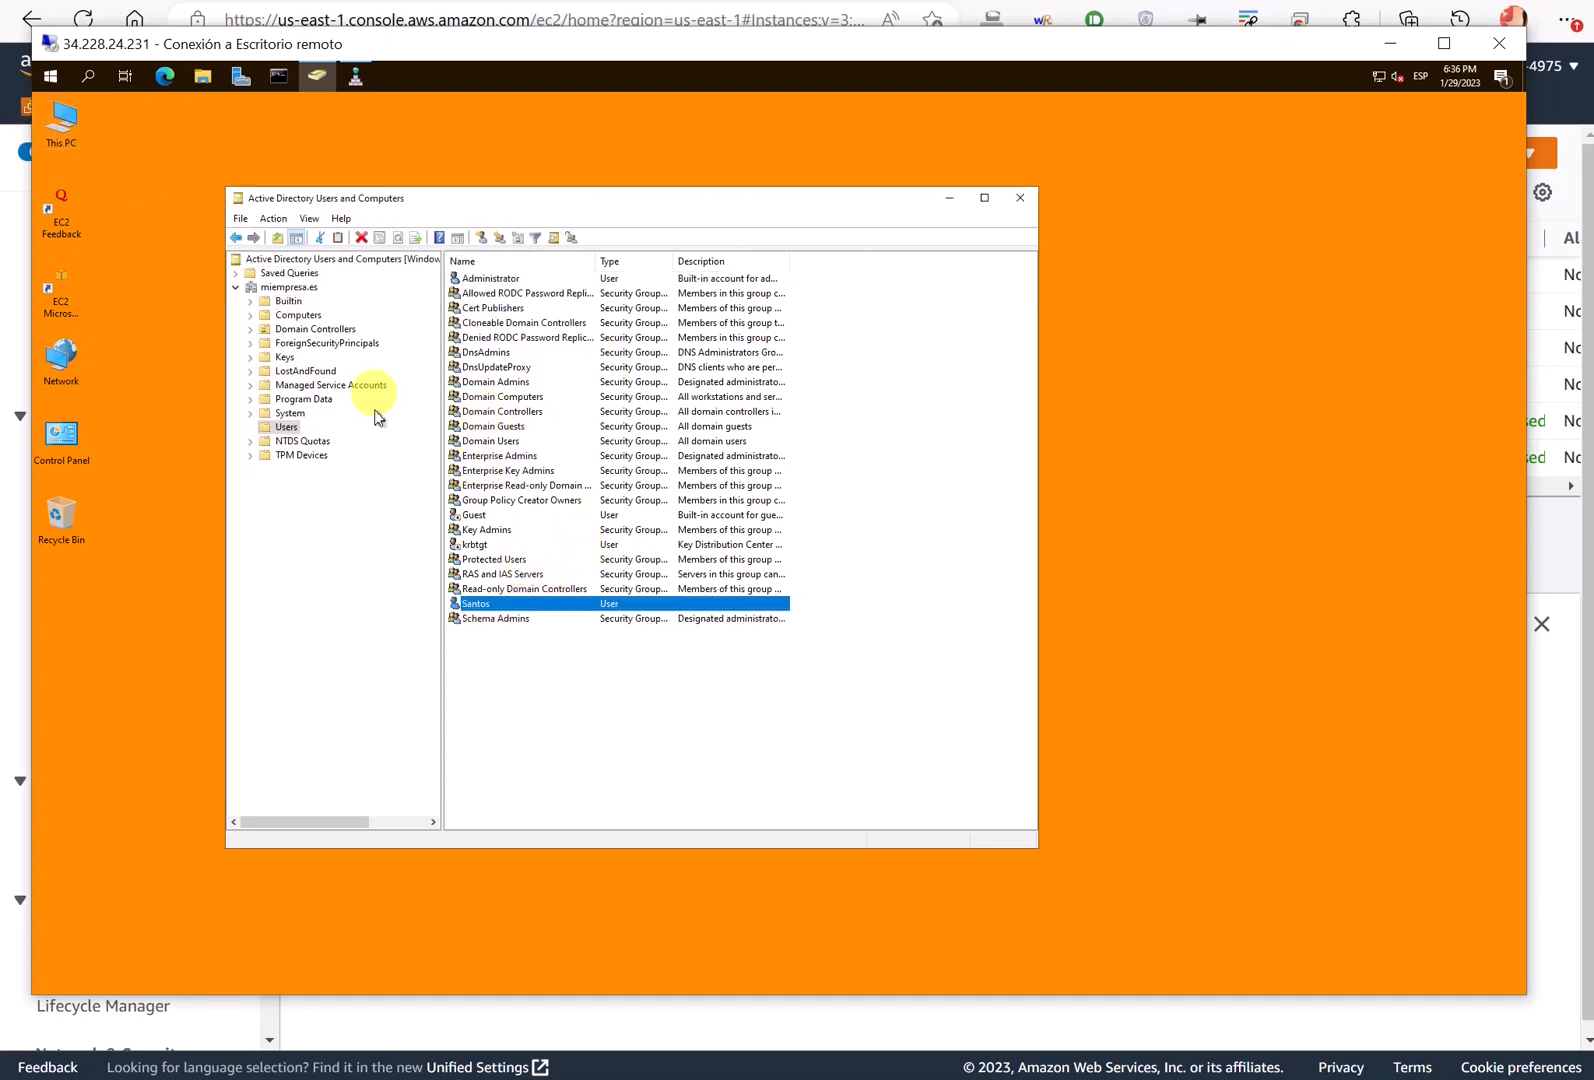
pyautogui.click(489, 280)
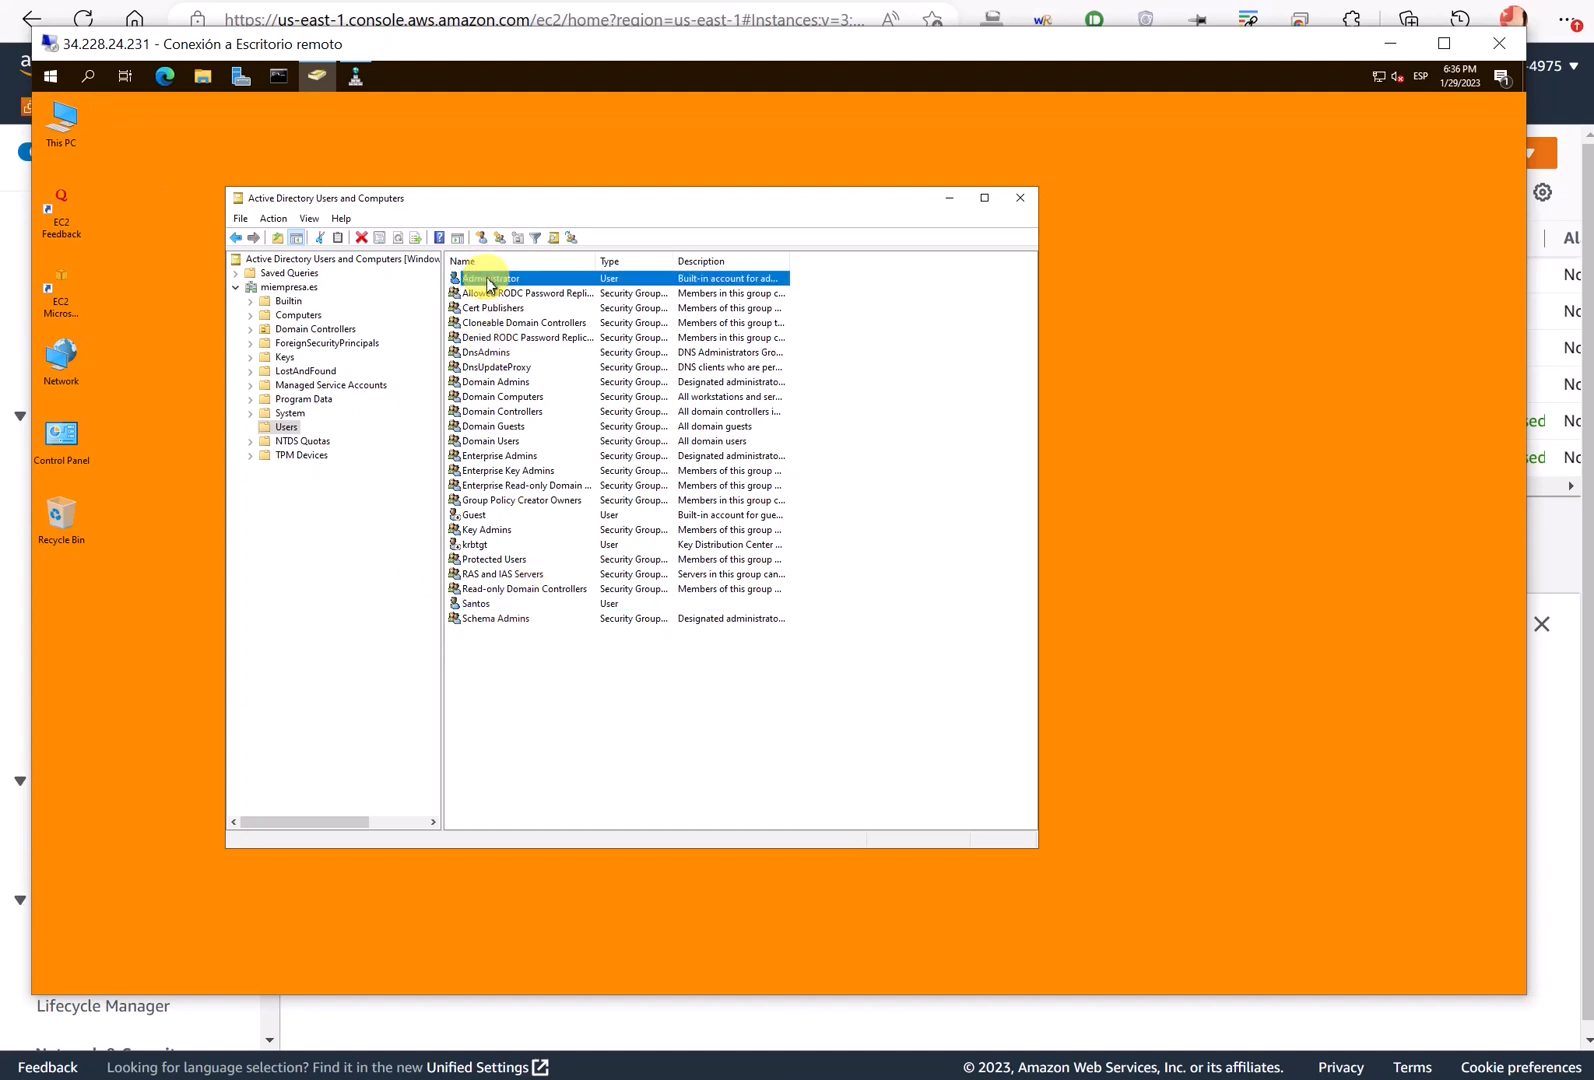
pyautogui.rightClick(488, 282)
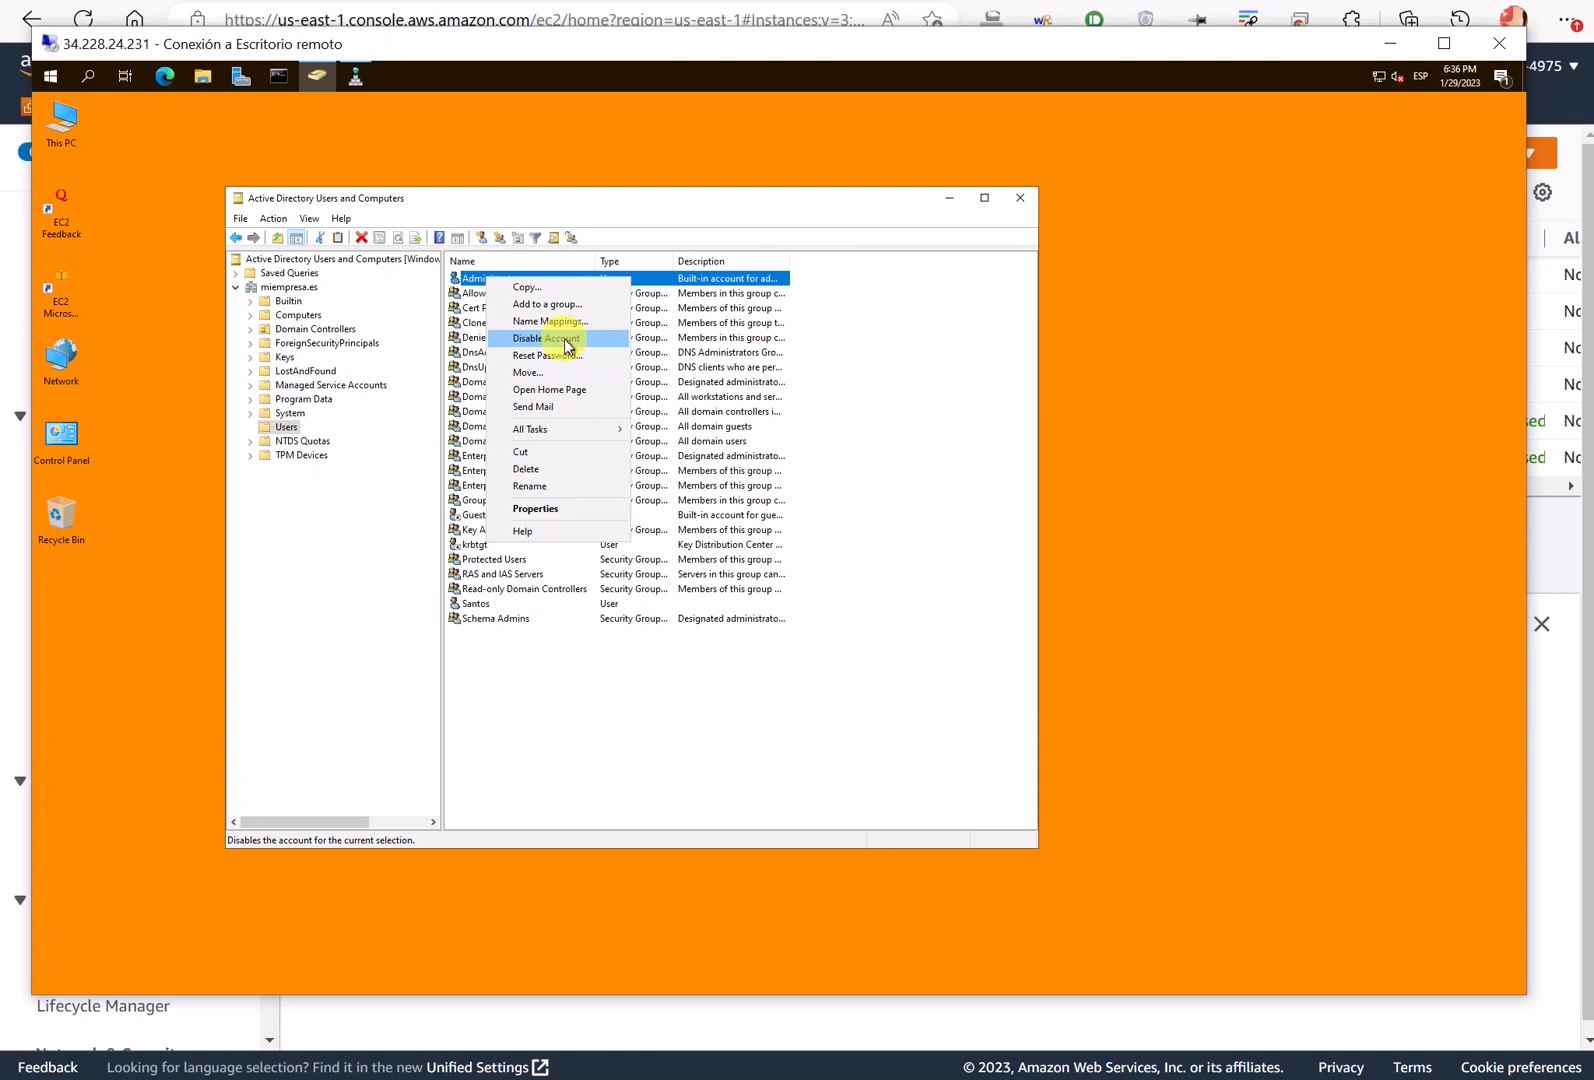
pyautogui.click(476, 604)
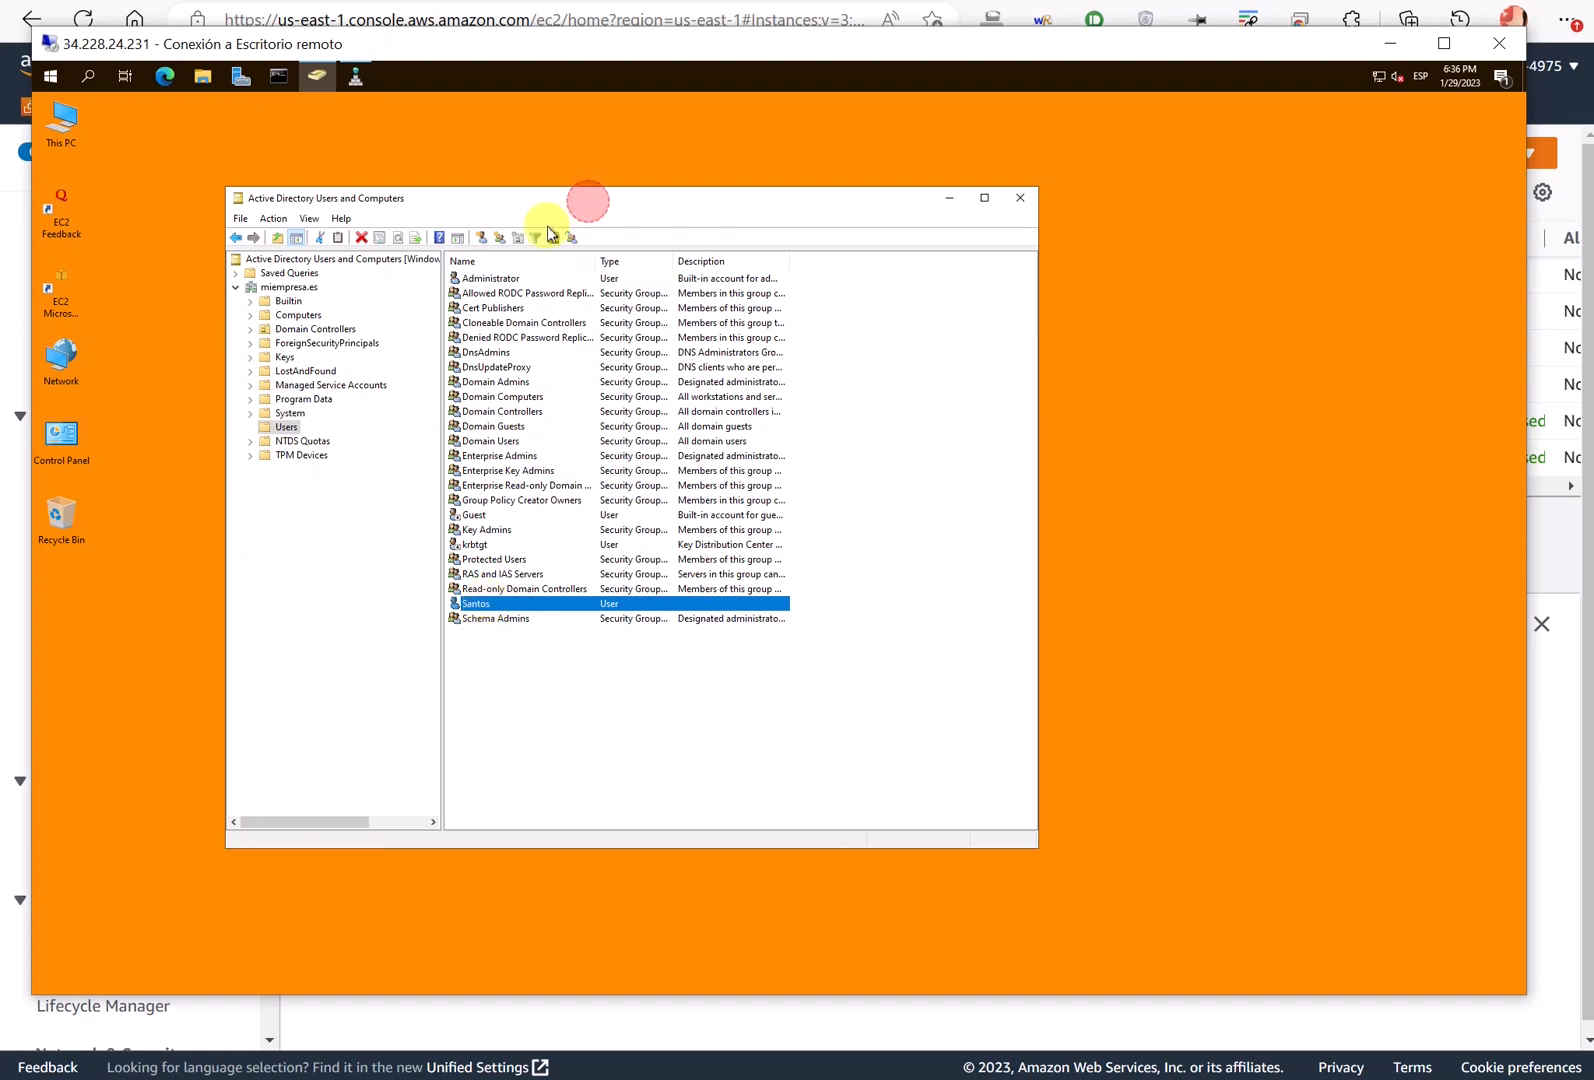
pyautogui.moveTo(589, 208); pyautogui.dragTo(546, 250)
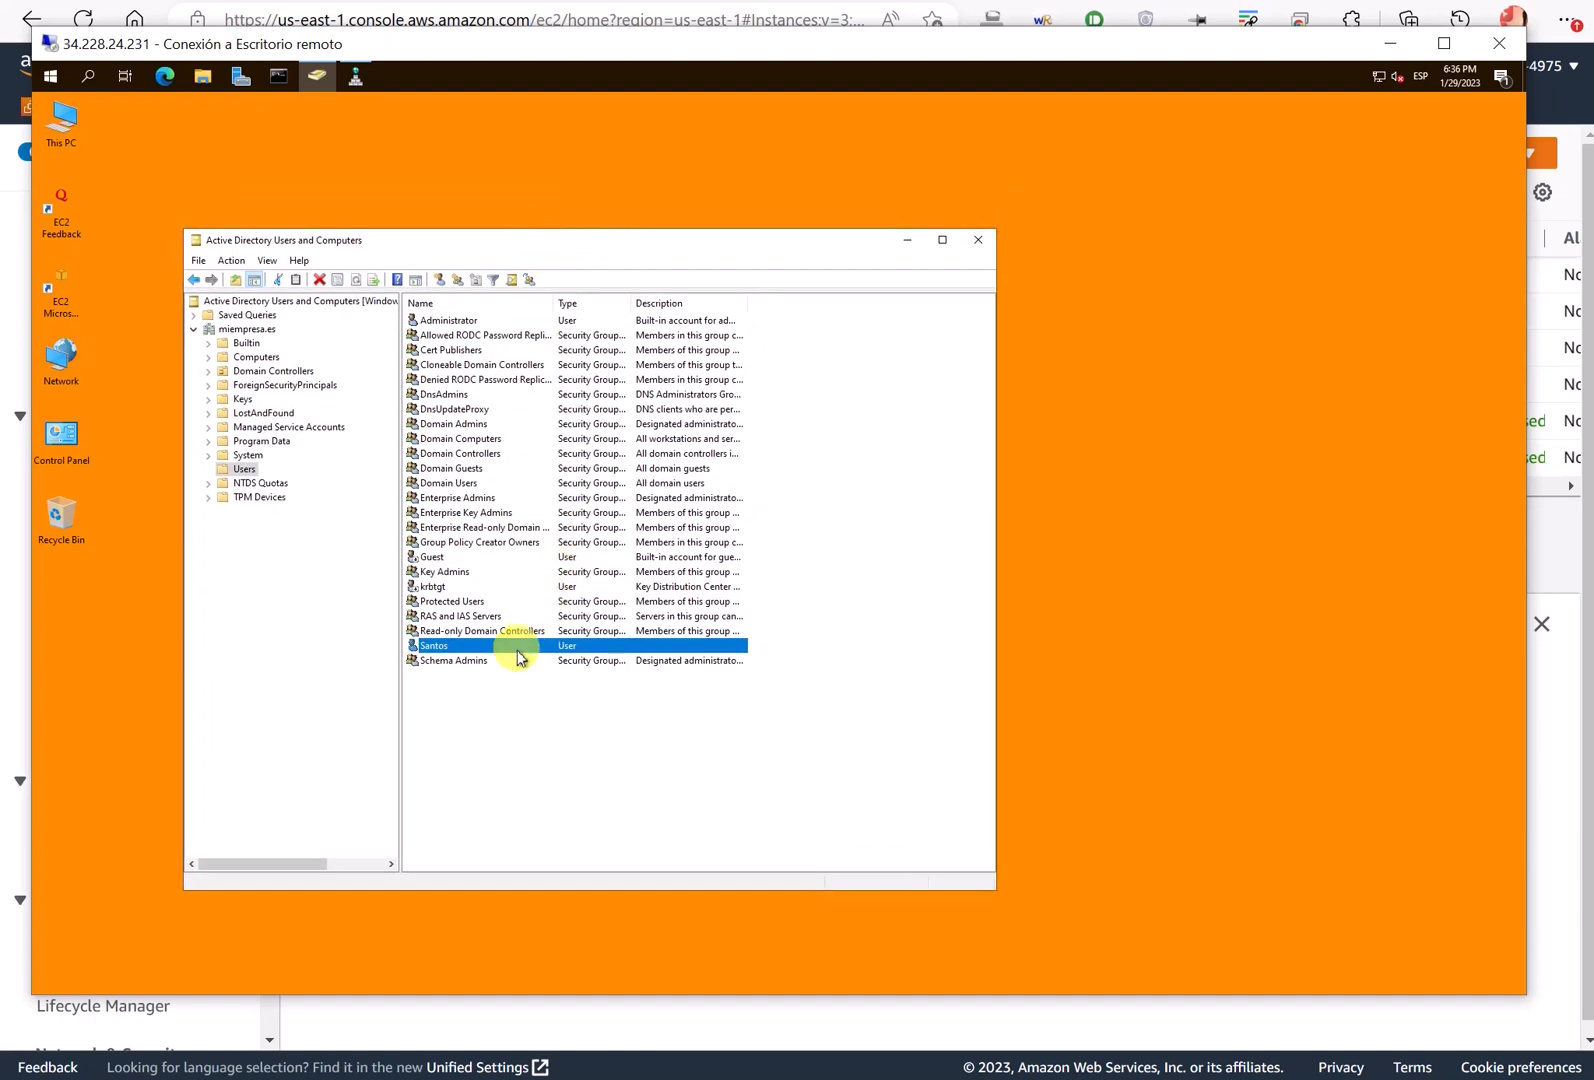
pyautogui.click(455, 321)
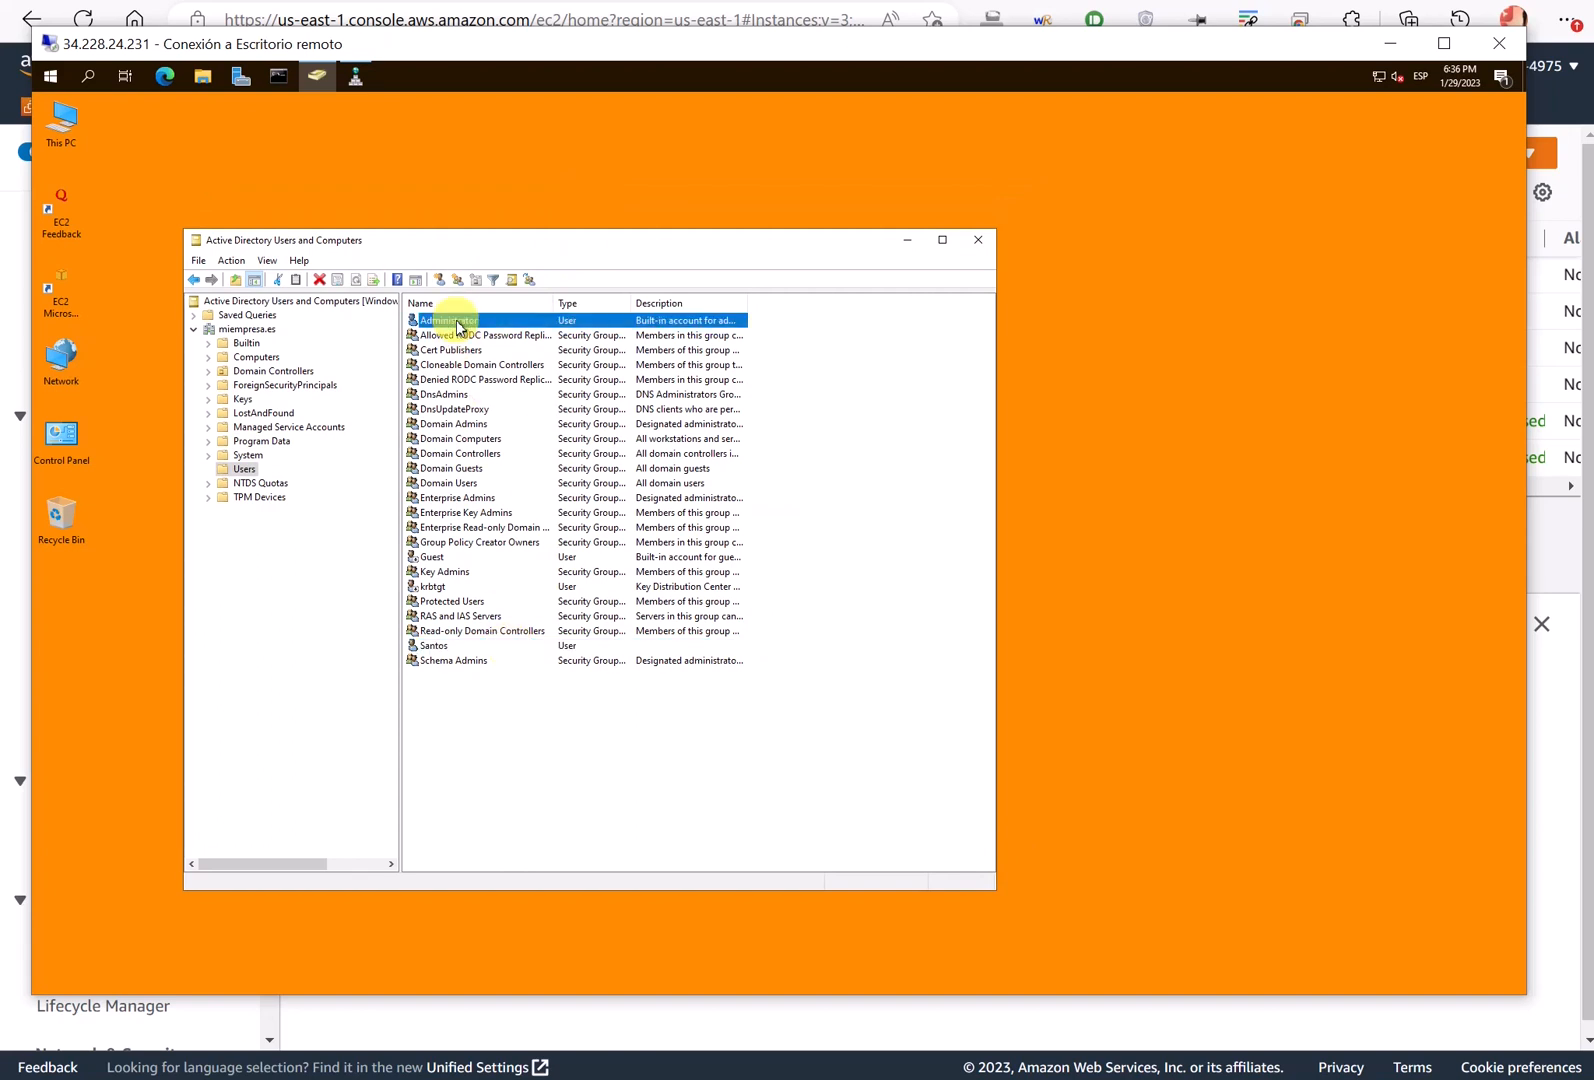
pyautogui.rightClick(457, 326)
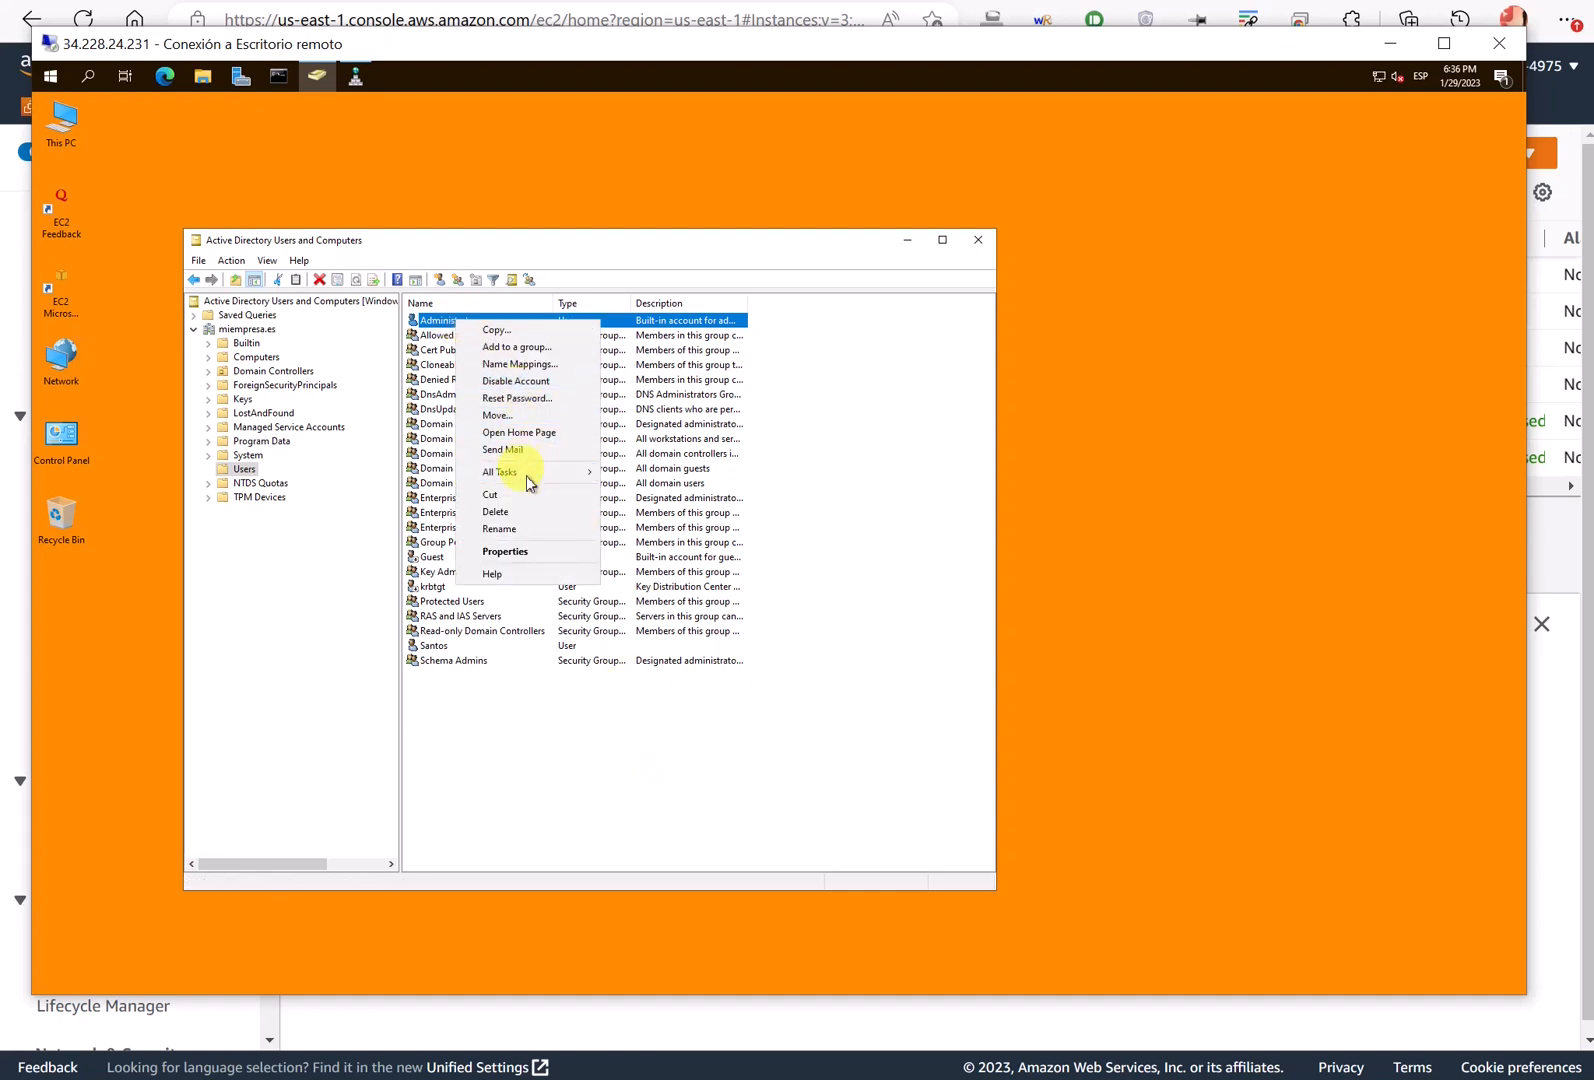
pyautogui.click(572, 812)
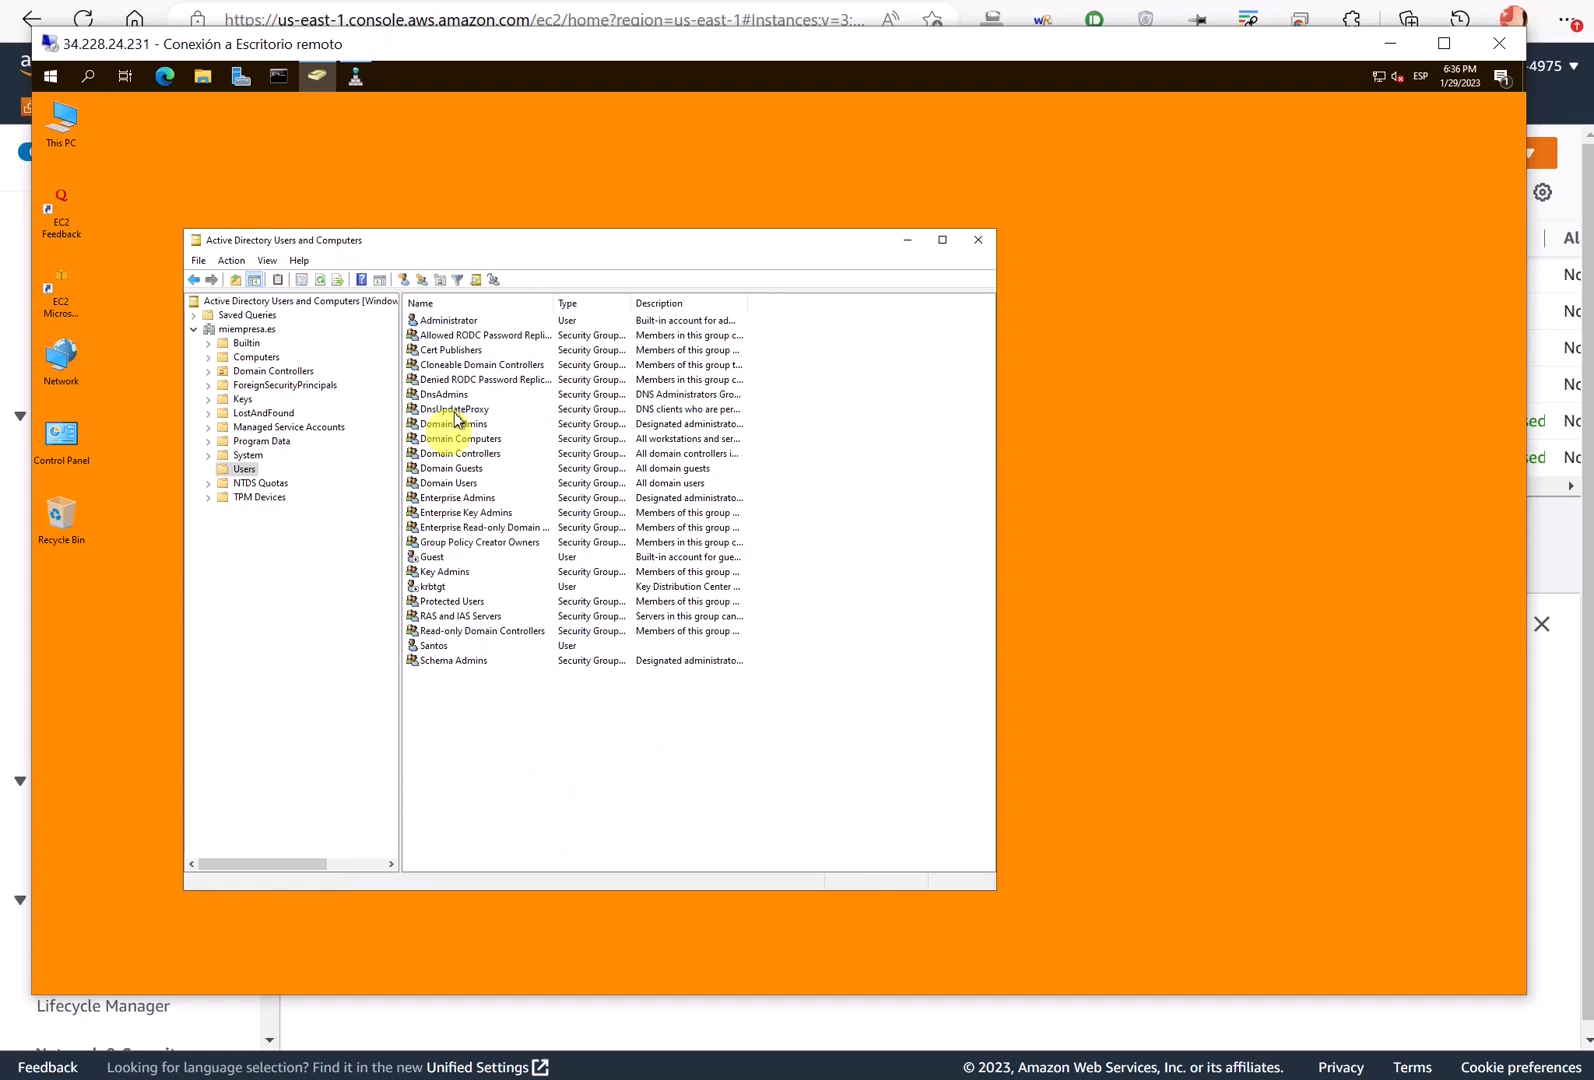
pyautogui.click(458, 320)
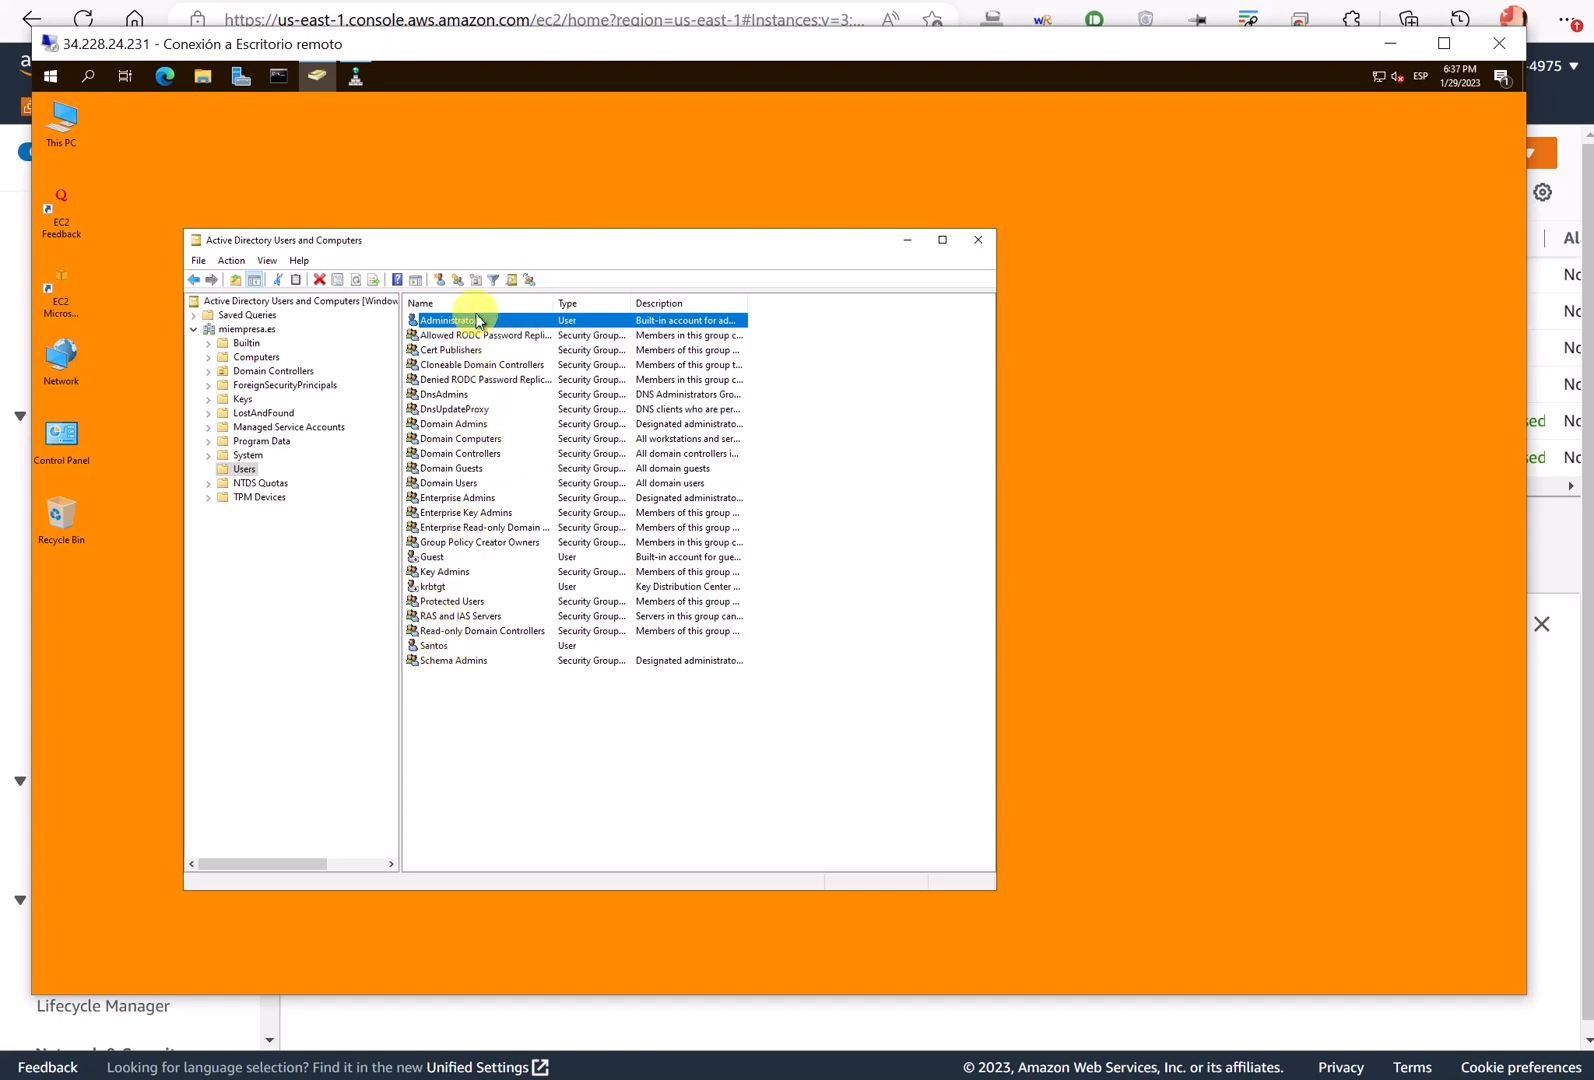
# - Sign out of the remote session from the Start menu
pyautogui.click(55, 75)
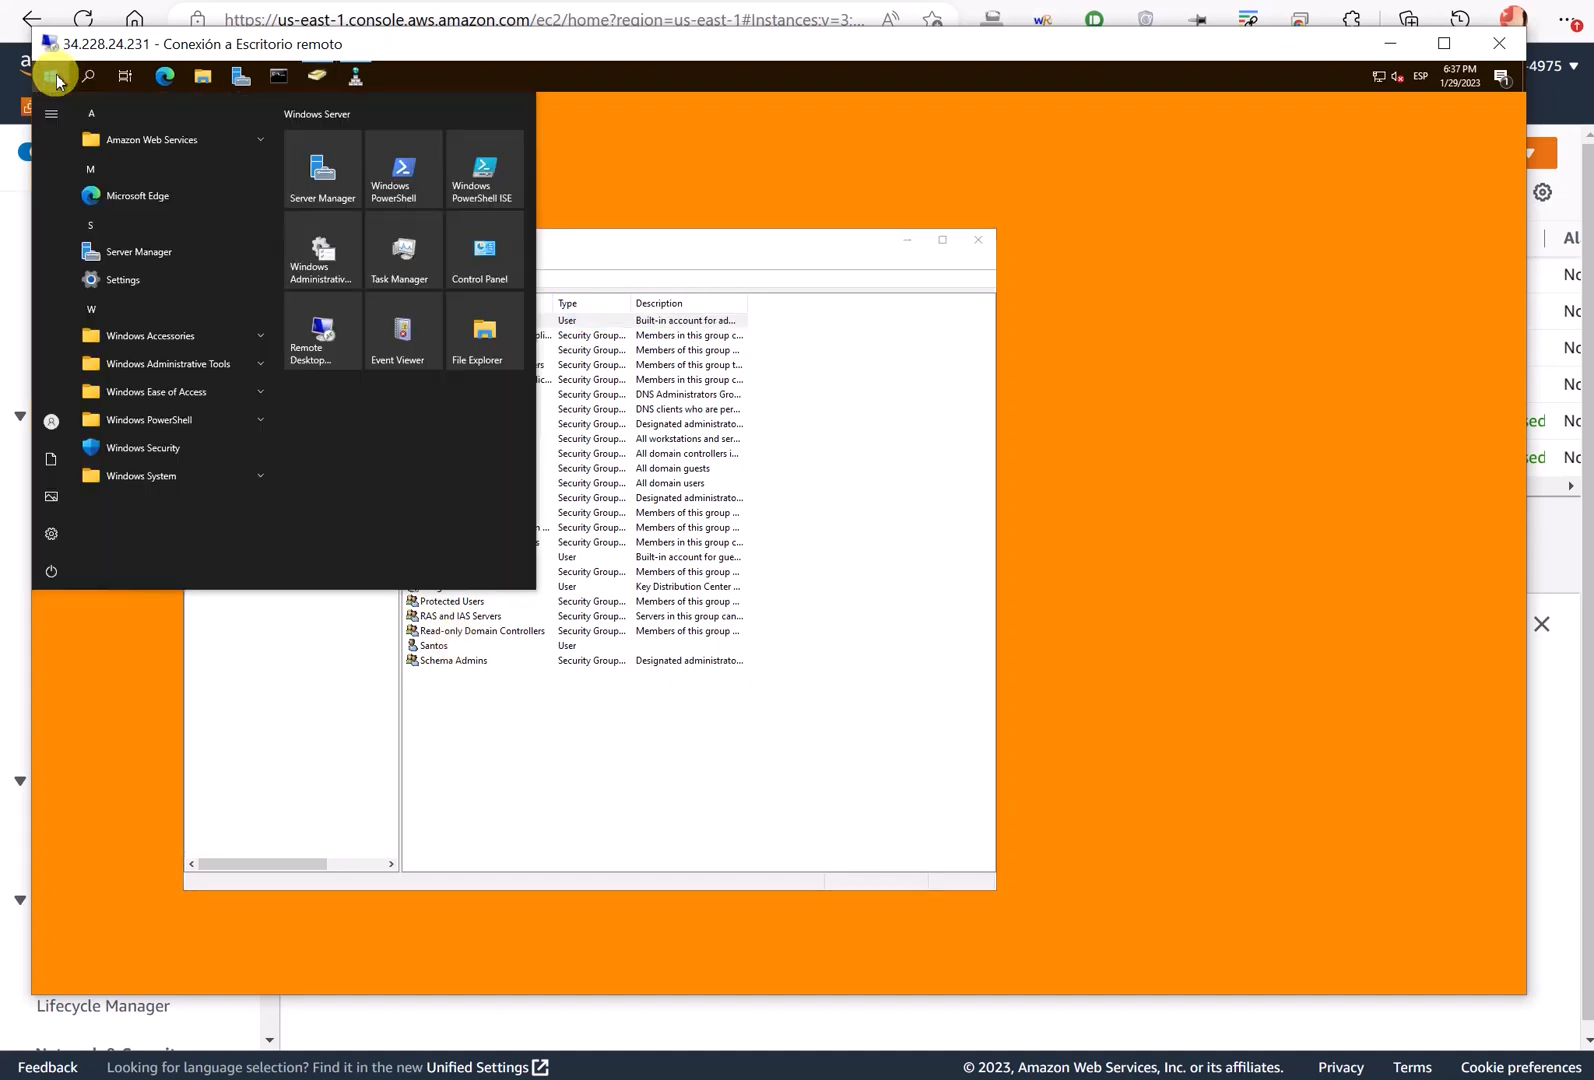
pyautogui.click(53, 416)
pyautogui.click(78, 381)
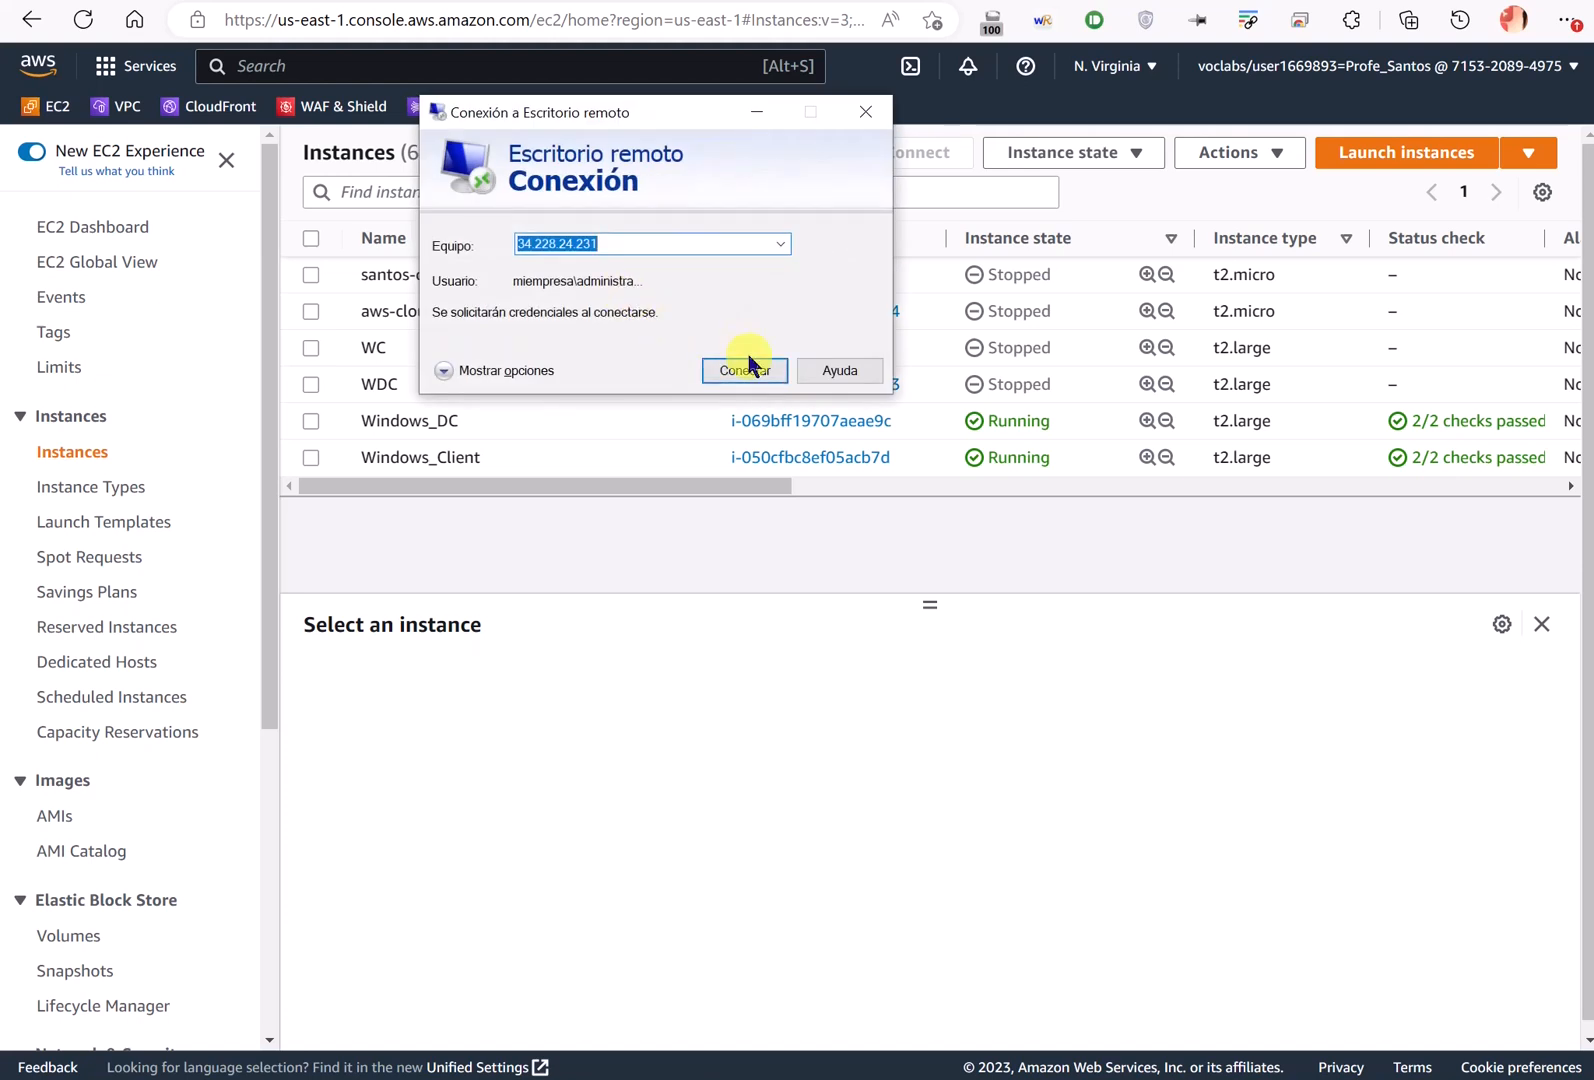
# - Reconnect and sign in with the new domain user's miempresa username and password
pyautogui.click(747, 370)
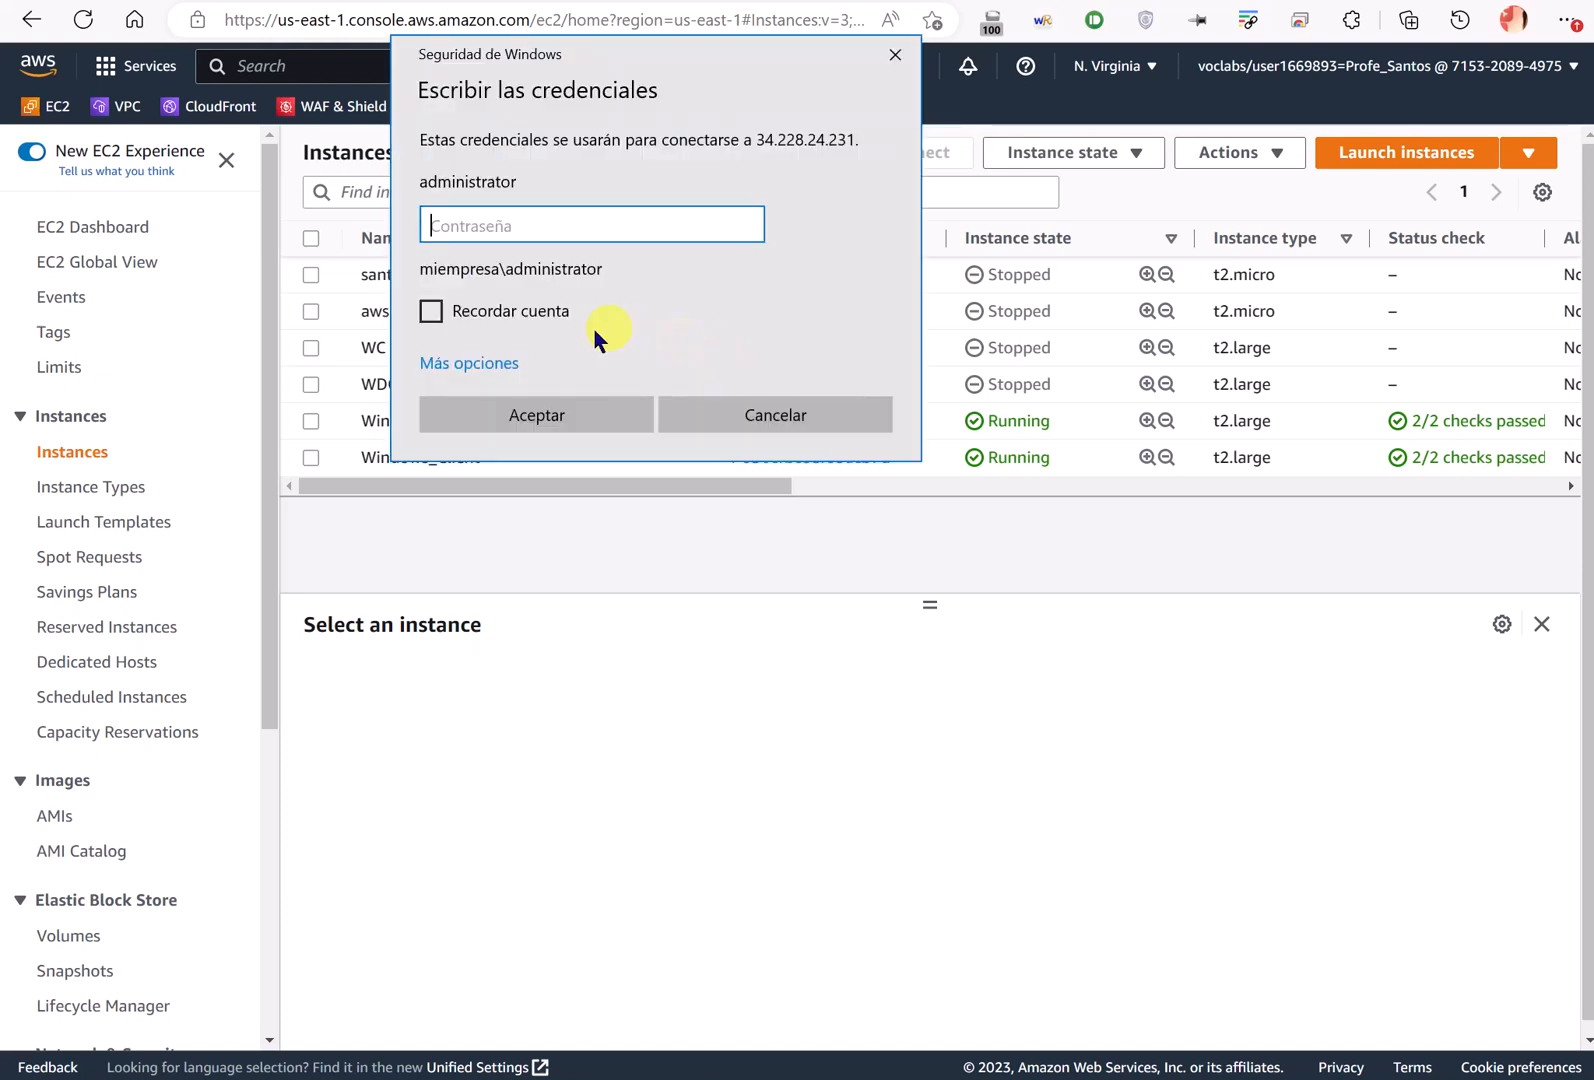
pyautogui.click(478, 359)
pyautogui.click(551, 487)
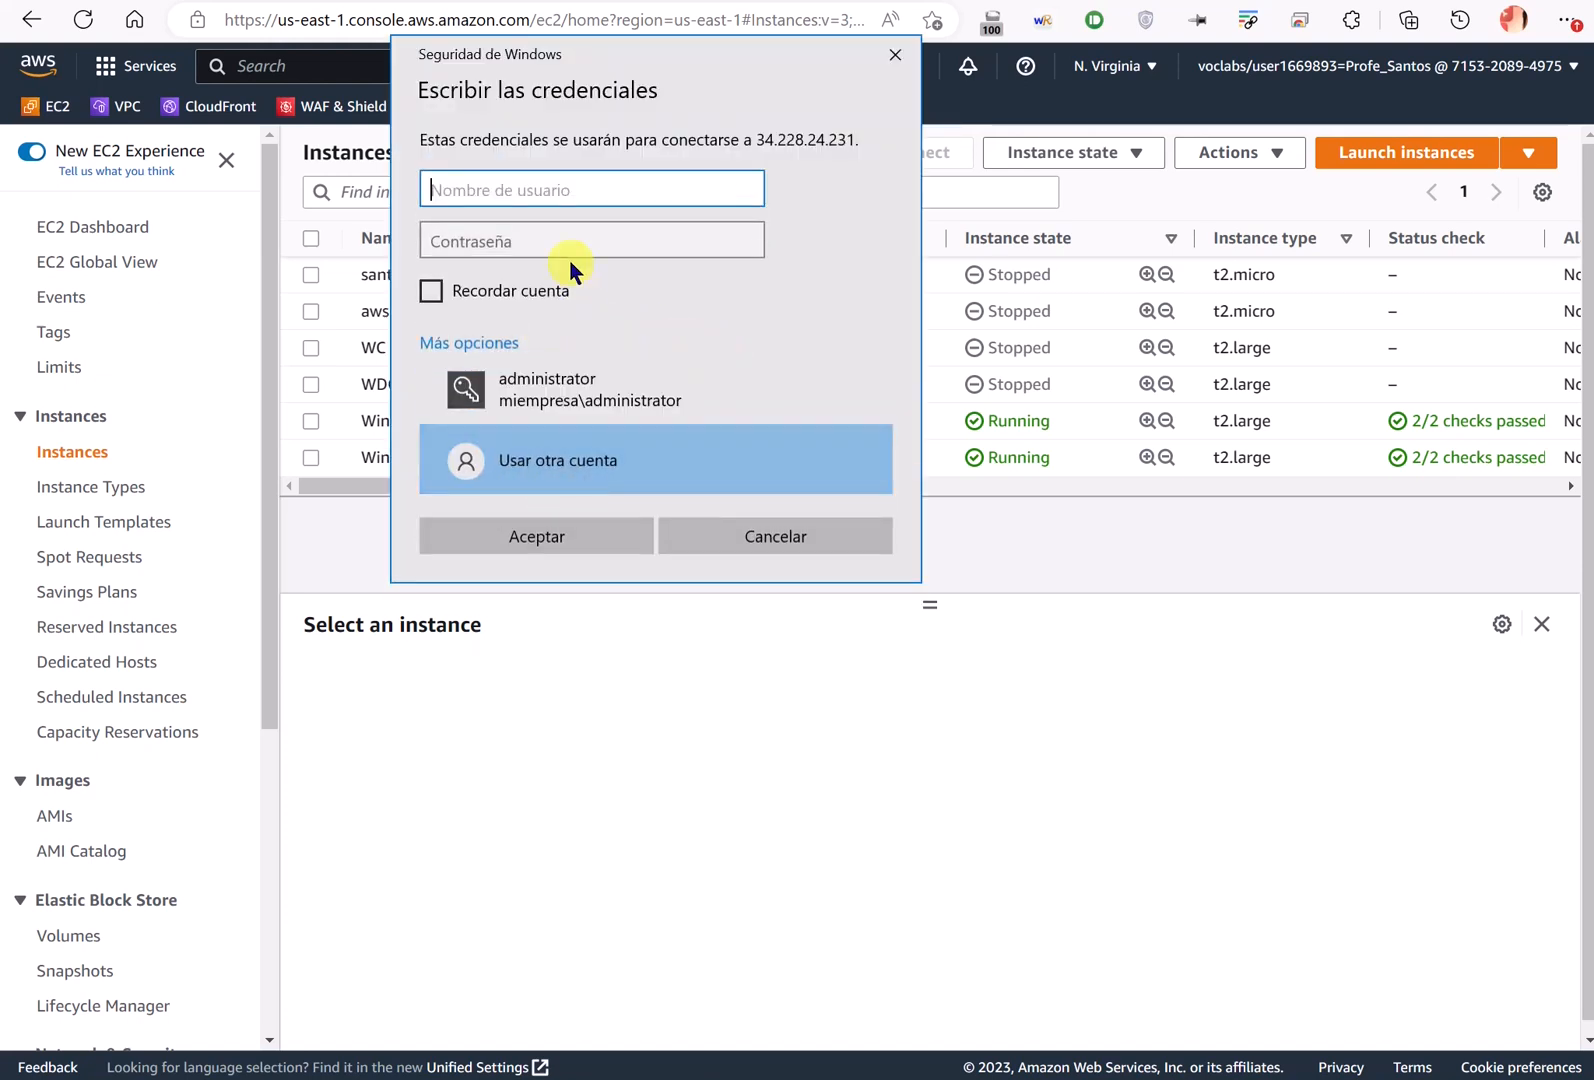
pyautogui.write('miemper')
pyautogui.press('BackSpace')
pyautogui.press('BackSpace')
pyautogui.write('re')
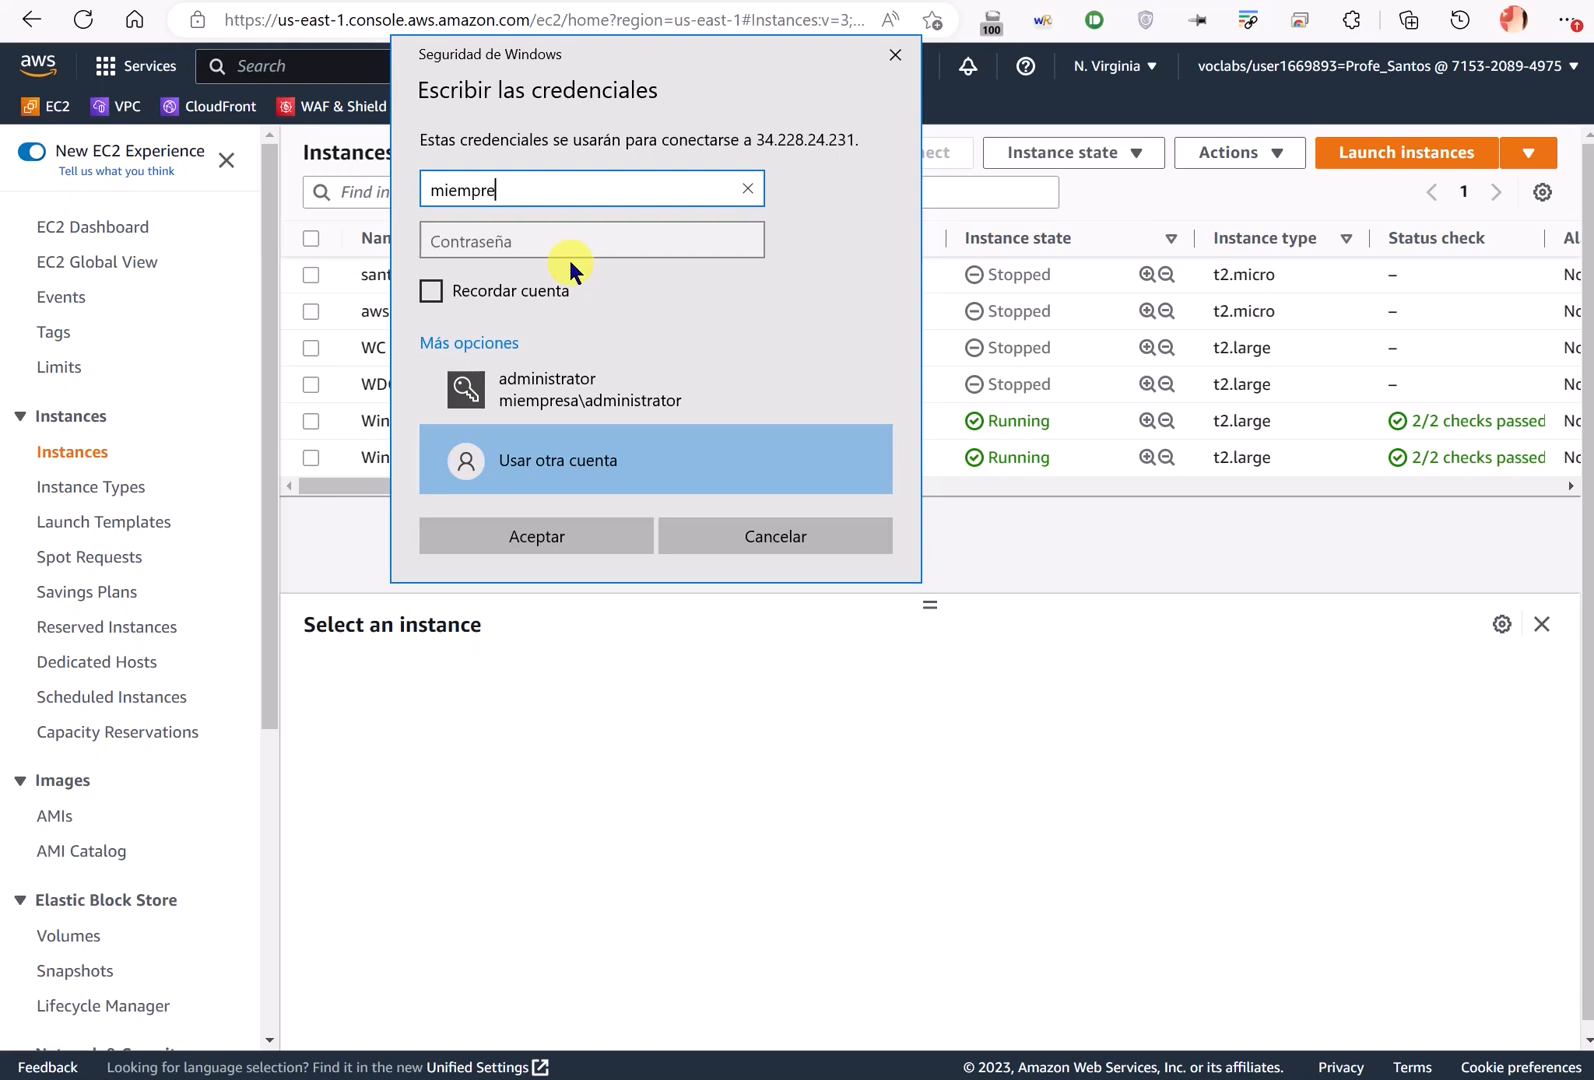
pyautogui.write('sa\\santos')
pyautogui.press('Tab')
pyautogui.write('•••••••••')
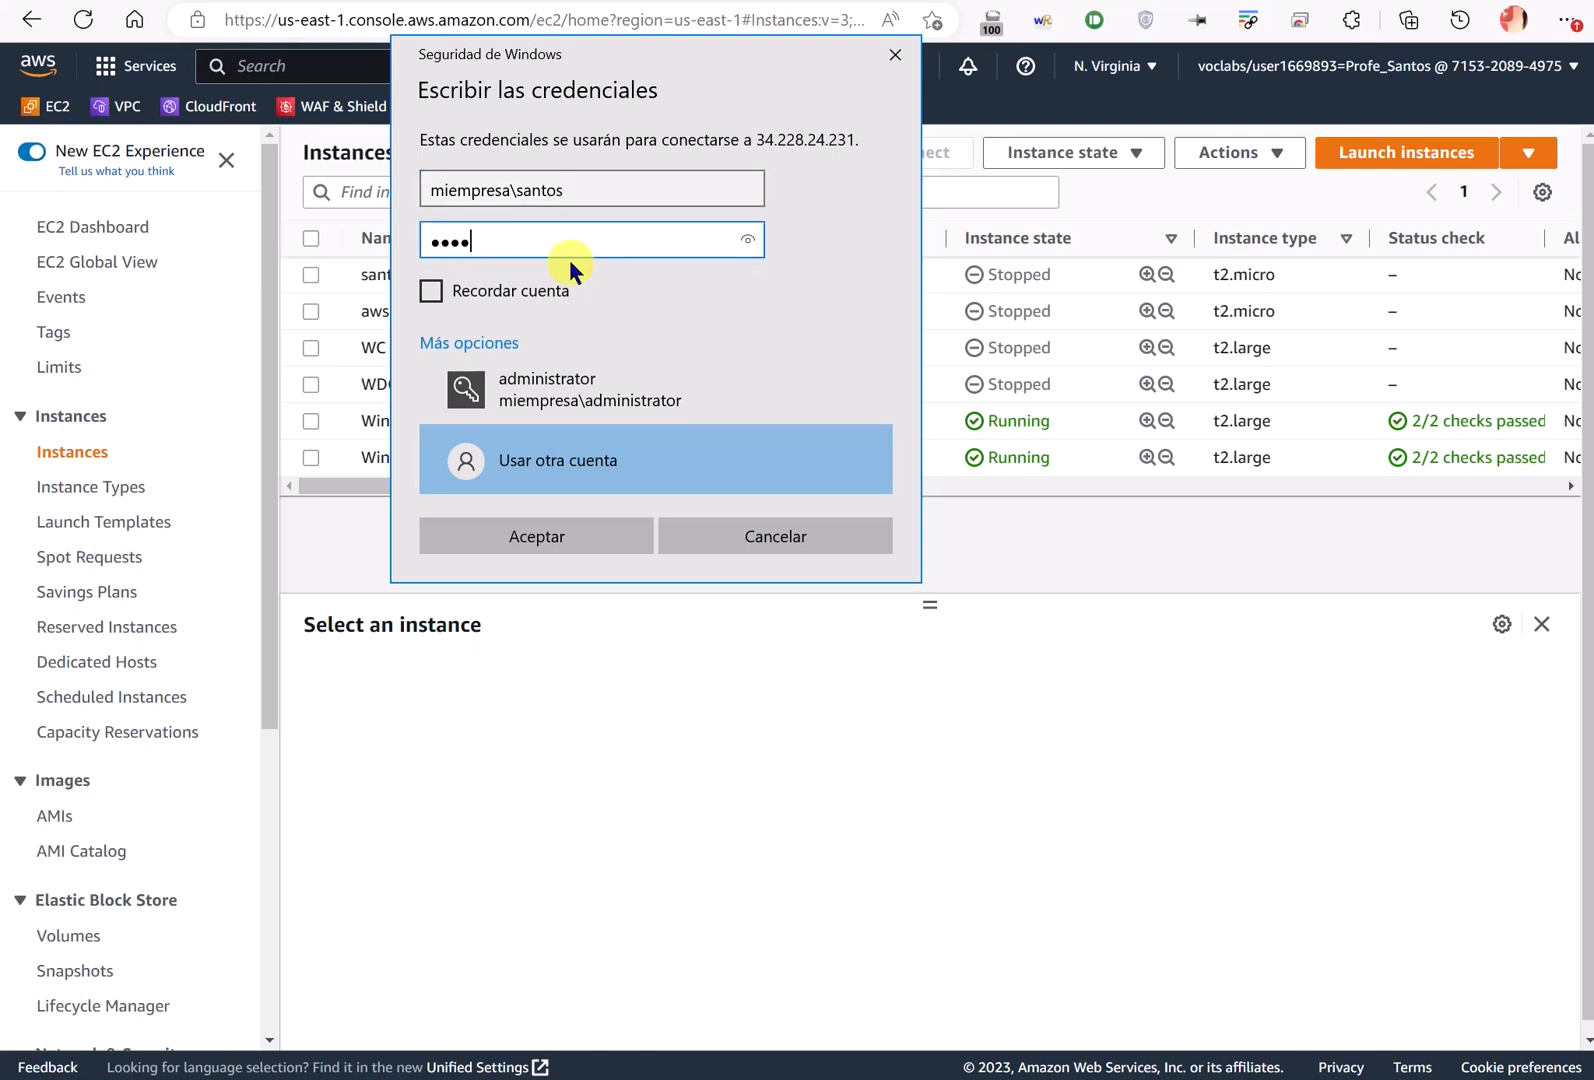
pyautogui.press('Return')
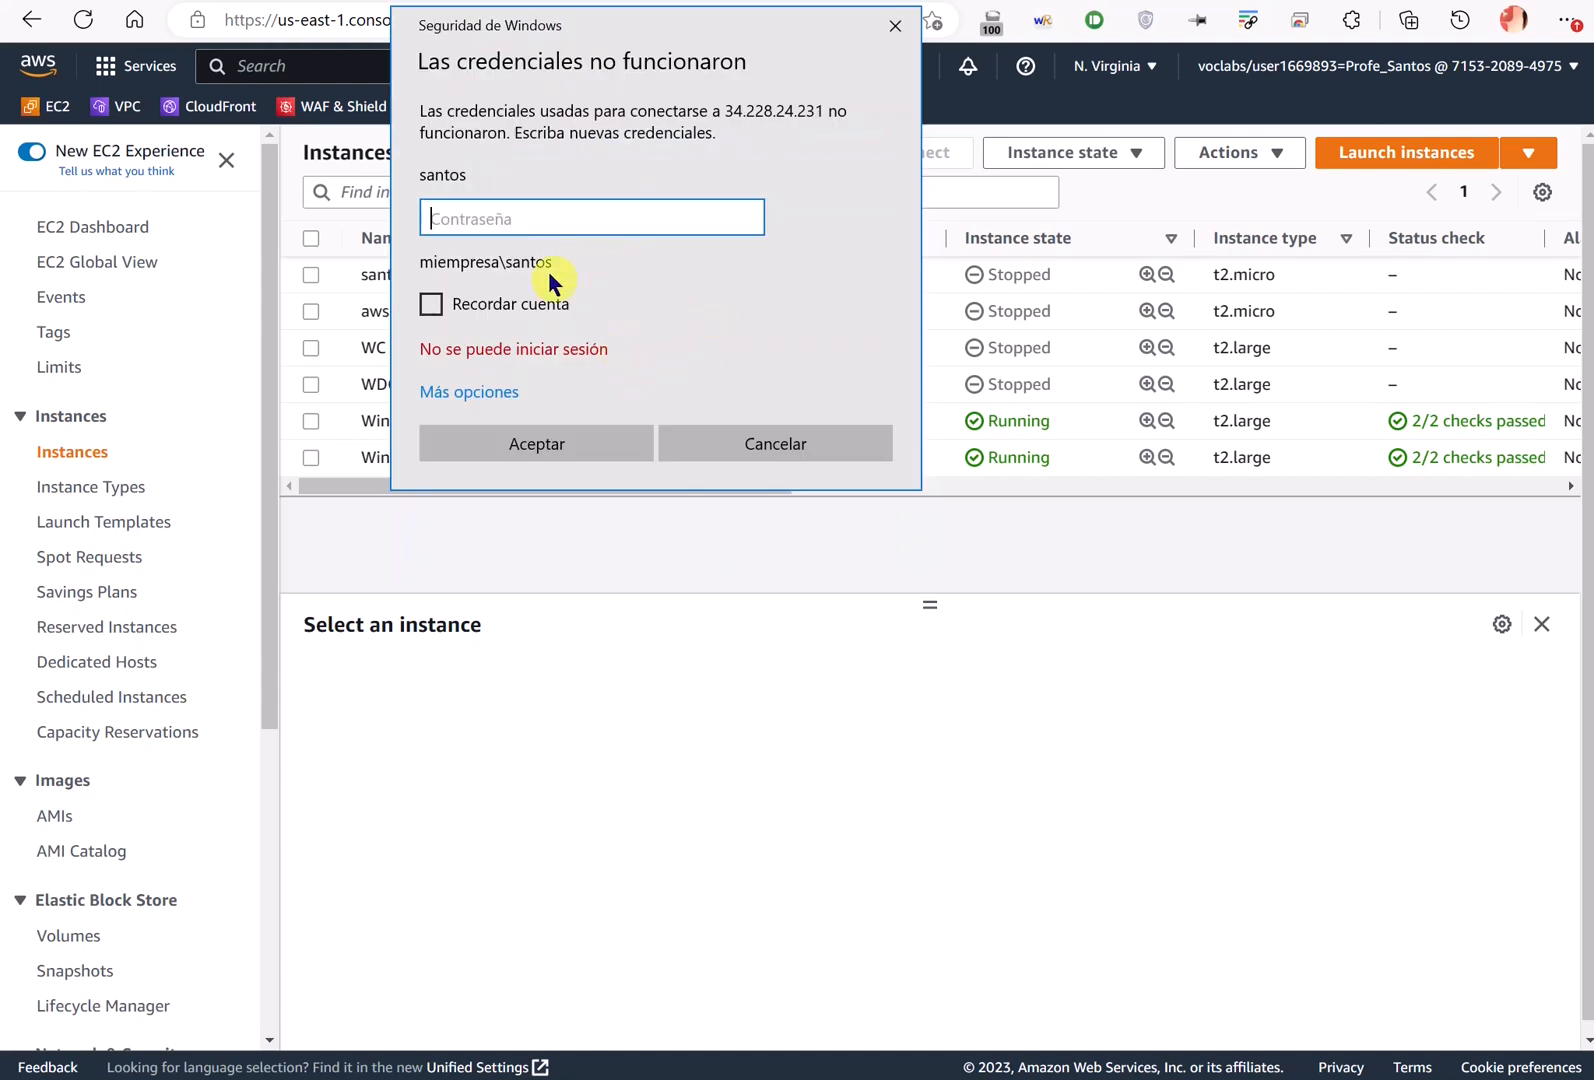
# - Re-enter the new user's miempresa domain username and submit to start connecting
pyautogui.click(518, 390)
pyautogui.click(569, 510)
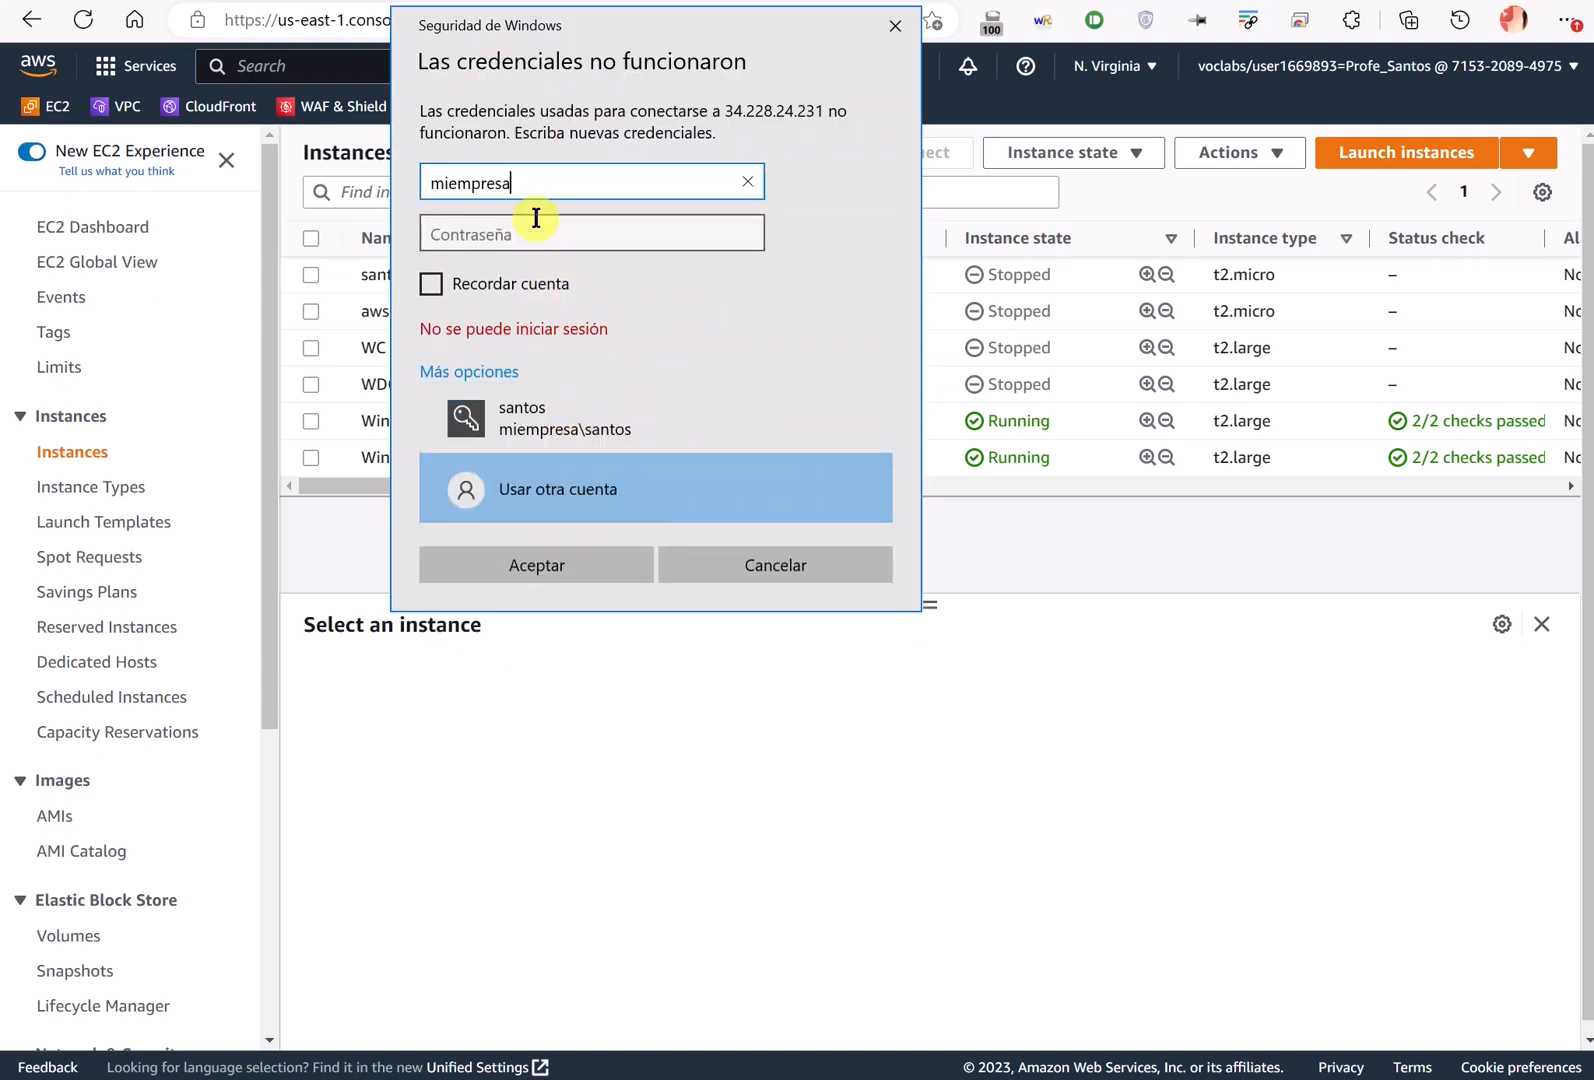
pyautogui.write('miempresa\\santos')
pyautogui.click(536, 218)
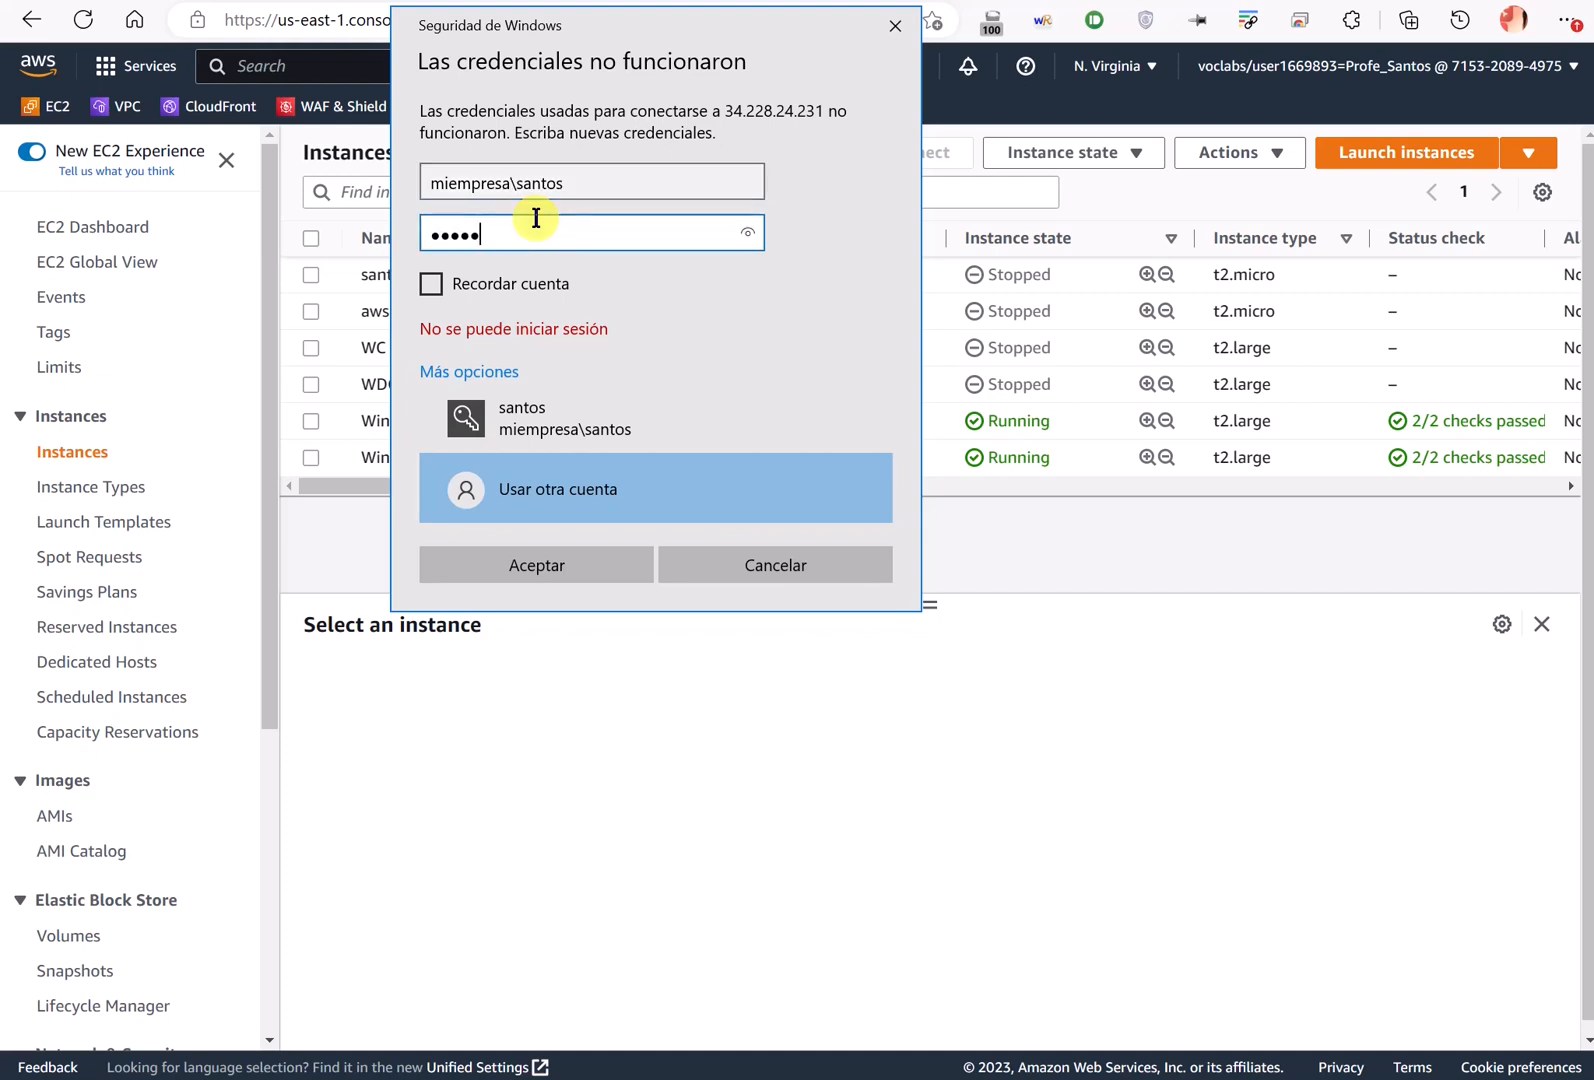
pyautogui.press('Return')
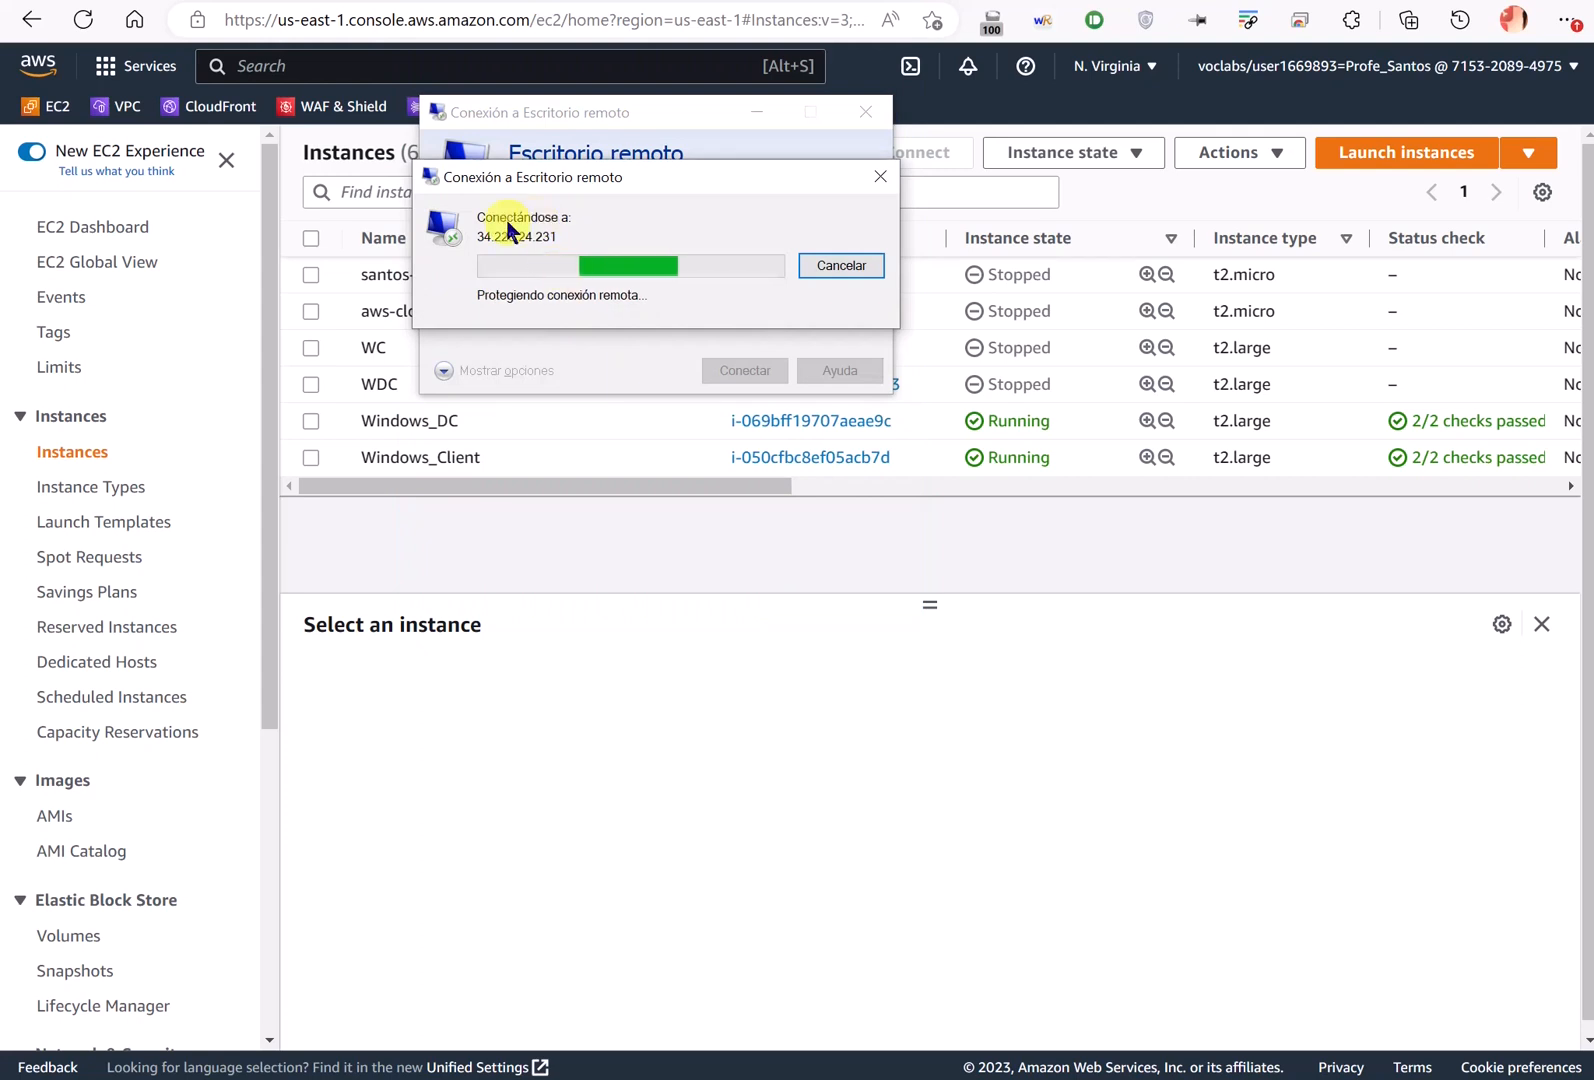
# - Accept the certificate, unlock the taskbar and move it to the top, and lower the Recycle Bin
pyautogui.click(729, 453)
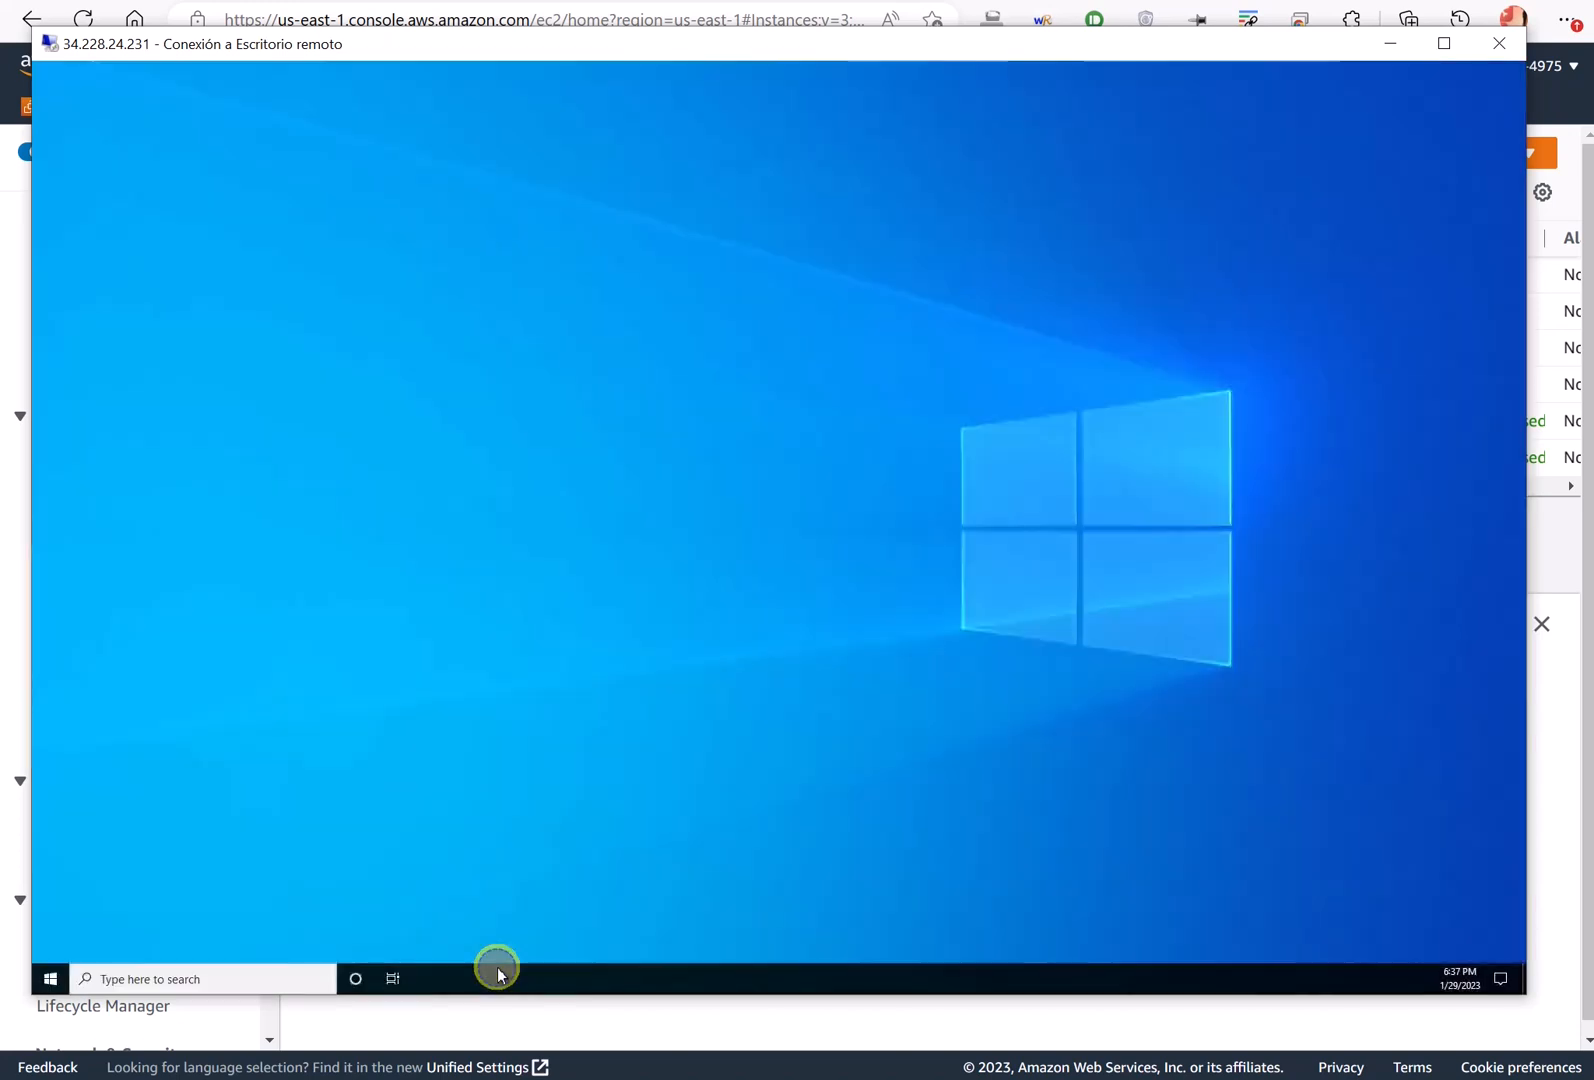
pyautogui.rightClick(497, 967)
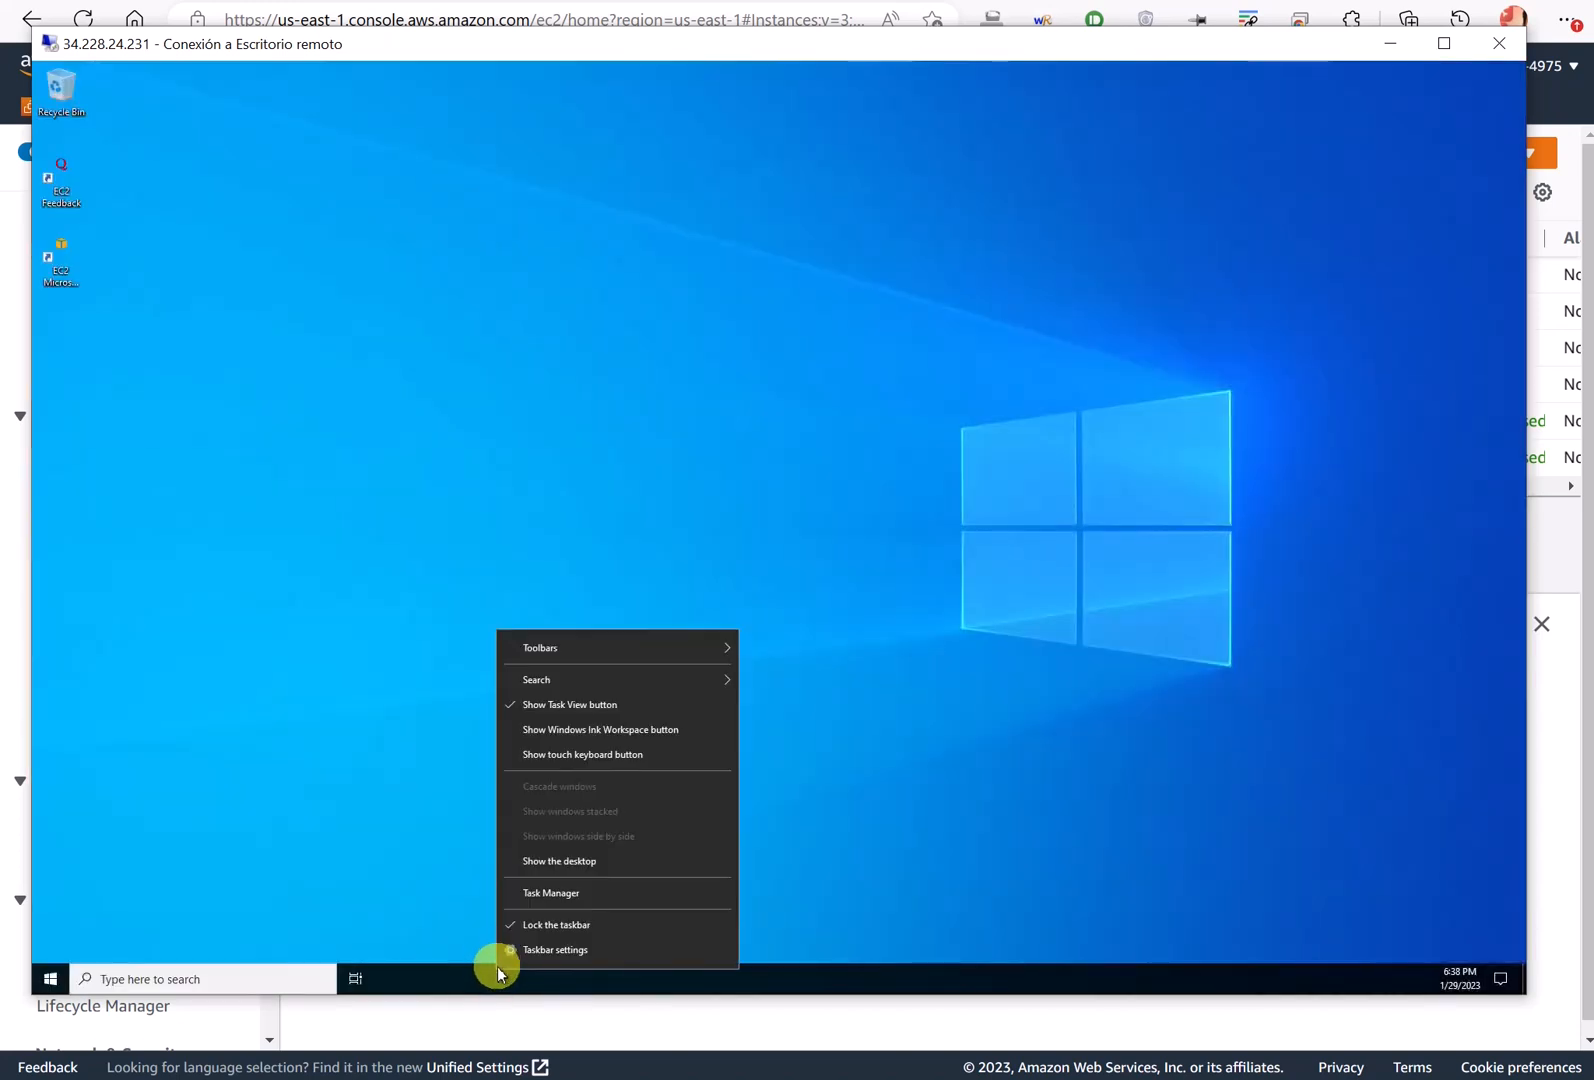
pyautogui.click(545, 924)
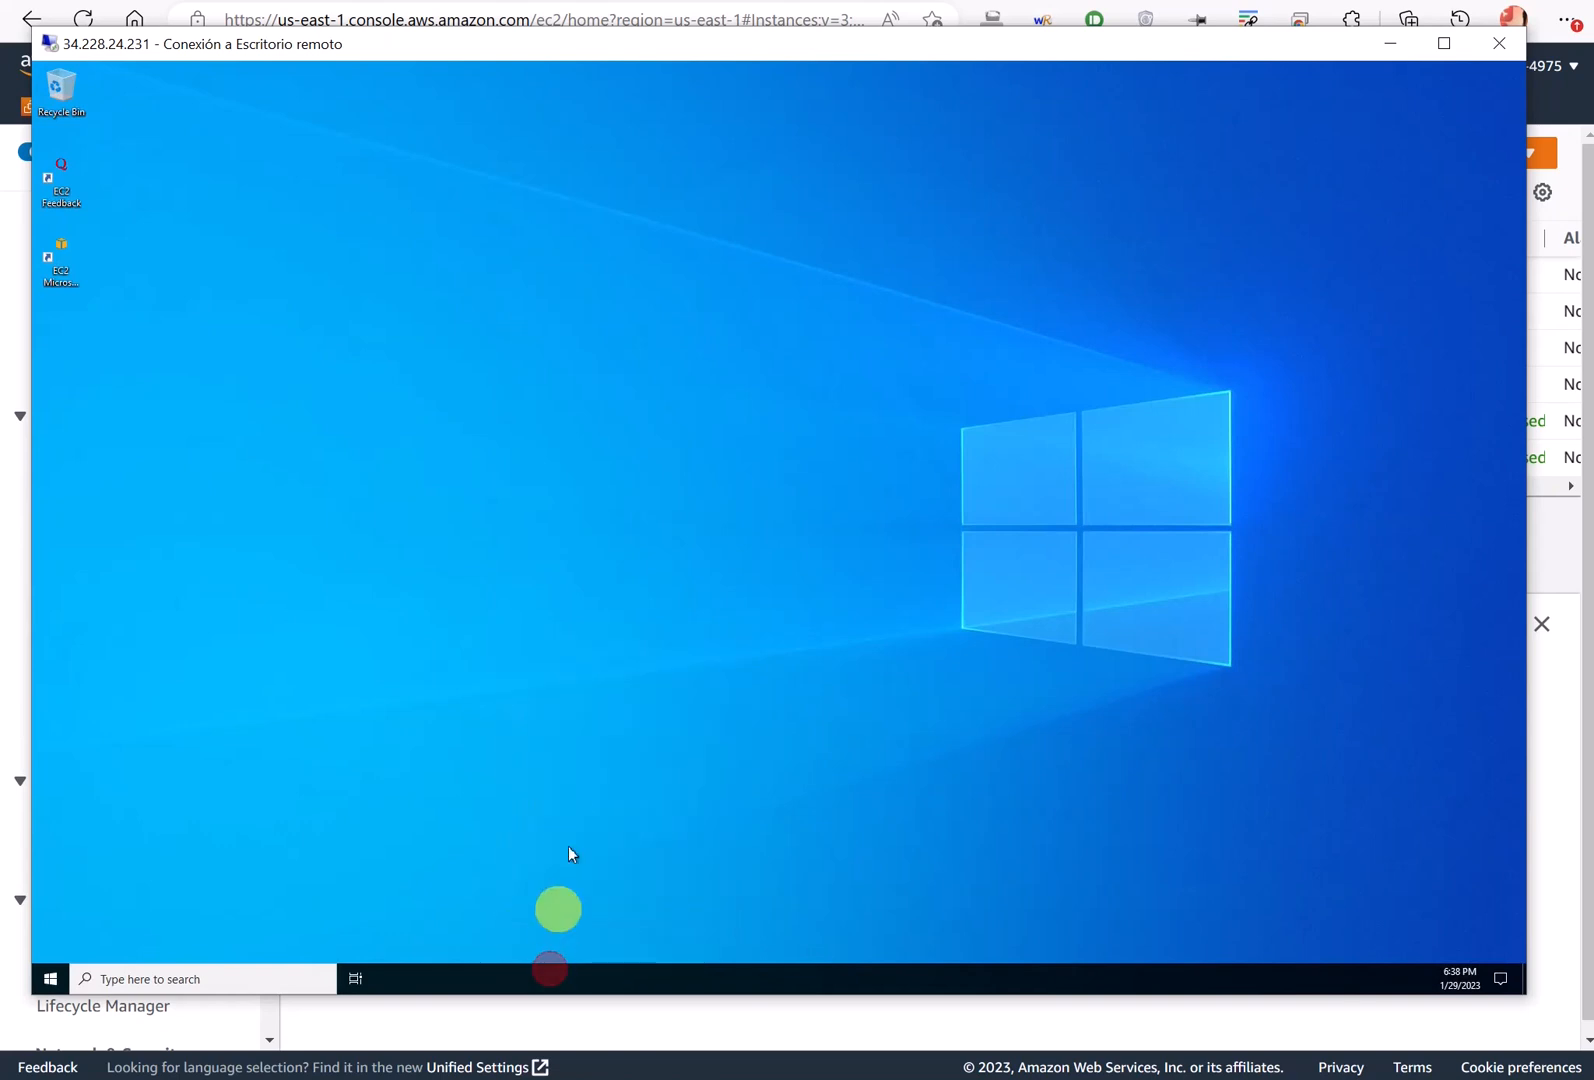
pyautogui.moveTo(546, 184); pyautogui.dragTo(543, 160)
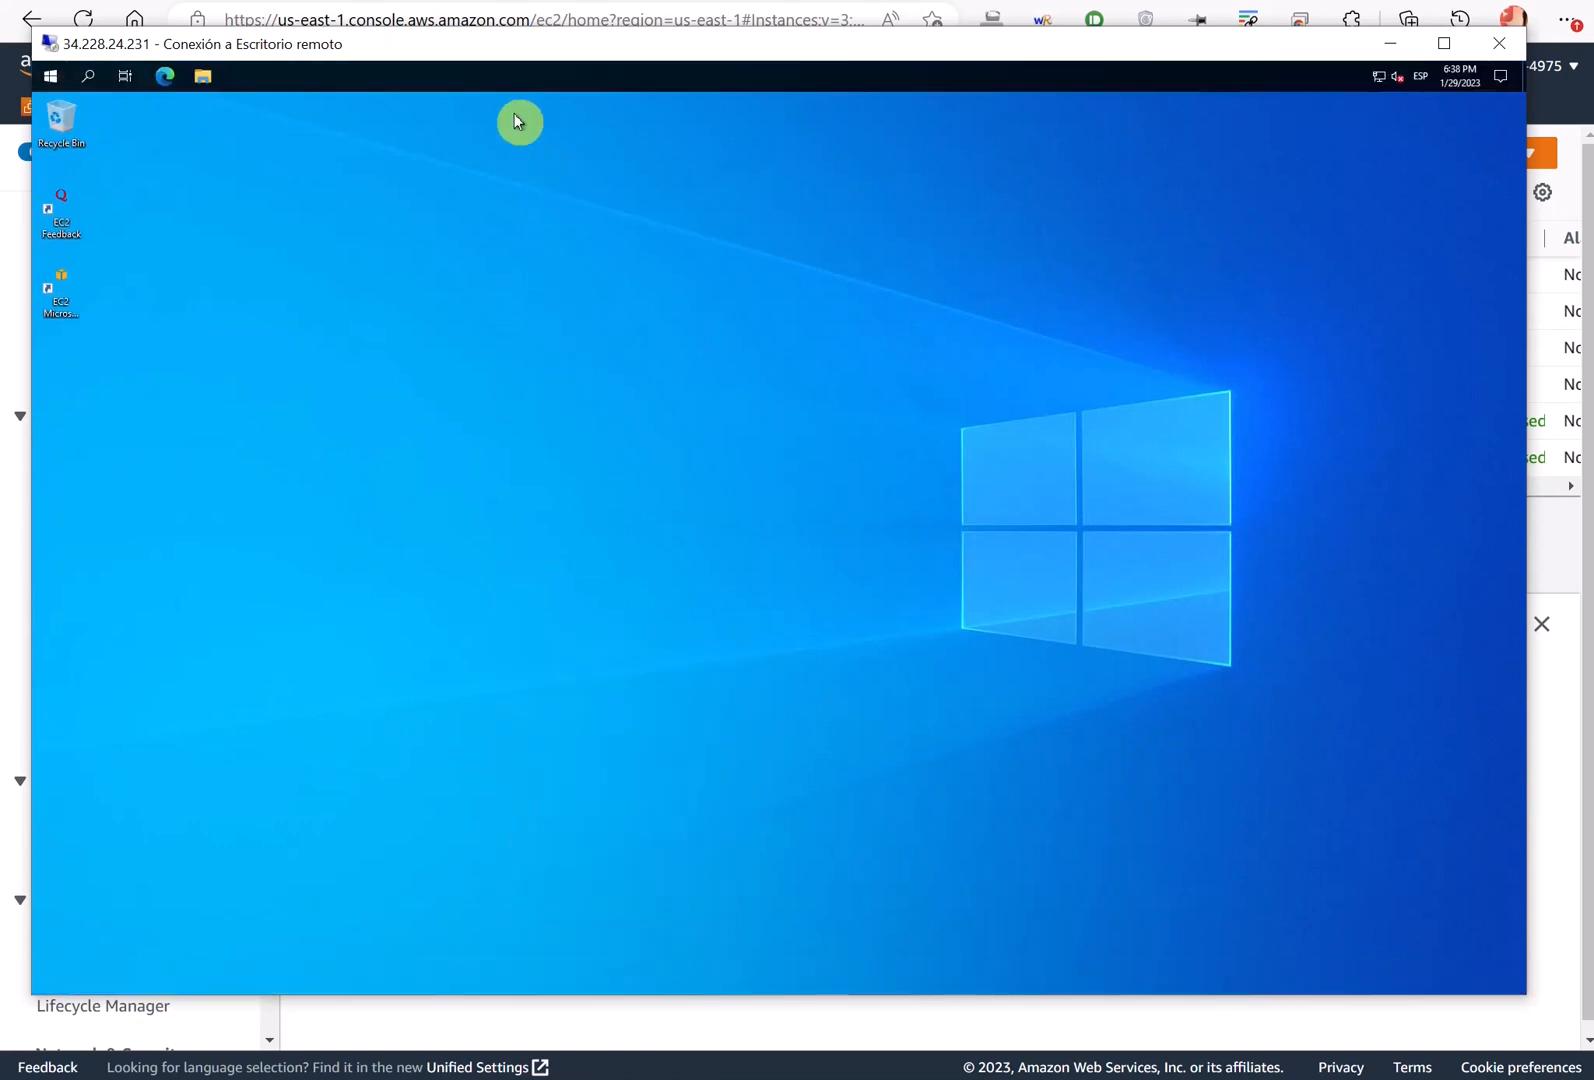
pyautogui.moveTo(57, 124); pyautogui.dragTo(72, 425)
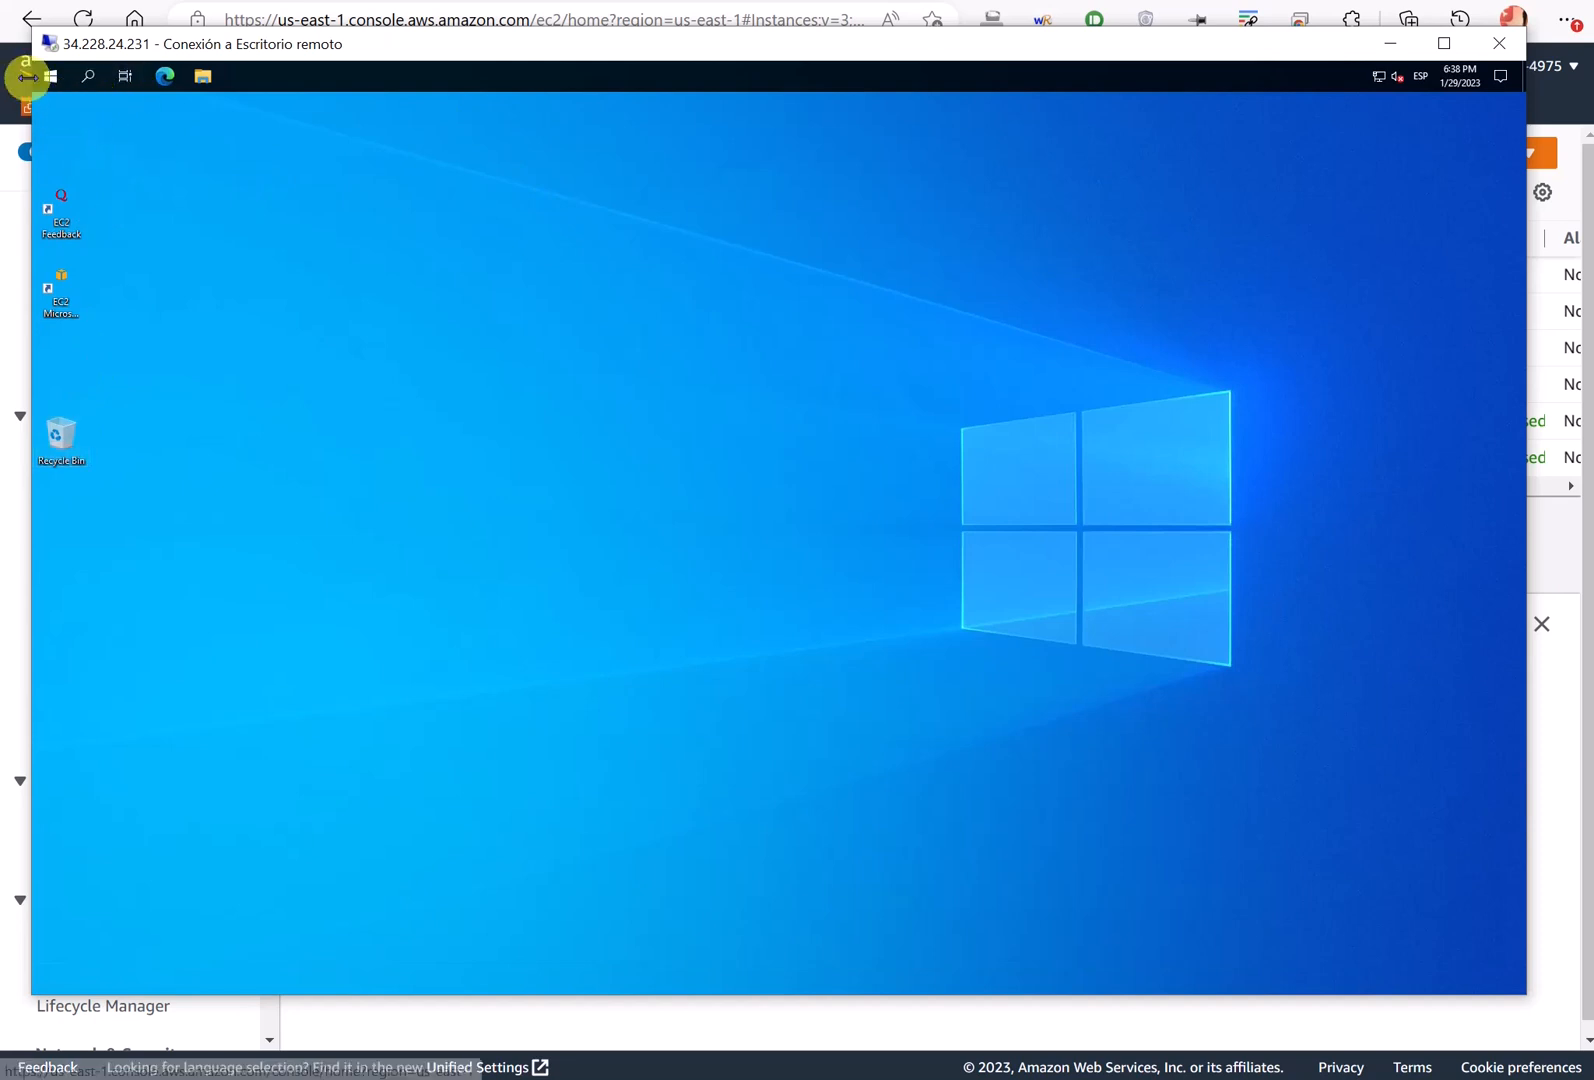
pyautogui.click(46, 76)
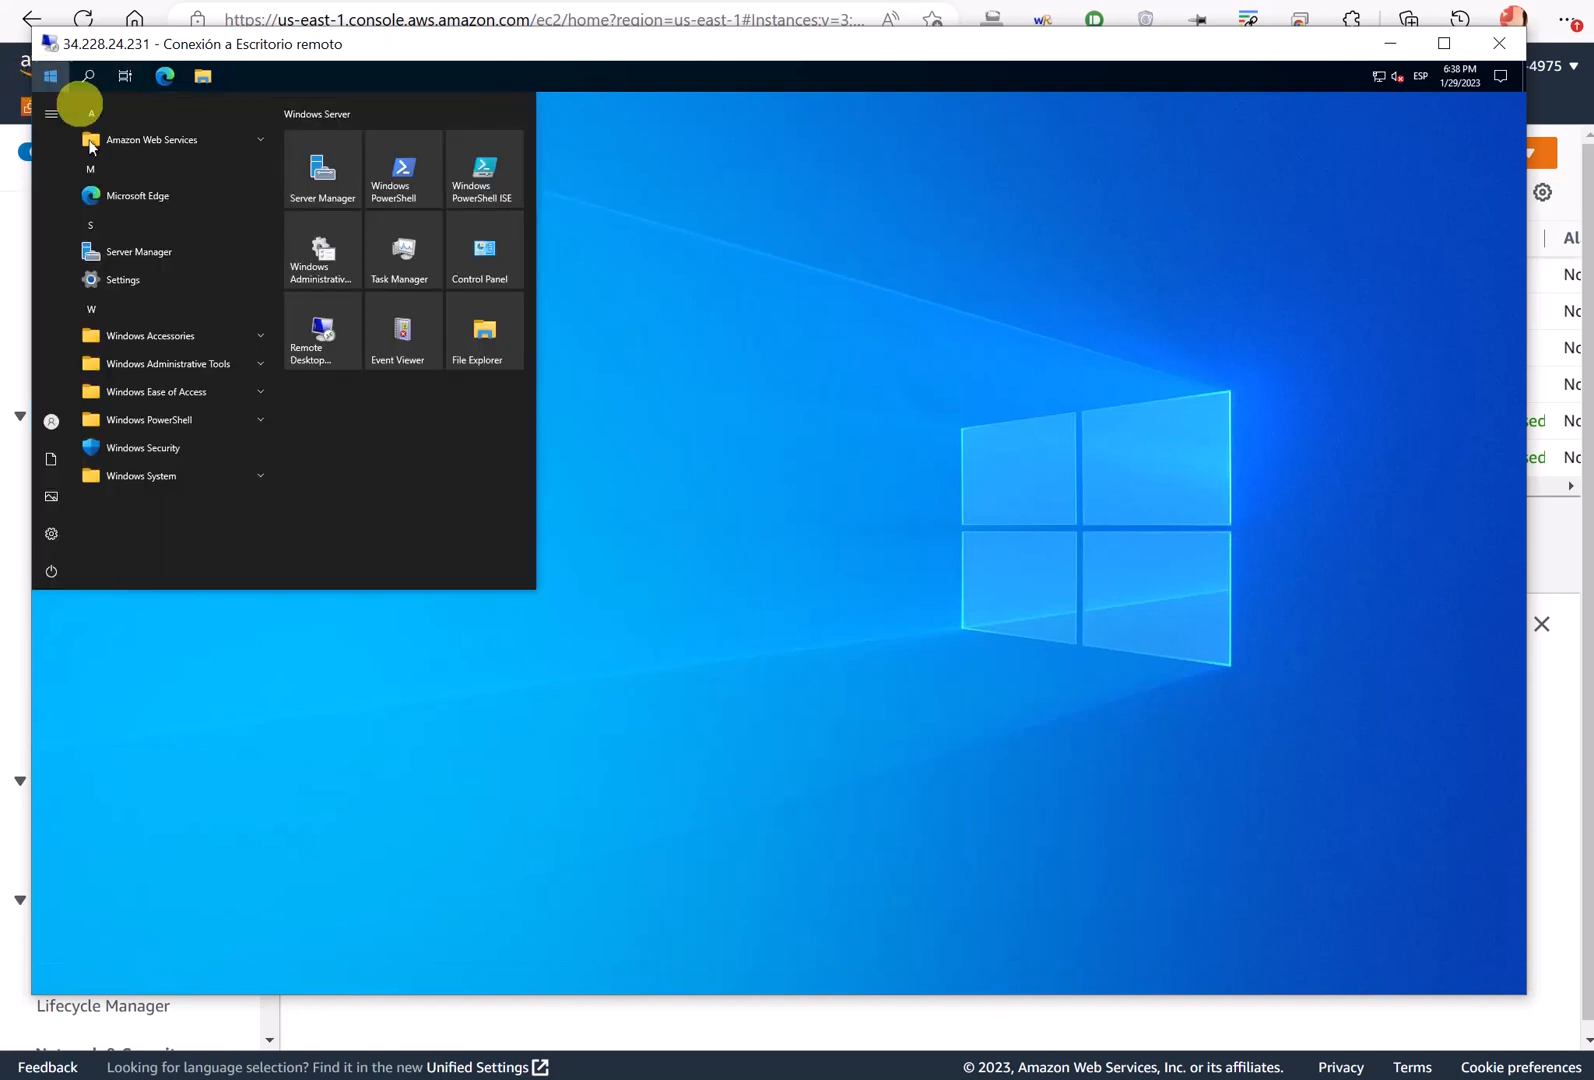
# - Launch Server Manager and Command Prompt, pin Command Prompt to the taskbar, and close it
pyautogui.click(138, 249)
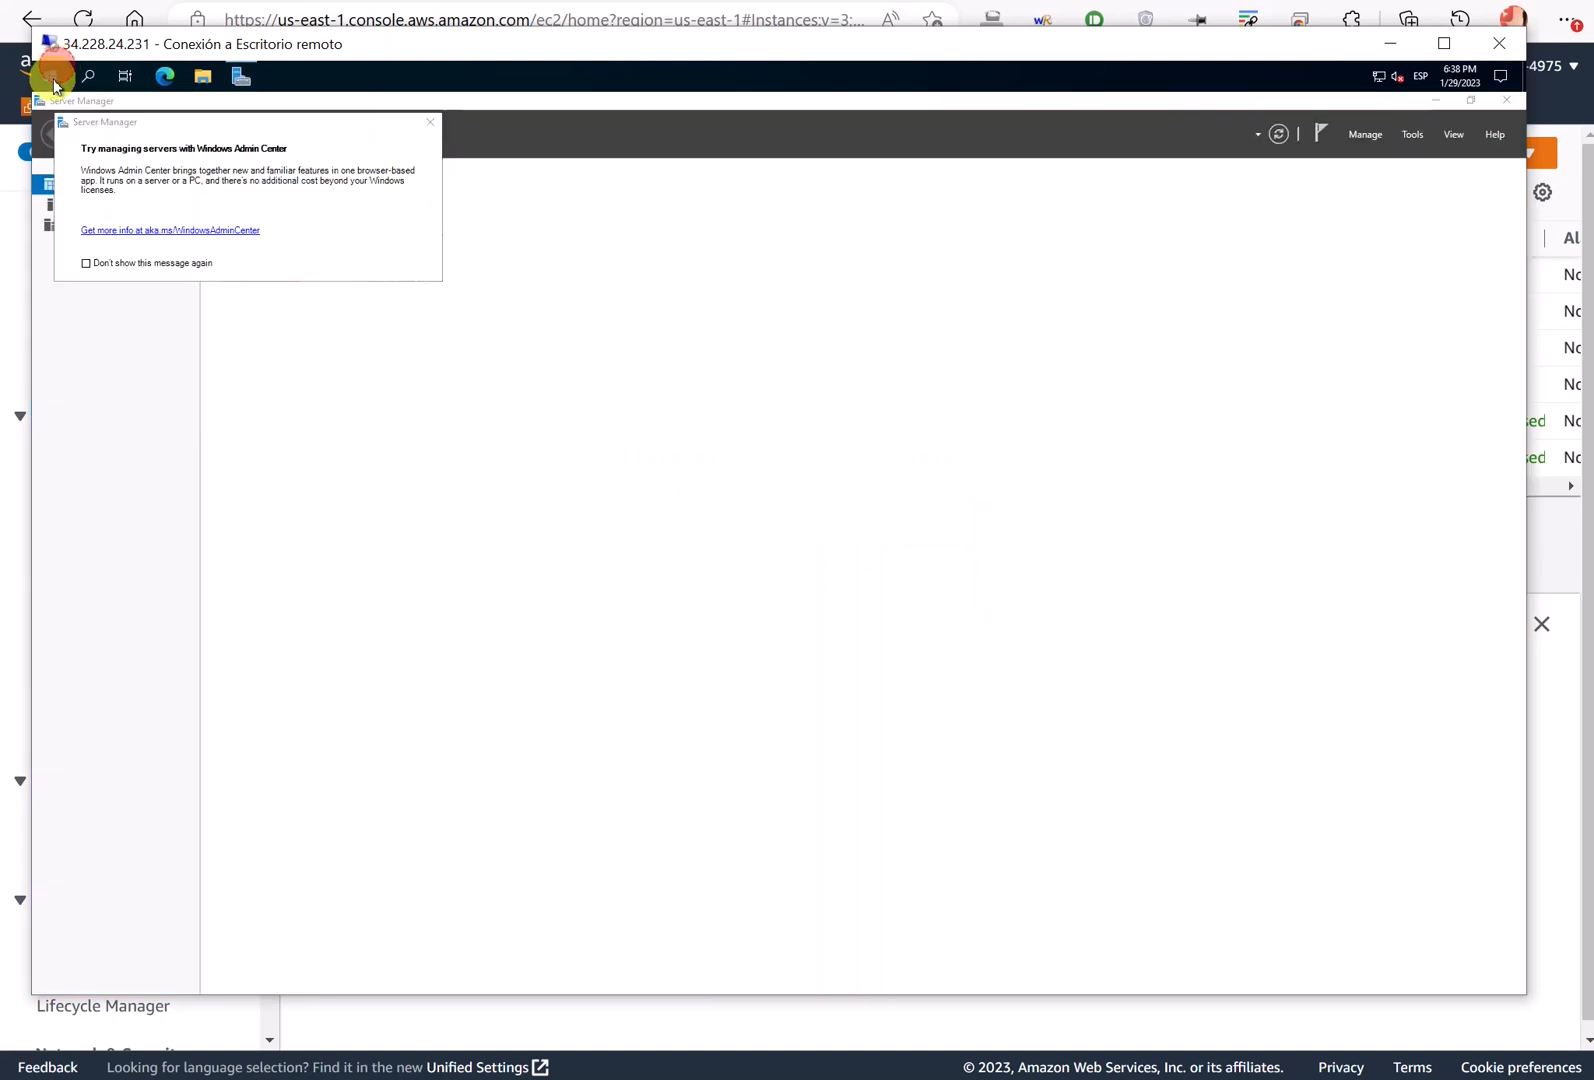
pyautogui.click(52, 76)
pyautogui.write('cmd')
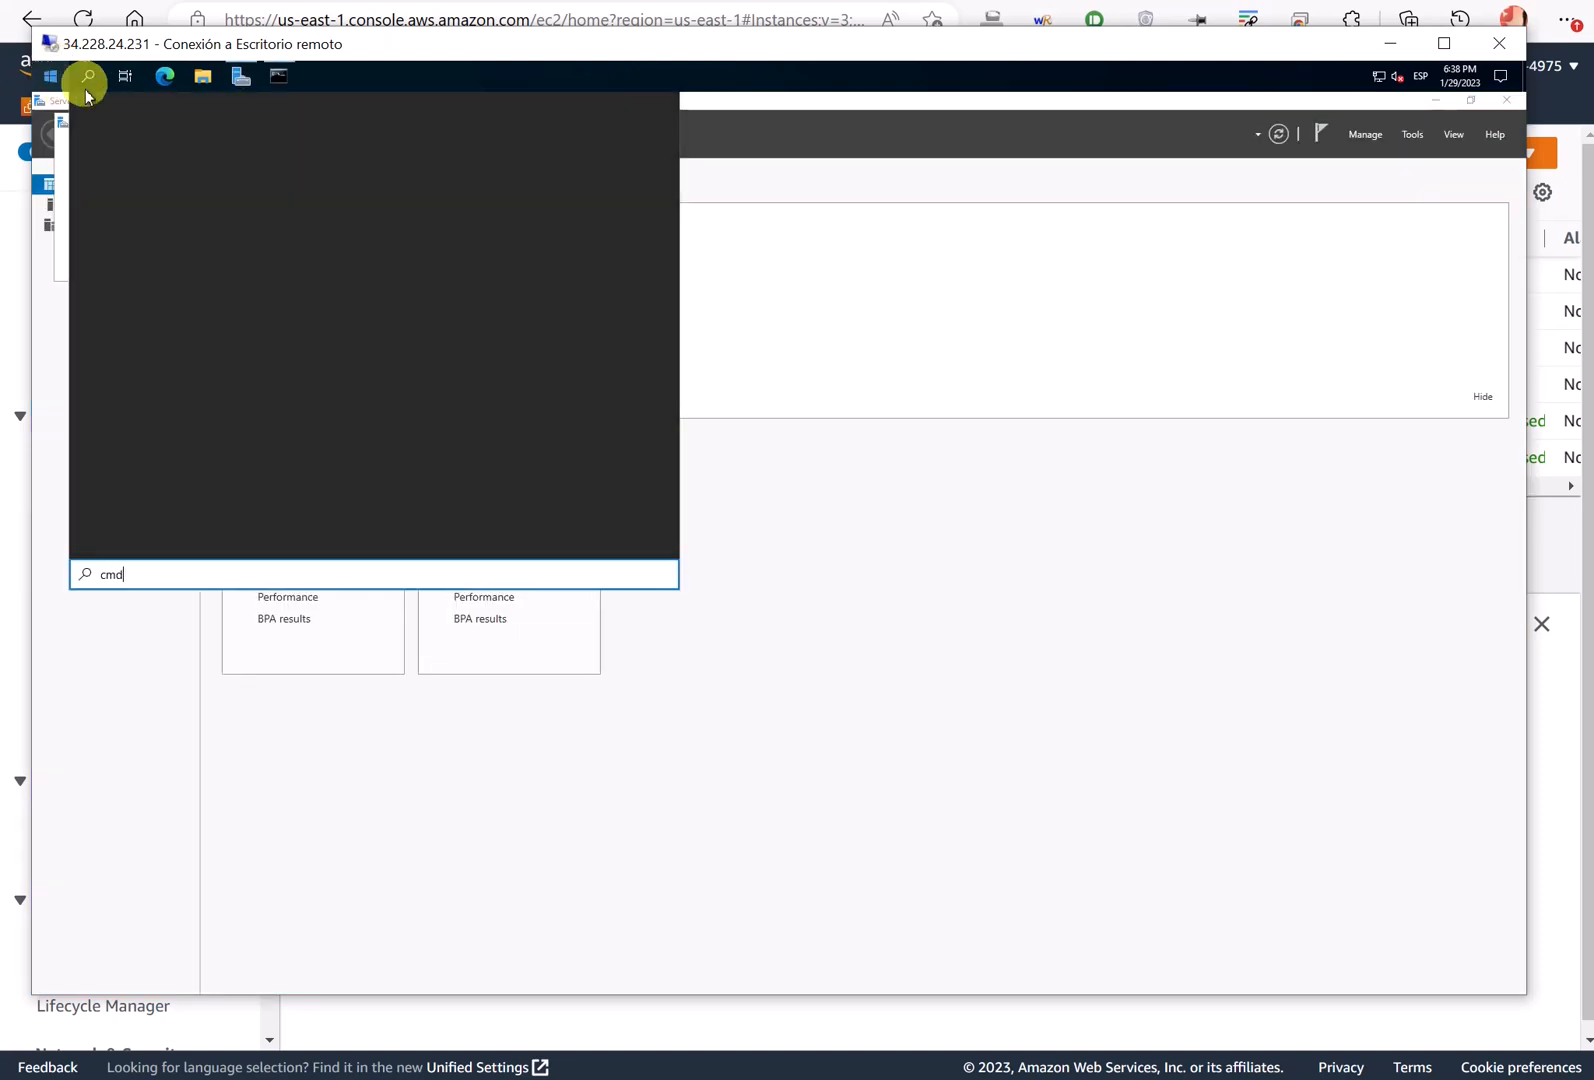
pyautogui.click(195, 170)
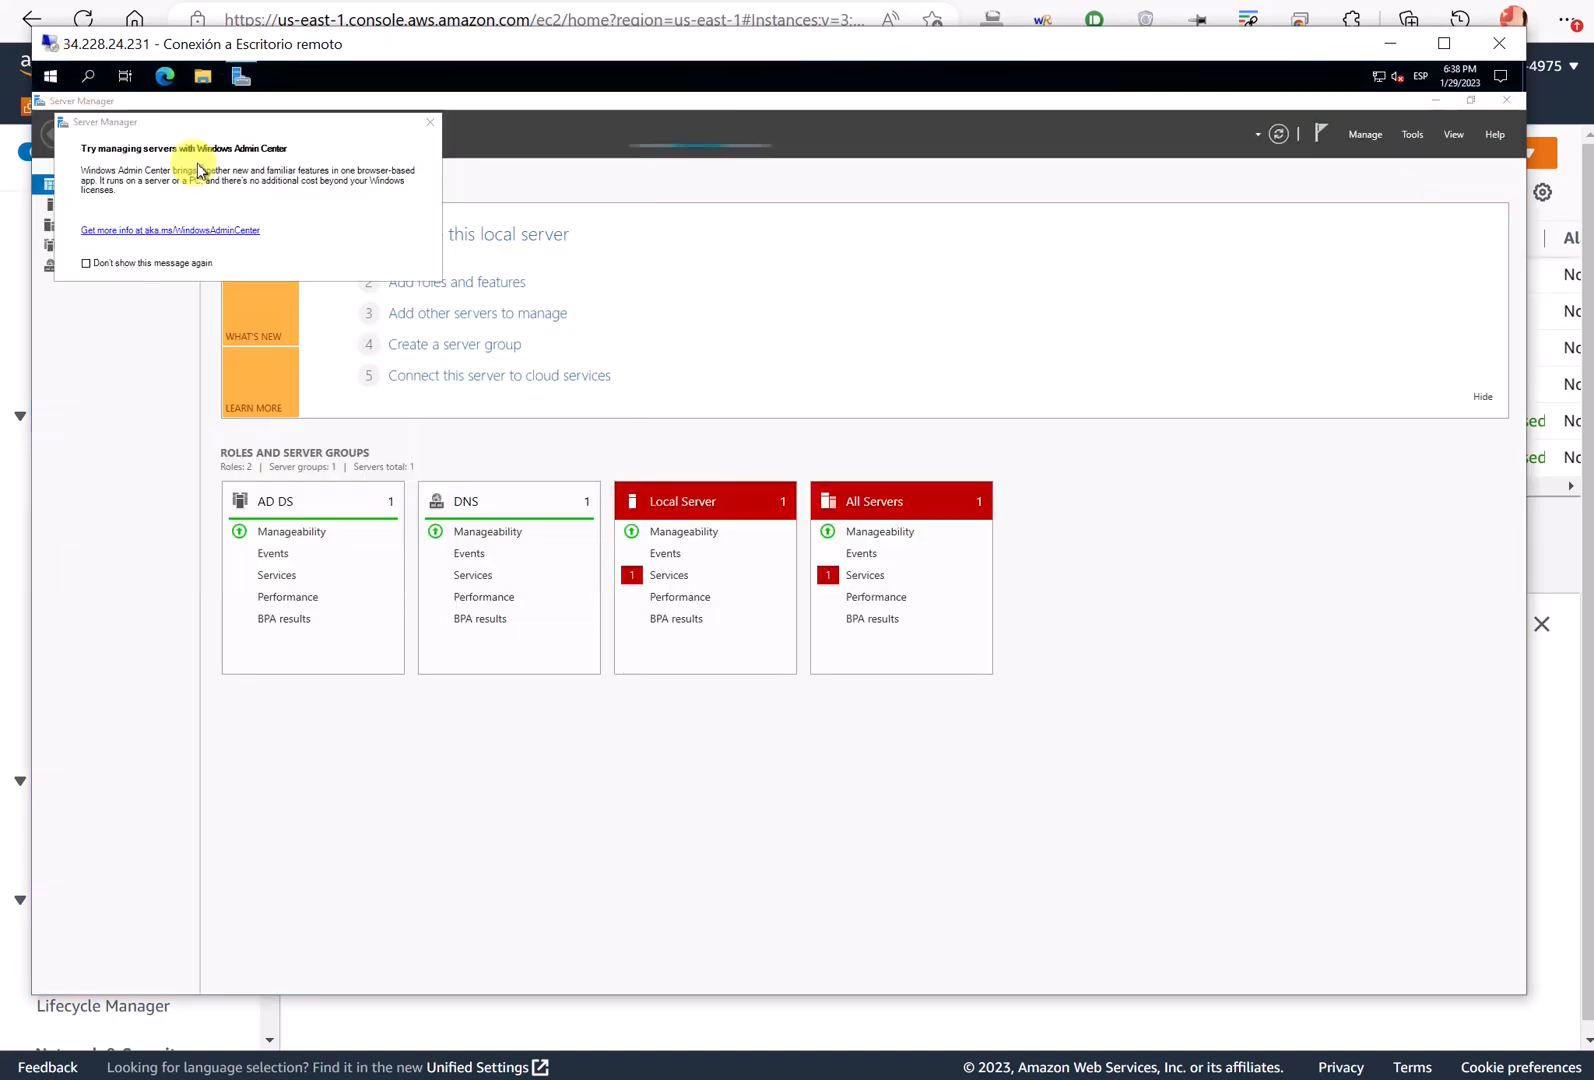
pyautogui.rightClick(240, 76)
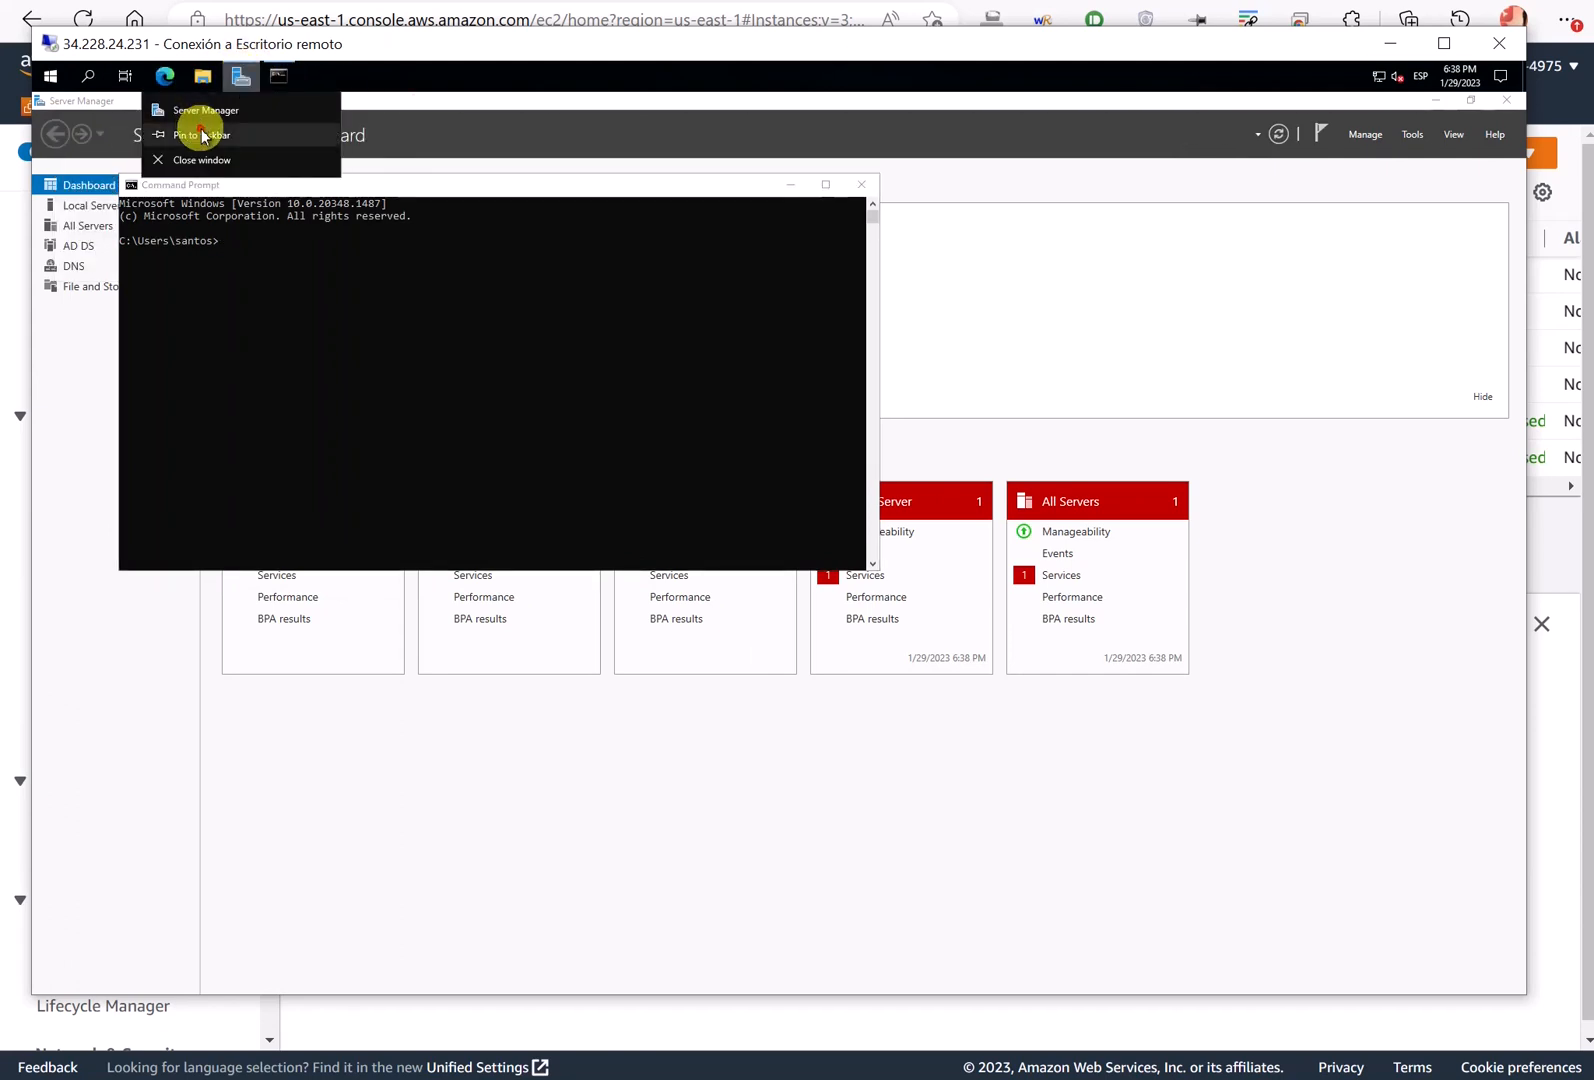
pyautogui.press('Escape')
pyautogui.rightClick(278, 78)
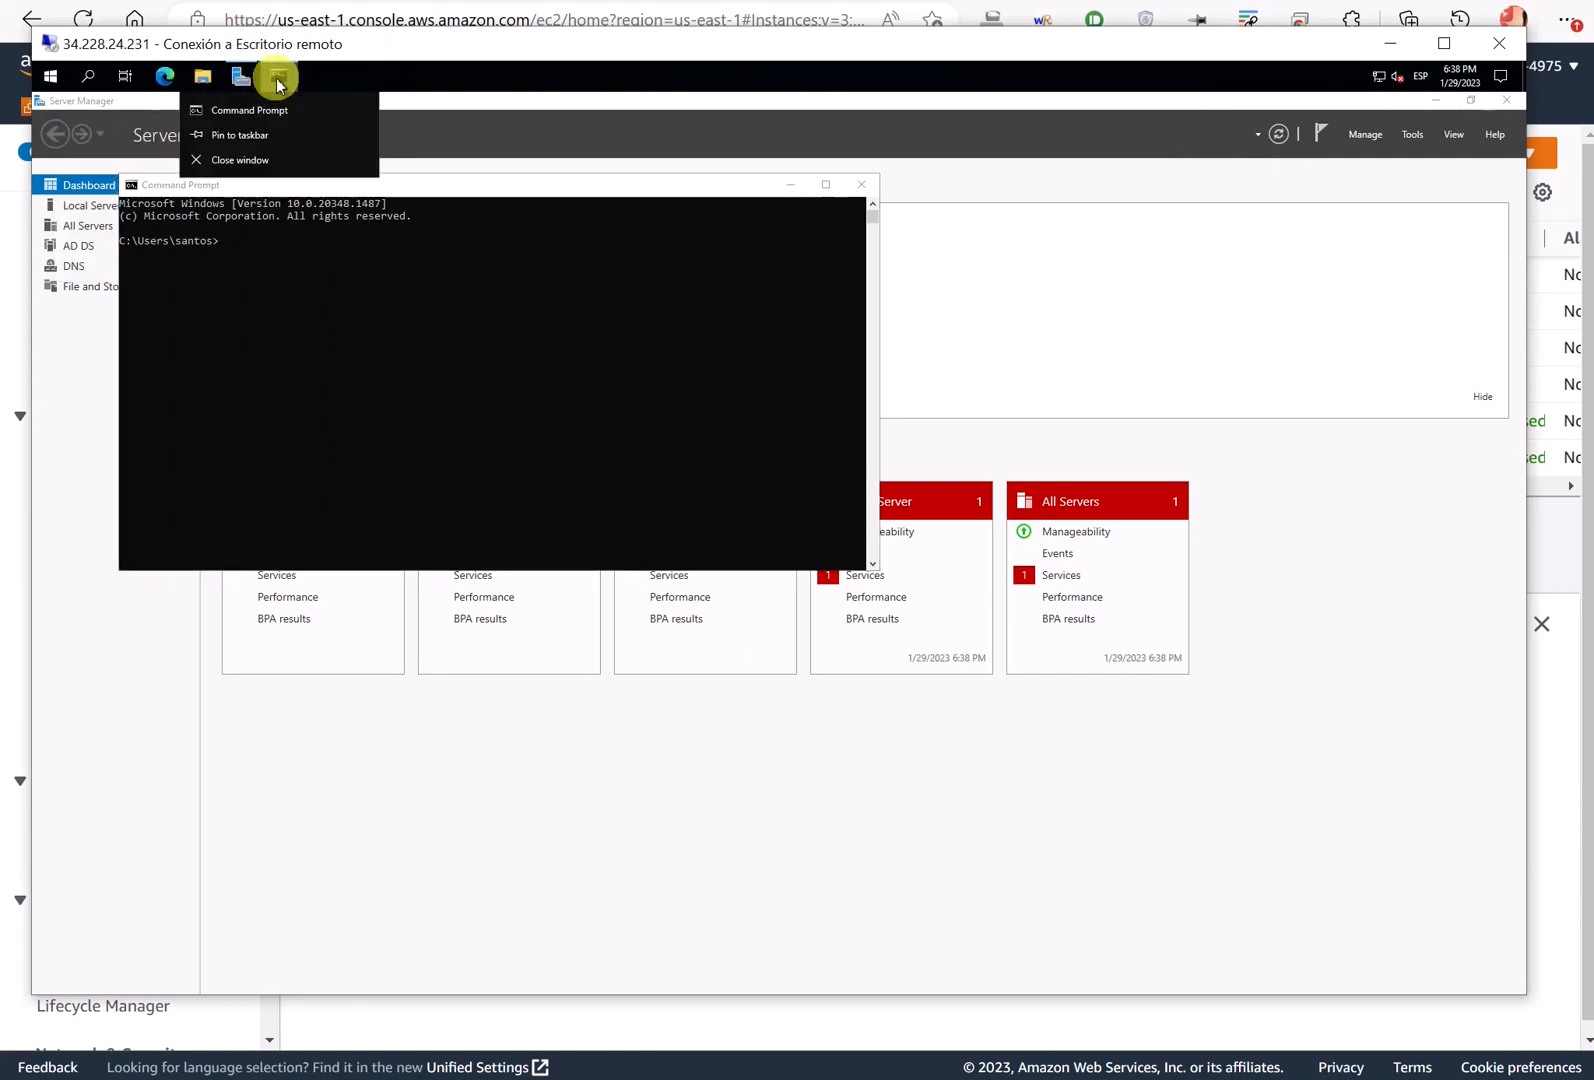
pyautogui.click(269, 137)
pyautogui.click(859, 188)
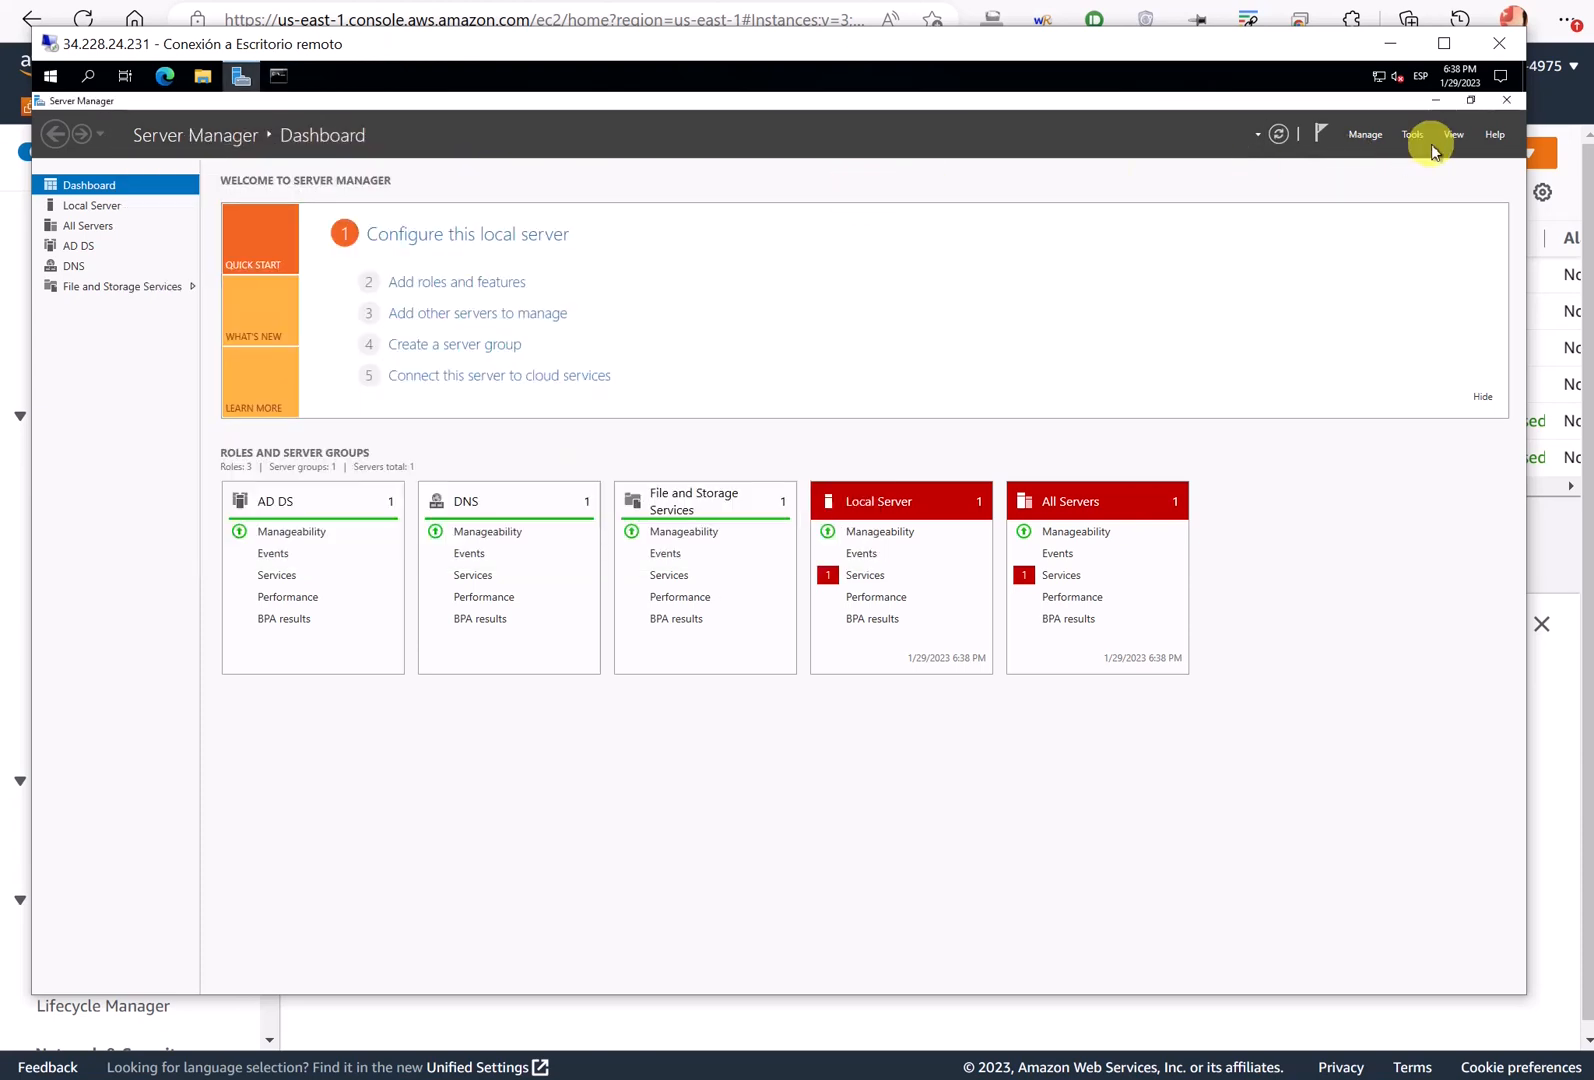
# - Open Active Directory Users and Computers and DNS from Tools, pin DNS, and close DNS and Server Manager
pyautogui.click(1410, 134)
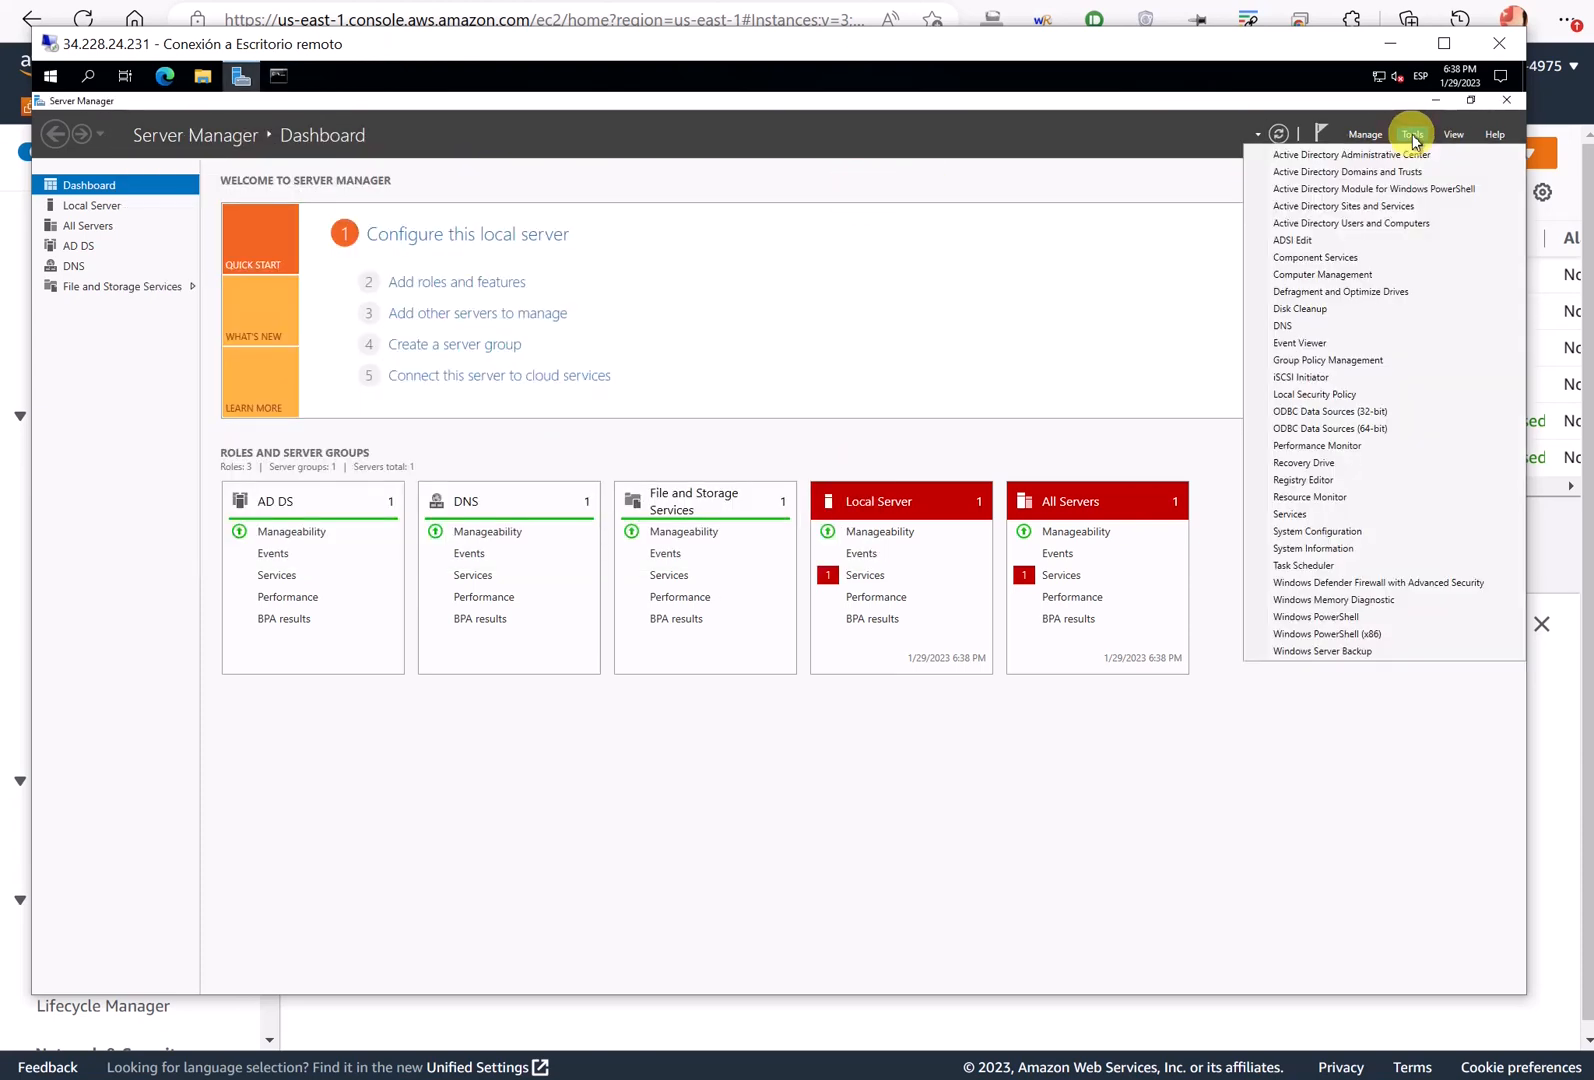
pyautogui.click(1392, 207)
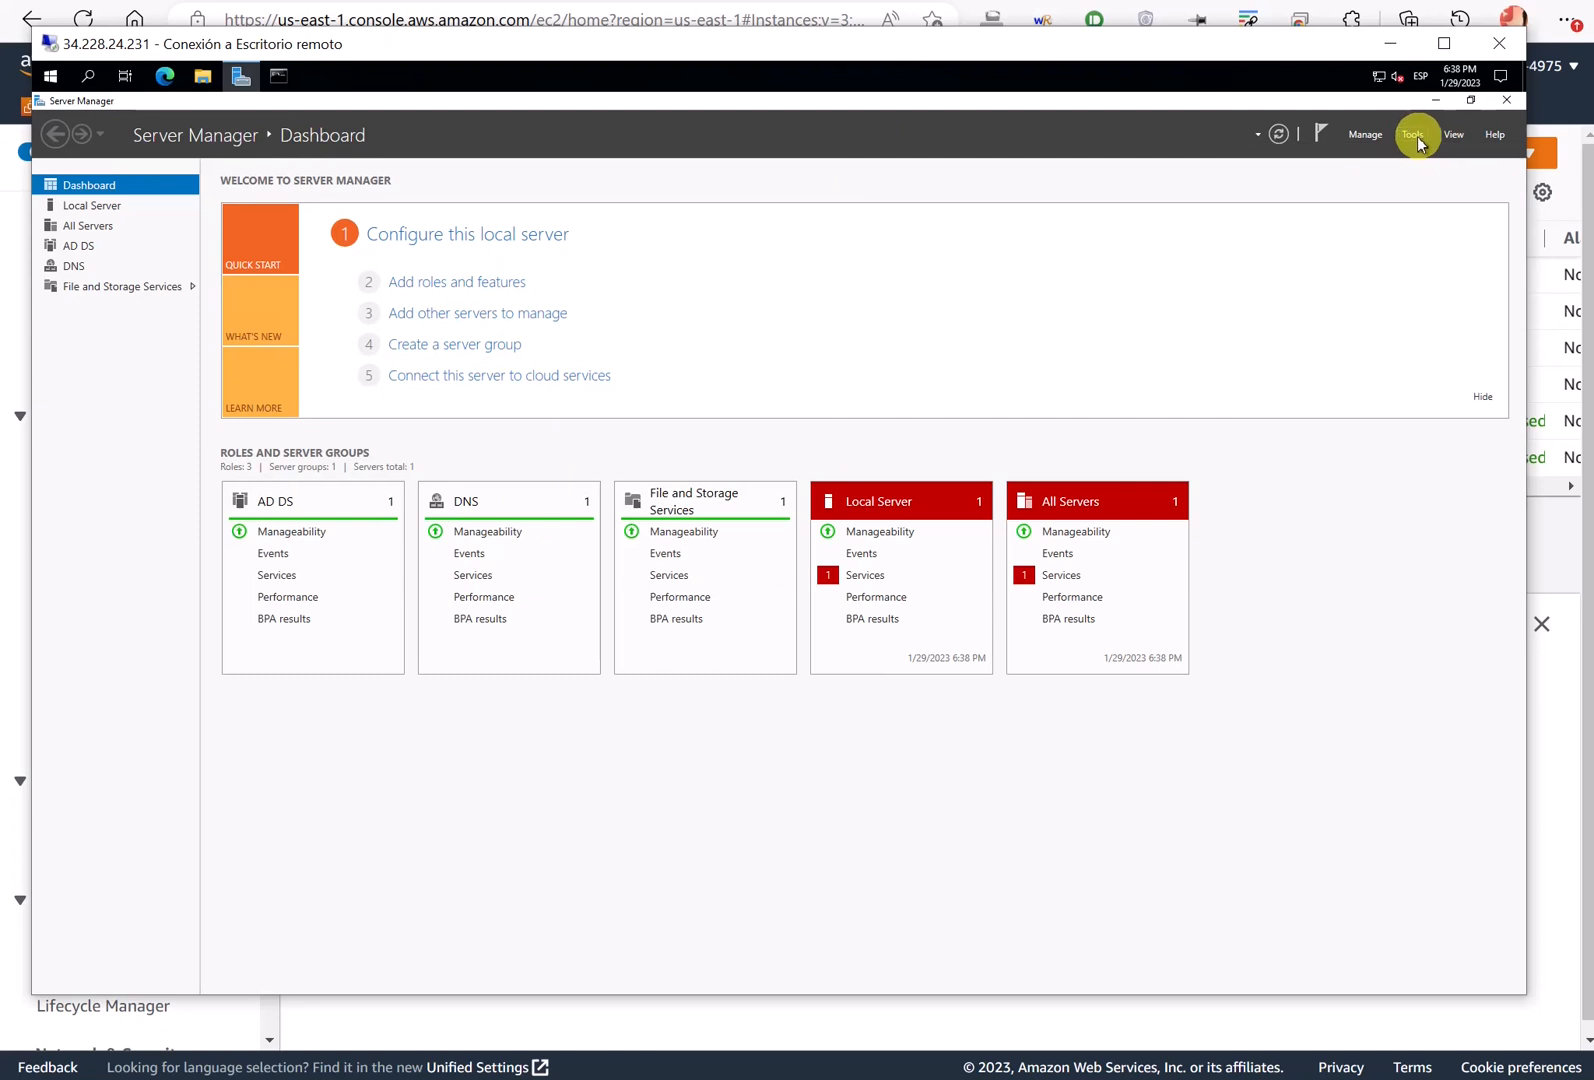
pyautogui.click(1412, 134)
pyautogui.click(1300, 325)
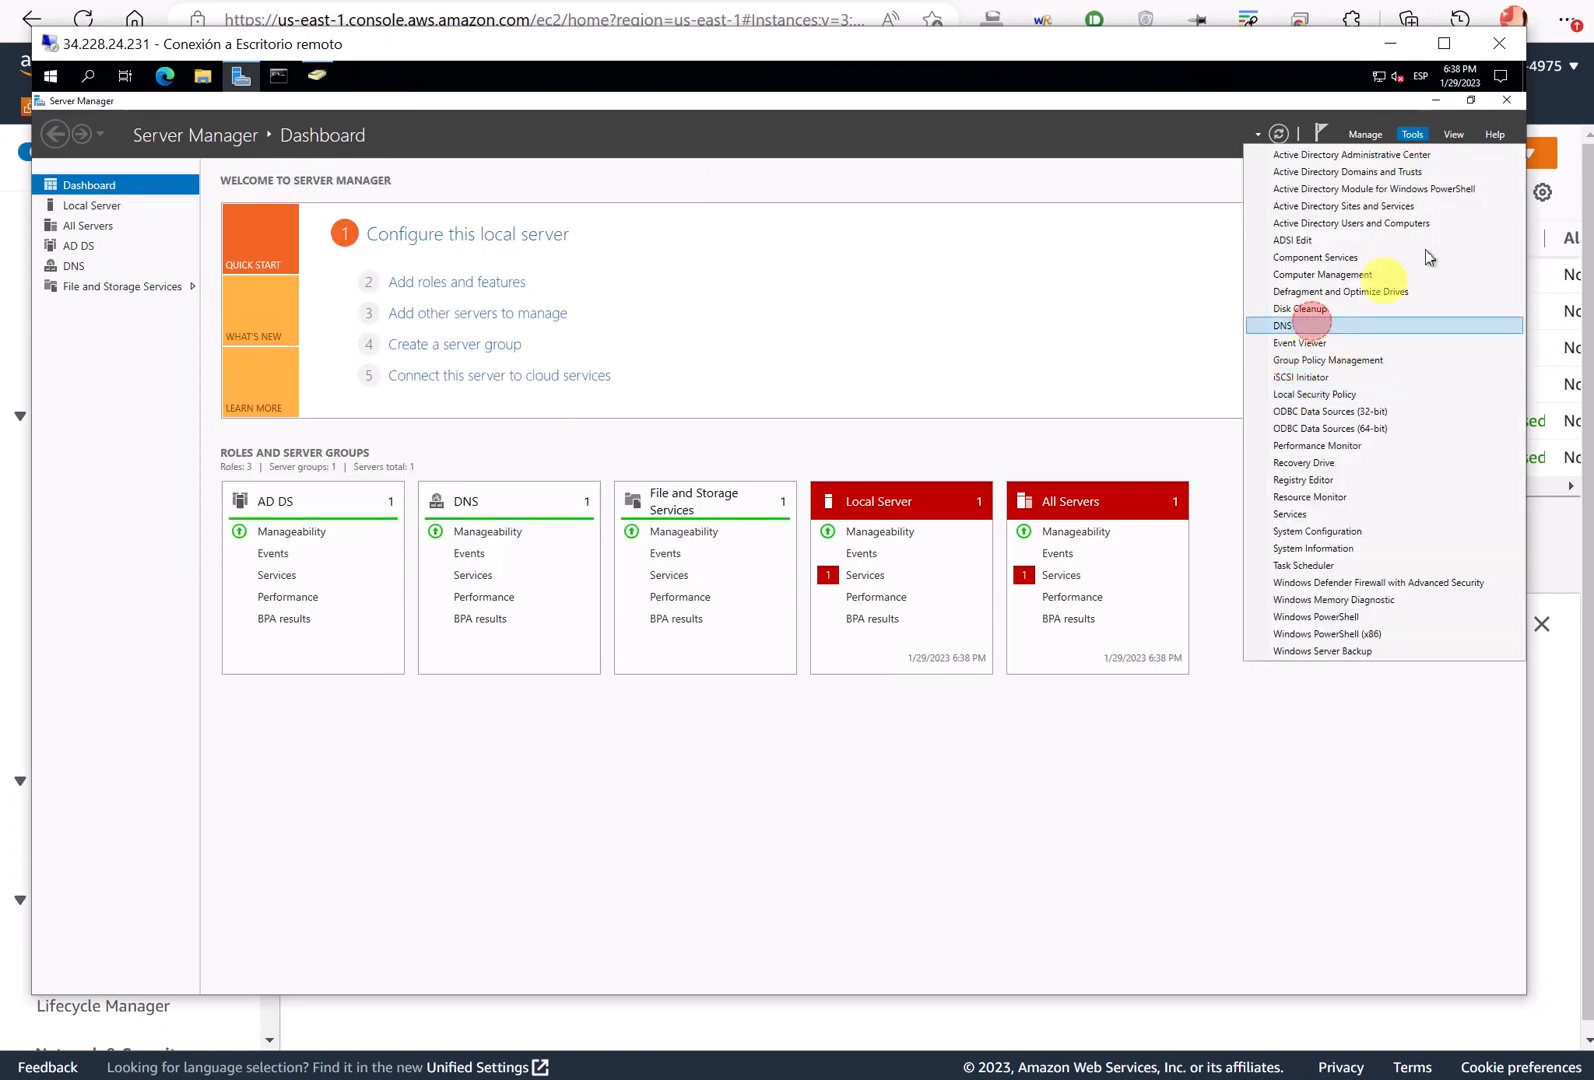
pyautogui.click(1509, 103)
pyautogui.moveTo(488, 142); pyautogui.dragTo(818, 246)
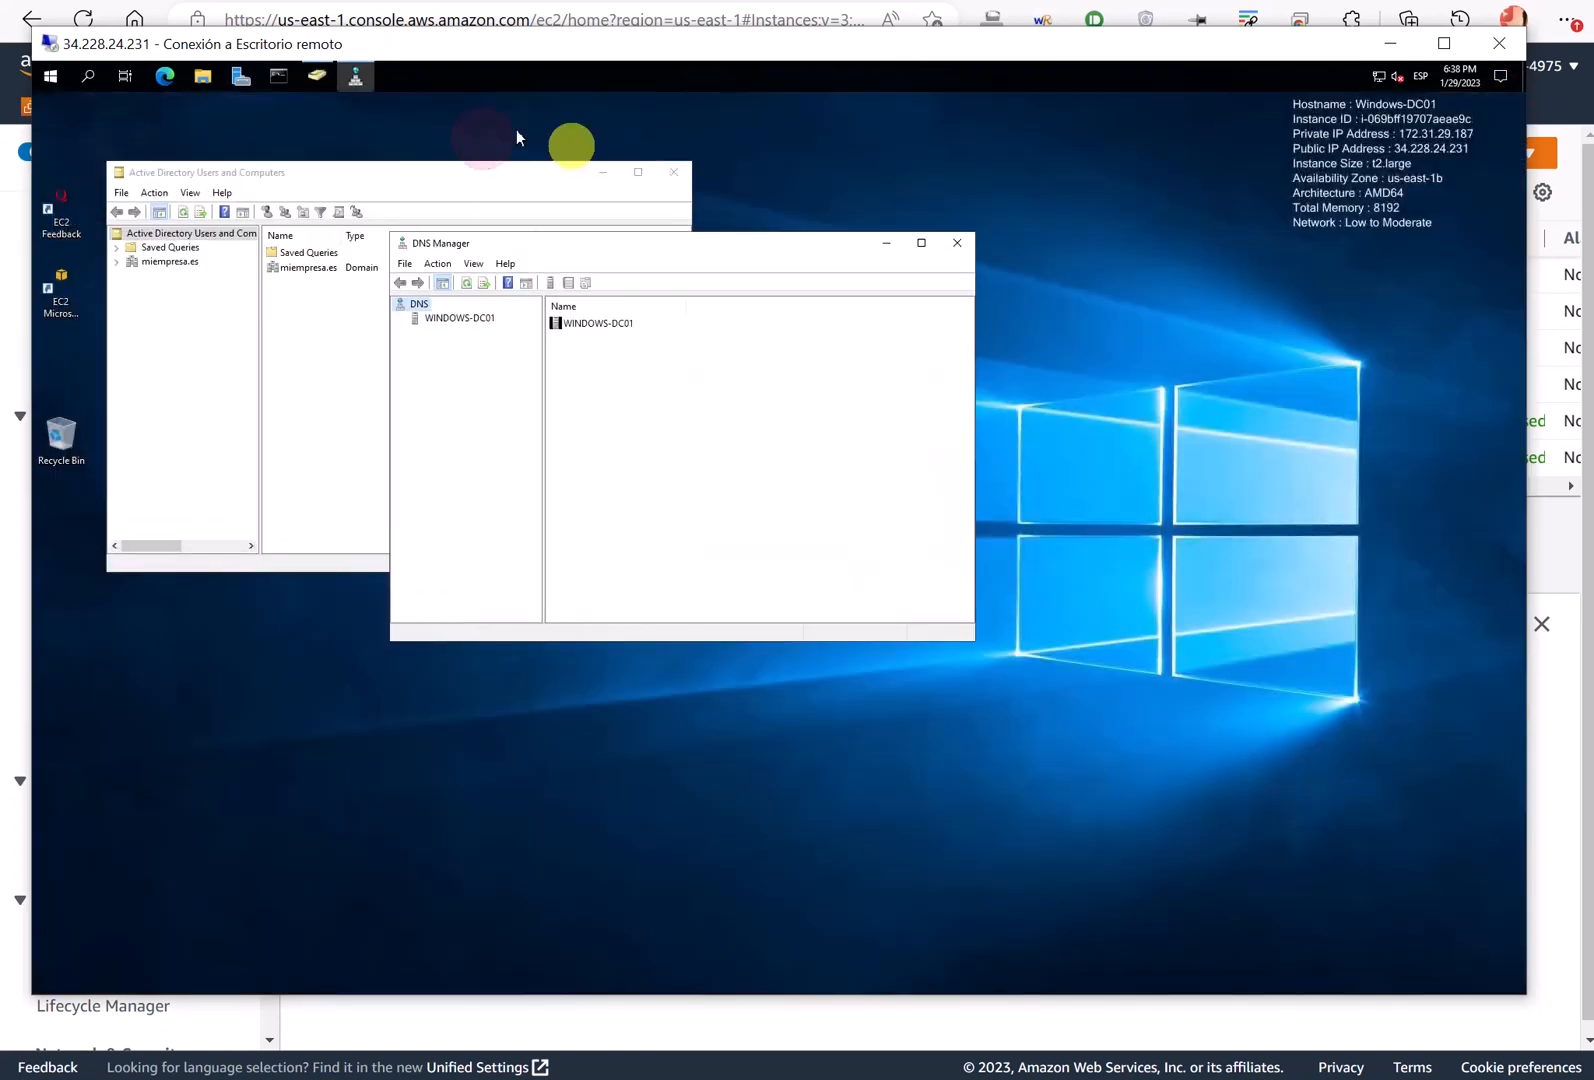
pyautogui.rightClick(313, 72)
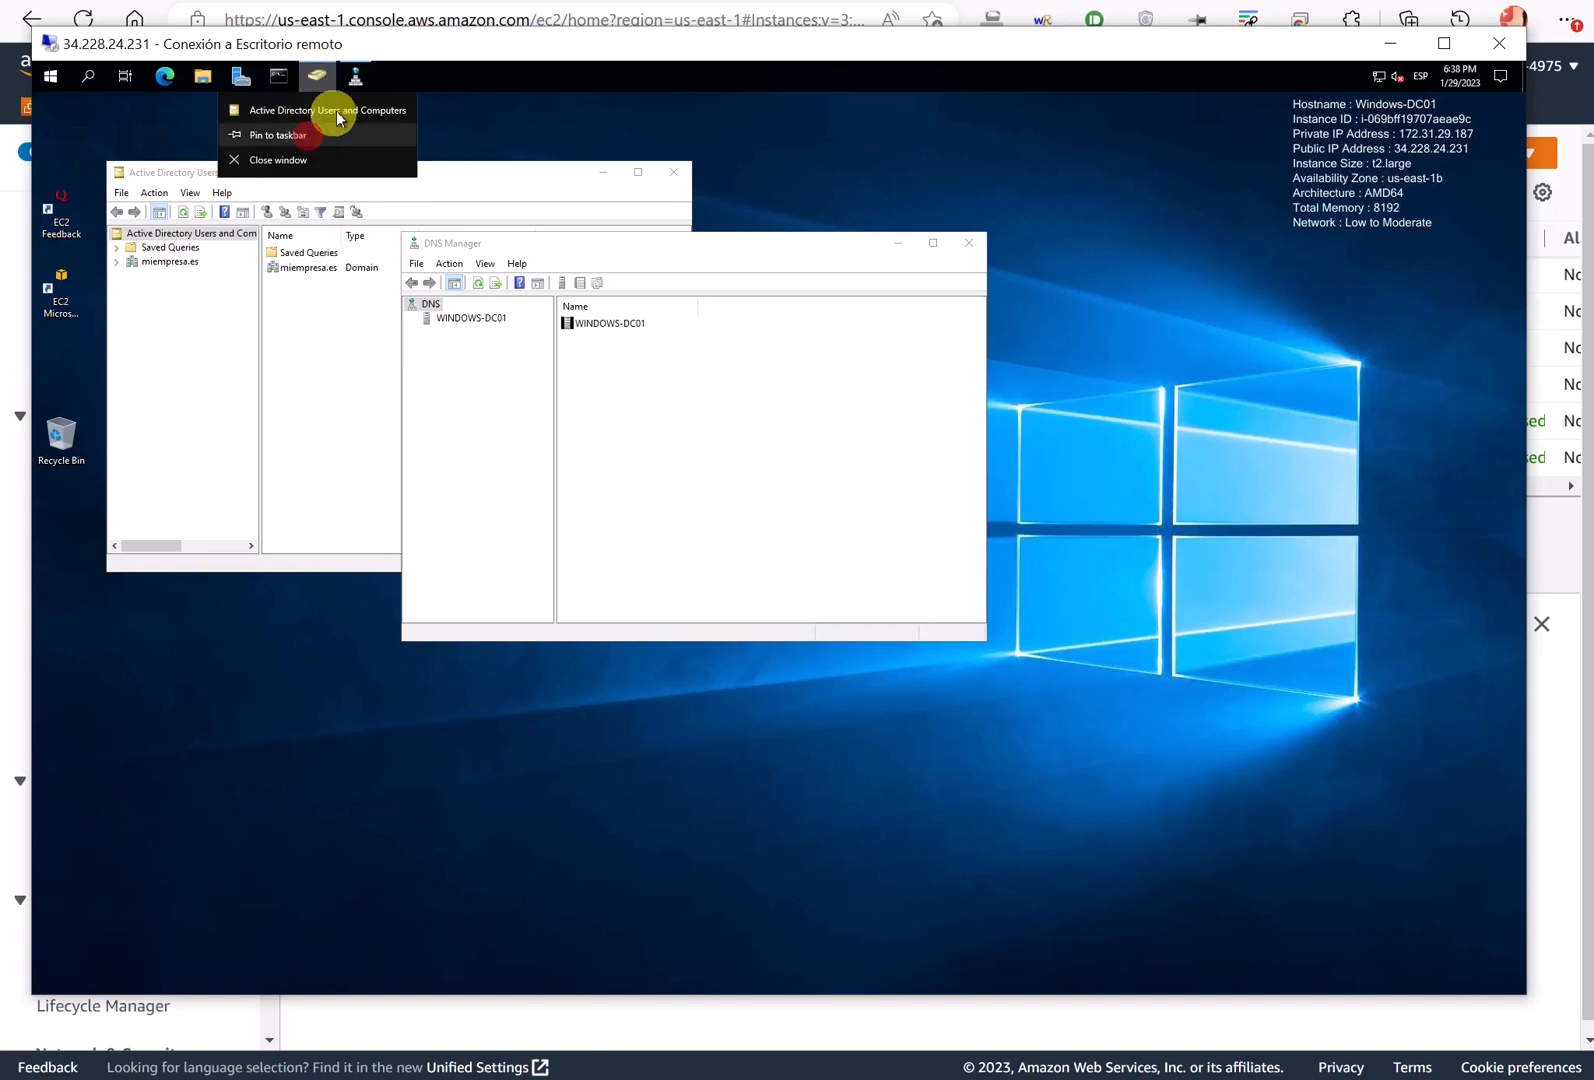
pyautogui.rightClick(352, 78)
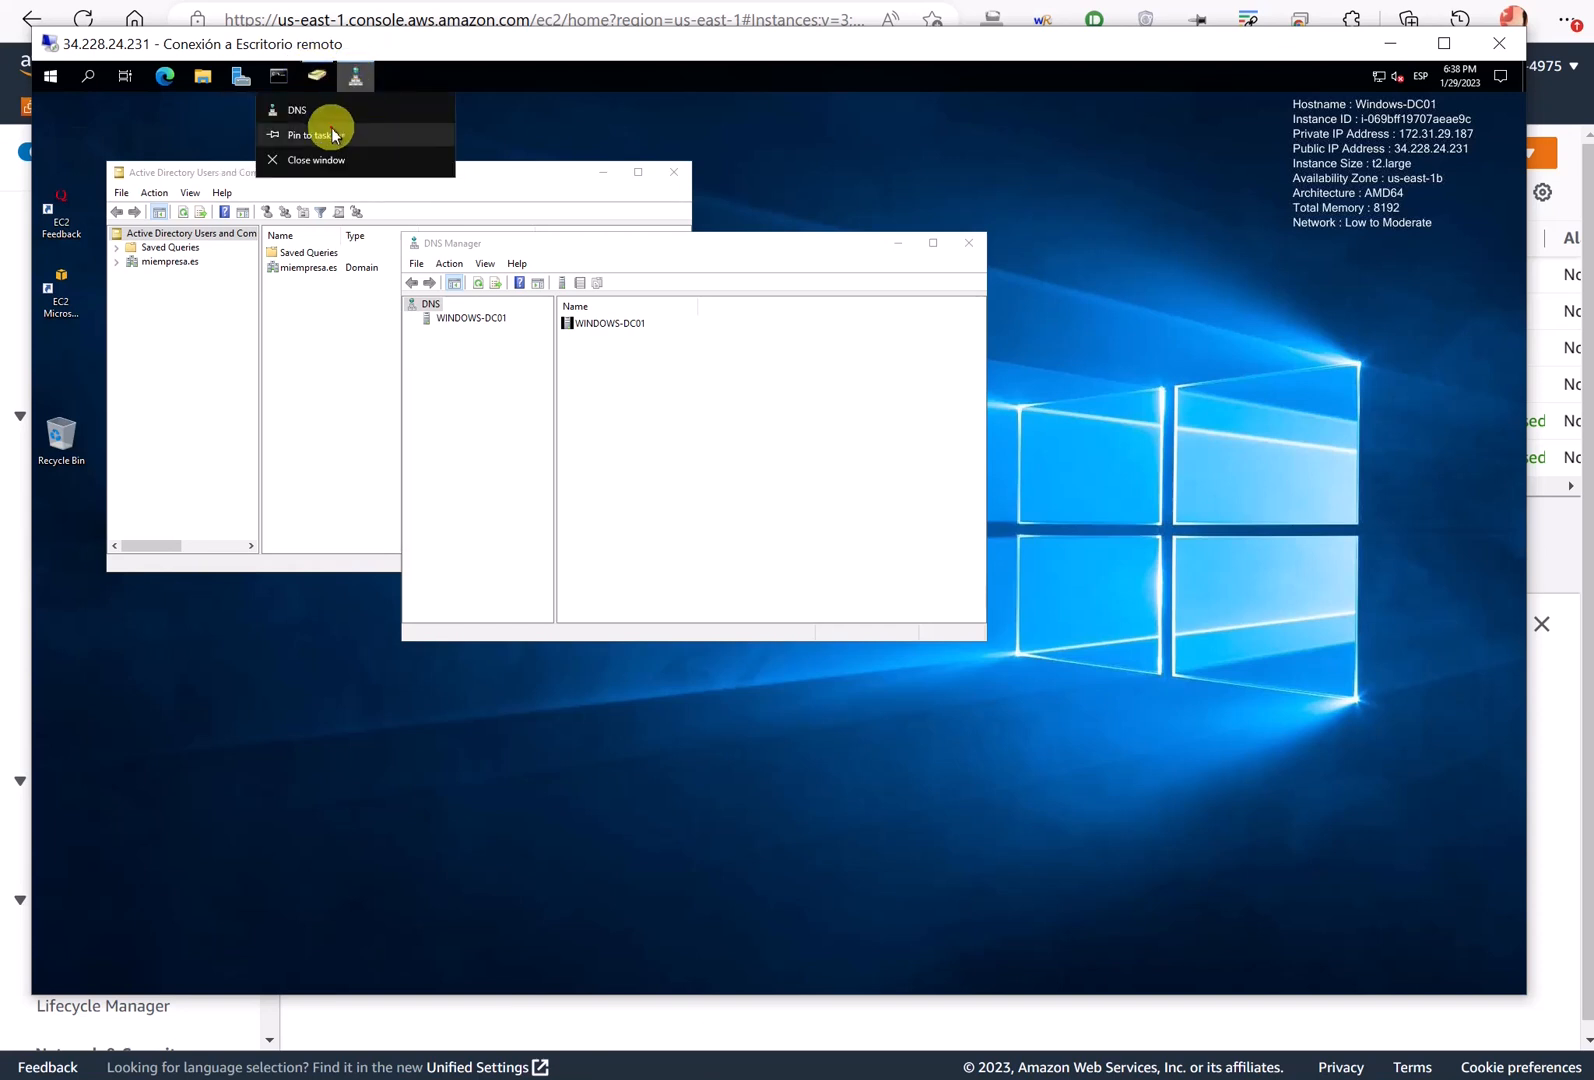
pyautogui.click(332, 130)
pyautogui.click(969, 244)
pyautogui.moveTo(519, 175); pyautogui.dragTo(604, 195)
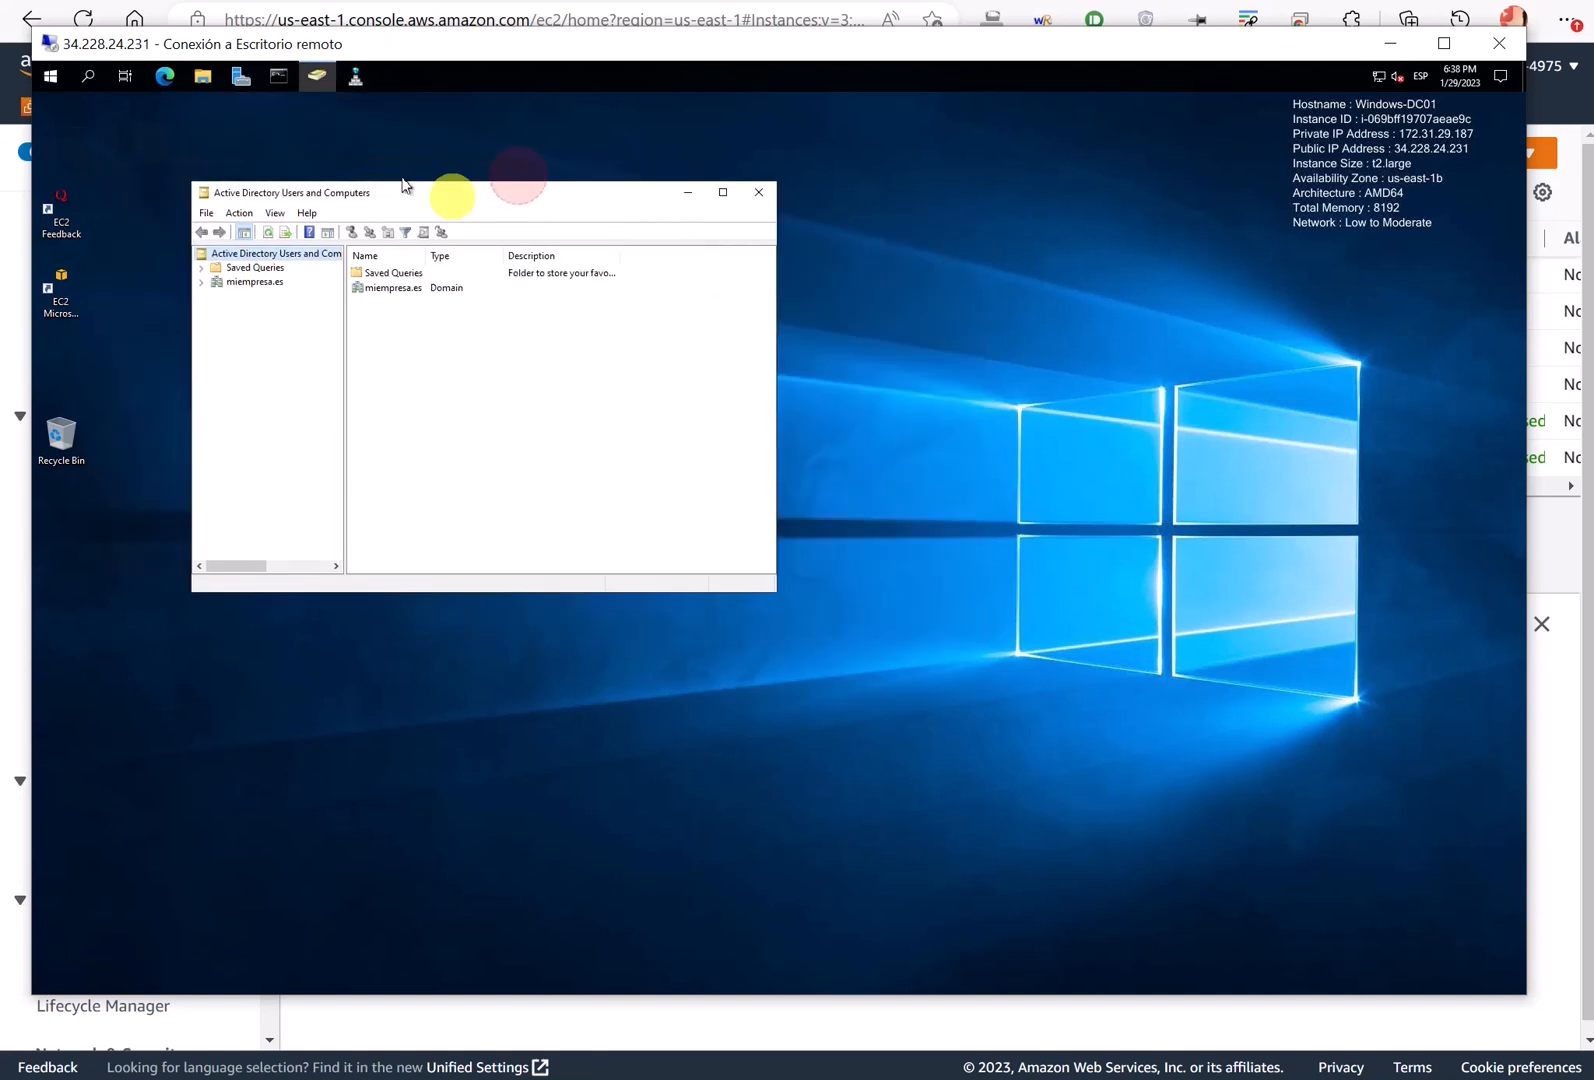
pyautogui.moveTo(403, 185); pyautogui.dragTo(539, 230)
pyautogui.click(50, 76)
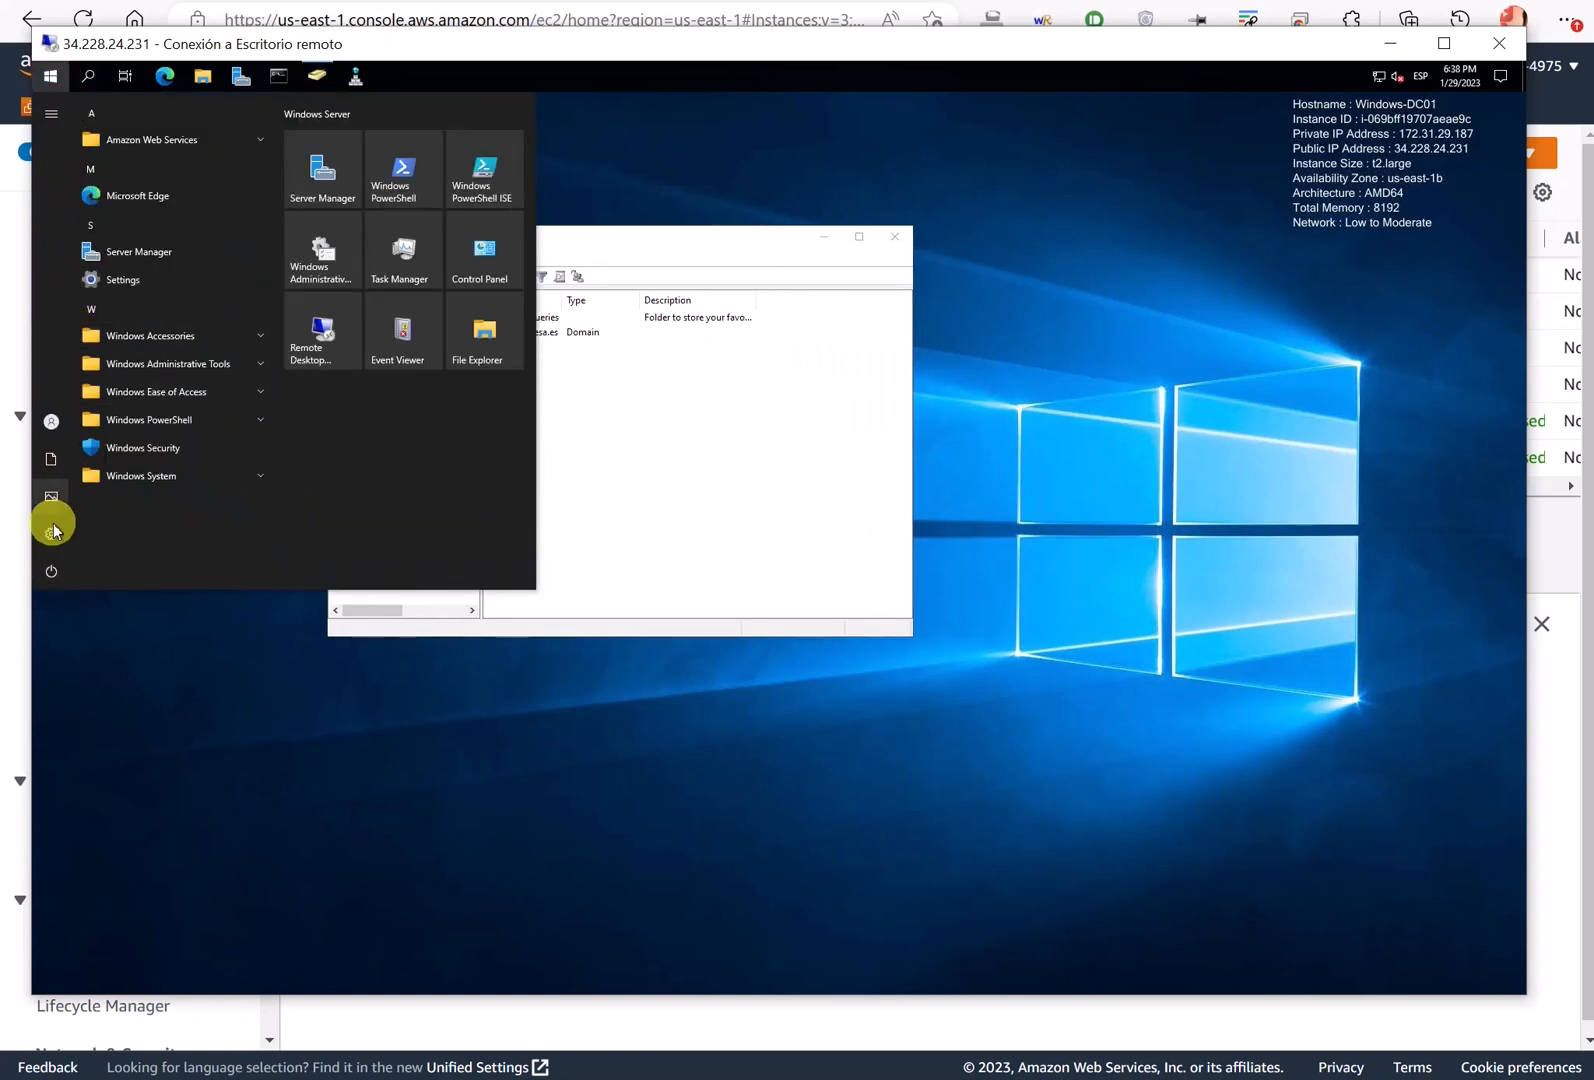
# - Enable the Computer, Network and Control Panel desktop icons in Desktop icon settings
pyautogui.click(53, 529)
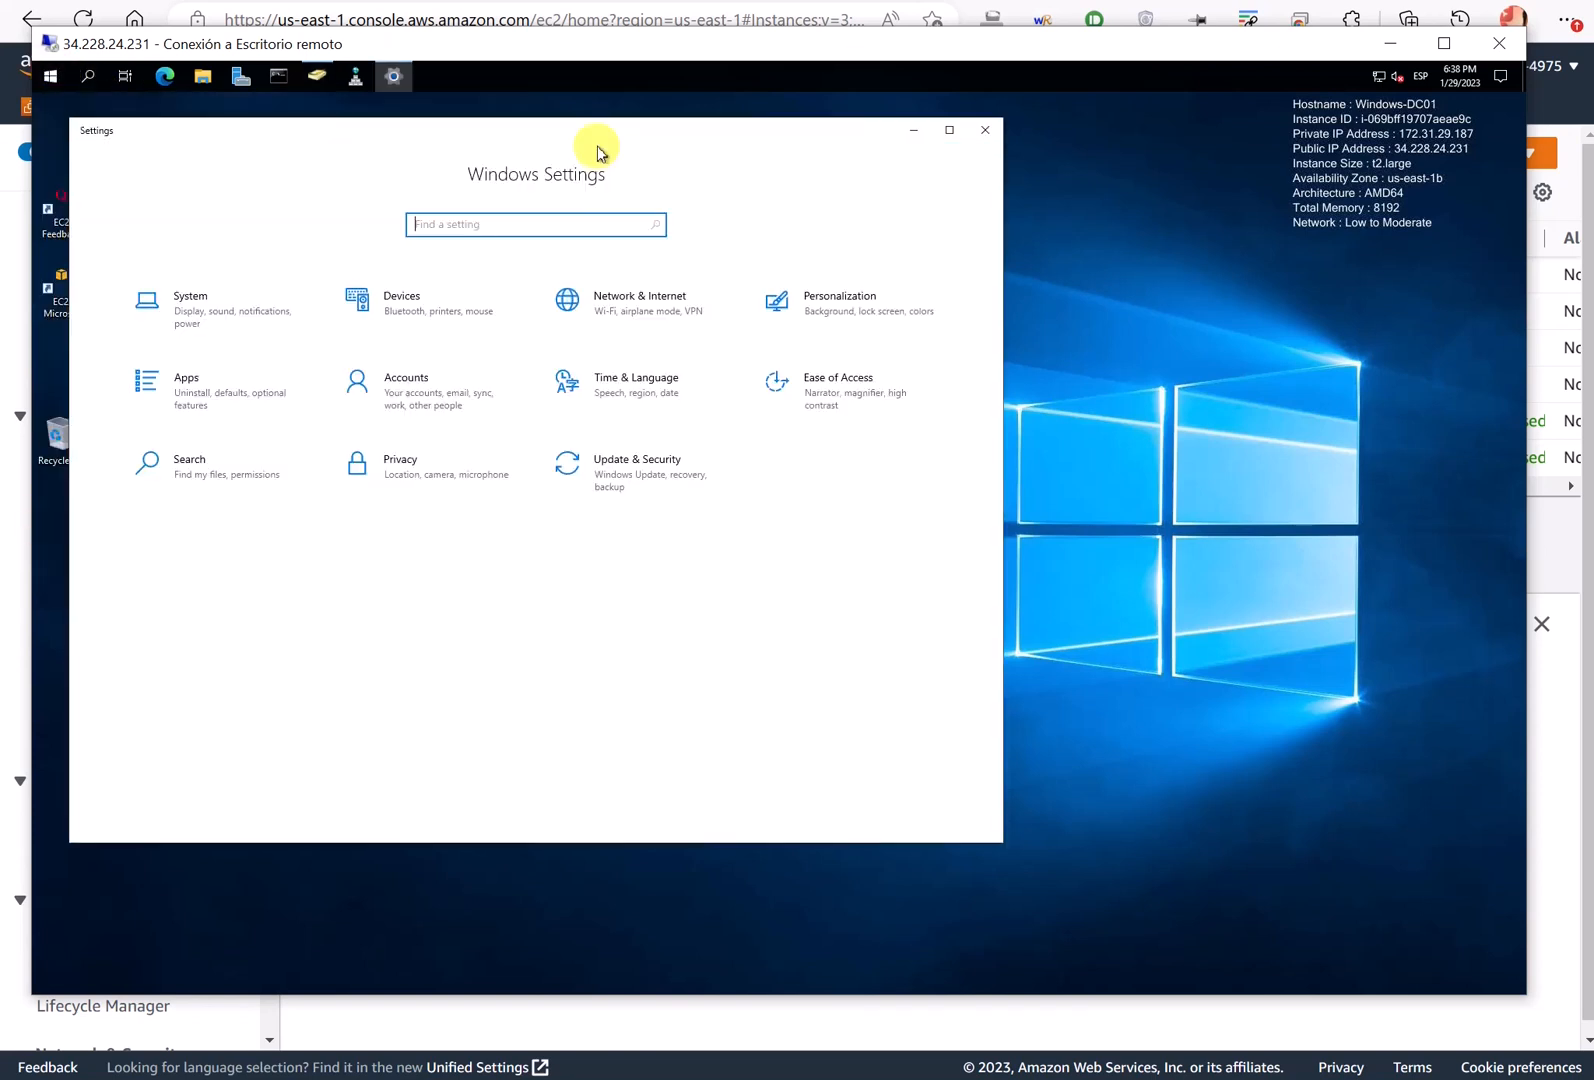
pyautogui.moveTo(594, 137); pyautogui.dragTo(670, 186)
pyautogui.click(940, 369)
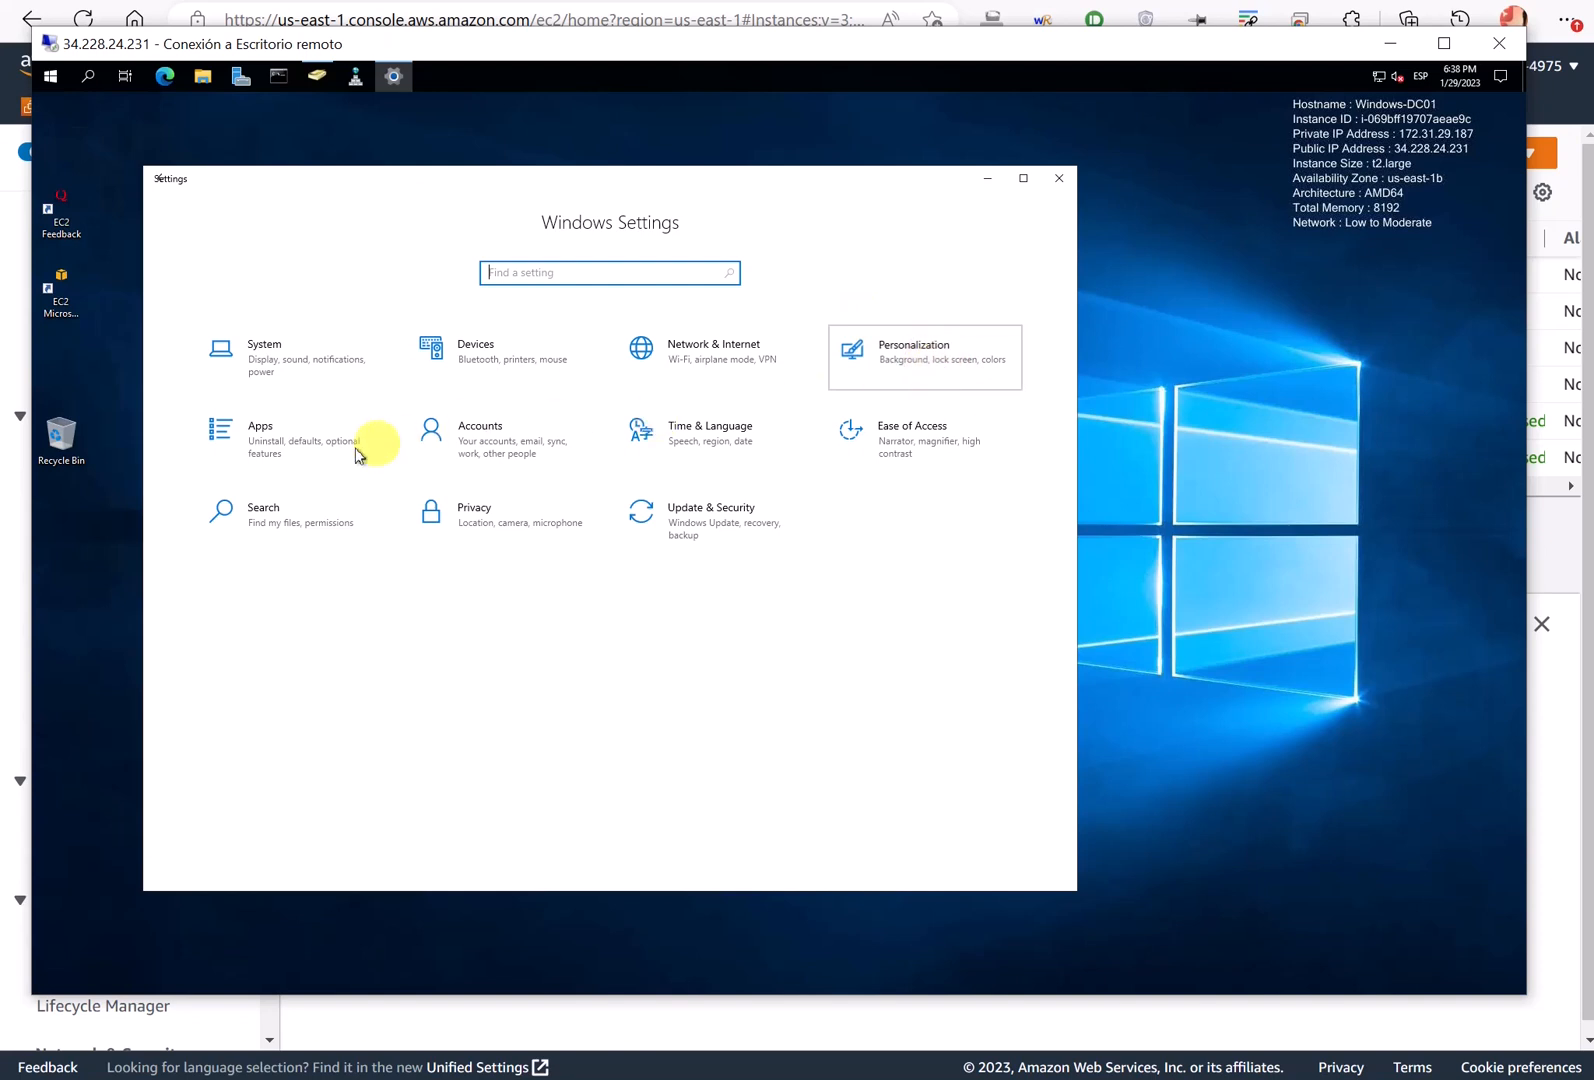
pyautogui.click(231, 452)
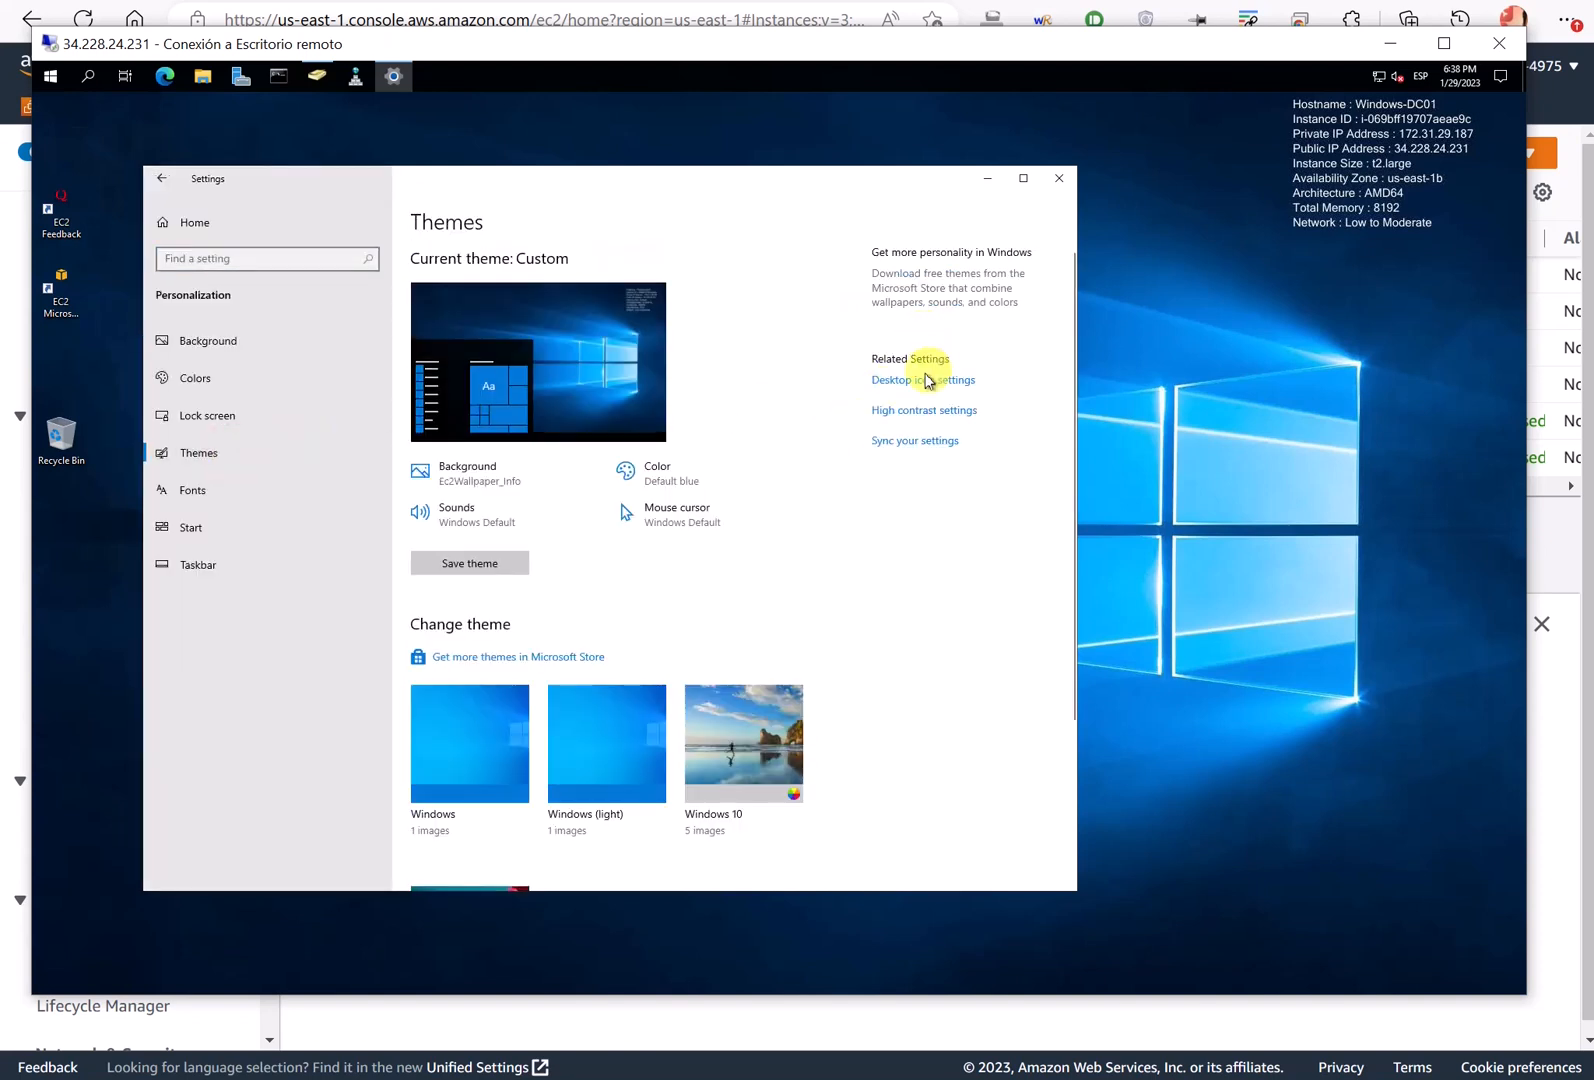
pyautogui.click(910, 381)
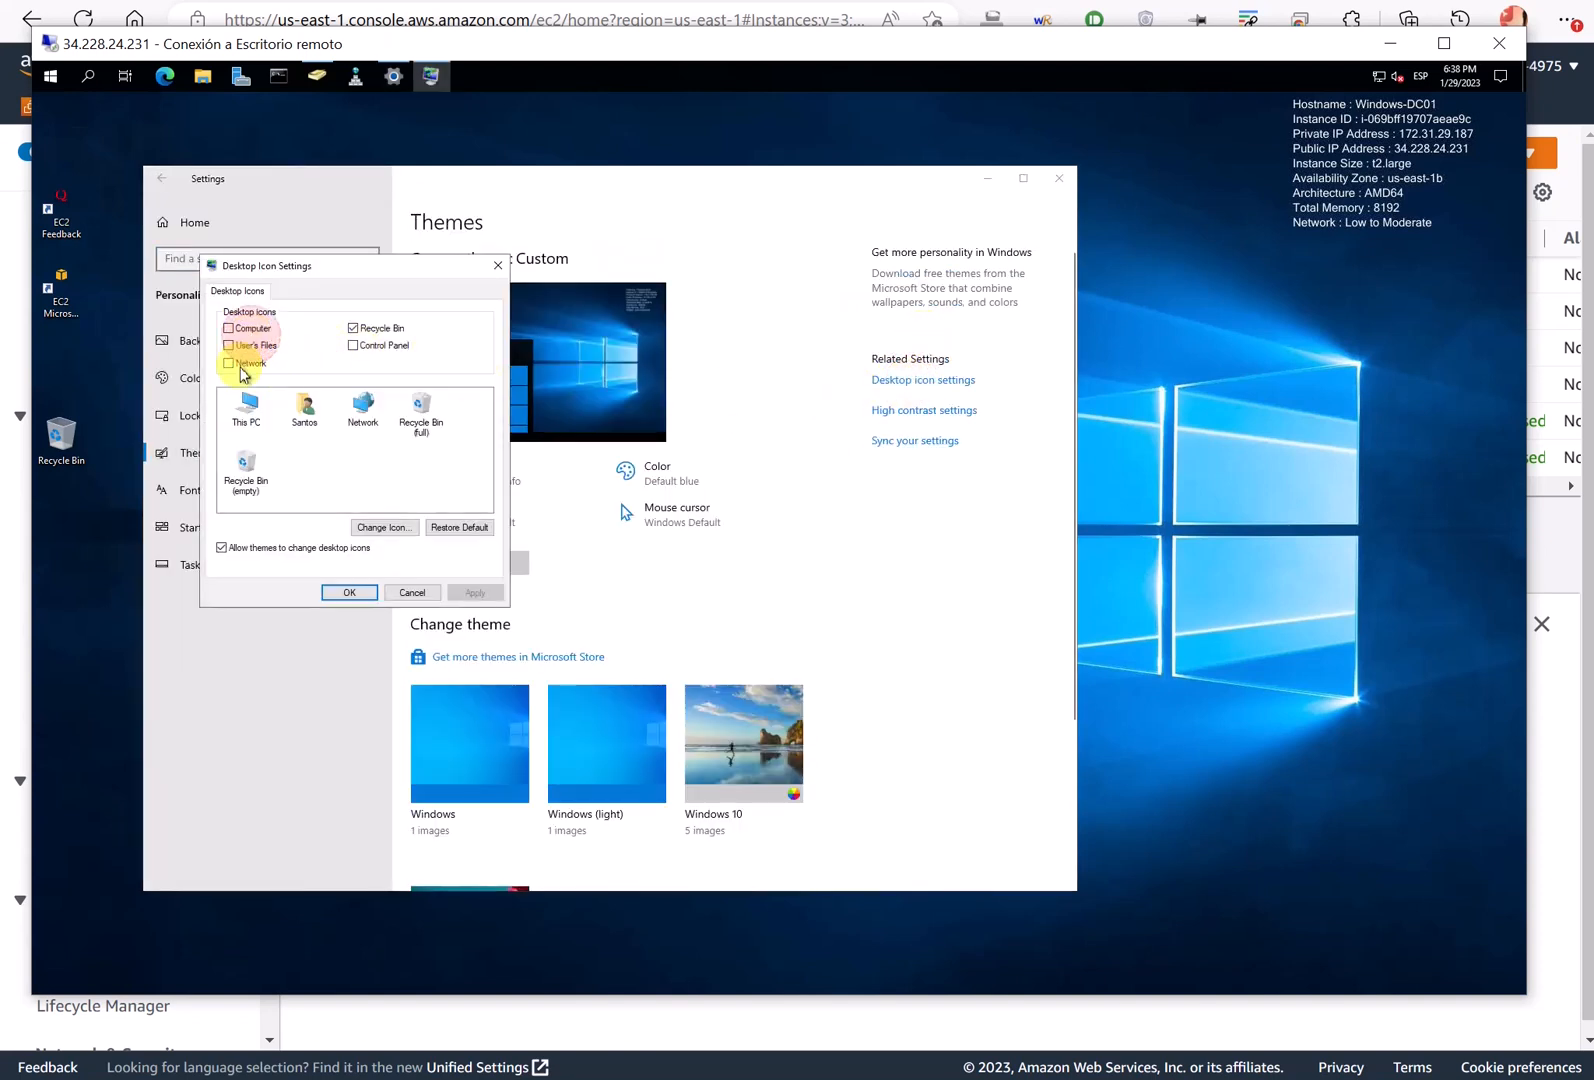
pyautogui.click(230, 328)
pyautogui.click(230, 363)
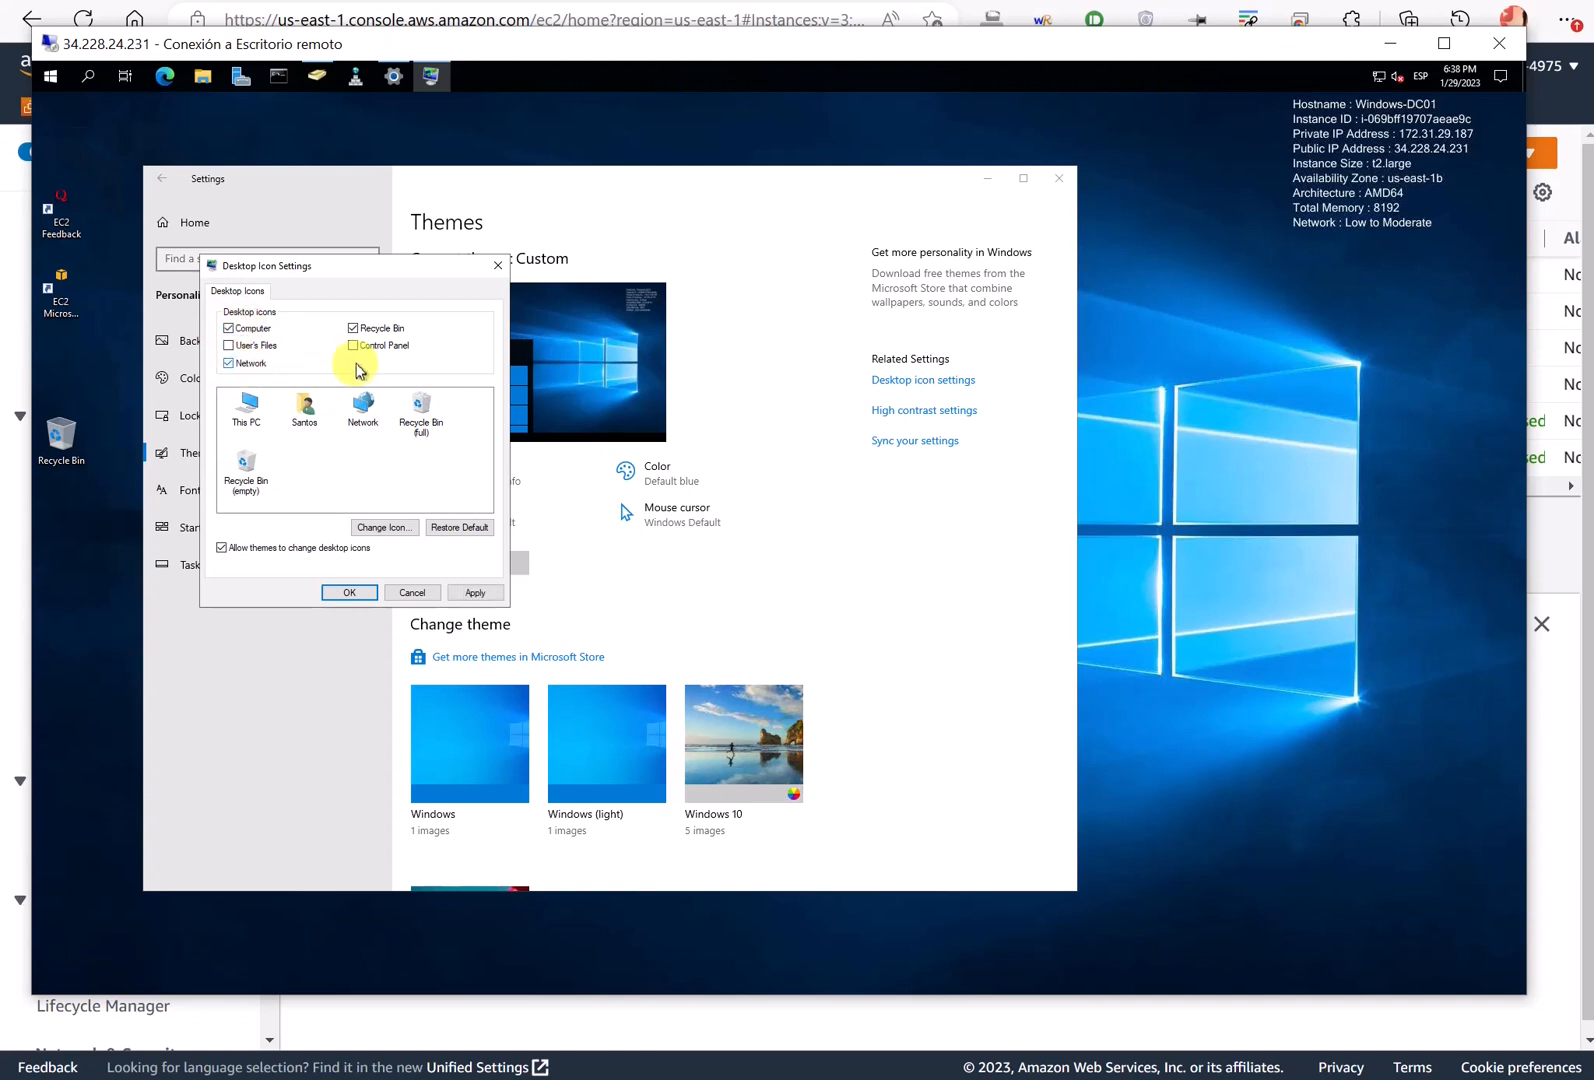
pyautogui.click(352, 345)
pyautogui.click(475, 592)
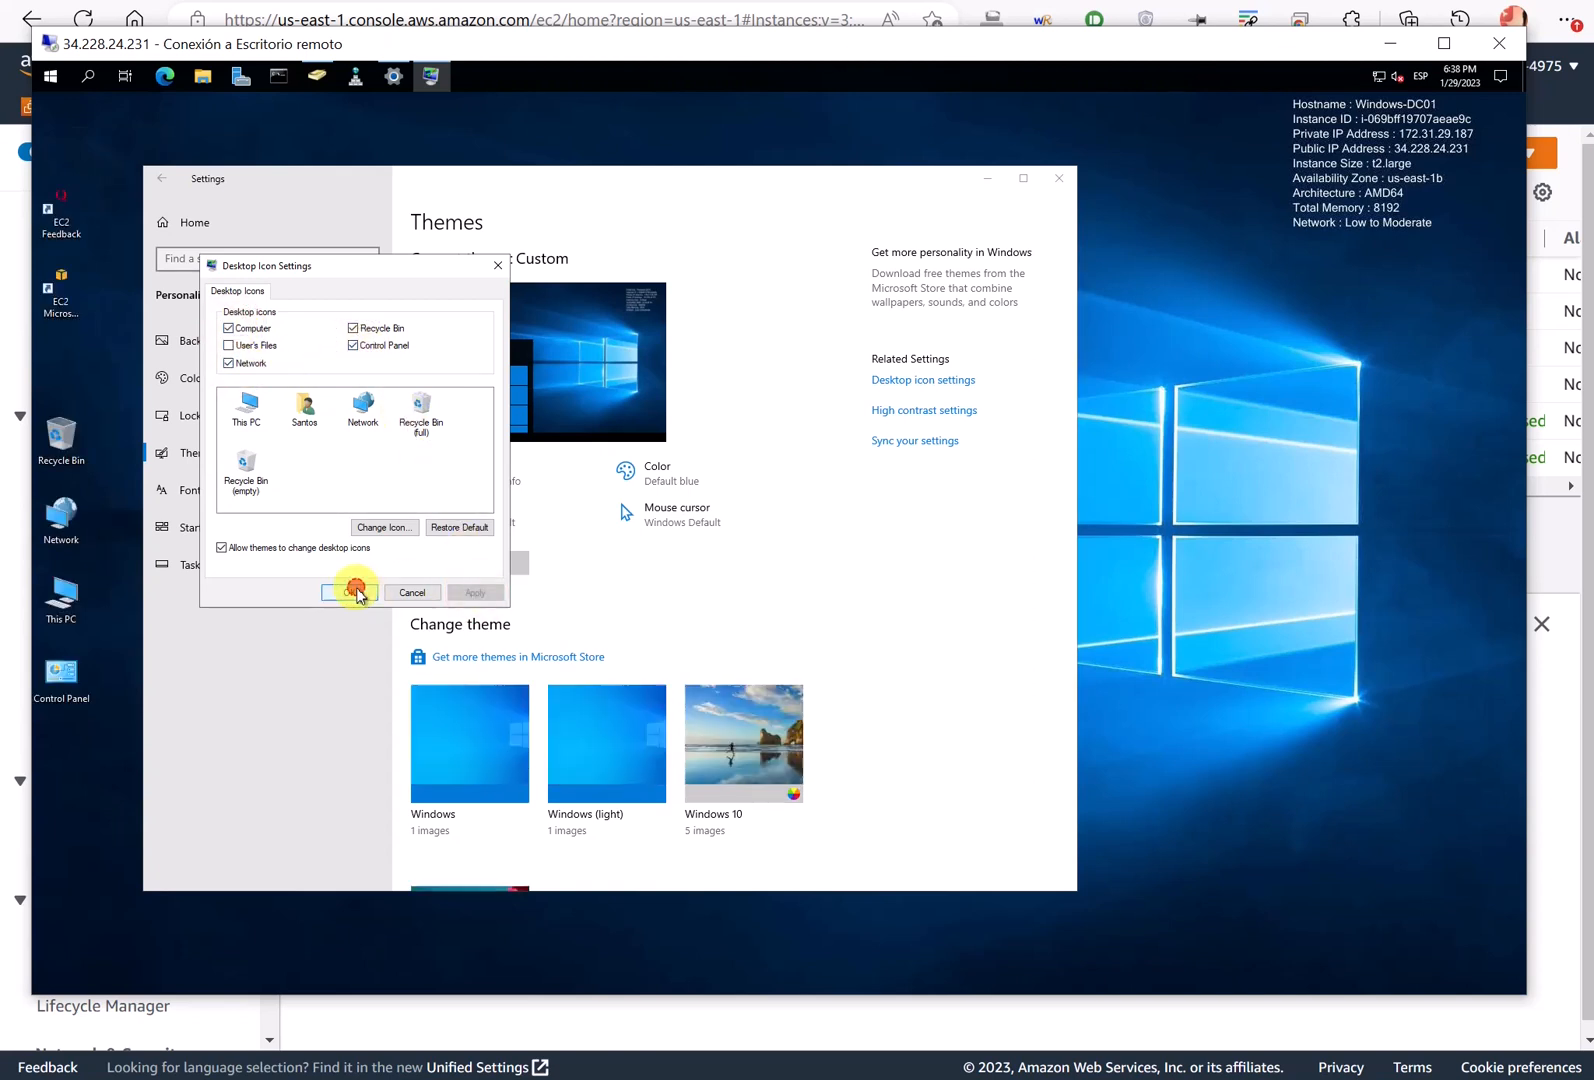
pyautogui.click(349, 592)
# - Arrange the desktop icons with This PC on top, then Network and Control Panel, Recycle Bin lower
pyautogui.moveTo(70, 272); pyautogui.dragTo(60, 384)
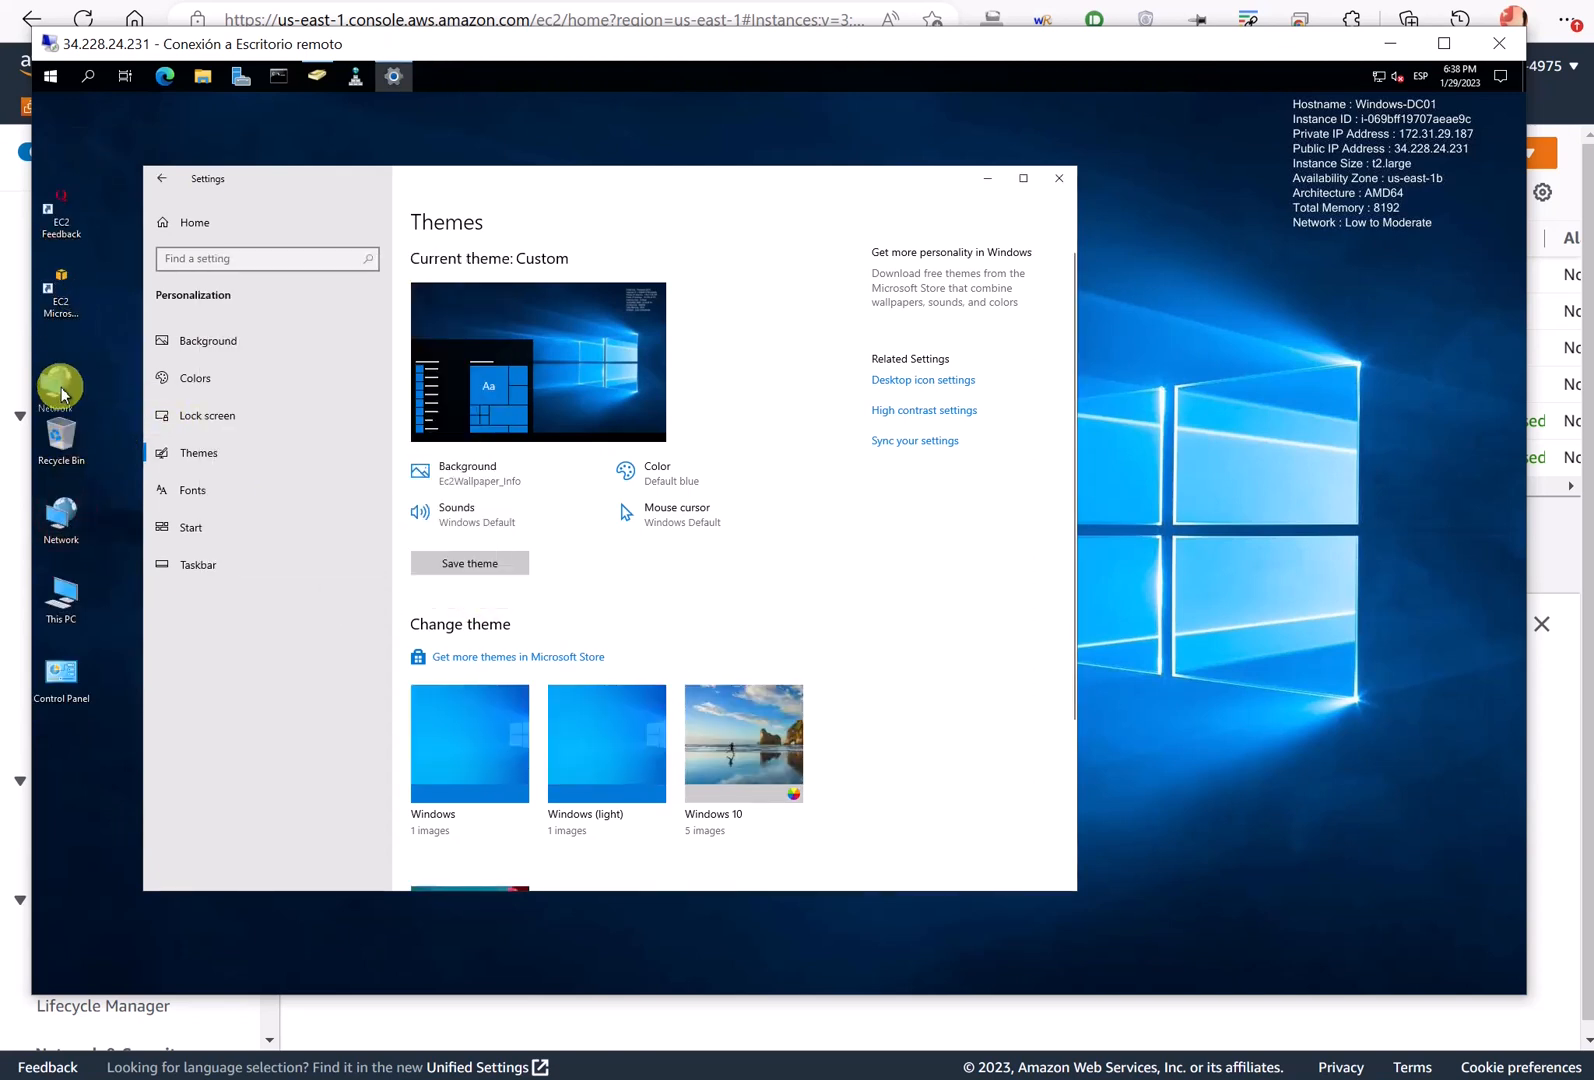
pyautogui.moveTo(44, 450); pyautogui.dragTo(66, 215)
pyautogui.moveTo(71, 661); pyautogui.dragTo(72, 600)
pyautogui.moveTo(62, 520); pyautogui.dragTo(74, 680)
pyautogui.moveTo(93, 597); pyautogui.dragTo(62, 510)
pyautogui.moveTo(66, 200); pyautogui.dragTo(80, 125)
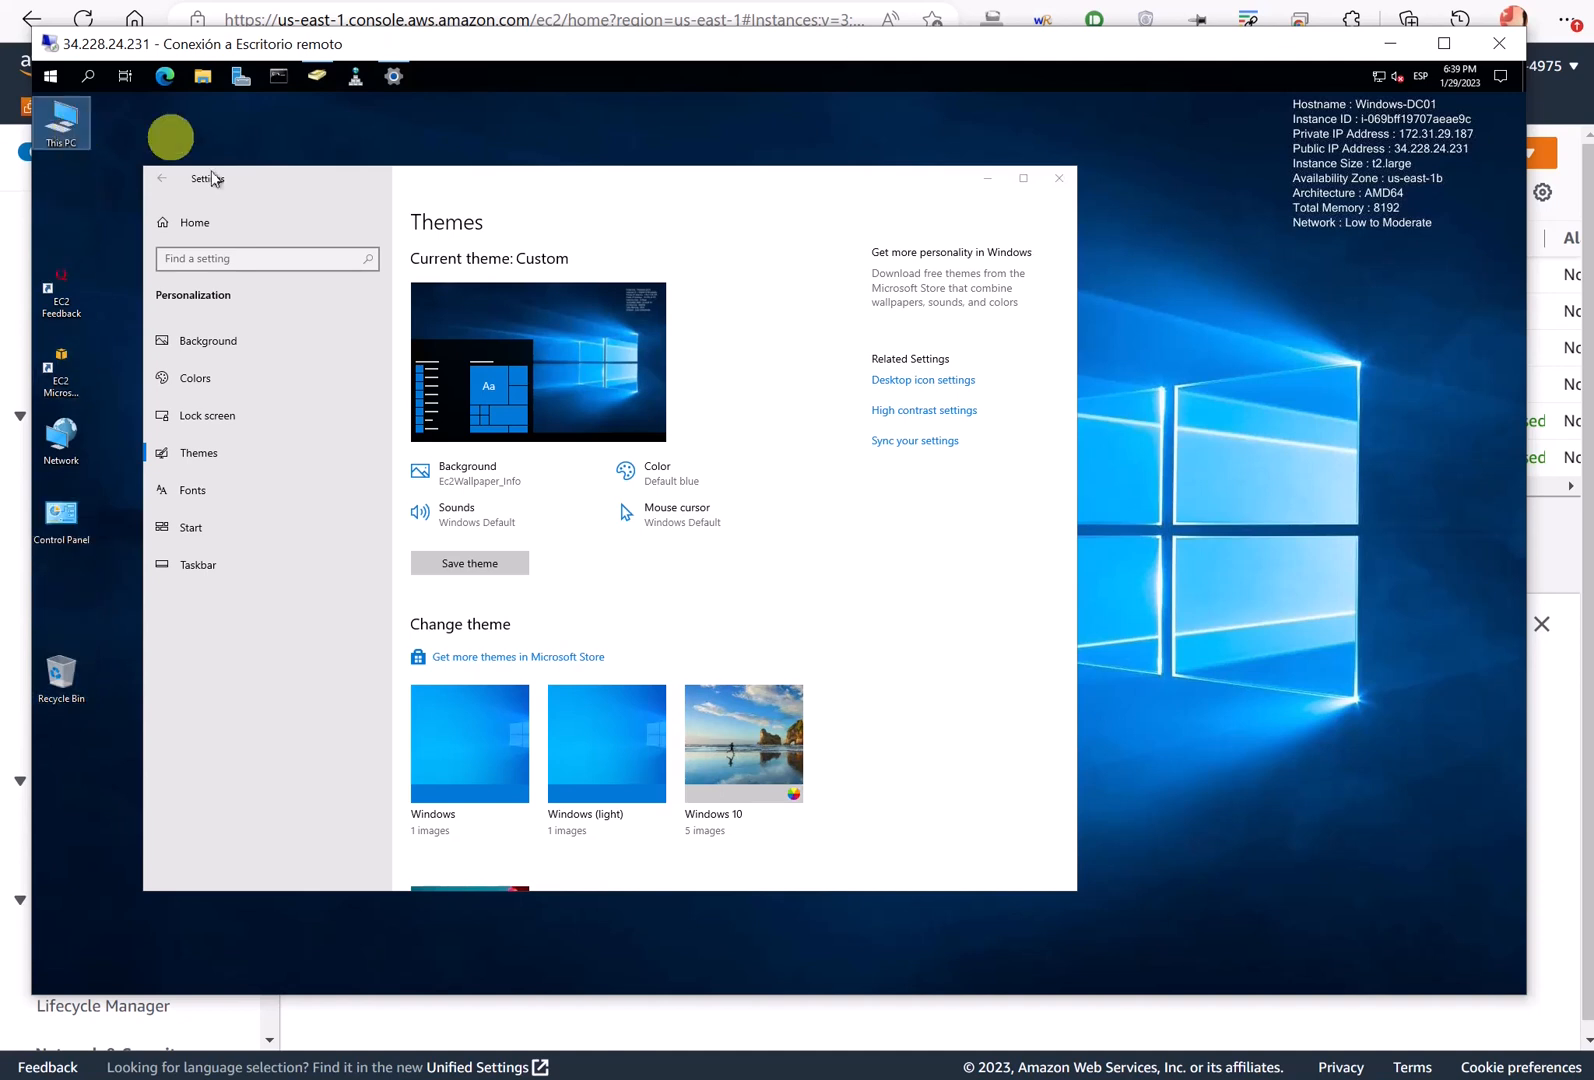
# - Set the Background type to Solid color and pick the orange swatch
pyautogui.click(223, 446)
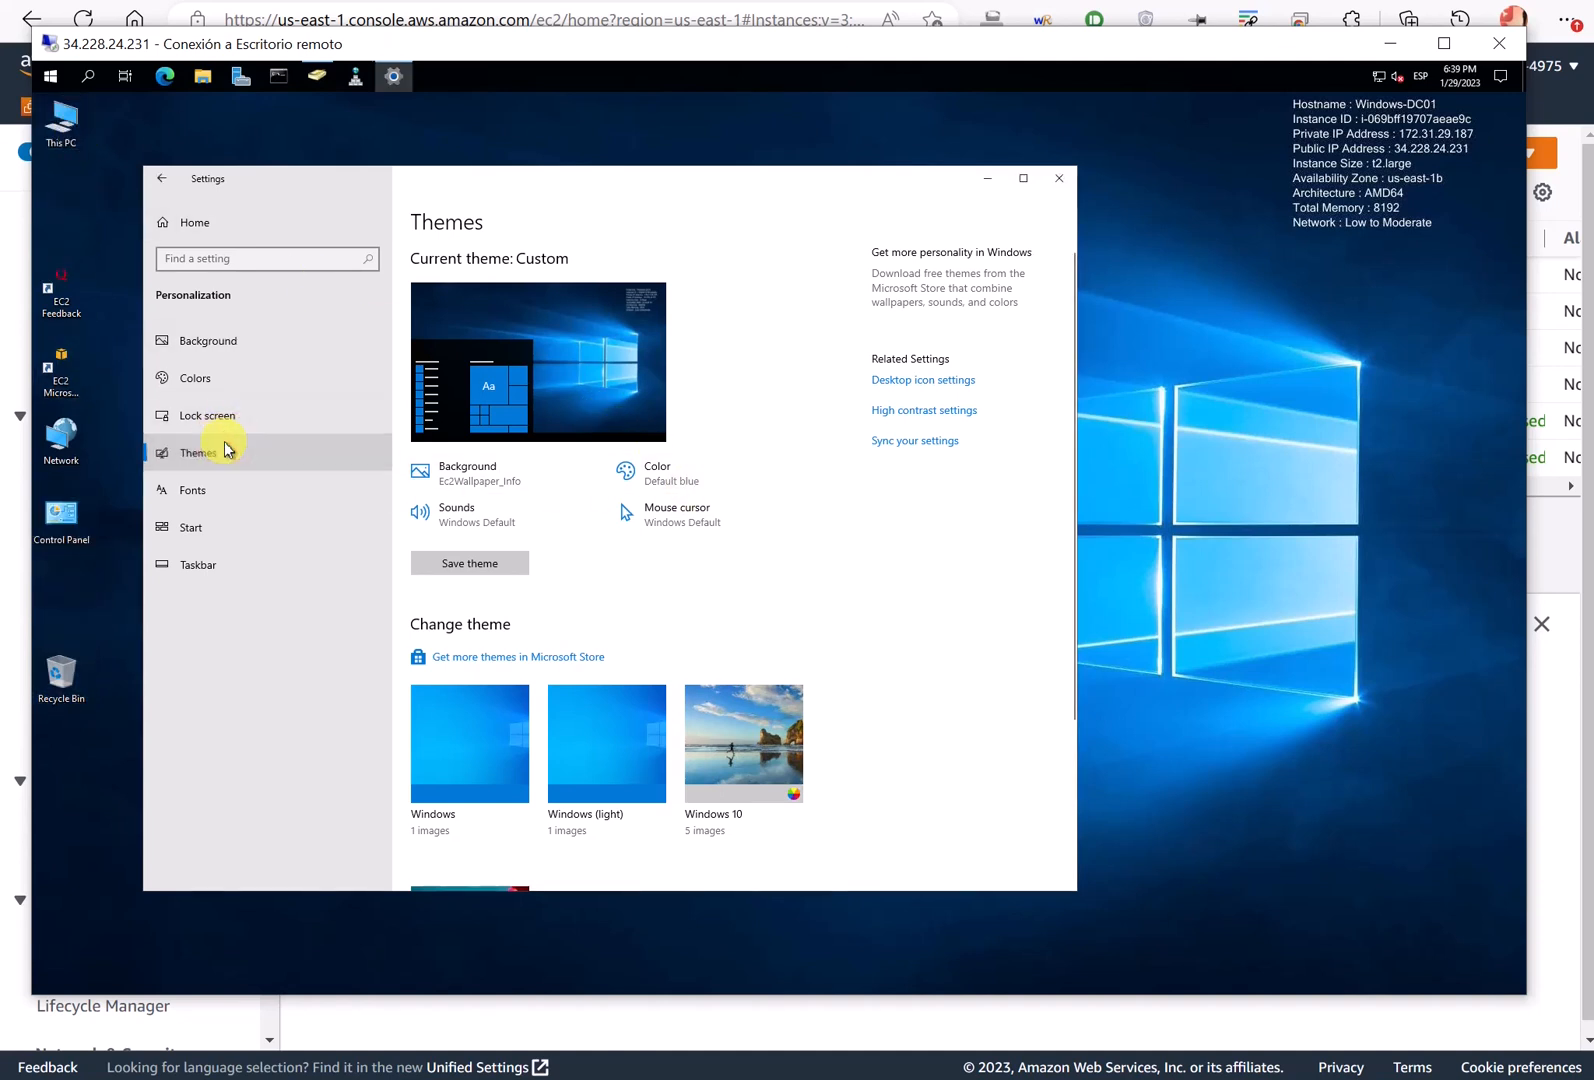
pyautogui.click(210, 342)
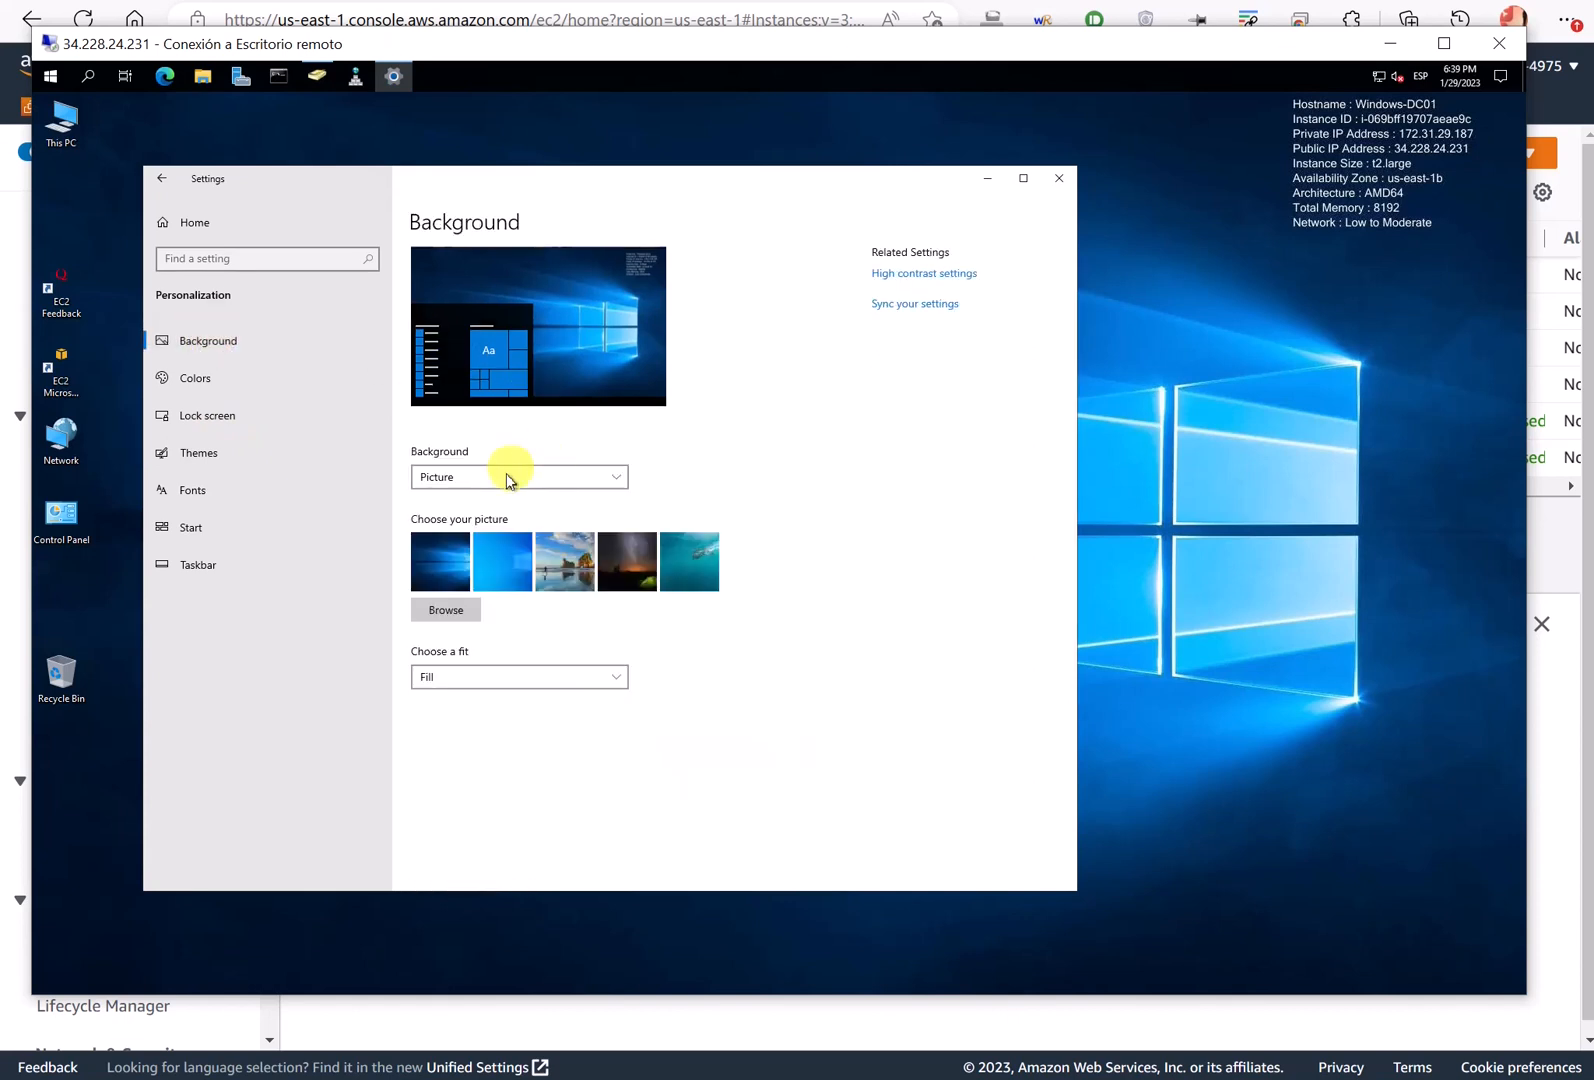
pyautogui.click(484, 476)
pyautogui.click(447, 503)
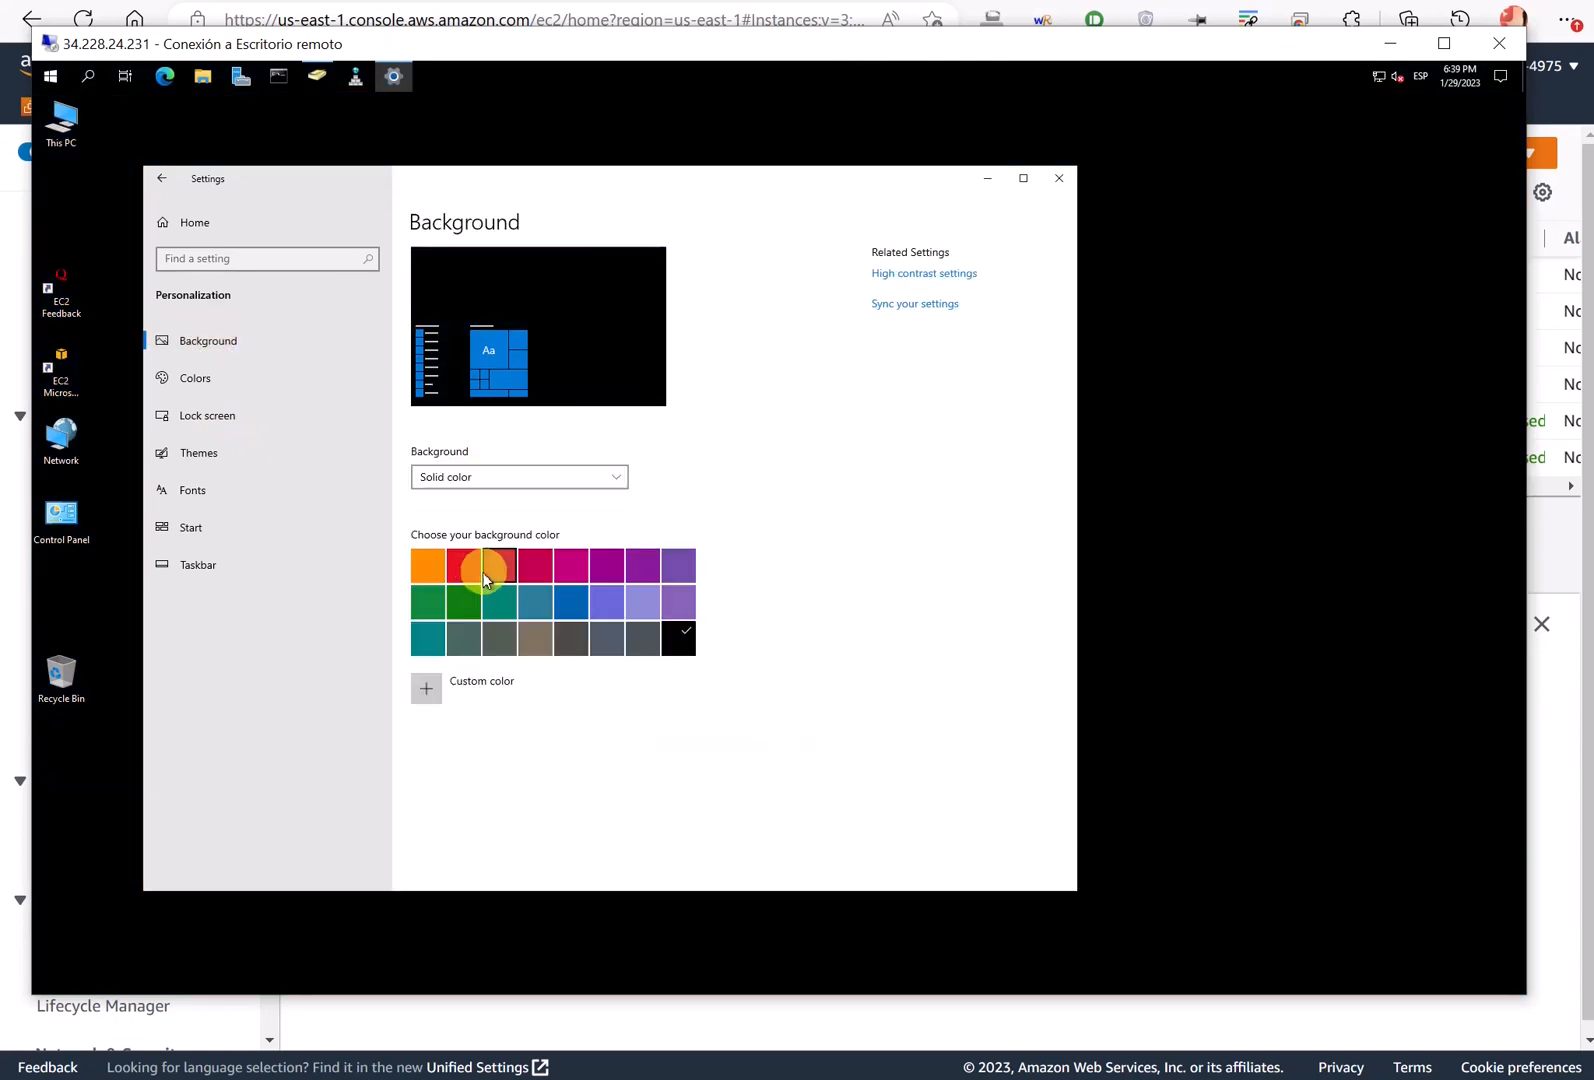
pyautogui.click(464, 566)
pyautogui.click(434, 577)
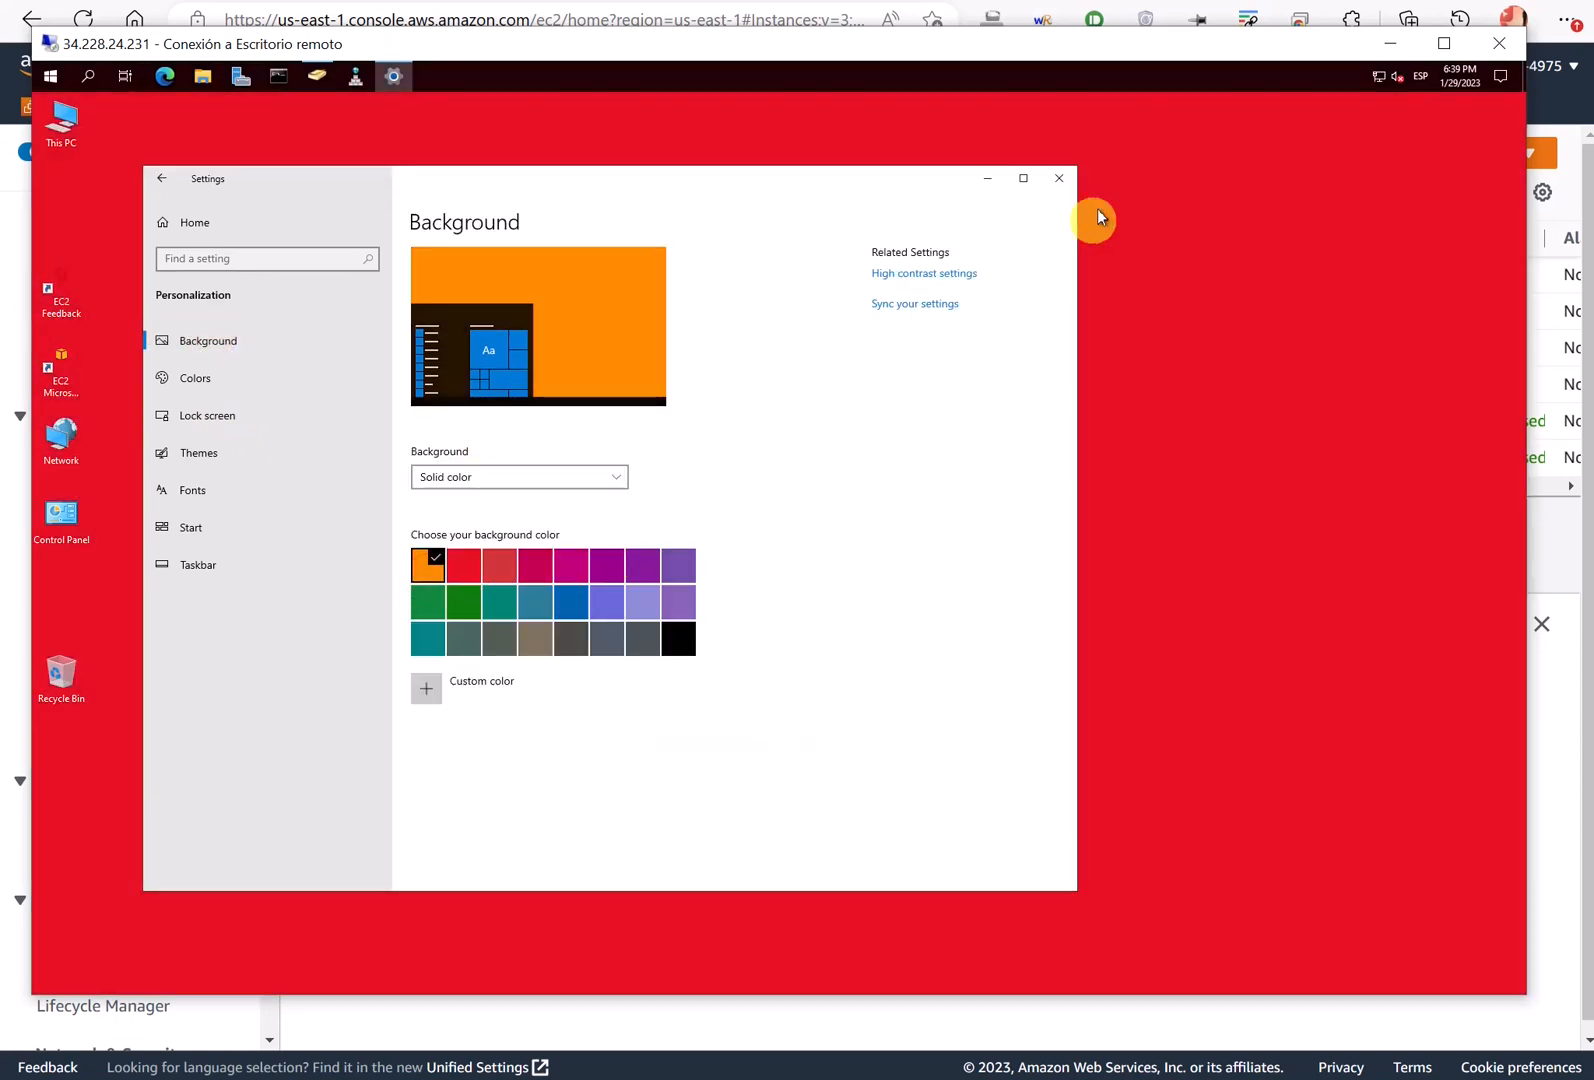
# - Close Settings, enlarge the ADUC window and show the miempresa.es Users container
pyautogui.click(1062, 178)
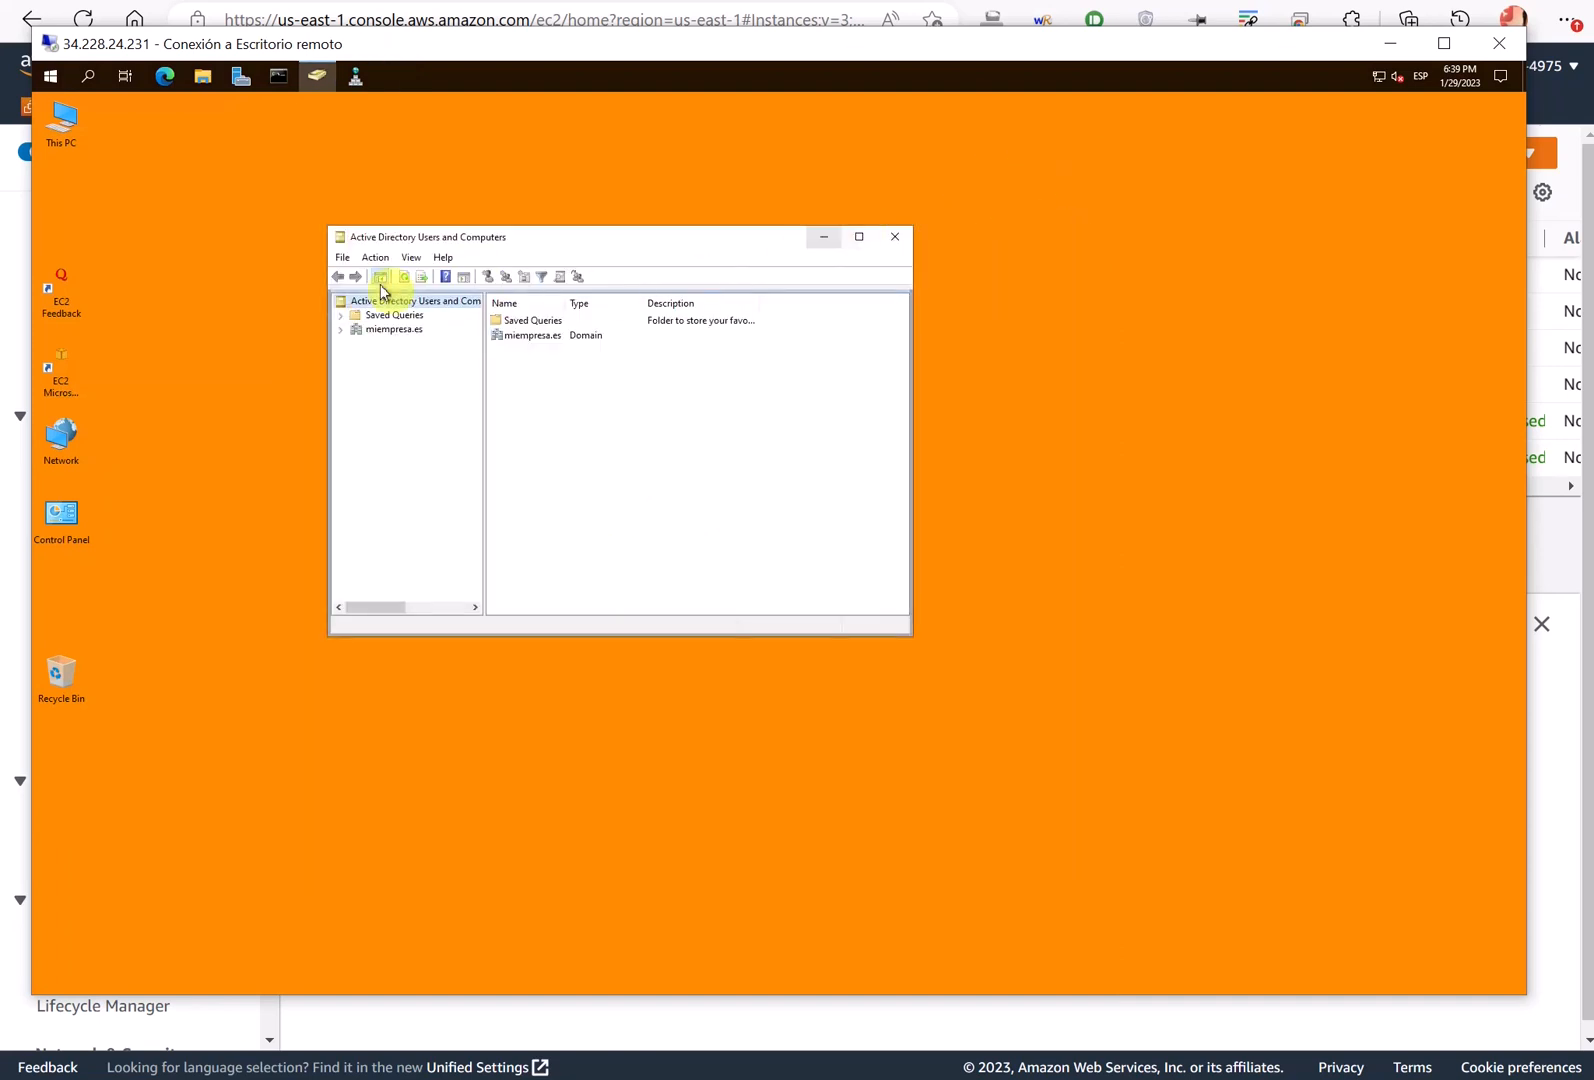
pyautogui.moveTo(324, 230); pyautogui.dragTo(213, 165)
pyautogui.click(224, 266)
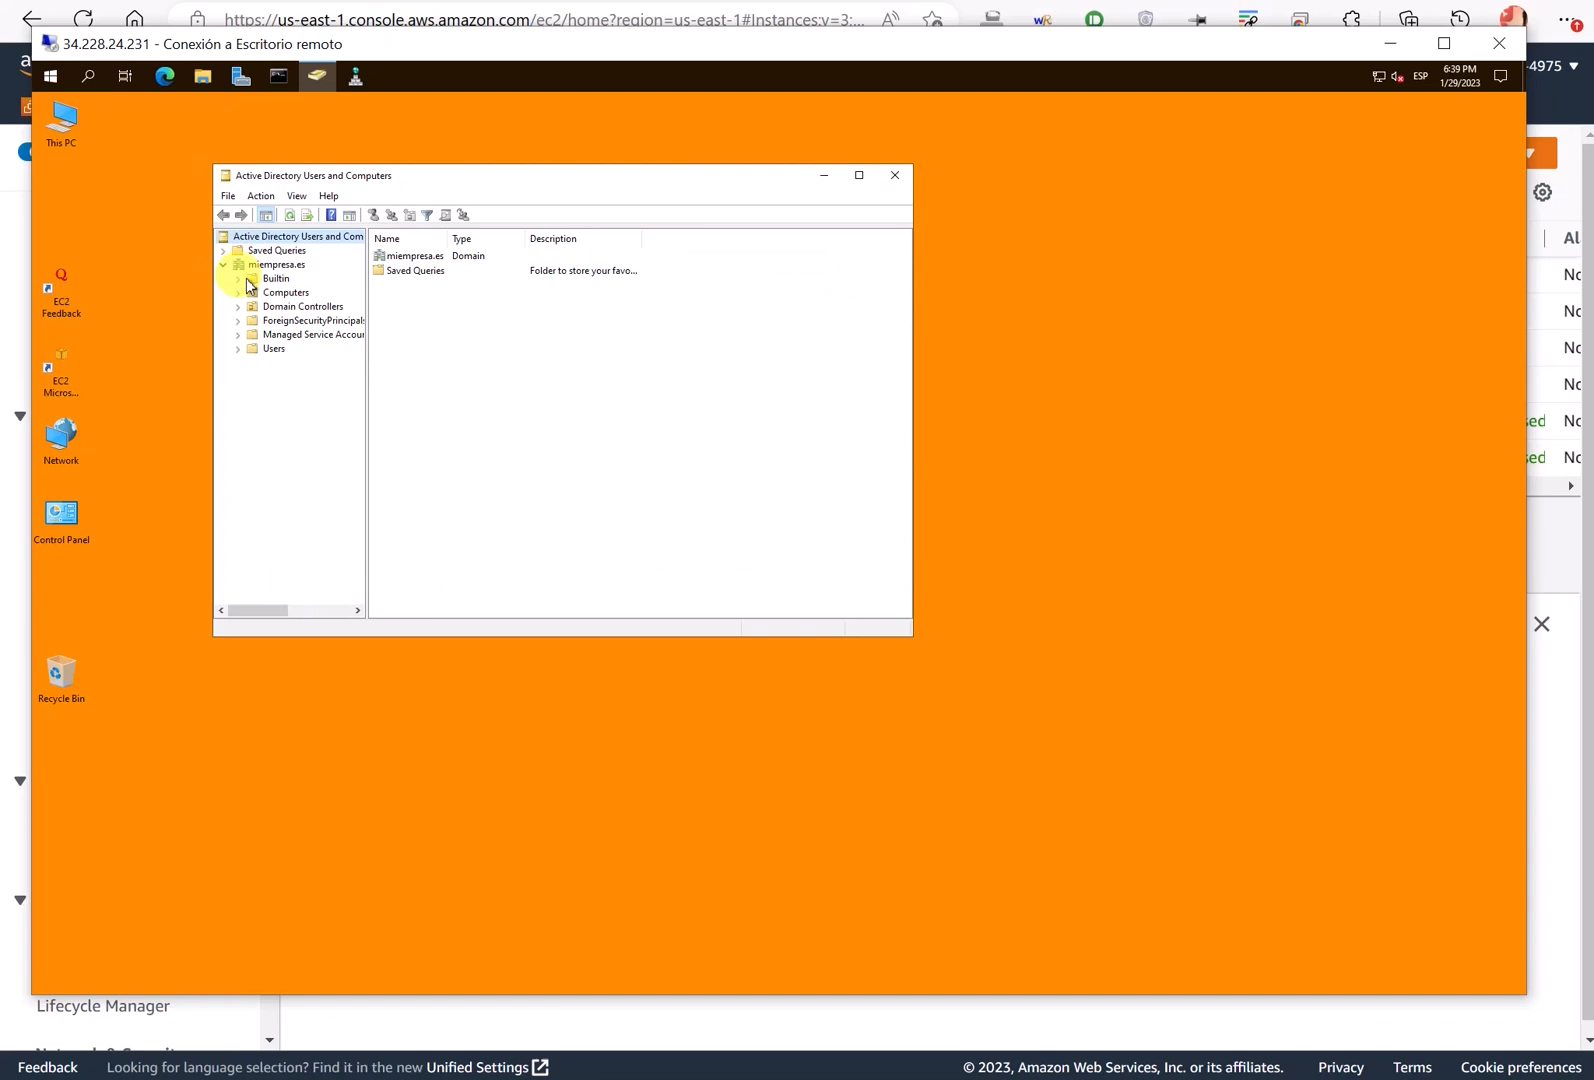
pyautogui.click(273, 348)
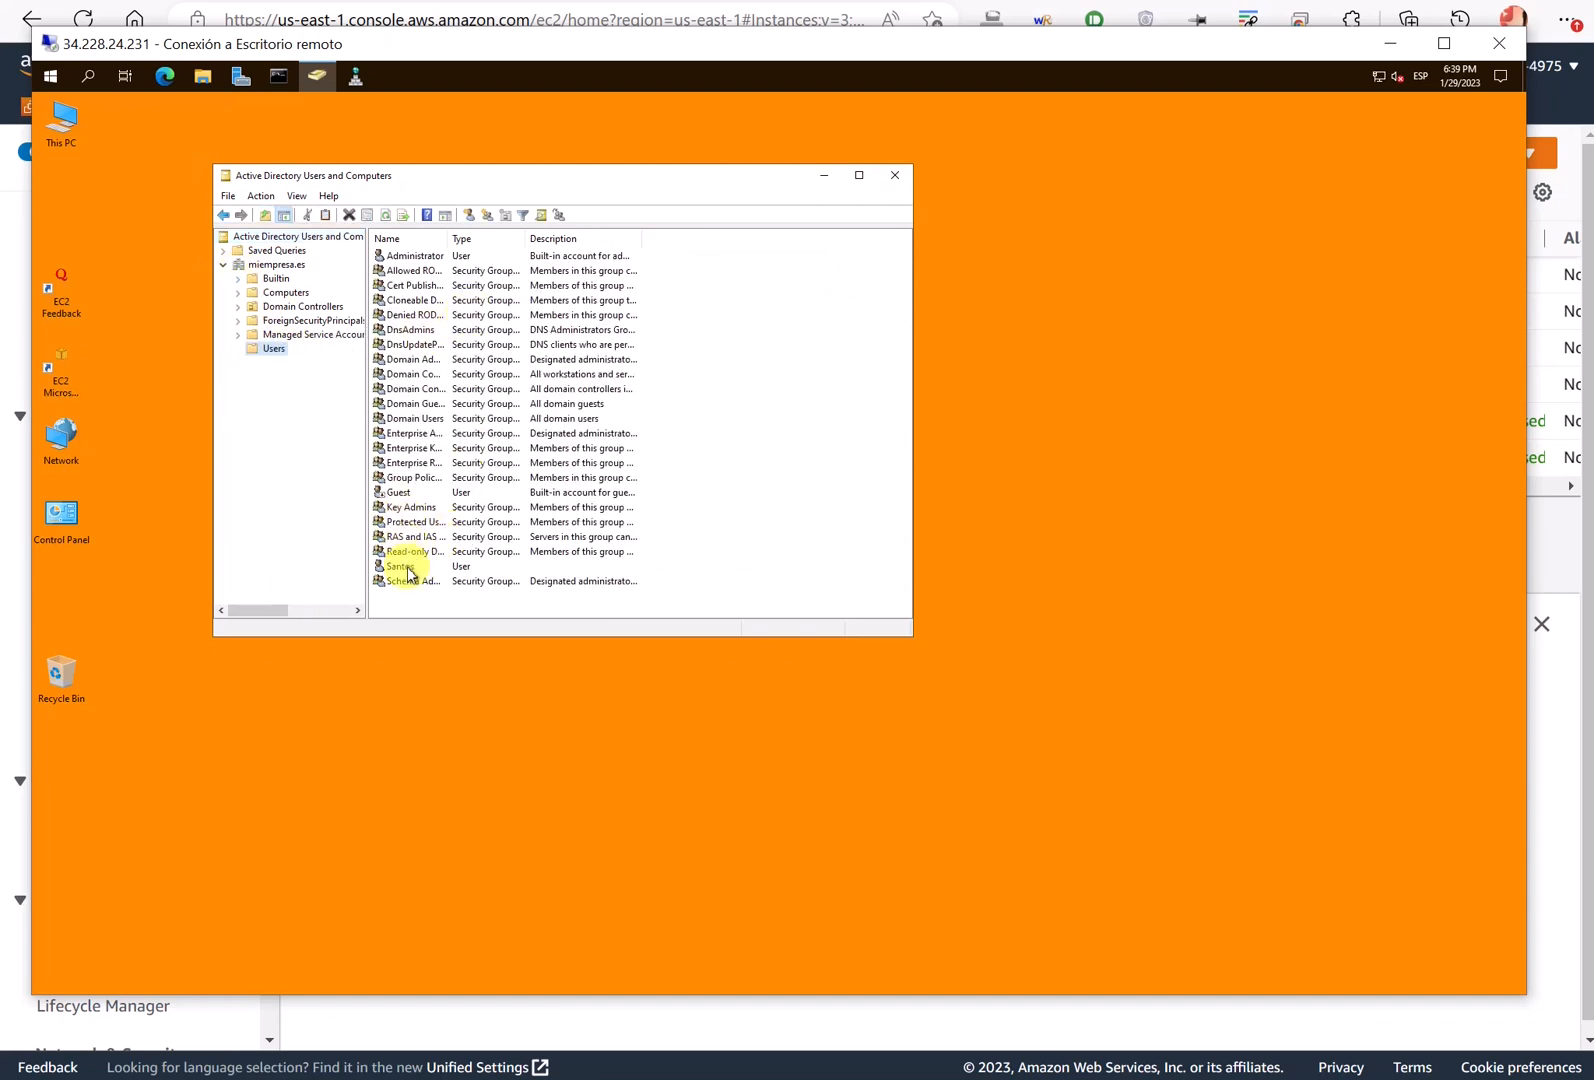
# - Review the new user's Account and Member Of tabs, then cancel without changes
pyautogui.doubleClick(400, 566)
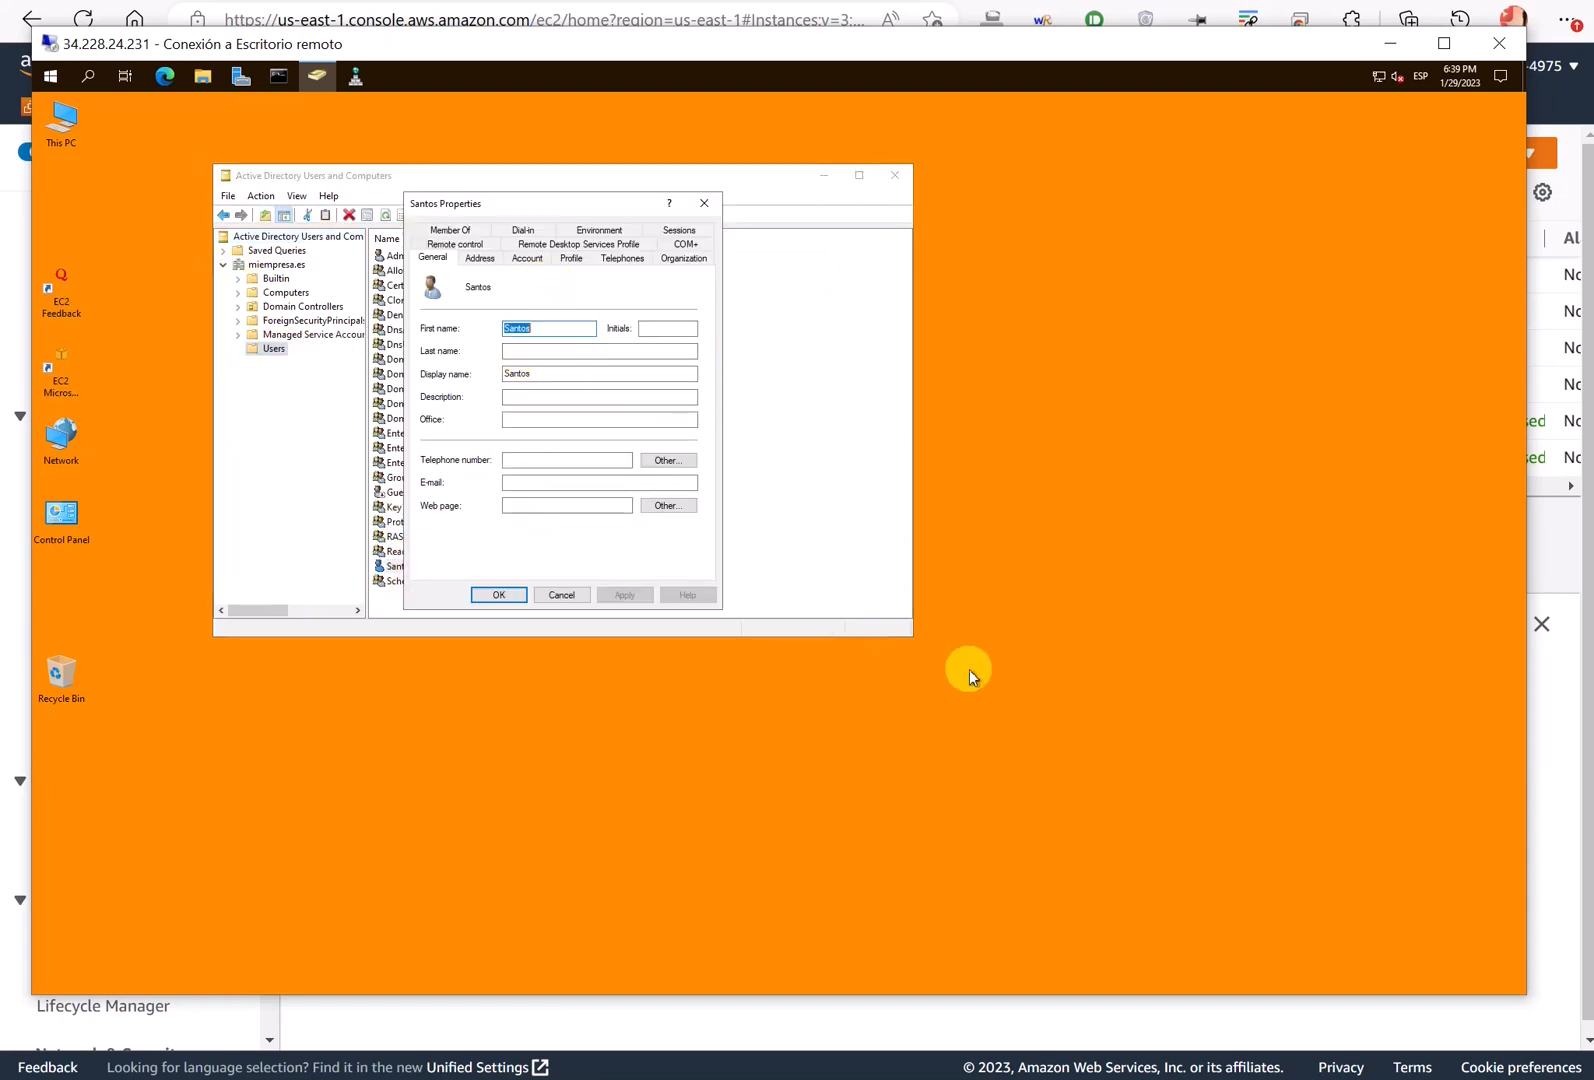
pyautogui.click(526, 258)
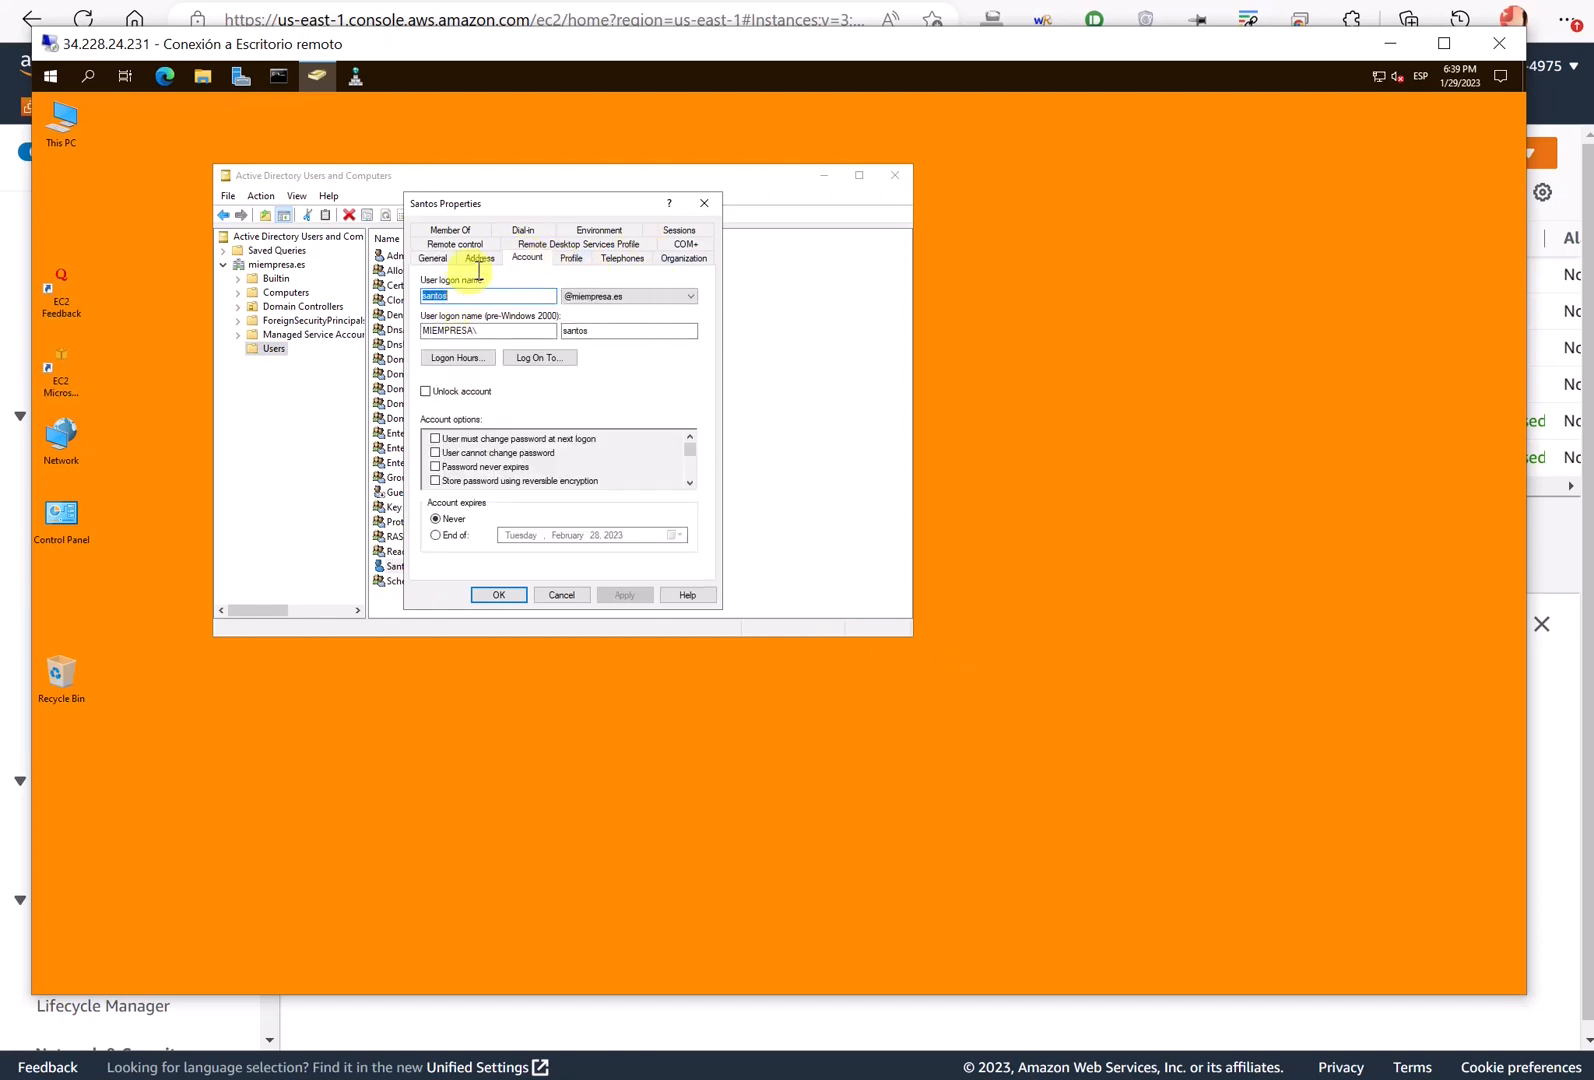
pyautogui.click(462, 236)
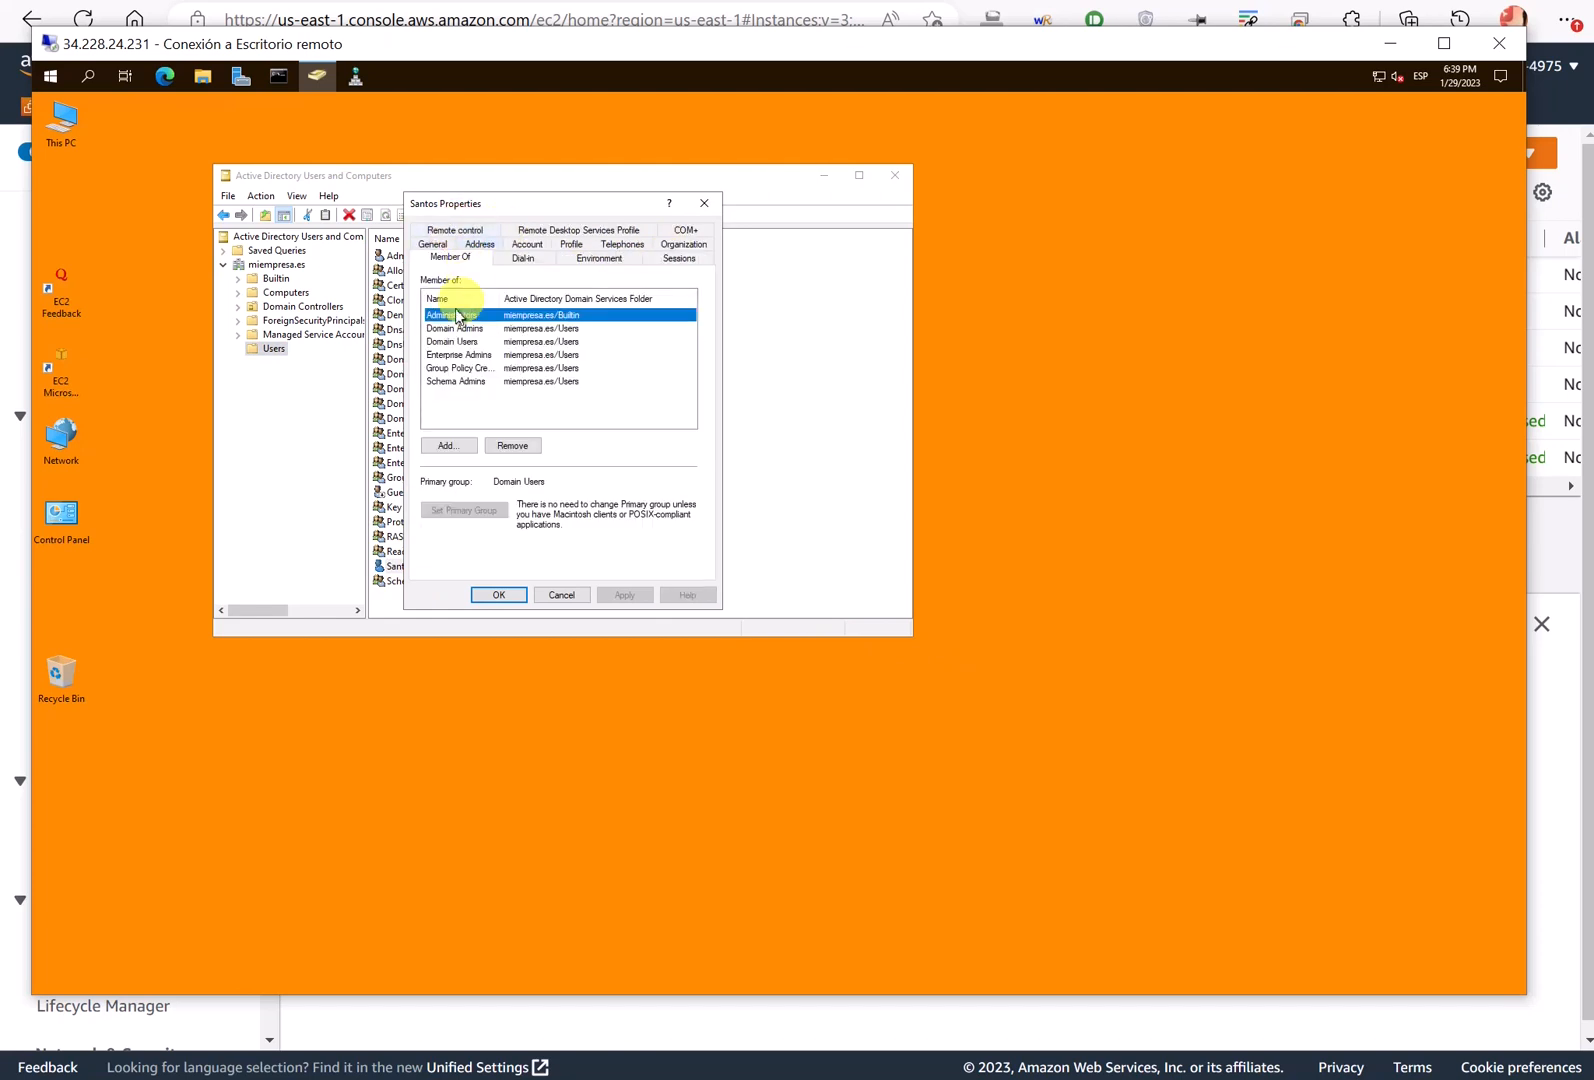
pyautogui.moveTo(502, 298); pyautogui.dragTo(528, 300)
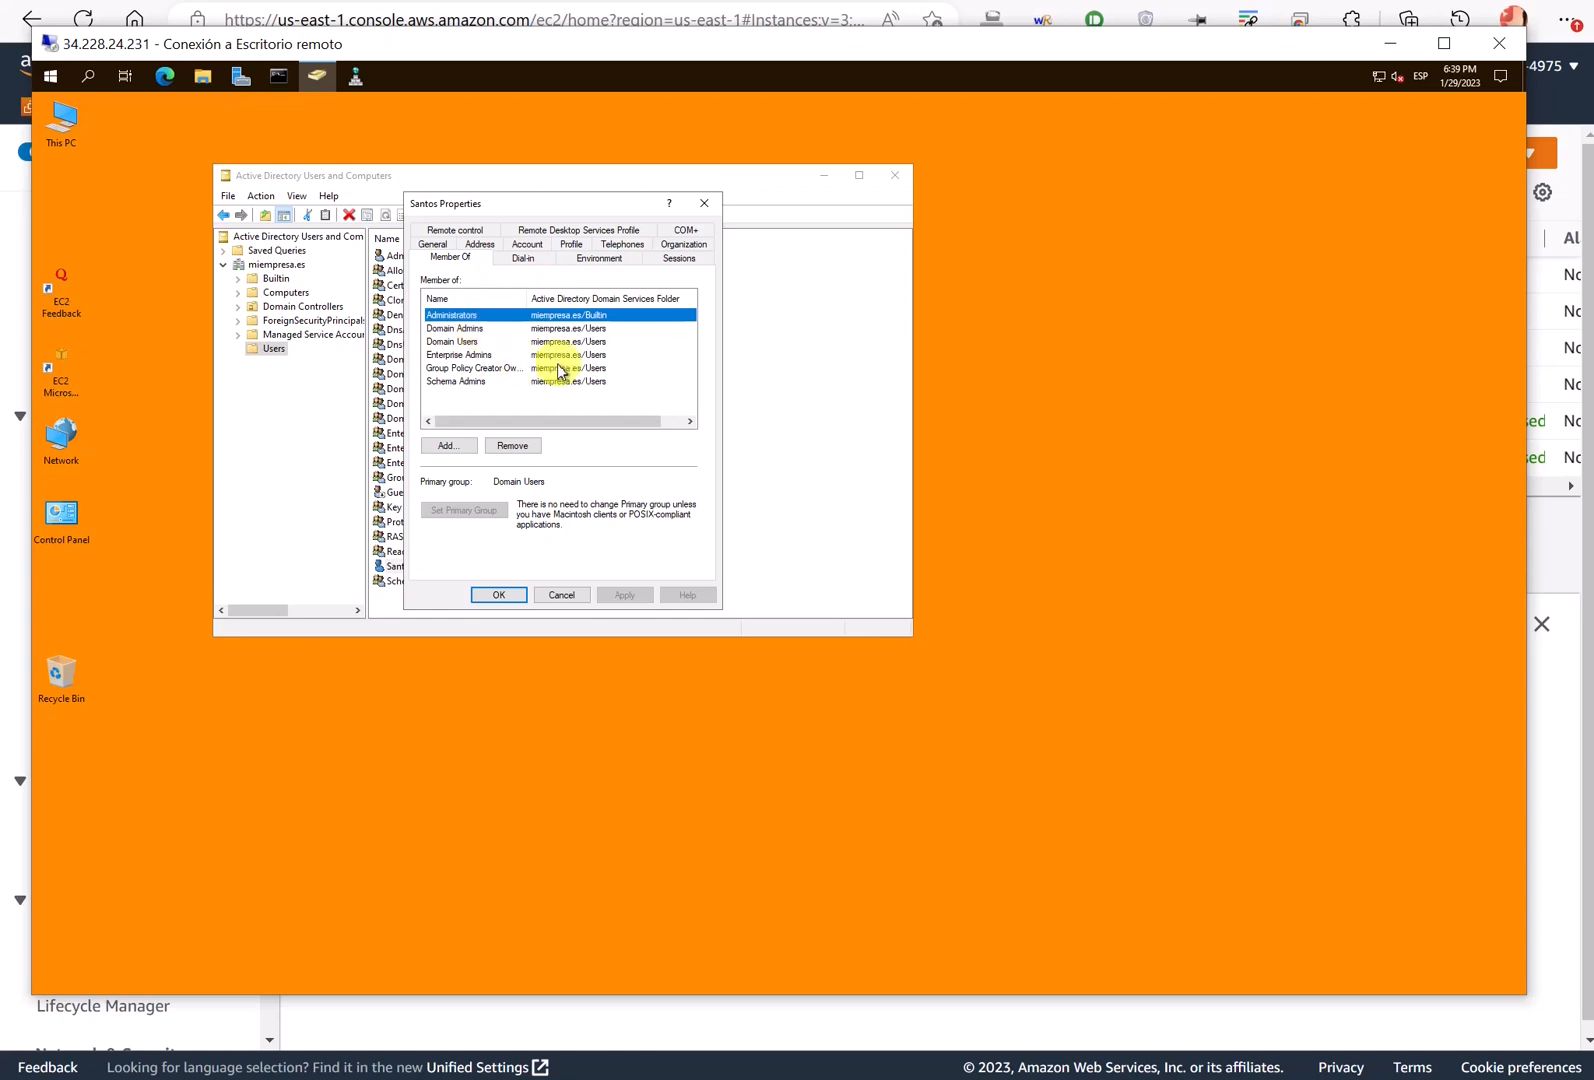
pyautogui.click(563, 594)
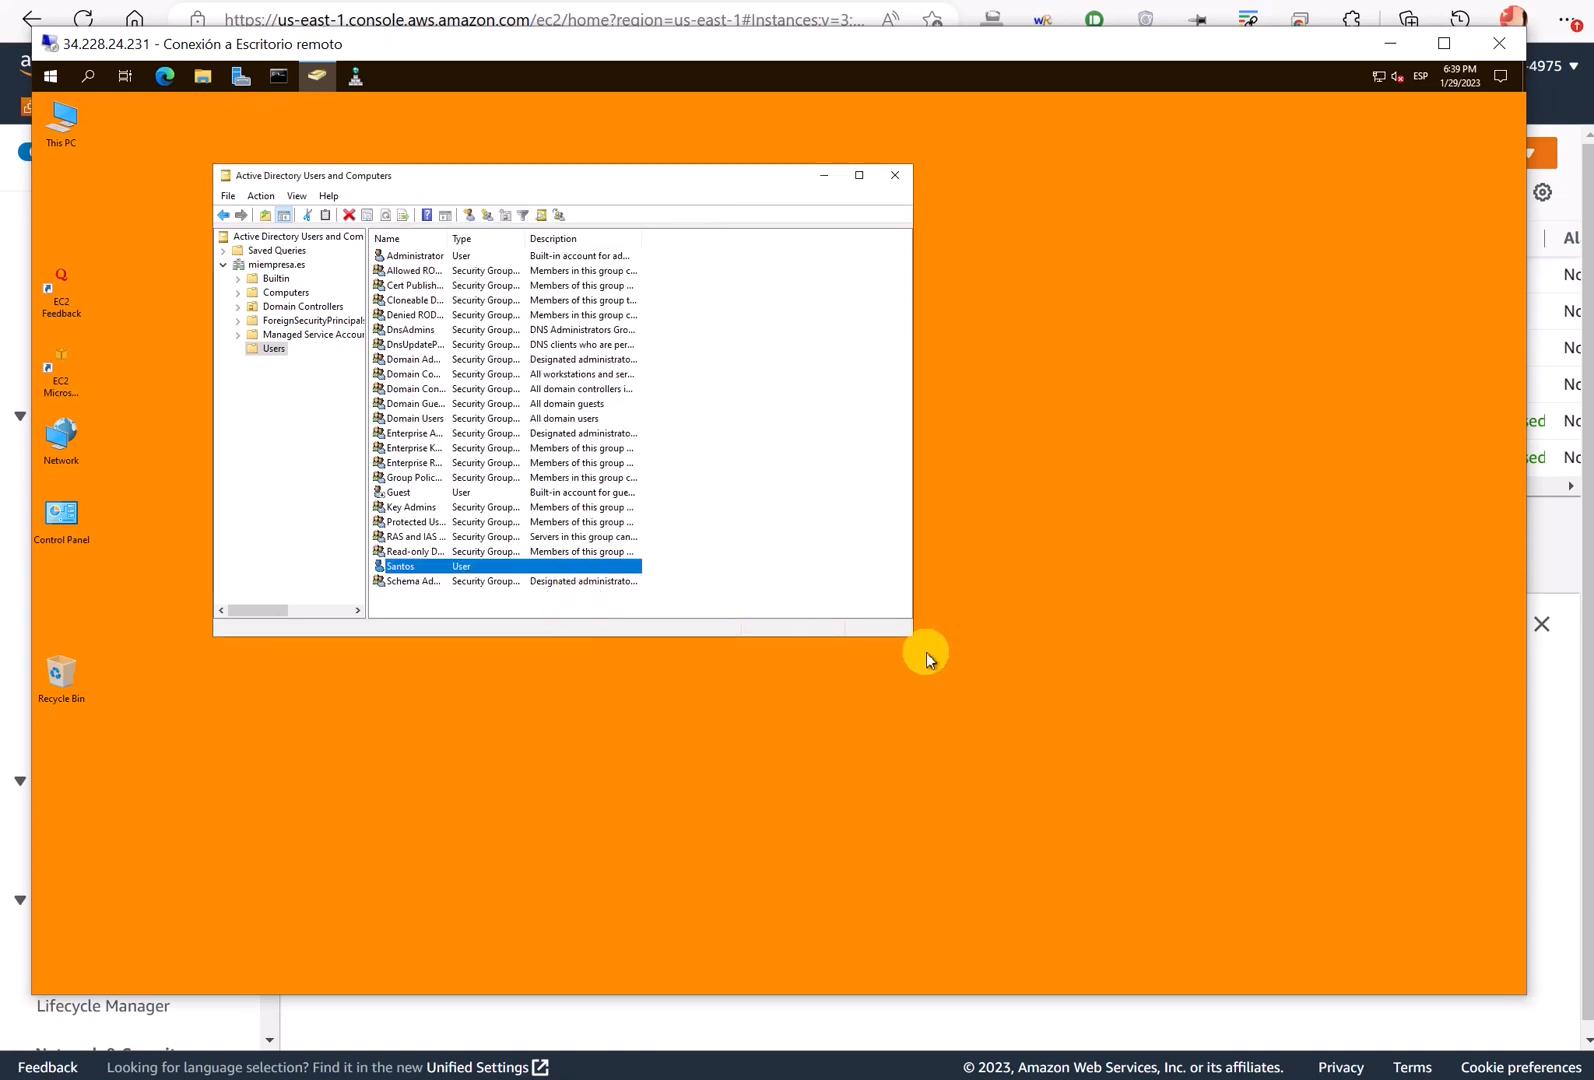
# - Enlarge the console, widen the tree pane and turn on View > Advanced Features
pyautogui.moveTo(912, 641); pyautogui.dragTo(1035, 753)
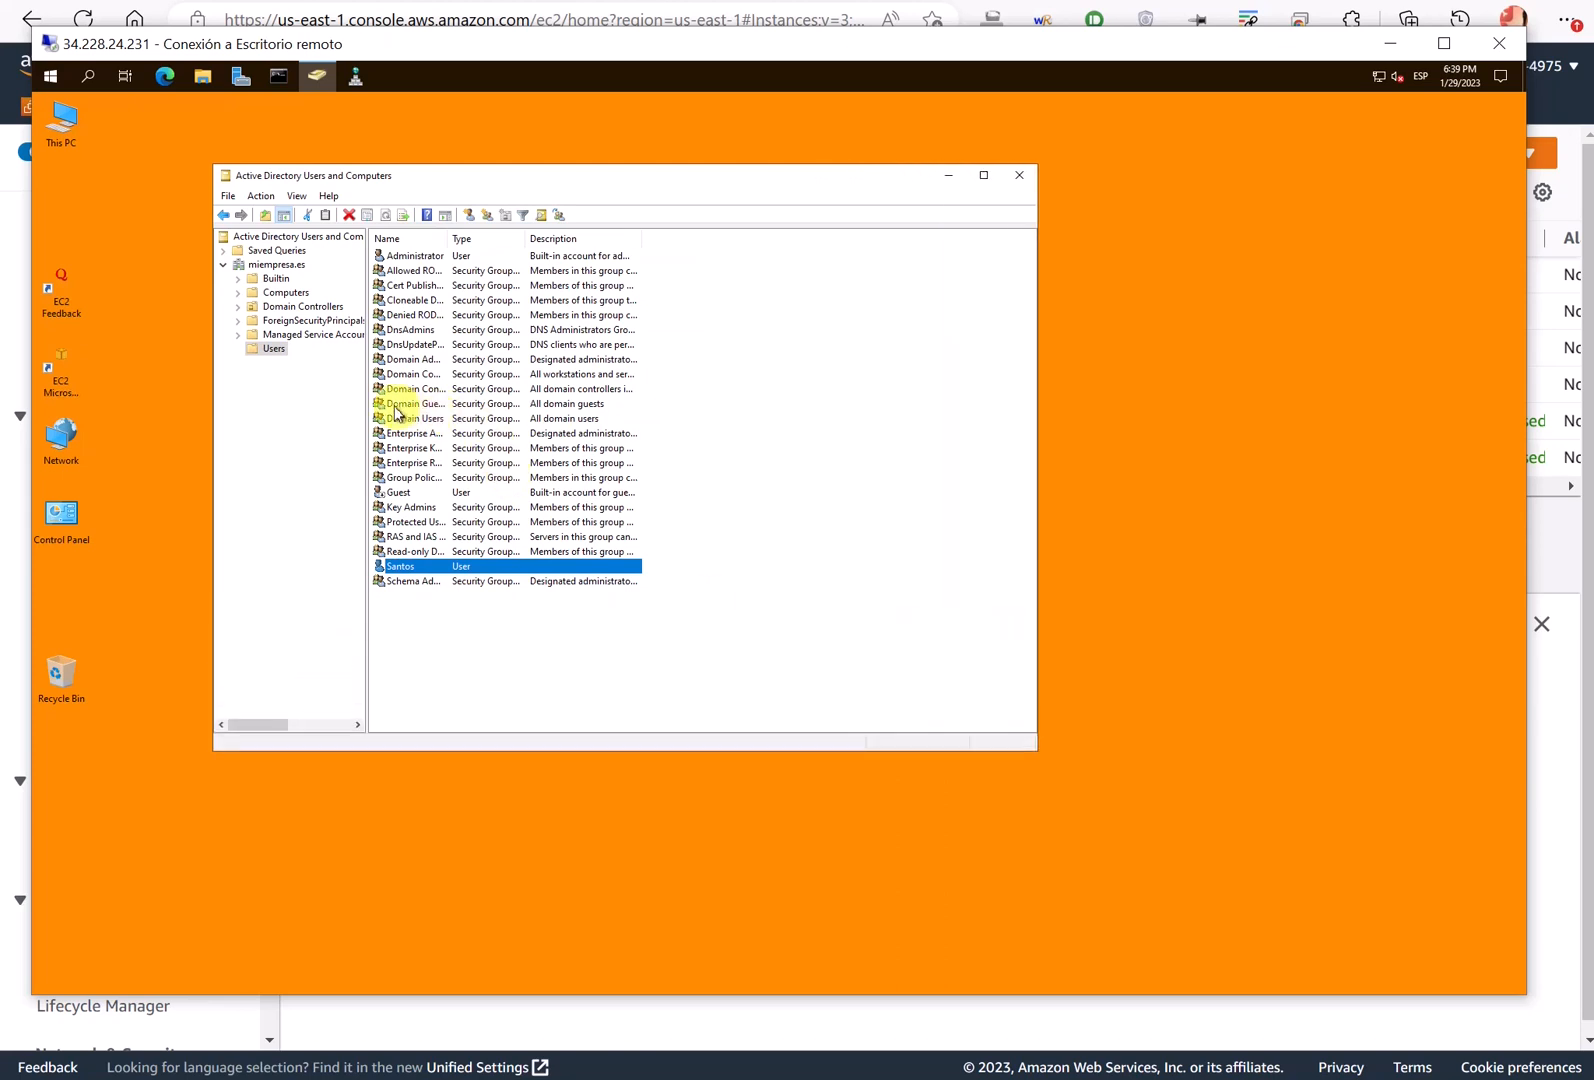
pyautogui.moveTo(369, 403); pyautogui.dragTo(428, 398)
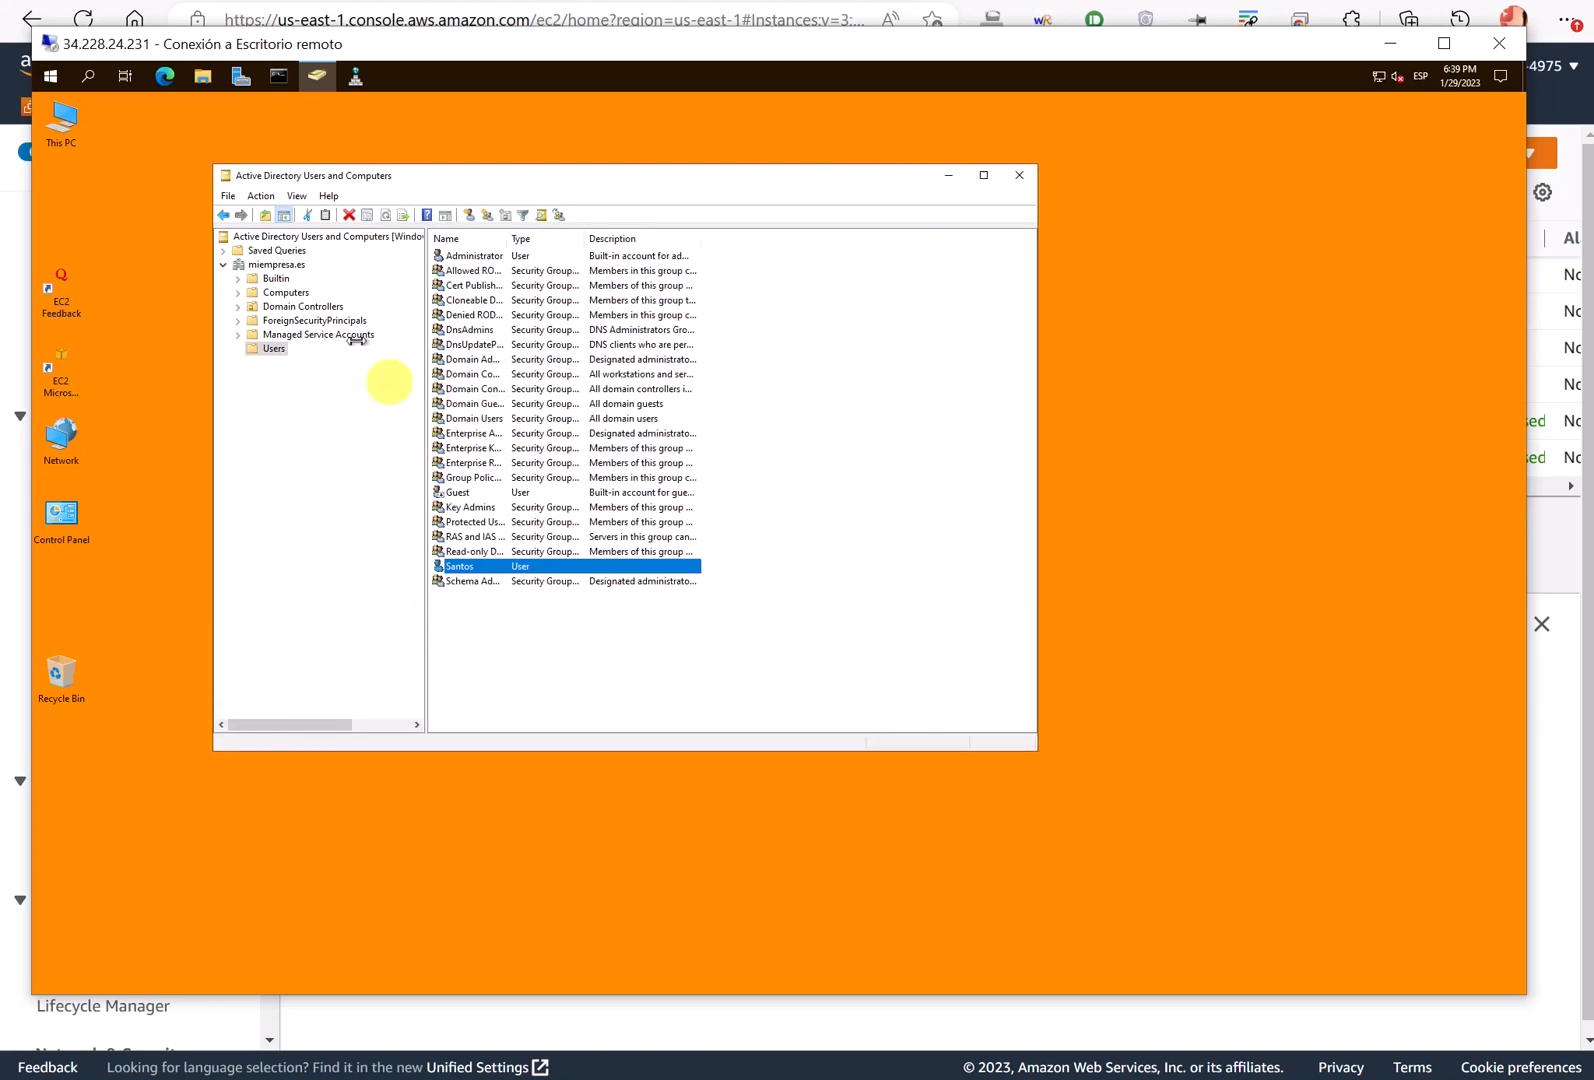
pyautogui.click(297, 197)
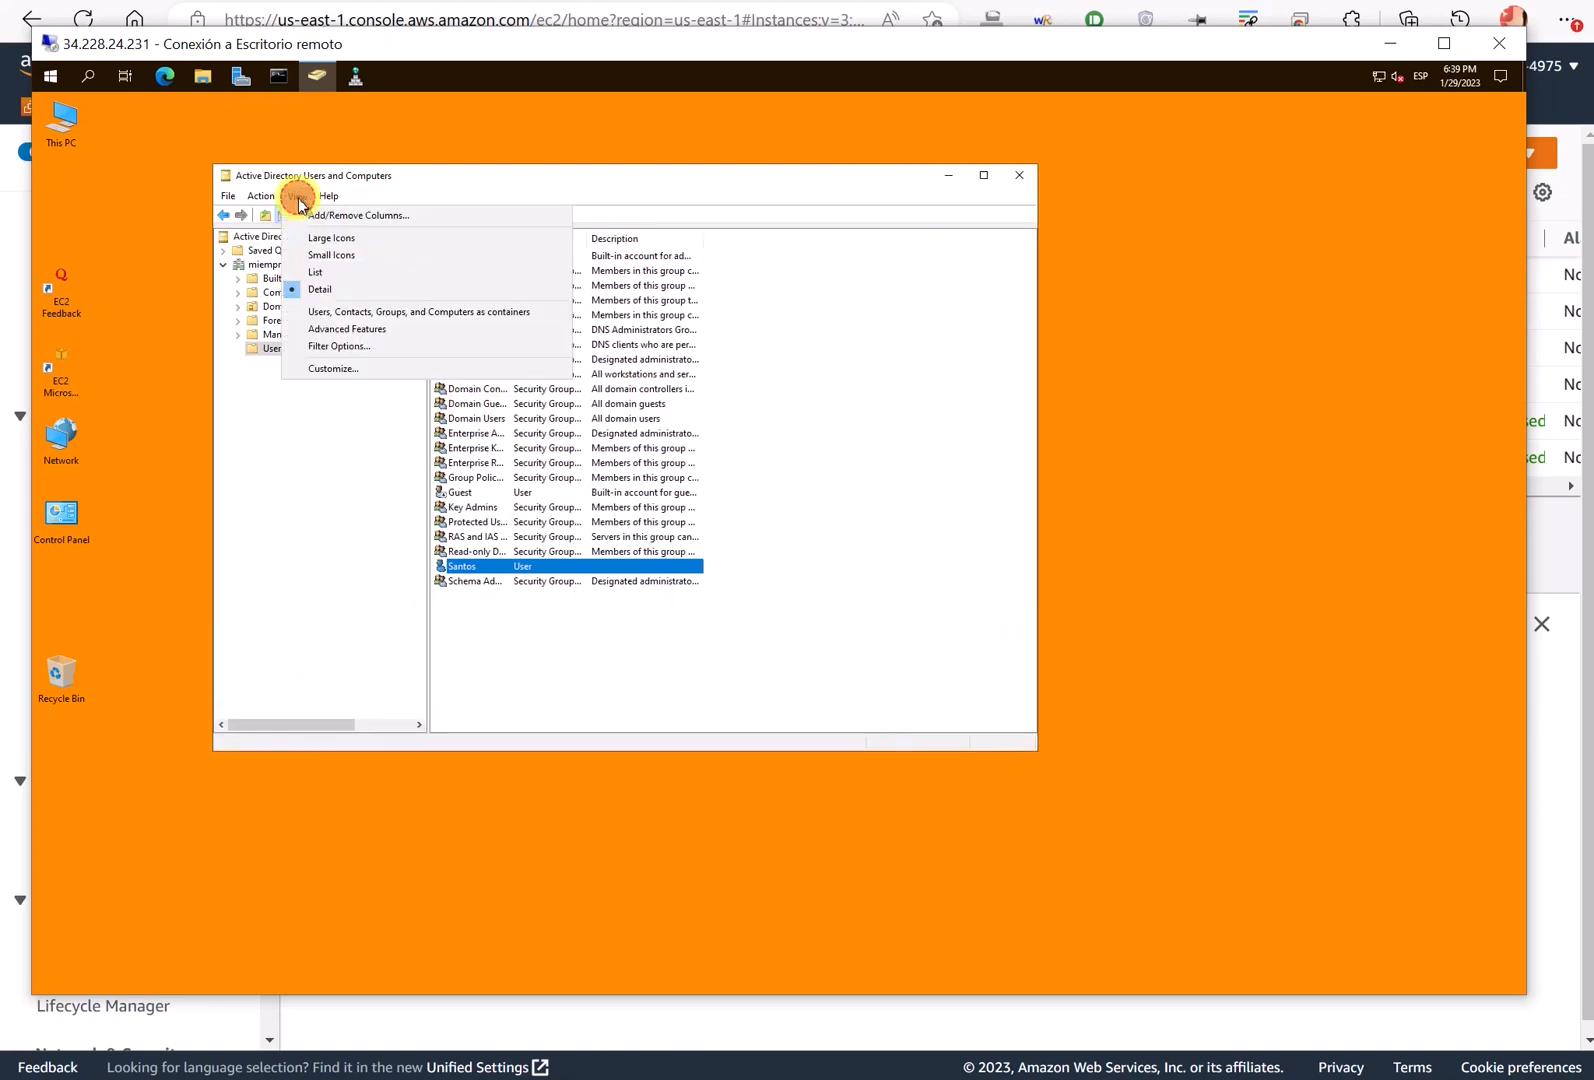
pyautogui.click(330, 329)
# - Open the properties of the non-built-in user in miempresa.es > Users
pyautogui.click(280, 264)
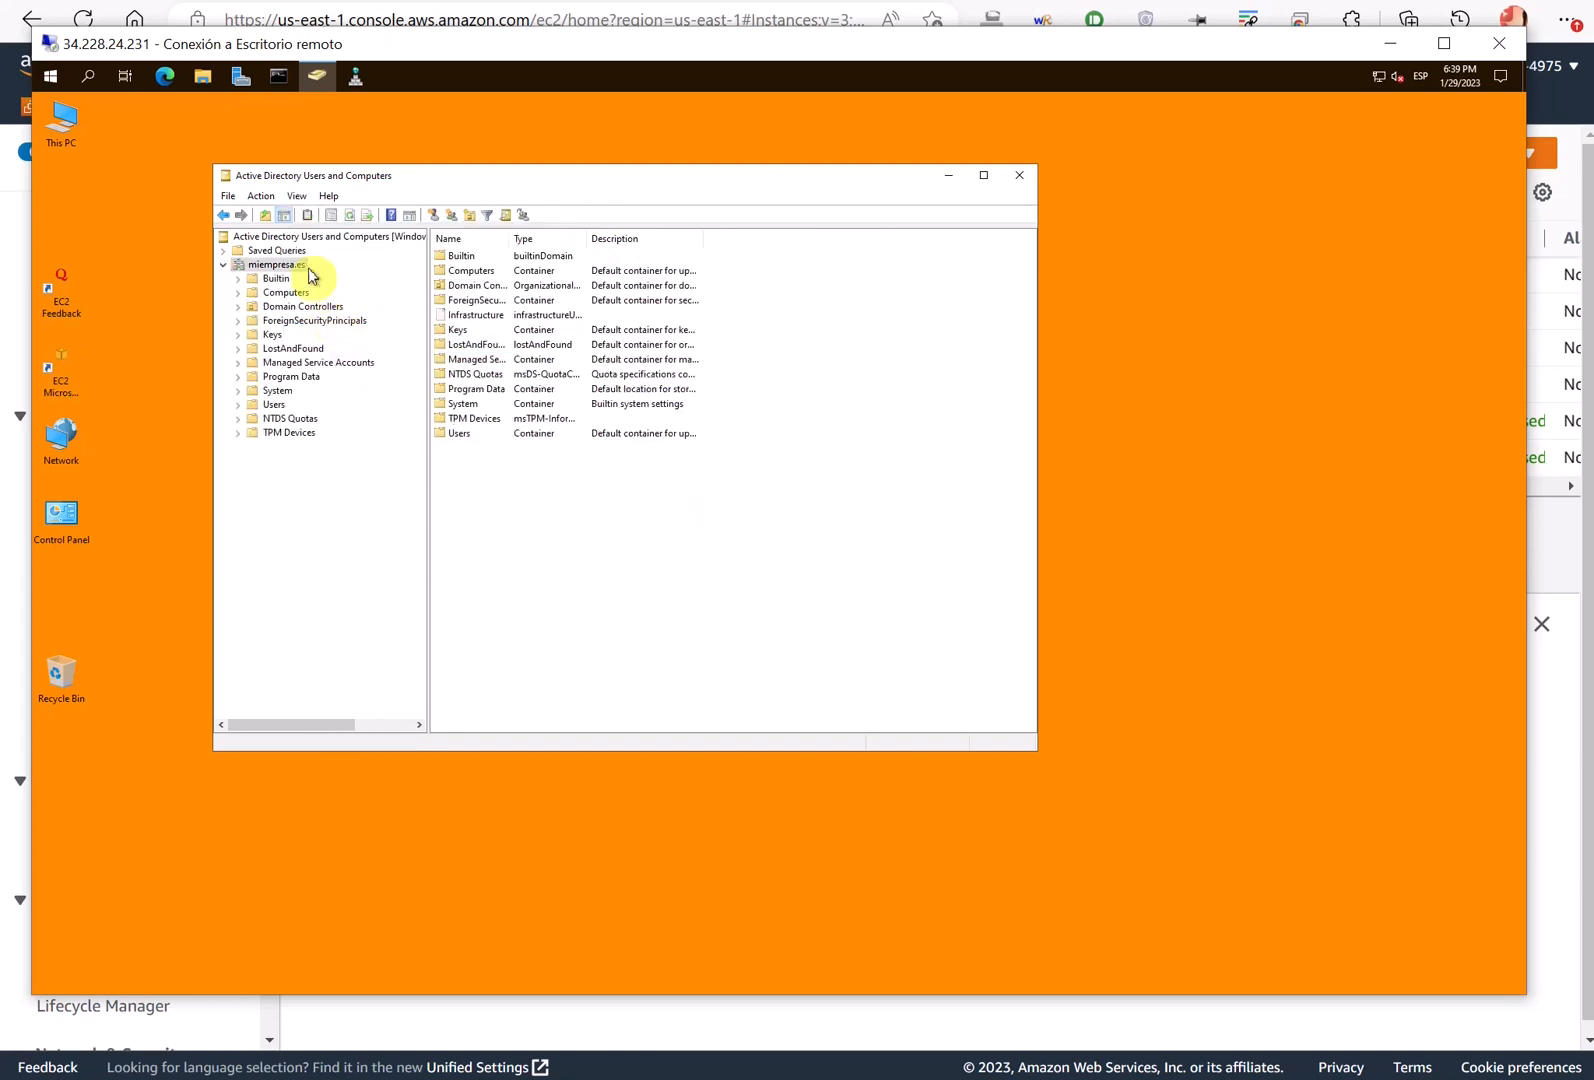
pyautogui.click(272, 406)
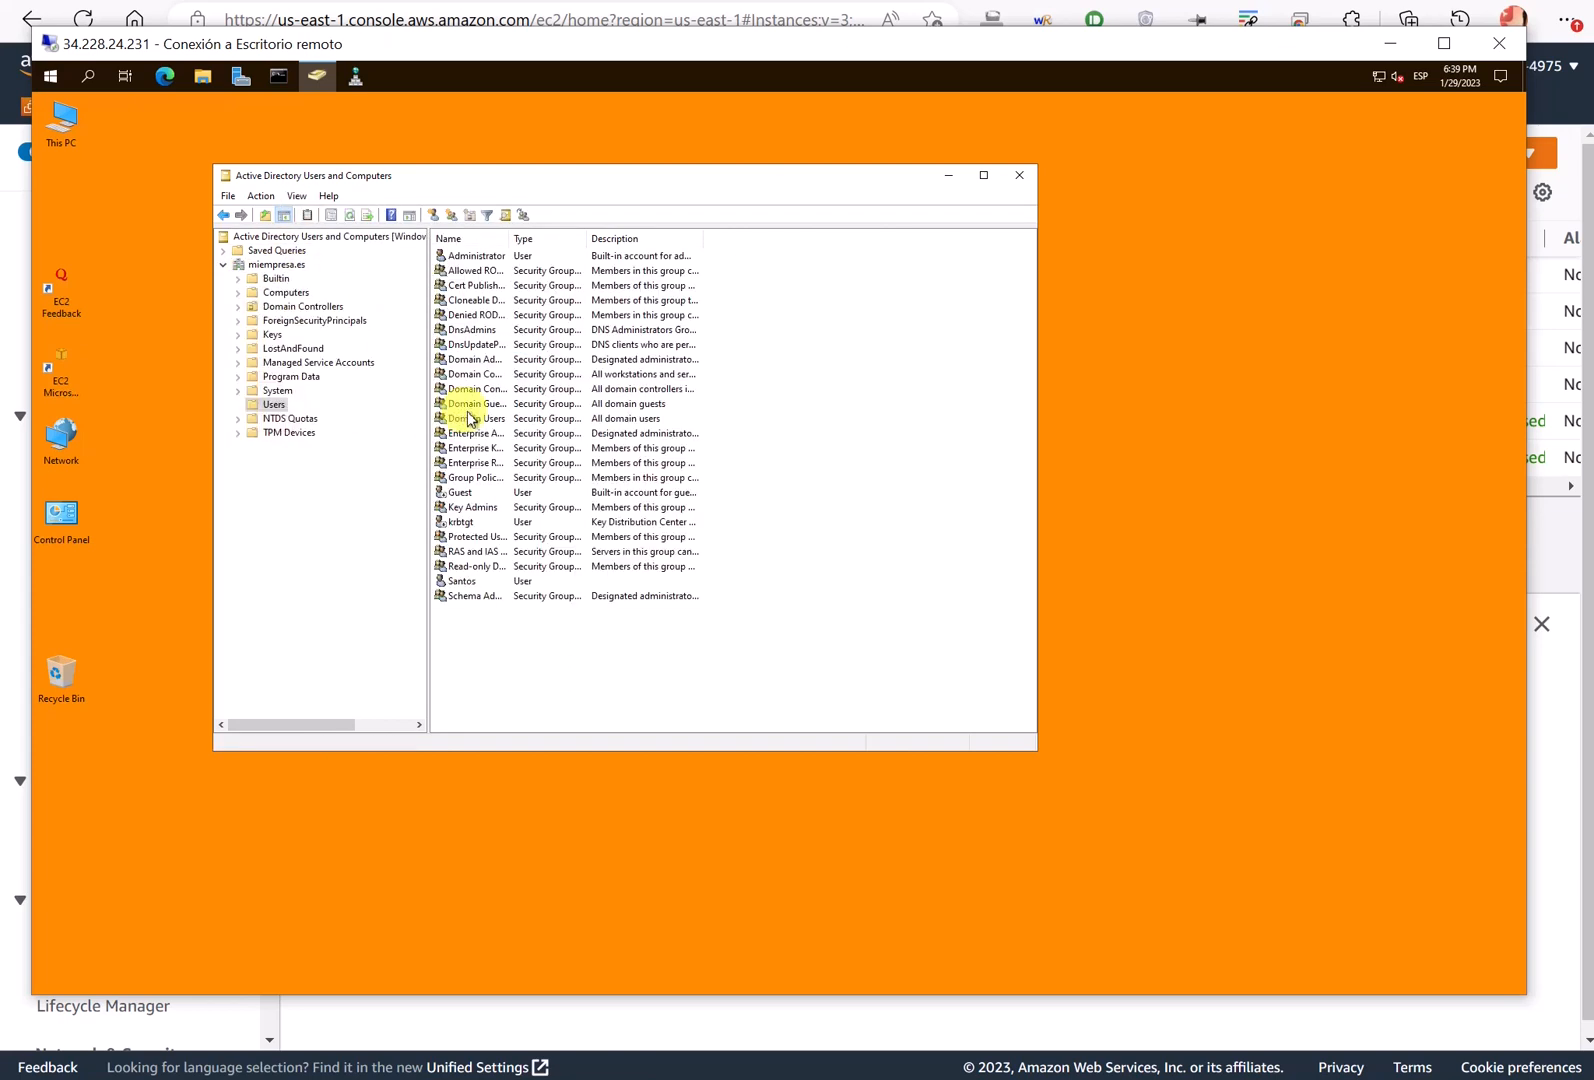
pyautogui.click(465, 580)
pyautogui.doubleClick(465, 580)
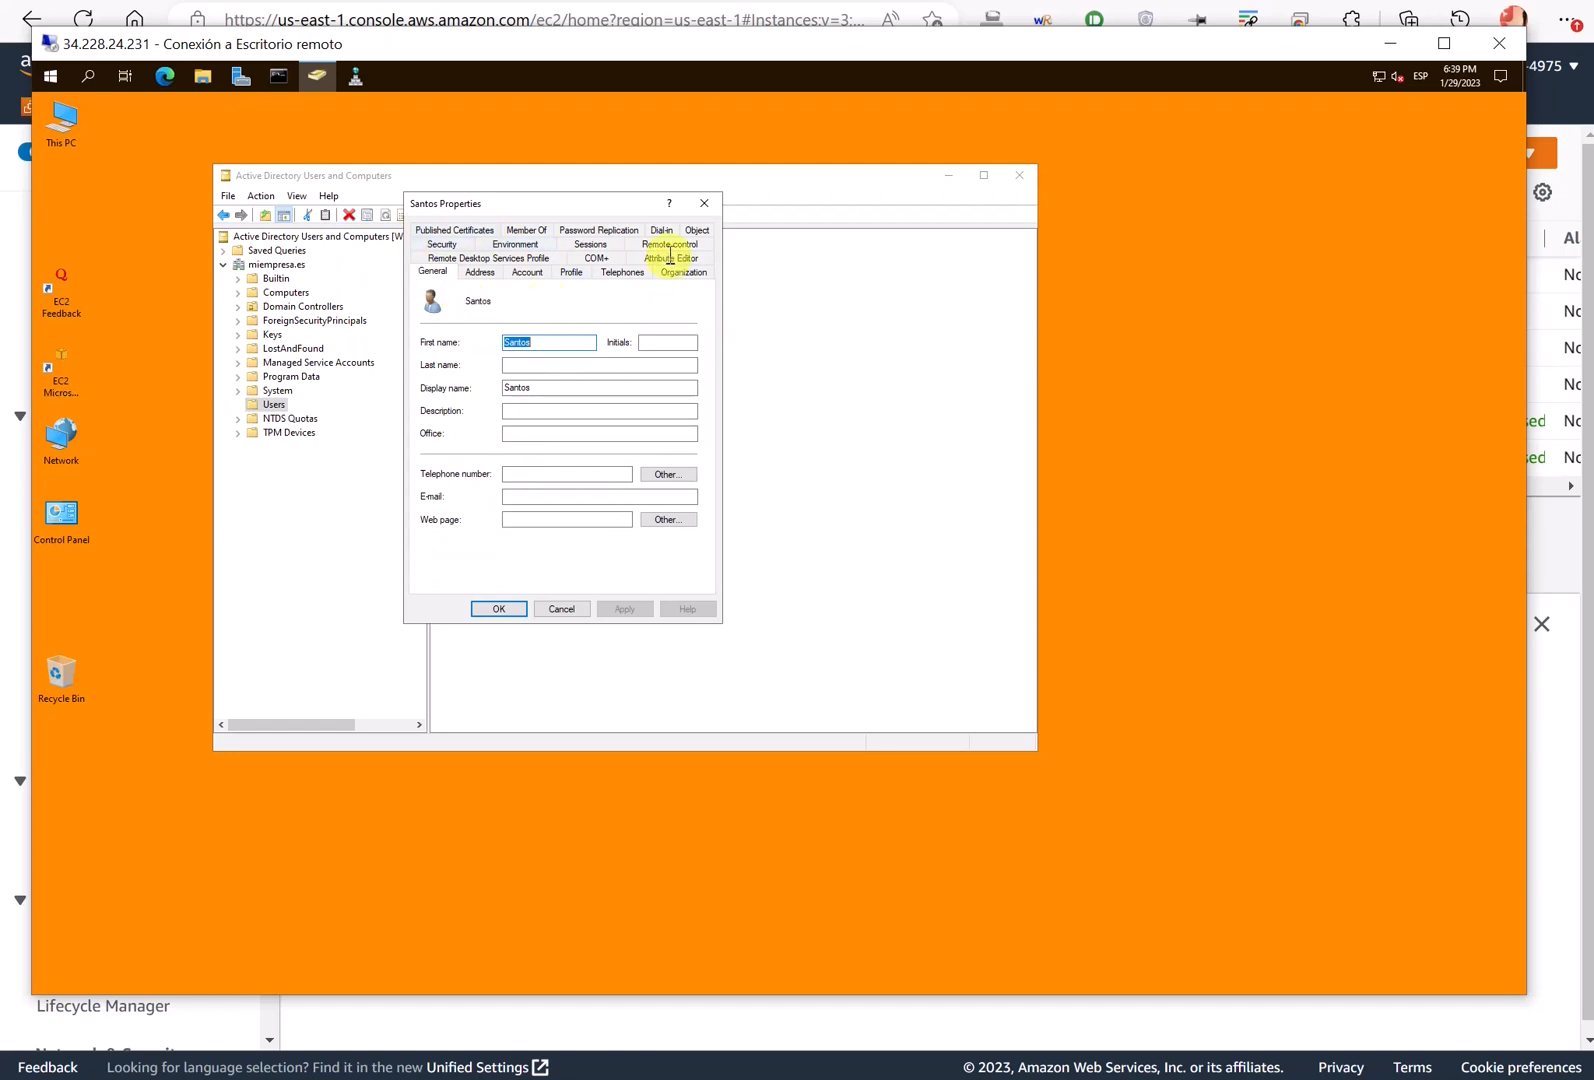
# - Enter the user's e-mail address in the E-mail box on the General tab
pyautogui.moveTo(543, 202); pyautogui.dragTo(628, 352)
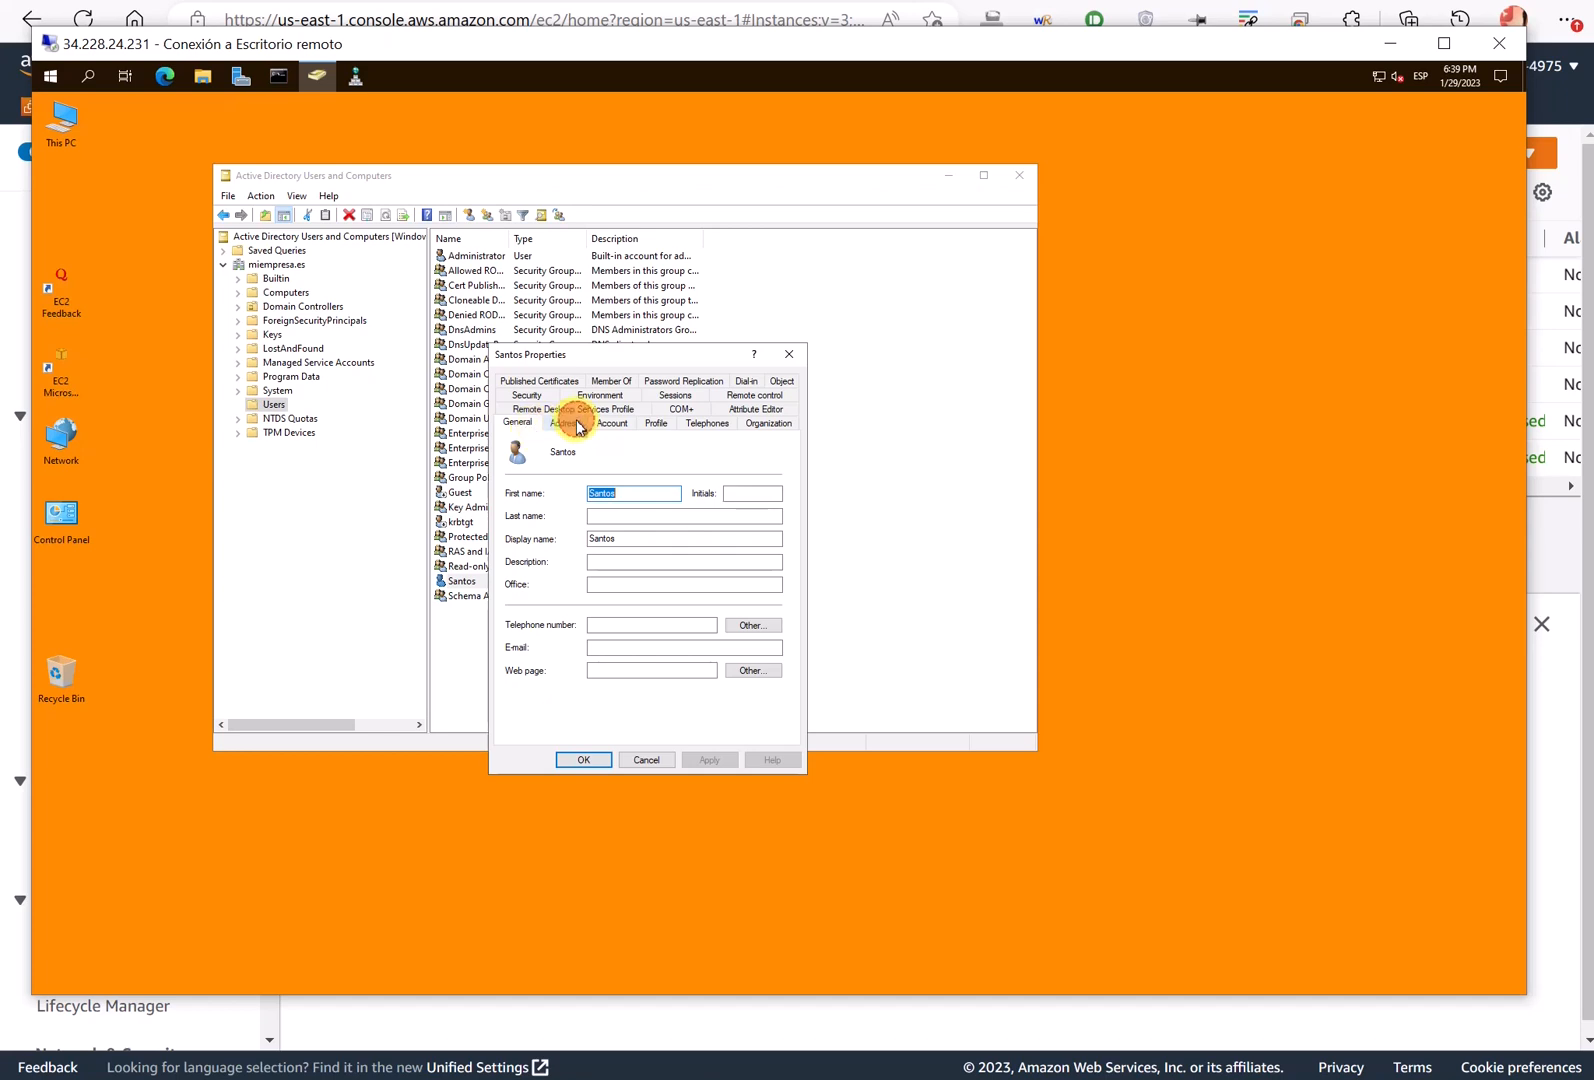
pyautogui.click(575, 424)
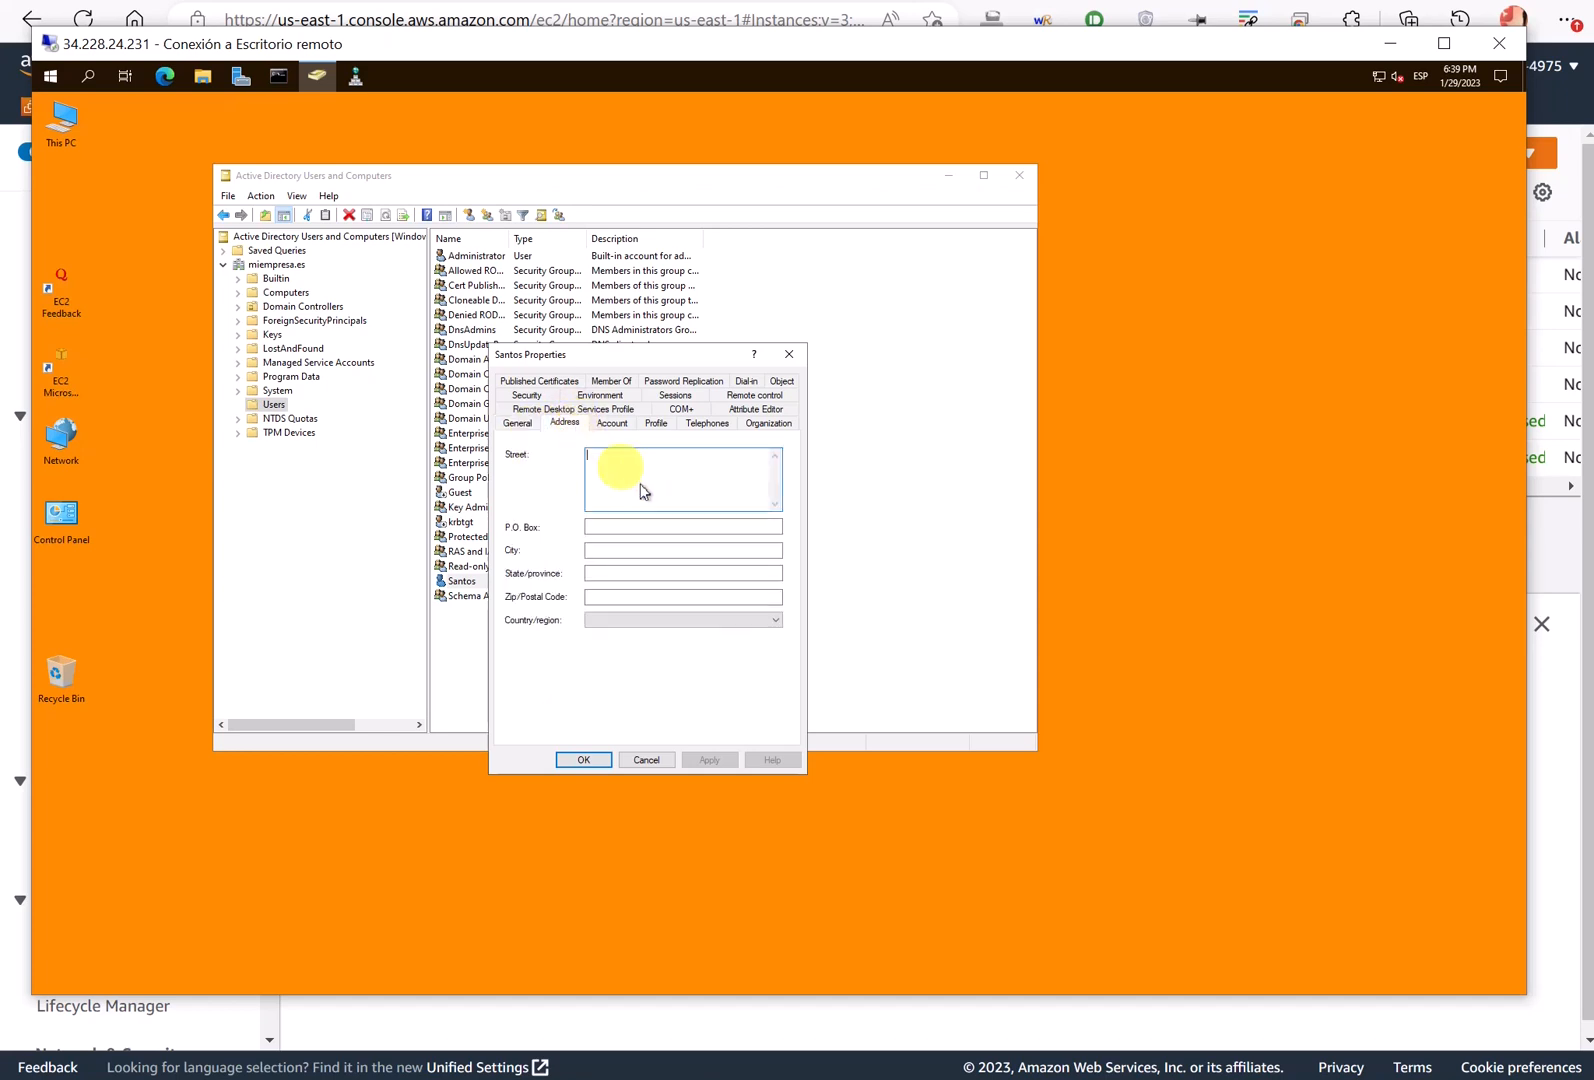
pyautogui.click(518, 425)
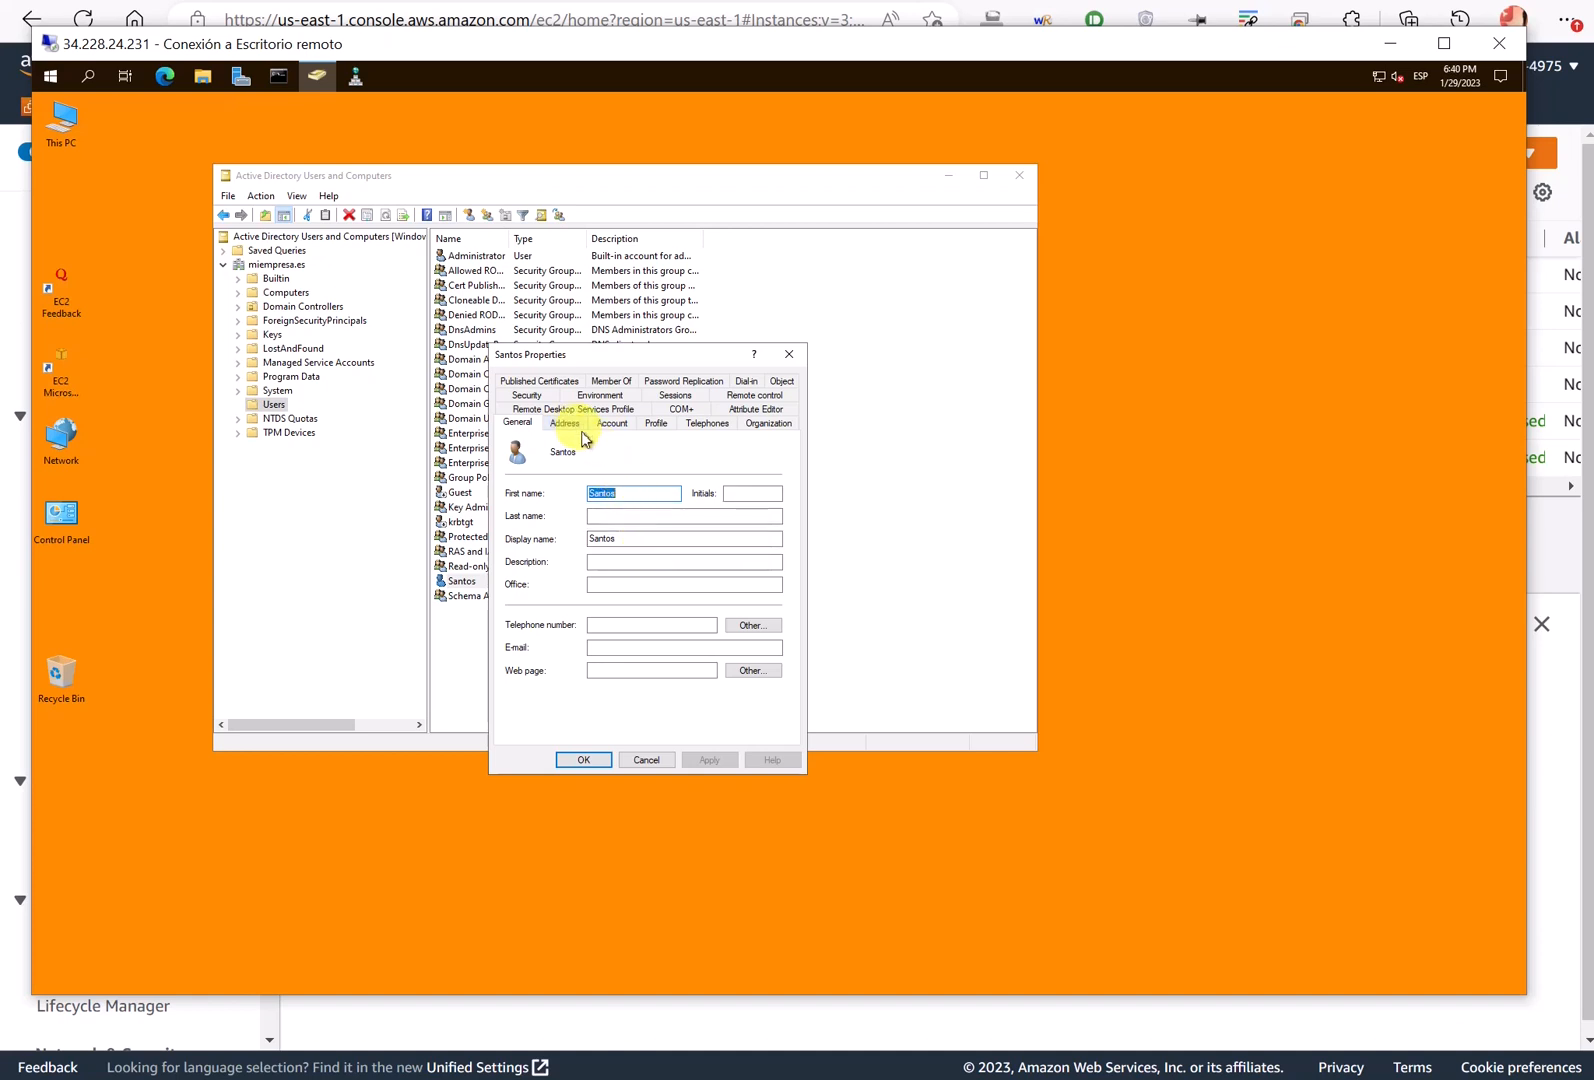
pyautogui.click(613, 650)
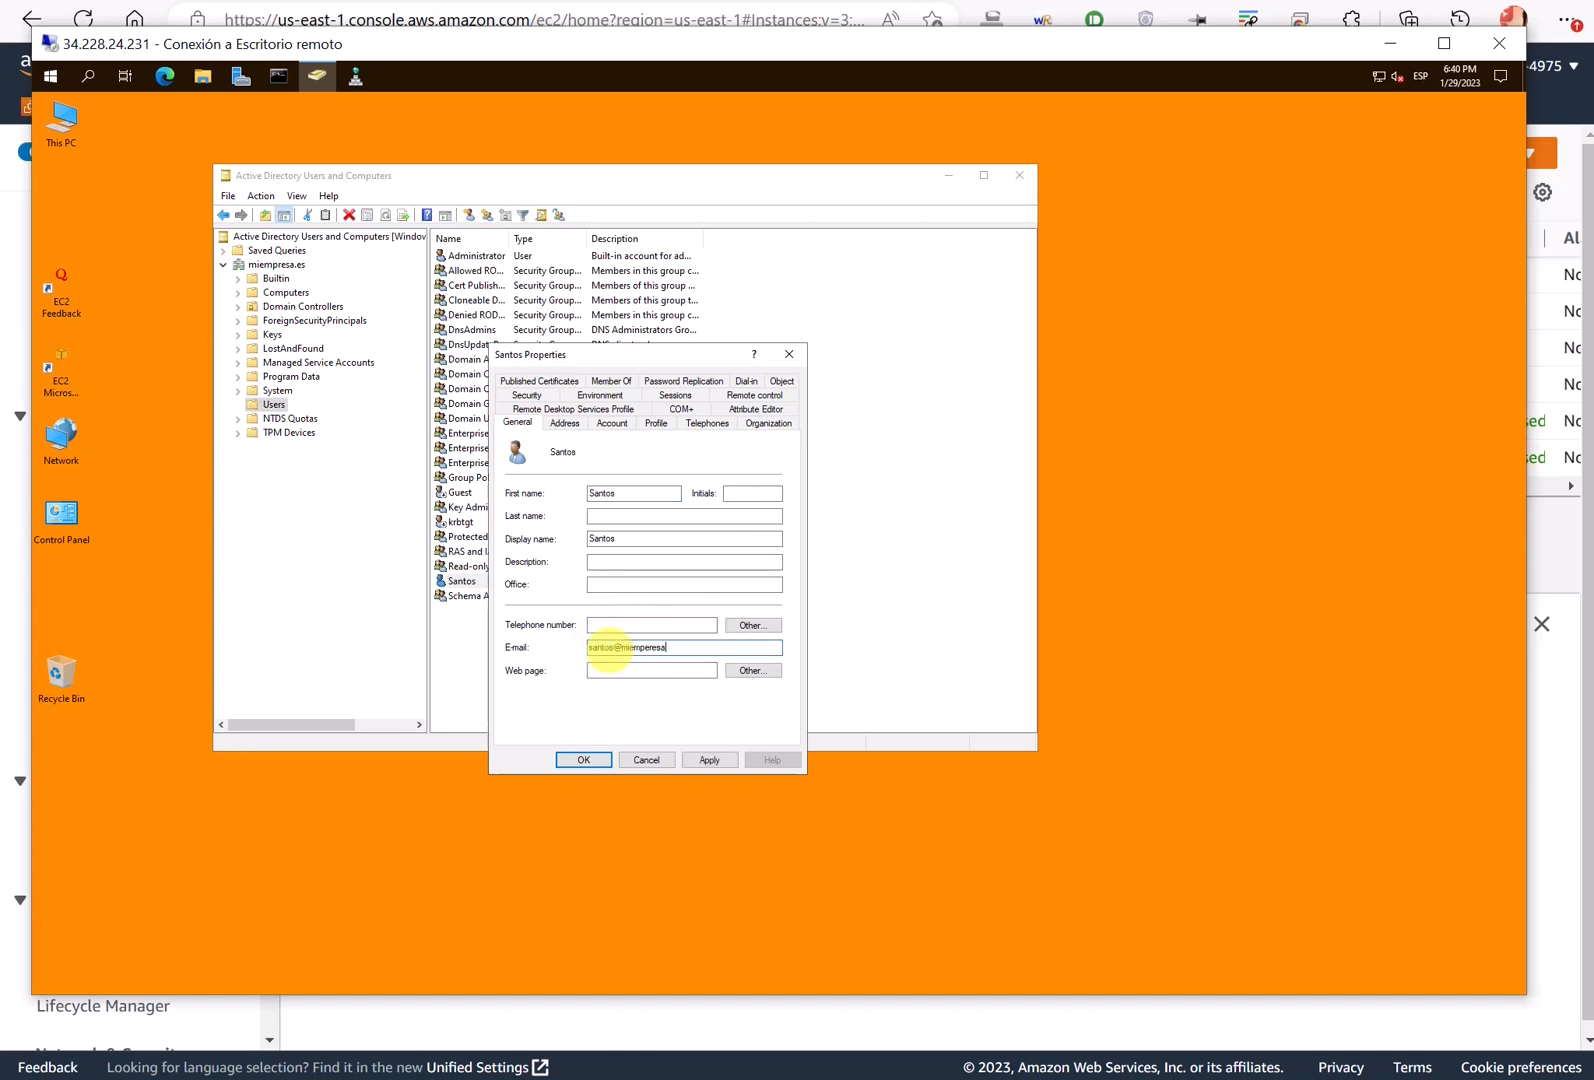
# - Check the Address and Account tabs, then save the e-mail change with OK
pyautogui.click(612, 562)
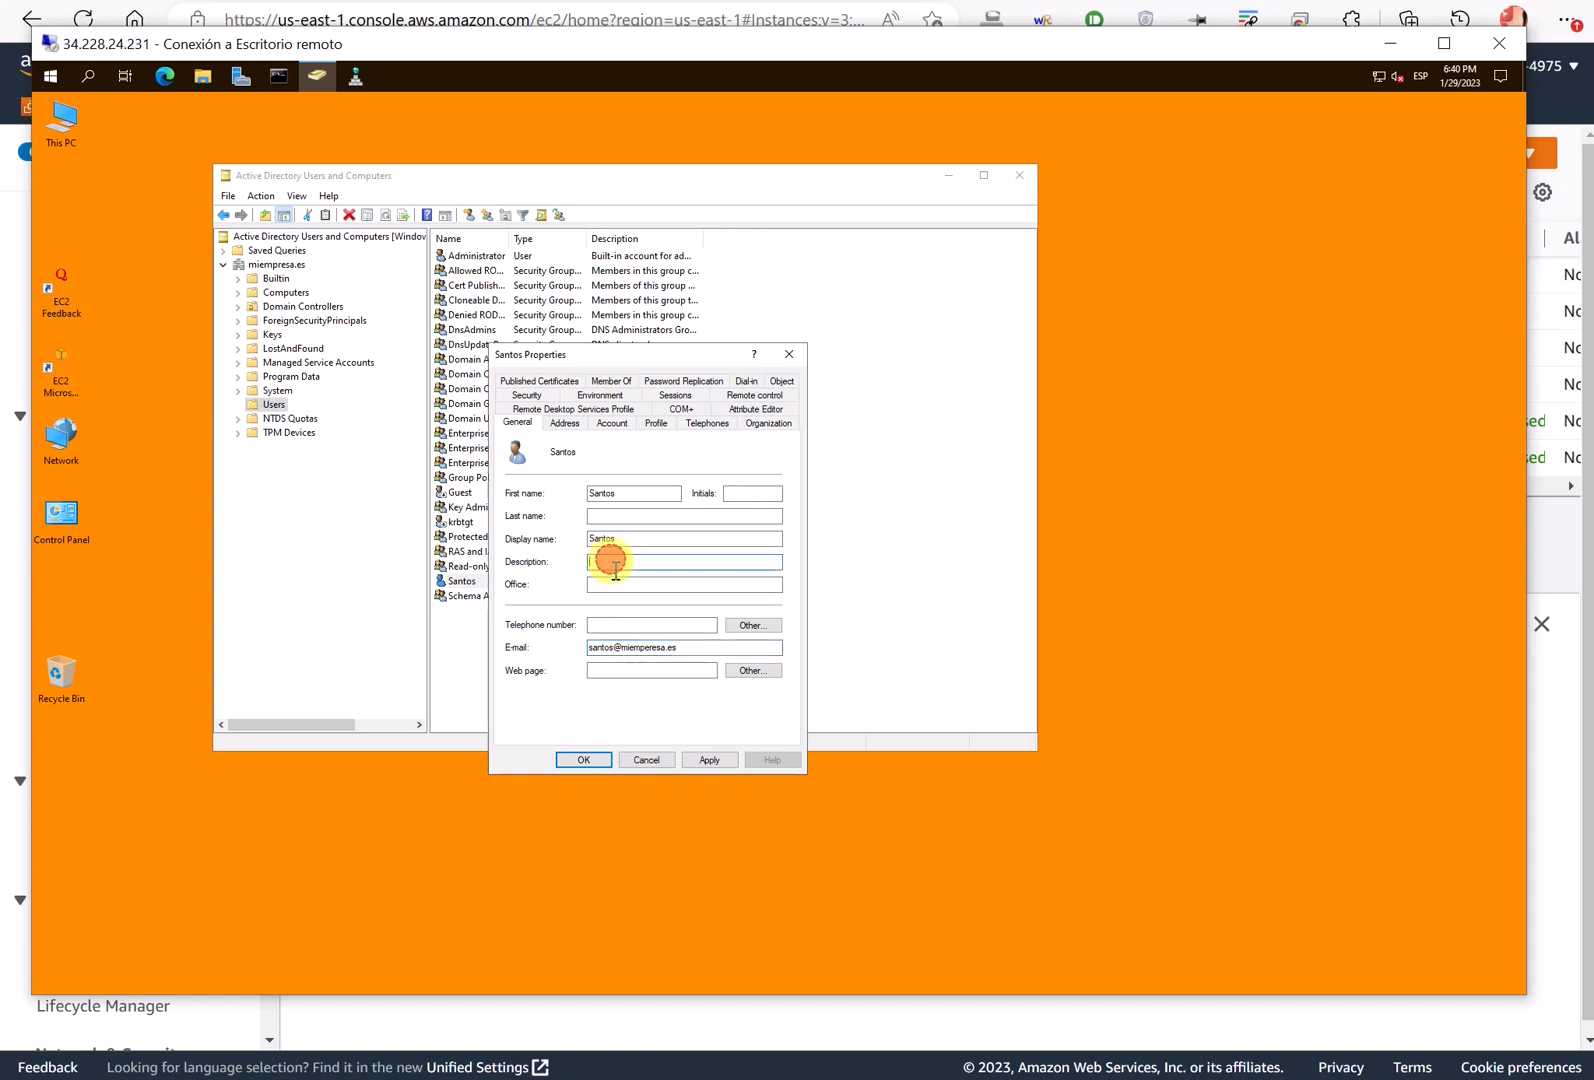
pyautogui.click(600, 586)
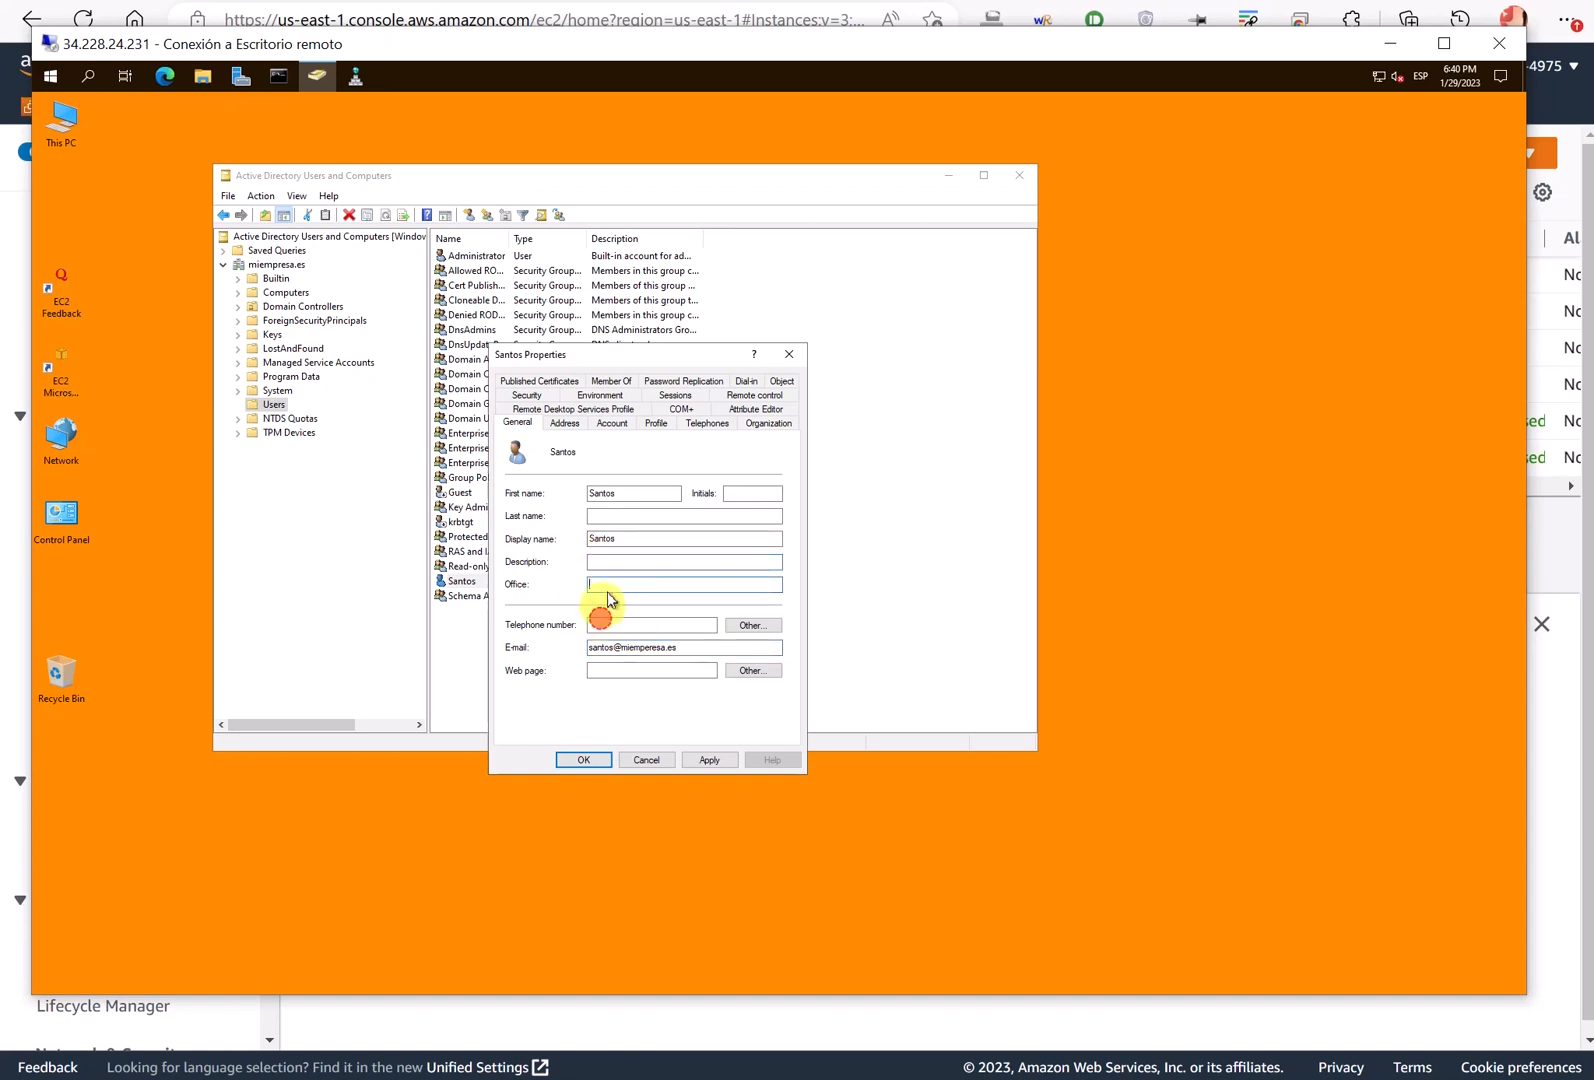
pyautogui.click(565, 424)
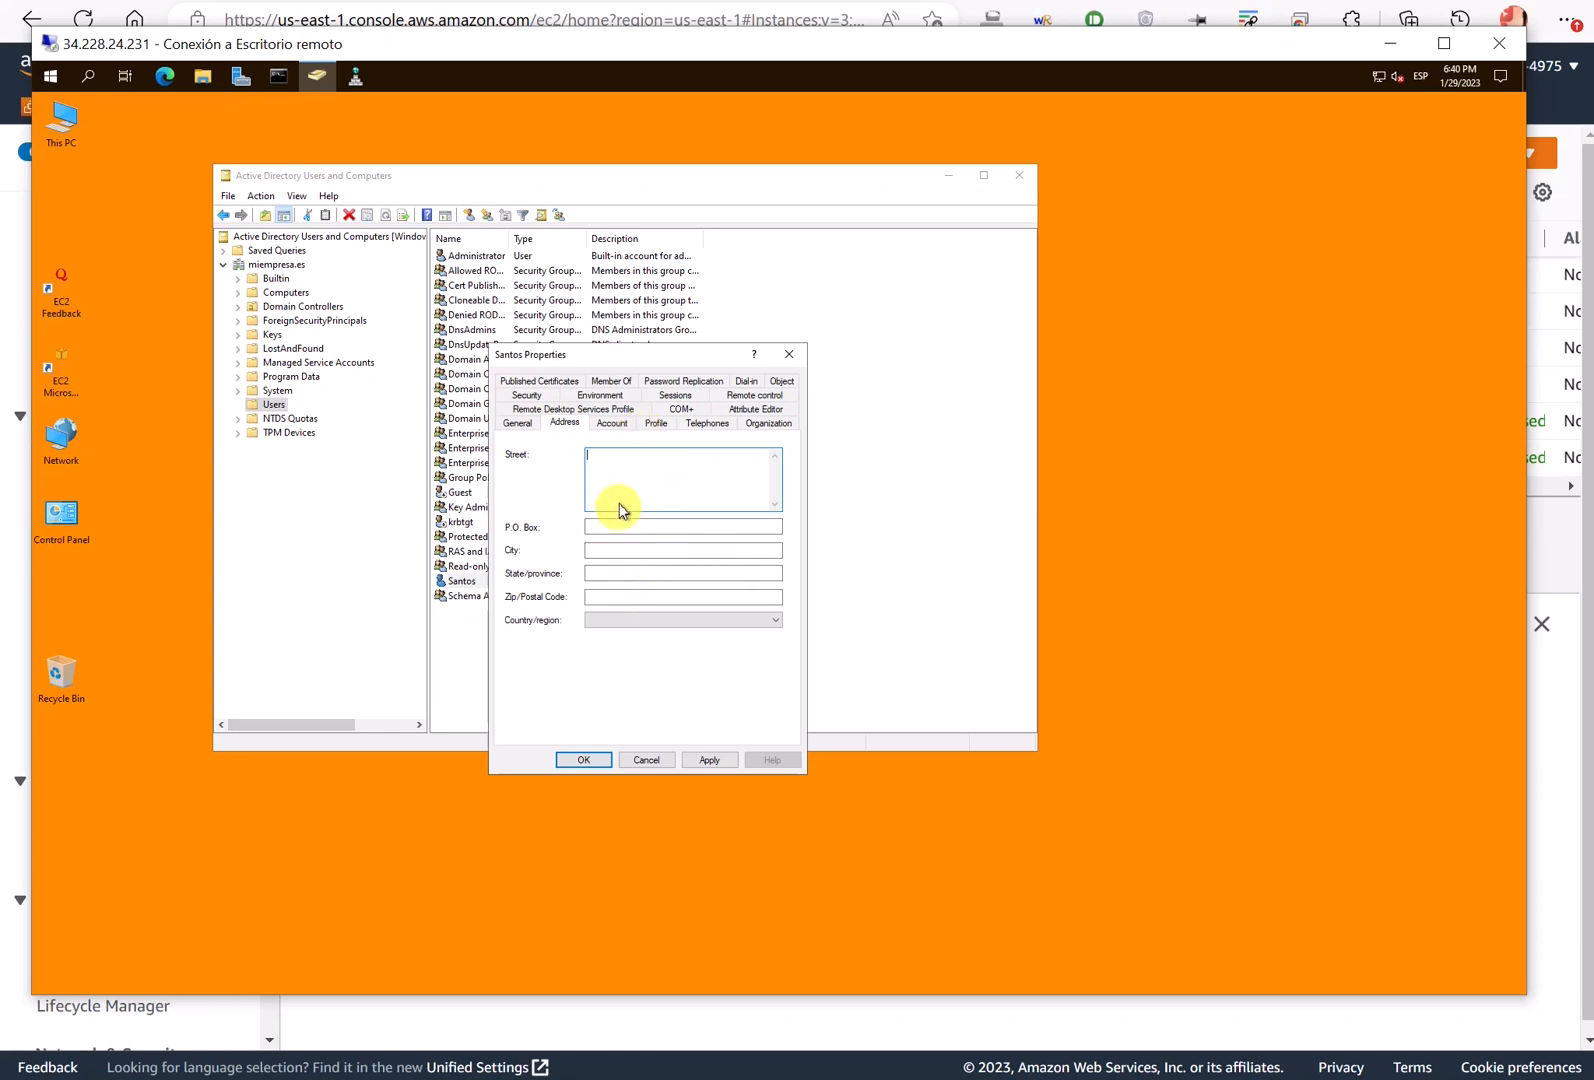
pyautogui.click(600, 426)
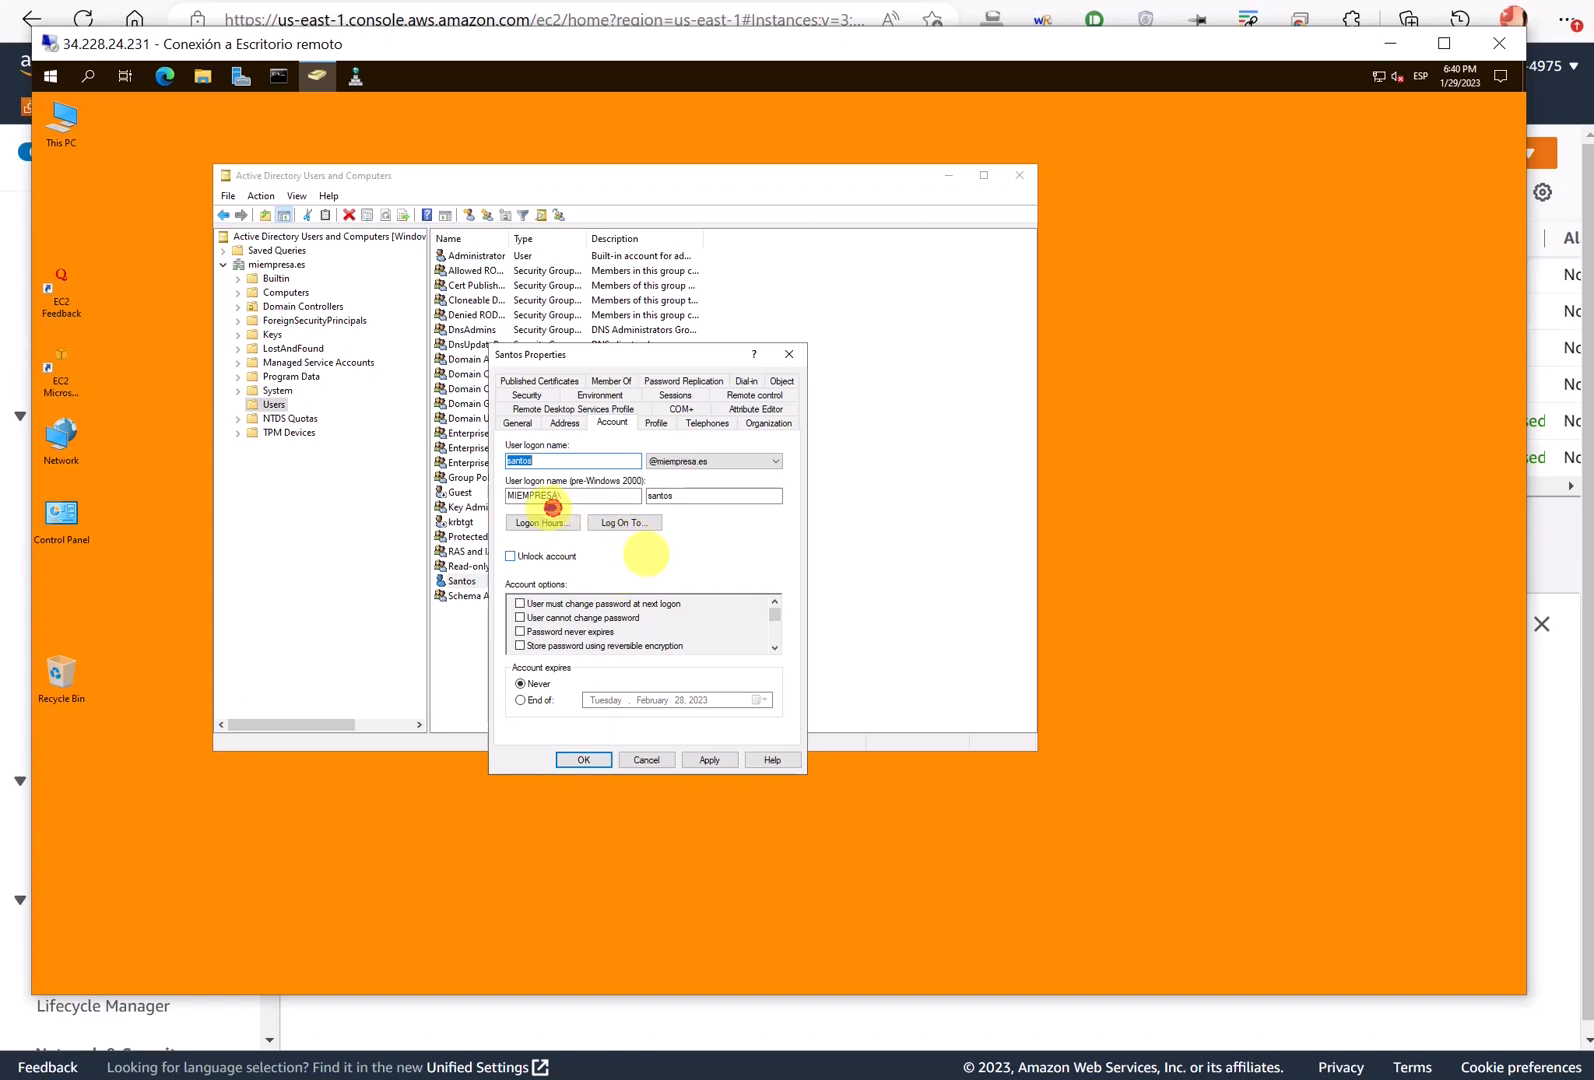
pyautogui.moveTo(552, 507)
pyautogui.mouseDown()
pyautogui.moveTo(560, 537)
pyautogui.moveTo(625, 507)
pyautogui.moveTo(598, 540)
pyautogui.moveTo(668, 525)
pyautogui.mouseUp()
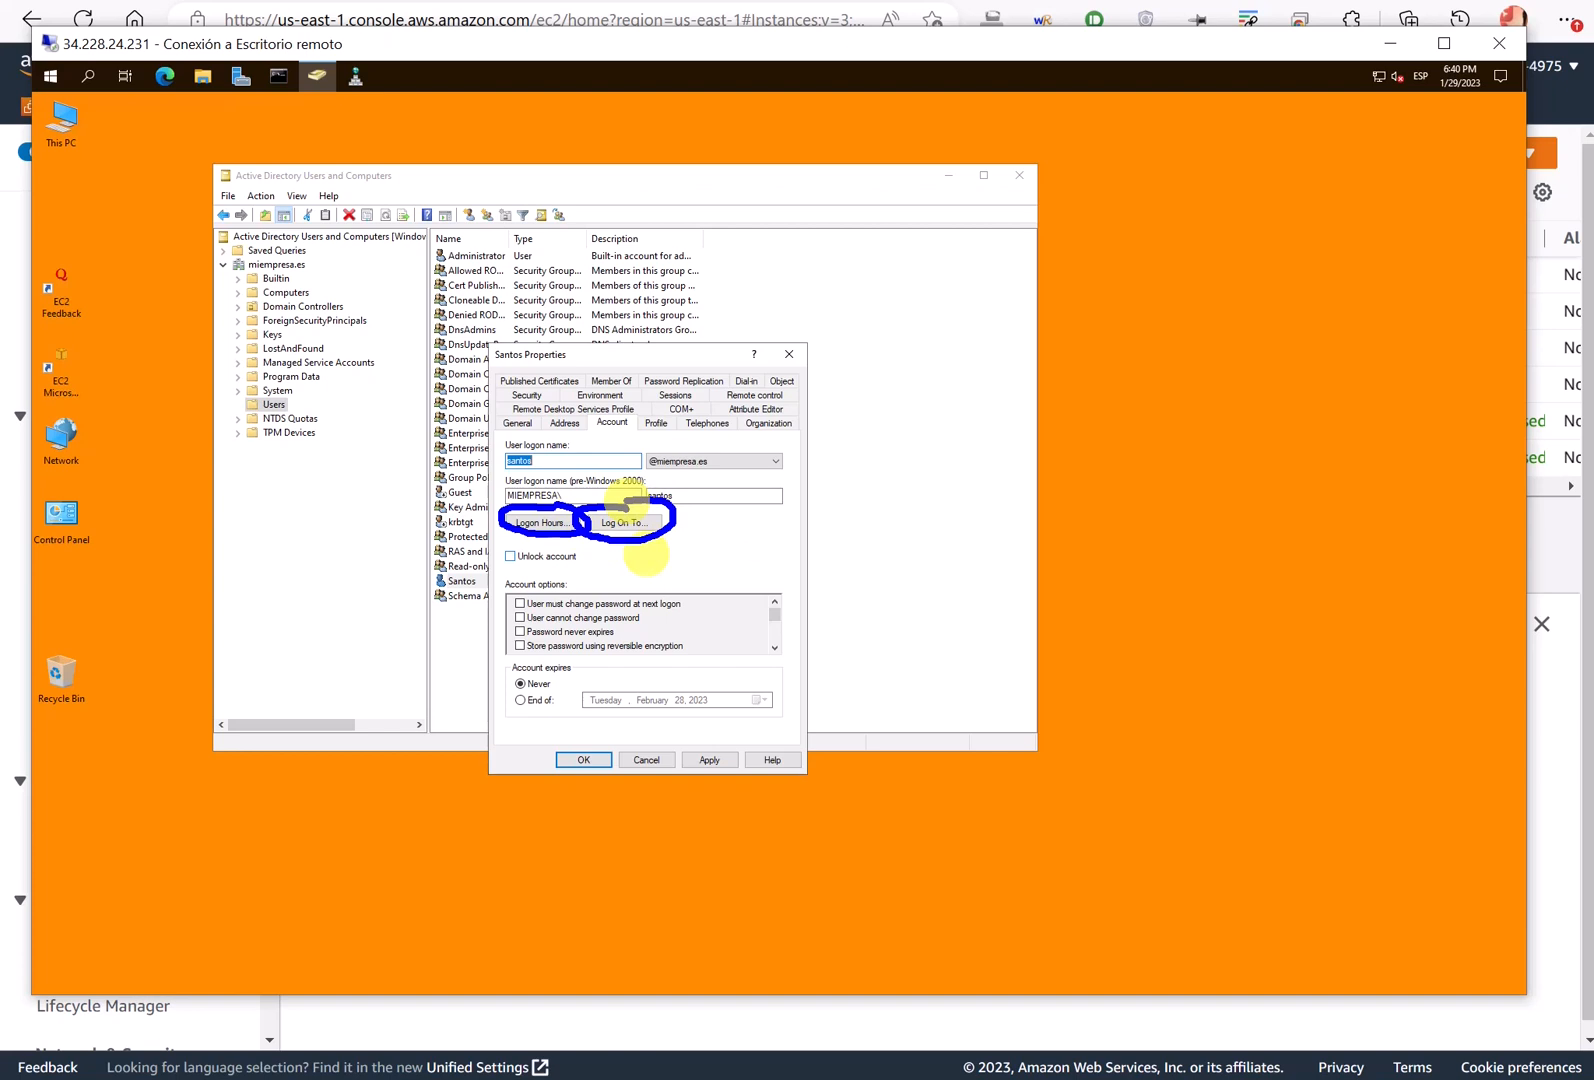
pyautogui.press('Escape')
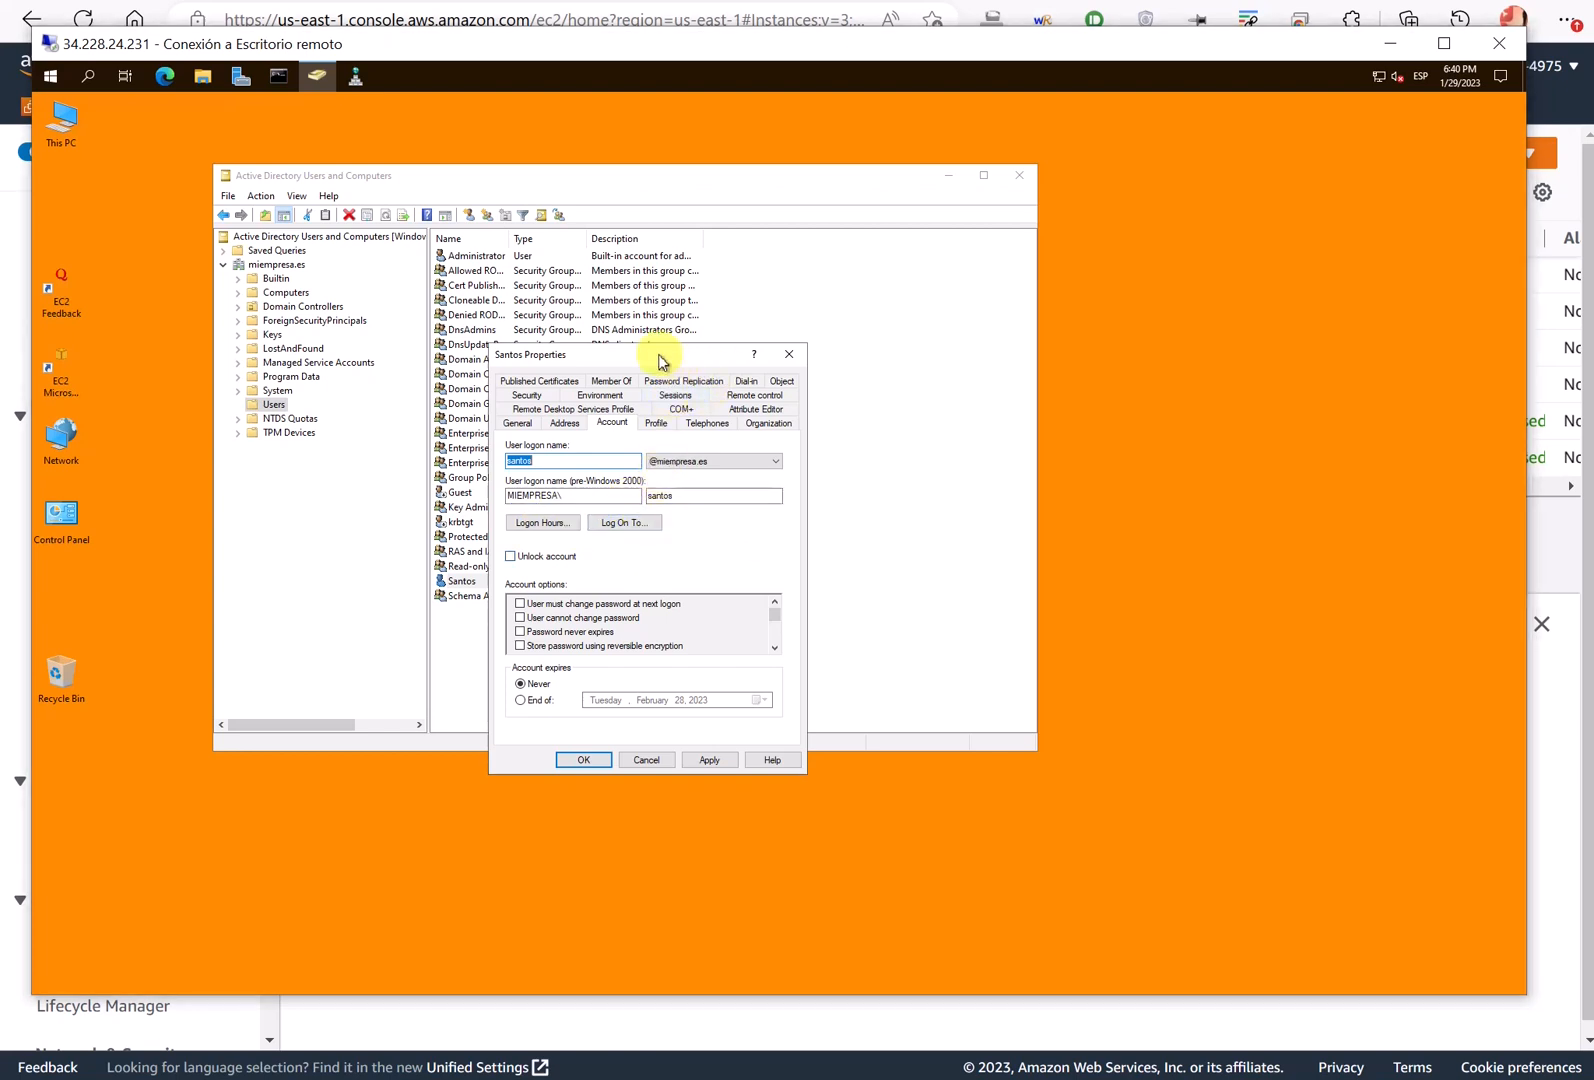
pyautogui.moveTo(660, 356); pyautogui.dragTo(681, 363)
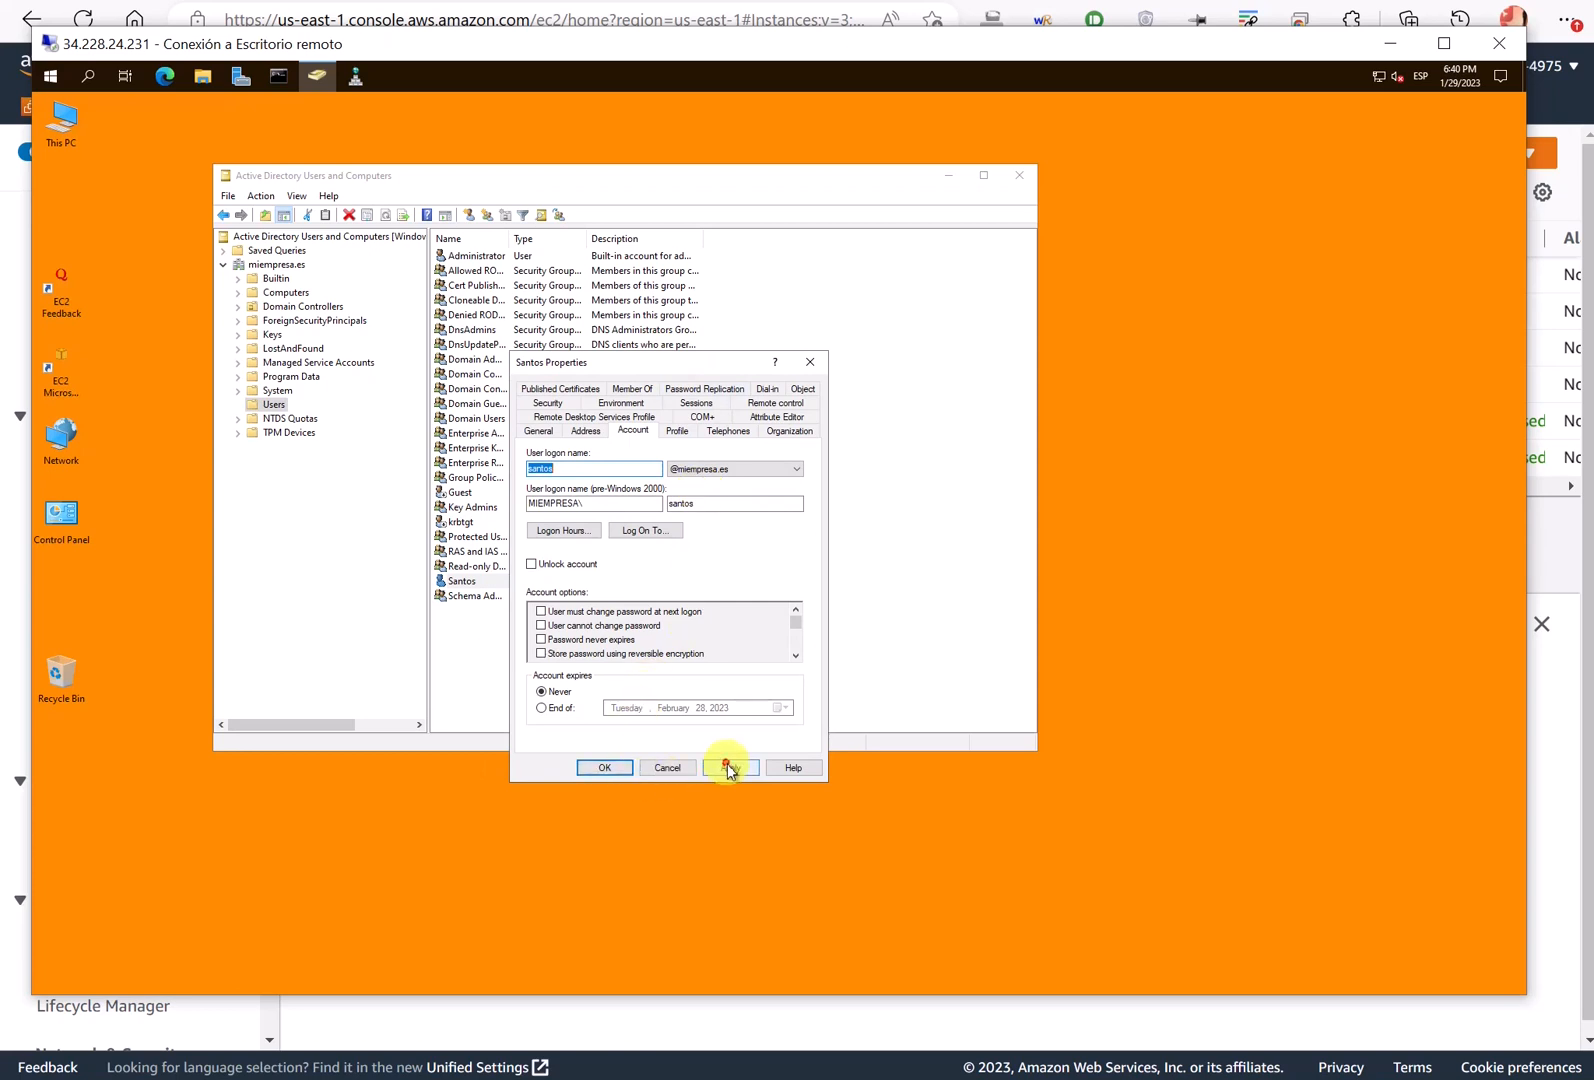
pyautogui.click(604, 767)
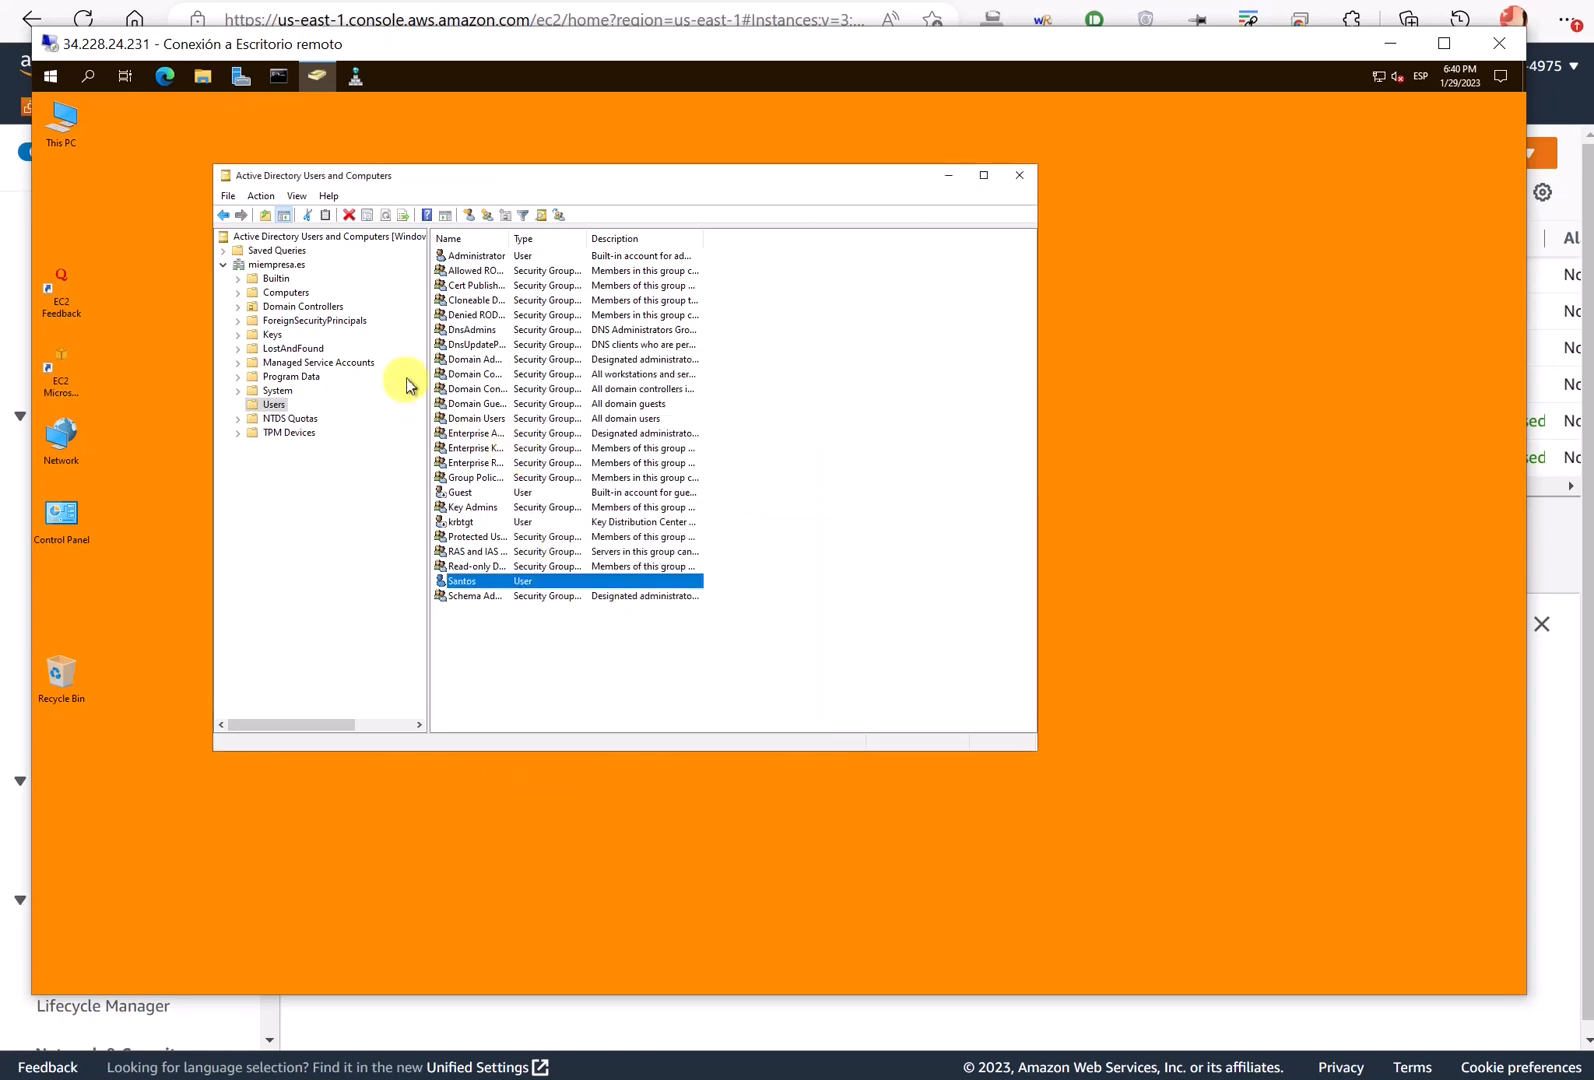
# - Show the New submenu of object types for the miempresa.es domain
pyautogui.click(277, 264)
pyautogui.rightClick(279, 265)
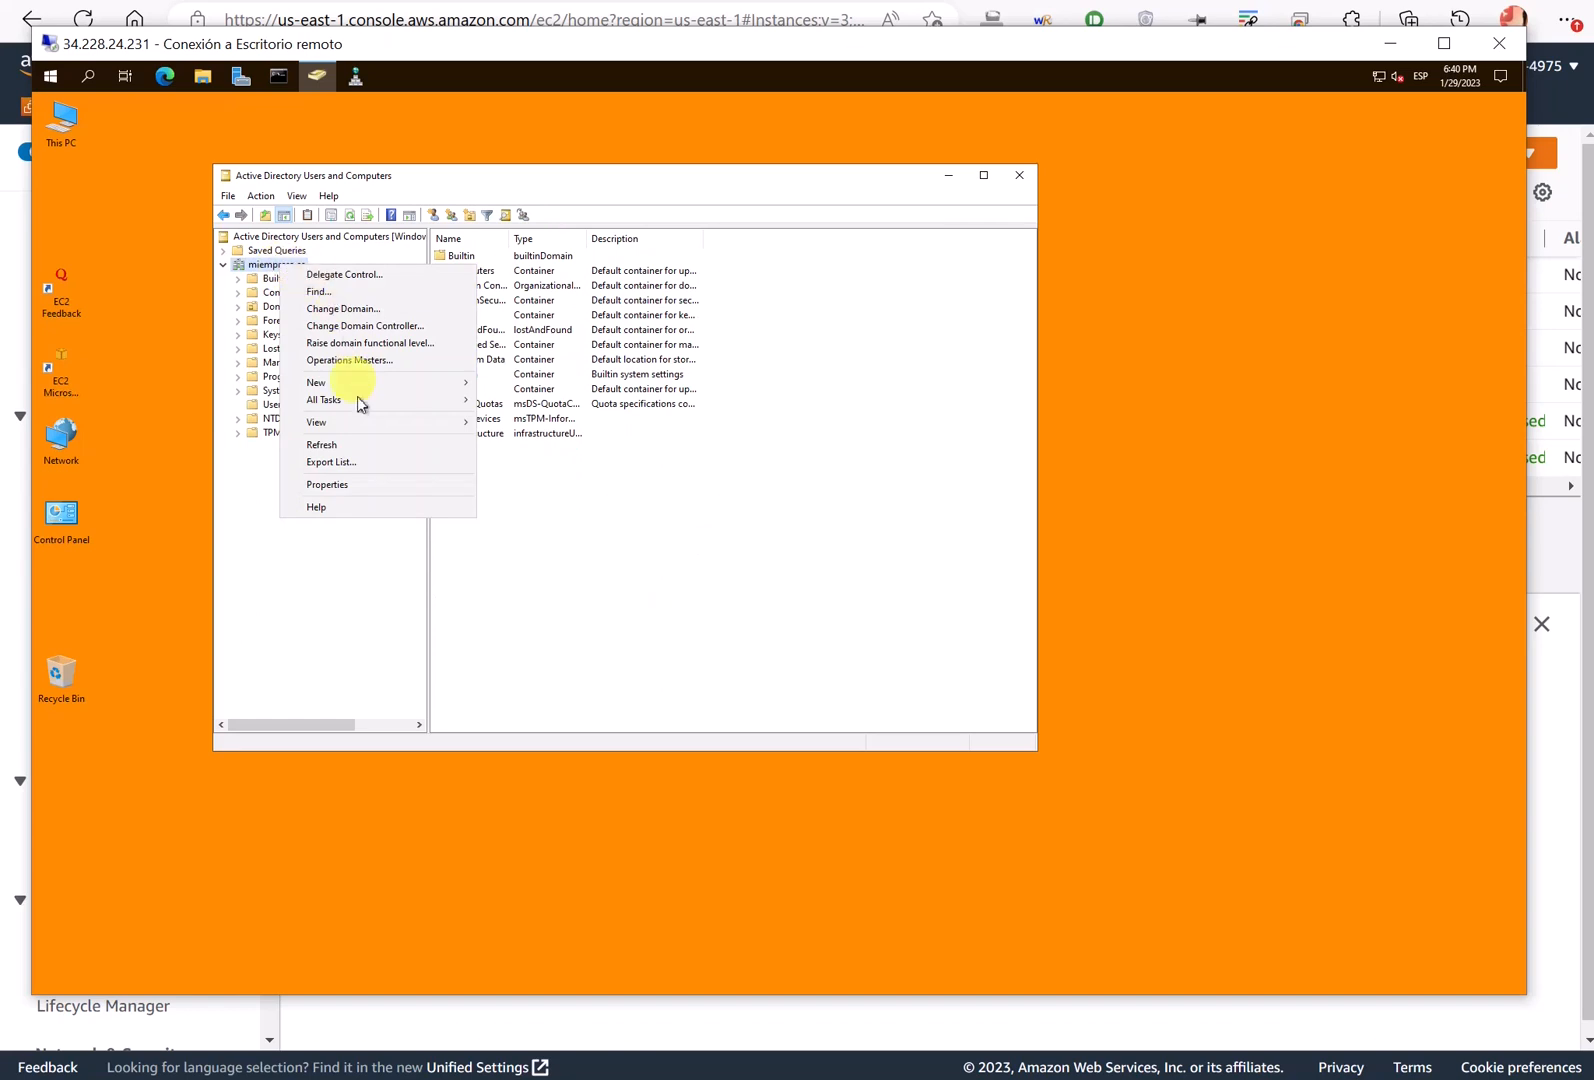
pyautogui.moveTo(378, 393)
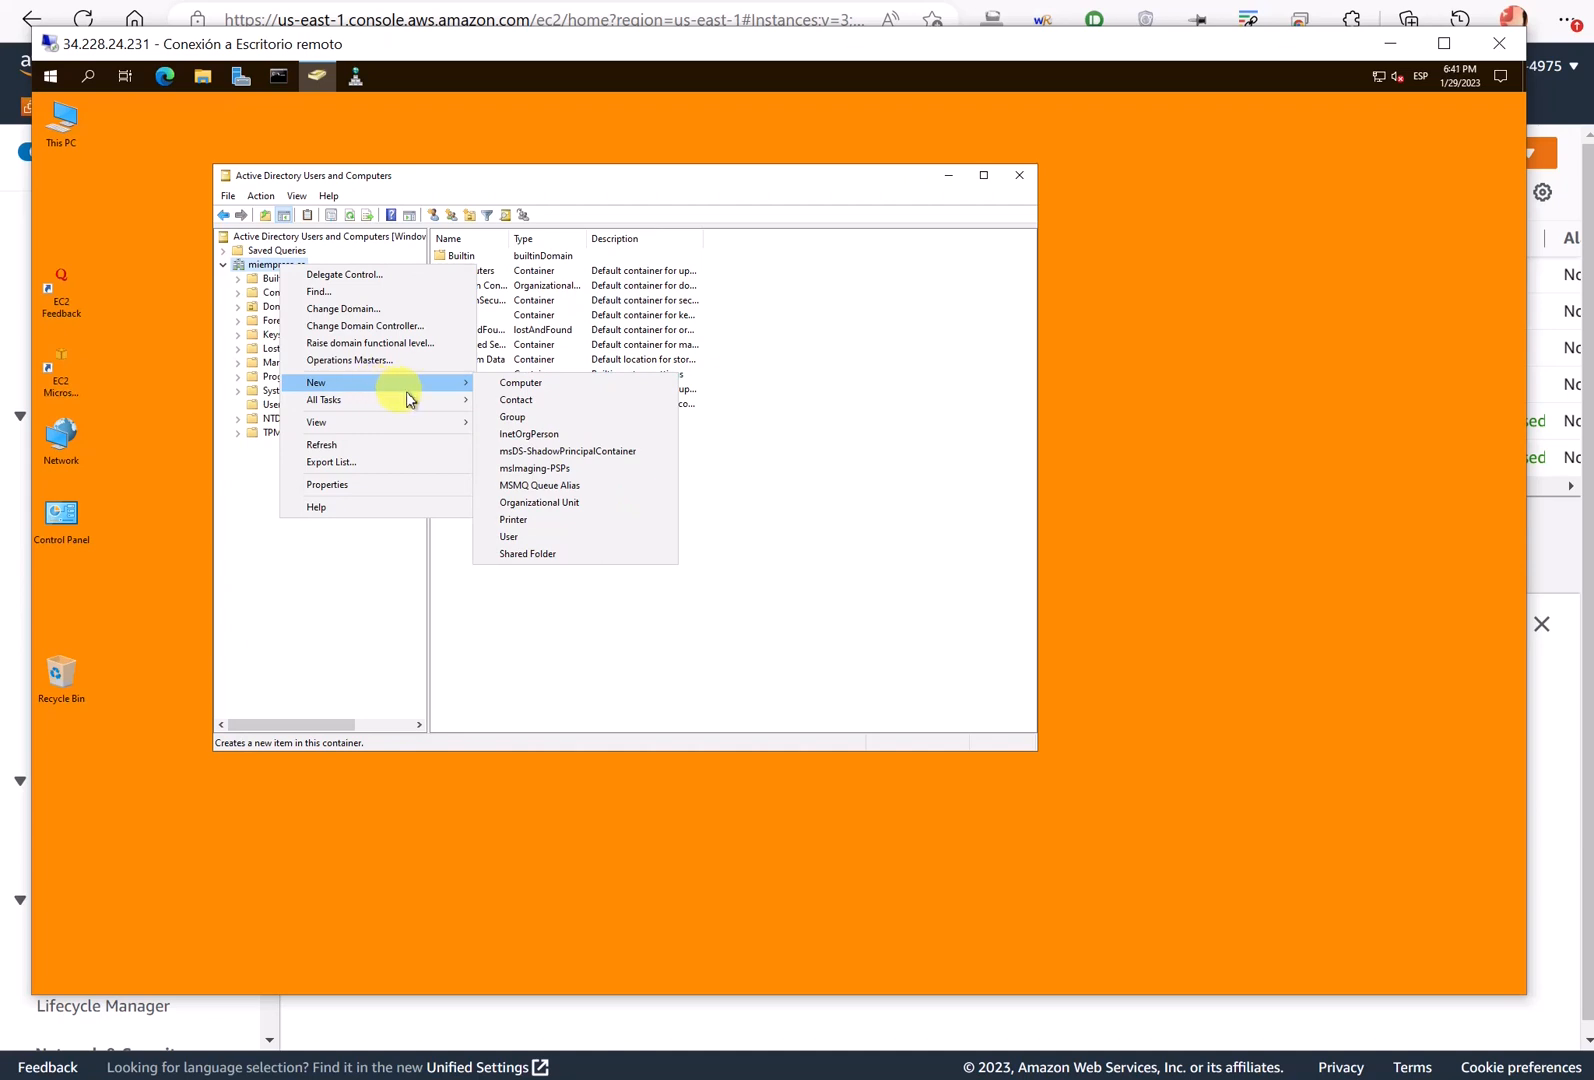
# - Create the organizational unit ATV under miempresa.es
pyautogui.click(577, 508)
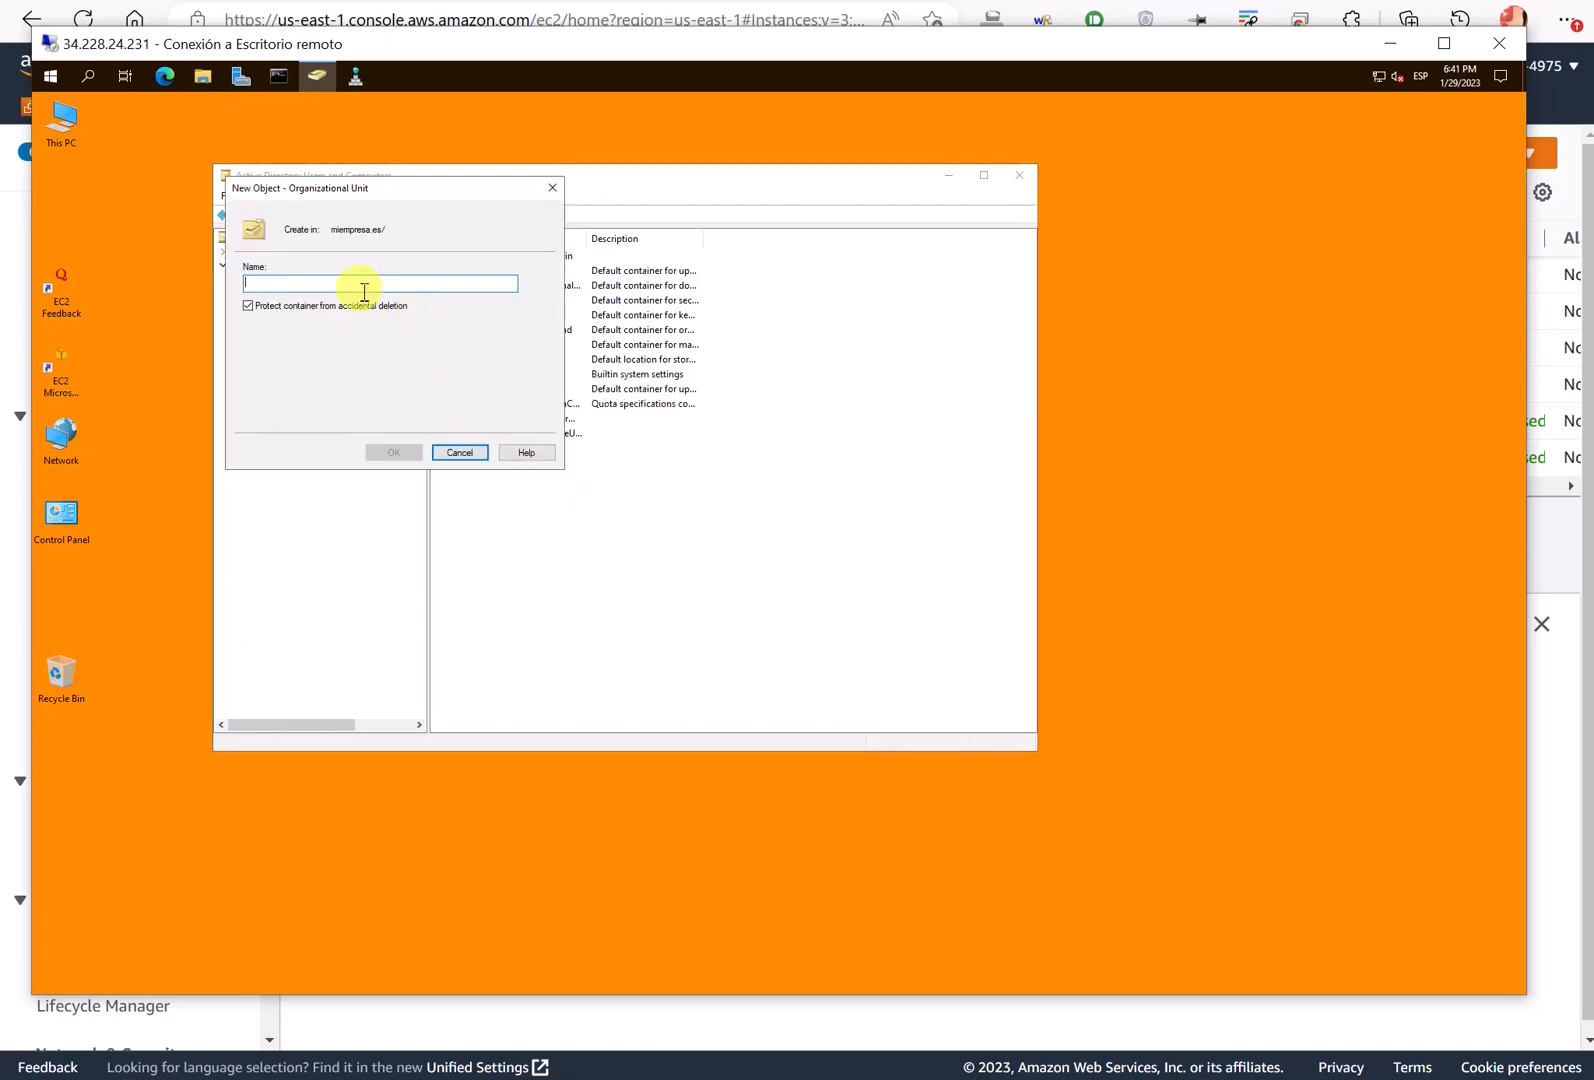
pyautogui.write('ATV')
pyautogui.press('Return')
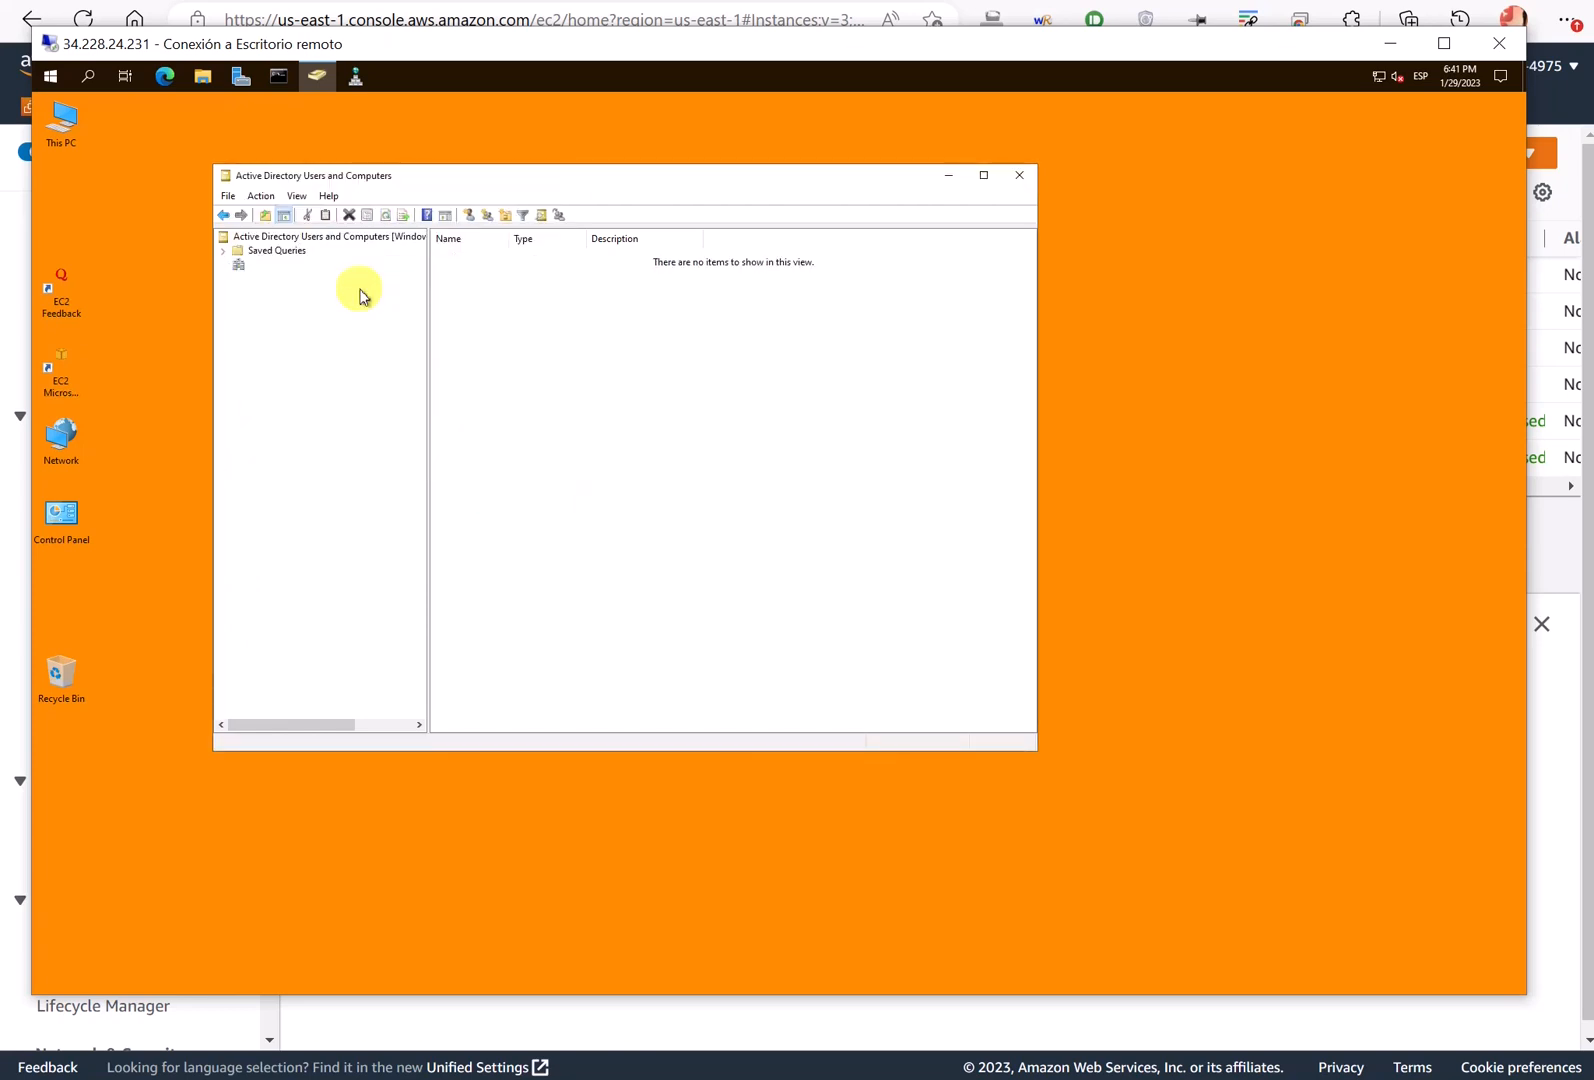
# - Add a second organizational unit named AR to the miempresa.es domain
pyautogui.rightClick(300, 250)
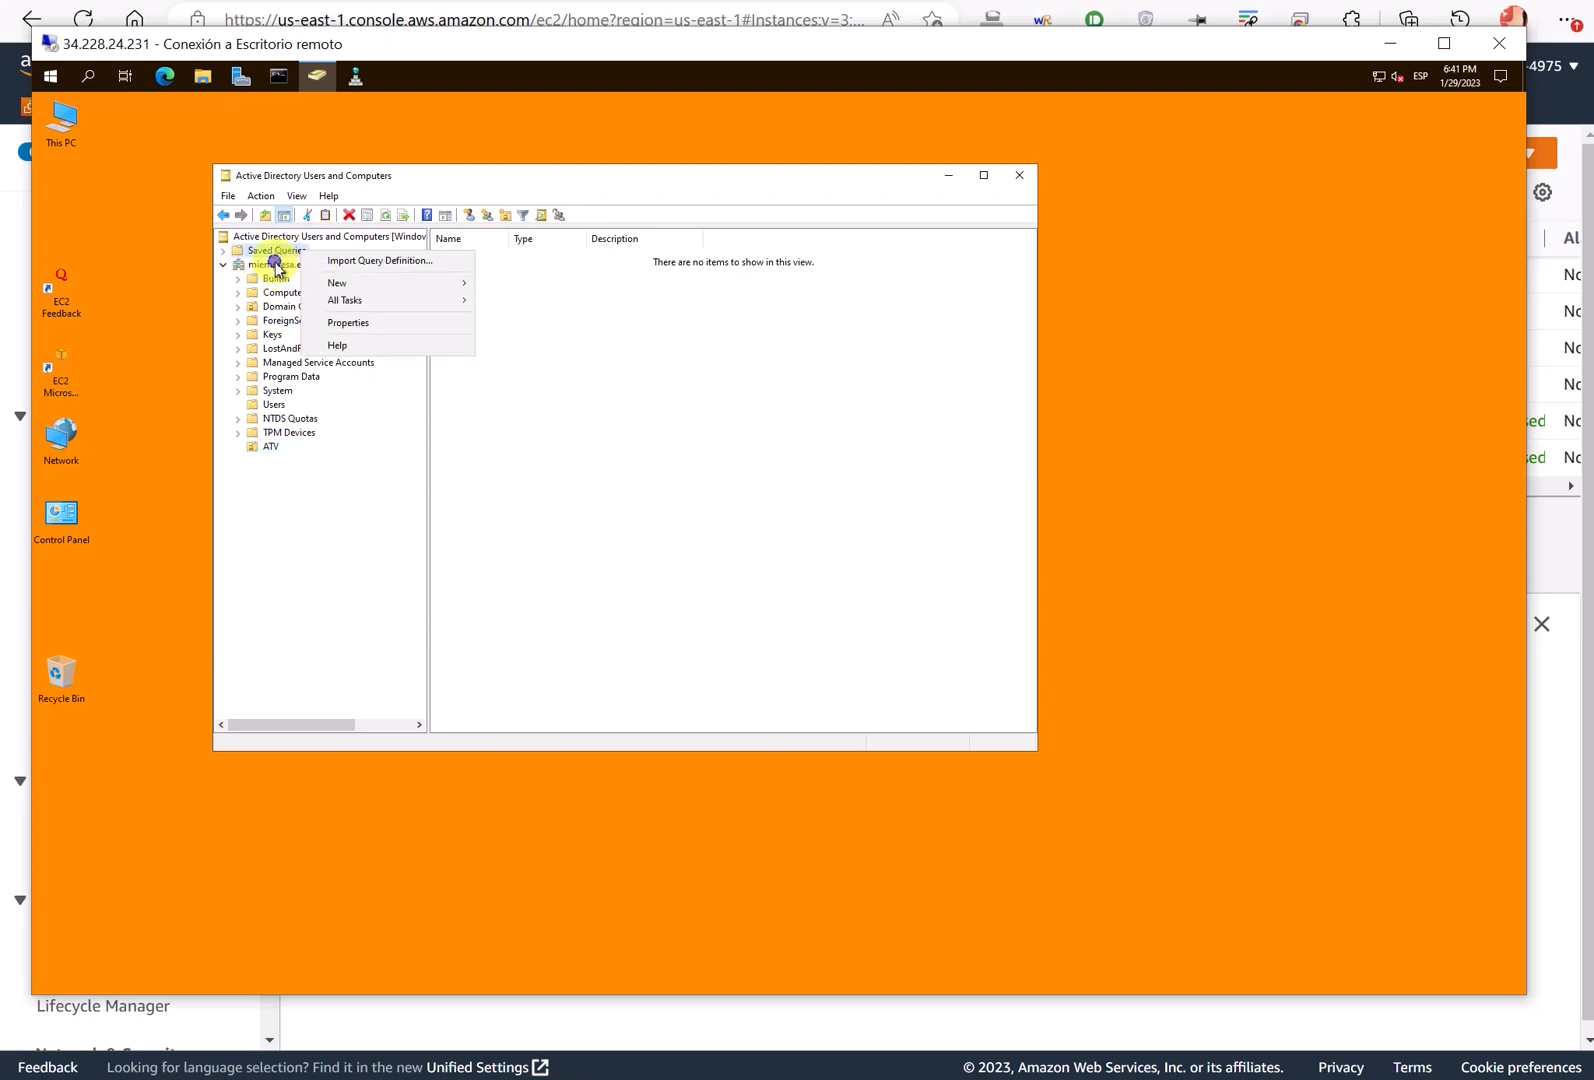
pyautogui.rightClick(274, 264)
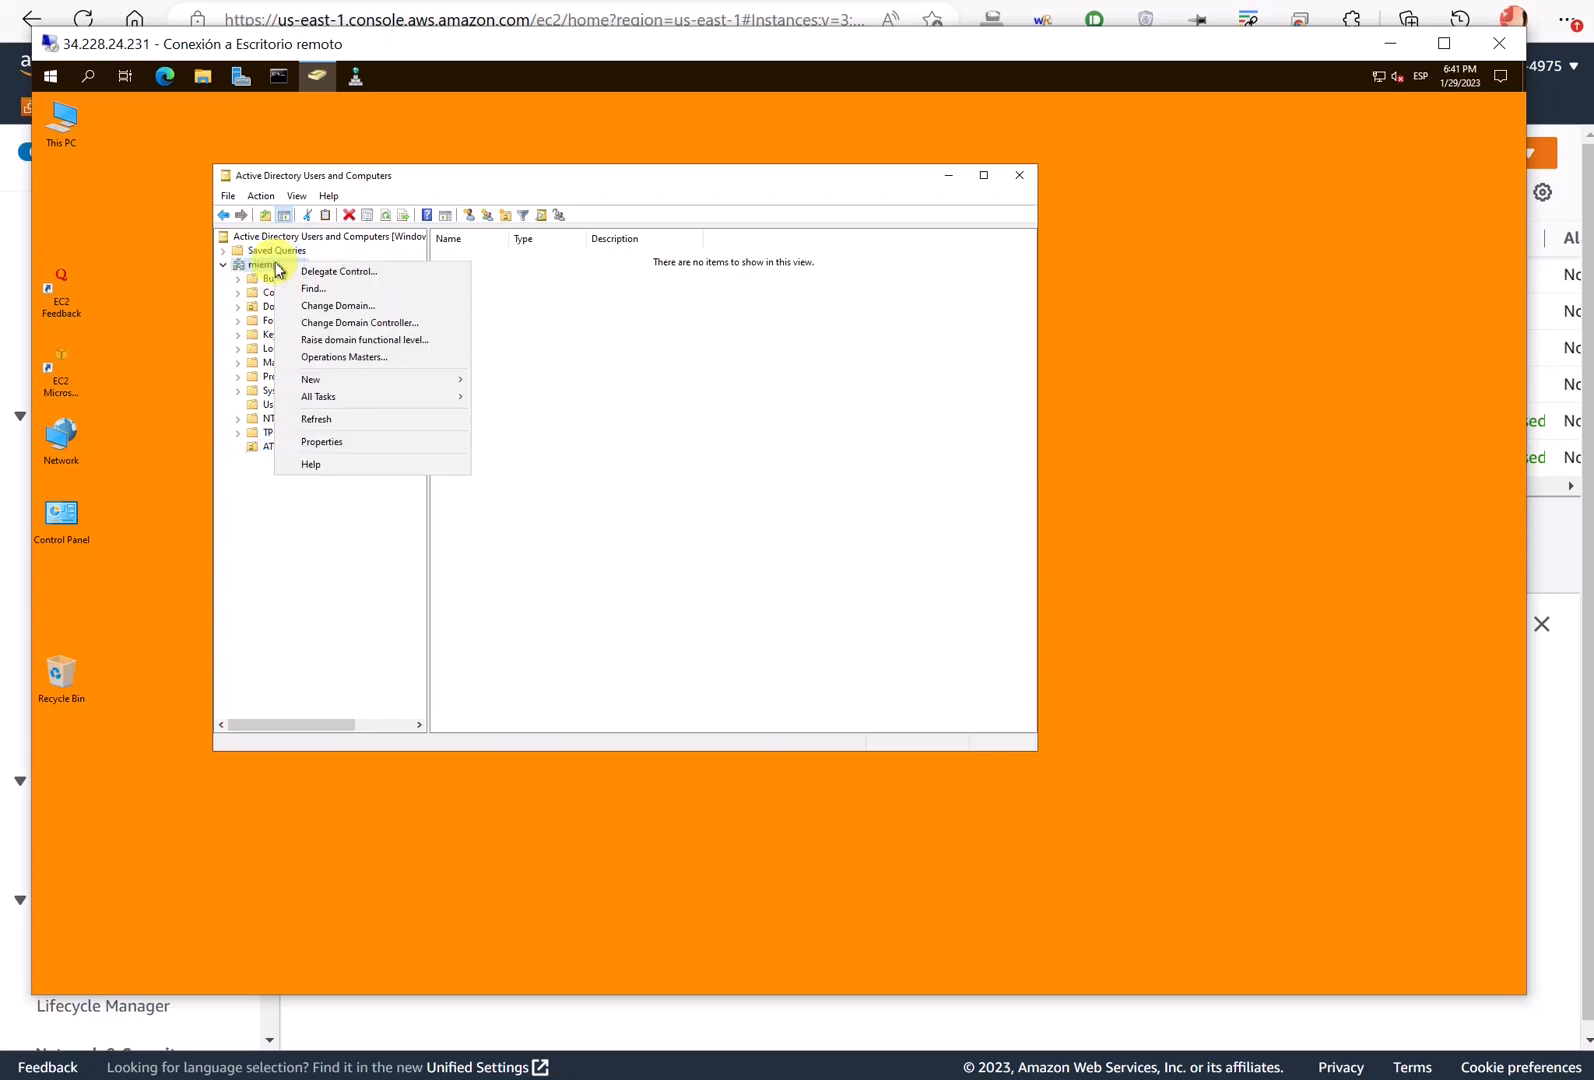
pyautogui.click(404, 381)
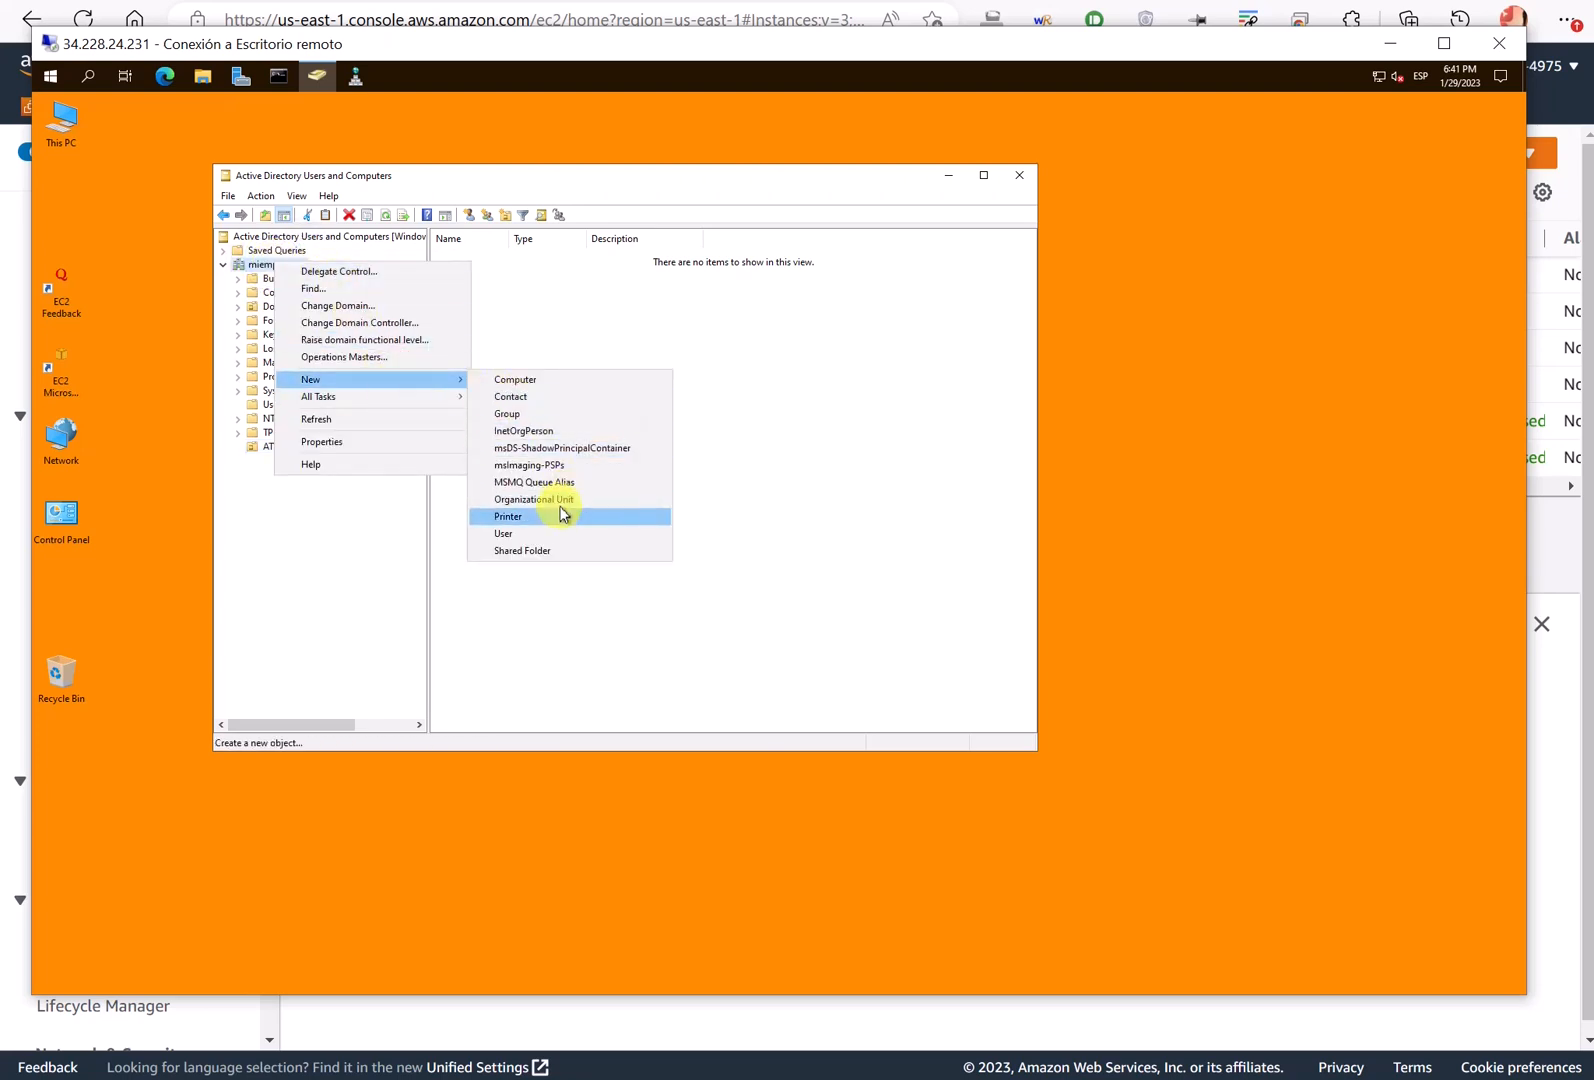
pyautogui.click(559, 501)
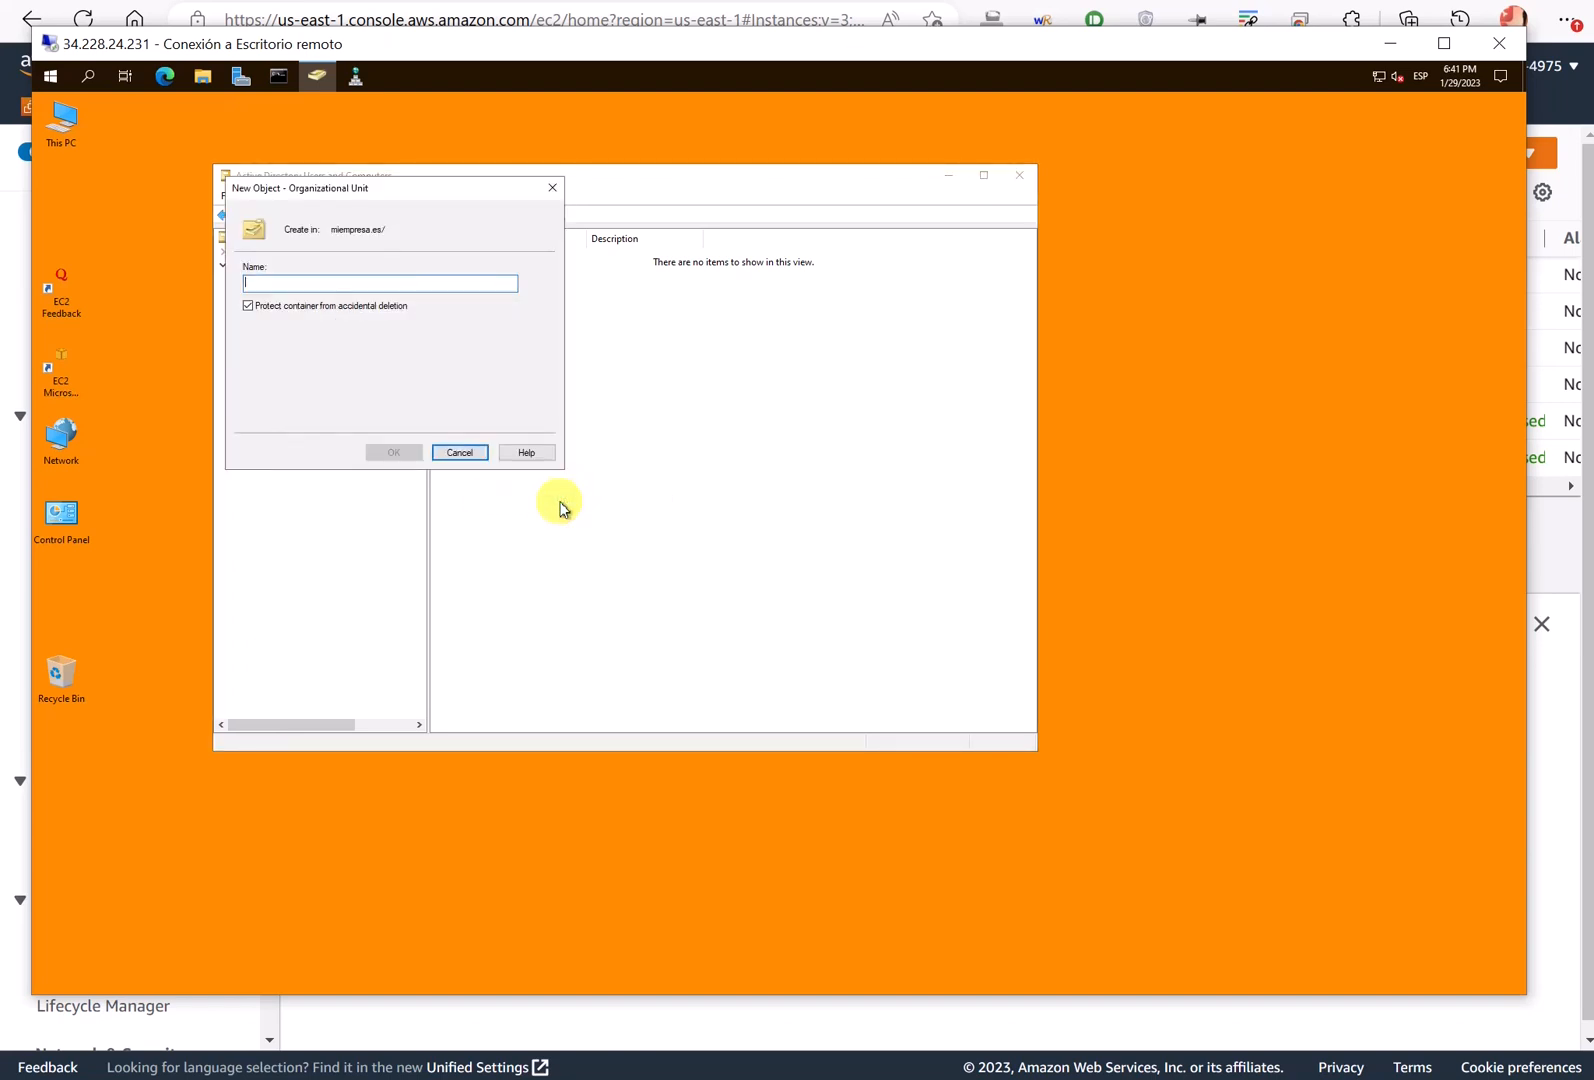
pyautogui.write('AR')
pyautogui.press('Return')
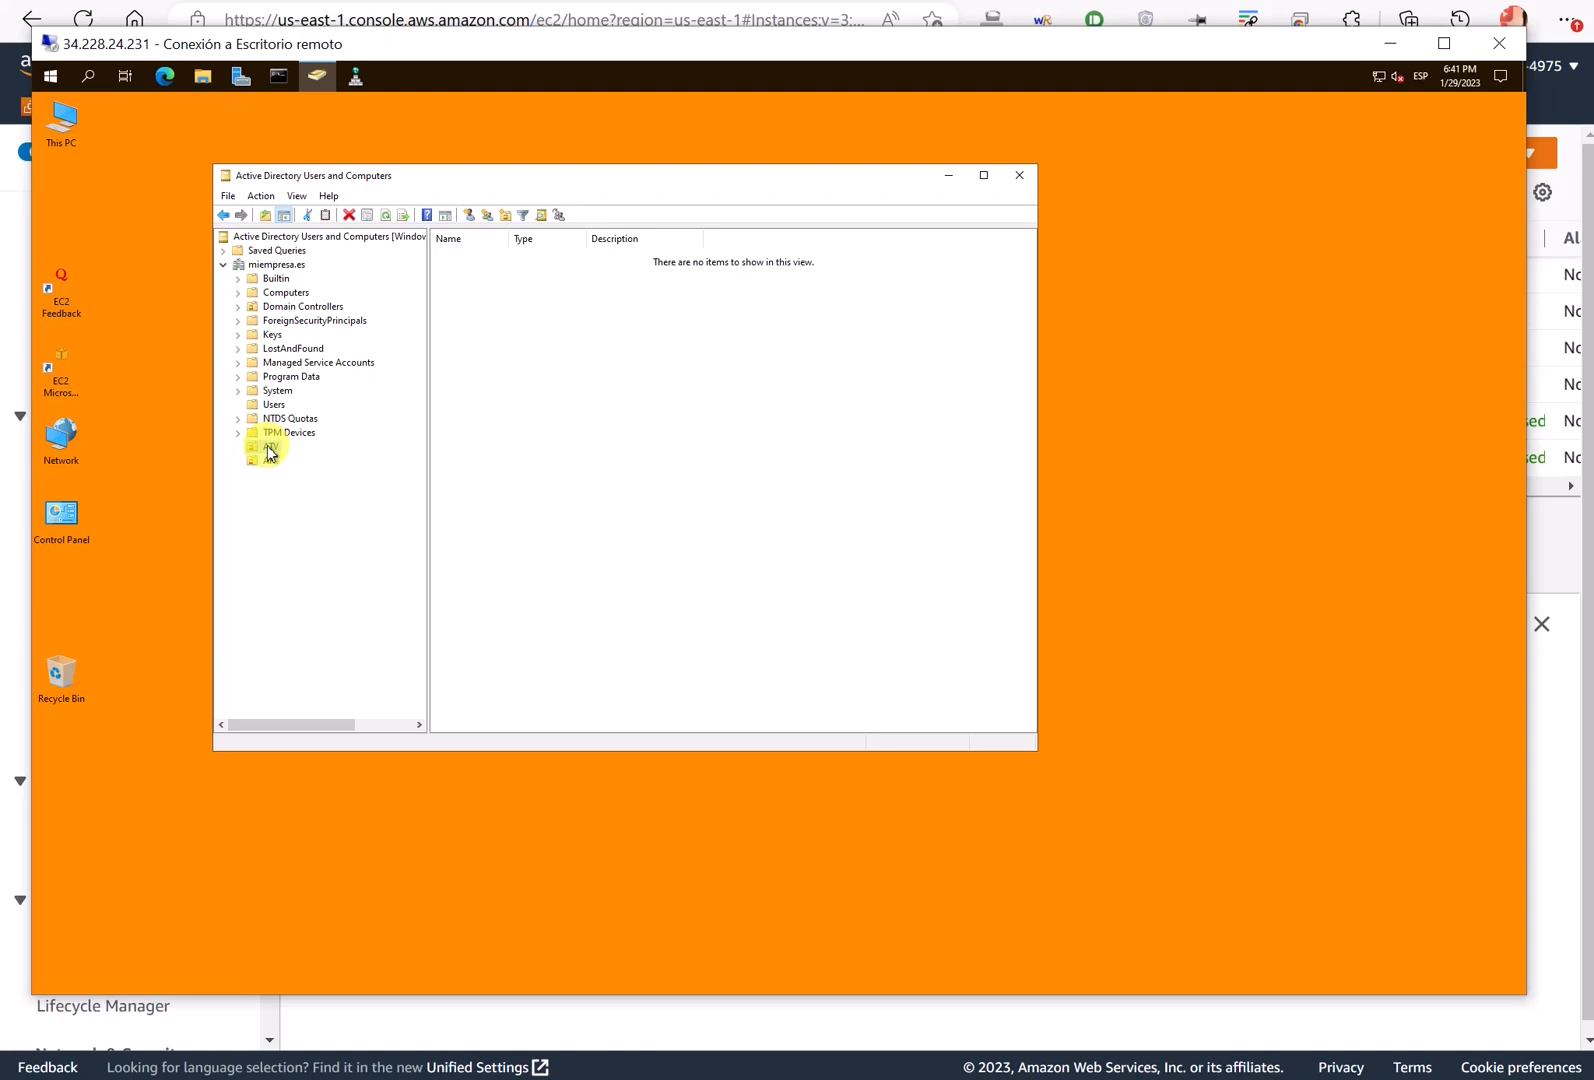
# - Create the Juridico organizational unit inside ATV
pyautogui.rightClick(267, 447)
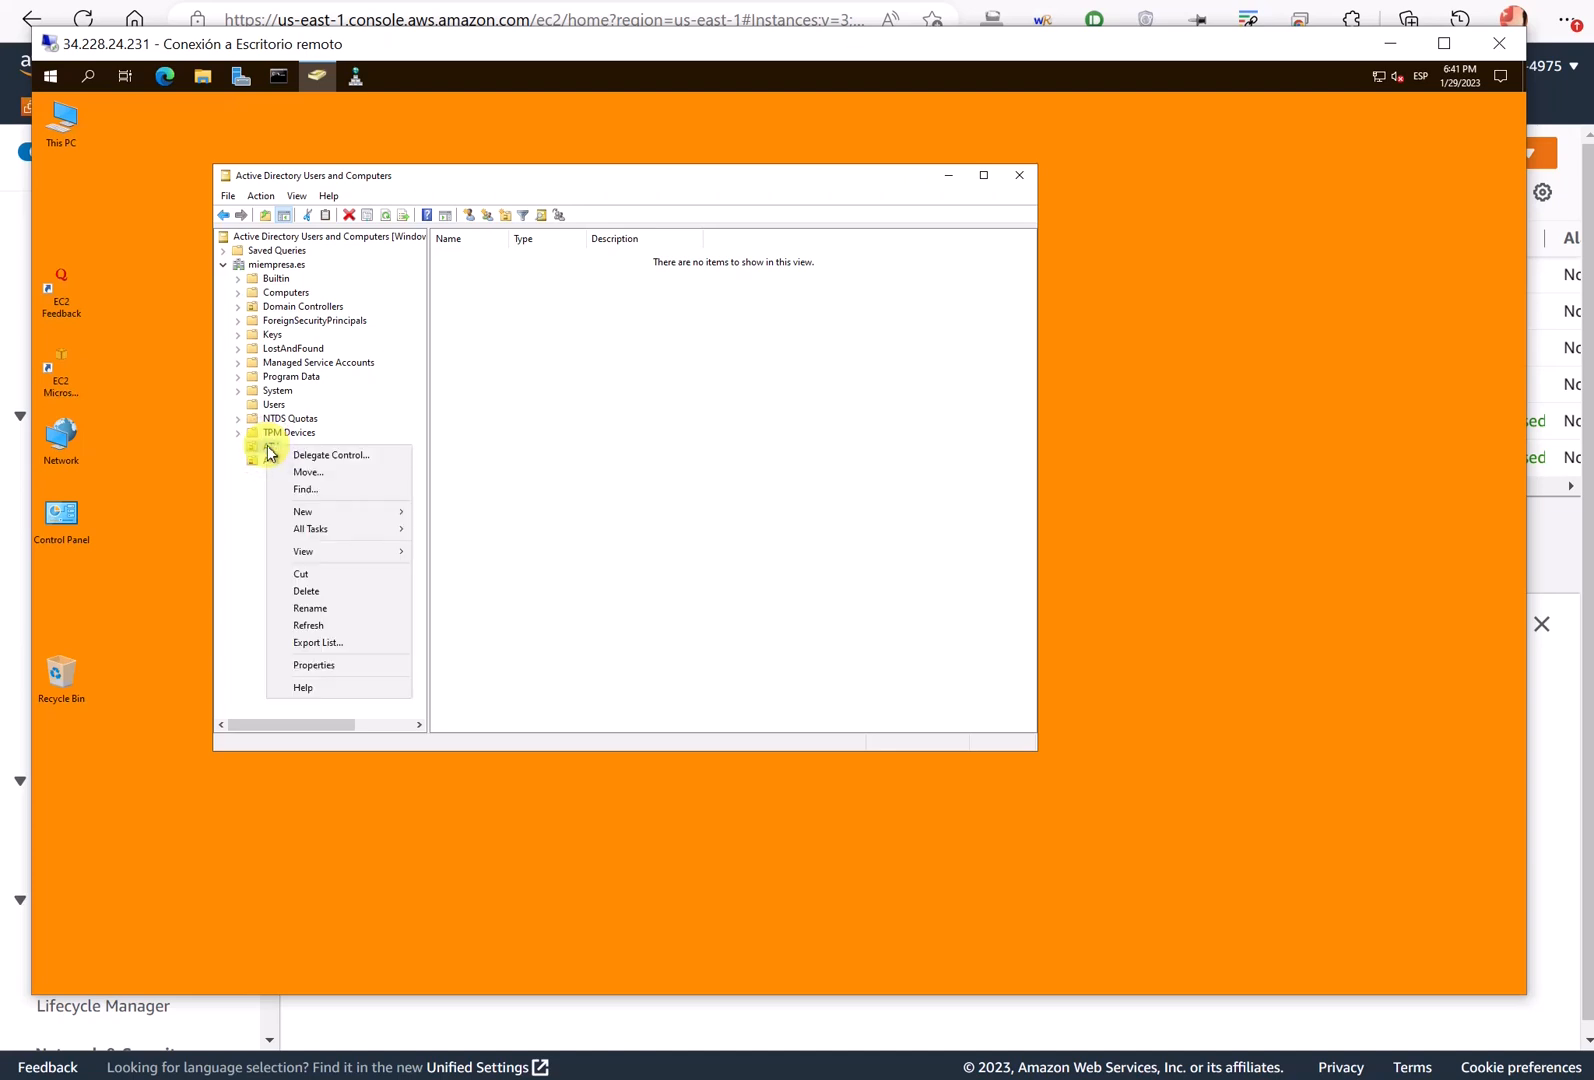
pyautogui.click(345, 510)
pyautogui.click(519, 632)
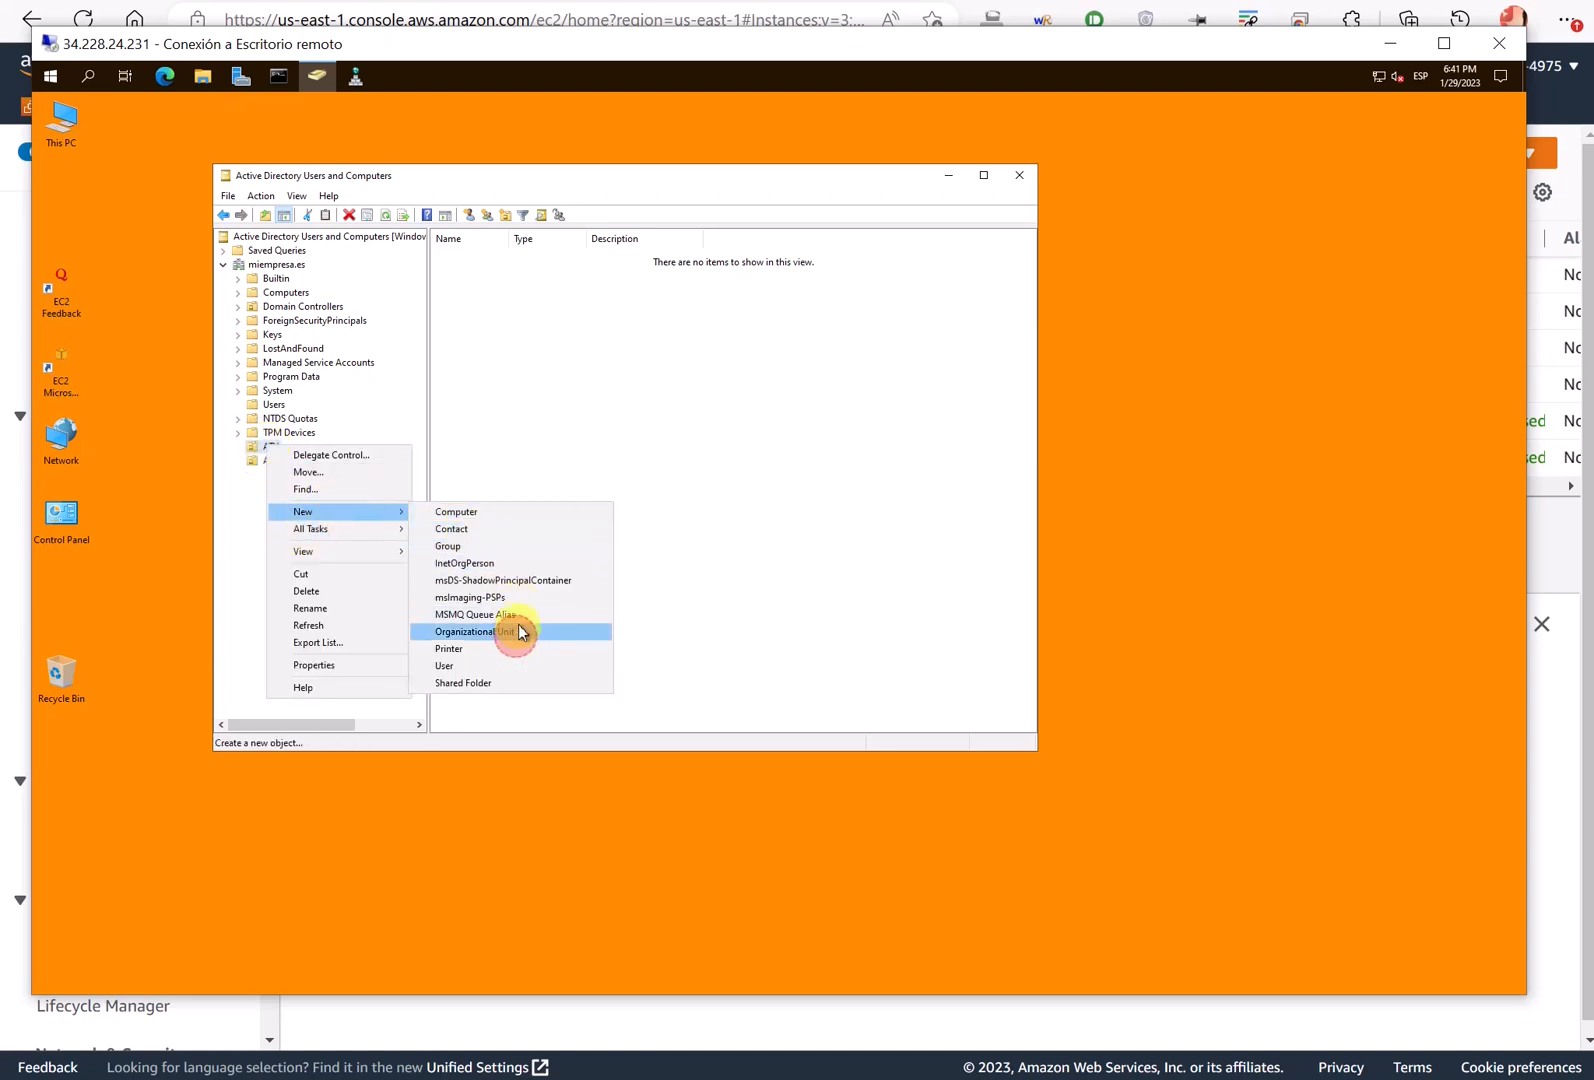
pyautogui.write('Juridico')
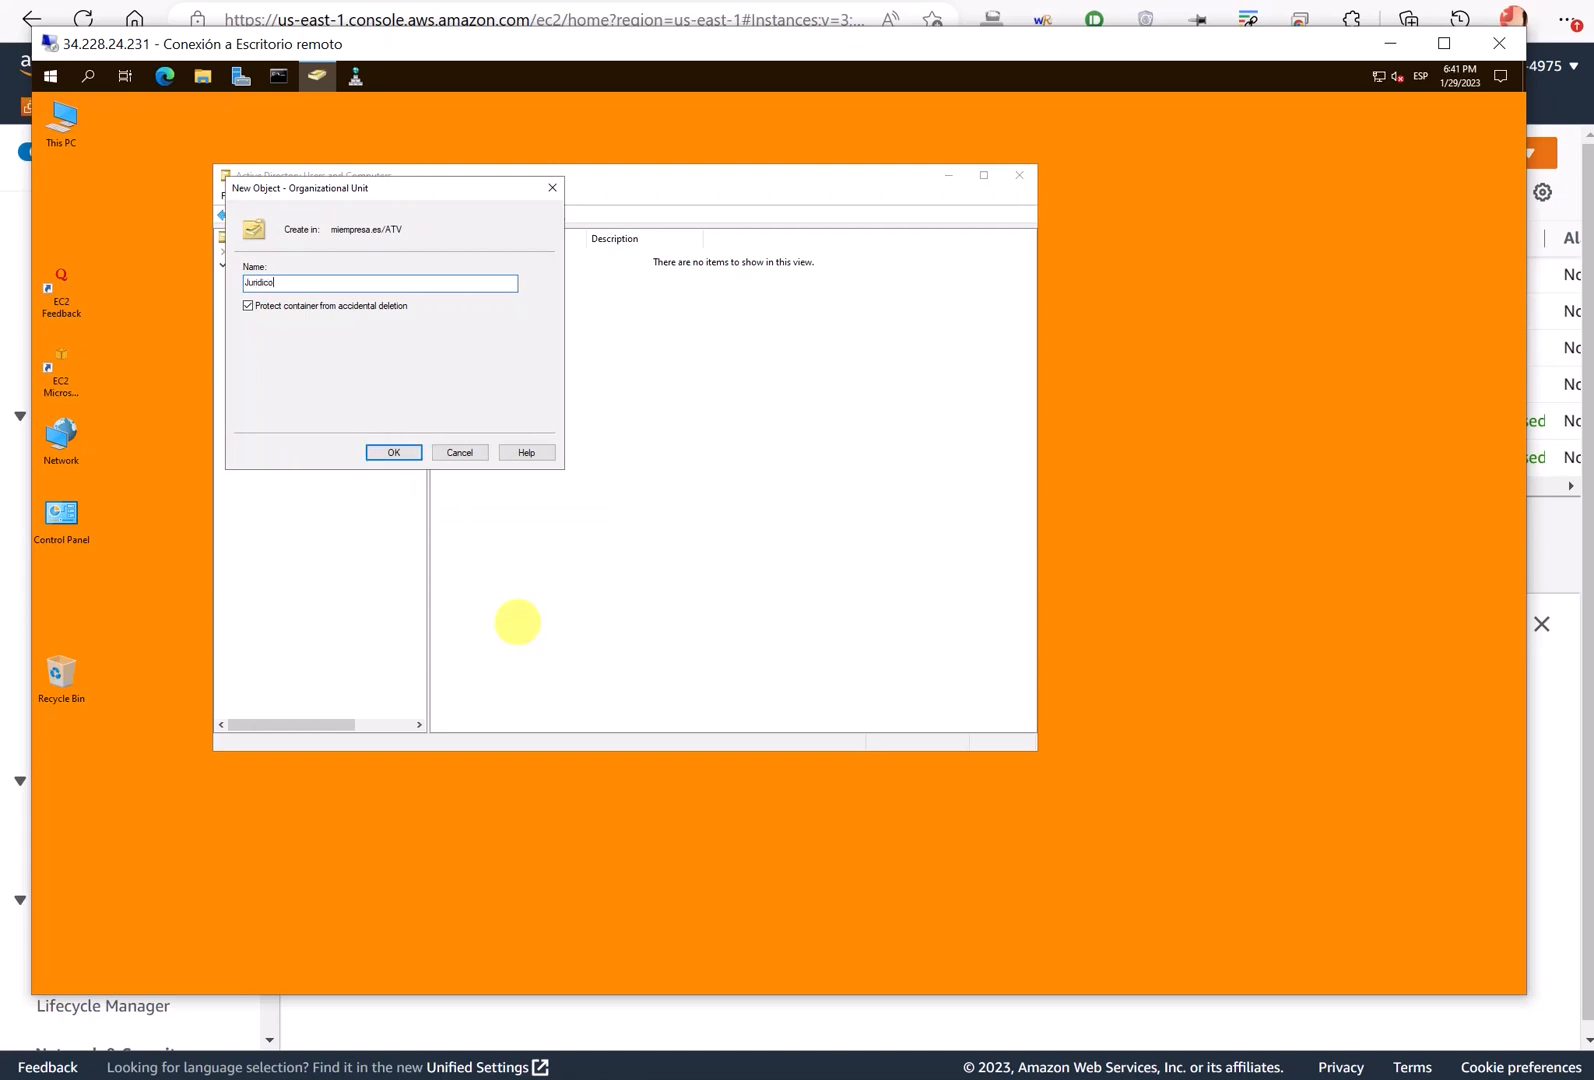
pyautogui.press('Return')
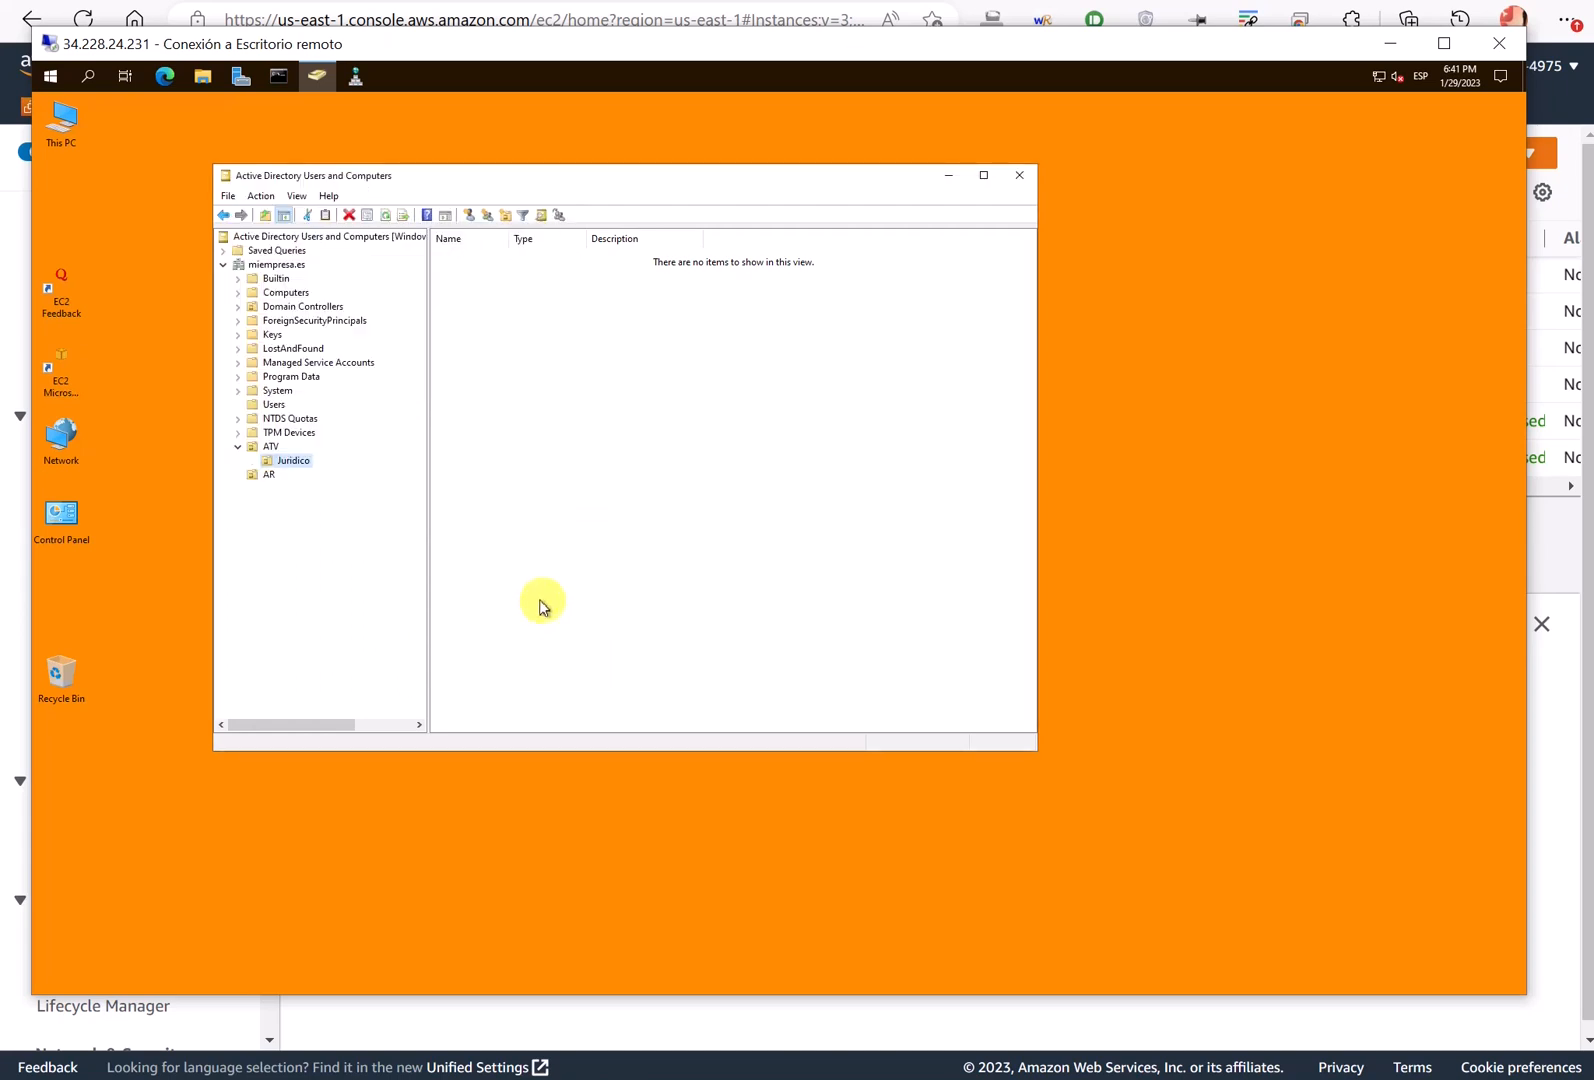
# - Add a Deportes organizational unit inside ATV
pyautogui.rightClick(267, 450)
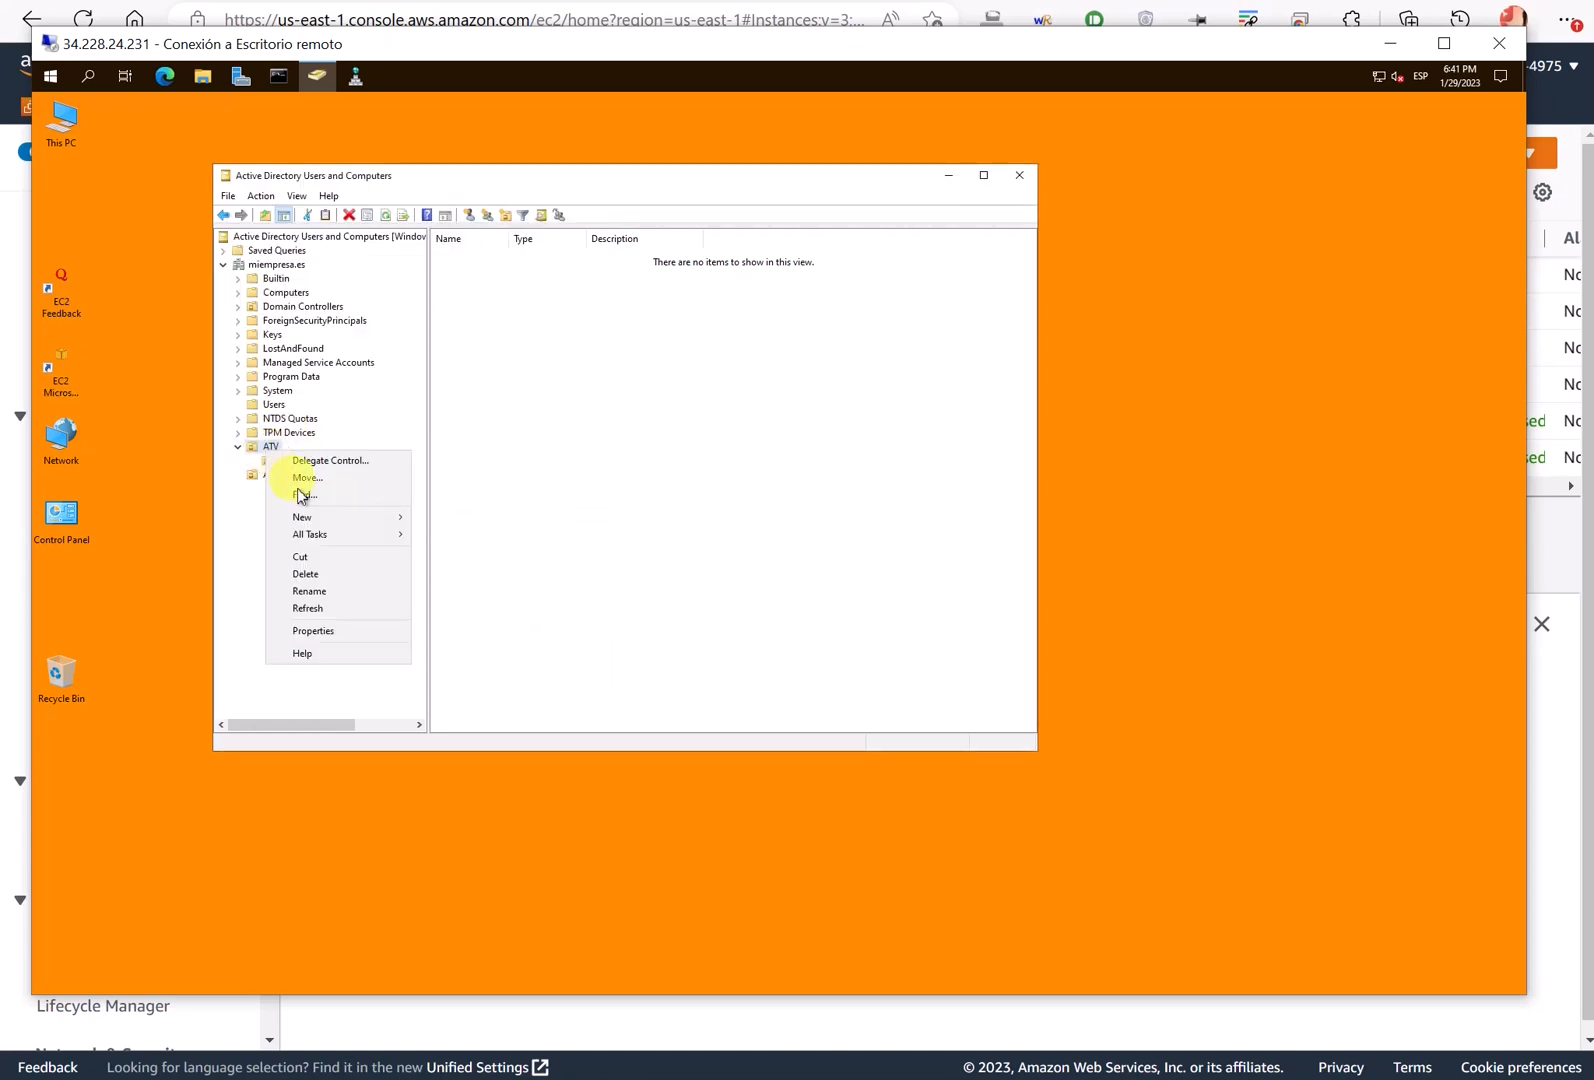
pyautogui.moveTo(390, 517)
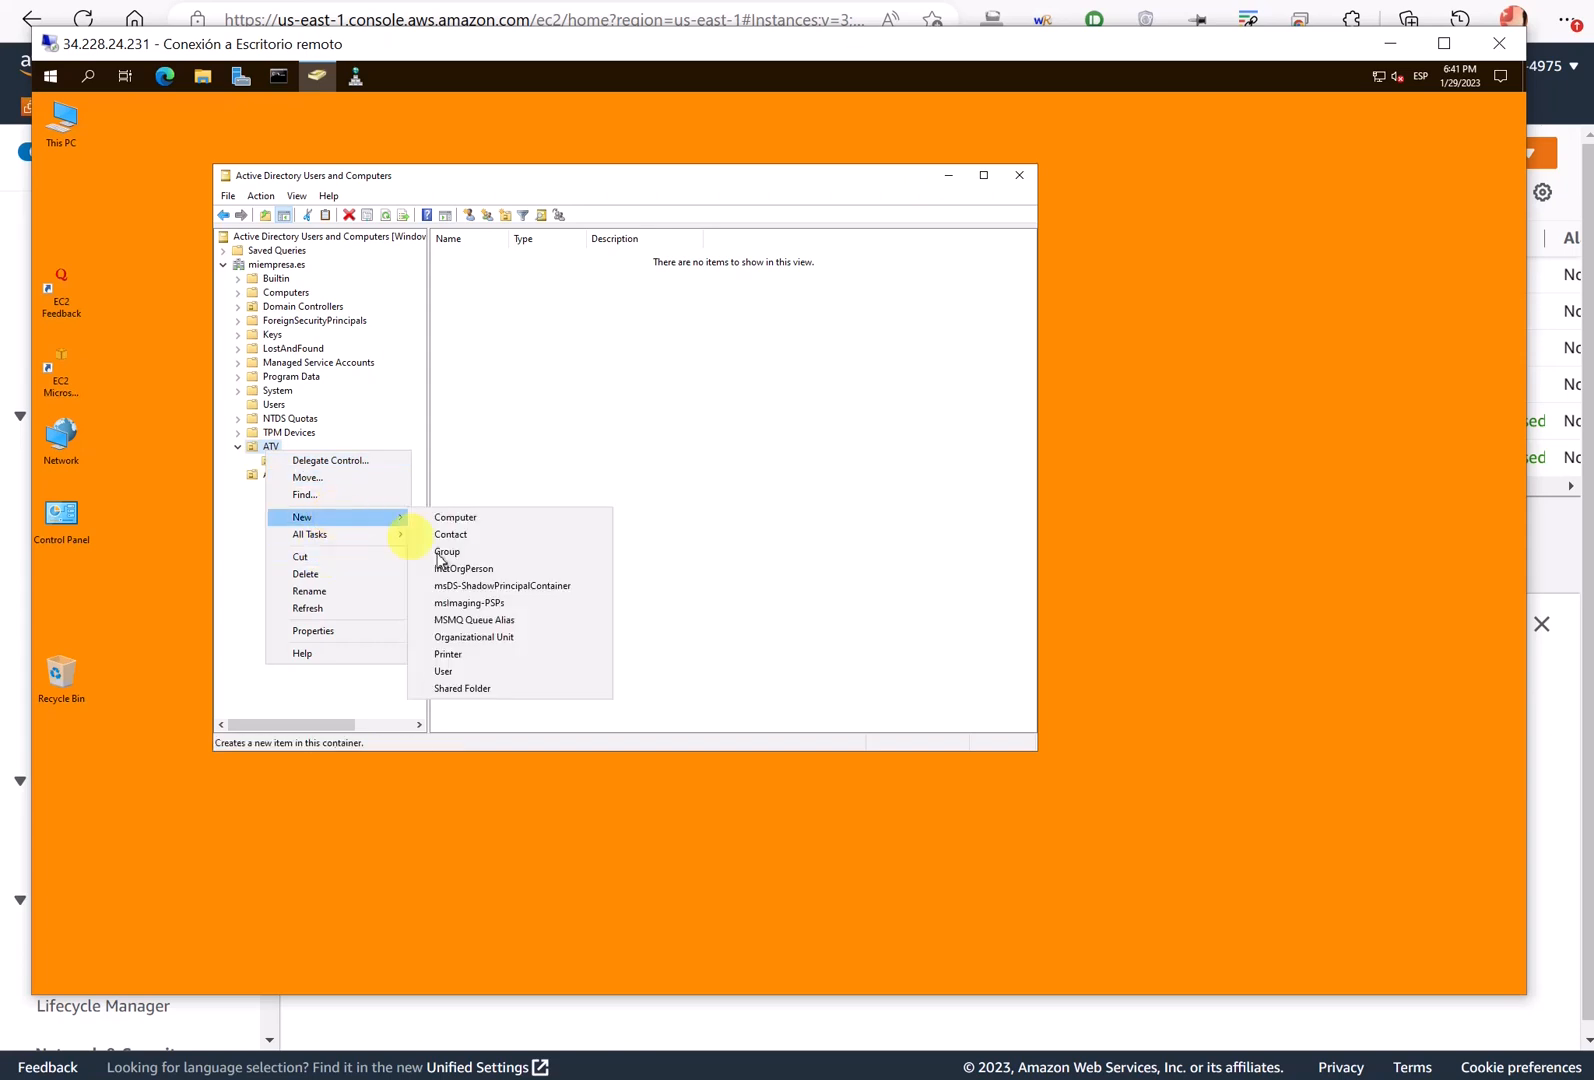
pyautogui.click(491, 642)
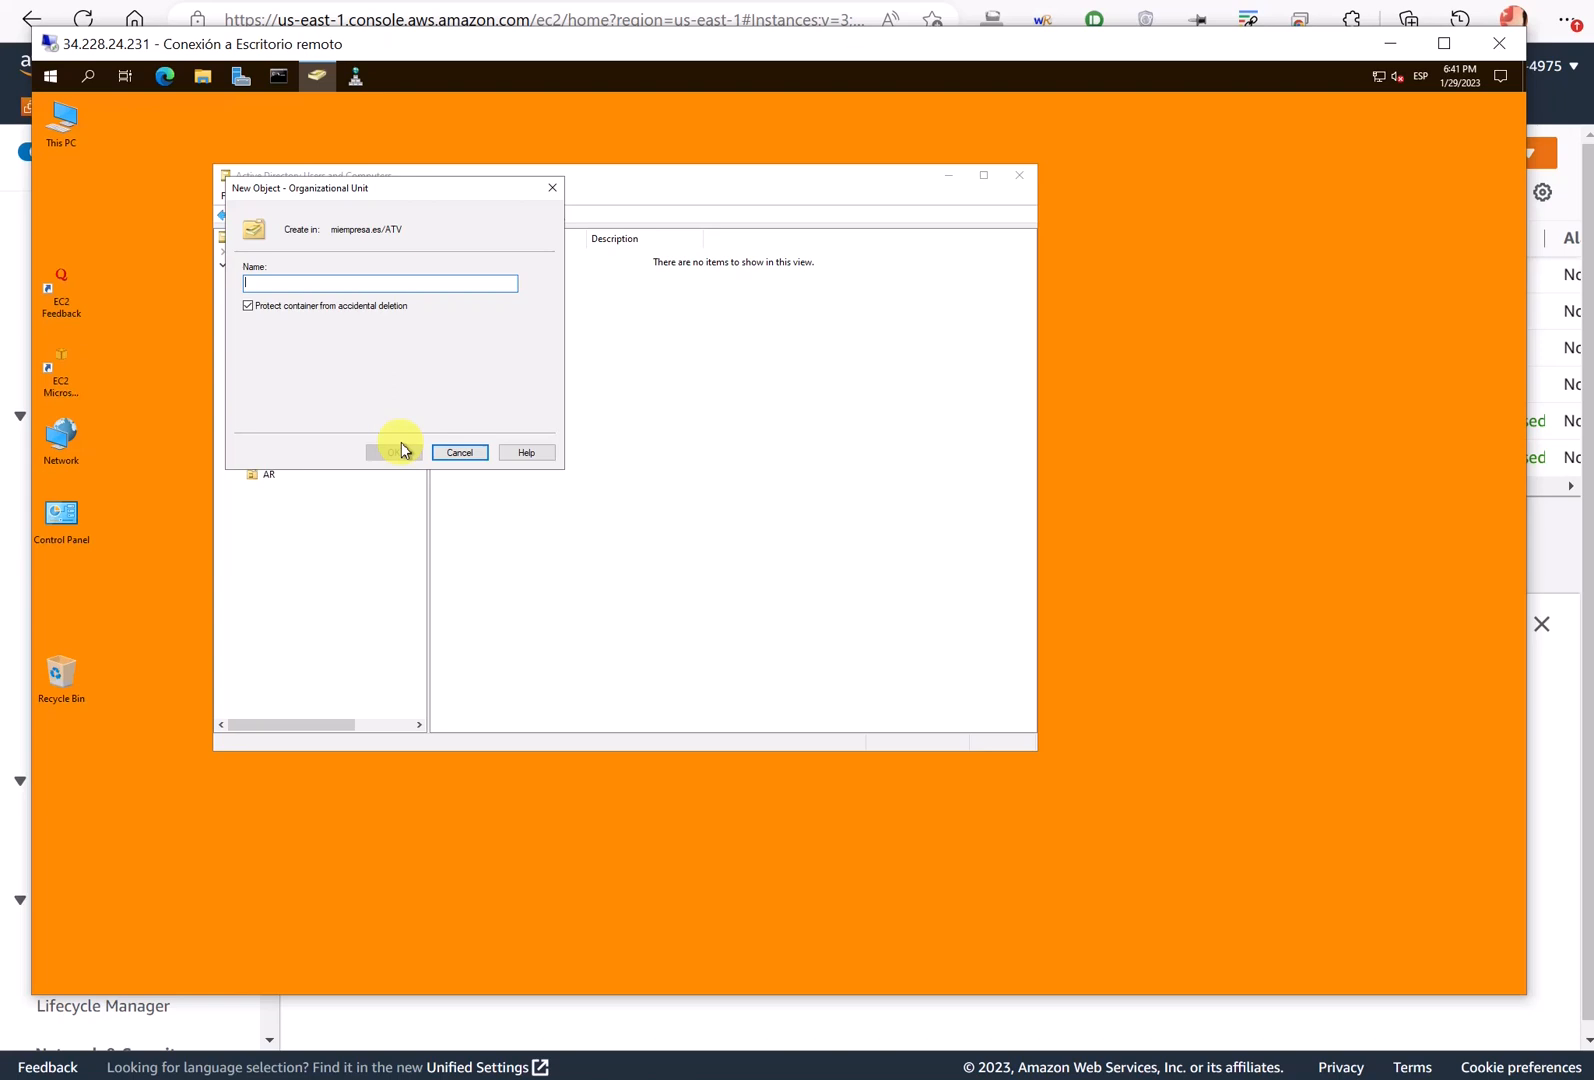
pyautogui.write('Deportes')
pyautogui.click(393, 451)
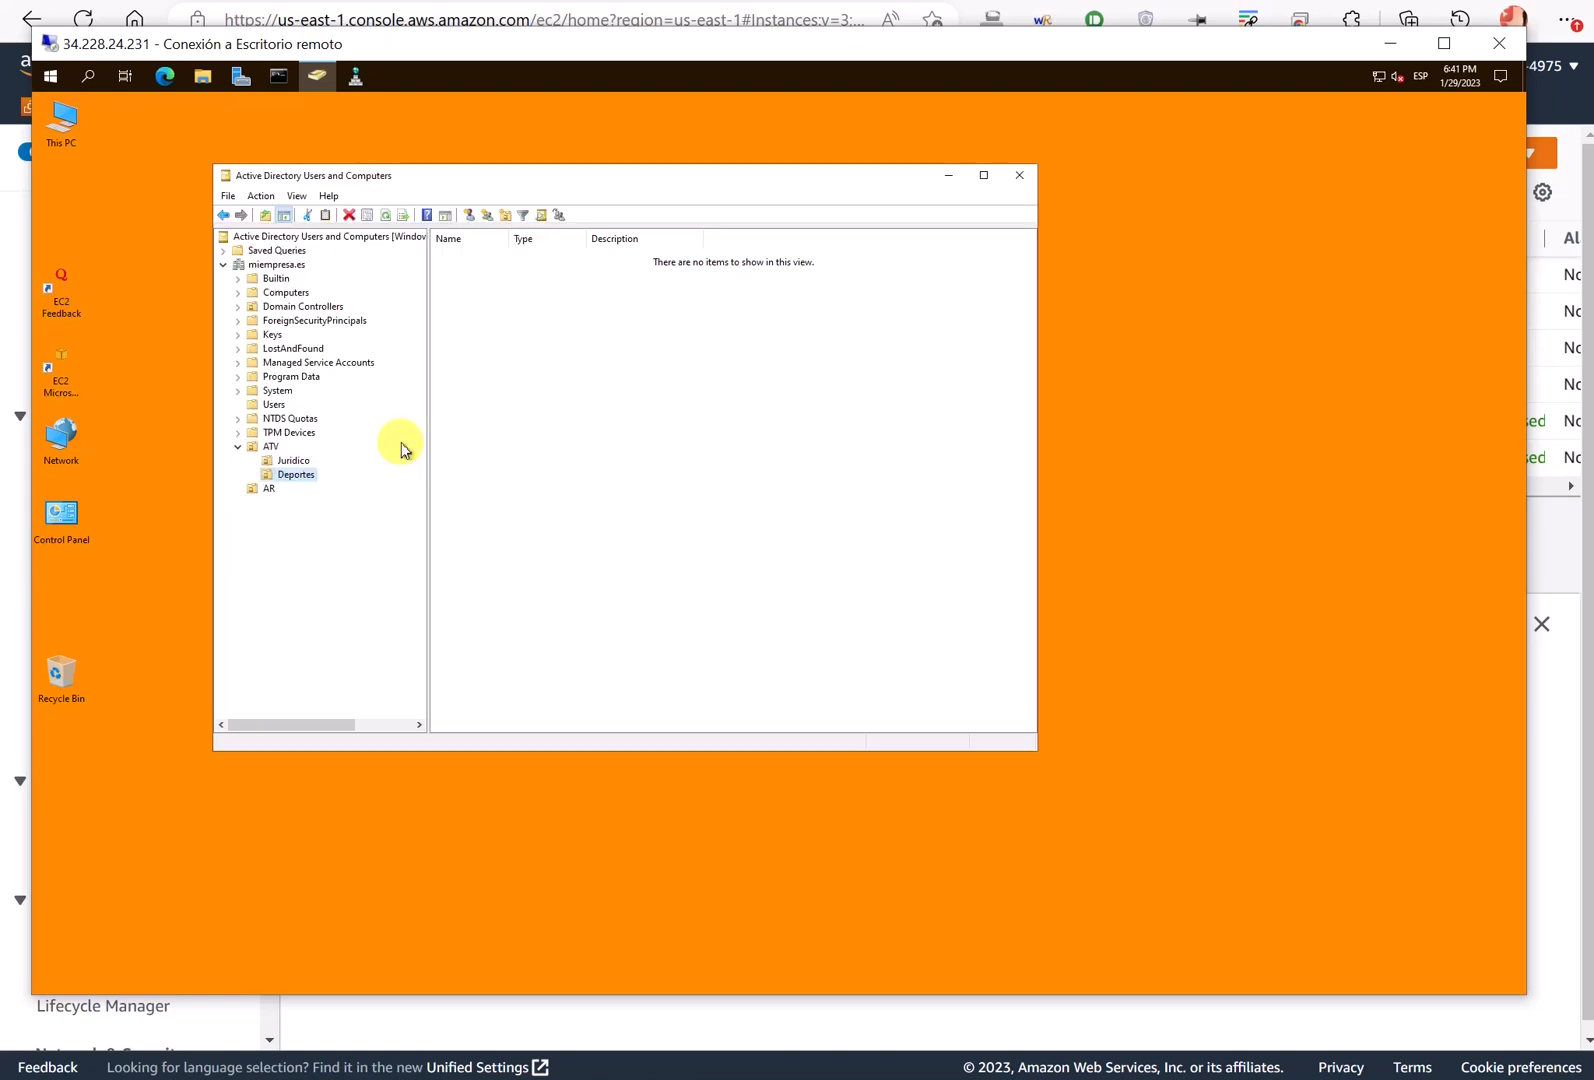
# - Create the Noticias organizational unit inside AR
pyautogui.rightClick(268, 490)
pyautogui.moveTo(345, 552)
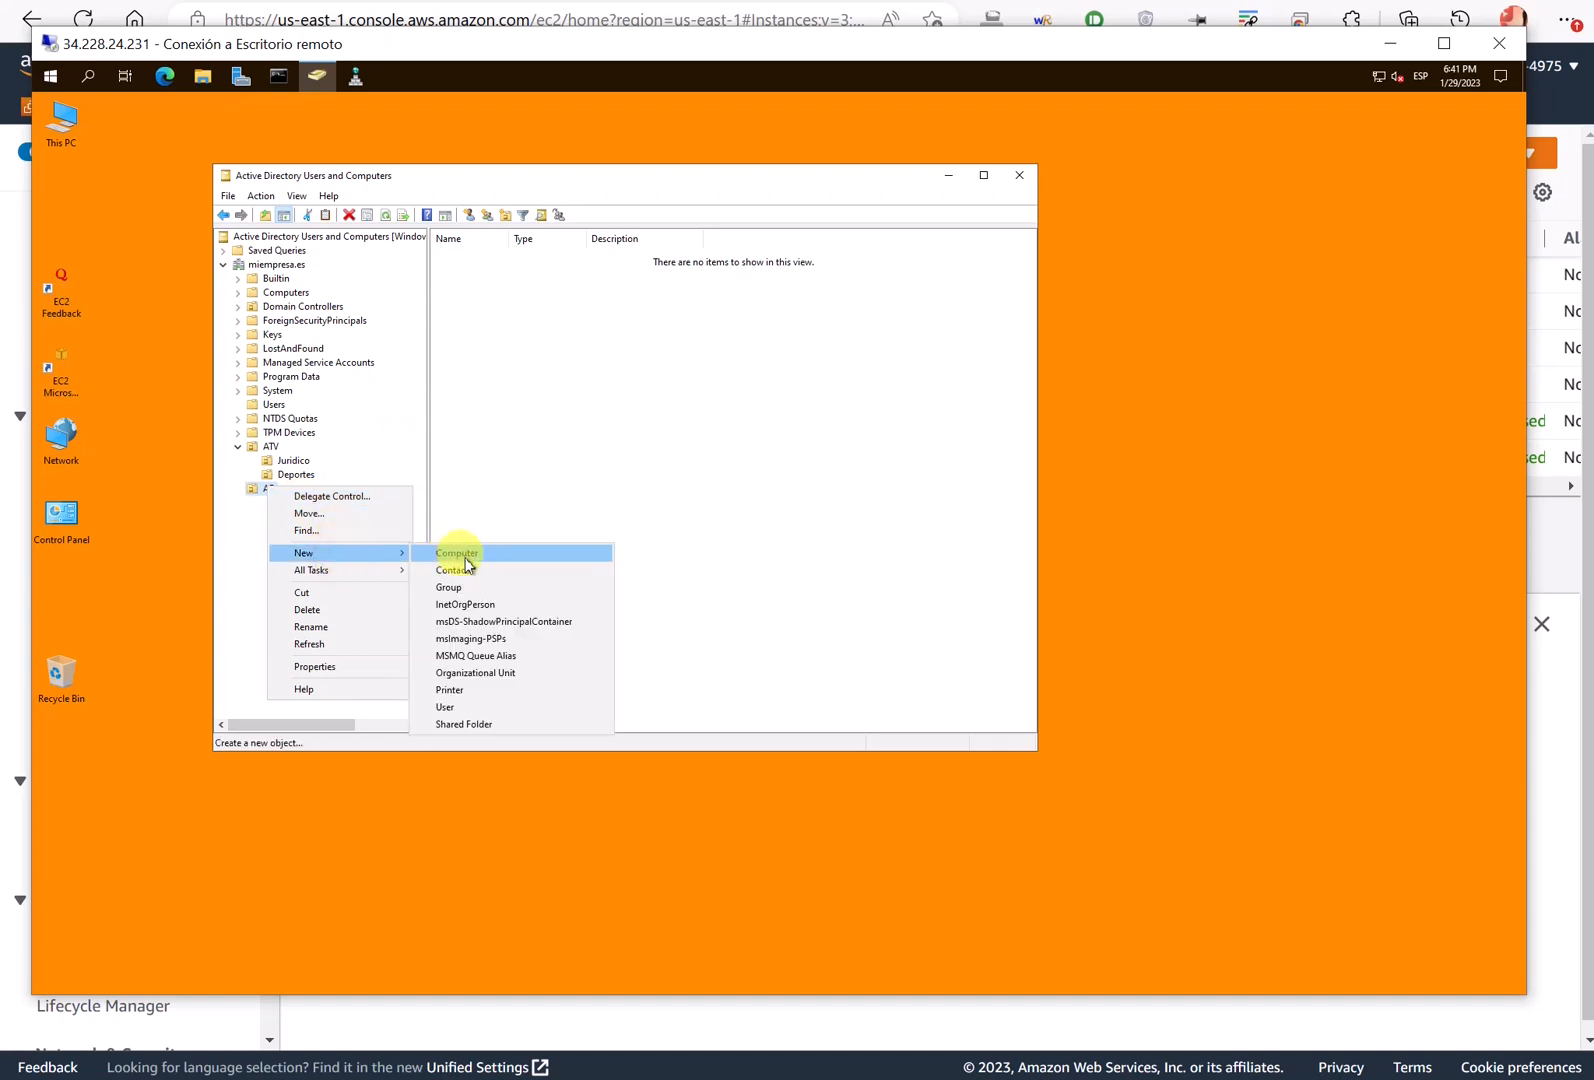
pyautogui.click(508, 672)
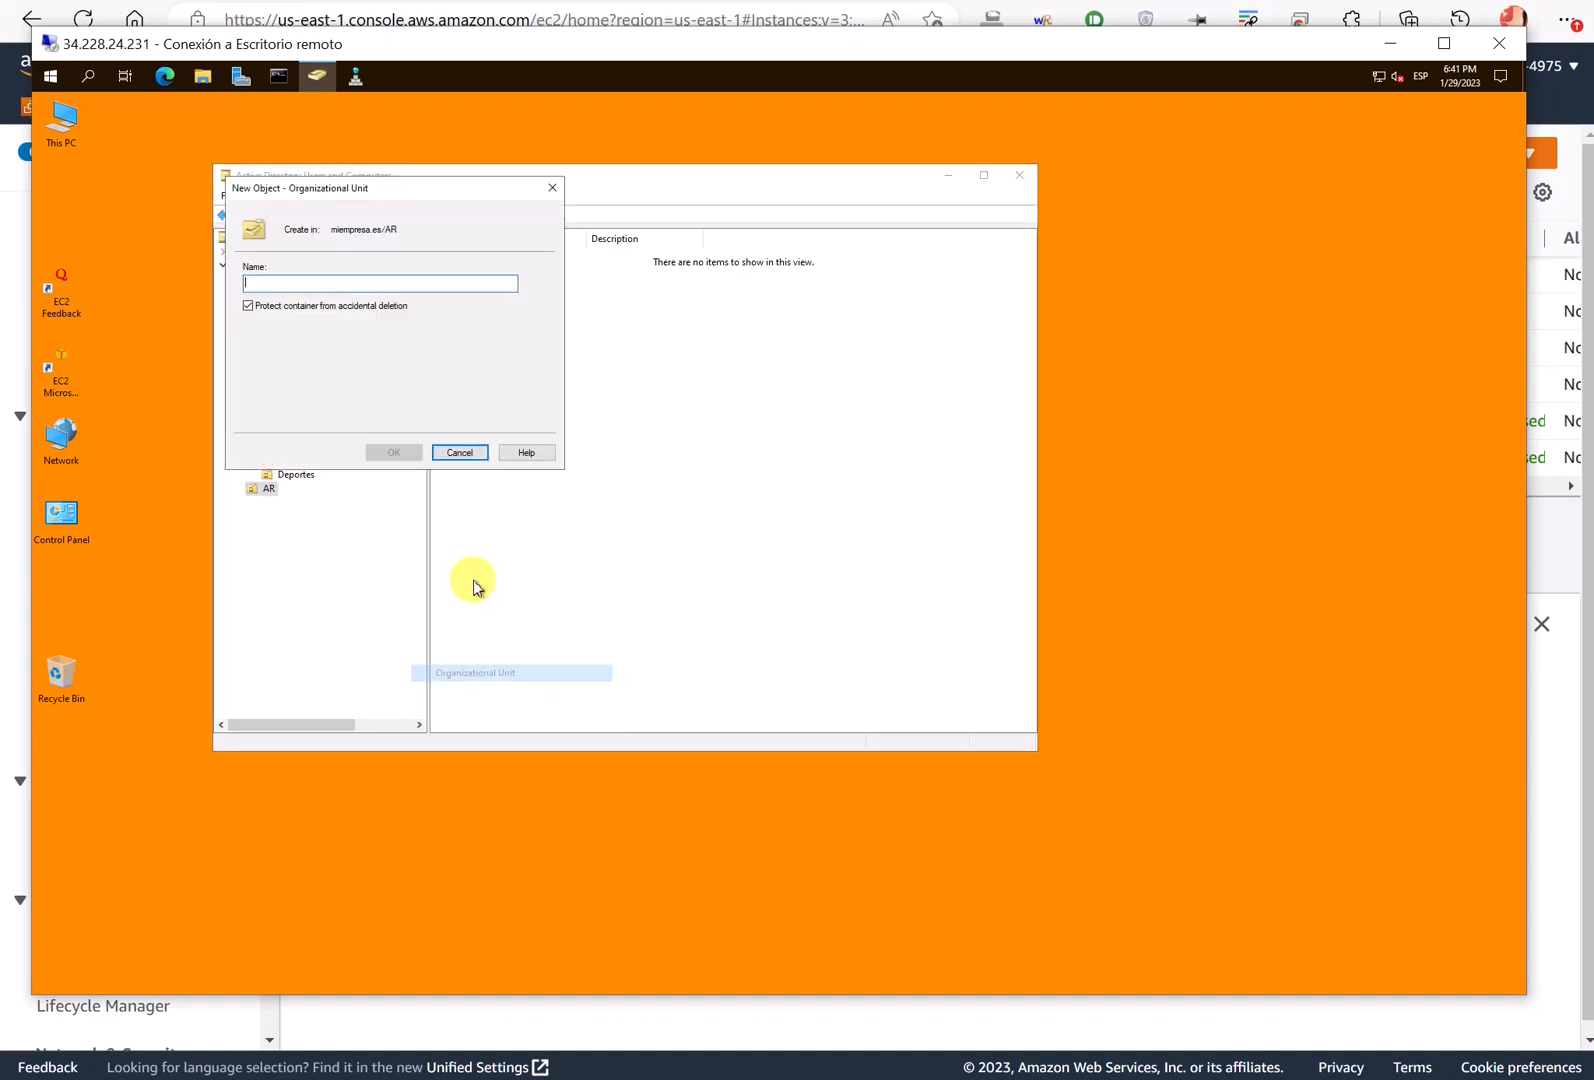
pyautogui.write('REdac')
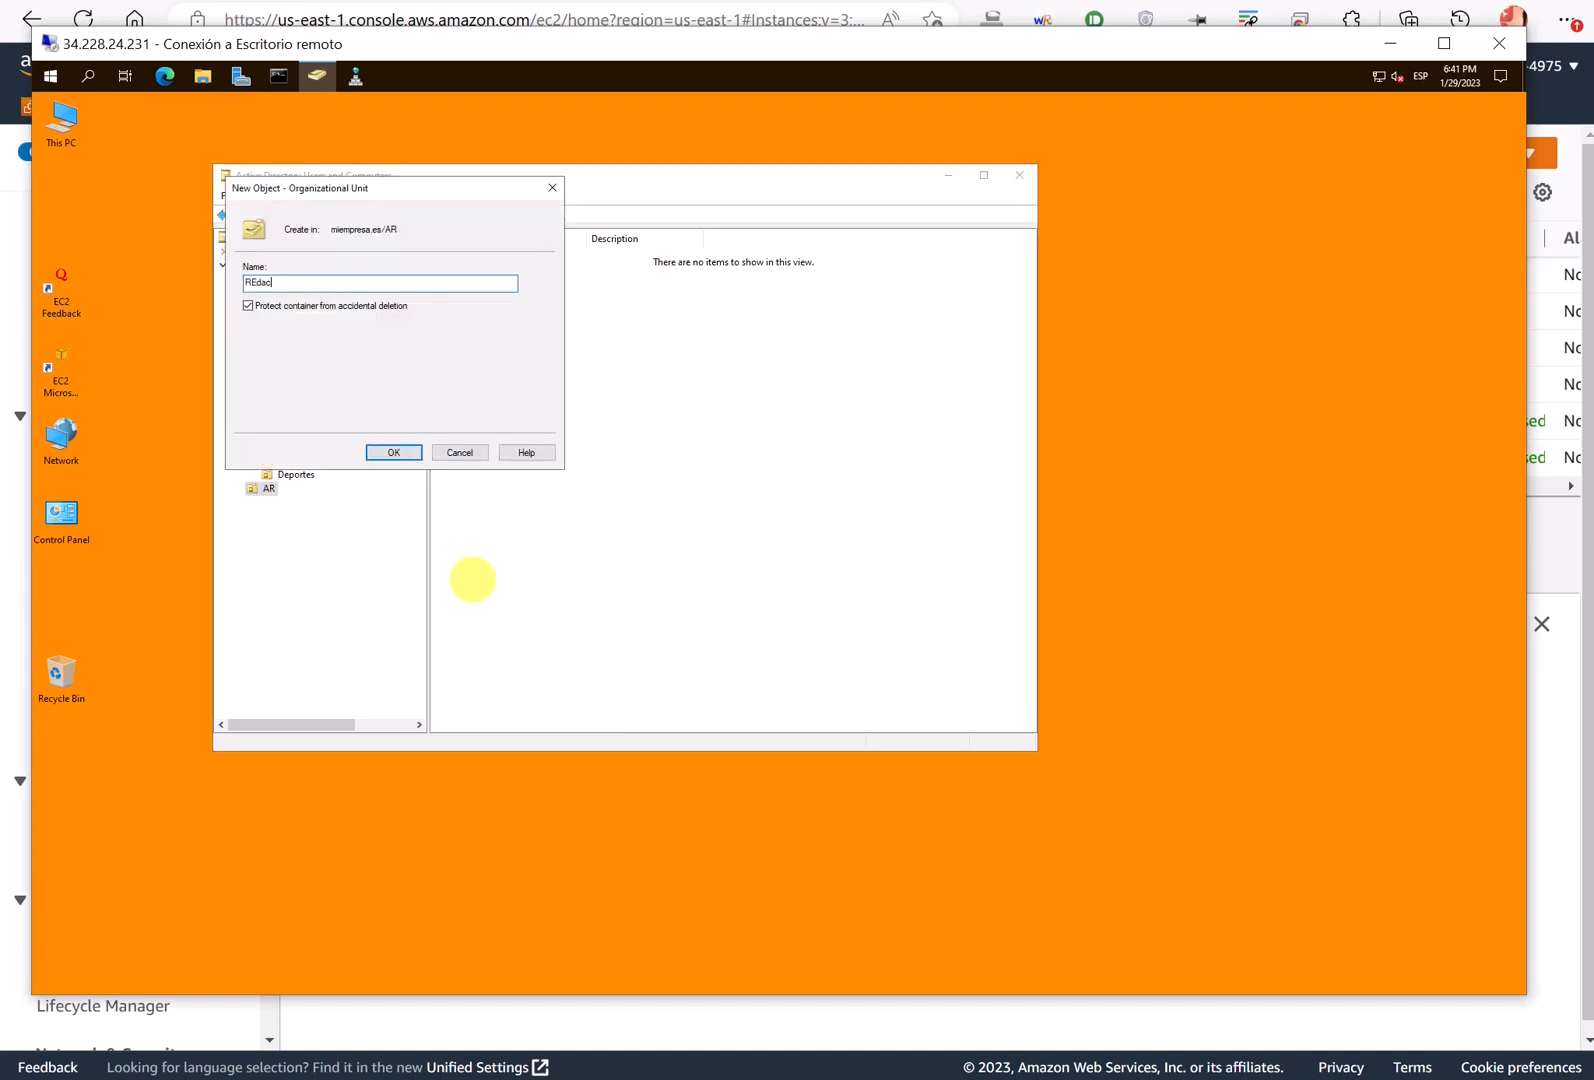
pyautogui.press('BackSpace')
pyautogui.press('BackSpace')
pyautogui.press('BackSpace')
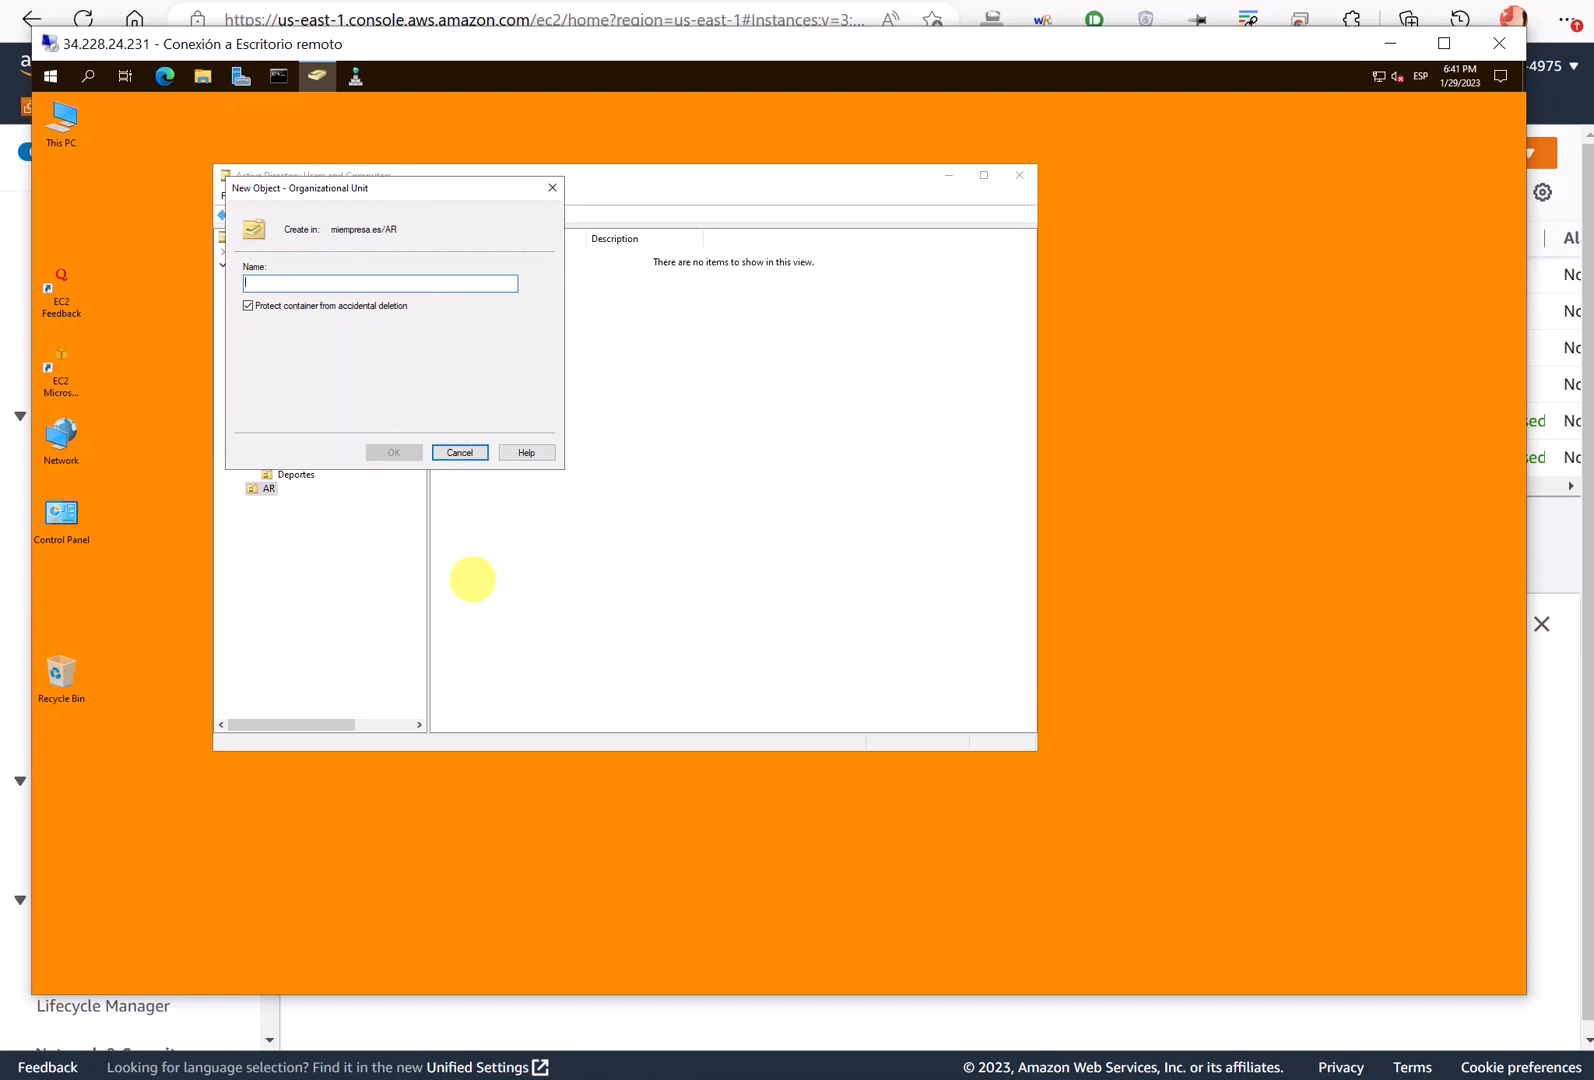
pyautogui.write('Noticias')
pyautogui.press('Return')
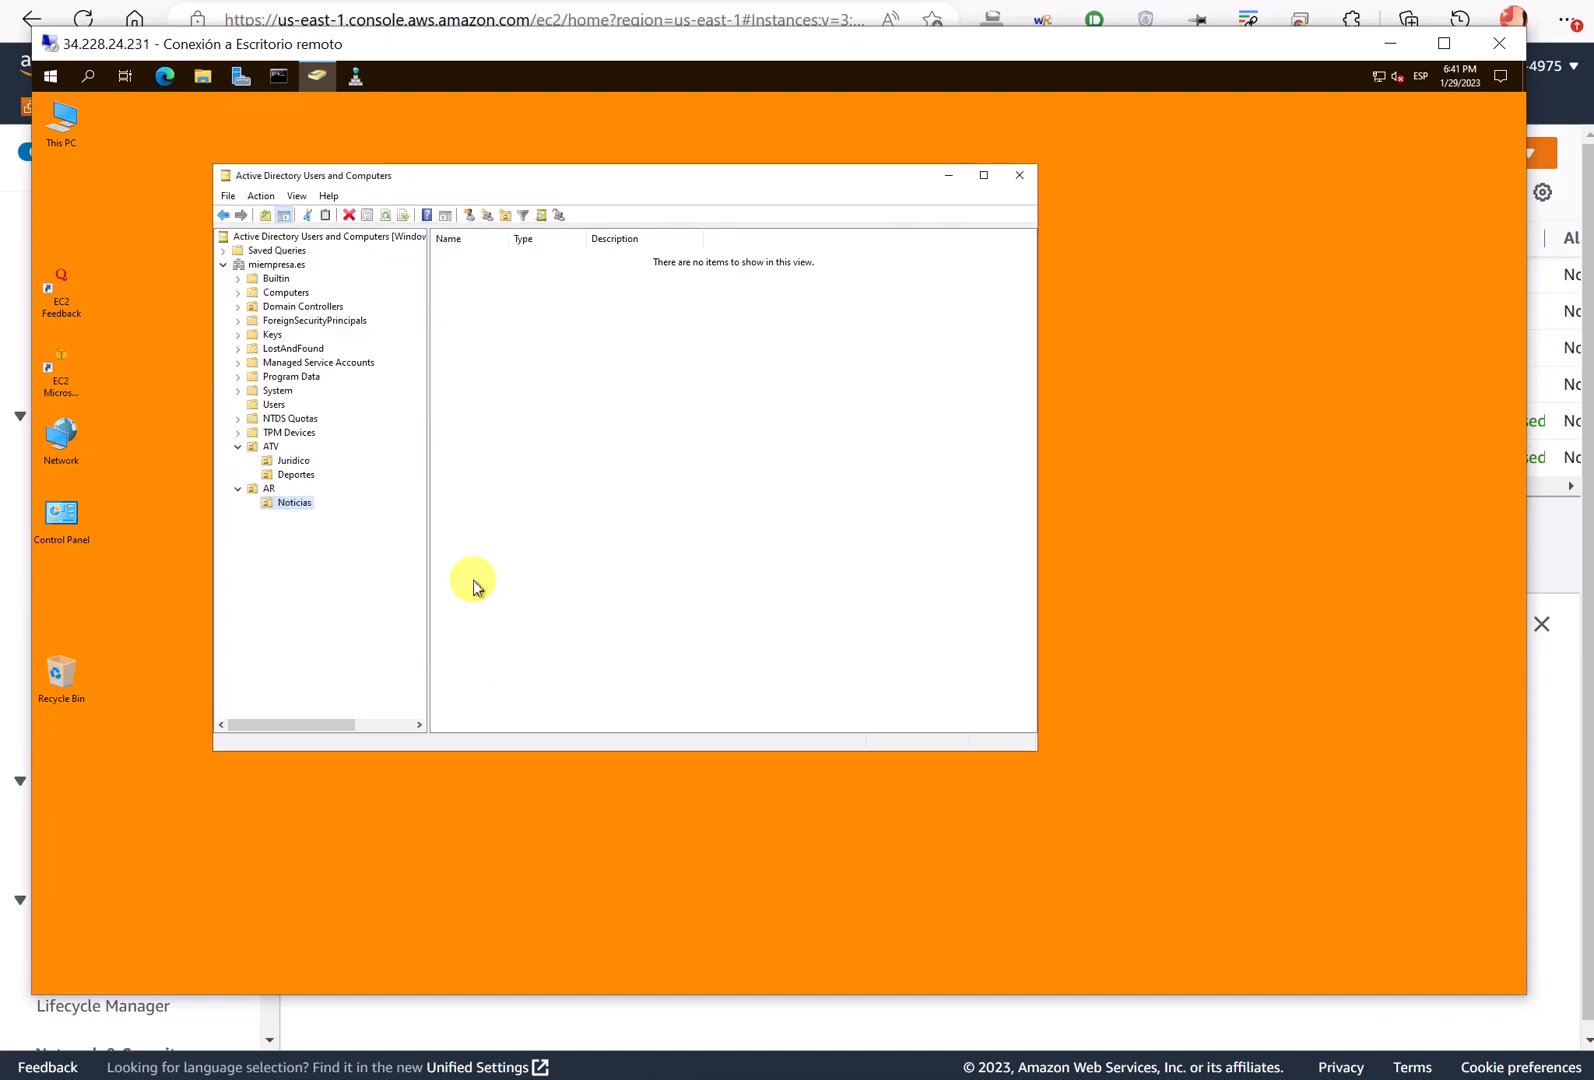
# - Create a Deportes organizational unit inside AR
pyautogui.rightClick(266, 490)
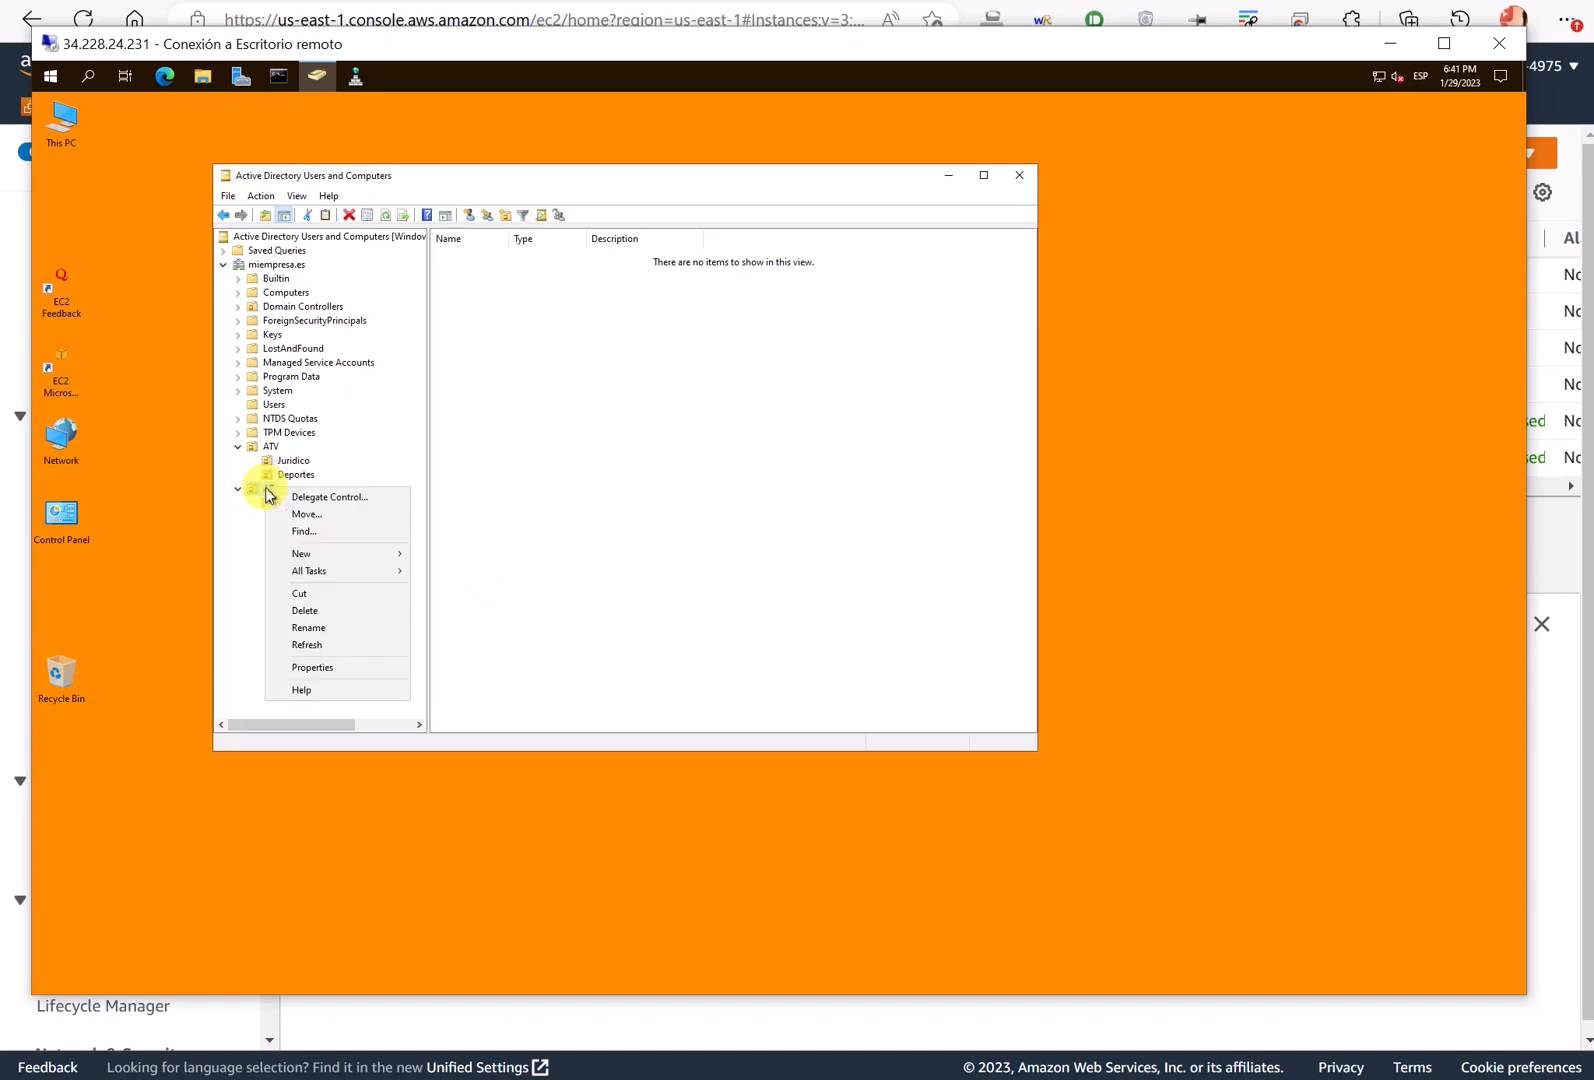
pyautogui.click(348, 555)
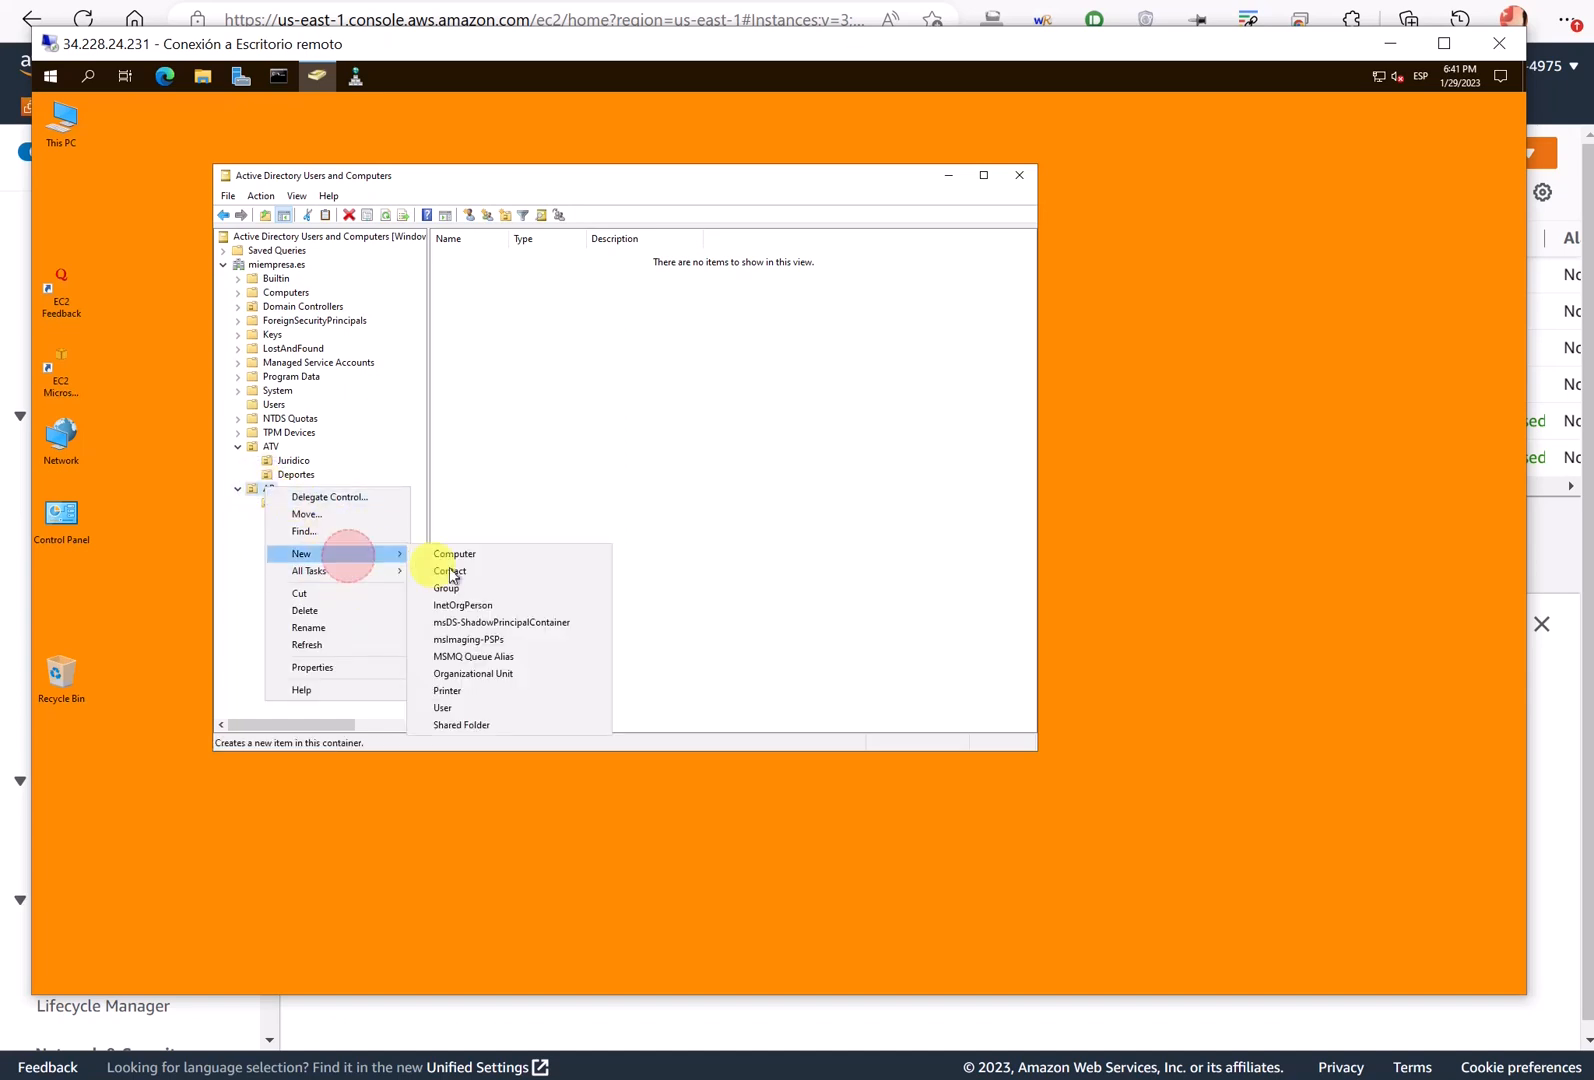
pyautogui.click(509, 675)
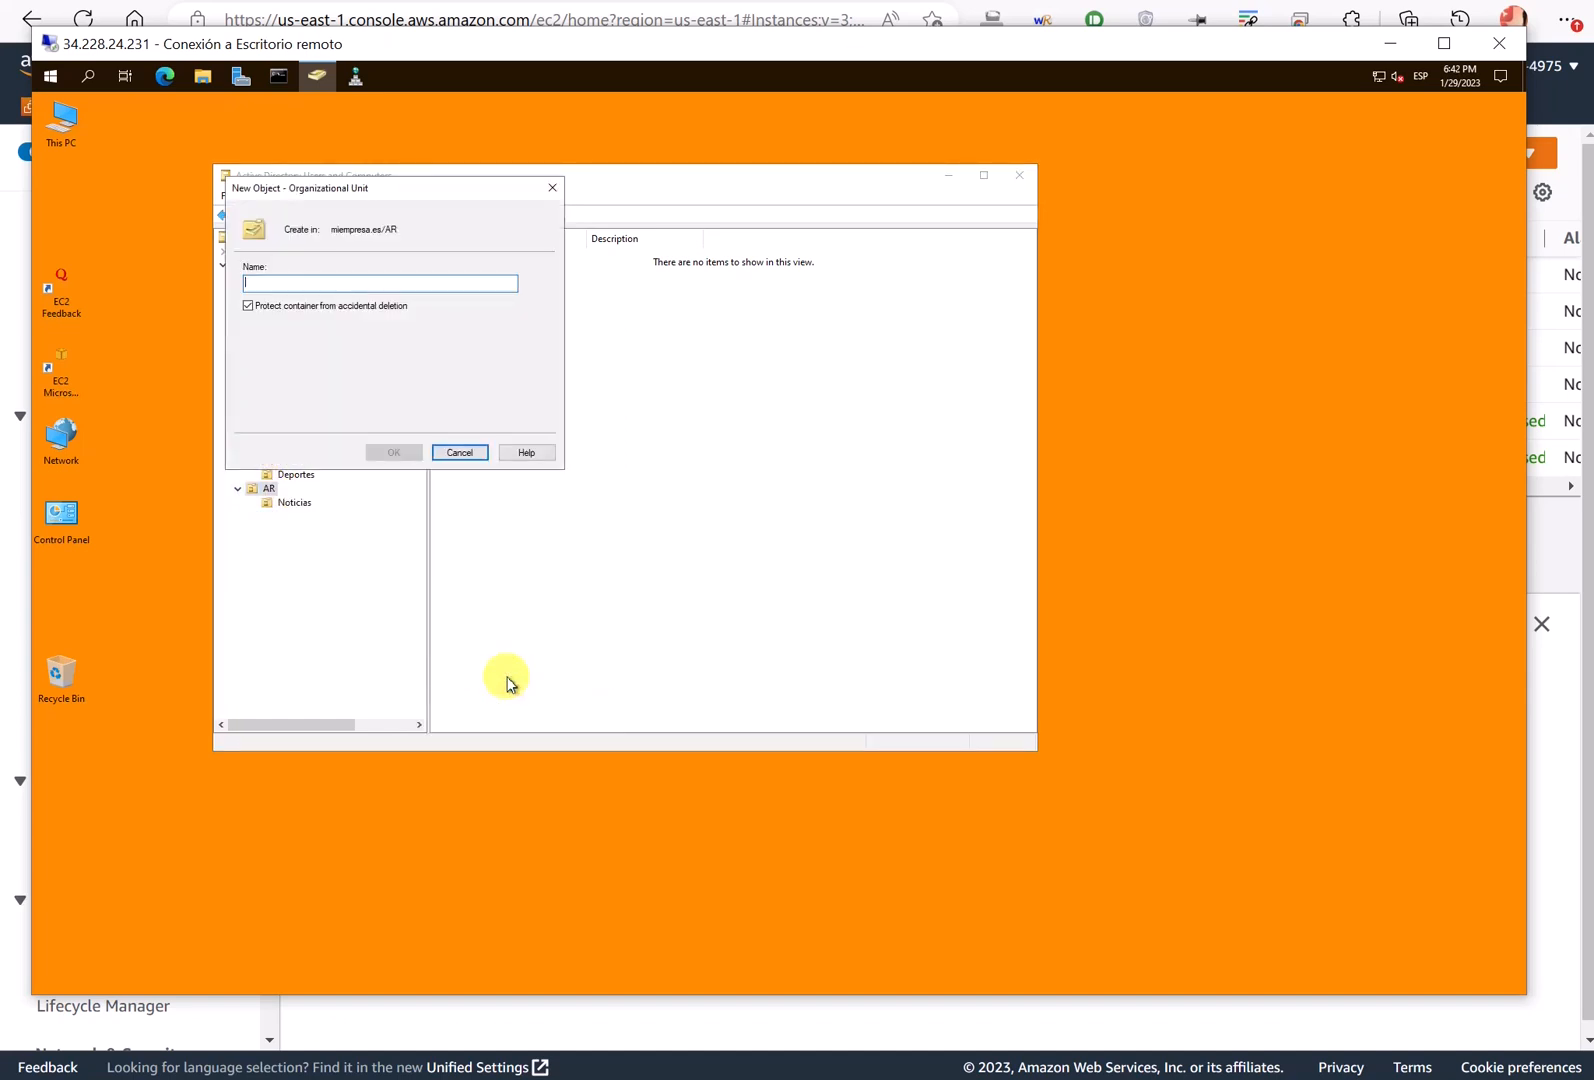
pyautogui.write('Deportes')
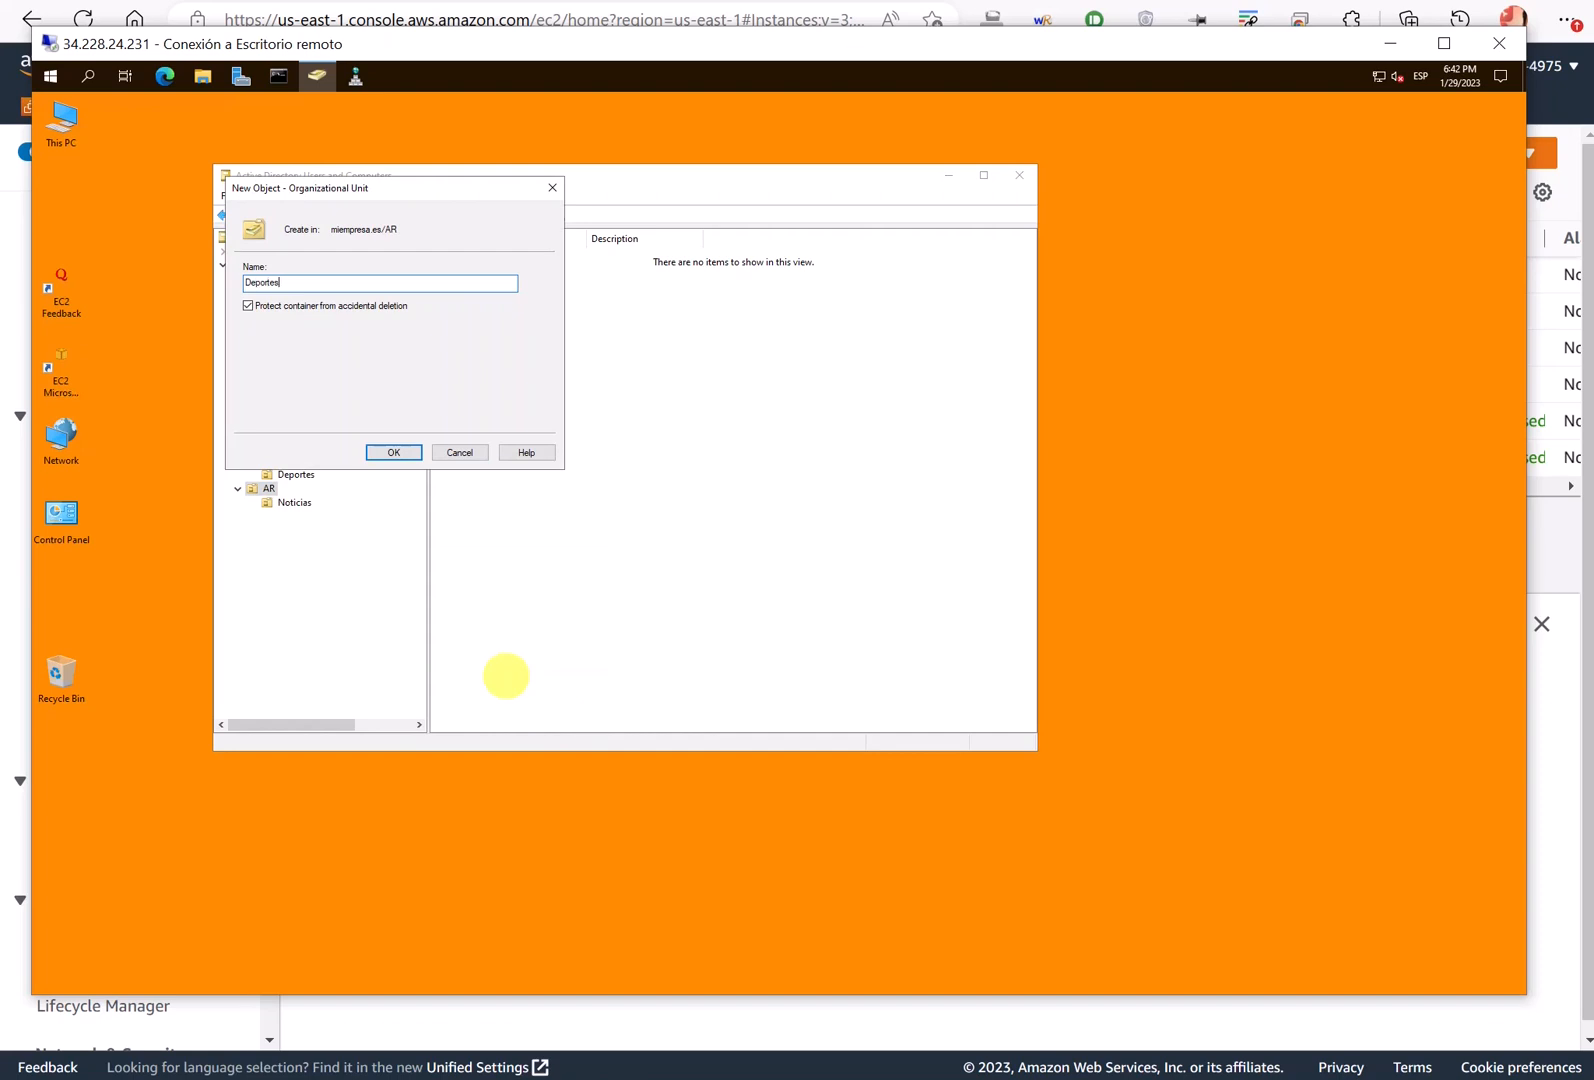
pyautogui.press('Return')
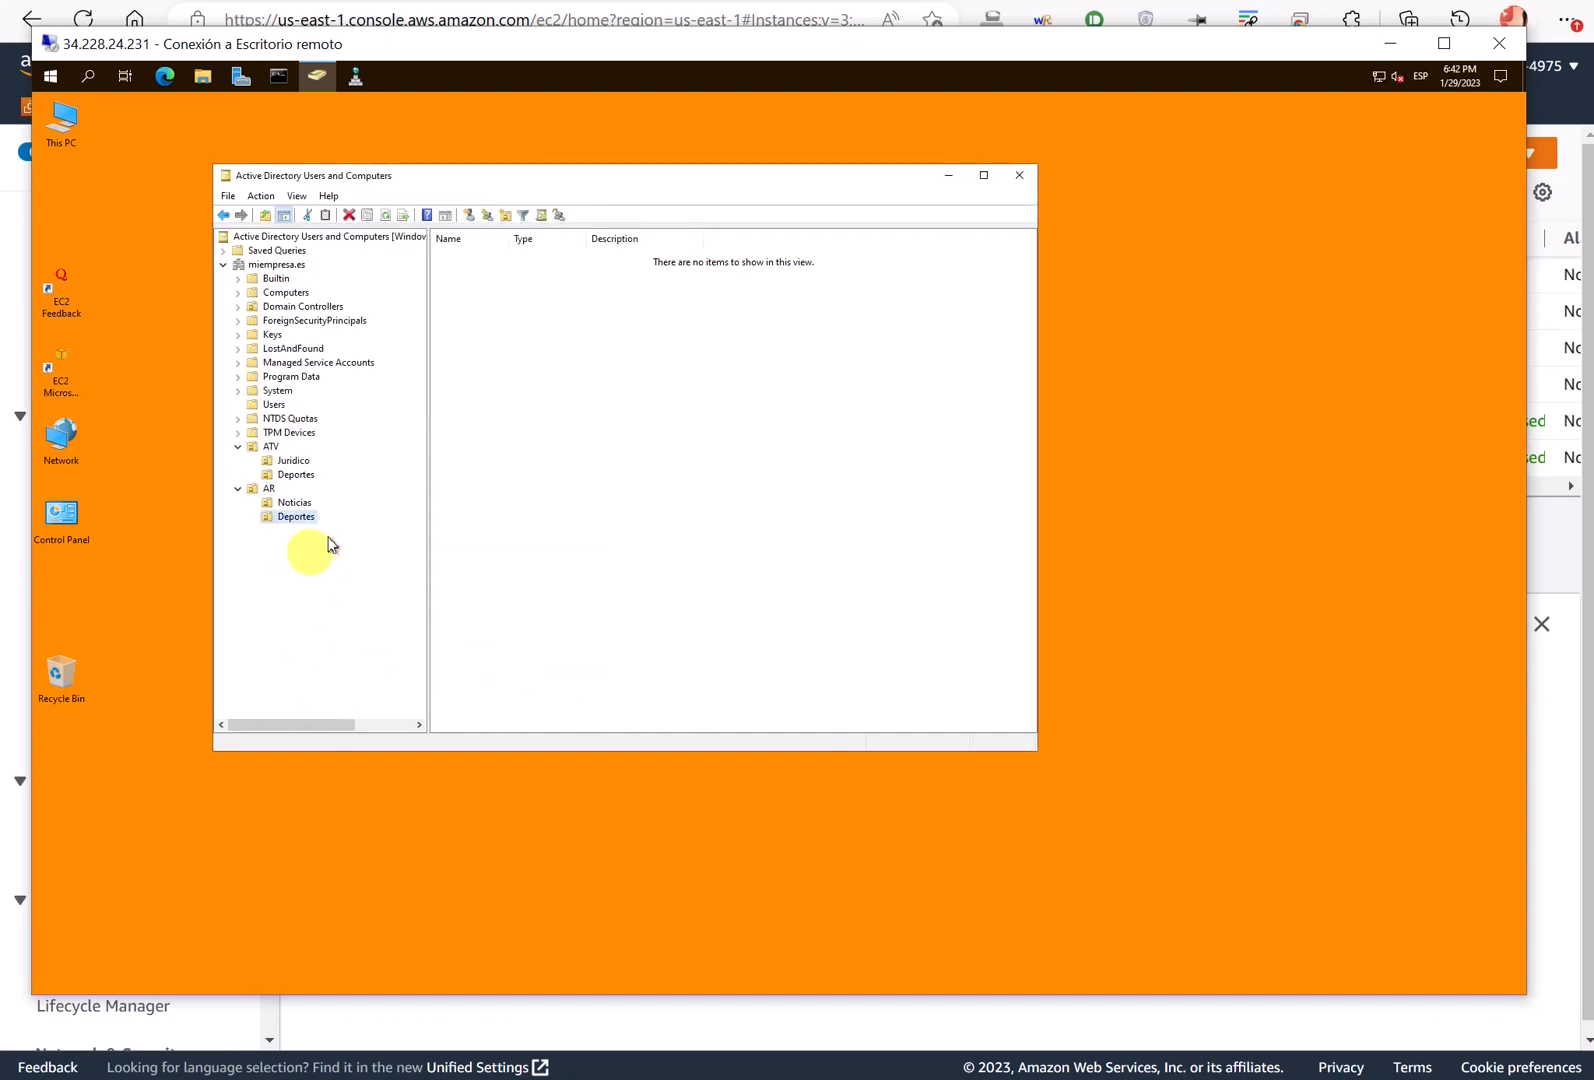
# - Add a Usuarios unit inside ATV's Deportes unit
pyautogui.click(297, 476)
pyautogui.rightClick(297, 478)
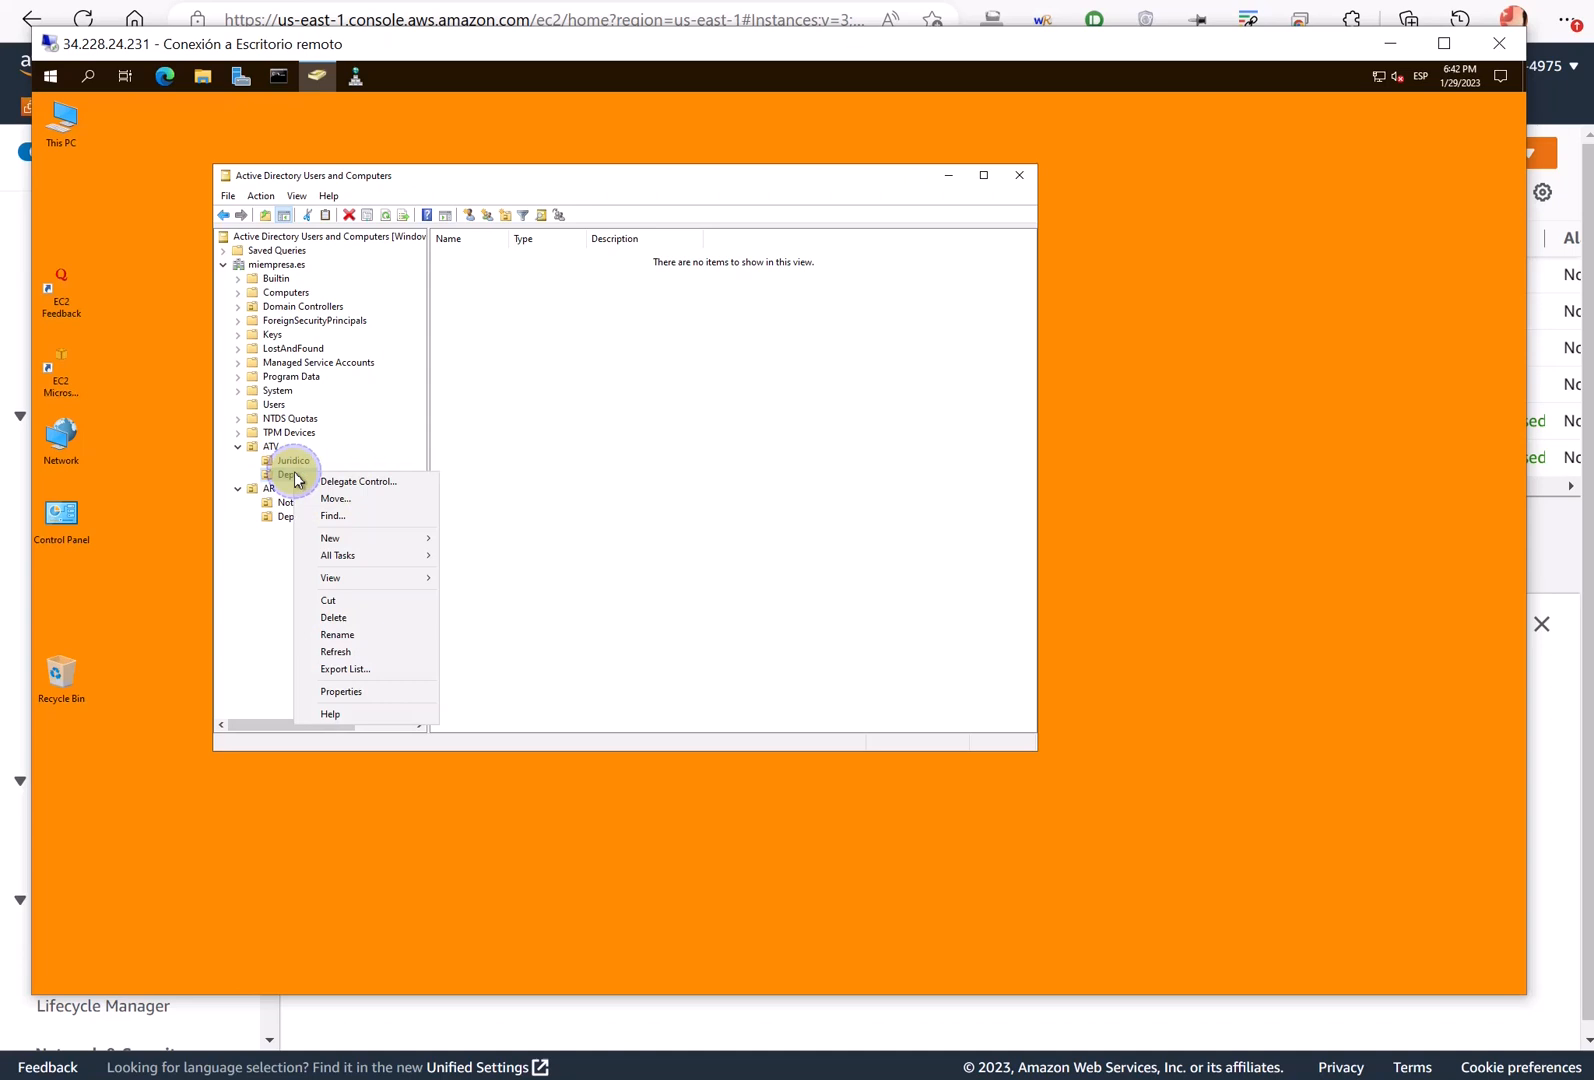
pyautogui.click(370, 541)
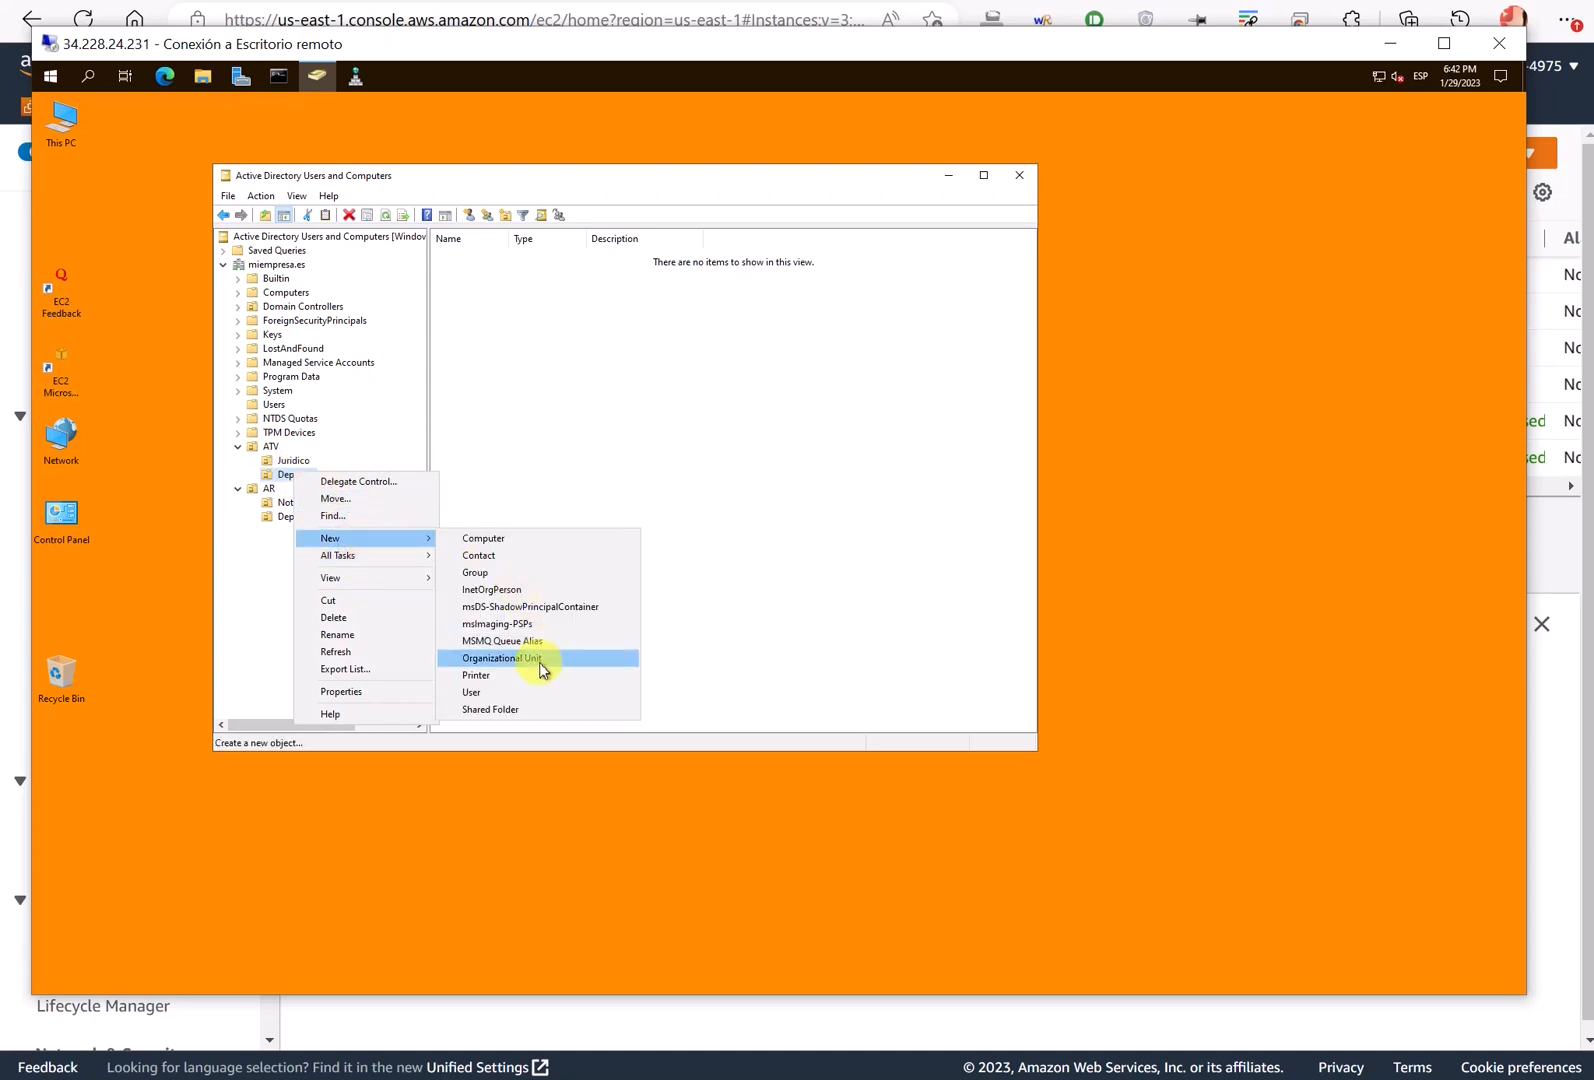
pyautogui.click(538, 664)
pyautogui.write('U')
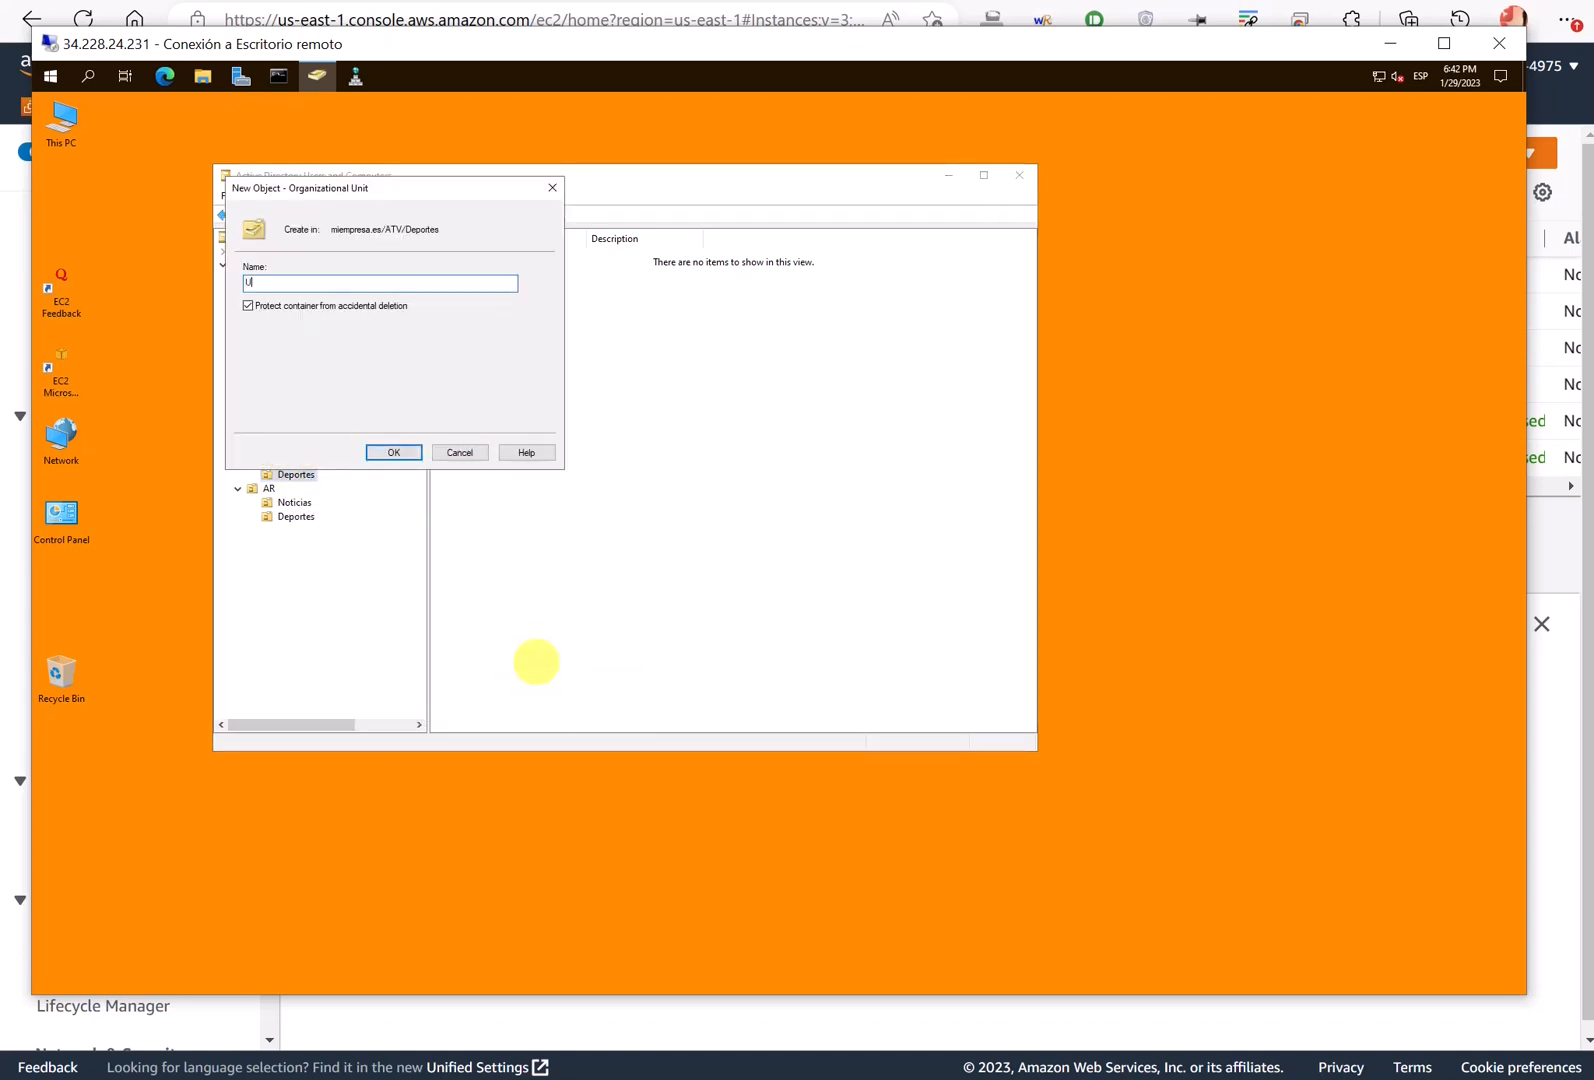
pyautogui.write('suarios')
pyautogui.press('Return')
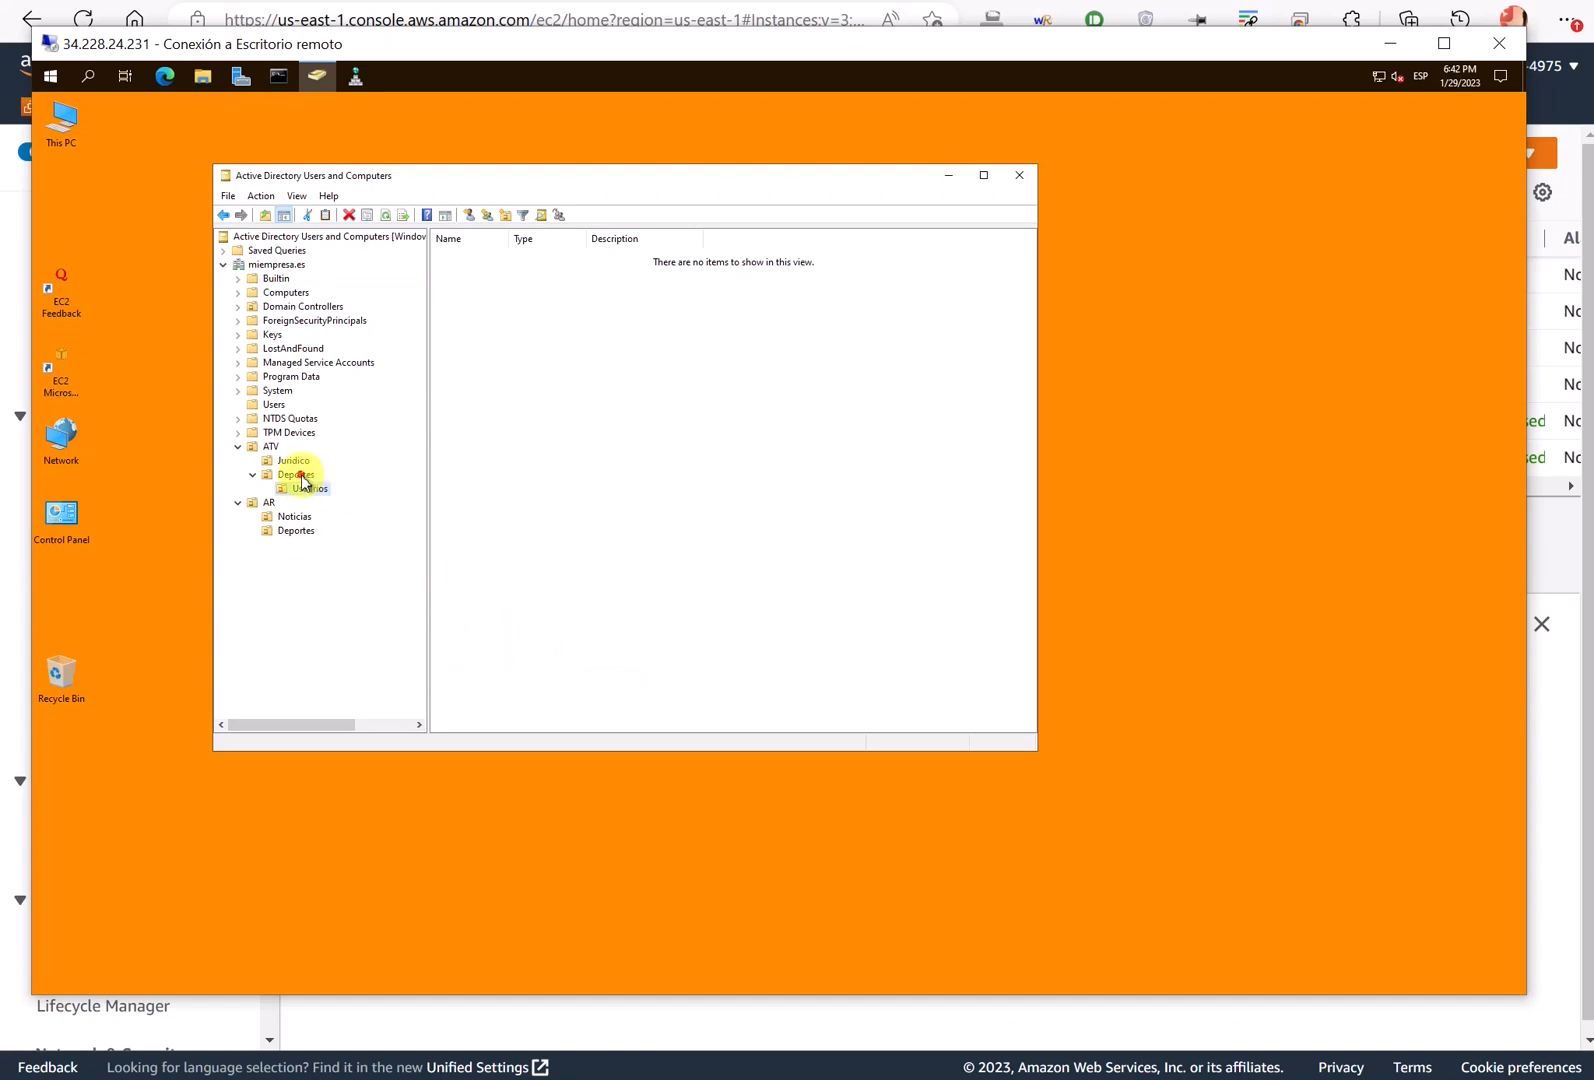
# - Add a Maquinas unit inside ATV's Deportes and check the Usuarios and Maquinas units
pyautogui.rightClick(300, 477)
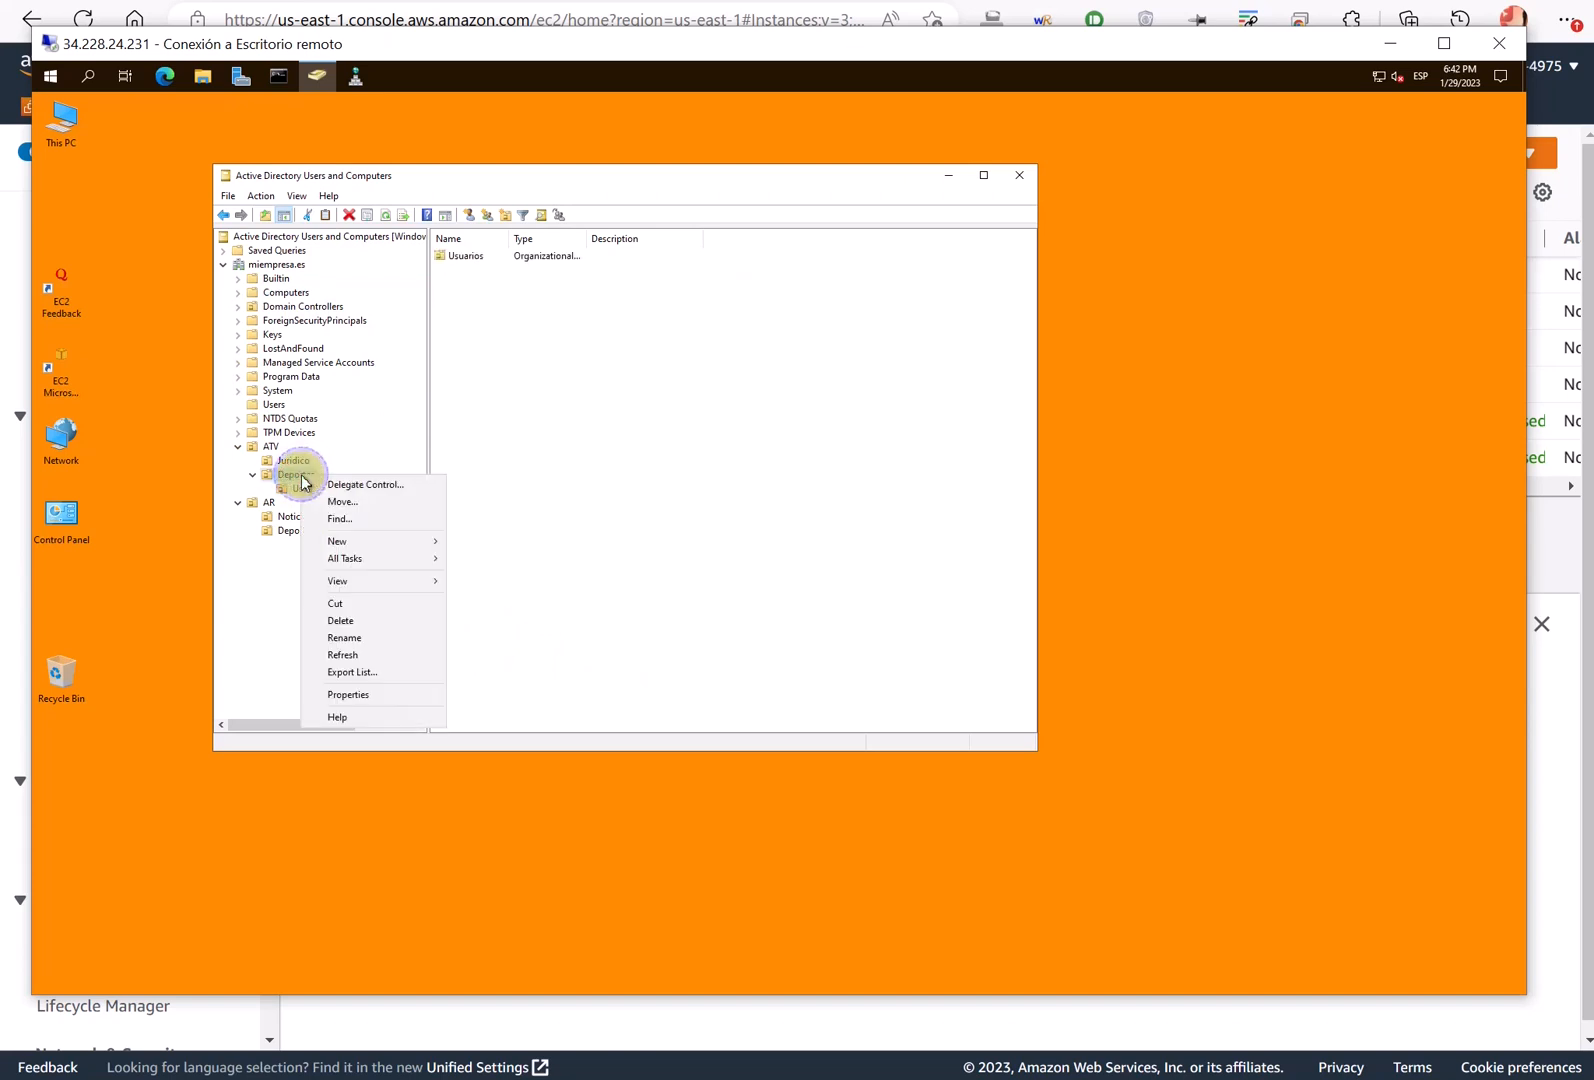
pyautogui.click(387, 540)
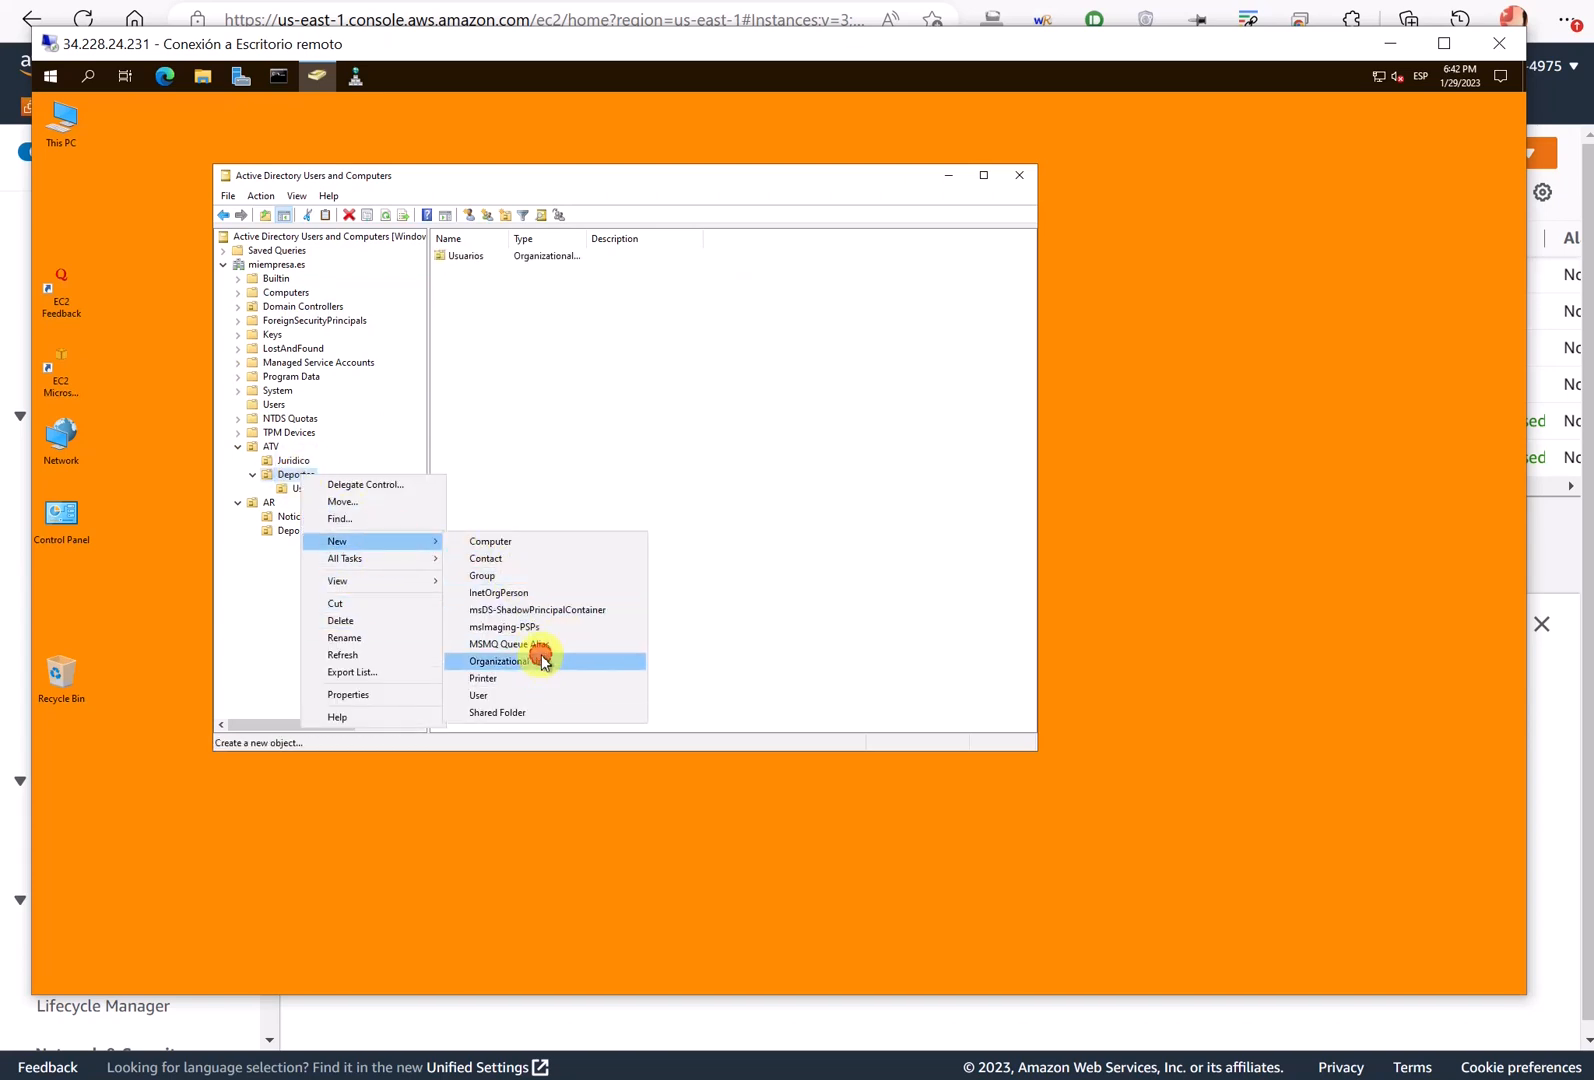
pyautogui.click(538, 660)
pyautogui.write('Maqui')
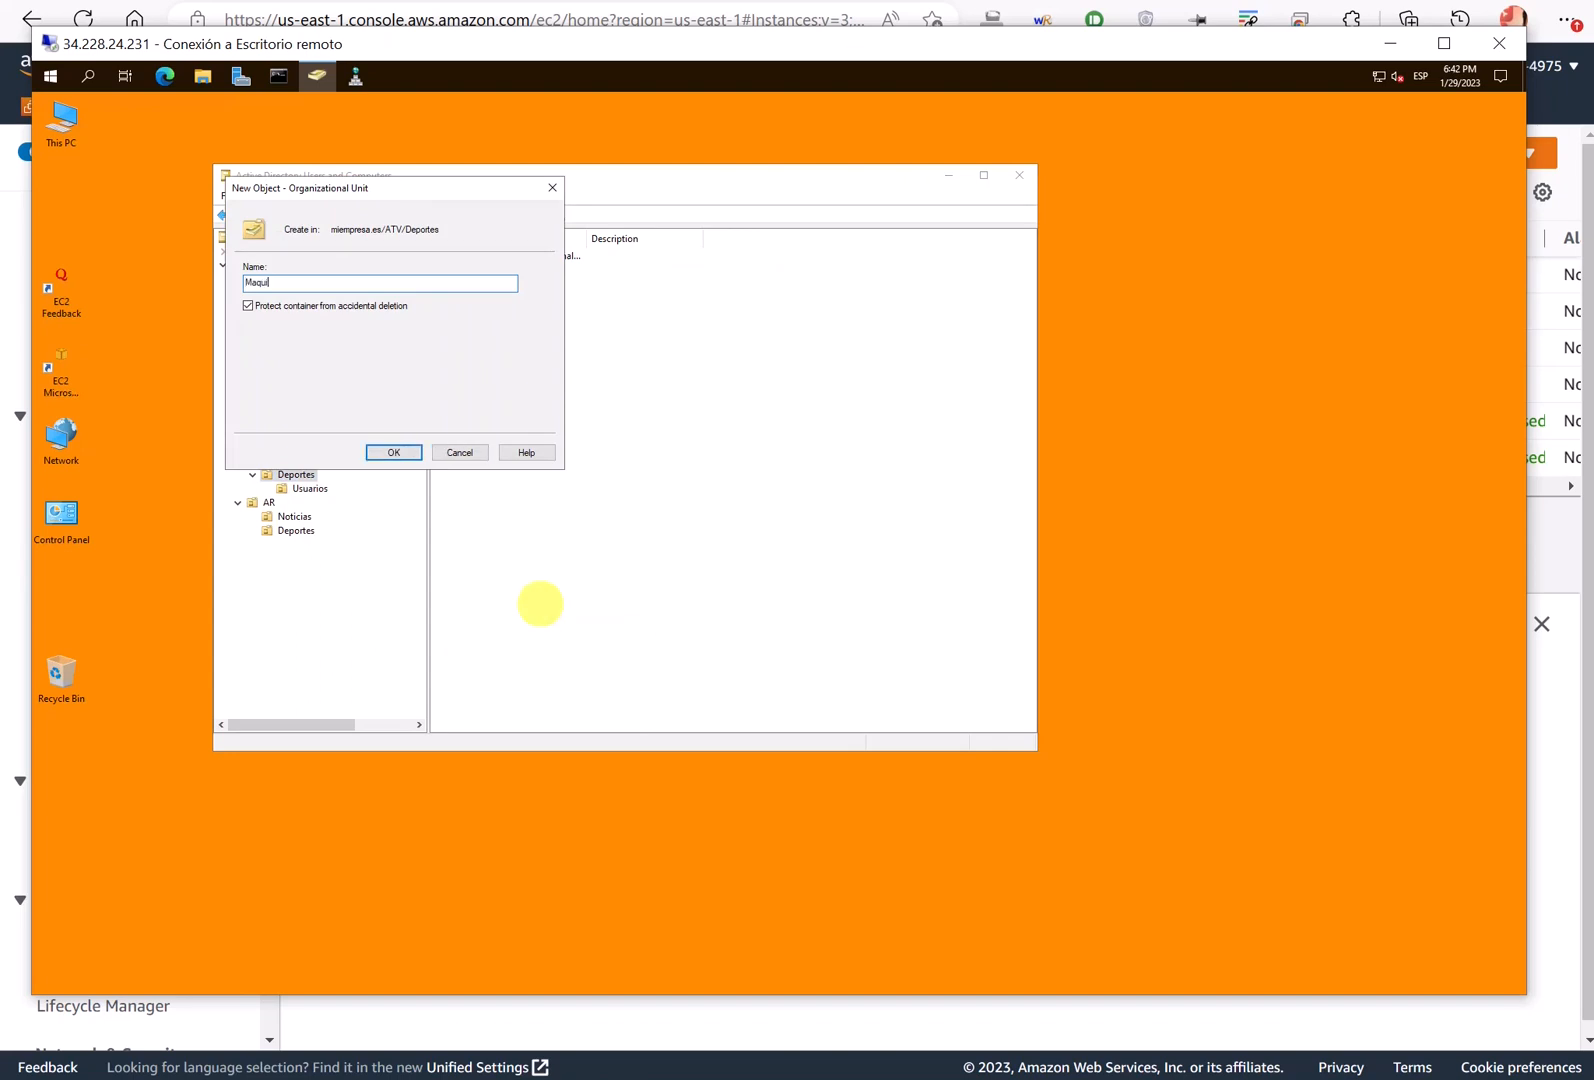
pyautogui.write('nas')
pyautogui.press('Return')
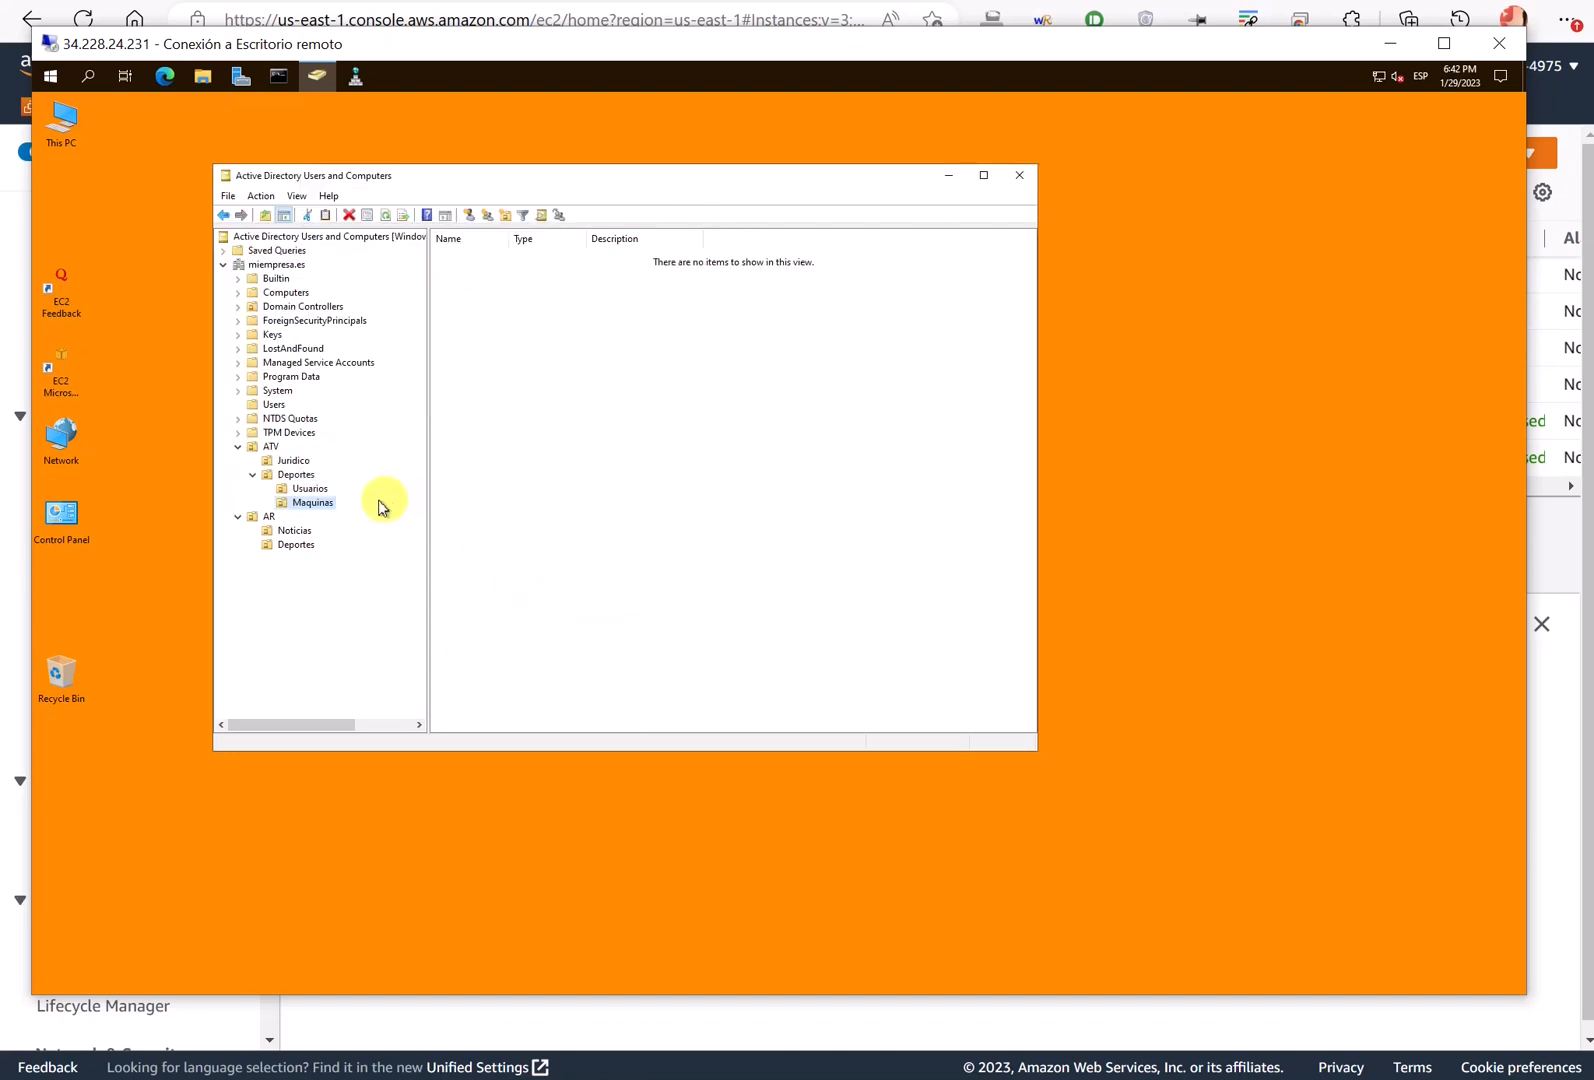
pyautogui.click(313, 491)
pyautogui.click(313, 504)
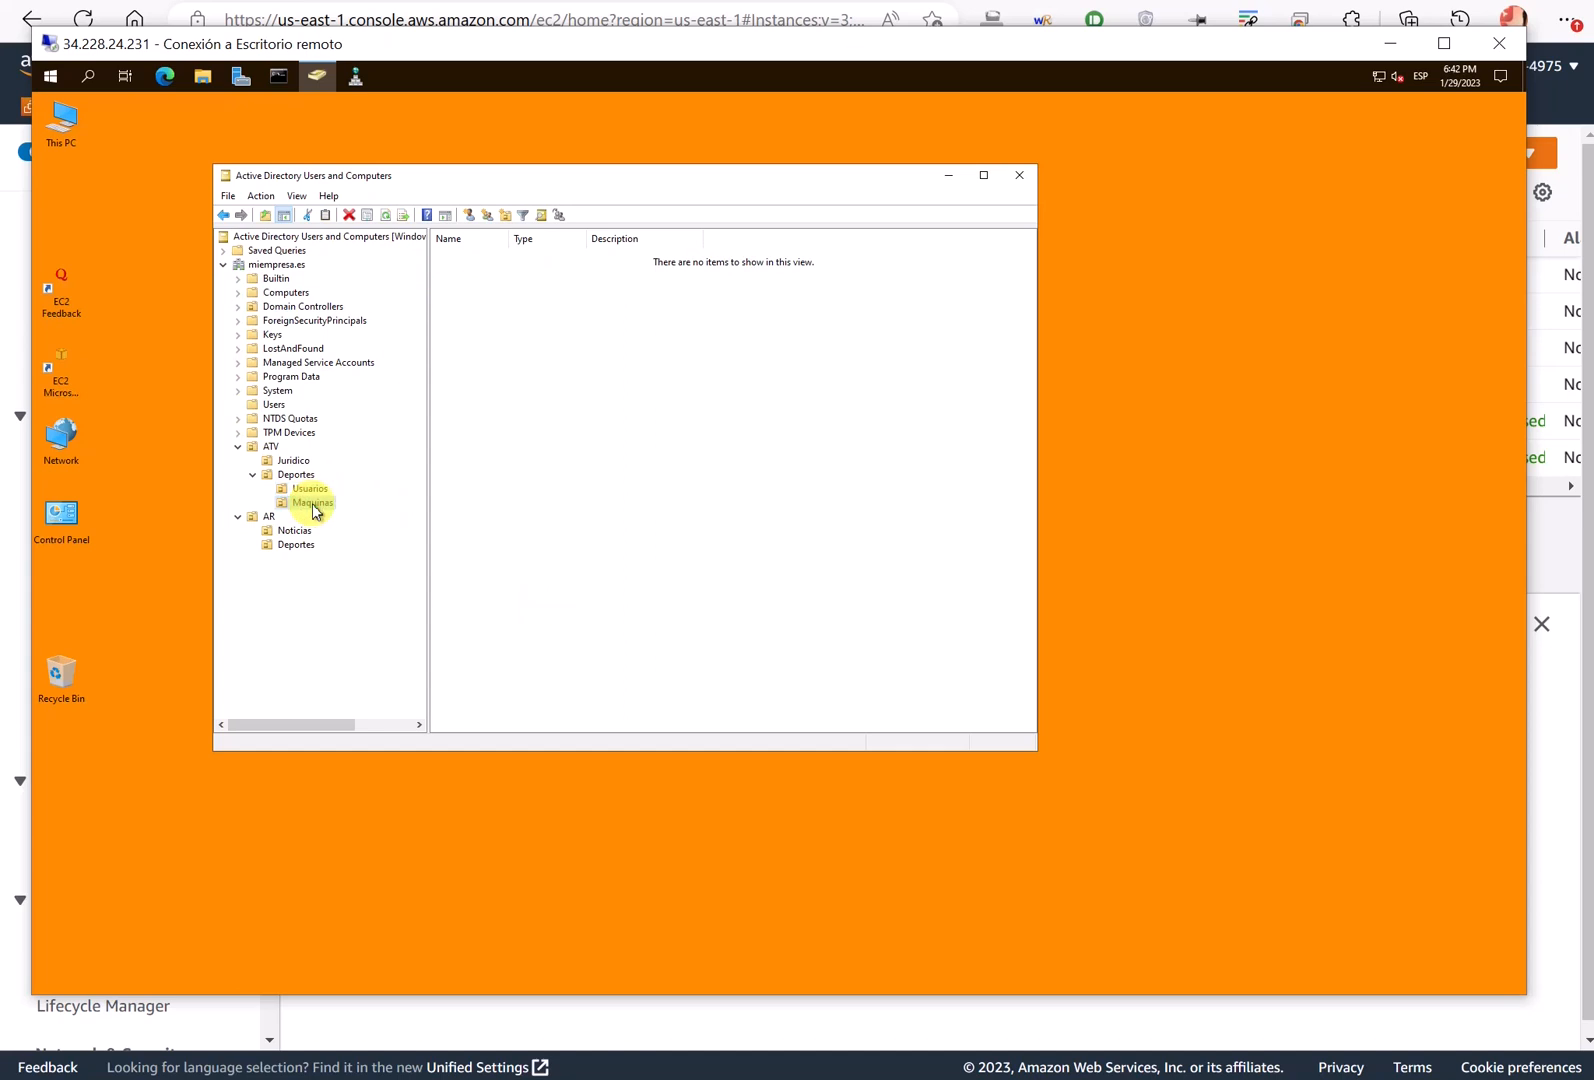
# - Start a new user in Usuarios, entering the user's first name and logon name
pyautogui.rightClick(310, 489)
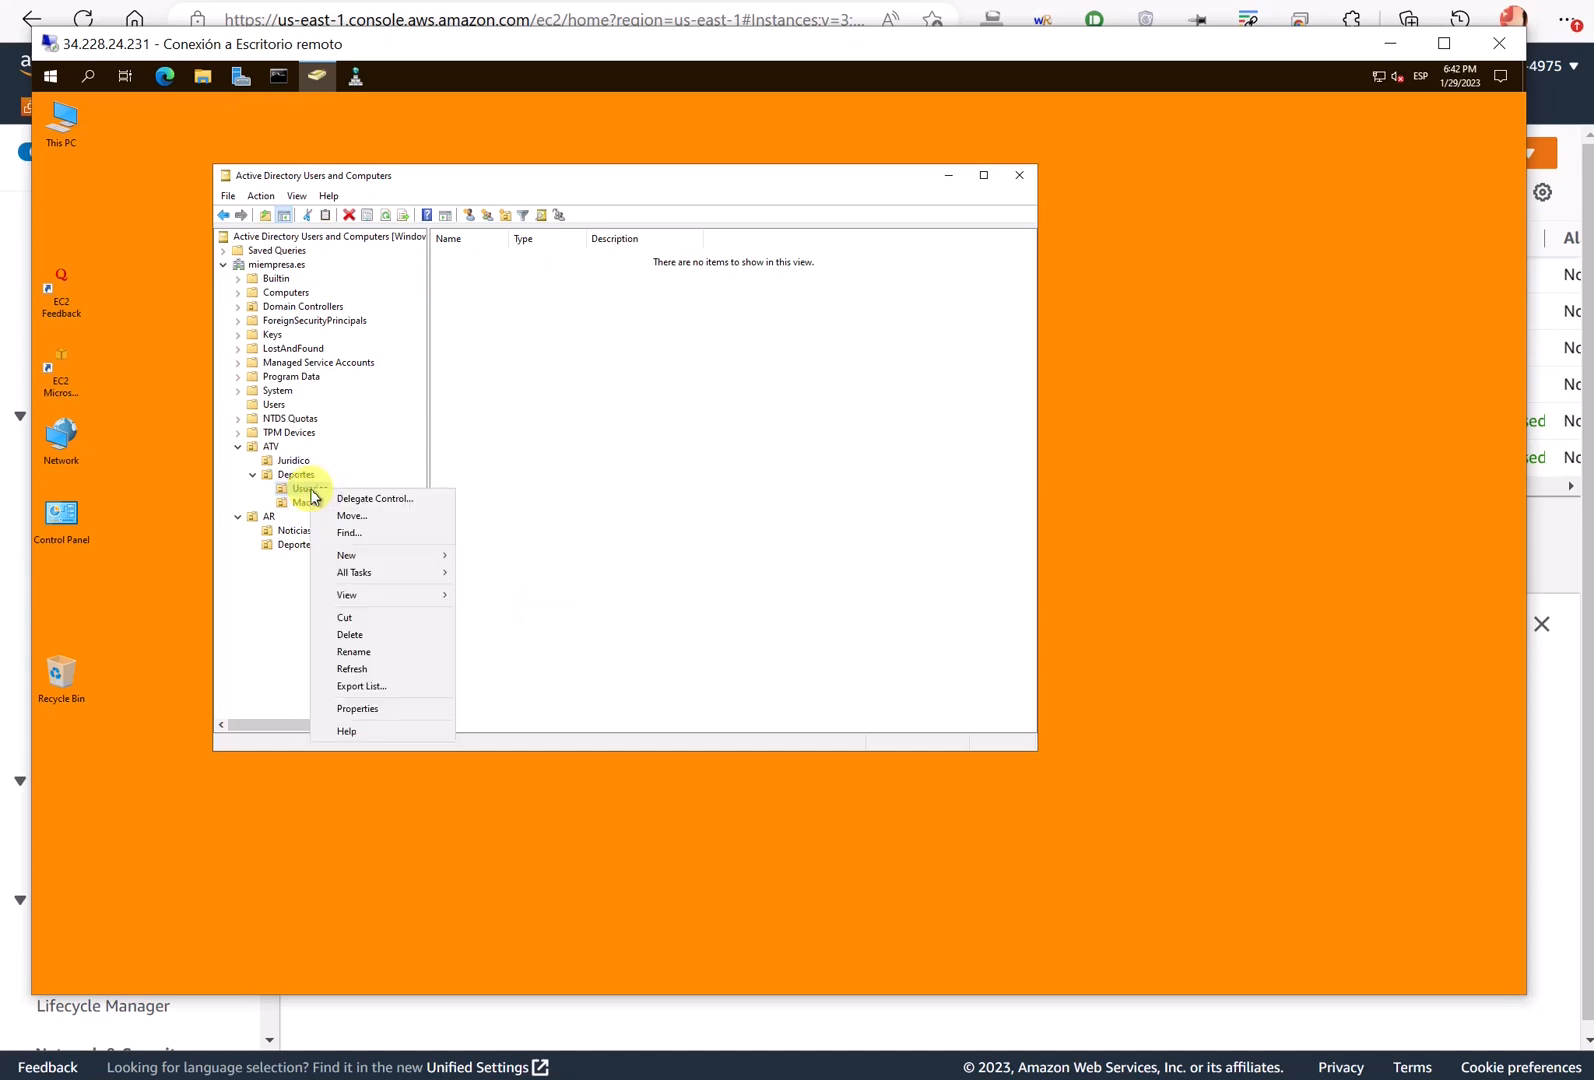
pyautogui.moveTo(409, 559)
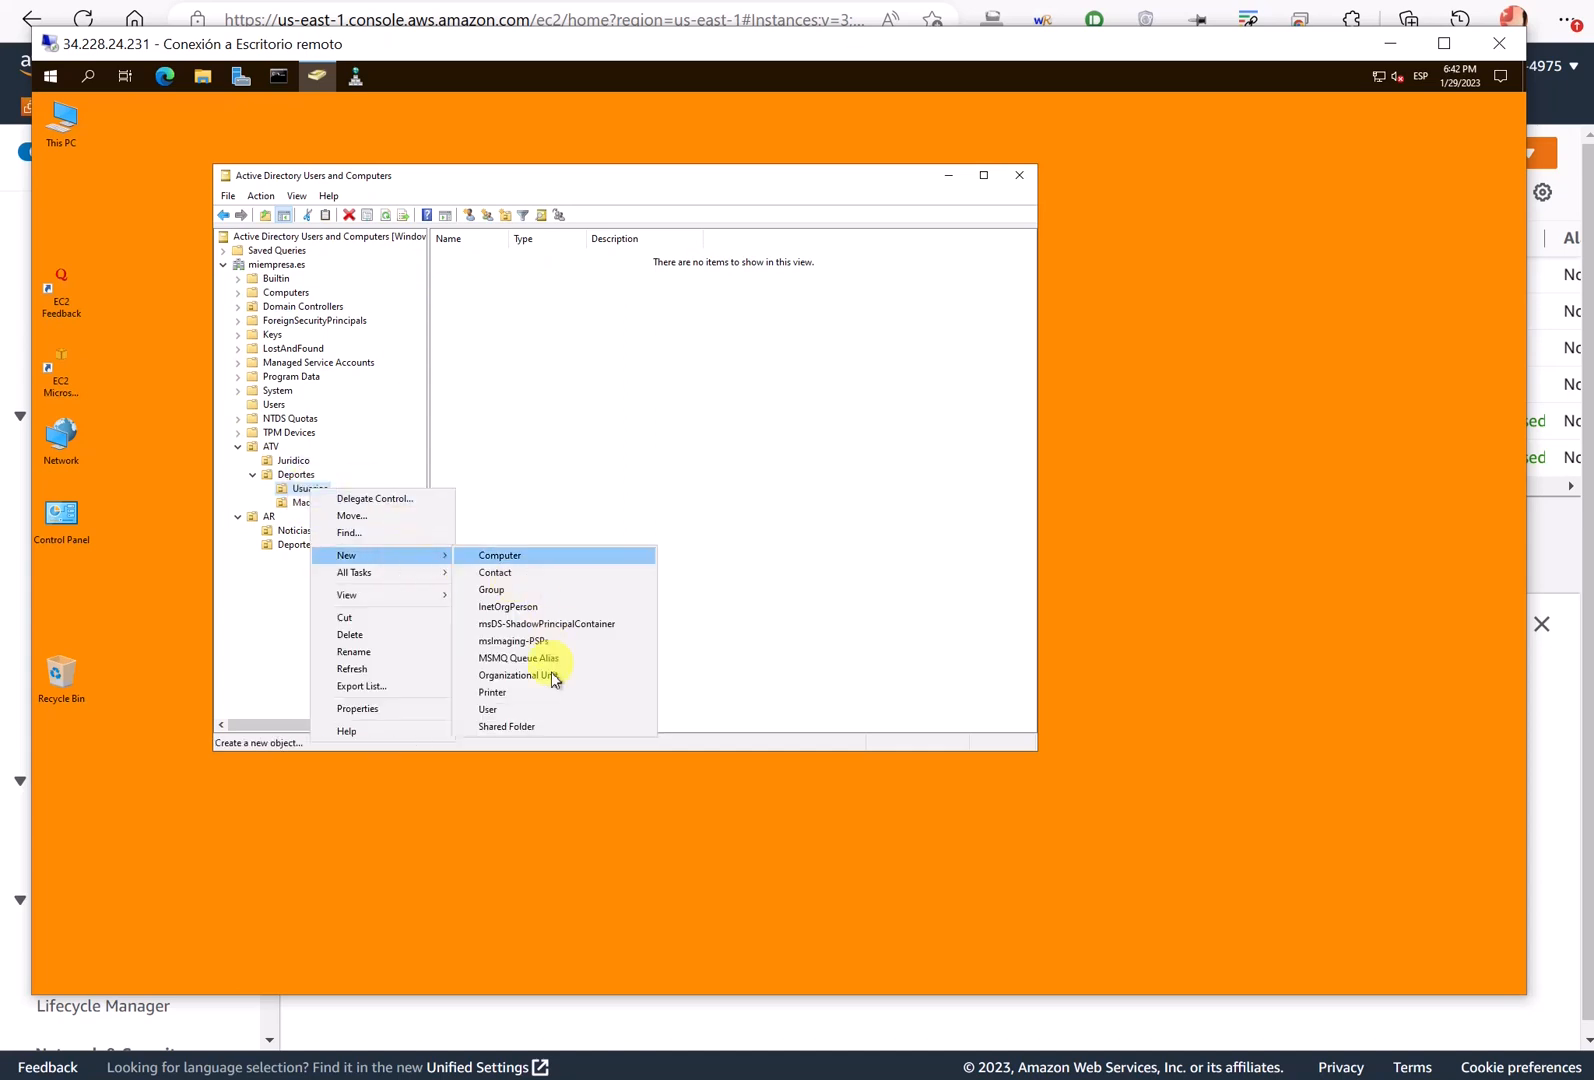
pyautogui.click(514, 707)
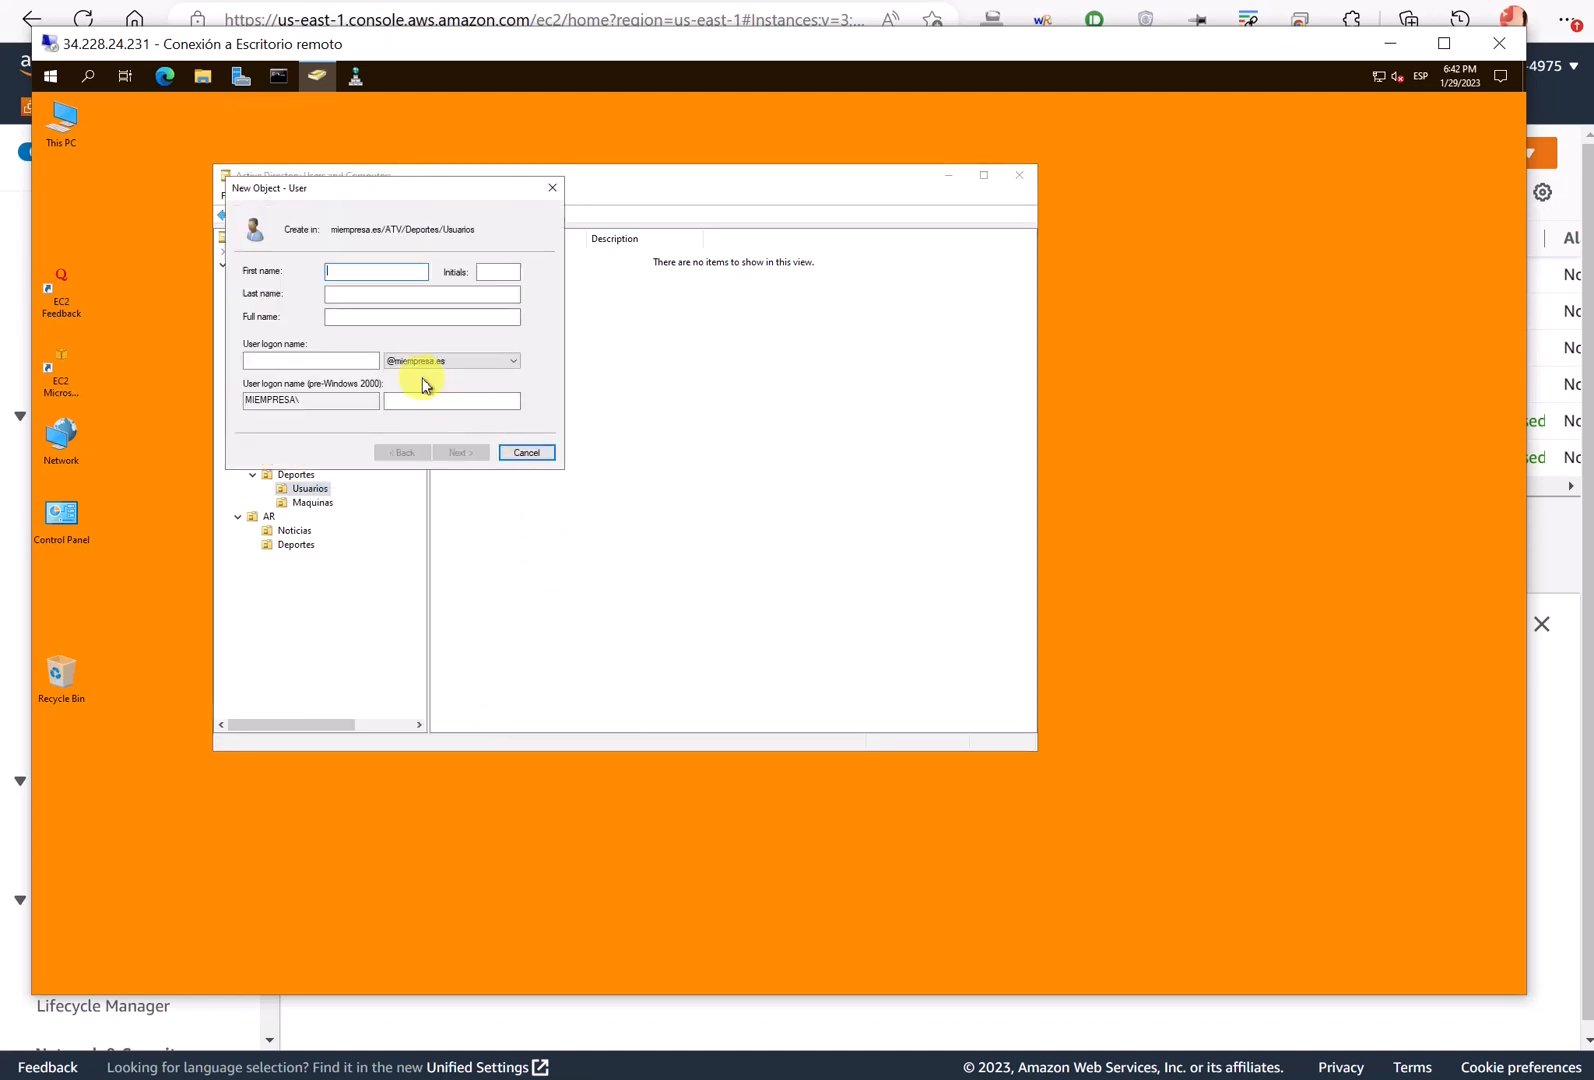
pyautogui.write('Laia')
pyautogui.click(338, 362)
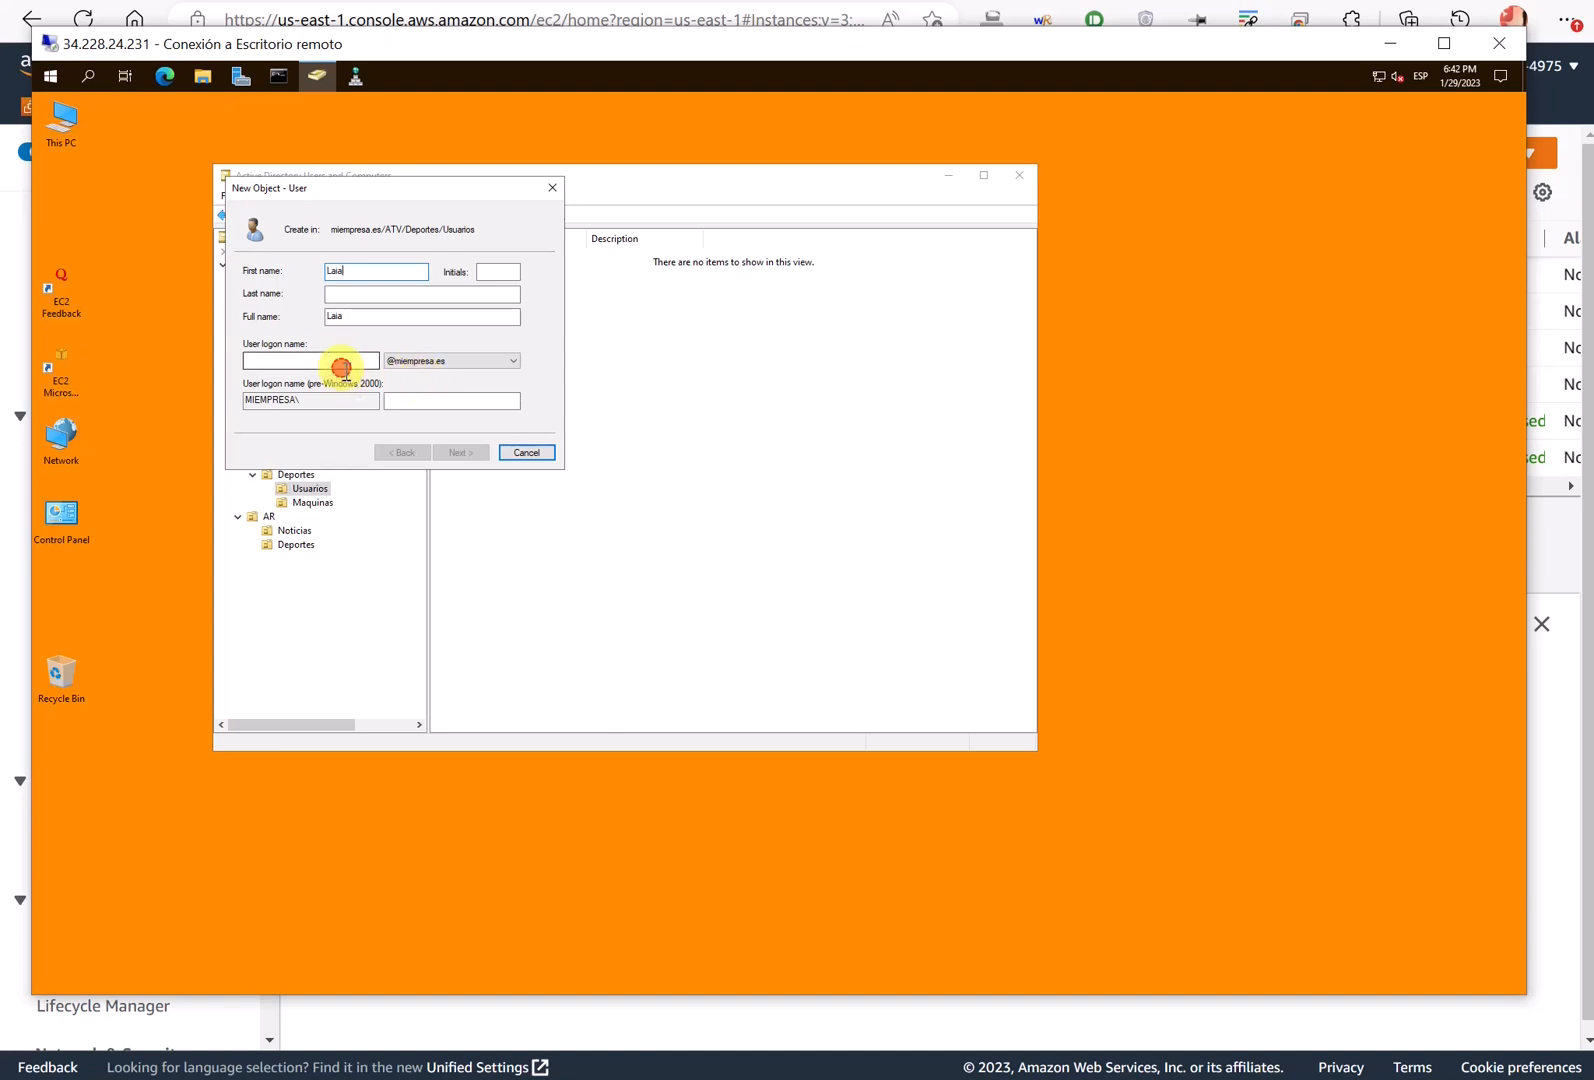
pyautogui.moveTo(450, 198); pyautogui.dragTo(721, 332)
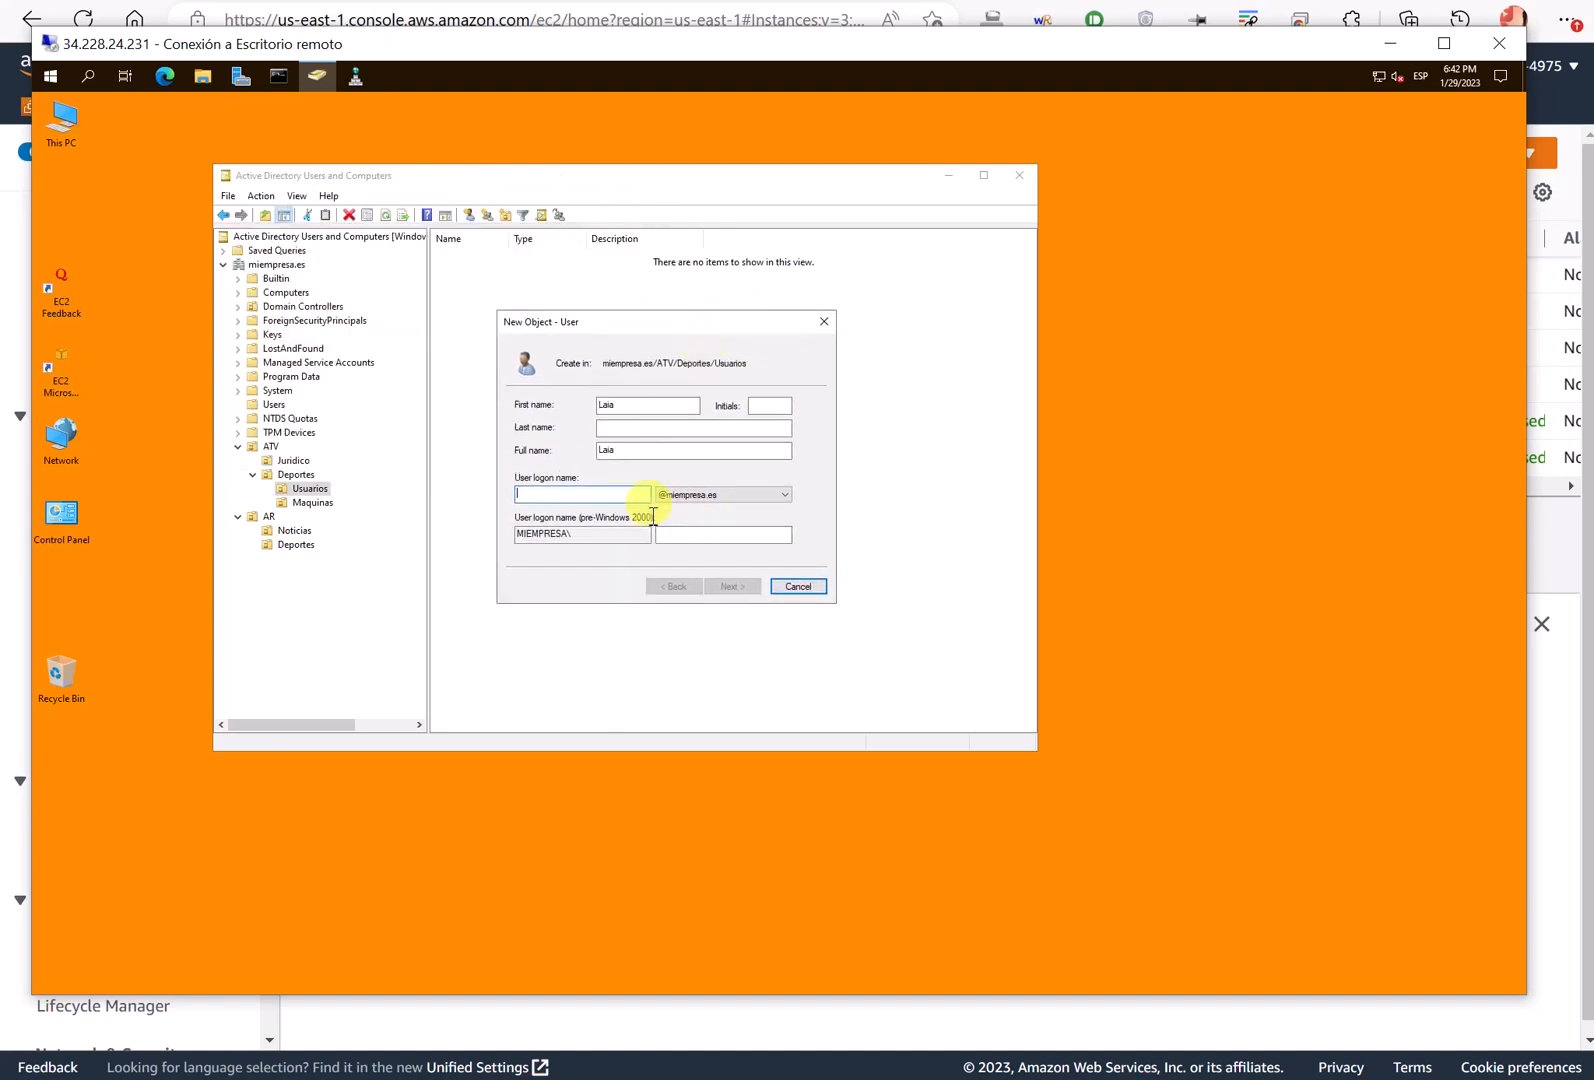
pyautogui.write('laia')
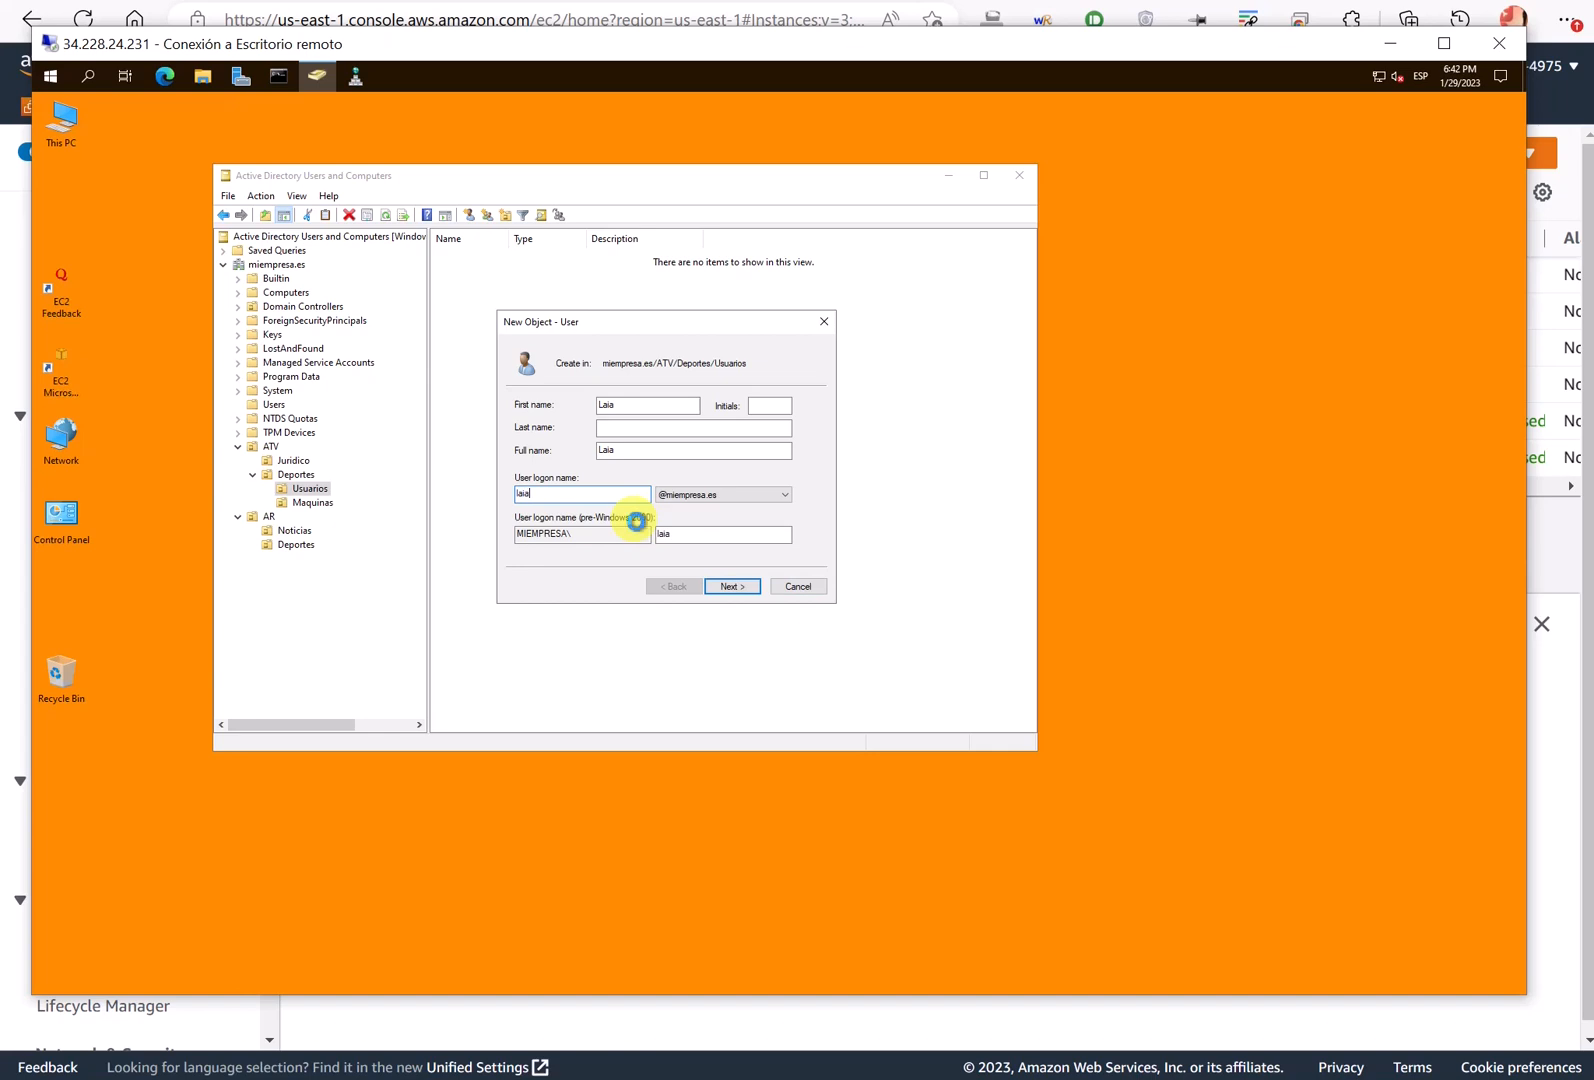
pyautogui.press('Return')
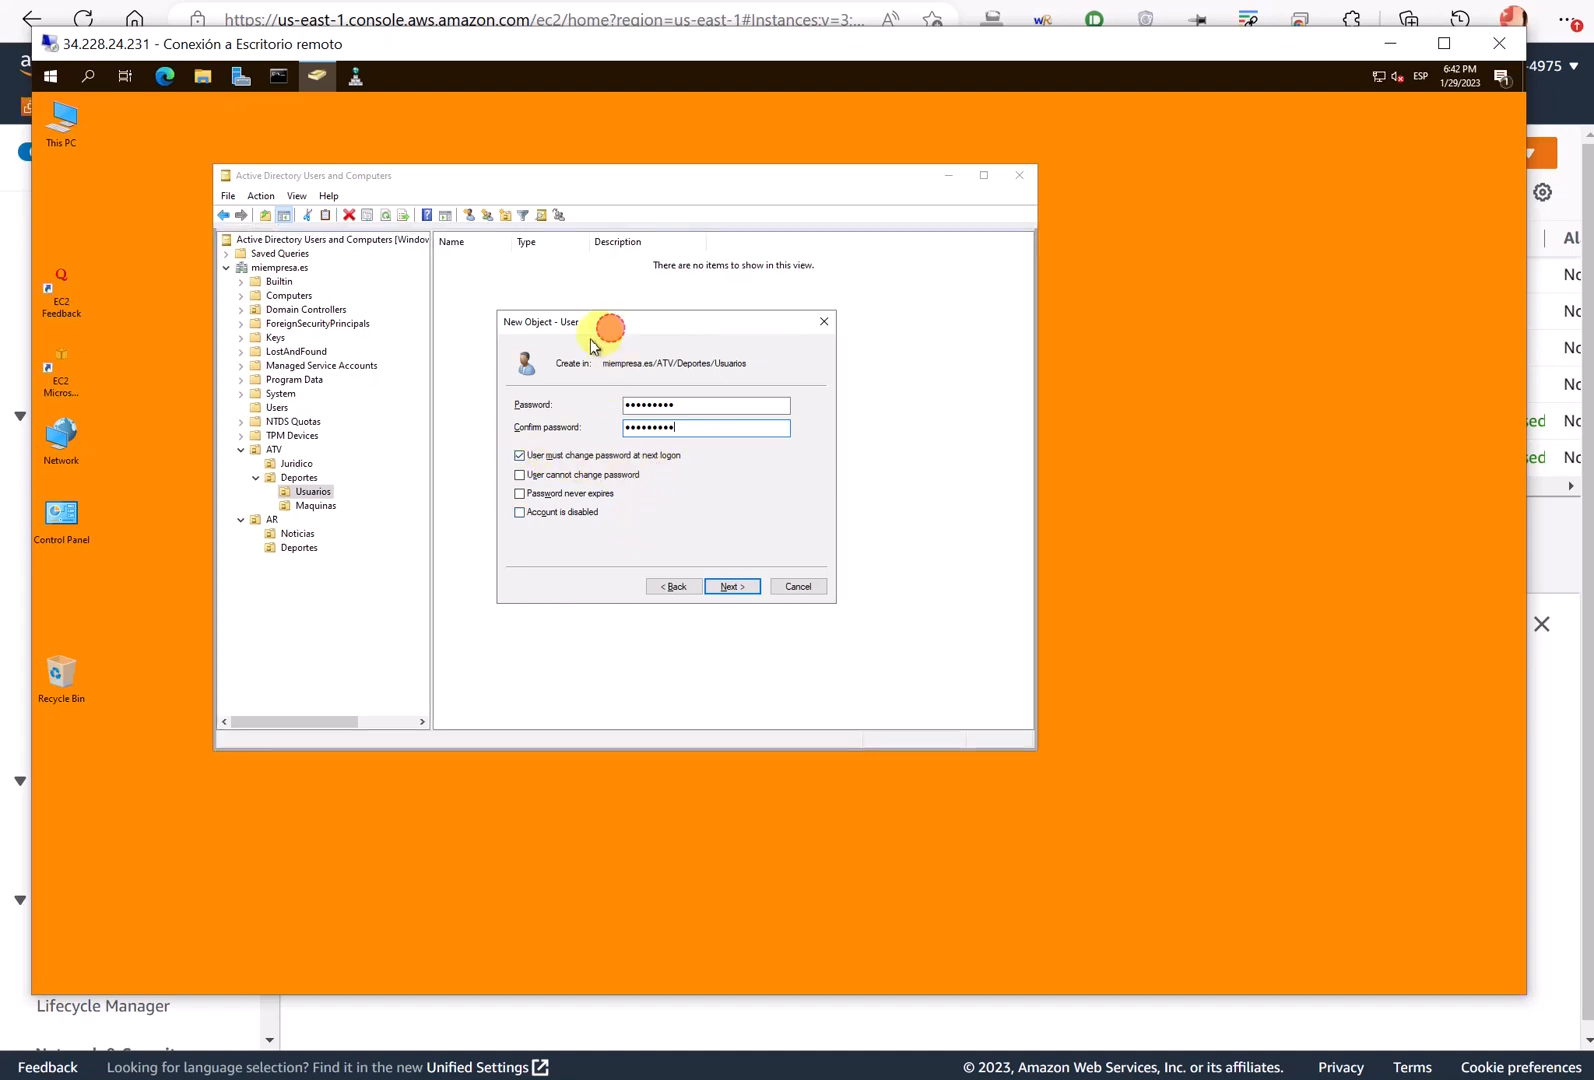
# - Set the password without forcing a change at next logon and finish creating the user
pyautogui.moveTo(605, 327); pyautogui.dragTo(540, 357)
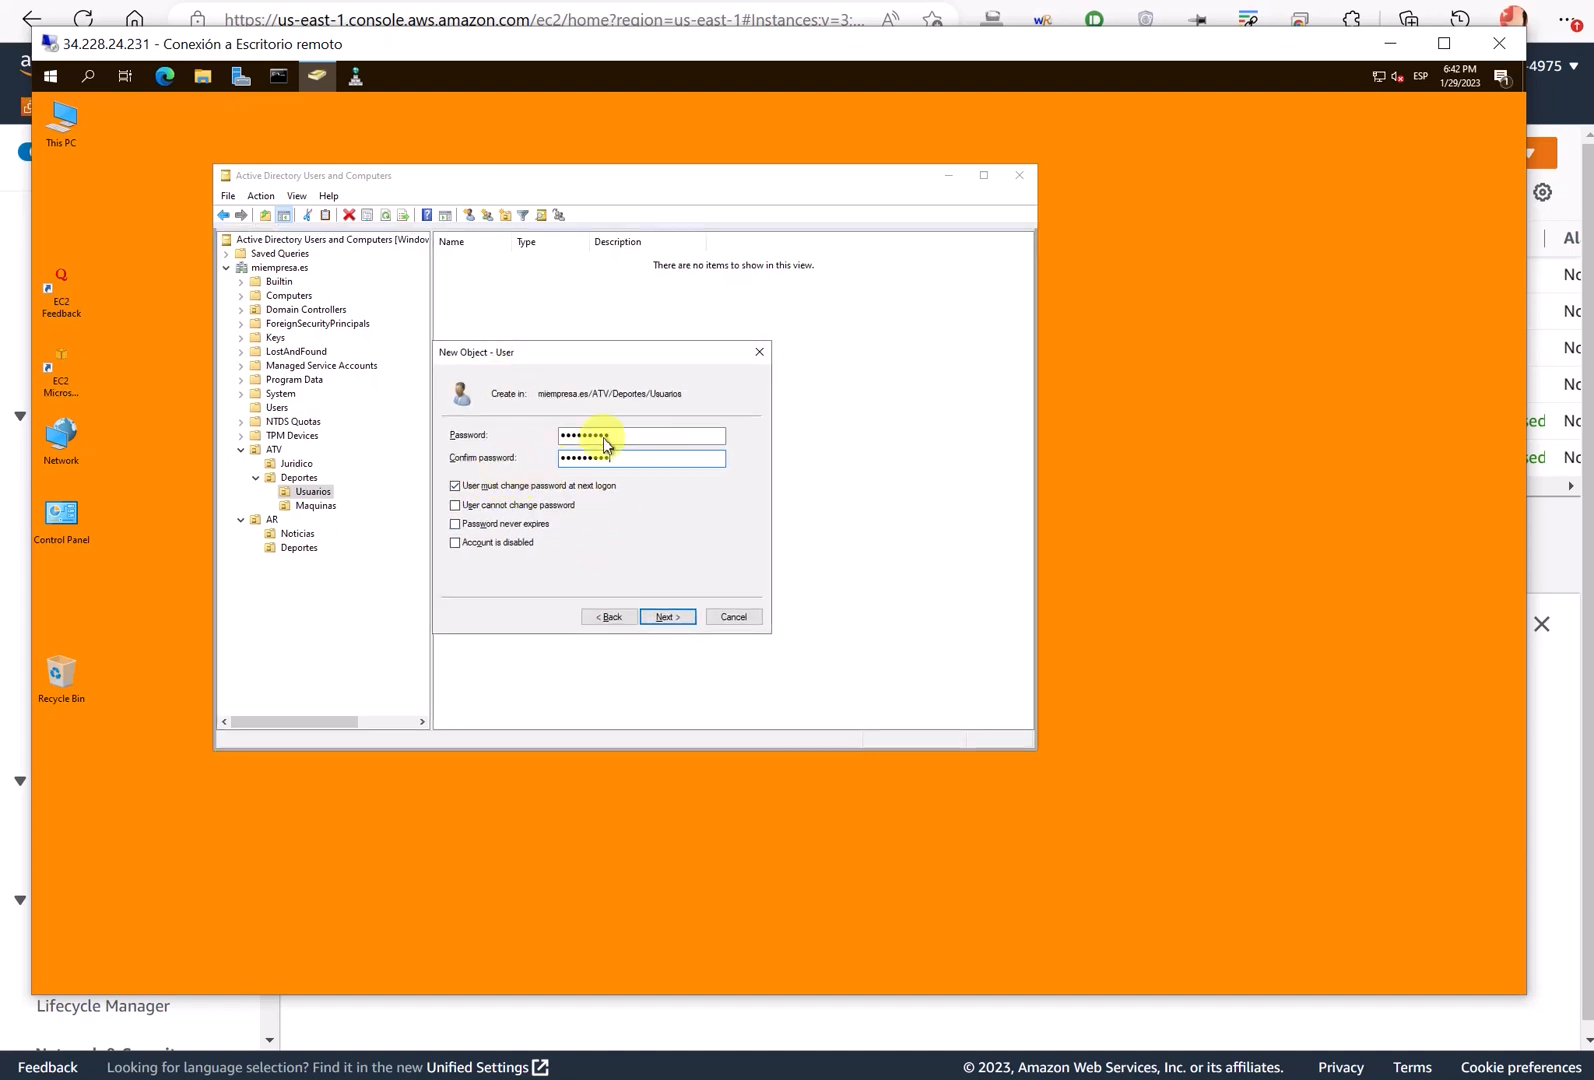
pyautogui.click(514, 487)
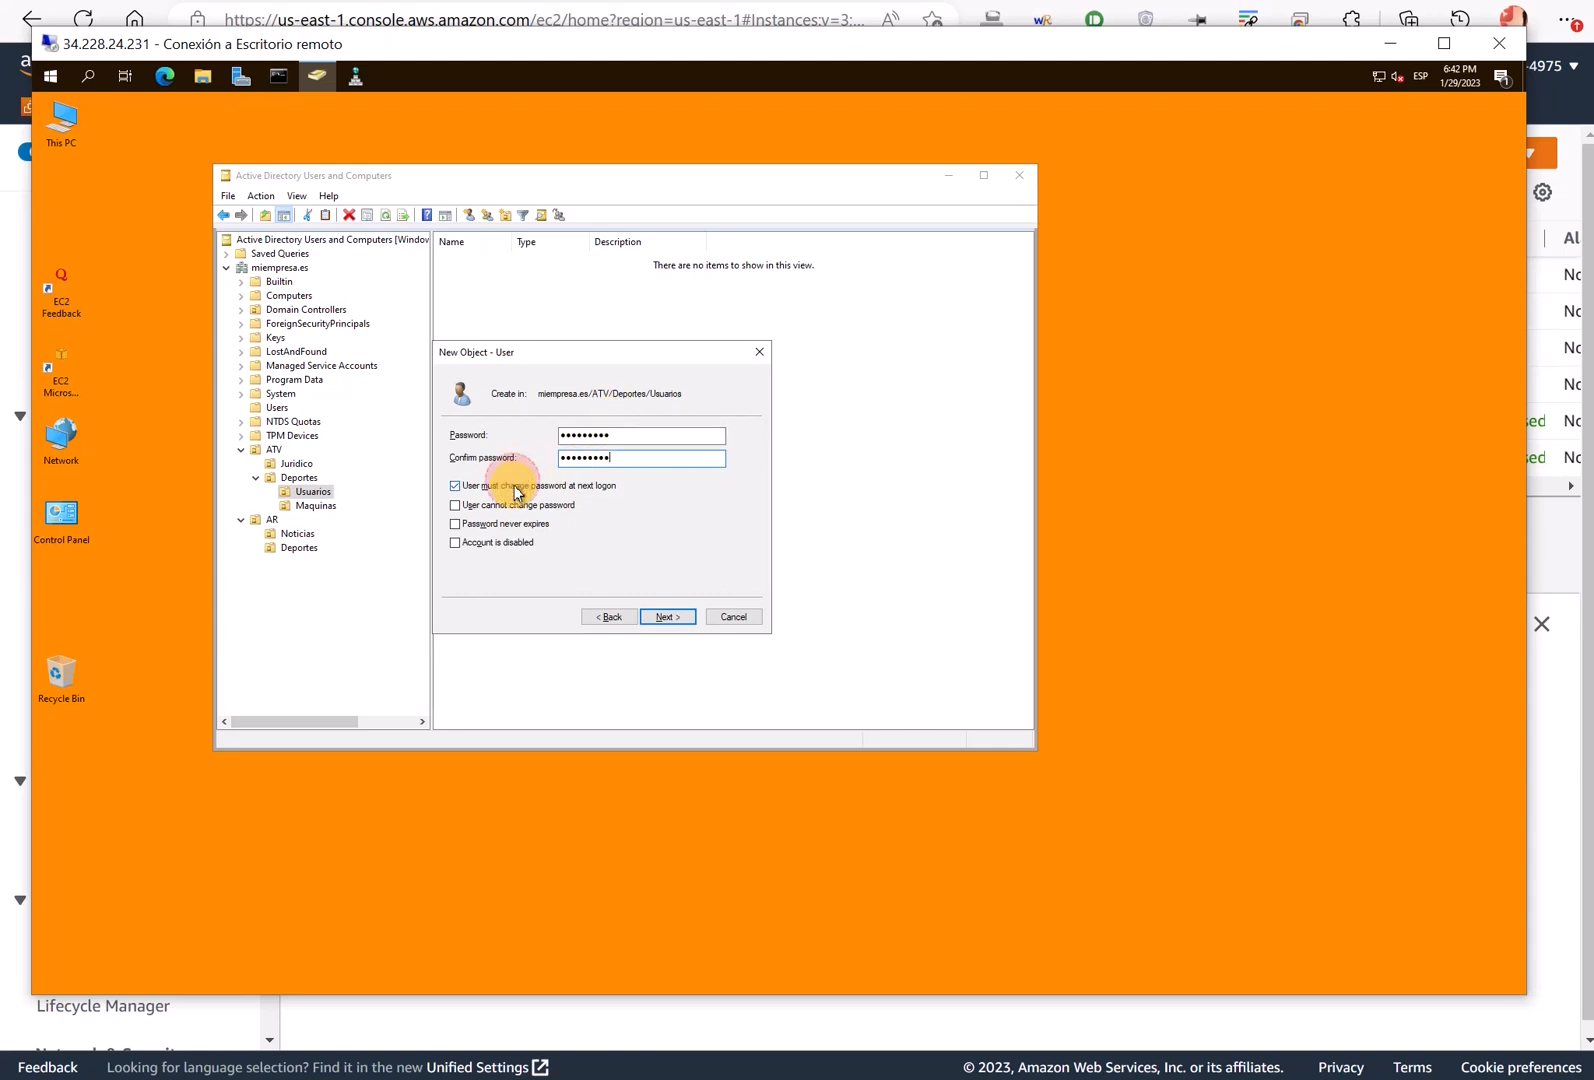
pyautogui.click(456, 487)
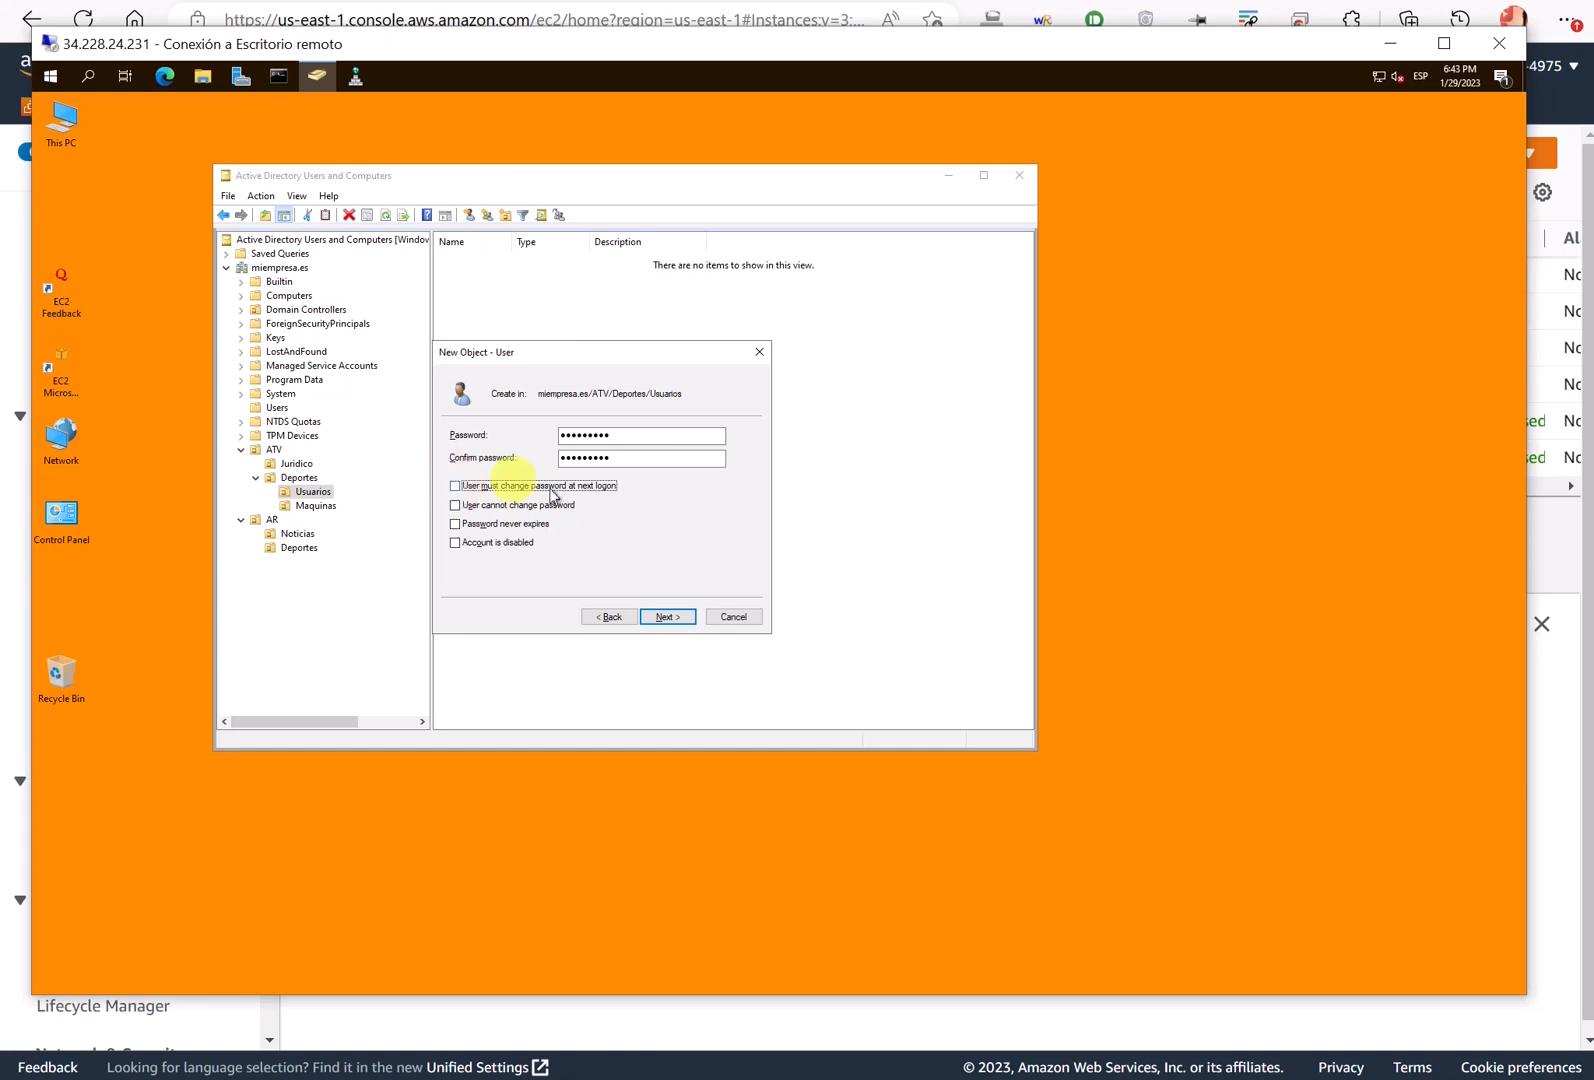
pyautogui.click(672, 617)
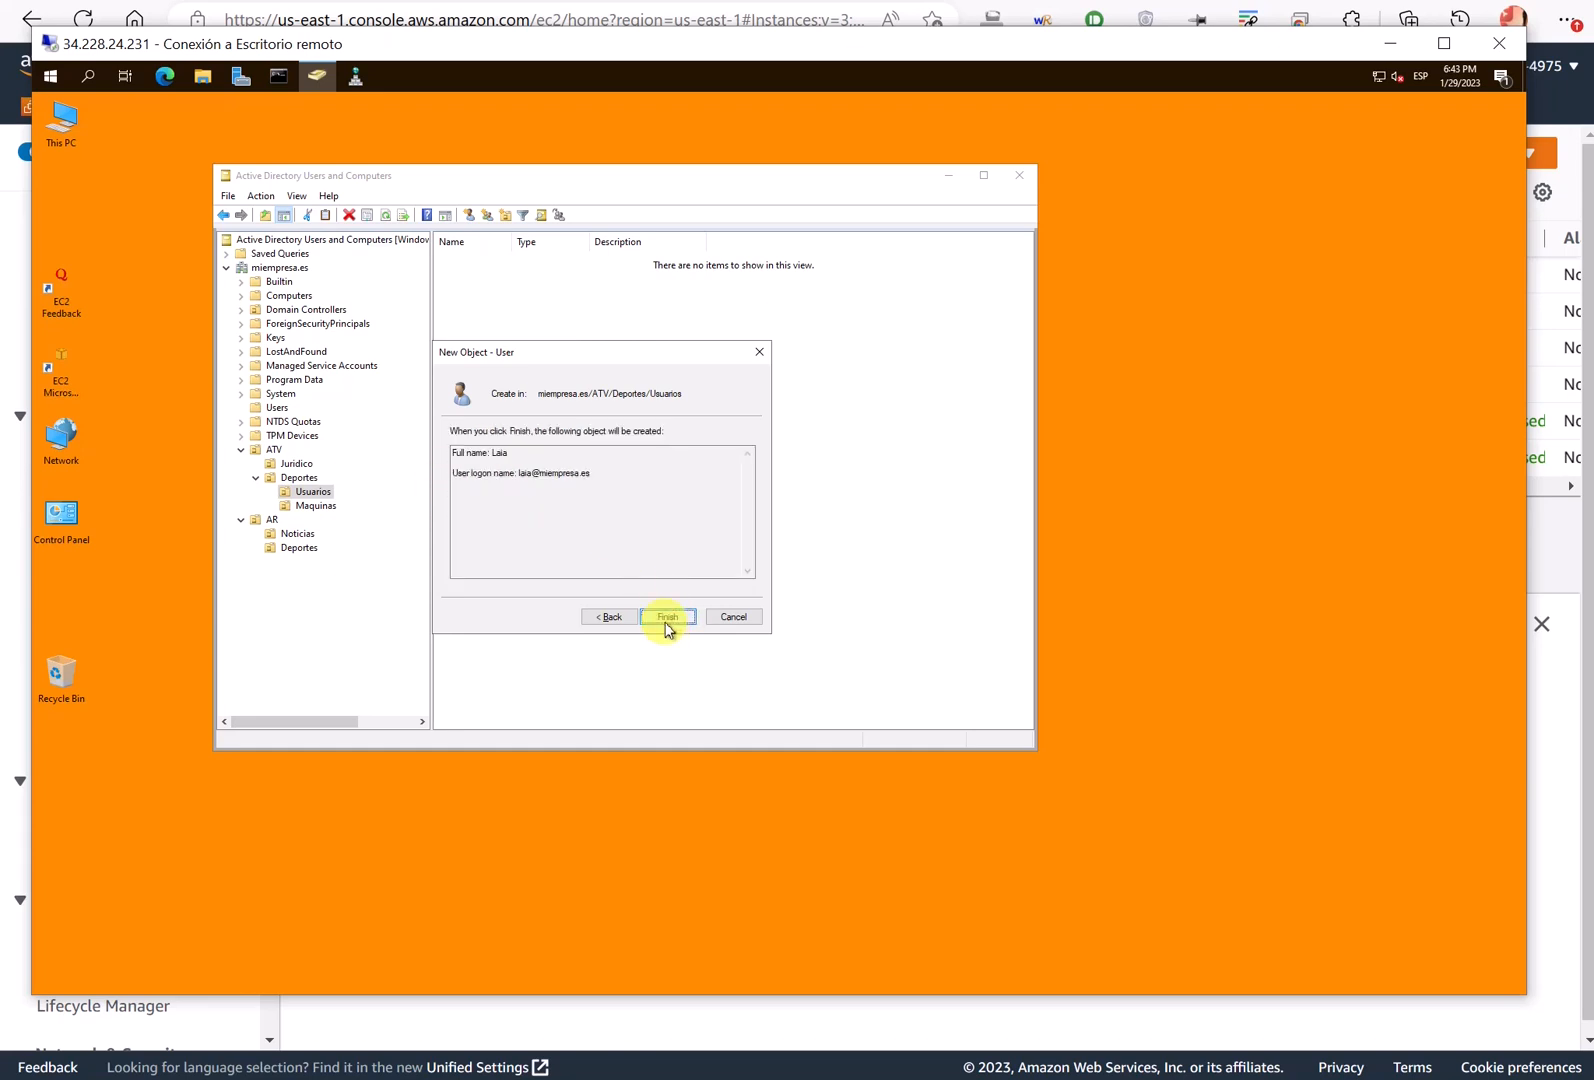
pyautogui.click(666, 620)
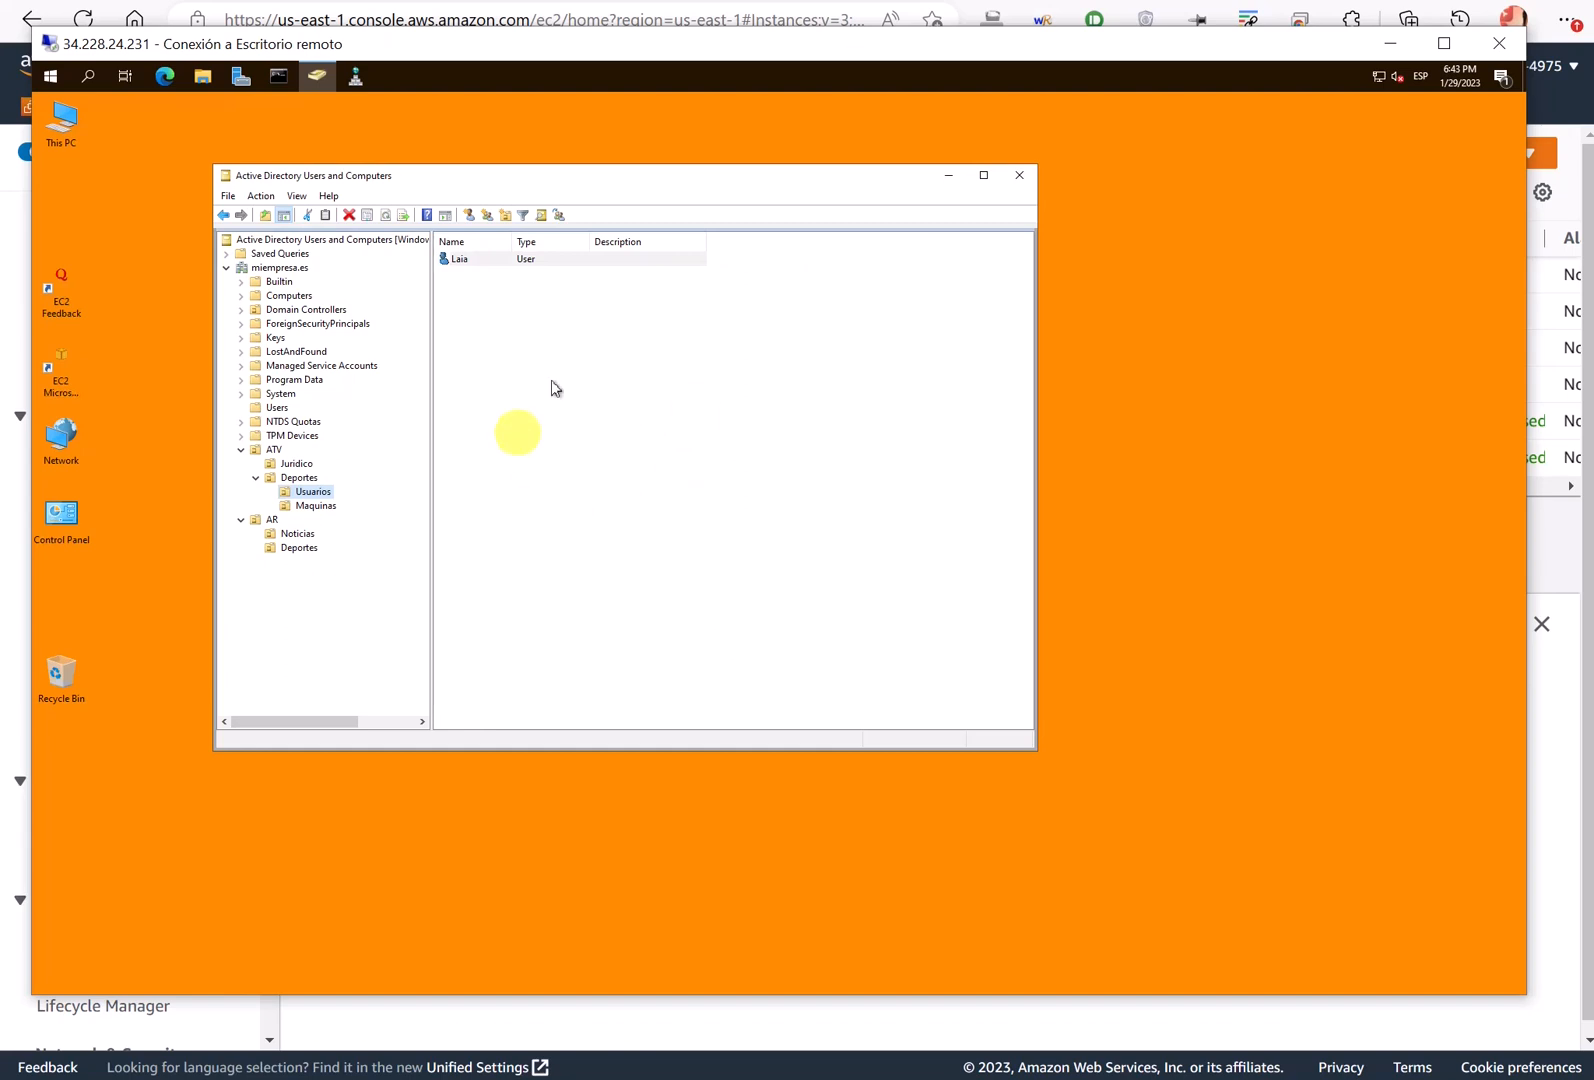
# - Highlight the ATV and AR units, then switch to the Excalidraw network diagram
pyautogui.moveTo(559, 179); pyautogui.dragTo(418, 189)
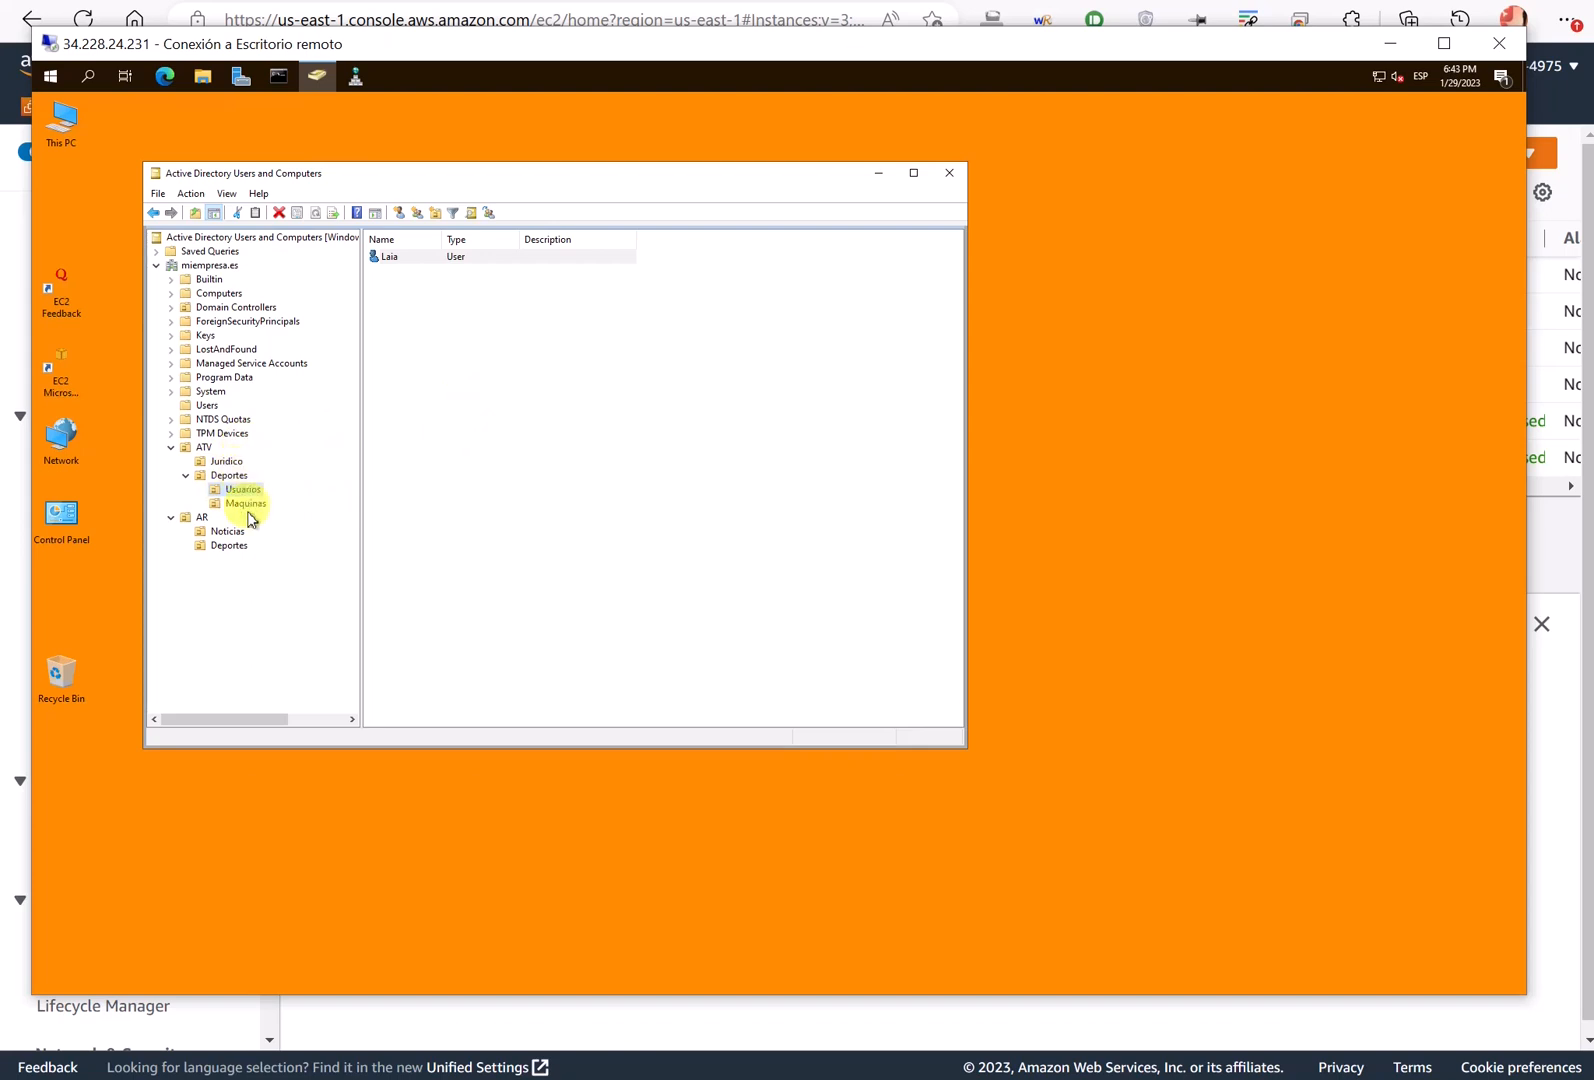
pyautogui.moveTo(225, 440)
pyautogui.mouseDown()
pyautogui.moveTo(160, 452)
pyautogui.moveTo(238, 604)
pyautogui.moveTo(287, 465)
pyautogui.moveTo(226, 447)
pyautogui.mouseUp()
pyautogui.press('Escape')
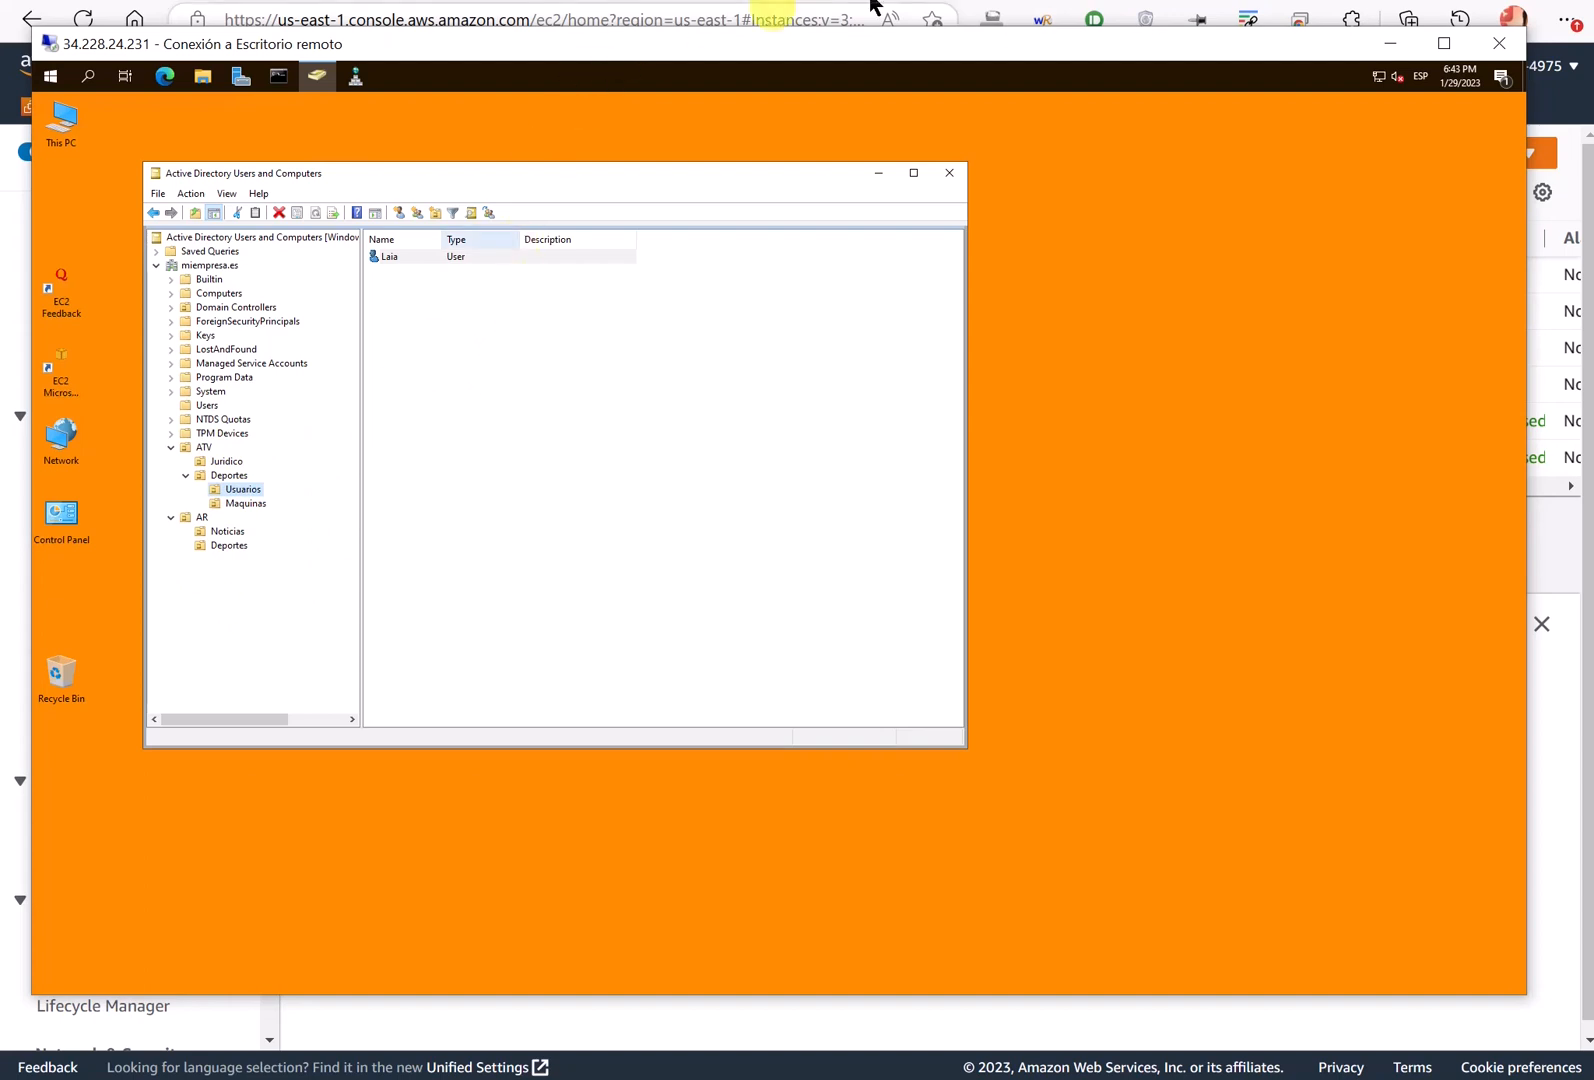
pyautogui.click(988, 20)
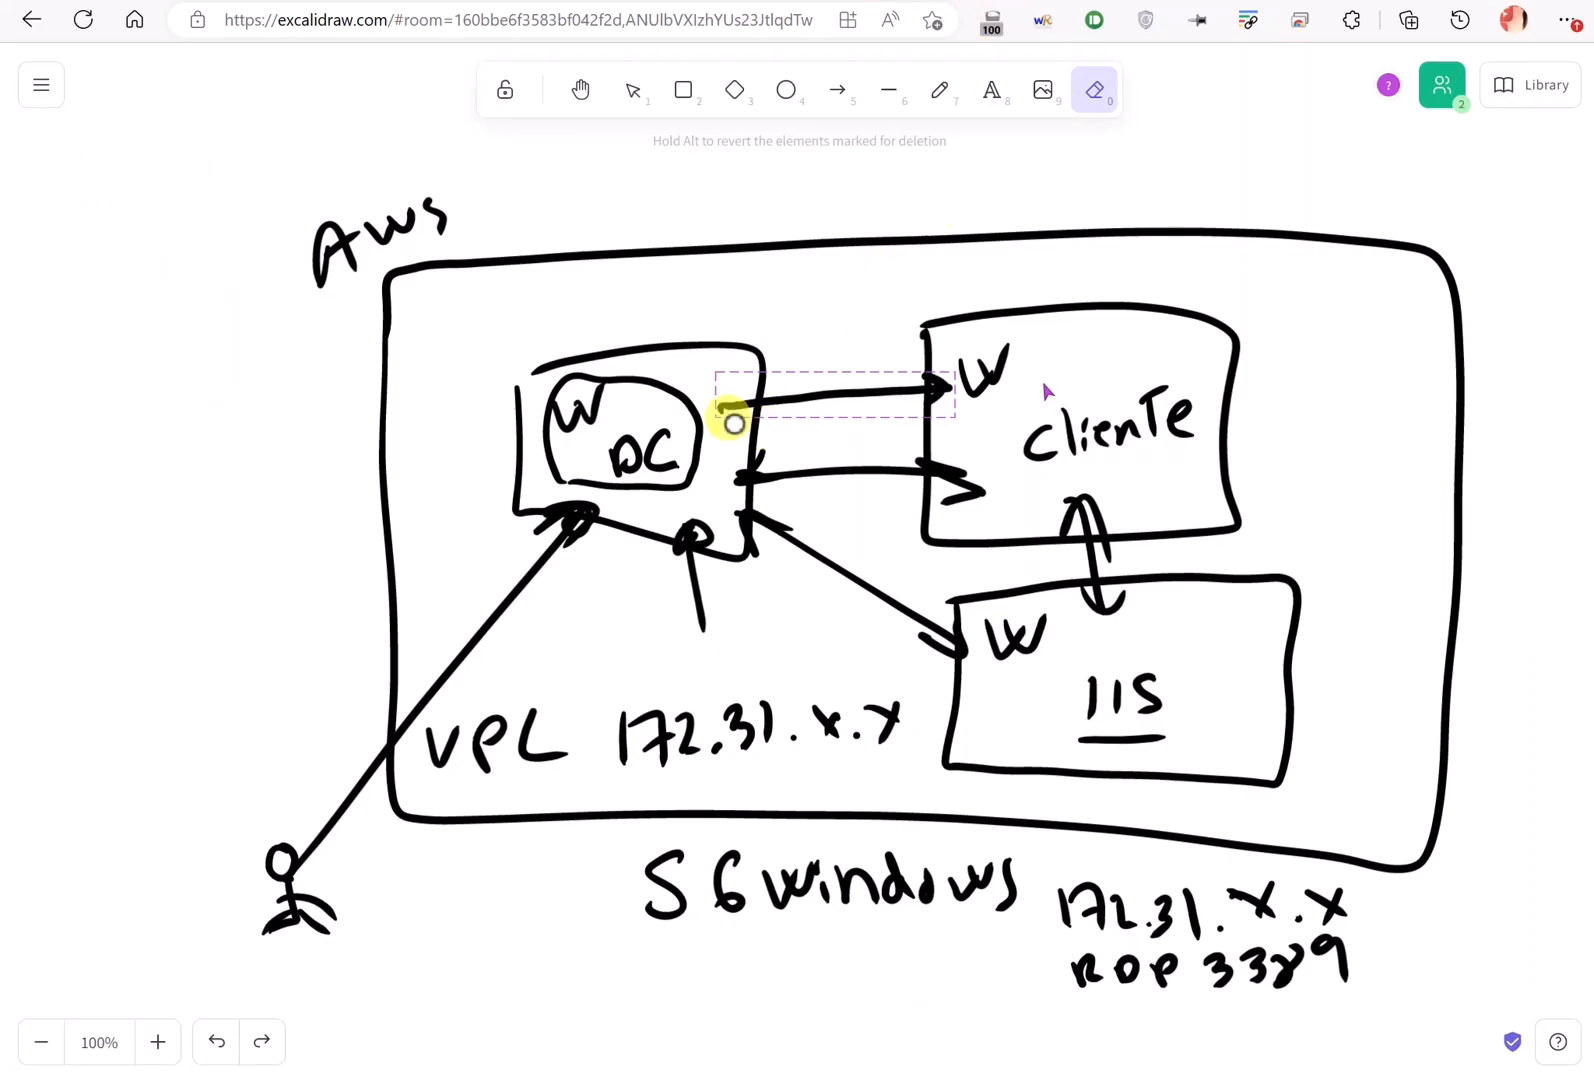
# - Mark the DC and Cliente boxes in the diagram, then return to the EC2 instances list
pyautogui.moveTo(653, 281)
pyautogui.mouseDown()
pyautogui.moveTo(660, 404)
pyautogui.moveTo(708, 395)
pyautogui.mouseUp()
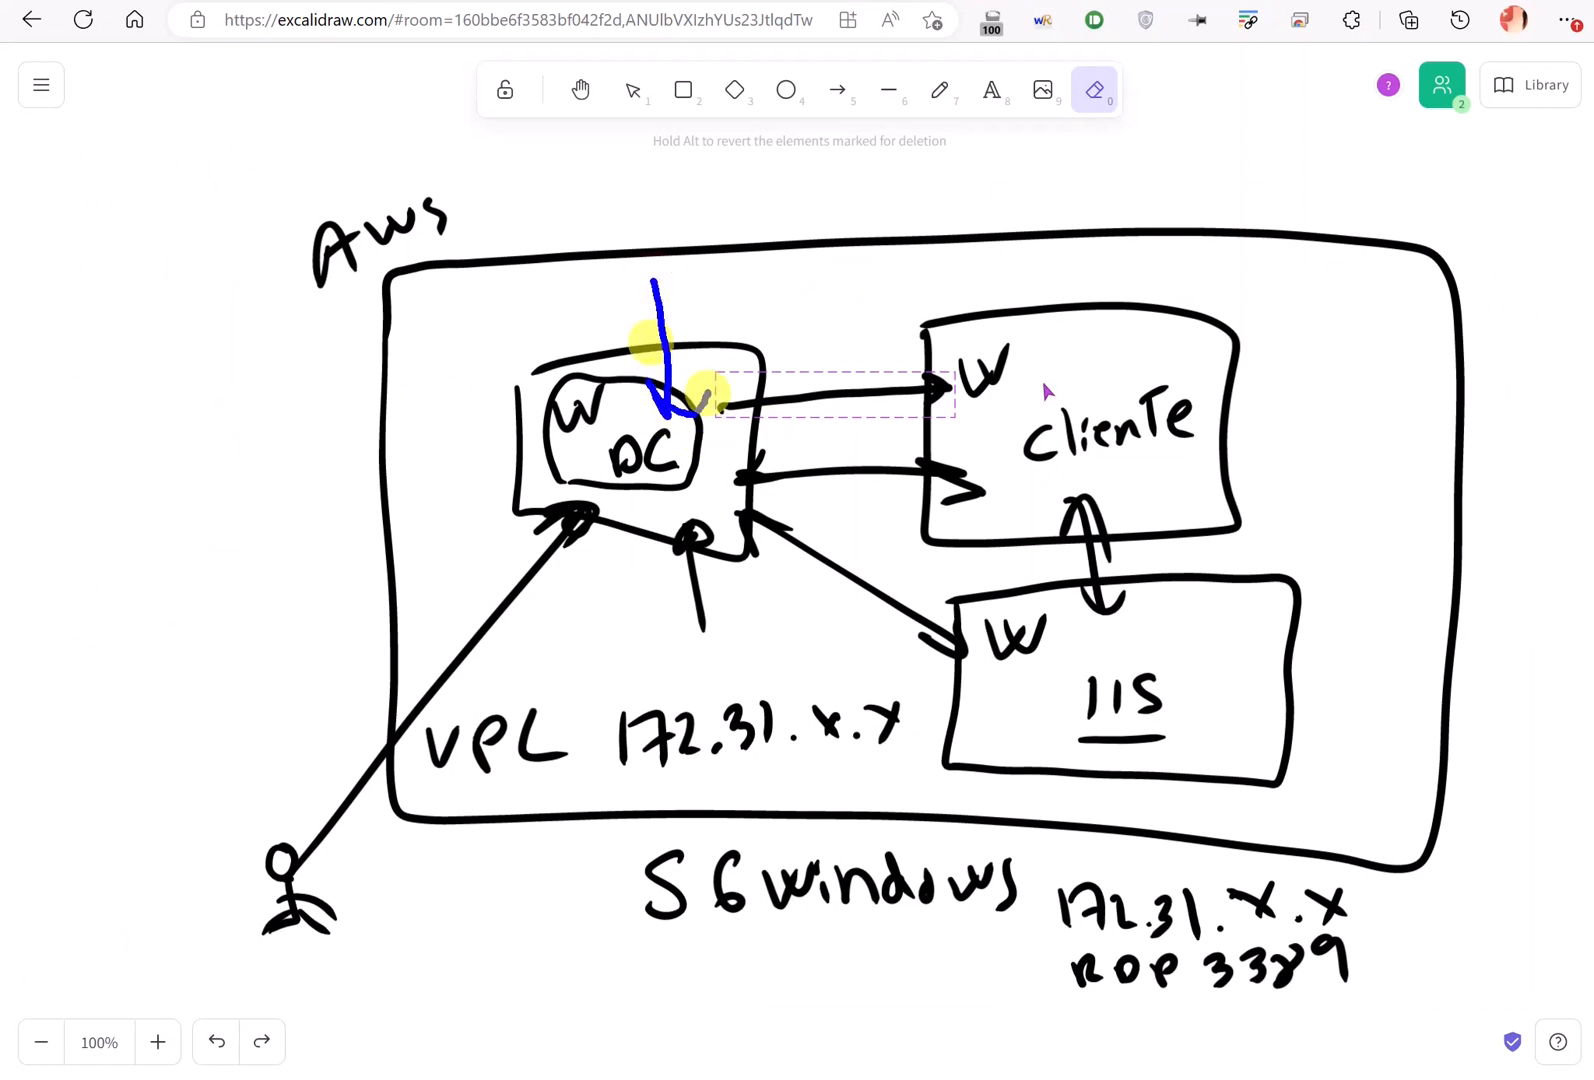
pyautogui.moveTo(1058, 200)
pyautogui.mouseDown()
pyautogui.moveTo(1042, 312)
pyautogui.moveTo(1080, 338)
pyautogui.mouseUp()
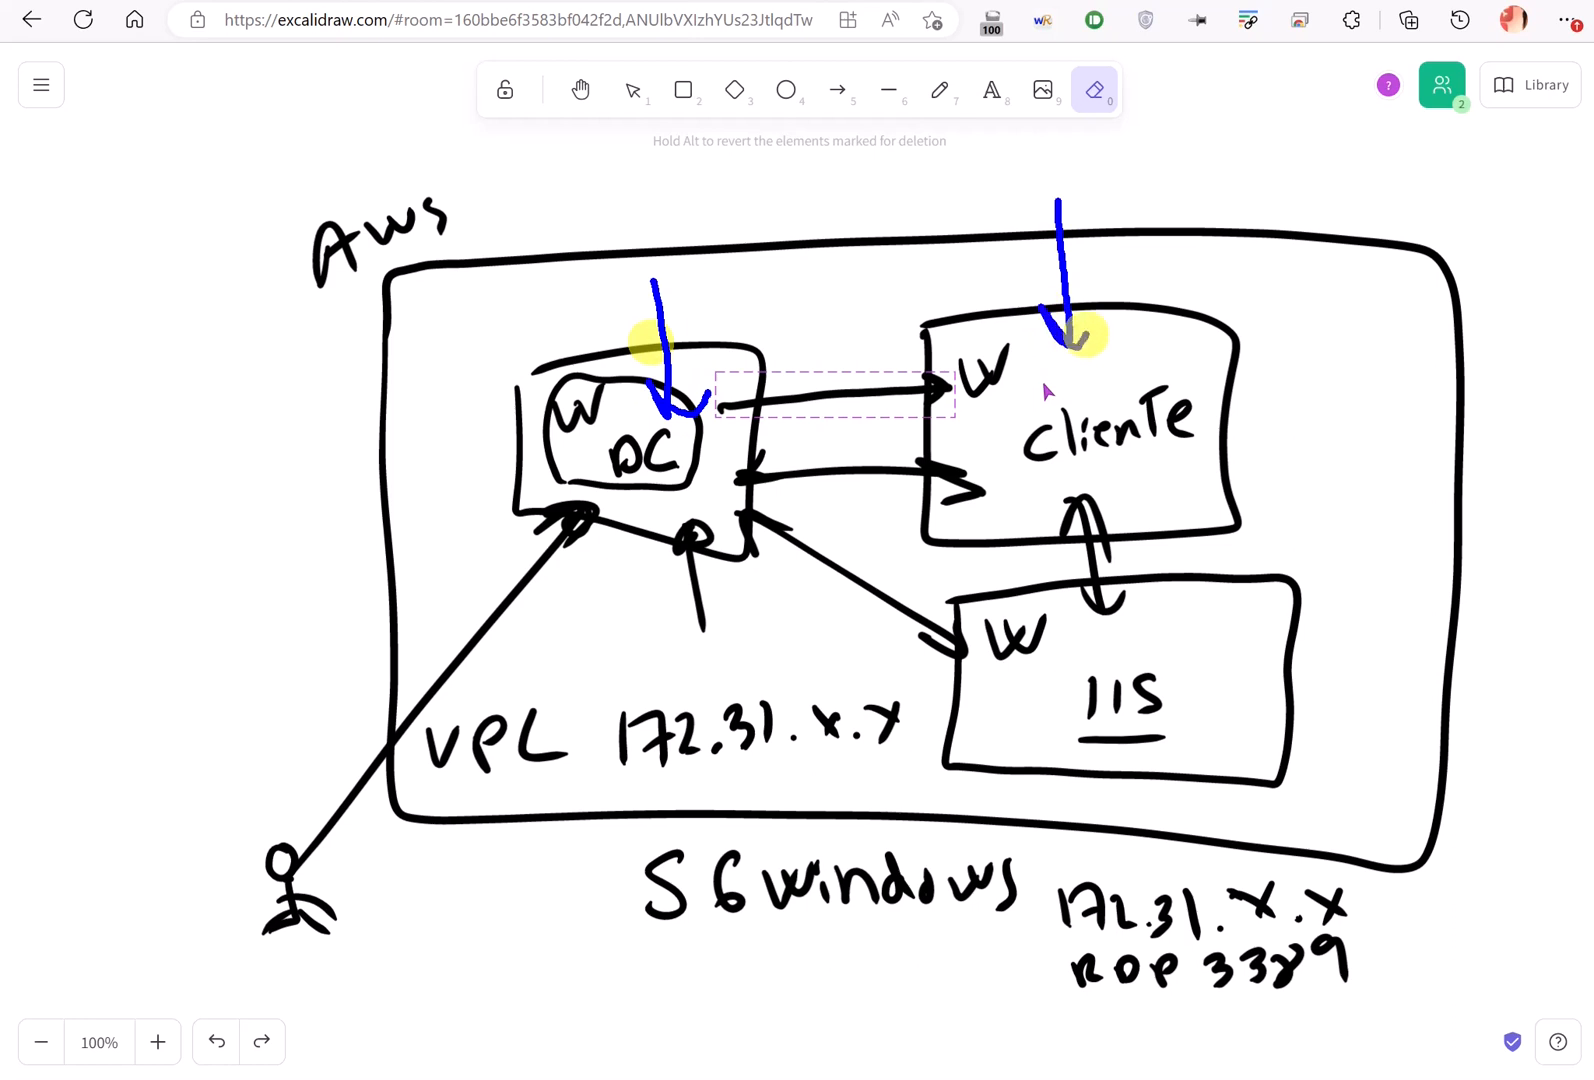
pyautogui.press('Escape')
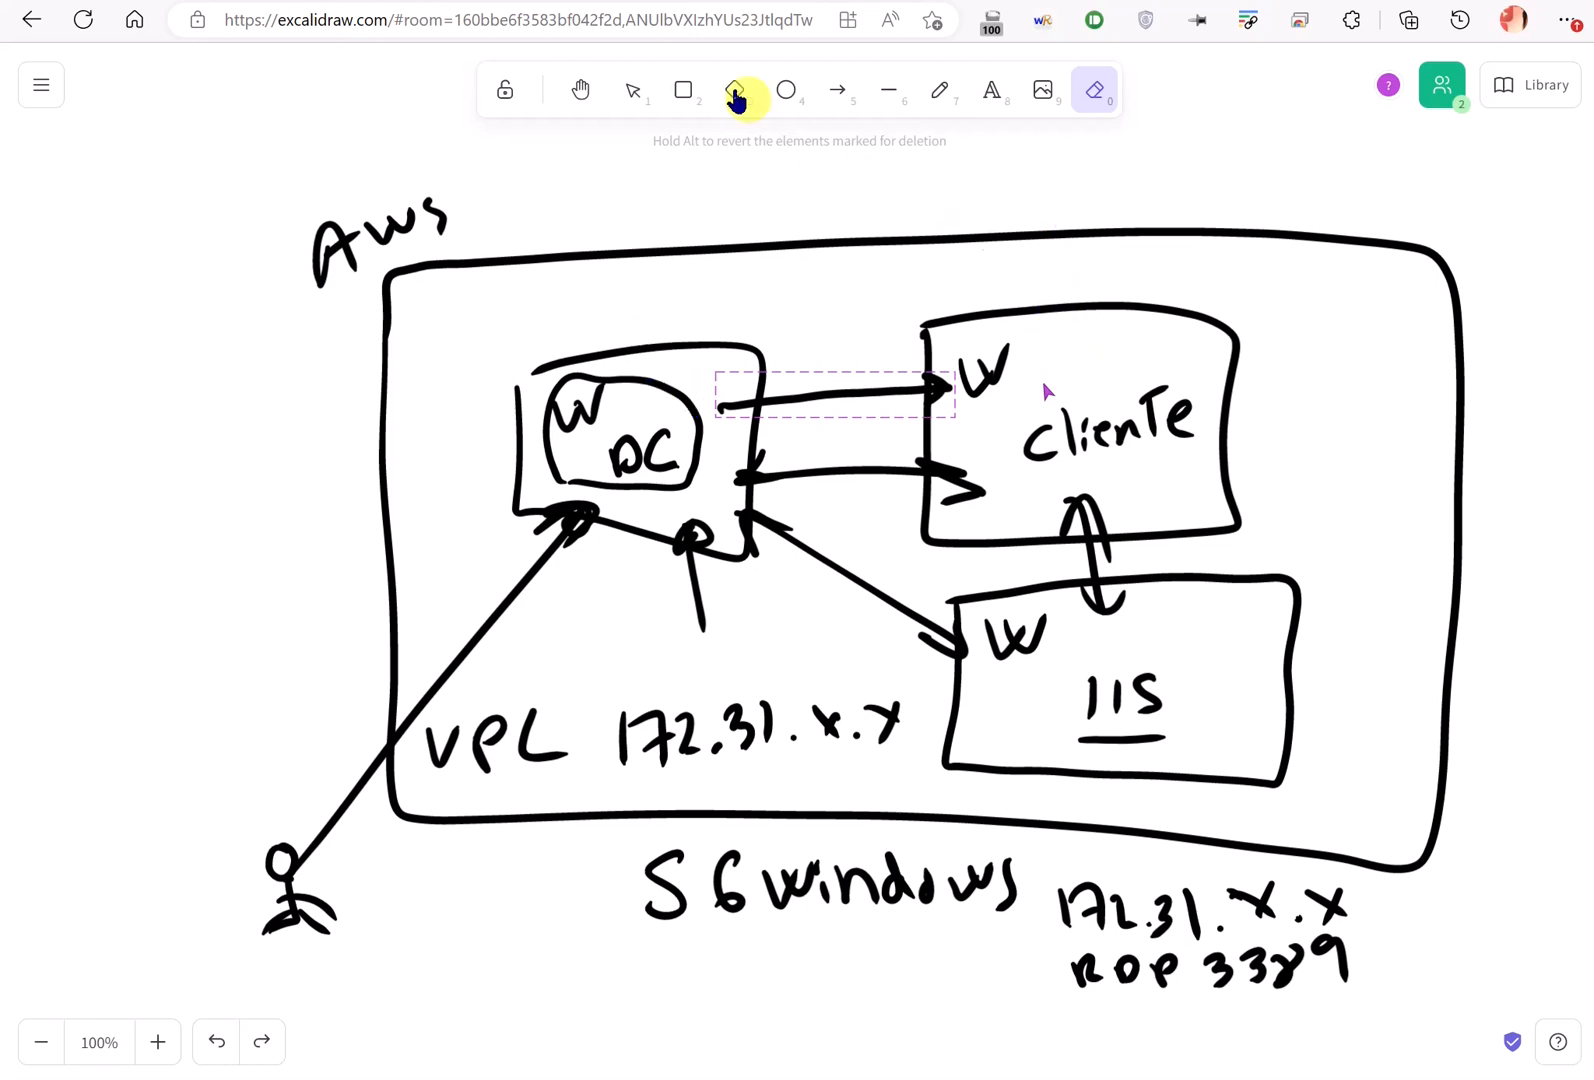
pyautogui.click(612, 2)
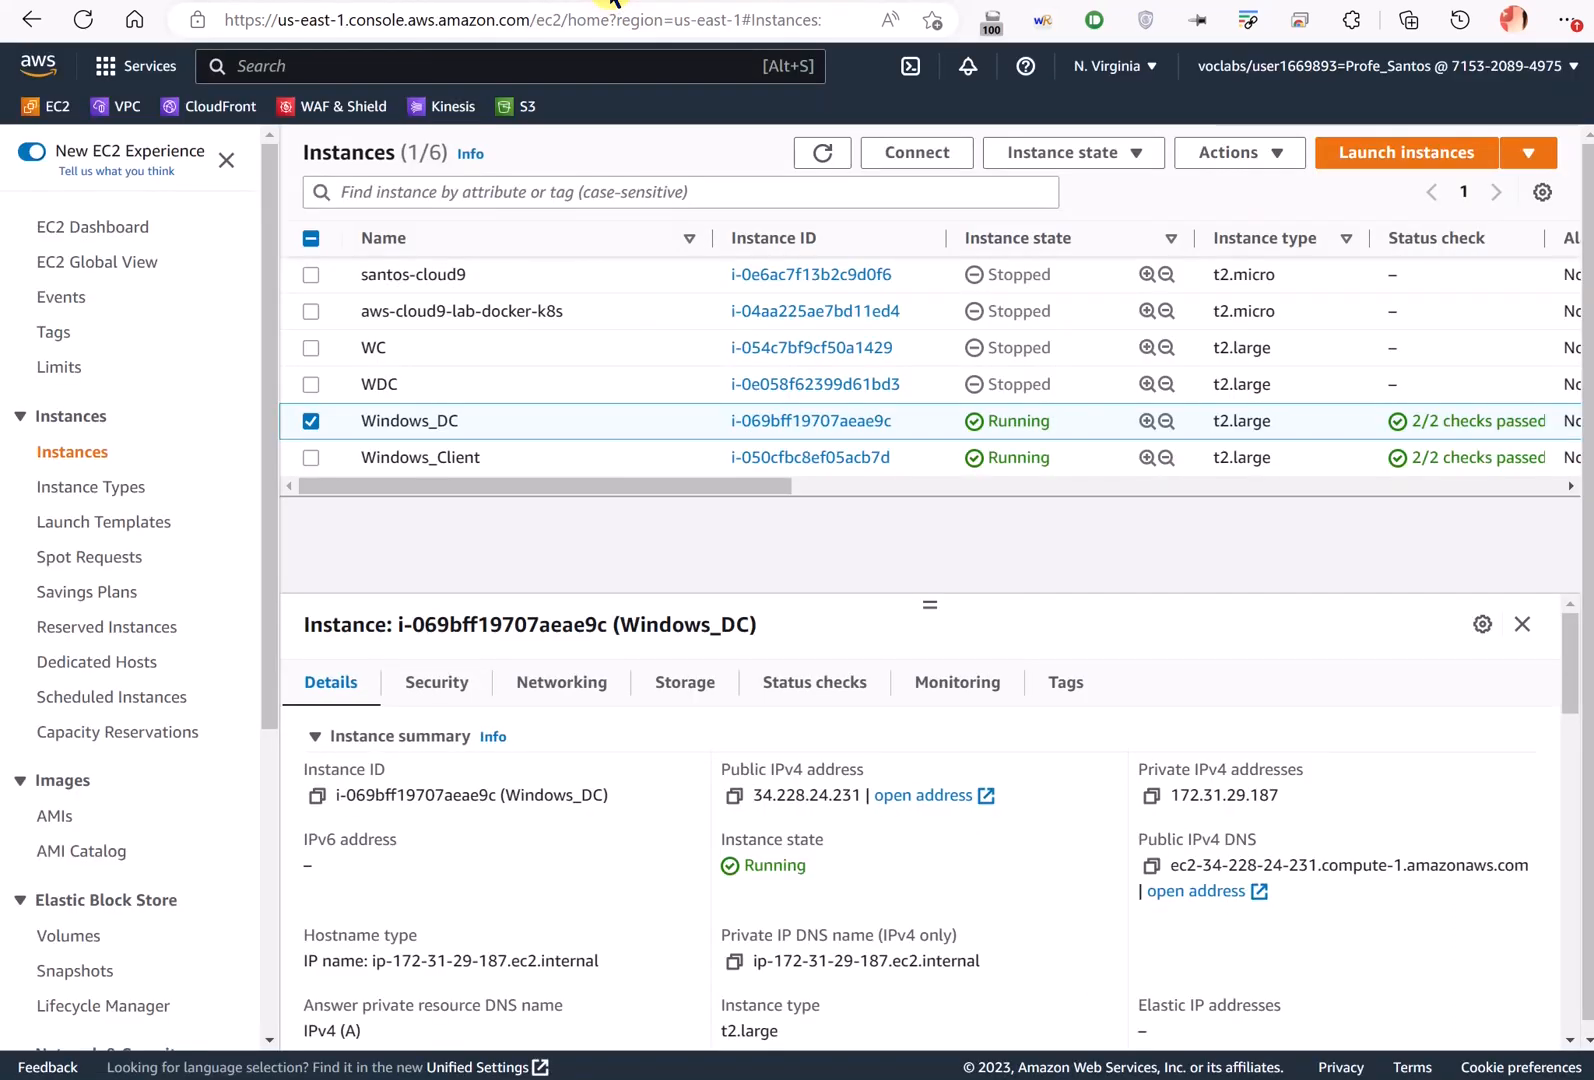
# - Paste Windows_Client's public IP 54.157.11.23 into a new Remote Desktop Connection, then open the instance's actions
pyautogui.click(489, 452)
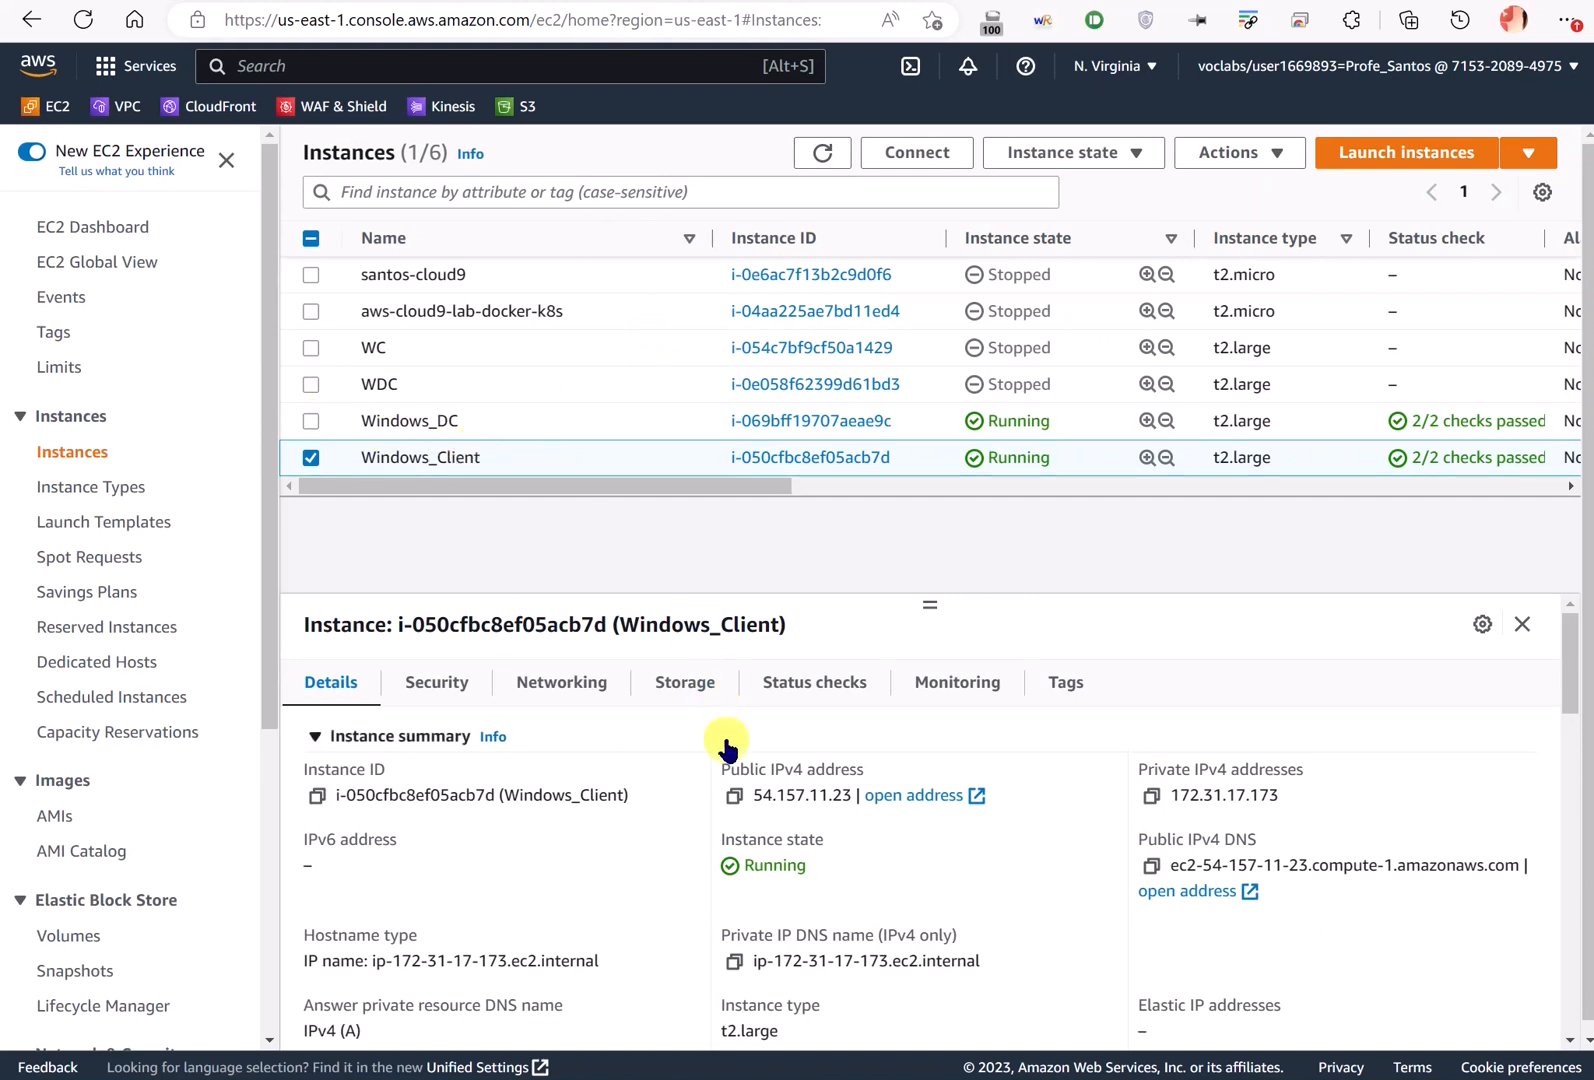
pyautogui.click(731, 795)
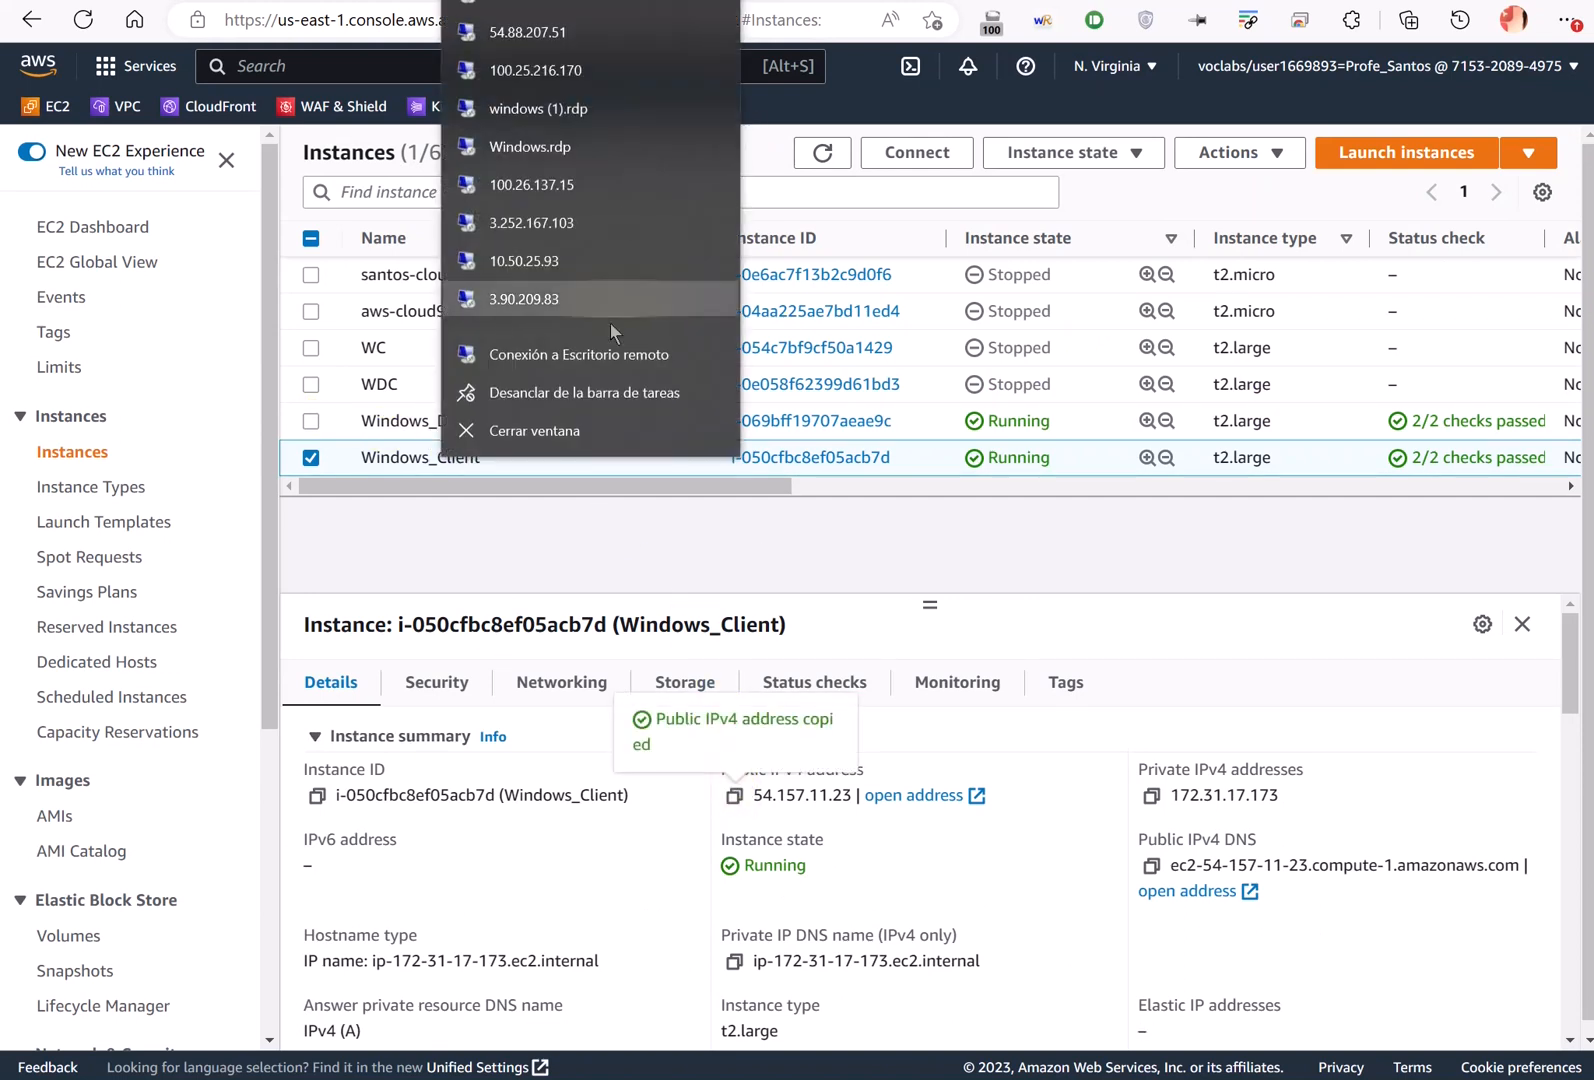
pyautogui.click(606, 358)
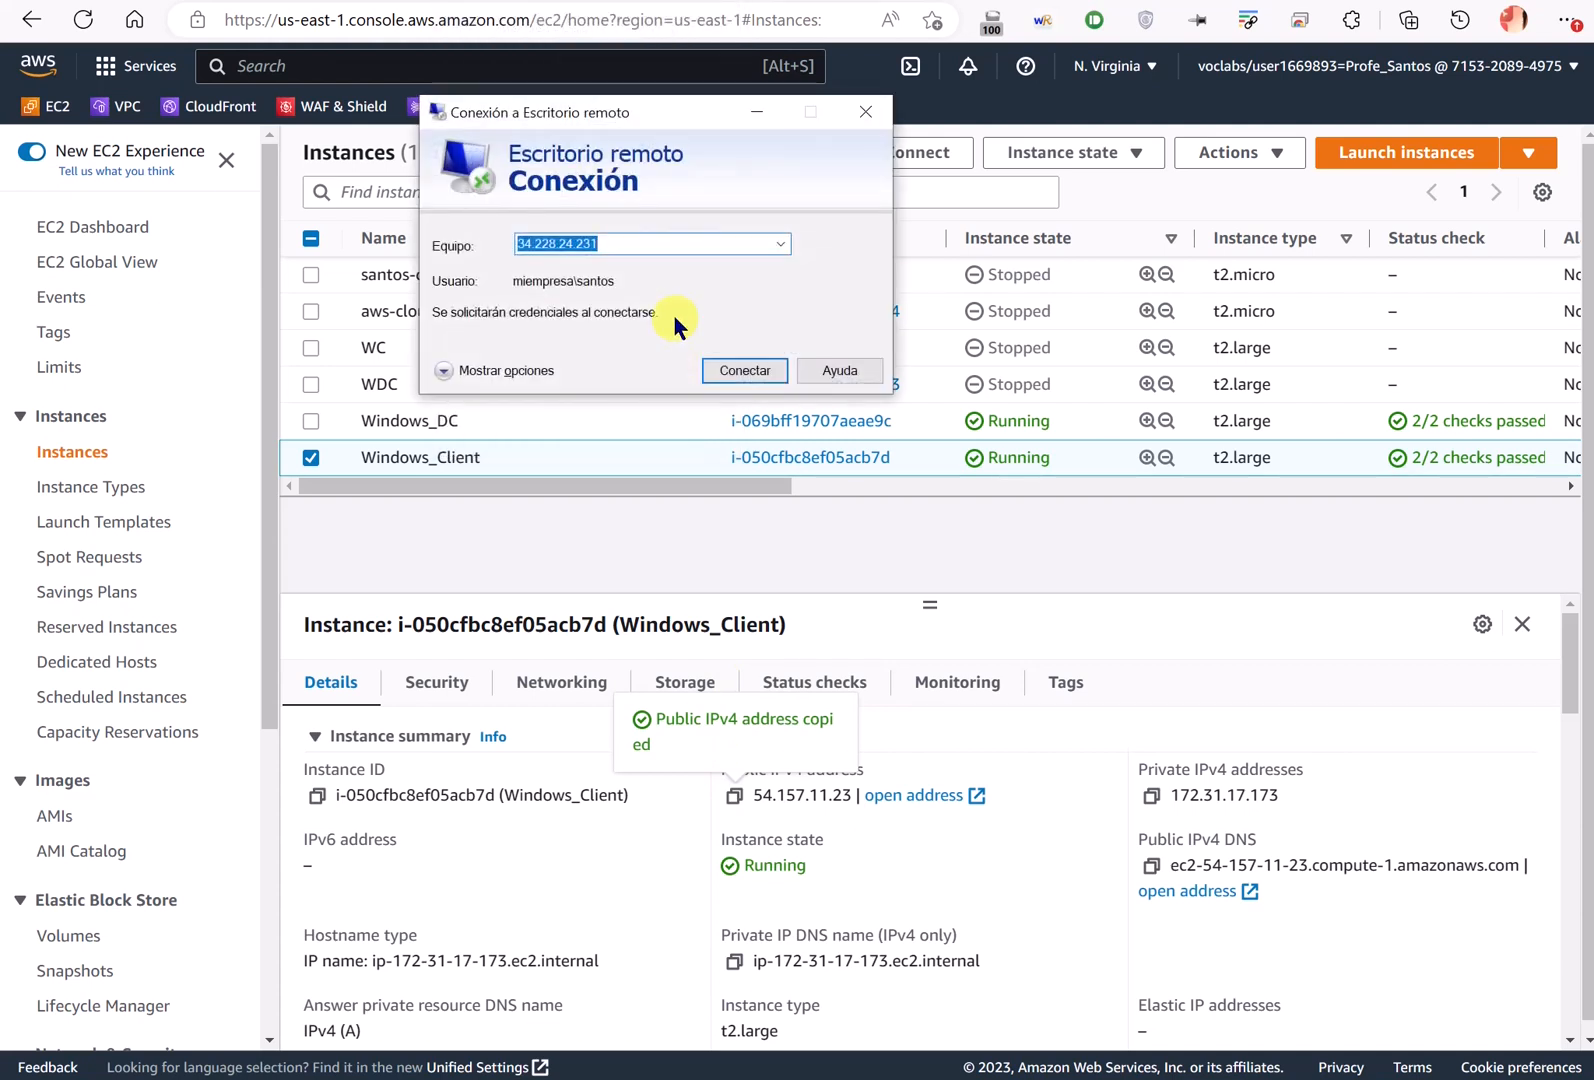
pyautogui.hotkey('ctrl', 'v')
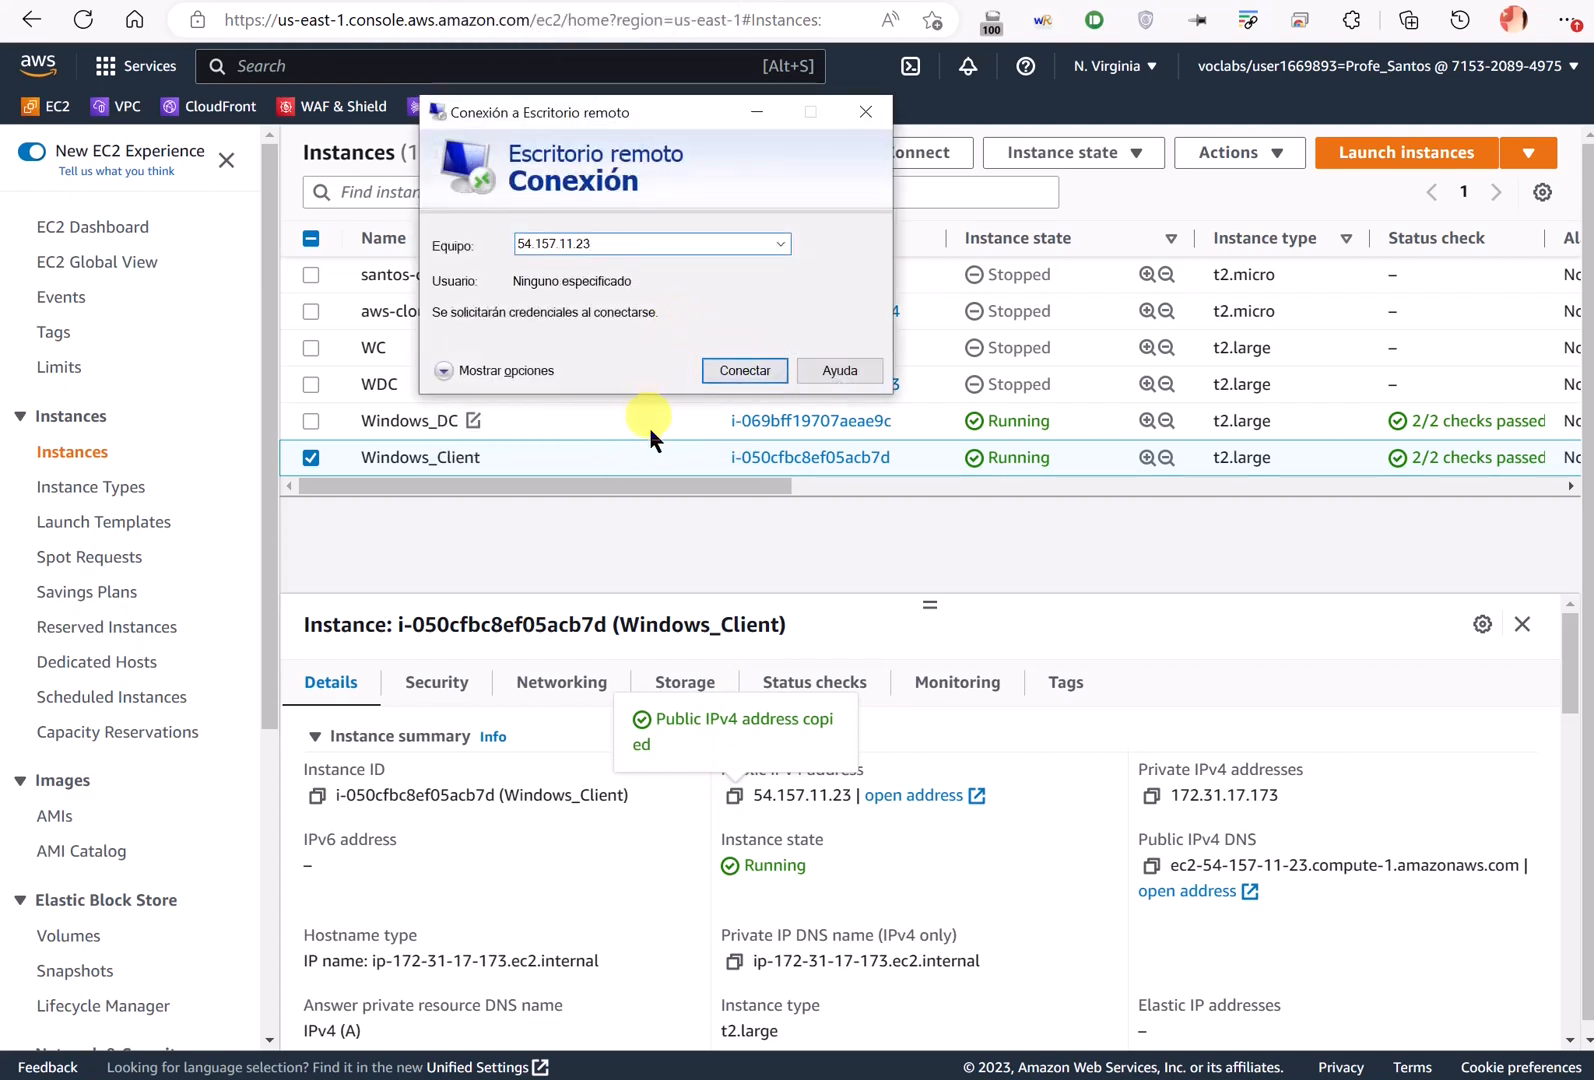
pyautogui.click(613, 457)
pyautogui.rightClick(613, 457)
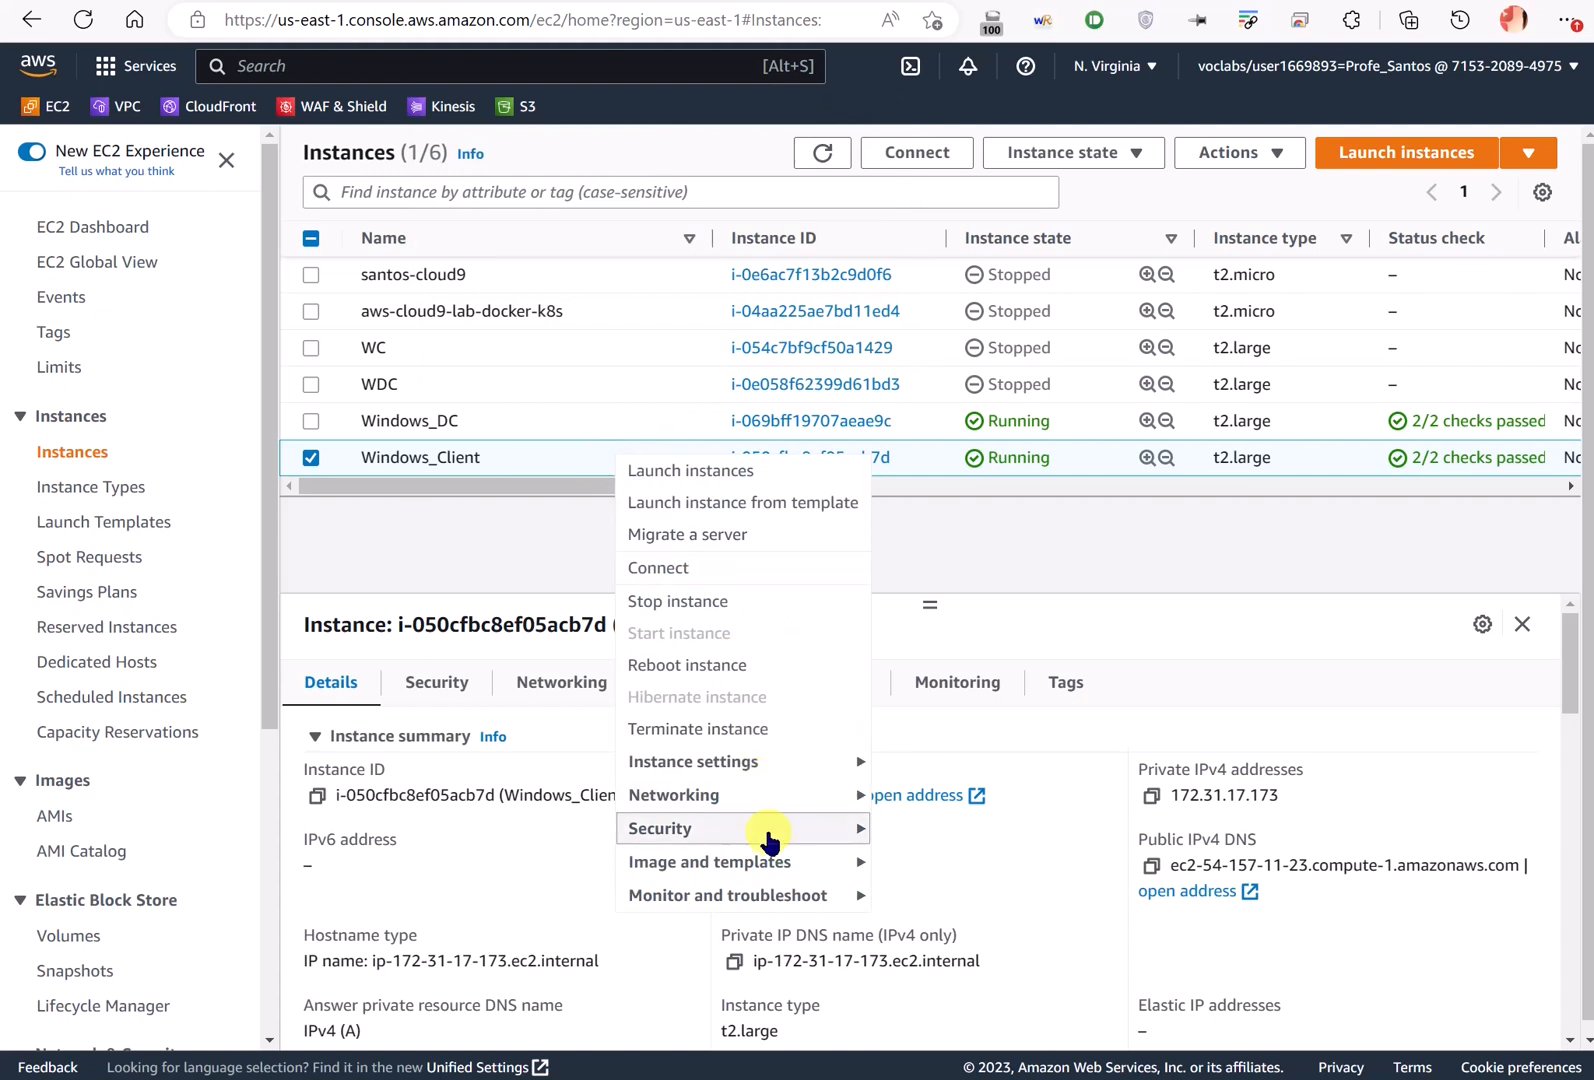
# - Decrypt Windows_Client's administrator password using labsuser.pem and copy it
pyautogui.moveTo(767, 835)
pyautogui.click(918, 861)
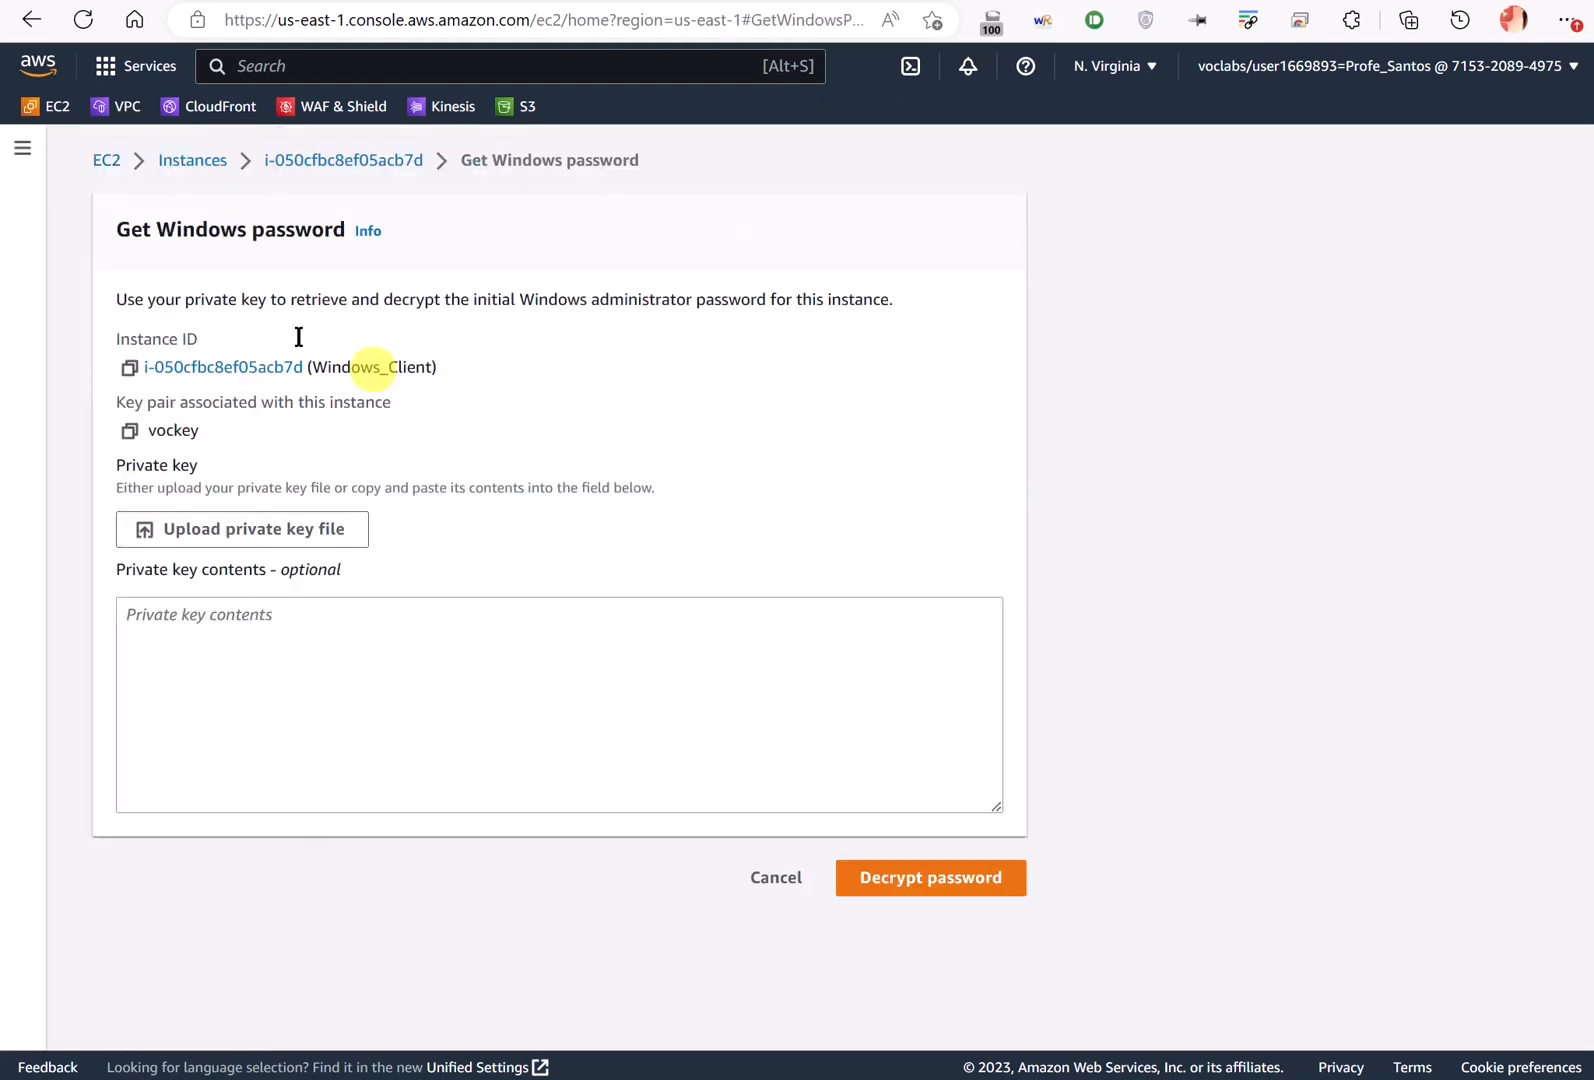
pyautogui.click(196, 533)
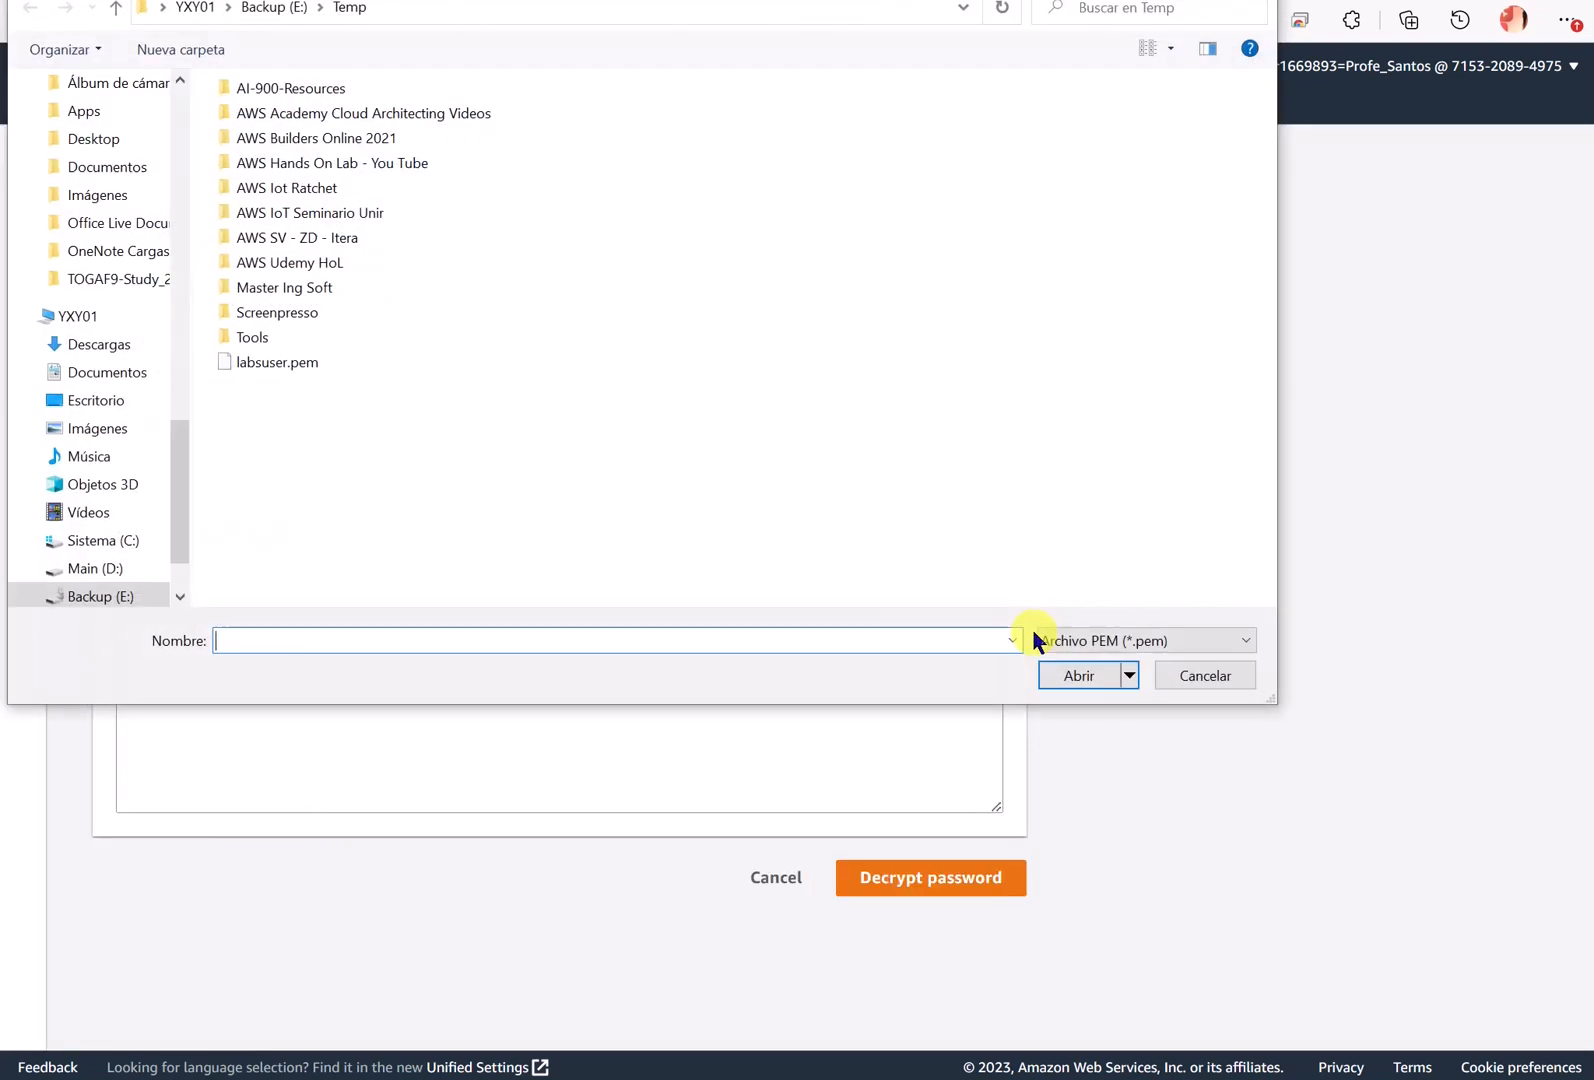
pyautogui.doubleClick(276, 362)
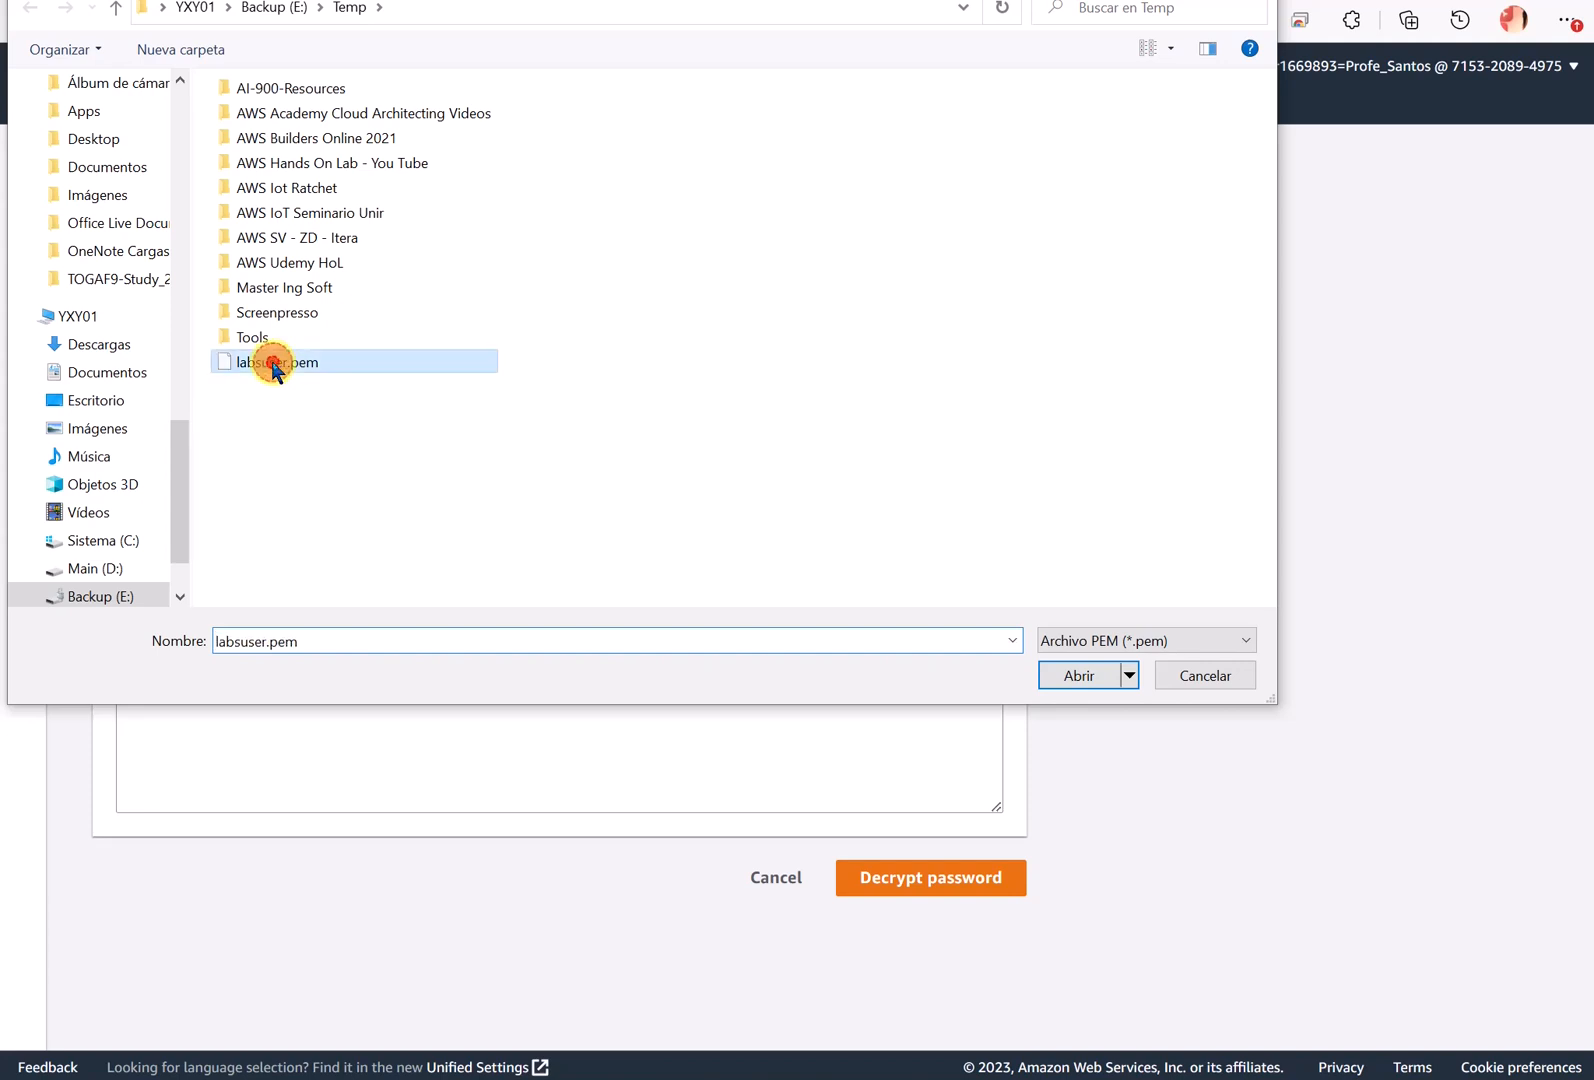
pyautogui.click(918, 962)
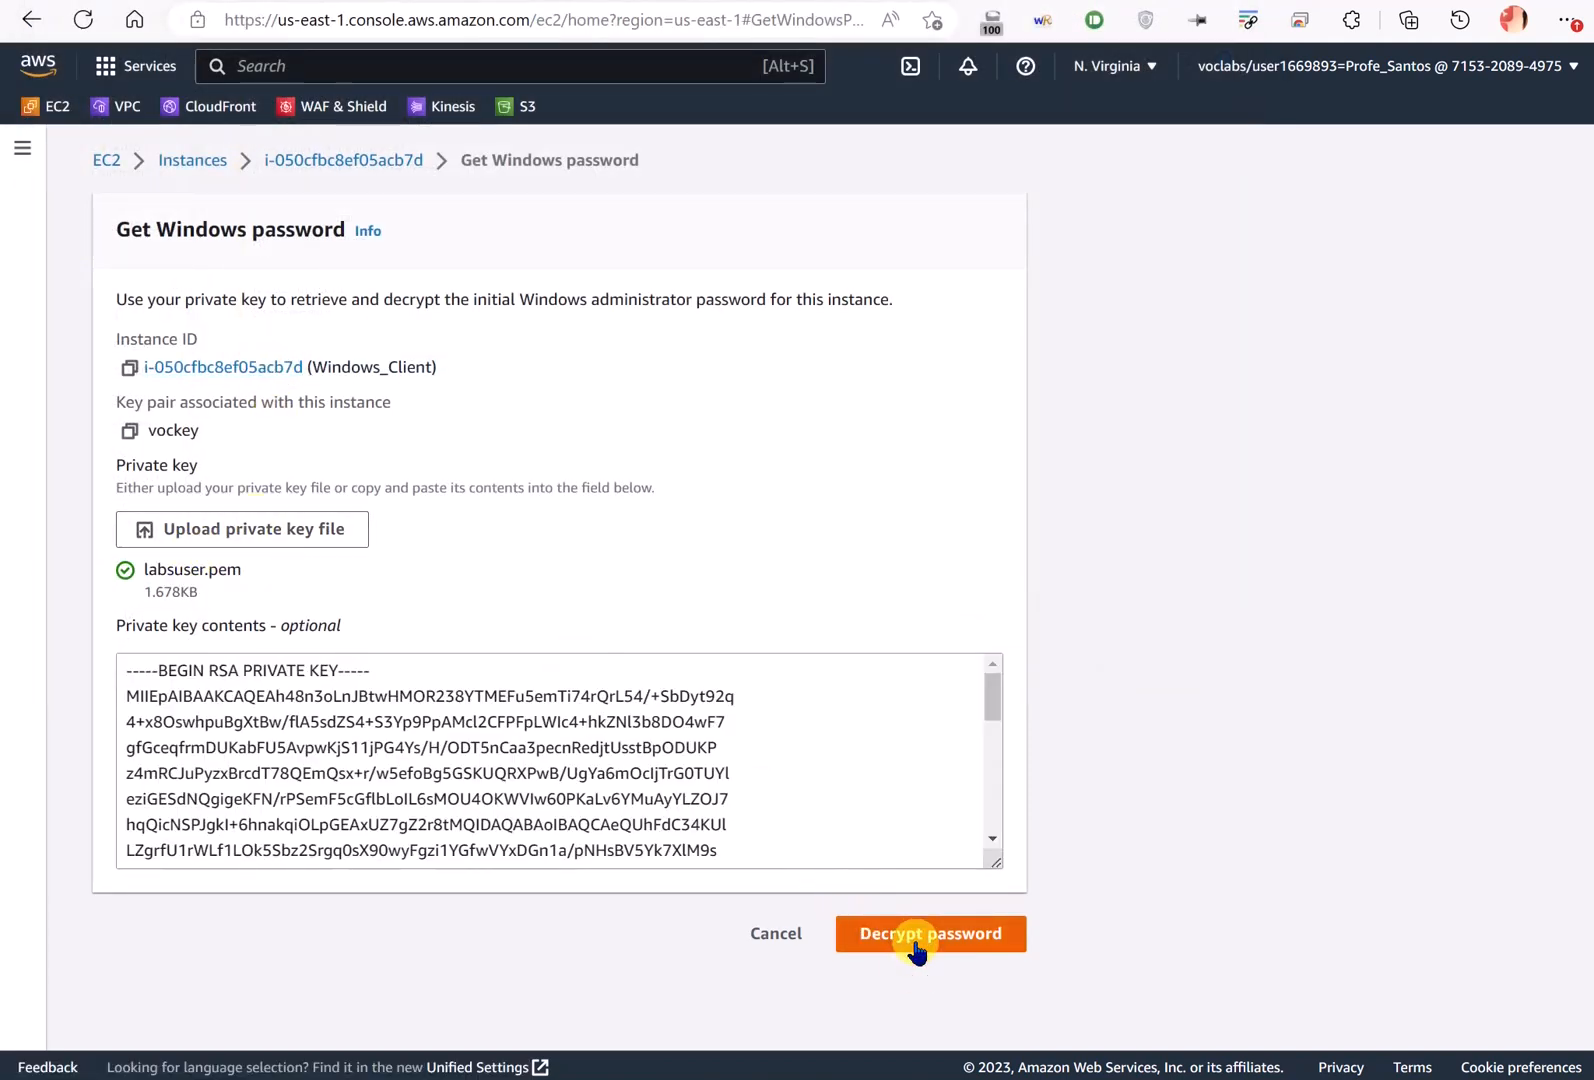
pyautogui.click(509, 648)
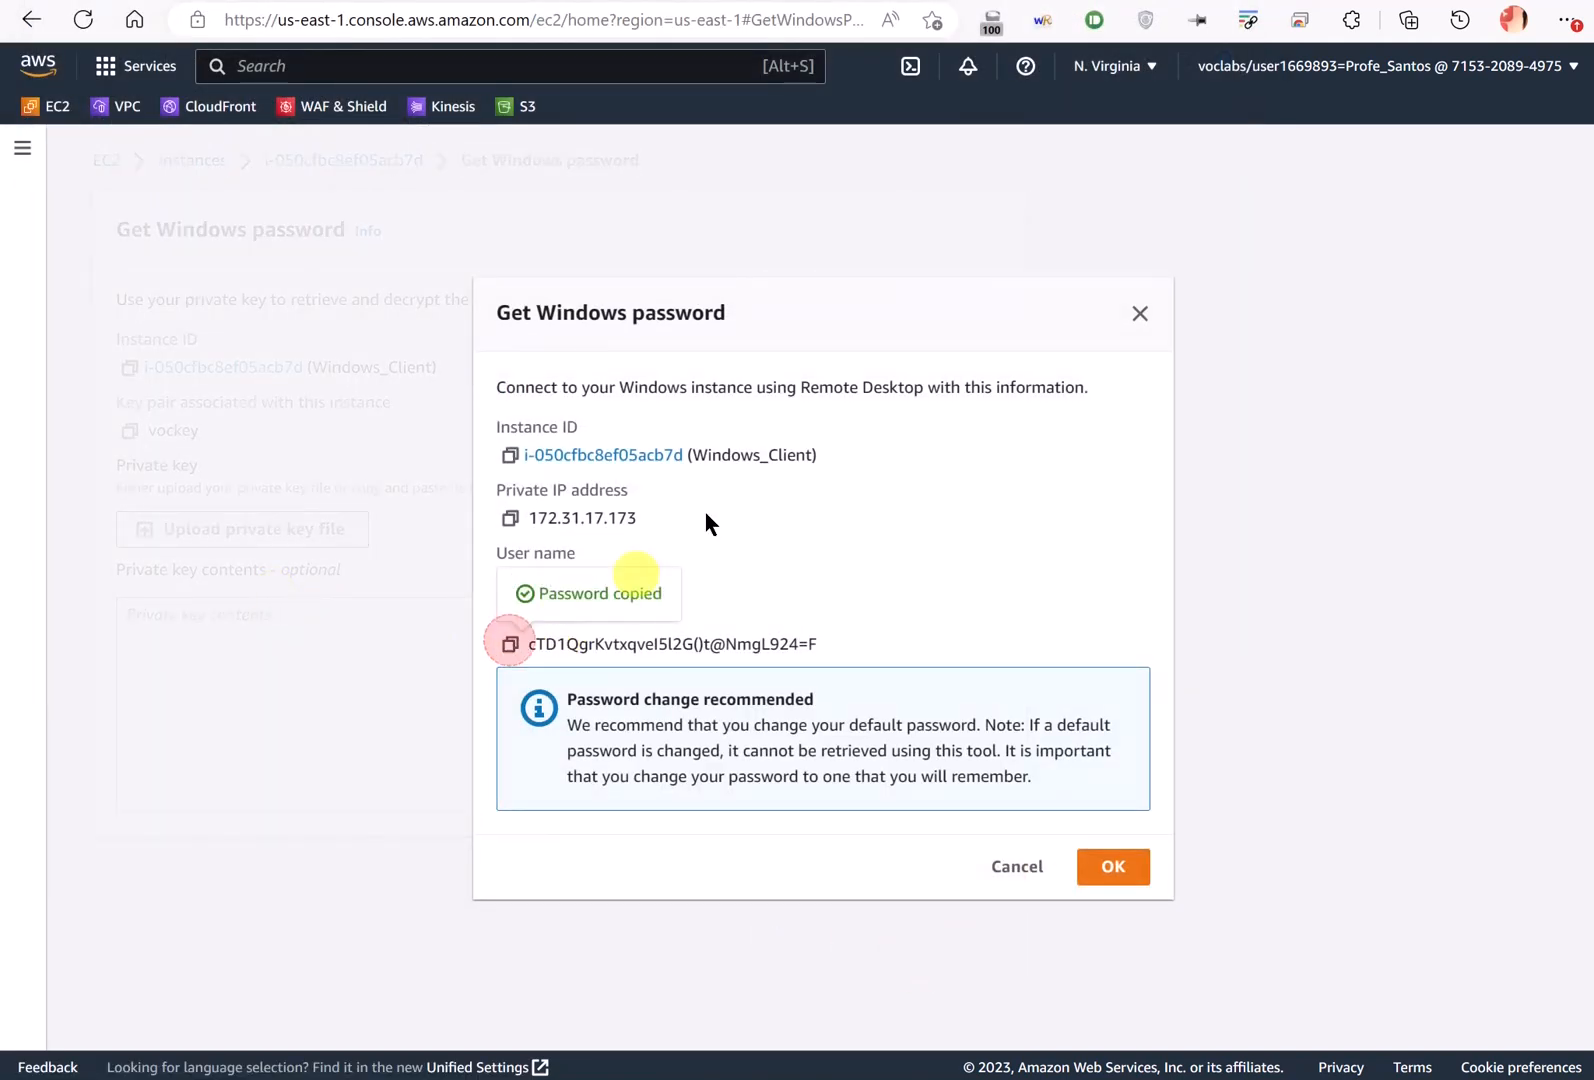
# - Connect by Remote Desktop as administrator with the pasted password
pyautogui.hotkey('alt', 'Tab')
pyautogui.click(742, 369)
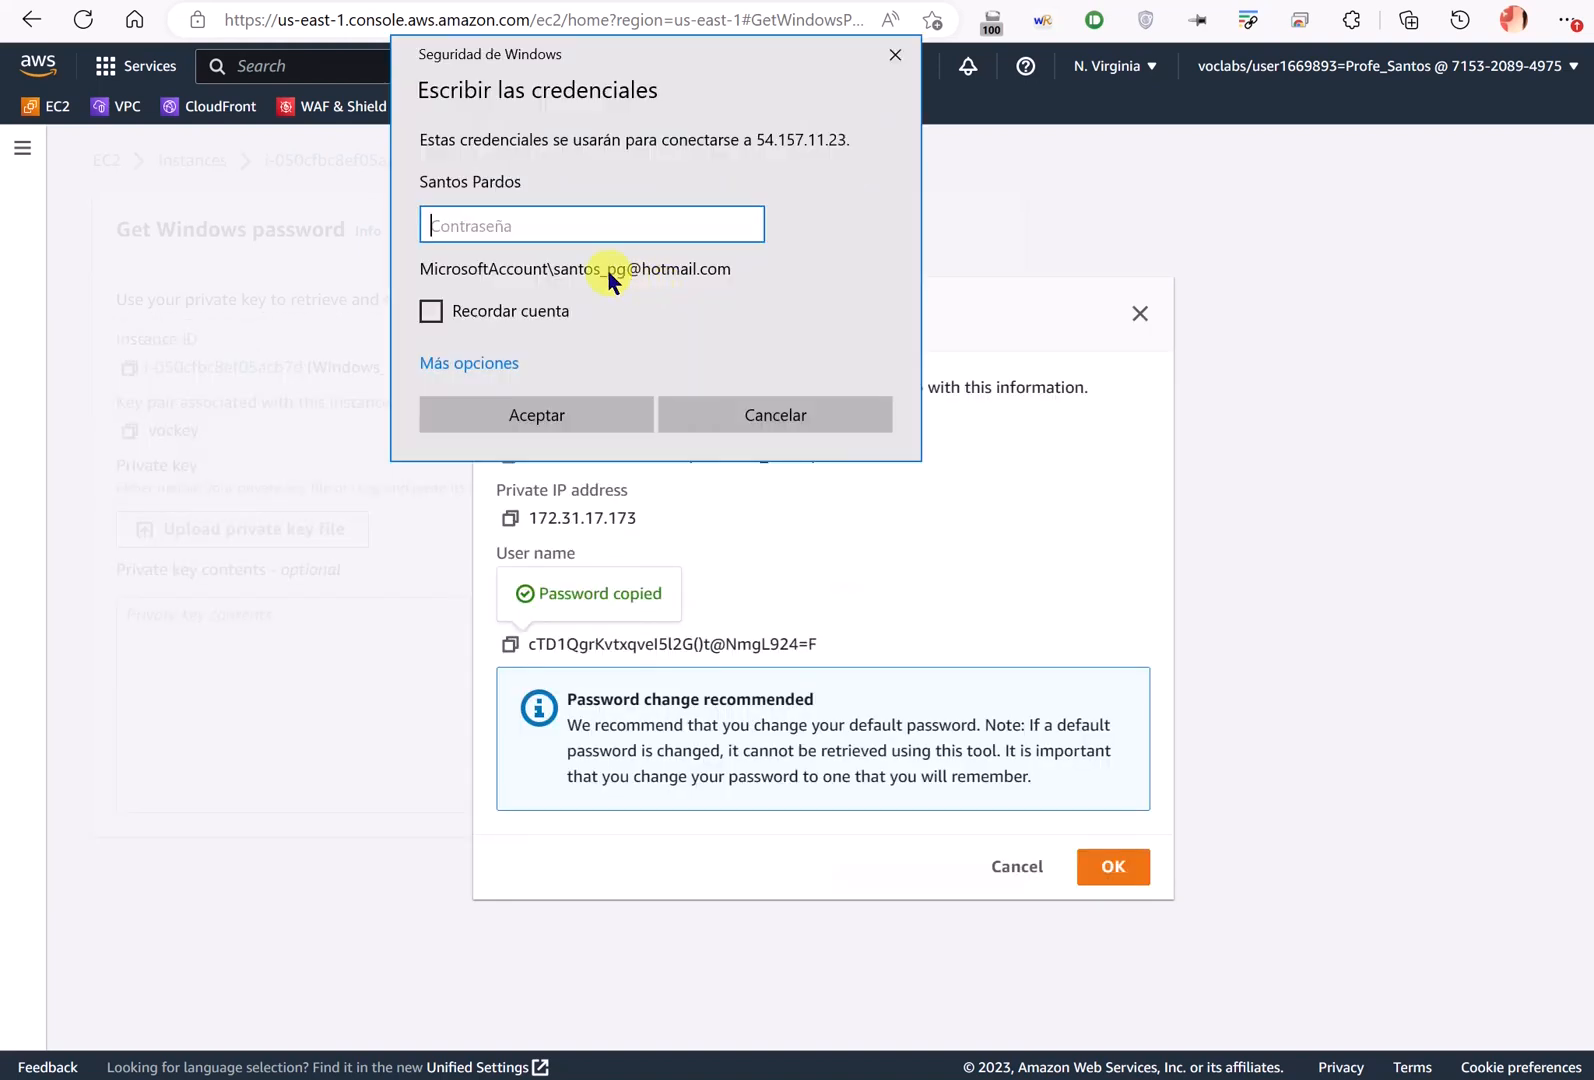
pyautogui.click(482, 362)
pyautogui.click(655, 468)
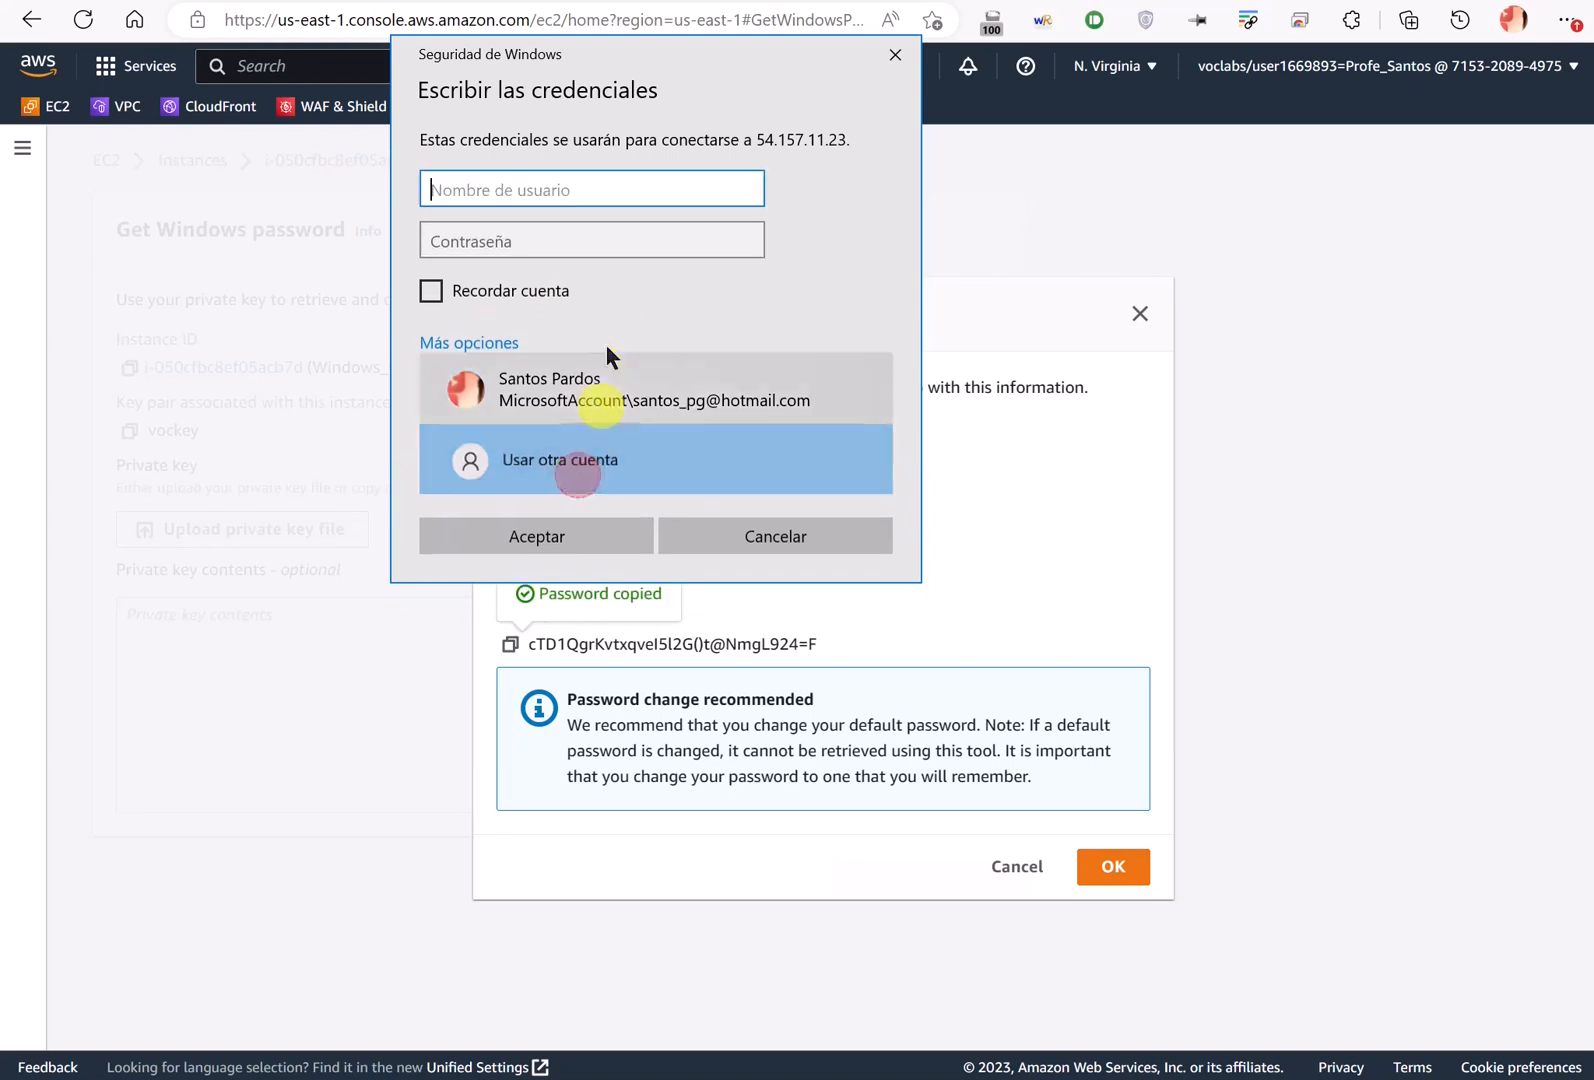
pyautogui.write('administrator')
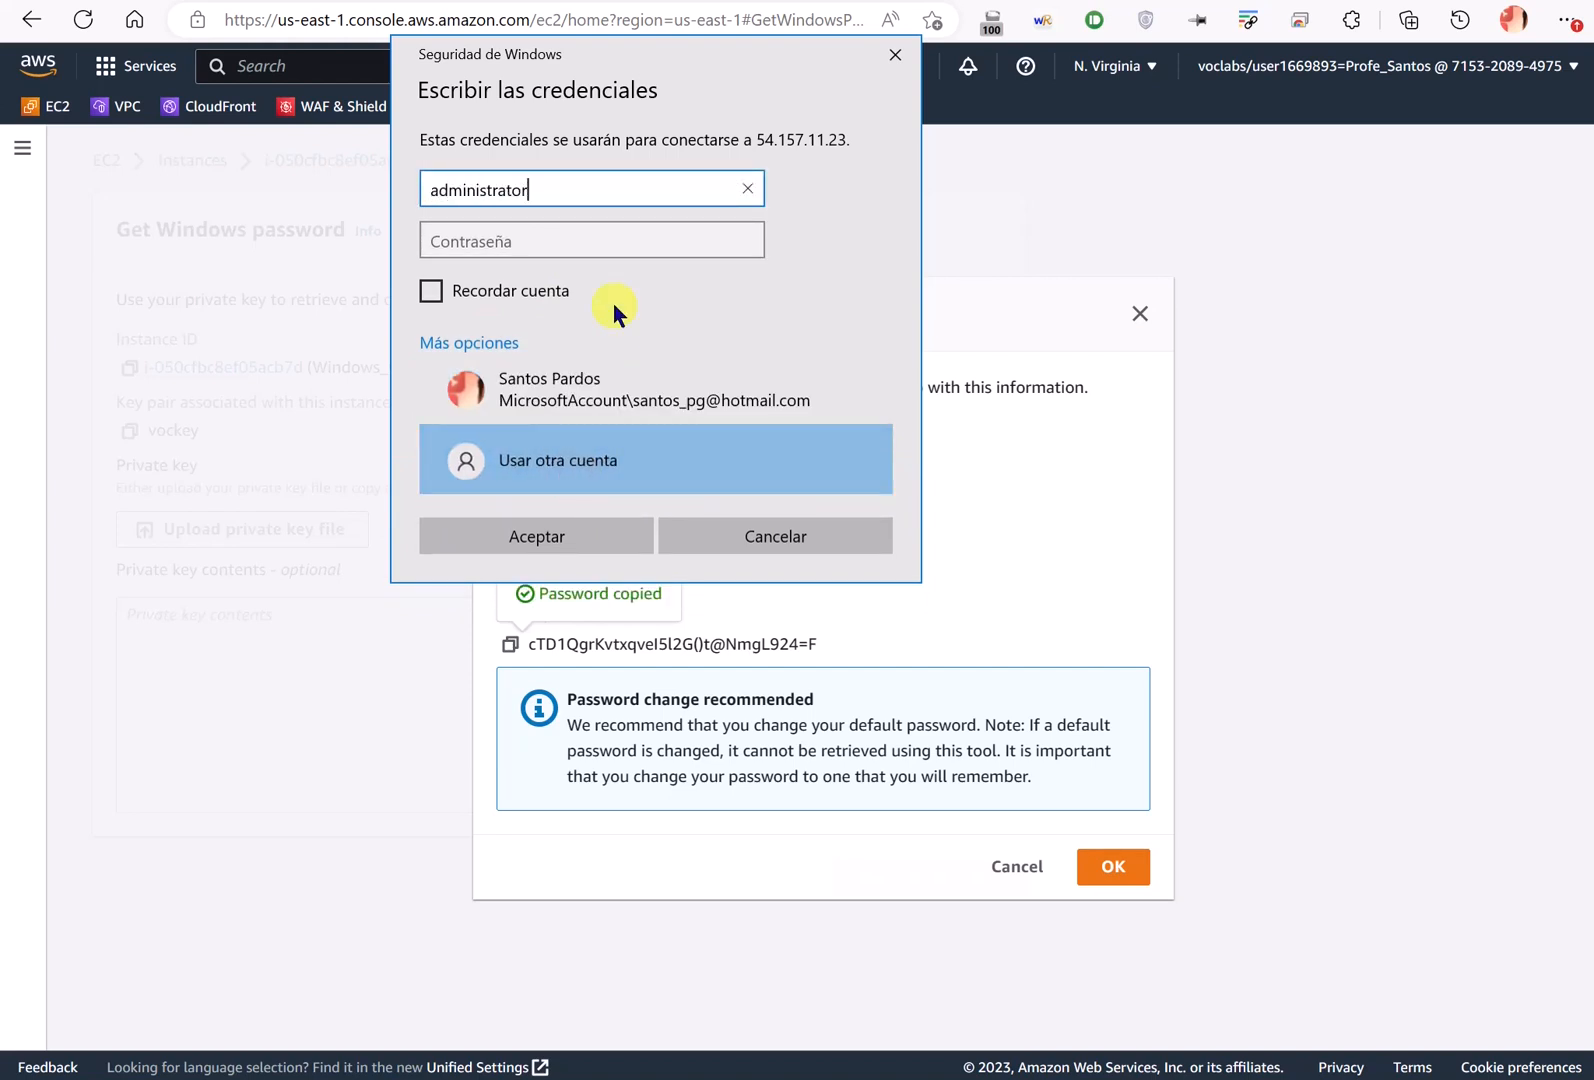
pyautogui.press('Tab')
pyautogui.hotkey('ctrl', 'v')
pyautogui.click(548, 540)
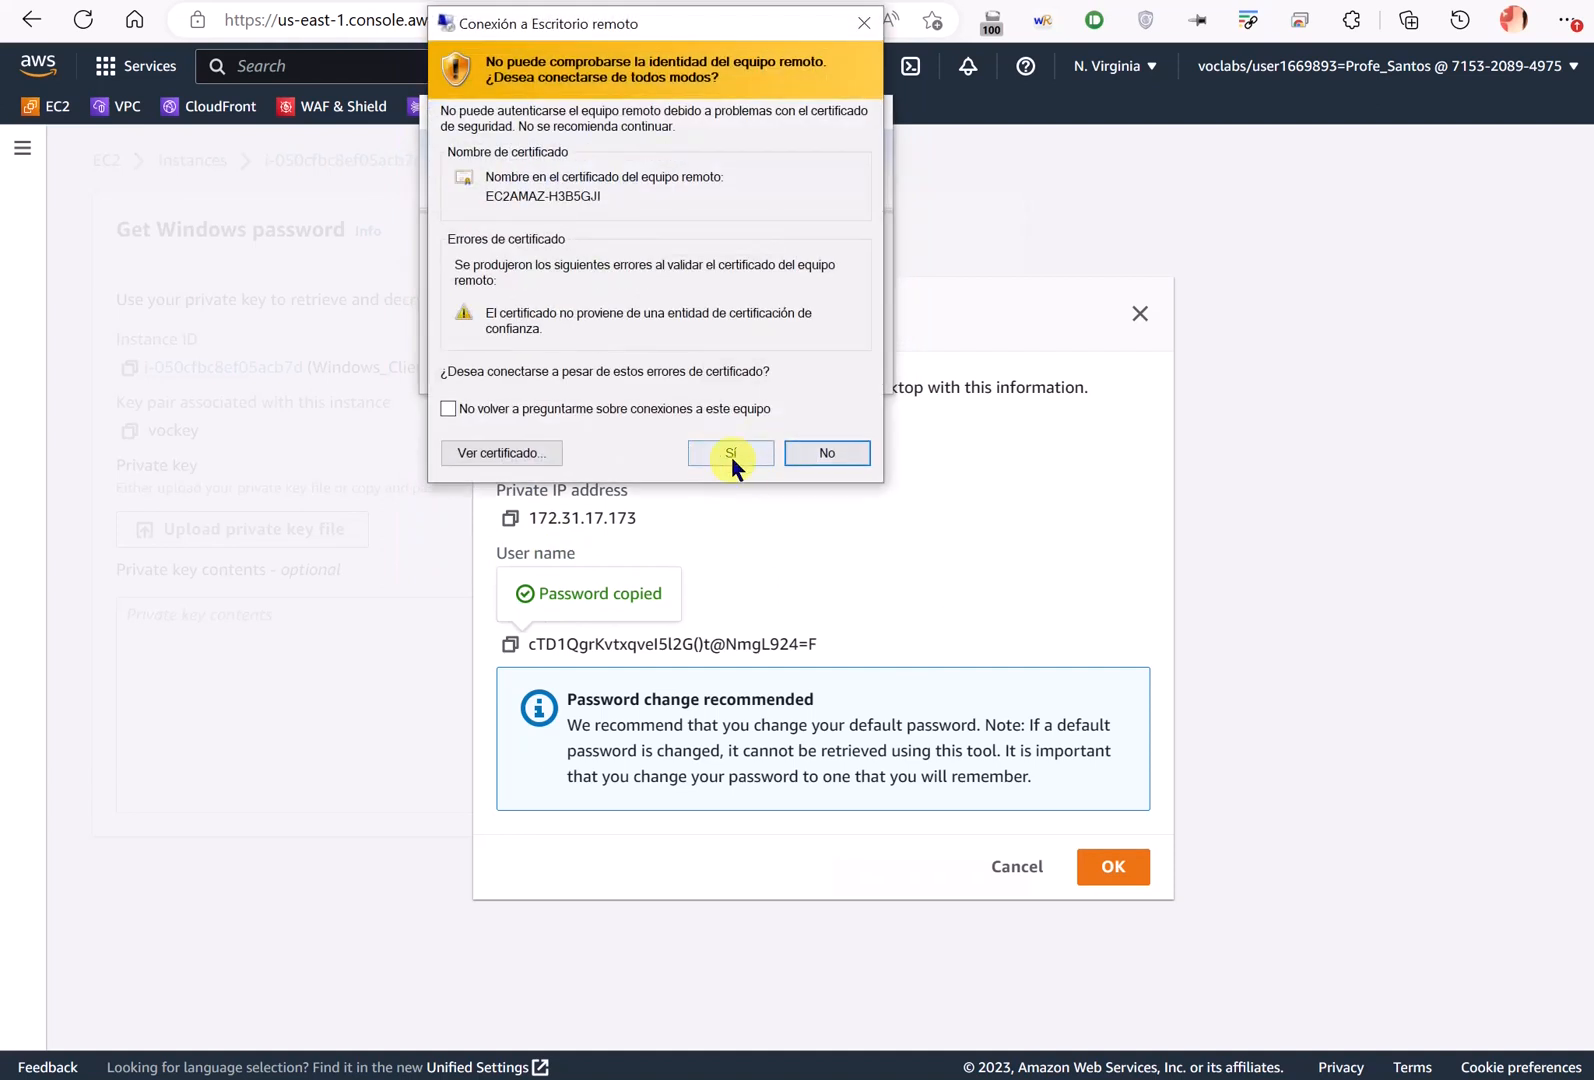
# - Accept the certificate warning, then view Windows_Client's Security details in EC2
pyautogui.click(731, 455)
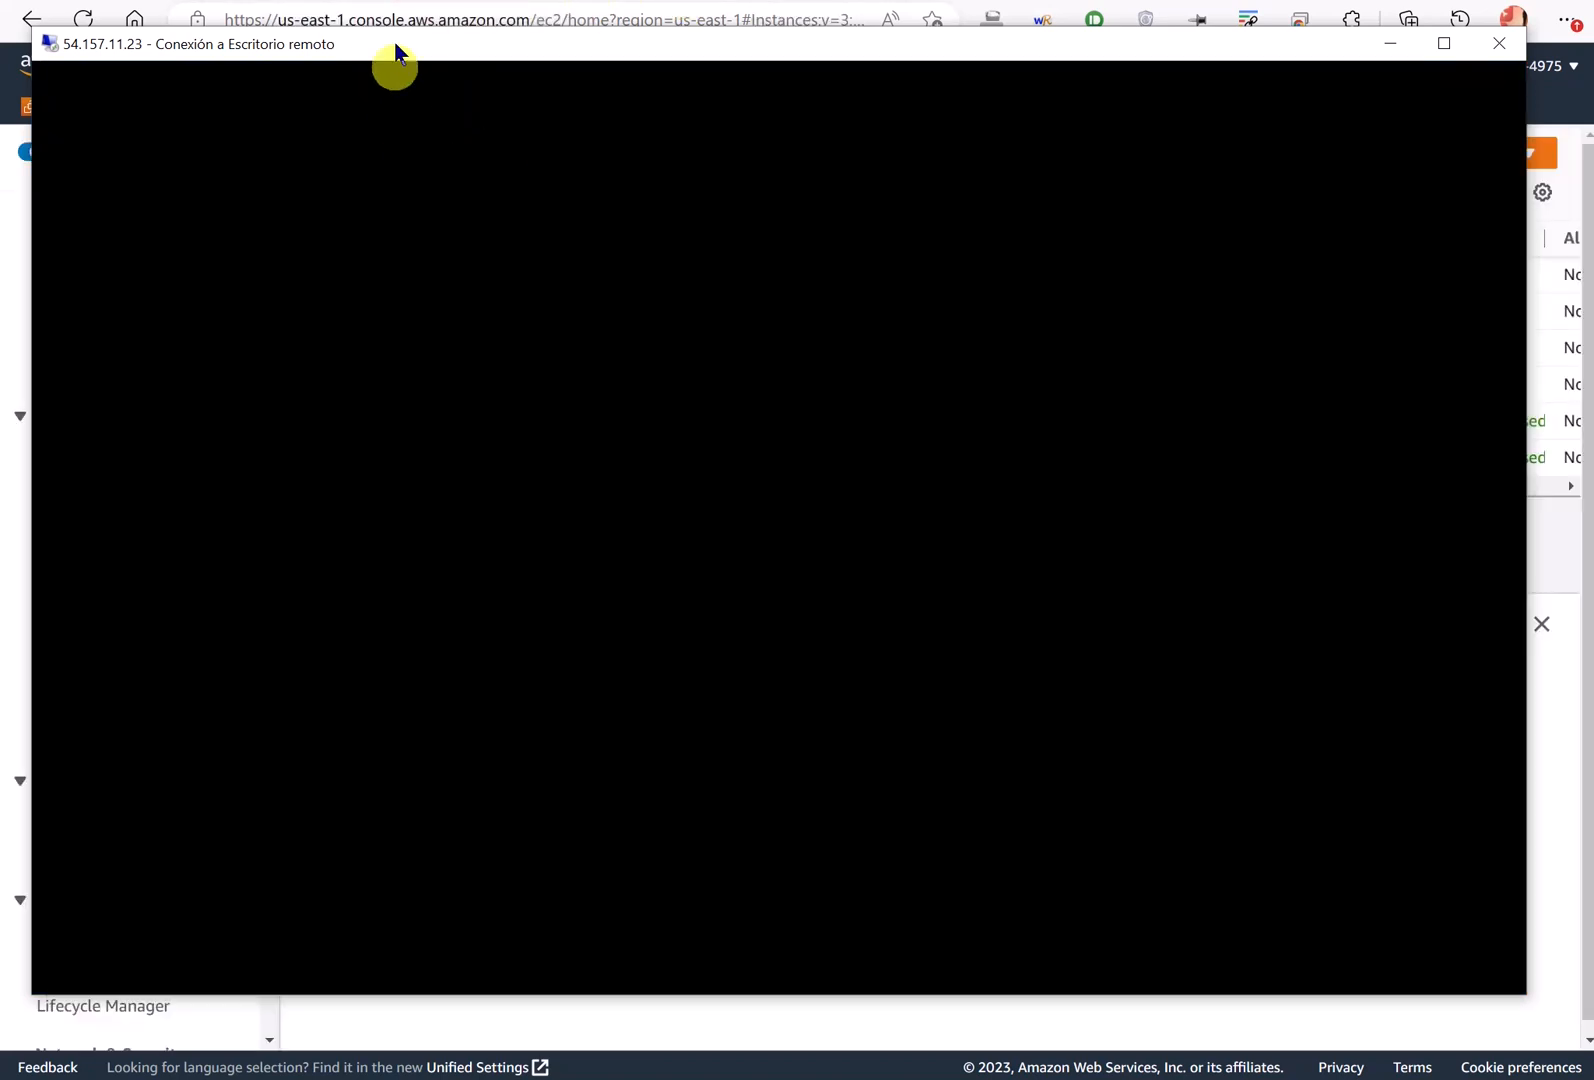
pyautogui.click(388, 1)
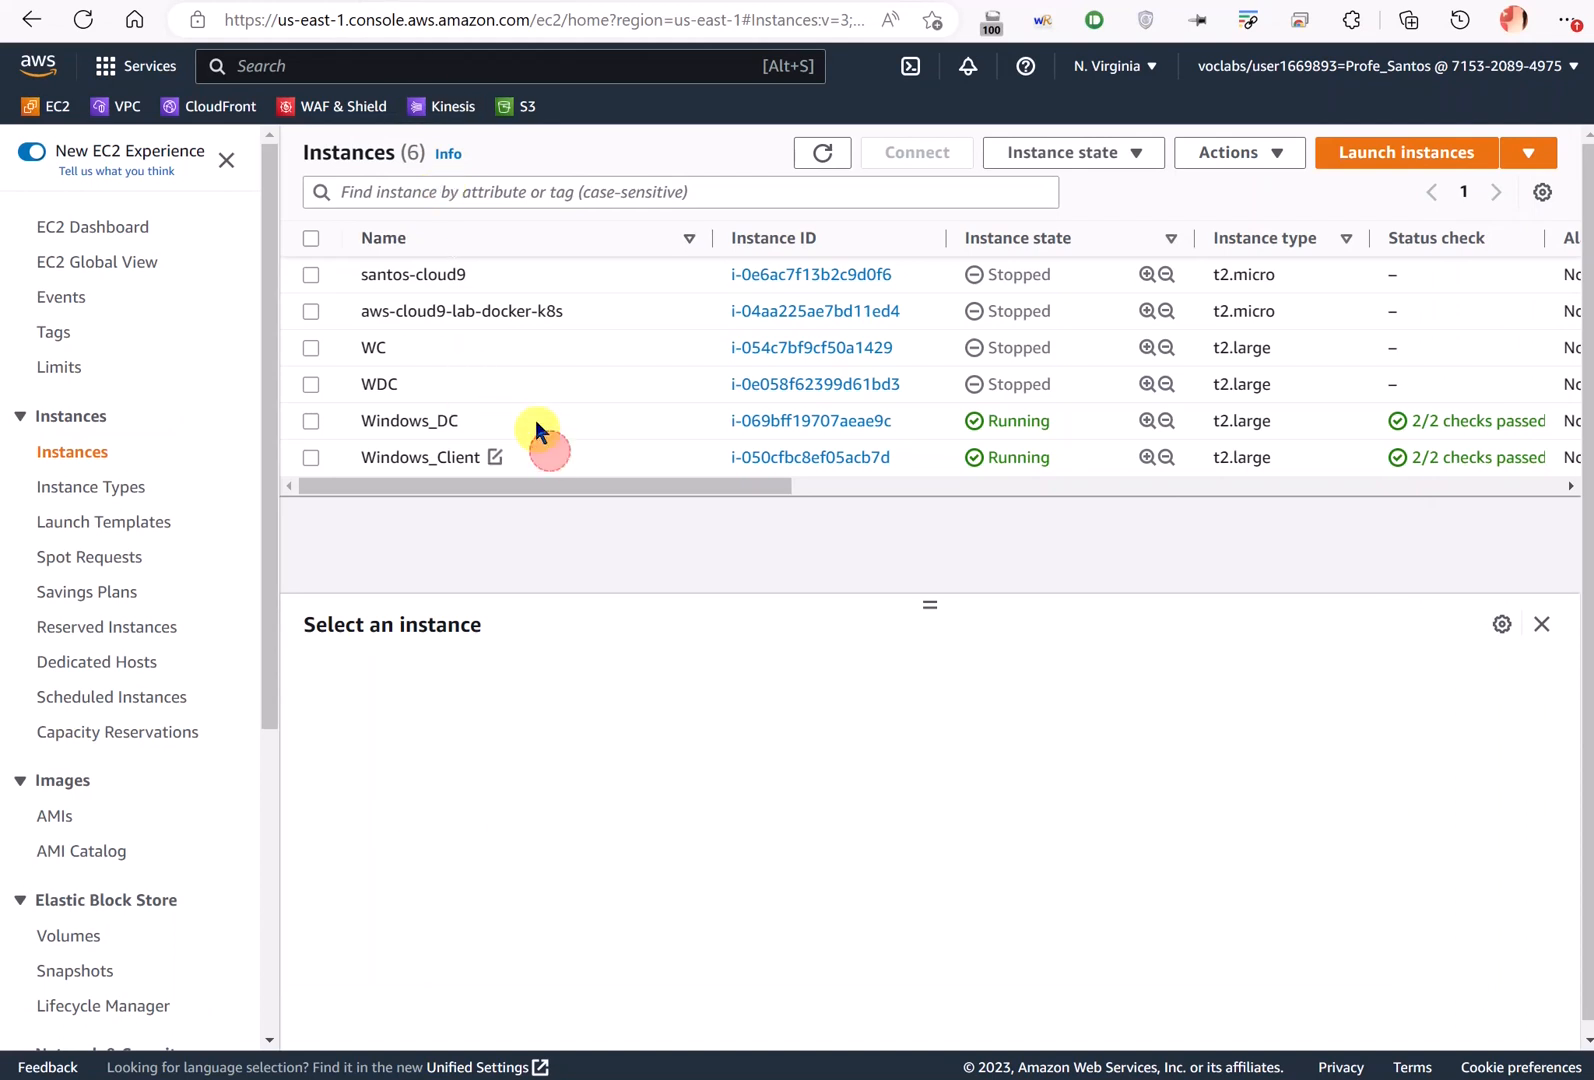
pyautogui.click(549, 452)
pyautogui.click(432, 684)
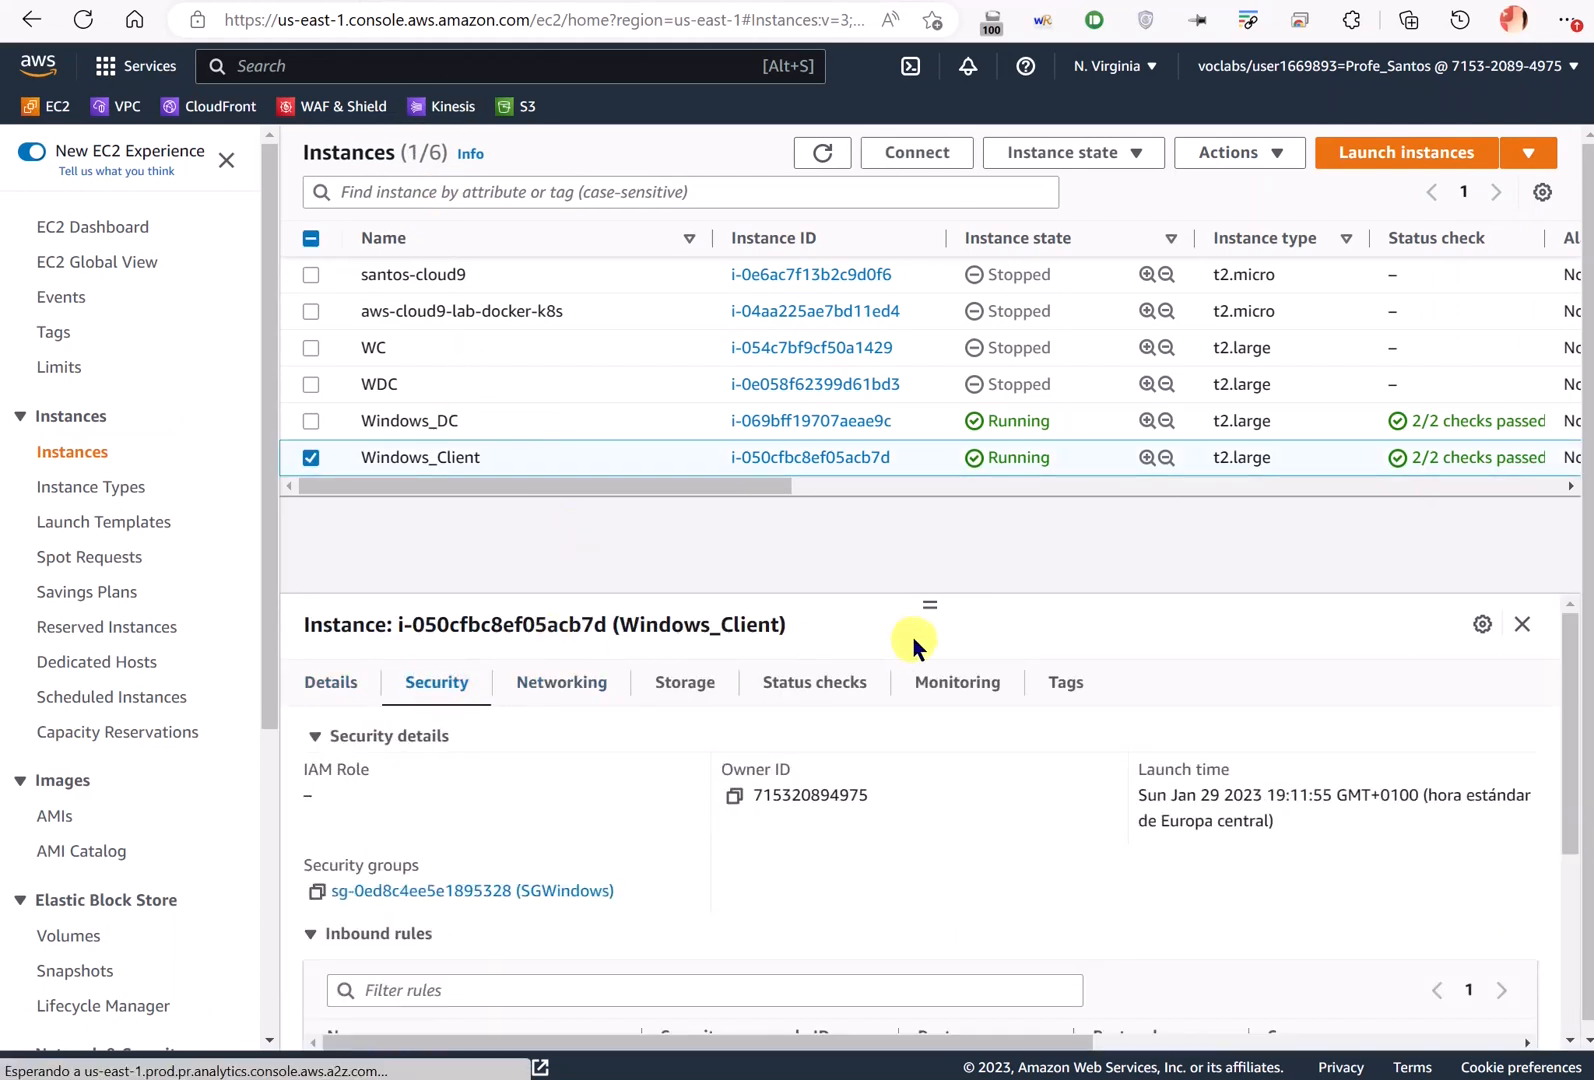
# - Enlarge the details pane and highlight the inbound rule allowing all traffic from 172.31.0.0/16
pyautogui.moveTo(925, 611); pyautogui.dragTo(928, 526)
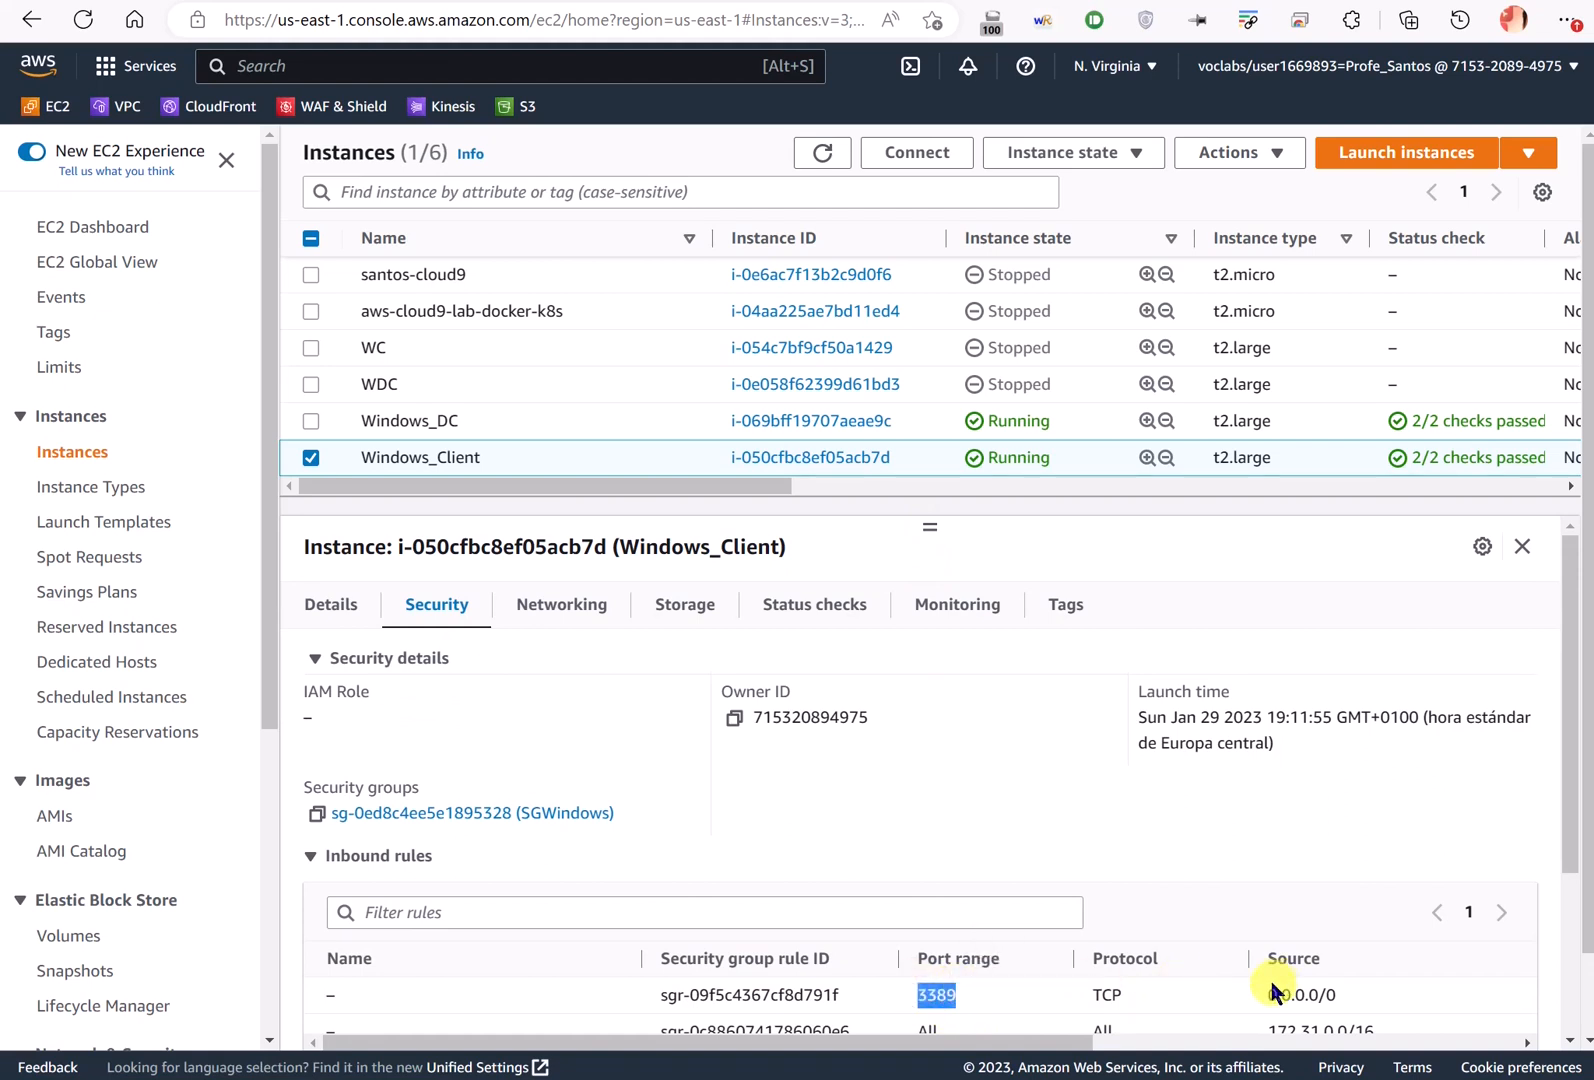
pyautogui.moveTo(1269, 994); pyautogui.dragTo(1304, 994)
pyautogui.scroll(-2, 1298, 945)
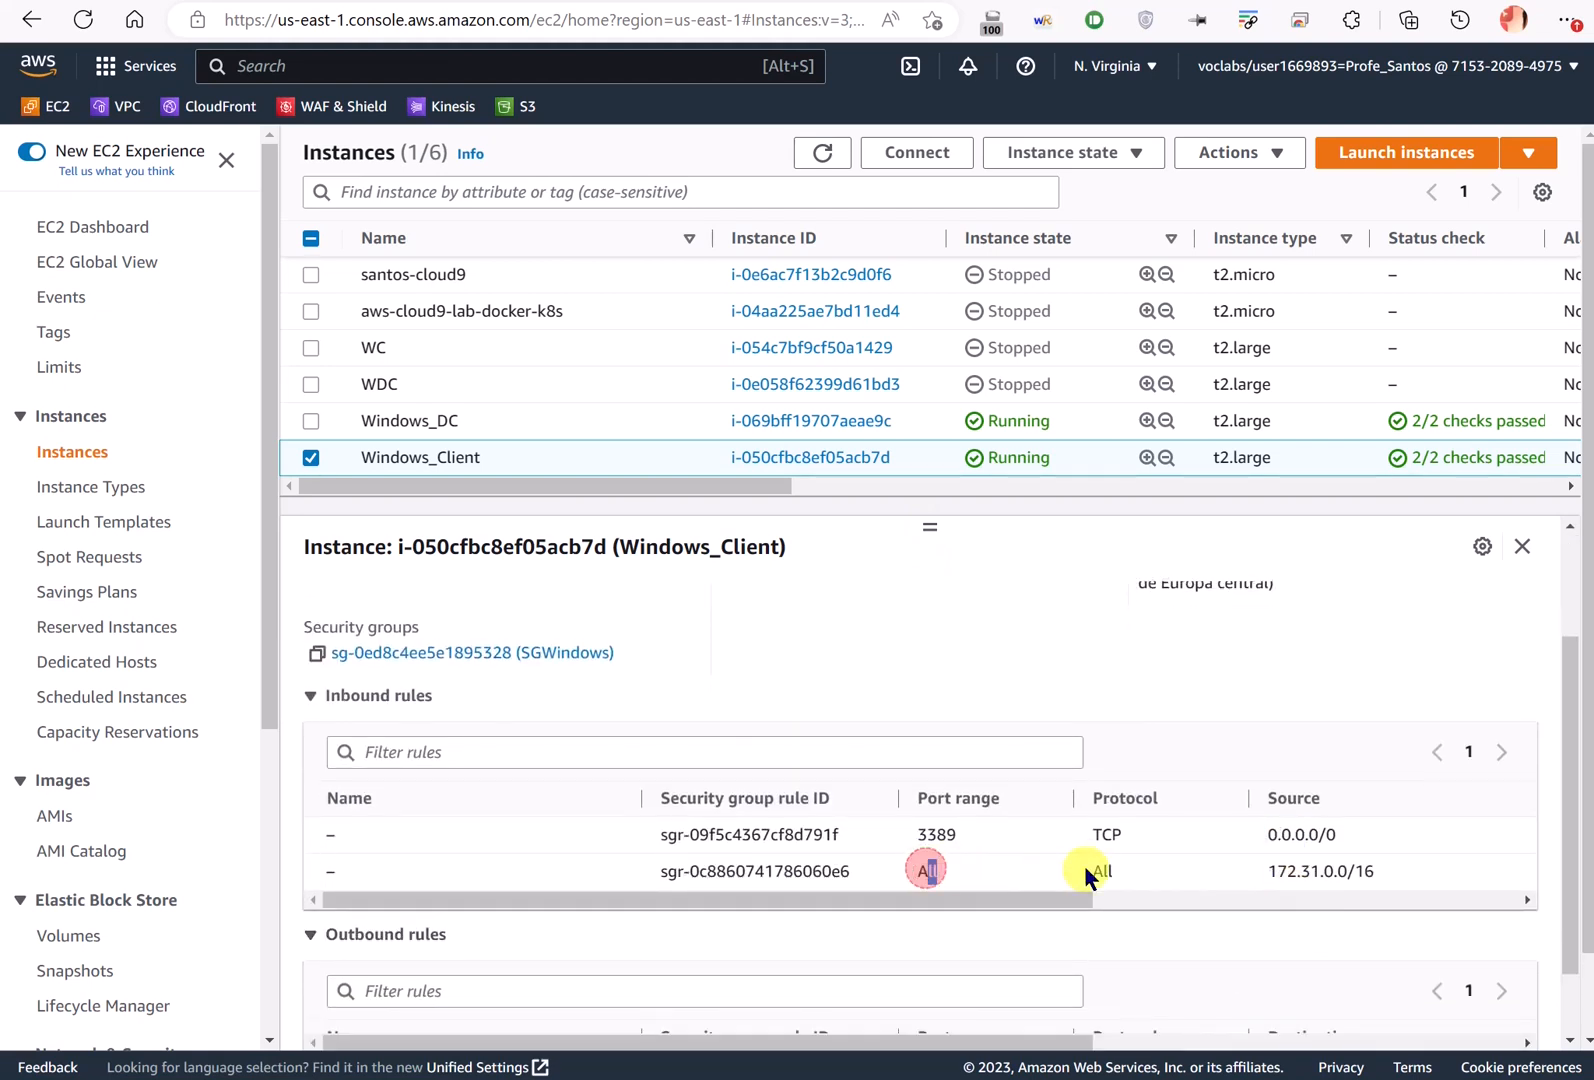
pyautogui.moveTo(1262, 871); pyautogui.dragTo(1377, 884)
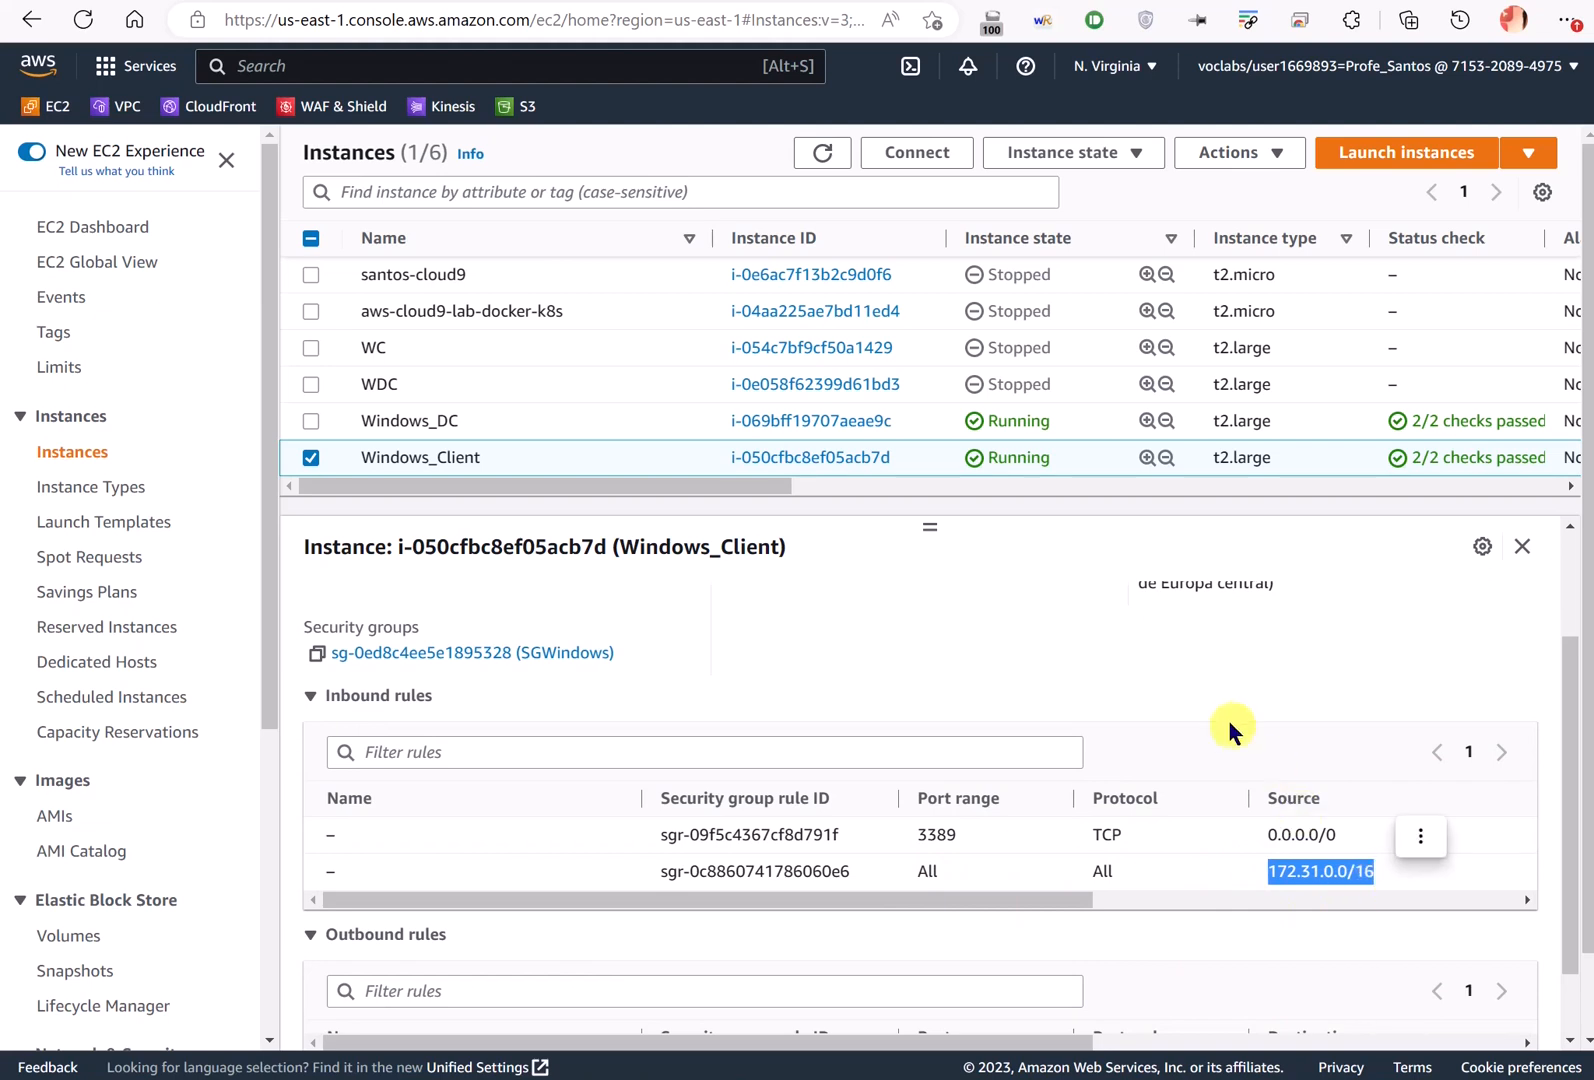
pyautogui.doubleClick(921, 871)
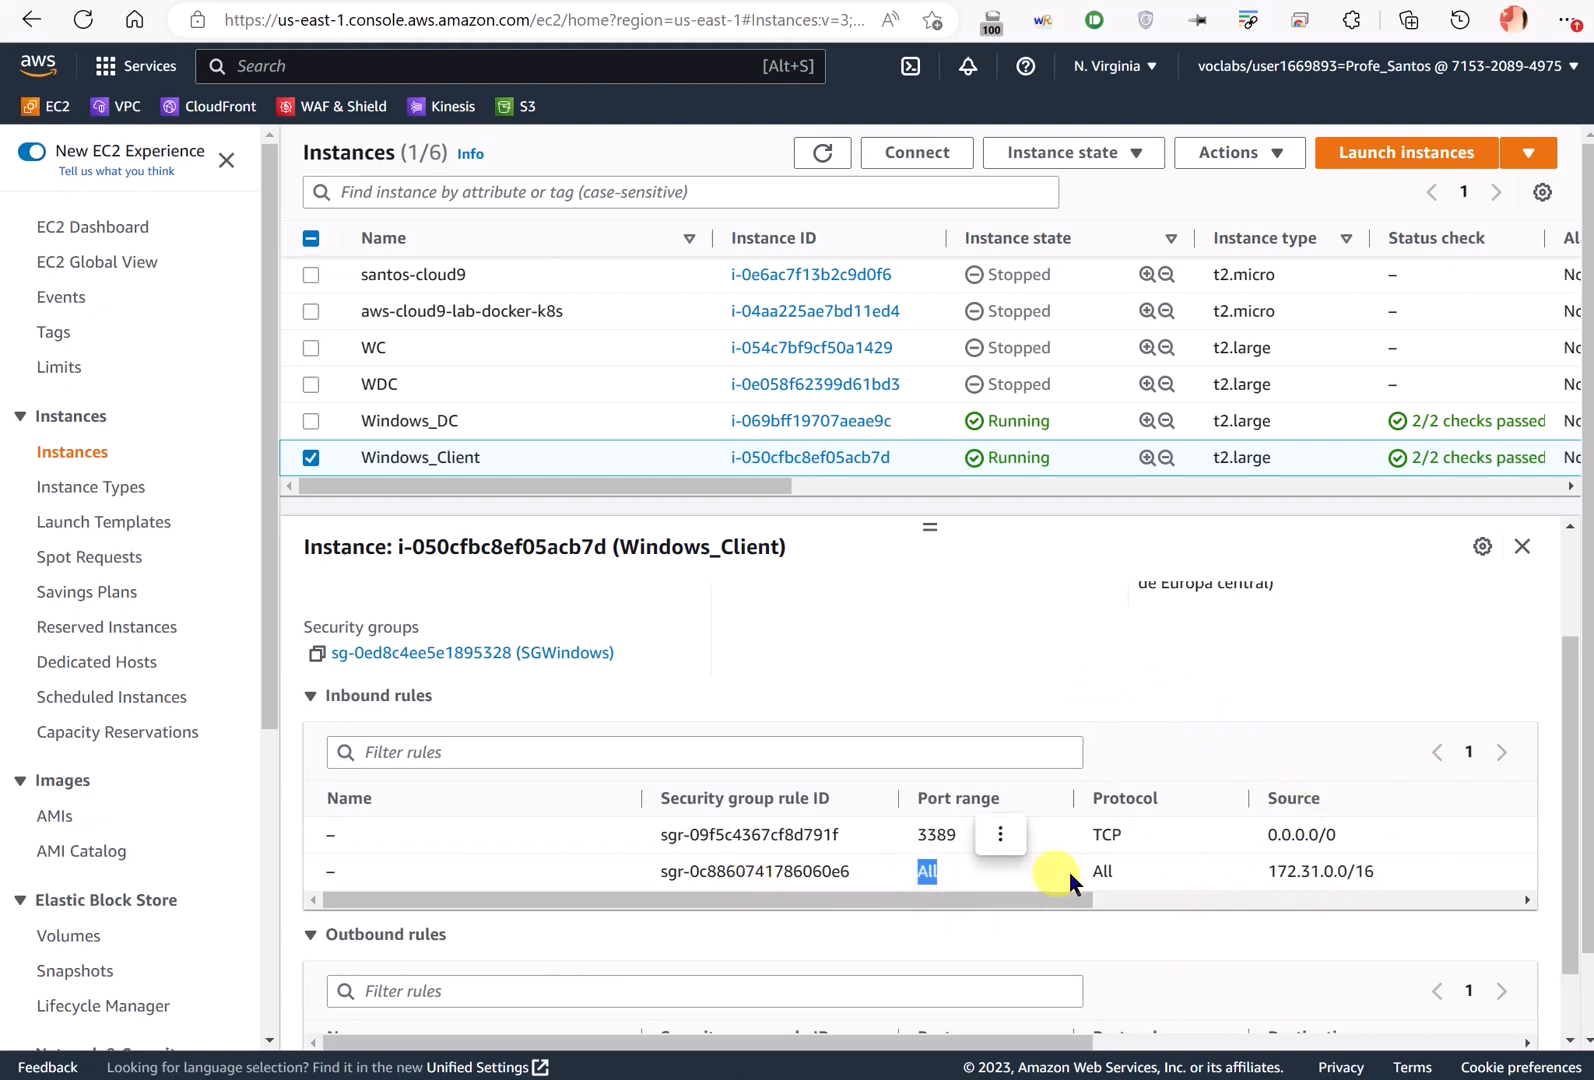
pyautogui.click(1103, 871)
pyautogui.moveTo(1268, 871); pyautogui.dragTo(1355, 871)
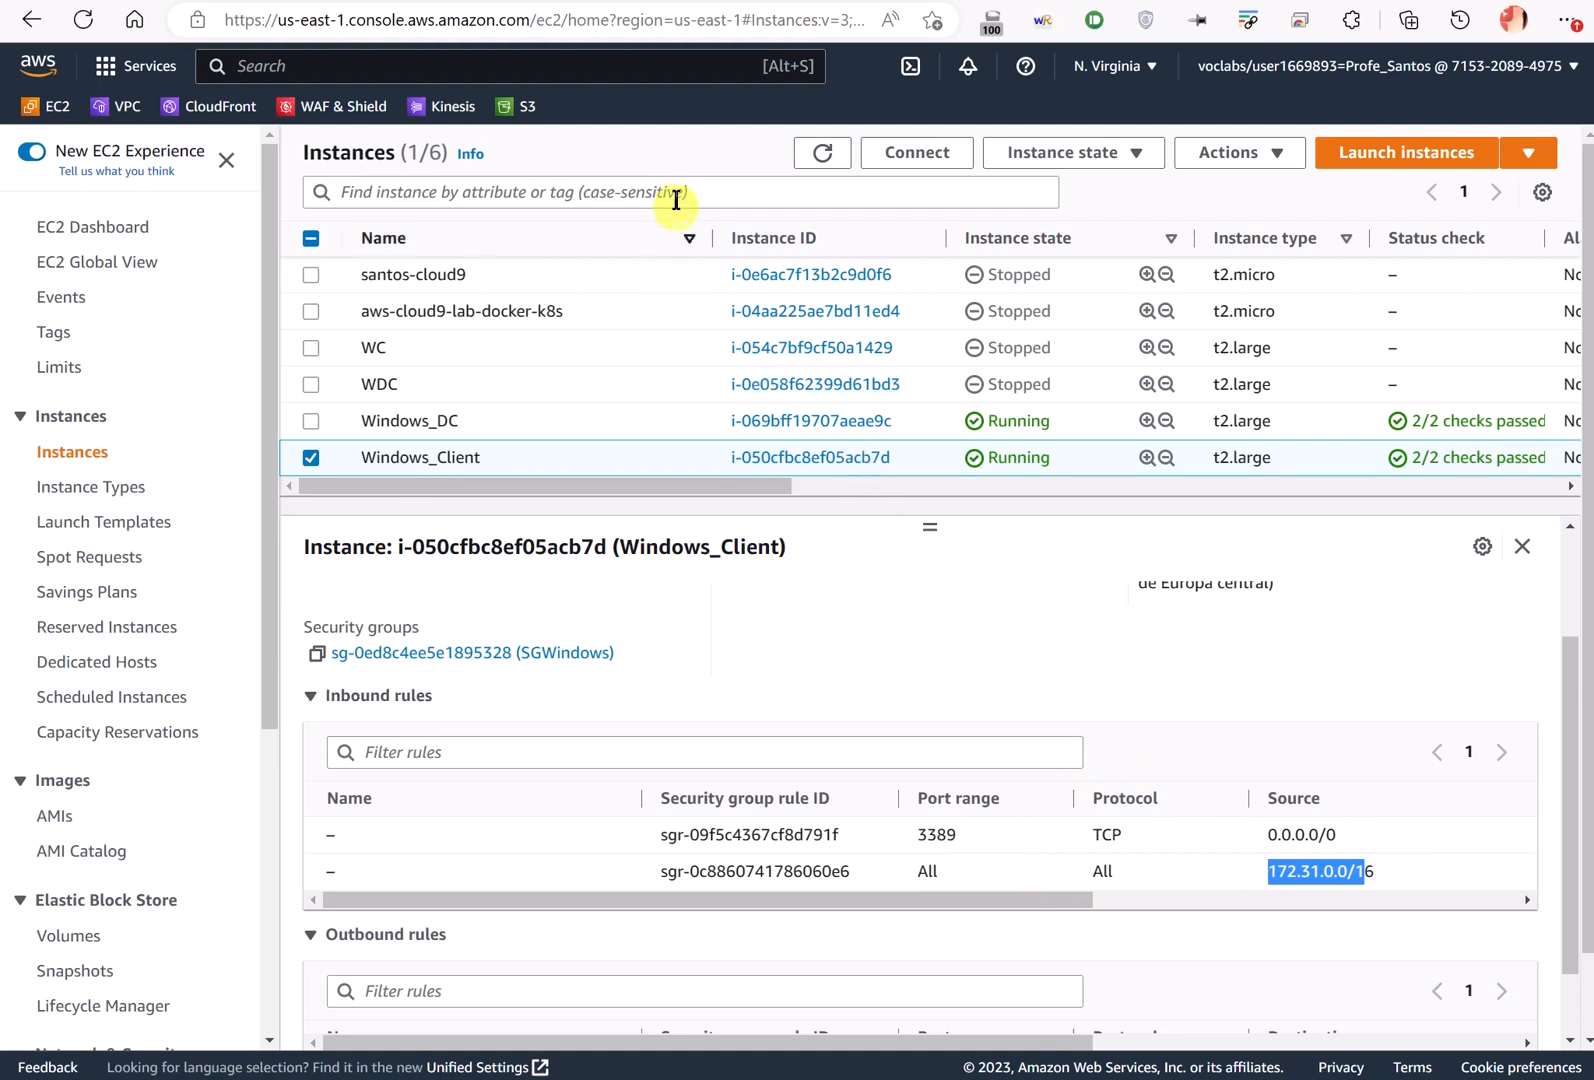
pyautogui.hotkey('alt', 'Tab')
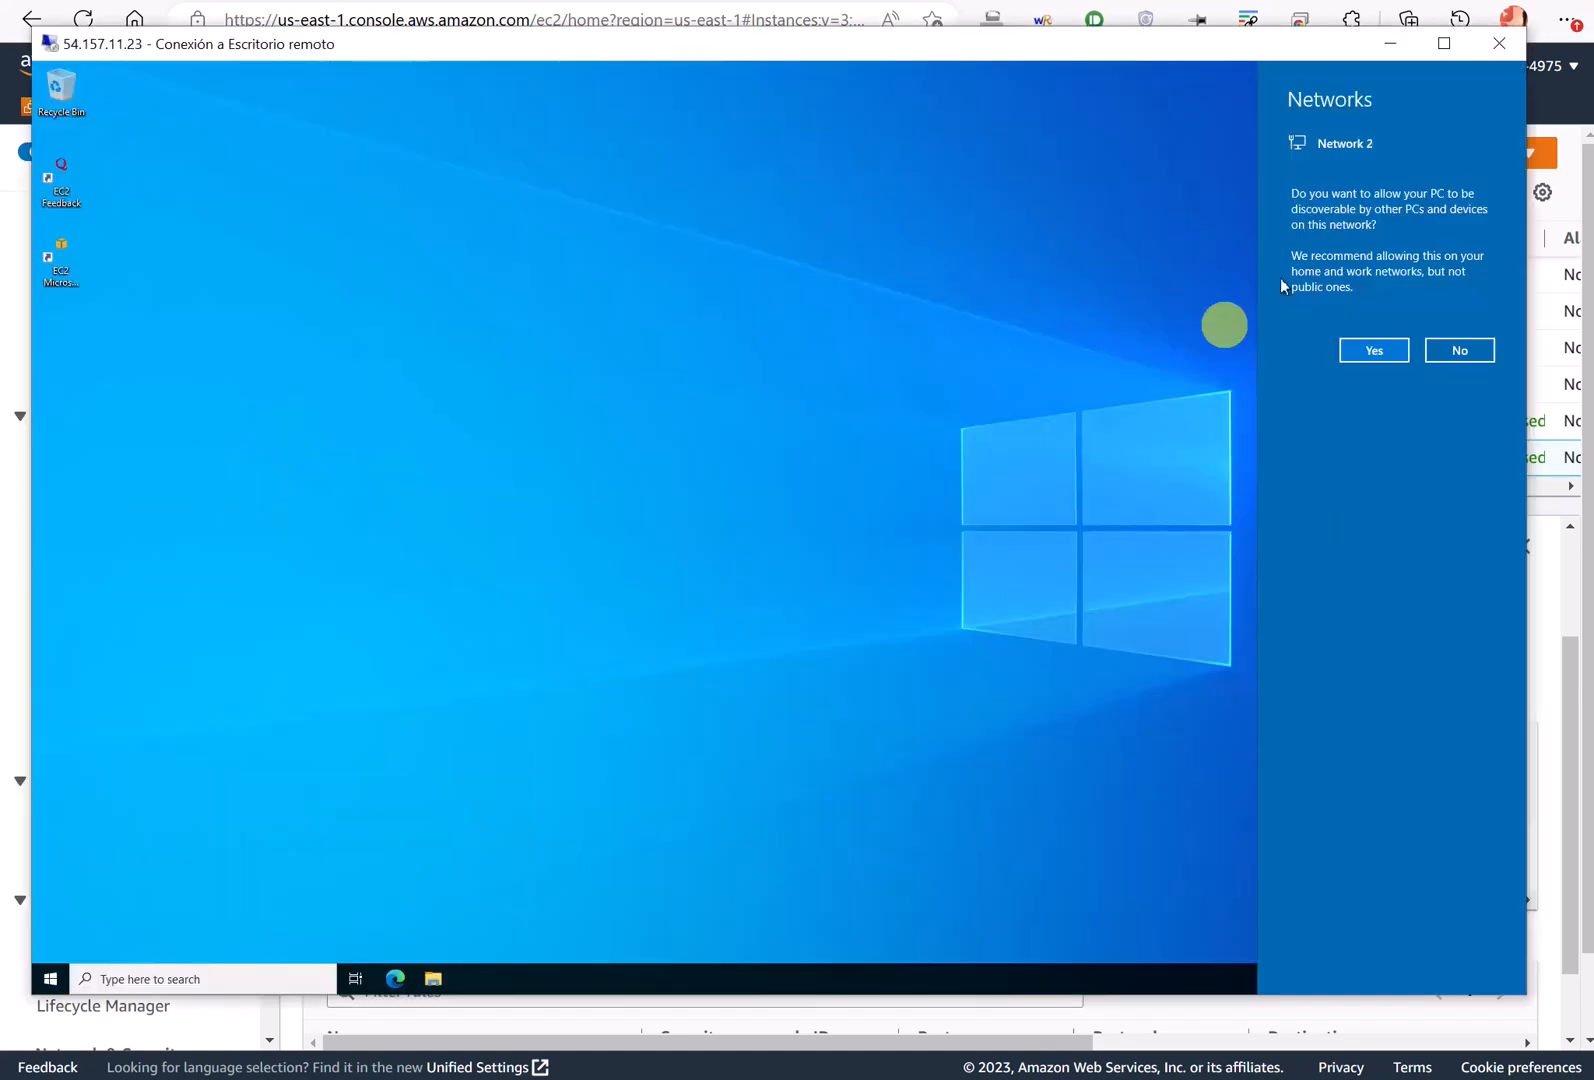
# - Decline network discovery on the remote desktop and open Windows Settings
pyautogui.click(1457, 352)
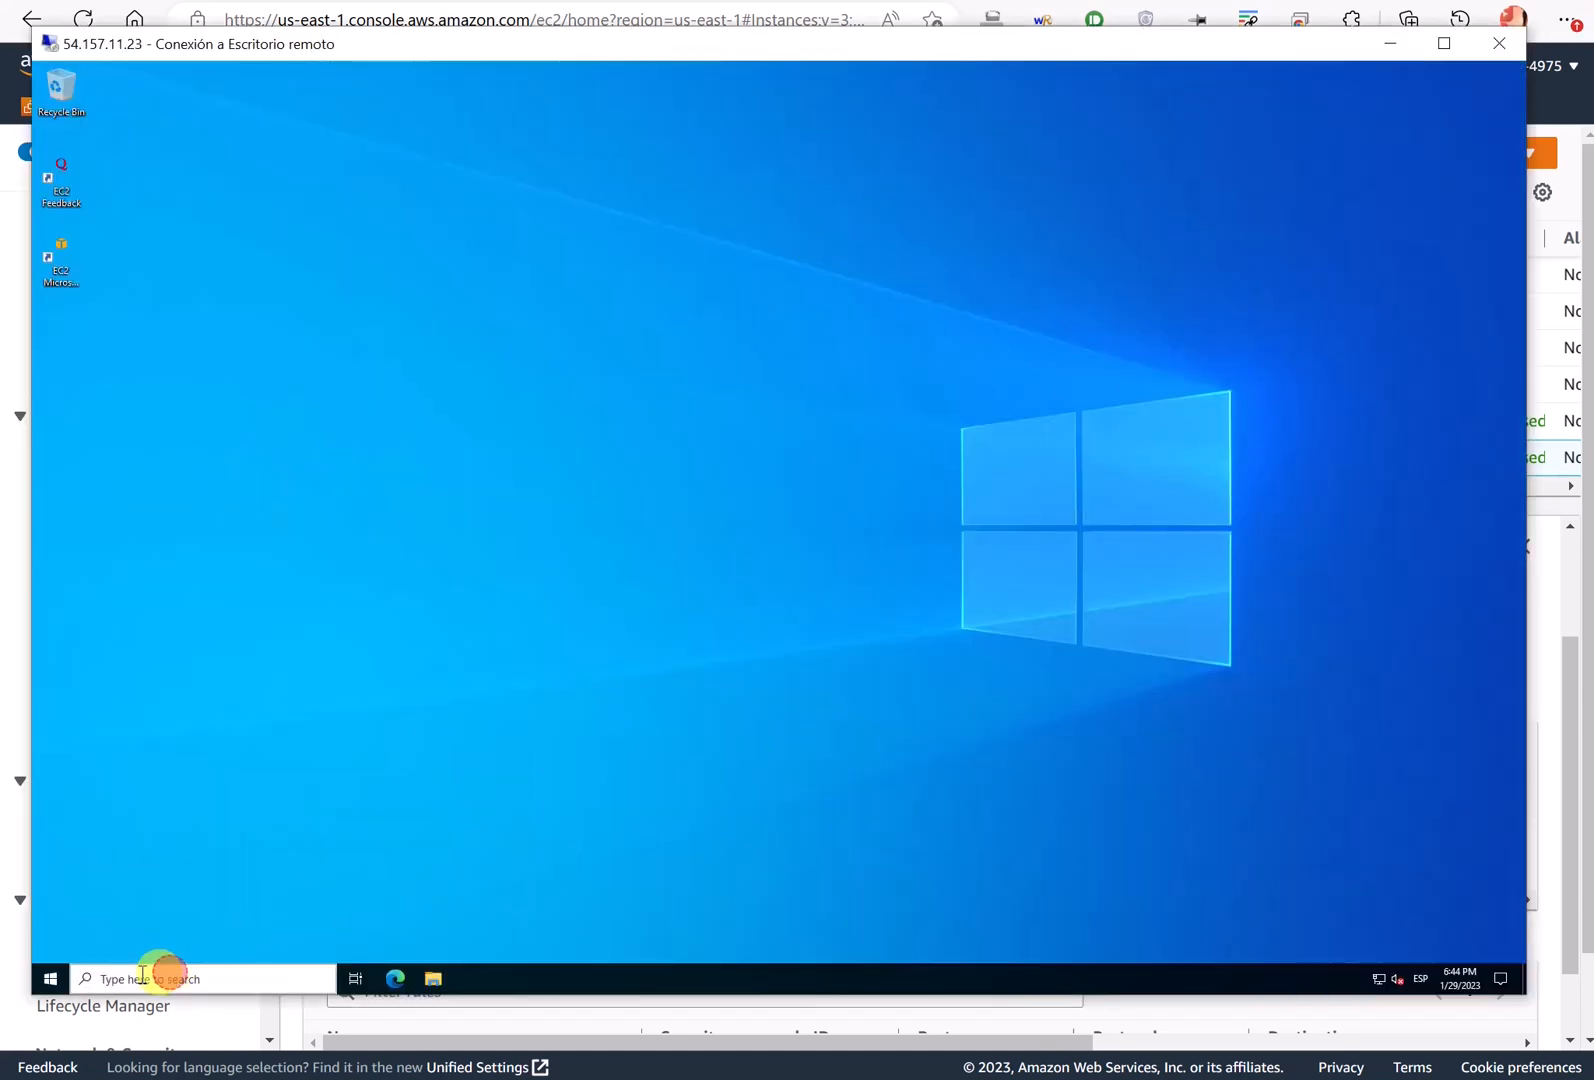
pyautogui.click(55, 980)
pyautogui.click(55, 980)
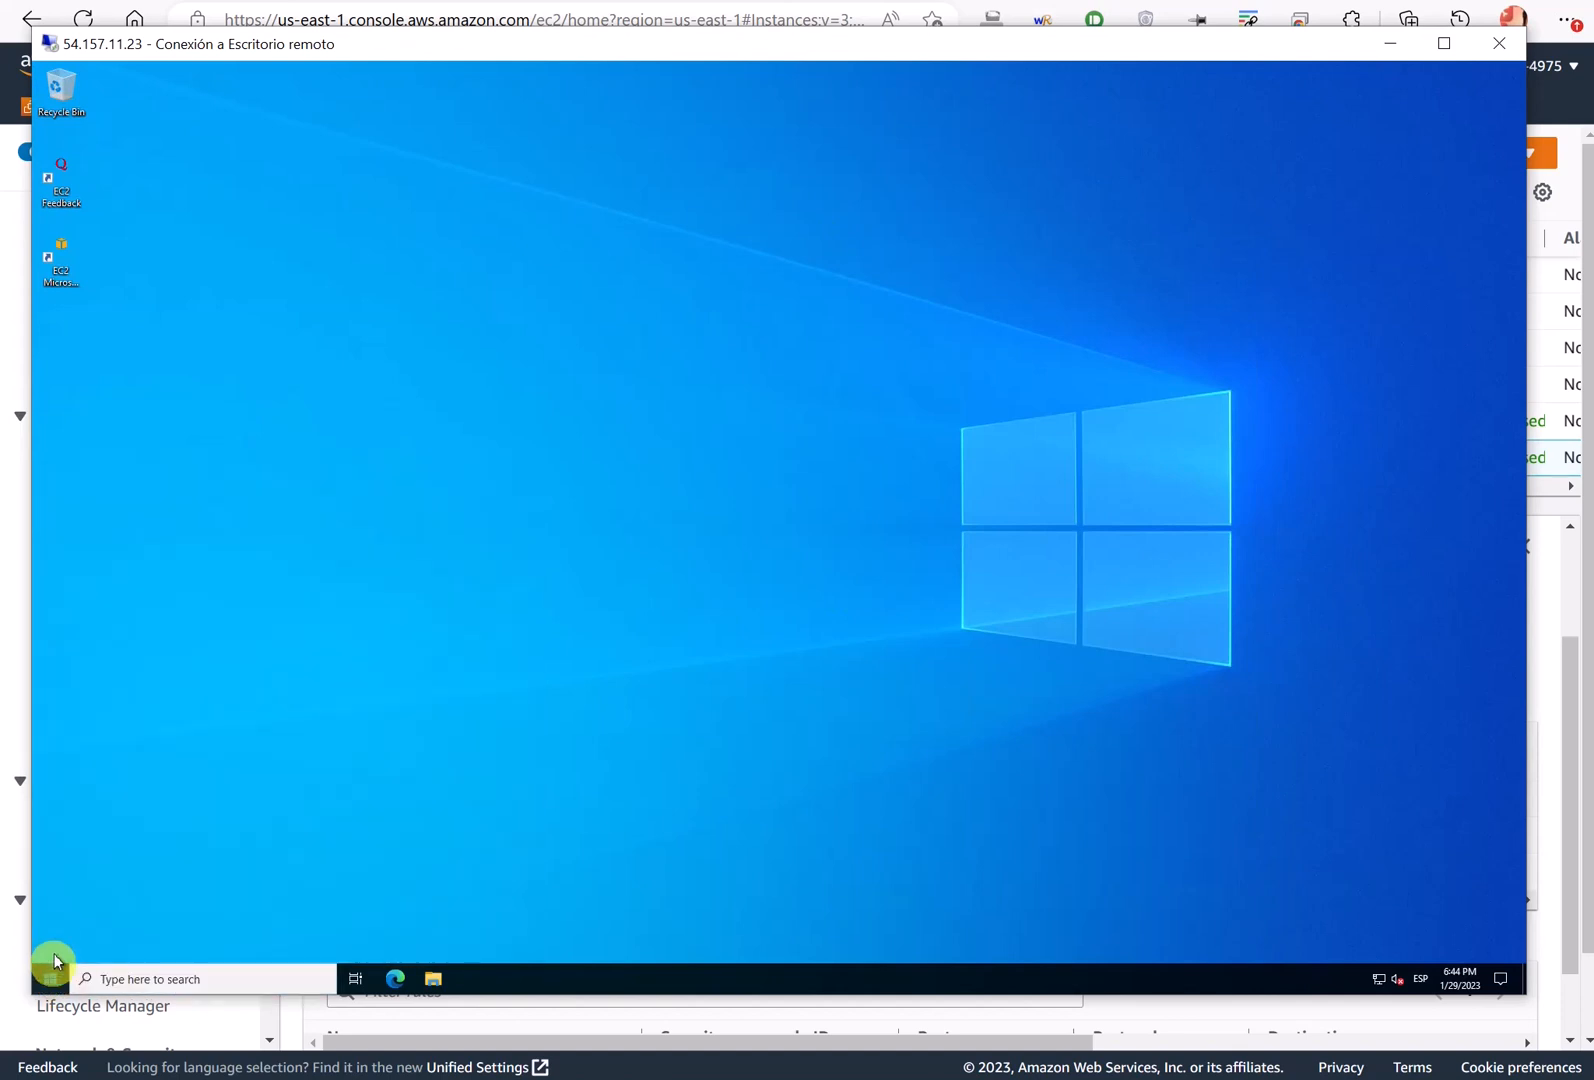
pyautogui.click(55, 980)
pyautogui.click(55, 897)
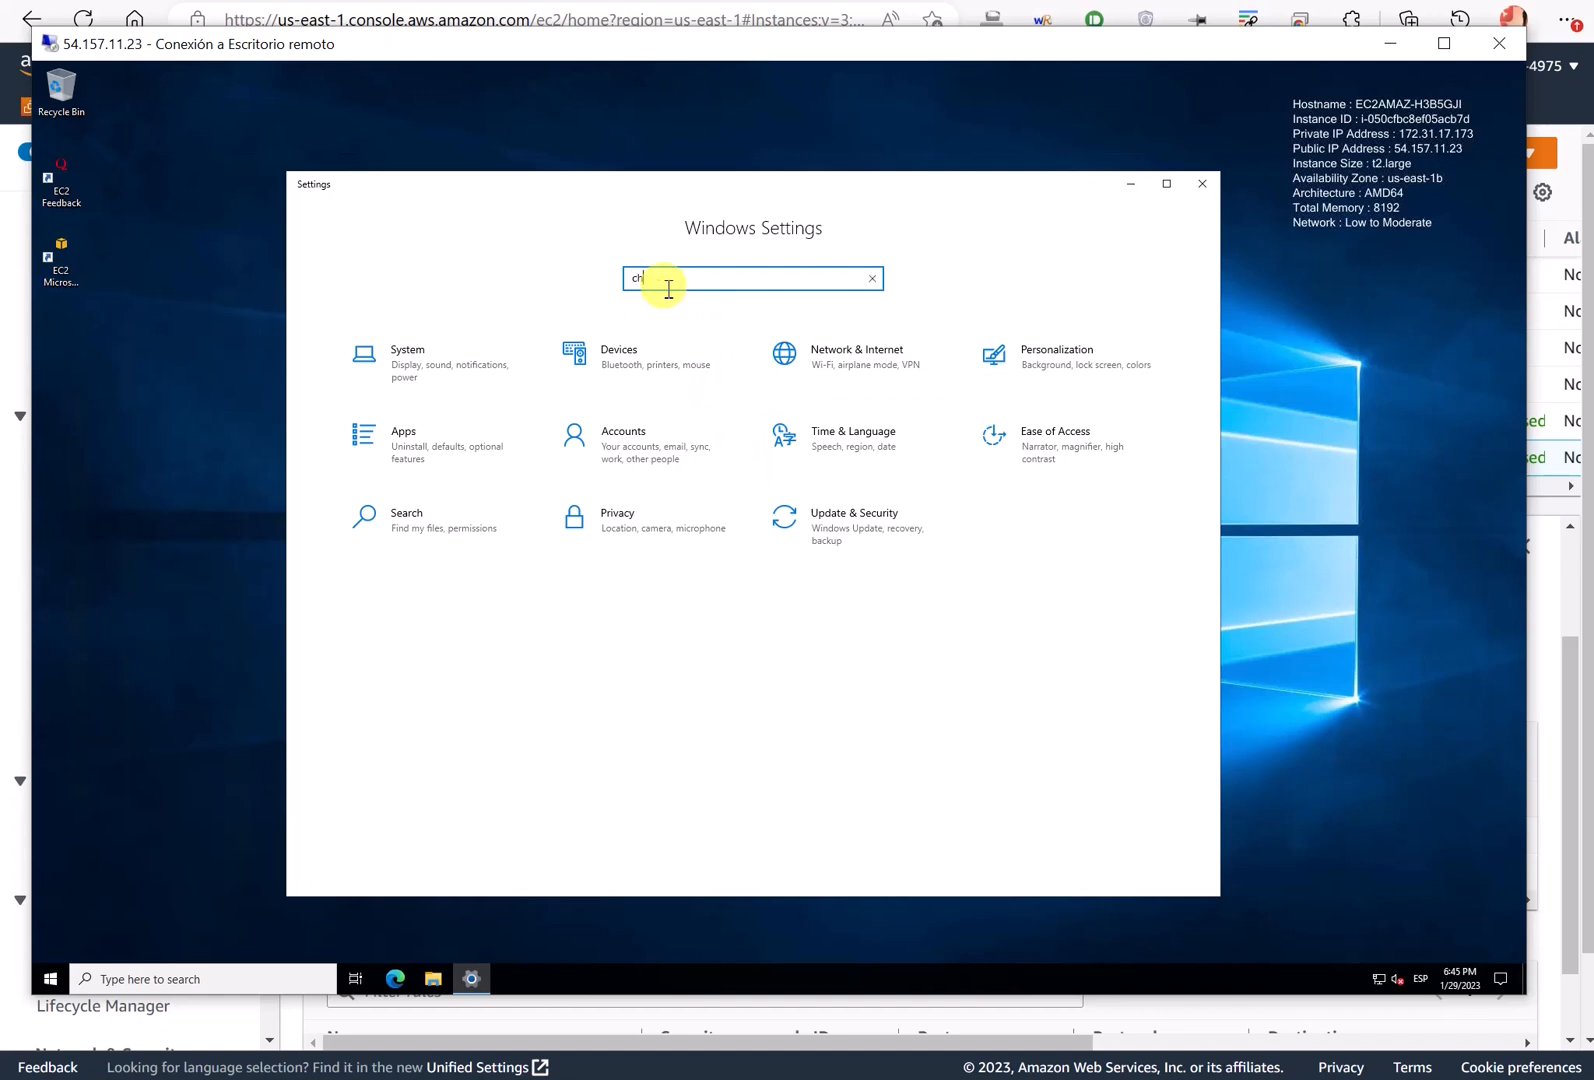
# - Search Settings for 'name', open View your PC name, and choose Rename this PC
pyautogui.write('ange')
pyautogui.click(716, 277)
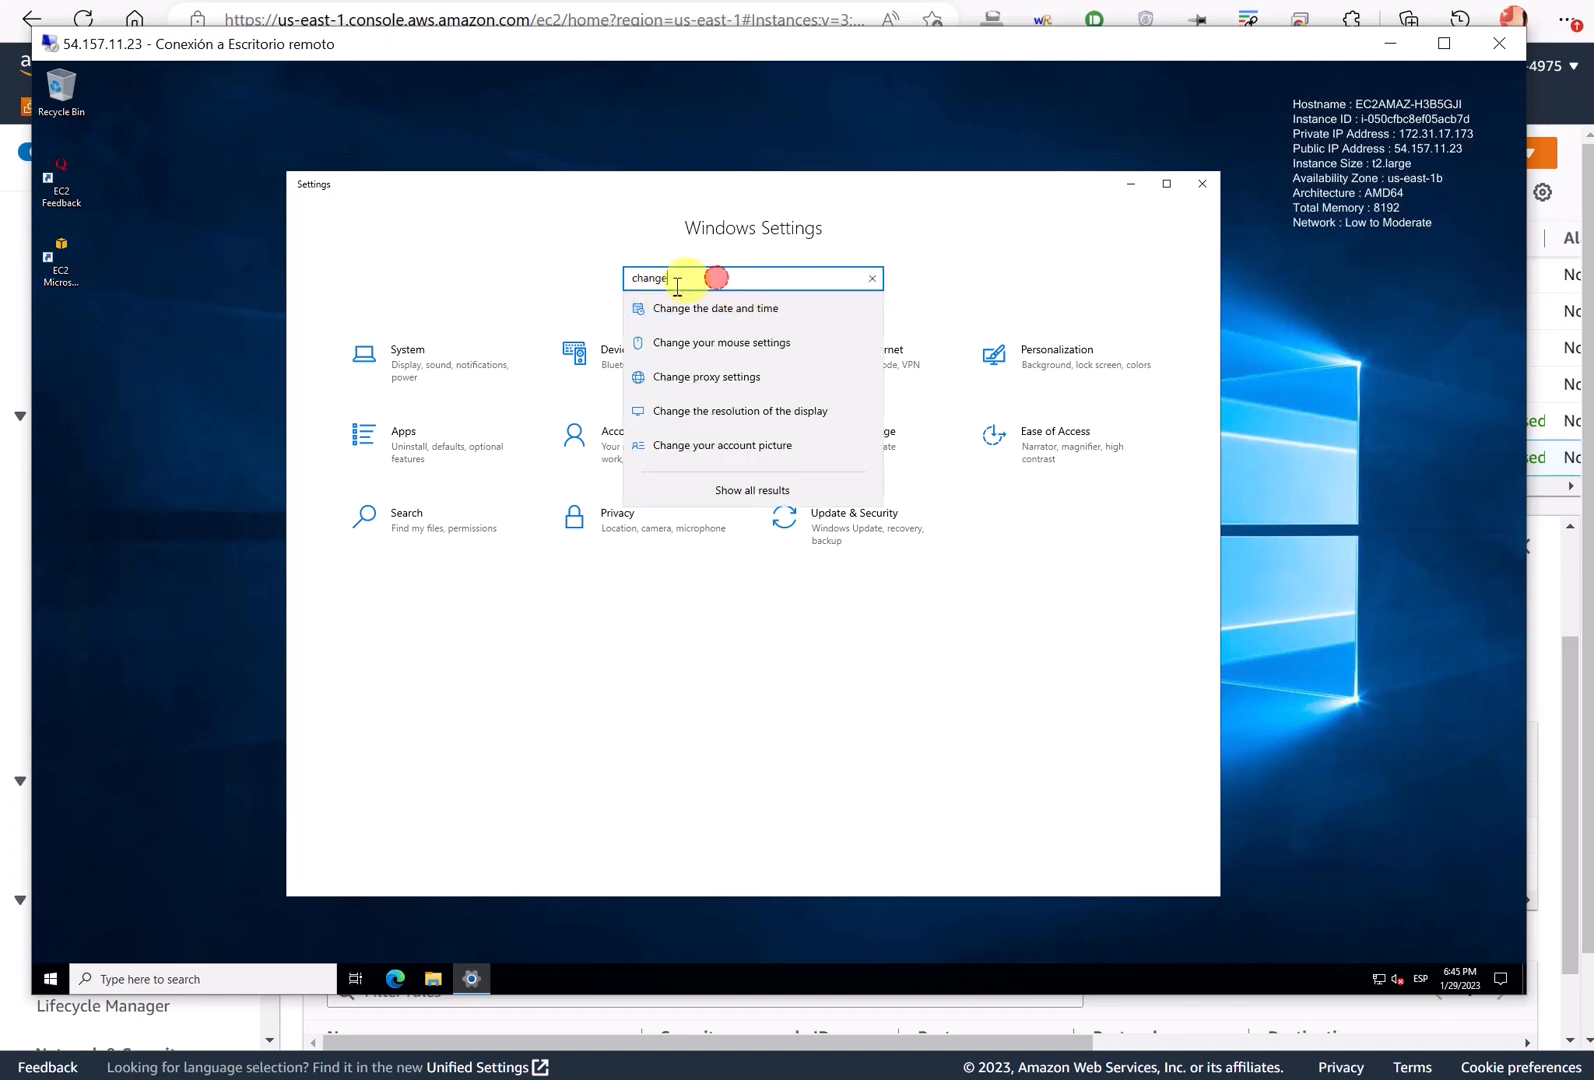
pyautogui.moveTo(678, 287); pyautogui.dragTo(598, 288)
pyautogui.write('na')
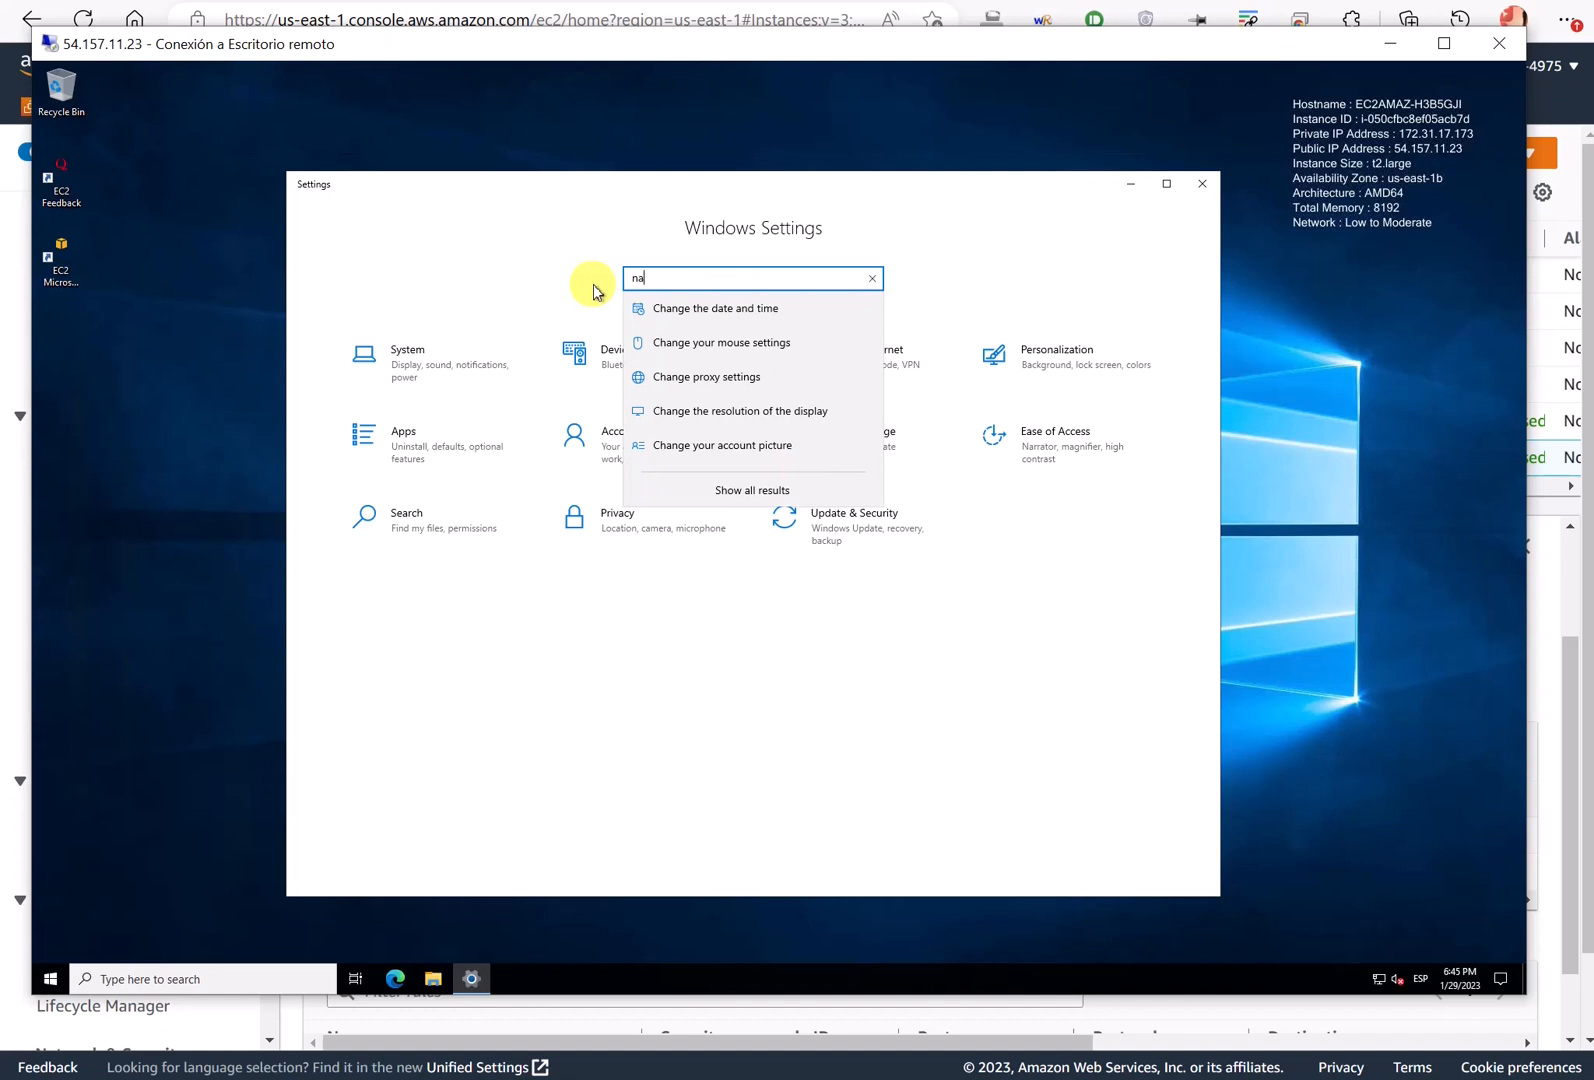
pyautogui.write('me')
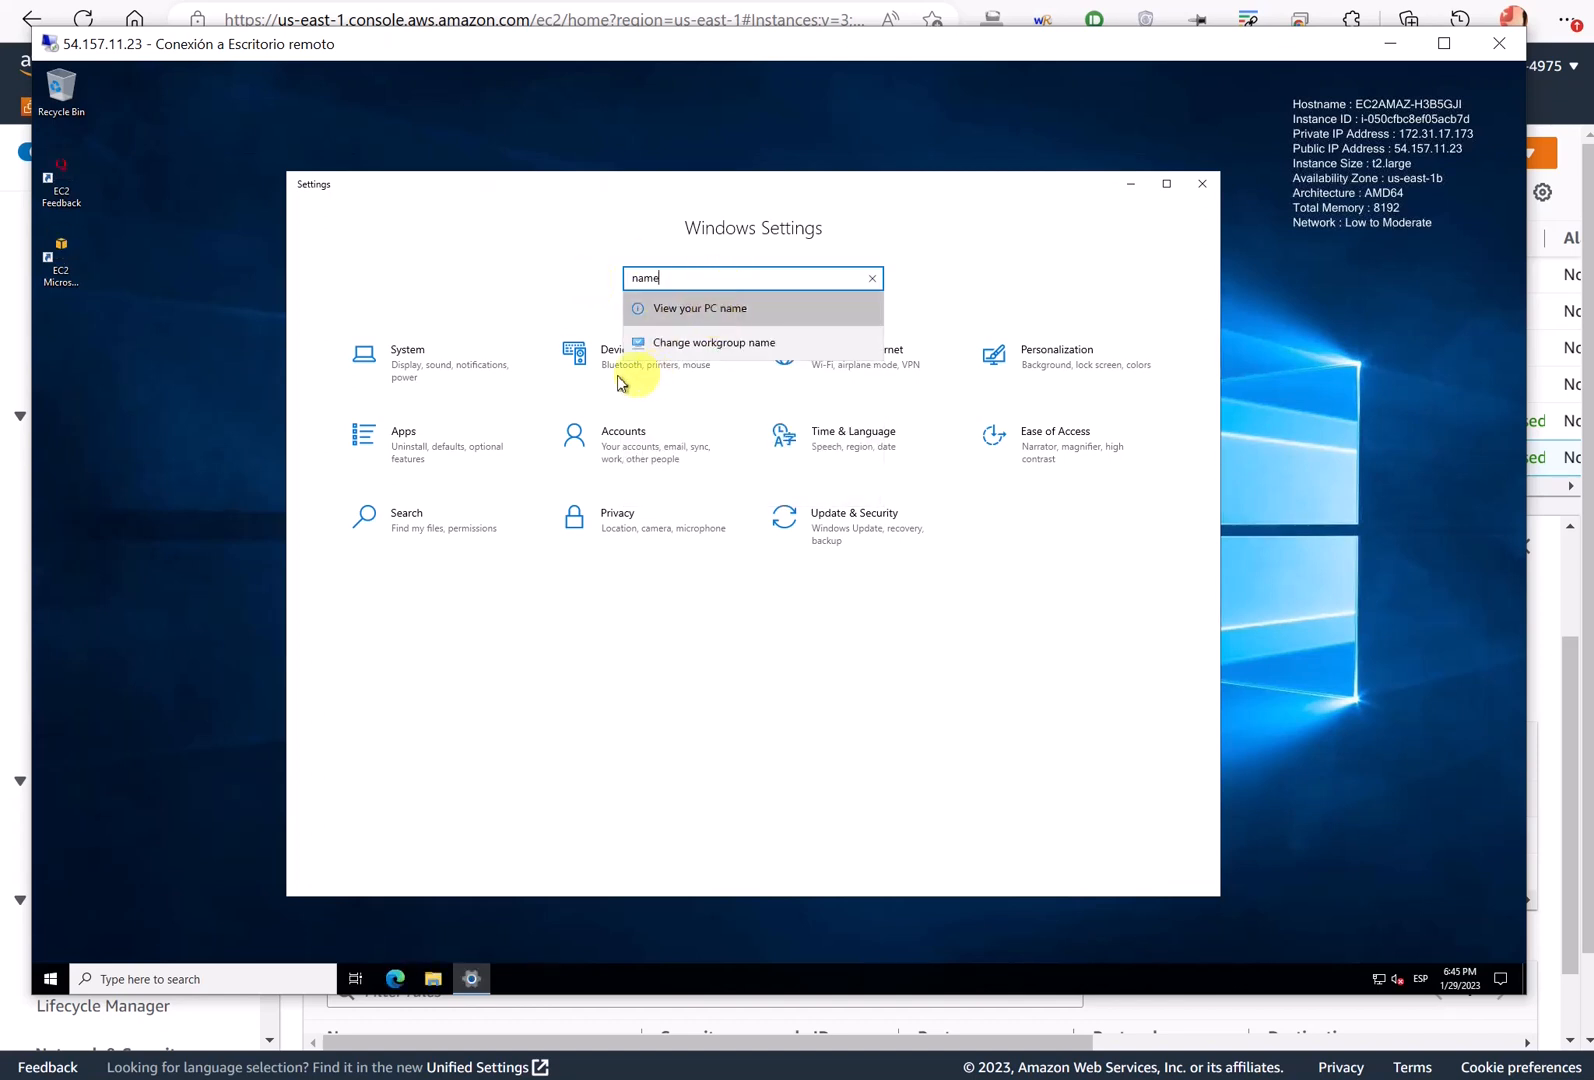
pyautogui.press('Return')
pyautogui.click(601, 588)
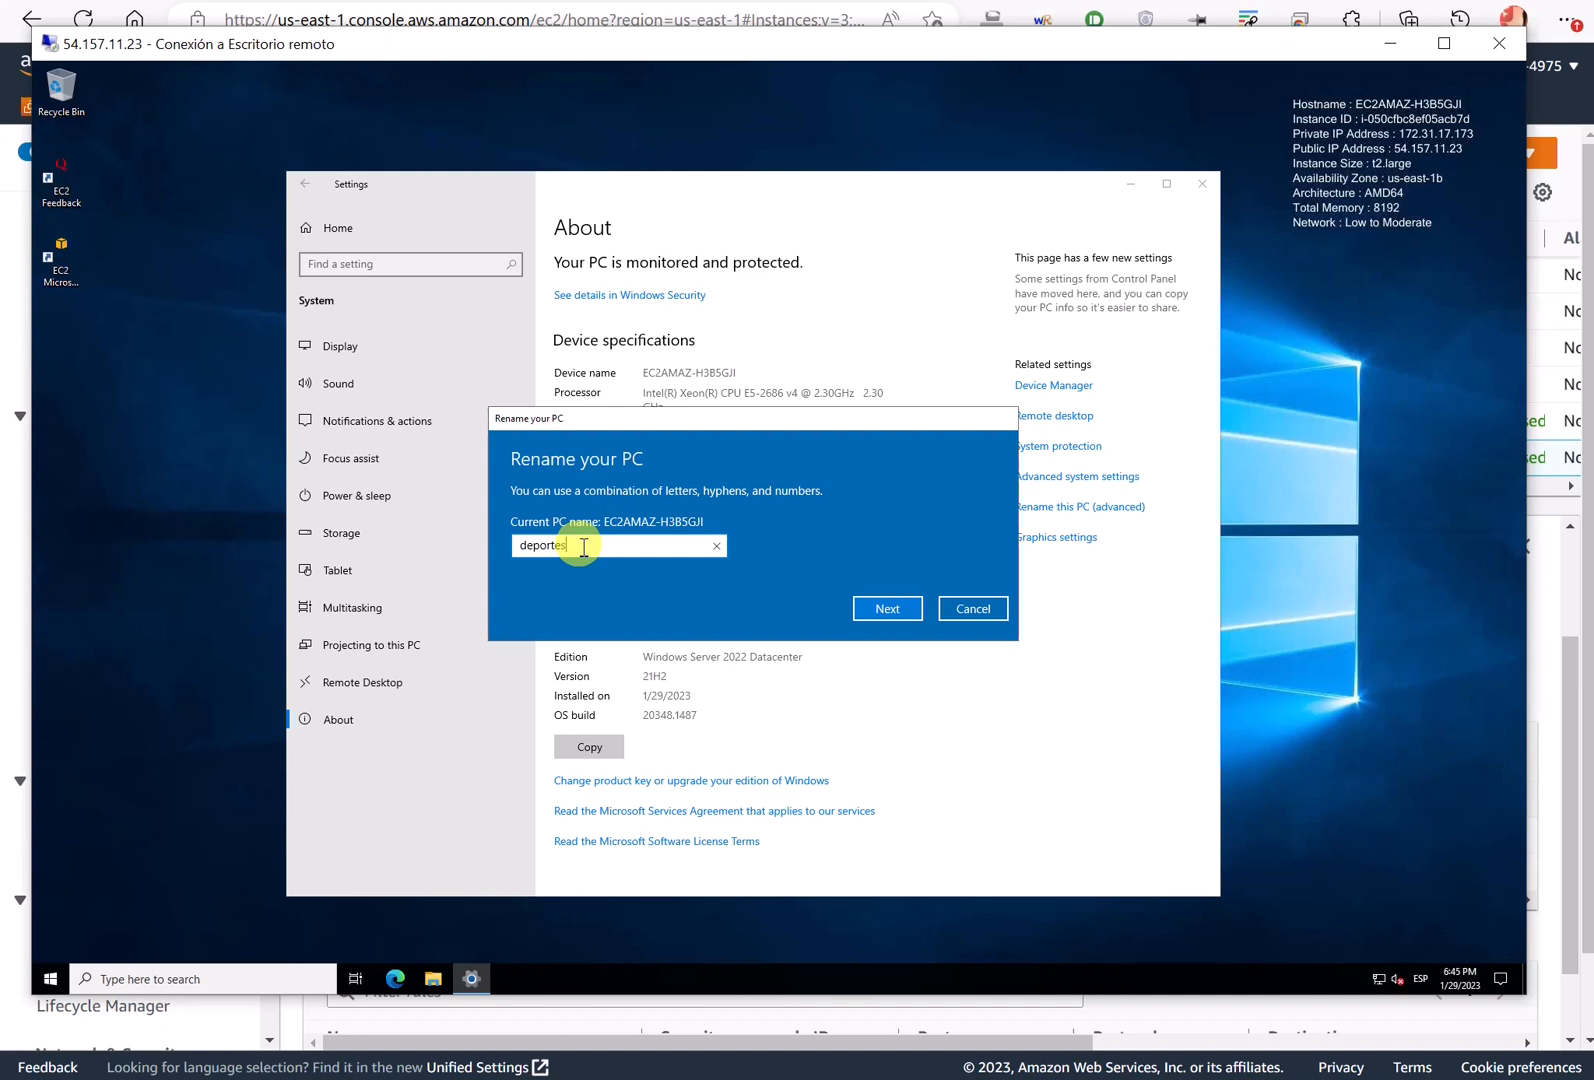
# - Confirm the new name deportes01 and restart now with reason Other (Unplanned)
pyautogui.click(887, 608)
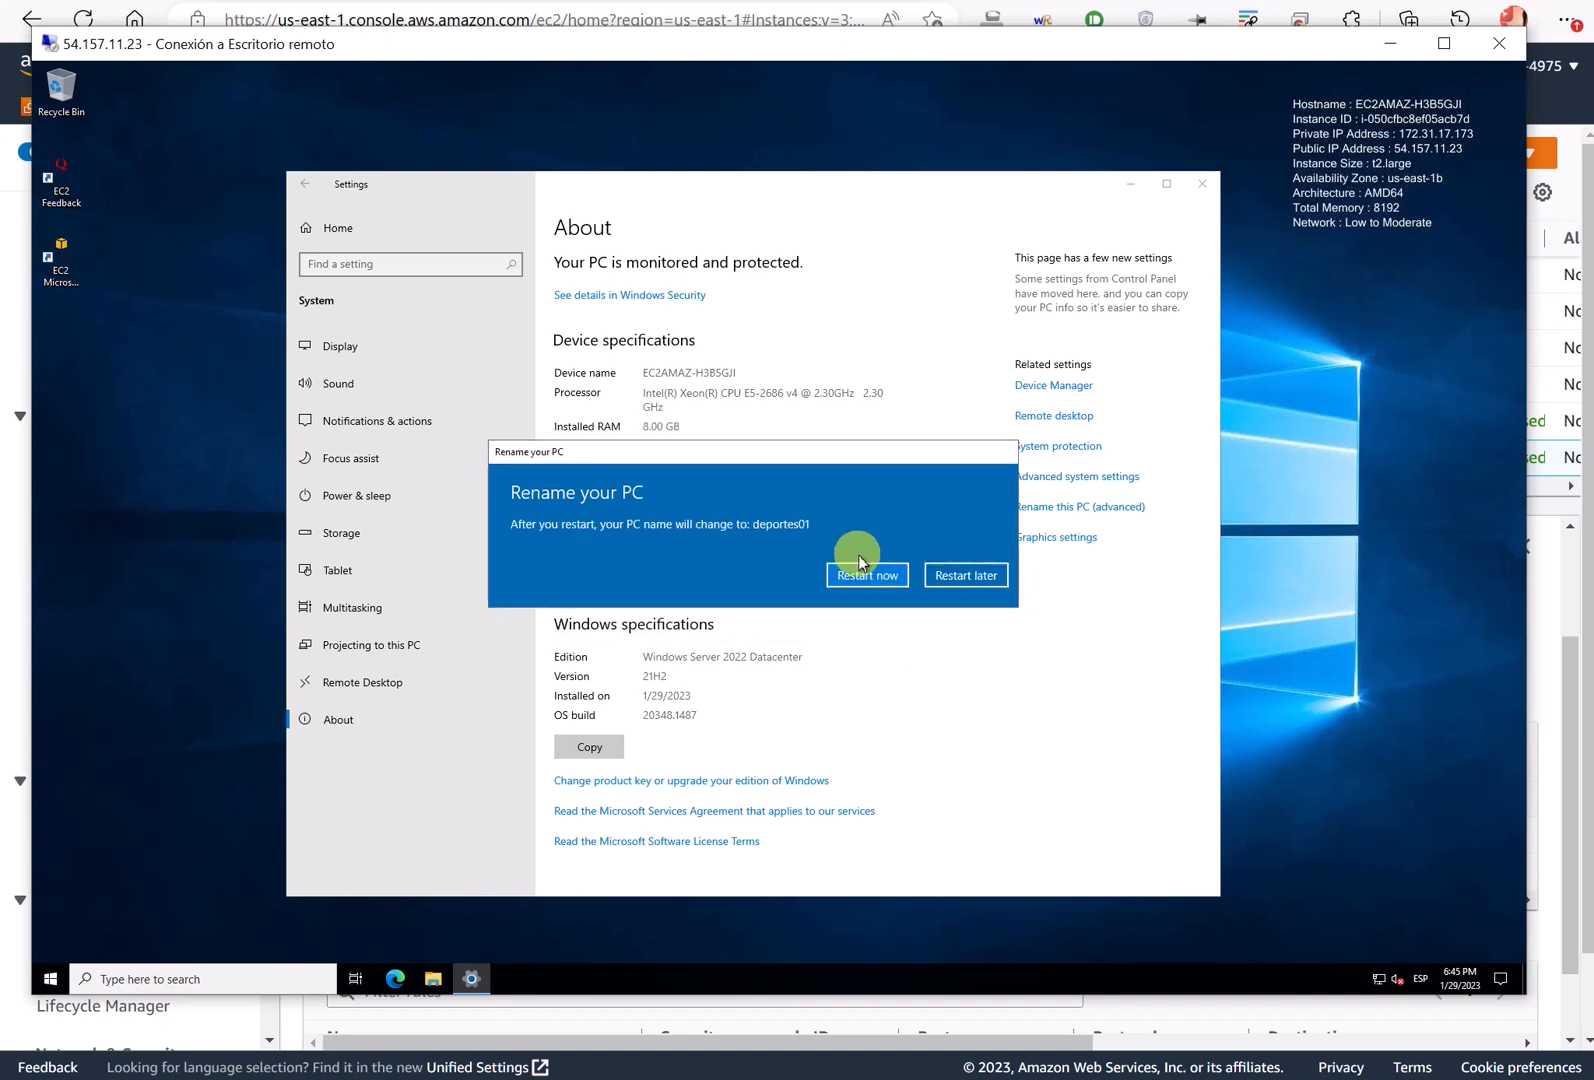
pyautogui.click(859, 563)
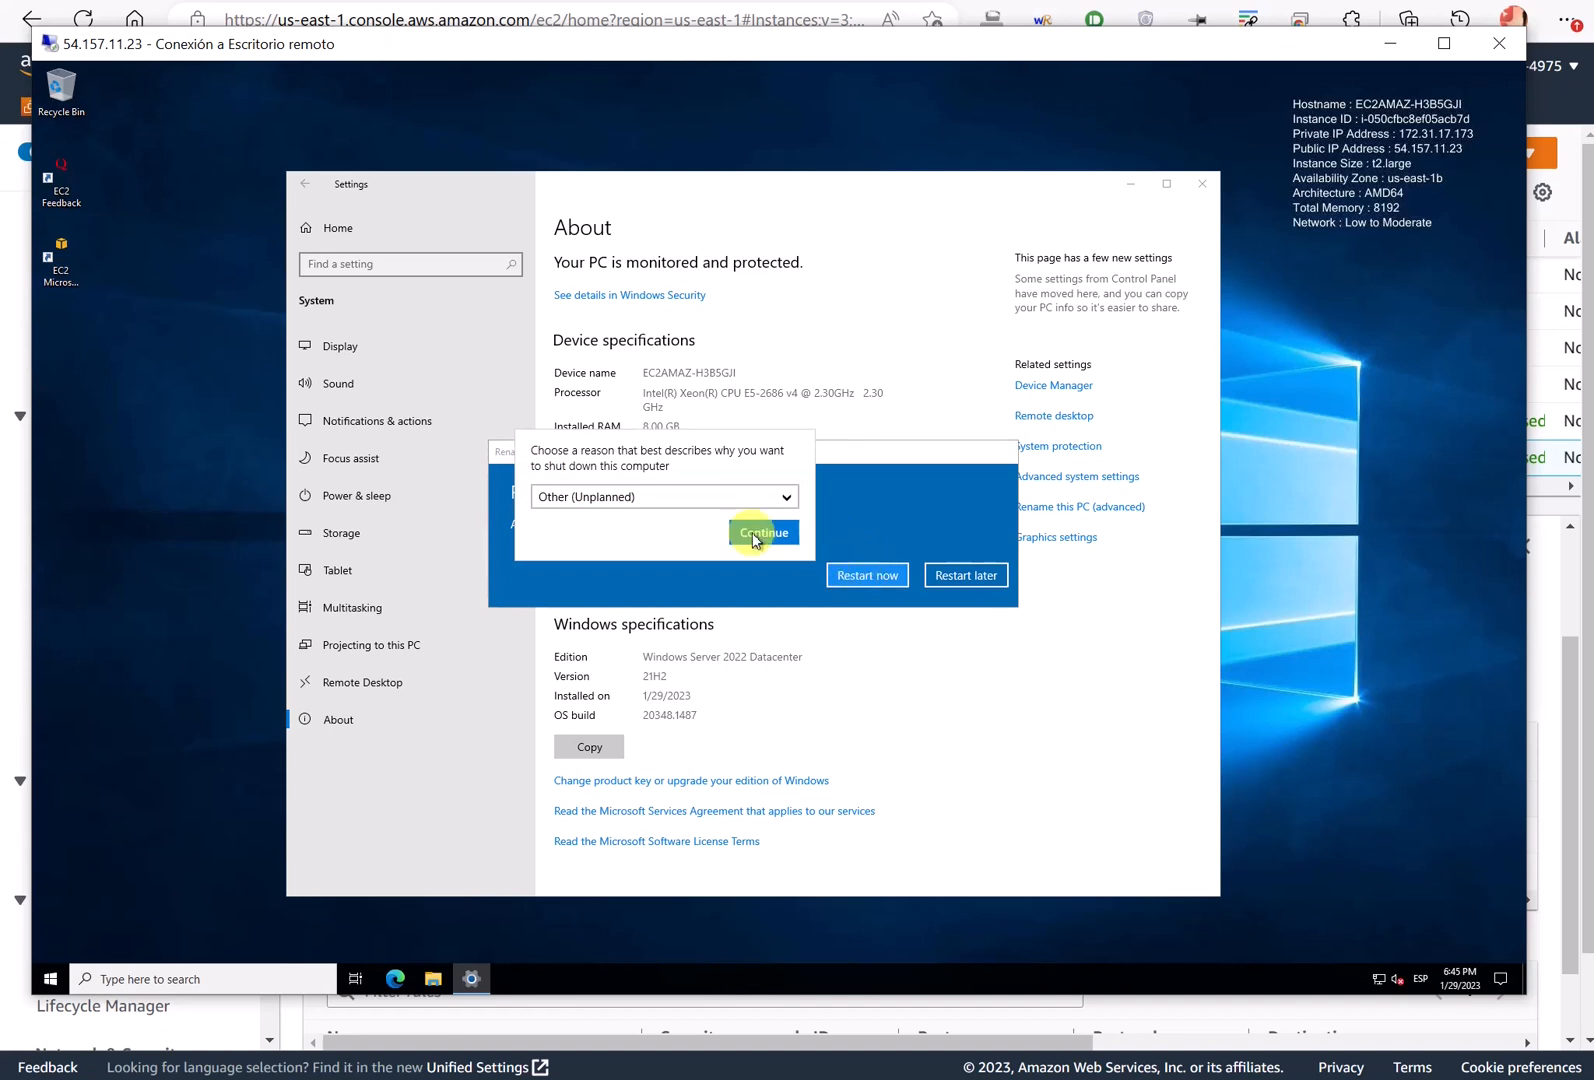
pyautogui.click(755, 534)
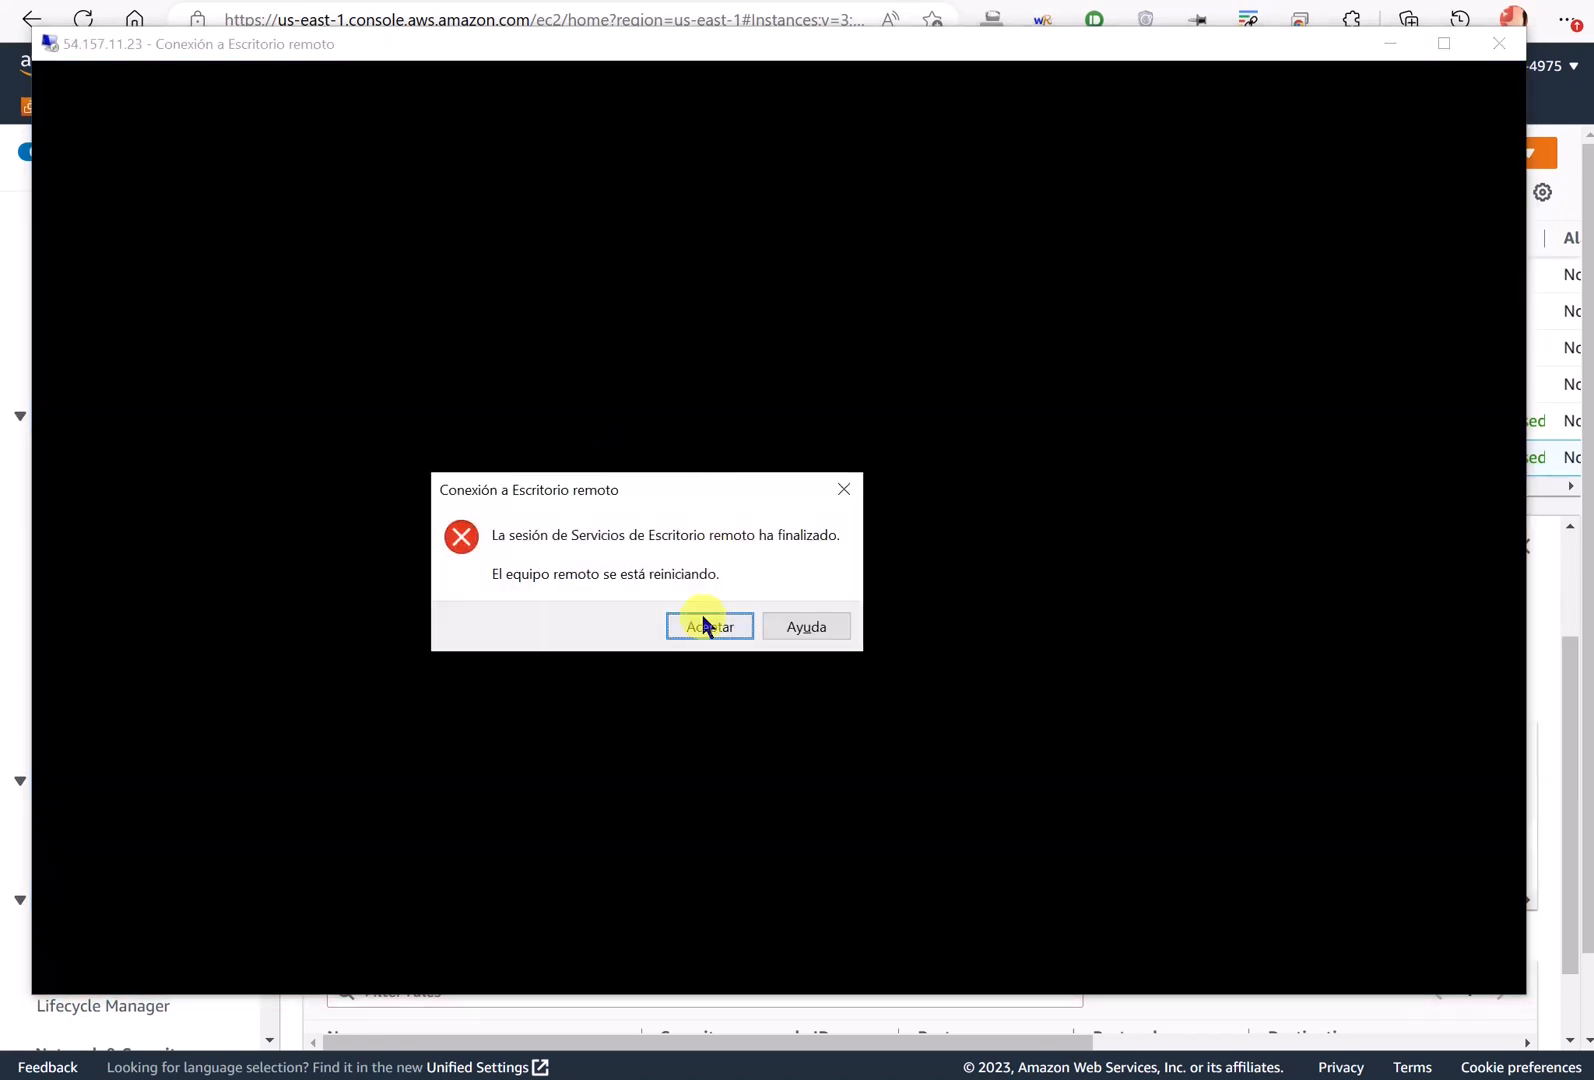
# - Dismiss the session-ended message and view the instance summary details
pyautogui.click(707, 623)
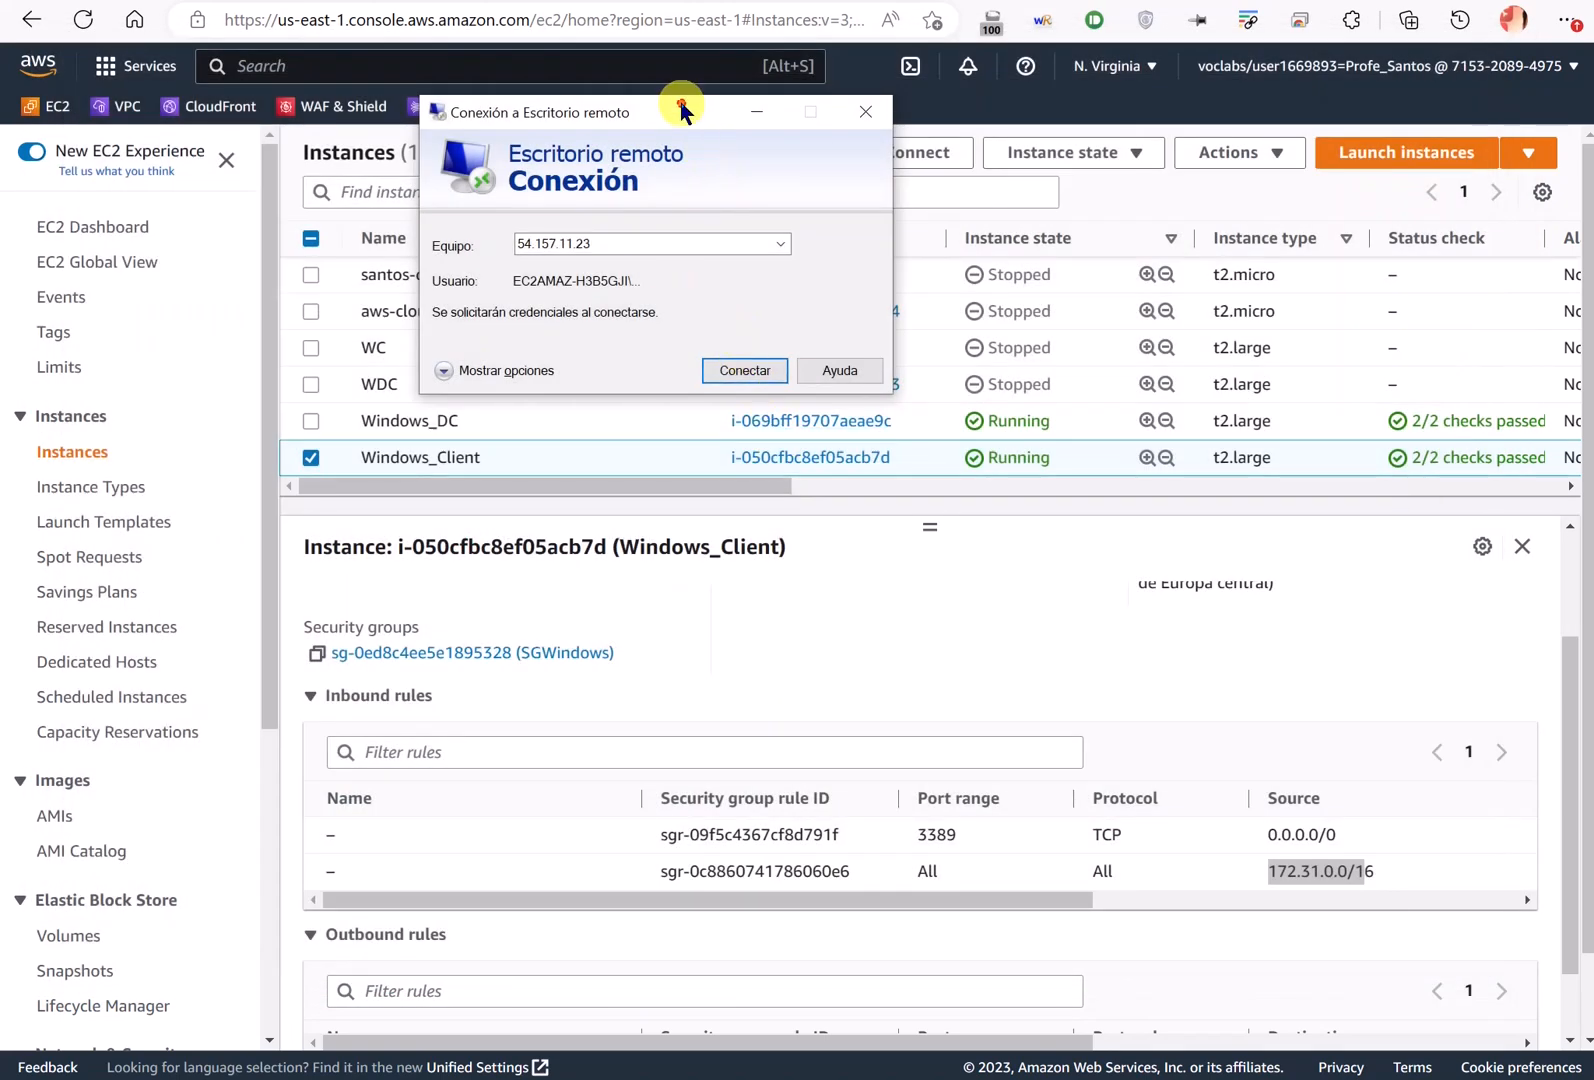
pyautogui.moveTo(681, 110); pyautogui.dragTo(787, 124)
pyautogui.scroll(3, 470, 635)
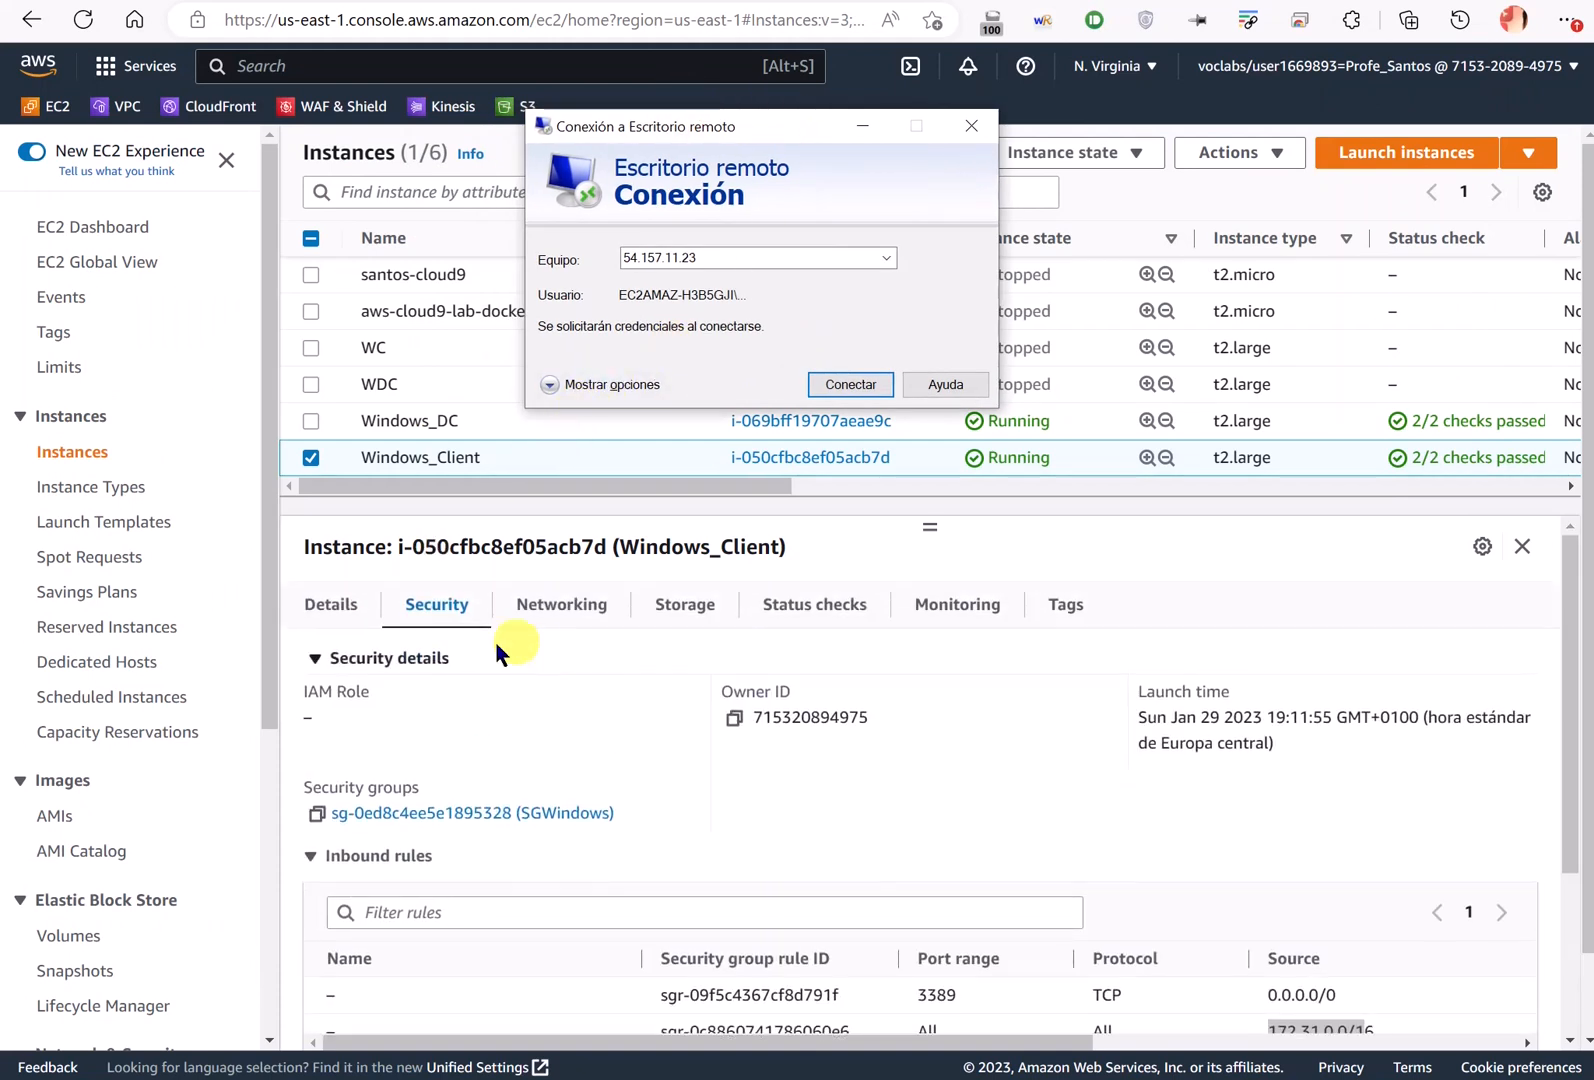
pyautogui.click(328, 608)
pyautogui.hotkey('alt', 'Tab')
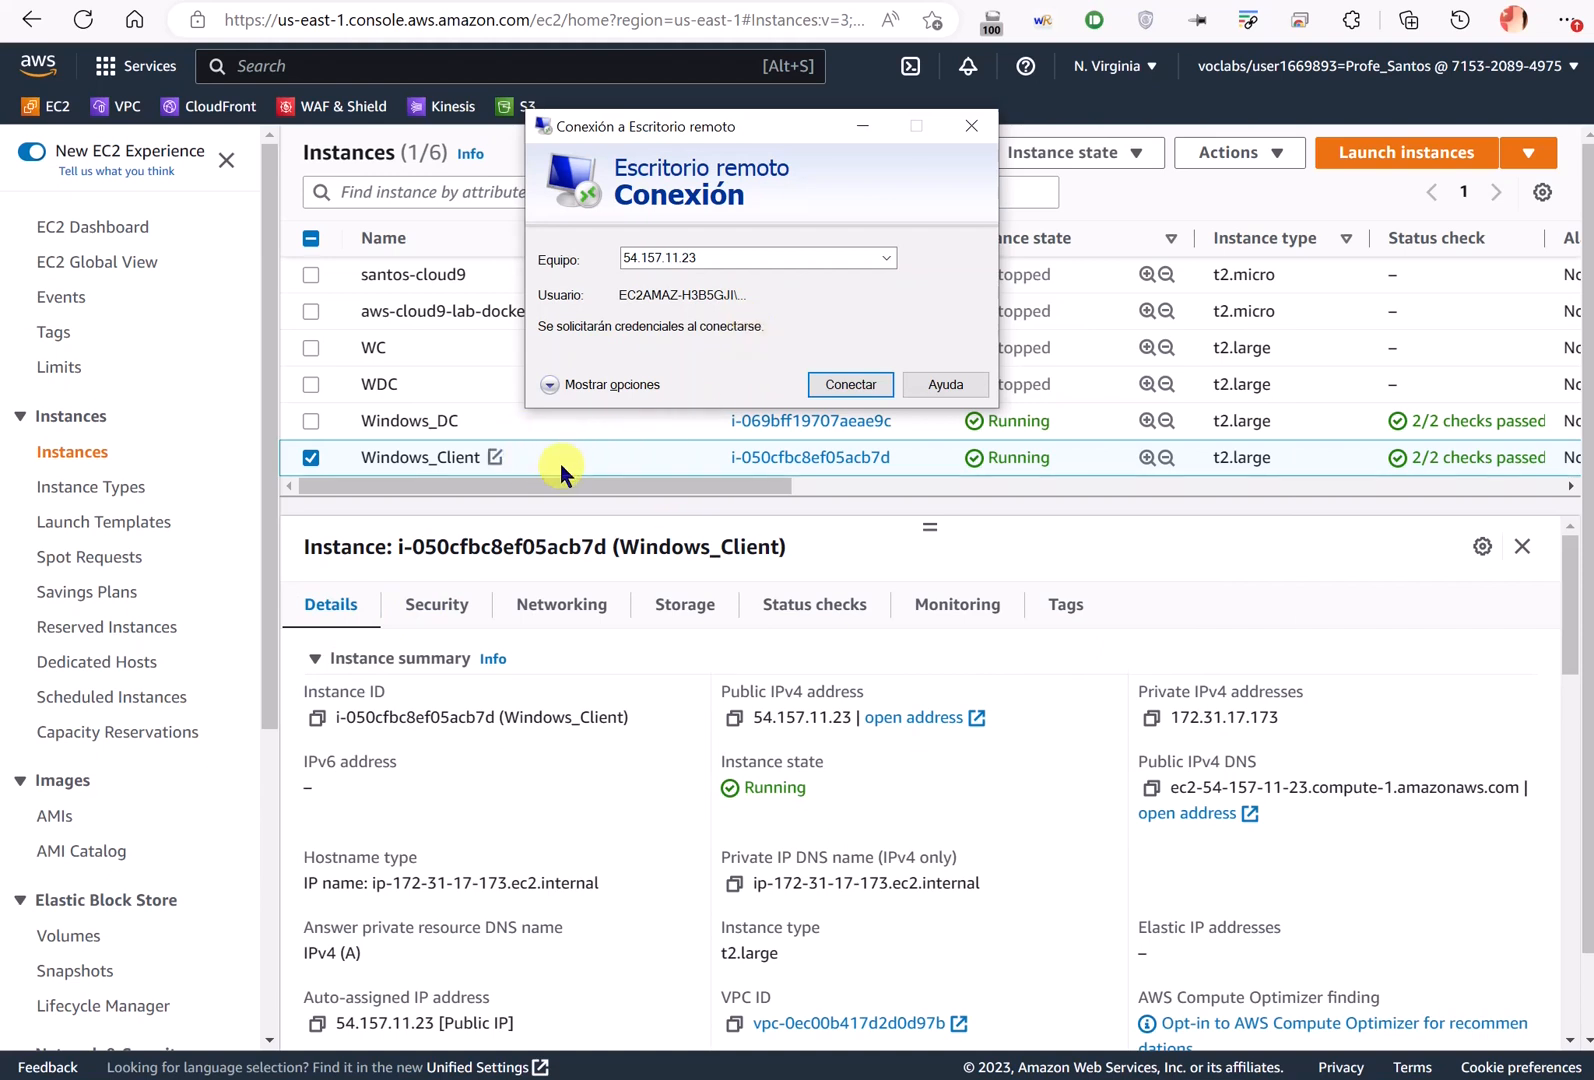
# - Change the instance name from Windows_Client to W_Deportes_01
pyautogui.click(496, 457)
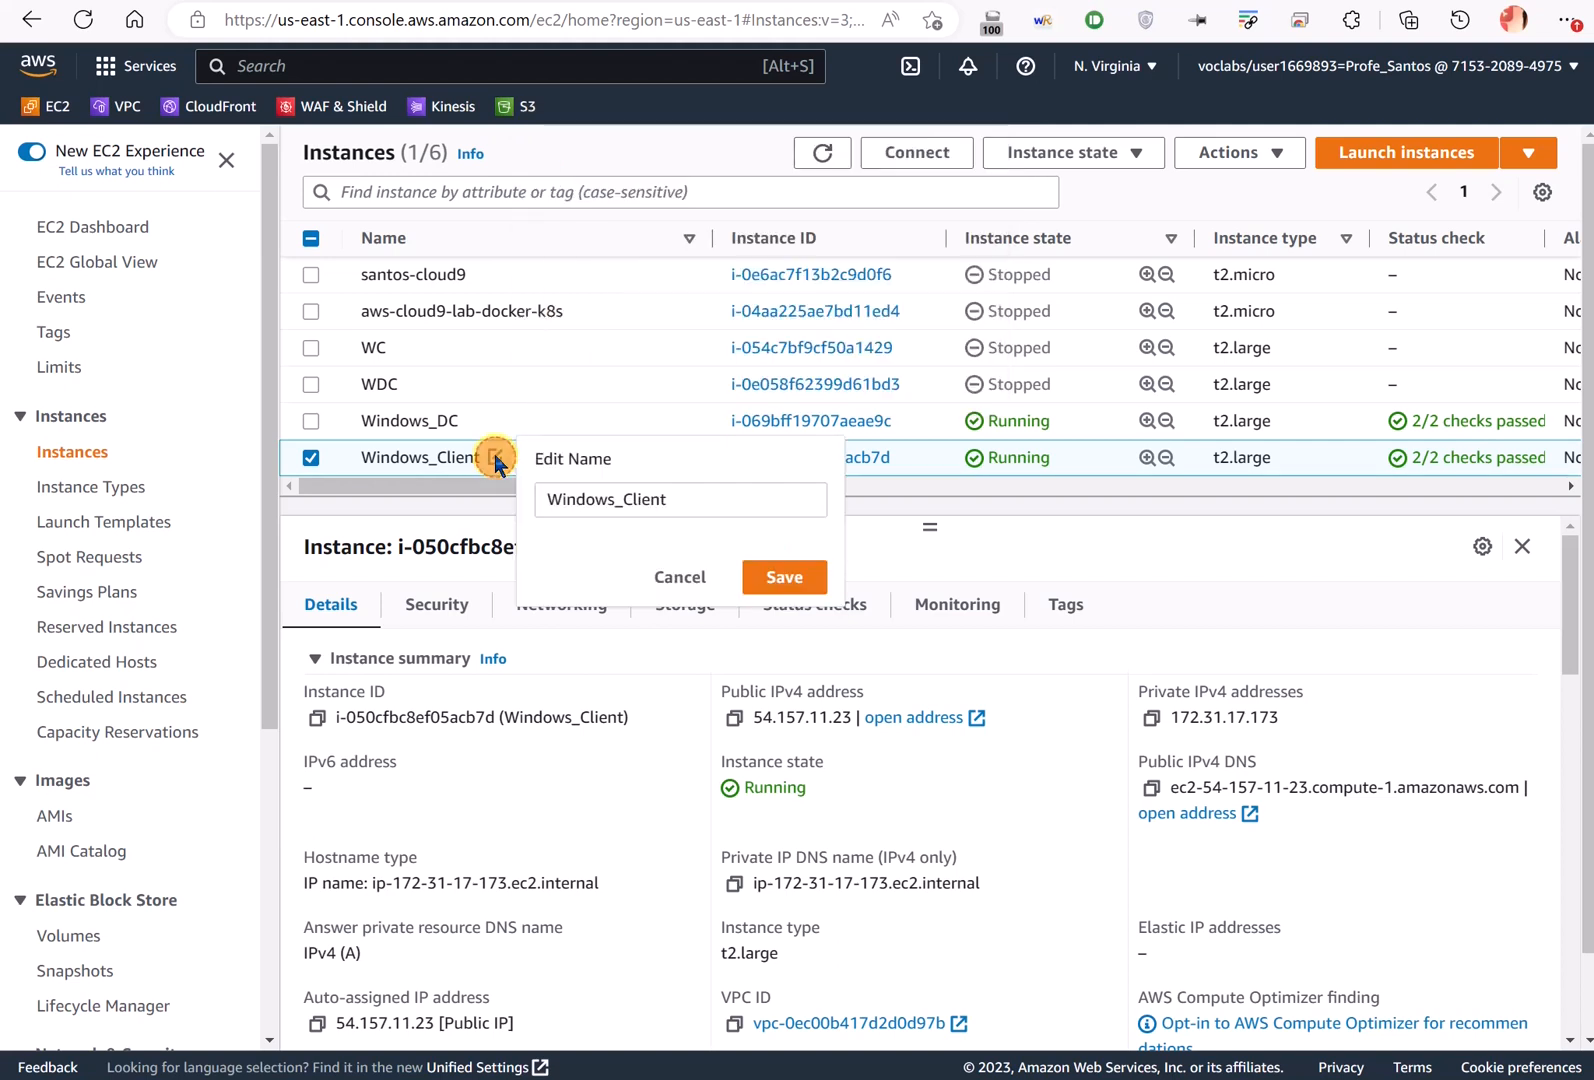
pyautogui.doubleClick(652, 498)
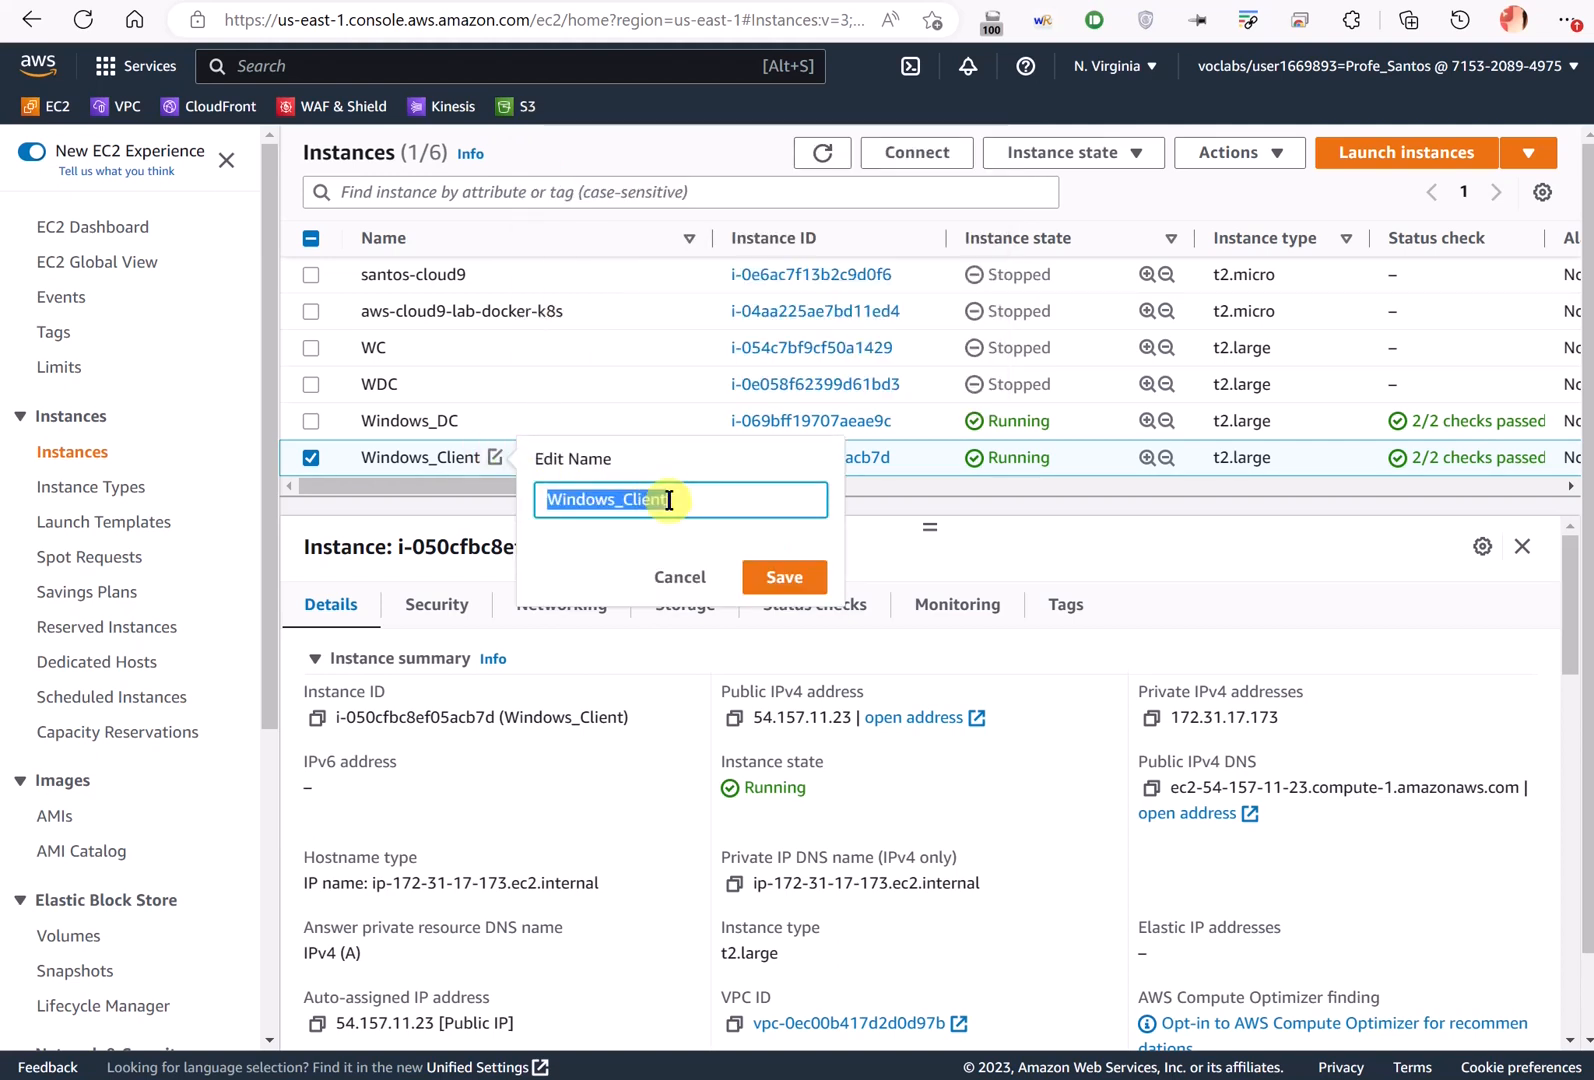
pyautogui.write('Win')
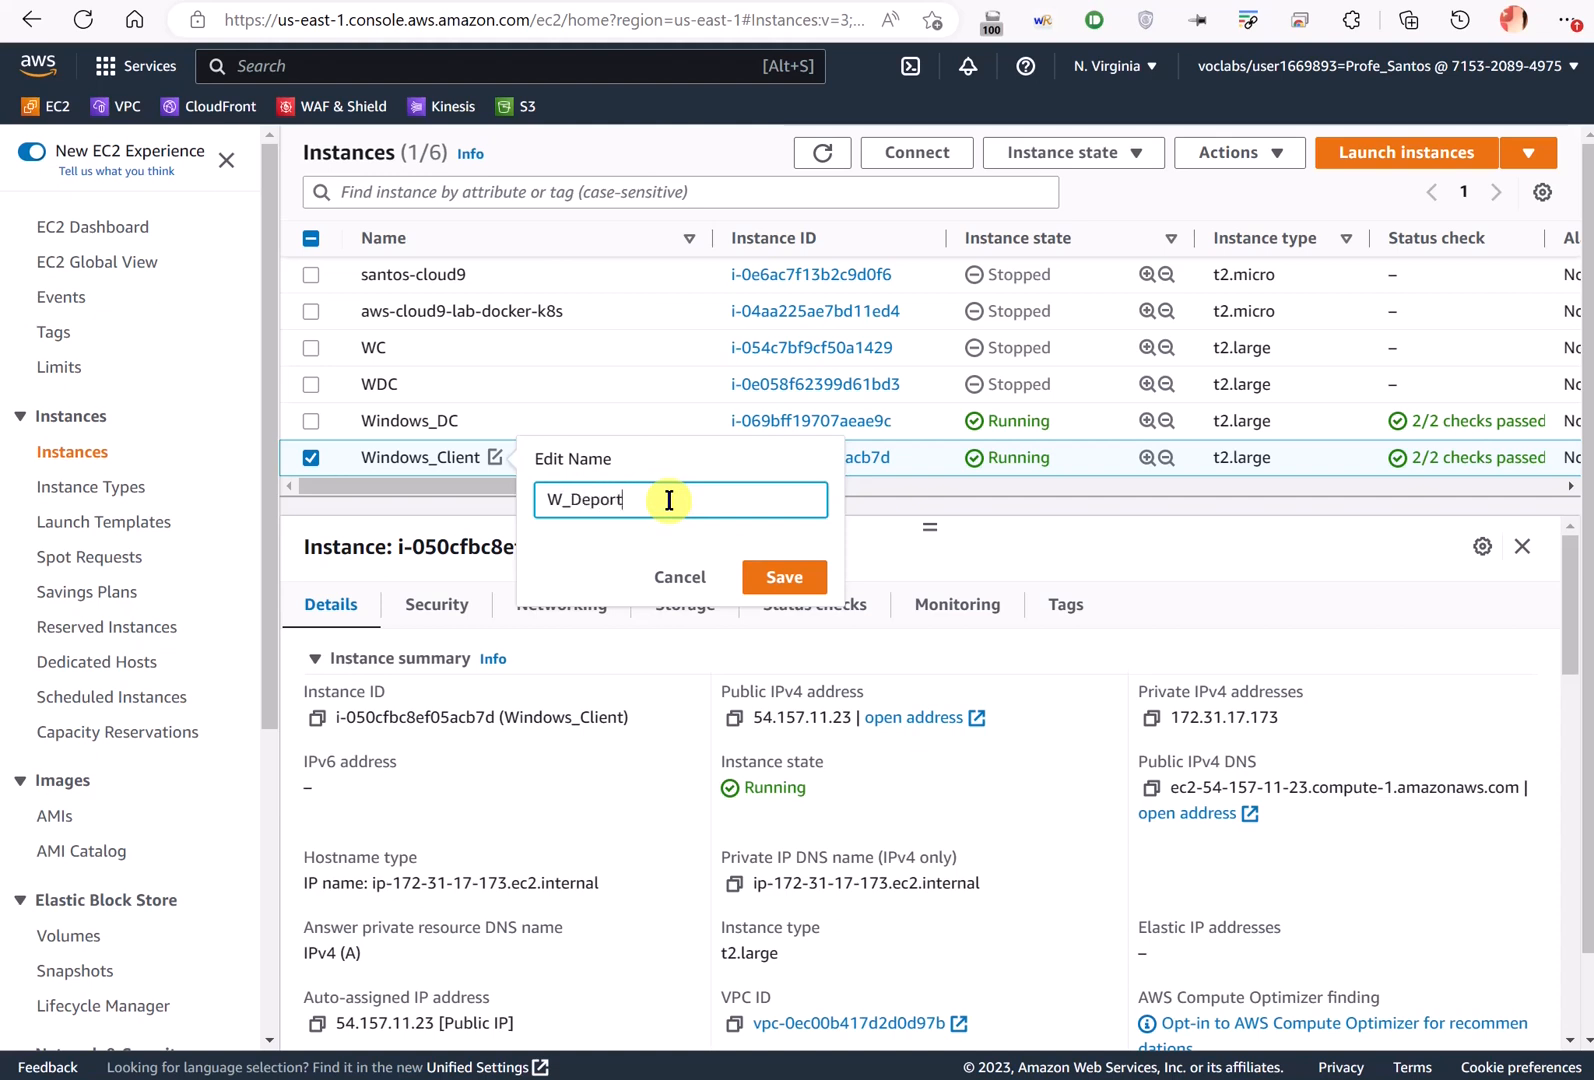
pyautogui.write('1')
pyautogui.press('Return')
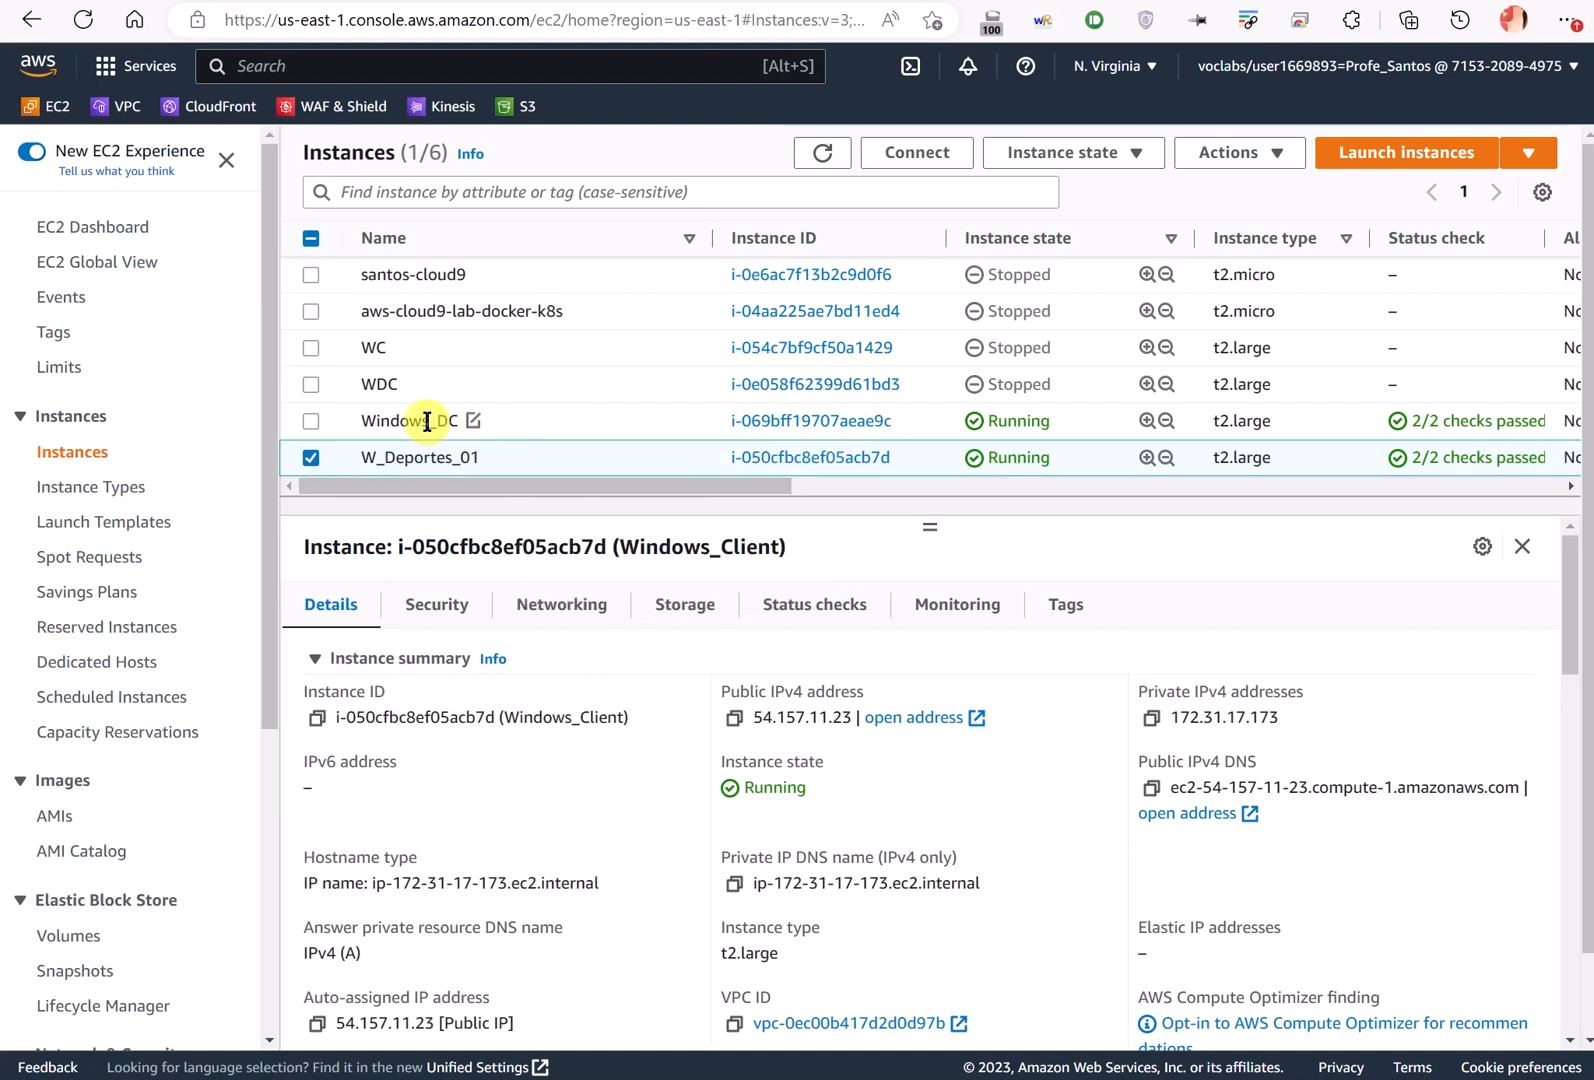
# - Cancel a first connection attempt, highlight 54.157.11.23 and Running status, then reselect W_Deportes_01
pyautogui.hotkey('alt', 'Tab')
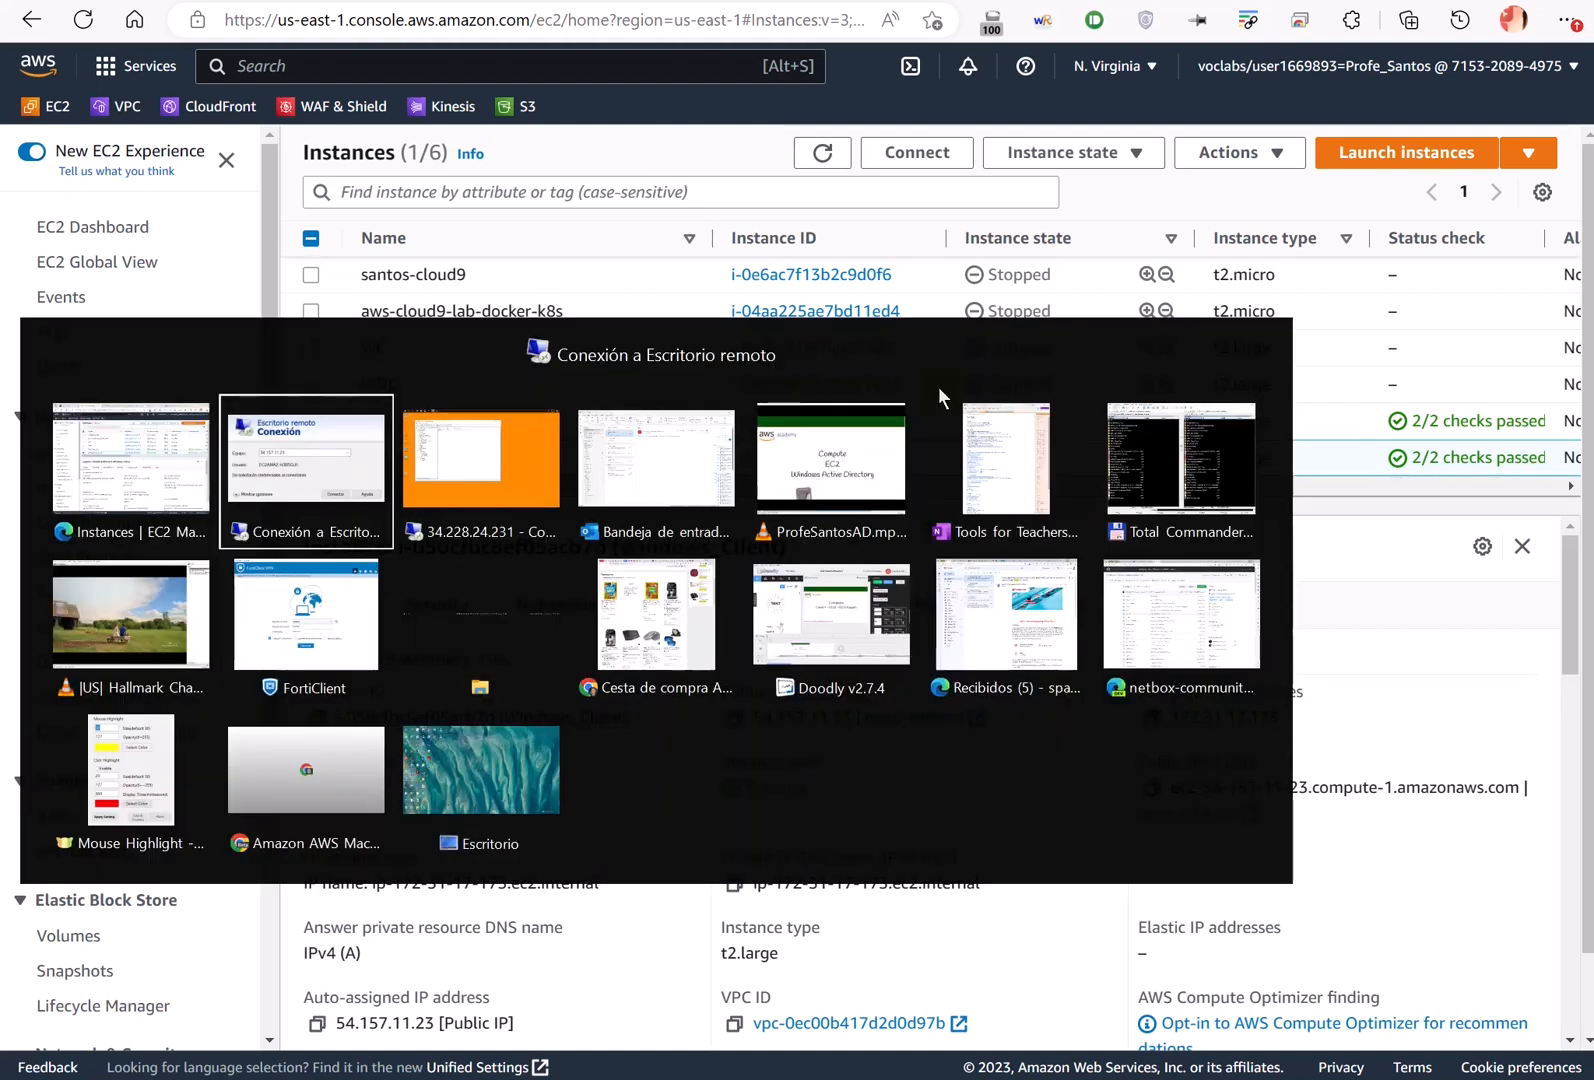
pyautogui.click(819, 385)
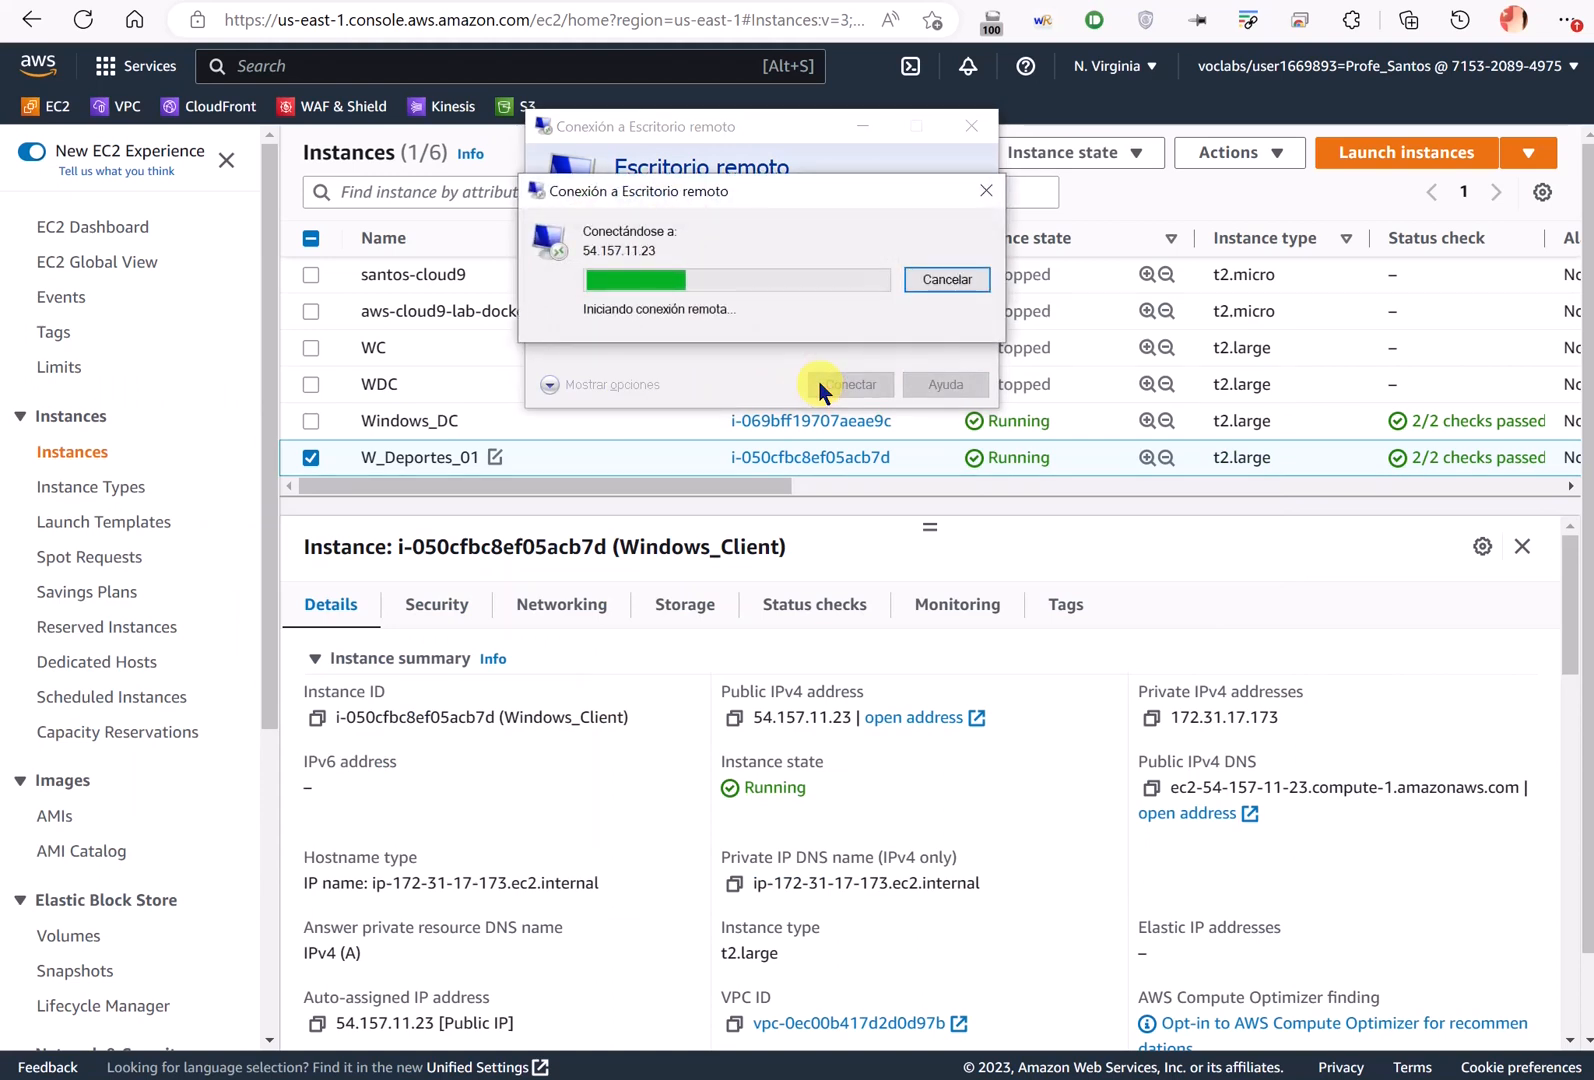
pyautogui.click(925, 279)
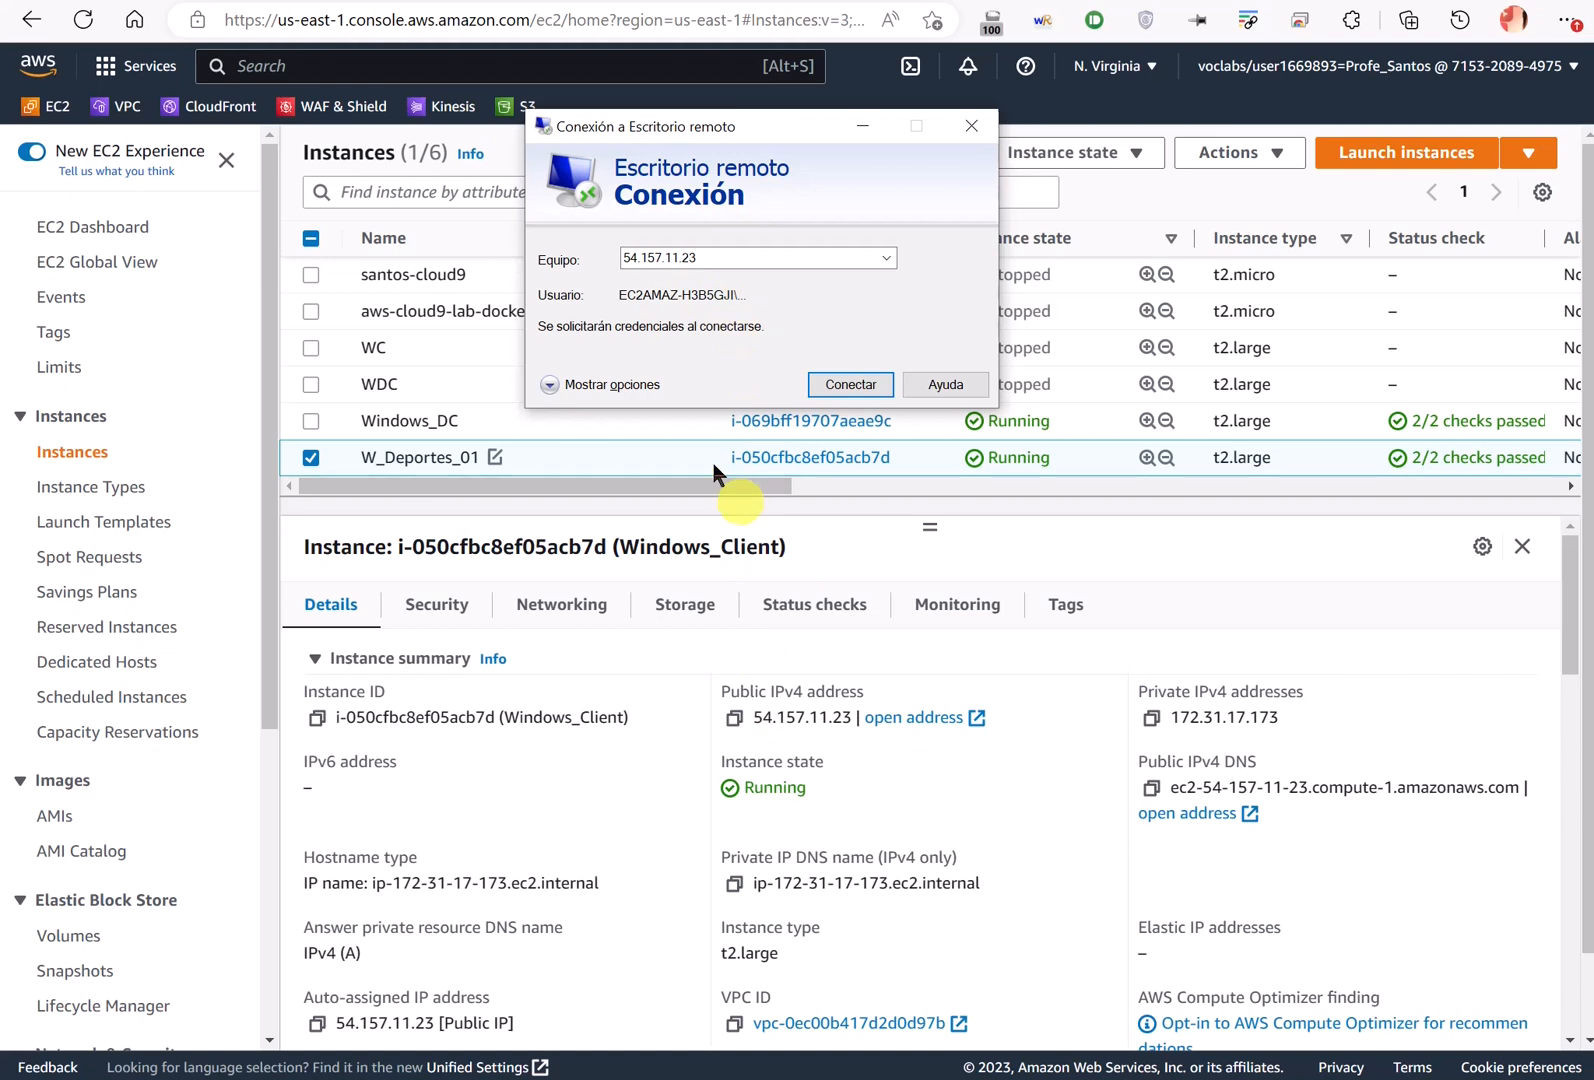
pyautogui.moveTo(805, 703)
pyautogui.mouseDown()
pyautogui.moveTo(720, 740)
pyautogui.moveTo(835, 700)
pyautogui.moveTo(988, 470)
pyautogui.moveTo(960, 500)
pyautogui.moveTo(975, 418)
pyautogui.mouseUp()
pyautogui.moveTo(903, 475)
pyautogui.mouseDown()
pyautogui.moveTo(805, 645)
pyautogui.moveTo(810, 665)
pyautogui.mouseUp()
pyautogui.press('Escape')
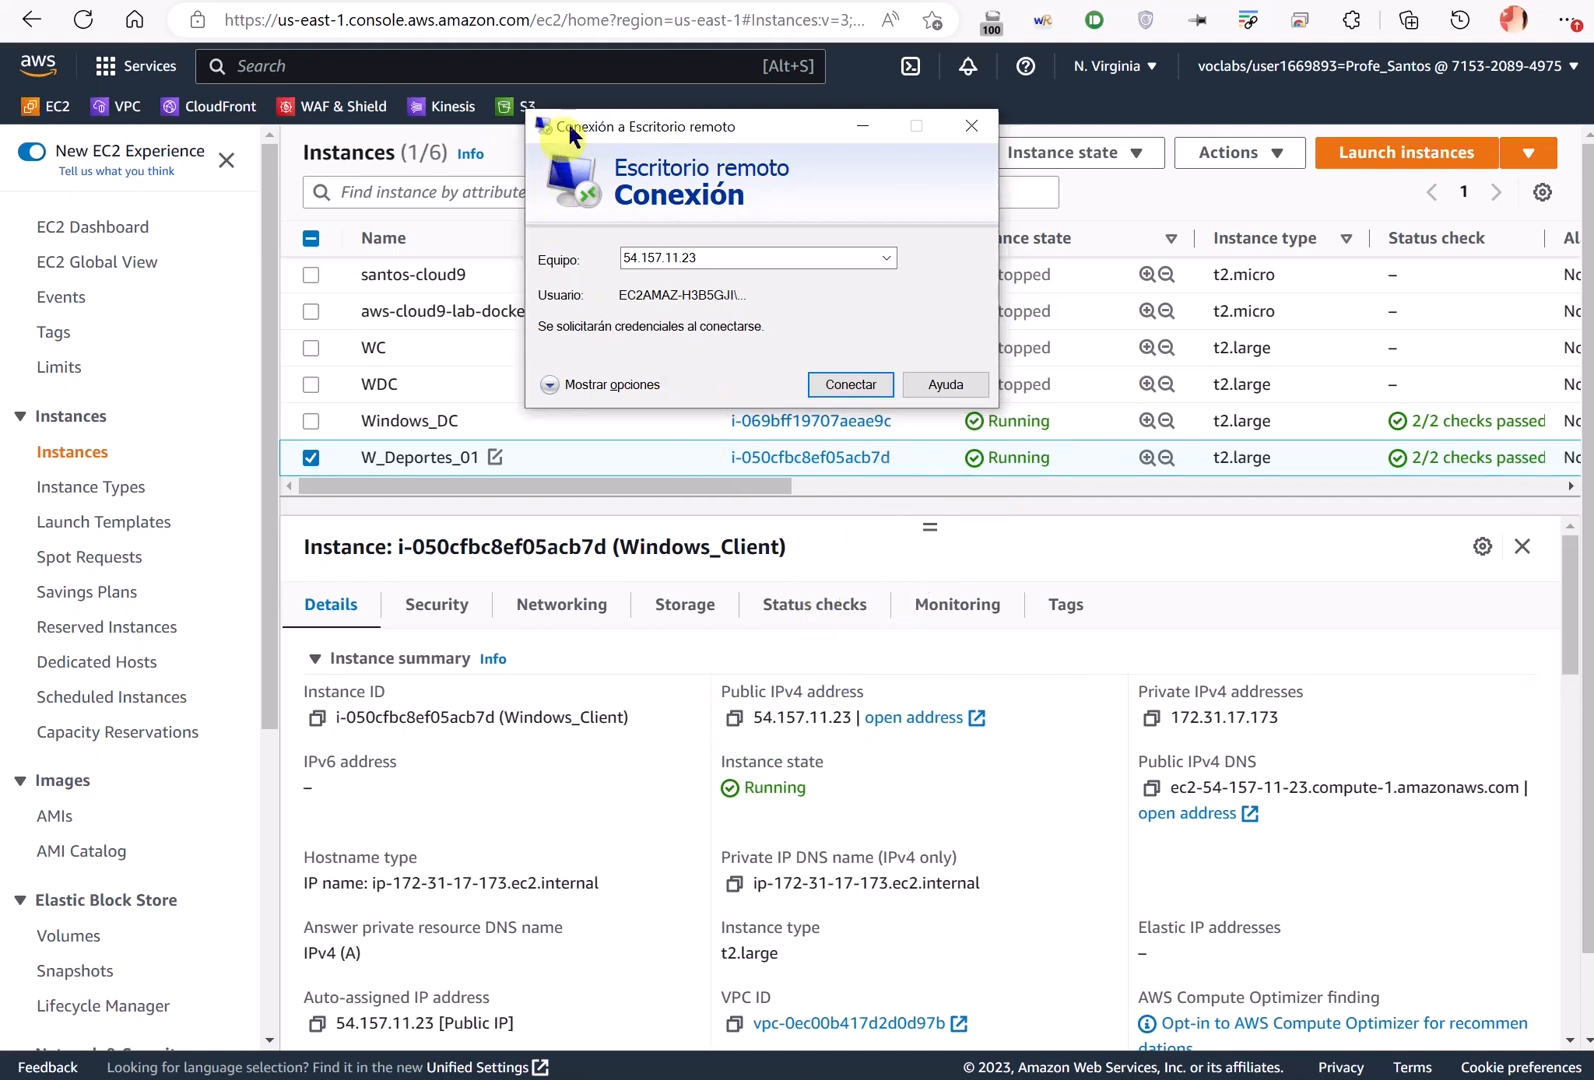
pyautogui.moveTo(804, 22); pyautogui.dragTo(812, 26)
pyautogui.click(823, 153)
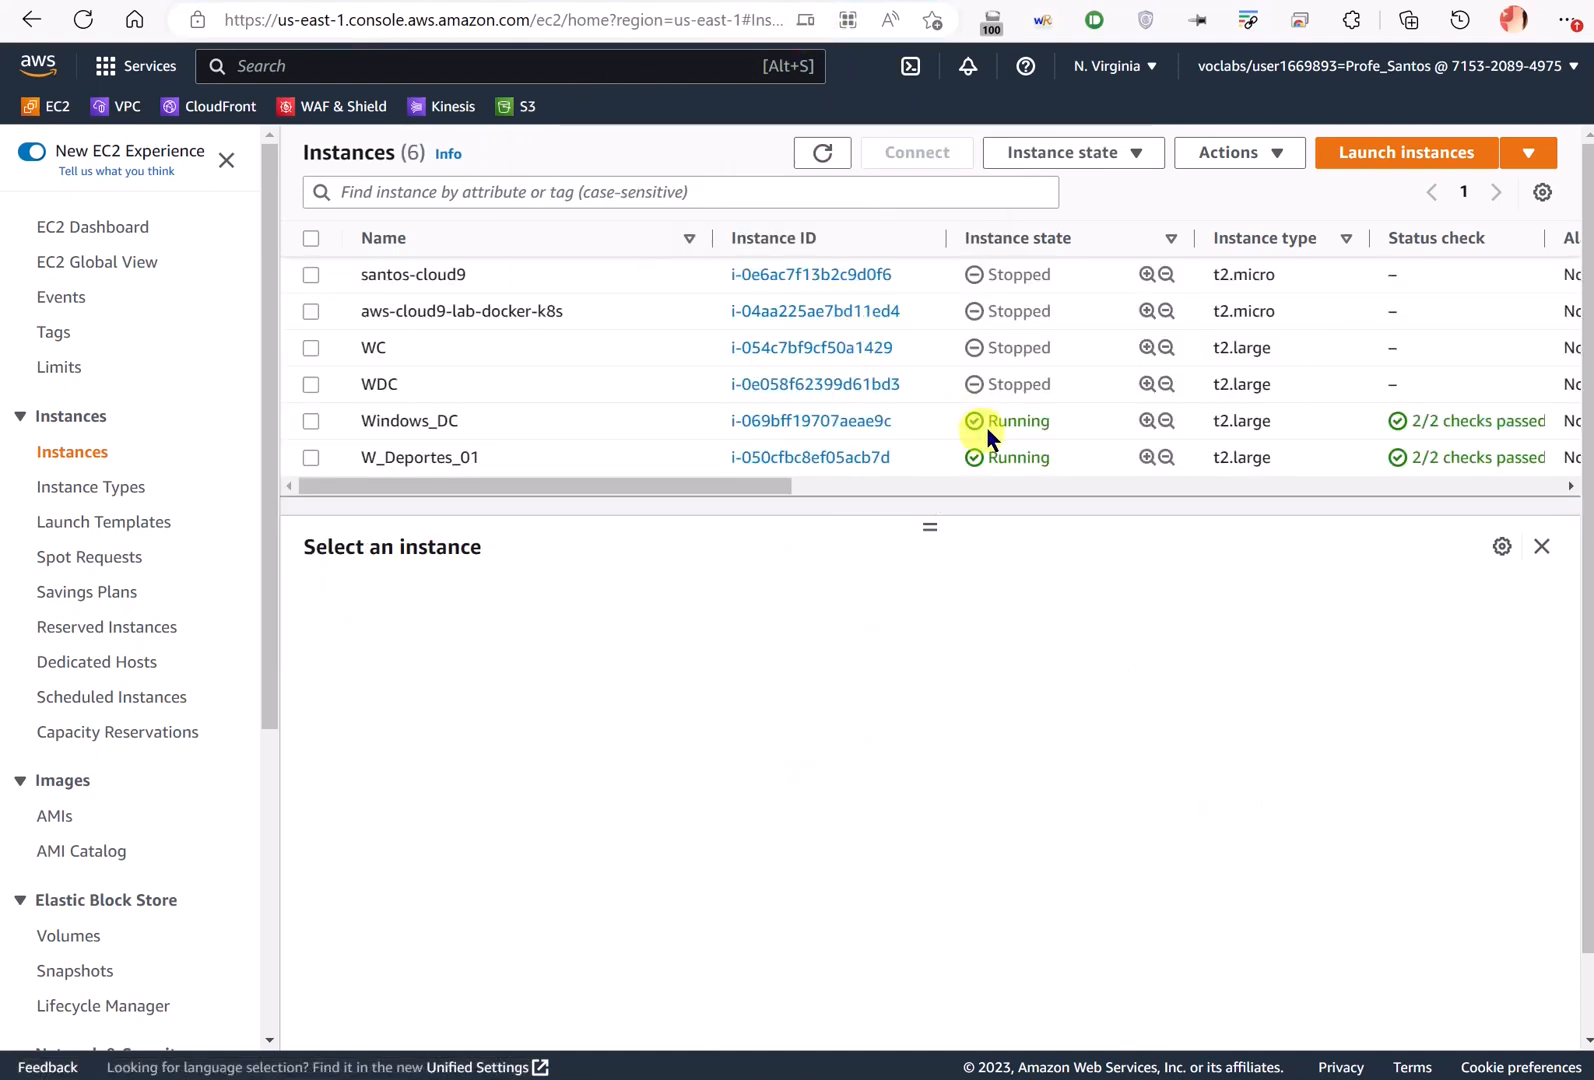
pyautogui.click(645, 460)
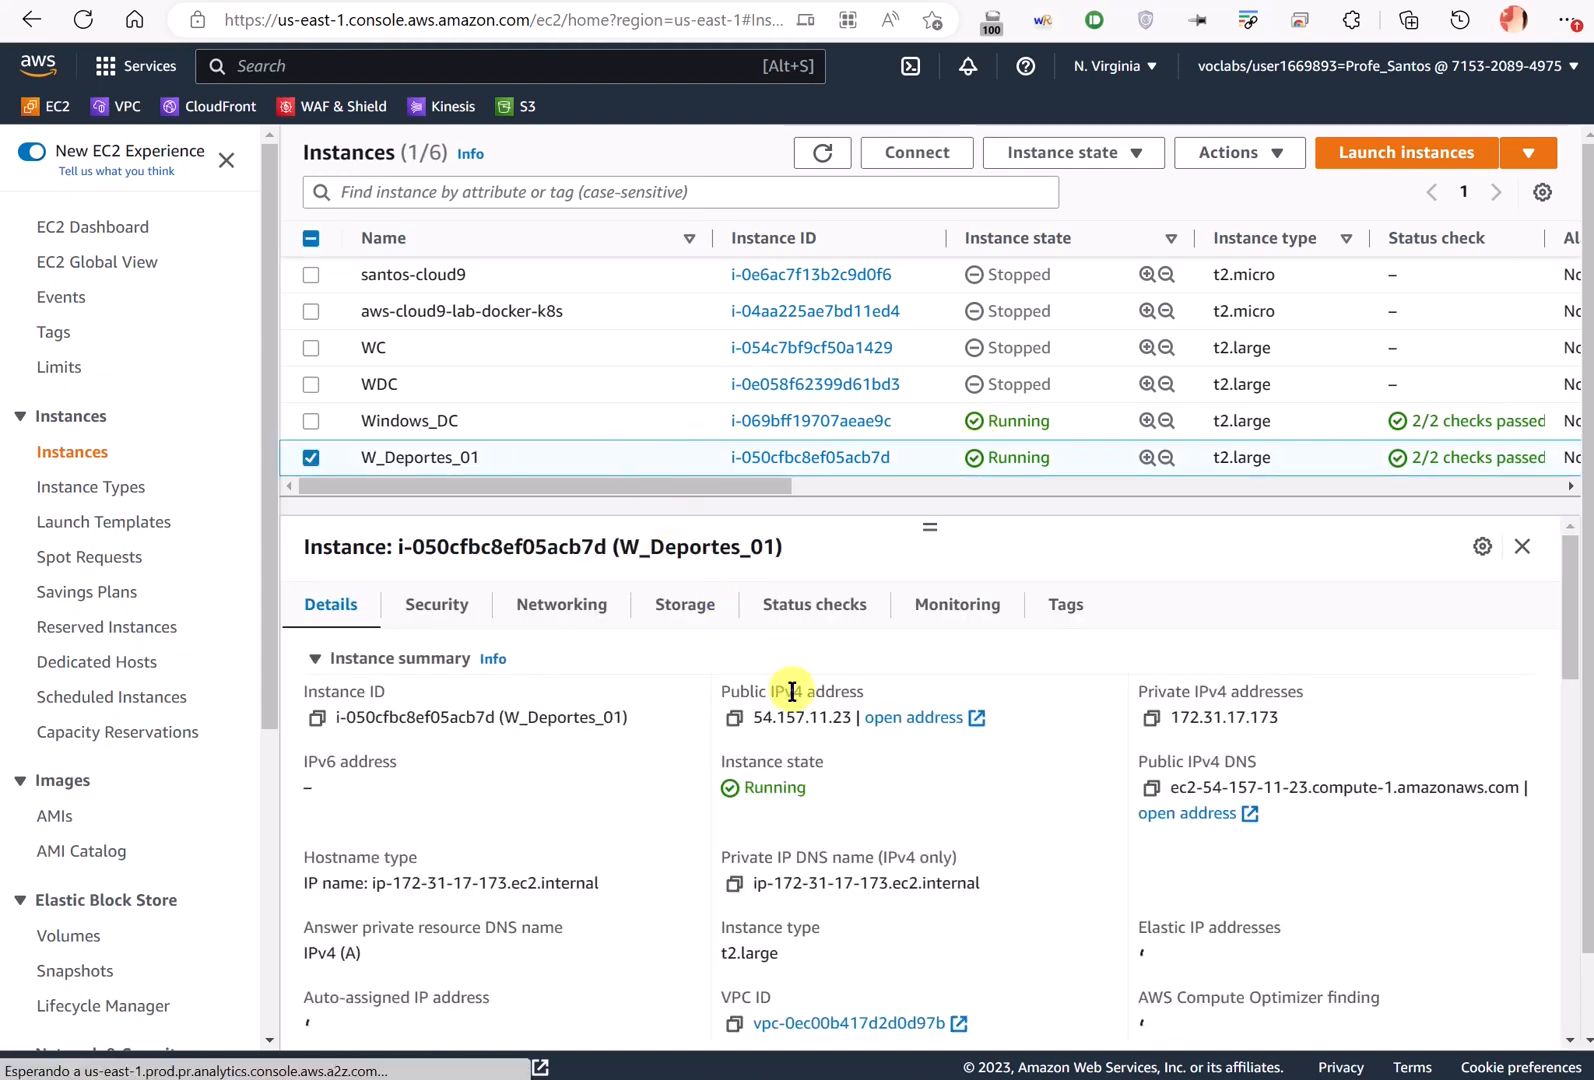
# - Connect to 54.157.11.23 as Administrator with the saved password, accepting the certificate
pyautogui.hotkey('alt', 'Tab')
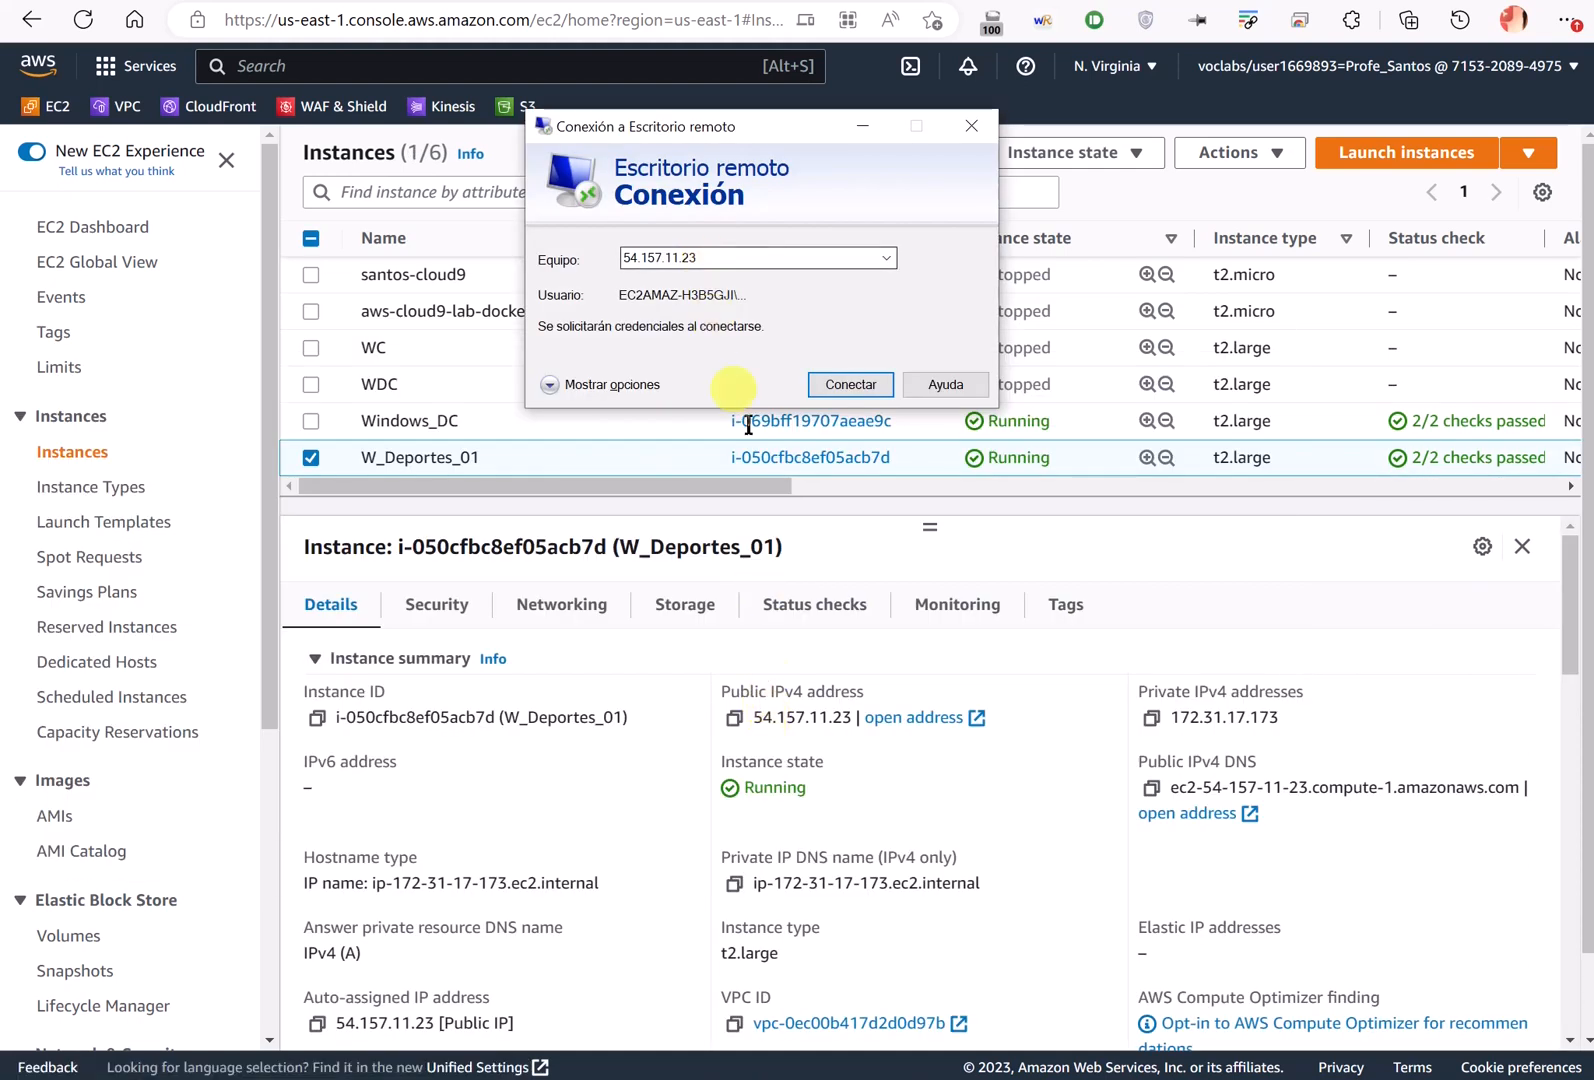
pyautogui.click(846, 384)
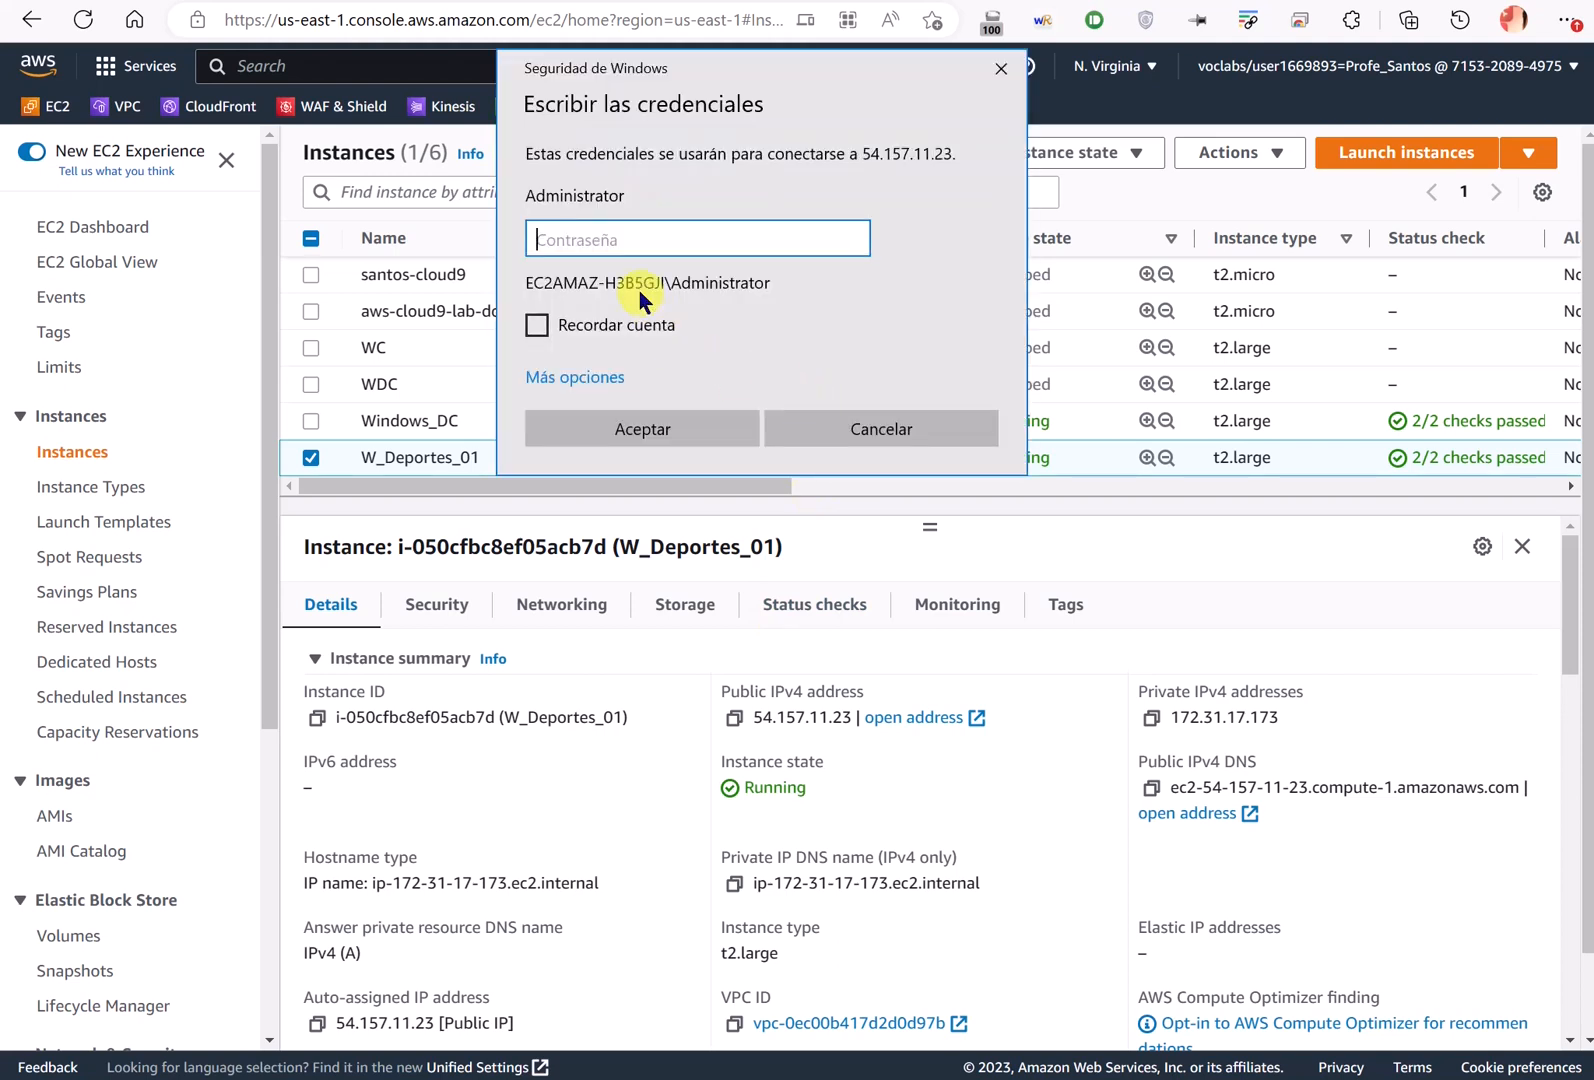
pyautogui.press('super+v')
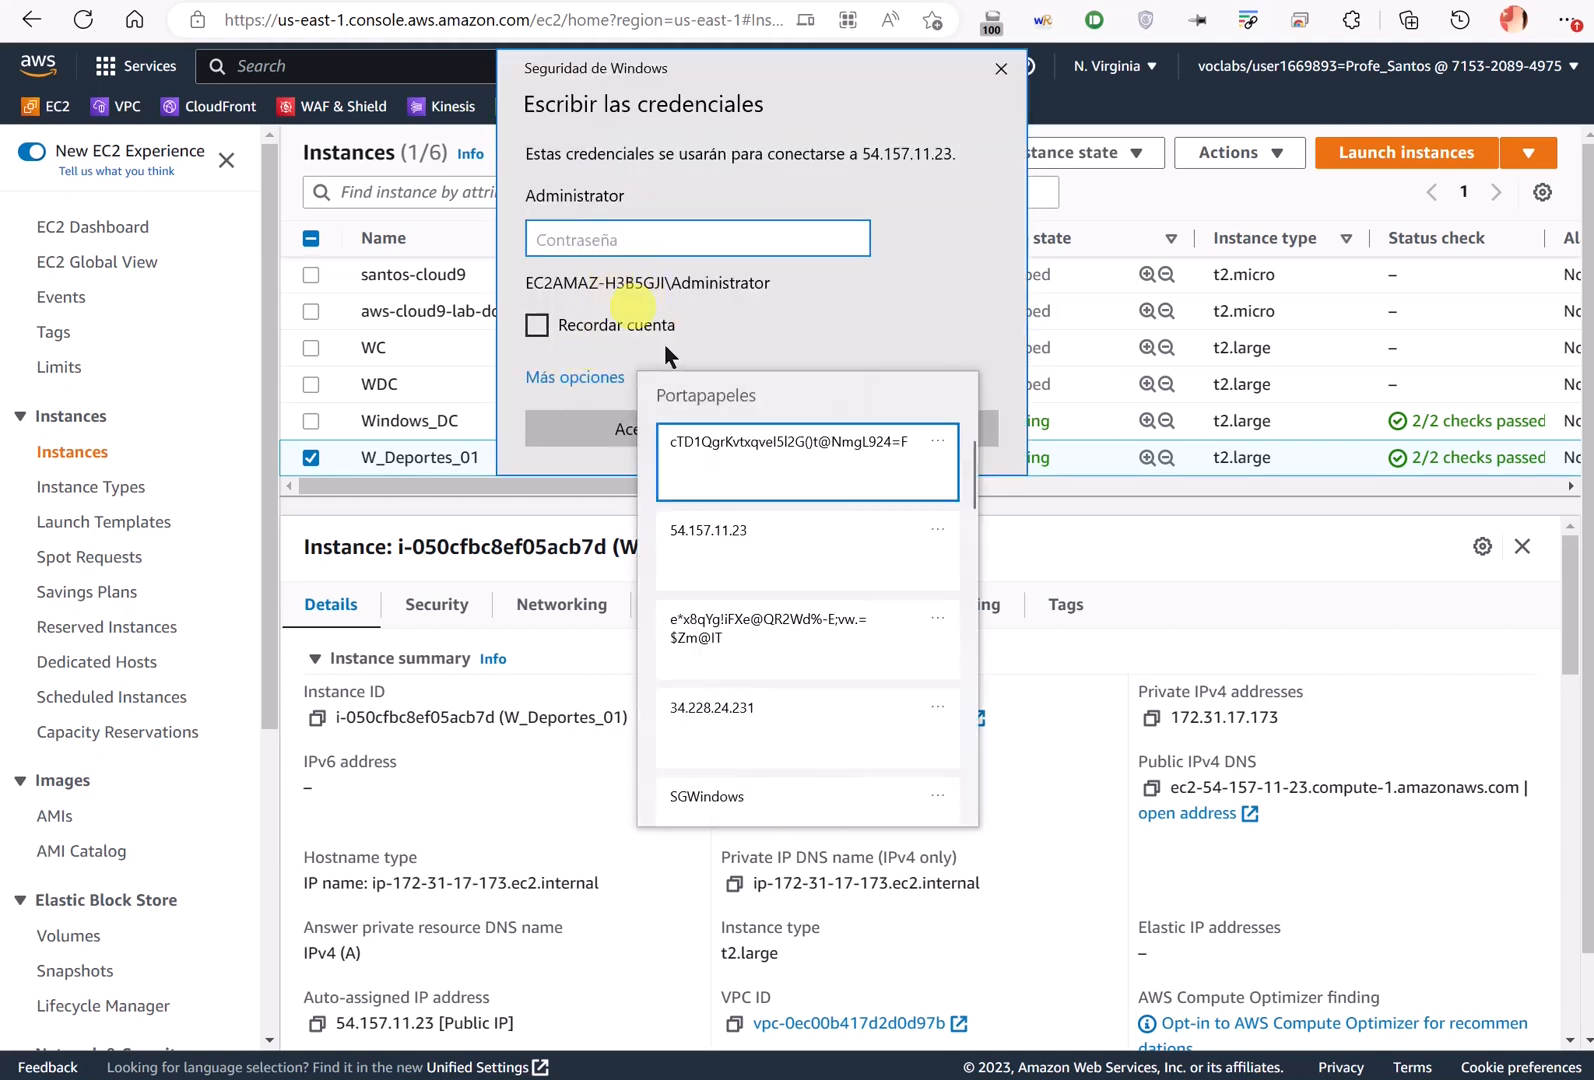
pyautogui.click(752, 440)
pyautogui.click(676, 412)
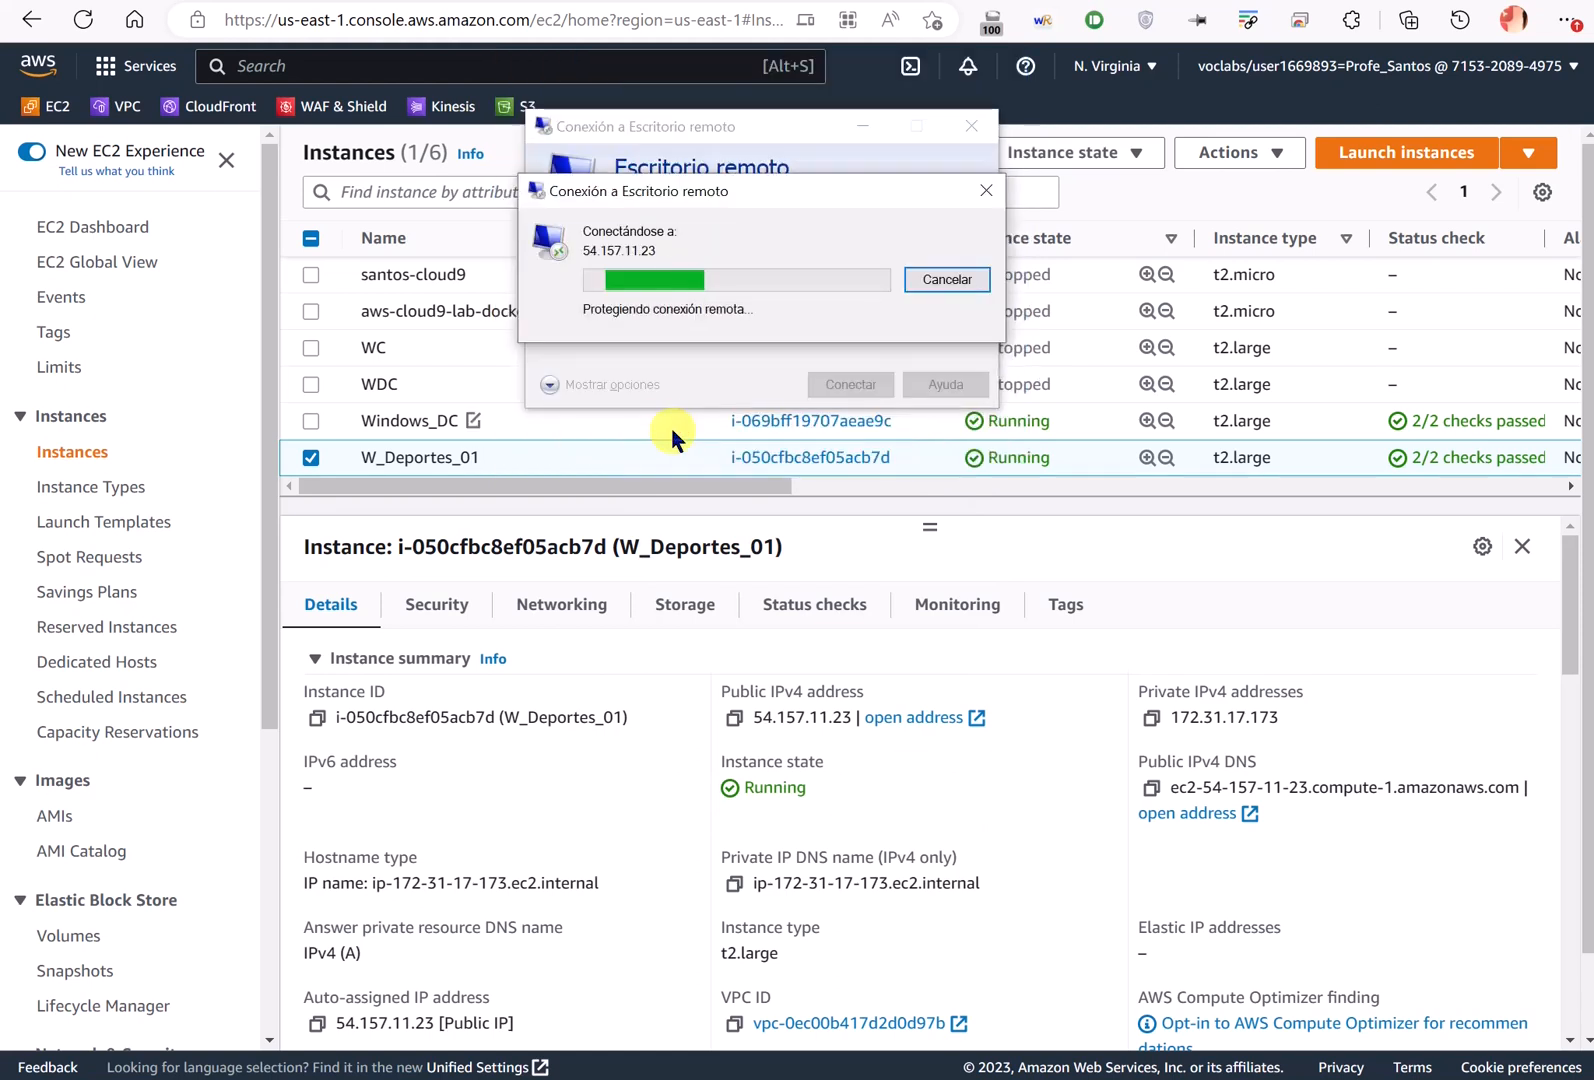
pyautogui.click(831, 464)
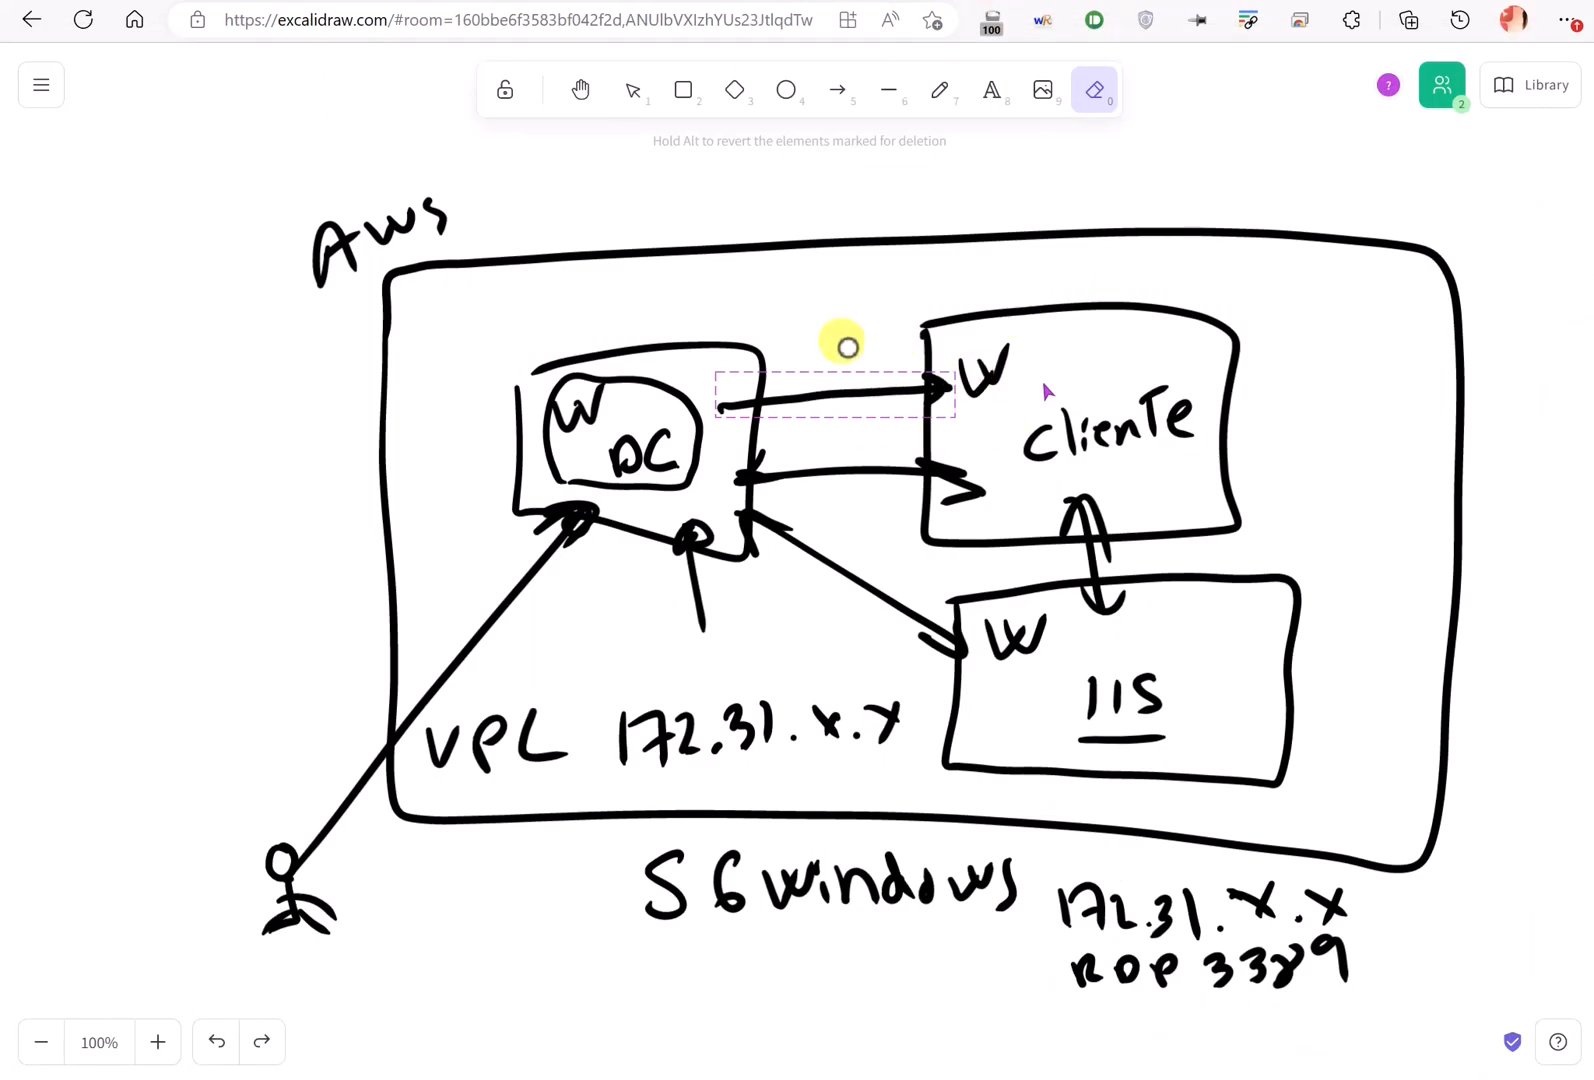
pyautogui.hotkey('ctrl', '2')
pyautogui.moveTo(796, 231)
pyautogui.mouseDown()
pyautogui.moveTo(807, 204)
pyautogui.moveTo(803, 232)
pyautogui.moveTo(900, 178)
pyautogui.moveTo(1060, 310)
pyautogui.moveTo(1099, 274)
pyautogui.moveTo(1118, 303)
pyautogui.moveTo(1139, 274)
pyautogui.moveTo(1160, 285)
pyautogui.moveTo(1208, 262)
pyautogui.moveTo(1262, 290)
pyautogui.mouseUp()
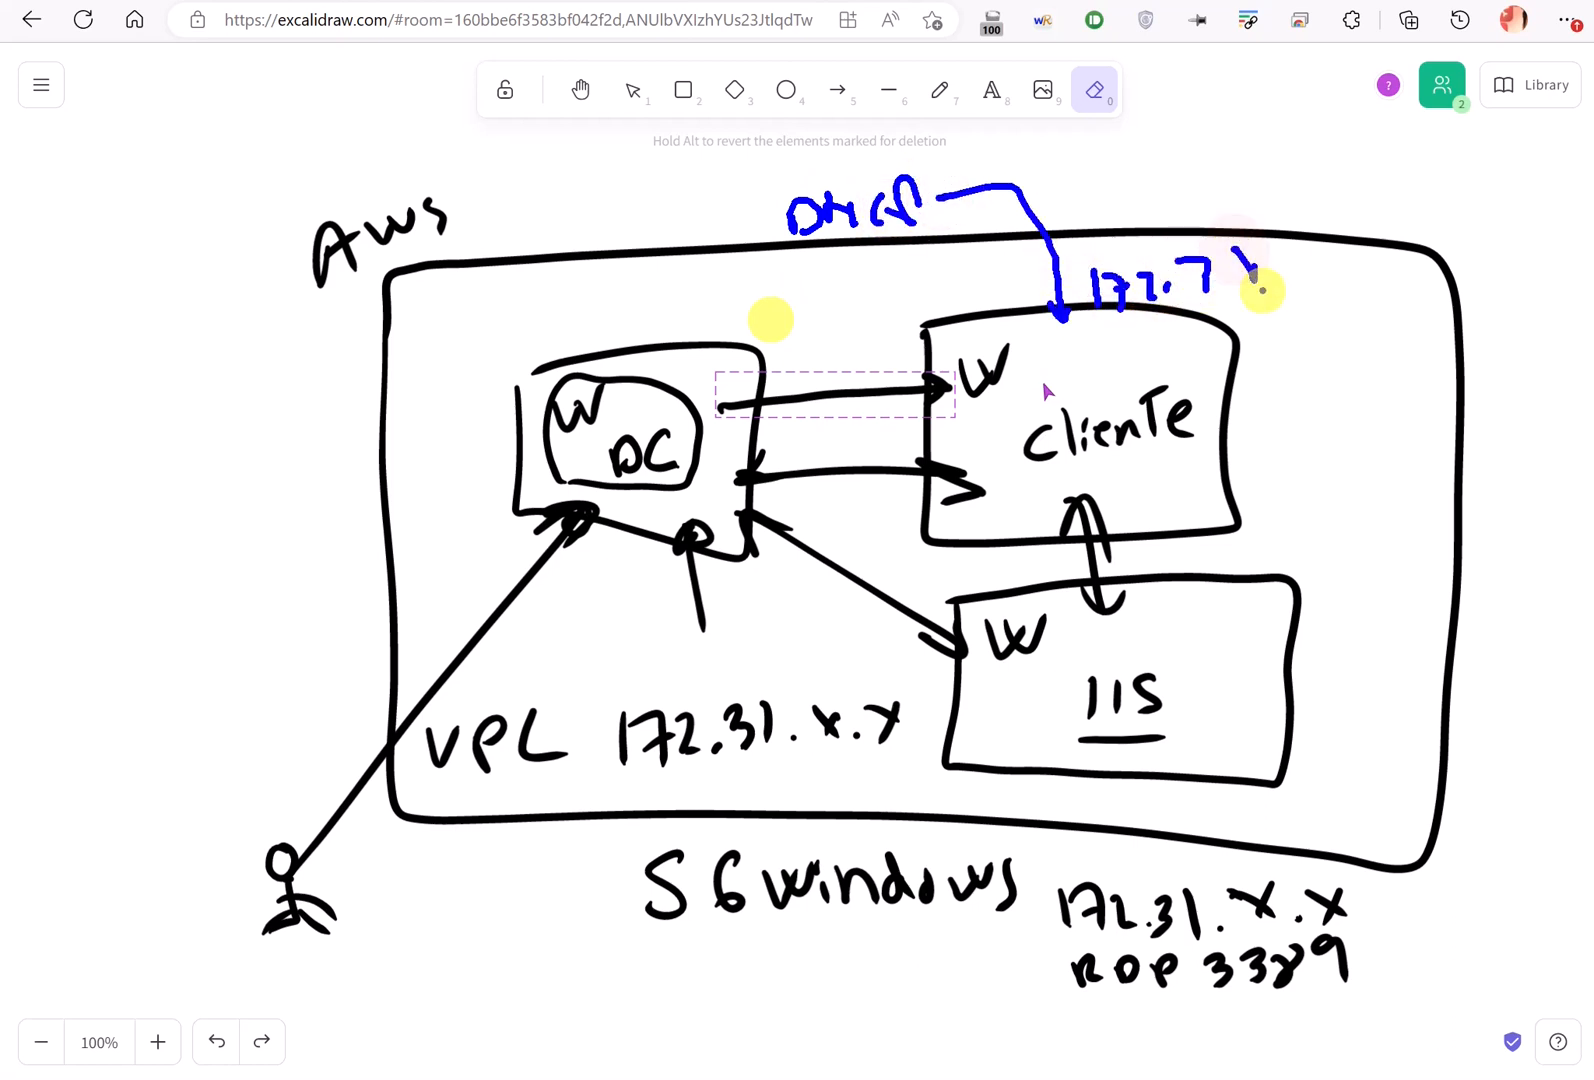
pyautogui.moveTo(1087, 373)
pyautogui.mouseDown()
pyautogui.moveTo(843, 260)
pyautogui.moveTo(693, 385)
pyautogui.moveTo(688, 342)
pyautogui.moveTo(735, 378)
pyautogui.mouseUp()
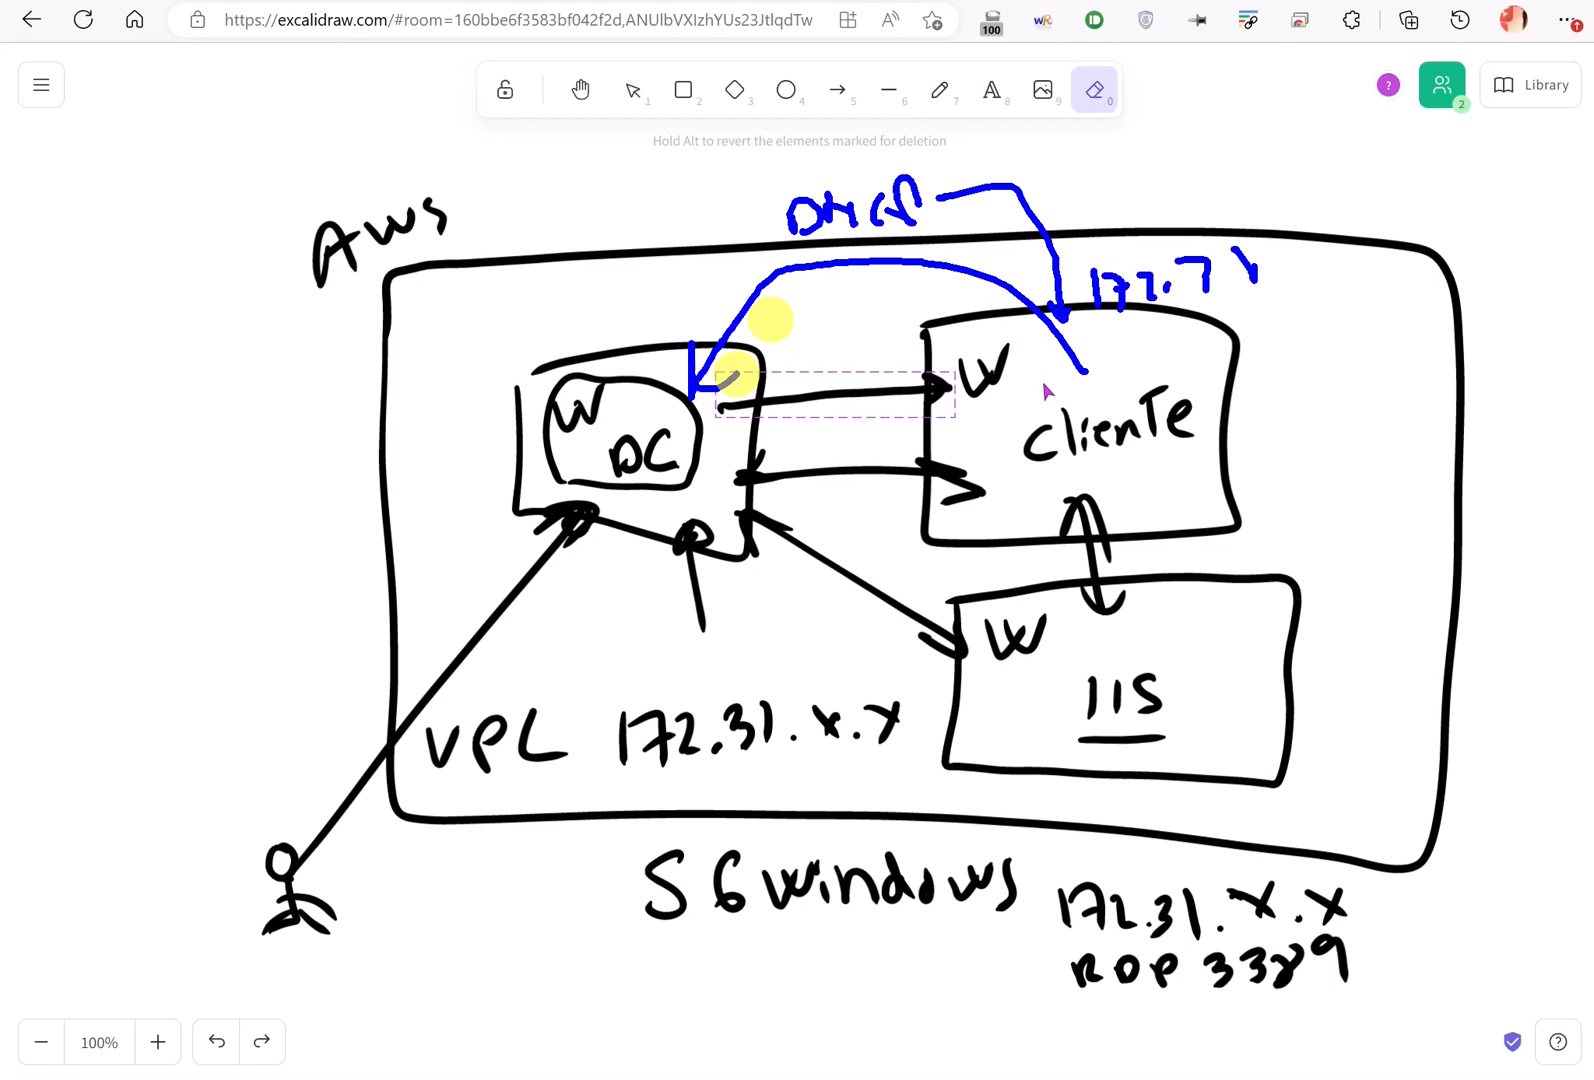
pyautogui.moveTo(1212, 401)
pyautogui.mouseDown()
pyautogui.moveTo(1280, 392)
pyautogui.moveTo(1199, 401)
pyautogui.moveTo(1297, 390)
pyautogui.moveTo(1331, 331)
pyautogui.moveTo(1340, 372)
pyautogui.moveTo(800, 480)
pyautogui.moveTo(704, 452)
pyautogui.moveTo(725, 450)
pyautogui.mouseUp()
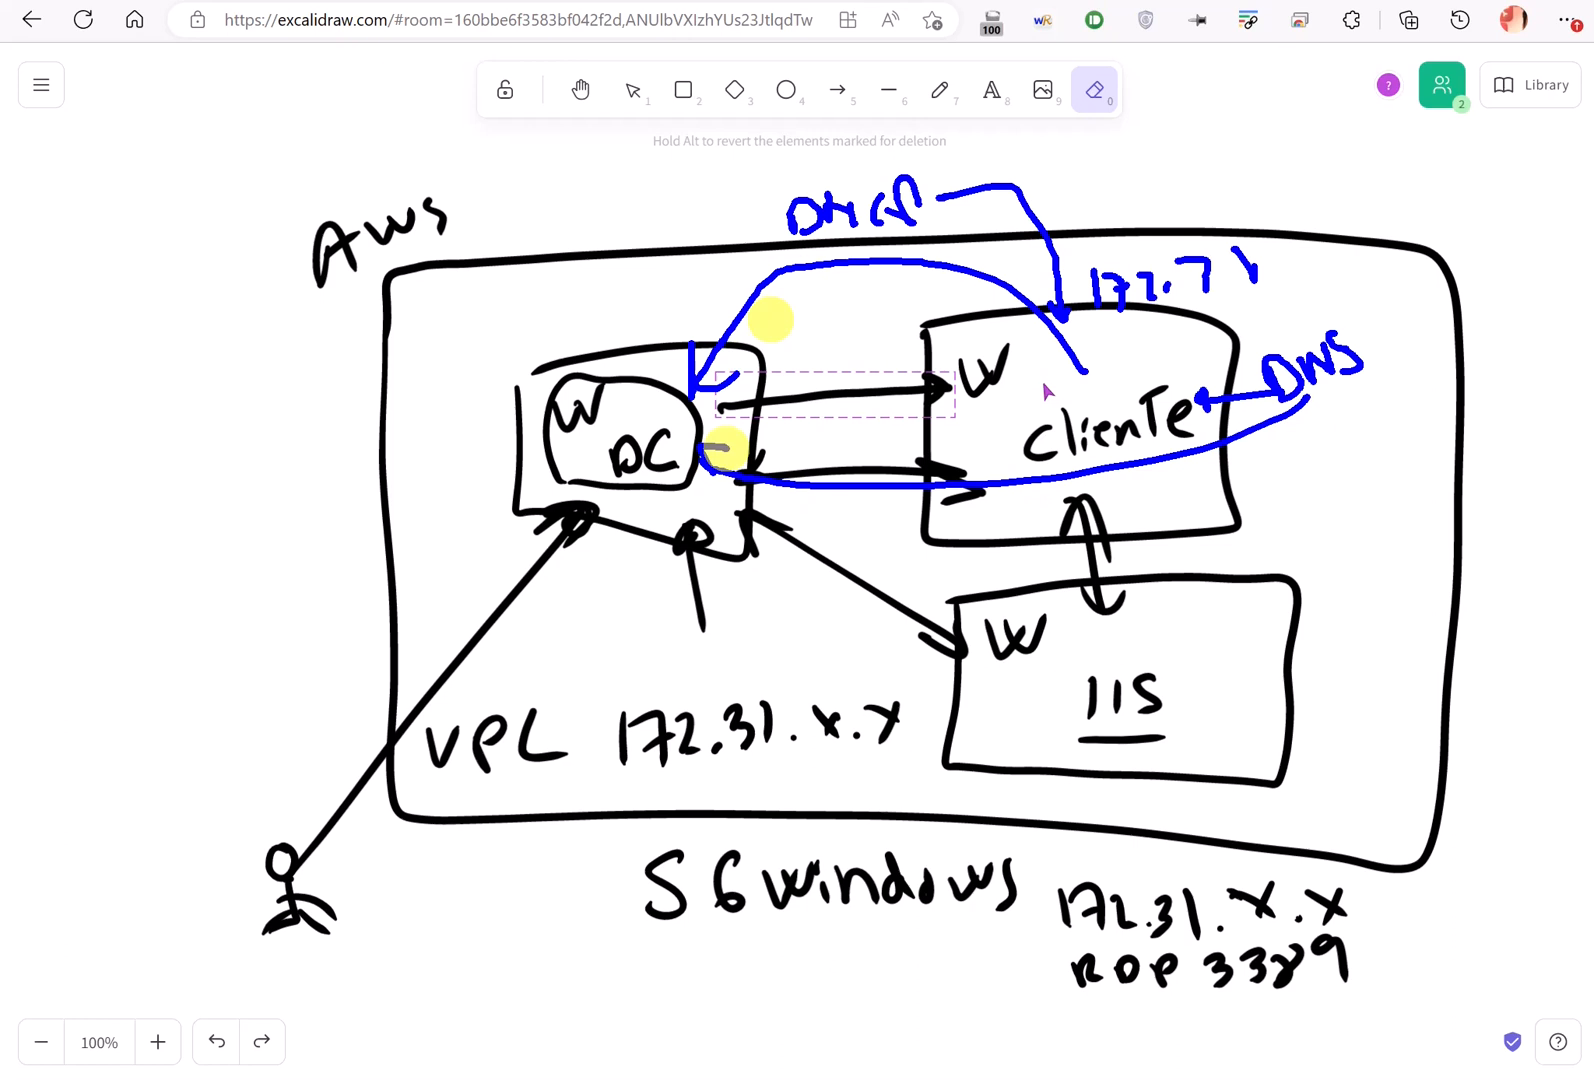
pyautogui.press('Escape')
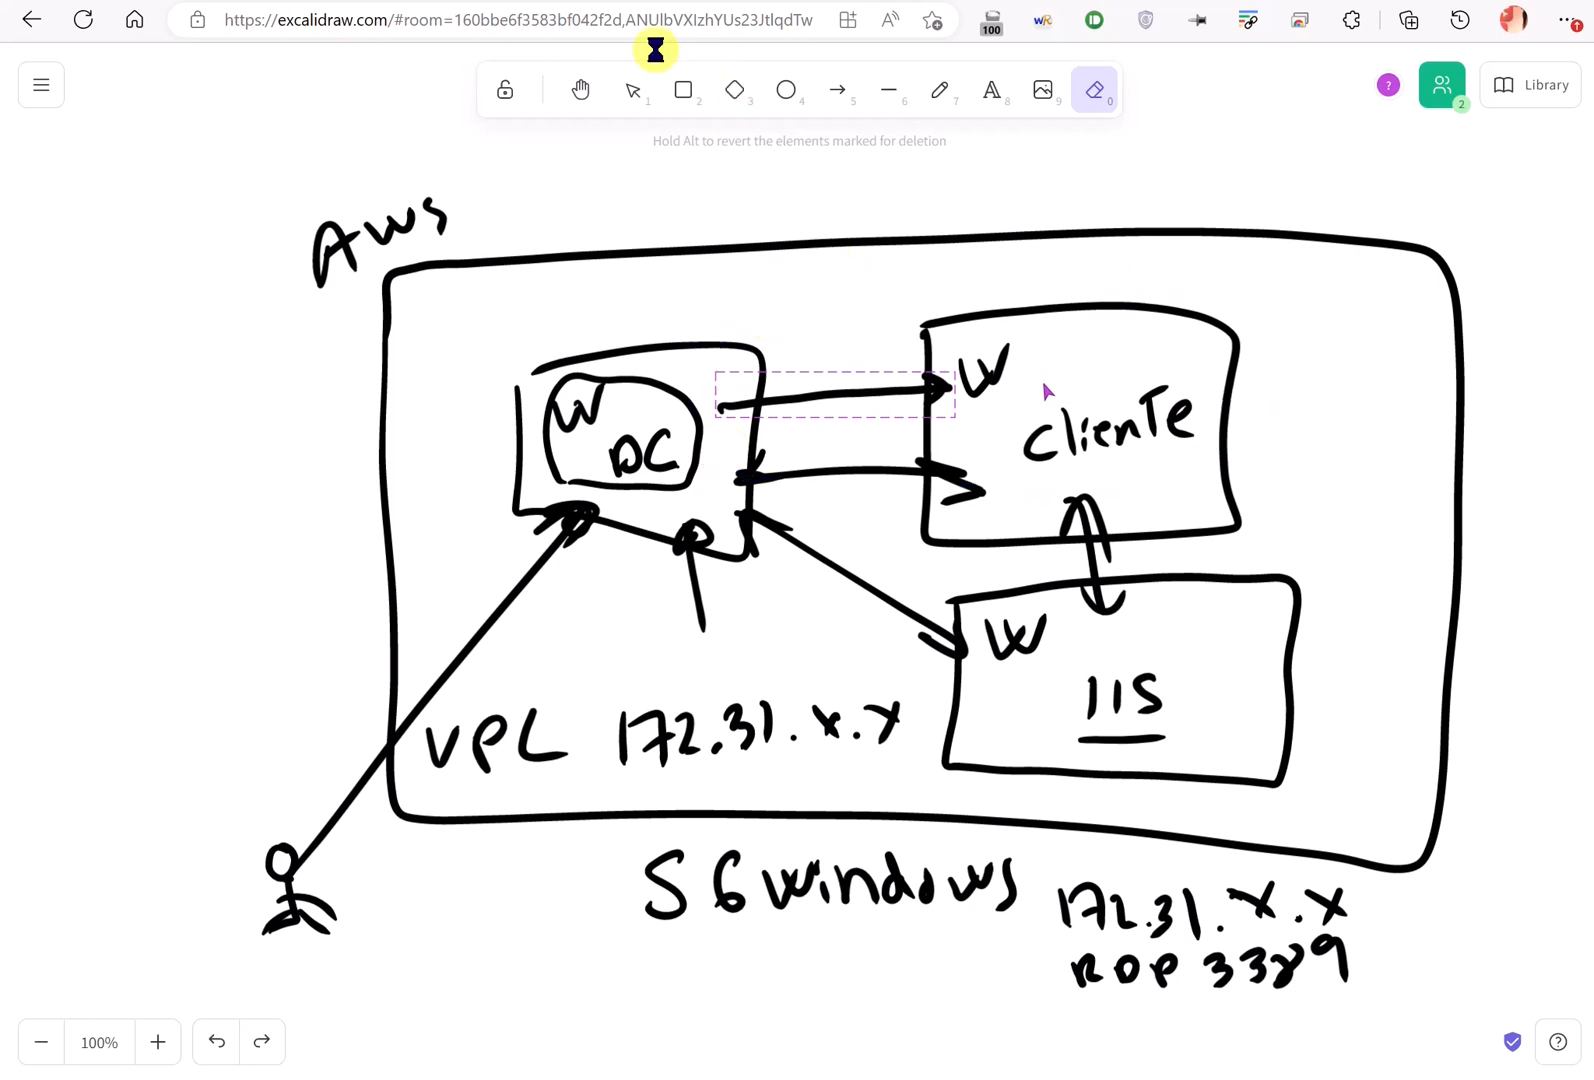
pyautogui.hotkey('alt', 'Tab')
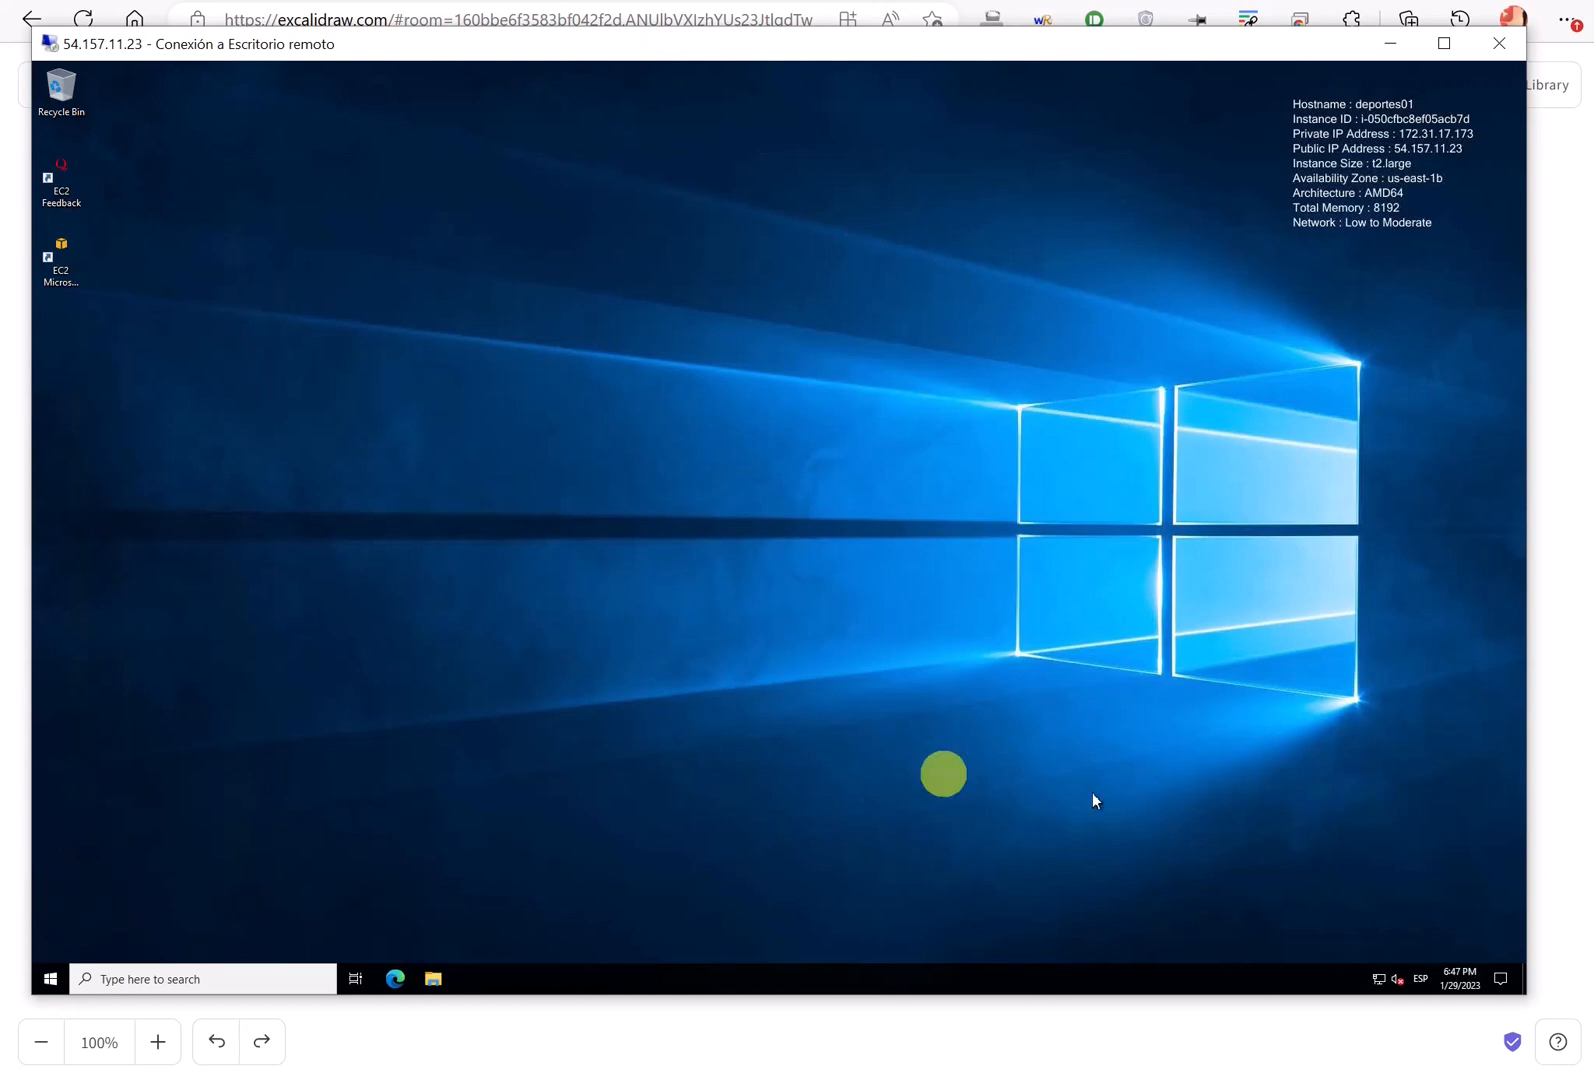
# - Open Ethernet 2's adapter properties from the Network & Internet settings
pyautogui.rightClick(1376, 978)
pyautogui.click(1345, 952)
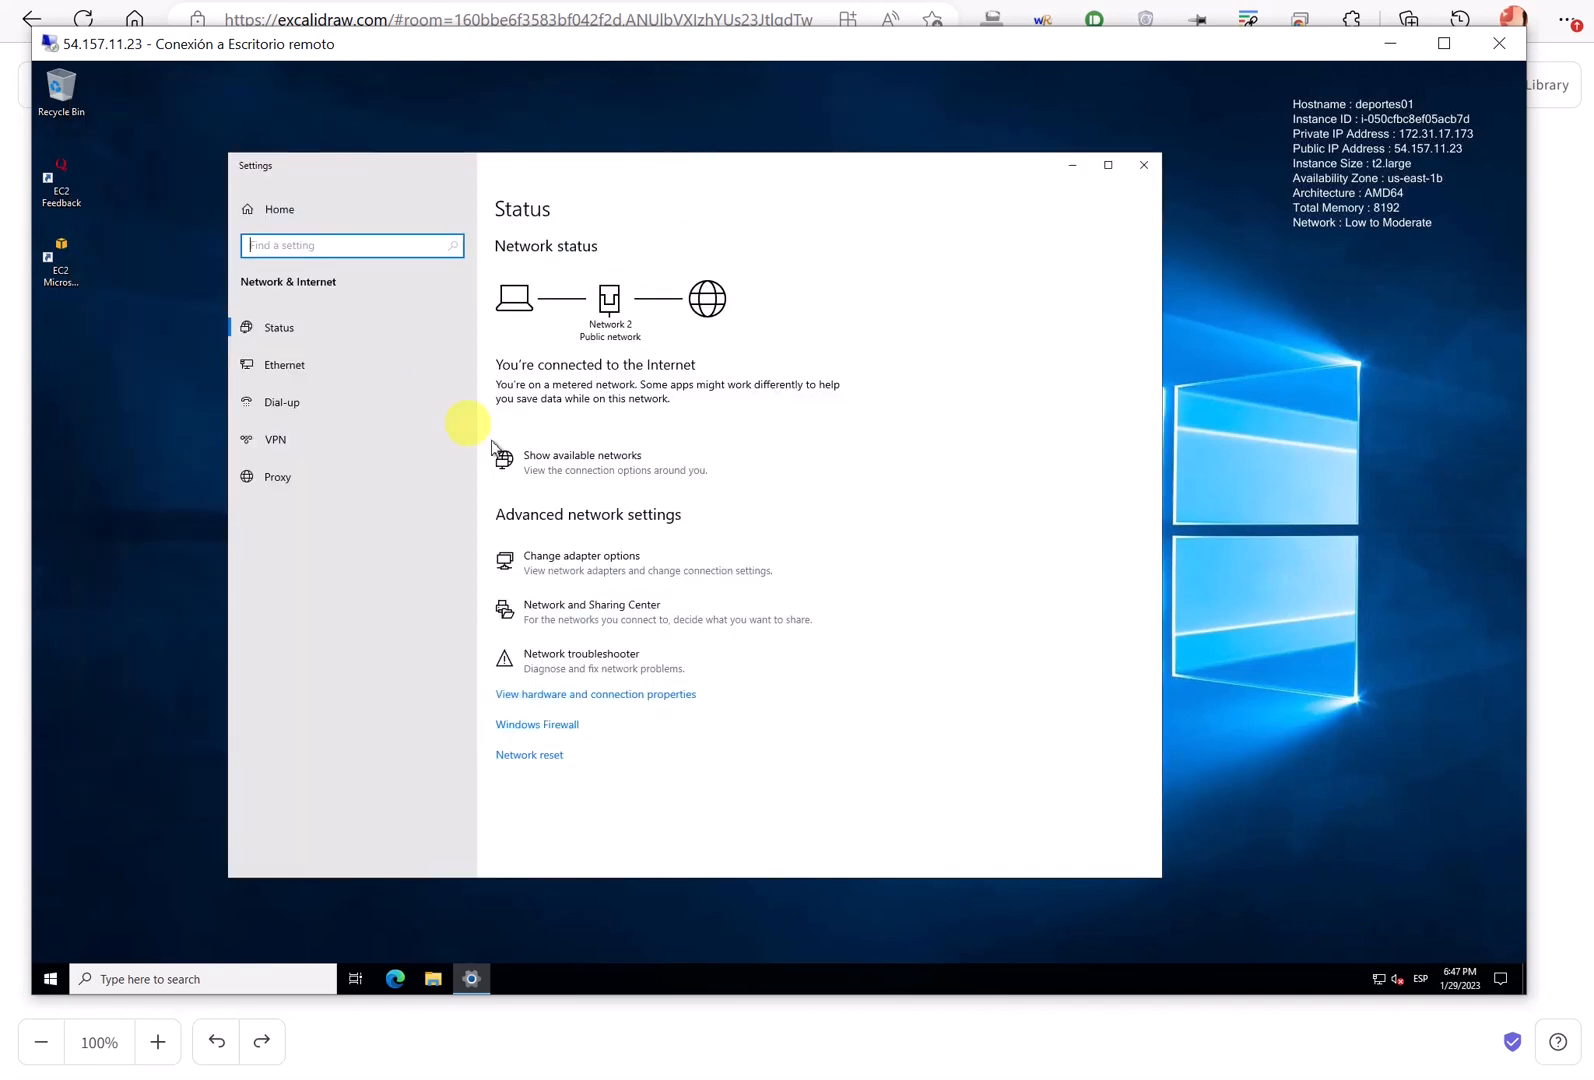
pyautogui.click(594, 578)
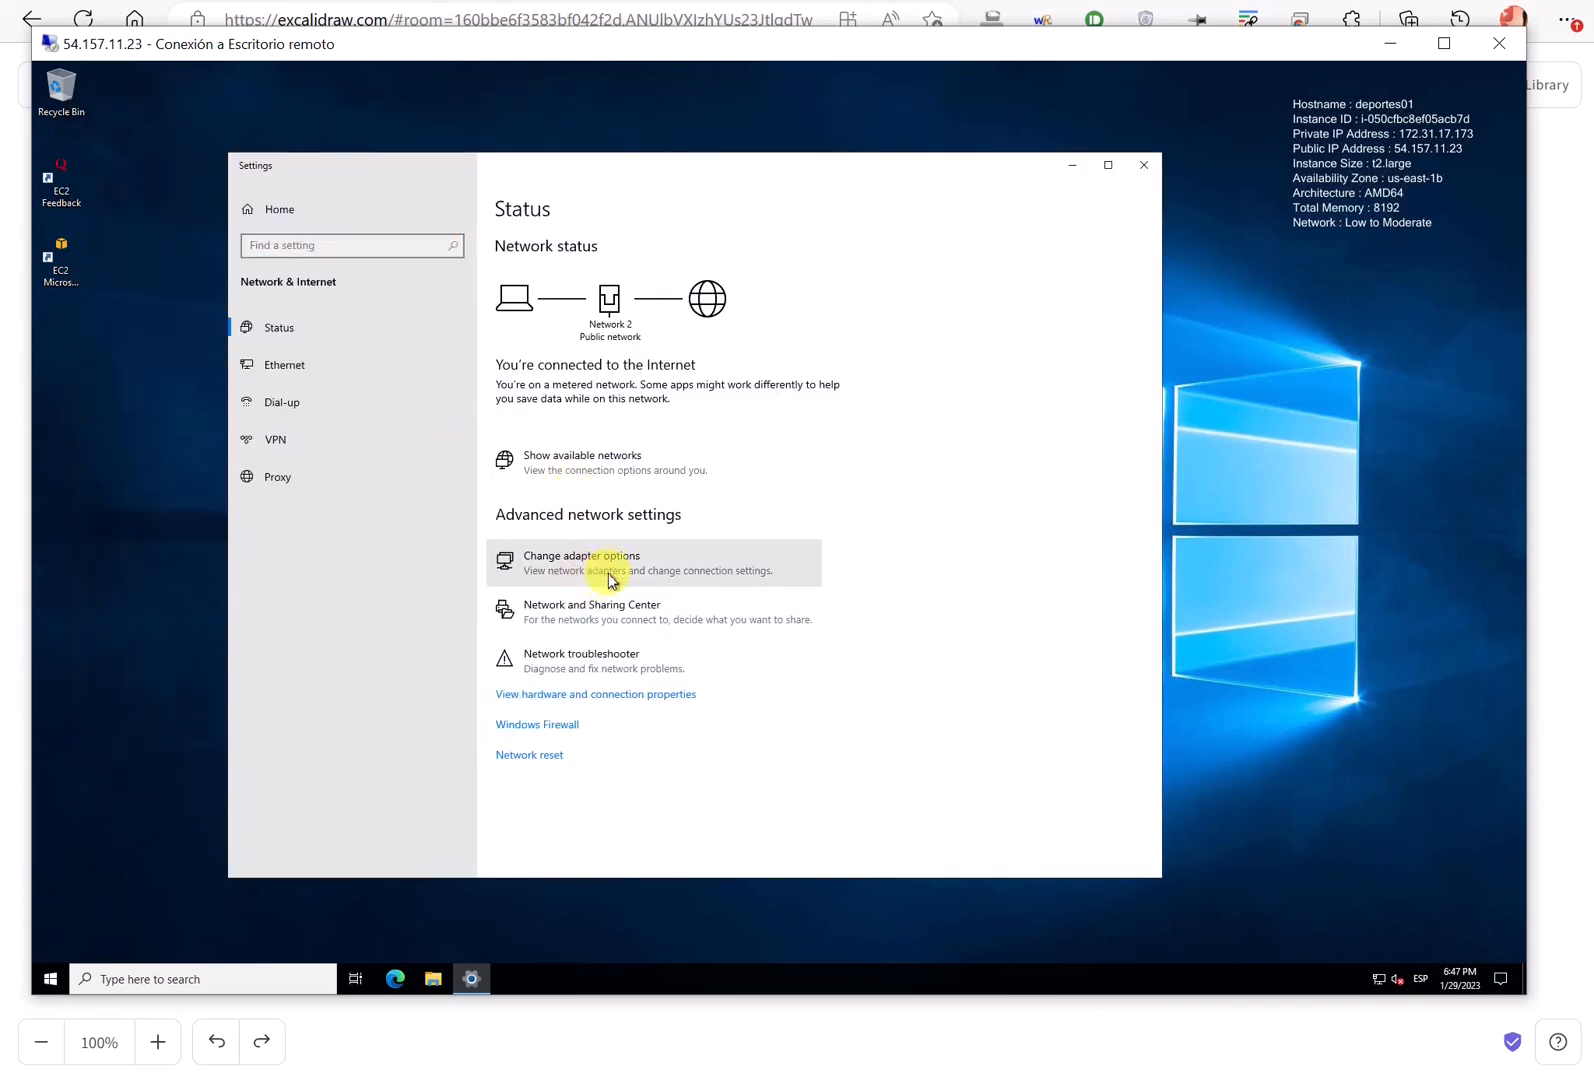
pyautogui.click(598, 568)
pyautogui.doubleClick(440, 386)
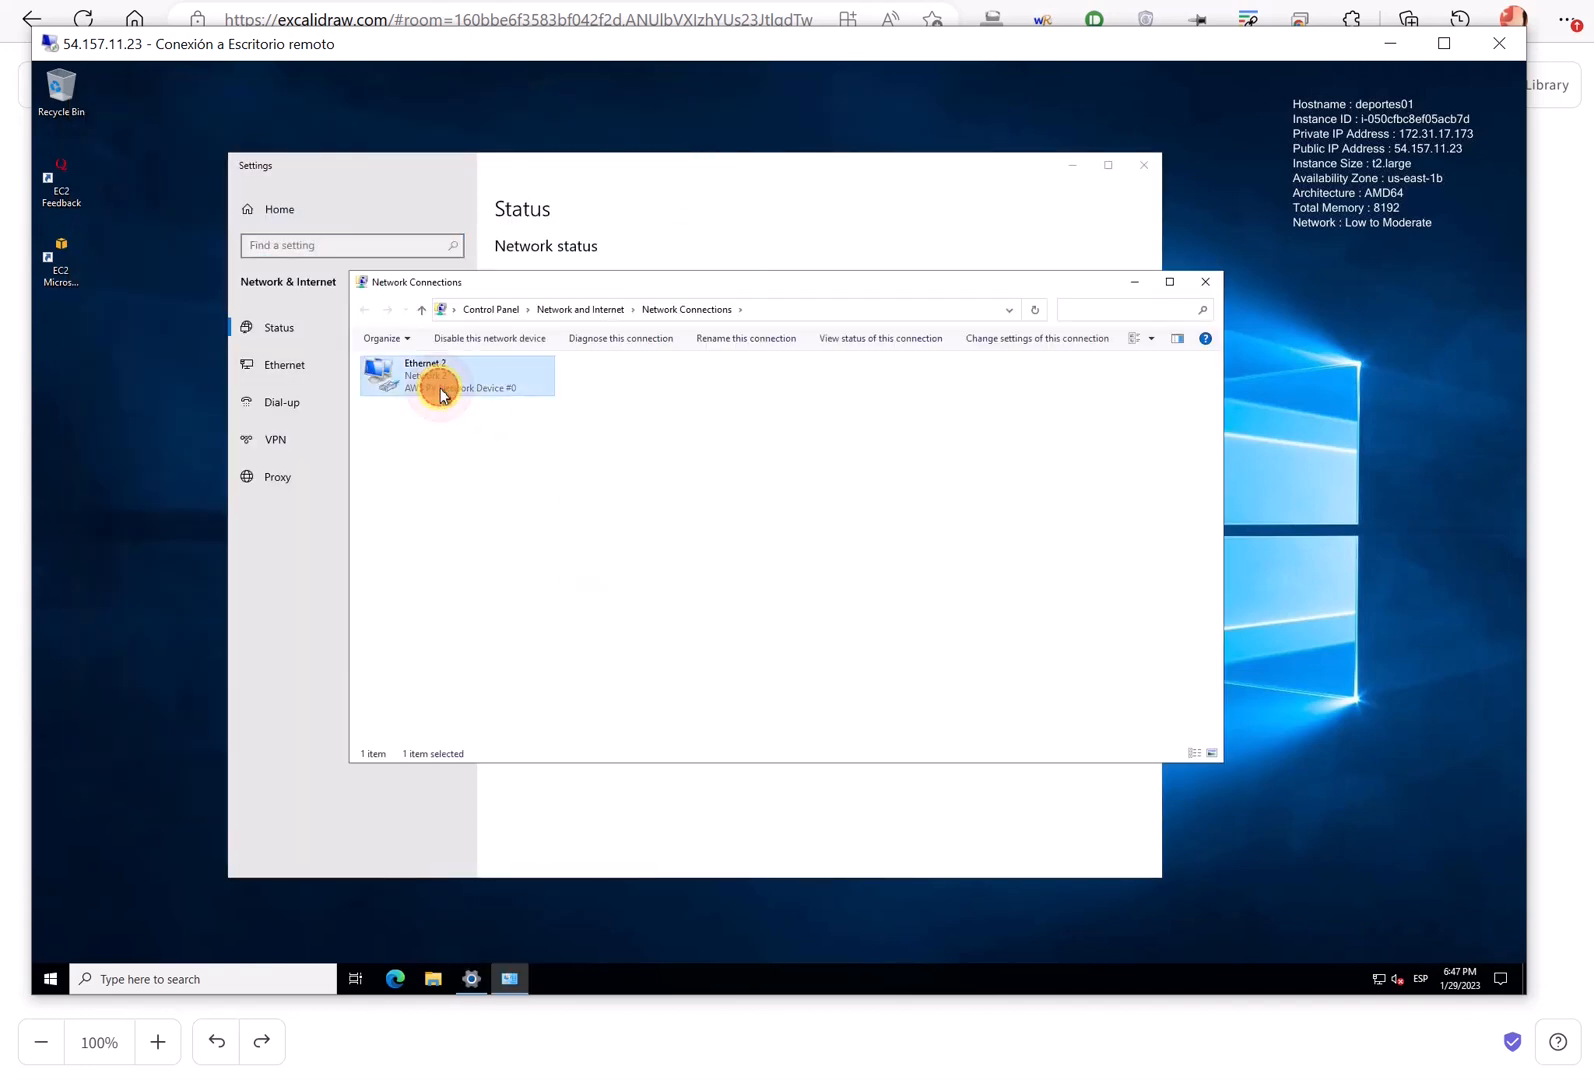
pyautogui.click(676, 658)
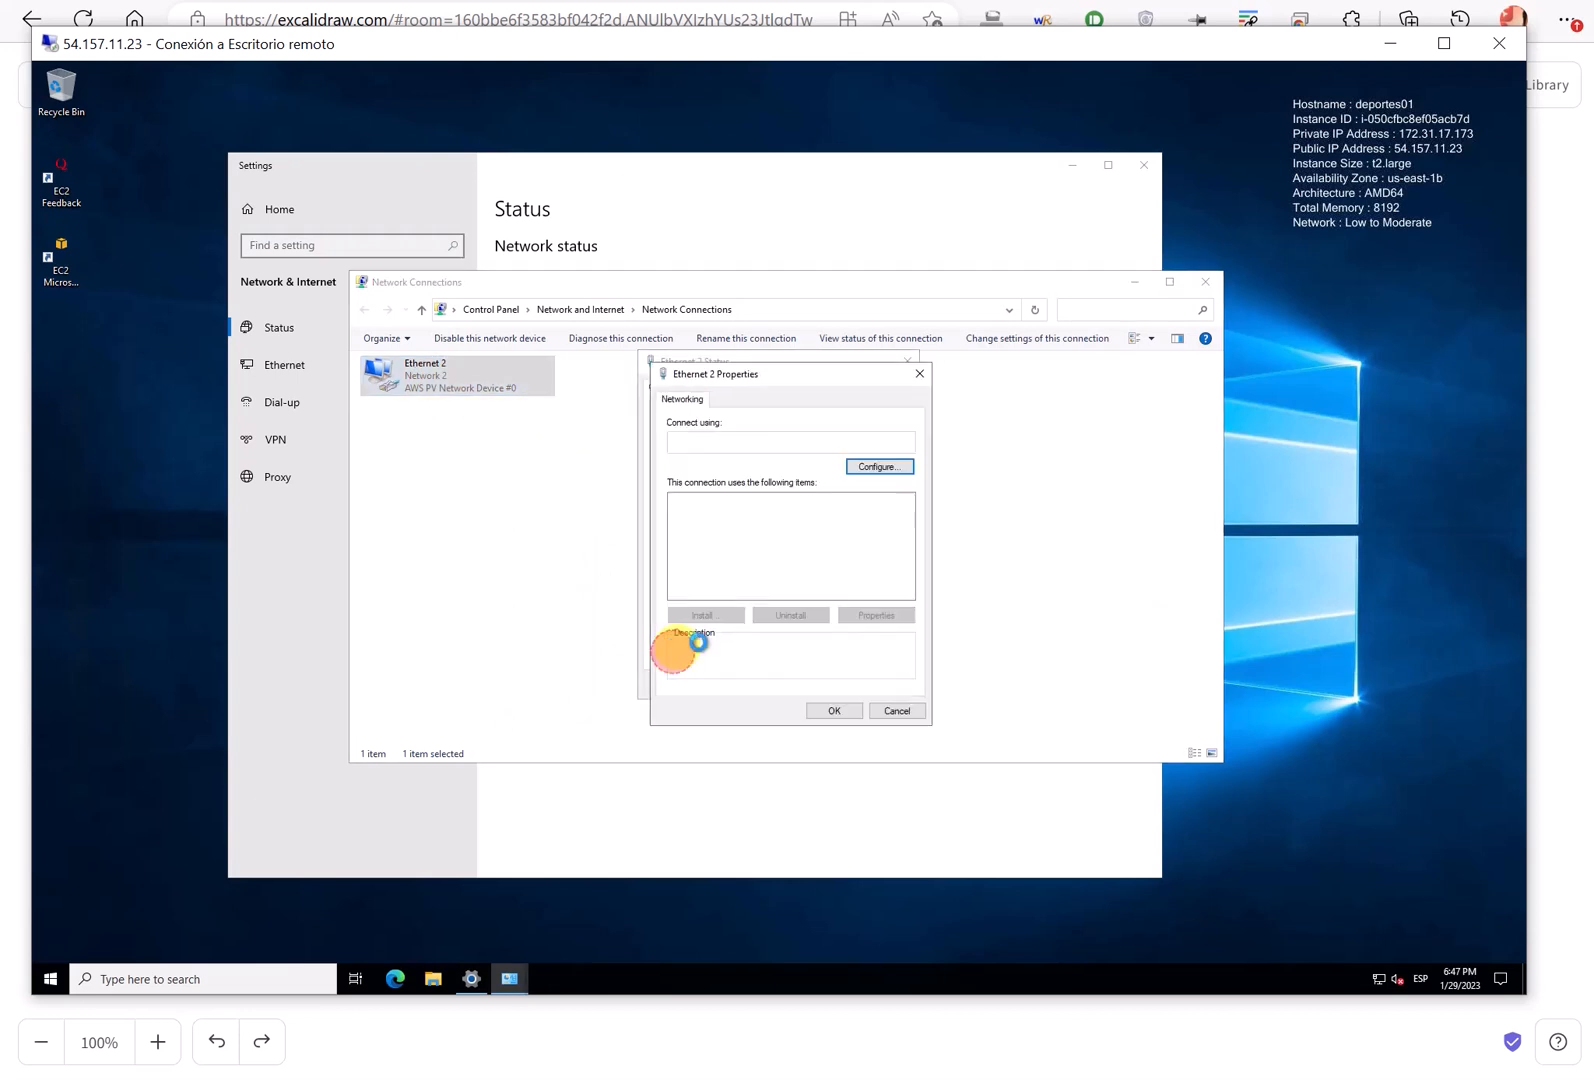
# - In Ethernet 2's IPv4 properties, choose to enter DNS server addresses manually
pyautogui.click(828, 540)
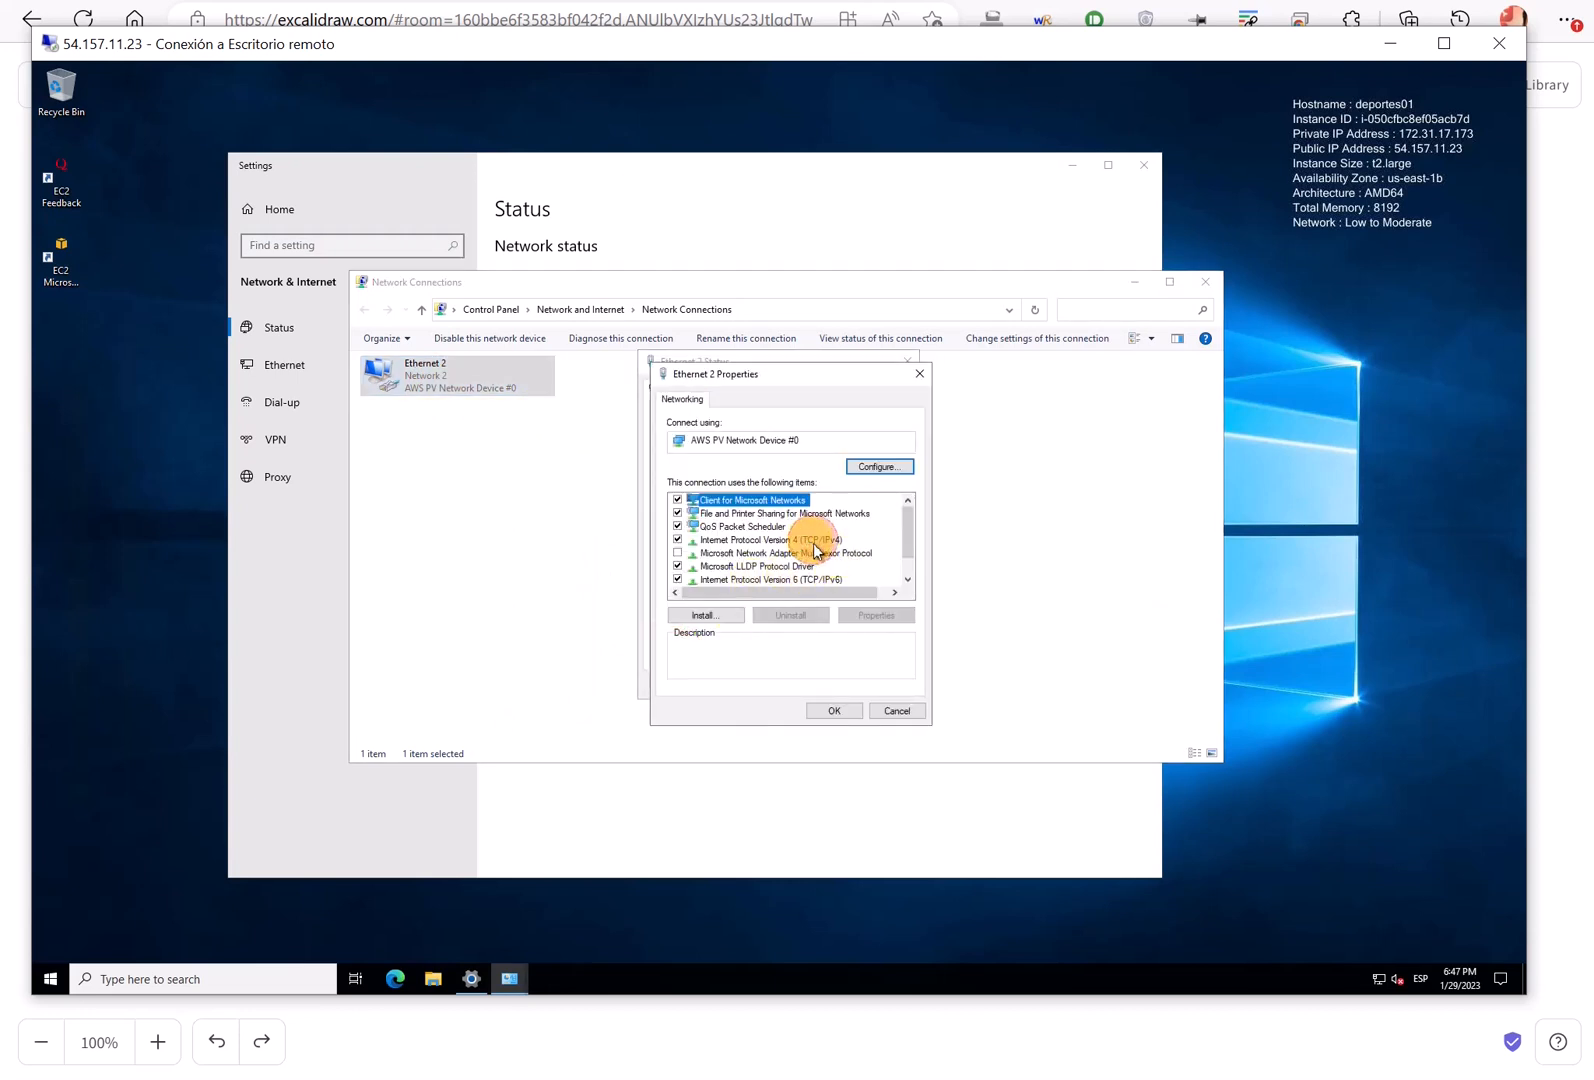
pyautogui.click(884, 615)
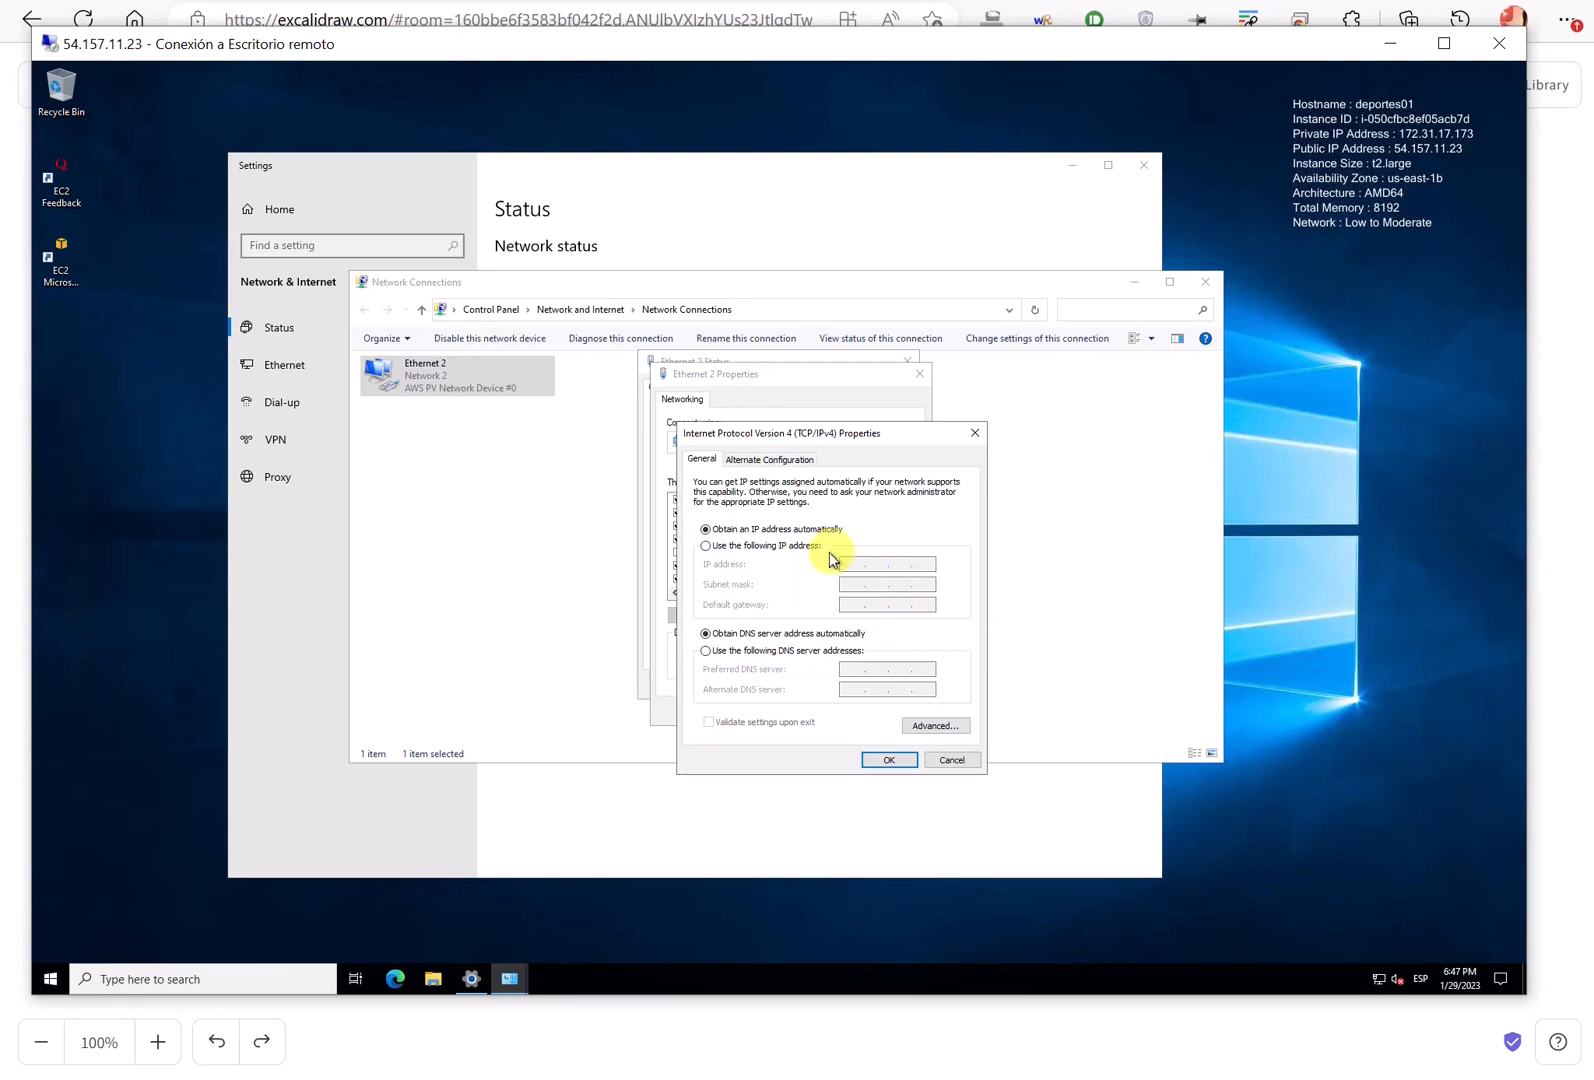
pyautogui.click(868, 534)
pyautogui.moveTo(868, 534)
pyautogui.mouseDown()
pyautogui.moveTo(953, 630)
pyautogui.moveTo(866, 526)
pyautogui.mouseUp()
pyautogui.press('Escape')
pyautogui.click(813, 652)
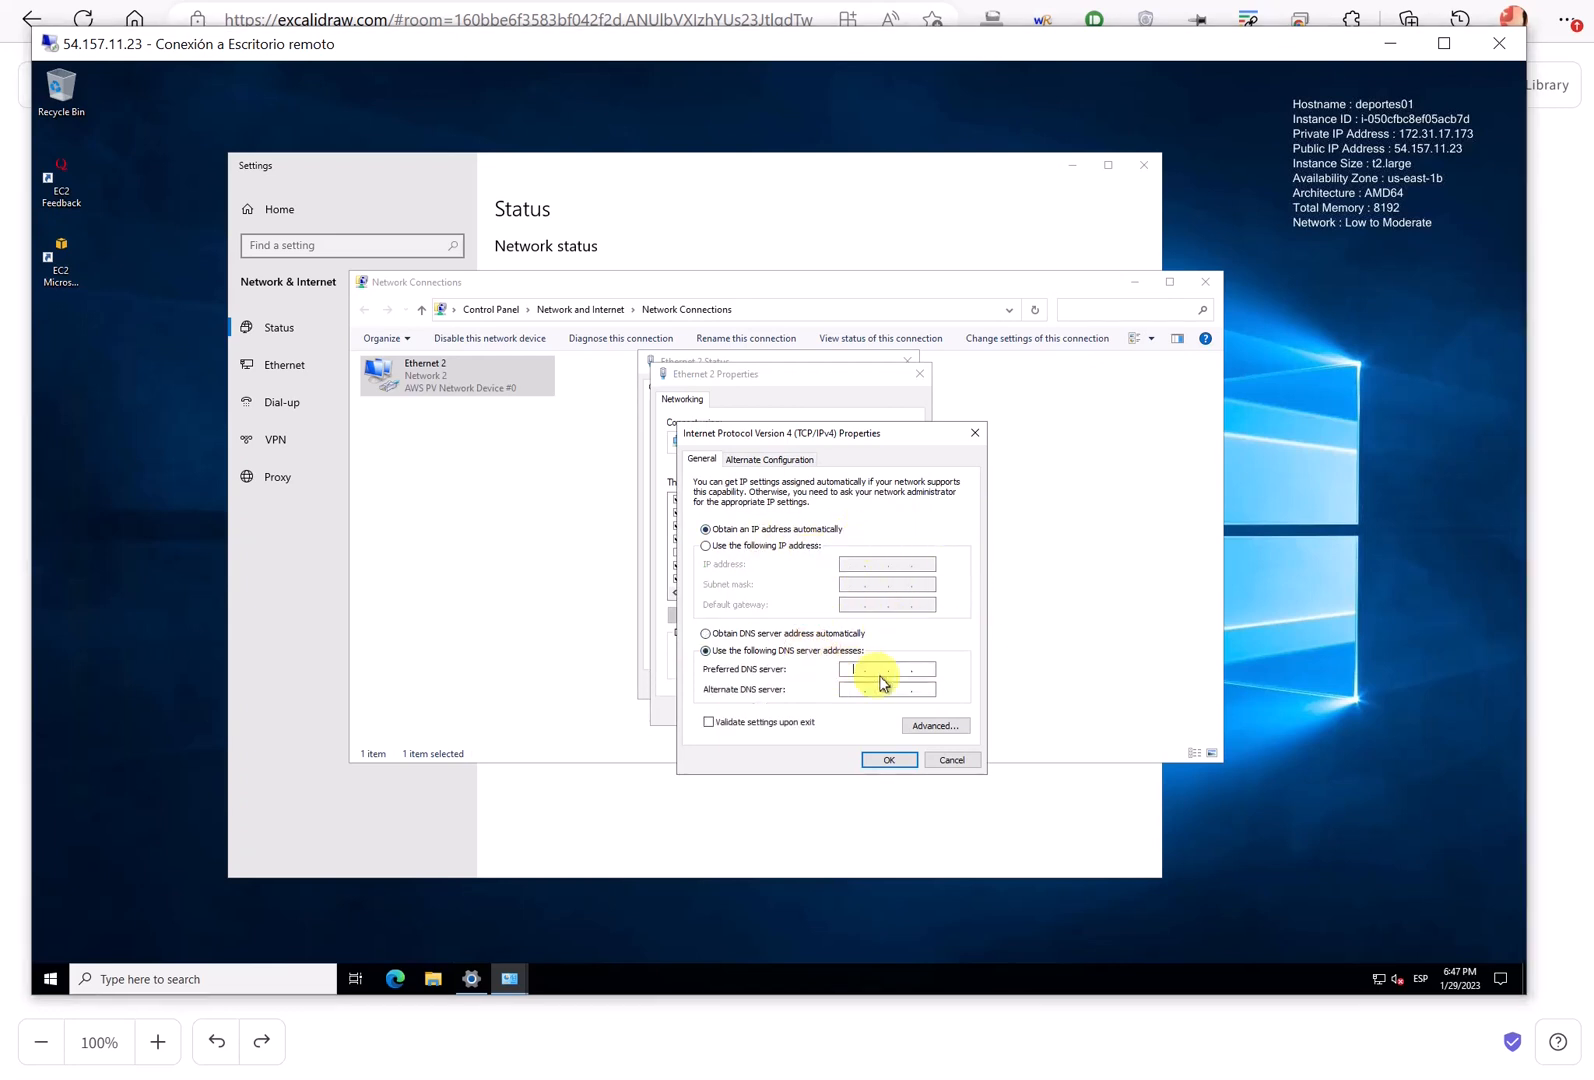
pyautogui.click(868, 670)
# - Select Windows_DC in the EC2 console and highlight its private IPv4 address 172.31.29.187
pyautogui.hotkey('alt', 'Tab')
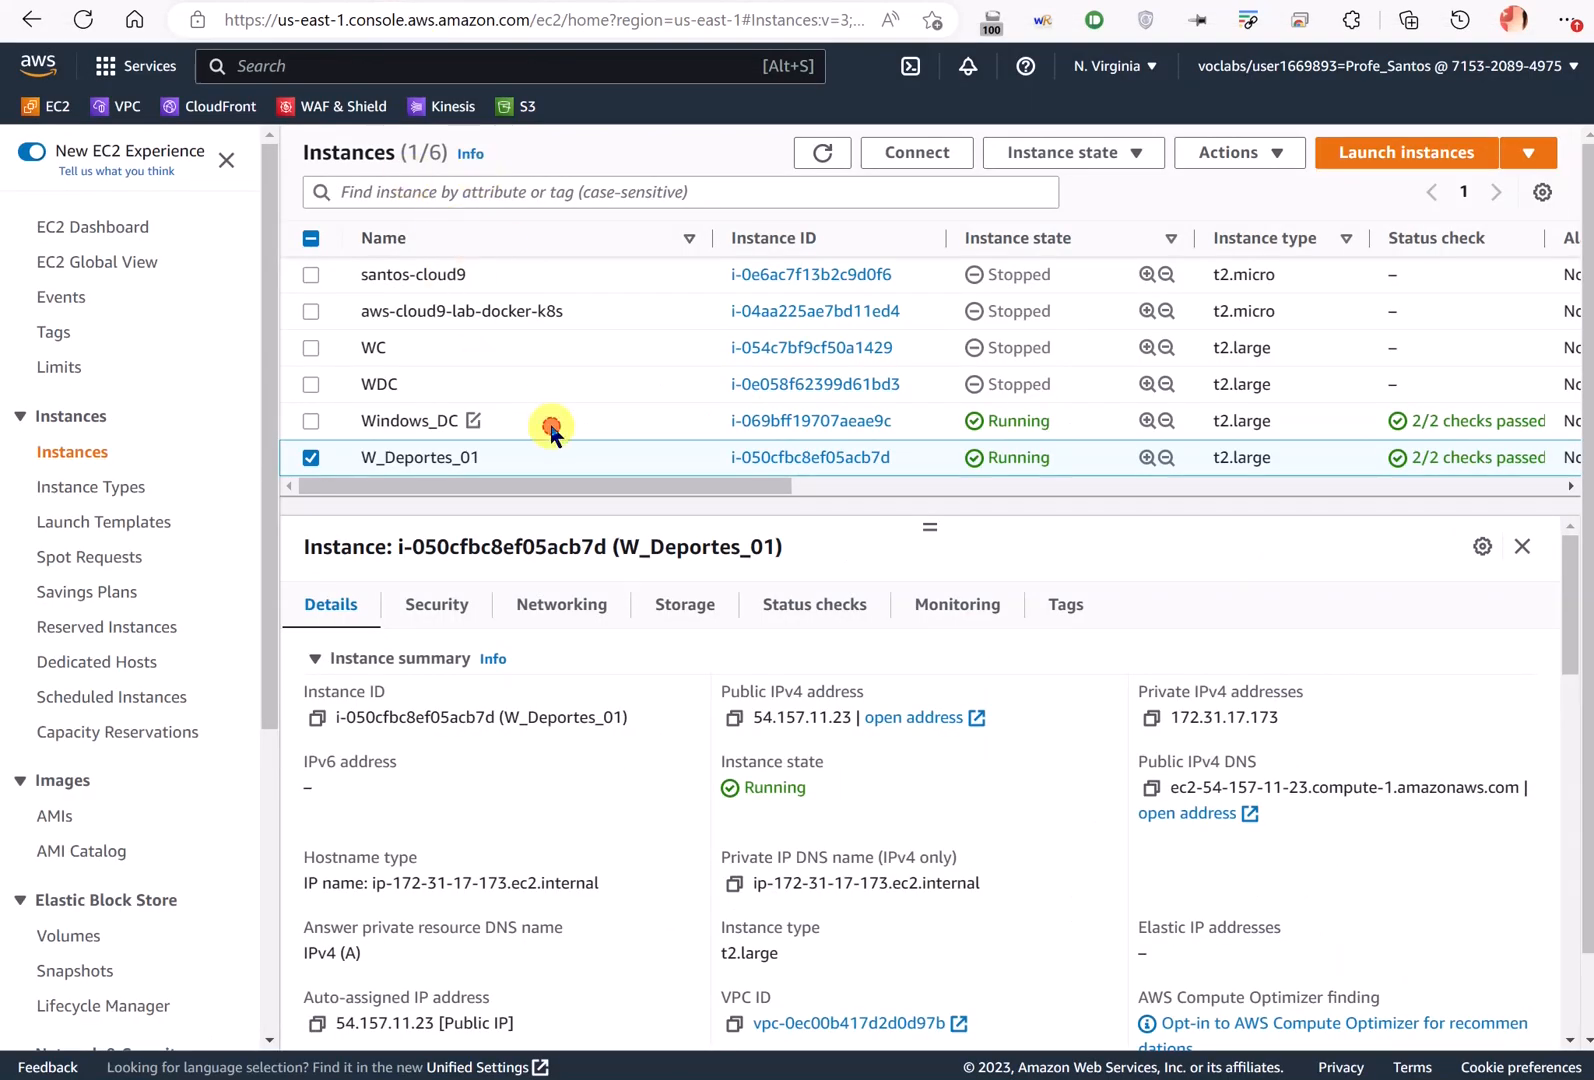
pyautogui.click(550, 420)
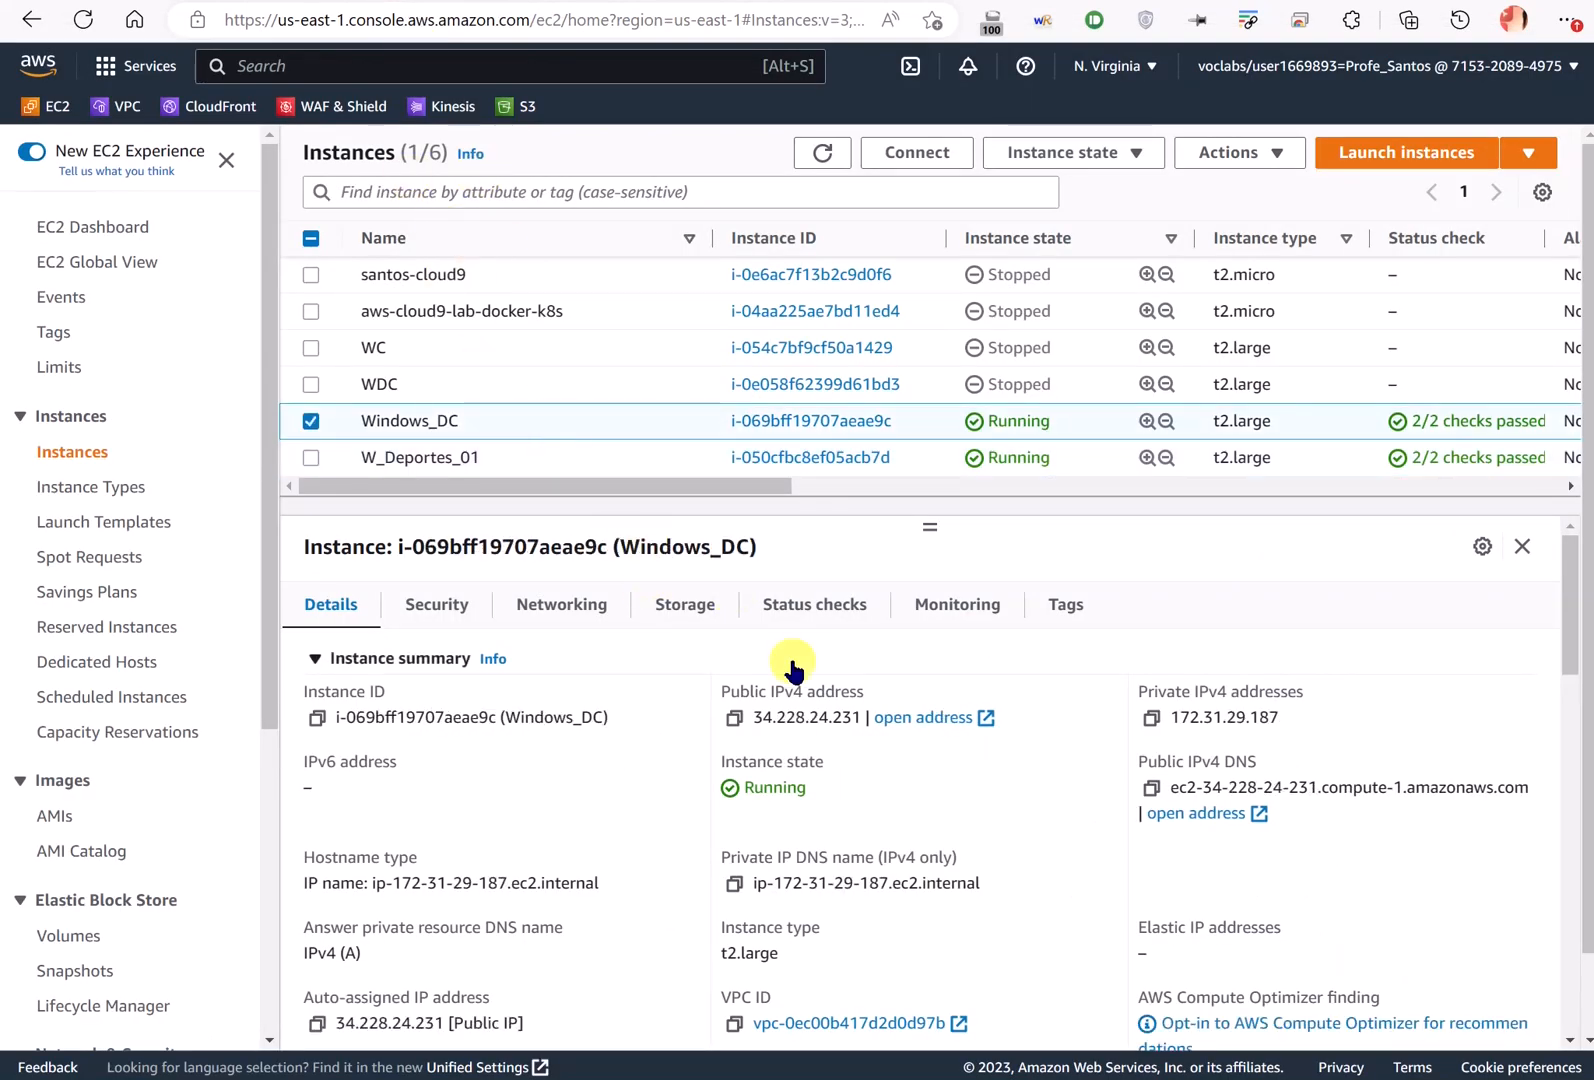
pyautogui.hotkey('ctrl', '2')
pyautogui.moveTo(789, 636)
pyautogui.mouseDown()
pyautogui.moveTo(740, 732)
pyautogui.moveTo(699, 703)
pyautogui.moveTo(710, 727)
pyautogui.moveTo(800, 672)
pyautogui.moveTo(698, 703)
pyautogui.mouseUp()
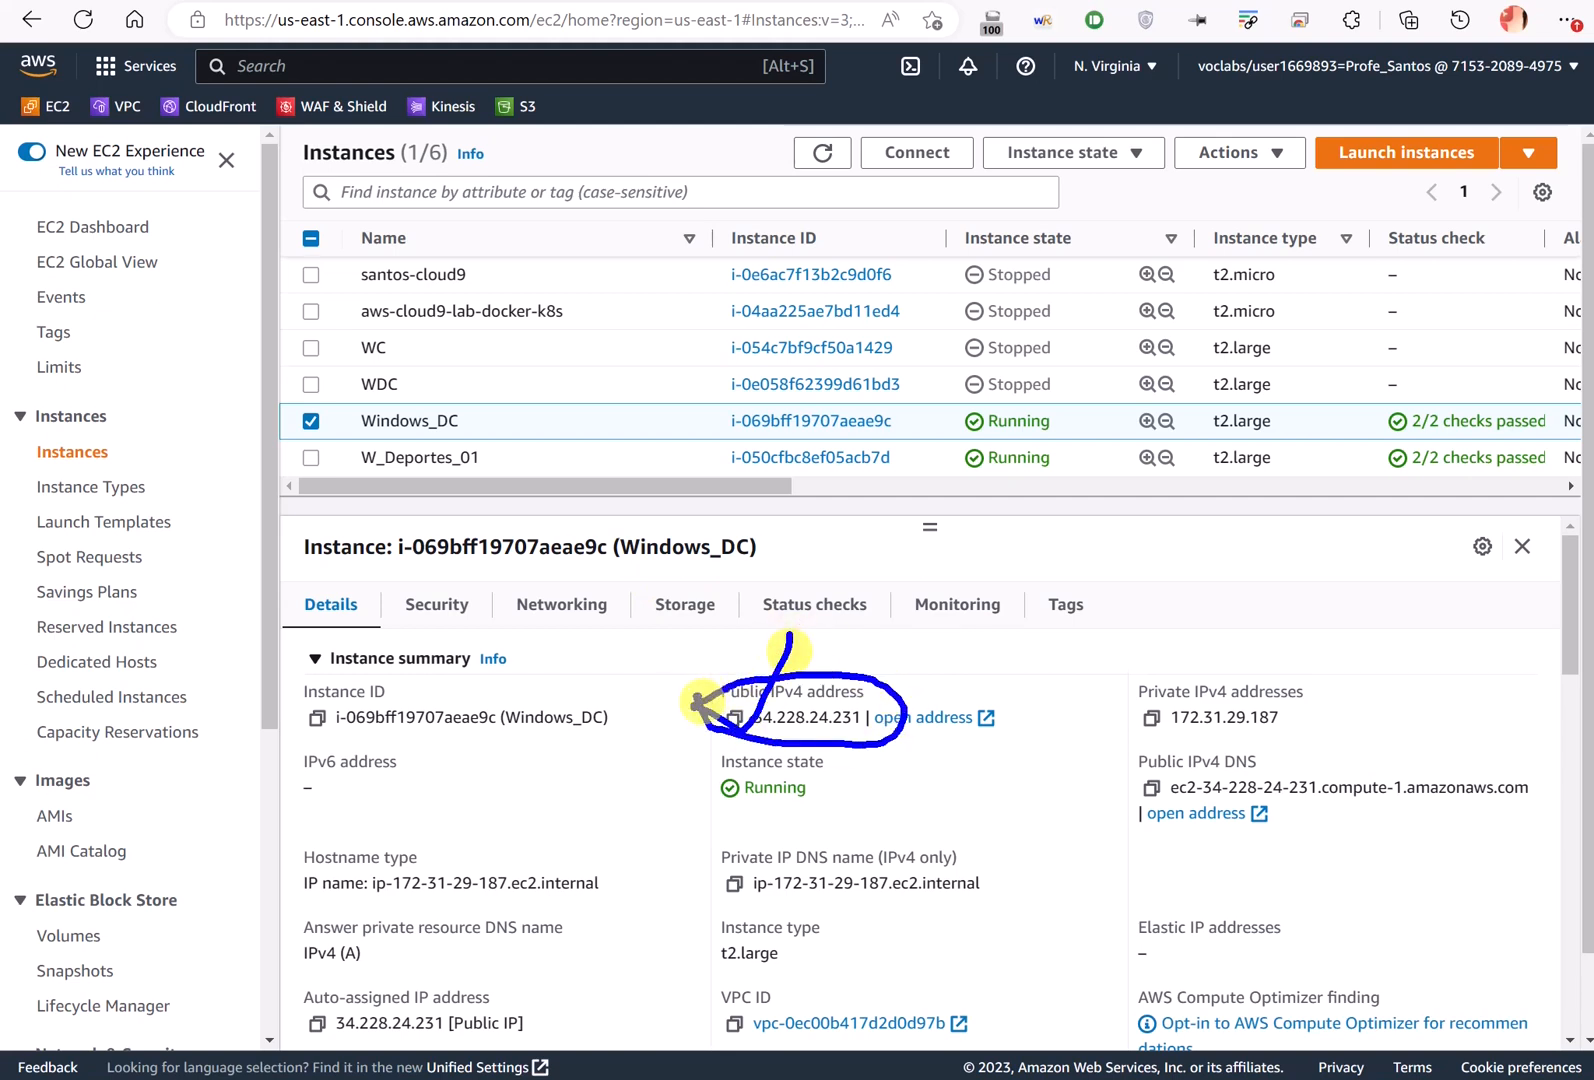
pyautogui.press('Escape')
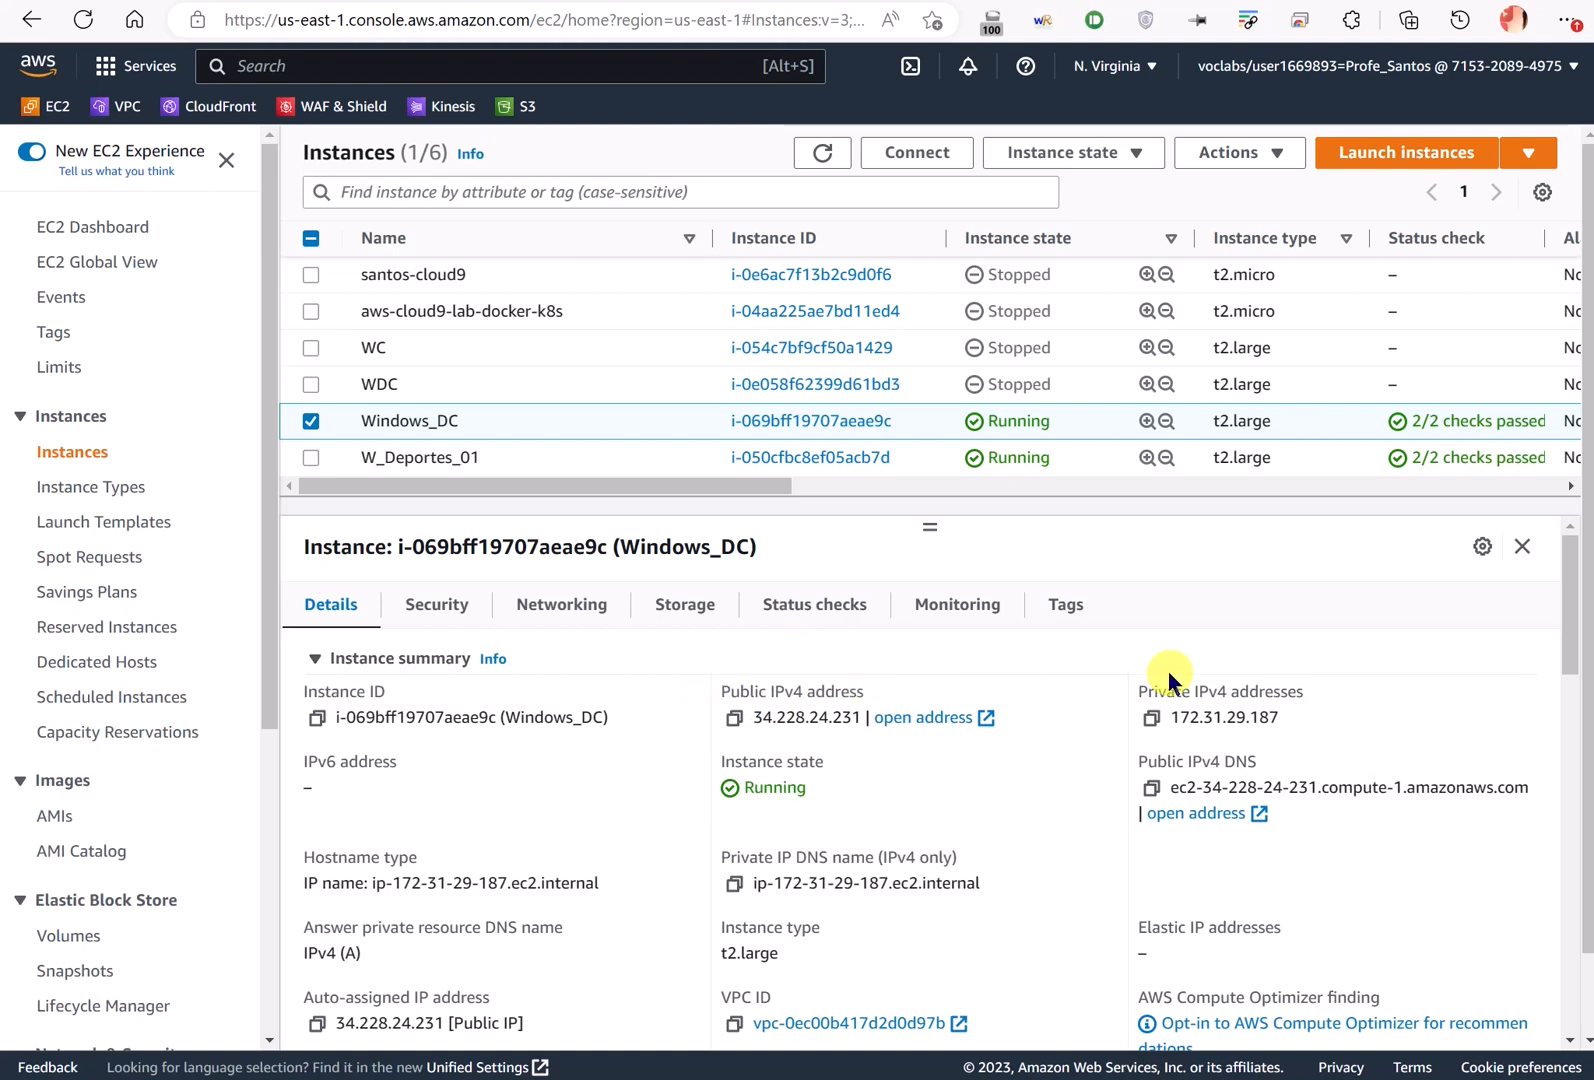
pyautogui.hotkey('ctrl', '2')
pyautogui.moveTo(1205, 658)
pyautogui.mouseDown()
pyautogui.moveTo(1242, 758)
pyautogui.moveTo(1177, 655)
pyautogui.mouseUp()
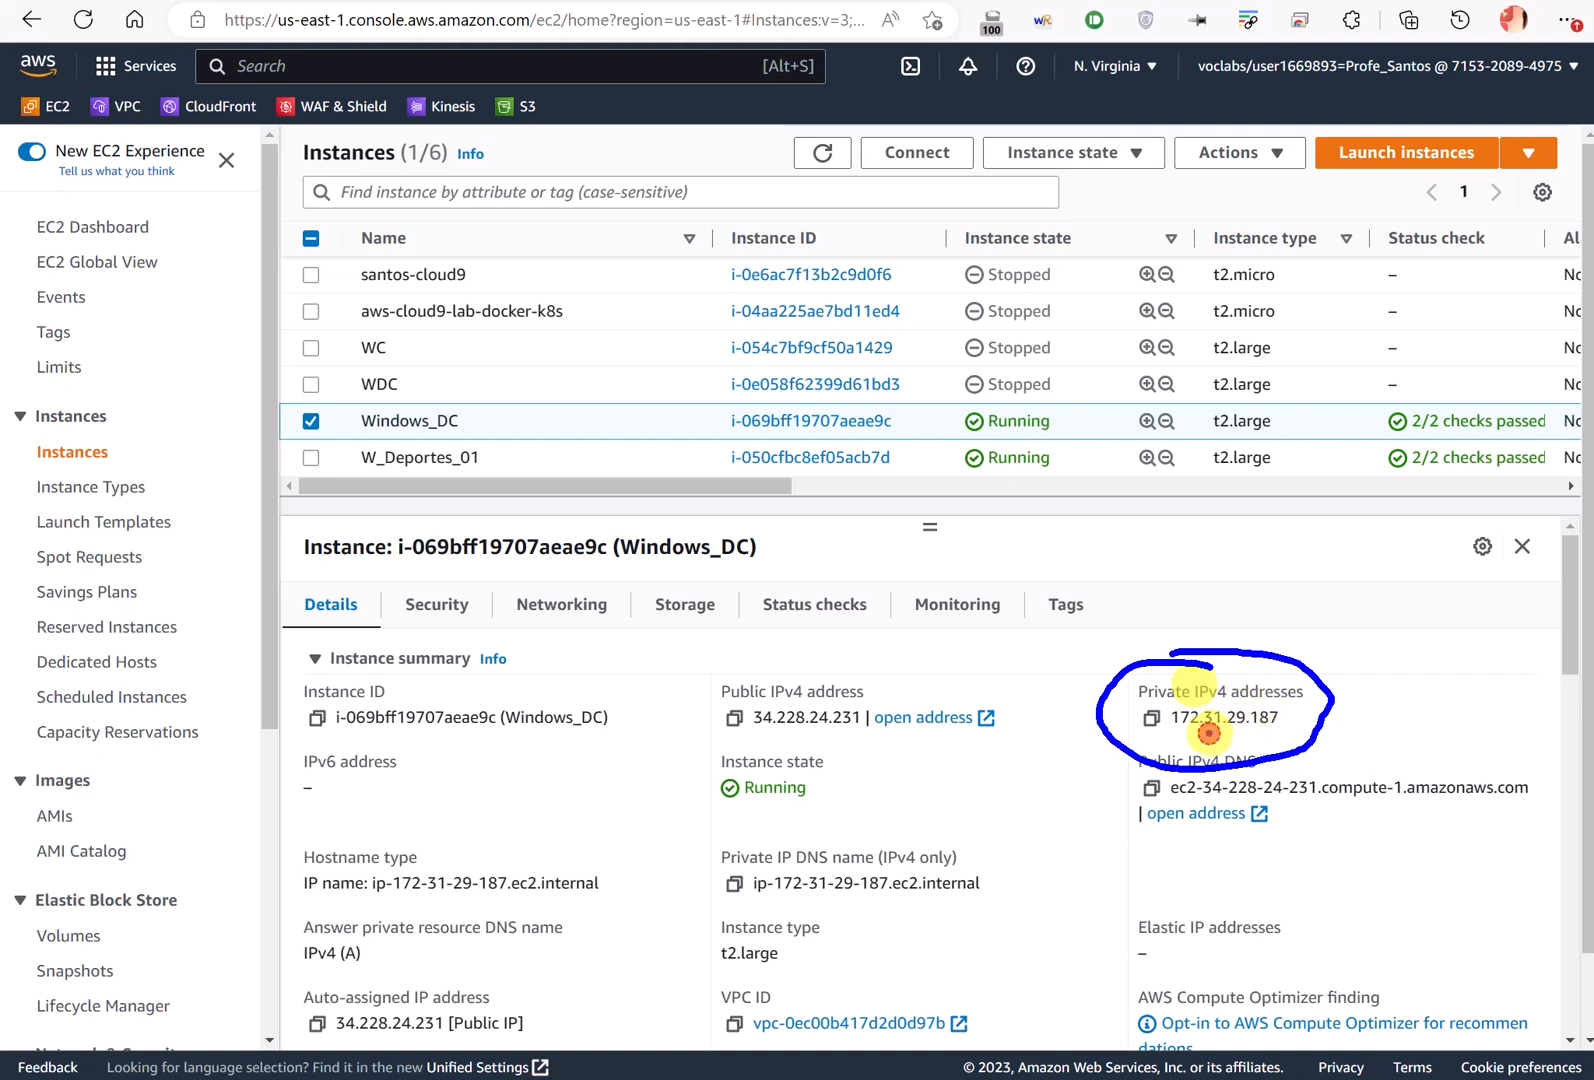
pyautogui.moveTo(1205, 733); pyautogui.dragTo(1280, 733)
pyautogui.press('Escape')
pyautogui.hotkey('alt', 'Tab')
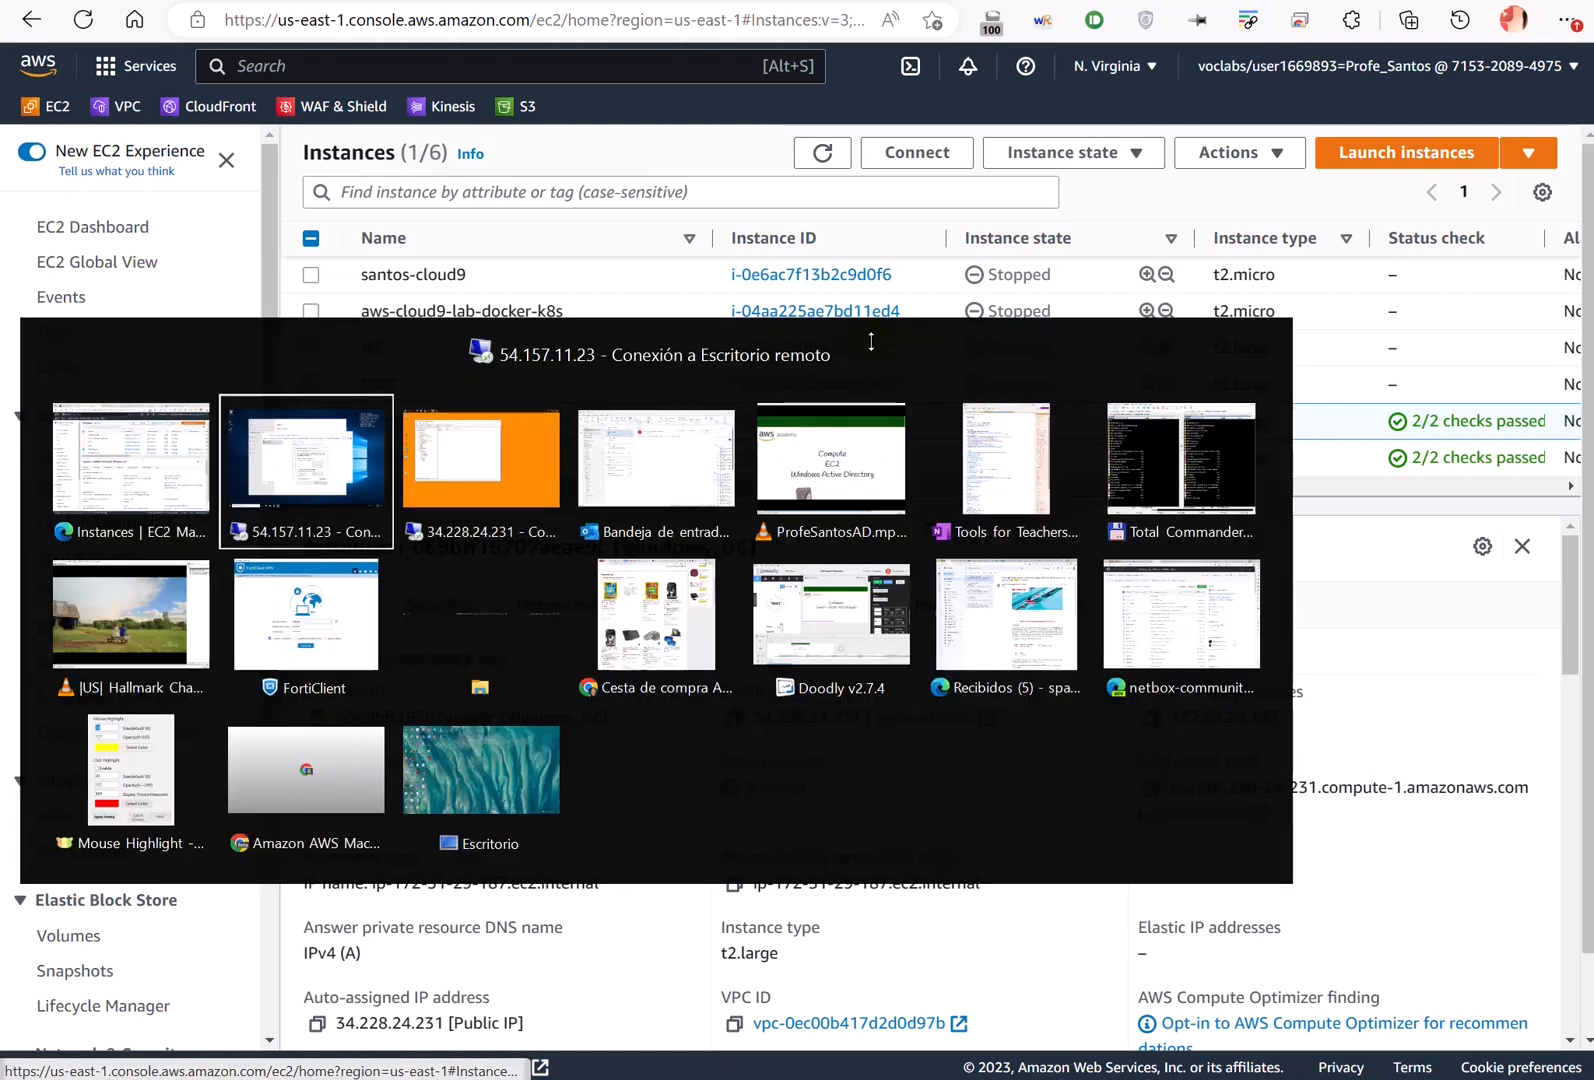
# - Complete the preferred DNS server as 172.31.29.187, then bring the Excalidraw diagram forward
pyautogui.click(899, 669)
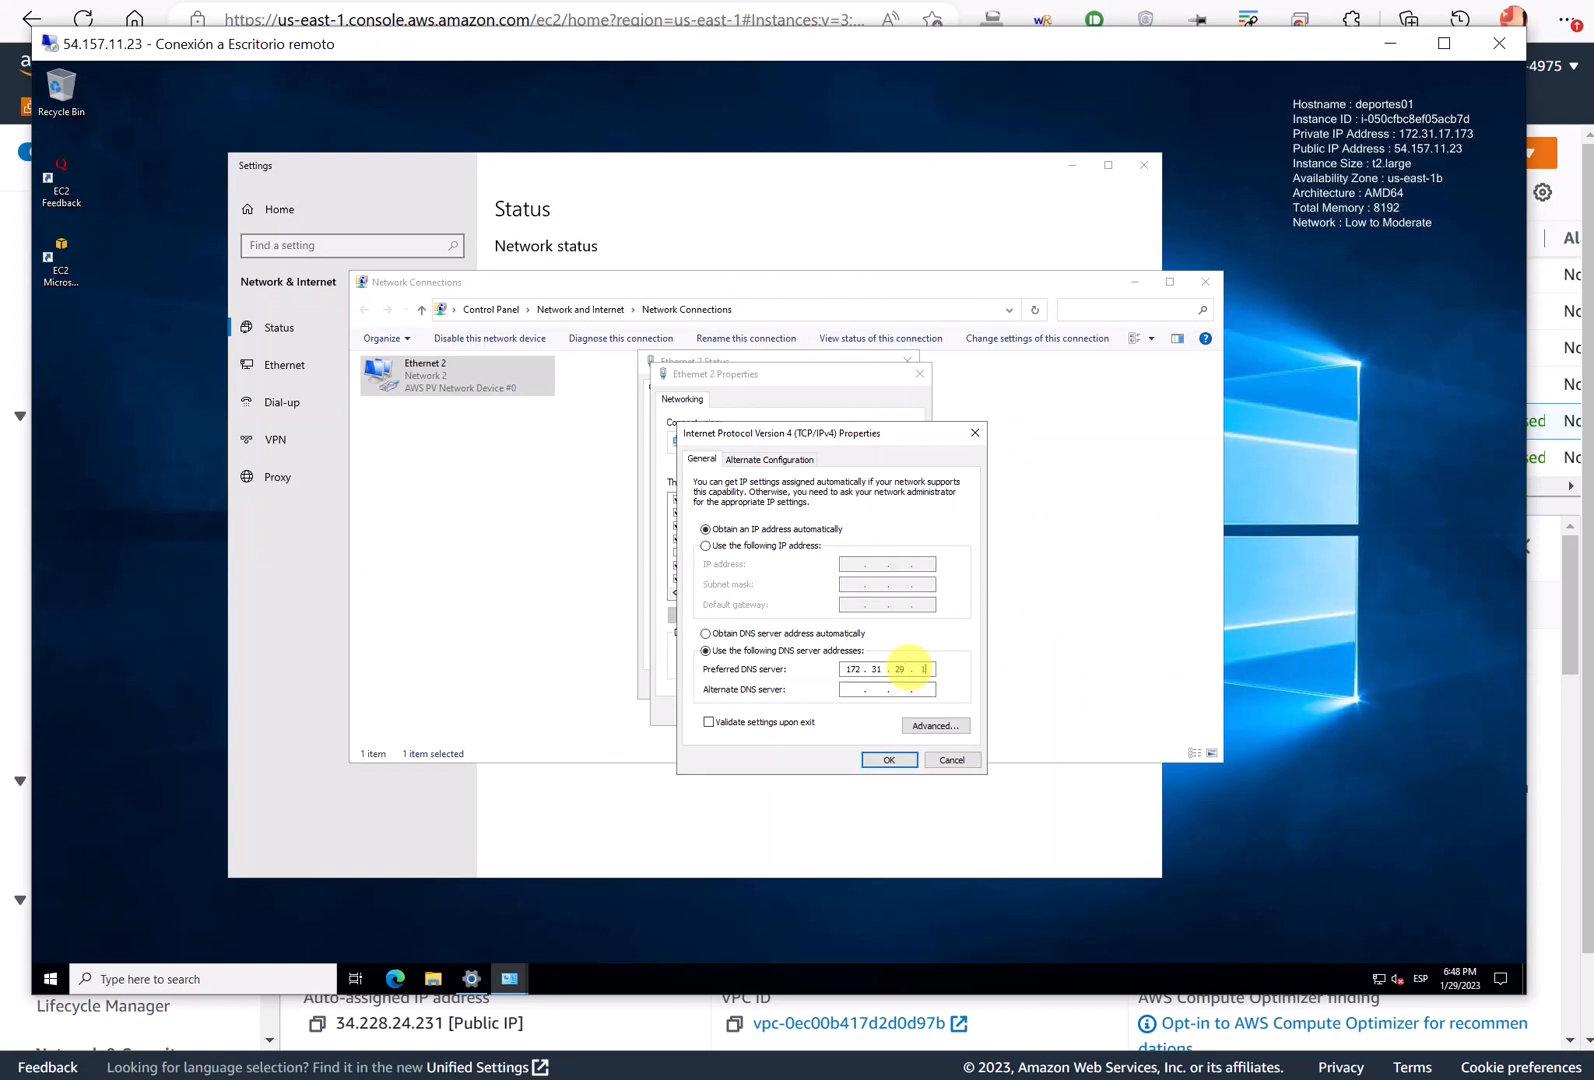
pyautogui.write('29.187')
pyautogui.hotkey('alt', 'Tab')
pyautogui.hotkey('alt', 'Tab')
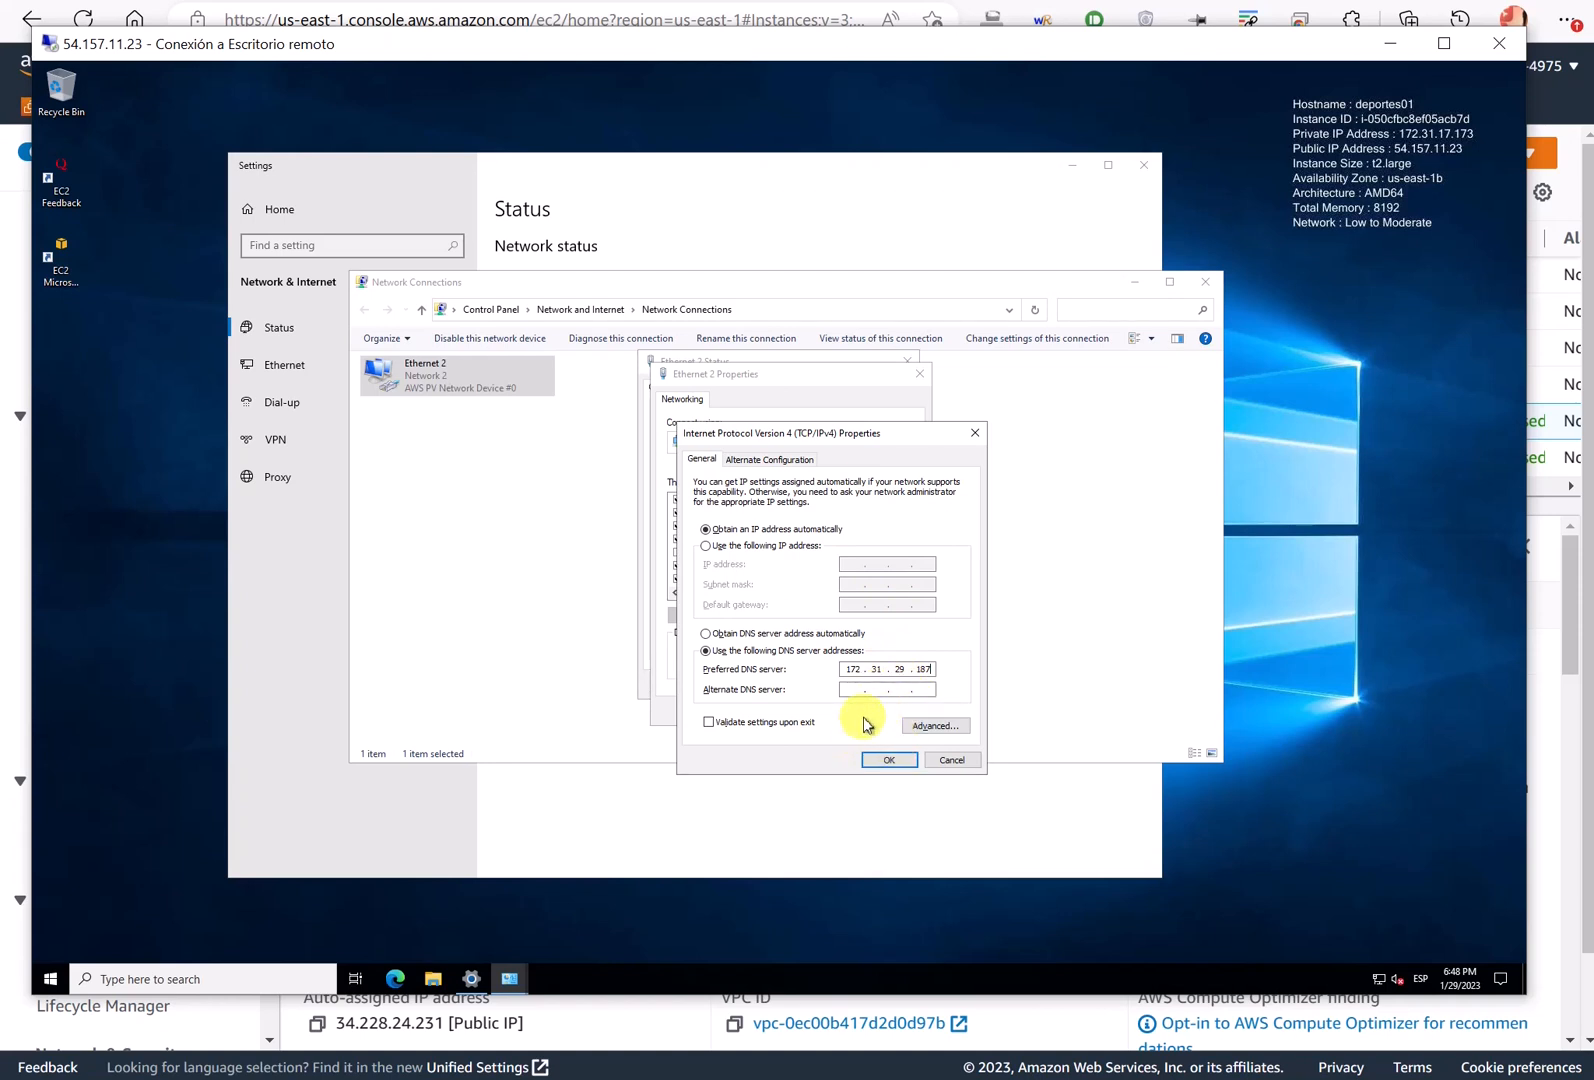
pyautogui.click(988, 2)
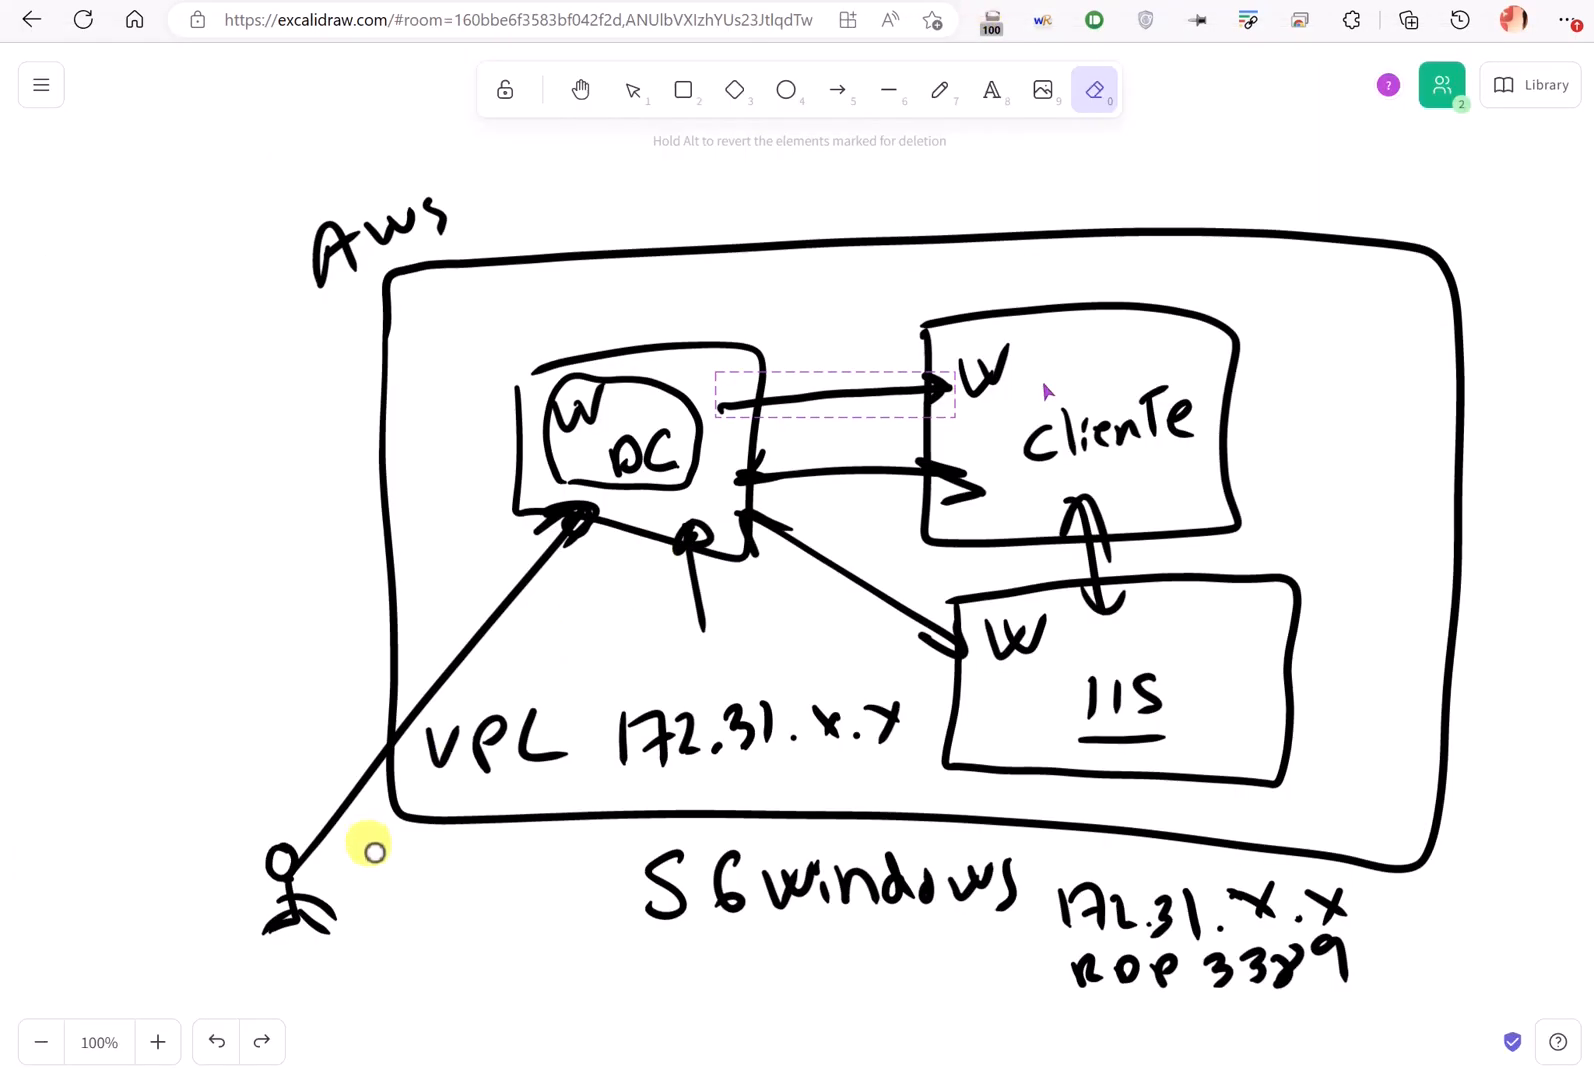
# - Cross out the direct outside route to Cliente and its outbound route, then return to the remote session
pyautogui.moveTo(349, 897)
pyautogui.mouseDown()
pyautogui.moveTo(623, 758)
pyautogui.moveTo(1000, 518)
pyautogui.mouseUp()
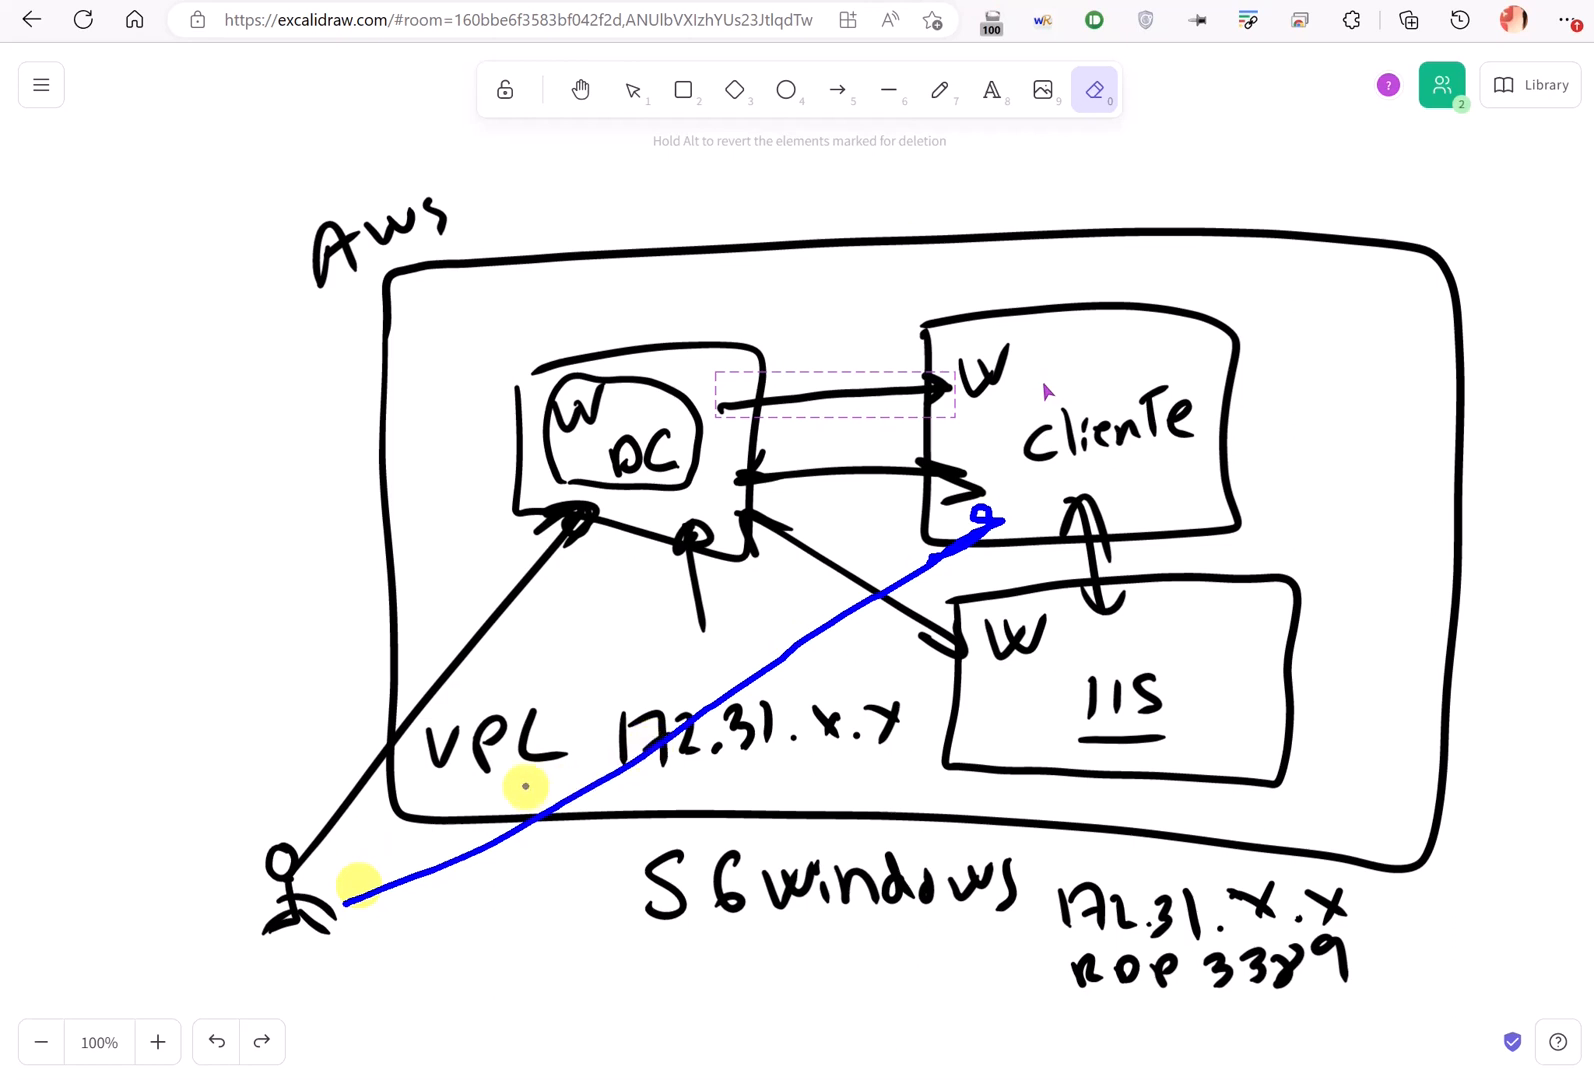
pyautogui.moveTo(527, 787); pyautogui.dragTo(618, 828)
pyautogui.moveTo(586, 765); pyautogui.dragTo(568, 830)
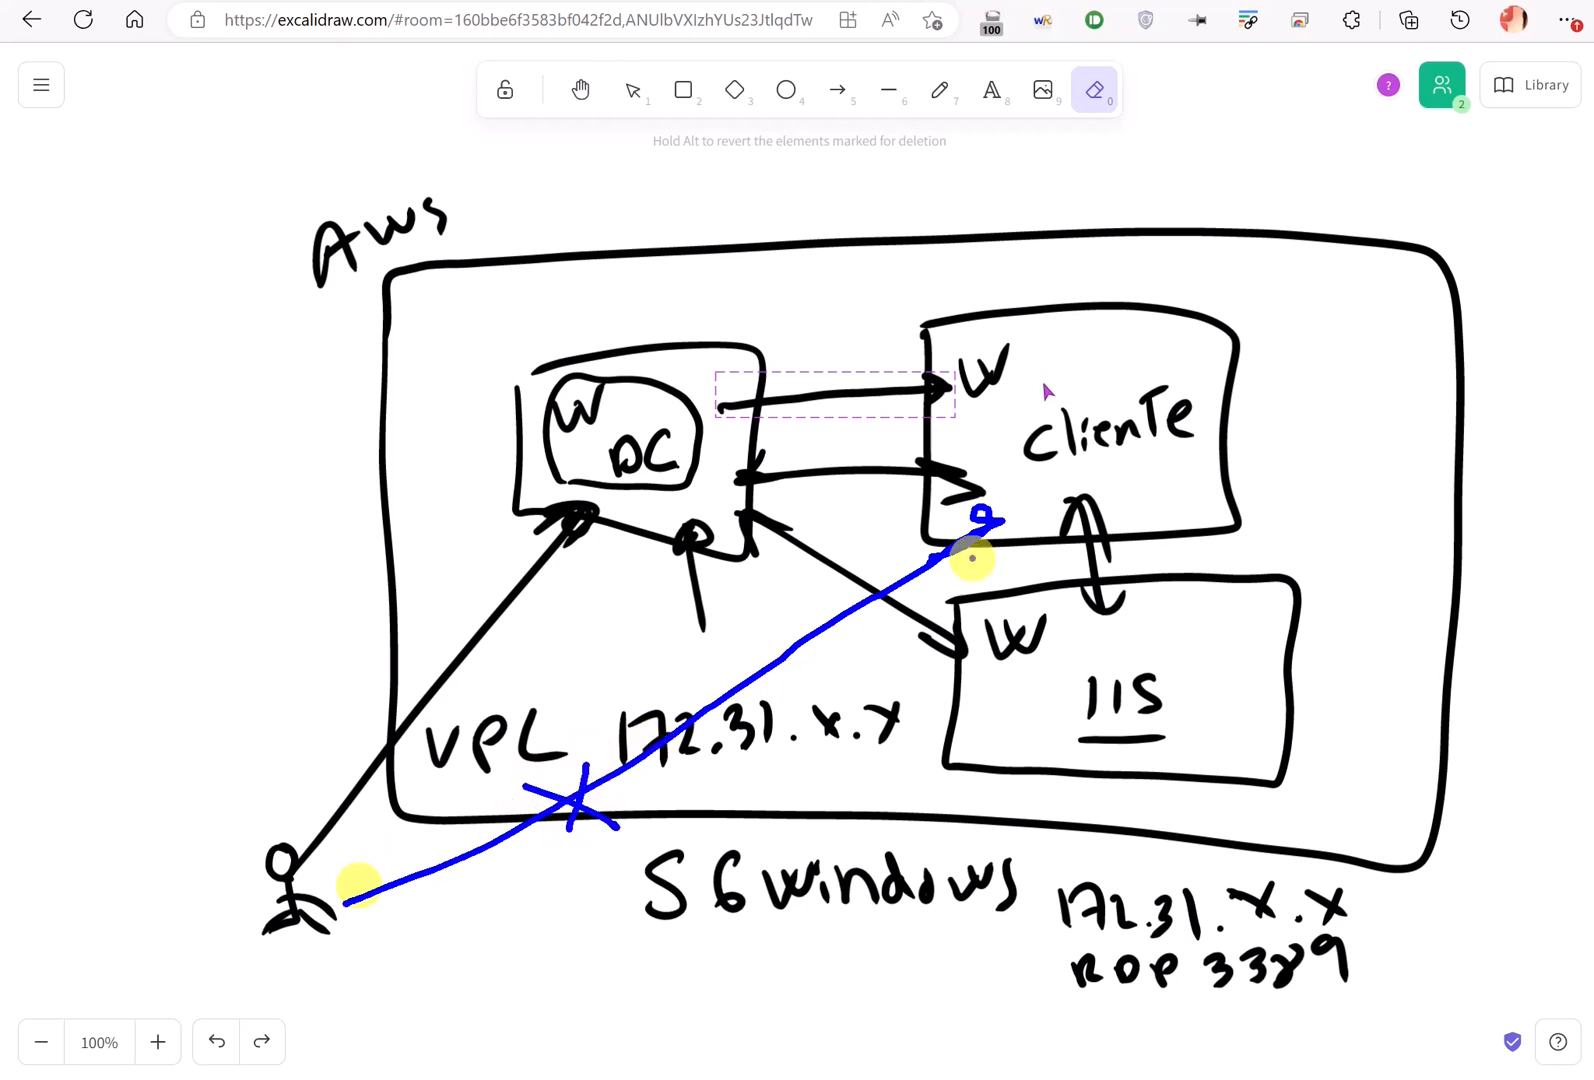
pyautogui.moveTo(1039, 483)
pyautogui.mouseDown()
pyautogui.moveTo(1188, 441)
pyautogui.moveTo(1007, 345)
pyautogui.moveTo(998, 457)
pyautogui.moveTo(936, 470)
pyautogui.moveTo(729, 455)
pyautogui.moveTo(697, 478)
pyautogui.mouseUp()
pyautogui.moveTo(1100, 366)
pyautogui.mouseDown()
pyautogui.moveTo(498, 348)
pyautogui.moveTo(240, 405)
pyautogui.moveTo(271, 410)
pyautogui.mouseUp()
pyautogui.moveTo(444, 343); pyautogui.dragTo(512, 381)
pyautogui.moveTo(506, 311); pyautogui.dragTo(410, 383)
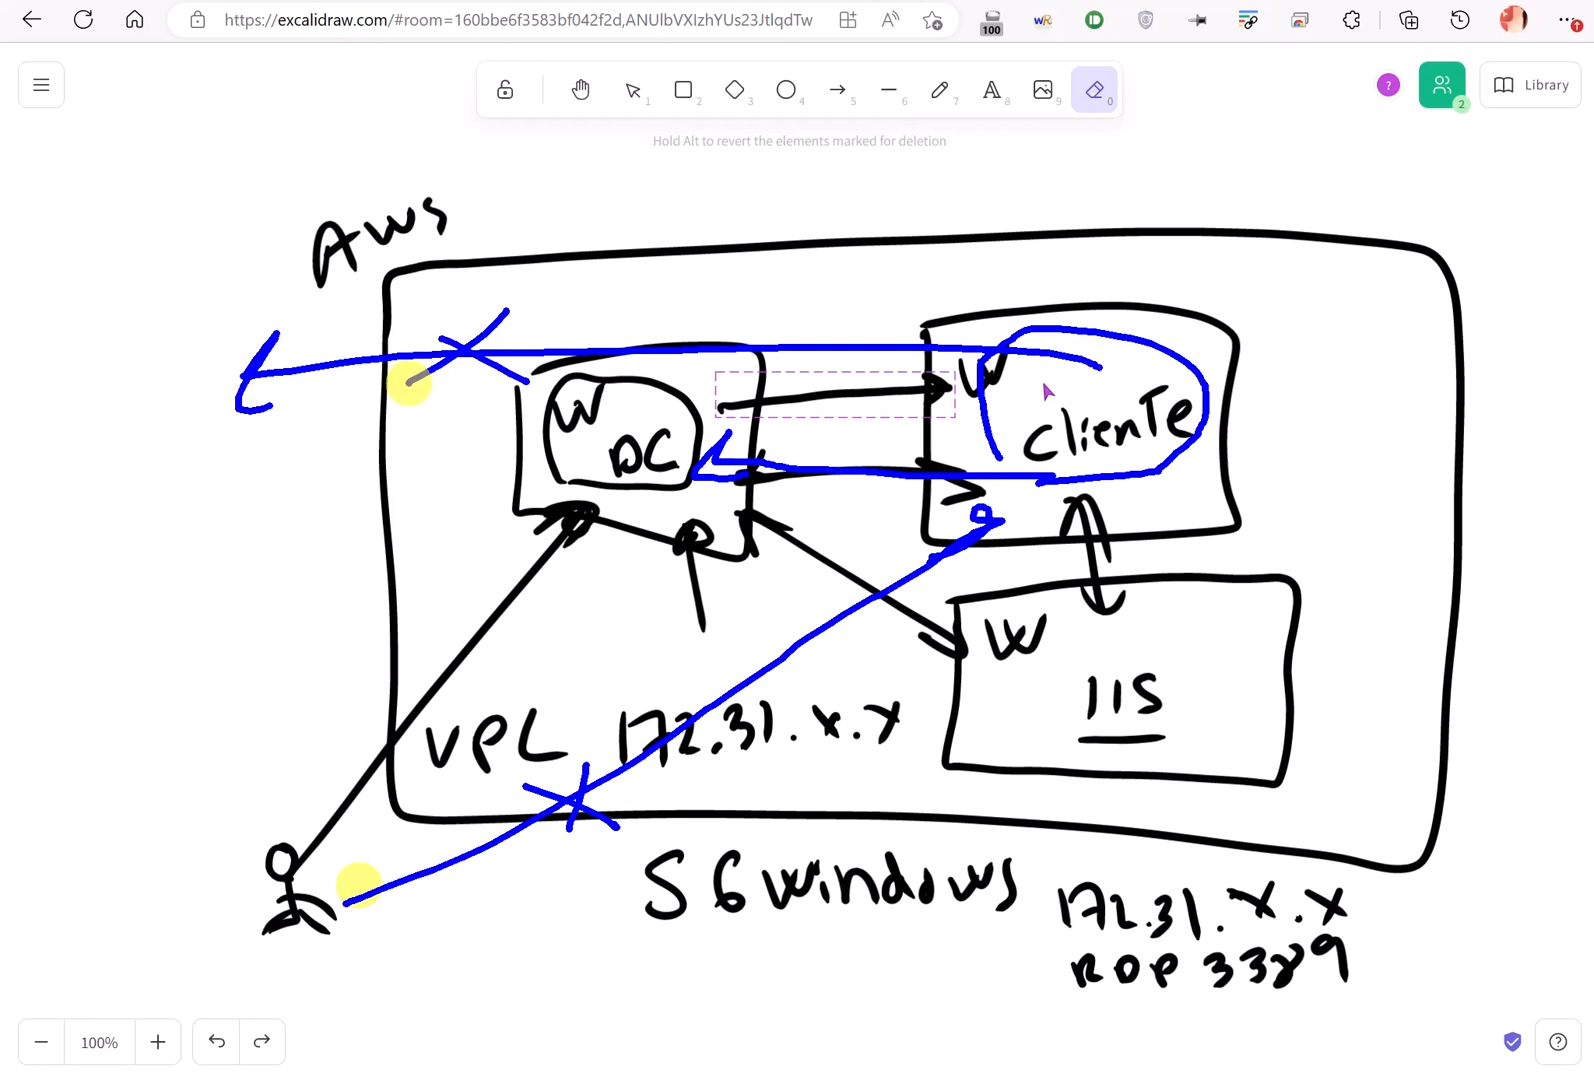
pyautogui.press('Escape')
pyautogui.hotkey('alt', 'Tab')
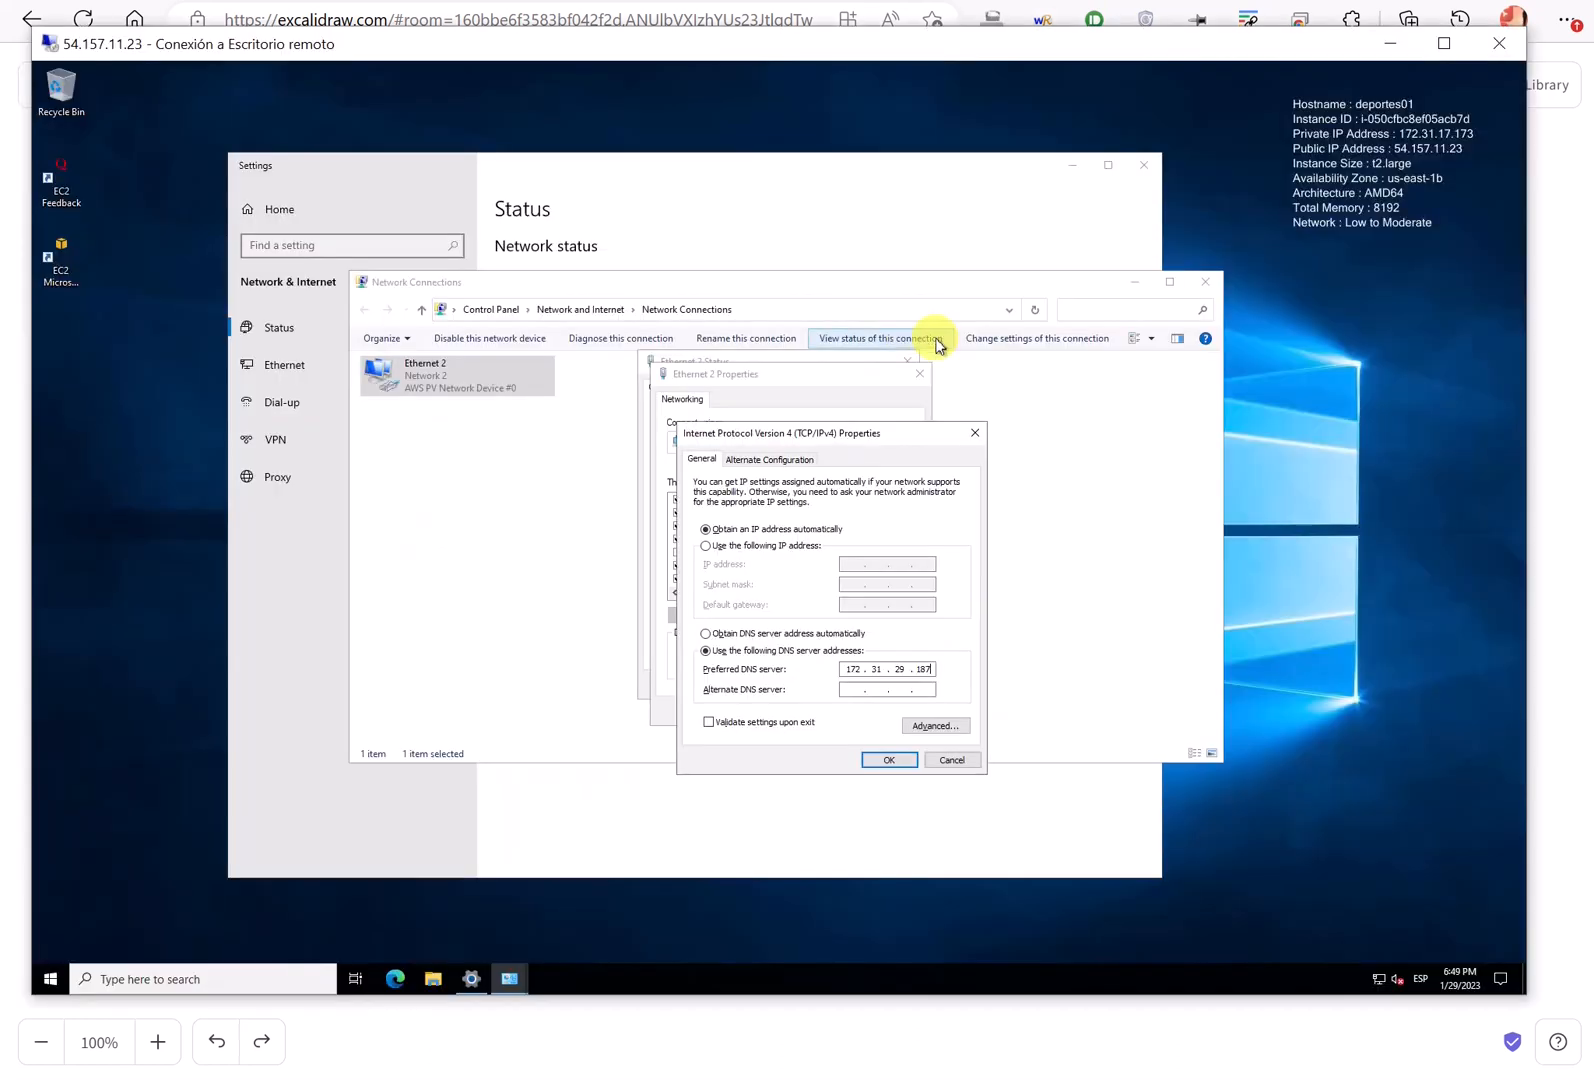
# - Confirm preferred DNS 172.31.29.187 with no alternate and close all network windows
pyautogui.moveTo(822, 433); pyautogui.dragTo(839, 391)
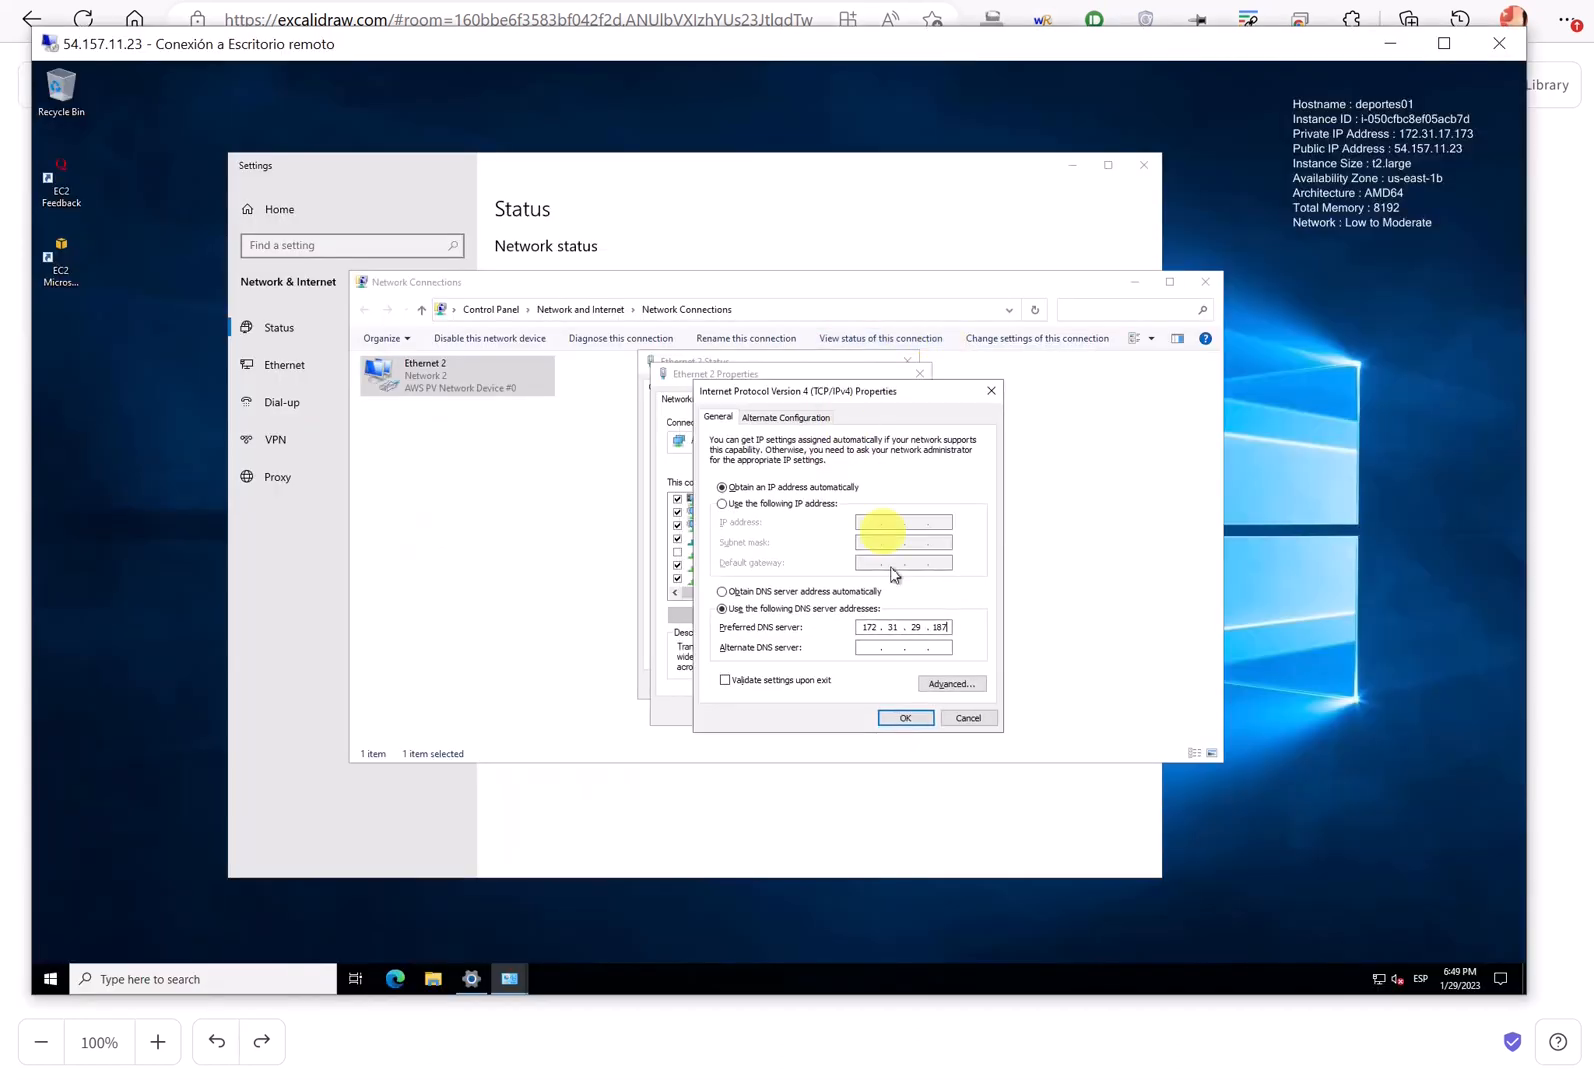
pyautogui.click(875, 647)
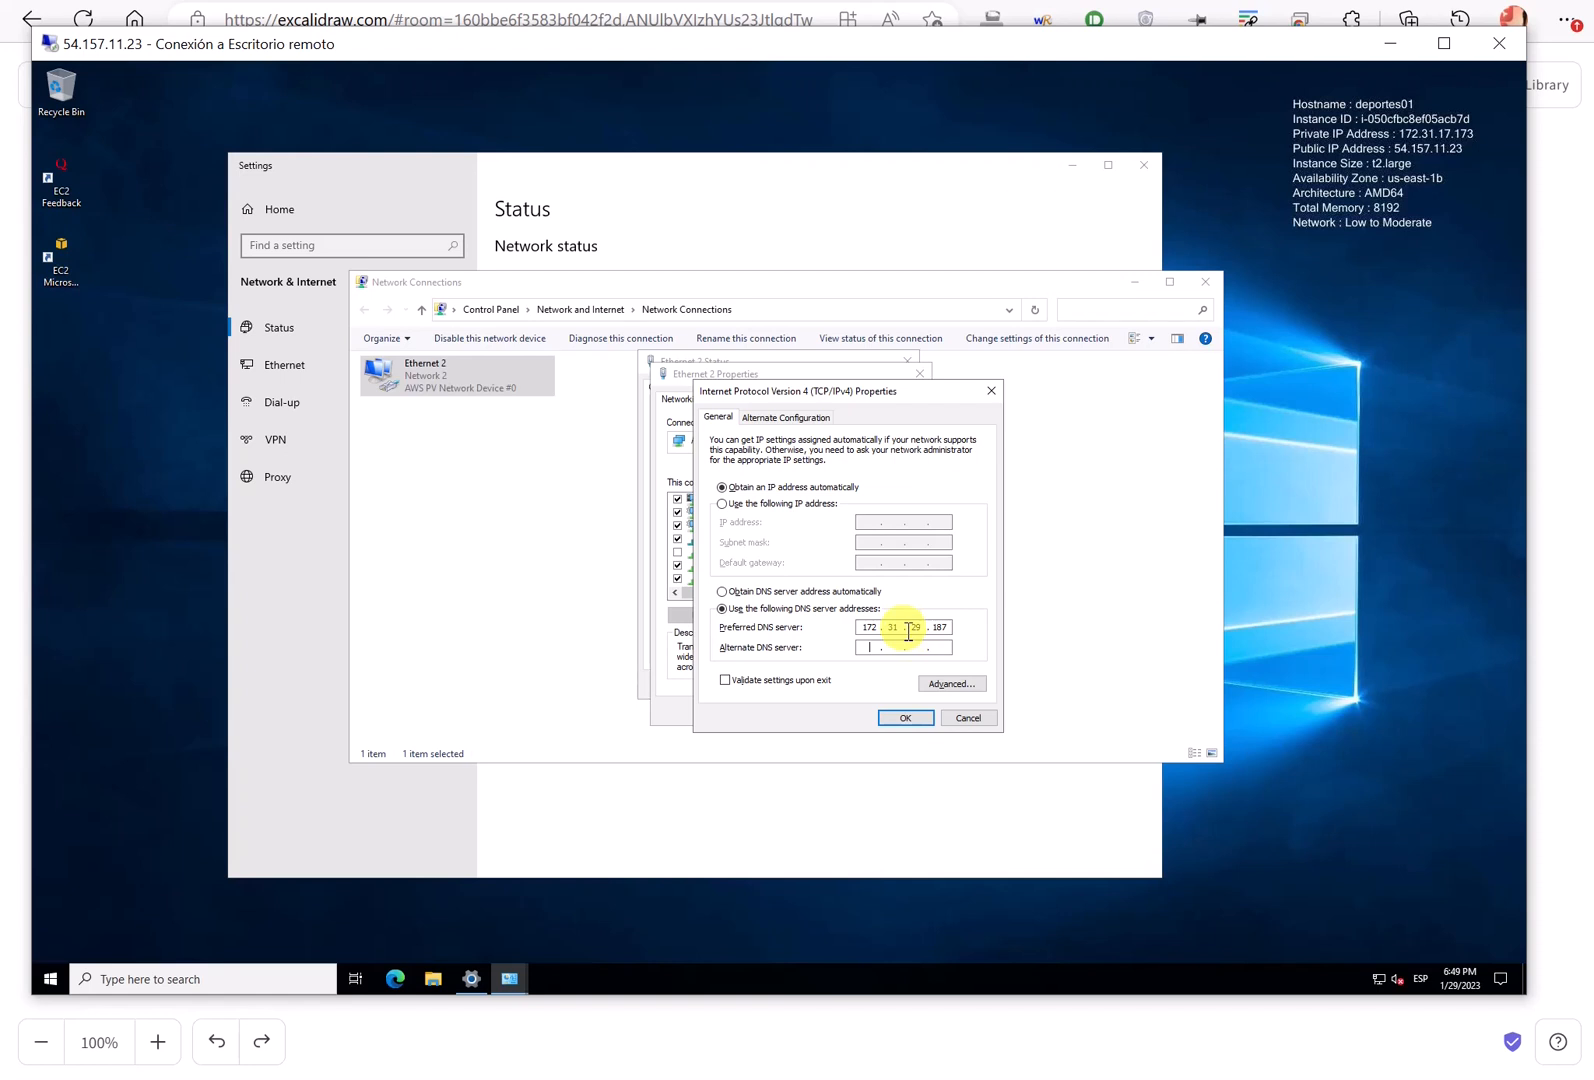
pyautogui.click(903, 718)
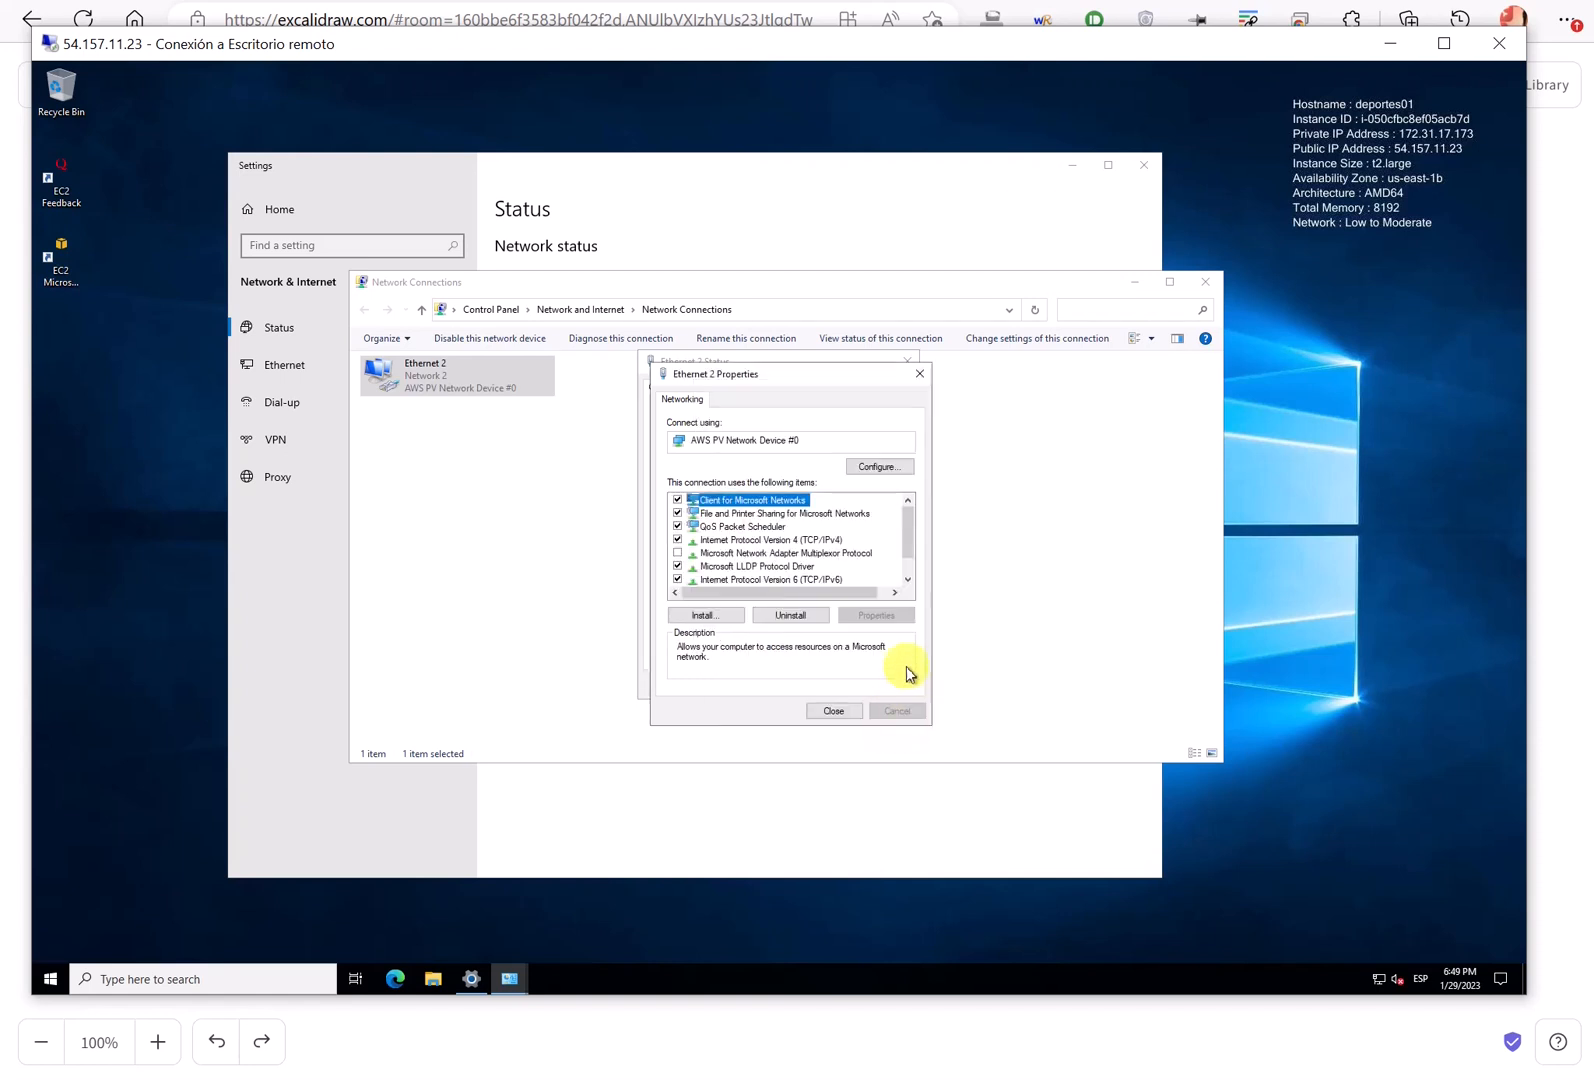
pyautogui.click(830, 711)
pyautogui.click(900, 684)
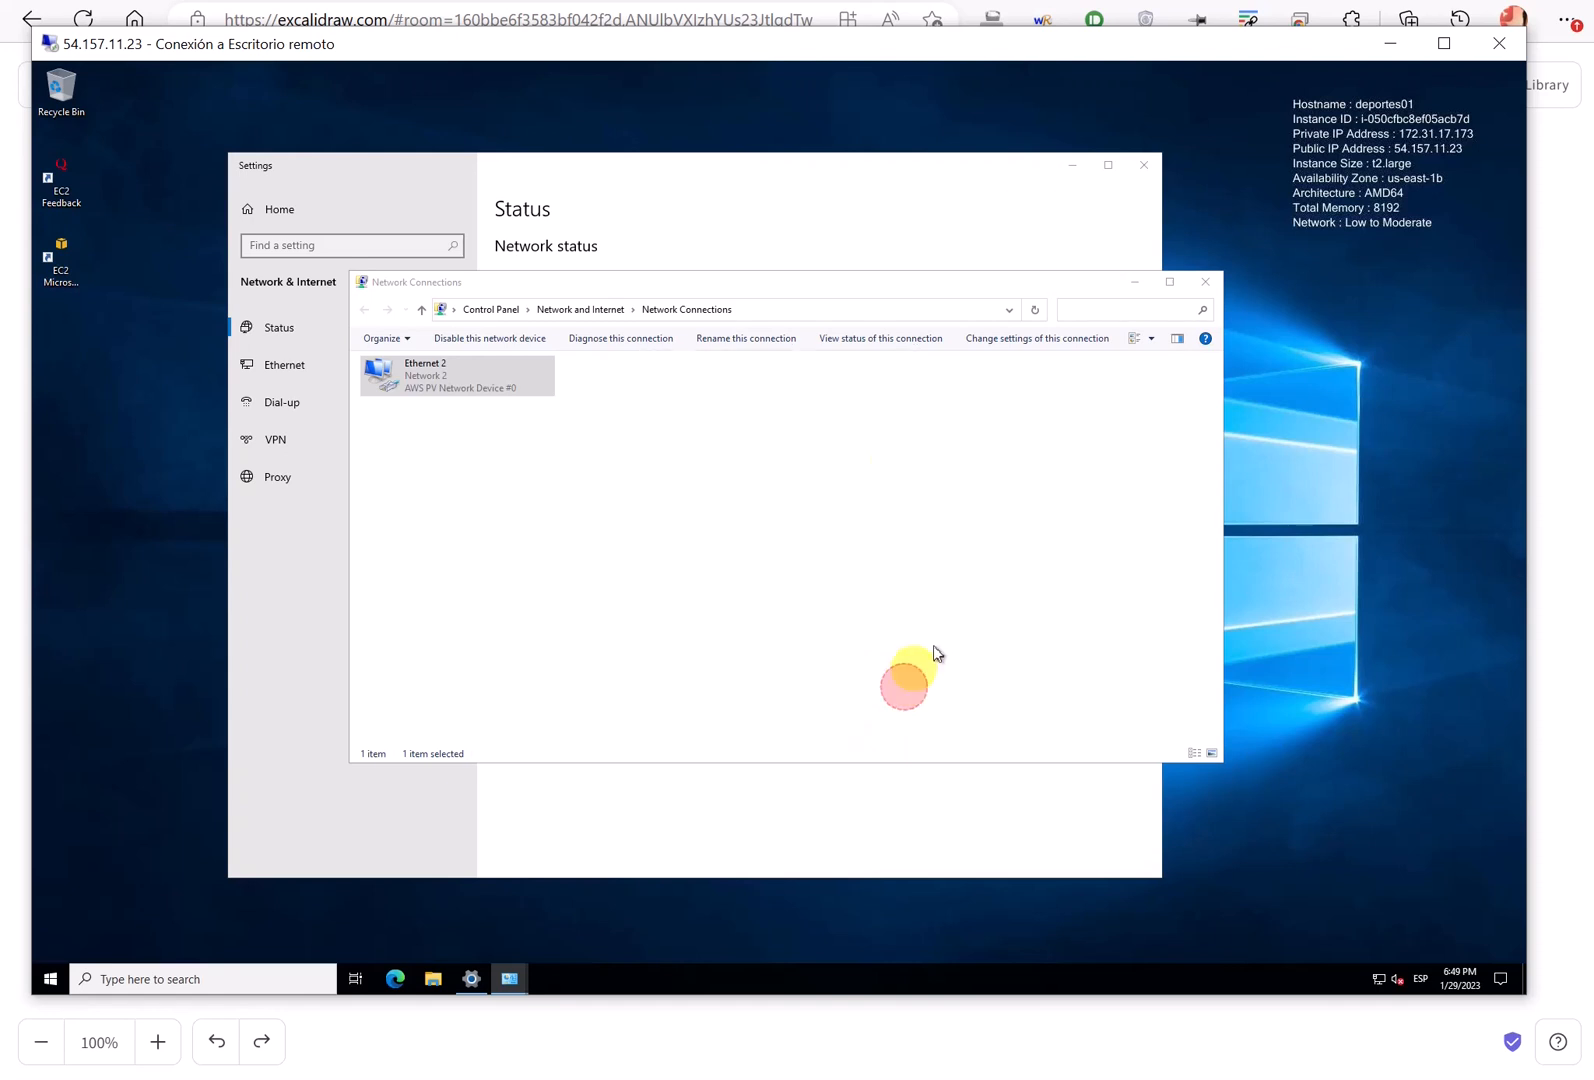
pyautogui.click(1218, 283)
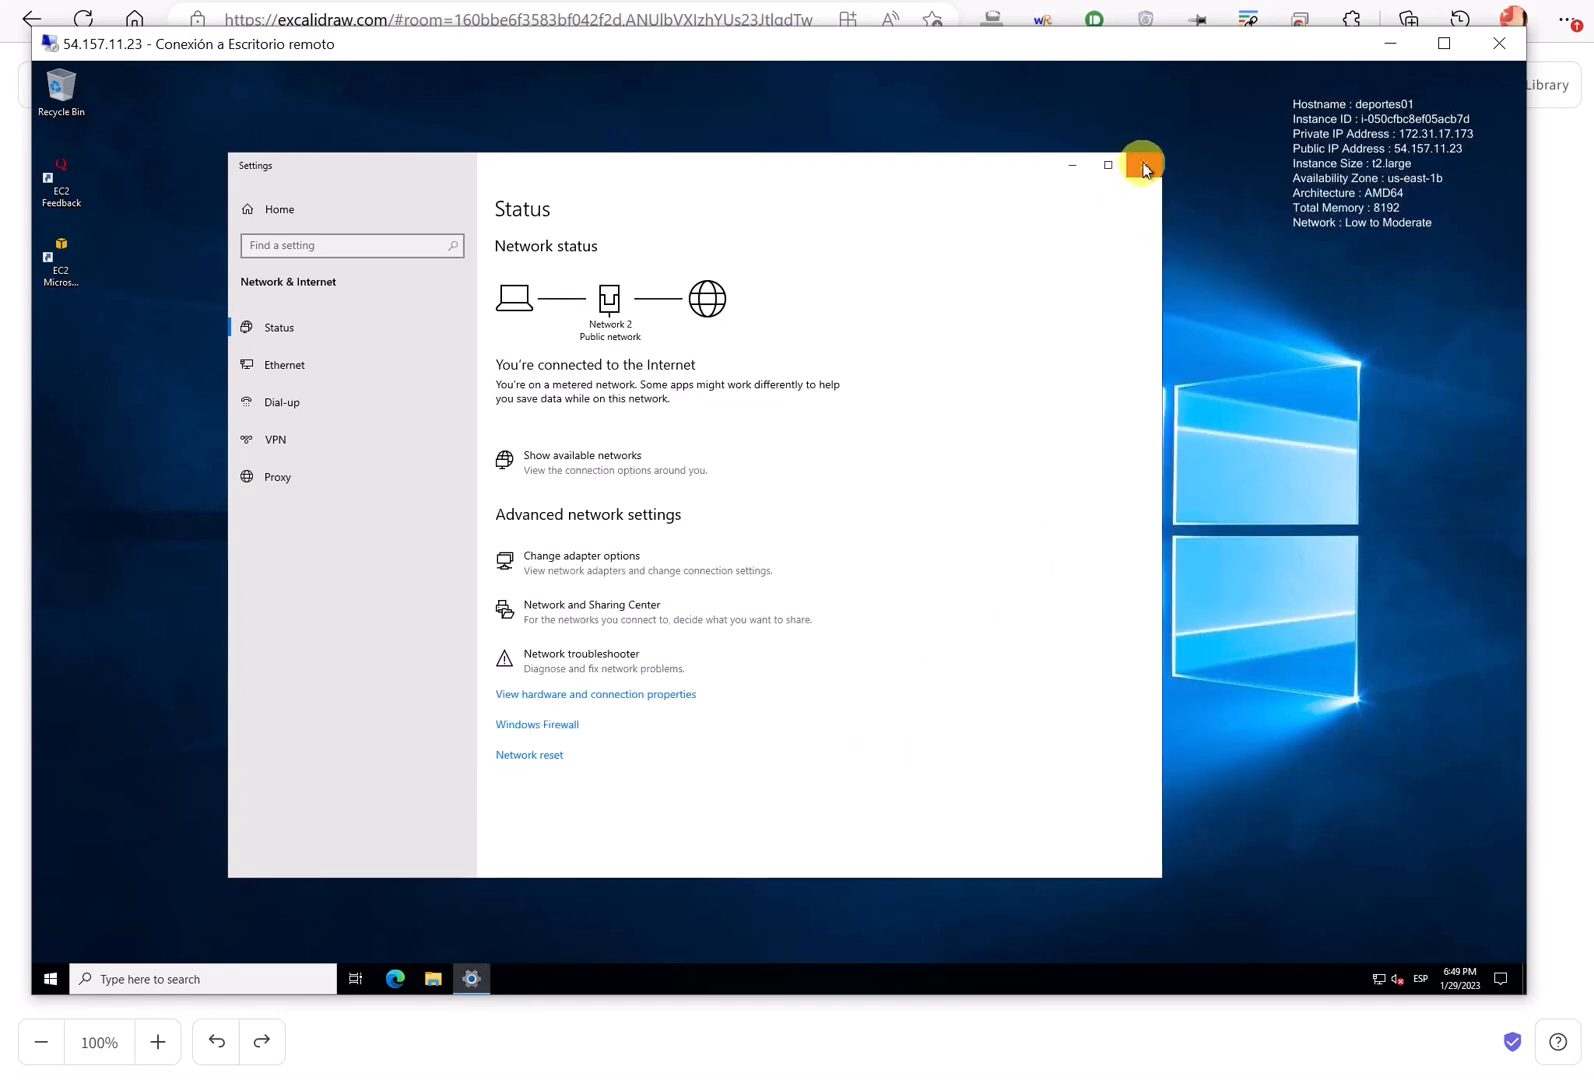
pyautogui.click(1143, 165)
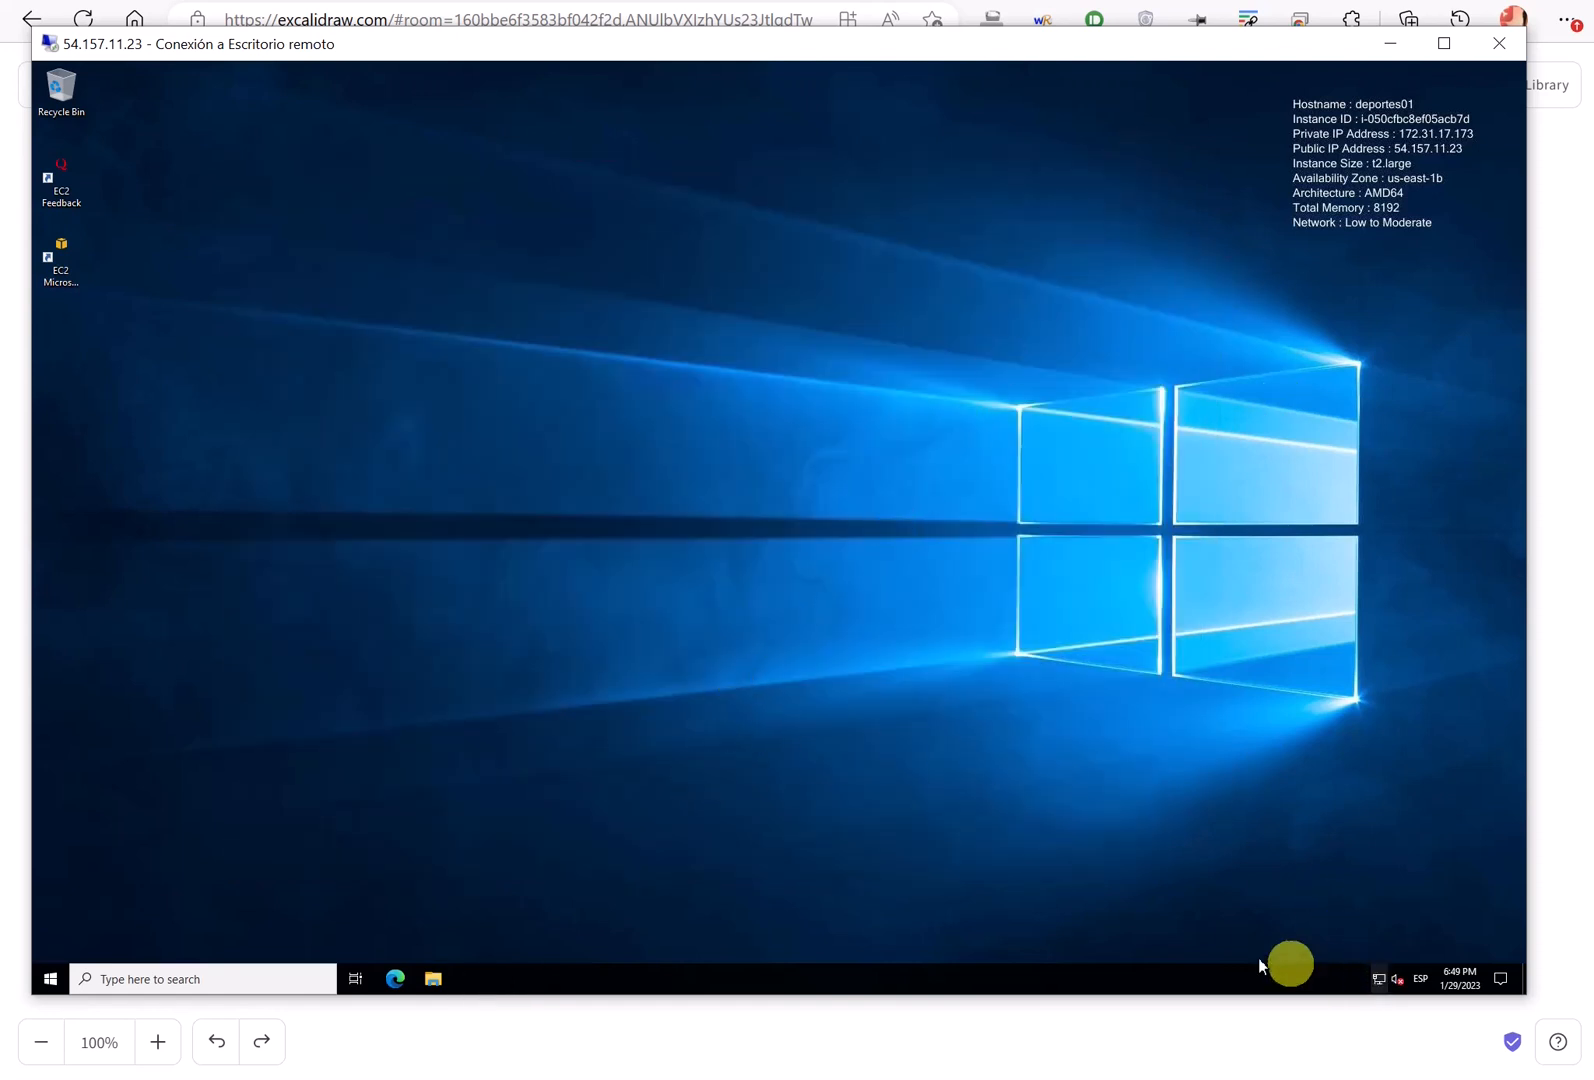
# - Open Command Prompt and ping 172.131.29.187; all four requests time out
pyautogui.click(276, 978)
pyautogui.write('cmd')
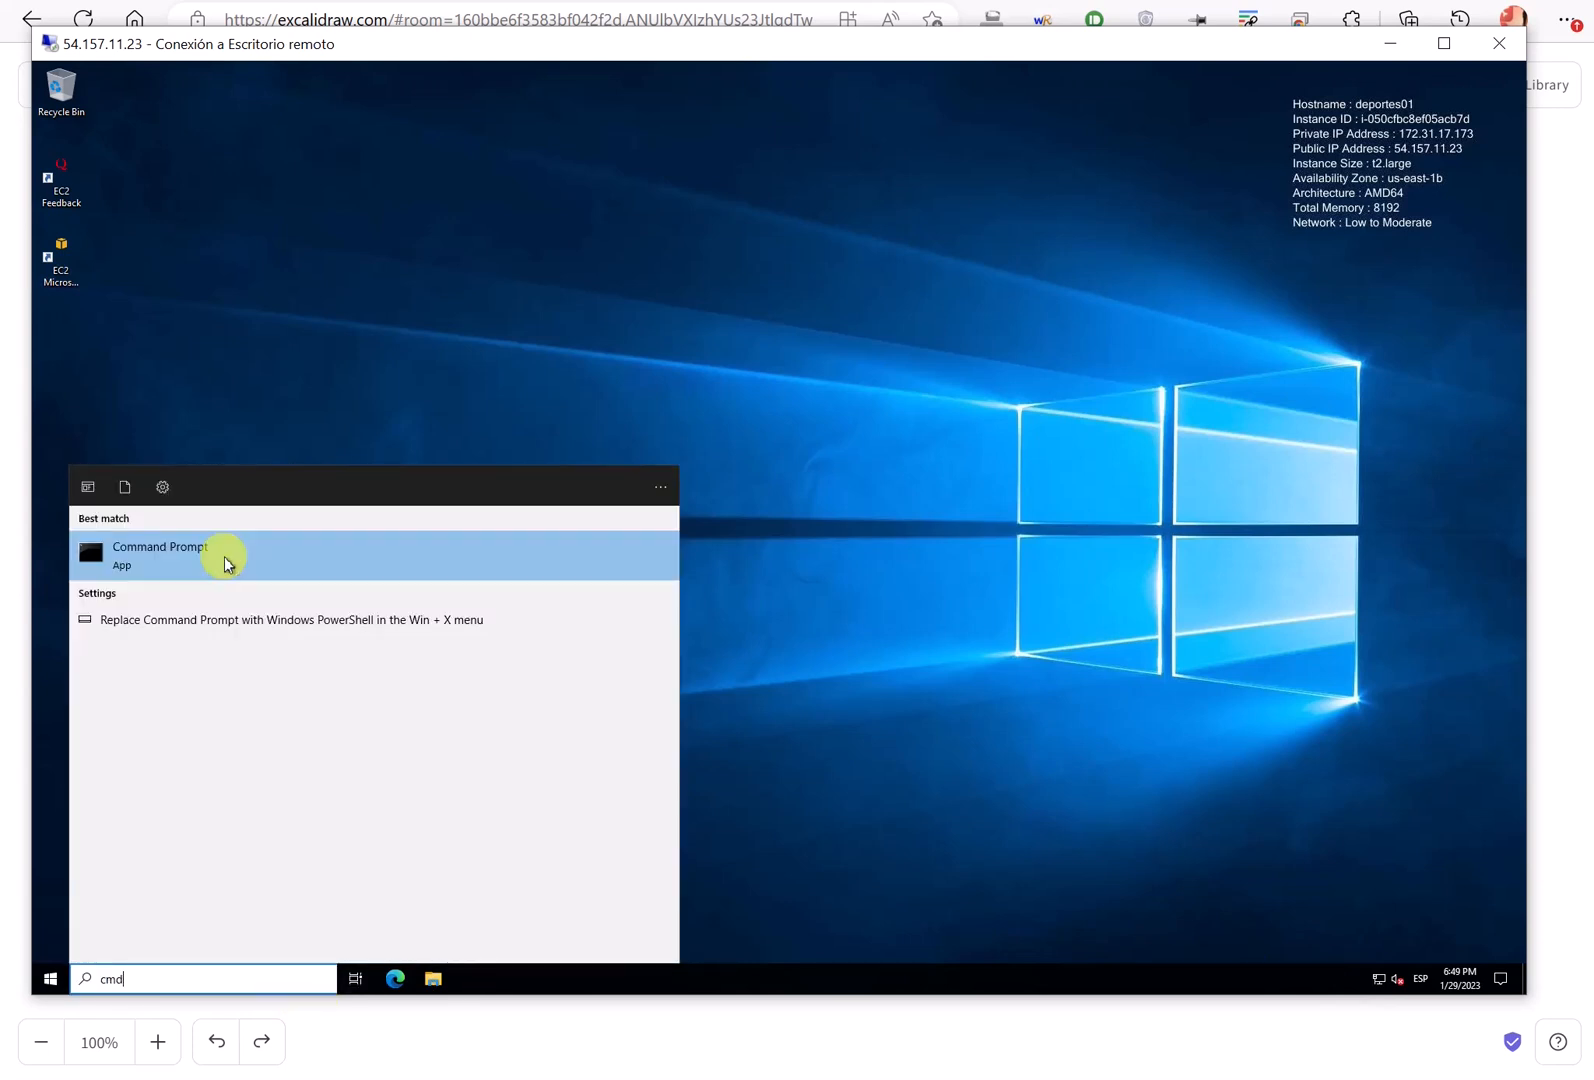
pyautogui.click(224, 558)
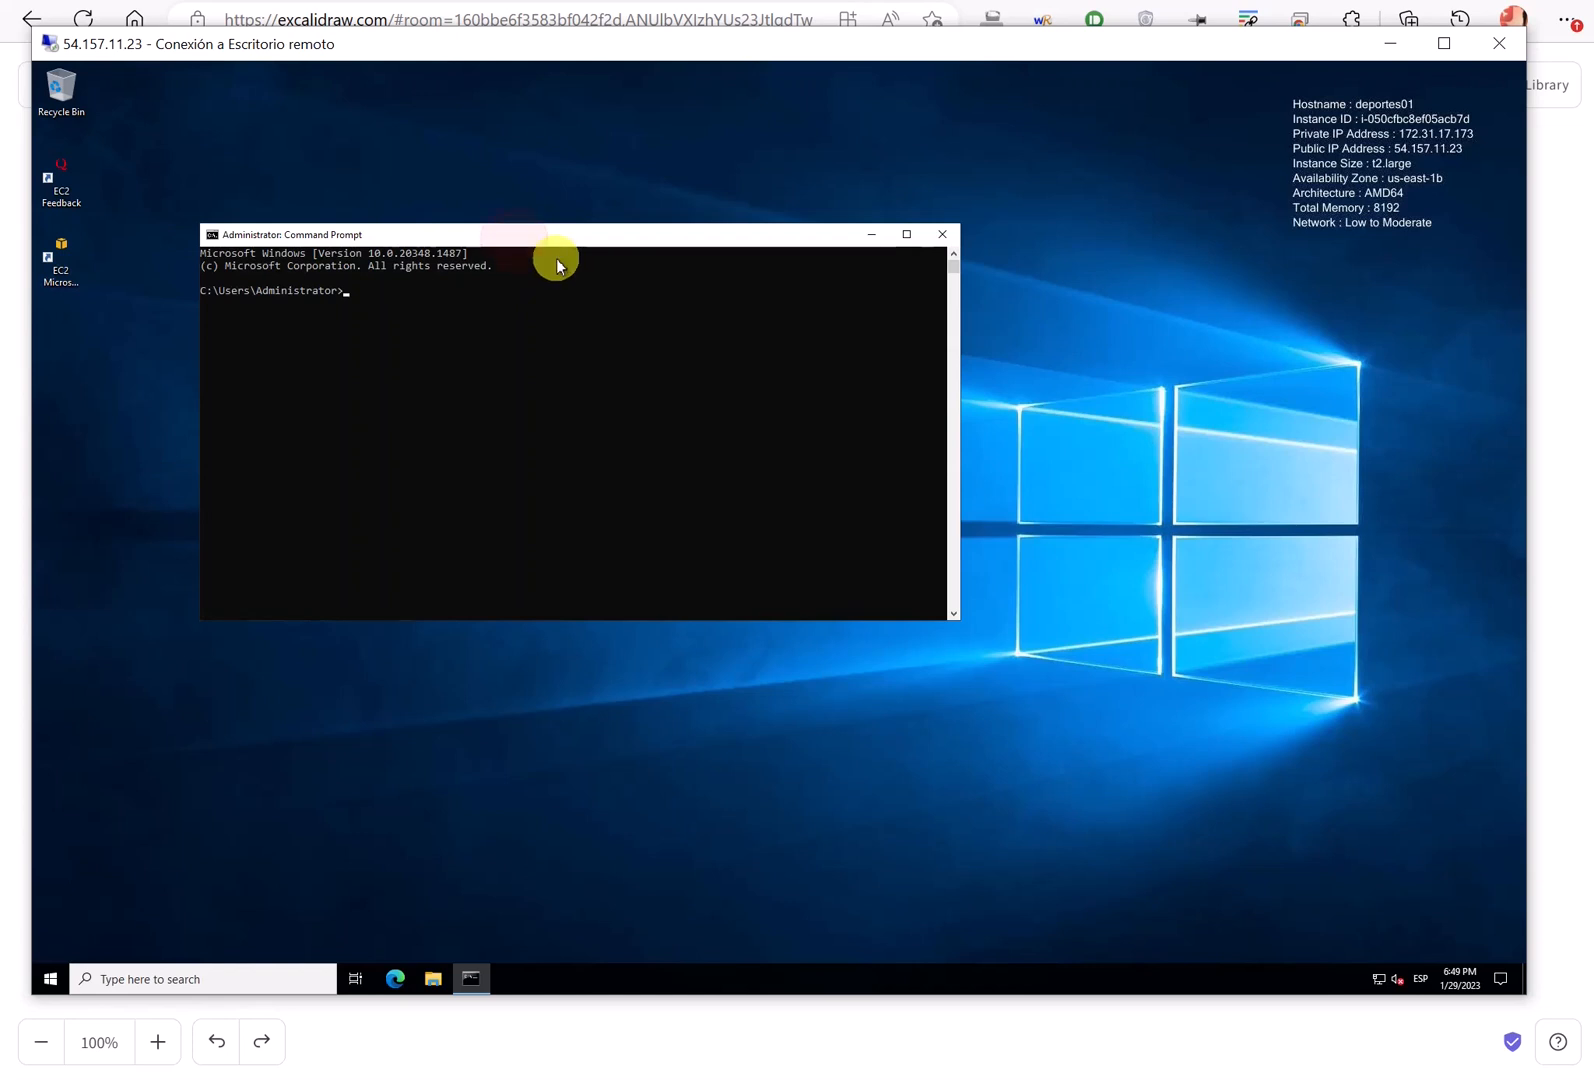
pyautogui.write('ping ')
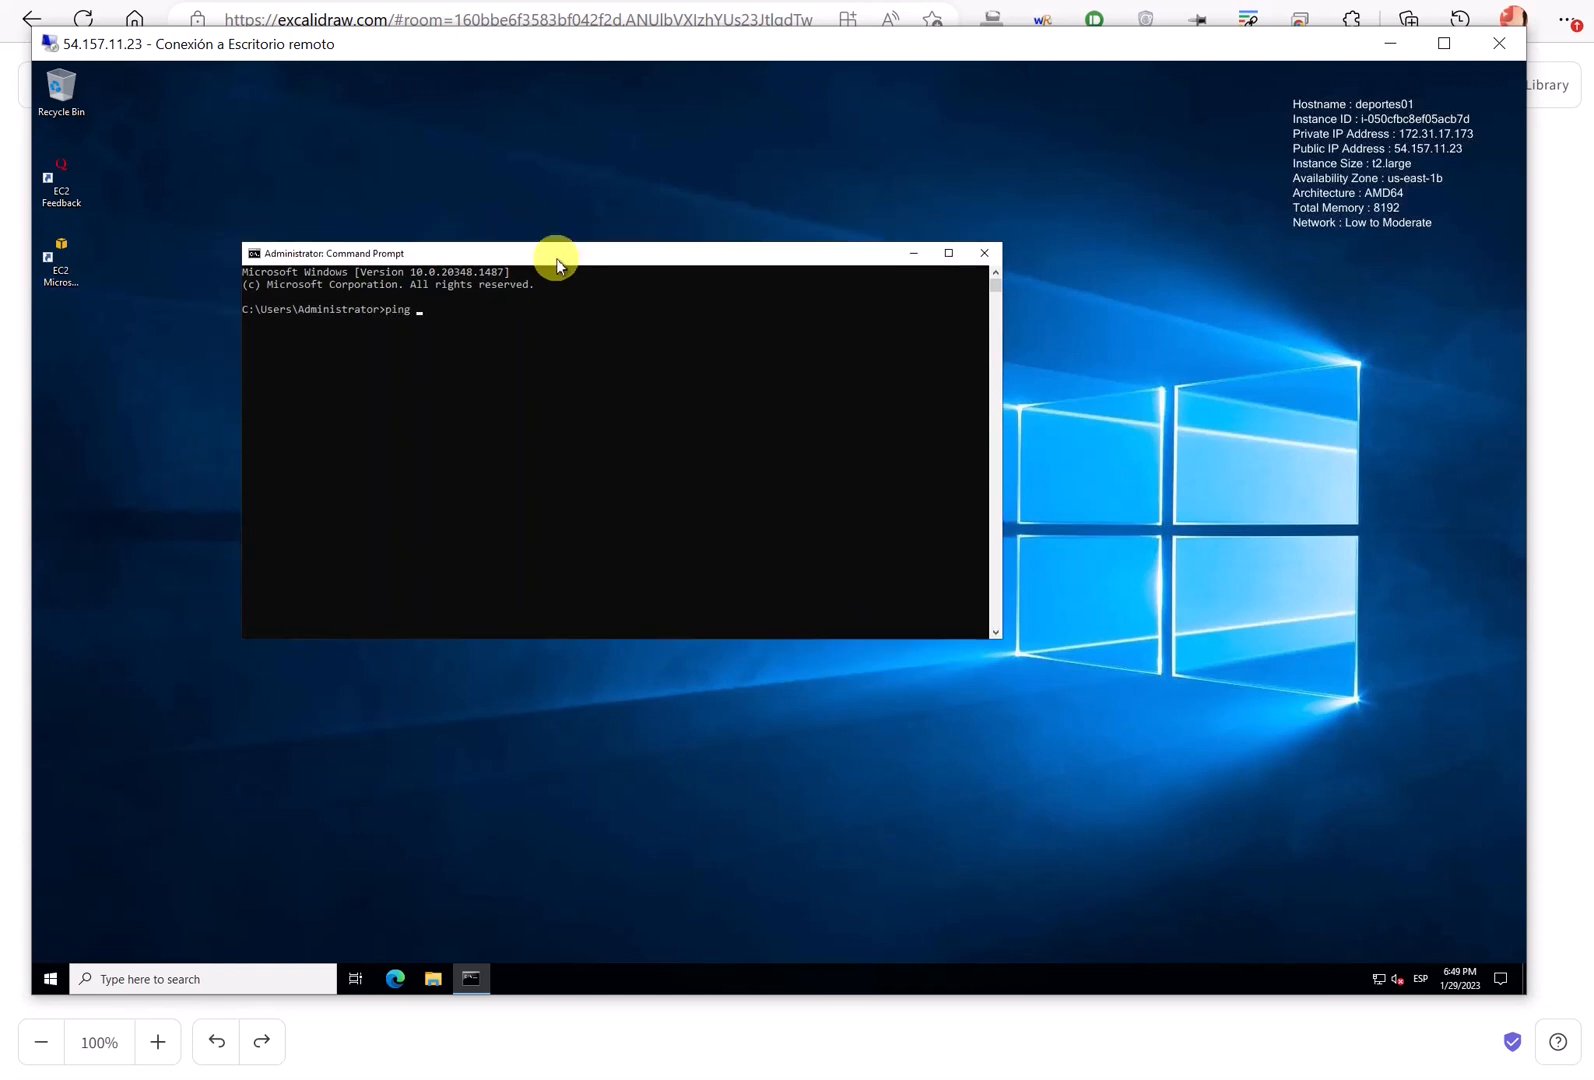
pyautogui.write('172.131.29.')
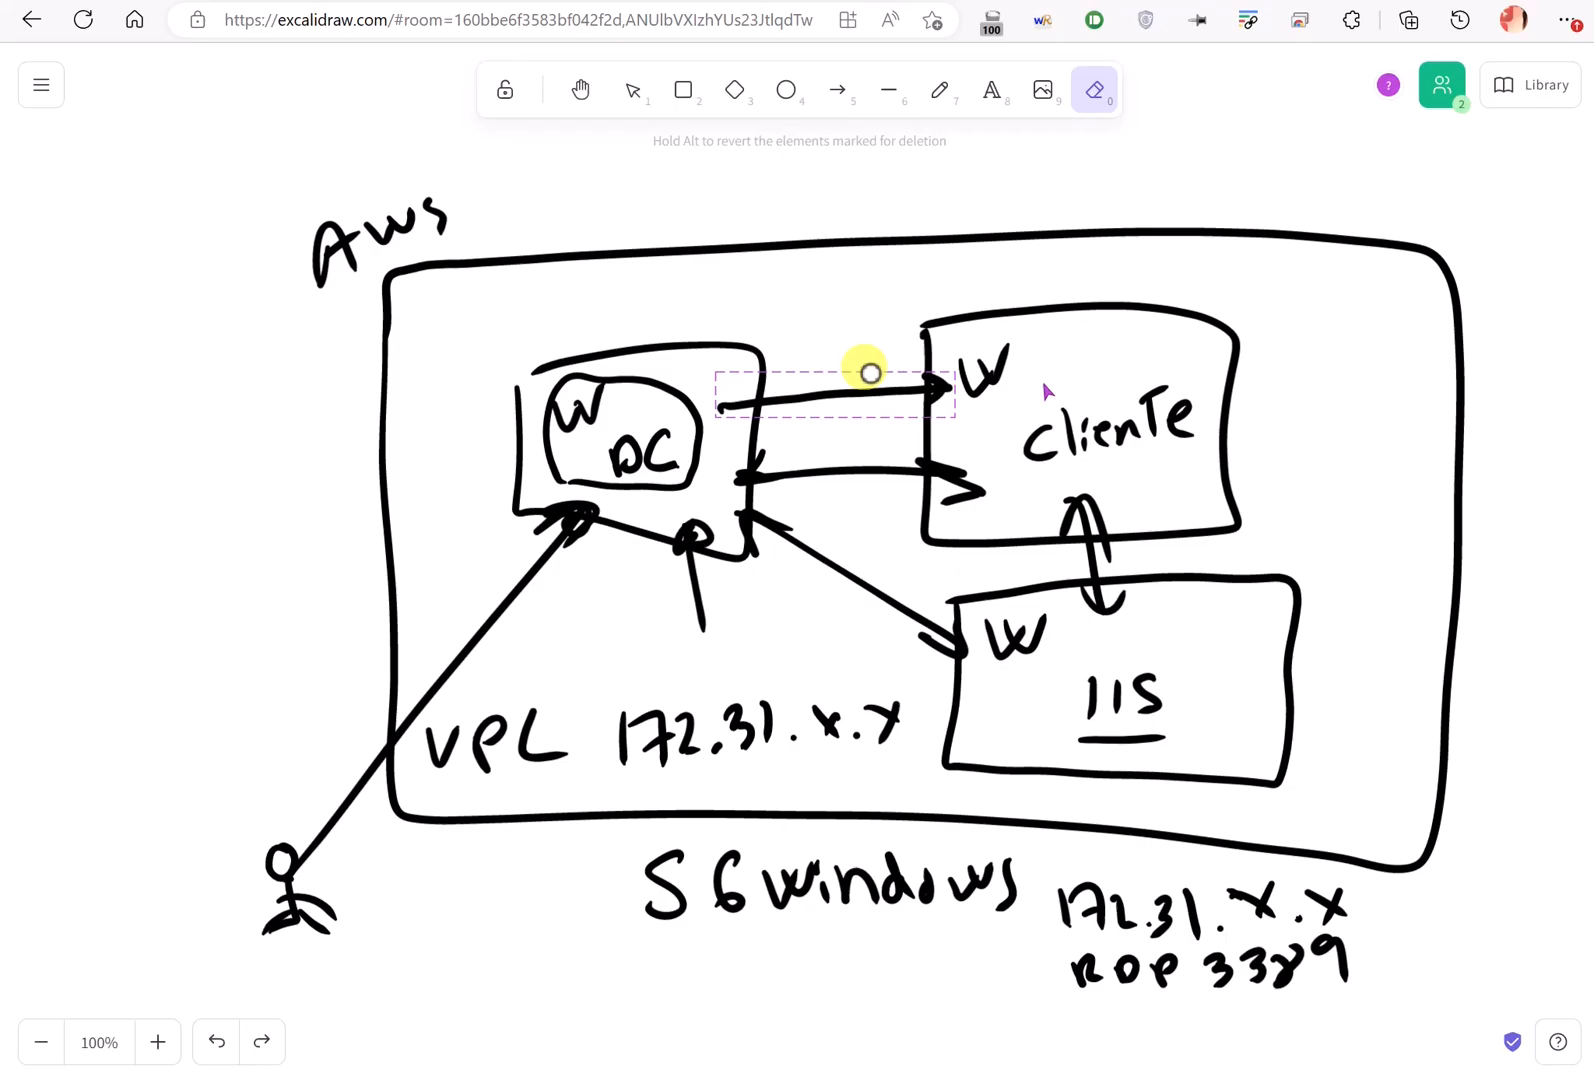
pyautogui.click(388, 2)
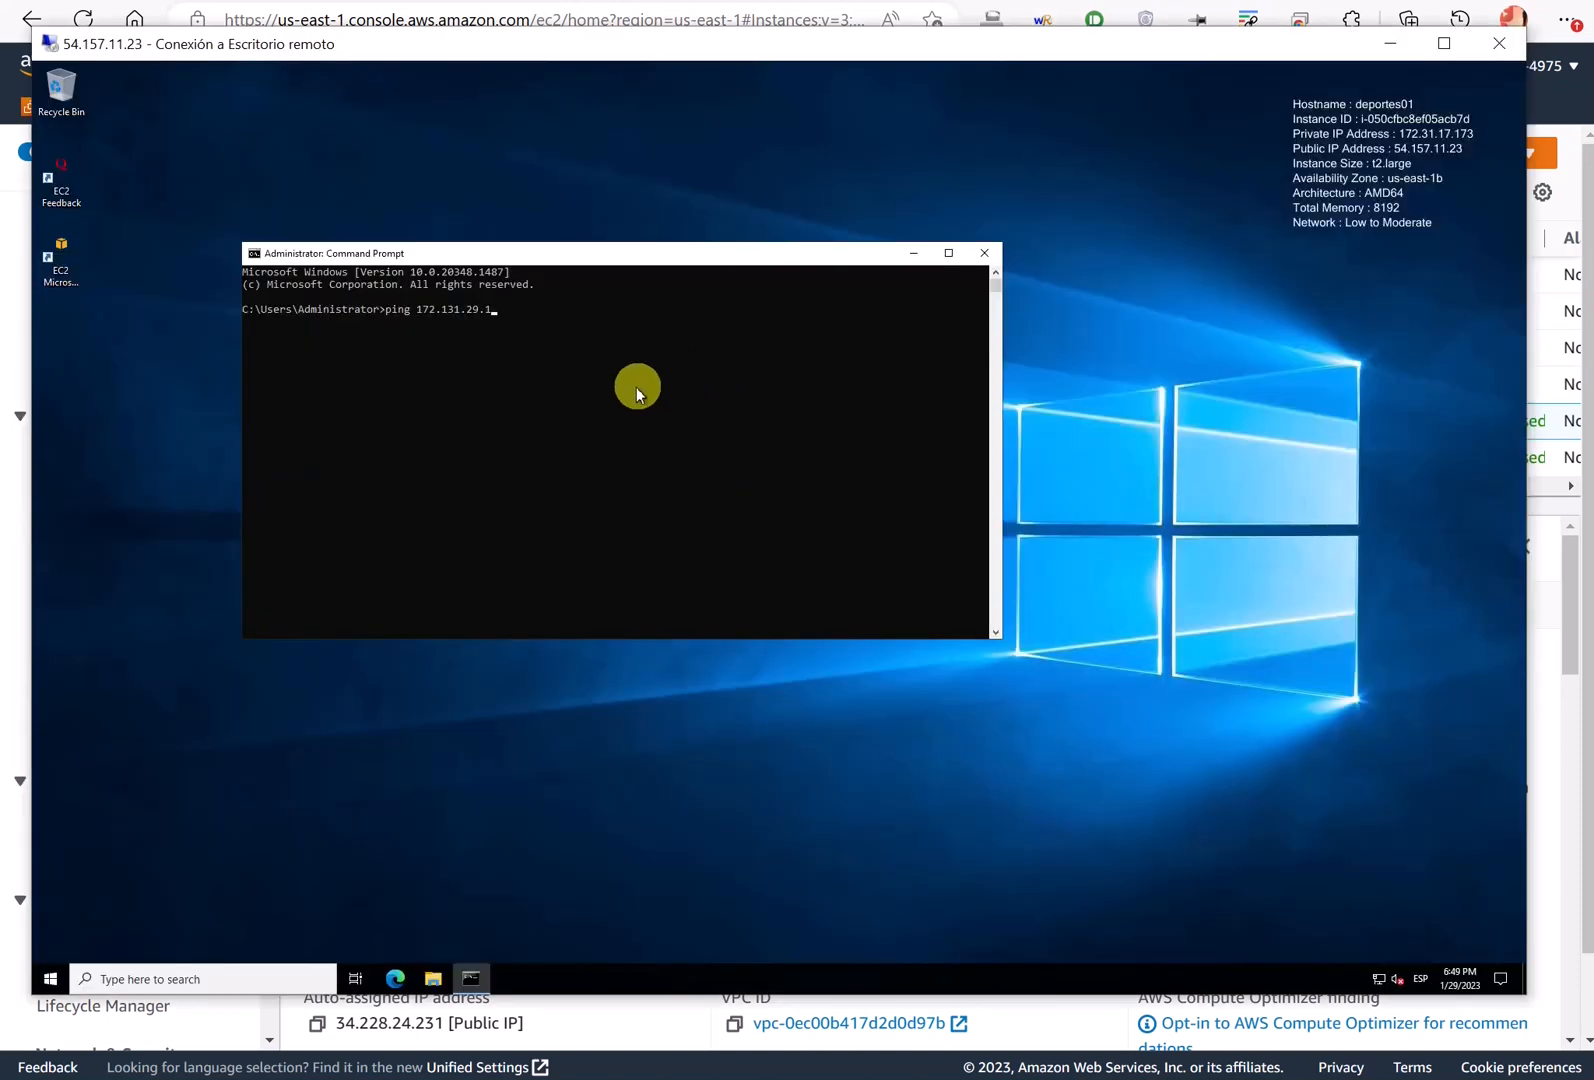
pyautogui.write('87')
pyautogui.press('Return')
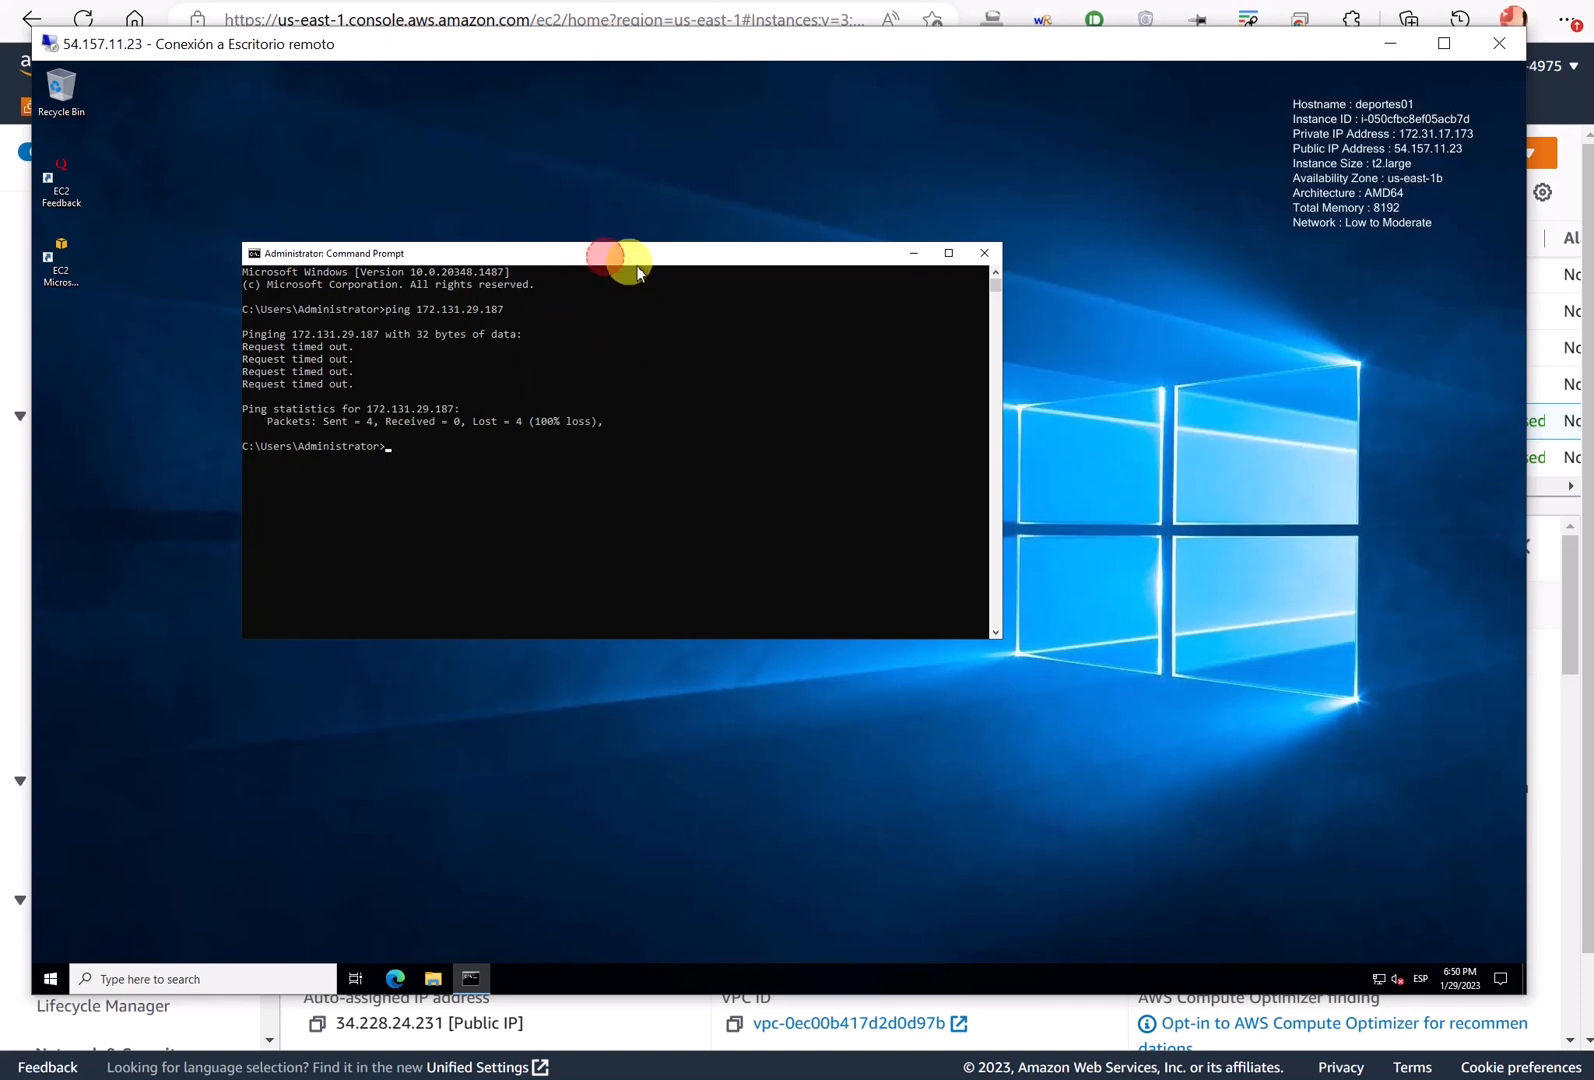
pyautogui.moveTo(615, 262); pyautogui.dragTo(658, 282)
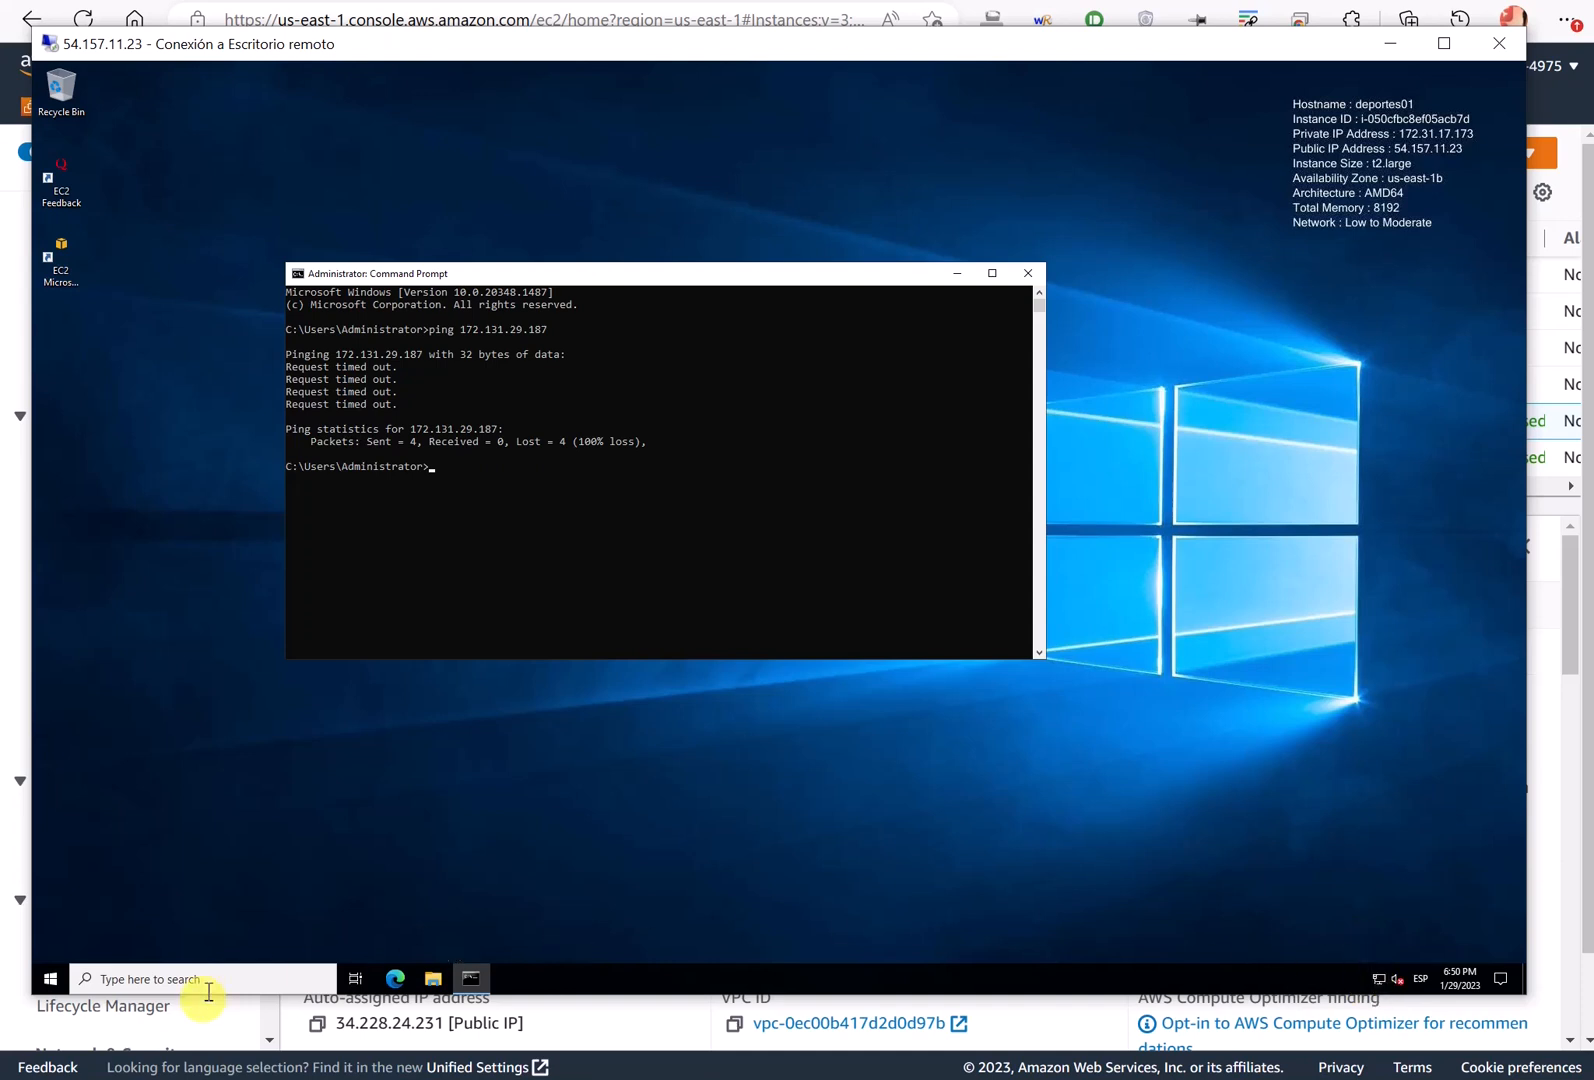
# - Reach System Properties' Computer Name tab via Settings' PC name page, closing Settings and Command Prompt
pyautogui.click(48, 985)
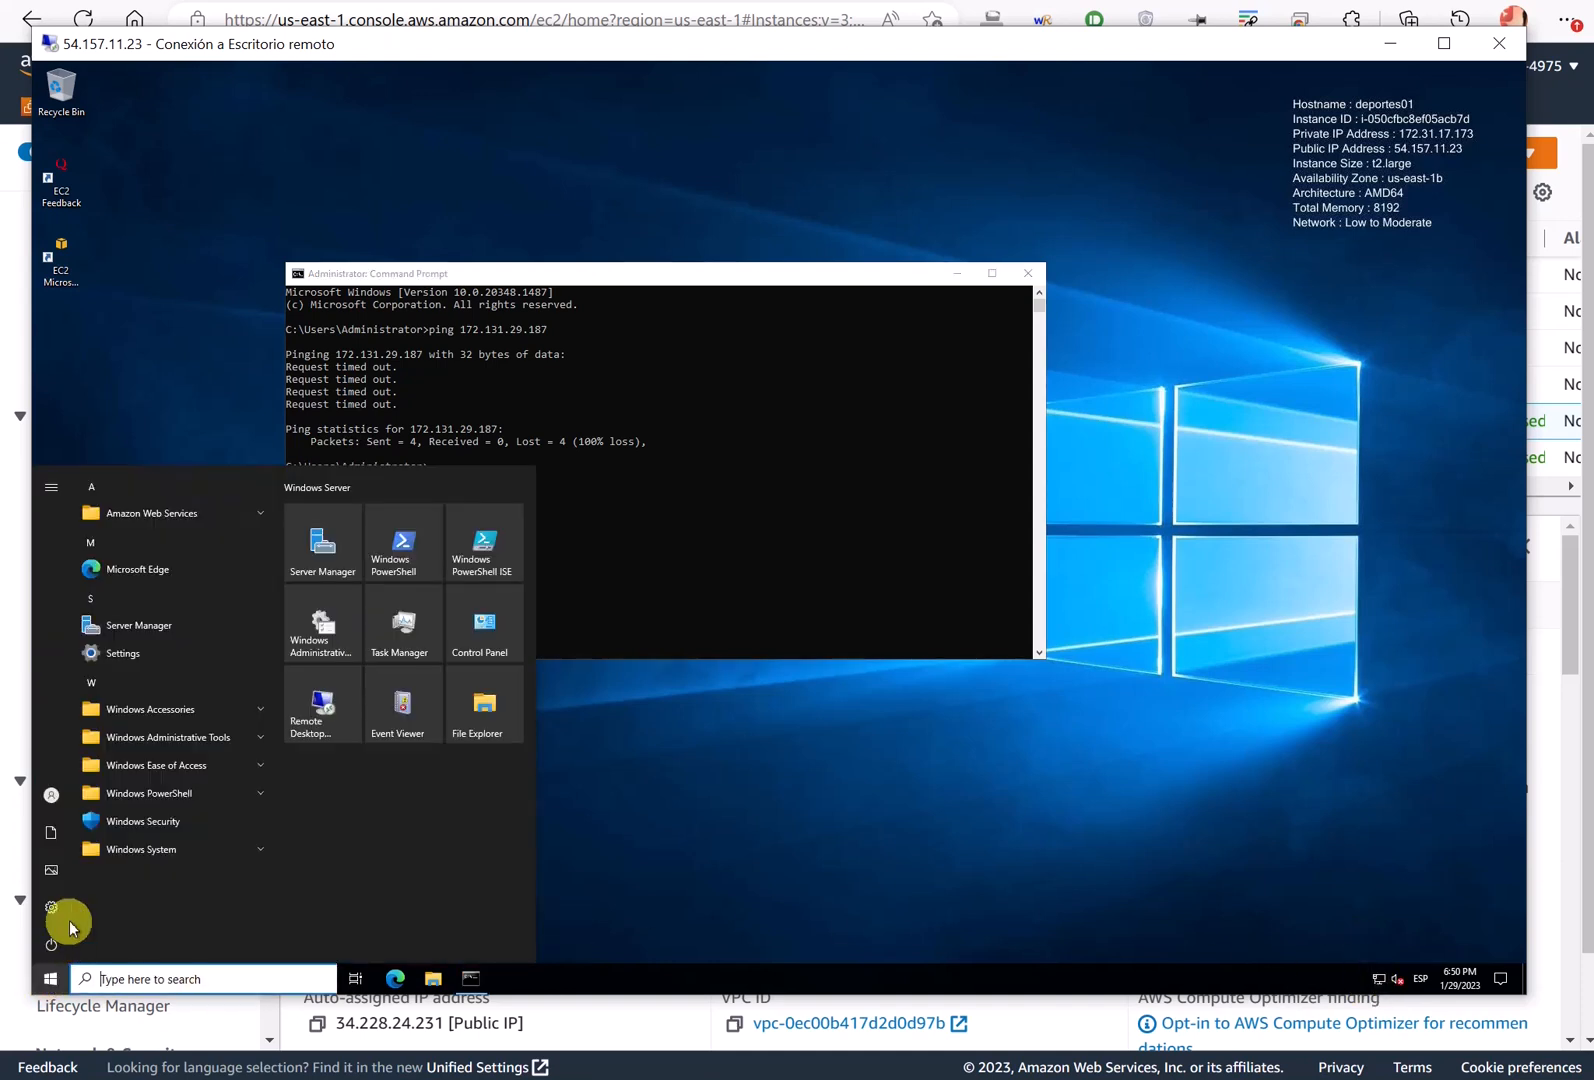
pyautogui.click(55, 907)
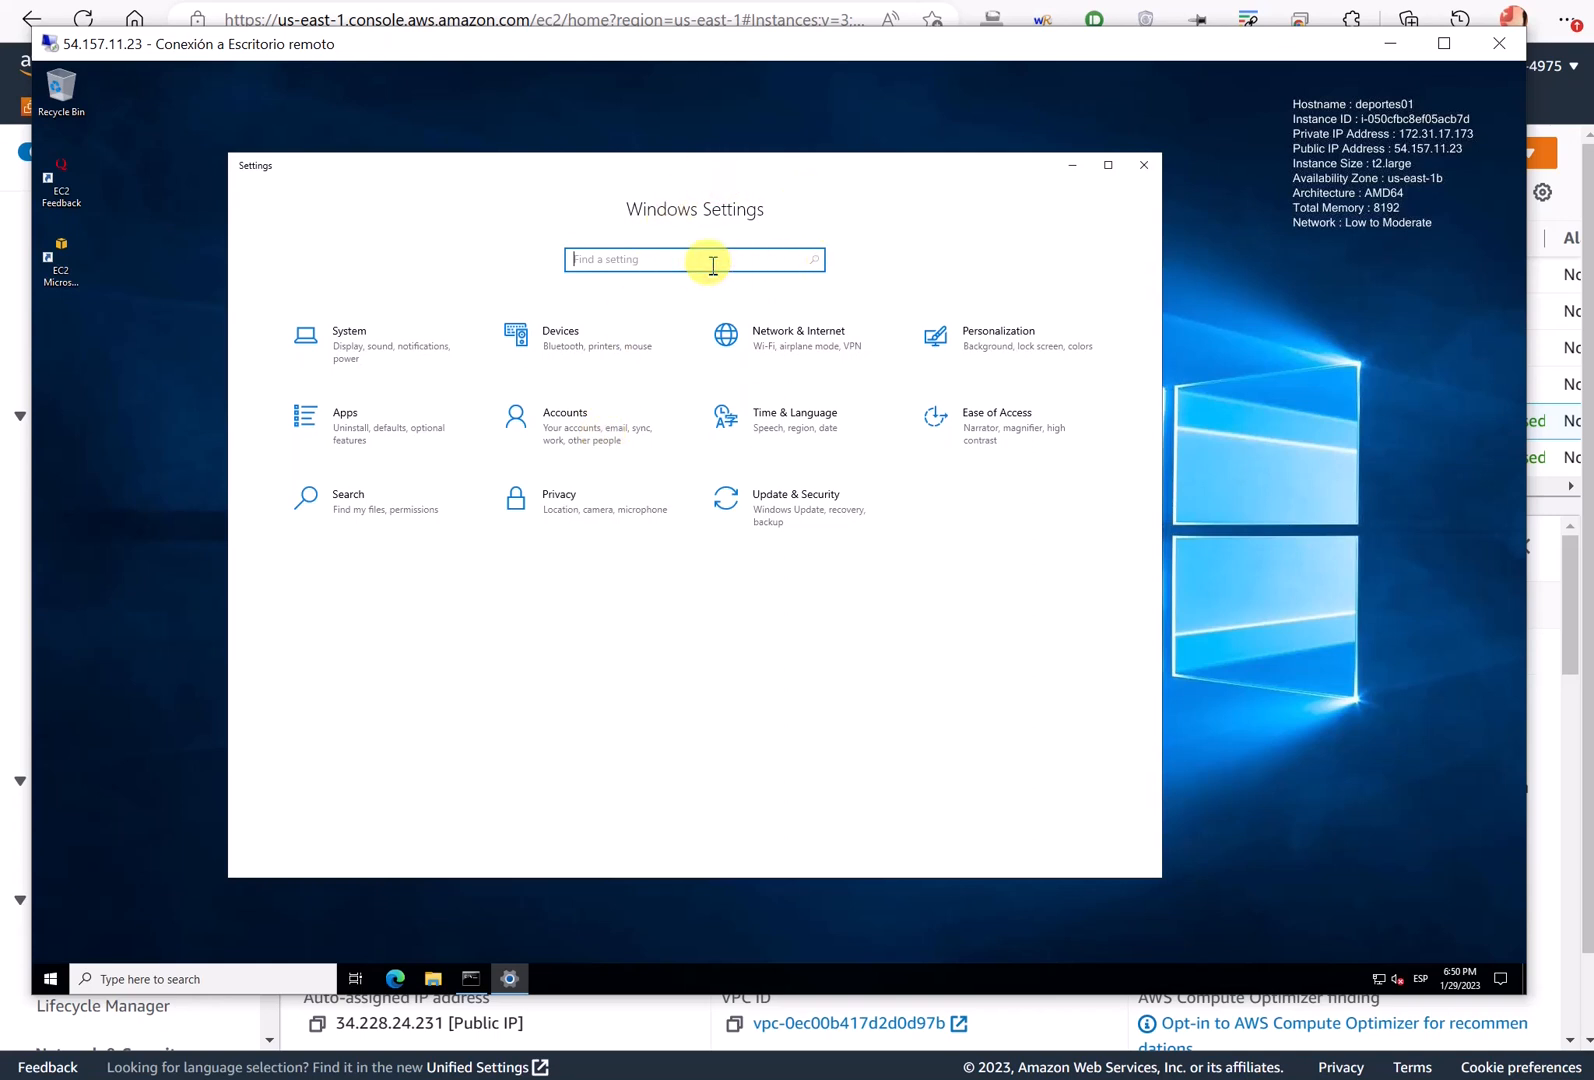
pyautogui.write('name')
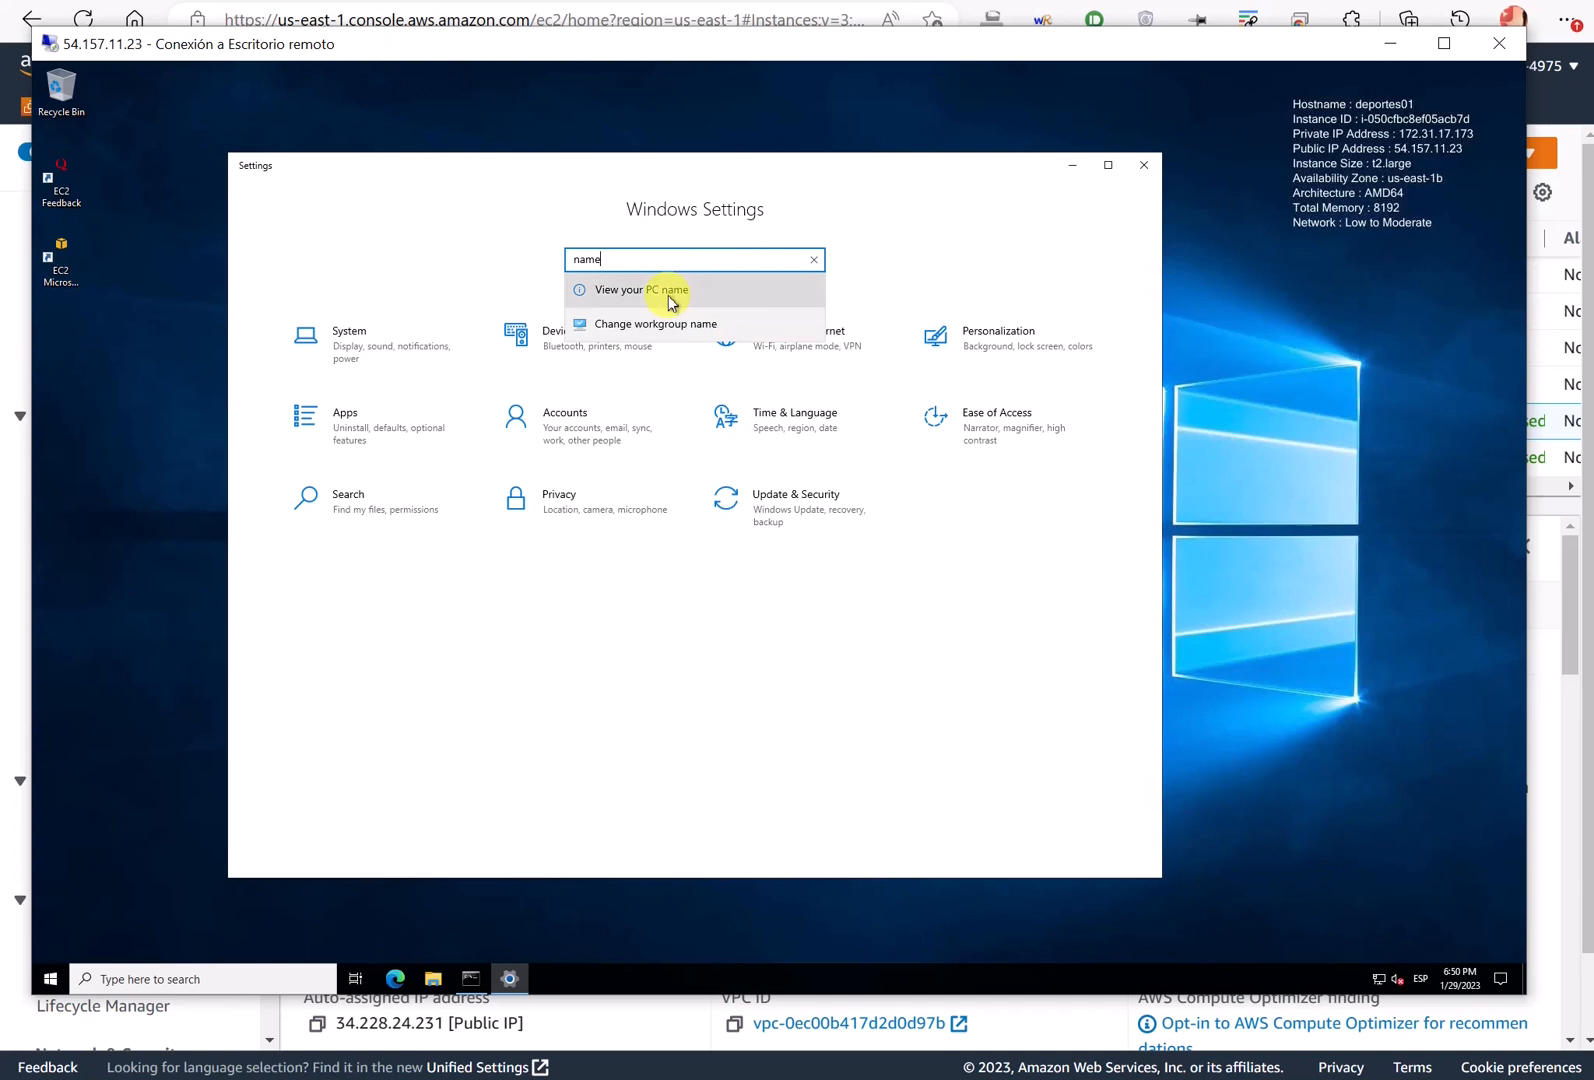
pyautogui.click(668, 292)
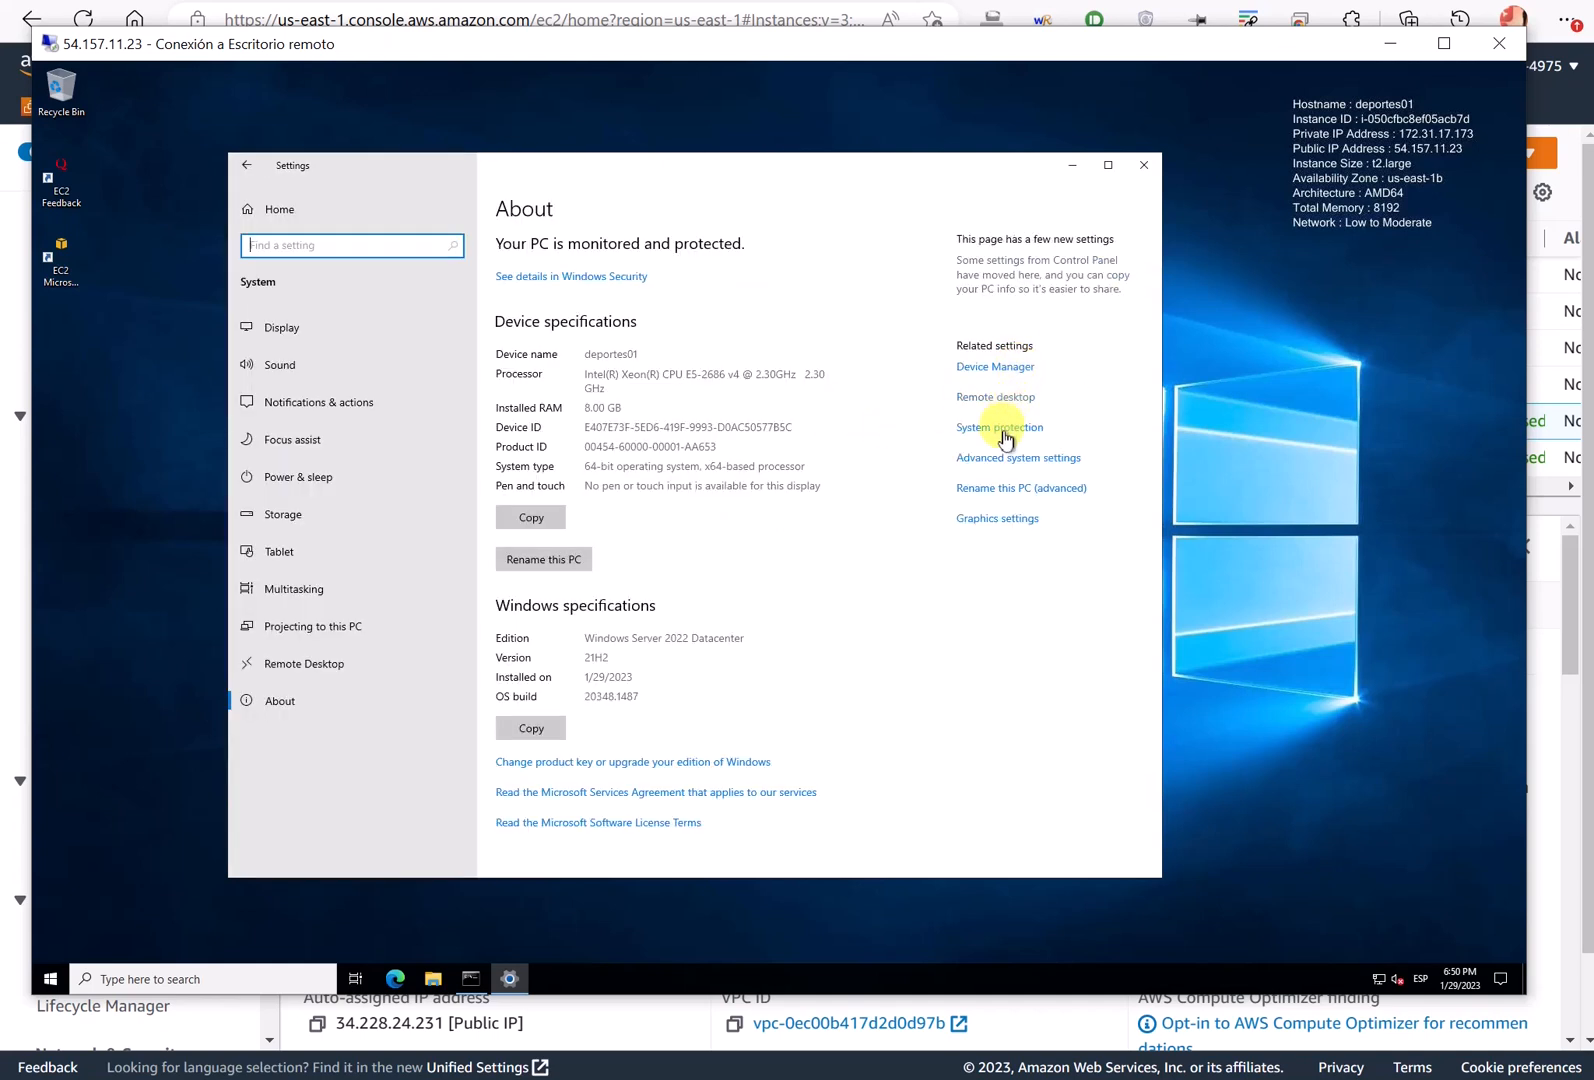
pyautogui.click(1005, 462)
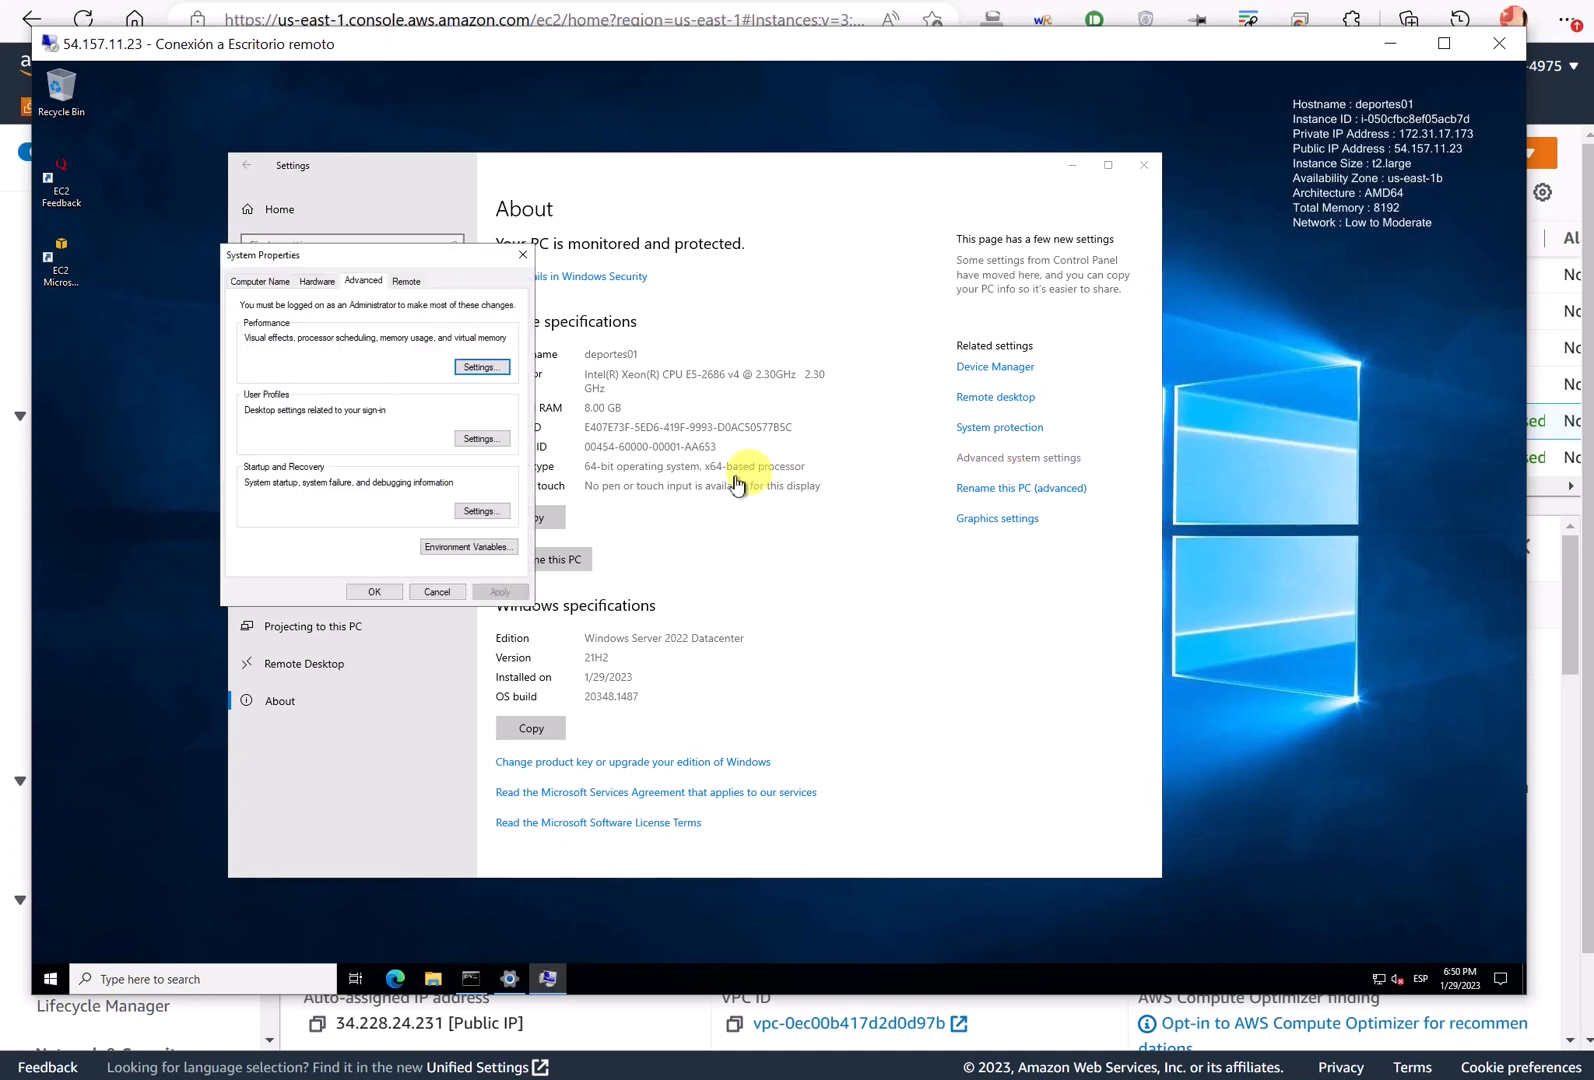
pyautogui.click(259, 281)
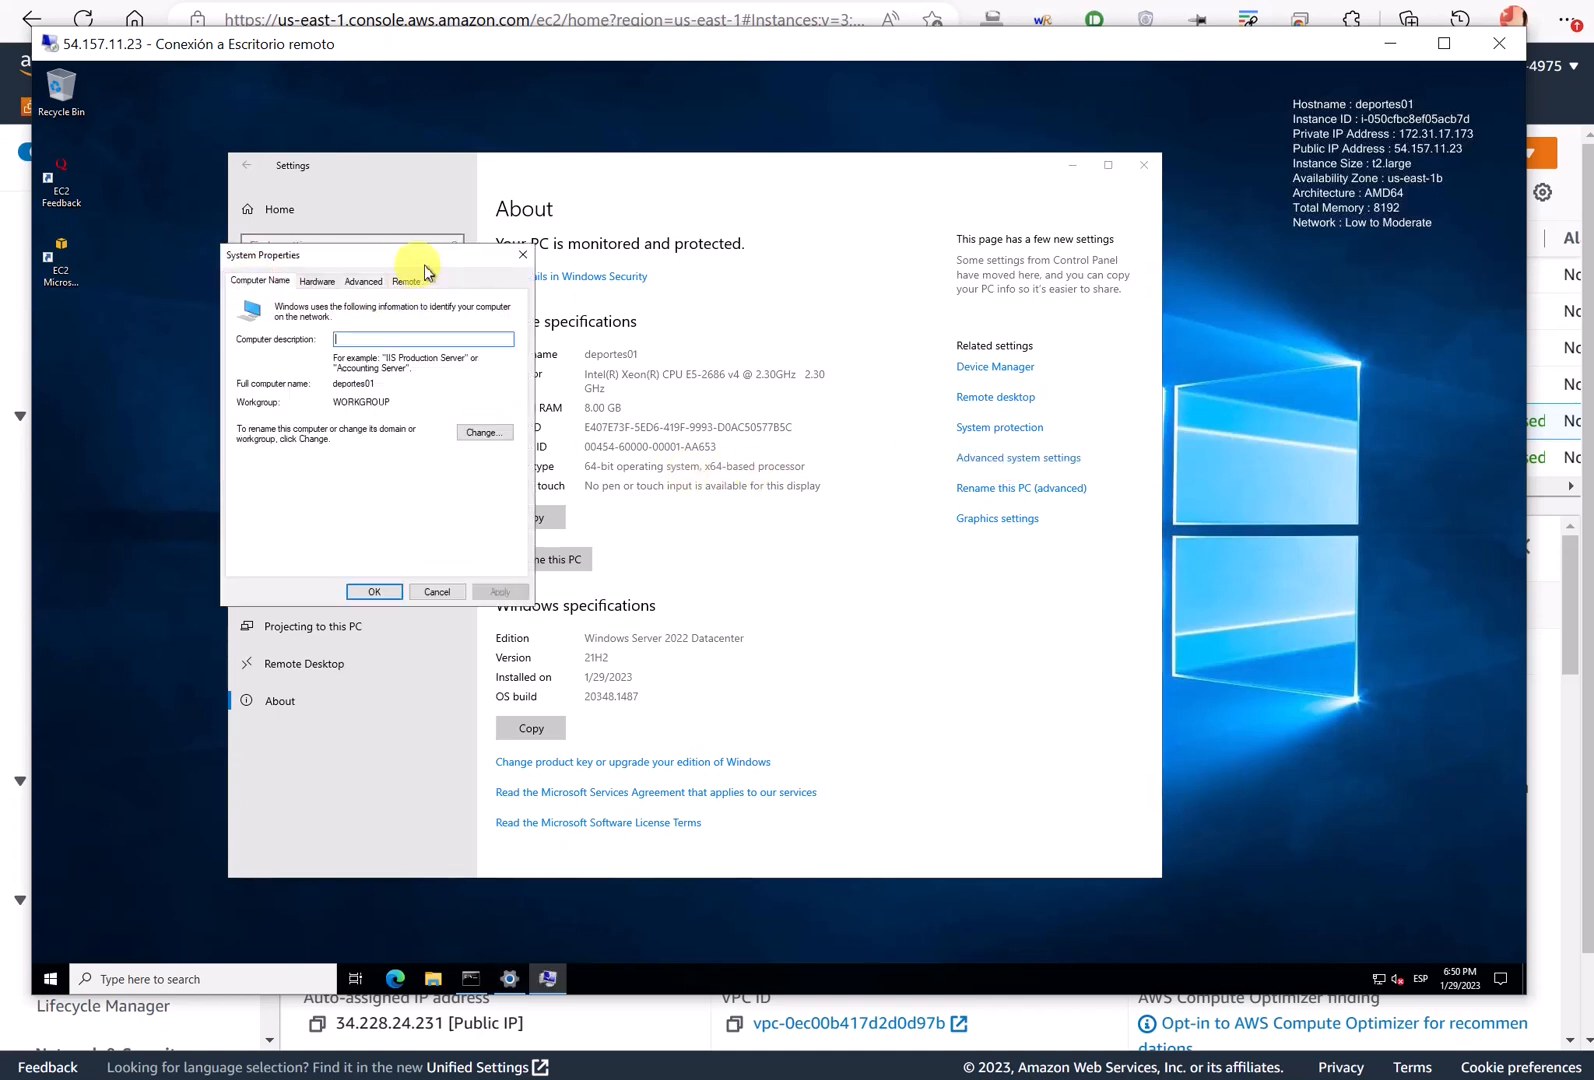
pyautogui.moveTo(420, 263); pyautogui.dragTo(609, 271)
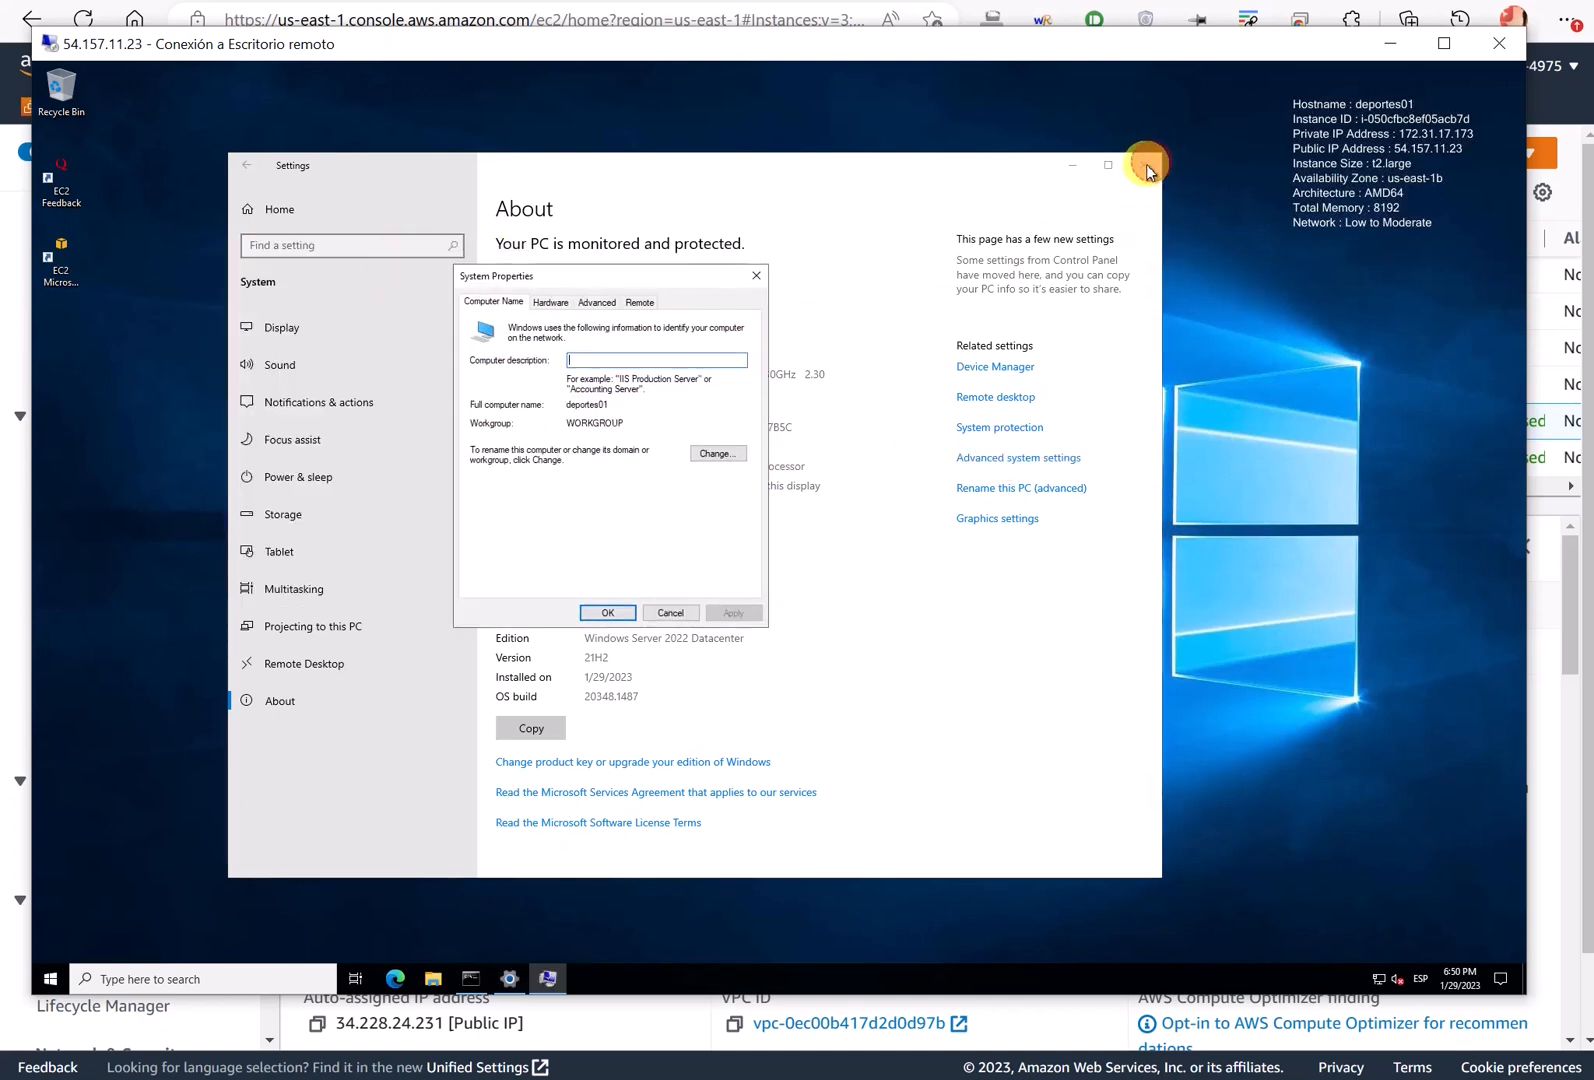
pyautogui.click(1144, 165)
pyautogui.click(1012, 283)
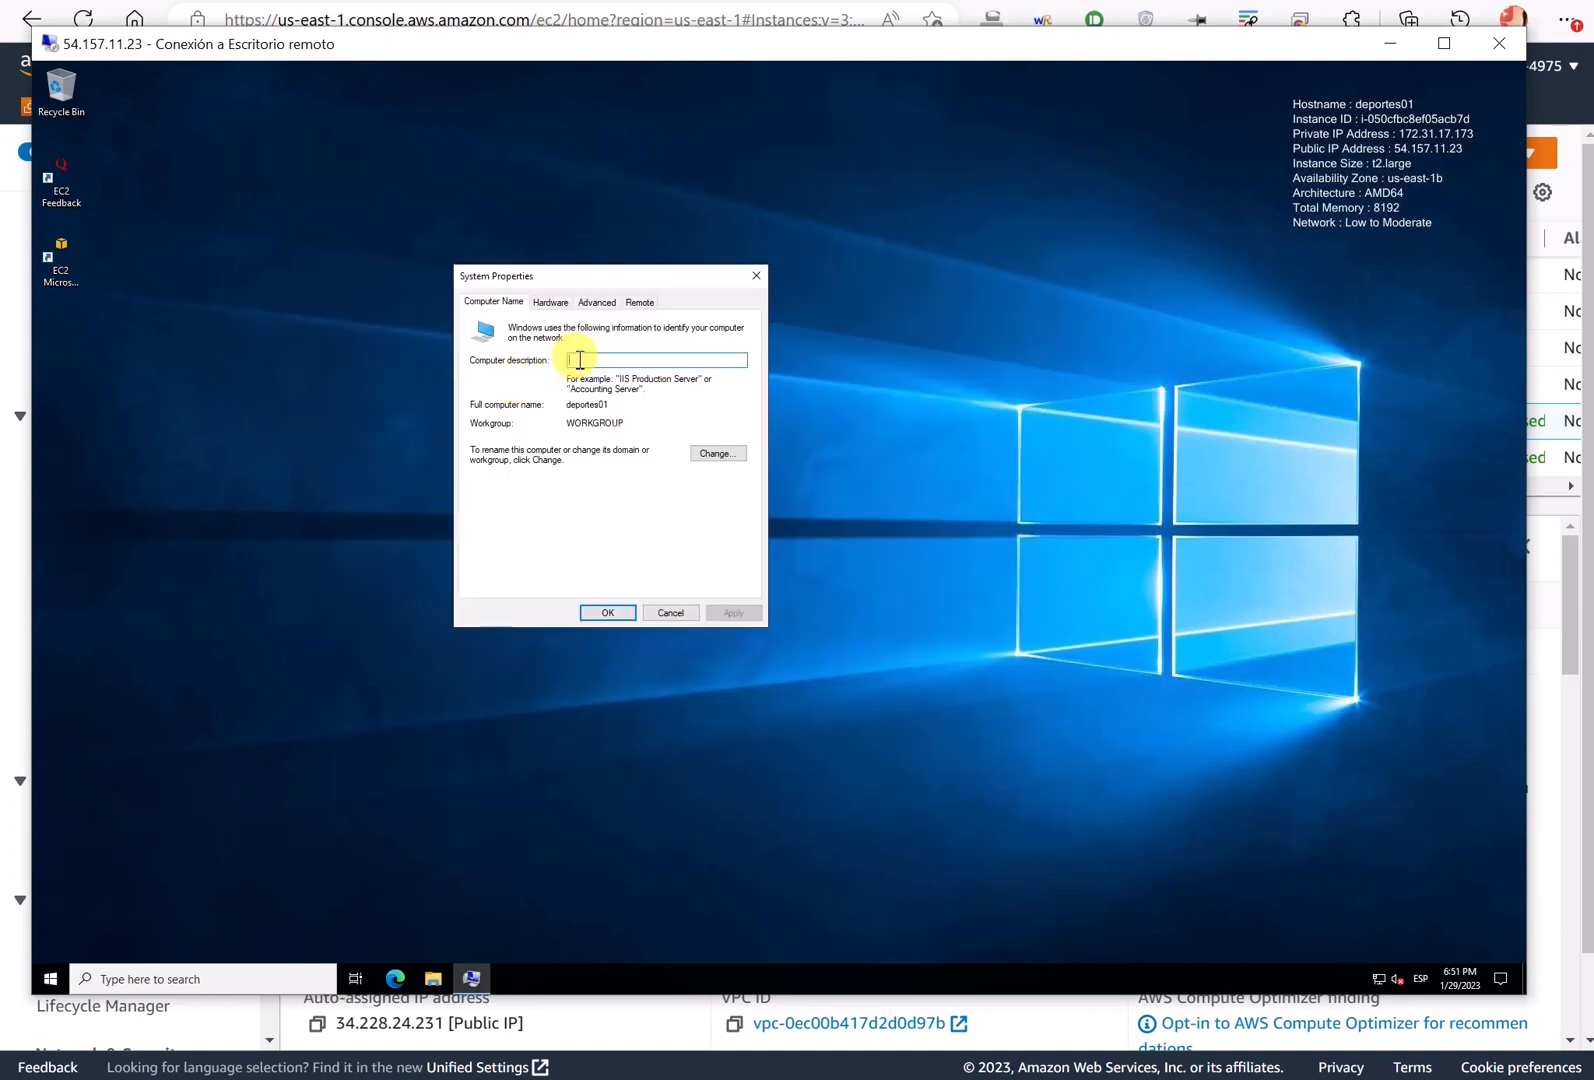
# - Enter a computer description, then switch membership from WORKGROUP to Domain and type miempresa.es
pyautogui.write('Deportes 01 - Laia')
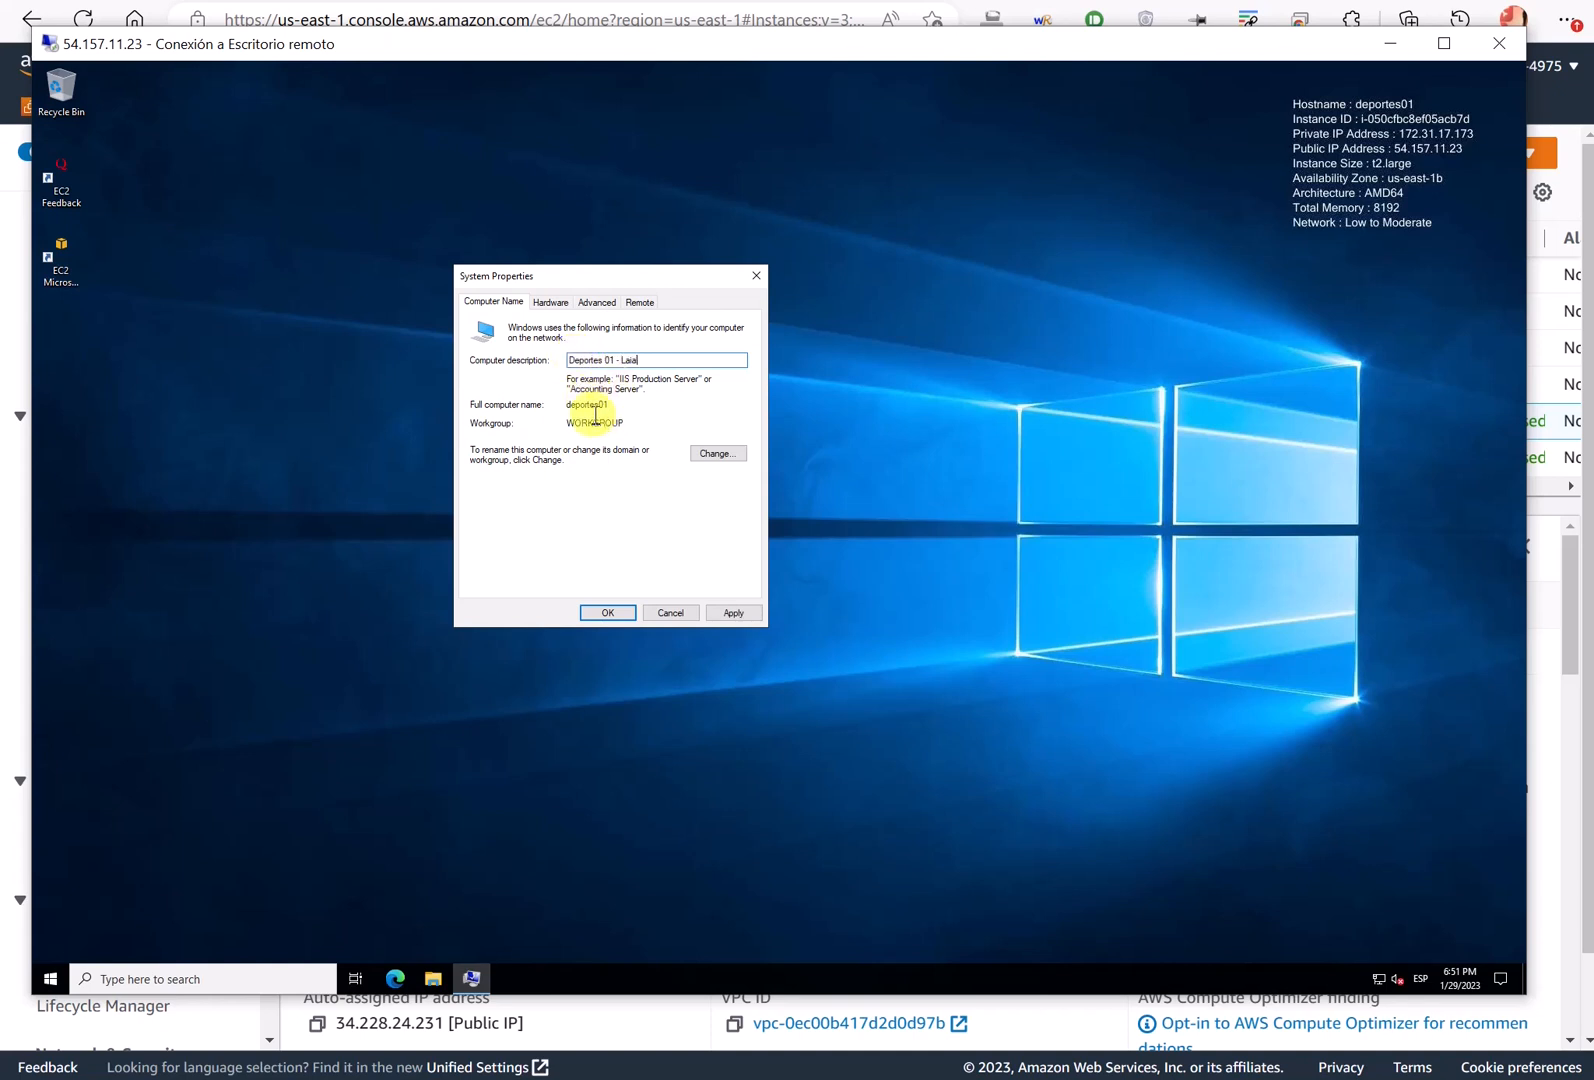
pyautogui.moveTo(567, 423); pyautogui.dragTo(624, 424)
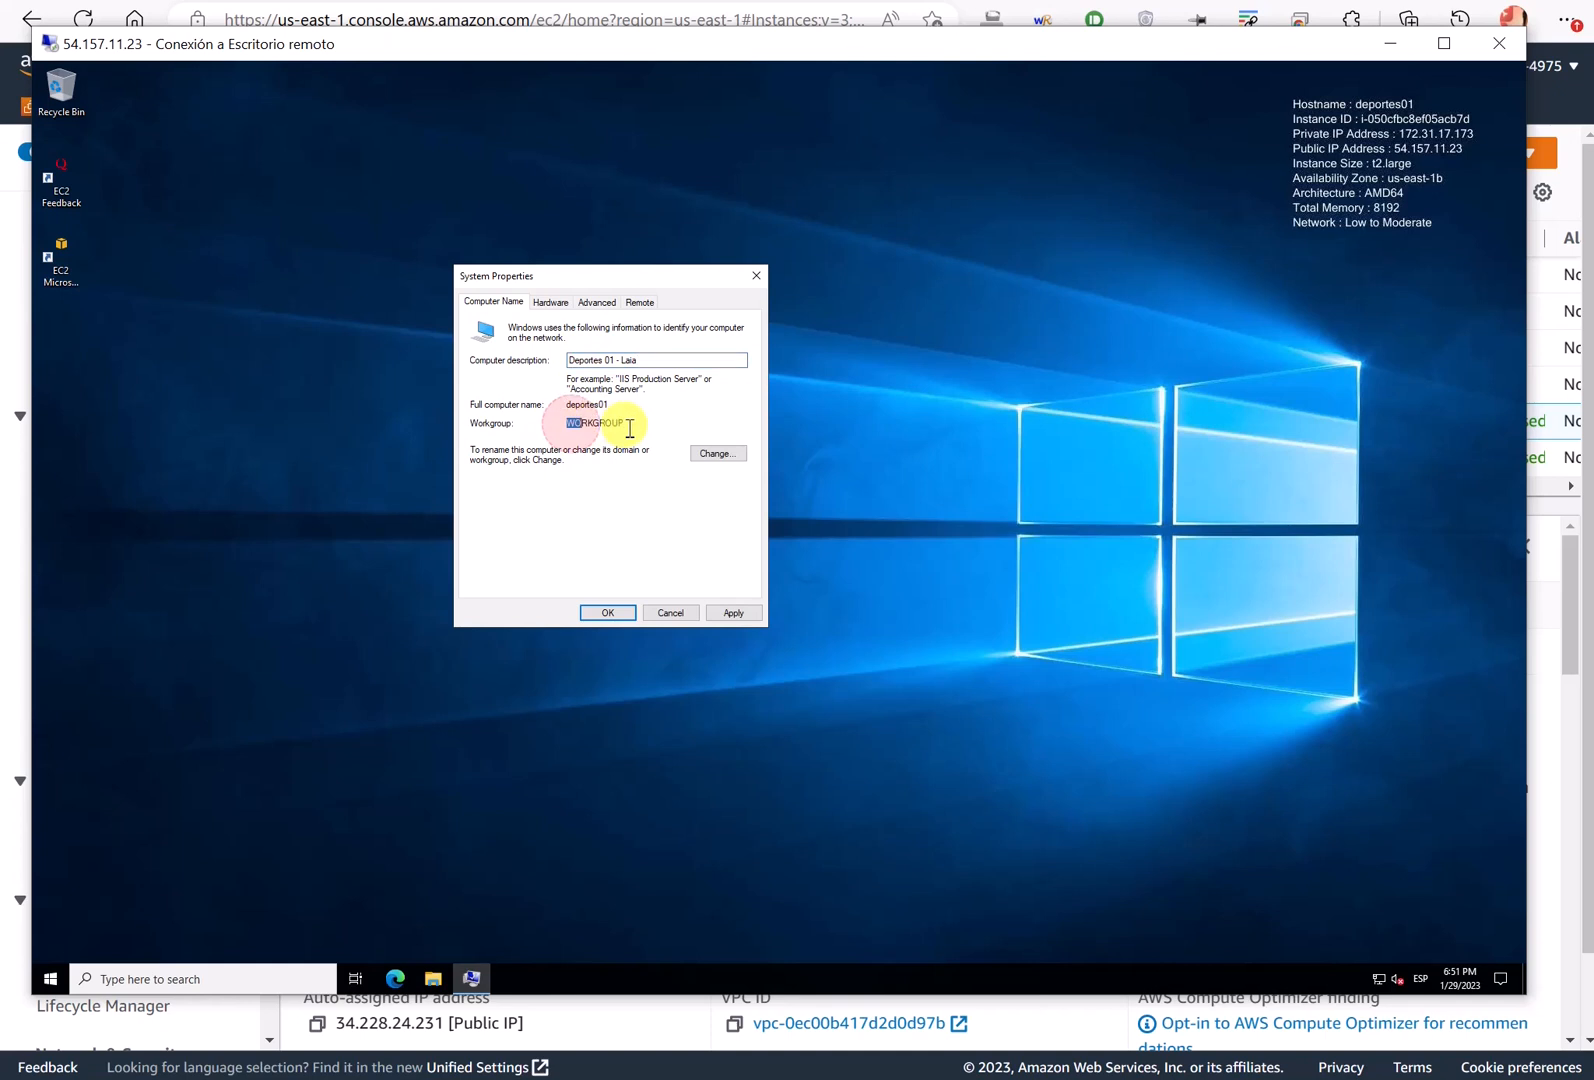
pyautogui.click(714, 453)
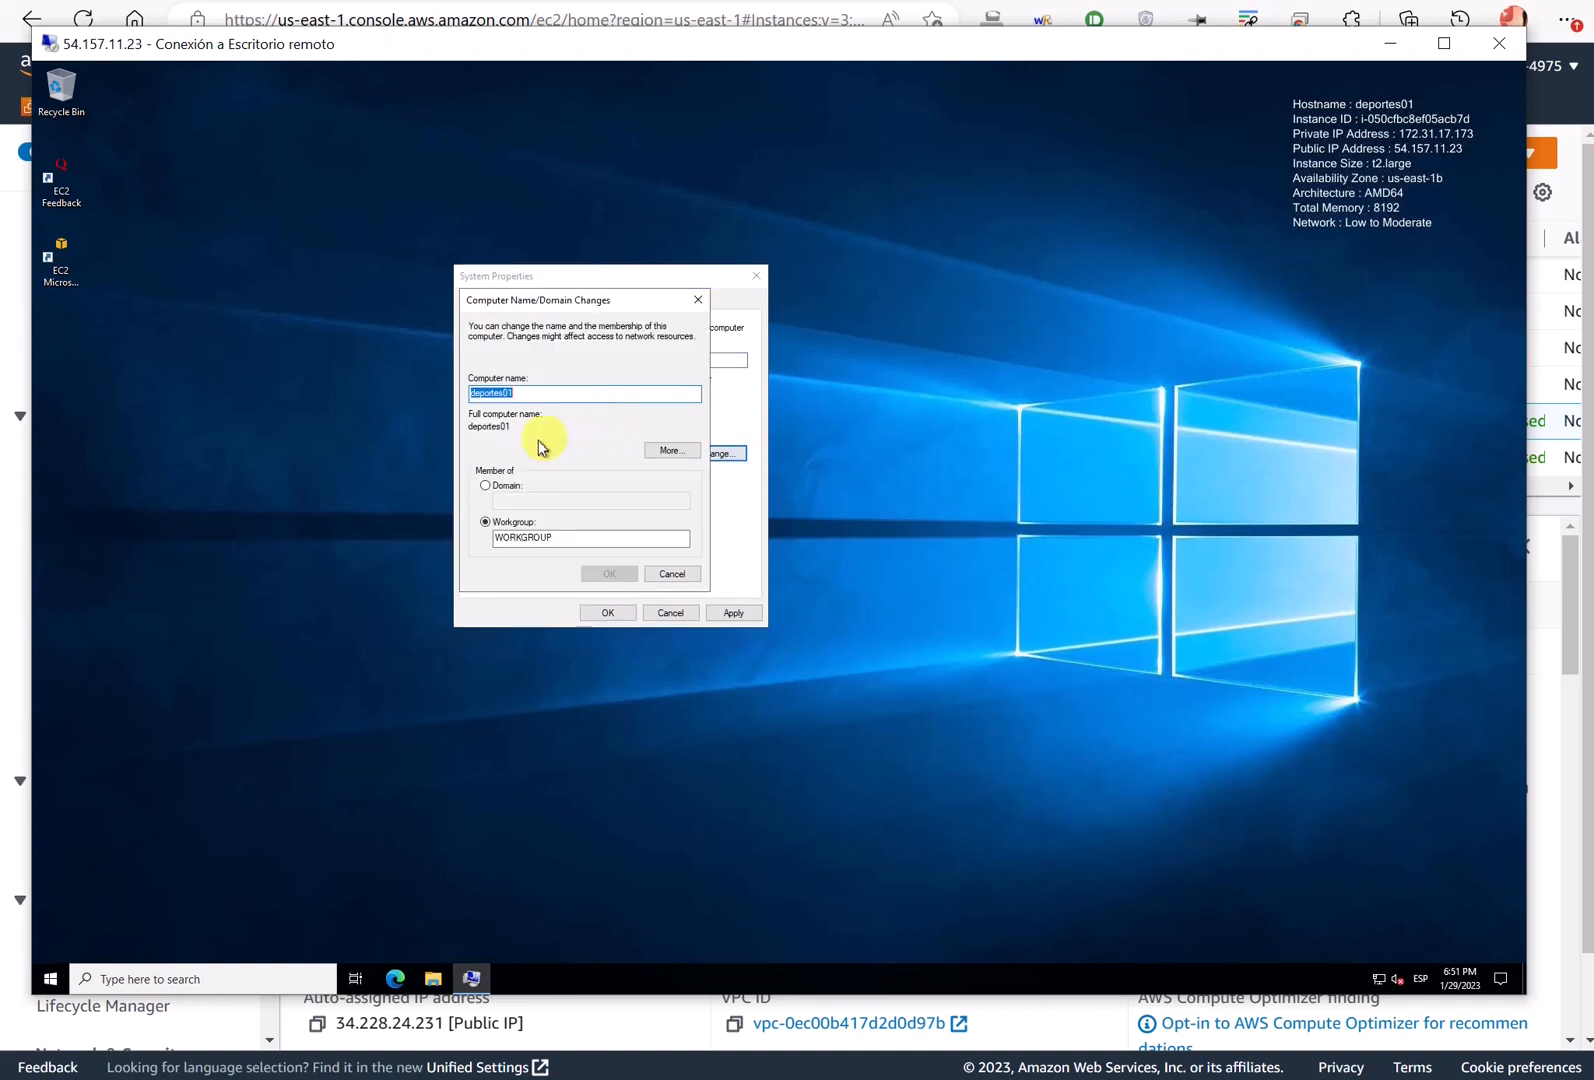
pyautogui.click(505, 487)
pyautogui.click(508, 505)
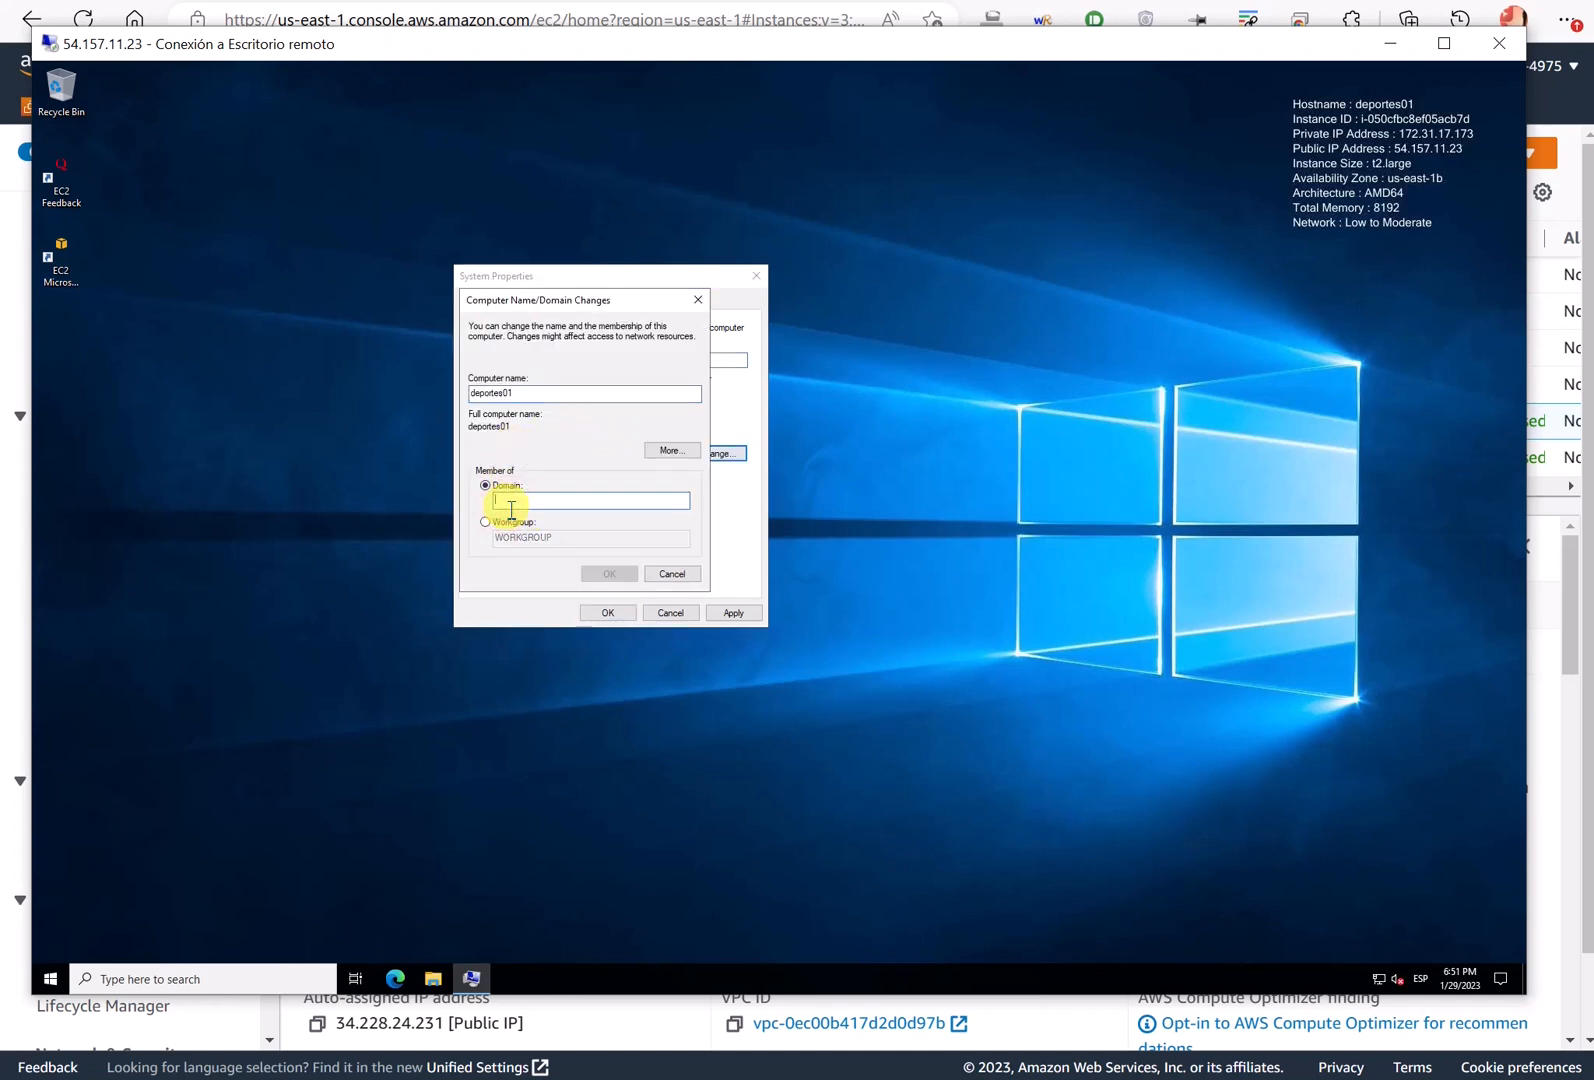
pyautogui.write('miempresa.es')
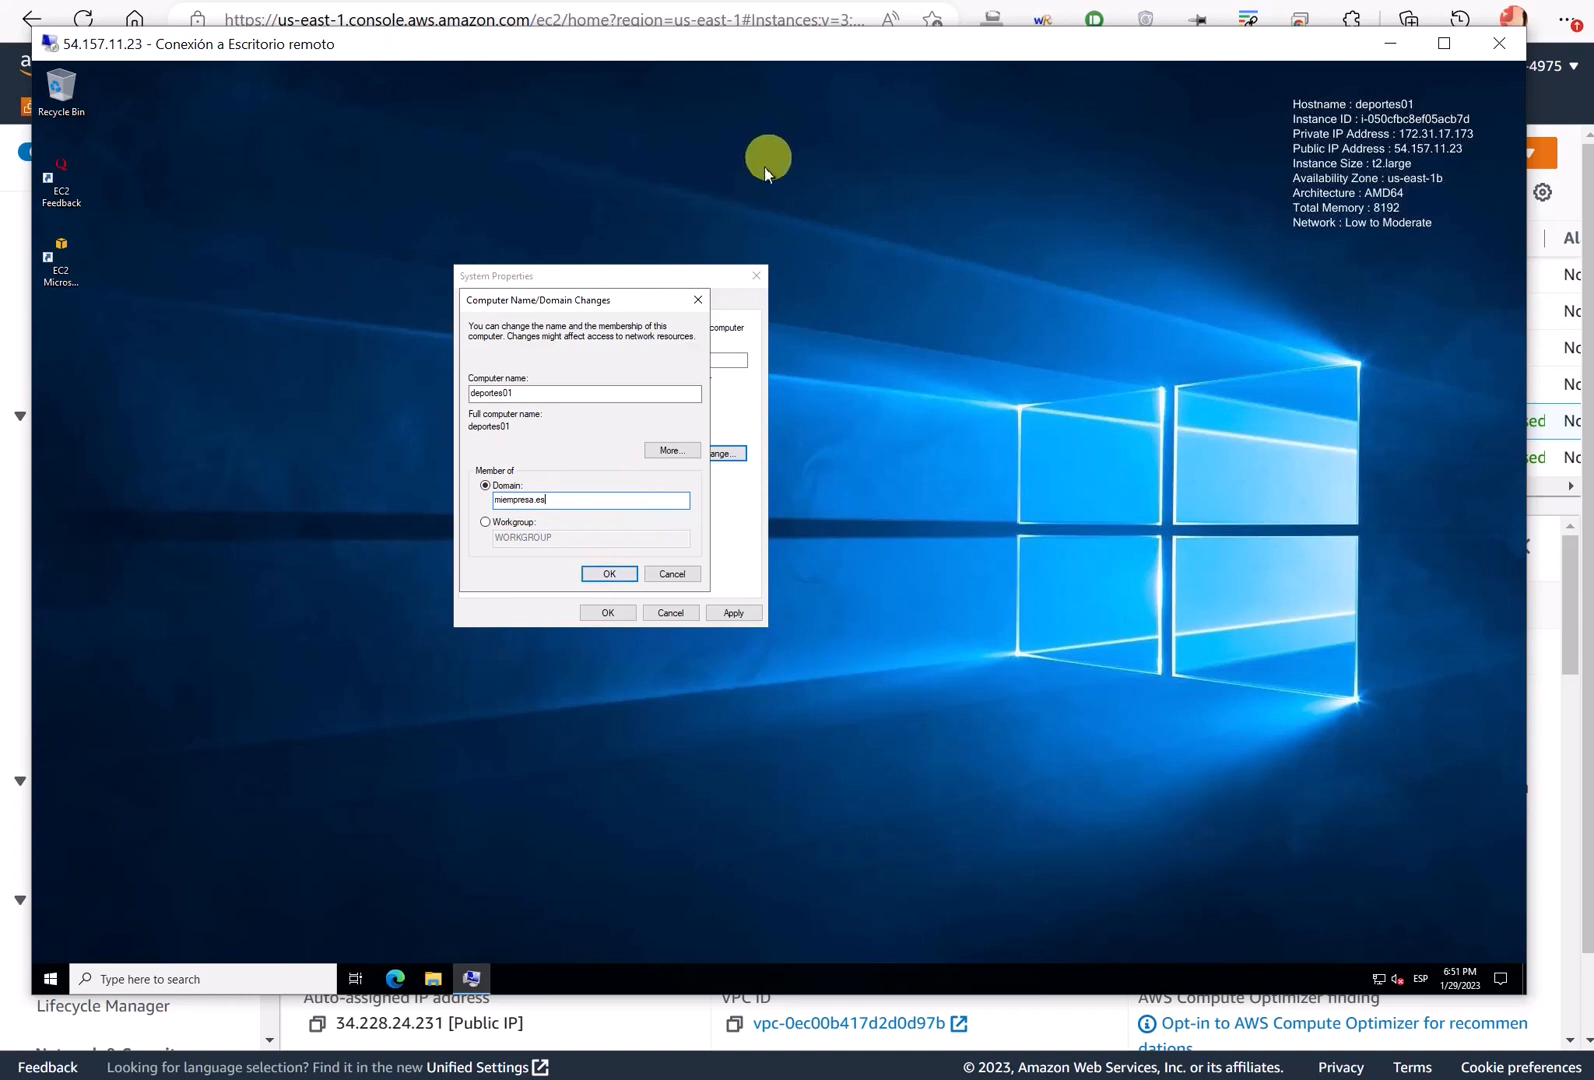
# - Confirm joining miempresa.es and authenticate with the domain administrator account and password
pyautogui.click(623, 574)
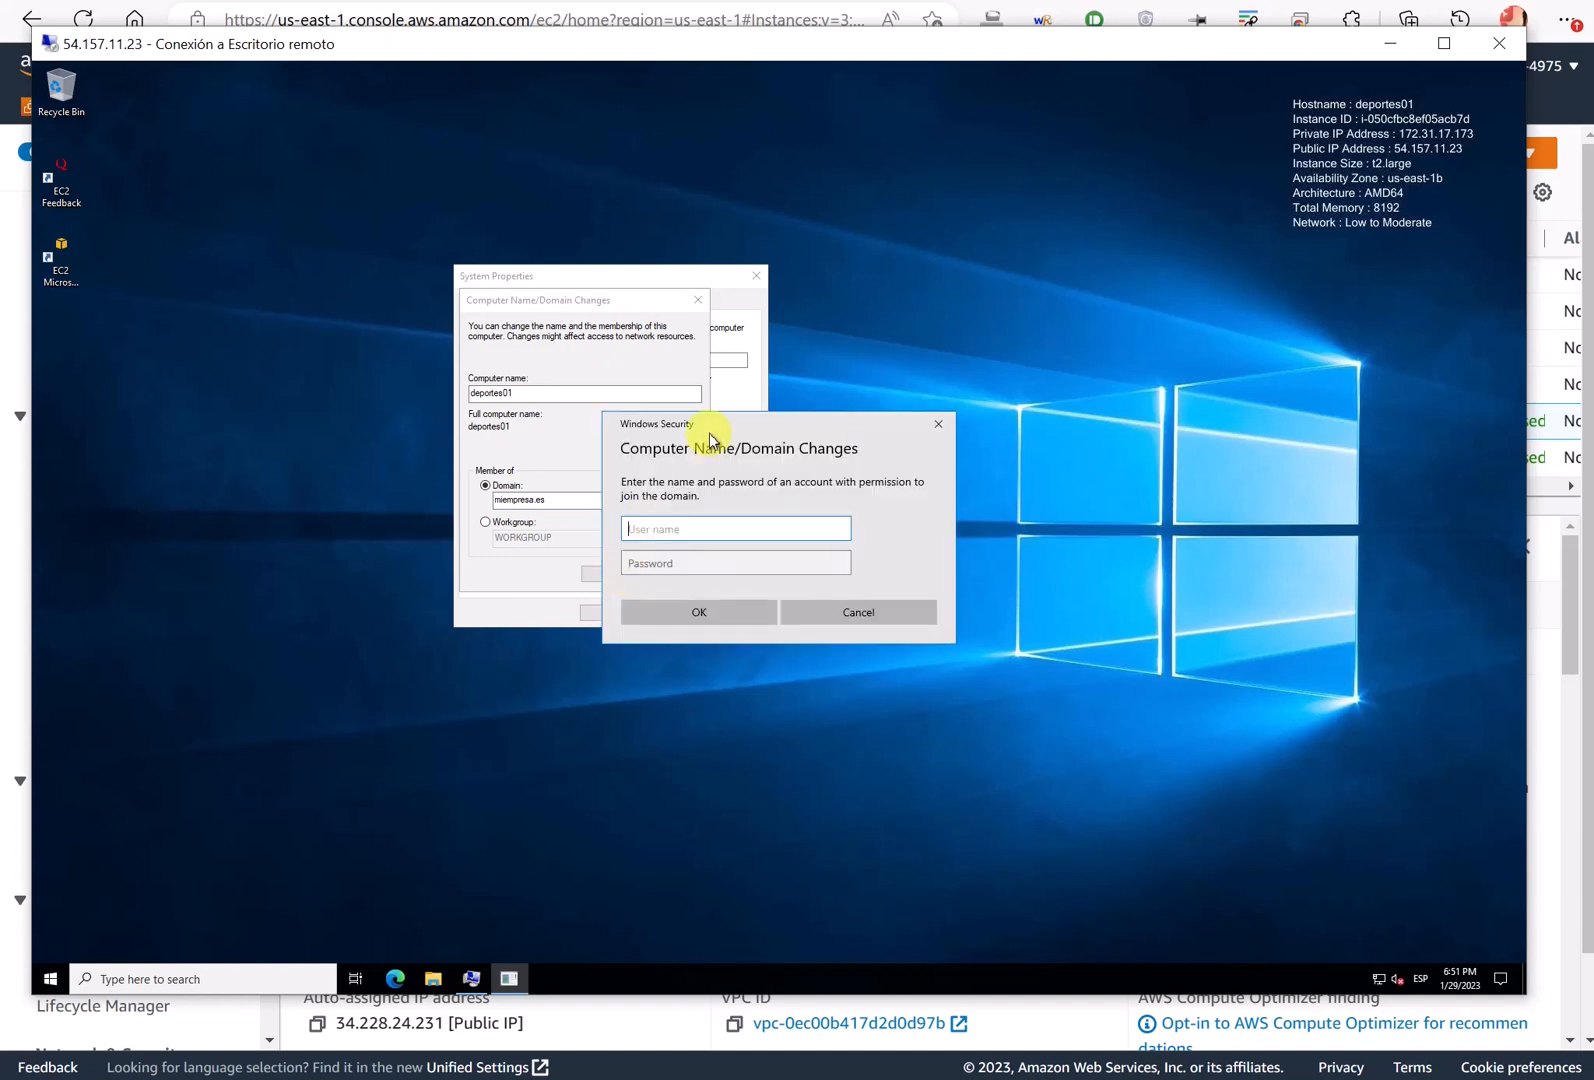
pyautogui.moveTo(747, 434); pyautogui.dragTo(840, 557)
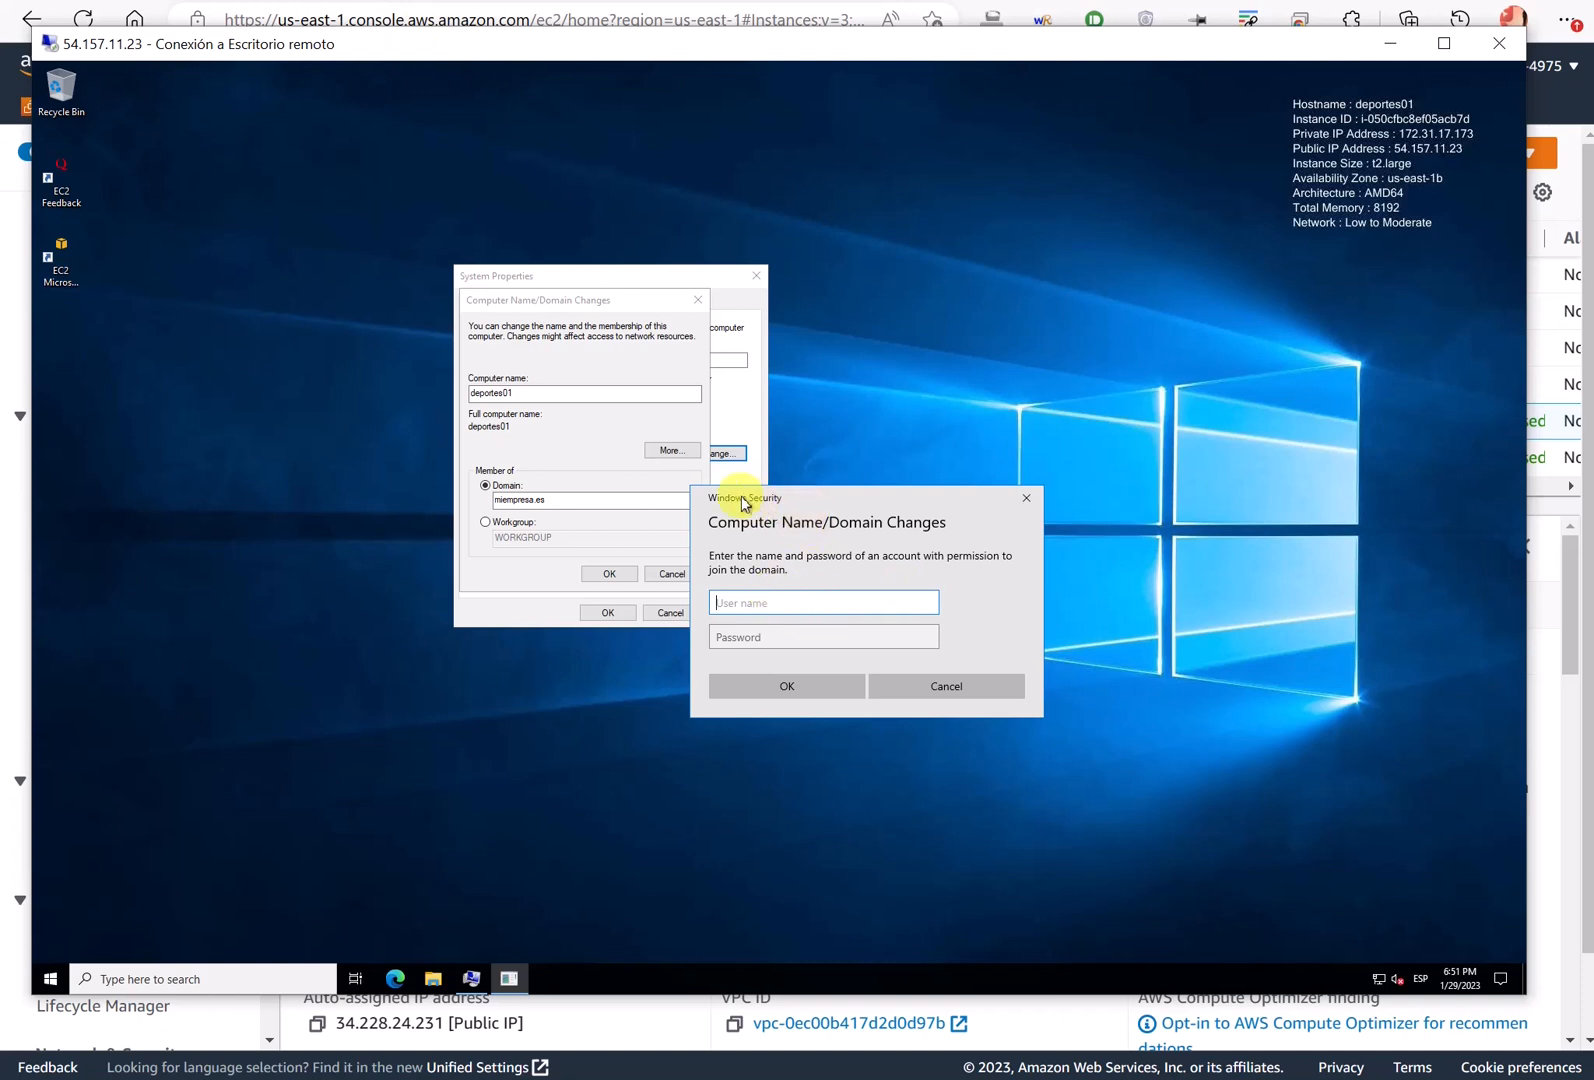
pyautogui.click(733, 601)
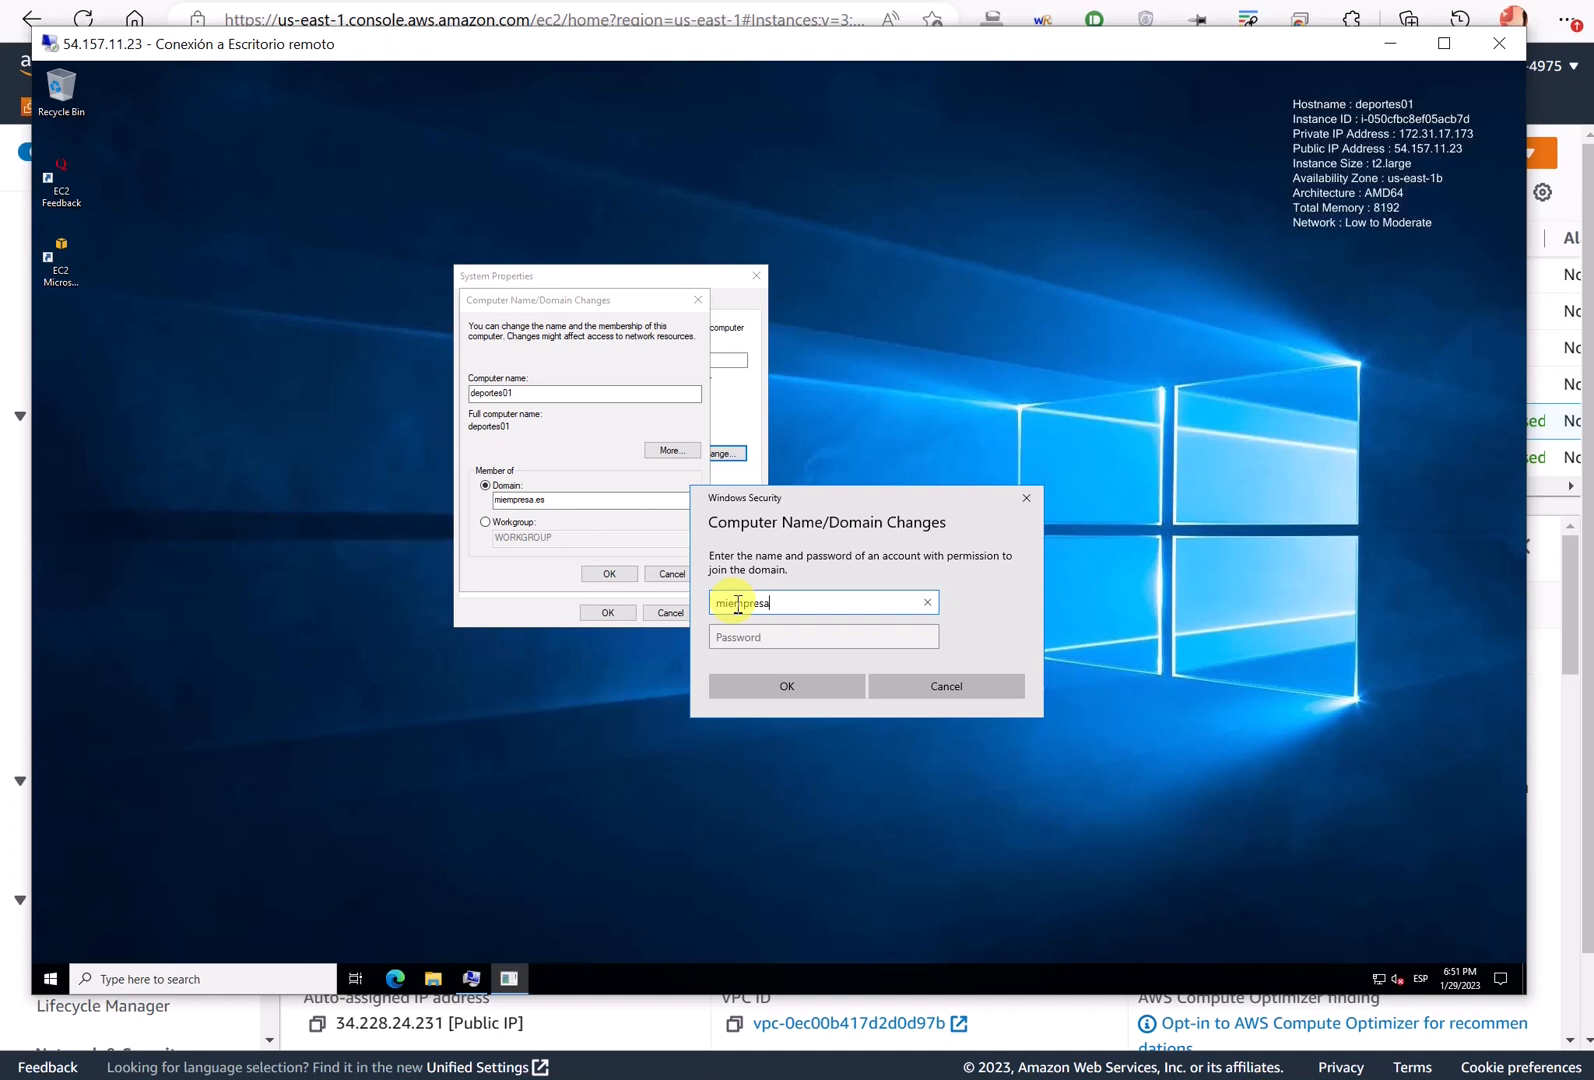
pyautogui.write('os')
pyautogui.press('Tab')
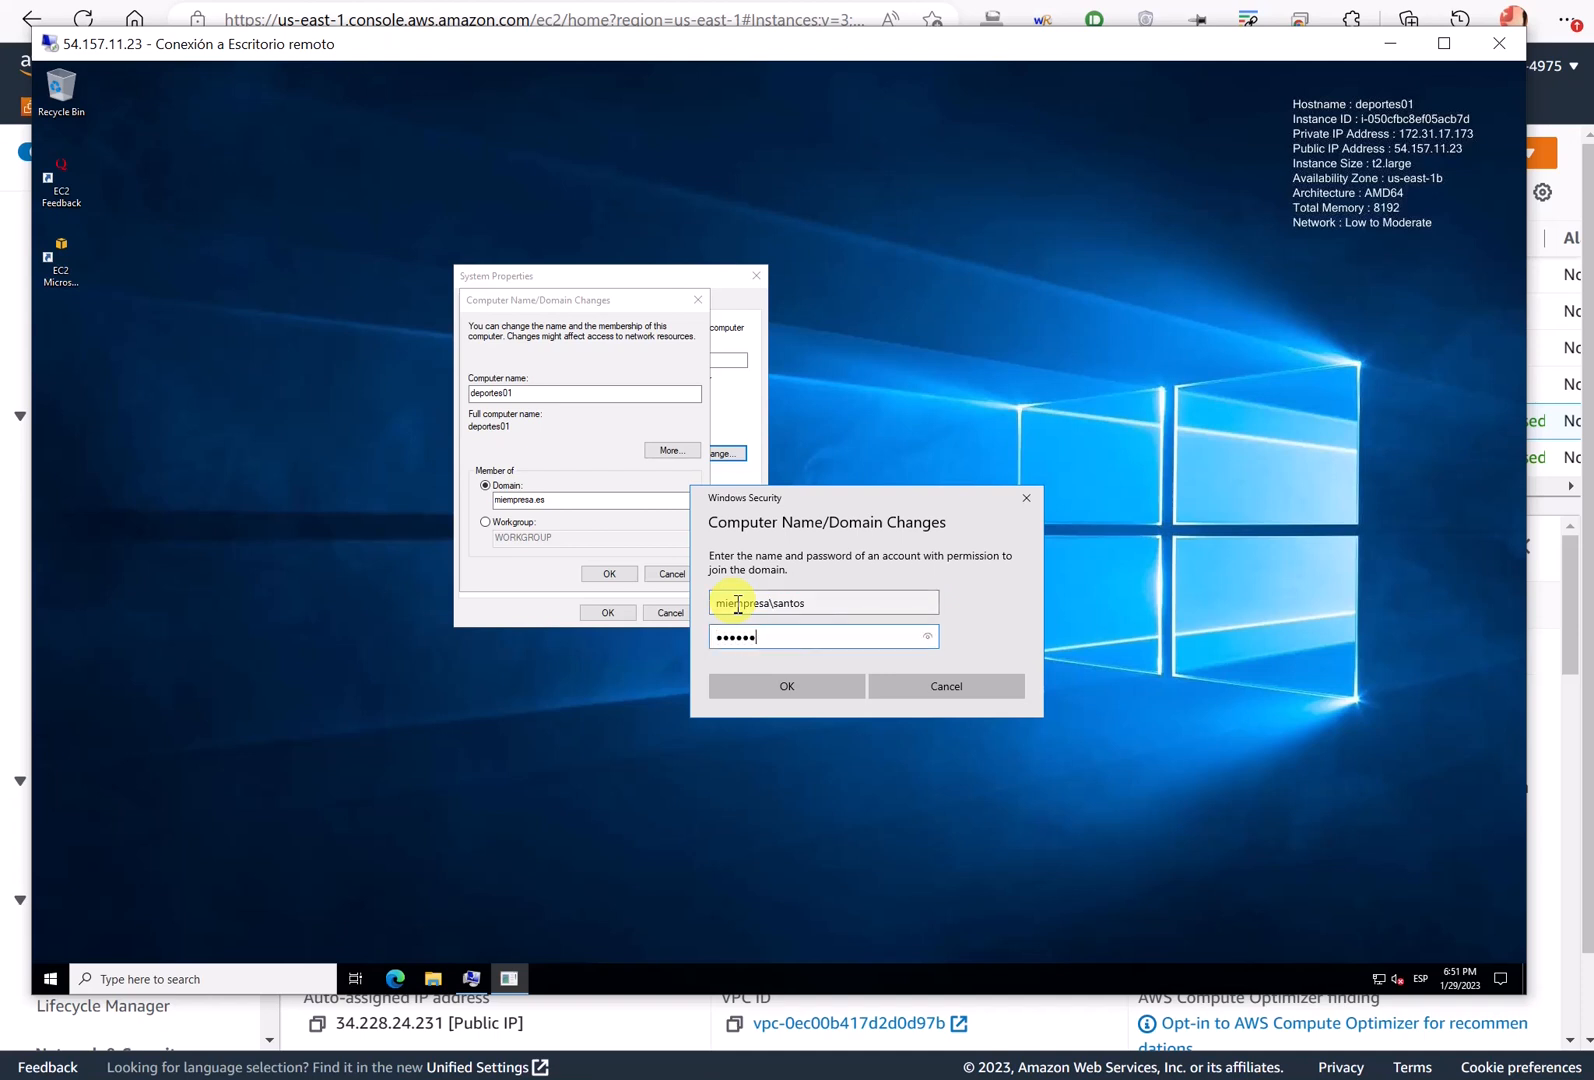
pyautogui.click(750, 684)
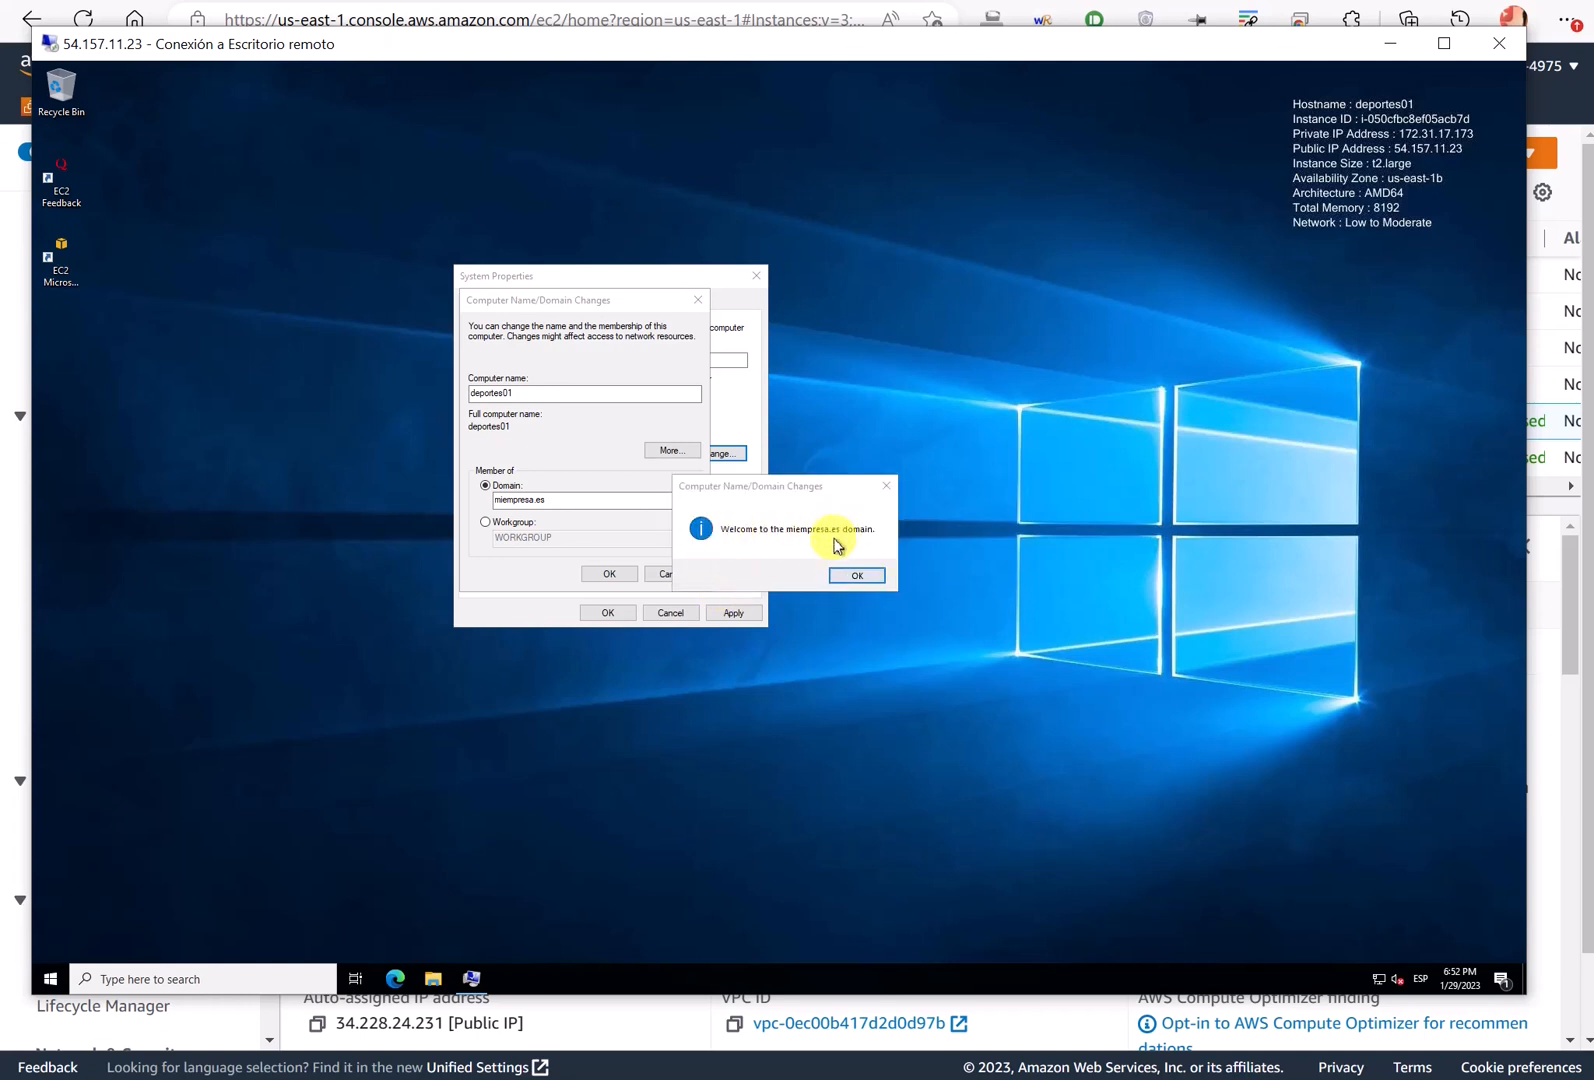
# - Acknowledge the welcome and restart notices, close System Properties, and restart deportes01 now
pyautogui.click(855, 575)
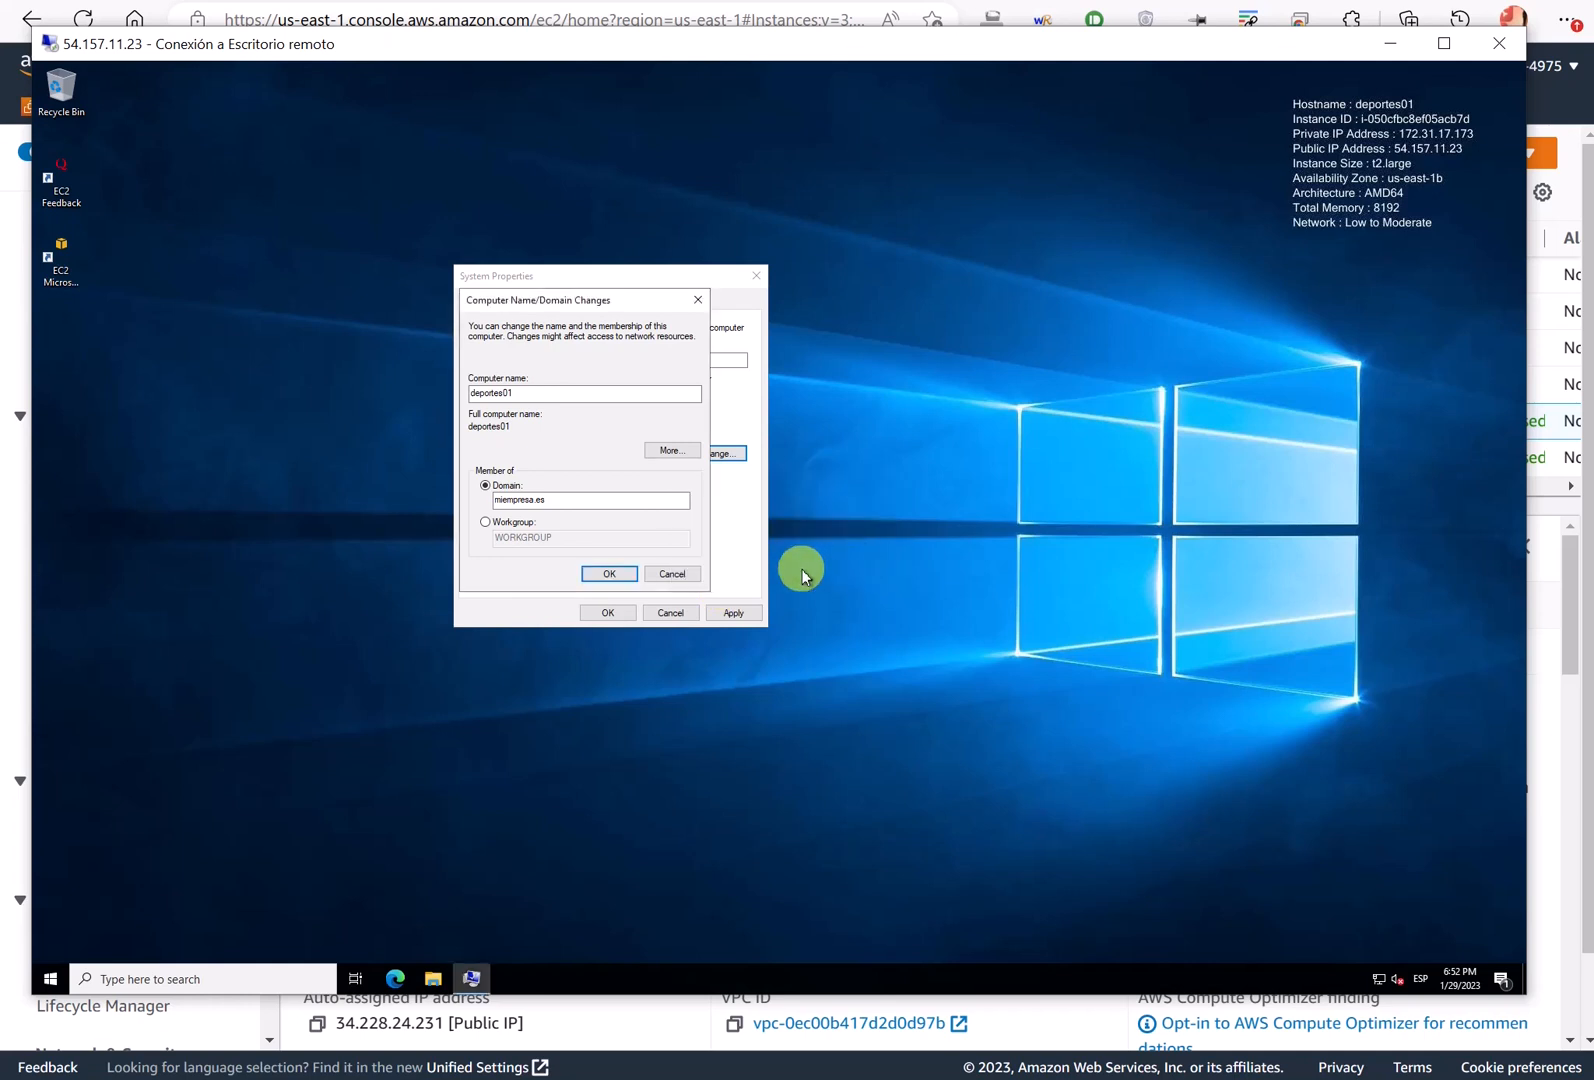
pyautogui.click(610, 573)
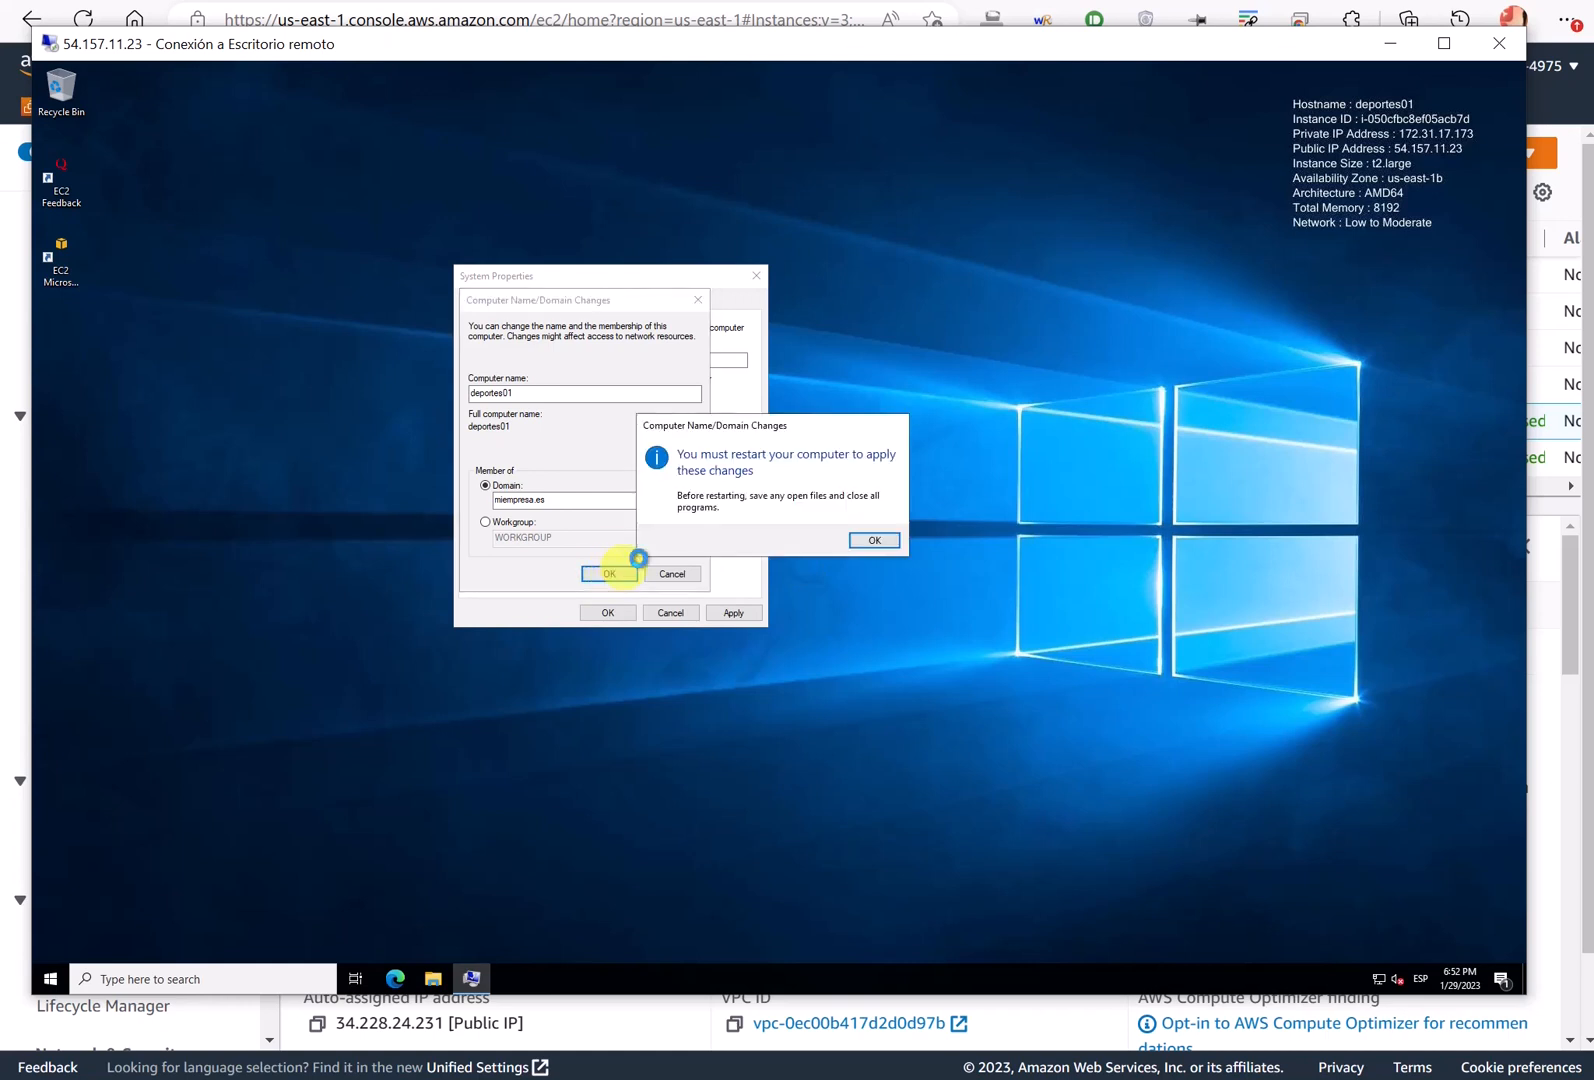
pyautogui.click(853, 545)
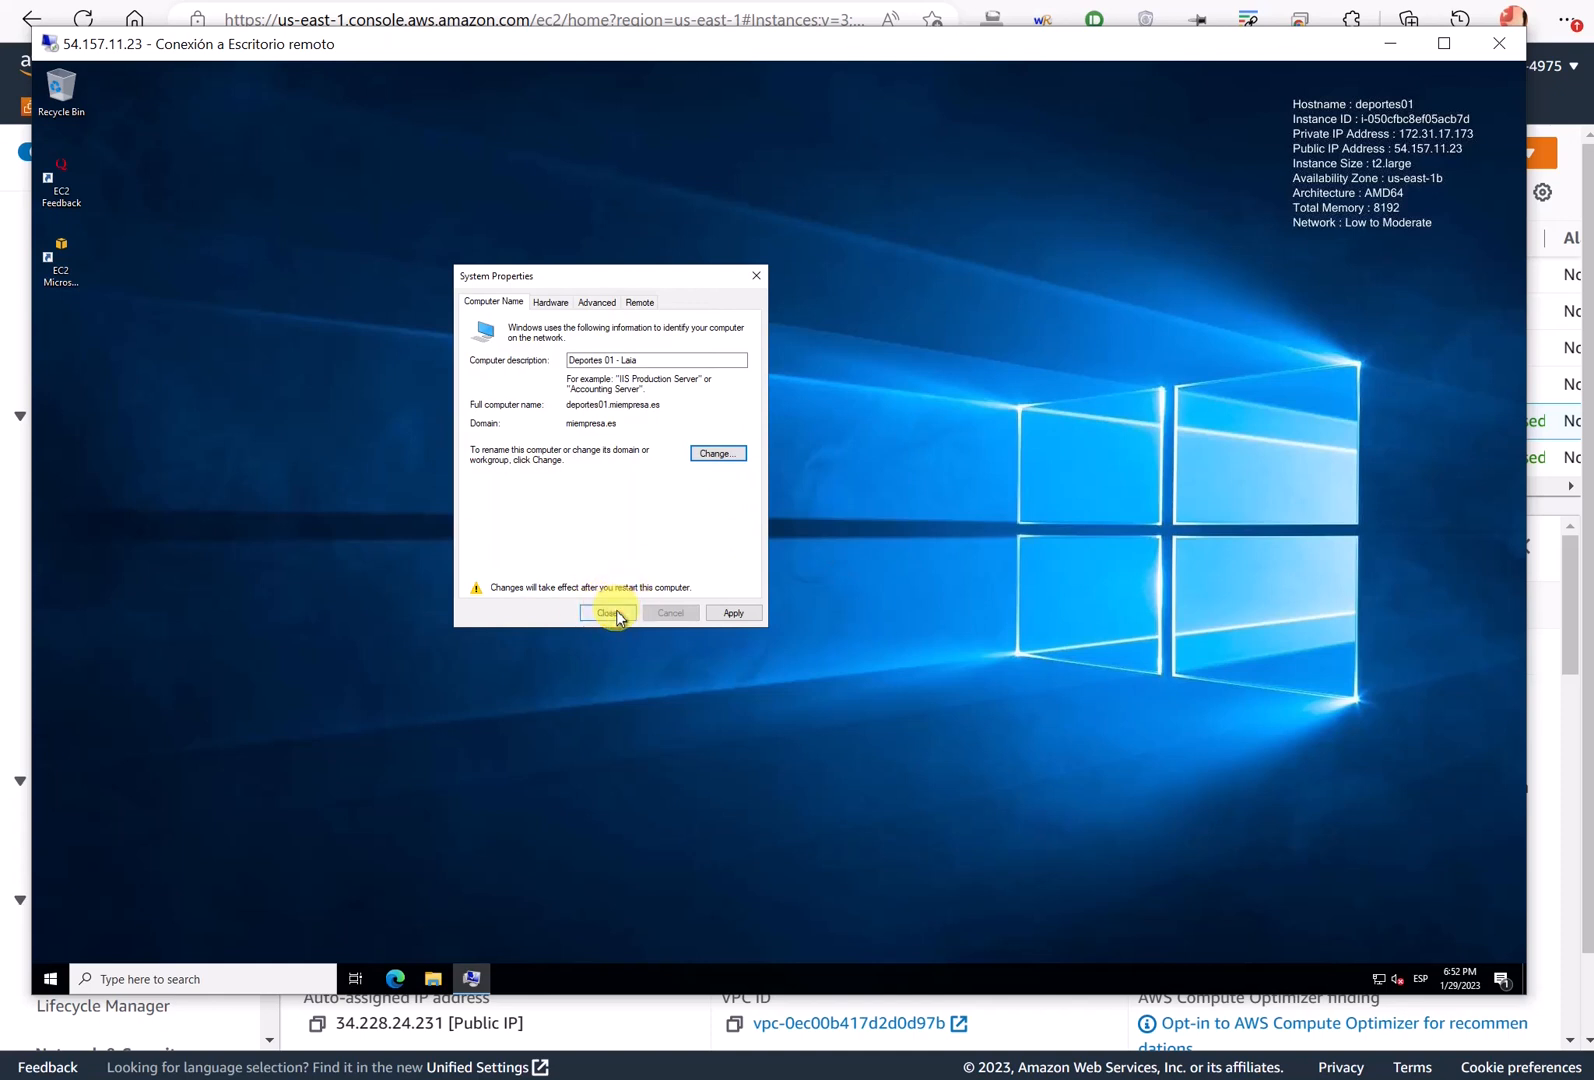
pyautogui.click(608, 612)
pyautogui.click(753, 537)
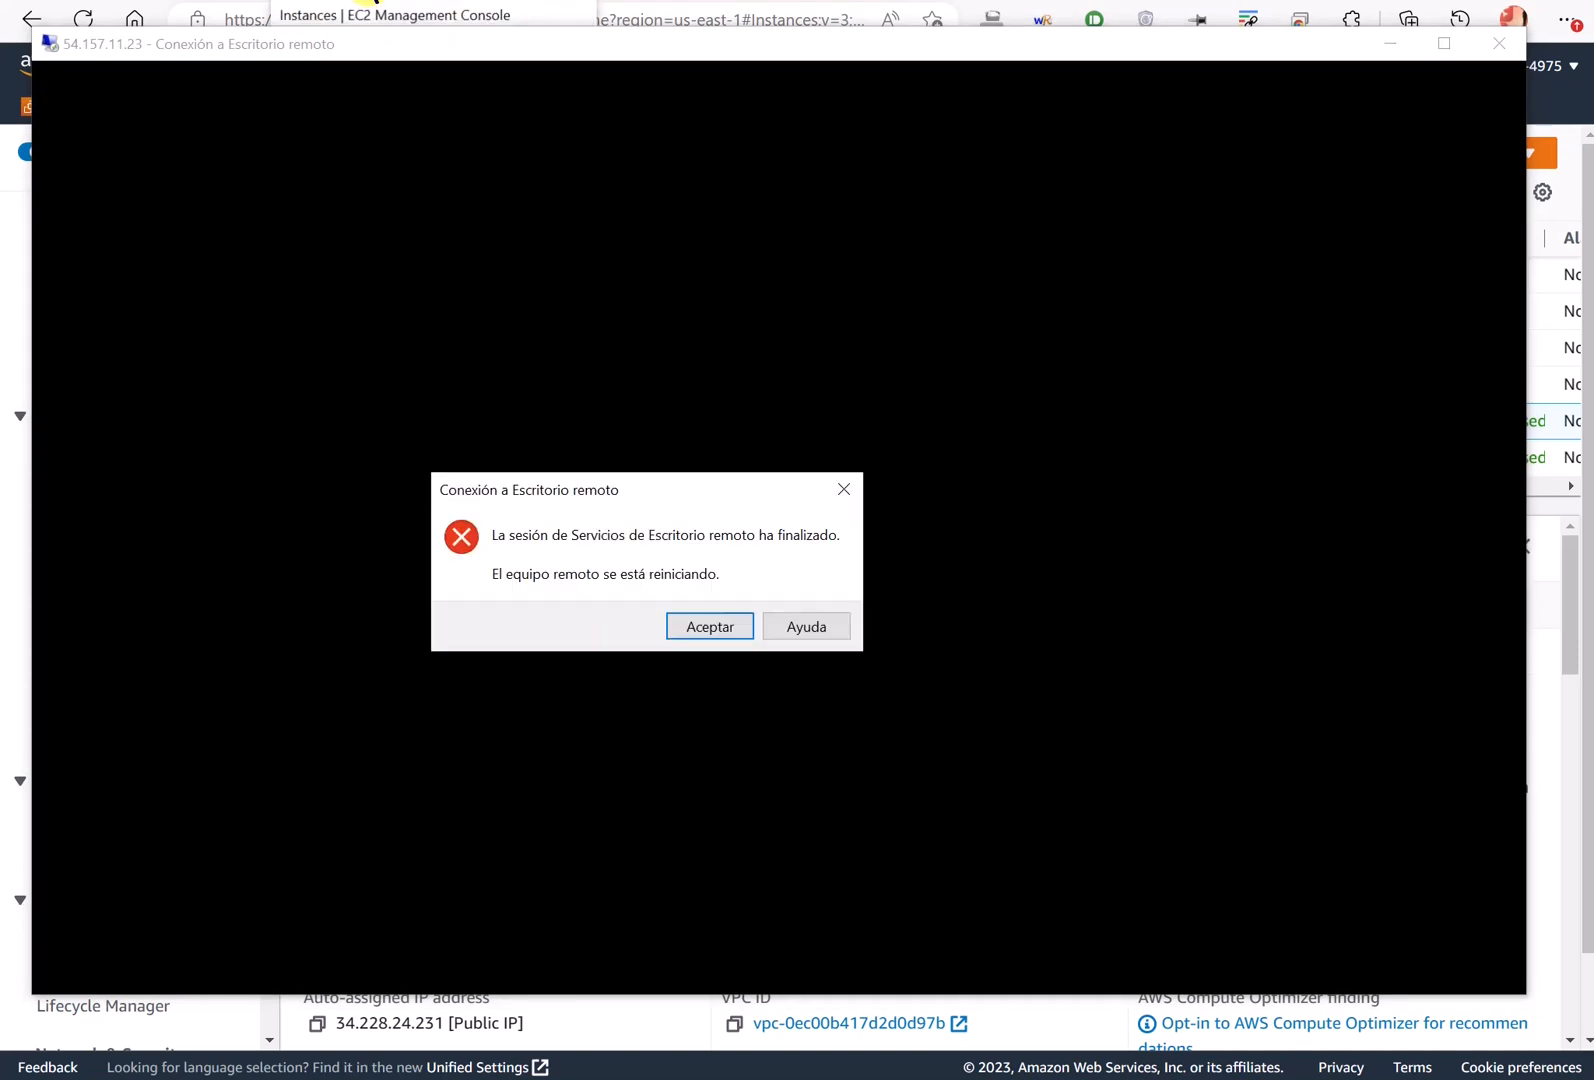
# - Dismiss the ended-session notice and show the Computers container in Active Directory
pyautogui.click(712, 628)
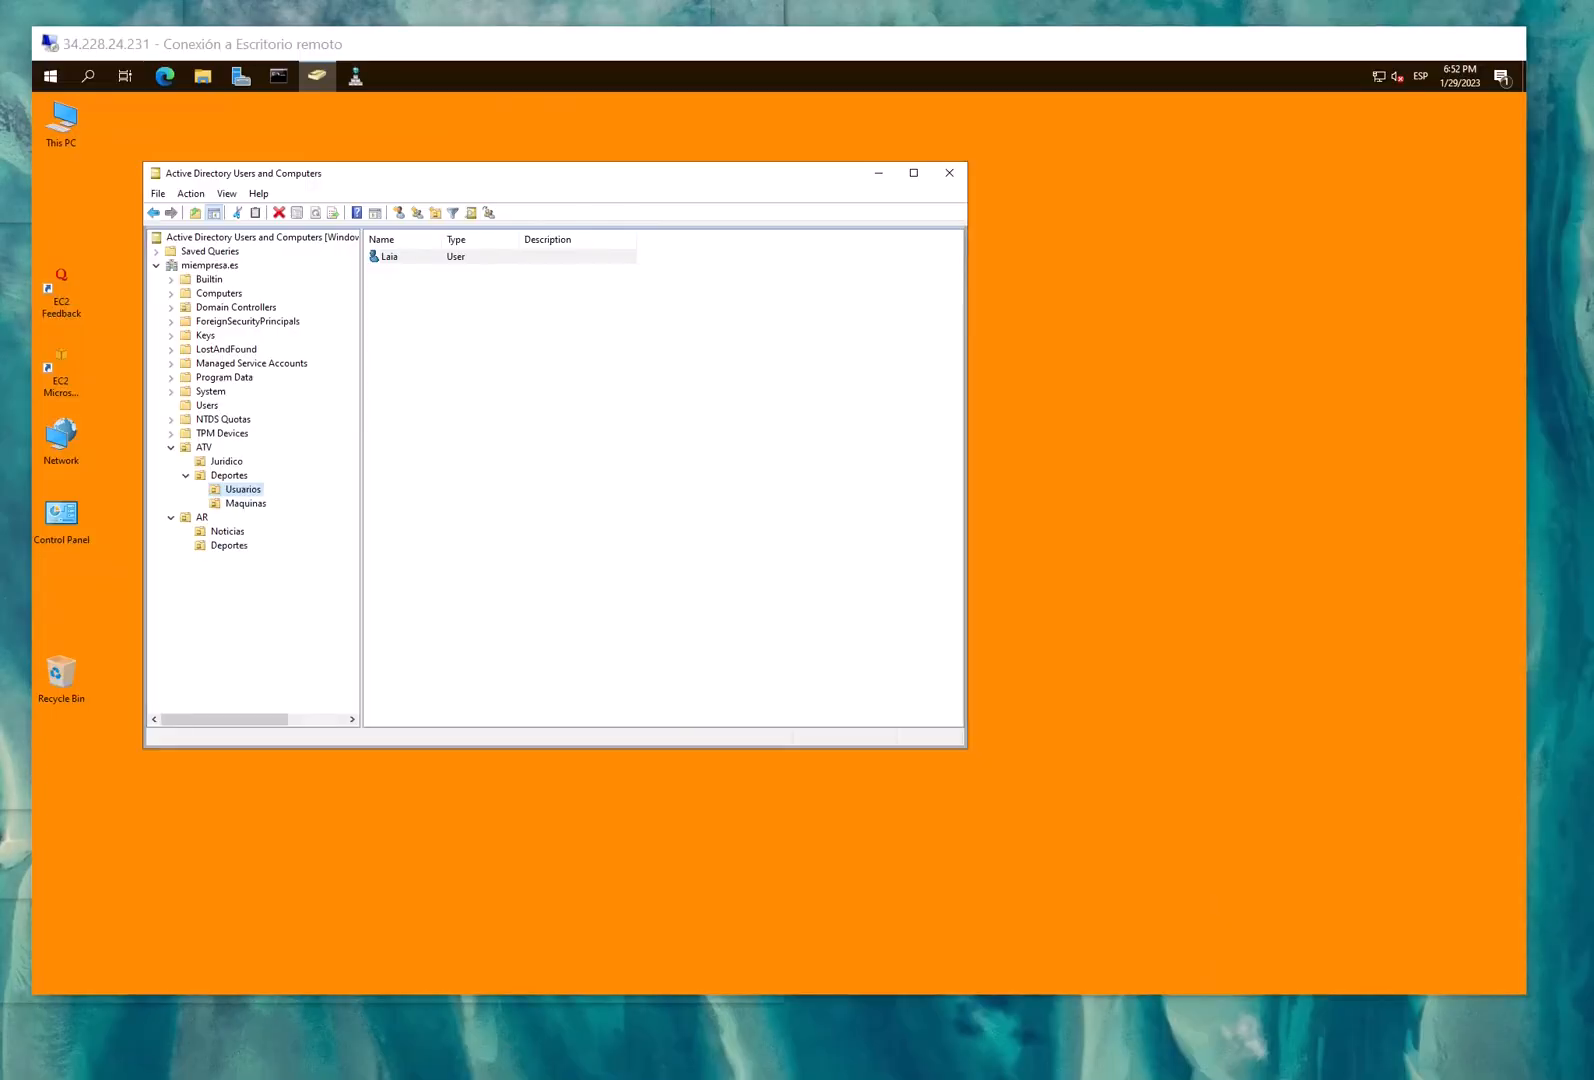
pyautogui.moveTo(529, 177); pyautogui.dragTo(689, 175)
pyautogui.click(384, 294)
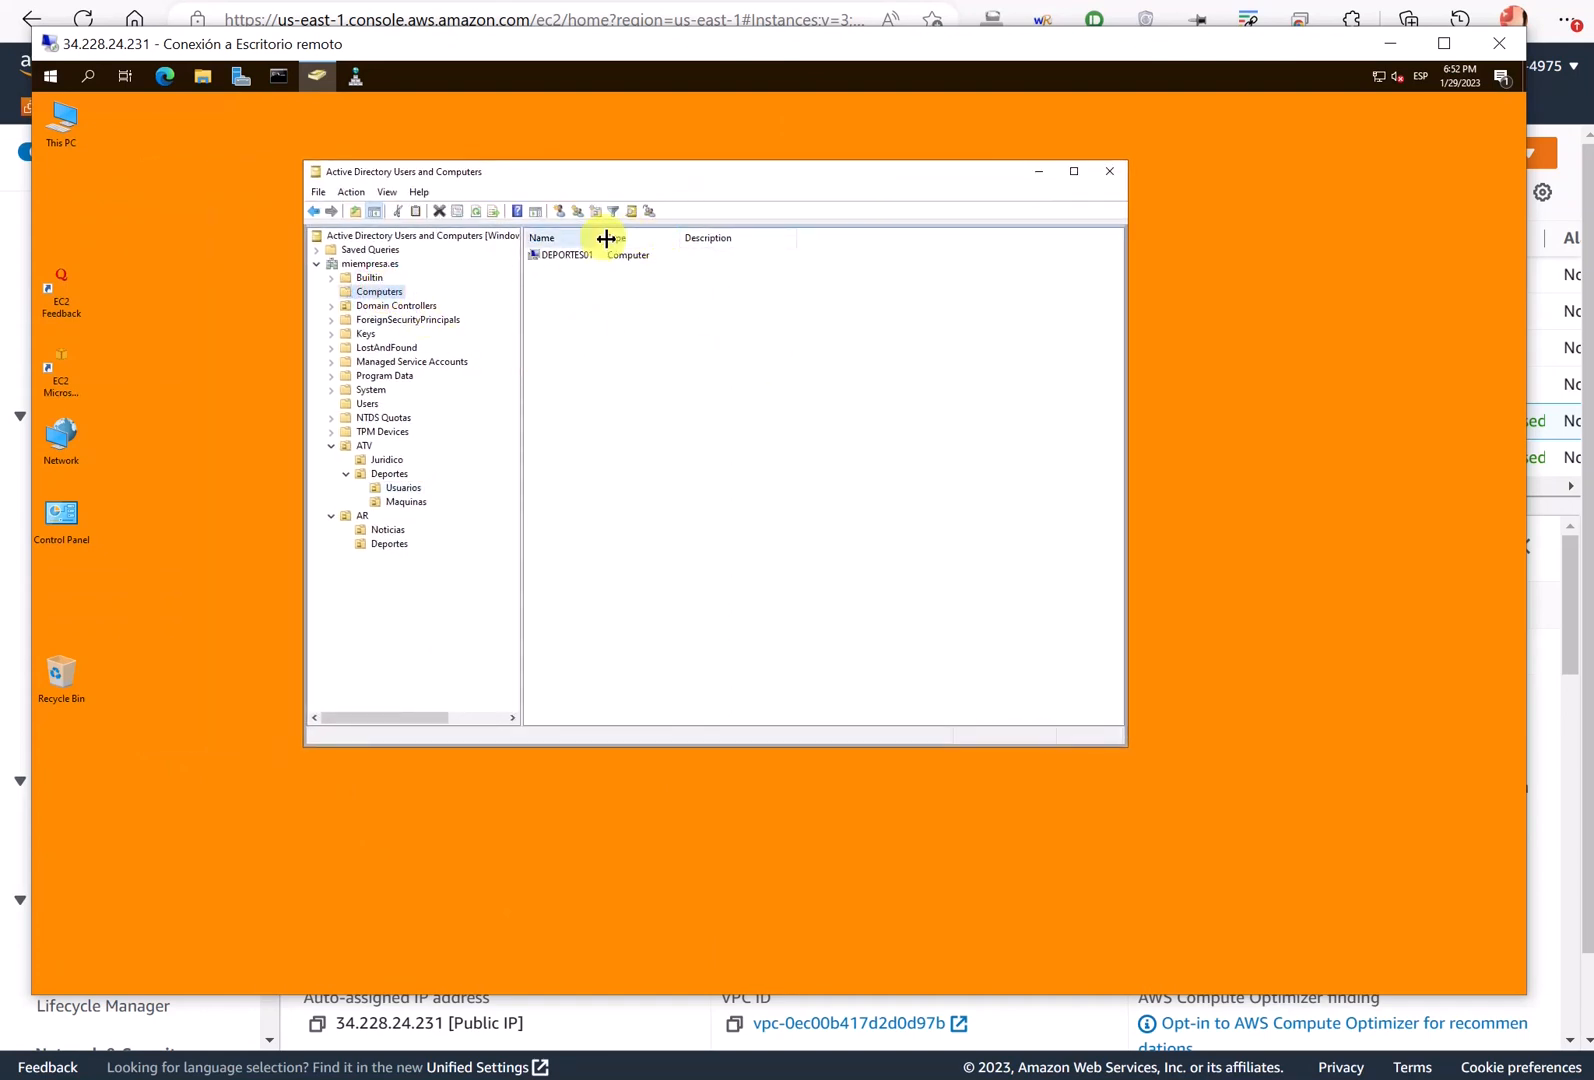
pyautogui.moveTo(604, 238); pyautogui.dragTo(619, 238)
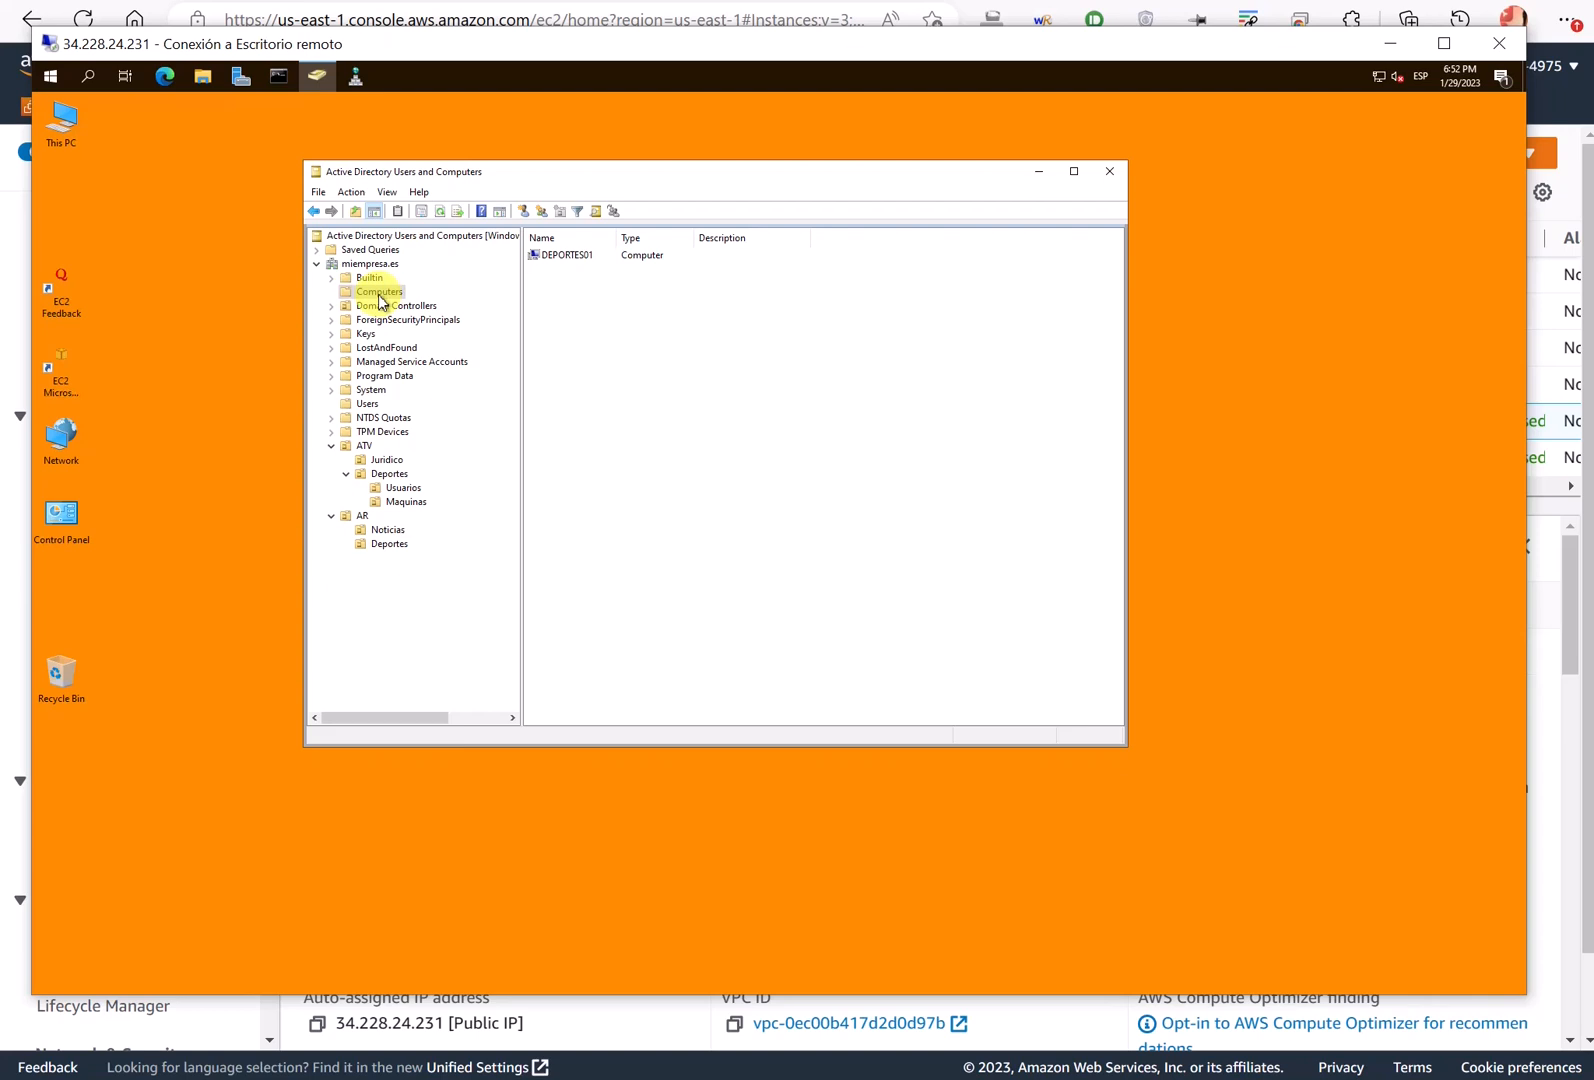
# - Move DEPORTES01 into the ATV > Deportes > Maquinas OU and verify it is listed there
pyautogui.click(576, 260)
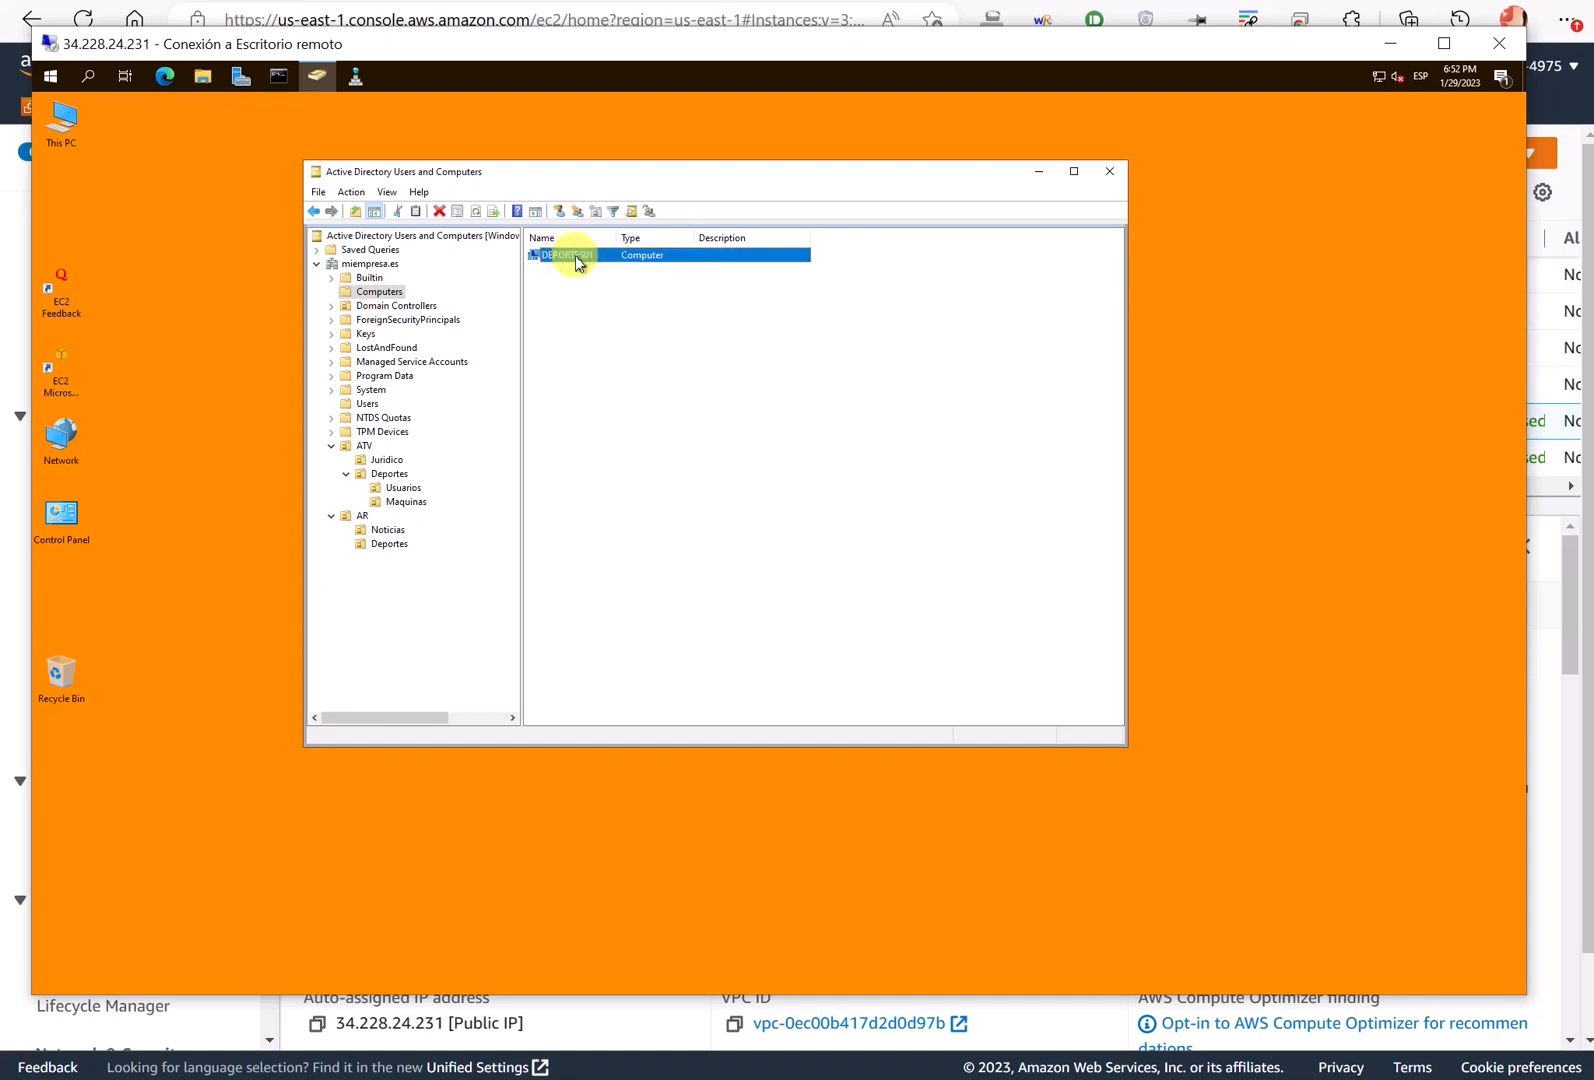
pyautogui.moveTo(576, 262); pyautogui.dragTo(410, 503)
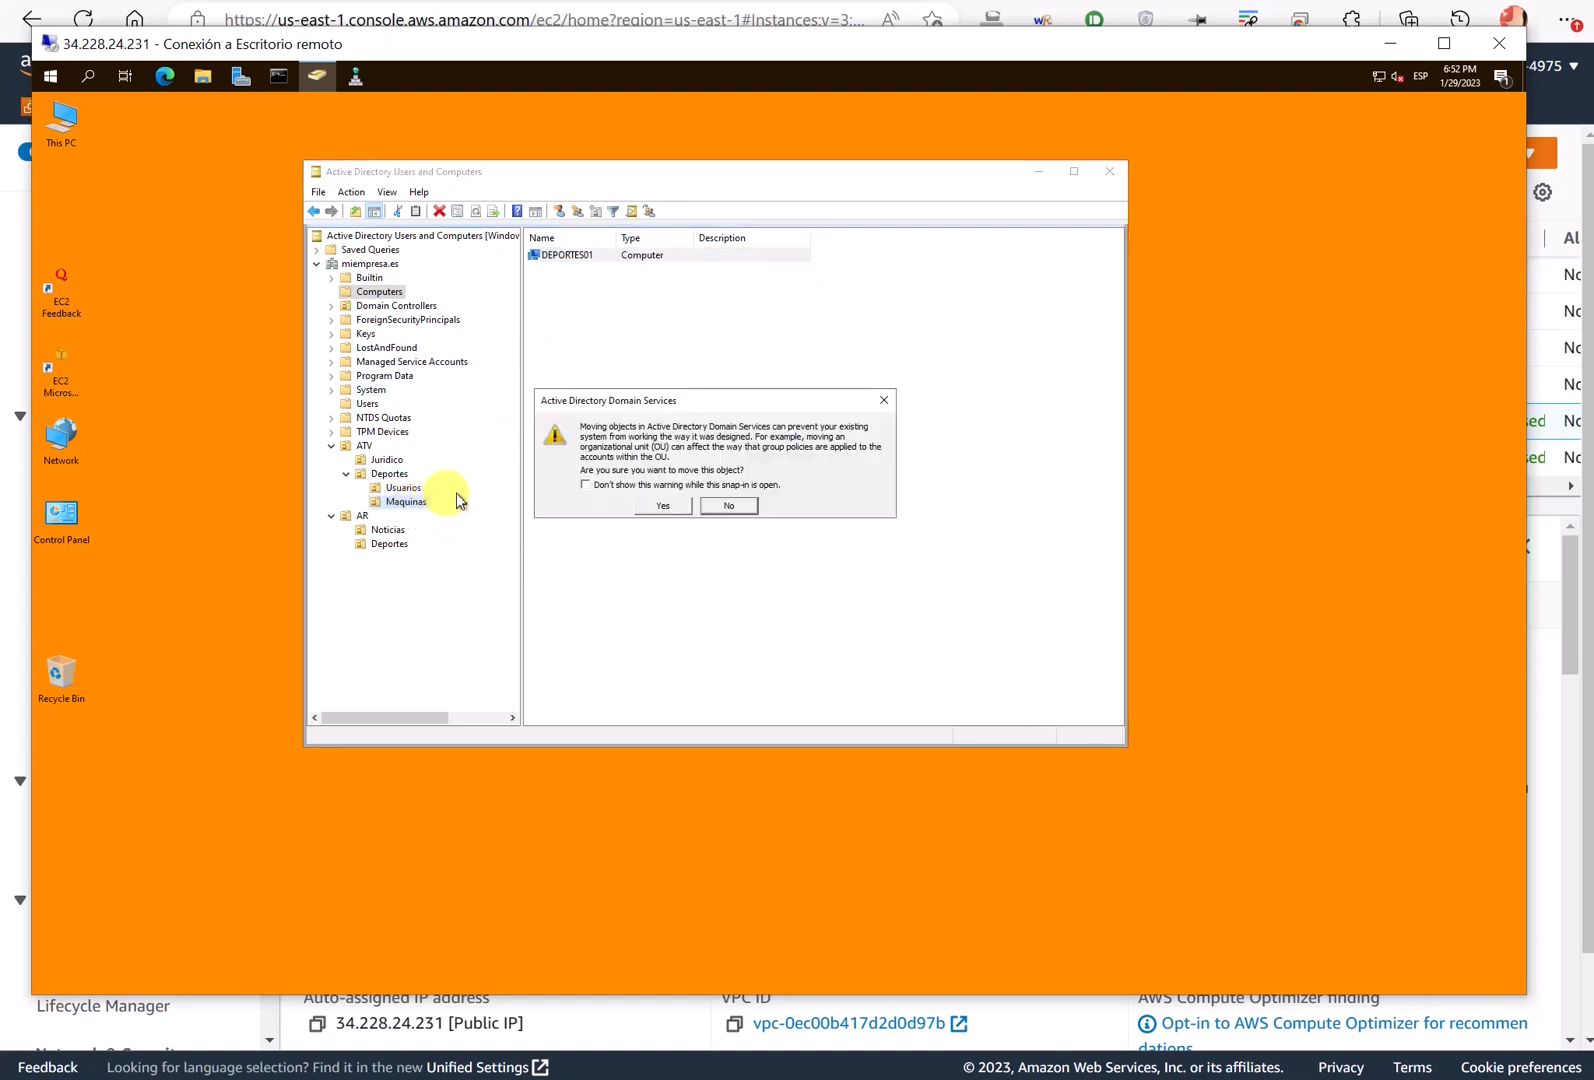
pyautogui.click(667, 507)
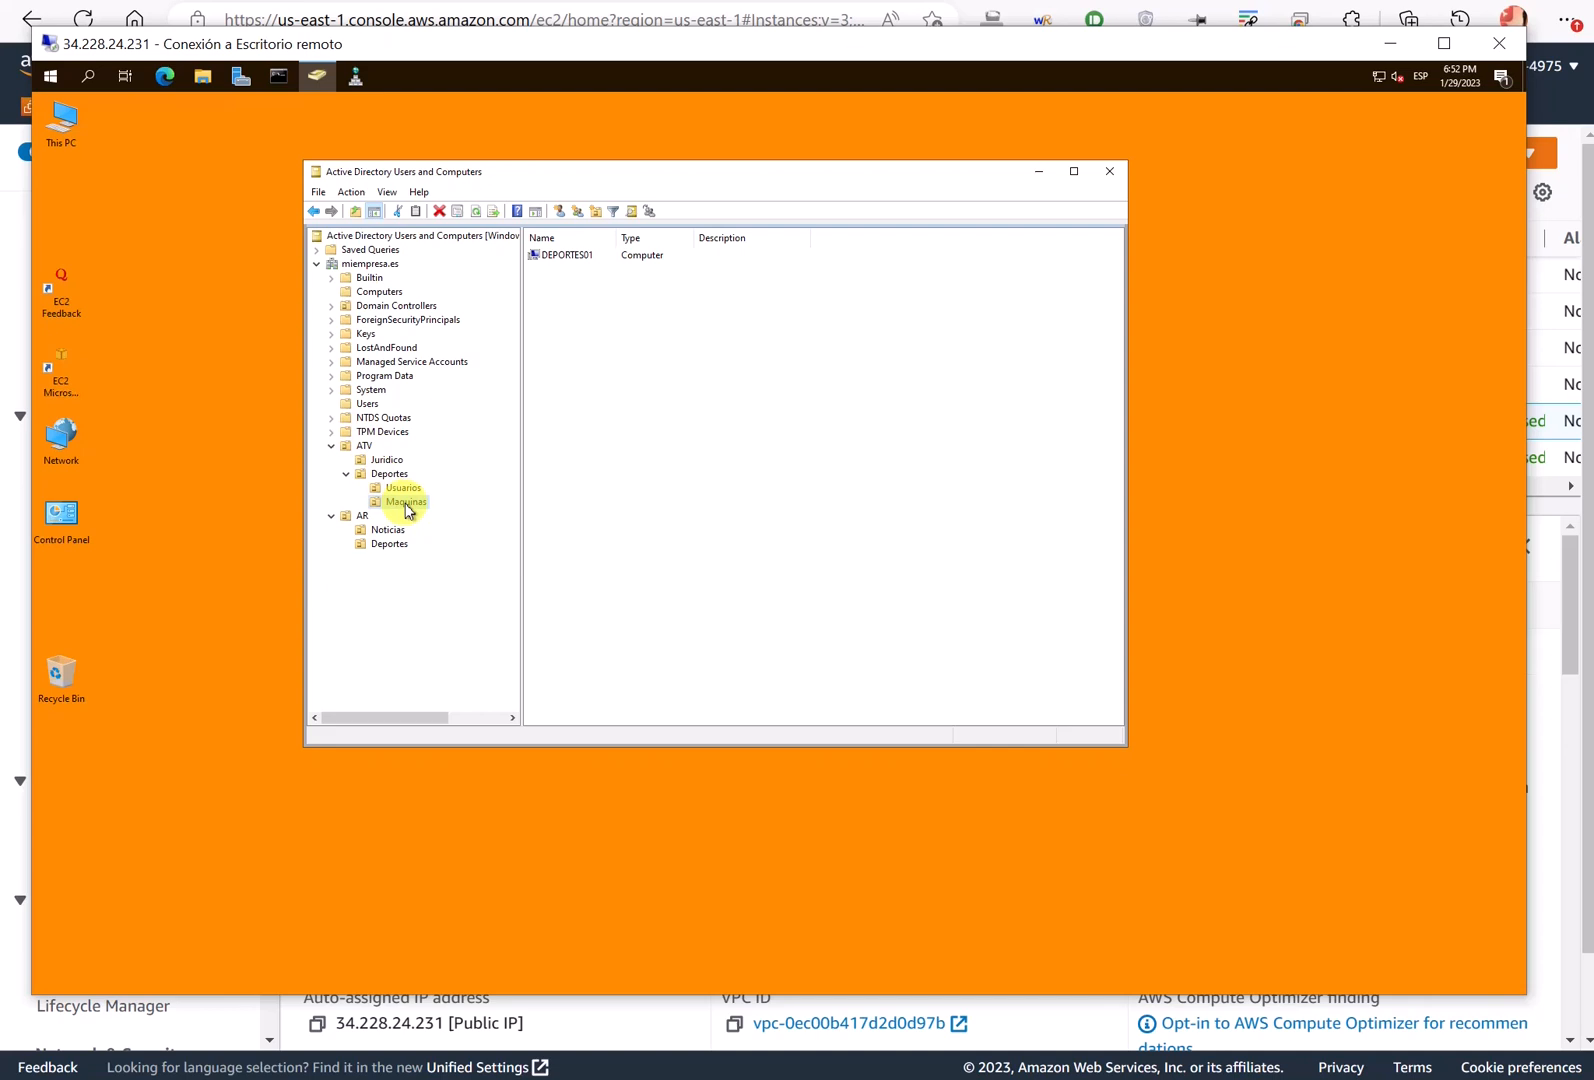
pyautogui.click(403, 487)
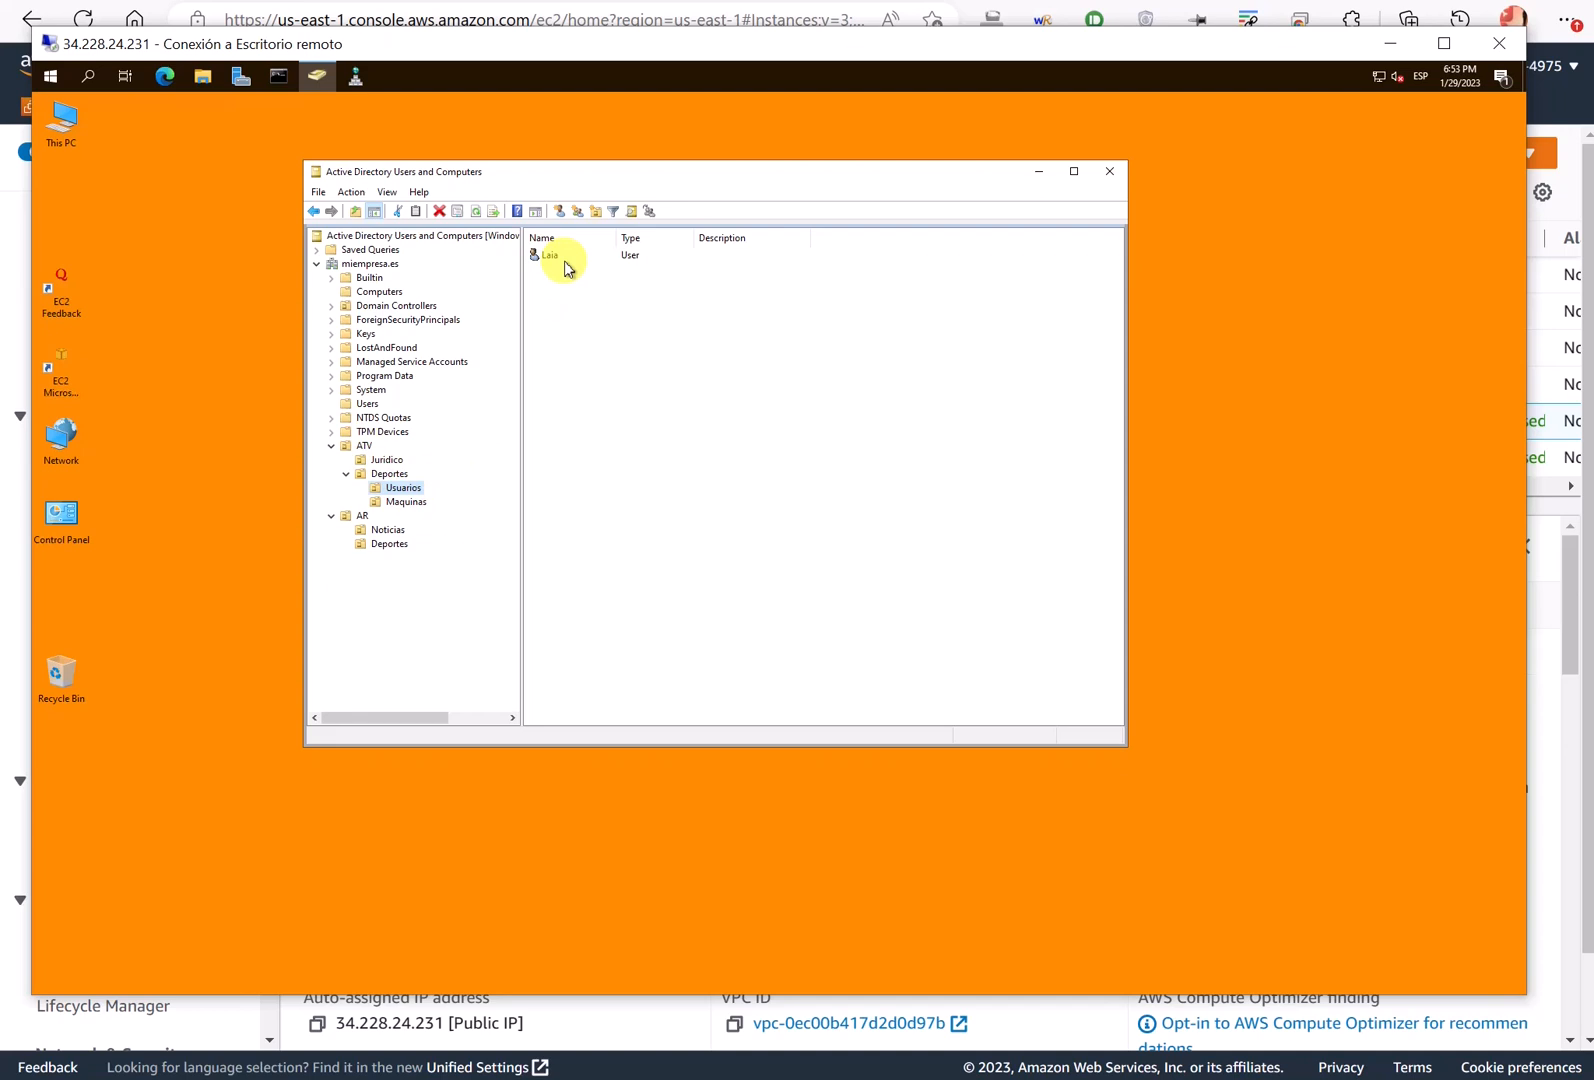
pyautogui.click(414, 502)
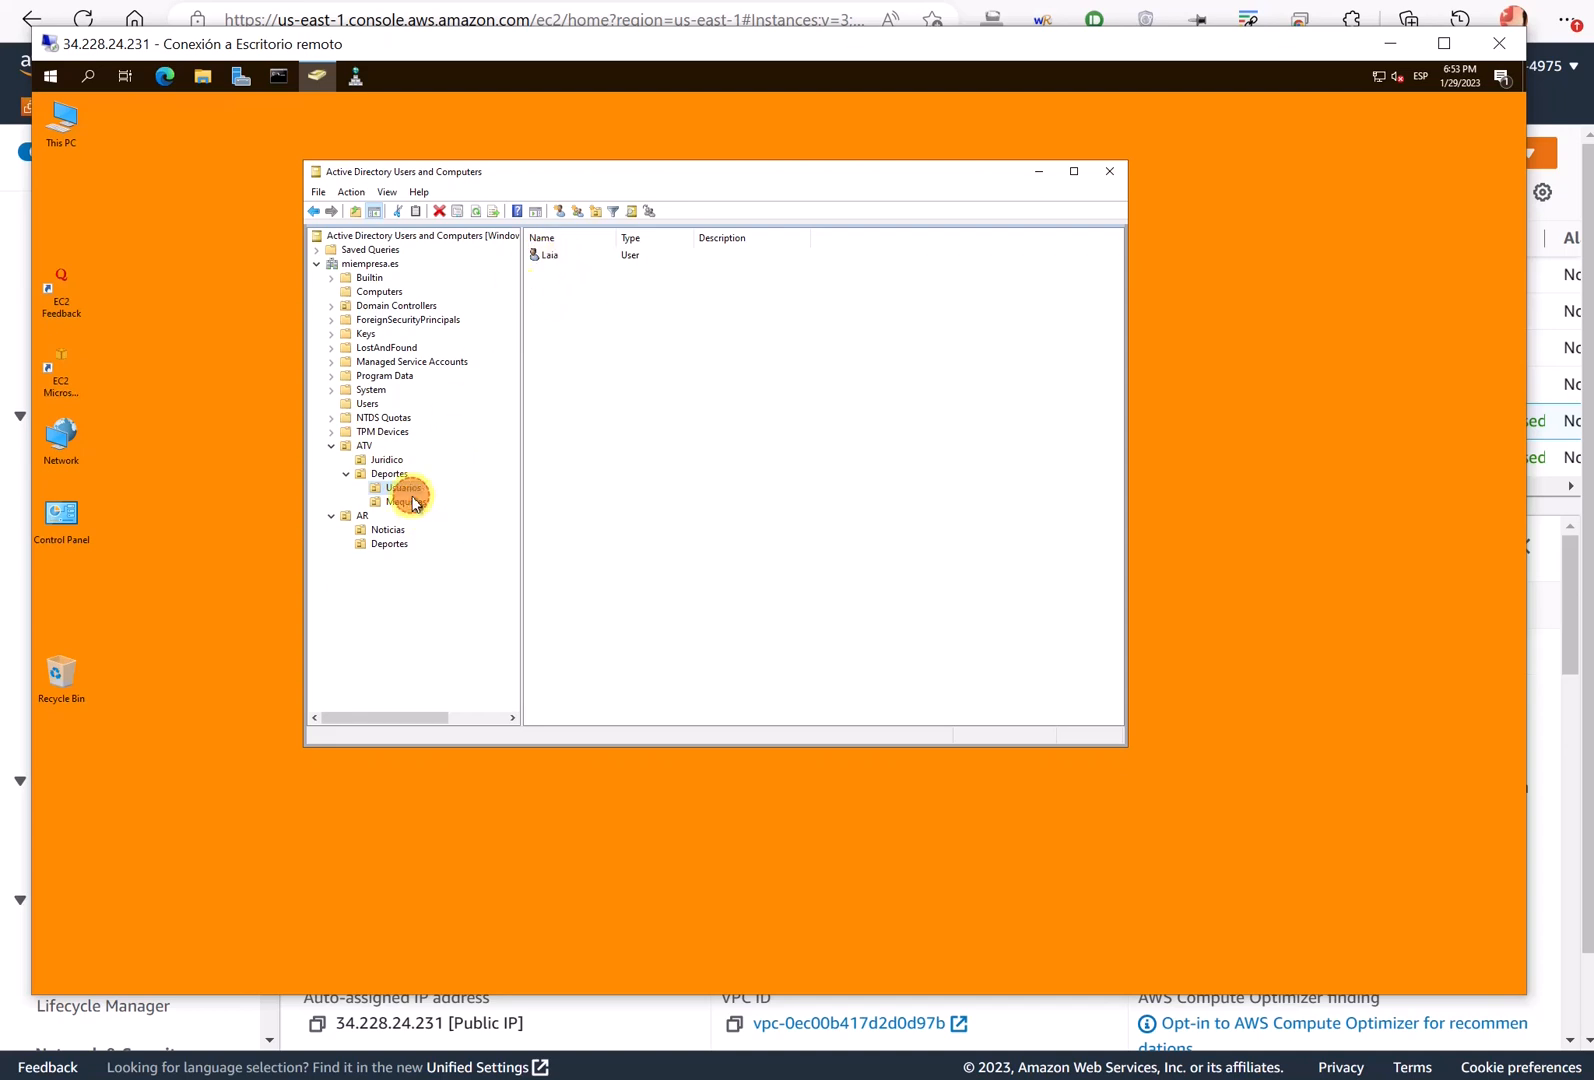
pyautogui.click(410, 503)
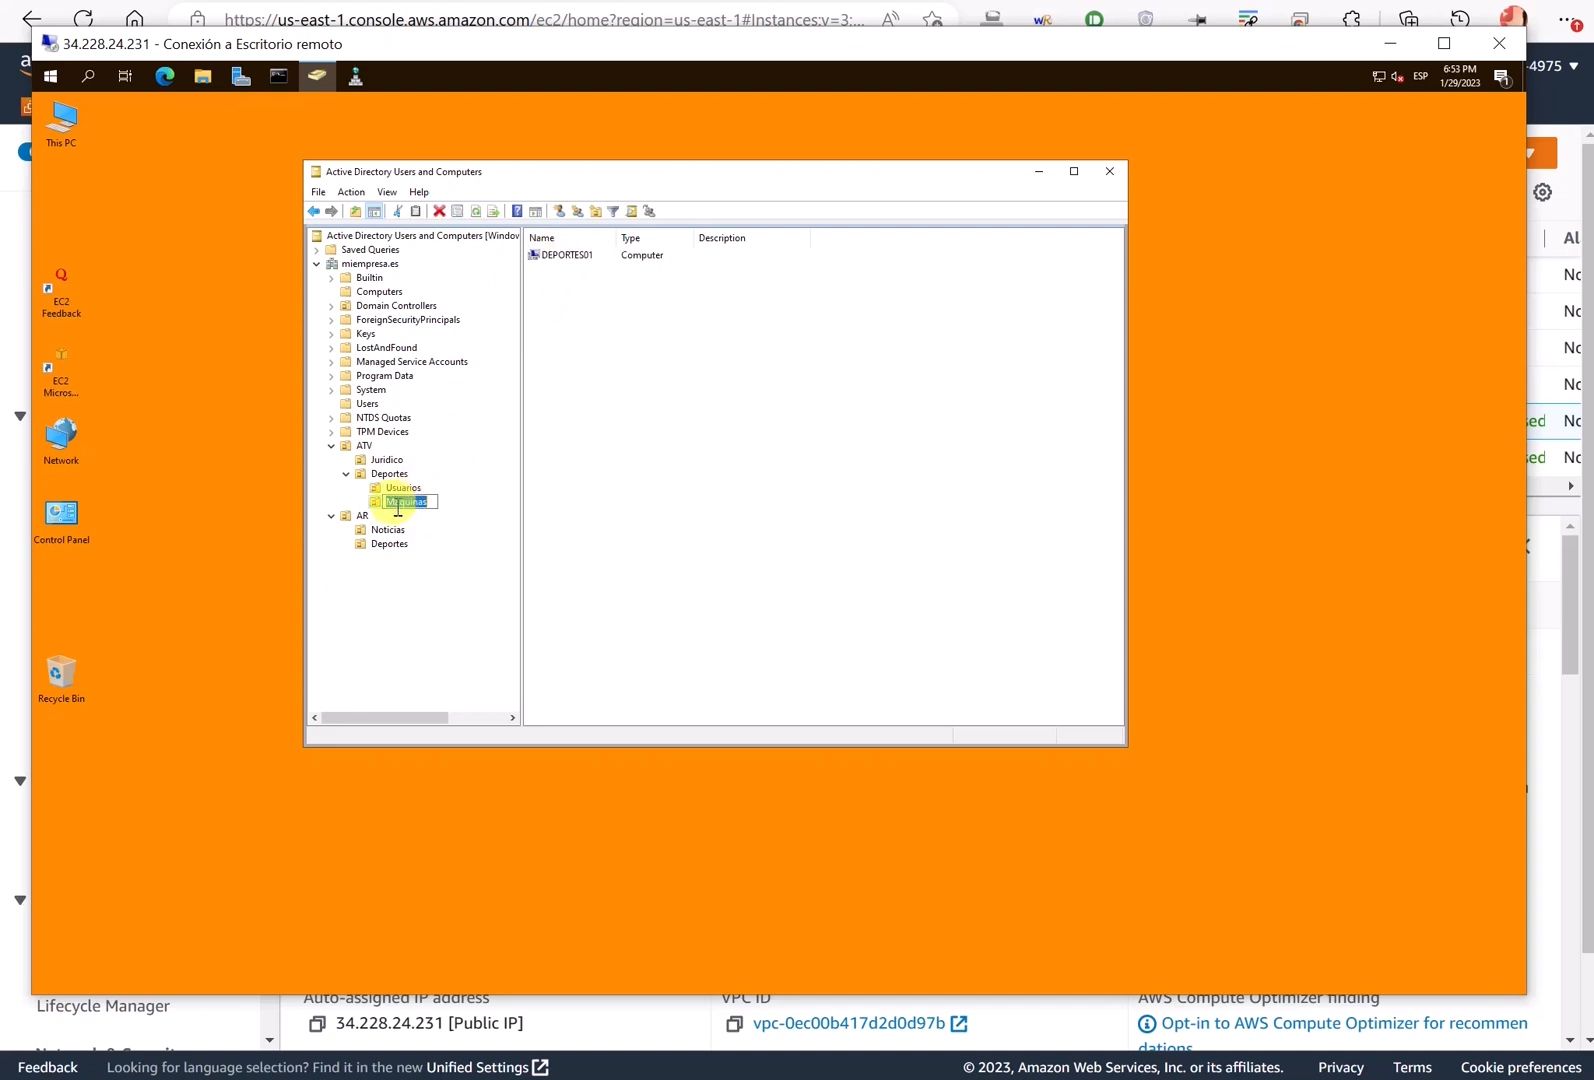
# - Cancel the Maquinas rename and start the connection, choosing to use a different account
pyautogui.click(377, 503)
pyautogui.hotkey('alt', 'Tab')
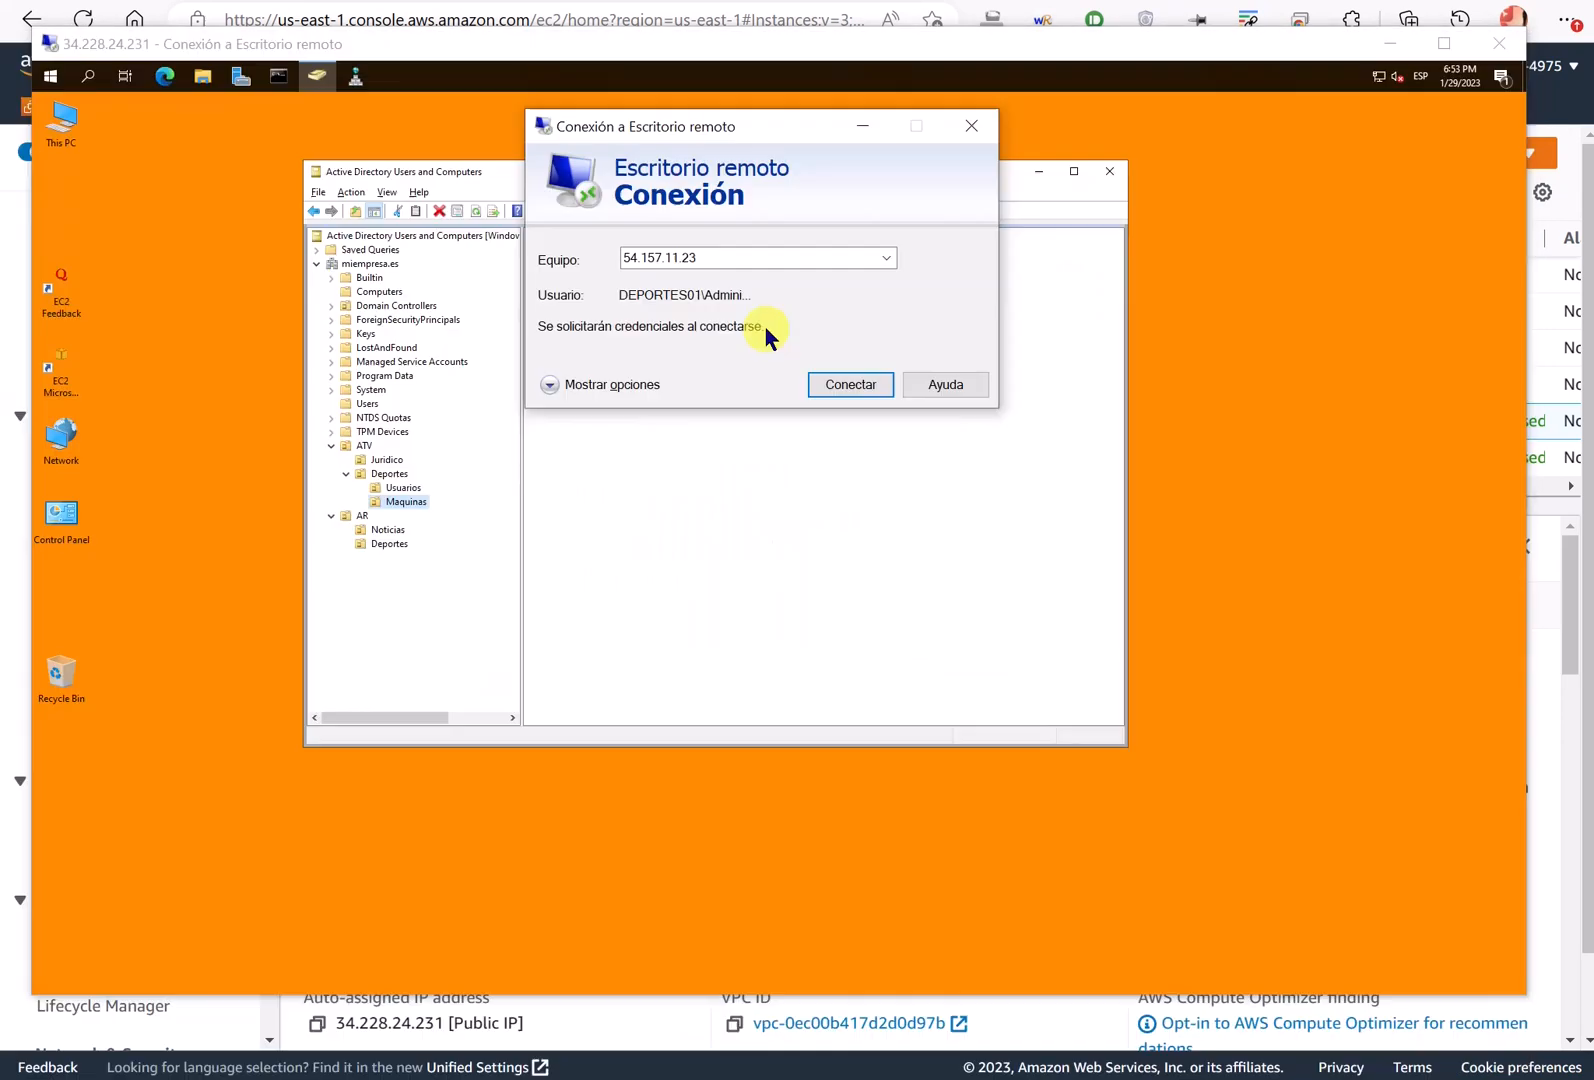
pyautogui.click(855, 385)
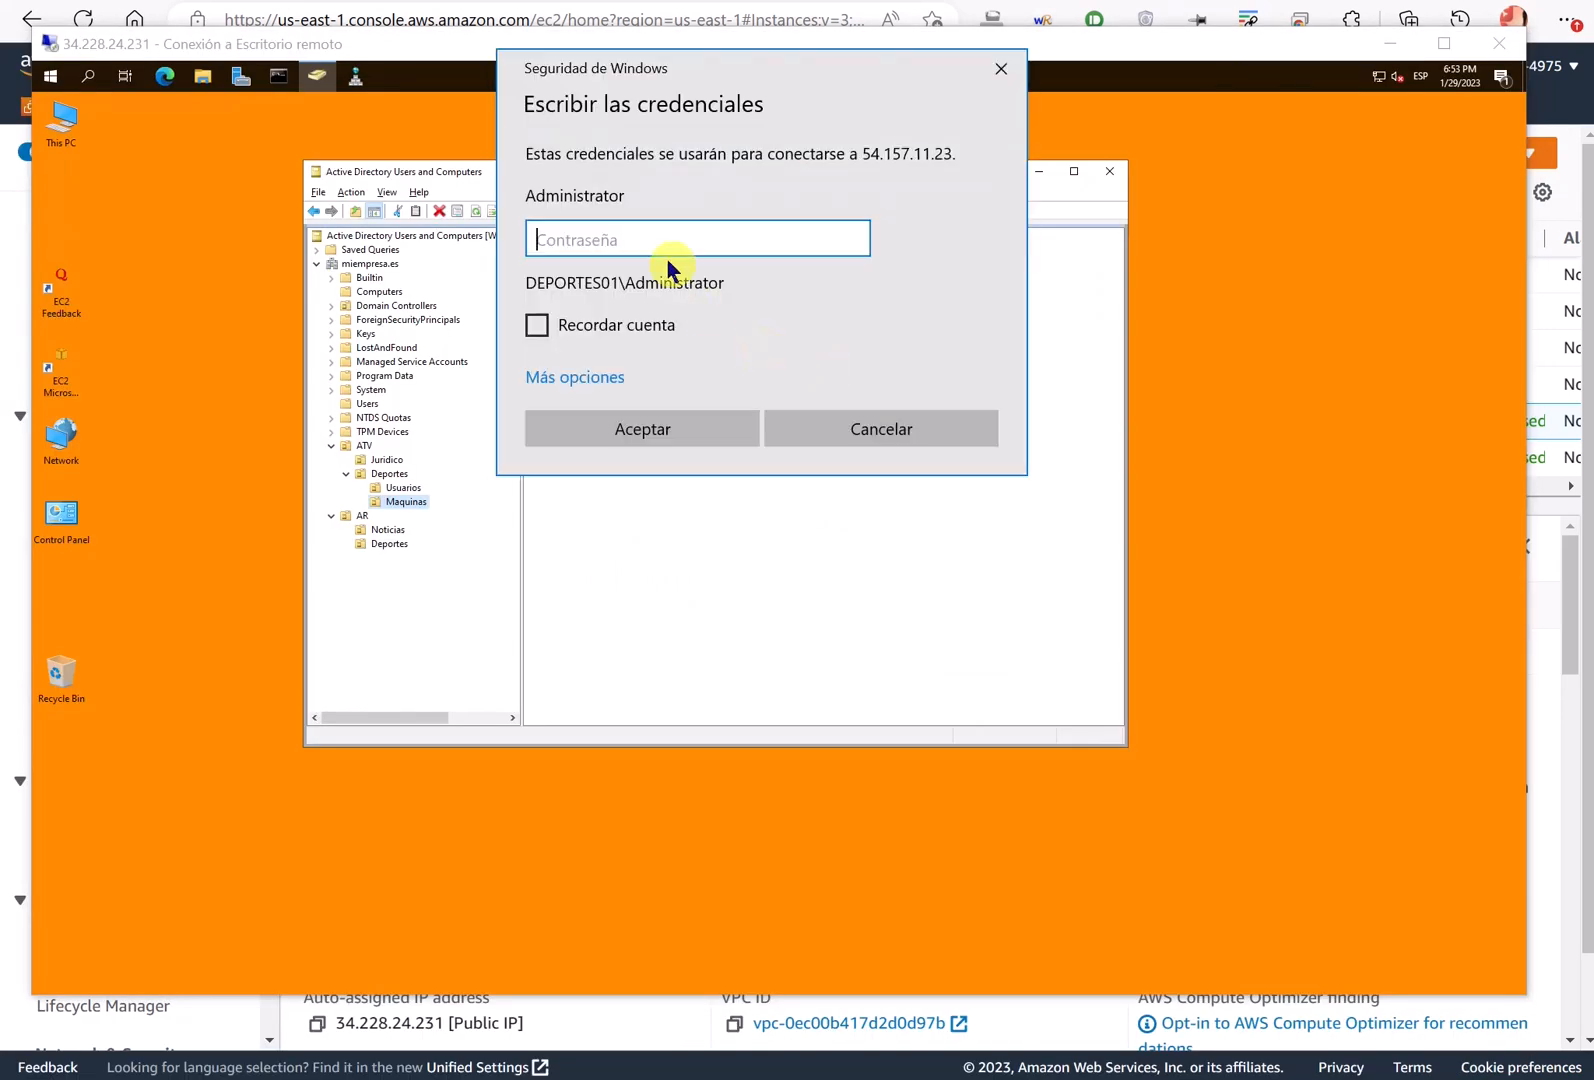
pyautogui.click(607, 372)
pyautogui.click(660, 497)
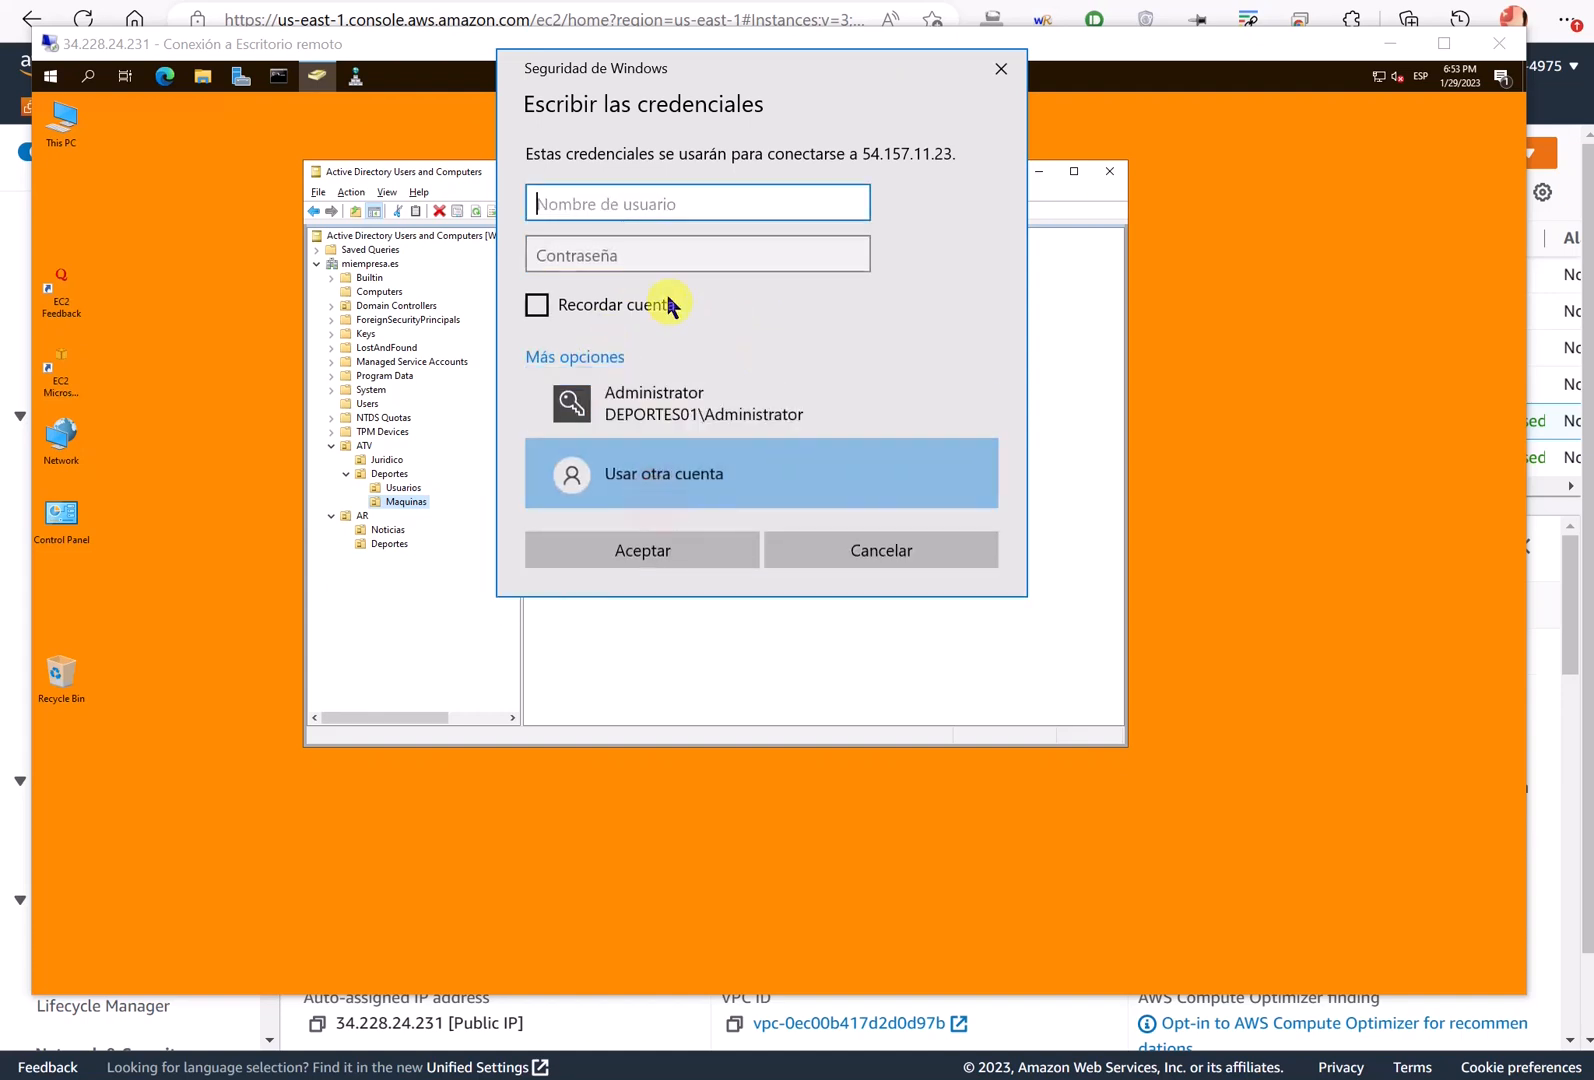
# - Sign in with the miempresa domain user and password, accepting the deportes01 certificate
pyautogui.write('miemperw')
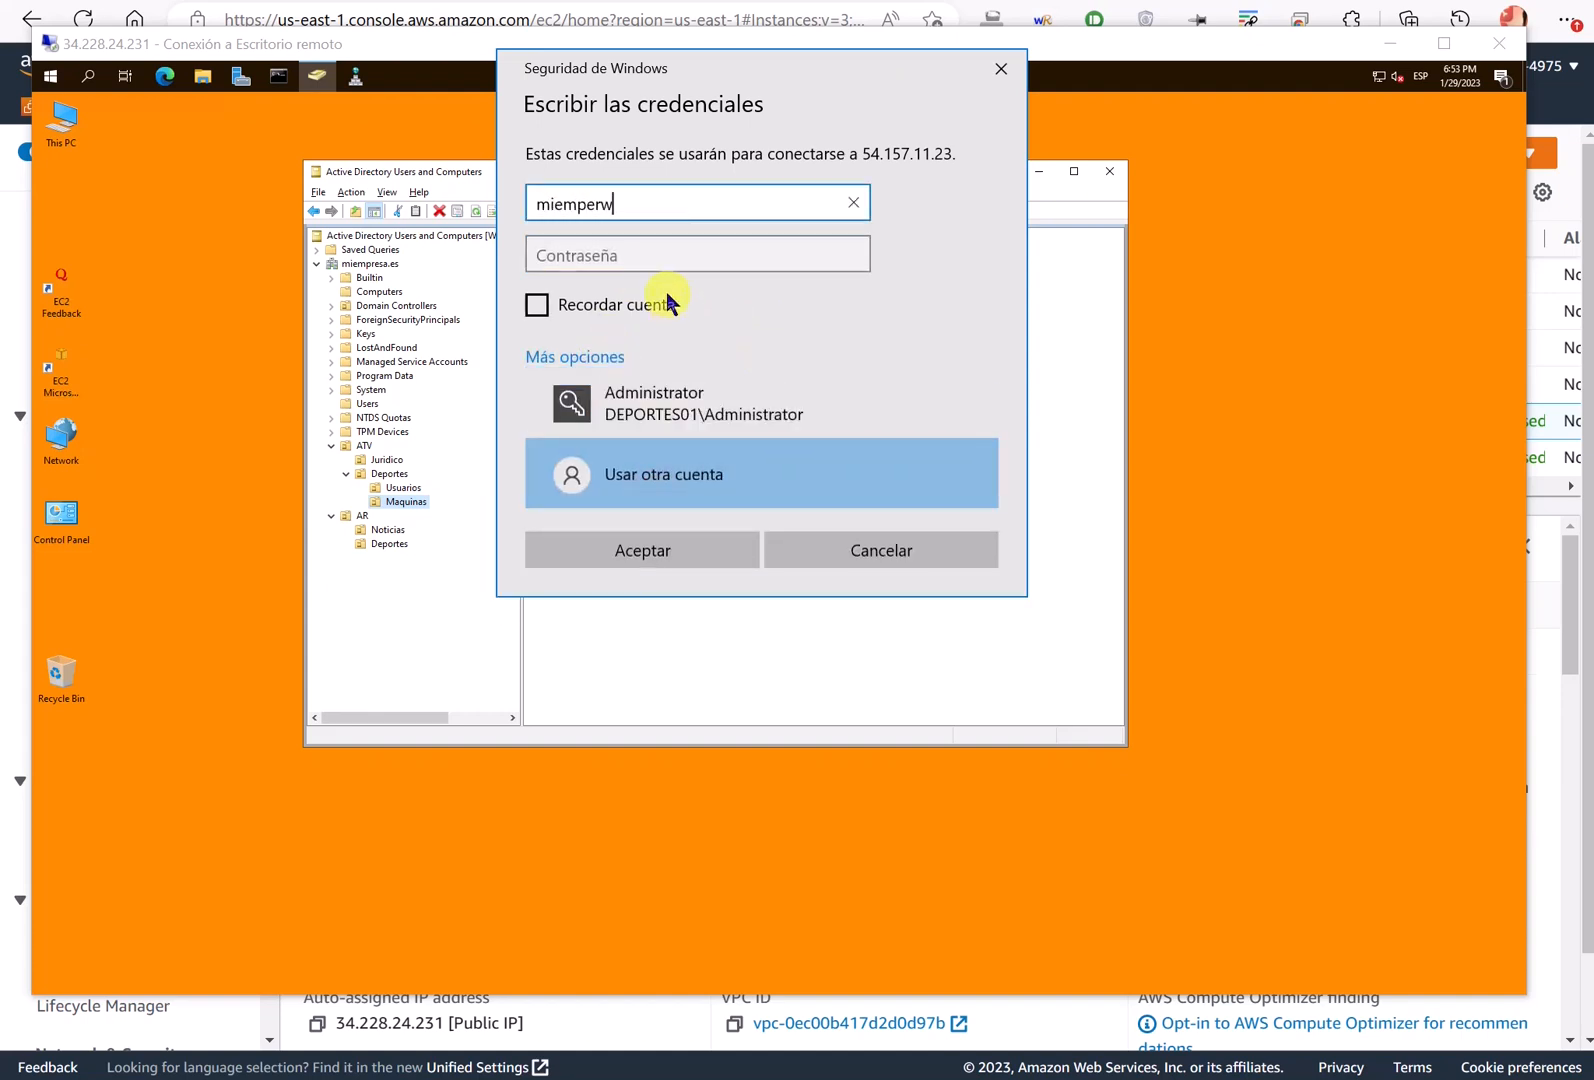
pyautogui.write('esa\\santos')
pyautogui.press('Tab')
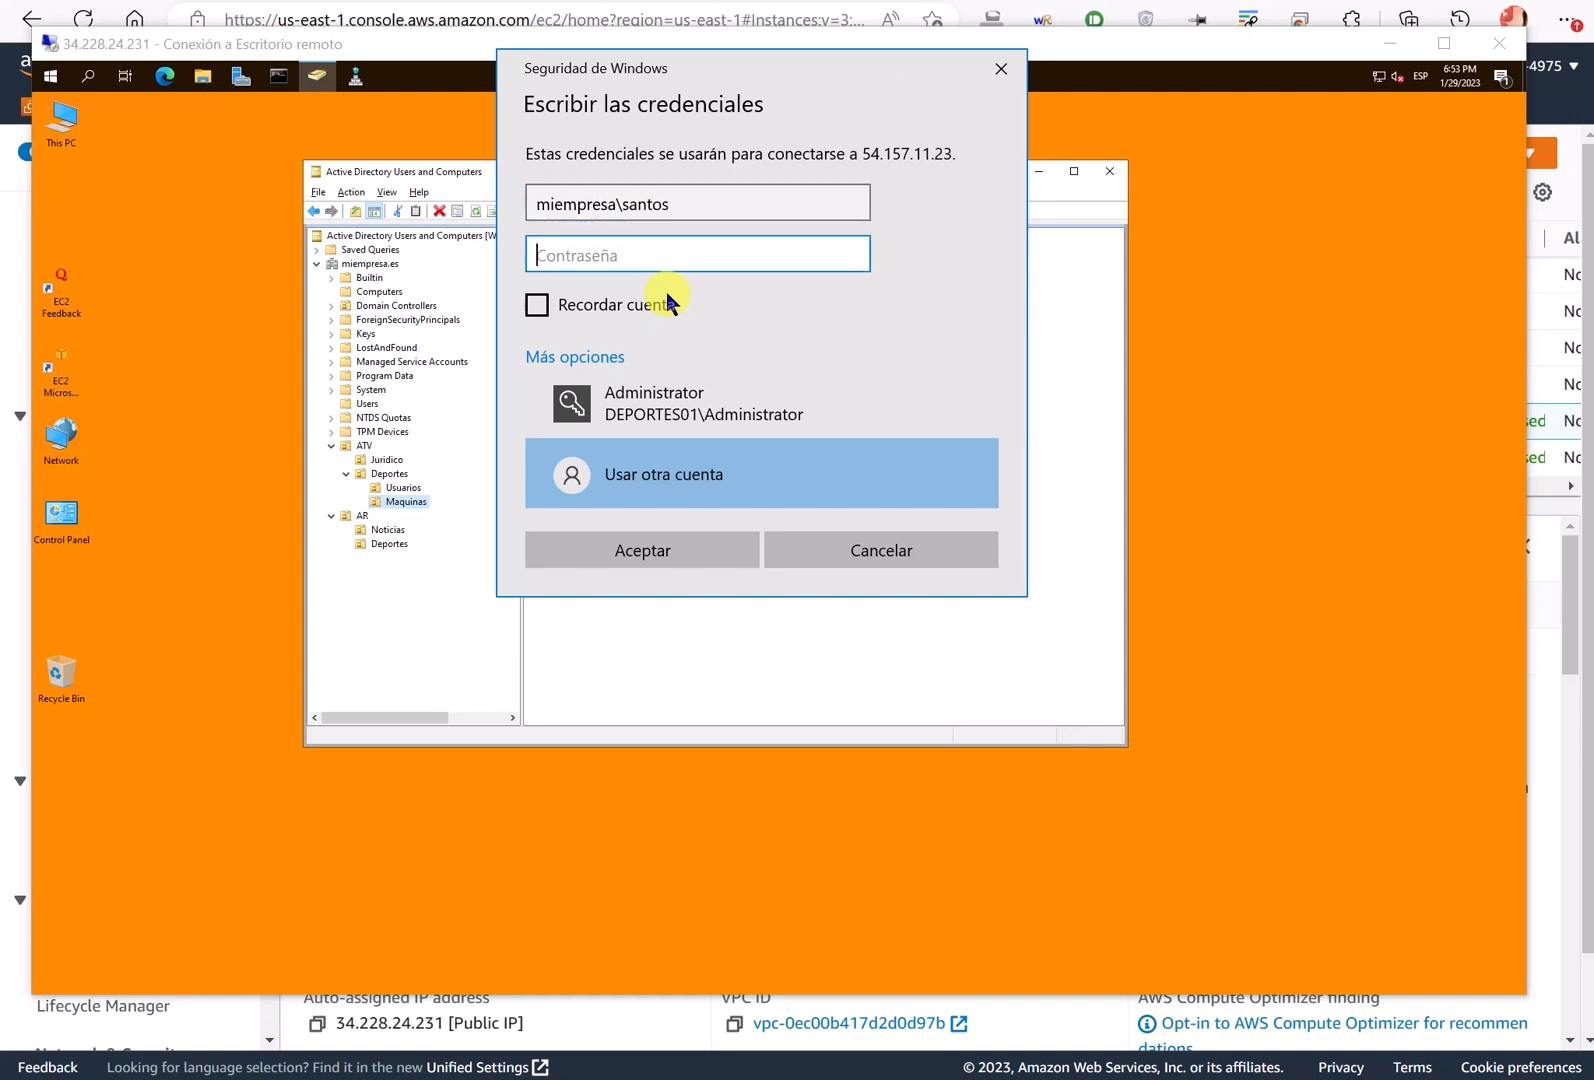
pyautogui.write('•••••')
pyautogui.press('BackSpace')
pyautogui.press('BackSpace')
pyautogui.press('BackSpace')
pyautogui.press('BackSpace')
pyautogui.press('BackSpace')
pyautogui.write('•••••••••')
pyautogui.press('Return')
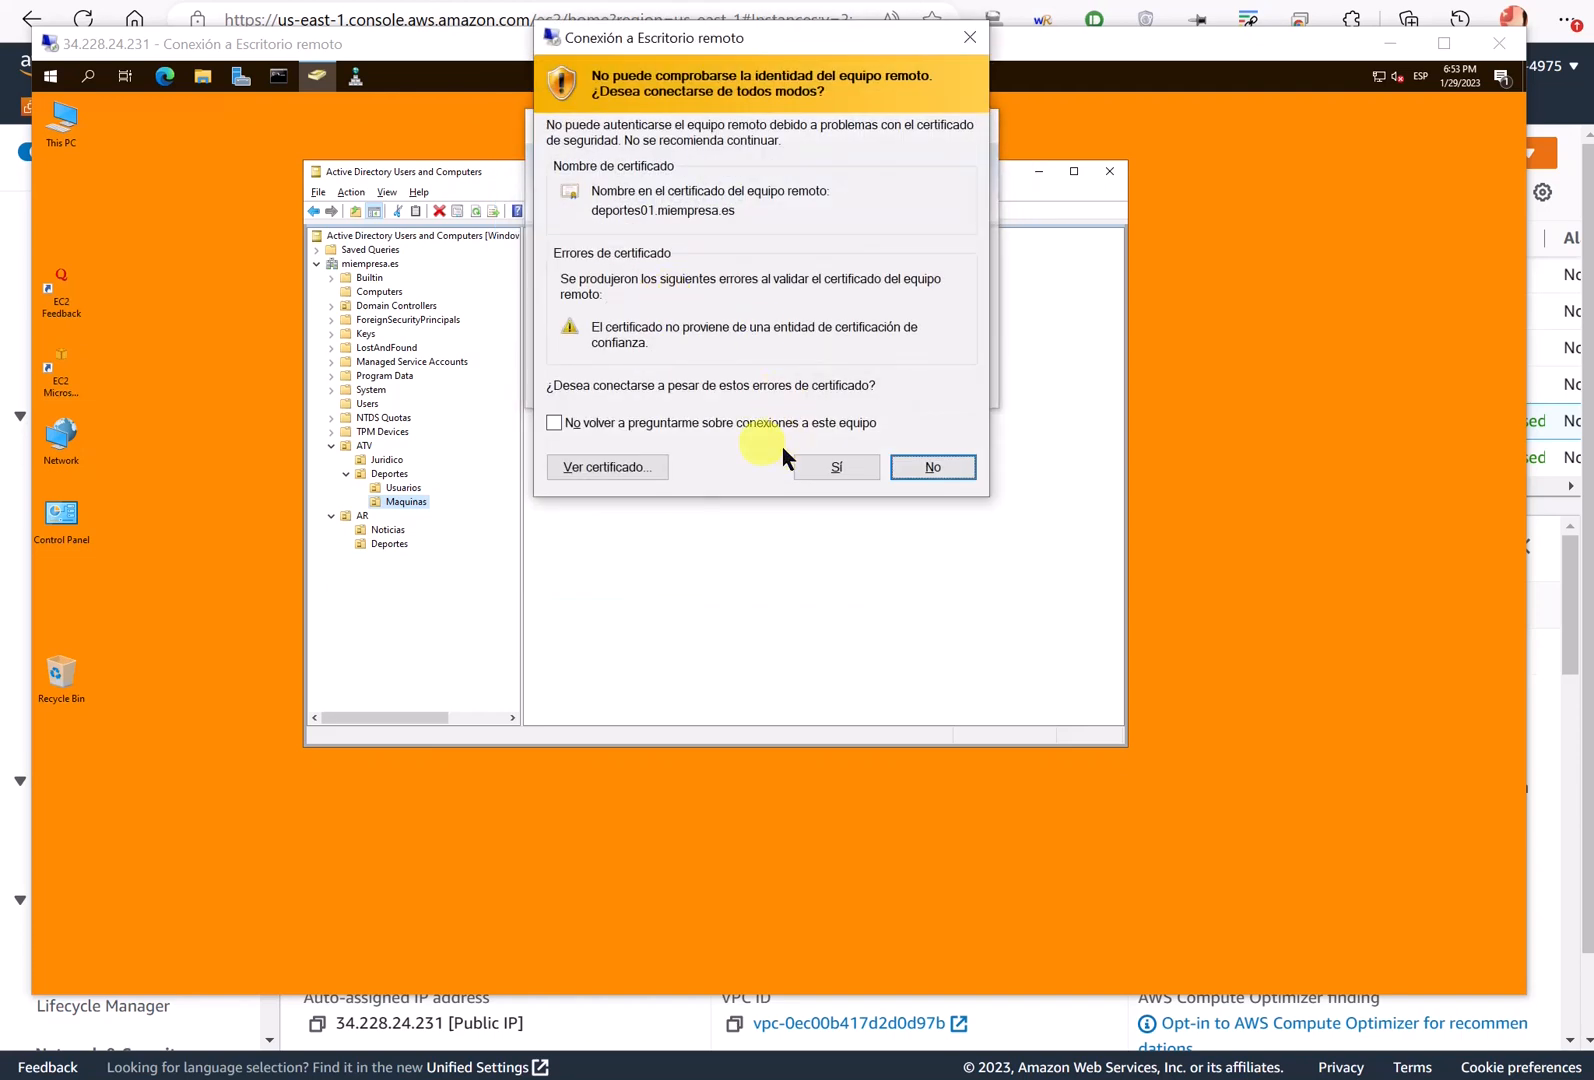
pyautogui.click(812, 466)
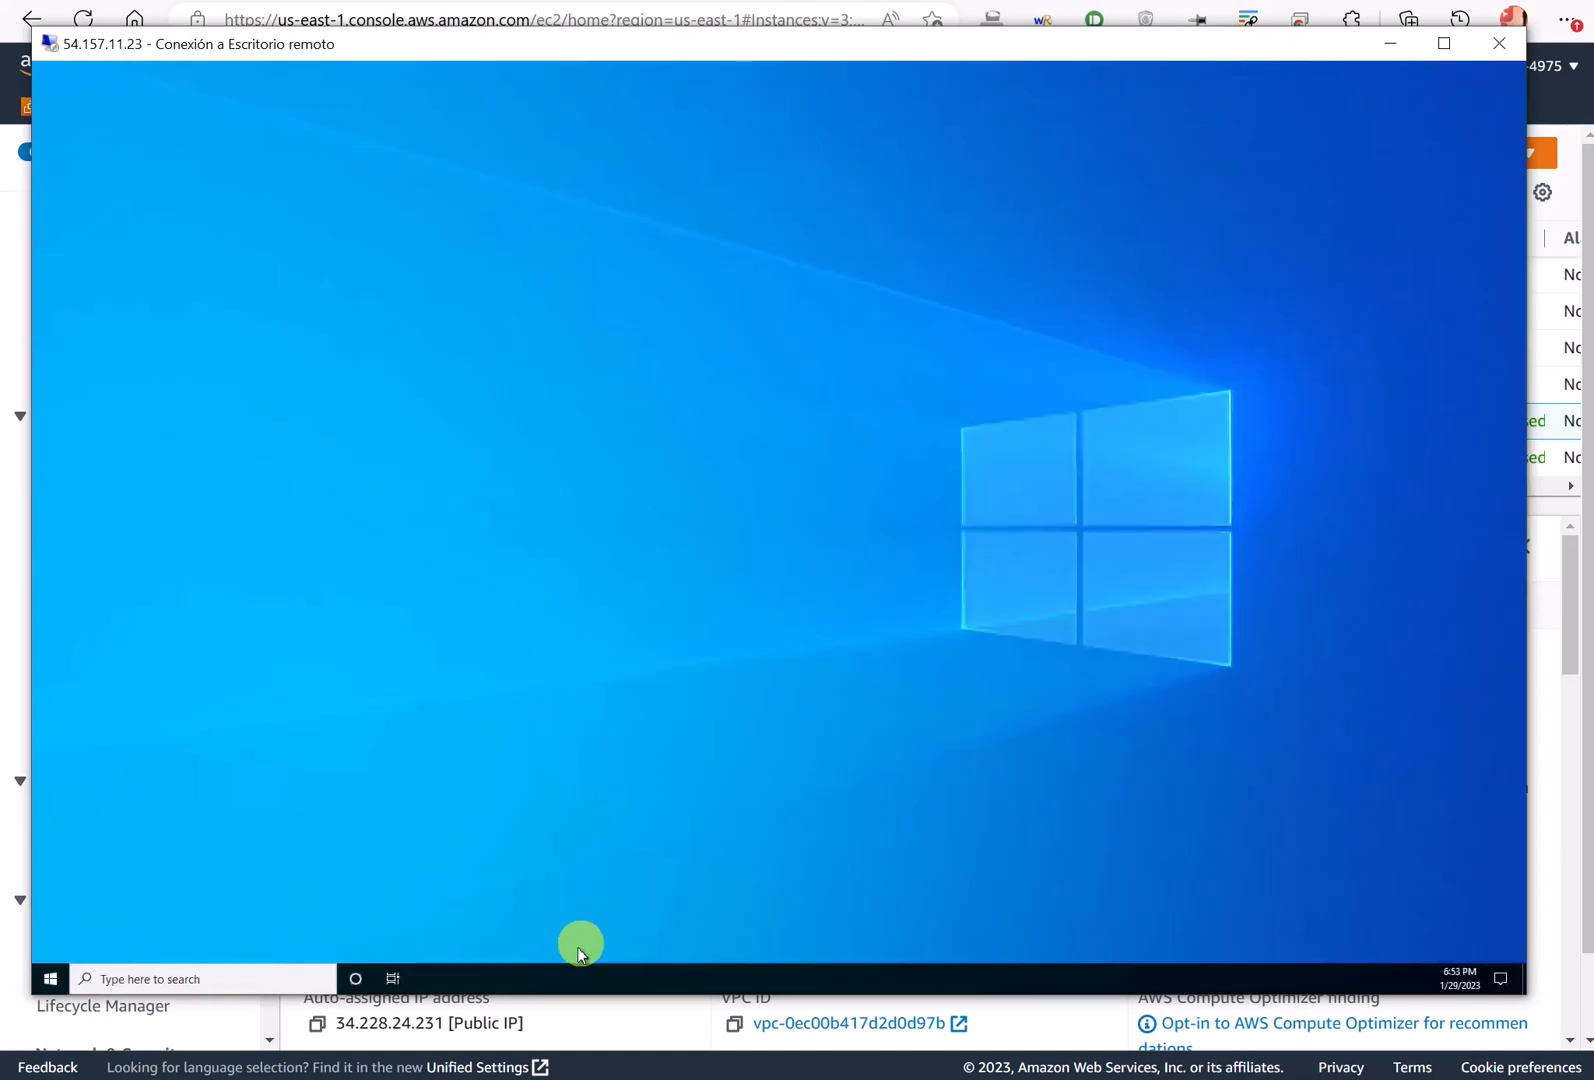
# - Unlock the taskbar and move it to the top edge, then place Recycle Bin below the EC2 icons
pyautogui.rightClick(560, 979)
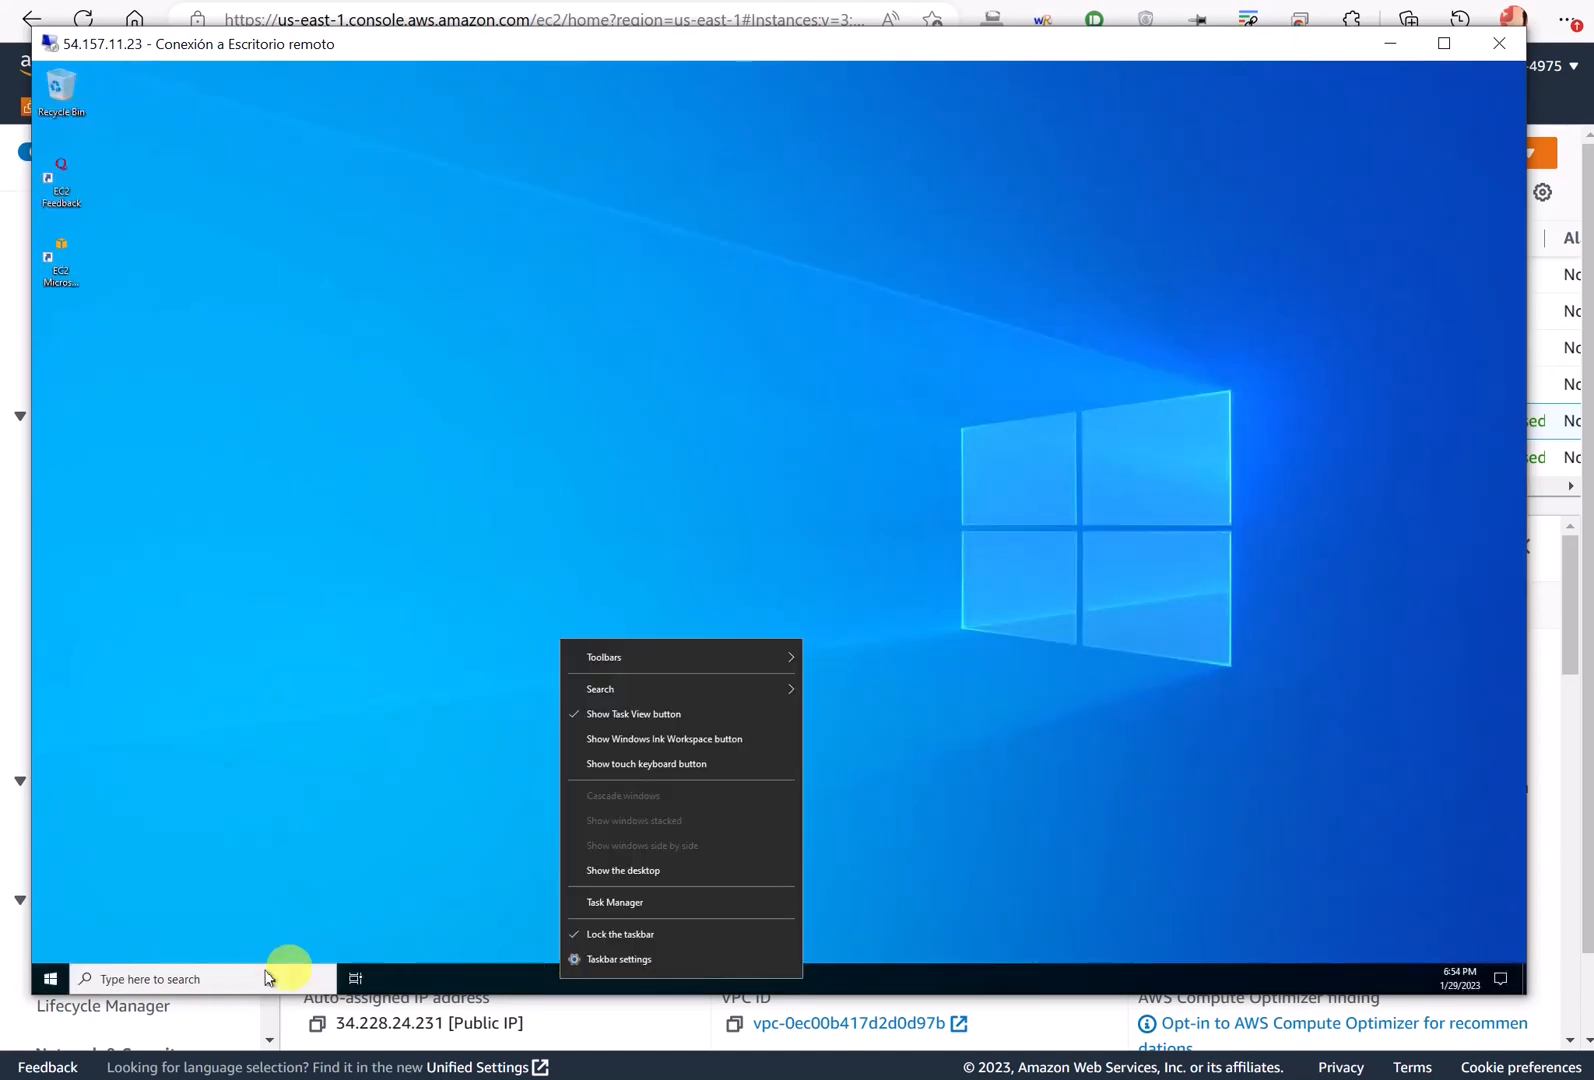
pyautogui.click(478, 984)
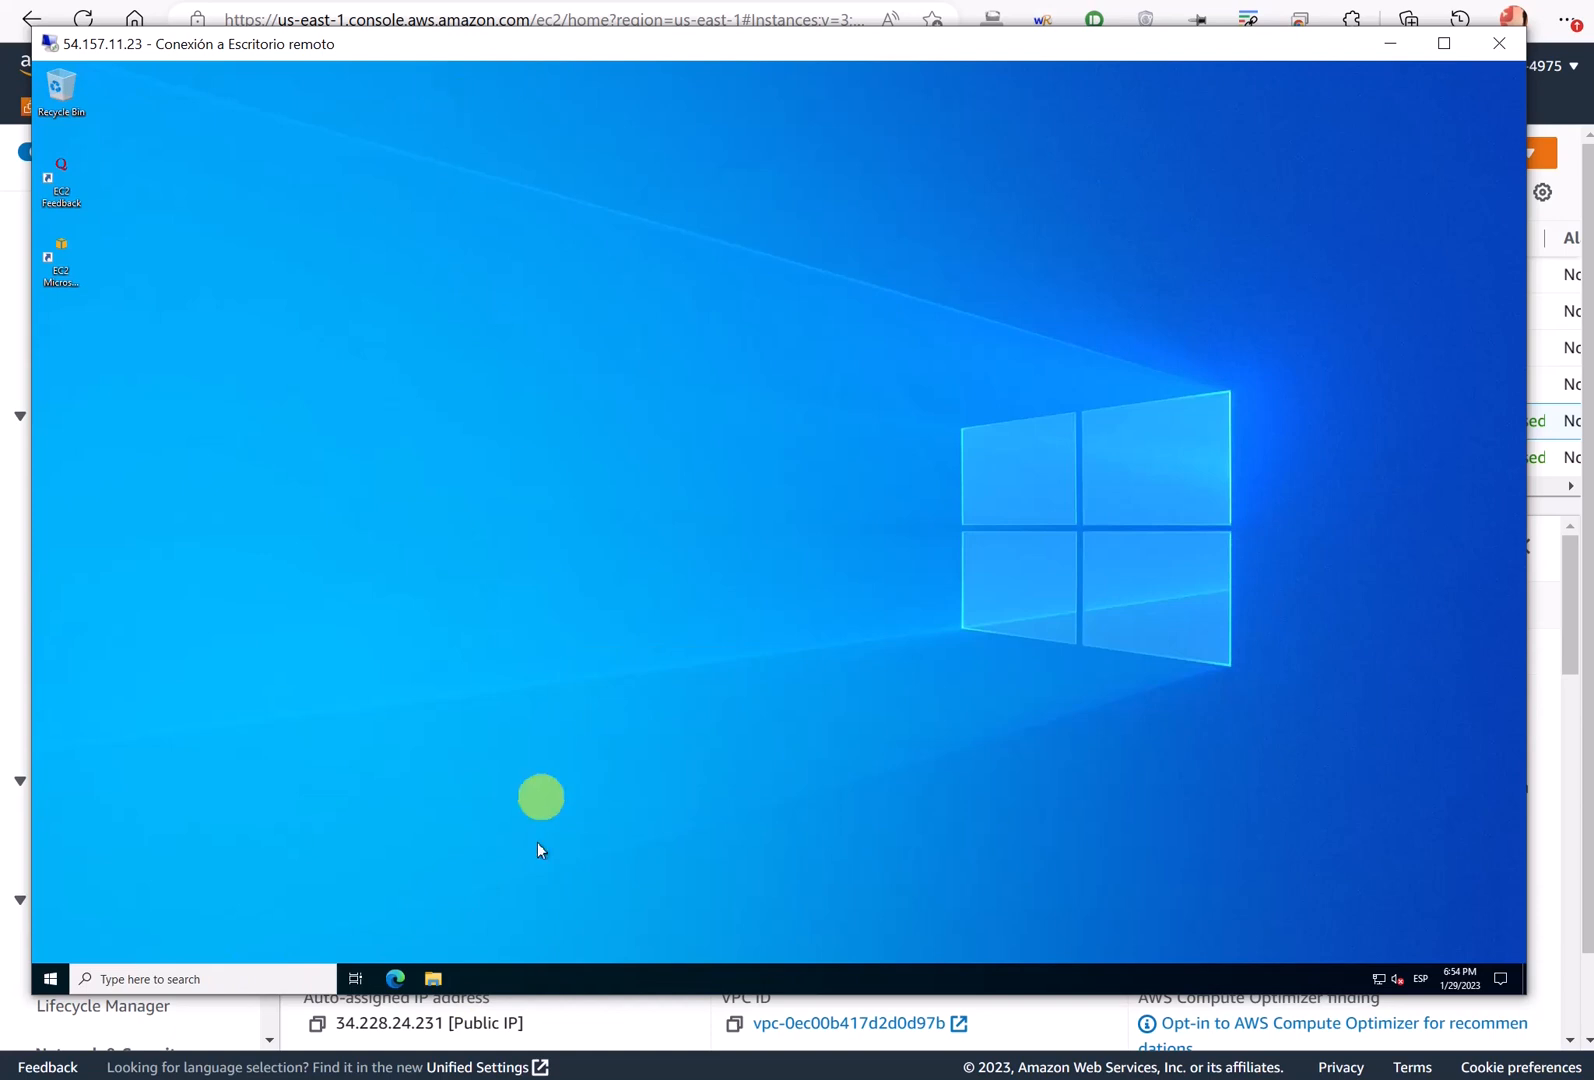
pyautogui.rightClick(534, 972)
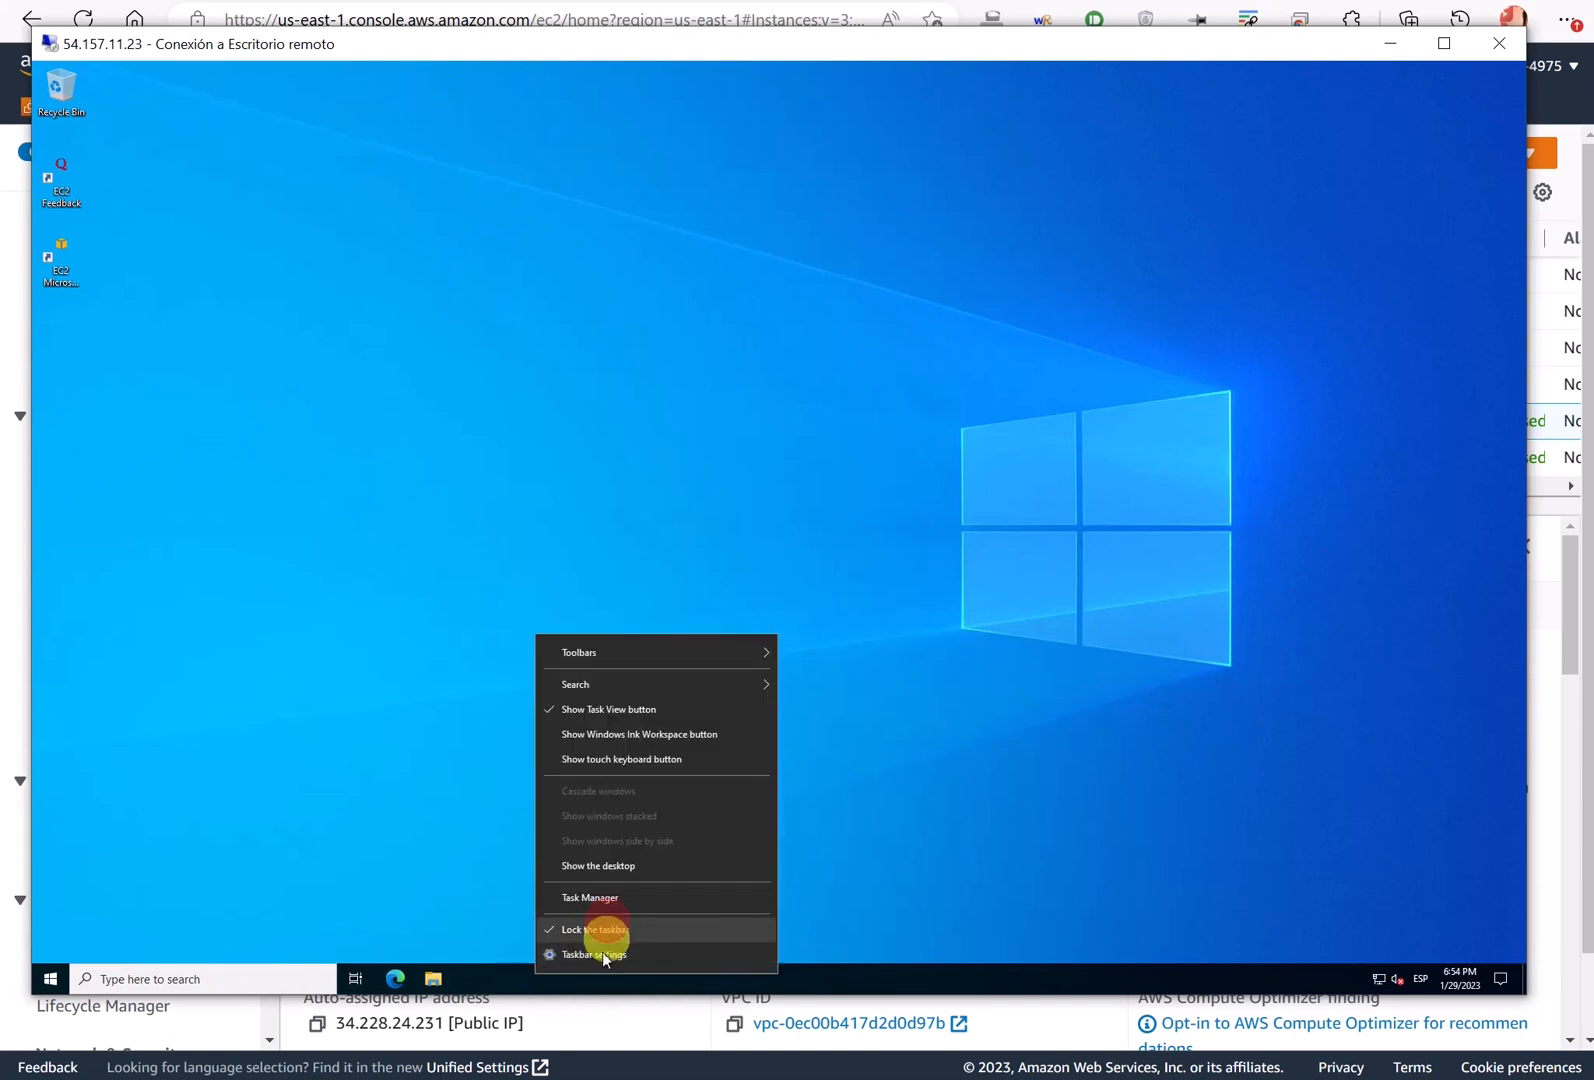
pyautogui.click(605, 937)
pyautogui.moveTo(591, 970); pyautogui.dragTo(558, 316)
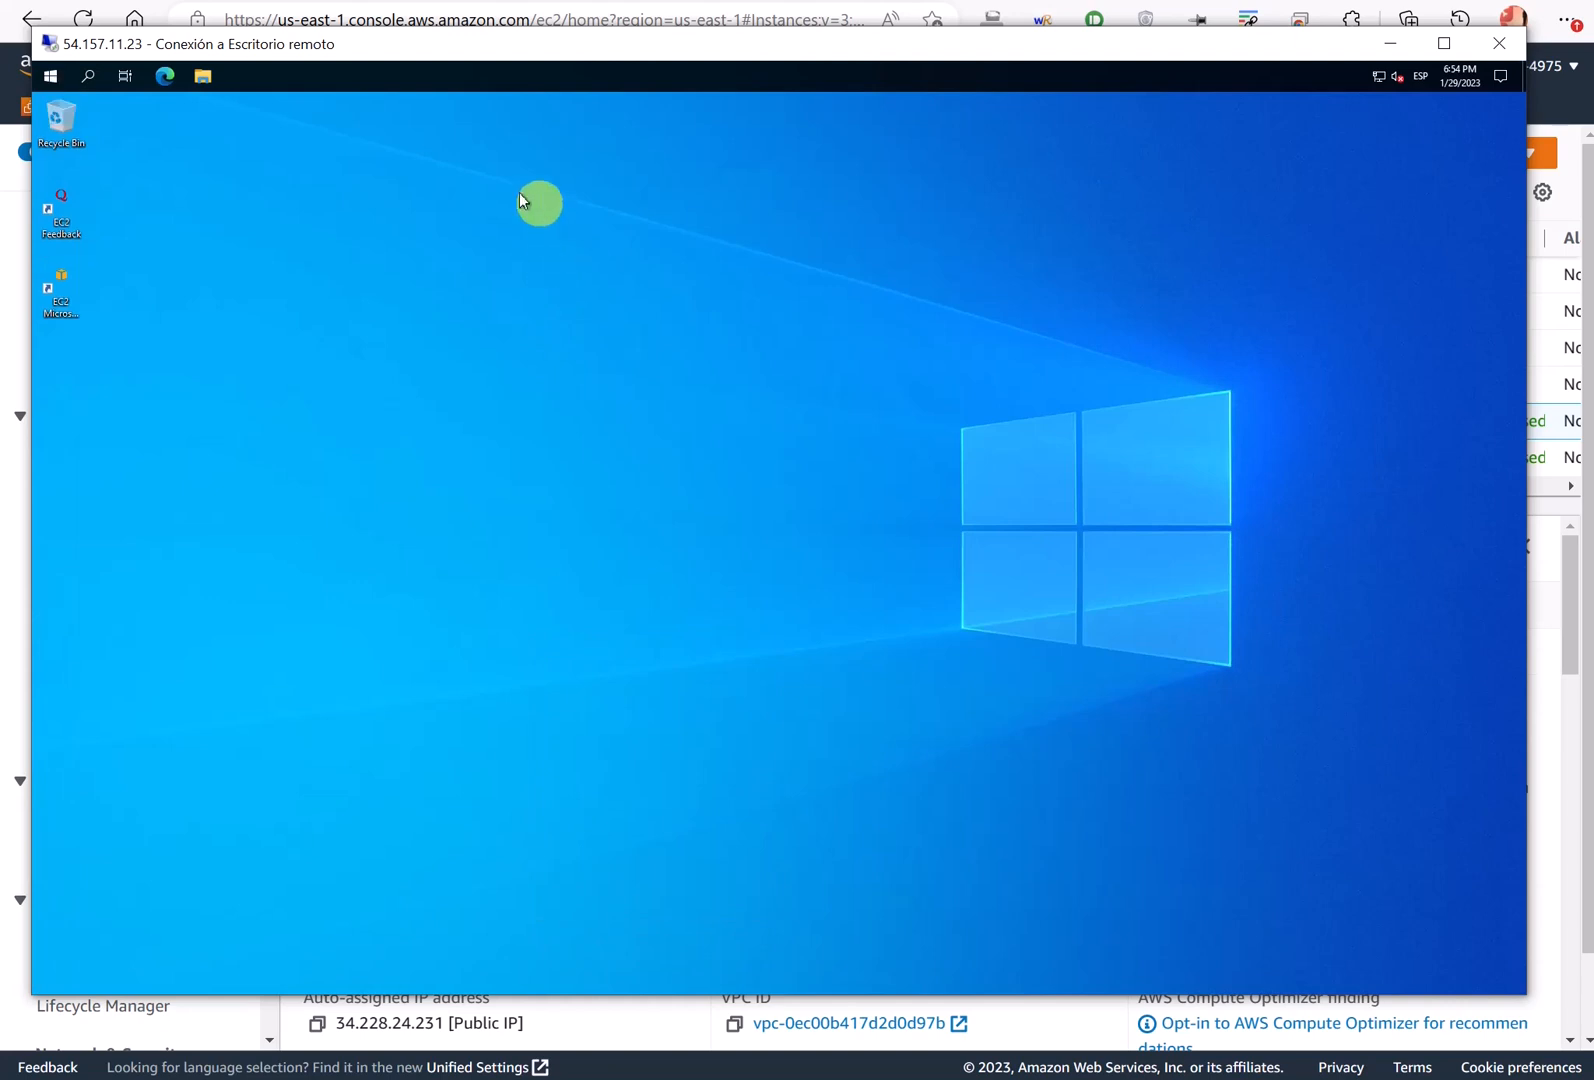
pyautogui.moveTo(61, 120); pyautogui.dragTo(123, 387)
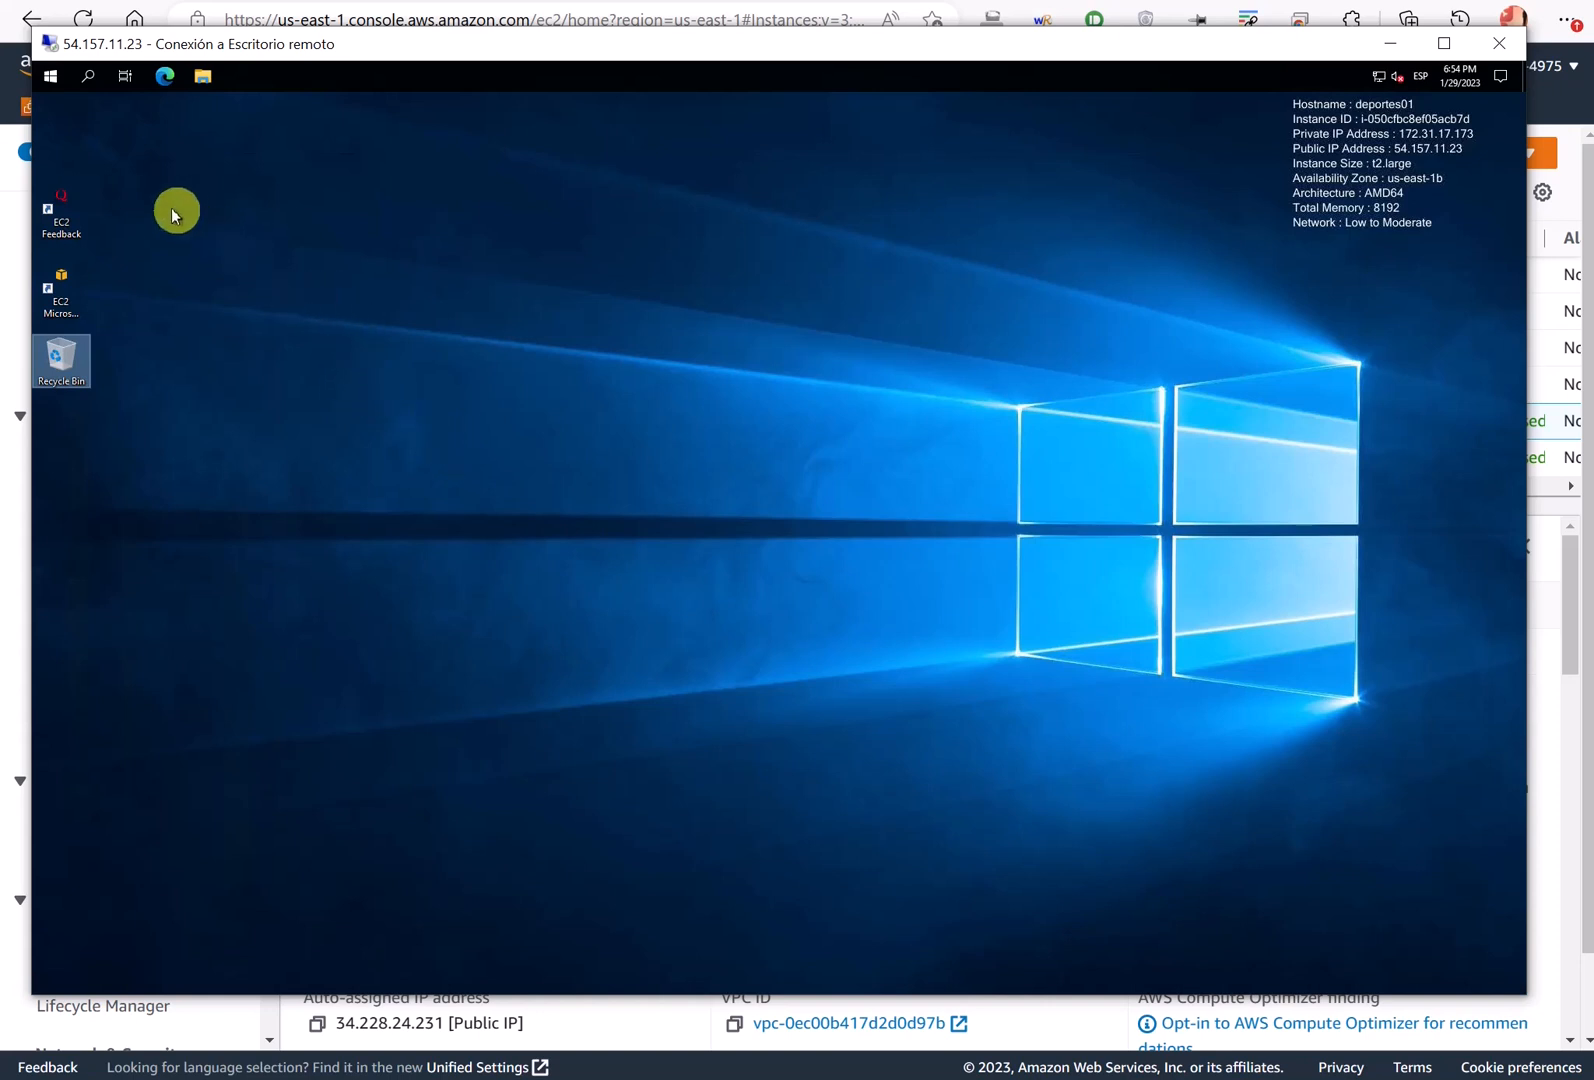
# - Launch Computer Management and list the local groups under Local Users and Groups
pyautogui.rightClick(52, 76)
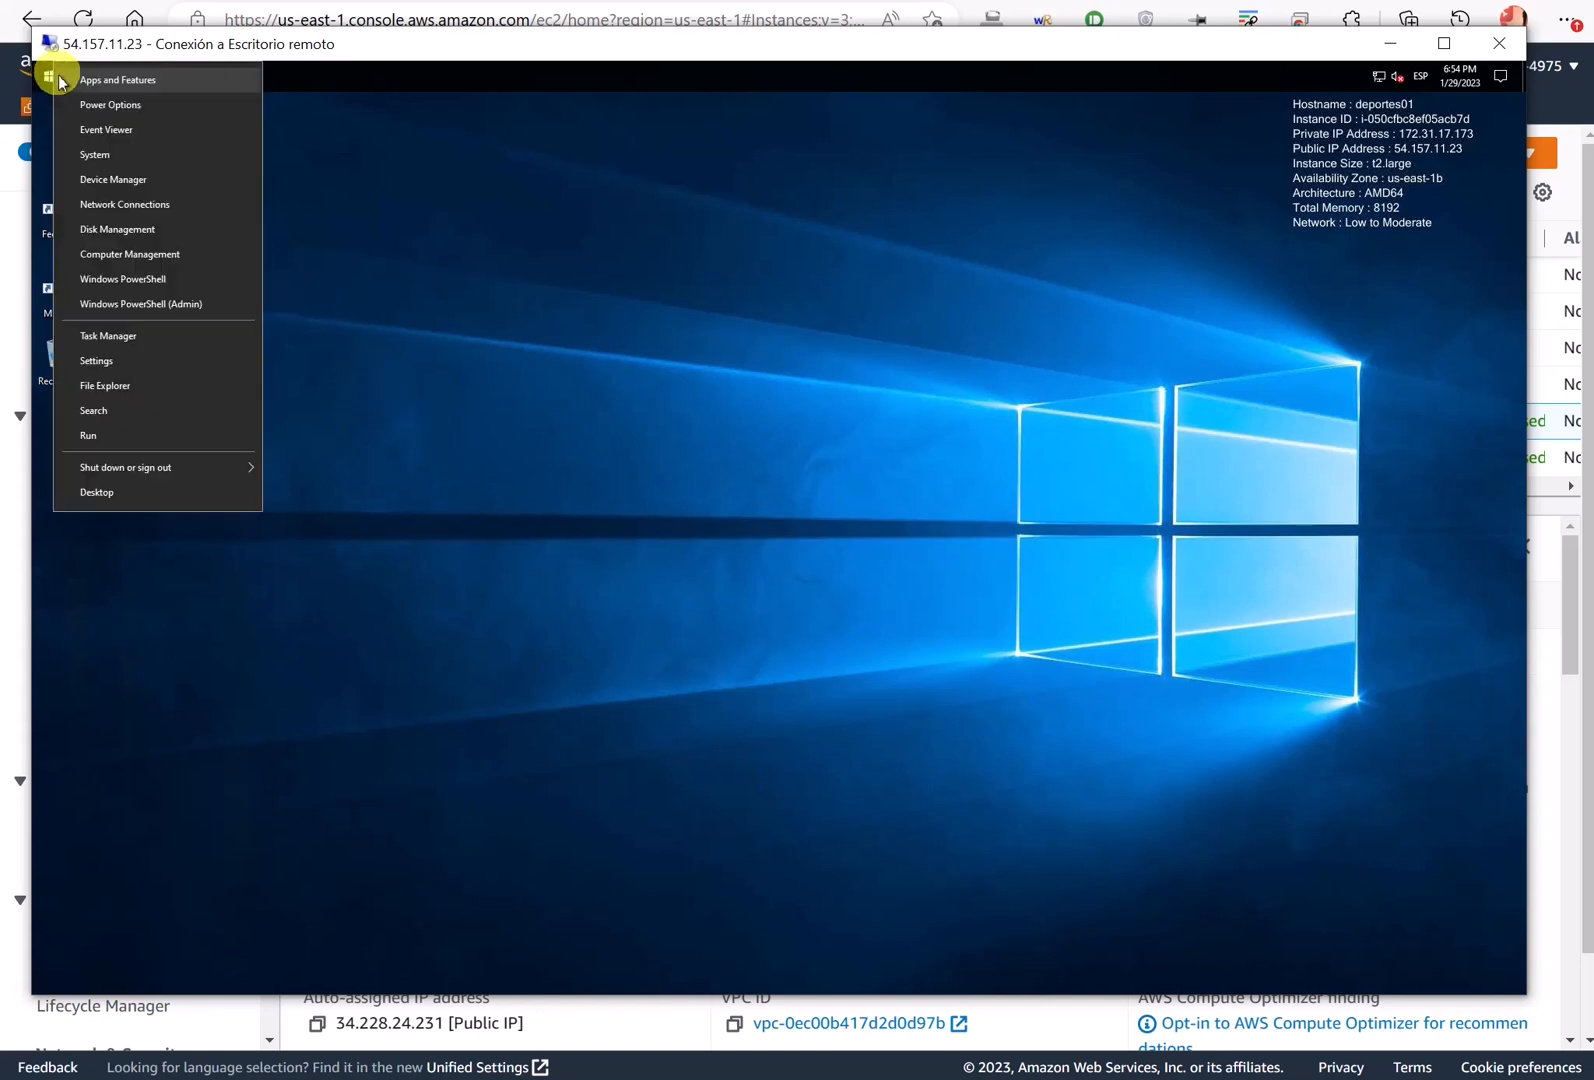
pyautogui.click(168, 266)
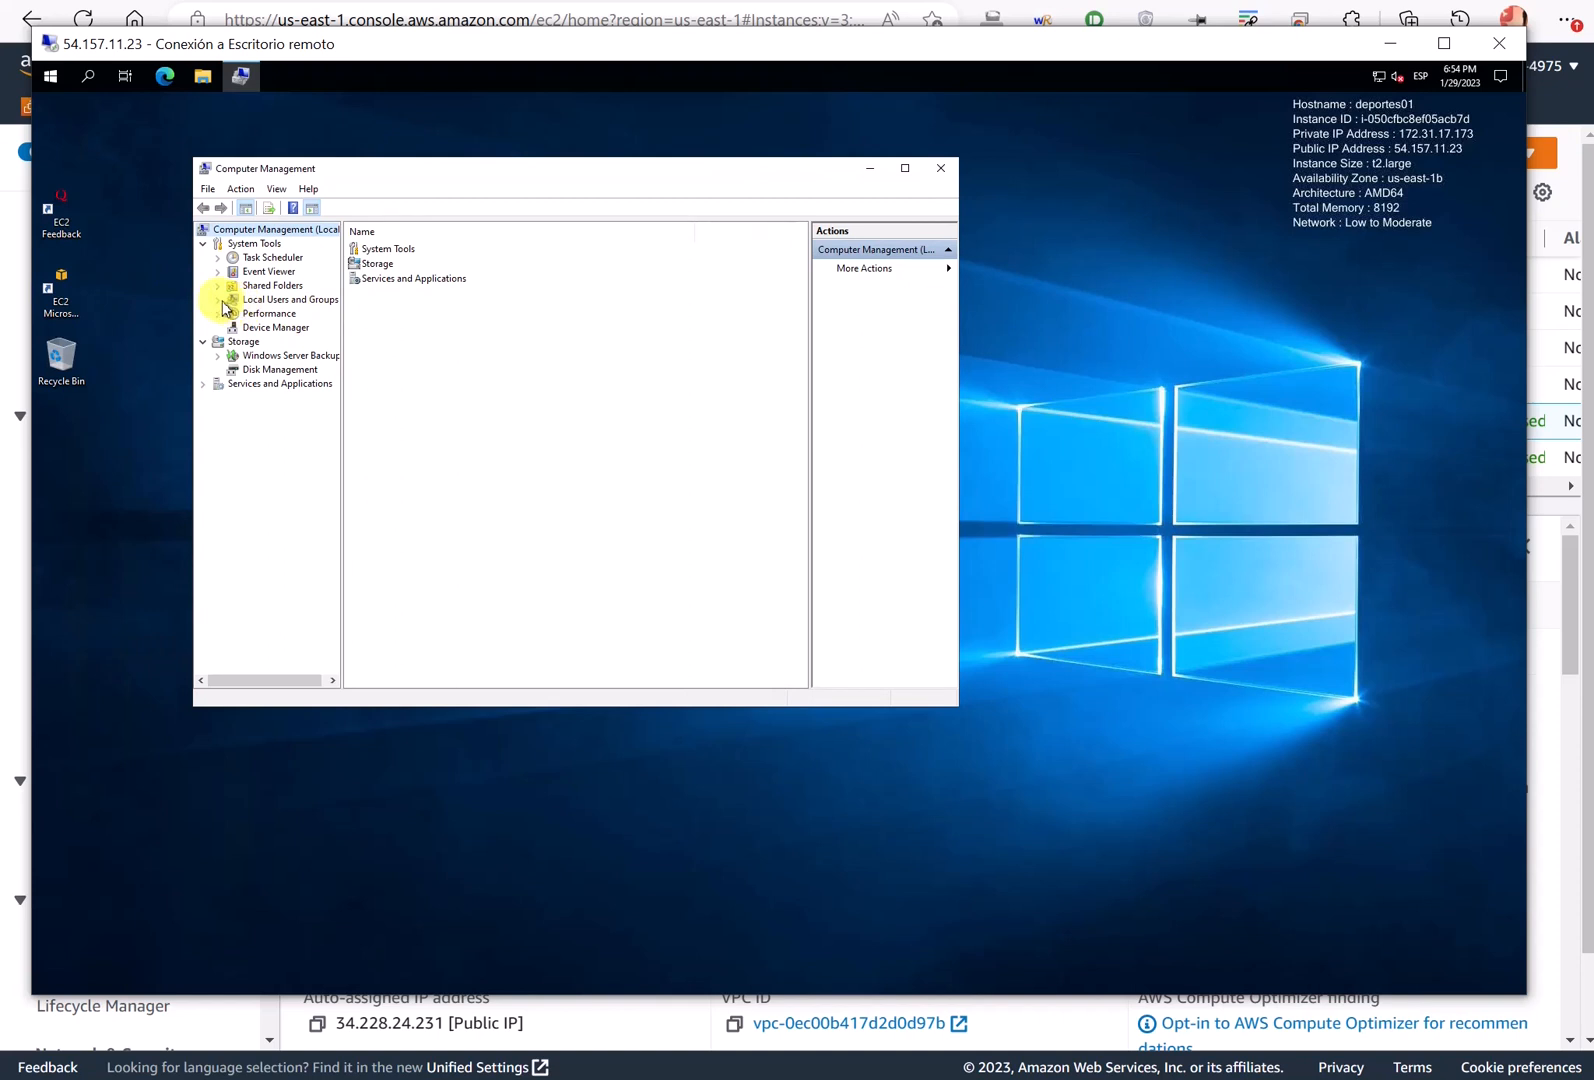
pyautogui.click(219, 300)
pyautogui.click(273, 328)
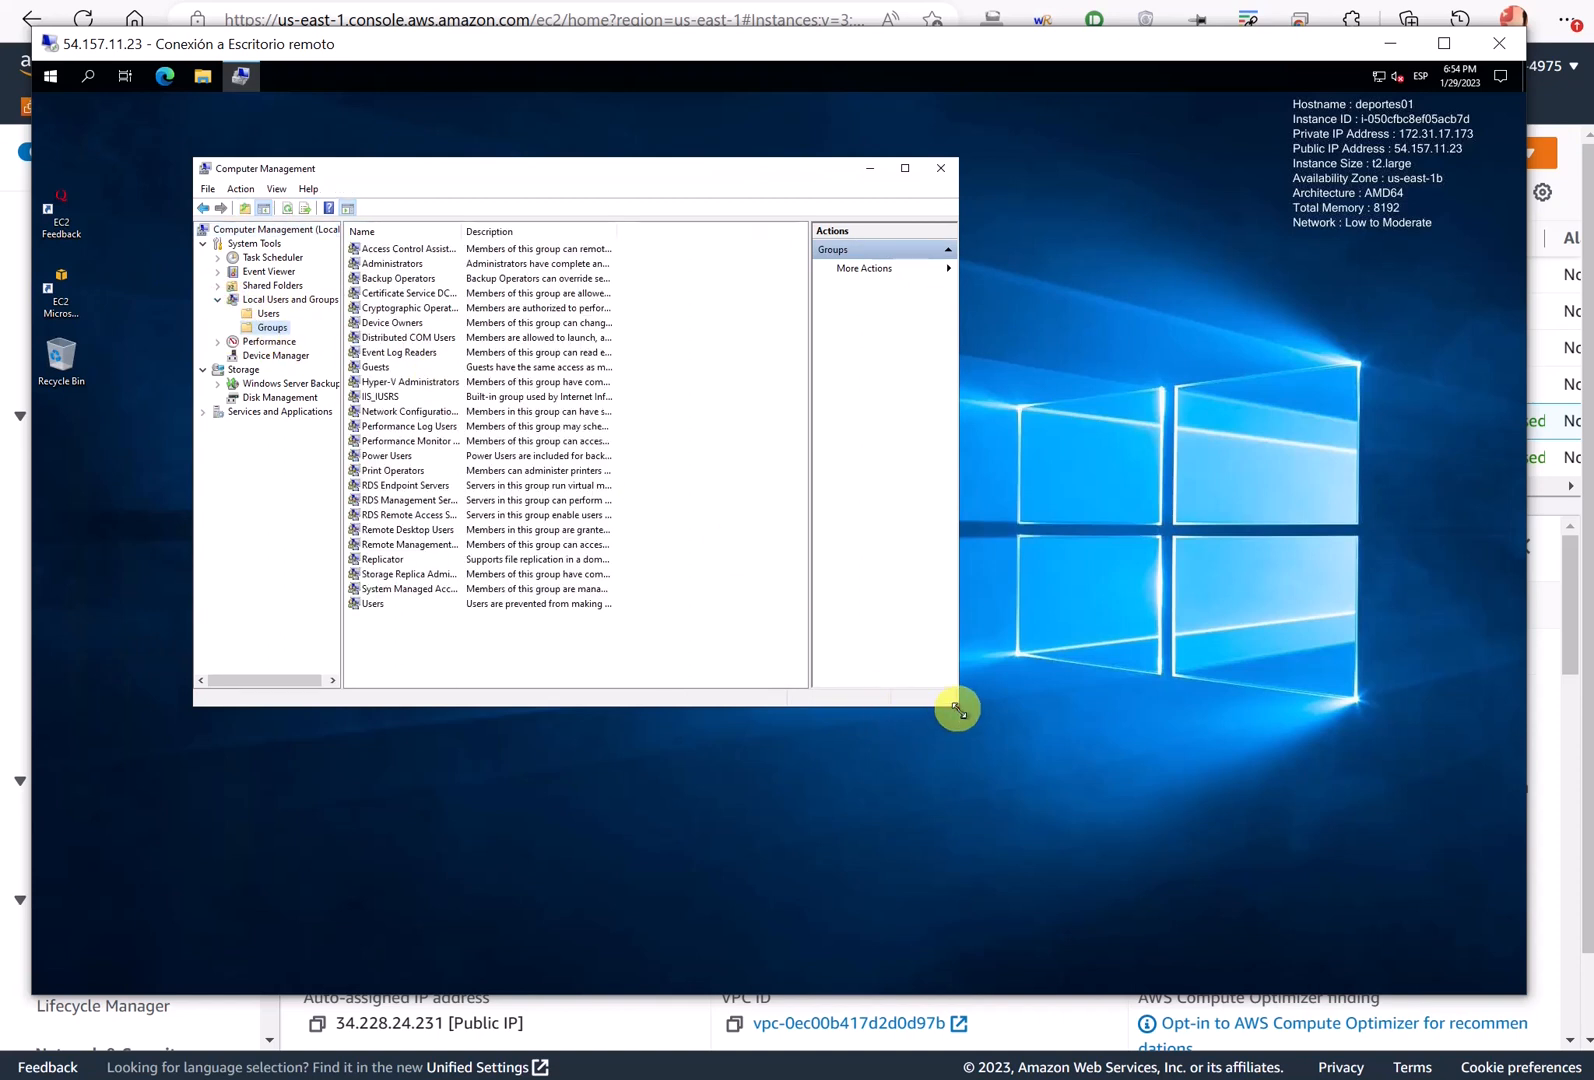
pyautogui.moveTo(958, 710); pyautogui.dragTo(1070, 768)
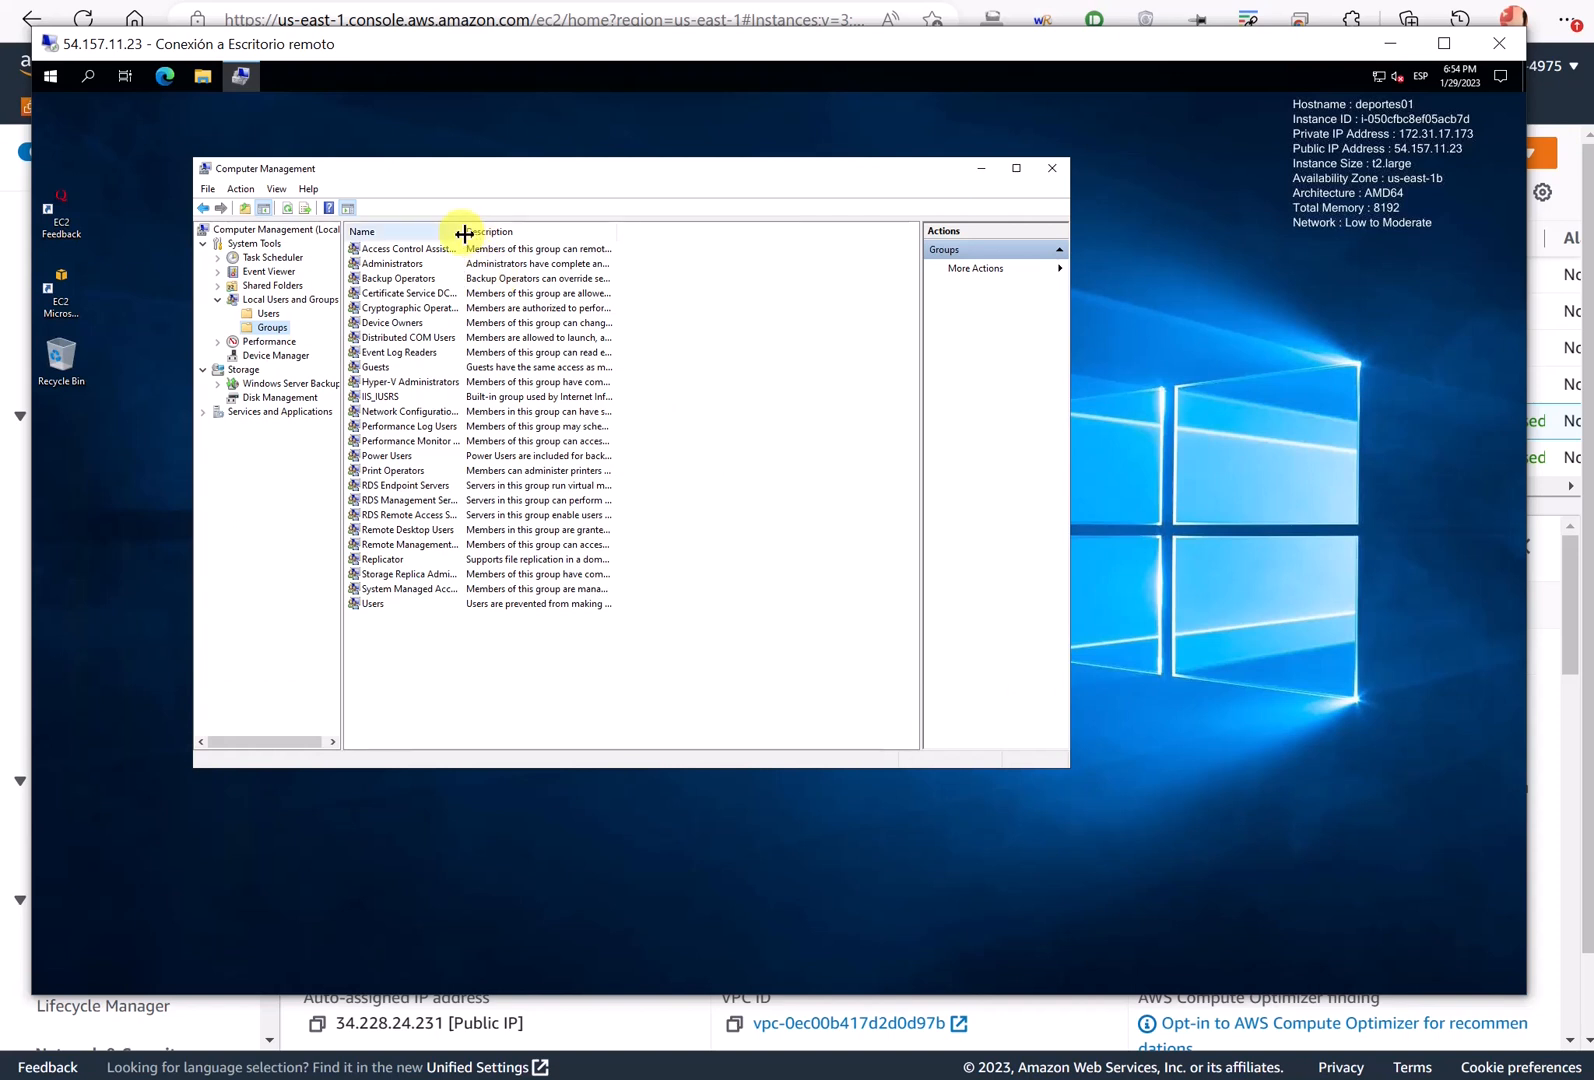
pyautogui.moveTo(461, 233); pyautogui.dragTo(564, 235)
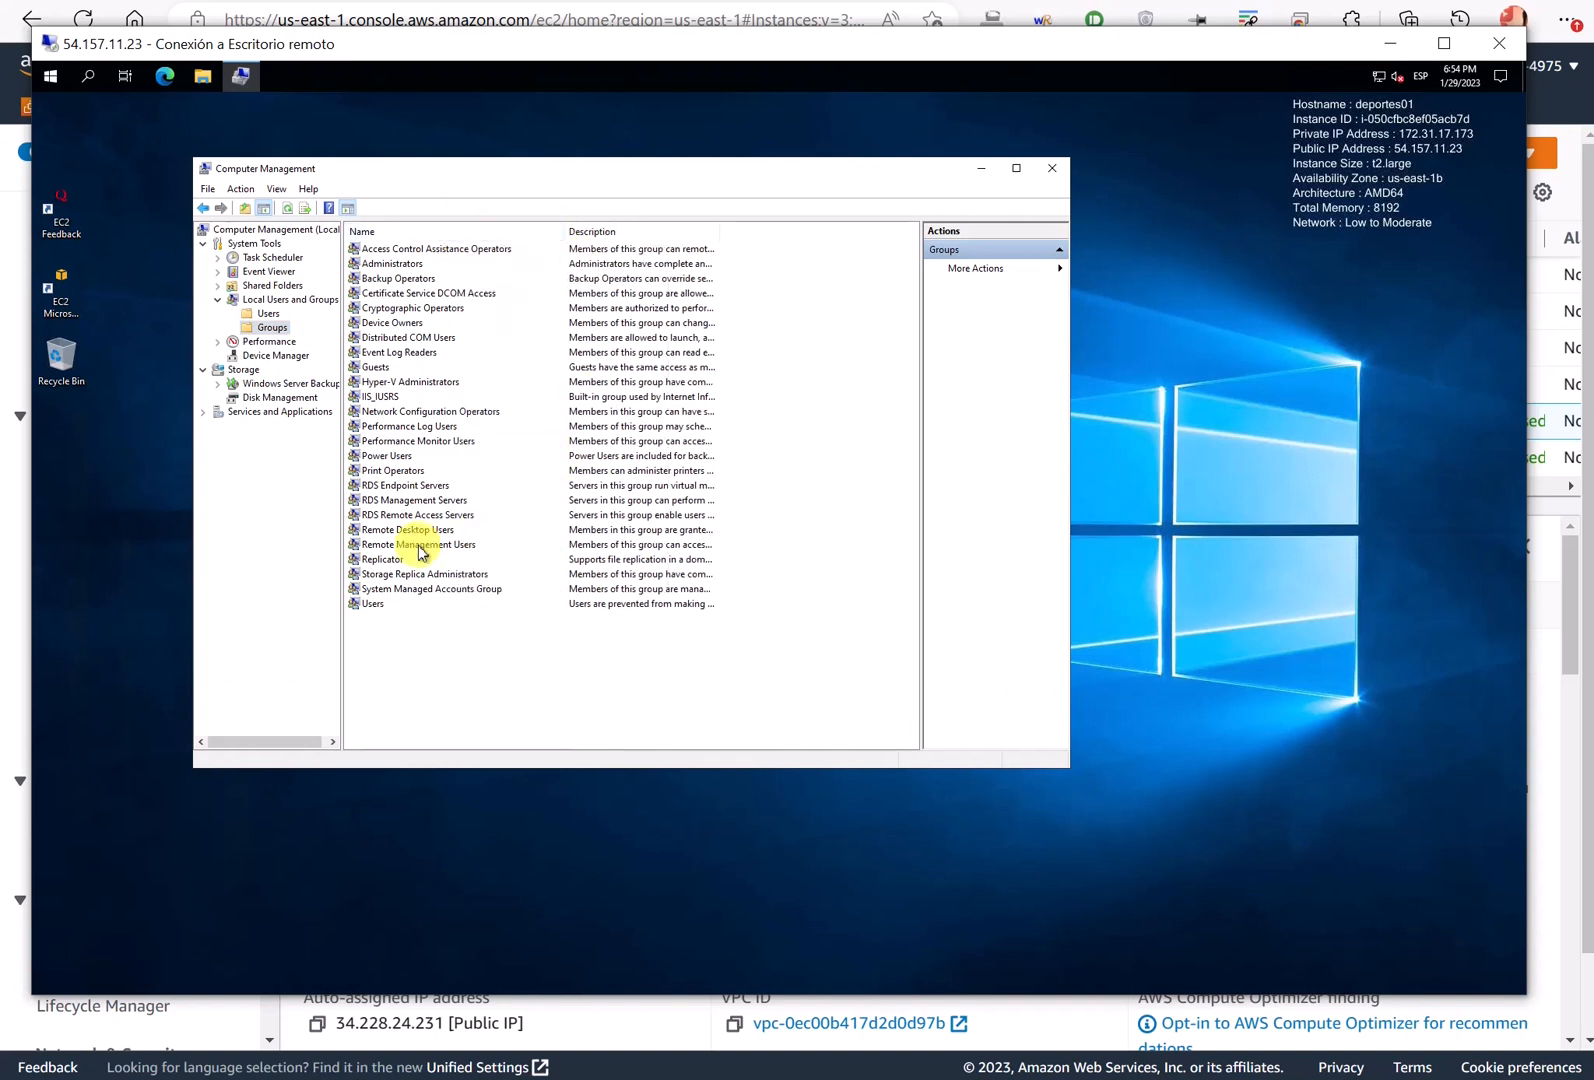
# - Add the miempresa domain user to the Remote Desktop Users group
pyautogui.doubleClick(392, 532)
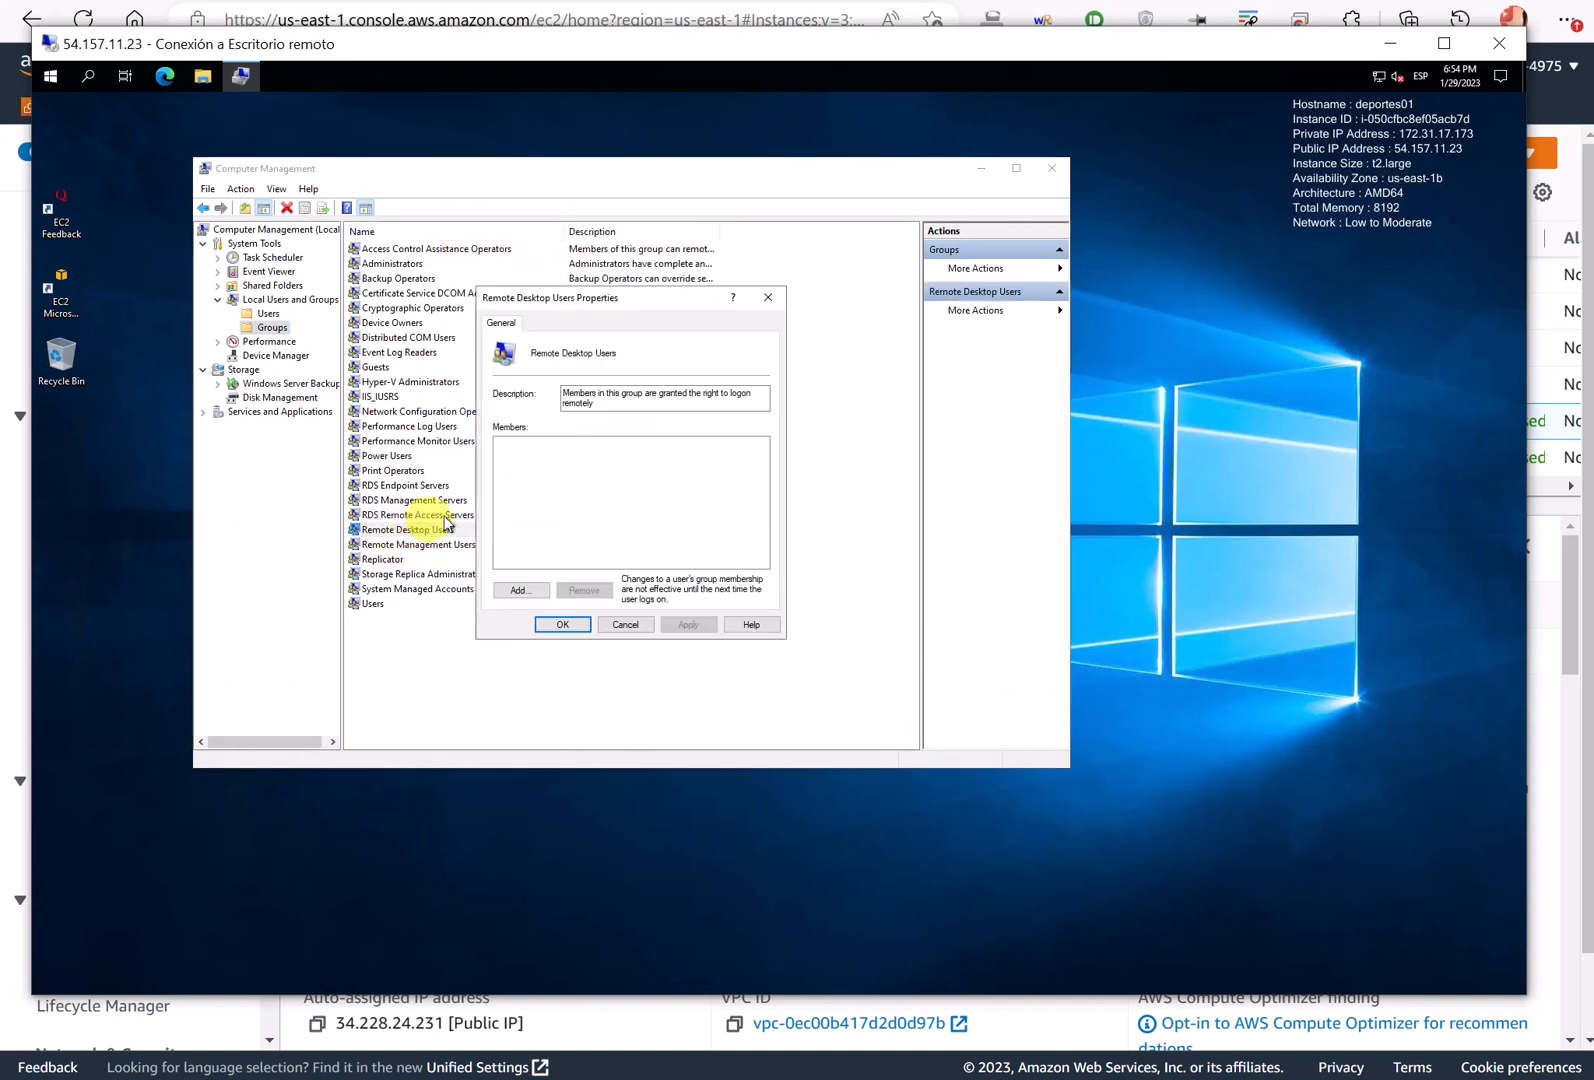
pyautogui.click(522, 596)
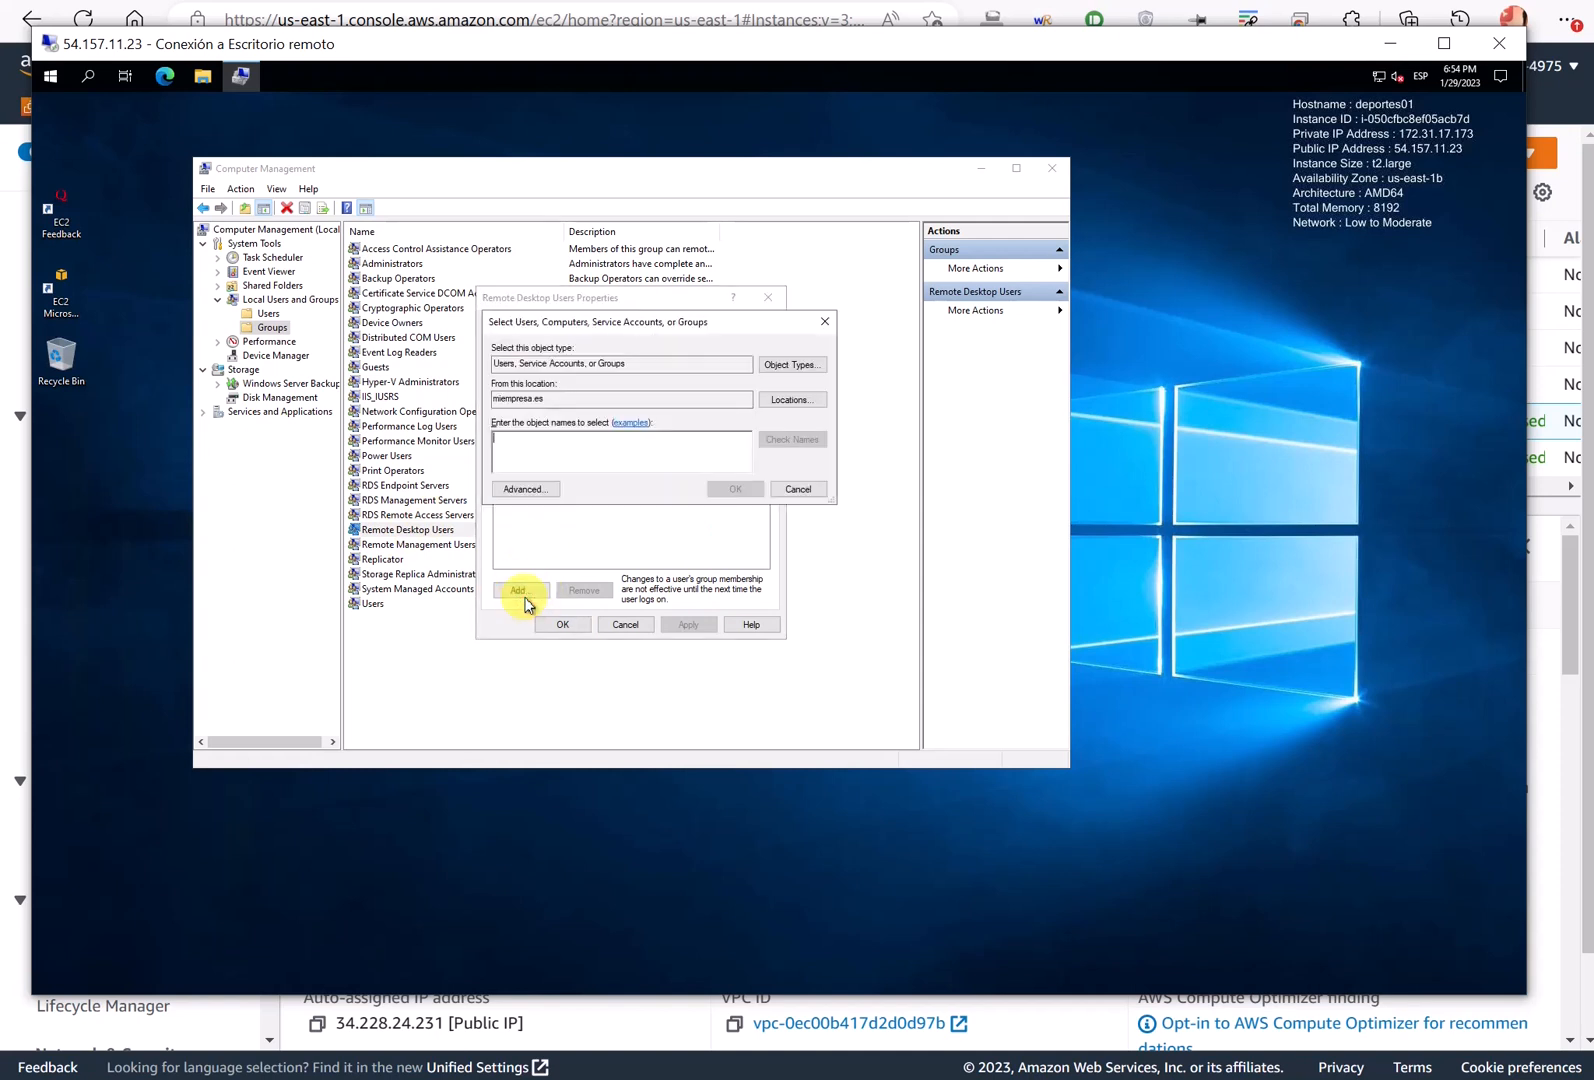
pyautogui.write('Laia')
pyautogui.press('Return')
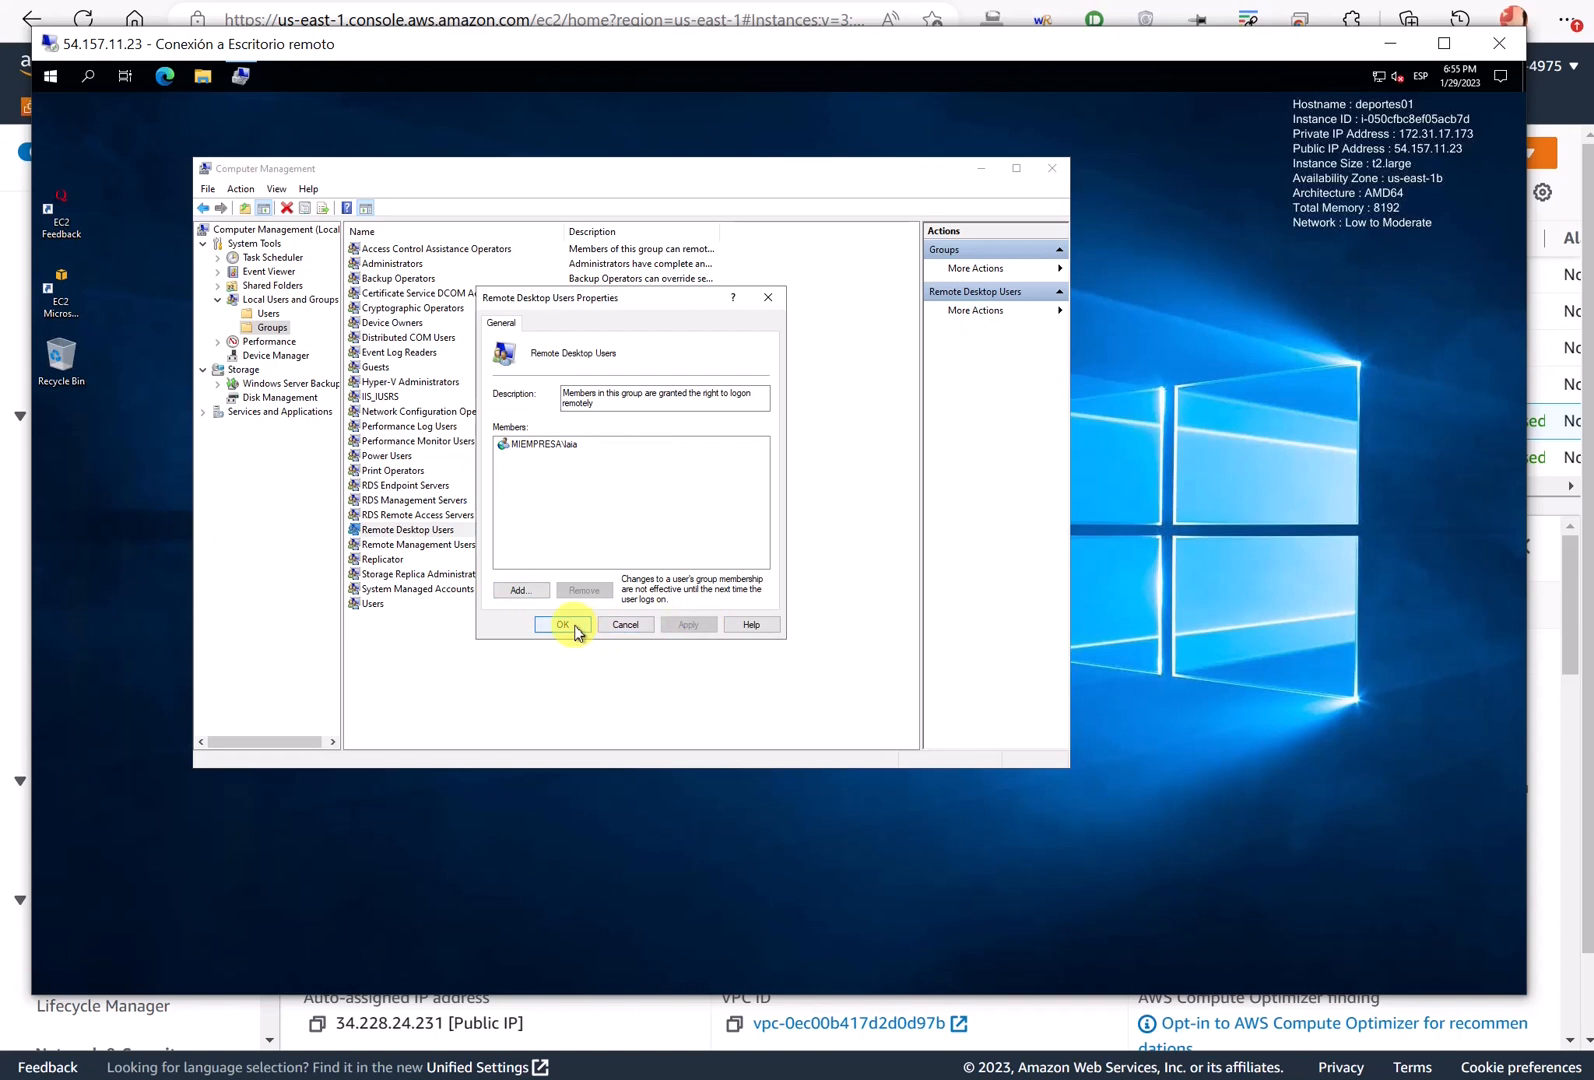
pyautogui.click(565, 626)
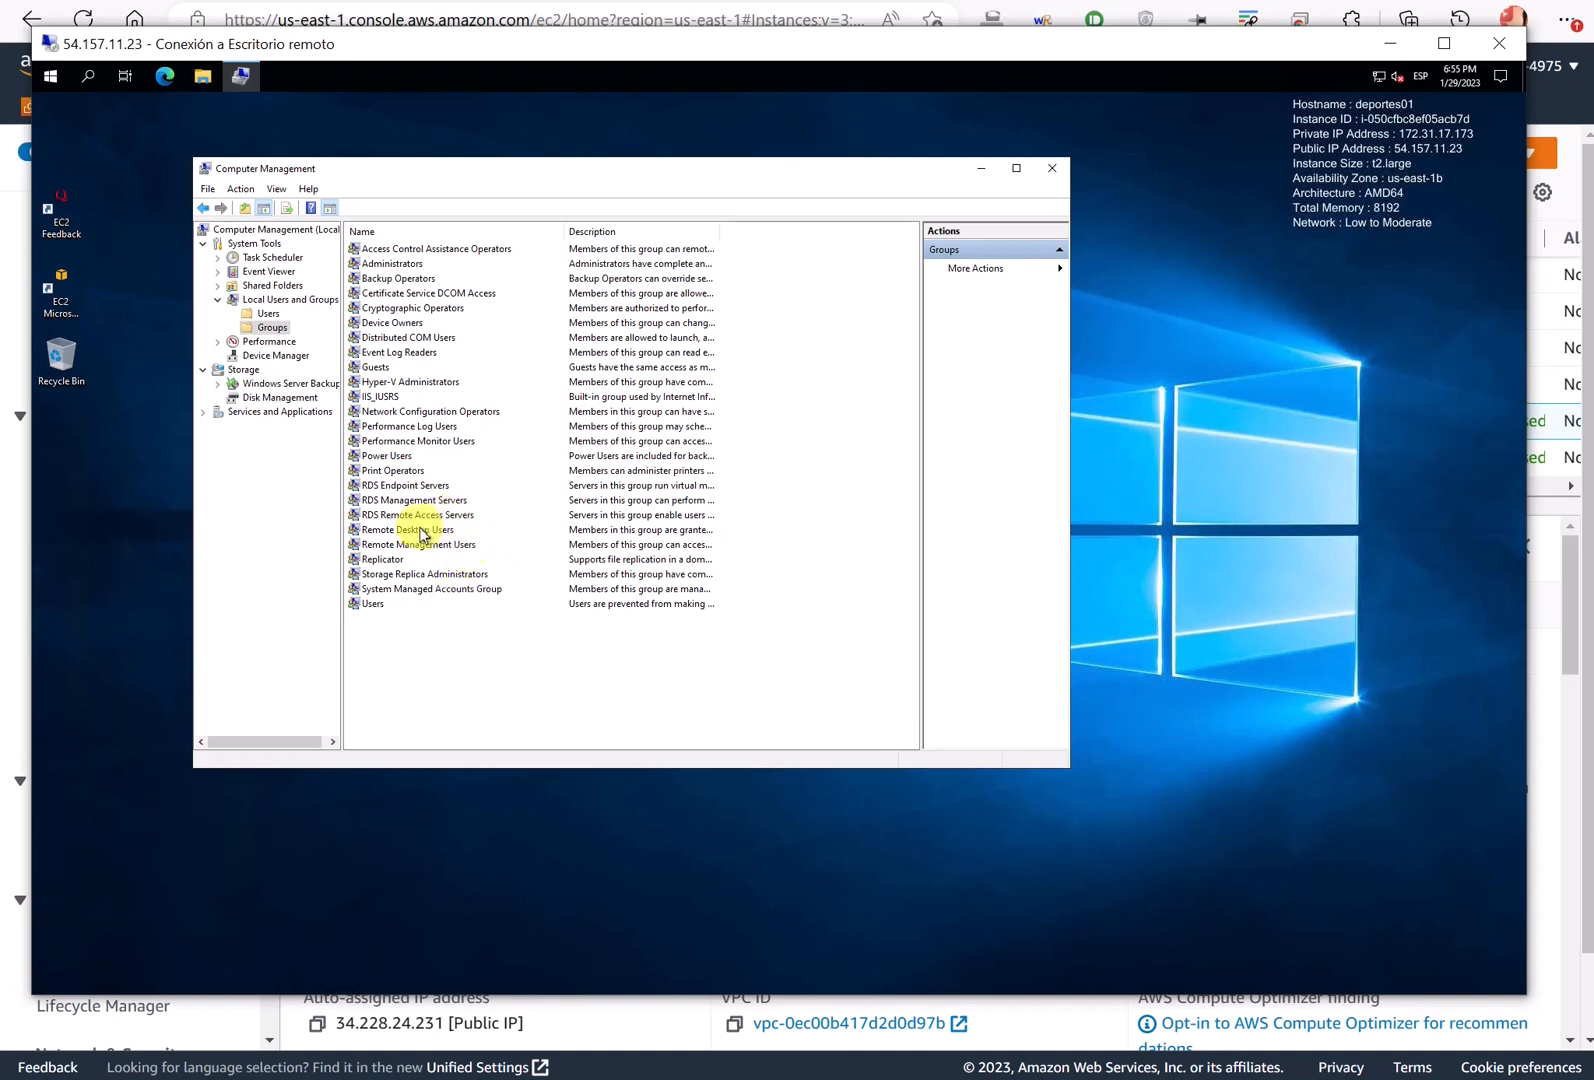
# - Recheck the Remote Desktop Users members, then close Computer Management
pyautogui.click(421, 533)
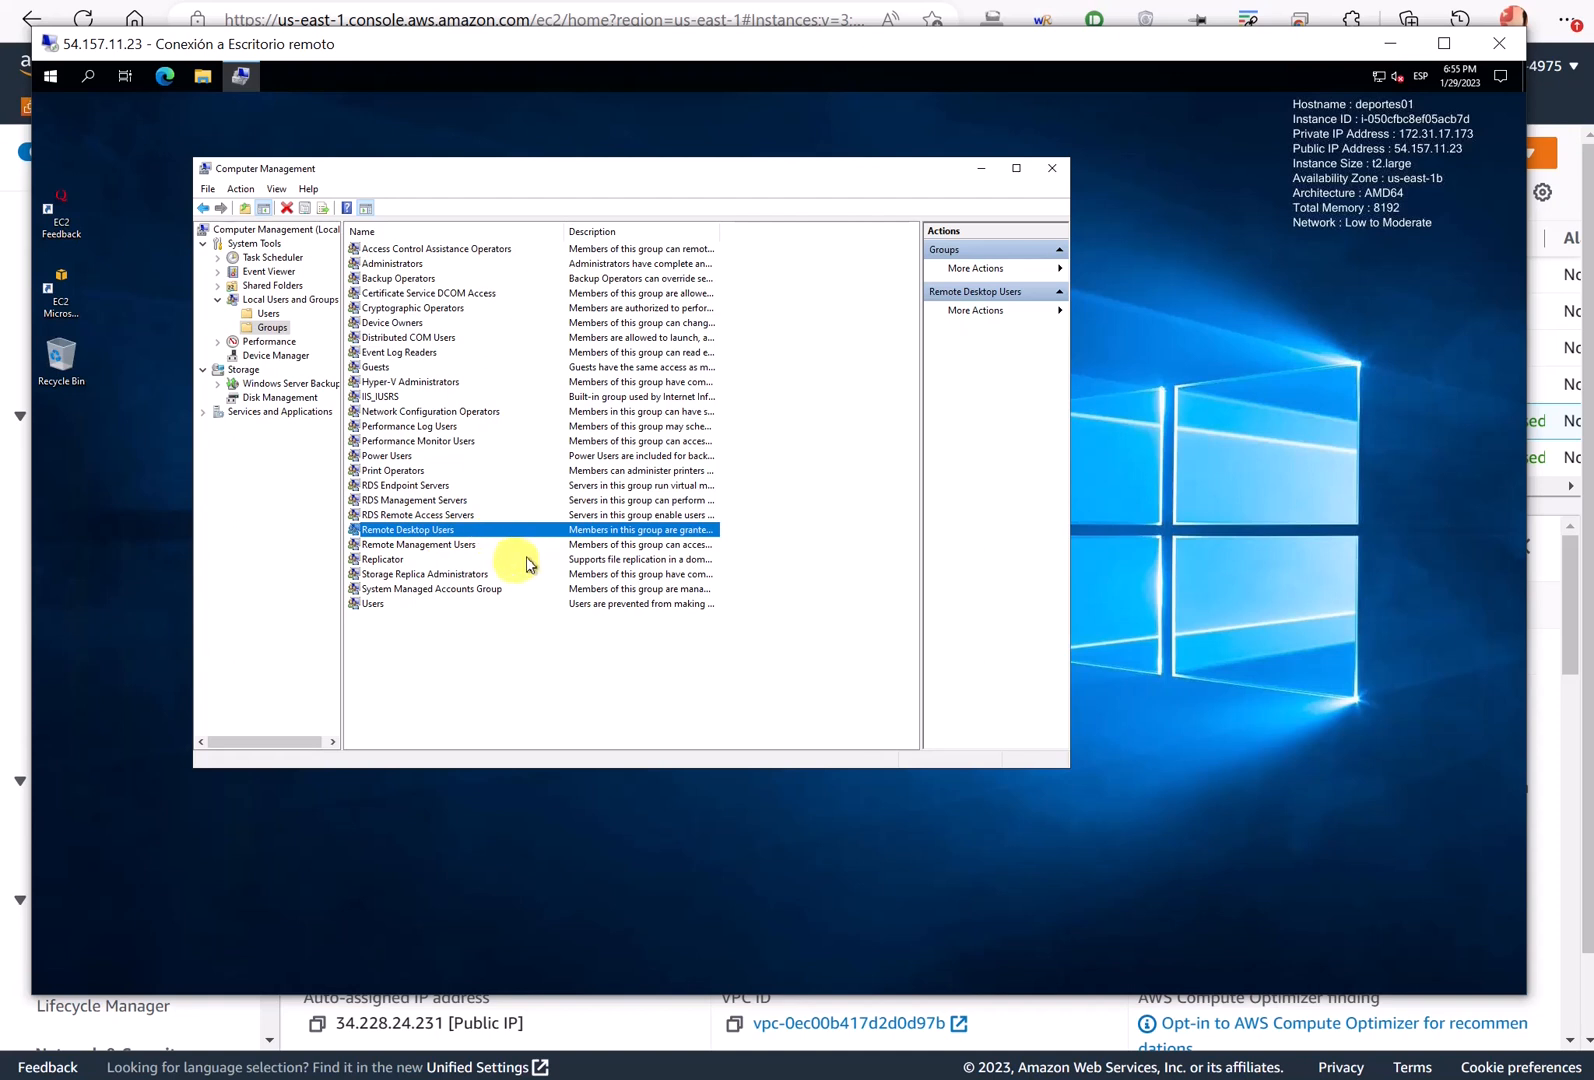
pyautogui.moveTo(719, 234); pyautogui.dragTo(826, 250)
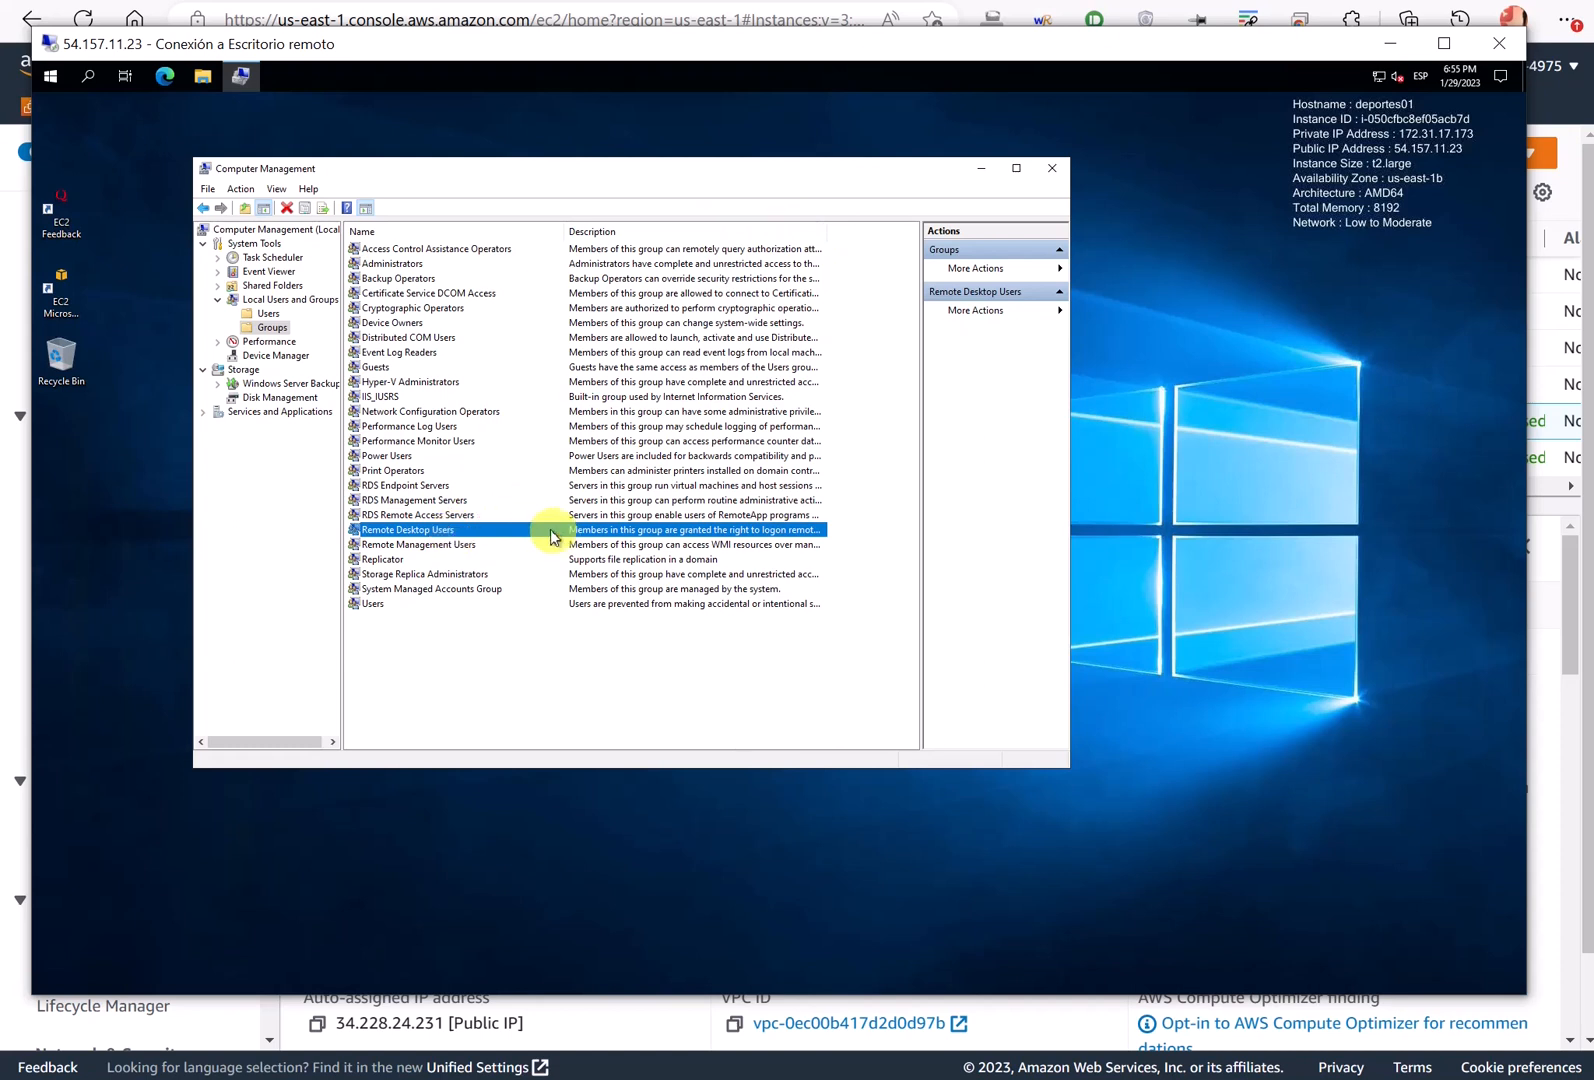
pyautogui.doubleClick(440, 530)
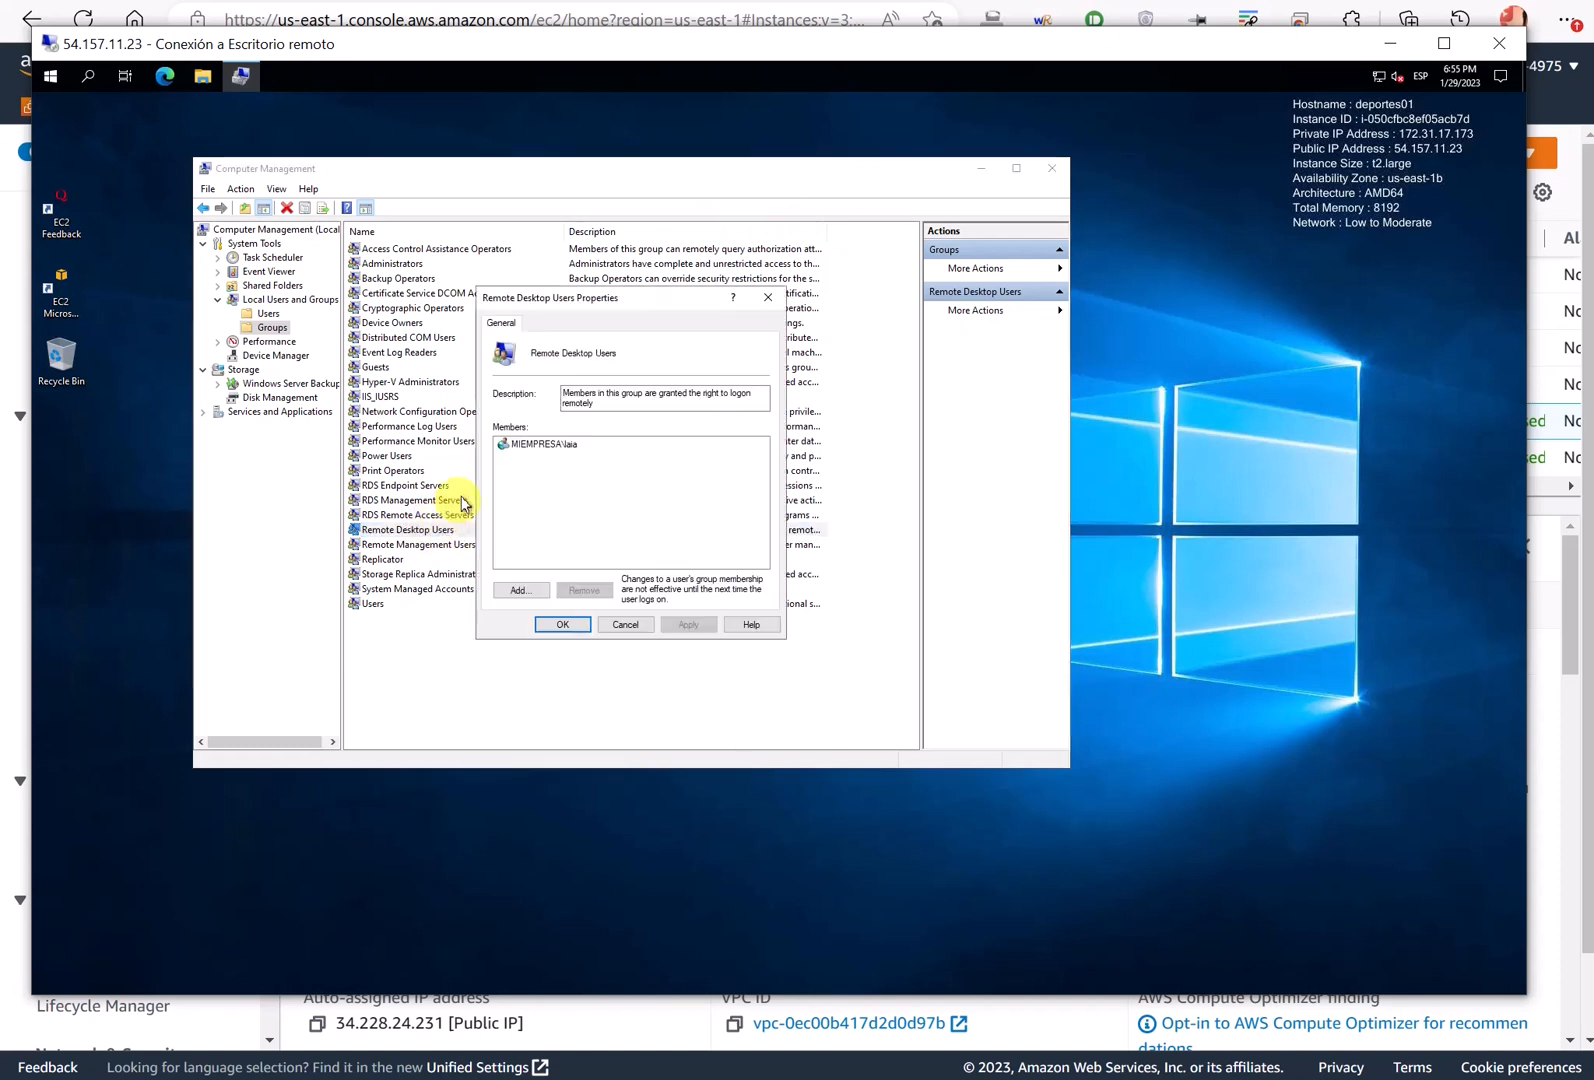
pyautogui.click(573, 626)
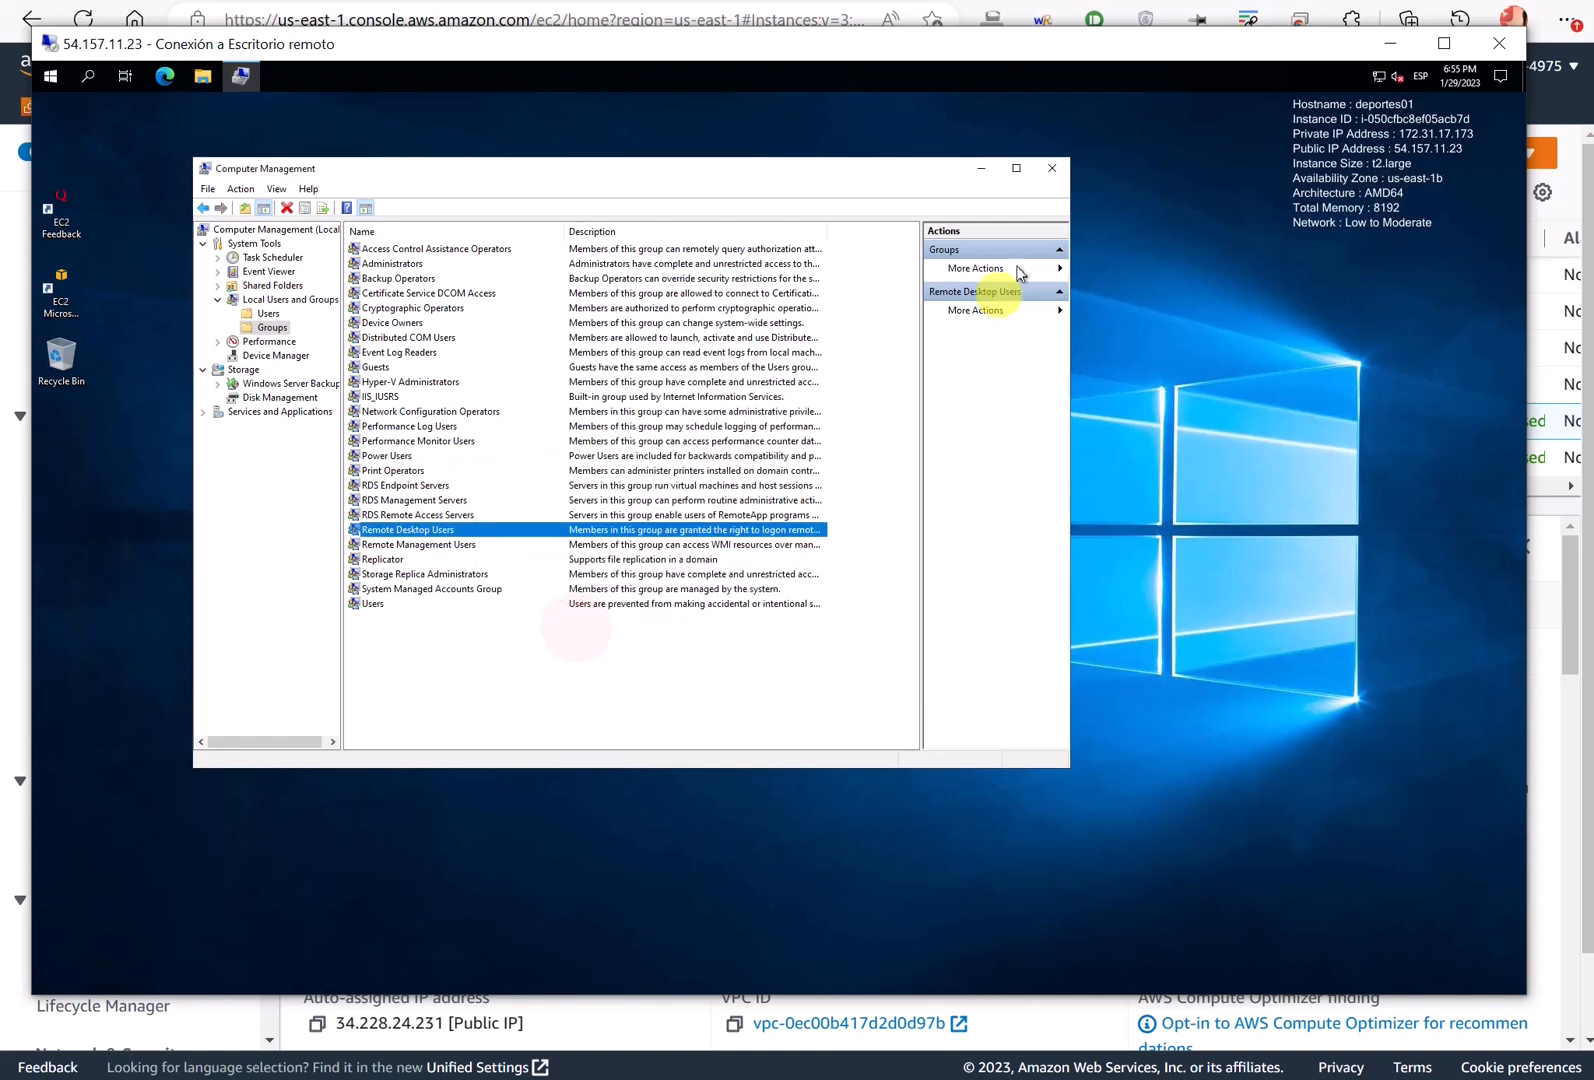
pyautogui.click(1052, 168)
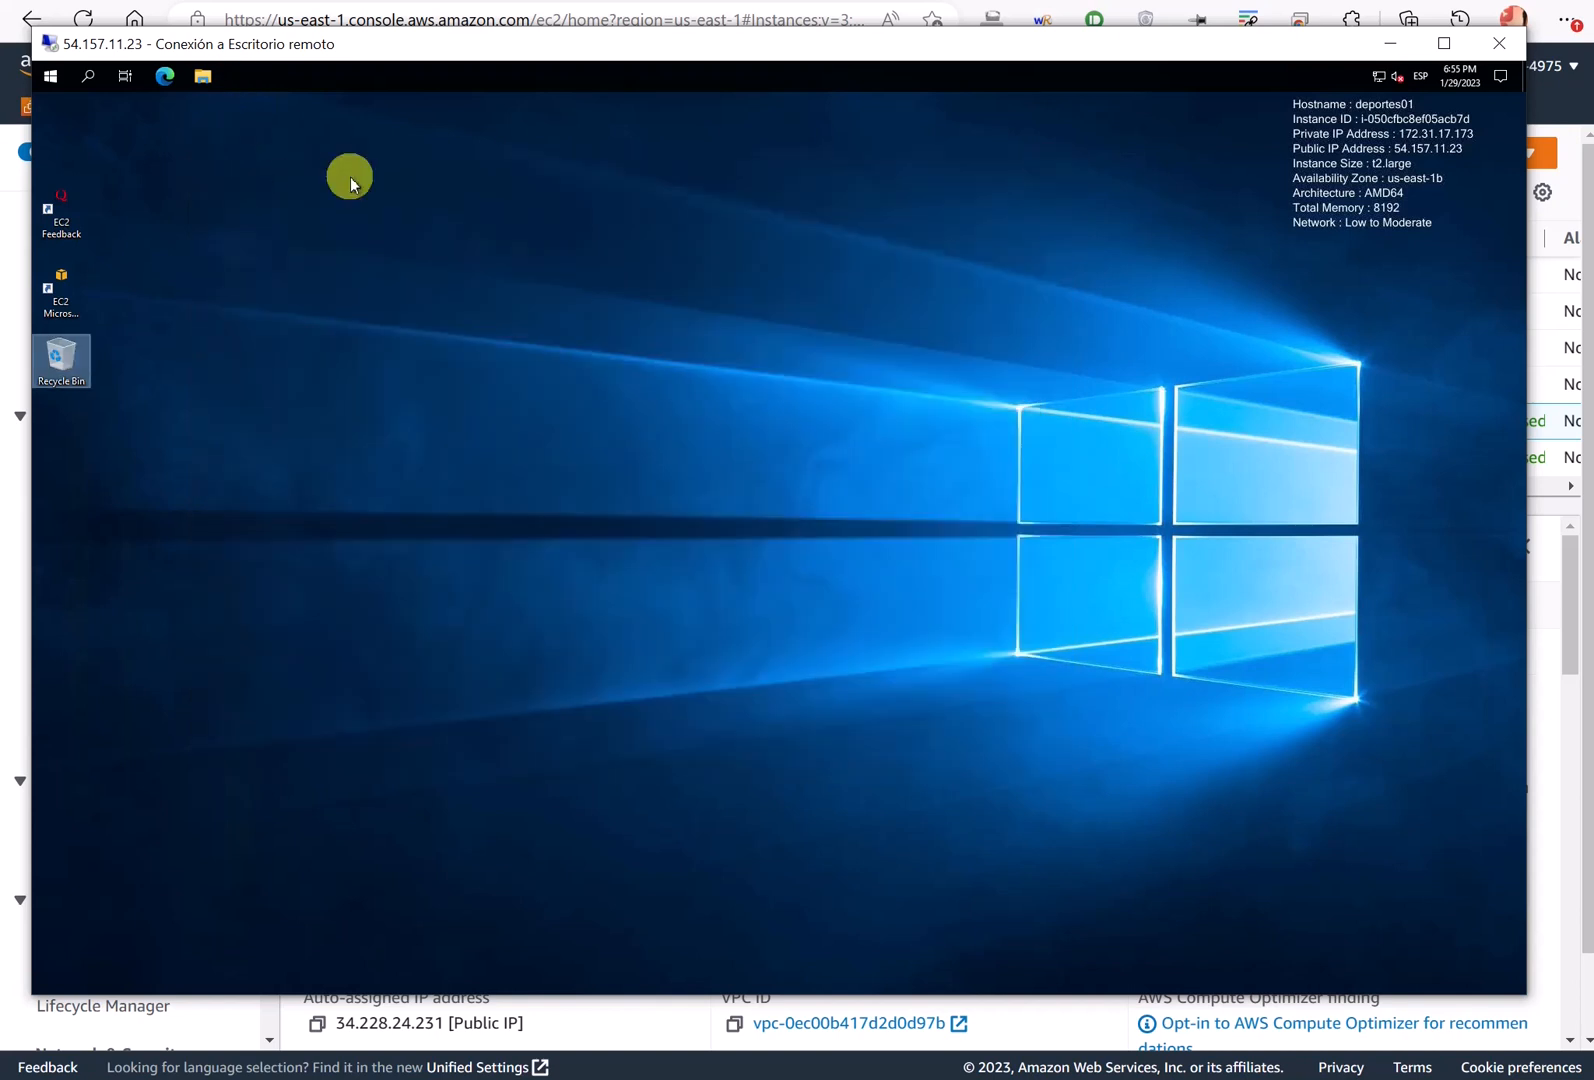
# - Sign out of deportes01 and return to the domain controller session
pyautogui.click(50, 75)
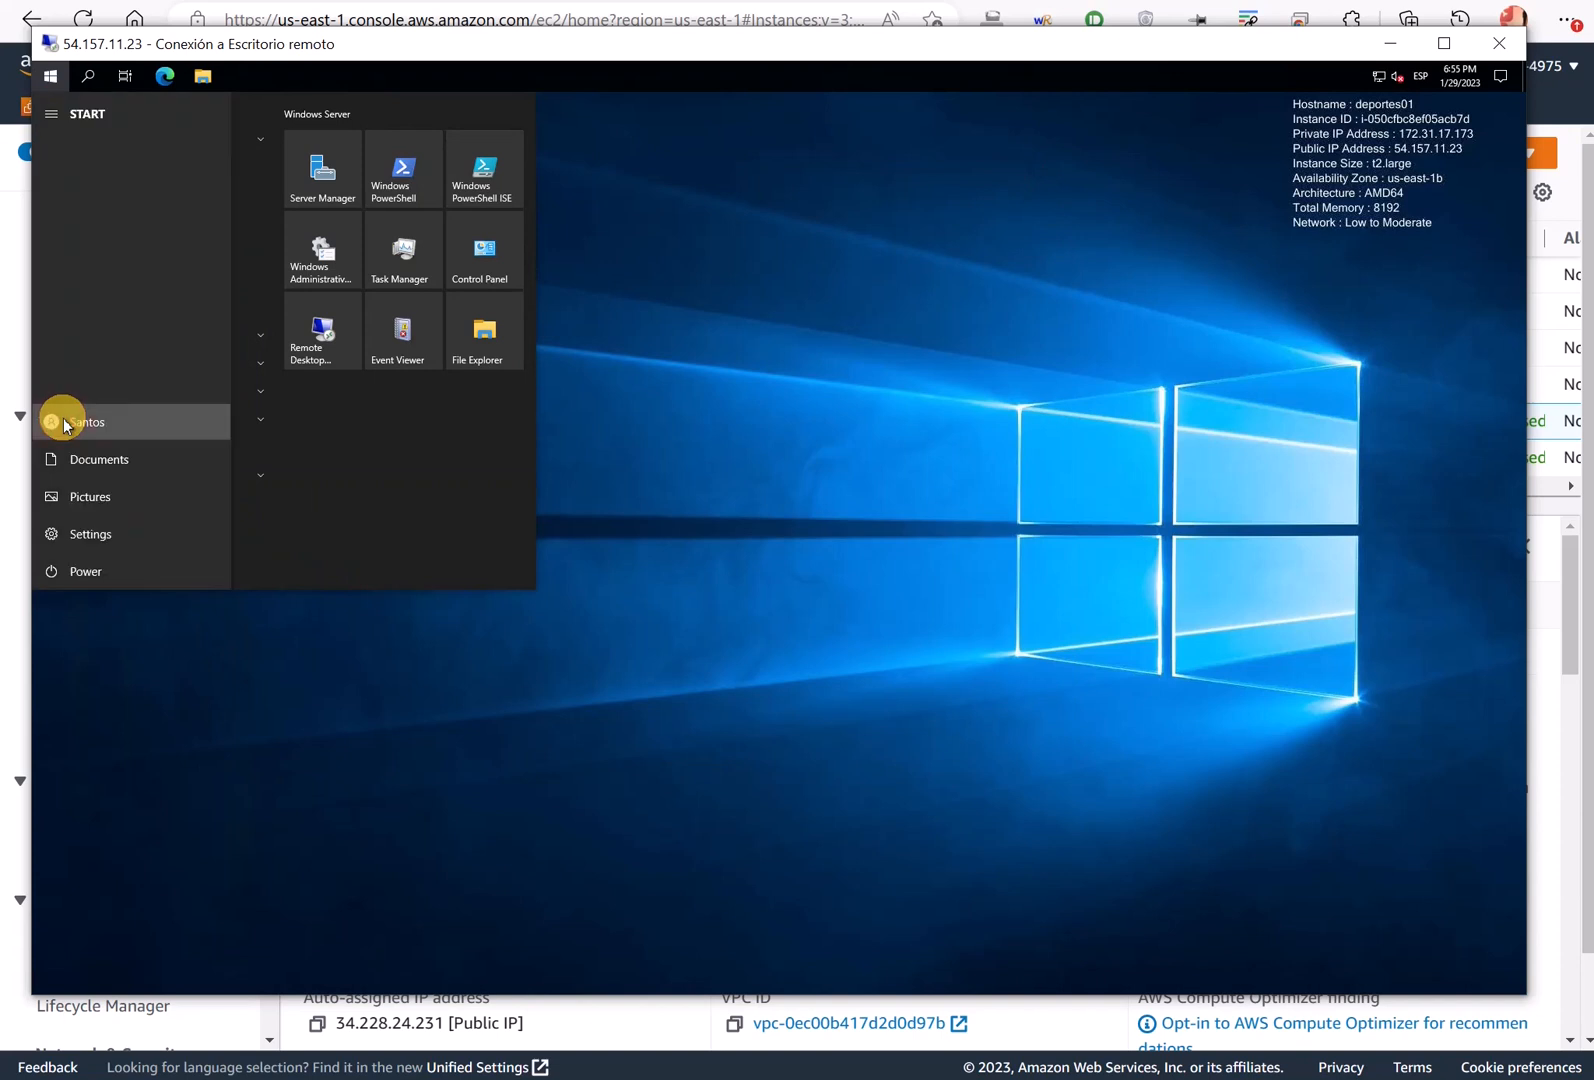
pyautogui.click(55, 420)
pyautogui.click(72, 383)
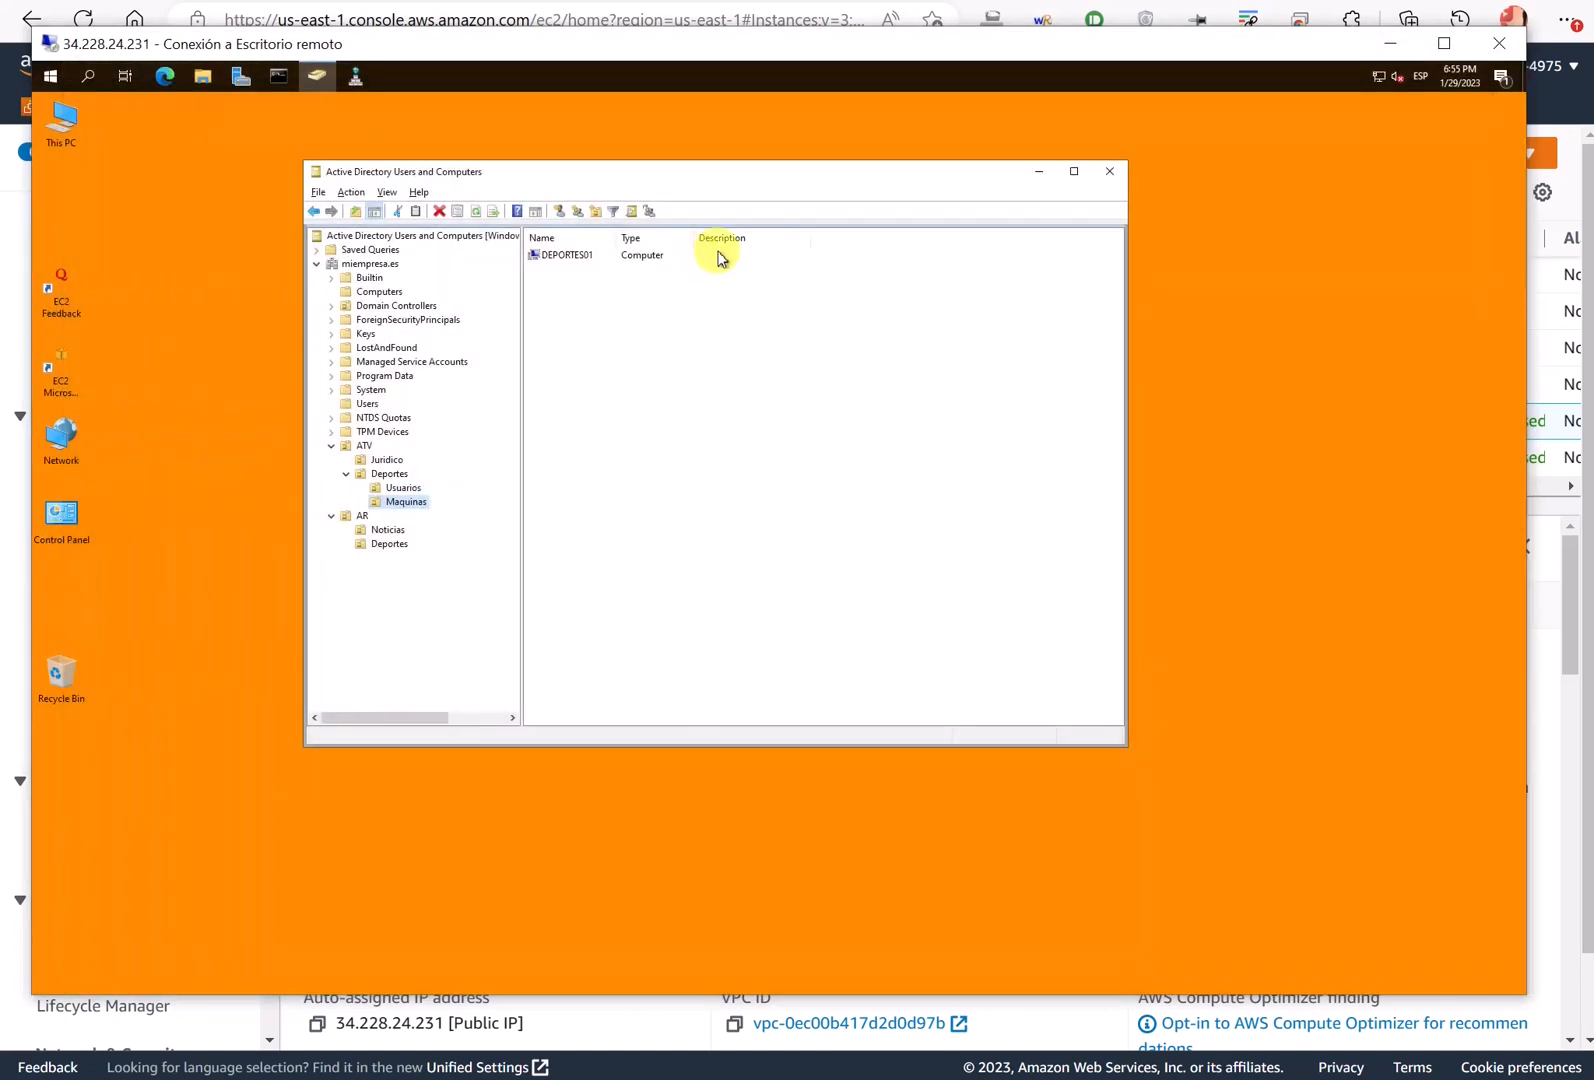
pyautogui.hotkey('alt', 'Tab')
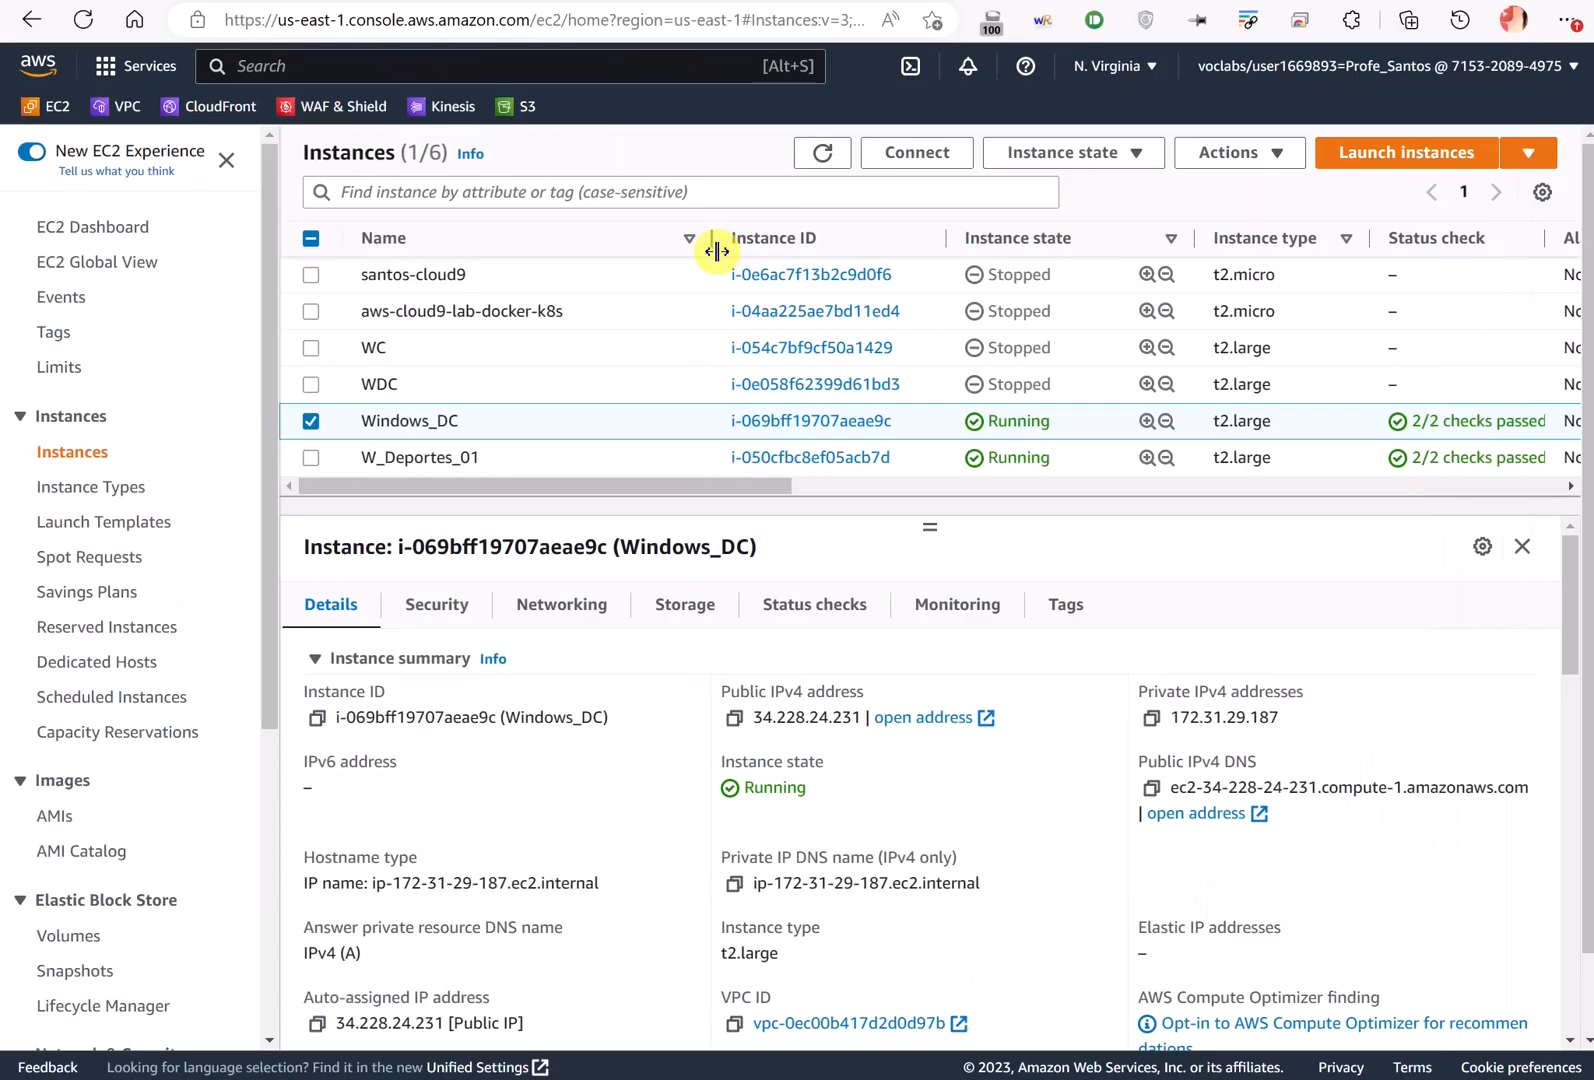
pyautogui.hotkey('alt', 'Tab')
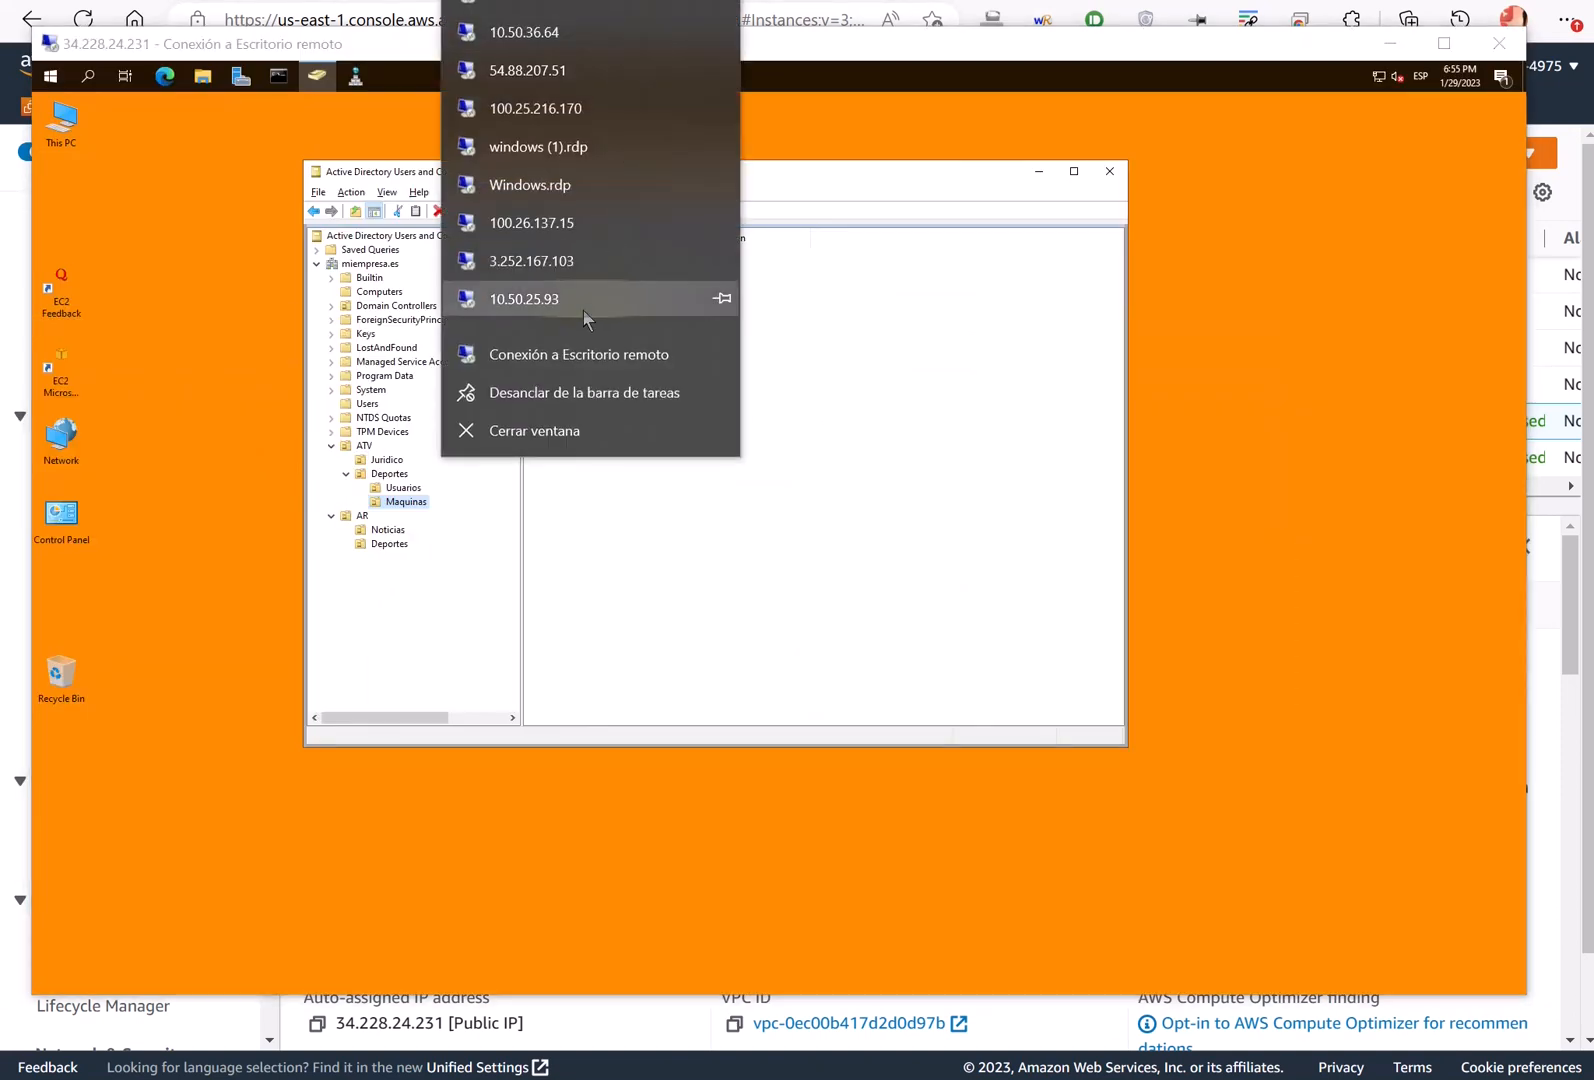
# - Connect to 54.157.11.23 as another miempresa domain user, accepting the certificate warning
pyautogui.click(583, 354)
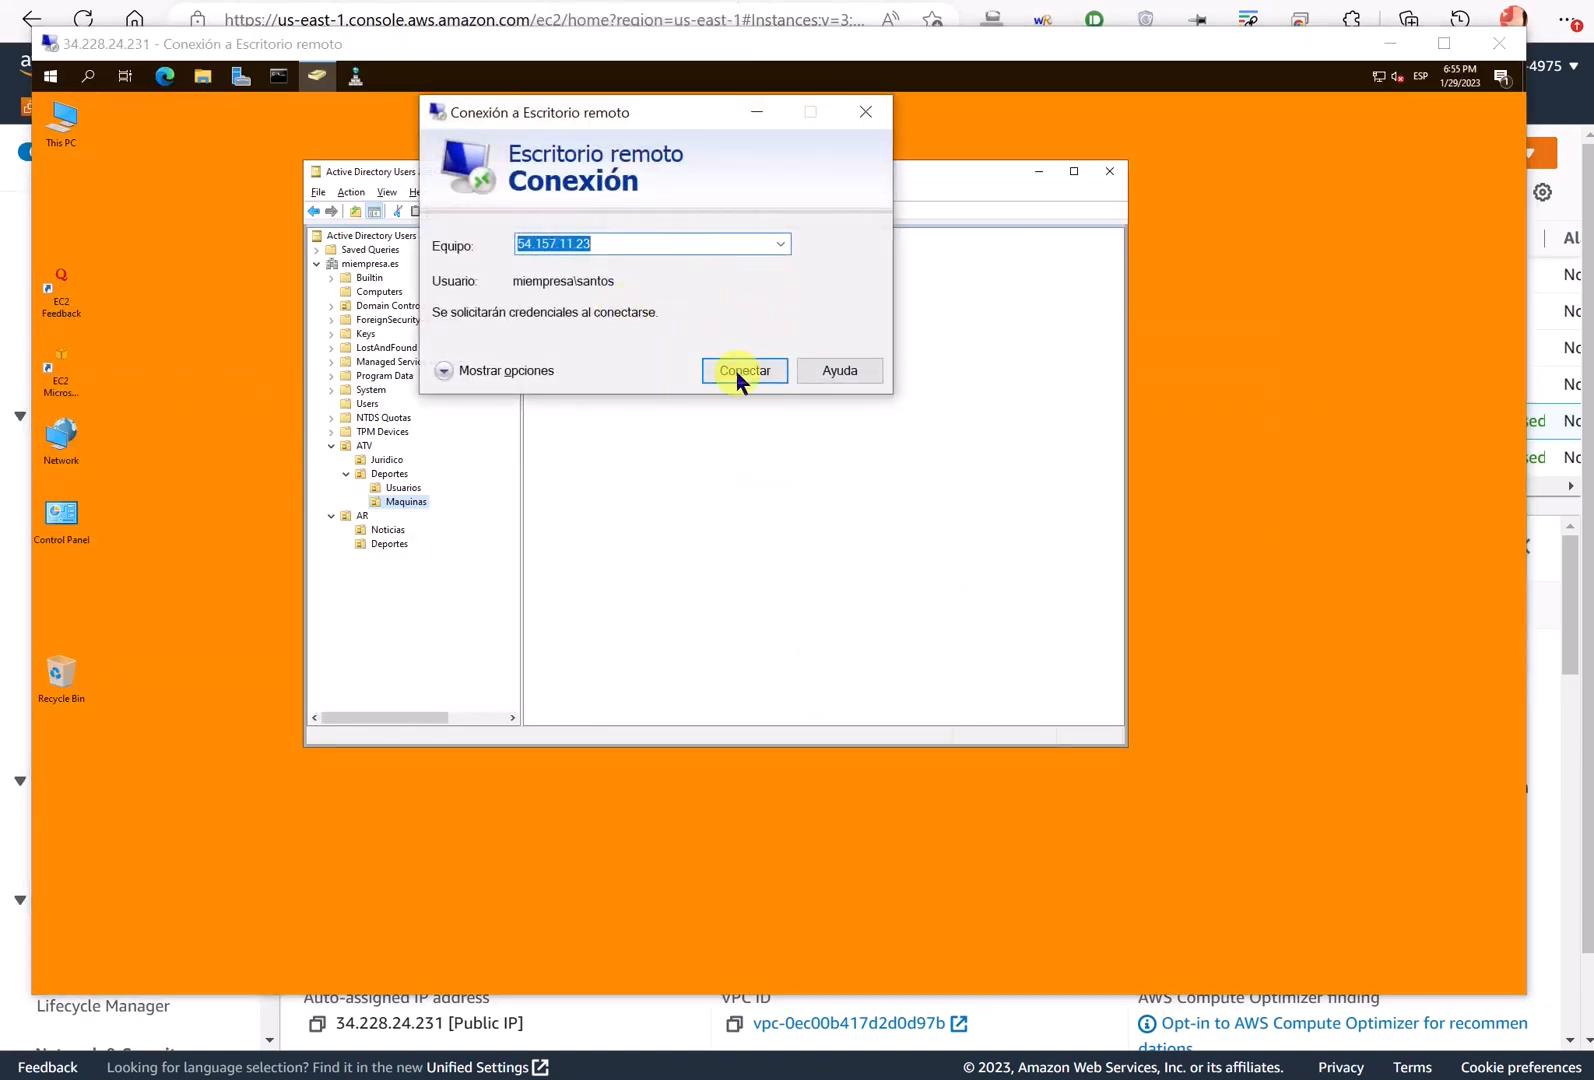
pyautogui.click(738, 374)
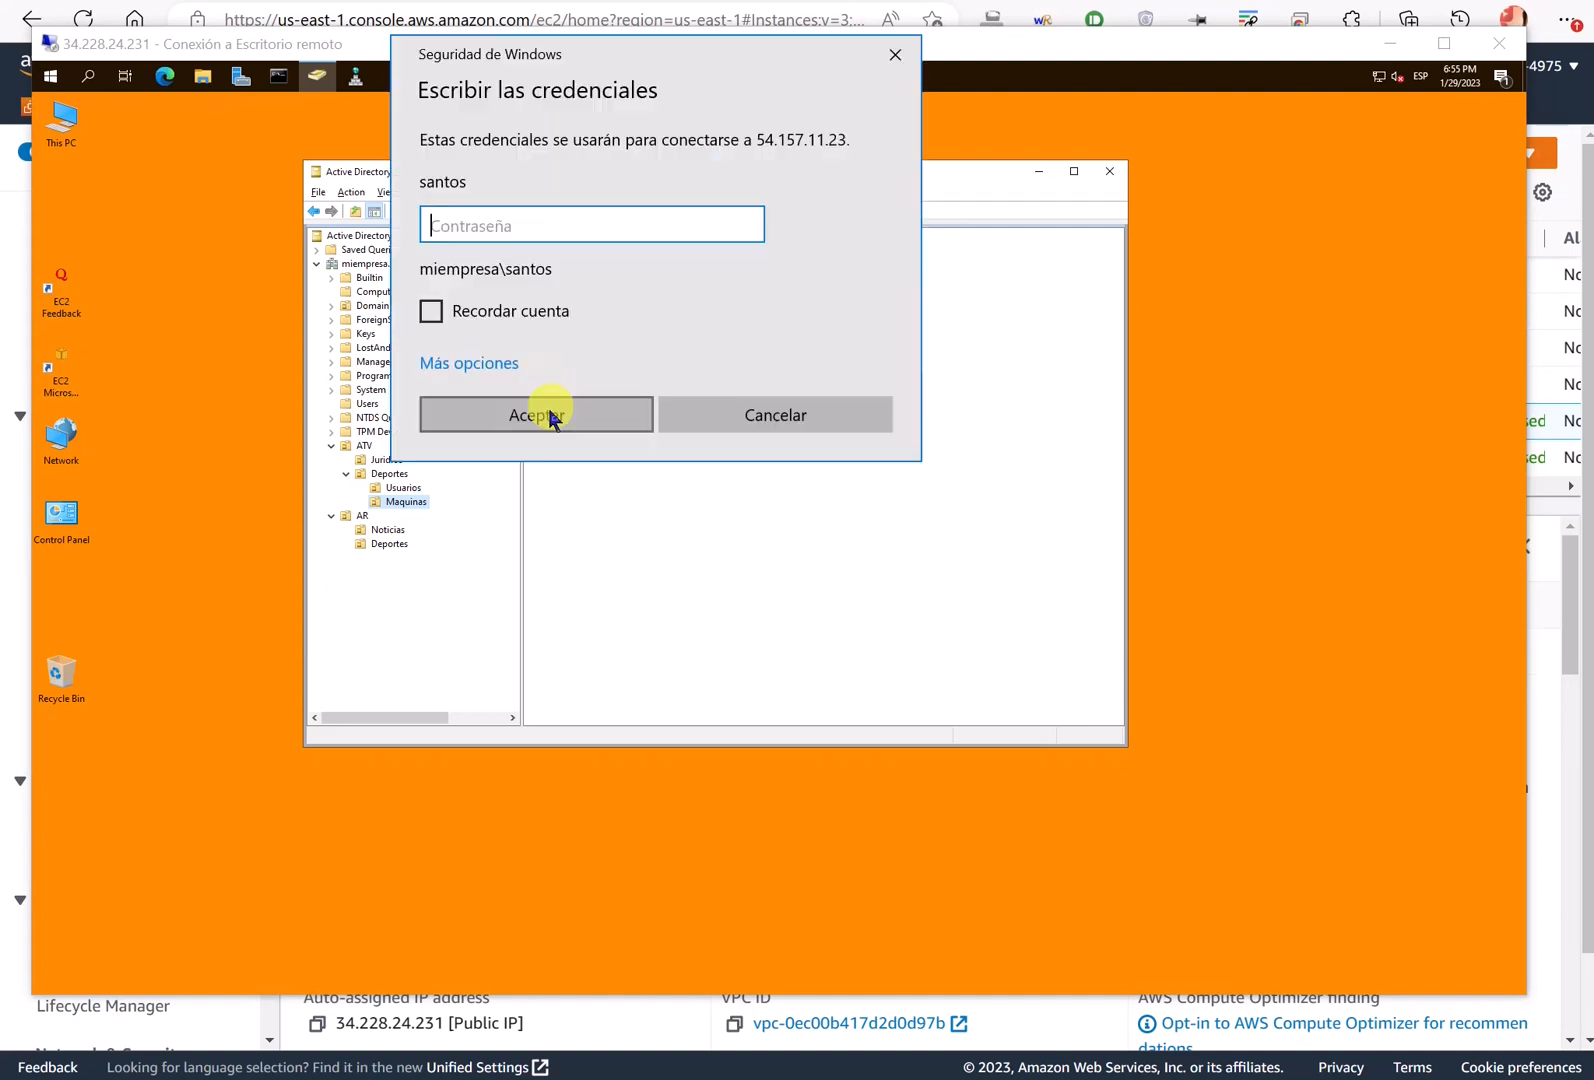
pyautogui.click(497, 362)
pyautogui.click(455, 460)
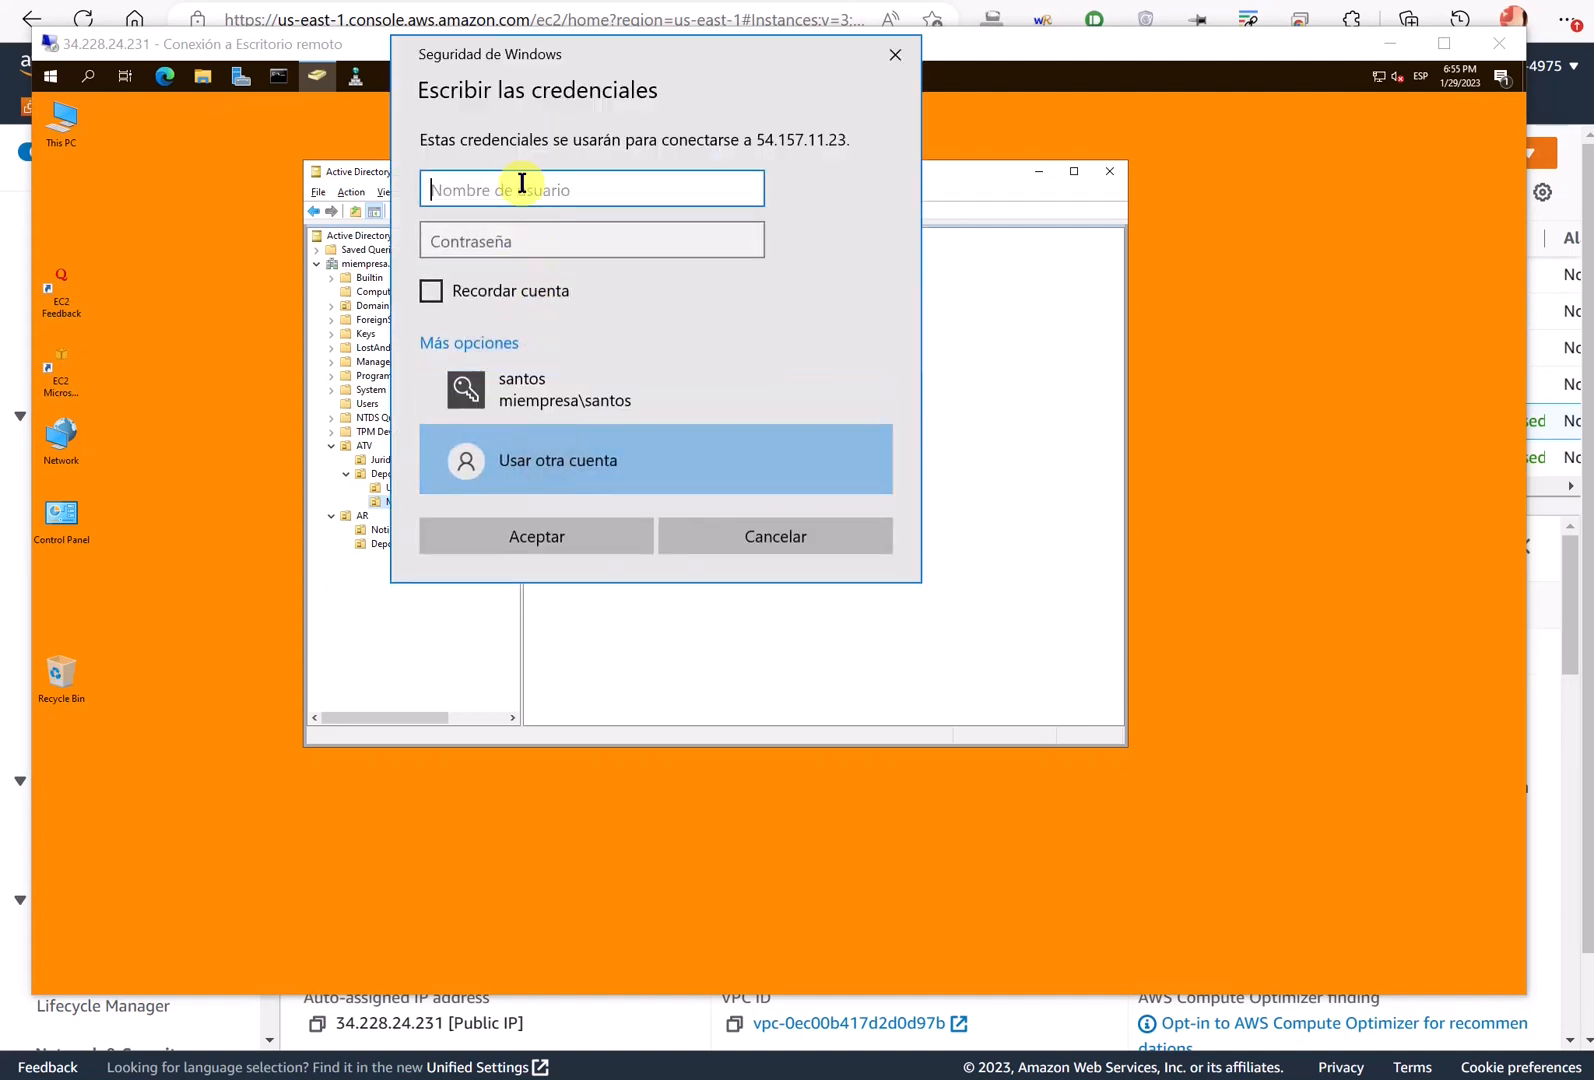
pyautogui.write('miempresa\\laia')
pyautogui.press('Tab')
pyautogui.write('••')
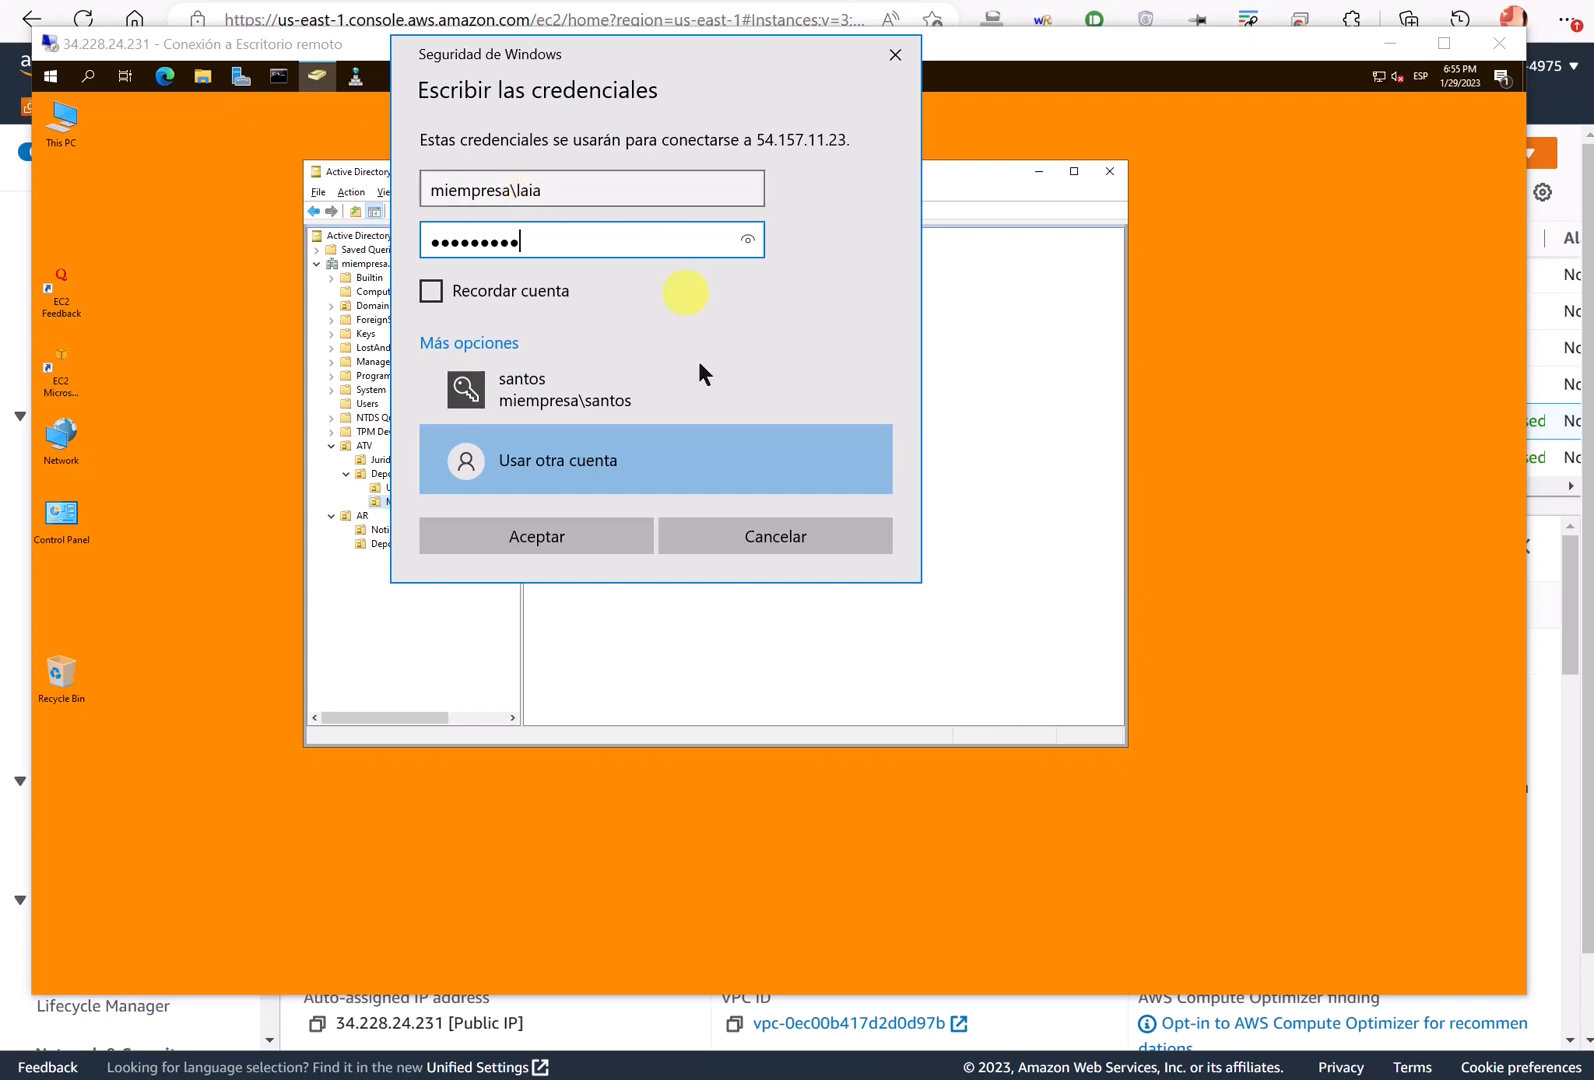
pyautogui.click(551, 542)
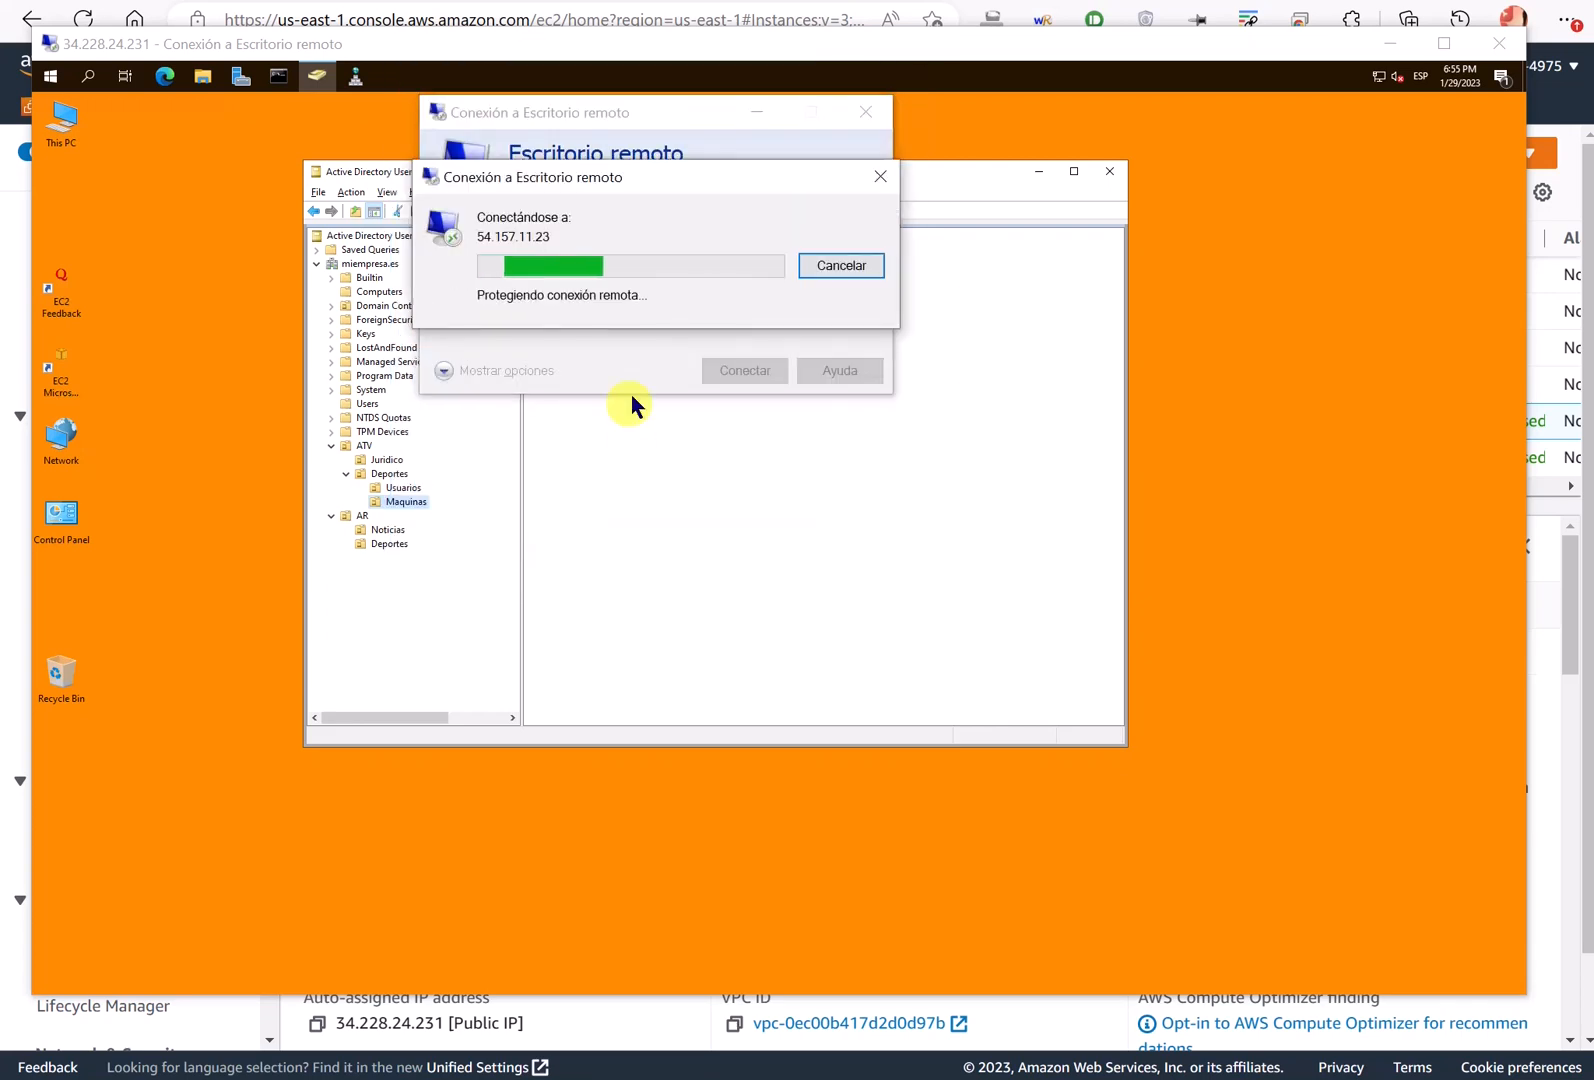
pyautogui.click(724, 451)
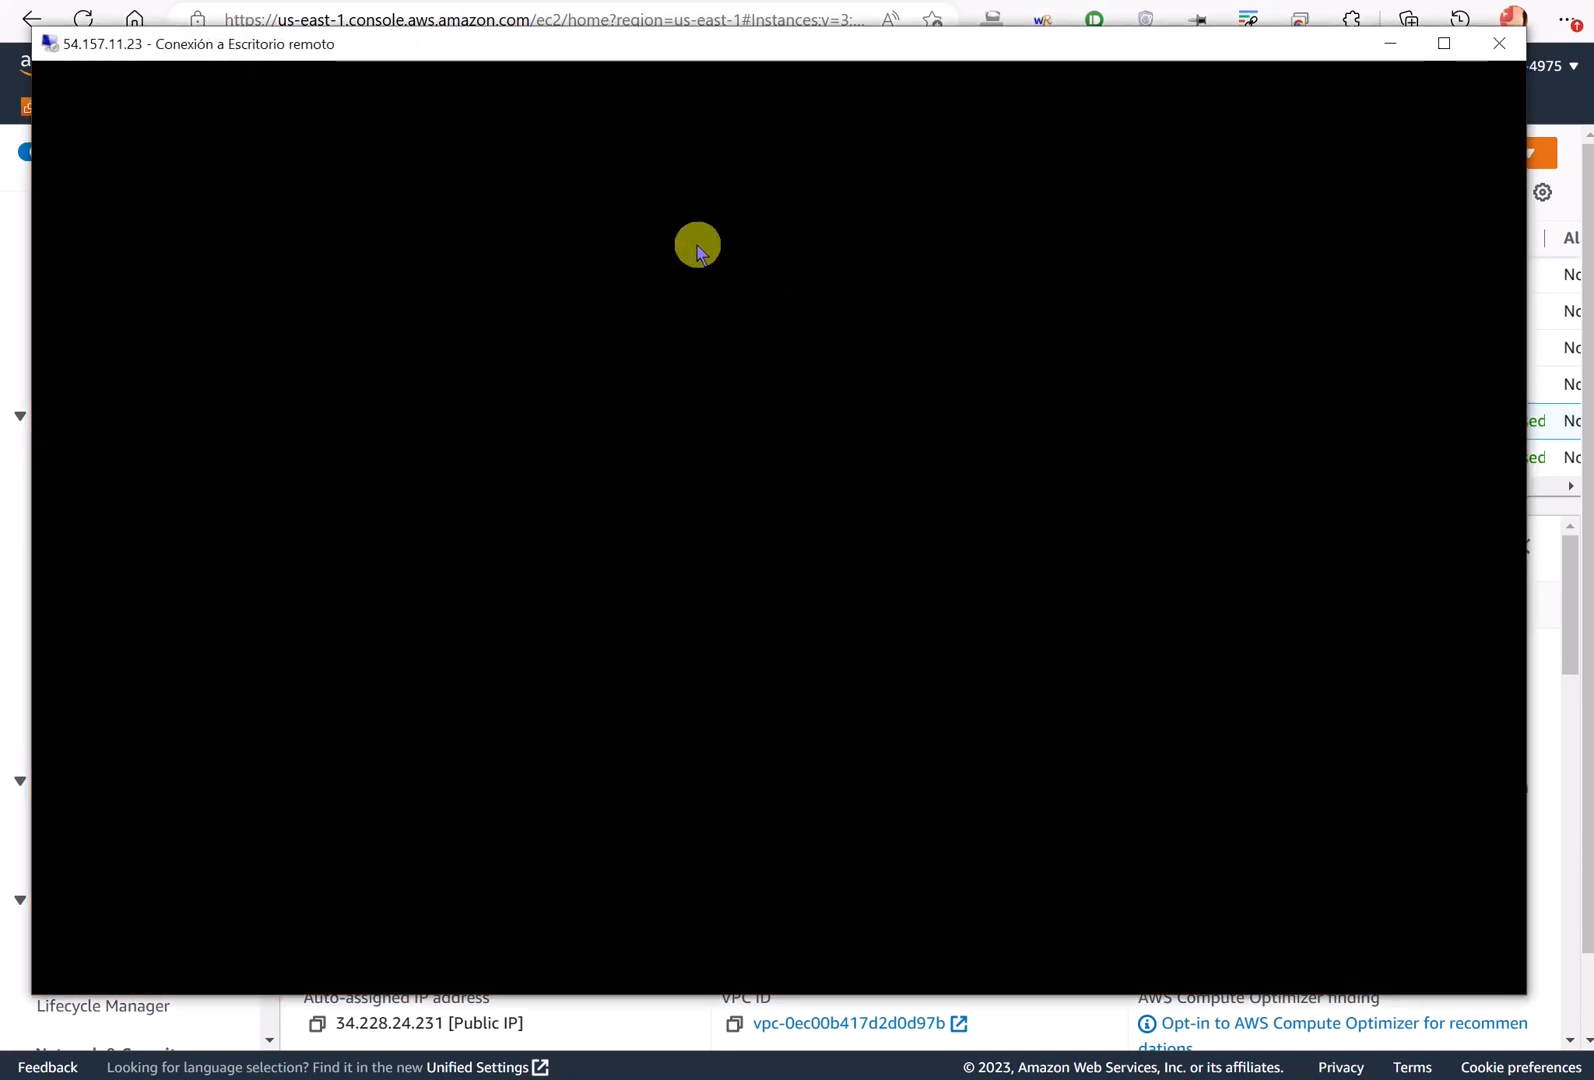
pyautogui.hotkey('alt', 'Tab')
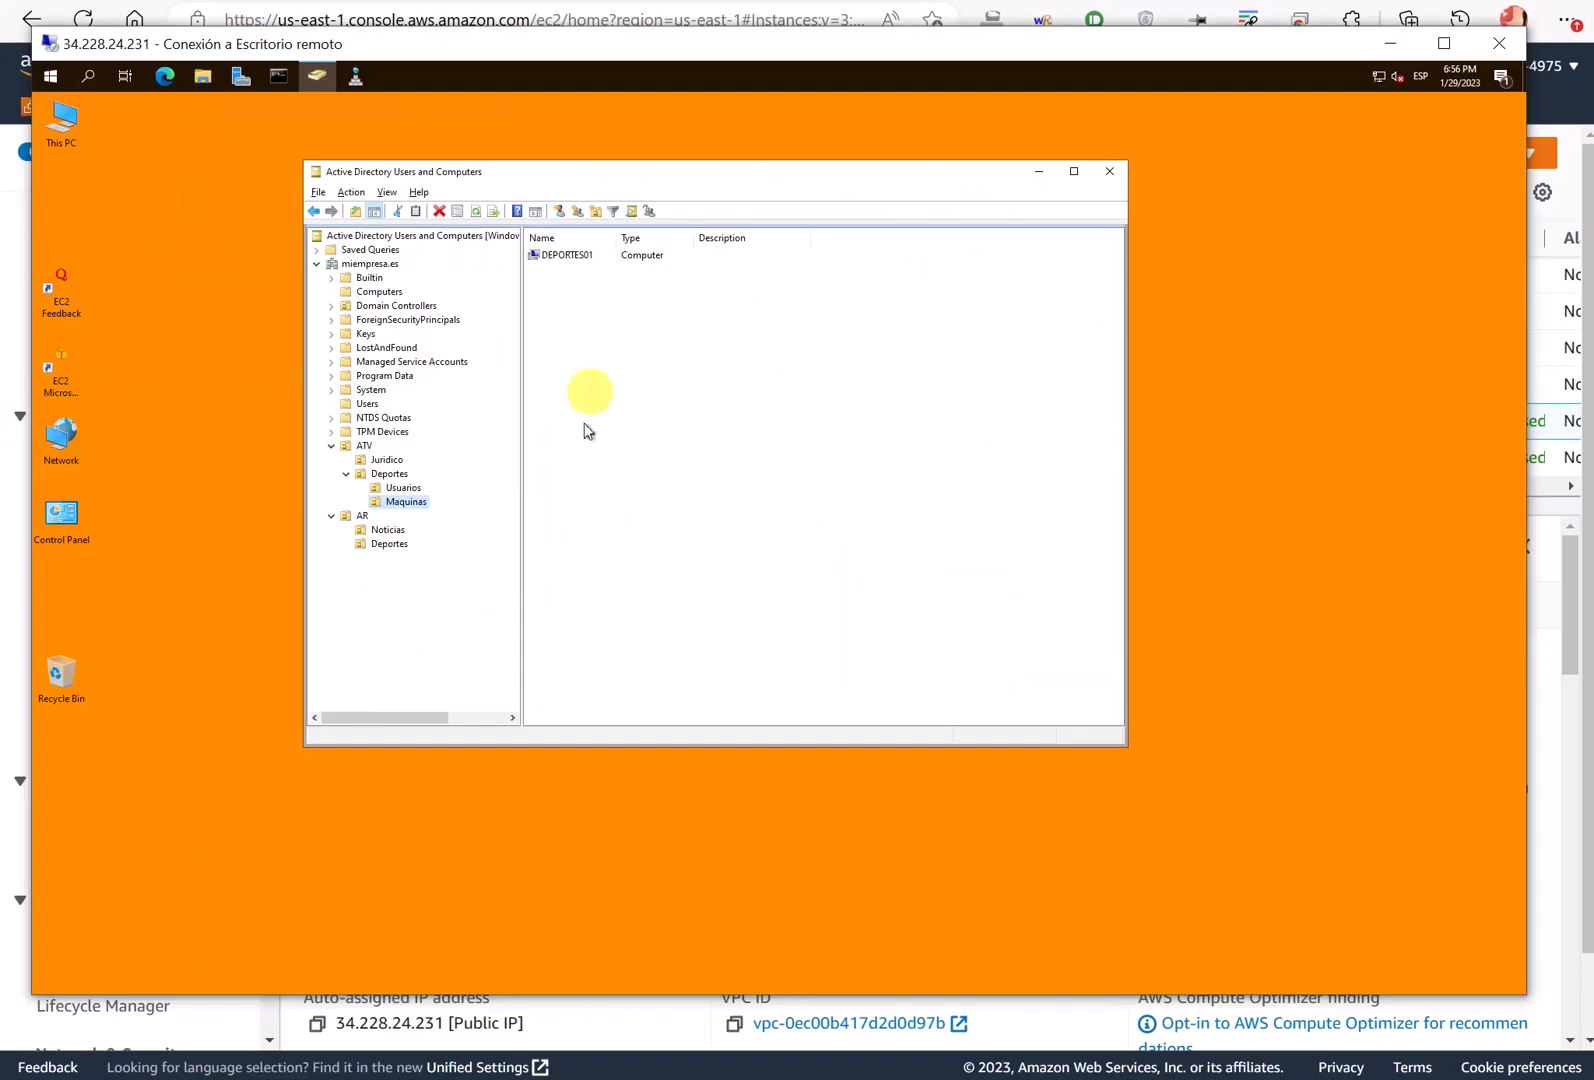
# - Open the Usuarios user's properties and view its Member Of groups
pyautogui.click(403, 488)
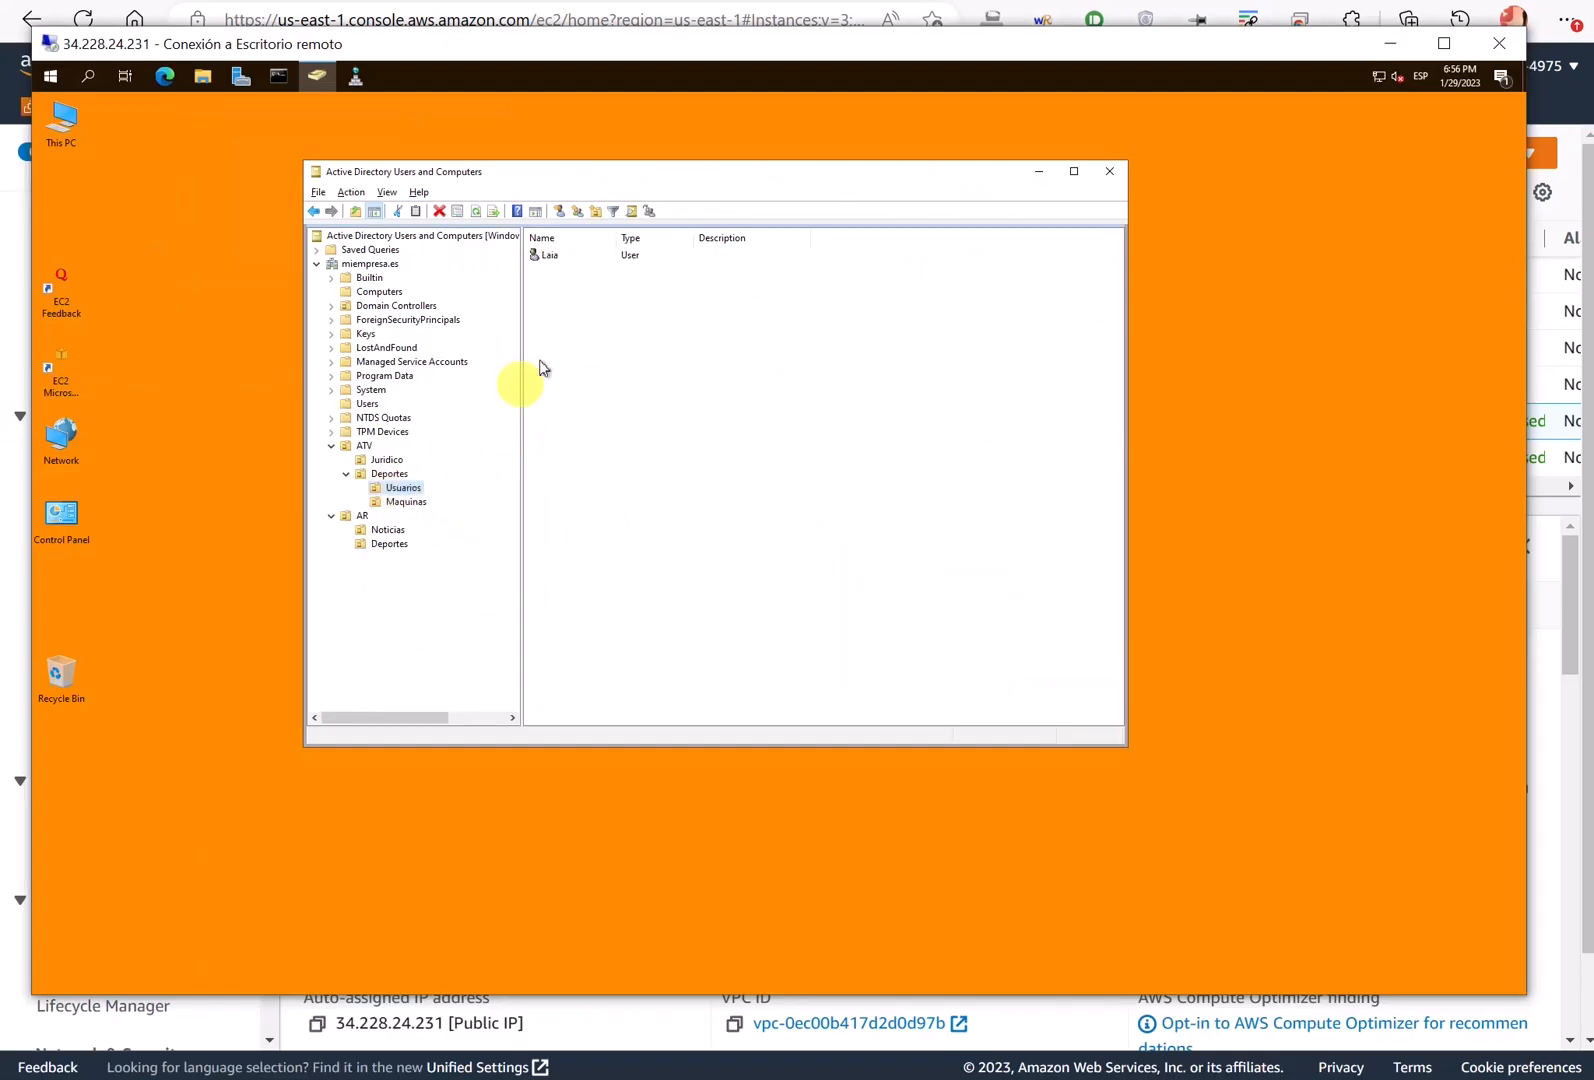
pyautogui.click(557, 259)
pyautogui.doubleClick(557, 259)
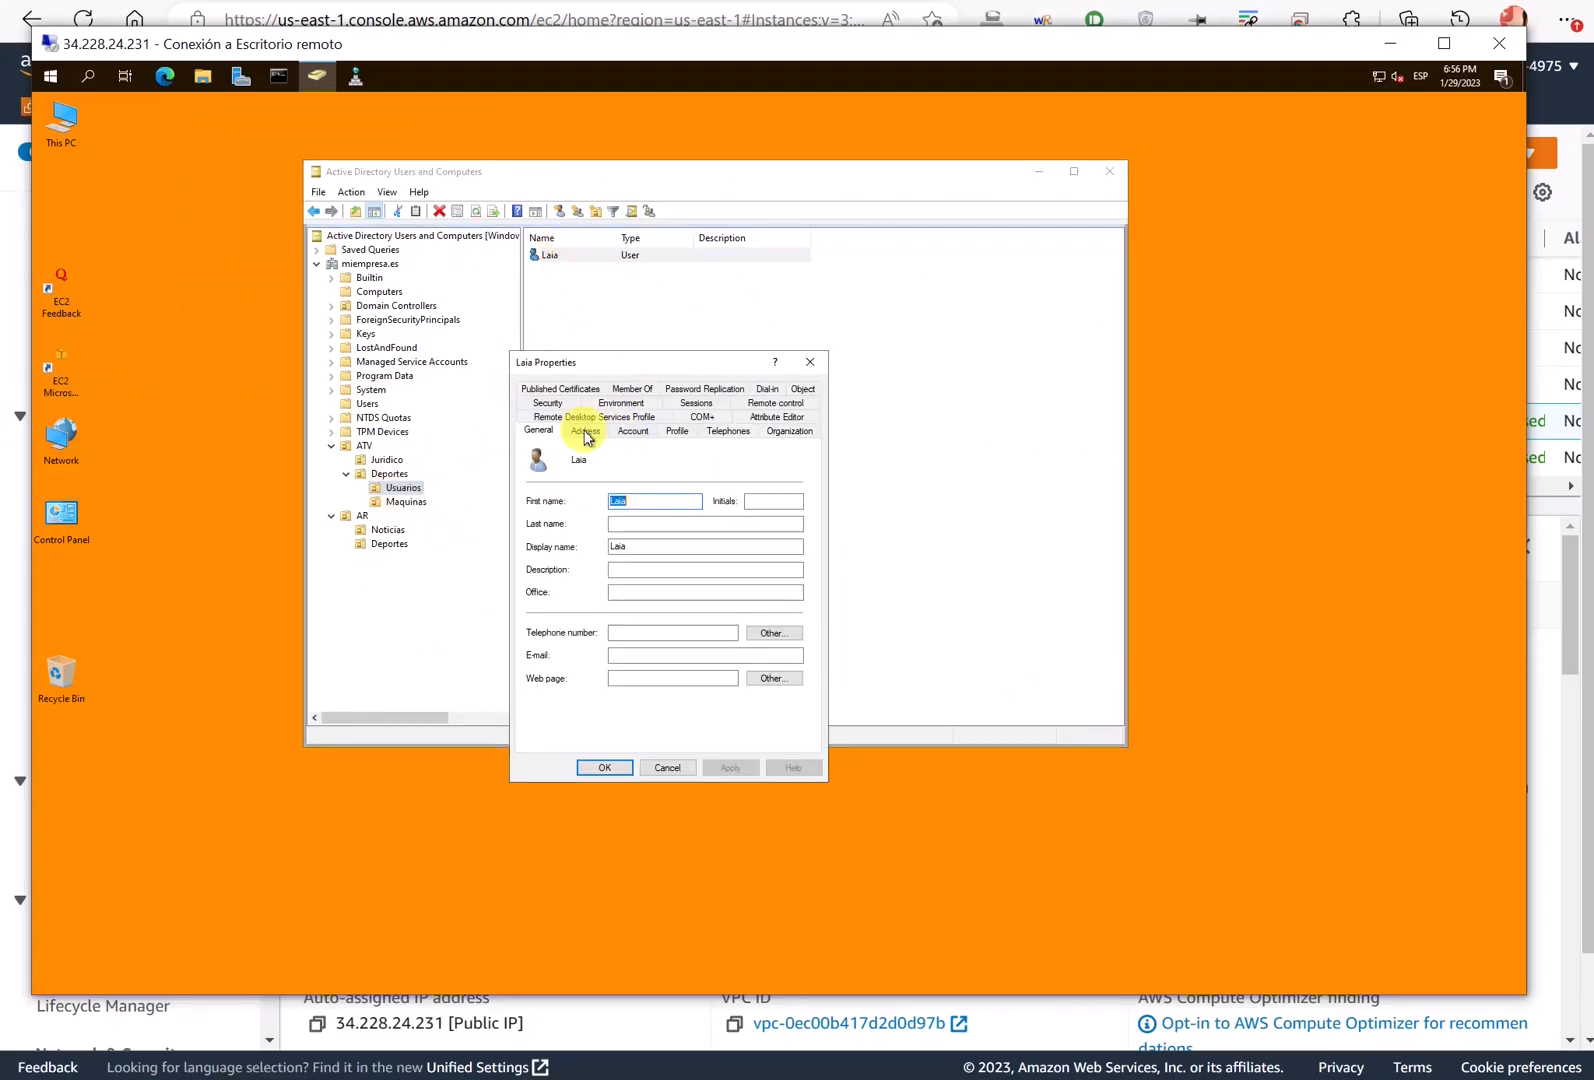
pyautogui.click(642, 655)
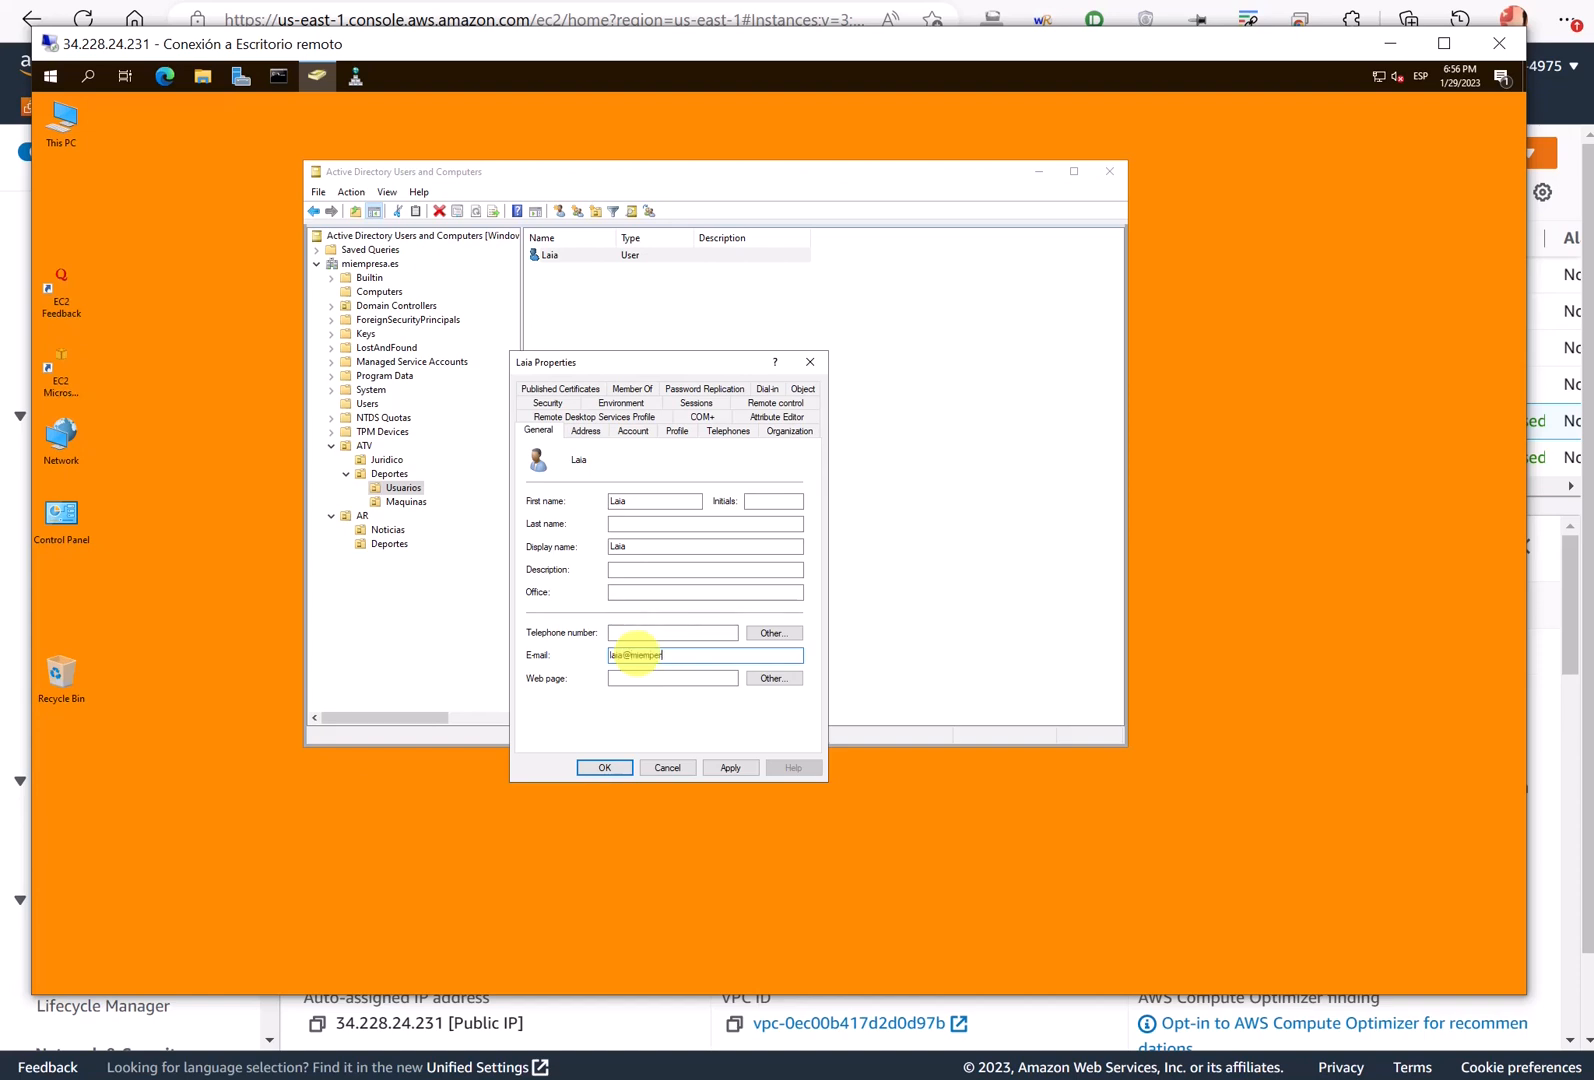
pyautogui.write('sa.es')
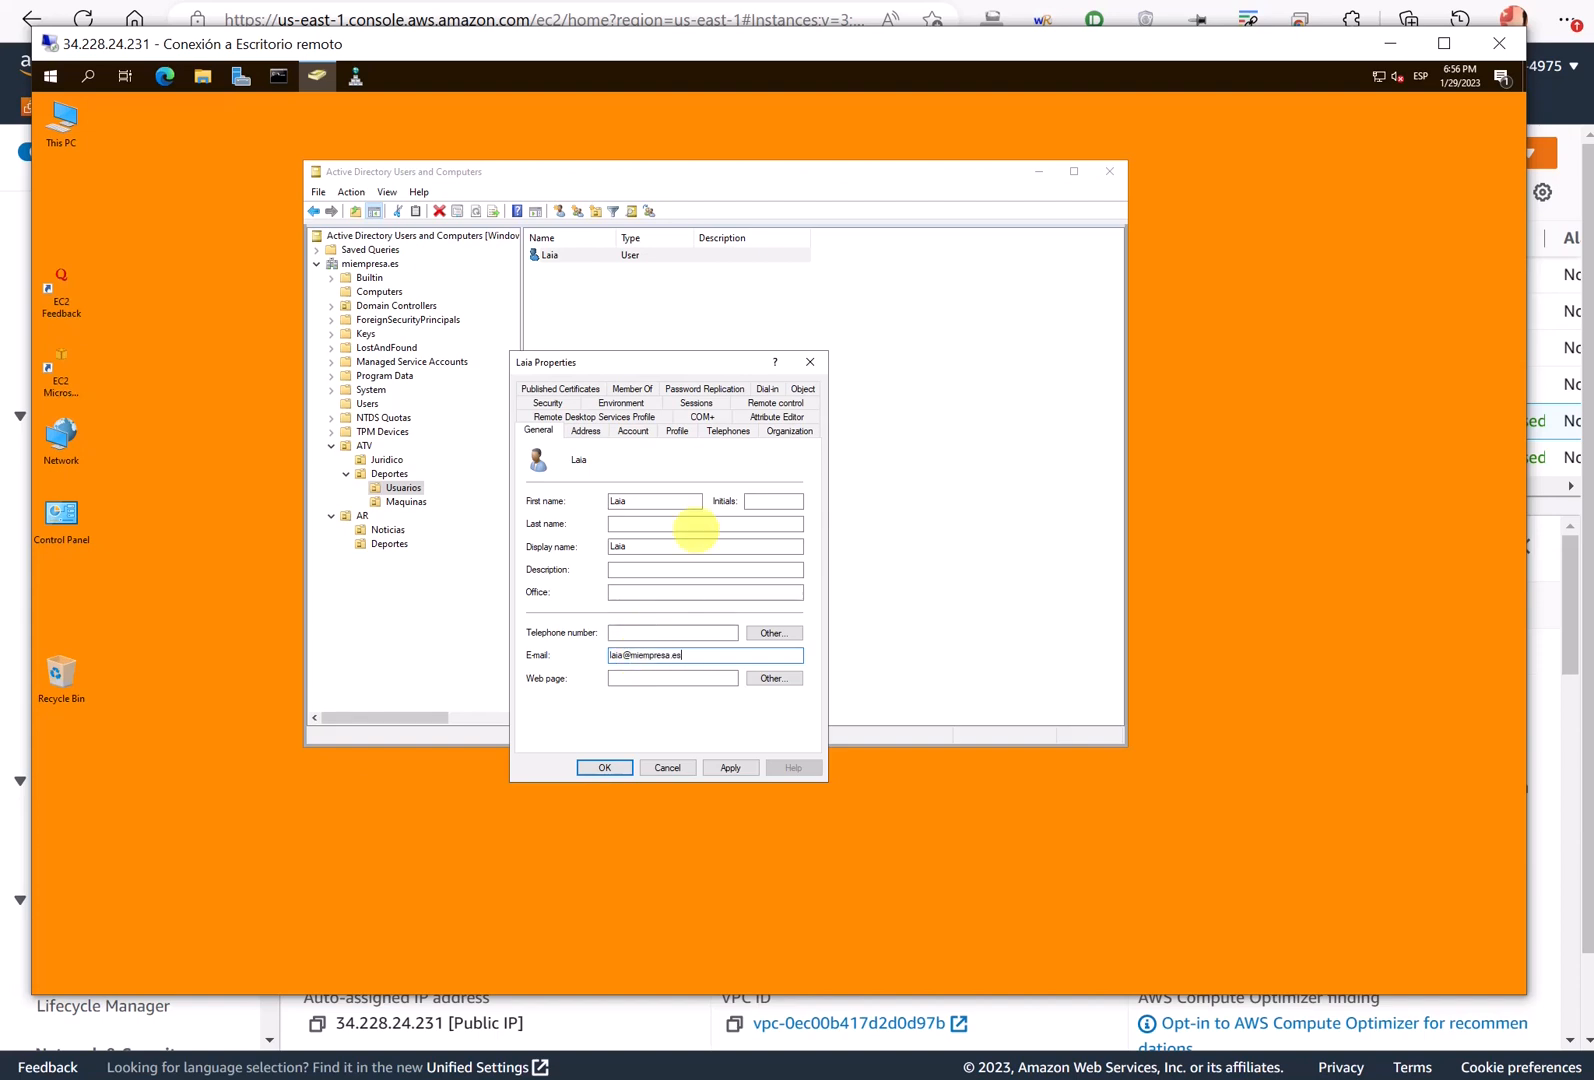
pyautogui.click(630, 430)
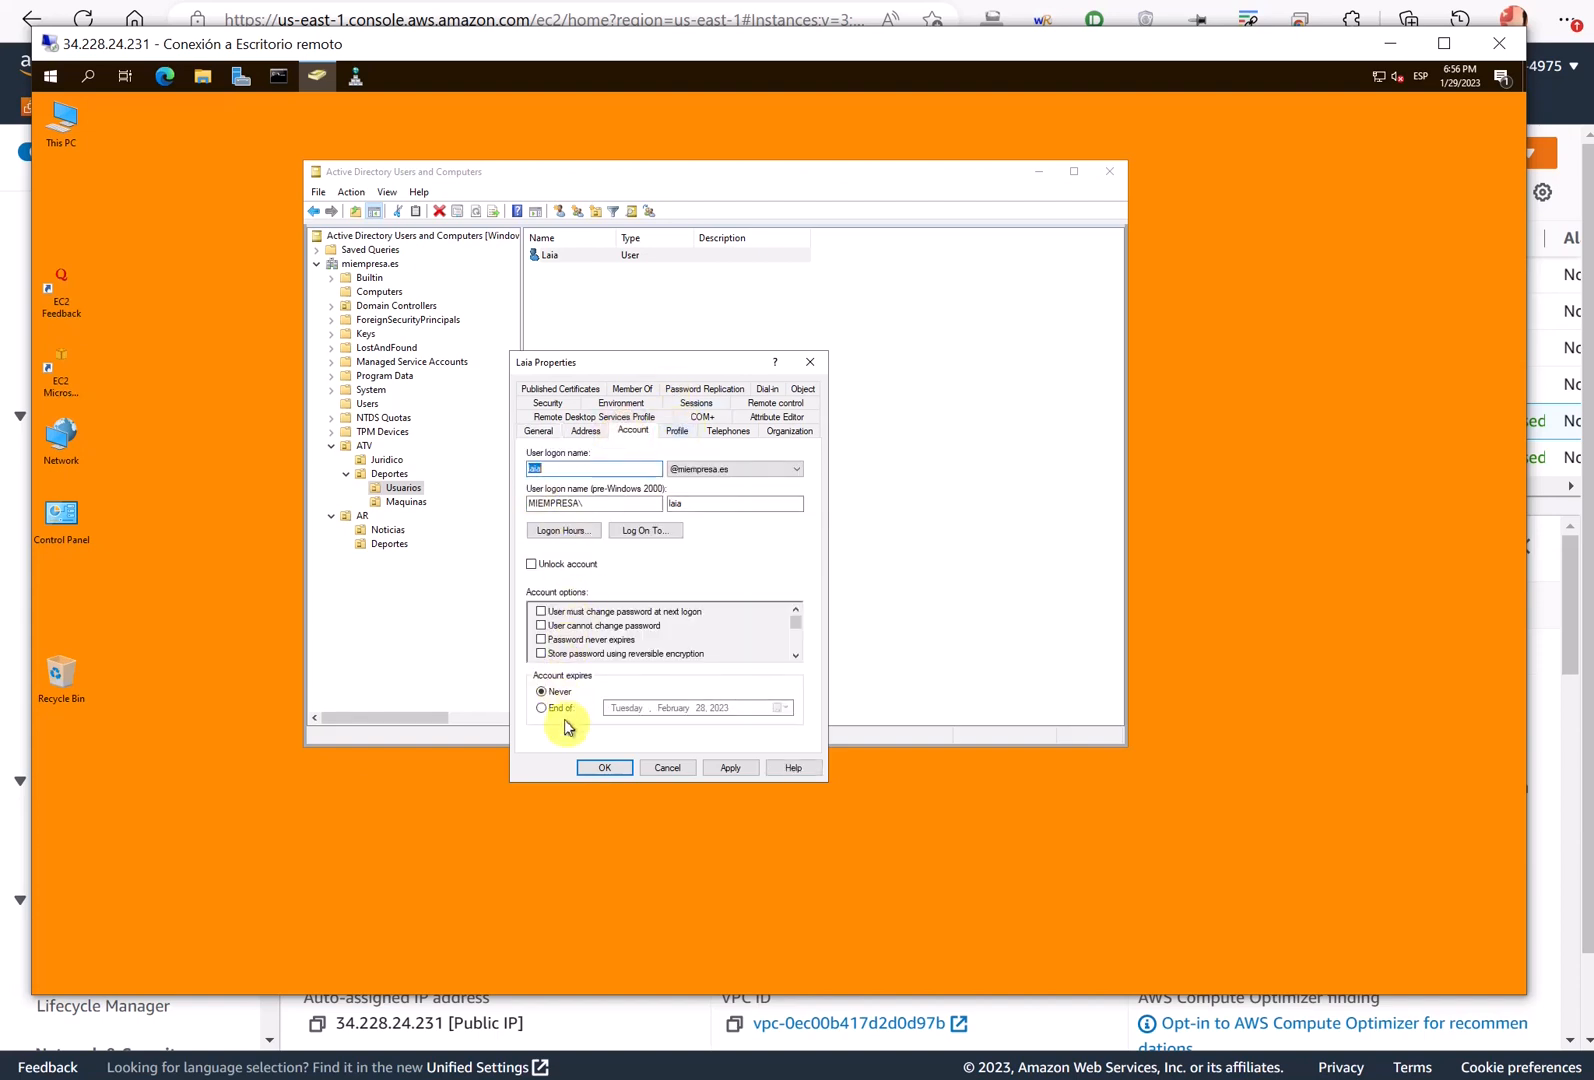
pyautogui.click(630, 390)
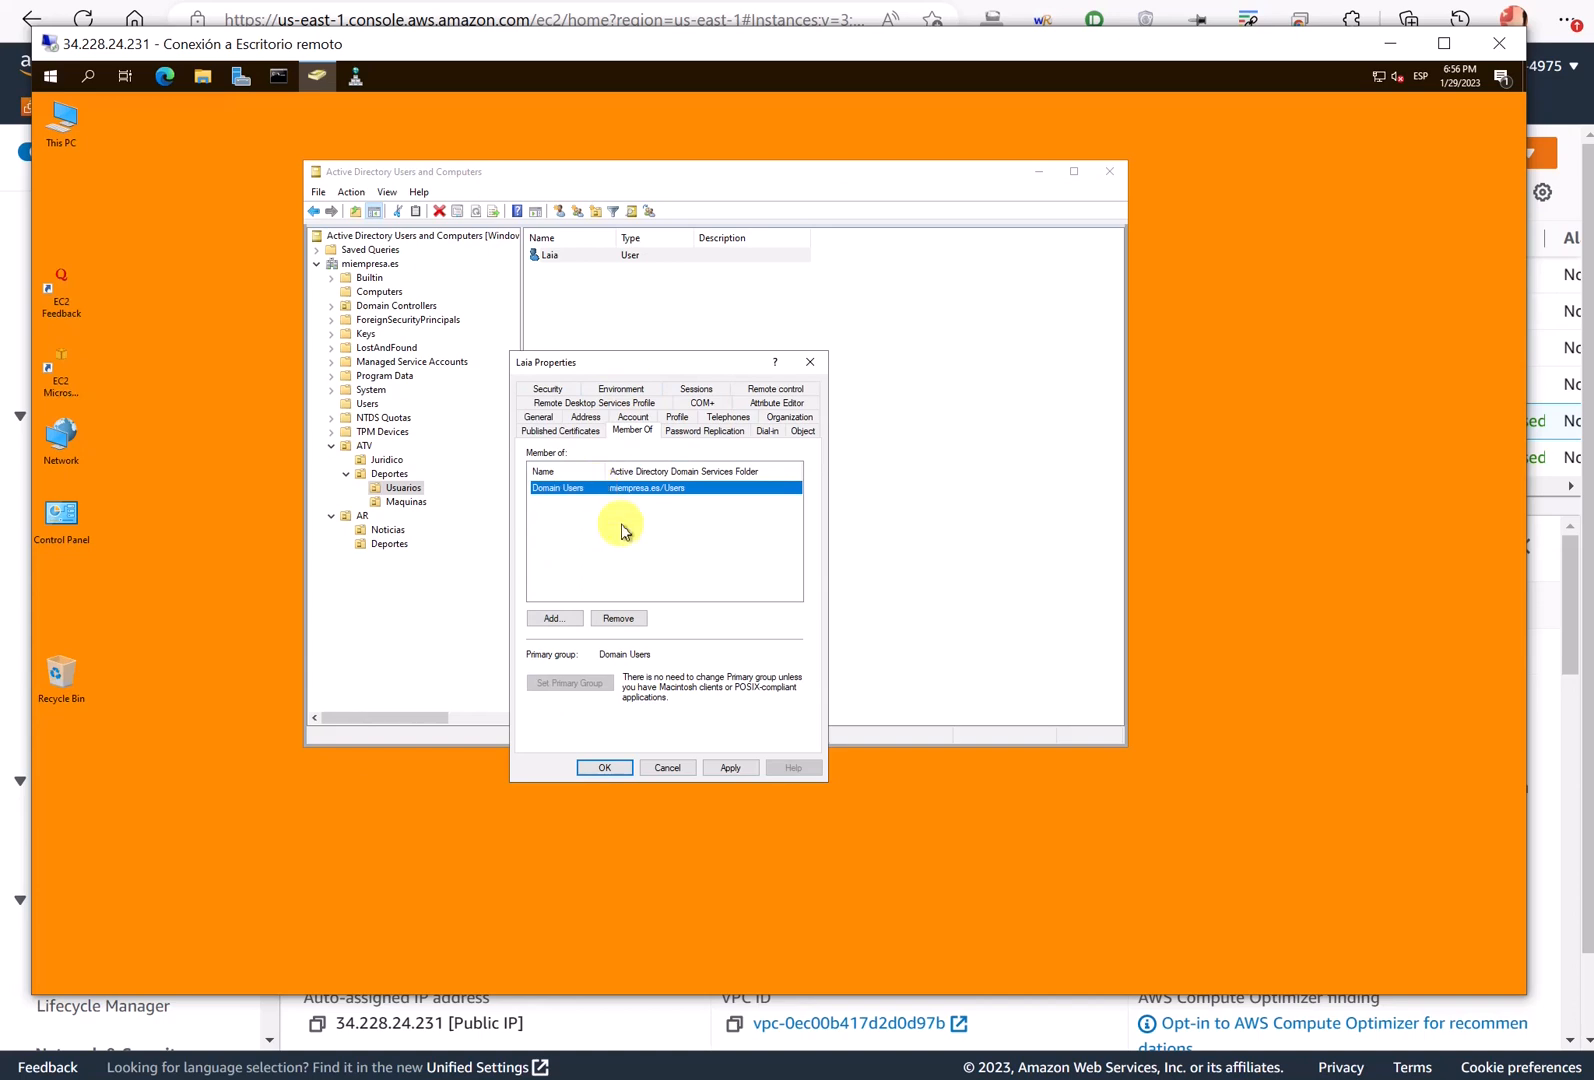
# - Open an account from the Users container alongside for comparison, then close both property windows
pyautogui.moveTo(640, 362); pyautogui.dragTo(1030, 395)
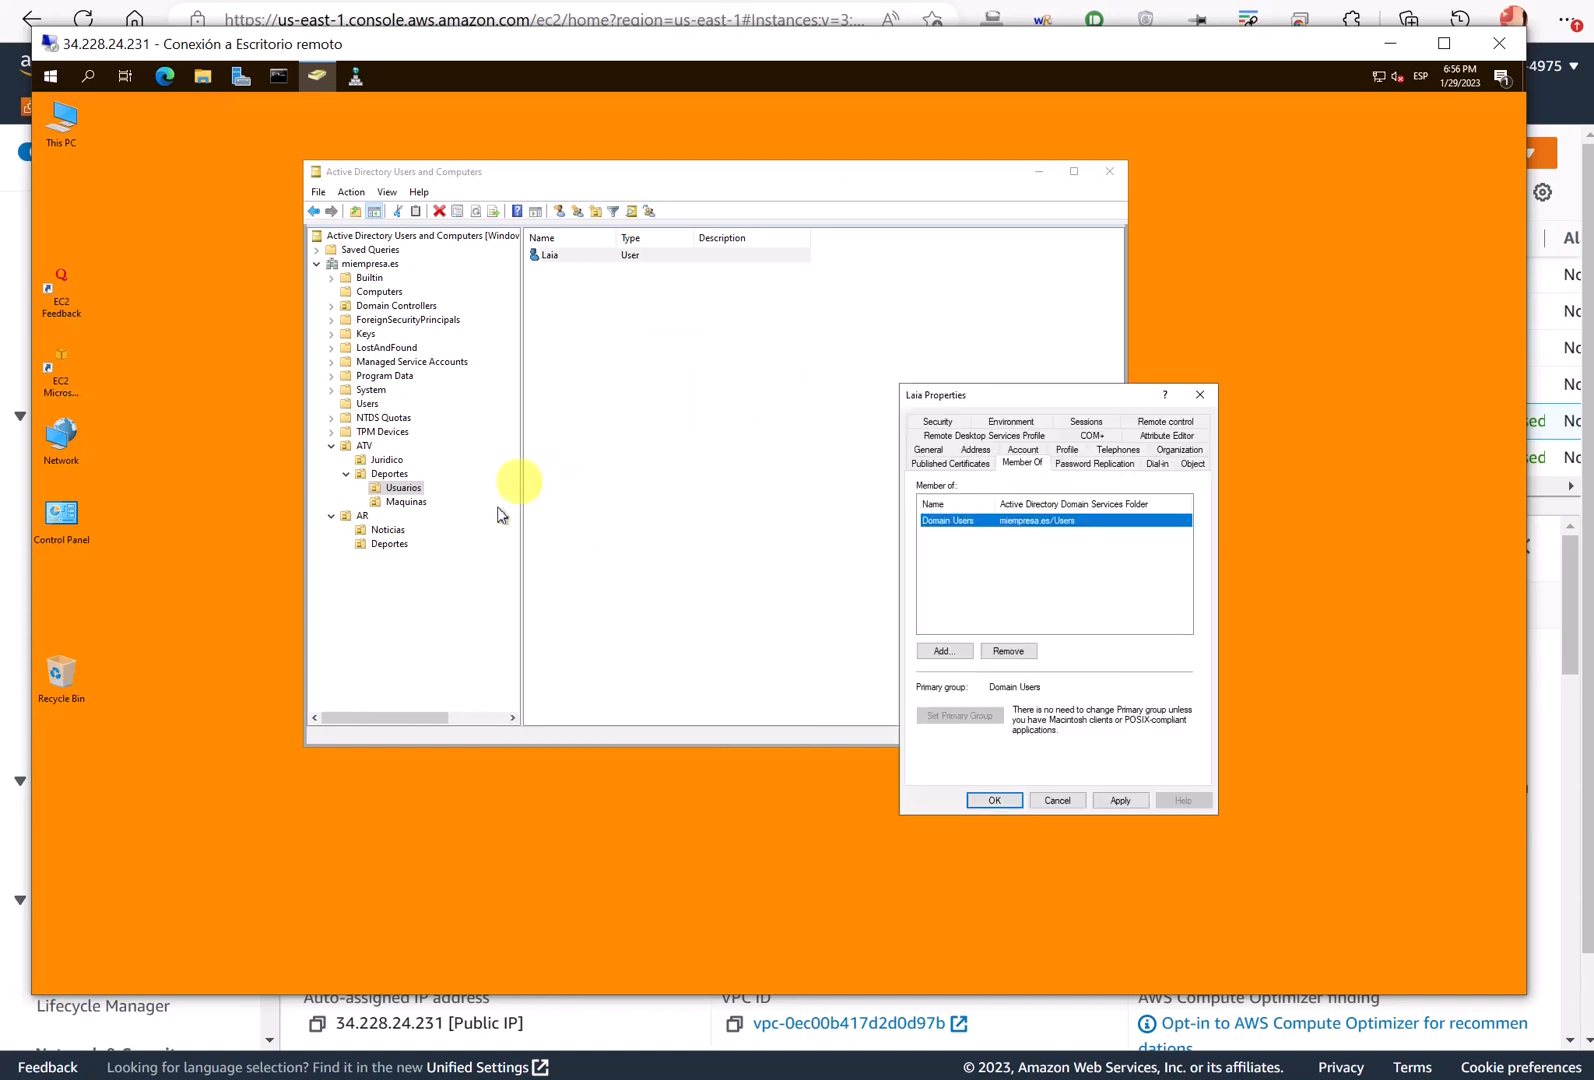
pyautogui.click(371, 405)
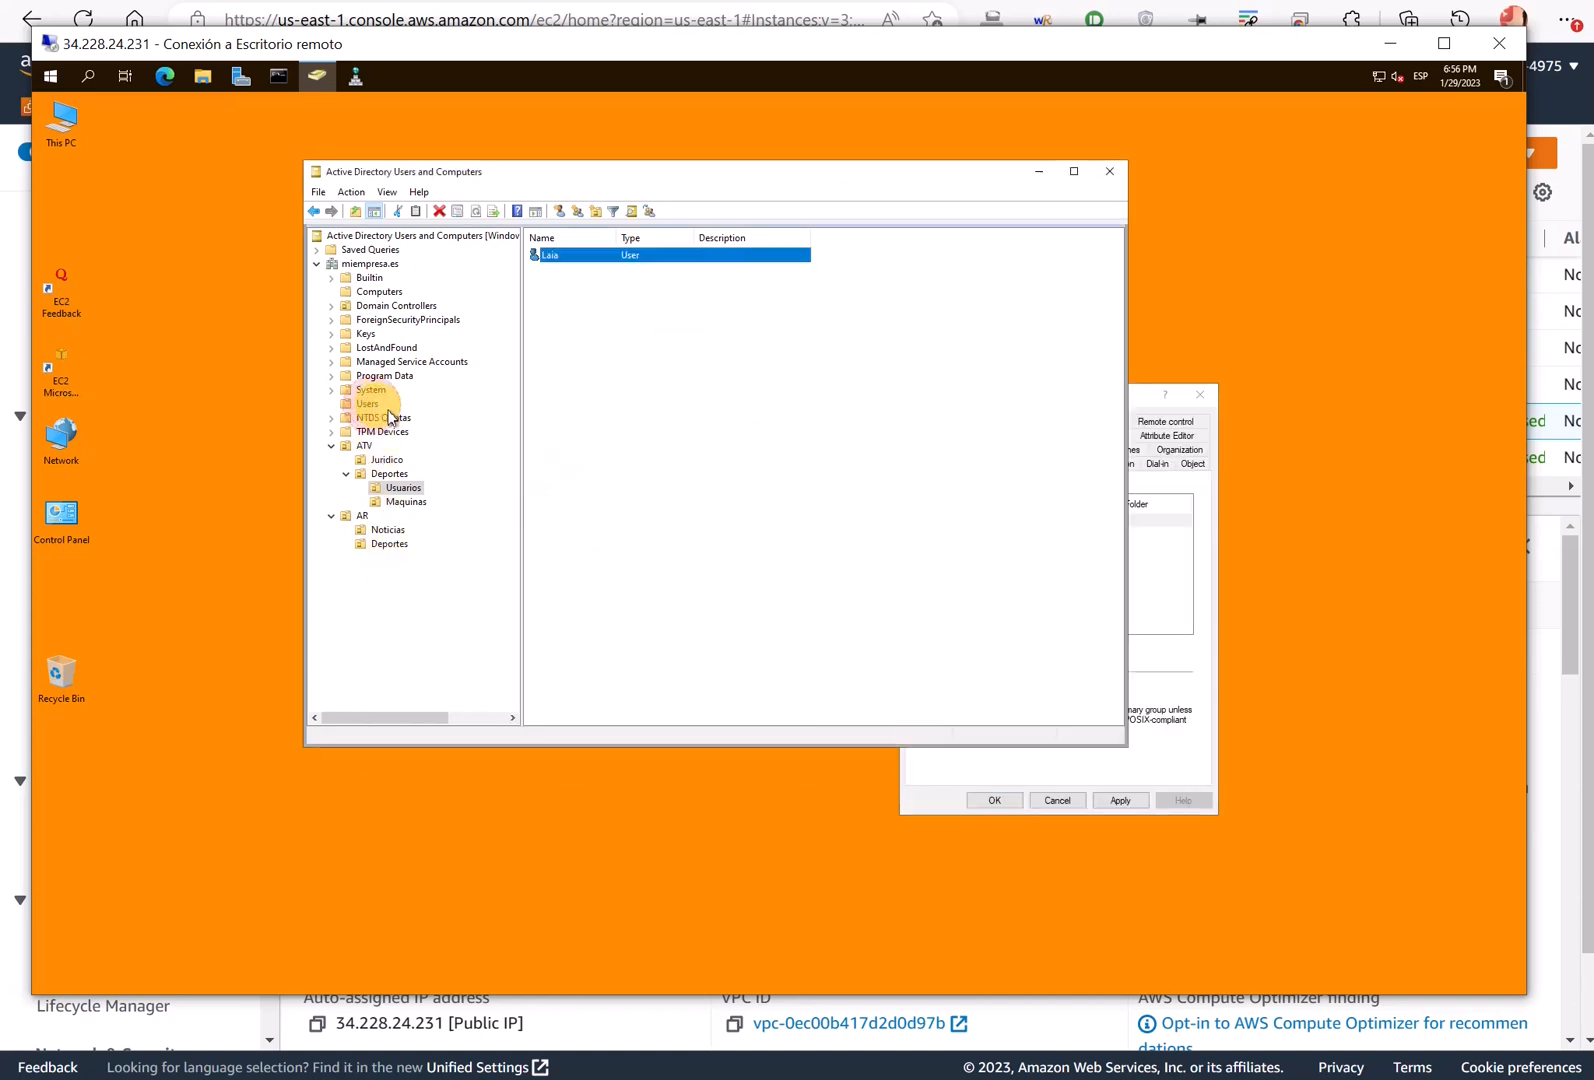
pyautogui.click(553, 580)
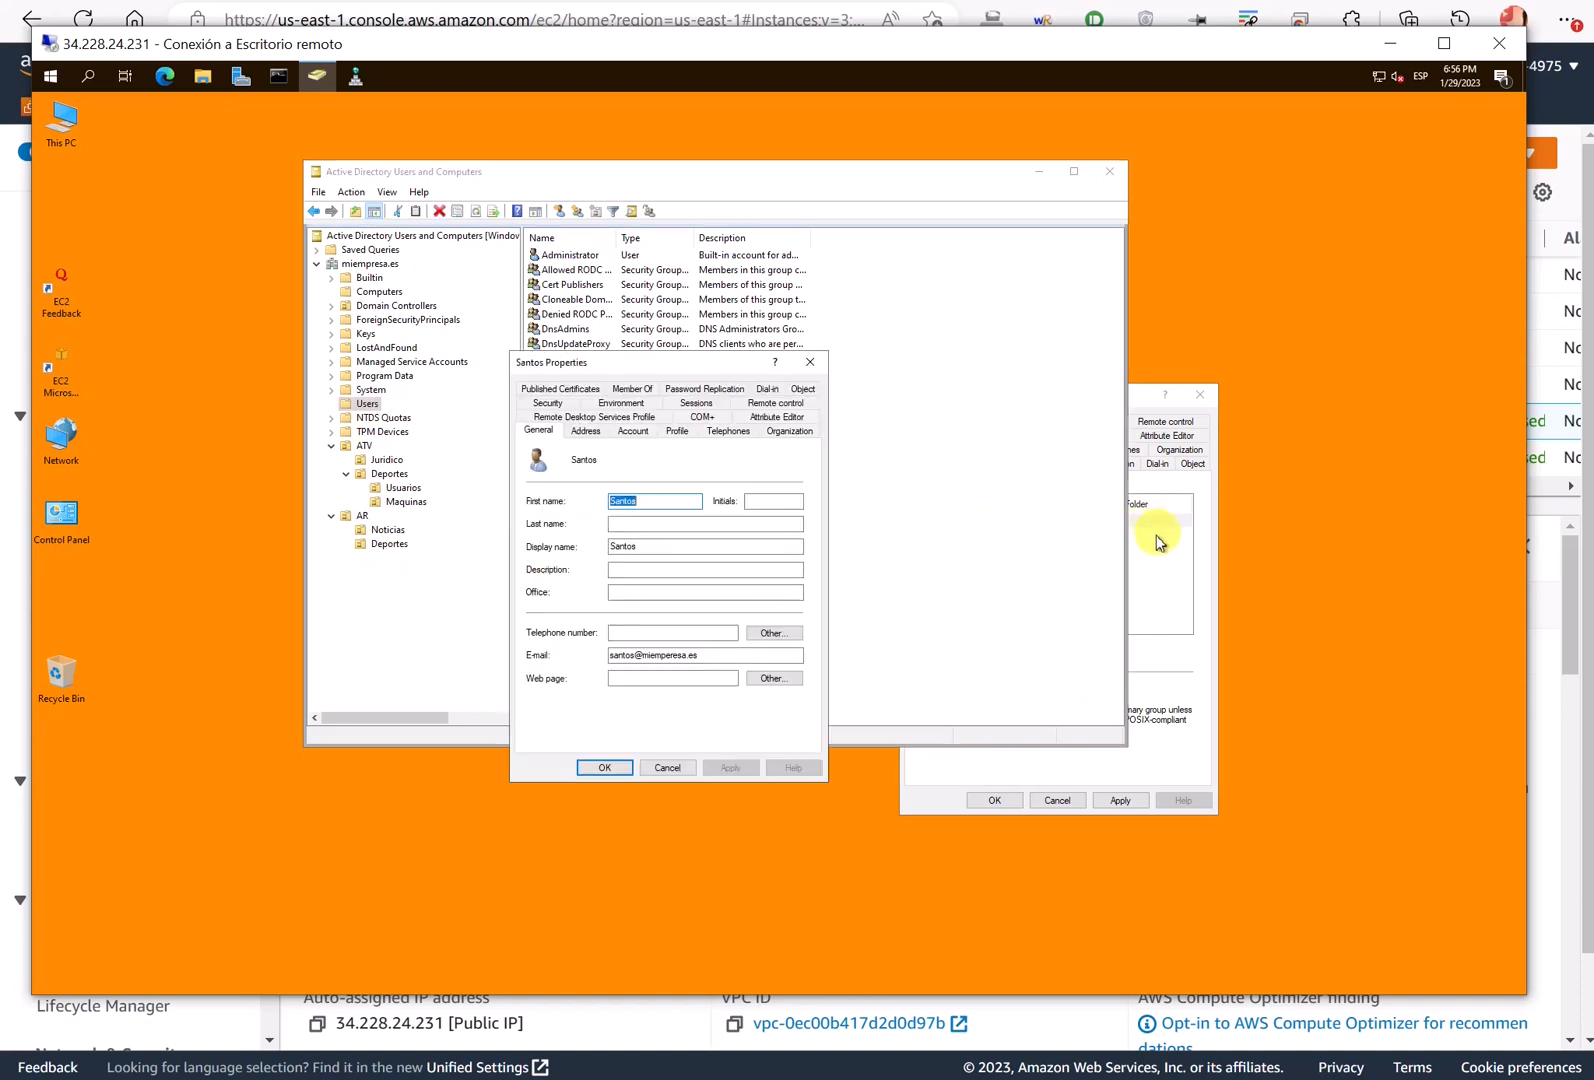
pyautogui.click(633, 388)
pyautogui.click(1179, 552)
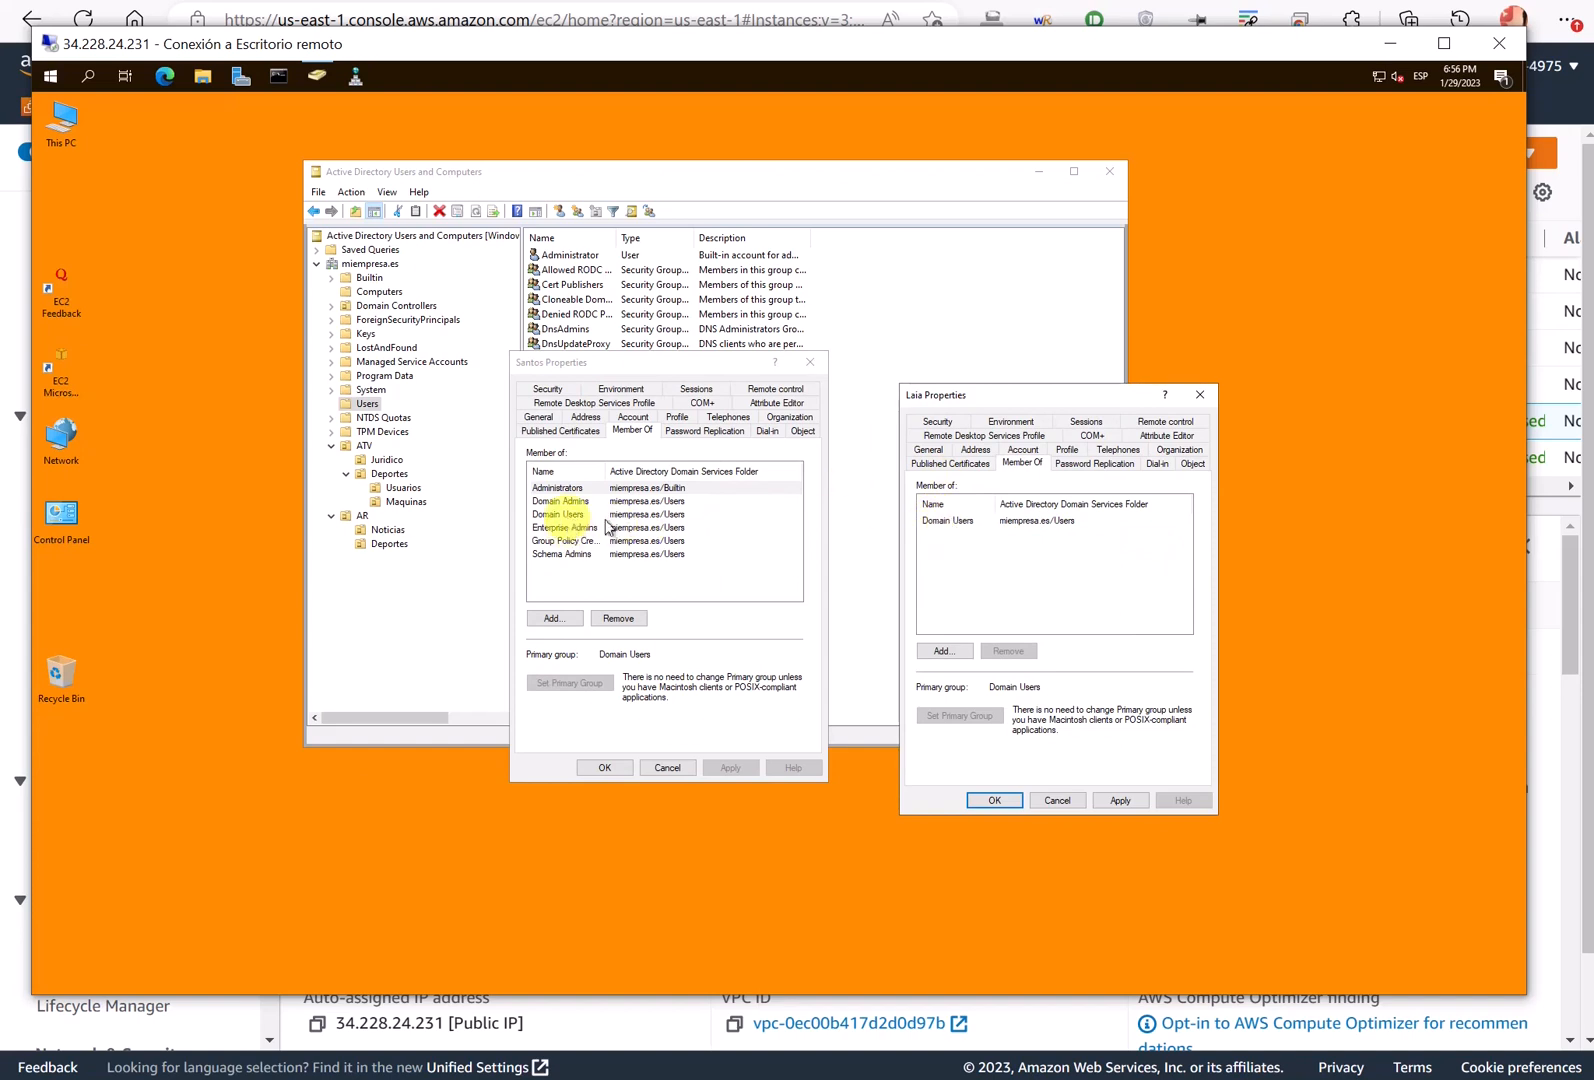
pyautogui.click(985, 390)
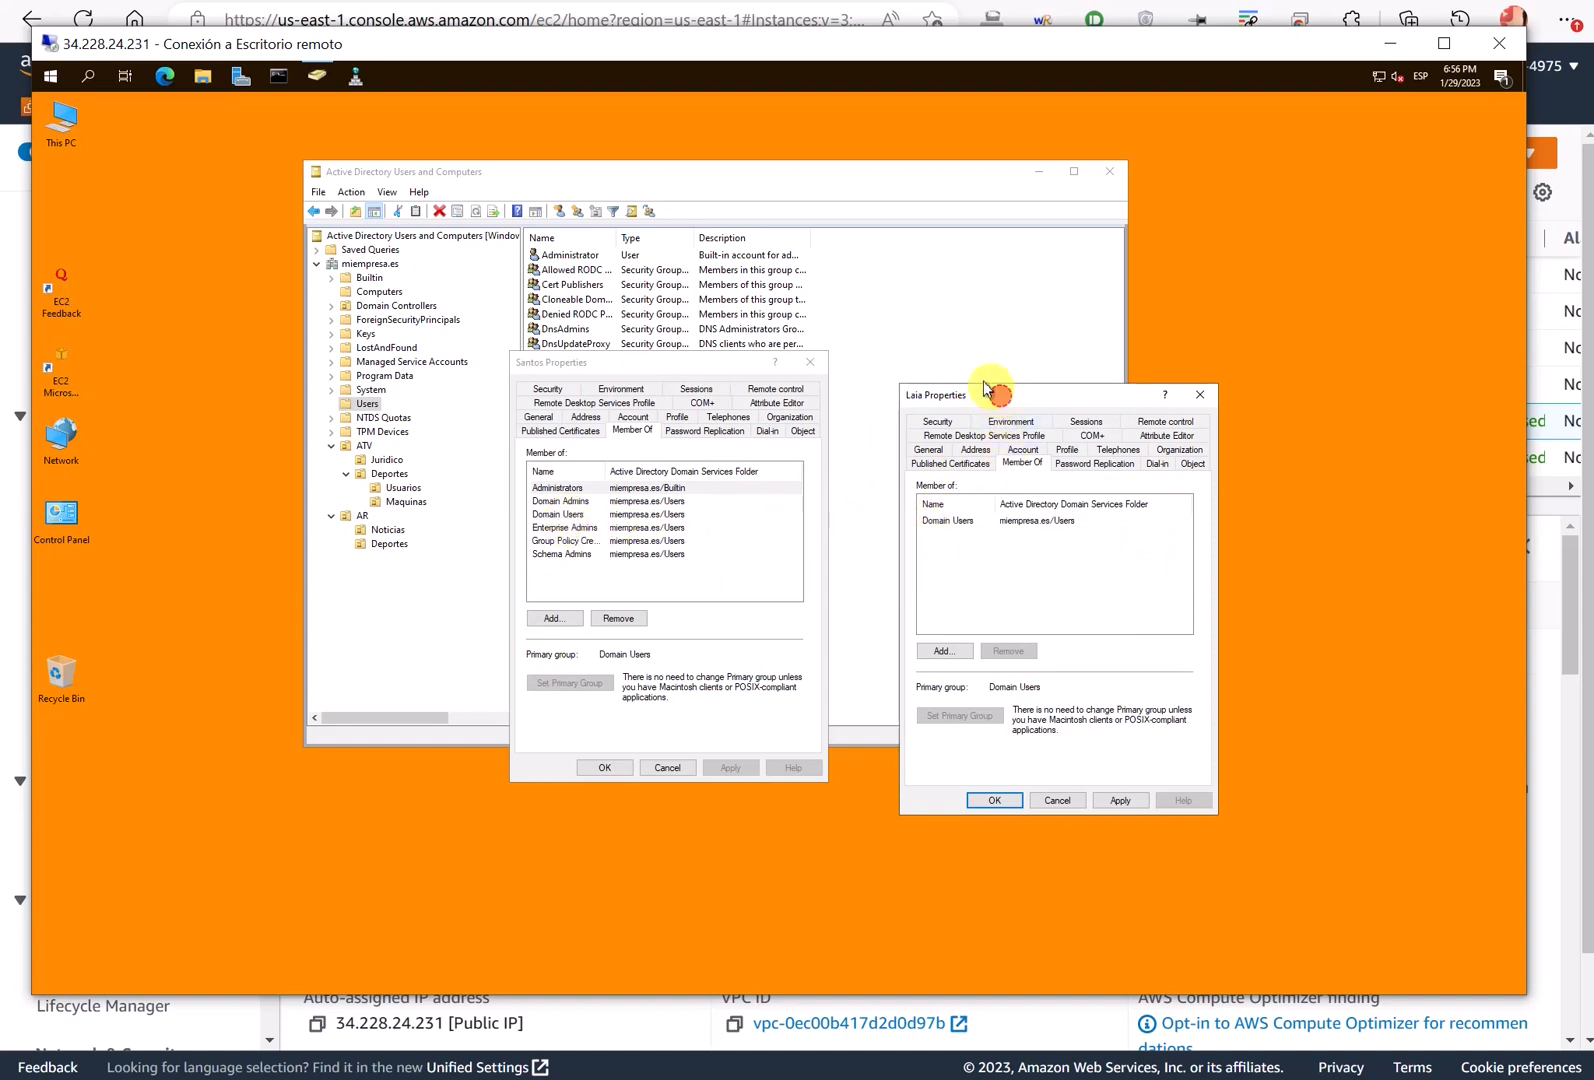
pyautogui.moveTo(985, 390); pyautogui.dragTo(961, 351)
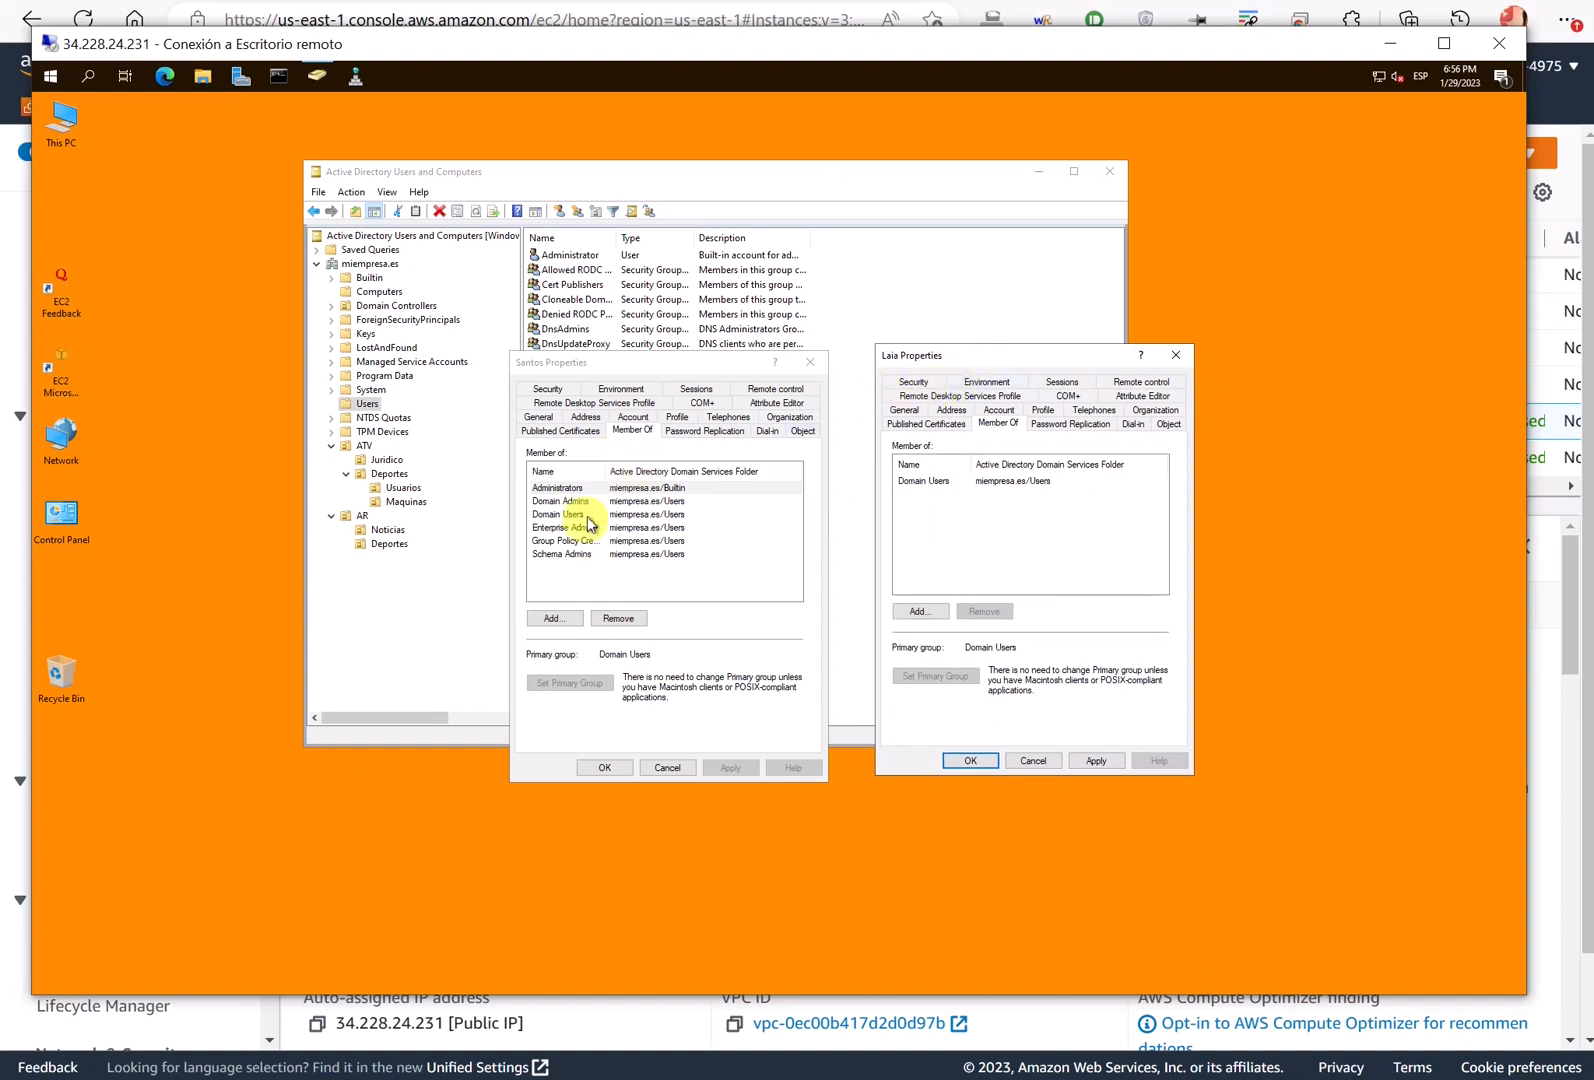
pyautogui.click(818, 363)
pyautogui.click(1176, 355)
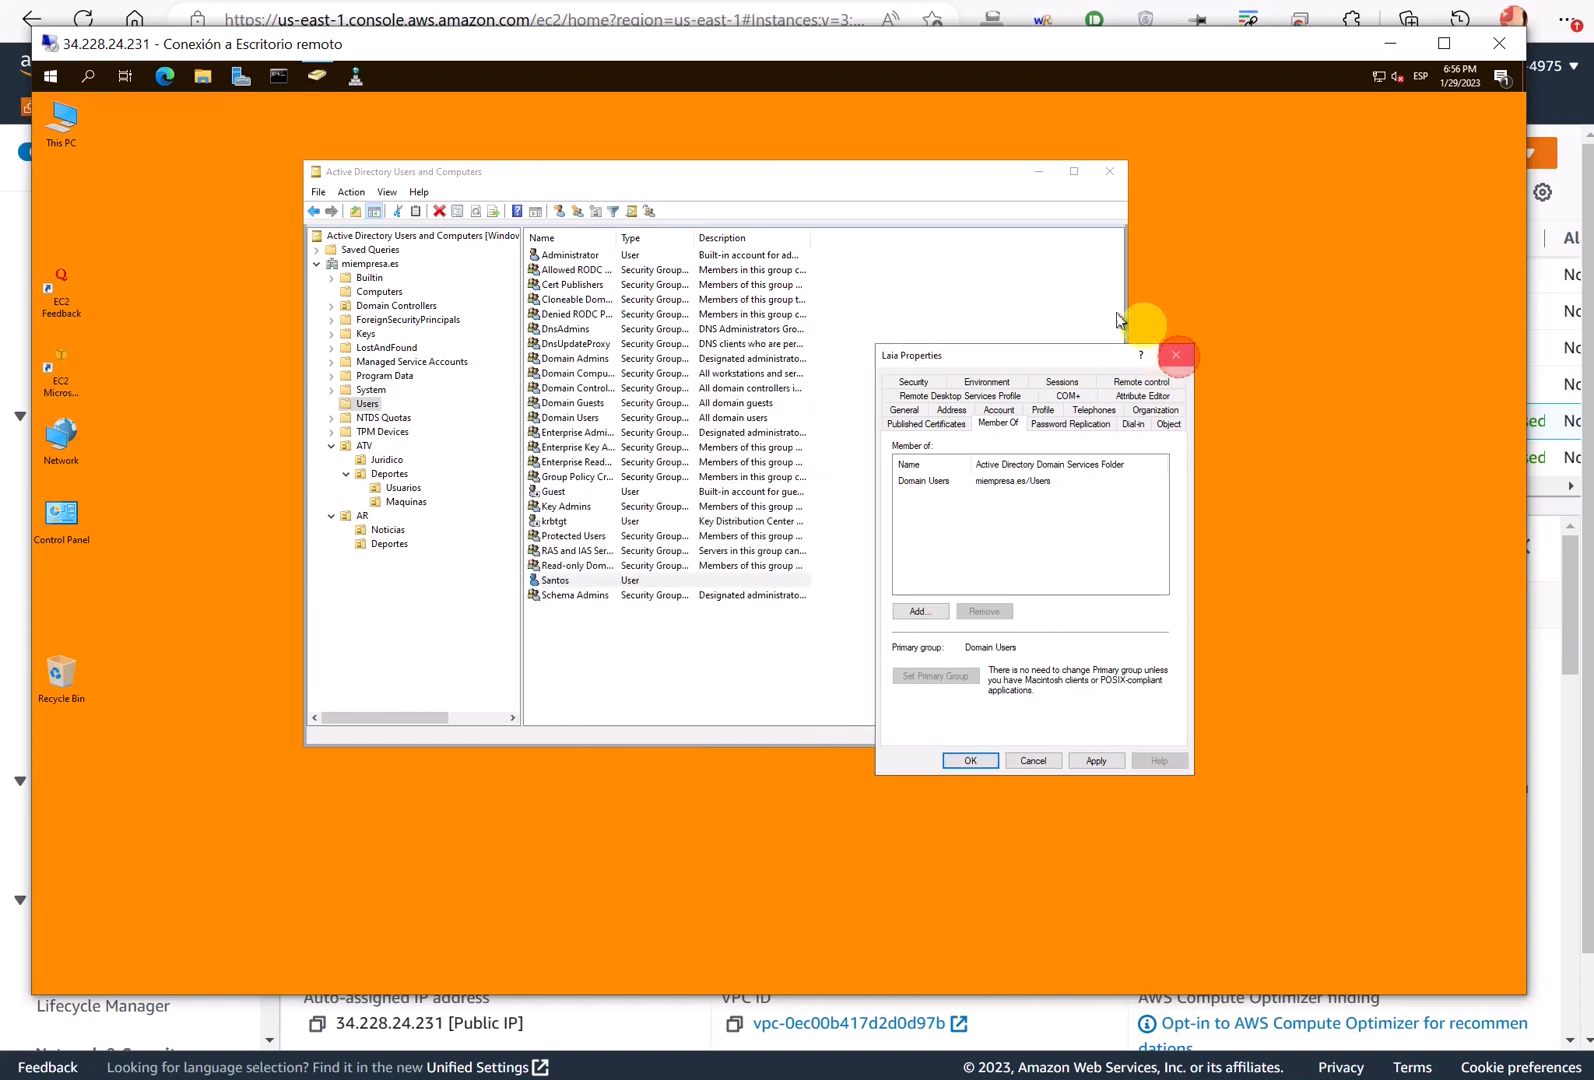
# - Open a Command Prompt on deportes01 to confirm the domain user's profile folder, then sign out
pyautogui.hotkey('alt', 'Tab')
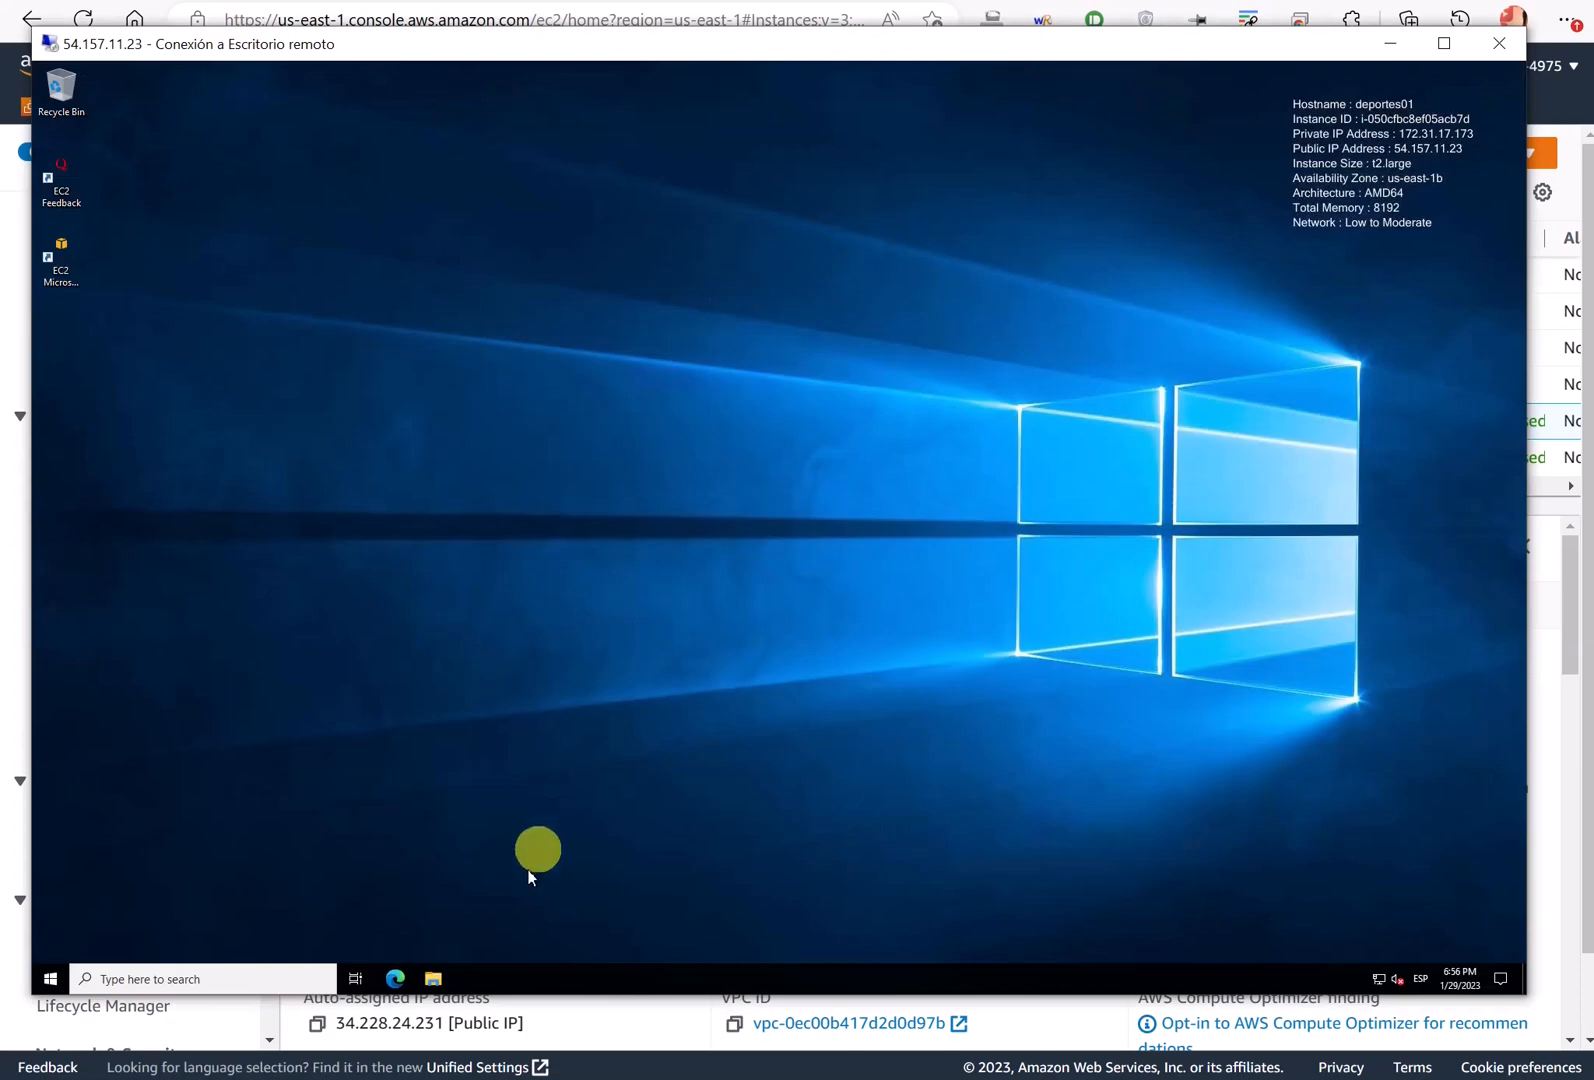
pyautogui.click(52, 976)
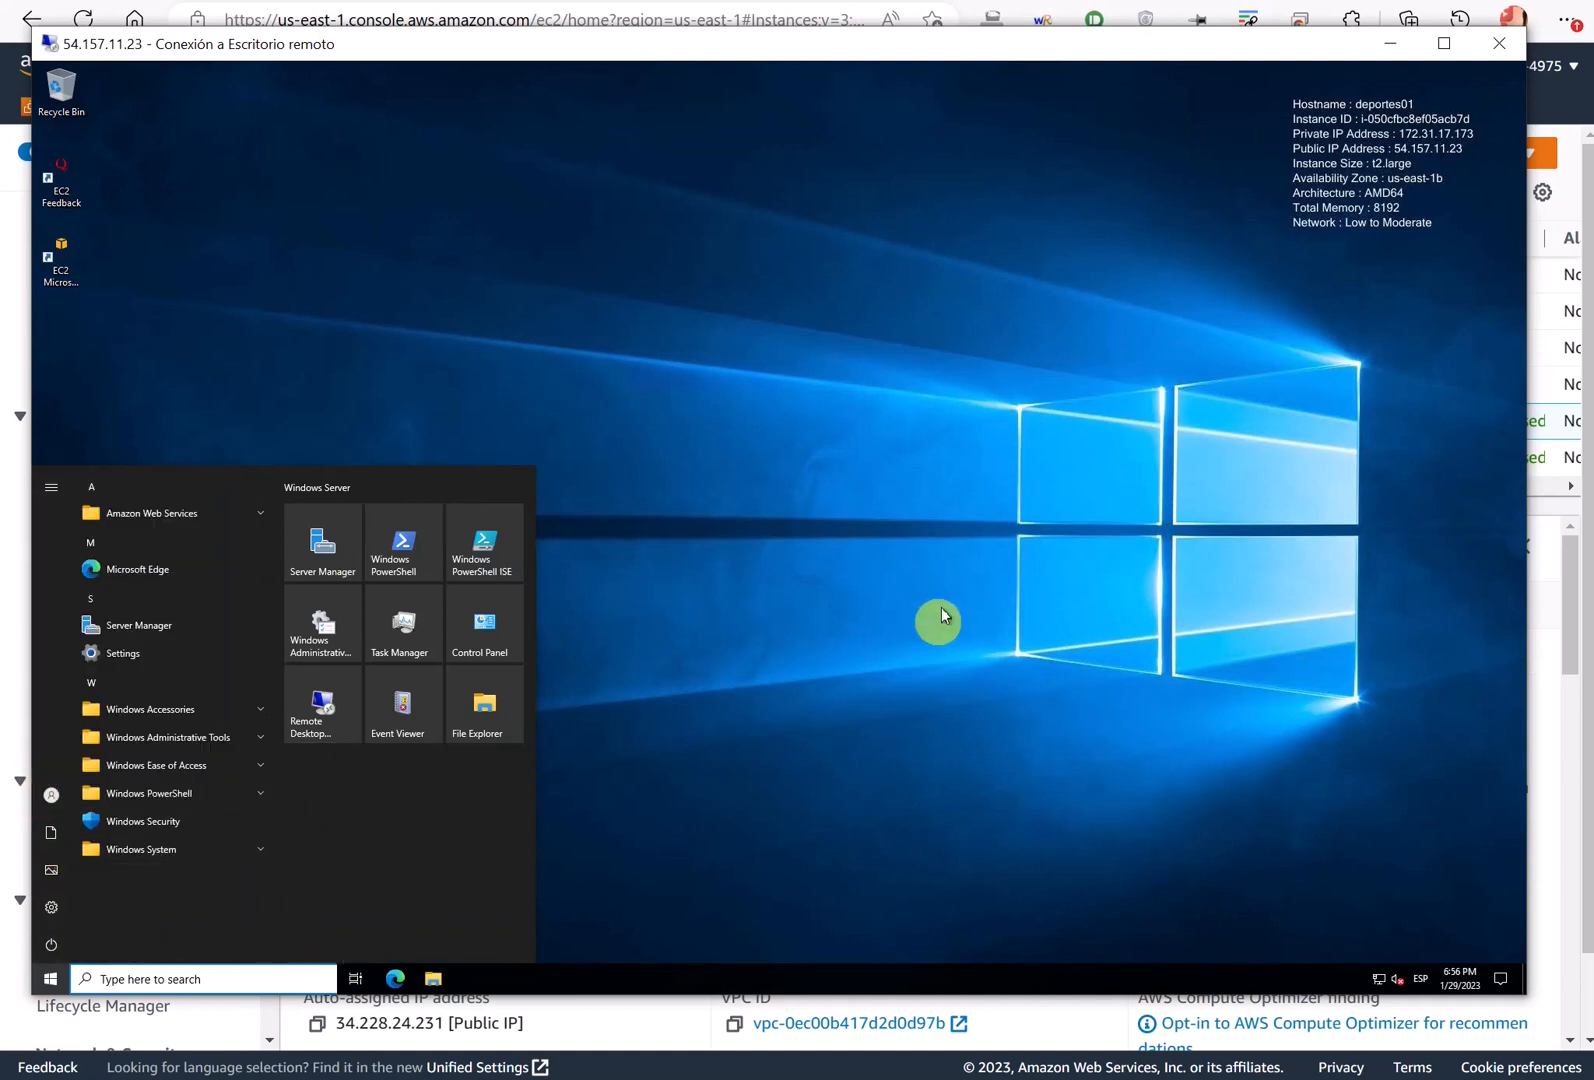
pyautogui.click(880, 497)
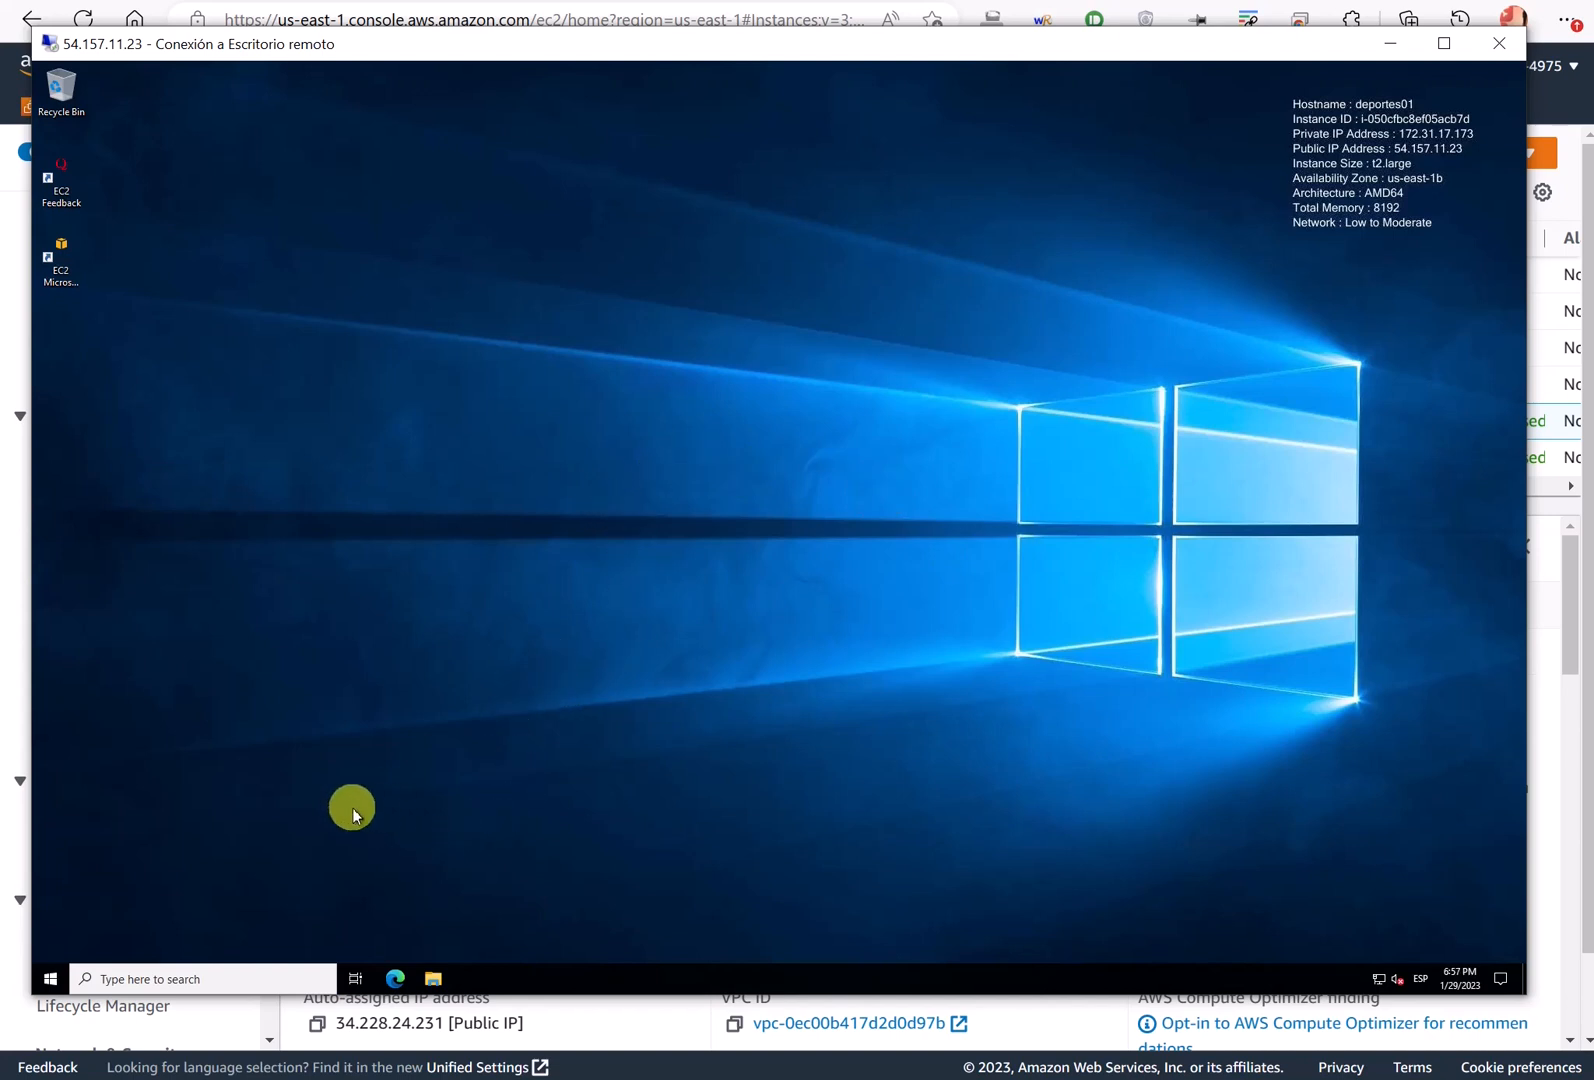
pyautogui.click(47, 985)
pyautogui.click(104, 980)
pyautogui.write('d')
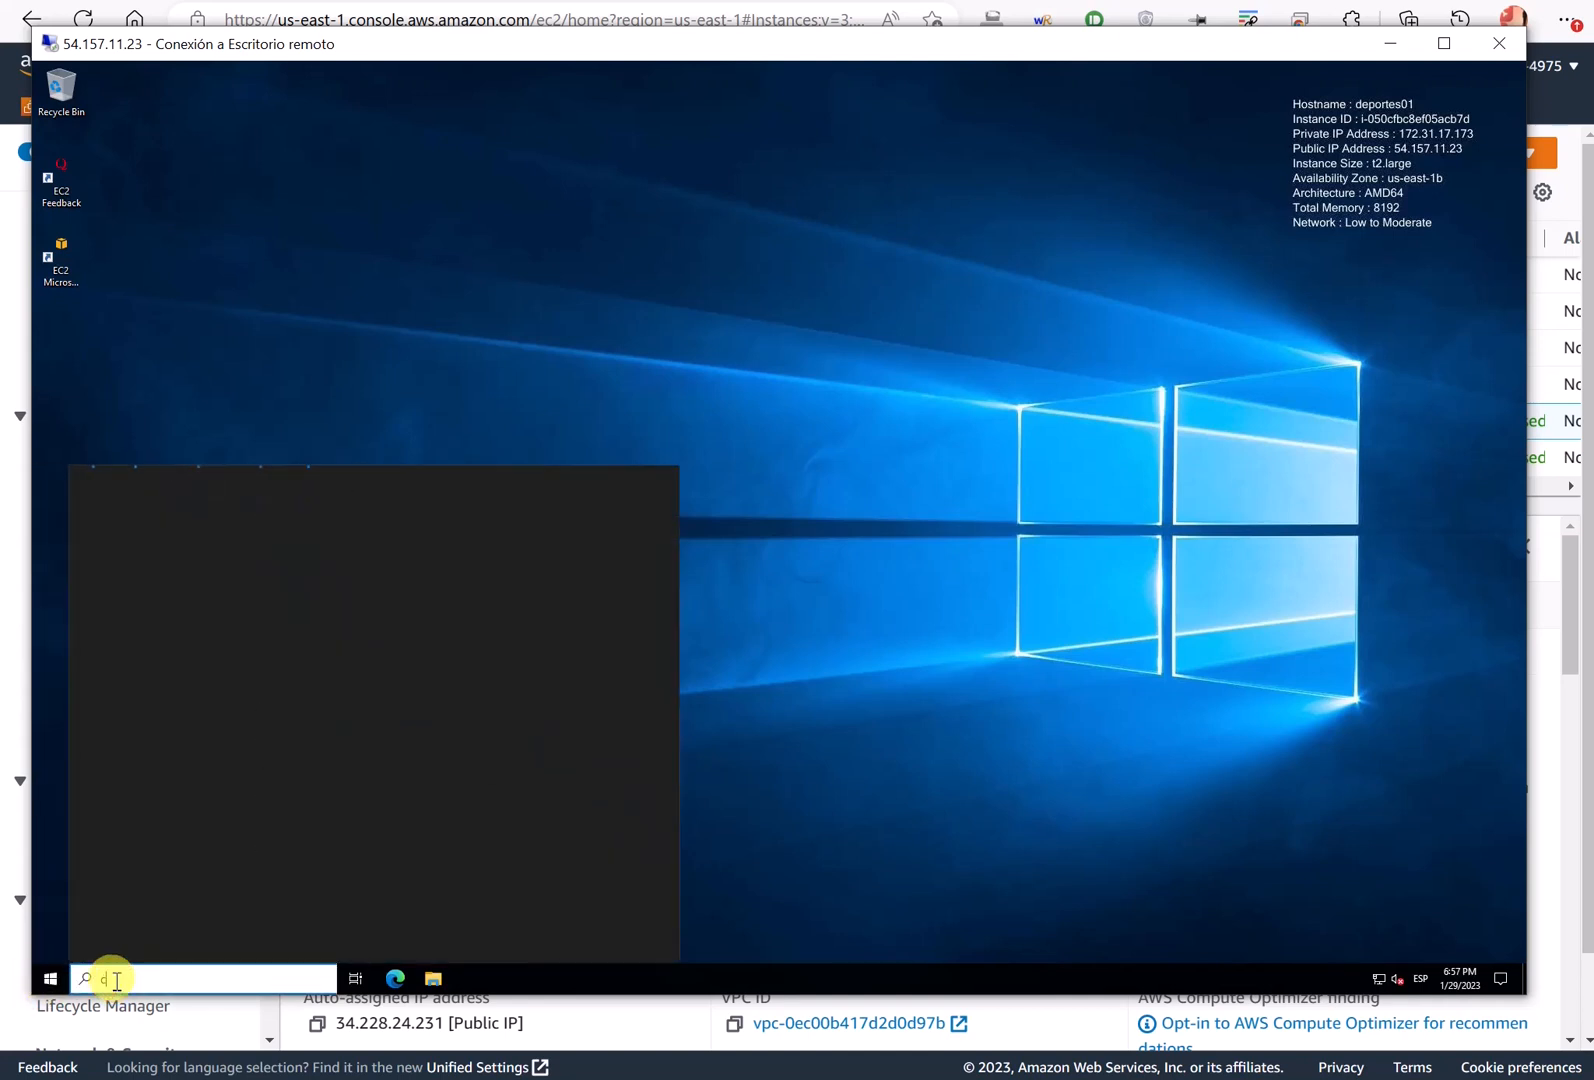
pyautogui.write('md')
pyautogui.click(178, 552)
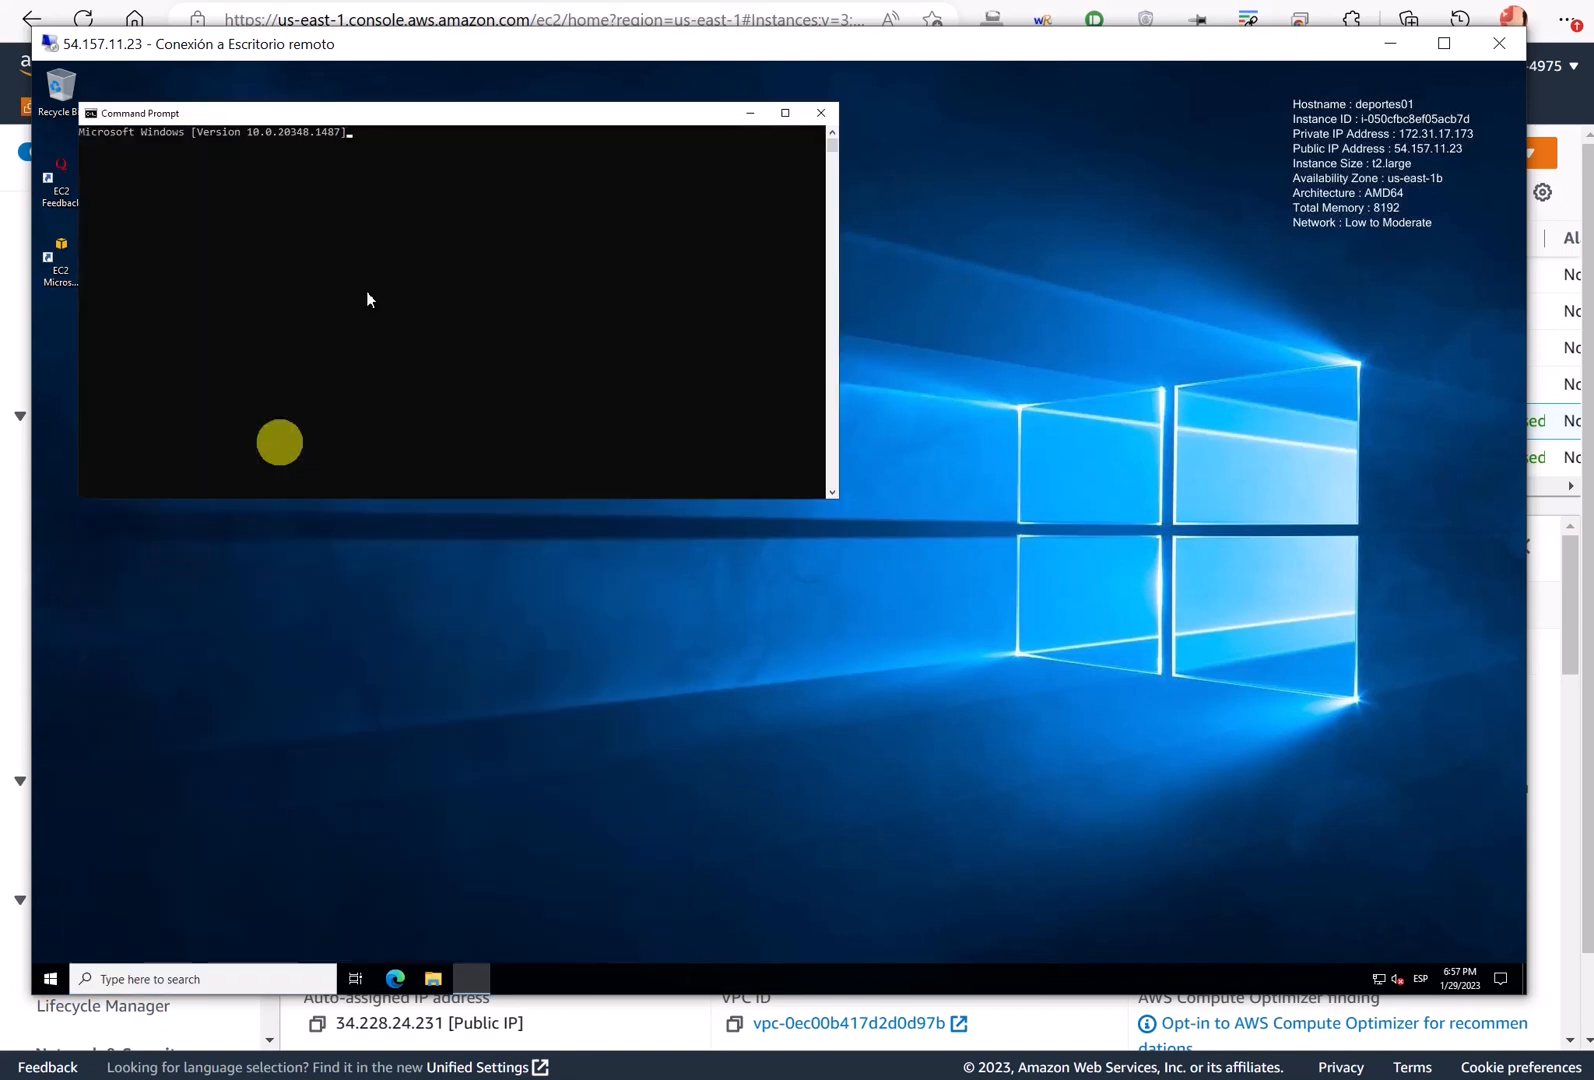
pyautogui.moveTo(374, 115); pyautogui.dragTo(527, 256)
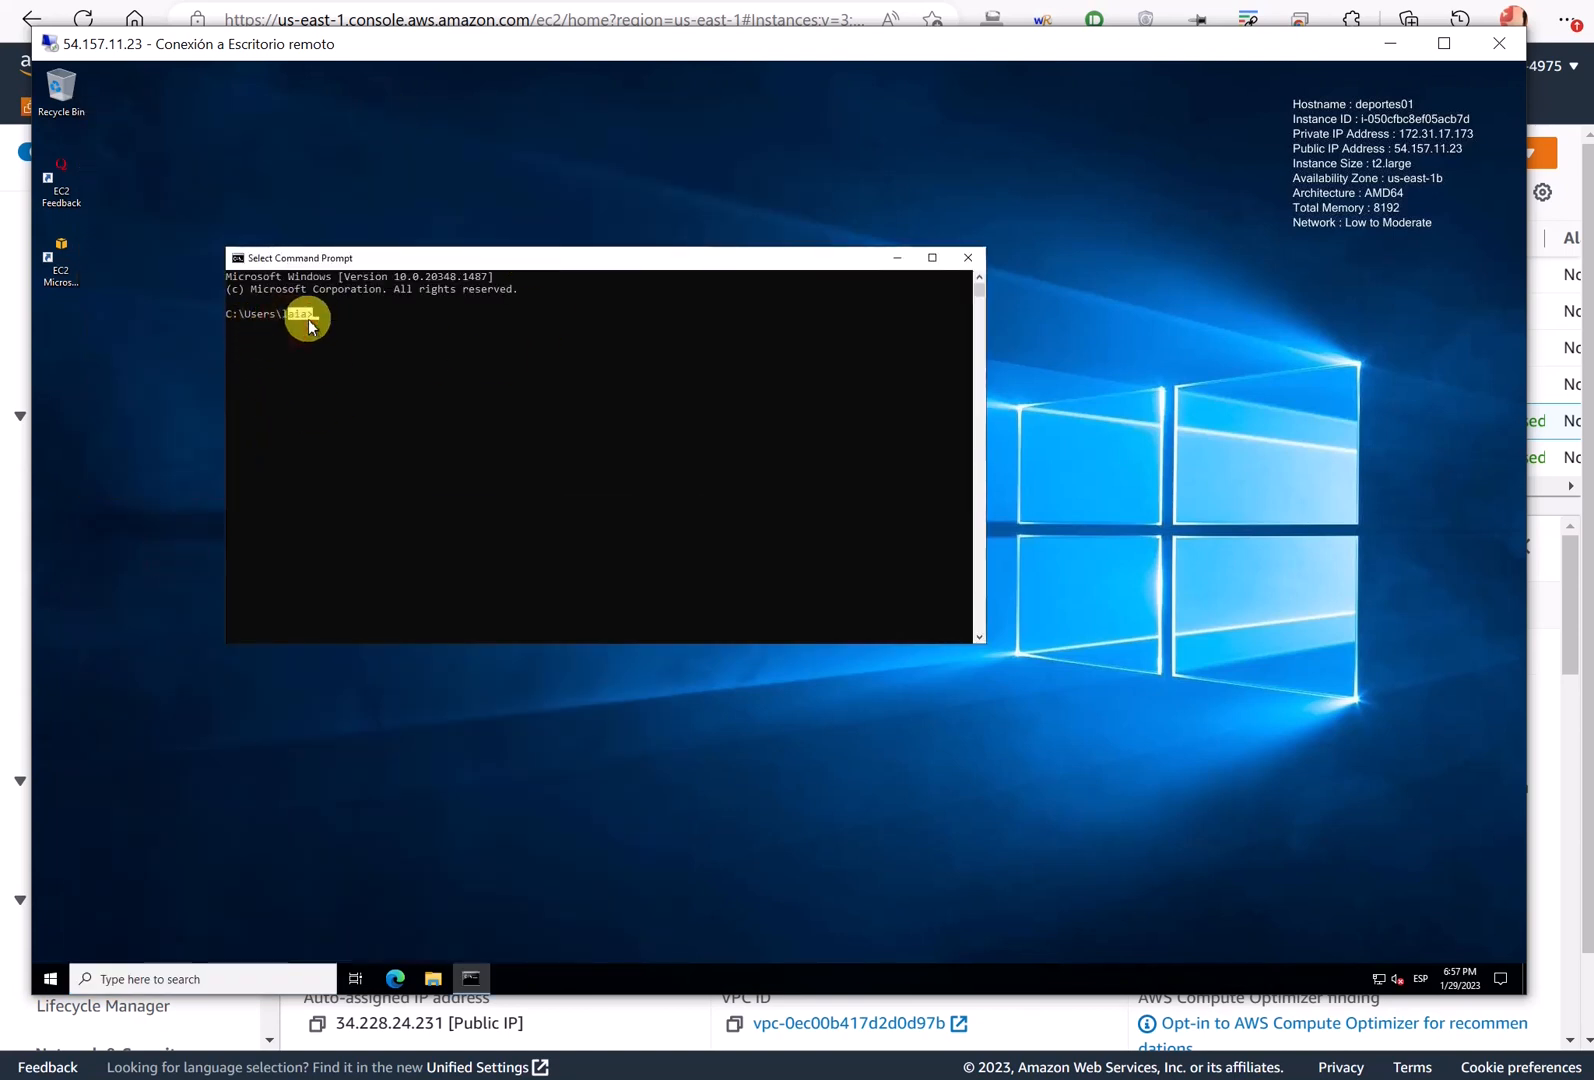
pyautogui.click(52, 981)
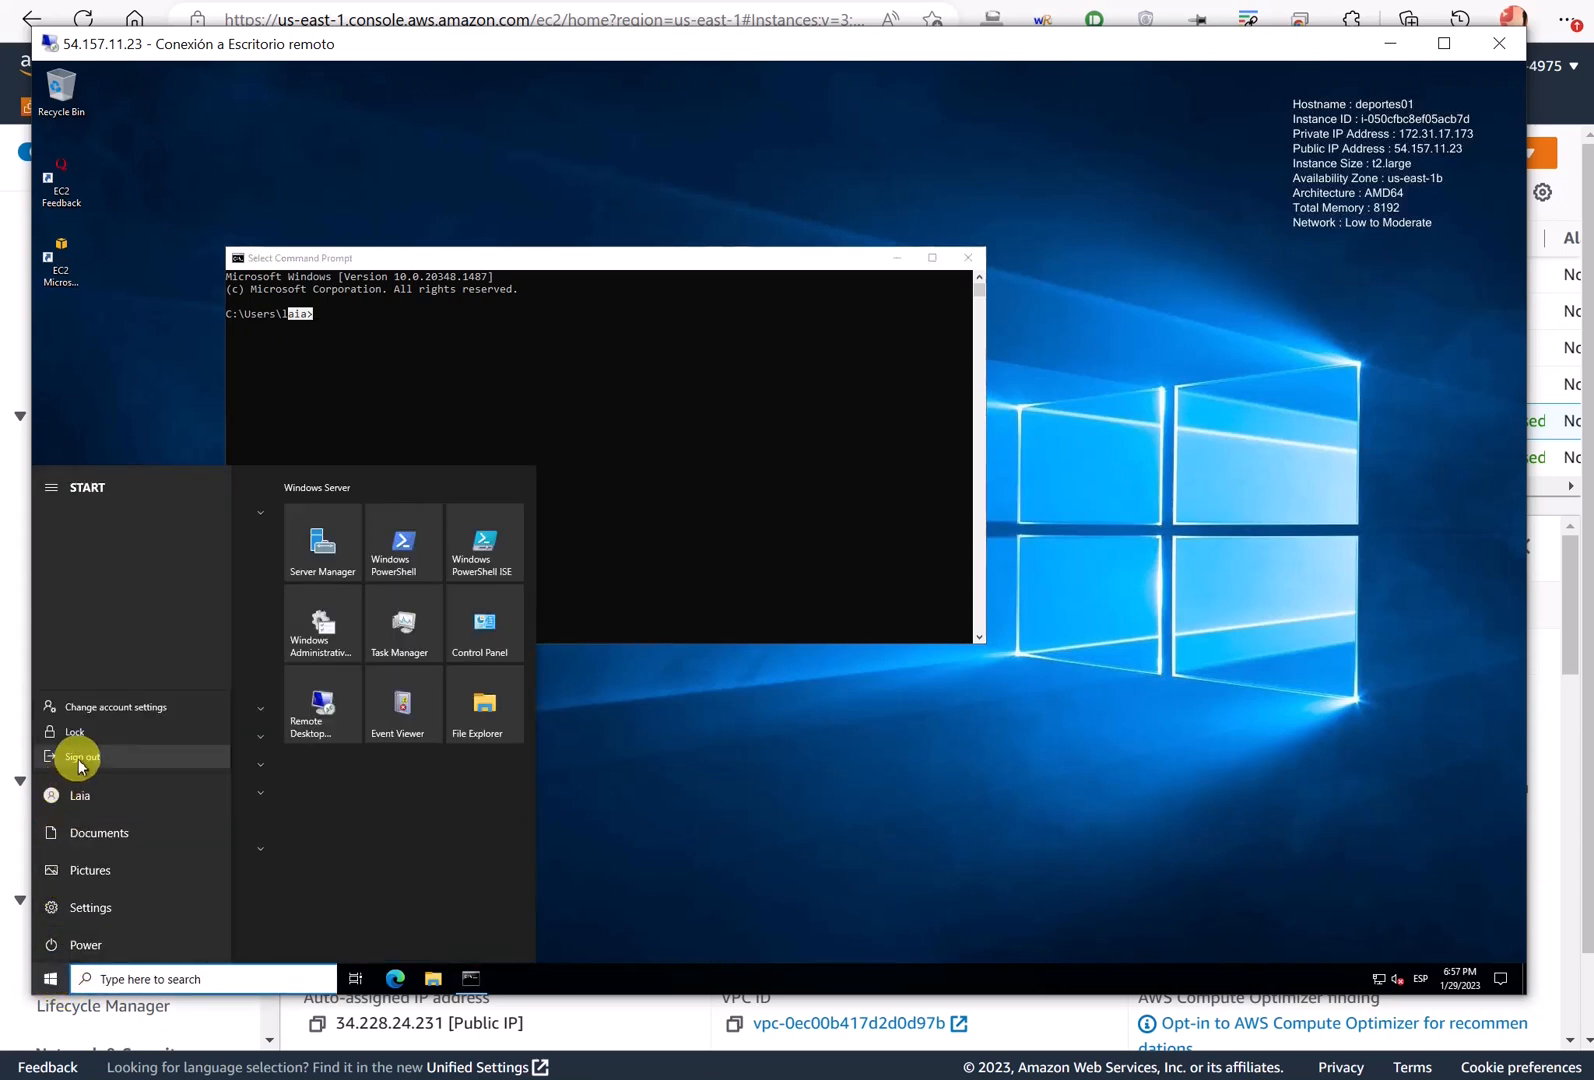
pyautogui.click(76, 756)
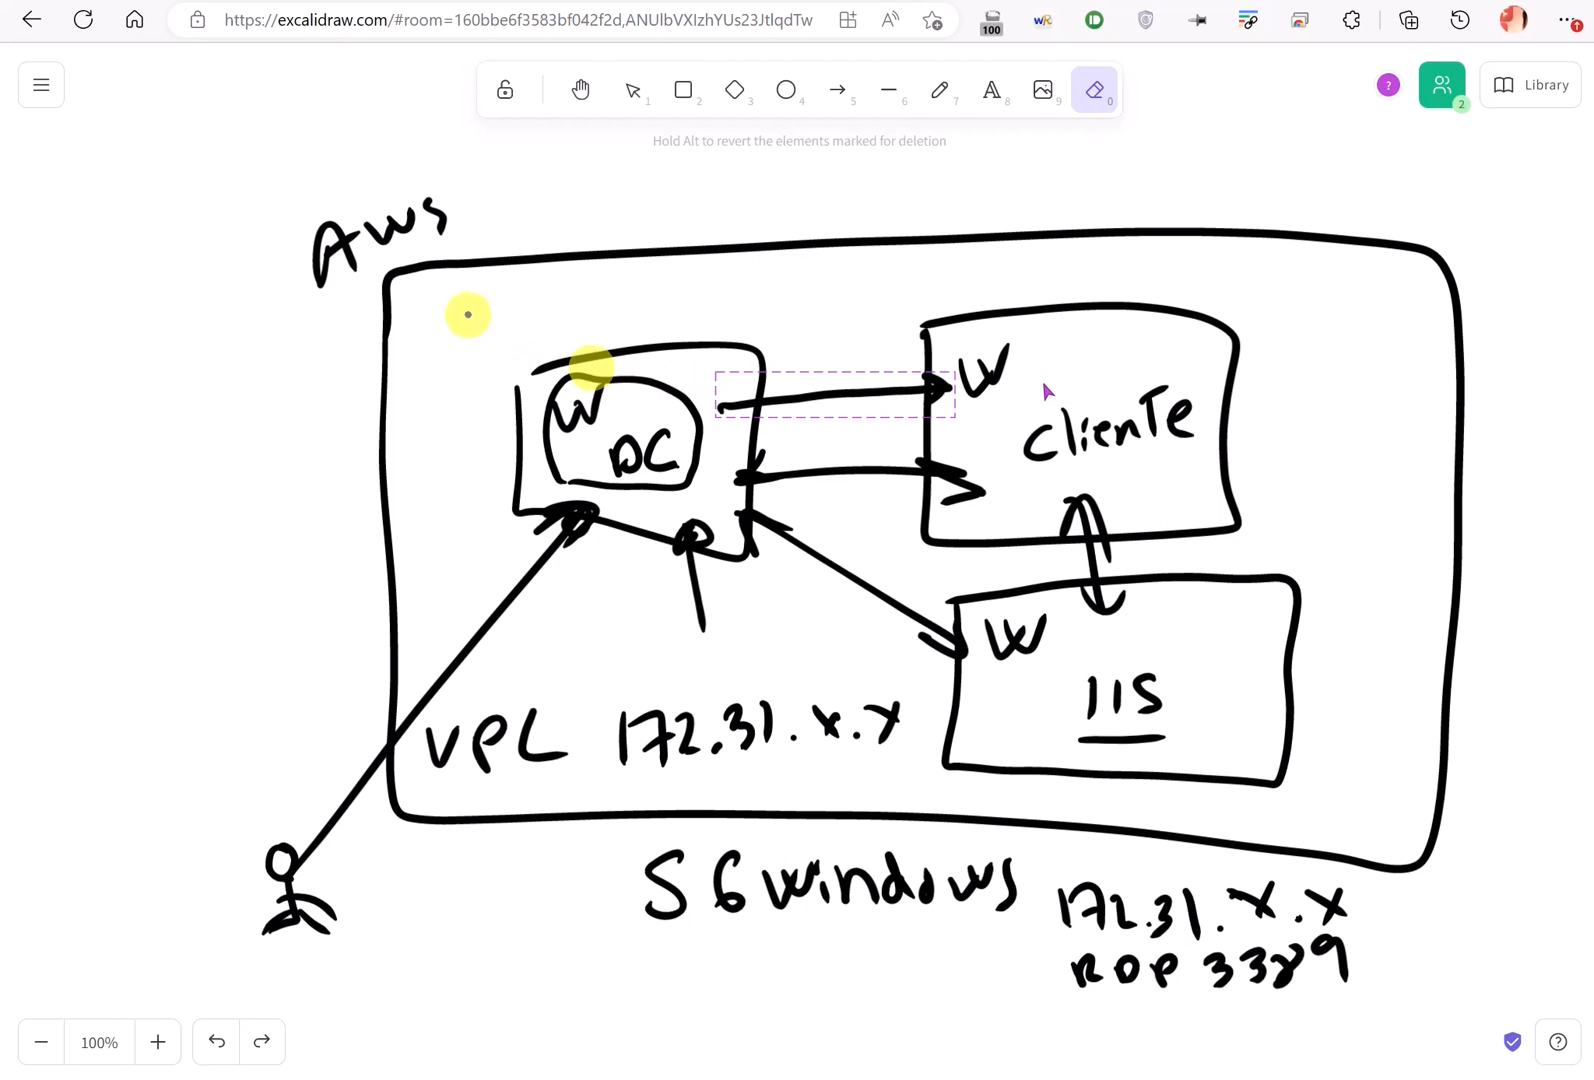
# - Outline DC and Cliente inside the VPC on the diagram, then return to the domain controller session
pyautogui.moveTo(466, 314)
pyautogui.mouseDown()
pyautogui.moveTo(498, 569)
pyautogui.moveTo(936, 573)
pyautogui.moveTo(1248, 548)
pyautogui.moveTo(1274, 291)
pyautogui.moveTo(465, 306)
pyautogui.mouseUp()
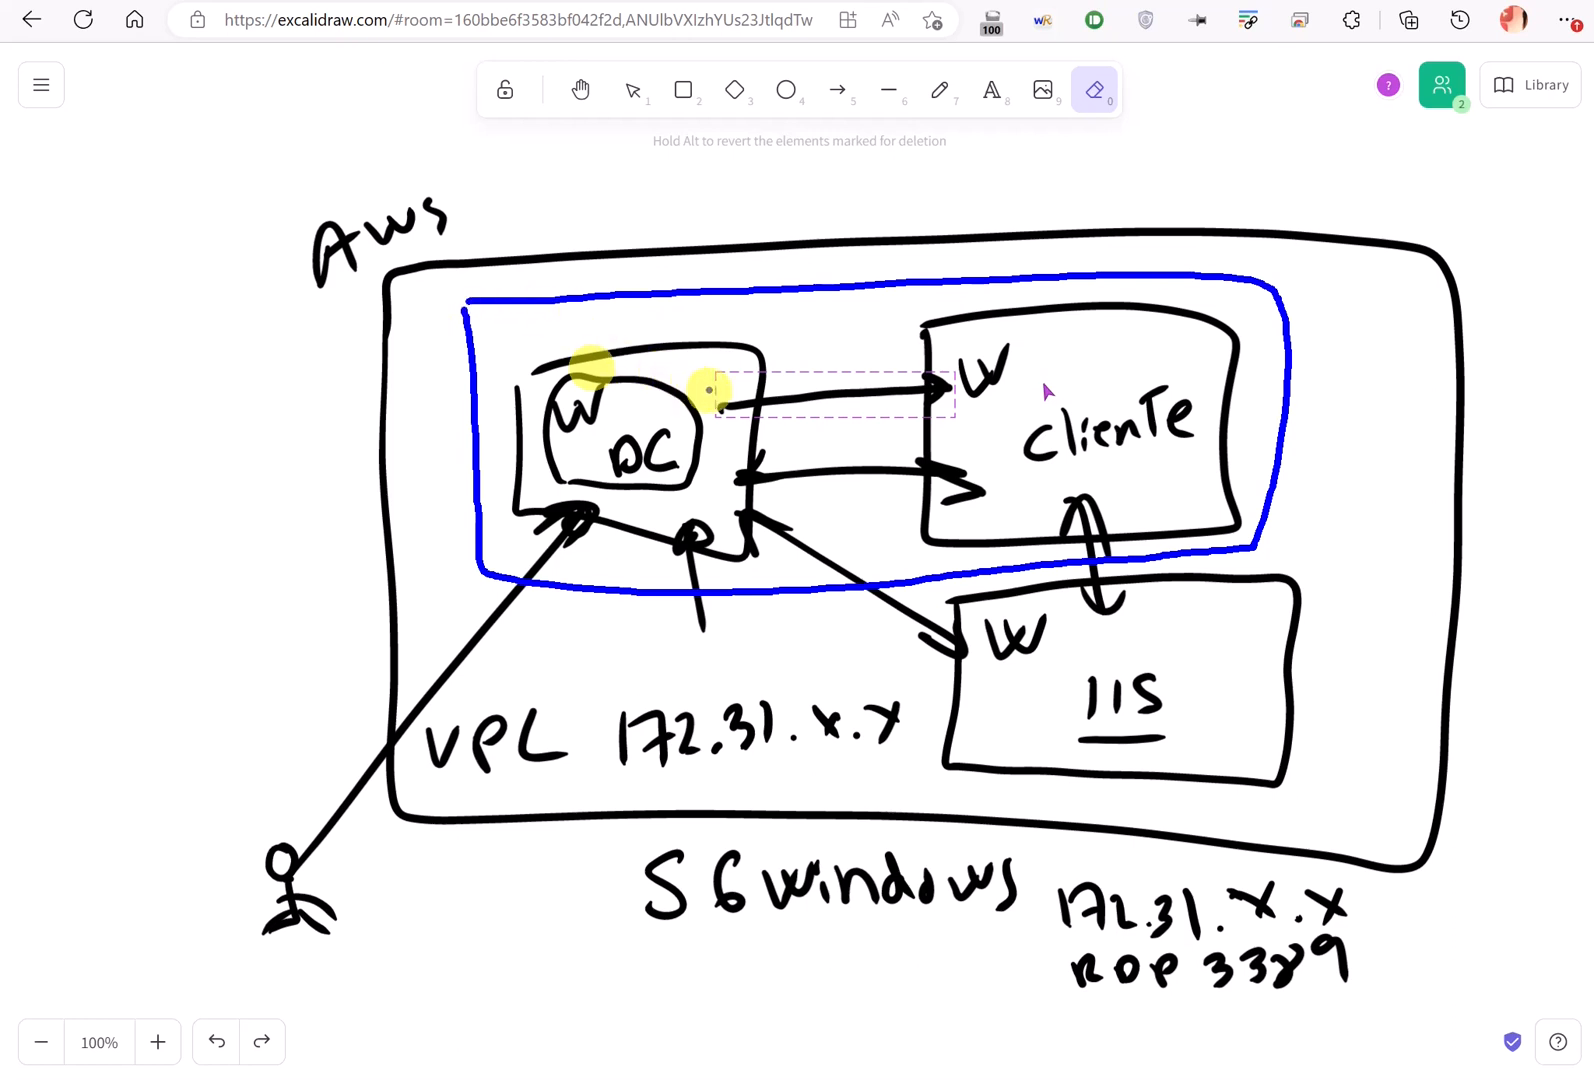
pyautogui.hotkey('ctrl', 'z')
pyautogui.hotkey('alt', 'Tab')
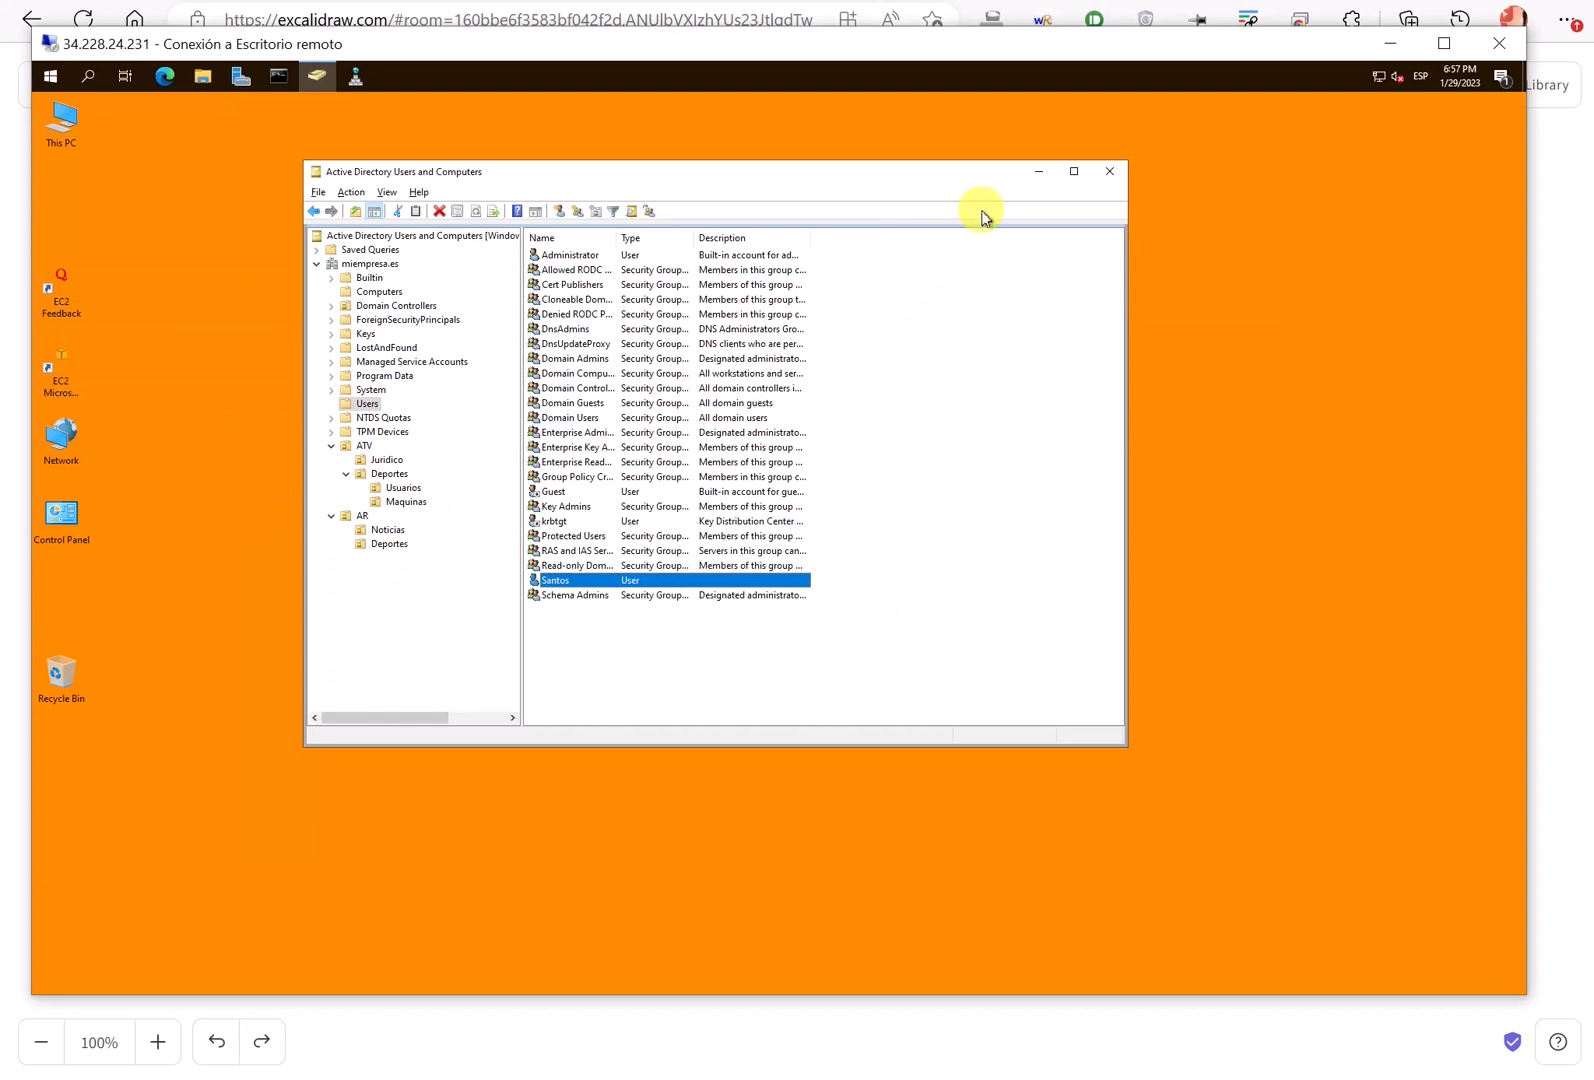
pyautogui.moveTo(917, 172); pyautogui.dragTo(827, 170)
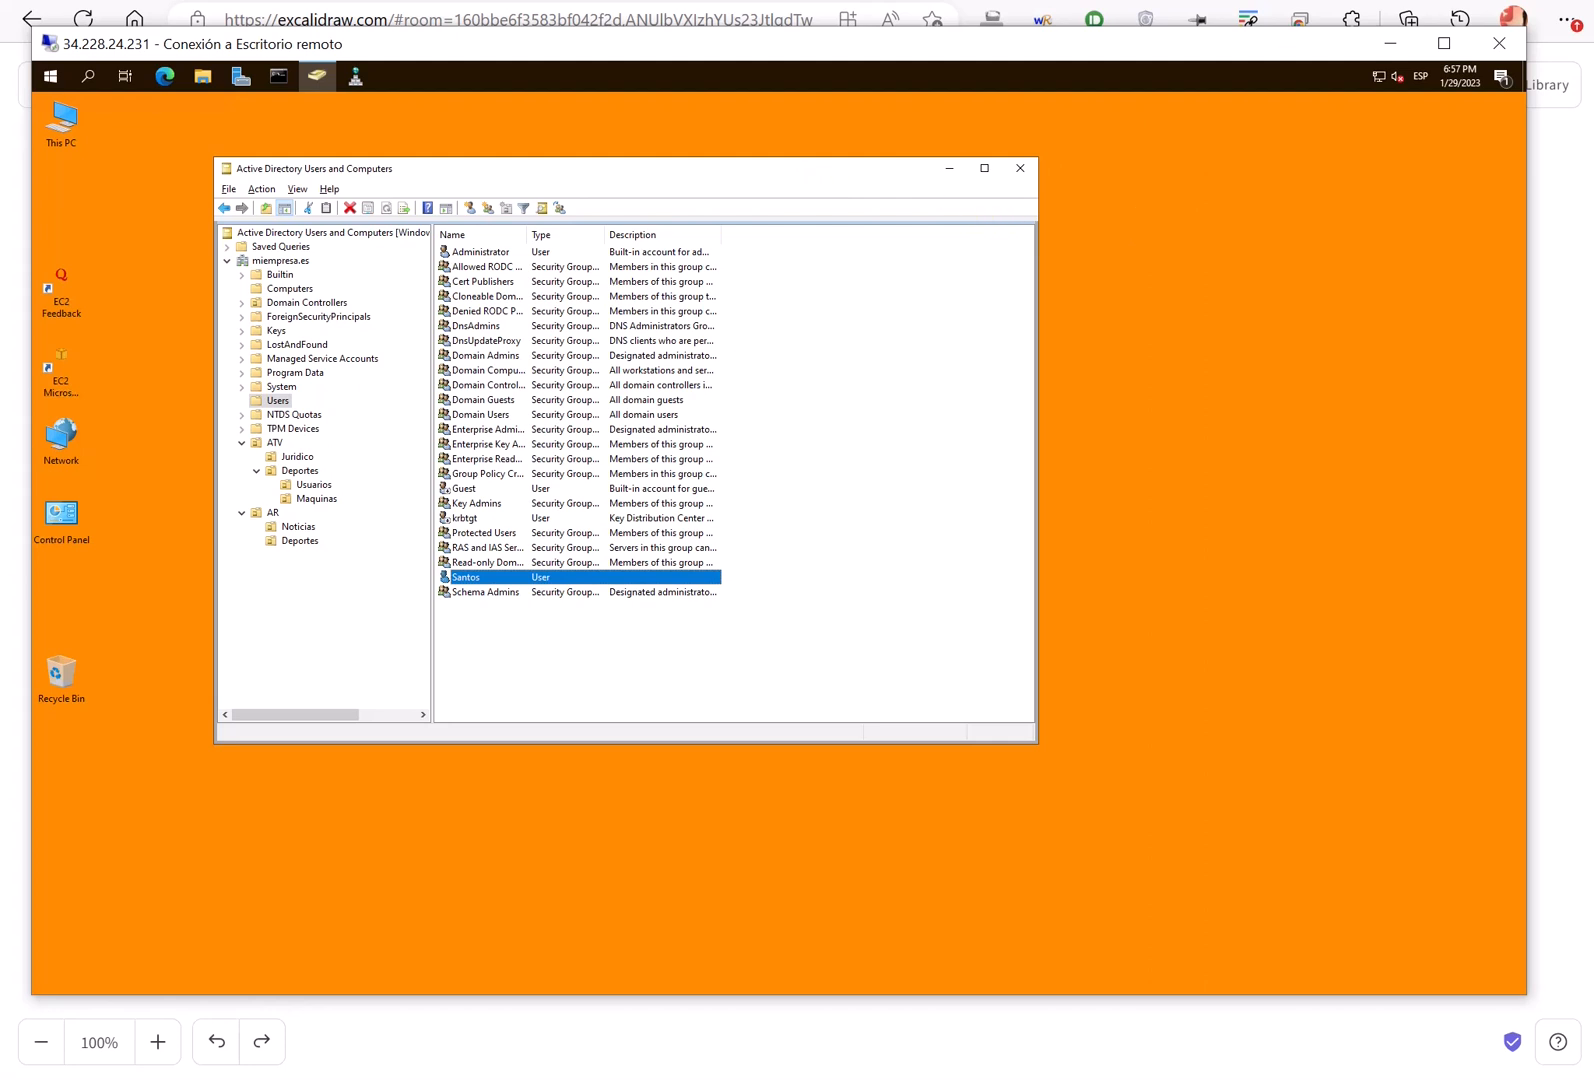
pyautogui.rightClick(590, 1)
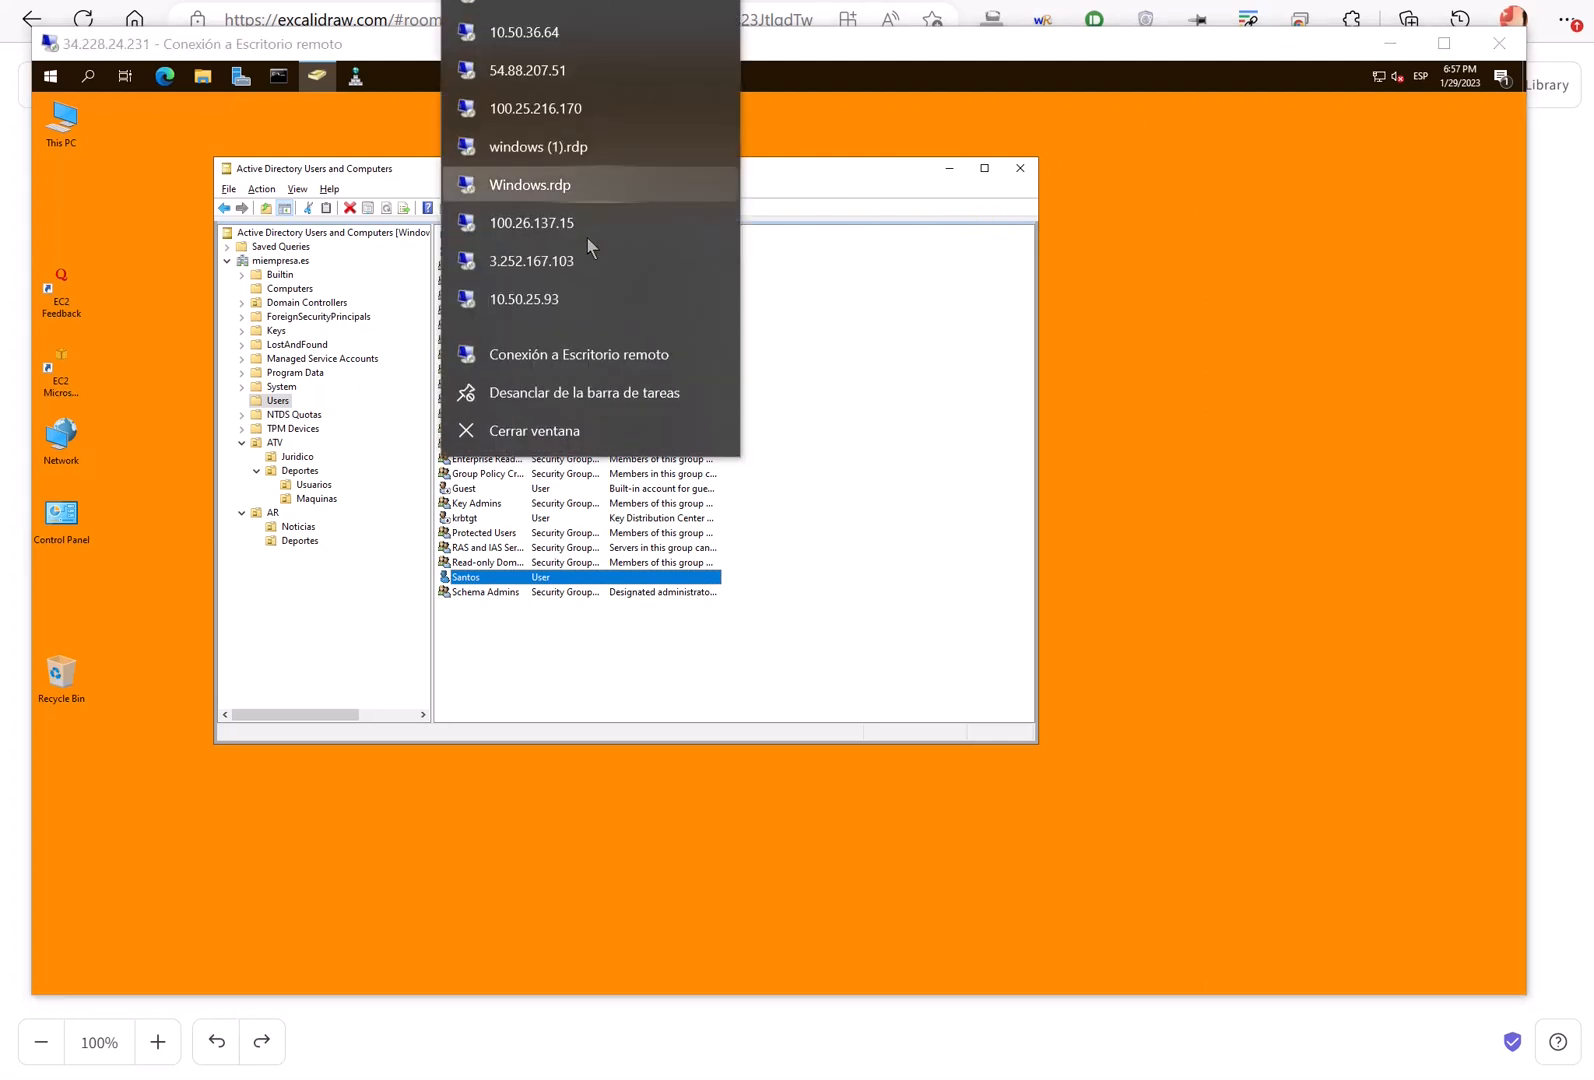
pyautogui.click(580, 356)
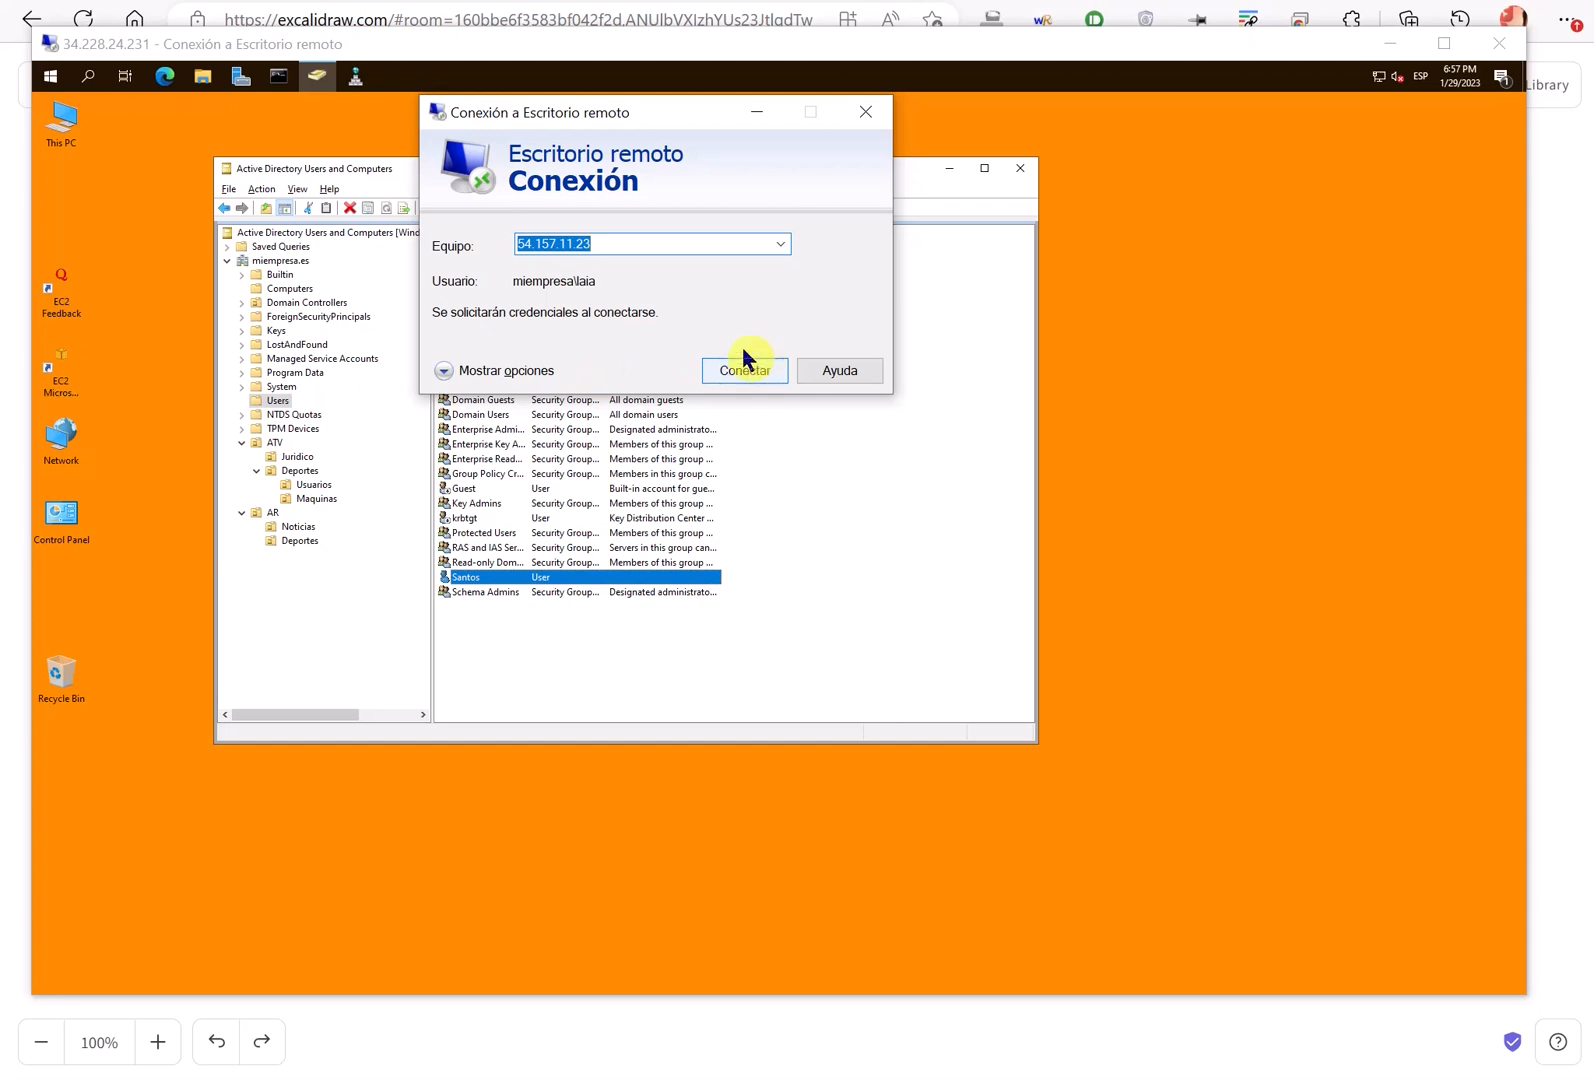
pyautogui.moveTo(576, 213)
pyautogui.mouseDown()
pyautogui.moveTo(575, 272)
pyautogui.moveTo(545, 205)
pyautogui.mouseUp()
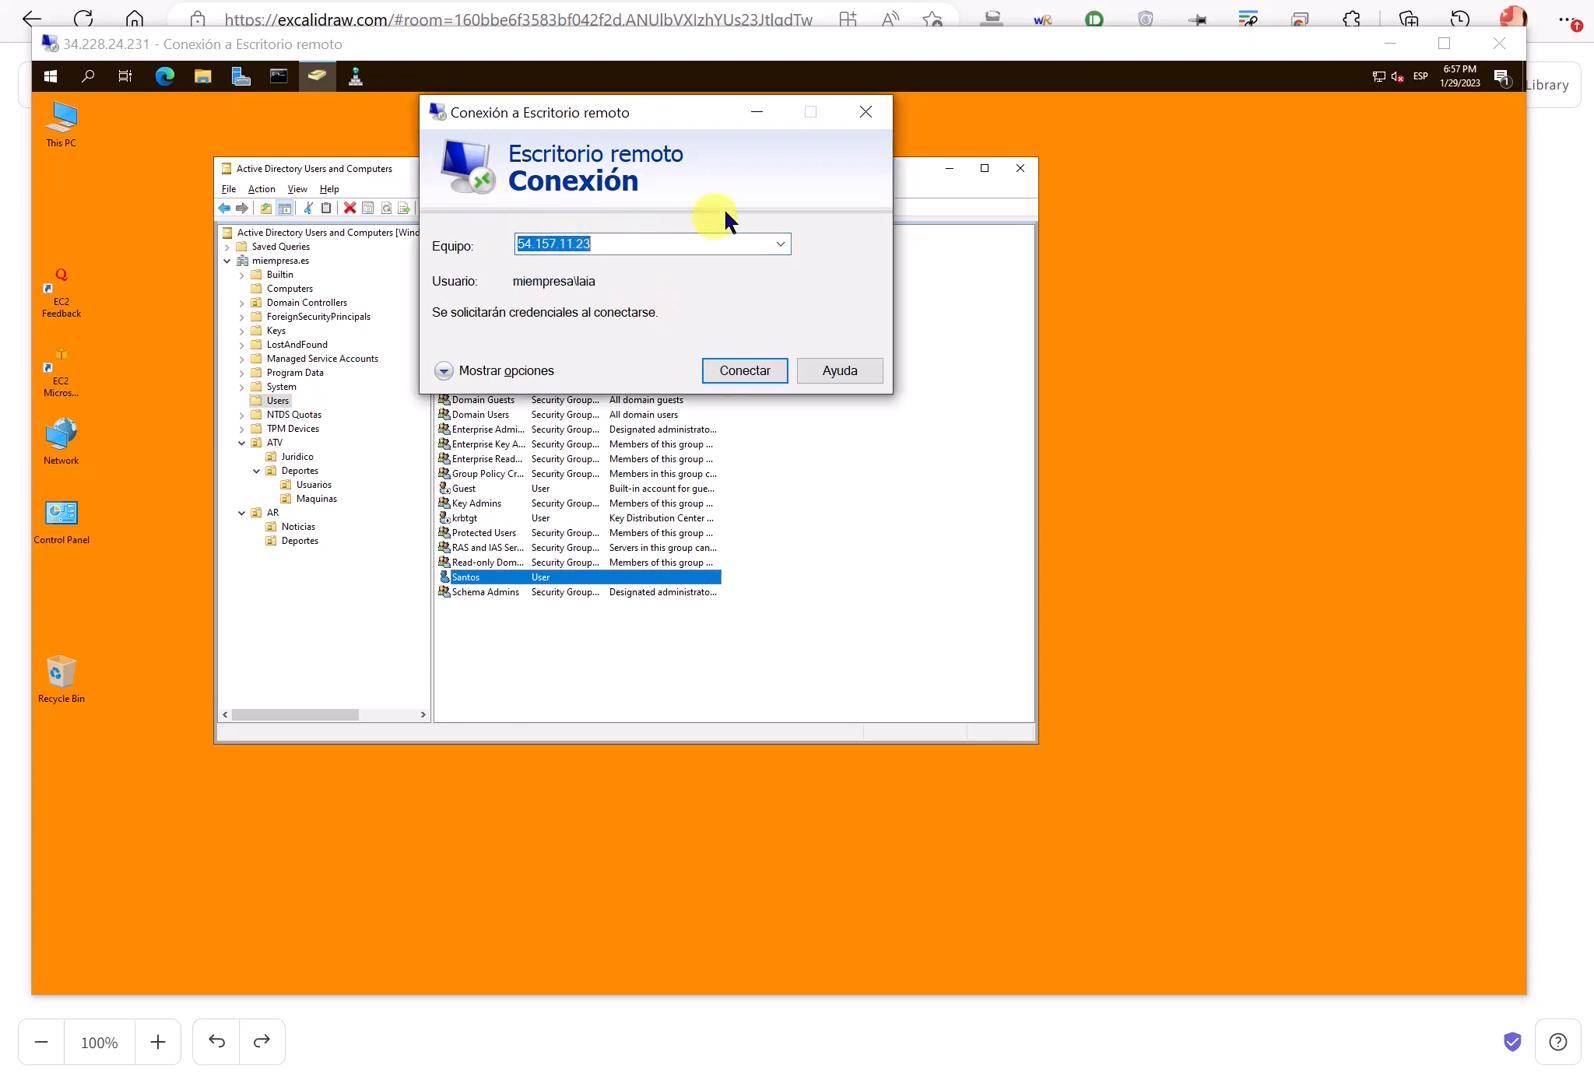
pyautogui.click(865, 111)
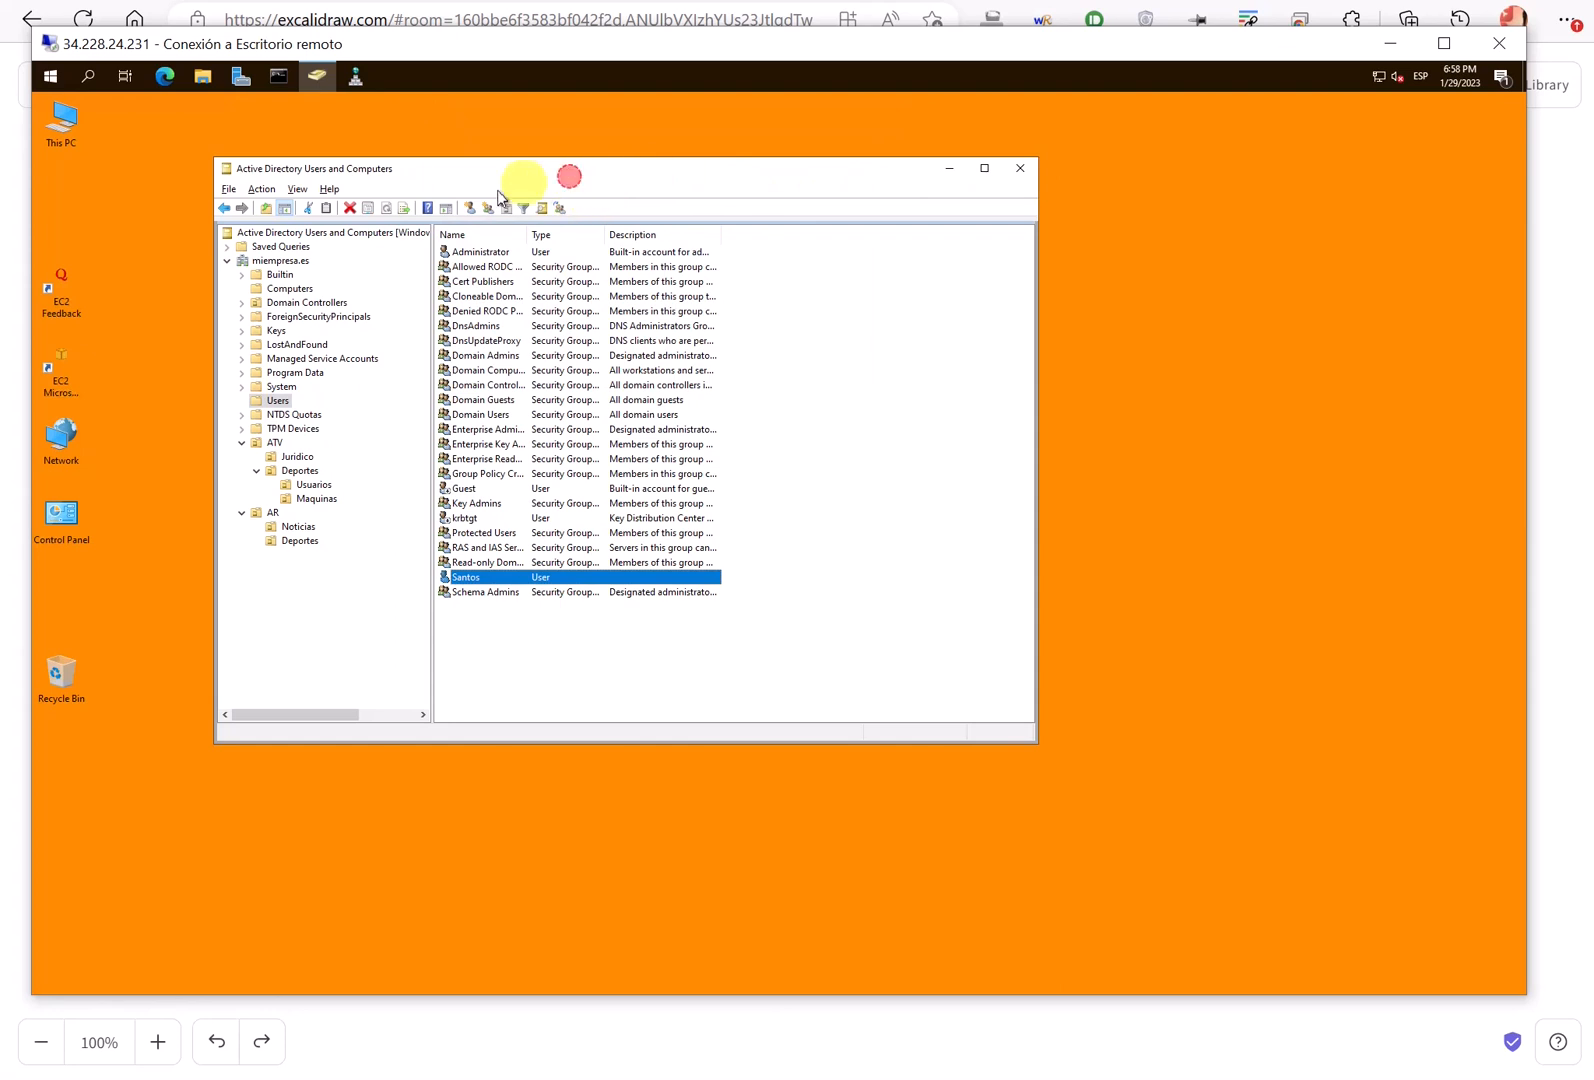
# - Open and close a Command Prompt, and close the old empty connection window on the DC
pyautogui.moveTo(569, 178); pyautogui.dragTo(452, 187)
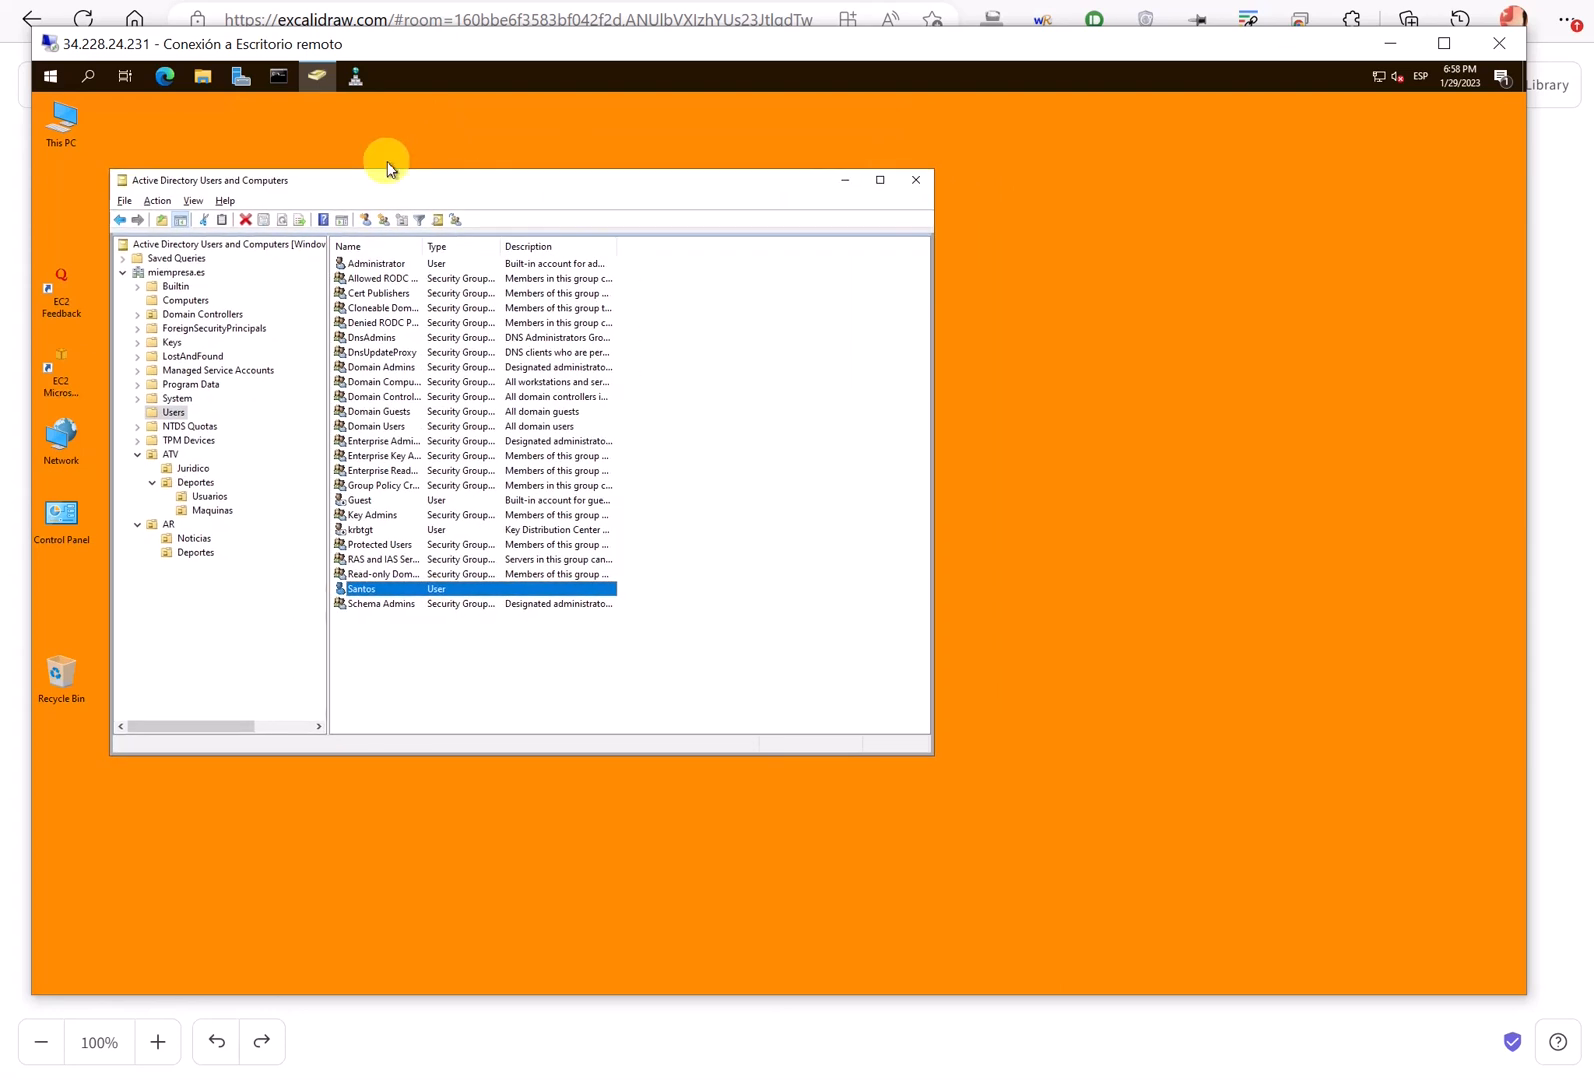
pyautogui.click(278, 76)
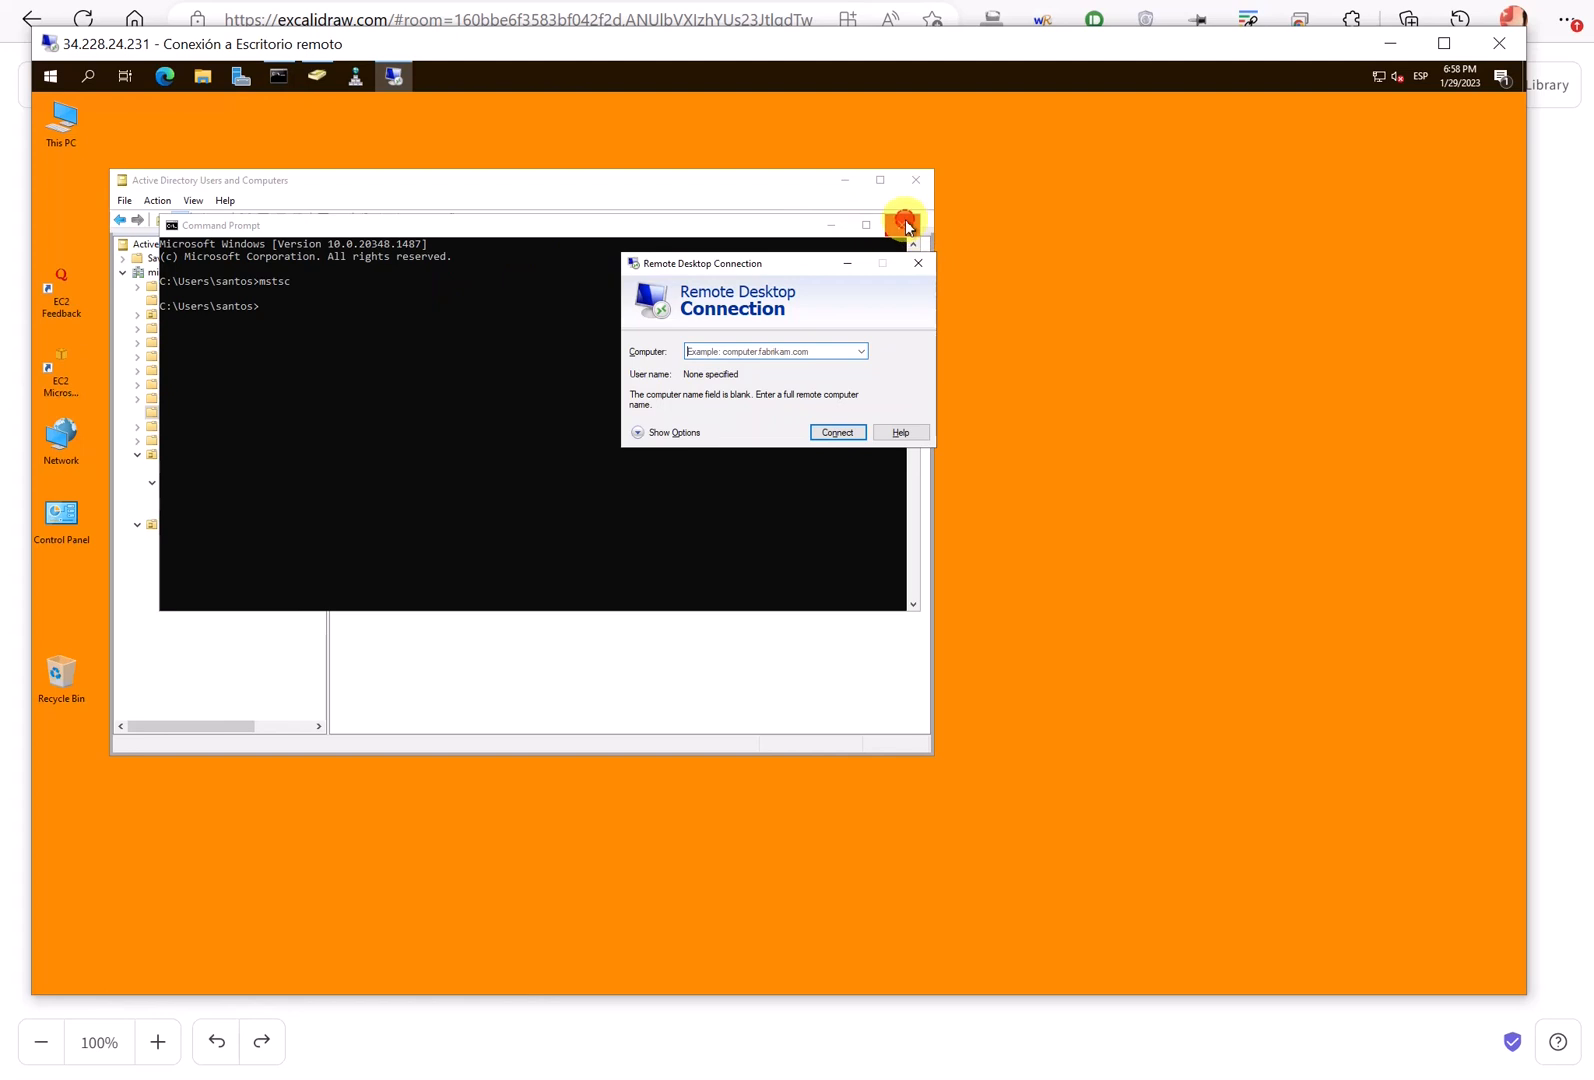
pyautogui.click(902, 227)
pyautogui.click(918, 266)
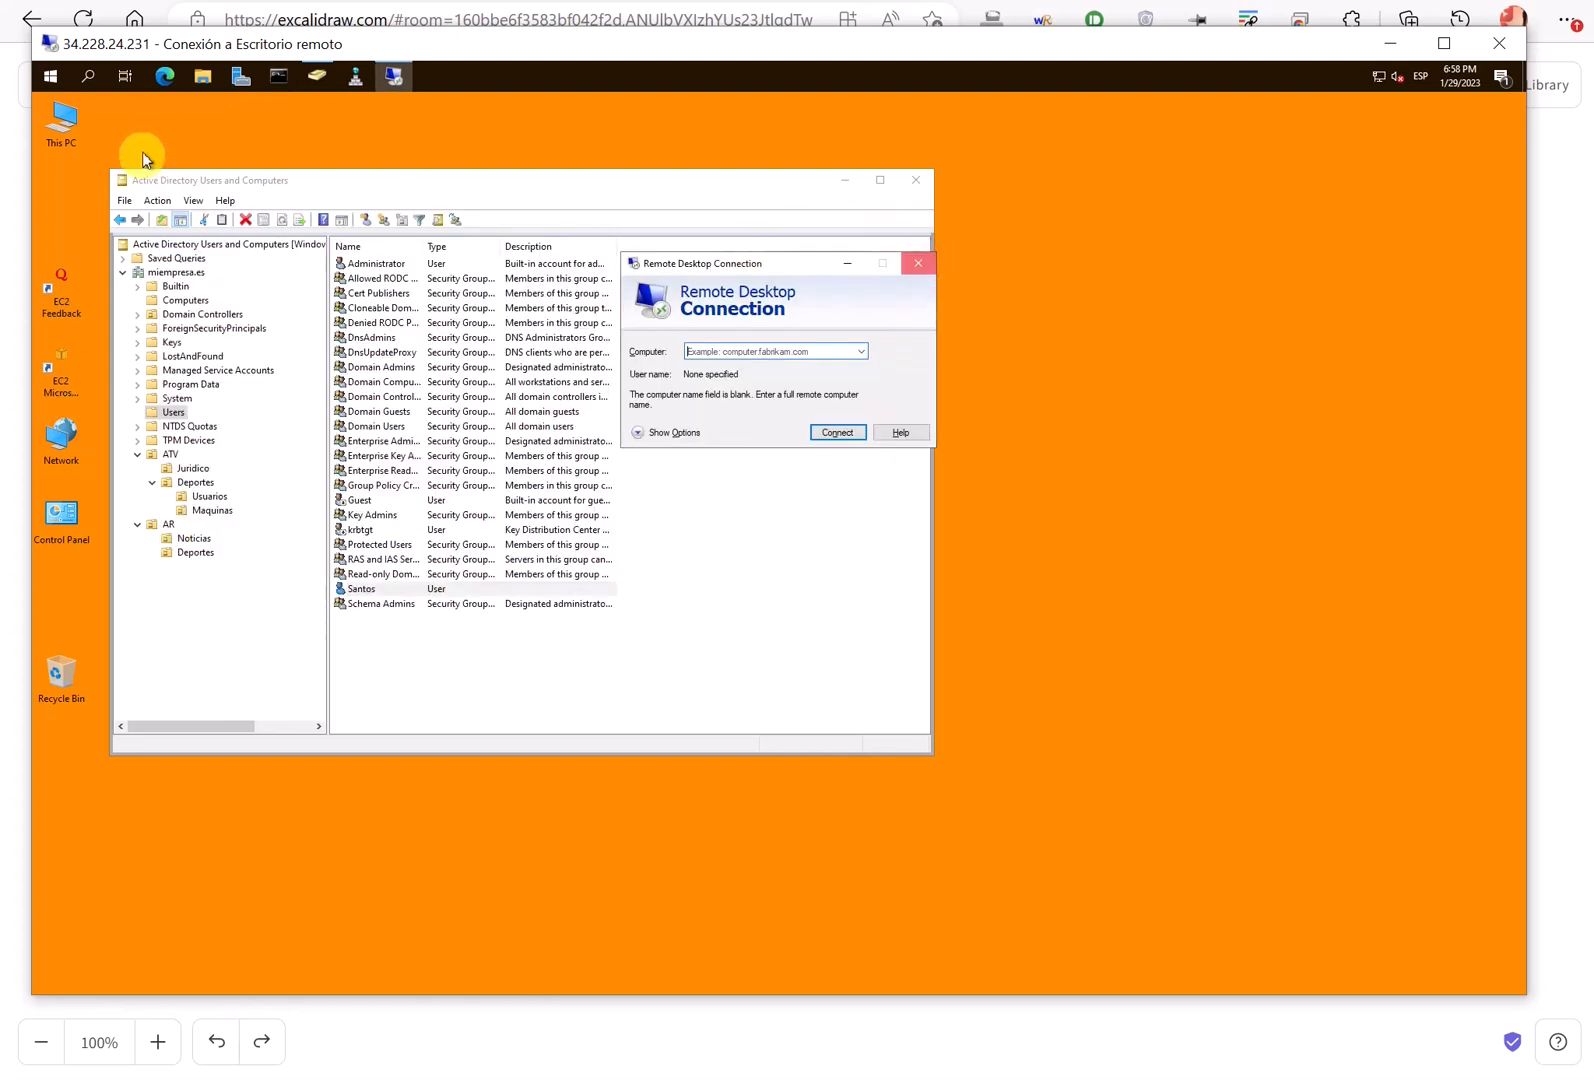
# - Search for 'remote' and launch a new Remote Desktop Connection window on the DC
pyautogui.click(83, 78)
pyautogui.write('reg')
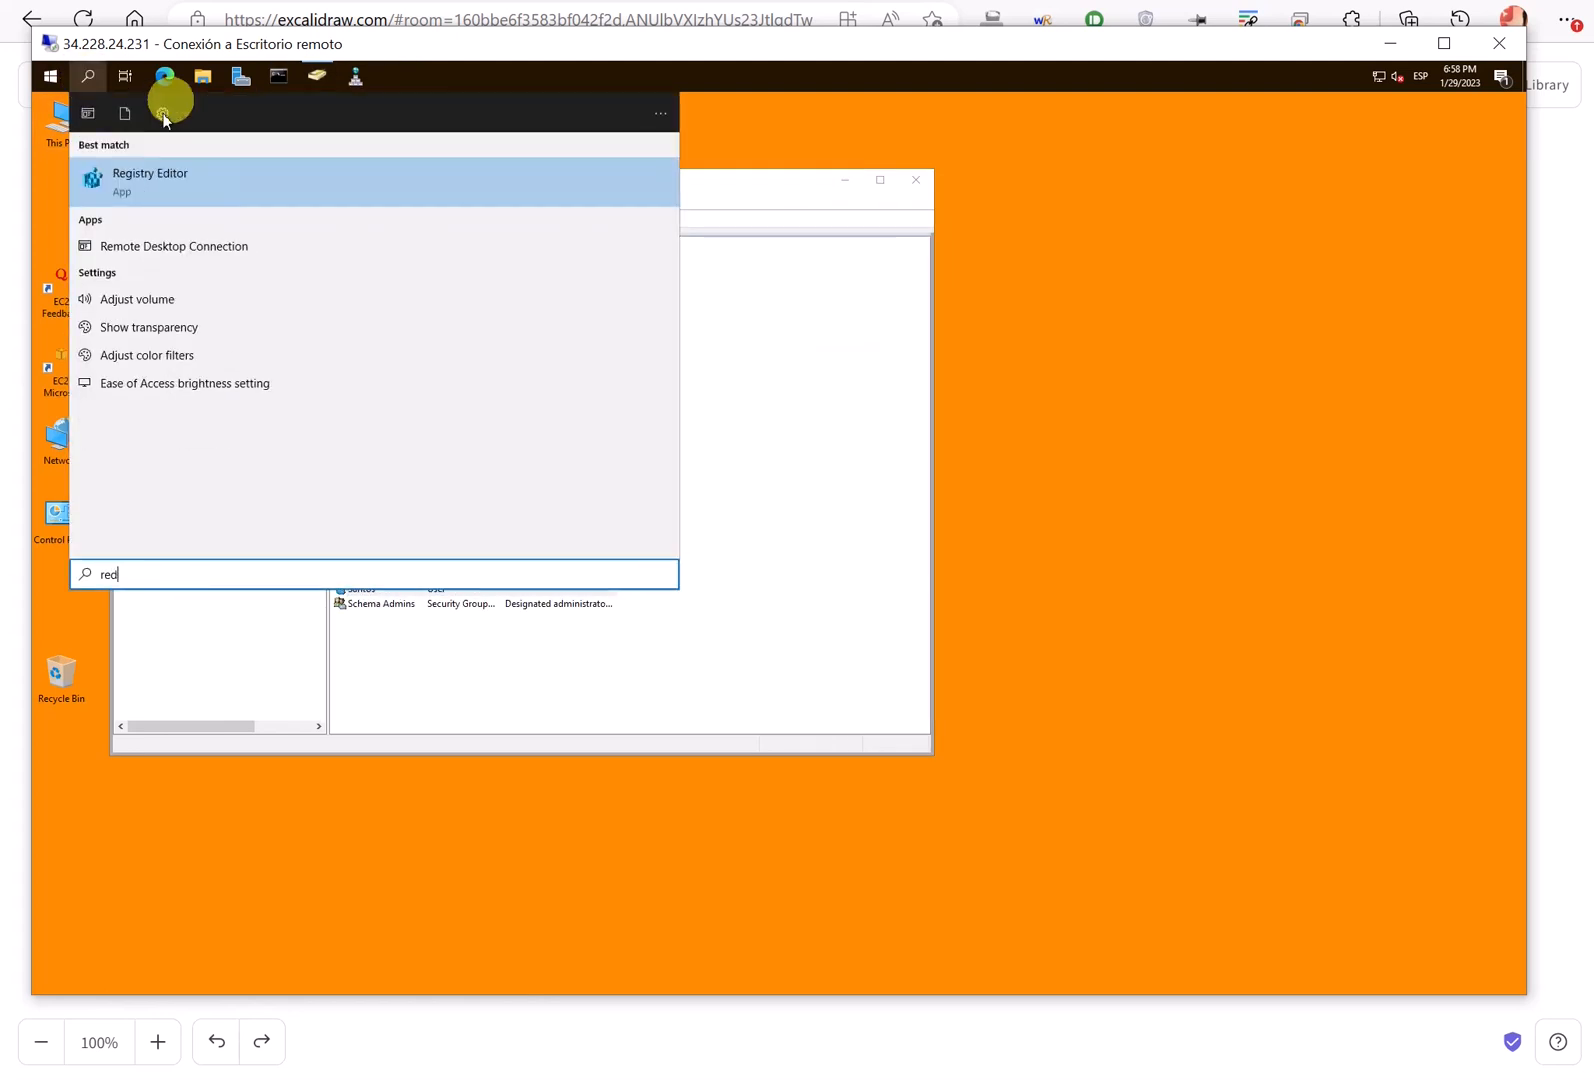
pyautogui.click(89, 77)
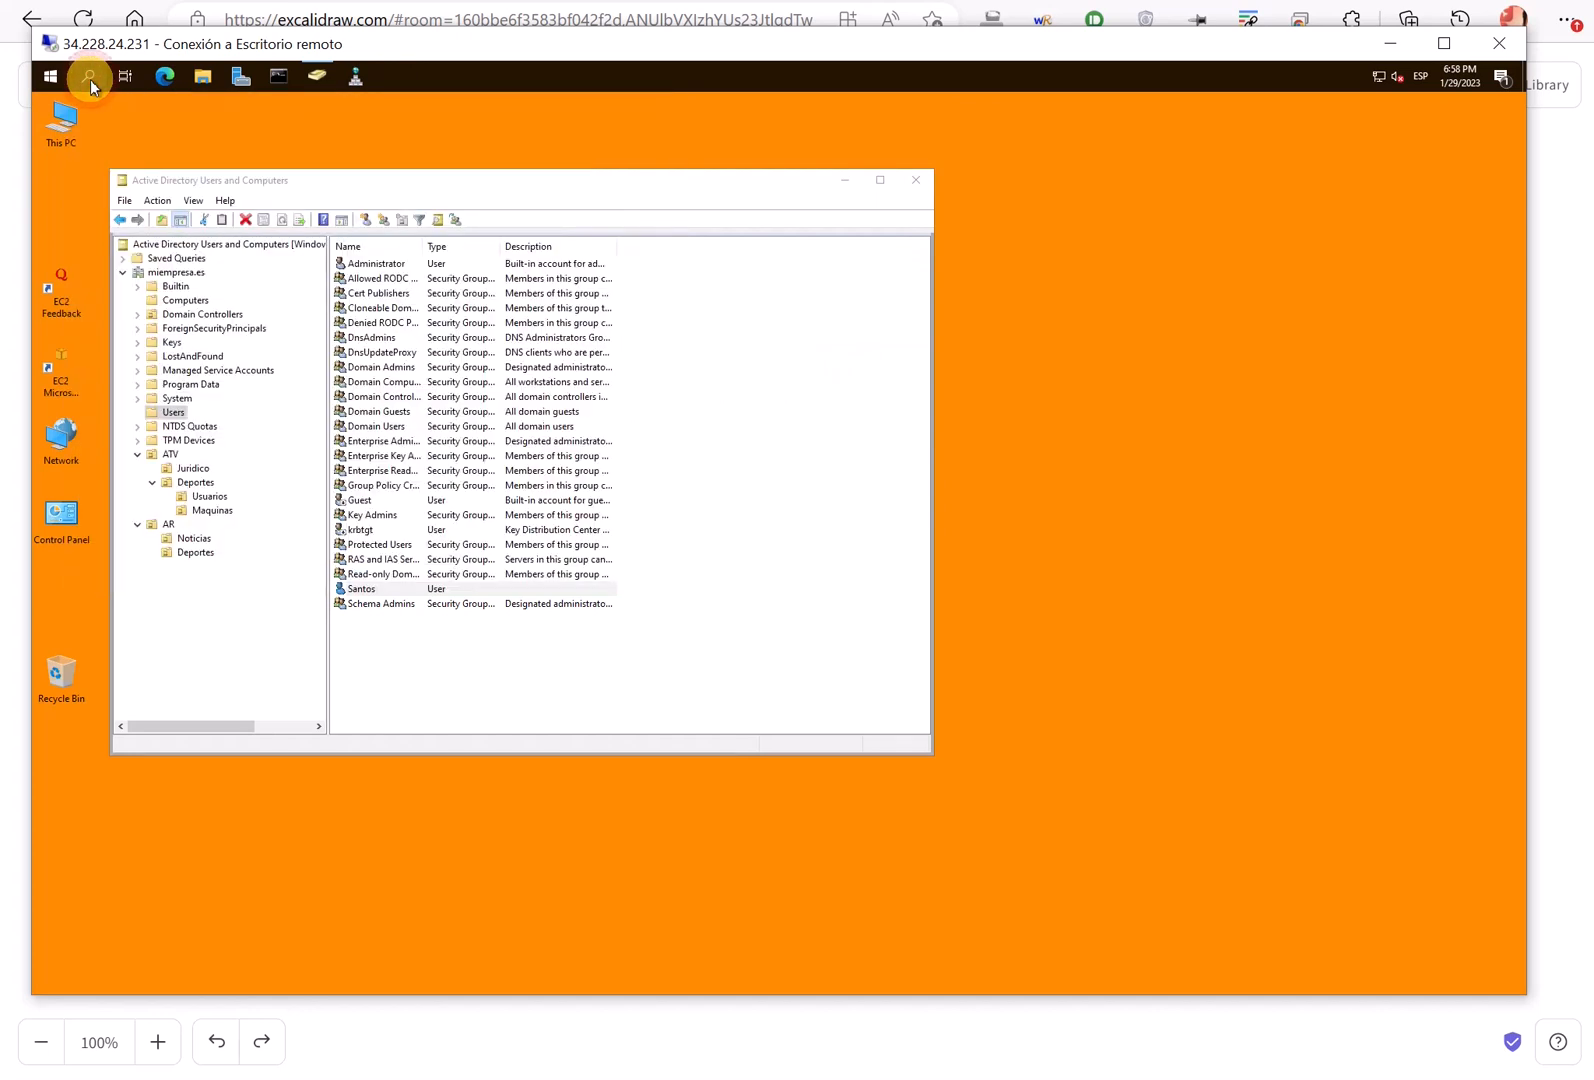
pyautogui.click(90, 78)
pyautogui.write('te')
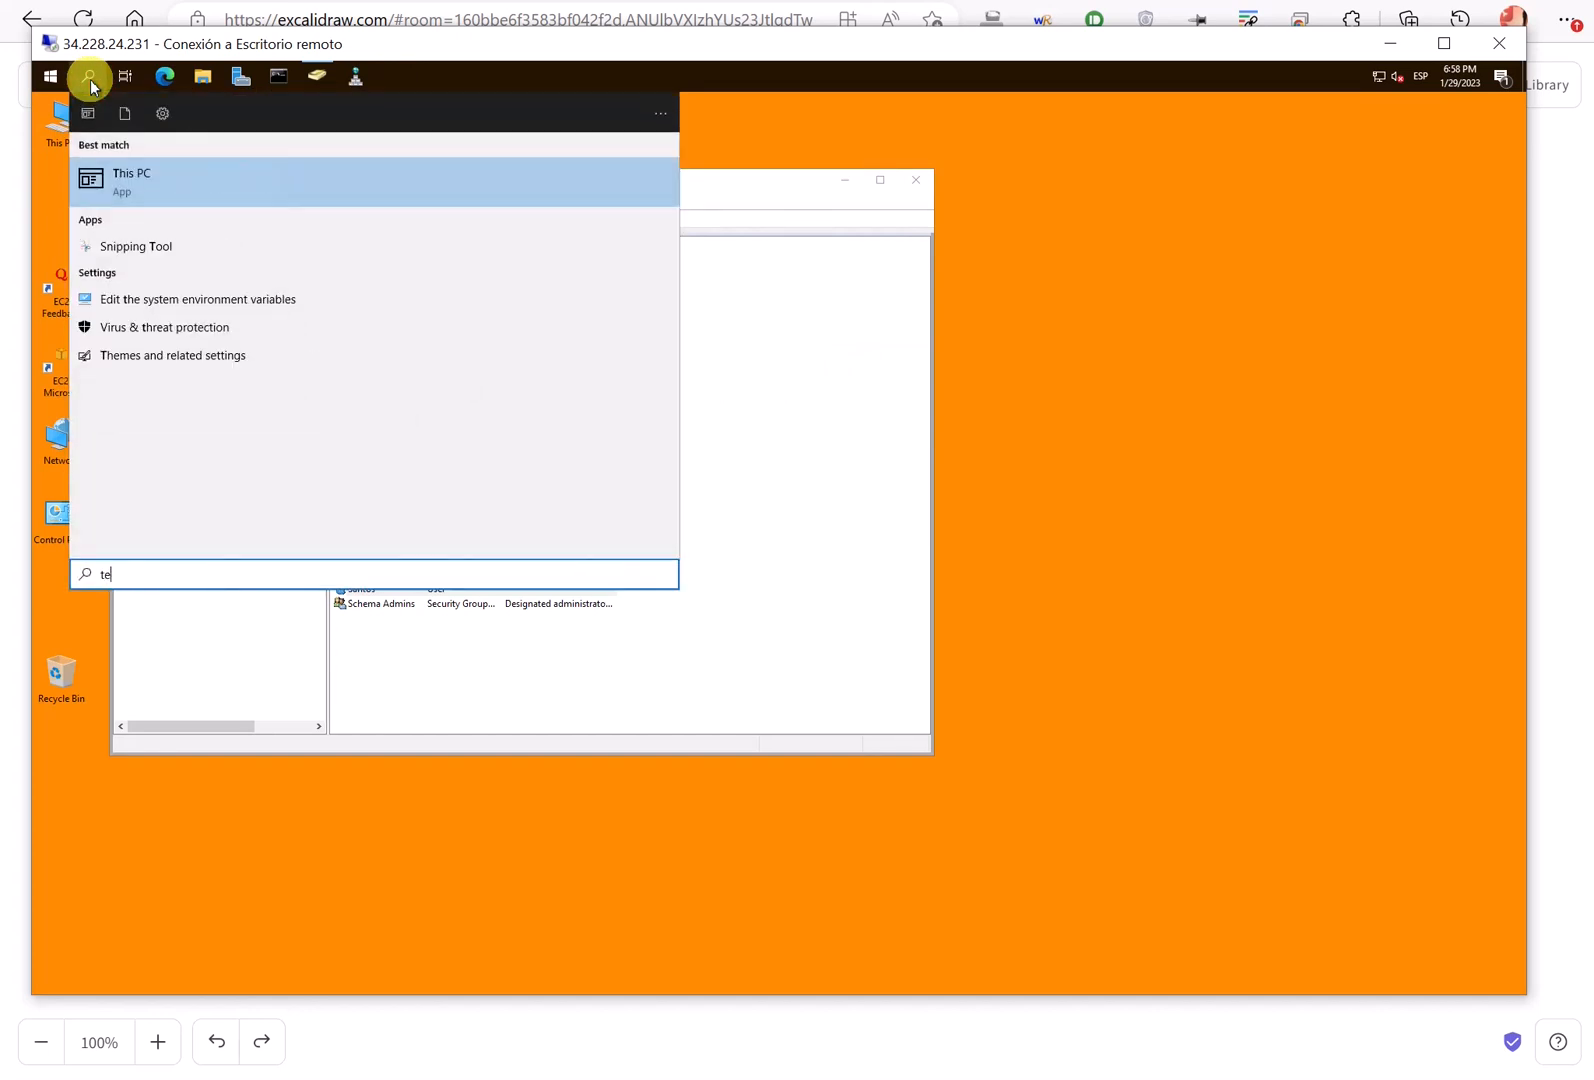
pyautogui.write('note')
pyautogui.press('BackSpace')
pyautogui.press('BackSpace')
pyautogui.press('BackSpace')
pyautogui.press('BackSpace')
pyautogui.press('BackSpace')
pyautogui.press('BackSpace')
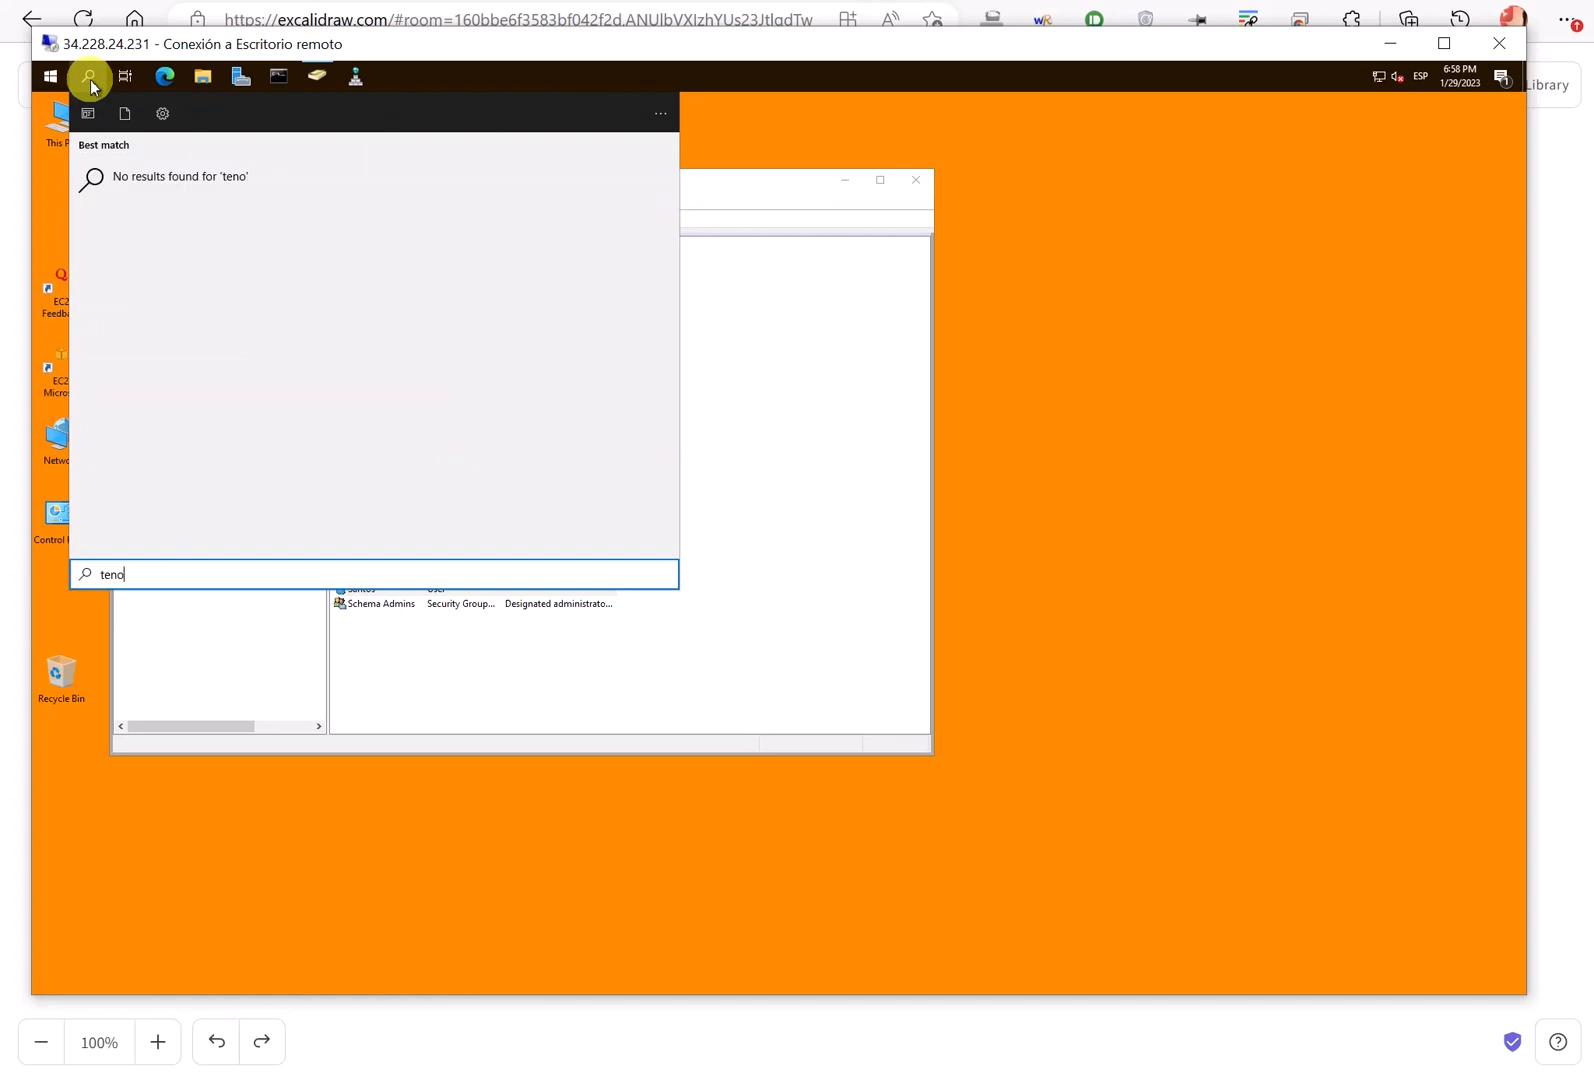
pyautogui.write('remote')
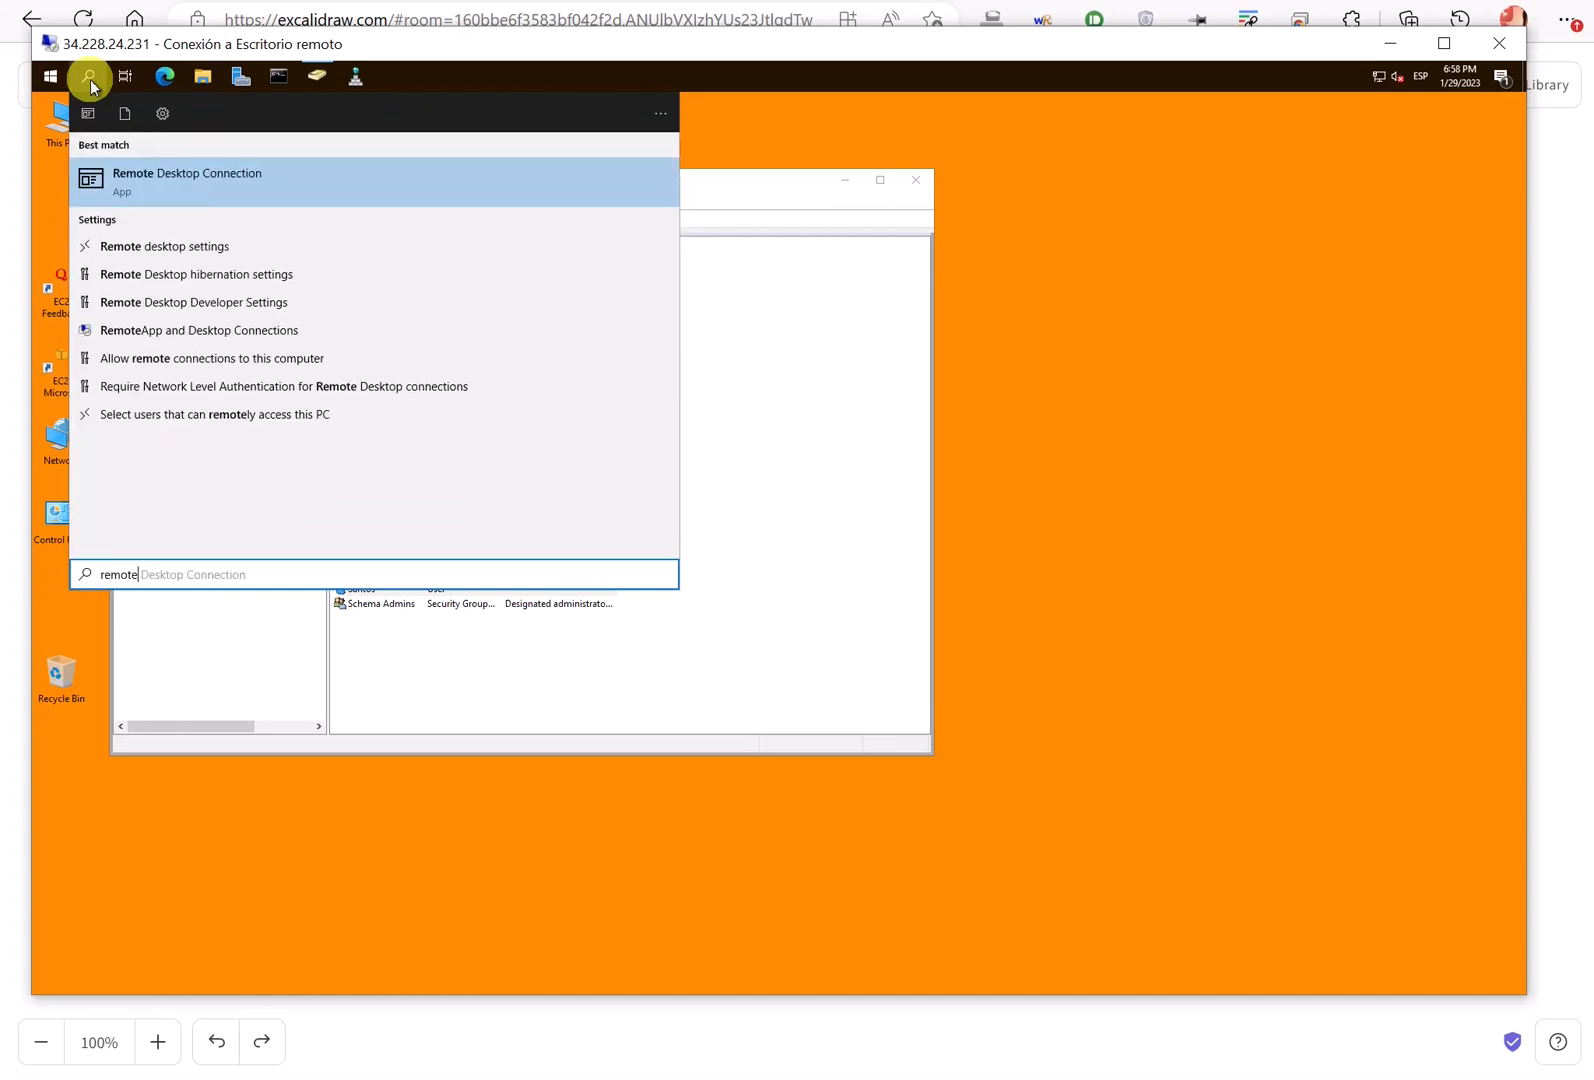
pyautogui.click(217, 190)
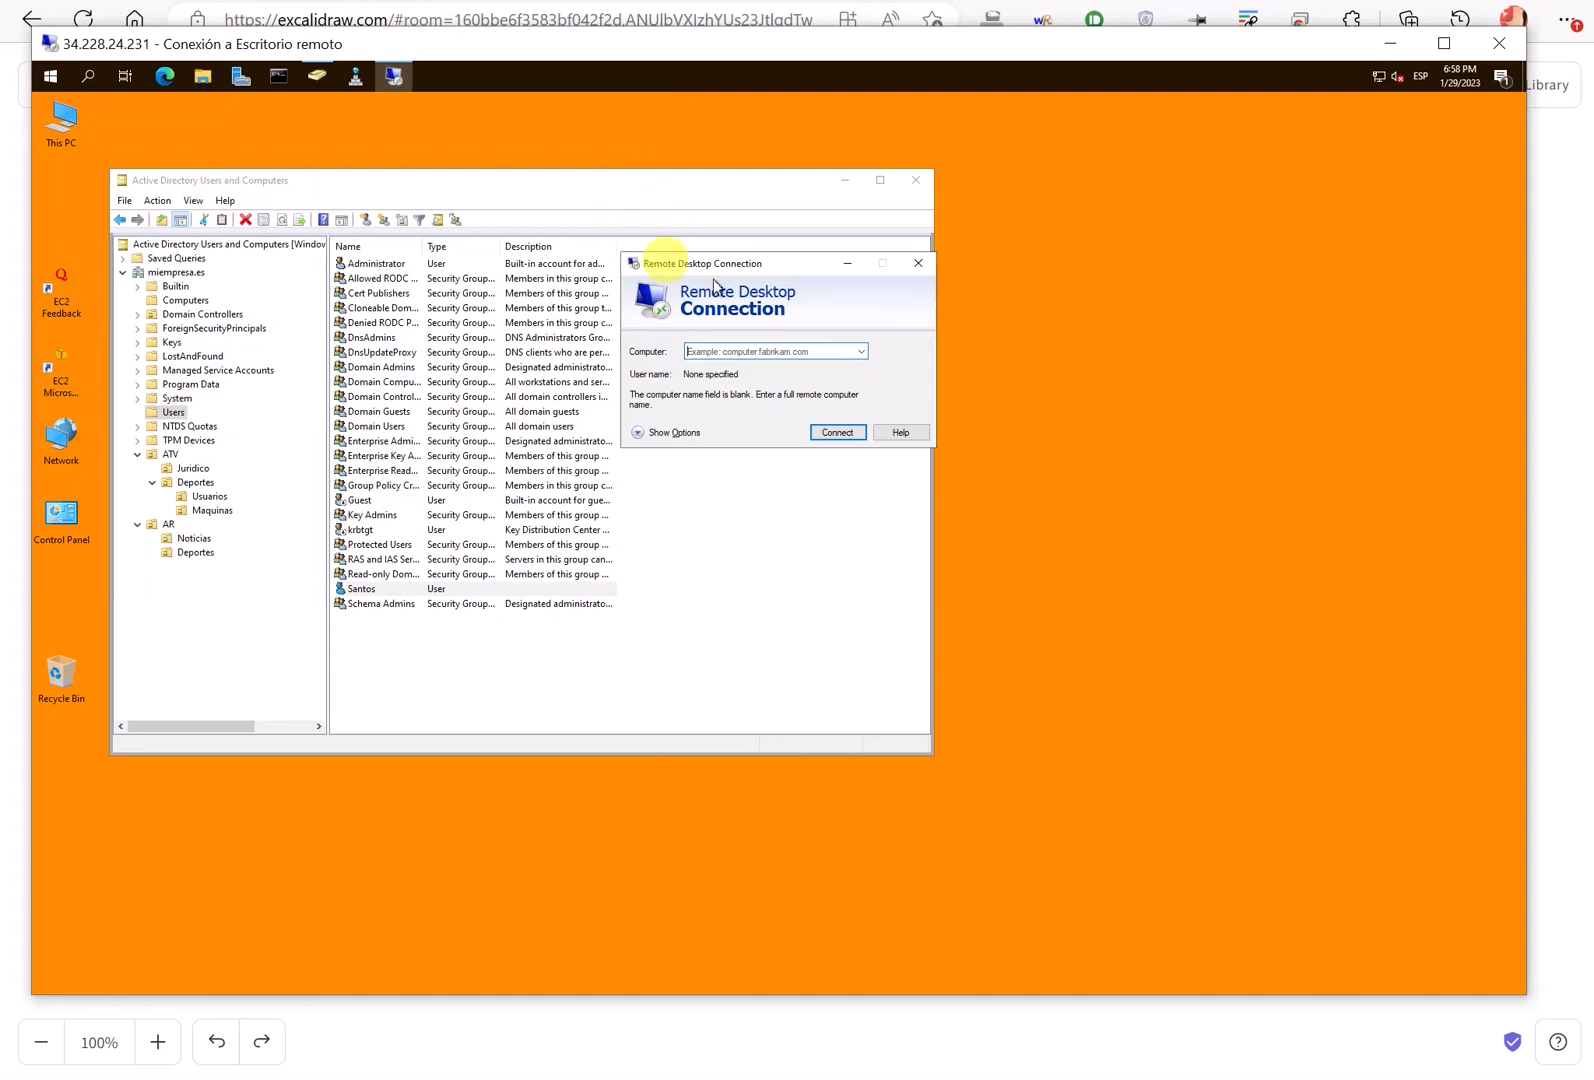
pyautogui.moveTo(760, 257); pyautogui.dragTo(673, 145)
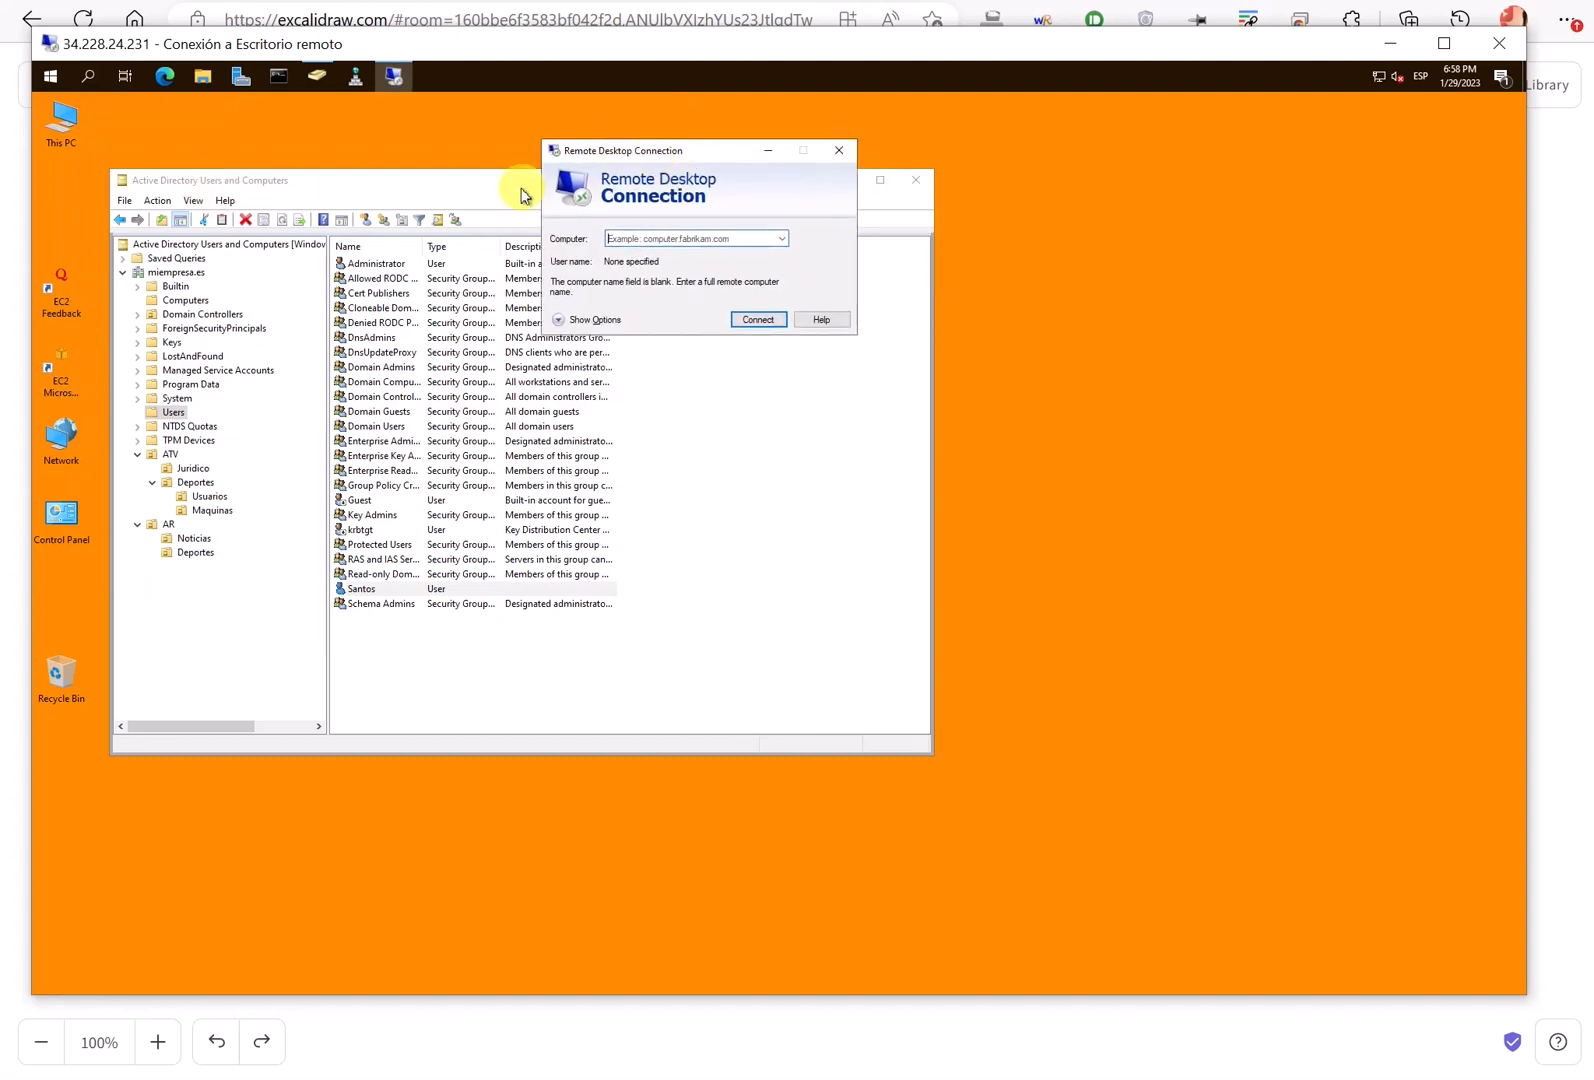
pyautogui.moveTo(487, 184); pyautogui.dragTo(457, 204)
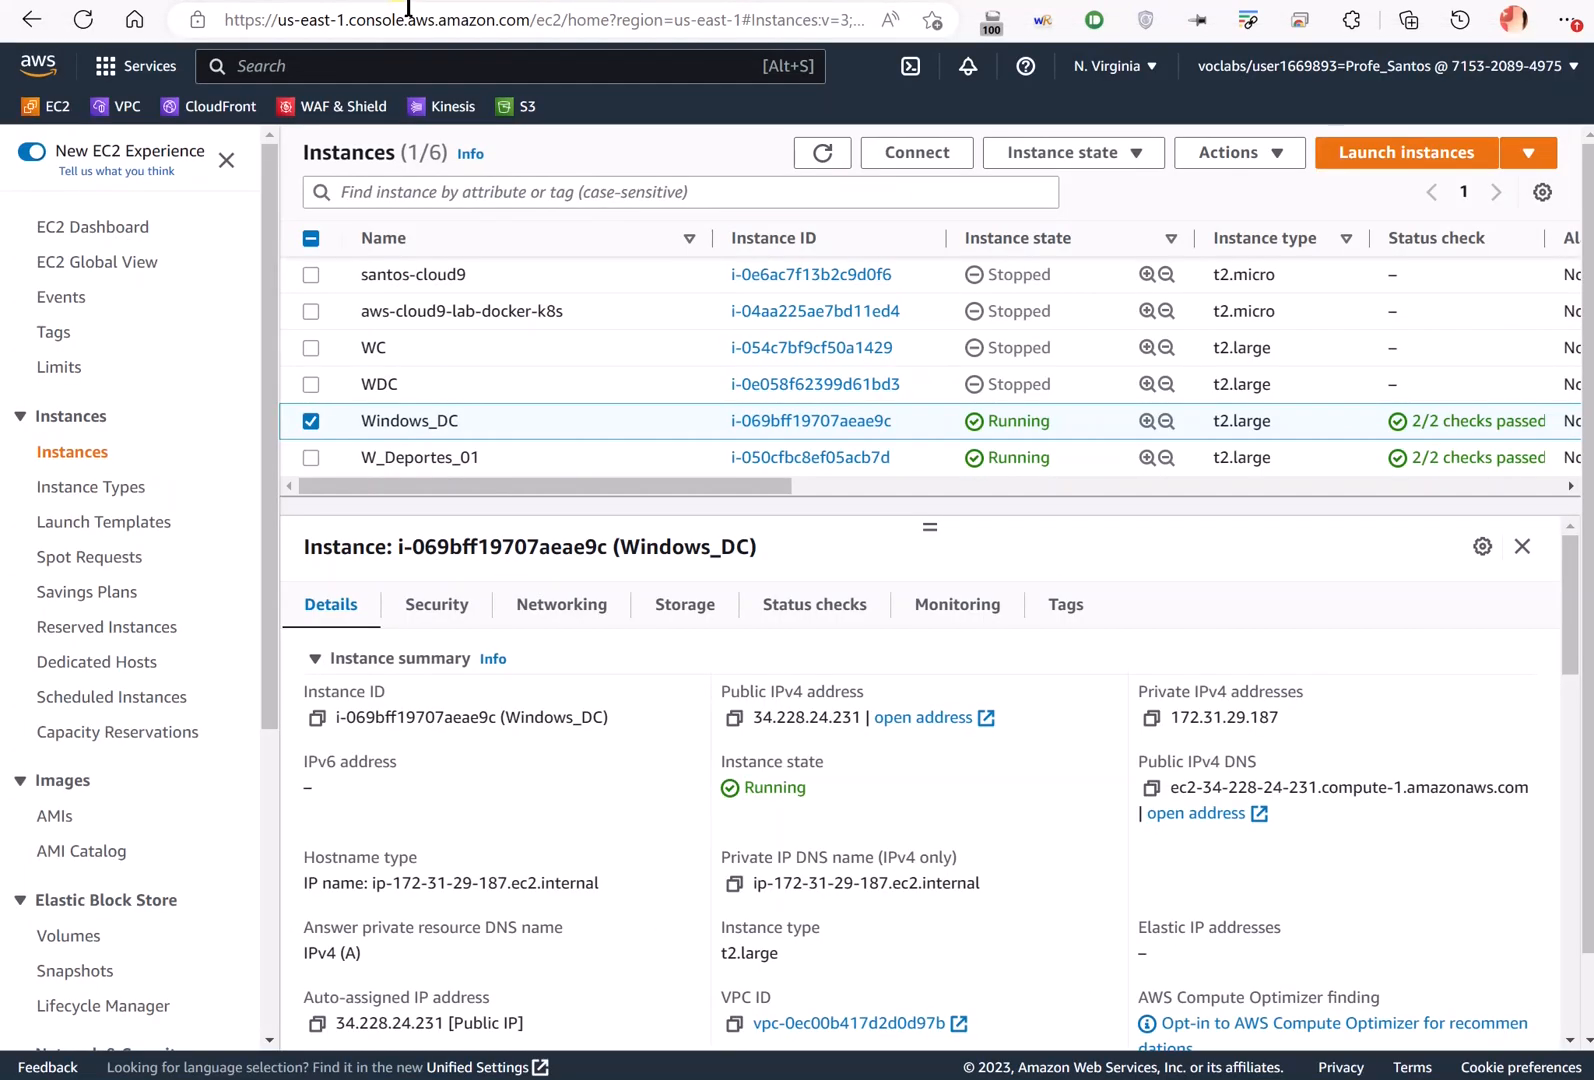
# - Copy W_Deportes_01's private IPv4 address 172.31.17.173 and return to the domain controller's session
pyautogui.click(569, 456)
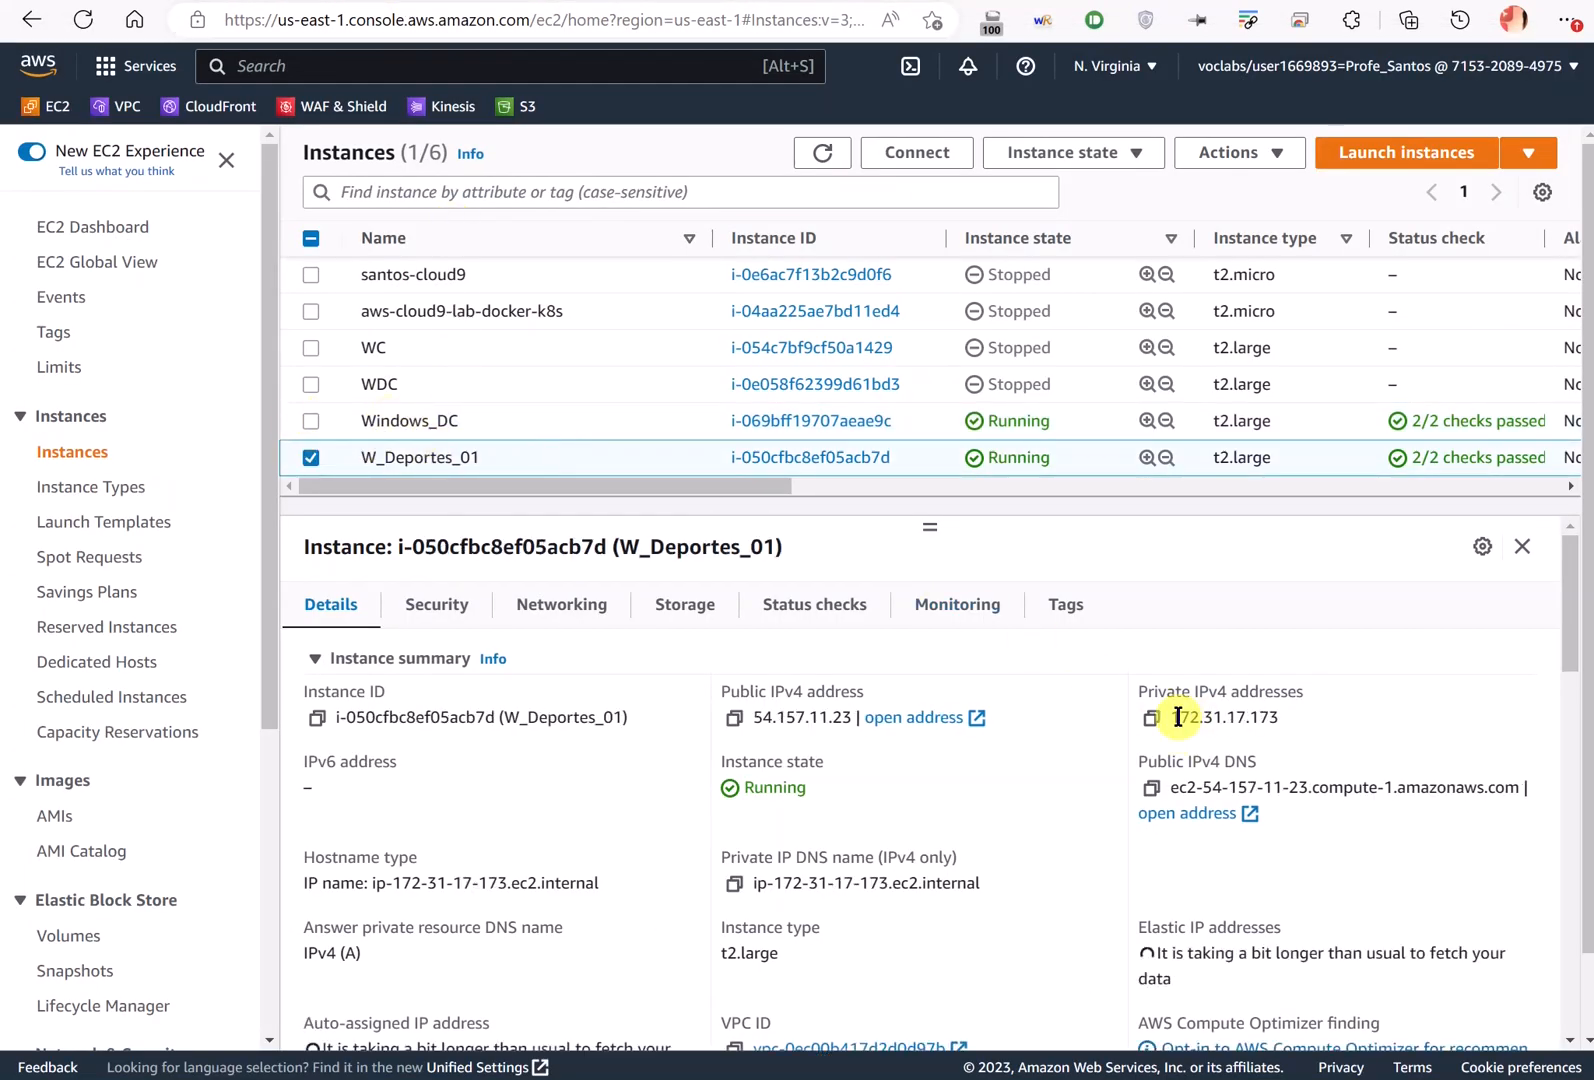
pyautogui.moveTo(1176, 714); pyautogui.dragTo(1259, 719)
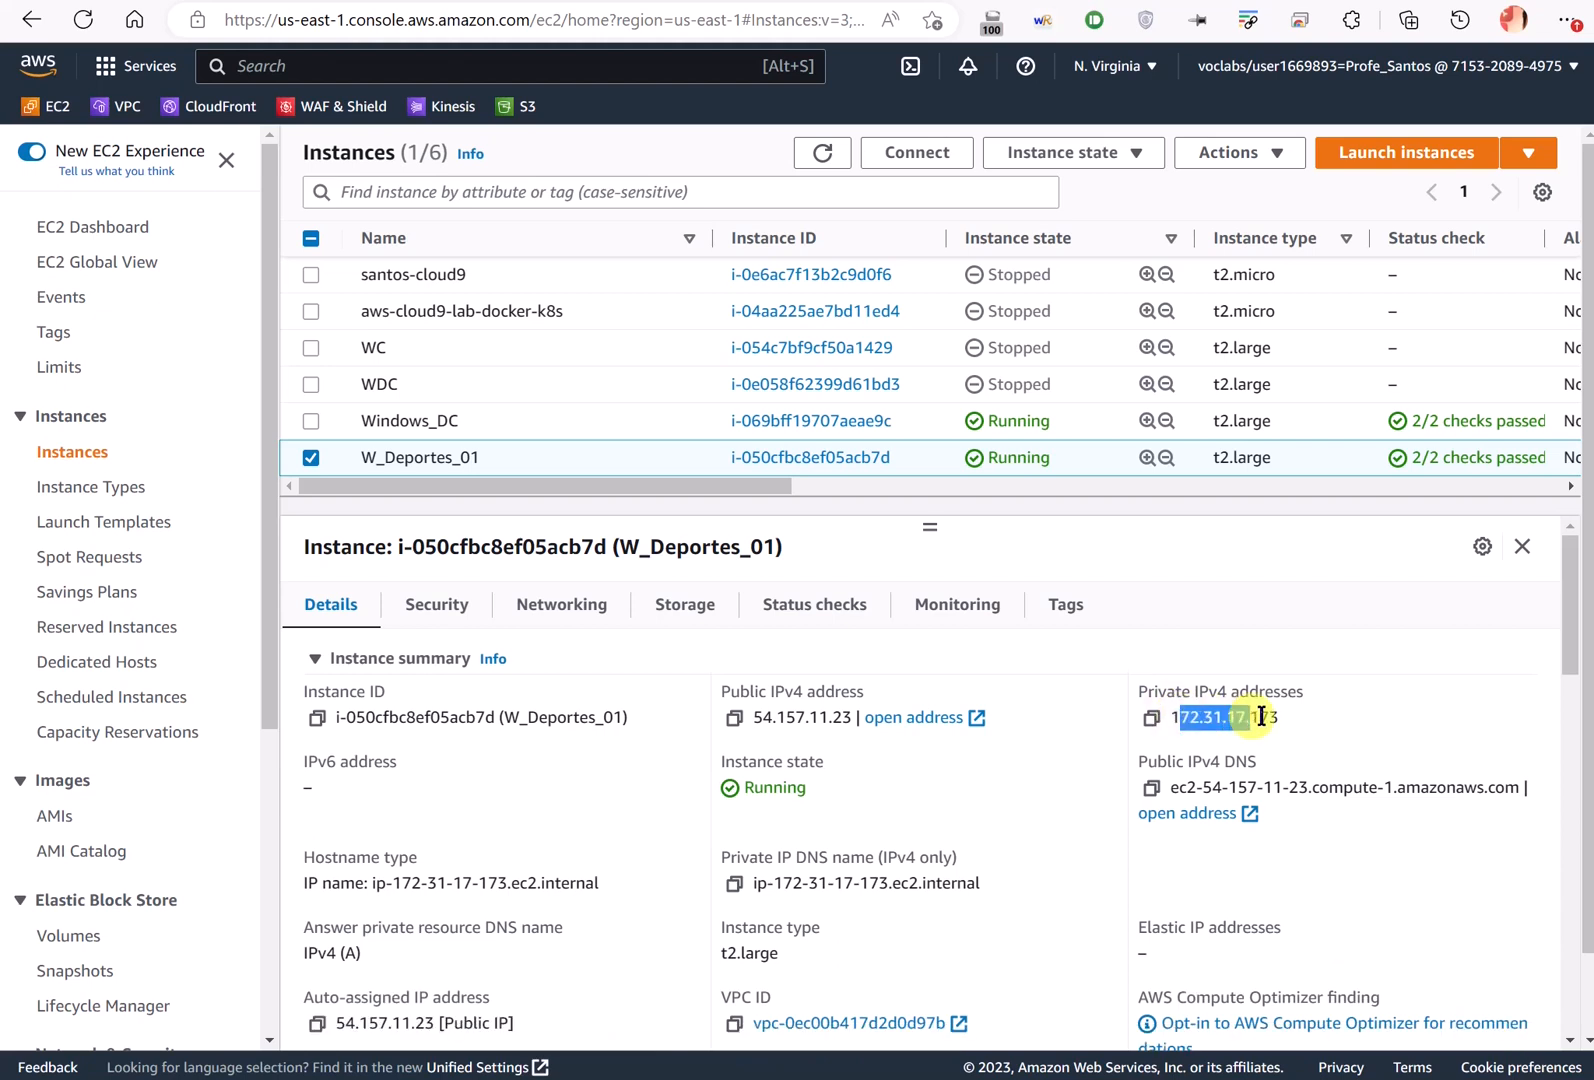
pyautogui.click(1170, 737)
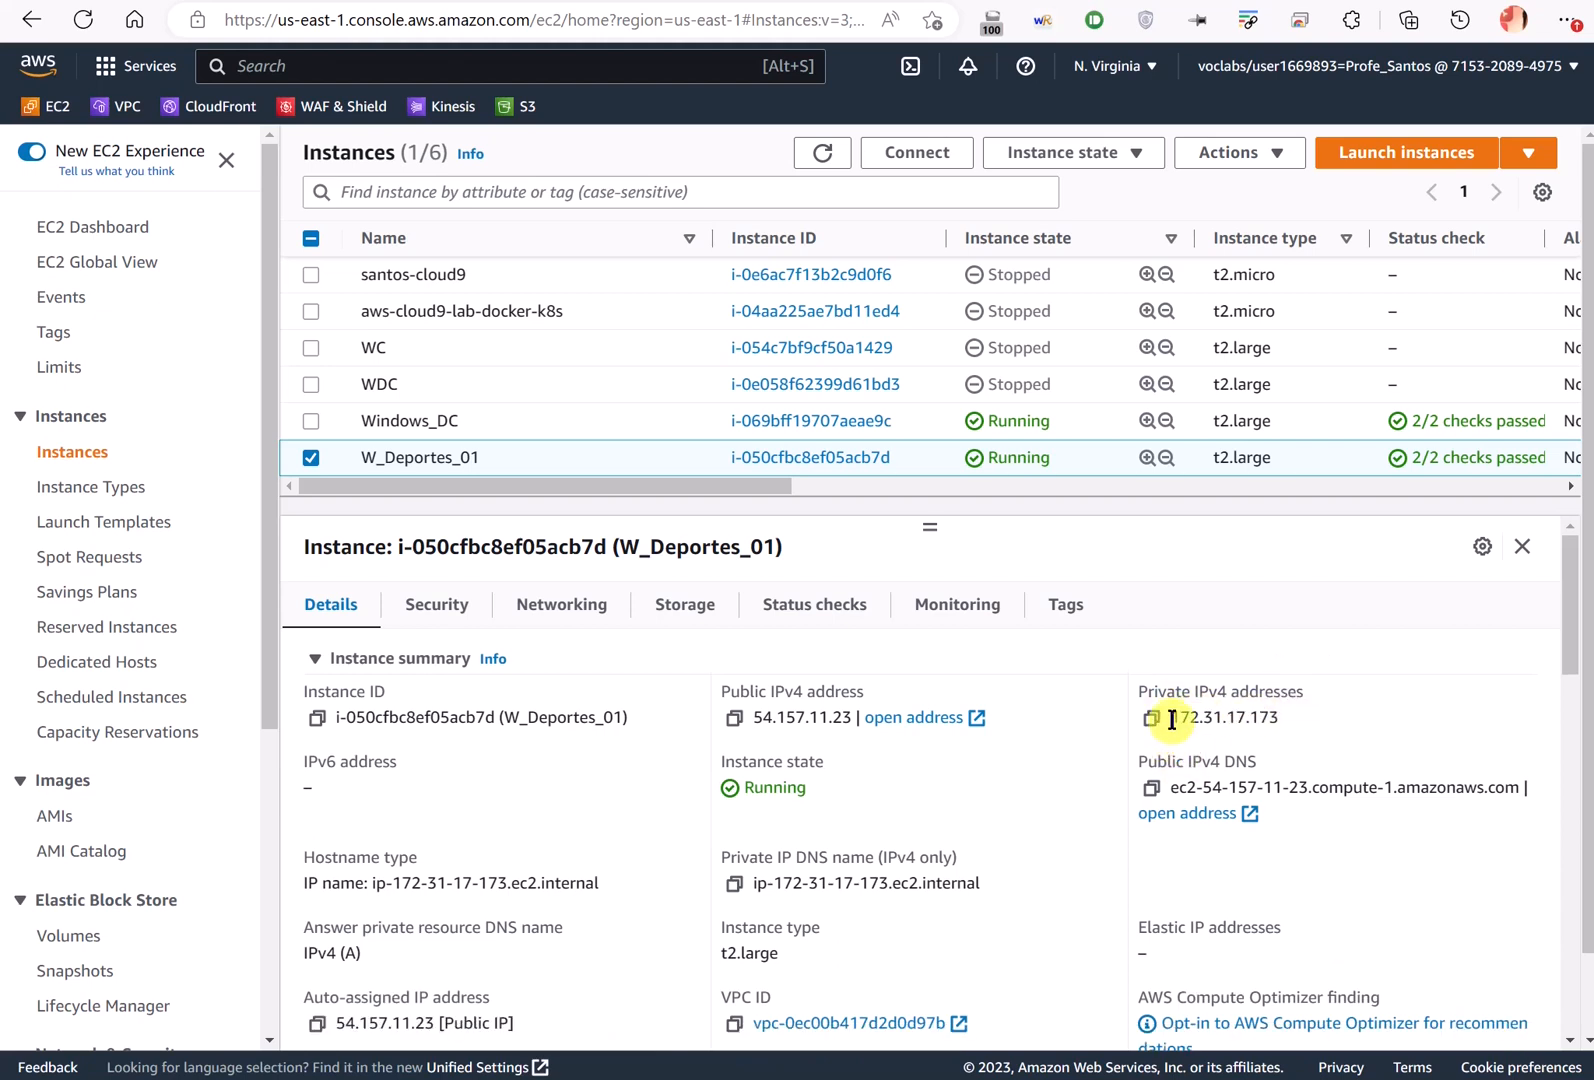
pyautogui.moveTo(1171, 719); pyautogui.dragTo(1276, 720)
pyautogui.hotkey('ctrl', 'c')
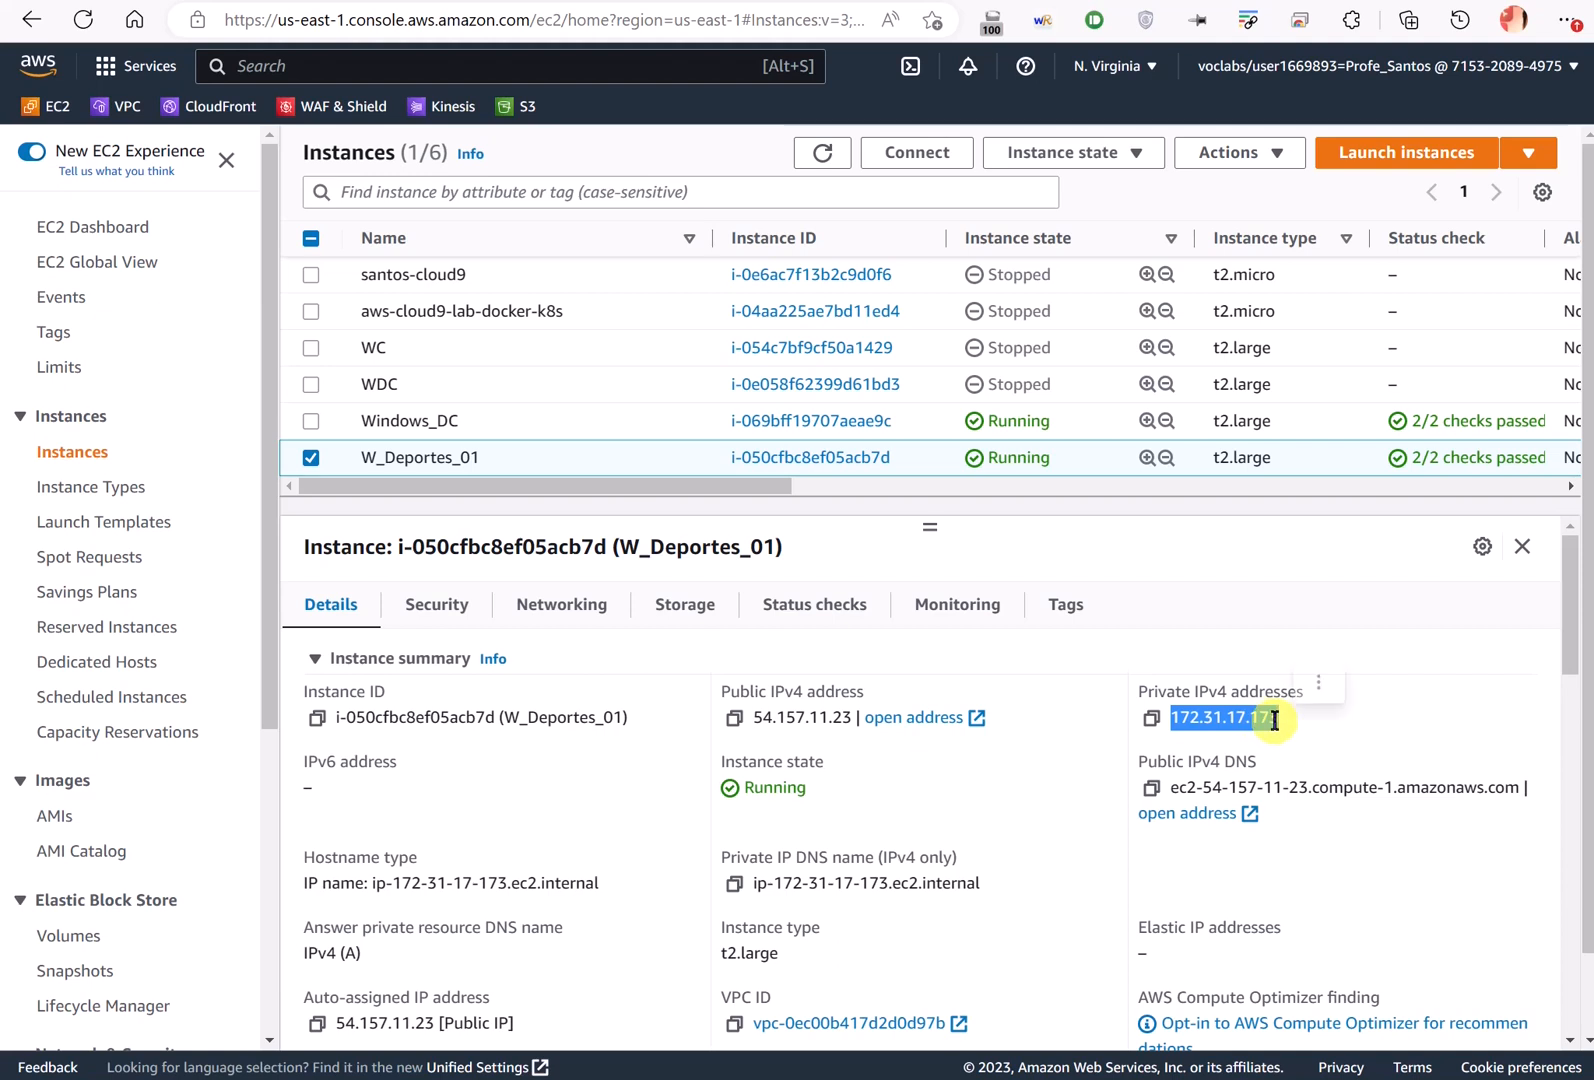
pyautogui.hotkey('alt', 'Tab')
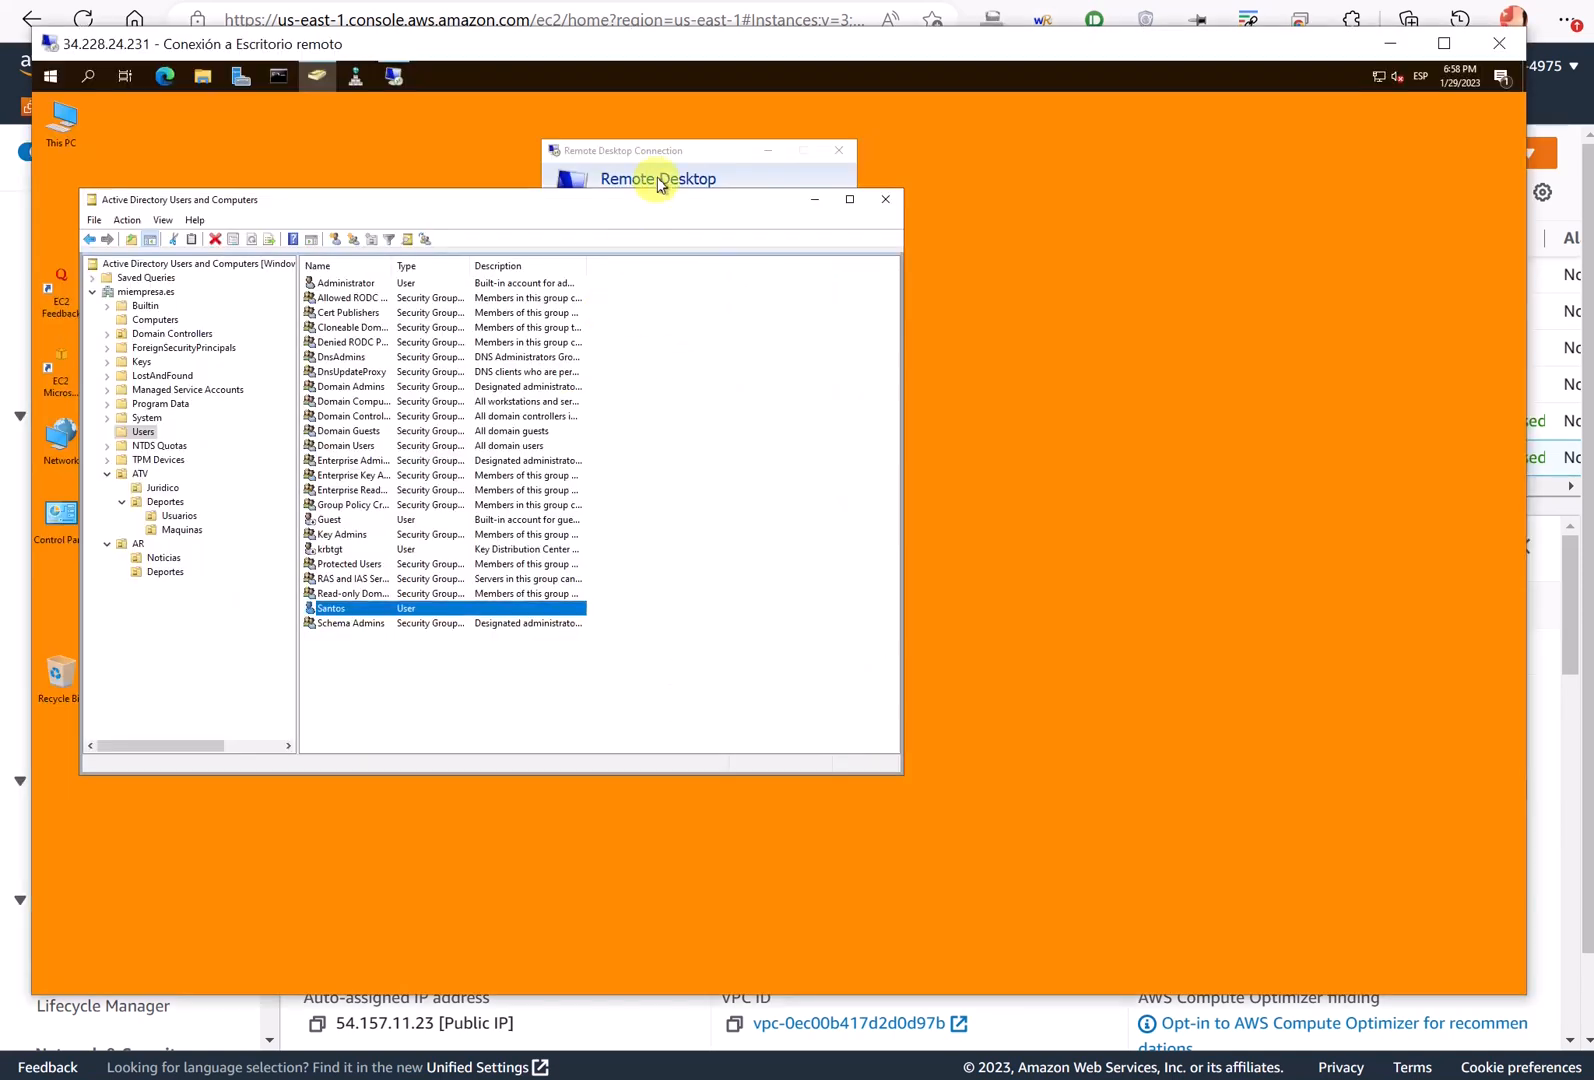
# - Start a Remote Desktop connection to 172.31.17.173 using a different account
pyautogui.click(659, 183)
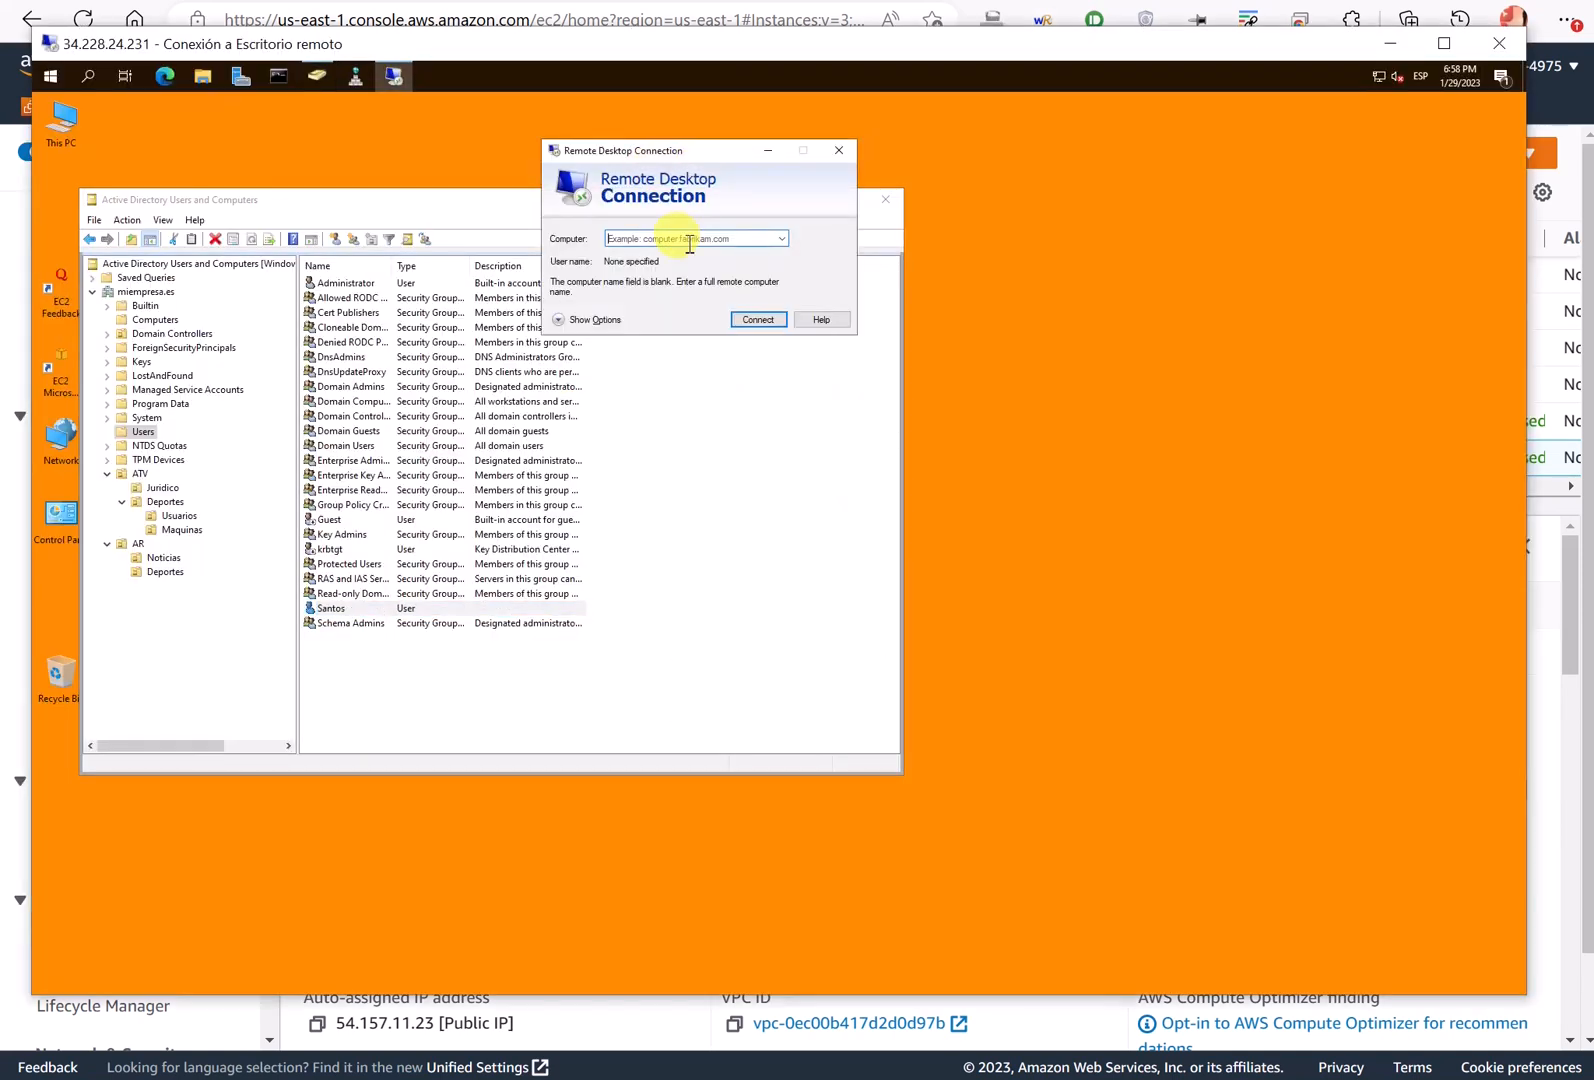
pyautogui.hotkey('ctrl', 'v')
pyautogui.click(758, 318)
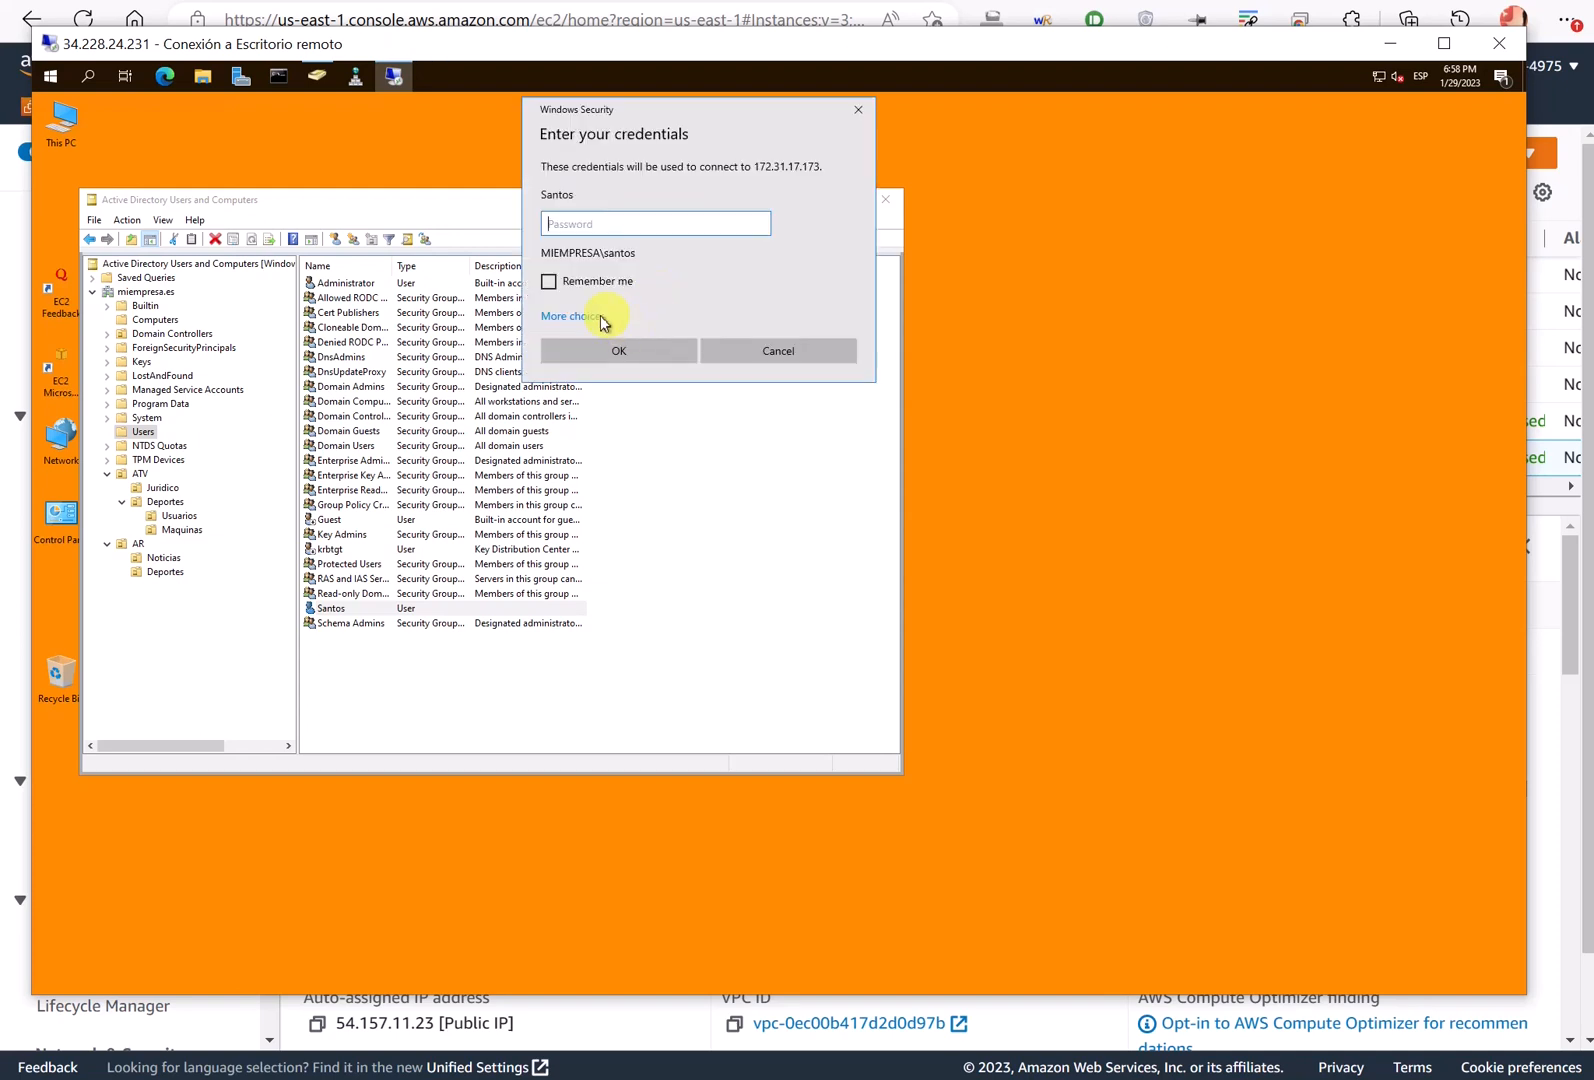
pyautogui.click(575, 316)
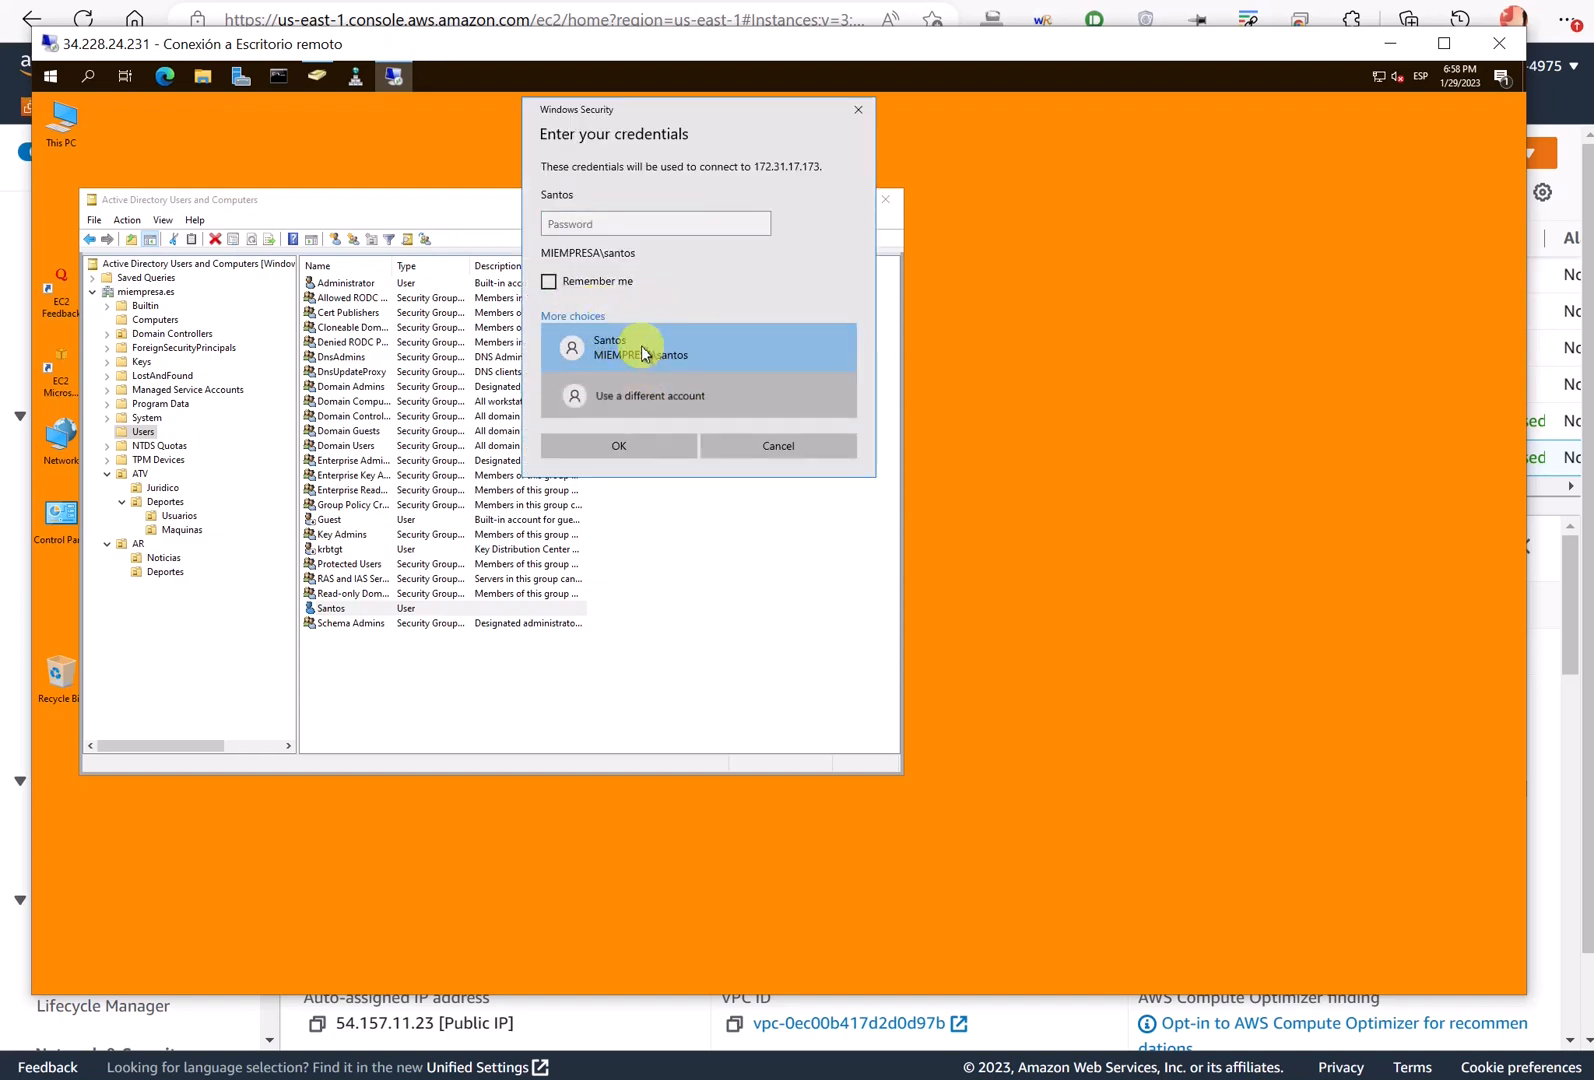
pyautogui.click(650, 395)
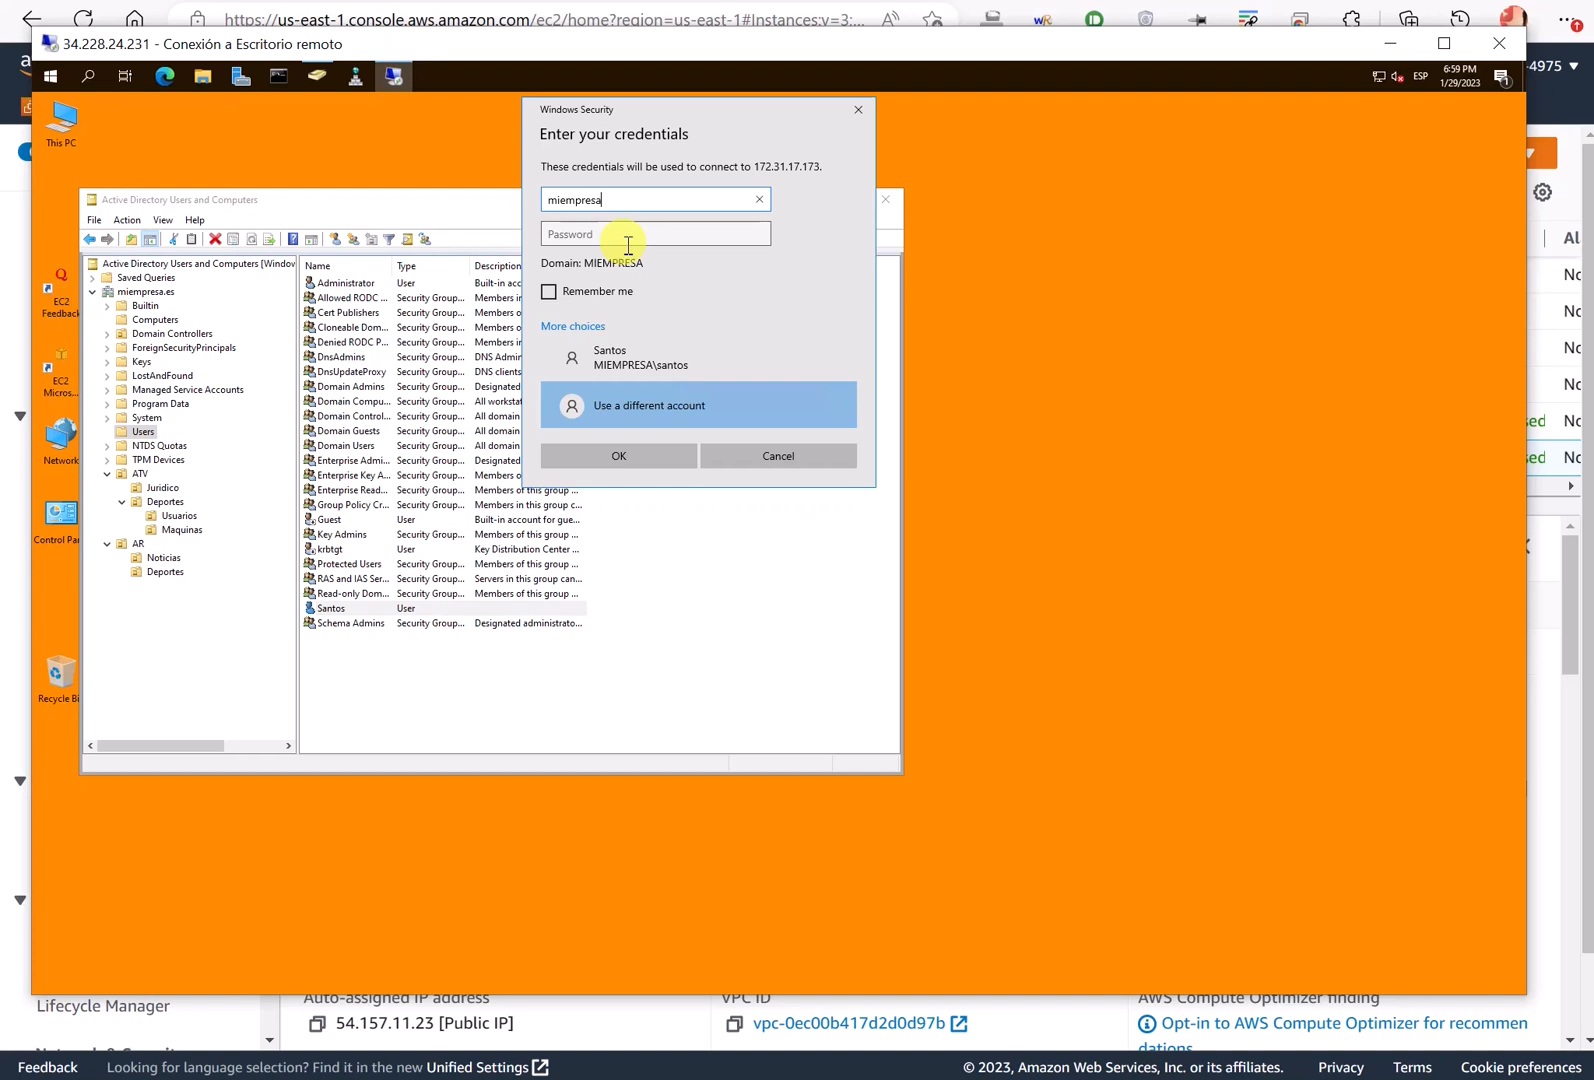
# - Sign in as the miempresa domain user with its password and accept the certificate warning
pyautogui.write('miempresa\\laia')
pyautogui.press('Tab')
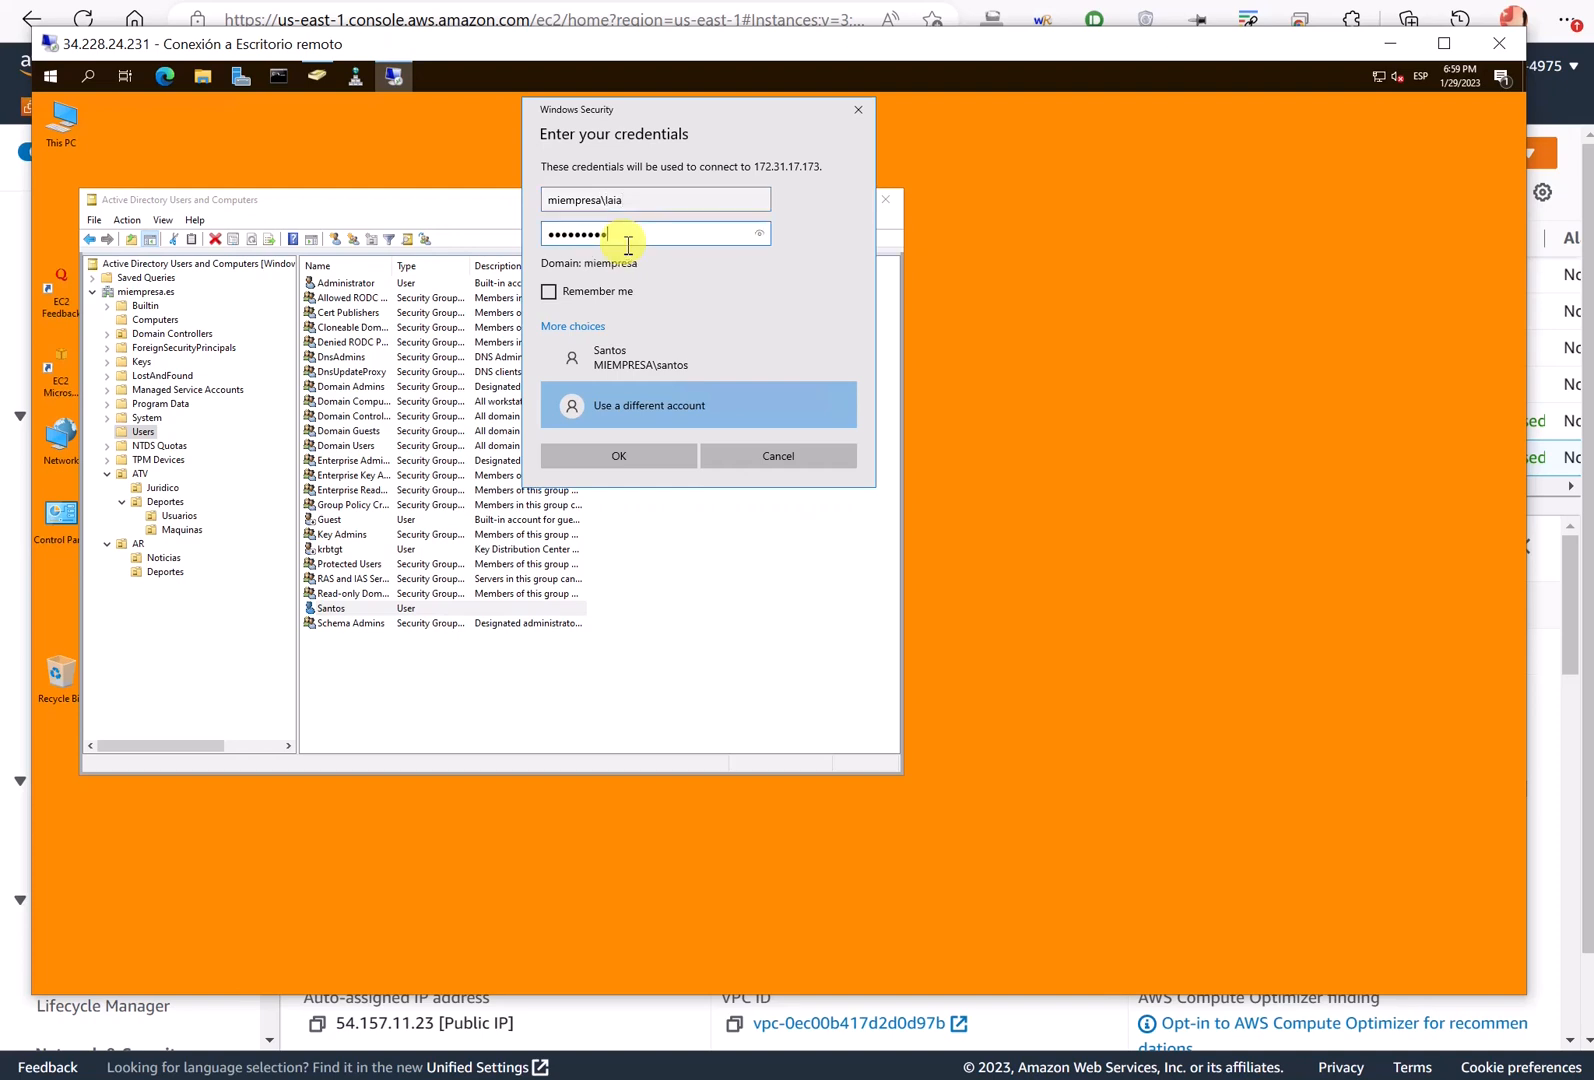
pyautogui.press('Return')
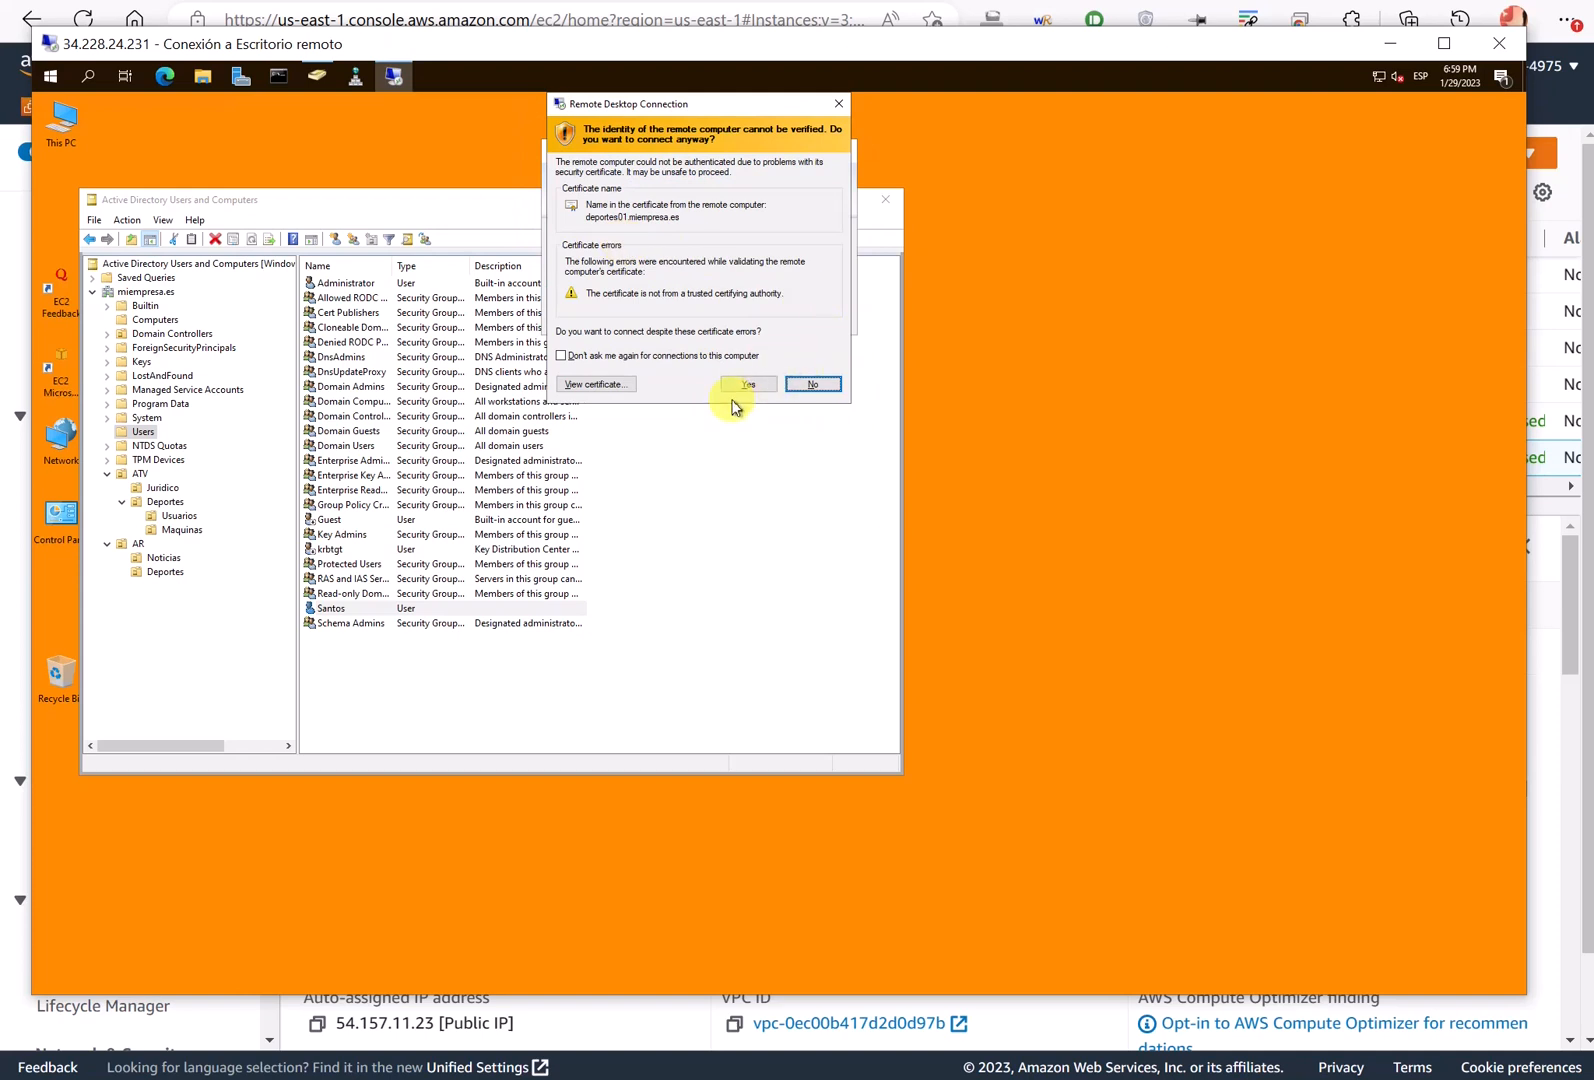
pyautogui.click(745, 384)
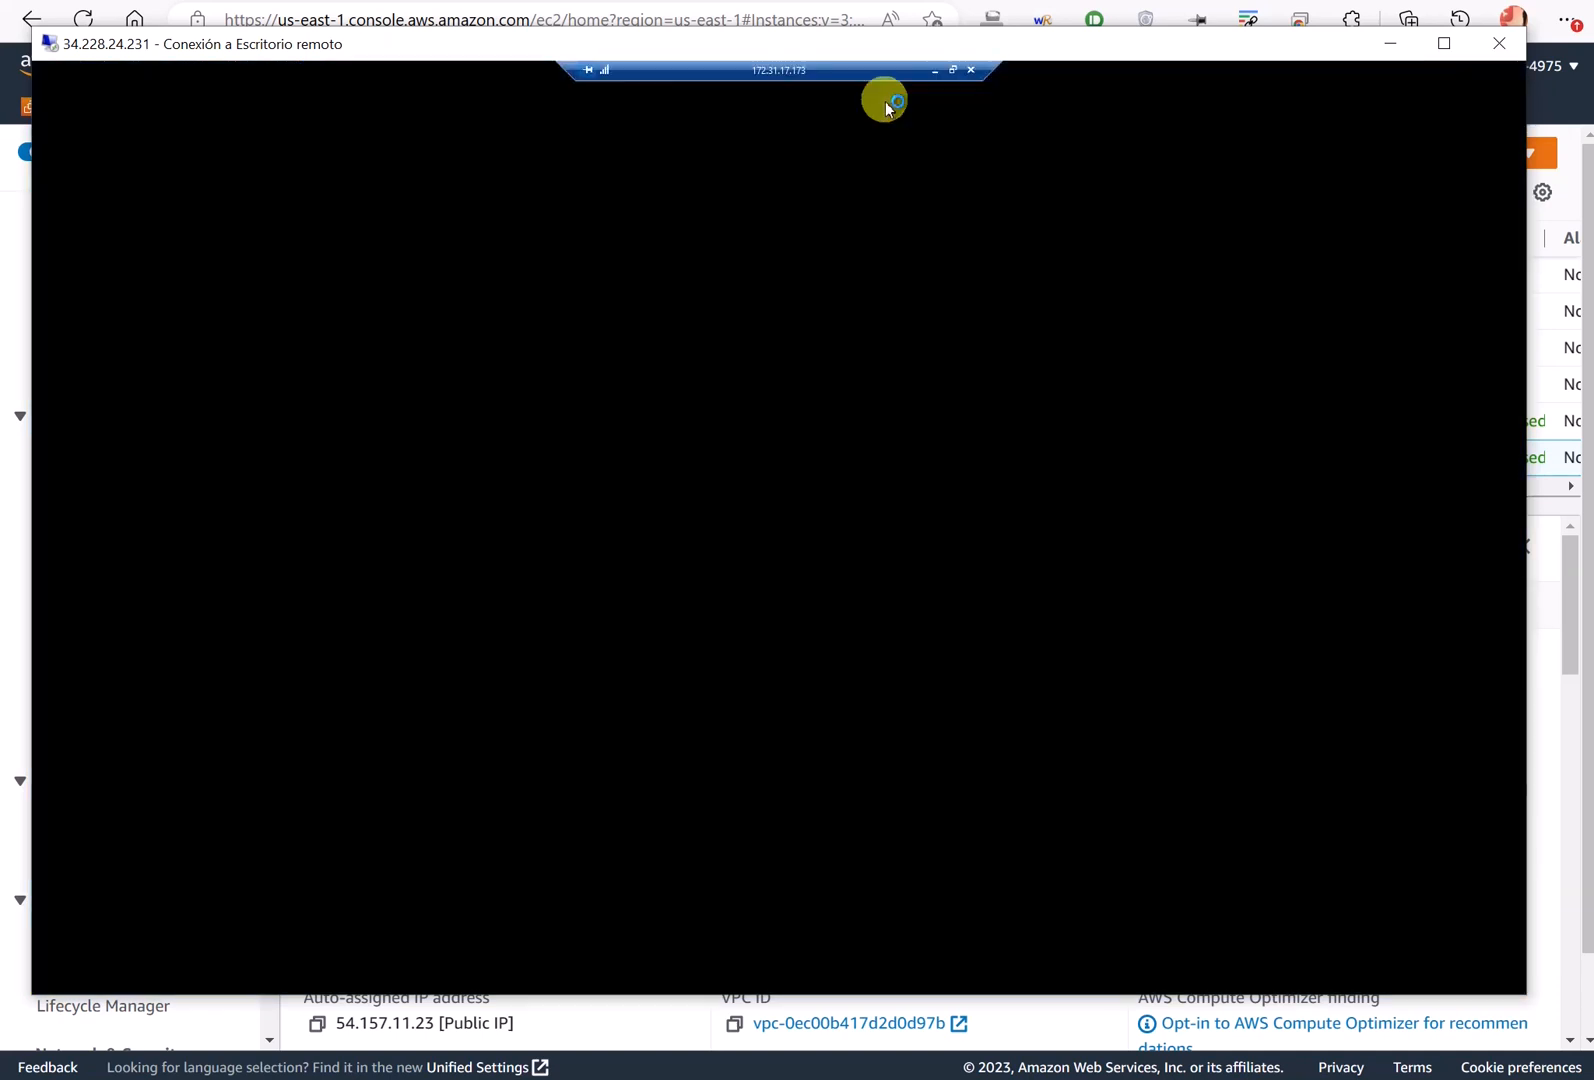
# - Take the nested session out of full screen, then move and enlarge its window
pyautogui.click(953, 70)
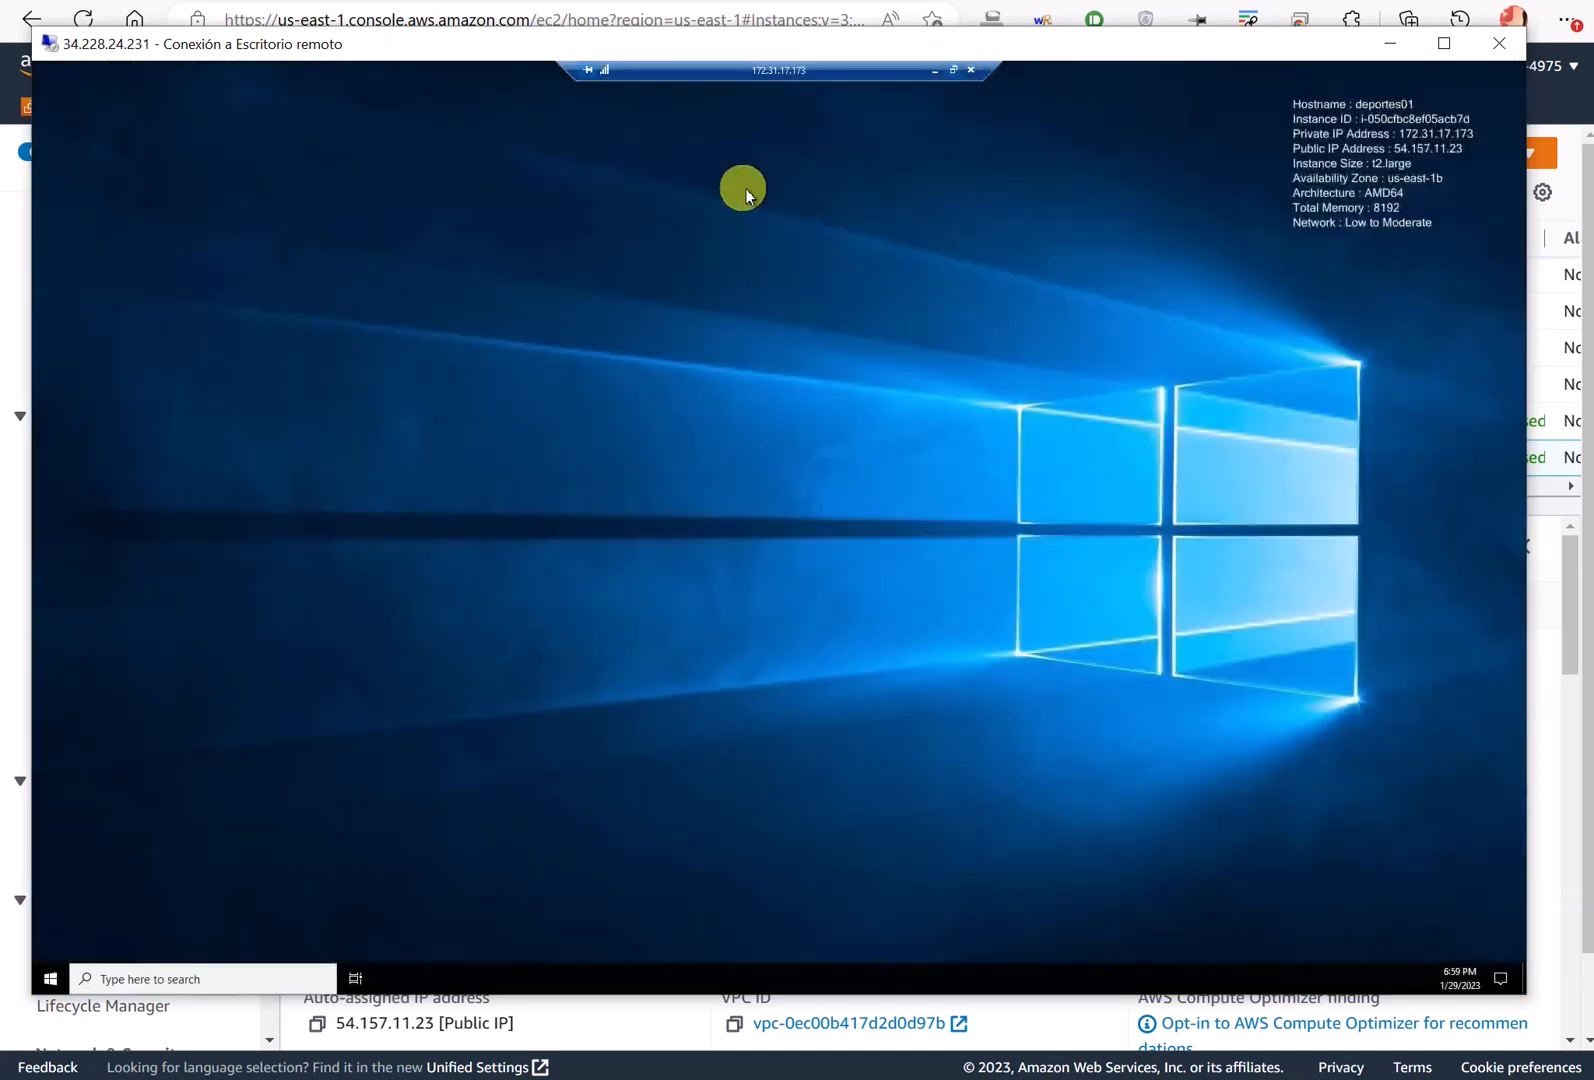
pyautogui.click(952, 70)
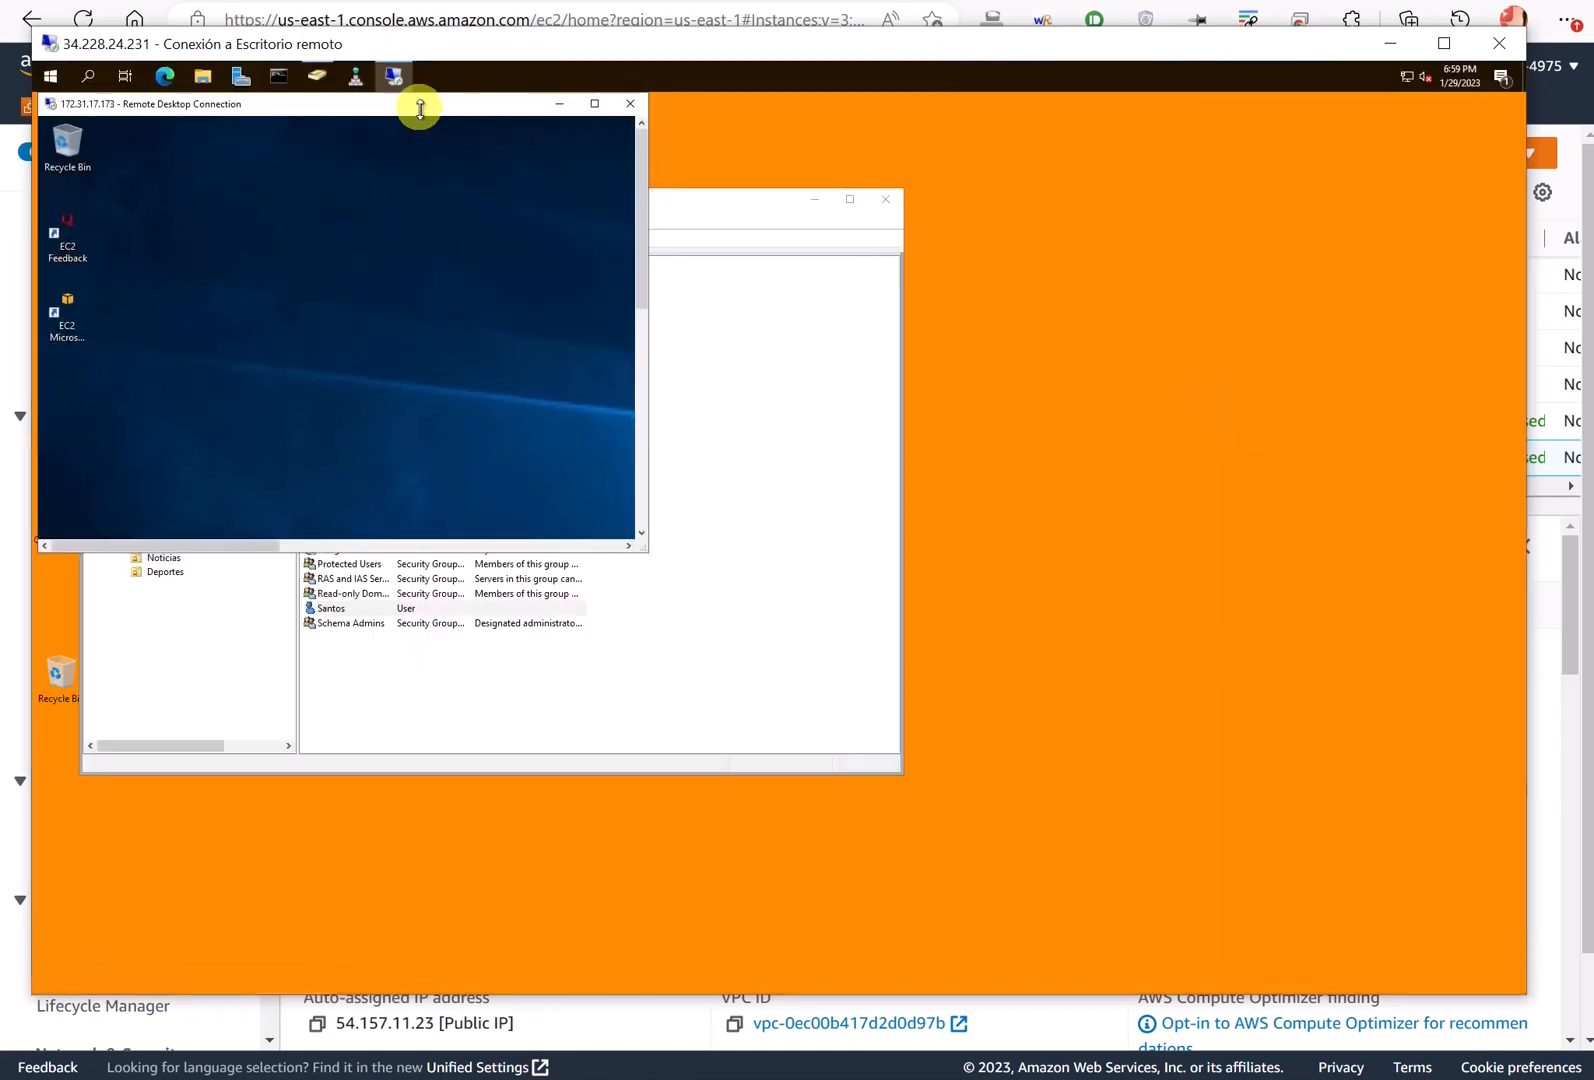
pyautogui.moveTo(420, 103); pyautogui.dragTo(927, 189)
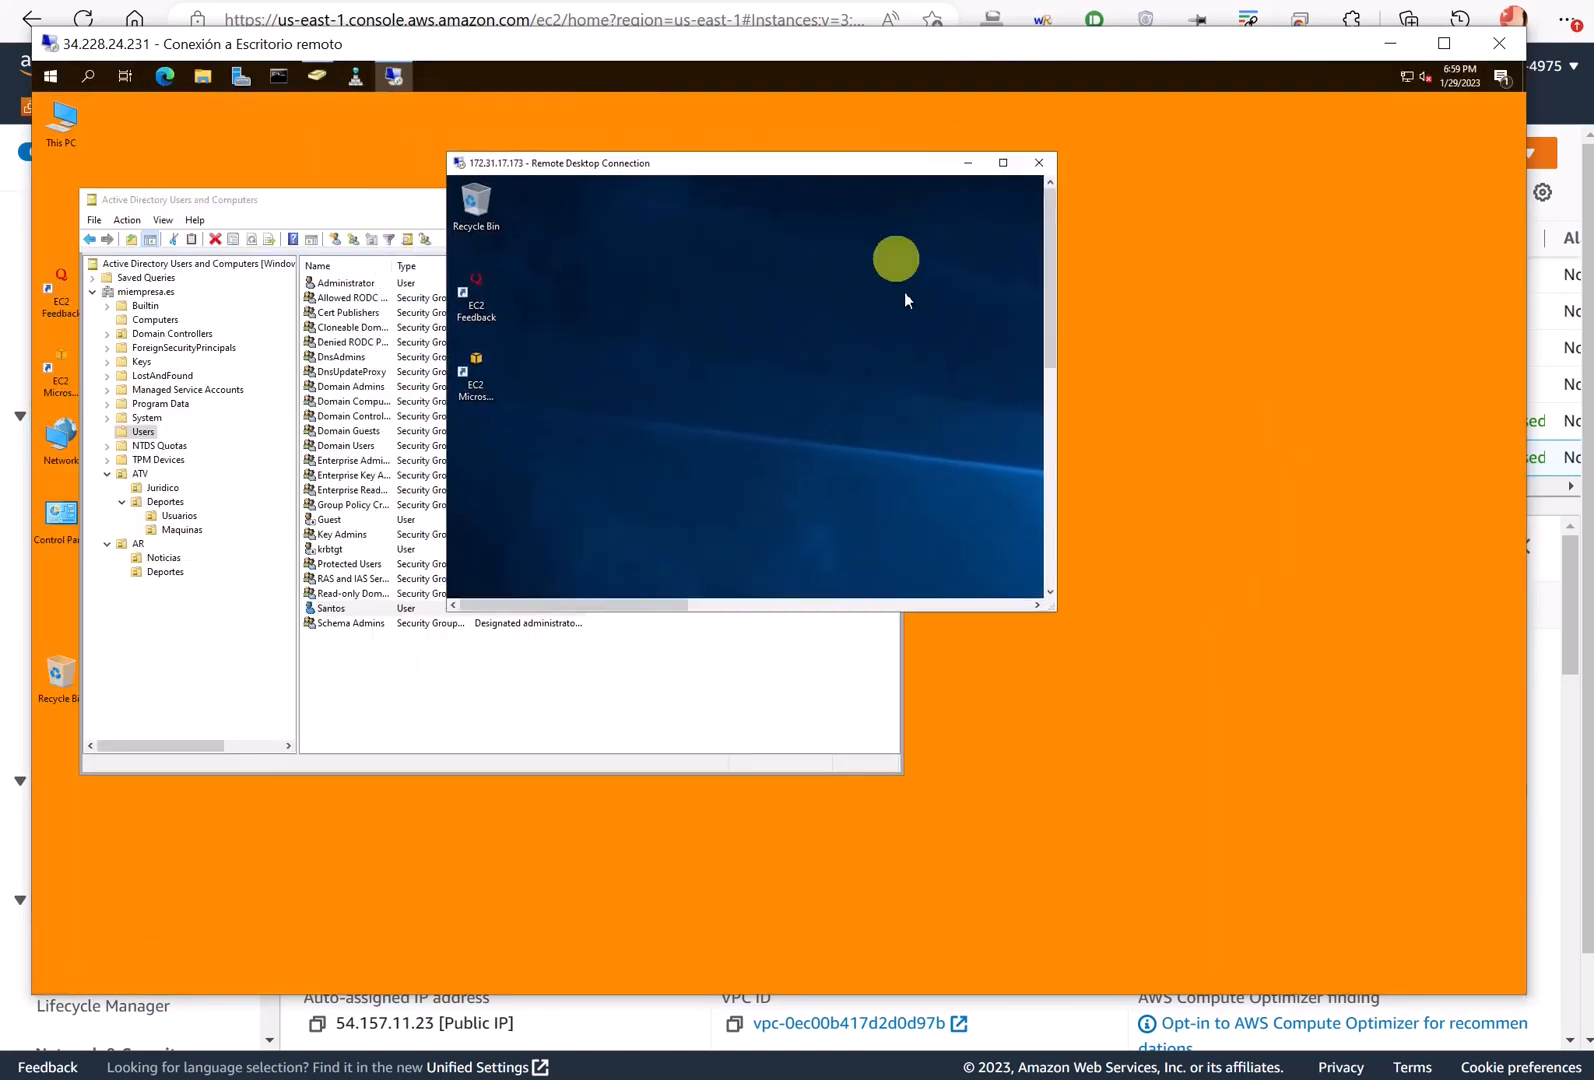
pyautogui.moveTo(1061, 619); pyautogui.dragTo(1488, 895)
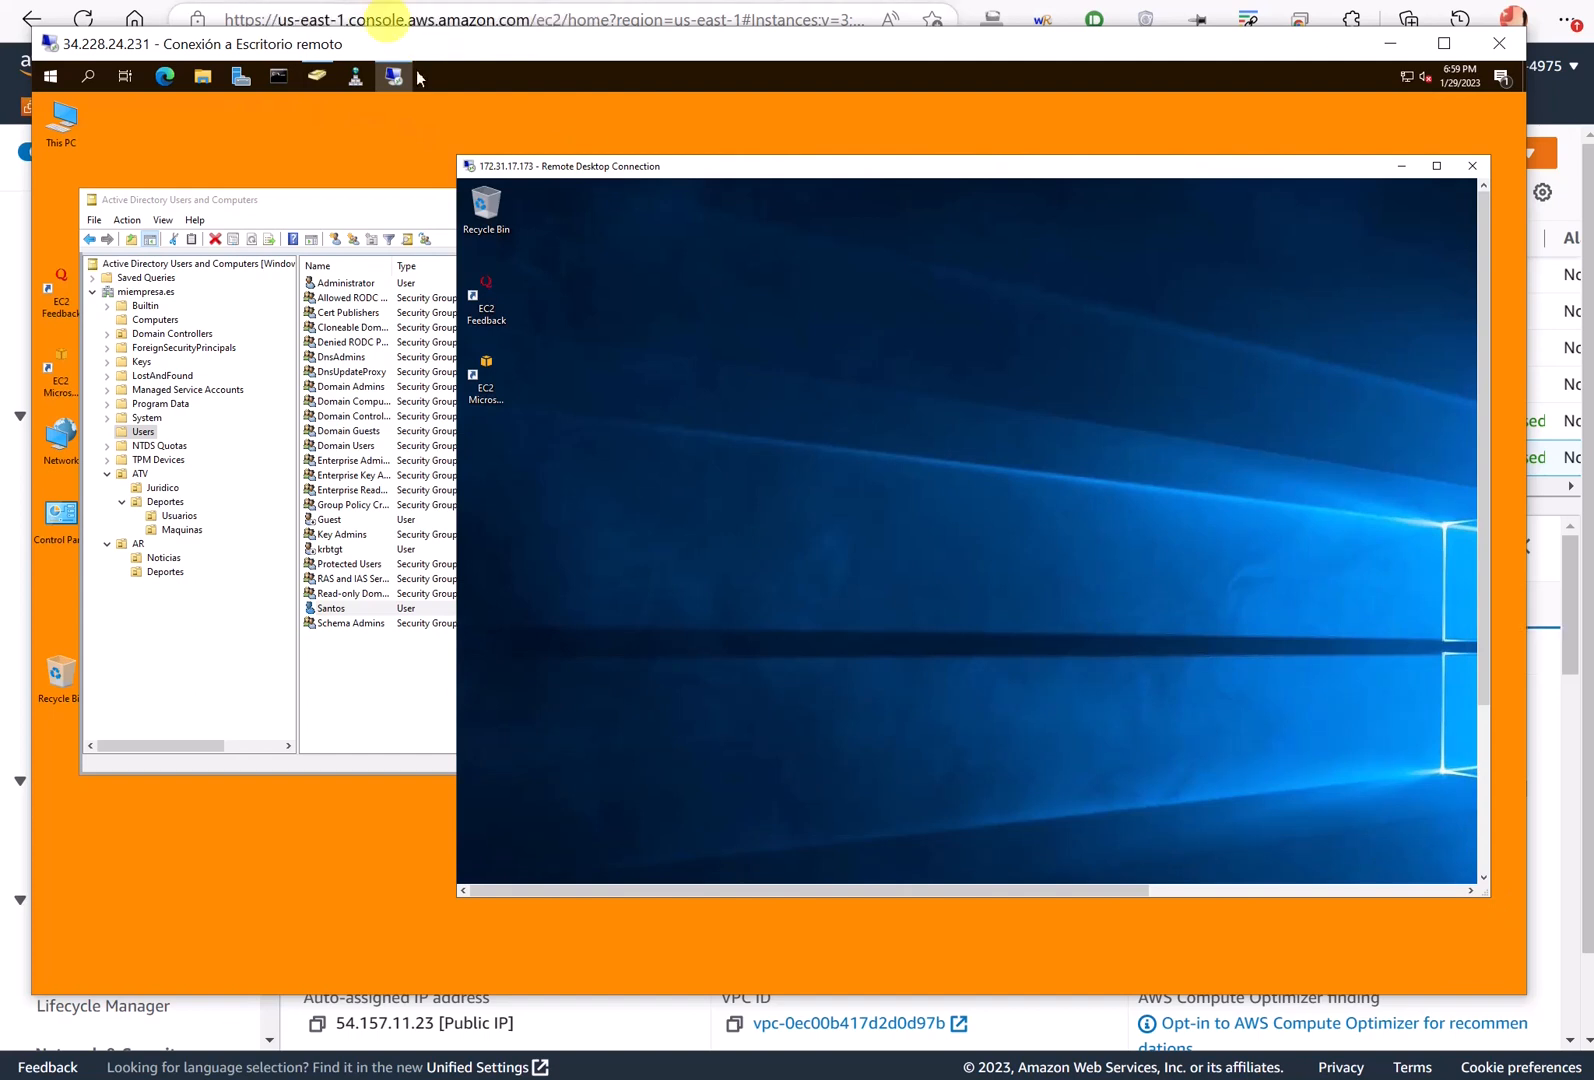
pyautogui.click(418, 18)
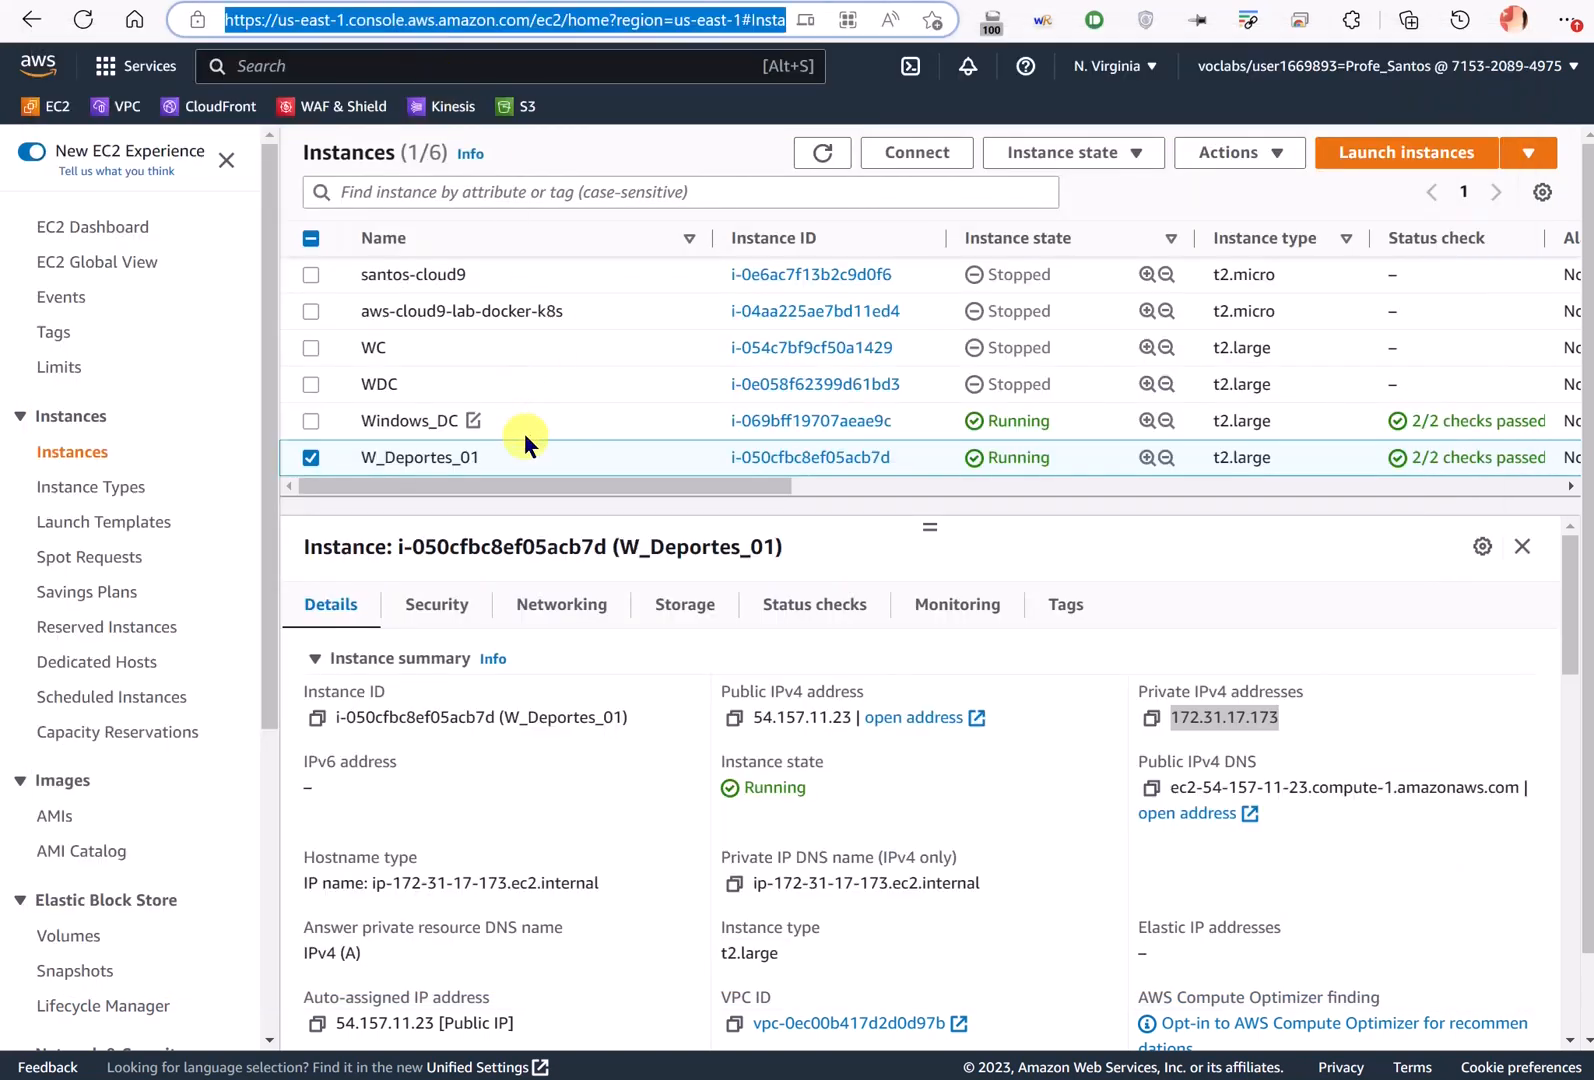
pyautogui.moveTo(745, 648)
pyautogui.mouseDown()
pyautogui.moveTo(690, 700)
pyautogui.moveTo(875, 665)
pyautogui.moveTo(705, 656)
pyautogui.mouseUp()
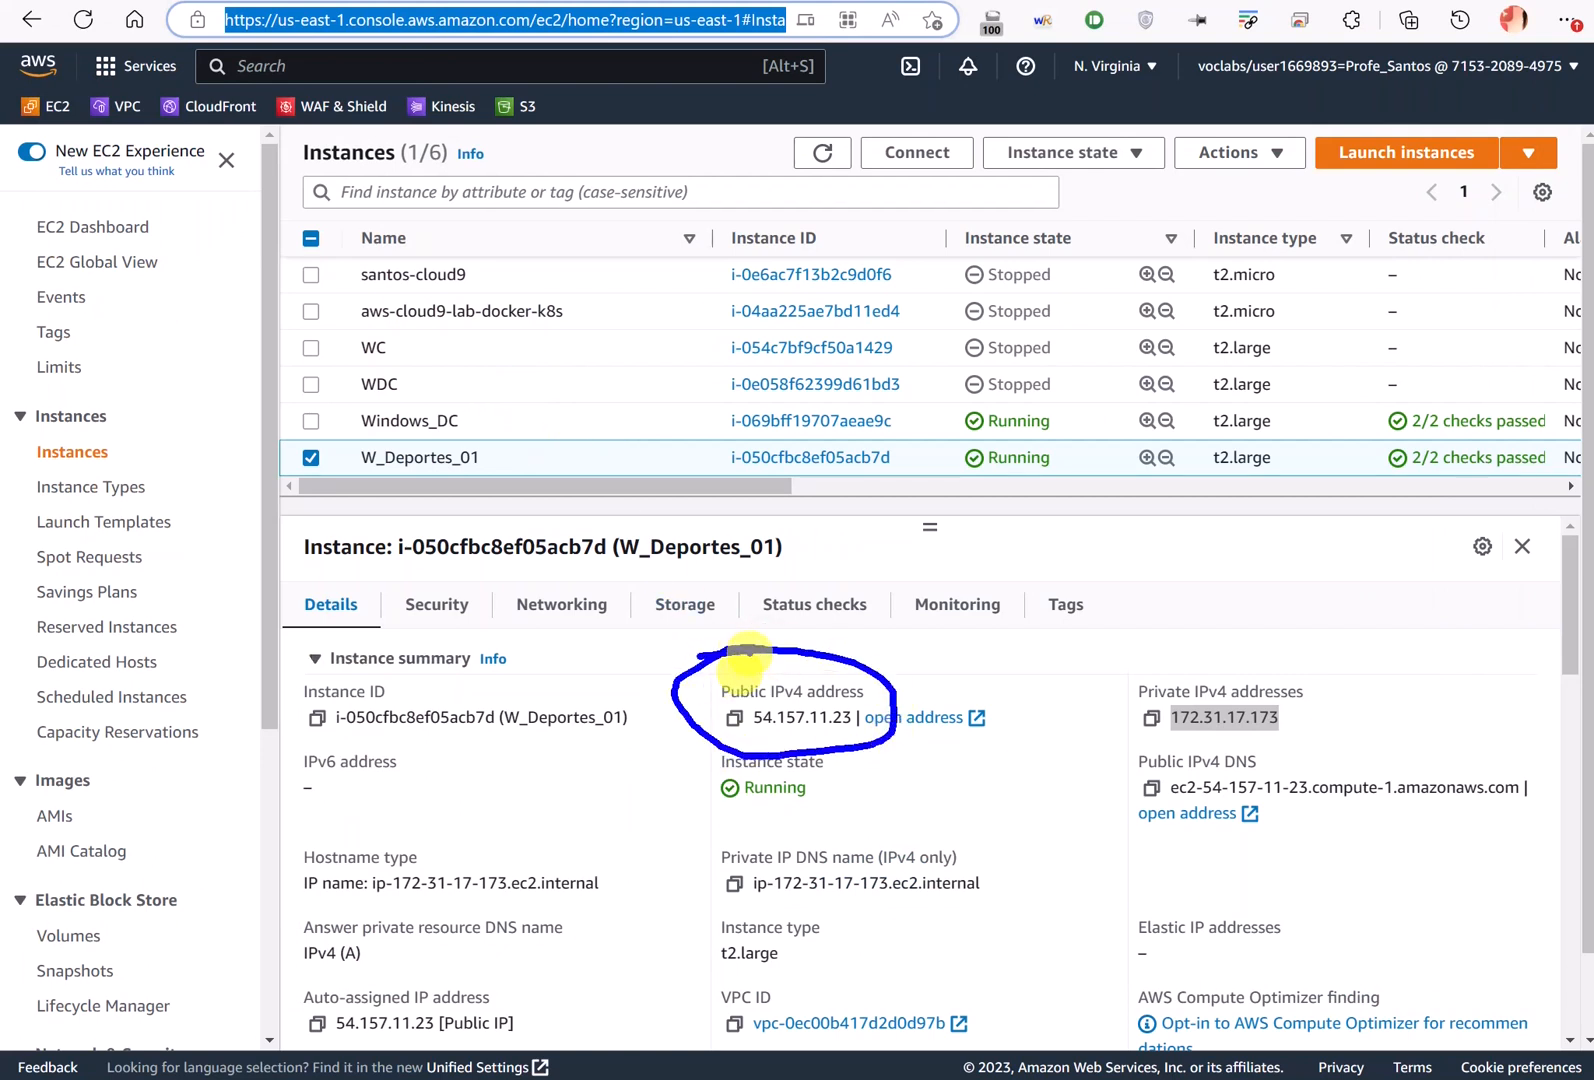
pyautogui.press('Escape')
pyautogui.hotkey('alt', 'Tab')
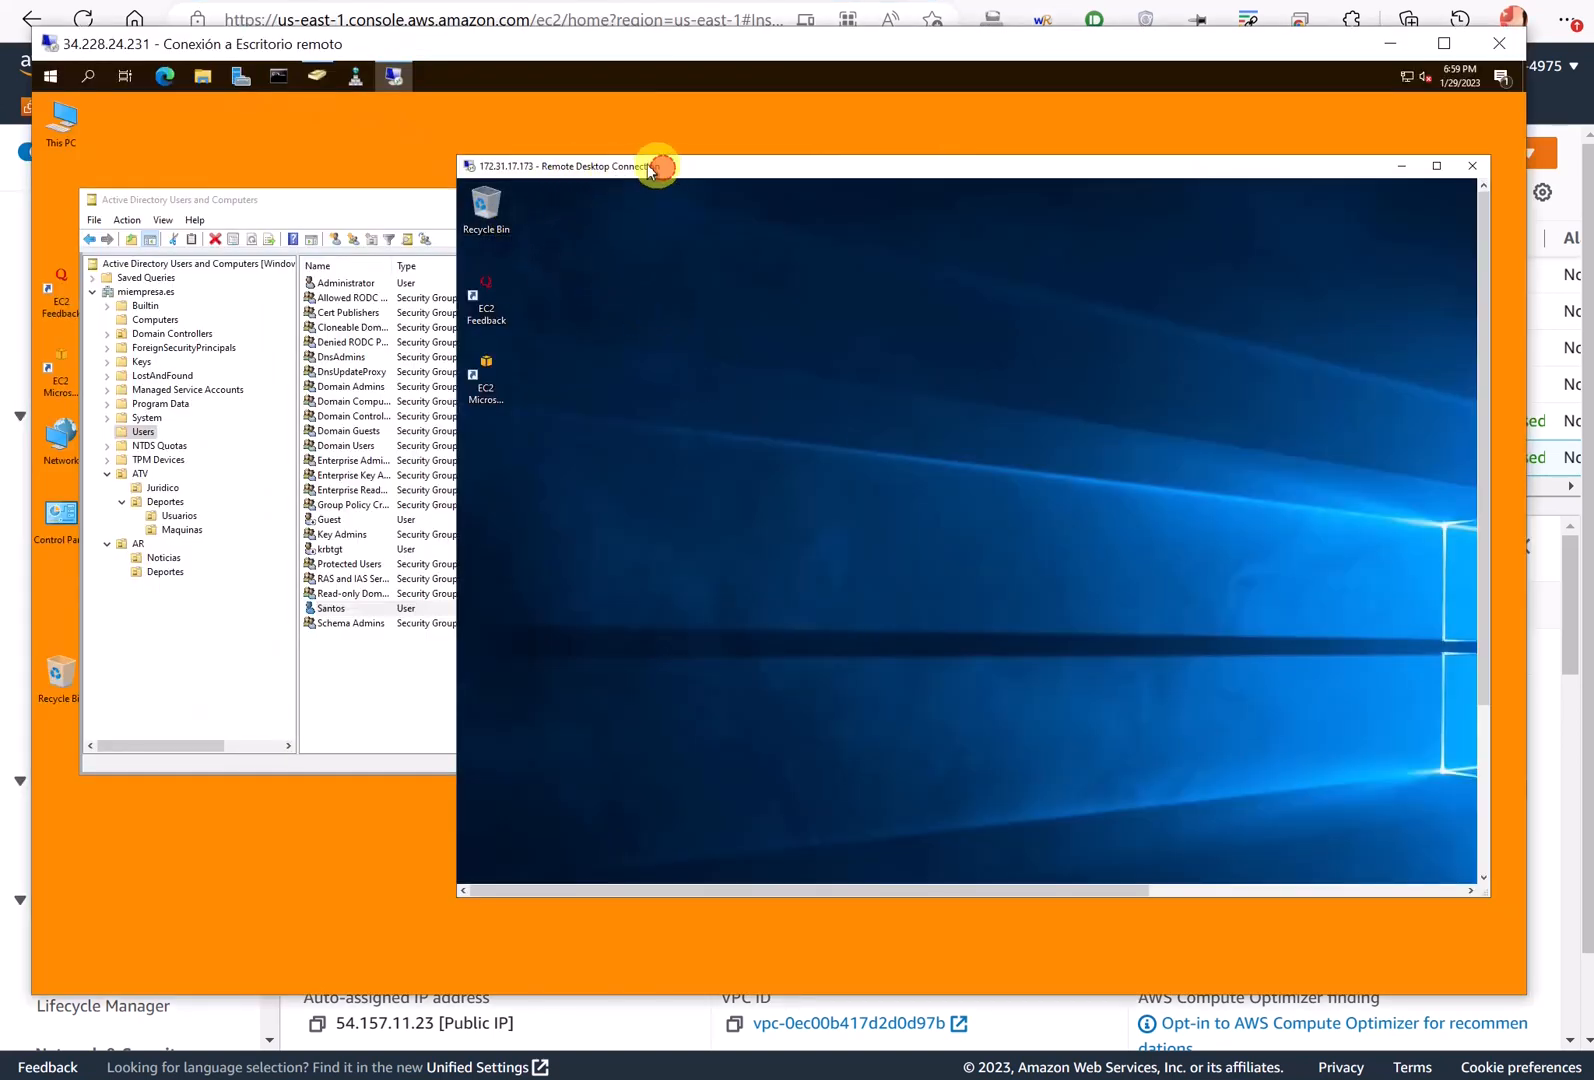
pyautogui.moveTo(648, 166); pyautogui.dragTo(624, 153)
pyautogui.hotkey('alt', 'Tab')
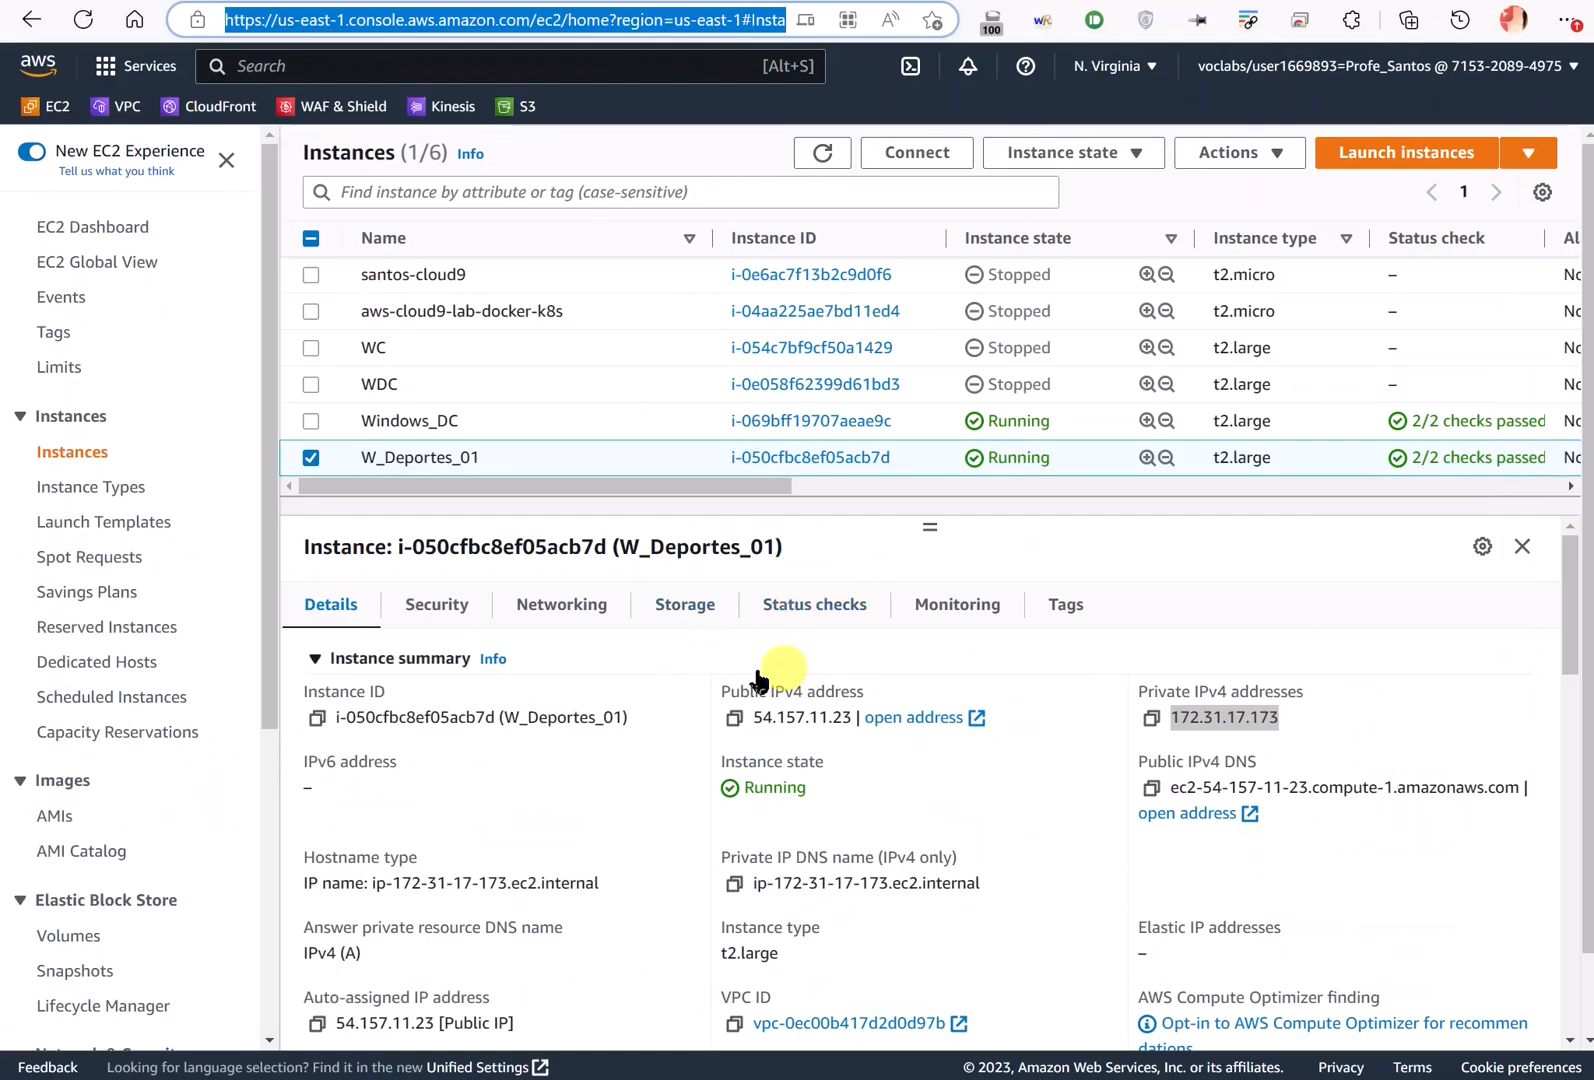
pyautogui.moveTo(768, 678)
pyautogui.mouseDown()
pyautogui.moveTo(690, 735)
pyautogui.moveTo(752, 663)
pyautogui.mouseUp()
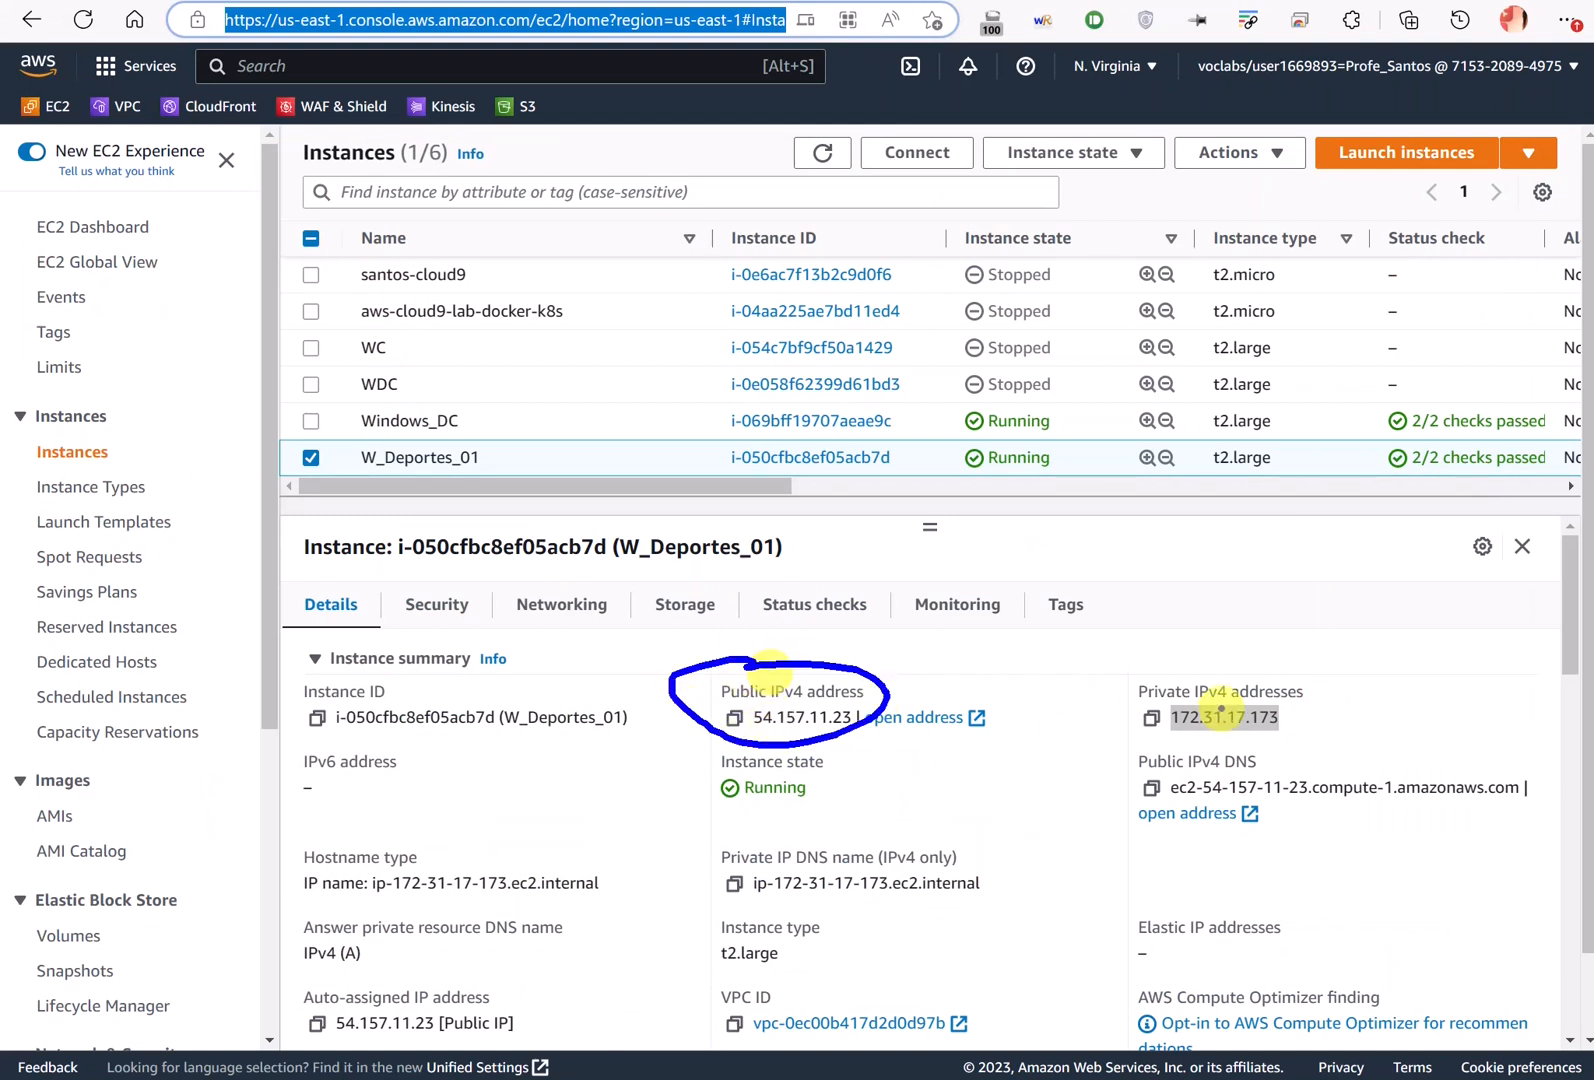
pyautogui.moveTo(1225, 675)
pyautogui.mouseDown()
pyautogui.moveTo(1095, 700)
pyautogui.moveTo(1245, 742)
pyautogui.moveTo(1200, 675)
pyautogui.mouseUp()
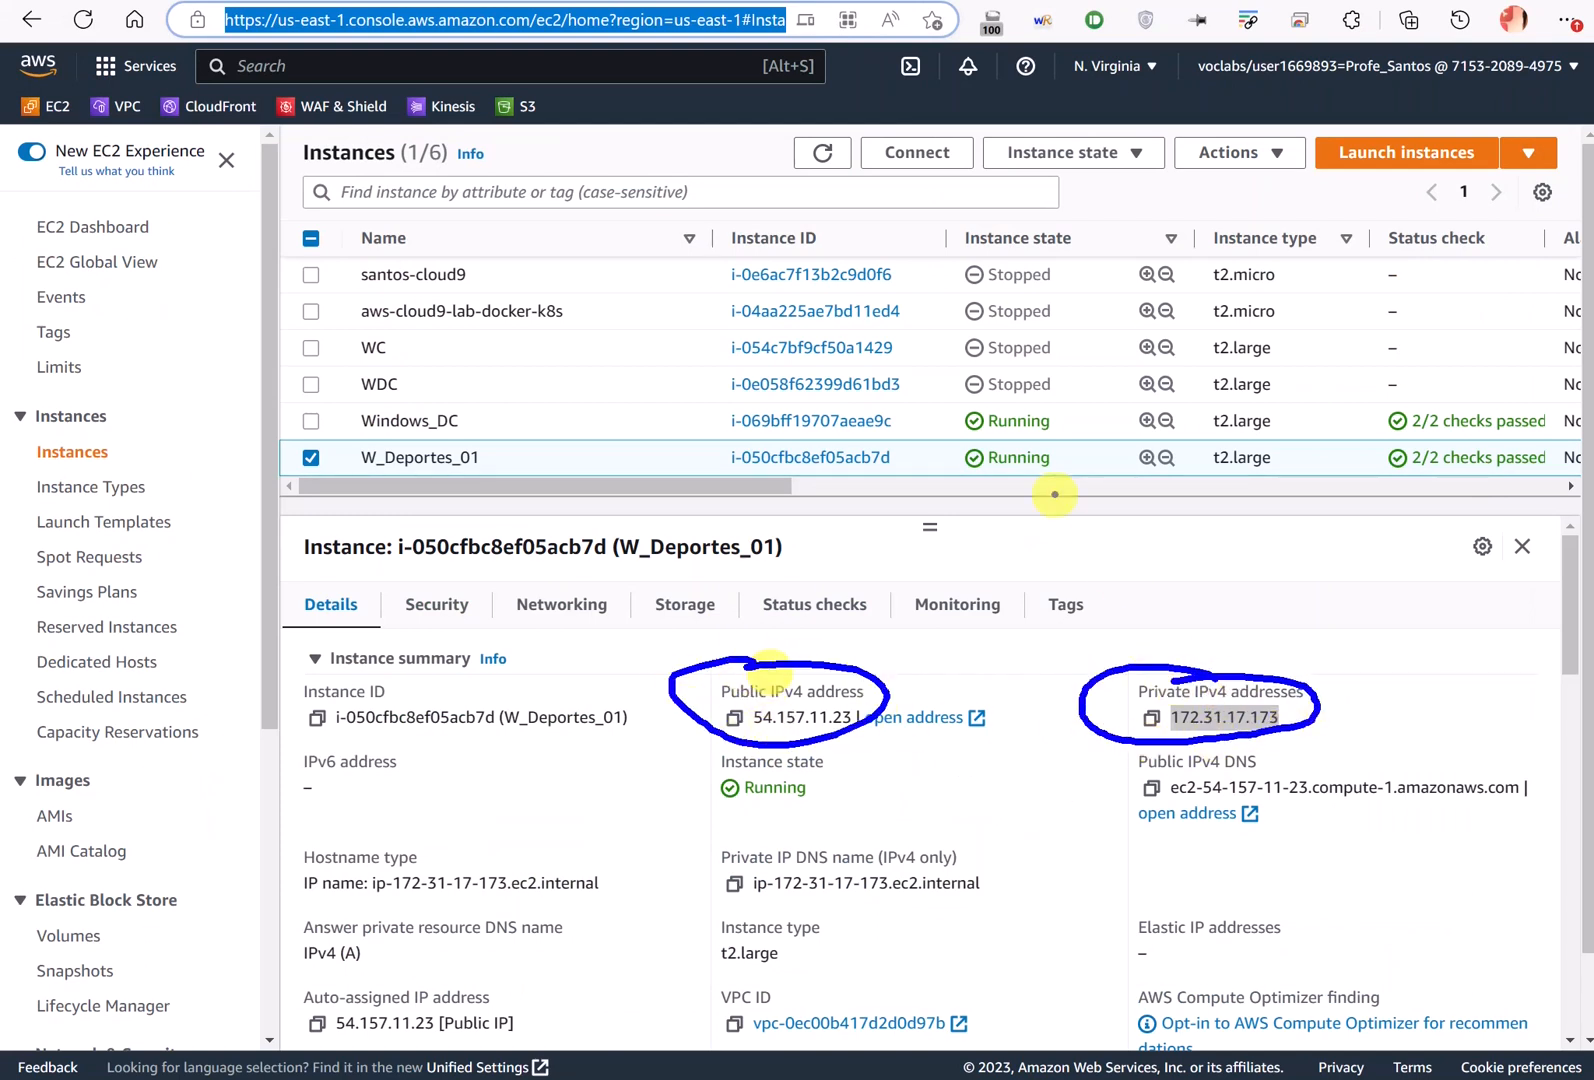
pyautogui.hotkey('alt', 'Tab')
pyautogui.hotkey('alt', 'Tab')
pyautogui.hotkey('alt', 'Tab')
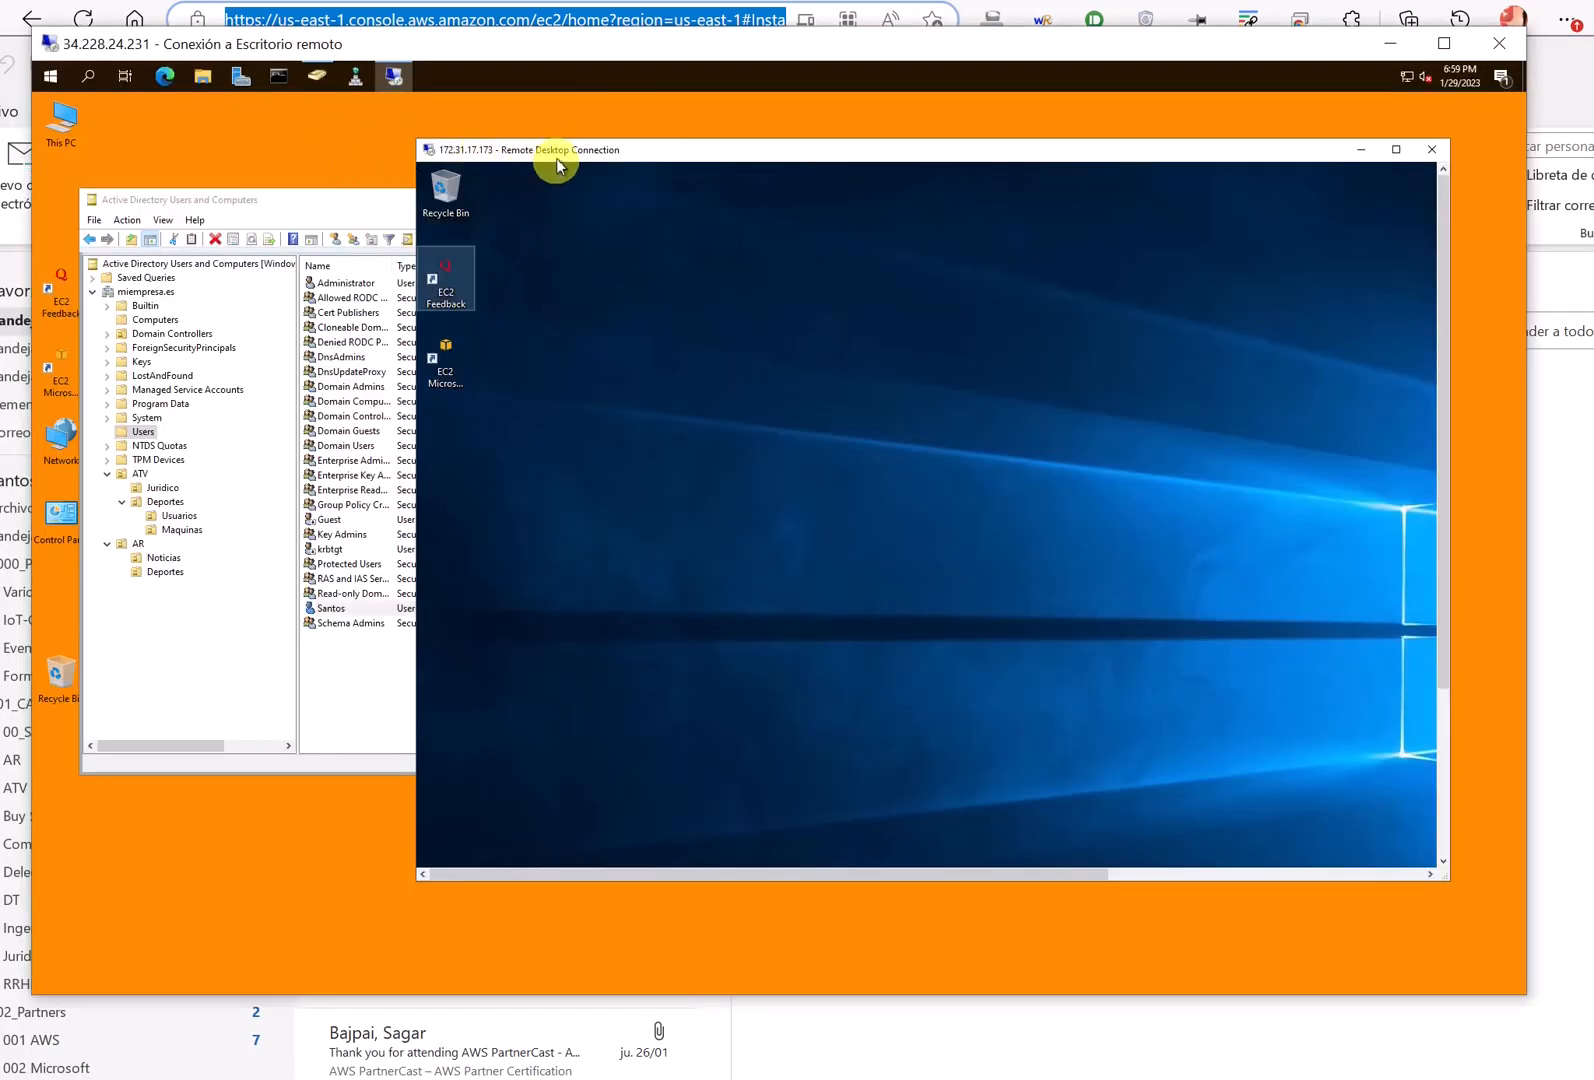
pyautogui.moveTo(555, 158); pyautogui.dragTo(517, 91)
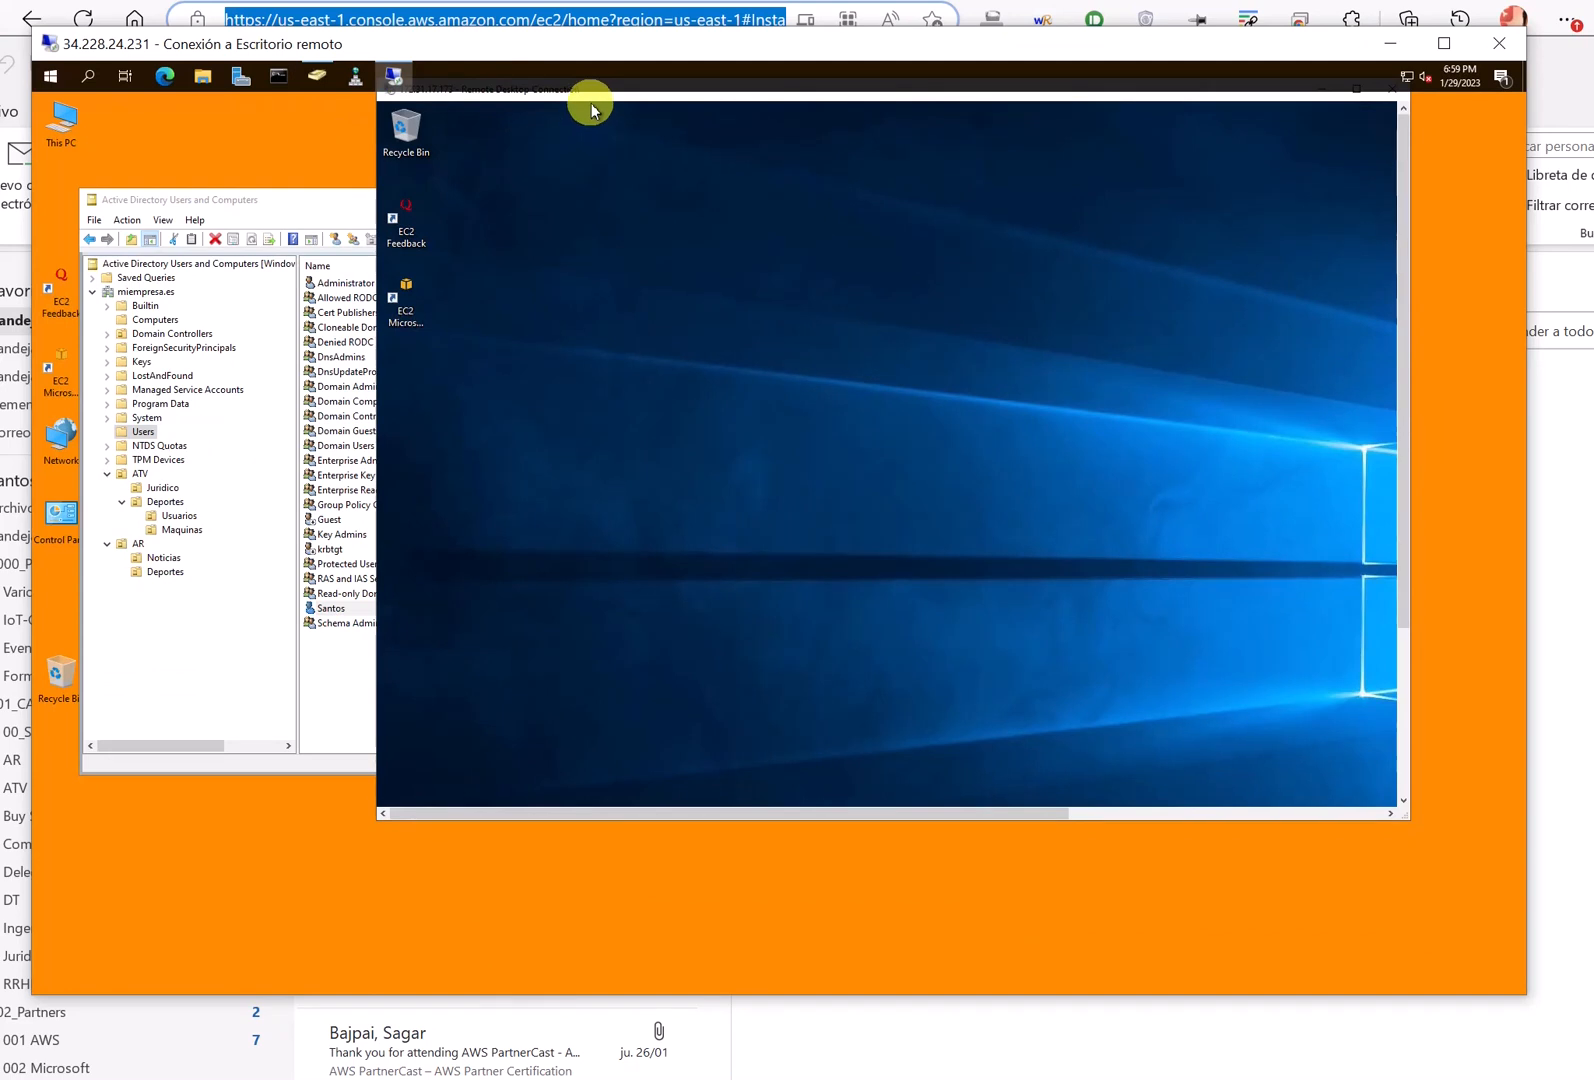
pyautogui.doubleClick(588, 97)
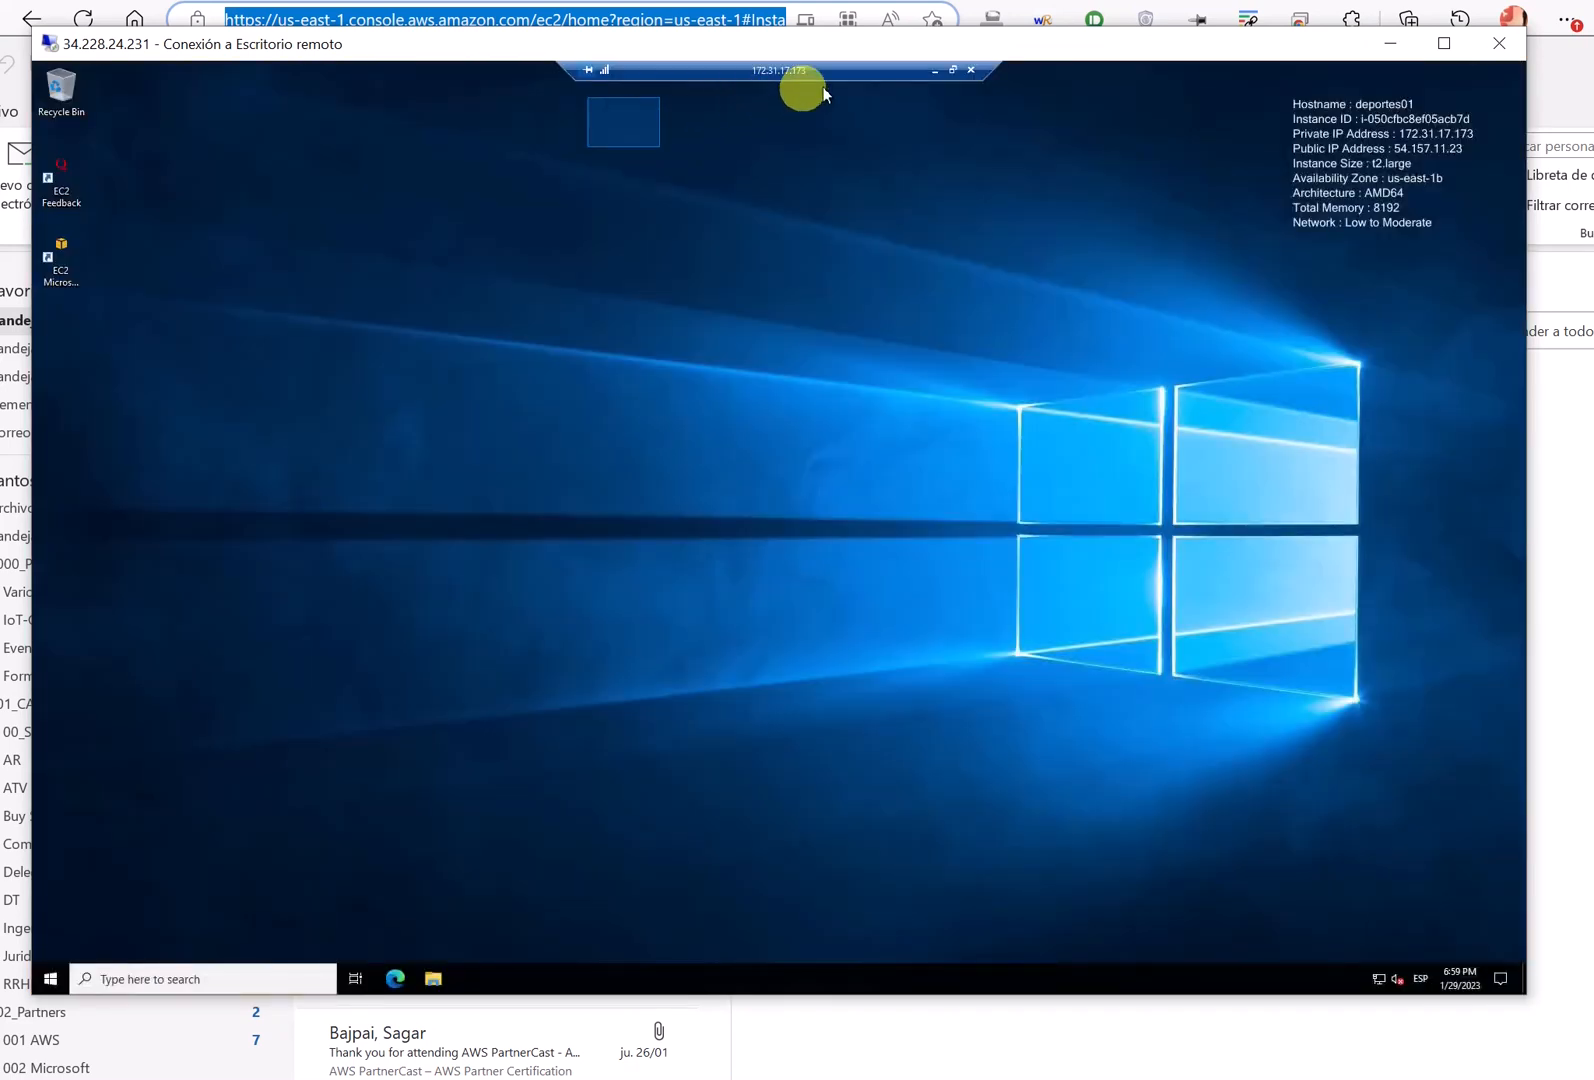
pyautogui.click(952, 70)
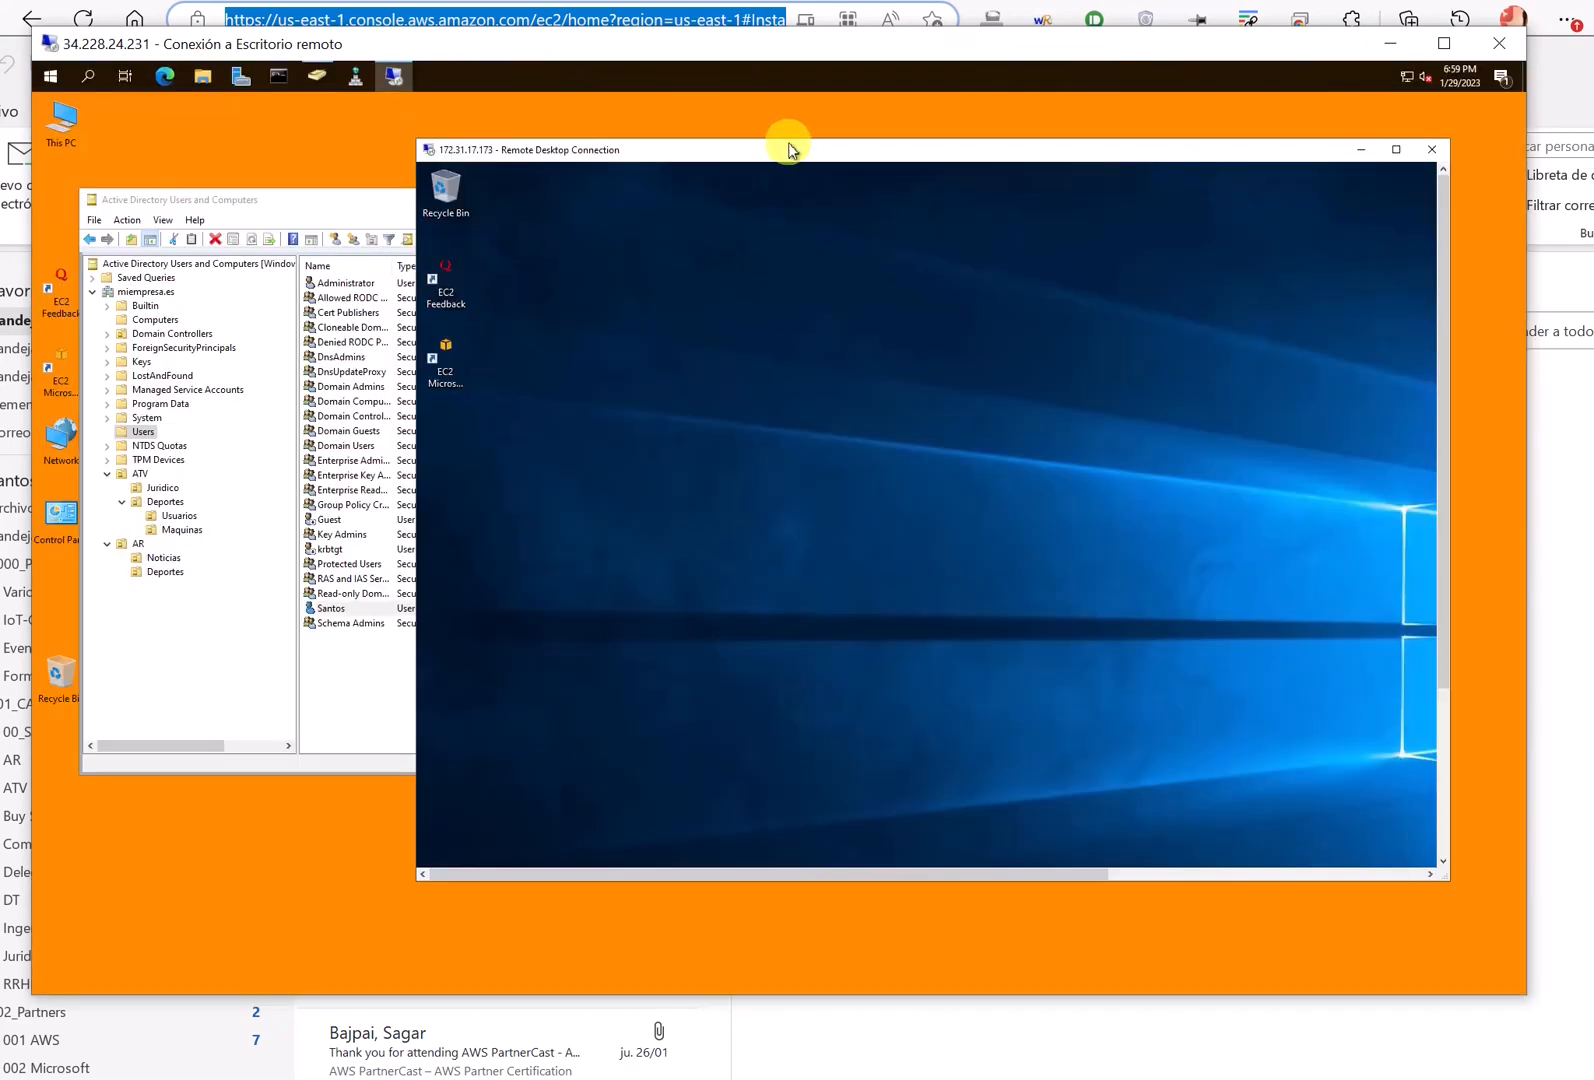
pyautogui.moveTo(789, 148); pyautogui.dragTo(866, 157)
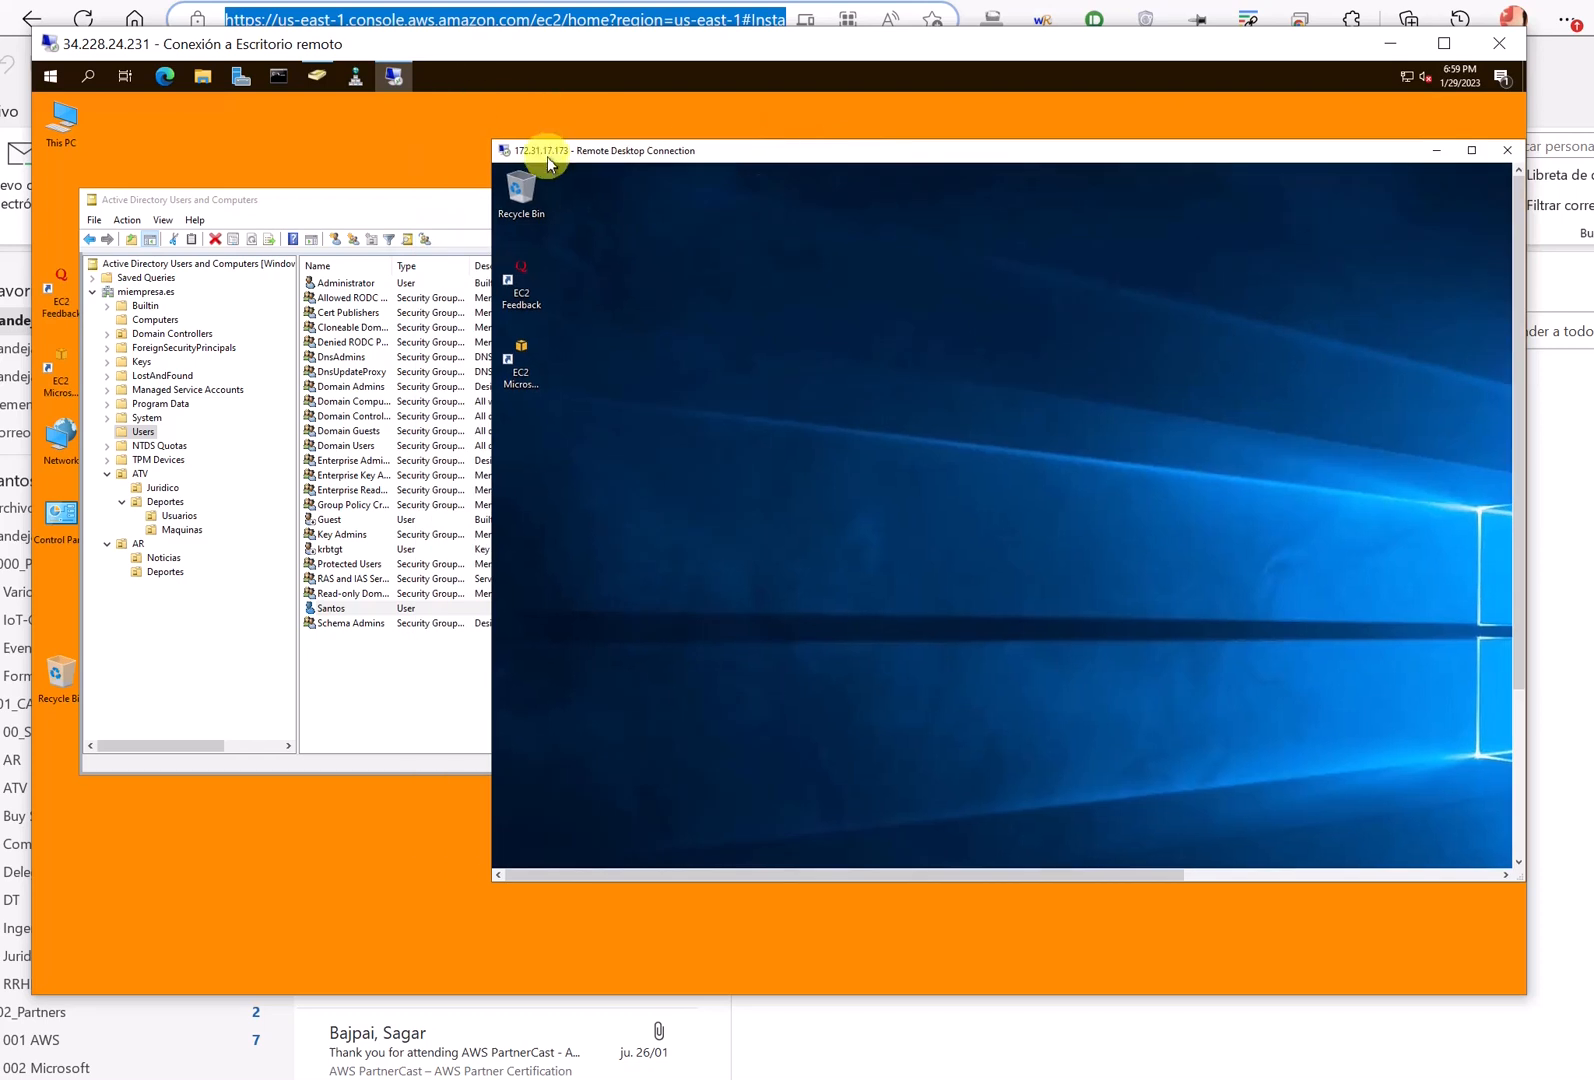
pyautogui.hotkey('ctrl', '2')
pyautogui.moveTo(549, 124)
pyautogui.mouseDown()
pyautogui.moveTo(501, 165)
pyautogui.moveTo(562, 109)
pyautogui.mouseUp()
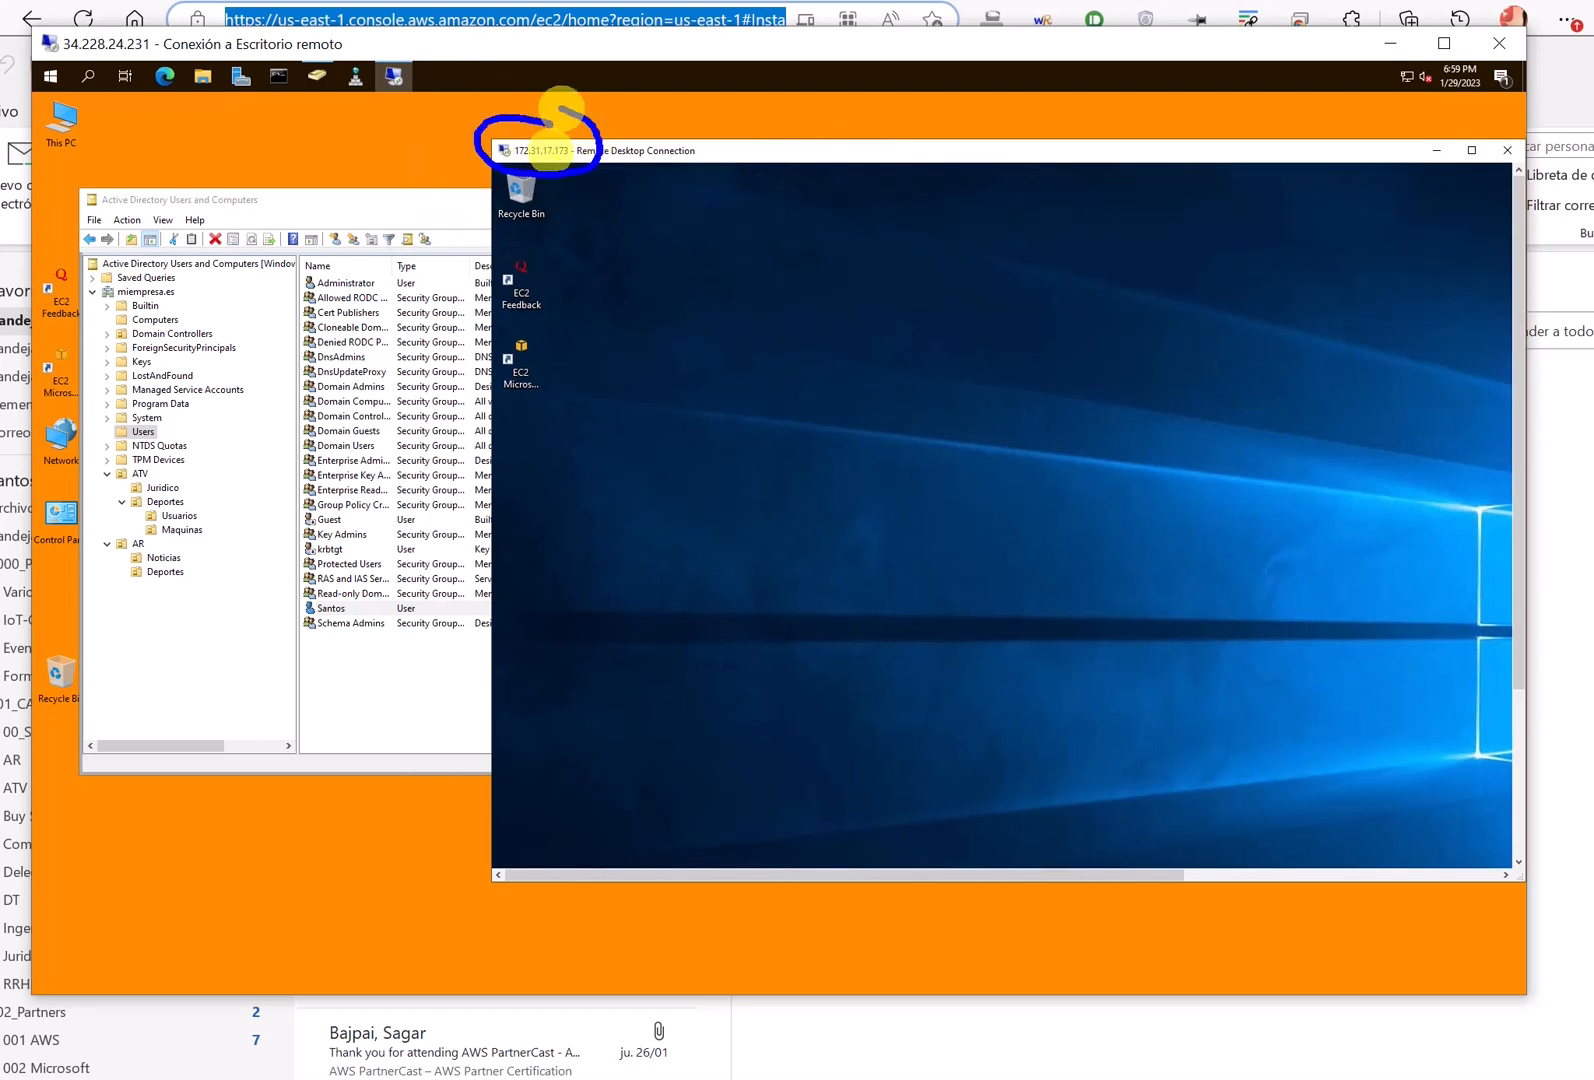
pyautogui.press('Escape')
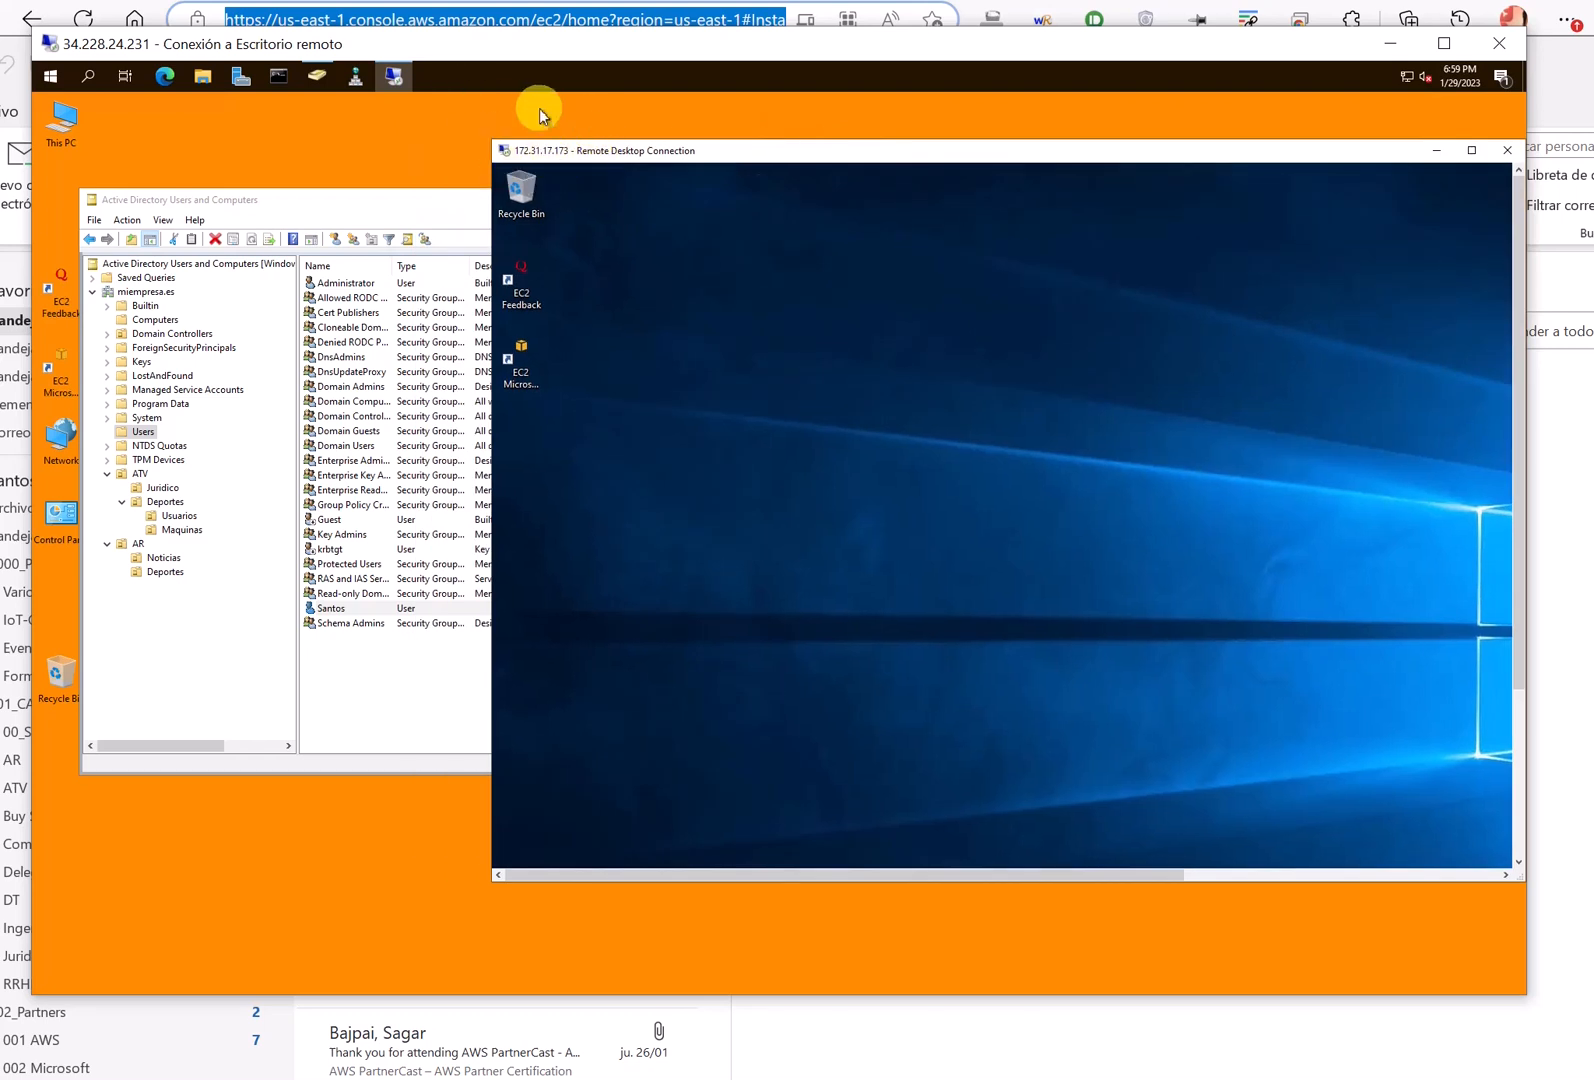
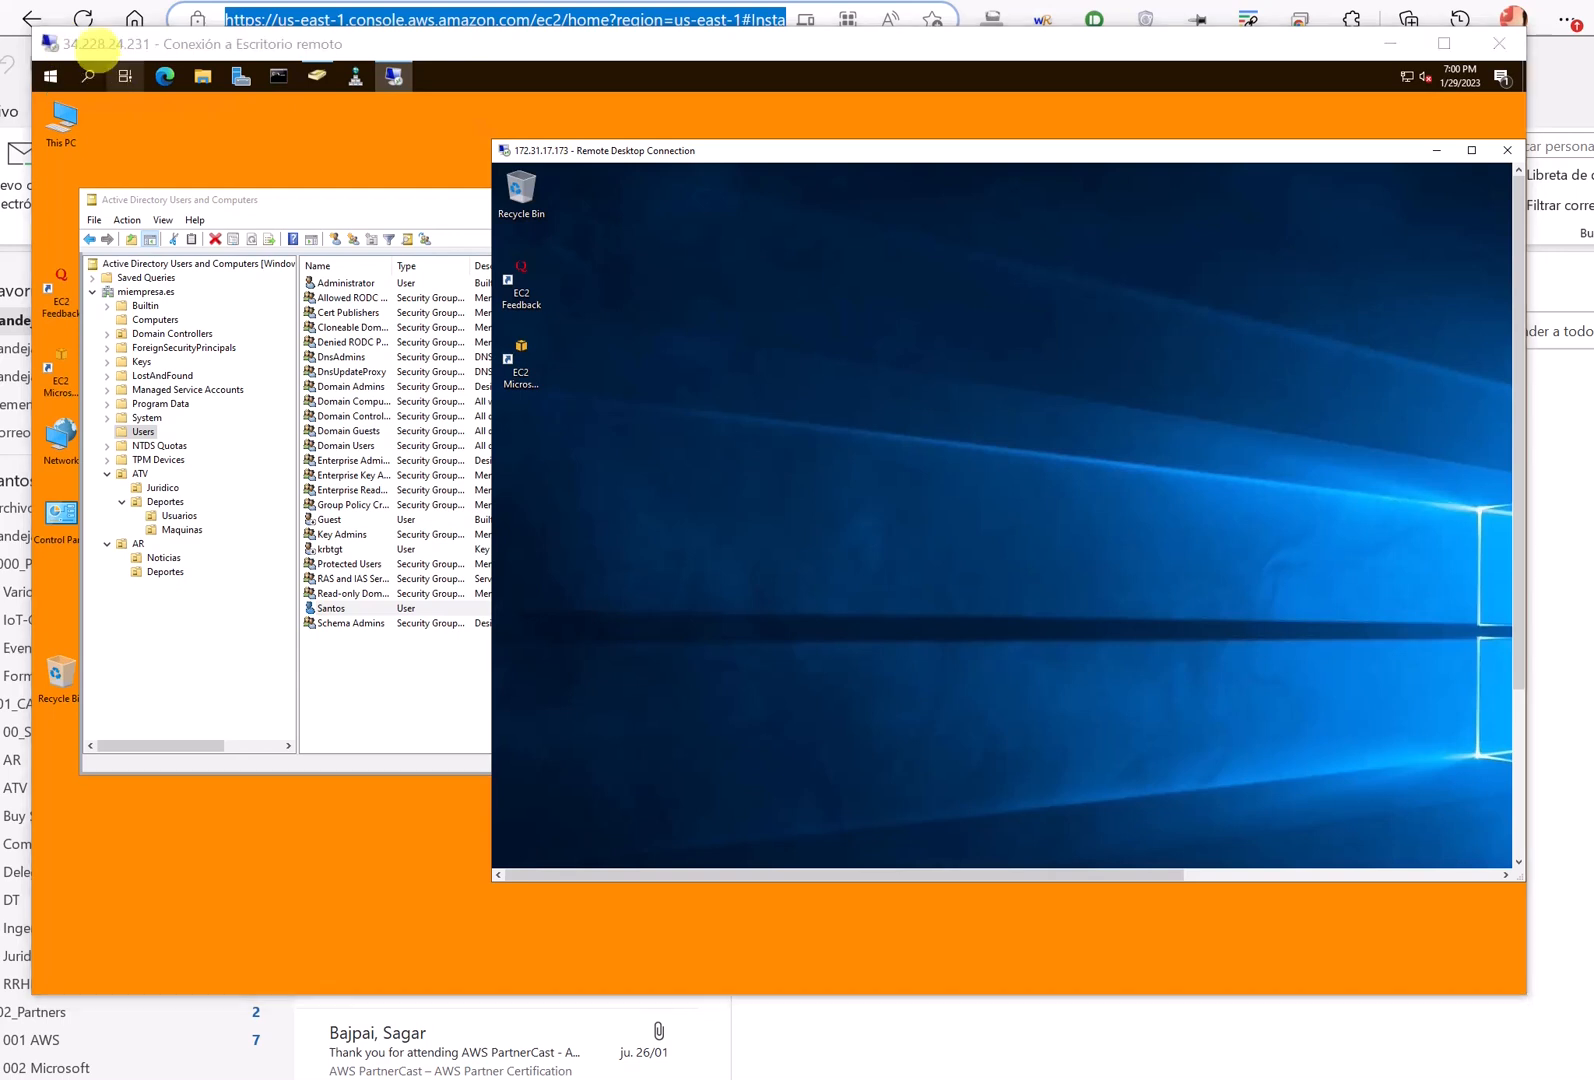
# - Highlight the outer public IP and the inner session's private IP, then clear the marks
pyautogui.moveTo(95, 36)
pyautogui.mouseDown()
pyautogui.moveTo(125, 70)
pyautogui.moveTo(90, 28)
pyautogui.moveTo(58, 42)
pyautogui.mouseUp()
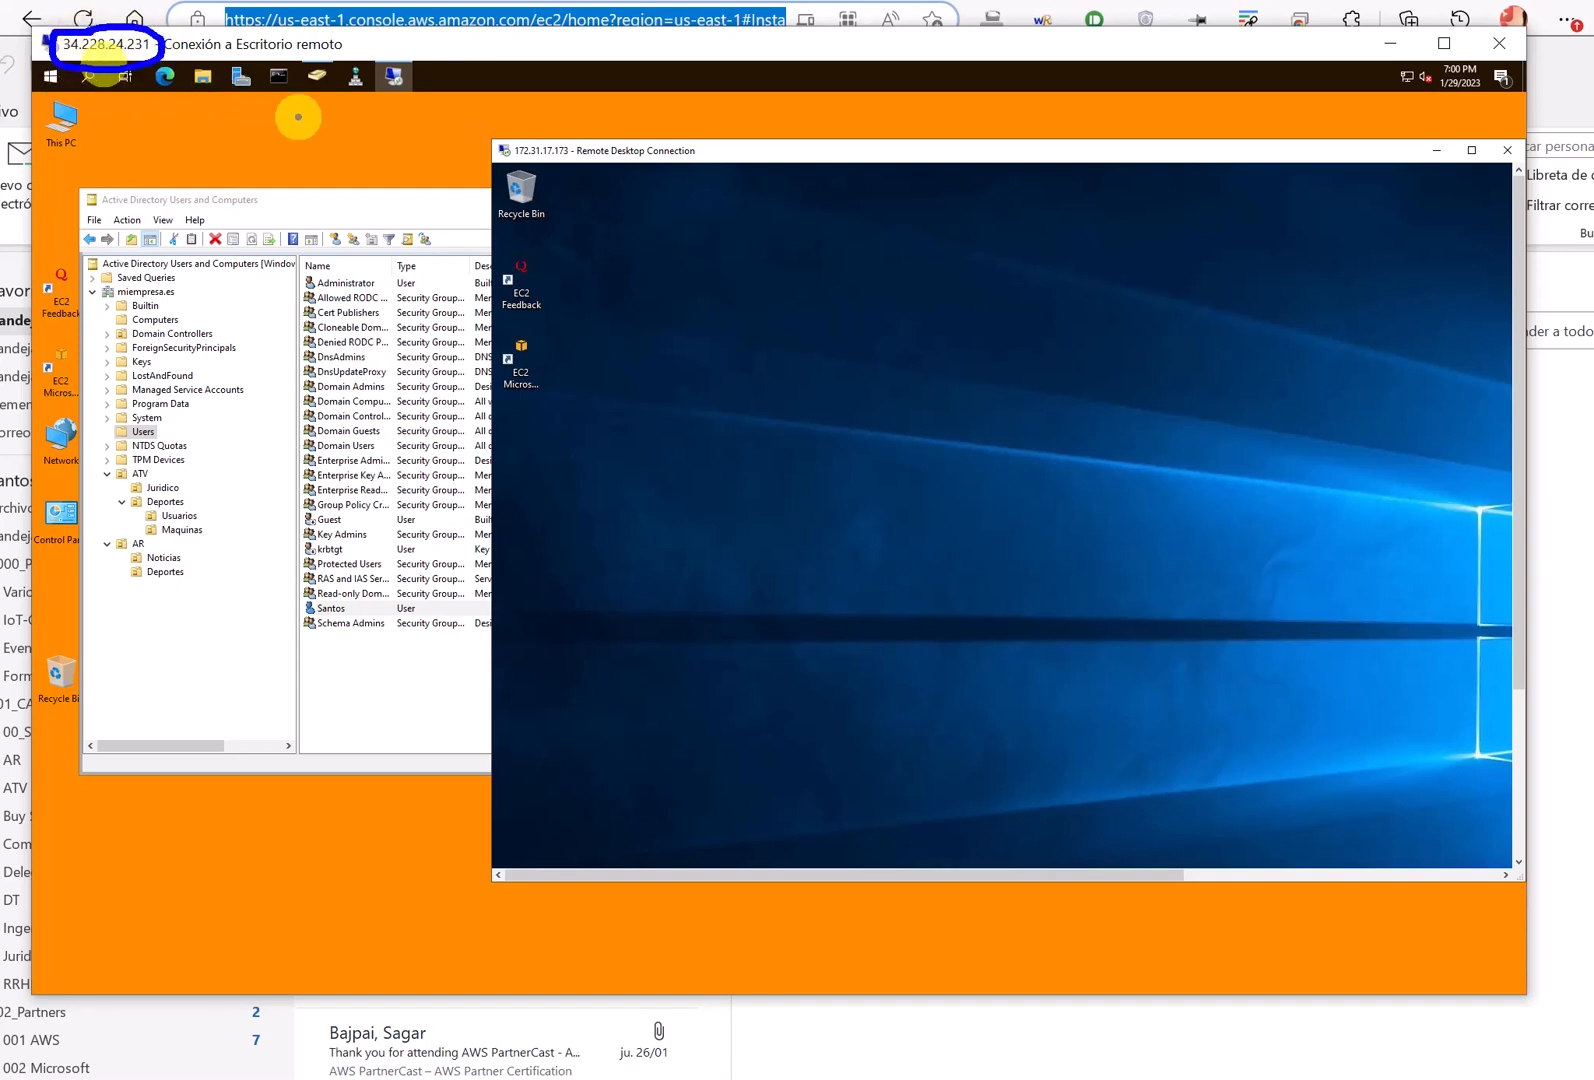
pyautogui.moveTo(568, 125)
pyautogui.mouseDown()
pyautogui.moveTo(465, 135)
pyautogui.moveTo(540, 182)
pyautogui.moveTo(590, 135)
pyautogui.mouseUp()
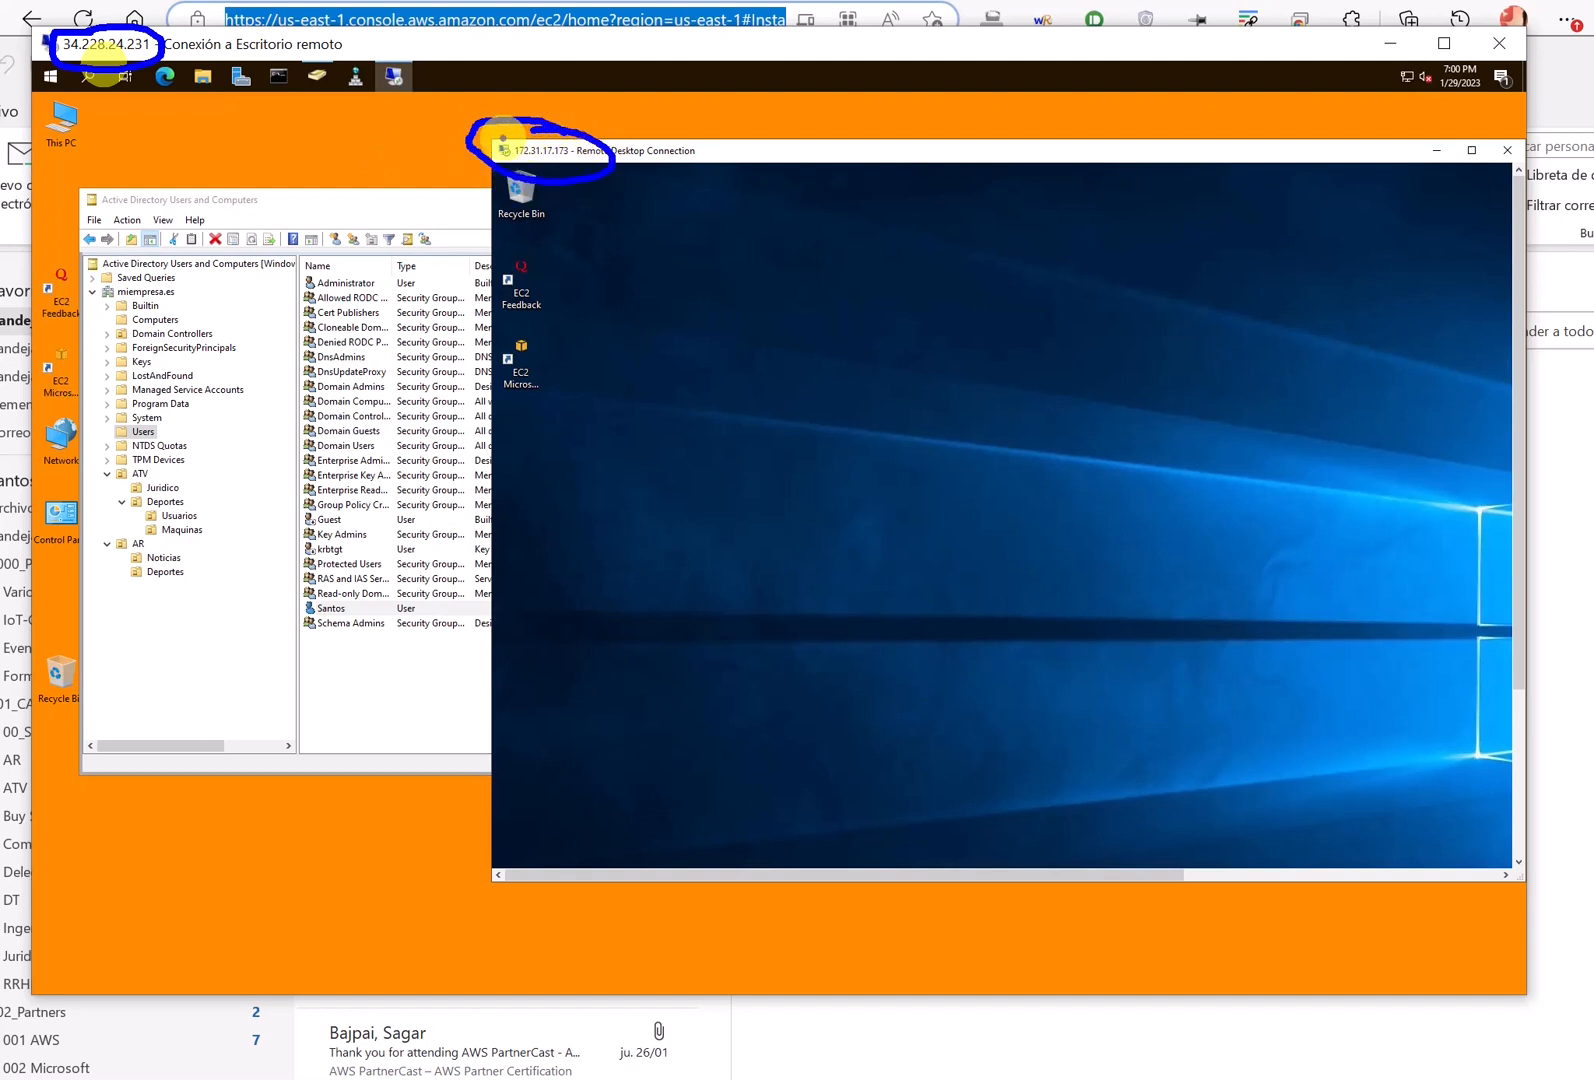
pyautogui.press('Escape')
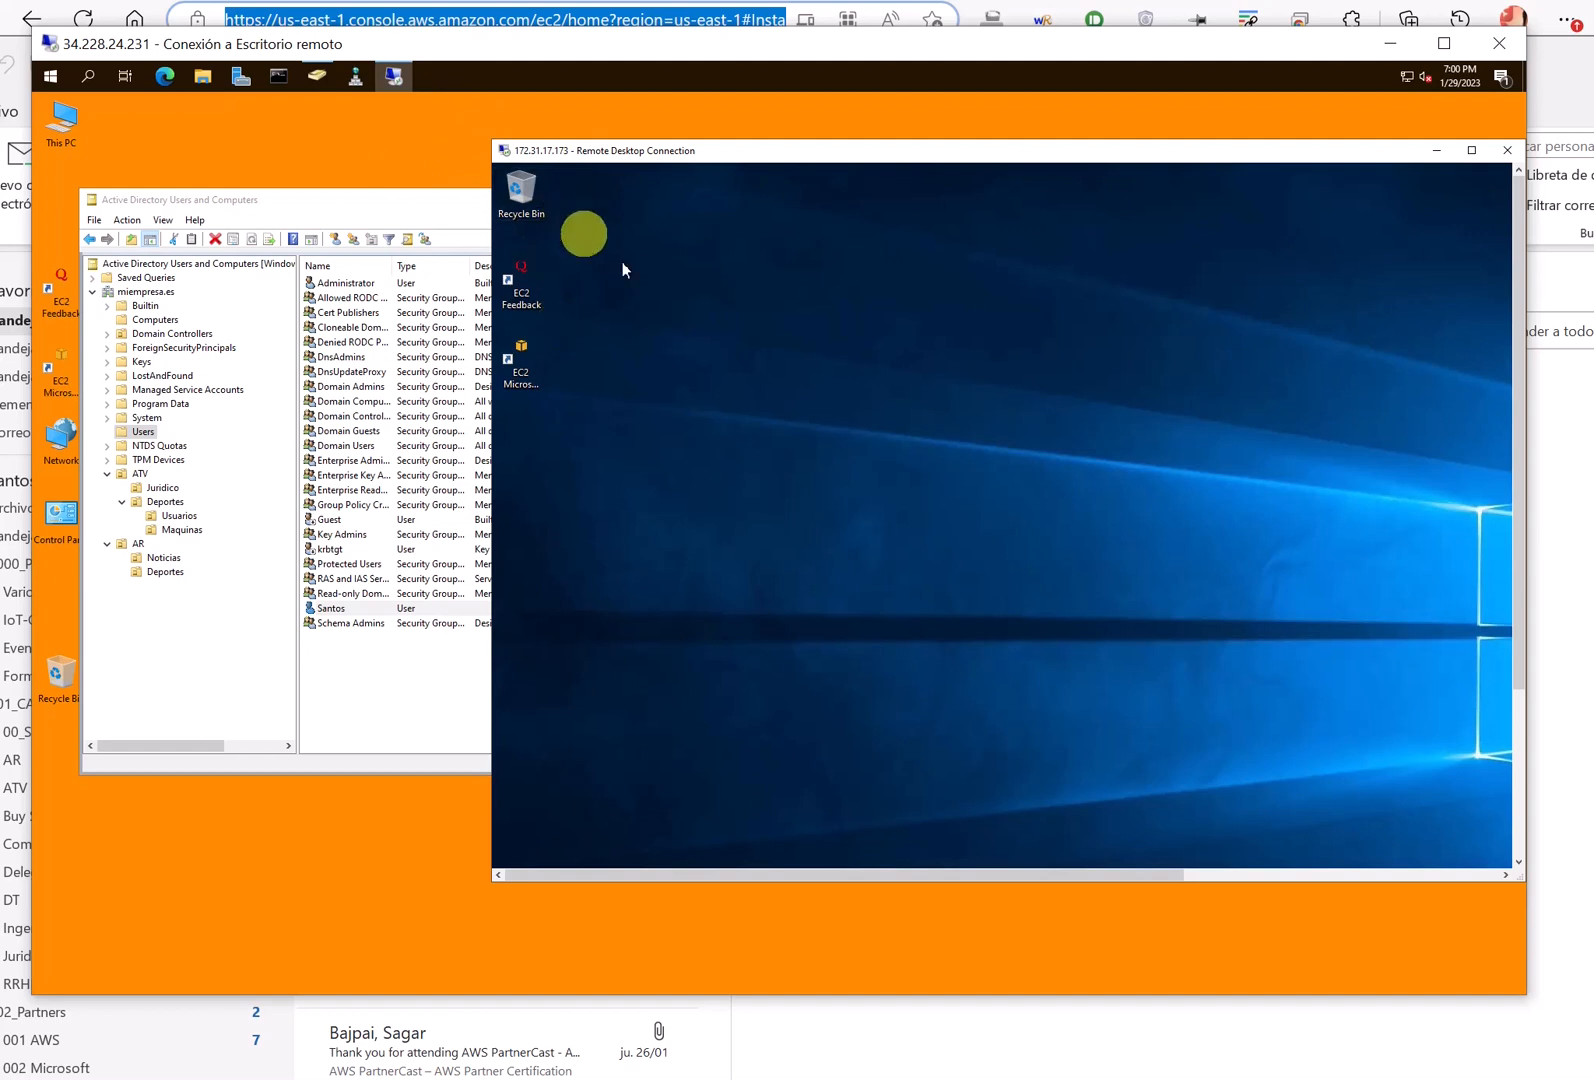
# - Move and enlarge the inner 172.31.17.173 window, then sign the domain user out
pyautogui.moveTo(814, 152); pyautogui.dragTo(674, 135)
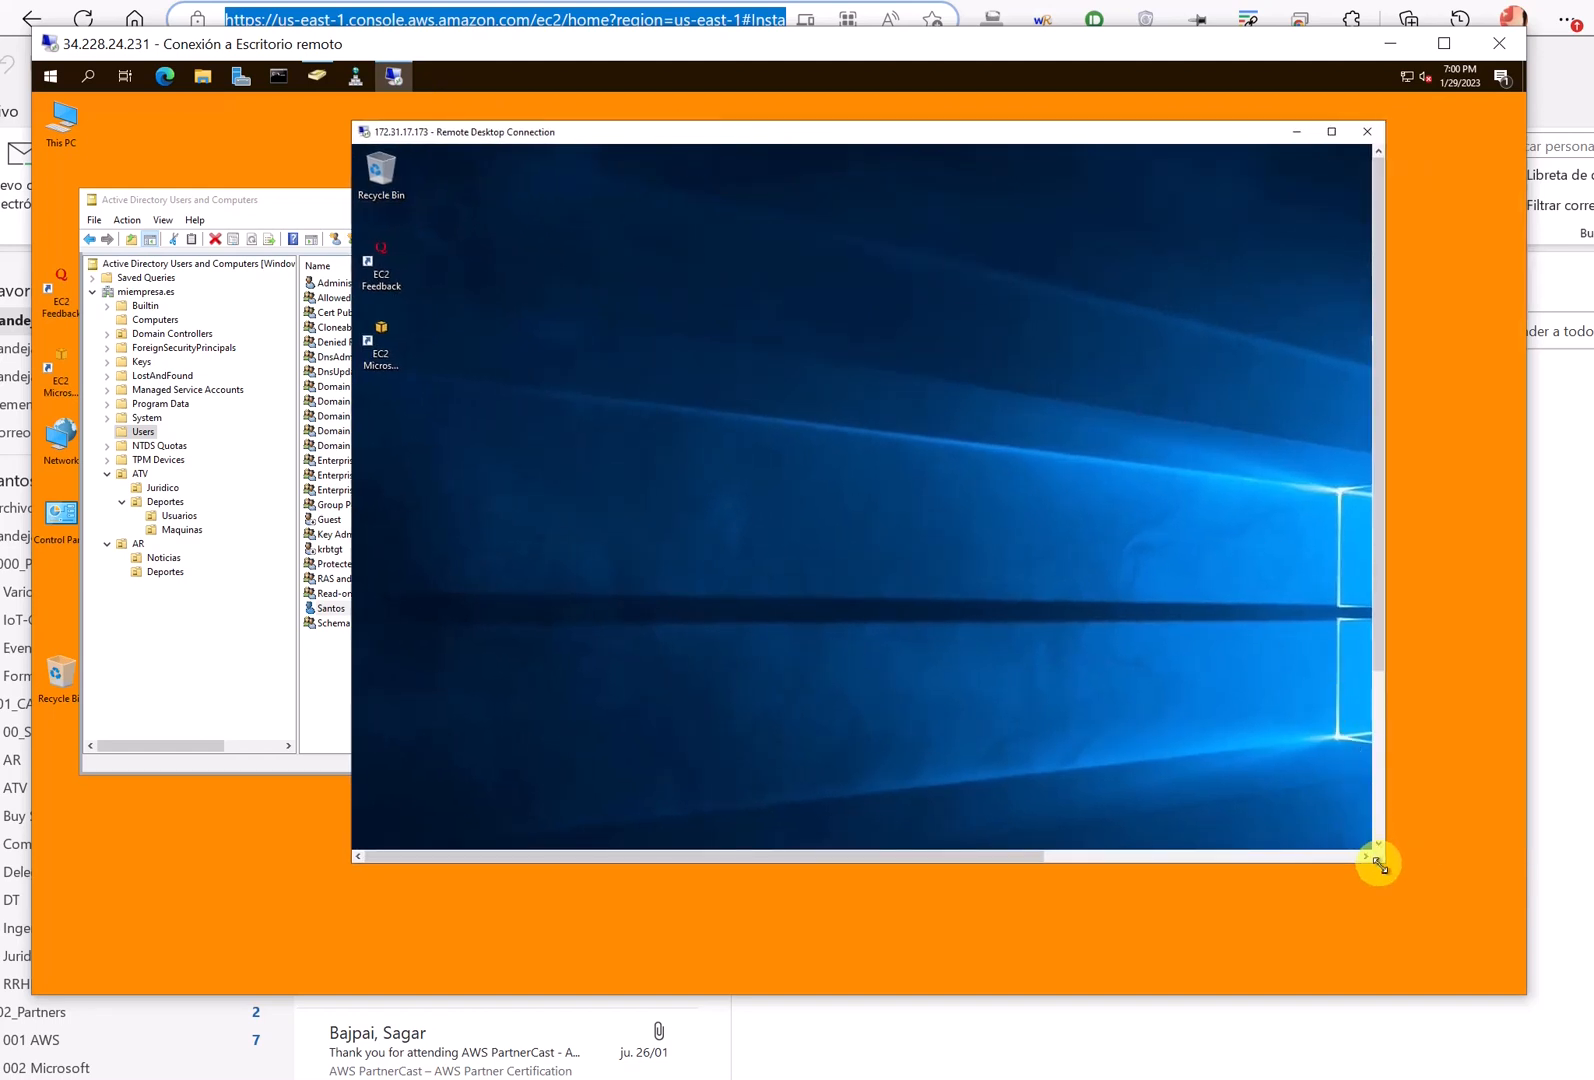
pyautogui.moveTo(1380, 860); pyautogui.dragTo(1502, 936)
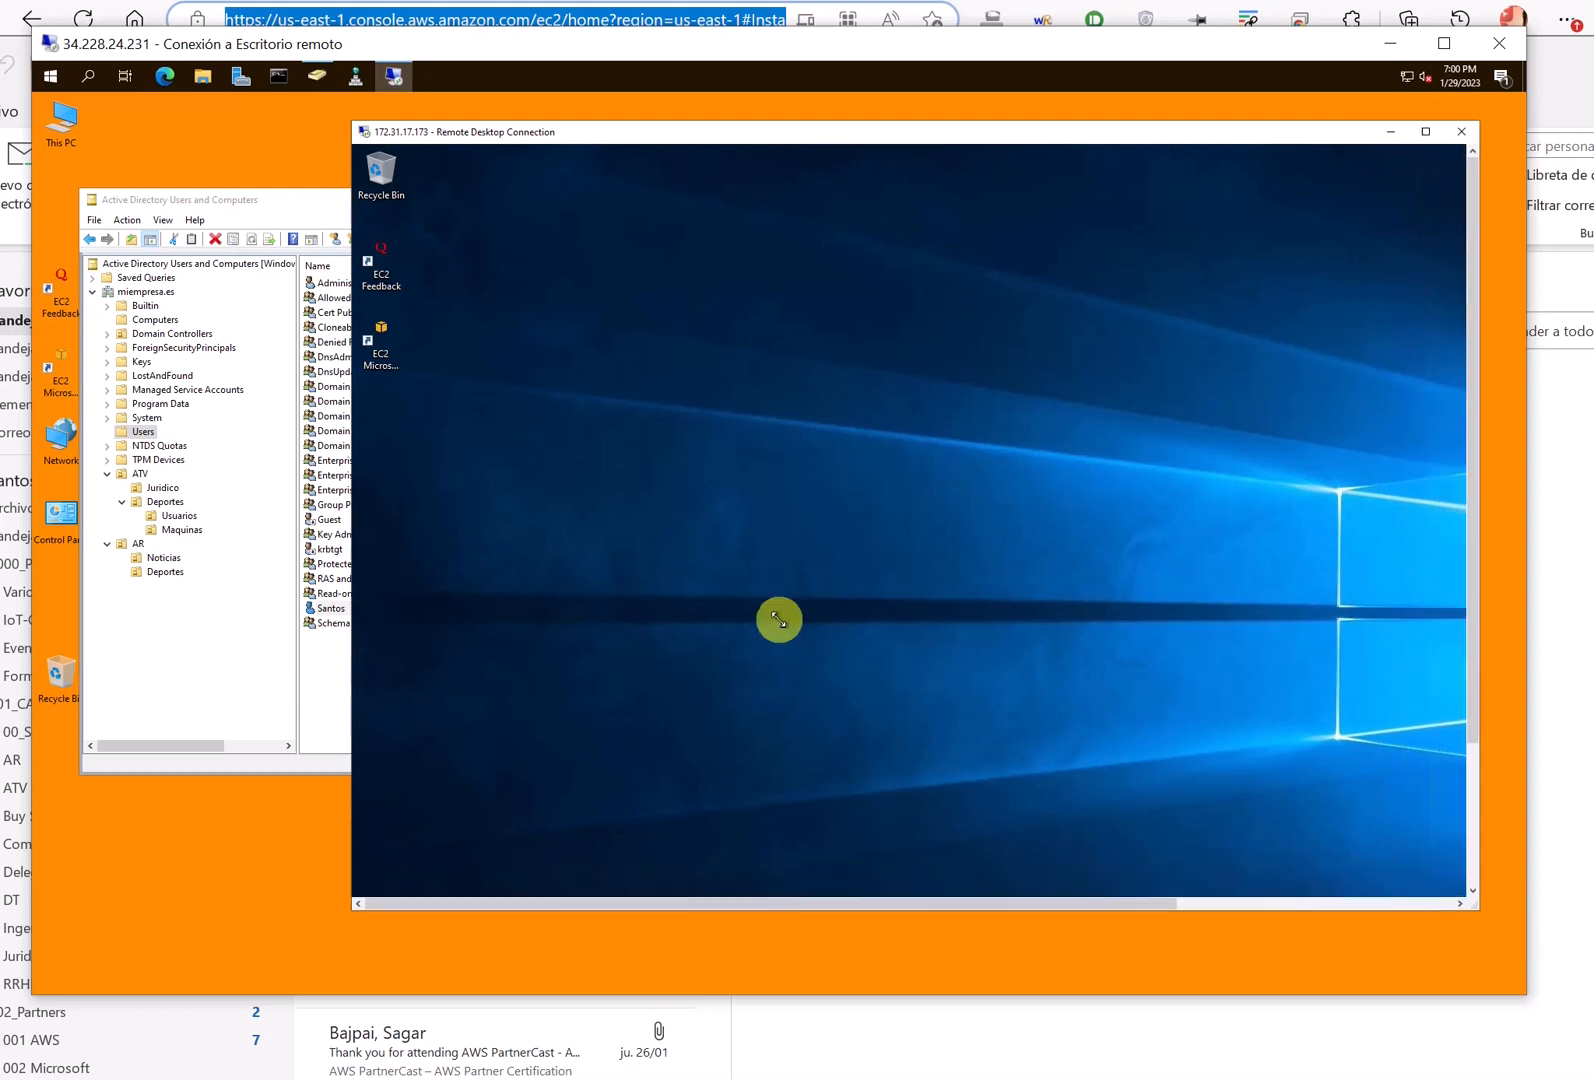
pyautogui.moveTo(1500, 566); pyautogui.dragTo(478, 883)
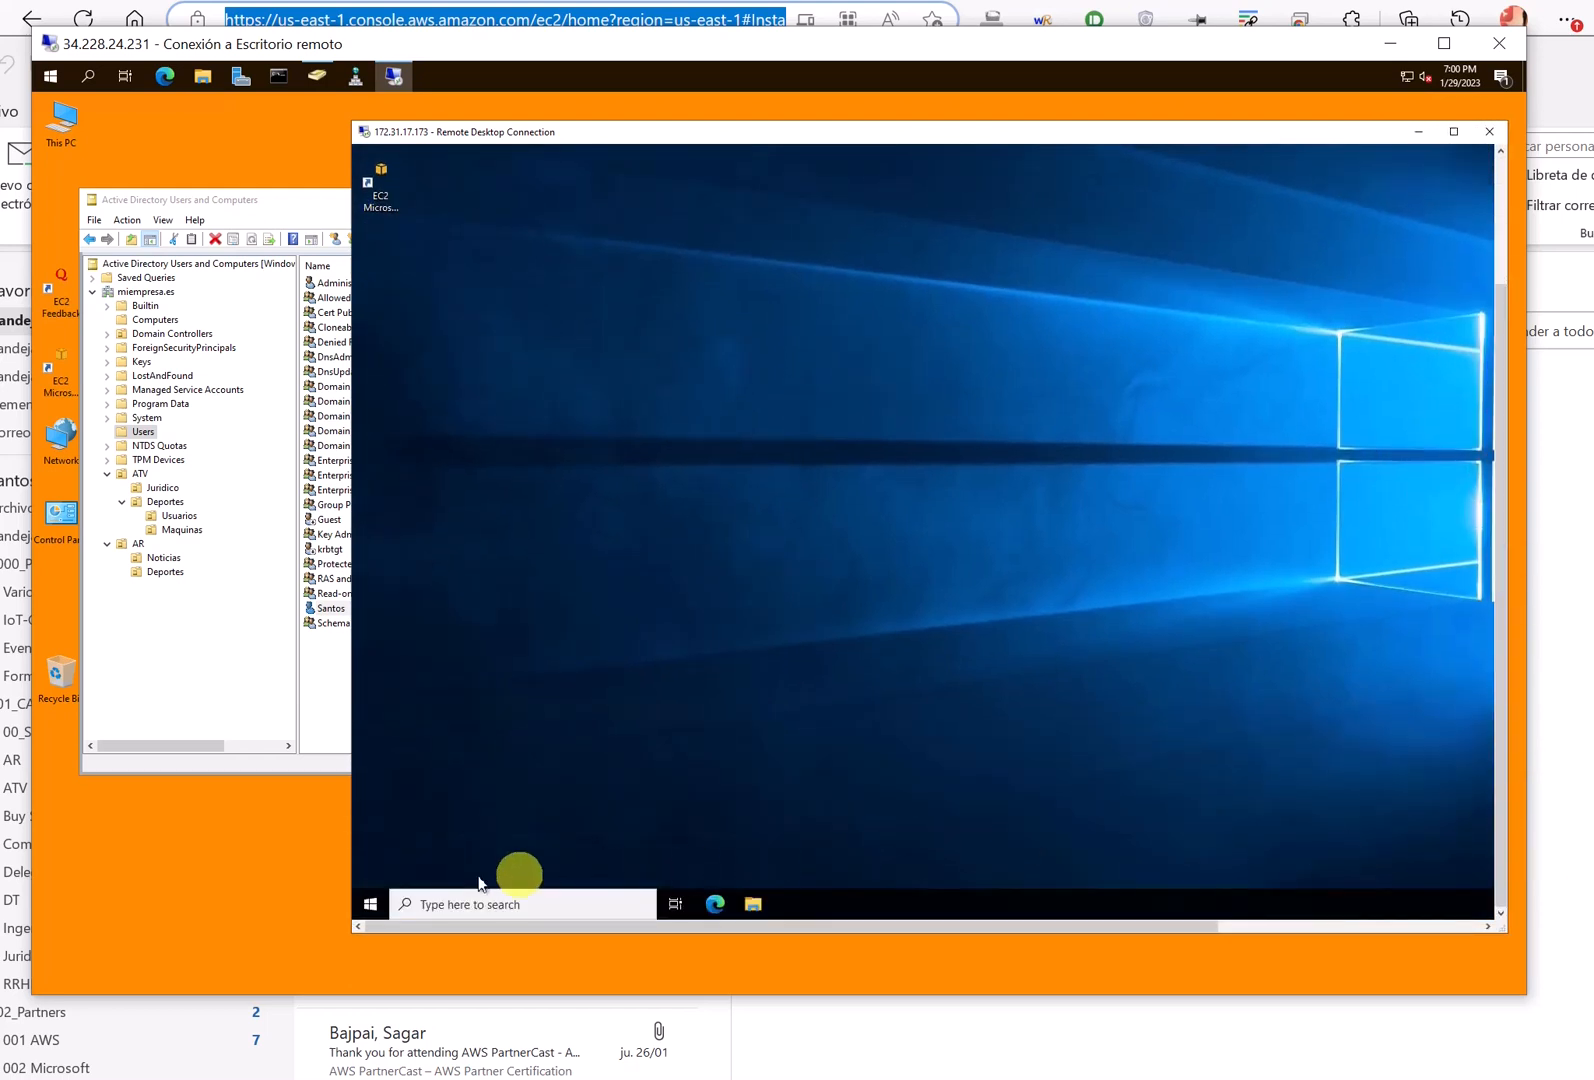
pyautogui.click(368, 906)
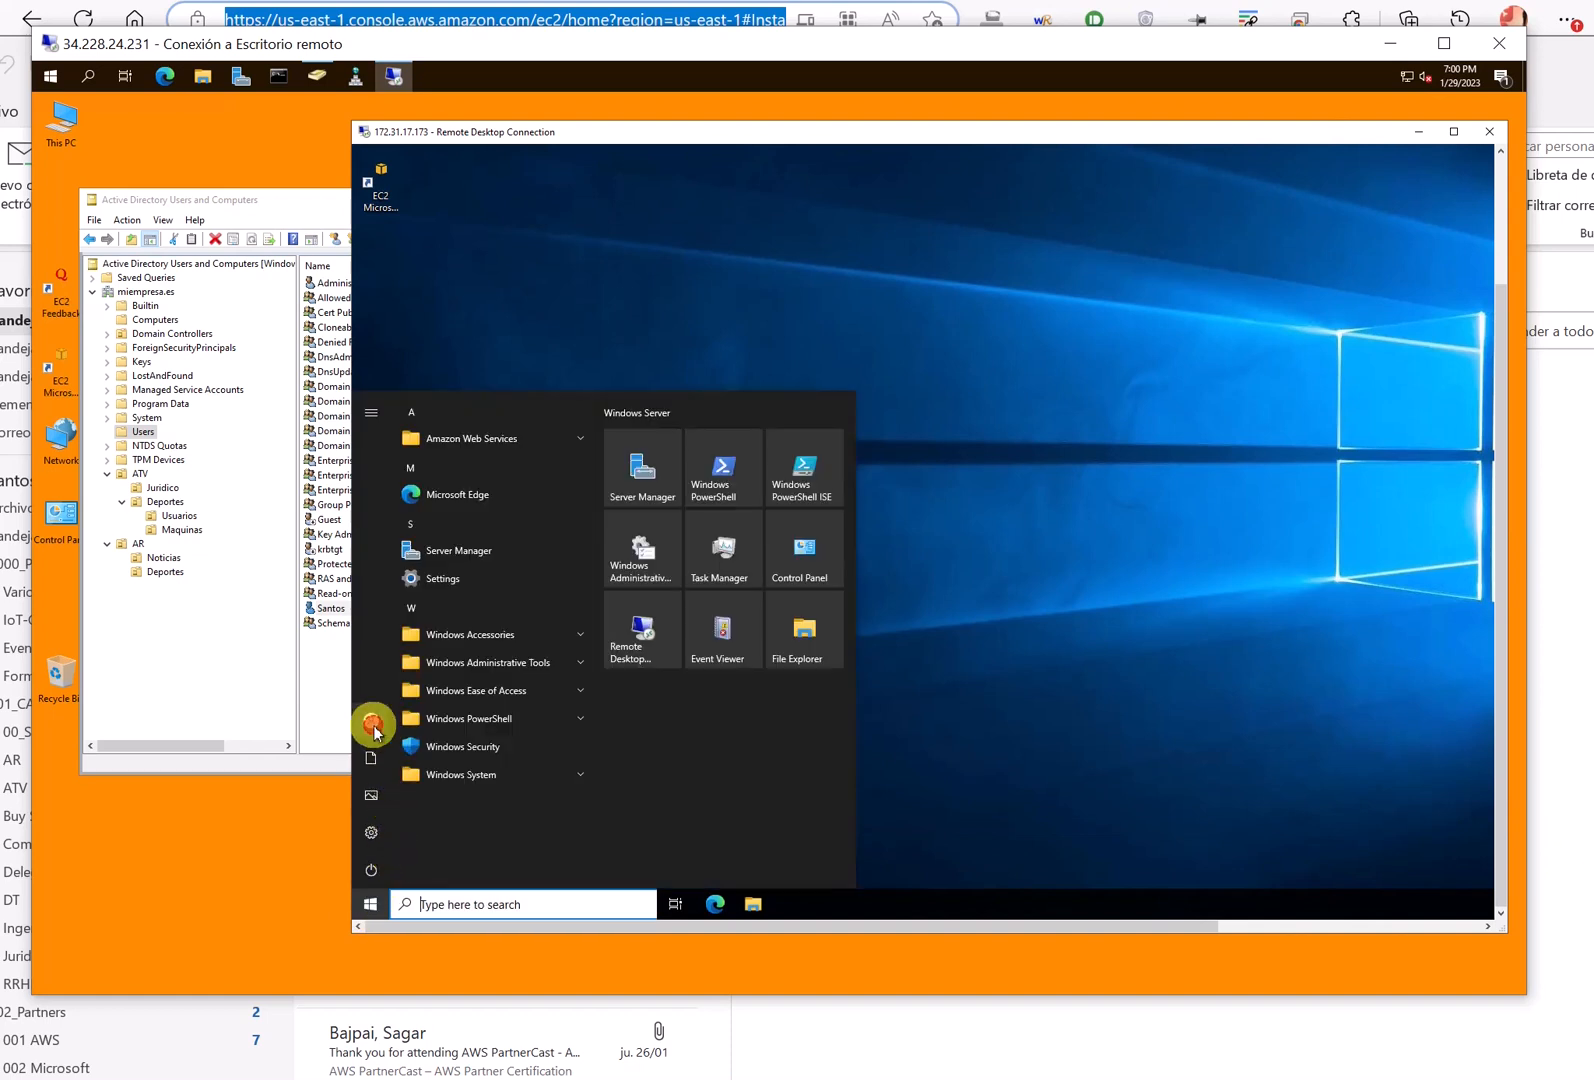
pyautogui.click(374, 728)
pyautogui.click(386, 678)
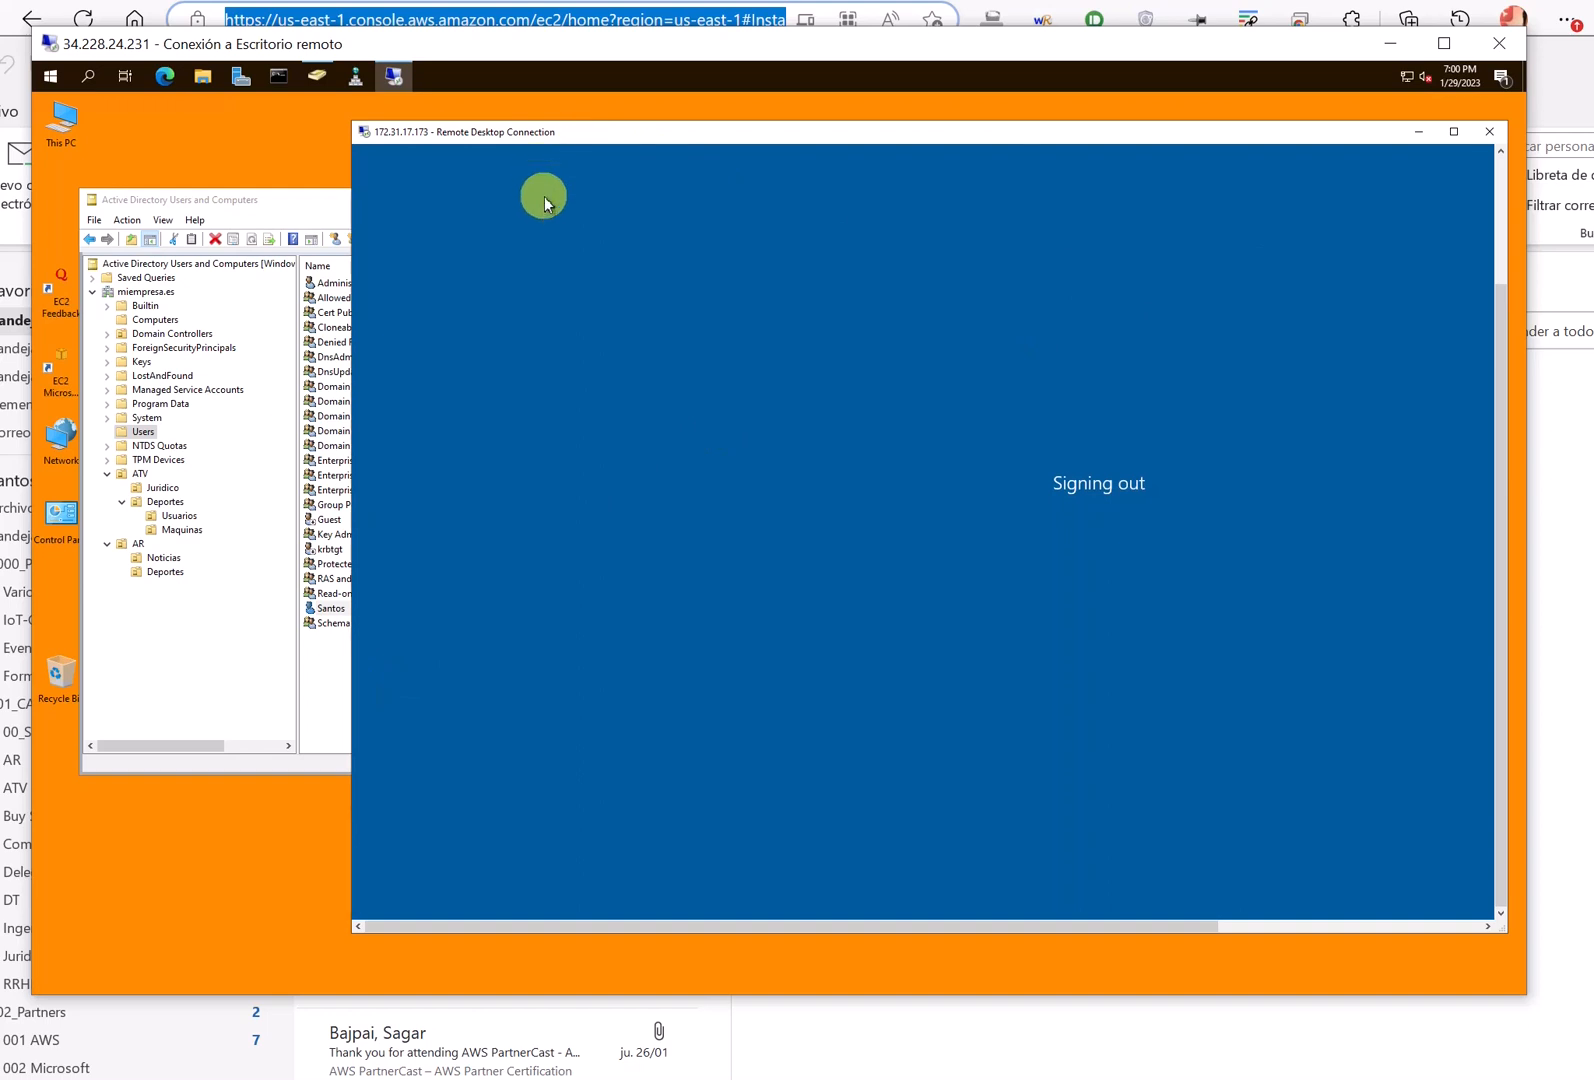
# - Close the outer Remote Desktop connection to the server
pyautogui.click(54, 84)
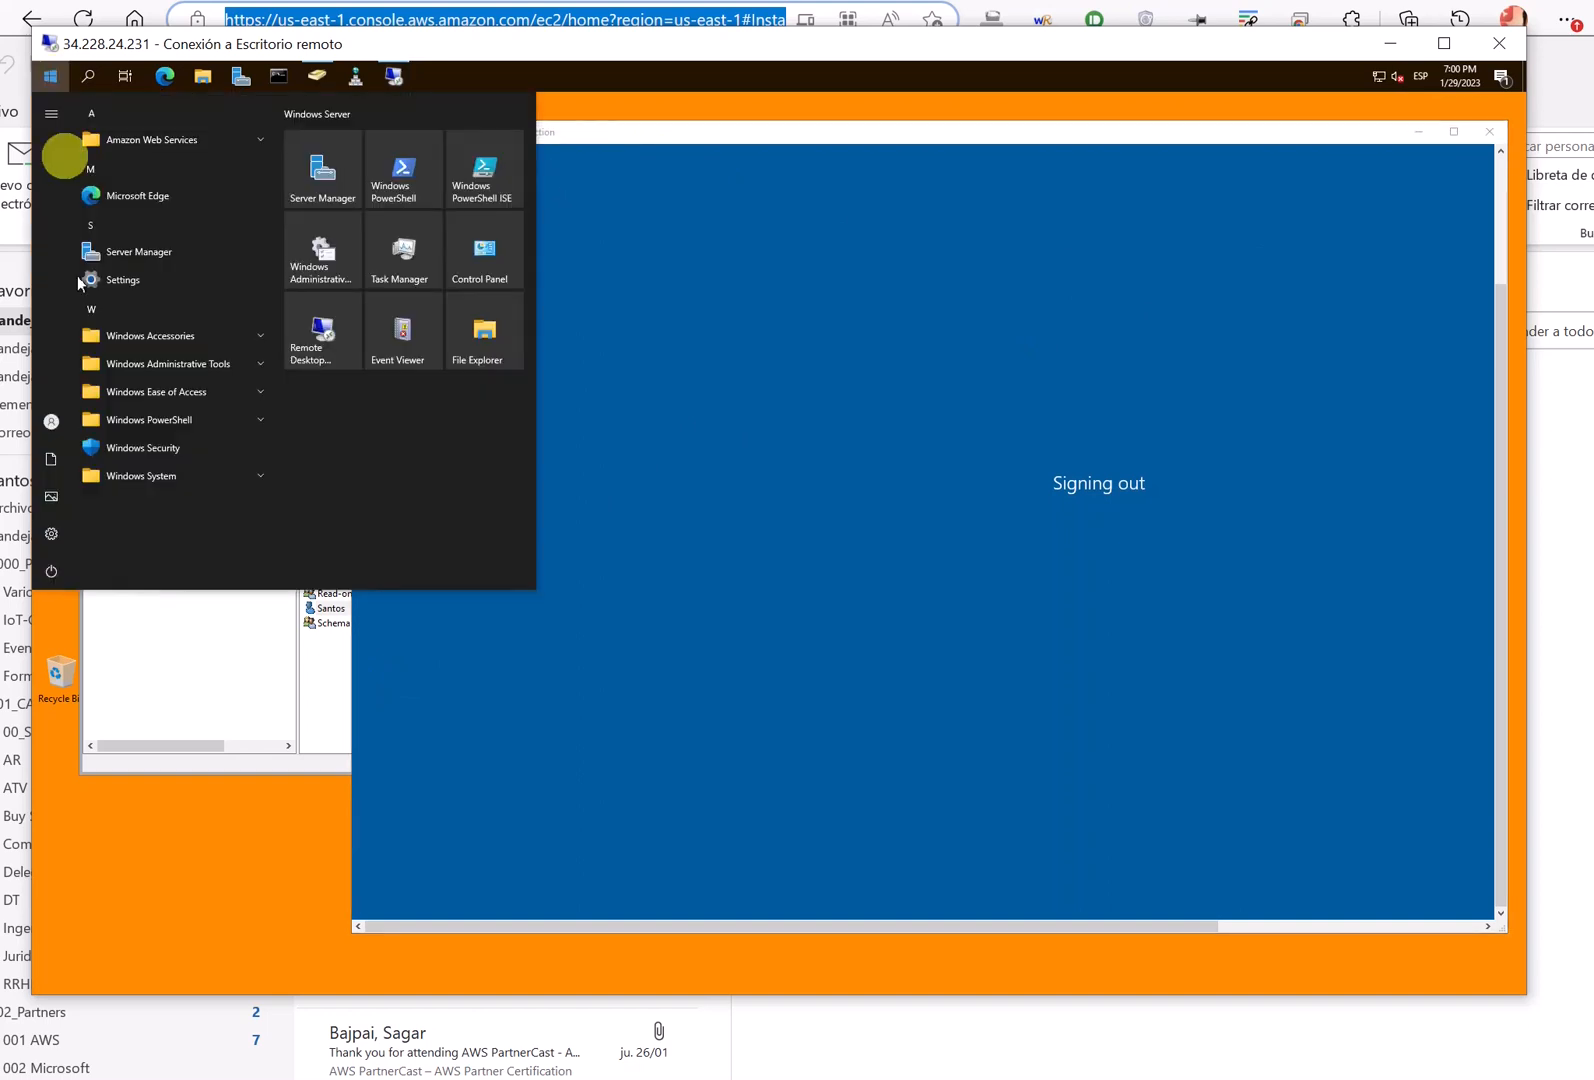
pyautogui.click(47, 421)
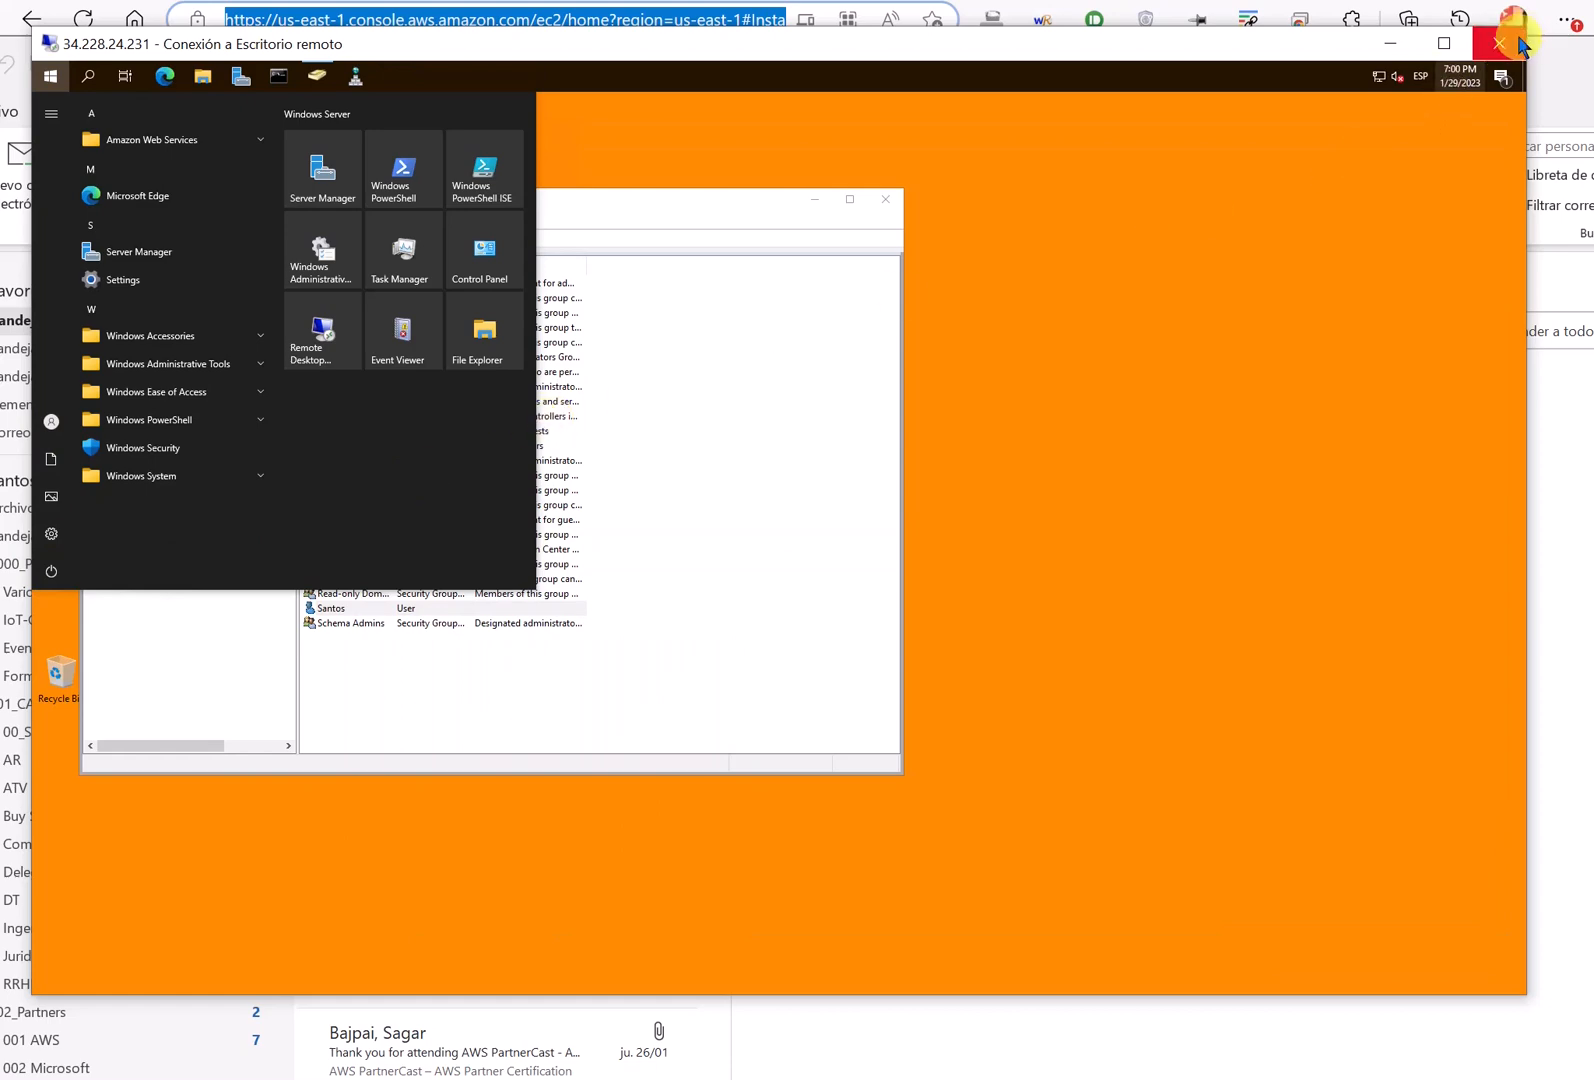
pyautogui.click(1499, 43)
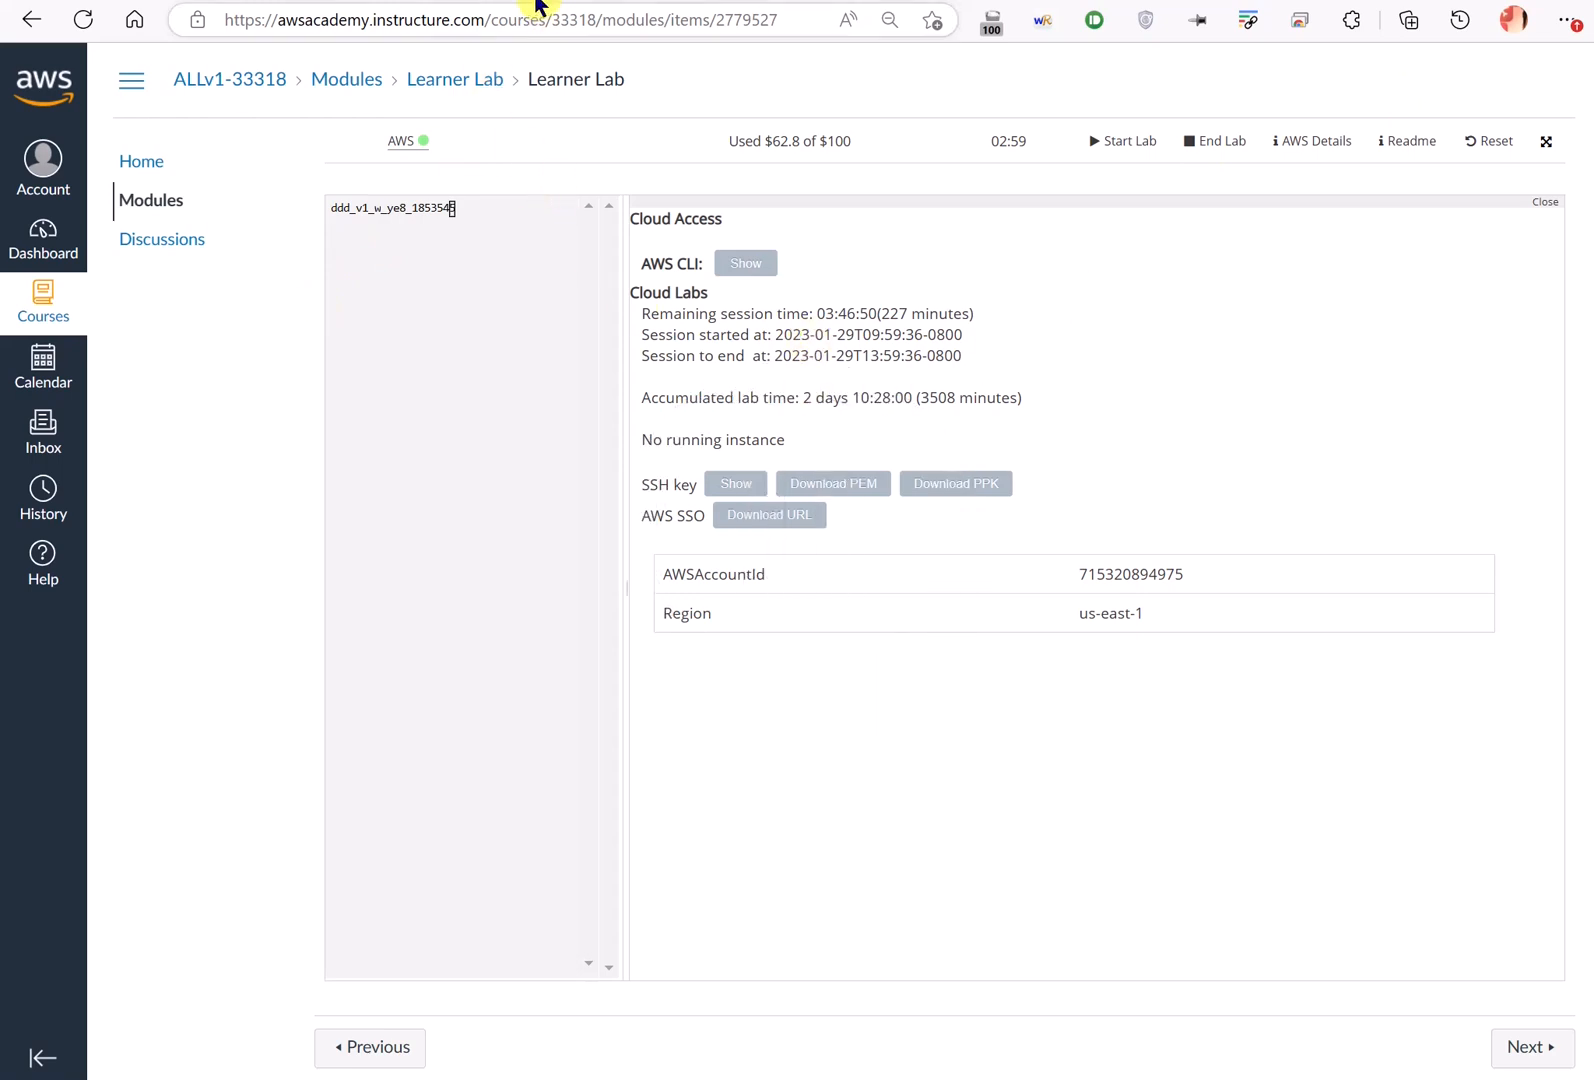
# - Select the Windows_DC and W_Deportes_01 instances in the EC2 instances list
pyautogui.click(403, 0)
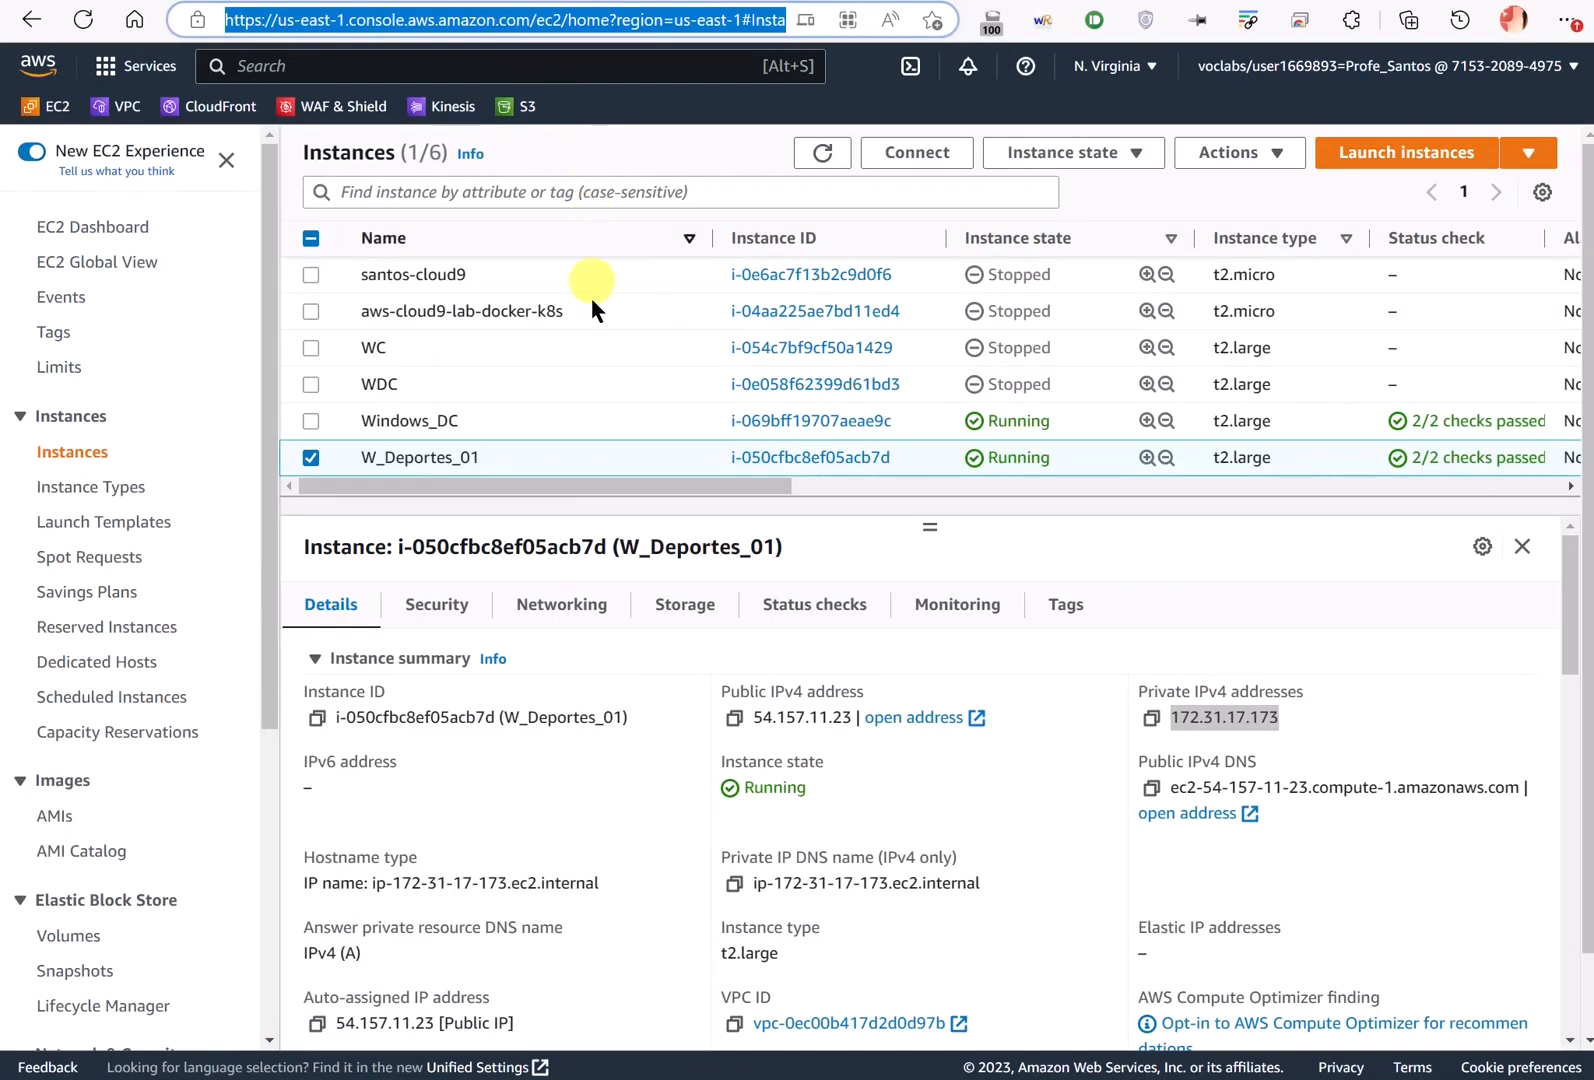
pyautogui.click(311, 422)
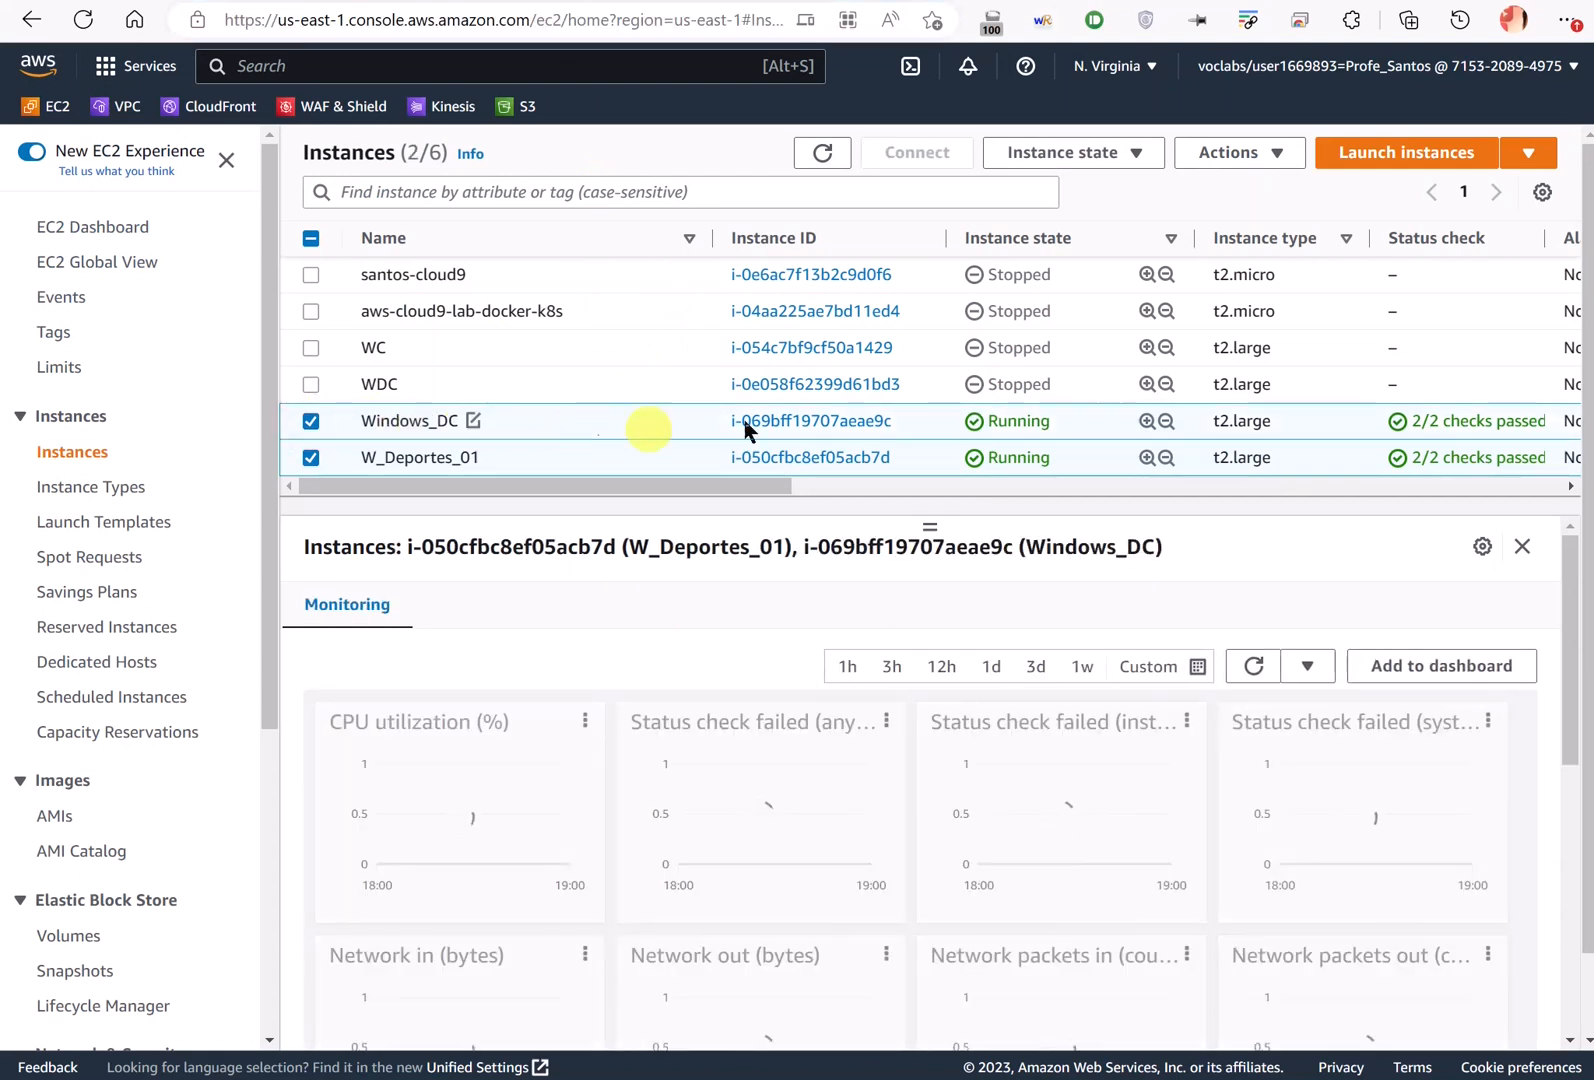
pyautogui.moveTo(1275, 420); pyautogui.dragTo(1218, 430)
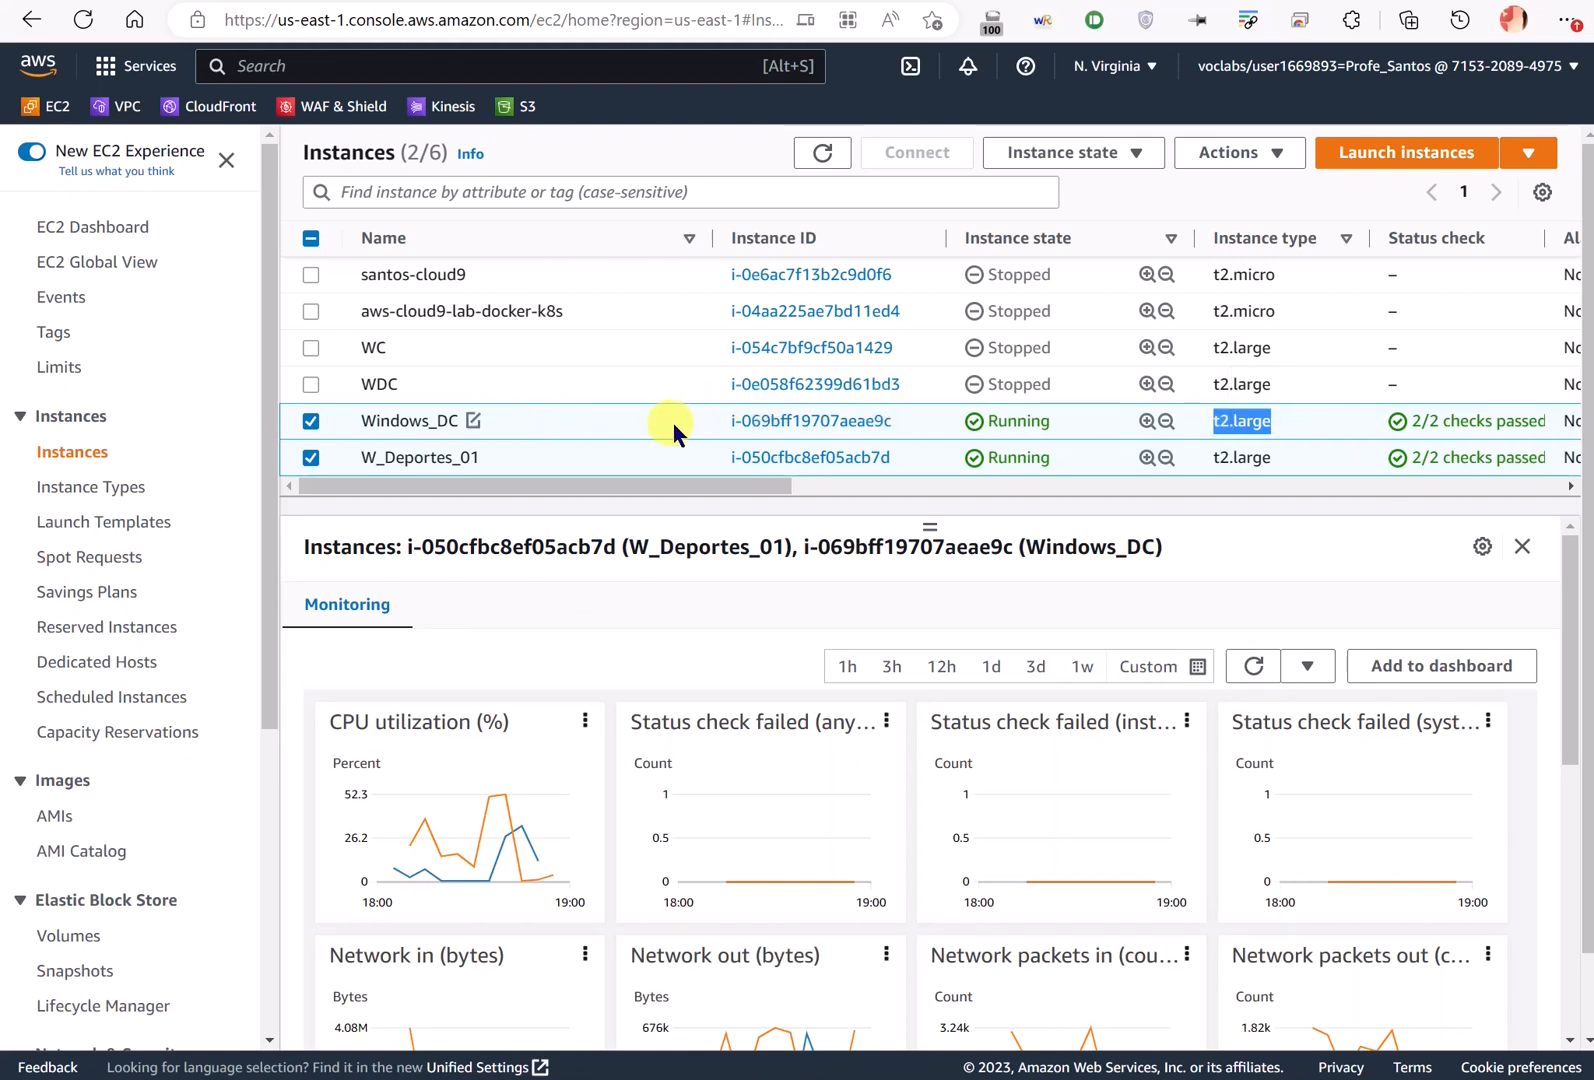
pyautogui.click(172, 2)
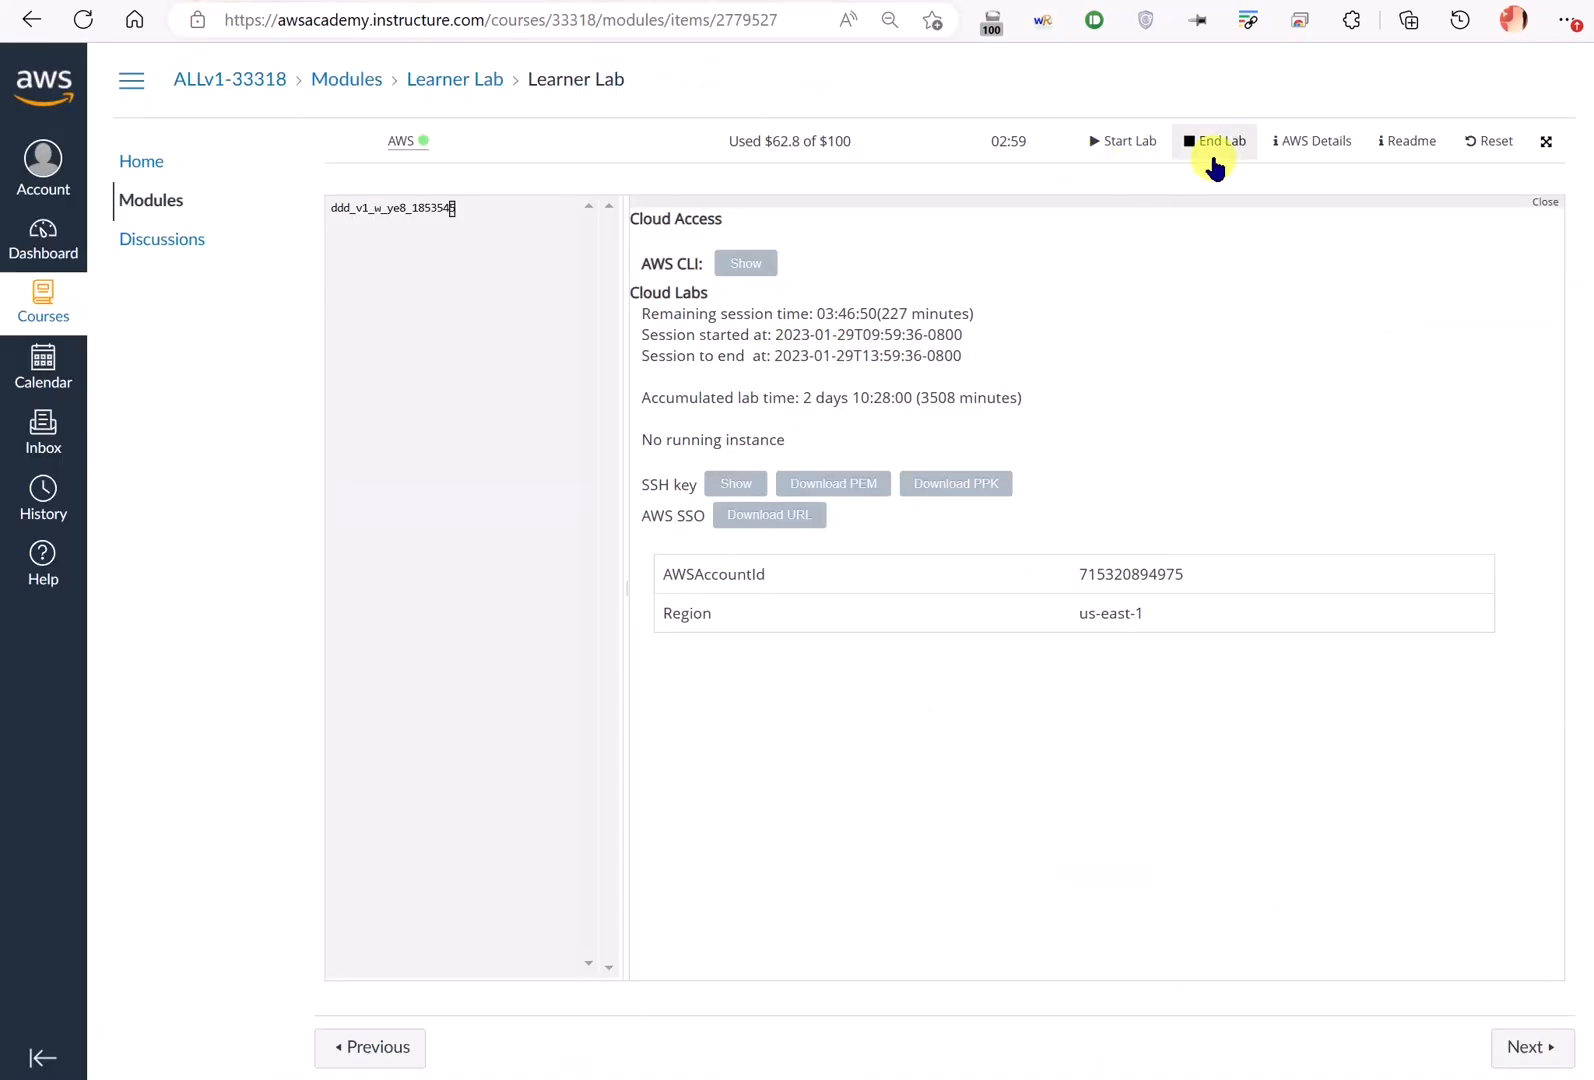
pyautogui.click(476, 2)
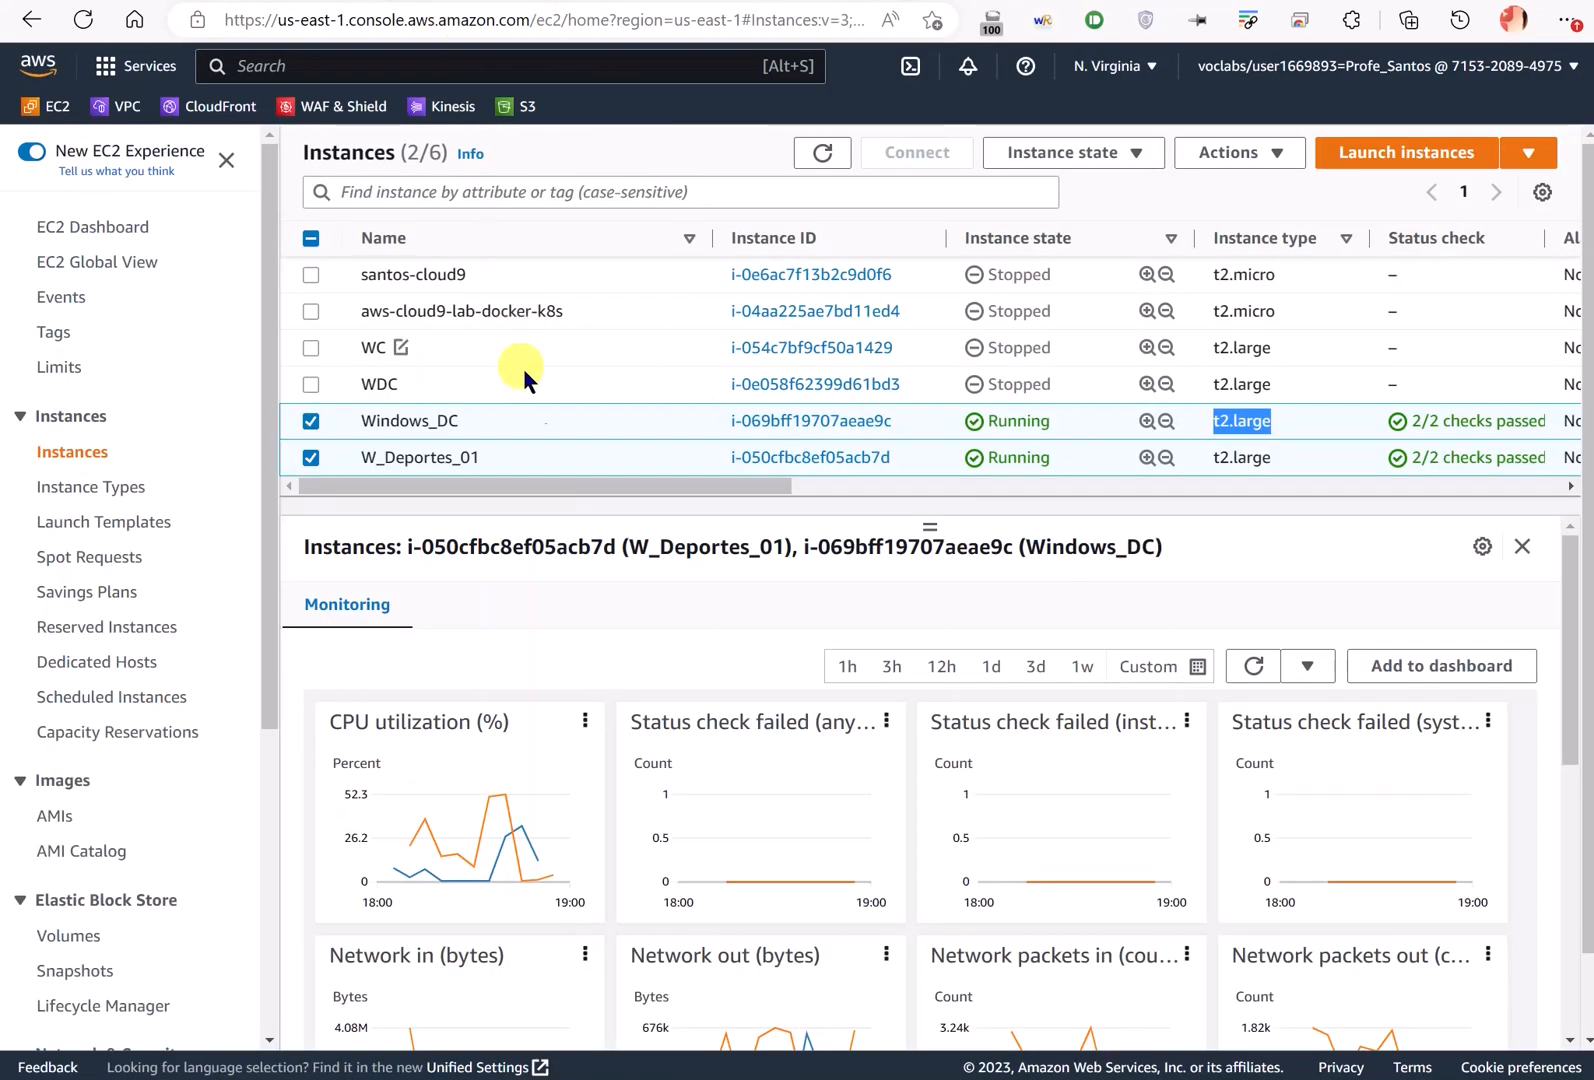
# - Stop Windows_DC and W_Deportes_01, dismiss the success banner, and deselect both
pyautogui.rightClick(579, 425)
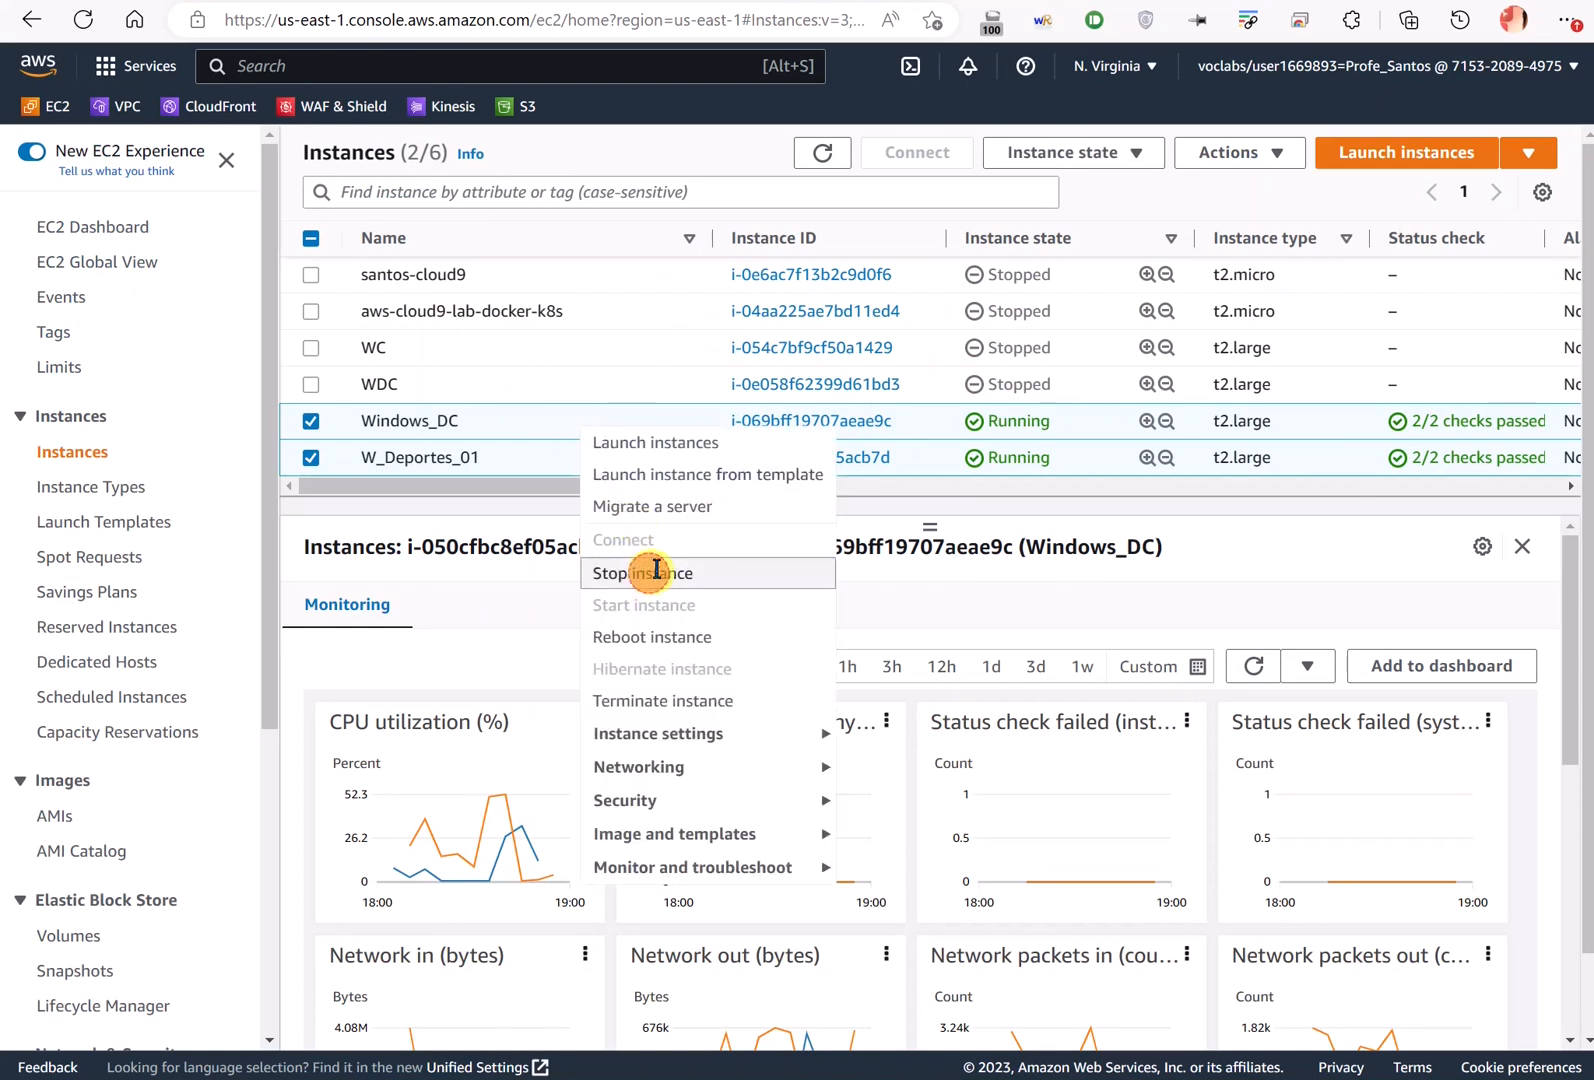
pyautogui.click(655, 572)
pyautogui.click(1224, 707)
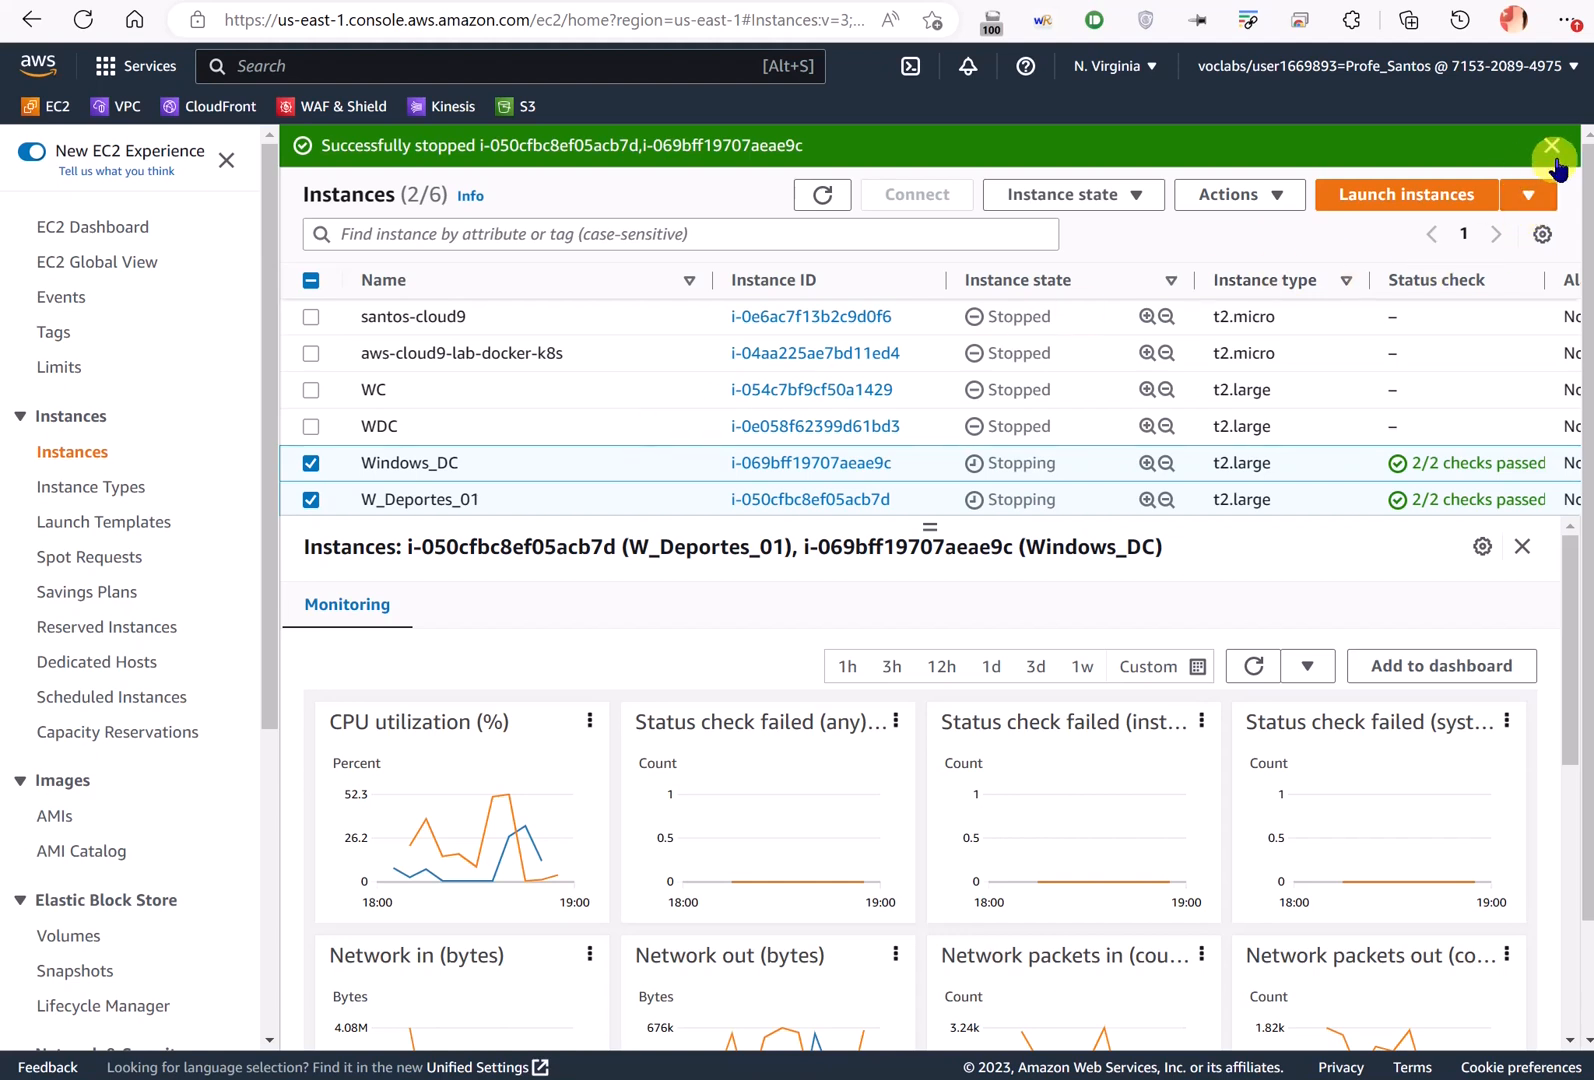
pyautogui.click(1552, 150)
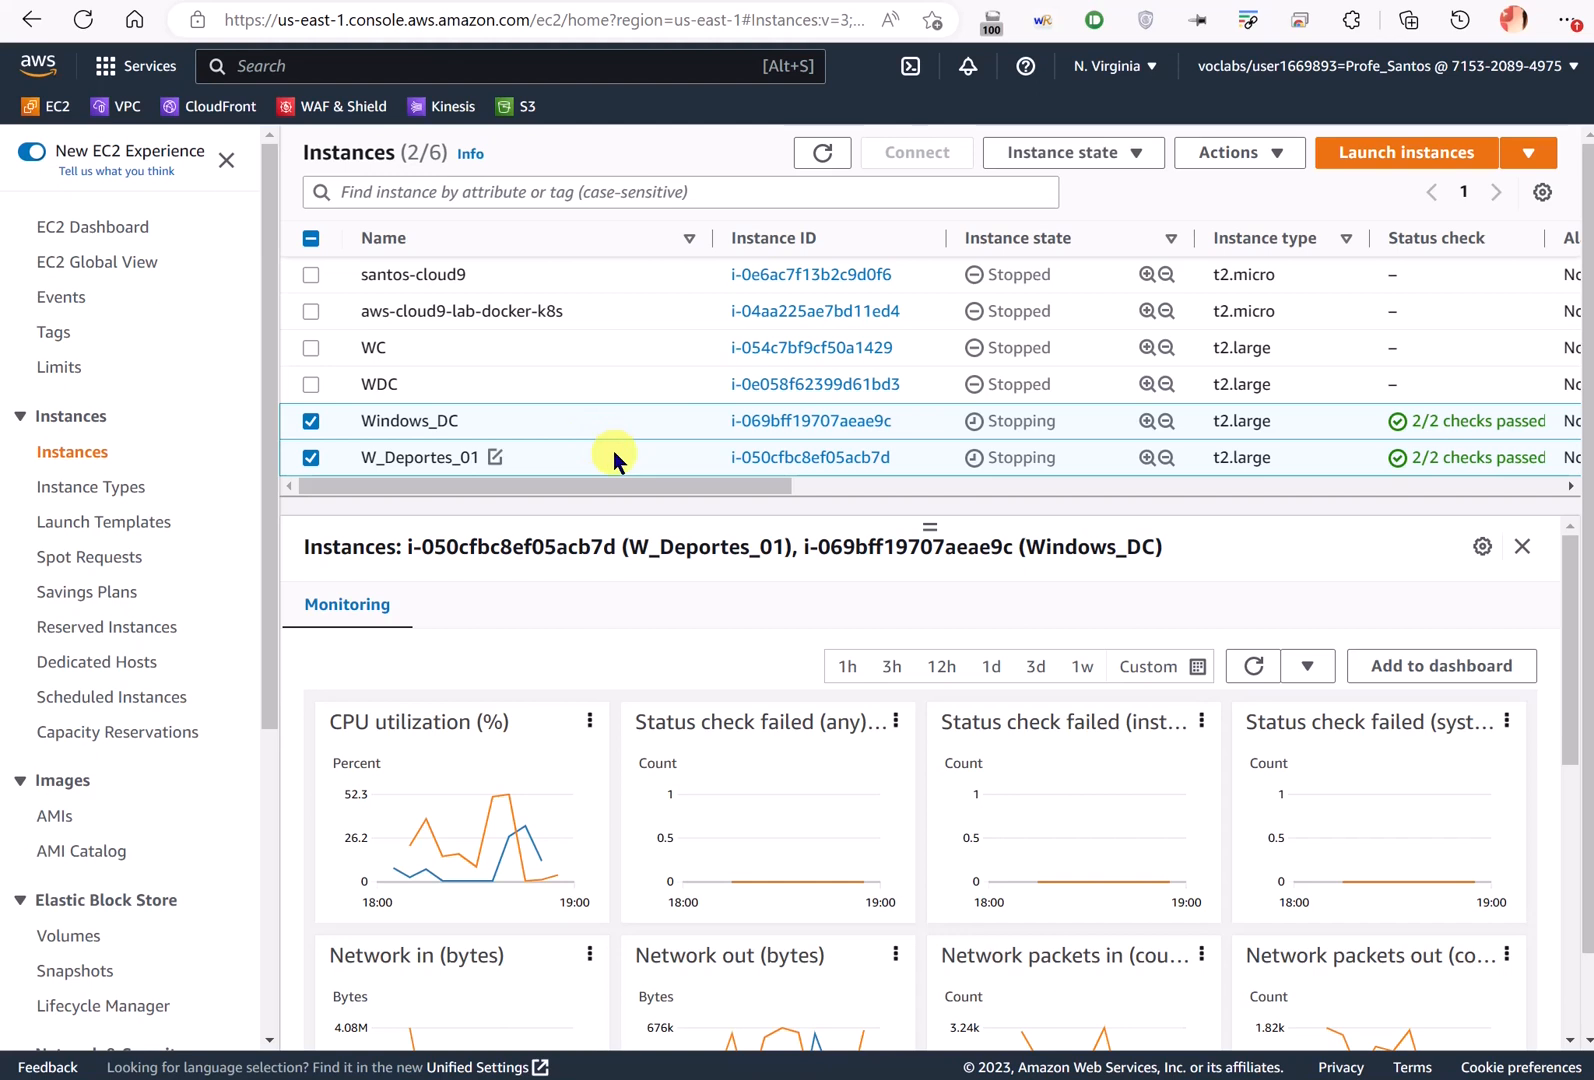
pyautogui.click(312, 421)
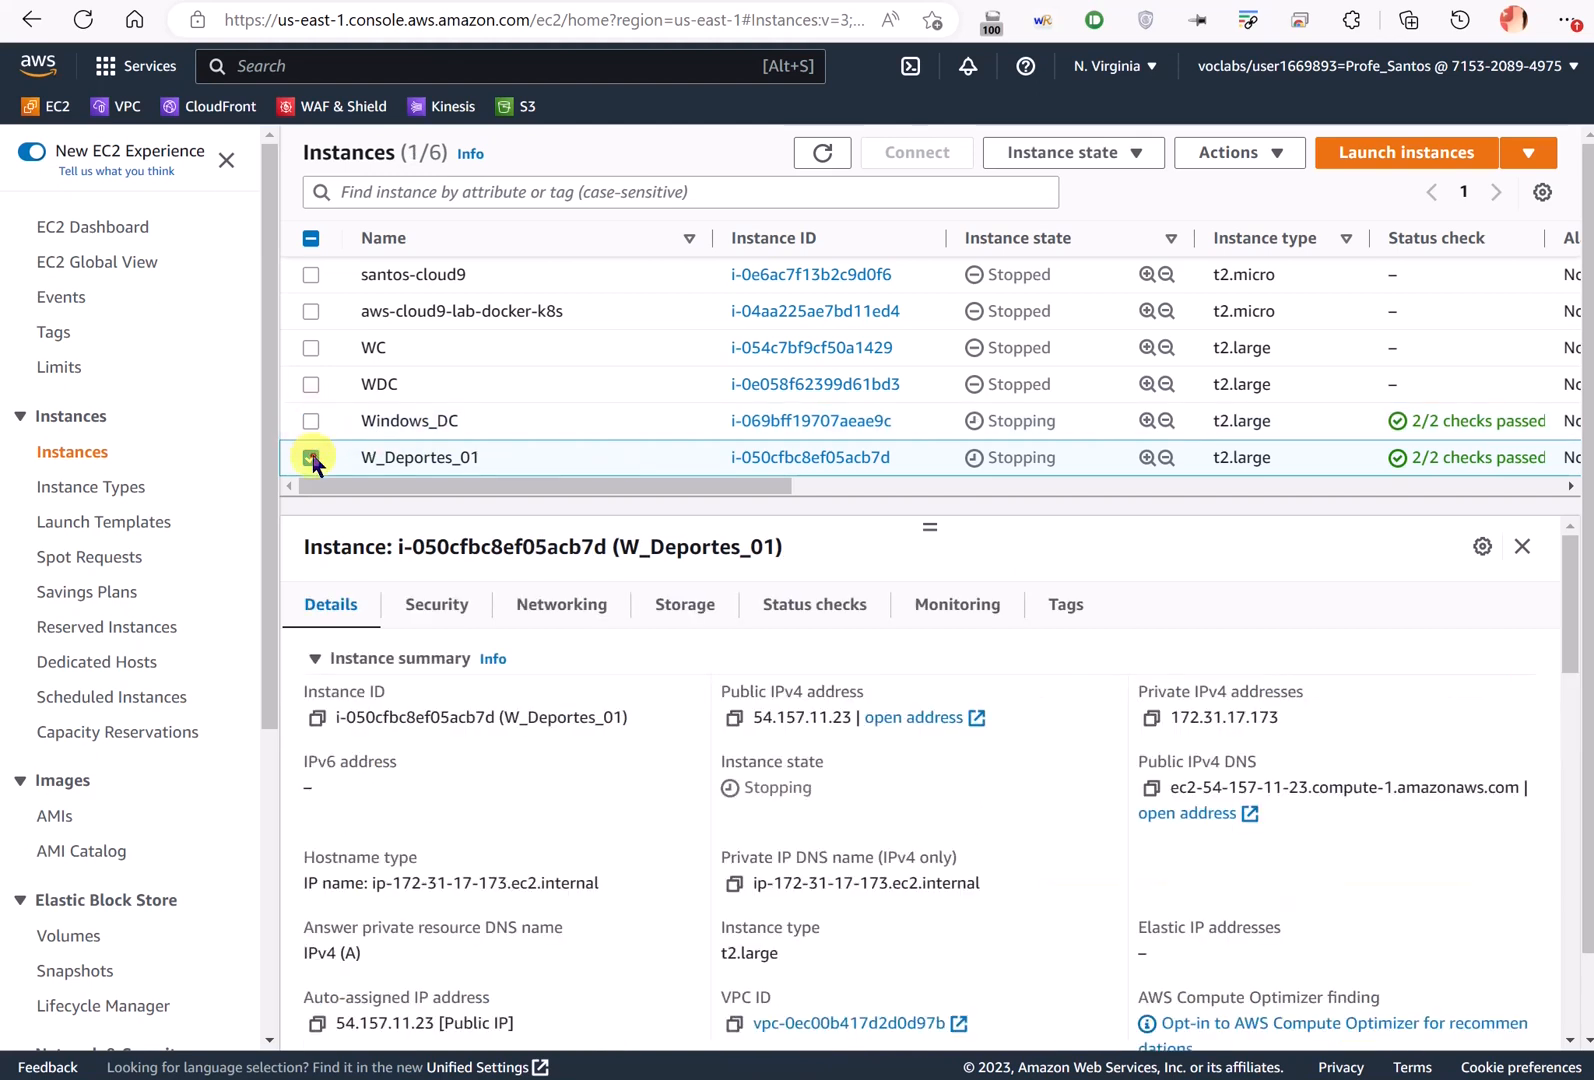
pyautogui.click(311, 457)
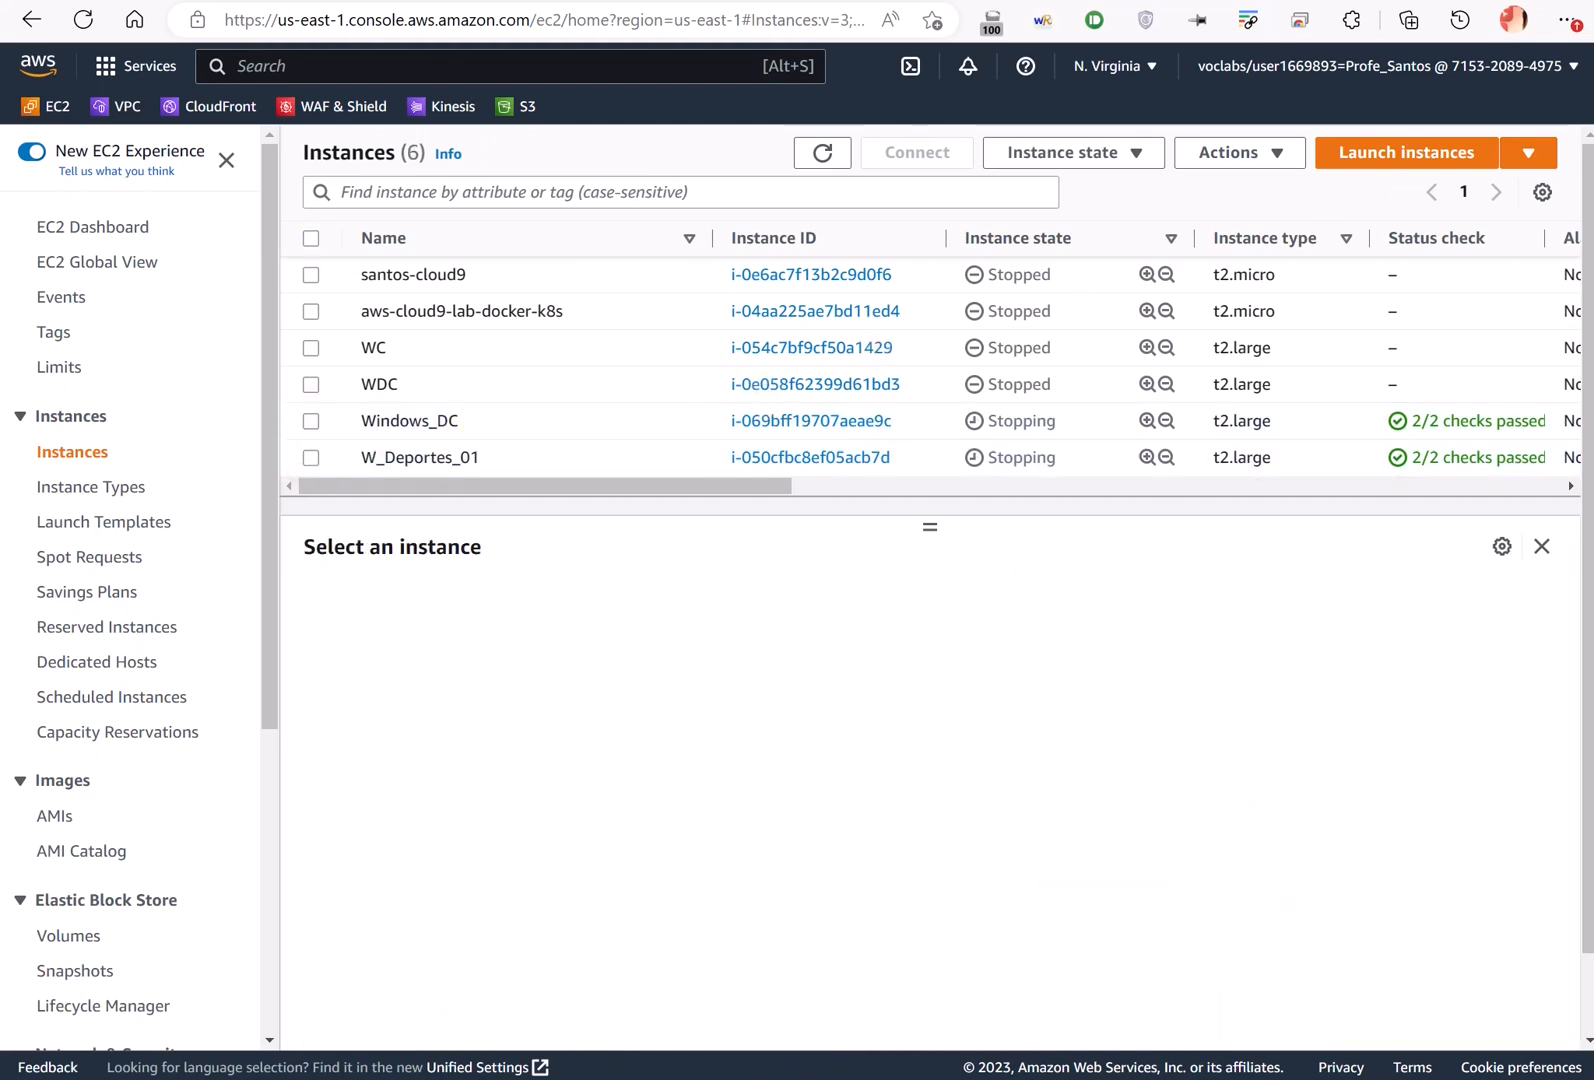